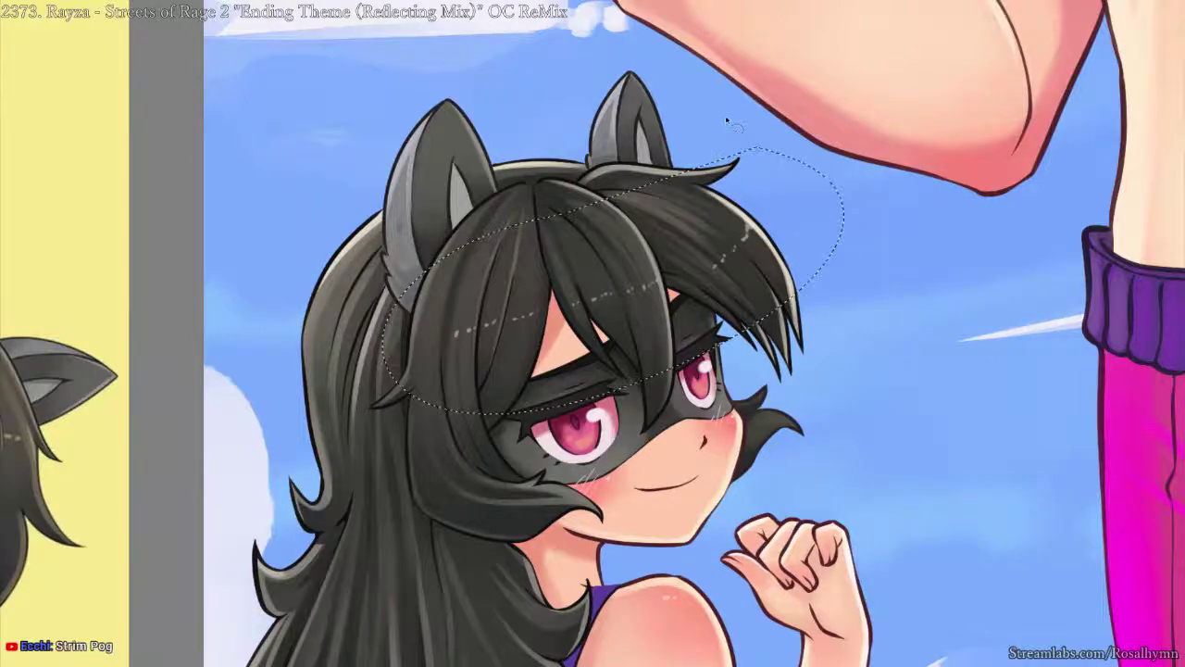
- Undo the first highlight dabs, sample a colour and repaint light dabs across the raccoon-eared character's bangs
key("ctrl+z")
key("ctrl+plus")
key("ctrl+plus")
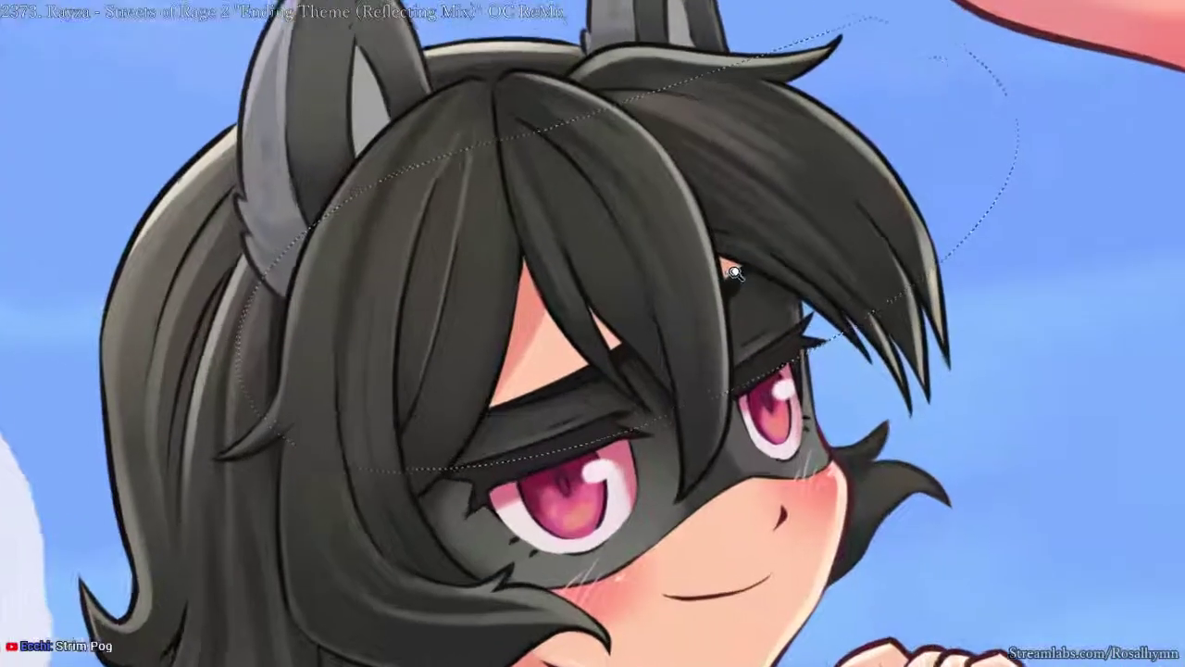
left_click(891, 138, "alt")
left_click_drag(575, 262, 685, 226)
key("ctrl+z")
left_click_drag(594, 275, 668, 241)
key("ctrl+z")
left_click_drag(593, 274, 664, 249)
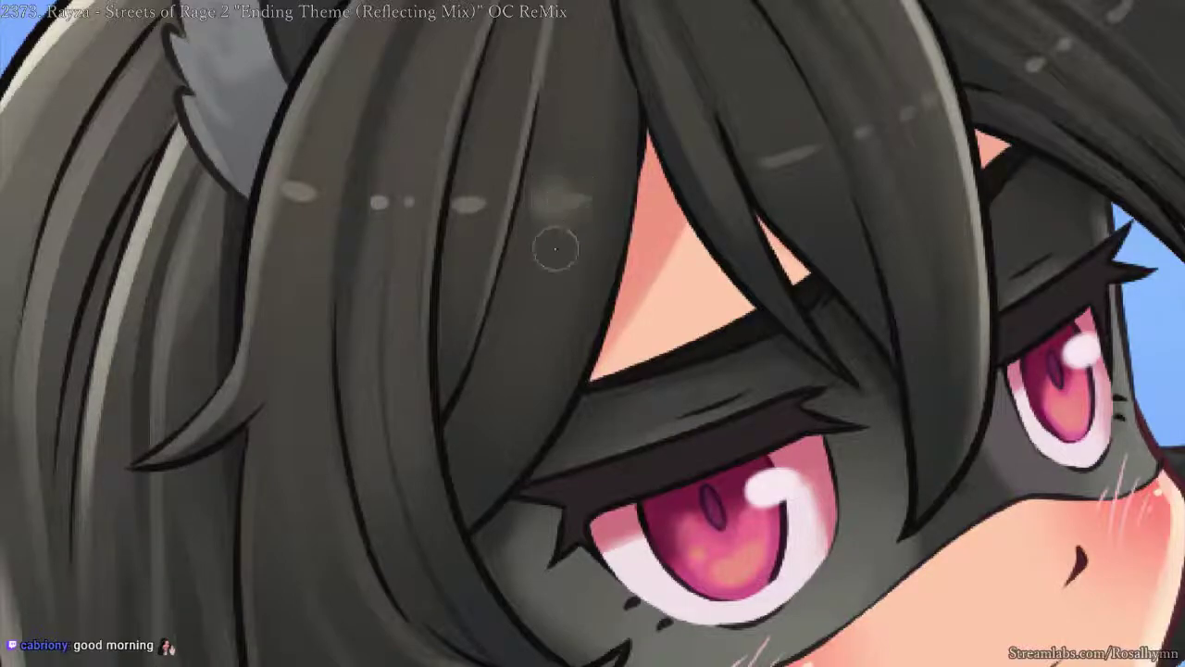
- Blend the light highlight dabs on the inner strands of the near-side bangs into soft glints
mouse_move(410, 198)
left_mouse_down()
mouse_move(380, 225)
mouse_move(383, 195)
left_mouse_up()
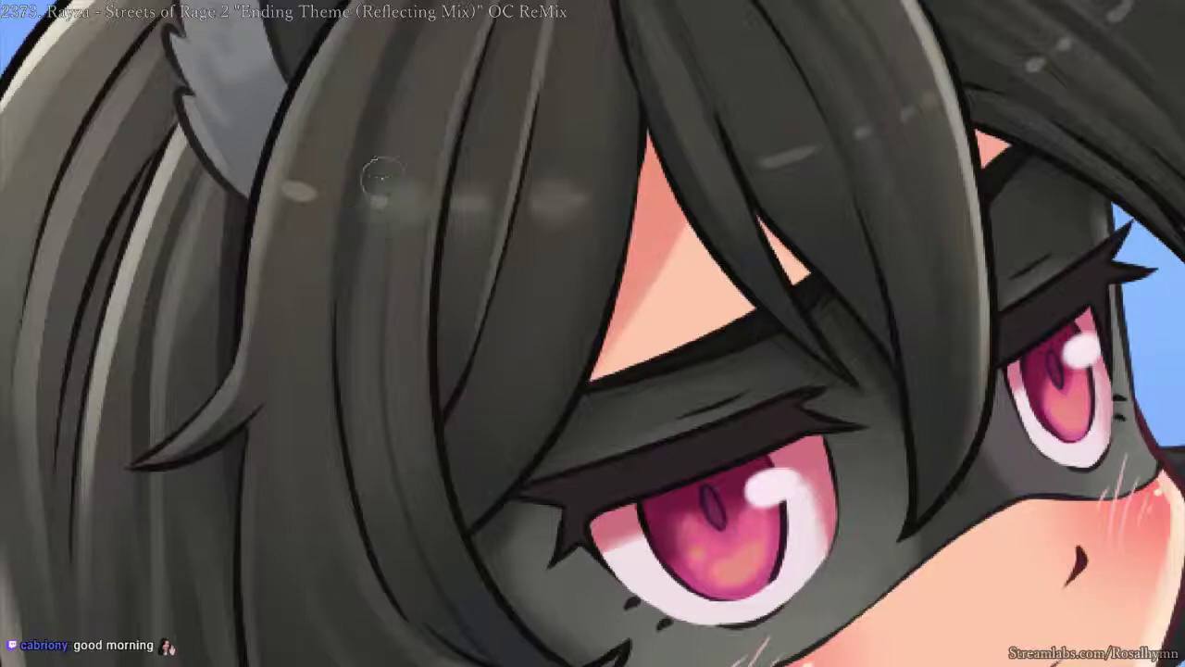
key("ctrl+minus")
key("ctrl+minus")
key("ctrl+minus")
key("ctrl+minus")
key("ctrl+minus")
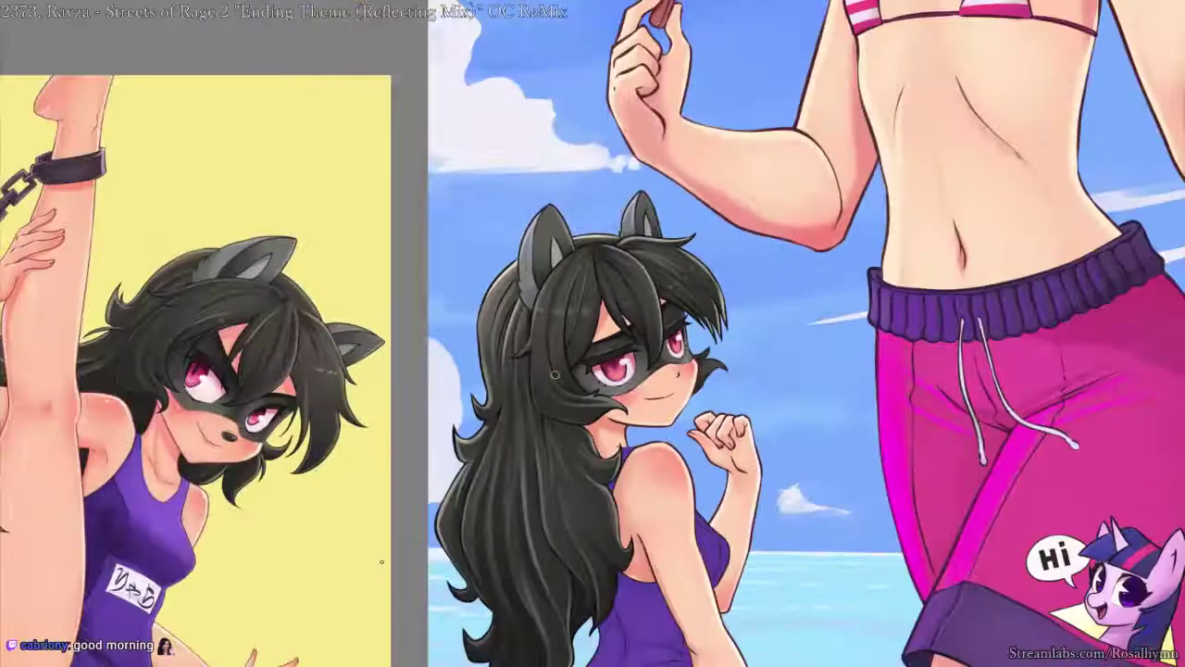
- Smudge the highlight dab on the outermost strand of the near-side bangs into the hair
key("ctrl+plus")
key("ctrl+plus")
key("ctrl+plus")
key("ctrl+plus")
key("ctrl+plus")
left_click_drag(299, 188, 298, 191)
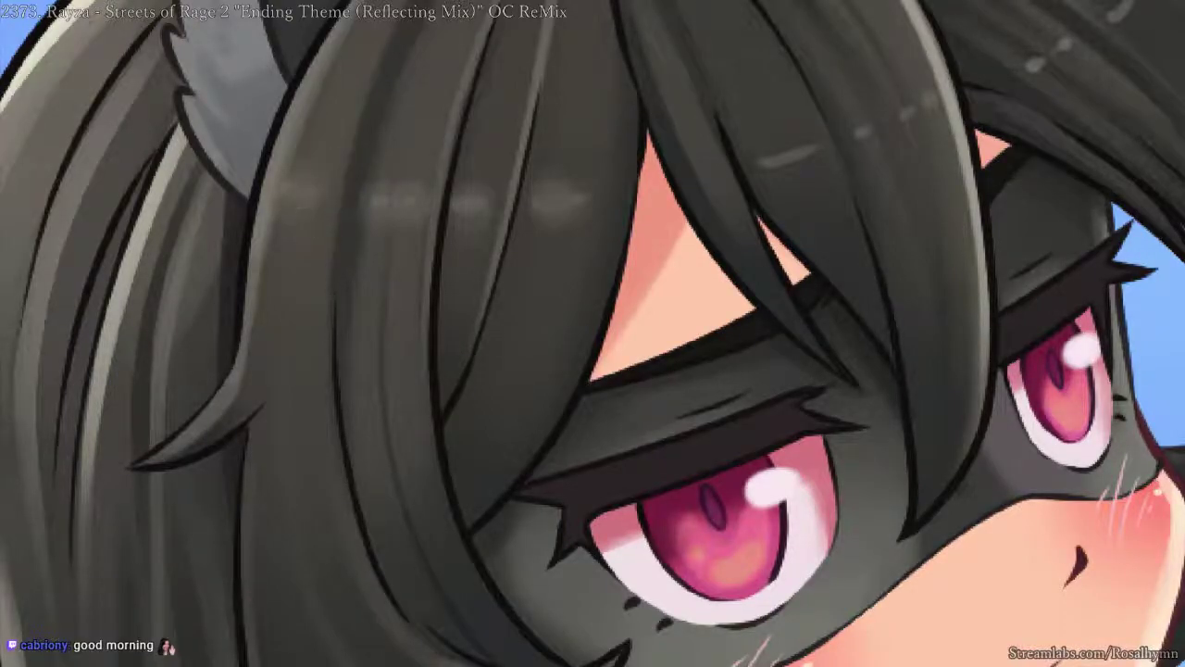
scroll(451, 24, "down", 5)
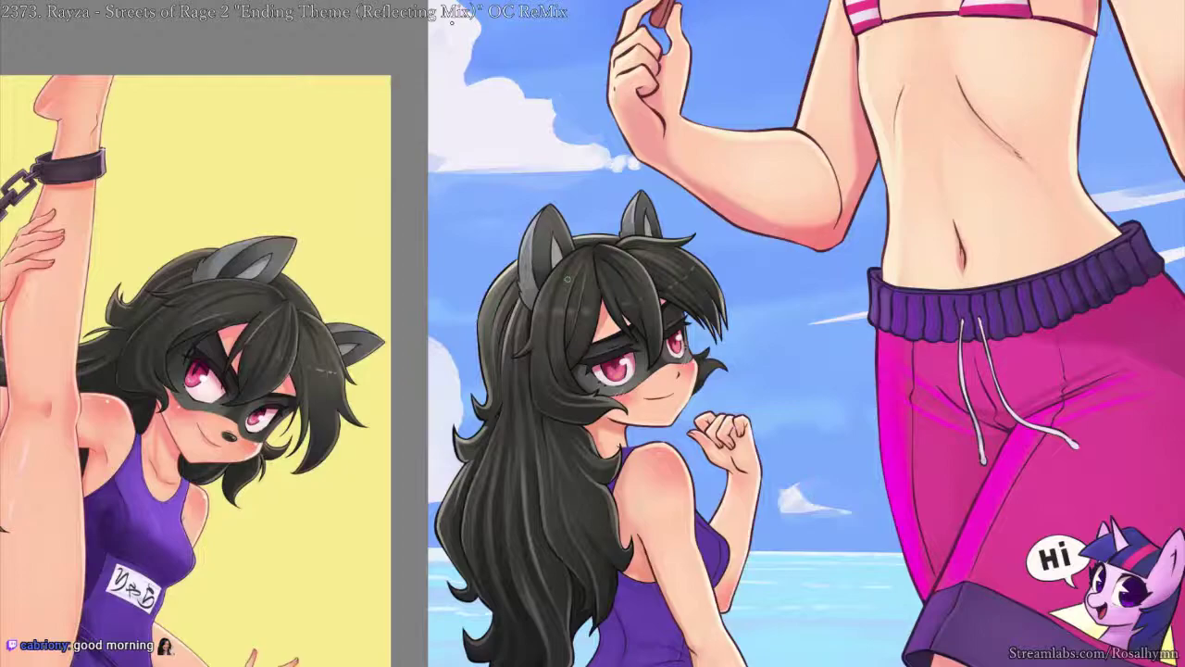
- Soften the highlight dabs on the central bang and on the far-side bangs above the mask
scroll(522, 179, "up", 3)
scroll(522, 178, "up", 2)
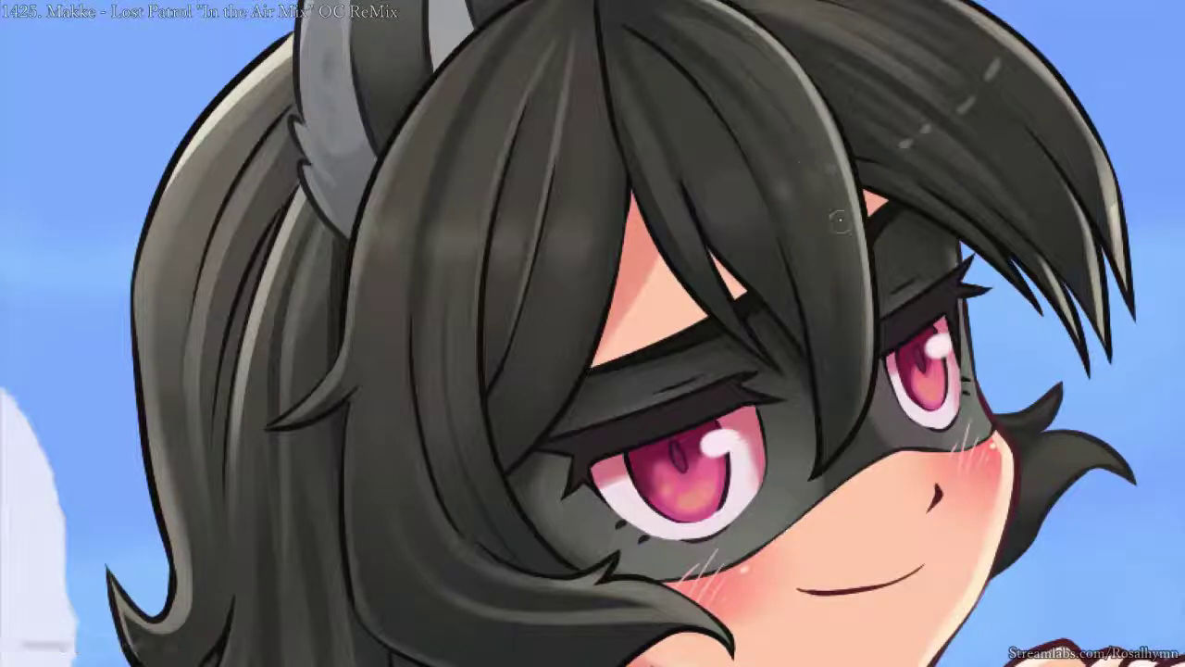
left_click_drag(943, 280, 887, 311)
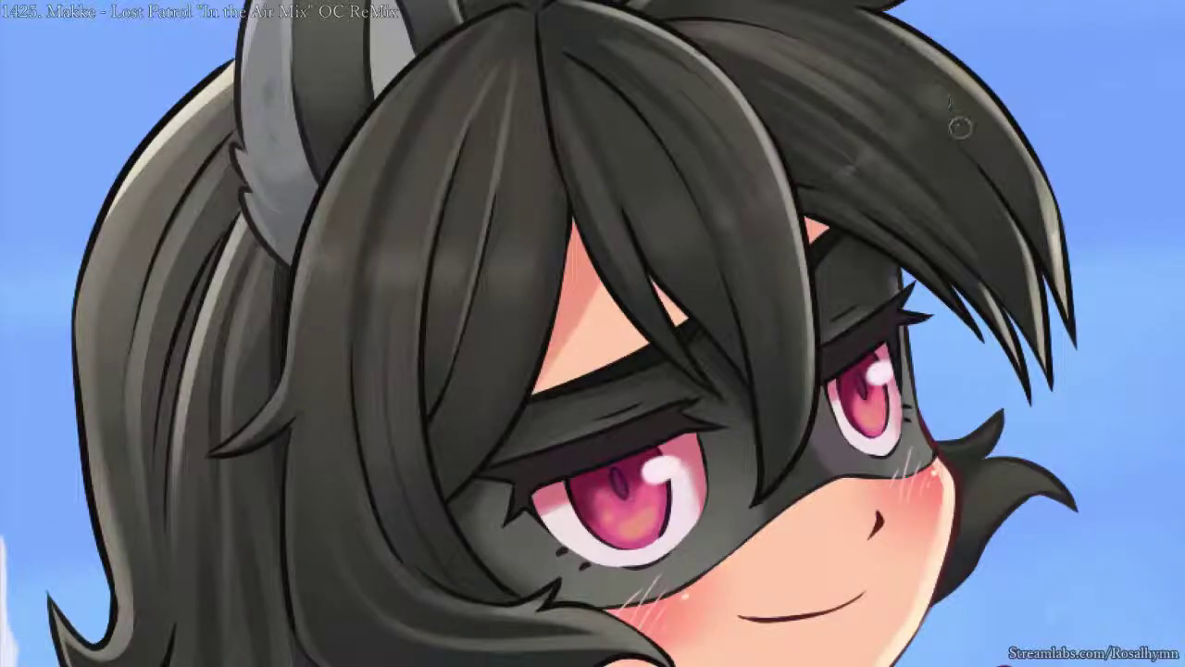
- Examine the softened hair highlights against the whole illustration and the neighbouring reference pictures
scroll(1054, 204, "down", 5)
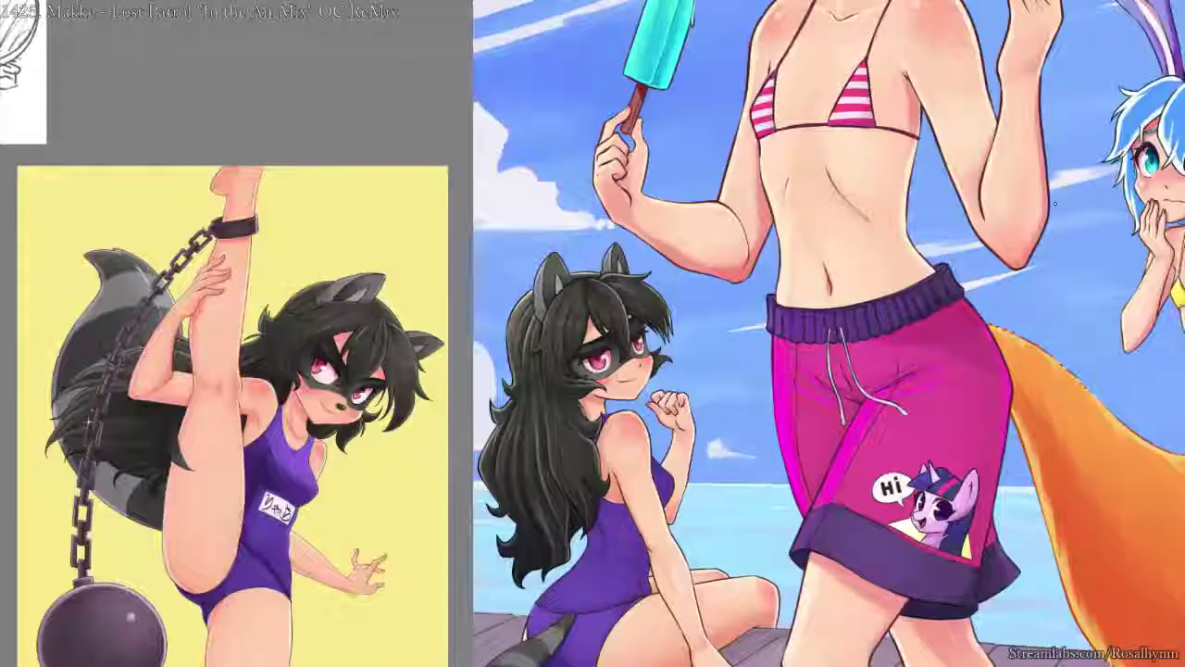
key("plus")
key("minus")
key("minus")
key("minus")
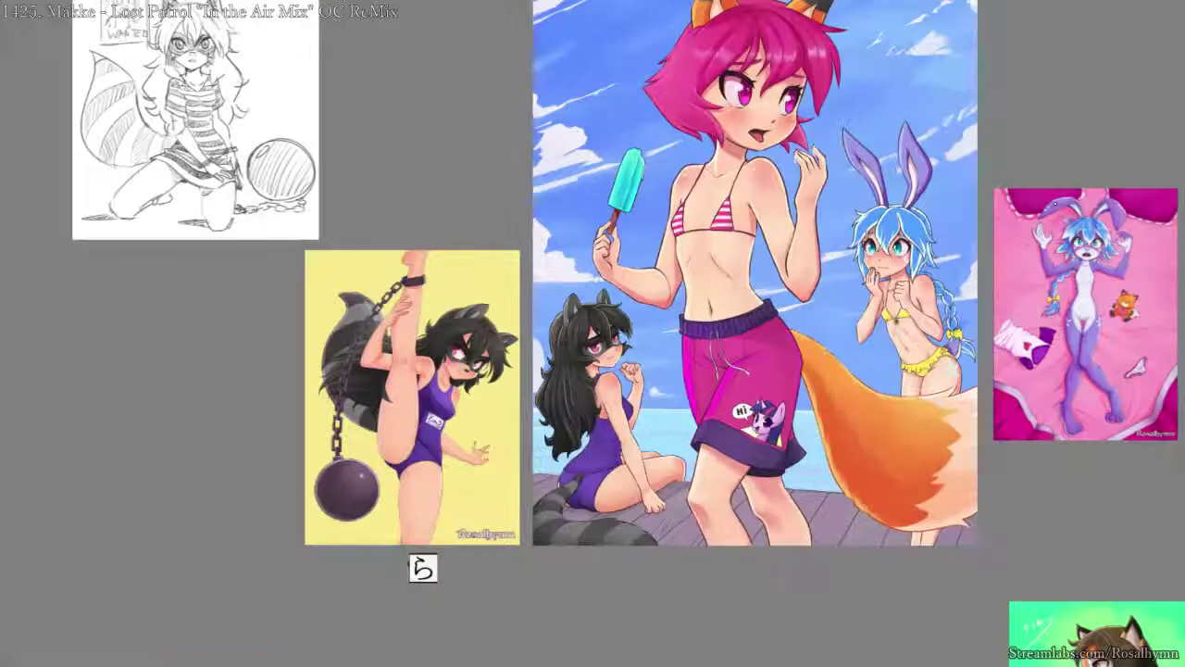
left_click_drag(936, 224, 933, 242)
key("plus")
key("plus")
key("plus")
left_click_drag(886, 282, 939, 211)
key("minus")
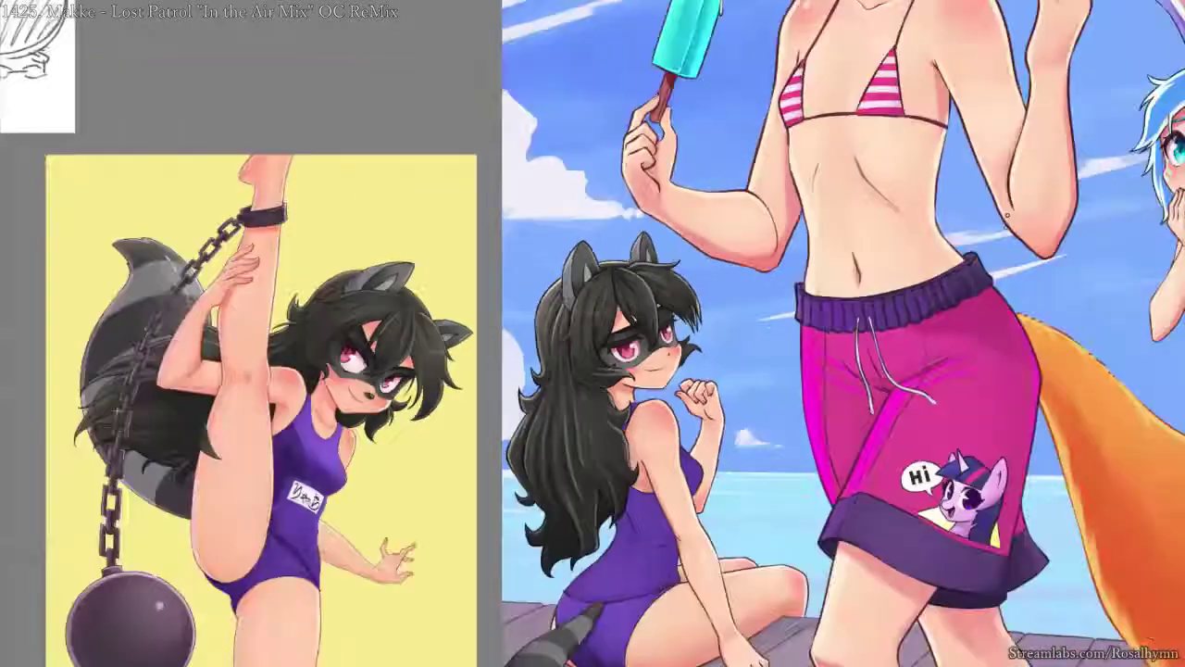
key("minus")
left_click_drag(941, 291, 628, 523)
scroll(628, 523, "up", 6)
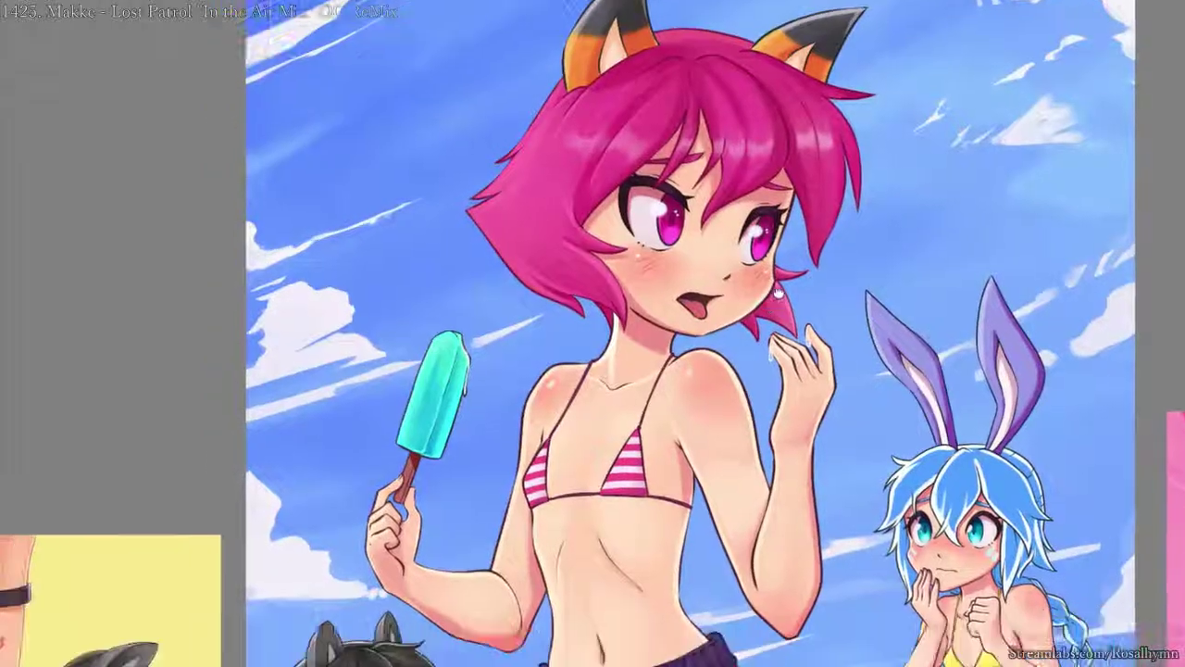
scroll(793, 267, "up", 4)
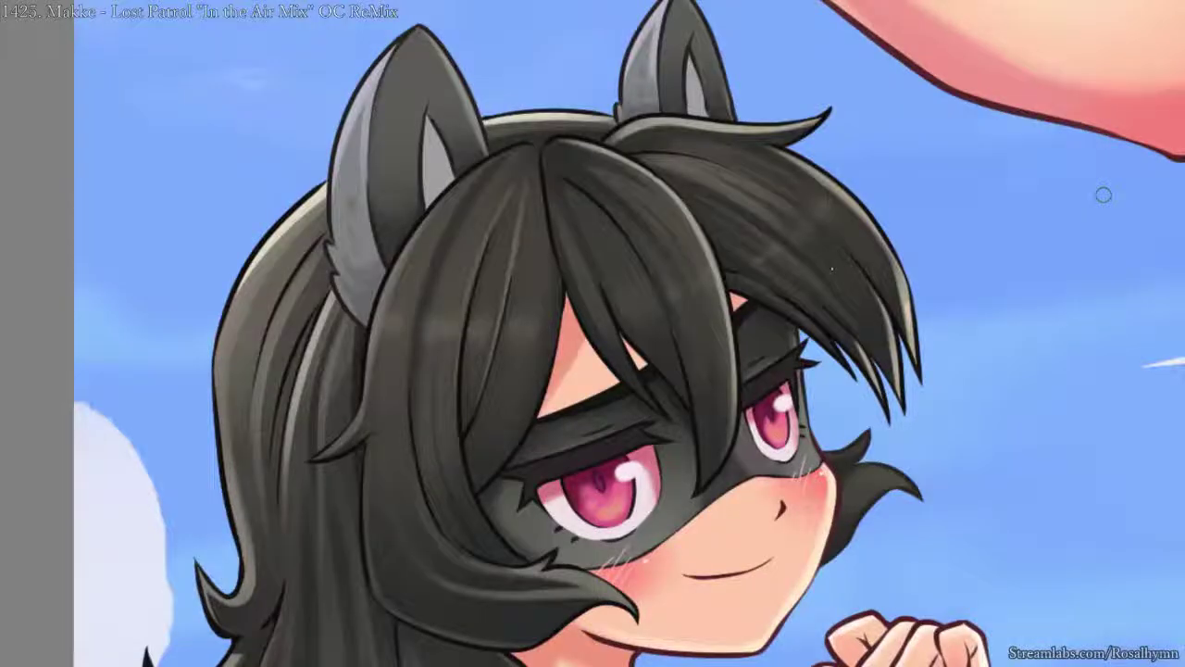
- Pick the front hair layer, paint a highlight on the narrow strand between the eyes and blend it with the smudging brush
scroll(832, 268, "down", 3)
scroll(832, 268, "up", 2)
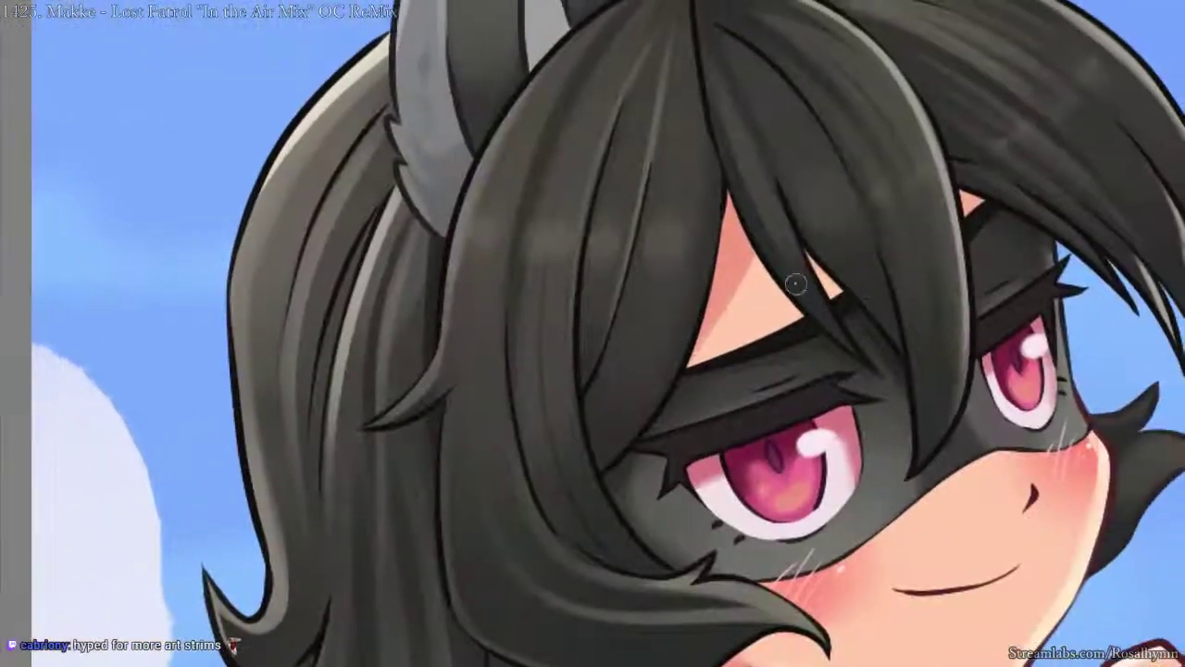
left_click(929, 142, "ctrl")
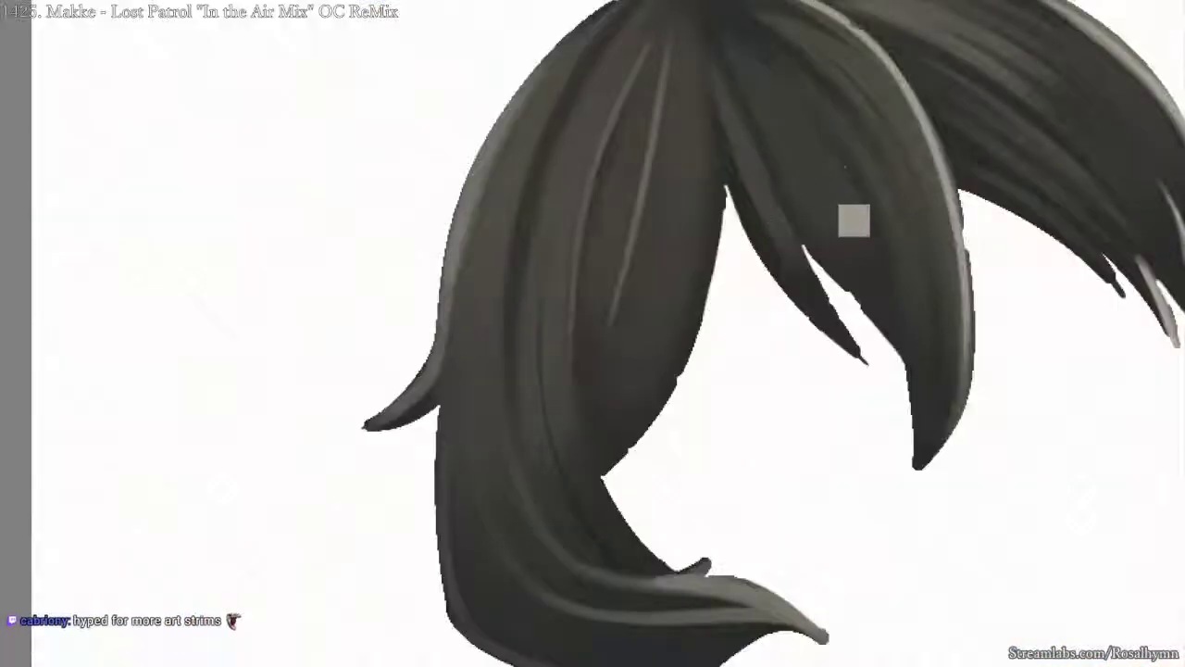
left_click(933, 146, "ctrl+alt")
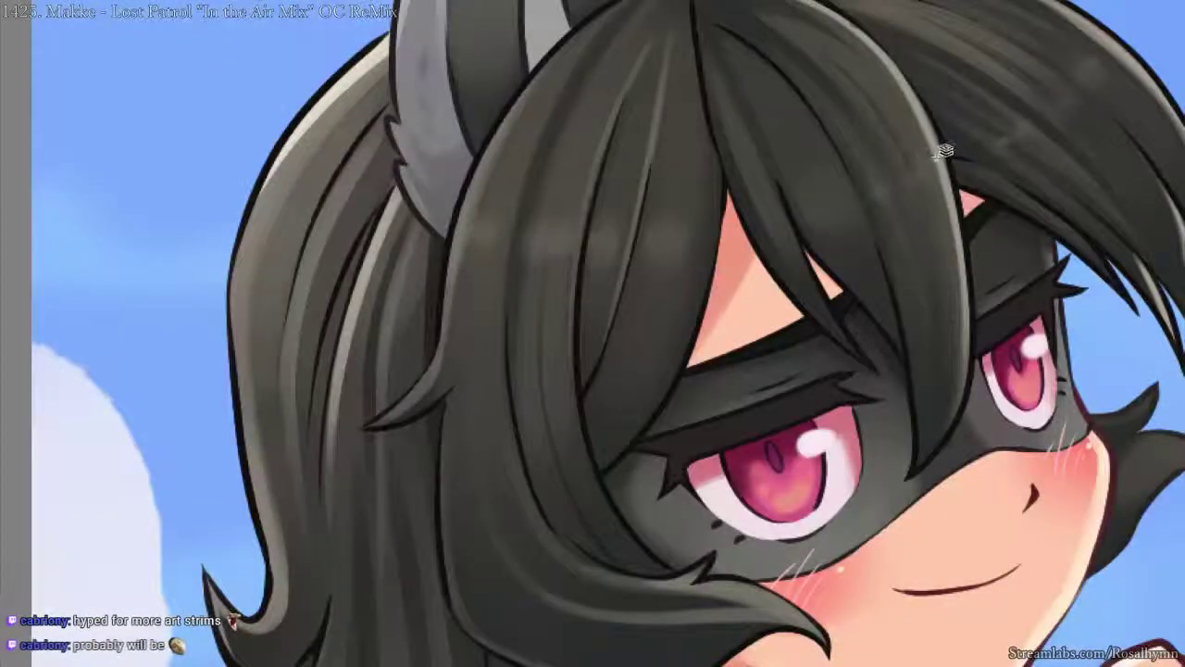
right_click(780, 212)
left_click(884, 263)
right_click(761, 204)
left_click(695, 296)
left_click_drag(764, 196, 783, 235)
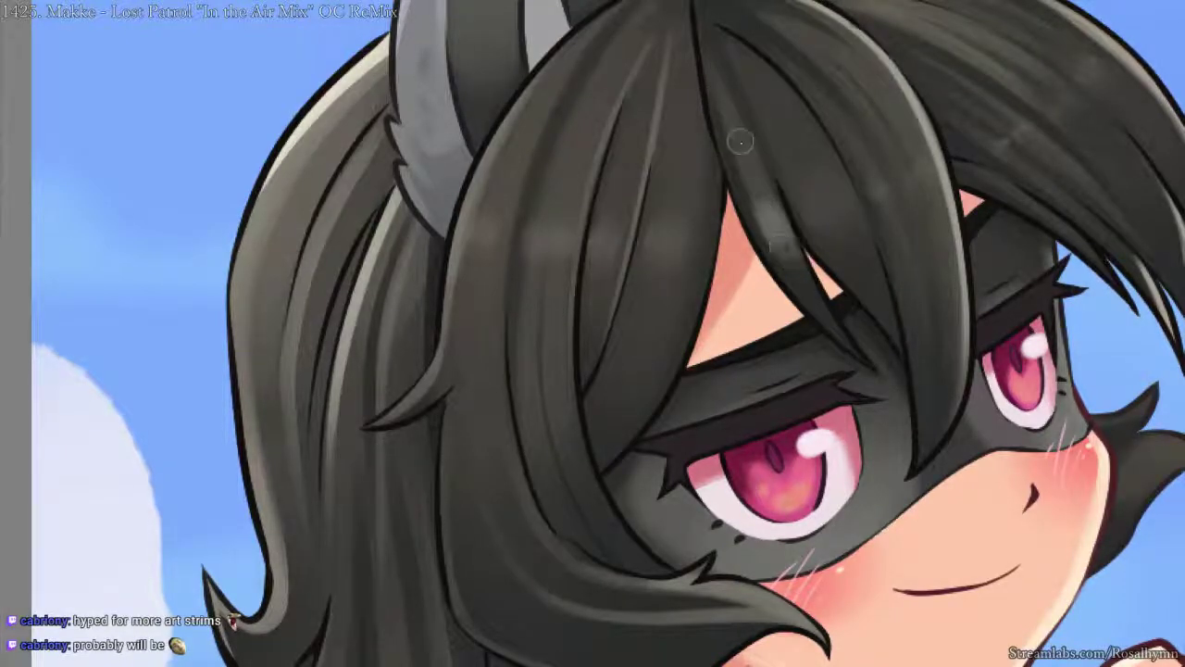
- Paint a highlight with the 20 px ZBlock brush on the strand next to the narrow one and soften it with the smudging brush
key("minus")
key("minus")
key("minus")
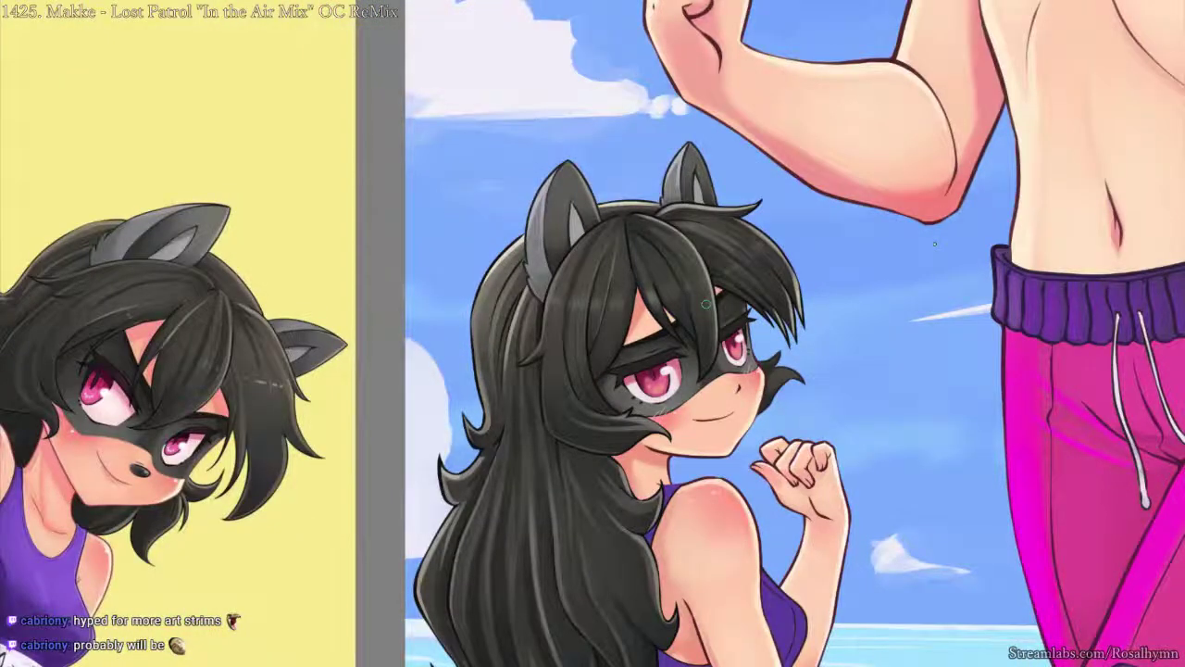
key("plus")
key("plus")
right_click(814, 260)
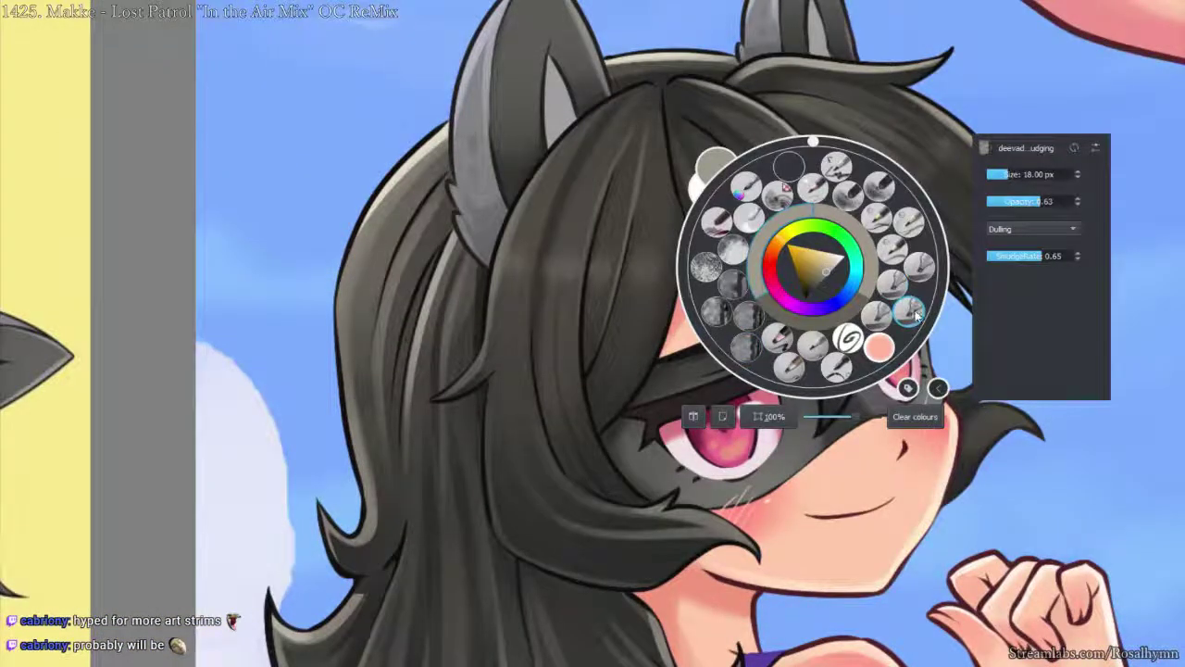
left_click(786, 228)
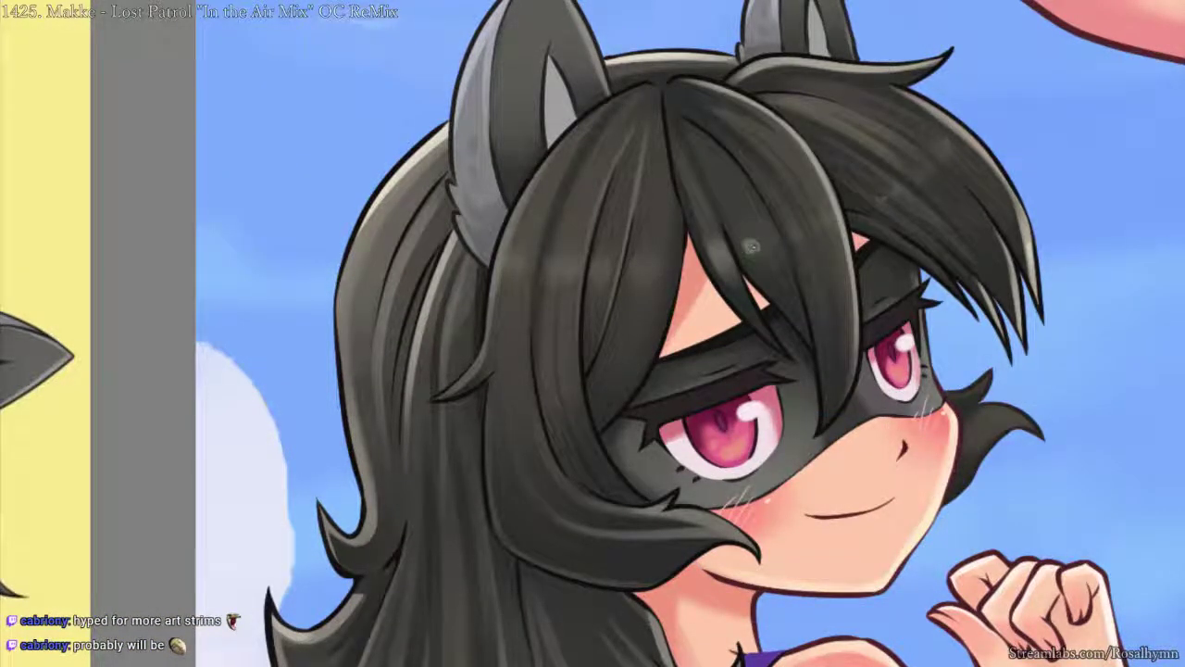
right_click(757, 227)
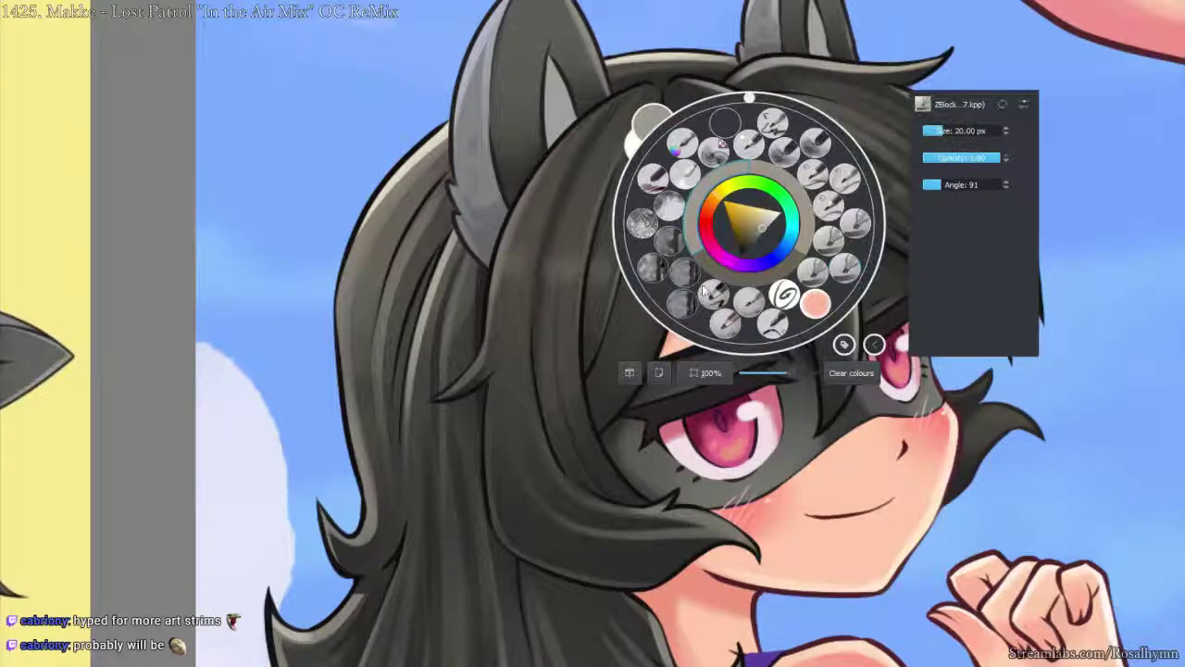
left_click(683, 304)
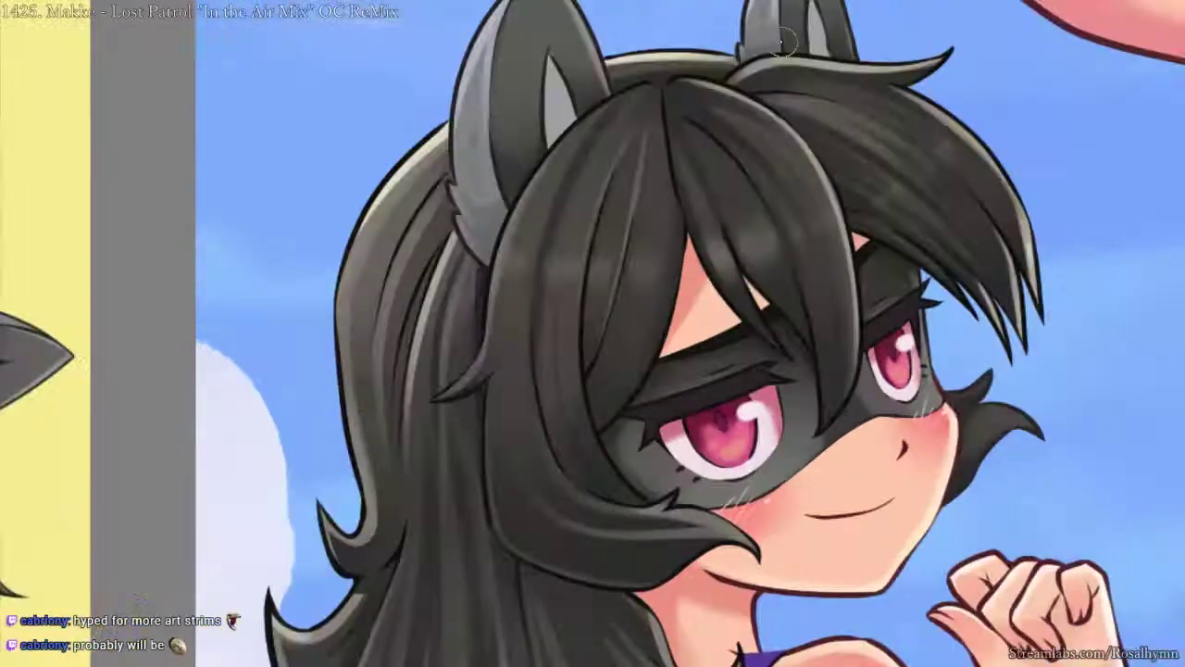
- Paint a row of light highlight dabs on the outer edge of the central bang, redoing unsatisfactory strokes
scroll(814, 217, "up", 3)
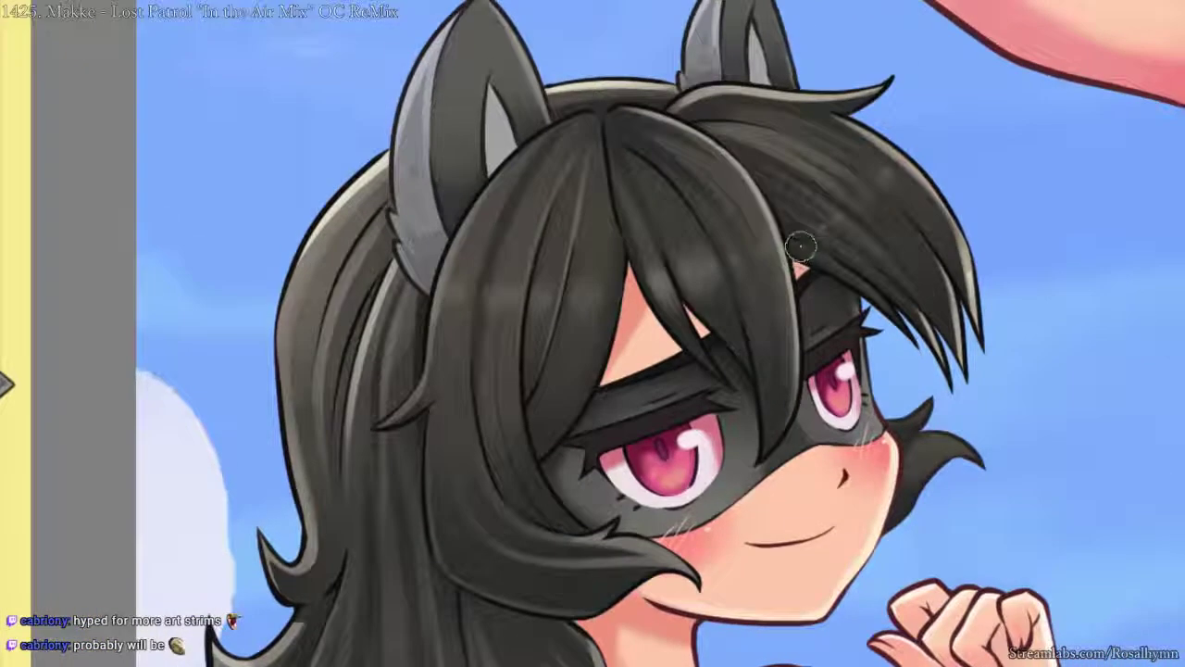
right_click(866, 216)
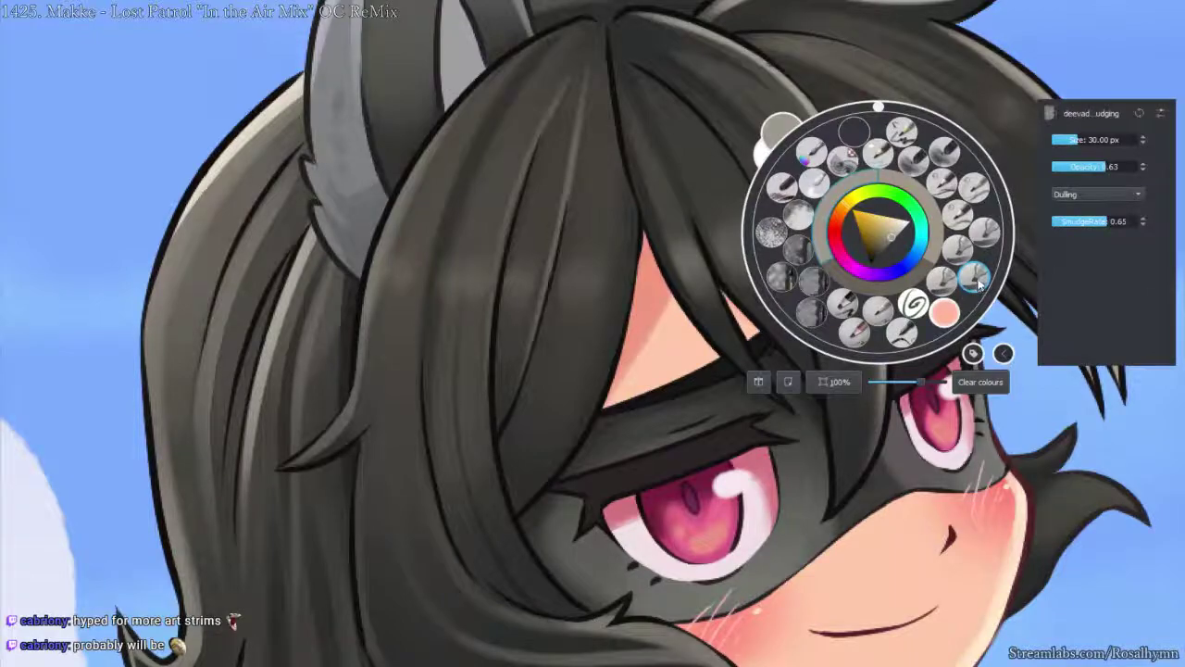
left_click(978, 280)
key("ctrl+z")
mouse_move(790, 213)
left_mouse_down()
mouse_move(808, 249)
mouse_move(788, 197)
mouse_move(814, 225)
mouse_move(822, 218)
mouse_move(835, 248)
mouse_move(816, 219)
mouse_move(840, 211)
mouse_move(834, 199)
mouse_move(848, 231)
left_mouse_up()
key("ctrl+z")
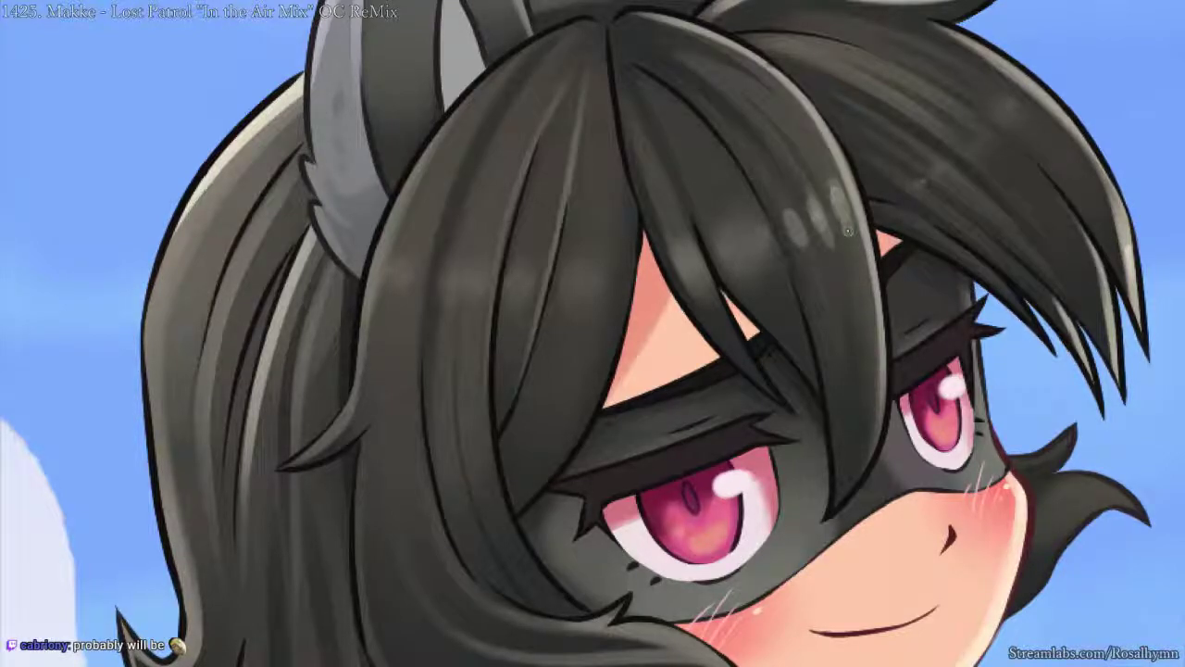
- Blend the highlight dabs on the central bang along the hair direction with the smudging brush
right_click(777, 221)
left_click(712, 302)
left_click_drag(787, 205, 820, 277)
mouse_move(803, 198)
left_mouse_down()
mouse_move(838, 268)
mouse_move(803, 188)
mouse_move(818, 227)
mouse_move(832, 195)
left_mouse_up()
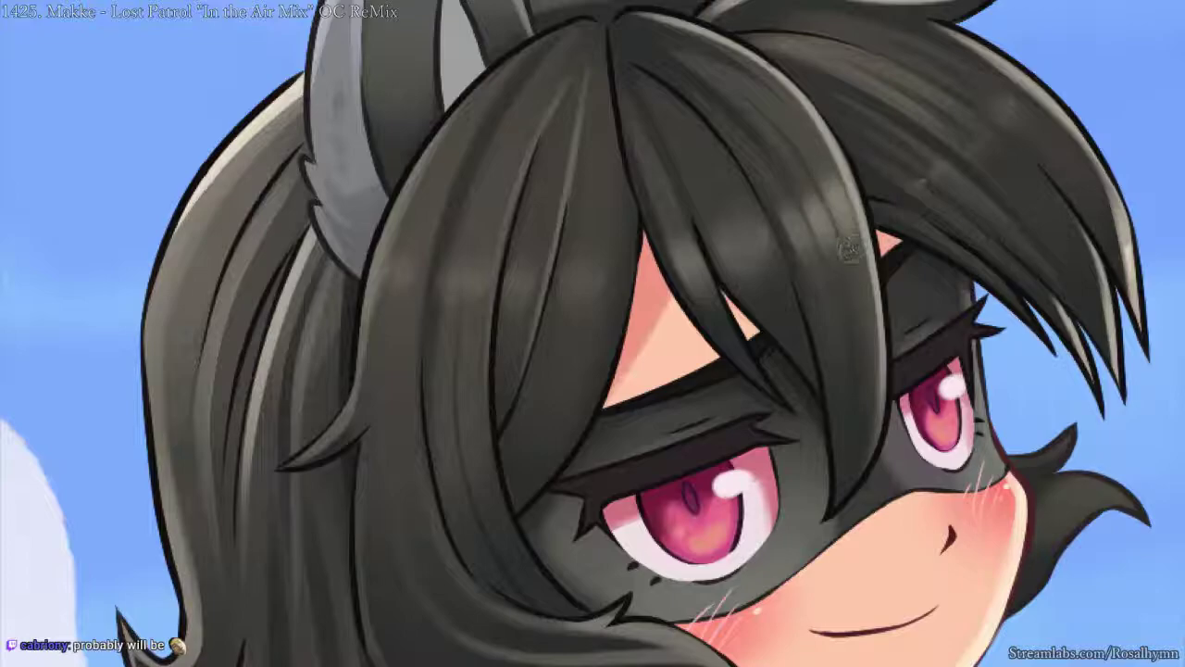
- Check the balance of the hair highlights in the full illustration and close up with the canvas view mirrored
key("ctrl+minus")
key("ctrl+minus")
key("ctrl+minus")
key("ctrl+minus")
key("h")
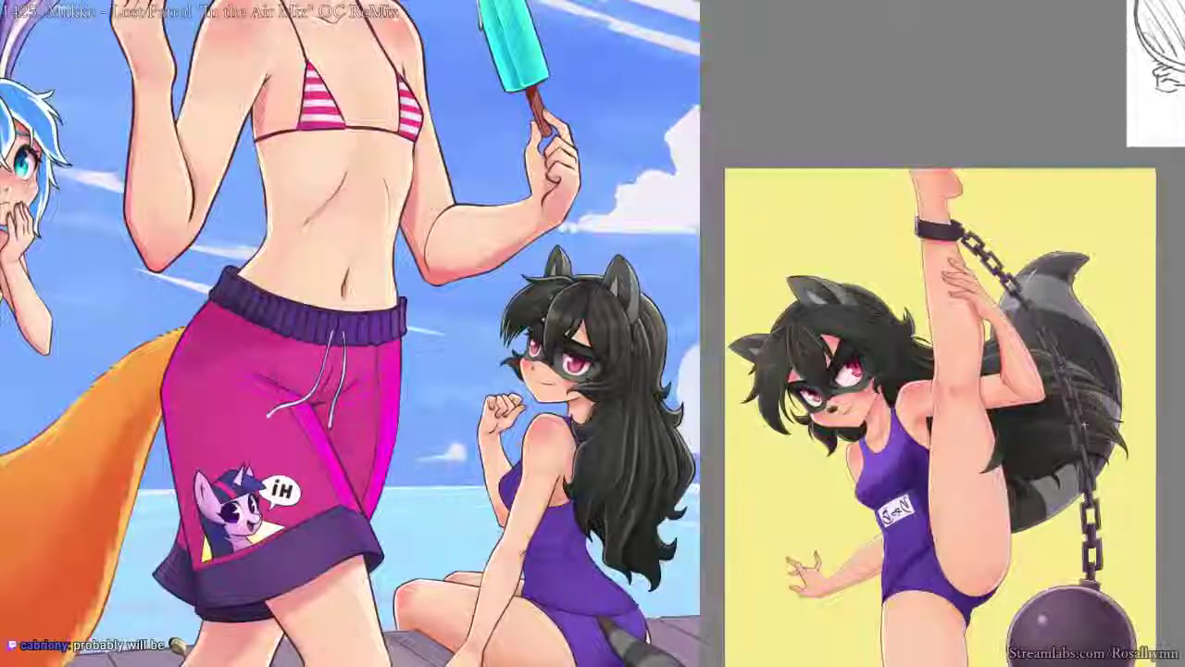
key("ctrl+plus")
key("ctrl+plus")
key("ctrl+plus")
key("ctrl+plus")
key("ctrl+plus")
left_click_drag(704, 292, 789, 276)
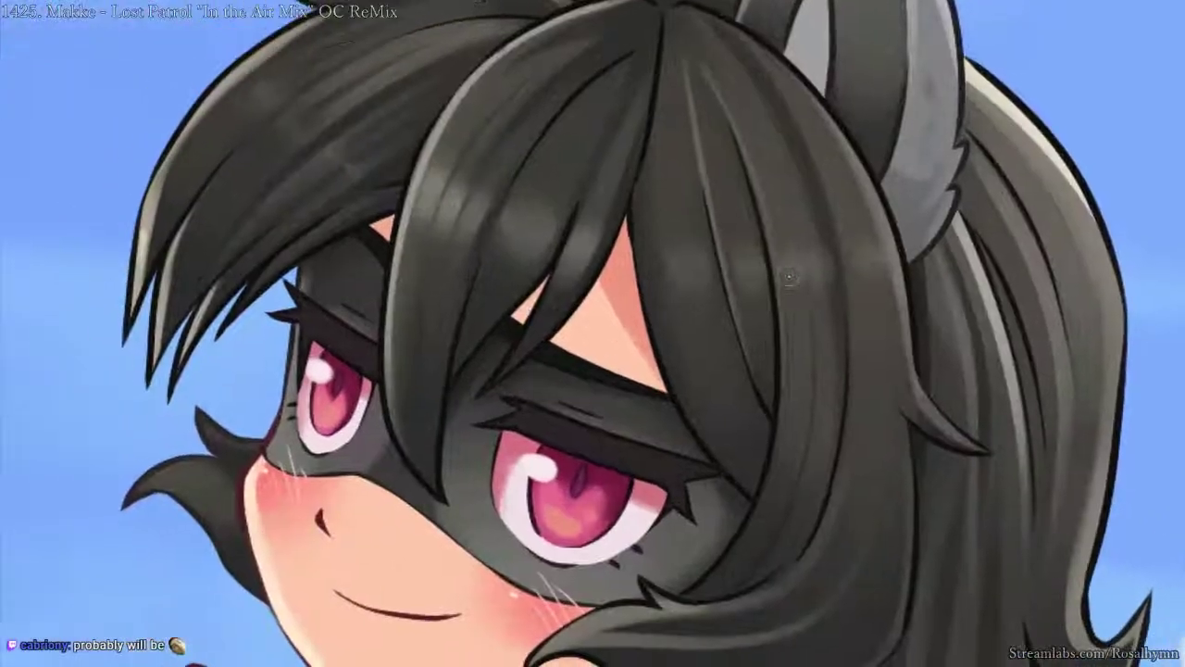
key("m")
- Paint small light highlight dabs on the far-side bangs with the 12 px ZBlock brush
right_click(799, 258)
left_click(866, 337)
right_click(894, 294)
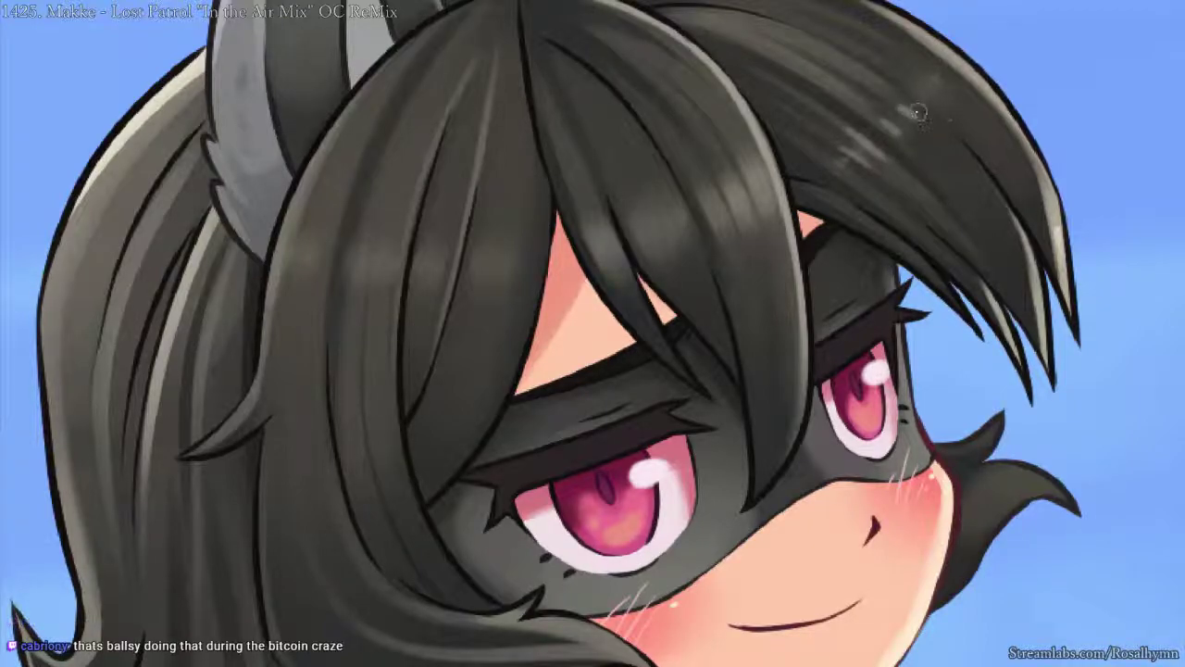
- Soften the new dabs on the far-side bangs into streaks that follow the hair strands
right_click(953, 148)
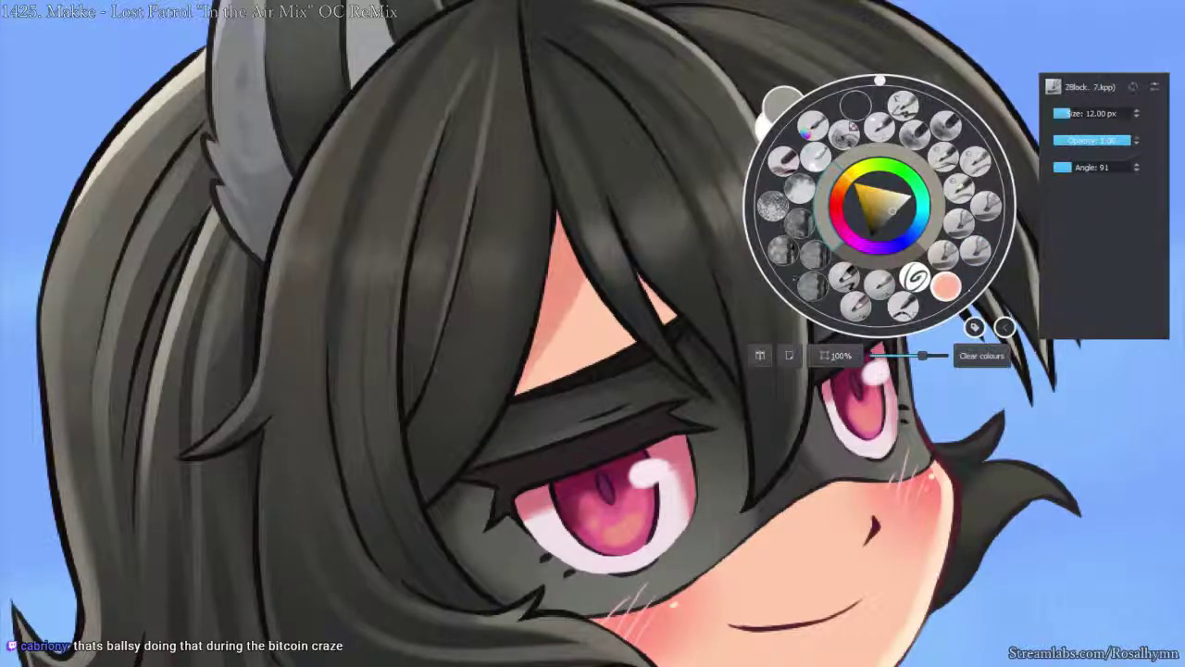
left_click(785, 252)
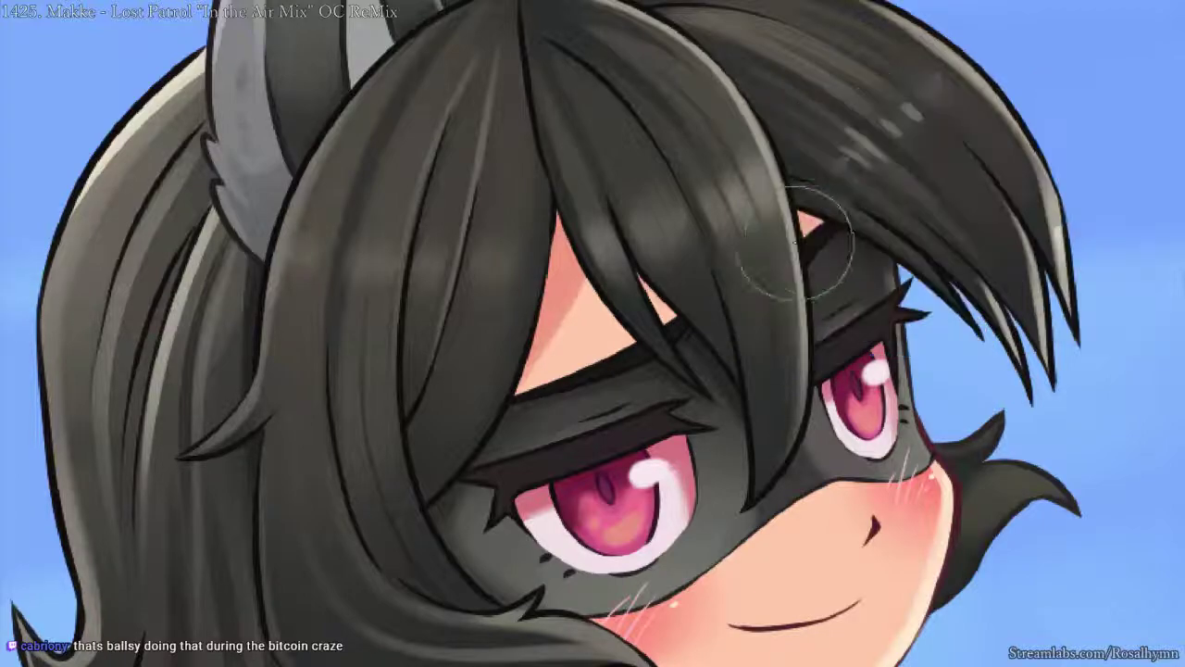
left_click(773, 246)
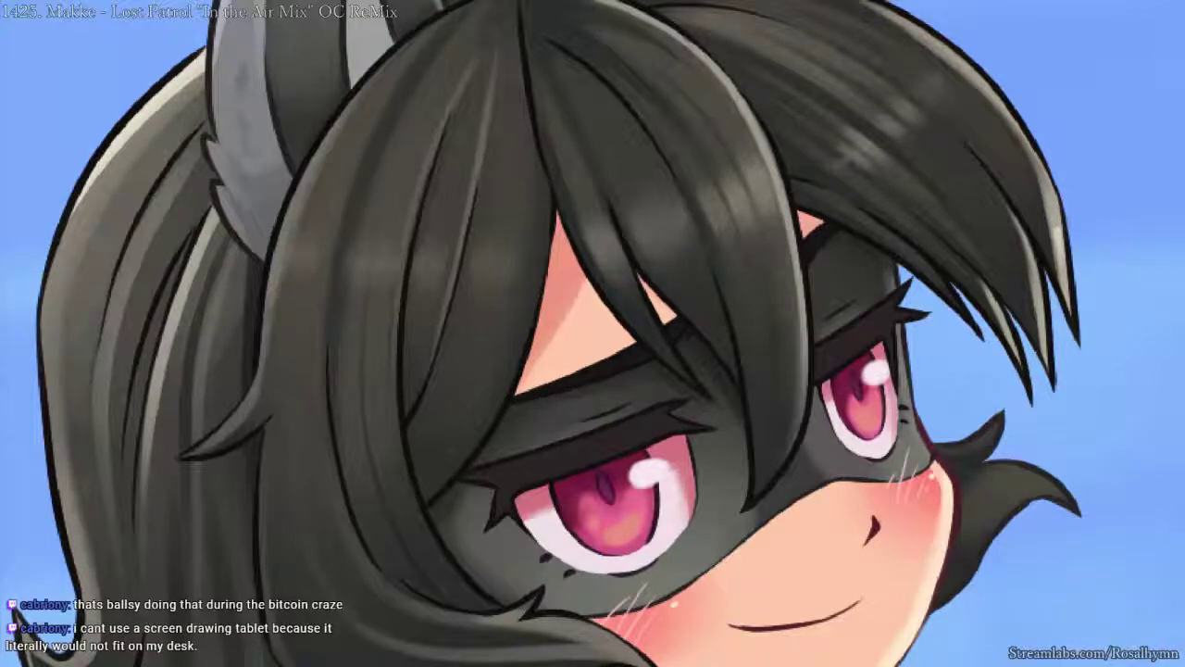
left_click_drag(925, 131, 903, 153)
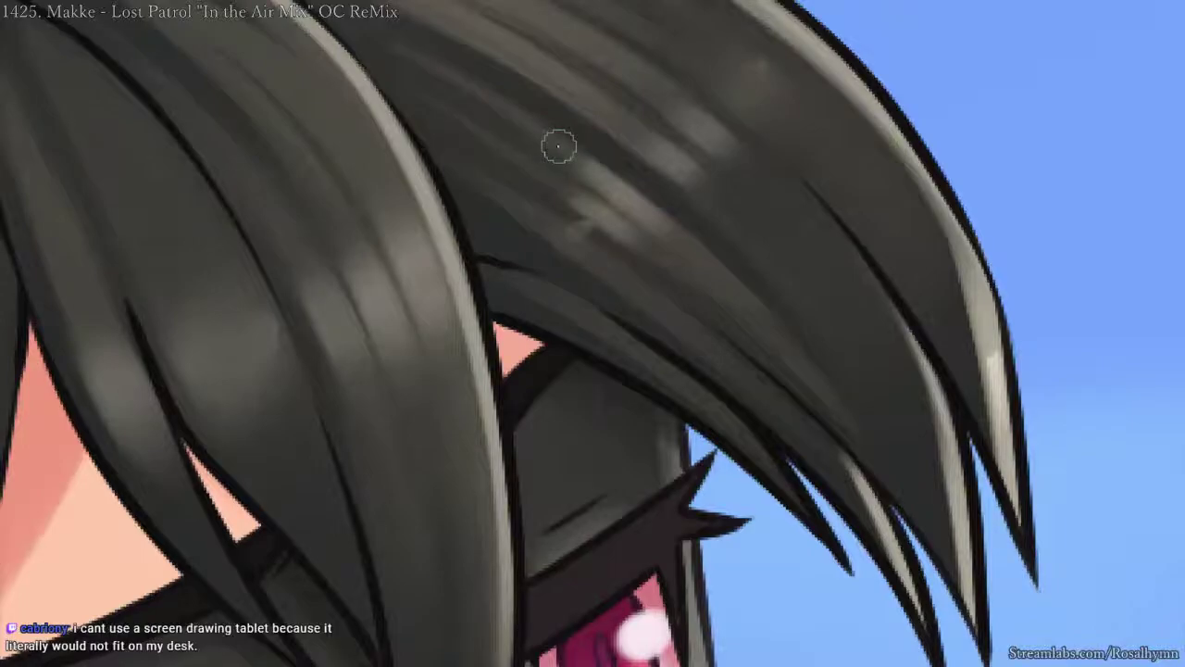
- Sample hair tones beside the far-side bang highlight, retouch its edge and check the whole head
left_click(566, 140, "alt")
left_click(553, 135, "alt")
key("ctrl+minus")
key("ctrl+minus")
key("ctrl+minus")
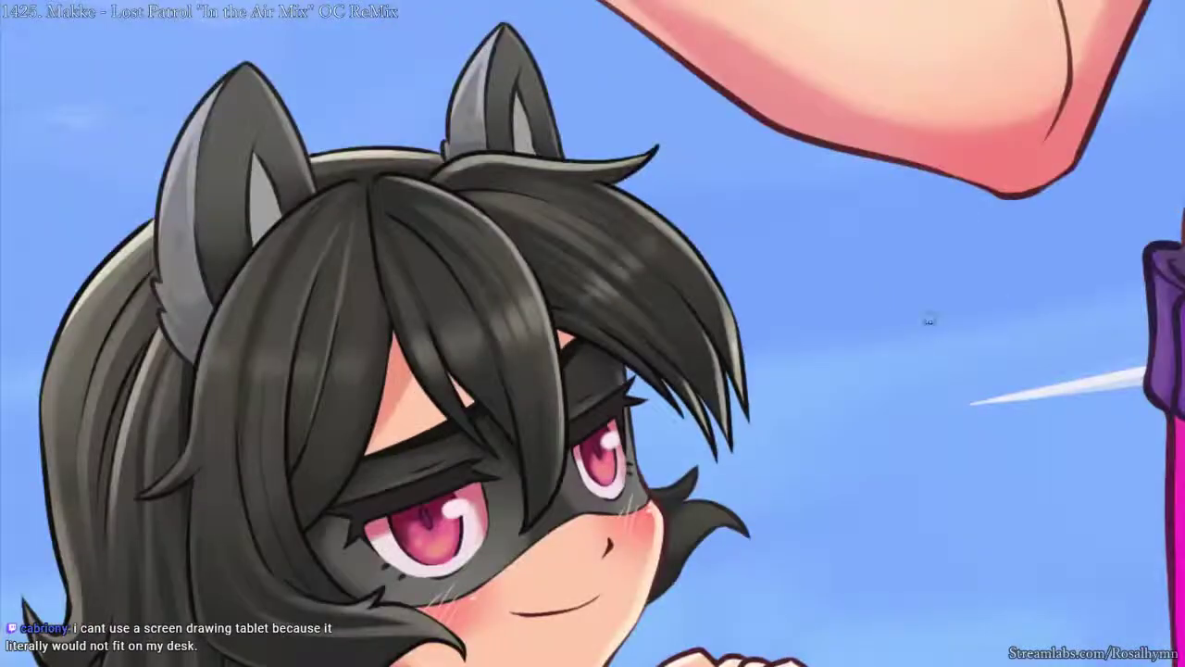
left_click_drag(929, 320, 824, 102)
left_click_drag(689, 276, 758, 197)
key("Home")
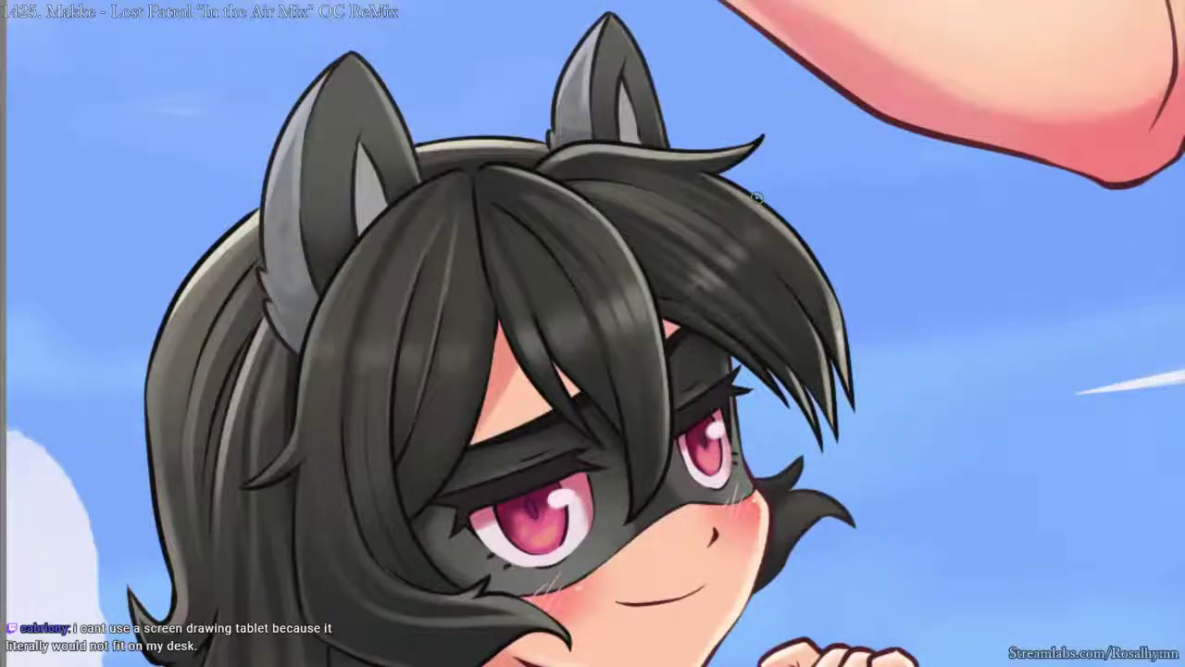
key("plus")
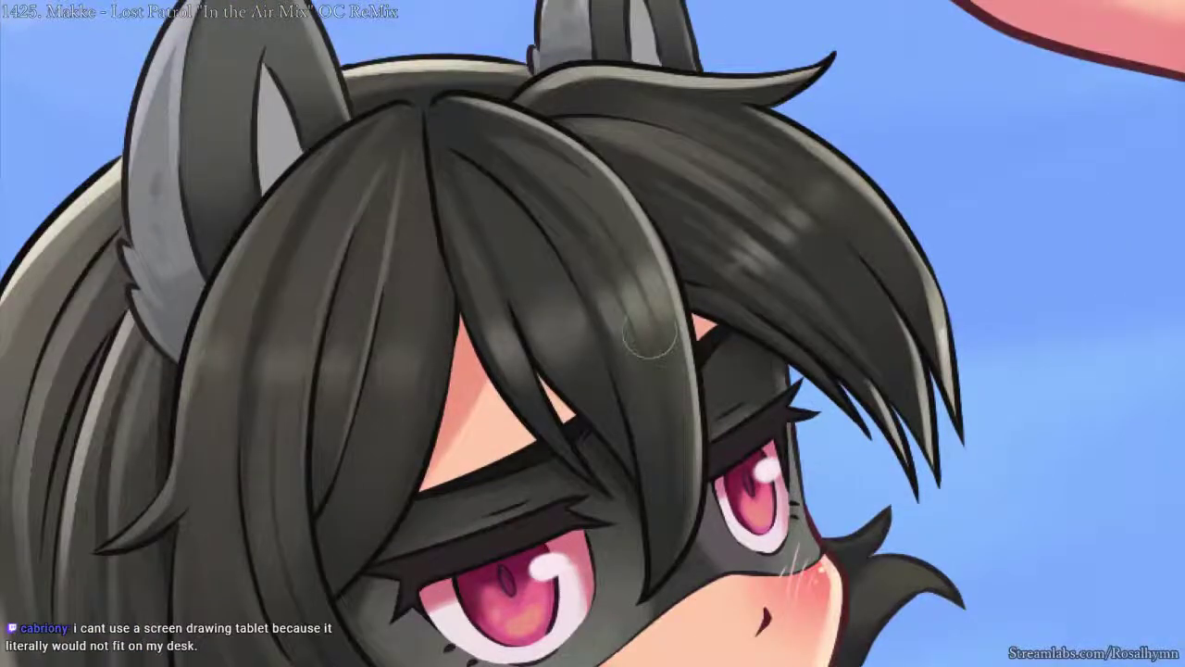
right_click(663, 355)
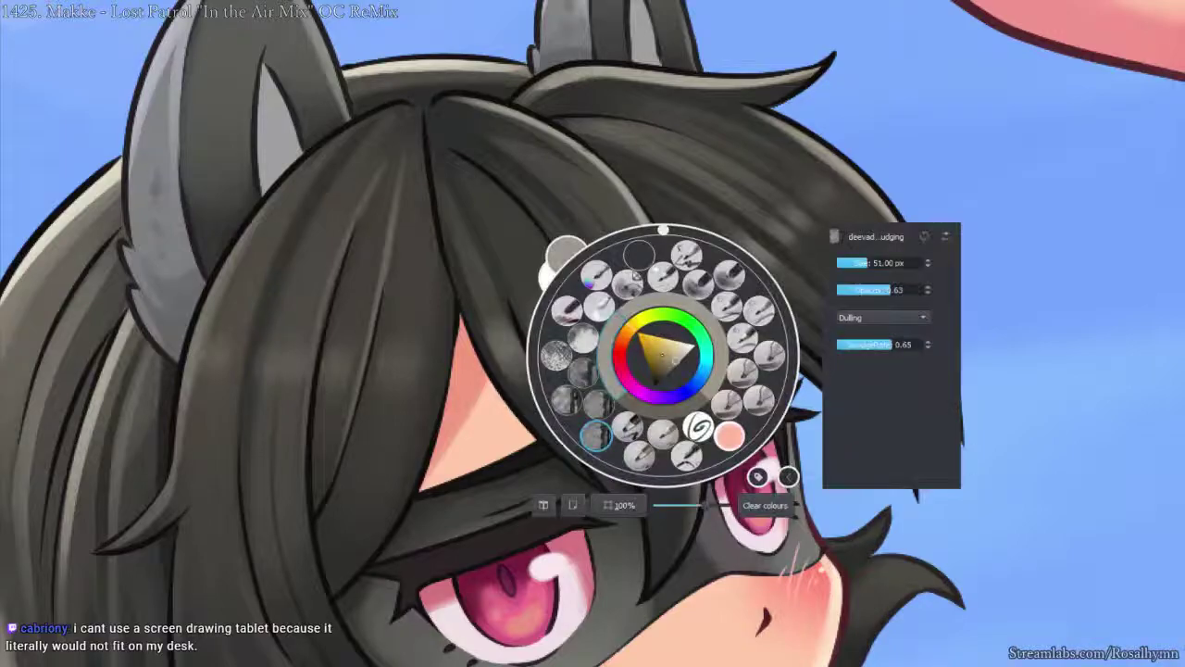
left_click(728, 436)
key("bracketleft")
key("bracketleft")
key("bracketleft")
key("bracketleft")
key("bracketleft")
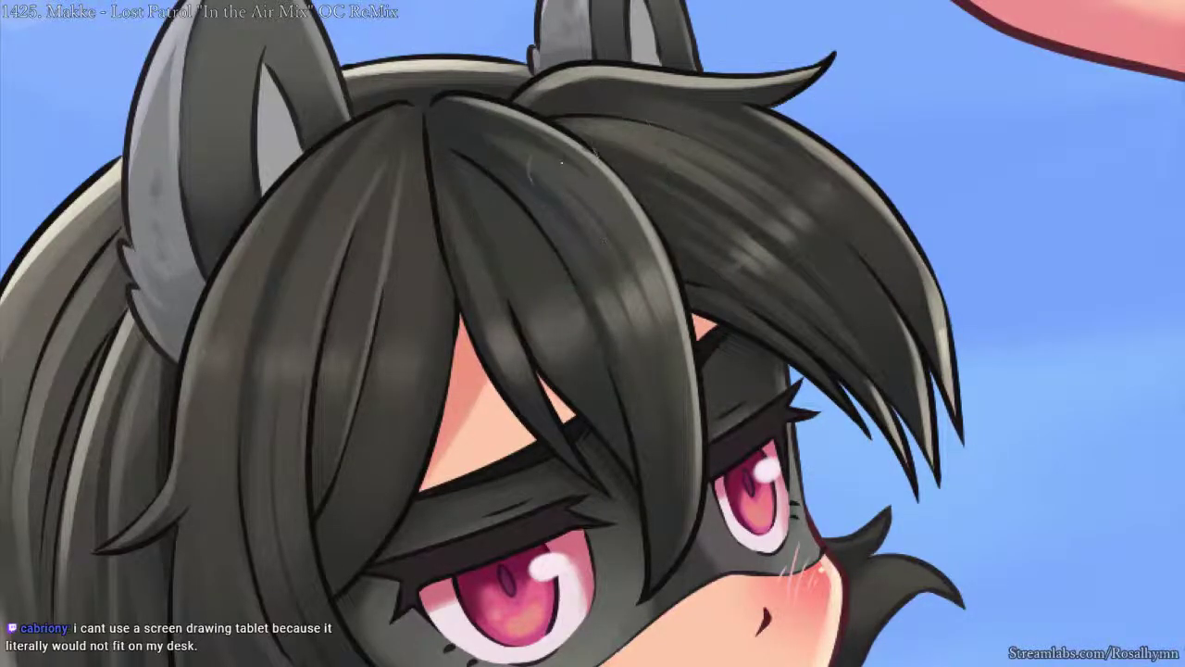
- Isolate the bangs layer and undo the shine highlight strokes on the middle and far-side bangs
key("ctrl+i")
key("ctrl+i")
key("ctrl+i")
key("ctrl+z")
key("ctrl+z")
key("ctrl+z")
key("ctrl+z")
key("ctrl+z")
key("ctrl+z")
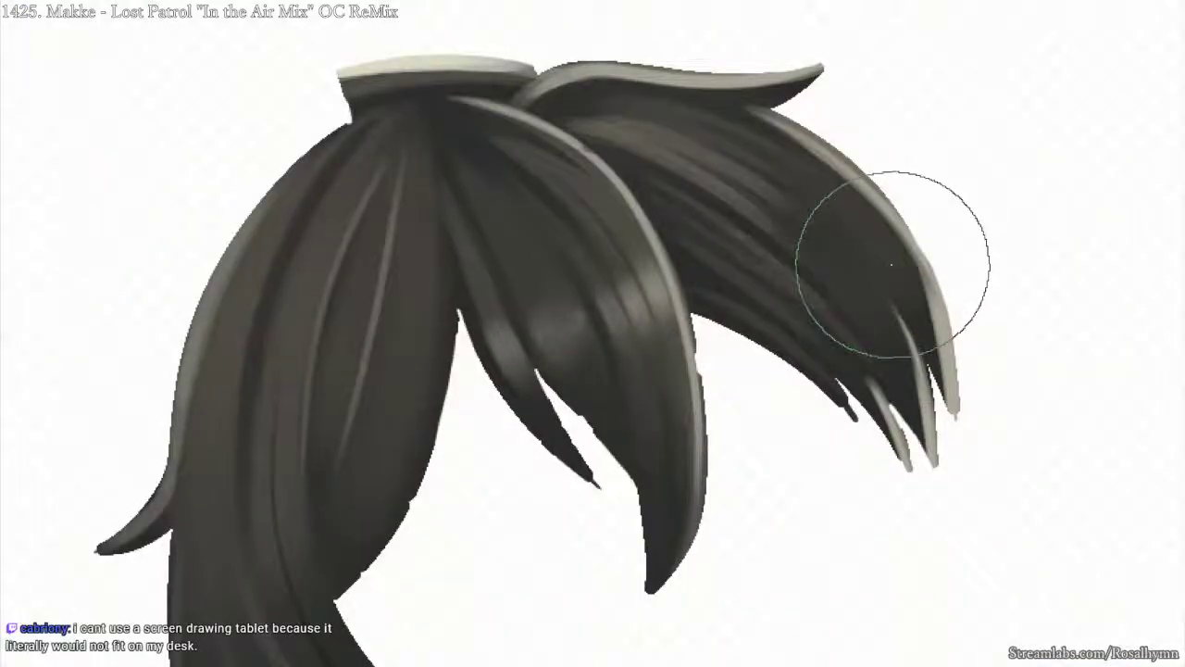
key("ctrl+z")
key("ctrl+z")
key("ctrl+z")
key("ctrl+z")
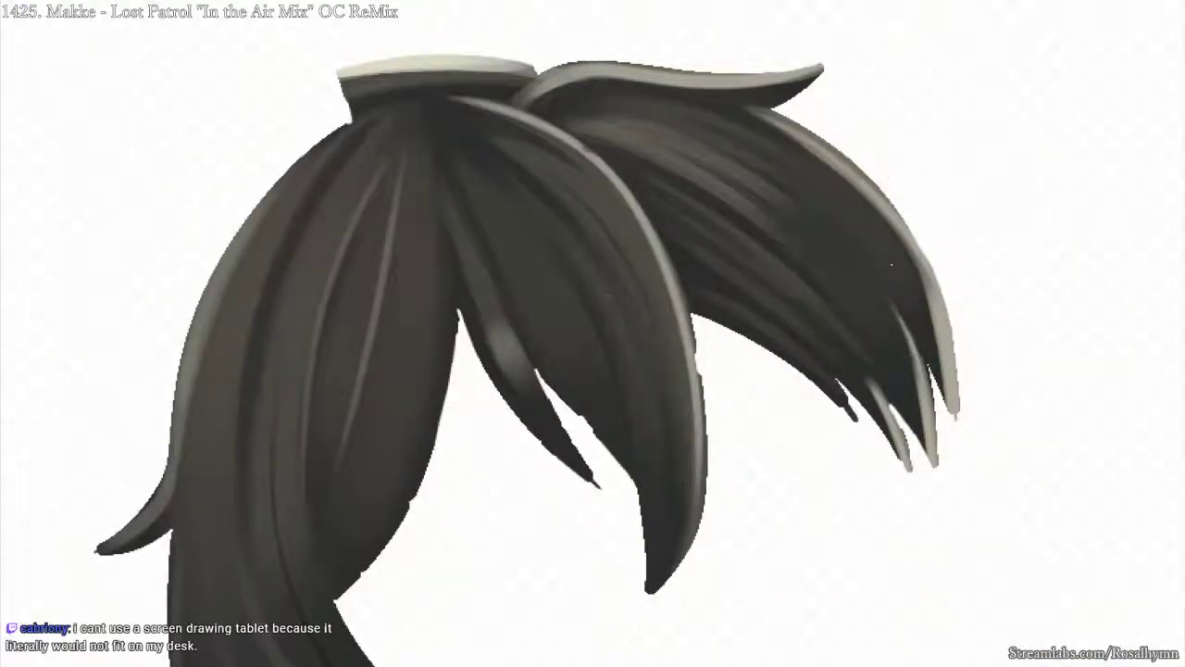
key("ctrl+z")
key("ctrl+z")
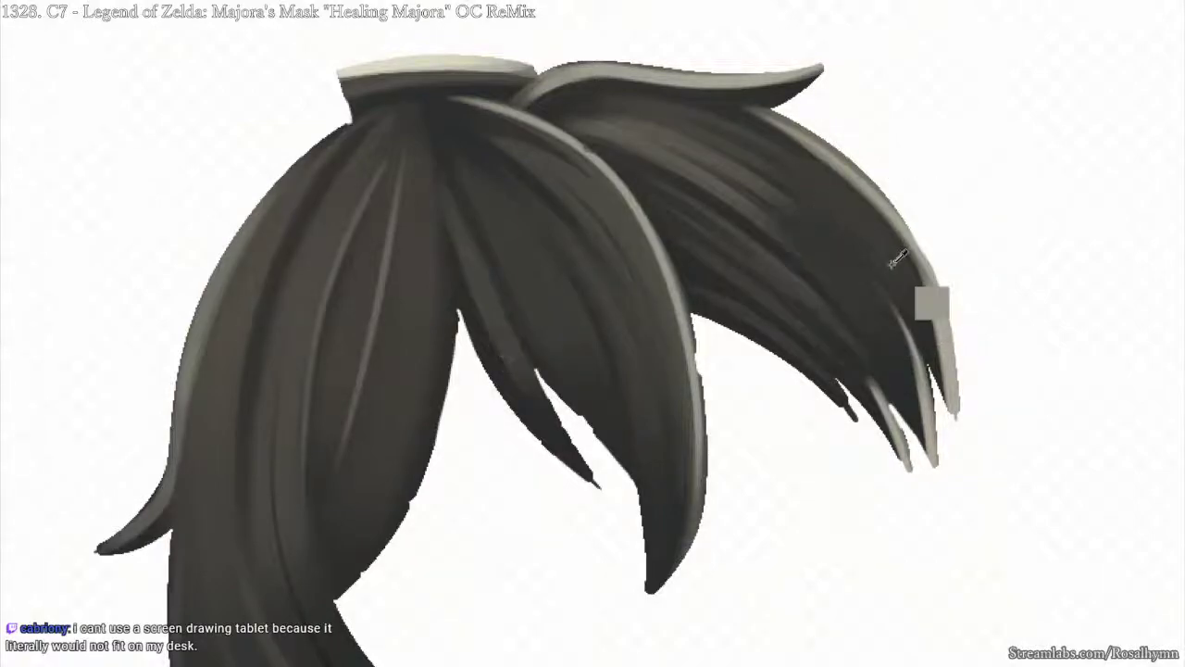
key("ctrl+i")
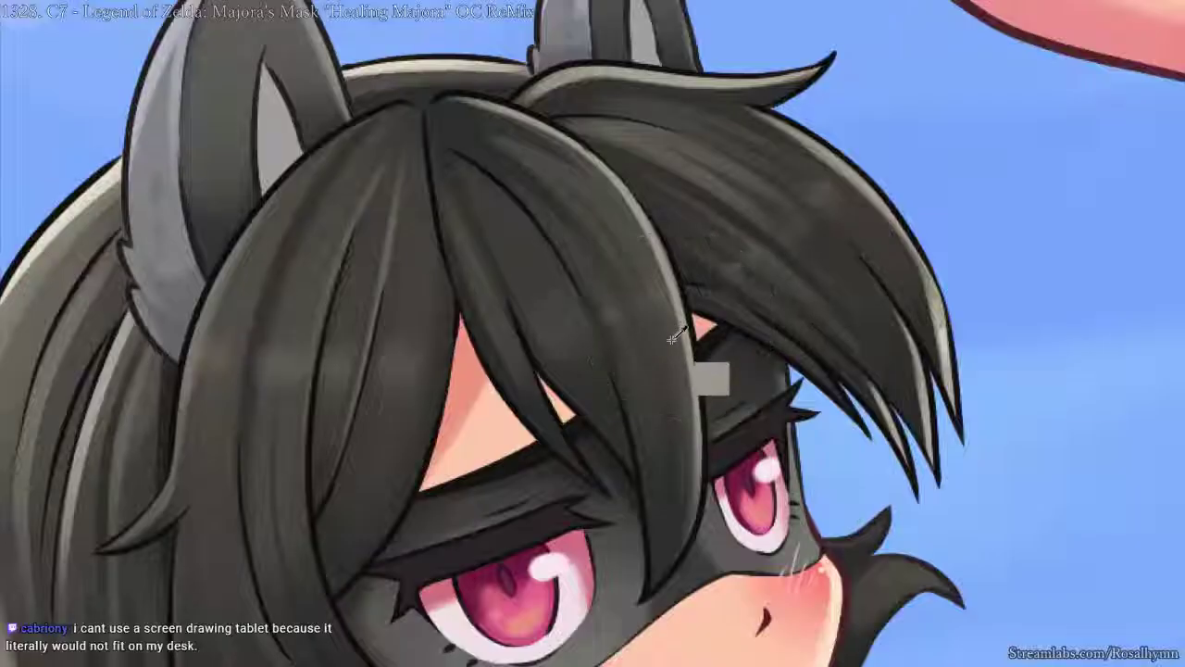
- Switch to a painting brush preset and shrink it to a small tip suited to highlight dabs
right_click(705, 344)
left_click(773, 427)
key("[")
key("[")
key("[")
key("[")
key("[")
key("[")
key("e")
key("[")
key("[")
key("[")
key("[")
key("[")
key("[")
key("[")
key("[")
key("bracketleft")
key("bracketleft")
key("bracketleft")
key("bracketleft")
key("bracketleft")
key("bracketleft")
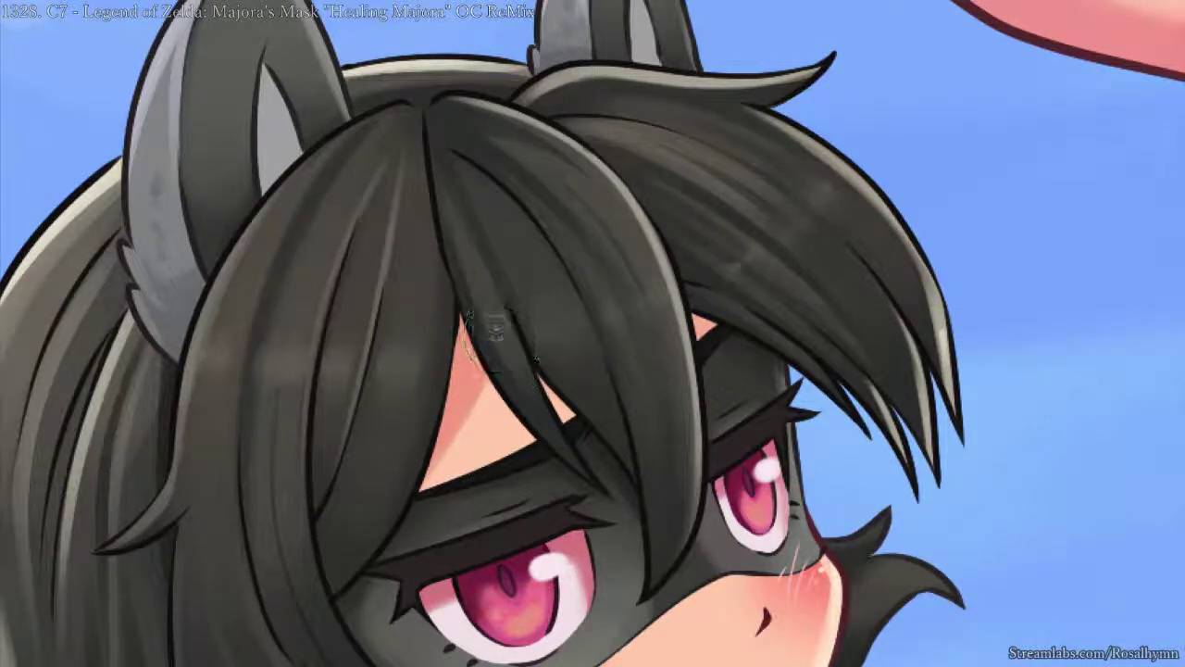
key("ctrl+z")
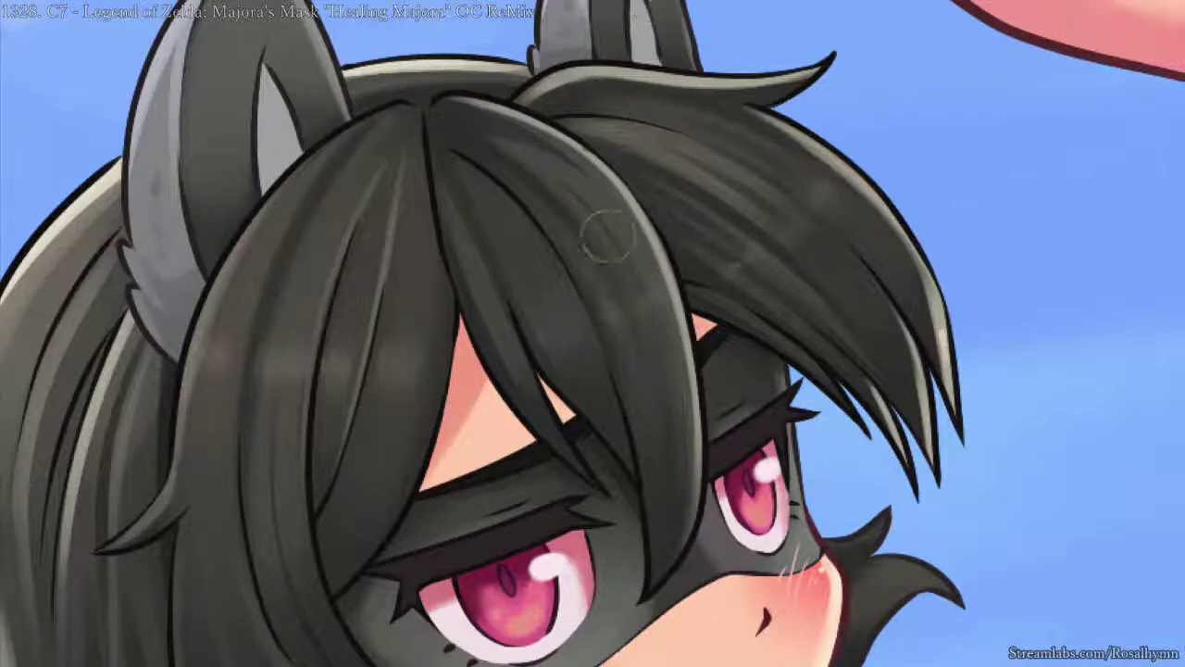
- Paint a row of small light highlight dabs across the middle bangs and the far-side bangs
left_click_drag(502, 321, 516, 365)
key("ctrl+z")
left_click(546, 341)
left_click(574, 331)
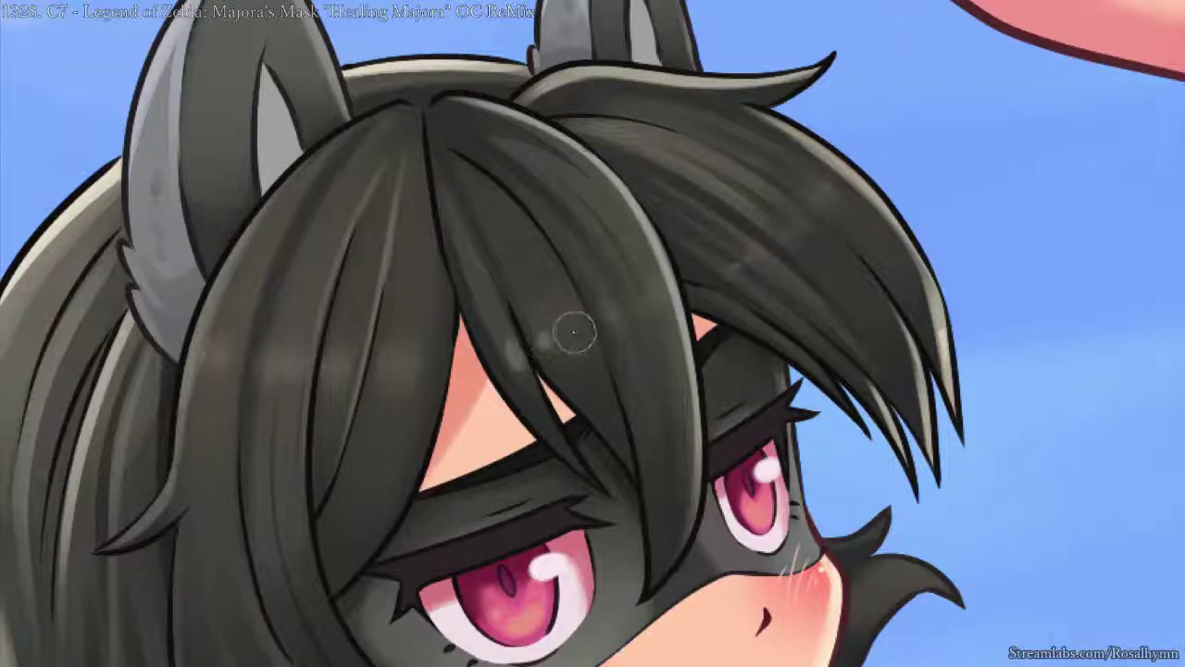
left_click_drag(618, 324, 614, 316)
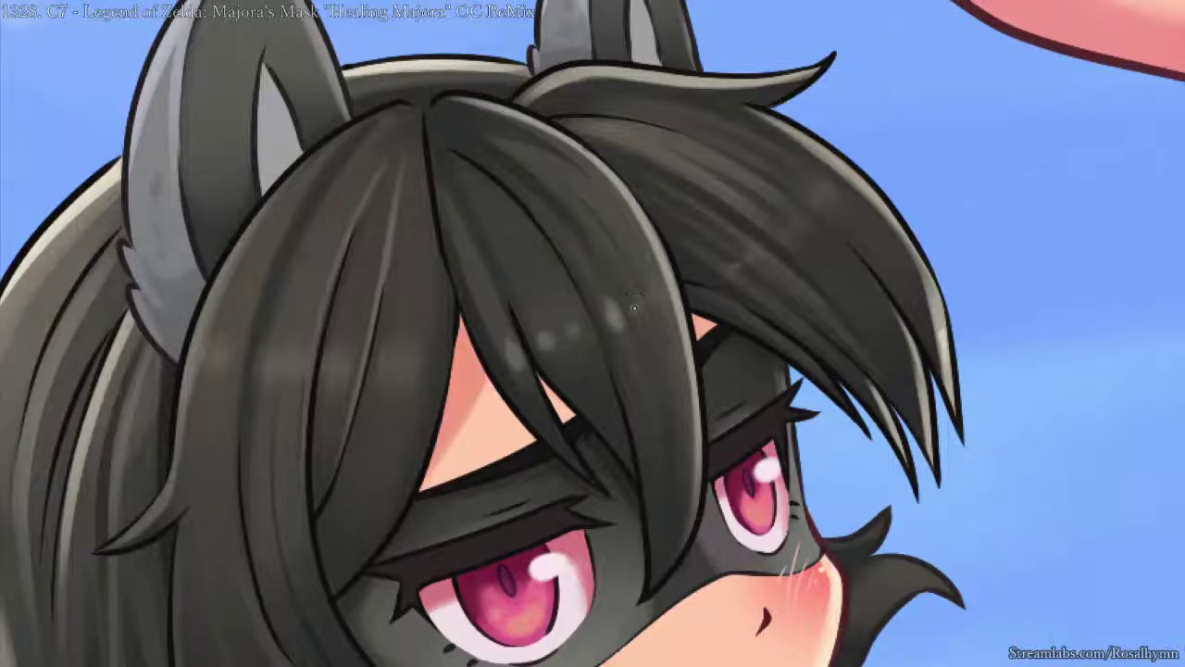
left_click(654, 296)
key("ctrl+z")
mouse_move(713, 260)
left_mouse_down()
mouse_move(768, 295)
mouse_move(750, 283)
mouse_move(754, 259)
left_mouse_up()
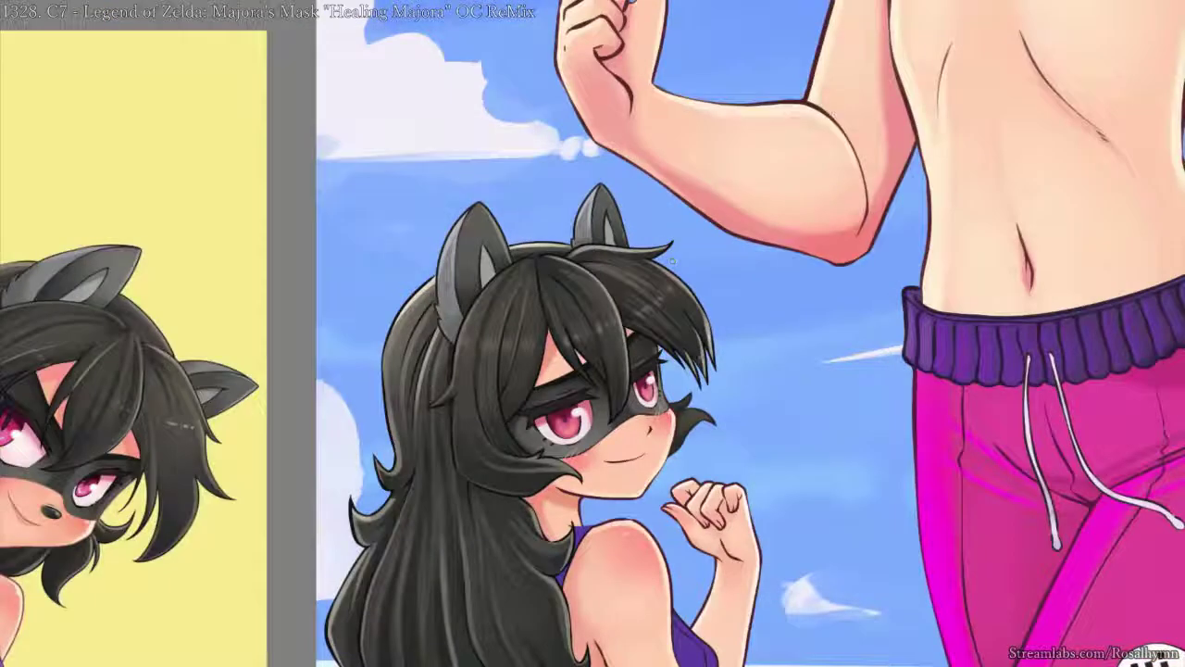
- Soften the new dabs on the middle bangs into the surrounding hair with the smudging brush
scroll(598, 332, "up", 3)
left_click_drag(524, 405, 574, 374)
scroll(591, 343, "up", 2)
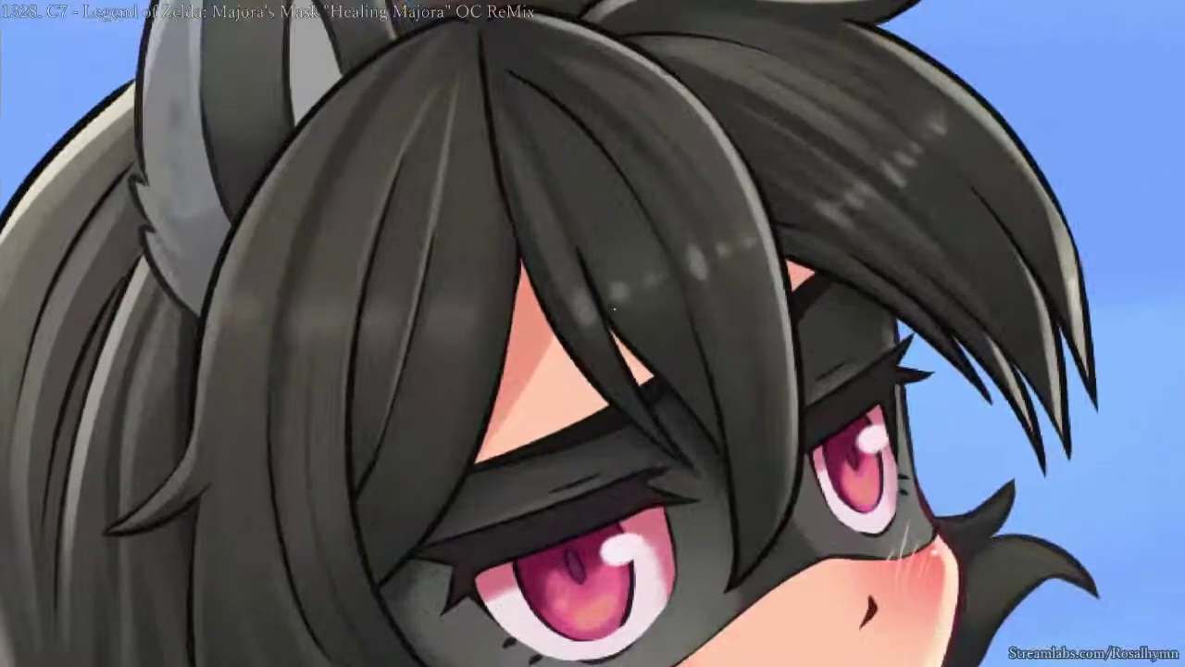
right_click(612, 312)
left_click(545, 394)
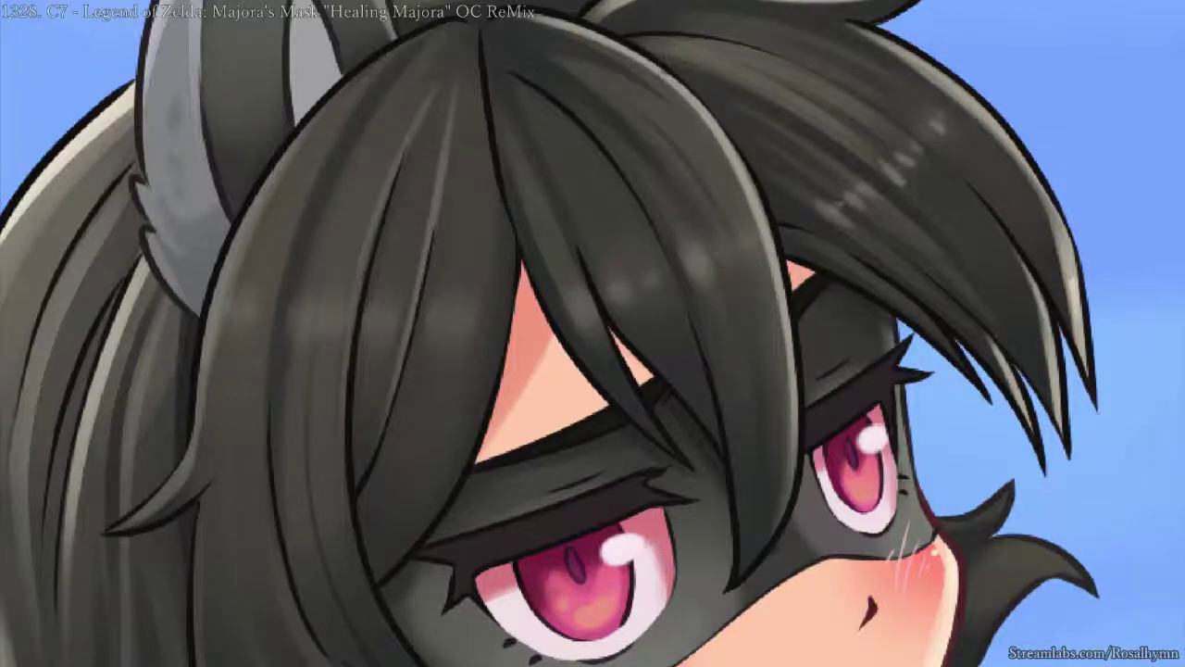
- With the canvas rotated, paint brighter highlight dabs side by side across the outer strand of the middle bangs
key("ctrl+minus")
left_click_drag(989, 396, 627, 89)
key("ctrl+plus")
key("ctrl+plus")
key("ctrl+plus")
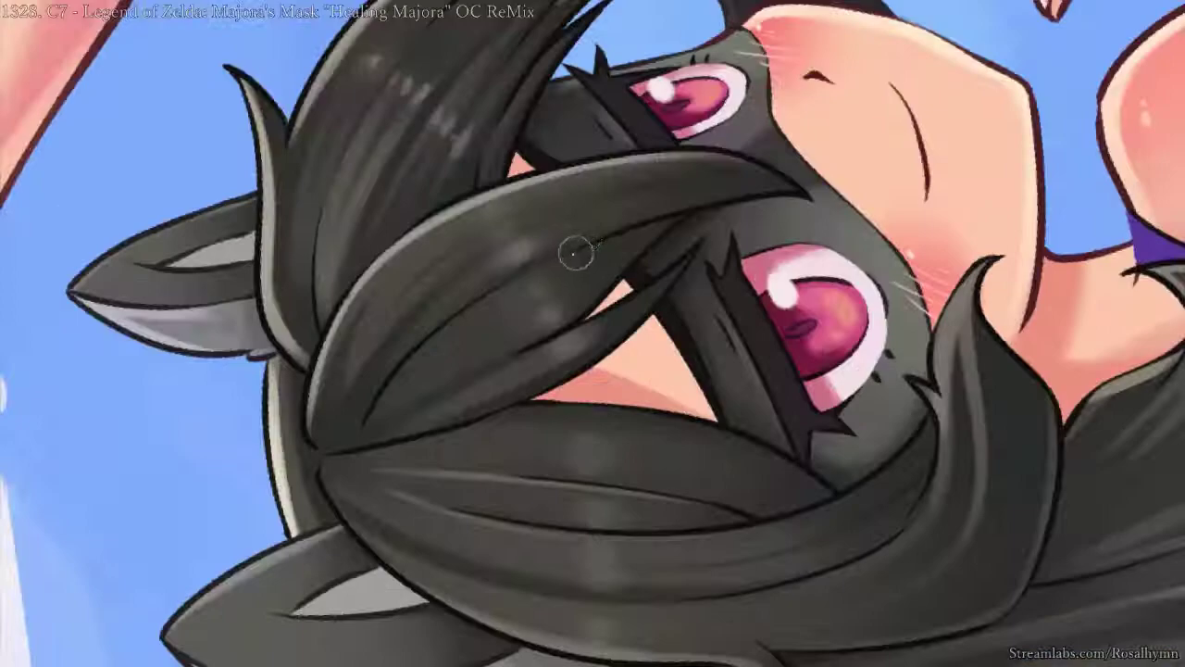
right_click(586, 243)
left_click(683, 286)
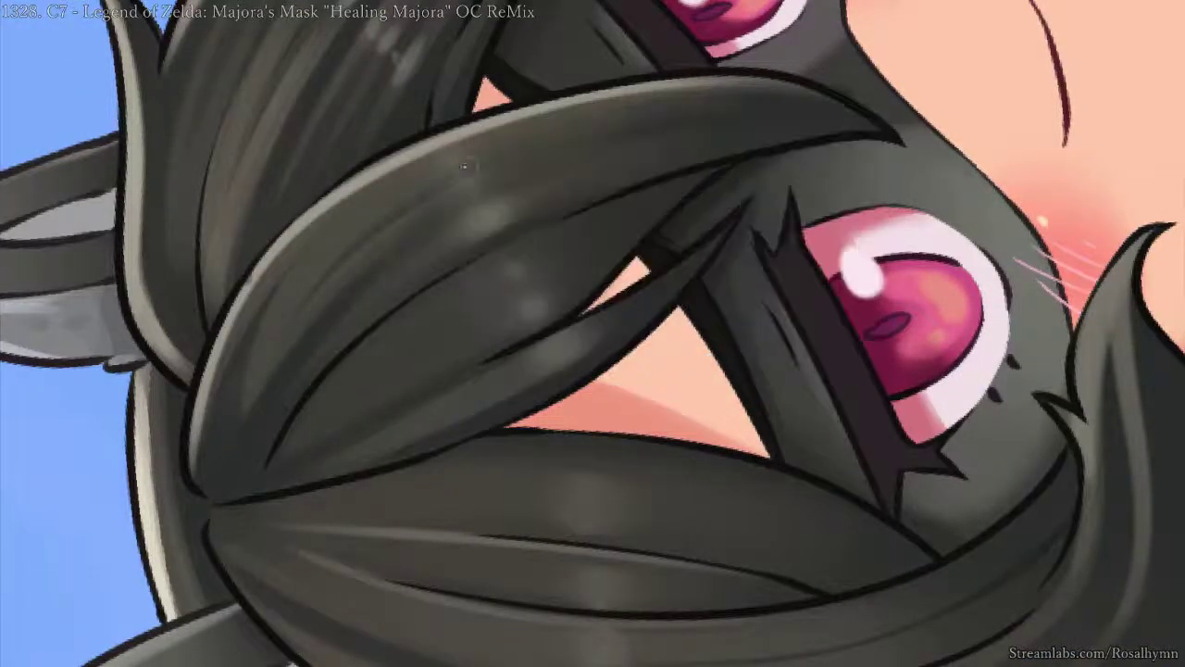
mouse_move(435, 165)
left_mouse_down()
mouse_move(429, 173)
mouse_move(487, 154)
mouse_move(457, 161)
mouse_move(471, 152)
left_mouse_up()
key("ctrl+z")
key("ctrl+z")
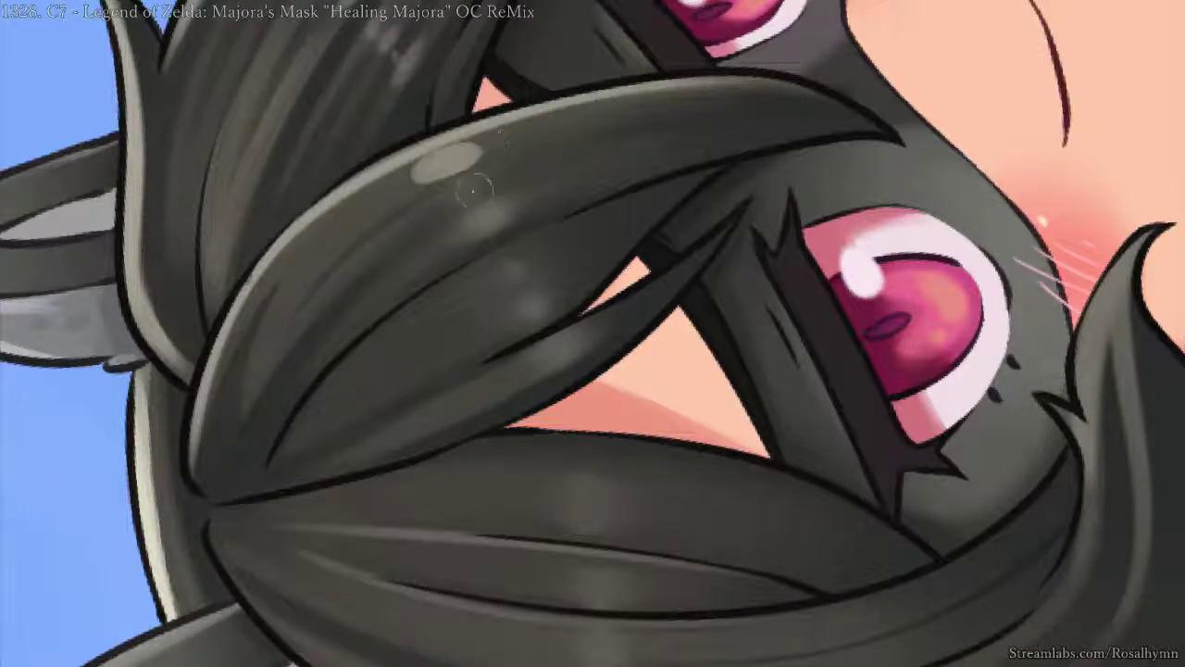
left_click_drag(446, 199, 481, 186)
key("ctrl+z")
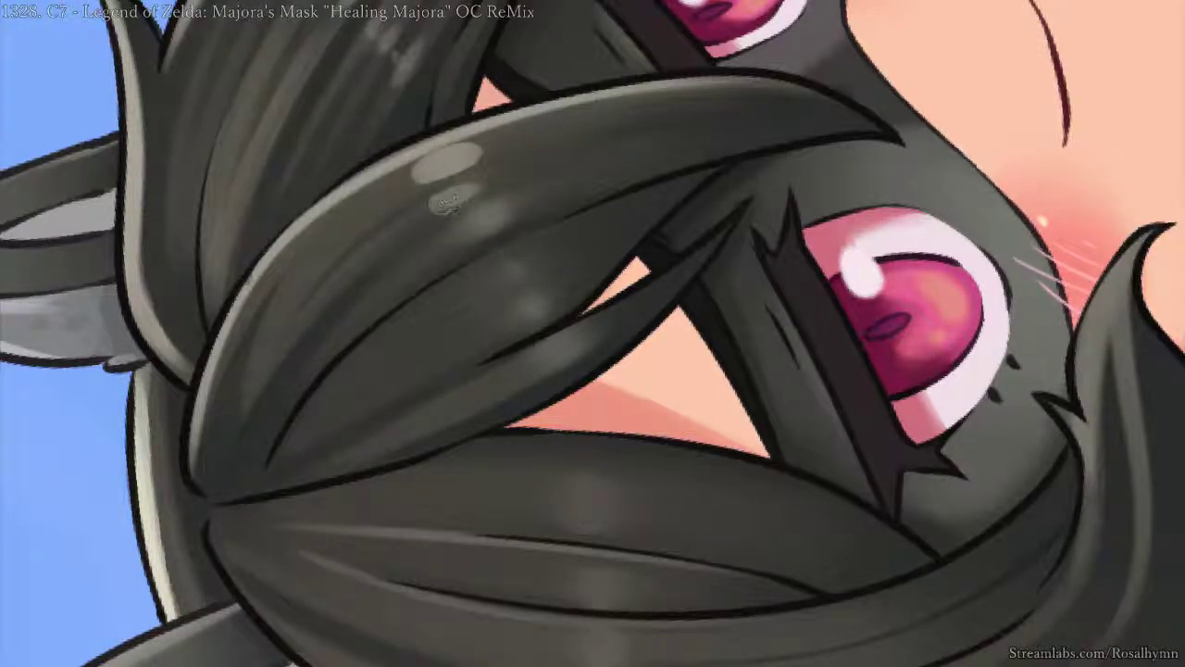
mouse_move(448, 199)
left_mouse_down()
mouse_move(478, 187)
mouse_move(499, 214)
left_mouse_up()
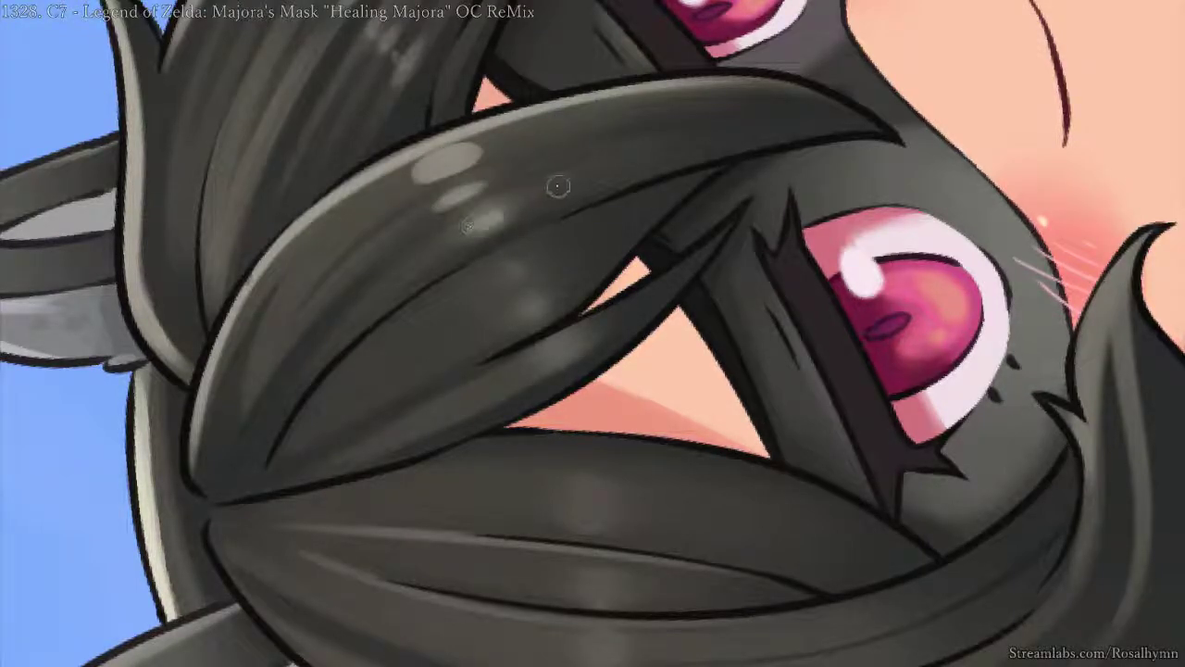
- Smudge the bright dabs on the outer middle strand into streaks that follow the hair
right_click(515, 203)
left_click(447, 264)
mouse_move(408, 184)
left_mouse_down()
mouse_move(484, 153)
mouse_move(374, 205)
left_mouse_up()
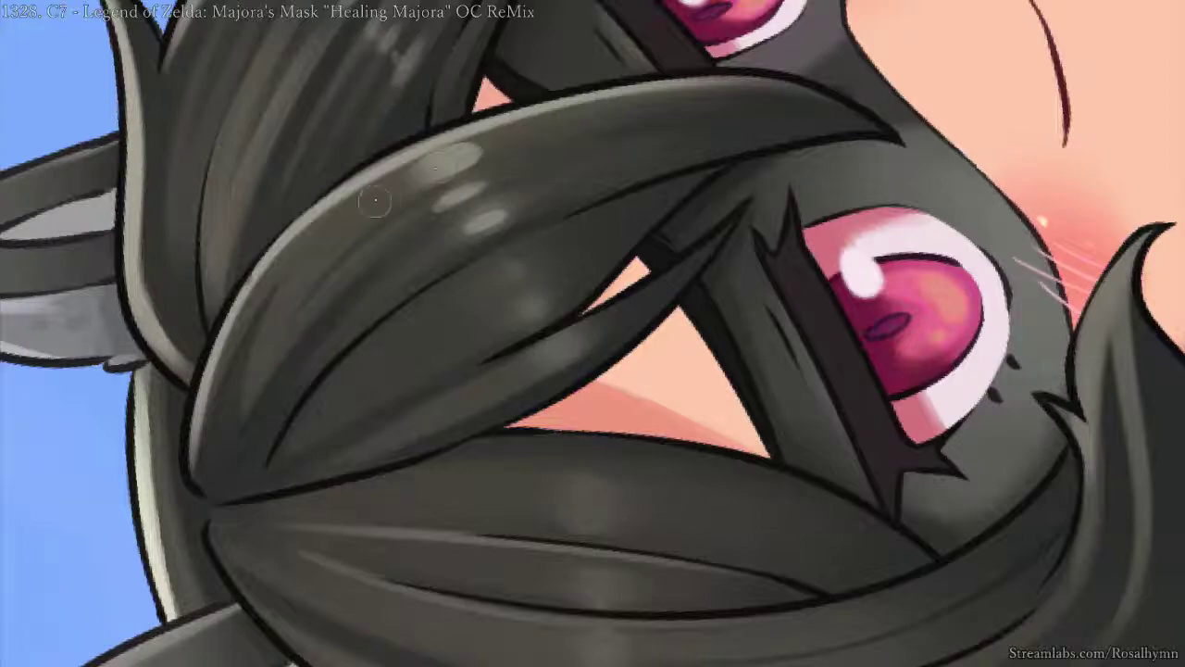
left_click_drag(537, 137, 403, 183)
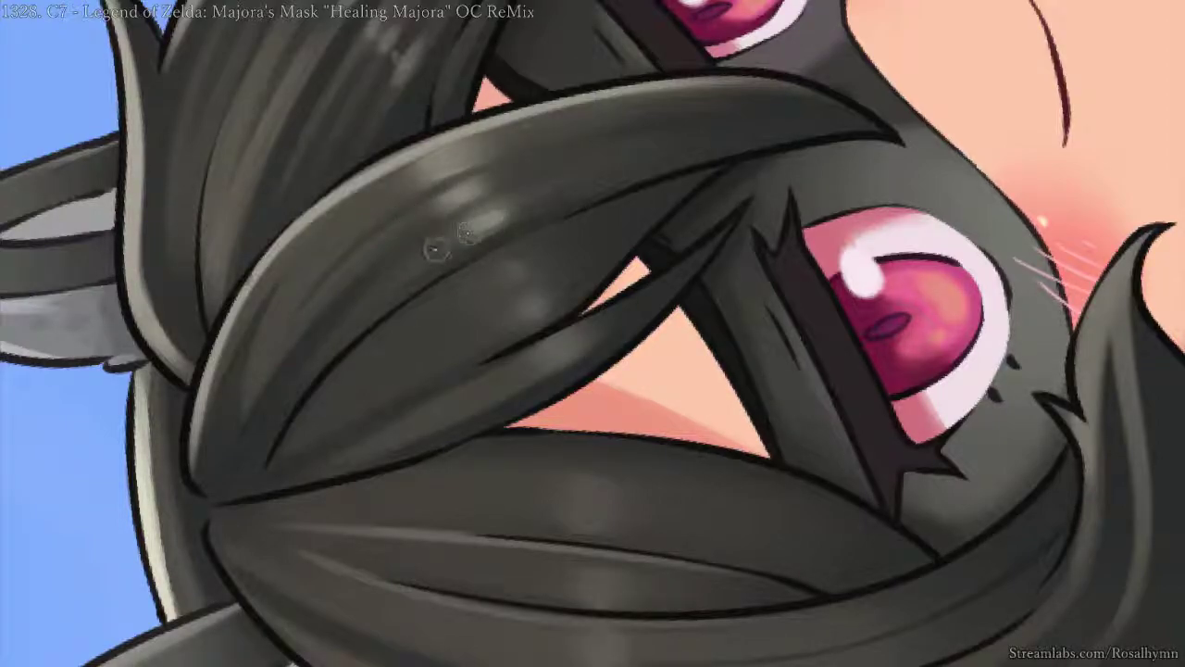
- Examine the blended bang highlights close up and within the full illustration with the canvas upright
key("ctrl+minus")
key("Home")
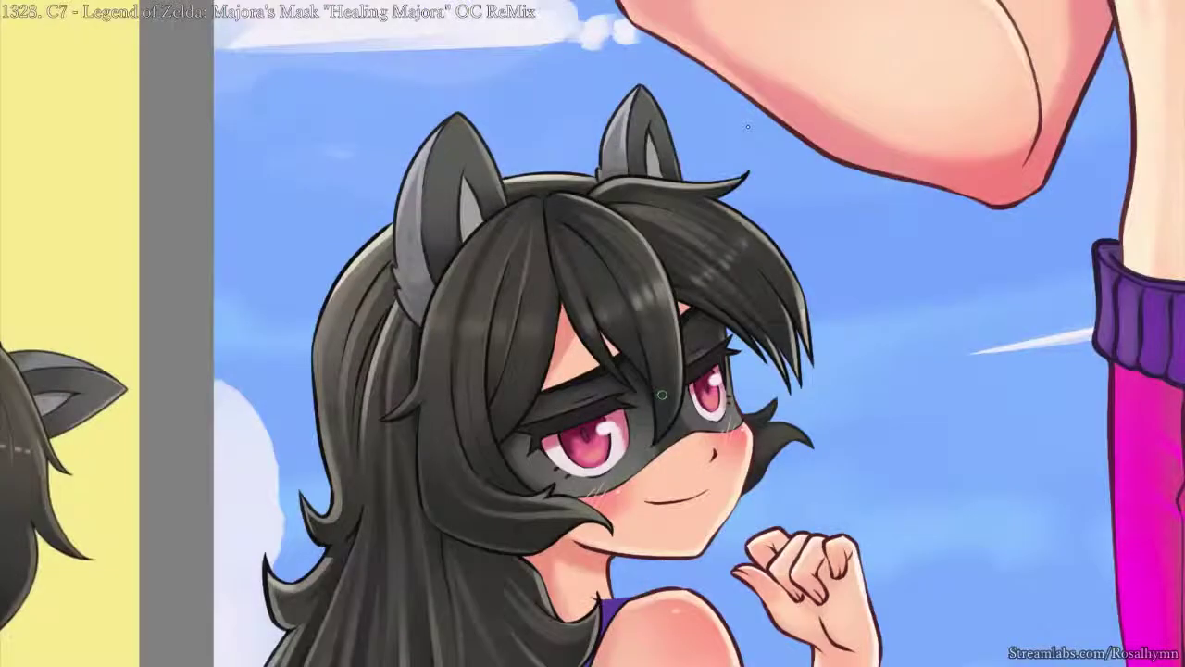
key("ctrl+minus")
scroll(626, 364, "up", 5)
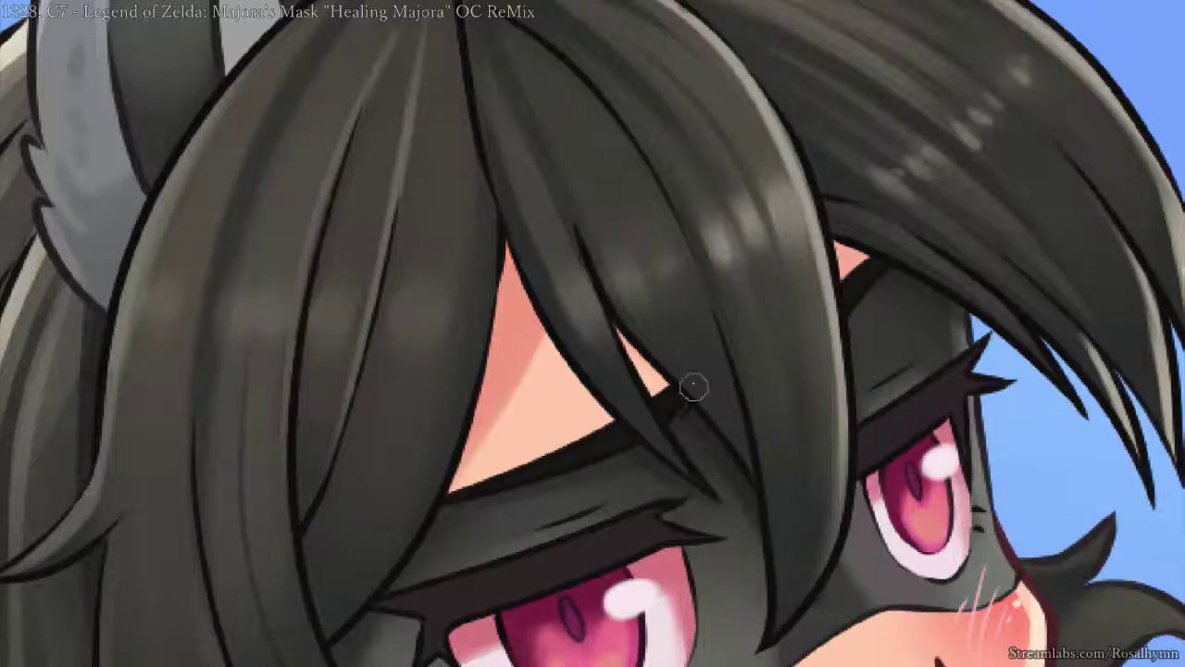
scroll(630, 185, "down", 3)
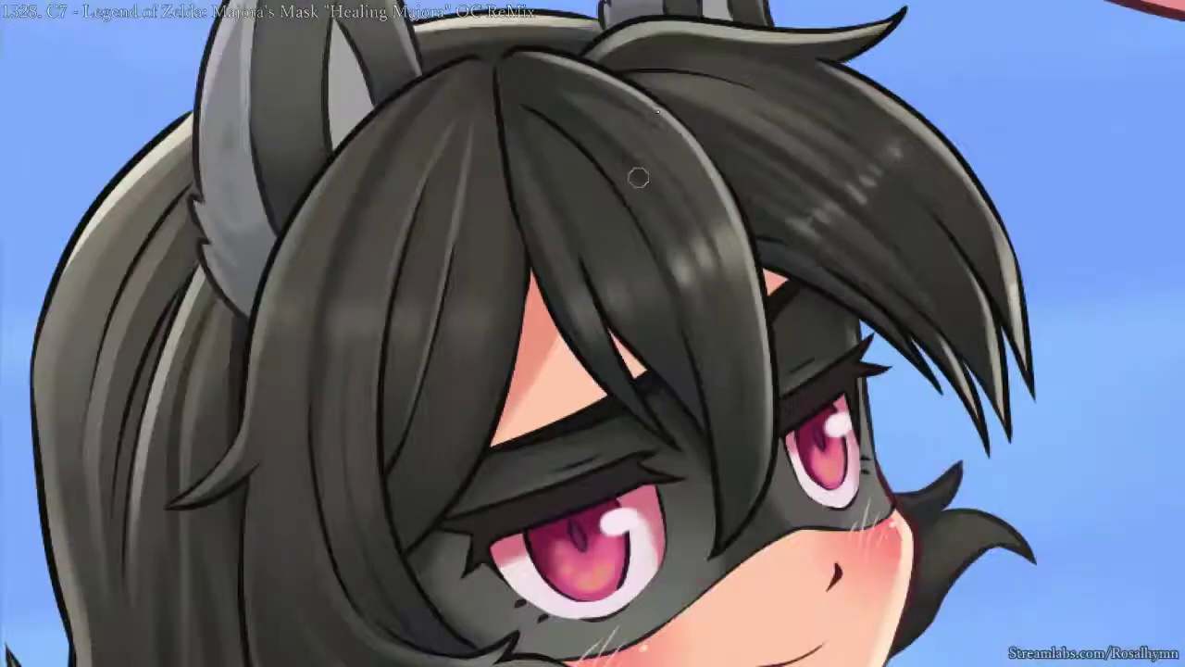
scroll(625, 223, "up", 2)
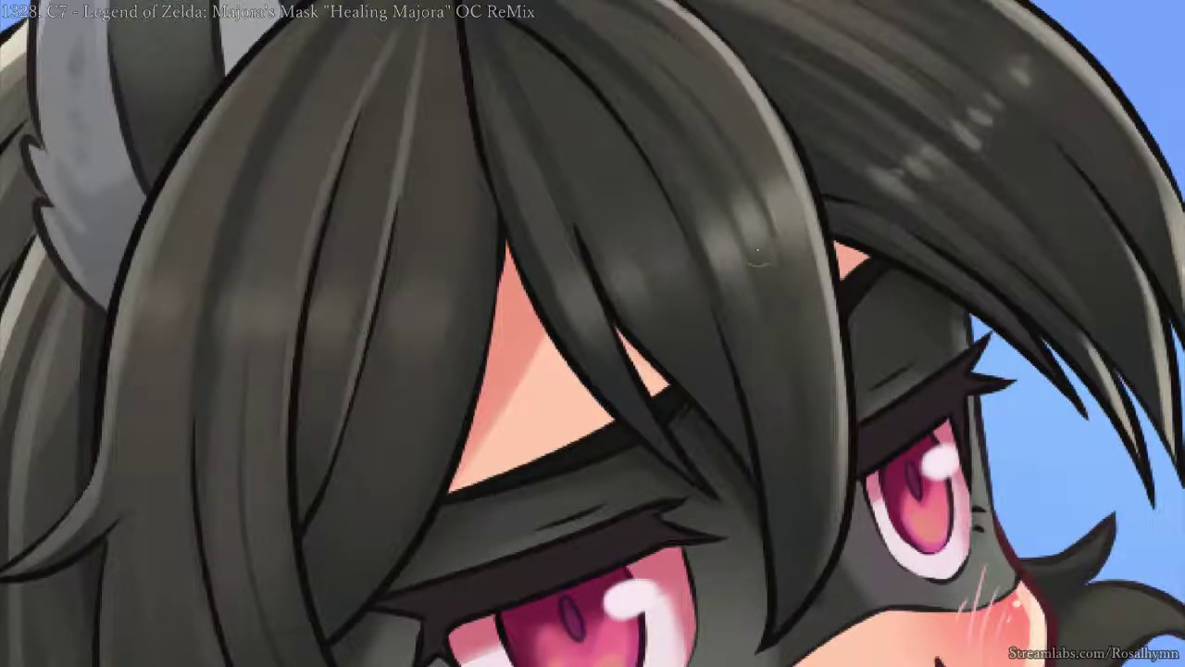
key("minus")
key("minus")
key("minus")
key("minus")
key("minus")
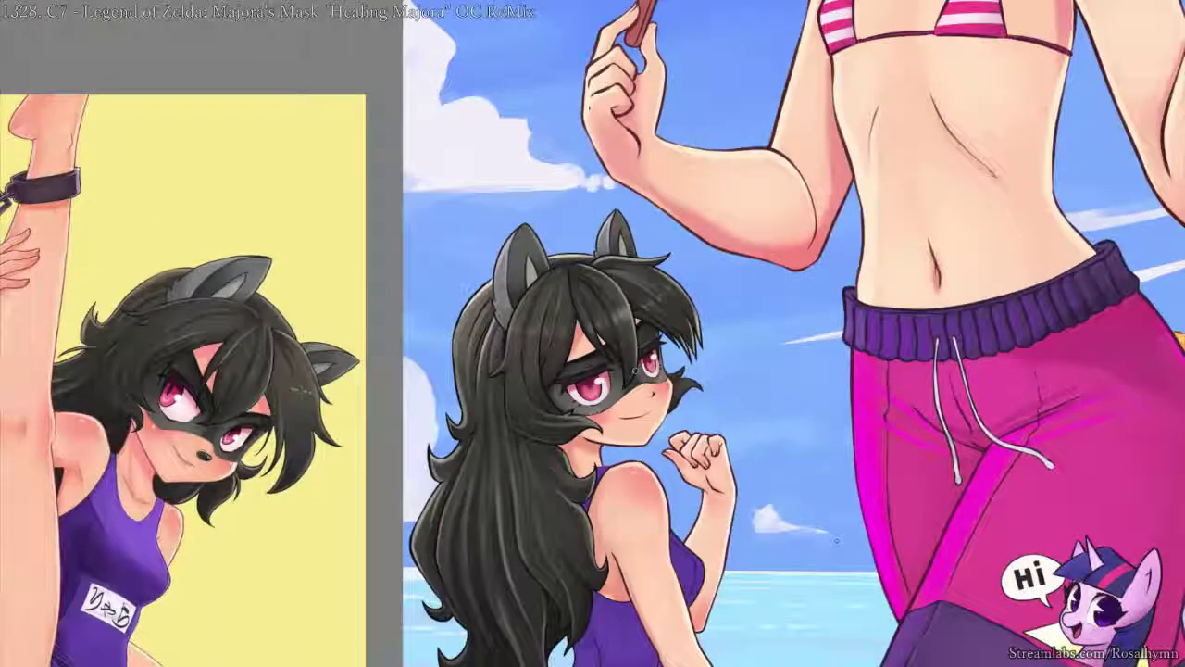
key("m")
scroll(836, 539, "up", 2)
key("h")
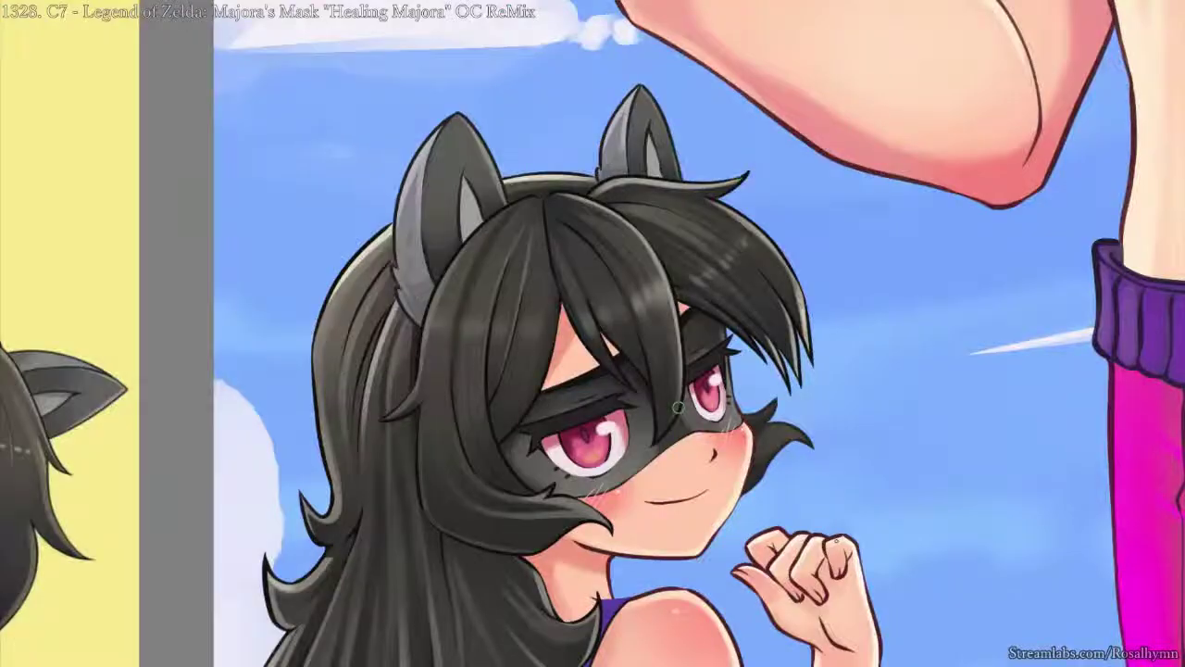
scroll(836, 539, "down", 1)
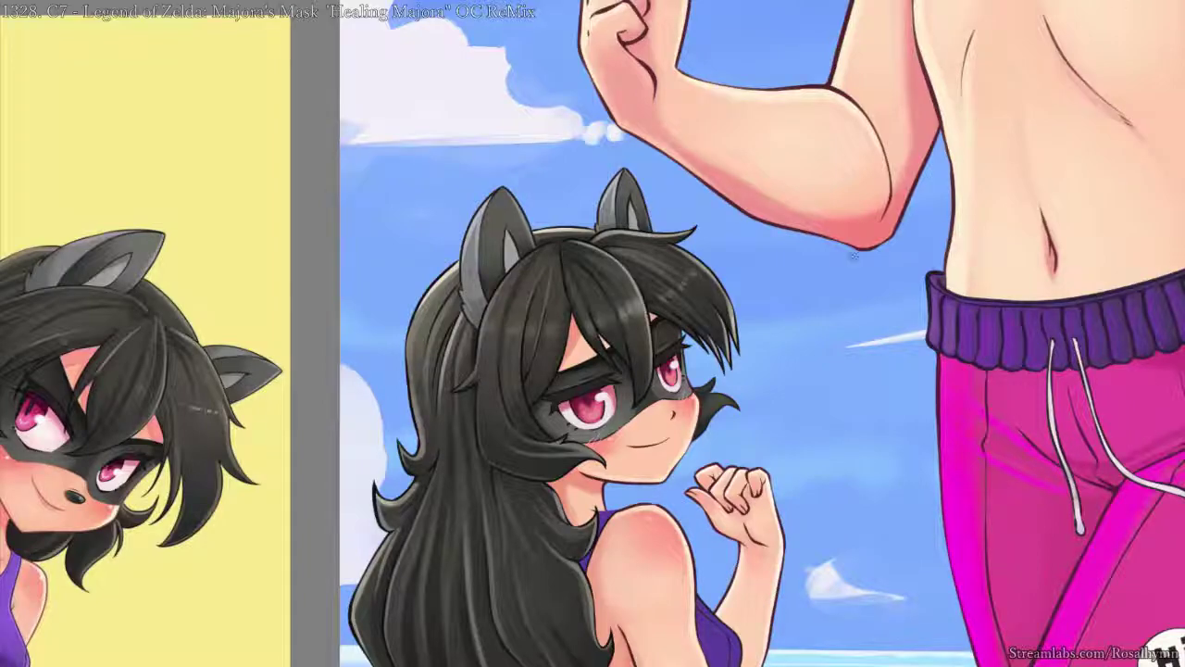
- Soften the highlight dabs on the far-side bangs into streaks along the strands with a small smudging brush
scroll(861, 261, "up", 3)
scroll(861, 271, "up", 3)
key("bracketleft")
mouse_move(695, 222)
left_mouse_down()
mouse_move(757, 267)
mouse_move(670, 218)
mouse_move(709, 246)
left_mouse_up()
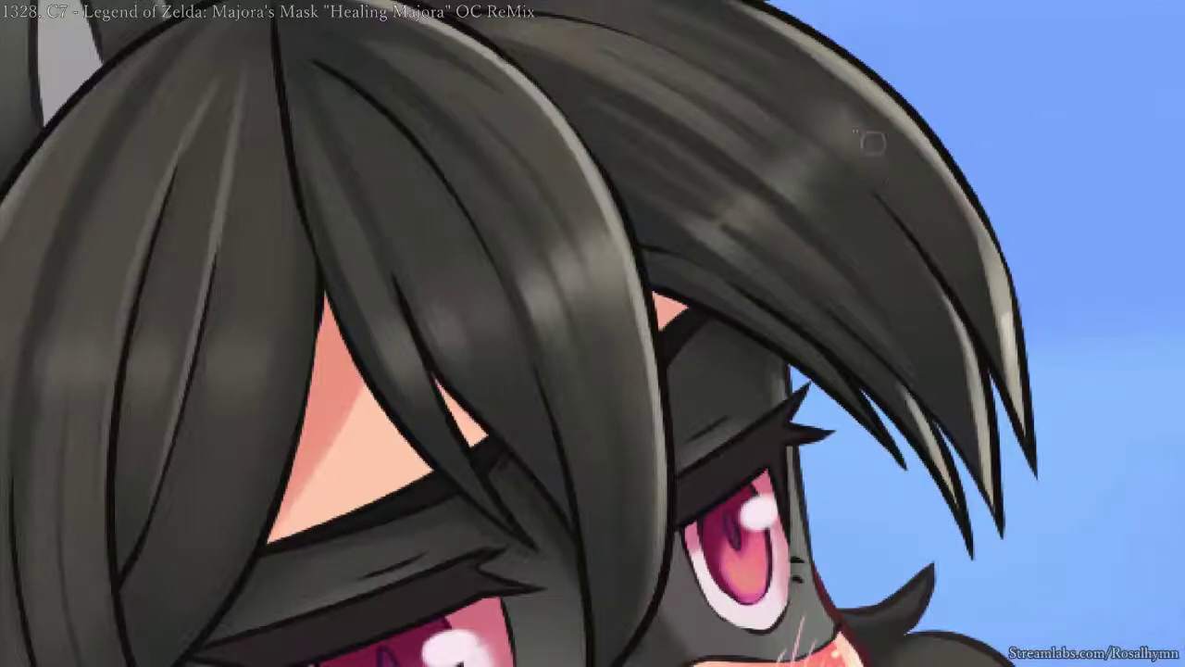
- With the canvas rotated, paint a light highlight streak along the outer strand of the far-side bangs with the ZBlock brush
key("ctrl+minus")
key("ctrl+minus")
key("ctrl+minus")
left_click_drag(1049, 360, 650, 134)
left_click_drag(650, 134, 757, 215)
key("ctrl+plus")
key("ctrl+plus")
right_click(843, 243)
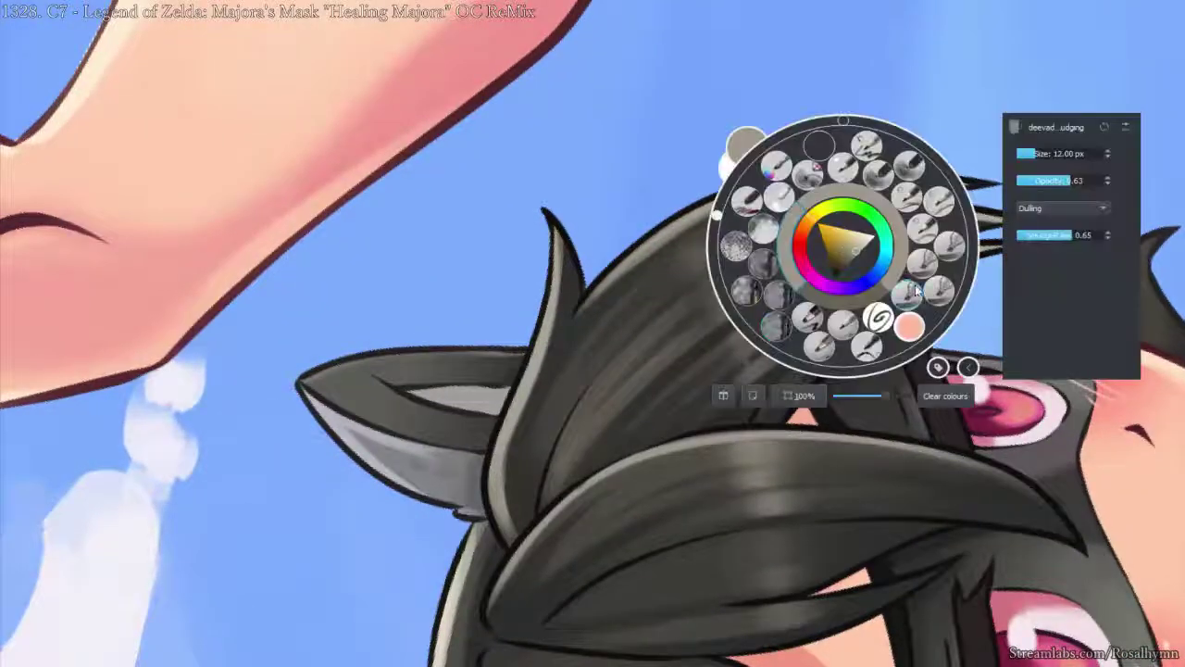
left_click(940, 294)
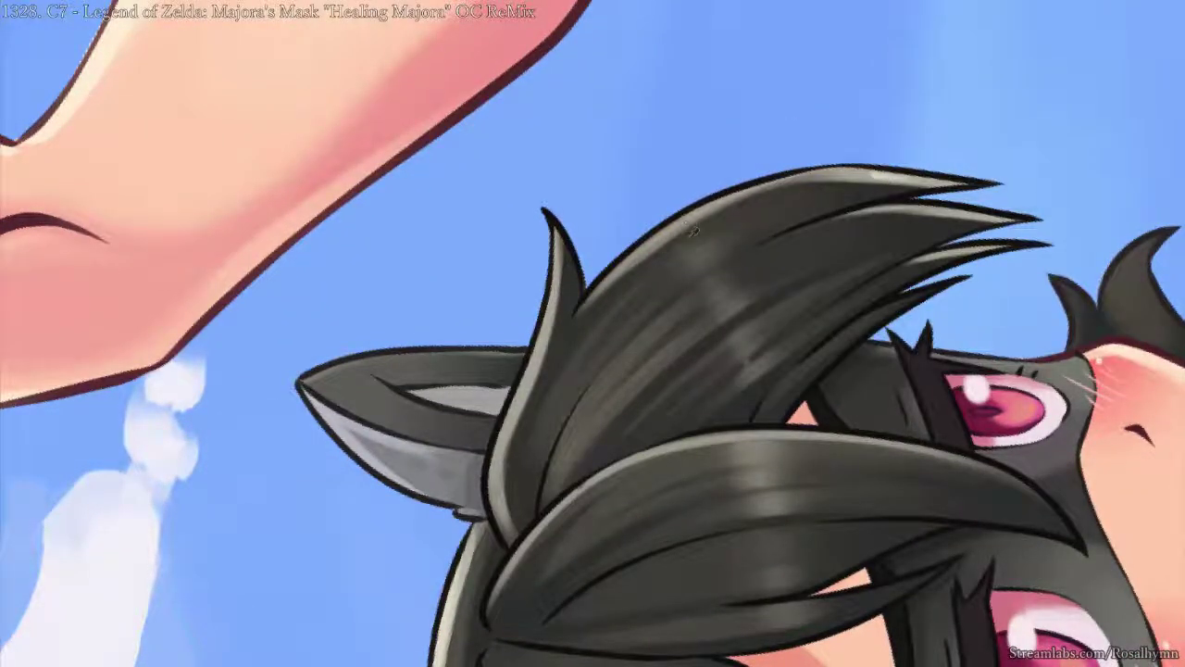
left_click_drag(667, 275, 727, 237)
key("5")
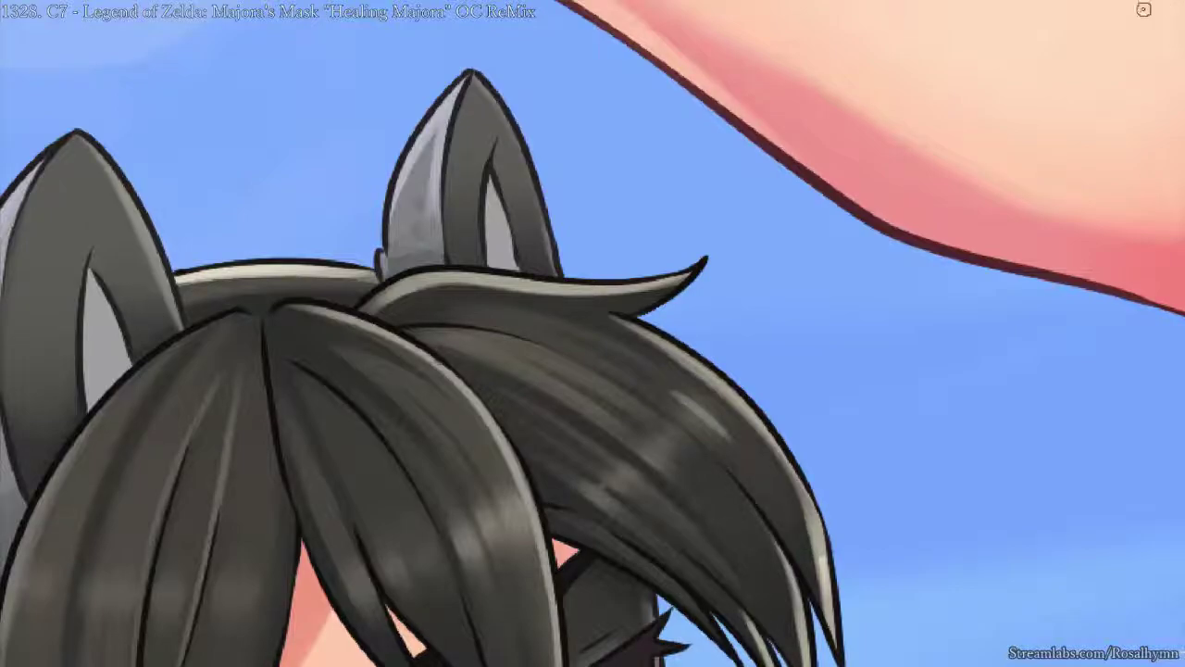
left_click_drag(722, 225, 714, 225)
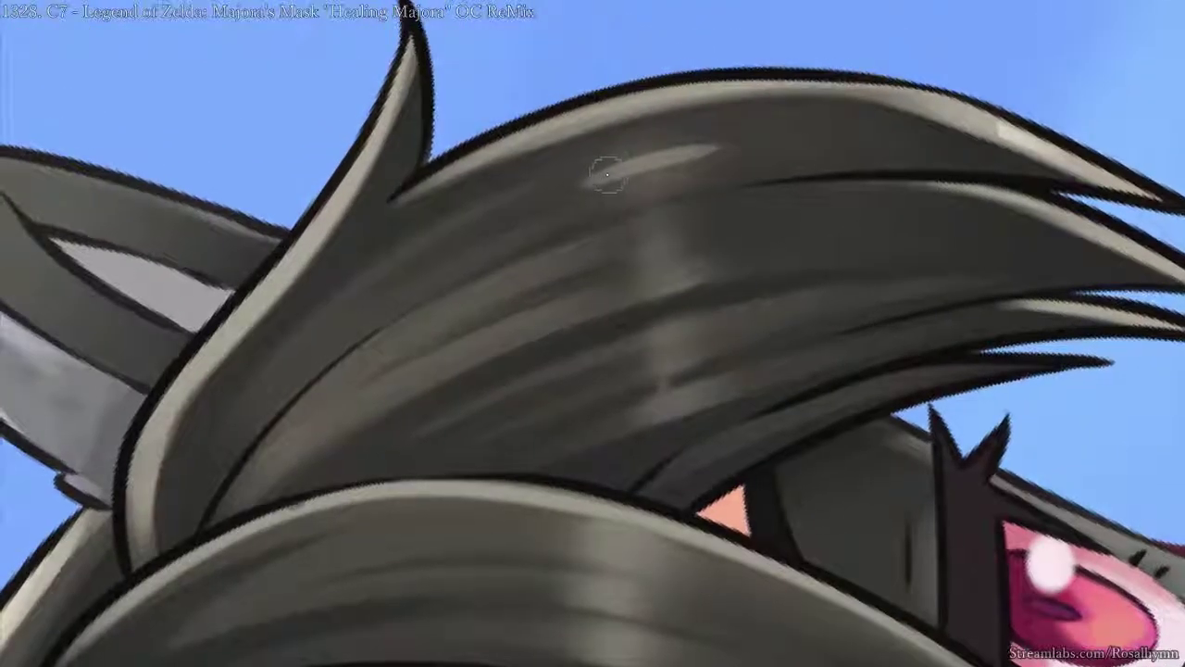
- Smudge the light streak on the outer strand of the far-side bangs so it follows the hair direction
right_click(613, 167)
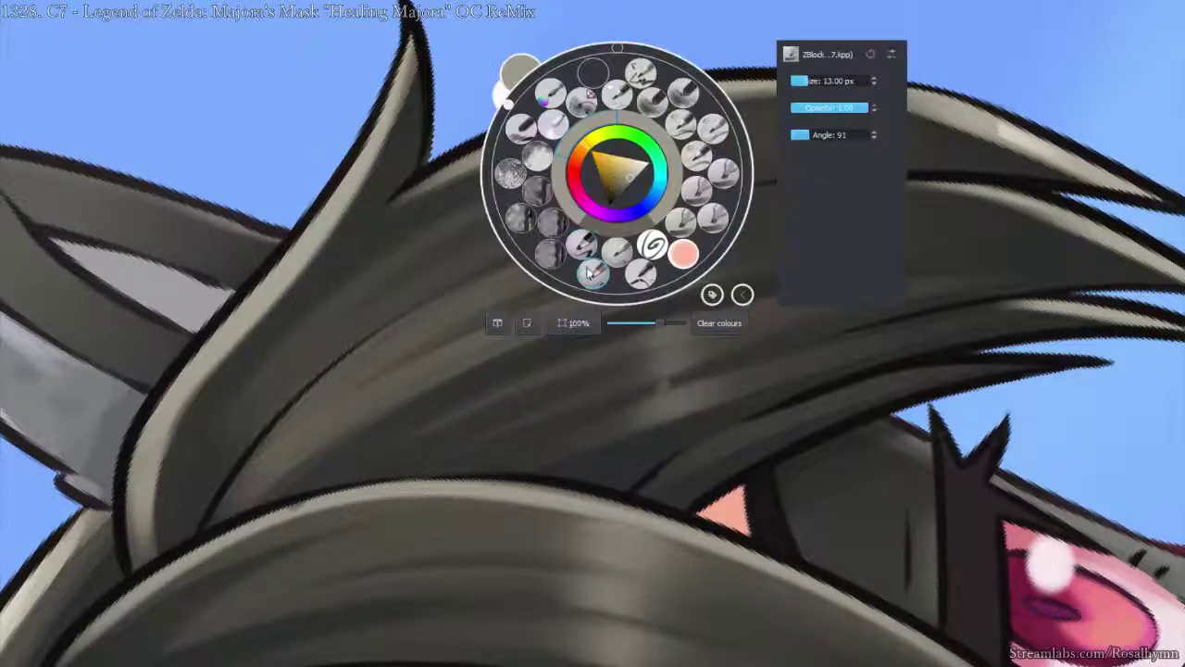
left_click(590, 272)
mouse_move(614, 188)
left_mouse_down()
mouse_move(588, 176)
mouse_move(585, 186)
mouse_move(746, 146)
mouse_move(564, 193)
left_mouse_up()
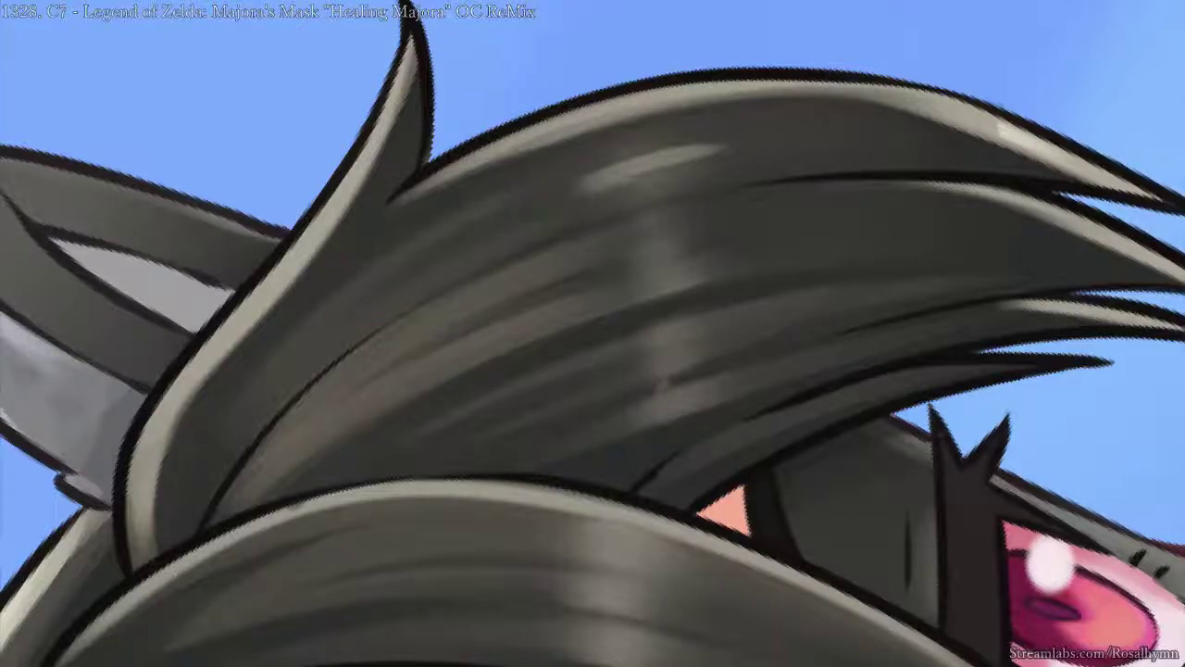
left_click_drag(925, 213, 897, 153)
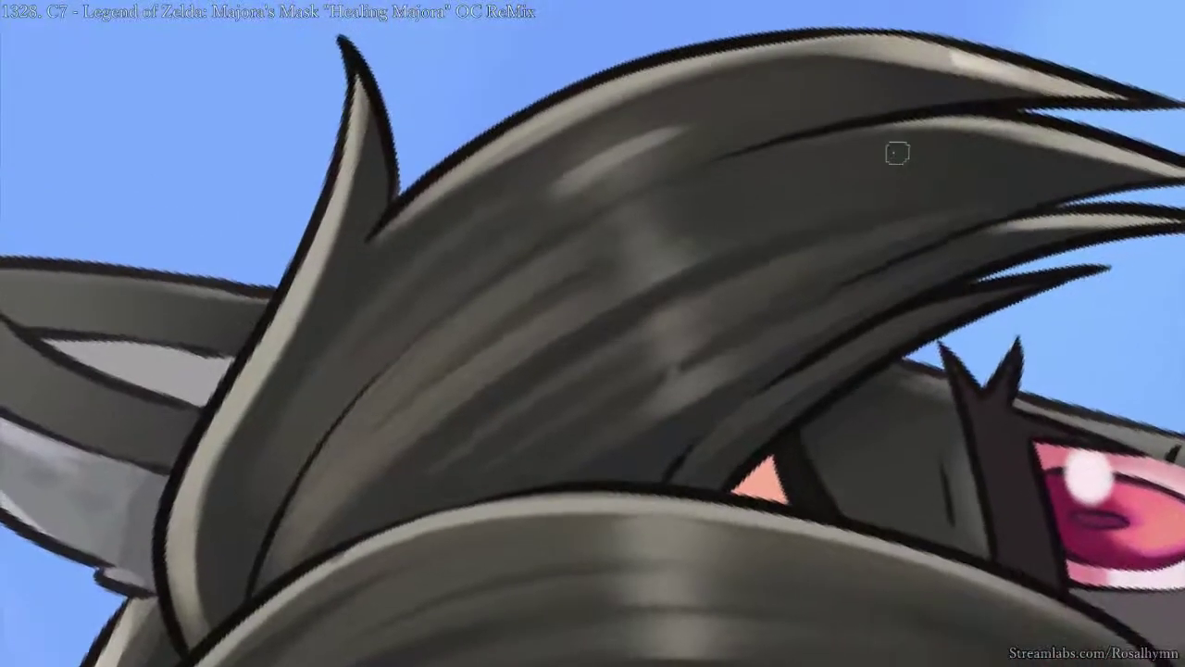
left_click_drag(686, 121, 635, 136)
mouse_move(728, 113)
left_mouse_down()
mouse_move(628, 137)
mouse_move(602, 161)
left_mouse_up()
mouse_move(664, 135)
left_mouse_down()
mouse_move(541, 201)
mouse_move(559, 194)
mouse_move(537, 192)
left_mouse_up()
- Examine the smudged outer-strand streak at a wider zoom and with the canvas upright
key("ctrl+minus")
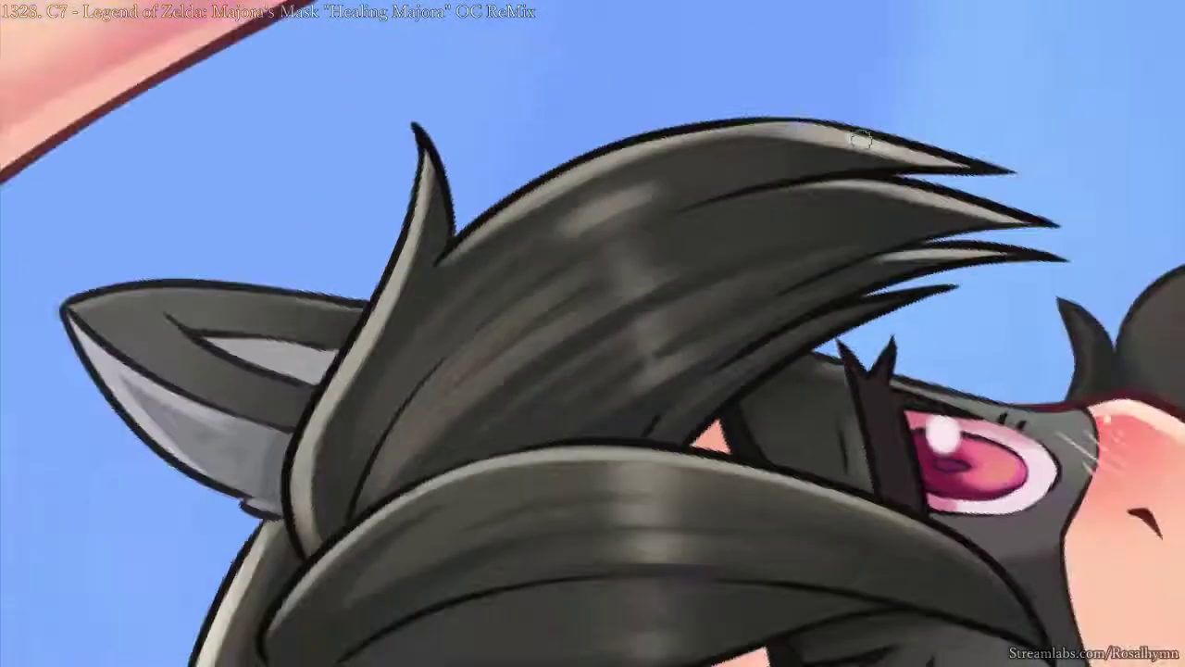
key("ctrl+minus")
key("ctrl+minus")
key("Home")
key("ctrl+plus")
key("Delete")
key("Delete")
key("Delete")
key("Delete")
key("Delete")
key("ctrl+plus")
- Enlarge the smudging brush and blend the outer-strand streak into a broad, soft shine
key("bracketright")
left_click_drag(677, 173, 607, 213)
key("bracketright")
left_click_drag(672, 174, 607, 213)
key("bracketright")
key("bracketright")
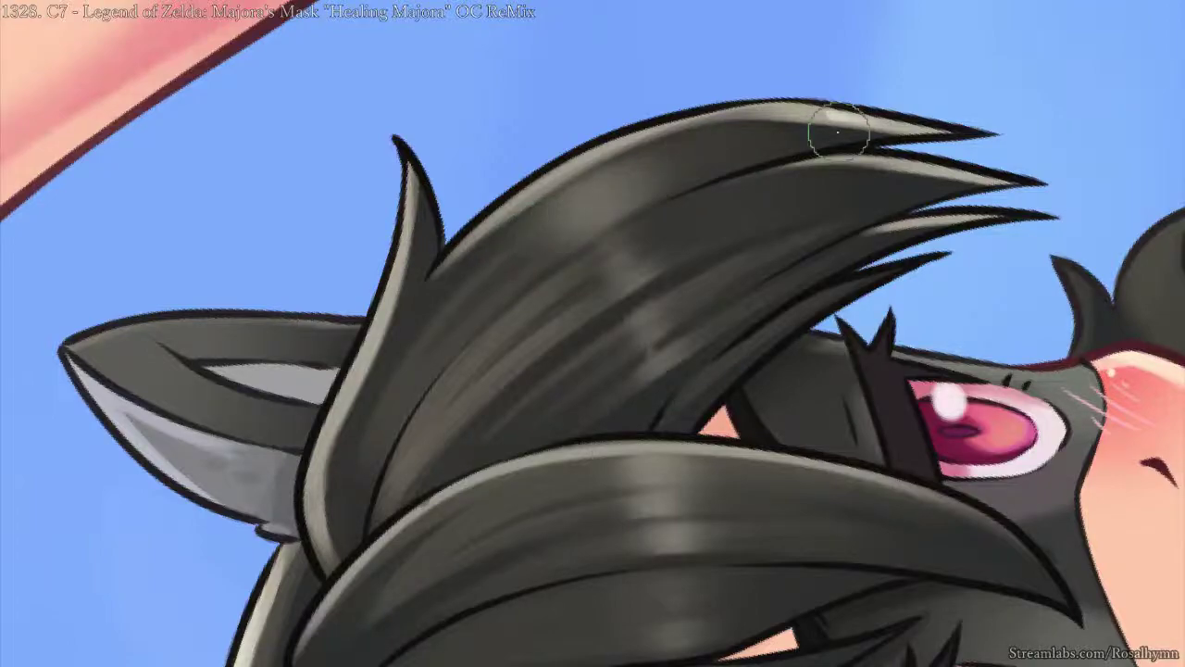
- Examine the blended shine across the far-side bangs with the canvas upright and at several rotations and zoom levels
key("minus")
key("minus")
key("minus")
key("5")
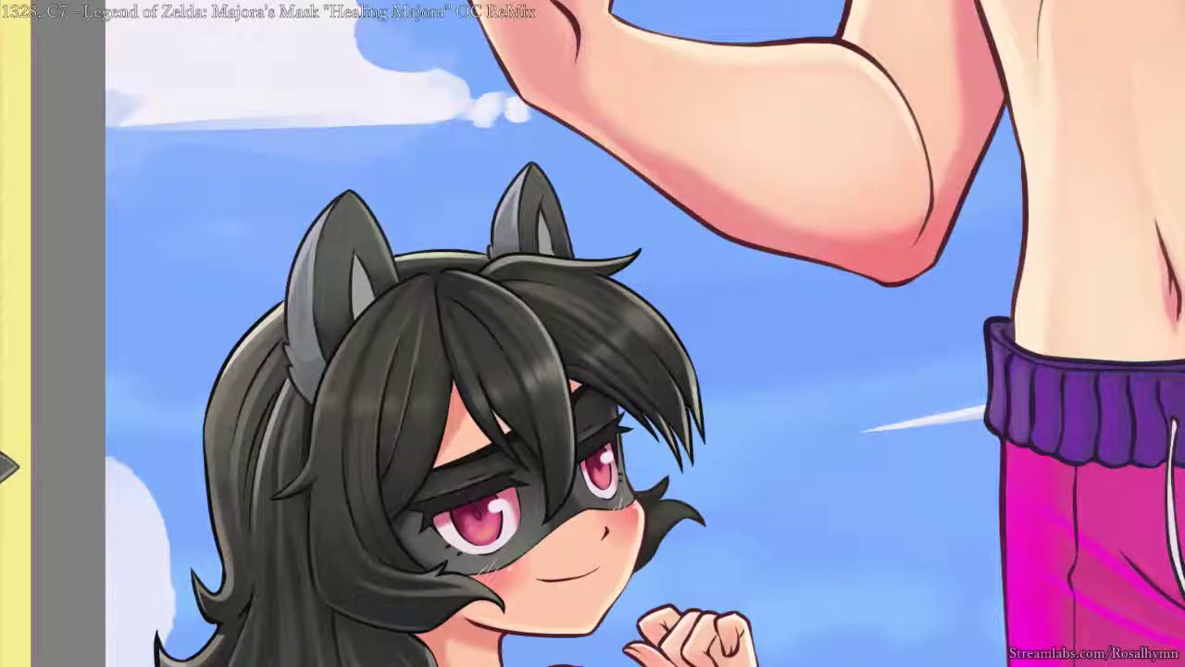
key("6")
key("6")
key("6")
key("plus")
key("plus")
left_click_drag(646, 384, 647, 245)
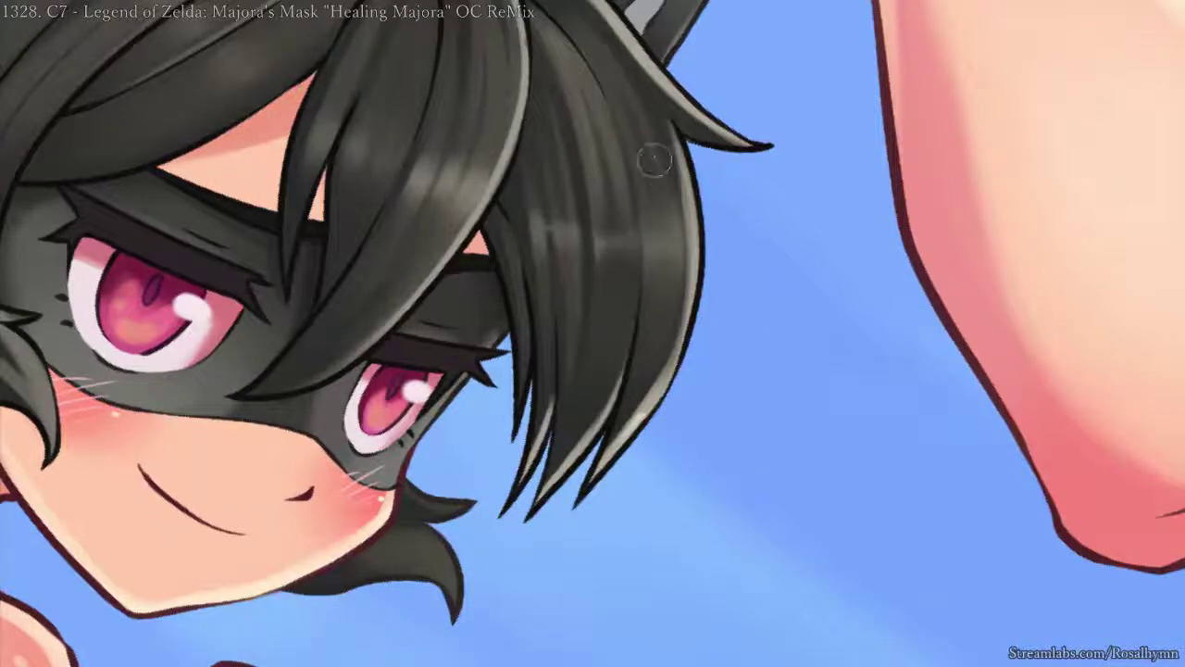
key("minus")
key("minus")
key("5")
key("4")
key("4")
key("4")
key("4")
key("4")
key("plus")
key("plus")
left_click_drag(571, 360, 691, 228)
key("plus")
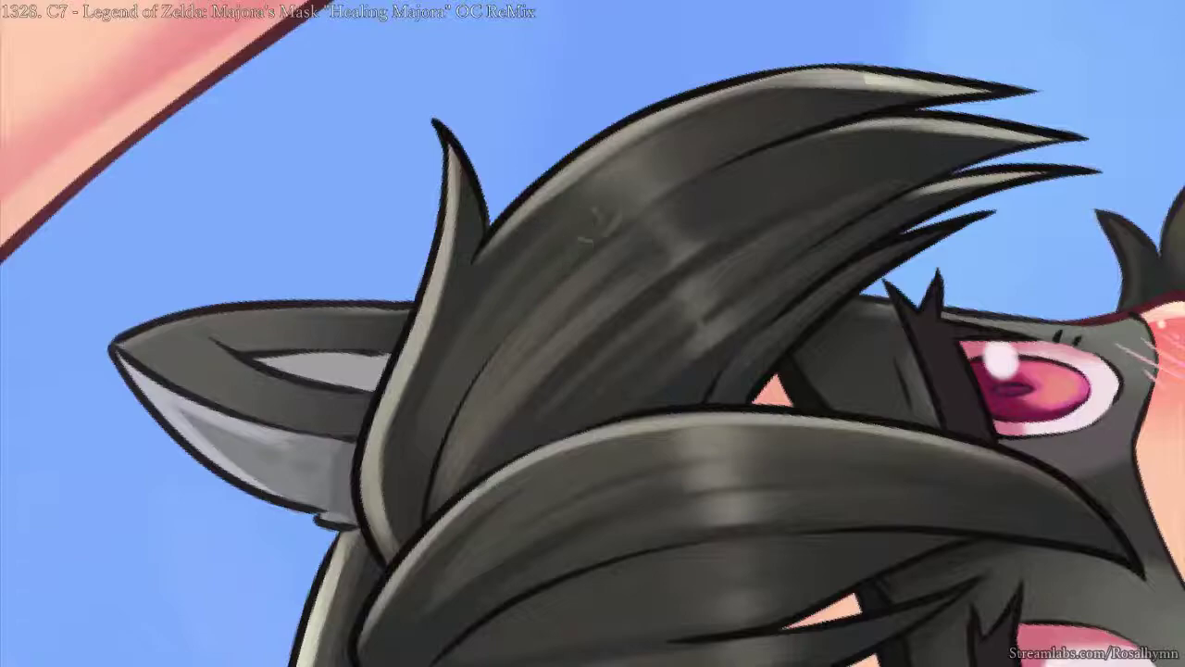
key("minus")
key("minus")
key("5")
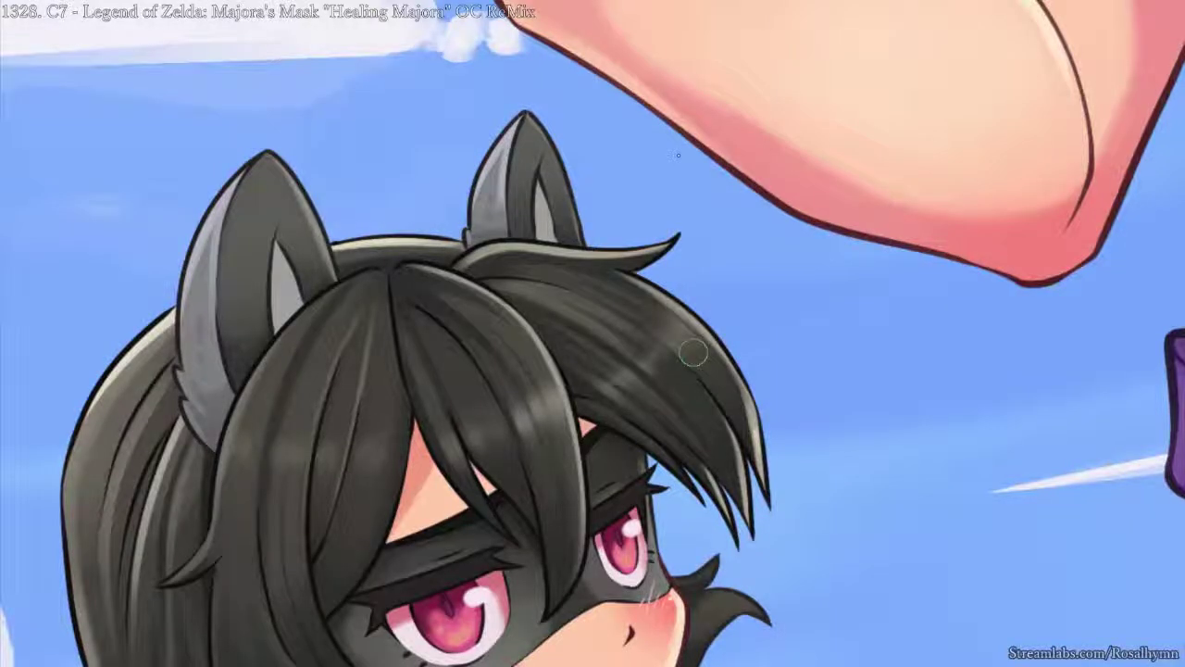
key("minus")
left_click_drag(896, 417, 859, 372)
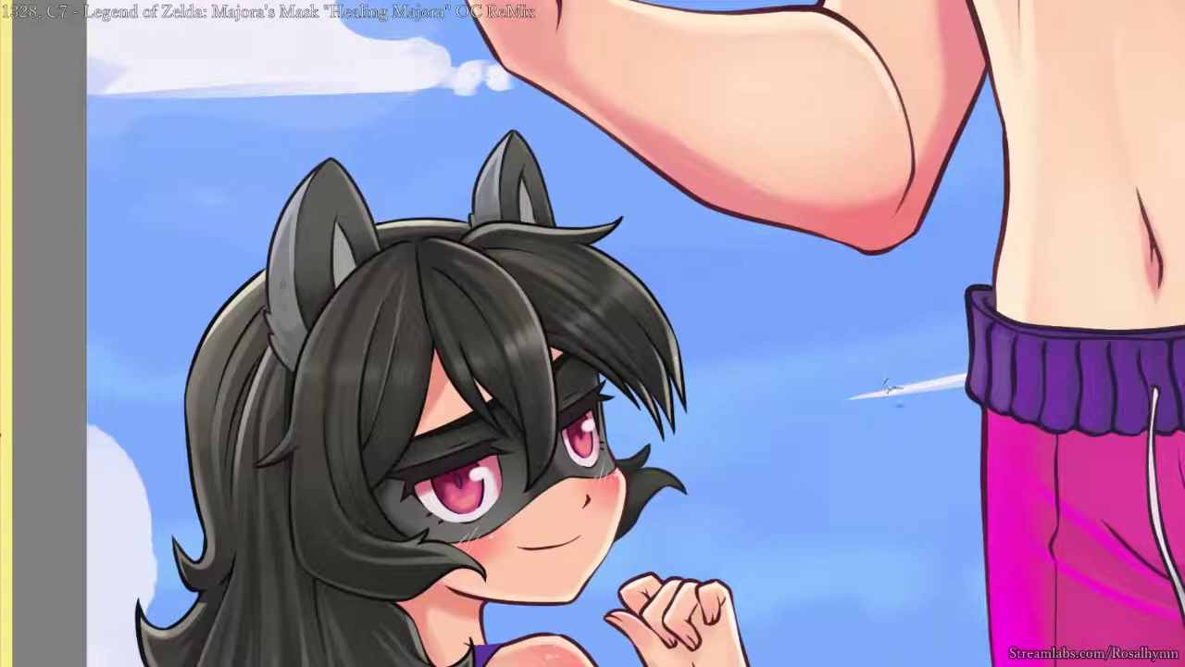
- With the canvas rotated, smooth the shine on the far-side bangs with the deevad smearing brush
key("4")
key("4")
key("4")
key("4")
key("plus")
key("plus")
left_click_drag(604, 367, 723, 261)
key("plus")
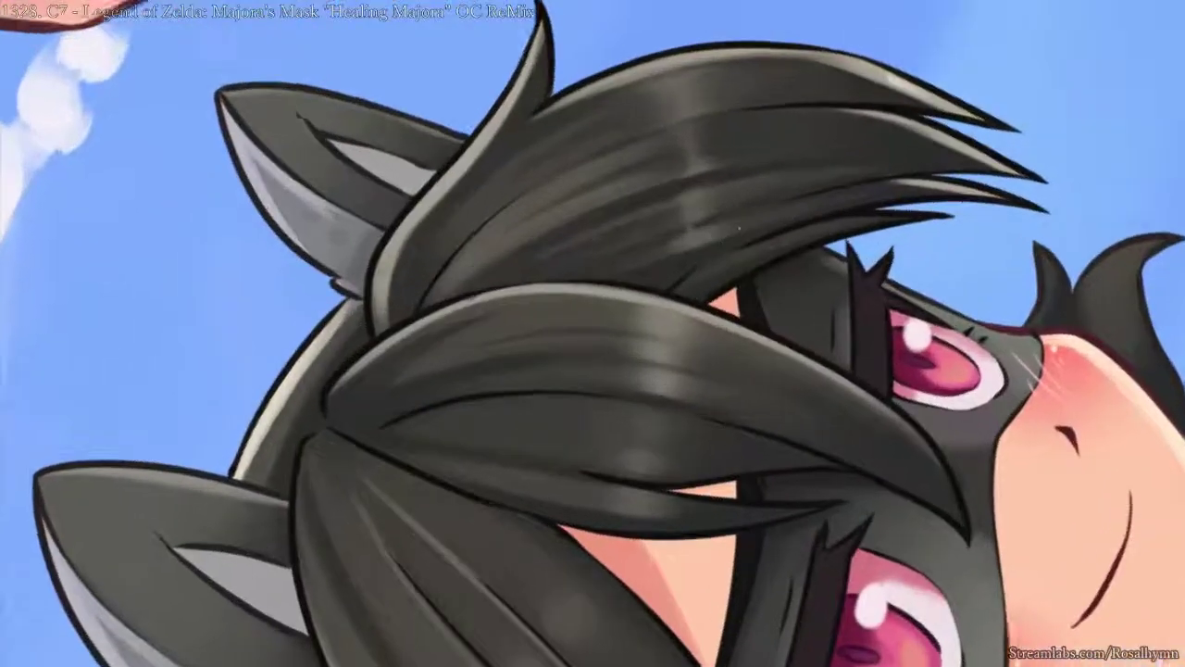
right_click(732, 230)
left_click(656, 250)
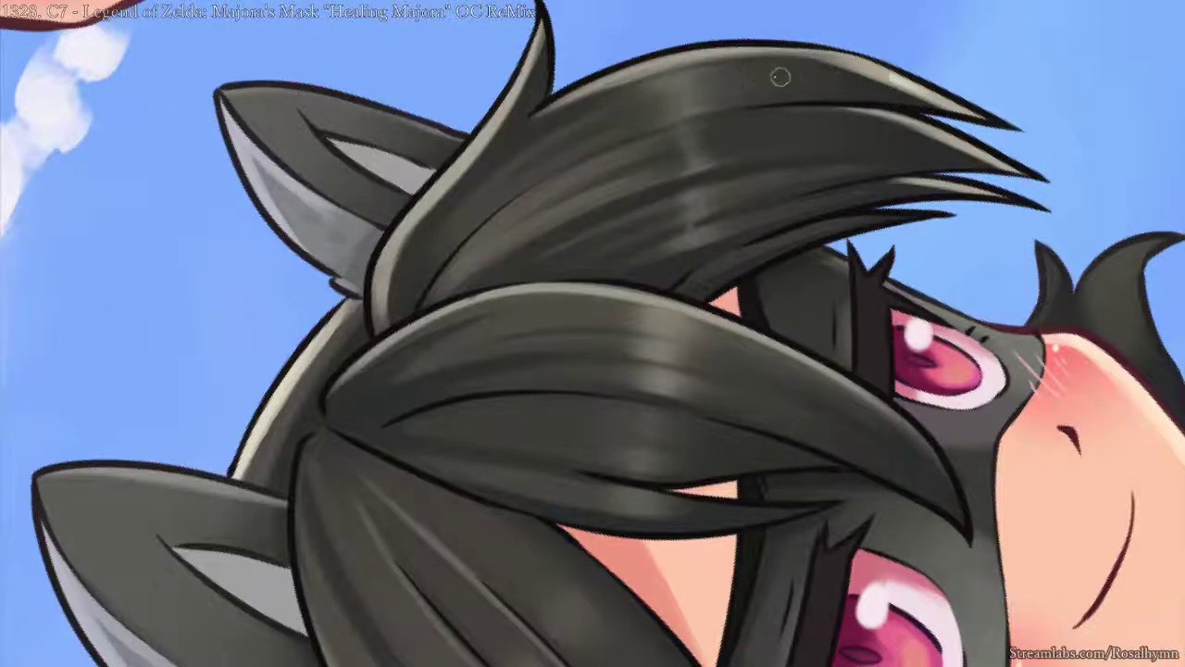
key("Page_Down")
key("Page_Down")
key("Page_Down")
key("Page_Down")
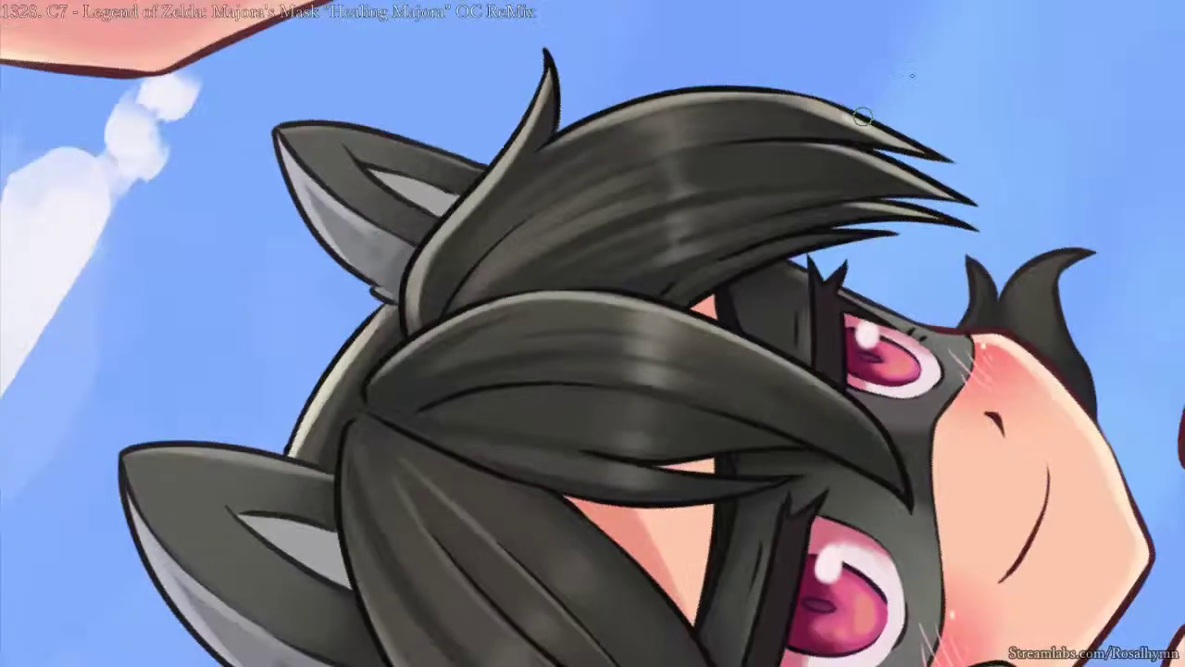
- Sample a tone from the isolated hair layer and paint subtle streaks near the root of the middle bangs
key("Home")
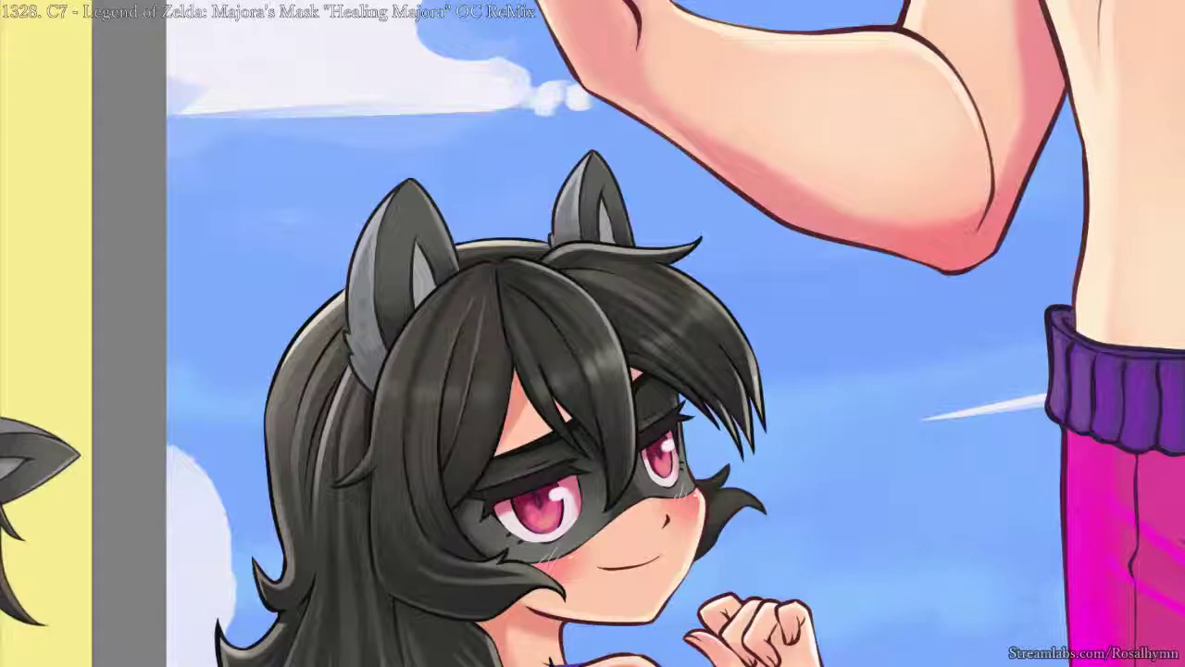
left_click_drag(796, 245, 913, 202)
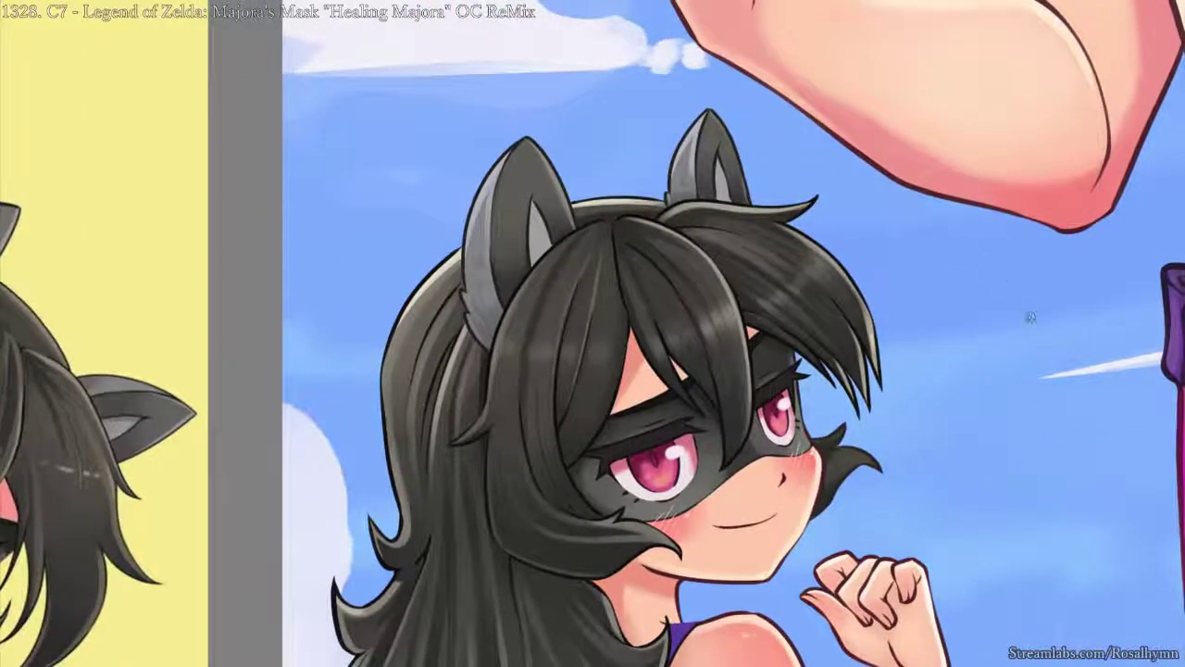
left_click_drag(1072, 296, 664, 100)
left_click_drag(729, 171, 773, 216)
scroll(770, 290, "up", 2)
left_click_drag(771, 290, 782, 314)
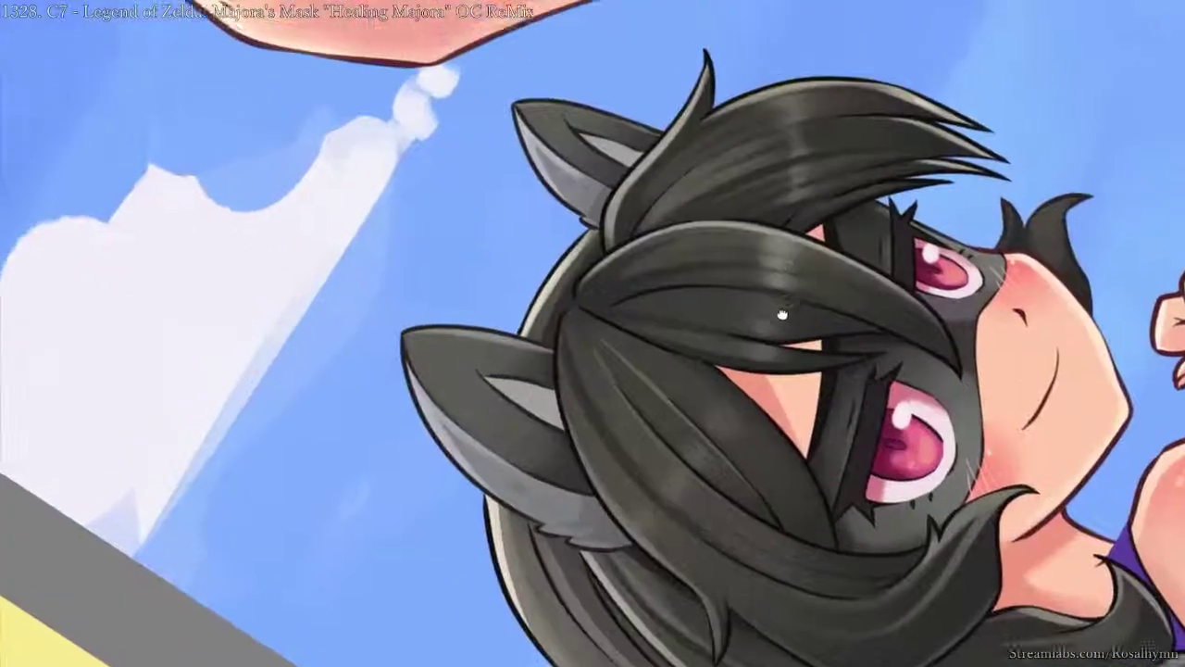
scroll(783, 316, "up", 3)
right_click(720, 261)
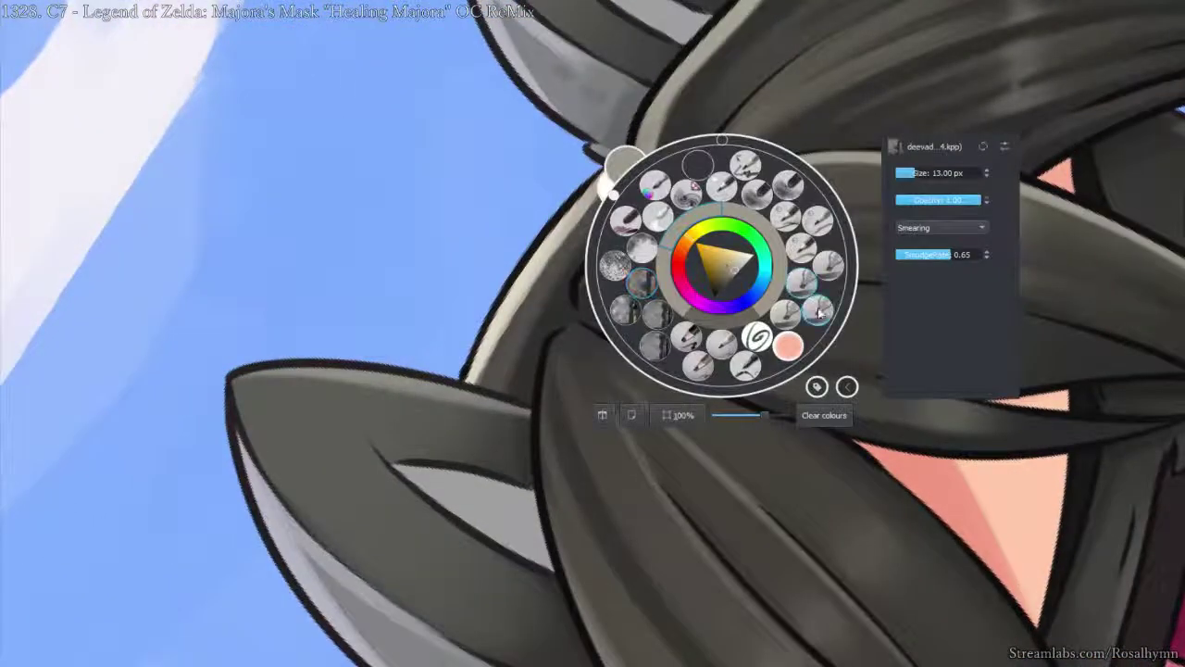
left_click(818, 313)
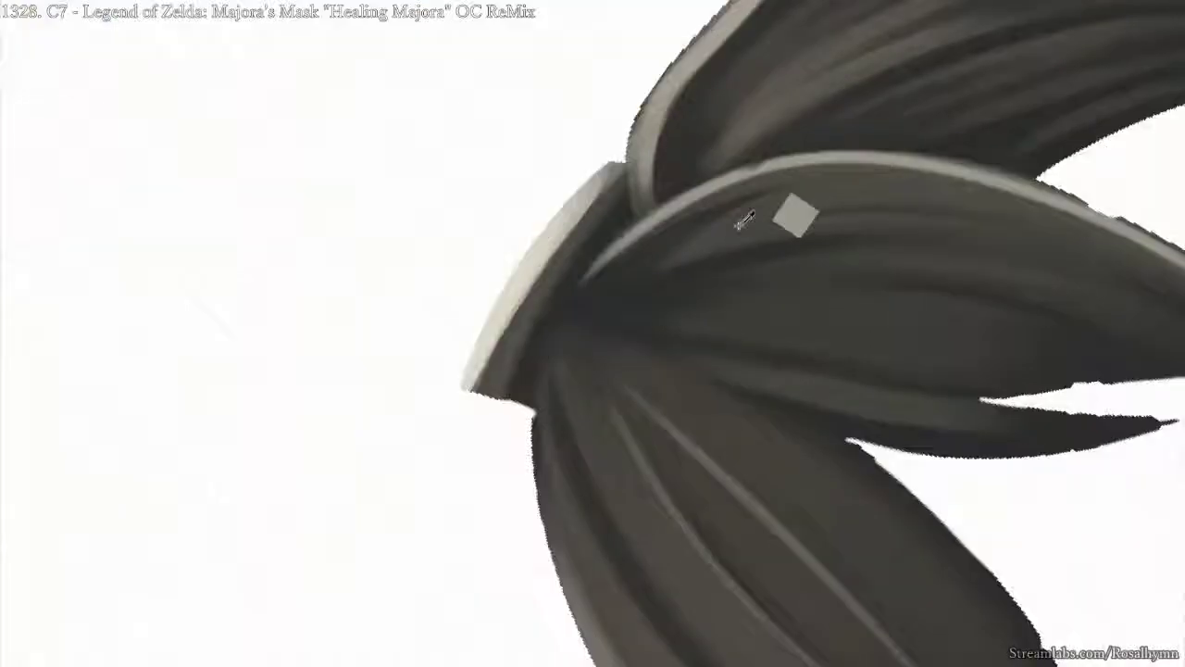
key("ctrl+i")
key("ctrl+i")
key("ctrl+i")
left_click(640, 277, "ctrl")
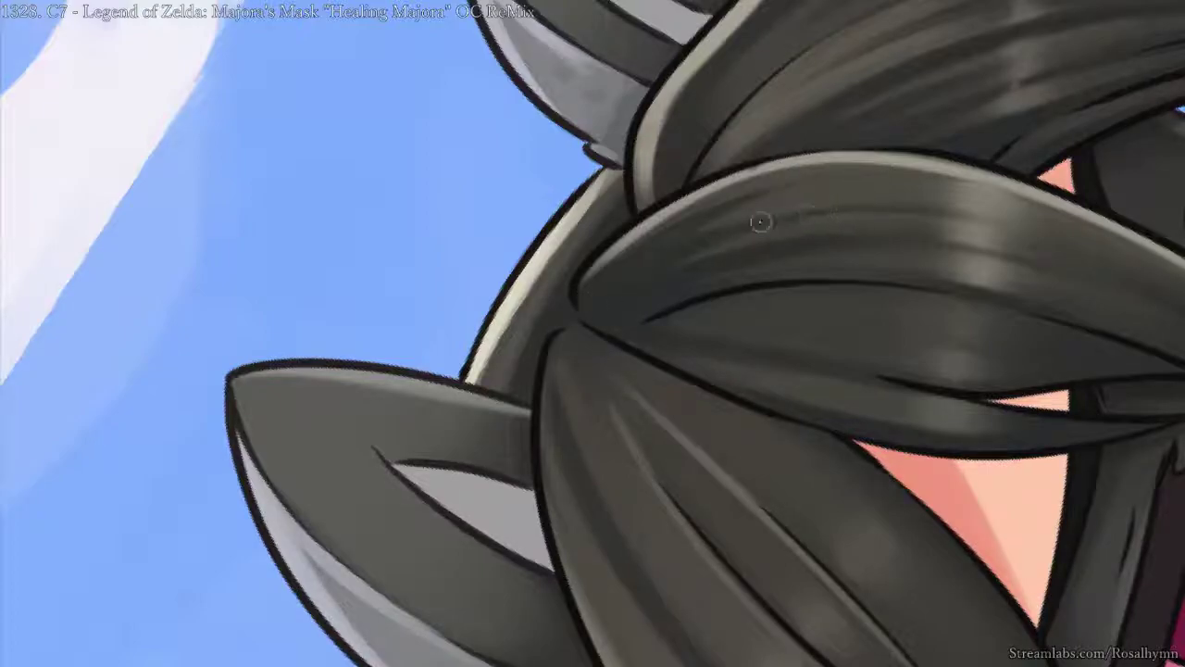
- With the canvas upright, paint fine strand streaks at the top of the near-side bangs beside the hair part
key("Home")
key("ctrl+minus")
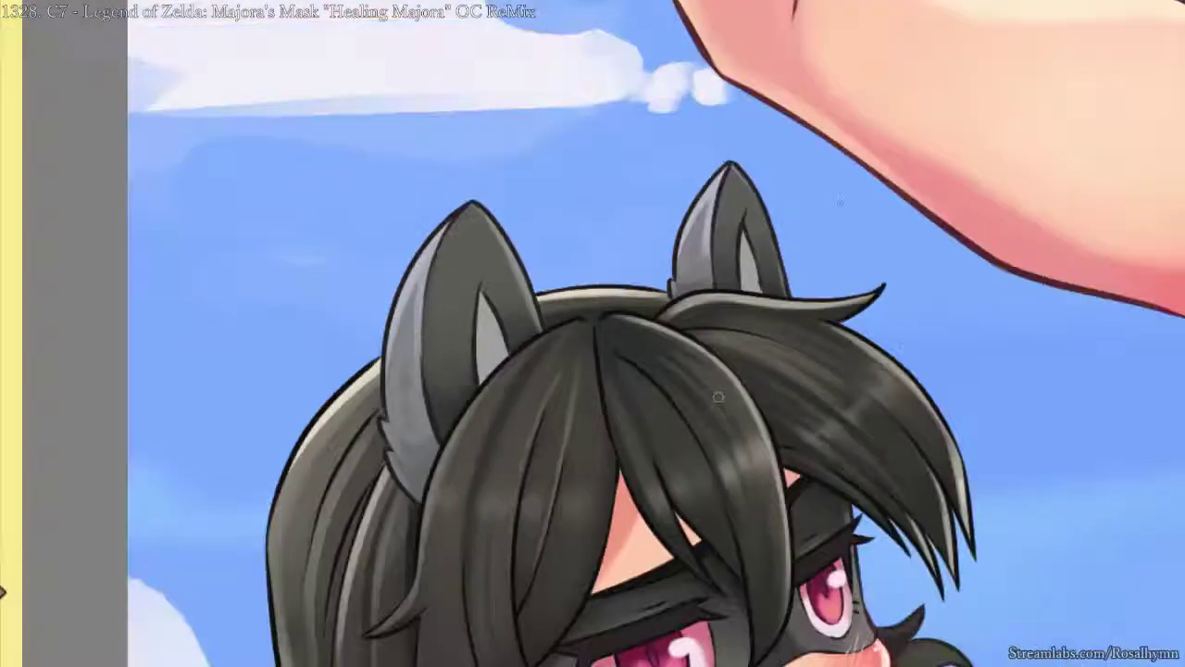
key("ctrl+plus")
key("ctrl+plus")
key("ctrl+plus")
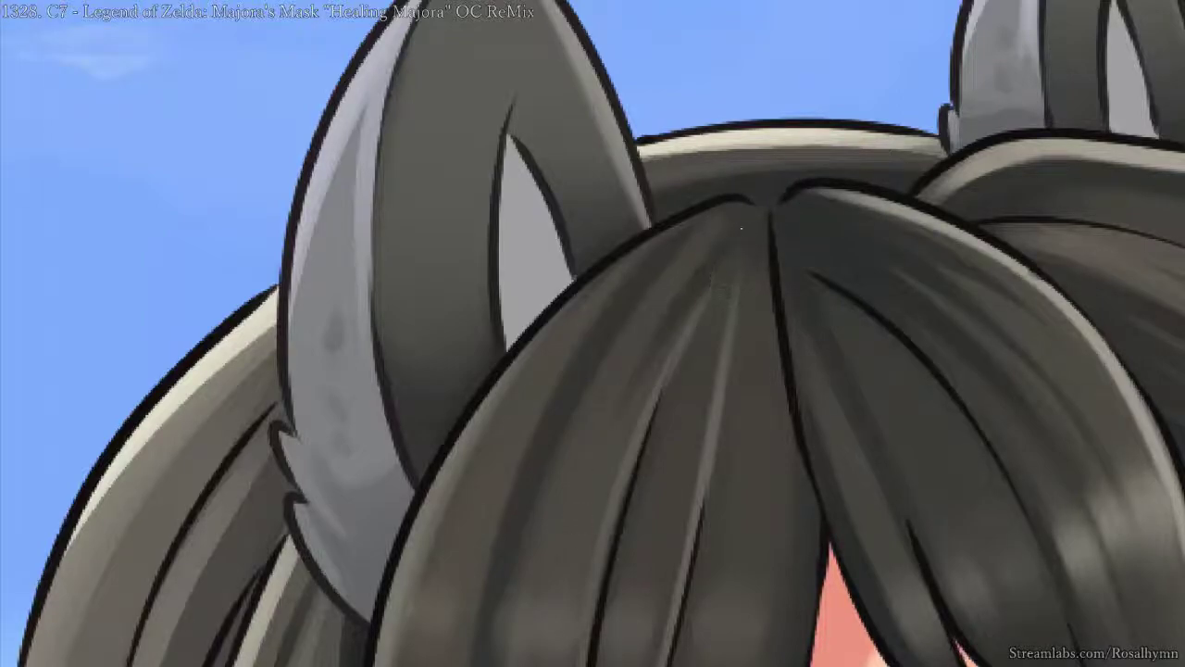
left_click_drag(754, 274, 746, 362)
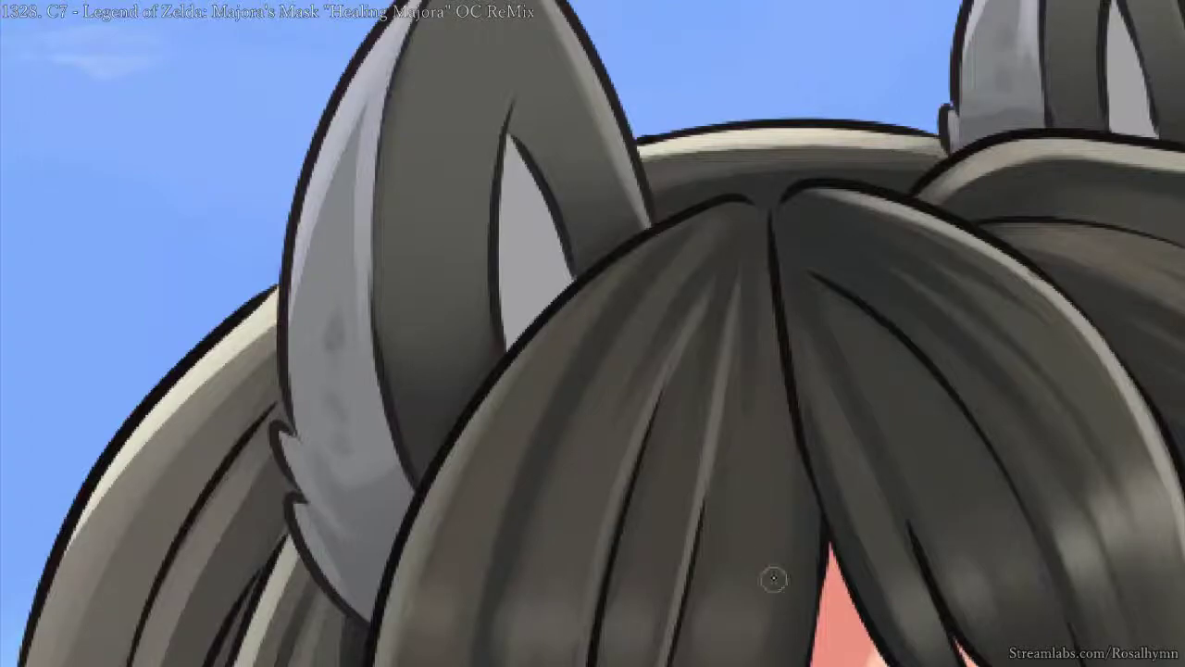
- Sample the light edge colour and paint a rim light down the outer edge of the back hair to the upper flick
scroll(664, 392, "down", 4)
scroll(660, 390, "up", 1)
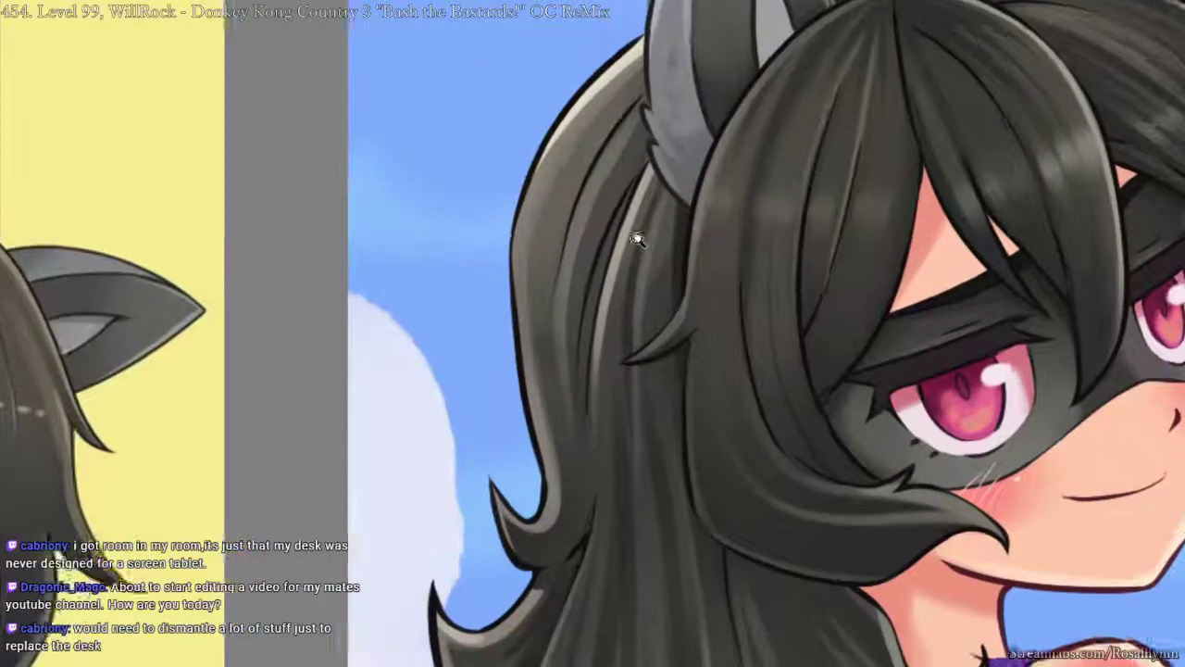
left_click_drag(639, 239, 639, 229)
left_click(575, 103, "ctrl+alt")
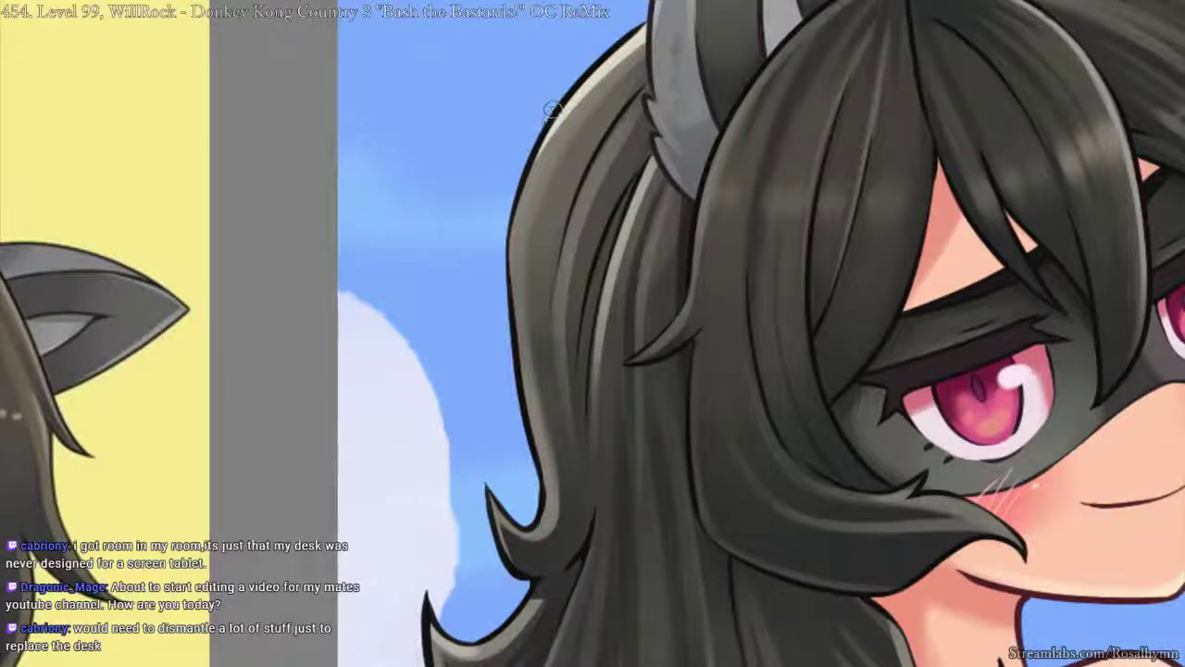
mouse_move(546, 127)
left_mouse_down()
mouse_move(507, 252)
mouse_move(532, 430)
left_mouse_up()
key("ctrl+z")
mouse_move(548, 129)
left_mouse_down()
mouse_move(515, 204)
mouse_move(512, 329)
left_mouse_up()
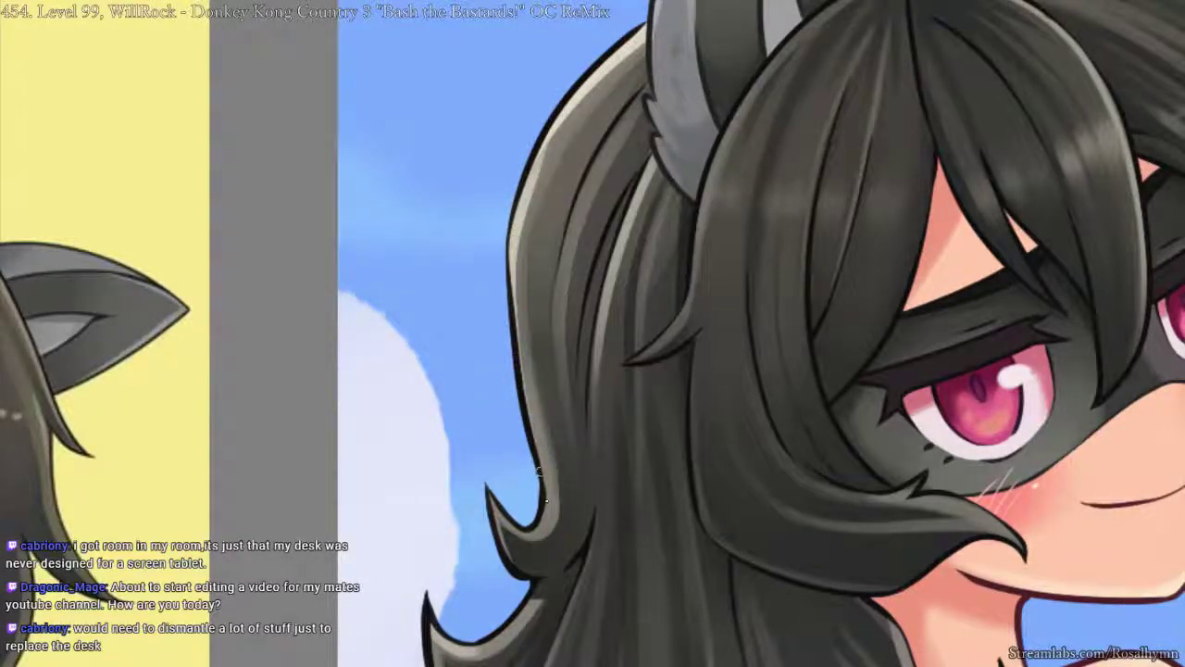
left_click_drag(546, 501, 539, 528)
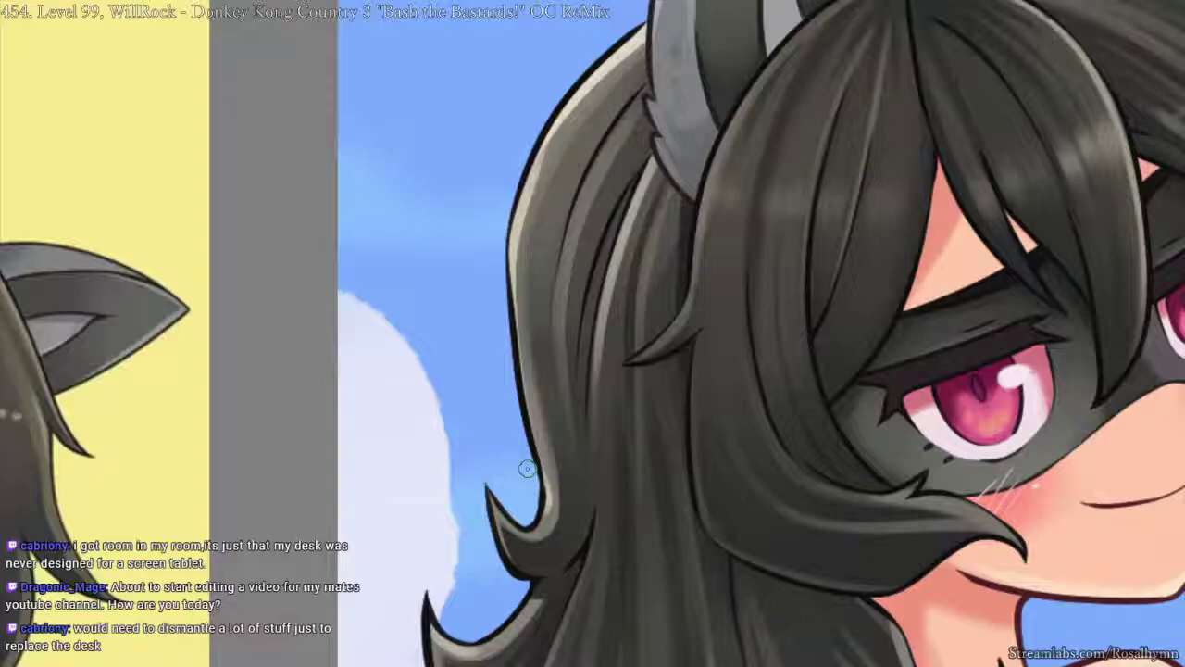
mouse_move(521, 522)
left_mouse_down()
mouse_move(533, 535)
mouse_move(546, 507)
mouse_move(524, 366)
left_mouse_up()
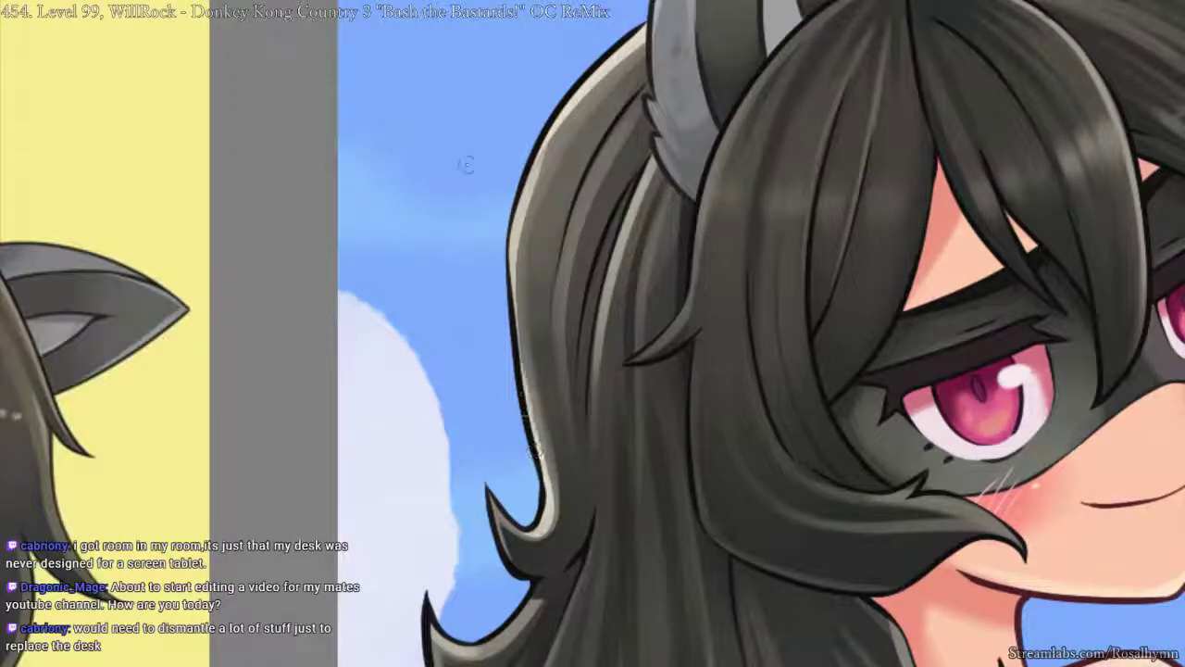
- Paint a light rim along the outer edge of the lower back hair below the second flick
mouse_move(454, 583)
left_mouse_down()
mouse_move(486, 324)
mouse_move(479, 382)
mouse_move(556, 347)
mouse_move(598, 305)
mouse_move(657, 173)
left_mouse_up()
scroll(630, 260, "down", 5)
scroll(629, 260, "up", 4)
left_click_drag(520, 399, 579, 282)
key("ctrl+z")
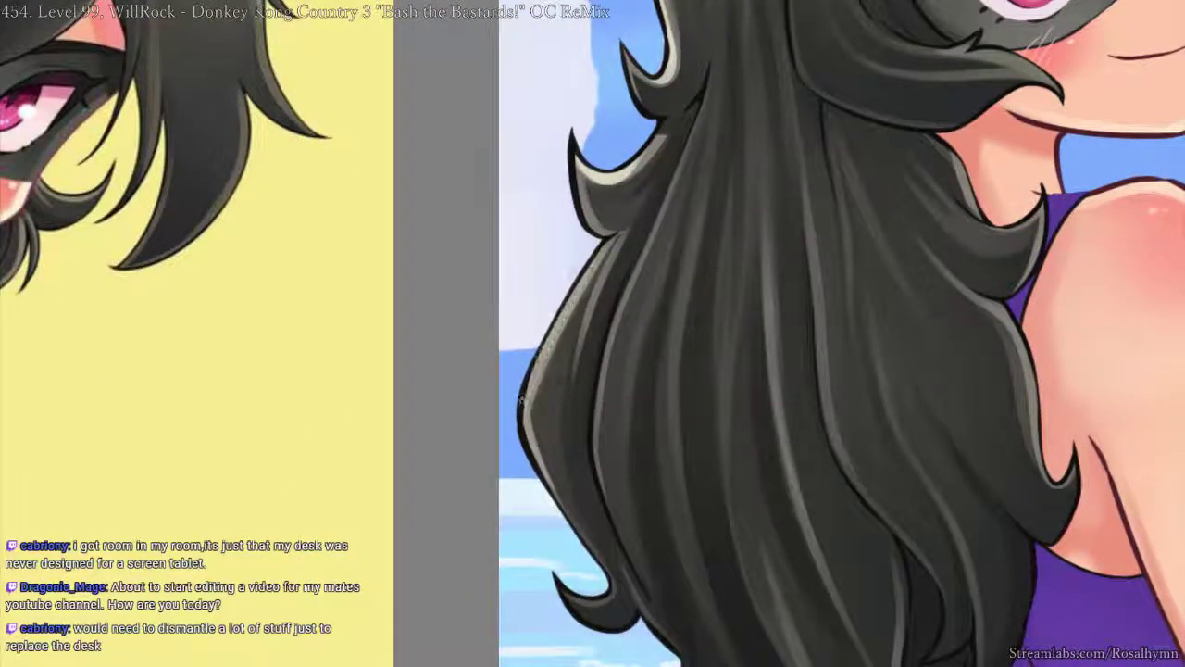
- Review the back hair's rim light and the bang highlights across the full illustration and closer up
scroll(653, 199, "down", 5)
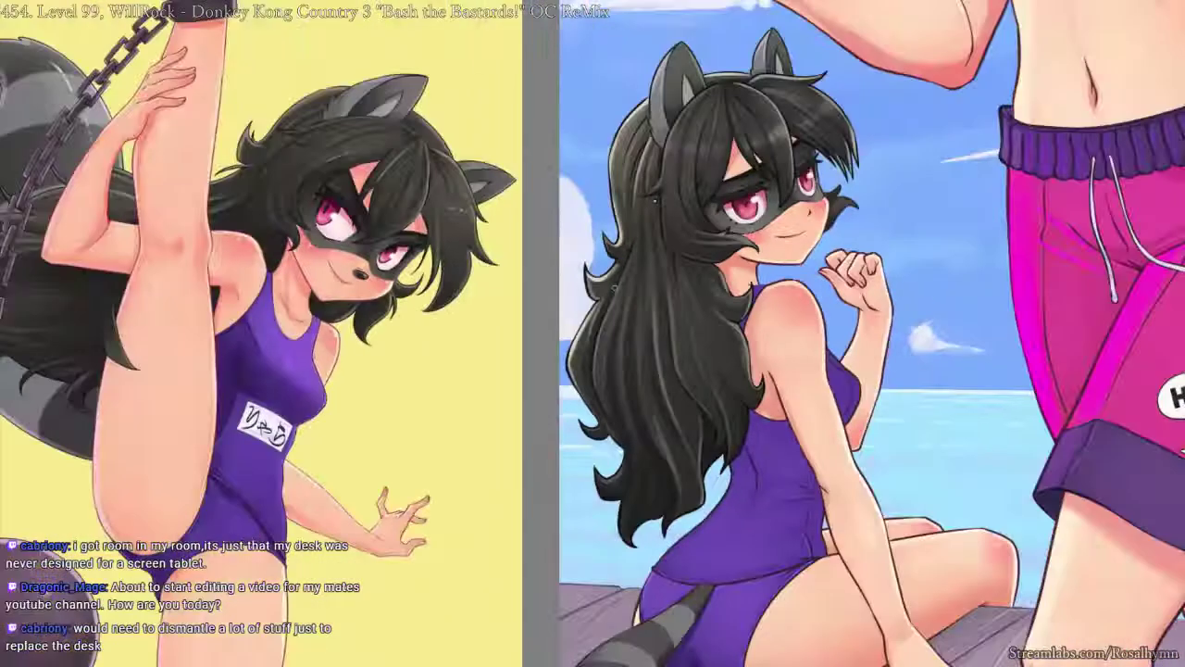
scroll(820, 305, "up", 1)
scroll(824, 308, "up", 4)
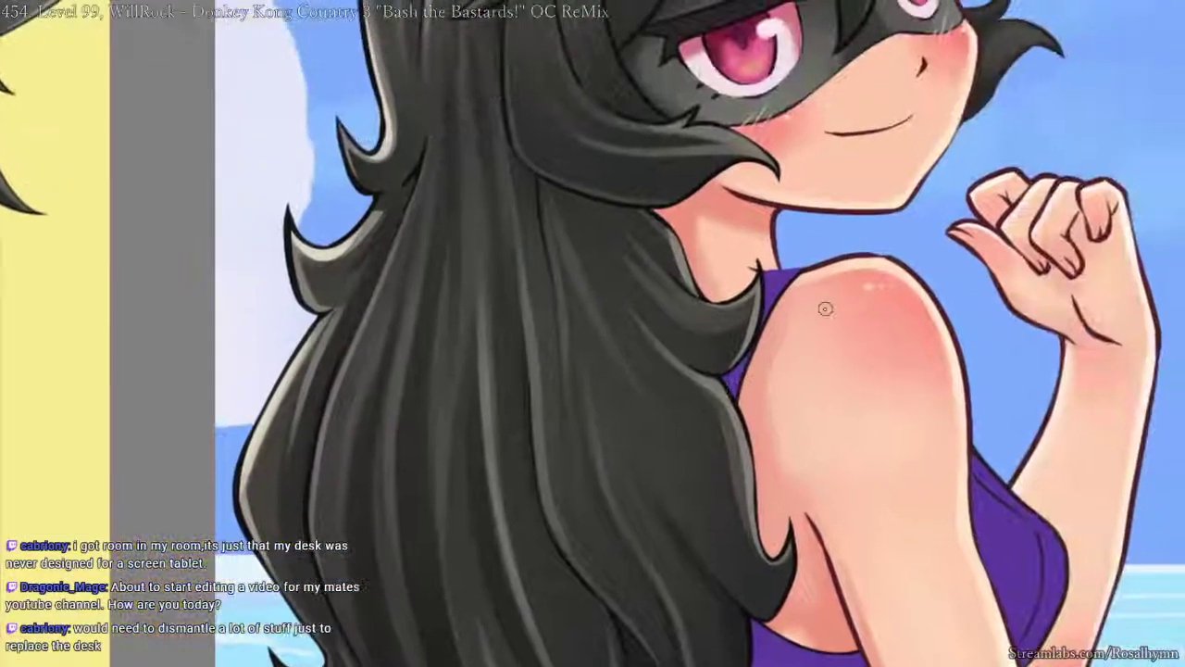
scroll(825, 308, "up", 1)
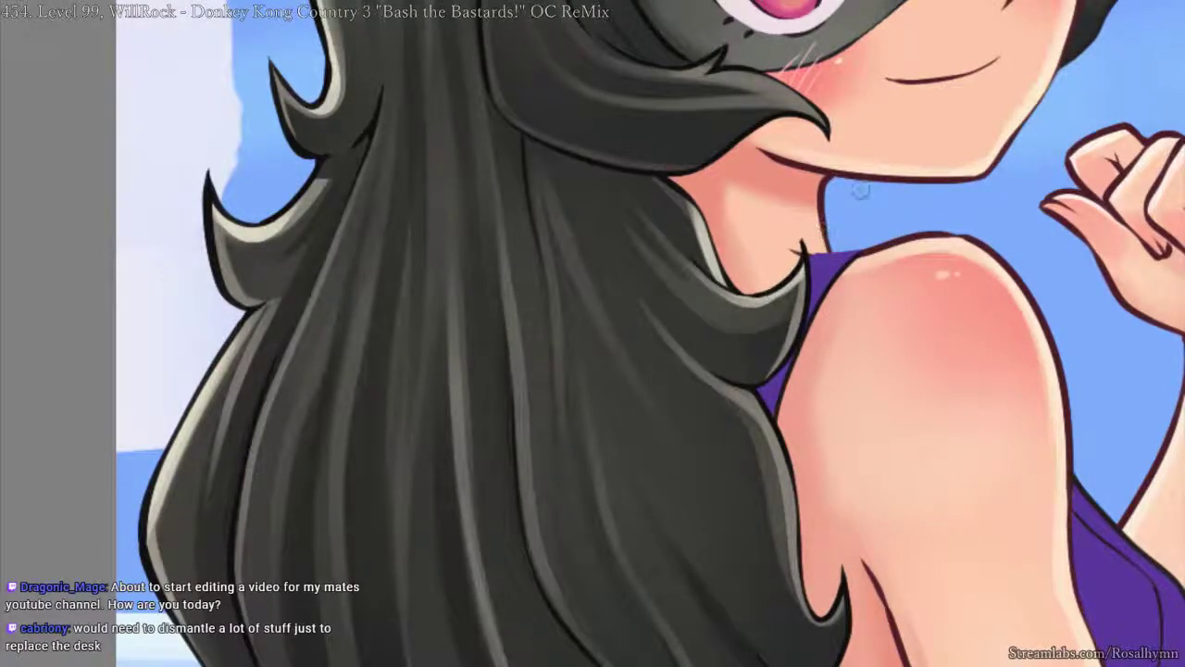
scroll(933, 264, "down", 3)
left_click_drag(943, 206, 900, 415)
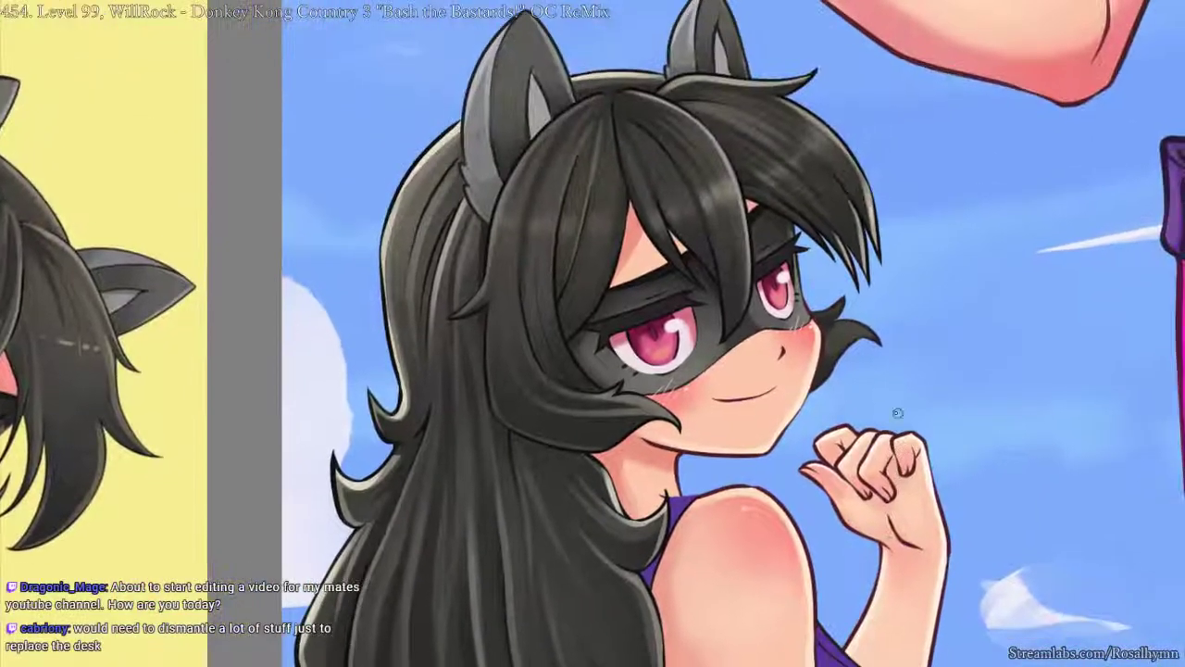
- Sample the shine colour on the near-side bangs and view the highlight layer in isolation
scroll(579, 250, "up", 3)
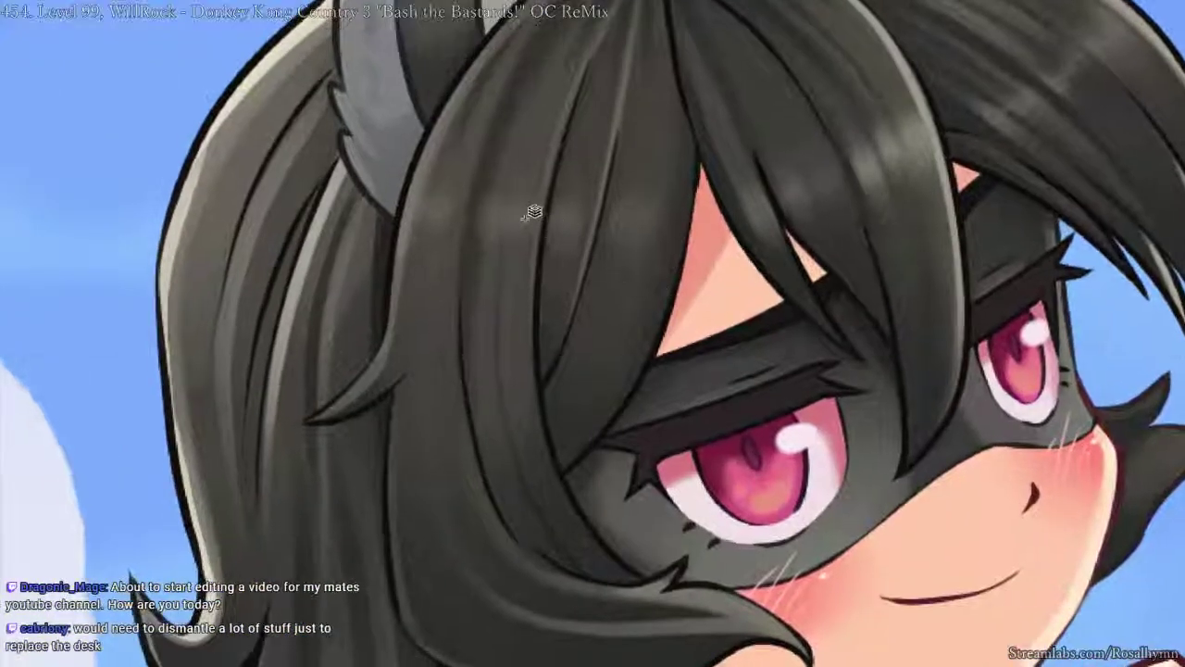
key("i")
left_click(521, 213, "ctrl")
key("i")
key("minus")
key("i")
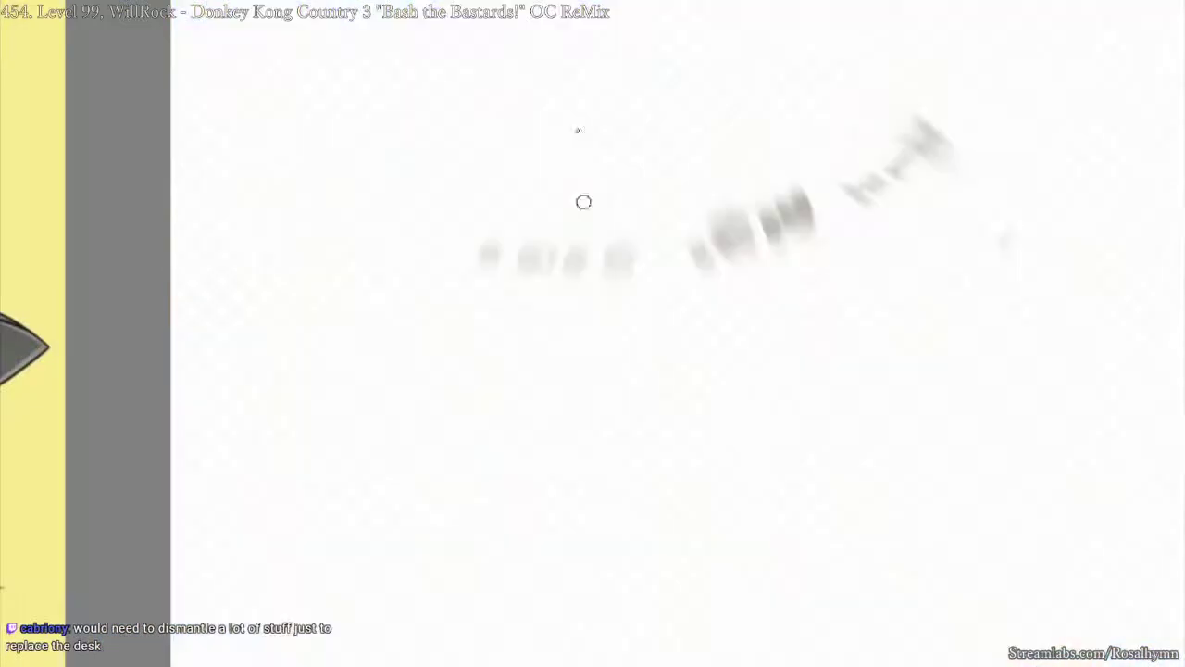
scroll(583, 202, "down", 5)
key("i")
- Dab light shine spots across the near-side bang strands and the central bangs above the forehead
key("plus")
key("plus")
key("plus")
key("plus")
key("plus")
key("plus")
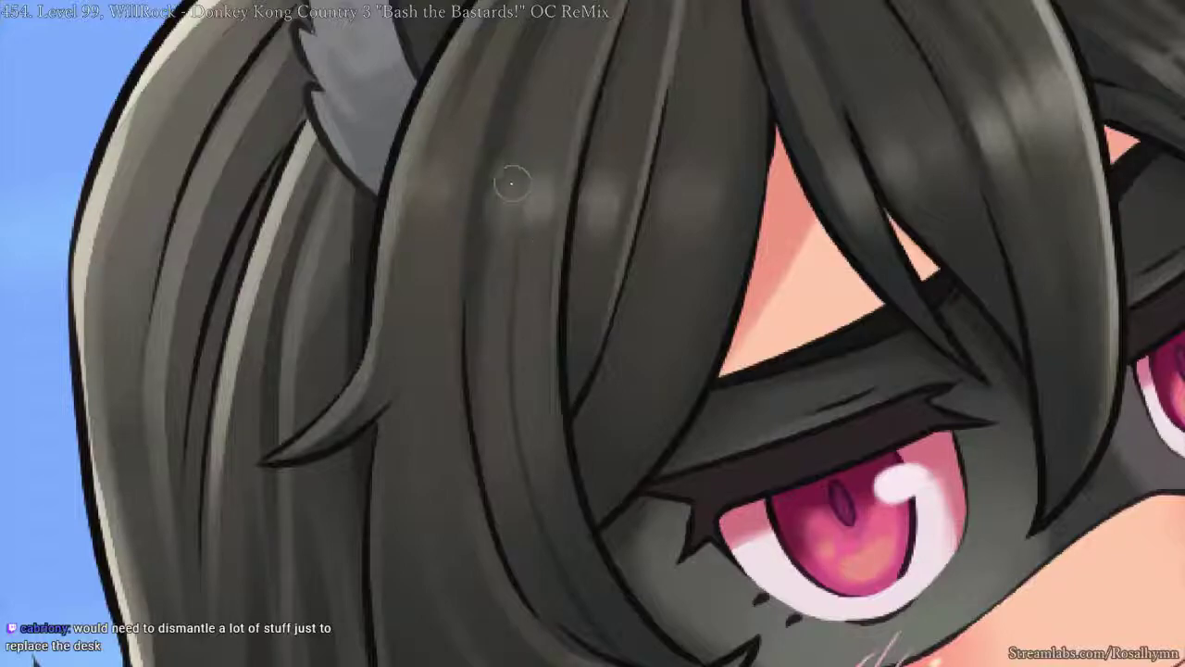
left_click_drag(506, 219, 512, 172)
left_click_drag(543, 221, 542, 181)
left_click_drag(601, 225, 600, 195)
mouse_move(686, 224)
left_mouse_down()
mouse_move(690, 186)
mouse_move(711, 181)
mouse_move(721, 215)
mouse_move(672, 213)
left_mouse_up()
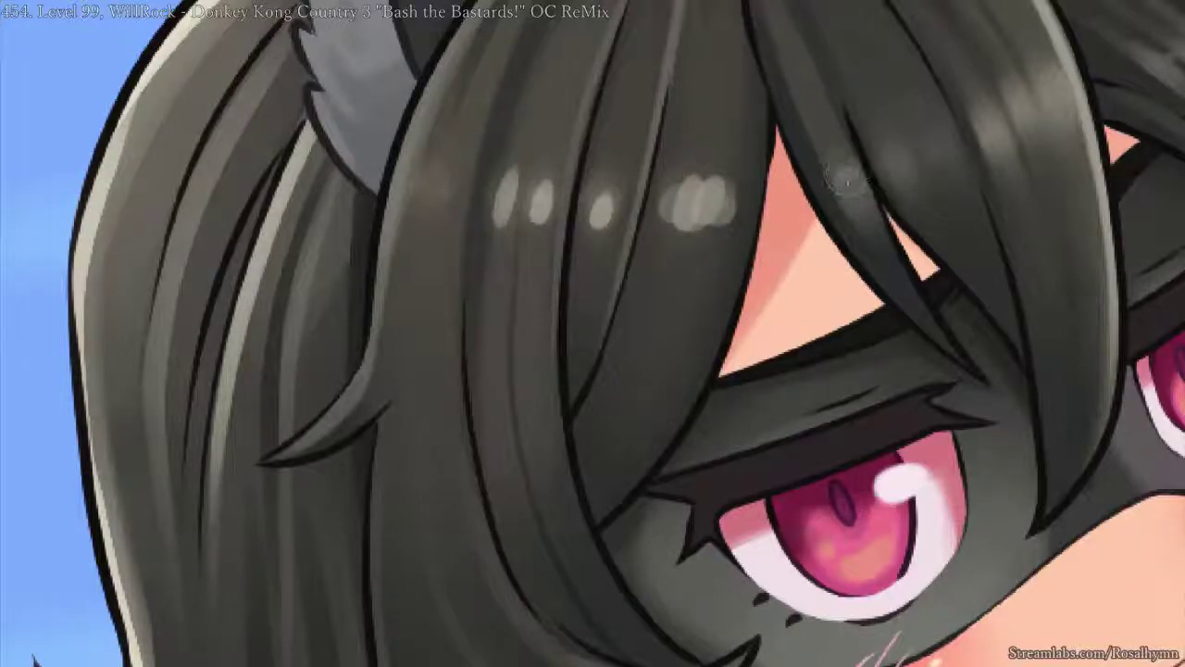
left_click_drag(845, 178, 860, 209)
left_click(904, 168)
left_click(944, 151)
key("ctrl+minus")
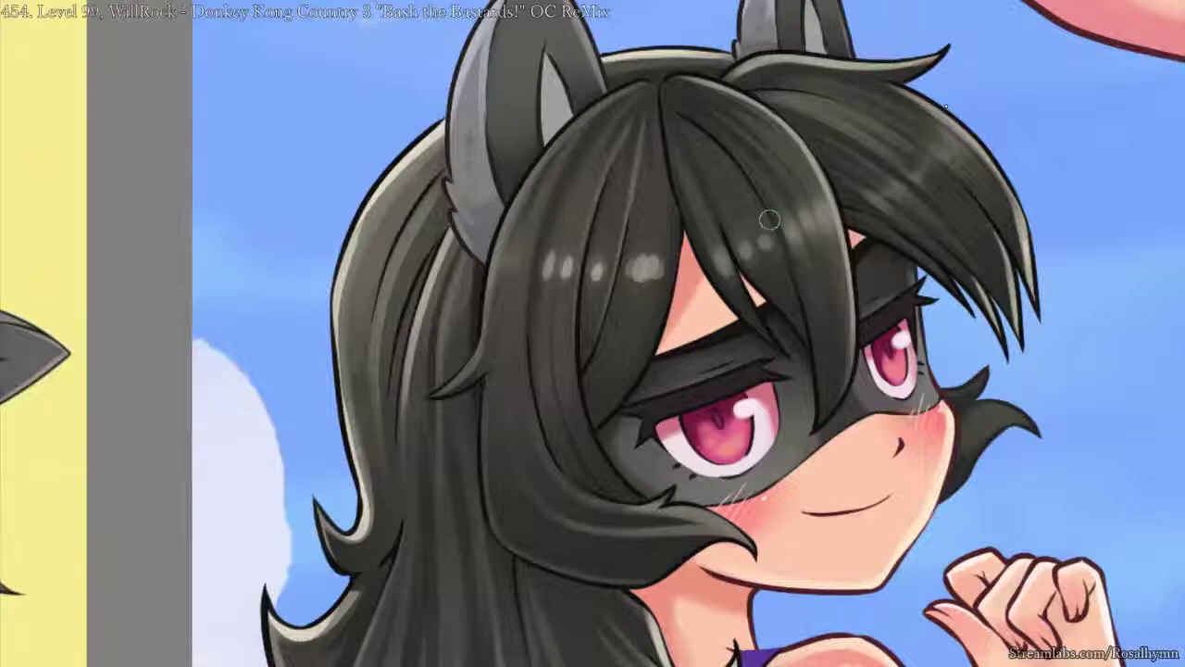
- Add shine on the outermost near-side strand below the ear and blend the bangs' shine spots into soft highlights
key("ctrl+plus")
mouse_move(488, 206)
left_mouse_down()
mouse_move(484, 275)
mouse_move(491, 209)
left_mouse_up()
right_click(487, 231)
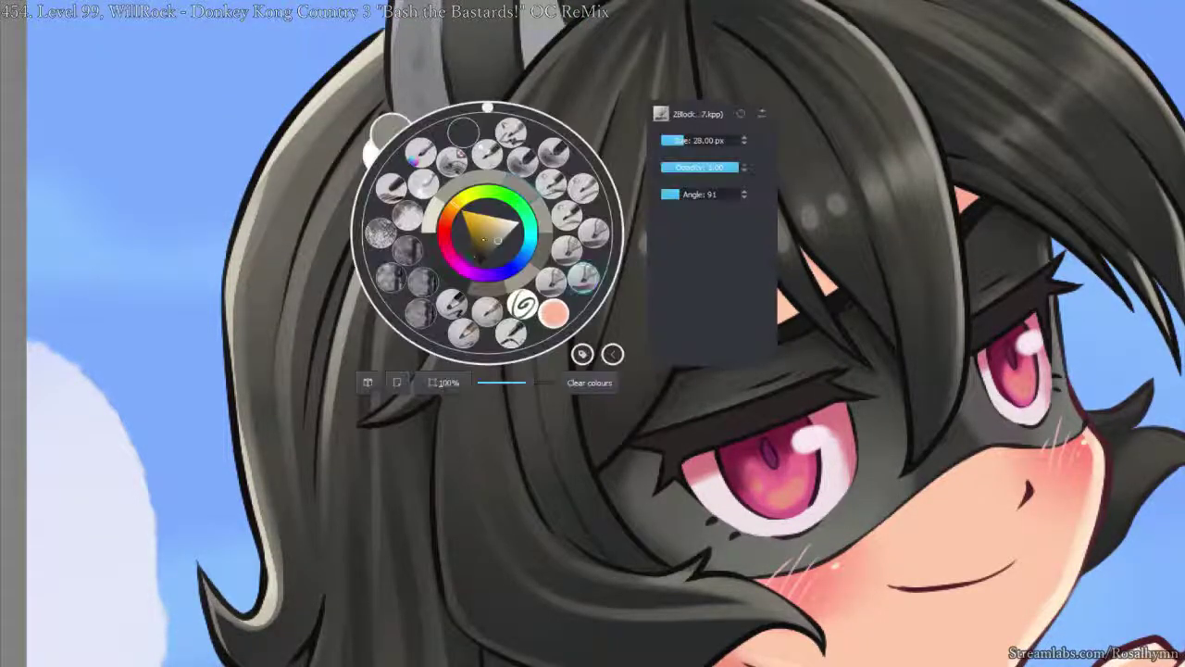
left_click(419, 318)
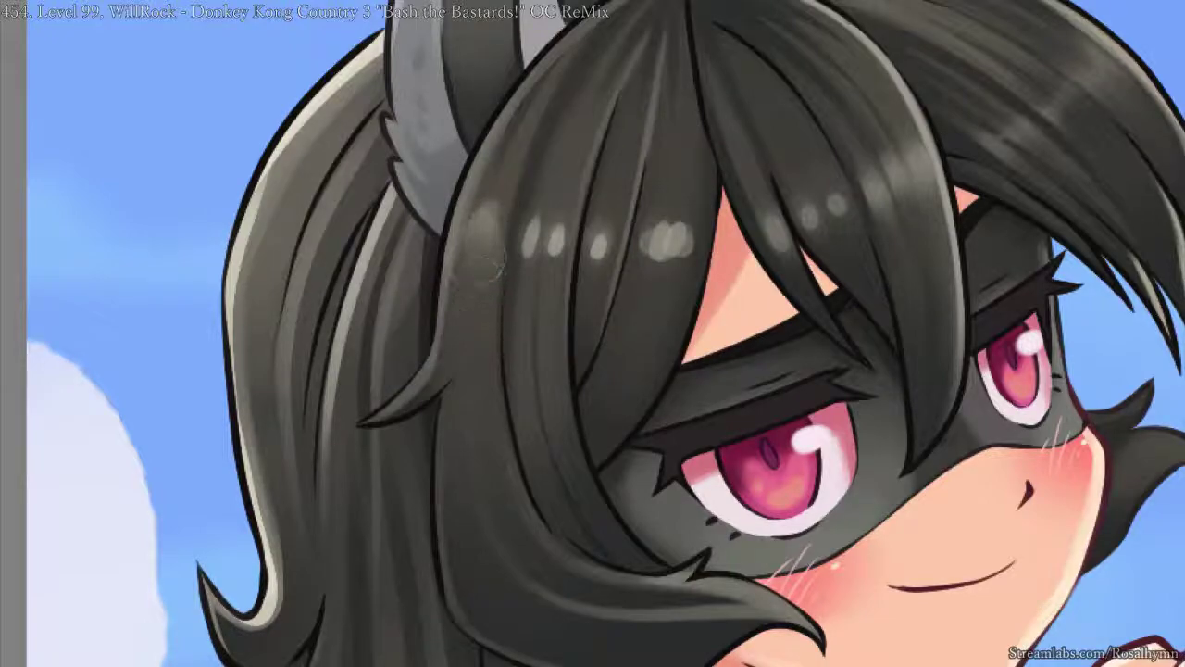
key("ctrl+z")
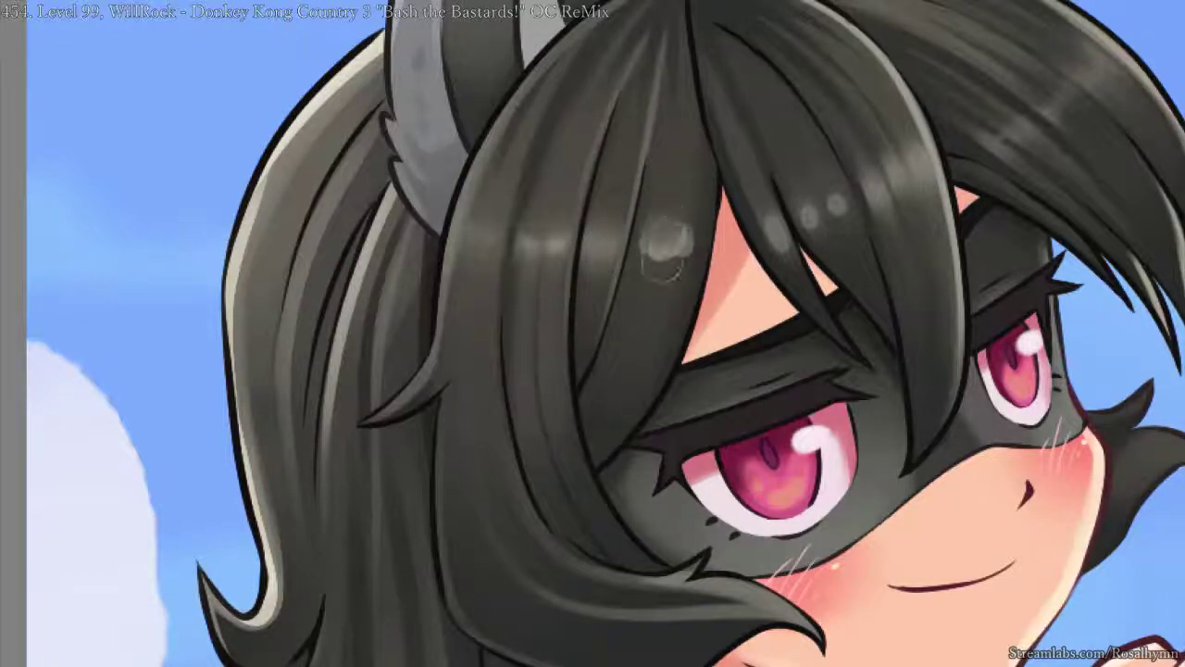
mouse_move(665, 237)
left_mouse_down()
mouse_move(673, 218)
mouse_move(661, 250)
left_mouse_up()
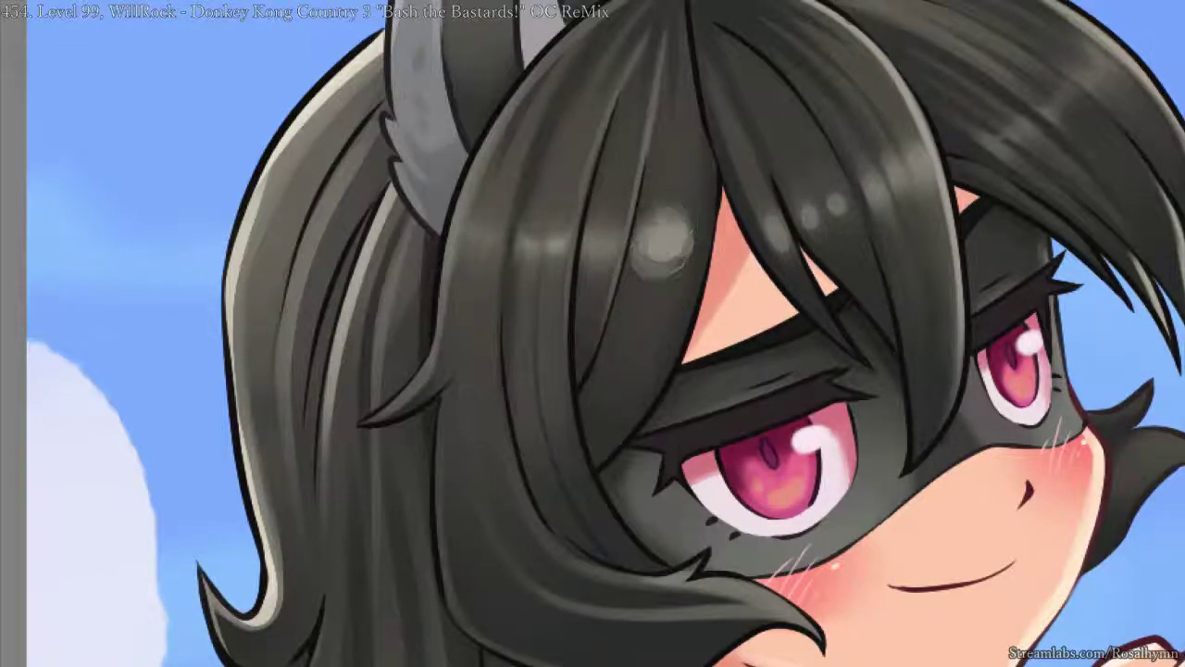
mouse_move(679, 189)
left_mouse_down()
mouse_move(680, 164)
mouse_move(661, 265)
mouse_move(661, 246)
left_mouse_up()
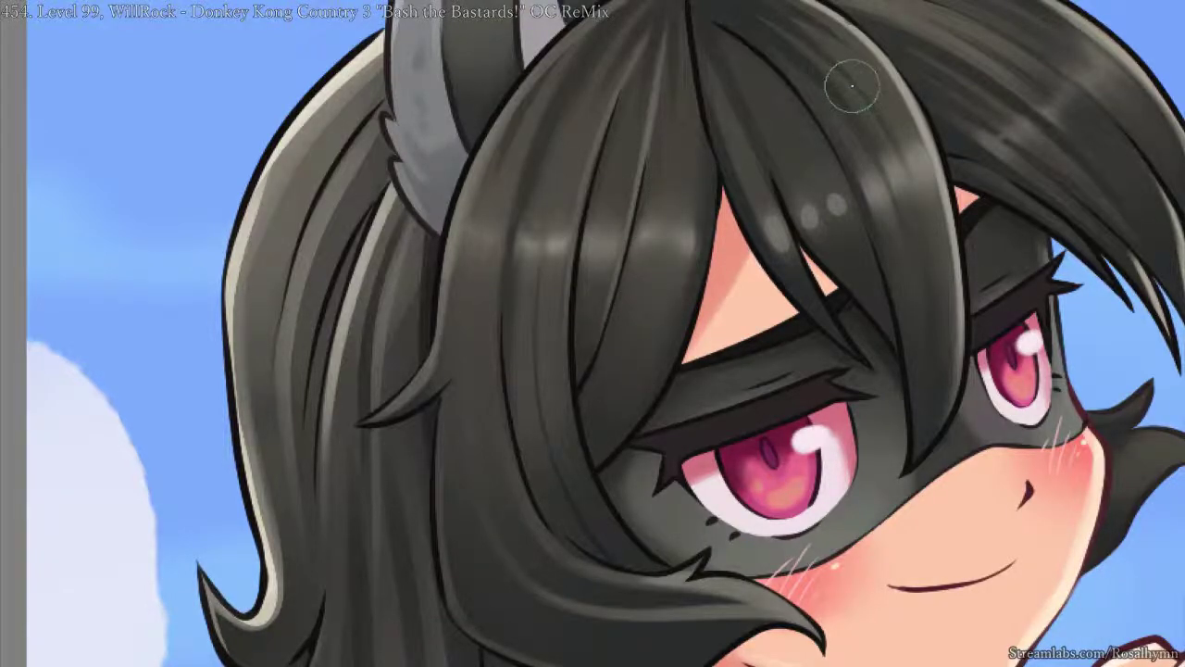
scroll(852, 86, "down", 3)
scroll(852, 86, "up", 2)
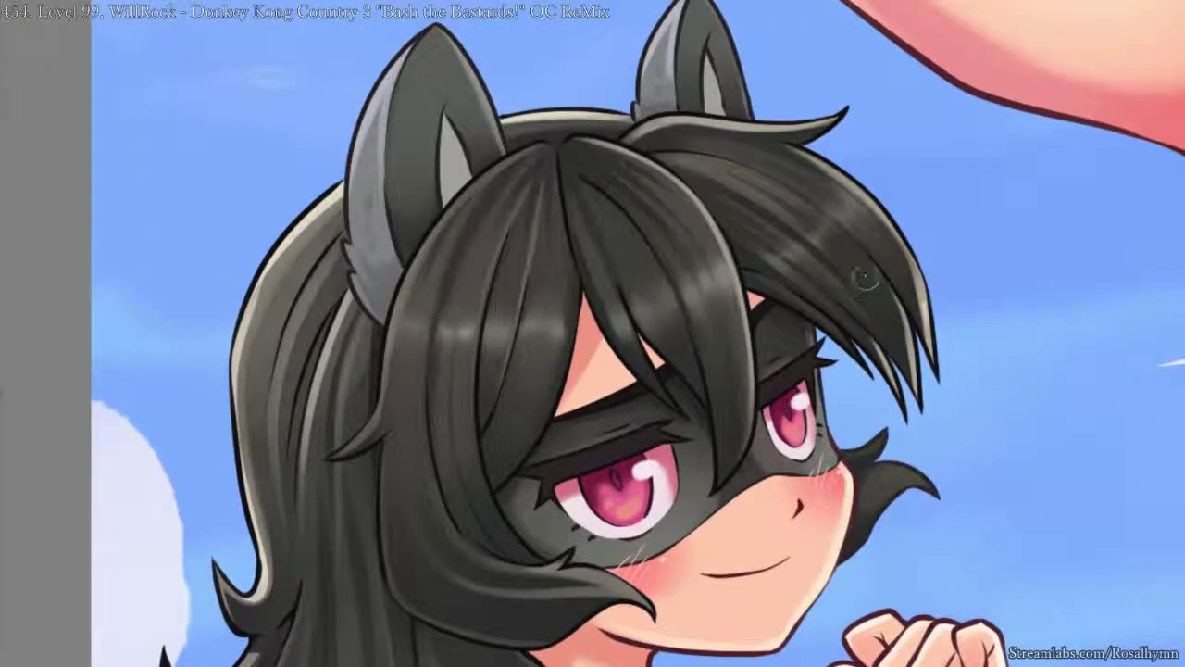
- Paint a shine dab on the middle of the far-side bangs and blend it along the strands
key("plus")
right_click(885, 237)
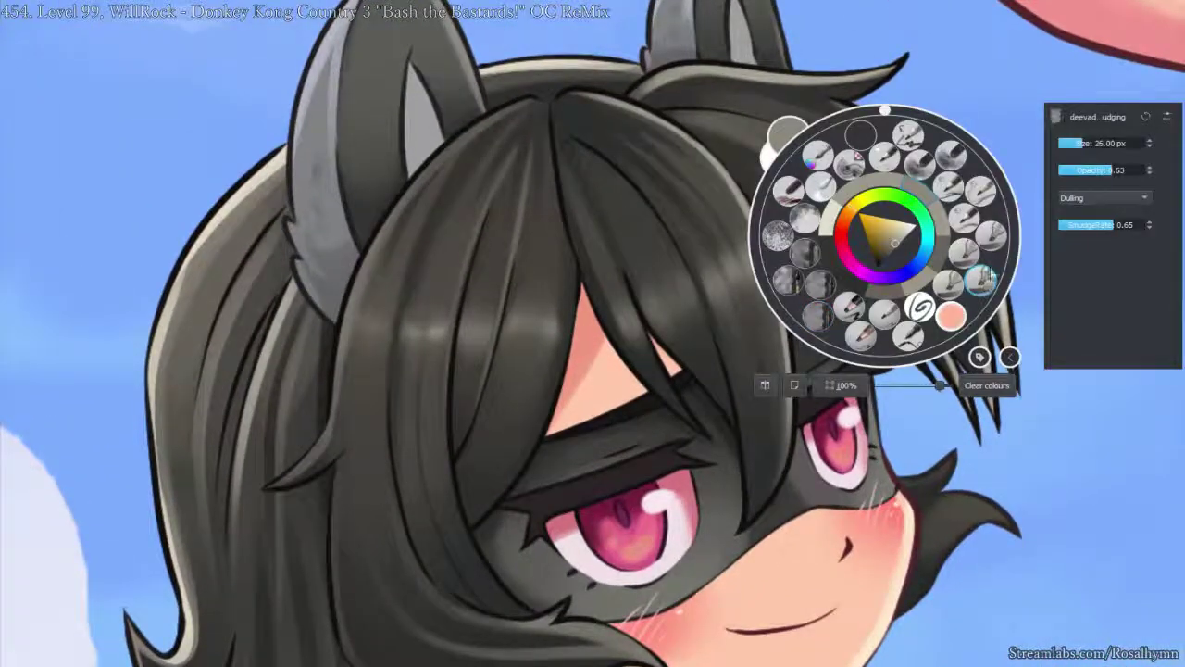
left_click(984, 281)
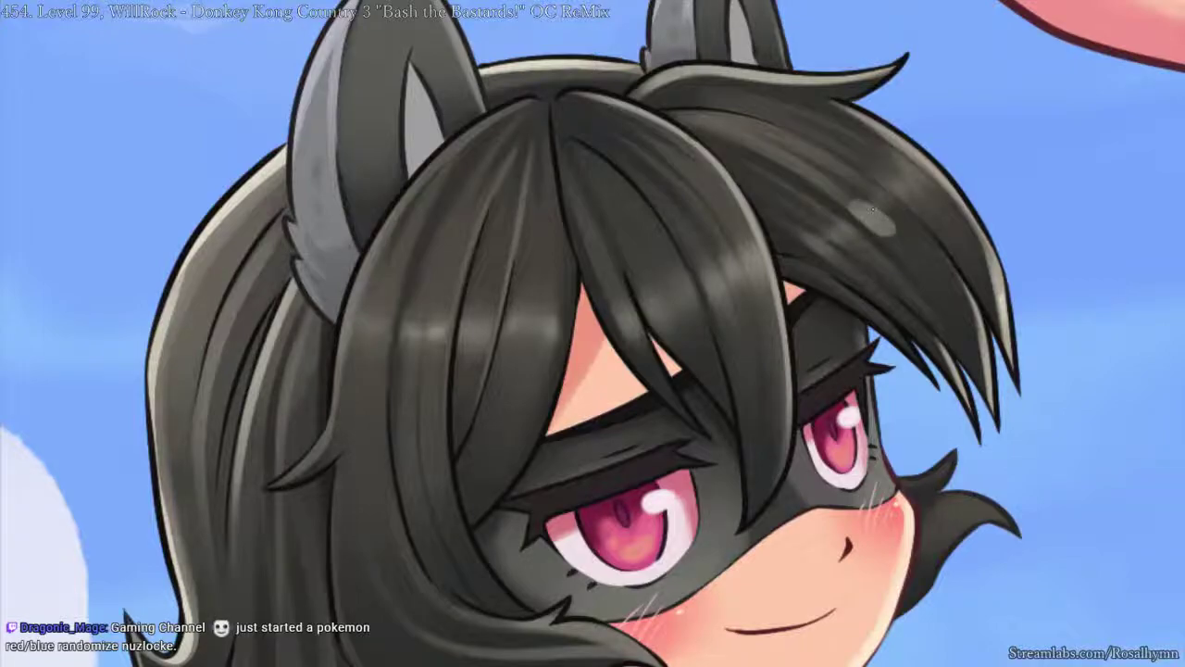
right_click(872, 211)
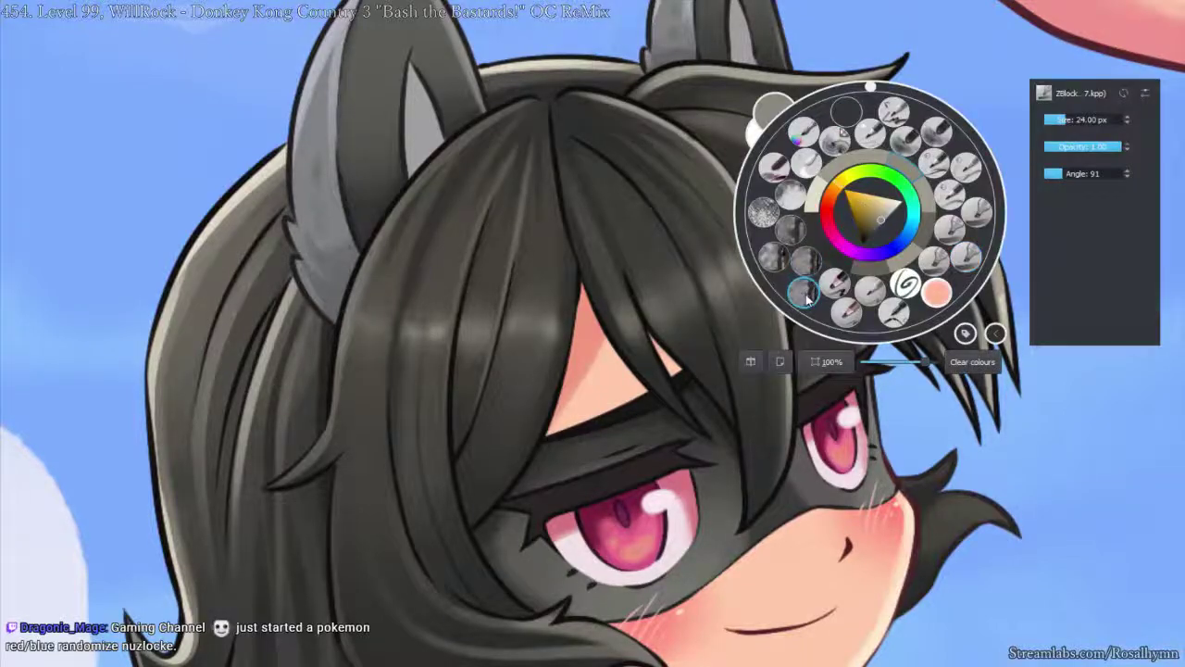
right_click(853, 205)
mouse_move(888, 223)
left_mouse_down()
mouse_move(842, 186)
mouse_move(932, 264)
left_mouse_up()
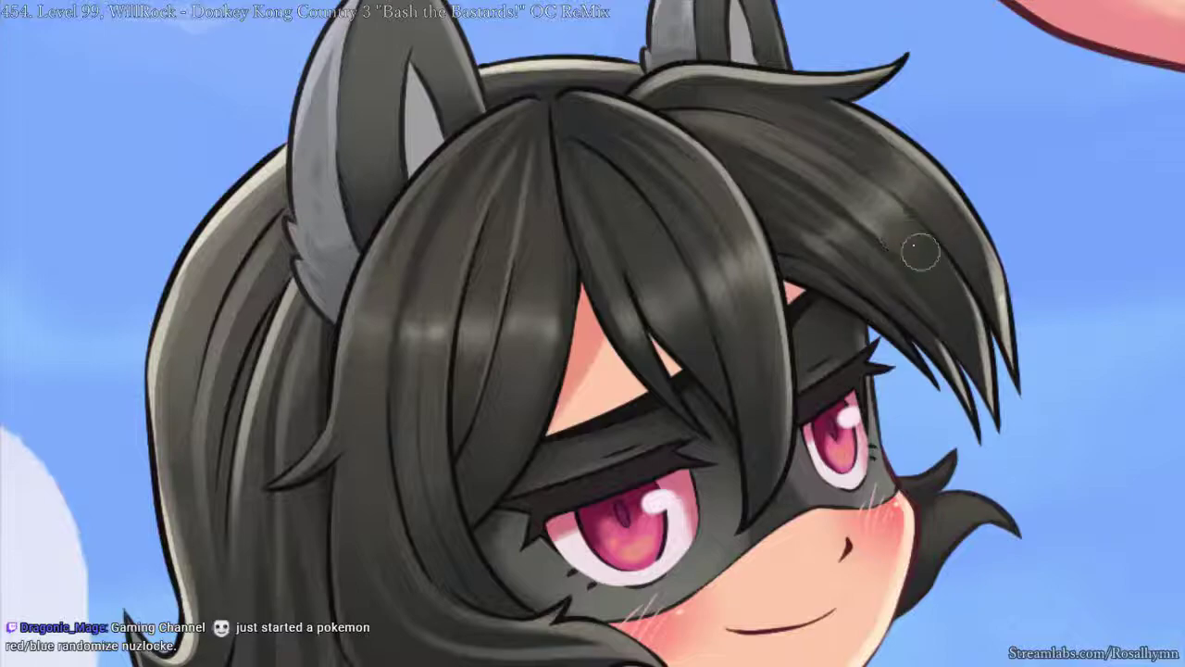
- Sample the shine colour on the far-side bangs and extend the blended shine towards their outer edge
left_click_drag(859, 140, 954, 225)
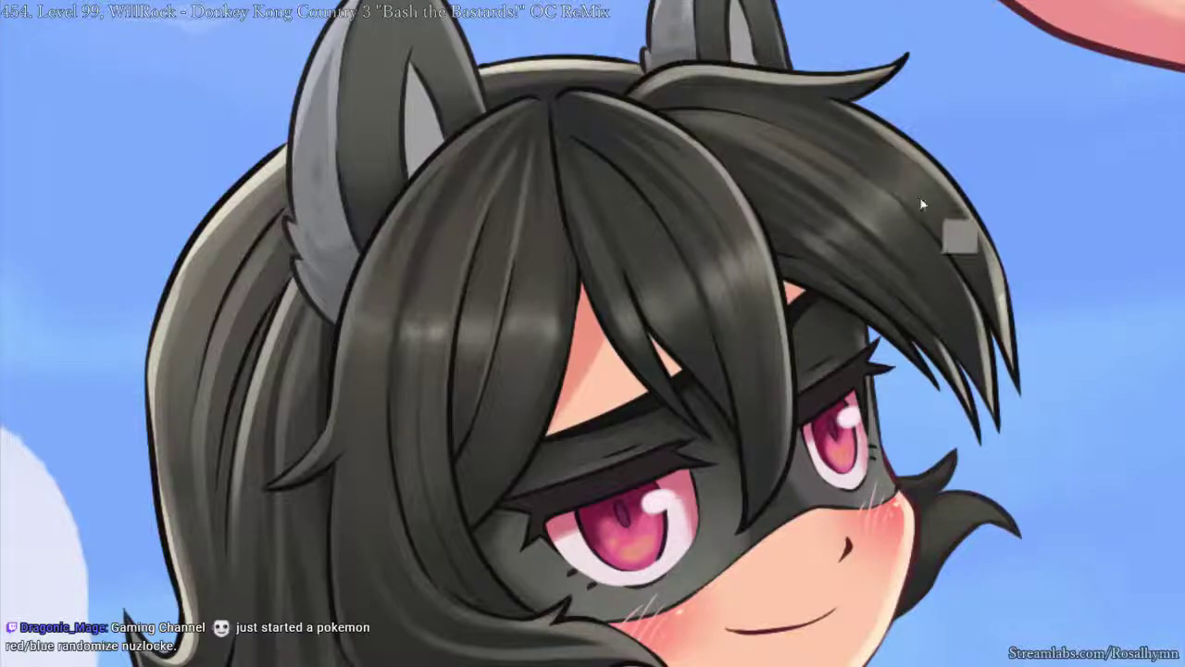
right_click(886, 198)
left_click(982, 235)
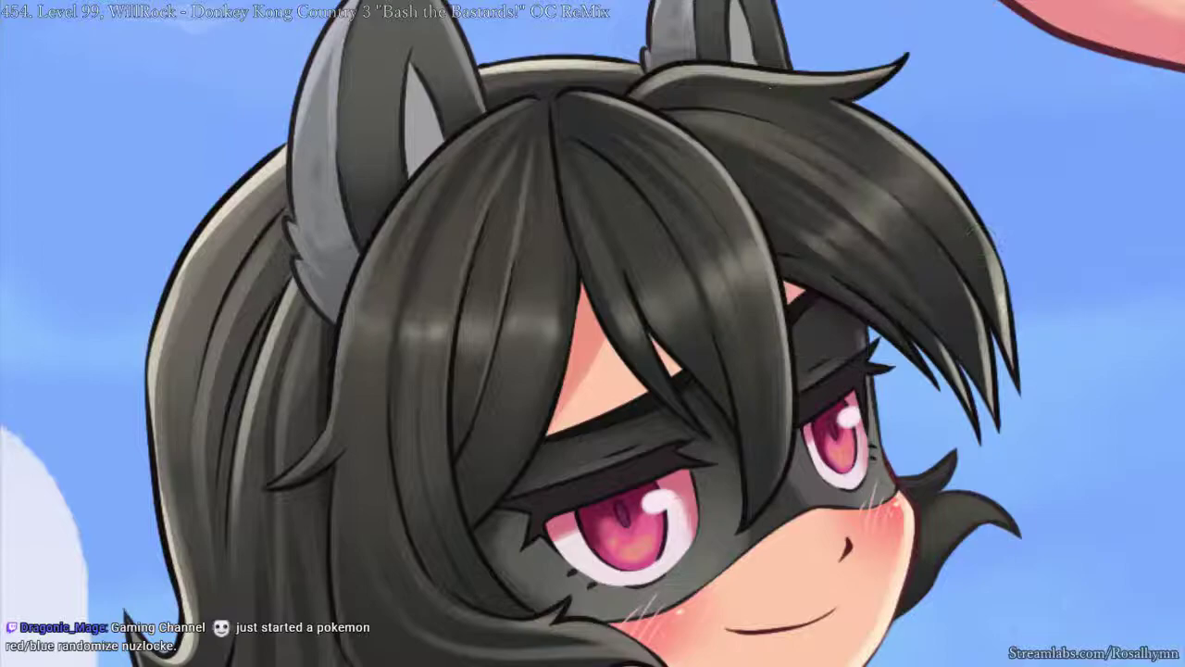
left_click(897, 192, "ctrl")
mouse_move(916, 189)
left_mouse_down()
mouse_move(867, 151)
mouse_move(963, 238)
left_mouse_up()
right_click(879, 195)
left_click(815, 276)
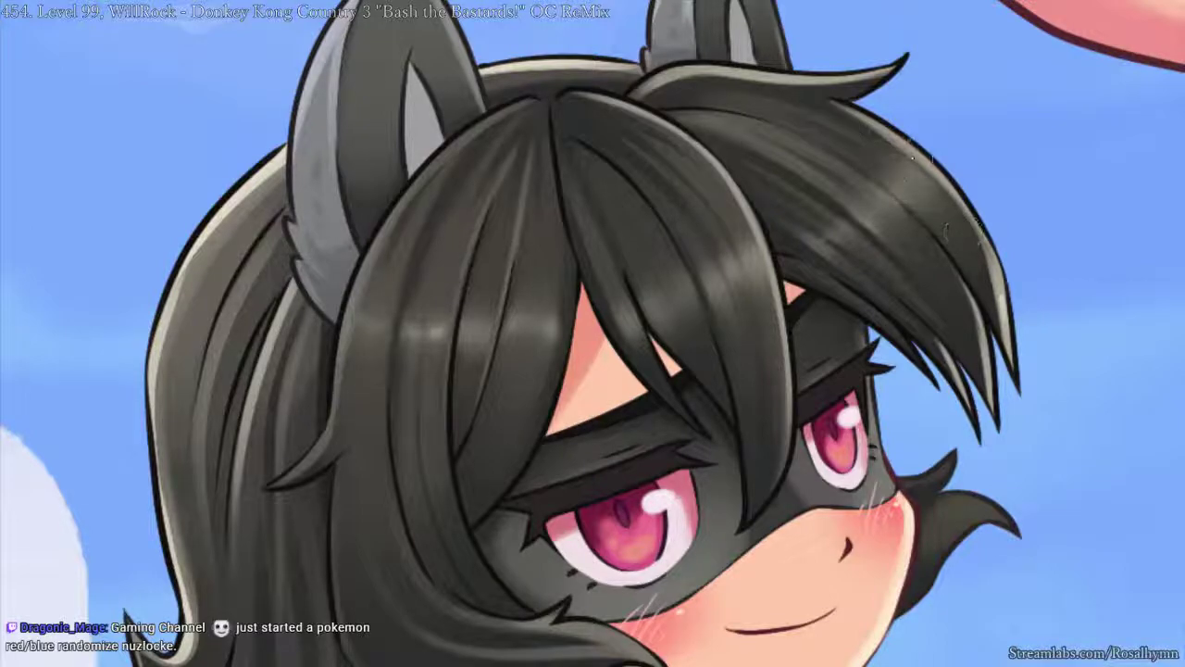
- Examine the finished bang highlights at several zoom levels and compare them with the reference character's hair
key("minus")
key("minus")
key("minus")
key("minus")
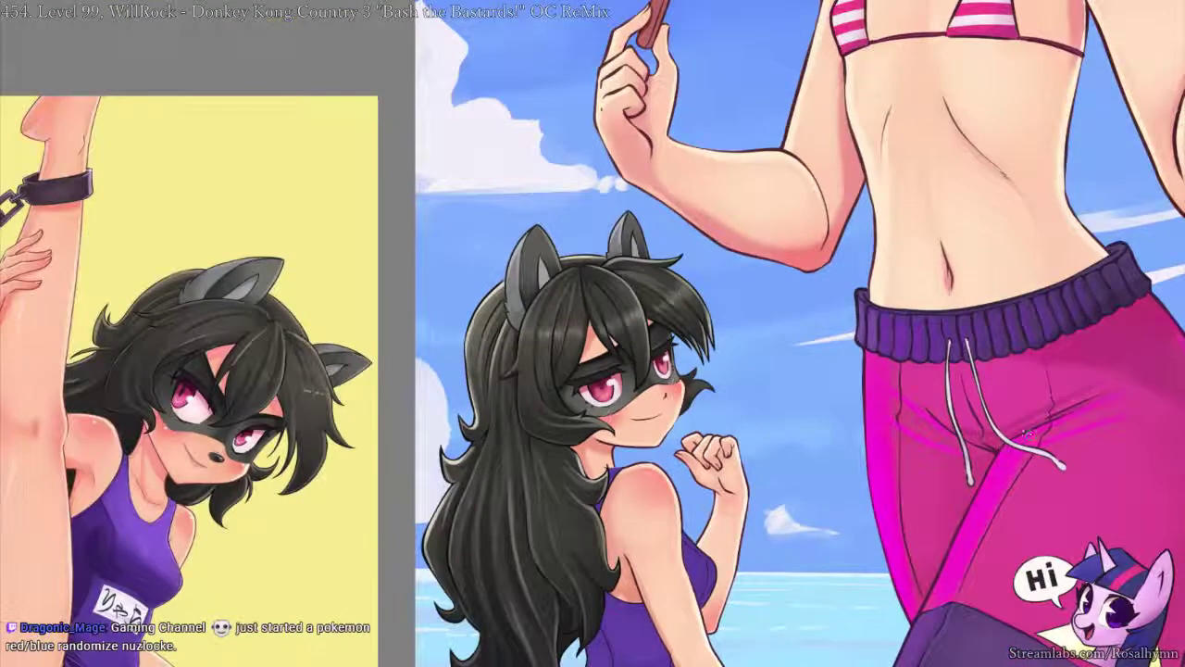
key("minus")
left_click_drag(954, 453, 952, 383)
key("plus")
key("plus")
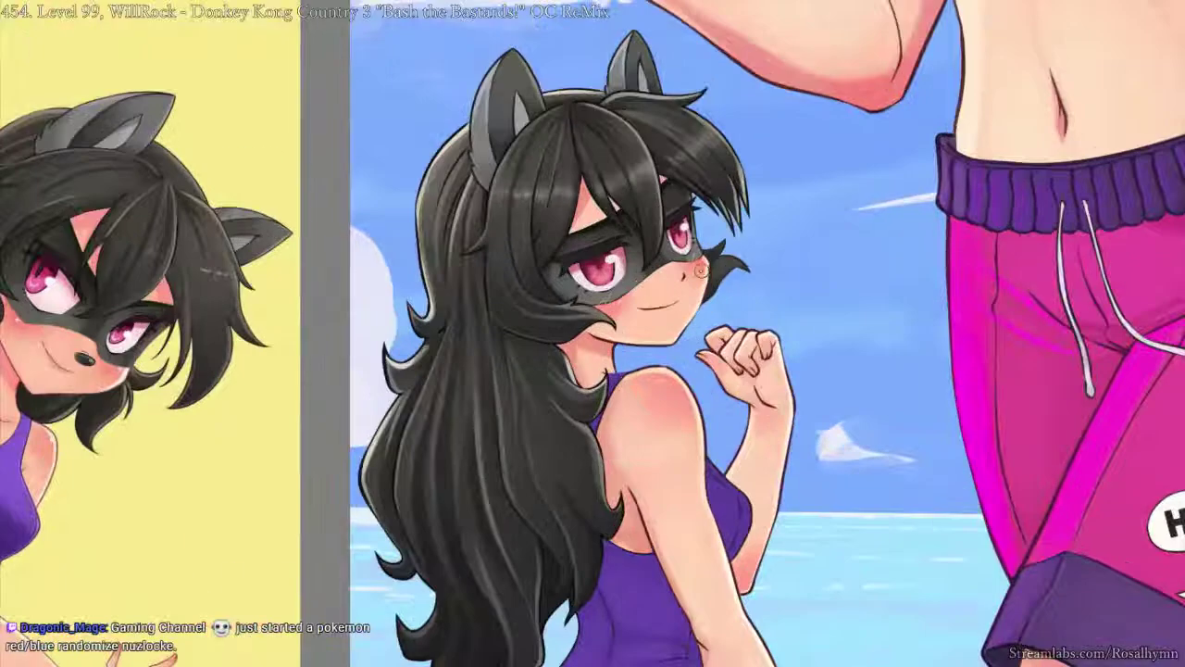
left_click_drag(721, 244, 801, 382)
key("plus")
key("plus")
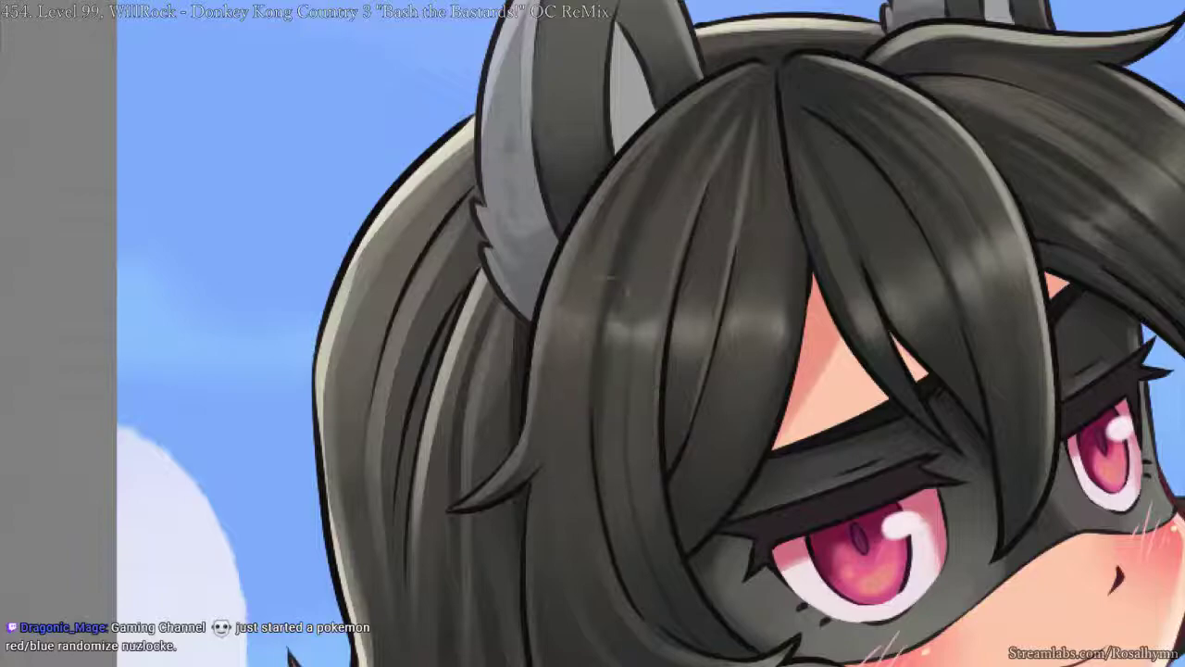
key("ctrl+minus")
key("ctrl+minus")
key("ctrl+minus")
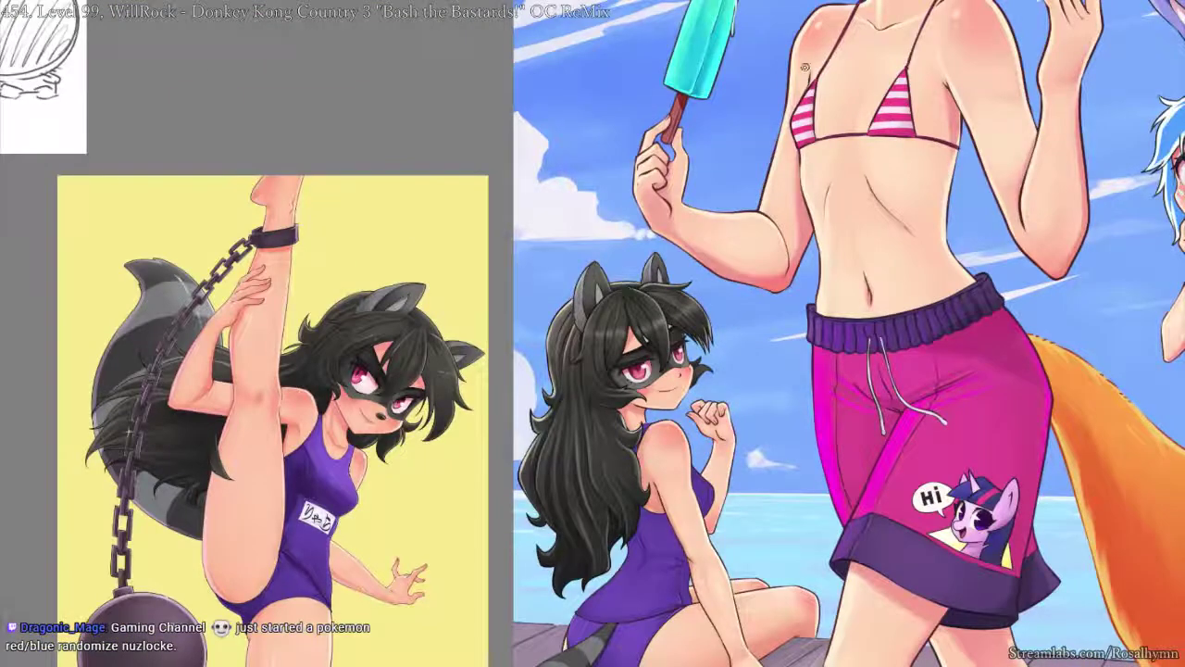
scroll(805, 70, "down", 1)
scroll(804, 67, "up", 2)
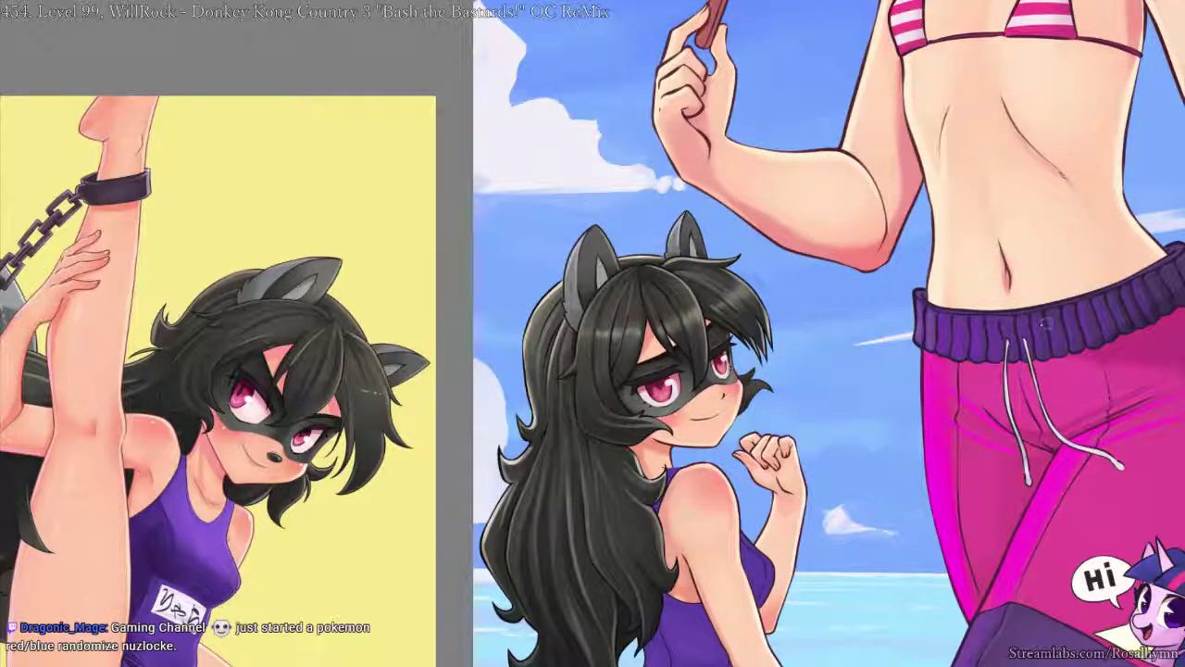
scroll(1005, 256, "up", 3)
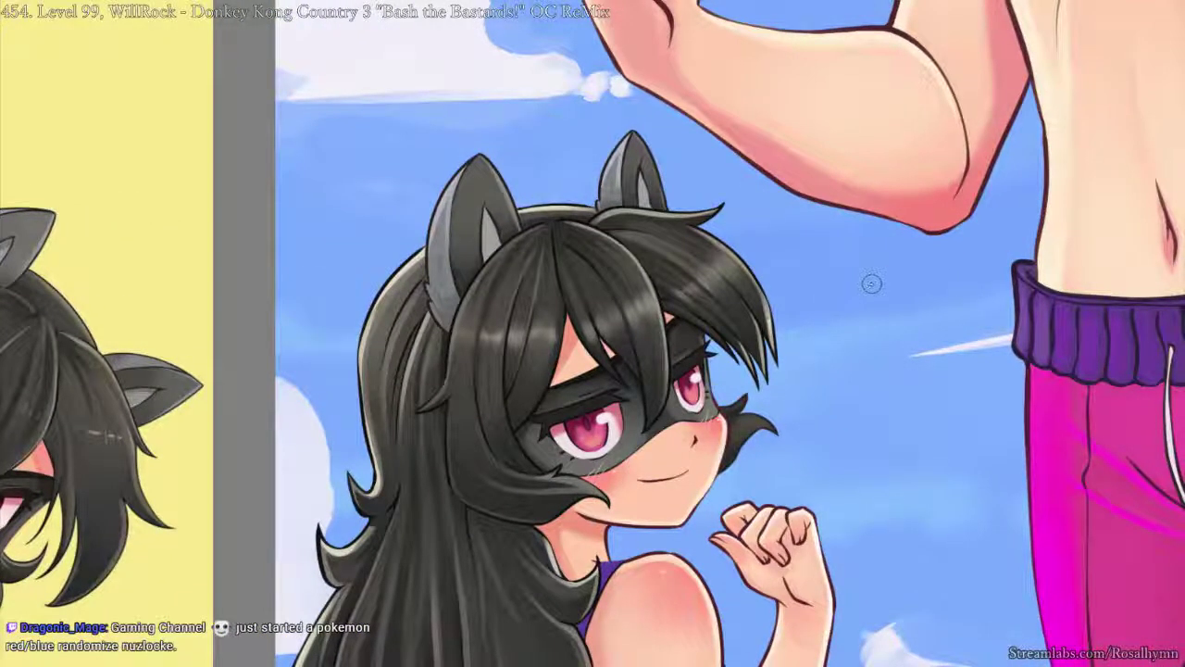
scroll(871, 283, "down", 3)
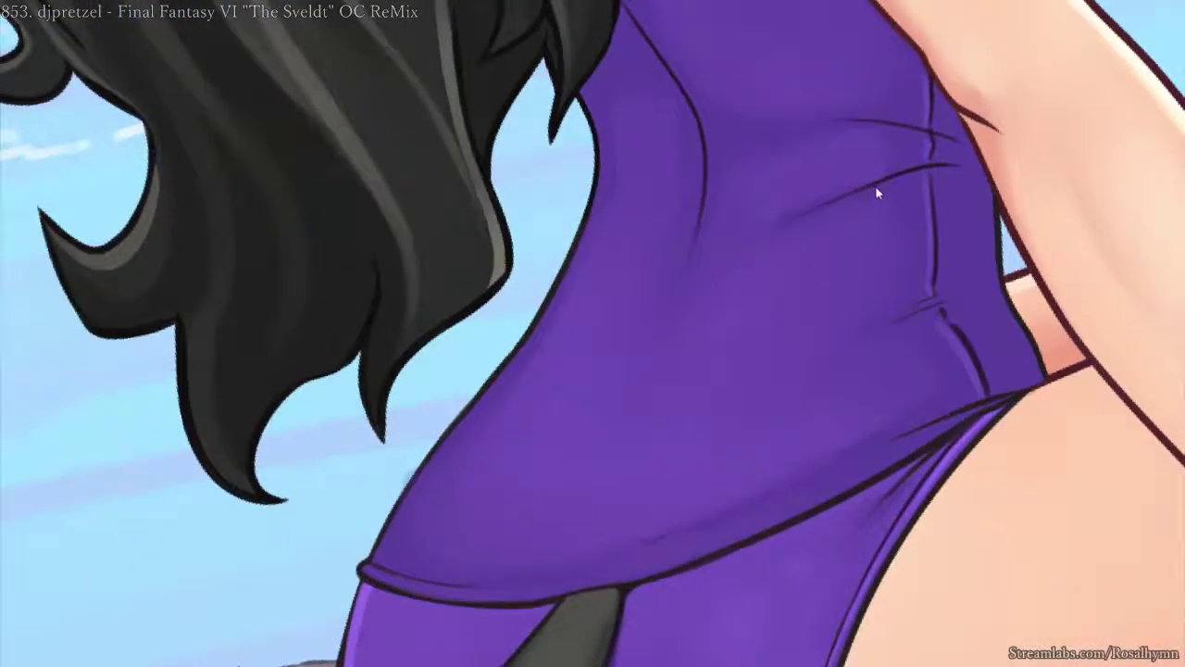
- Paint thin lighter purple highlights along the swimsuit's lower-back folds and side seam with a smaller brush
right_click(922, 345)
left_click(983, 396)
right_click(905, 373)
left_click_drag(934, 313, 699, 441)
key("bracketleft")
key("bracketleft")
key("bracketleft")
key("ctrl+z")
mouse_move(912, 181)
left_mouse_down()
mouse_move(681, 304)
mouse_move(850, 204)
mouse_move(773, 243)
mouse_move(912, 182)
mouse_move(912, 169)
mouse_move(921, 198)
mouse_move(938, 190)
mouse_move(939, 264)
mouse_move(942, 179)
mouse_move(966, 248)
mouse_move(941, 271)
left_mouse_up()
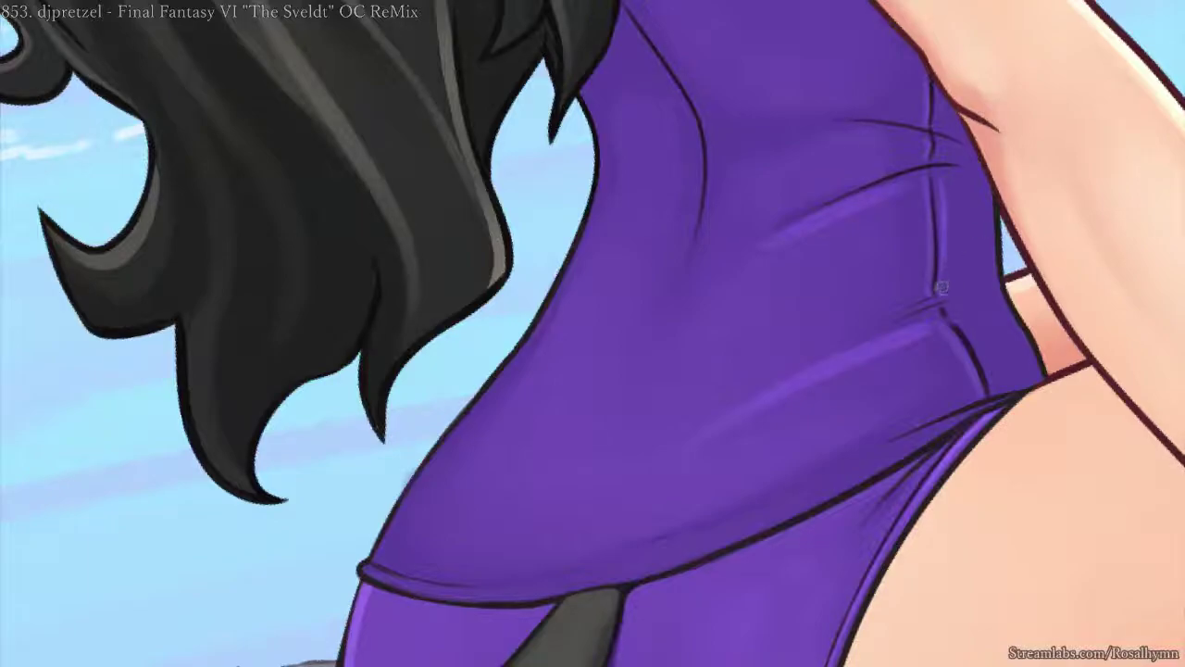
left_click_drag(957, 316, 987, 375)
- Resample the colour and paint a thin lighter purple rim along the swimsuit's back edge from the hem upward
key("ctrl+minus")
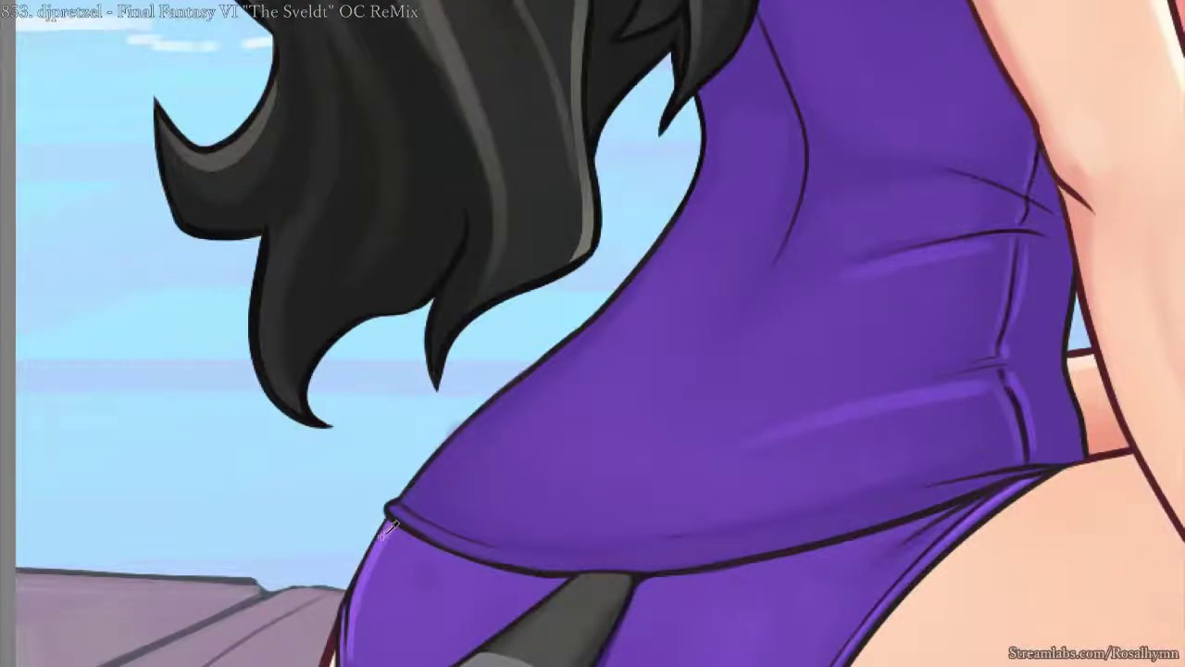
mouse_move(406, 498)
left_mouse_down()
mouse_move(487, 405)
mouse_move(598, 316)
left_mouse_up()
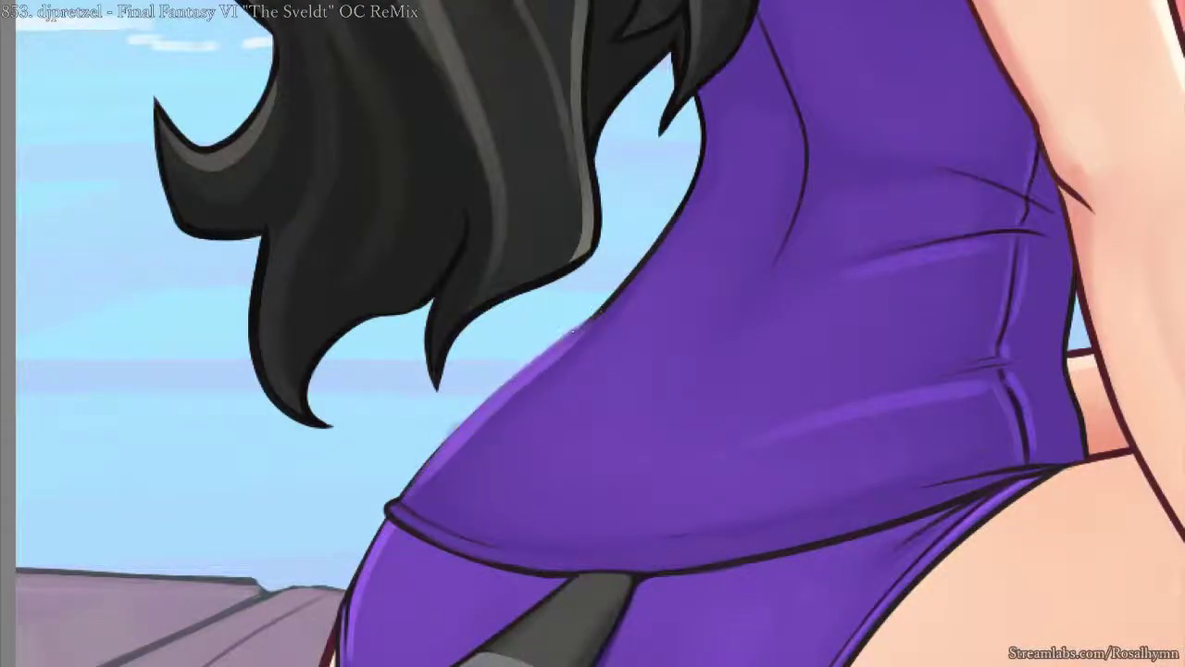
key("ctrl+z")
left_click(550, 347, "ctrl+shift")
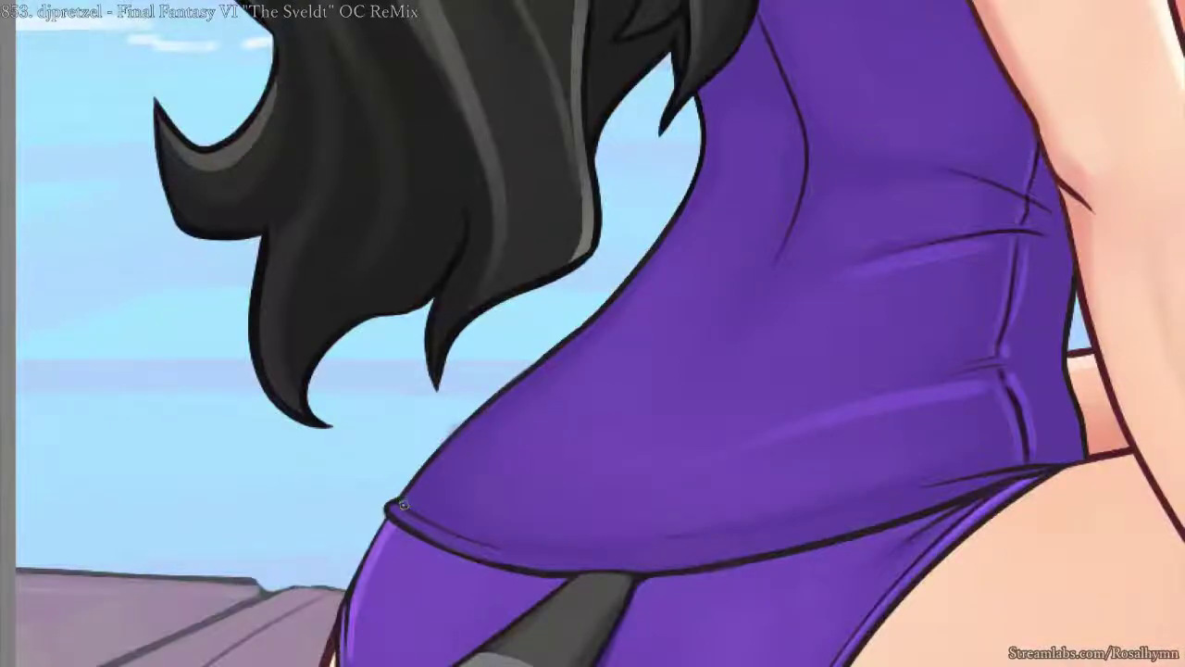
left_click_drag(431, 472, 647, 269)
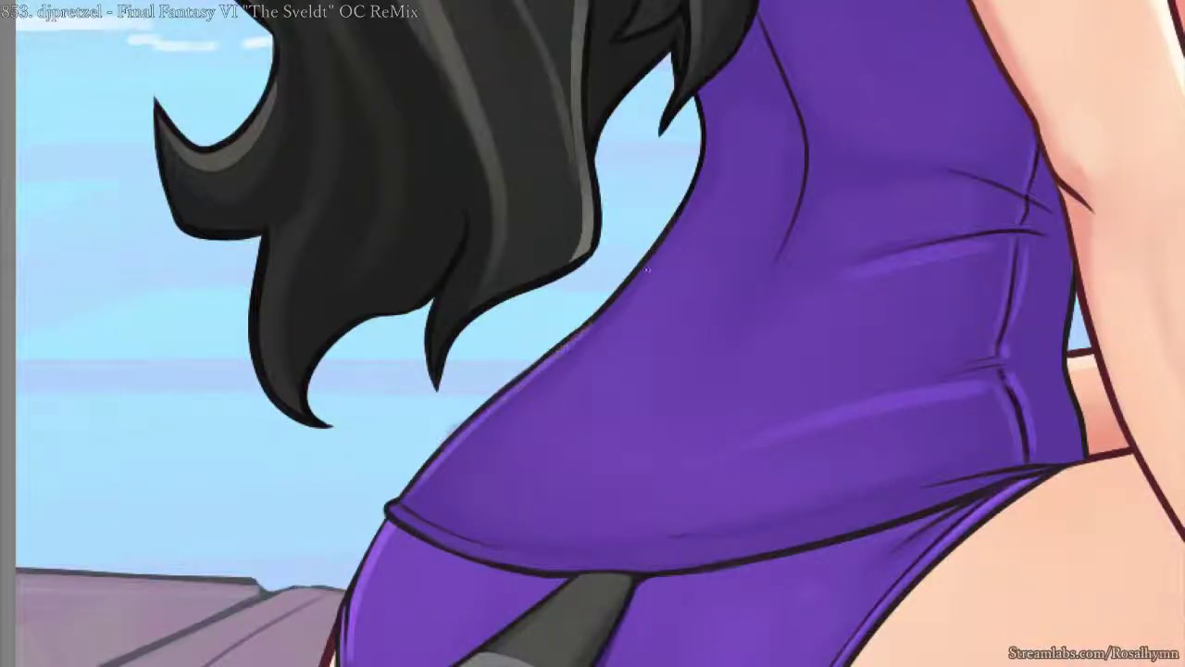
- Continue the light purple rim along the swimsuit's back edge through the waist curve up to the hair
scroll(687, 179, "up", 2)
left_click_drag(701, 225, 658, 305)
scroll(657, 306, "down", 2)
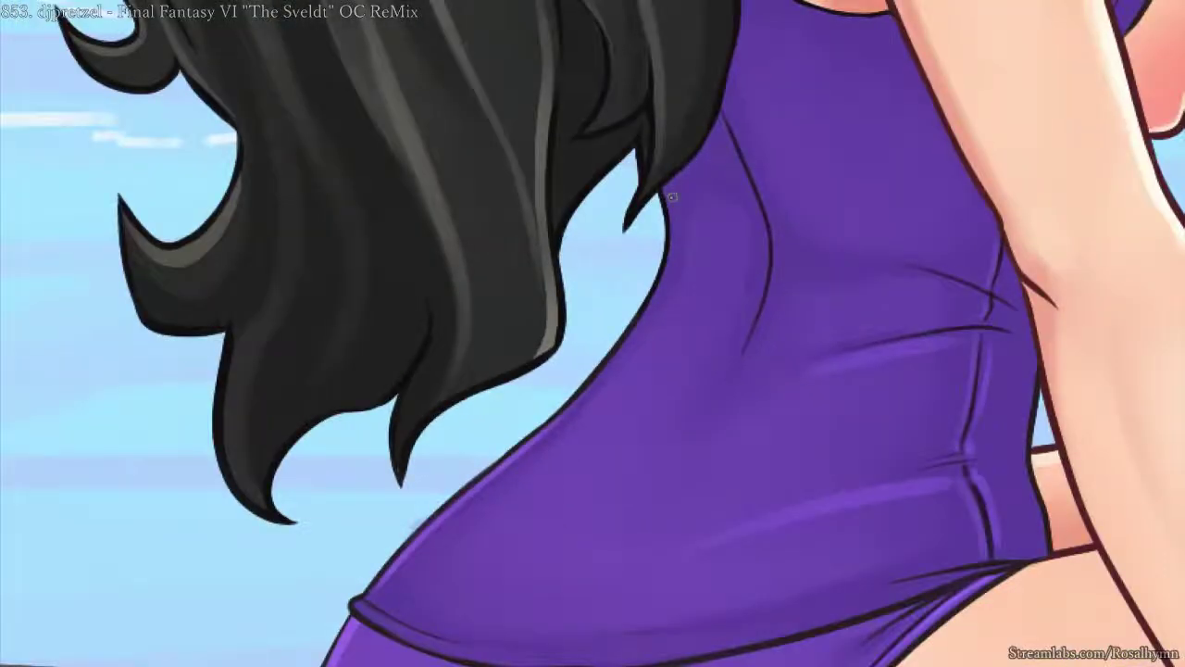
mouse_move(672, 274)
left_mouse_down()
mouse_move(613, 367)
mouse_move(541, 431)
mouse_move(639, 331)
left_mouse_up()
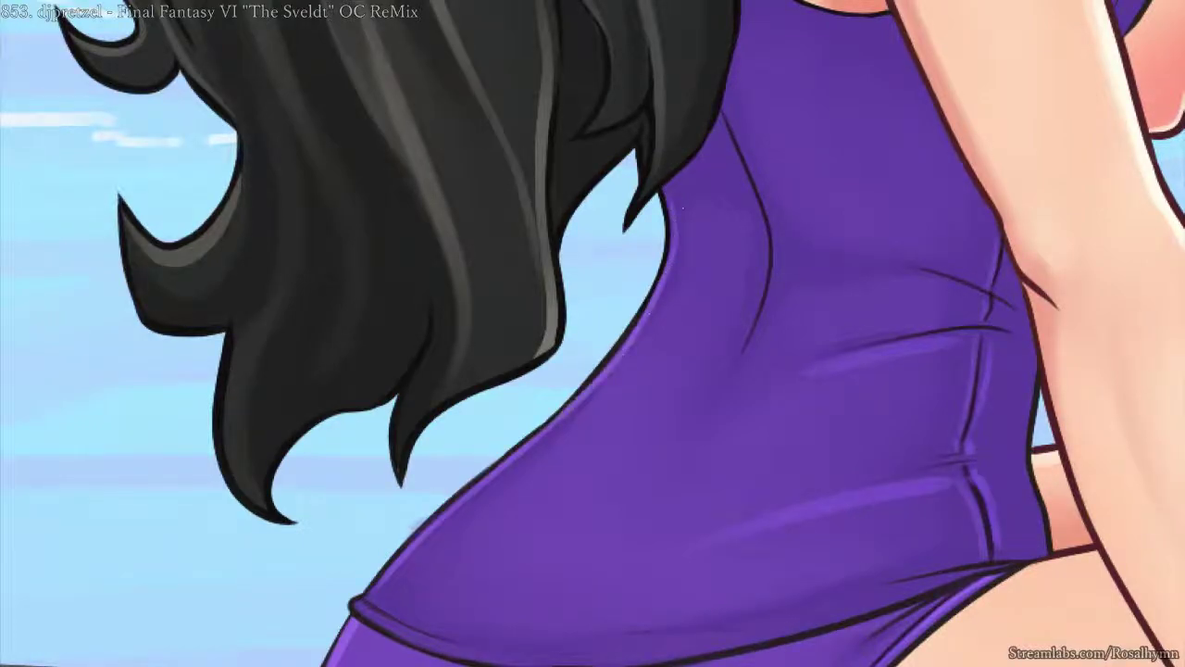
mouse_move(675, 219)
left_mouse_down()
mouse_move(662, 294)
mouse_move(637, 331)
mouse_move(671, 229)
mouse_move(639, 333)
left_mouse_up()
key("ctrl+z")
- Sample the swimsuit's purple and refine the tapered inner ends of the fold highlights across the lower back
key("ctrl+minus")
key("ctrl+minus")
key("ctrl+minus")
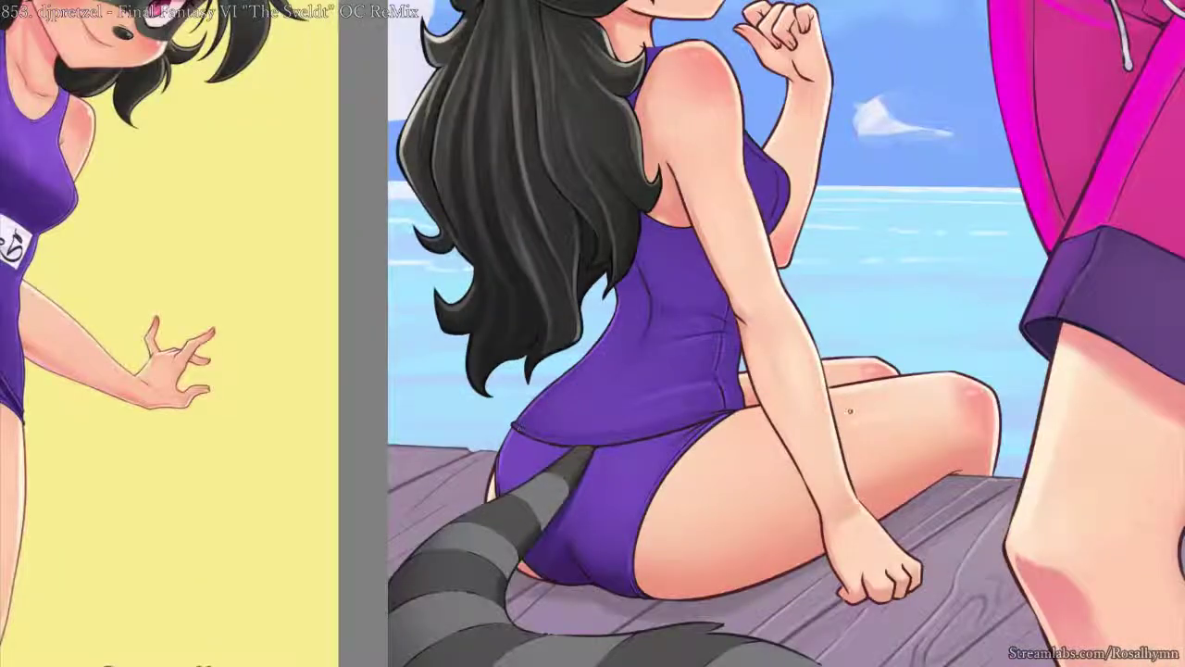
key("ctrl+plus")
key("ctrl+plus")
left_click_drag(799, 354, 757, 293)
key("ctrl+plus")
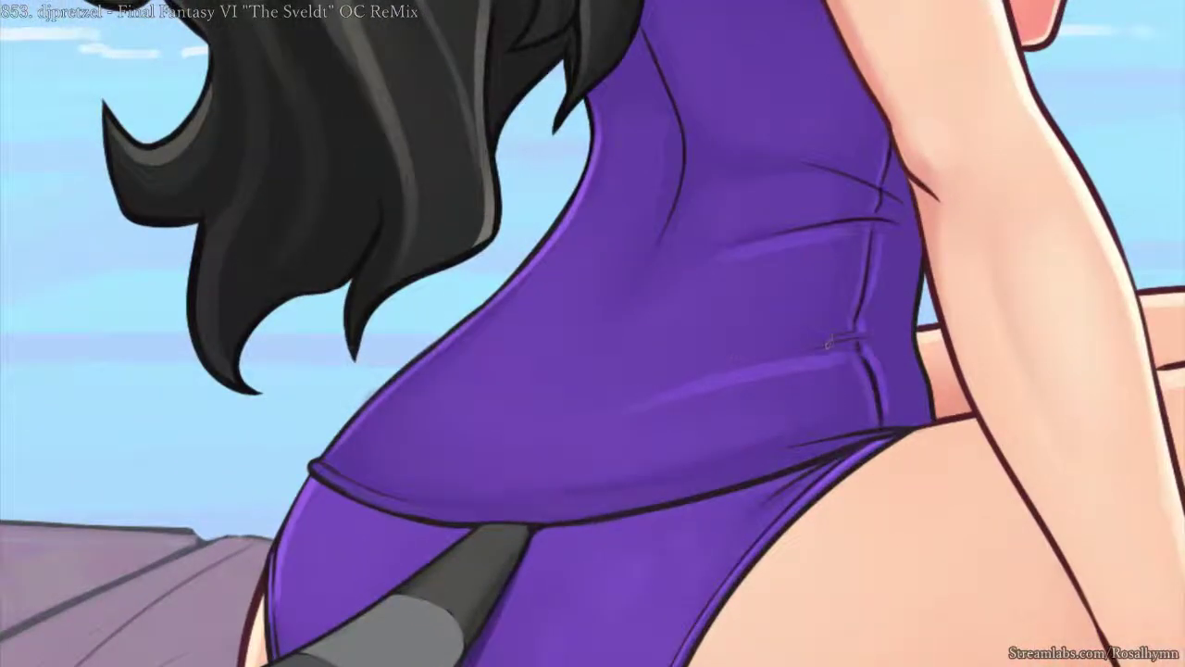
key("ctrl+plus")
left_click(776, 221, "ctrl")
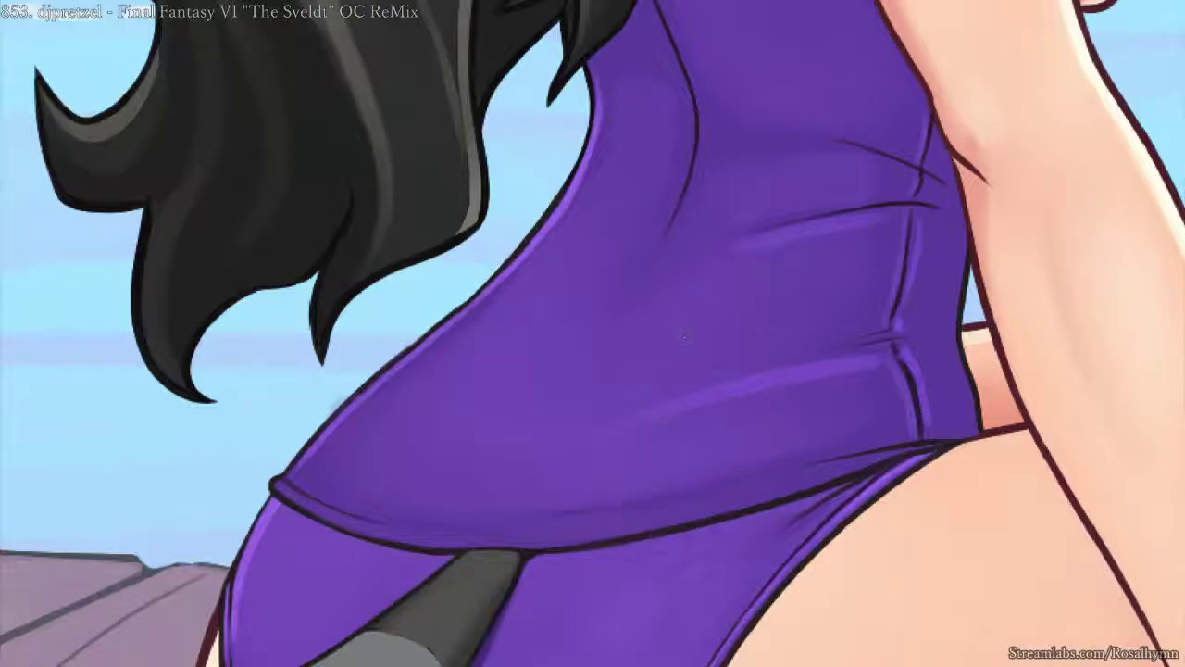
left_click_drag(622, 412, 679, 392)
key("ctrl+z")
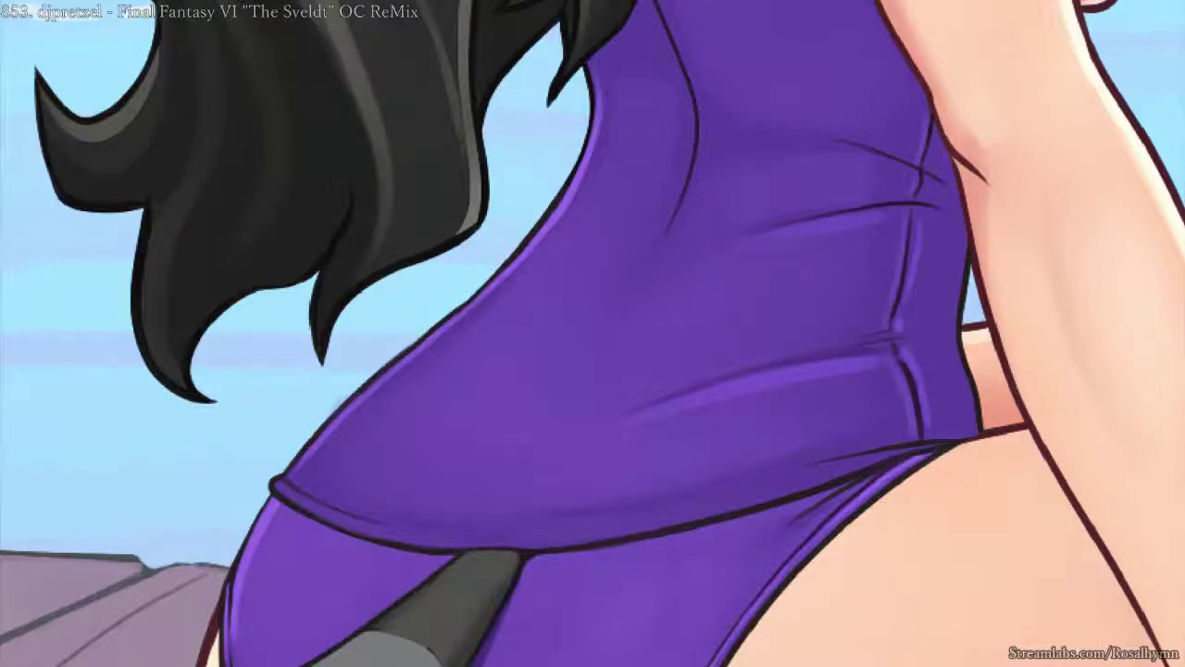
key("ctrl+minus")
key("ctrl+minus")
scroll(735, 298, "up", 3)
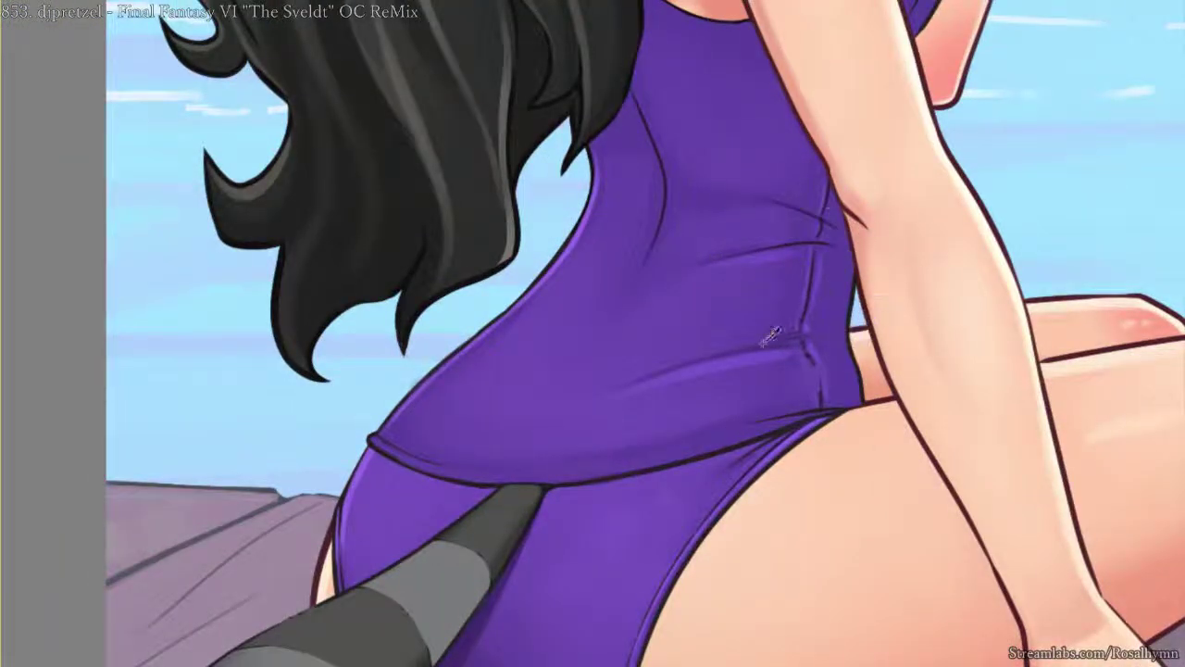
- Examine the swimsuit's lower-back fold highlights and back-edge rim up close and from farther away
key("Delete")
left_click_drag(884, 85, 865, 177)
scroll(865, 177, "up", 1)
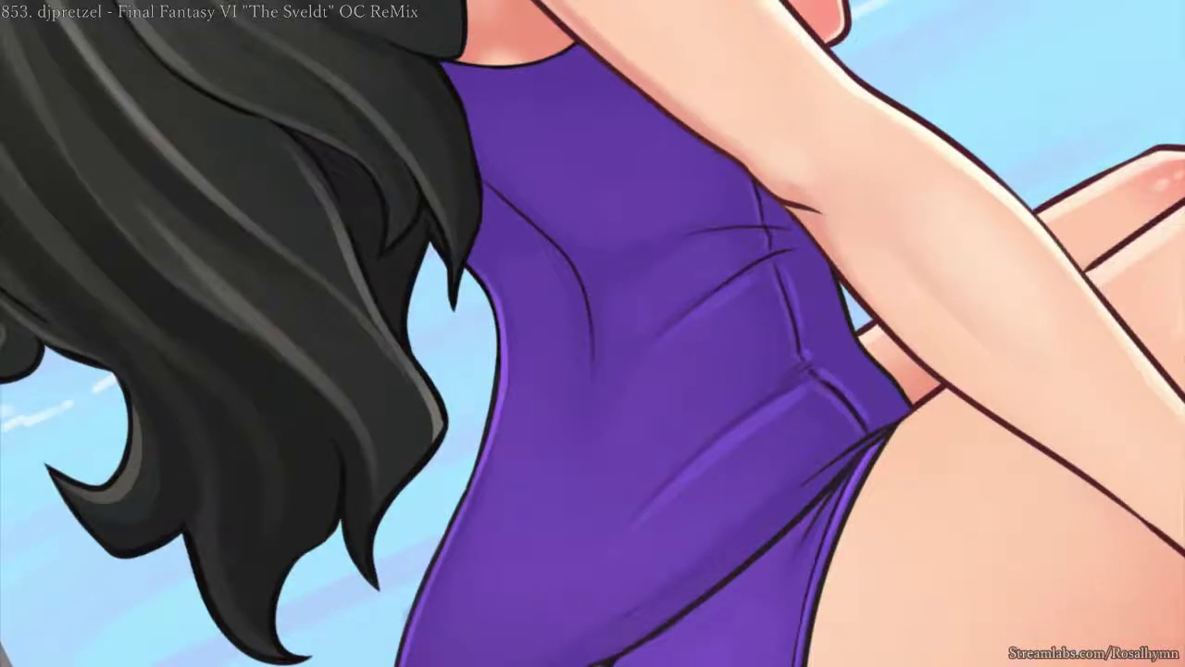
scroll(845, 201, "down", 2)
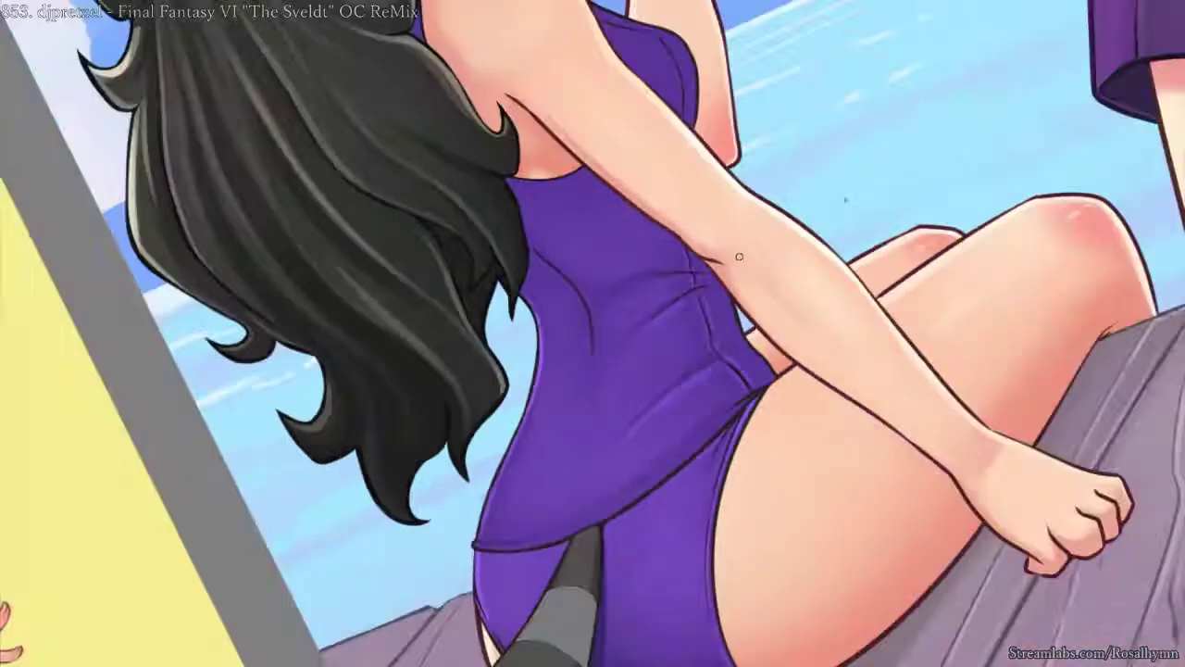
scroll(758, 324, "up", 1)
scroll(758, 325, "up", 2)
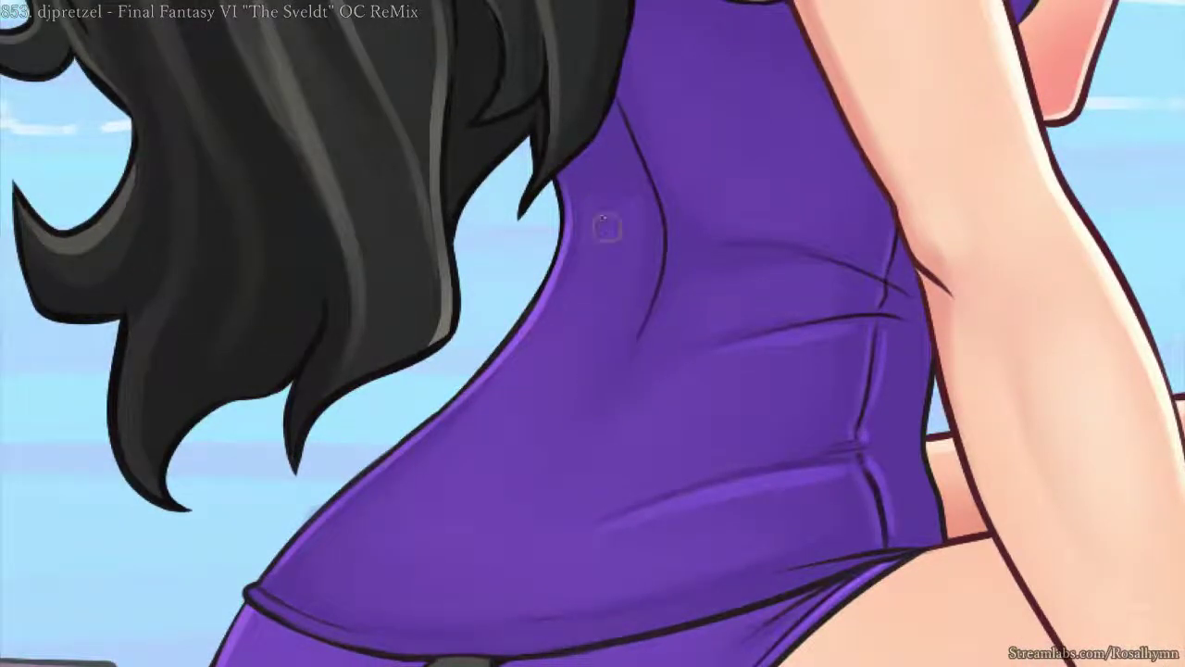
scroll(553, 556, "down", 3)
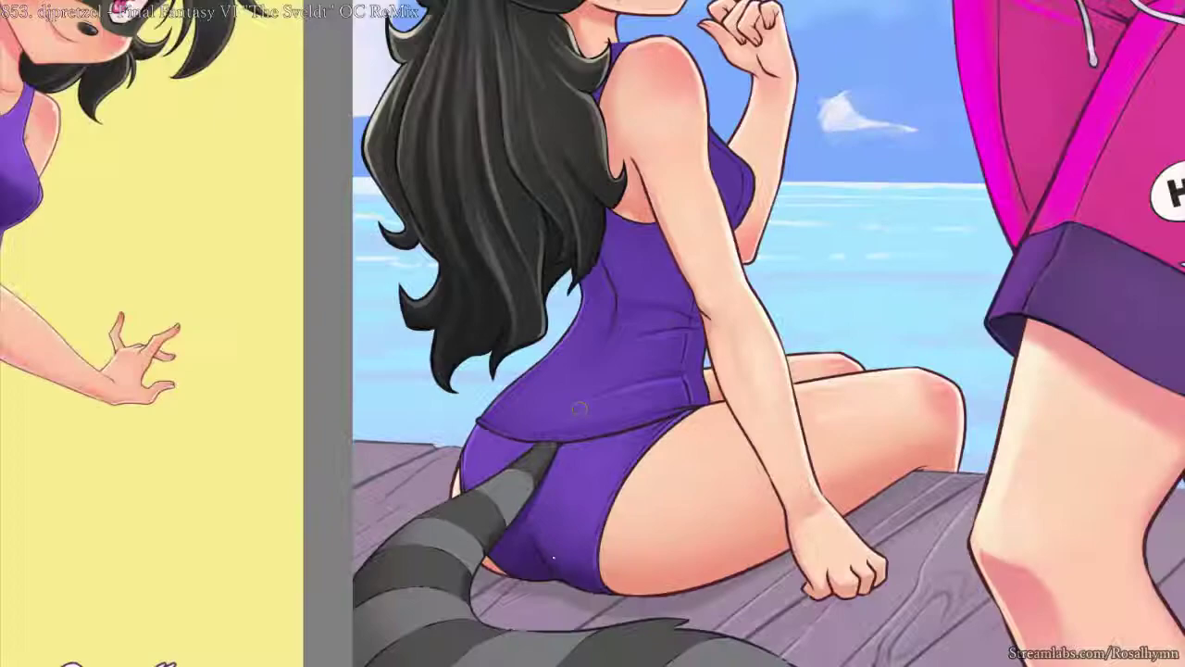
- Select the smudging brush and blend the fold shading beside the swimsuit's side seam
left_click_drag(924, 380, 902, 281)
key("Home")
scroll(938, 360, "up", 3)
left_click_drag(1038, 356, 785, 171)
left_click_drag(786, 172, 792, 218)
scroll(792, 218, "up", 3)
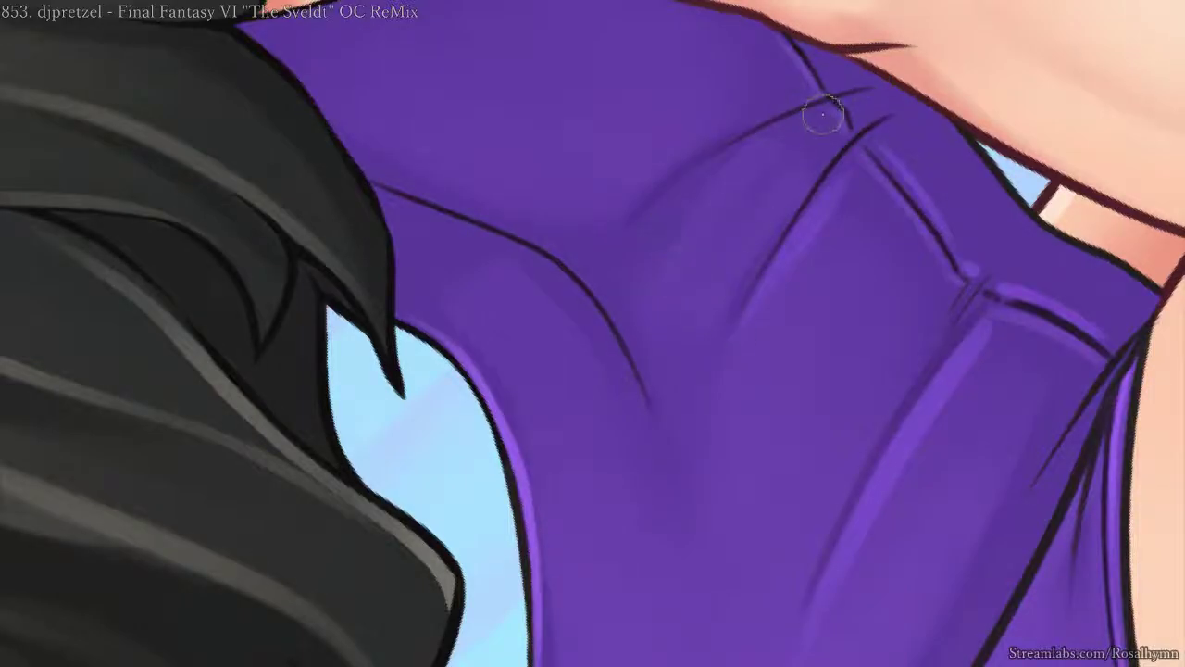
right_click(778, 129)
left_click(705, 231)
scroll(787, 300, "down", 5)
key("5")
key("1")
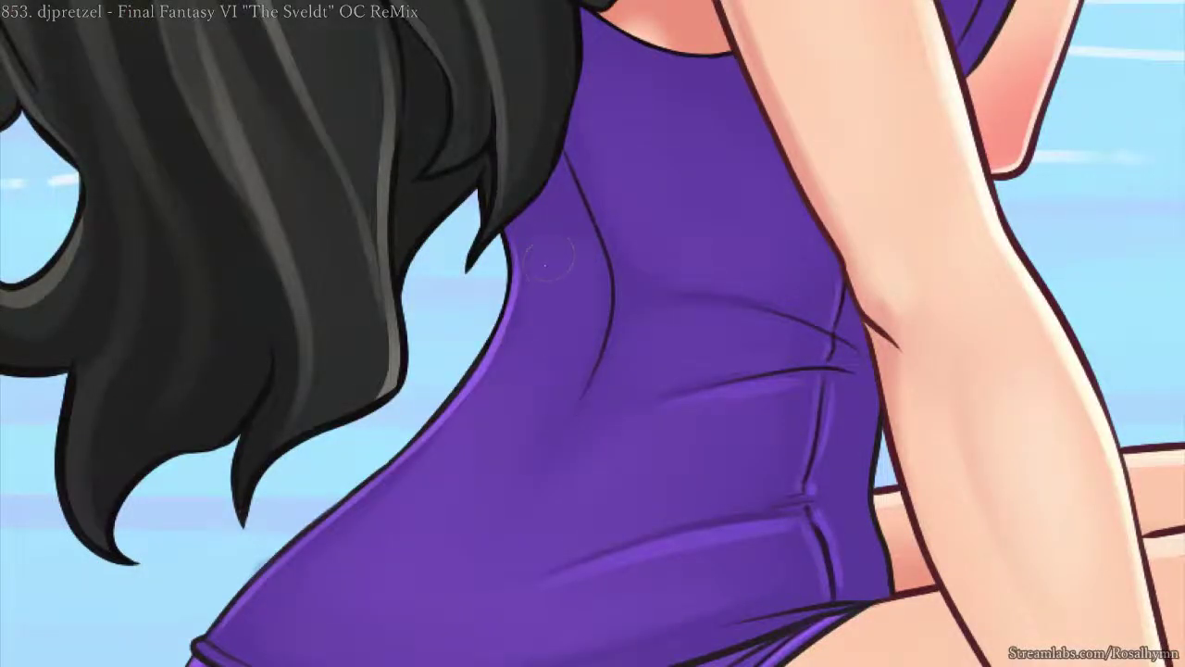
left_click_drag(498, 500, 695, 282)
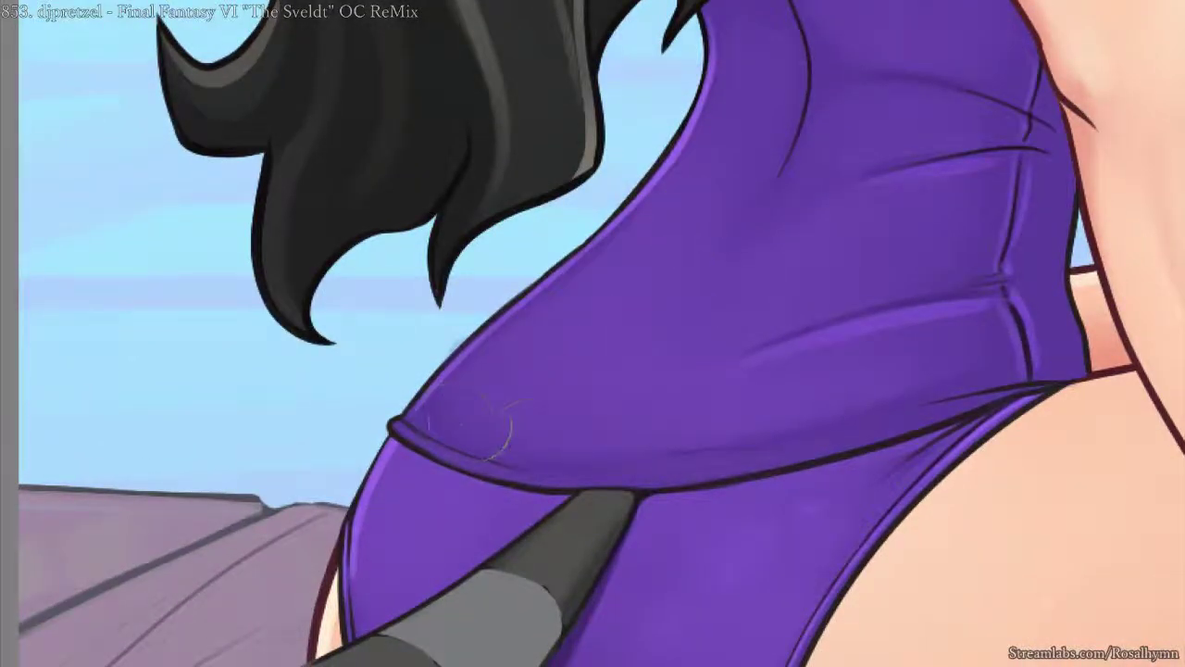
- Soften the lowest fold's highlight and the surrounding purple shading just above the swimsuit's hem
key("minus")
key("minus")
key("minus")
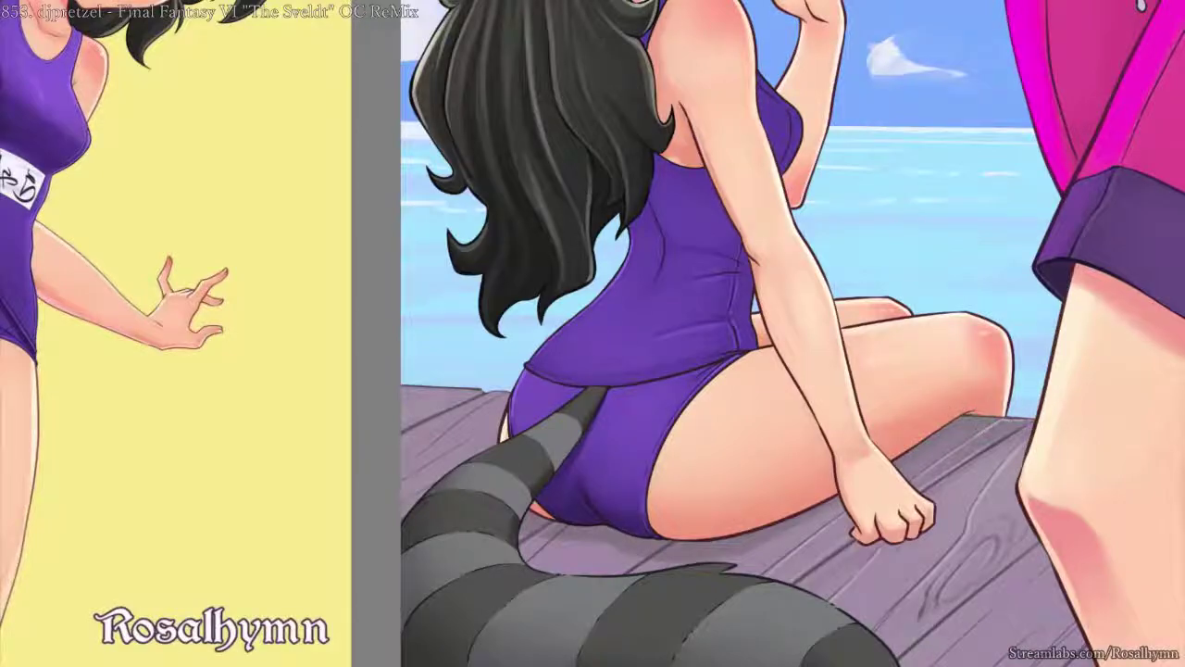
left_click_drag(1015, 412, 605, 503)
key("plus")
key("plus")
key("plus")
left_click_drag(592, 397, 605, 286)
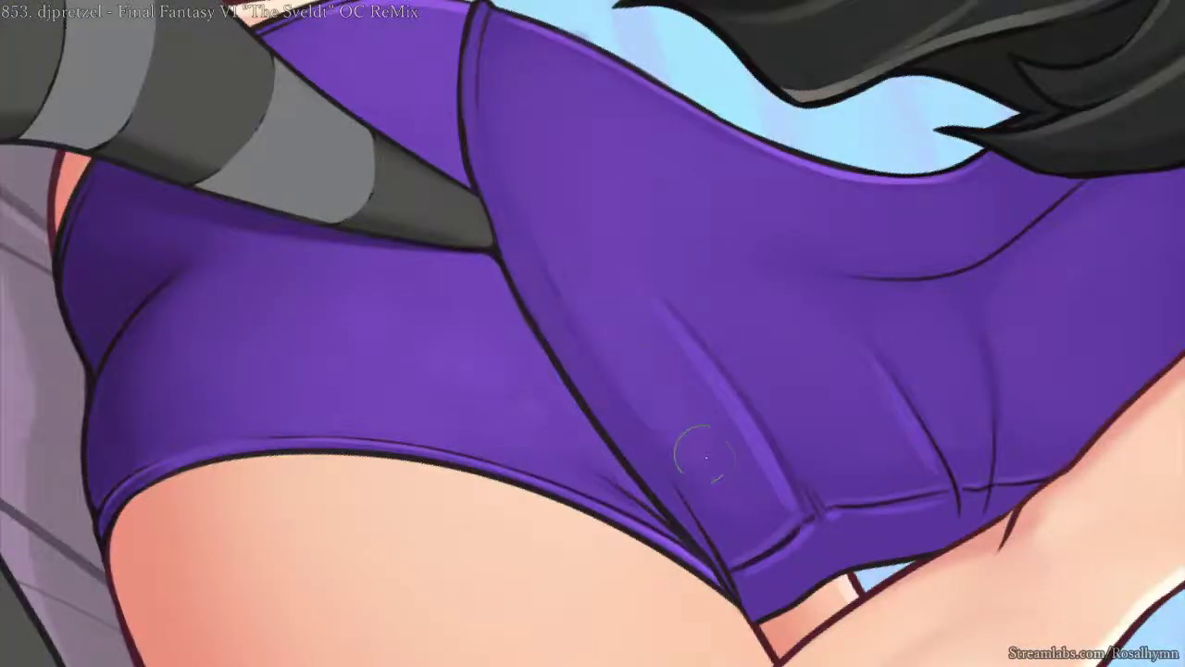
key("minus")
key("minus")
key("Home")
left_click_drag(924, 451, 896, 264)
key("plus")
key("plus")
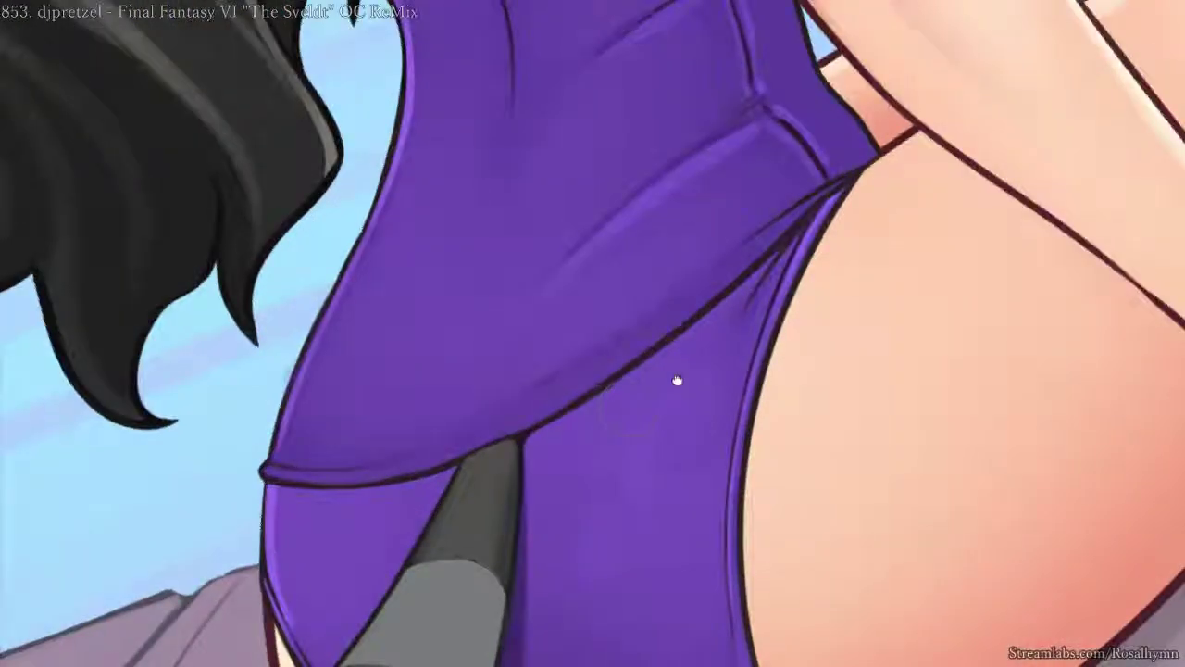
- Switch to the block brush and paint thin lighter purple highlights along the hem of the swimsuit's top
left_click_drag(661, 389, 700, 361)
key("Home")
left_click_drag(762, 385, 812, 306)
right_click(814, 316)
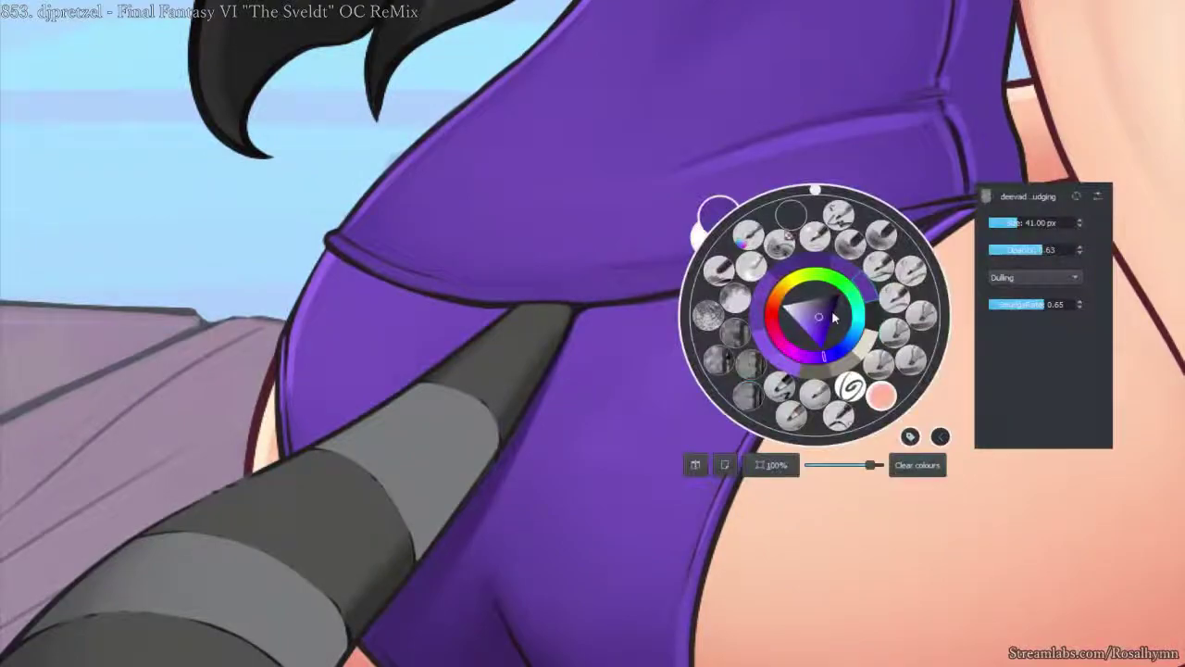
left_click(910, 359)
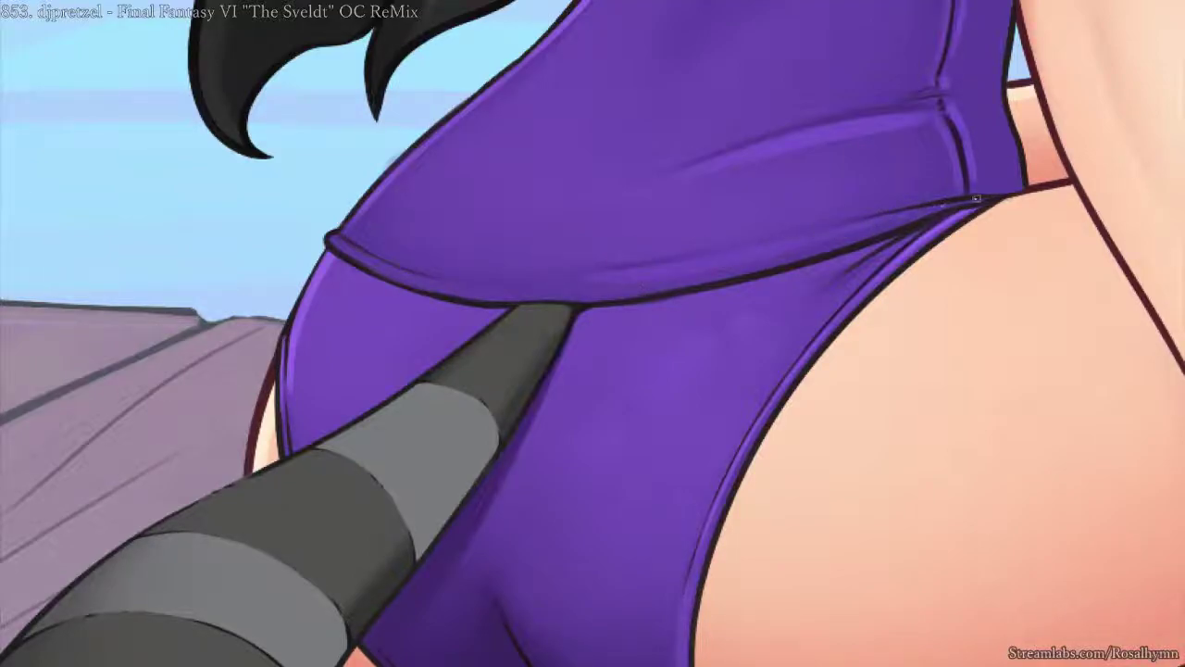
left_click_drag(724, 287, 753, 261)
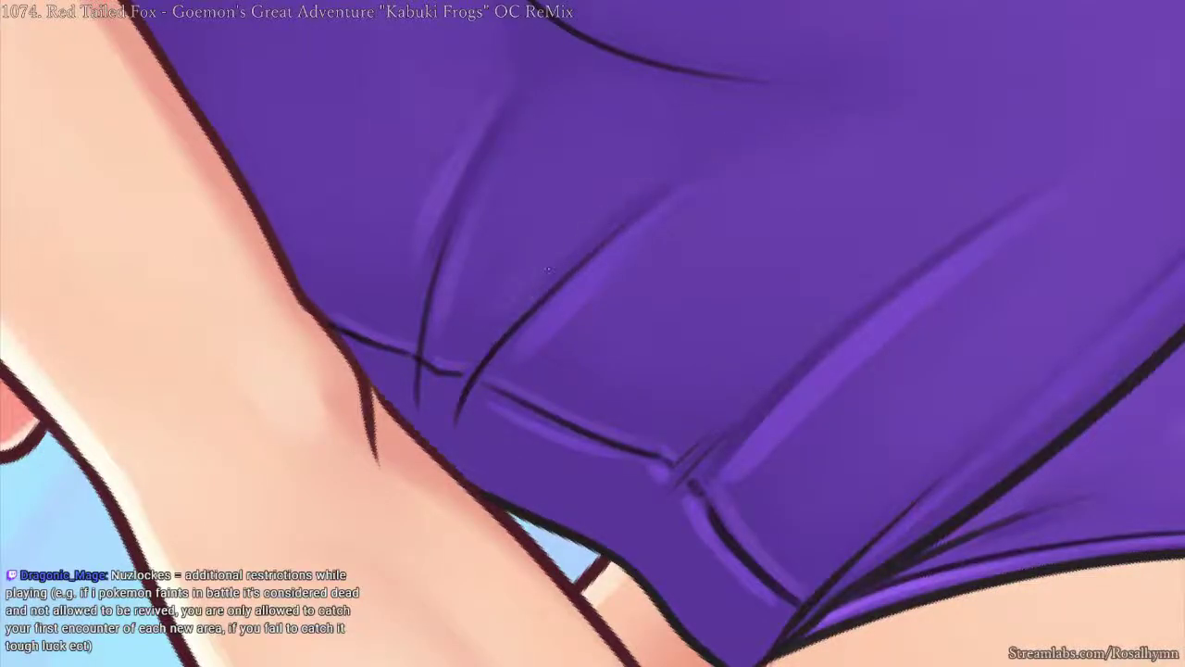
- Select the smudging brush and blend the highlights of the upper waist folds near the arm
right_click(548, 271)
left_click(479, 353)
left_click_drag(513, 268, 487, 311)
key("1")
key("5")
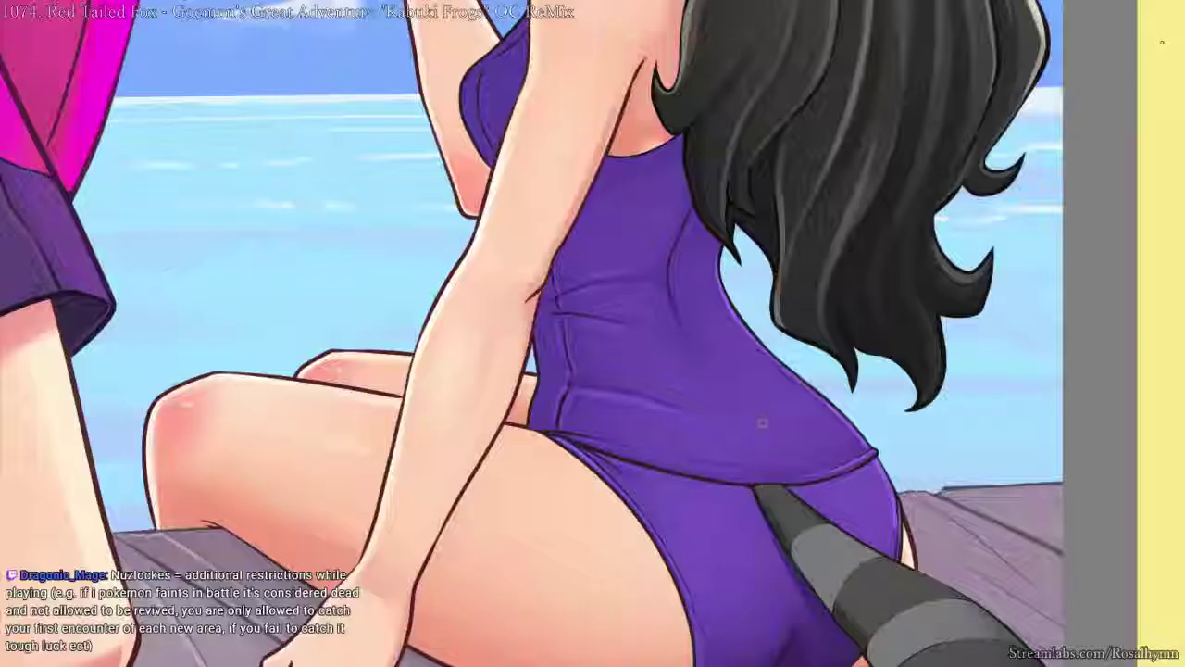
key("plus")
key("plus")
key("plus")
key("4")
key("4")
key("4")
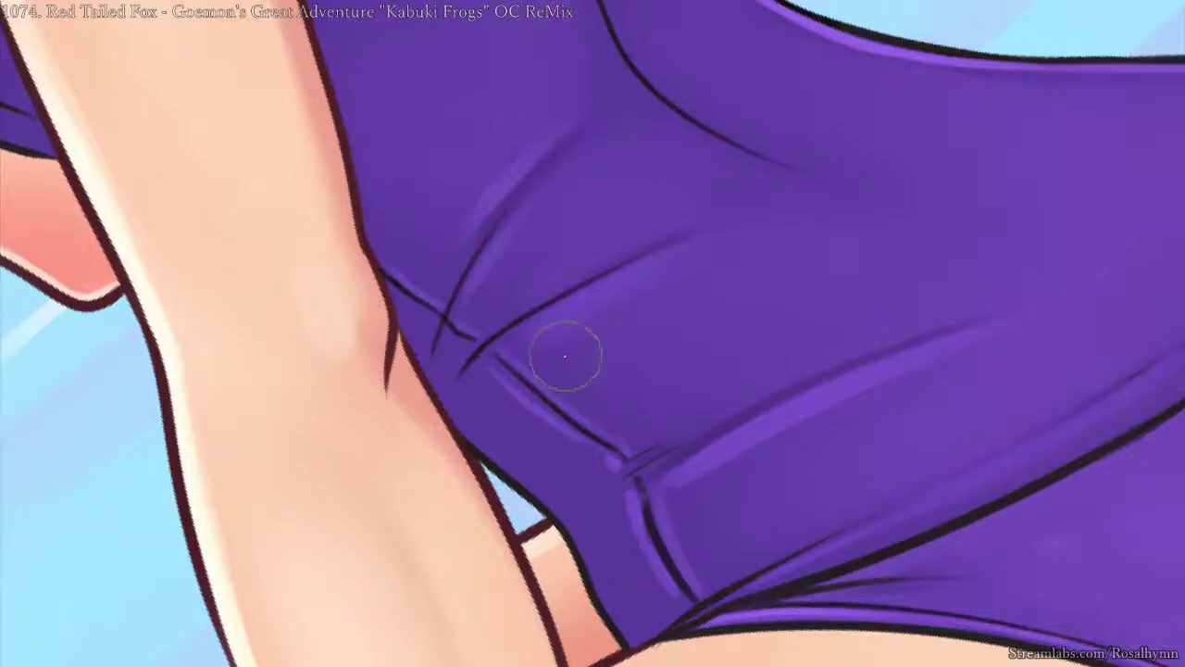
- Return to the block brush and paint a lighter purple highlight beside the long crease on the back
scroll(791, 259, "down", 5)
scroll(805, 461, "up", 1)
left_click_drag(808, 460, 768, 450)
key("5")
key("m")
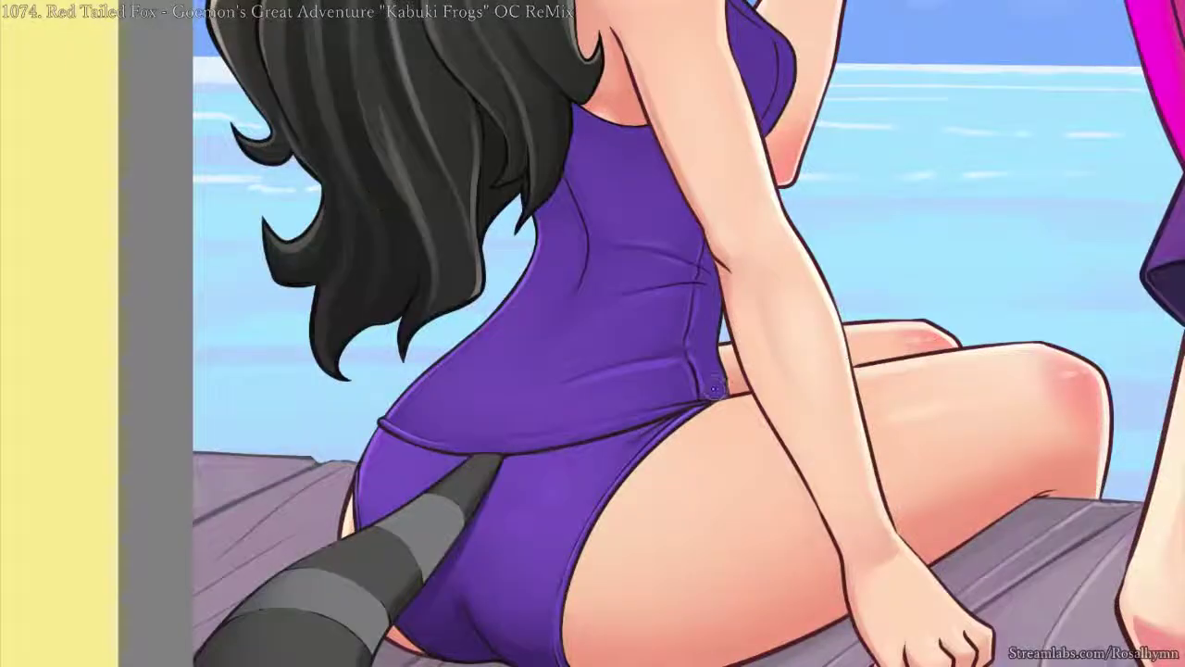
scroll(643, 371, "up", 2)
right_click(643, 373)
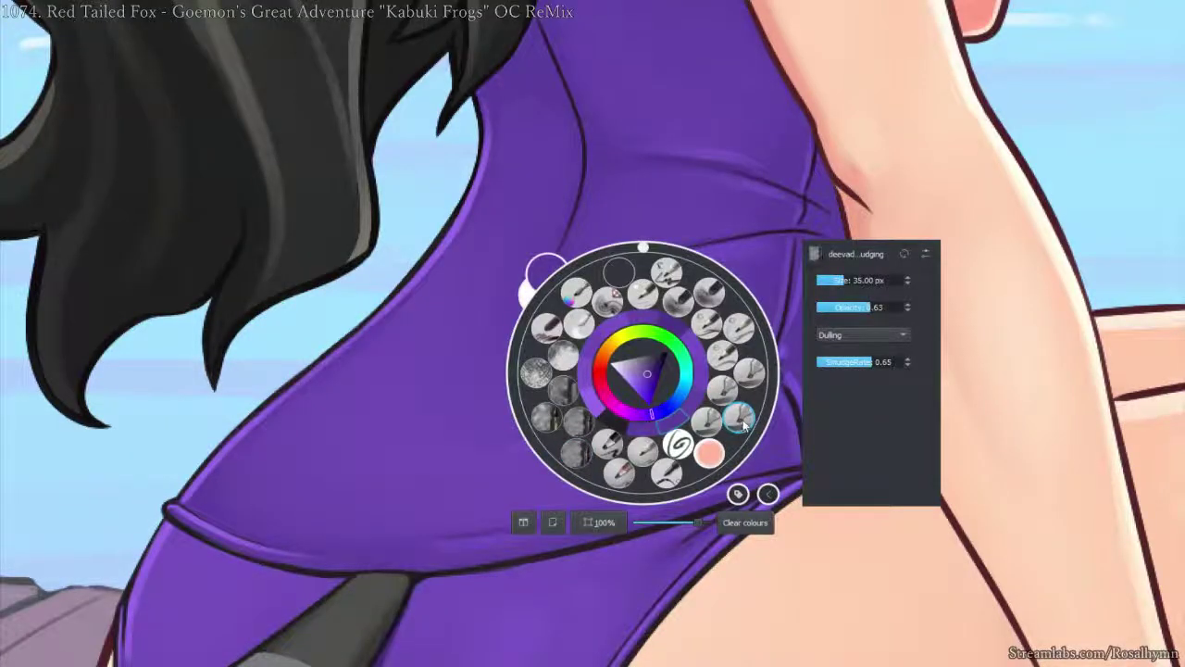
left_click(738, 418)
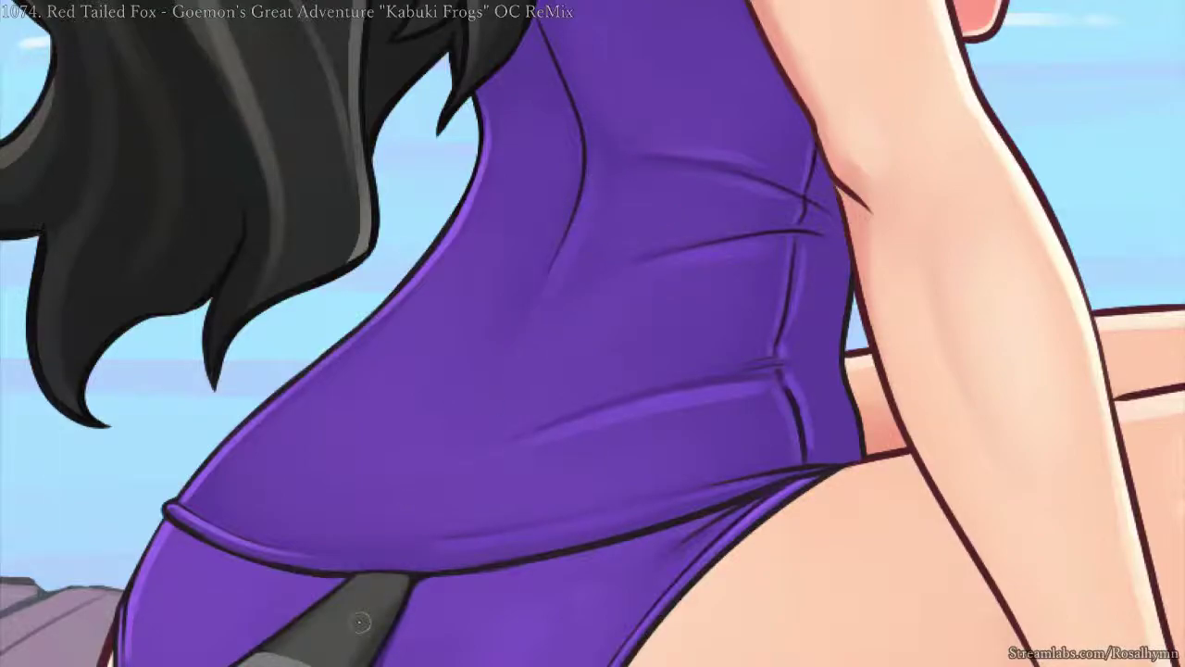
key("ctrl+minus")
key("ctrl+minus")
key("ctrl+minus")
key("ctrl+plus")
key("ctrl+plus")
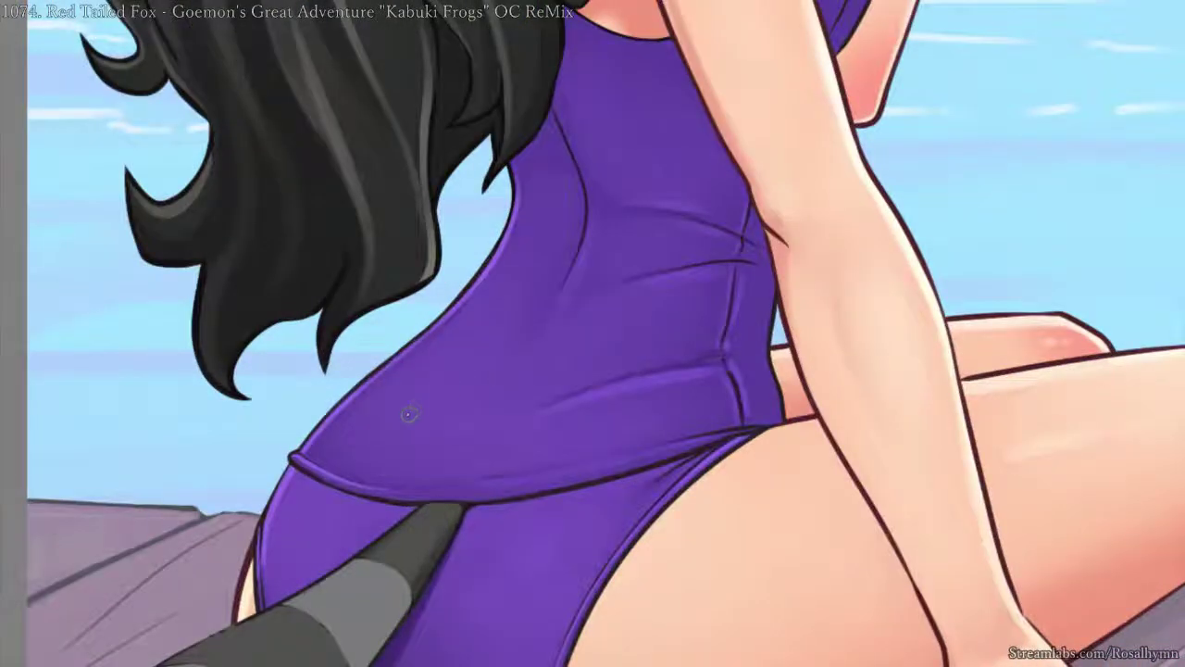
- Extend the crease highlight down into the lower back with the 16 px block brush
scroll(410, 414, "up", 2)
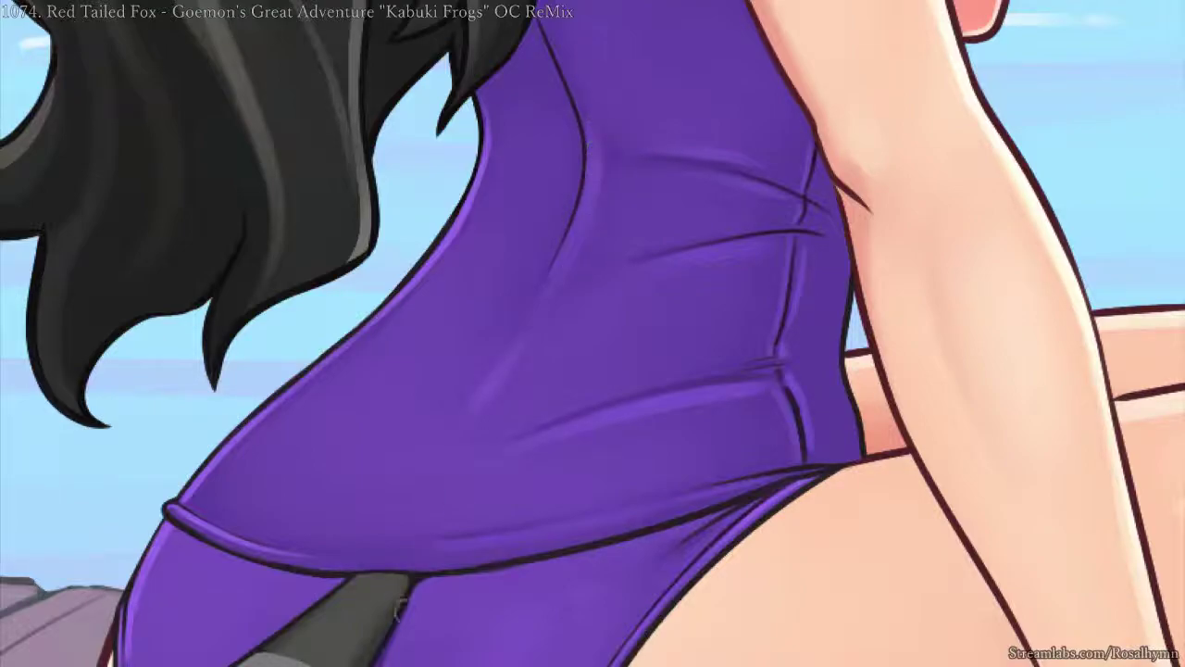
scroll(398, 631, "down", 4)
scroll(397, 630, "up", 3)
left_click_drag(581, 84, 605, 209)
scroll(599, 209, "up", 3)
left_click_drag(553, 70, 613, 260)
left_click_drag(601, 413, 701, 250)
- Smudge the crease highlight along its length so that it fades into the surrounding purple
right_click(655, 296)
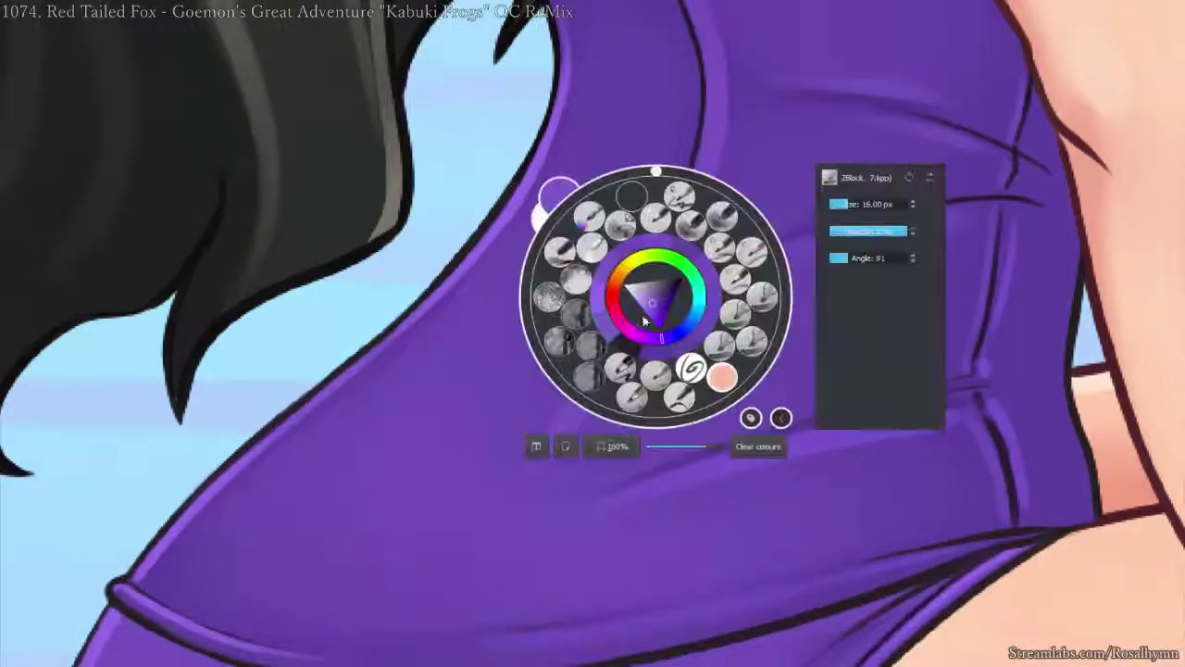
left_click(594, 381)
mouse_move(649, 326)
left_mouse_down()
mouse_move(673, 363)
mouse_move(573, 423)
mouse_move(558, 450)
left_mouse_up()
left_click_drag(659, 302, 593, 413)
left_click_drag(671, 285, 597, 421)
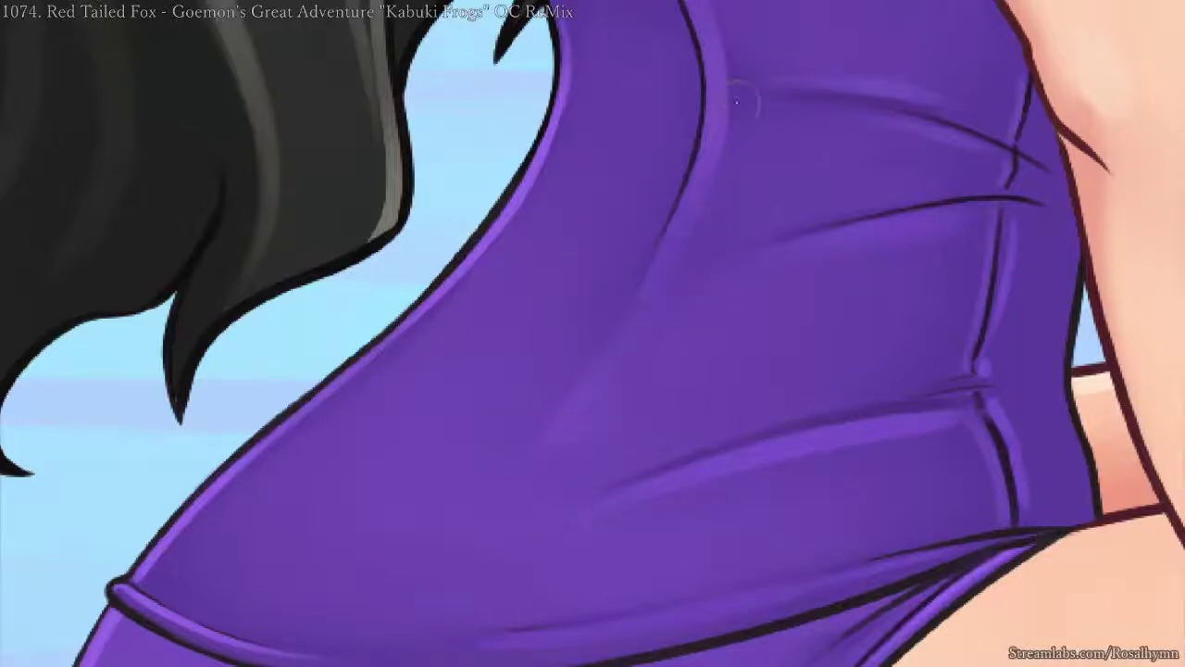
left_click_drag(732, 119, 703, 290)
left_click_drag(642, 139, 676, 287)
key("ctrl+z")
left_click_drag(657, 104, 682, 352)
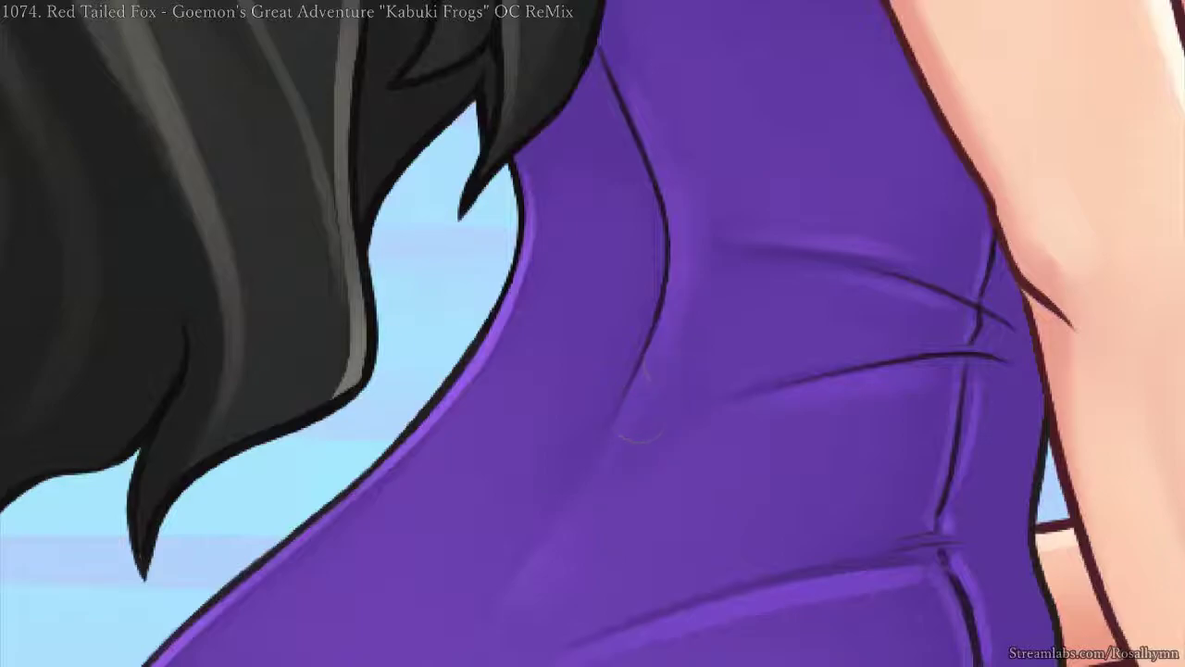
- Check the blended back highlights from a distance and in a mirrored view
key("ctrl+minus")
key("ctrl+minus")
key("ctrl+minus")
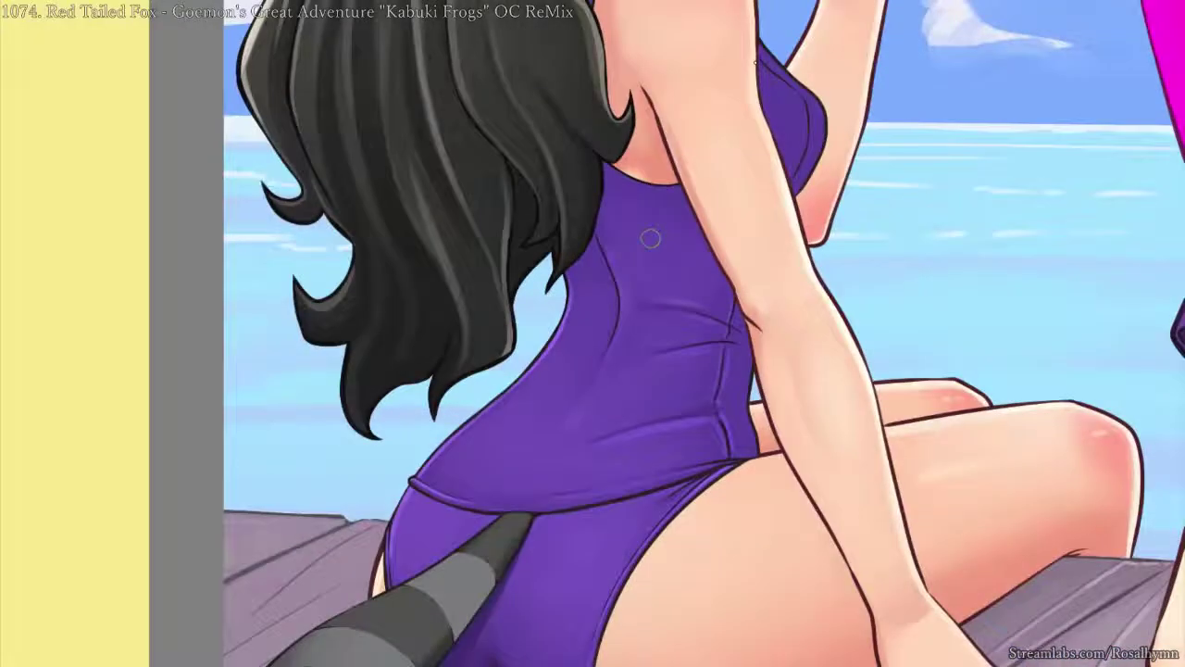
key("ctrl+minus")
key("ctrl+minus")
key("ctrl+minus")
key("m")
key("ctrl+plus")
key("ctrl+plus")
key("ctrl+plus")
key("ctrl+plus")
key("ctrl+plus")
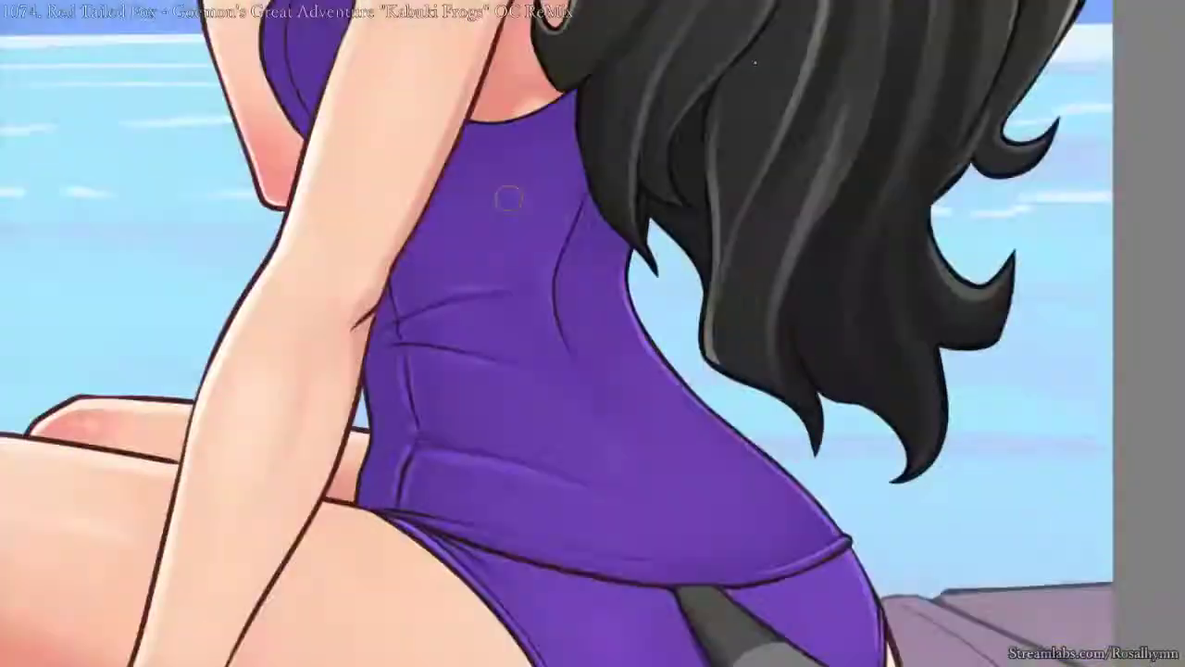
- Choose a blending brush from the palette and fade out the lower end of the crease highlight
right_click(555, 368)
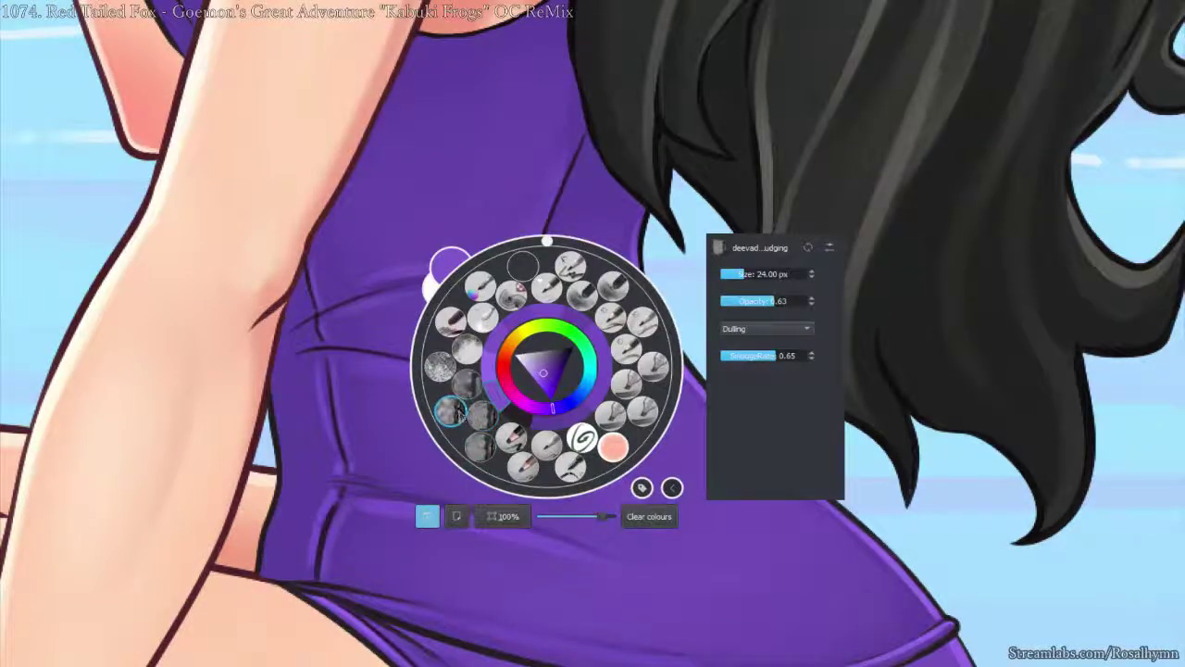
left_click(461, 416)
left_click_drag(533, 354, 592, 478)
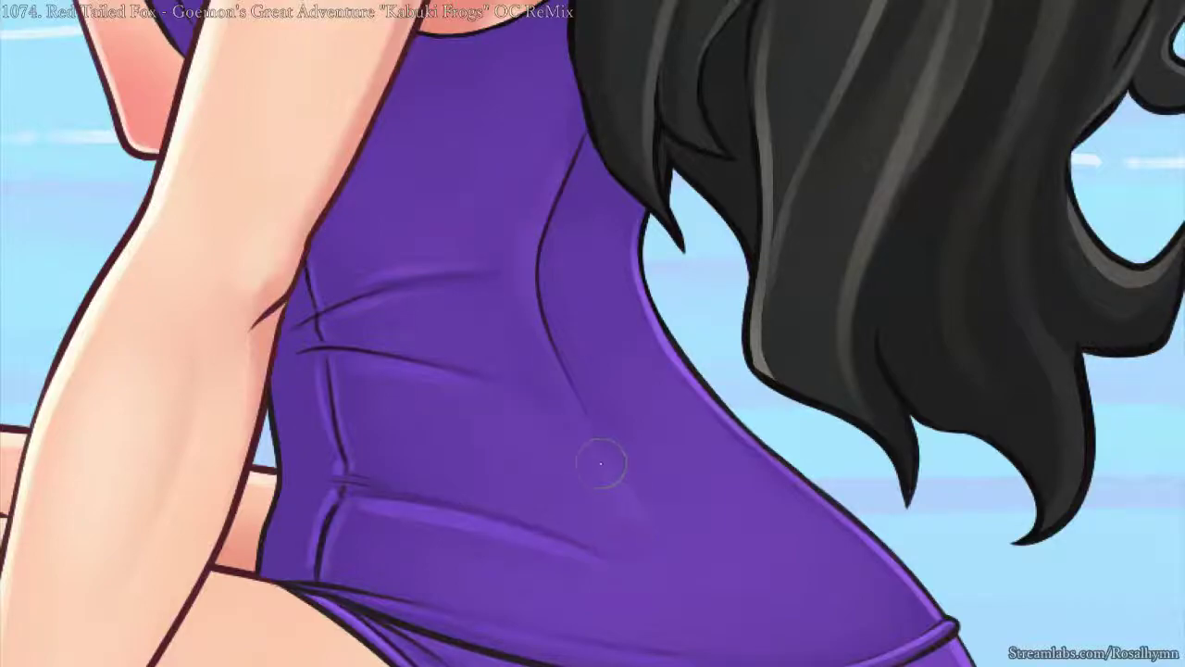
key("m")
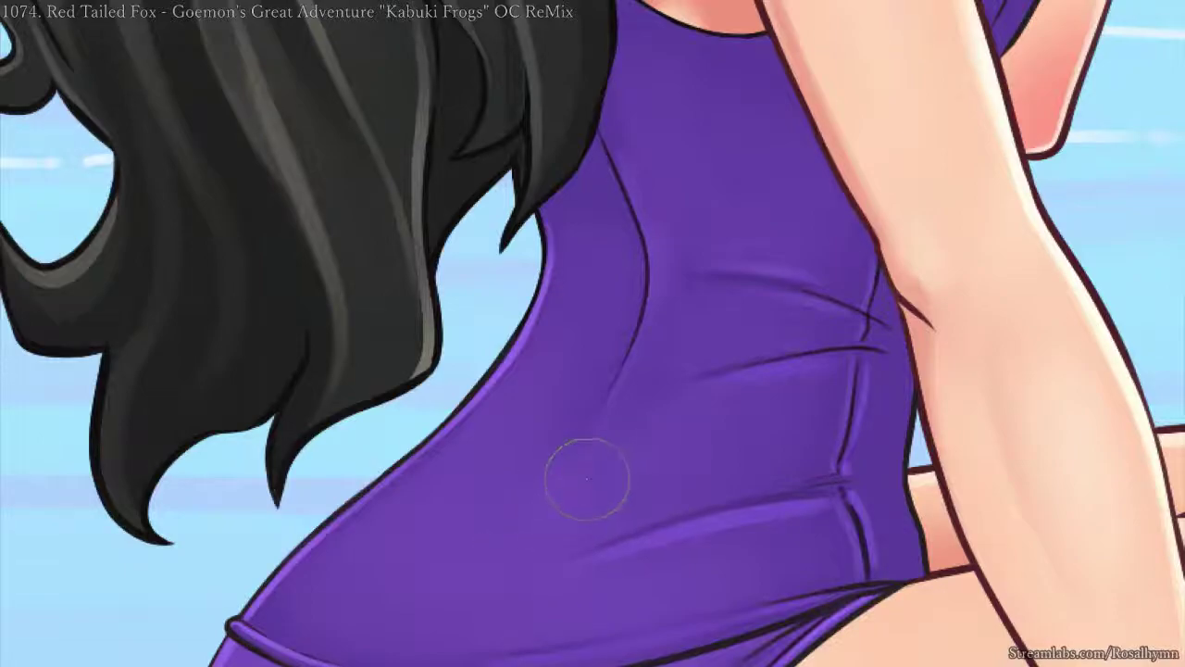
- Smooth the purple shading across the lower back and around the crease with the blending brush
left_click_drag(799, 265, 655, 314, "ctrl")
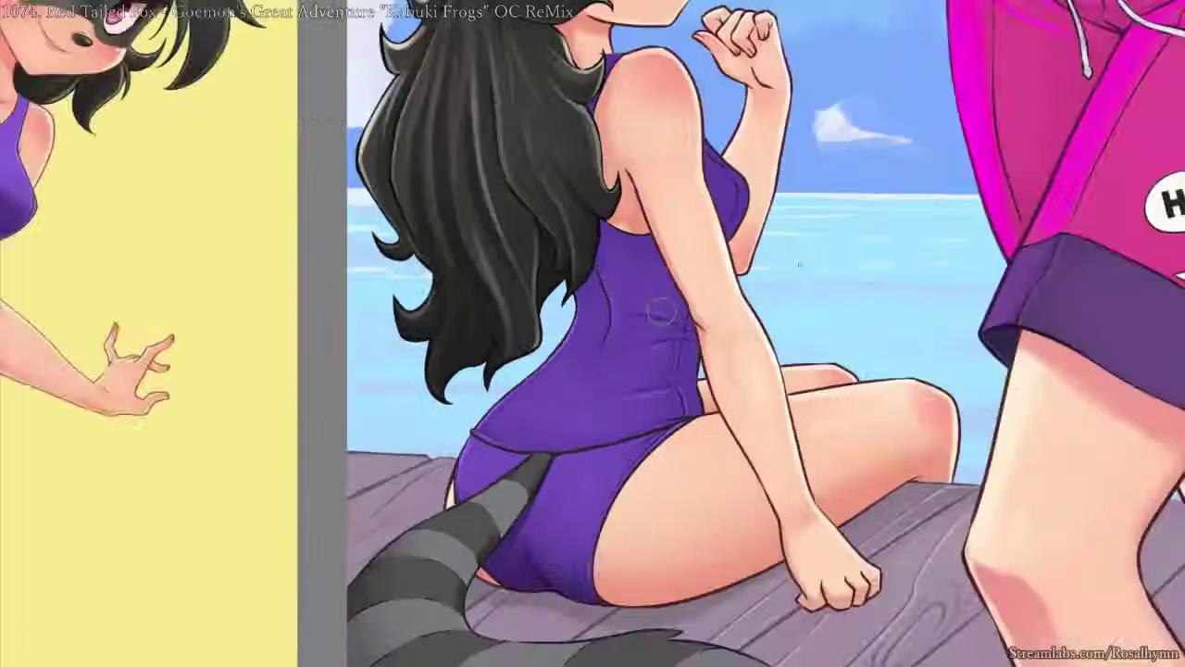
mouse_move(933, 338)
left_mouse_down("shift")
mouse_move(625, 501)
mouse_move(612, 357)
left_mouse_up("shift")
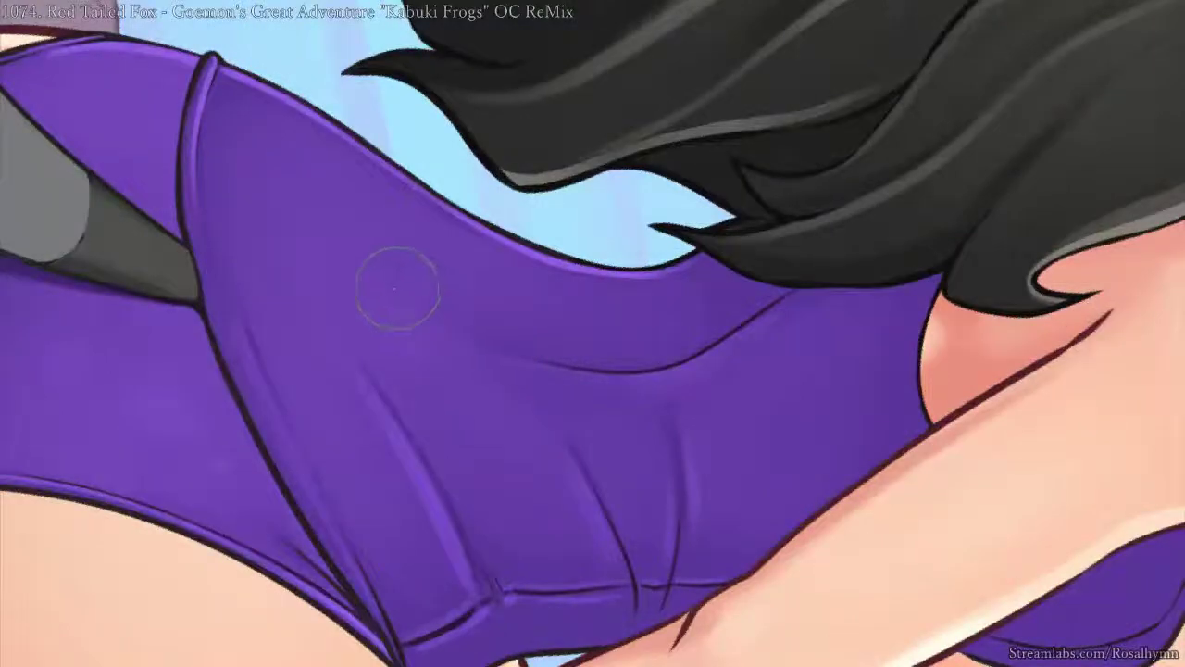
key("5")
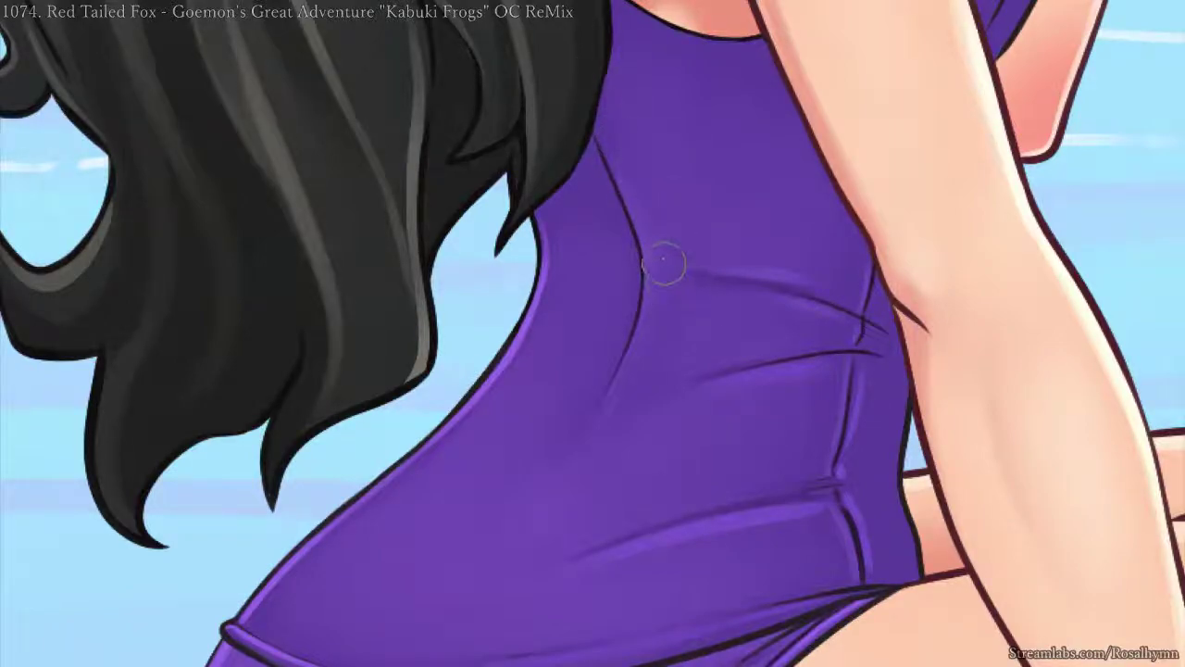
scroll(631, 116, "down", 5)
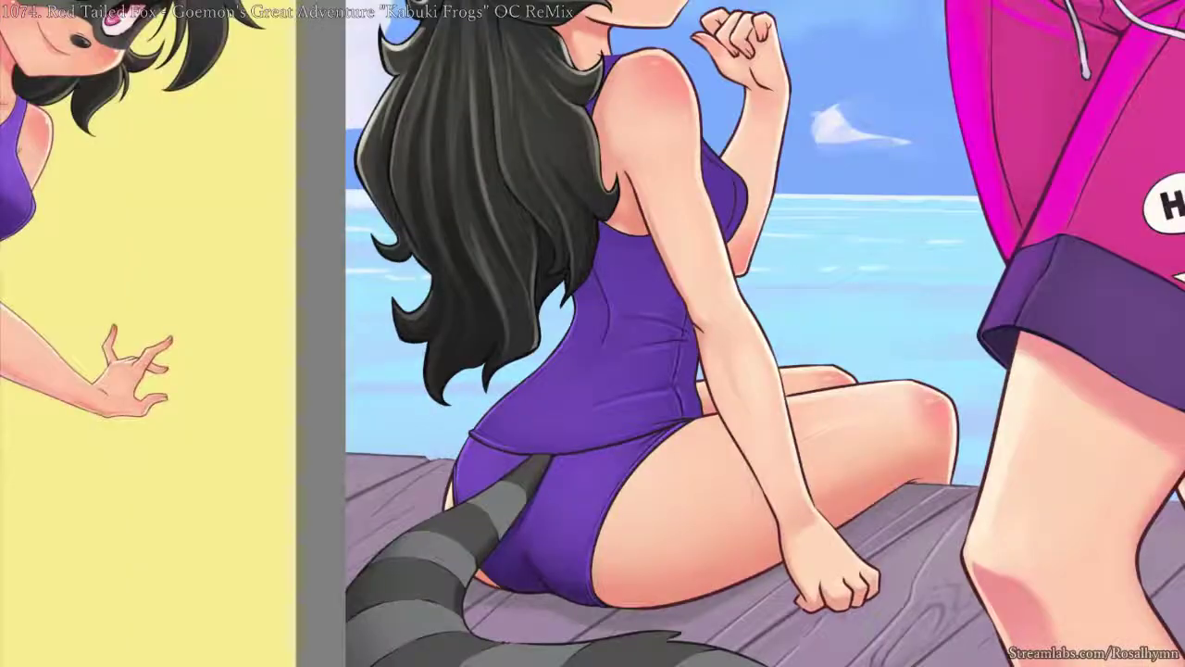
left_click_drag(767, 351, 749, 413)
scroll(749, 413, "up", 5)
mouse_move(824, 518)
left_mouse_down()
mouse_move(910, 434)
mouse_move(792, 219)
mouse_move(819, 289)
left_mouse_up()
scroll(819, 289, "up", 2)
mouse_move(592, 293)
left_mouse_down()
mouse_move(577, 304)
mouse_move(632, 254)
mouse_move(588, 282)
left_mouse_up()
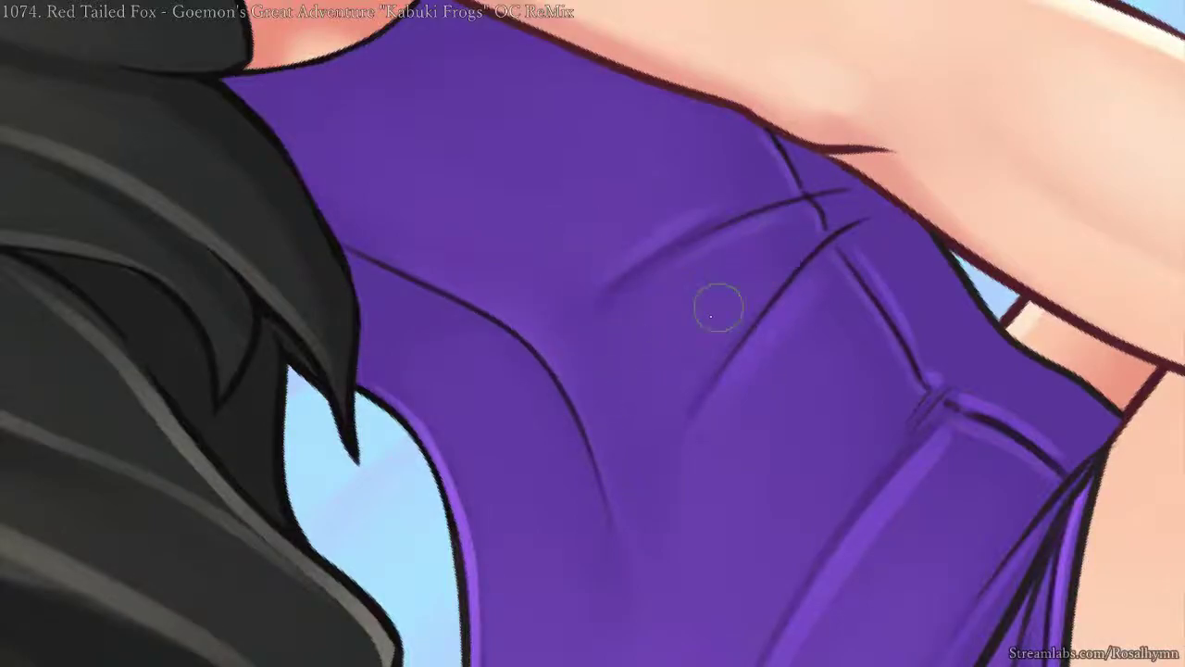
- Blend the purple shading between the waist's back edge and the long crease
key("Page_Down")
key("Home")
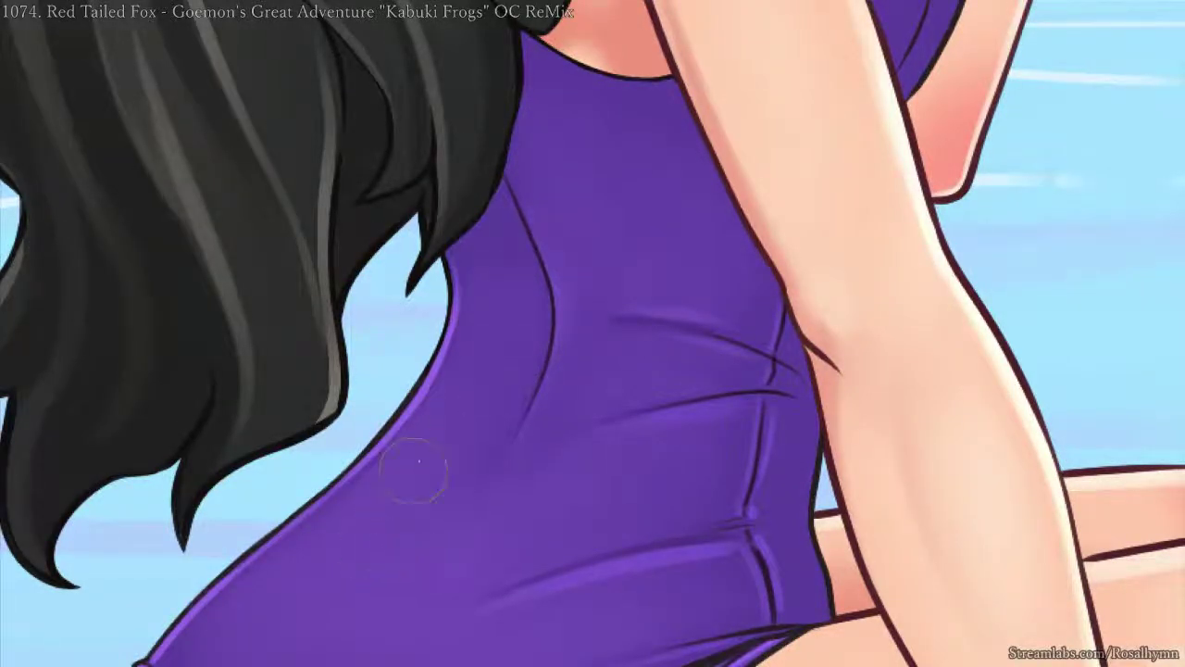
key("Page_Down")
key("Page_Down")
left_click_drag(923, 404, 601, 497)
key("Page_Up")
key("Page_Up")
key("Page_Up")
key("Home")
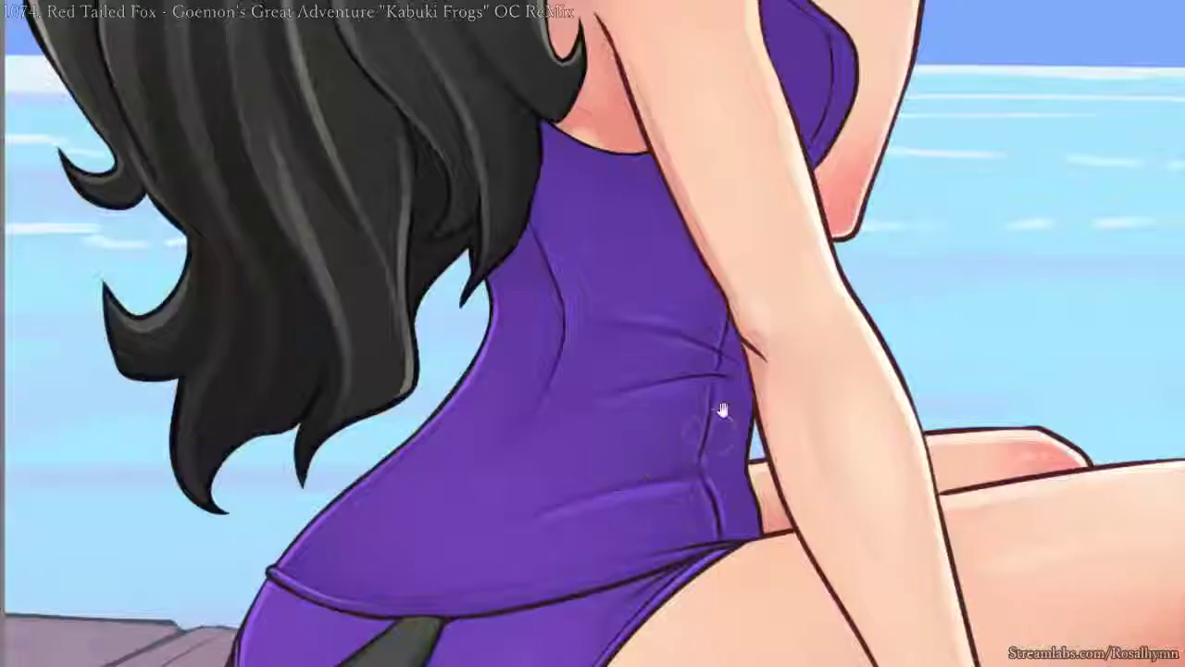
- Choose another smudging brush from the palette and soften the lower end of the long crease on the back
left_click_drag(724, 396, 799, 220)
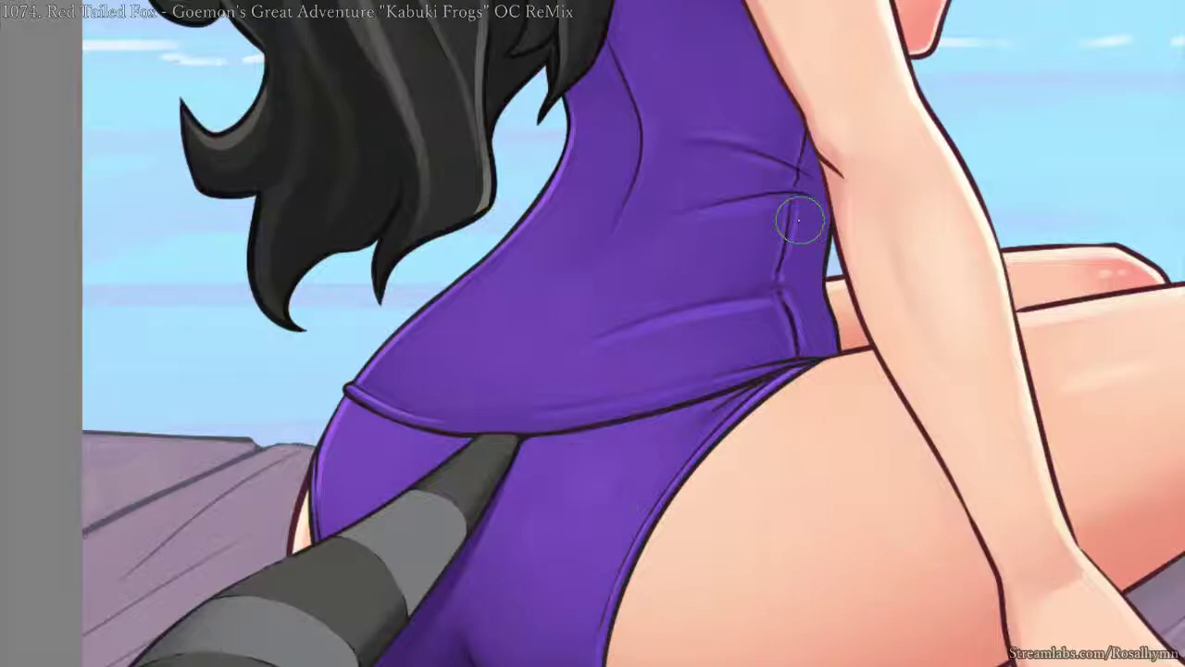
left_click_drag(775, 239, 789, 216)
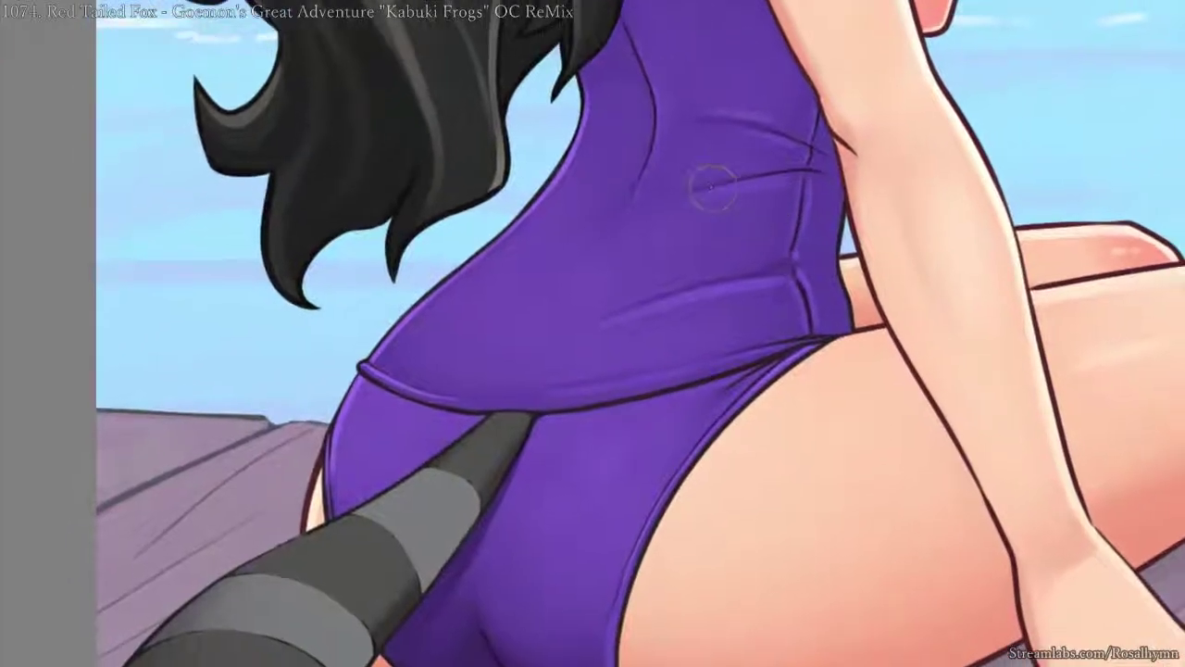
right_click(659, 283)
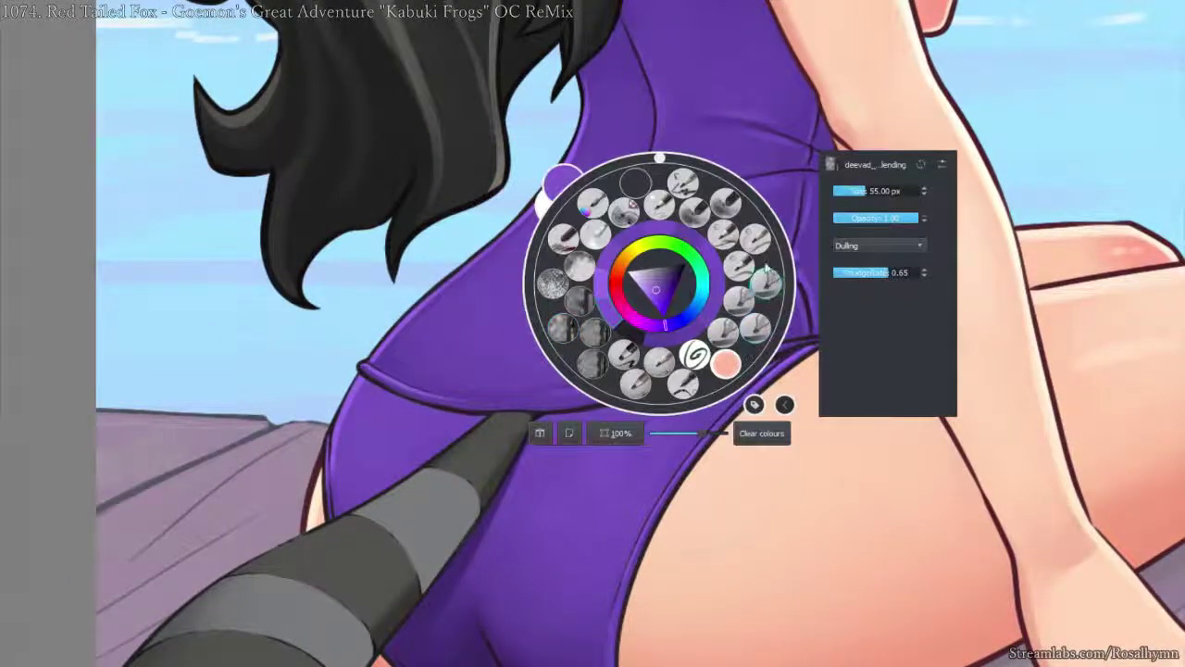
left_click(773, 278)
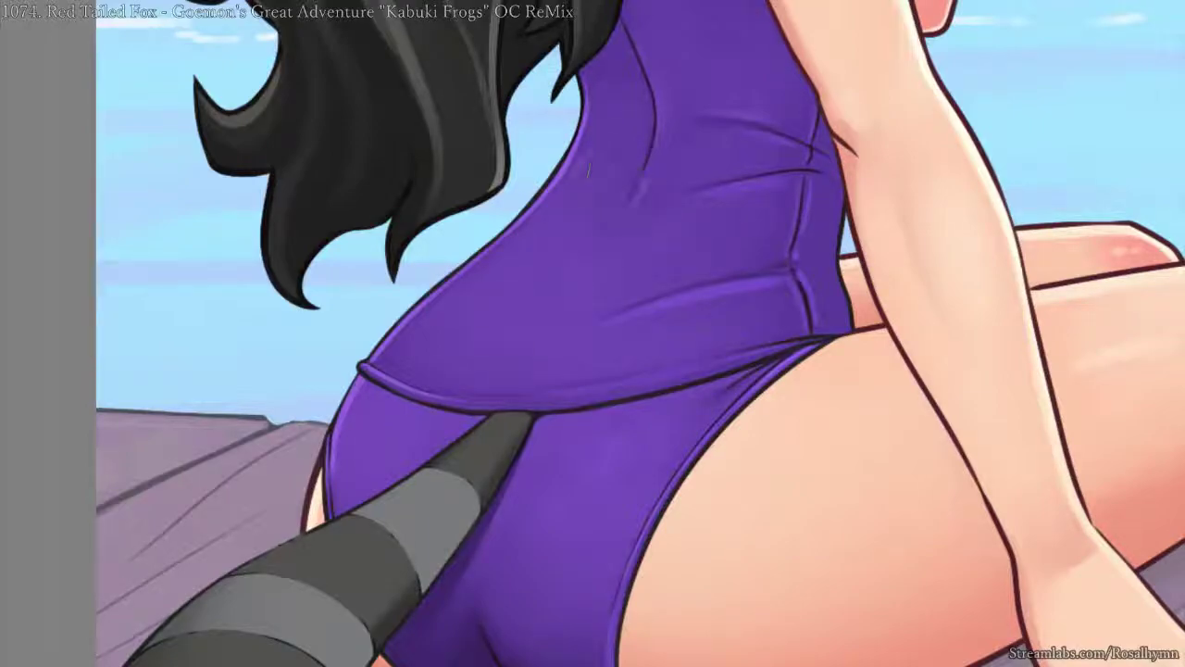
key("ctrl+minus")
key("ctrl+minus")
key("ctrl+minus")
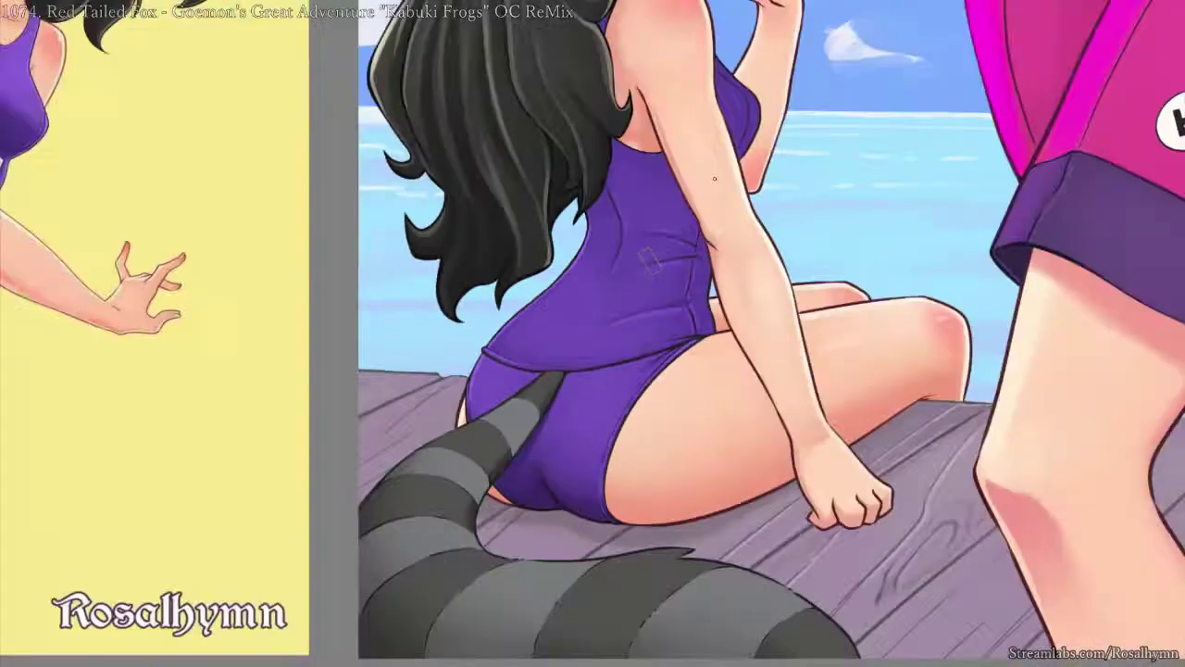
key("ctrl+plus")
key("ctrl+plus")
key("ctrl+plus")
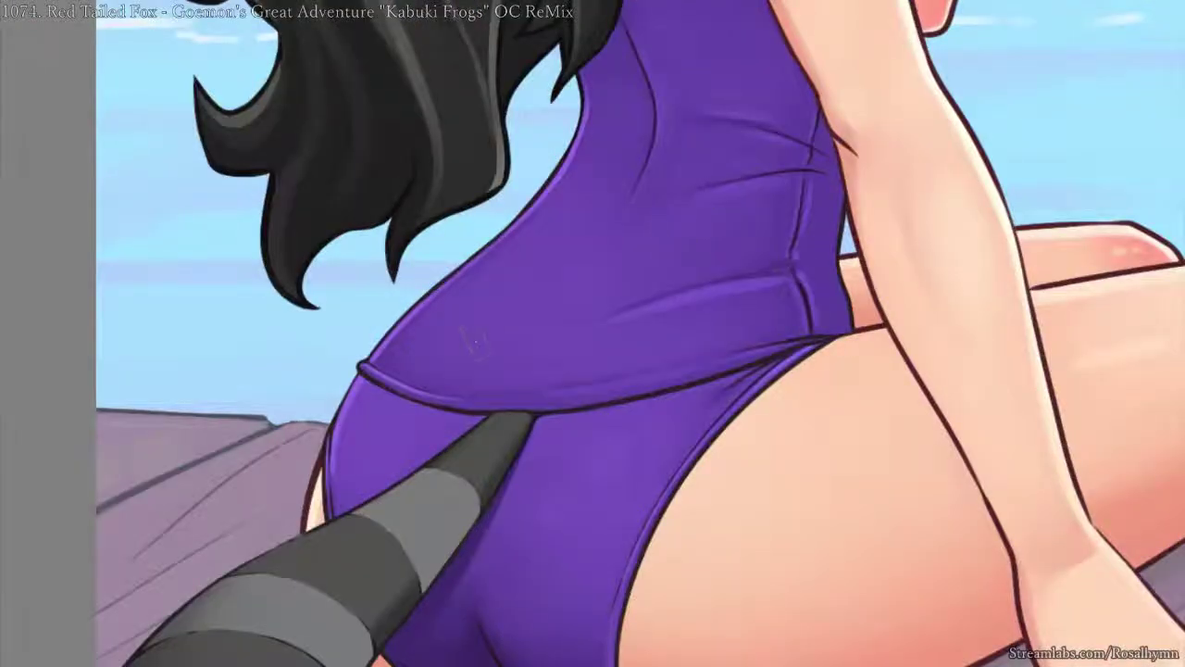
- Smooth the purple shading above the hem's back corner, compare it with the previous state and choose another brush
scroll(472, 339, "up", 2)
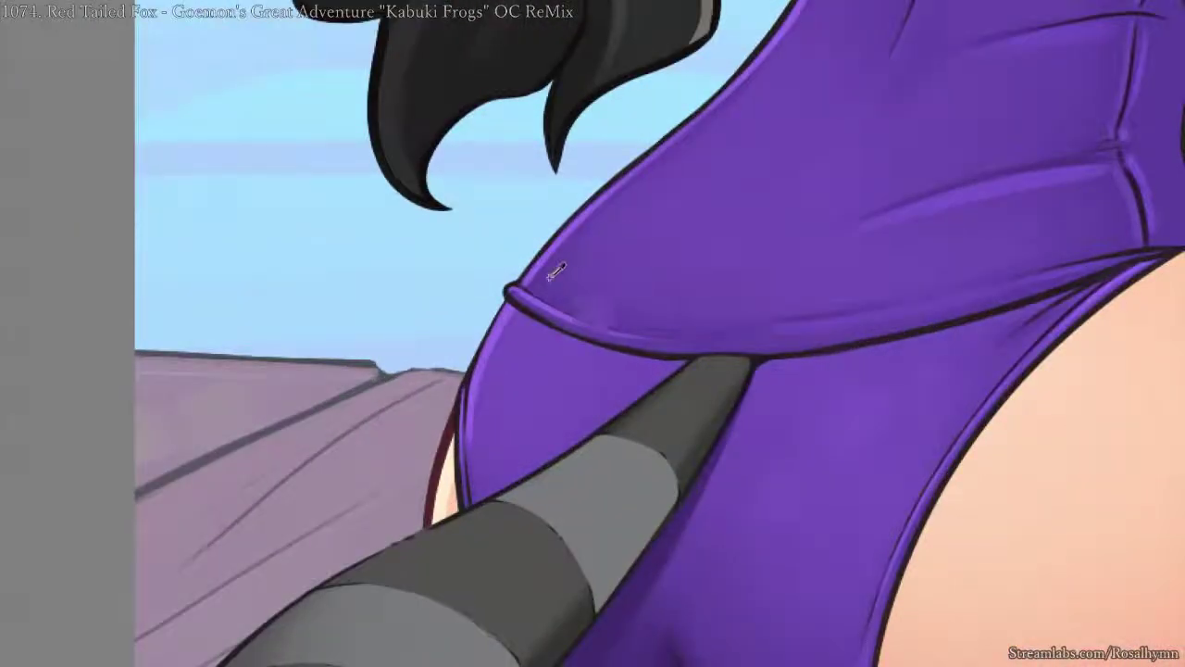
key("ctrl+z")
key("ctrl+y")
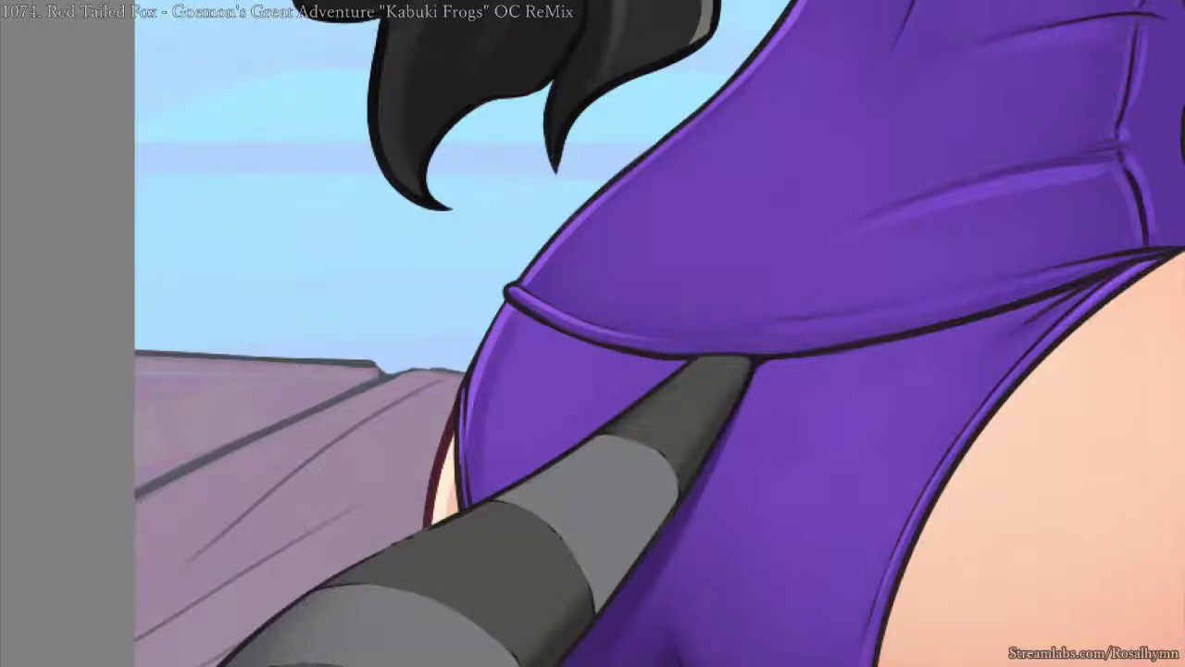
right_click(507, 352)
left_click(439, 427)
key("ctrl+minus")
key("ctrl+minus")
key("ctrl+minus")
key("ctrl+minus")
key("ctrl+minus")
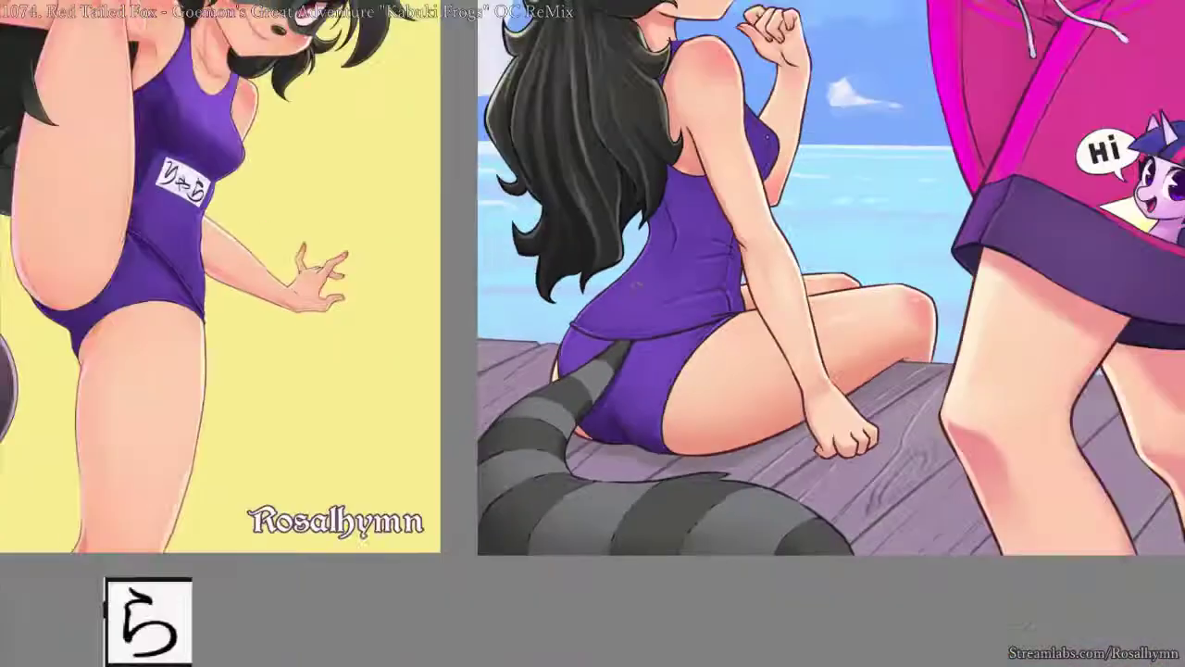
- Sample the purple shading colour of the swimsuit top beside the tail base with the canvas rotated
key("ctrl+plus")
key("ctrl+plus")
key("ctrl+plus")
key("ctrl+plus")
left_click_drag(888, 364, 581, 415)
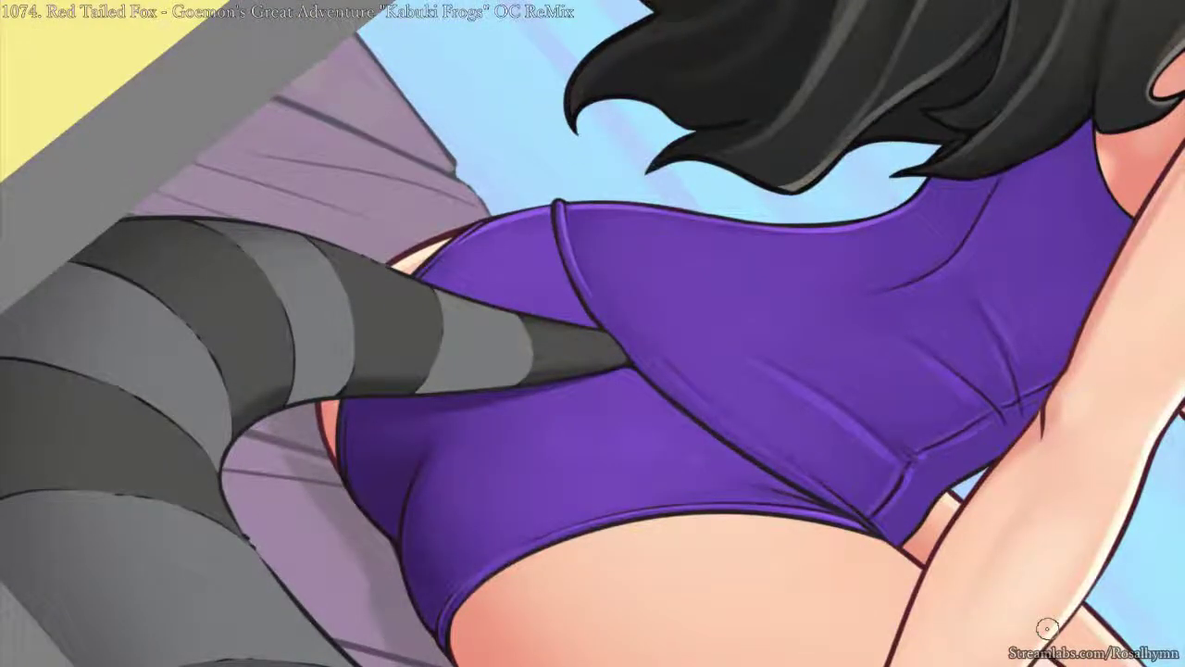
left_click(635, 357, "alt")
left_click_drag(624, 409, 637, 424)
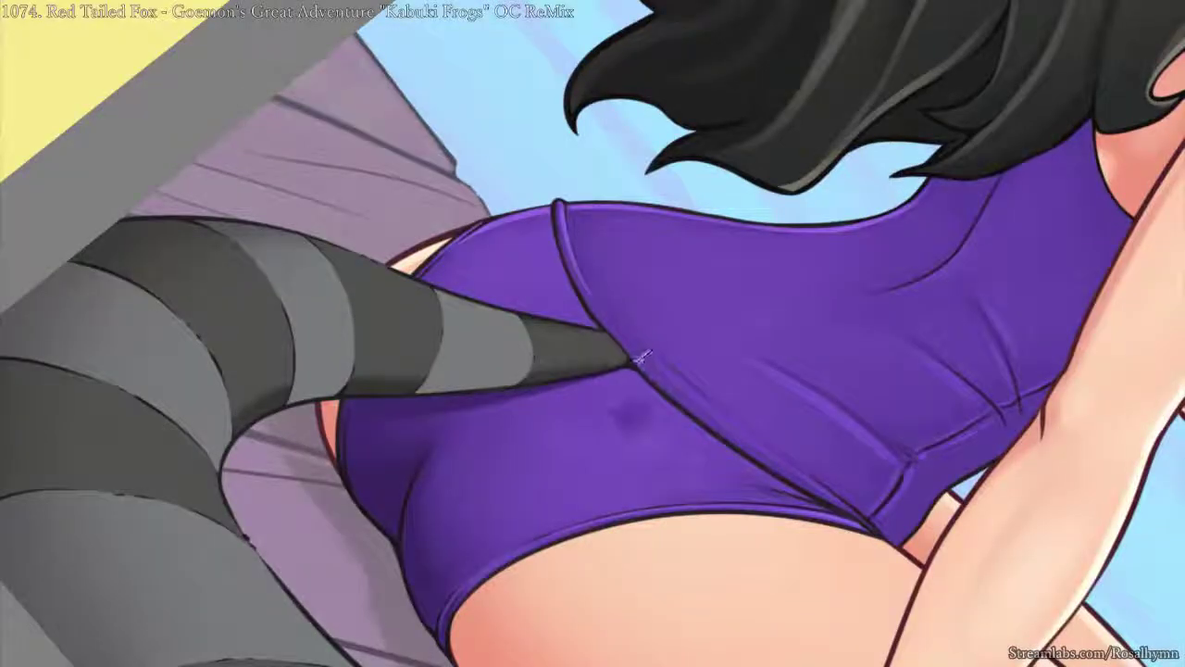
left_click(639, 364, "alt")
left_click(640, 363, "alt")
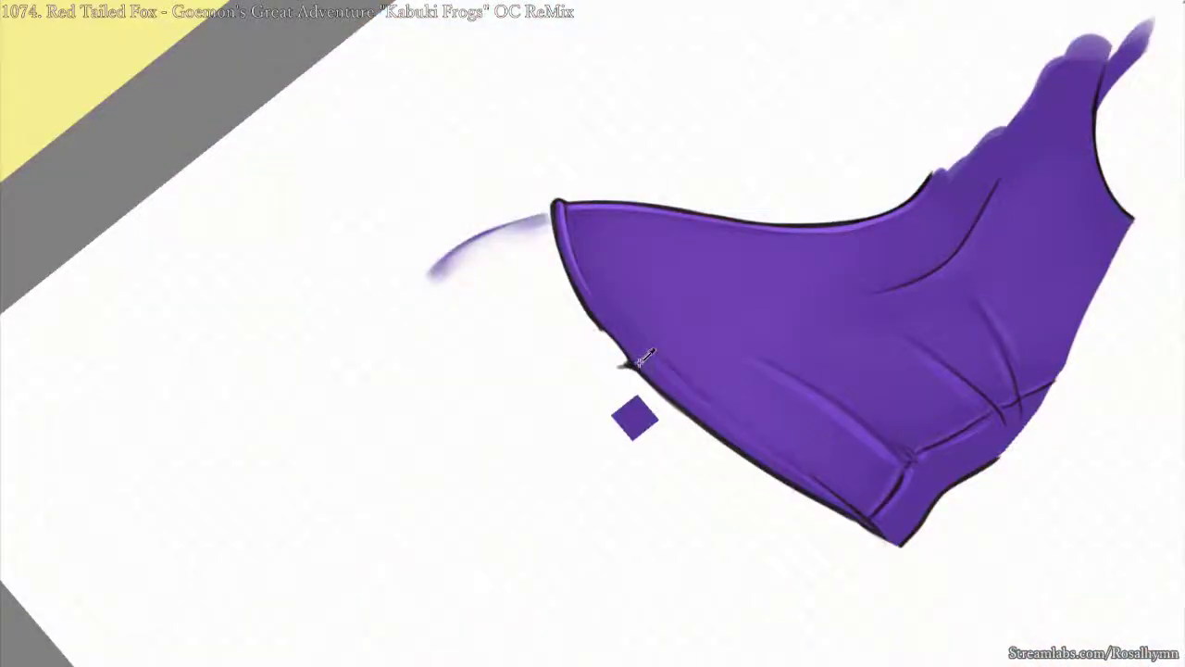
- Isolate the swimsuit top's layer, lasso the stray purple stroke beyond the hem's back corner and remove it
key("Page_Up")
key("Page_Up")
key("l")
mouse_move(312, 98)
left_mouse_down()
mouse_move(239, 283)
mouse_move(403, 310)
left_mouse_up()
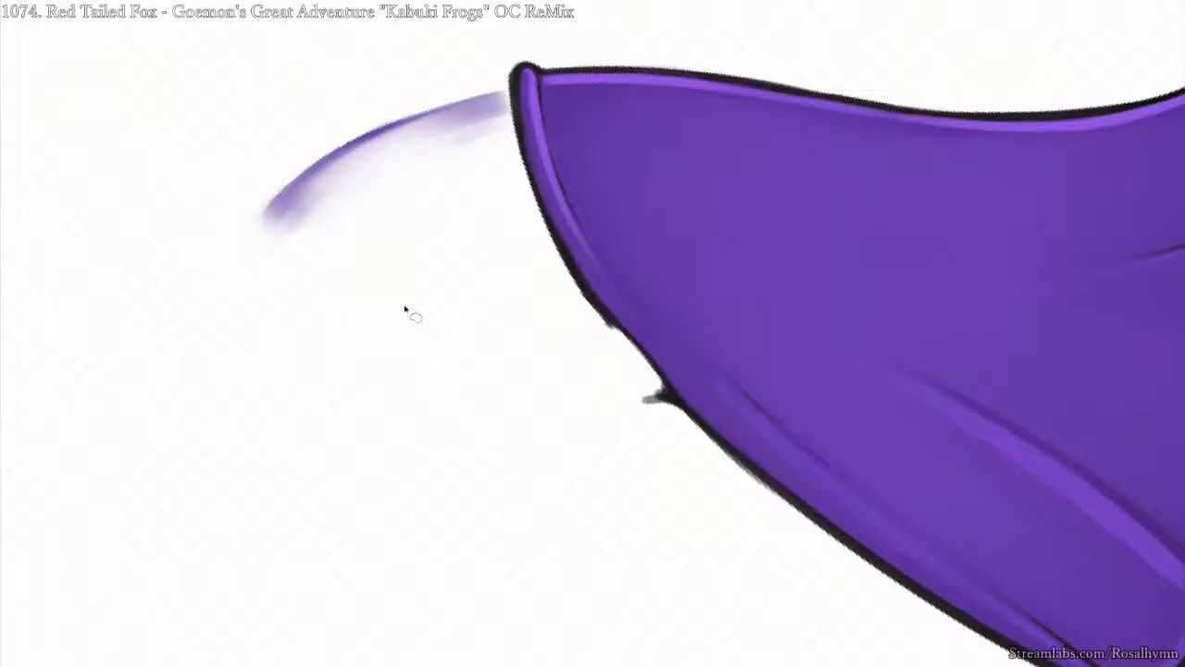
key("ctrl+alt+h")
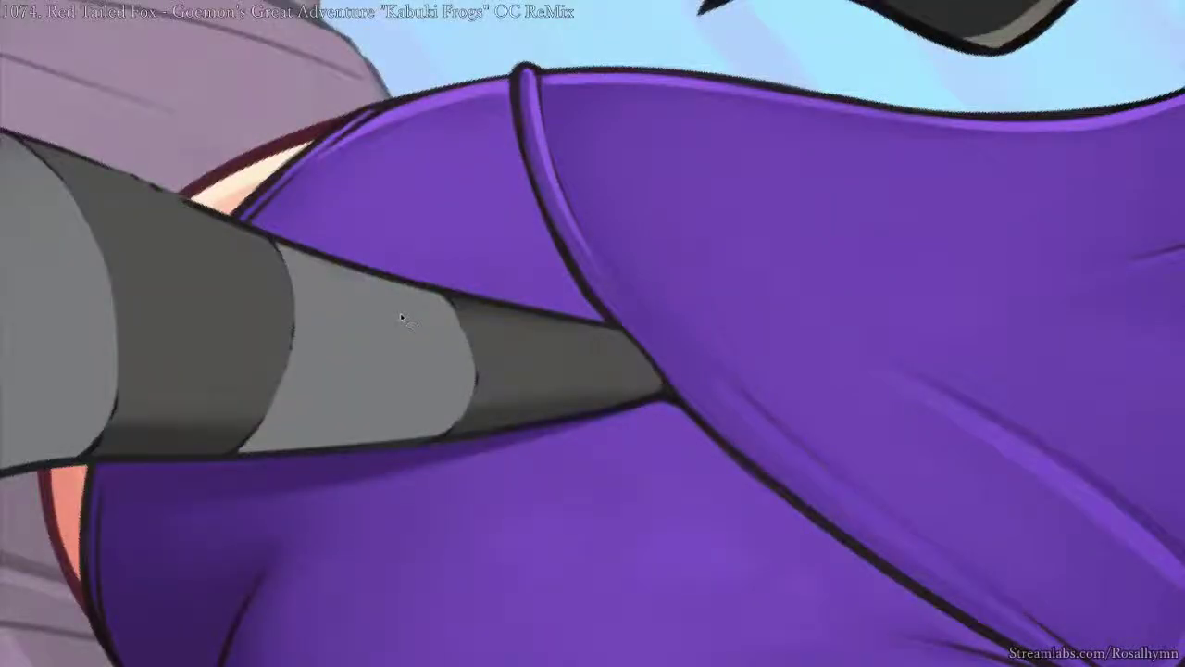
key("Page_Up")
key("ctrl+alt+h")
key("Page_Down")
mouse_move(268, 132)
left_mouse_down()
mouse_move(244, 172)
mouse_move(413, 266)
mouse_move(508, 144)
mouse_move(509, 92)
mouse_move(486, 42)
left_mouse_up()
key("Delete")
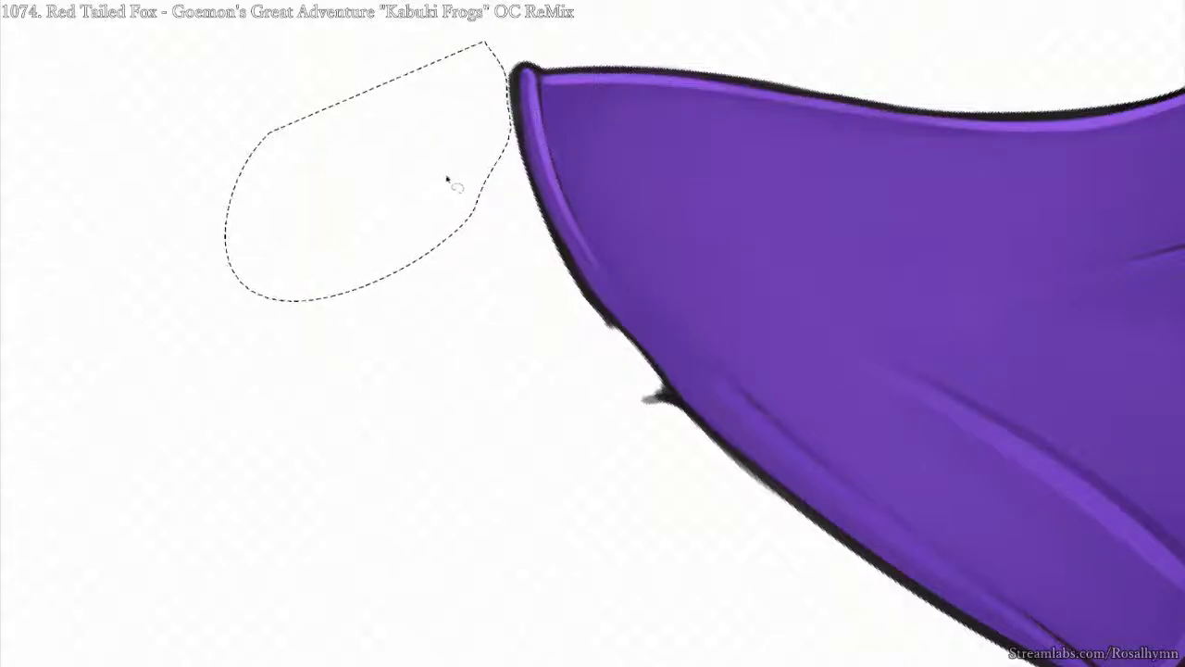
- Paste the removed purple stroke onto the layer below and show the whole illustration again
key("Page_Down")
key("ctrl+v")
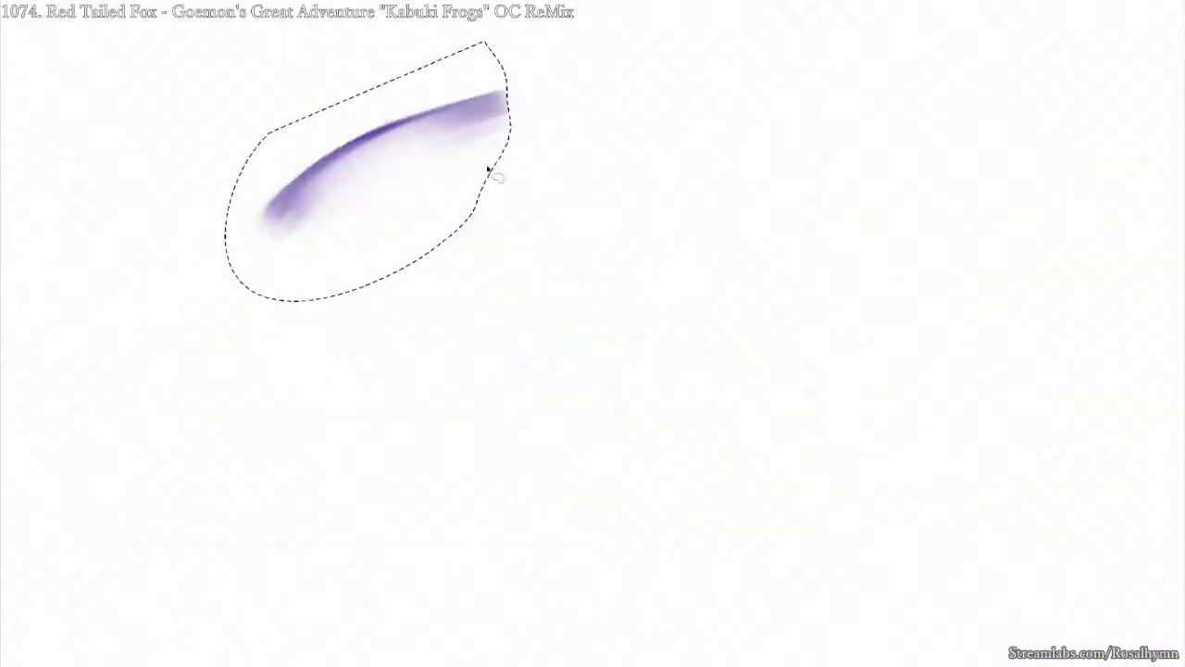
key("Page_Up")
key("ctrl+alt+h")
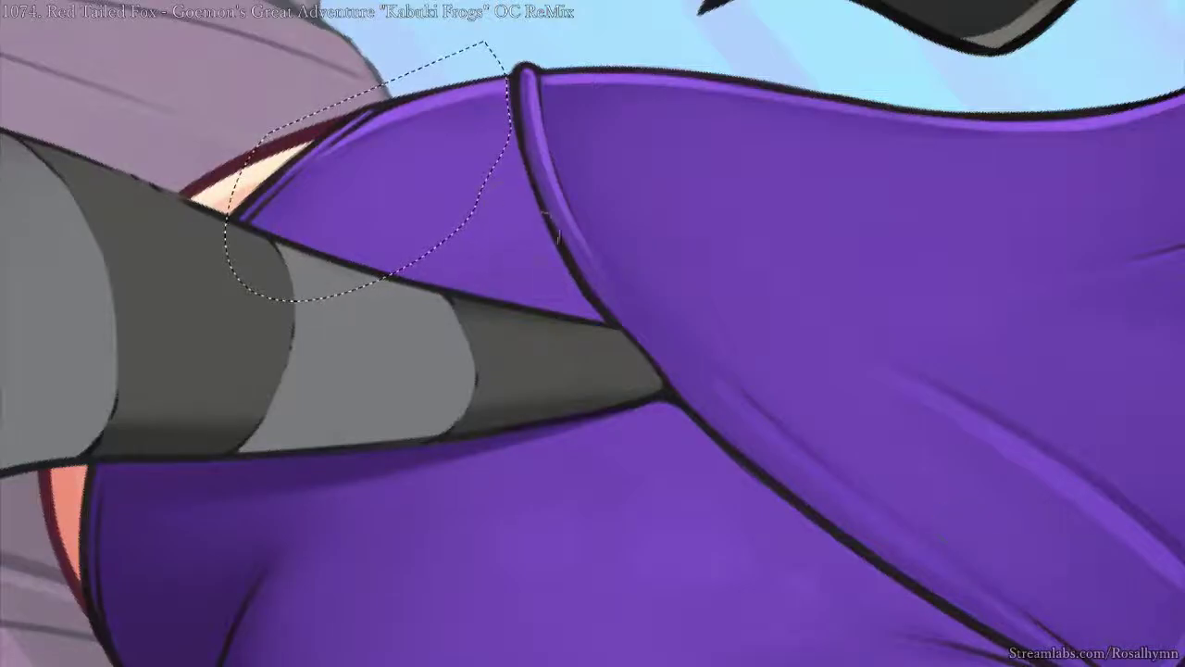
- Choose a brush, clear the selection and paint a darker purple shadow under the hem between its back corner and the tail
right_click(517, 190)
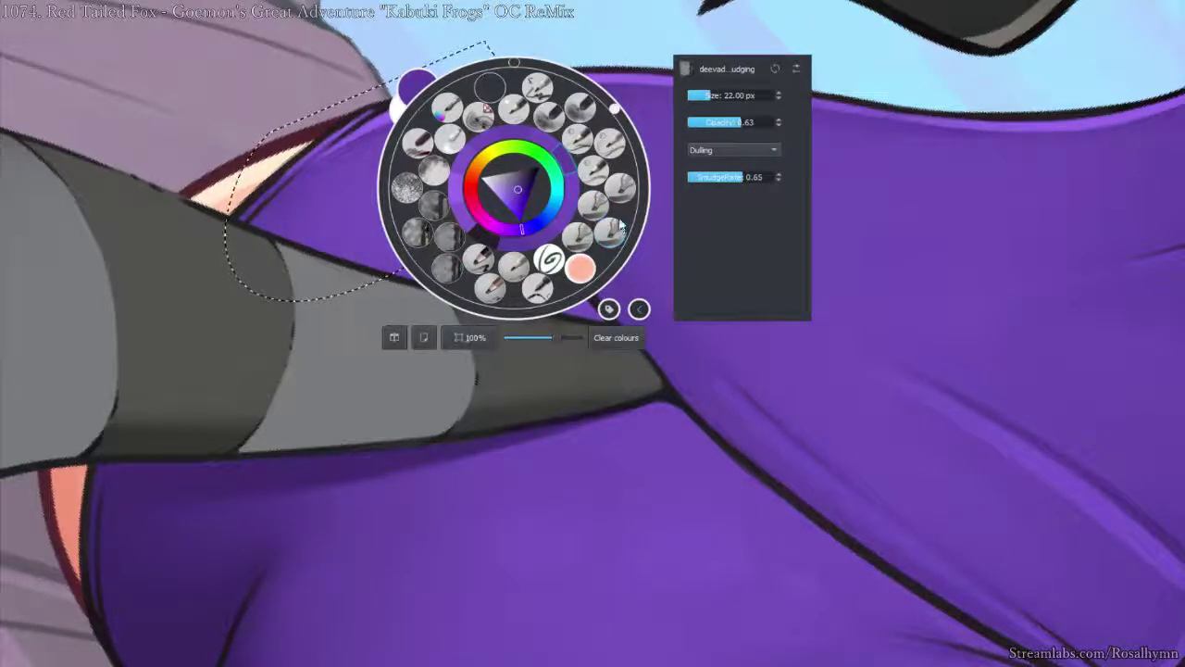
left_click(623, 190)
key("ctrl+shift+a")
left_click_drag(509, 72, 590, 299)
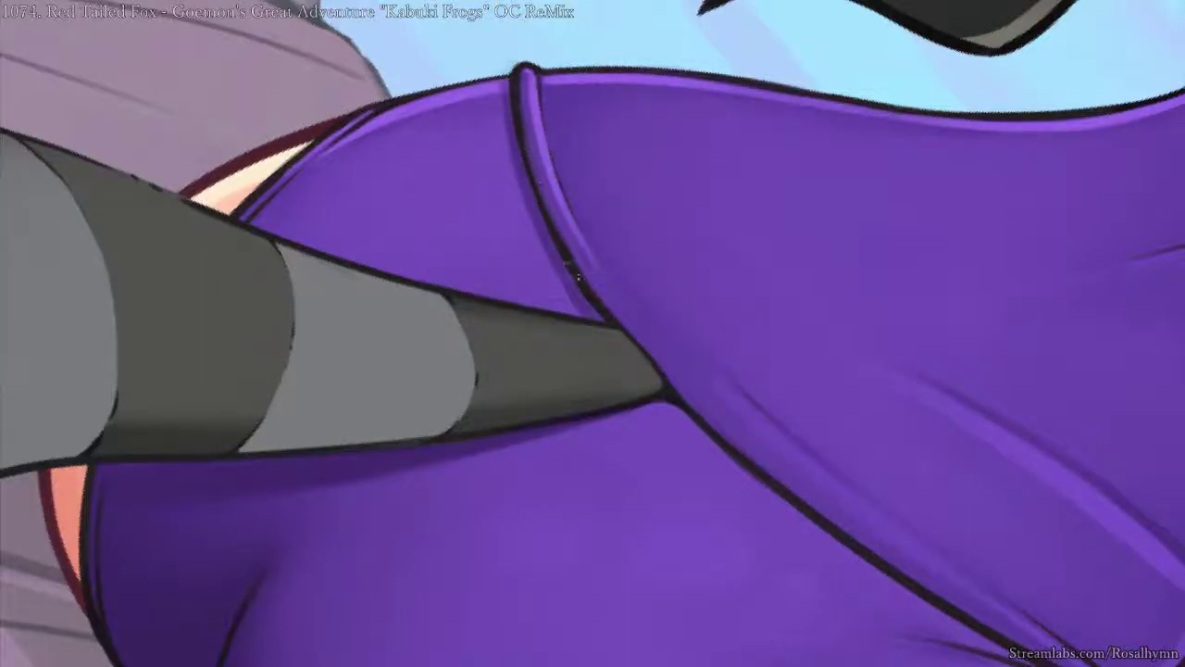
left_click_drag(524, 115, 597, 314)
left_click_drag(557, 247, 577, 293)
key("ctrl+minus")
key("ctrl+minus")
key("ctrl+minus")
key("ctrl+minus")
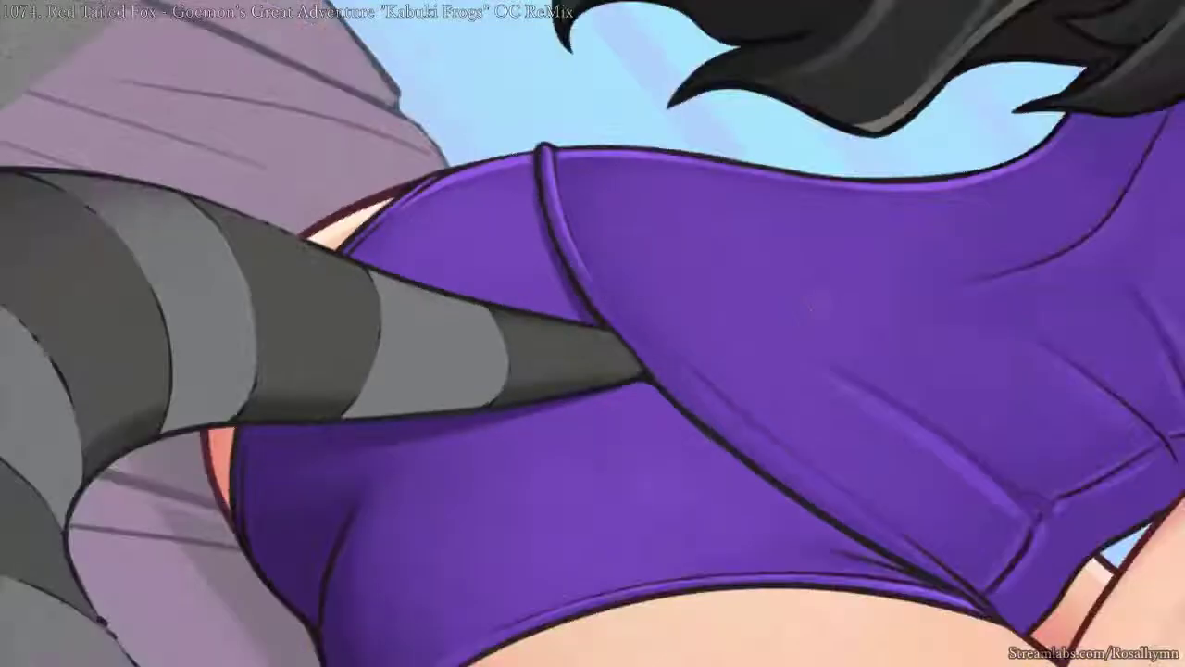
- Paint a dark purple shadow under the hem from the tail base towards the thigh, then restore the upright canvas view
mouse_move(949, 357)
left_mouse_down()
mouse_move(624, 545)
mouse_move(622, 455)
left_mouse_up()
key("ctrl+plus")
key("ctrl+plus")
left_click_drag(624, 198, 589, 347)
scroll(586, 347, "up", 3)
scroll(580, 299, "up", 2)
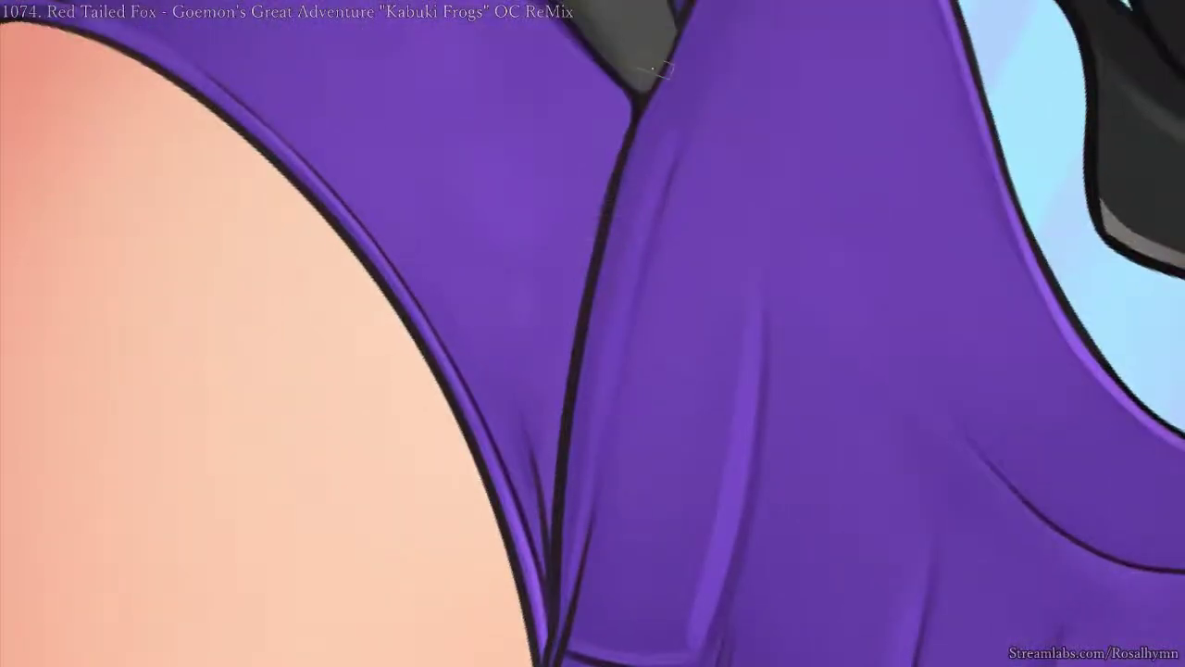
left_click_drag(627, 98, 582, 301)
mouse_move(600, 180)
left_mouse_down()
mouse_move(555, 510)
mouse_move(553, 416)
left_mouse_up()
left_click_drag(628, 90, 559, 503)
key("ctrl+minus")
key("ctrl+minus")
key("ctrl+minus")
key("ctrl+minus")
key("5")
- Touch up the shadow beneath the hem at its outer back corner
scroll(583, 361, "up", 4)
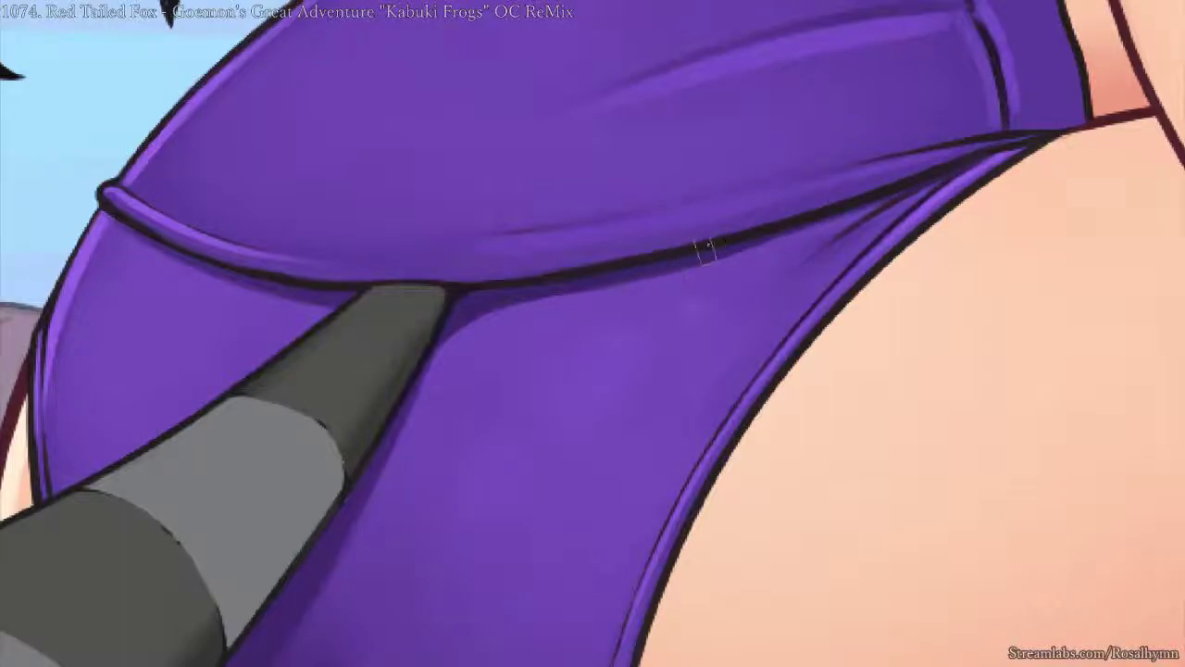
scroll(1075, 99, "down", 3)
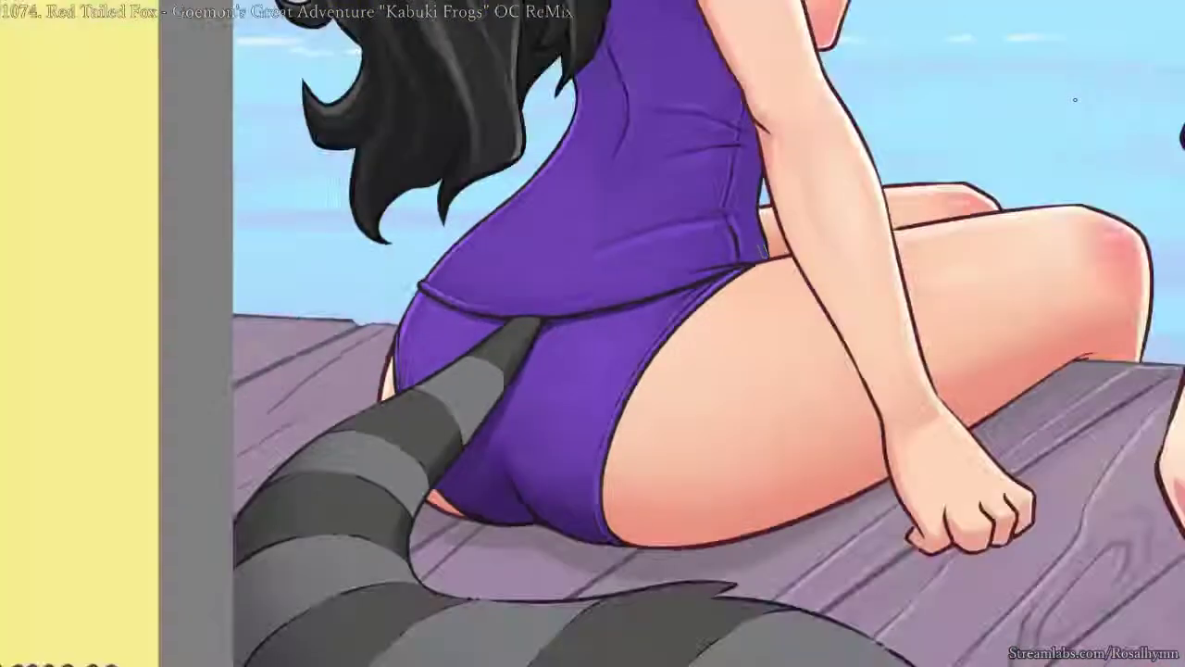
key("ctrl+minus")
key("ctrl+plus")
key("ctrl+plus")
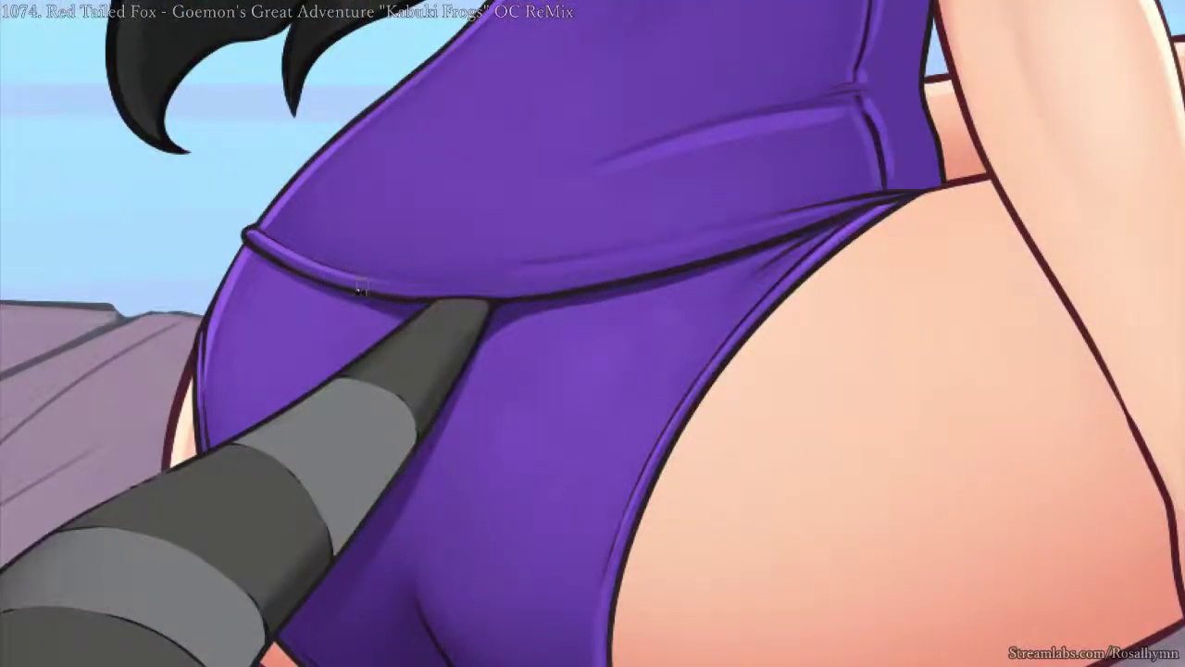
left_click_drag(279, 259, 239, 232)
key("ctrl+minus")
key("ctrl+minus")
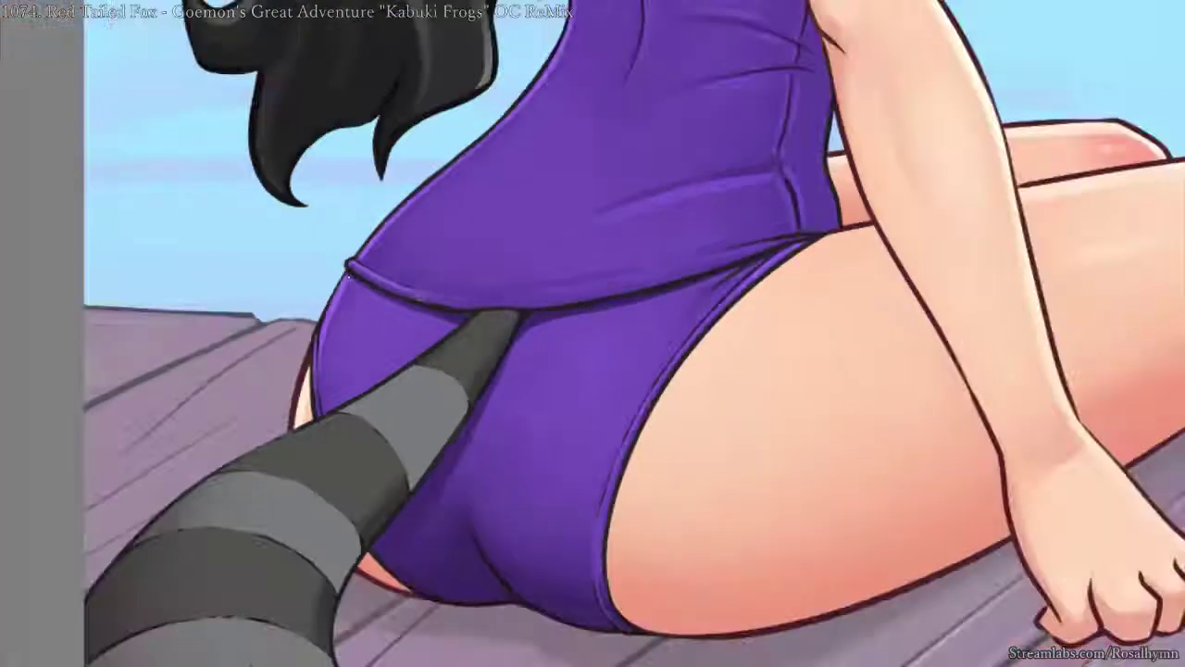
- Check the new hem shadow from a distance, close up and in a mirrored view
key("ctrl+minus")
key("m")
key("m")
key("ctrl+plus")
key("ctrl+plus")
key("ctrl+plus")
key("ctrl+plus")
key("ctrl+plus")
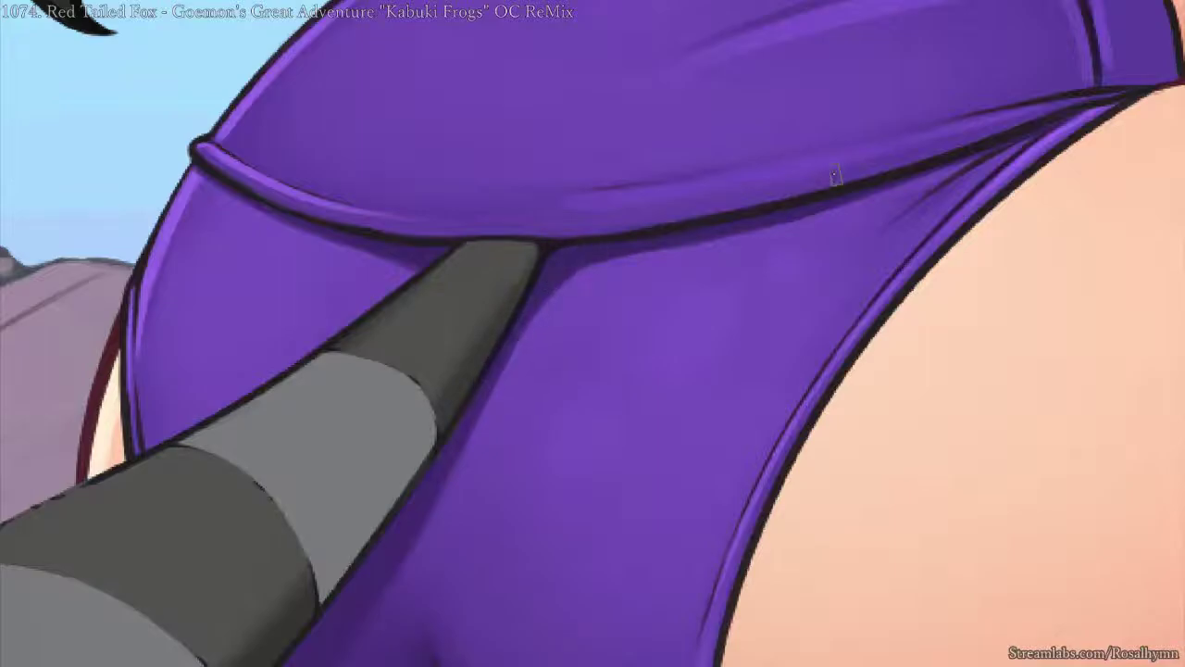
key("ctrl+minus")
key("ctrl+minus")
key("ctrl+minus")
key("ctrl+minus")
key("ctrl+minus")
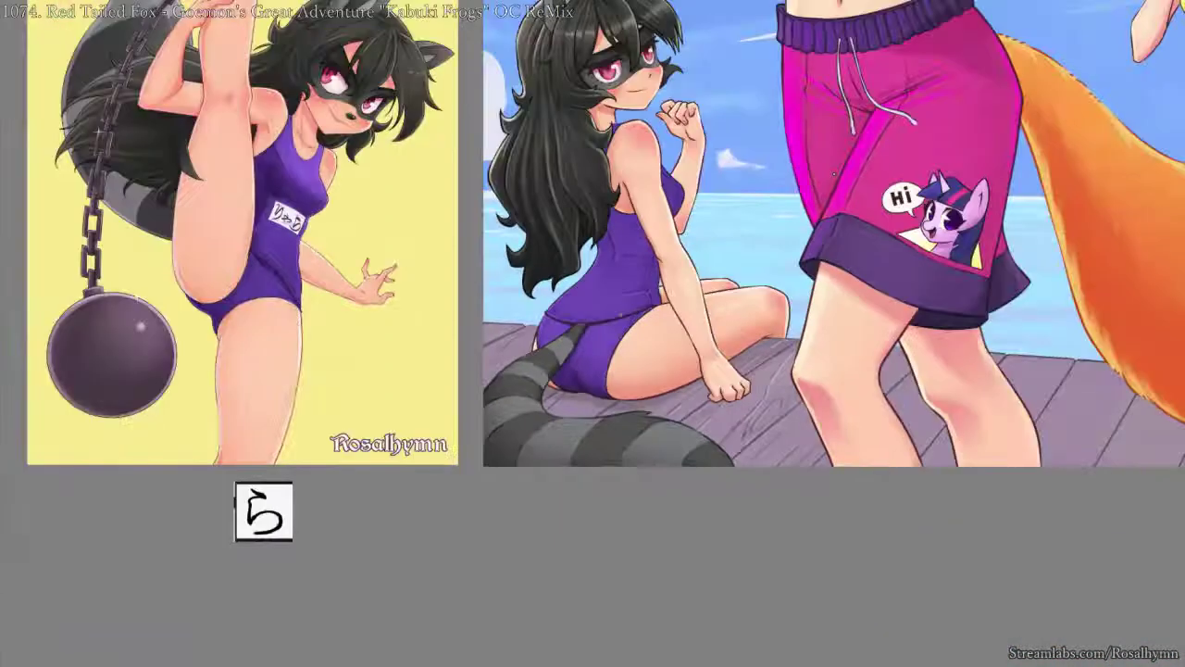
key("ctrl+plus")
key("ctrl+plus")
key("ctrl+minus")
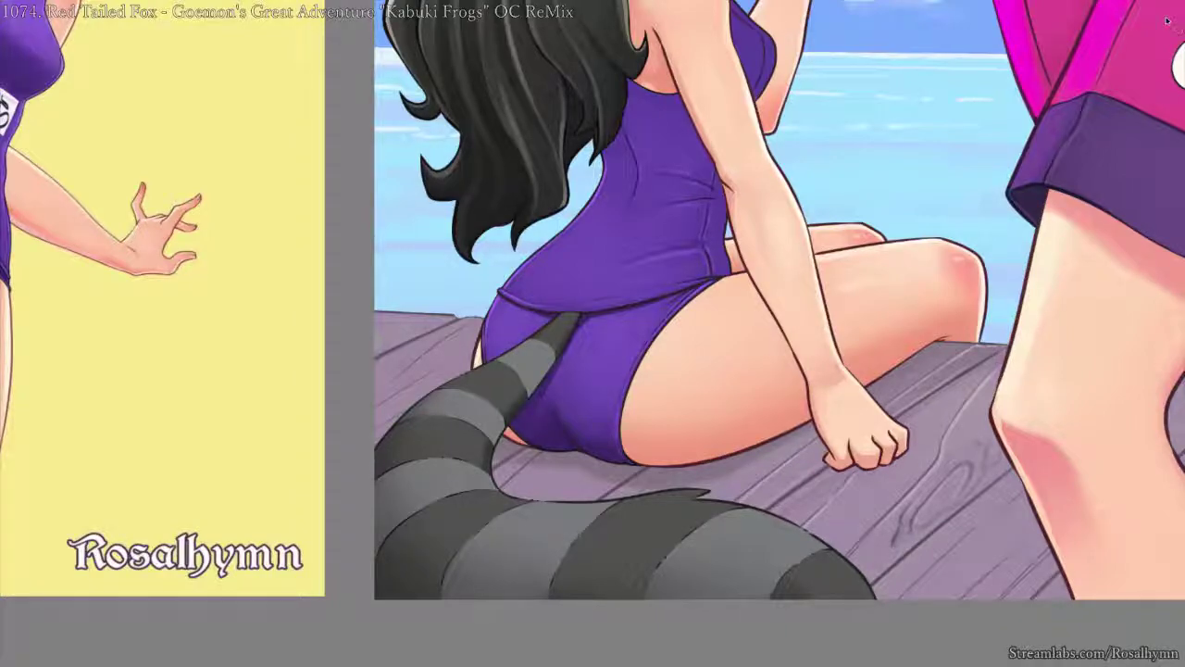
- Pick the swimsuit layer directly on the canvas at the hem near the tail base
left_click_drag(721, 230, 807, 171)
scroll(806, 172, "up", 5)
key("ctrl+minus")
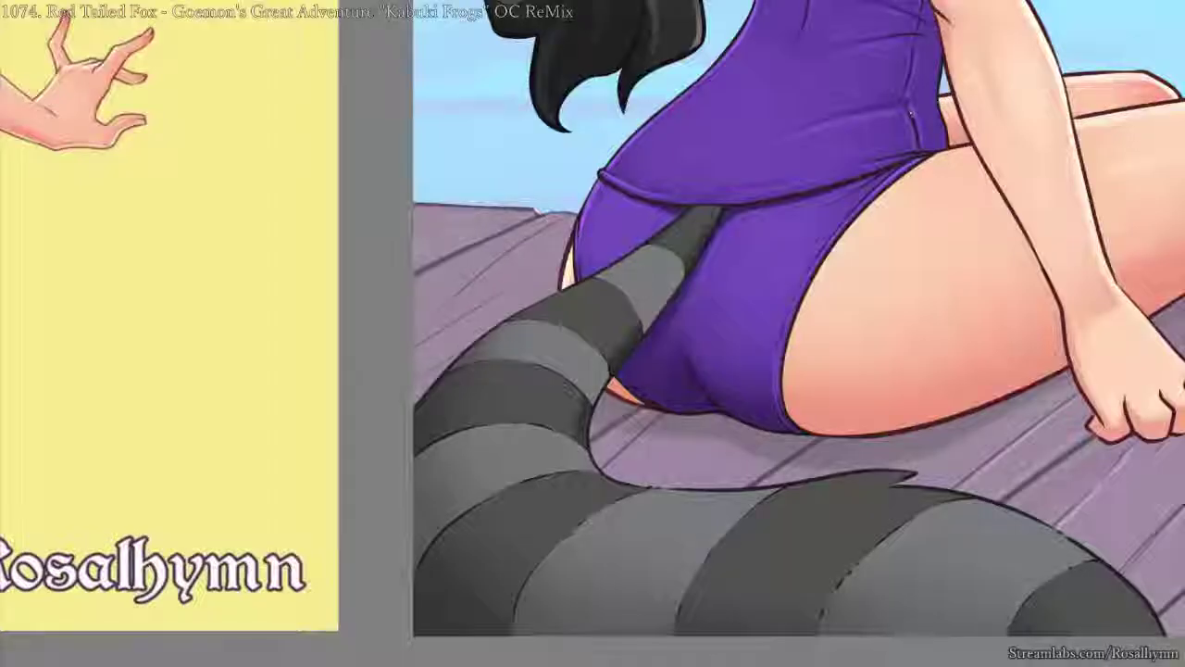
key("ctrl+equal")
left_click_drag(1014, 114, 854, 193)
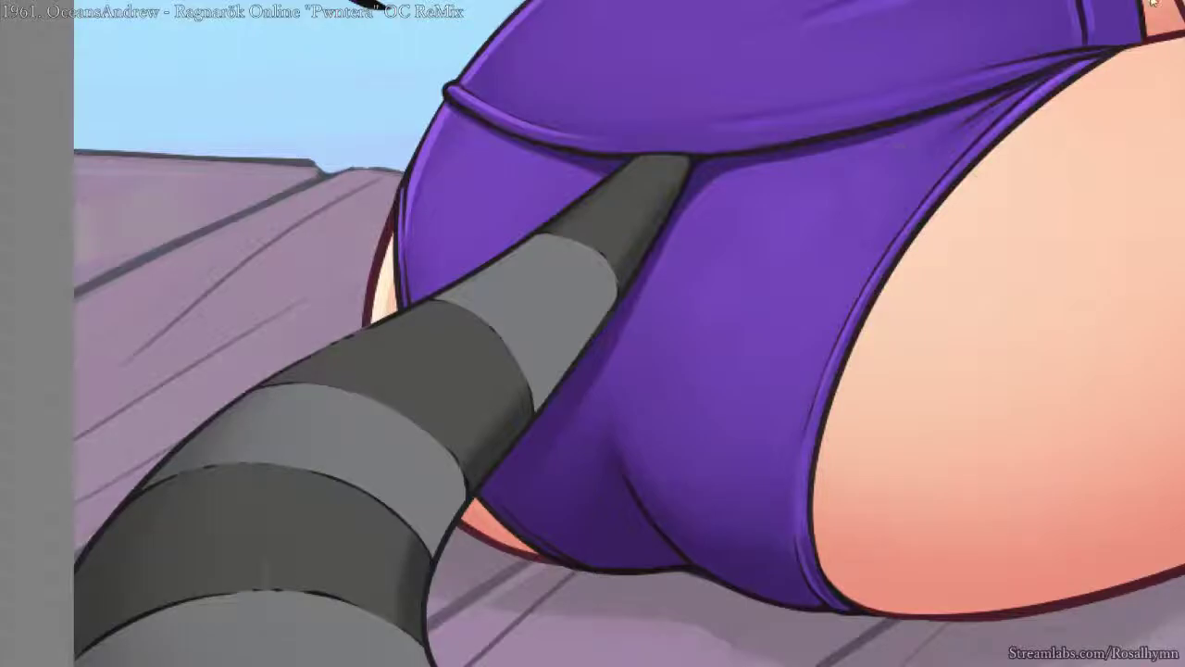
left_click_drag(796, 151, 798, 177)
key("ctrl+plus")
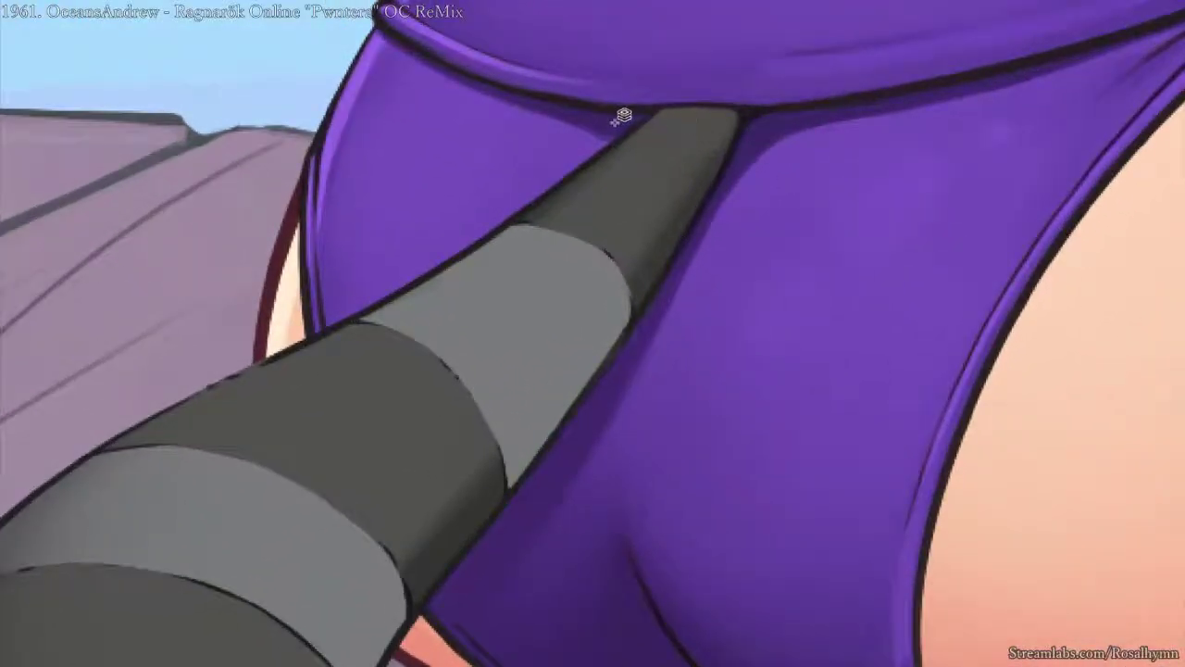
left_click(654, 95, "ctrl+shift")
left_click_drag(688, 139, 763, 307)
key("ctrl+plus")
left_click(525, 160, "ctrl+shift")
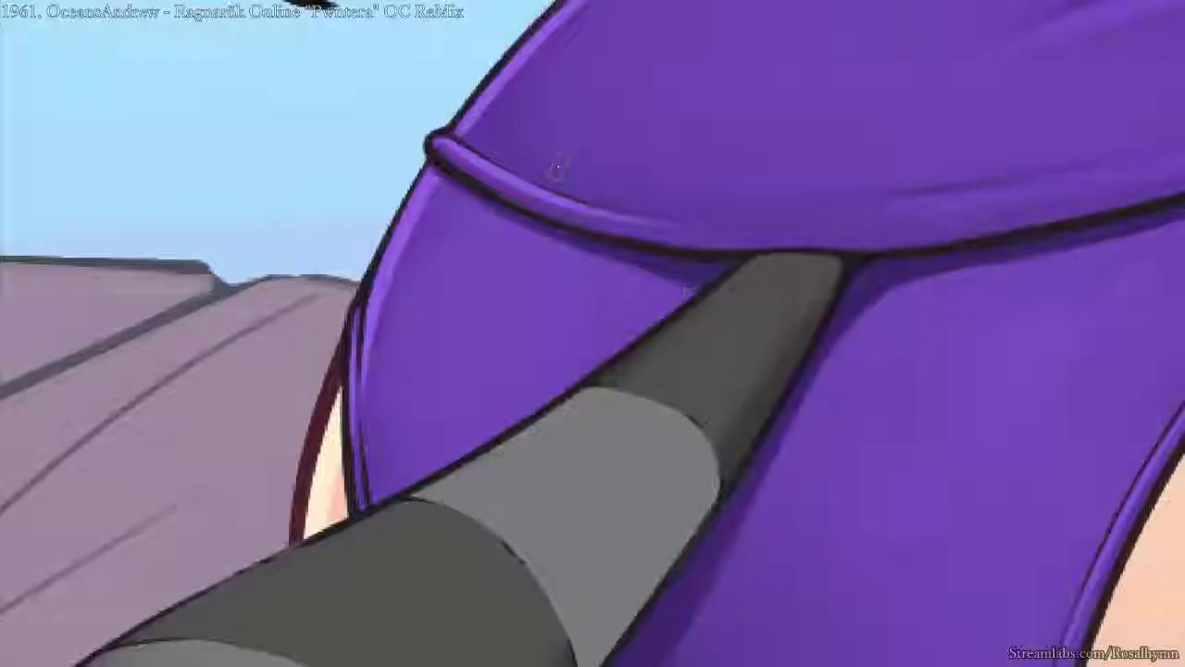
- Sample the purple of the back beside the upper waist fold
key("ctrl+minus")
key("ctrl+minus")
key("ctrl+minus")
key("ctrl+minus")
left_click_drag(863, 218, 853, 257)
scroll(748, 310, "up", 5)
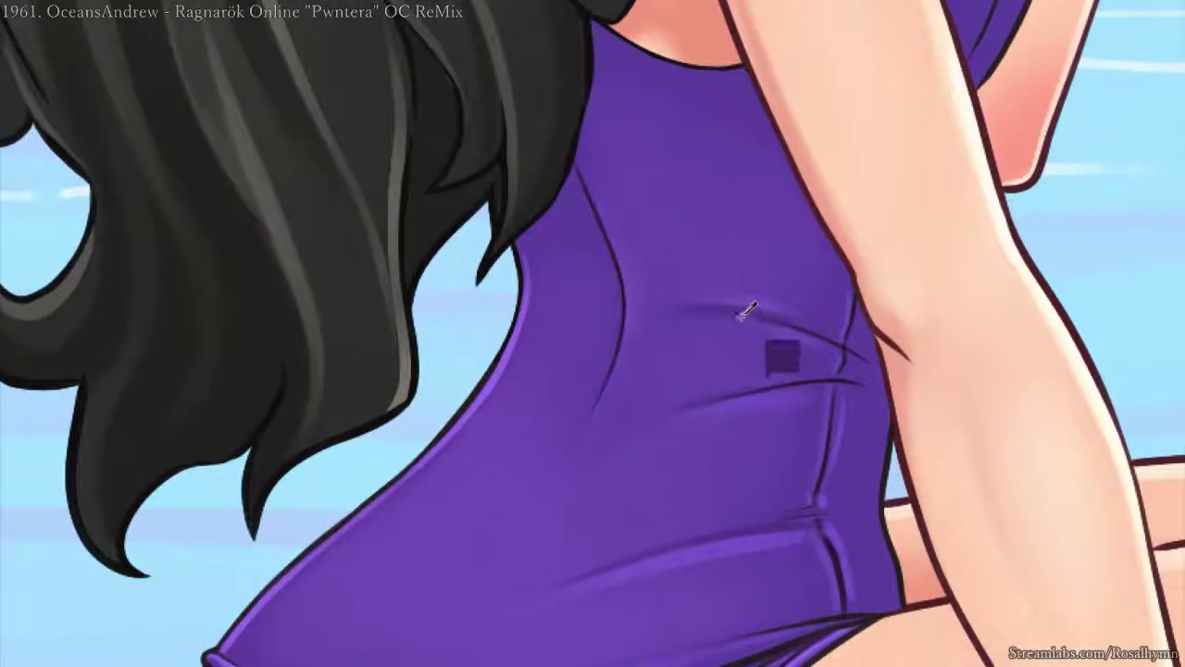
left_click(744, 309, "ctrl")
- Paint a thin lighter purple highlight along the swimsuit's upper back edge between the hair and the arm
left_click_drag(818, 109, 690, 84)
left_click_drag(689, 84, 771, 256)
scroll(771, 256, "up", 1)
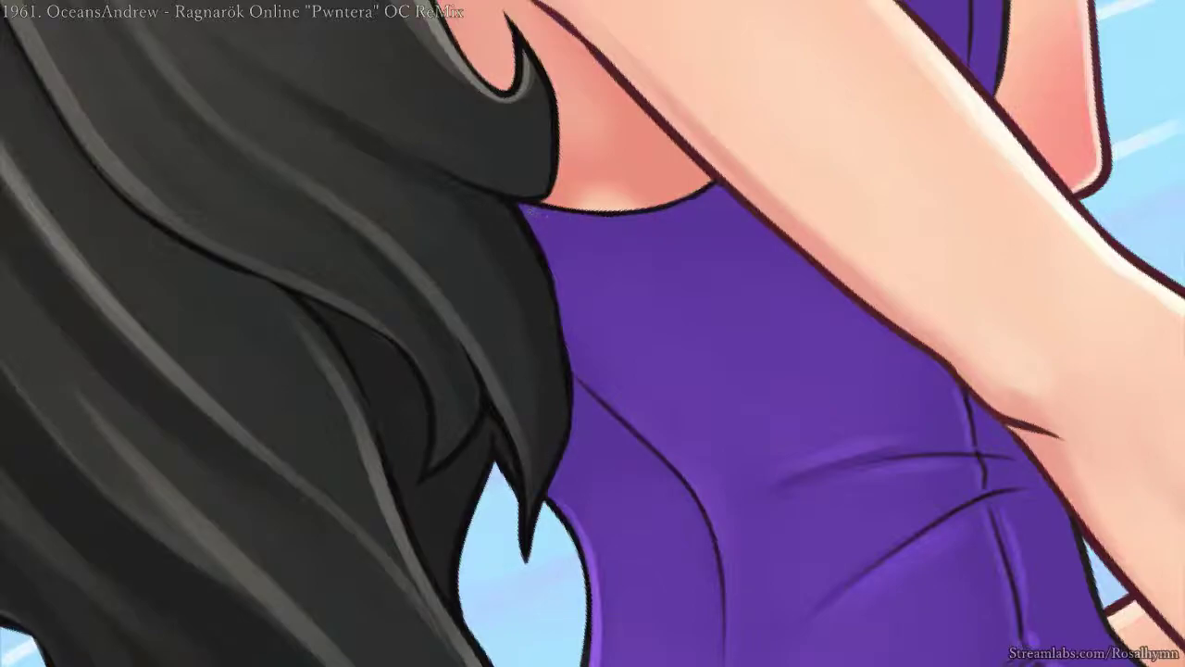
mouse_move(576, 222)
left_mouse_down()
mouse_move(648, 223)
mouse_move(700, 201)
left_mouse_up()
key("ctrl+z")
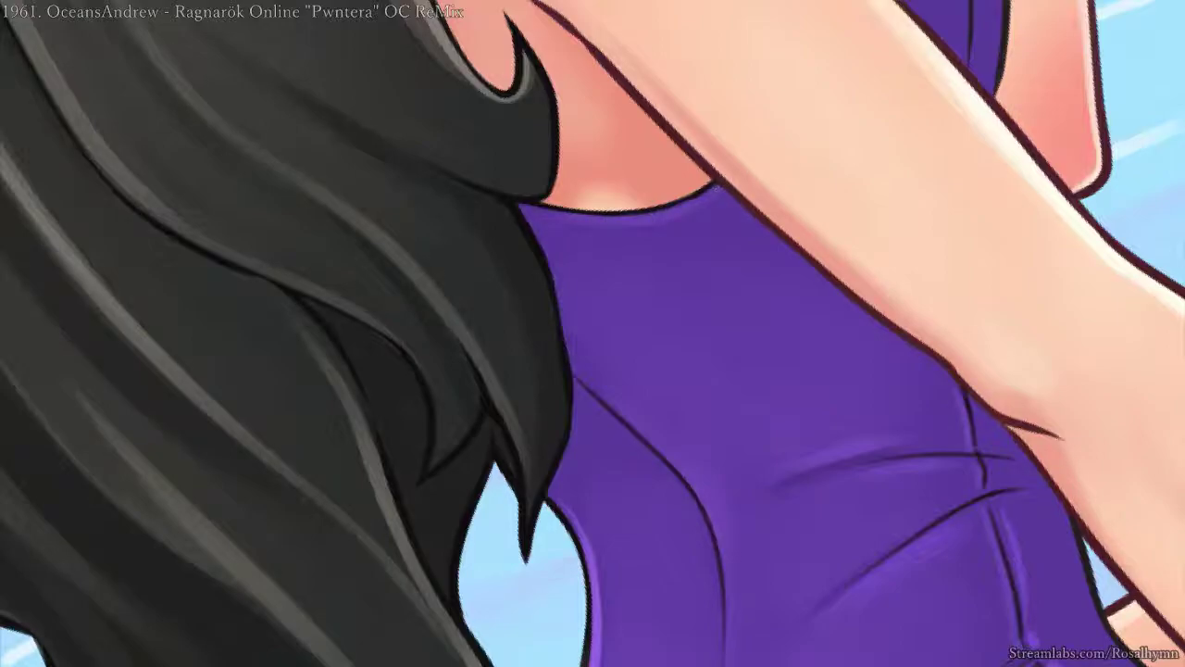
key("ctrl+minus")
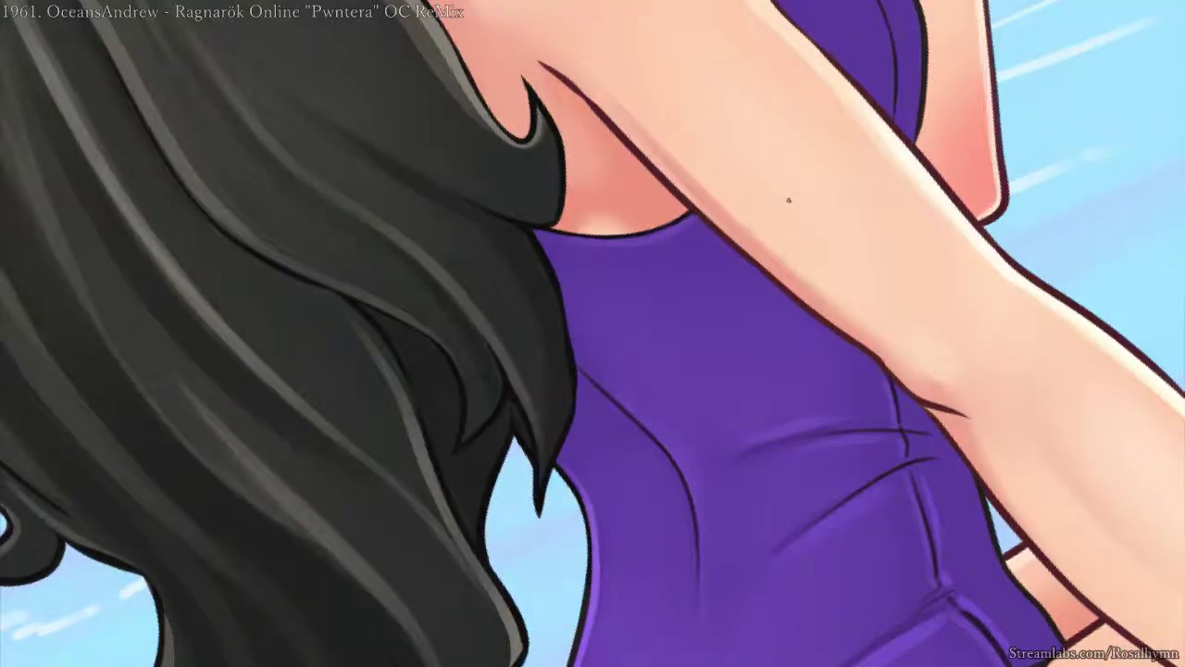
key("ctrl+plus")
key("ctrl+plus")
key("ctrl+plus")
left_click_drag(891, 228, 779, 263)
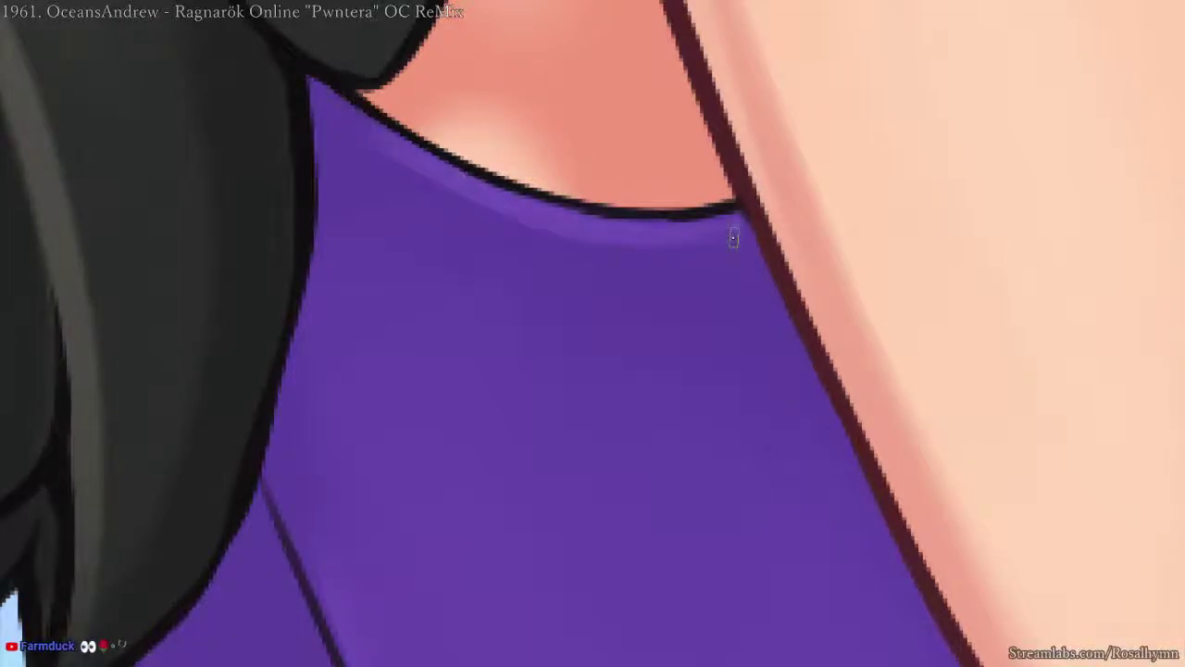
key("ctrl+minus")
key("ctrl+minus")
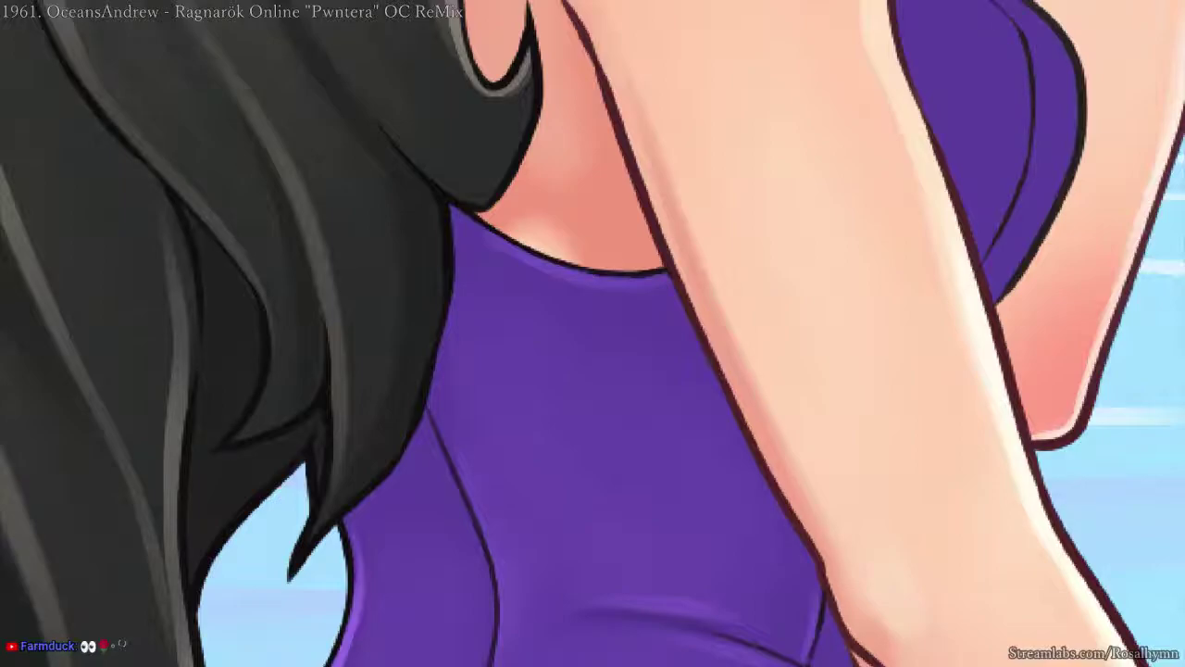
- Sample the shoulder's pale rim colour and refine the highlight along the shoulder contour, checking it on its isolated layer
left_click_drag(995, 236, 795, 270)
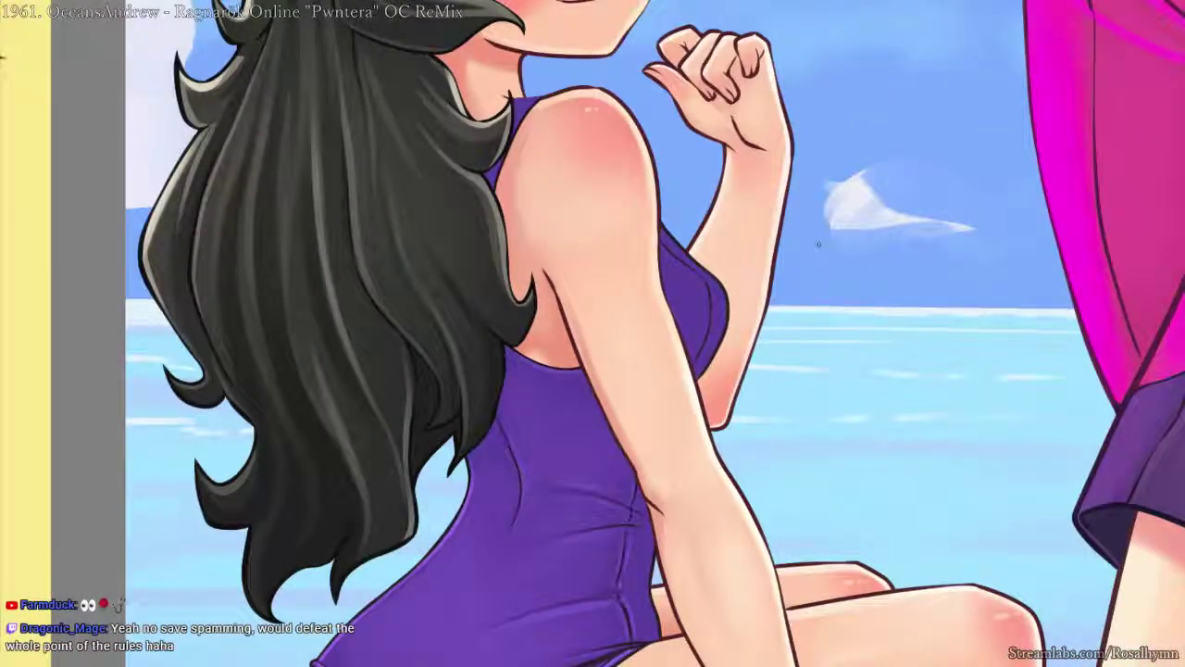
scroll(581, 144, "up", 5)
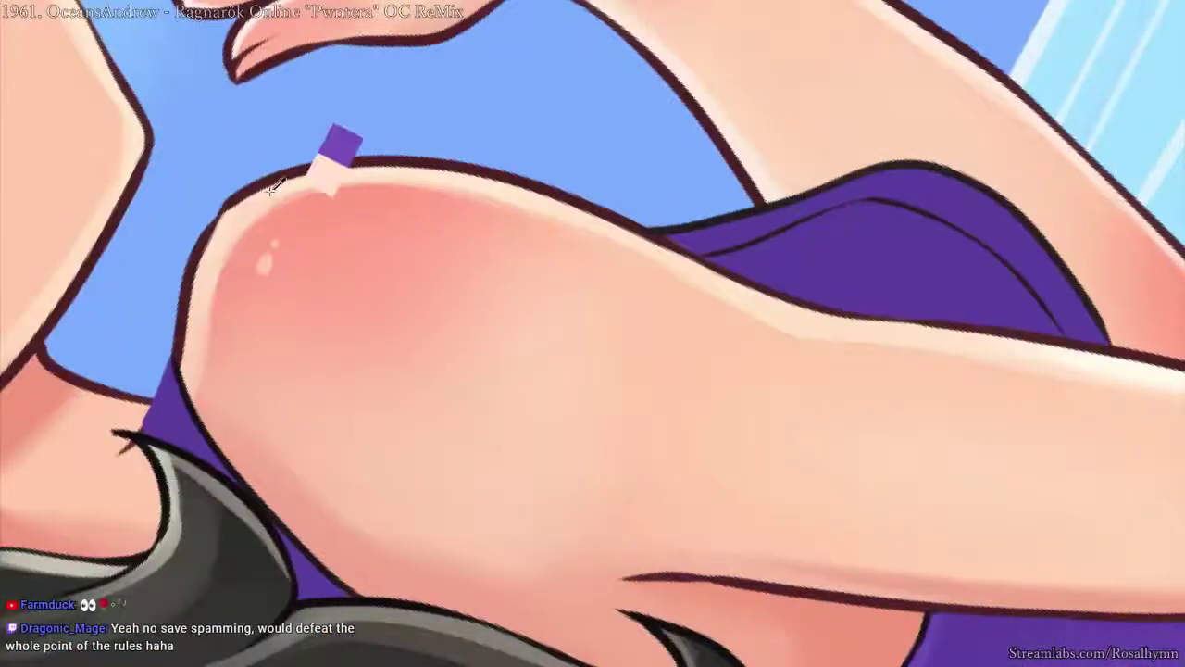
left_click_drag(430, 229, 544, 181)
left_click(474, 196)
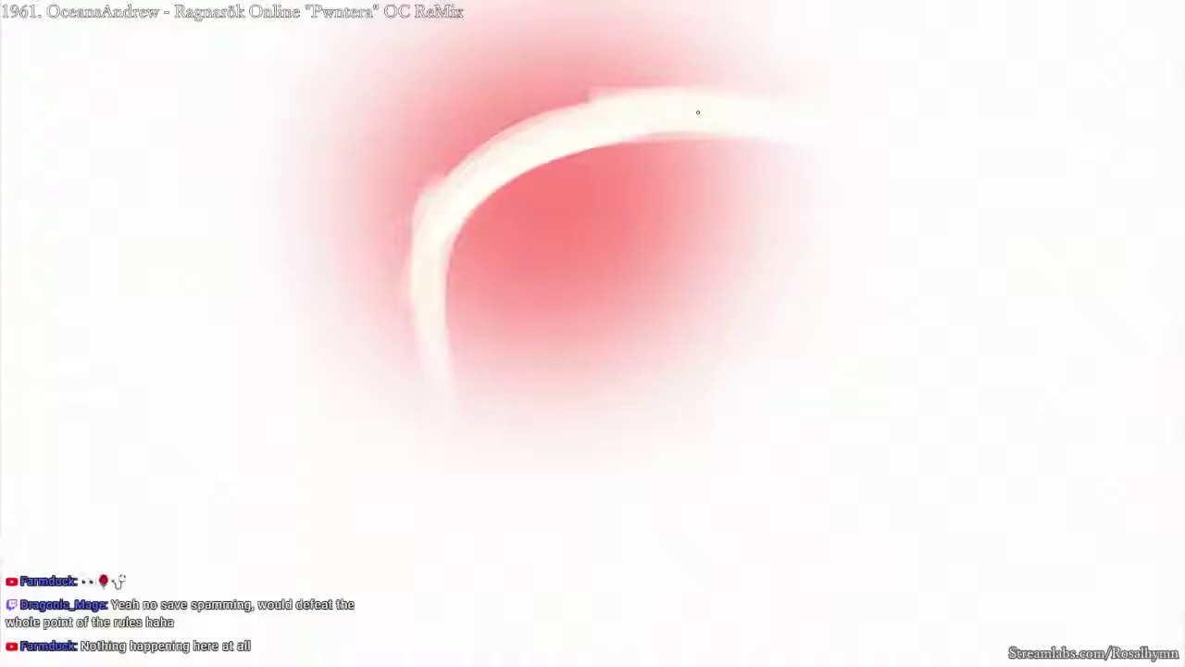
left_click(699, 112, "alt")
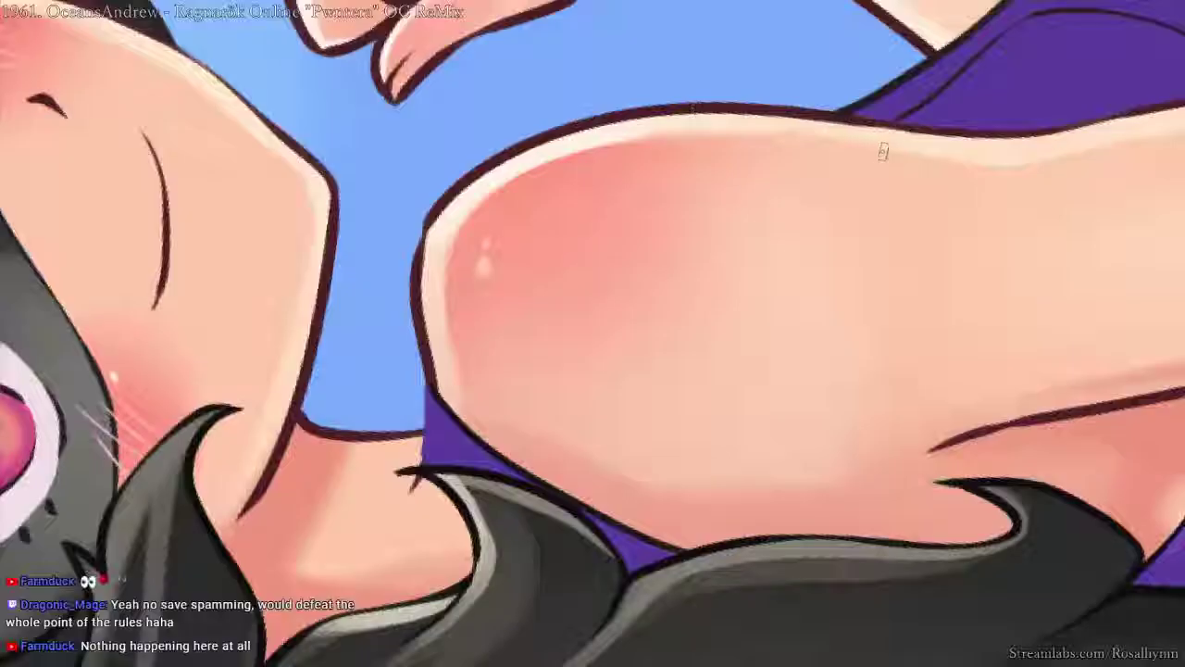
left_click(948, 153, "alt")
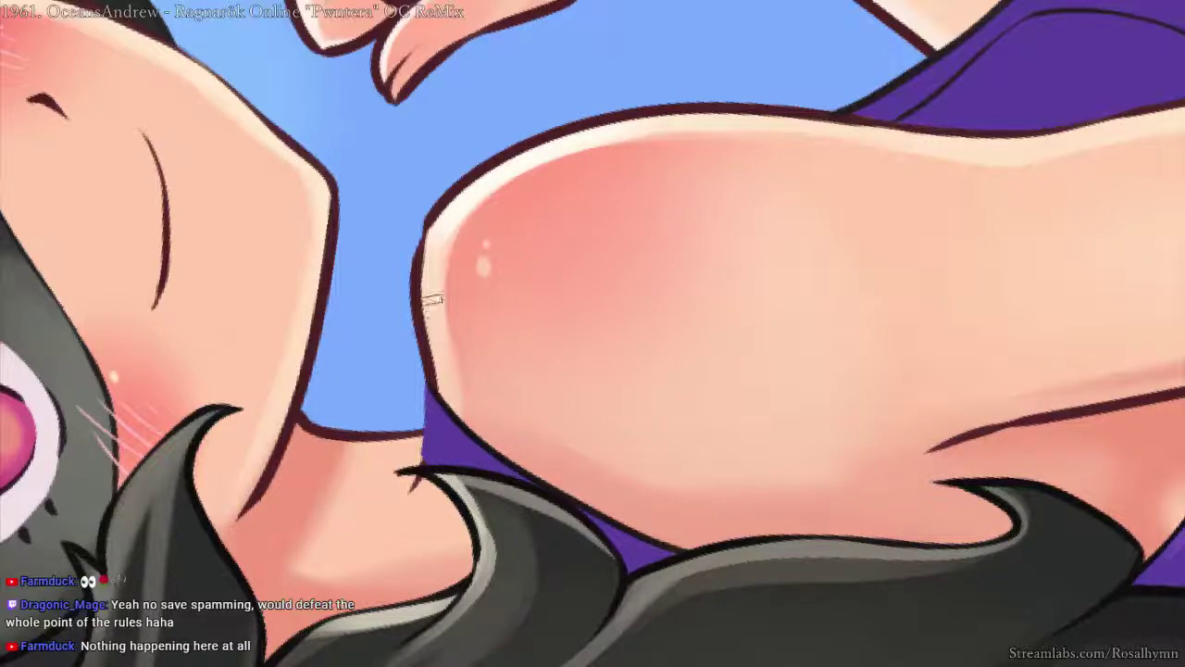
key("ctrl+minus")
key("ctrl+minus")
key("ctrl+minus")
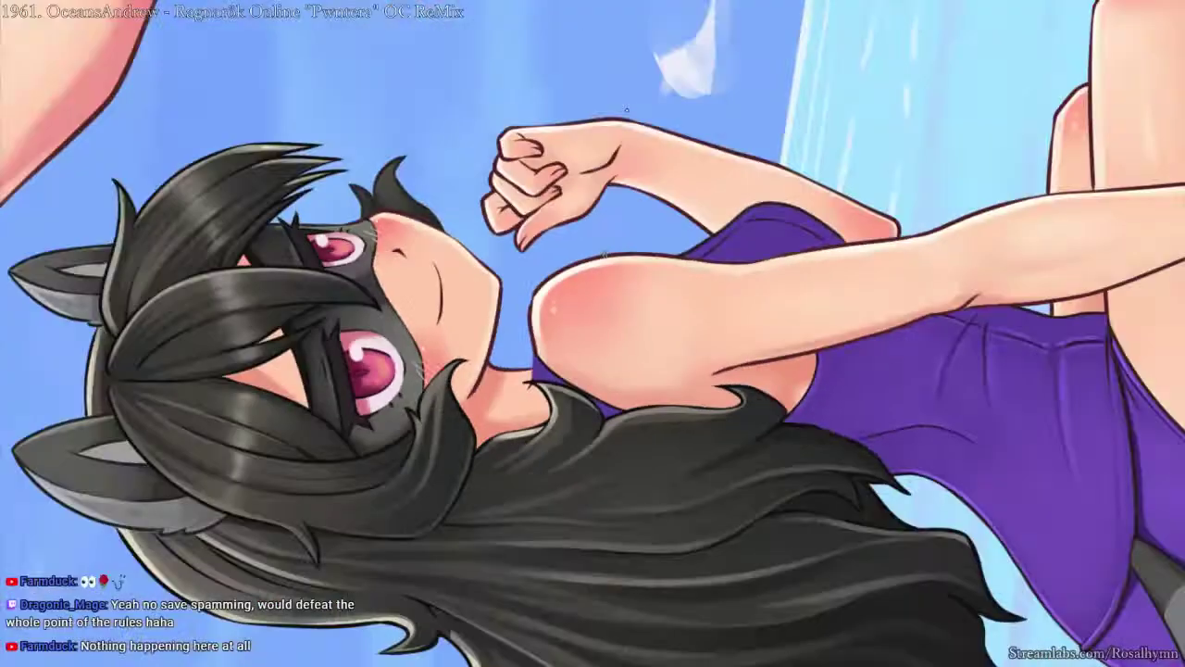
key("5")
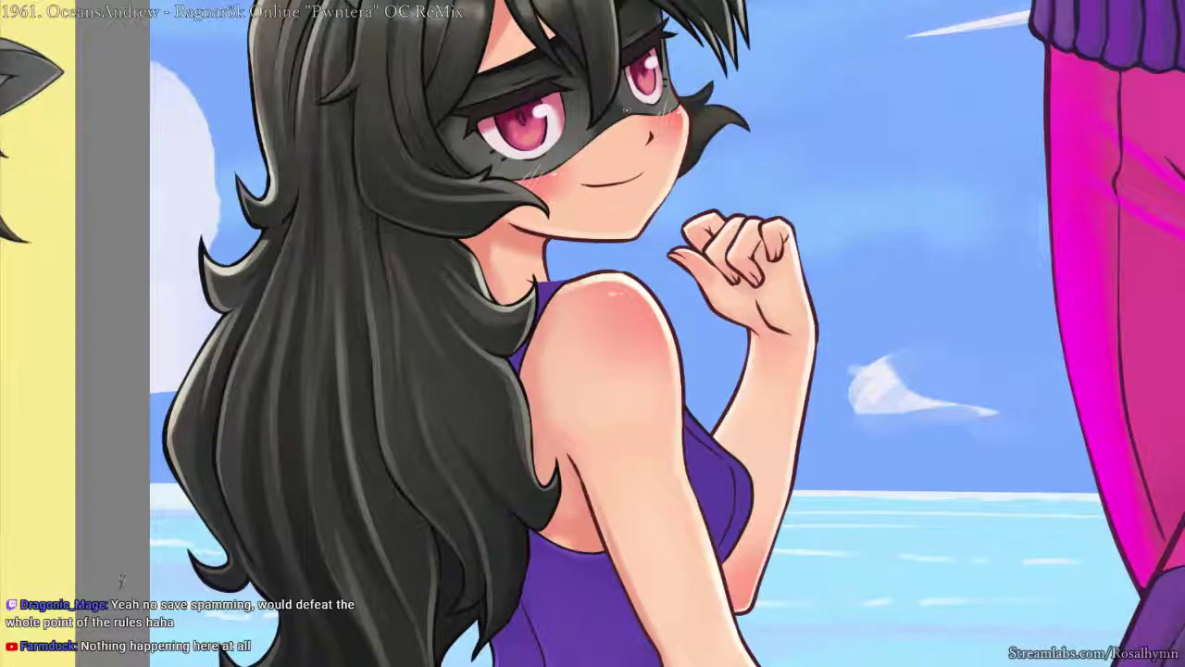
scroll(721, 154, "up", 3)
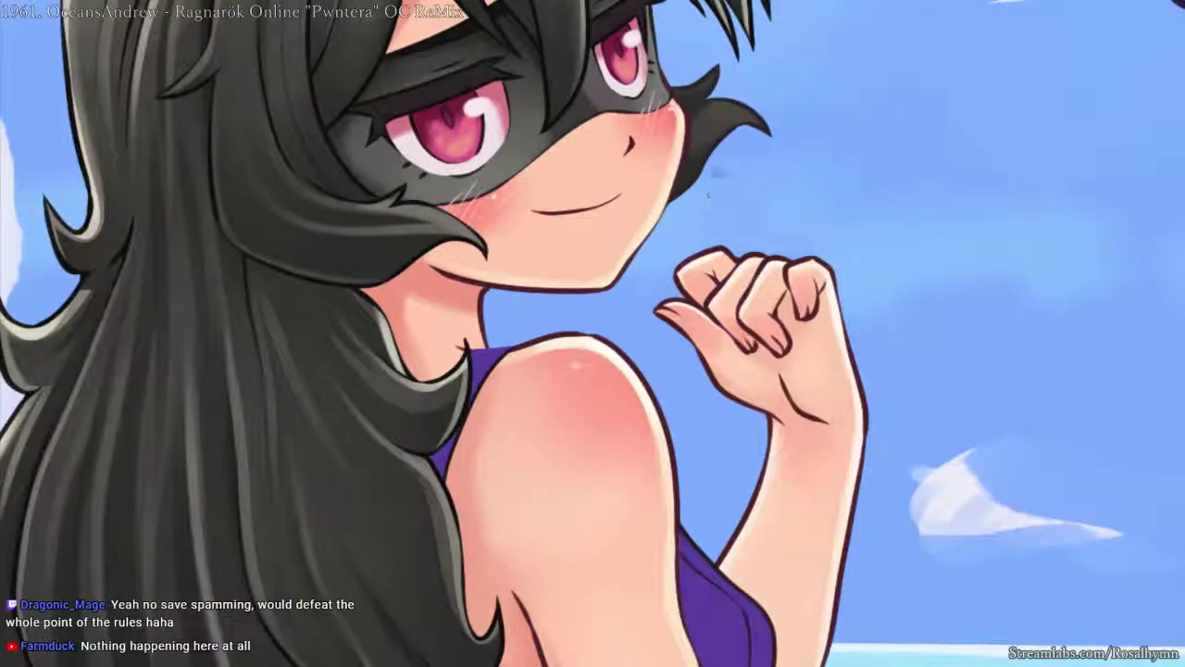
- Pick the eye layer directly on the canvas and sample the colour at the near eye's white highlight
scroll(719, 170, "up", 3)
left_click(449, 121)
key("i")
left_click(456, 123, "ctrl")
key("i")
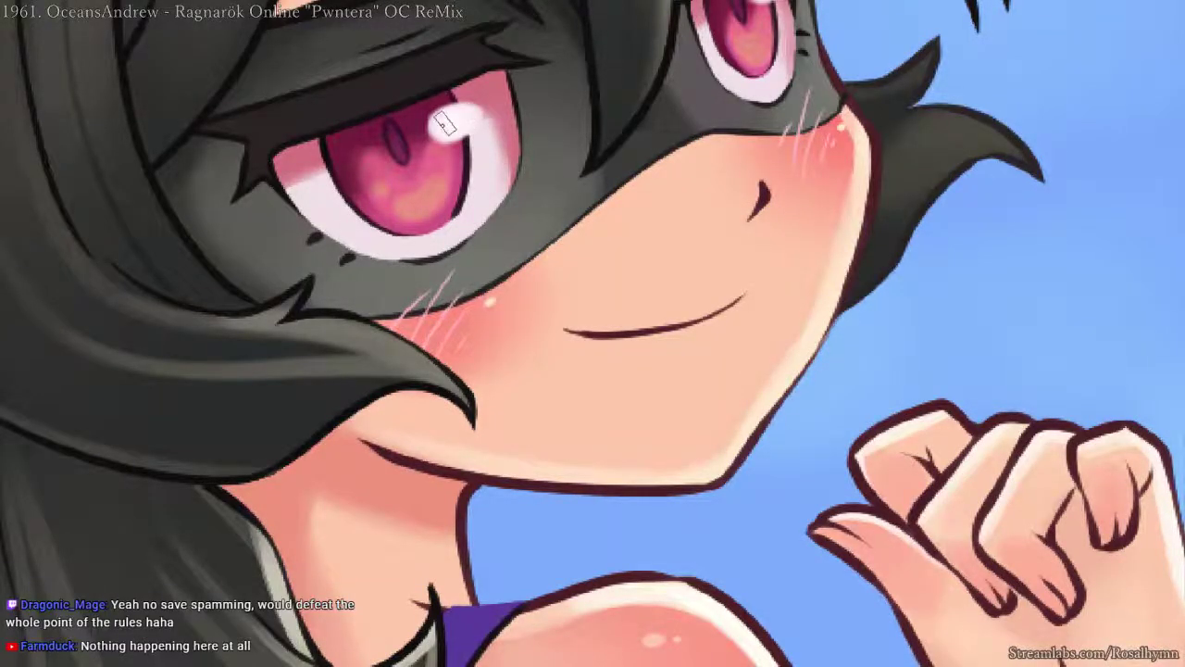
left_click_drag(701, 157, 585, 280)
mouse_move(654, 123)
left_mouse_down()
mouse_move(734, 92)
mouse_move(655, 108)
left_mouse_up()
scroll(827, 68, "up", 3)
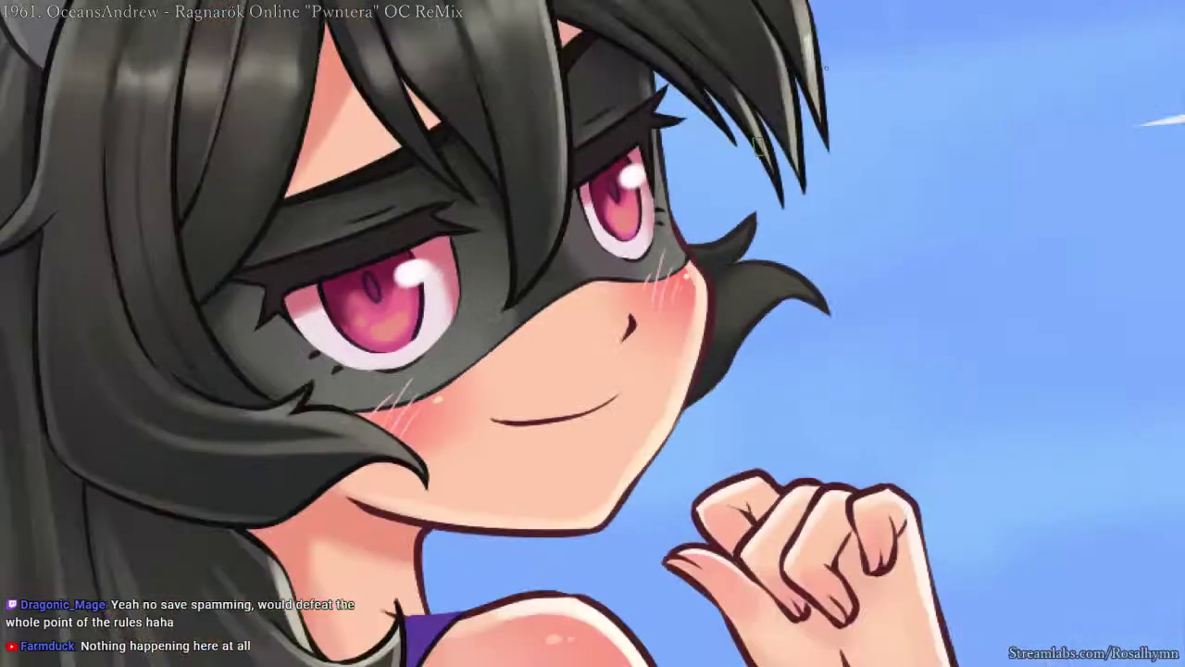
scroll(707, 203, "up", 2)
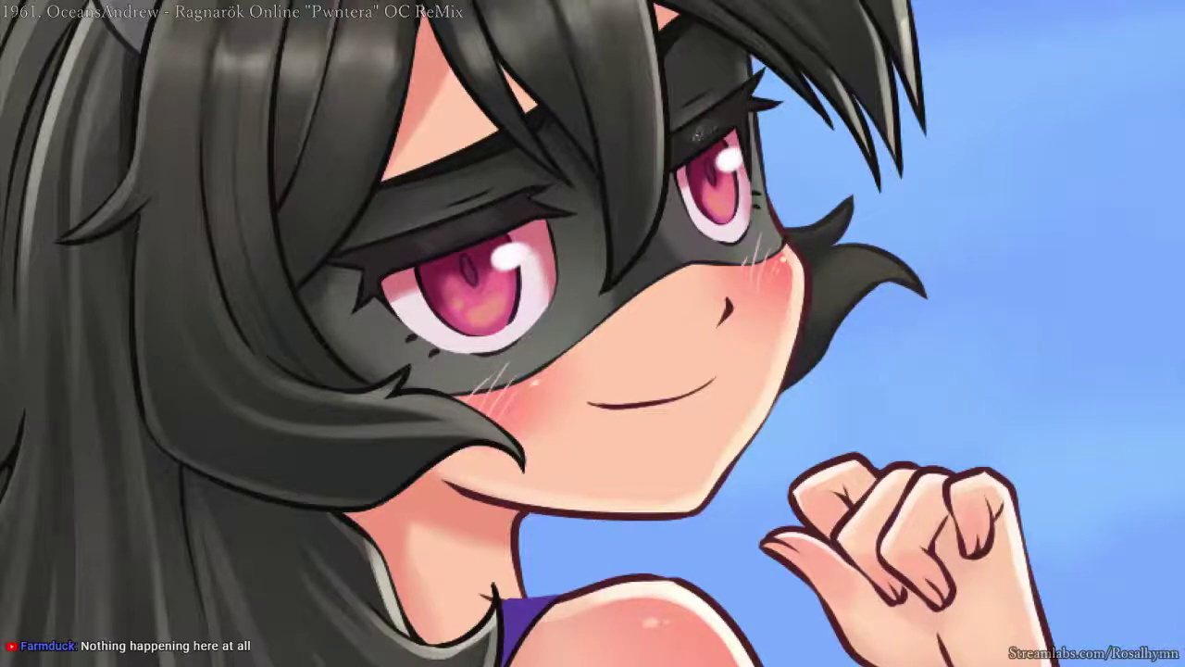
- Sample a colour above the near eye's pupil and brush a soft sheen onto the upper lashes with another preset
left_click(467, 245, "ctrl")
right_click(465, 245)
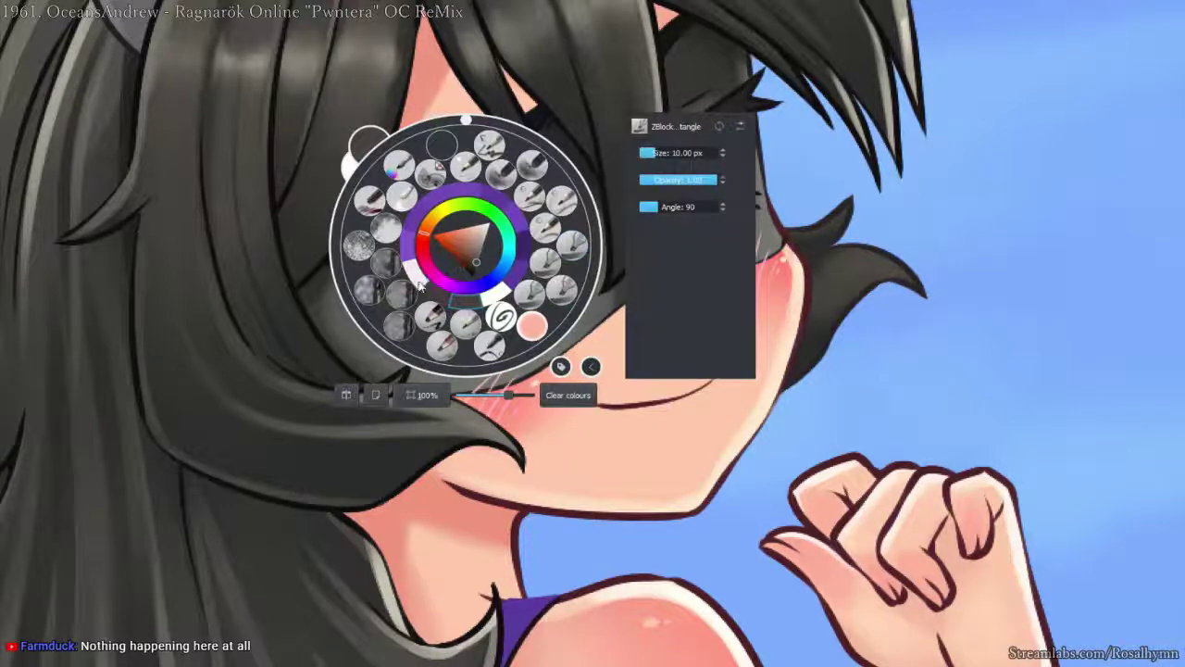
left_click(369, 290)
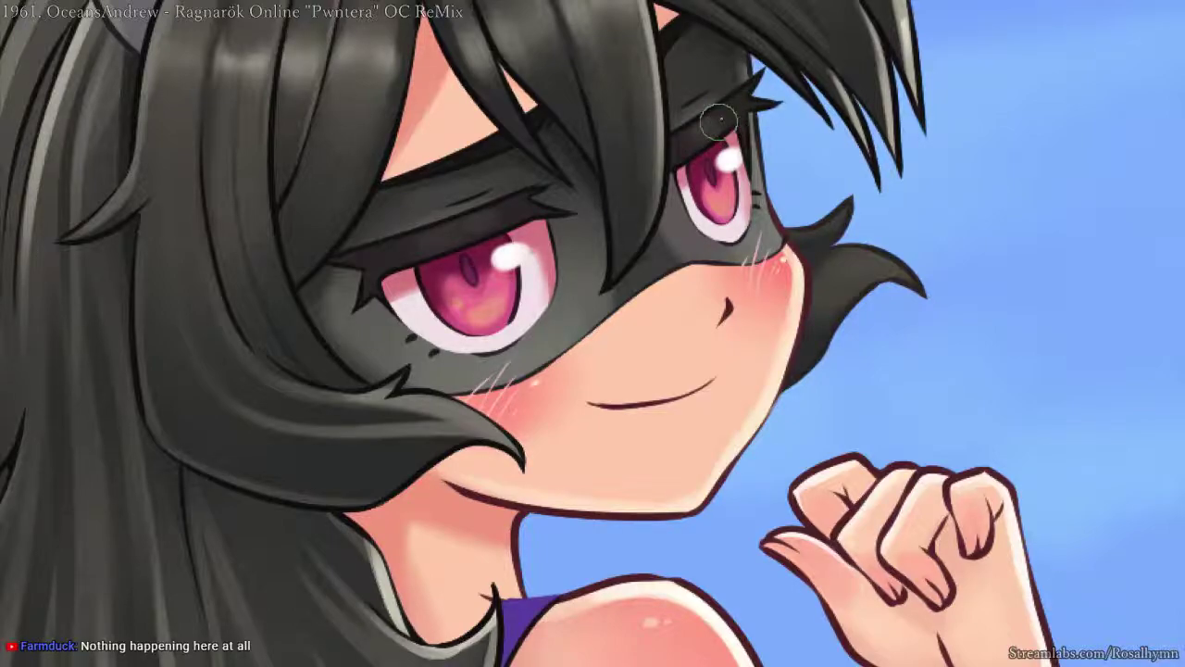
key("ctrl+minus")
key("ctrl+minus")
key("ctrl+minus")
key("ctrl+minus")
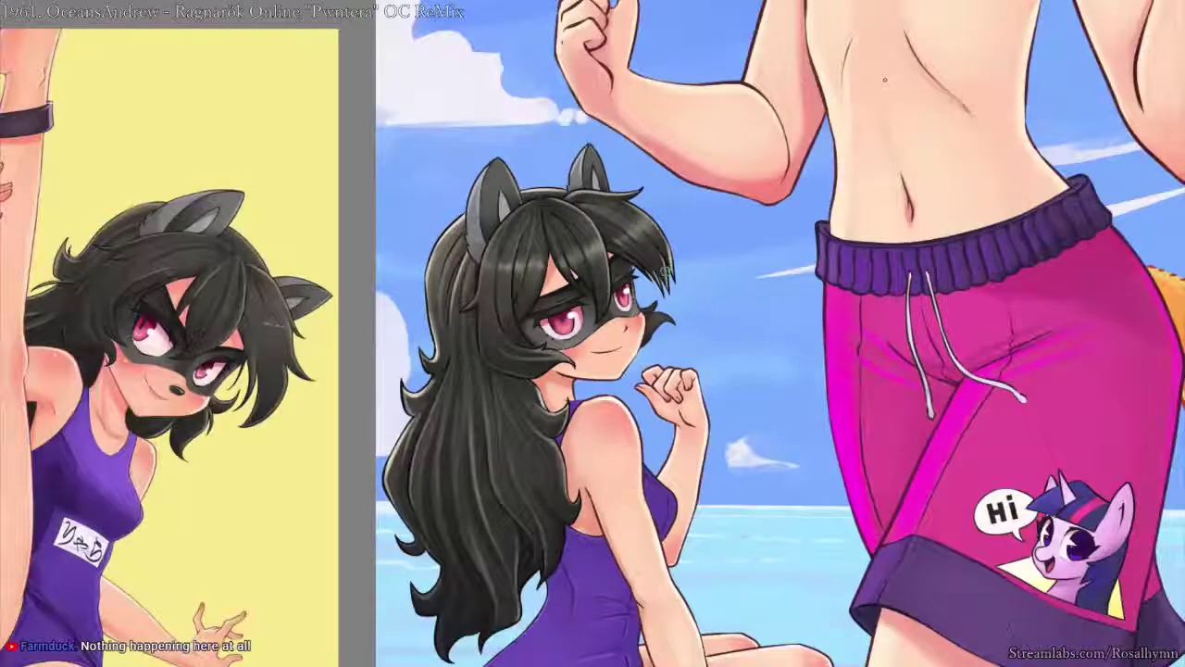
- Switch to a finer brush preset and add small light spots to the dark upper lashes of both eyes
scroll(562, 330, "up", 5)
right_click(490, 278)
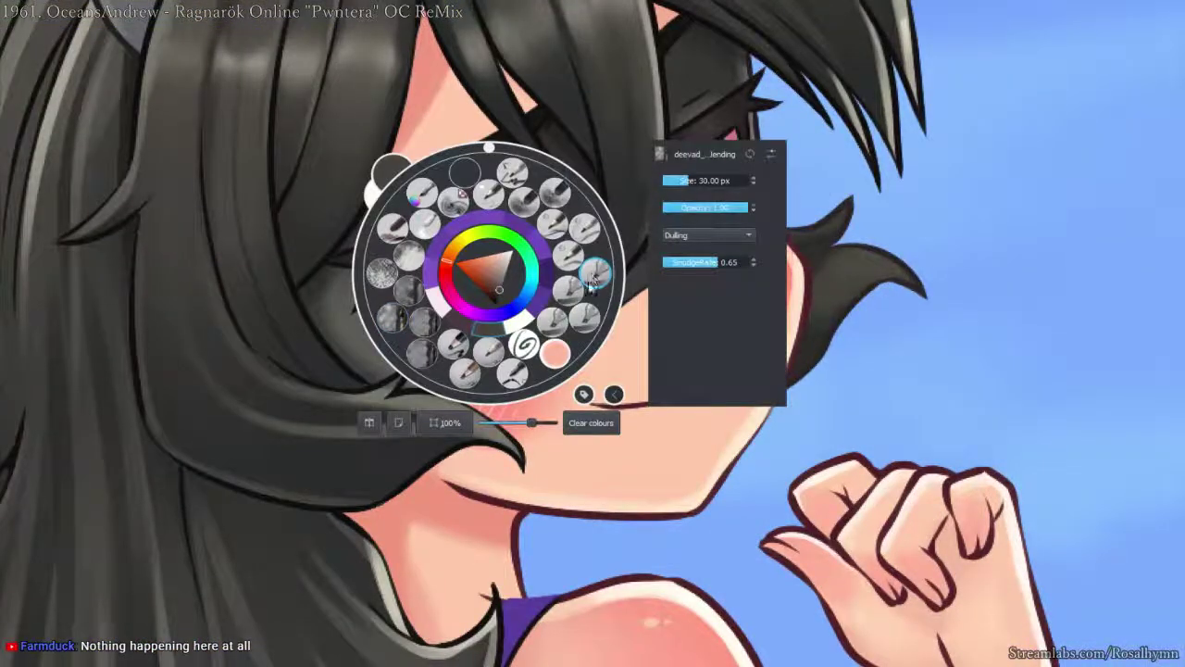
left_click(590, 315)
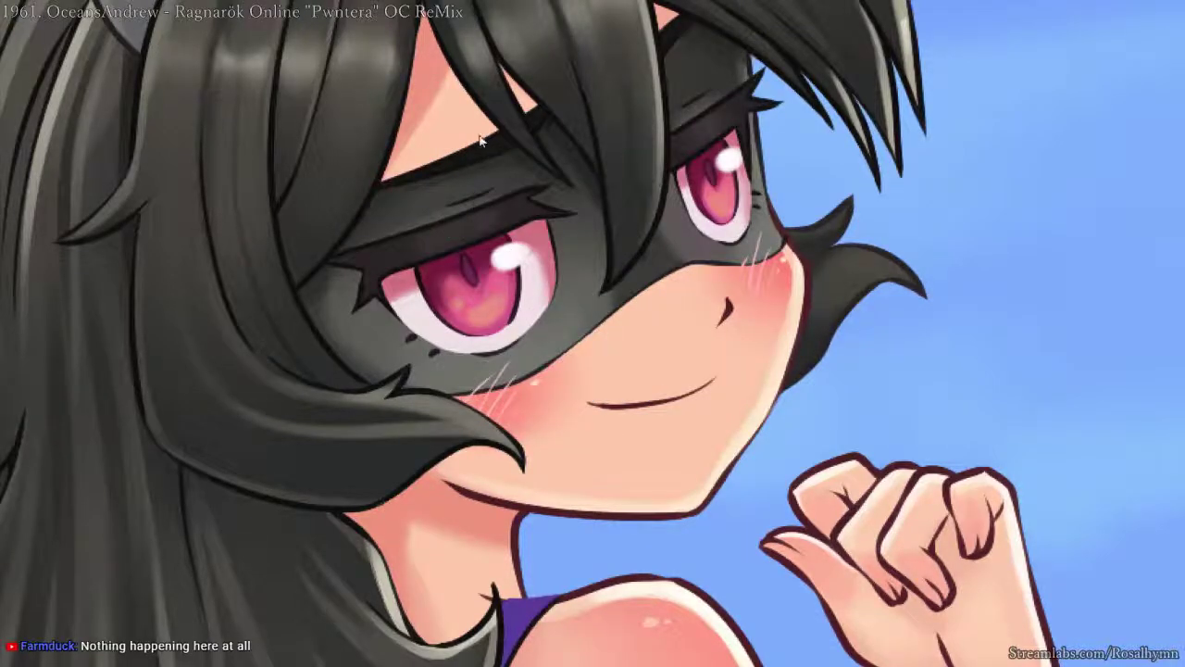
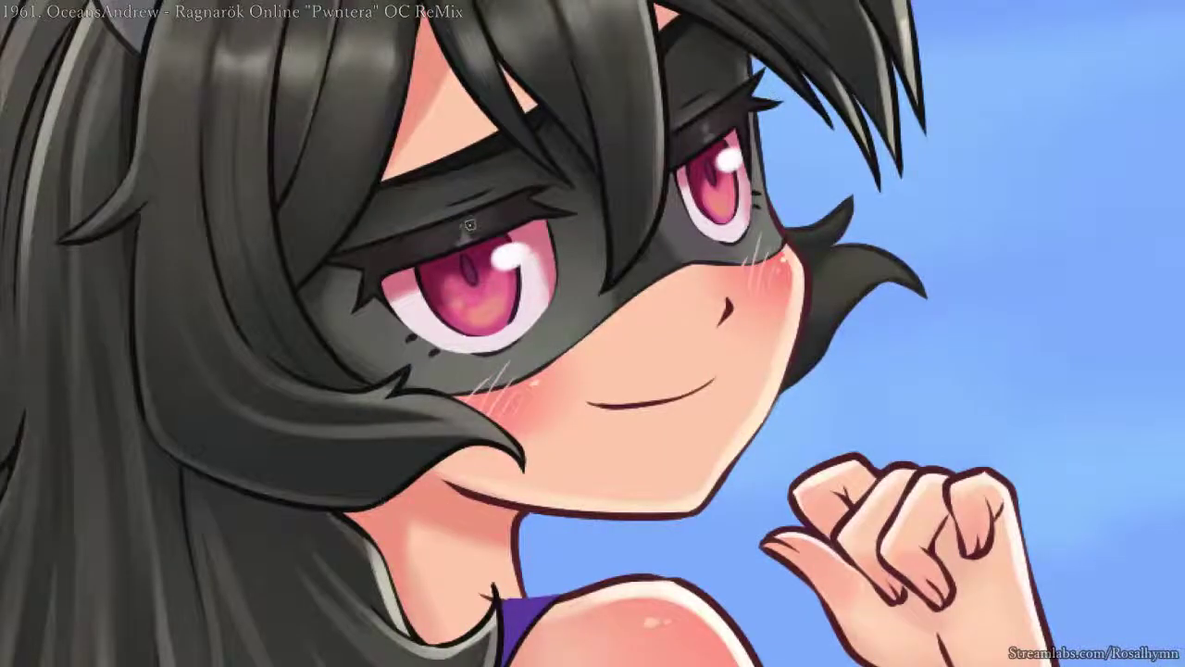
- Soften the light spots on both eyes' upper lashes with the soft brush preset
key("ctrl+plus")
right_click(408, 215)
left_click(343, 291)
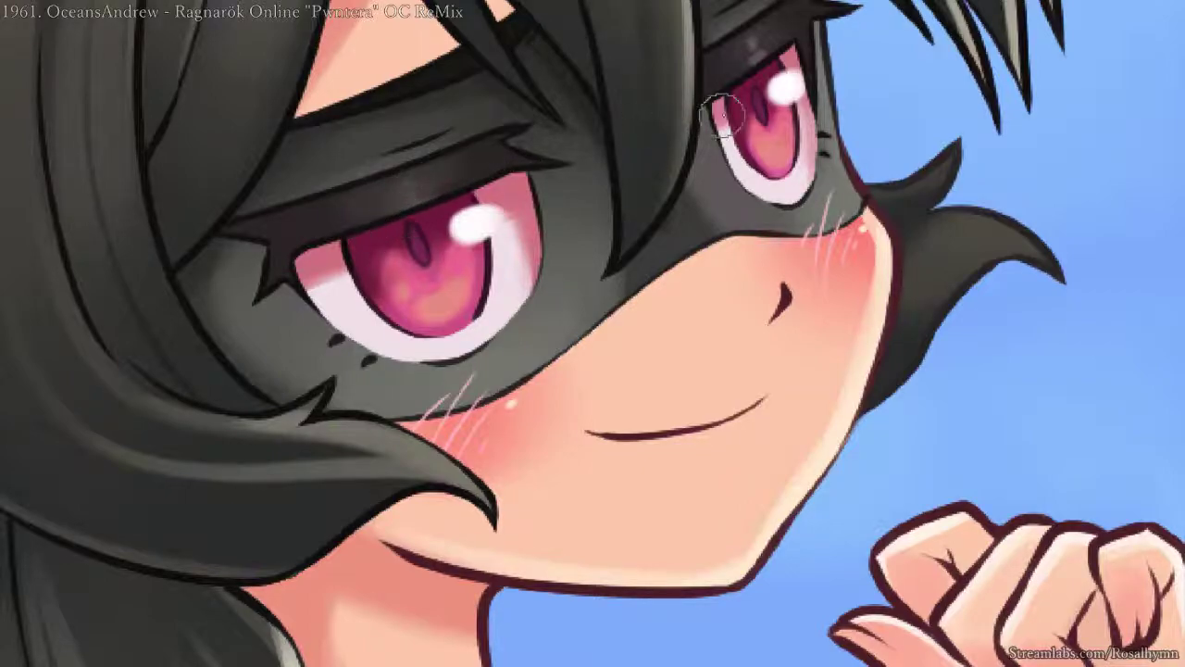
mouse_move(771, 55)
left_mouse_down()
mouse_move(761, 46)
mouse_move(743, 61)
left_mouse_up()
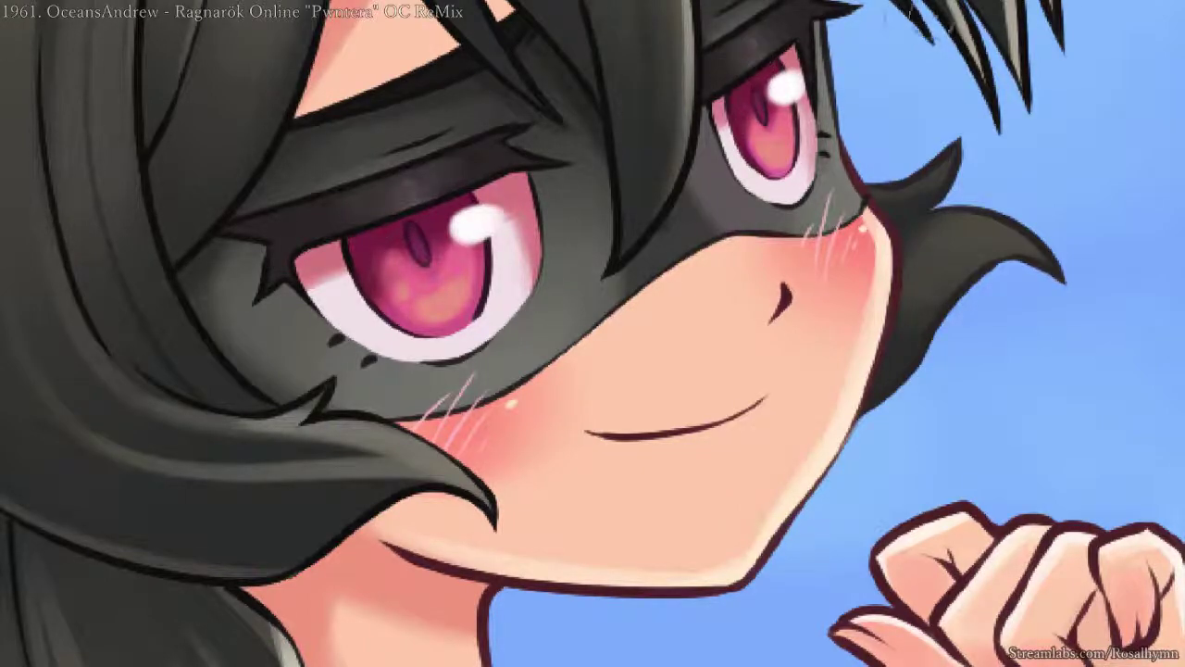
- Check the retouched eyes from a distance against the whole illustration and the reference pictures
key("ctrl+minus")
key("ctrl+minus")
key("ctrl+minus")
key("minus")
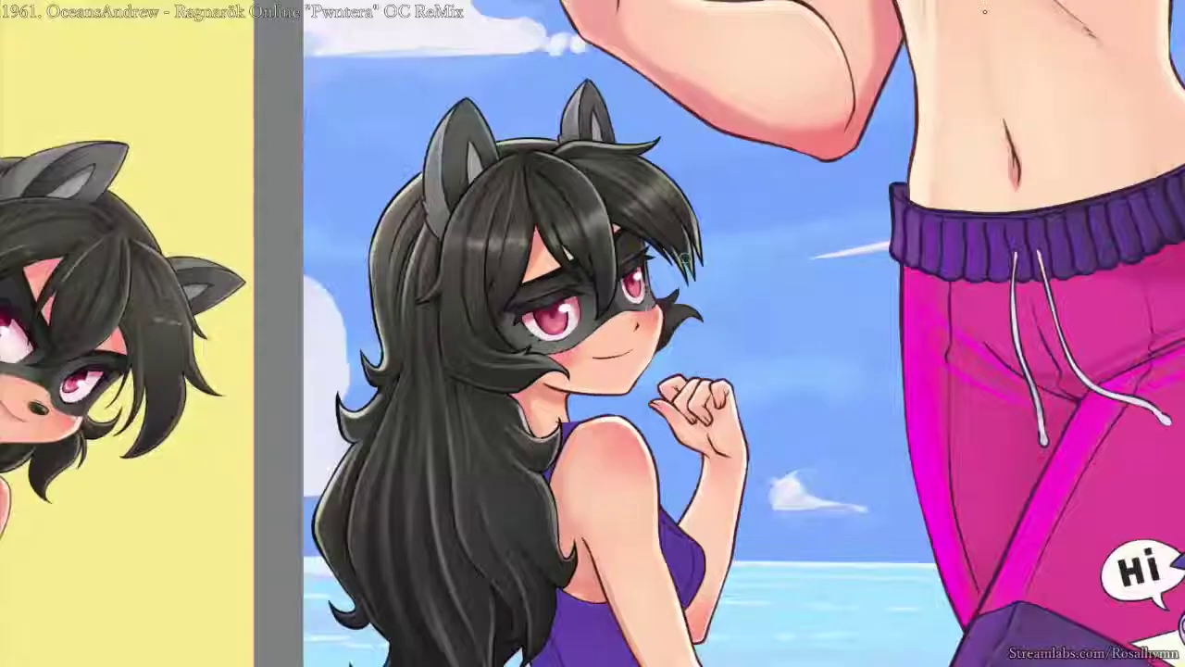
key("minus")
key("minus")
key("minus")
key("minus")
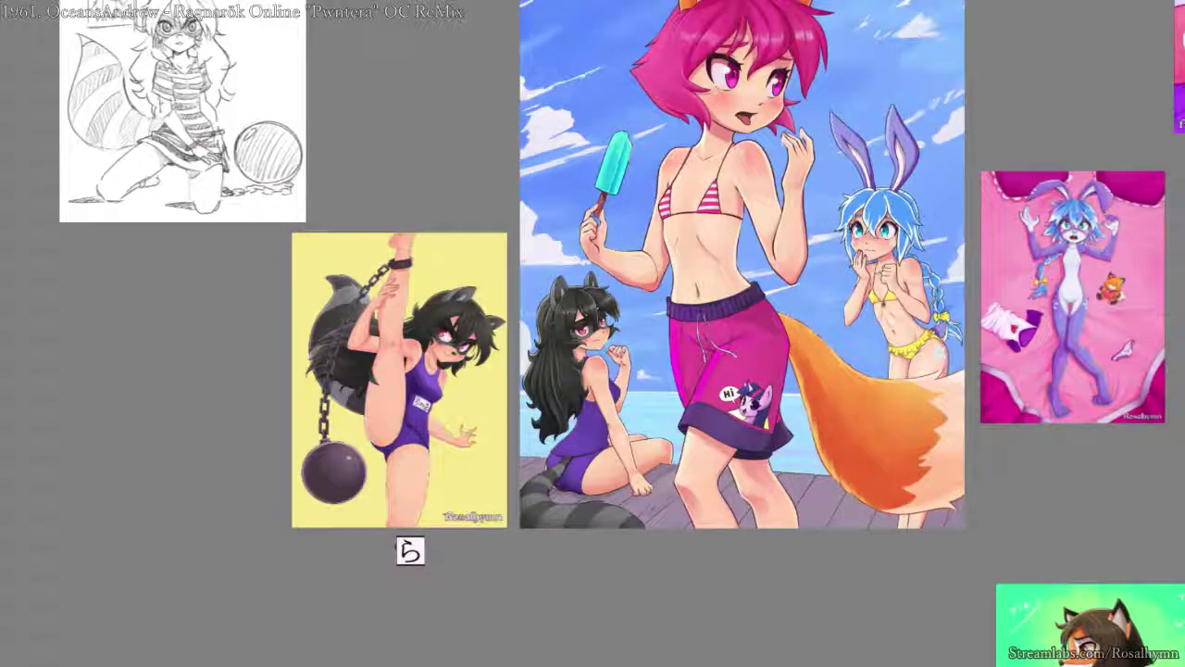
key("plus")
key("plus")
key("plus")
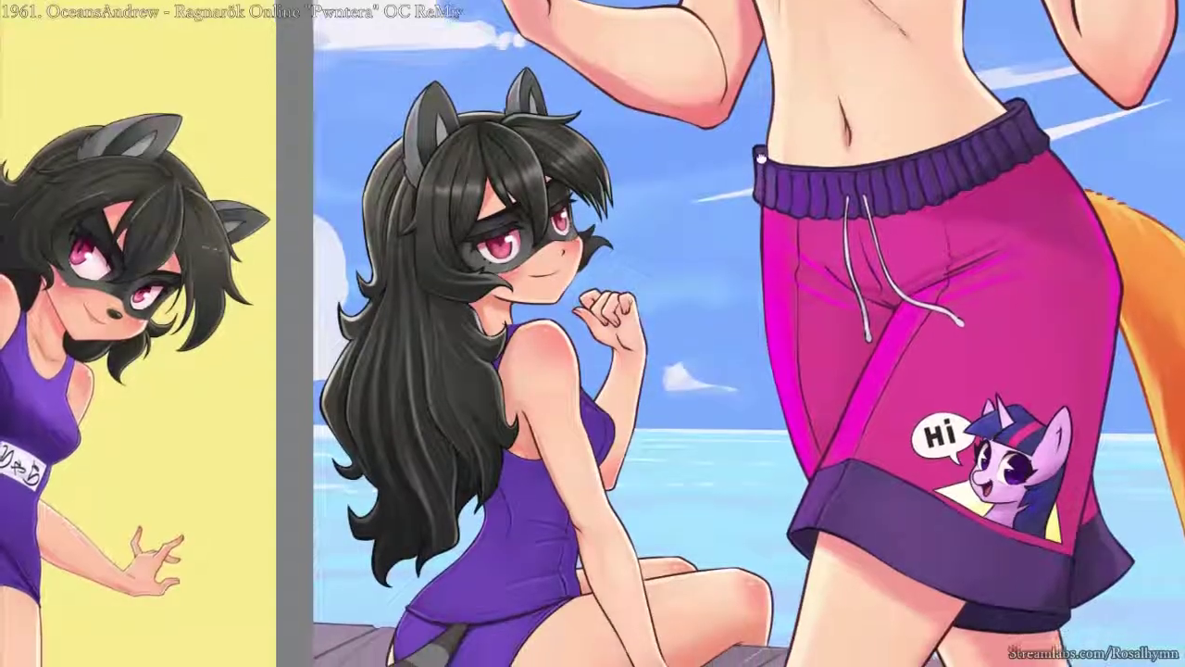
- Clean up the upper arm's dark outline beside the swimsuit's bust using a much smaller brush
key("plus")
key("plus")
left_click_drag(713, 218, 722, 84)
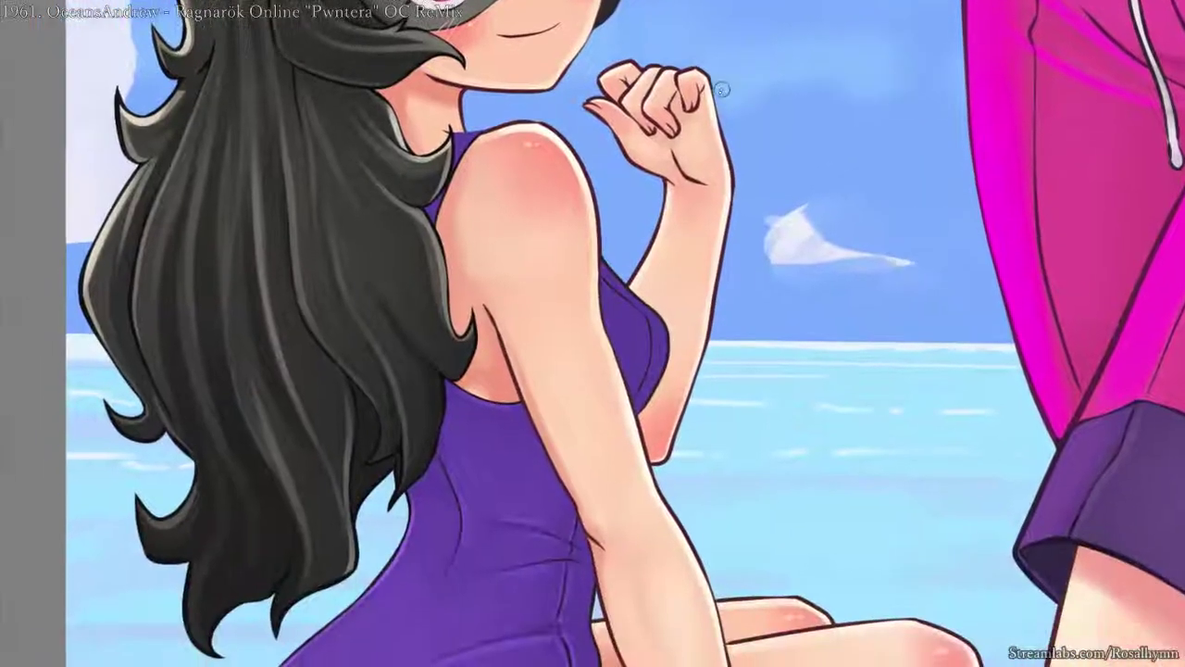
key("plus")
key("plus")
left_click_drag(527, 268, 636, 120)
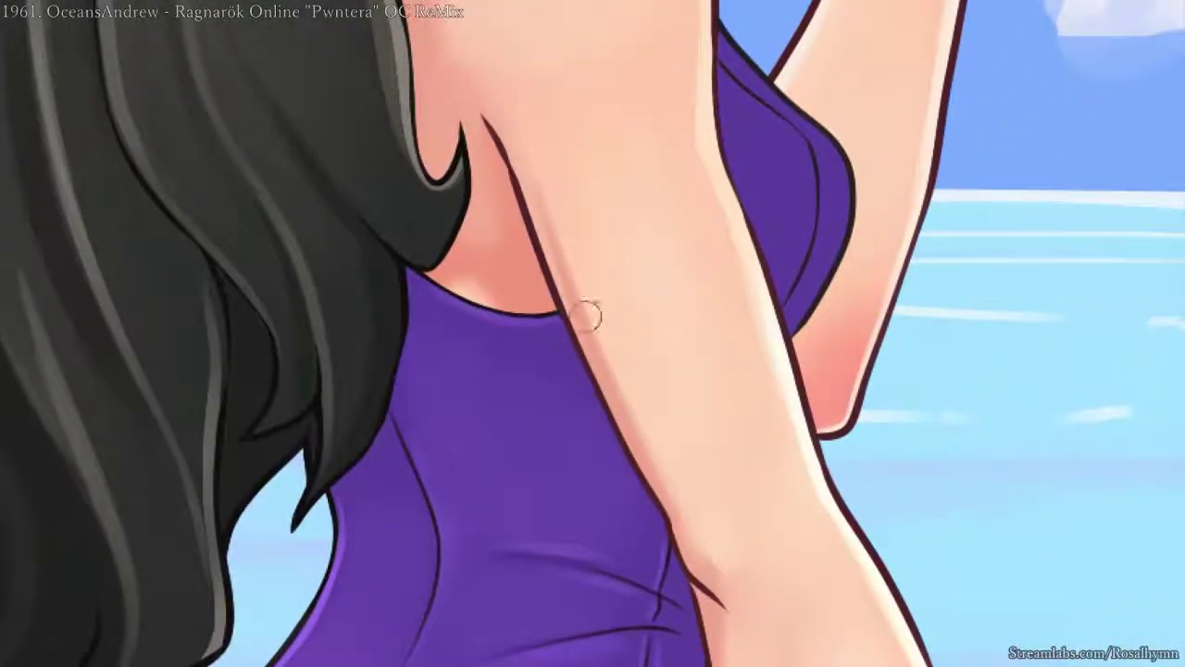
left_click_drag(750, 169, 591, 351)
key("h")
key("plus")
key("plus")
key("plus")
mouse_move(661, 388)
left_mouse_down()
mouse_move(648, 339)
mouse_move(624, 341)
left_mouse_up()
left_click(439, 244)
key("ctrl+z")
key("bracketleft")
key("bracketleft")
key("bracketleft")
key("bracketleft")
key("bracketleft")
key("bracketleft")
key("bracketleft")
left_click_drag(453, 153, 490, 335)
key("ctrl+z")
left_click_drag(453, 163, 495, 392)
- Refine the arm's outline further along the bust with a slightly larger brush, working in a rotated view
key("bracketright")
key("bracketright")
mouse_move(463, 207)
left_mouse_down()
mouse_move(508, 426)
mouse_move(553, 485)
left_mouse_up()
key("ctrl+z")
left_click_drag(720, 447, 648, 134)
left_click_drag(737, 298, 459, 296)
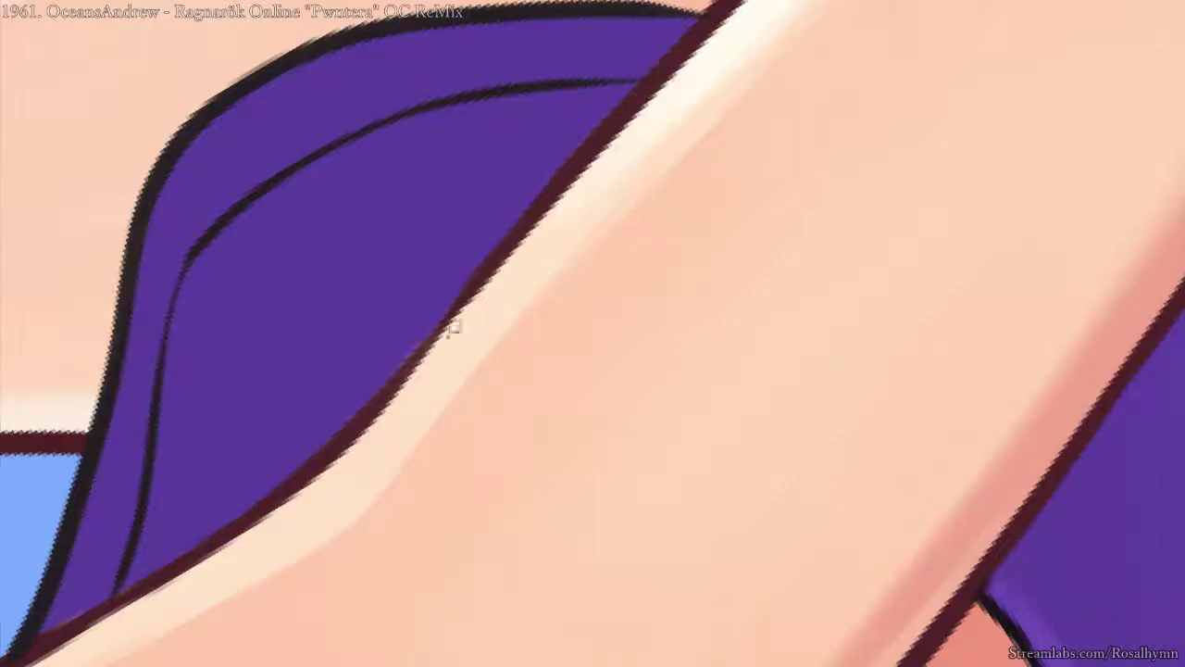
key("minus")
key("5")
left_click_drag(656, 323, 650, 449)
key("plus")
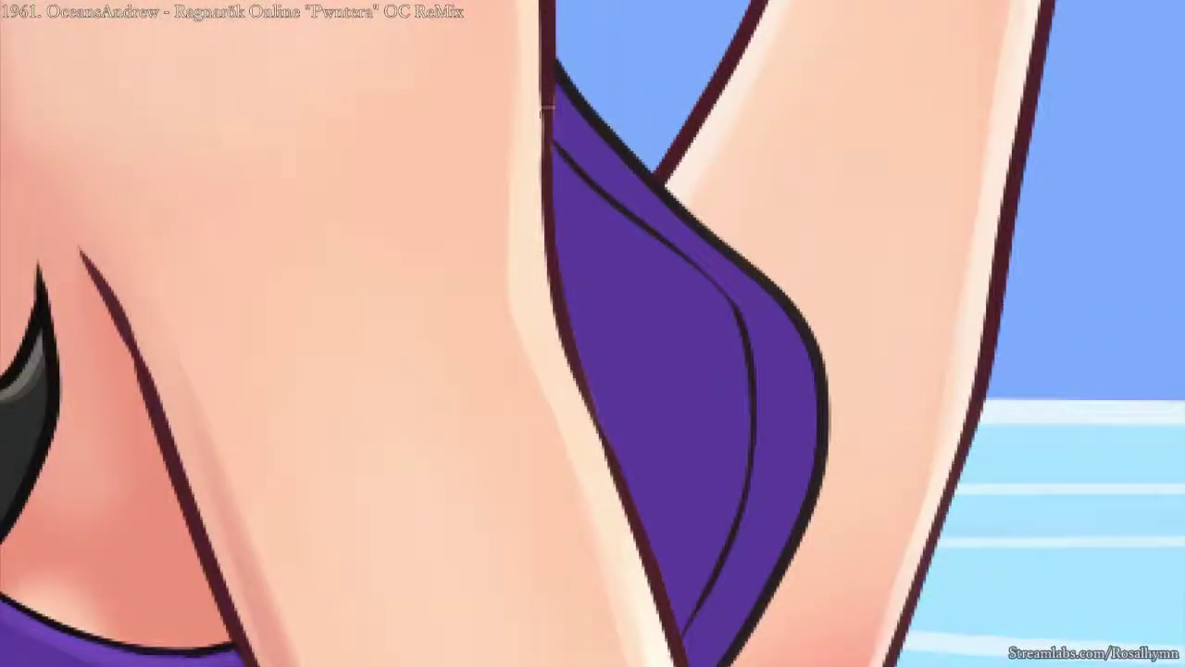
- Touch up the arm's outline where the swimsuit's top edge and seam line meet it
left_click_drag(567, 71, 521, 250)
key("plus")
key("plus")
key("plus")
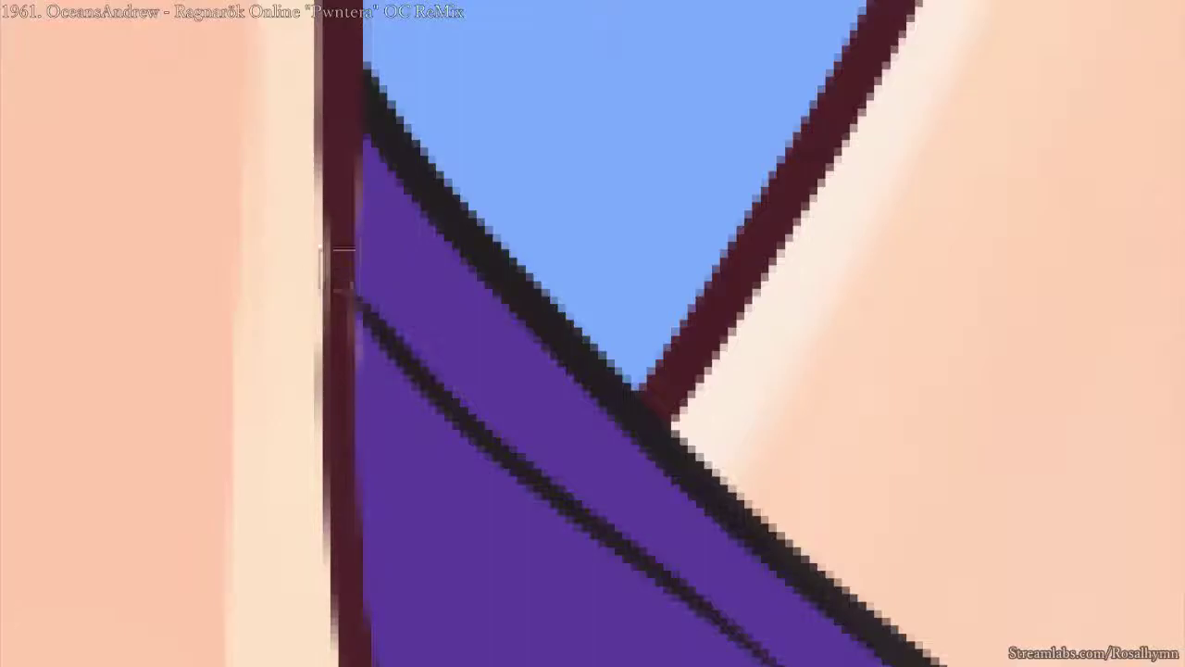
key("minus")
key("minus")
key("minus")
key("minus")
key("minus")
key("minus")
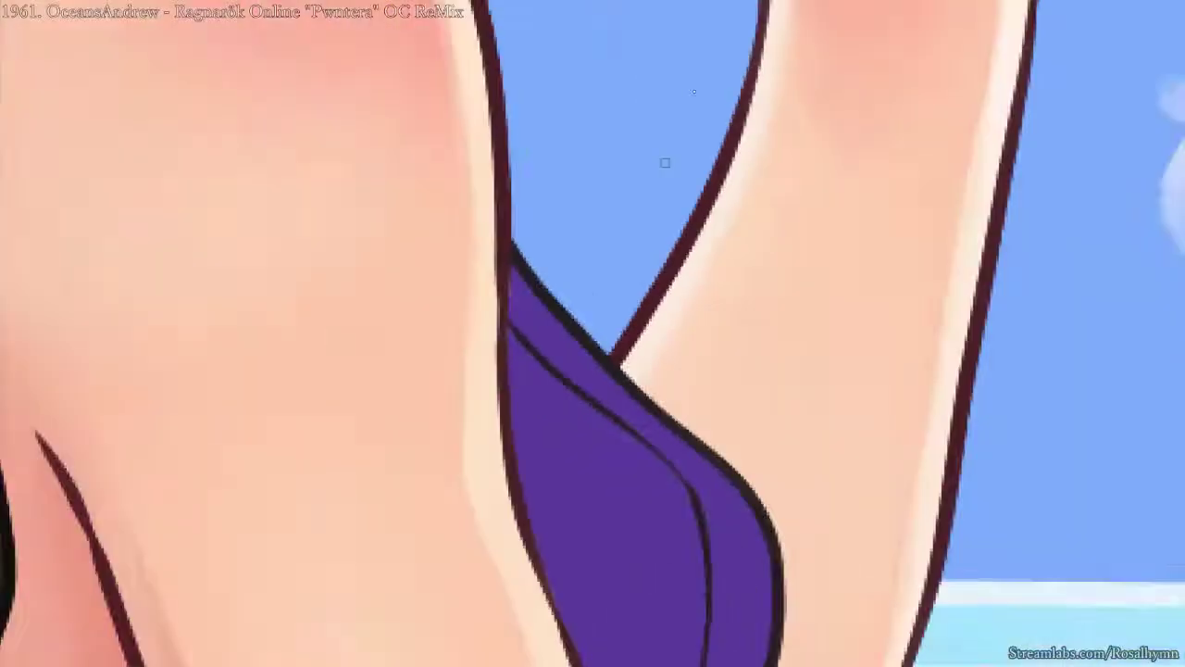
- Check the retouched arm outline beside the bust from a distance and close up
key("minus")
key("minus")
key("plus")
left_click_drag(593, 433, 602, 190)
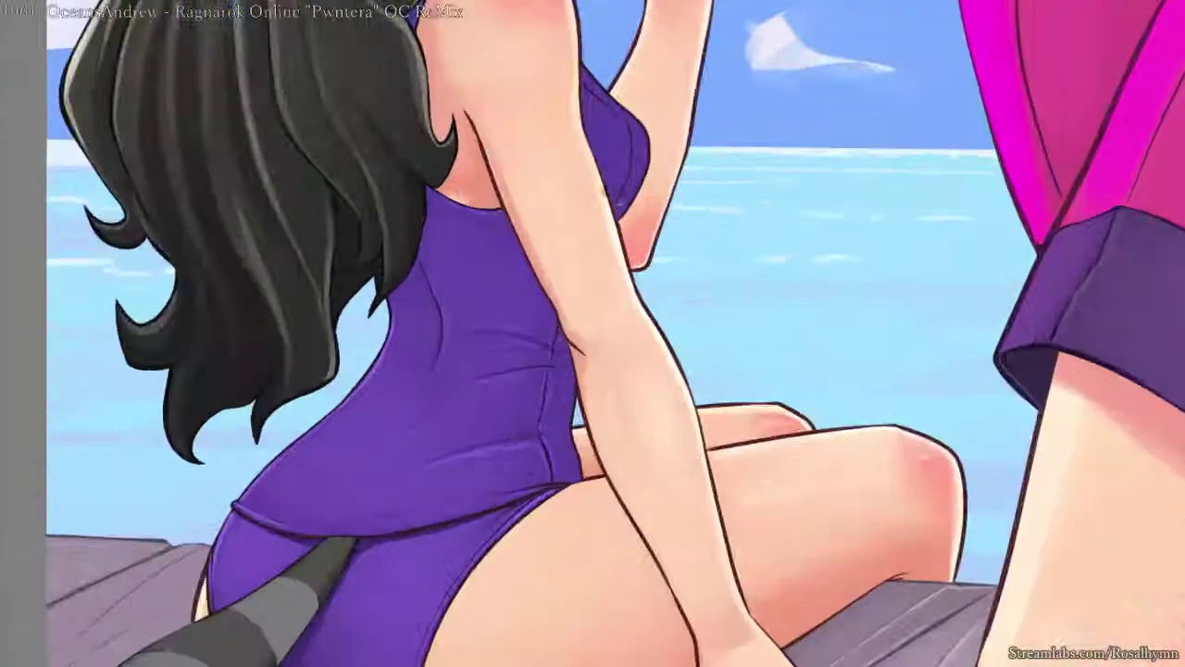
left_click_drag(622, 270, 619, 481)
key("plus")
key("plus")
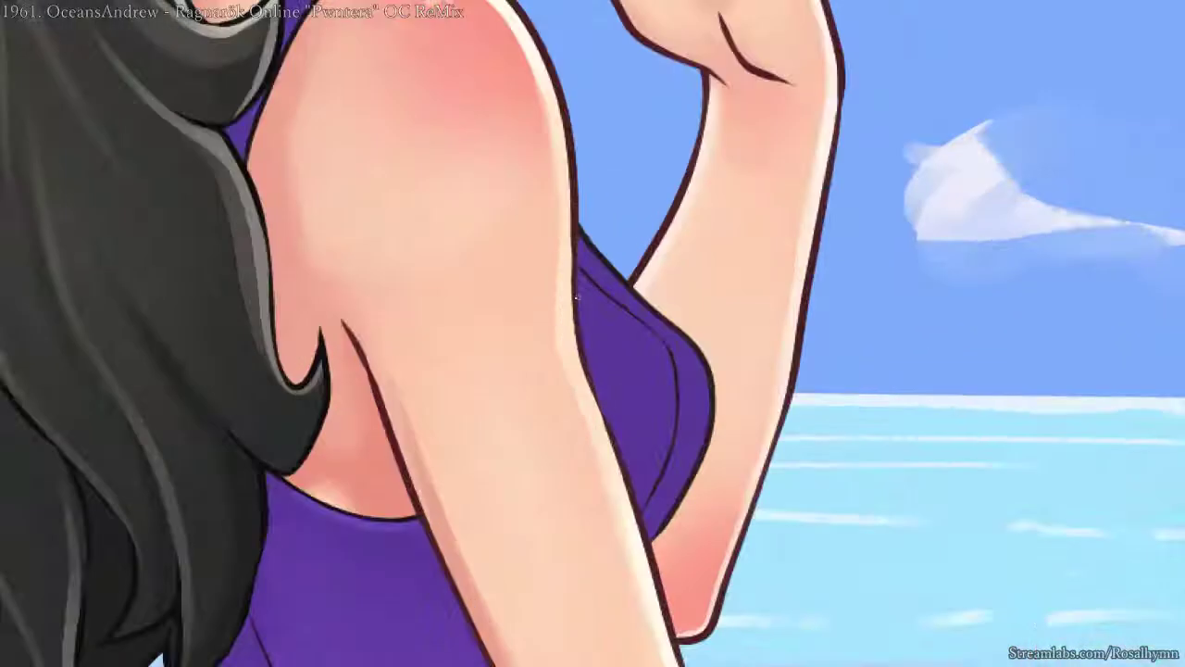
- Draw a thin dark outline along the top edge of the purple strap between the hair and the shoulder
left_click_drag(597, 250, 706, 498)
key("plus")
key("plus")
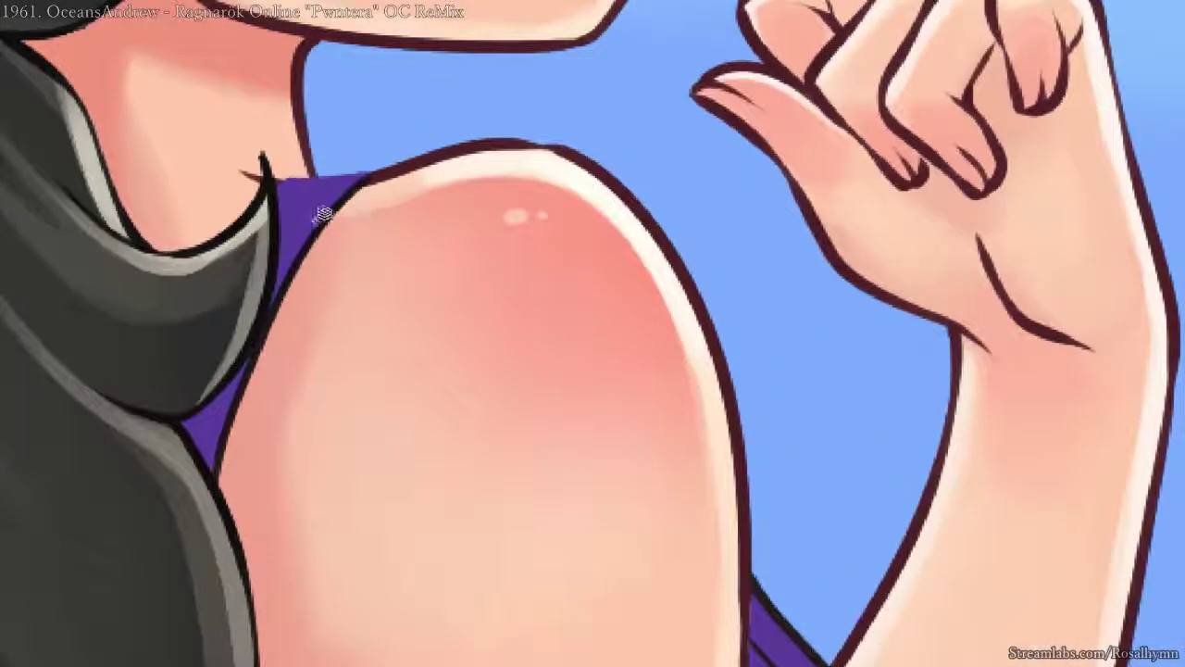
left_click(323, 217, "alt")
left_click_drag(316, 259, 386, 262)
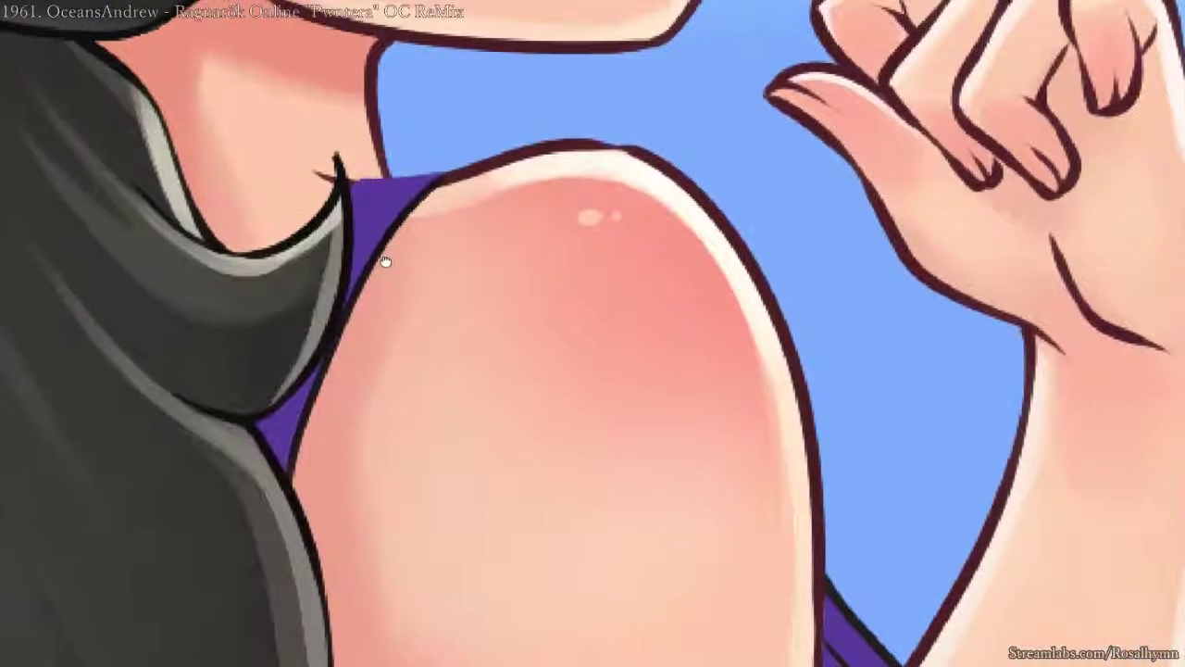
key("plus")
right_click(396, 219)
left_click(491, 260)
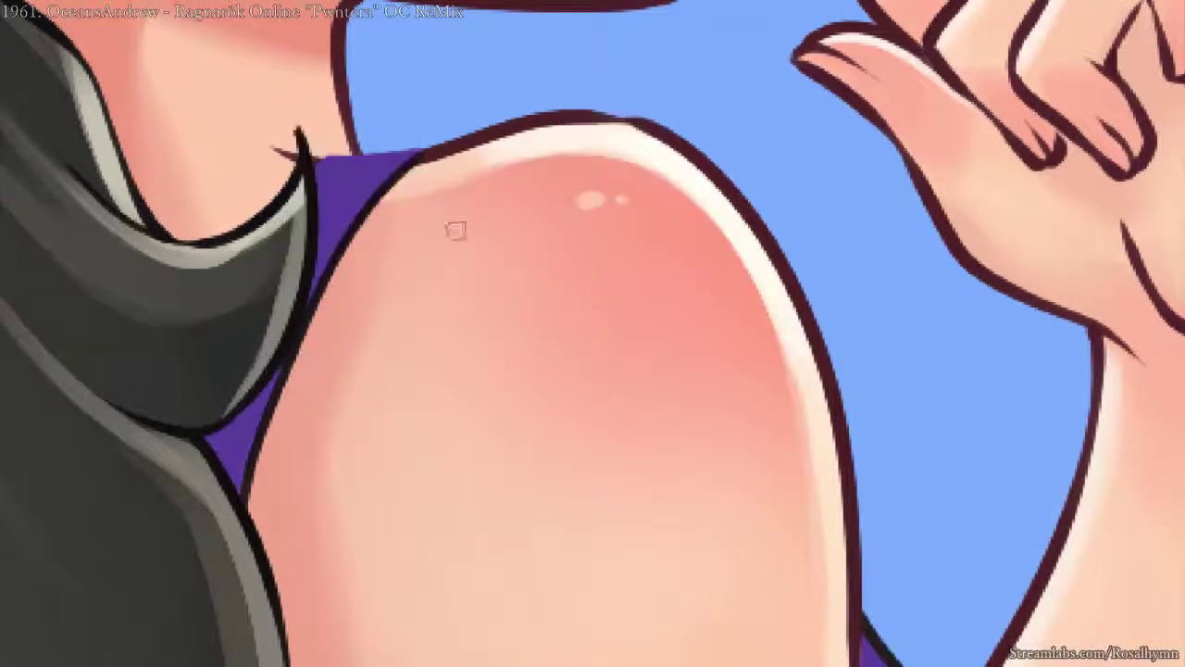
left_click_drag(305, 202, 364, 233)
key("plus")
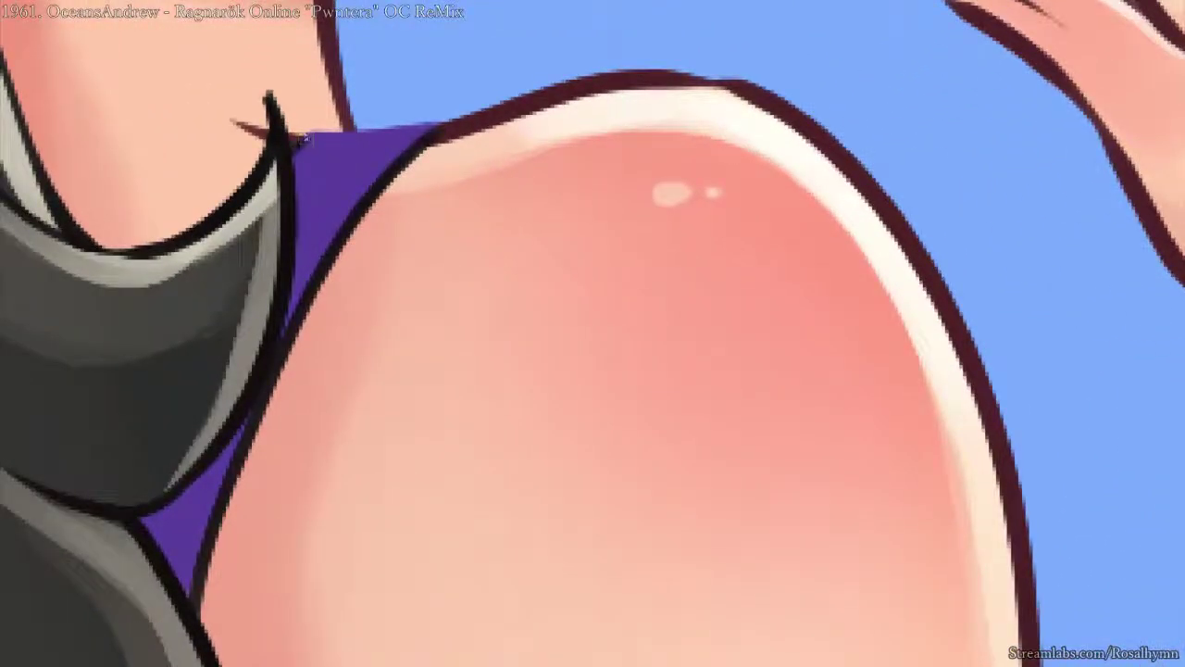
left_click_drag(455, 191, 558, 140)
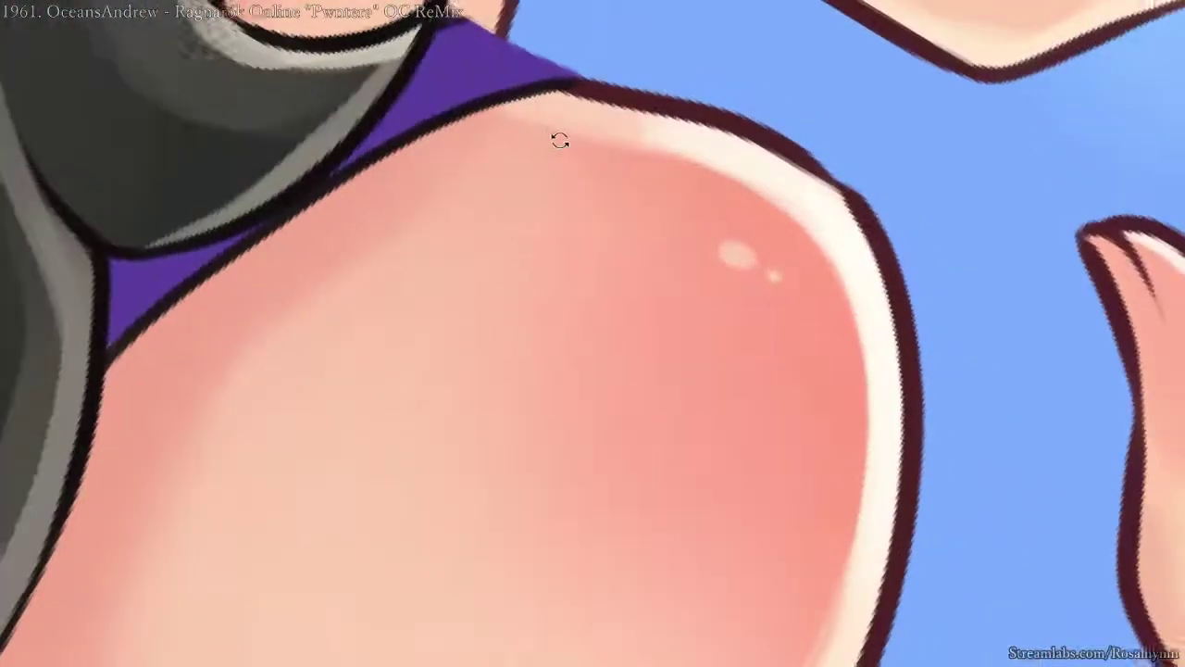
key("5")
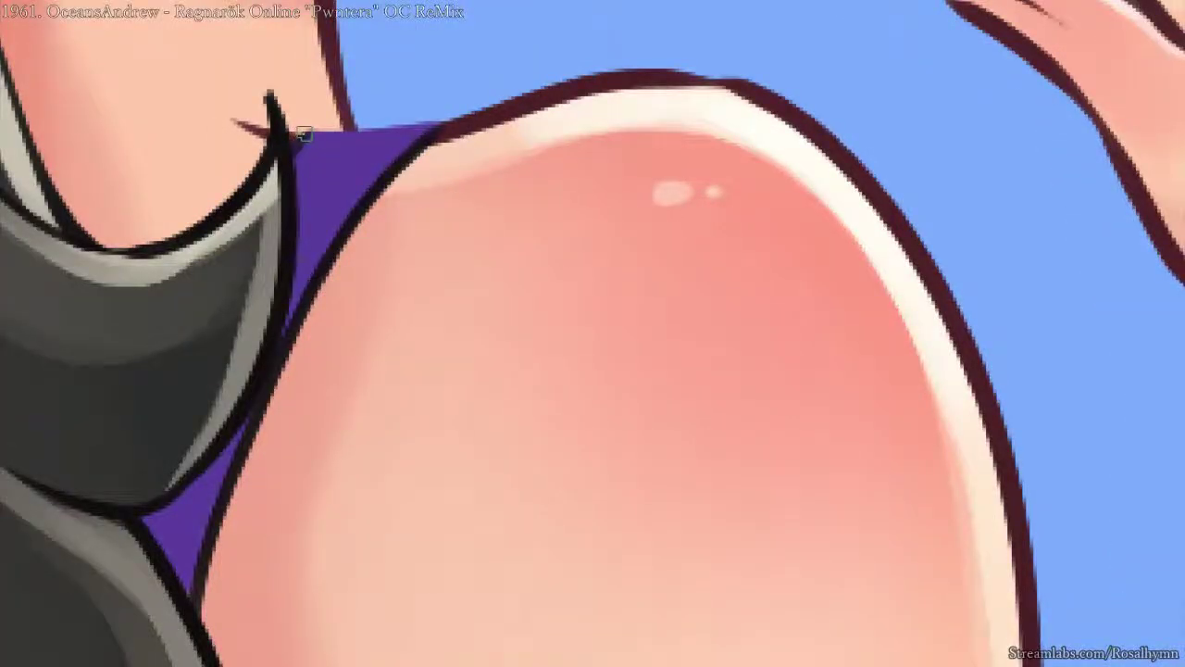
left_click_drag(411, 128, 461, 119)
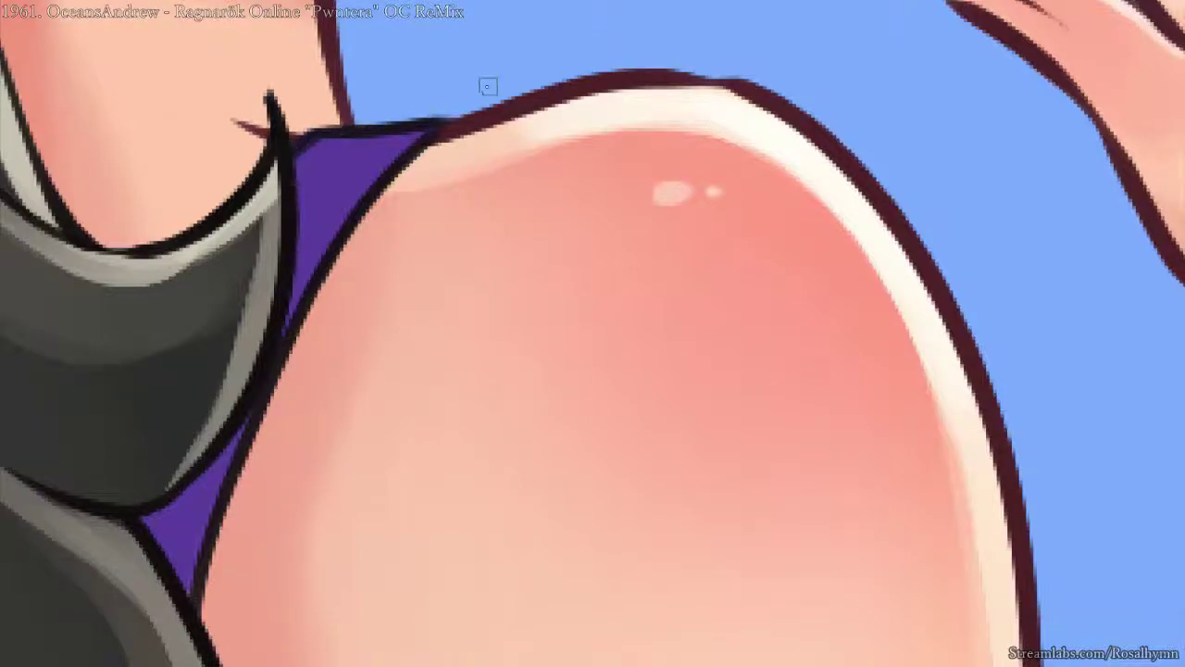
- Sample the lighter purple from the swimsuit's back edge and paint a highlight along the strap beside the shoulder
scroll(567, 285, "down", 3)
left_click_drag(740, 287, 611, 83)
left_click_drag(434, 471, 497, 259)
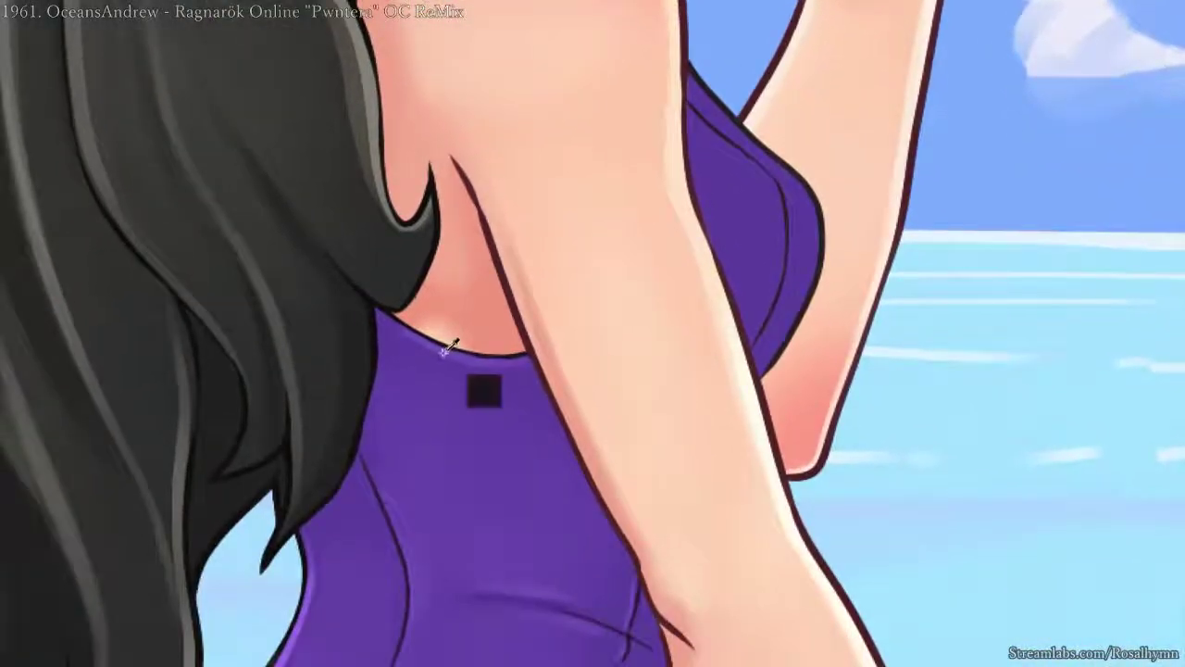
left_click(444, 352, "ctrl")
left_click_drag(444, 353, 449, 615)
left_click_drag(404, 82, 455, 228)
key("ctrl+plus")
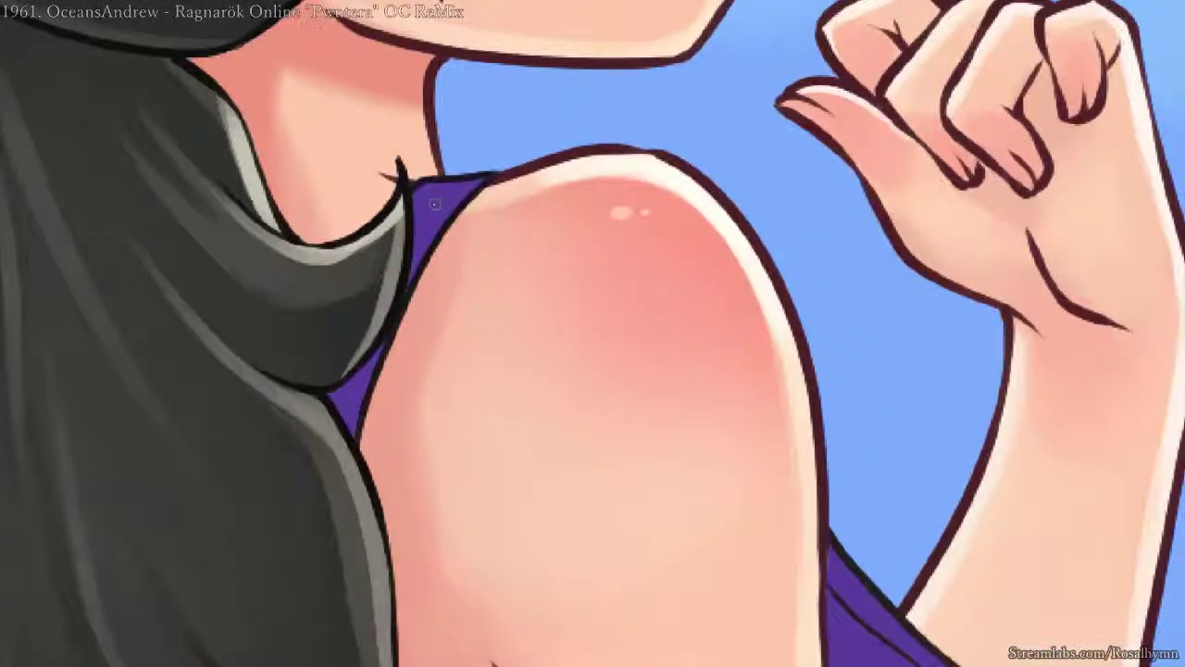
scroll(435, 204, "up", 2)
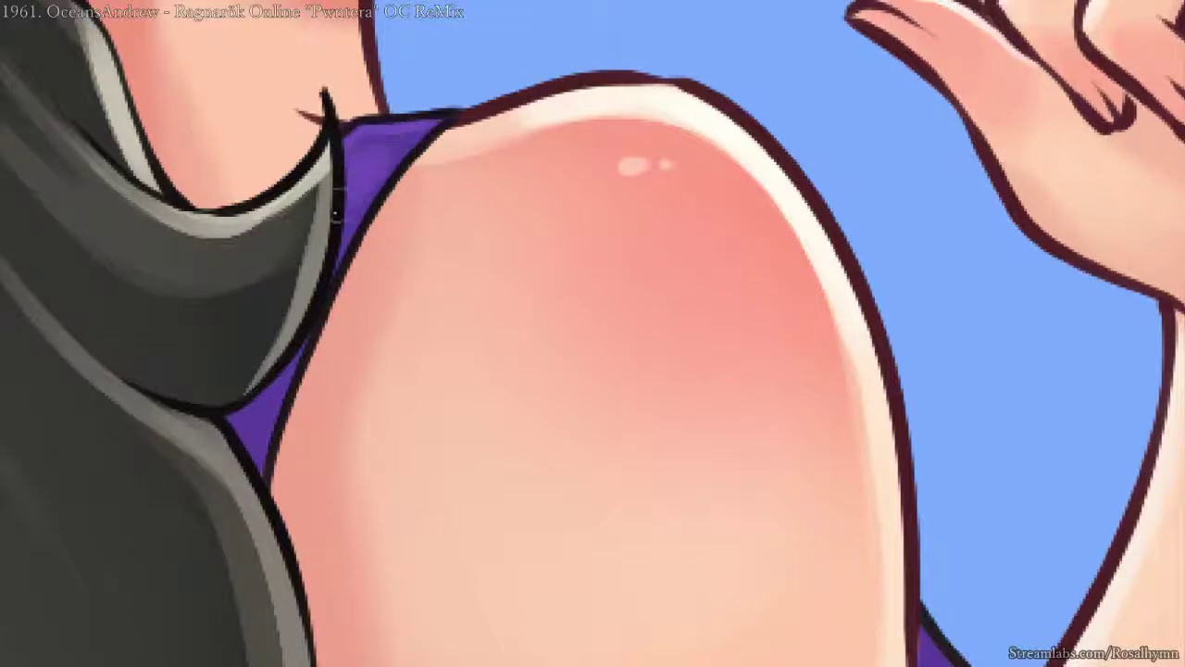
right_click(346, 215)
left_click(274, 288)
- Switch to another brush and darken the purple strap where it passes beneath the hair lock
key("minus")
key("minus")
key("minus")
key("minus")
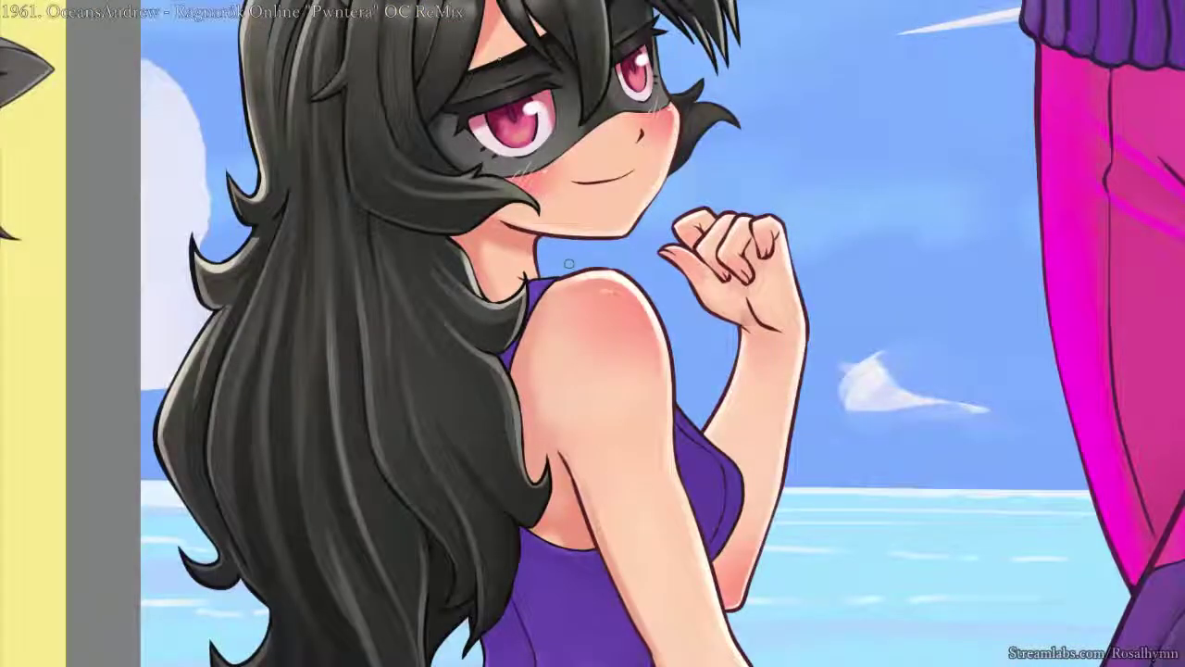
key("minus")
scroll(716, 330, "down", 3)
right_click(593, 428)
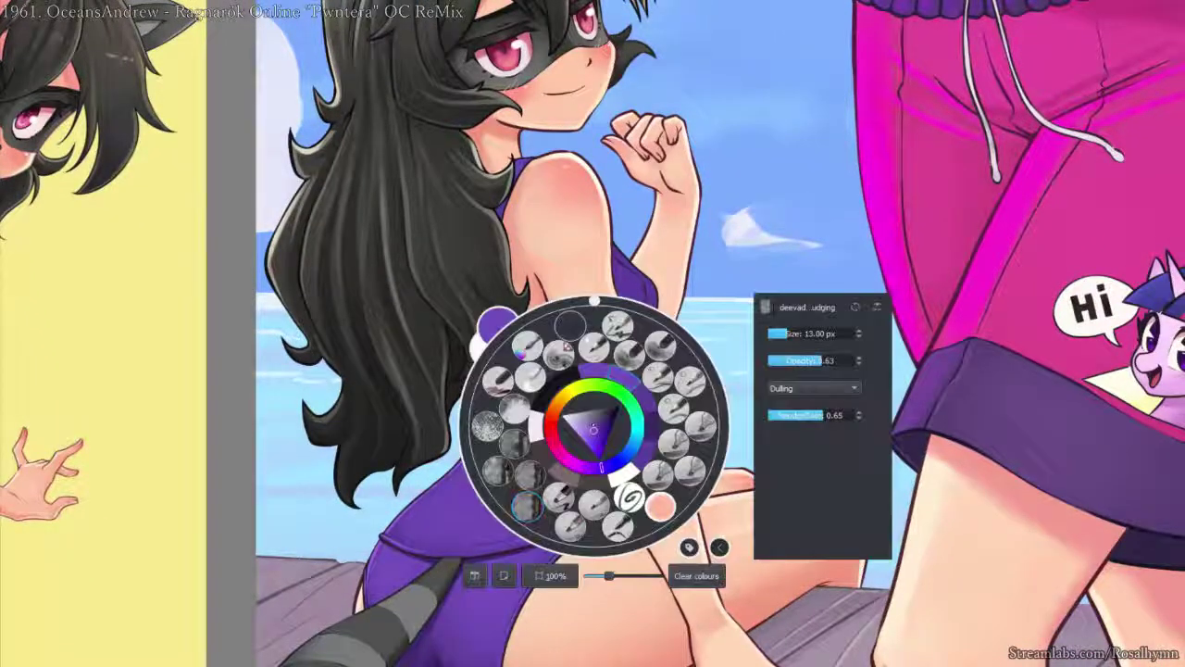
left_click(689, 470)
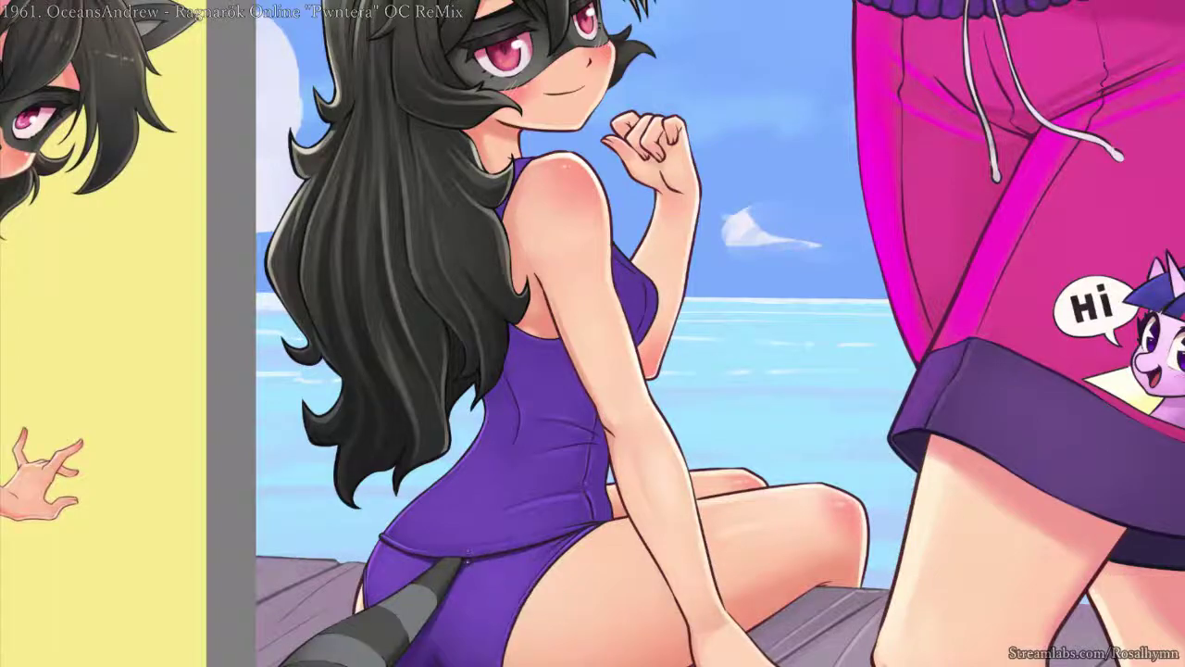
left_click_drag(589, 319, 574, 343)
scroll(574, 343, "up", 3)
scroll(564, 296, "up", 3)
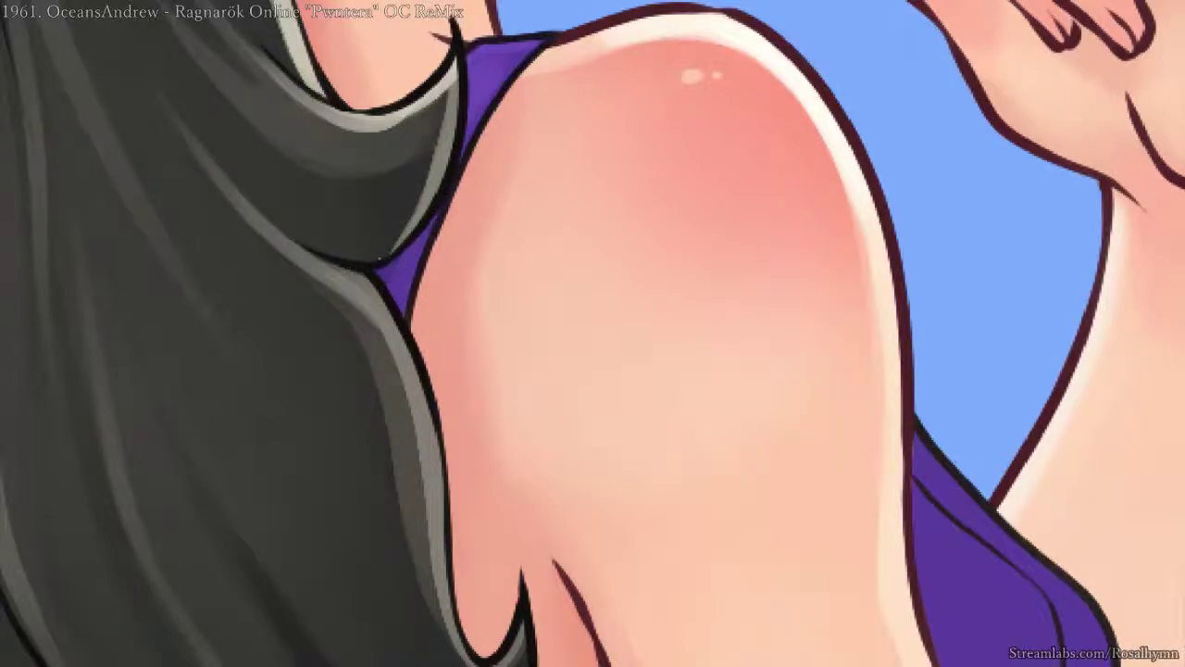
left_click(367, 271, "ctrl")
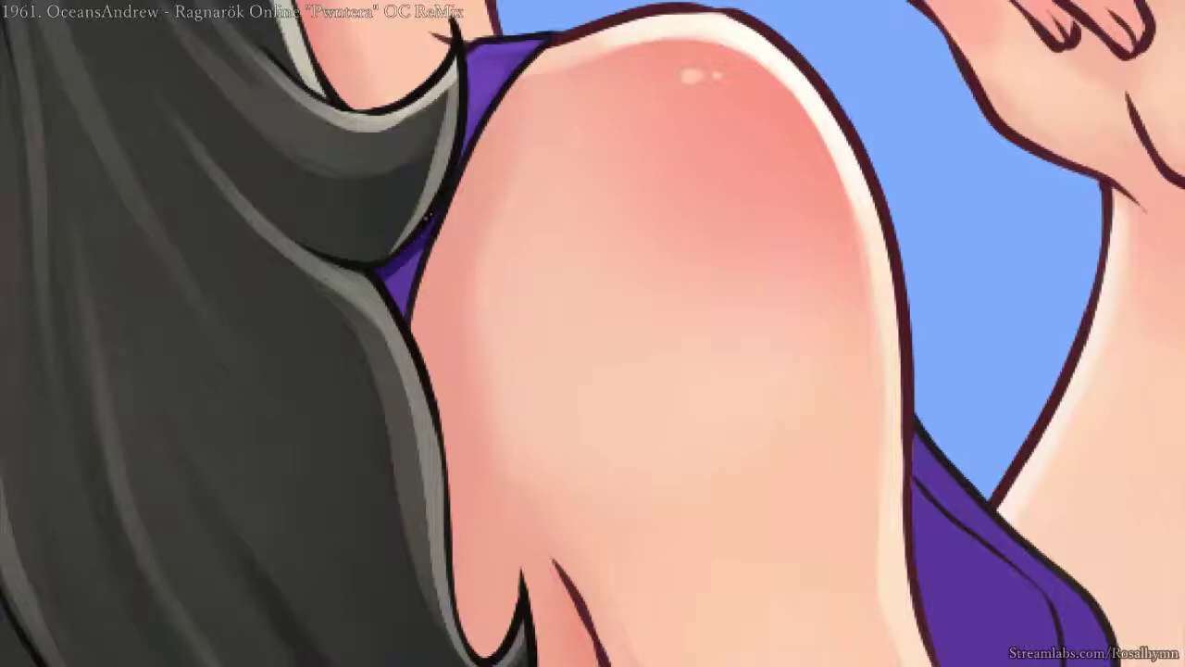
key("minus")
key("minus")
key("minus")
key("plus")
key("plus")
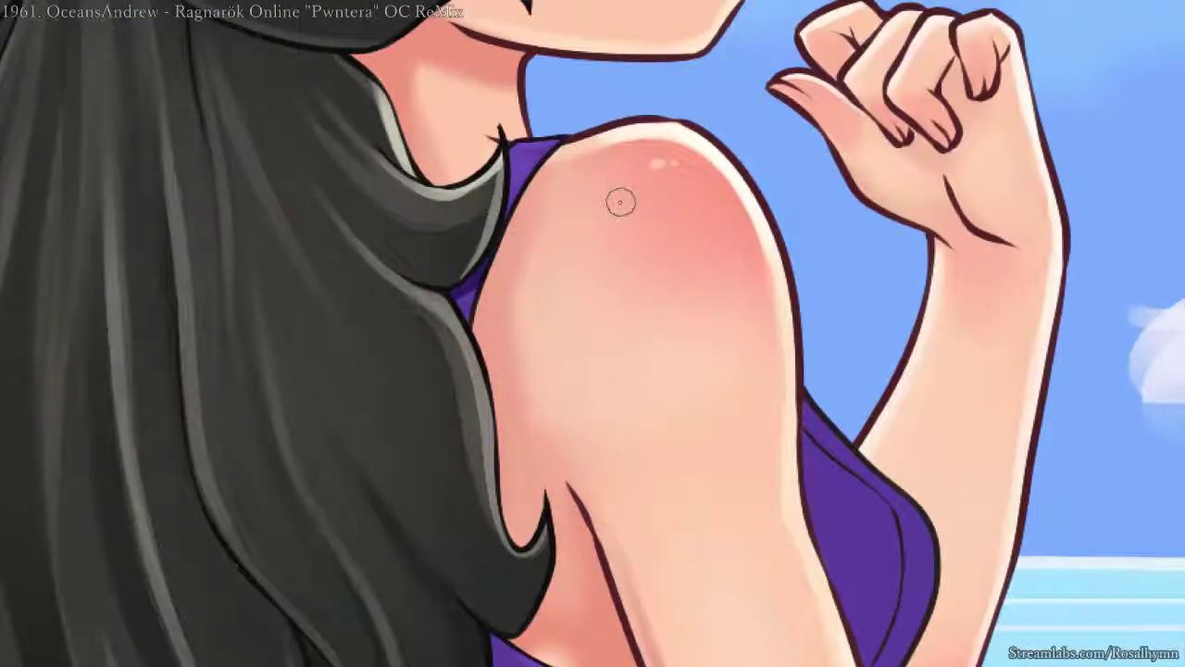
- Try to paint a dark shadow on the swimsuit's back along the edge of the hair
scroll(616, 199, "down", 3)
scroll(607, 269, "down", 2)
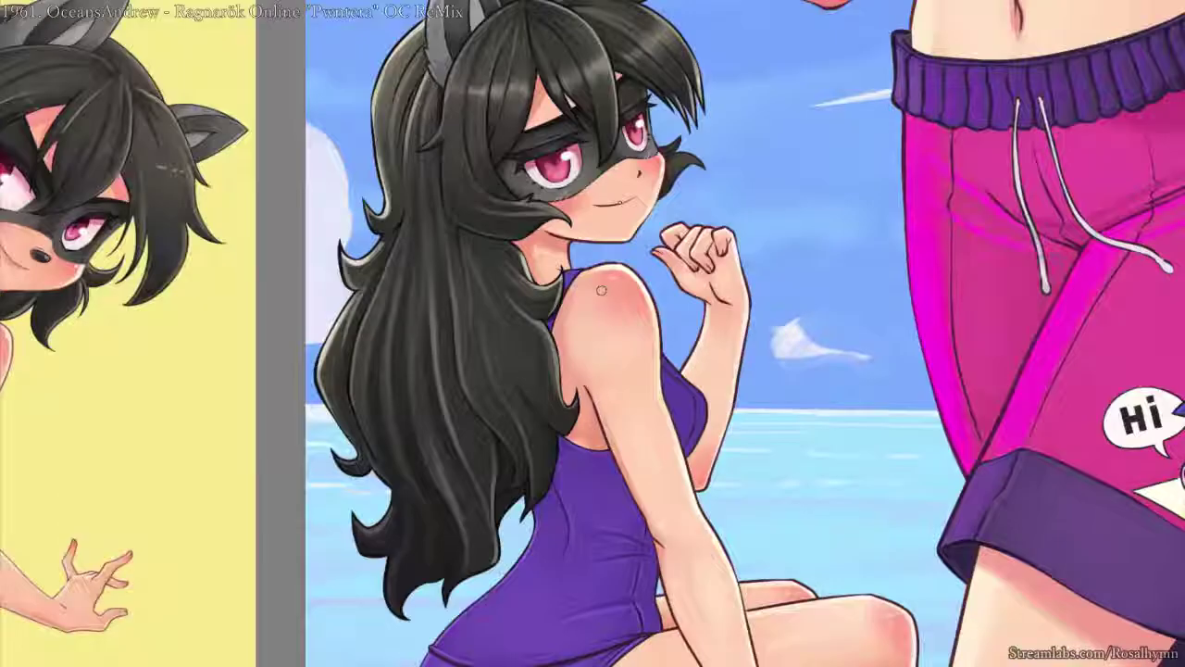
left_click_drag(600, 290, 548, 89)
key("plus")
left_click_drag(516, 222, 572, 287)
key("plus")
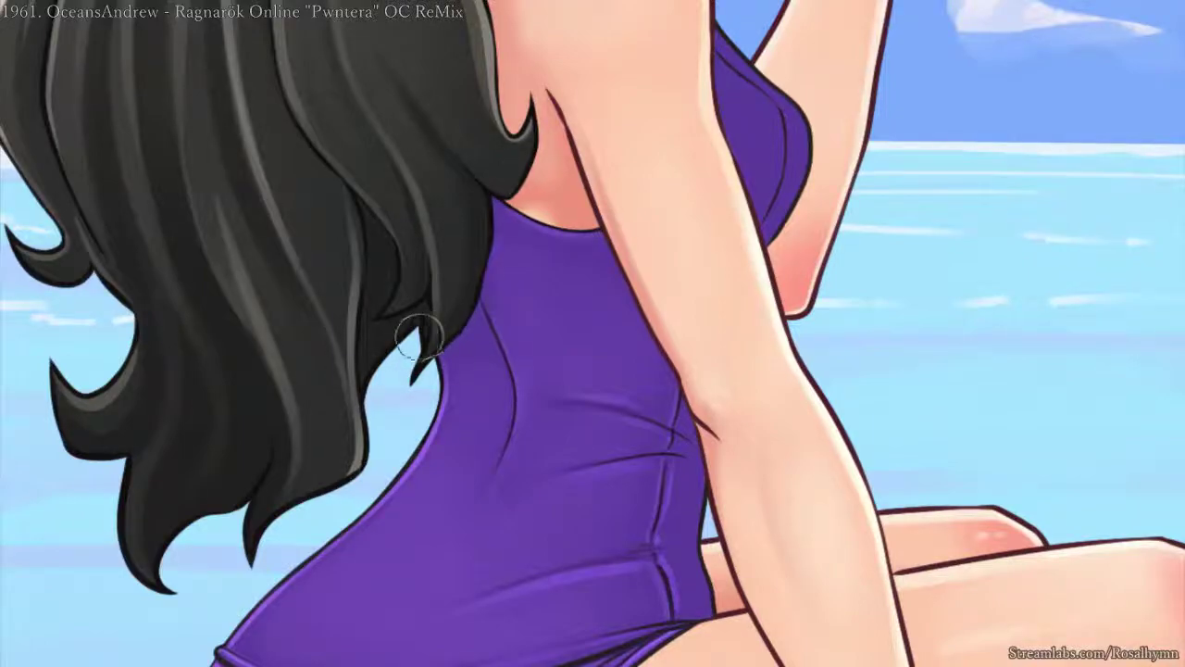
scroll(602, 185, "down", 3)
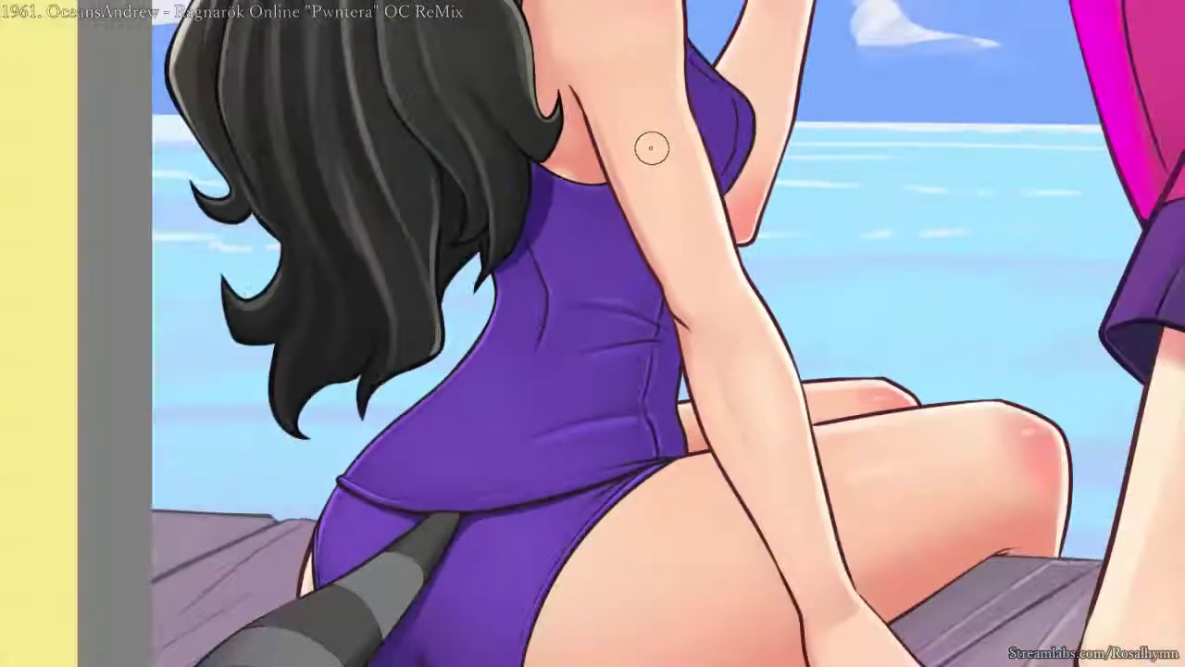
key("ctrl+z")
scroll(561, 191, "up", 1)
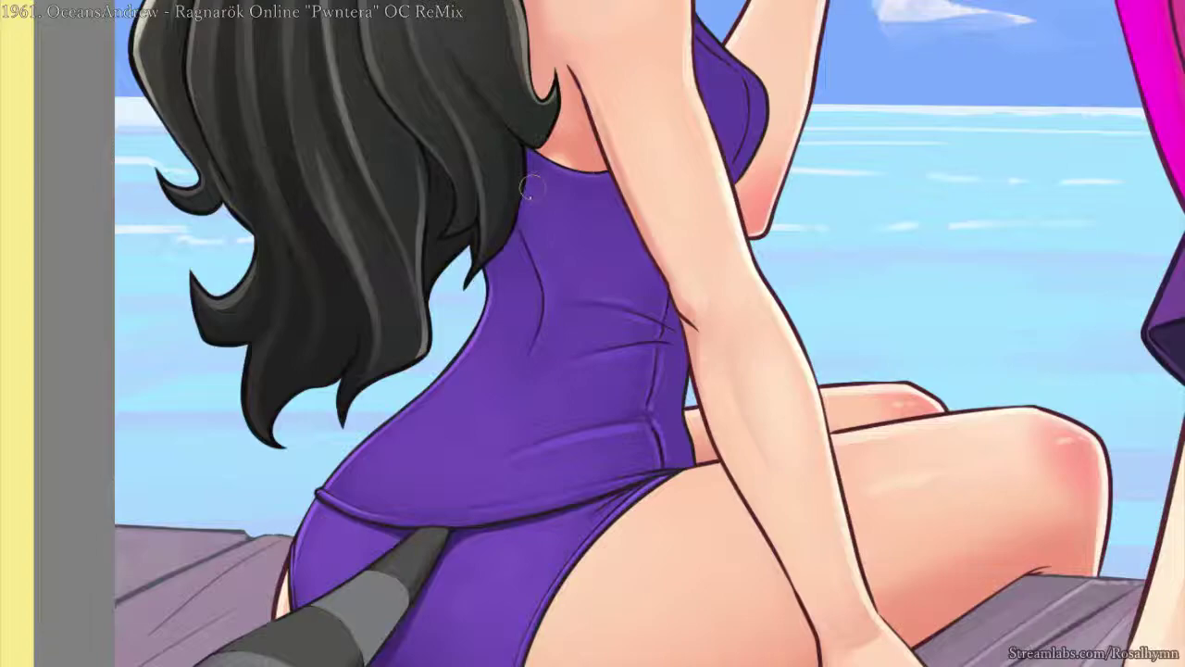
mouse_move(532, 141)
left_mouse_down()
mouse_move(460, 304)
mouse_move(471, 269)
left_mouse_up()
key("ctrl+z")
- Paint a narrow dark purple shadow on the swimsuit's back following the hair's edge, working in a rotated view
mouse_move(525, 114)
left_mouse_down()
mouse_move(525, 176)
mouse_move(472, 274)
left_mouse_up()
scroll(593, 333, "down", 5)
left_click_drag(713, 329, 497, 410)
scroll(886, 344, "up", 5)
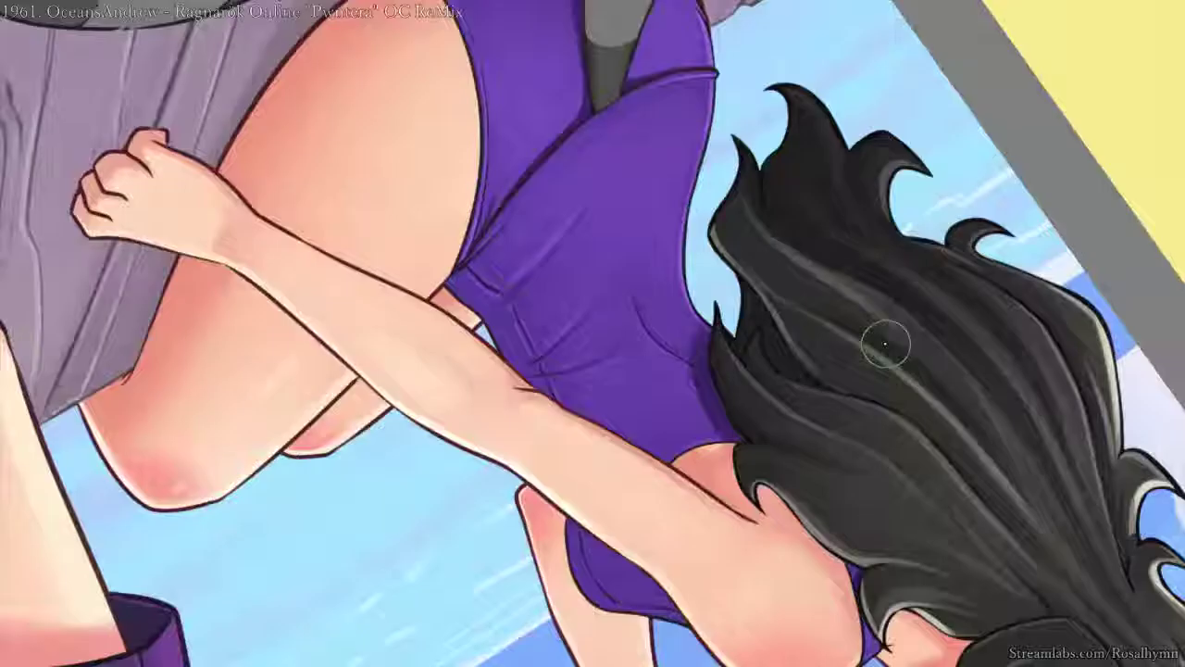
left_click_drag(886, 344, 645, 244)
scroll(585, 244, "up", 5)
left_click_drag(413, 249, 606, 241)
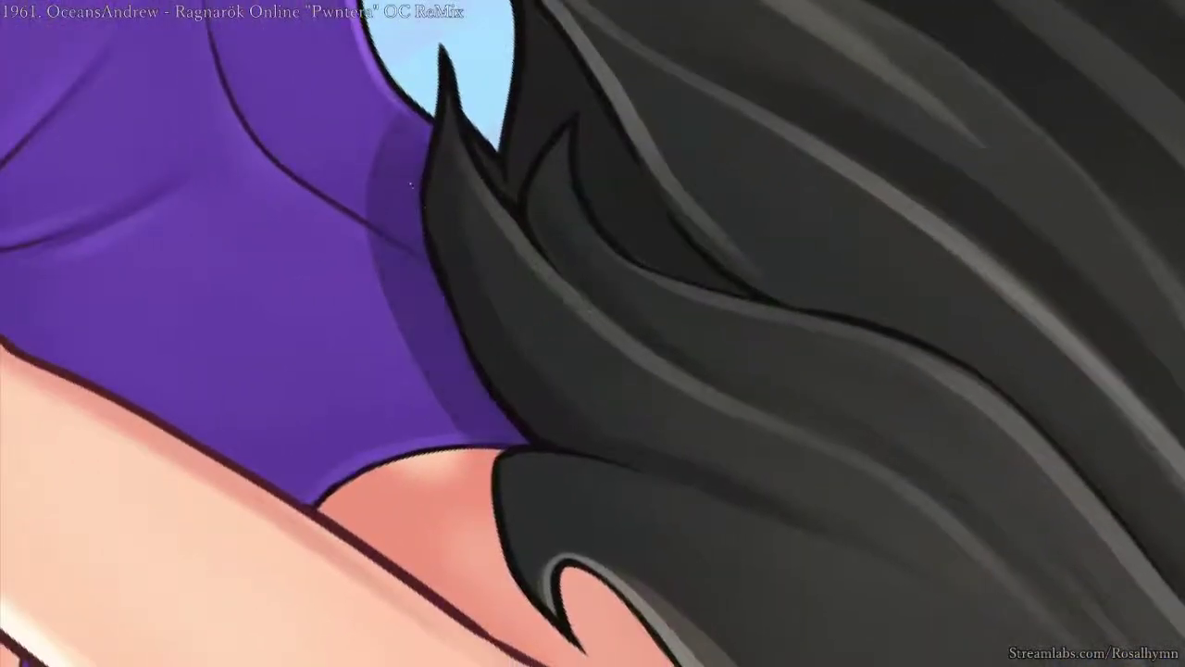
key("ctrl+z")
left_click_drag(504, 425, 442, 289)
mouse_move(420, 211)
left_mouse_down()
mouse_move(428, 112)
mouse_move(426, 239)
left_mouse_up()
key("ctrl+z")
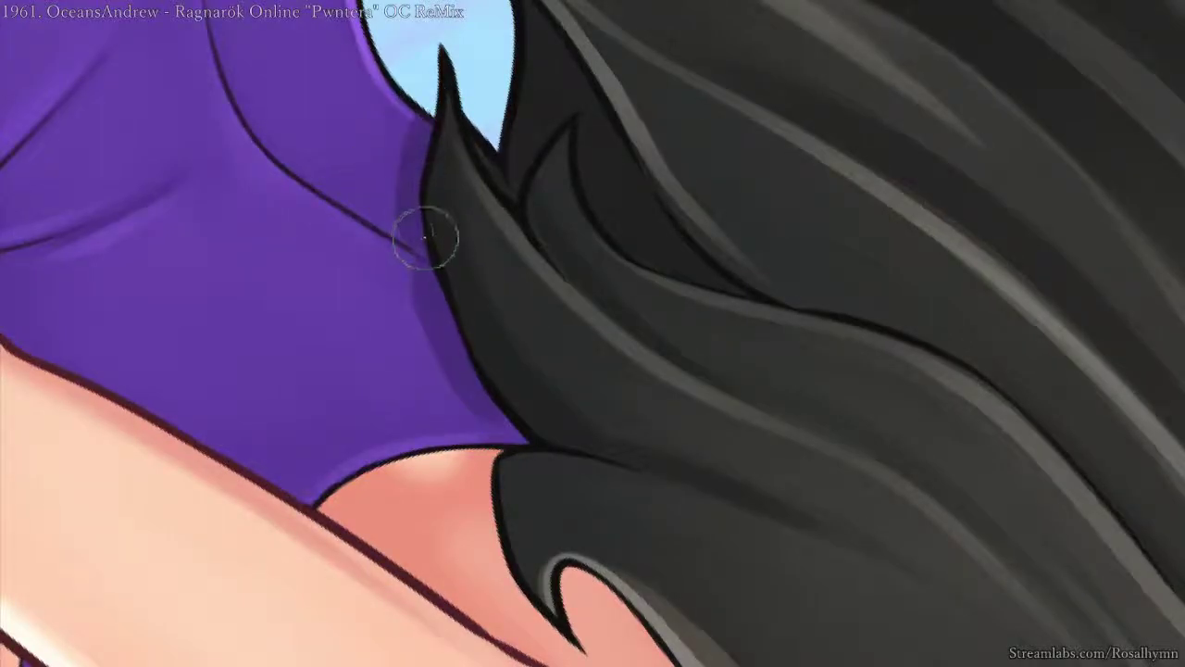
- Isolate the swimsuit's layer and touch up the hair shadow beside the hair tip at the waist
scroll(445, 83, "down", 5)
key("Home")
left_click_drag(668, 394, 576, 208)
scroll(576, 208, "up", 5)
left_click_drag(572, 254, 670, 520)
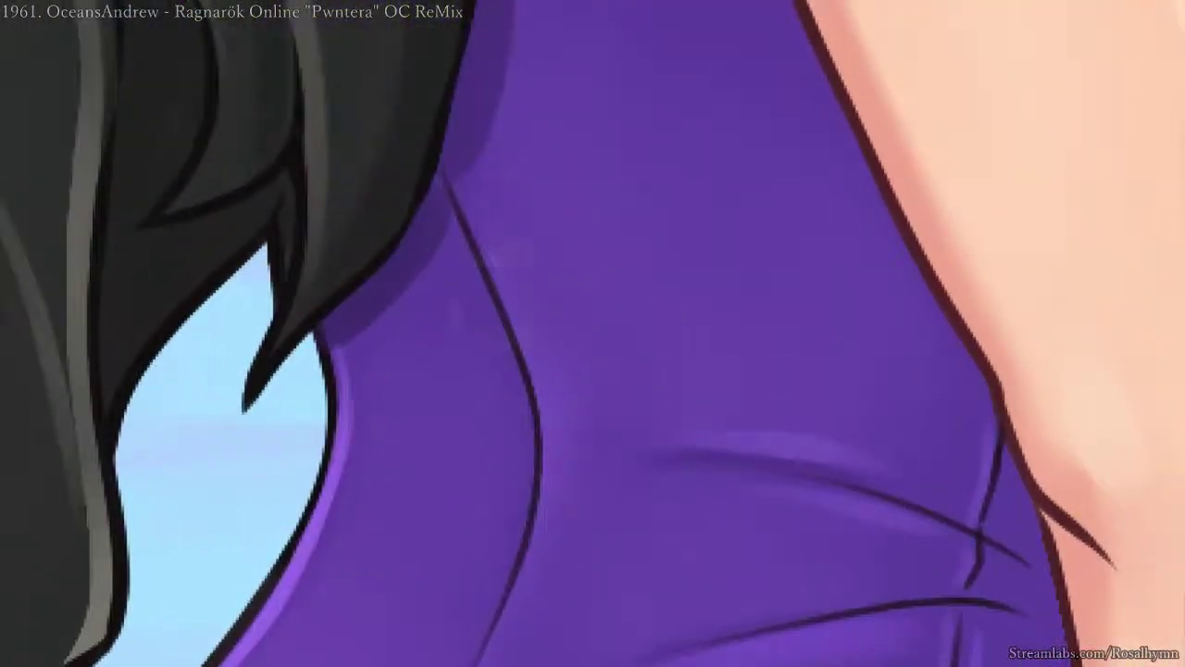
scroll(481, 334, "up", 2)
left_click_drag(428, 301, 538, 288)
left_click(446, 243, "ctrl+shift")
left_click(443, 238, "alt")
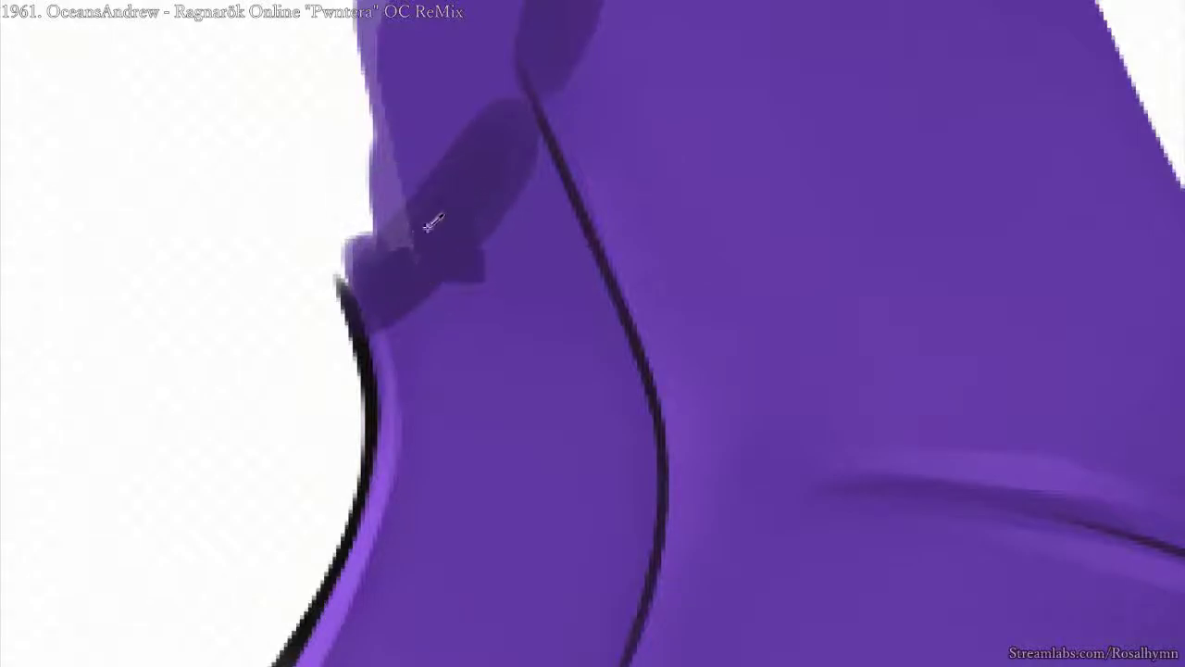
mouse_move(415, 233)
left_mouse_down()
mouse_move(408, 141)
mouse_move(393, 199)
left_mouse_up()
key("i")
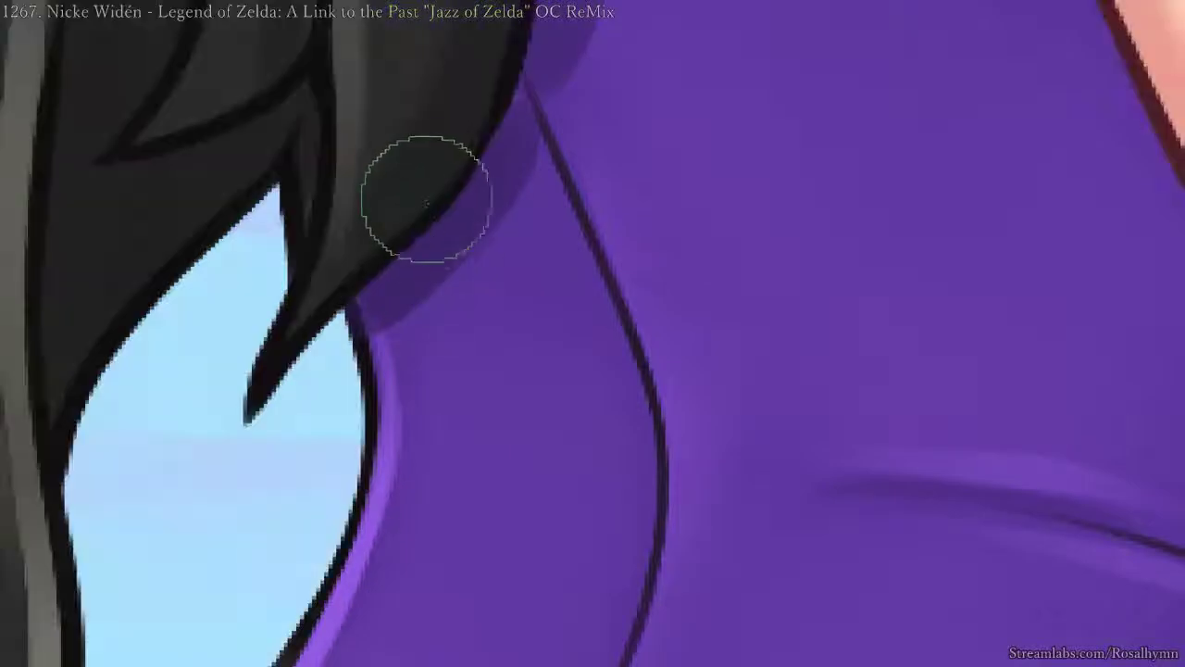
- Sample the shadow purple and retouch the spot where the hair shadow meets the upper end of the back seam
key("ctrl+minus")
key("ctrl+minus")
key("ctrl+minus")
left_click_drag(788, 254, 746, 269)
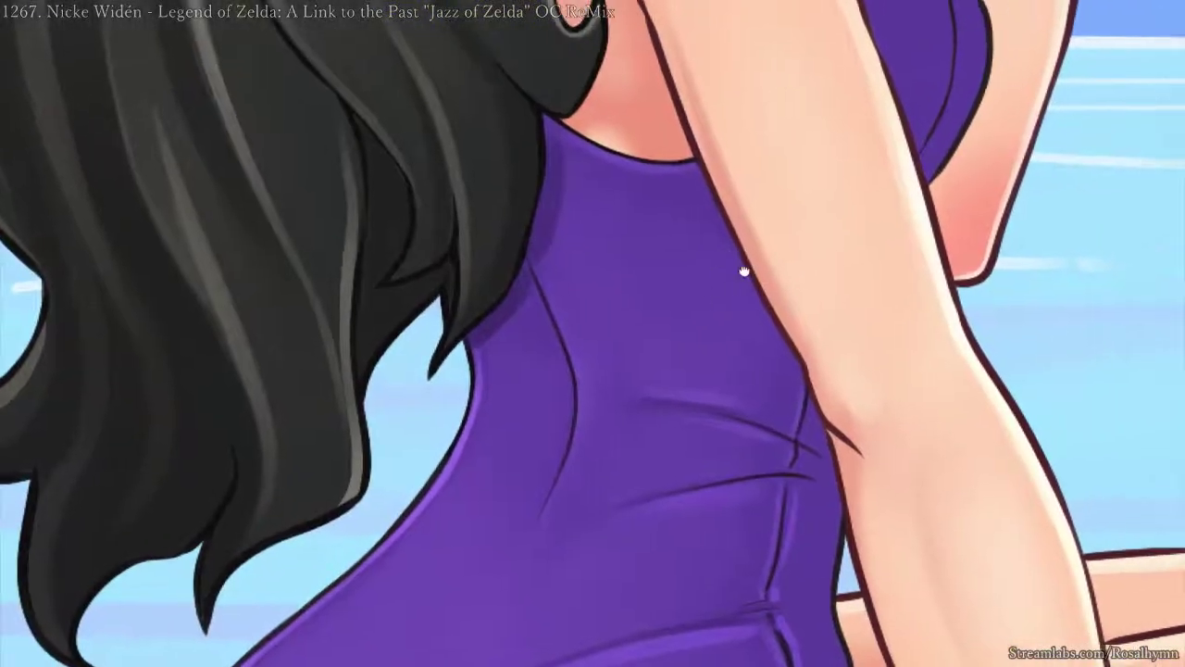
key("ctrl+plus")
left_click(476, 141, "ctrl")
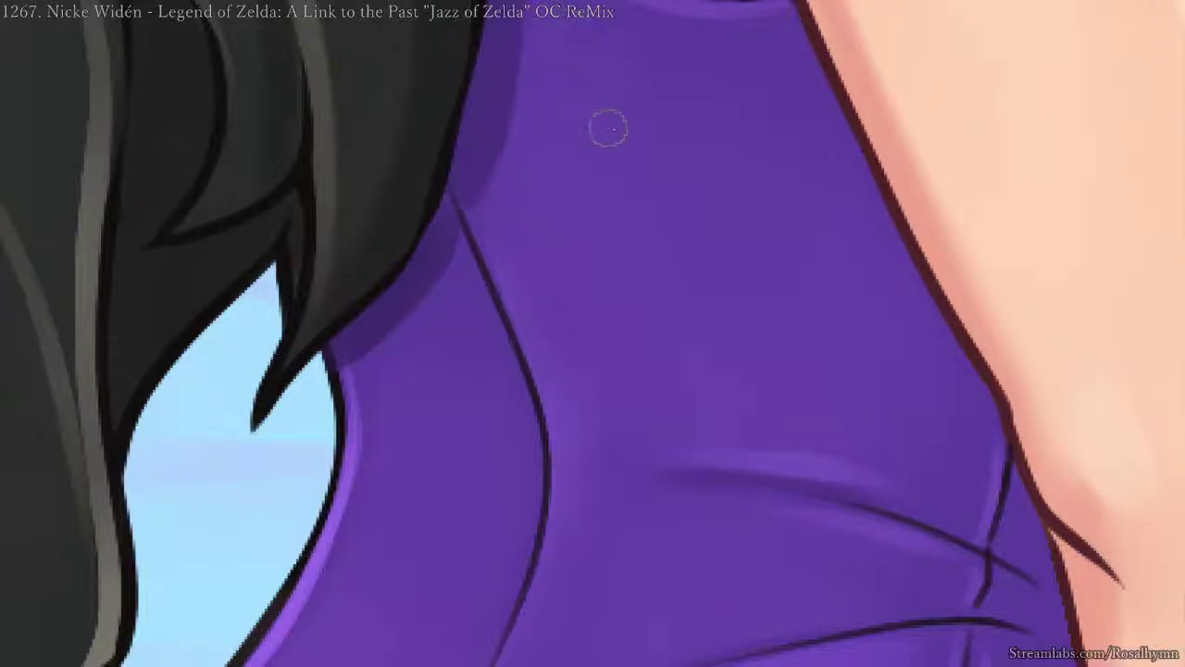
key("ctrl+minus")
key("ctrl+minus")
left_click_drag(701, 278, 555, 363)
left_click_drag(758, 246, 593, 165)
key("ctrl+plus")
key("ctrl+plus")
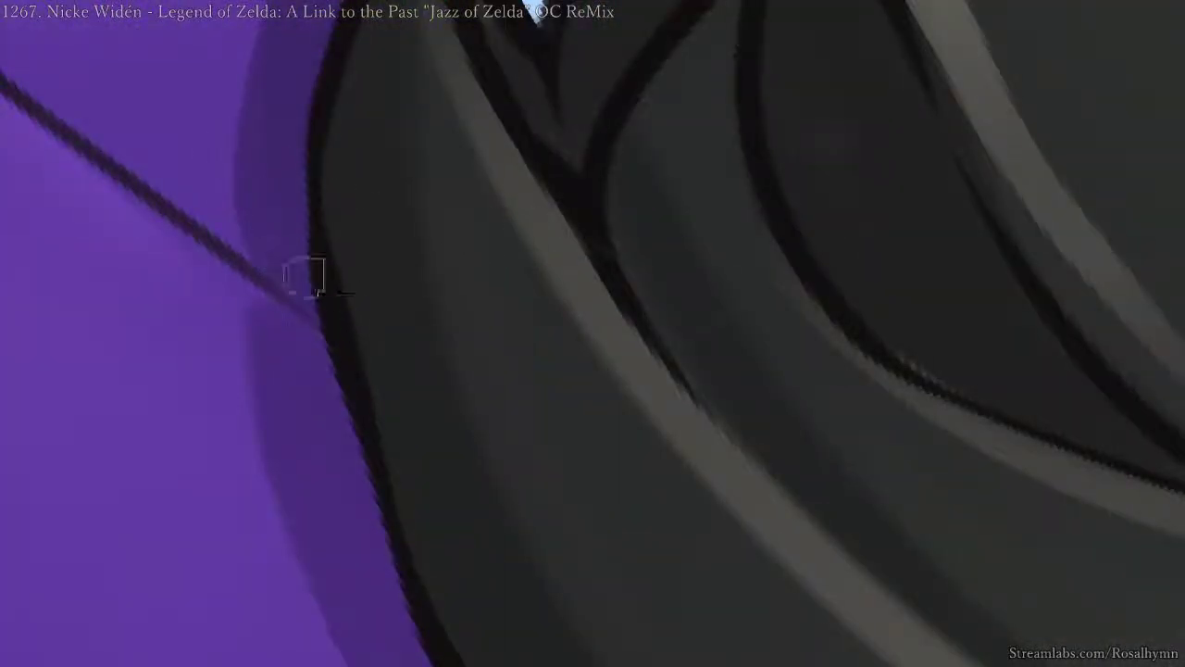
left_click_drag(305, 276, 413, 392)
mouse_move(387, 218)
left_mouse_down()
mouse_move(366, 296)
mouse_move(376, 370)
left_mouse_up()
- Paint darker purple shading along the inner side of the curved back seam below the hair
key("ctrl+minus")
key("ctrl+minus")
left_click_drag(580, 283, 578, 379)
mouse_move(717, 346)
left_mouse_down()
mouse_move(596, 202)
mouse_move(521, 205)
left_mouse_up()
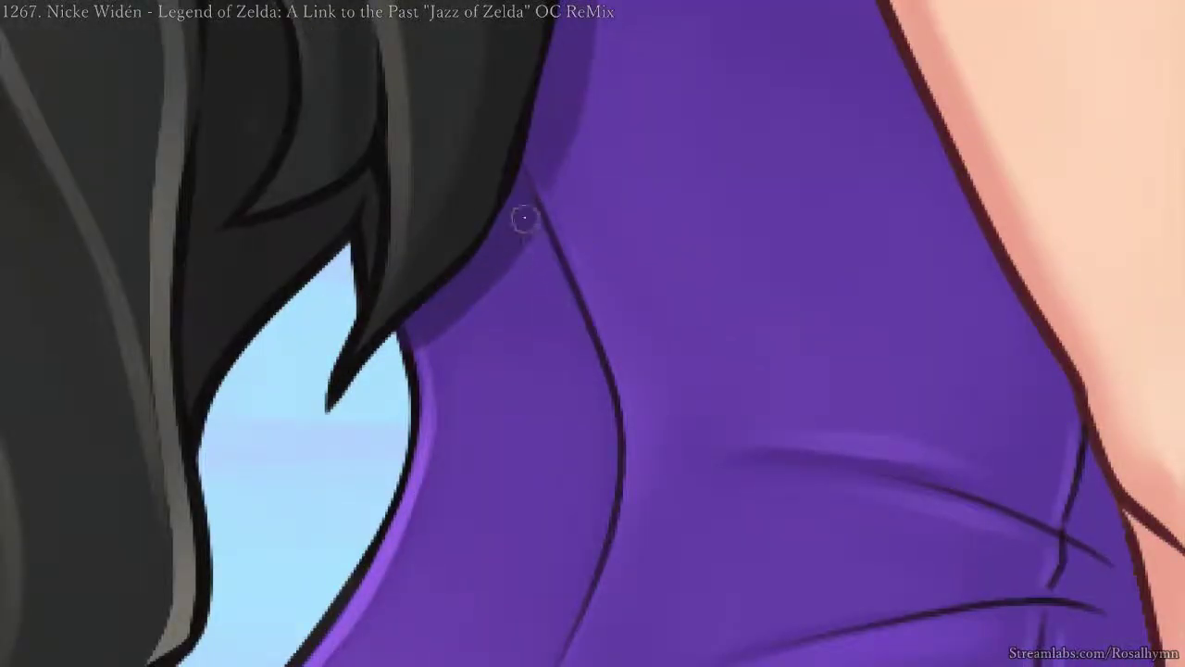
mouse_move(524, 220)
left_mouse_down()
mouse_move(590, 335)
mouse_move(613, 422)
left_mouse_up()
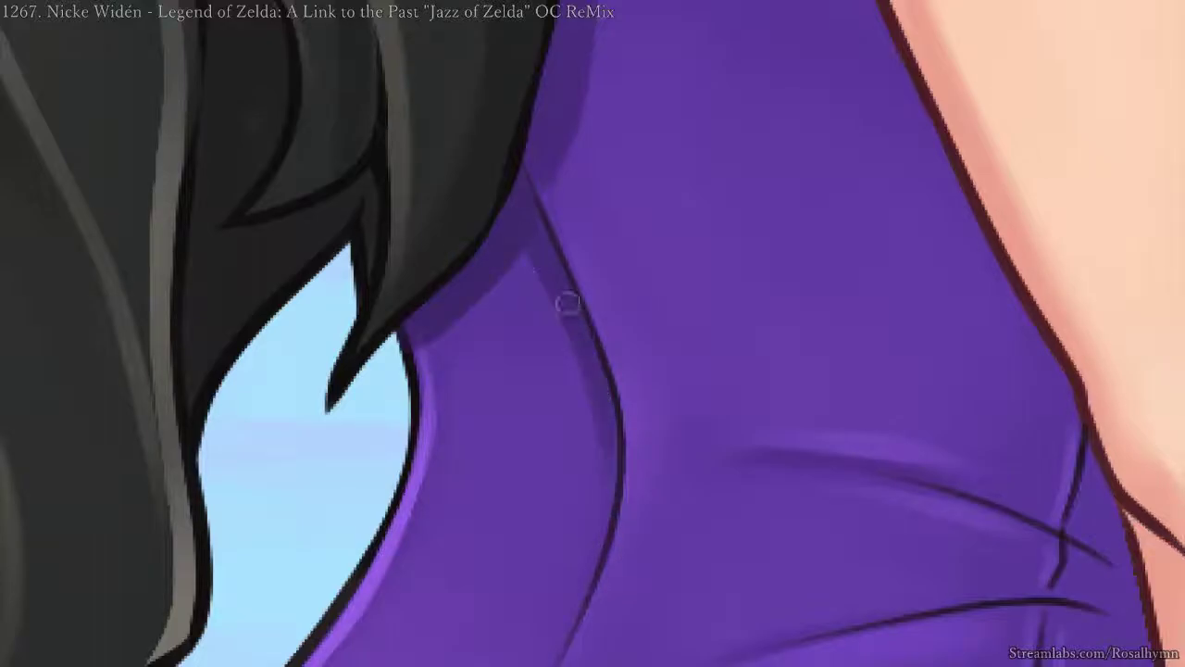
scroll(474, 20, "down", 5)
left_click_drag(831, 318, 527, 28)
scroll(526, 27, "up", 5)
left_click_drag(696, 285, 706, 237)
mouse_move(612, 275)
left_mouse_down()
mouse_move(553, 328)
mouse_move(553, 363)
mouse_move(603, 311)
left_mouse_up()
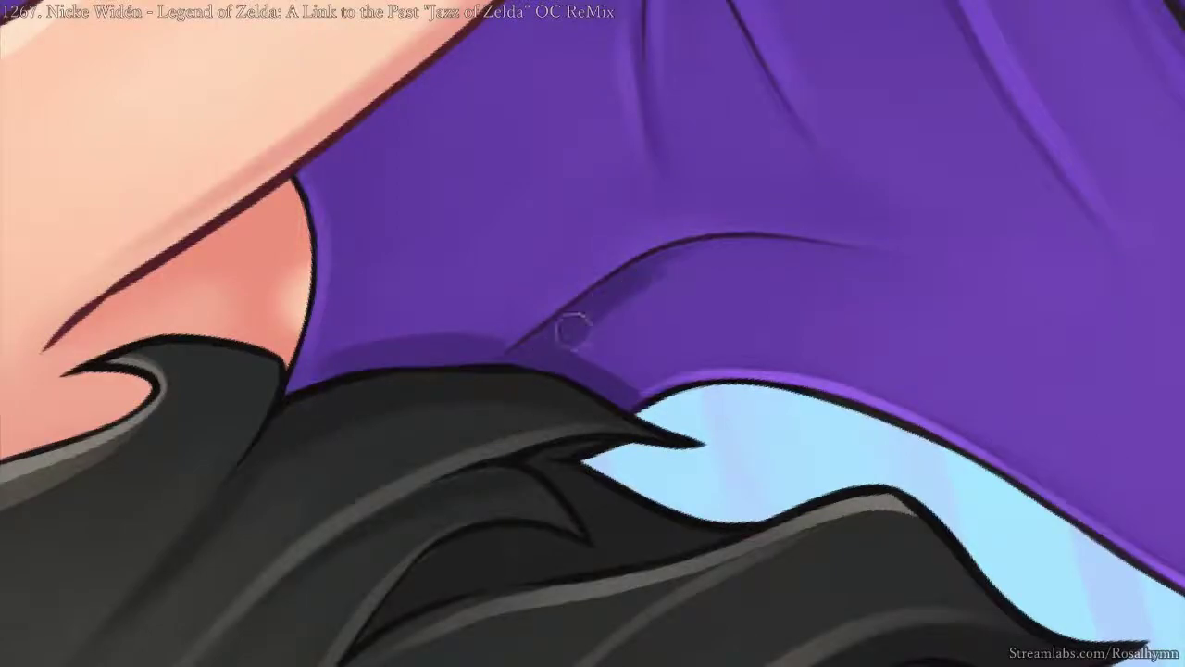
- Soften the seam's new shading into the surrounding purple with different brushes and check it in the unrotated view
right_click(699, 261)
left_click(603, 311)
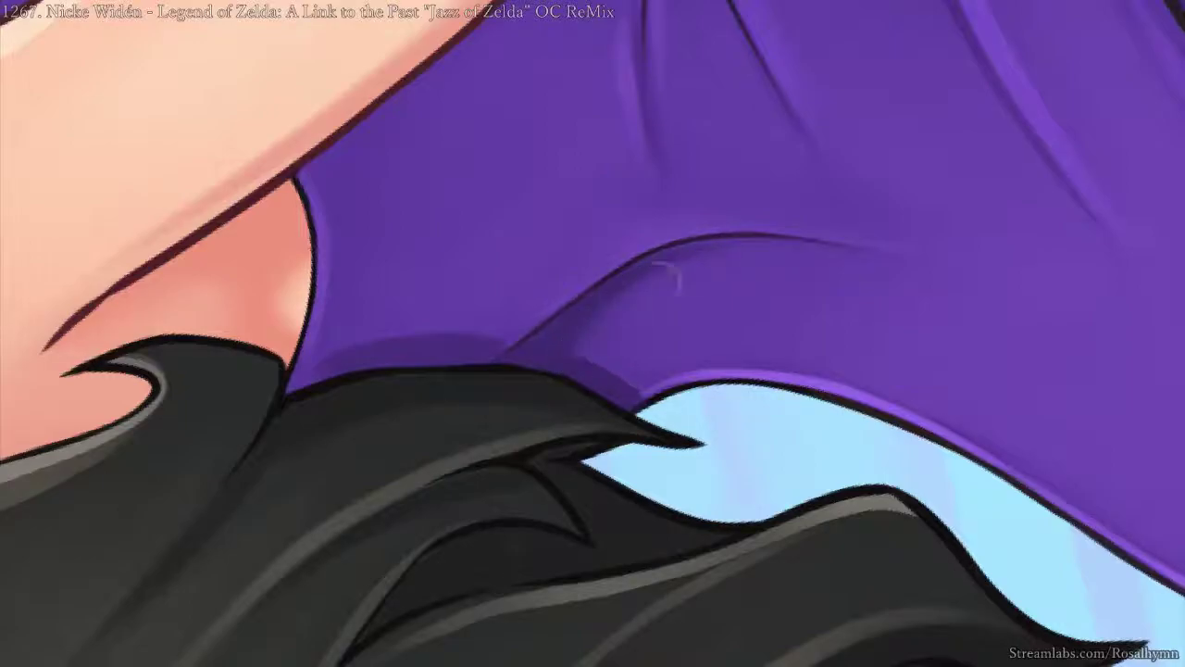
right_click(702, 278)
left_click(636, 352)
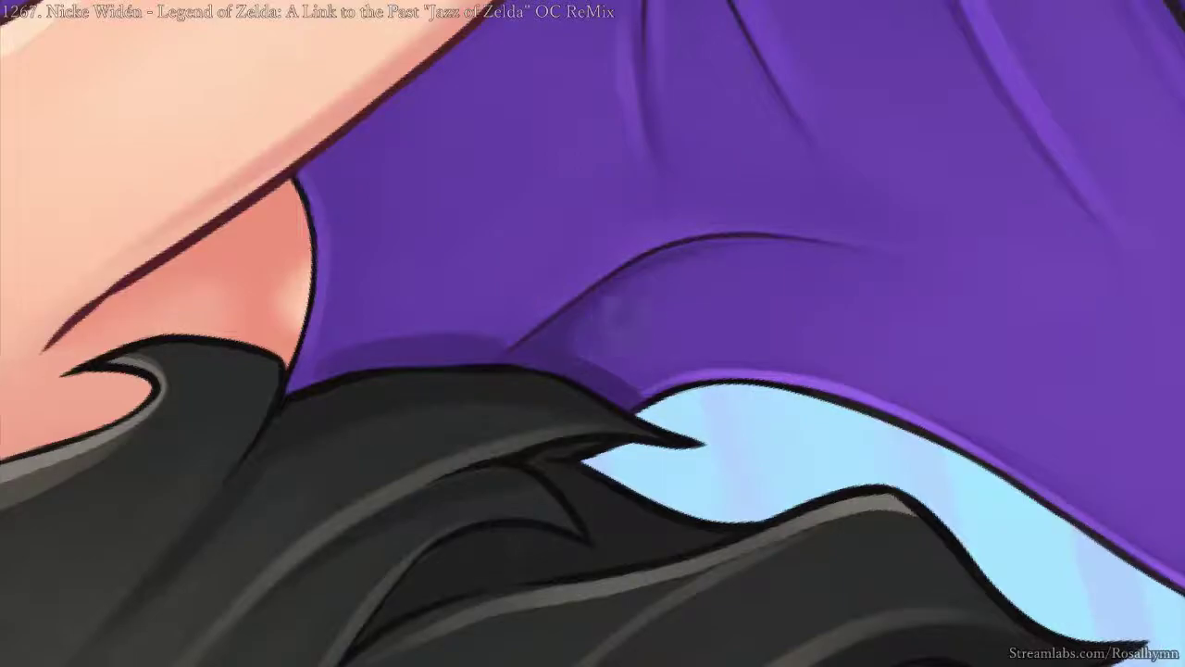
key("5")
key("minus")
key("minus")
key("minus")
key("plus")
left_click_drag(677, 357, 649, 315)
key("plus")
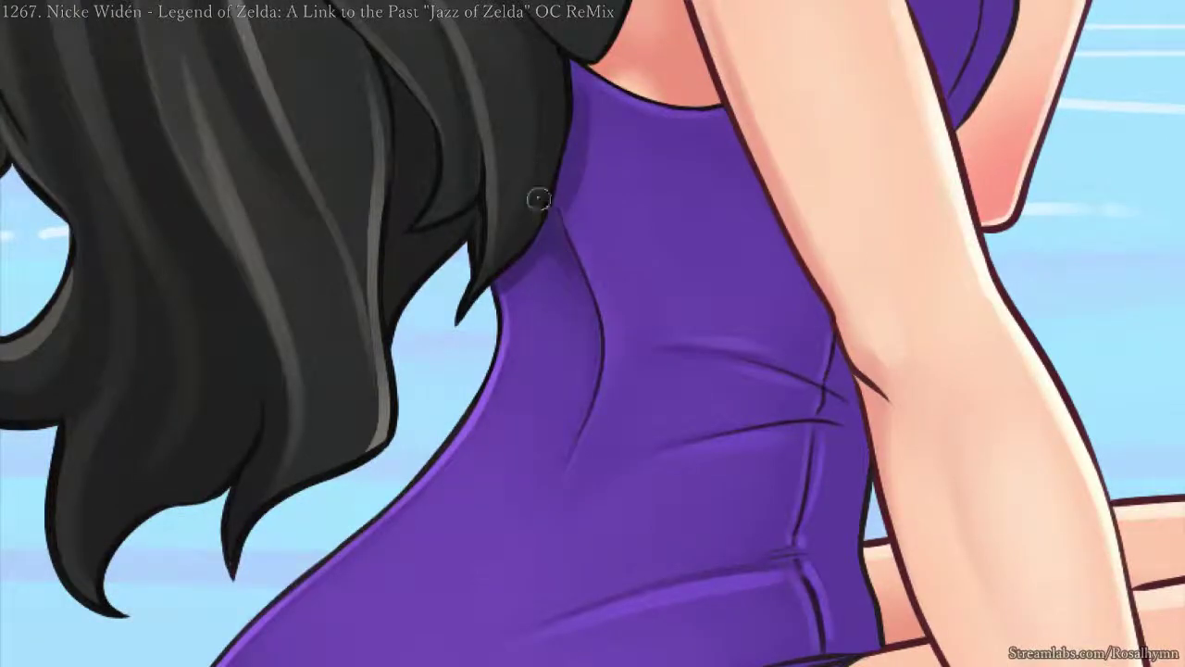
- Sample the swimsuit purple and strengthen the darker shading along the inner side of the curved back seam
key("minus")
key("minus")
key("minus")
key("minus")
left_click_drag(889, 367, 626, 38)
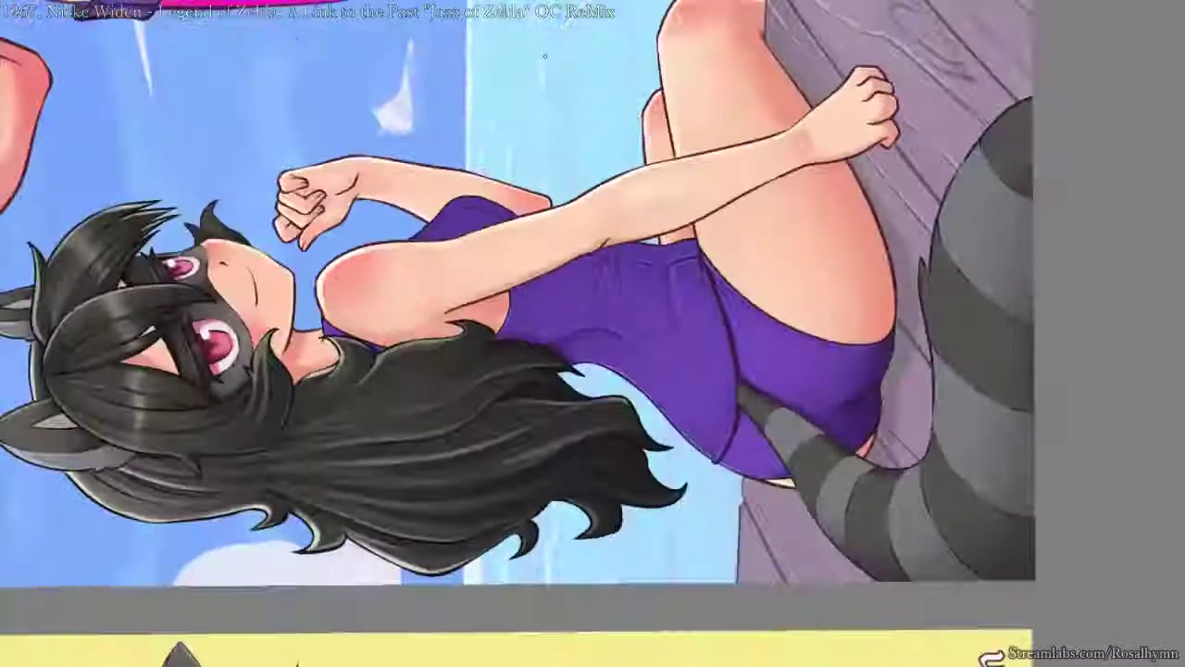
key("plus")
key("plus")
key("plus")
key("plus")
key("plus")
left_click_drag(544, 365, 587, 319)
key("plus")
left_click(638, 252, "ctrl")
right_click(635, 256)
left_click(735, 300)
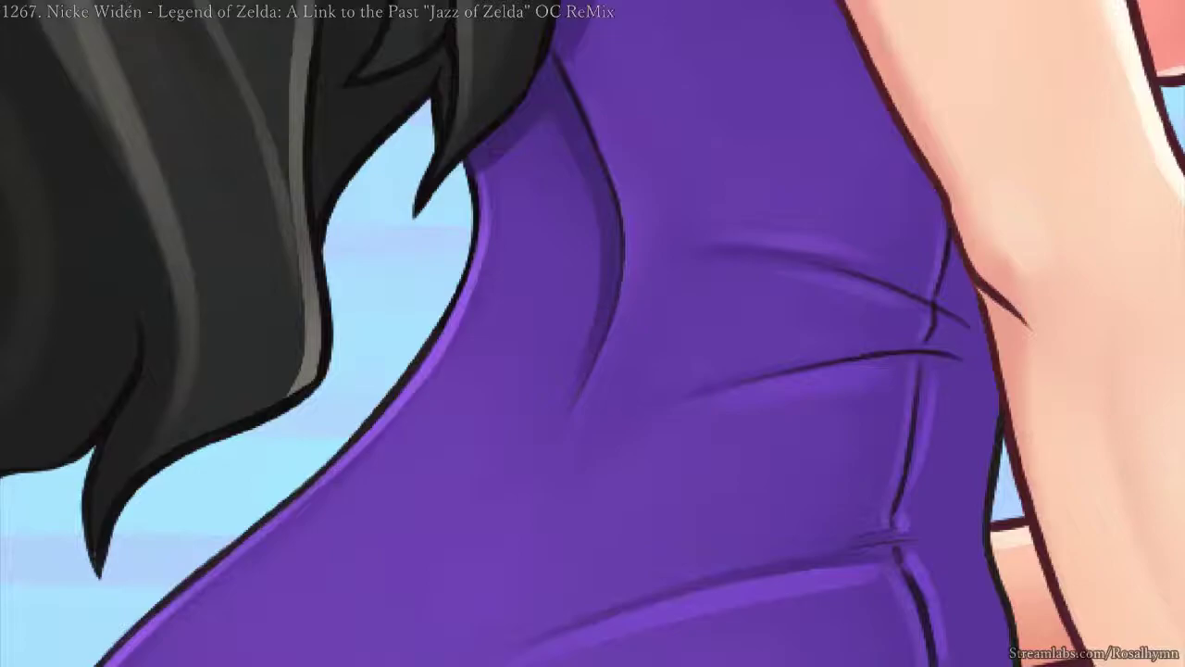
- Refine the seam's dark shading along its lower curve so it tapers toward the end of the seam line
left_click_drag(606, 284, 573, 396)
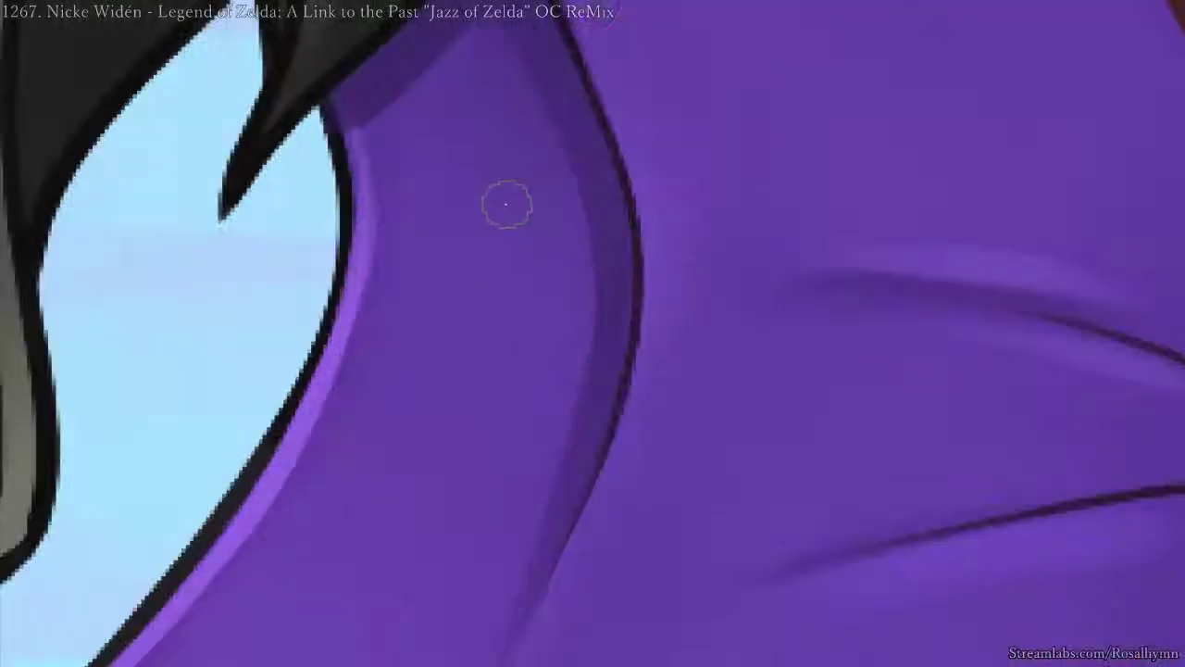
left_click_drag(439, 190, 482, 347)
key("minus")
key("minus")
- Brush a lighter purple edge along the outer side of the seam's upper end, beside the hair shadow
left_click(561, 221, "ctrl")
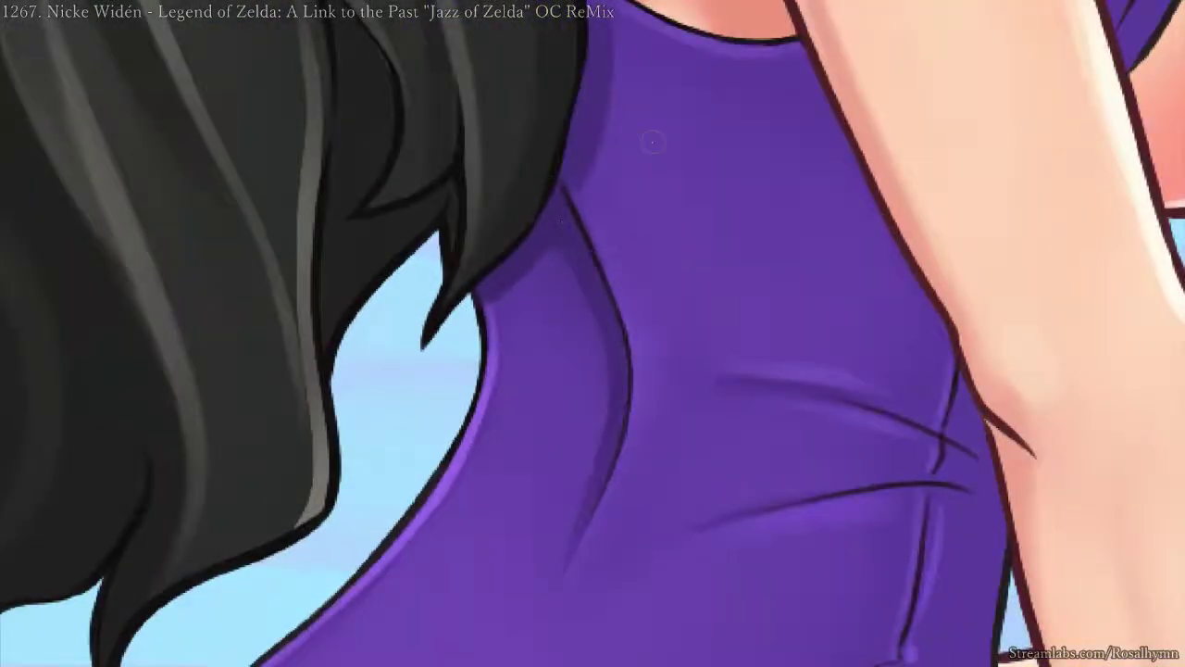
left_click_drag(637, 152, 587, 210)
key("plus")
key("plus")
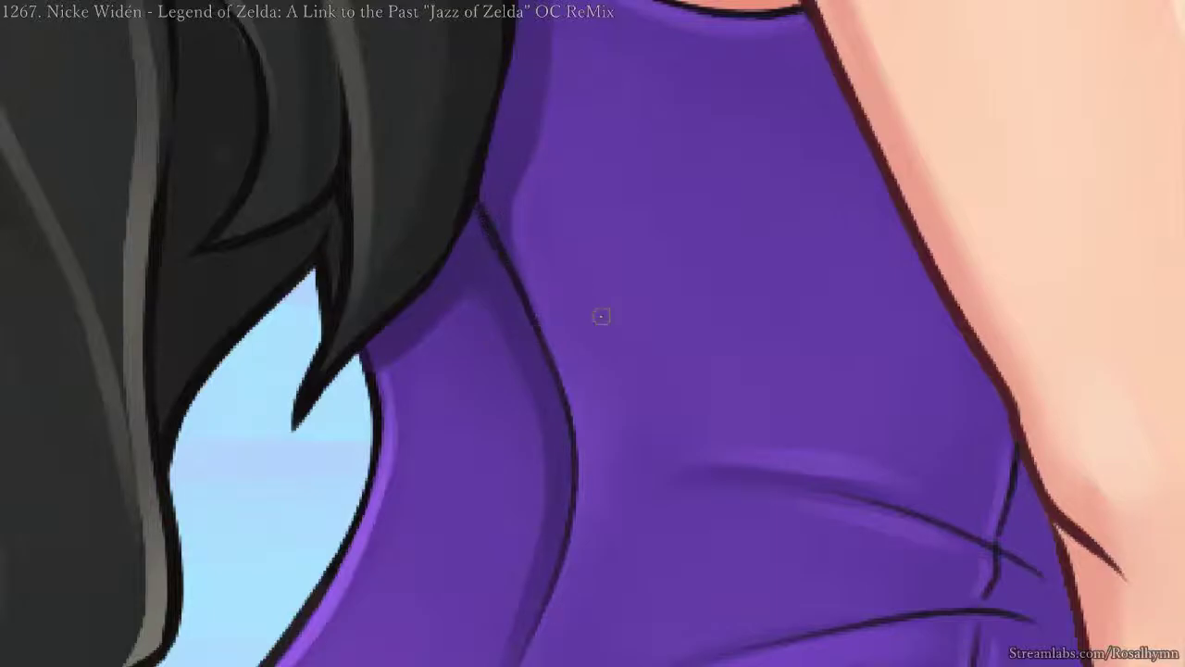
scroll(604, 311, "up", 1)
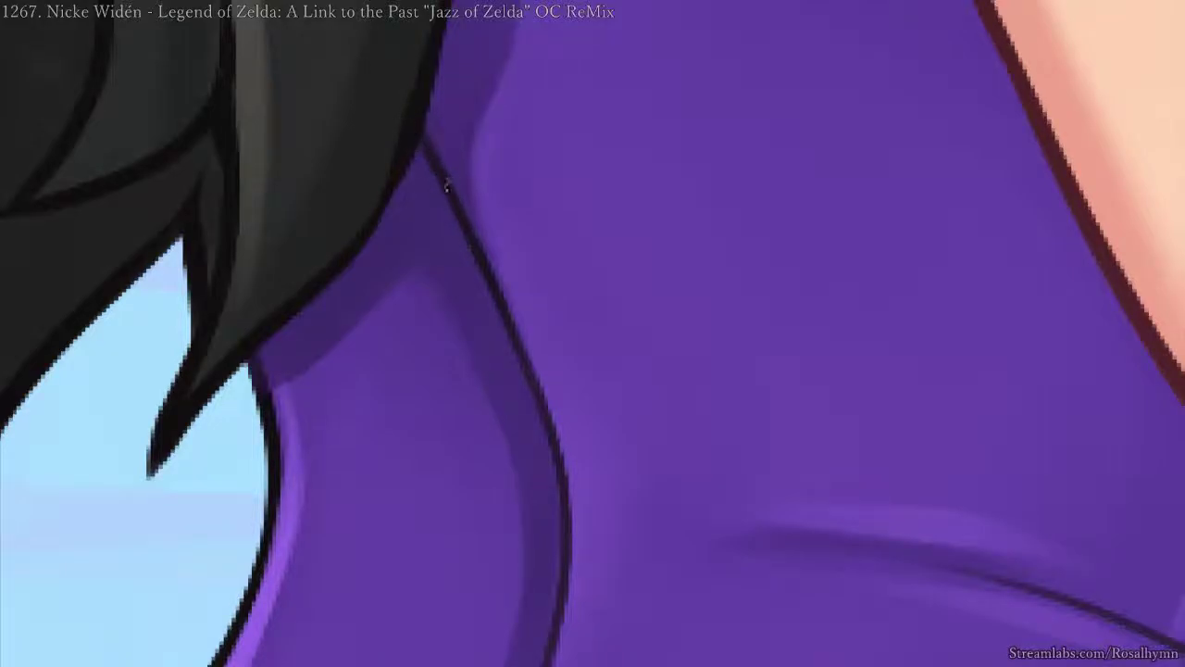
scroll(512, 331, "down", 3)
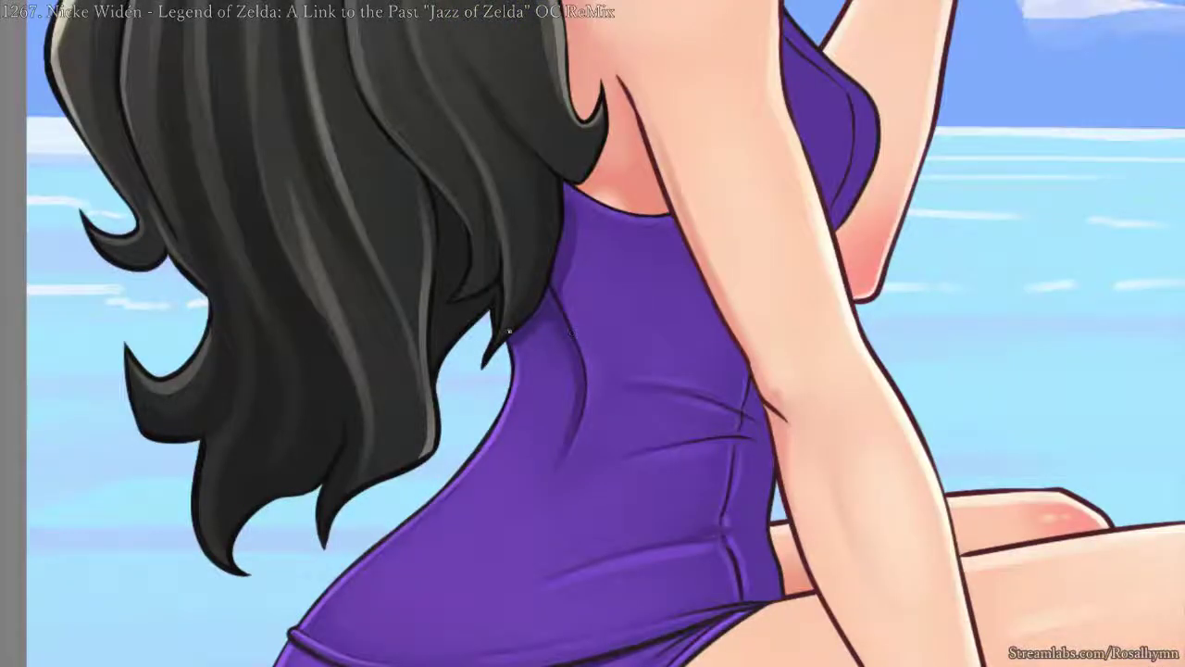
- Retouch the upper end of the hair shadow where the swimsuit's back neckline meets the hair
scroll(509, 331, "down", 5)
scroll(510, 328, "up", 7)
left_click_drag(608, 163, 560, 174)
scroll(560, 174, "up", 1)
scroll(561, 174, "up", 2)
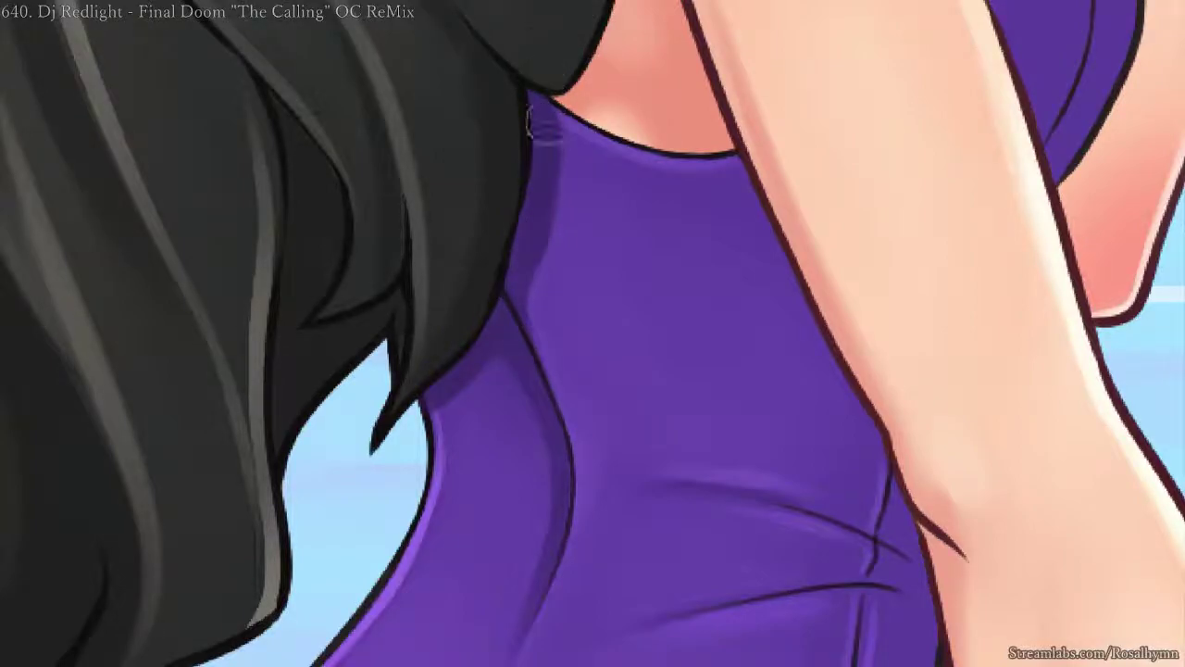
scroll(570, 287, "down", 6)
- Rotate the canvas, sample a colour at the hair's edge and clean up the shadow corner under the neckline
left_click_drag(883, 265, 555, 43)
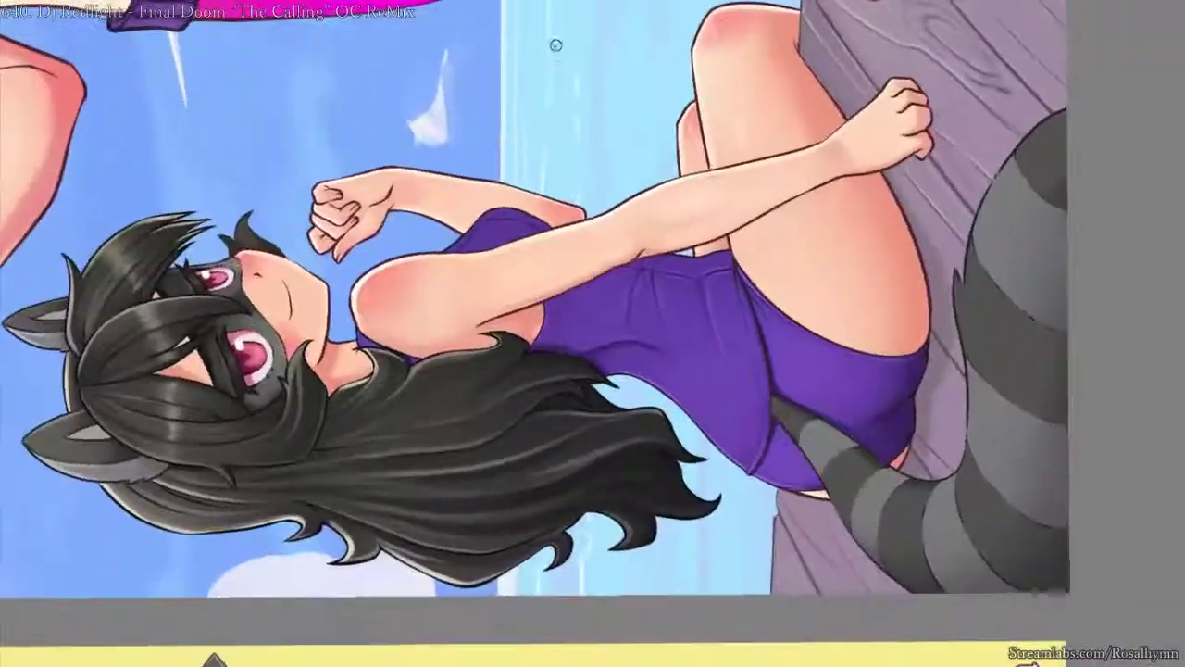
scroll(552, 347, "up", 4)
scroll(549, 341, "up", 3)
left_click_drag(500, 444, 651, 236)
left_click(448, 172, "alt")
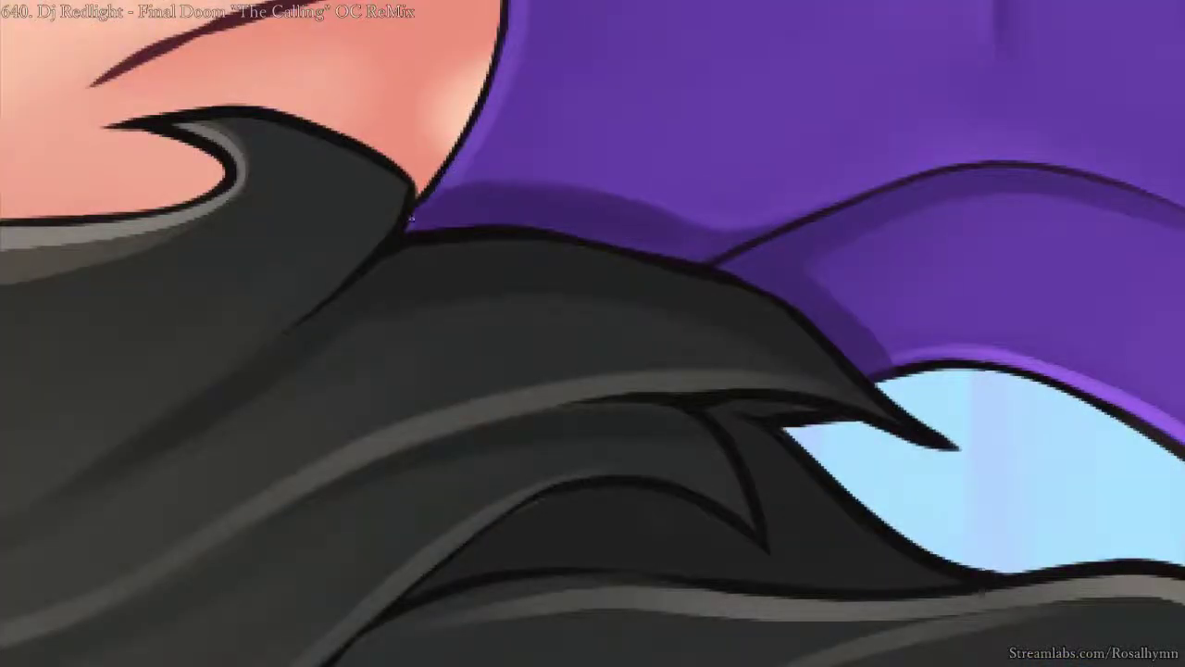
key("minus")
key("Home")
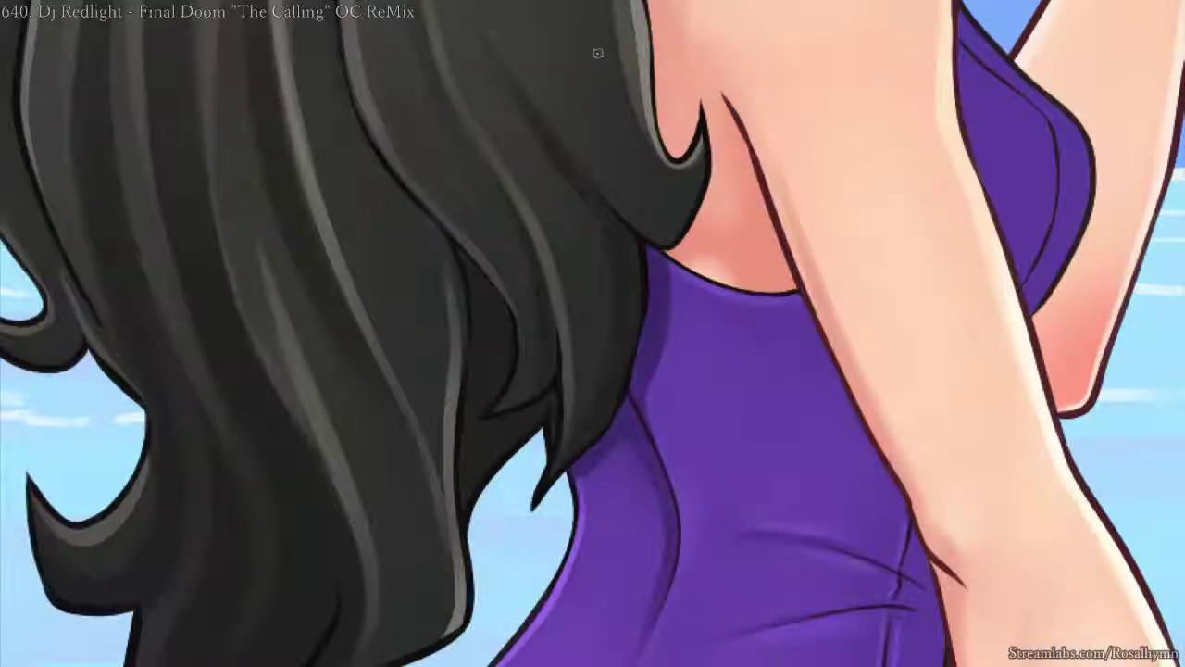
- Sample the shadow purple and touch up the hair shadow between the neckline and the back seam
left_click_drag(693, 309, 620, 242)
key("plus")
left_click(555, 276)
left_click(514, 238, "alt")
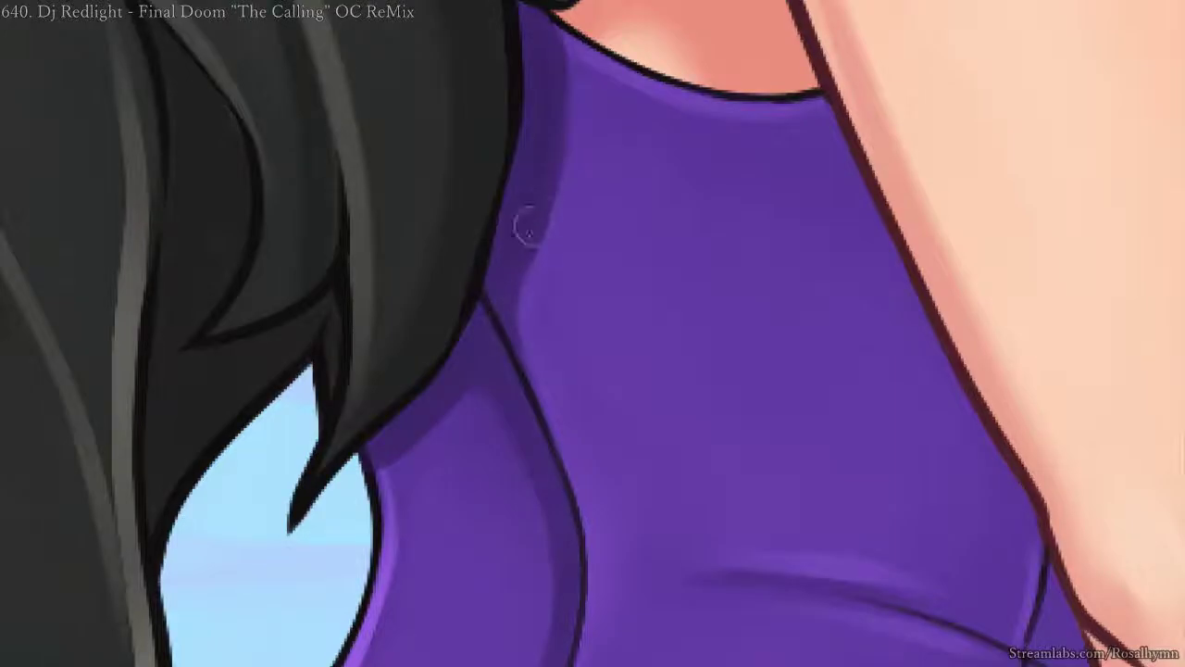
- Examine the seated character's full figure, then the swimsuit's lower half, thighs and striped tail for remaining shading work
scroll(513, 191, "down", 4)
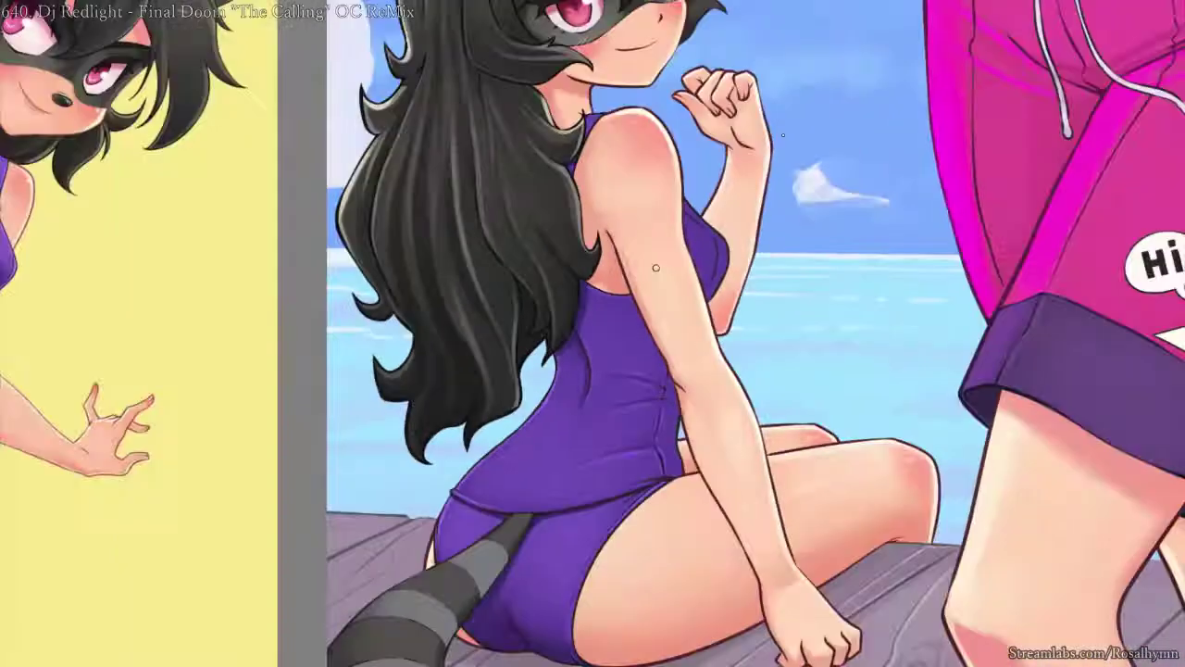
scroll(783, 136, "down", 4)
scroll(782, 136, "up", 3)
left_click(567, 146)
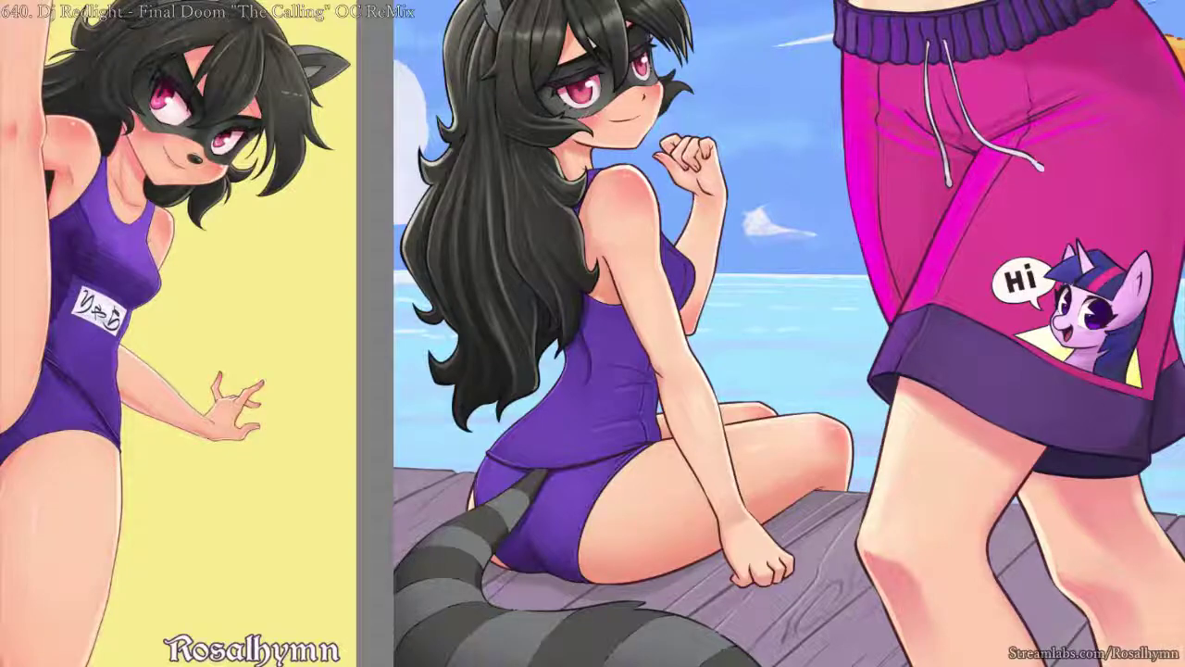
left_click_drag(850, 137, 876, 56)
scroll(876, 130, "up", 3)
left_click_drag(869, 218, 787, 120)
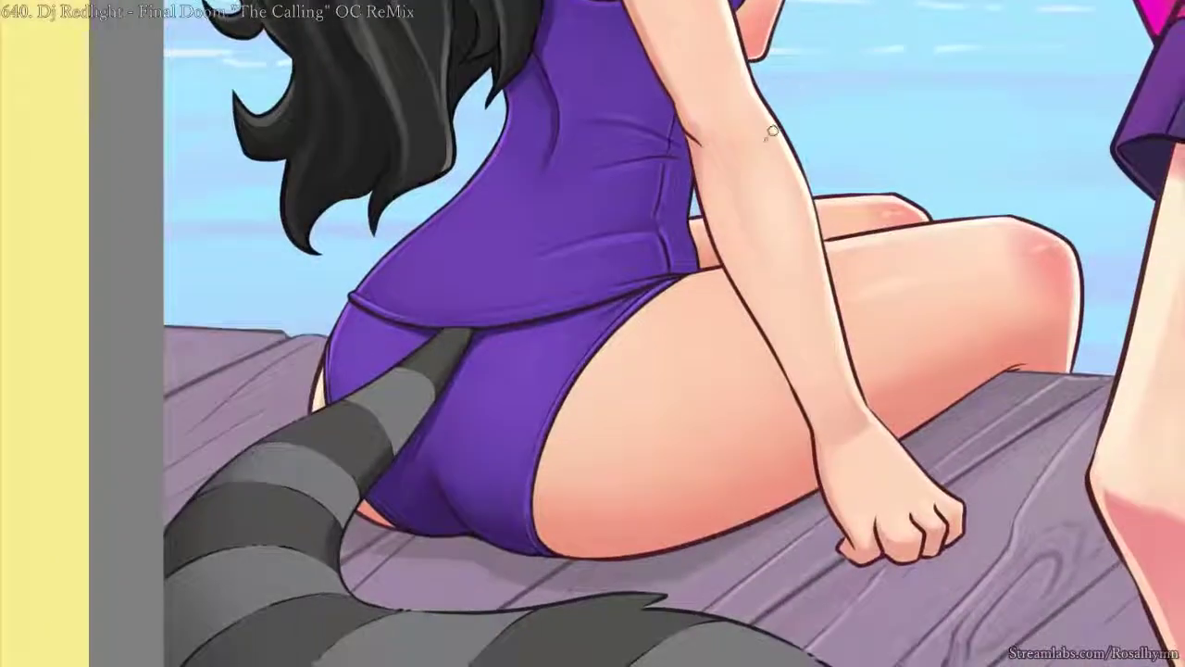
left_click_drag(787, 191, 862, 120)
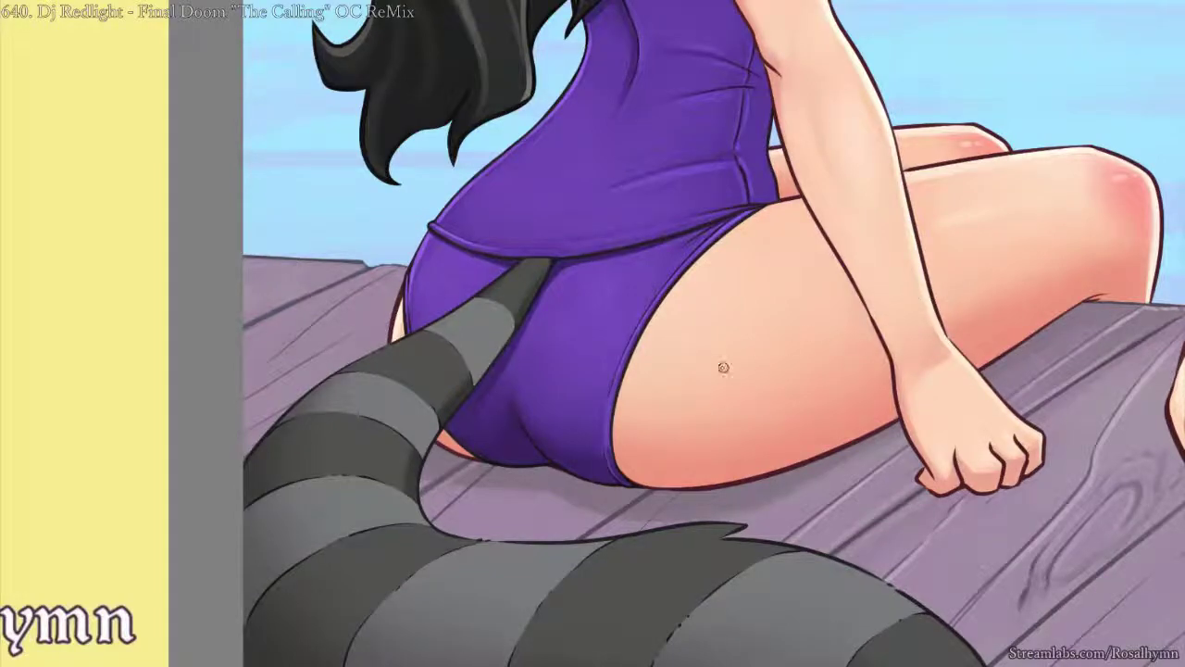
scroll(723, 368, "down", 5)
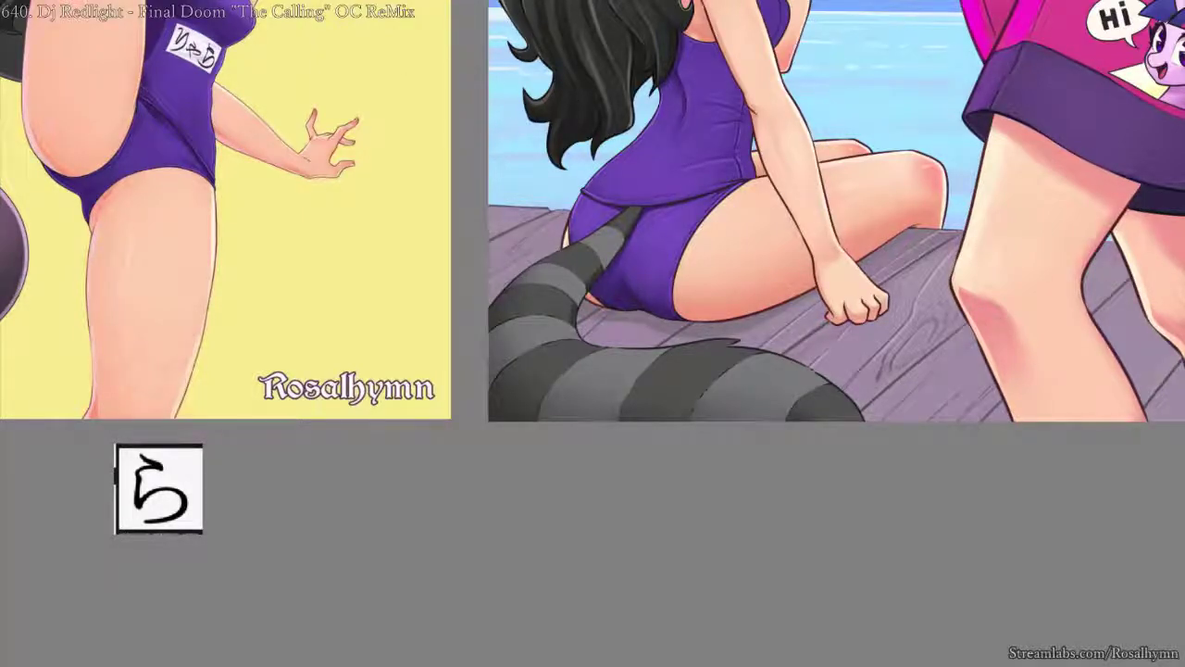
- Select the swimsuit's layer and block in a darker purple cast shadow beside the upper arm below the neckline
left_click_drag(850, 224, 730, 265)
left_click_drag(759, 219, 716, 305)
key("ctrl+plus")
key("ctrl+plus")
left_click_drag(669, 365, 588, 531)
left_click(439, 525, "ctrl")
left_click(563, 413, "ctrl")
left_click(564, 413, "ctrl")
left_click_drag(583, 407, 574, 352)
scroll(574, 351, "up", 1)
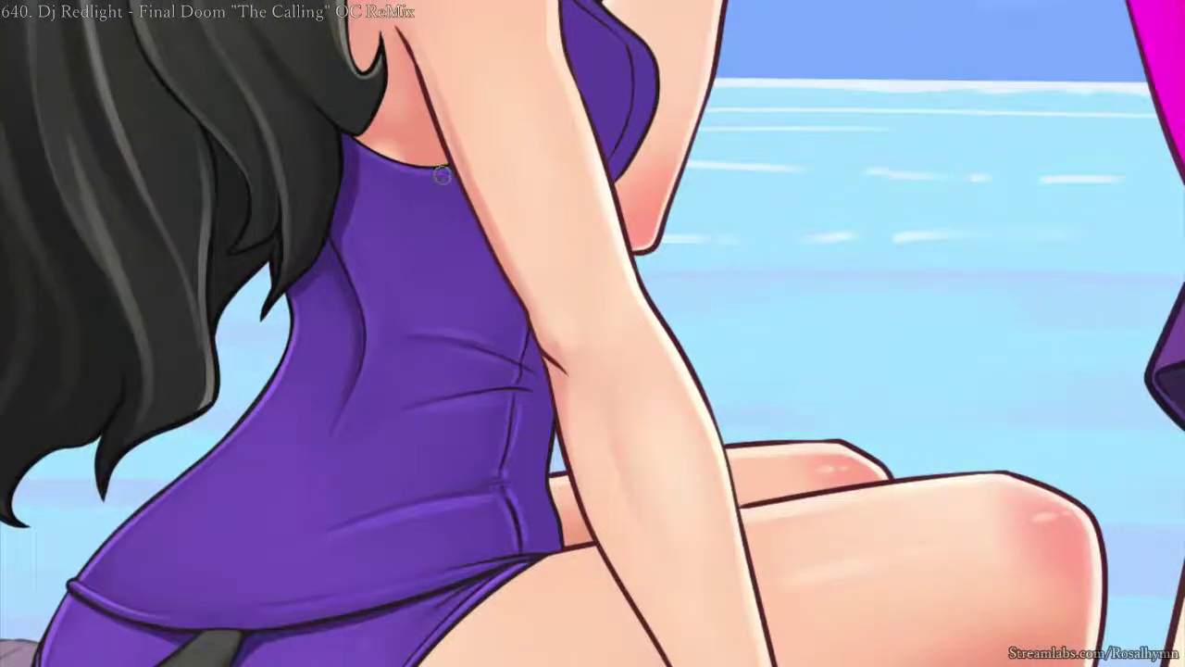
left_click_drag(450, 170, 495, 259)
key("ctrl+z")
left_click_drag(450, 168, 527, 297)
key("ctrl+z")
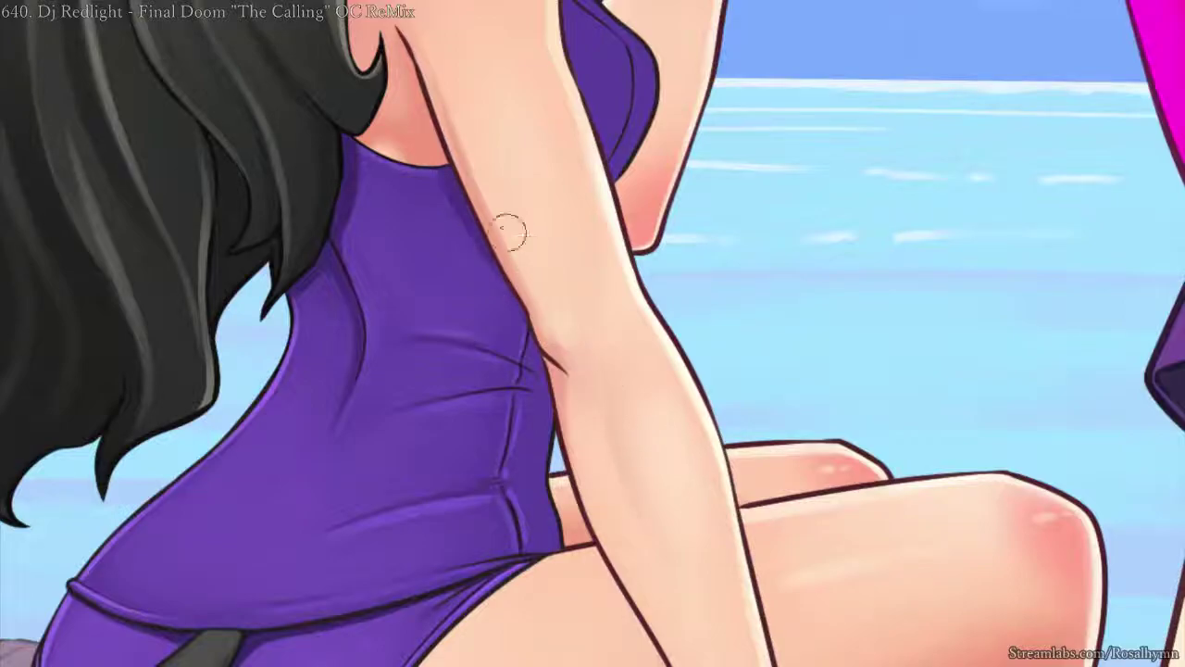
- Build up the arm's cast shadow on the swimsuit from the back neckline down toward the elbow
scroll(483, 191, "up", 3)
left_click_drag(510, 229, 629, 387)
scroll(530, 288, "down", 2)
scroll(534, 287, "down", 2)
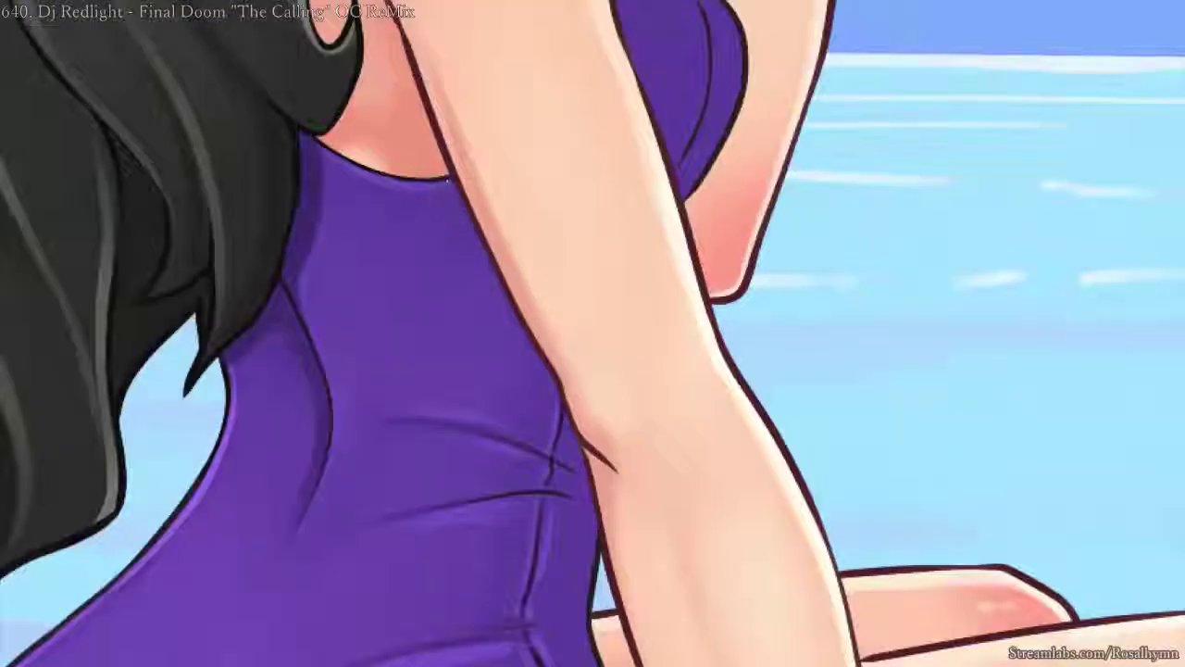
scroll(478, 232, "up", 2)
scroll(529, 301, "down", 2)
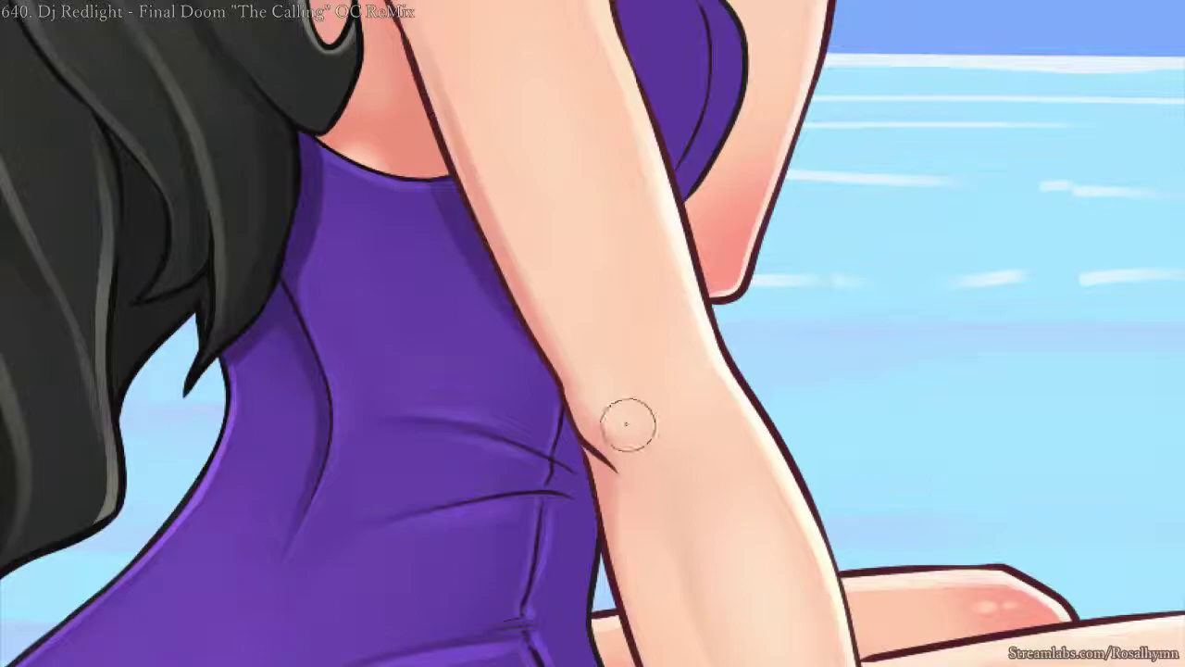
- Continue the arm's cast shadow past the elbow crease along the side of the swimsuit
scroll(524, 283, "up", 2)
scroll(540, 315, "down", 2)
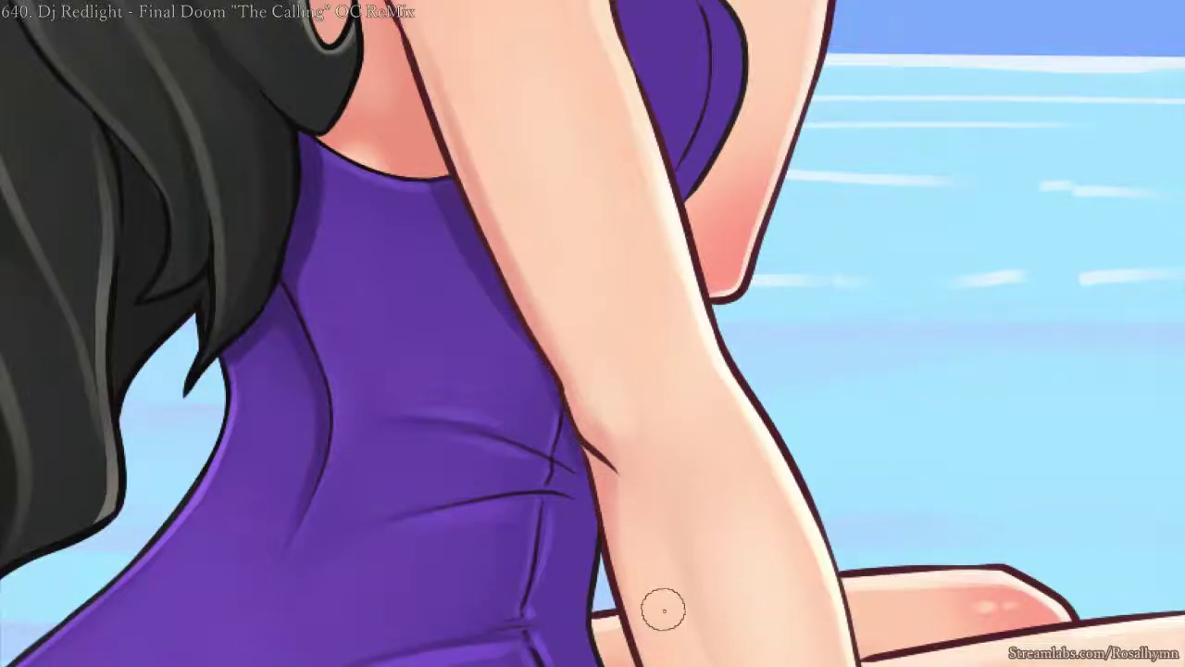
scroll(500, 287, "up", 2)
scroll(495, 282, "down", 2)
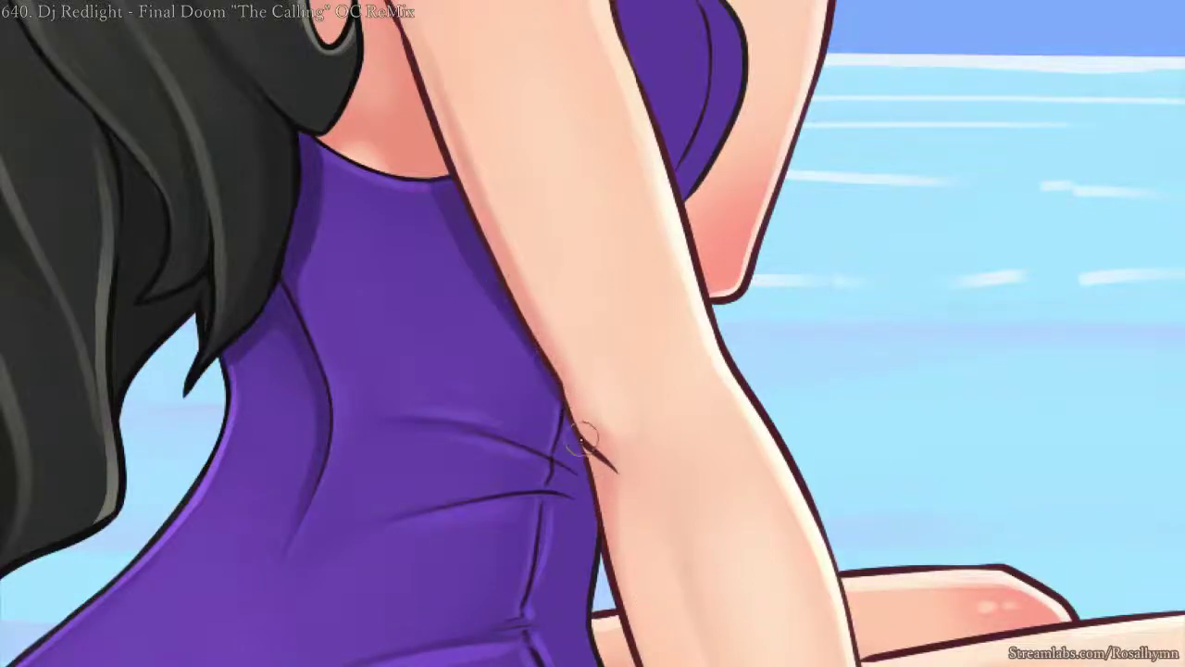
scroll(620, 581, "up", 2)
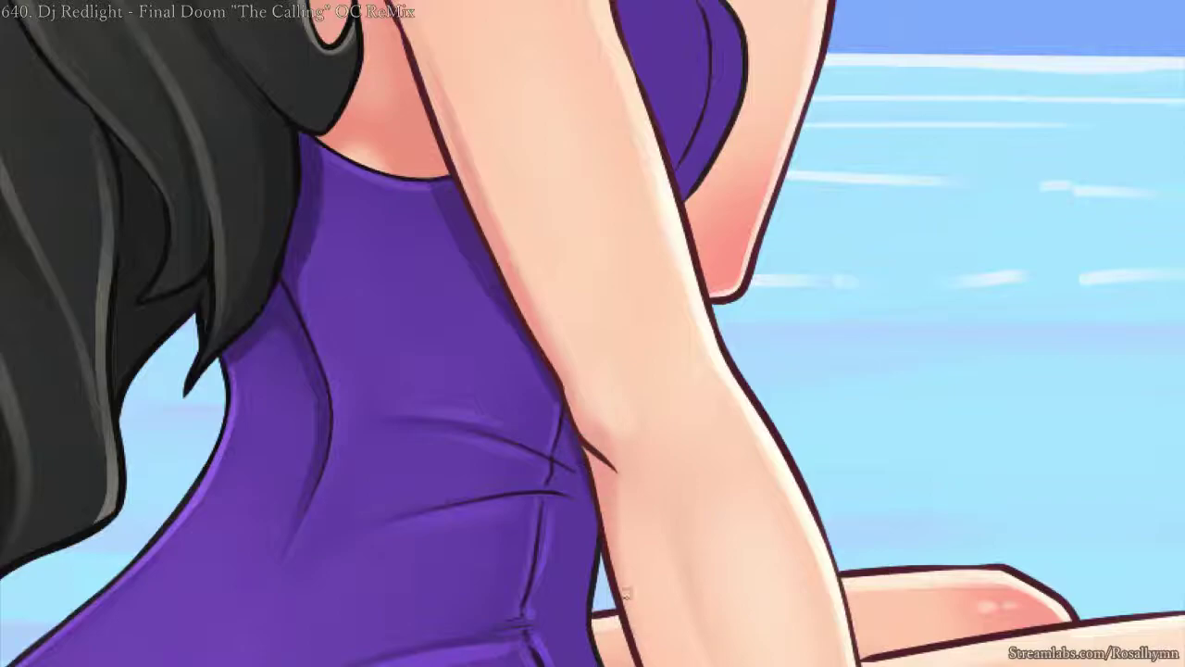
scroll(611, 566, "down", 2)
scroll(571, 435, "up", 3)
left_click_drag(486, 326, 539, 528)
left_click(491, 358, "ctrl")
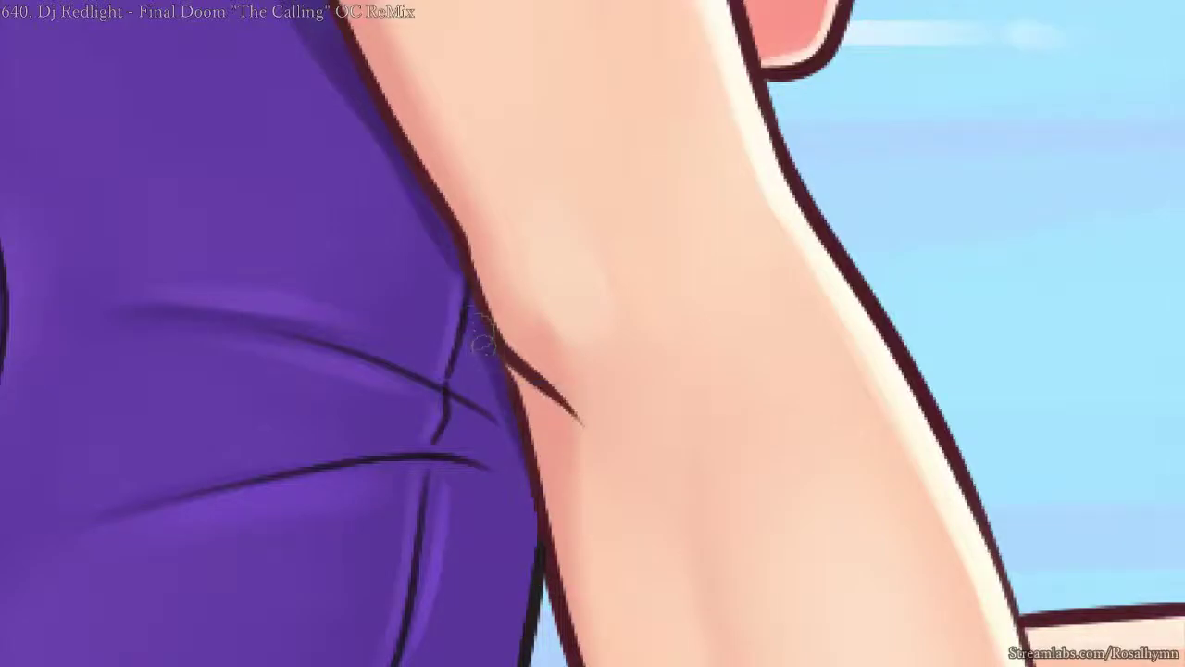
- Touch up the cast shadow's upper end where the neckline meets the arm and check it against the whole figure
scroll(534, 196, "down", 3)
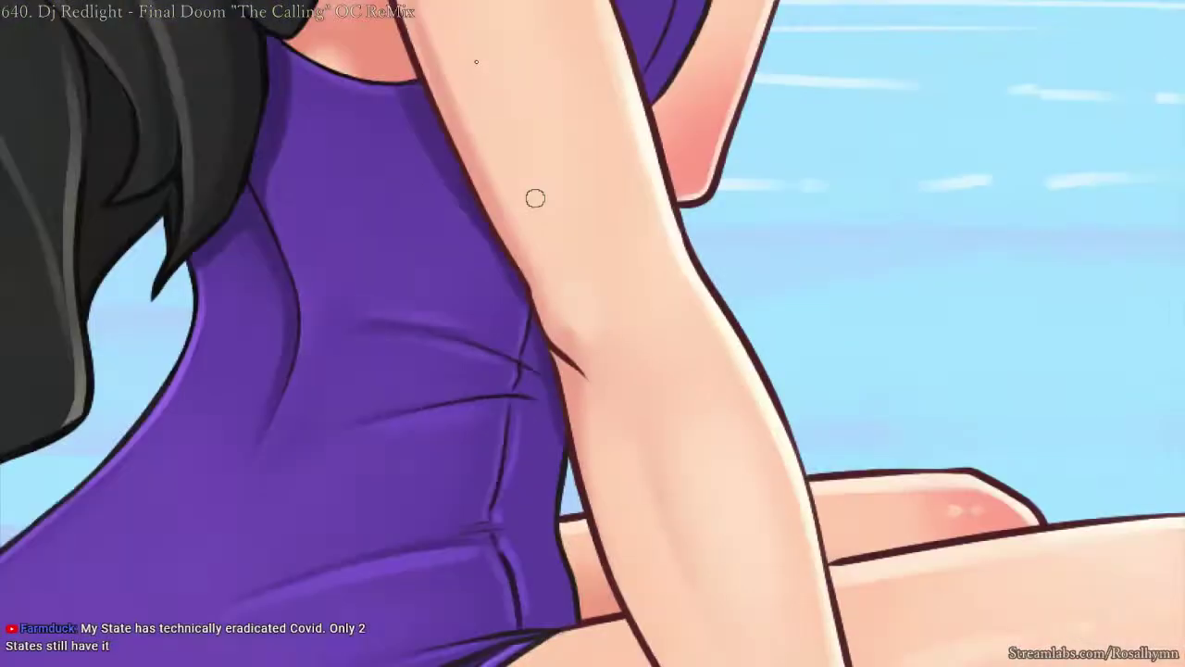
scroll(535, 198, "up", 3)
left_click_drag(574, 217, 722, 380)
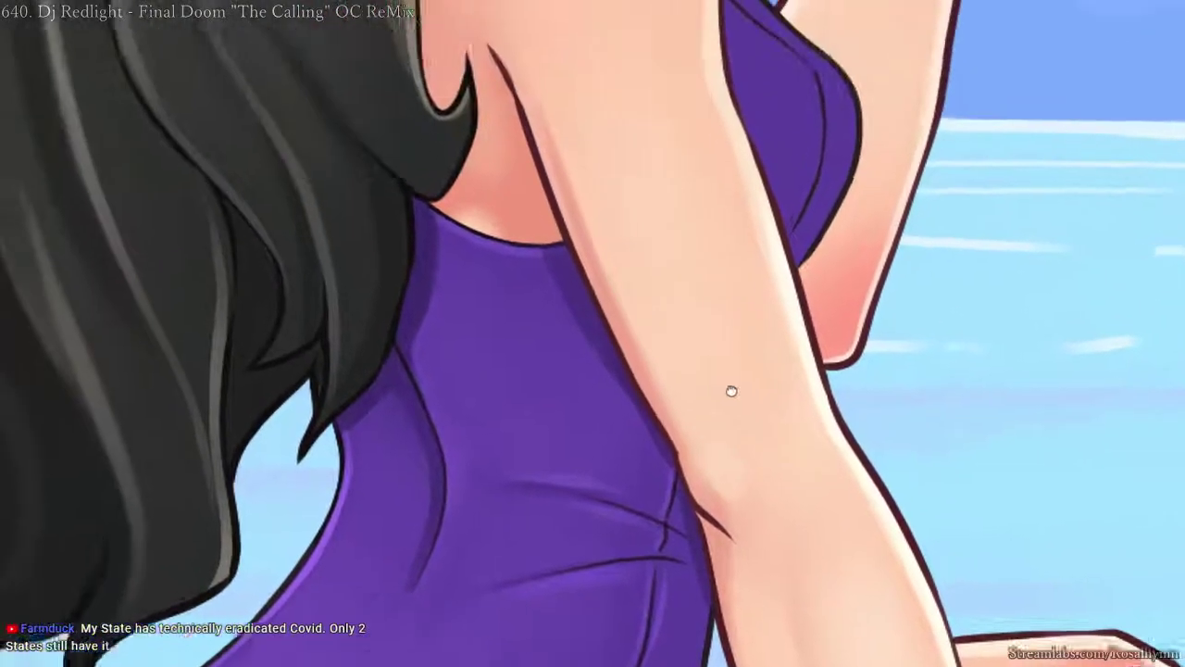
scroll(663, 288, "up", 2)
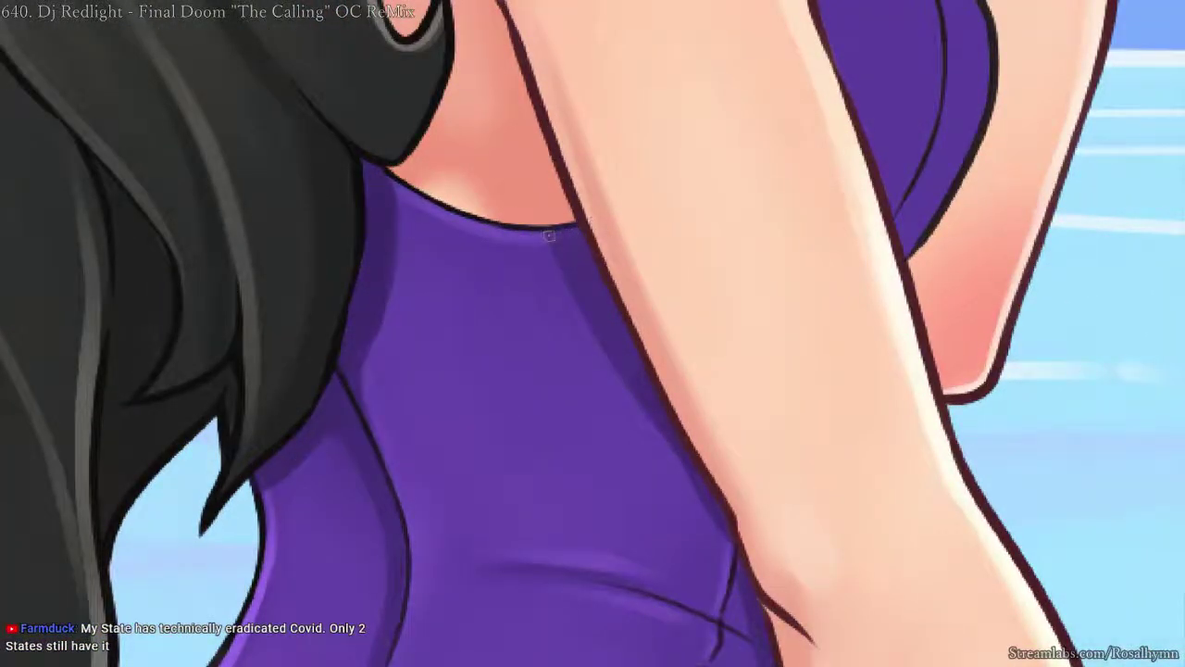
scroll(642, 256, "down", 4)
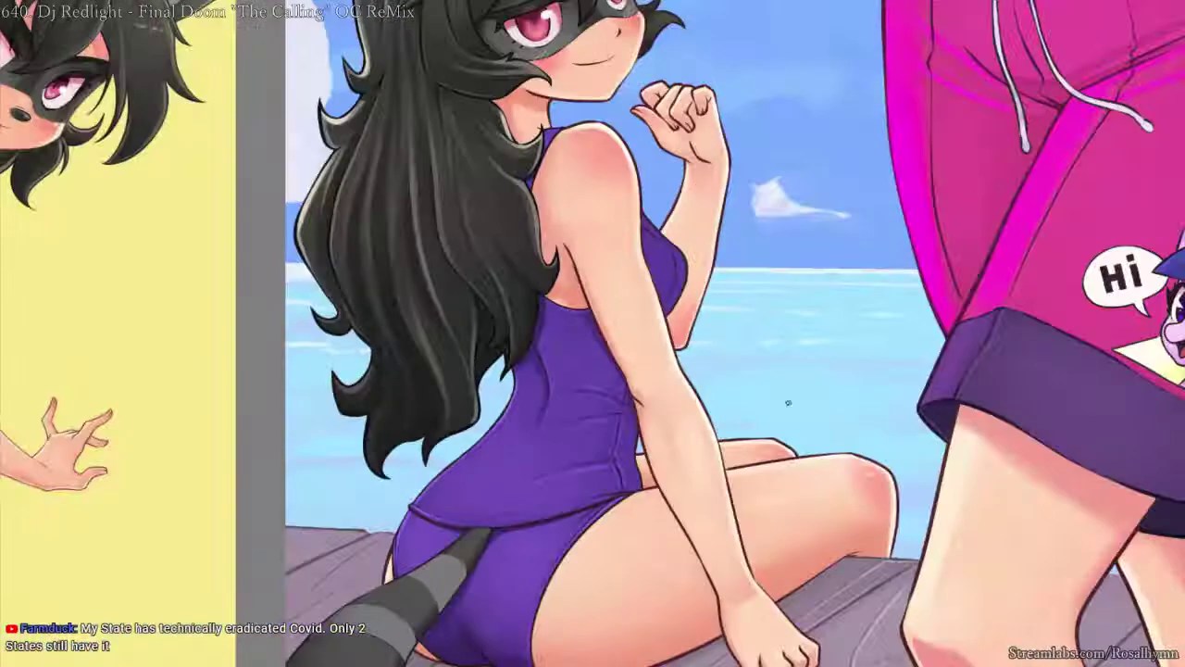
scroll(729, 345, "up", 1)
scroll(728, 345, "up", 4)
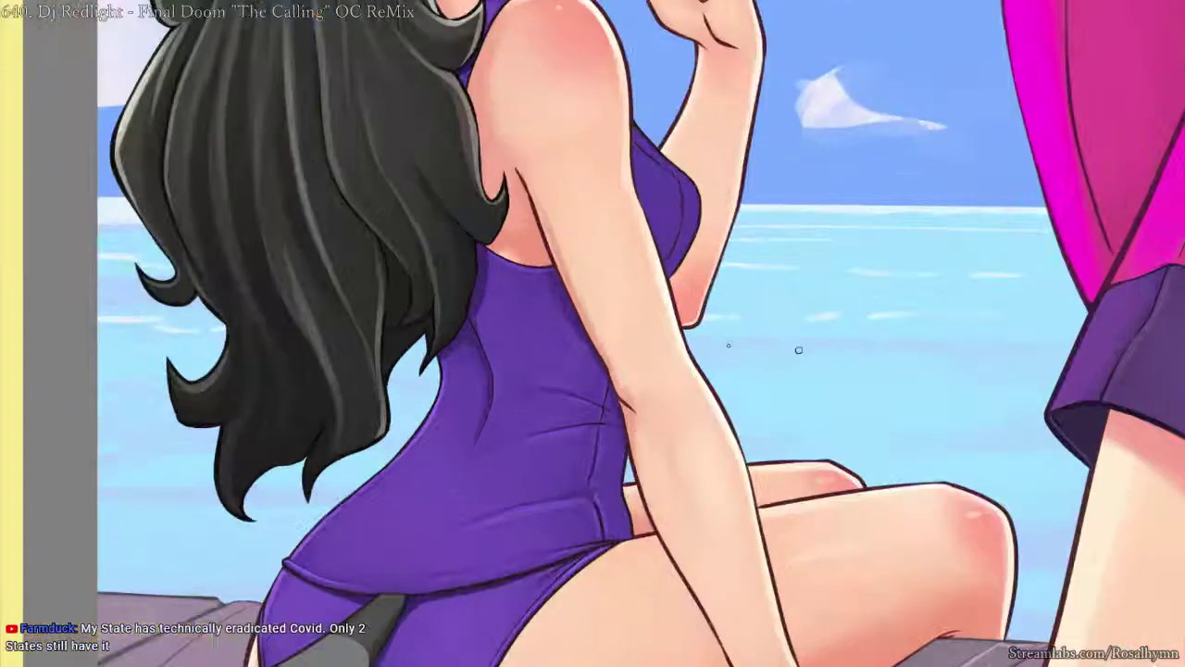
- Refine the edge of the arm's cast shadow near the neckline in a rotated view and check the full illustration
left_click_drag(654, 227, 511, 148)
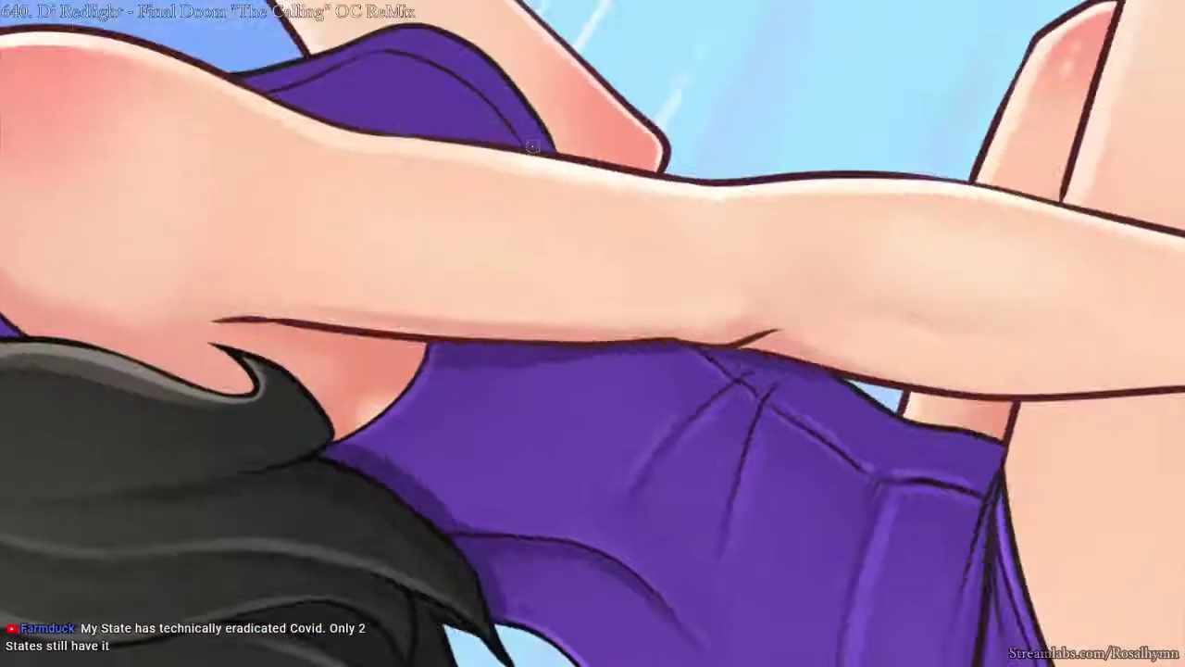
scroll(646, 391, "up", 2)
left_click_drag(645, 392, 683, 211)
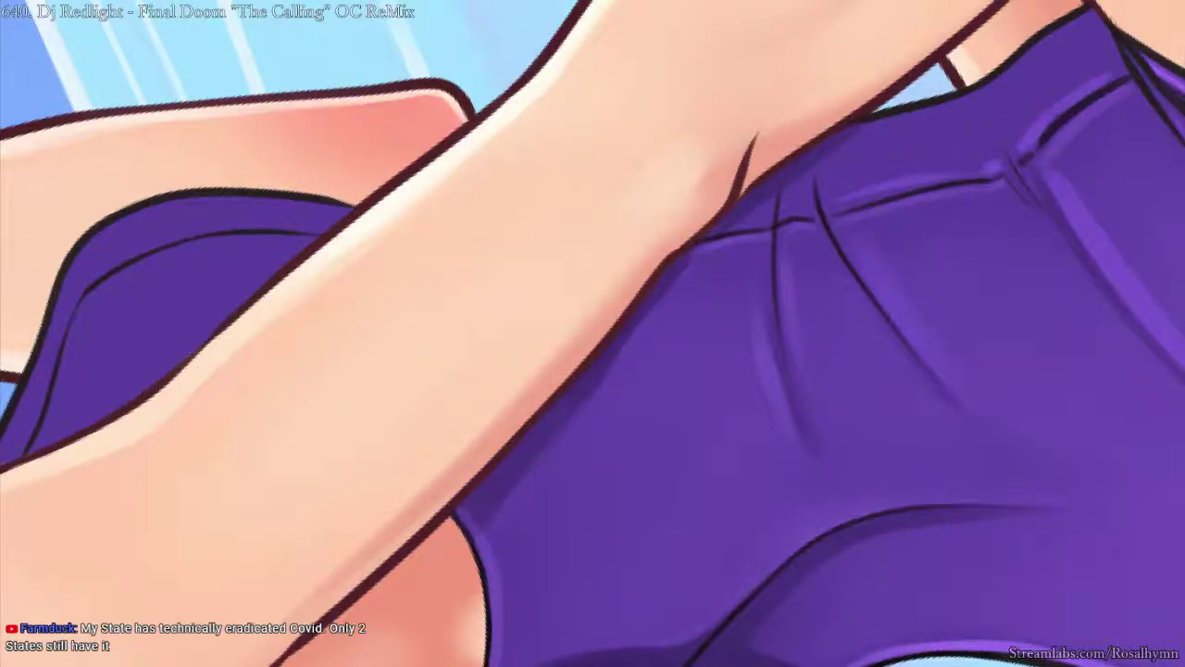
left_click_drag(718, 255, 728, 167)
right_click(619, 307)
left_click(554, 387)
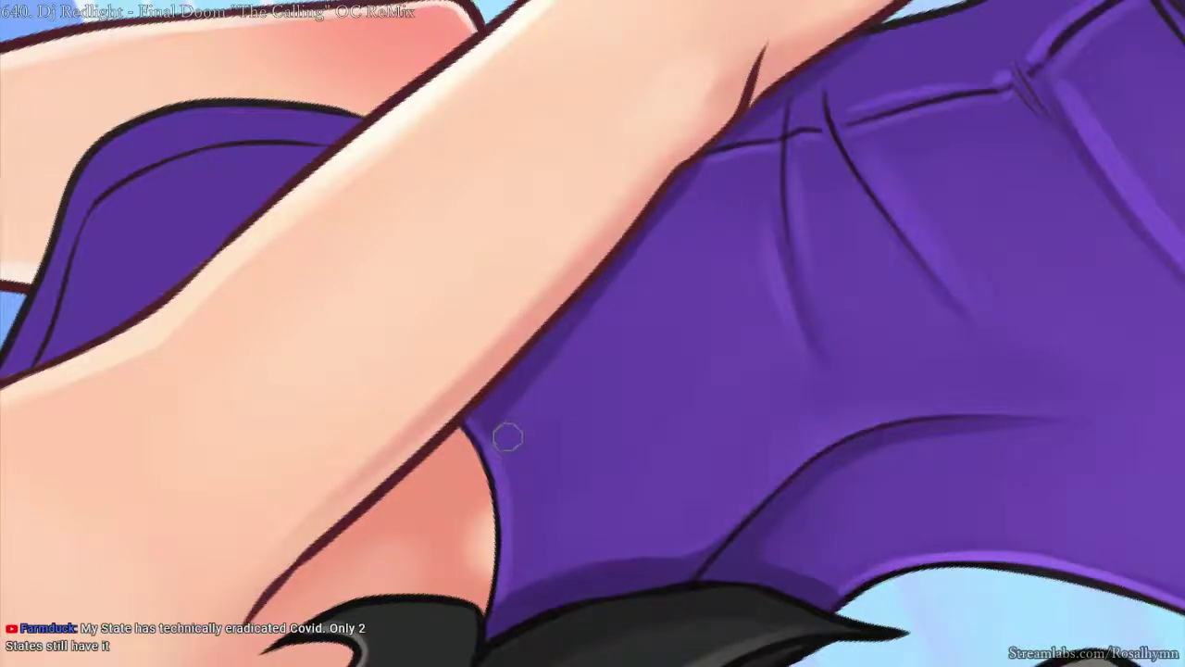
key("minus")
key("minus")
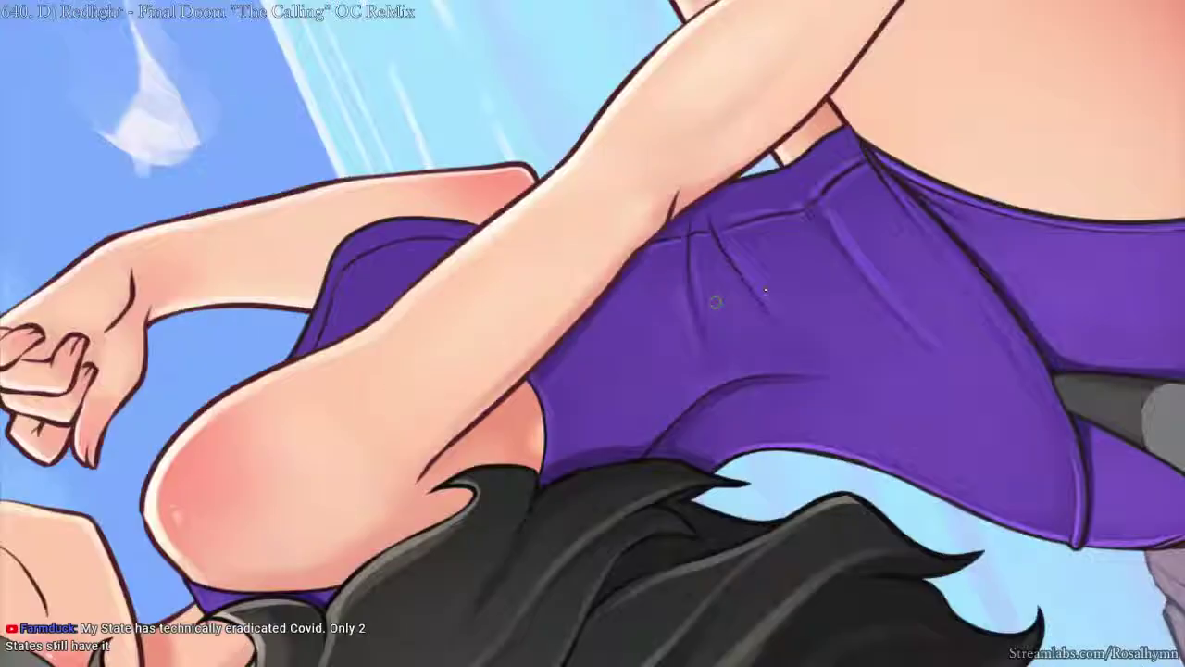
key("5")
scroll(573, 455, "down", 3)
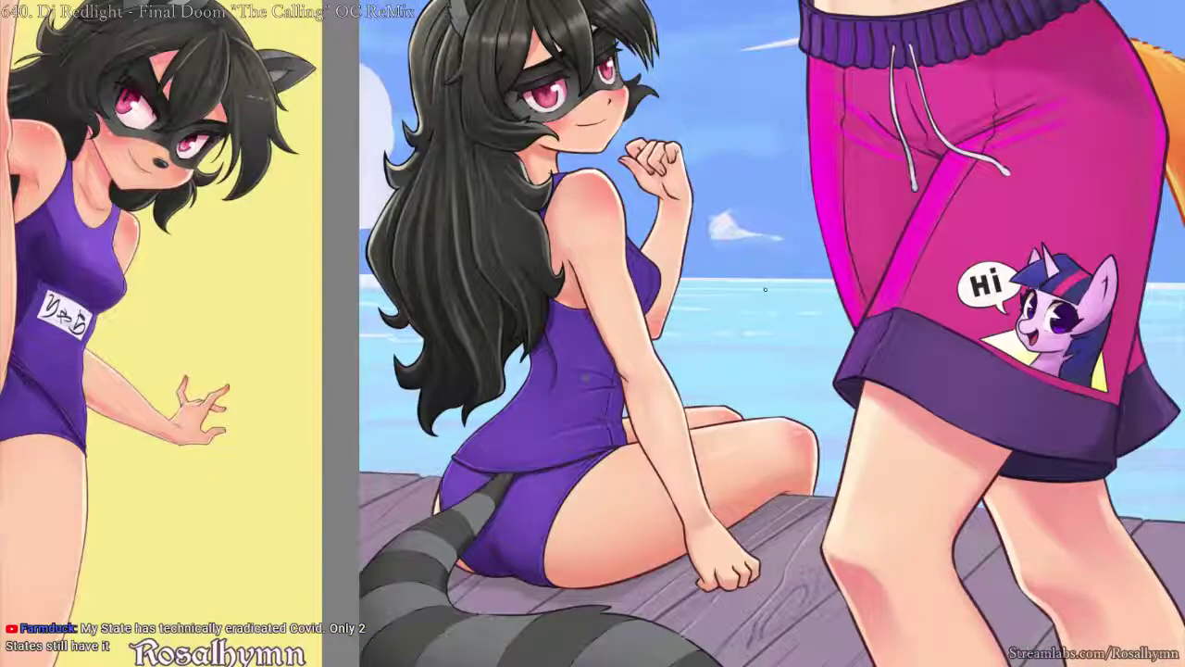
- Switch from the smudge brush to a painting brush and paint the arm's cast shadow on the bare back skin above the neckline
scroll(764, 290, "up", 3)
right_click(556, 204)
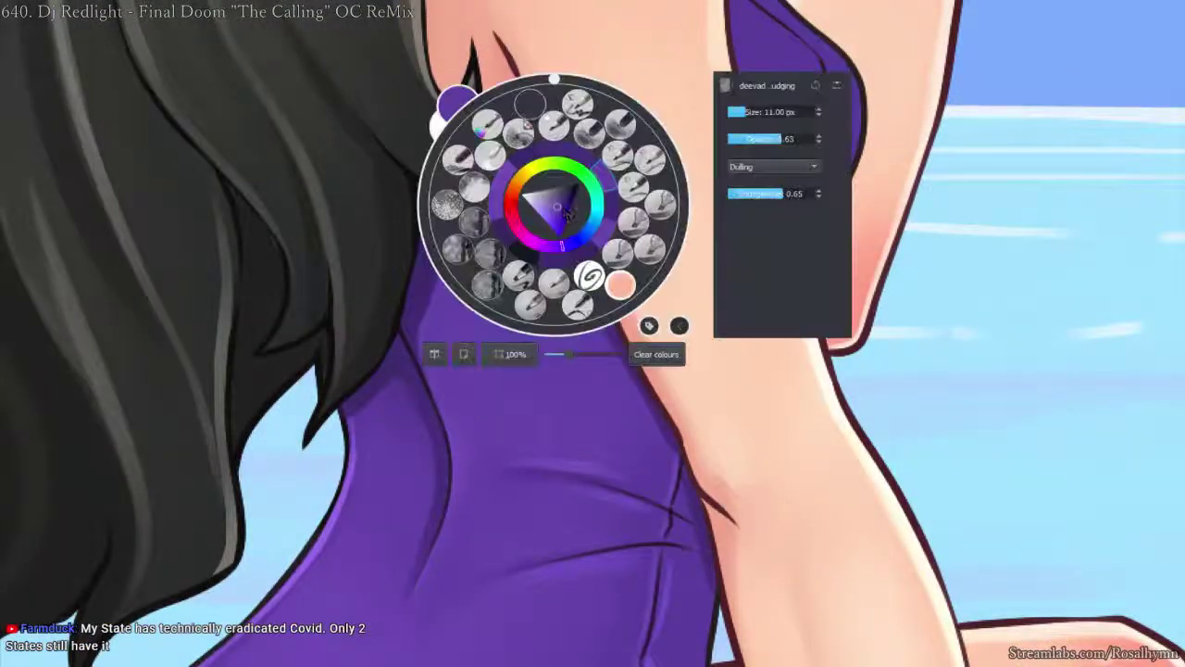
left_click(649, 253)
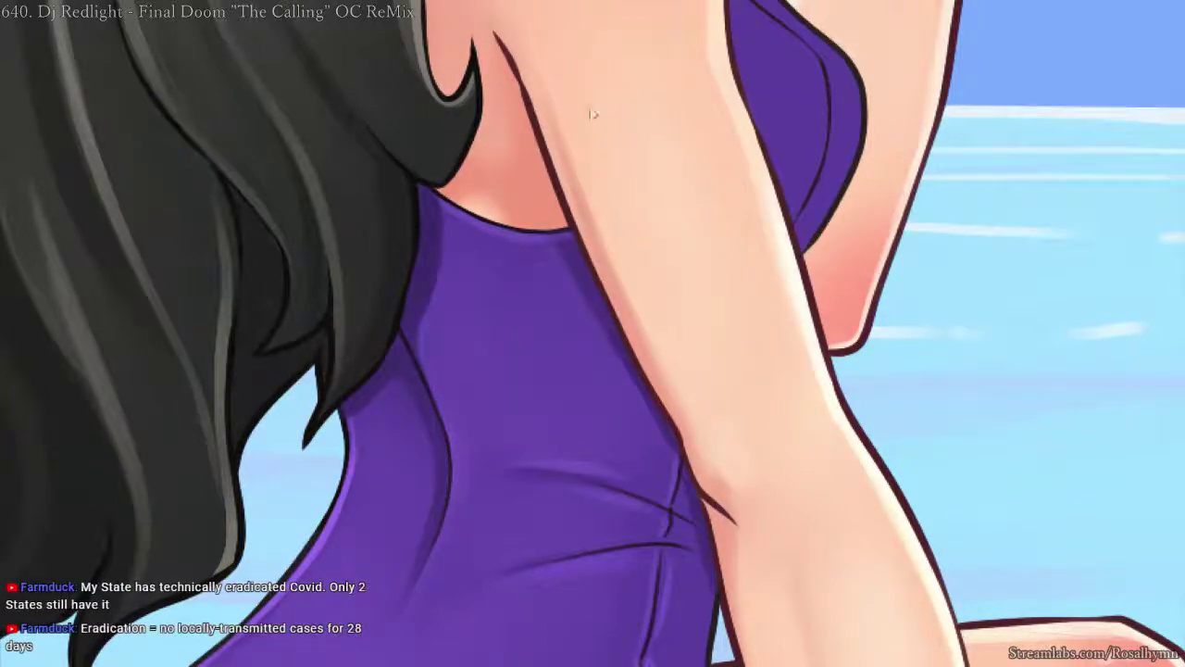
scroll(560, 132, "down", 5)
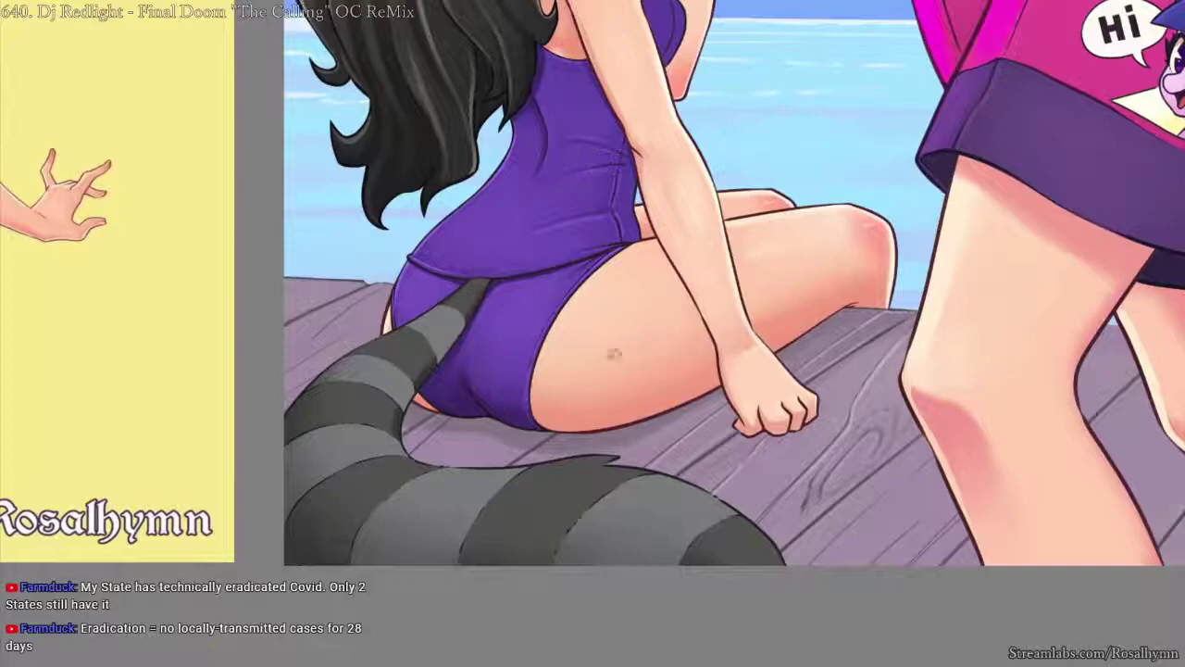
left_click_drag(659, 254, 626, 514)
scroll(573, 348, "up", 2)
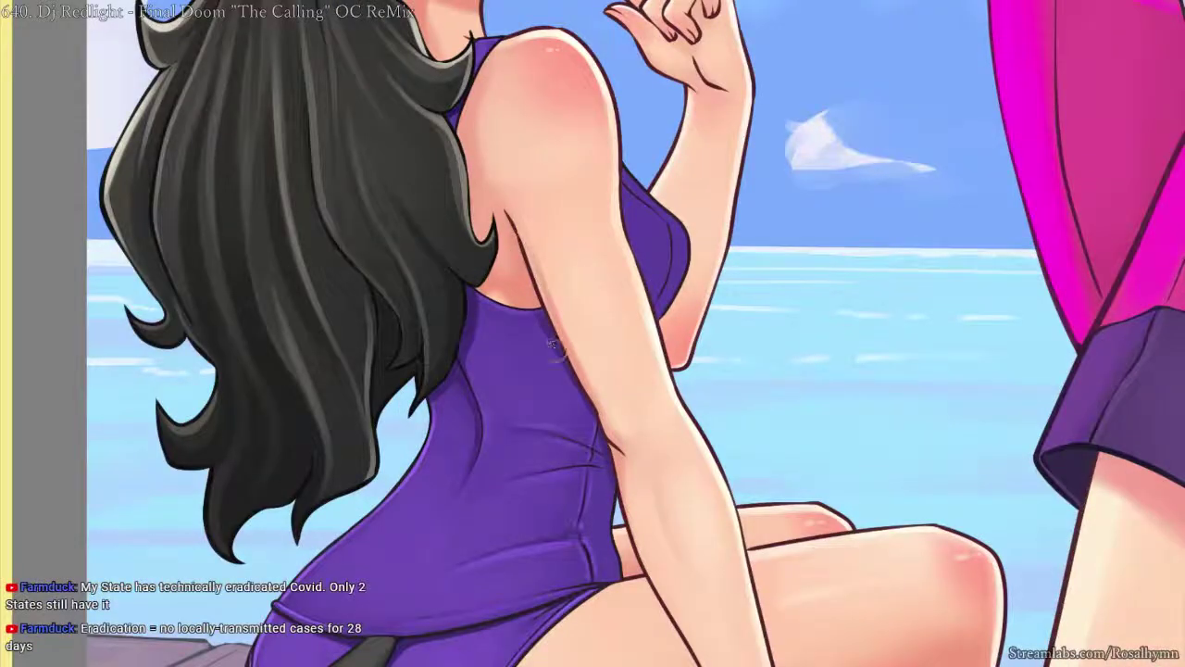
scroll(550, 344, "up", 2)
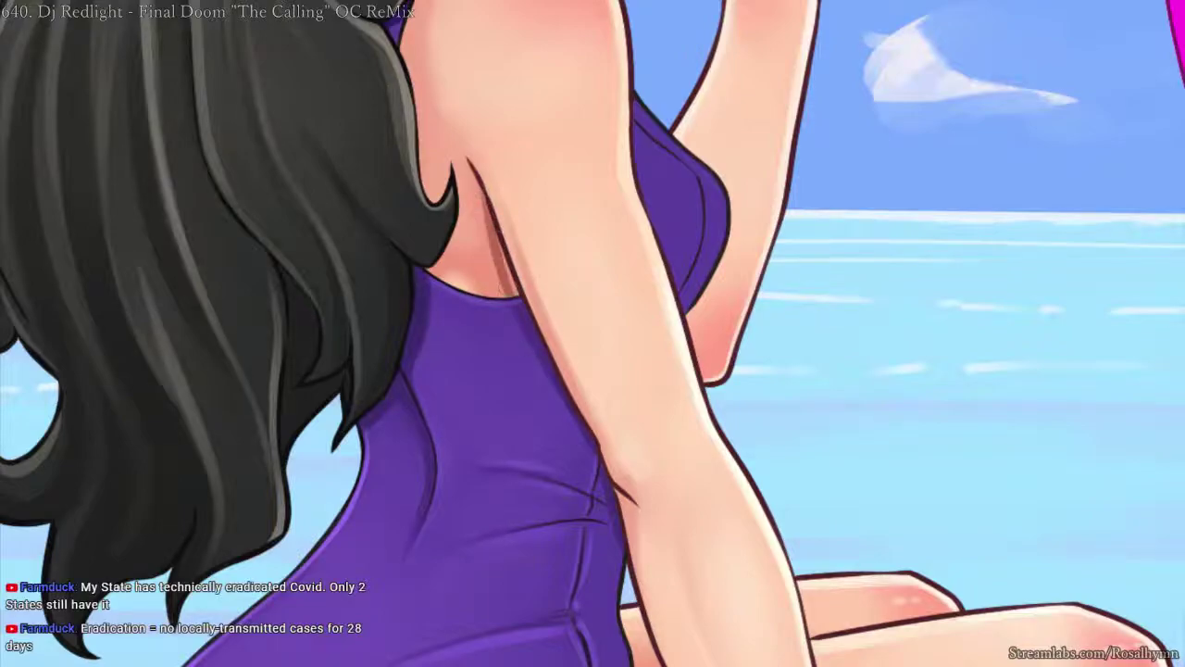
scroll(479, 190, "up", 2)
scroll(429, 205, "up", 2)
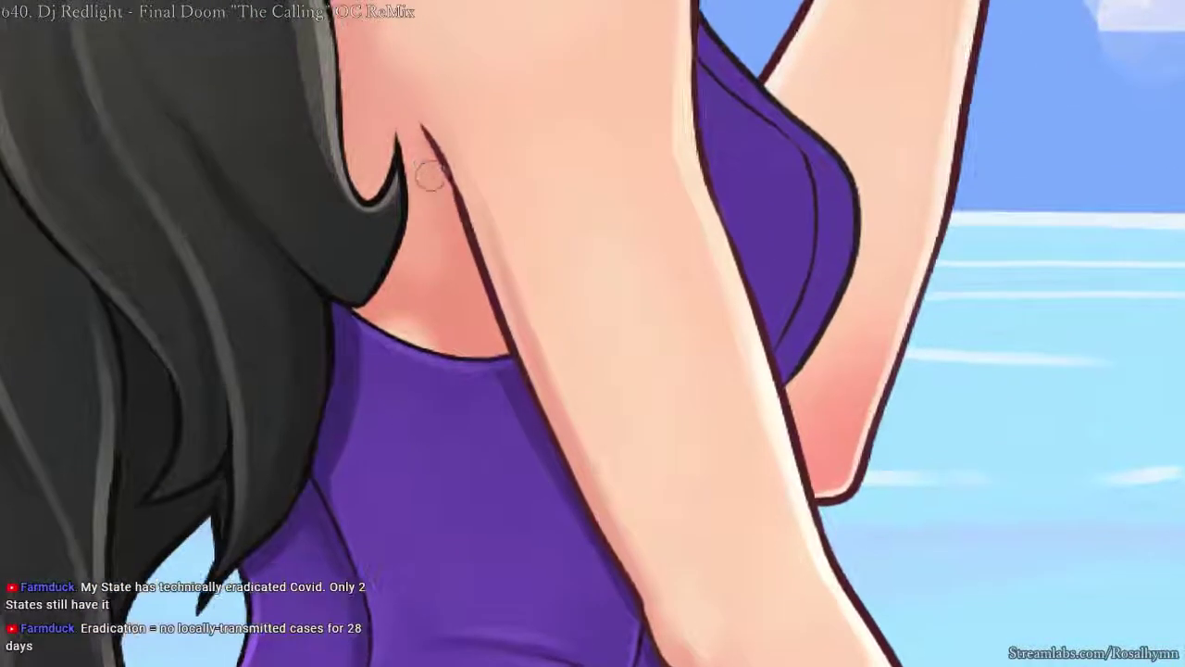
left_click_drag(444, 188, 505, 356)
left_click_drag(430, 148, 520, 396)
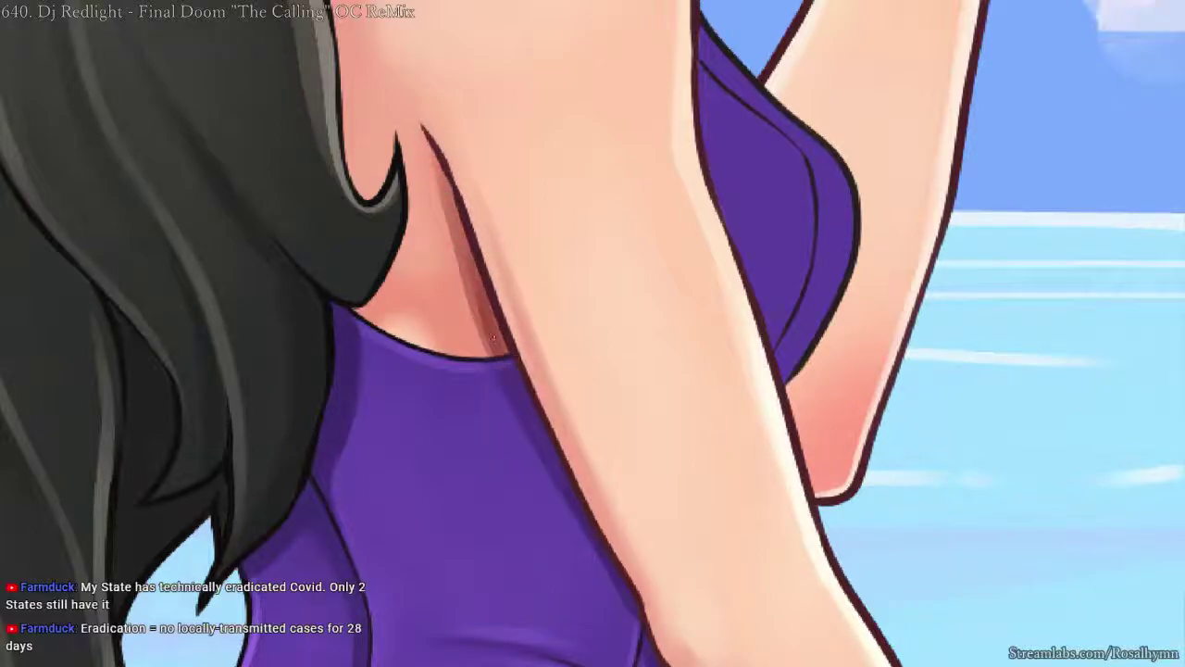
- Darken the skin shadow along the arm's outline from the armpit crease to the neckline and check the full illustration
left_click_drag(461, 197, 506, 374)
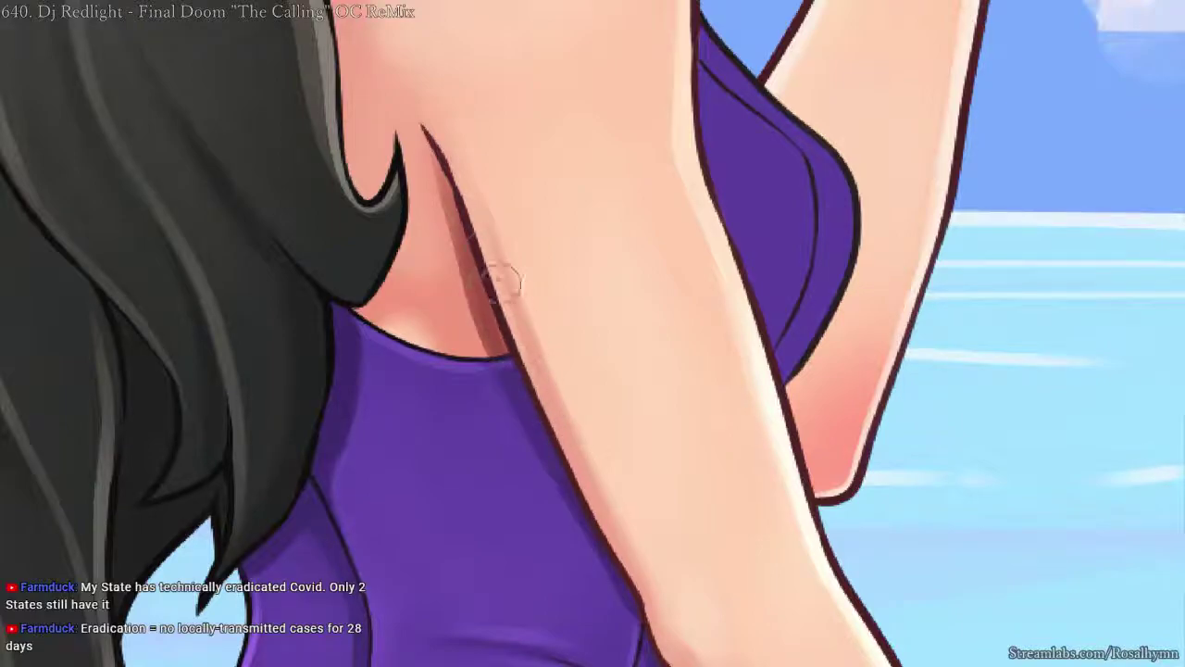
left_click_drag(440, 171, 467, 248)
scroll(564, 275, "down", 5)
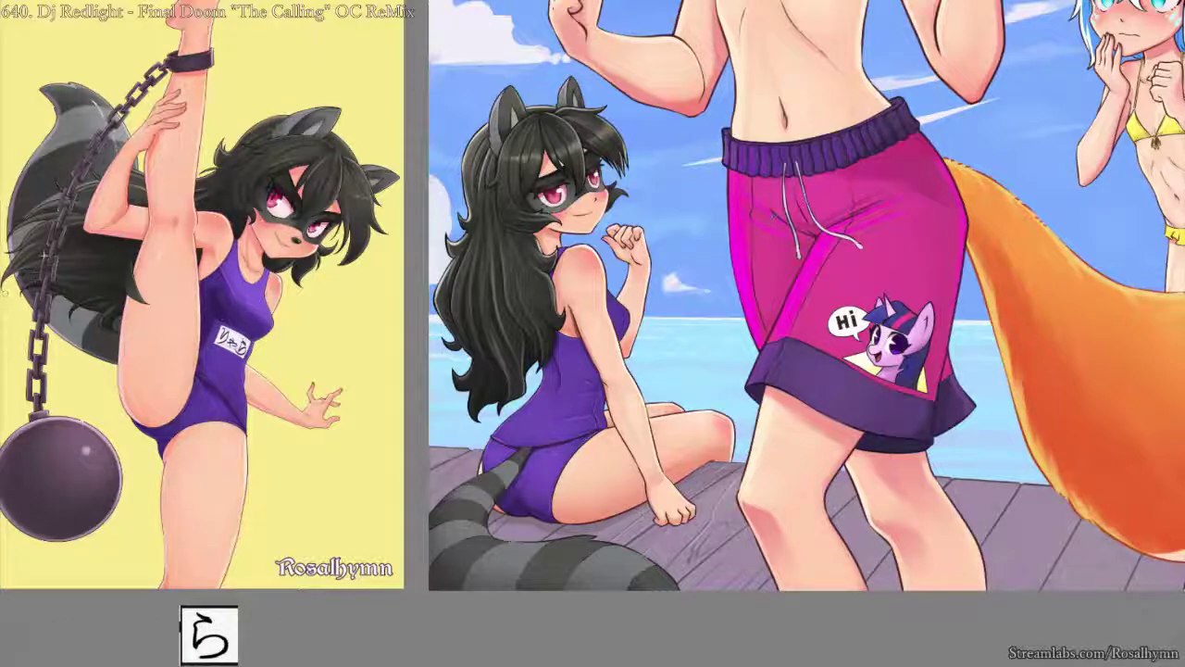
- Paint a shading stroke along the upper front seam of the seated raccoon character's purple swimsuit
key("ctrl+plus")
key("ctrl+plus")
key("ctrl+plus")
key("ctrl+plus")
key("ctrl+plus")
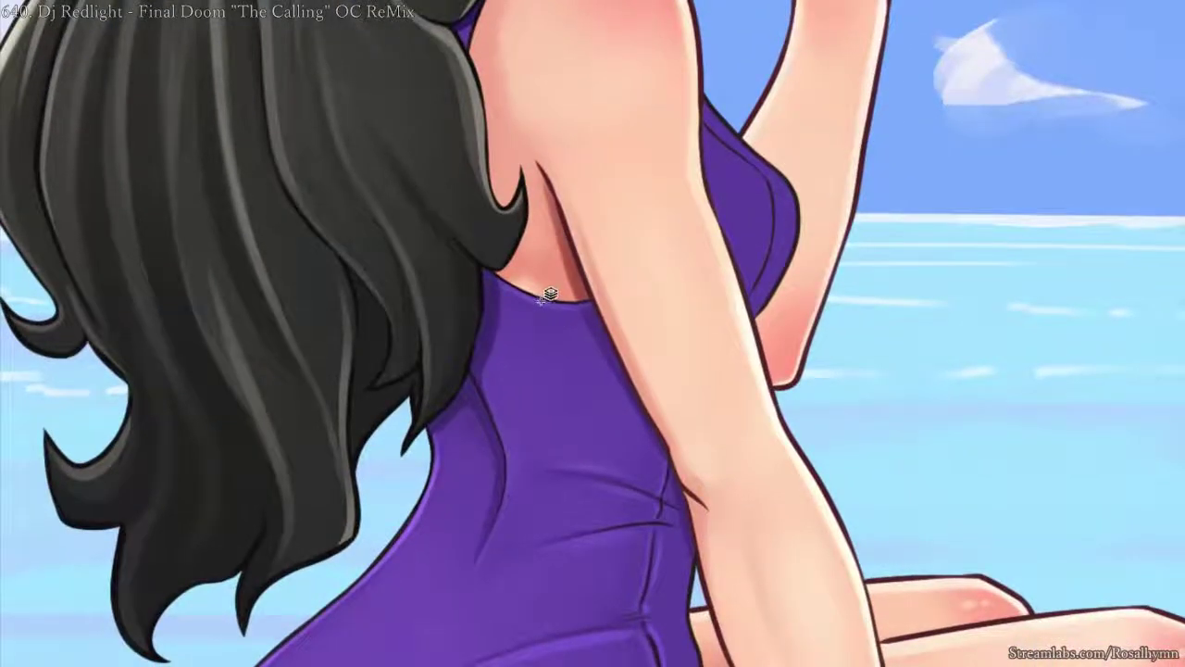
scroll(547, 296, "up", 3)
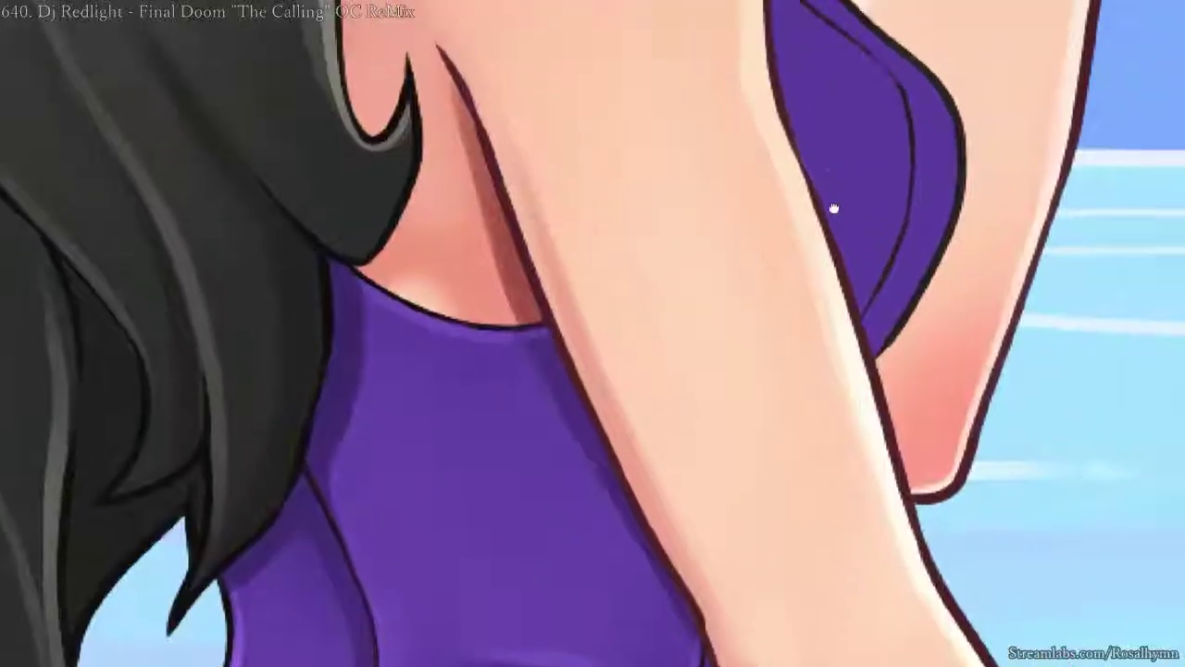
left_click_drag(834, 208, 703, 379)
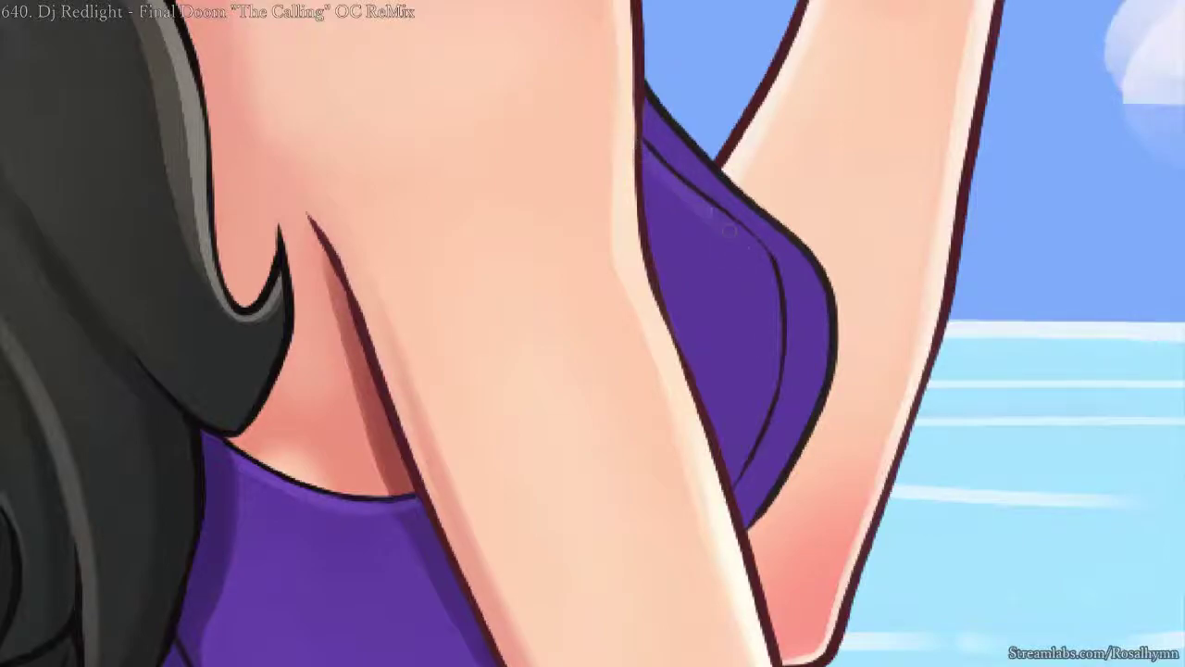
left_click_drag(640, 107, 750, 222)
- Rotate the canvas and blend a soft lighter purple into the swimsuit's front panel with an enlarged brush
key("minus")
mouse_move(952, 465)
left_mouse_down()
mouse_move(718, 81)
mouse_move(625, 139)
left_mouse_up()
key("plus")
key("plus")
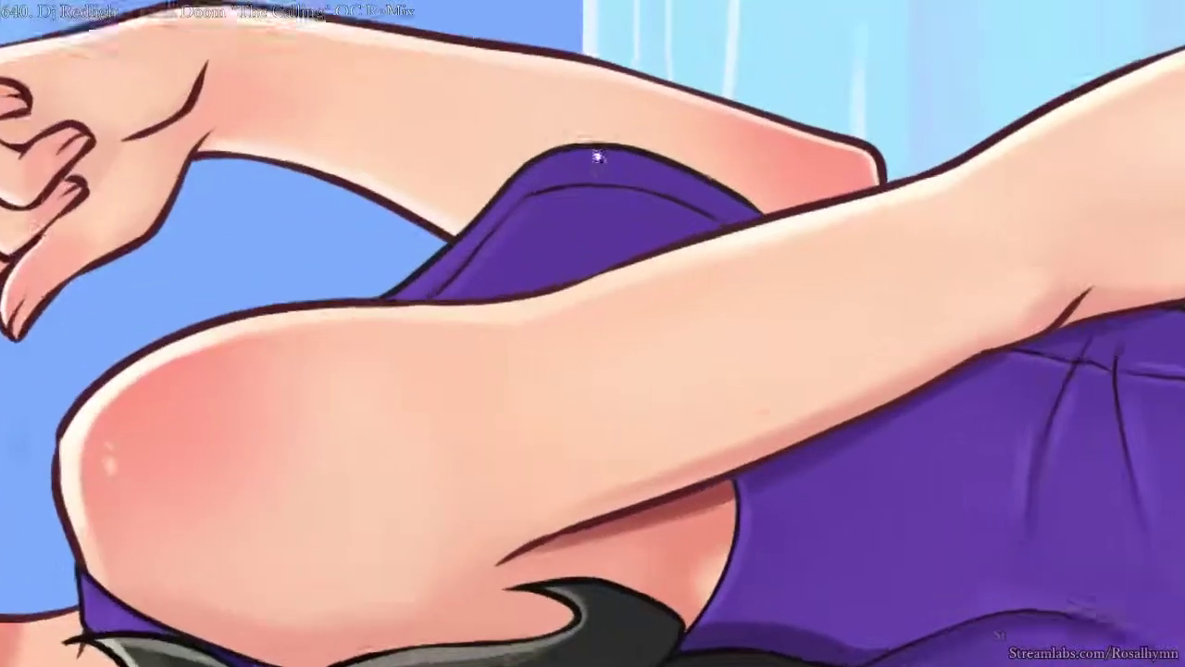
key("bracketright")
key("bracketright")
key("bracketright")
key("bracketright")
left_click_drag(462, 293, 567, 212)
left_click_drag(438, 327, 527, 275)
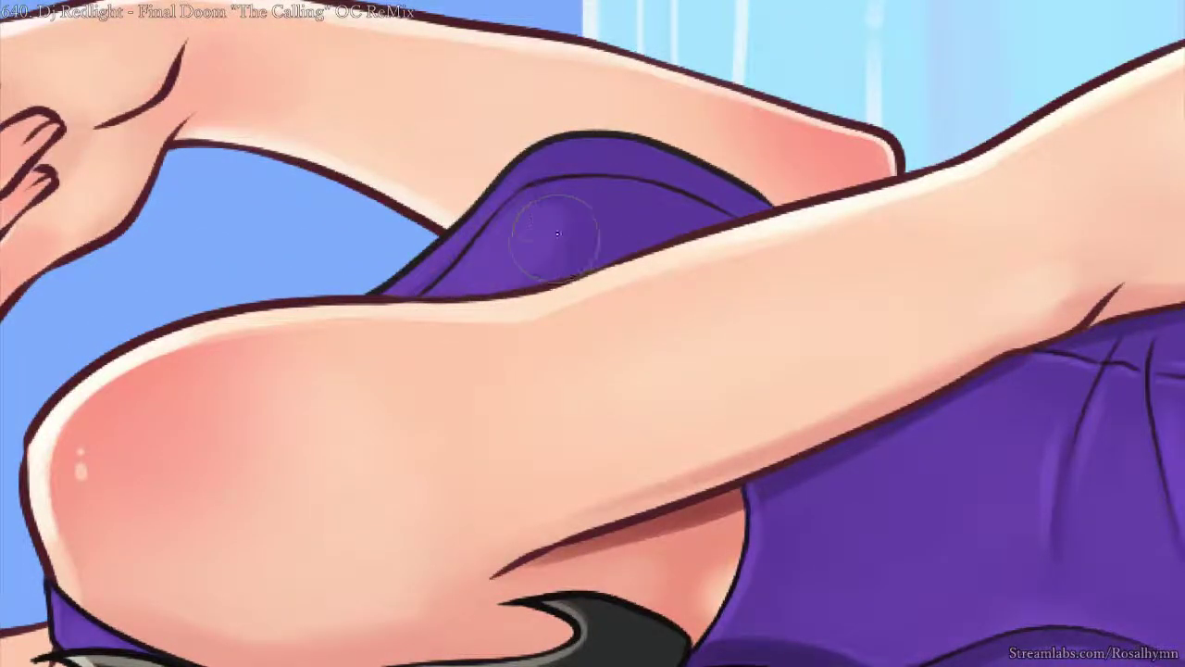
right_click(554, 236)
right_click(528, 270)
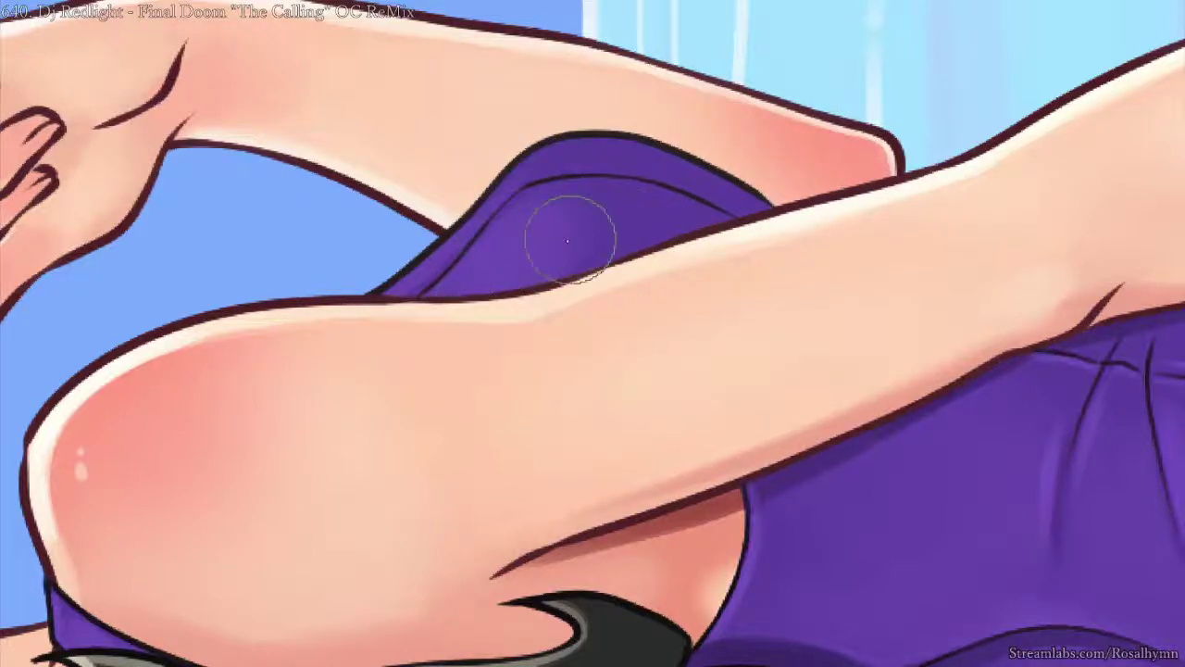
- Reset the canvas rotation and examine the swimsuit's front shading close up and against the whole figure
key("minus")
key("minus")
key("minus")
key("5")
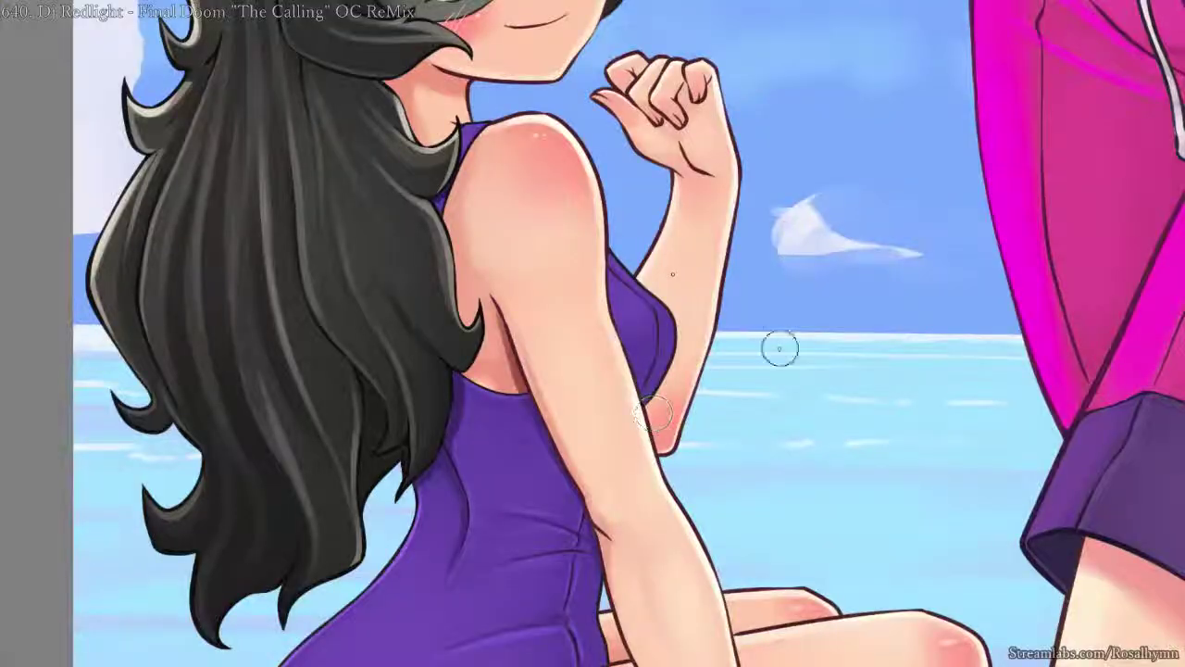
key("plus")
key("plus")
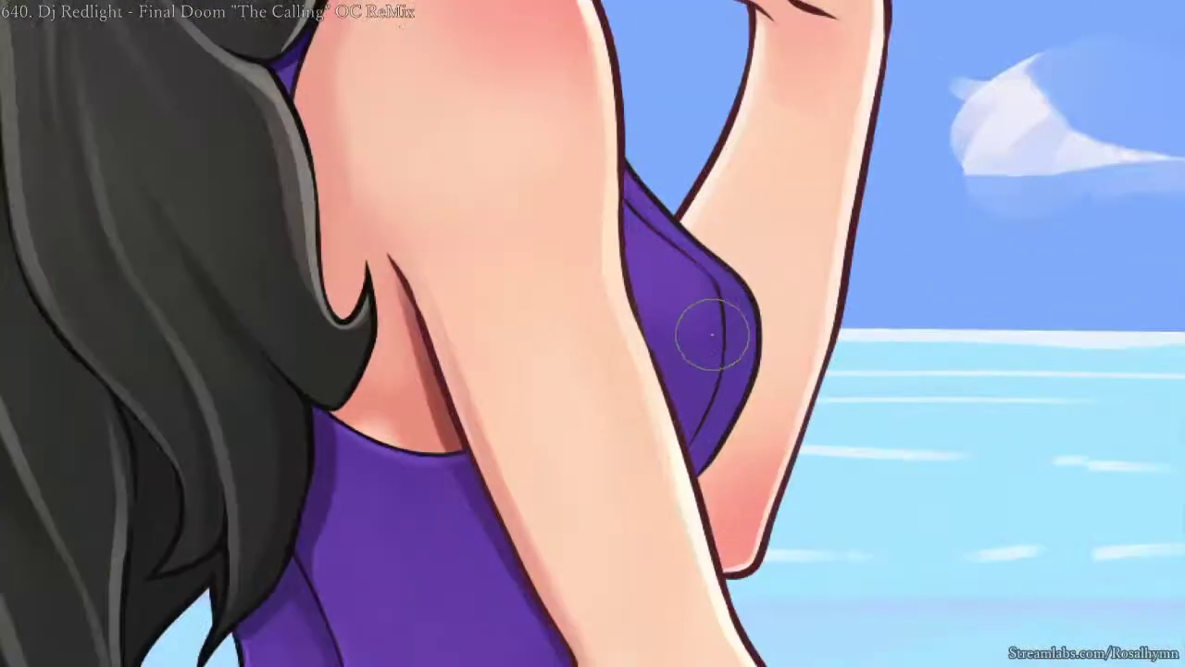
key("minus")
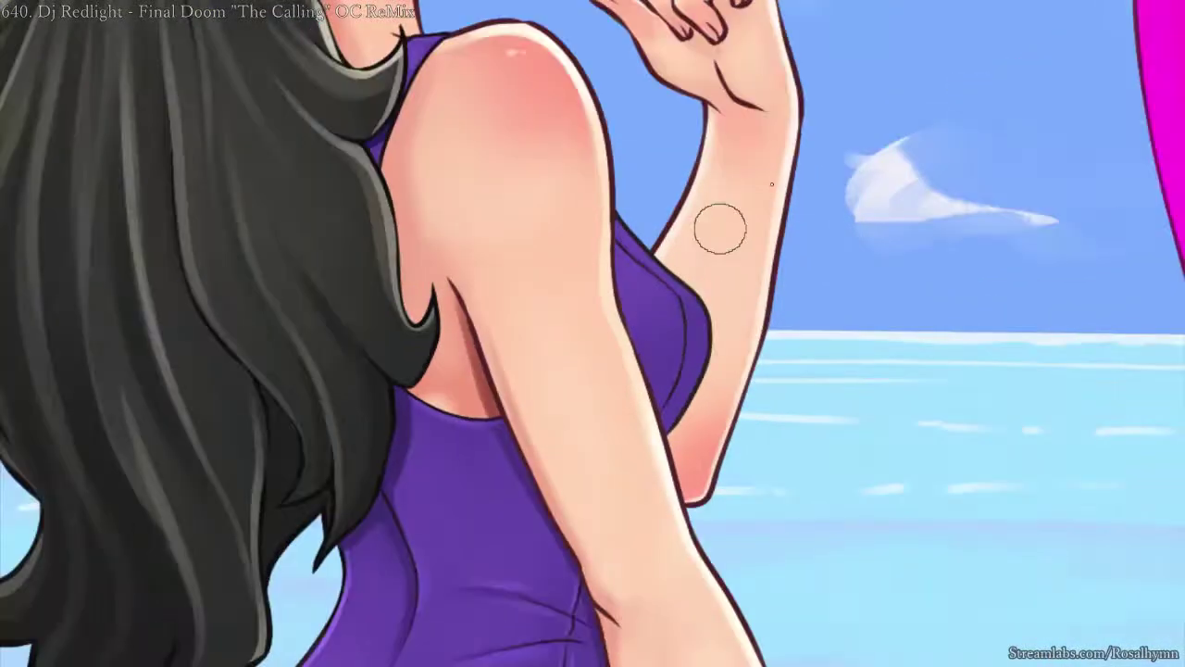
key("minus")
key("minus")
key("minus")
key("minus")
key("plus")
key("plus")
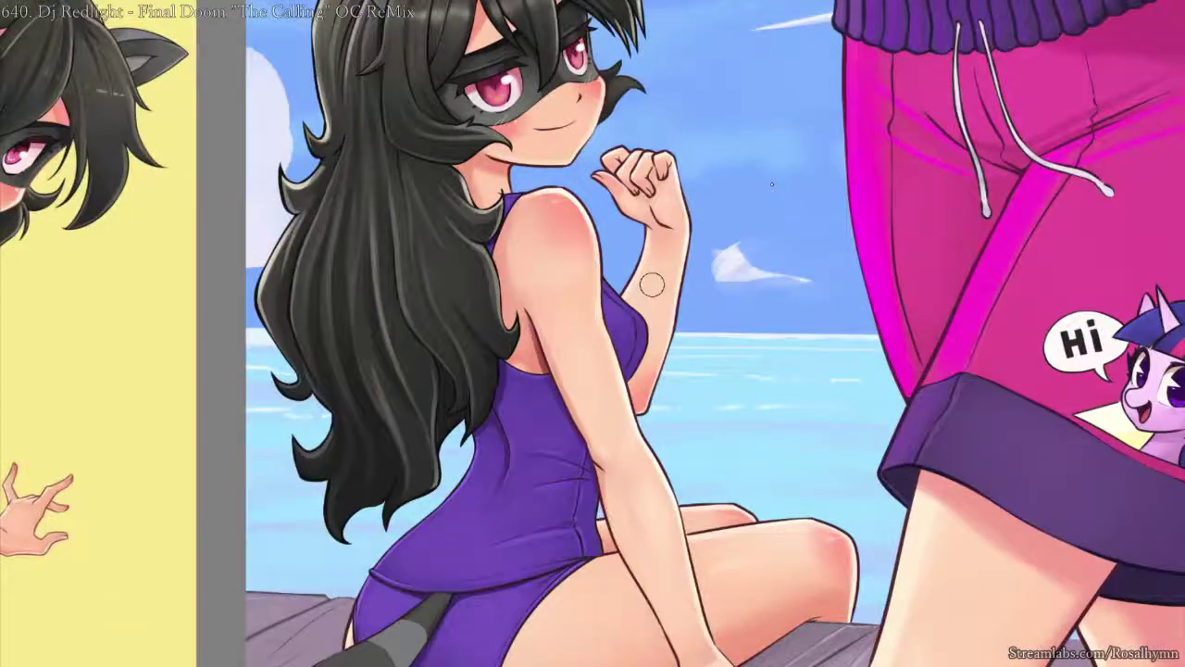
key("plus")
key("plus")
- Isolate the skin layer and touch up the area beside the arm with the ZBlock Soft brush
left_click_drag(550, 376, 568, 323)
key("alt+i")
key("minus")
right_click(572, 269)
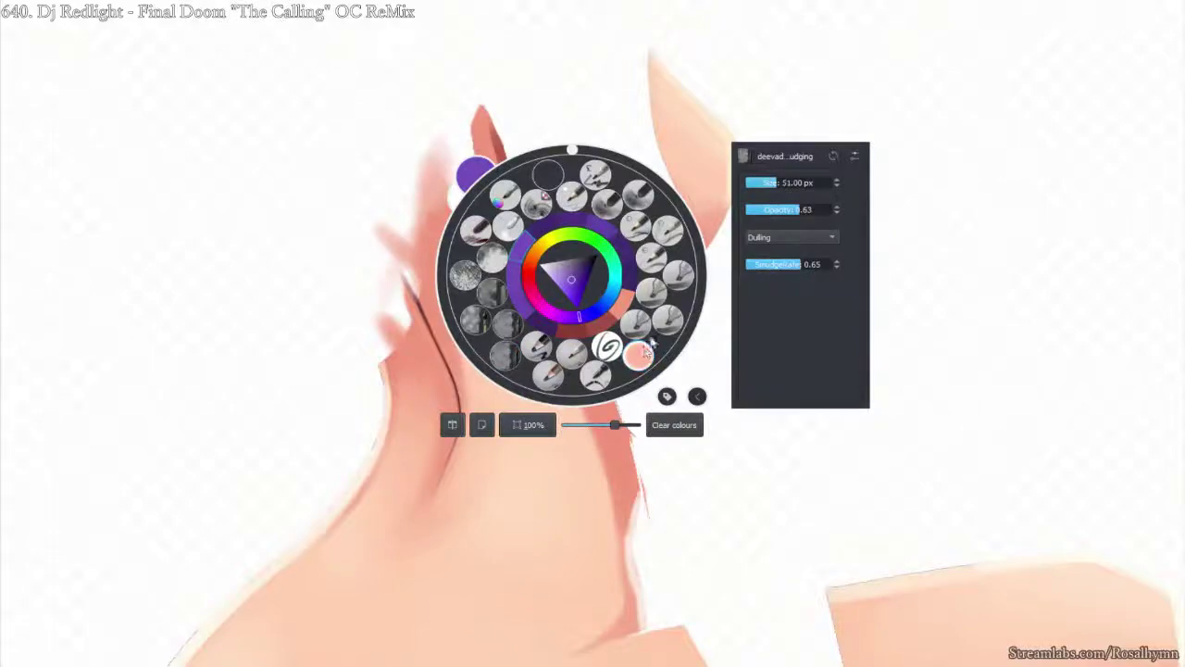
left_click(646, 344)
left_click_drag(534, 233, 570, 320)
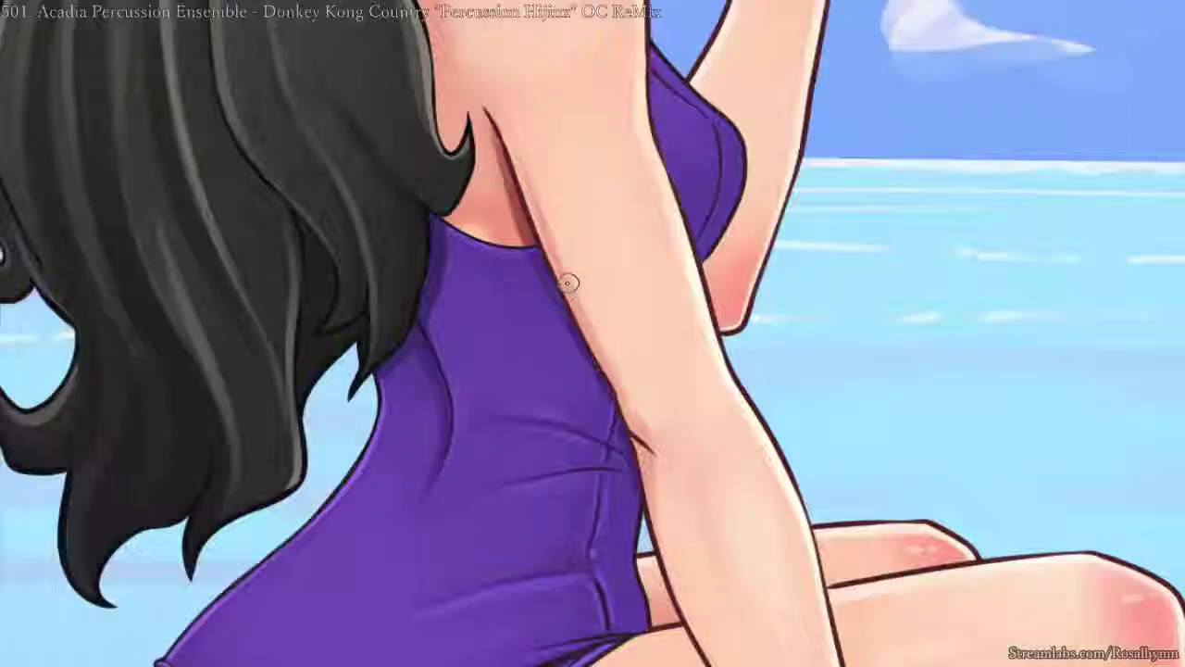
- Select the stray purple mark on the seated character's upper back, delete it and clear the selection
scroll(563, 278, "down", 4)
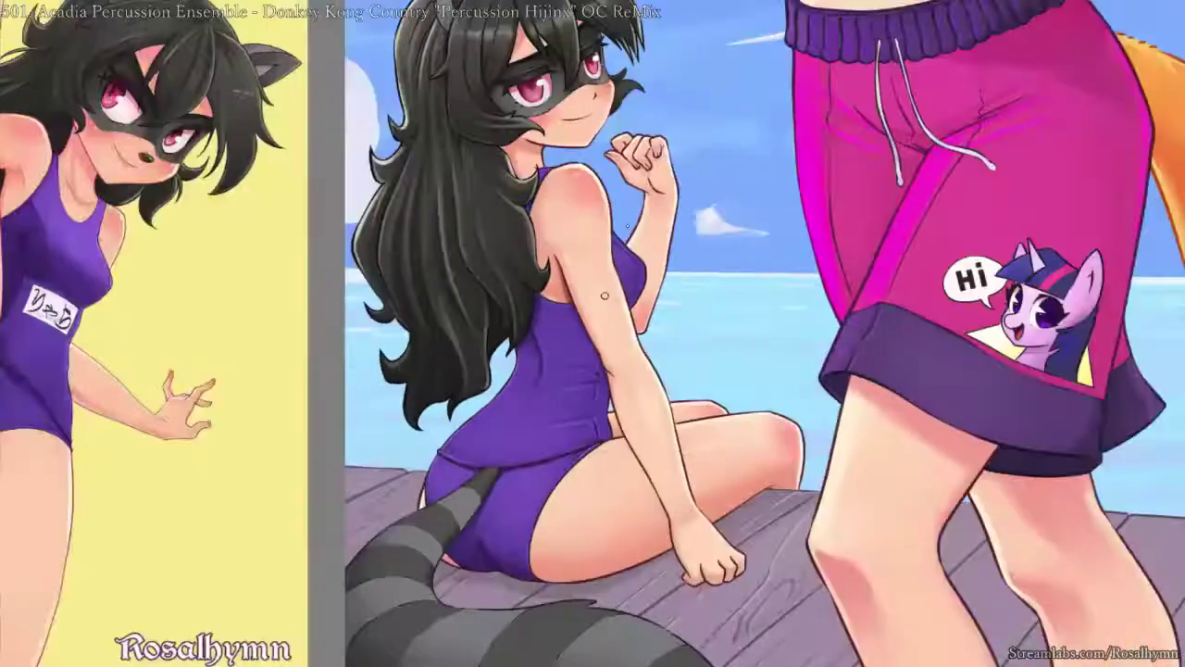
scroll(605, 313, "up", 2)
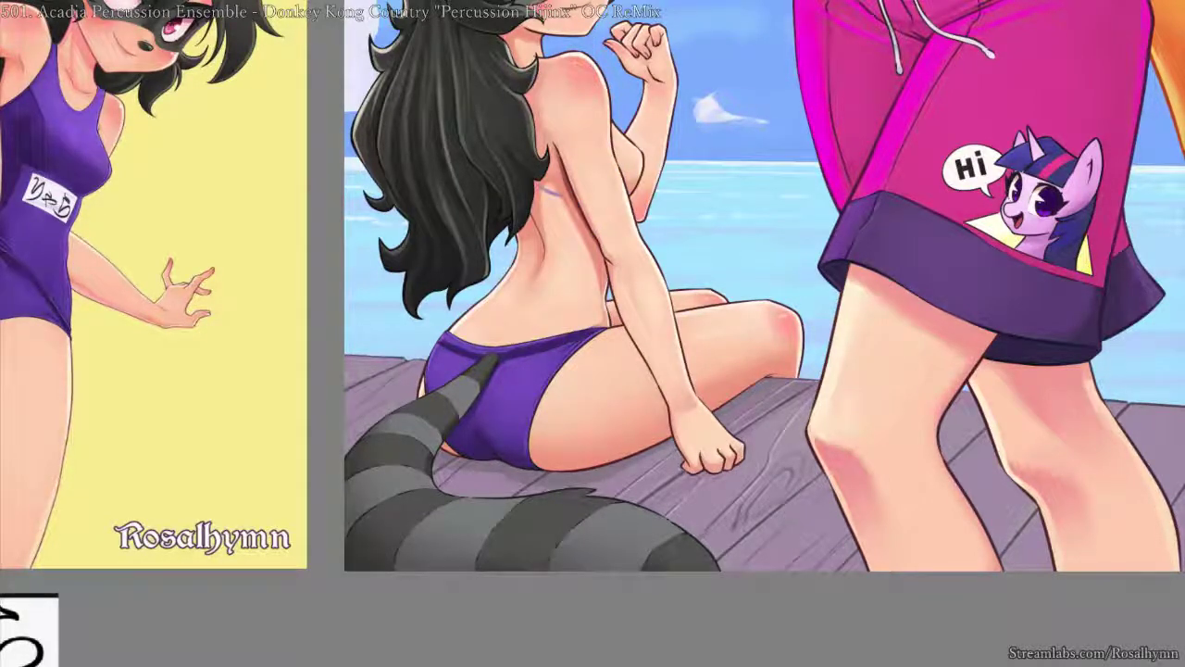
scroll(725, 329, "up", 4)
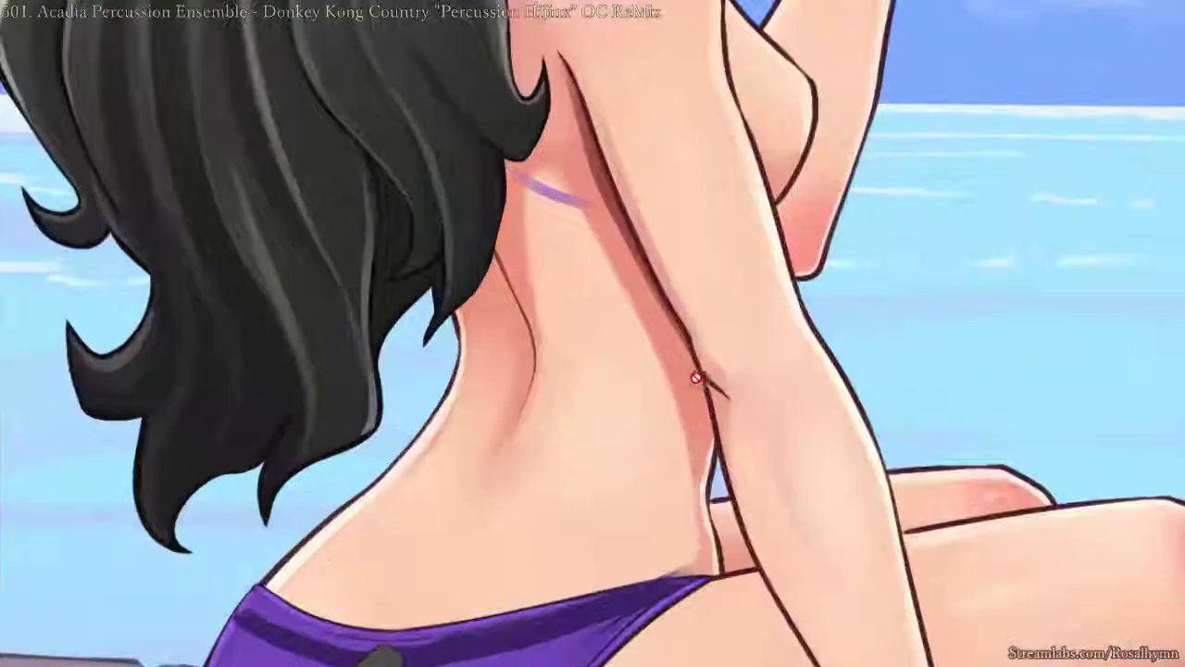
left_click(567, 202, "ctrl+shift")
key("alt")
mouse_move(533, 120)
left_mouse_down()
mouse_move(480, 240)
mouse_move(694, 193)
left_mouse_up()
key("Delete")
key("ctrl+d")
- Check the layer beneath the swimsuit down to the waistband and make the swimsuit's torso visible again
left_click_drag(703, 317, 768, 34)
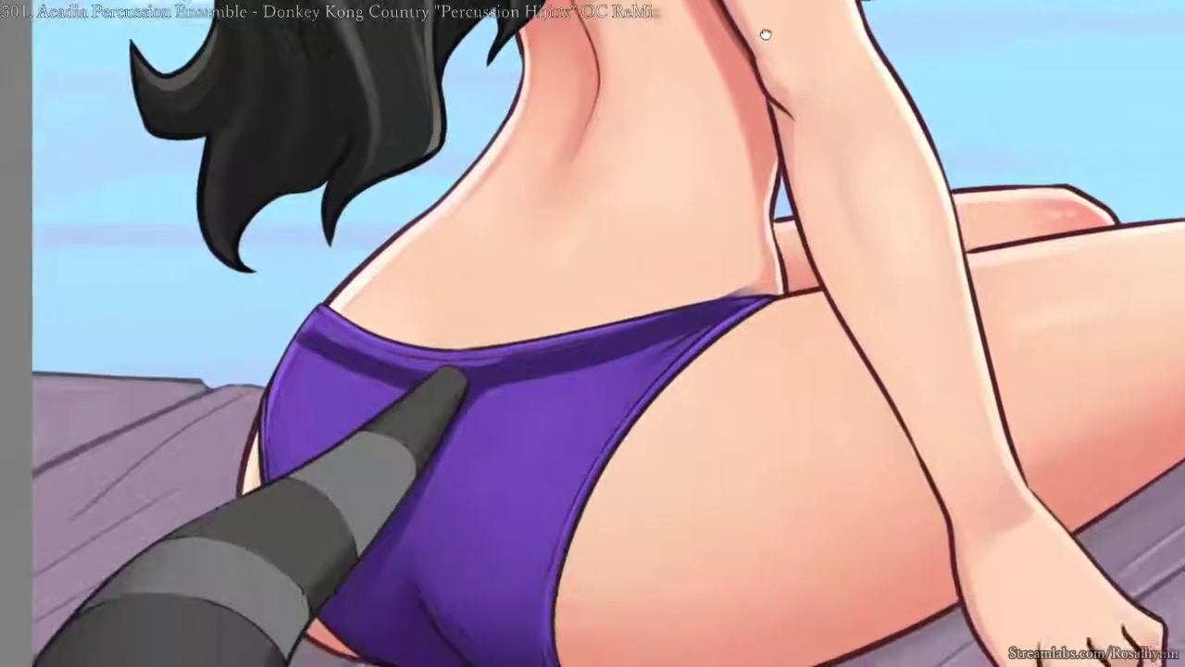
left_click_drag(584, 376, 611, 314)
left_click(562, 301, "alt")
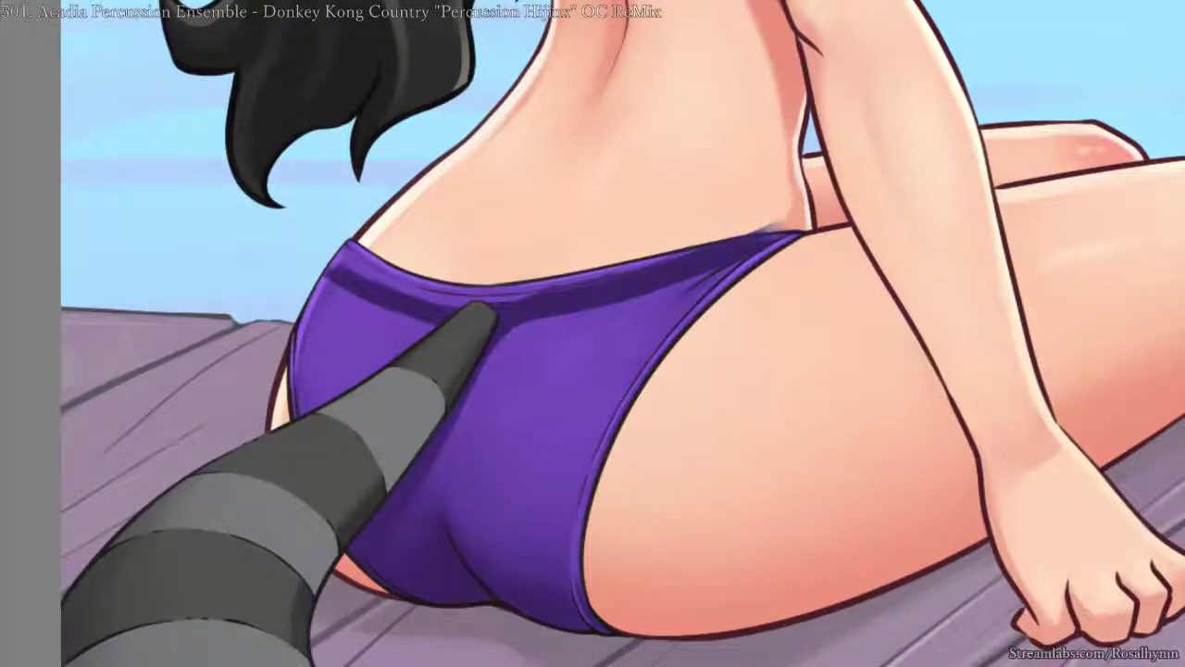
key("ctrl+comma")
key("ctrl+comma")
left_click_drag(881, 320, 790, 434)
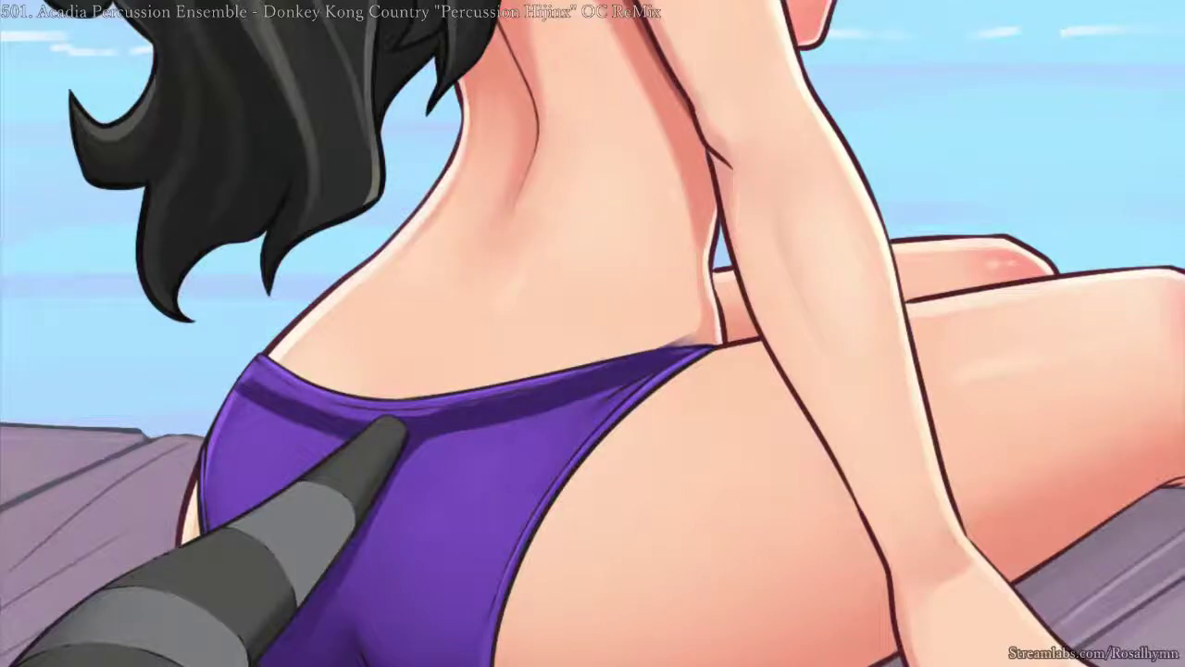
key("ctrl+comma")
left_click_drag(951, 204, 835, 370)
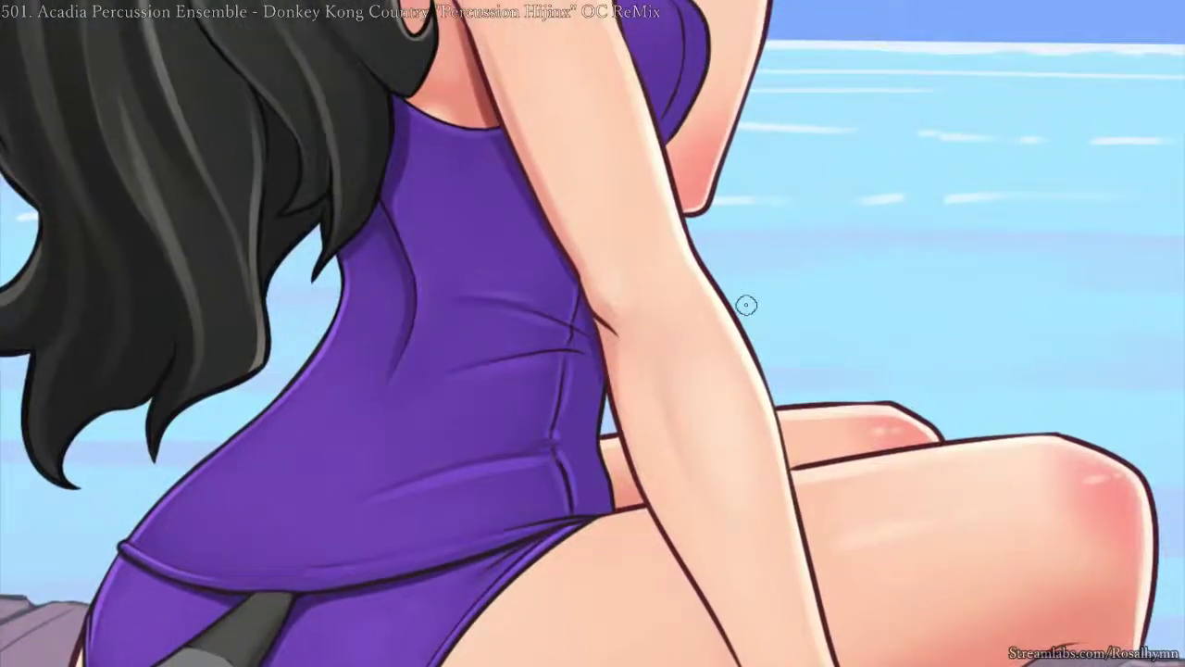
- Apply a Cross-channel colour adjustment to the swimsuit, with Saturation driven by Lightness and a curve point at input 36, output 9
scroll(746, 304, "down", 3)
scroll(665, 320, "up", 2)
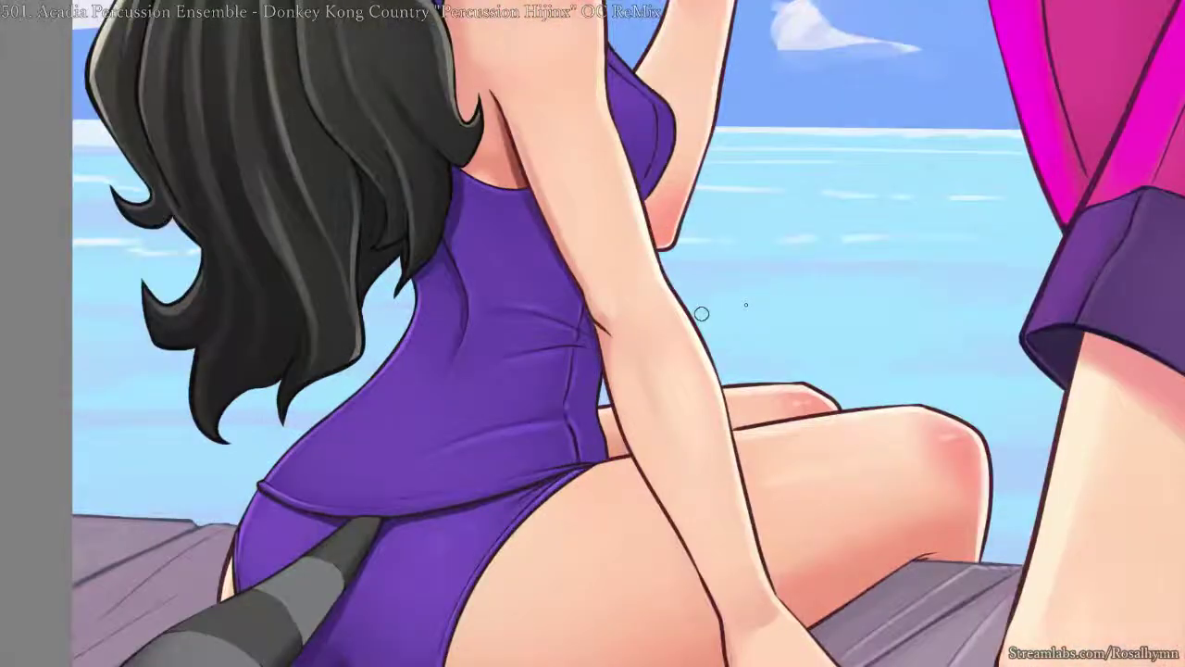
scroll(689, 236, "up", 2)
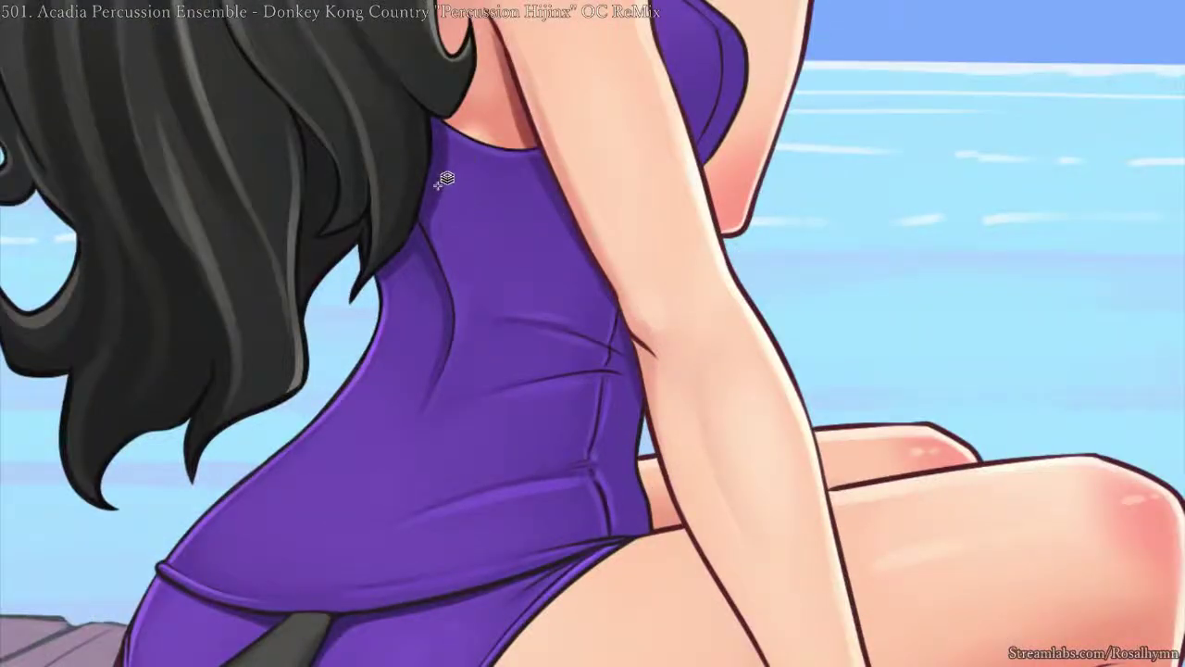
scroll(528, 159, "down", 3)
scroll(629, 150, "up", 2)
scroll(630, 149, "up", 2)
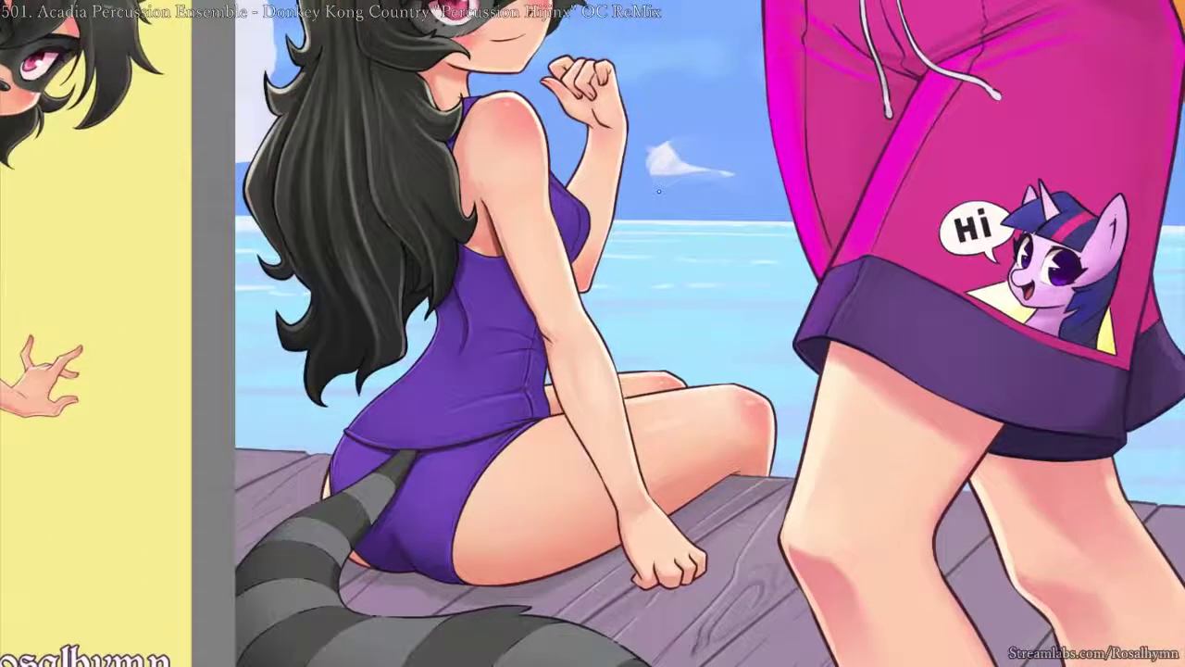
key("ctrl+b")
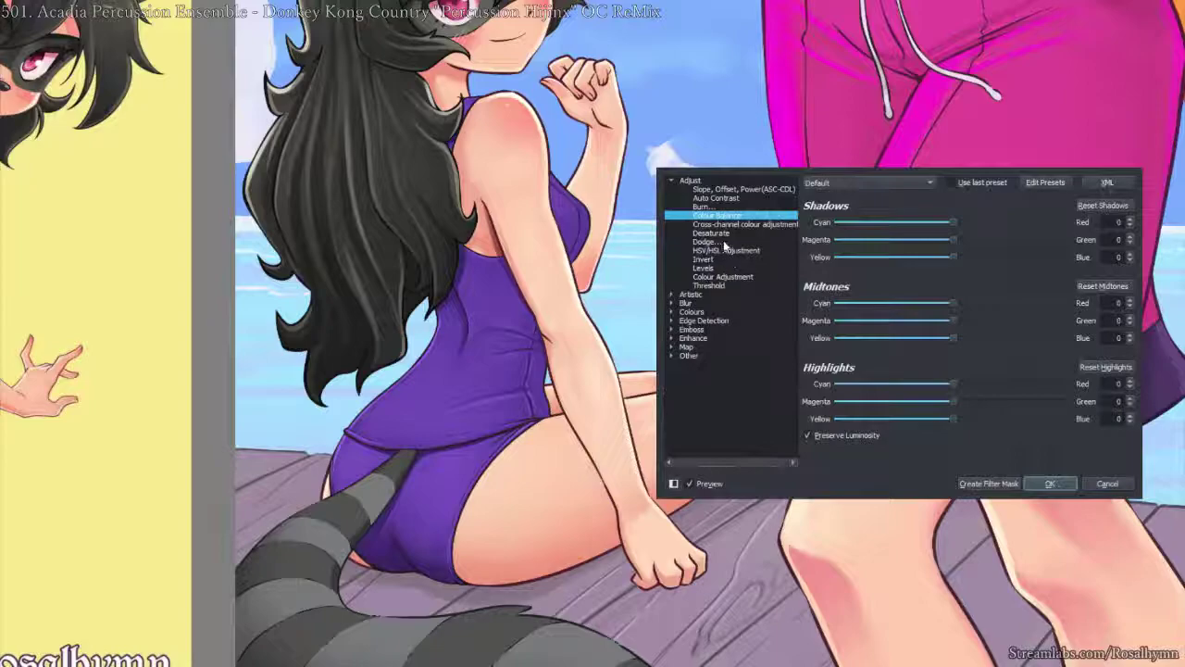
left_click(727, 250)
left_click(741, 224)
left_click_drag(925, 349, 935, 318)
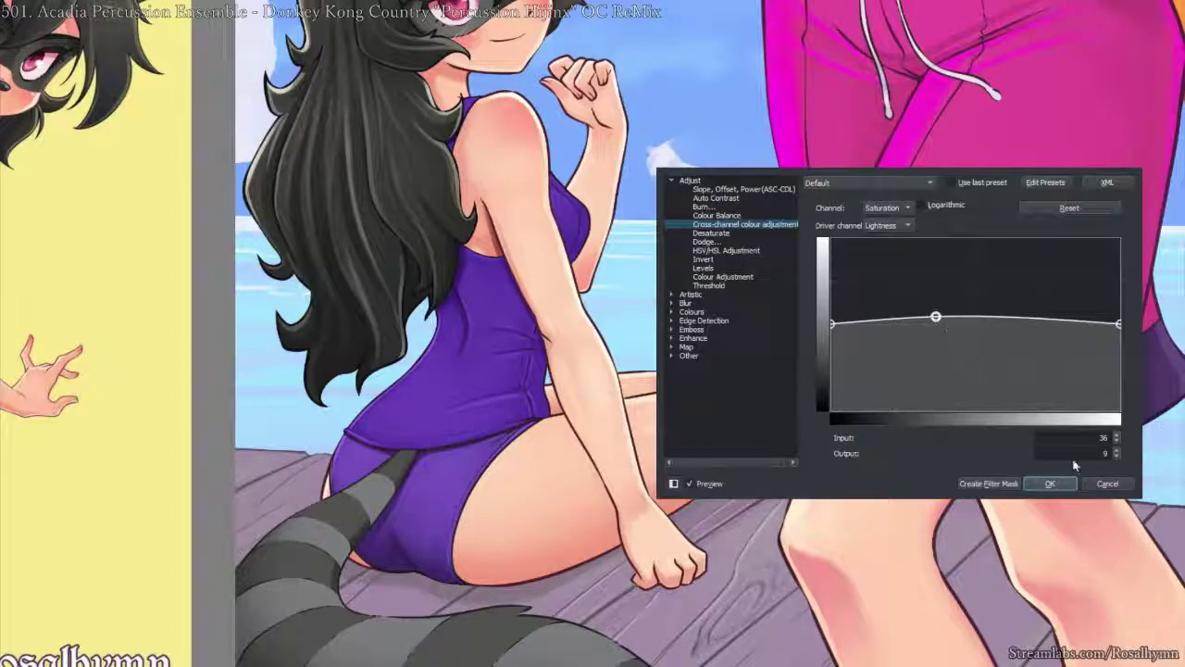
left_click(1048, 483)
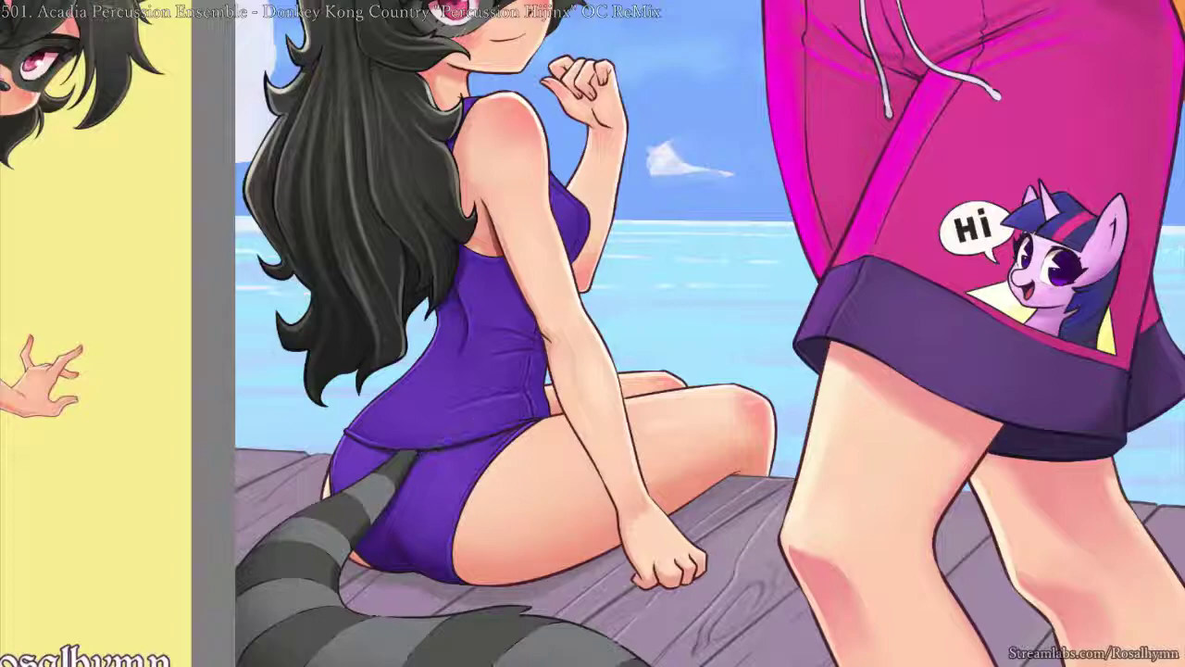
- Switch brushes, sample the swimsuit's purple, reduce the brush size and paint a fine stroke along the curved front seam
left_click_drag(706, 309, 748, 406)
scroll(694, 336, "up", 3)
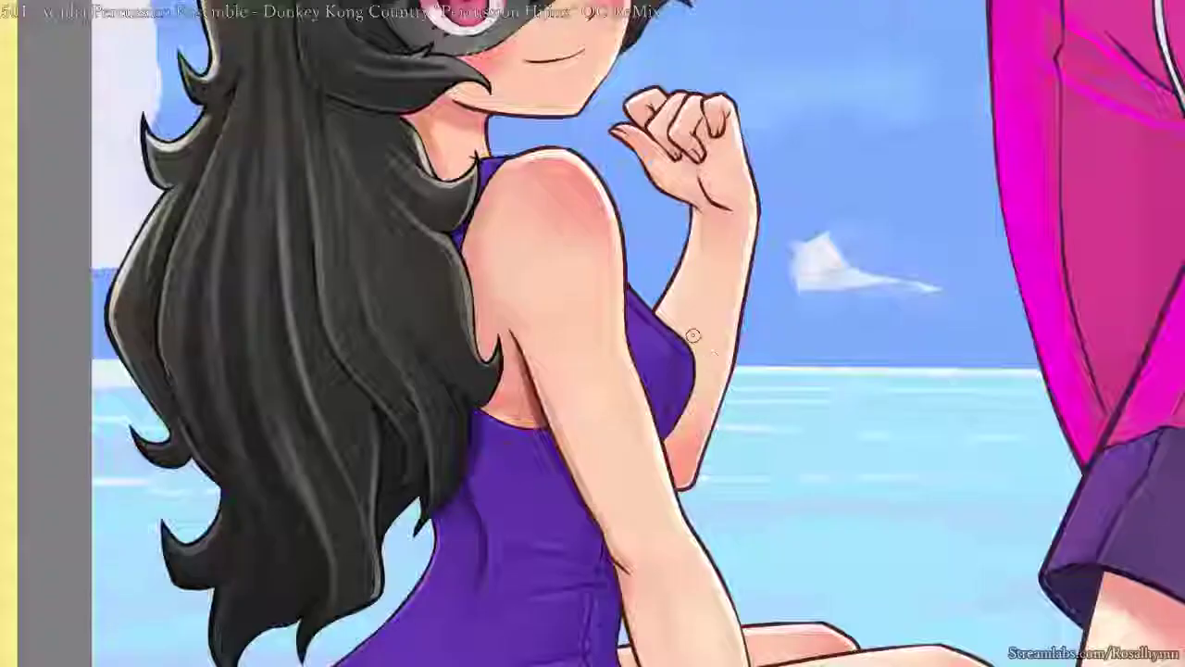
scroll(693, 337, "down", 6)
left_click_drag(740, 360, 716, 222)
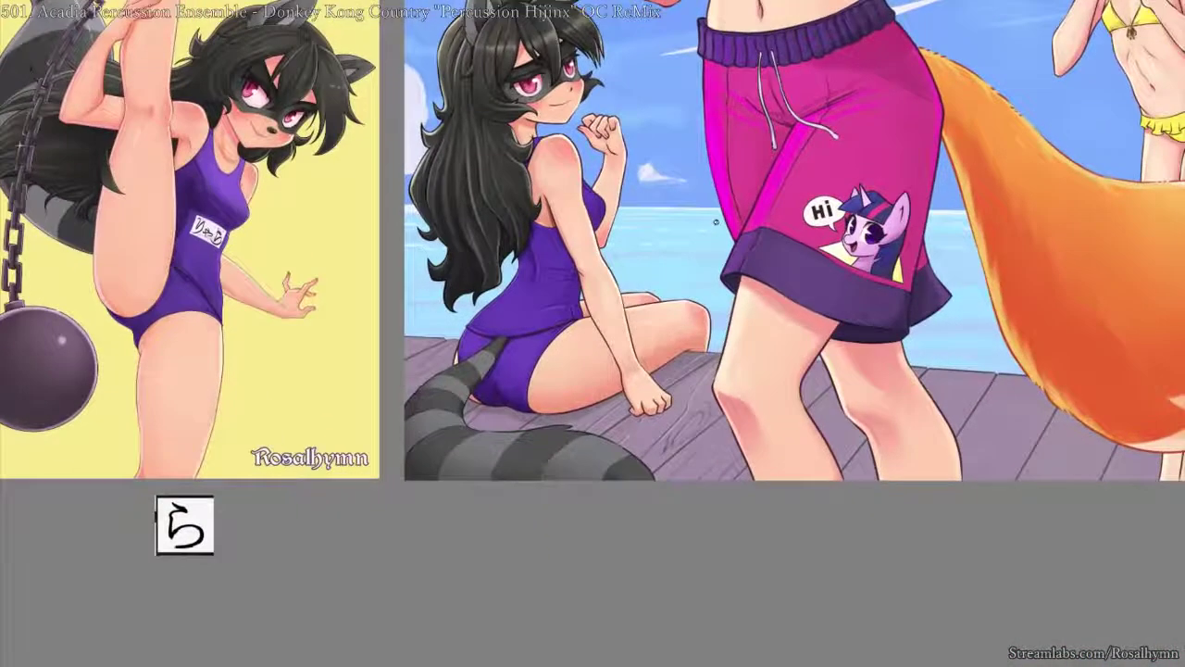
scroll(715, 222, "up", 3)
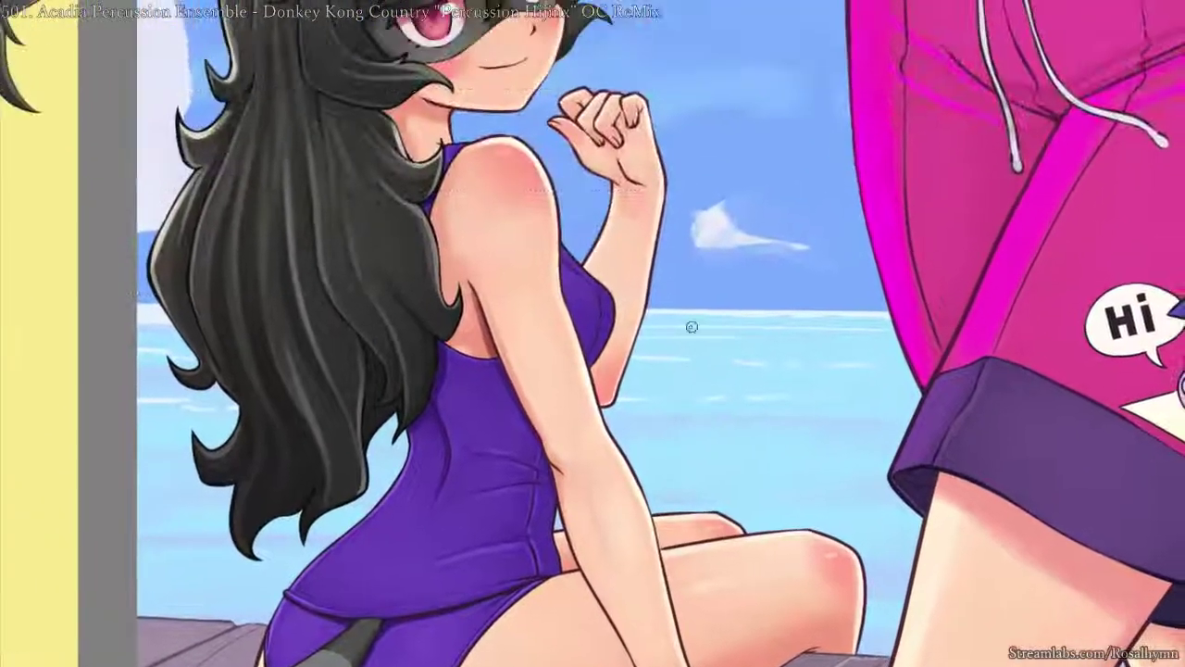
scroll(691, 327, "up", 4)
right_click(678, 242)
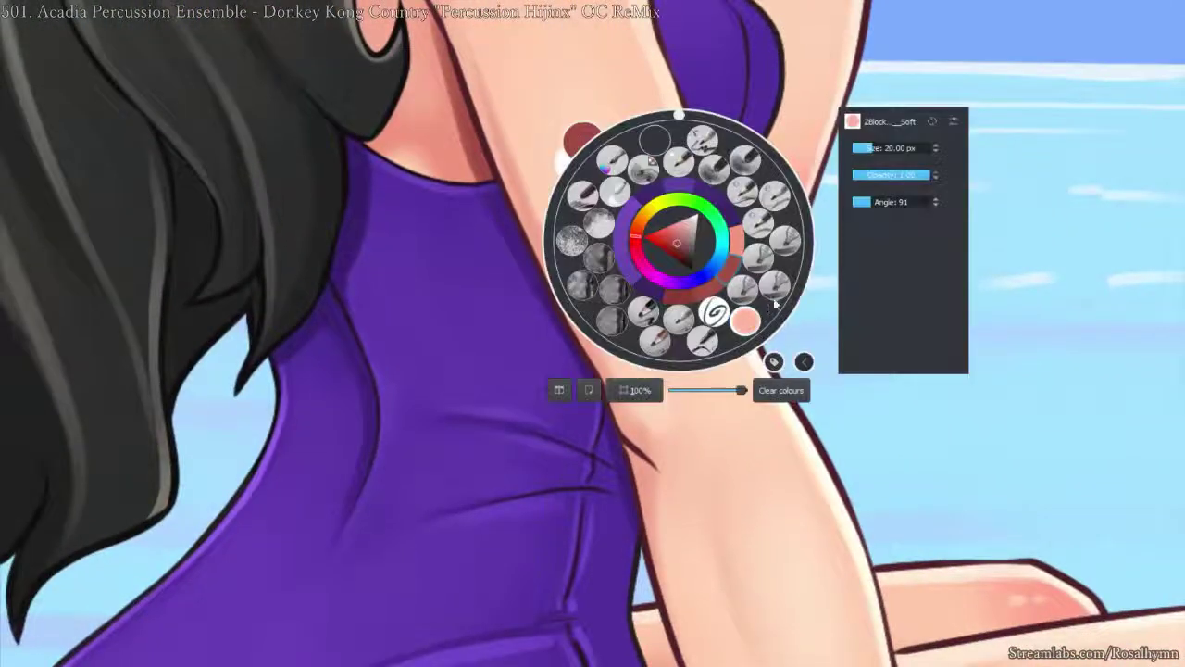
left_click(716, 166)
left_click(507, 413, "ctrl")
mouse_move(740, 200)
left_mouse_down()
mouse_move(740, 250)
mouse_move(691, 426)
left_mouse_up()
scroll(691, 426, "up", 1)
key("bracketleft")
key("bracketleft")
key("bracketleft")
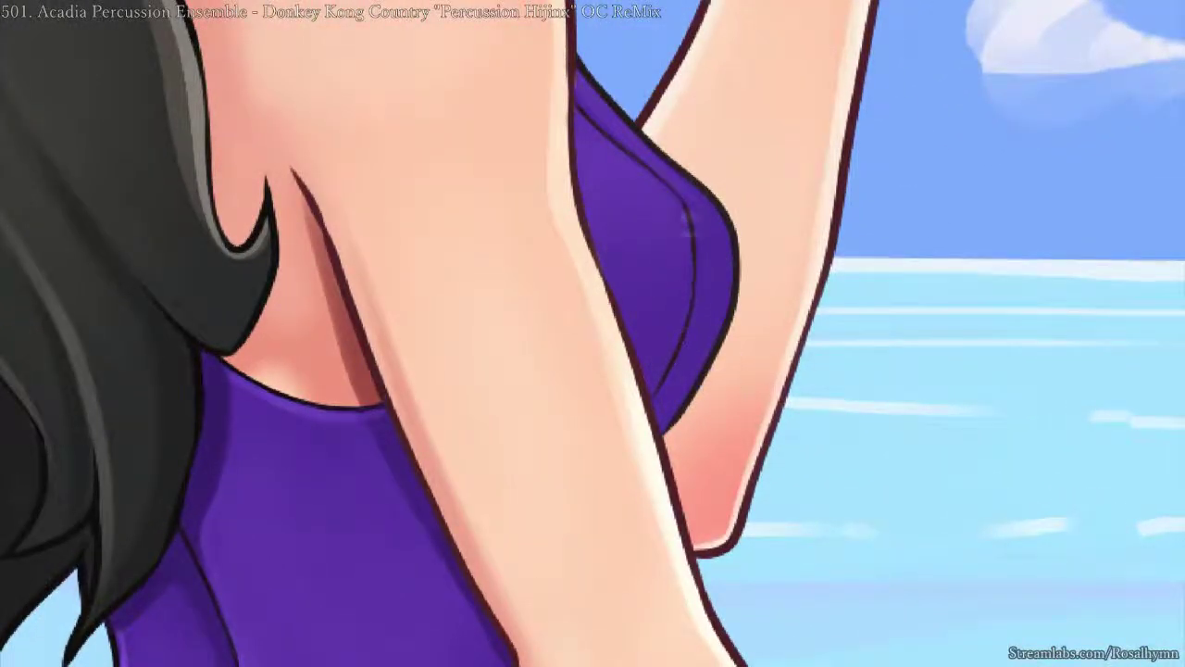
left_click_drag(677, 205, 684, 337)
- Rotate the canvas to refine the light edge along the swimsuit's front seam, and return it upright
key("ctrl+minus")
key("ctrl+minus")
mouse_move(944, 384)
left_mouse_down()
mouse_move(782, 135)
mouse_move(600, 104)
left_mouse_up()
key("ctrl+plus")
key("ctrl+plus")
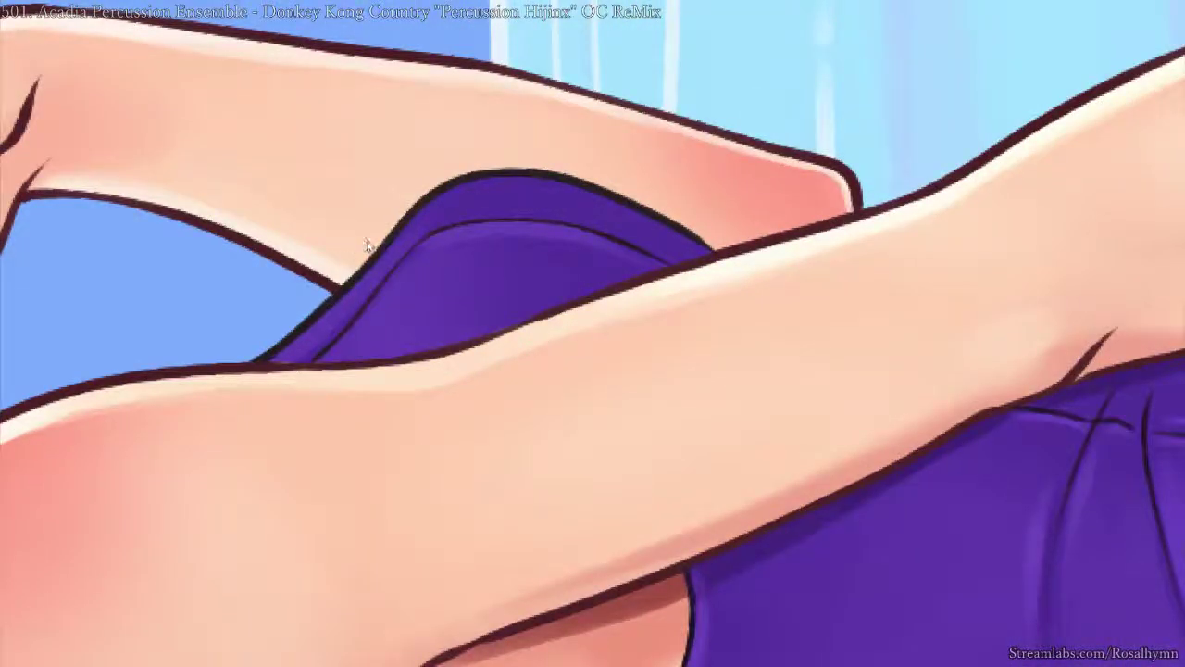
mouse_move(353, 287)
left_mouse_down()
mouse_move(470, 182)
mouse_move(540, 178)
mouse_move(615, 202)
mouse_move(693, 246)
mouse_move(654, 454)
left_mouse_up()
key("ctrl+minus")
key("ctrl+minus")
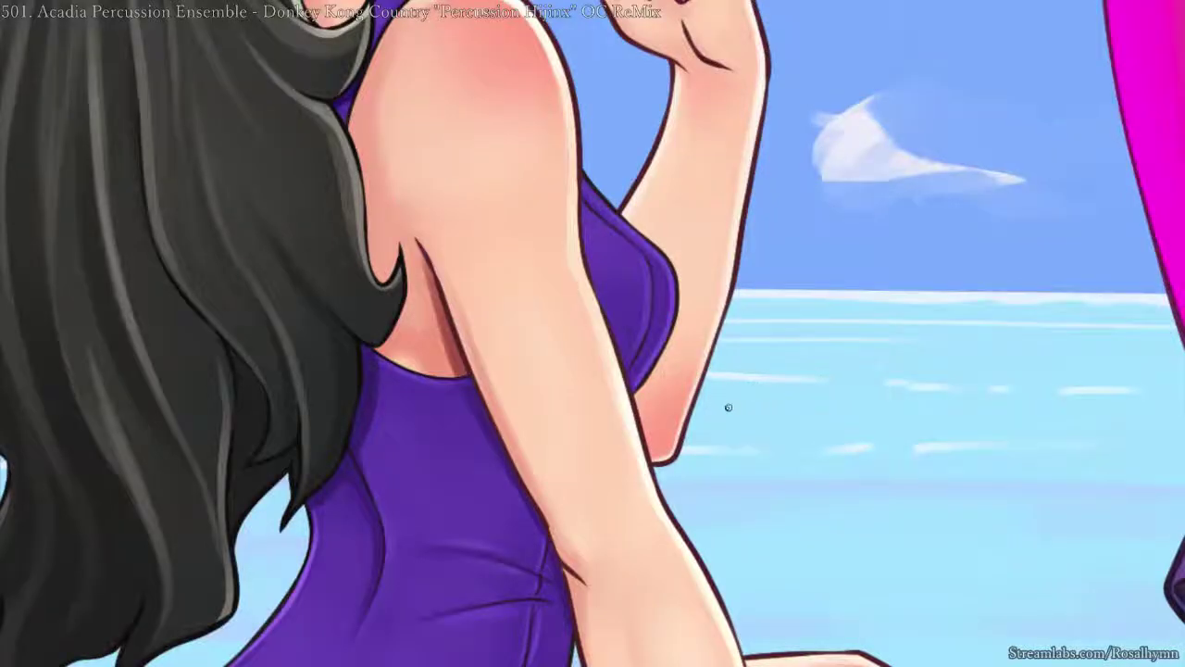
- Paint a thin lighter purple highlight along the inner side of the swimsuit's upper front seam
key("ctrl+minus")
key("ctrl+minus")
key("ctrl+plus")
key("ctrl+plus")
key("ctrl+plus")
left_click_drag(815, 411, 774, 409)
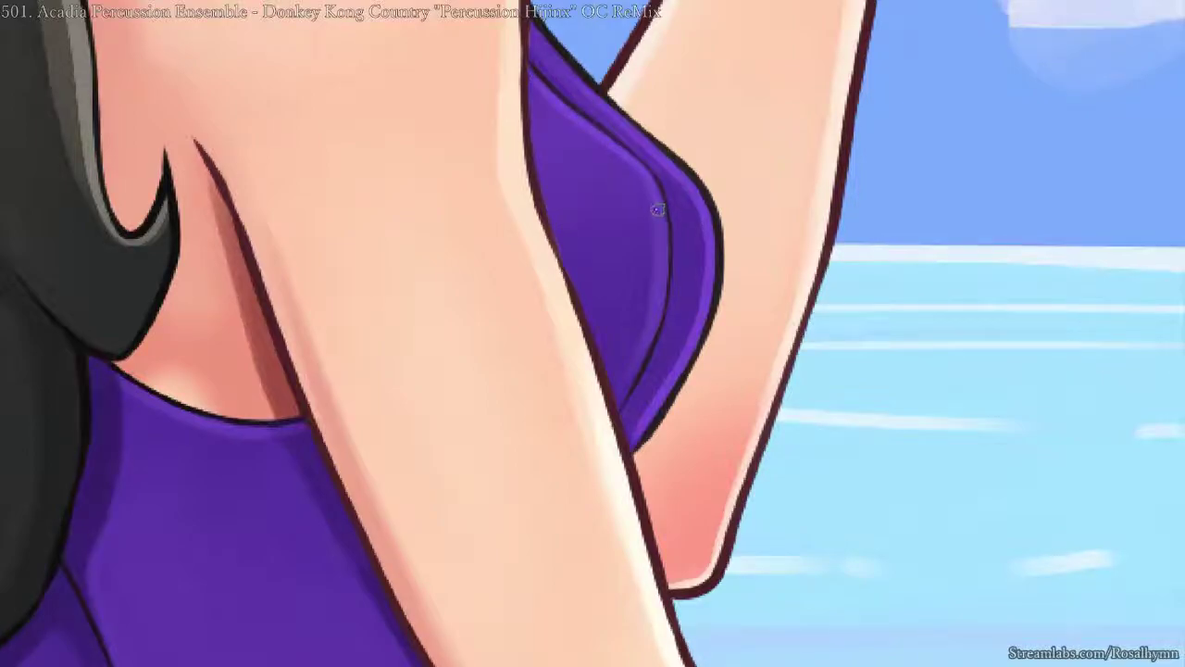
left_click_drag(655, 202, 556, 95)
key("ctrl+minus")
key("ctrl+minus")
key("ctrl+minus")
- Try to paint a broken line of light grey highlight dashes across the upper tail's stripes
scroll(530, 5, "up", 2)
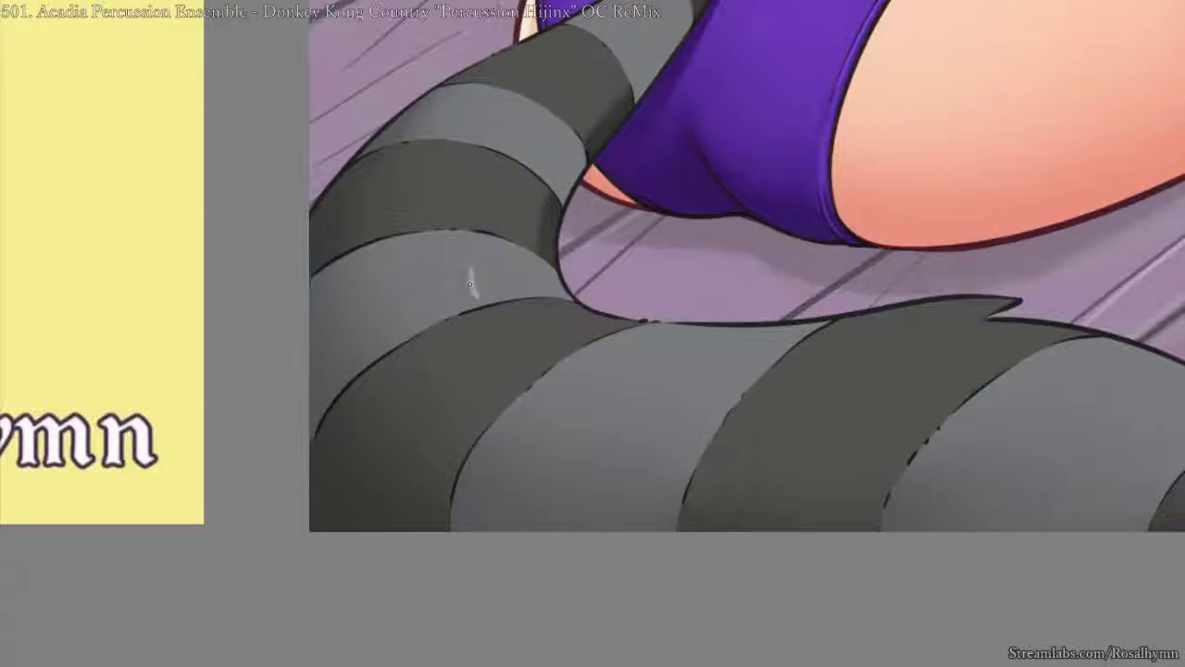
left_click_drag(485, 187, 473, 219)
key("ctrl+z")
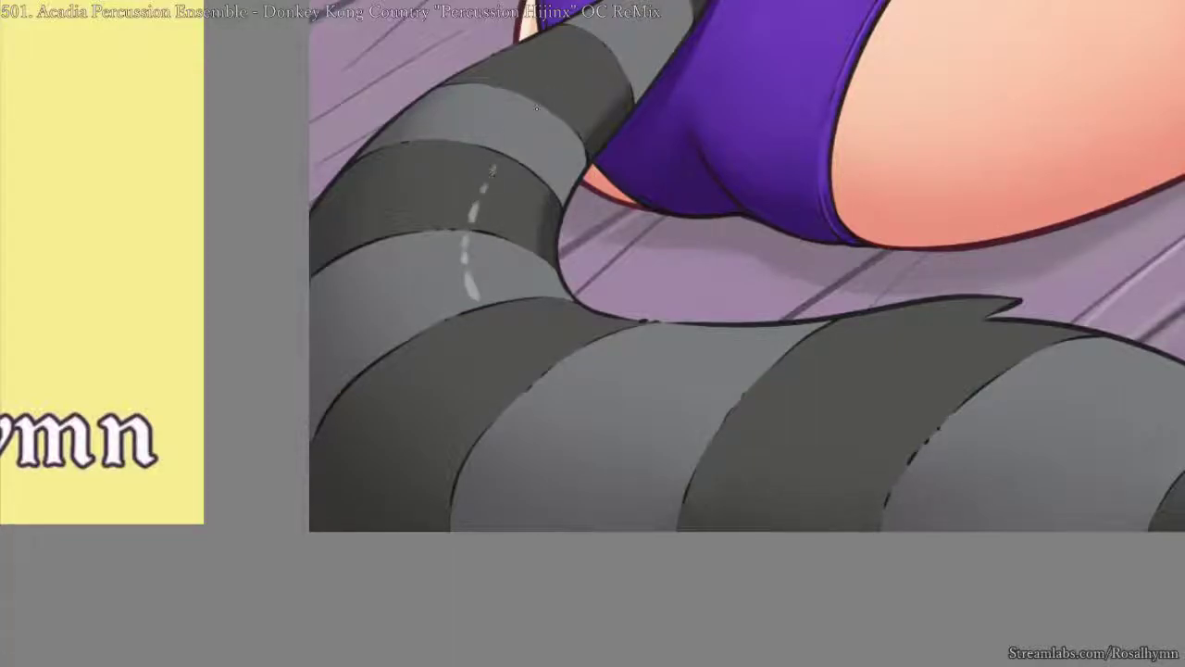
left_click(592, 58)
key("ctrl+minus")
key("ctrl+minus")
key("ctrl+minus")
key("ctrl+plus")
key("ctrl+plus")
left_click_drag(539, 202, 524, 221)
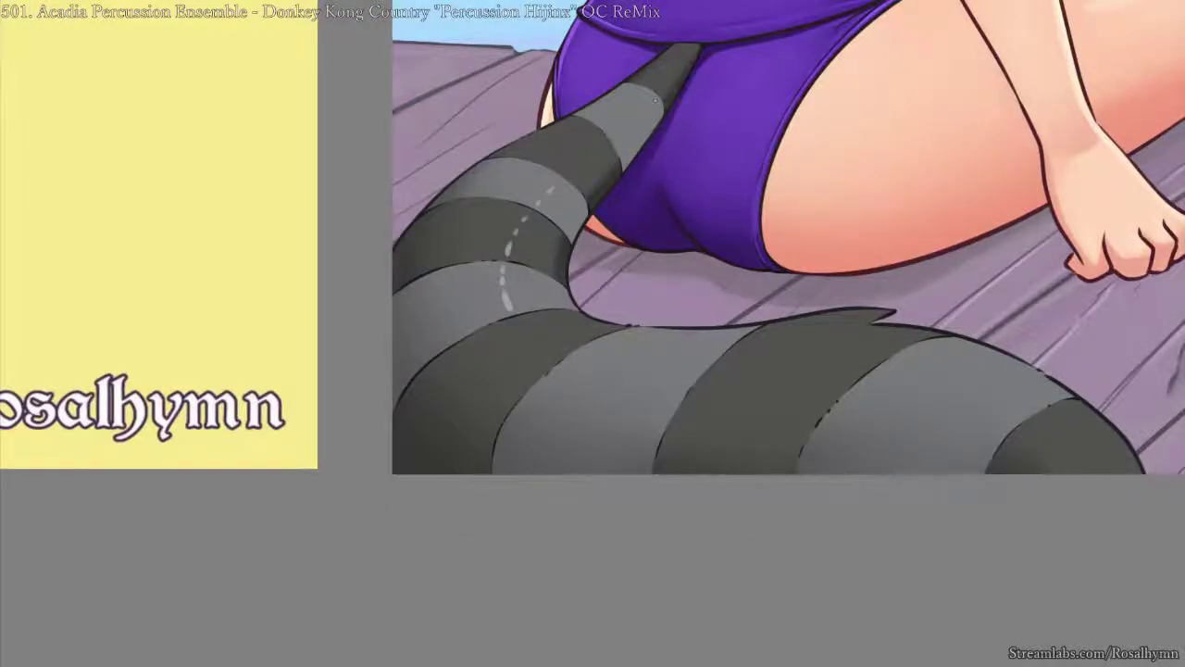
- Examine the striped tail at whole-illustration scale beside the reference drawing
key("ctrl+minus")
key("ctrl+minus")
key("ctrl+minus")
key("ctrl+minus")
key("ctrl+minus")
key("ctrl+minus")
scroll(592, 333, "up", 3)
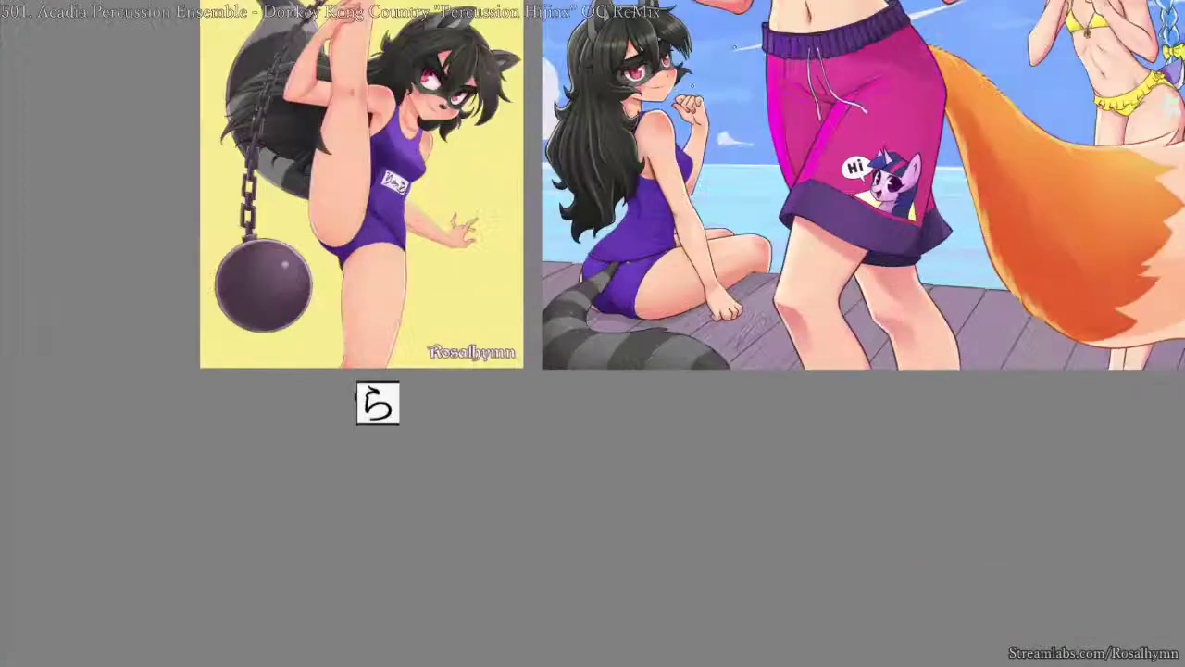
scroll(592, 334, "up", 6)
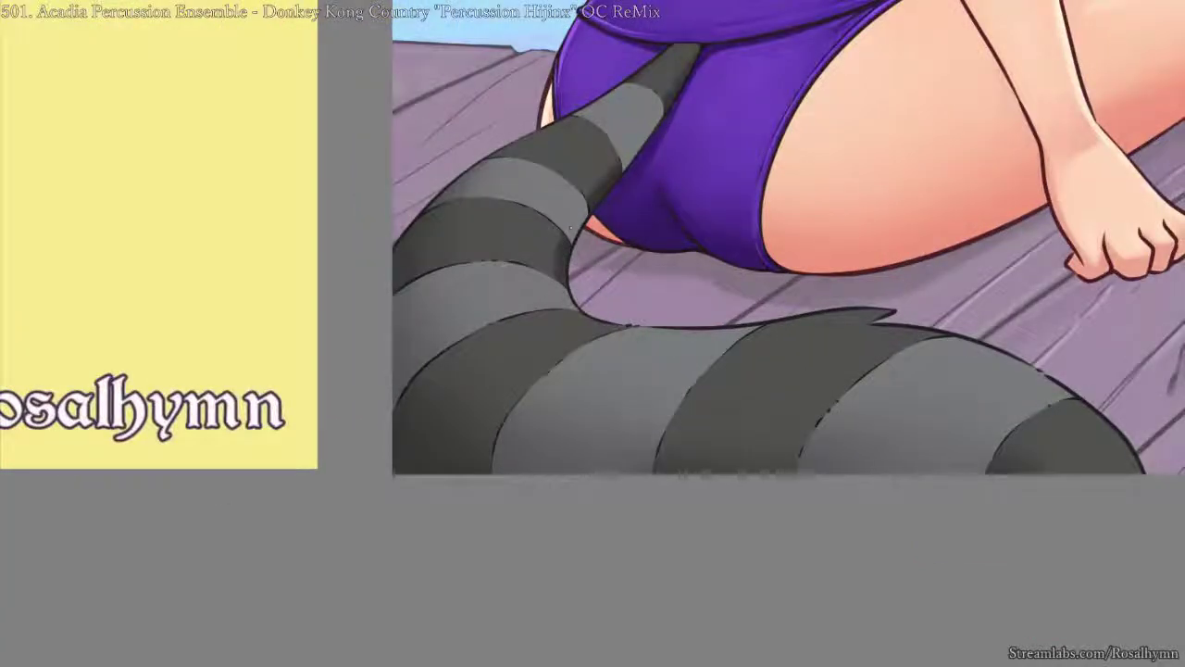
- Try a line of highlight dashes and dots over the light and dark stripes at the tail's bend
left_click_drag(498, 310, 499, 239)
left_click(494, 271)
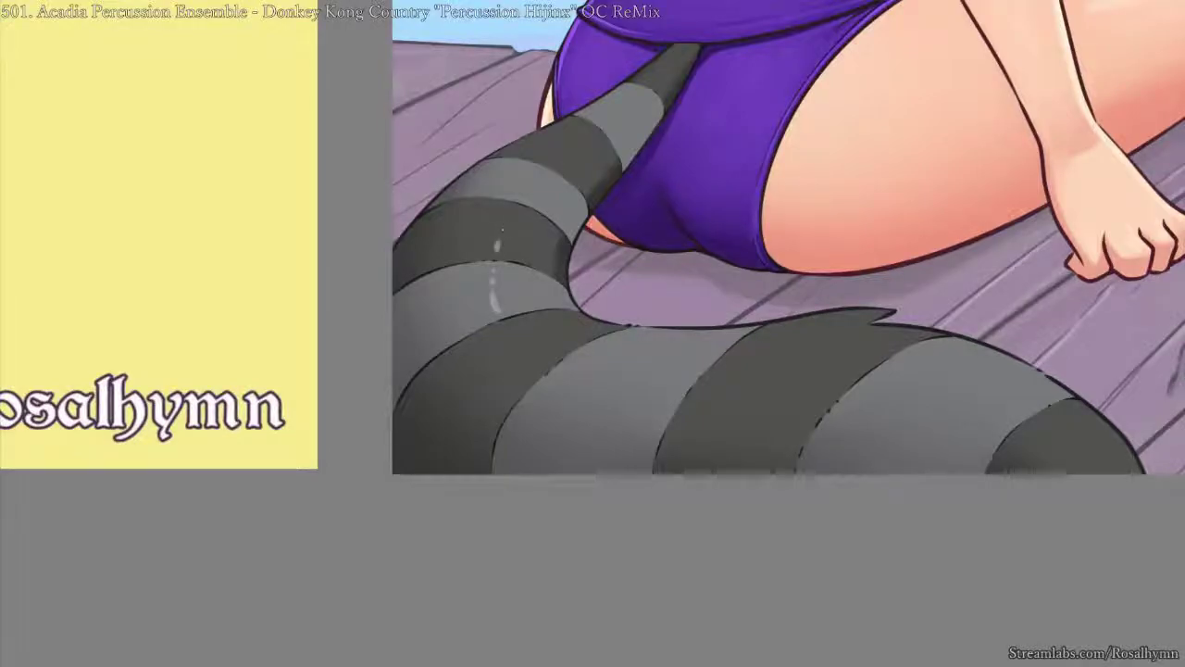
scroll(506, 223, "down", 5)
scroll(687, 366, "up", 4)
scroll(686, 365, "up", 4)
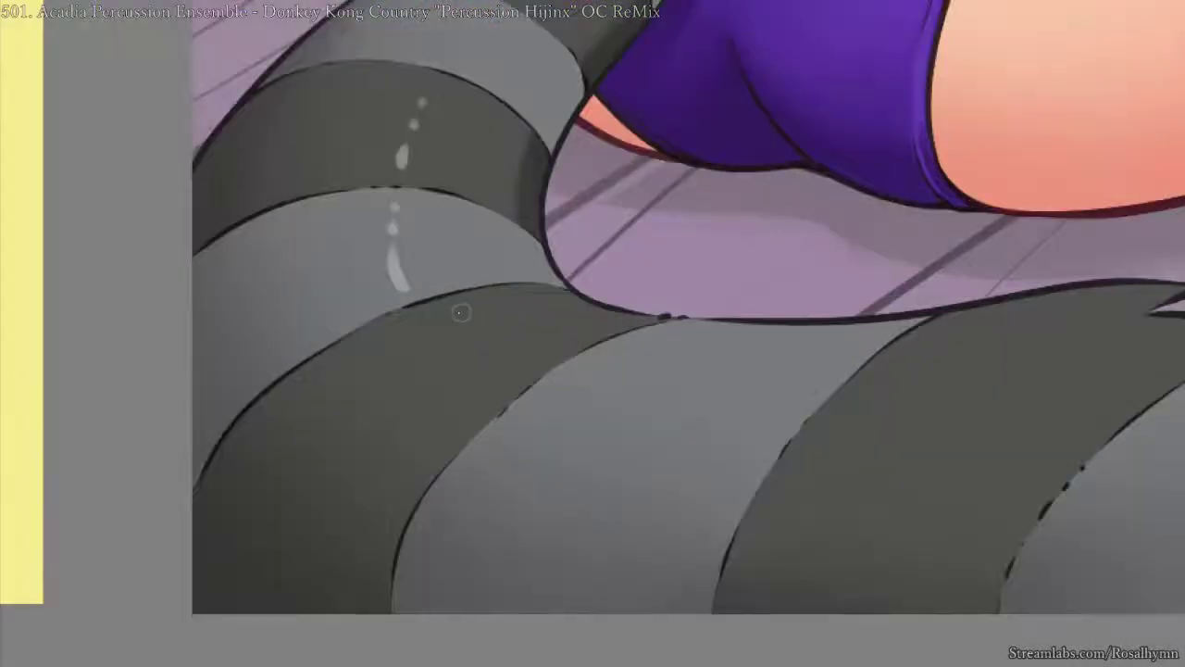
- Try to extend the dashed highlight around the bend onto the lower tail's first dark and light stripes
left_click_drag(464, 348, 476, 357)
scroll(581, 367, "down", 5)
left_click_drag(847, 367, 802, 299)
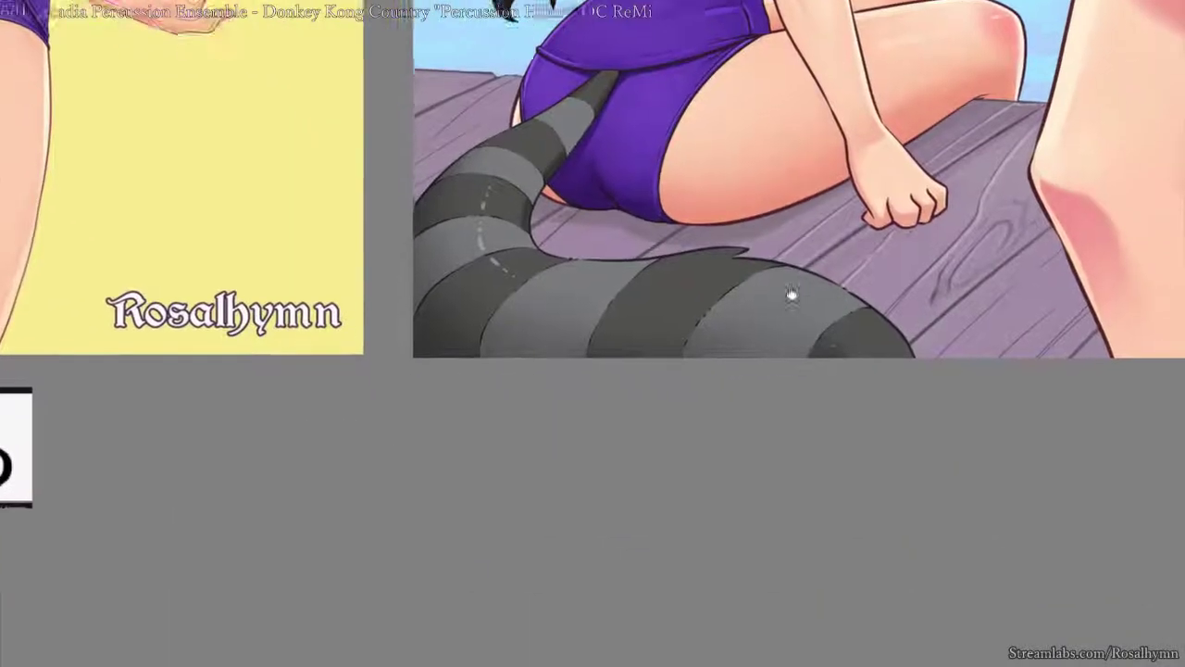
scroll(651, 371, "up", 2)
left_click_drag(673, 256, 632, 229)
scroll(521, 278, "up", 2)
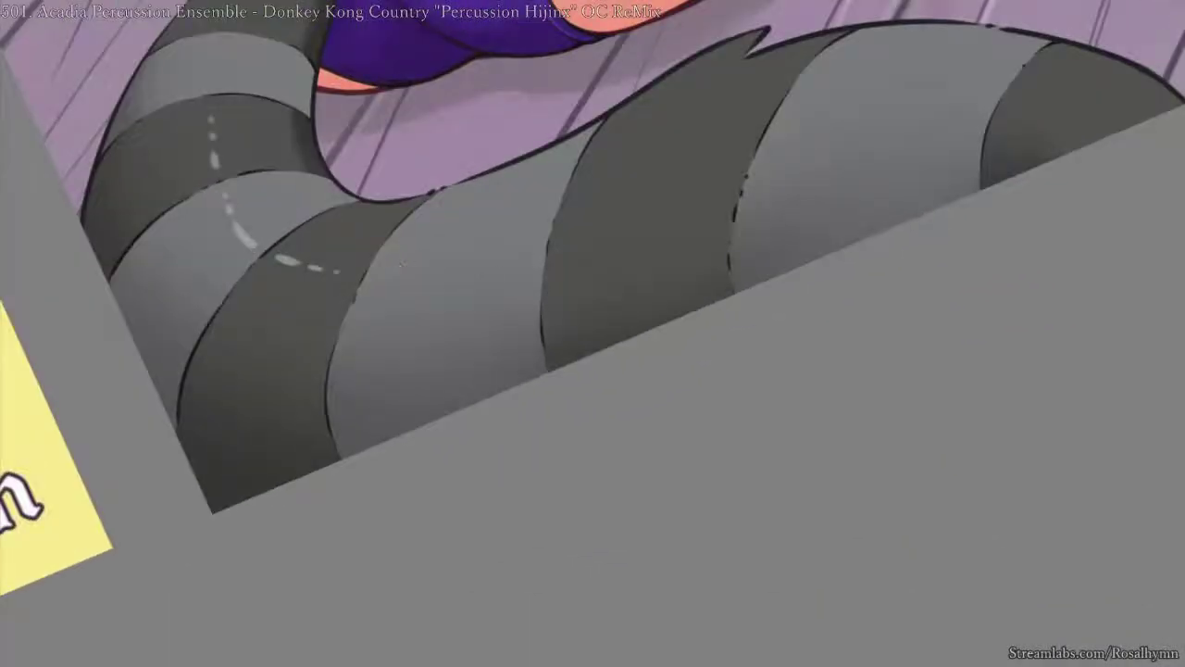
left_click_drag(386, 268, 418, 257)
scroll(592, 333, "down", 3)
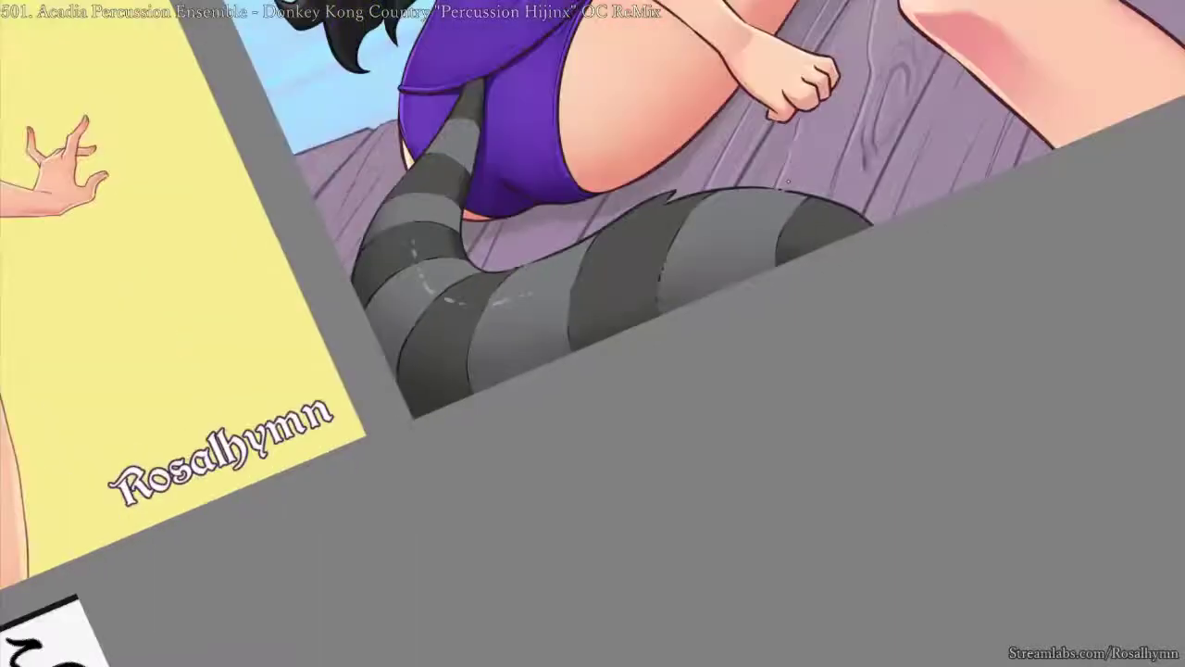
key("Home")
scroll(593, 333, "down", 3)
scroll(555, 296, "up", 5)
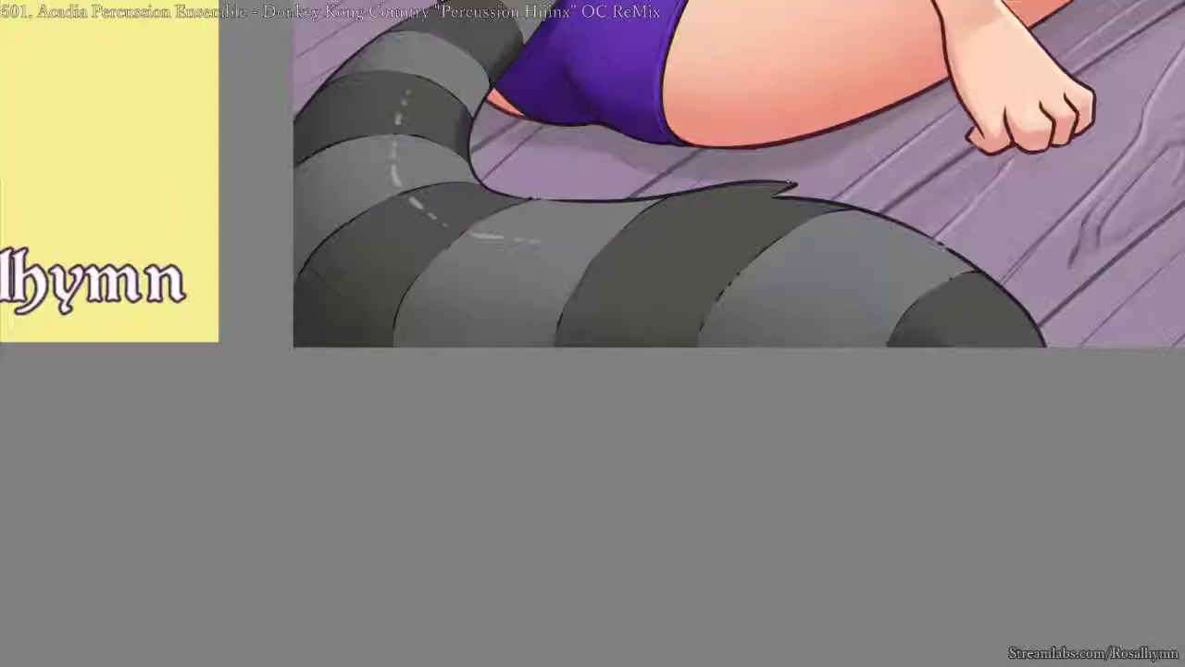
scroll(556, 297, "up", 2)
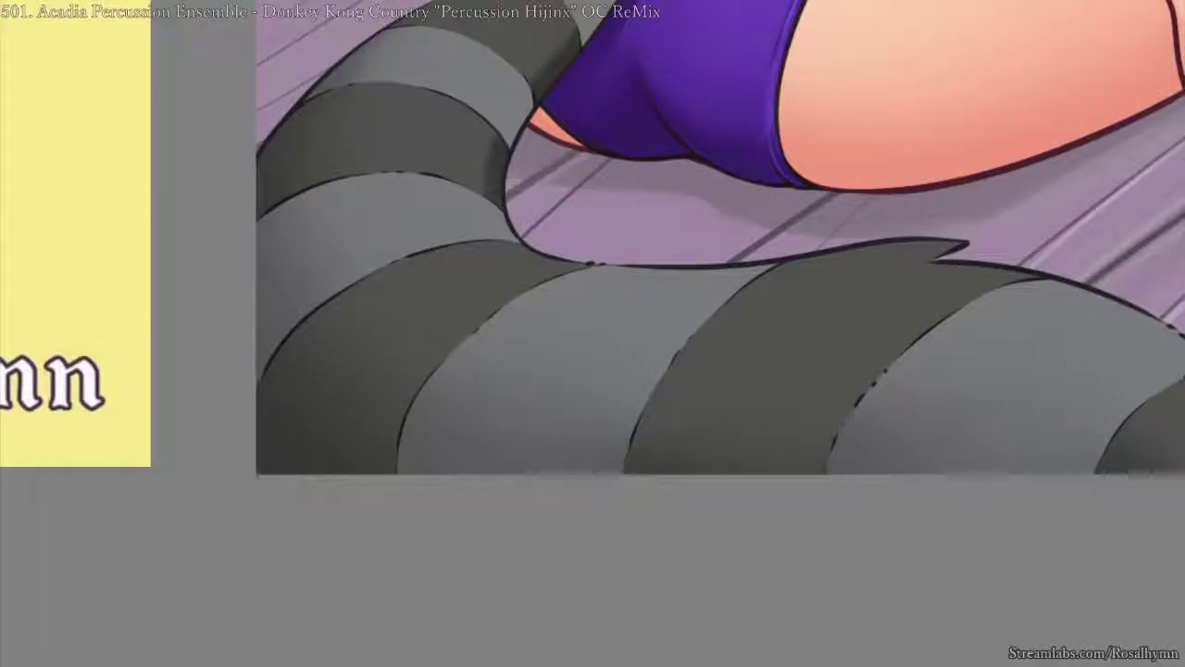
- Paint short highlight dashes and dots over the light and dark stripes at the tail's bend
left_click_drag(382, 192, 398, 226)
key("ctrl+z")
left_click(403, 235)
mouse_move(398, 149)
left_mouse_down()
mouse_move(392, 164)
mouse_move(393, 150)
left_mouse_up()
key("ctrl+z")
left_click(399, 138)
- Rotate the canvas and paint a single light highlight dash on the lower tail's first light stripe
key("ctrl+minus")
key("ctrl+minus")
key("ctrl+minus")
key("ctrl+minus")
key("ctrl+minus")
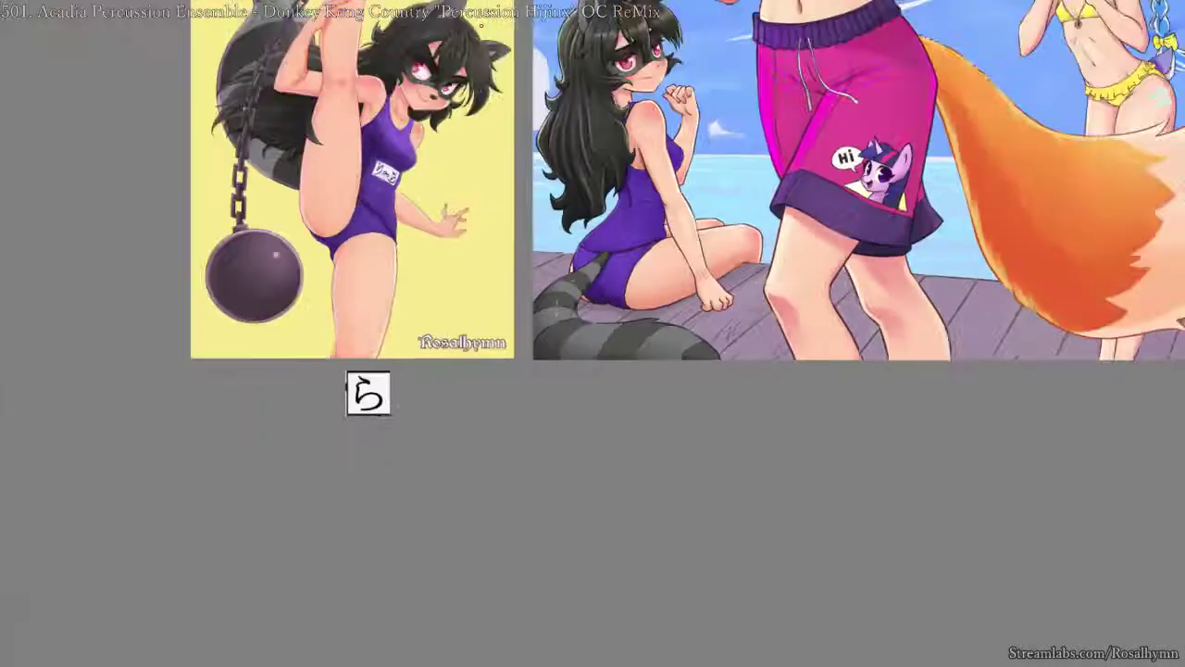
left_click_drag(772, 285, 763, 215)
left_click_drag(711, 342, 575, 267)
key("ctrl+plus")
key("ctrl+plus")
key("ctrl+plus")
key("ctrl+plus")
key("ctrl+plus")
key("ctrl+plus")
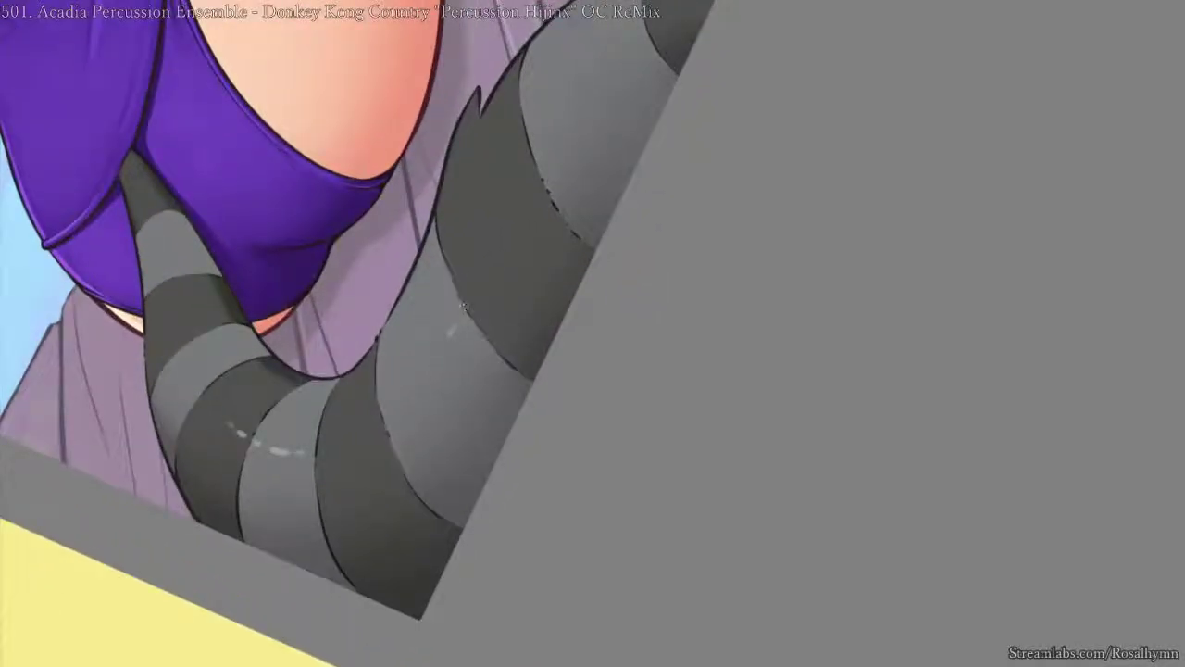
key("ctrl+z")
key("ctrl+plus")
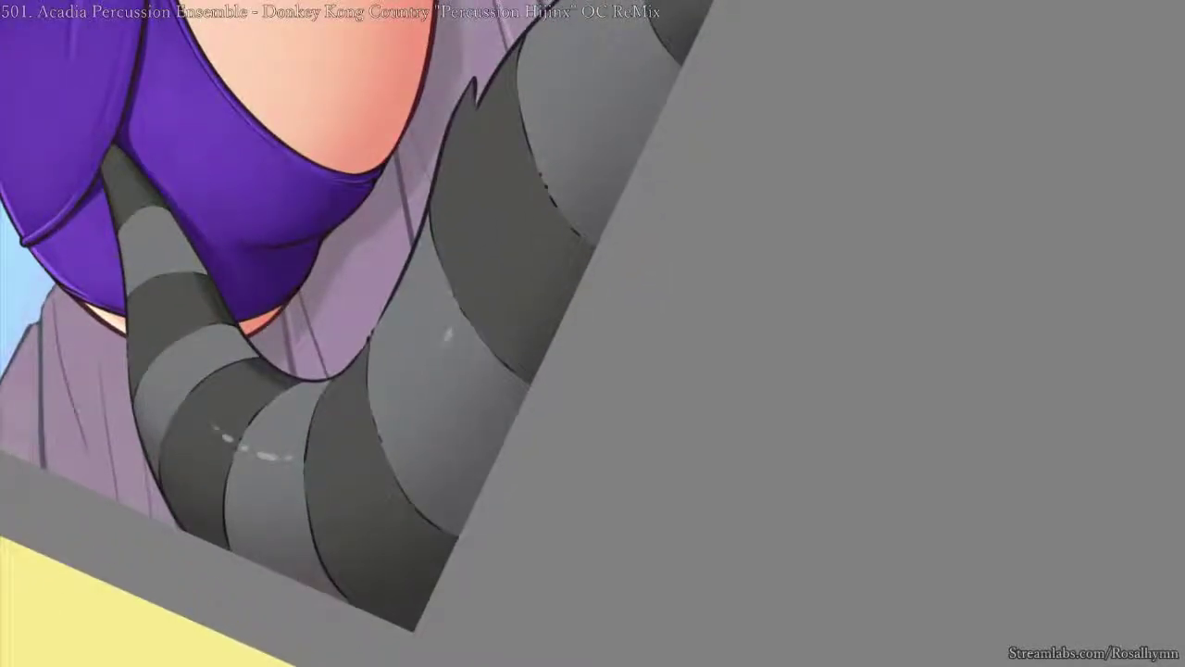
- Paint a row of highlight dashes and dots across the lower tail's middle dark stripe, and return the canvas upright
key("ctrl+z")
mouse_move(467, 294)
left_mouse_down()
mouse_move(483, 253)
mouse_move(474, 266)
left_mouse_up()
key("ctrl+z")
left_click(481, 253)
left_click_drag(486, 246, 513, 204)
key("ctrl+z")
key("ctrl+minus")
key("5")
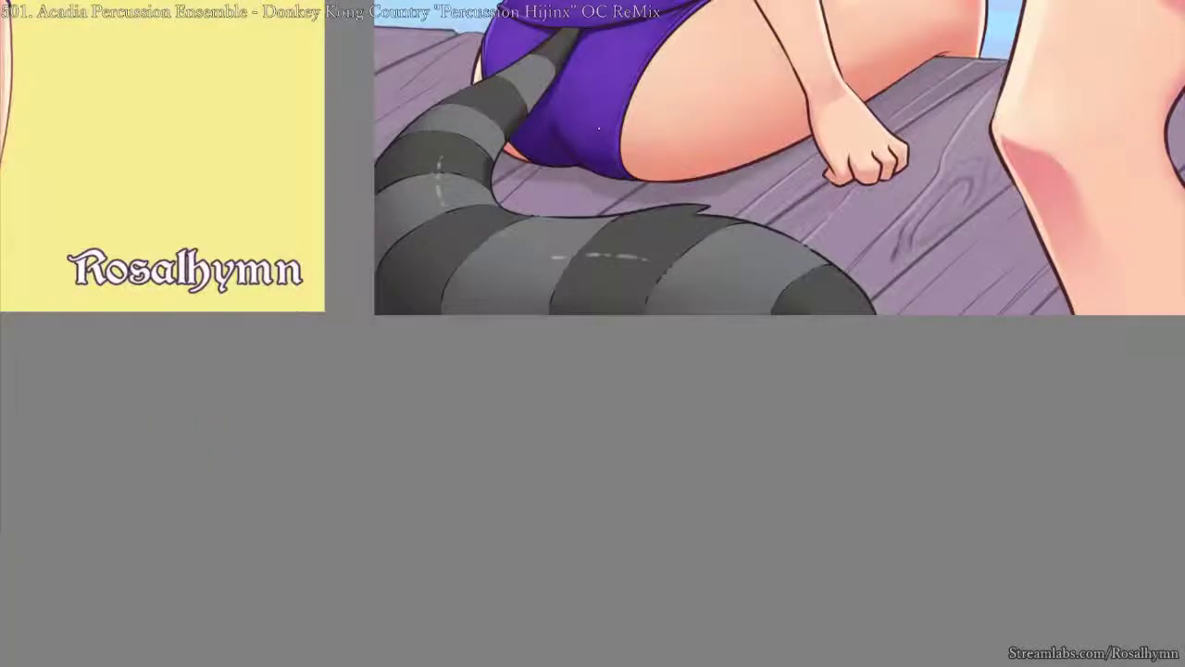
- Examine the tail highlights in the illustration and compare them with the shine on the reference character's tail and legs
key("ctrl+minus")
key("ctrl+minus")
key("ctrl+minus")
key("ctrl+plus")
key("ctrl+plus")
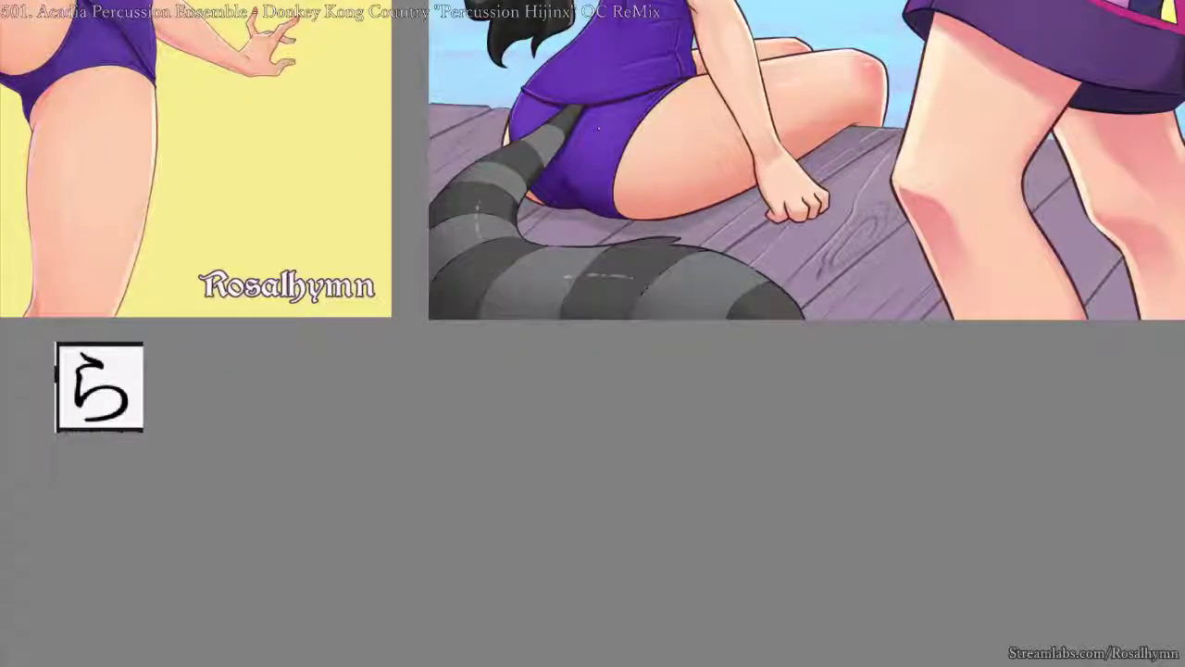
key("ctrl+minus")
key("ctrl+minus")
left_click_drag(478, 156, 584, 333)
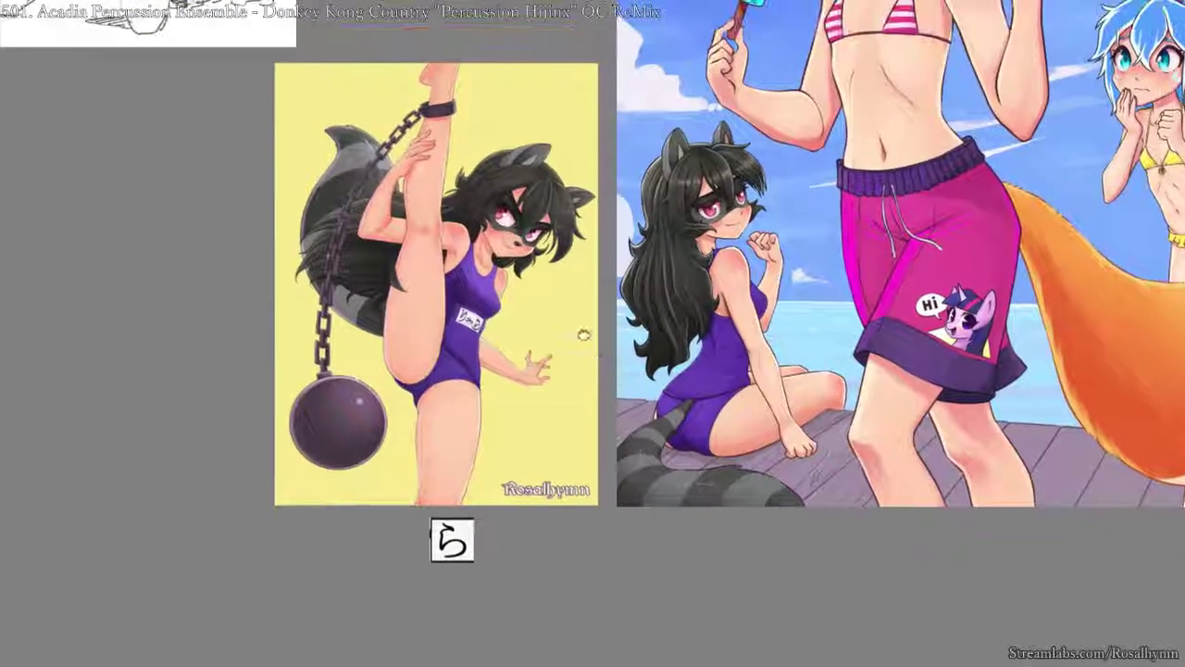
left_click_drag(663, 229, 848, 329)
key("ctrl+plus")
key("ctrl+plus")
key("ctrl+plus")
key("ctrl+plus")
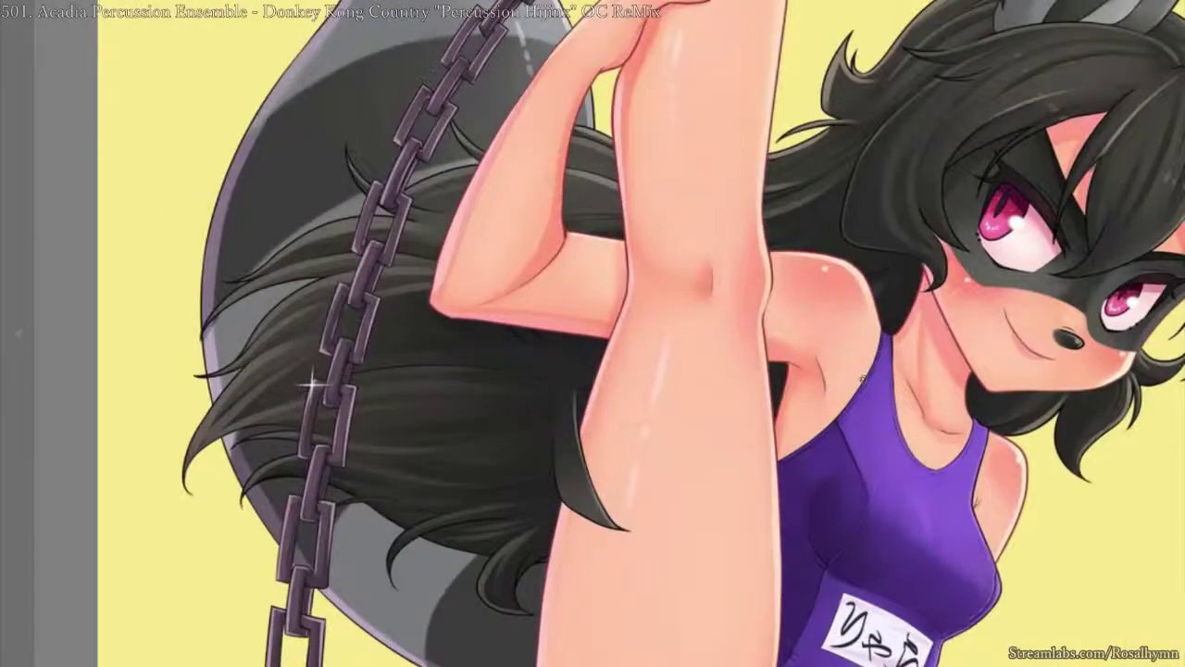
- Paint a thin light rim along the upper edge of the lower tail's first light stripe
key("ctrl+minus")
key("ctrl+minus")
key("ctrl+minus")
key("ctrl+minus")
left_click_drag(830, 369, 546, 240)
key("ctrl+plus")
key("ctrl+plus")
key("ctrl+plus")
key("ctrl+plus")
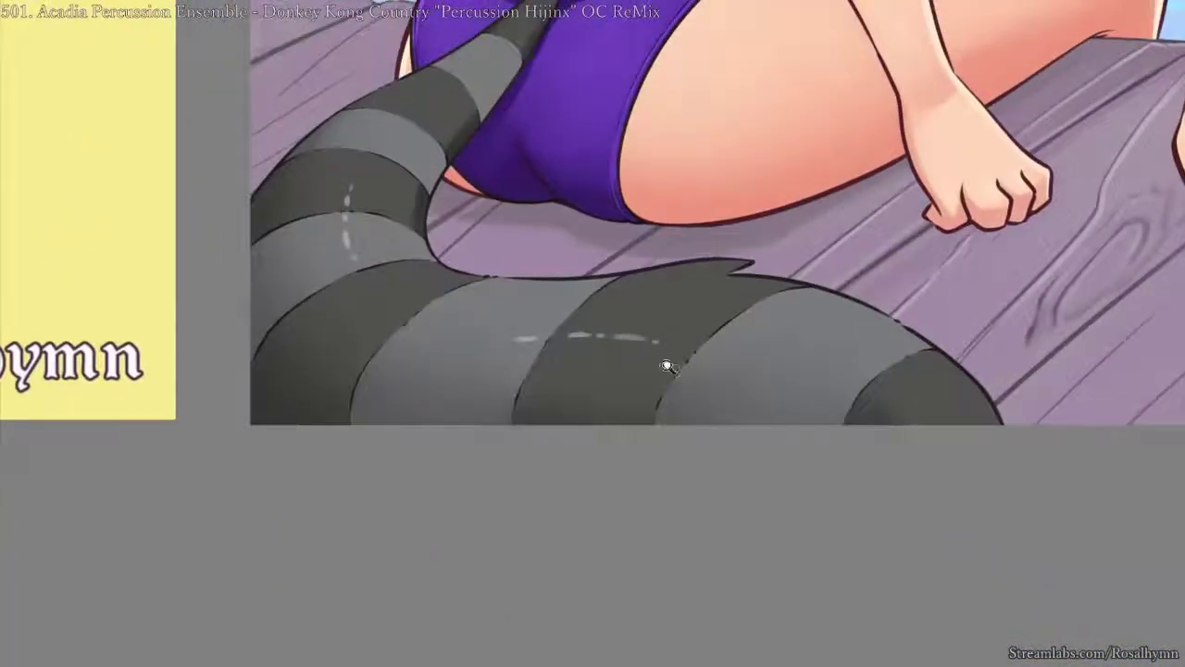
key("ctrl+plus")
key("ctrl+plus")
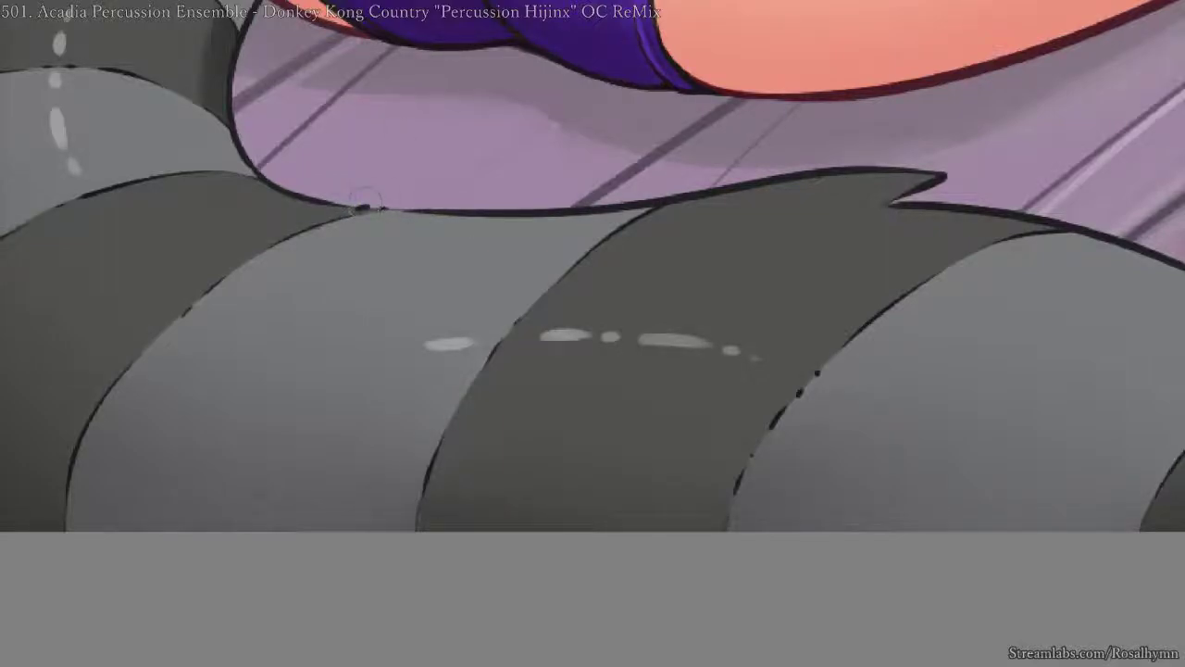
left_click_drag(366, 212, 648, 211)
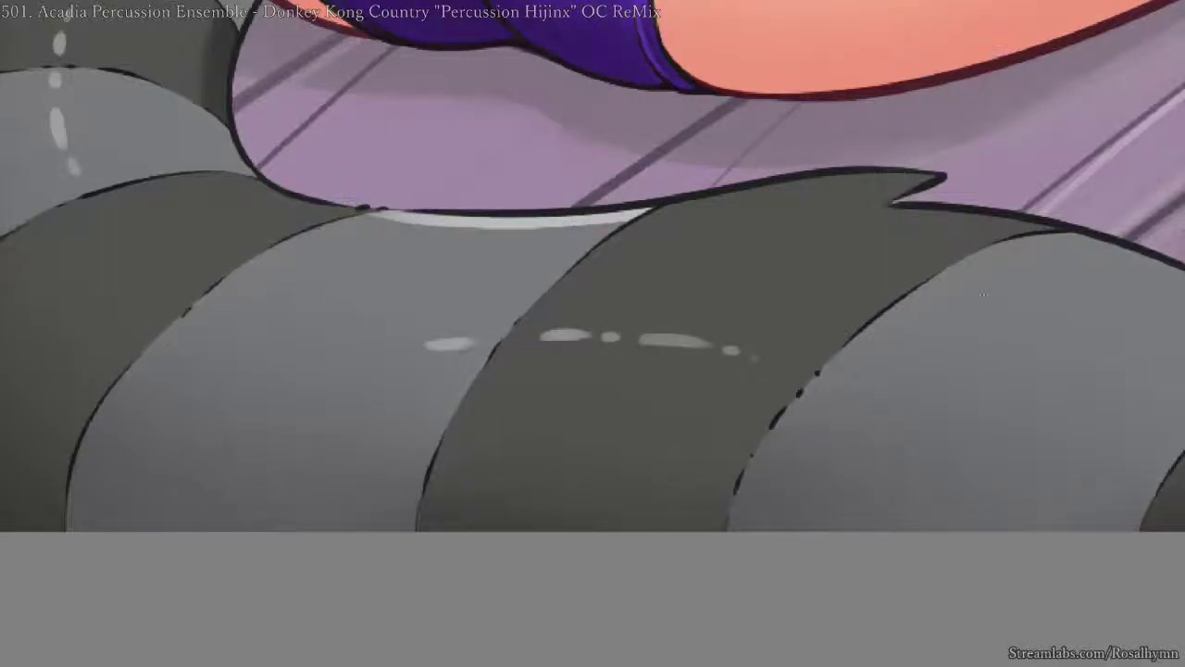
- Rotate the canvas and paint a light rim along the outer edge of the last light stripe on the lower tail
key("Delete")
key("Delete")
key("Delete")
left_click_drag(983, 295, 525, 393)
key("Delete")
key("Delete")
mouse_move(454, 196)
left_mouse_down()
mouse_move(601, 141)
mouse_move(767, 128)
left_mouse_up()
key("Page_Down")
key("Page_Down")
key("Page_Down")
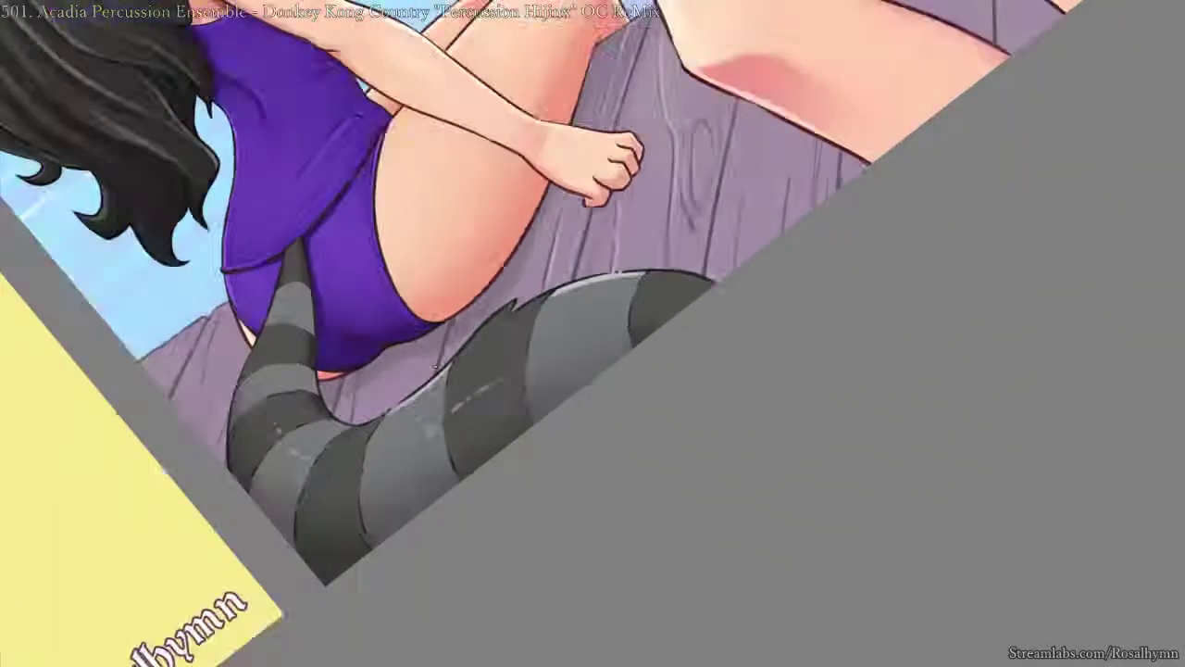
left_click_drag(435, 367, 608, 338)
- Return the canvas upright and paint light rims along the outer edges of the two light stripes nearest the tail's base
key("Home")
key("Page_Up")
key("Page_Up")
key("Page_Up")
left_click_drag(383, 259, 510, 349)
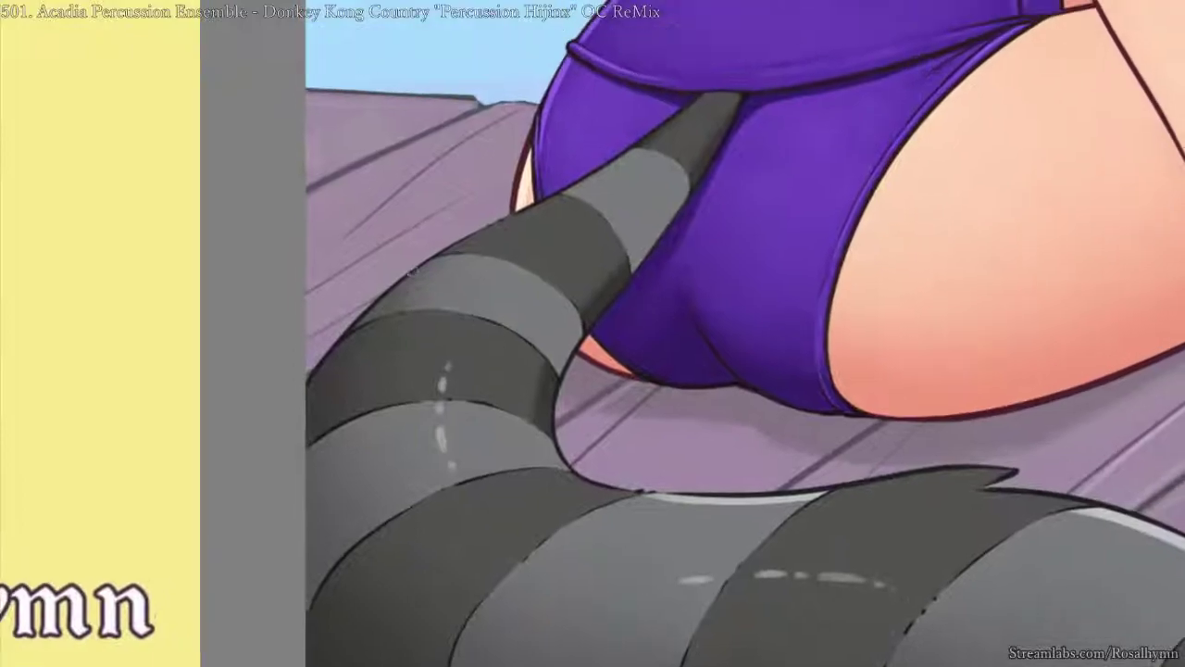
left_click_drag(359, 291, 429, 246)
left_click_drag(641, 131, 554, 174)
key("ctrl+z")
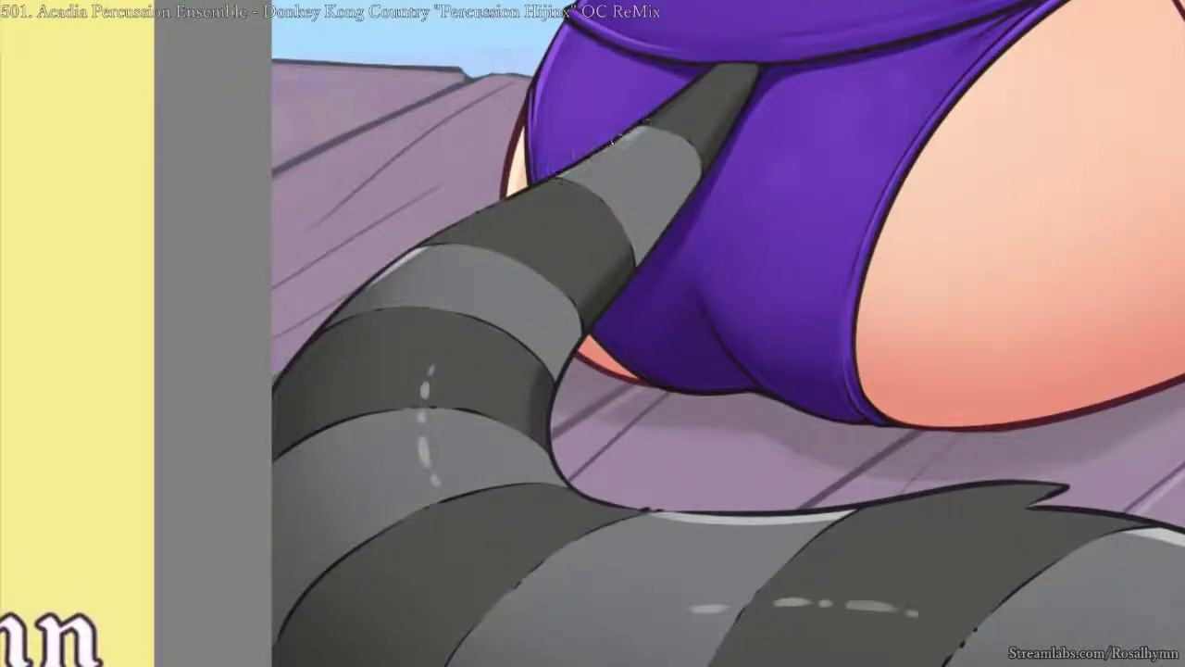
key("ctrl+z")
mouse_move(642, 129)
left_mouse_down()
mouse_move(520, 185)
mouse_move(559, 177)
left_mouse_up()
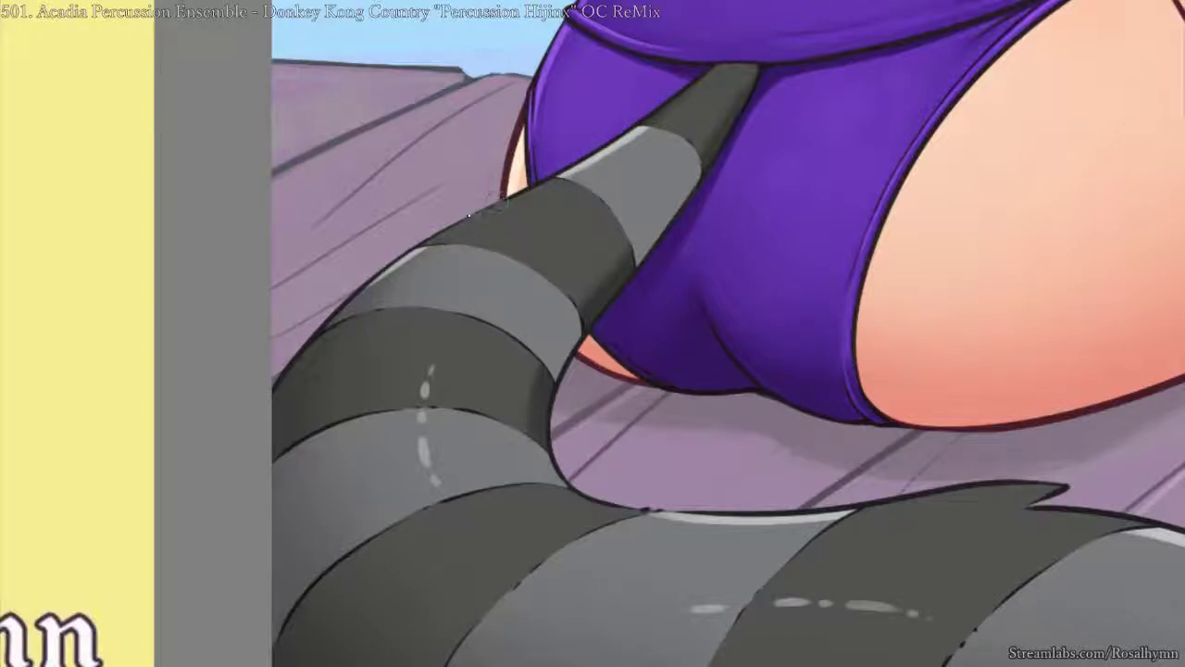
key("ctrl+minus")
key("ctrl+minus")
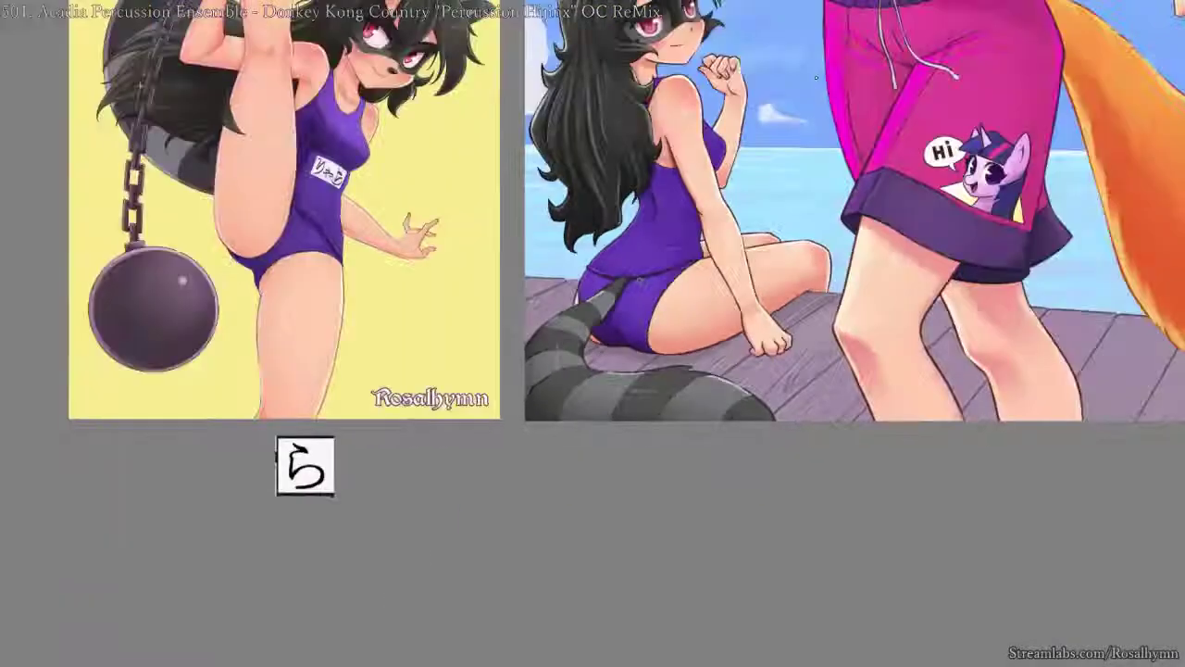
- Extend the light rim along the full outer edge of the light stripe just above the tail's bend
key("ctrl+plus")
key("ctrl+plus")
key("ctrl+plus")
key("ctrl+plus")
left_click_drag(577, 326, 635, 298)
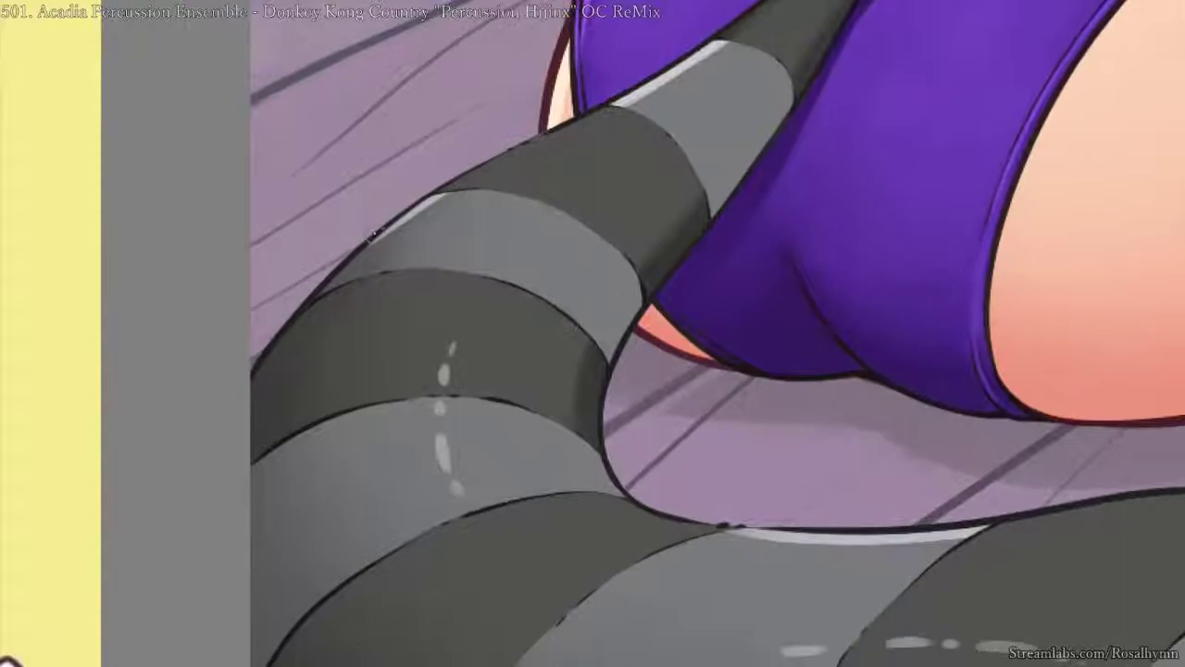
left_click_drag(319, 292, 439, 197)
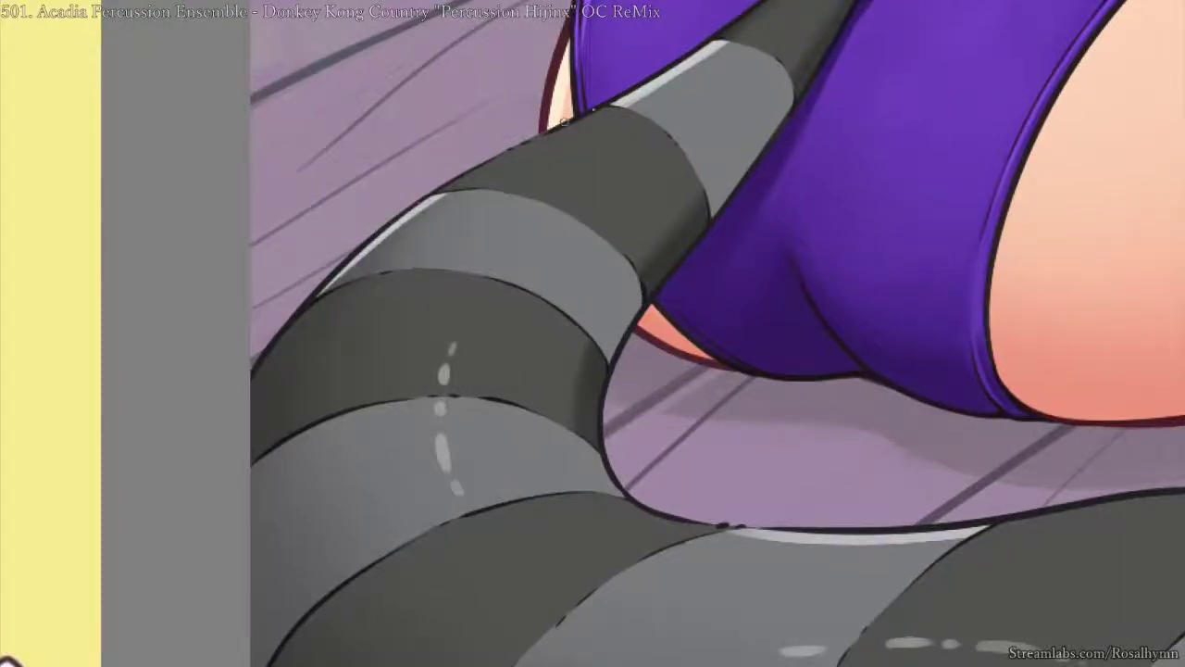
key("ctrl+minus")
key("ctrl+minus")
key("ctrl+minus")
key("ctrl+minus")
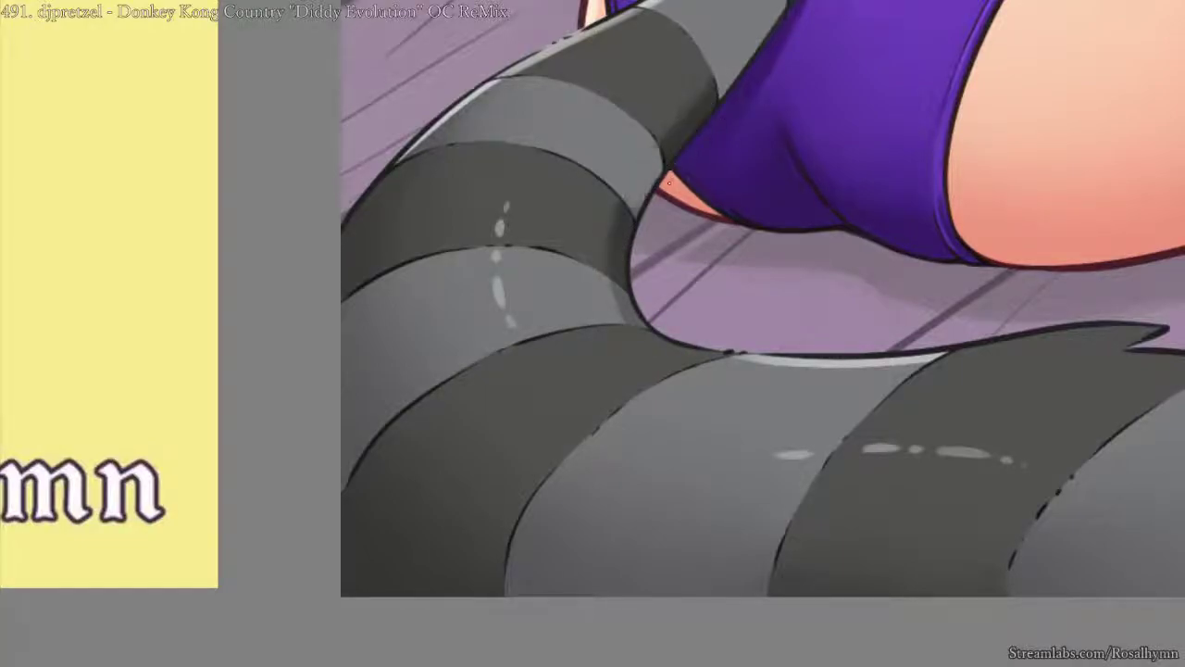
- Switch brush presets and paint a light rim along the inner edge of the dark stripe at the tail's bend
right_click(631, 276)
left_click(695, 352)
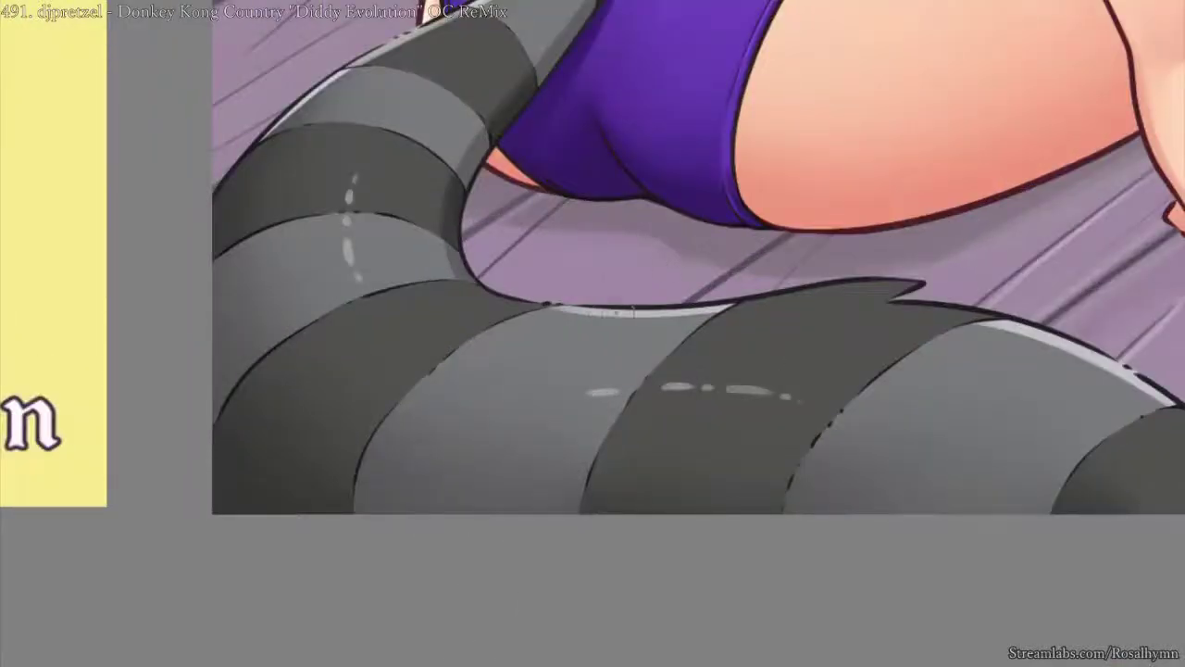
key("plus")
key("plus")
right_click(599, 281)
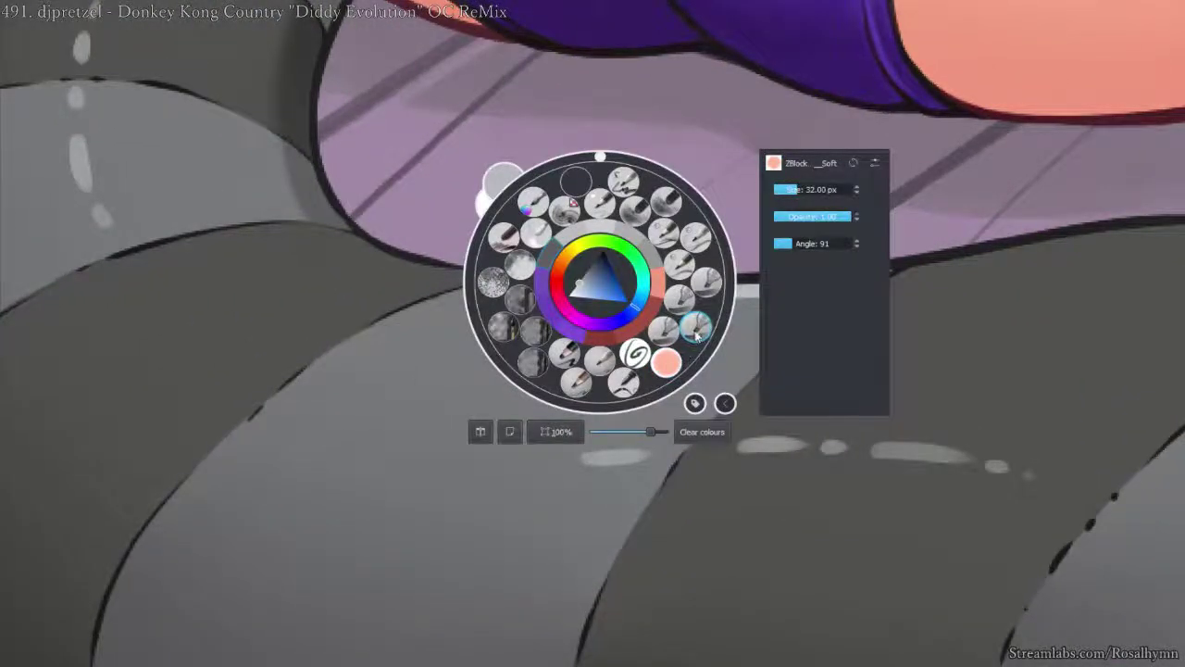
left_click(696, 328)
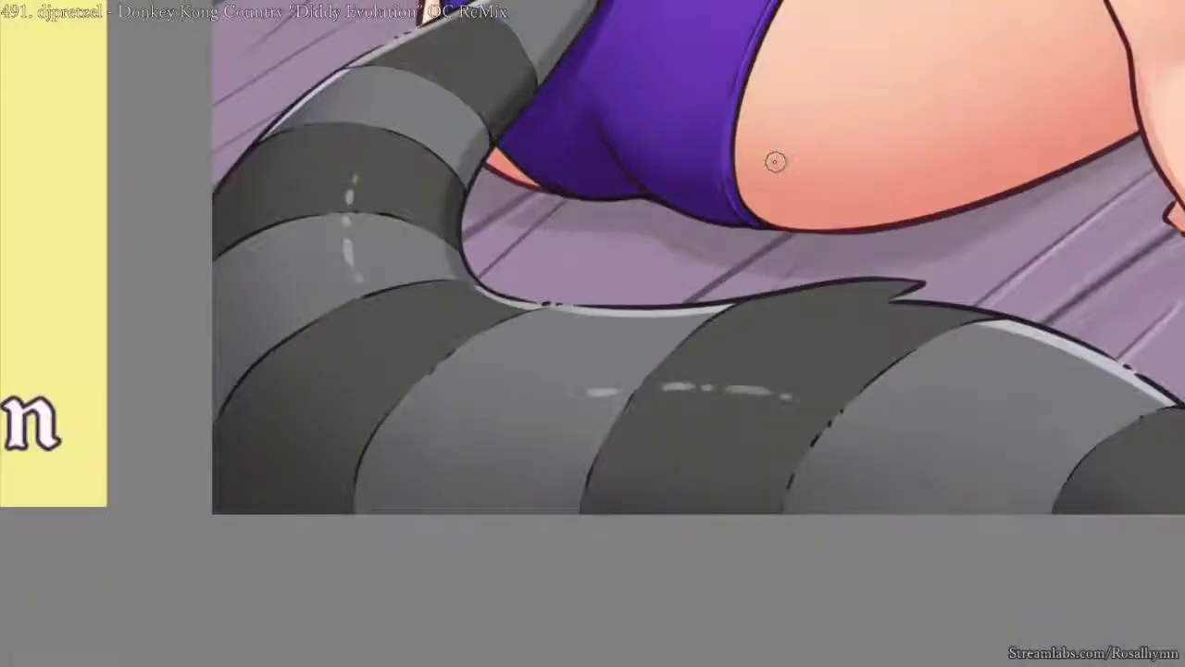
- Rotate the canvas and paint light rims along the middle dark stripe's upper edge on both sides of the pointed fur tuft
key("minus")
key("minus")
key("6")
key("6")
key("5")
key("plus")
key("plus")
key("plus")
key("plus")
left_click_drag(895, 334, 717, 283)
mouse_move(673, 225)
left_mouse_down()
mouse_move(608, 225)
mouse_move(776, 196)
mouse_move(1018, 185)
left_mouse_up()
mouse_move(1085, 250)
left_mouse_down()
mouse_move(719, 230)
mouse_move(741, 226)
left_mouse_up()
left_click_drag(979, 260, 879, 115, "shift")
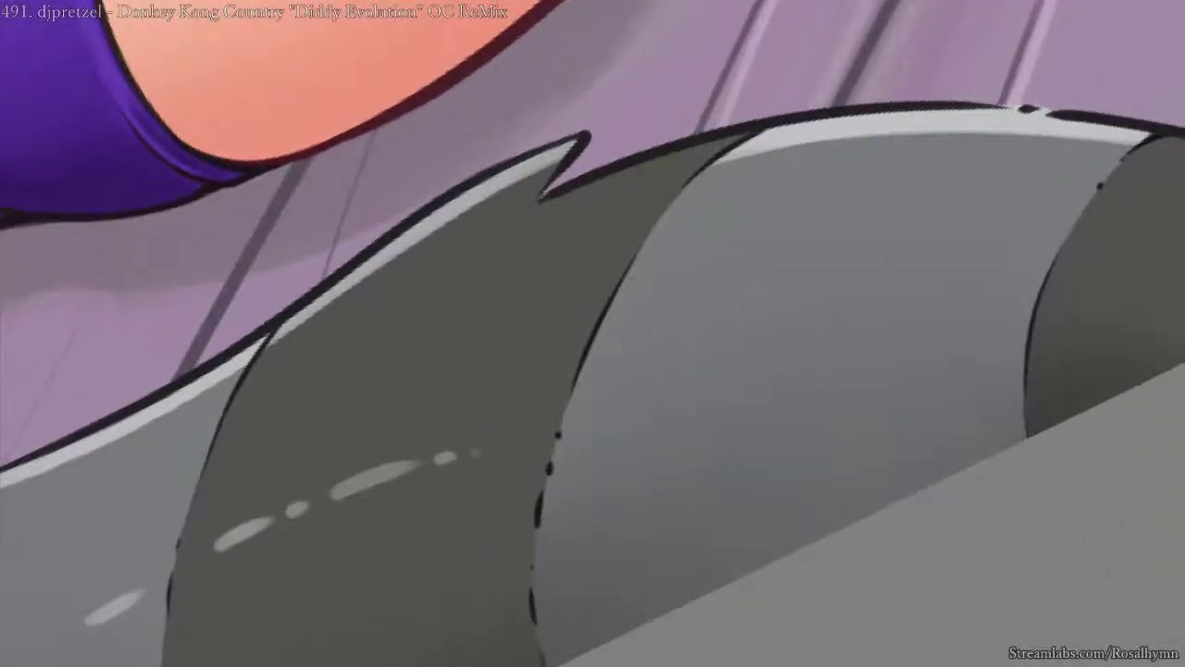
mouse_move(553, 196)
left_mouse_down()
mouse_move(752, 139)
mouse_move(928, 116)
left_mouse_up()
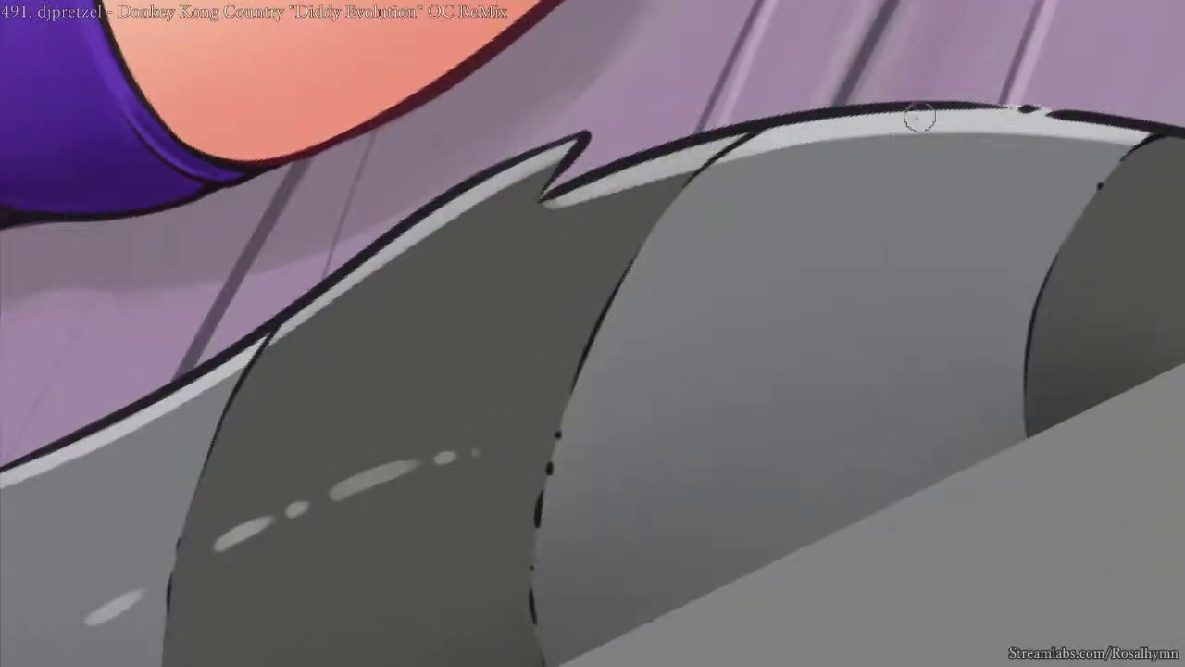
- Undo the latest strokes at the pointed fur tuft and repaint the light rim around its inner notch
mouse_move(583, 141)
left_mouse_down()
mouse_move(544, 176)
mouse_move(526, 219)
mouse_move(585, 192)
left_mouse_up()
key("ctrl+z")
key("ctrl+z")
key("ctrl+z")
left_click_drag(525, 215, 656, 161)
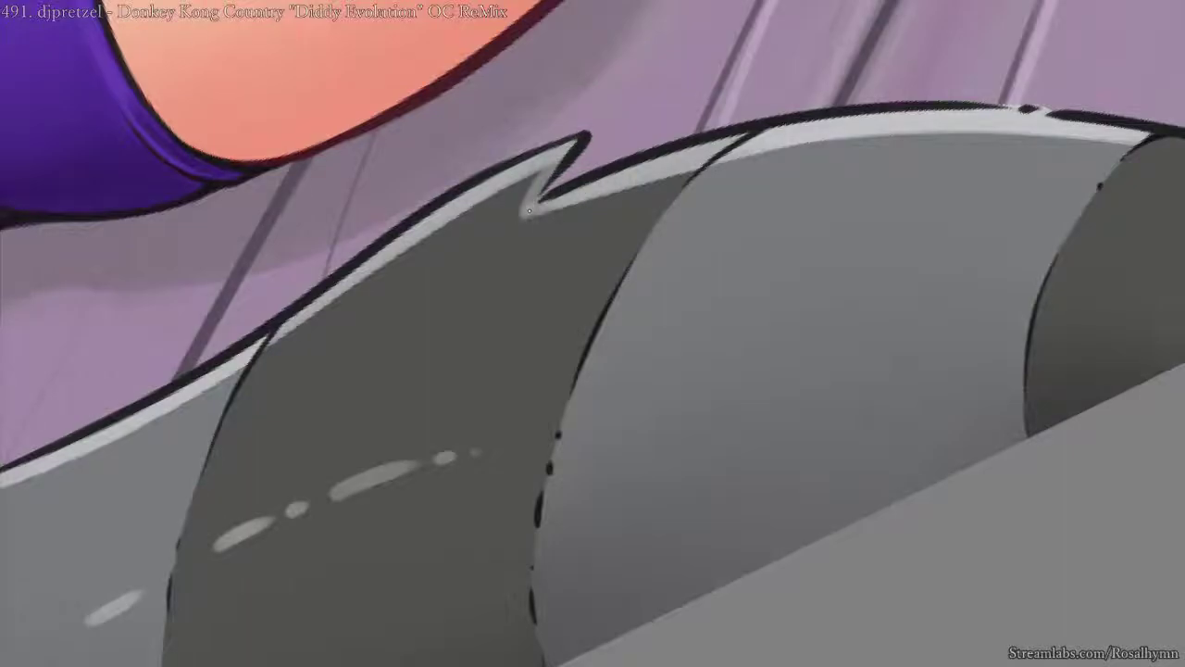
left_click_drag(537, 201, 544, 170)
key("ctrl+minus")
key("ctrl+minus")
key("ctrl+minus")
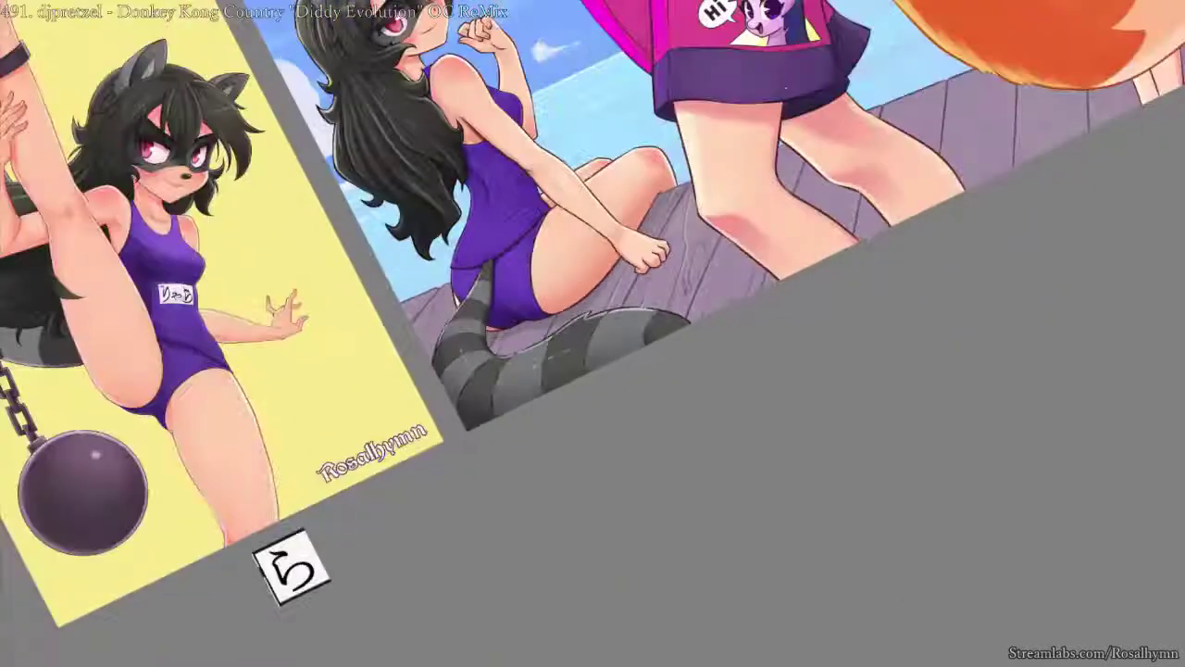
- Paint a light rim along the upper edge of the dark stripe at the tail's cropped far end
key("Home")
scroll(591, 333, "up", 5)
left_click_drag(912, 283, 614, 118)
left_click_drag(695, 116, 589, 210)
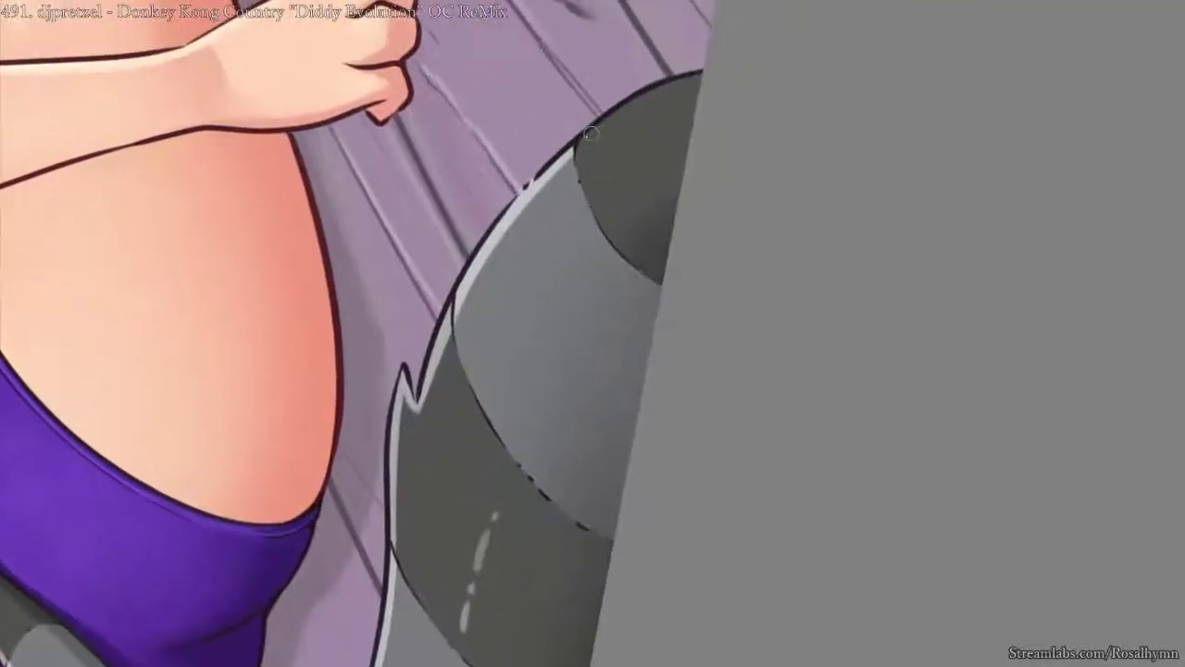
left_click_drag(576, 146, 700, 74)
scroll(593, 333, "down", 3)
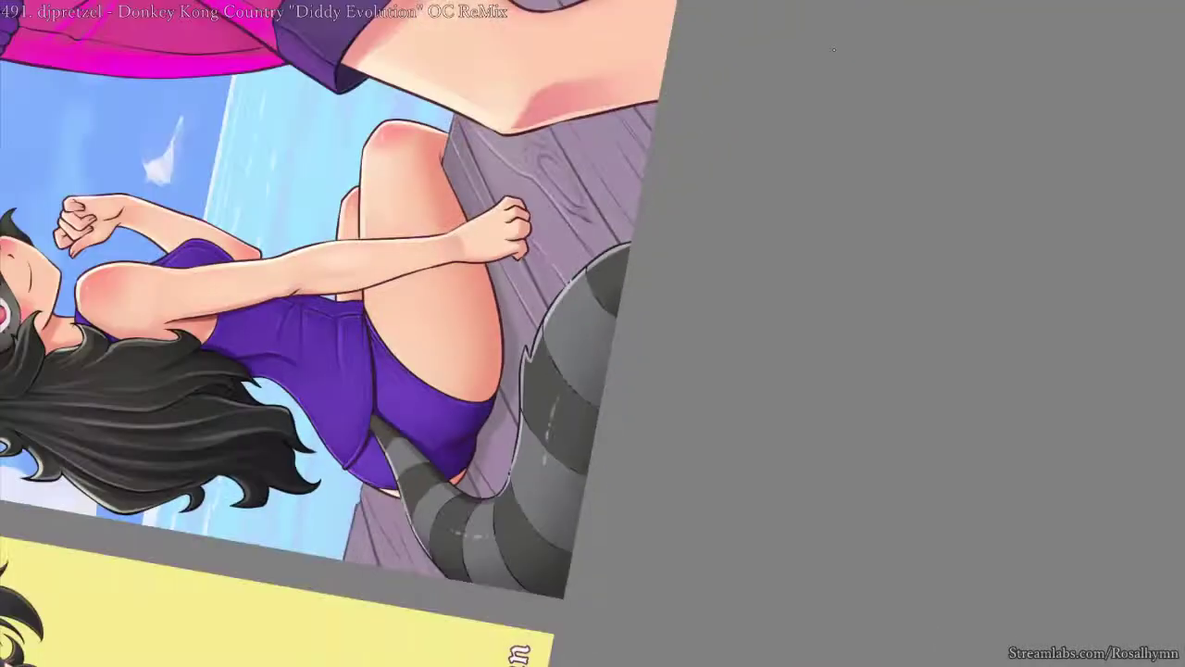
- Return the canvas upright and paint a light rim along the outer edge of the dark stripe at the tail's bend
key("Home")
scroll(593, 334, "up", 1)
left_click_drag(846, 61, 580, 251)
scroll(582, 261, "up", 2)
scroll(278, 303, "down", 2)
left_click_drag(235, 308, 694, 214)
scroll(593, 245, "up", 3)
left_click_drag(499, 277, 747, 209)
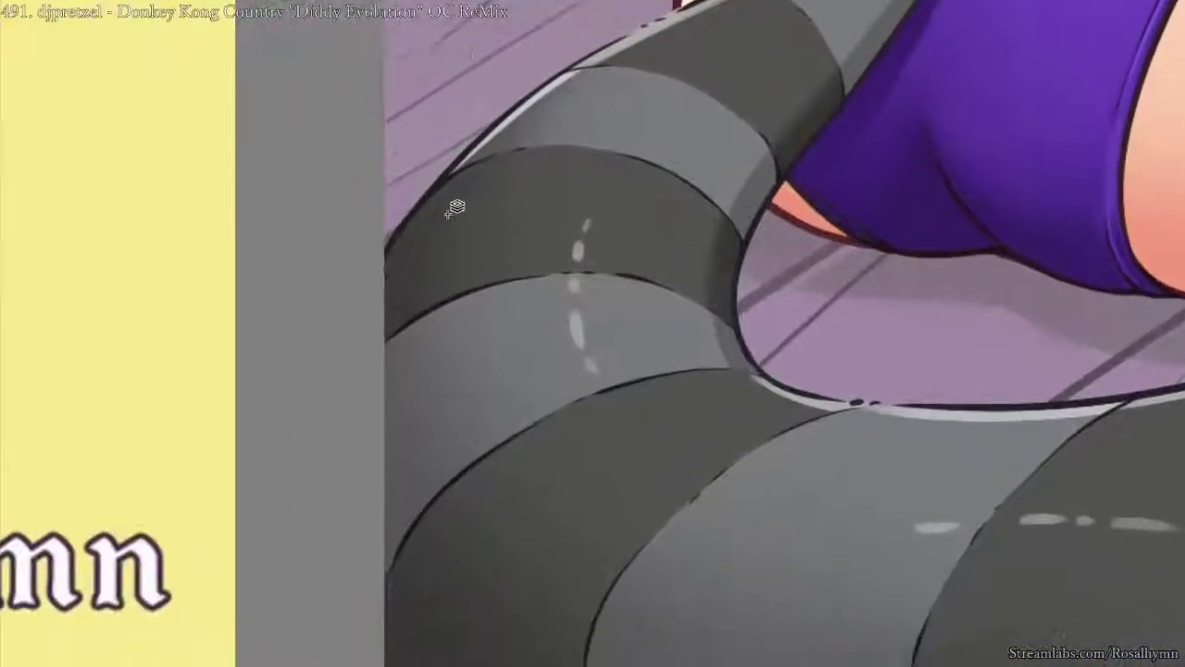
mouse_move(455, 171)
left_mouse_down()
mouse_move(384, 265)
mouse_move(464, 154)
left_mouse_up()
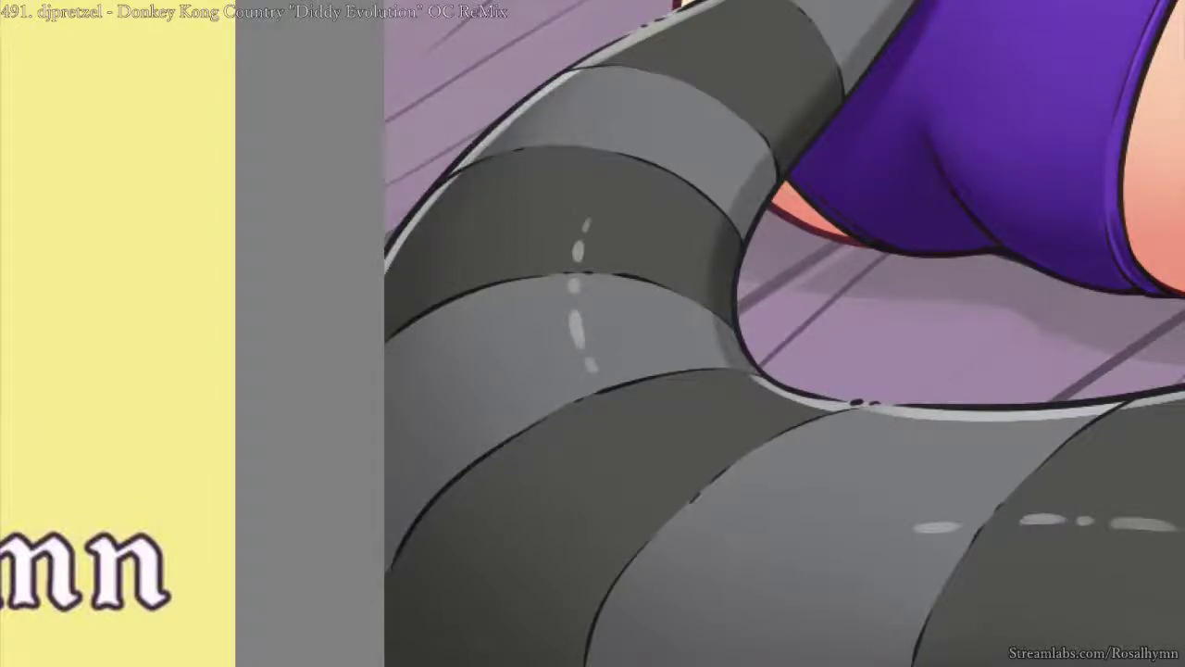
left_click_drag(705, 3, 604, 135)
left_click_drag(669, 116, 602, 130)
key("ctrl+minus")
key("ctrl+minus")
key("ctrl+minus")
key("ctrl+minus")
key("ctrl+minus")
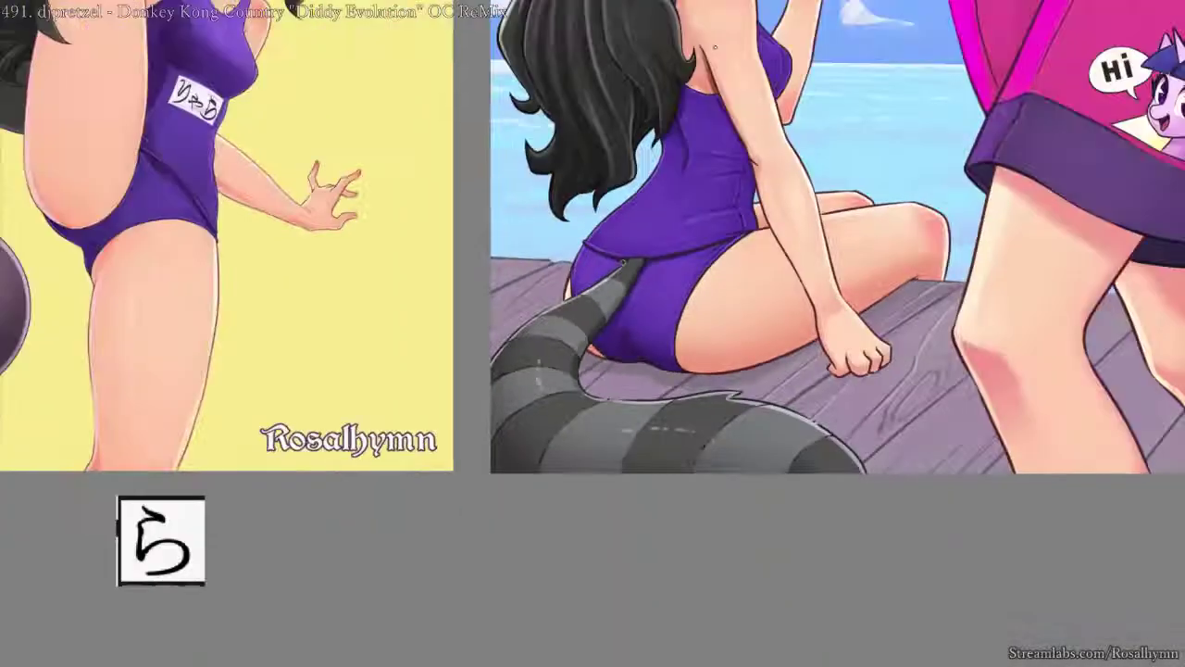
- Sample the existing dash colour and paint small shine dashes across the light and dark stripes between the tail's bend and base
key("ctrl+plus")
key("ctrl+plus")
key("ctrl+plus")
key("ctrl+plus")
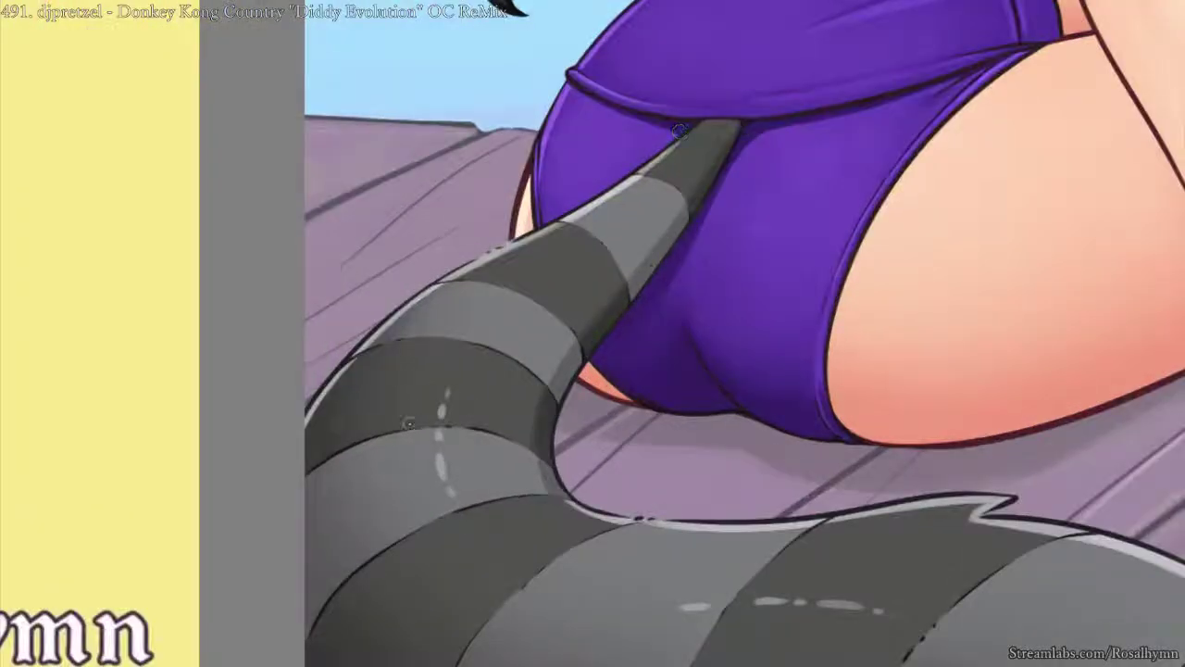
key("ctrl+plus")
left_click_drag(373, 418, 548, 256)
left_click(544, 284, "ctrl+shift")
left_click(544, 285, "alt")
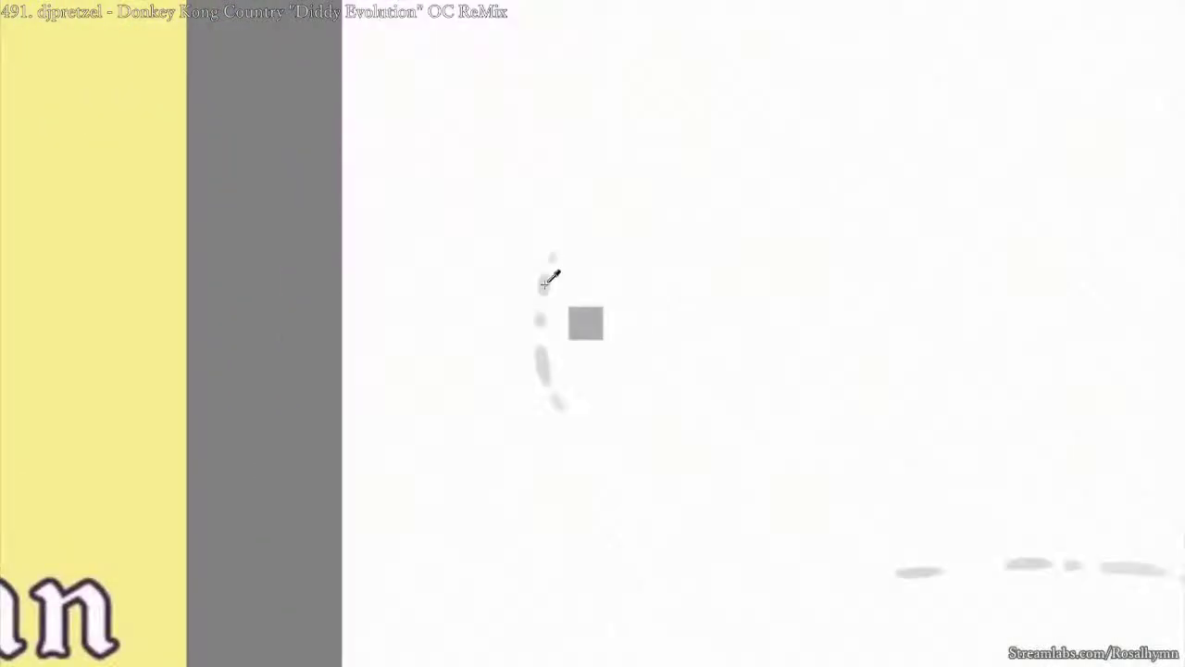
mouse_move(686, 156)
left_mouse_down()
mouse_move(557, 248)
mouse_move(560, 188)
left_mouse_up()
left_click(520, 226, "alt")
key("ctrl+z")
left_click_drag(515, 230, 560, 188)
key("ctrl+z")
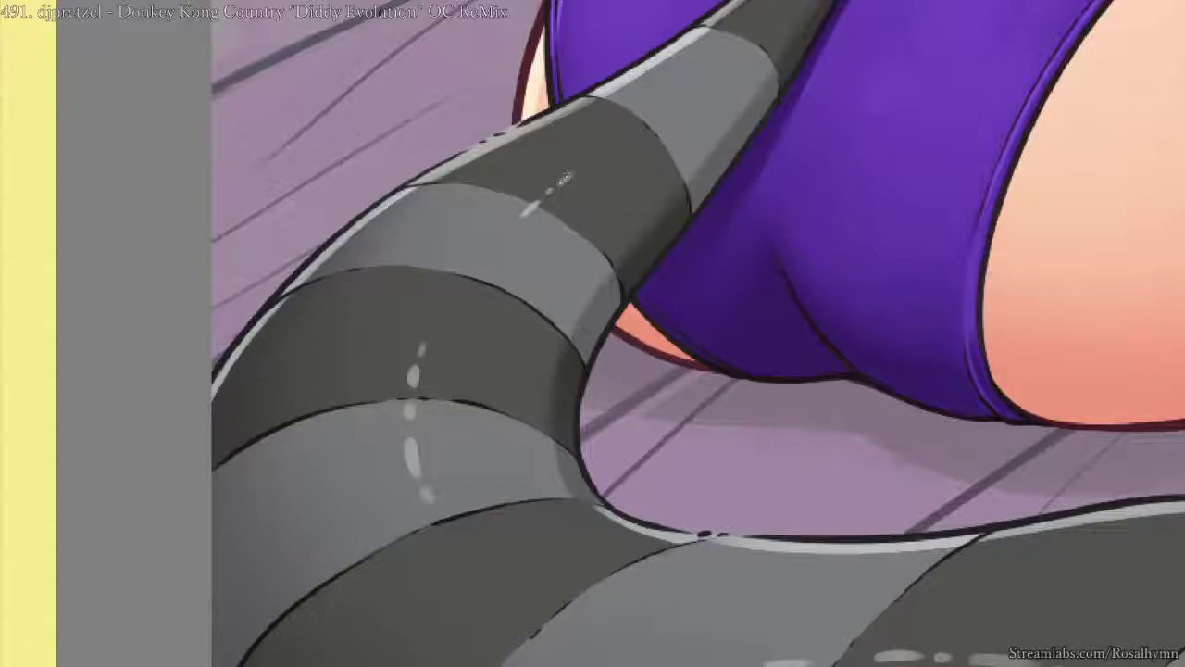
- Examine the tail highlights at several magnifications and in a mirrored view, comparing them with the whole illustration and the reference
key("ctrl+minus")
key("ctrl+minus")
key("ctrl+minus")
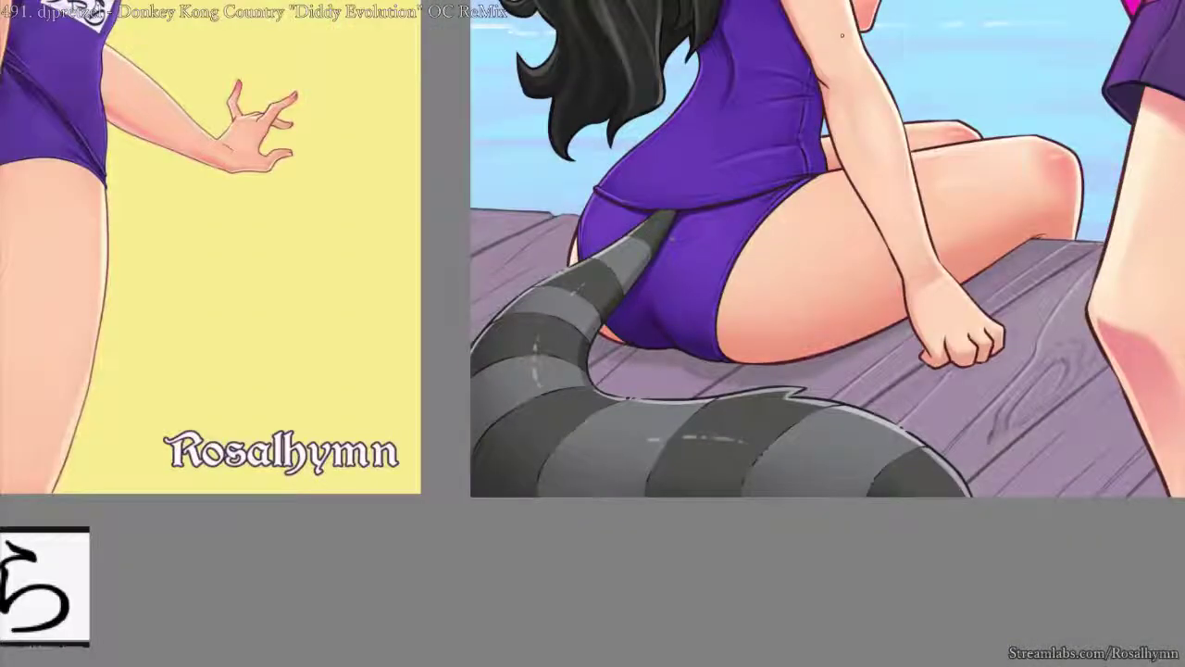
scroll(611, 315, "down", 5)
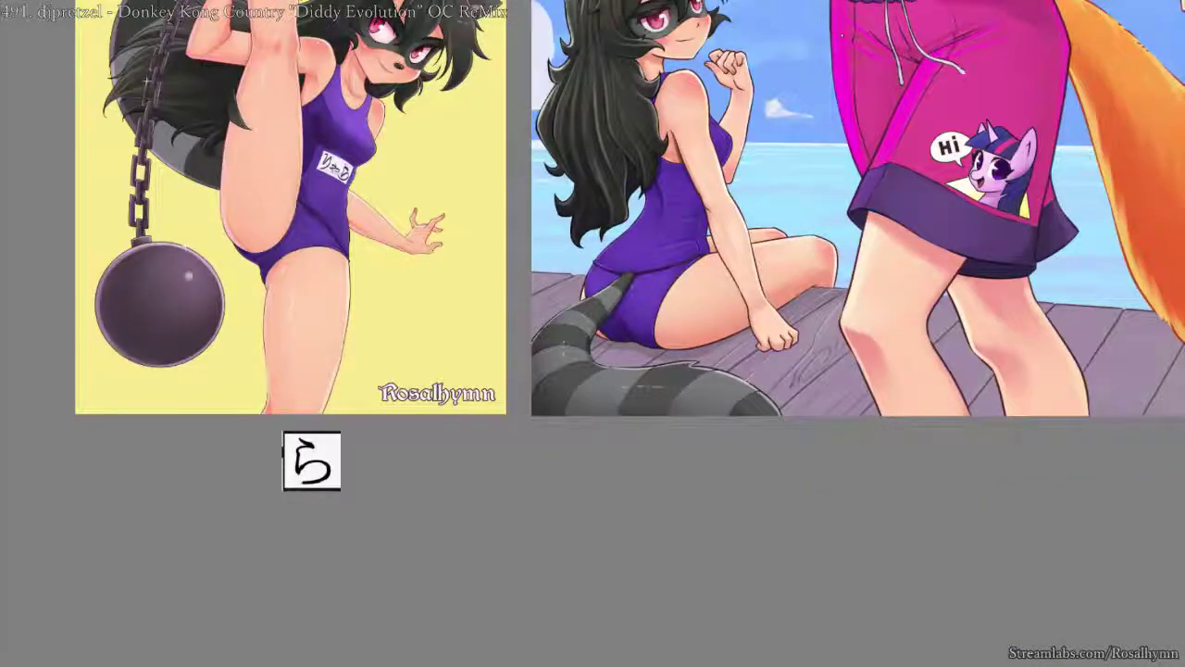
key("ctrl+plus")
key("ctrl+plus")
key("ctrl+plus")
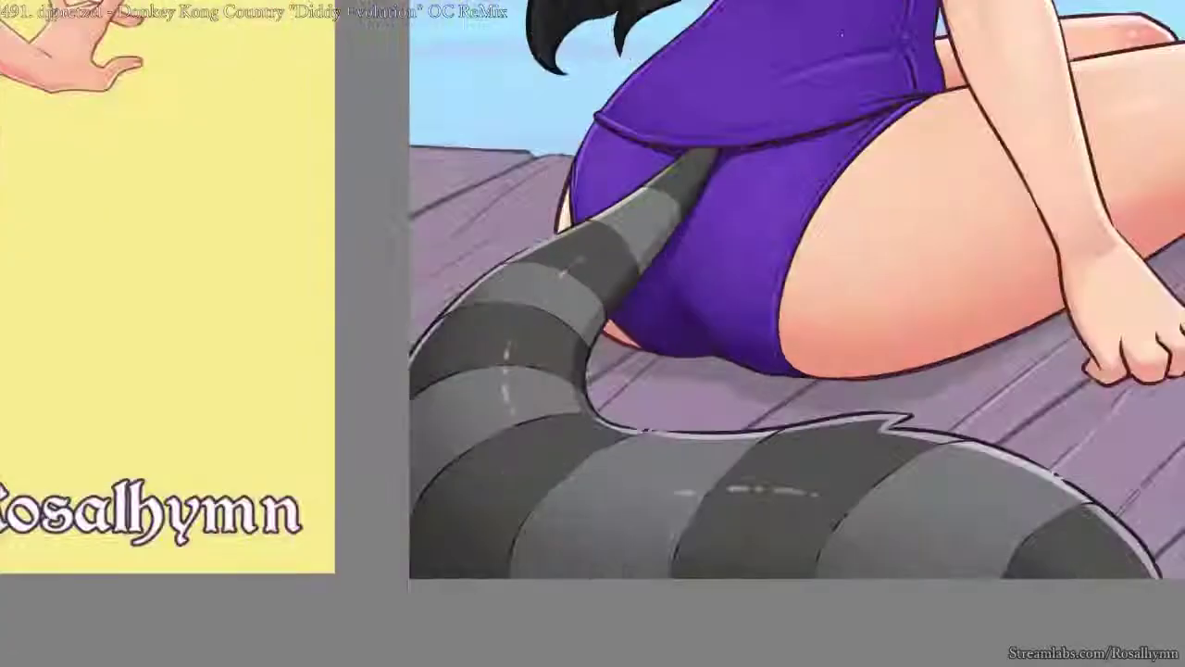
key("ctrl+minus")
key("ctrl+minus")
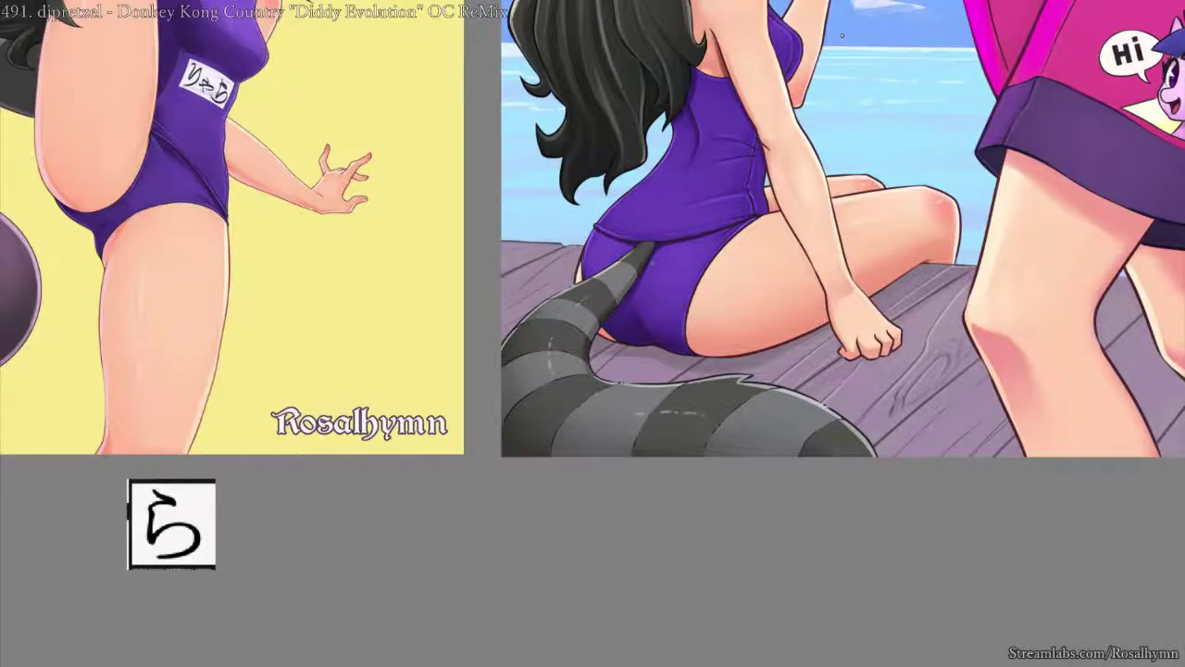
scroll(593, 334, "down", 3)
left_click_drag(708, 204, 787, 336)
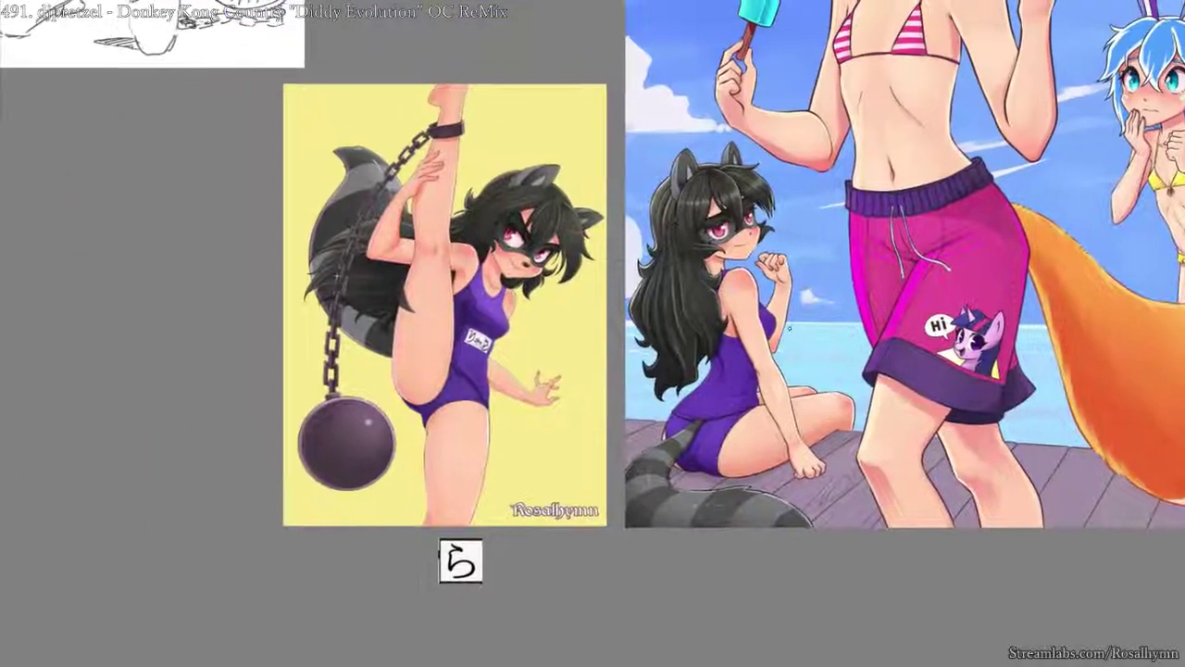
key("ctrl+plus")
left_click_drag(889, 307, 898, 237)
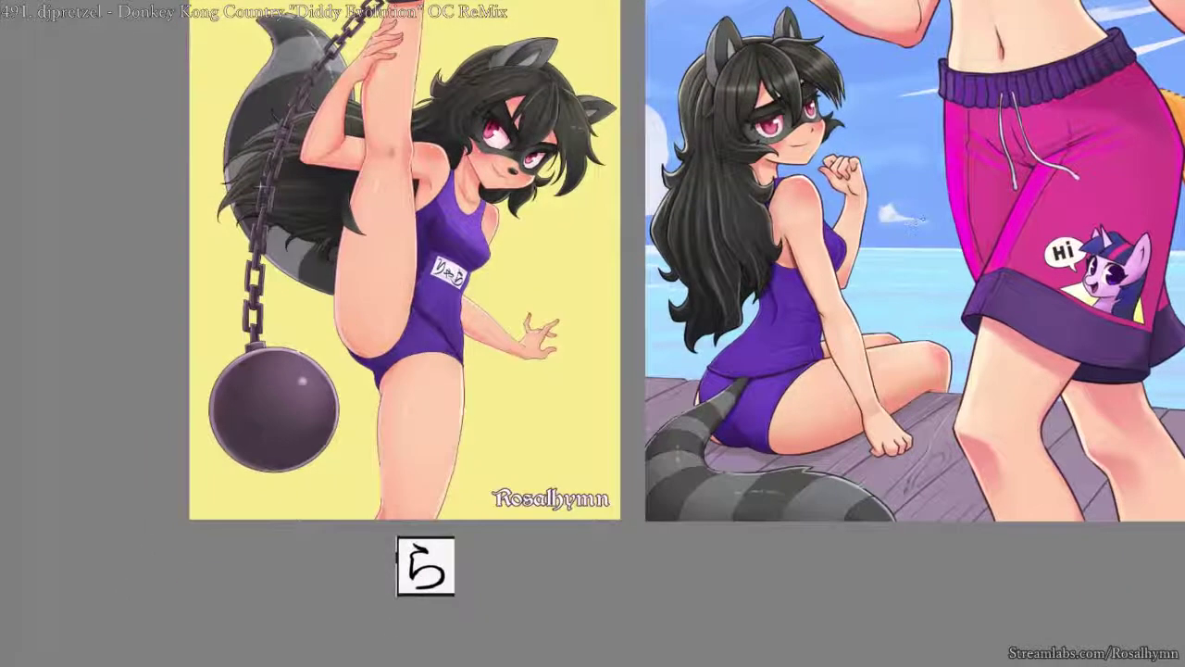
key("h")
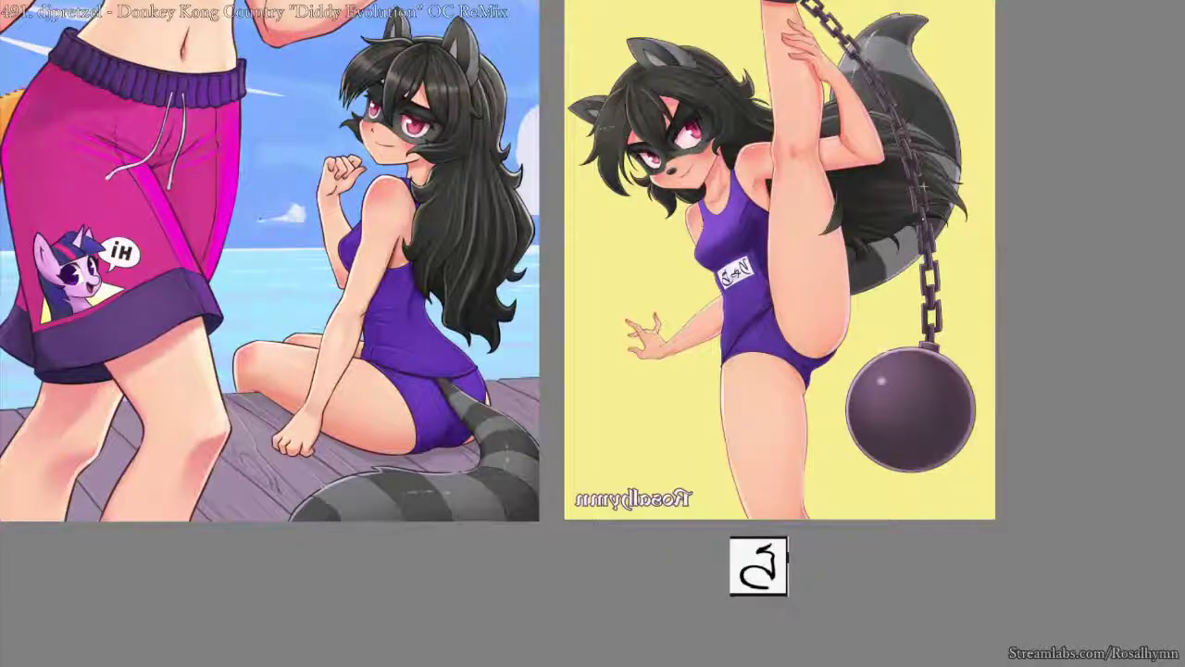
key("h")
left_click_drag(853, 314, 623, 230)
key("ctrl+plus")
key("ctrl+plus")
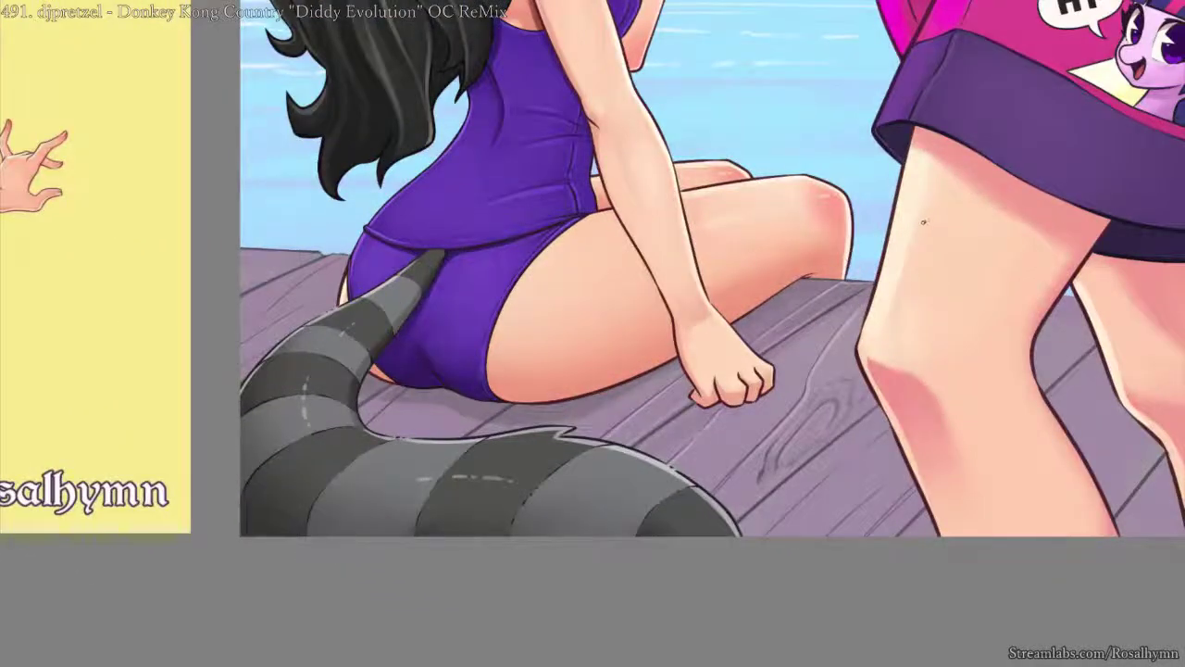
left_click_drag(925, 222, 896, 233)
key("ctrl+minus")
key("ctrl+minus")
left_click_drag(814, 288, 1029, 268)
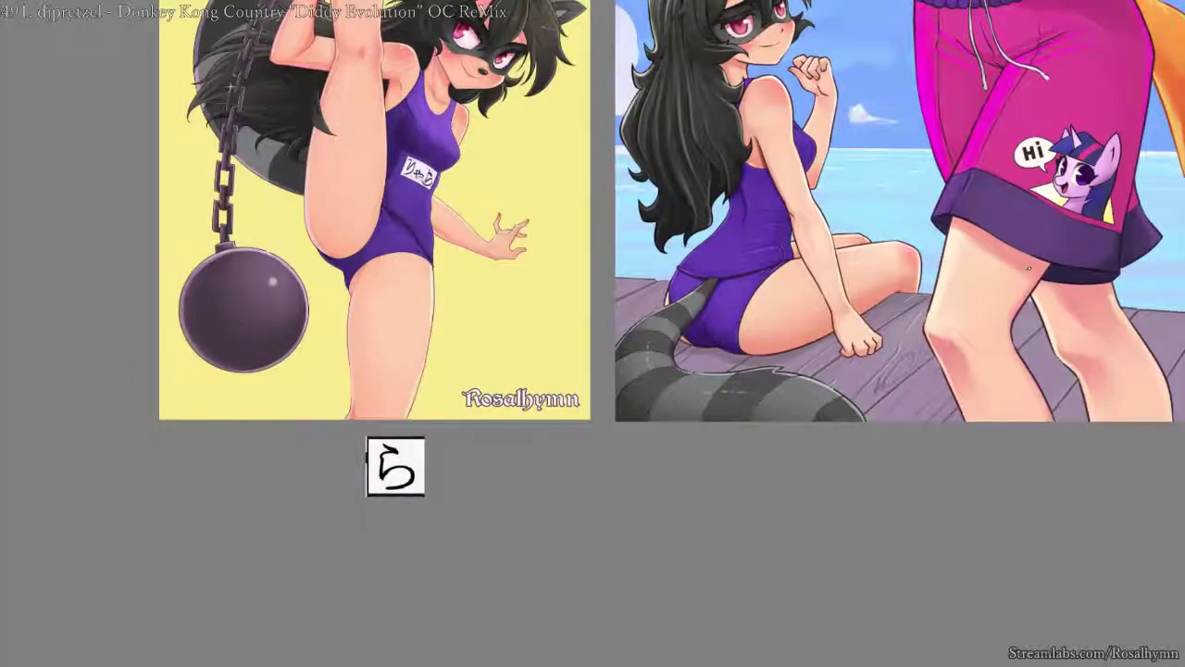
- Switch brush presets and try shading the raccoon's thigh along the edge of the supporting forearm
scroll(954, 268, "up", 4)
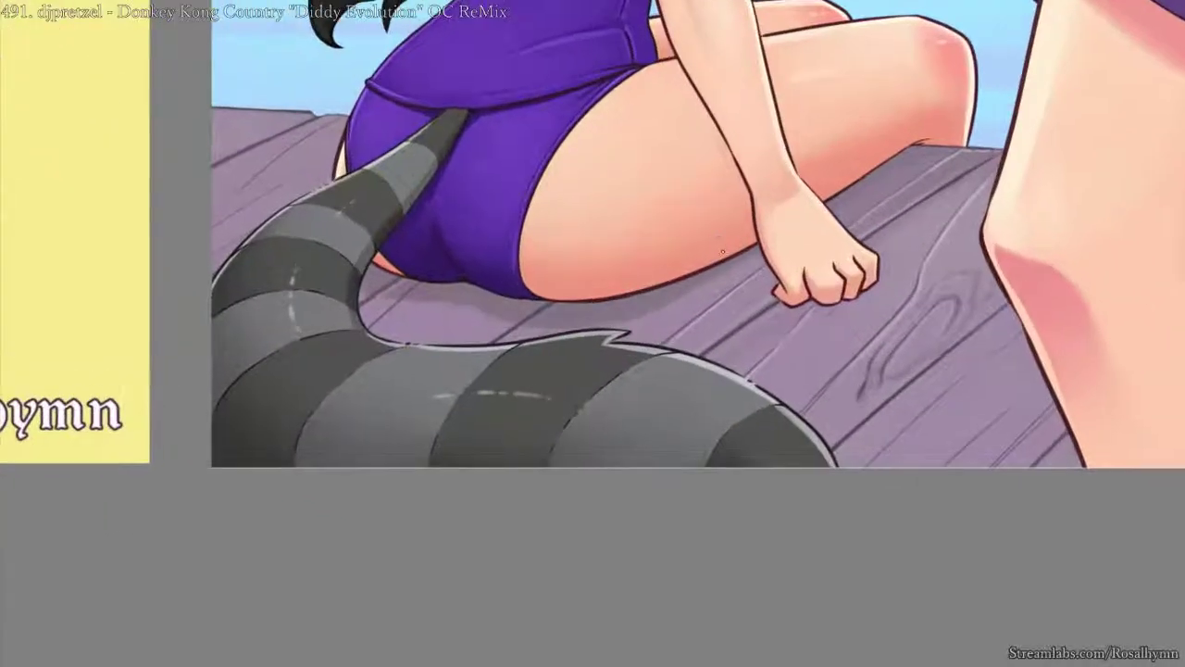
right_click(722, 251)
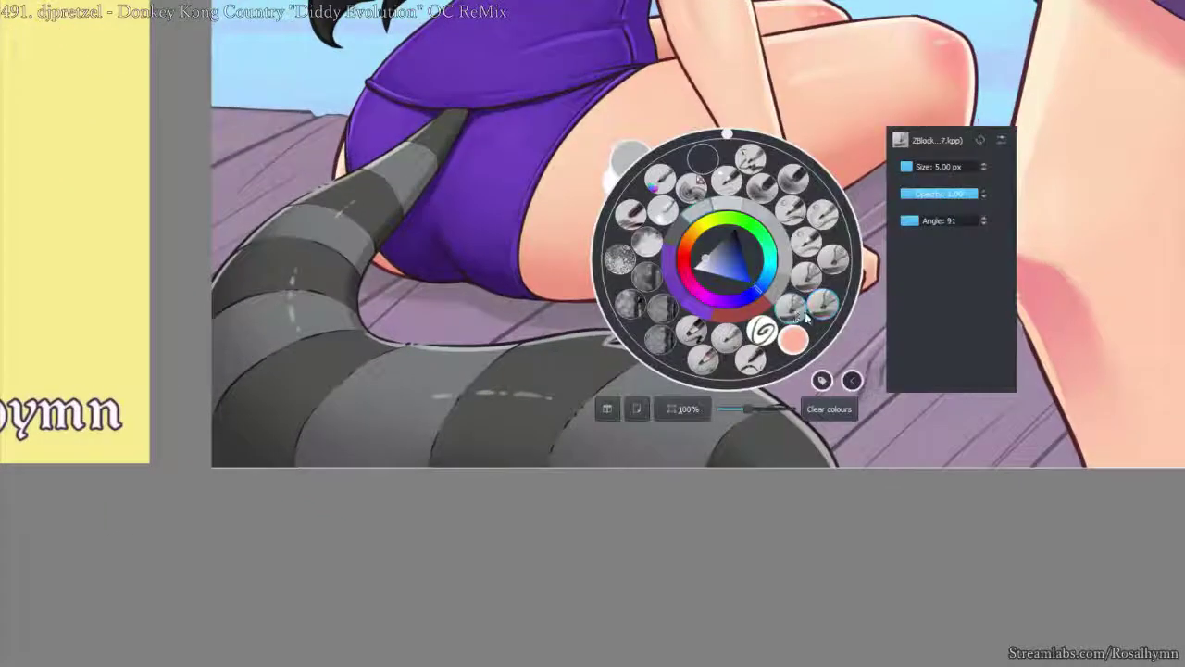
left_click(826, 313)
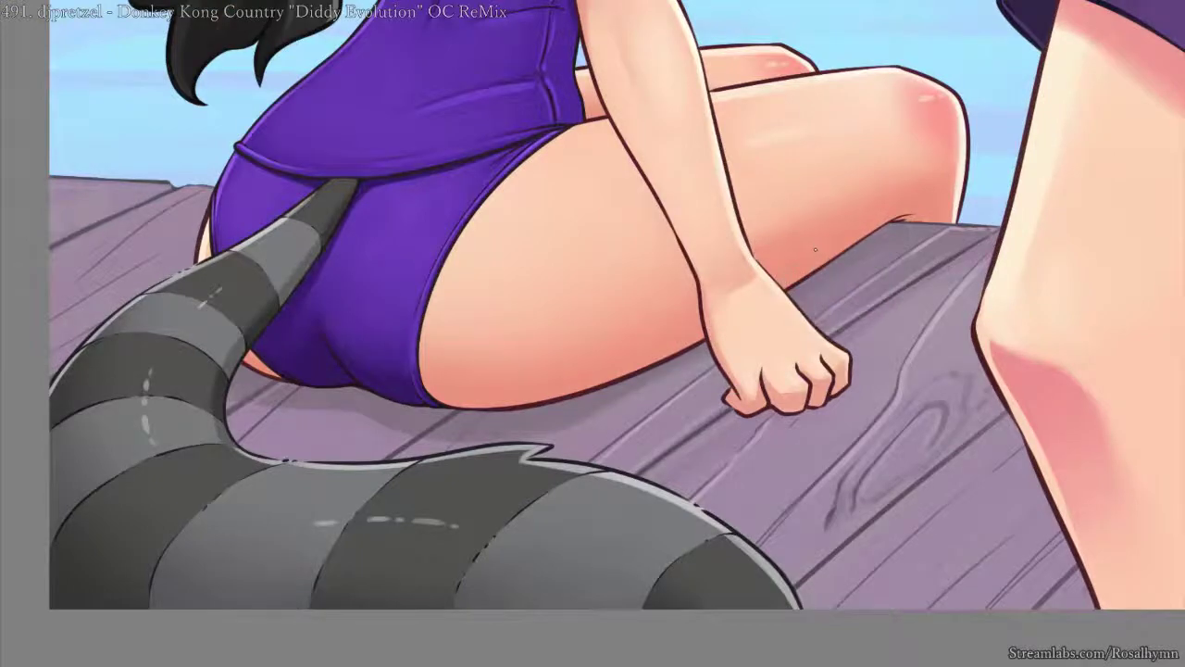
right_click(814, 249)
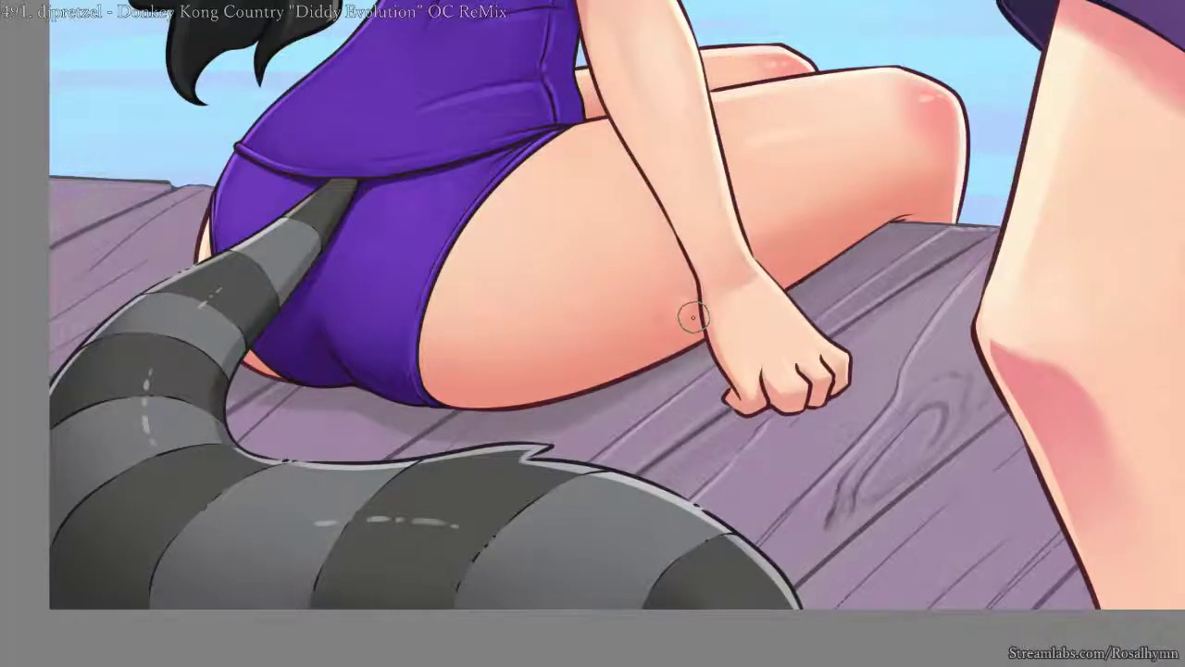
left_click_drag(693, 298, 660, 212)
left_click_drag(615, 130, 680, 247)
key("ctrl+minus")
key("ctrl+minus")
key("ctrl+minus")
key("ctrl+minus")
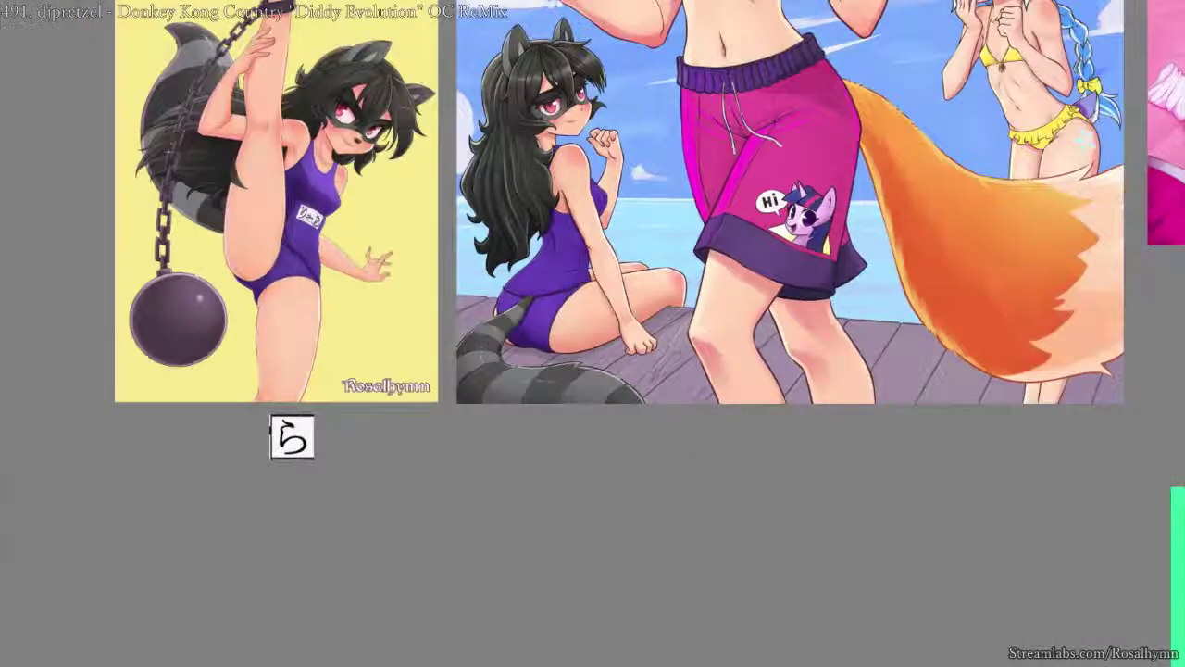
key("ctrl+1")
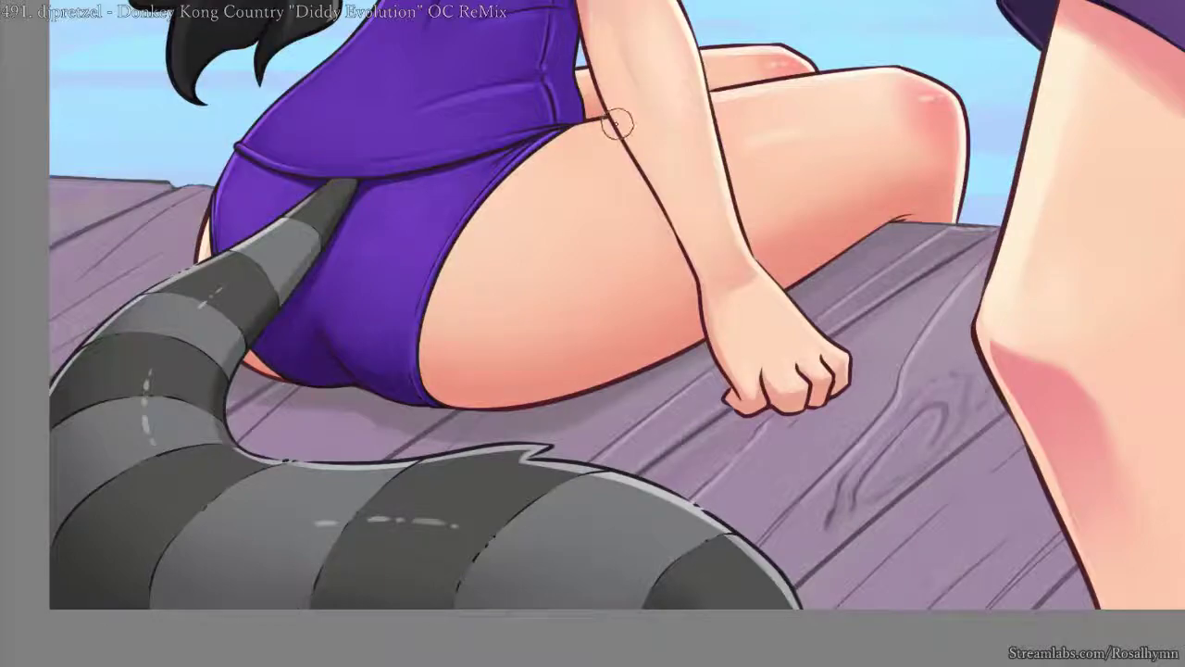
- Paint the forearm's cast shadow down the thigh, widening it toward the thigh's lower edge
left_click_drag(620, 124, 722, 351)
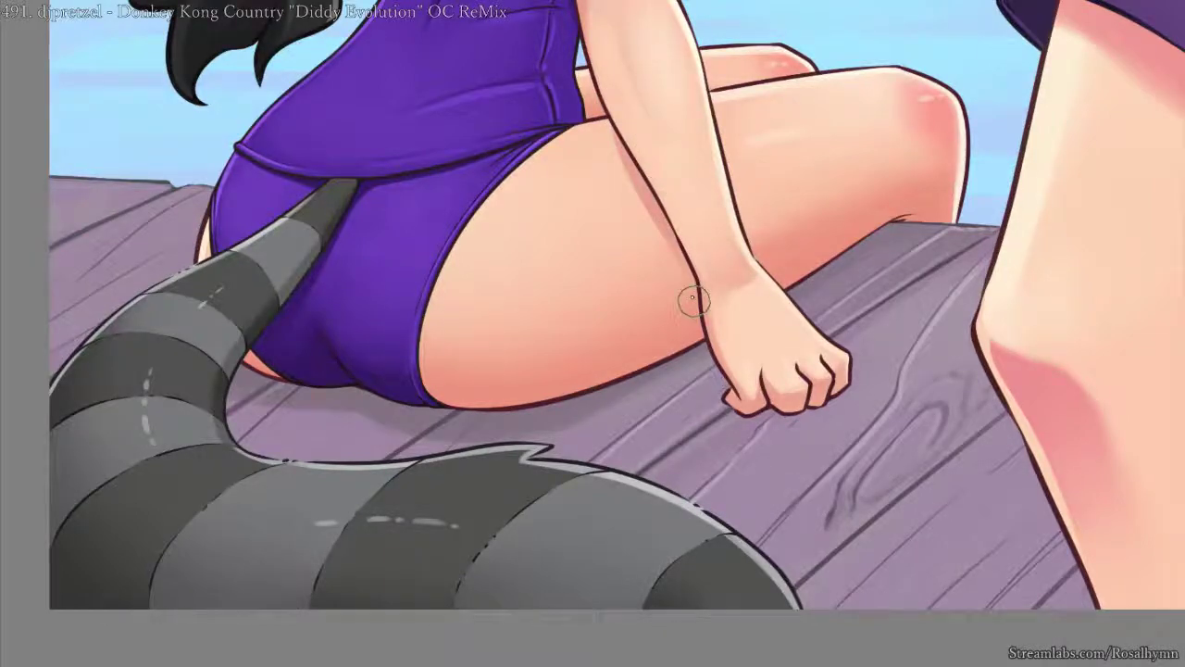
left_click_drag(685, 246, 695, 294)
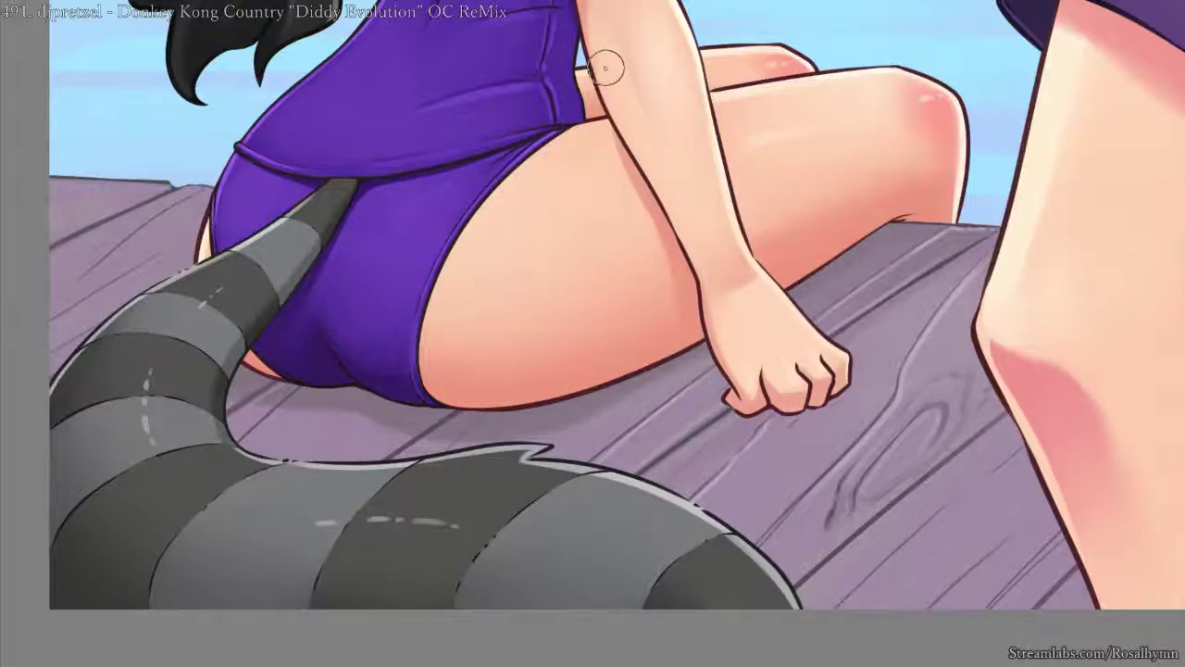
left_click_drag(639, 163, 687, 290)
left_click_drag(645, 193, 685, 344)
scroll(799, 477, "down", 5)
left_click_drag(882, 252, 837, 372)
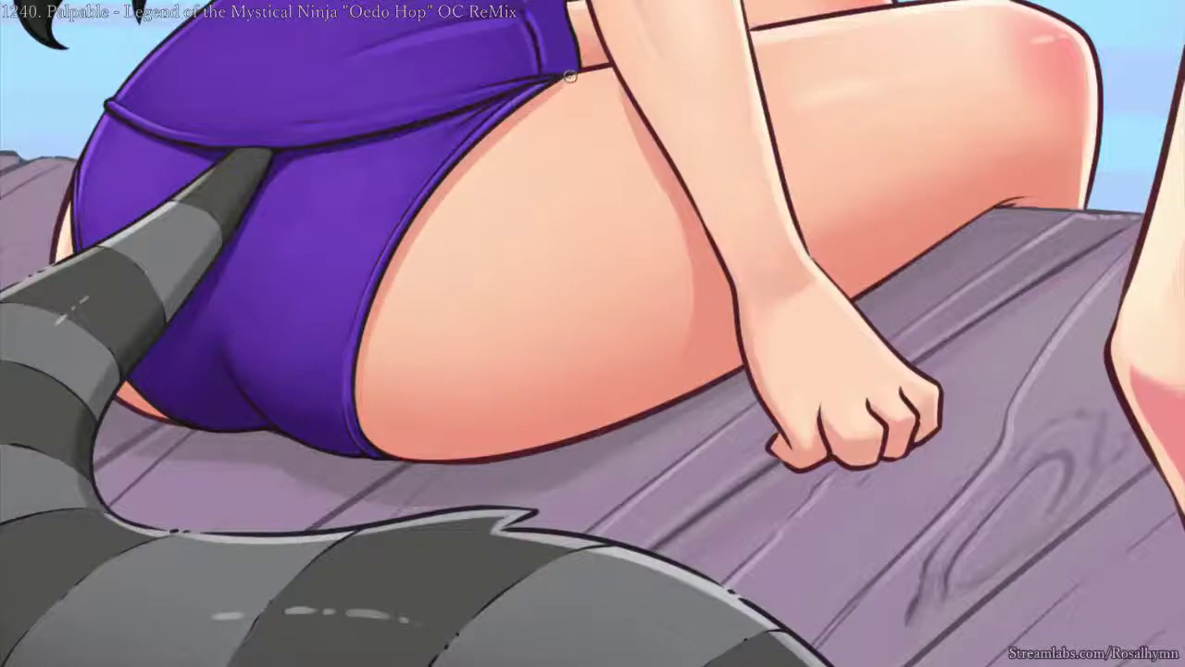
- Undo the last stroke and repaint the thin light rim on the thigh along the swimsuit's edge
key("ctrl+z")
mouse_move(563, 80)
left_mouse_down()
mouse_move(511, 119)
mouse_move(400, 251)
left_mouse_up()
key("ctrl+minus")
scroll(537, 170, "down", 2)
scroll(564, 249, "down", 2)
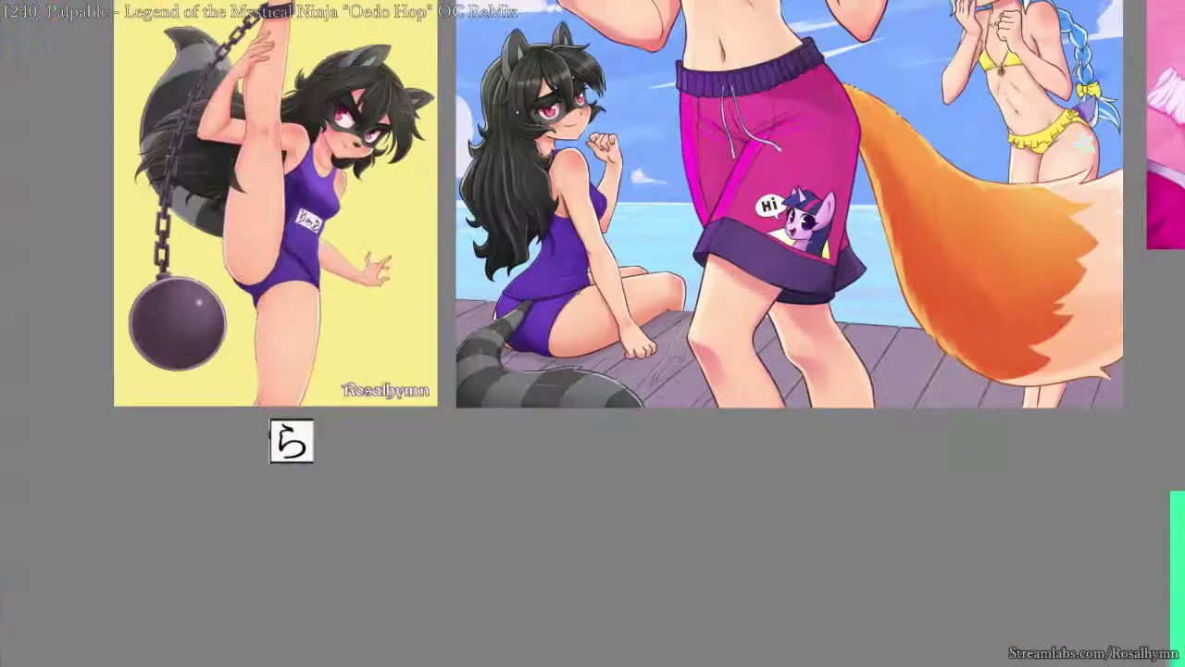
- Touch up the narrow strip of skin beside the swimsuit on the hip behind the tail
scroll(564, 249, "up", 6)
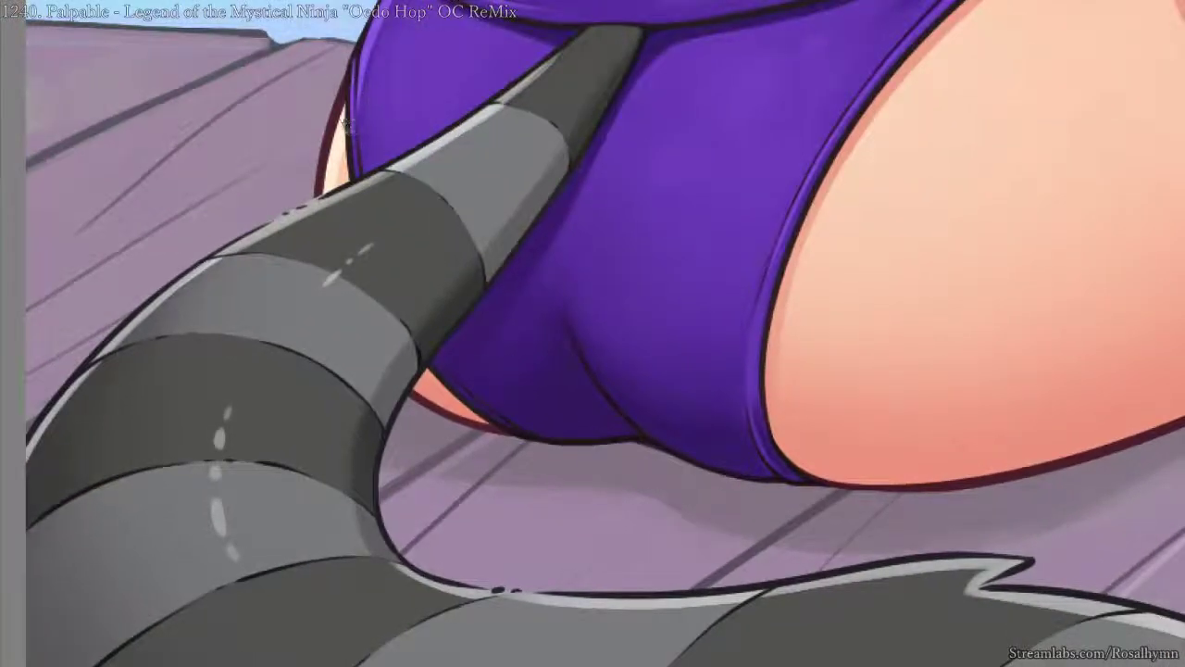
left_click_drag(351, 82, 359, 190)
scroll(511, 310, "down", 3)
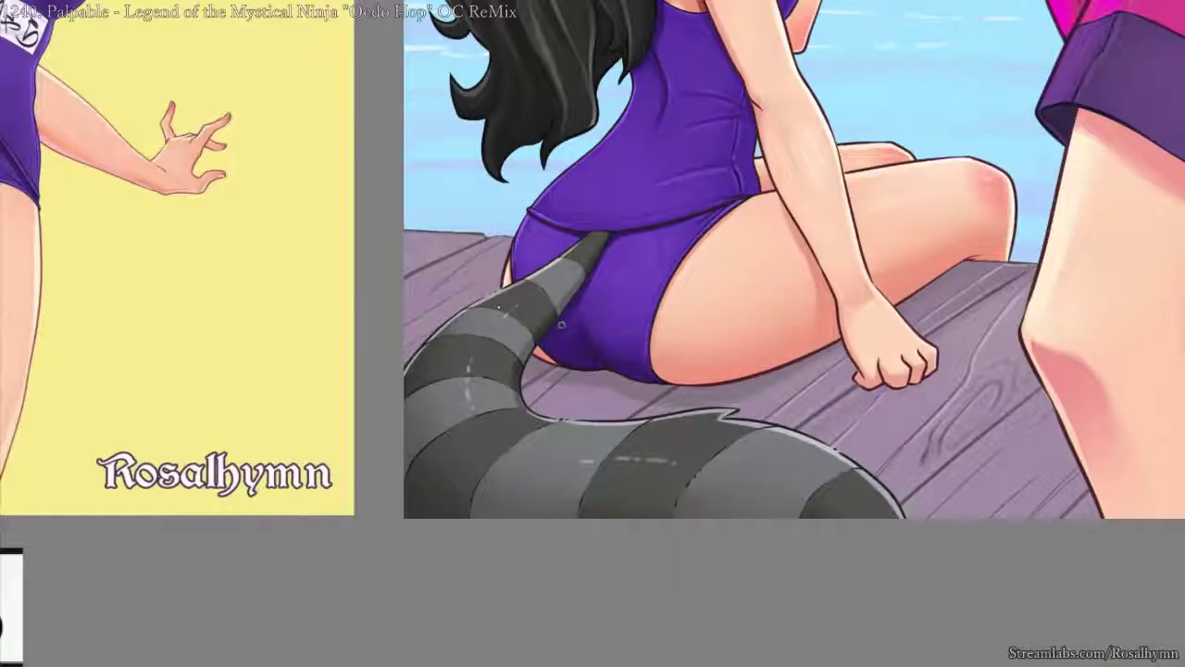
- Sample the light skin tone and paint the light rim along the thigh's upper edge, between the swimsuit seam and the forearm
left_click_drag(870, 274, 874, 305)
scroll(683, 312, "up", 5)
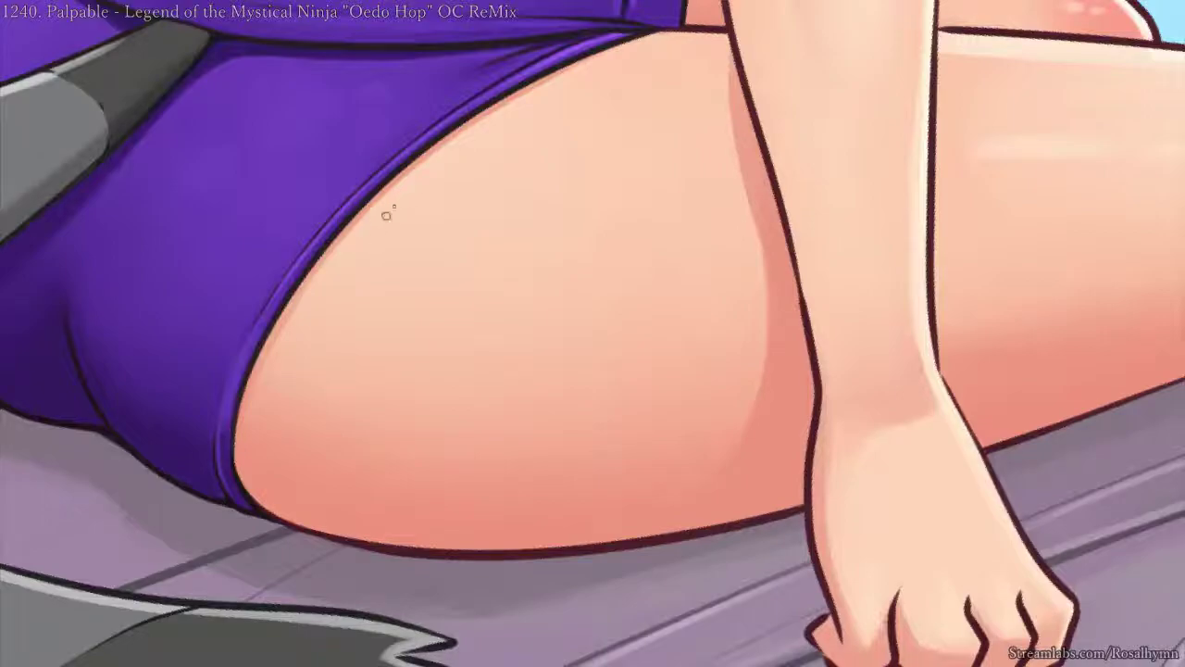
scroll(387, 215, "down", 5)
scroll(663, 166, "down", 1)
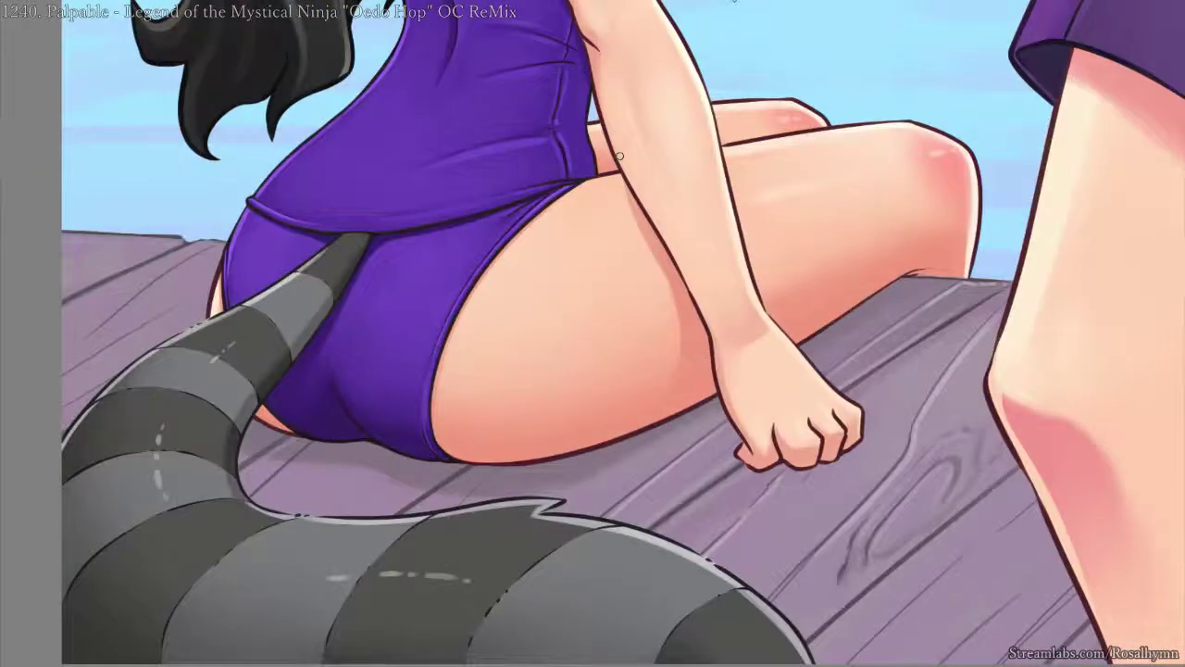
scroll(663, 167, "up", 6)
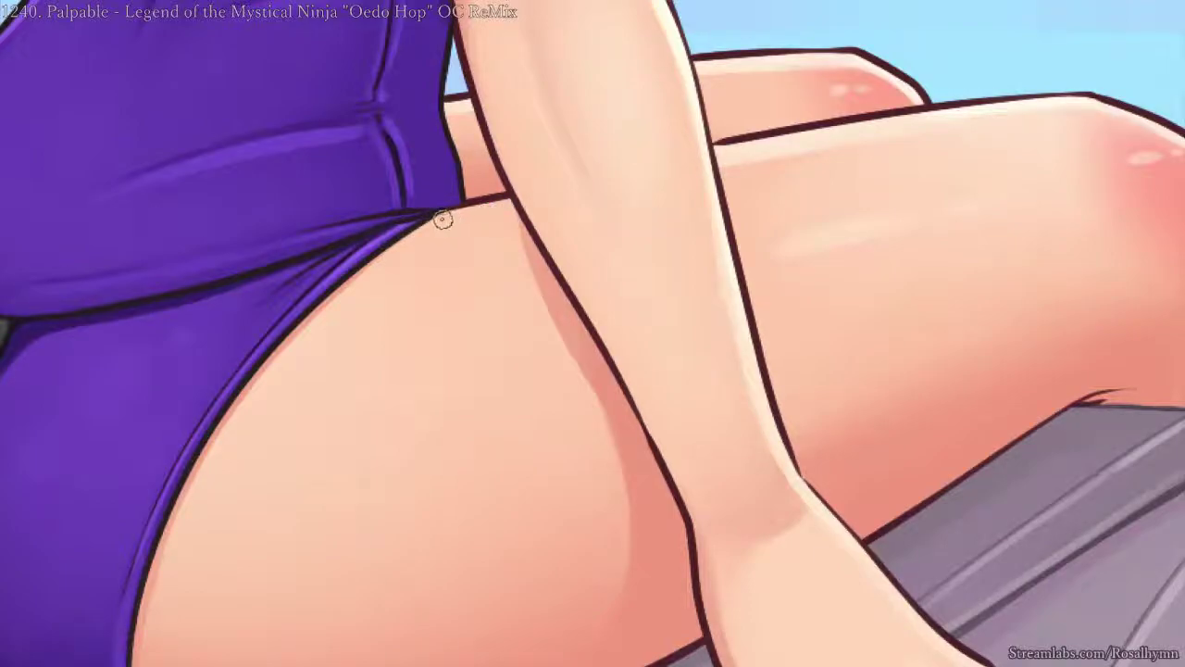
left_click(457, 218, "alt")
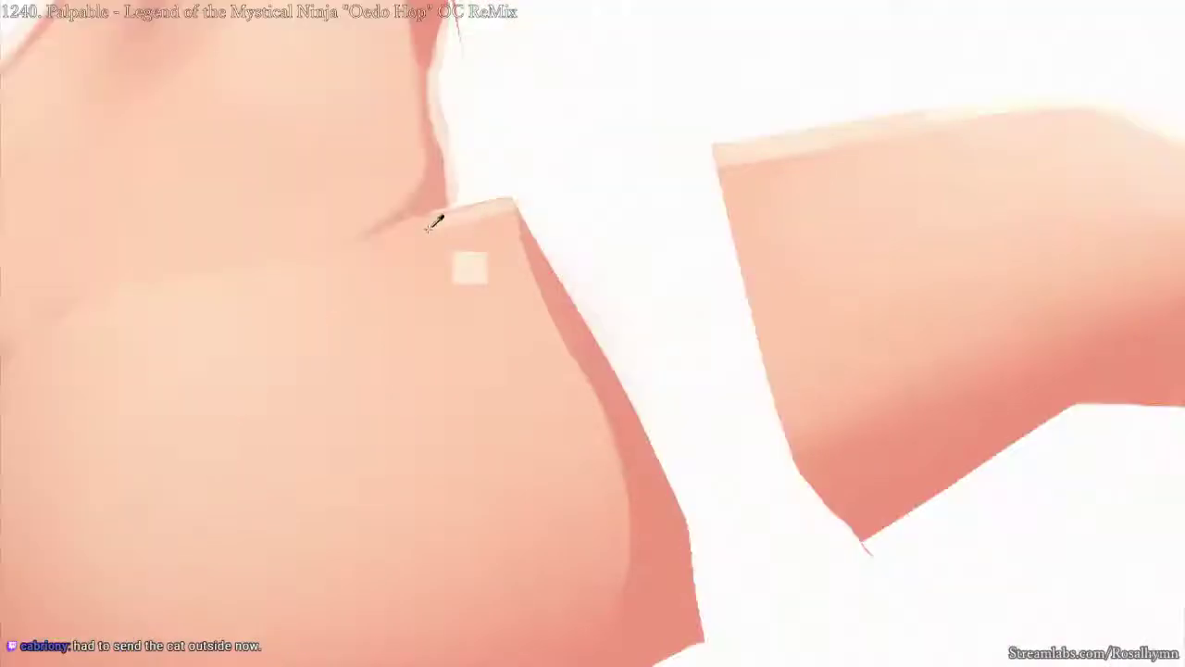
left_click_drag(427, 226, 415, 232)
left_click(456, 217, "alt")
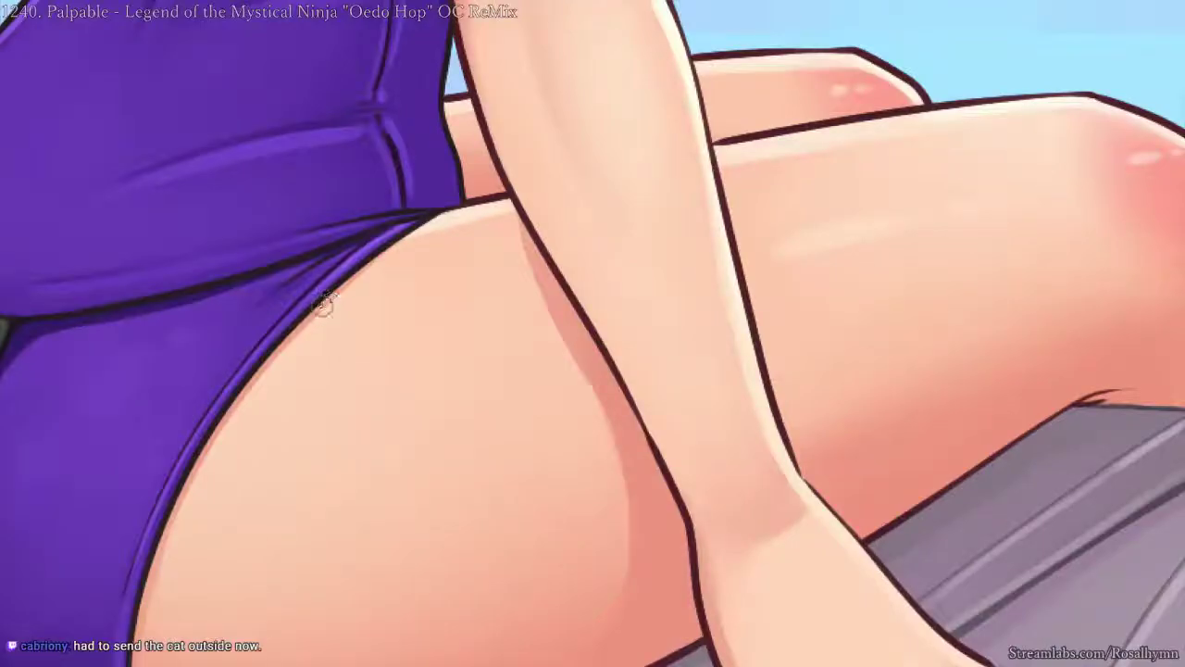
- Switch to the layer with the pink edge shadow and rework its tapering end along the swimsuit's leg opening at the hip
left_click(330, 297, "ctrl+alt")
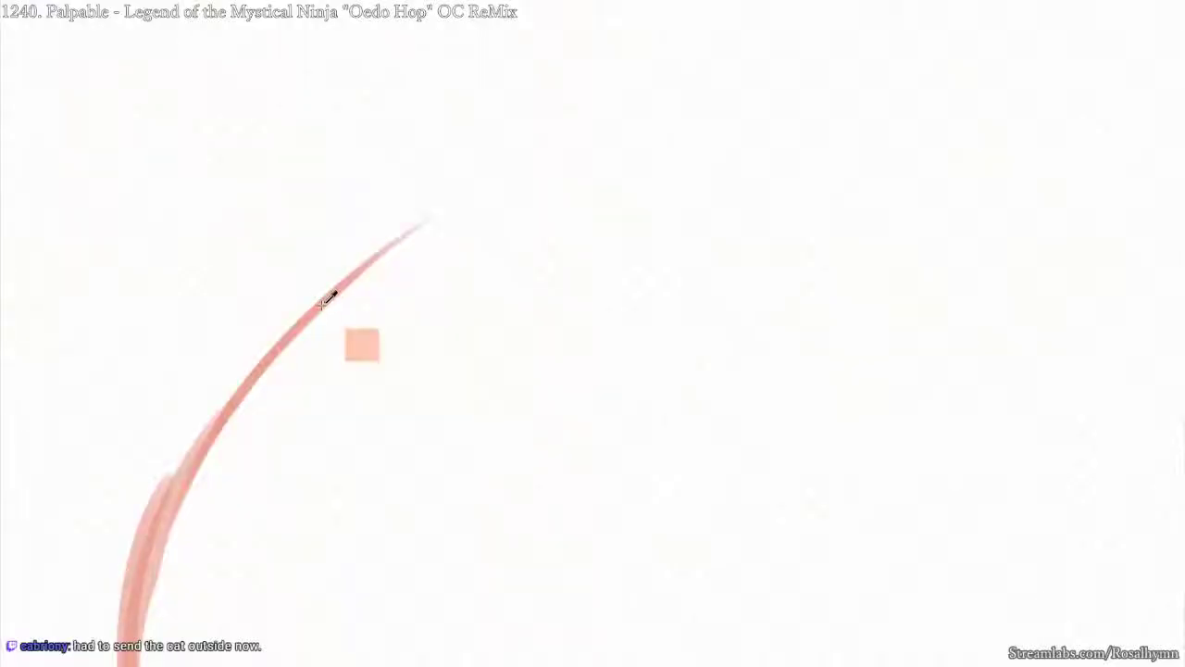
left_click_drag(433, 218, 397, 248)
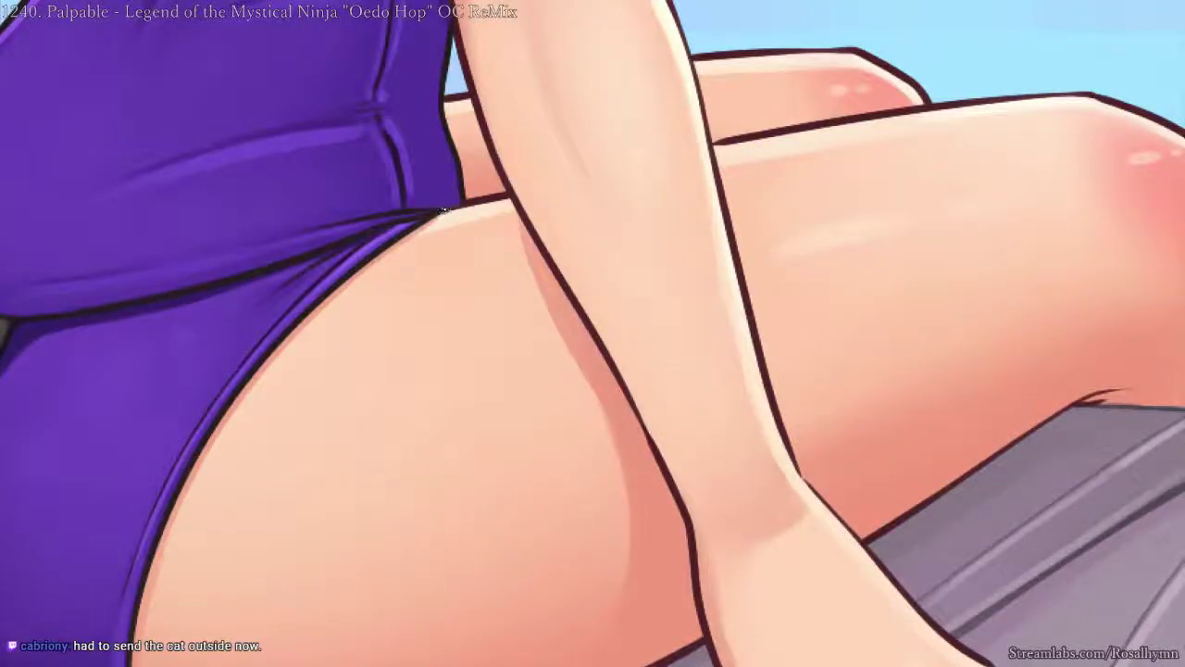
key("ctrl+minus")
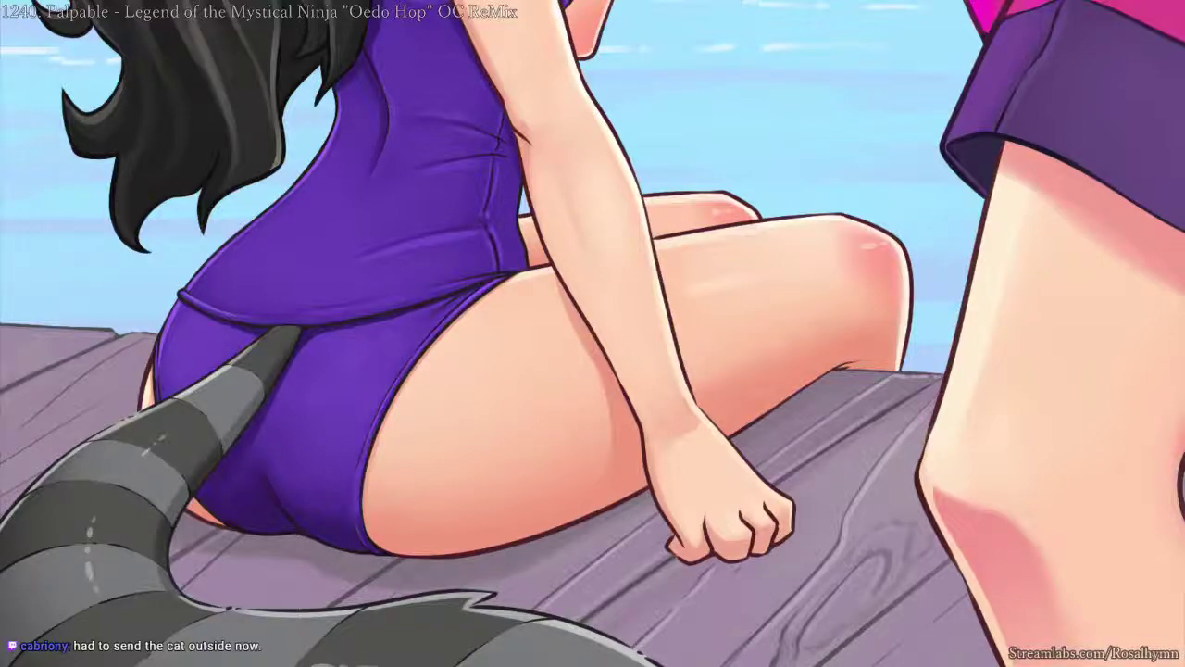
- Inspect the seated raccoon from the legs up to the shoulder, both within the whole illustration and up close
left_click_drag(870, 105, 747, 187)
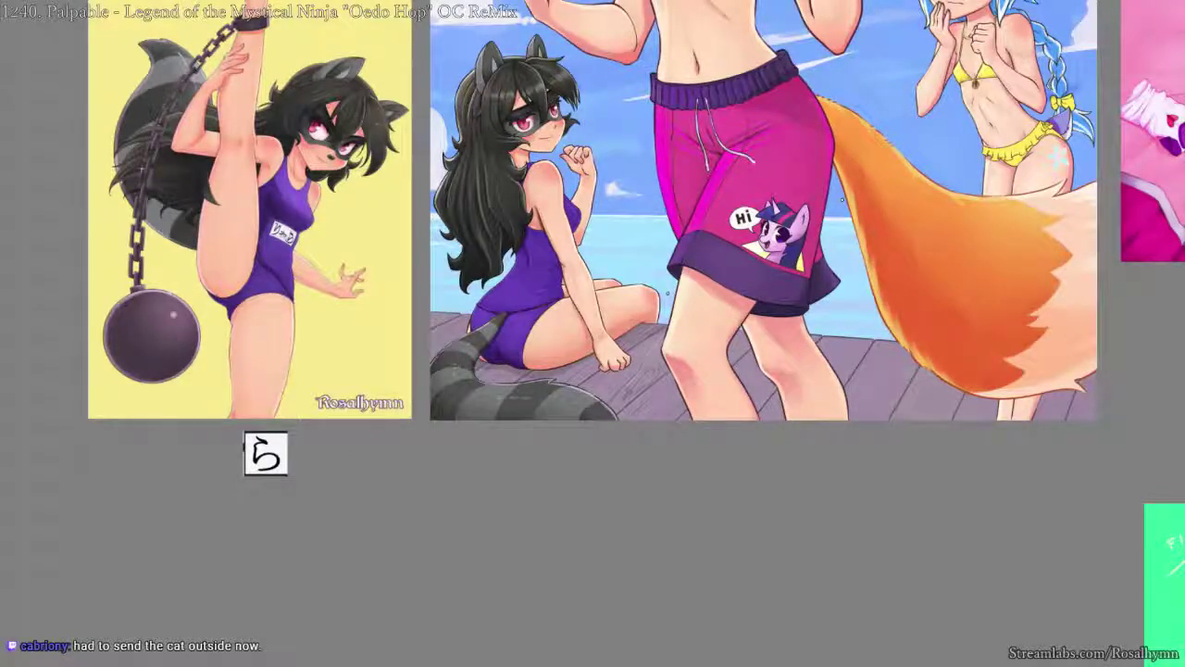
left_click_drag(755, 157, 815, 67)
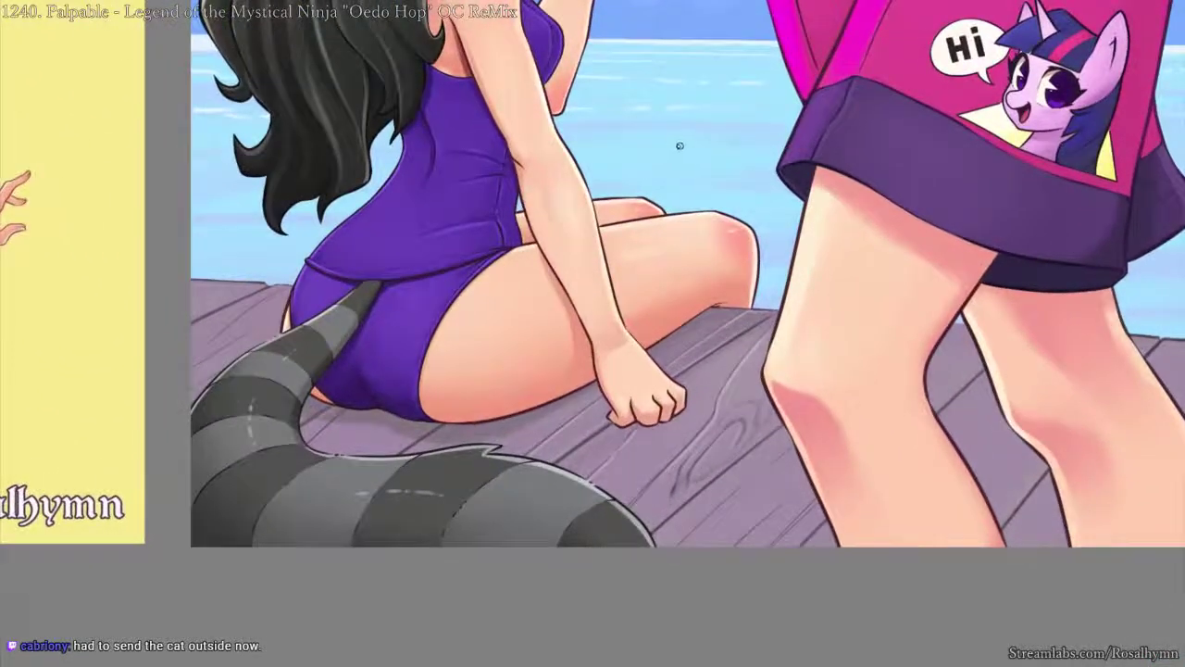
left_click_drag(681, 146, 698, 232)
left_click_drag(662, 76, 669, 214)
left_click_drag(687, 117, 694, 212)
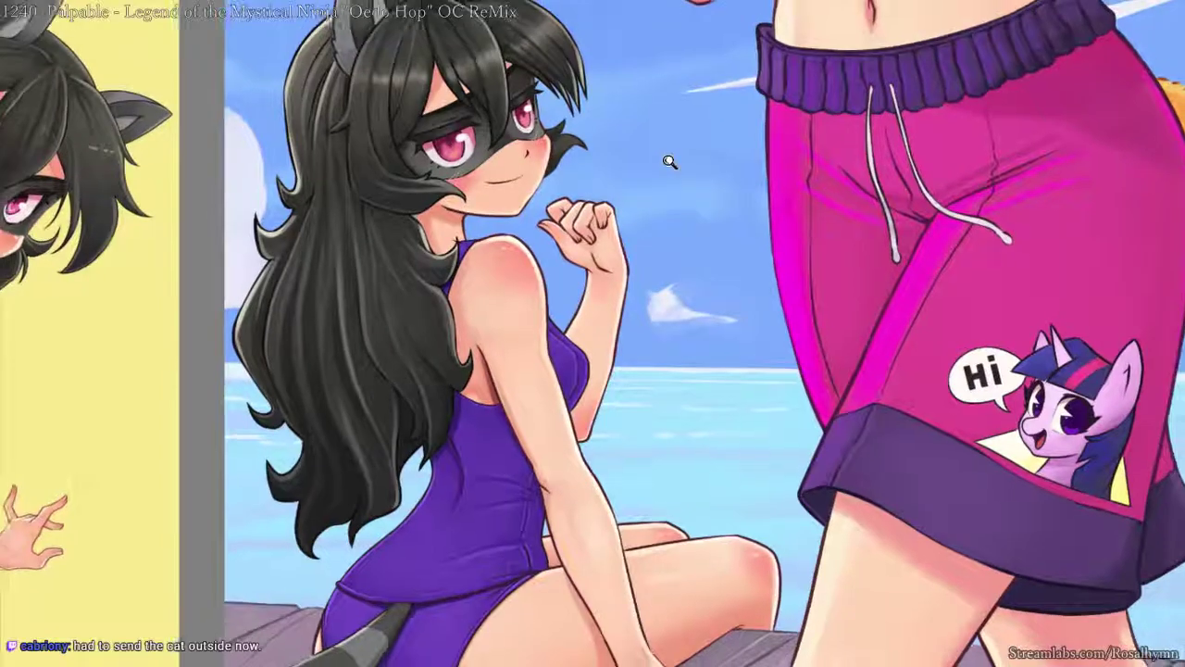
left_click_drag(657, 195, 701, 144)
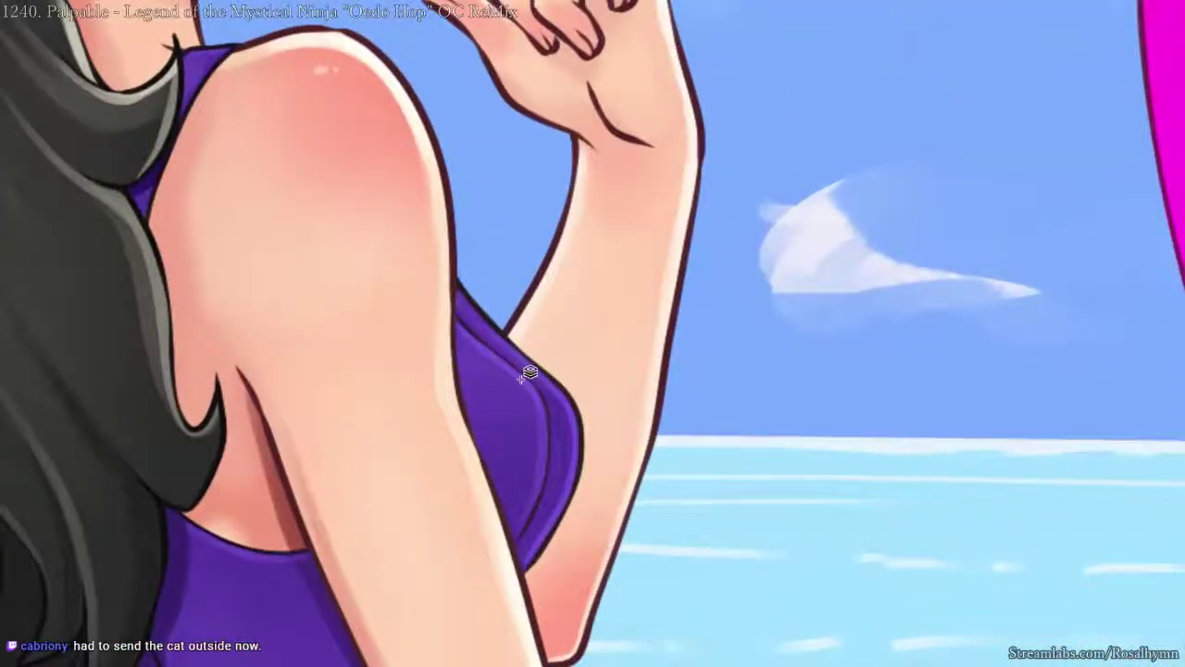
left_click_drag(534, 322, 650, 146)
scroll(650, 144, "up", 5)
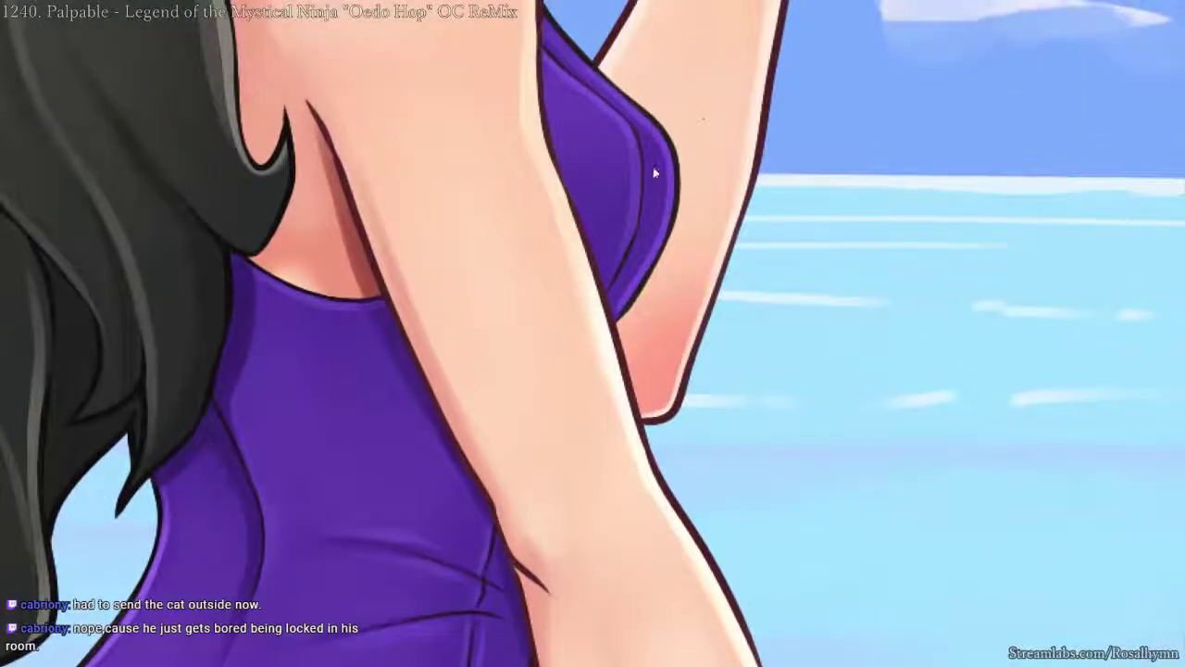
scroll(574, 79, "up", 3)
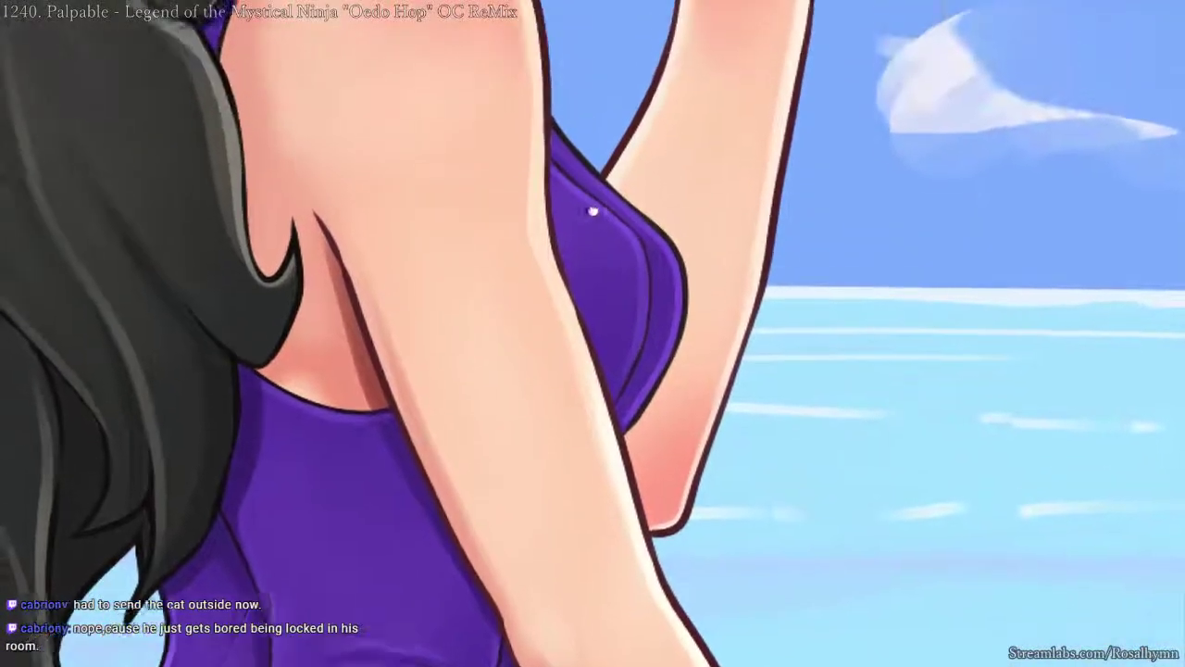
- Try several strokes along the swimsuit's upper front edge beside the near arm
left_click_drag(539, 132, 627, 210)
left_click_drag(548, 106, 607, 168)
key("ctrl+z")
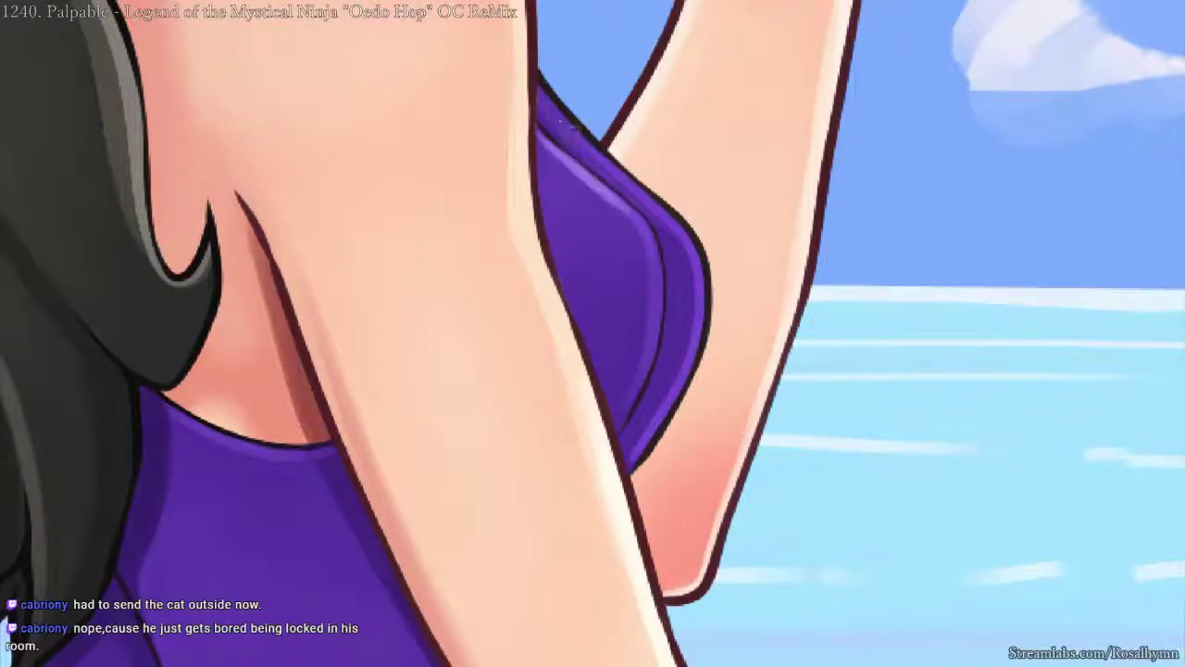
left_click_drag(538, 89, 635, 188)
key("ctrl+z")
key("ctrl+z")
- Paint one stroke along the swimsuit's upper front edge, from the near arm toward the raised forearm
left_click_drag(541, 96, 640, 193)
key("ctrl+minus")
key("ctrl+minus")
key("ctrl+minus")
key("ctrl+minus")
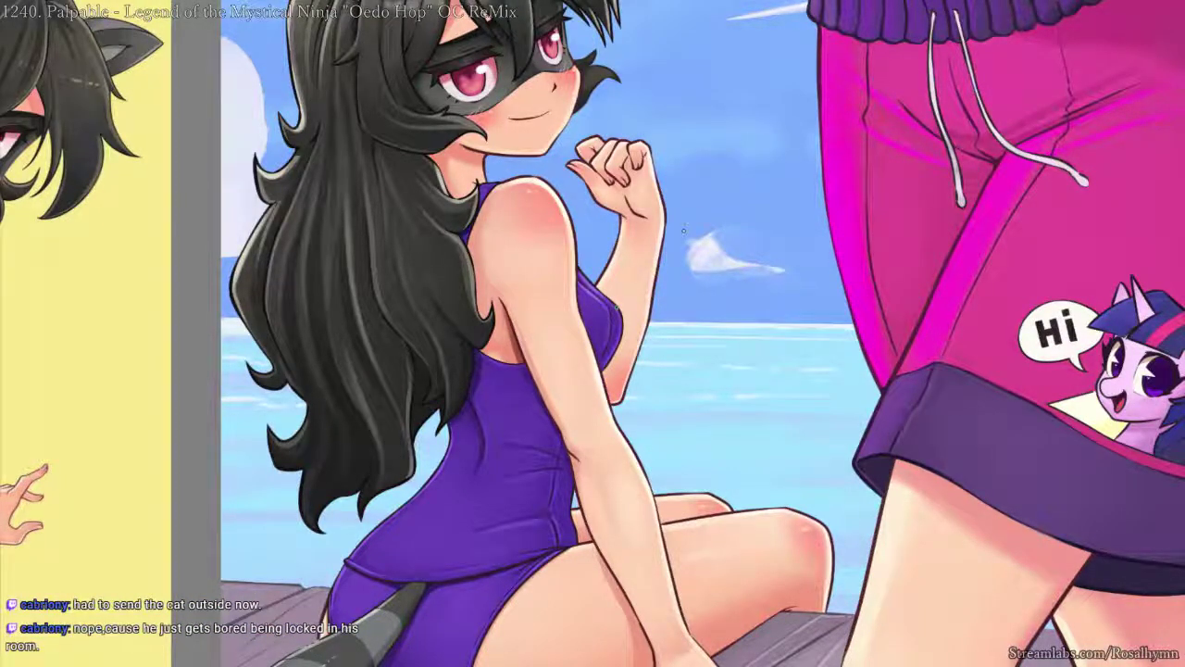
- Pick the skin layers at the shoulder and neck and add a thin light rim along the neck's front edge
scroll(683, 231, "up", 3)
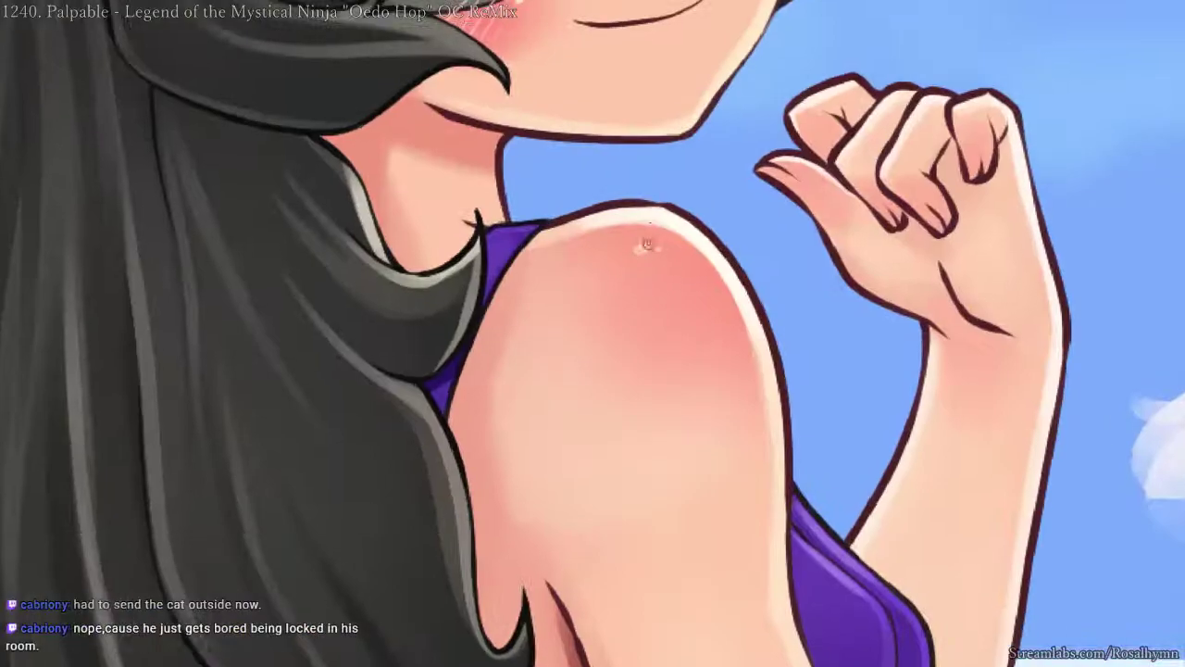
left_click(585, 221, "ctrl+shift")
left_click(491, 178, "ctrl+shift")
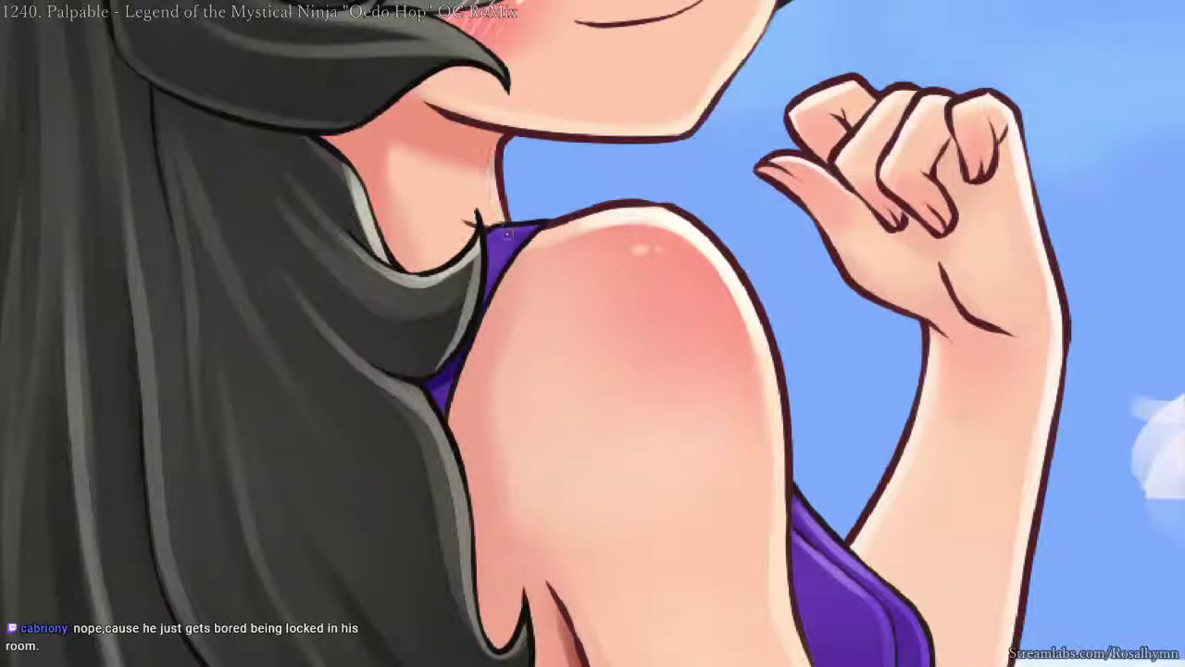
scroll(553, 145, "down", 3)
- Pick the blush layer and paint a light rim along the outer edge of the far cheek
scroll(553, 146, "up", 2)
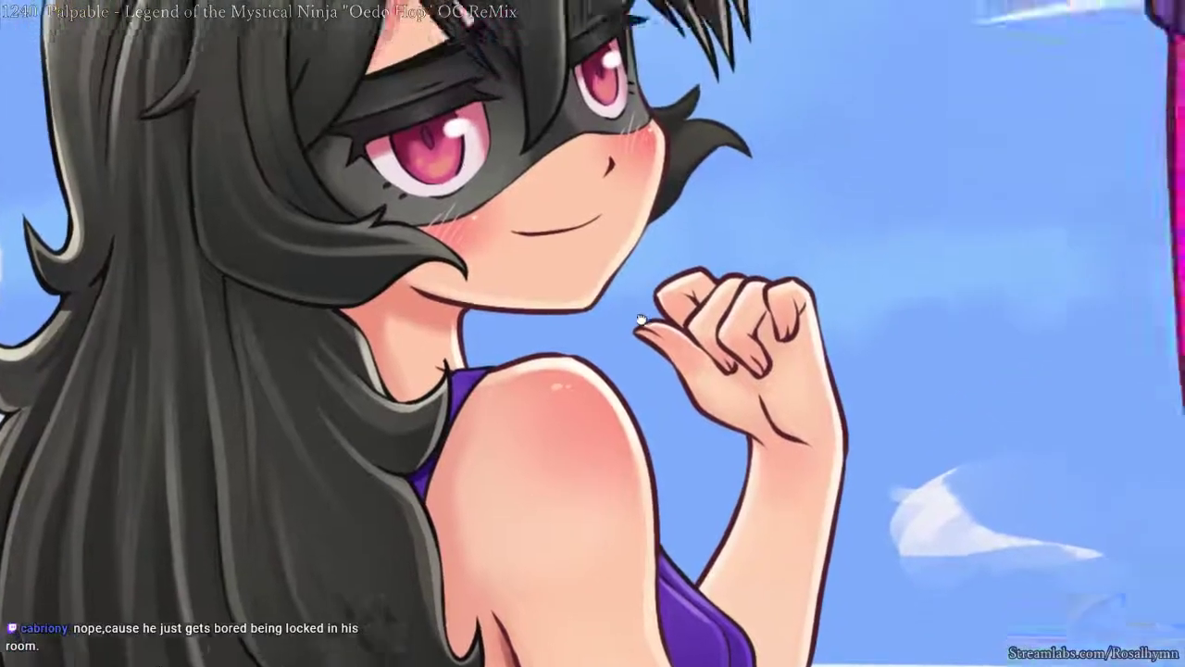
left_click(681, 59, "ctrl+shift")
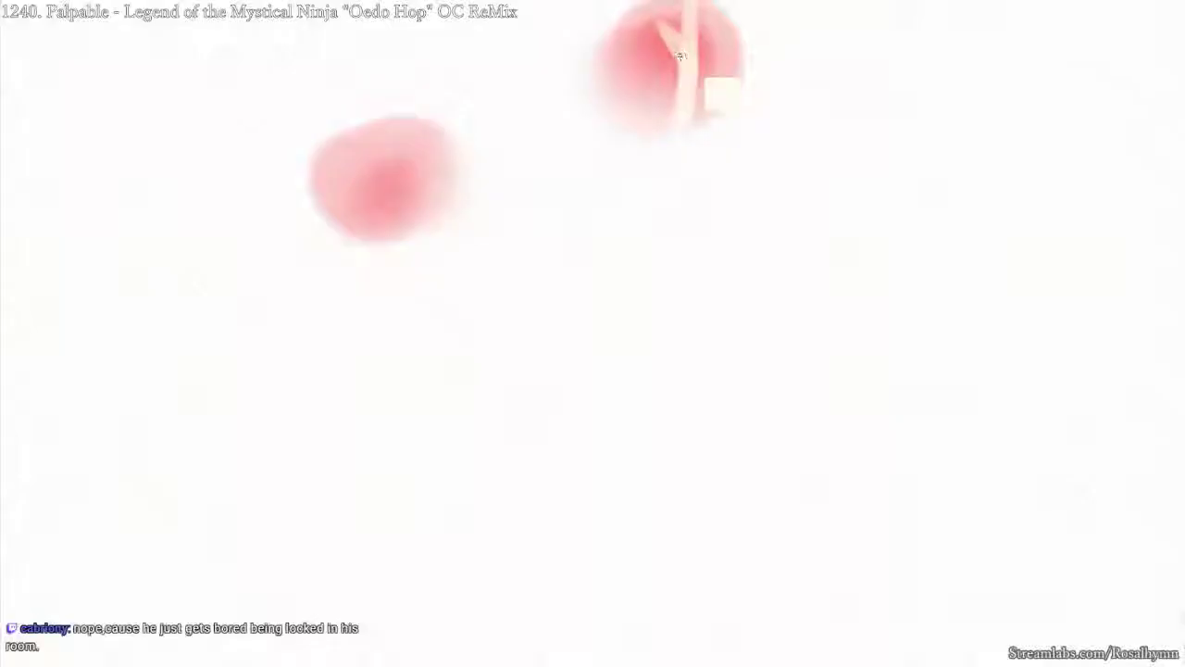
left_click_drag(690, 277, 663, 360)
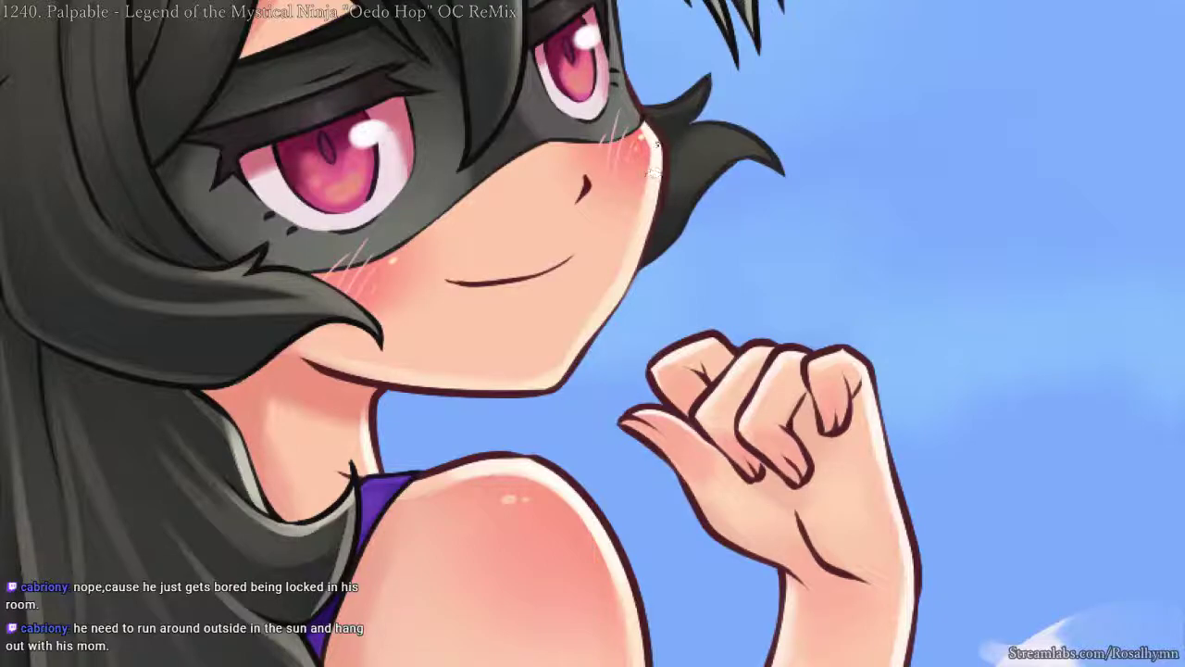
key("ctrl+minus")
key("ctrl+minus")
key("ctrl+minus")
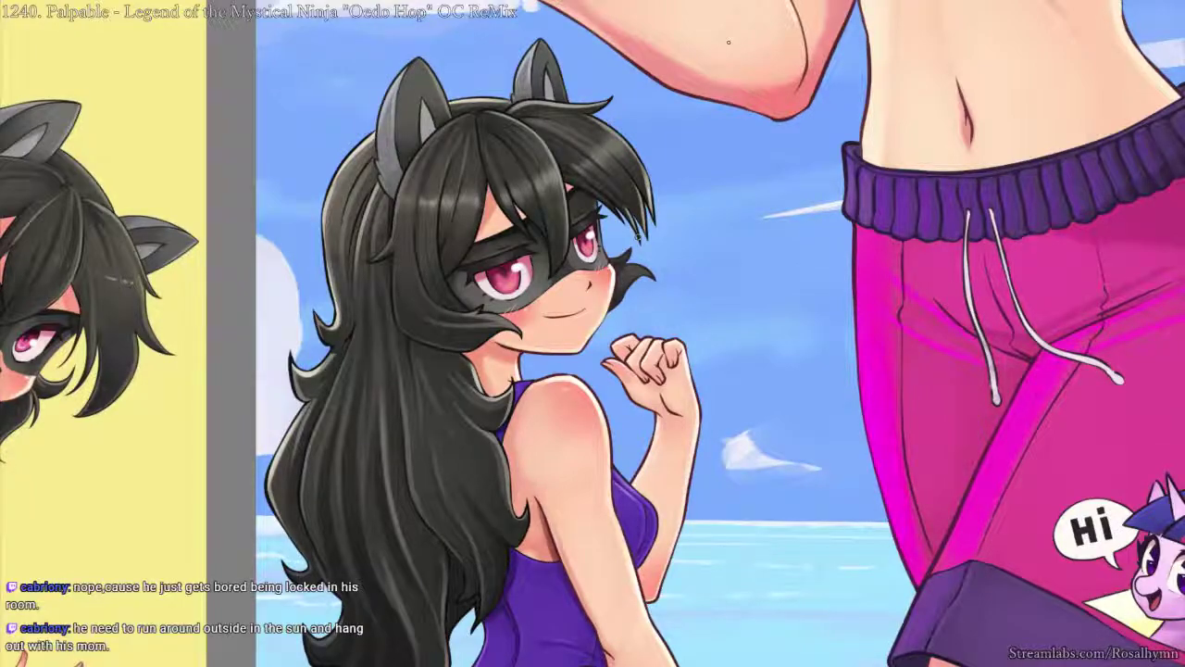
- Sample the dark skin shadow tone beneath the near arm and check the face at several zoom levels
key("ctrl+plus")
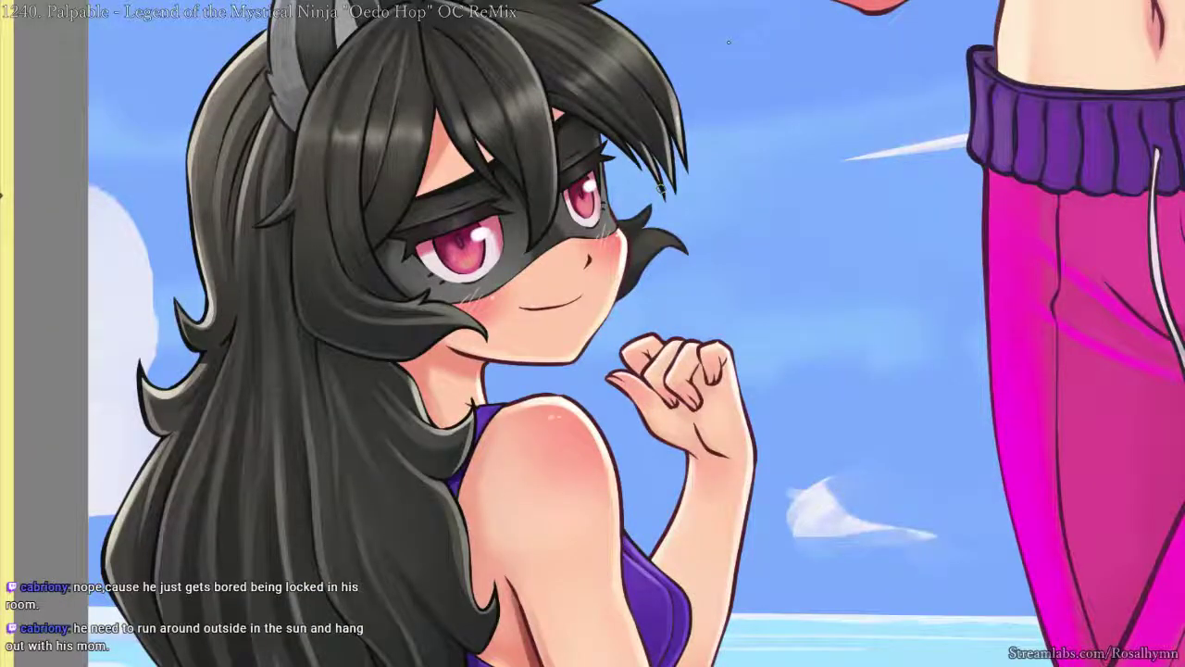
scroll(537, 468, "down", 2)
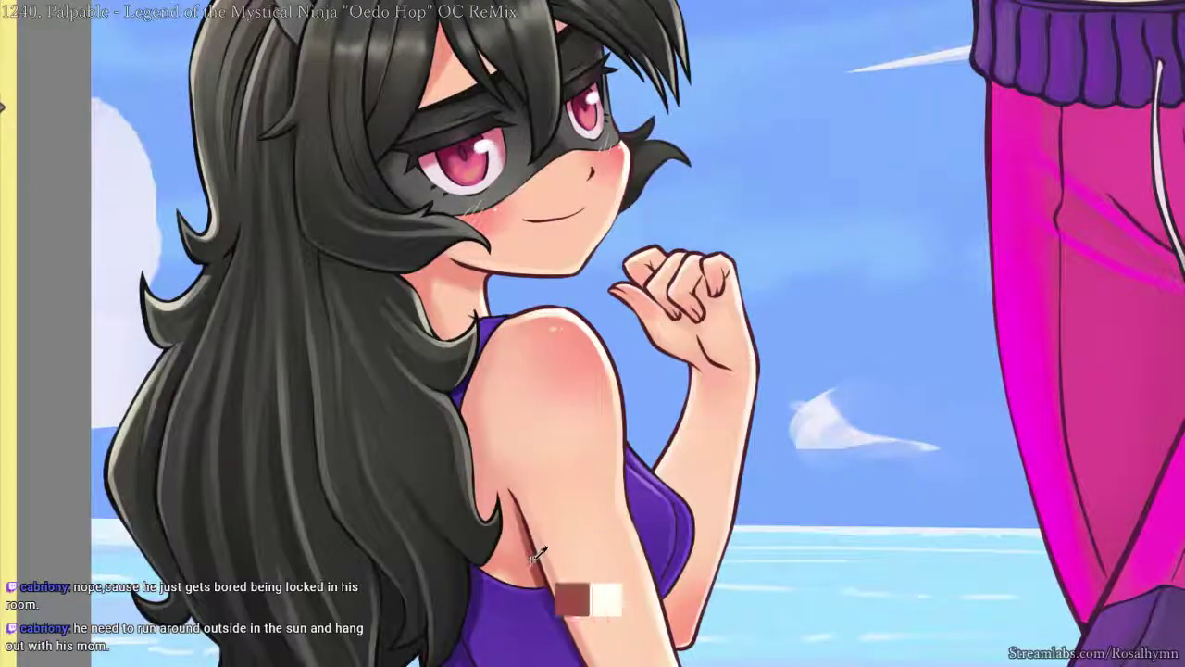
scroll(464, 186, "up", 3)
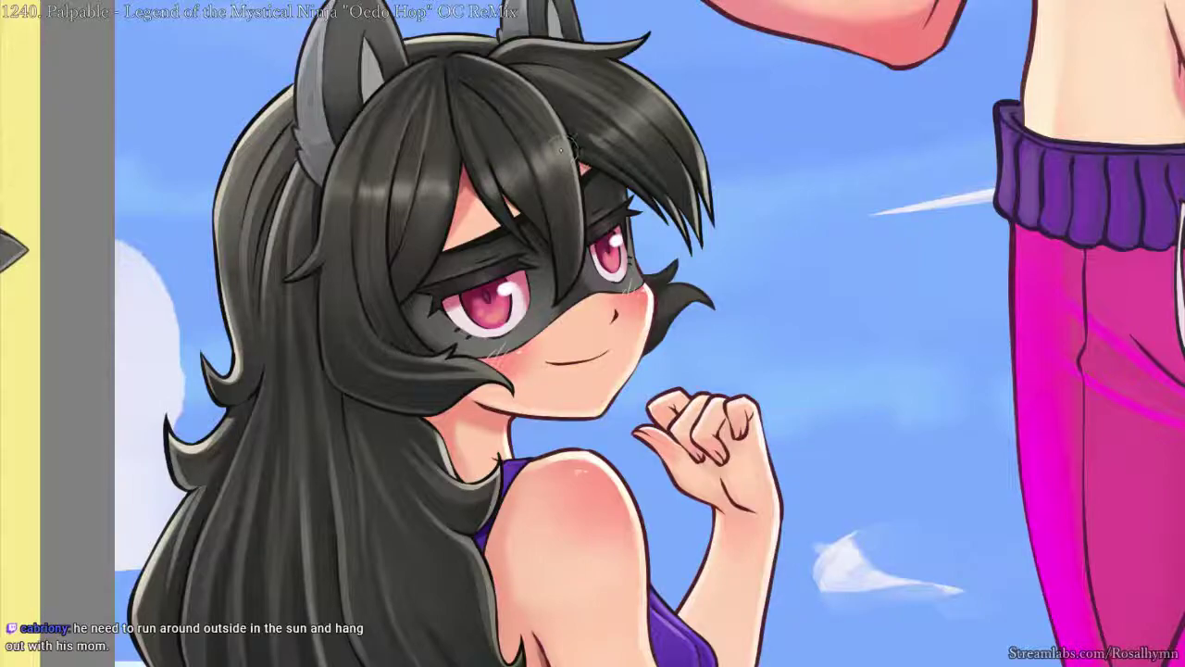
key("ctrl+minus")
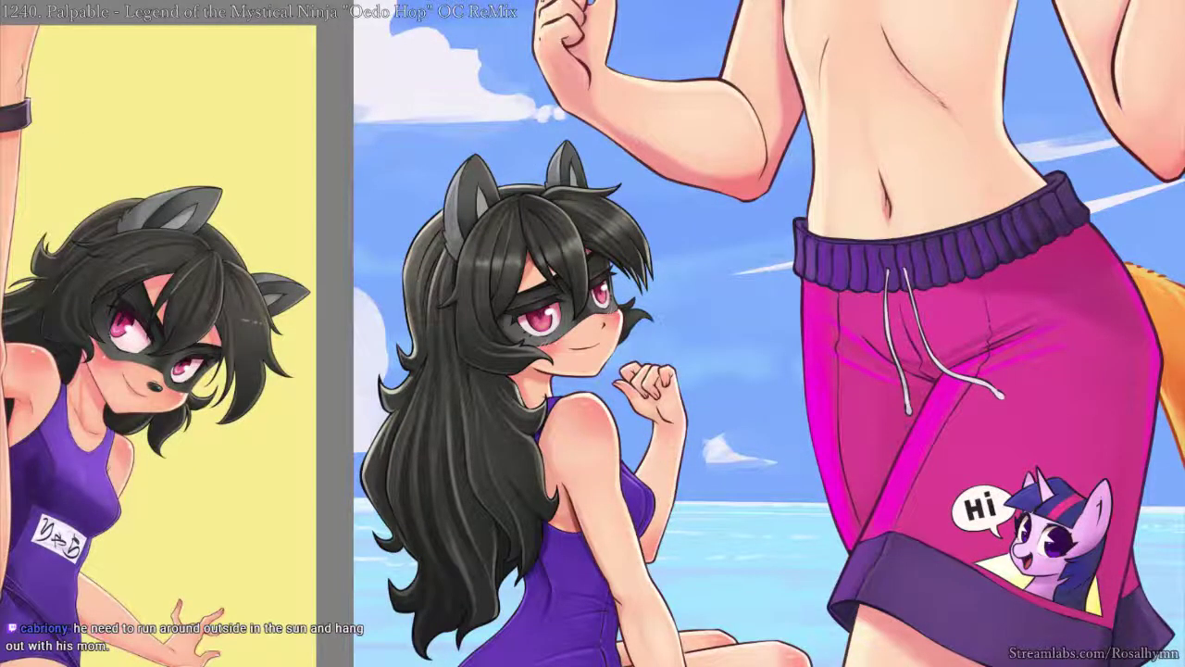
key("ctrl+plus")
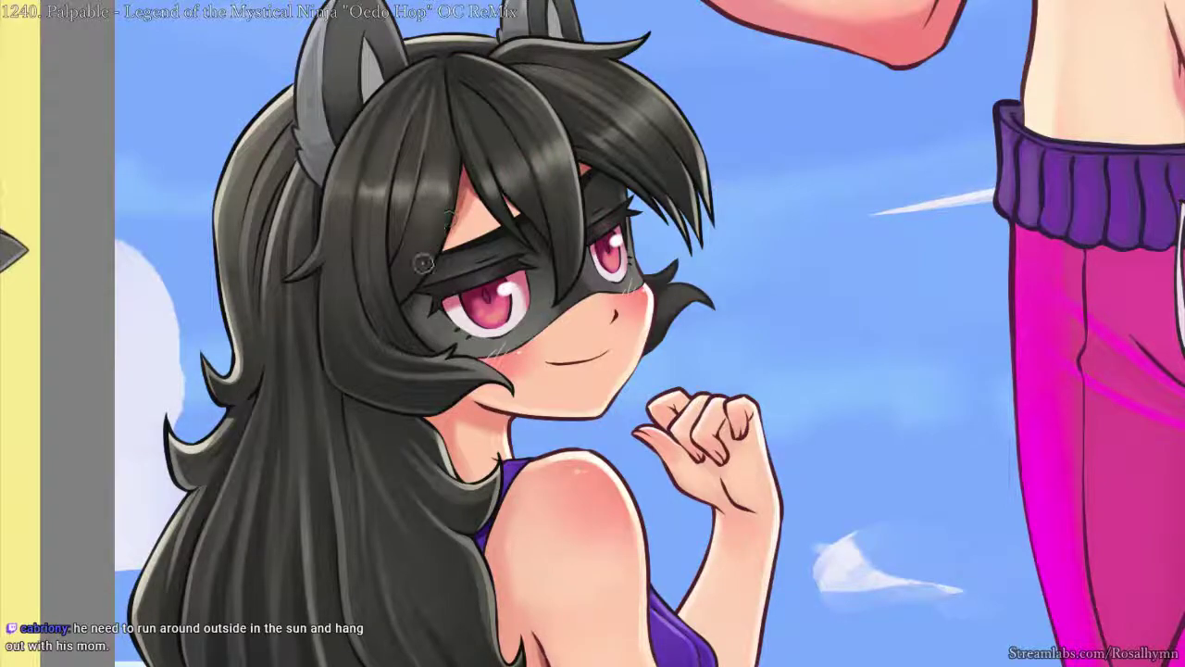
key("ctrl+minus")
key("ctrl+minus")
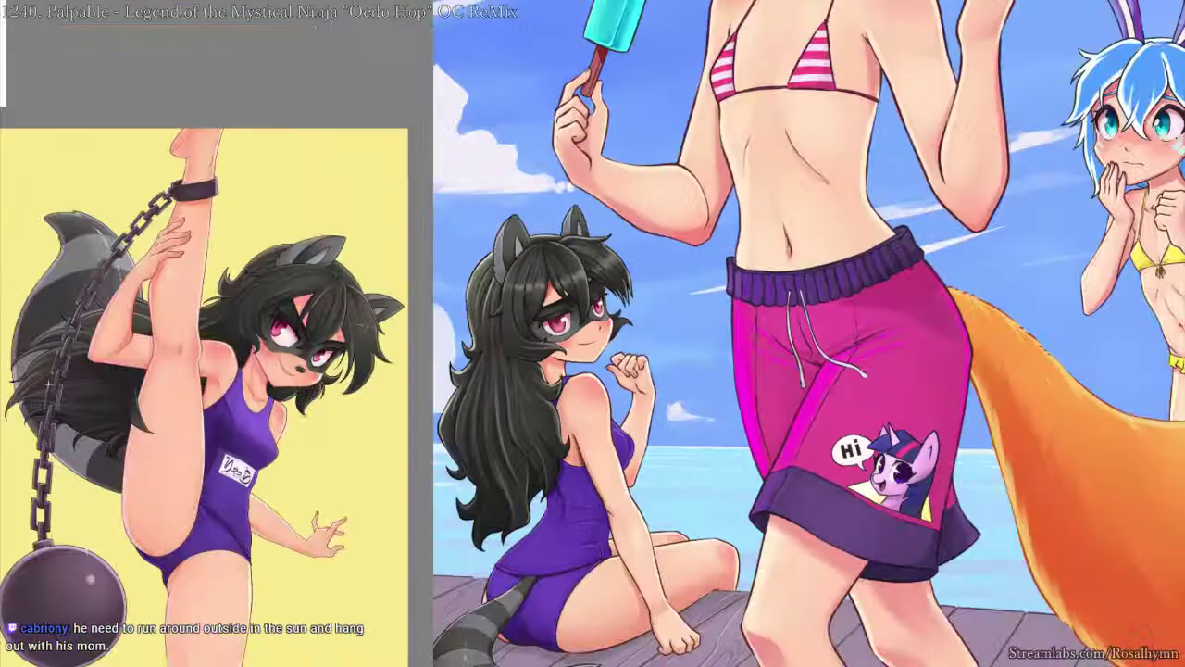
- Mirror the canvas view and touch up the forehead skin between the locks of hair
key("m")
key("ctrl+plus")
key("ctrl+plus")
key("ctrl+plus")
key("ctrl+plus")
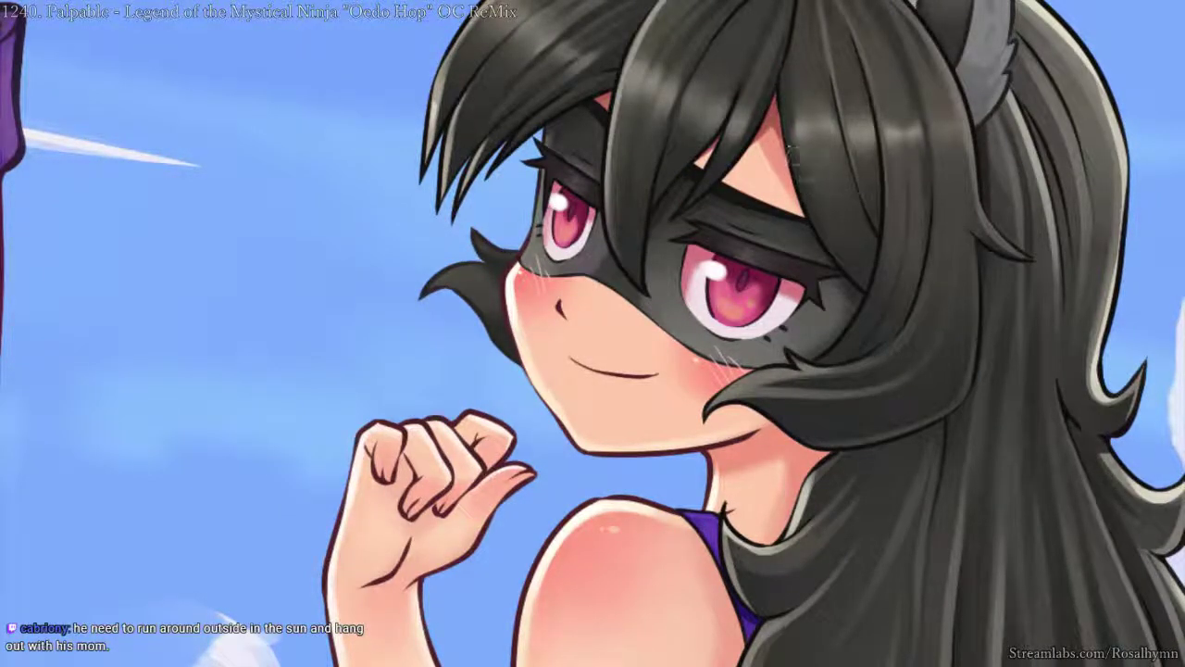
left_click(780, 151, "ctrl")
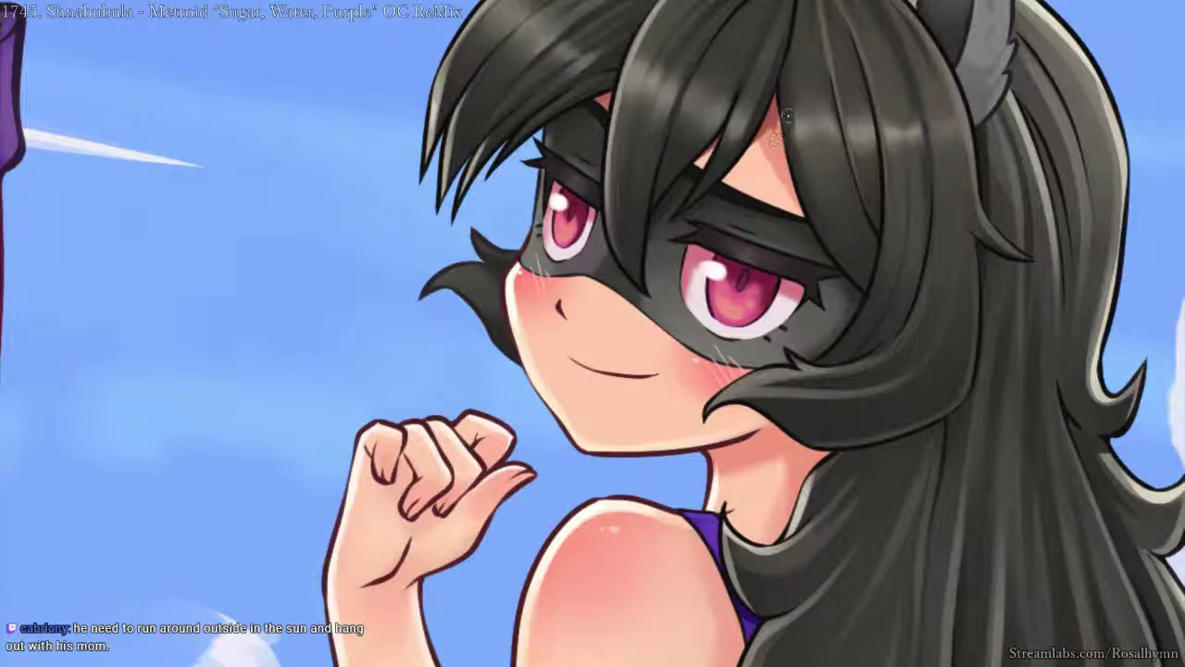
- Compare the raccoon's face and pose up close and against the whole illustration, in mirrored and normal orientation
key("minus")
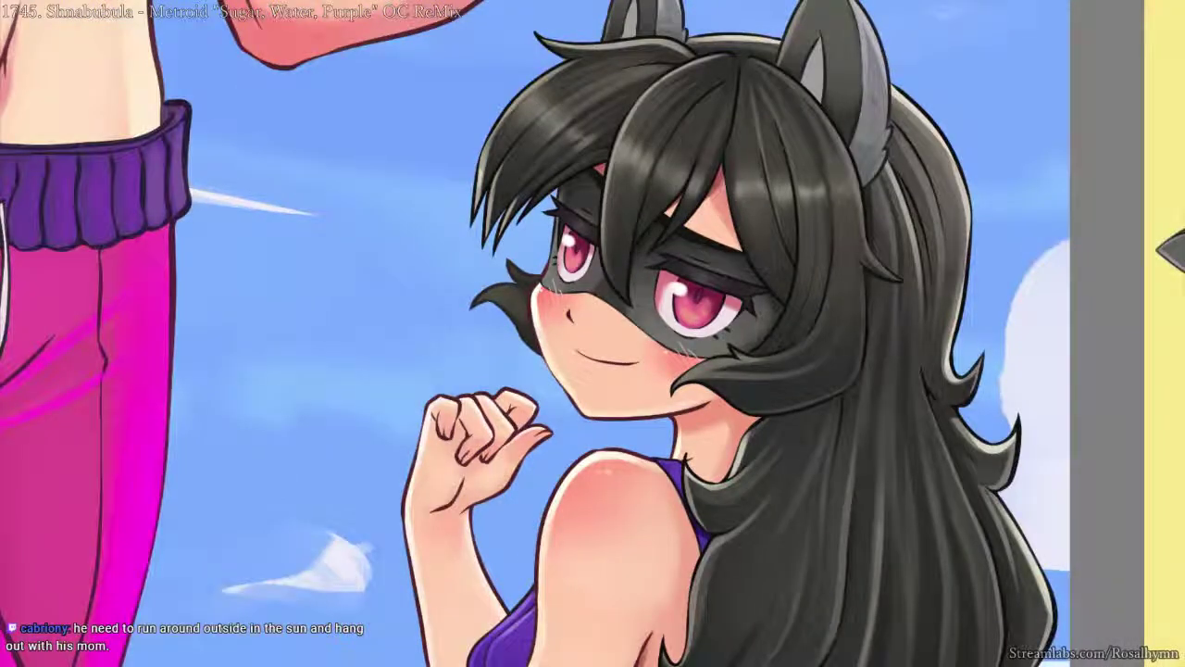
key("minus")
key("minus")
key("plus")
key("plus")
key("plus")
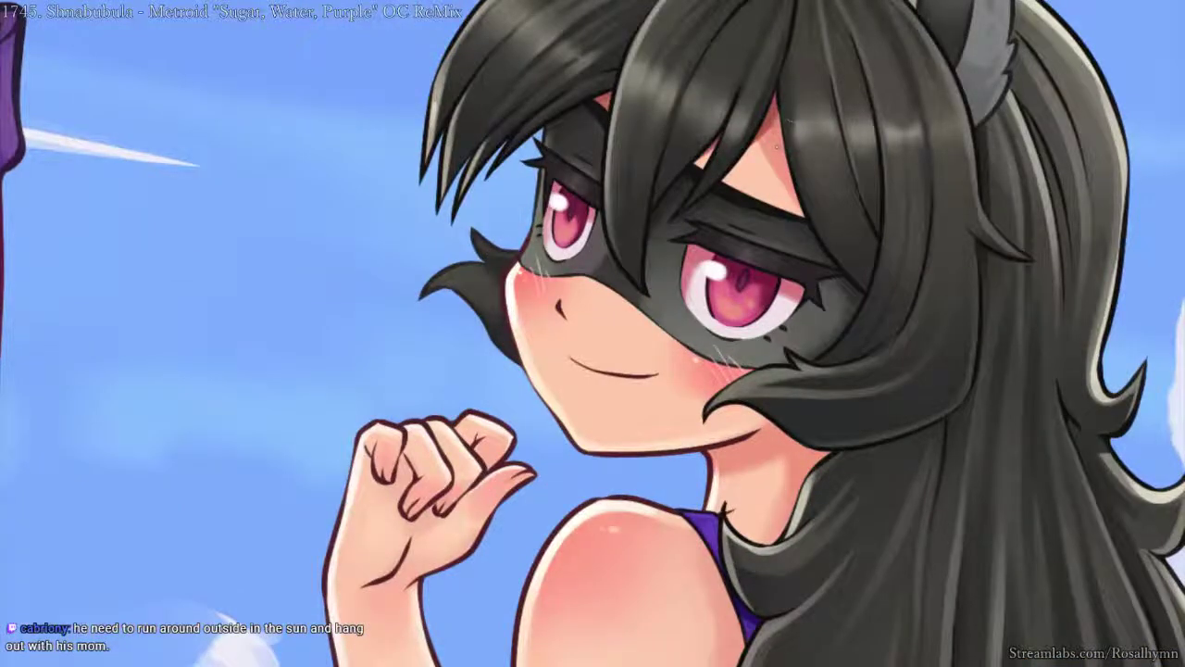
key("minus")
key("minus")
key("minus")
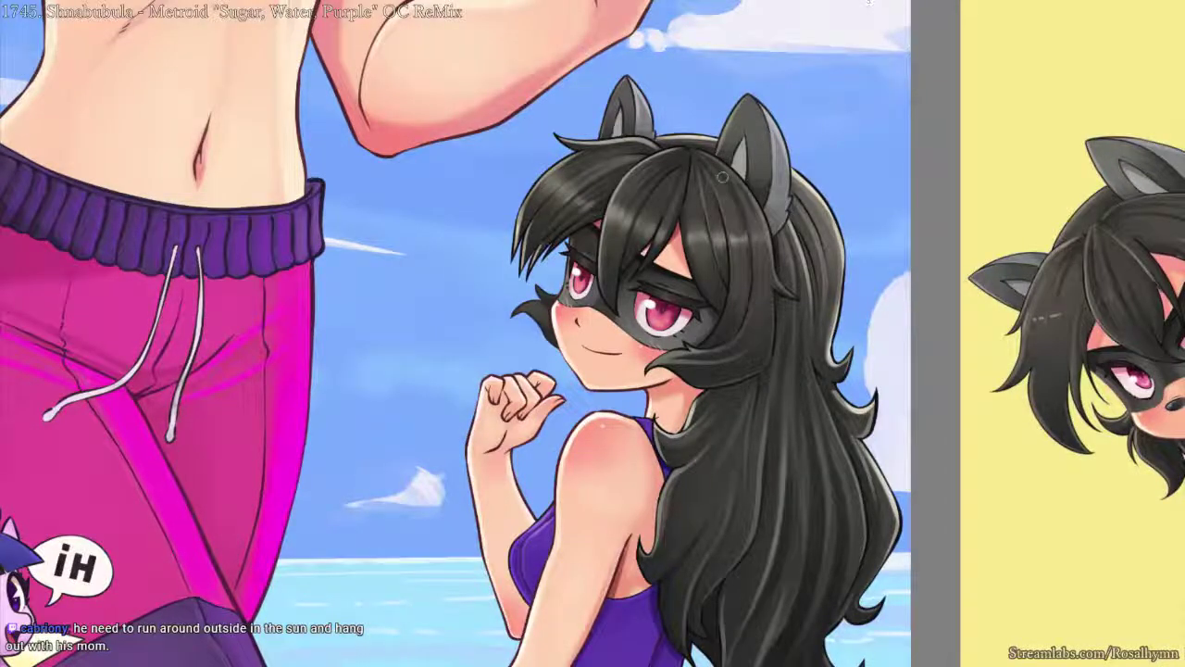
key("m")
key("minus")
key("minus")
key("minus")
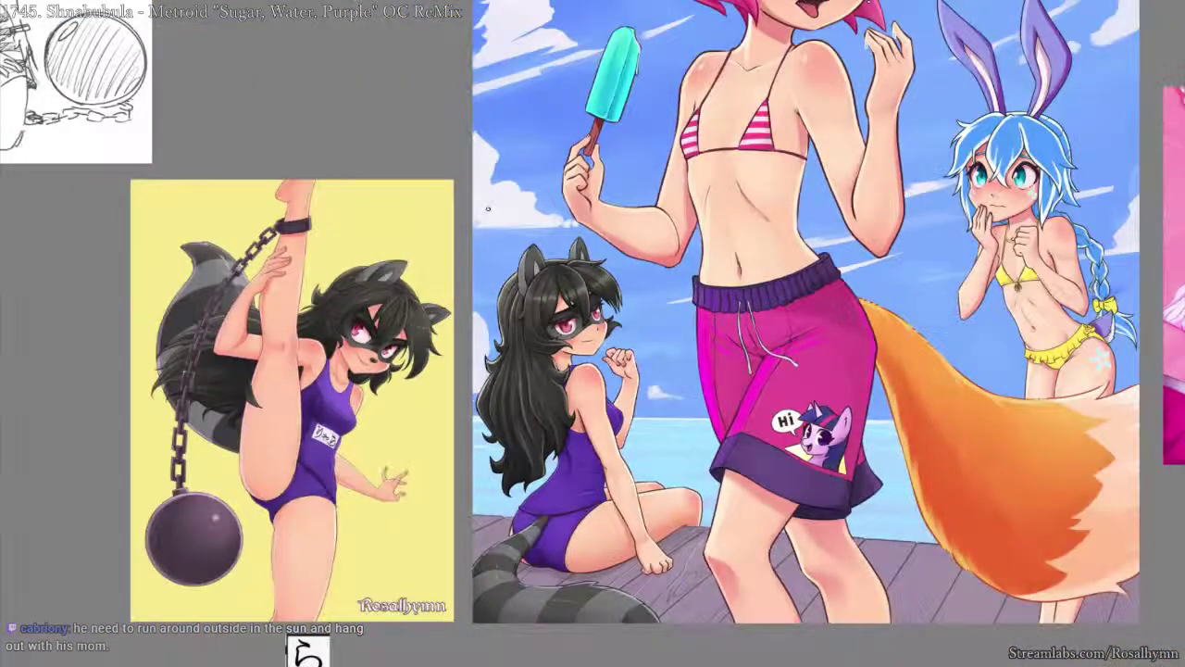
key("plus")
key("plus")
key("minus")
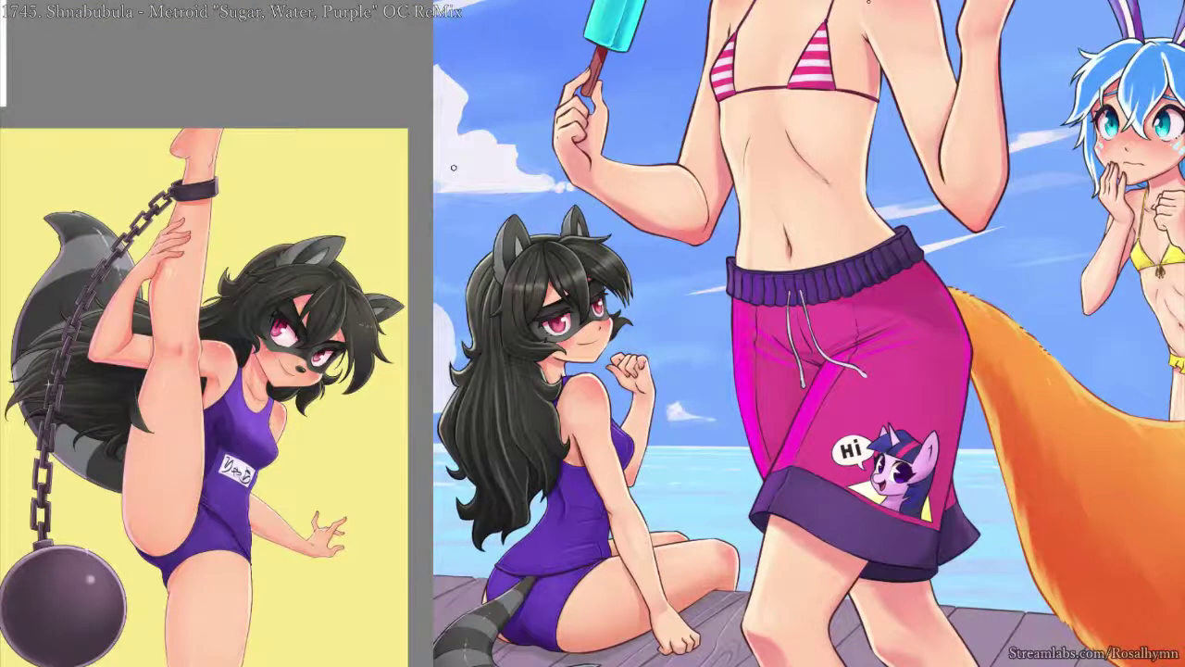
- Paint a light rim along the outer edges of the raccoon's near and far ears
left_click_drag(727, 220, 774, 72)
left_click_drag(882, 211, 889, 373)
key("plus")
key("plus")
key("plus")
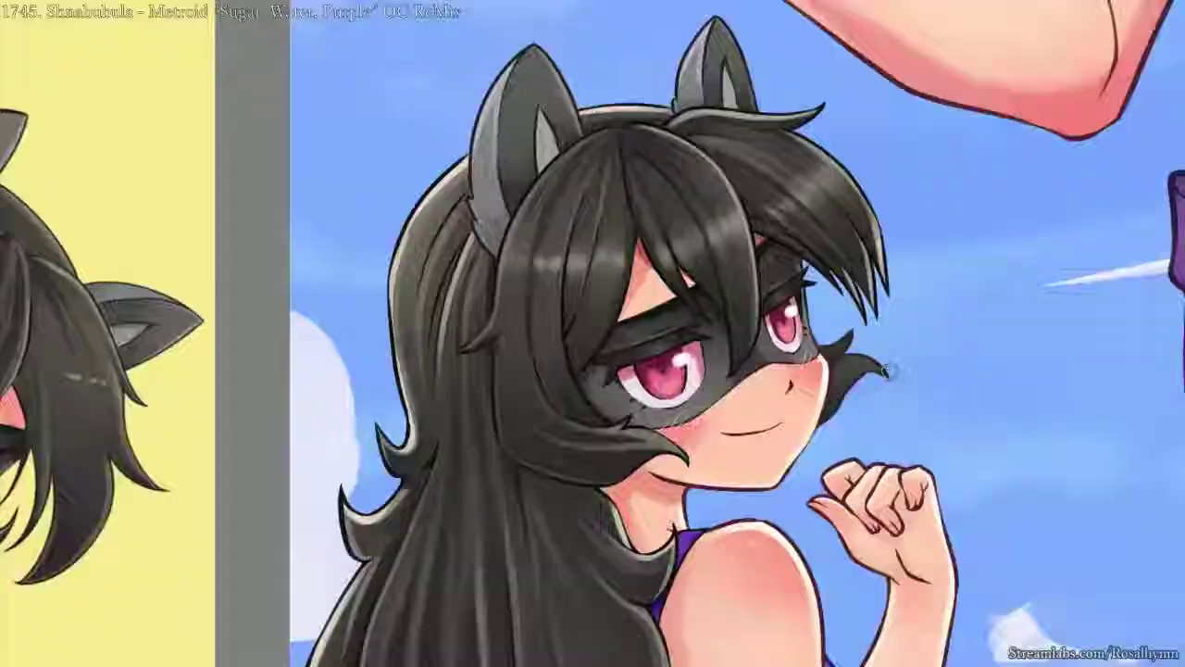
left_click_drag(833, 320, 837, 339)
key("plus")
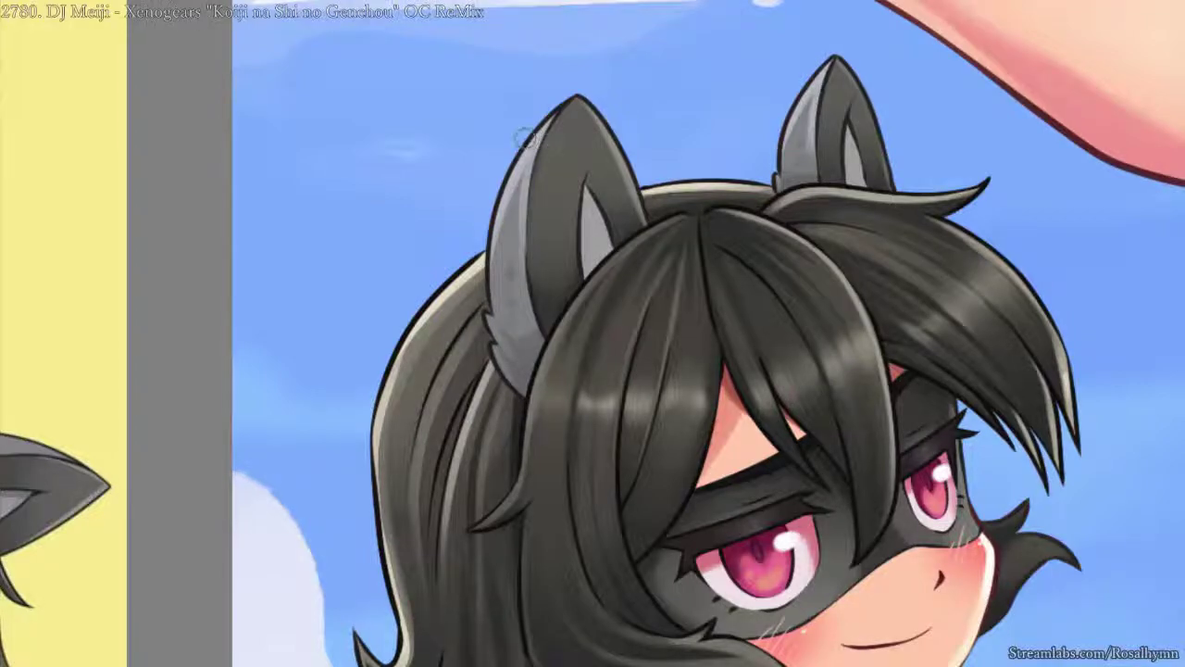
mouse_move(536, 127)
left_mouse_down()
mouse_move(496, 215)
mouse_move(500, 199)
mouse_move(498, 239)
mouse_move(501, 206)
left_mouse_up()
left_click_drag(803, 85, 809, 89)
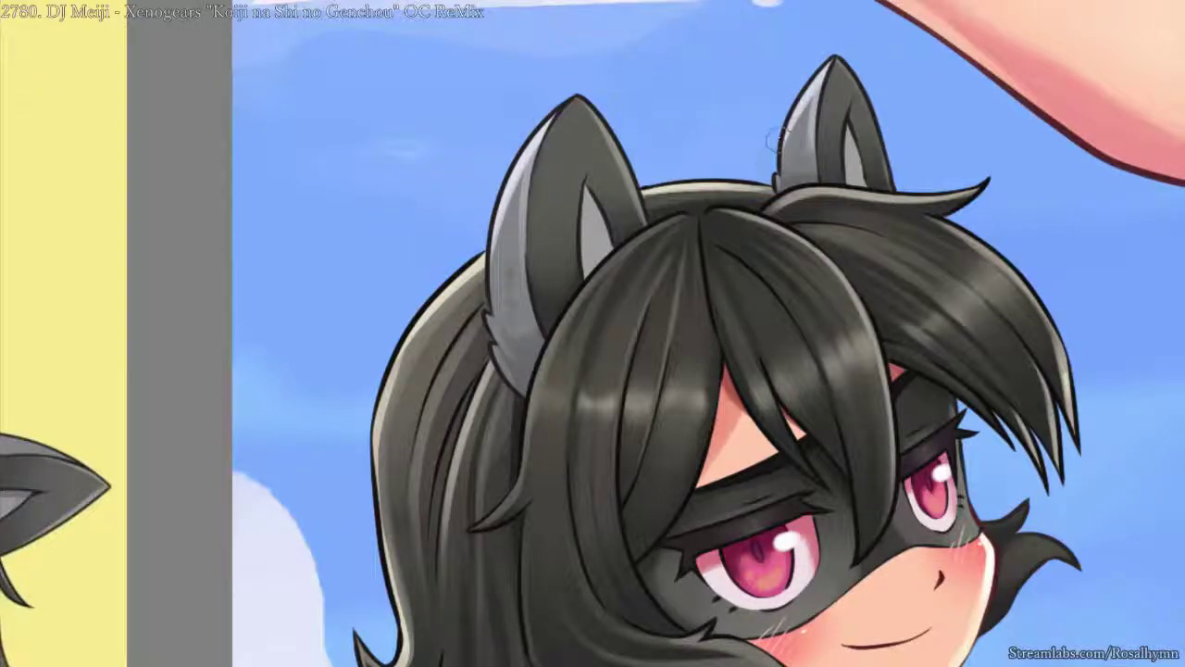
- Check the swimsuit and arm shading up close and against the whole illustration, keeping the swimsuit layer shown
key("ctrl+minus")
key("ctrl+minus")
key("ctrl+minus")
key("ctrl+minus")
mouse_move(883, 321)
left_mouse_down()
mouse_move(838, 288)
mouse_move(708, 79)
left_mouse_up()
mouse_move(568, 296)
left_mouse_down()
mouse_move(622, 185)
mouse_move(802, 195)
mouse_move(876, 151)
left_mouse_up()
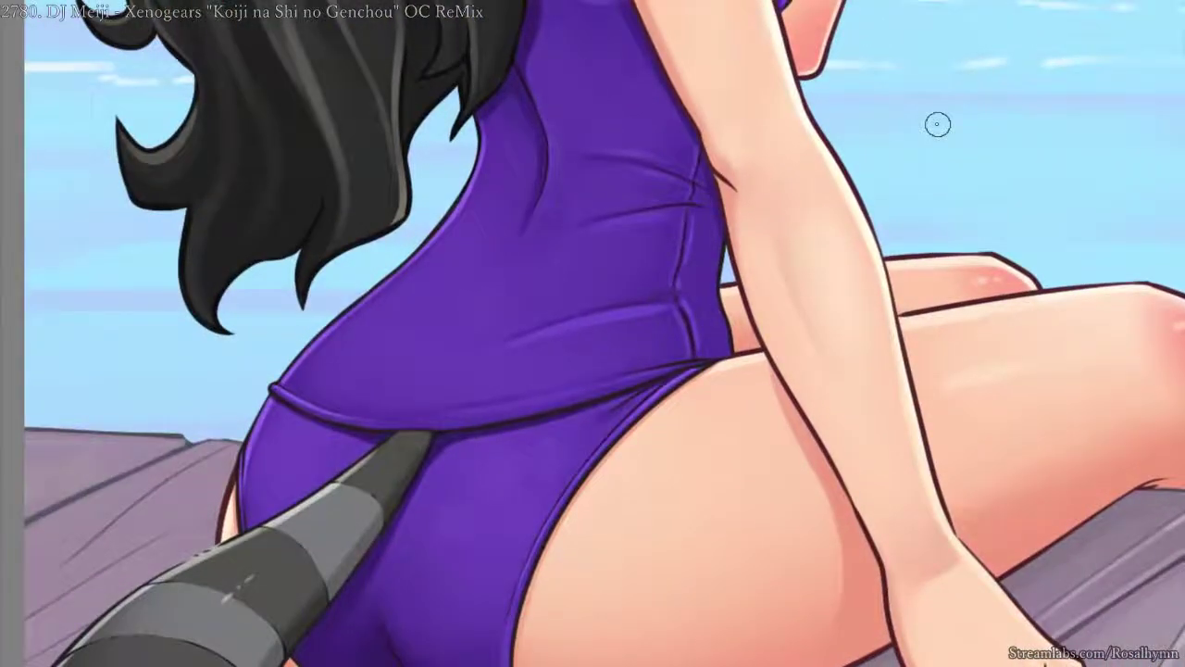
left_click_drag(691, 183, 662, 311)
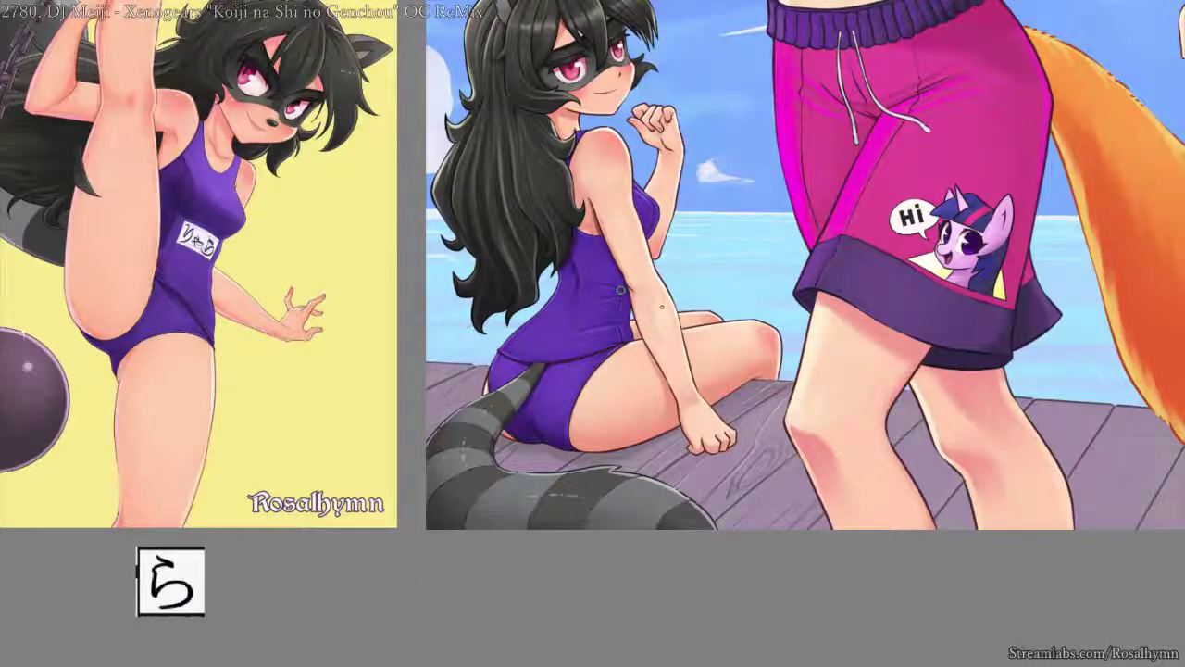
left_click_drag(685, 250, 656, 228)
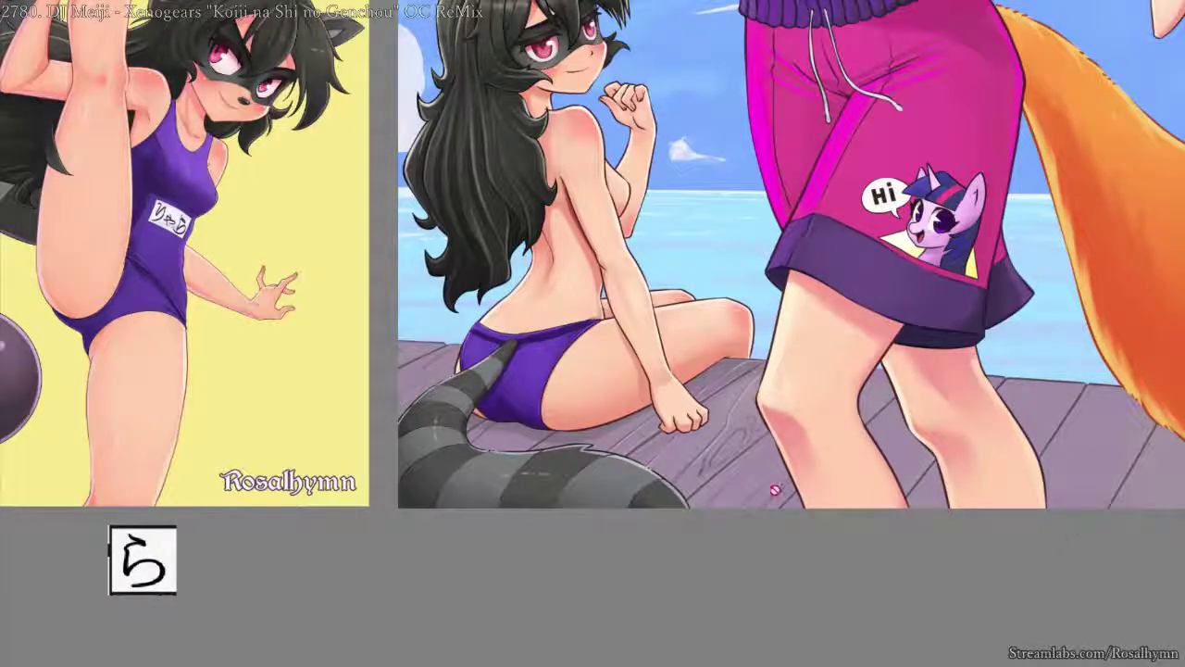
scroll(573, 335, "up", 4)
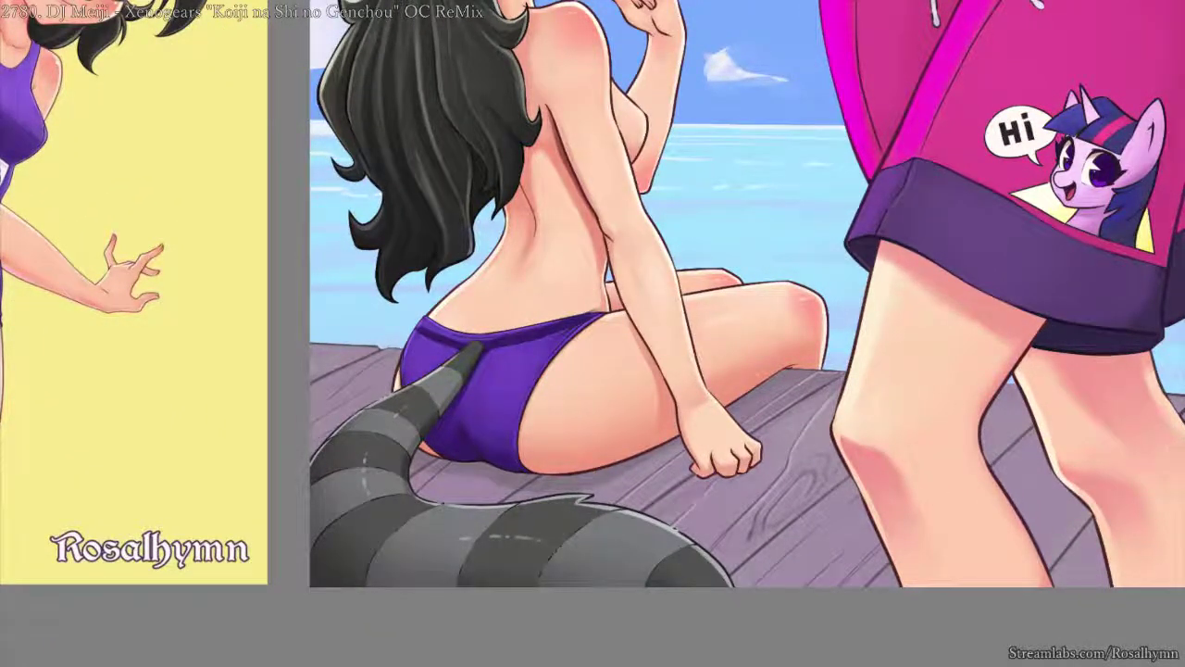
key("ctrl+z")
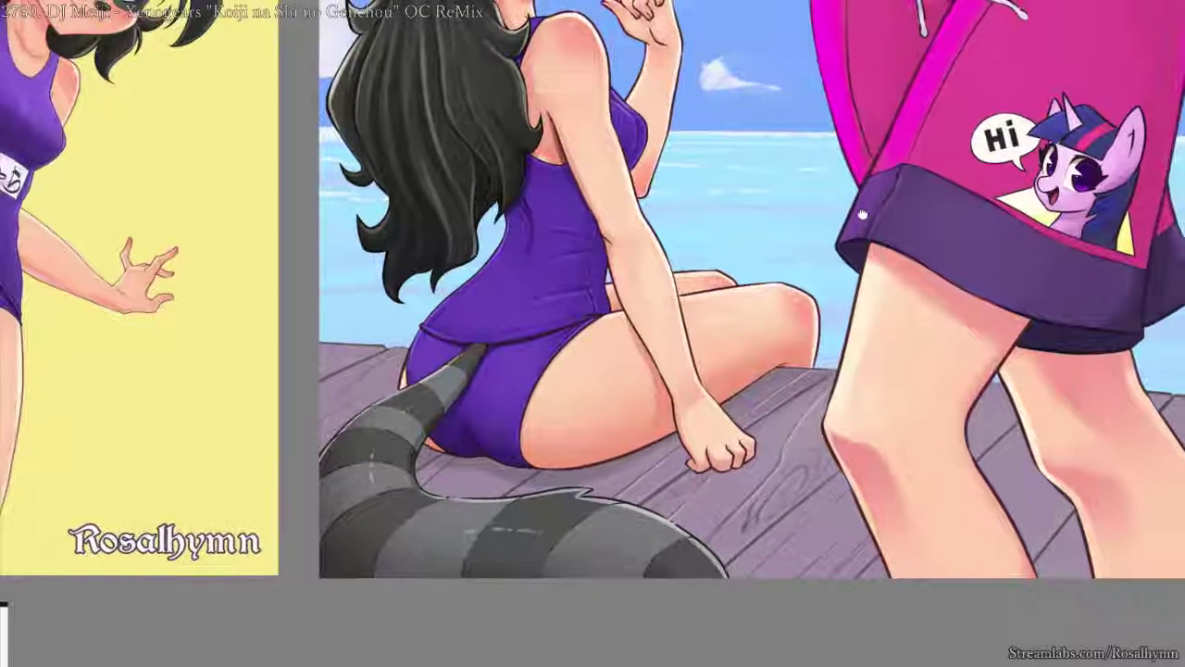
- Touch up the skin tone on the upper back between the hair and the near arm
scroll(799, 339, "up", 5)
left_click_drag(742, 195, 744, 281)
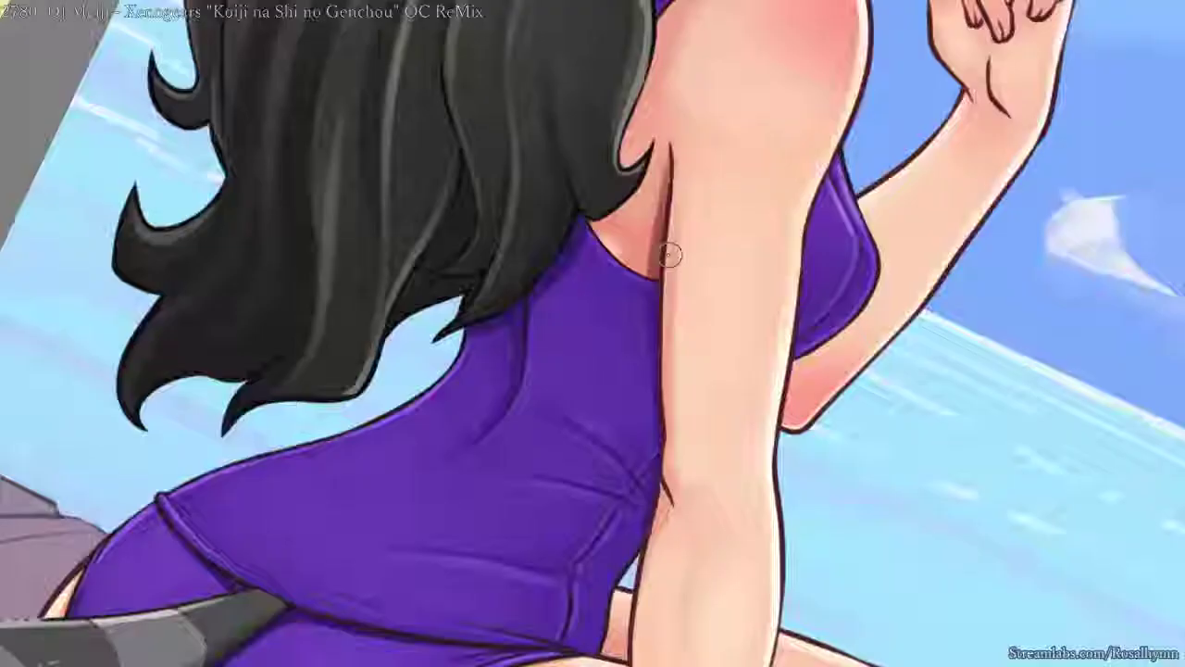
right_click(671, 255)
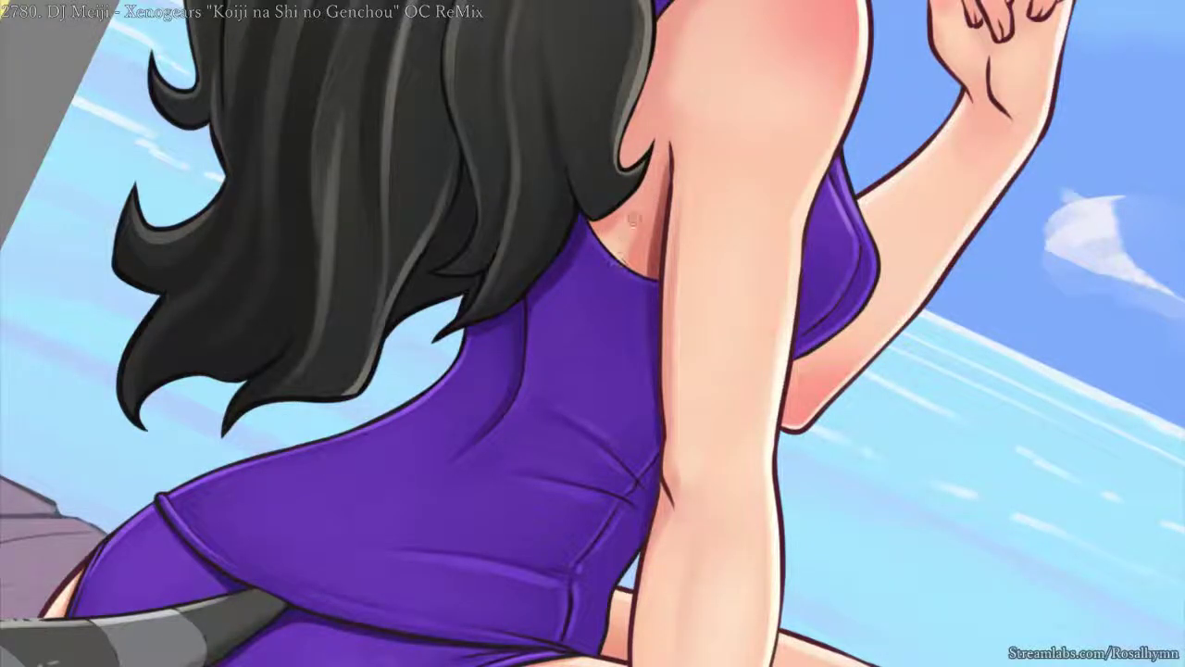
left_click_drag(611, 233, 633, 235)
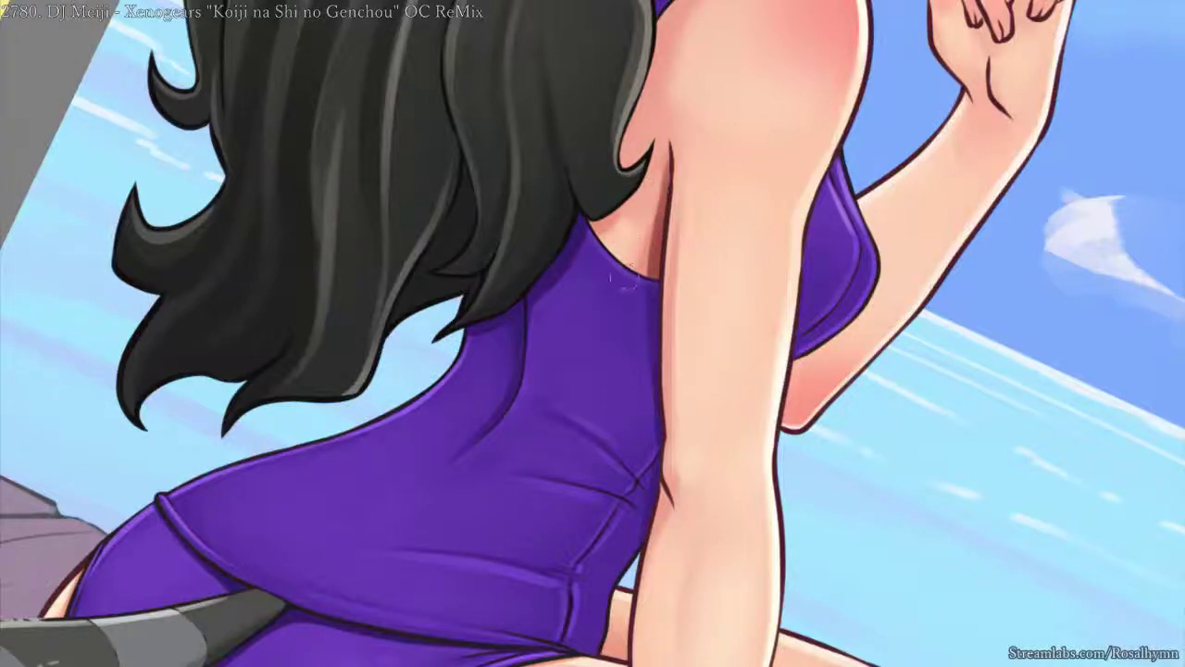
key("ctrl+minus")
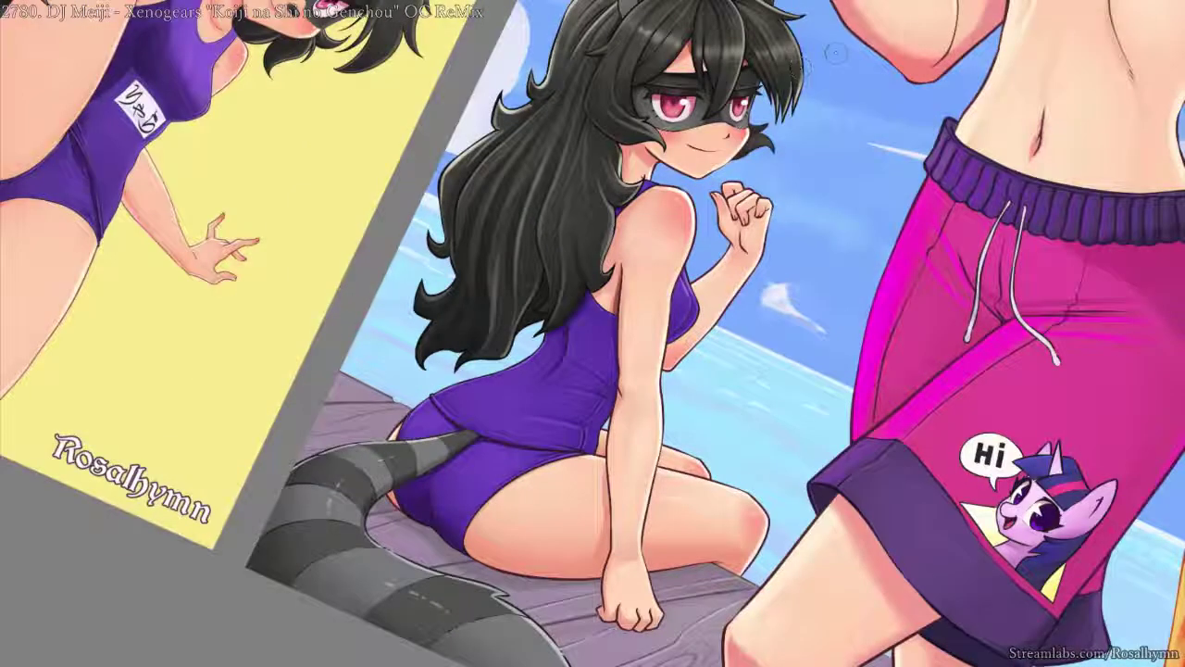
- Straighten the canvas, pick the skin layer beside the near arm and refine its shading next to the hair tip
key("Home")
key("ctrl+plus")
key("alt+i")
left_click(608, 150, "ctrl")
key("alt+i")
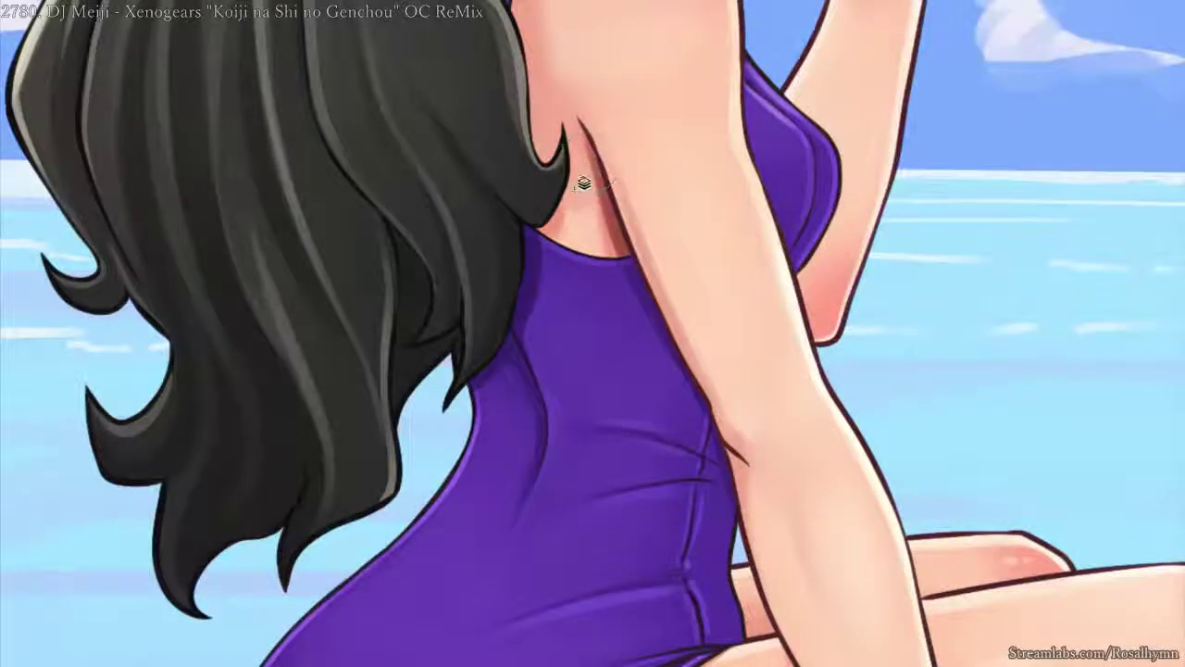
key("Page_Up")
key("alt+i")
key("alt+i")
left_click_drag(577, 168, 577, 240)
mouse_move(583, 199)
left_mouse_down()
mouse_move(581, 144)
mouse_move(576, 193)
left_mouse_up()
left_click_drag(572, 126, 586, 137)
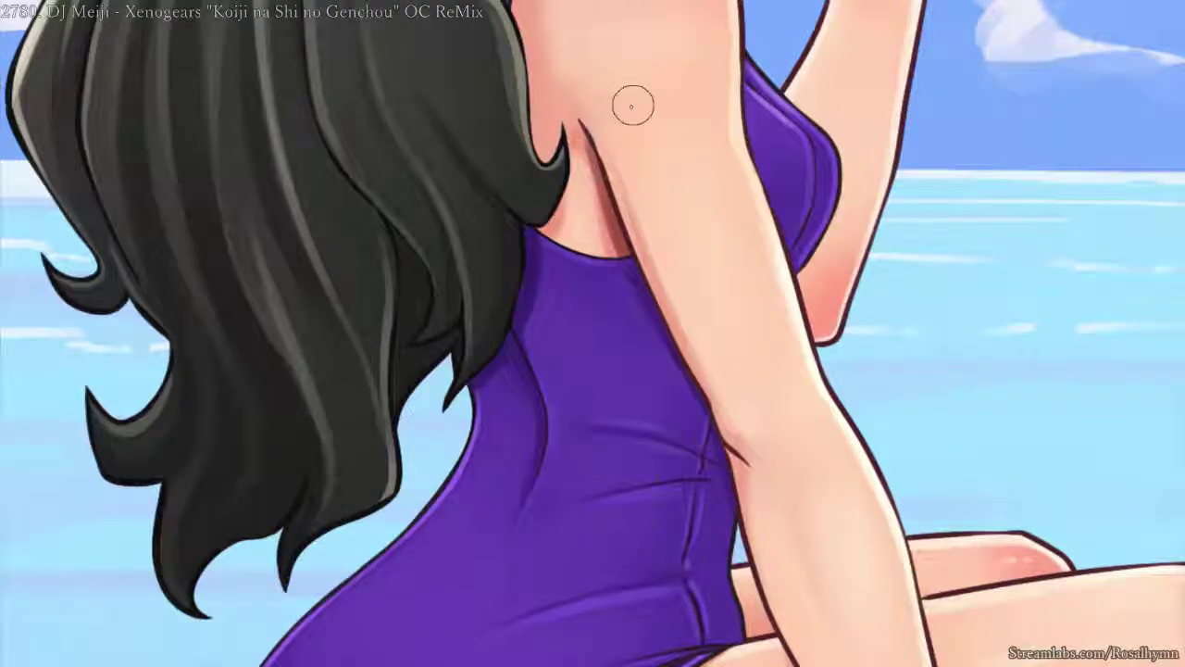
- Isolate the near arm's skin layer and erase the stray paint in the gap between the arm and the back
key("h")
left_click_drag(662, 105, 623, 211)
left_click(611, 143, "ctrl")
left_click(612, 143, "ctrl")
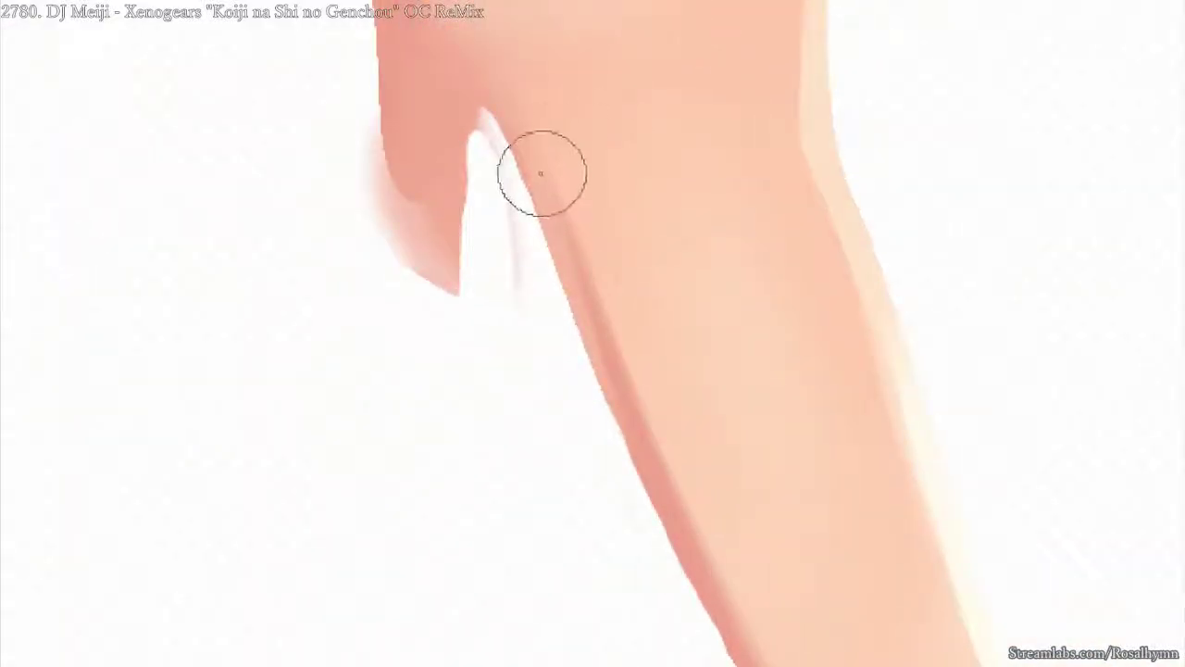
left_click_drag(521, 174, 511, 269)
key("h")
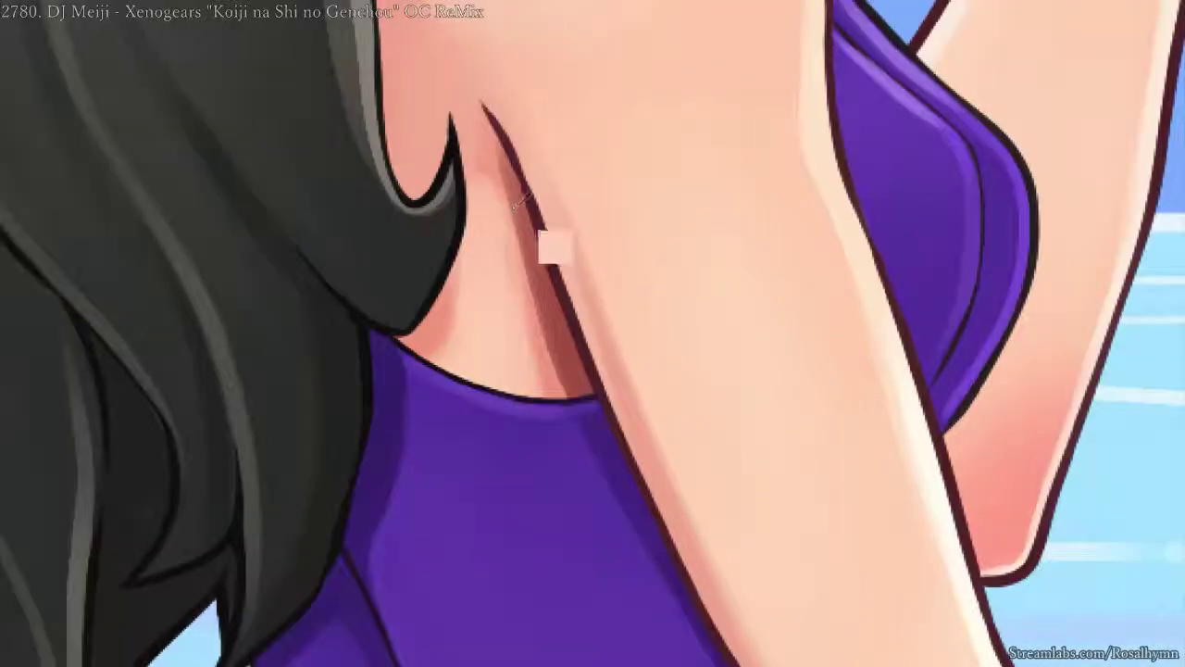
key("e")
left_click_drag(492, 198, 521, 325)
left_click_drag(501, 241, 511, 283)
left_click_drag(503, 149, 510, 257)
- Sample the nearby skin tone and clean up the edge at the top of the gap beside the near arm
left_click(493, 212, "alt")
left_click_drag(485, 118, 475, 242)
left_click_drag(484, 109, 481, 122)
scroll(513, 422, "down", 5)
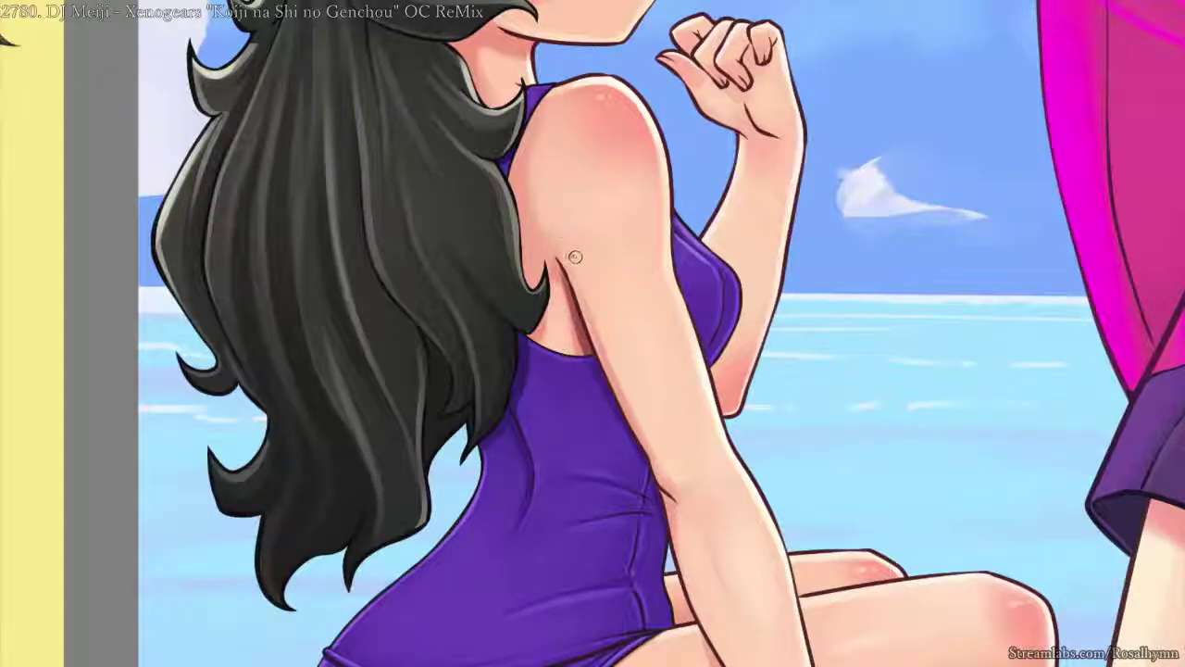
- Rotate the canvas, sample the arm's skin tone and blend the skin around the underarm crease with a larger brush
scroll(546, 224, "up", 3)
left_click(525, 199, "alt")
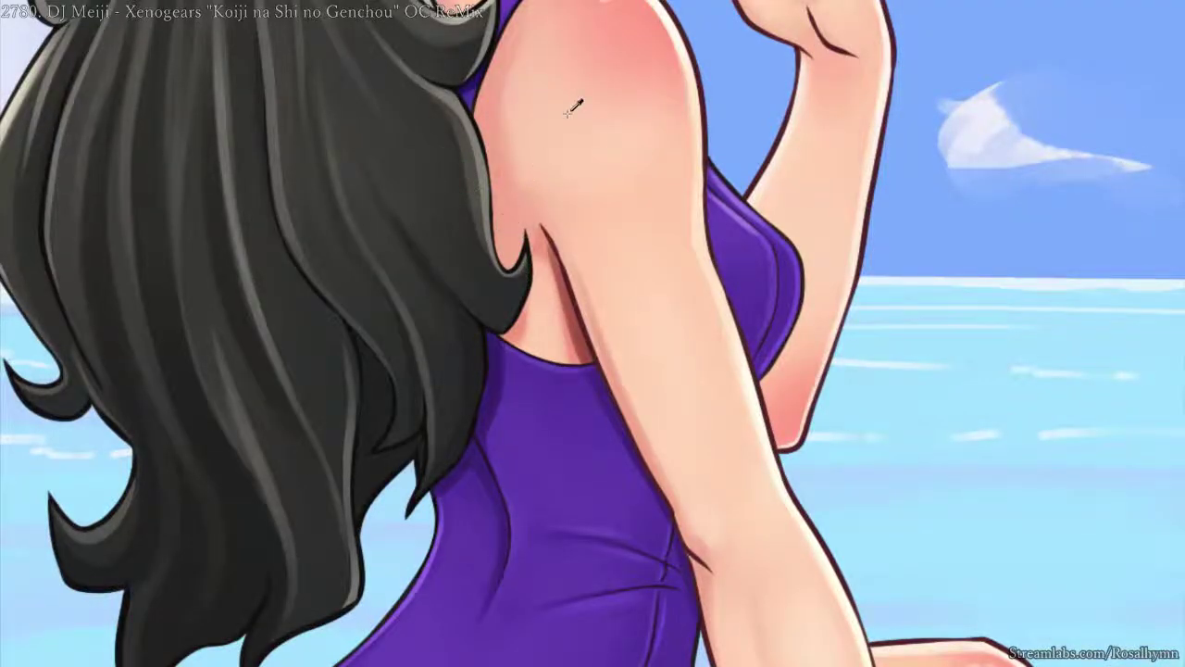
left_click_drag(818, 276, 580, 247)
scroll(592, 243, "up", 1)
left_click(589, 271, "alt")
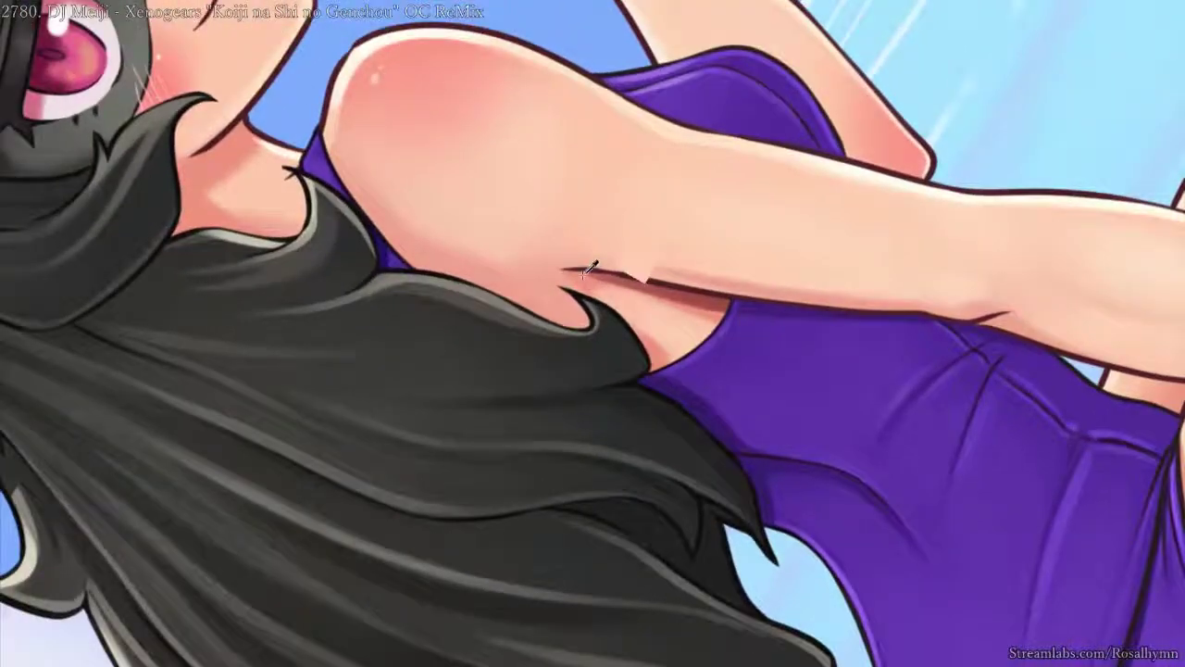
left_click(587, 274, "alt")
key("]")
mouse_move(595, 309)
left_mouse_down()
mouse_move(582, 302)
mouse_move(566, 324)
mouse_move(561, 283)
left_mouse_up()
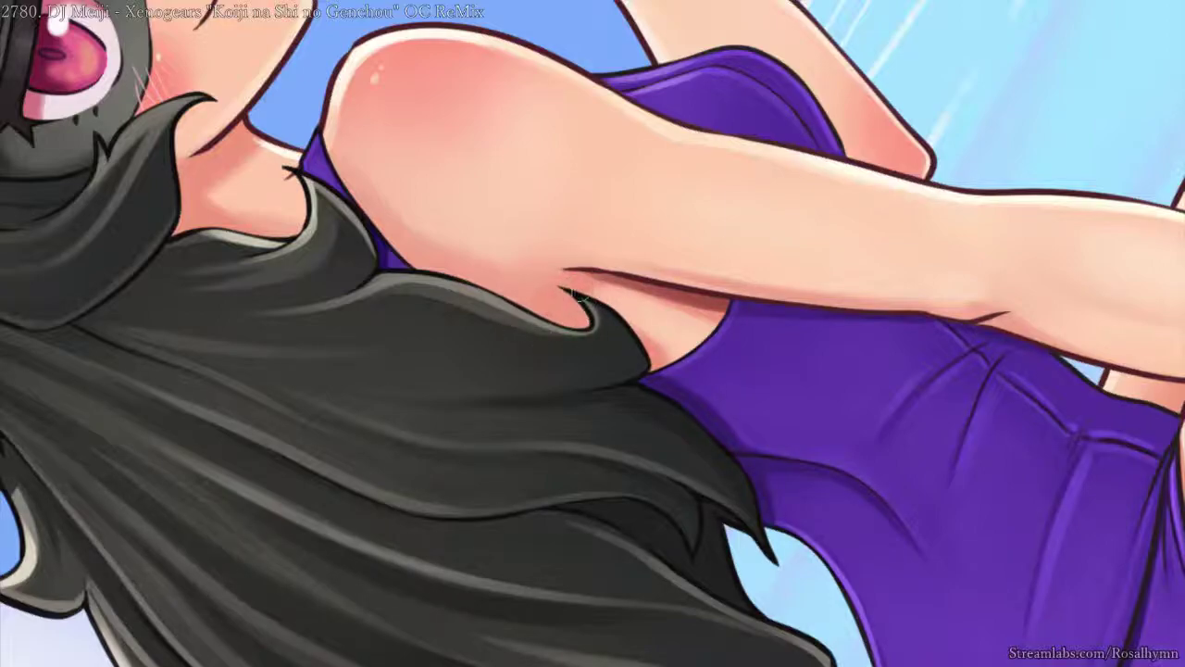
- Straighten the canvas and check the near arm's skin shading, both isolated and against the full figure
key("ctrl+minus")
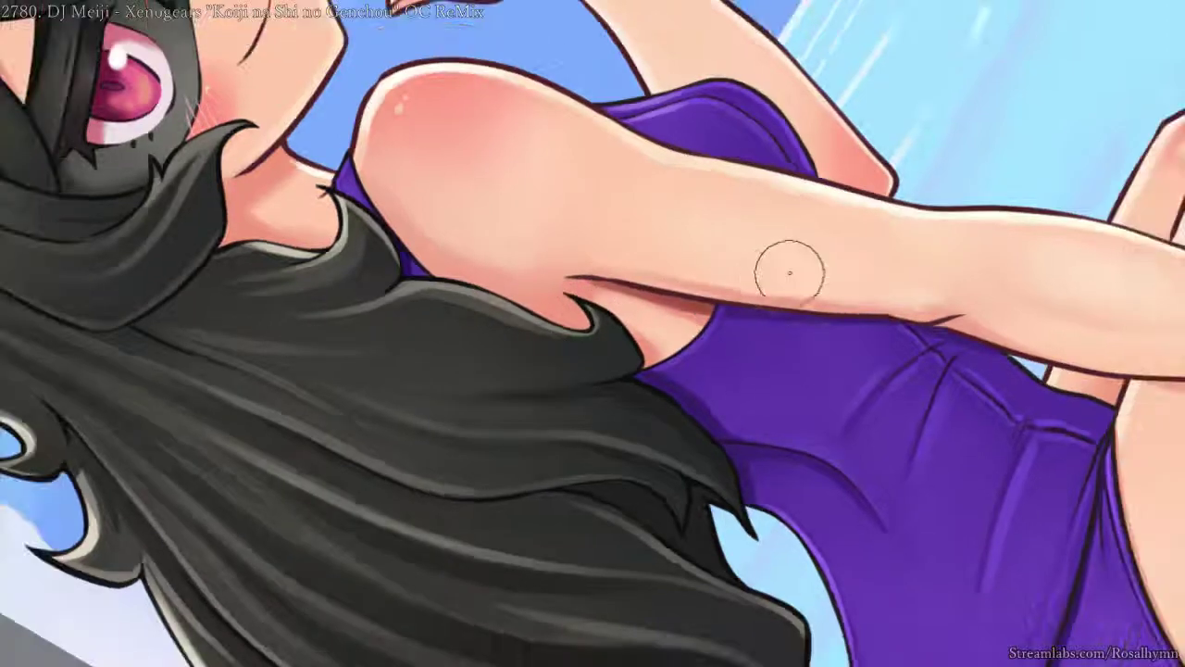
key("5")
scroll(722, 347, "up", 4)
left_click(644, 196, "ctrl+alt")
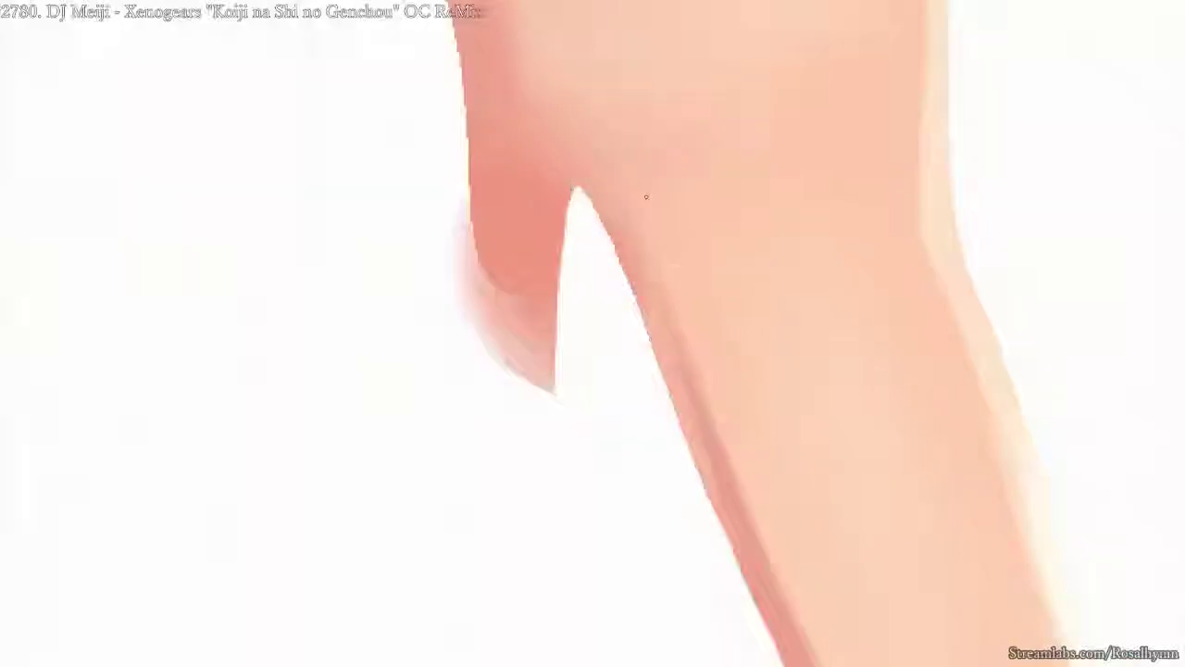
scroll(646, 197, "down", 4)
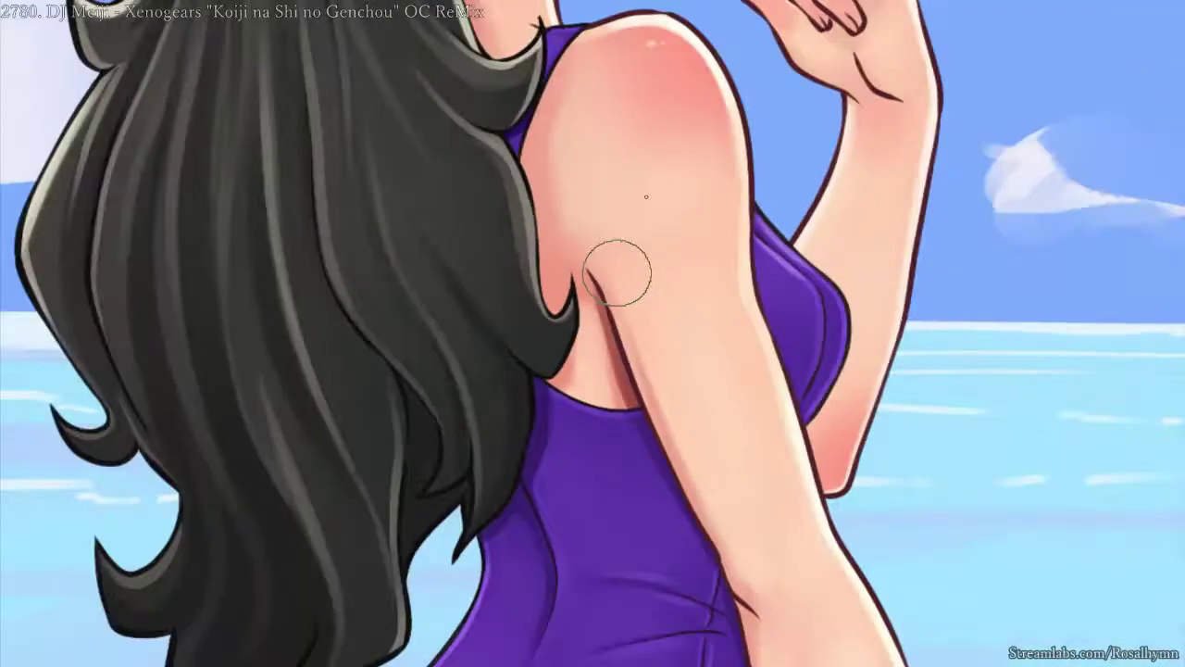
scroll(617, 272, "down", 3)
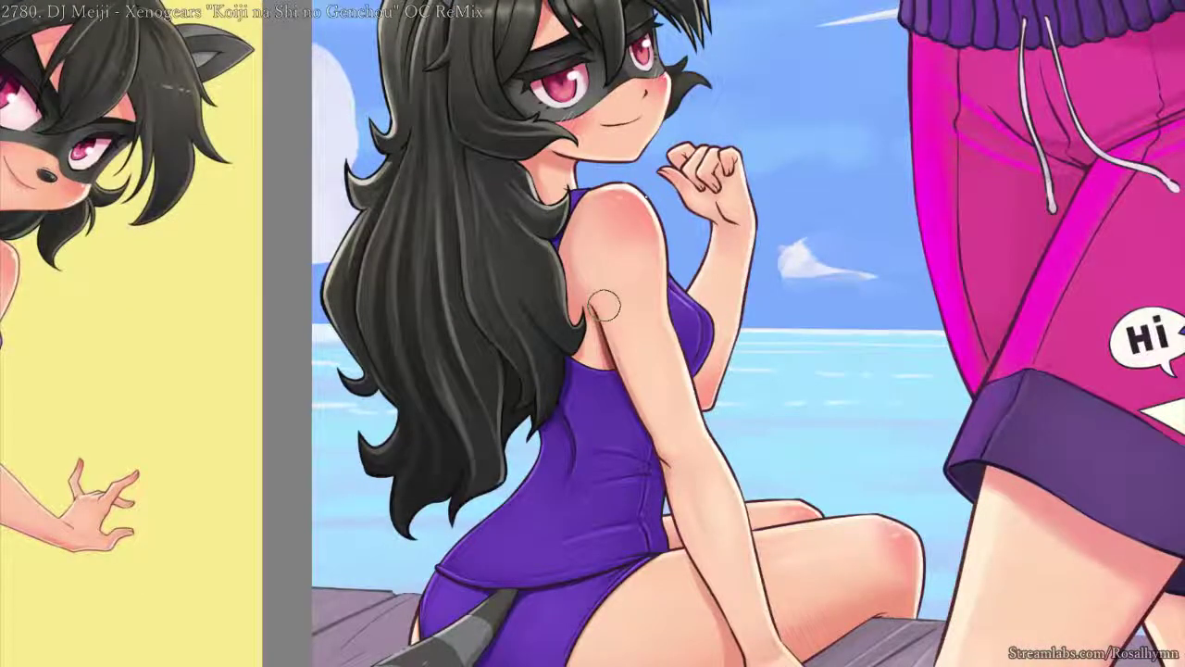
left_click_drag(851, 204, 861, 182)
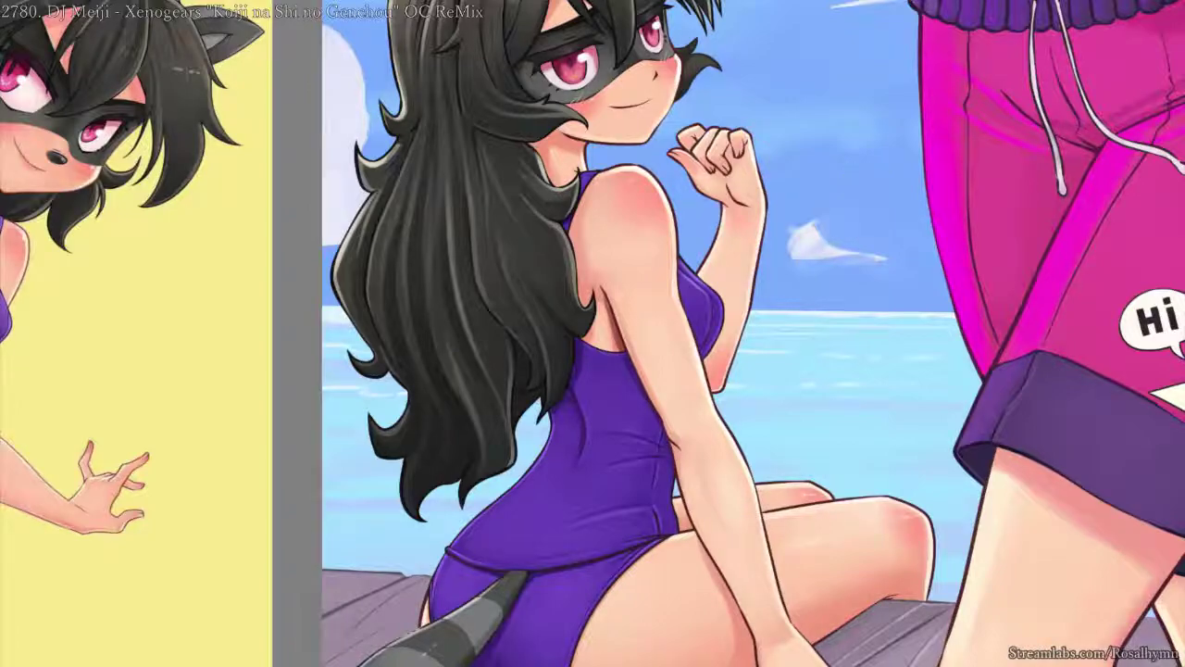
mouse_move(751, 214)
left_mouse_down()
mouse_move(814, 135)
mouse_move(781, 163)
left_mouse_up()
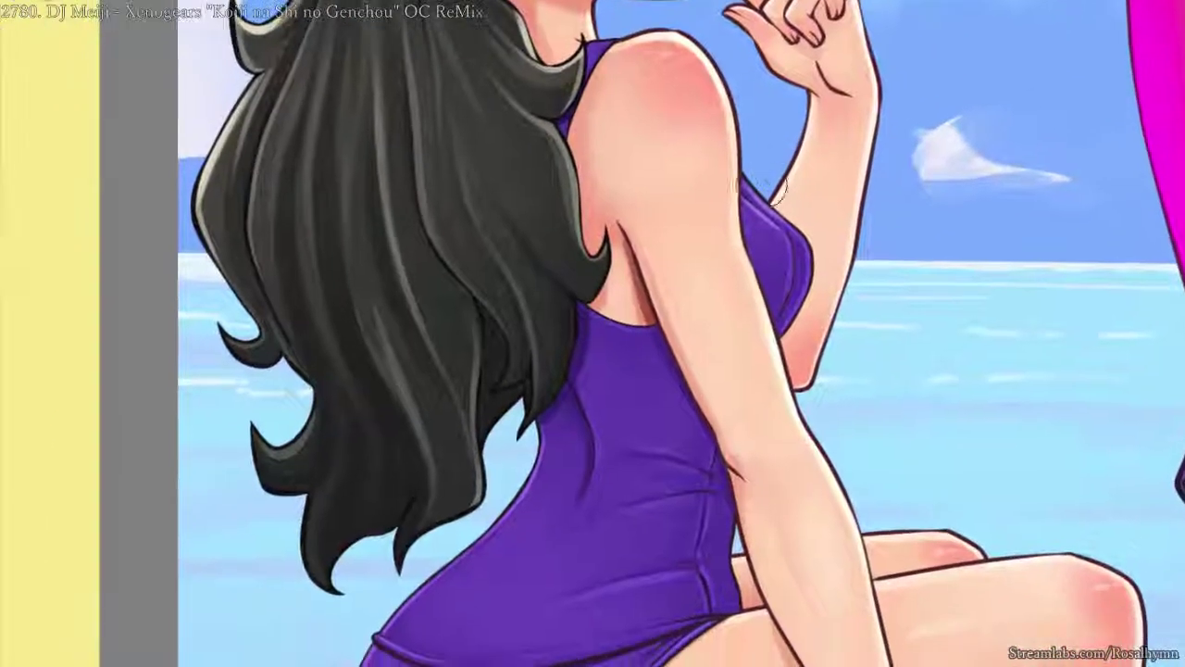
- Choose the ZBlock soft brush preset and pick the swimsuit layer at the lower back
scroll(574, 365, "up", 2)
left_click_drag(632, 357, 682, 191)
right_click(683, 209)
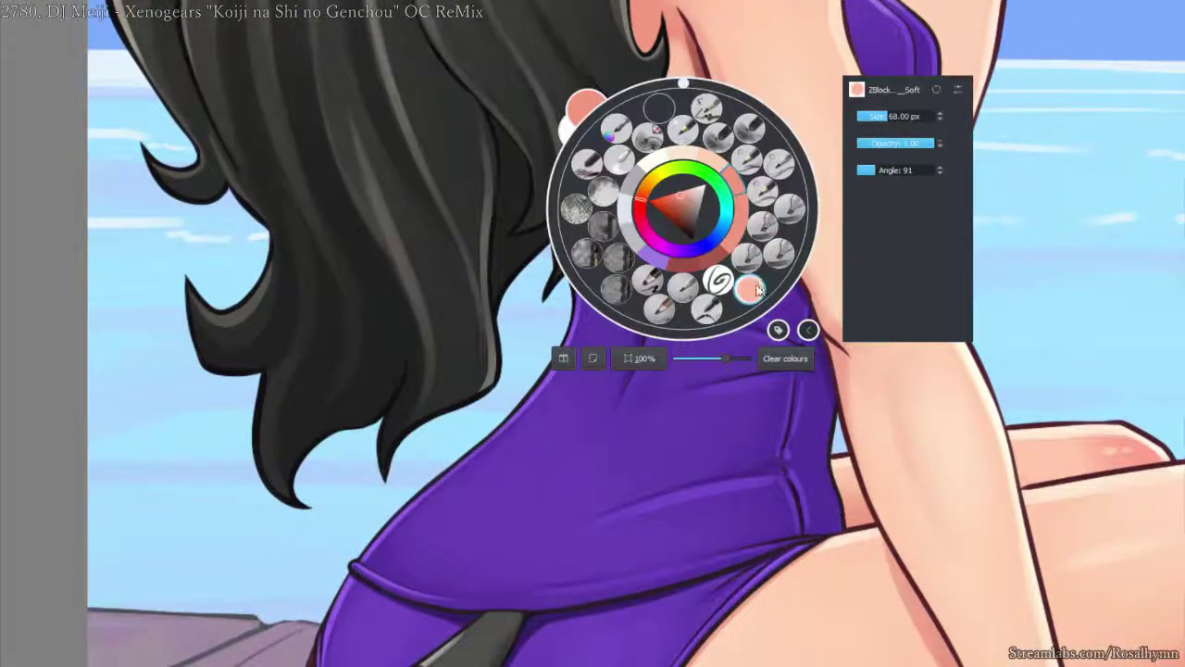
left_click(751, 289)
left_click(656, 355, "ctrl")
key("ctrl+i")
key("ctrl+i")
left_click_drag(839, 392, 715, 237)
scroll(715, 238, "down", 6)
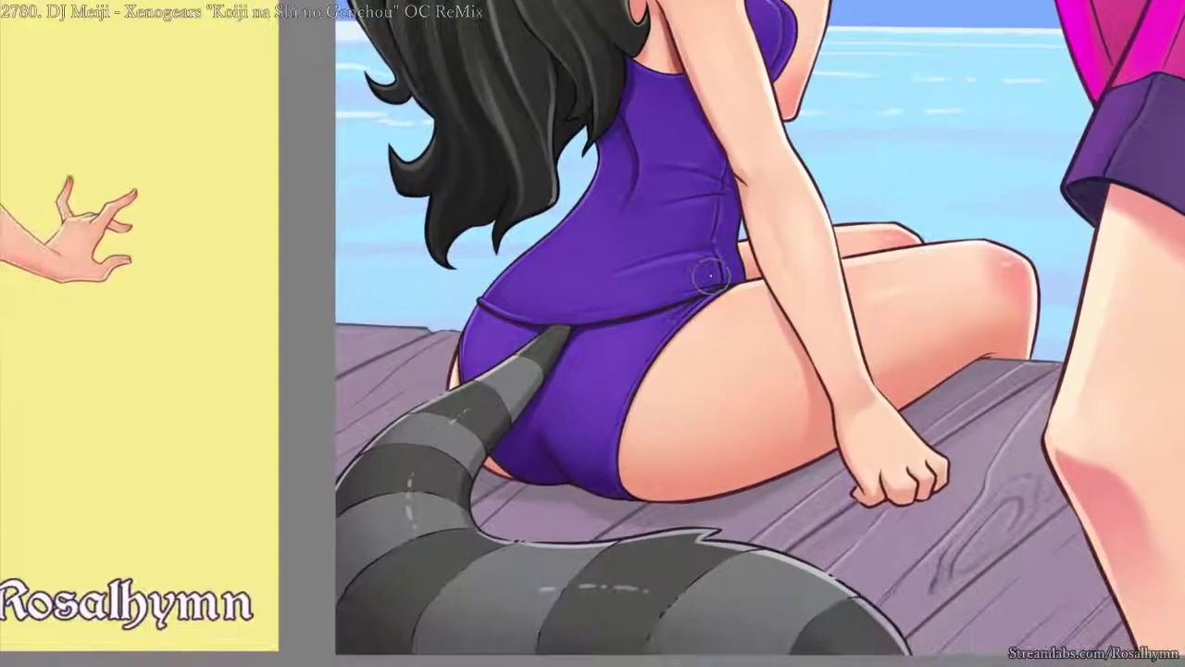
- Switch the brush preset, rotate the canvas and refine the swimsuit's outer edge beside the tail
left_click_drag(833, 412, 626, 467)
scroll(597, 340, "up", 3)
scroll(550, 327, "up", 1)
right_click(550, 323)
left_click(650, 362)
key("r")
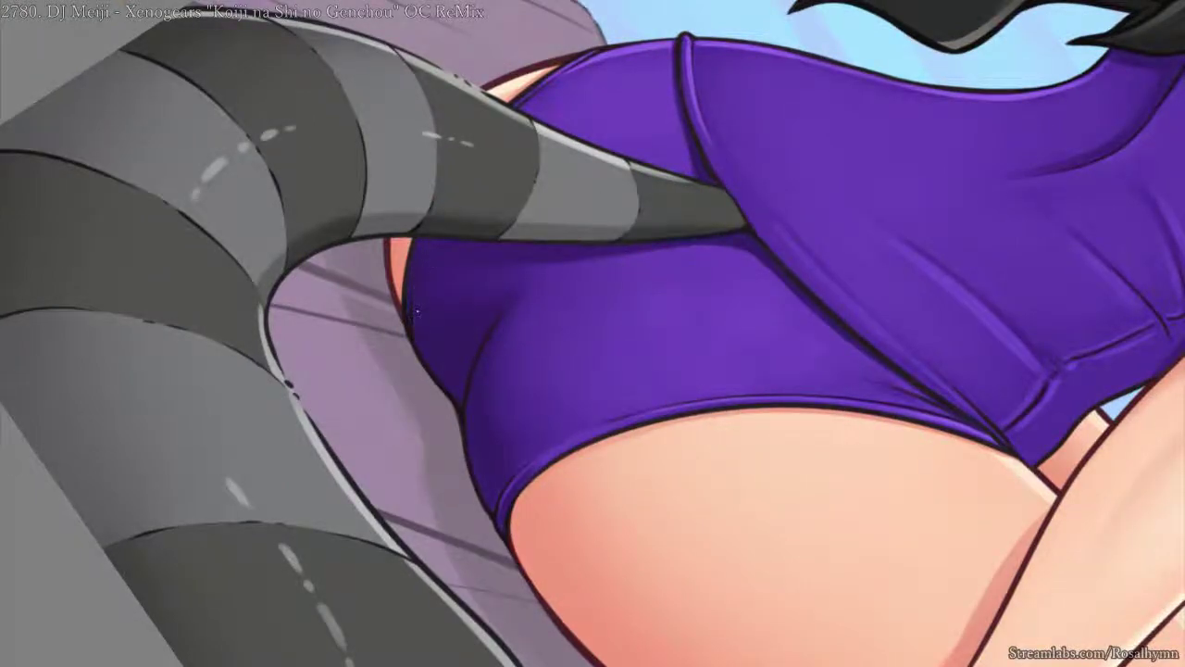
left_click(426, 355, "ctrl")
key("ctrl+minus")
key("ctrl+minus")
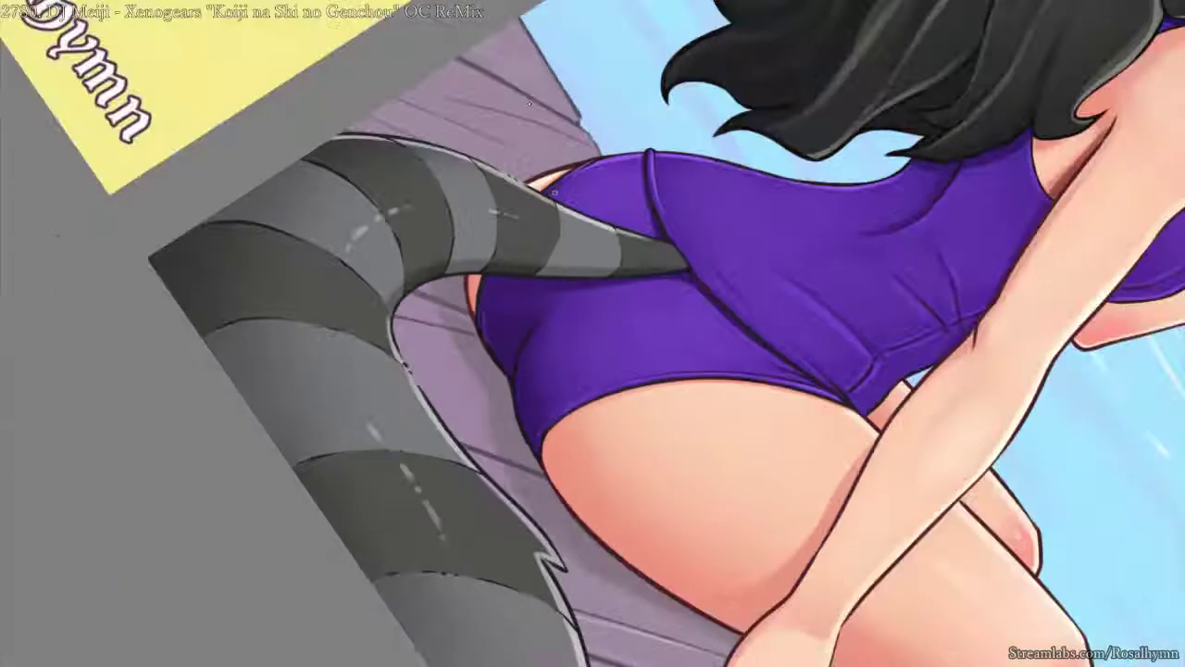
key("ctrl+plus")
key("ctrl+plus")
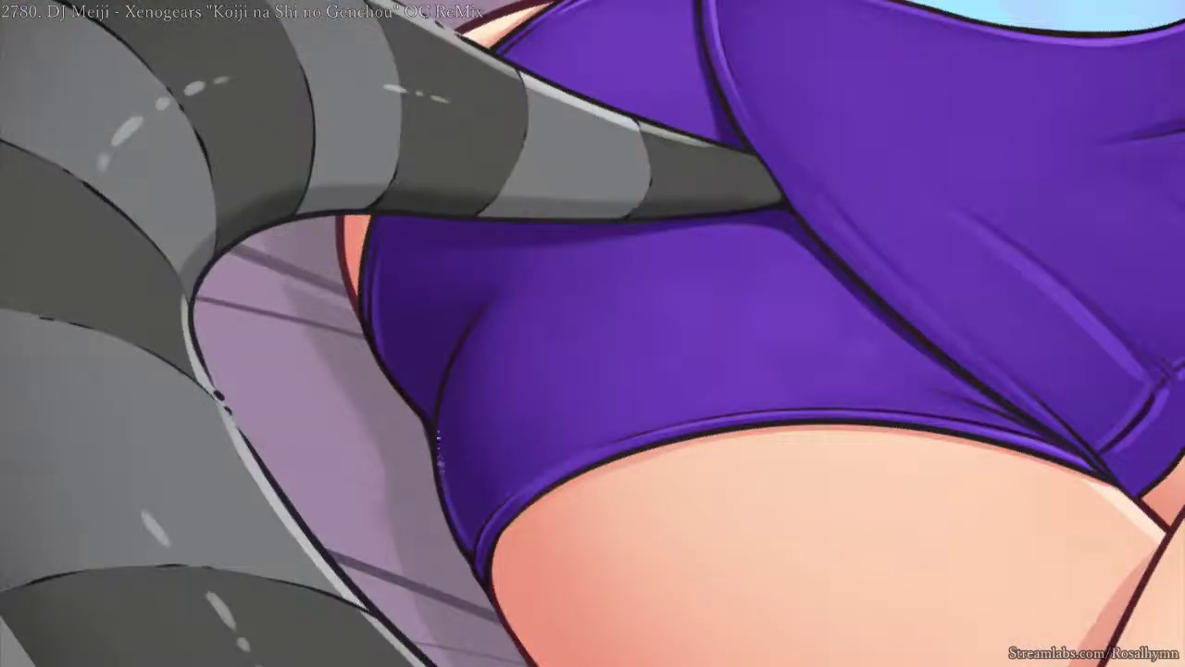
- Straighten the canvas and compare the swimsuit, tail and leg shading up close and against the whole illustration
key("ctrl+minus")
key("ctrl+minus")
key("ctrl+minus")
key("ctrl+minus")
key("5")
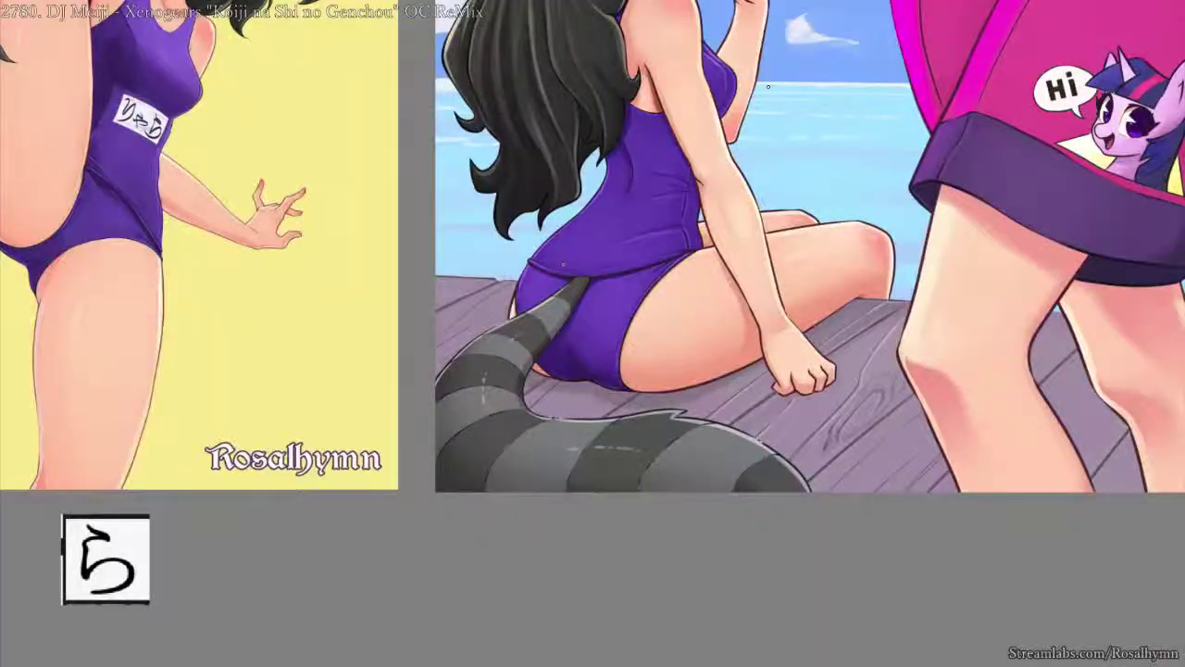
key("ctrl+plus")
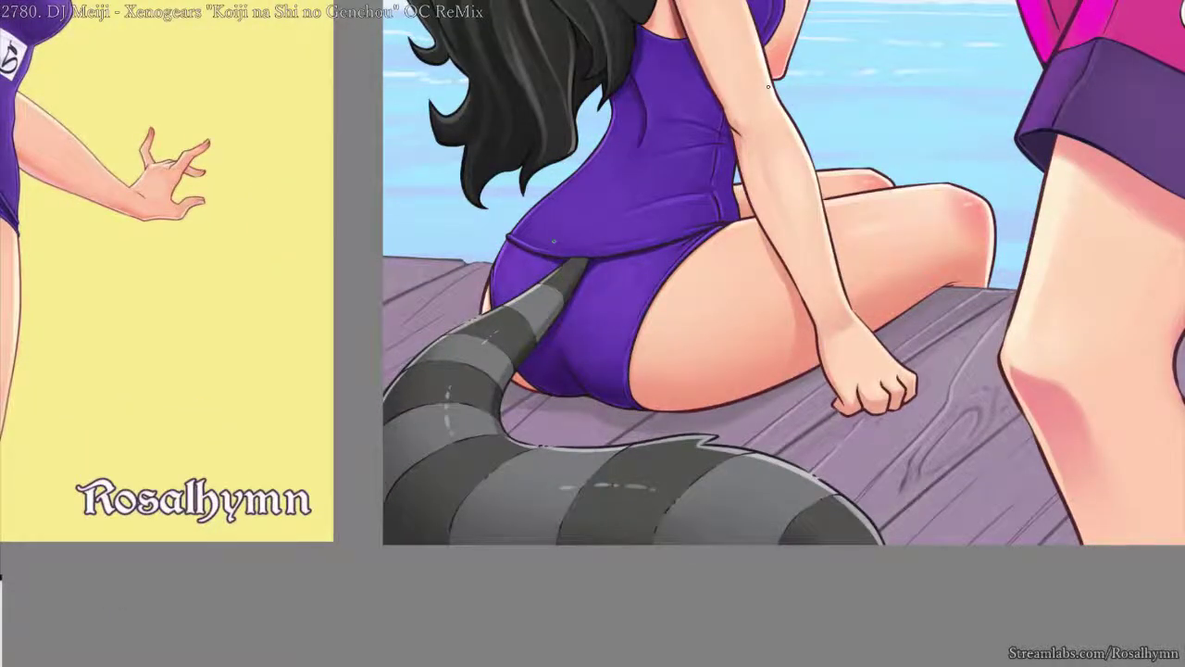
scroll(767, 86, "down", 3)
scroll(737, 227, "up", 4)
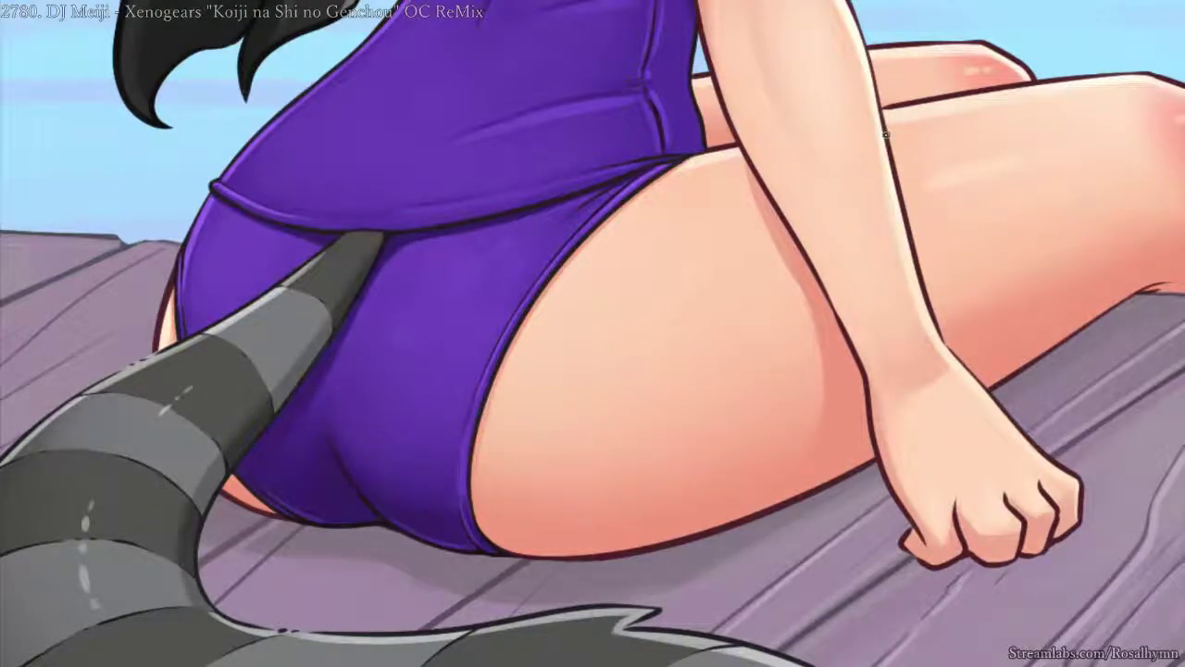
scroll(885, 135, "down", 4)
scroll(821, 374, "up", 3)
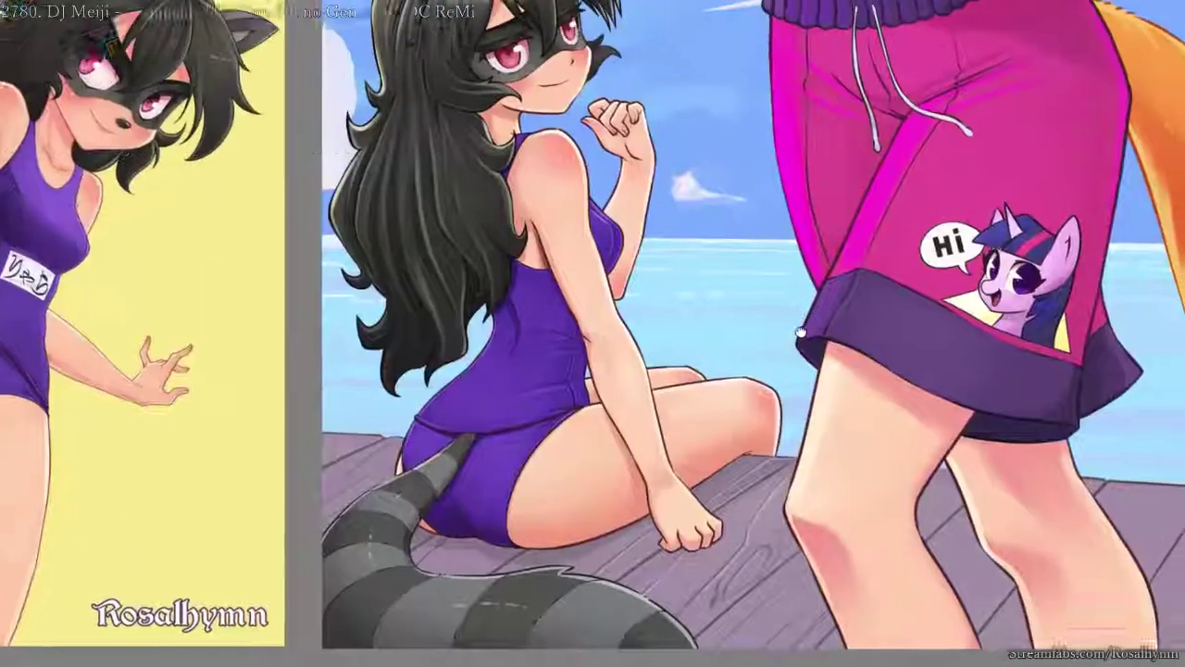
- Compare the swimsuit shading in the yellow reference illustration with the seated raccoon's swimsuit, up close and zoomed out
scroll(821, 374, "down", 2)
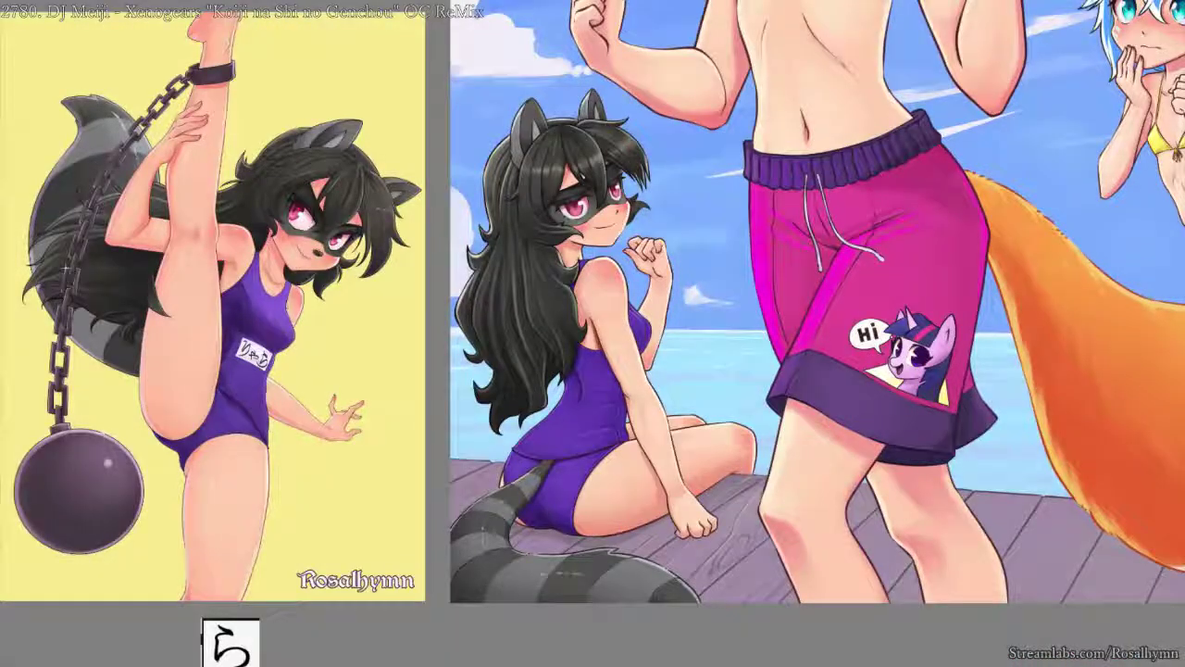
scroll(891, 336, "up", 3)
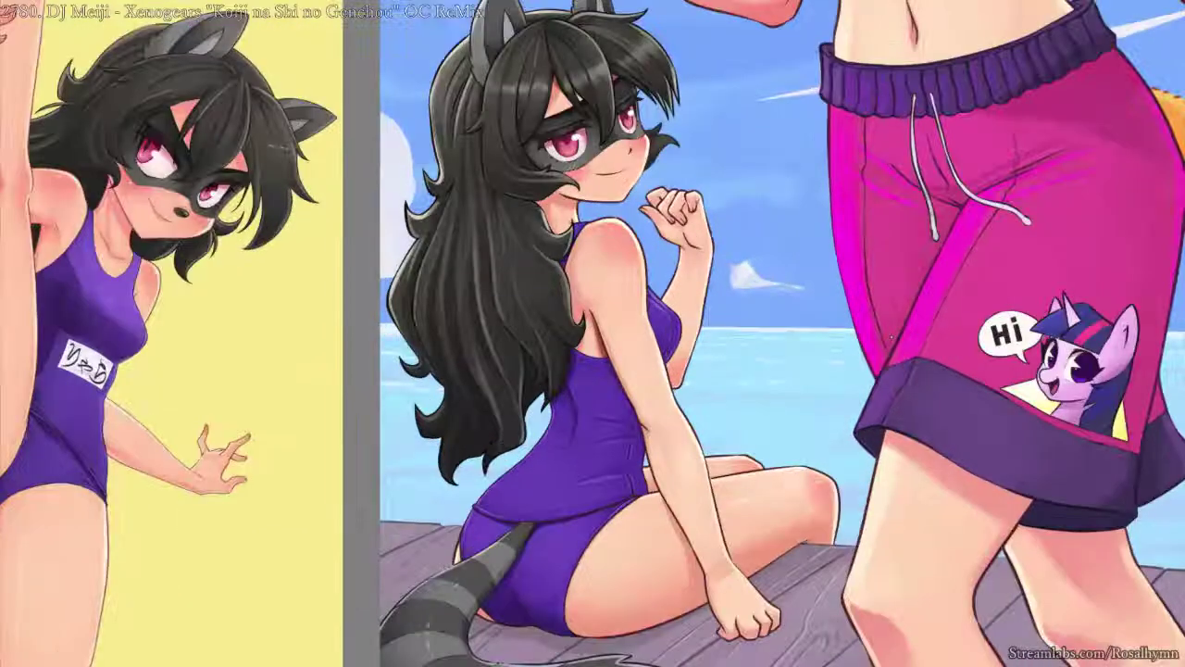
left_click_drag(738, 324, 846, 336)
key("plus")
key("plus")
key("plus")
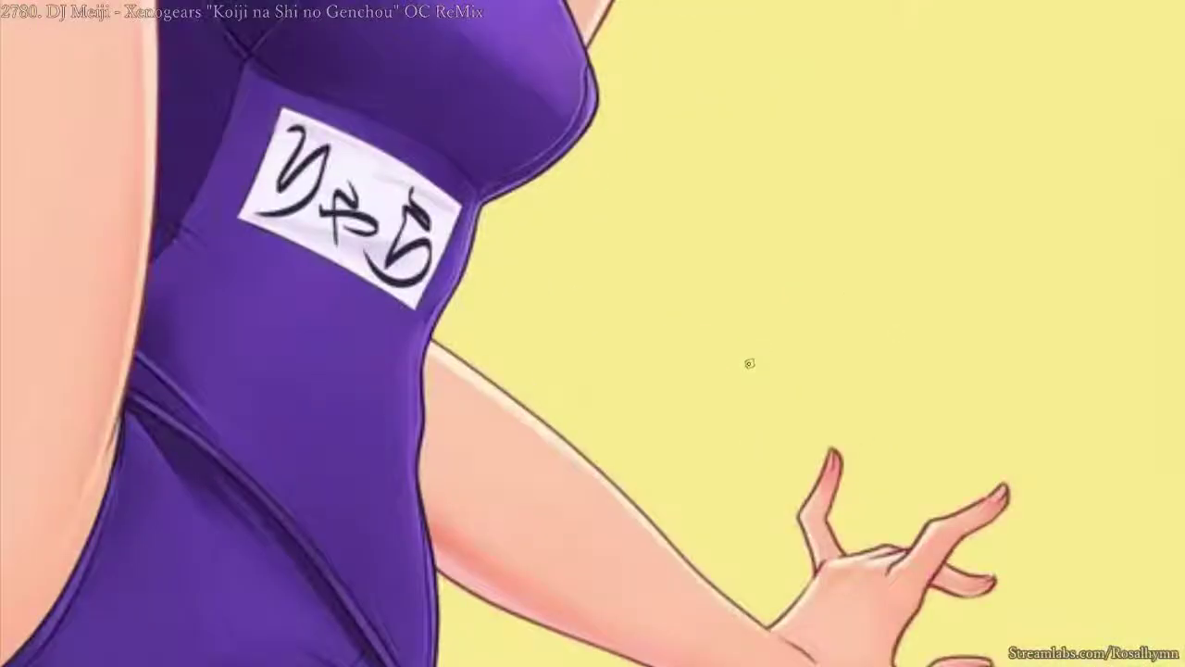
key("minus")
key("minus")
left_click_drag(335, 333, 610, 112)
key("plus")
key("plus")
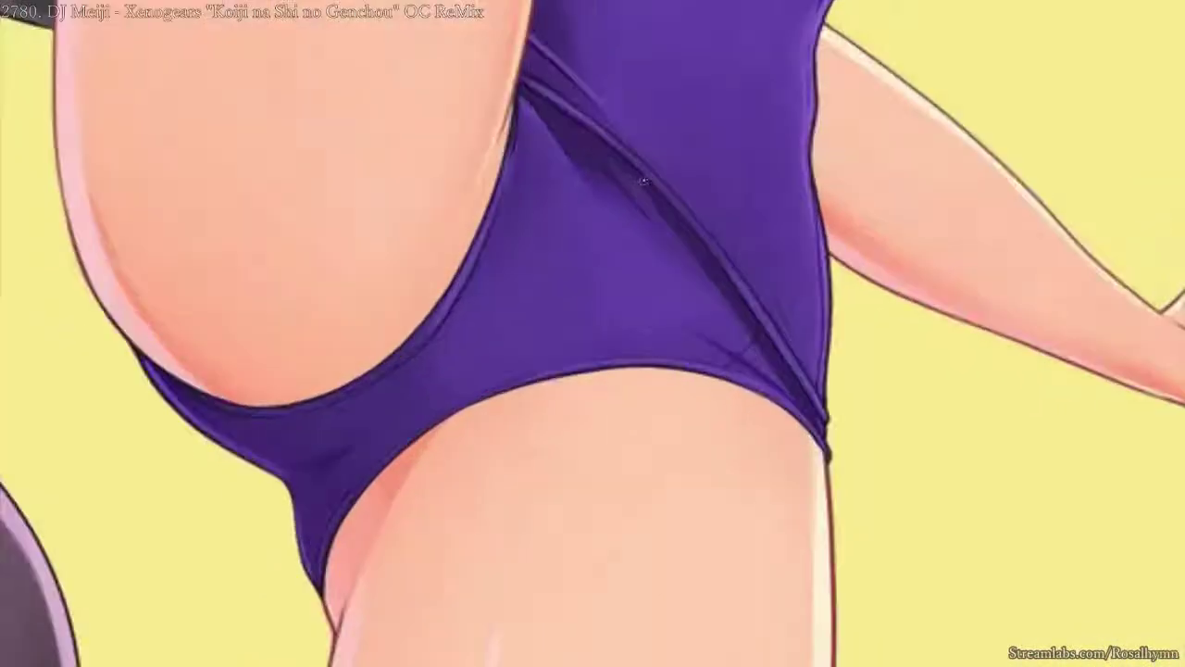
key("minus")
key("minus")
left_click_drag(927, 157, 696, 376)
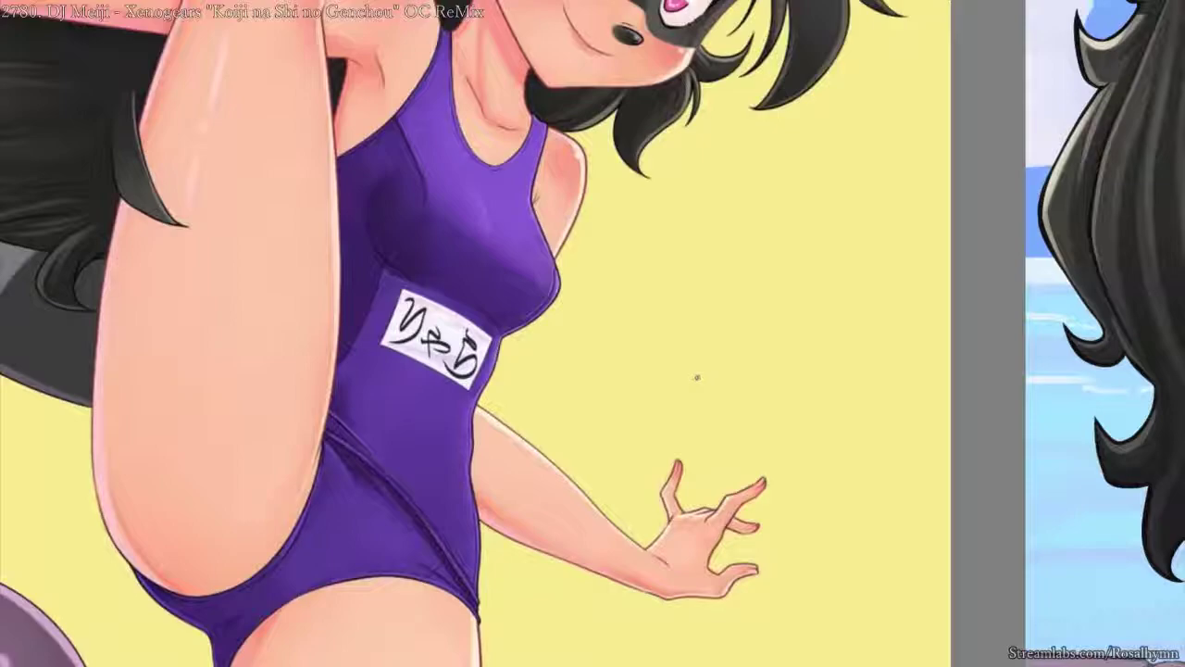
key("minus")
key("minus")
key("minus")
mouse_move(1012, 356)
left_mouse_down()
mouse_move(934, 325)
mouse_move(707, 274)
left_mouse_up()
key("plus")
key("plus")
key("plus")
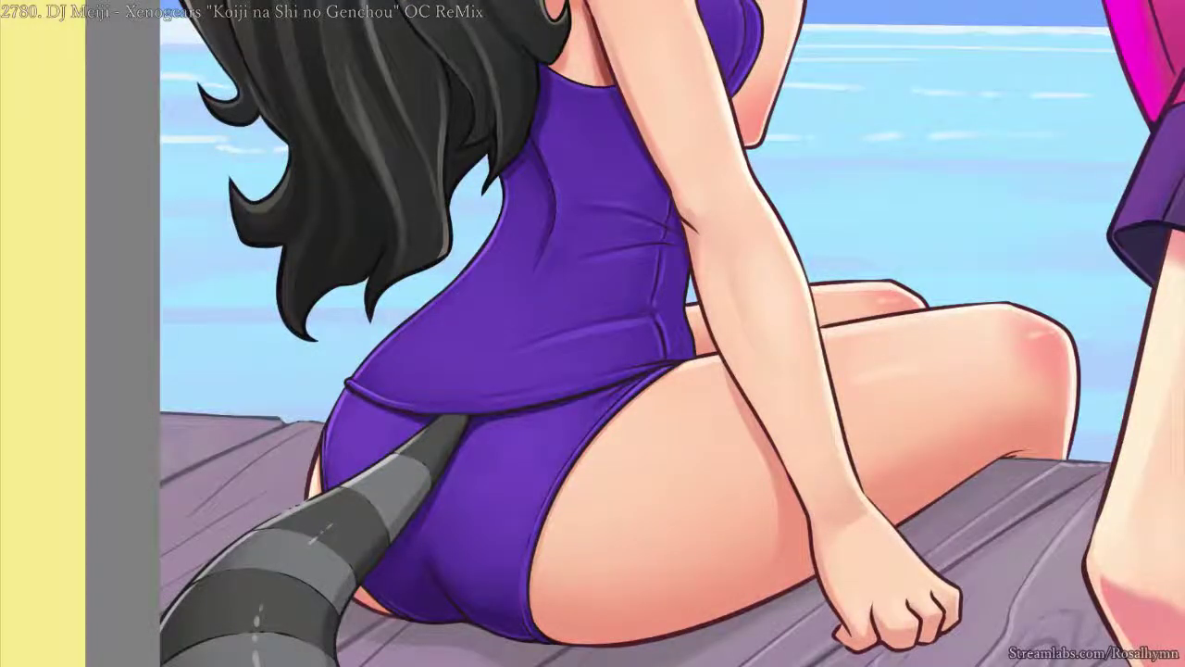
- Try a flat purple fill and several pattern textures on the layer behind the raccoon's hair, and undo them
left_click(757, 352, "alt")
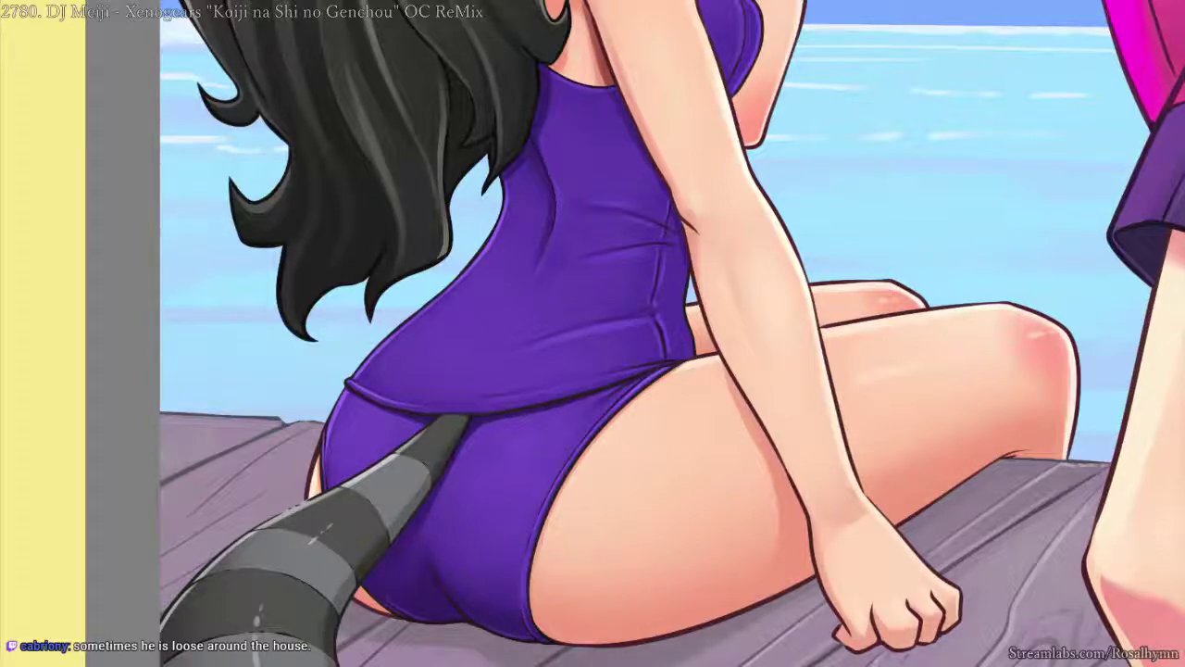
key("ctrl+BackSpace")
key("alt+BackSpace")
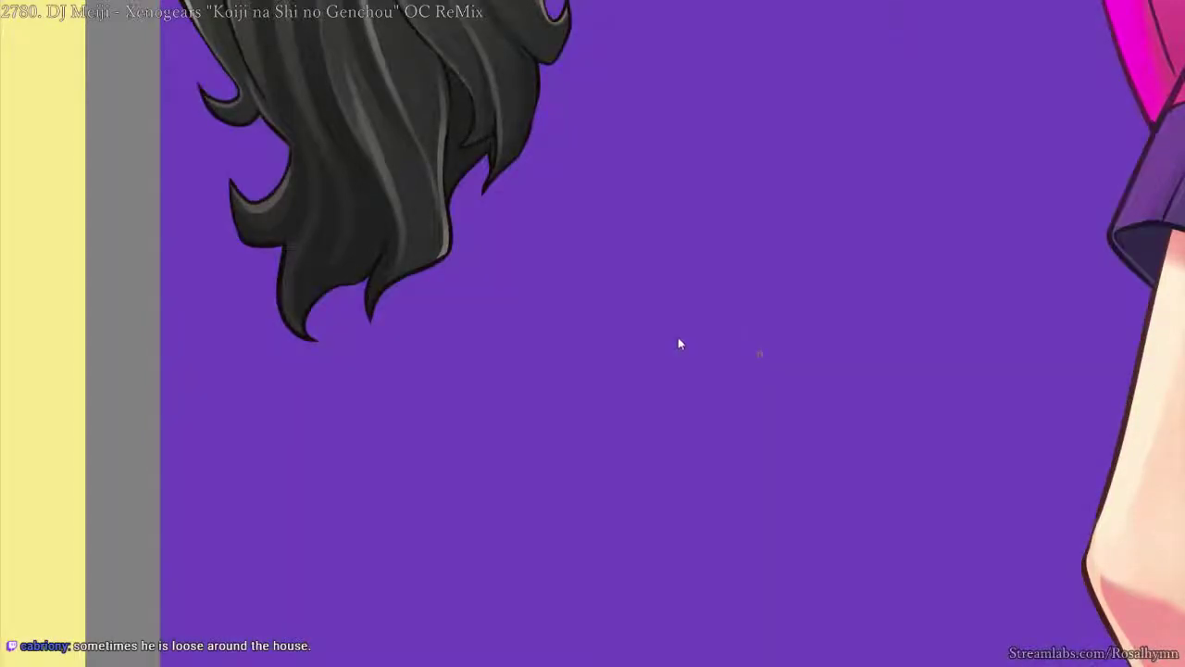
key("ctrl+z")
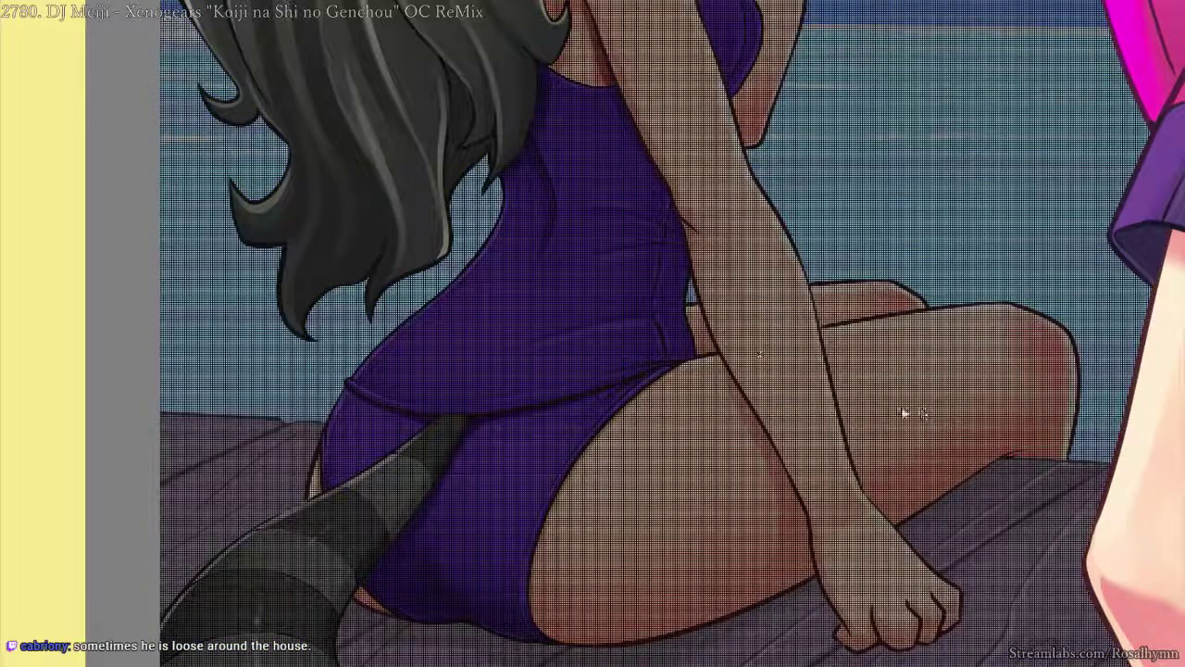
left_click(1009, 415)
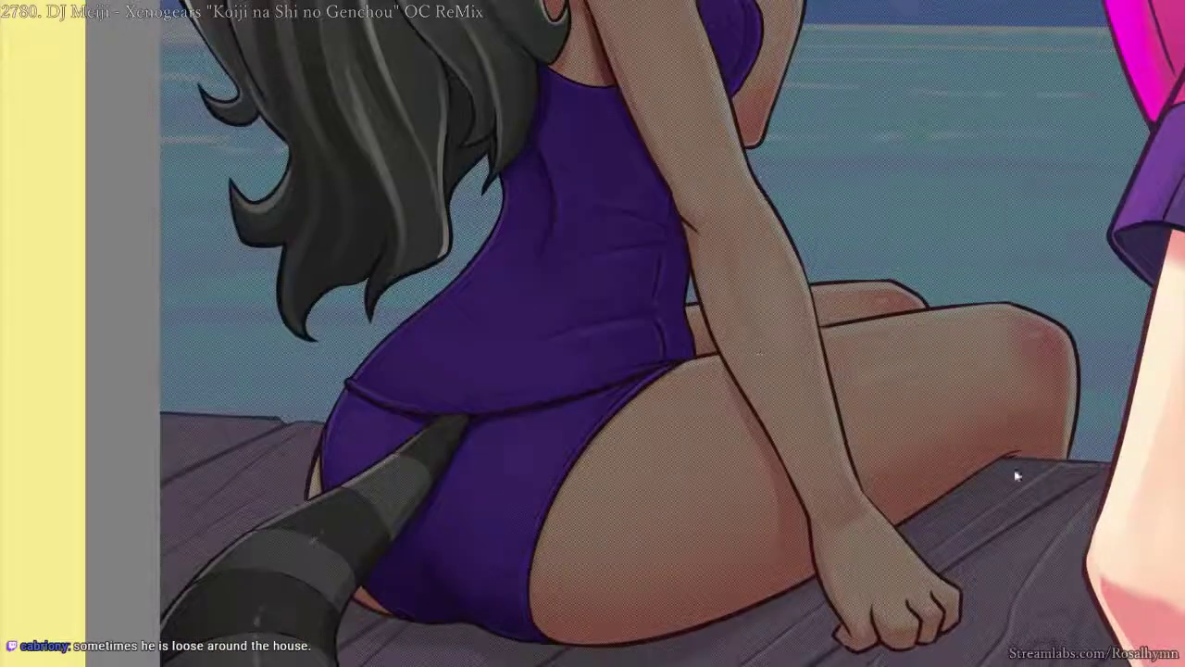
left_click(975, 424)
left_click(958, 410)
left_click(919, 414)
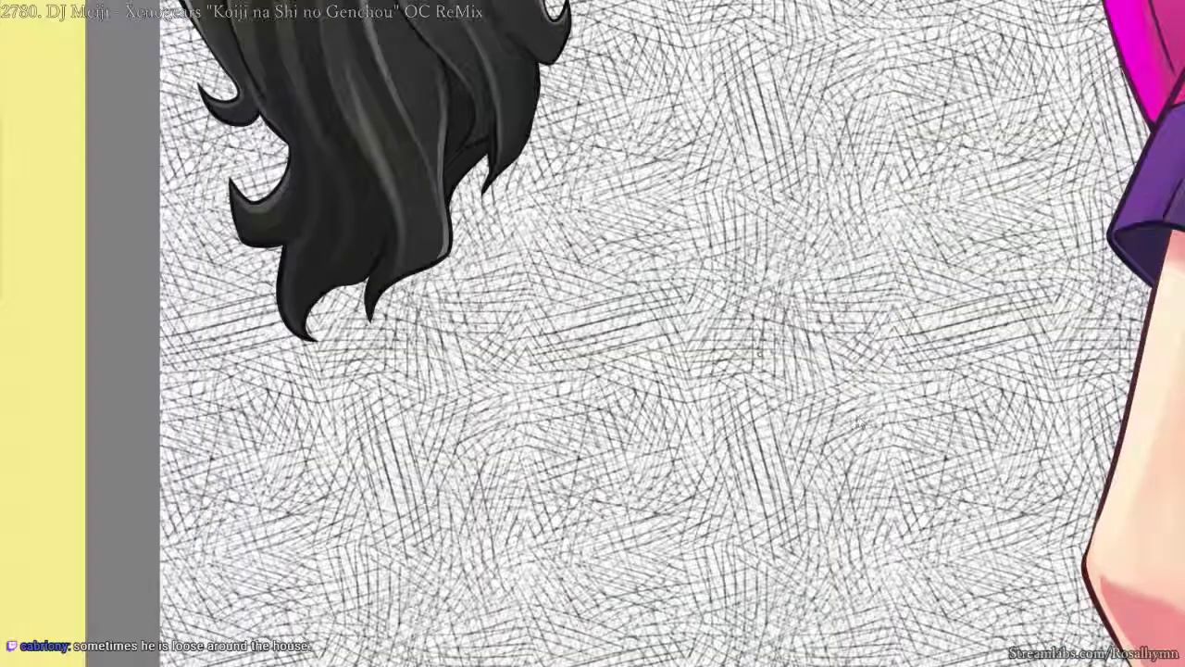
left_click(852, 418)
left_click(829, 414)
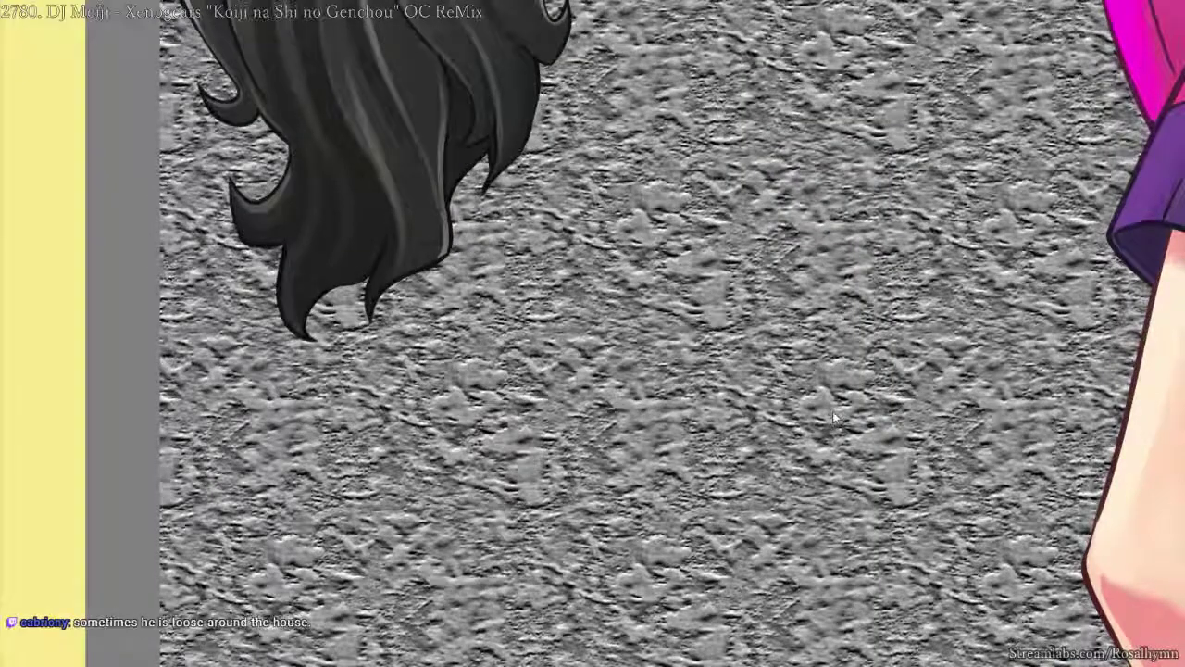
left_click(828, 415)
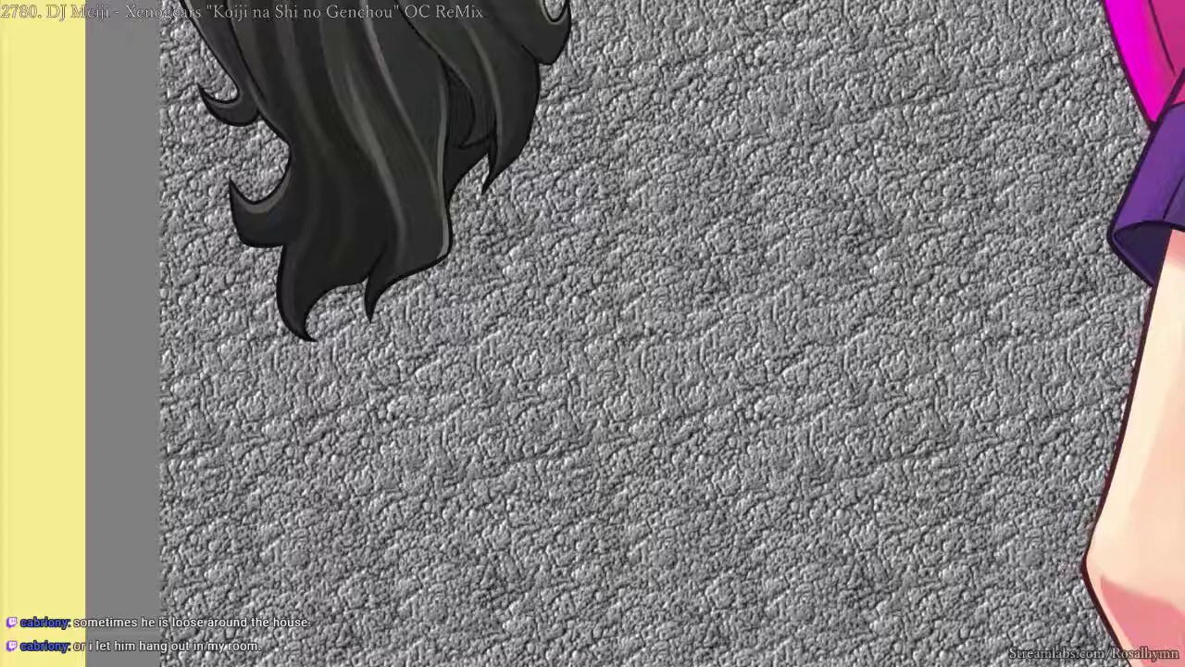
key("ctrl+z")
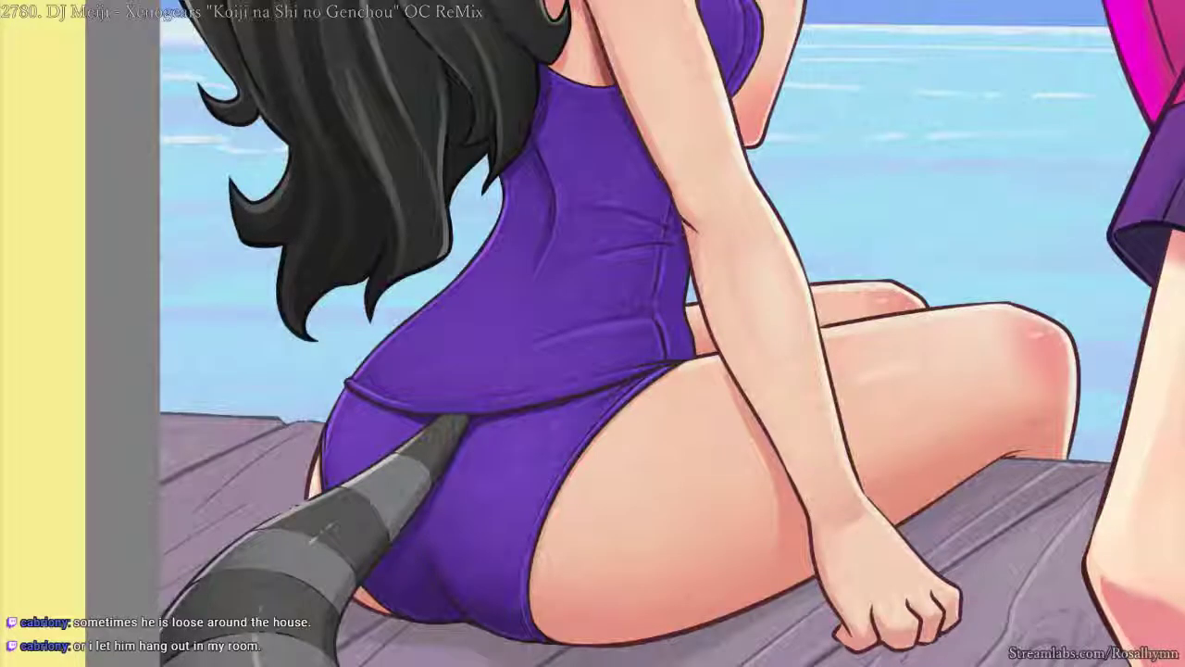
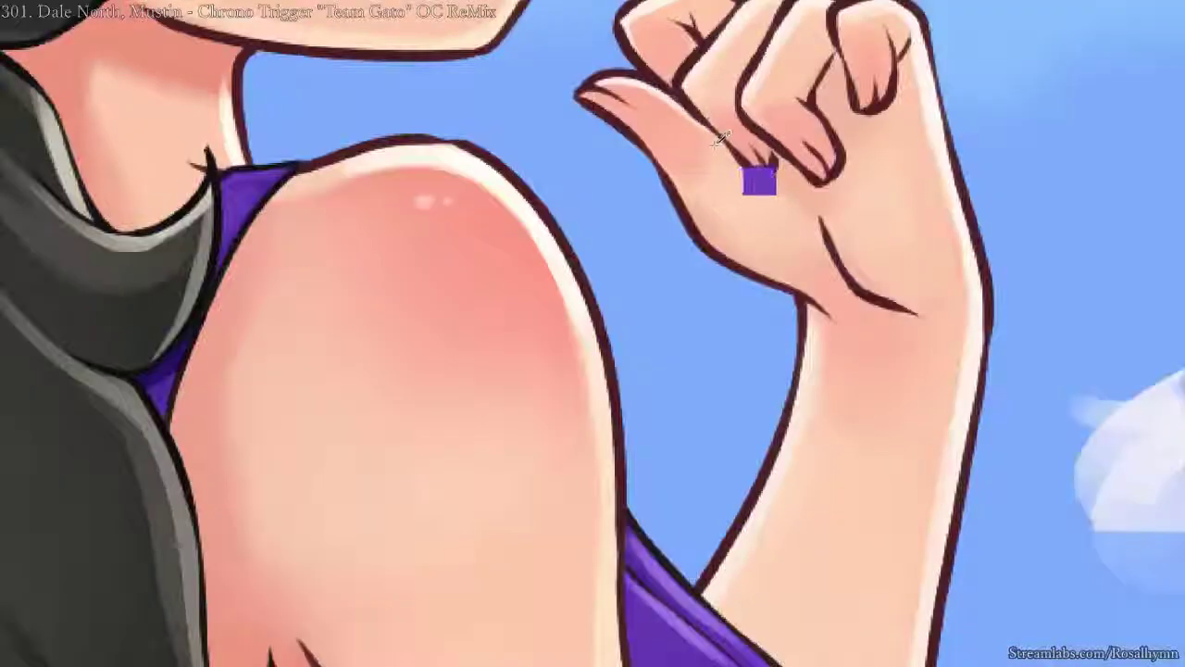
- Paint pale fingernails on the raccoon's raised hand
right_click(722, 148)
left_click(814, 192)
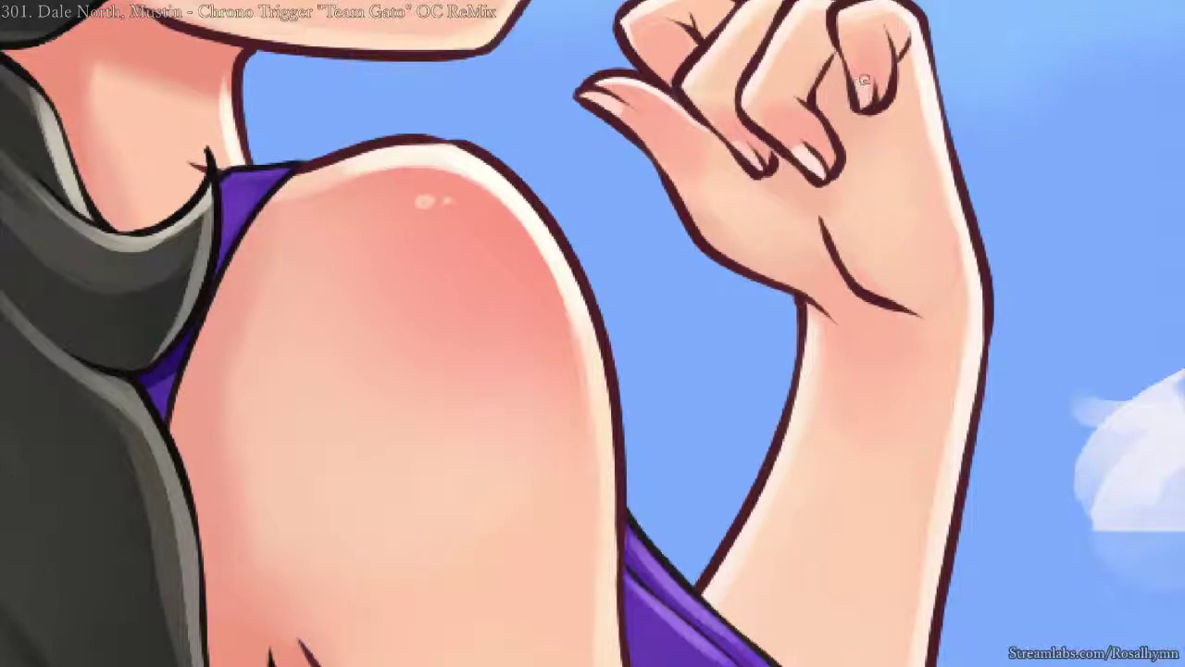
left_click_drag(862, 80, 865, 106)
scroll(735, 39, "down", 4)
scroll(695, 119, "up", 3)
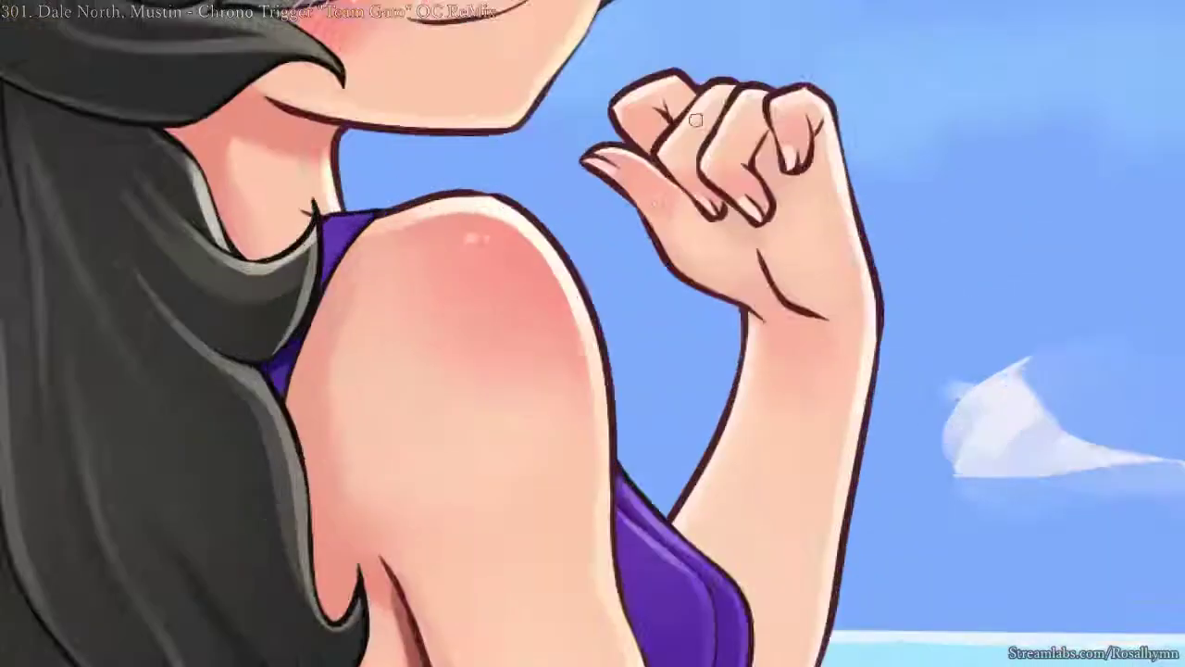
scroll(702, 174, "up", 2)
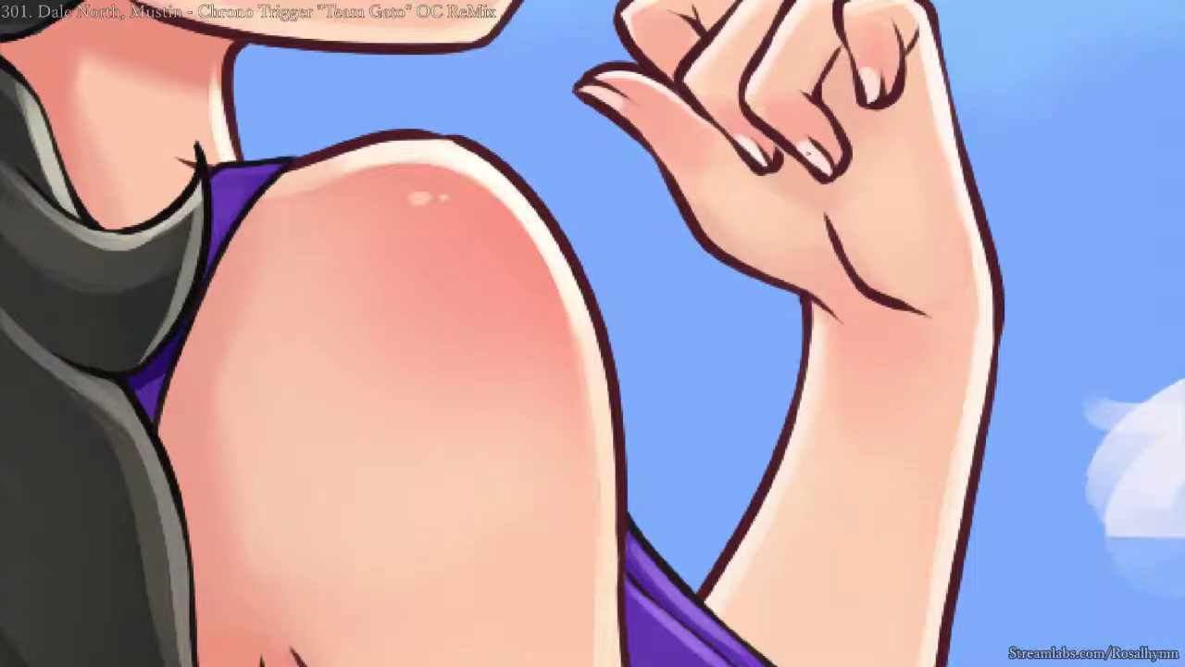
scroll(766, 59, "down", 3)
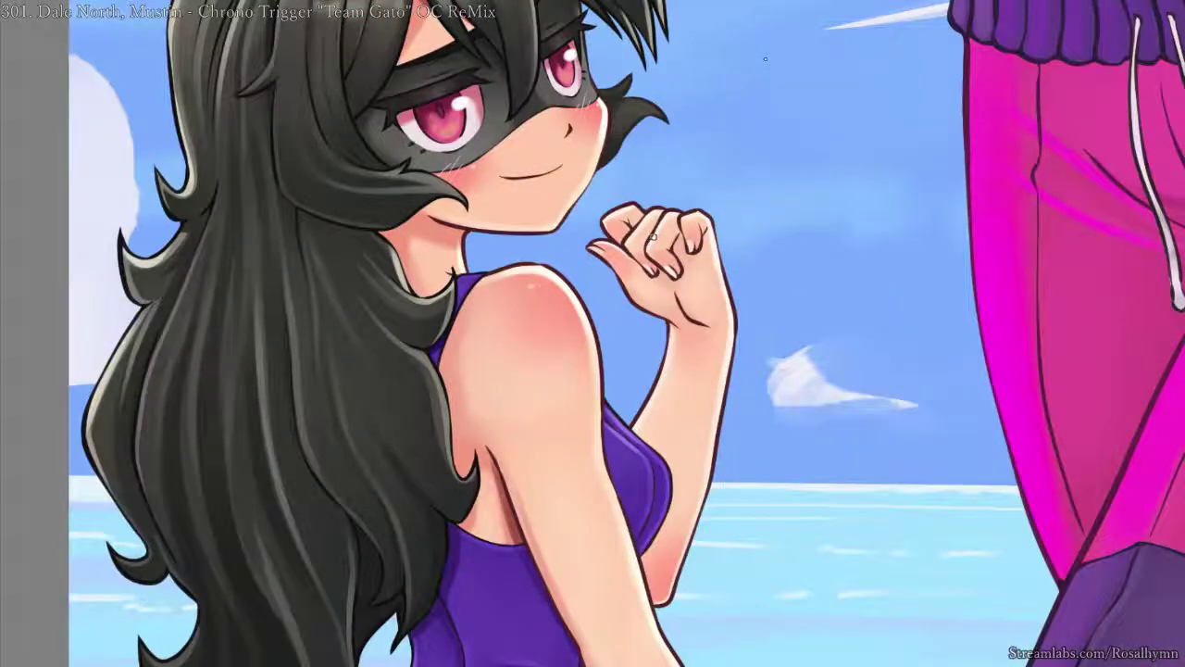
key("ctrl+plus")
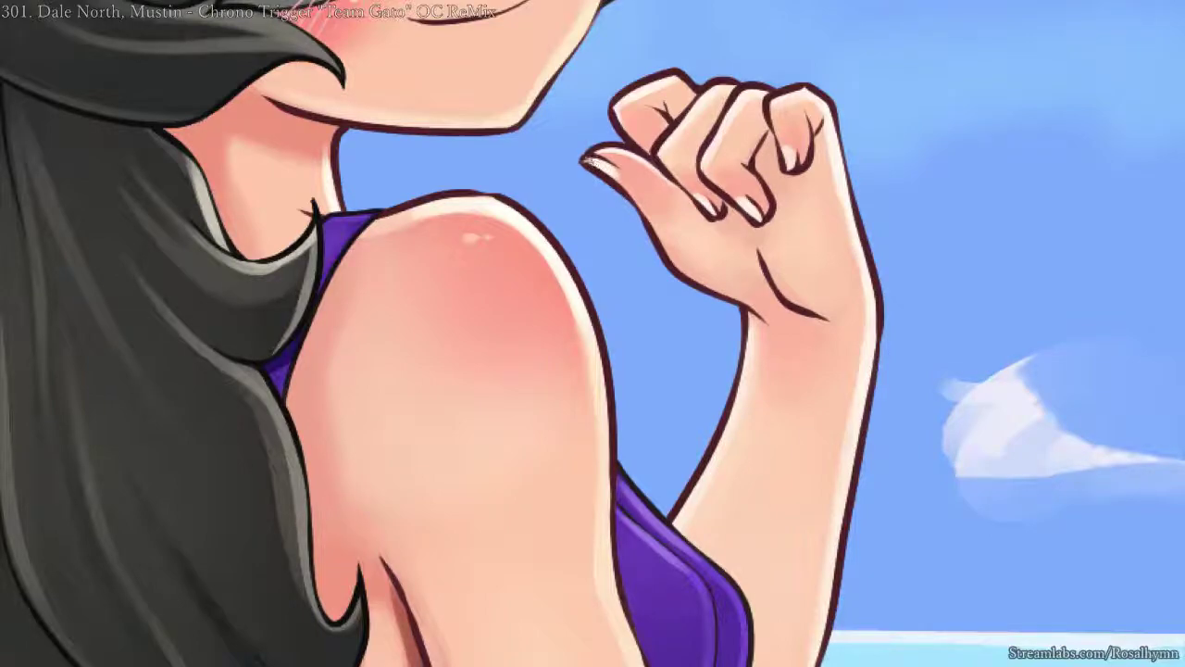
- Draw a short dark crease on the finger beside the thumb of the hand resting on the dock, redoing the stroke for a thinner taper
key("ctrl+minus")
key("ctrl+minus")
key("ctrl+minus")
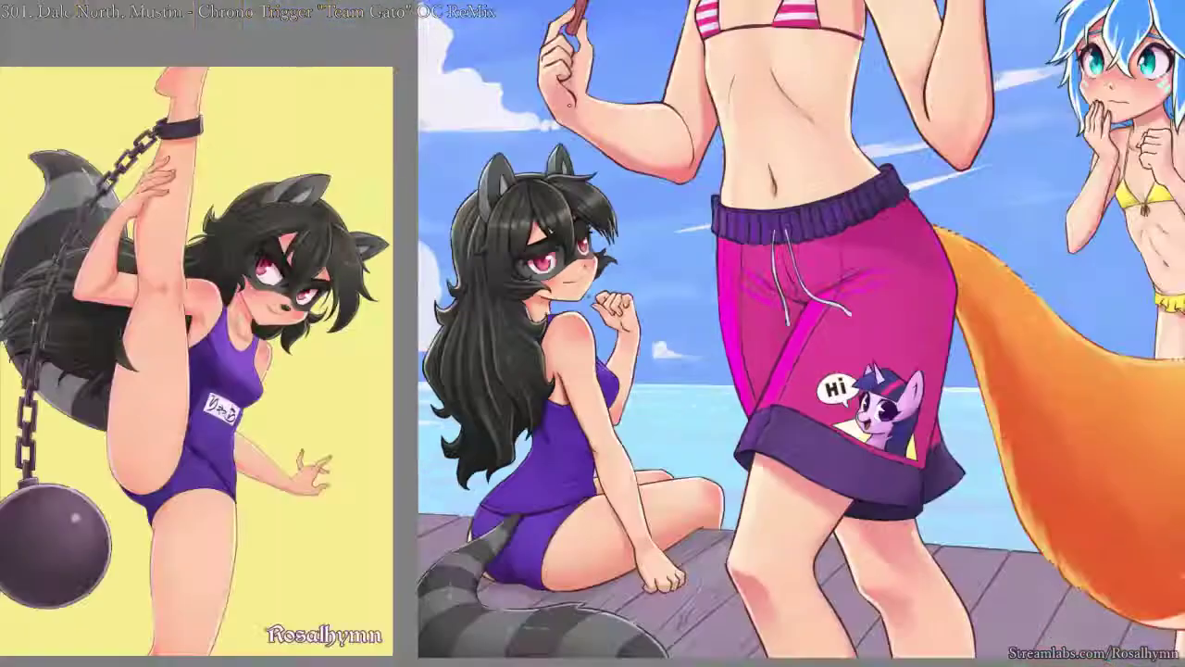
left_click_drag(819, 509, 779, 280)
key("ctrl+plus")
key("ctrl+plus")
key("ctrl+plus")
key("ctrl+plus")
key("ctrl+plus")
key("ctrl+plus")
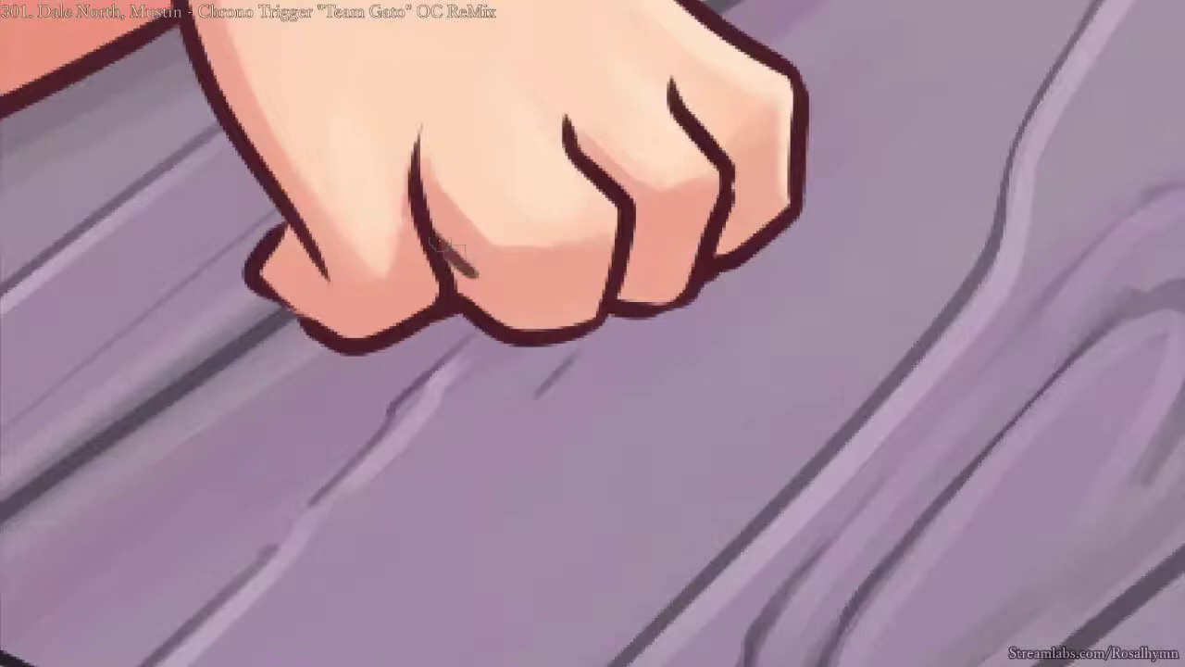
left_click_drag(435, 229, 475, 277)
key("ctrl+z")
key("ctrl+z")
key("ctrl+z")
left_click_drag(428, 225, 479, 277)
left_click_drag(430, 223, 483, 280)
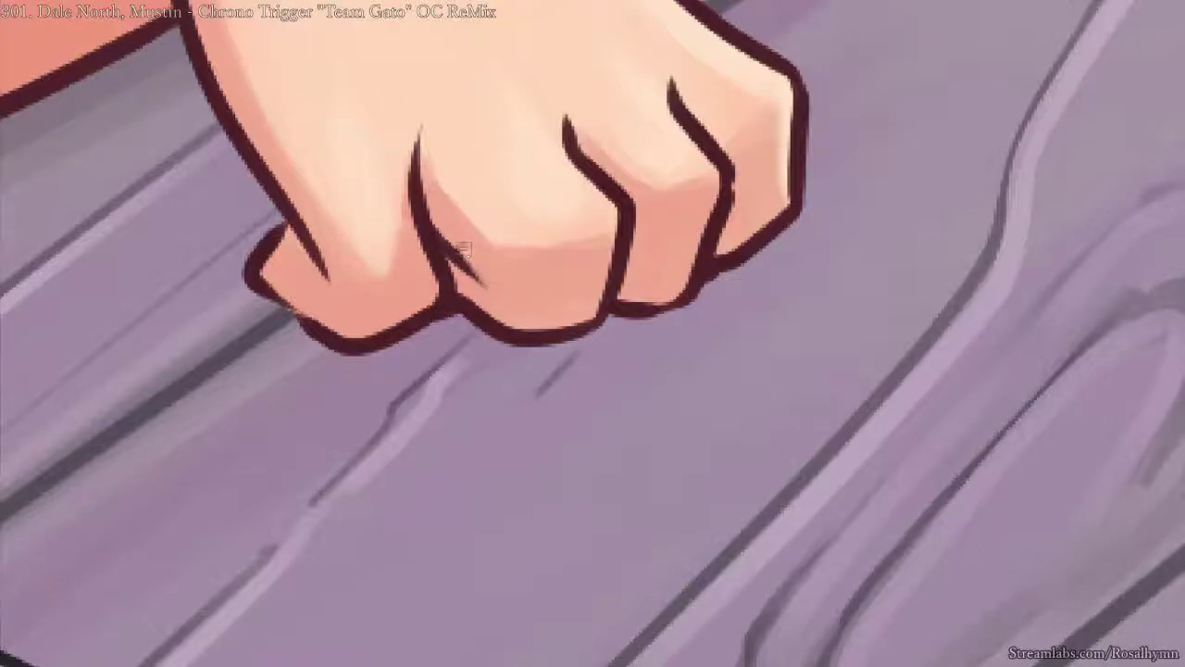
- Flip the canvas horizontally and extend the resting hand's finger crease into a longer tapered line
key("ctrl+minus")
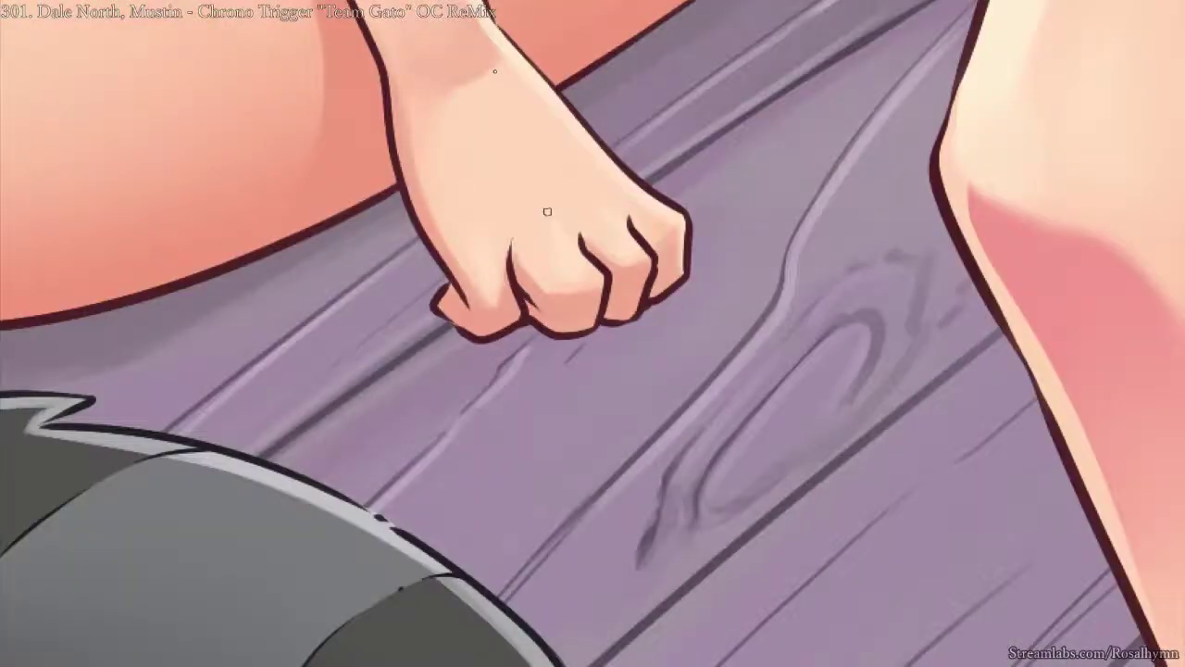
key("ctrl+minus")
key("h")
key("ctrl+plus")
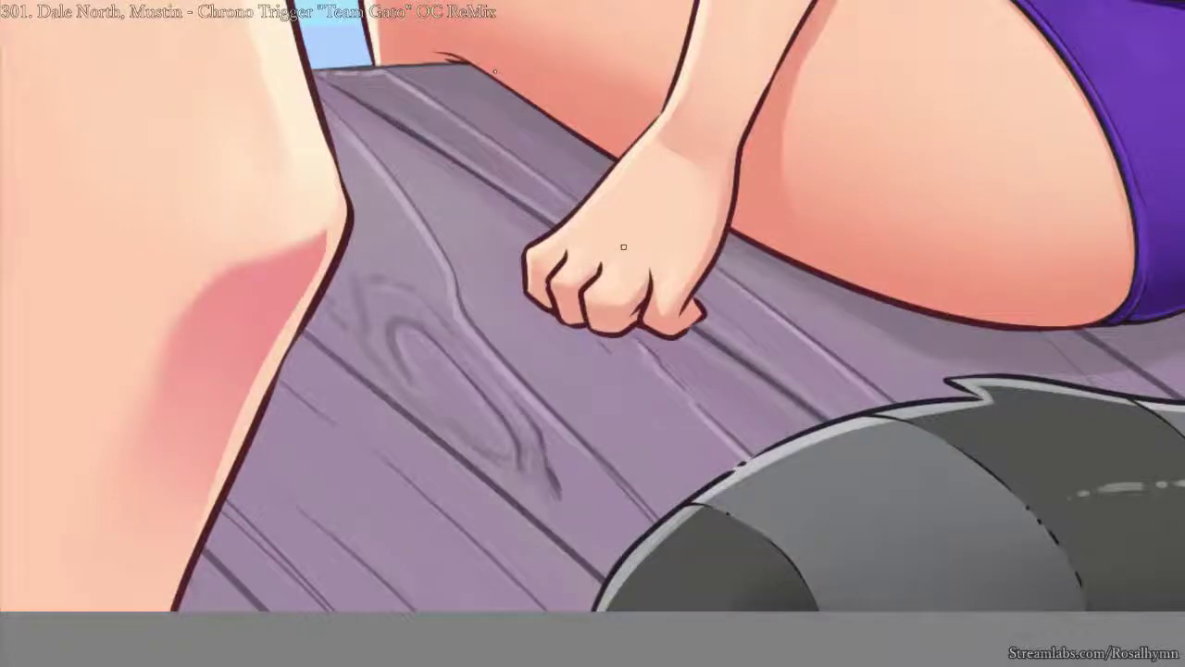
key("ctrl+minus")
key("ctrl+plus")
key("ctrl+plus")
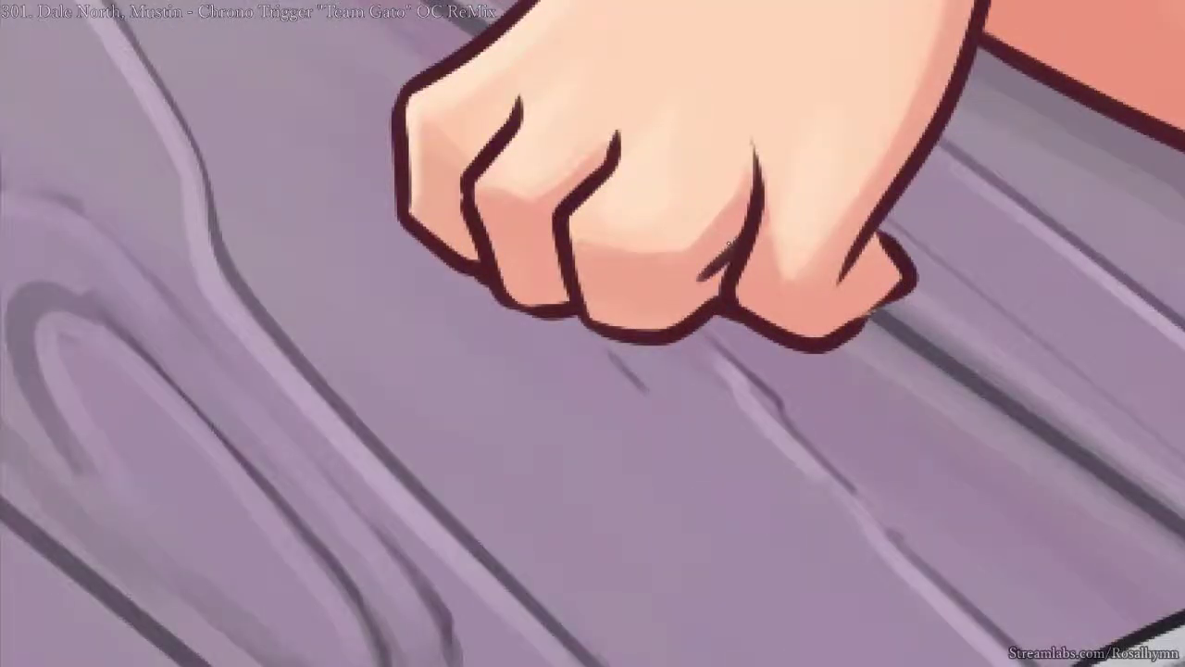
left_click_drag(742, 236, 685, 288)
key("ctrl+z")
key("ctrl+z")
left_click_drag(746, 222, 664, 309)
left_click_drag(711, 268, 689, 292)
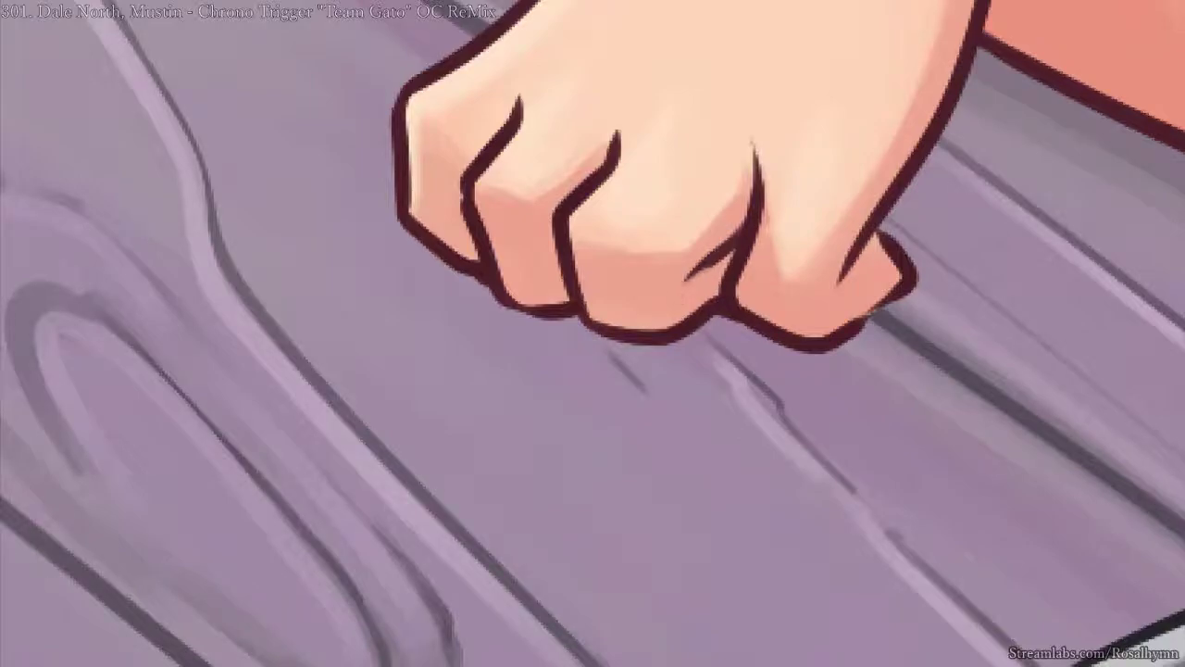
- Check the resting hand's line work up close and against the whole figure, in both normal and mirrored views
key("ctrl+minus")
key("ctrl+minus")
key("ctrl+minus")
key("m")
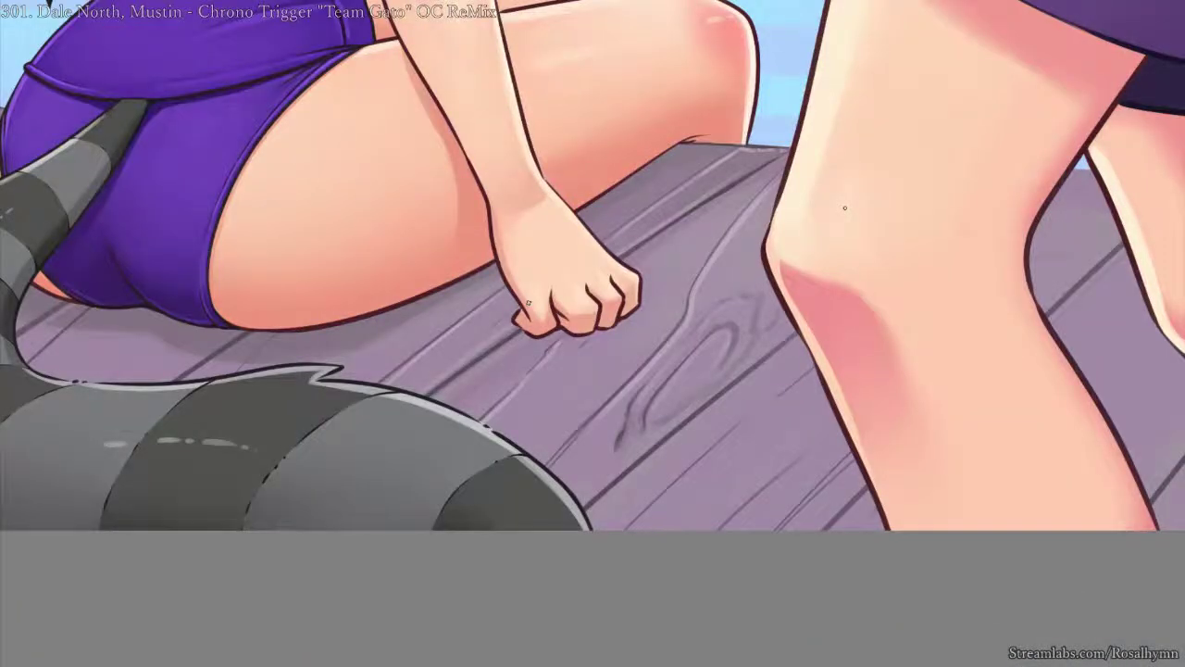
key("ctrl+plus")
key("ctrl+plus")
key("ctrl+plus")
key("ctrl+plus")
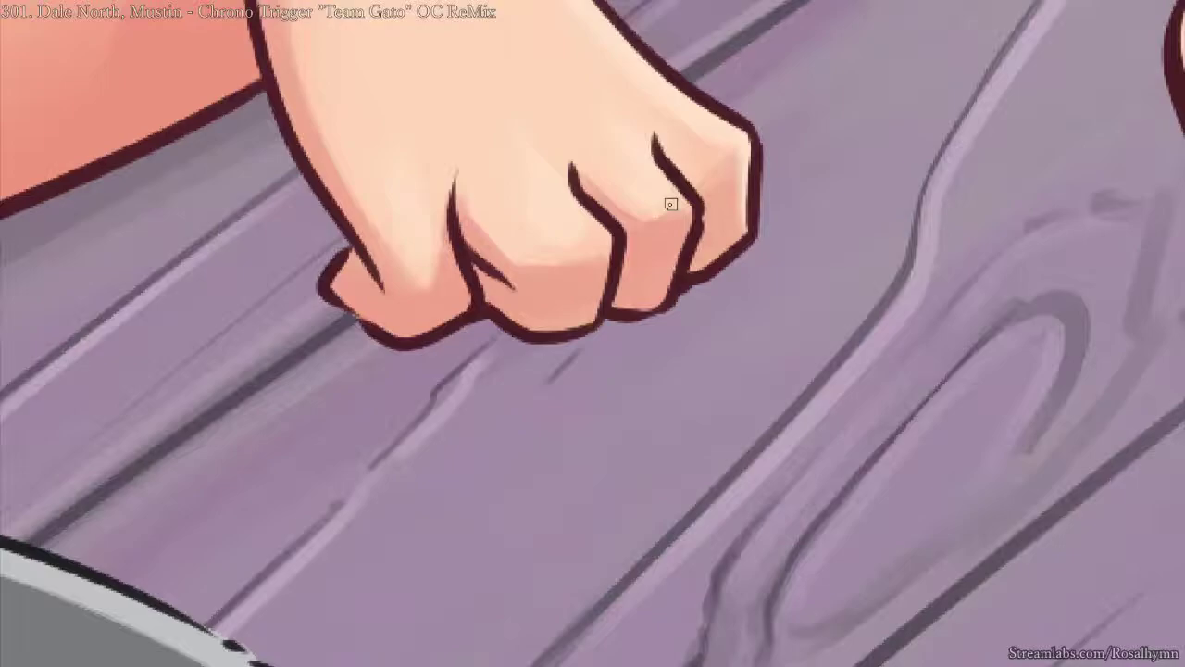
key("ctrl+minus")
key("ctrl+minus")
key("ctrl+minus")
key("ctrl+minus")
key("ctrl+minus")
key("ctrl+minus")
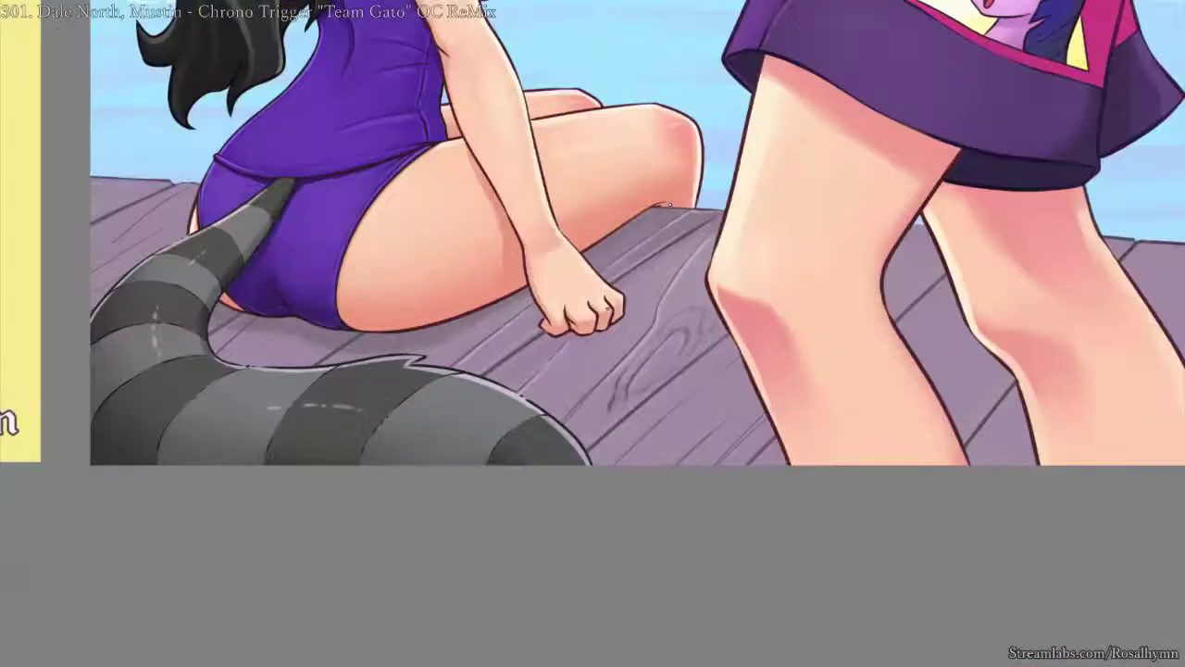
key("m")
key("minus")
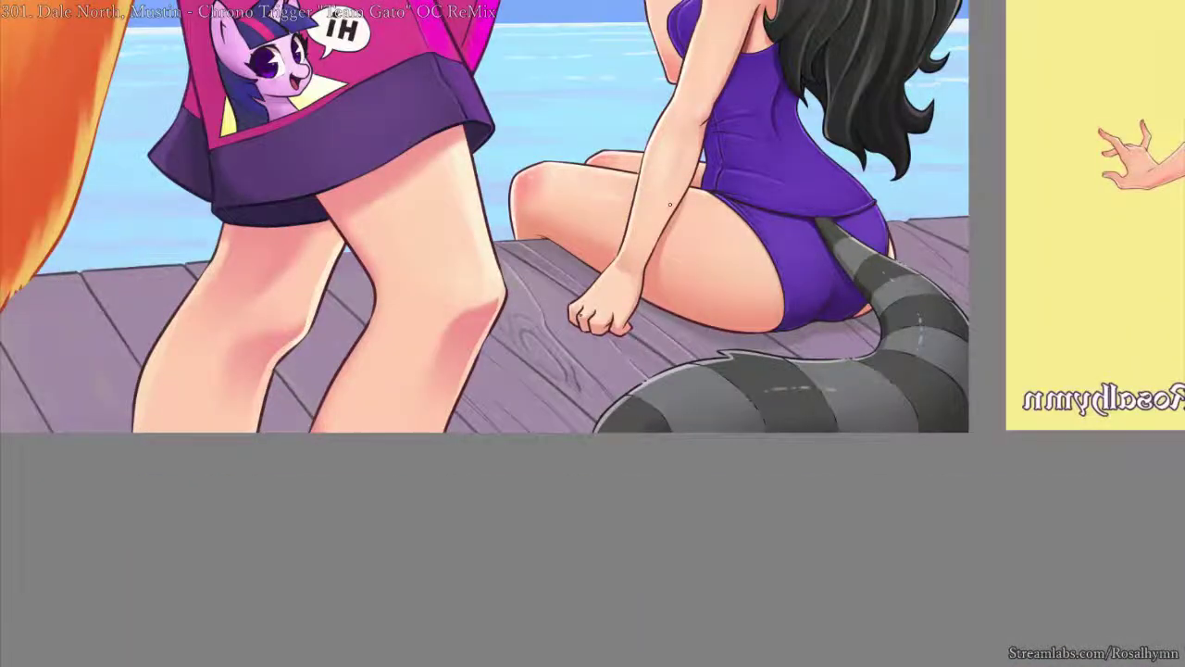
key("m")
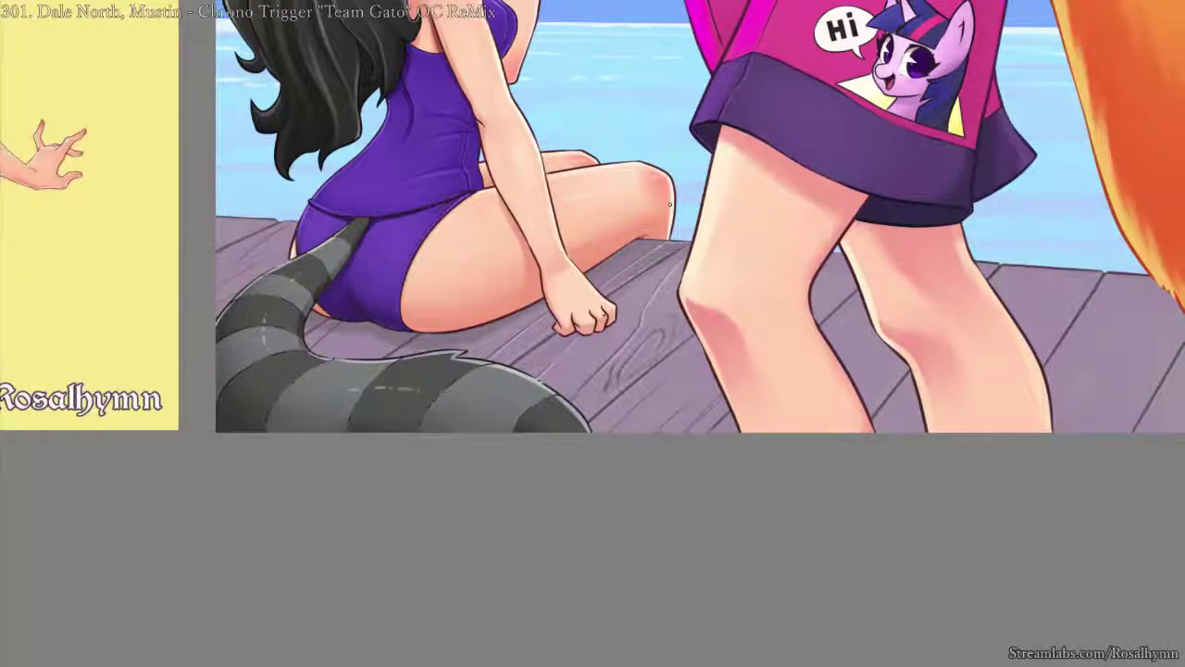
- Touch up the little finger's nail on the raised hand and check it against the face and arm
left_click_drag(736, 141, 680, 404)
left_click_drag(679, 404, 943, 362)
key("ctrl+plus")
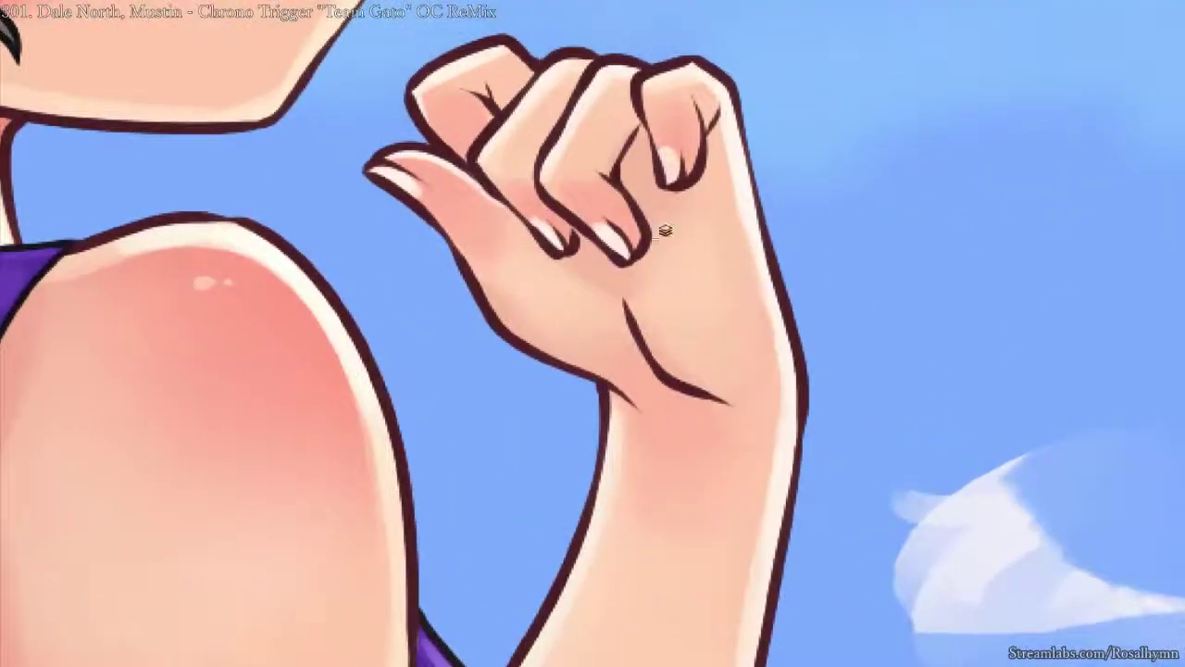
key("alt+Delete")
left_click_drag(668, 152, 670, 174)
scroll(776, 249, "down", 5)
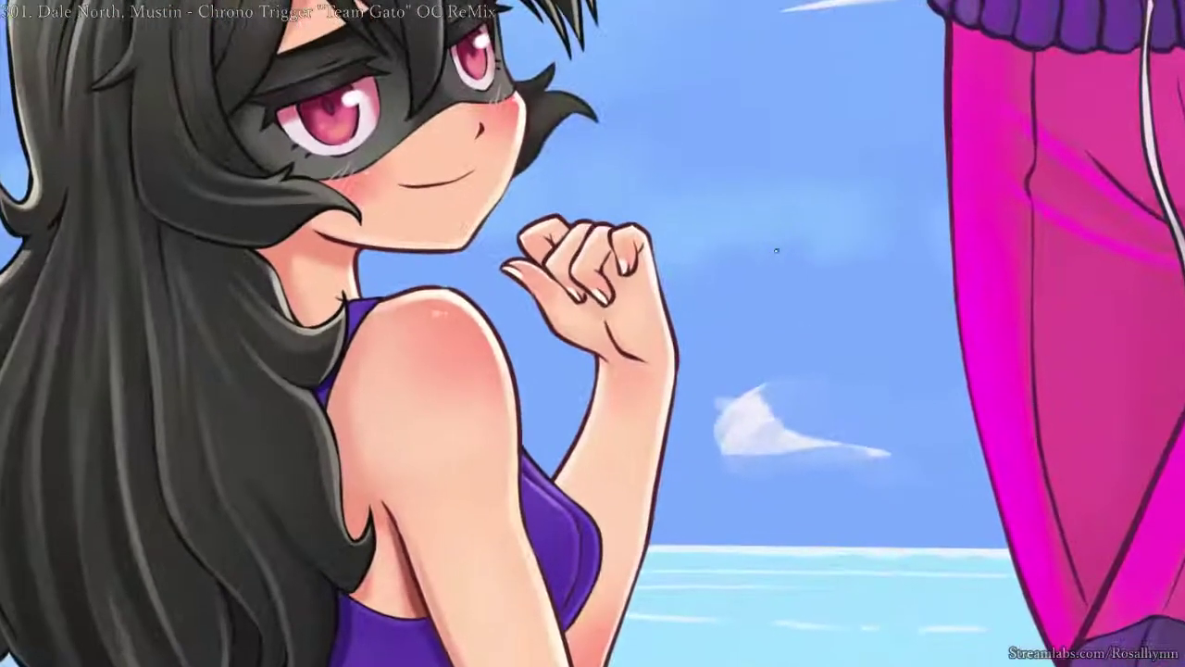
scroll(776, 250, "up", 1)
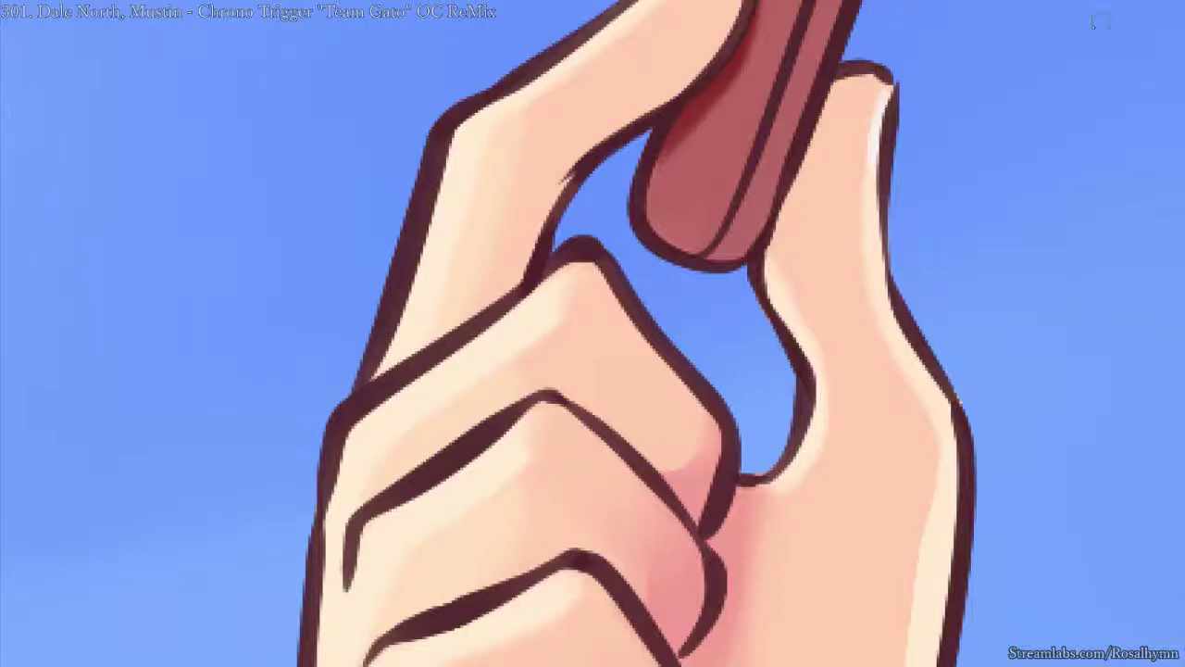
- Check the central figure's hand holding the ice pop, and the seated raccoon's arm, hand and swimsuit within the wider scene
key("ctrl+minus")
key("ctrl+minus")
key("ctrl+minus")
left_click_drag(775, 252, 779, 201)
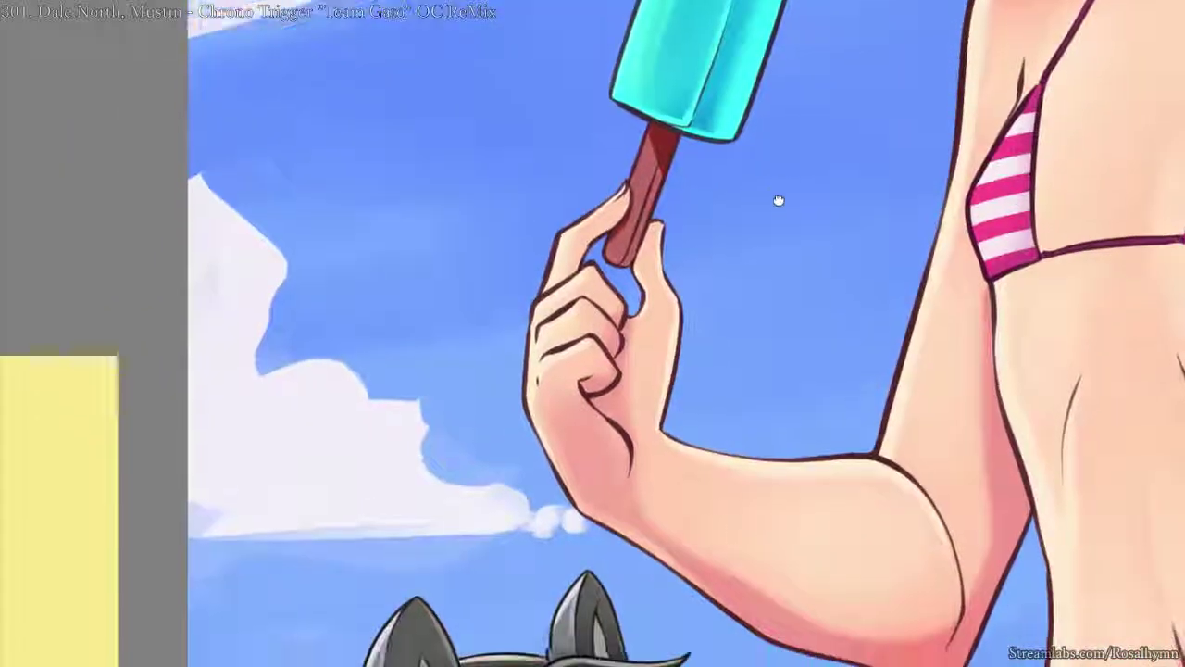
scroll(779, 200, "down", 2)
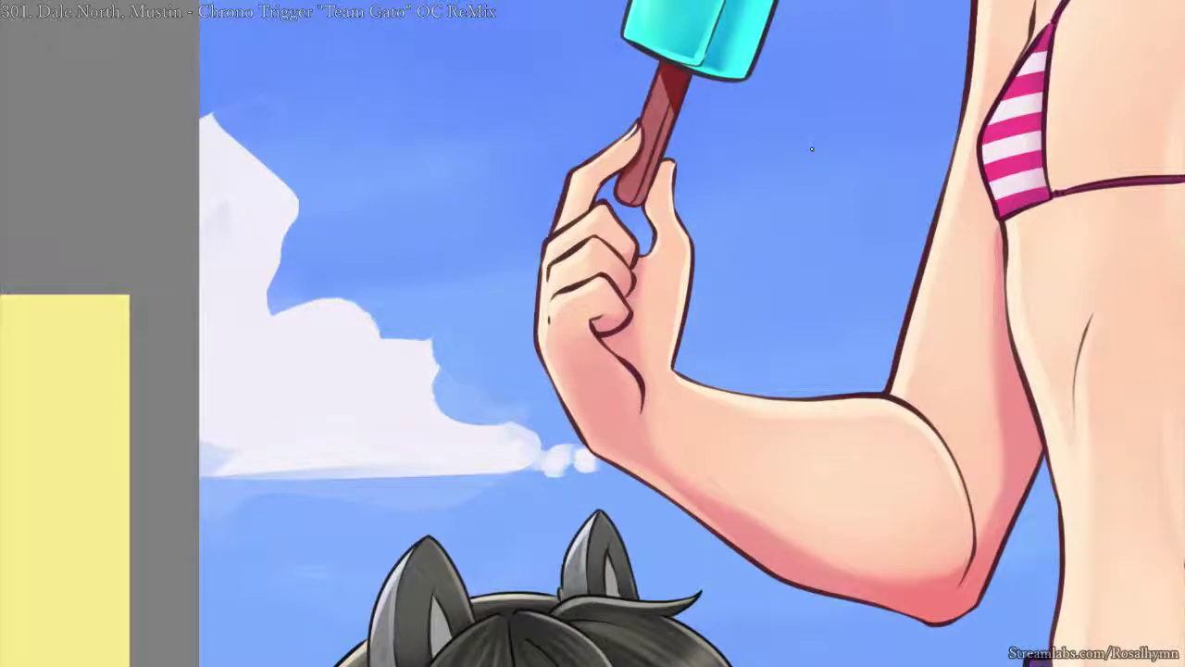
key("ctrl+minus")
key("ctrl+minus")
key("ctrl+minus")
left_click_drag(818, 385, 747, 103)
left_click_drag(833, 305, 806, 133)
key("ctrl+plus")
key("ctrl+plus")
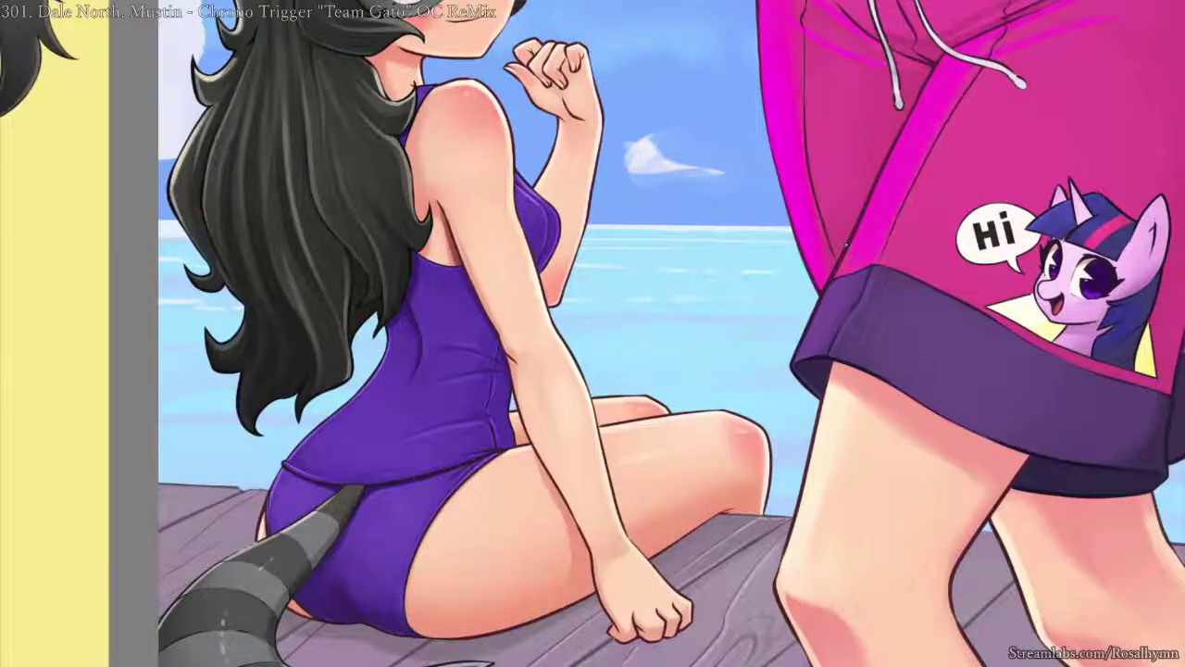
- Look over the whole beach illustration, comparing its characters with the reference pictures placed around the canvas
scroll(847, 243, "down", 3)
scroll(851, 268, "up", 3)
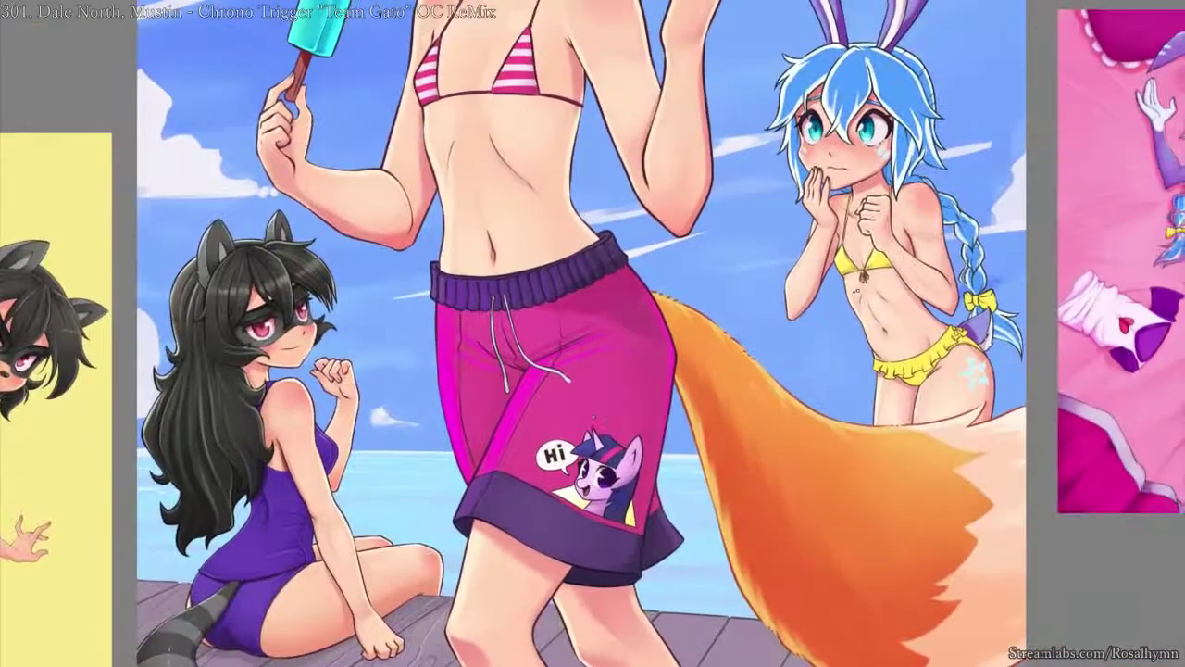
left_click_drag(855, 291, 659, 487)
key("ctrl+minus")
left_click_drag(798, 301, 841, 195)
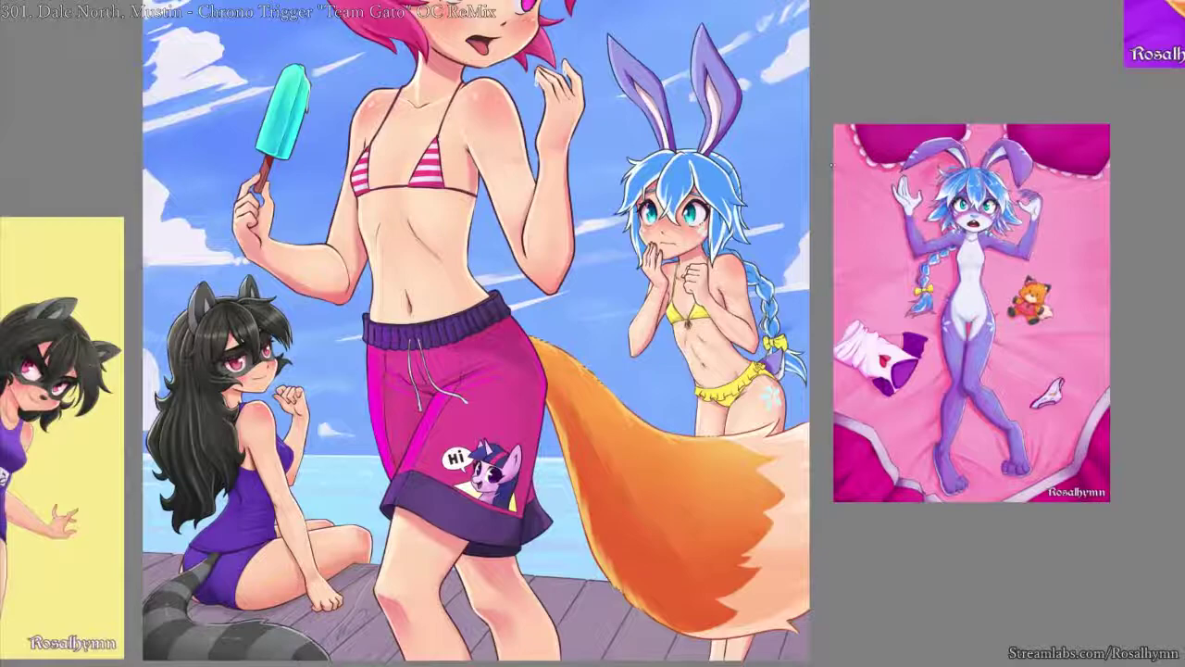
left_click_drag(765, 208, 779, 168)
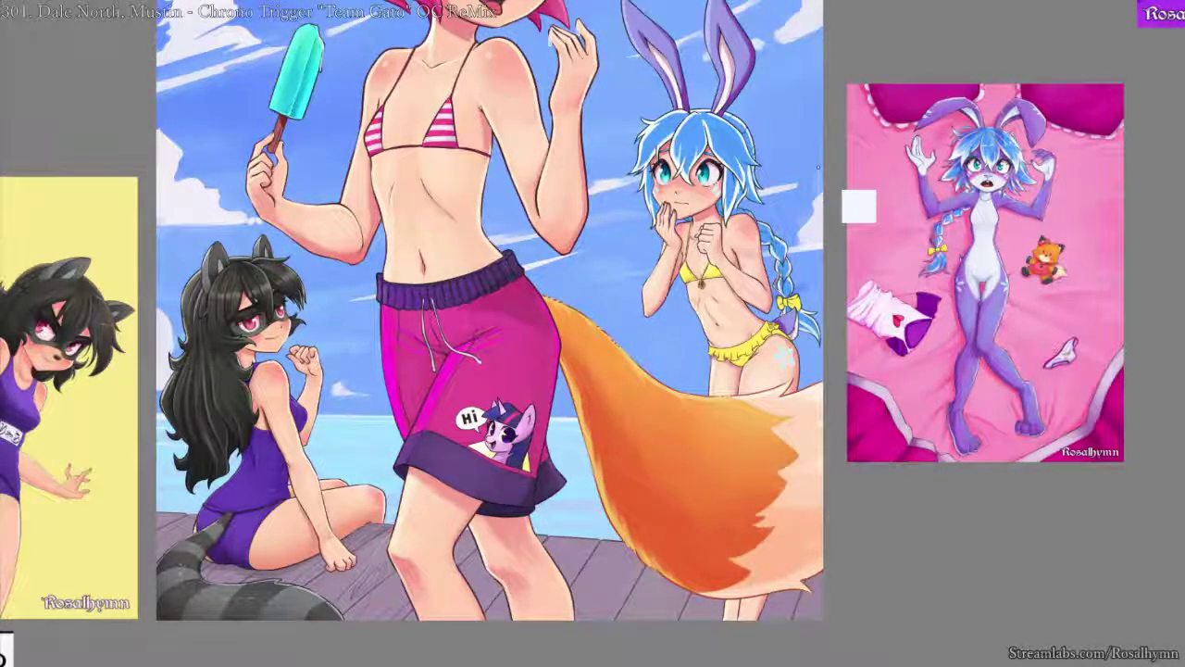
key("ctrl+plus")
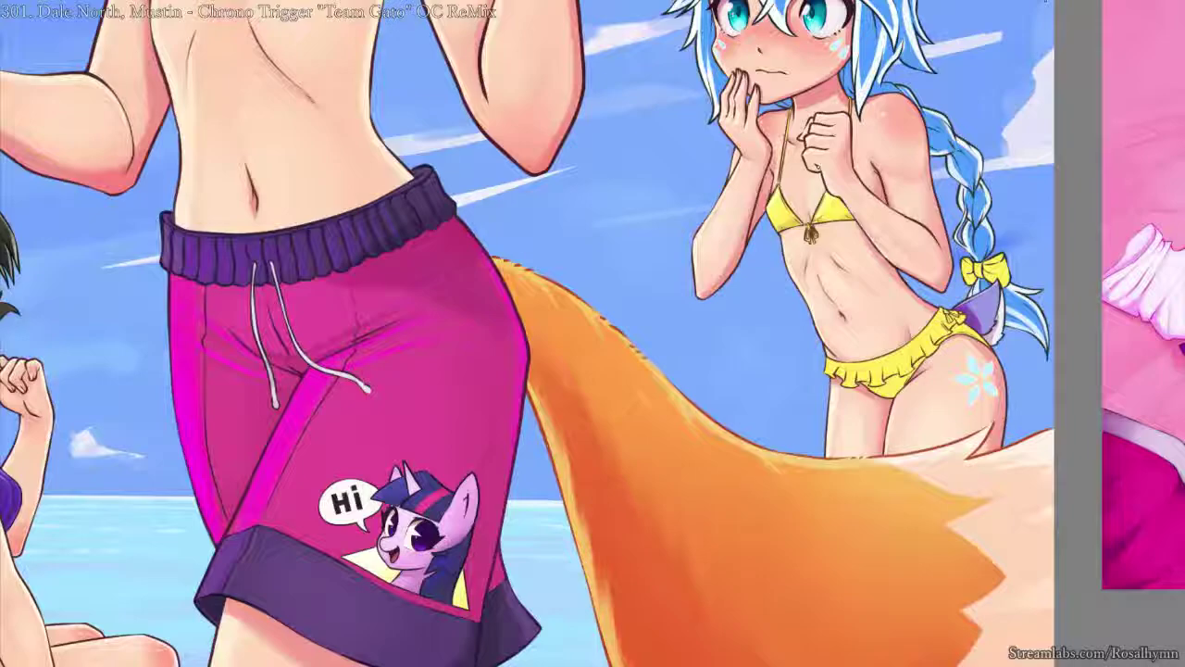
scroll(603, 327, "down", 3)
left_click_drag(897, 208, 818, 243)
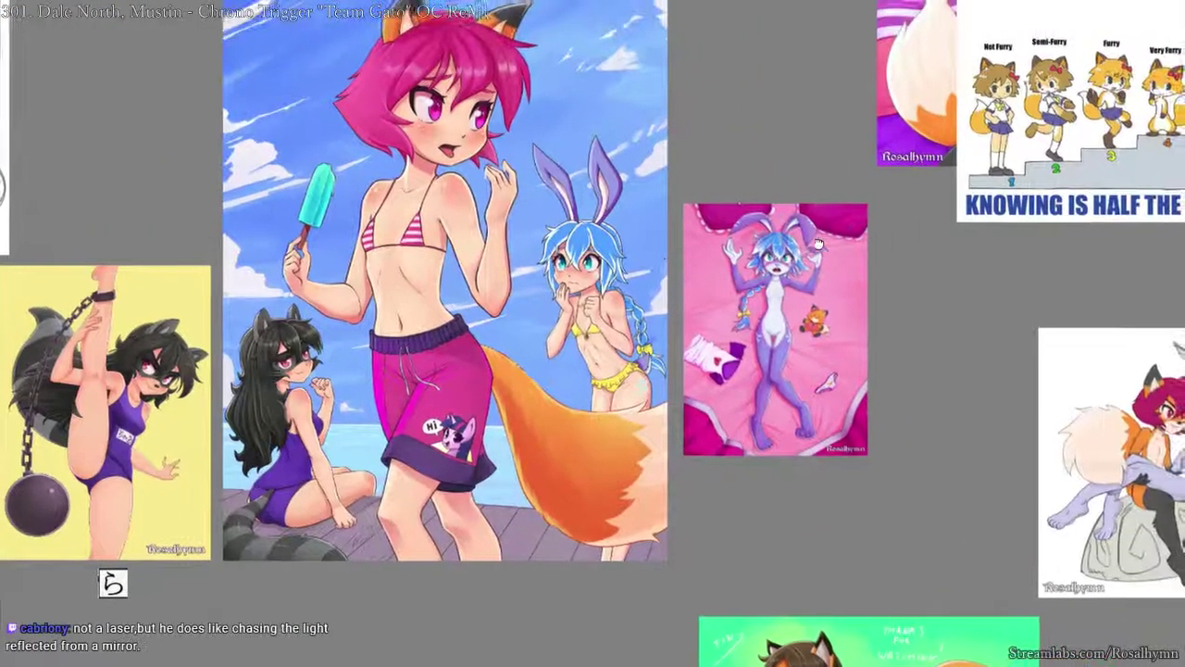
scroll(819, 243, "up", 3)
- Isolate the blue-haired rabbit's eye line art and select the near eye, on the braid side, with a freehand outline
left_click_drag(892, 199, 861, 382)
key("ctrl+plus")
key("ctrl+plus")
key("ctrl+plus")
left_click_drag(594, 183, 721, 299)
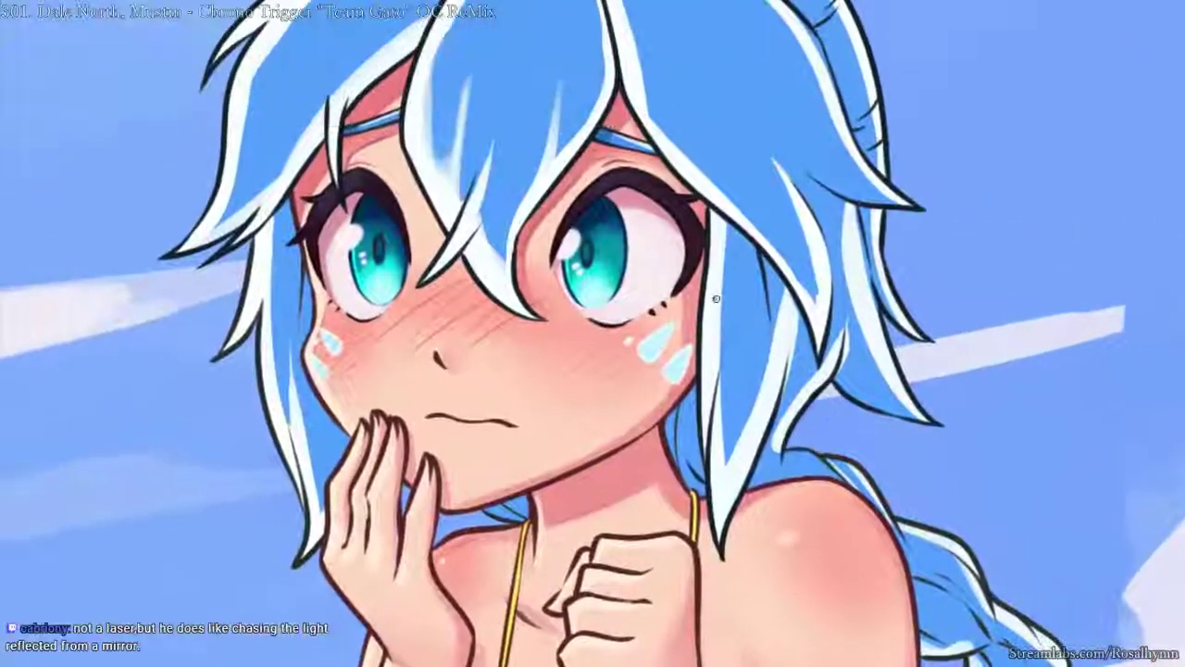
scroll(741, 119, "up", 2)
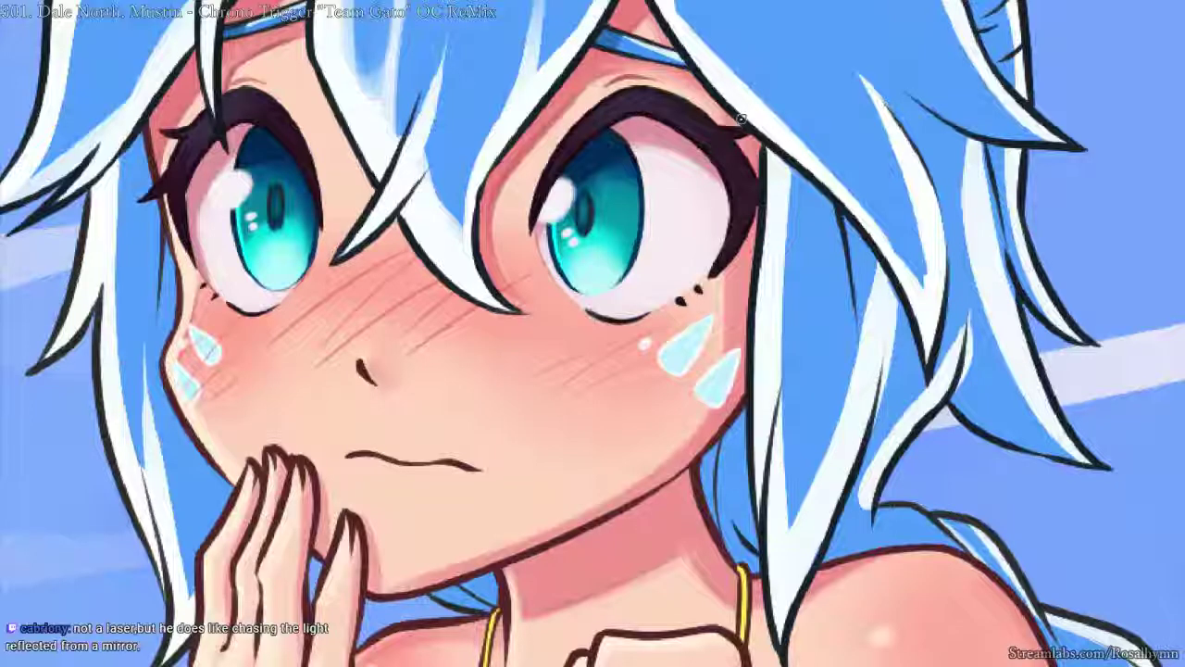
key("ctrl+i")
key("ctrl+i")
key("ctrl+i")
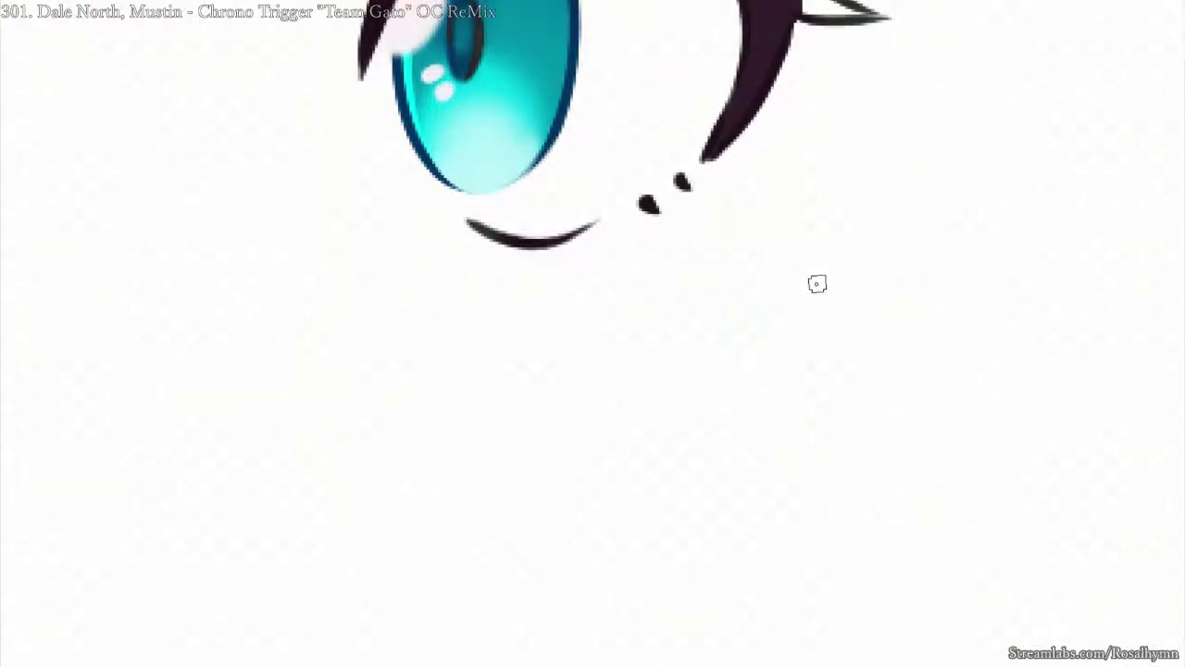
scroll(706, 309, "down", 4)
left_click_drag(673, 315, 669, 365)
scroll(711, 210, "up", 2)
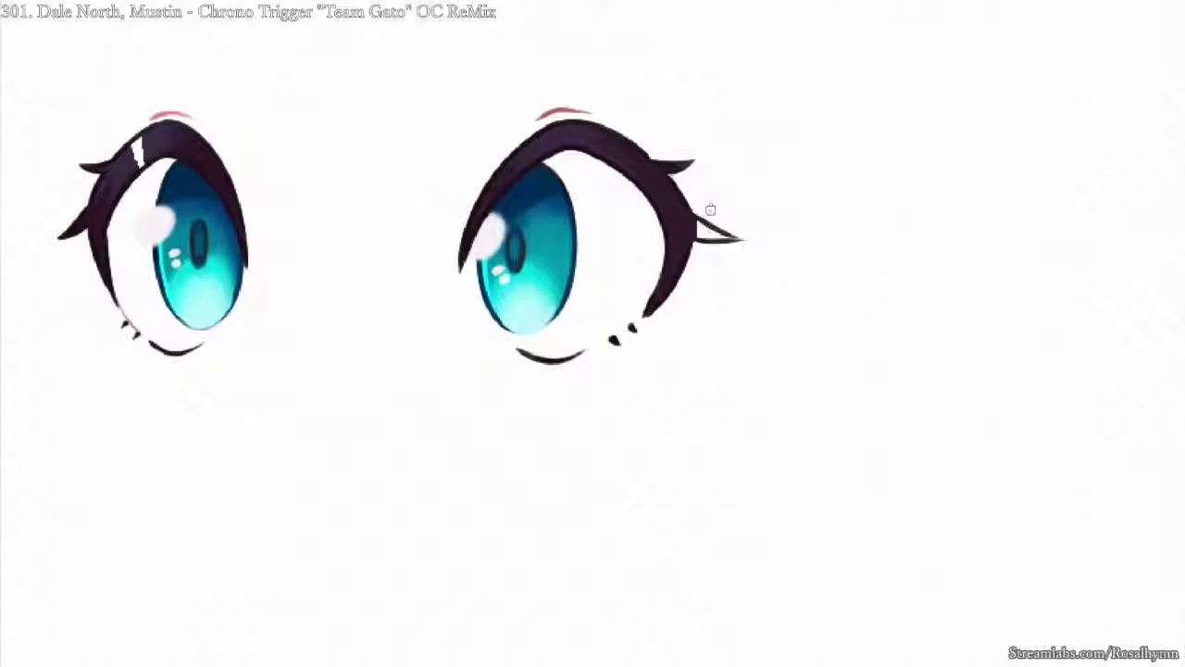
mouse_move(608, 102)
left_mouse_down()
mouse_move(557, 427)
mouse_move(629, 79)
left_mouse_up()
key("ctrl+t")
left_click_drag(693, 224, 721, 213)
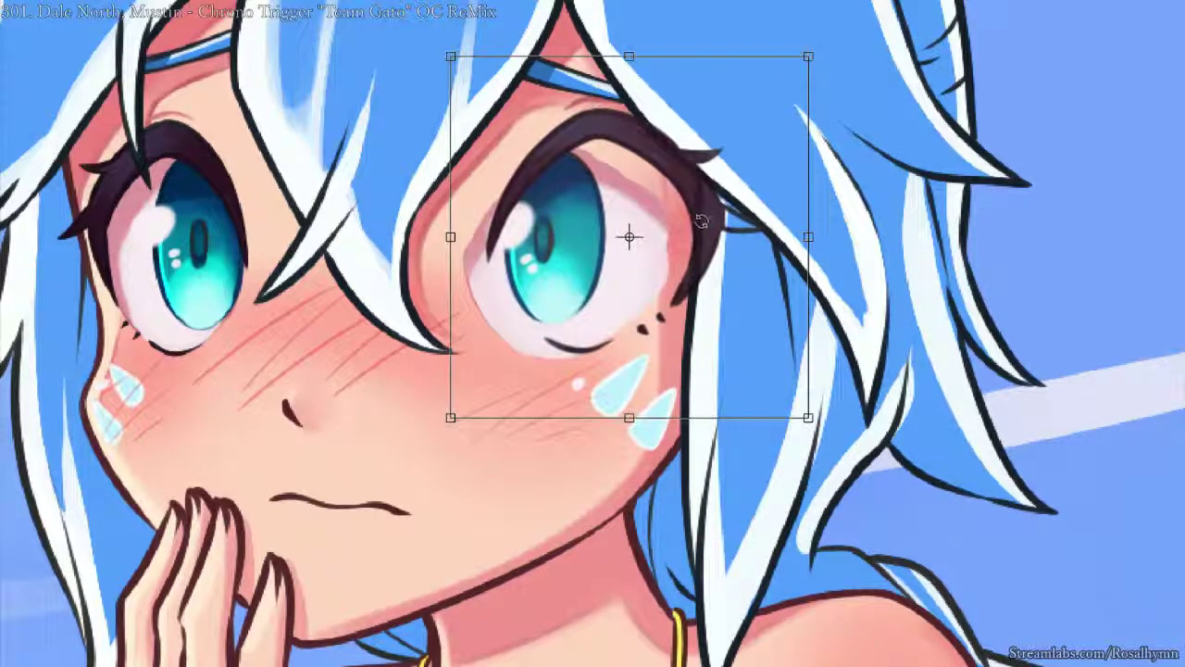
key("Escape")
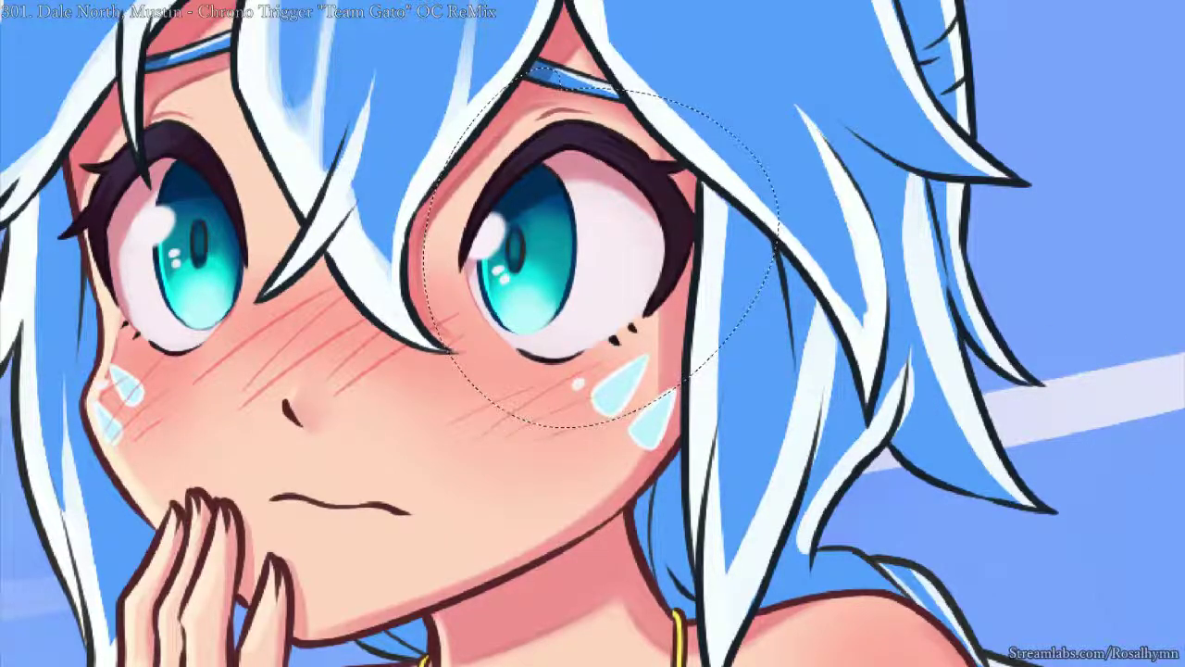
- Transform the selected near eye of the rabbit, shifting it slightly closer to the nose
key("ctrl+t")
left_click_drag(681, 258, 653, 254)
key("ctrl+minus")
key("ctrl+minus")
key("ctrl+minus")
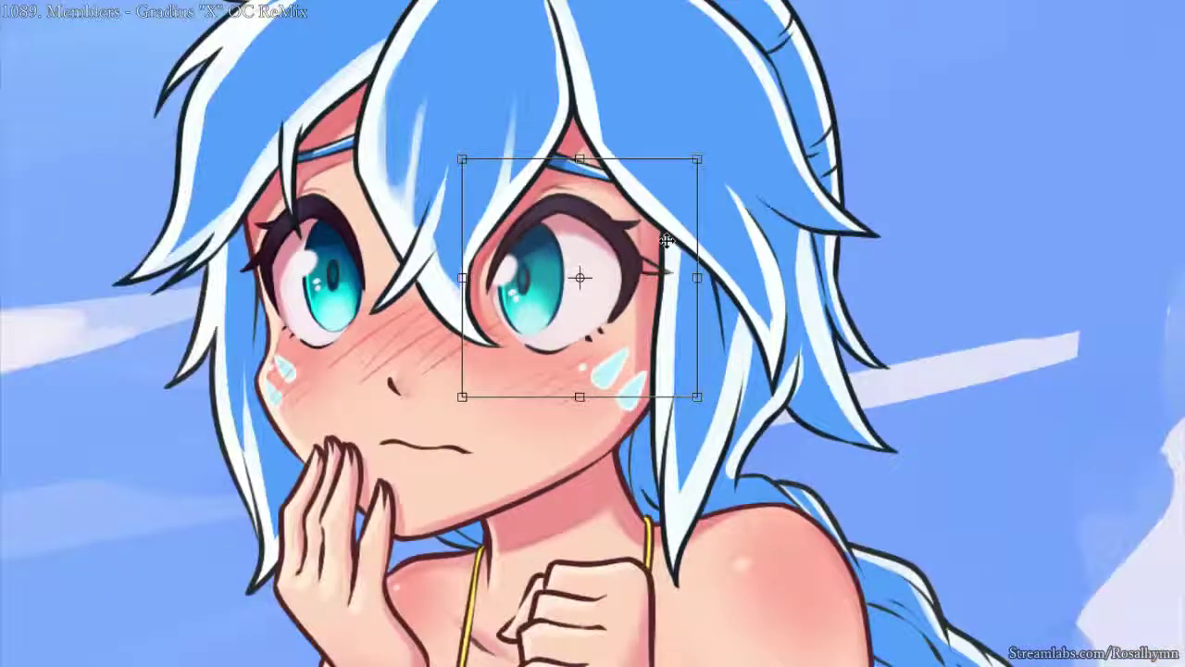
scroll(667, 240, "down", 2)
scroll(603, 305, "up", 5)
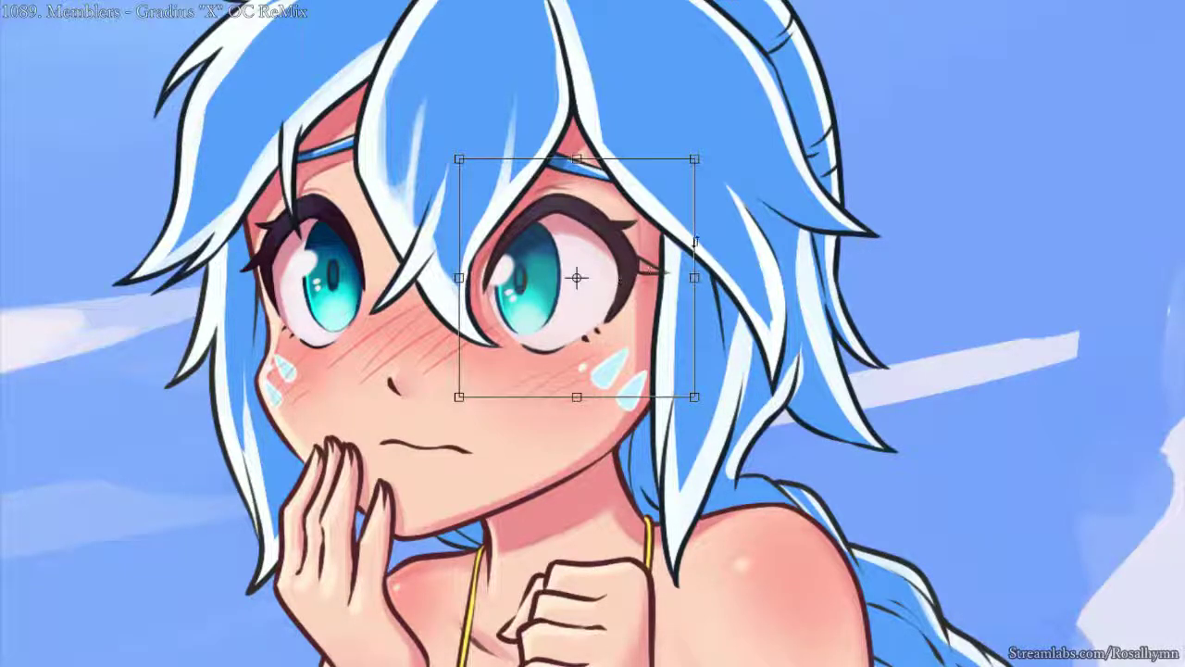
scroll(615, 200, "down", 2)
- Check the rabbit's near eye placement in mirrored and normal views, both up close and against the whole figure
key("m")
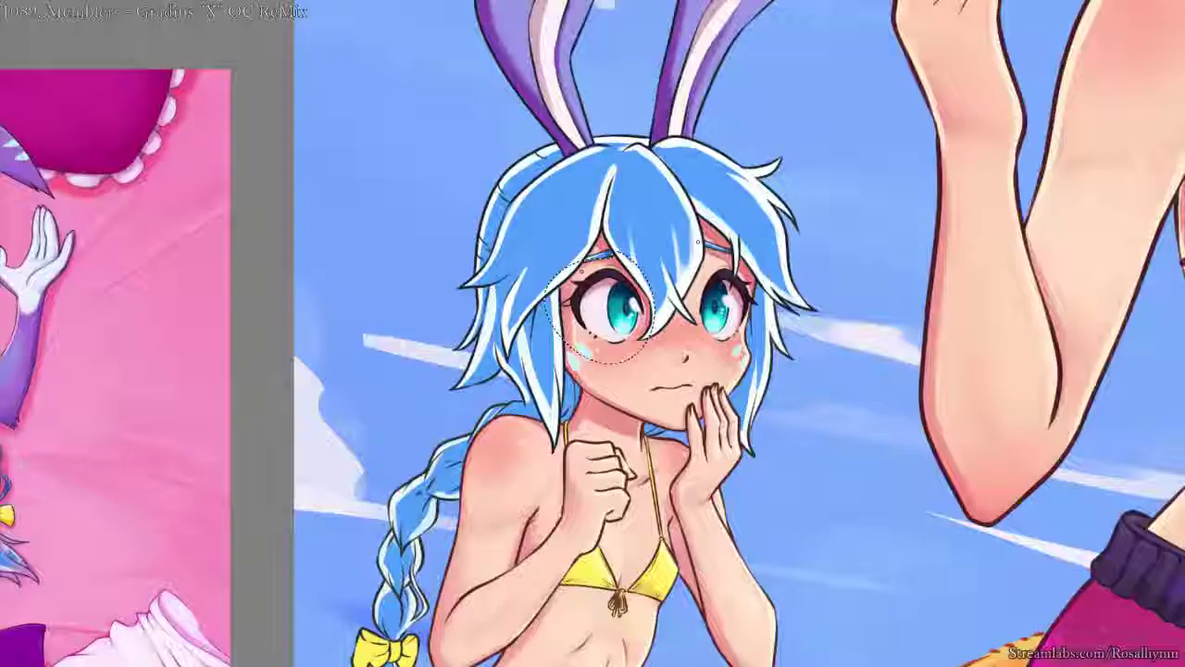
key("plus")
key("plus")
key("h")
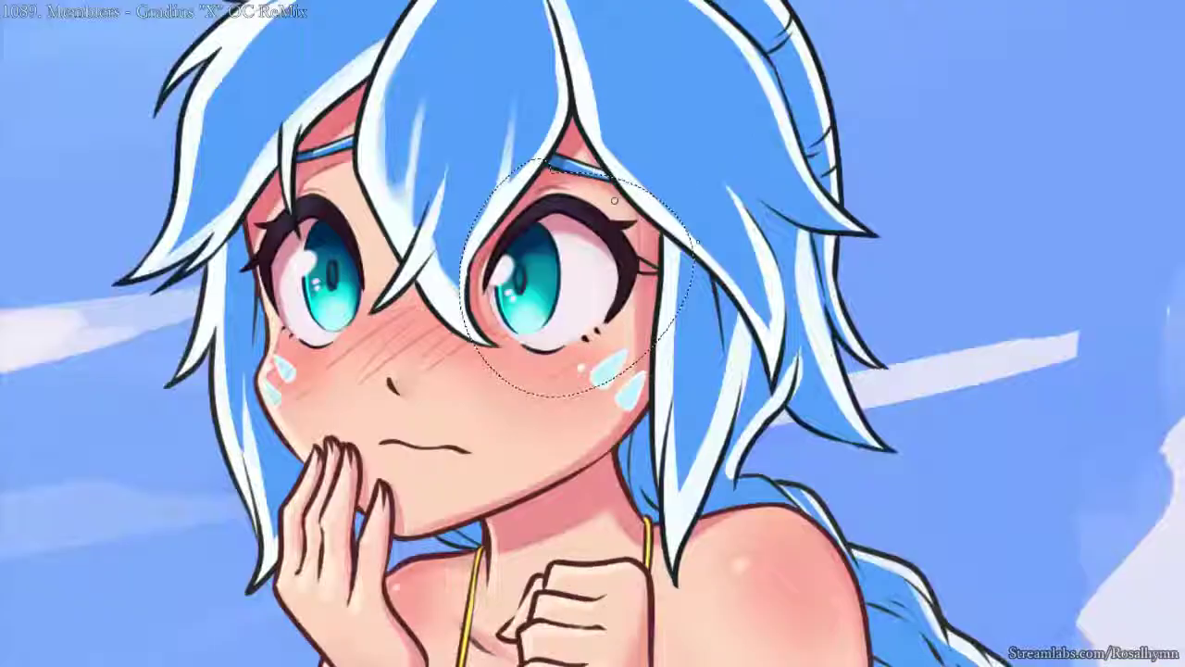
scroll(569, 252, "up", 2)
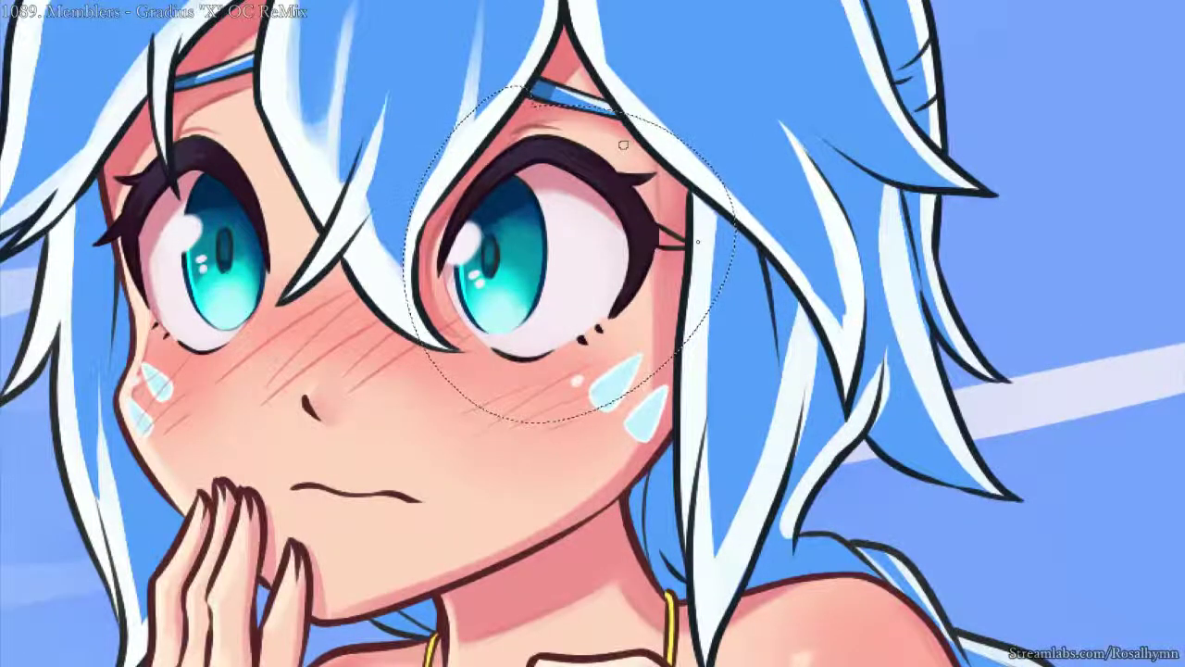
scroll(582, 296, "down", 2)
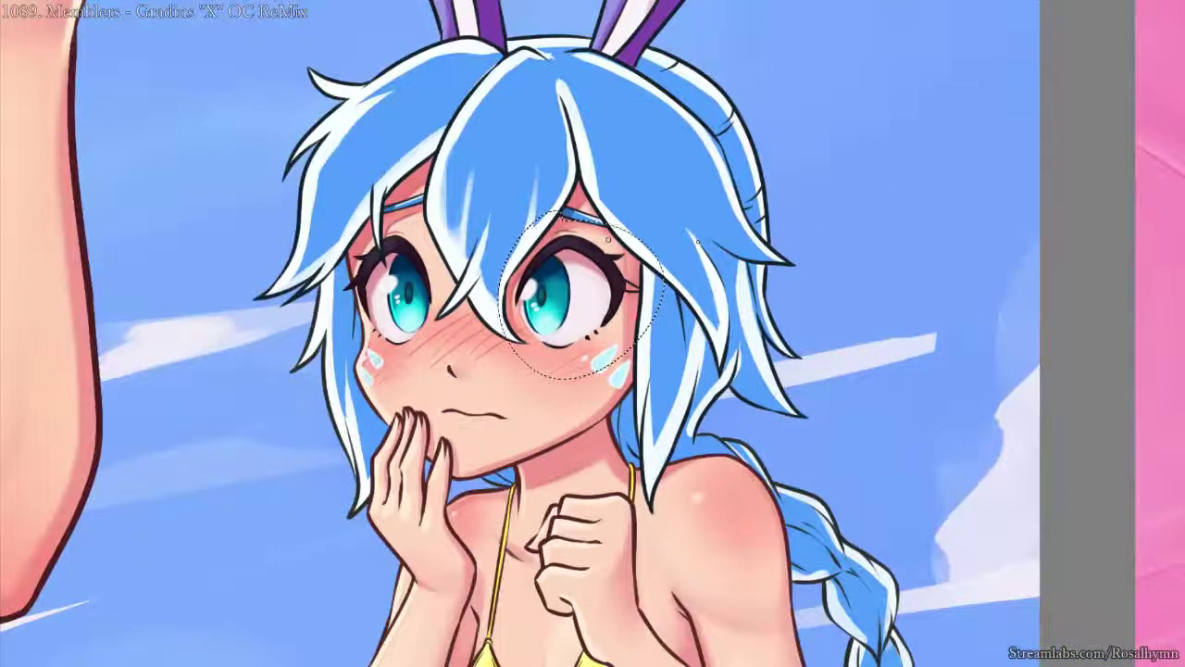
scroll(581, 294, "down", 3)
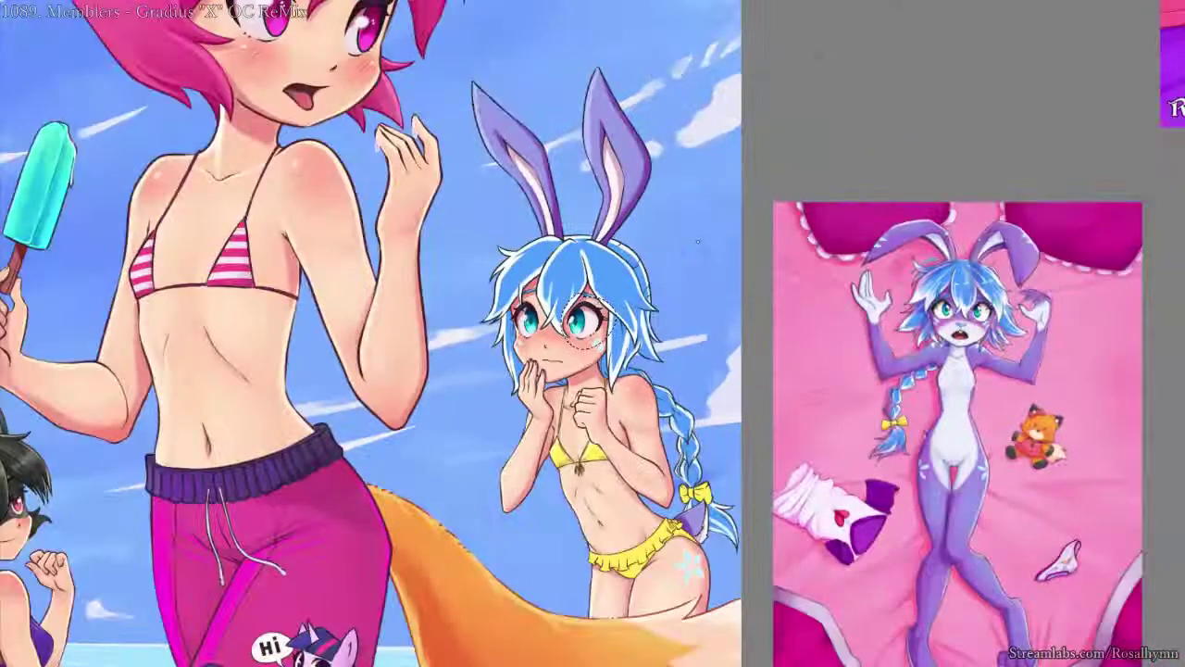
scroll(585, 321, "up", 3)
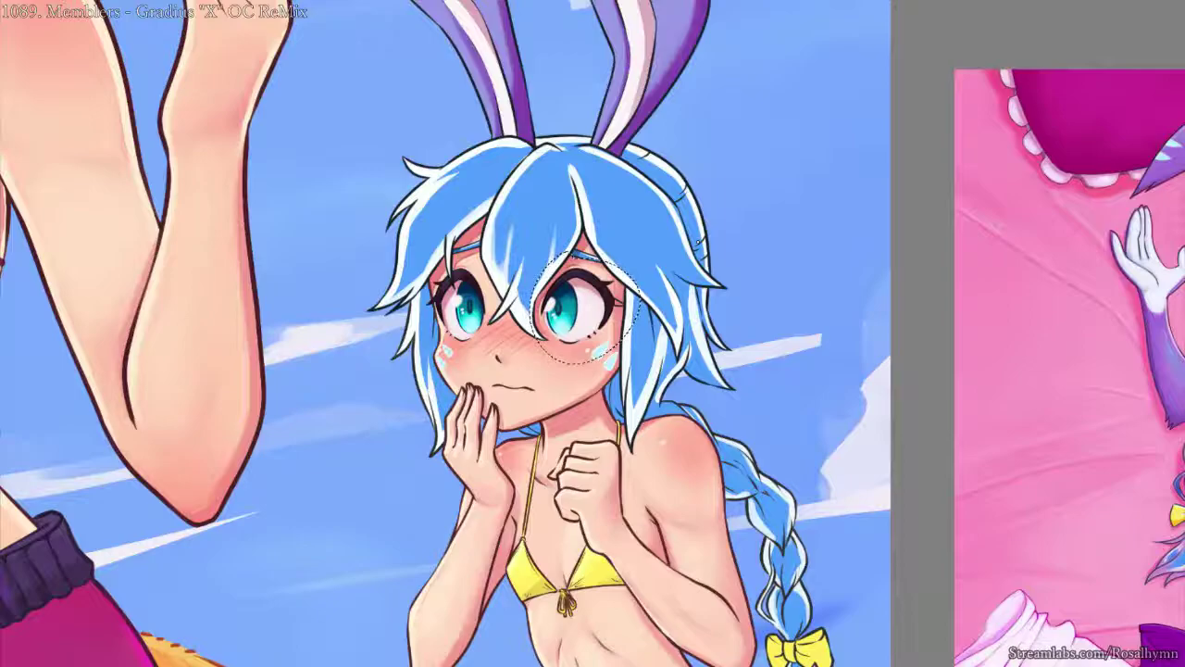
scroll(584, 310, "up", 3)
scroll(580, 276, "up", 1)
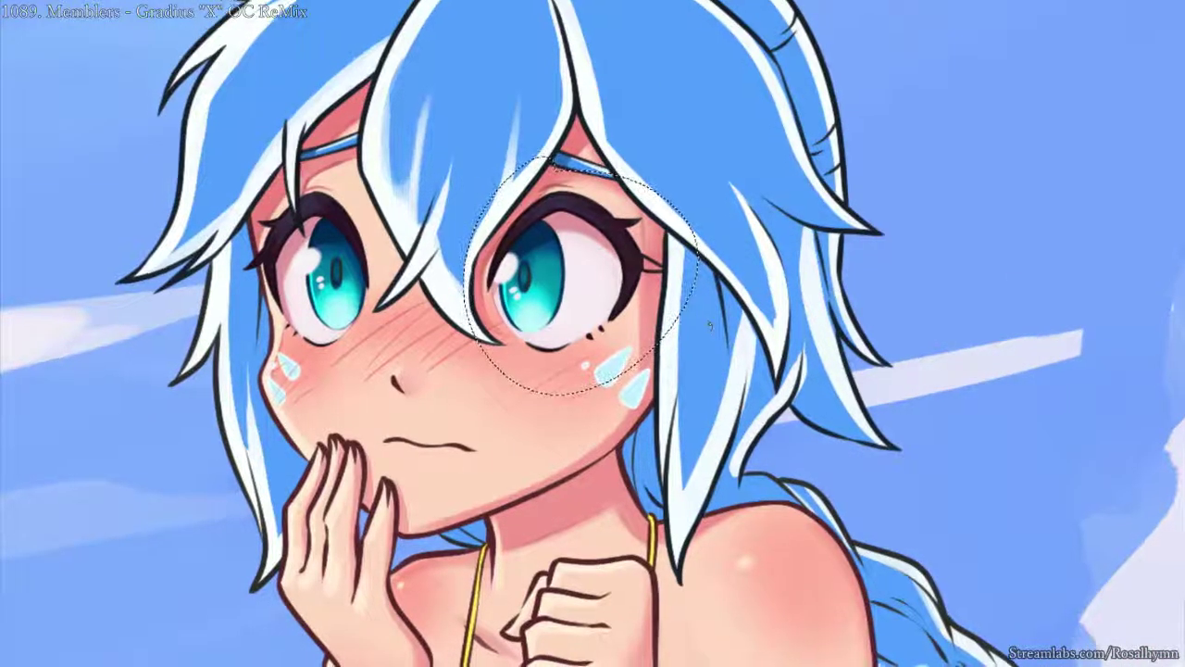
scroll(580, 275, "up", 2)
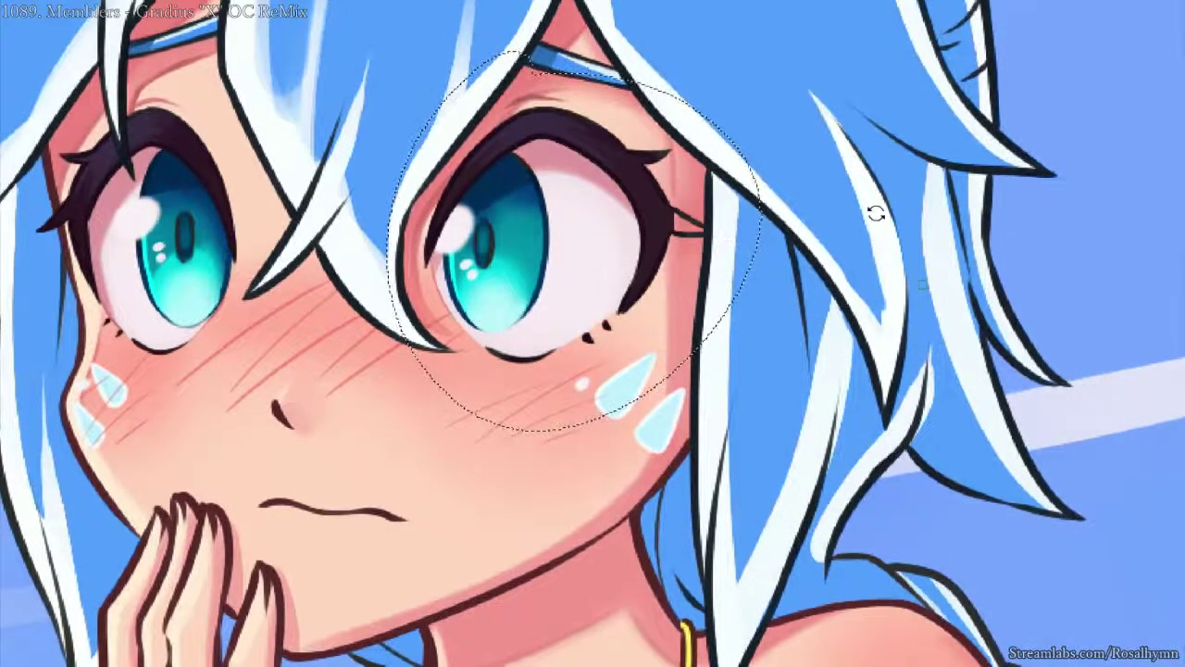
- Fill in the near eye's outer eyelash with dark paint so it reaches the hair strand, with the canvas rotated
left_click_drag(895, 240, 787, 84)
scroll(593, 345, "up", 3)
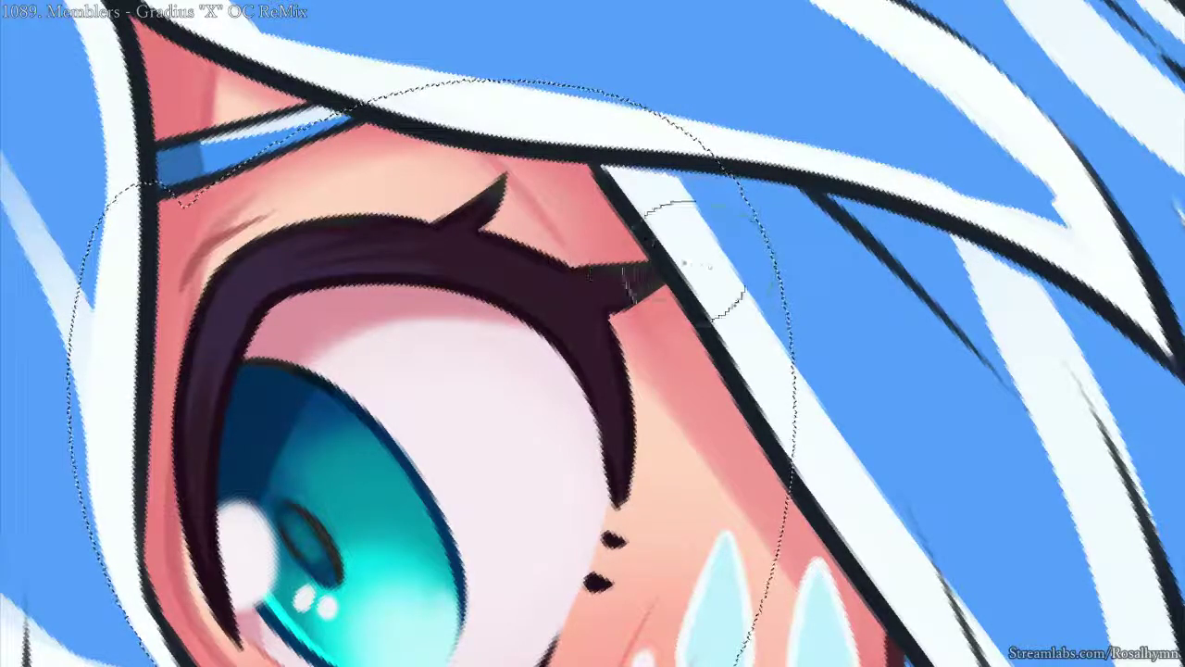
left_click_drag(631, 295, 646, 276)
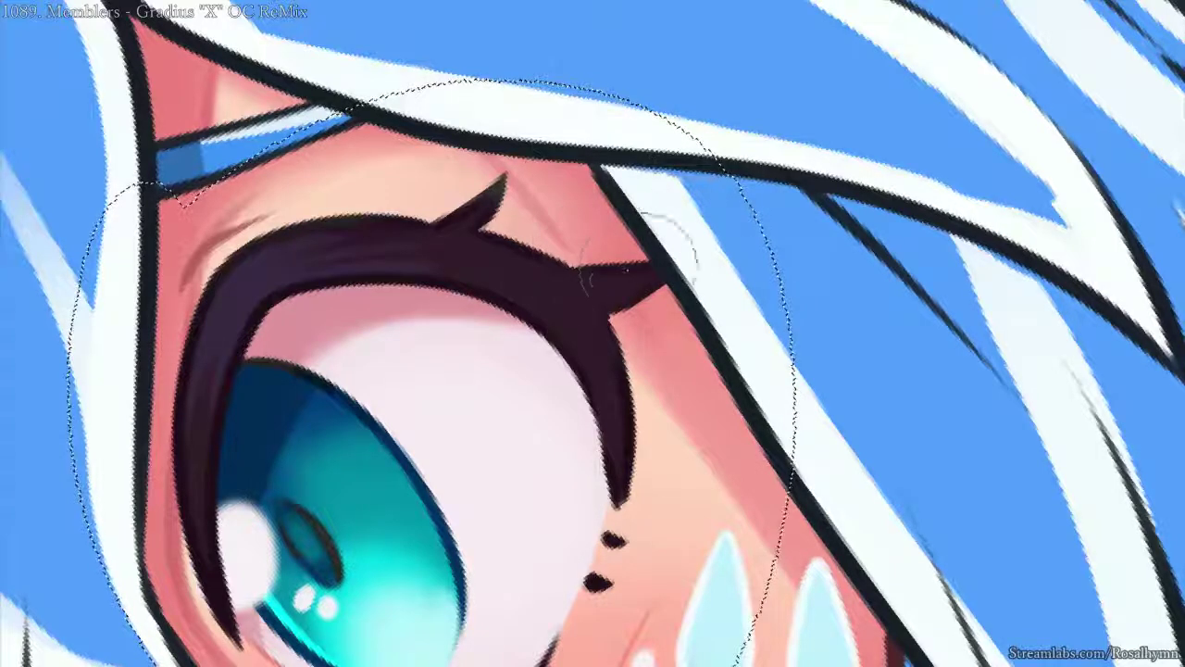
key("Home")
key("Page_Down")
scroll(789, 310, "down", 5)
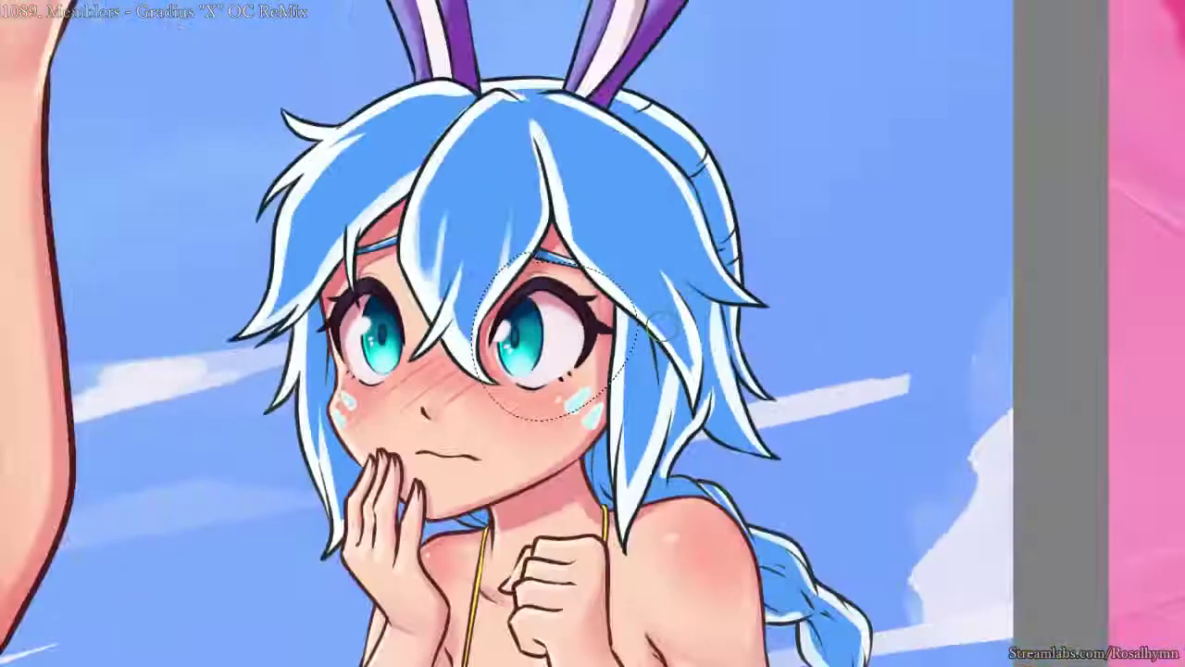
scroll(789, 310, "down", 1)
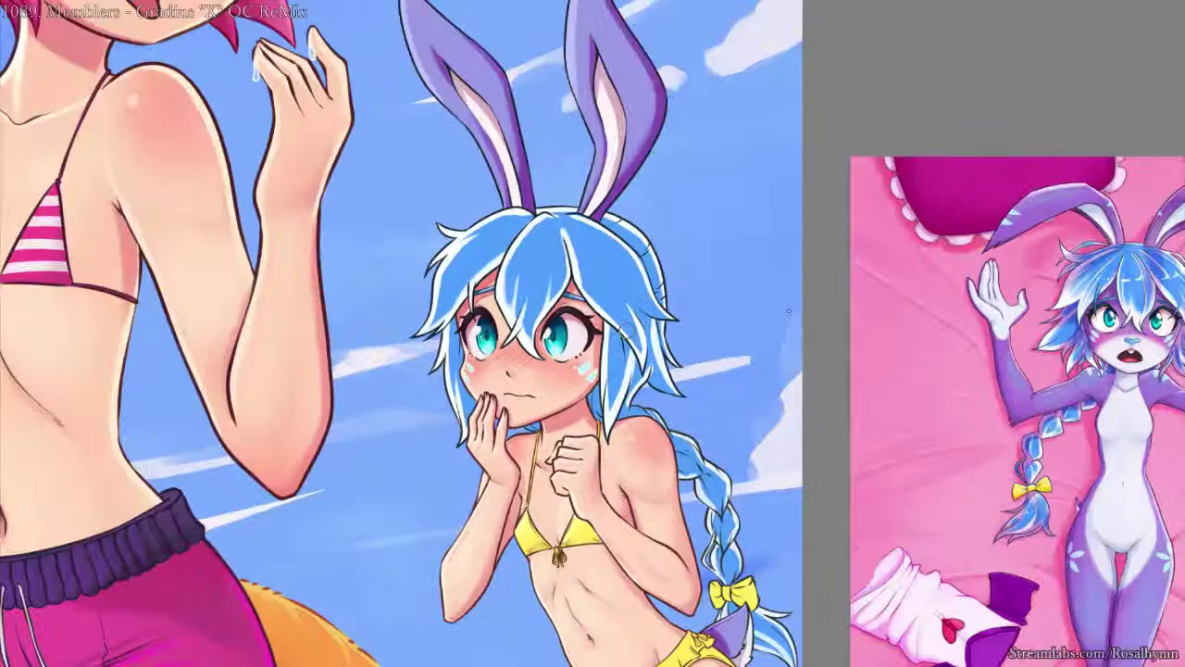
- Select the rabbit's far eye with a freehand outline and transform it to be slightly narrower
scroll(607, 398, "up", 4)
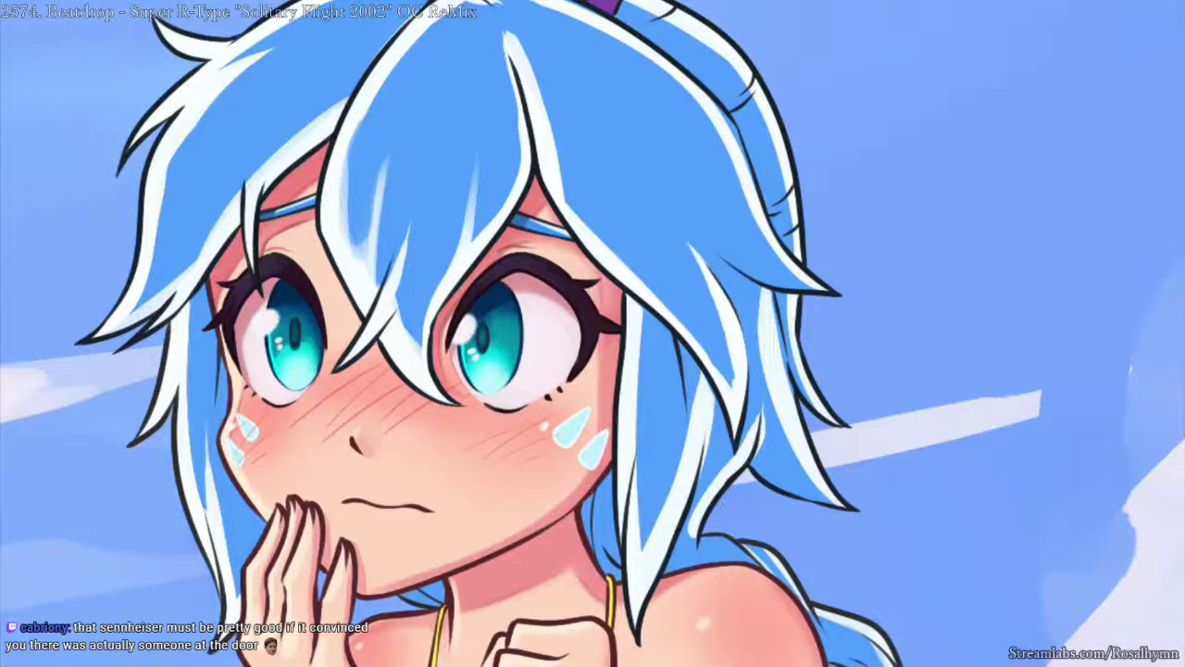
scroll(888, 228, "down", 3)
left_click_drag(764, 333, 839, 317)
scroll(805, 320, "up", 2)
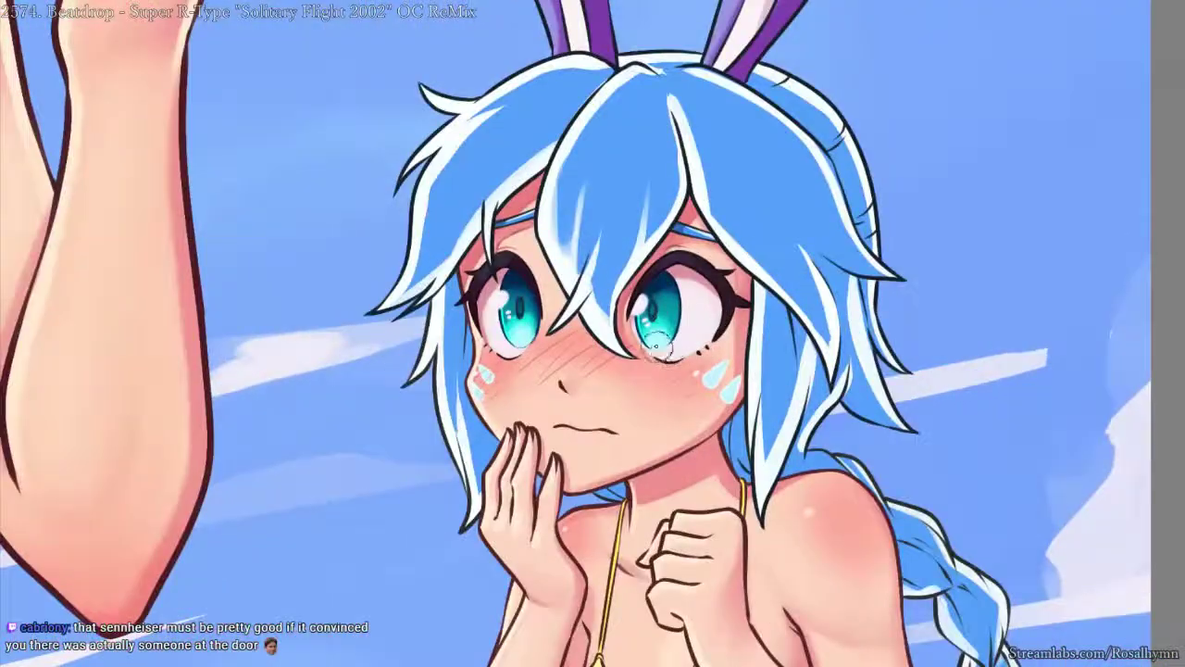
scroll(656, 345, "up", 3)
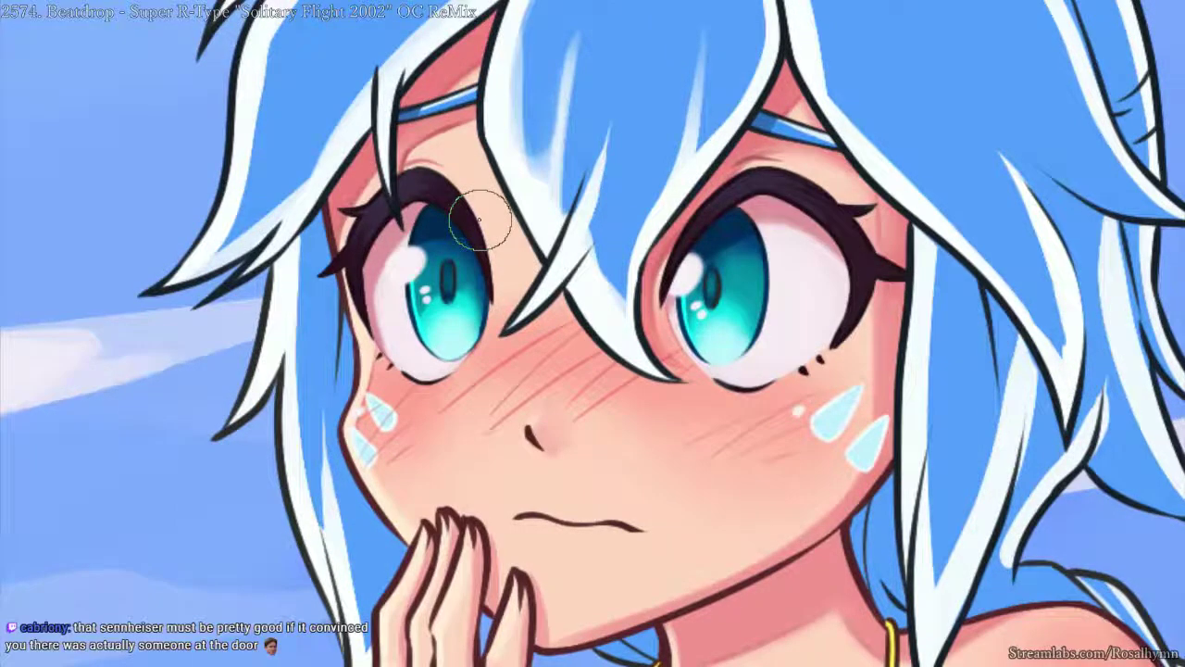
key("l")
mouse_move(358, 149)
left_mouse_down()
mouse_move(292, 320)
mouse_move(381, 146)
left_mouse_up()
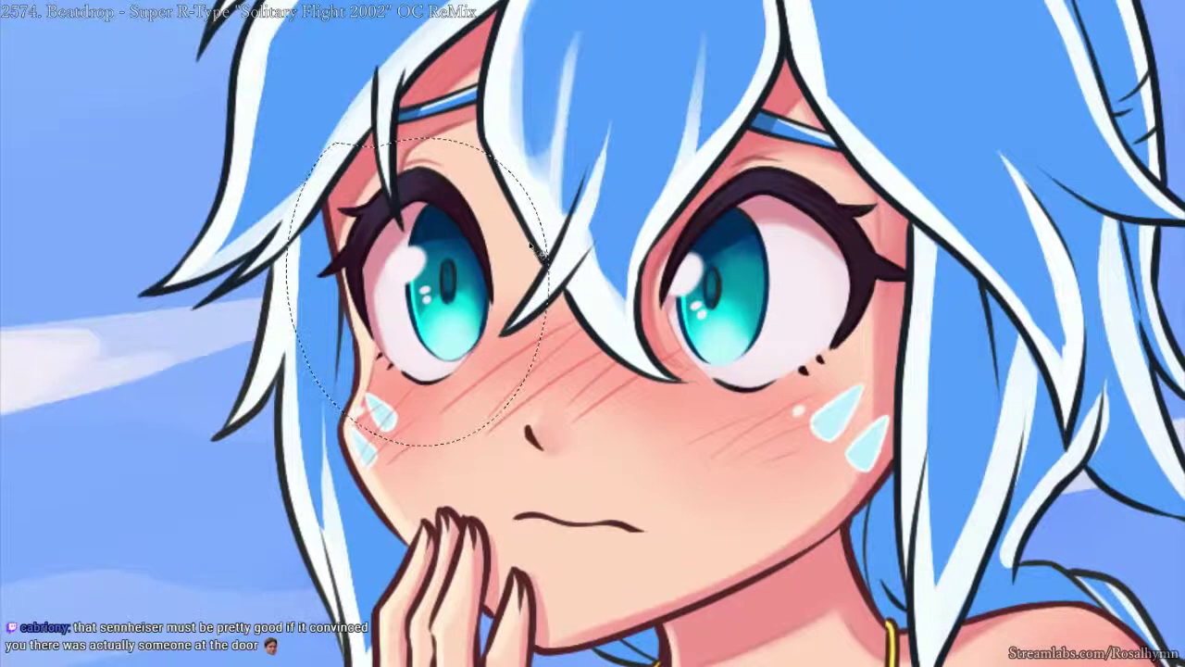
key("ctrl+t")
left_click_drag(549, 289, 505, 293)
key("Return")
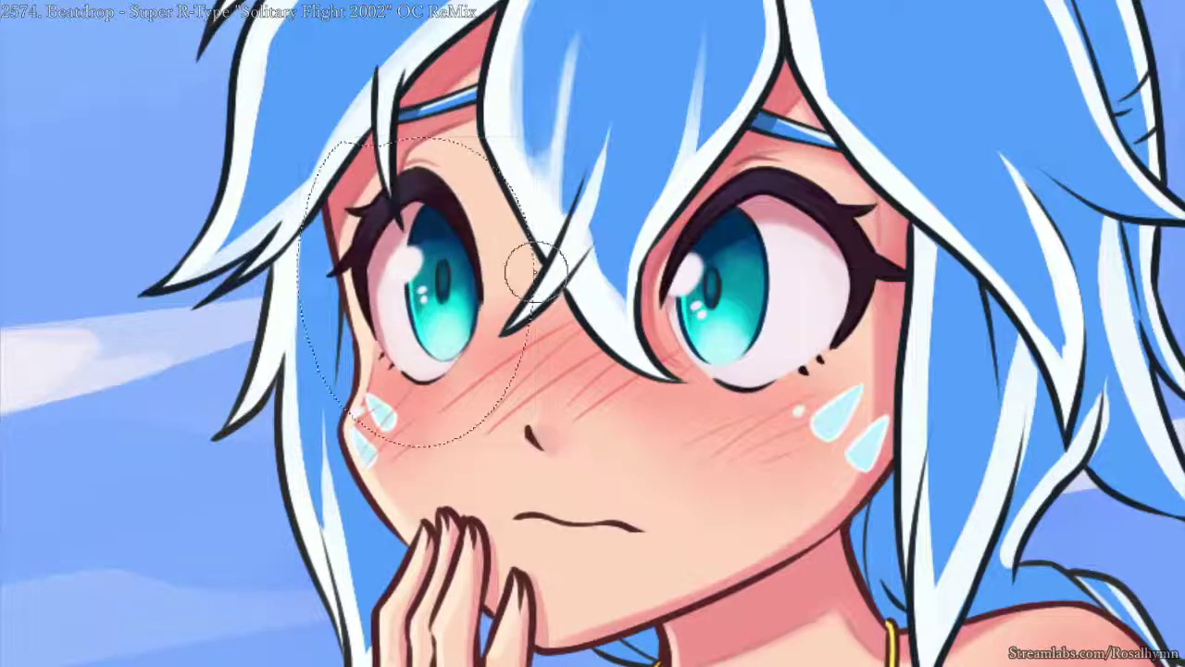
scroll(535, 268, "down", 3)
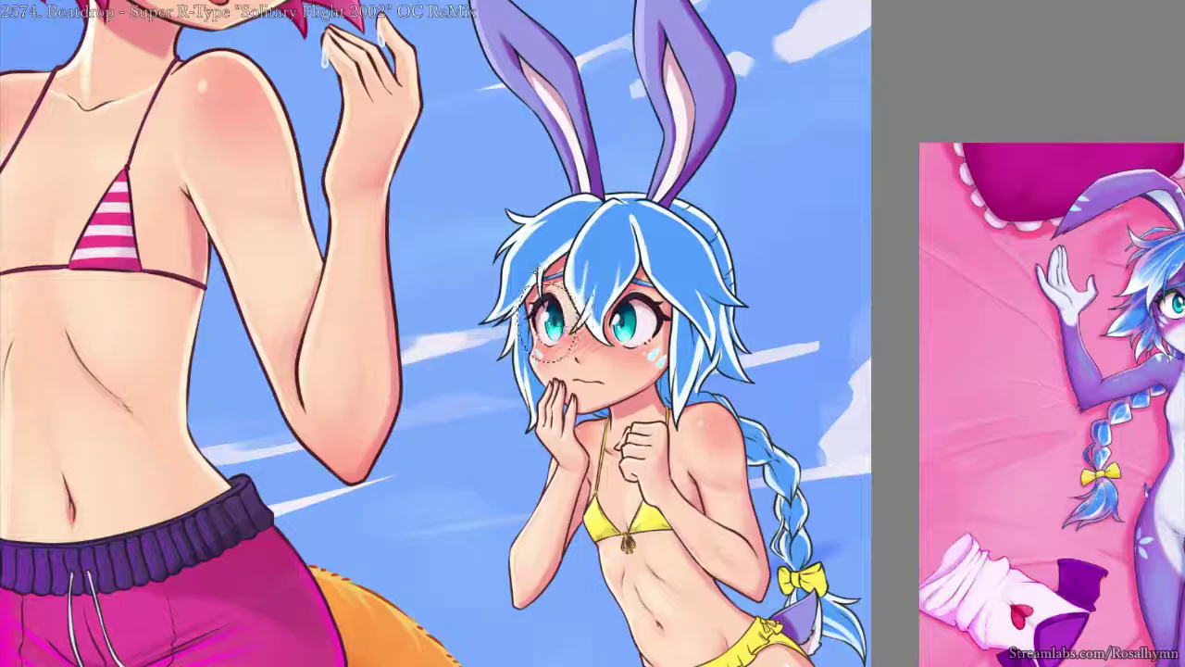
scroll(537, 274, "up", 3)
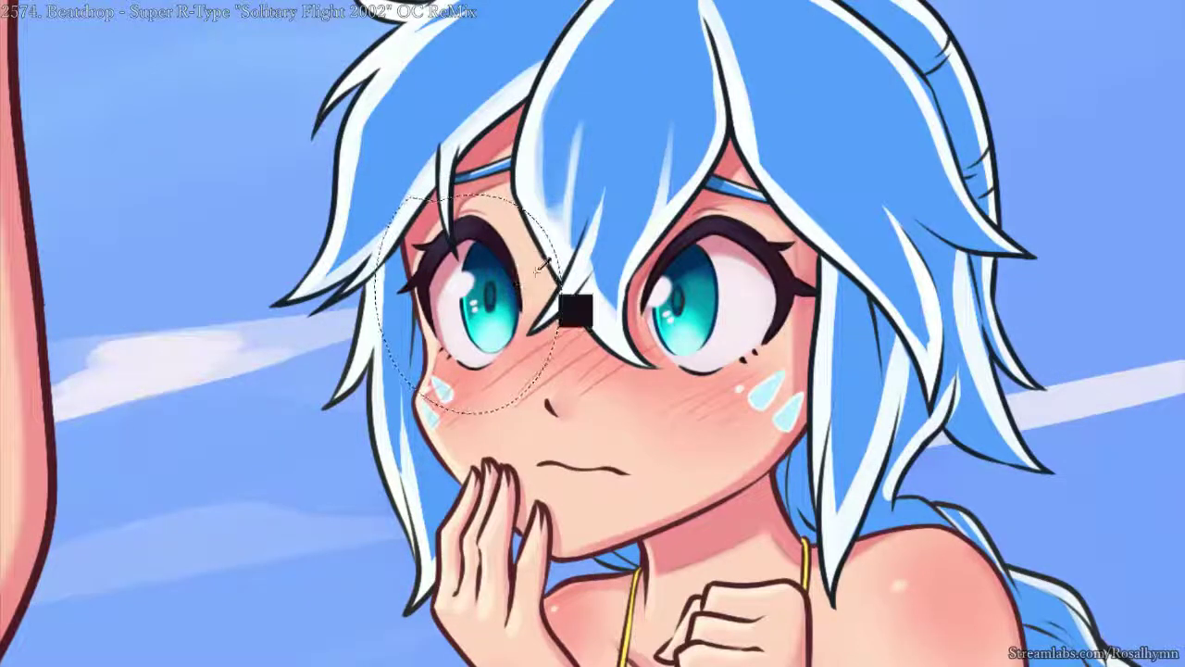
- Transform the selected far eye of the rabbit, shifting it slightly away from the nose
scroll(535, 268, "down", 3)
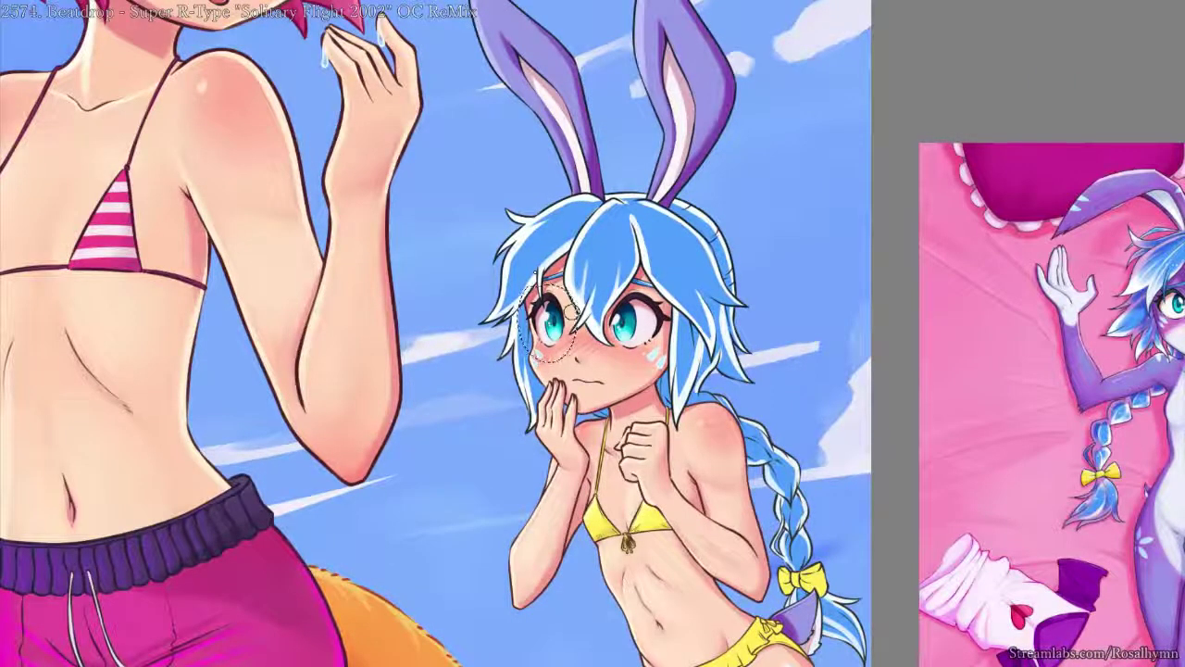
scroll(572, 313, "down", 2)
scroll(534, 271, "down", 1)
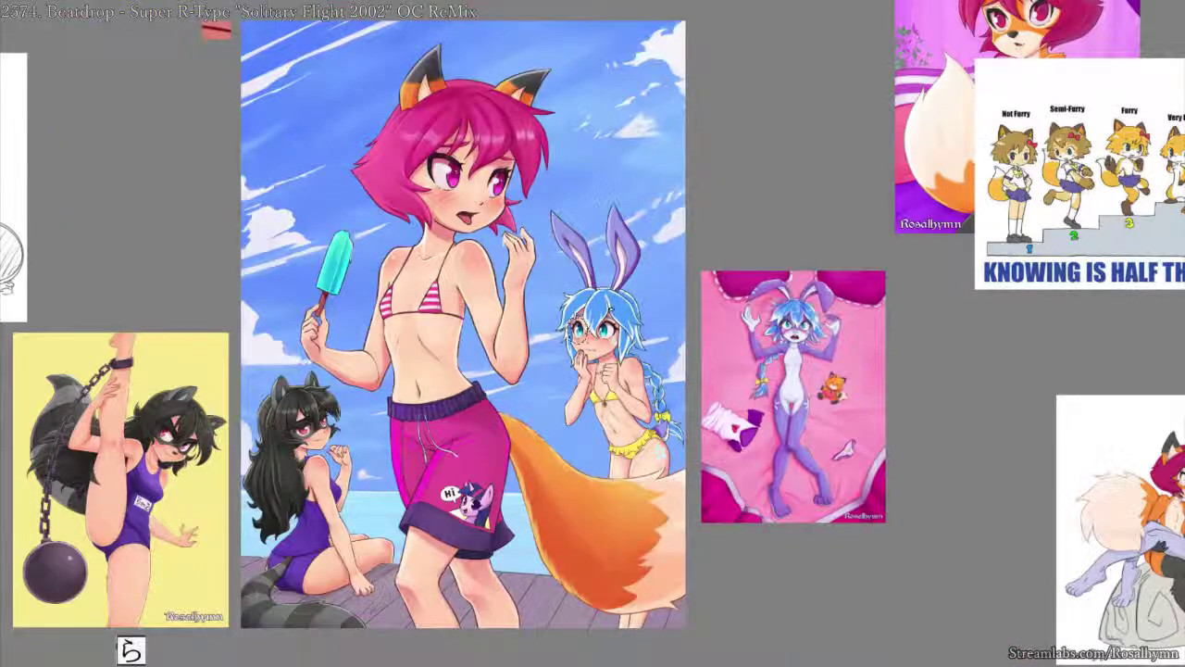
scroll(589, 341, "up", 6)
key("ctrl+t")
left_click_drag(595, 172, 582, 315)
left_click_drag(588, 263, 543, 268)
key("Return")
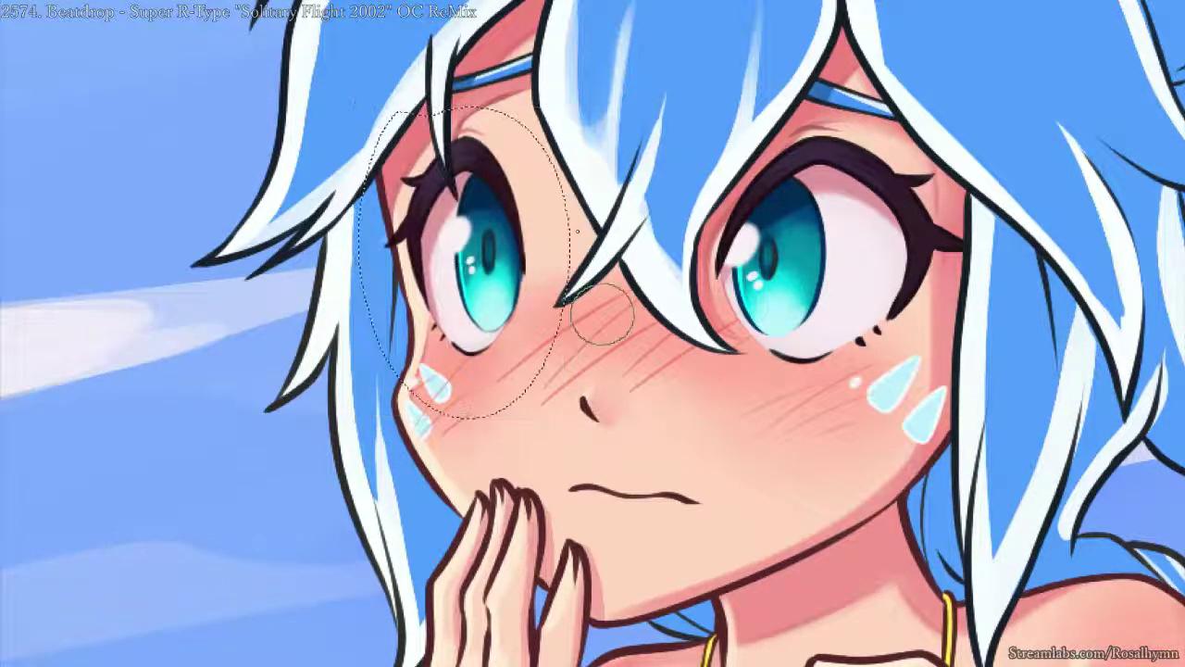
- Compare the far eye with and without the last transform in the mirrored view, and undo the transform
key("minus")
key("minus")
key("m")
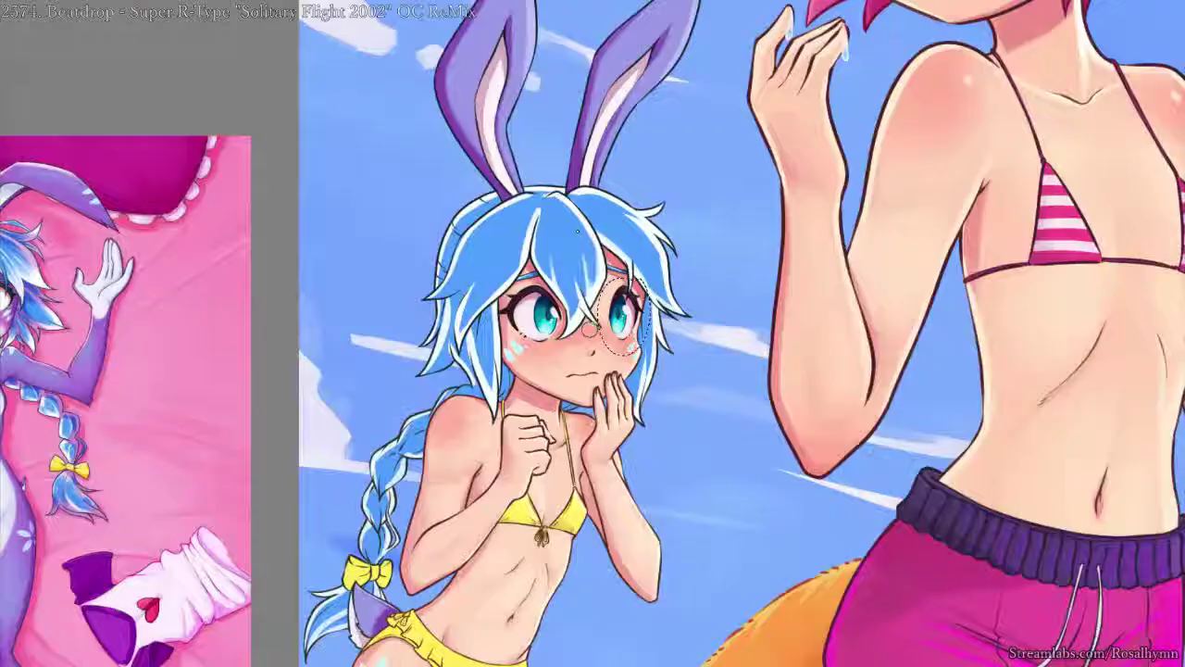
scroll(583, 322, "up", 3)
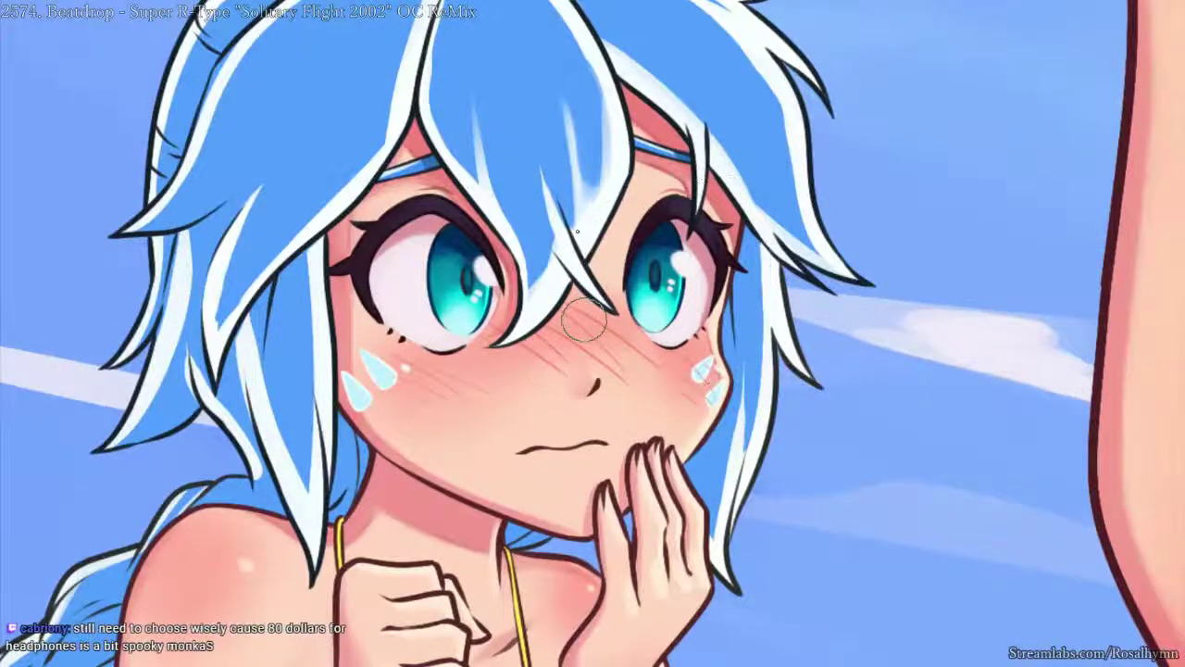
key("ctrl+z")
key("ctrl+z")
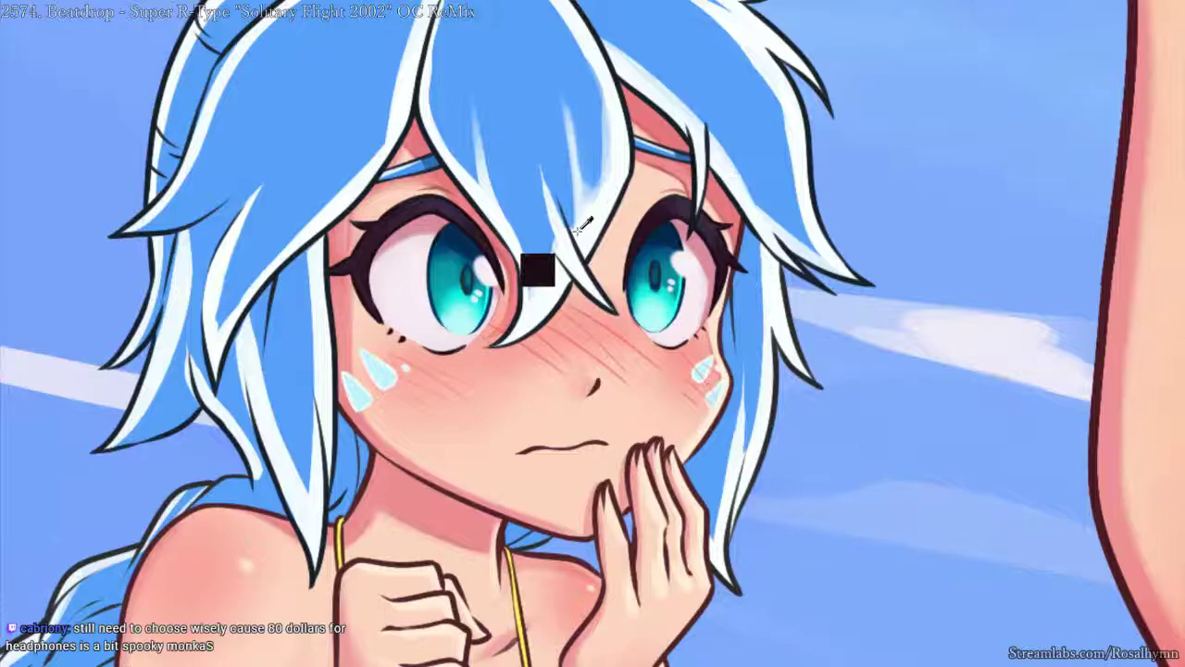
key("ctrl+y")
key("ctrl+y")
key("ctrl+y")
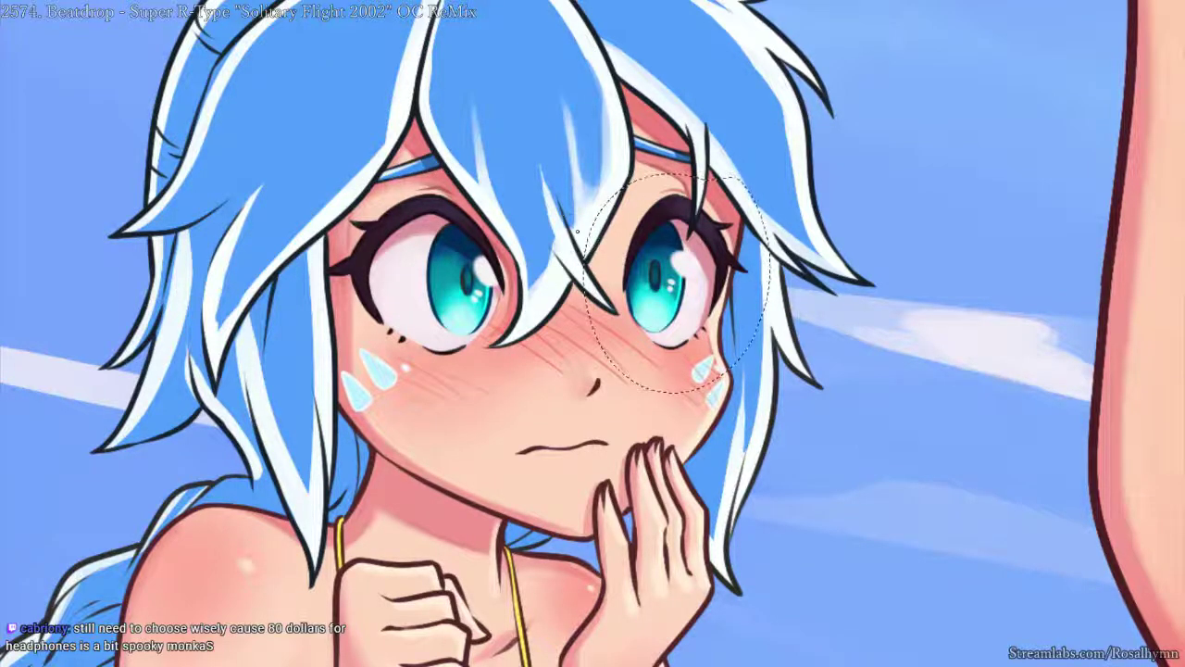
key("ctrl+z")
key("ctrl+z")
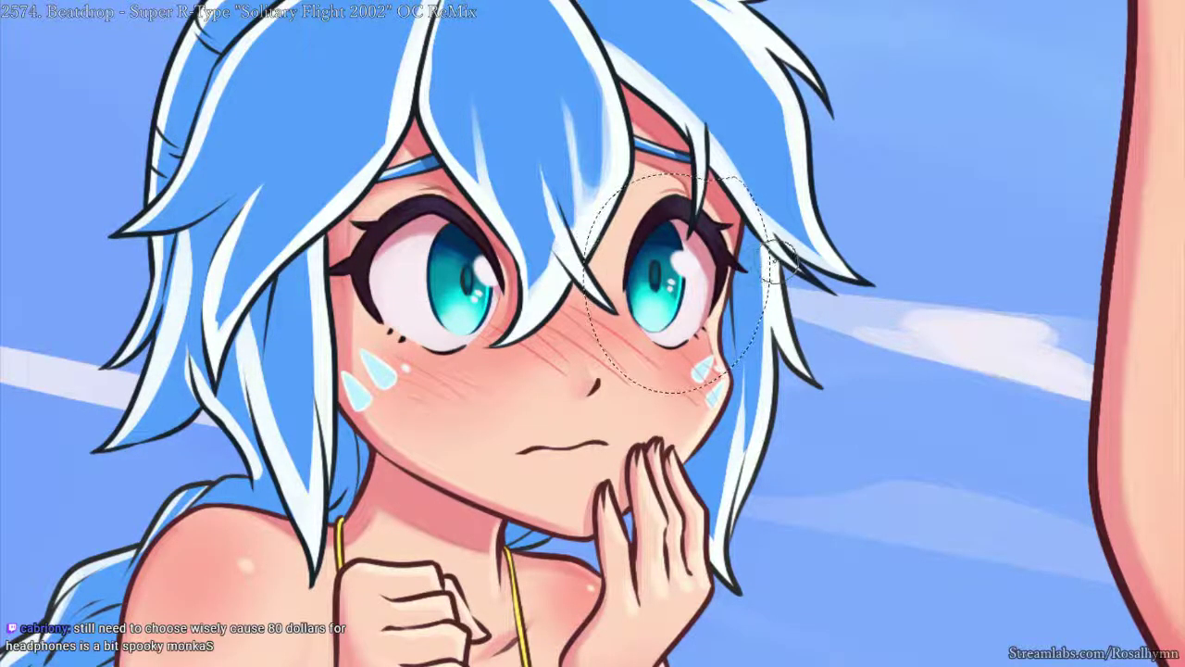
- Return to the unmirrored view, transform the selected far eye to be slightly narrower, and remove the selection
scroll(789, 260, "down", 3)
key("h")
scroll(788, 266, "up", 3)
key("ctrl+t")
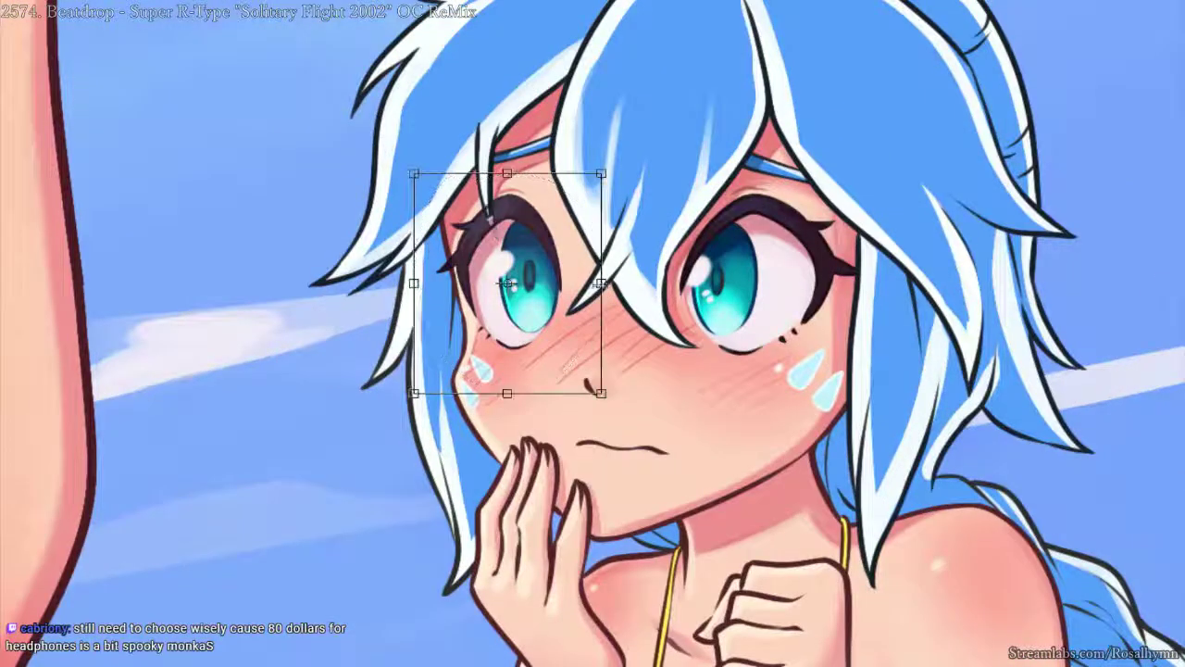
key("Return")
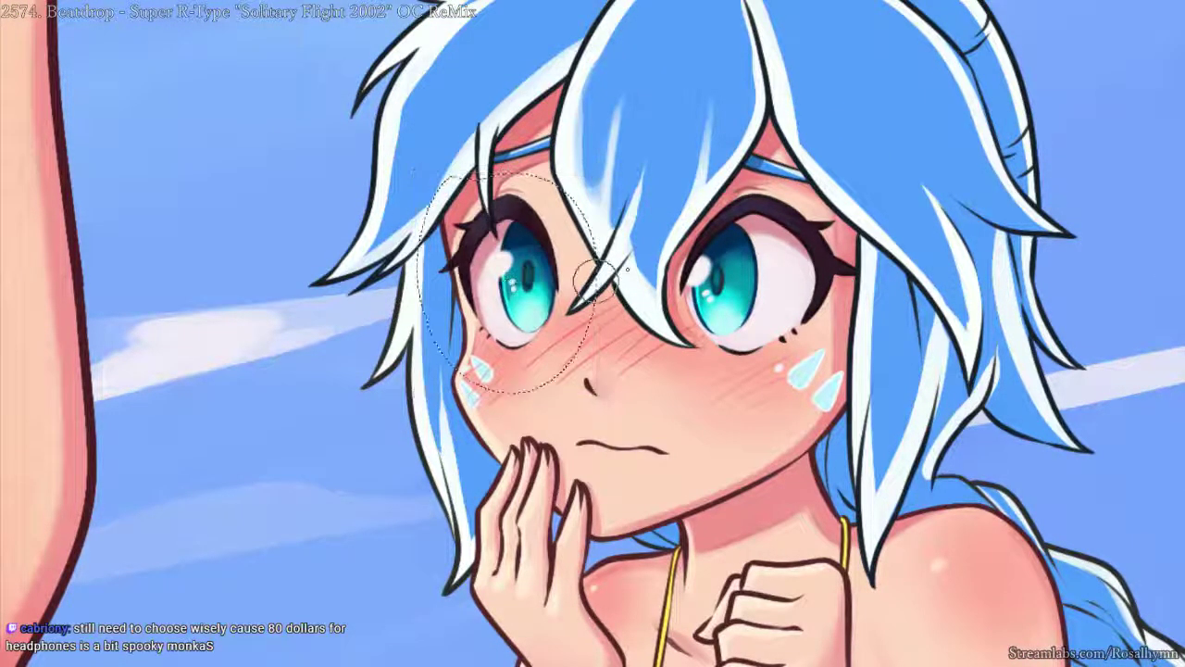
scroll(597, 296, "down", 2)
key("ctrl")
scroll(594, 306, "up", 5)
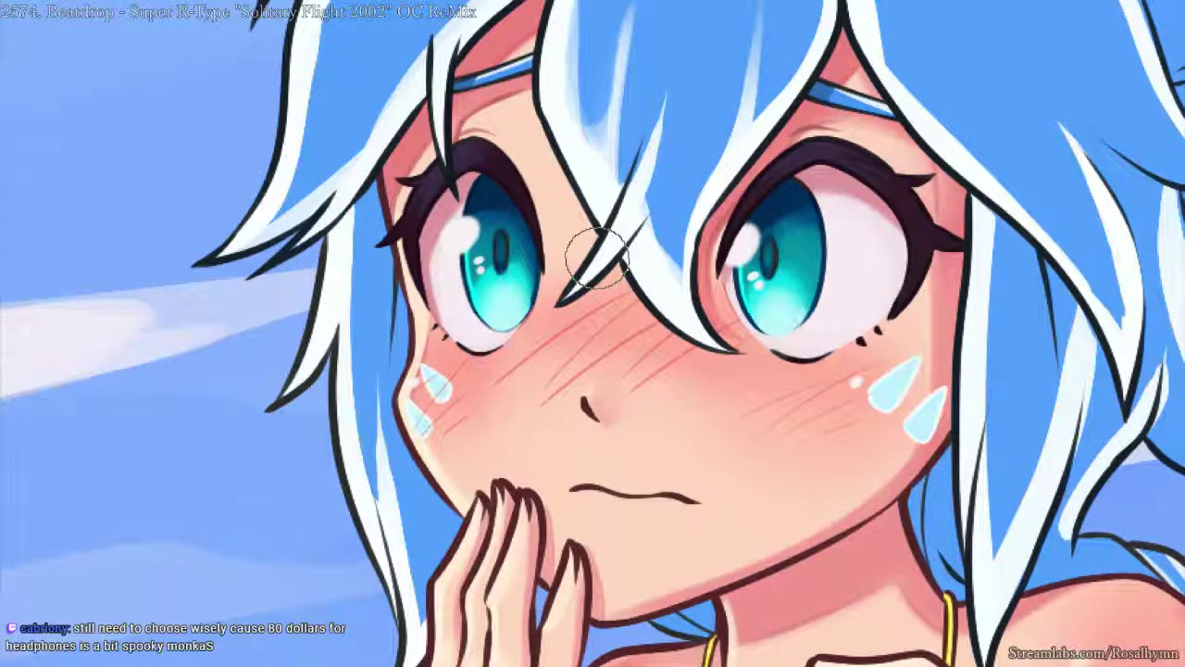
key("ctrl+t")
mouse_move(794, 270)
left_mouse_down()
mouse_move(779, 274)
mouse_move(794, 270)
left_mouse_up()
key("Escape")
mouse_move(857, 355)
left_mouse_down()
mouse_move(737, 159)
mouse_move(854, 355)
left_mouse_up()
key("ctrl+t")
mouse_move(736, 297)
left_mouse_down()
mouse_move(654, 257)
mouse_move(532, 282)
mouse_move(558, 284)
left_mouse_up()
key("ctrl+z")
key("Escape")
- Select the far eye's iris with a freehand outline, then narrow it slightly and shift it closer to the nose
mouse_move(456, 157)
left_mouse_down()
mouse_move(571, 271)
mouse_move(482, 120)
left_mouse_up()
key("ctrl+t")
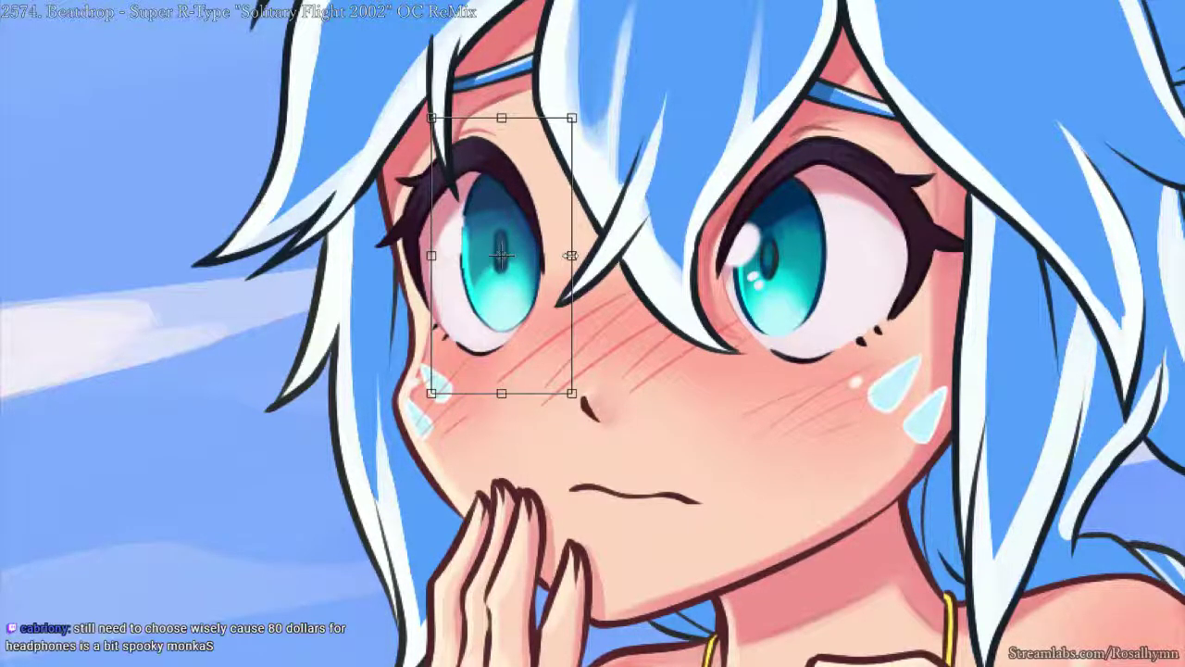
left_click_drag(571, 254, 562, 255)
left_click_drag(539, 267, 549, 265)
key("Return")
- Transform the far eye's iris outline on its own layer to match the shifted iris, and check the gaze at several distances
left_click(556, 247, "alt")
key("ctrl+t")
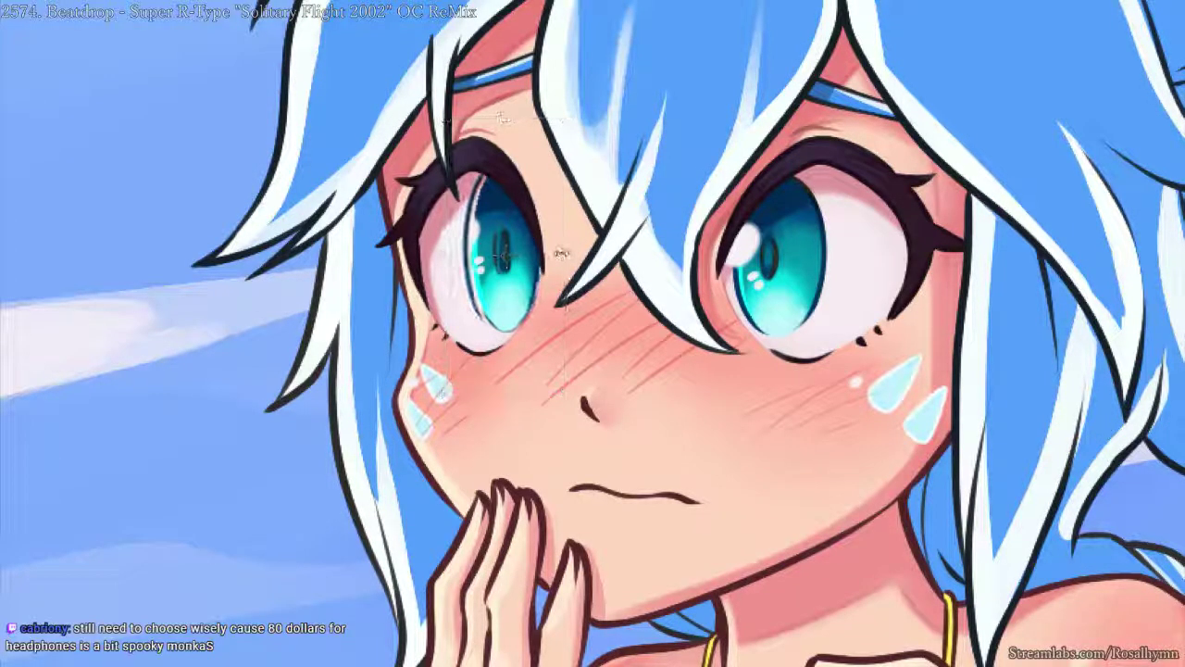
key("Return")
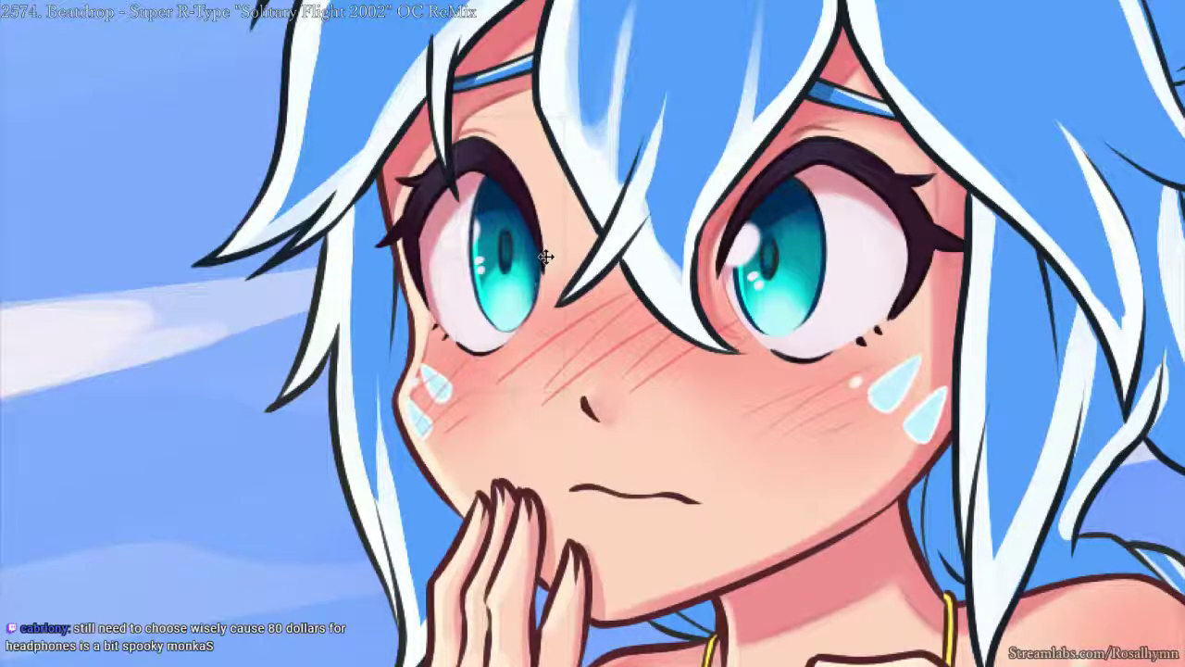
key("ctrl+minus")
key("ctrl+minus")
key("ctrl+minus")
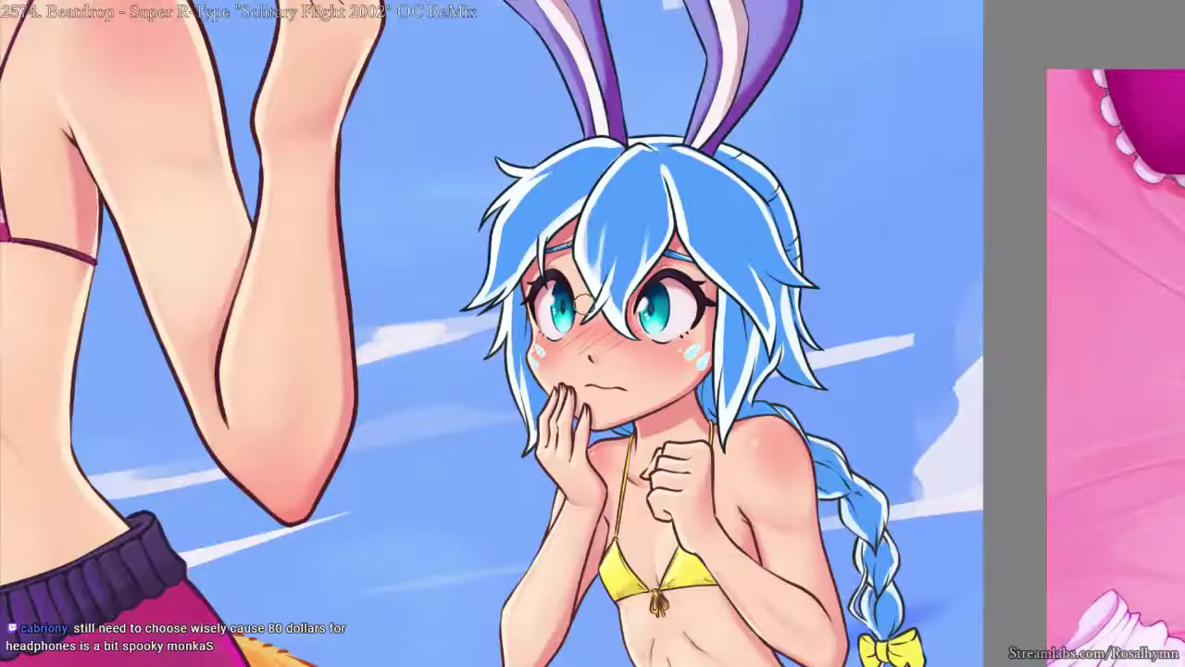
scroll(582, 302, "up", 3)
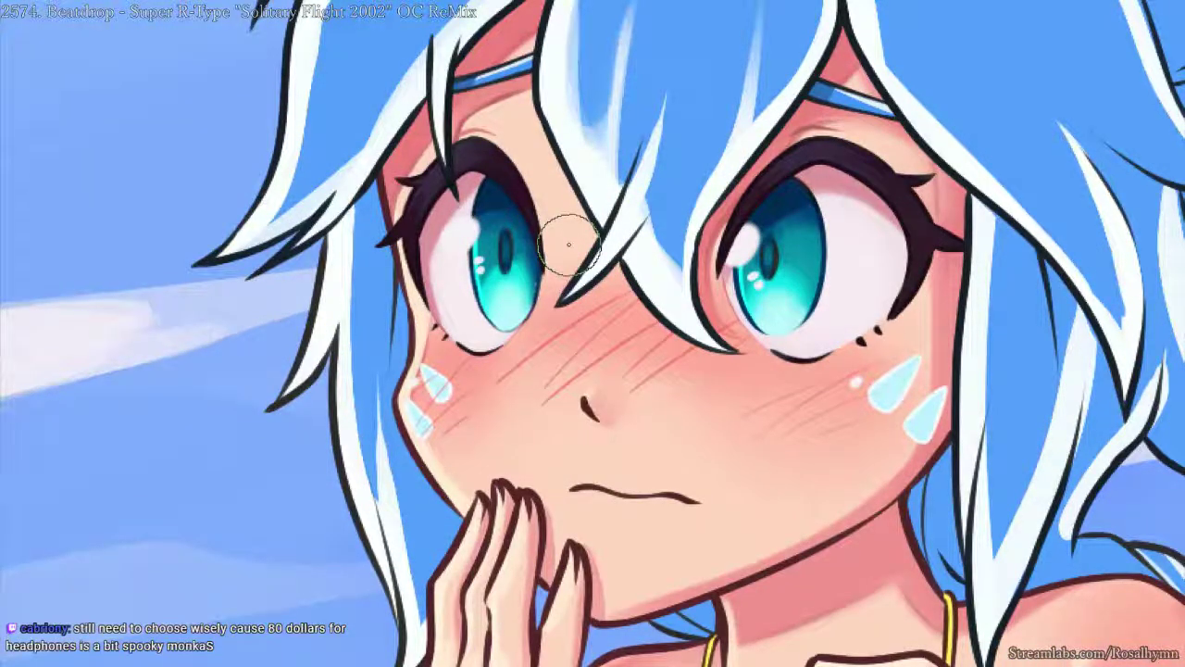
scroll(569, 245, "down", 3)
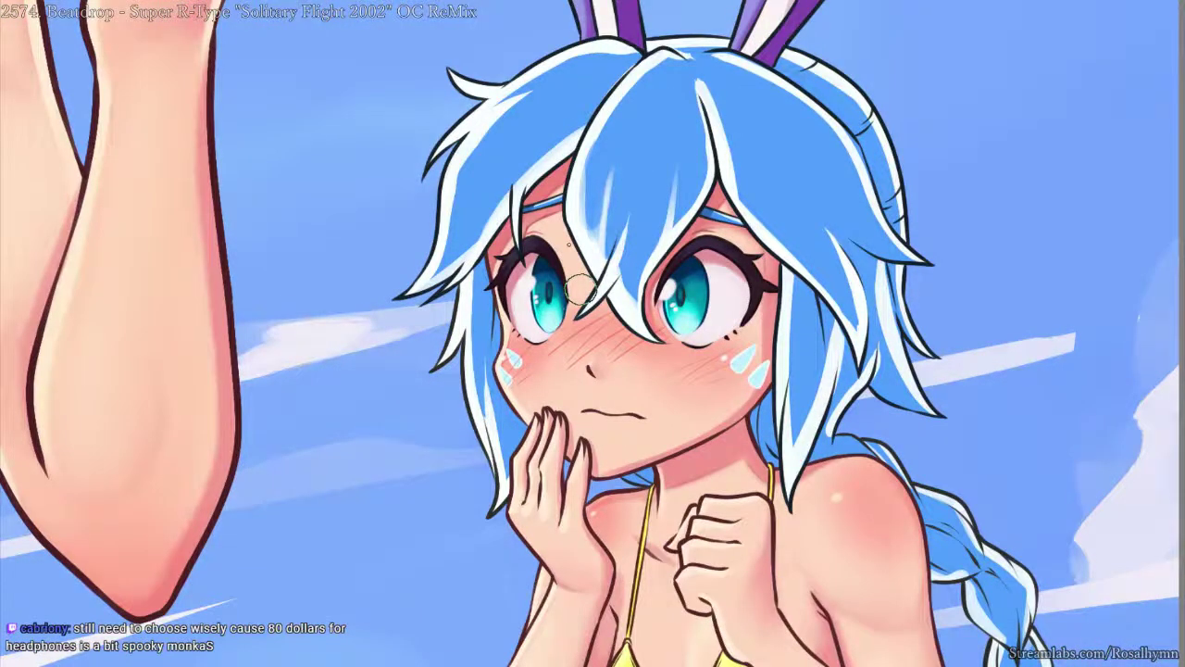
scroll(582, 287, "down", 3)
scroll(574, 239, "up", 4)
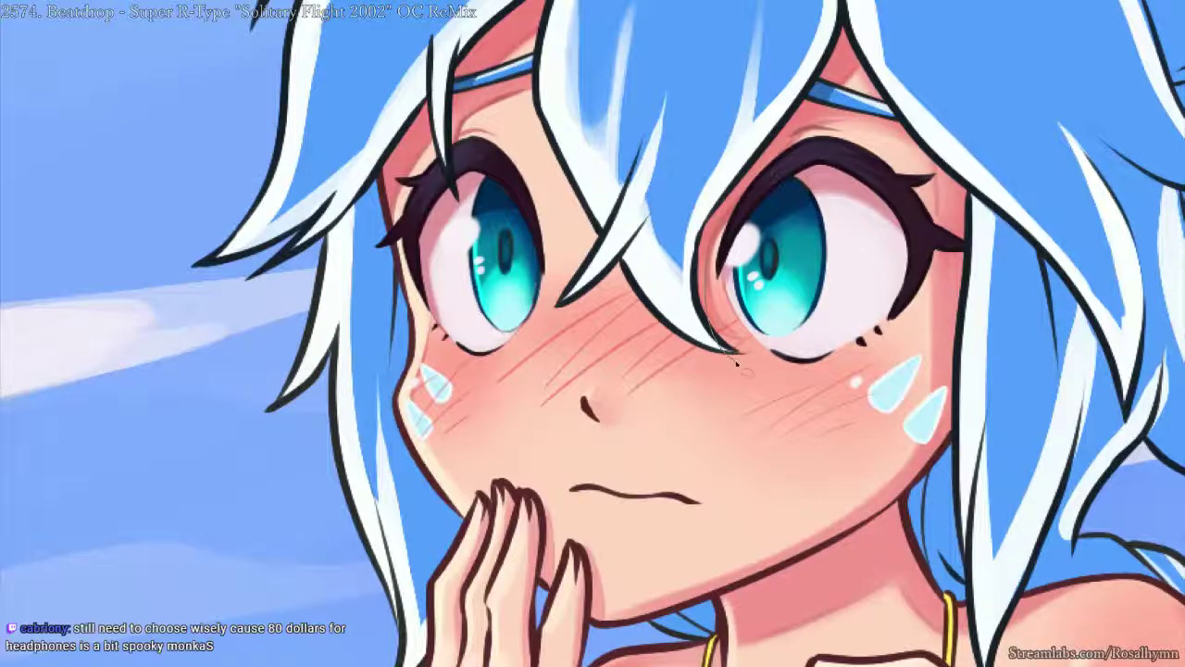
- Select the near eye's iris with a freehand outline and shift its colour slightly toward the nose
key("ctrl+t")
key("Escape")
mouse_move(743, 352)
left_mouse_down()
mouse_move(854, 297)
mouse_move(754, 362)
left_mouse_up()
key("ctrl+t")
left_click_drag(819, 252, 811, 253)
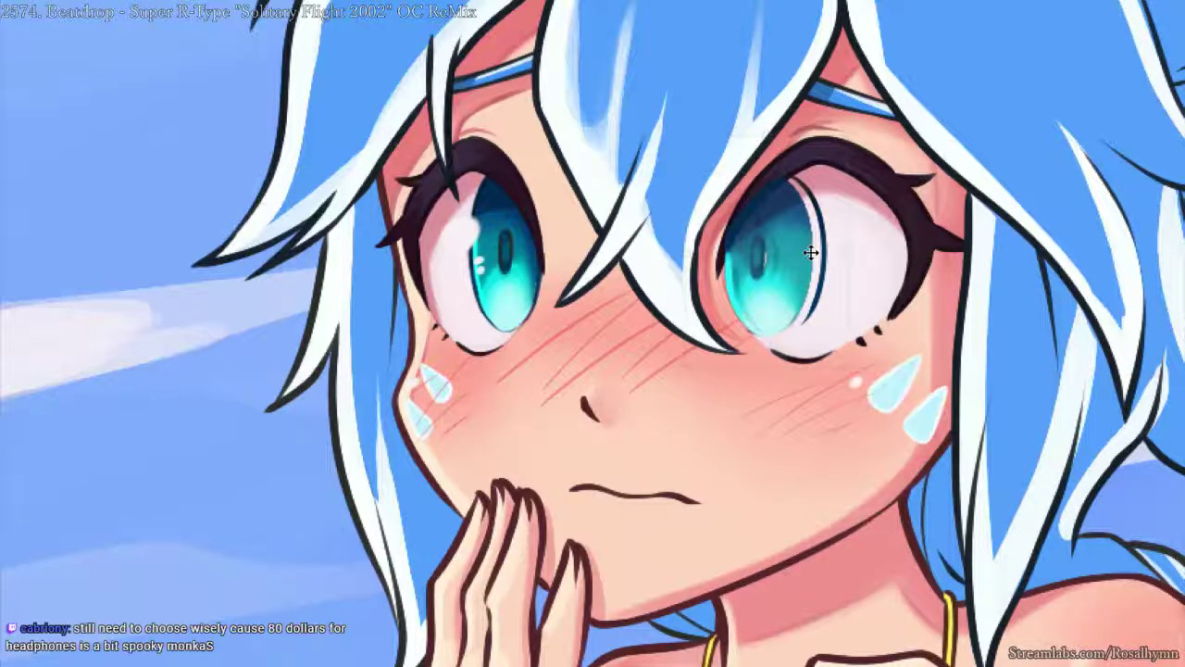
key("Return")
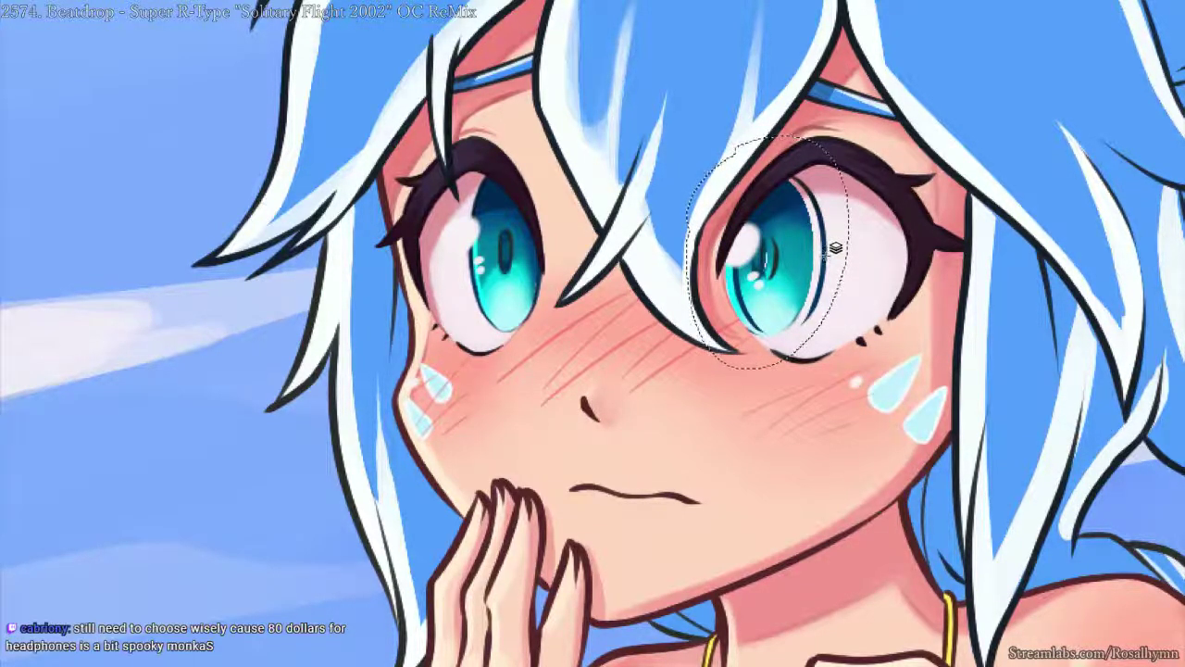
- Shift the near eye's iris outline on its own layer to match the moved iris colour, and deselect
left_click(824, 253, "ctrl+shift")
key("ctrl+t")
left_click_drag(823, 245, 814, 247)
key("Return")
key("ctrl+minus")
key("ctrl+minus")
key("ctrl+d")
key("ctrl+plus")
key("ctrl+plus")
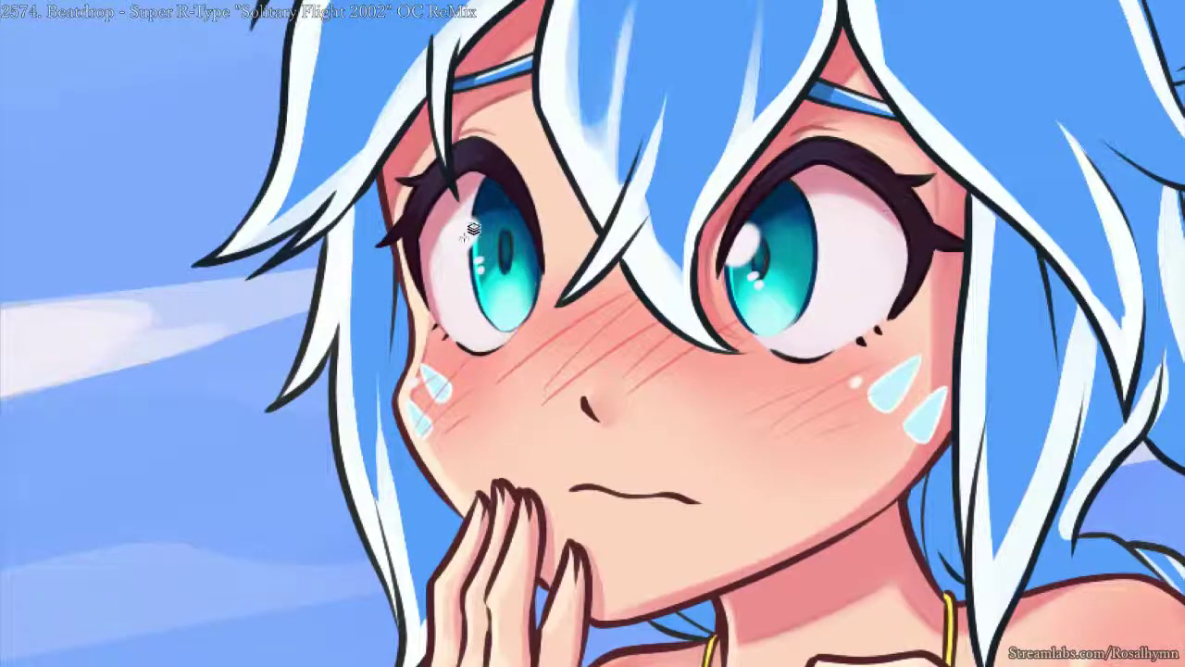
- Select the far eye's white highlights with a freehand outline and move them to the side of the iris nearer the nose
left_click(547, 204, "alt")
key("l")
mouse_move(435, 202)
left_mouse_down()
mouse_move(484, 261)
mouse_move(437, 198)
mouse_move(498, 225)
mouse_move(519, 215)
left_mouse_up()
key("ctrl+t")
key("b")
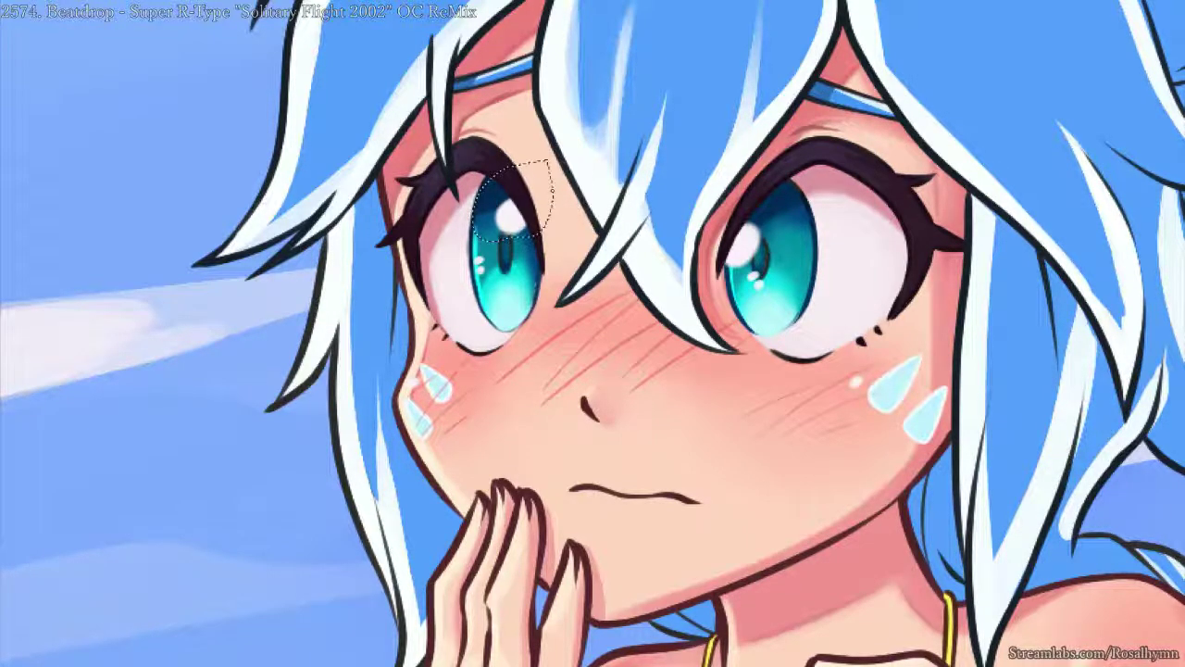
key("ctrl+z")
key("ctrl+t")
left_click_drag(469, 227, 484, 224)
key("Return")
- Select the near eye's white highlight and move it to the upper outer edge of the iris, then deselect
key("l")
mouse_move(746, 200)
left_mouse_down()
mouse_move(784, 283)
mouse_move(766, 192)
left_mouse_up()
key("ctrl+t")
left_click_drag(771, 237, 839, 214)
key("Return")
key("b")
key("ctrl+minus")
key("ctrl+minus")
key("ctrl+d")
scroll(725, 265, "up", 3)
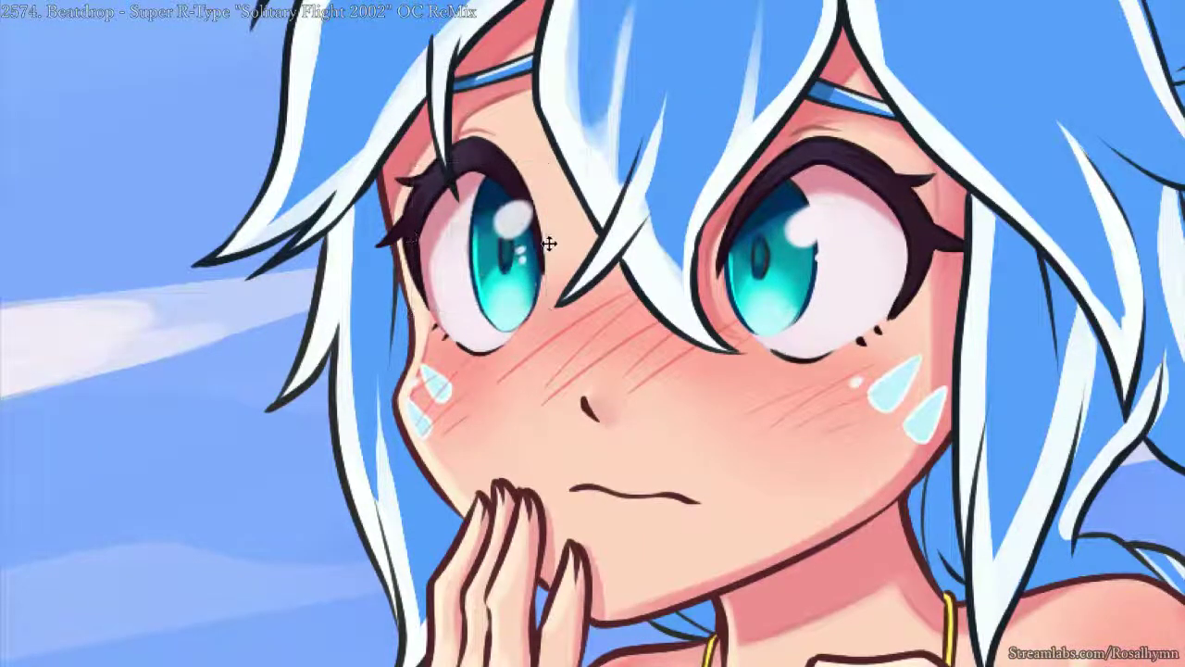
- Move the far eye's highlights back toward the outer side of the iris, deselect, and check them against the whole figure
left_click_drag(551, 243, 525, 243)
key("b")
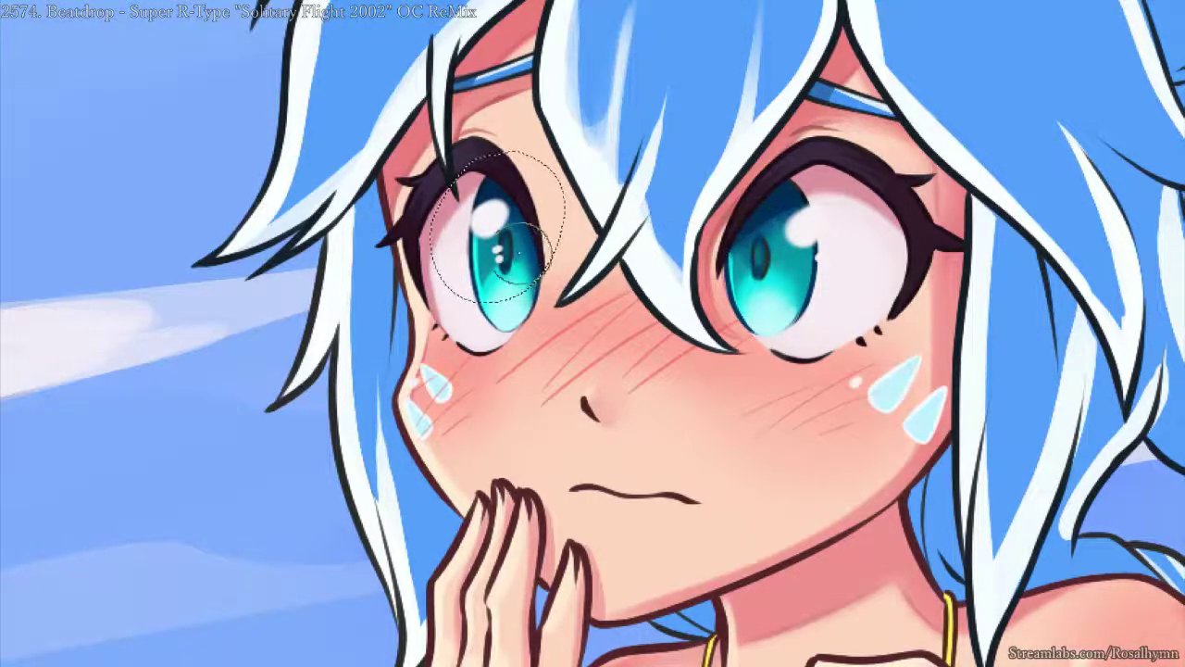
key("ctrl+d")
key("v")
left_click_drag(511, 261, 488, 288)
key("Return")
key("ctrl+d")
key("ctrl+d")
key("ctrl+minus")
key("ctrl+minus")
key("ctrl+minus")
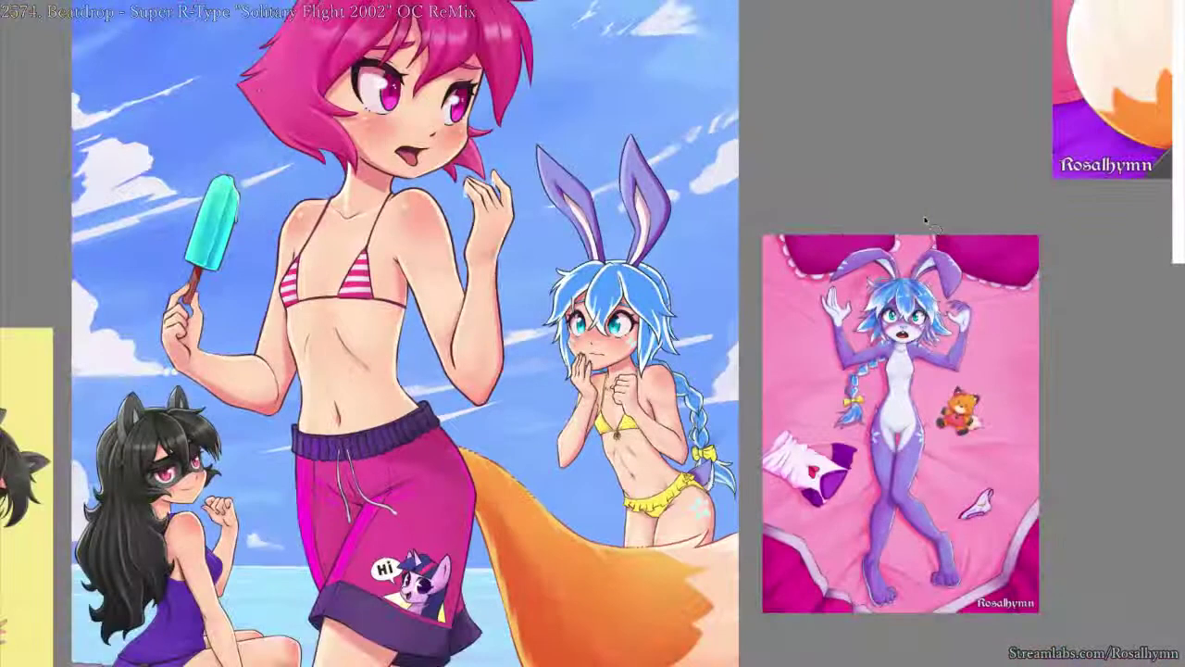
- Clear the white highlights from both of the rabbit's eyes
key("ctrl+plus")
key("ctrl+plus")
key("ctrl+plus")
key("ctrl+plus")
key("ctrl+plus")
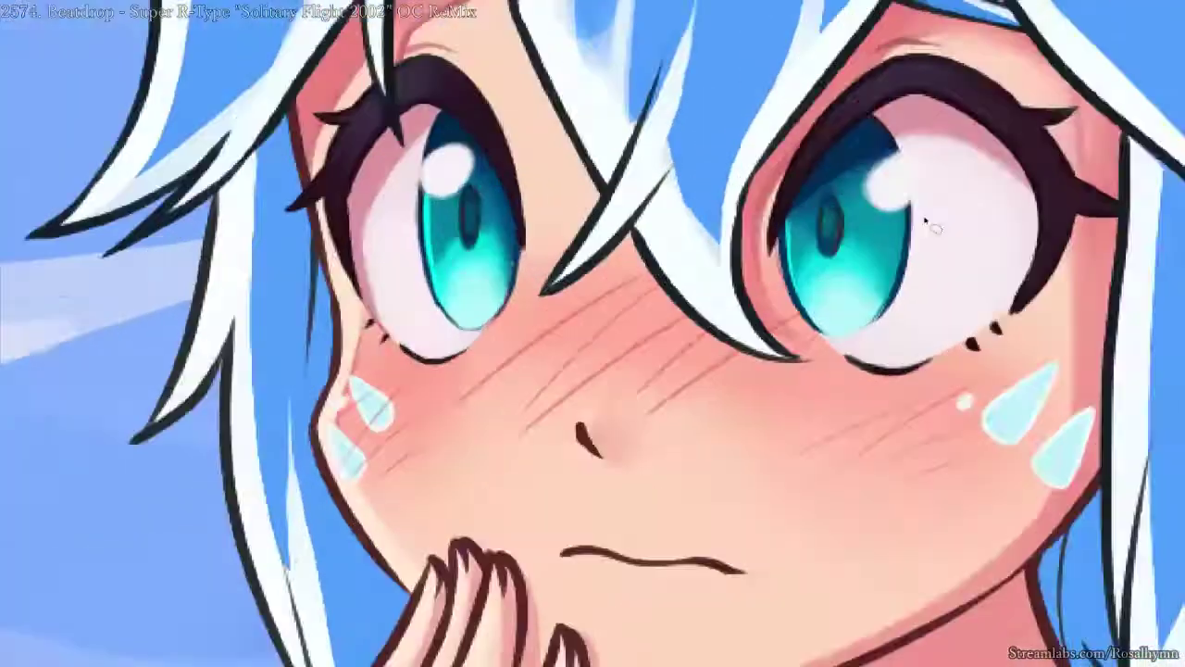
key("Delete")
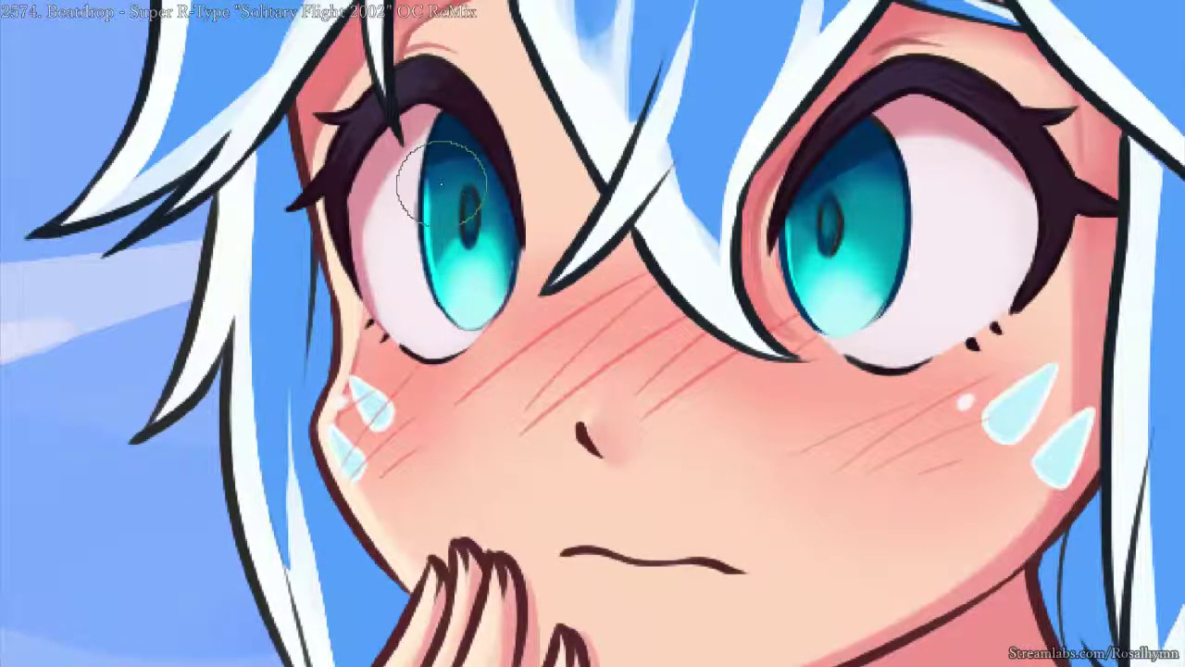
- Paint a new rounded white highlight on the upper outer edge of the far eye's iris with a smaller brush
key("bracketleft")
key("bracketleft")
key("bracketleft")
mouse_move(421, 192)
left_mouse_down()
mouse_move(445, 181)
mouse_move(410, 191)
mouse_move(435, 189)
left_mouse_up()
key("ctrl+z")
left_click(406, 185, "alt")
key("ctrl+z")
key("ctrl+z")
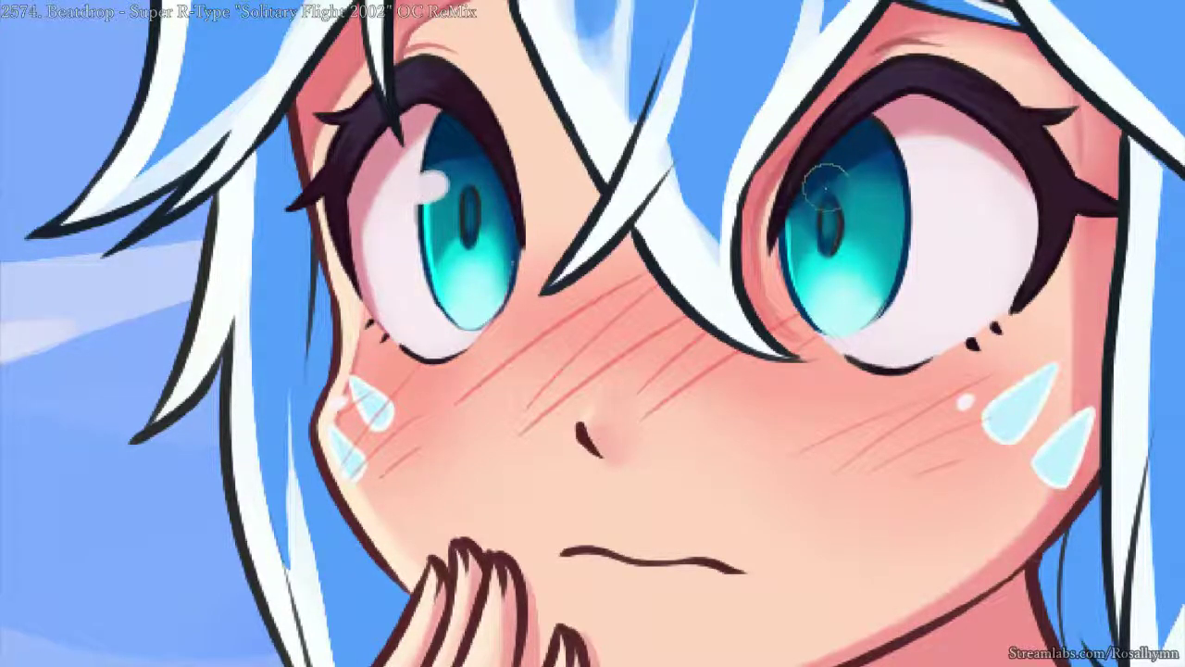
- Paint a matching round white highlight on the near eye's iris, above the pupil on the side facing the nose
left_click_drag(824, 210, 807, 217)
key("ctrl+z")
key("ctrl+minus")
key("ctrl+minus")
key("ctrl+minus")
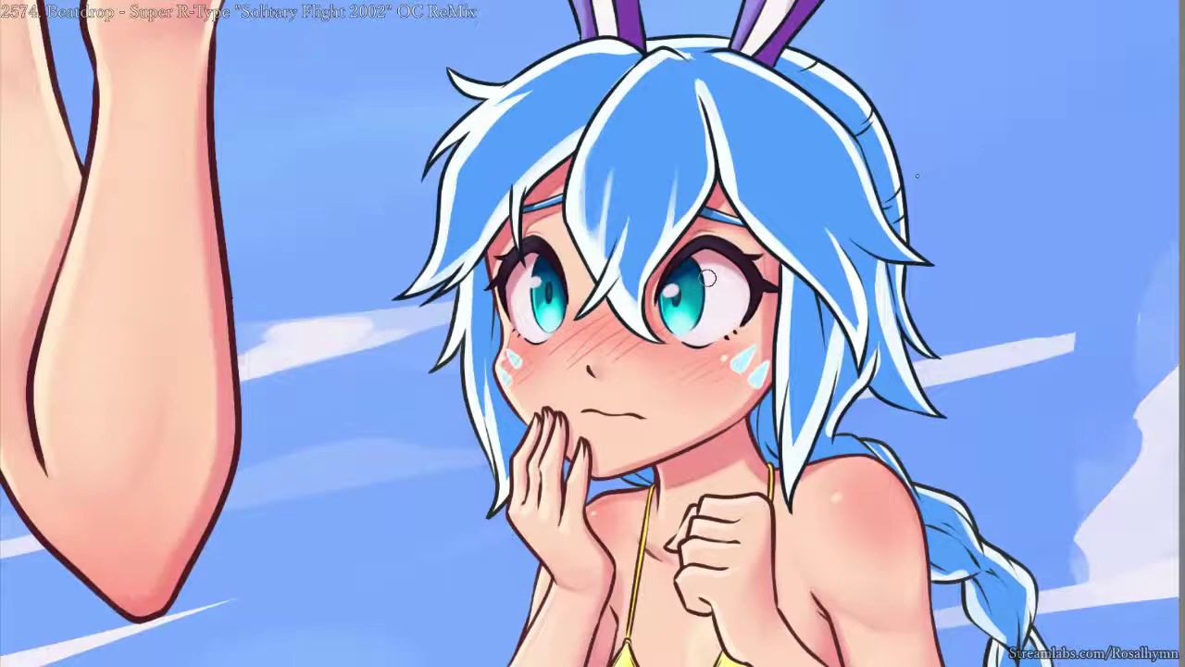
key("ctrl+plus")
key("ctrl+plus")
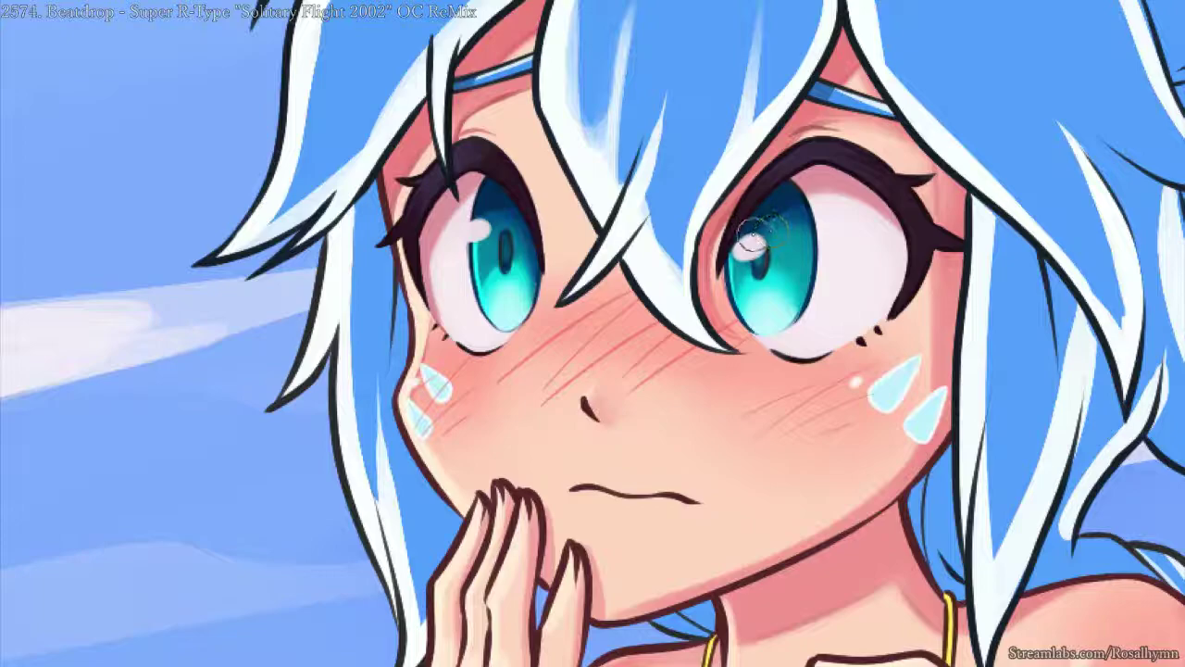
- Switch brushes and soften the far eye's white highlight so it fades into the iris
mouse_move(472, 221)
left_mouse_down()
mouse_move(463, 232)
mouse_move(475, 229)
left_mouse_up()
right_click(501, 222)
left_click(405, 265)
right_click(486, 246)
left_click(422, 327)
left_click_drag(476, 228, 508, 217)
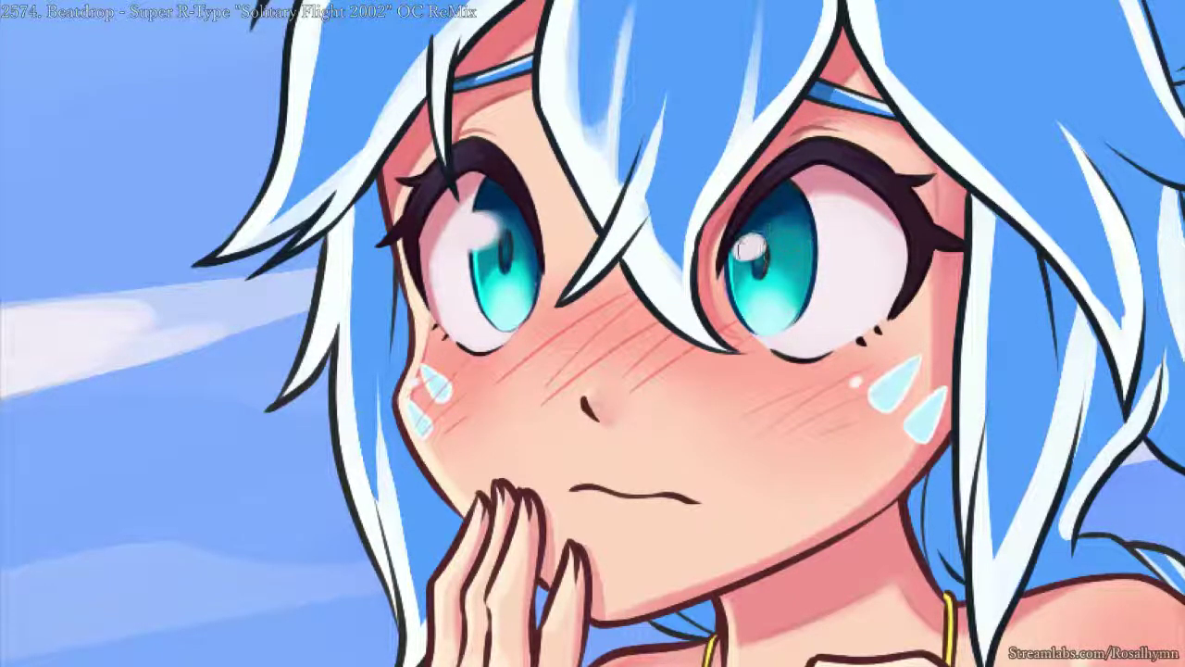
- Soften the near eye's highlight, shift it up toward the iris edge nearest the nose, and deselect
left_click_drag(754, 245, 756, 243)
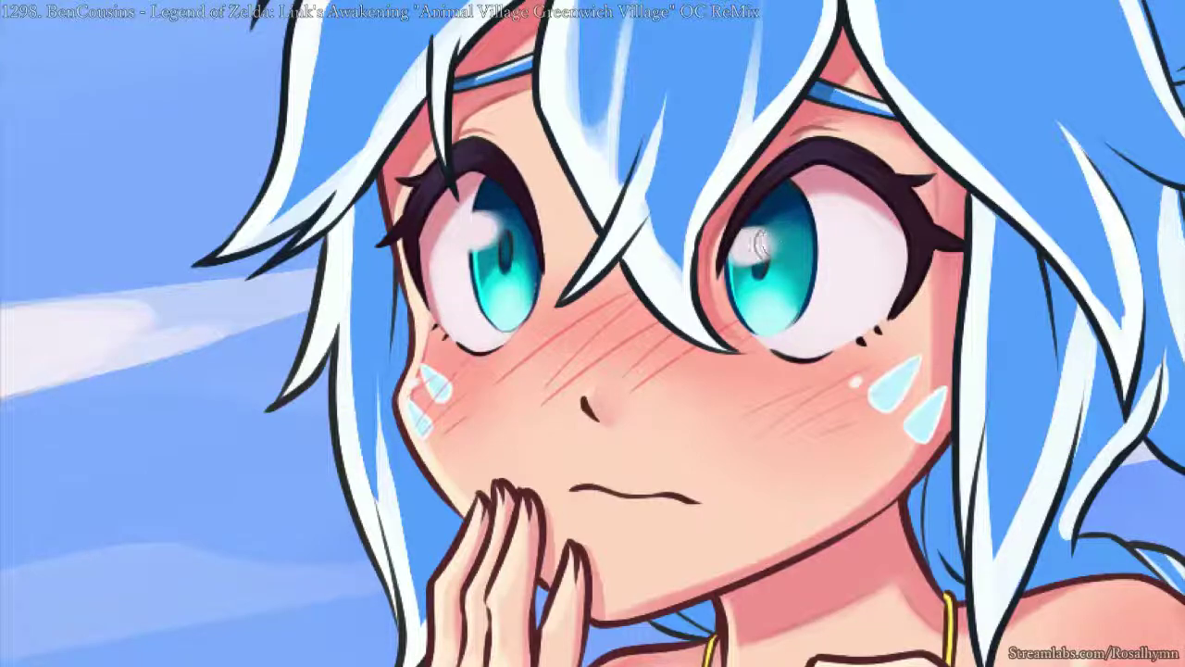
key("ctrl+t")
left_click_drag(759, 262, 744, 251)
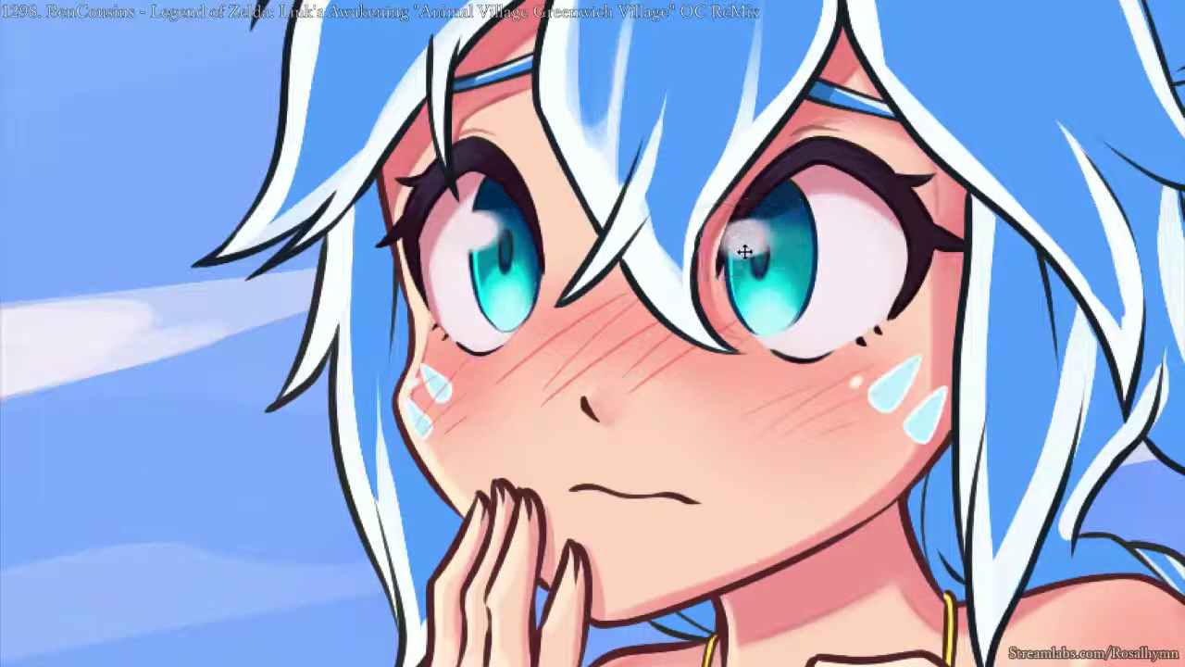
key("ctrl+d")
key("ctrl+minus")
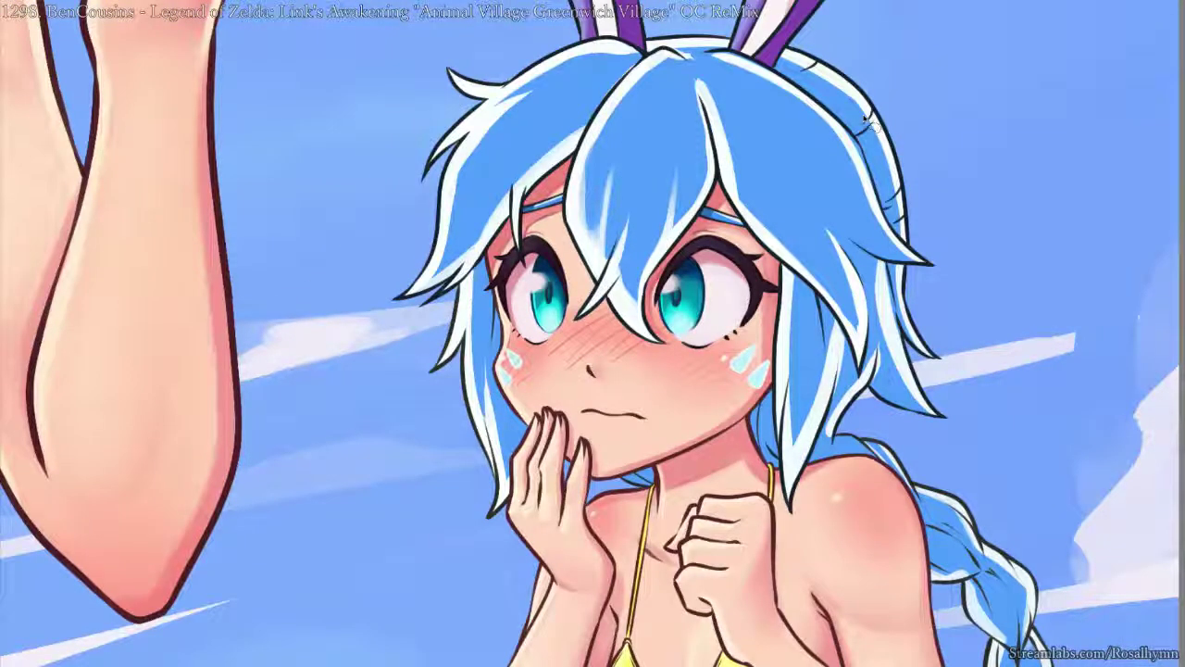
key("ctrl+plus")
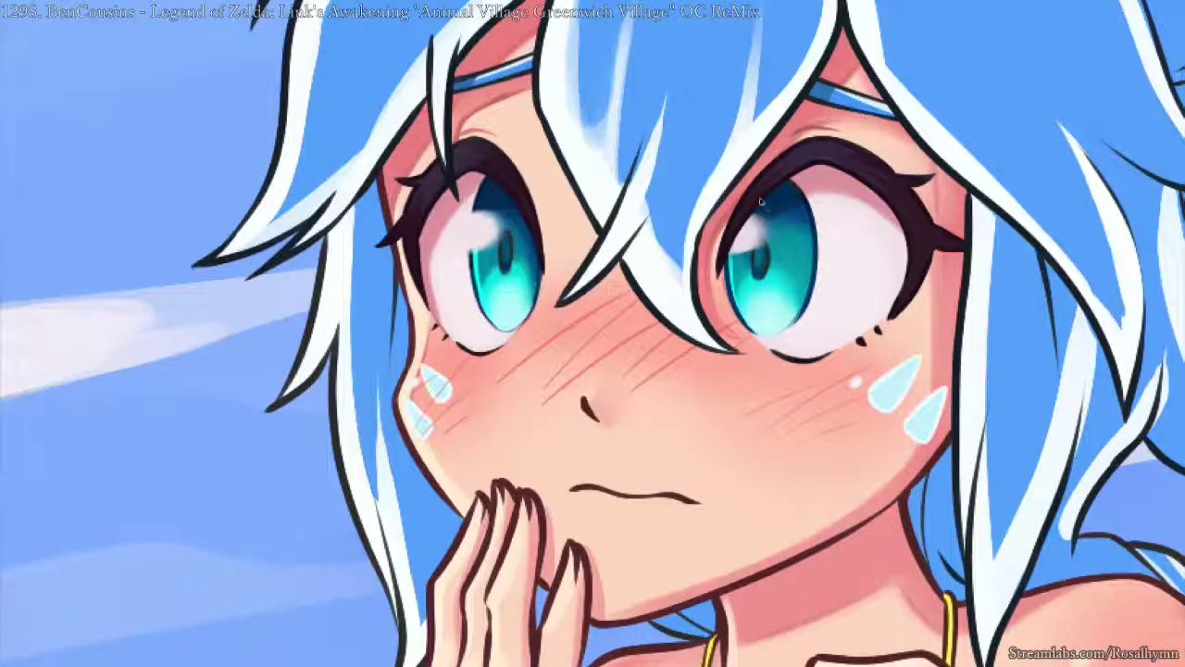
- Repaint the near eye's highlight as a crisp white oval above the pupil, on the iris side facing the nose
left_click_drag(758, 234, 755, 229)
right_click(757, 231)
right_click(759, 248)
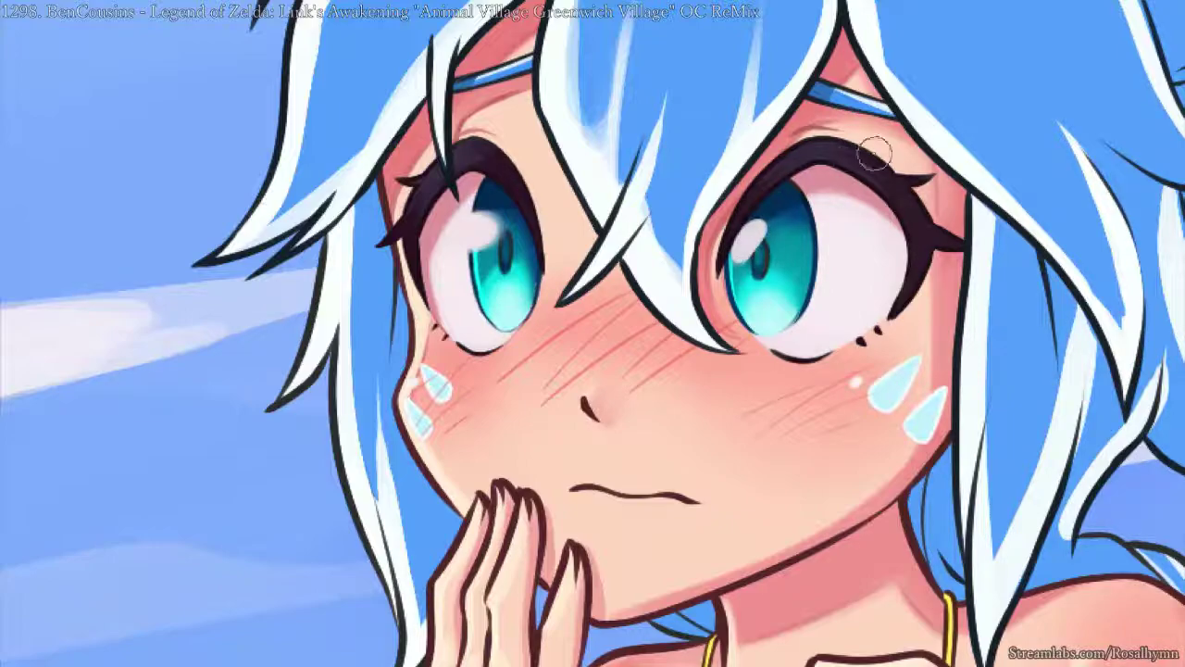
- Rework the far eye's blurred highlight into a compact white oval at the upper outer edge of its iris
key("l")
mouse_move(479, 192)
left_mouse_down()
mouse_move(523, 192)
mouse_move(481, 233)
left_mouse_up()
key("Delete")
key("ctrl+z")
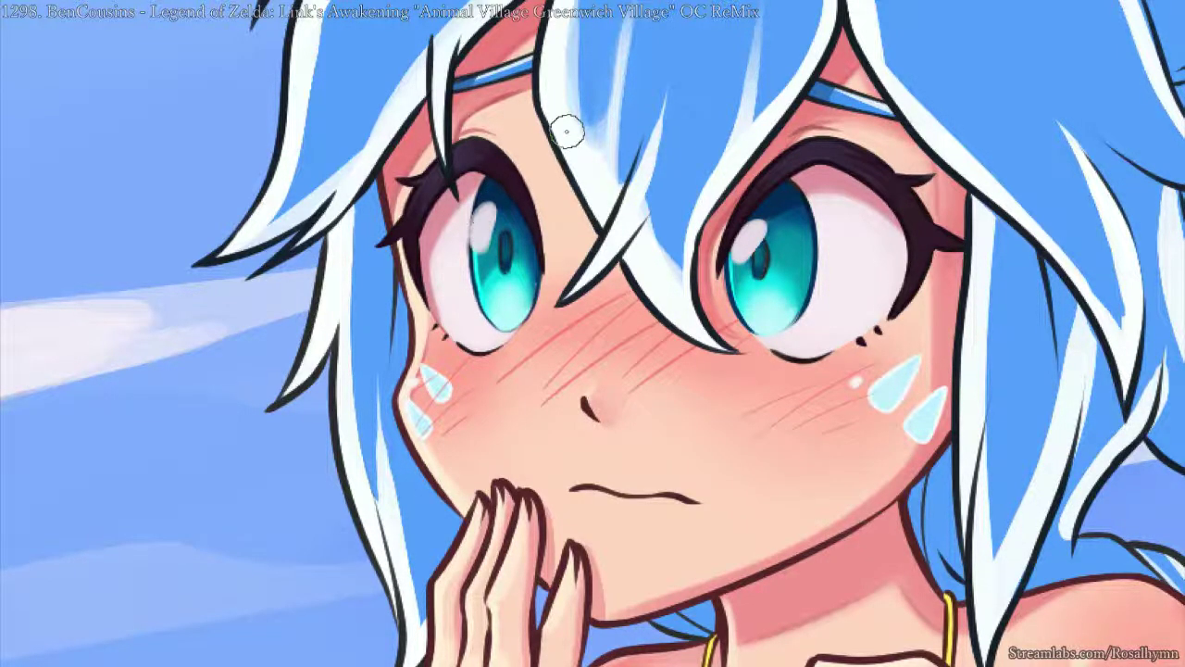
key("minus")
key("minus")
key("minus")
key("plus")
key("plus")
key("plus")
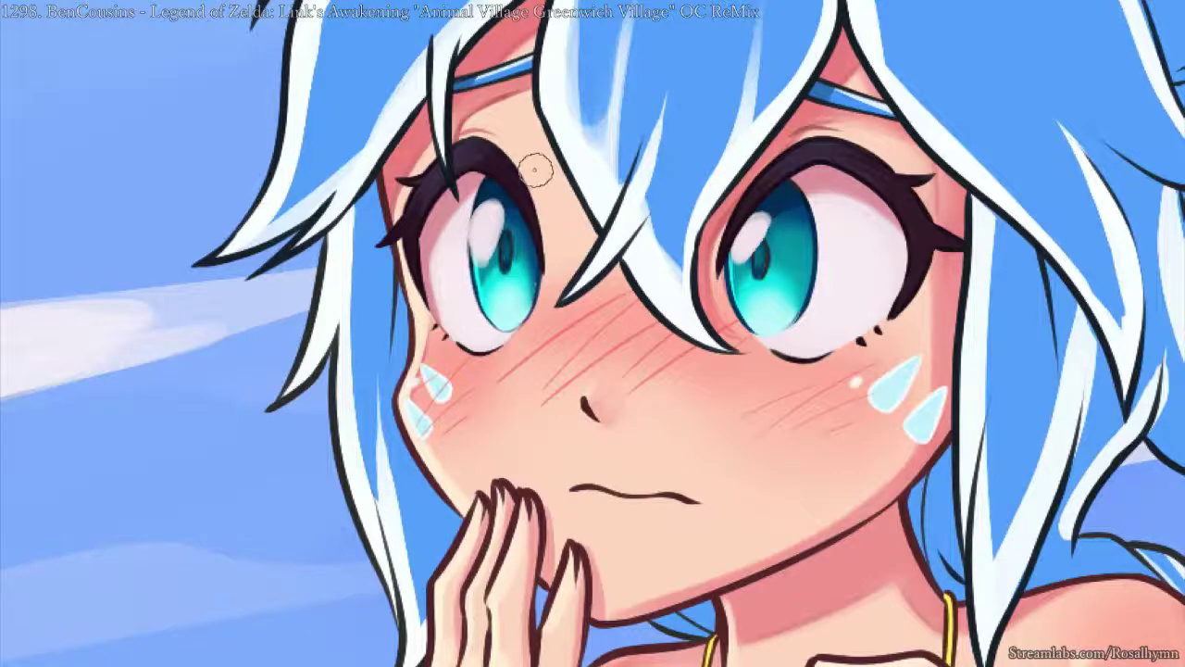
key("ctrl+minus")
key("ctrl+minus")
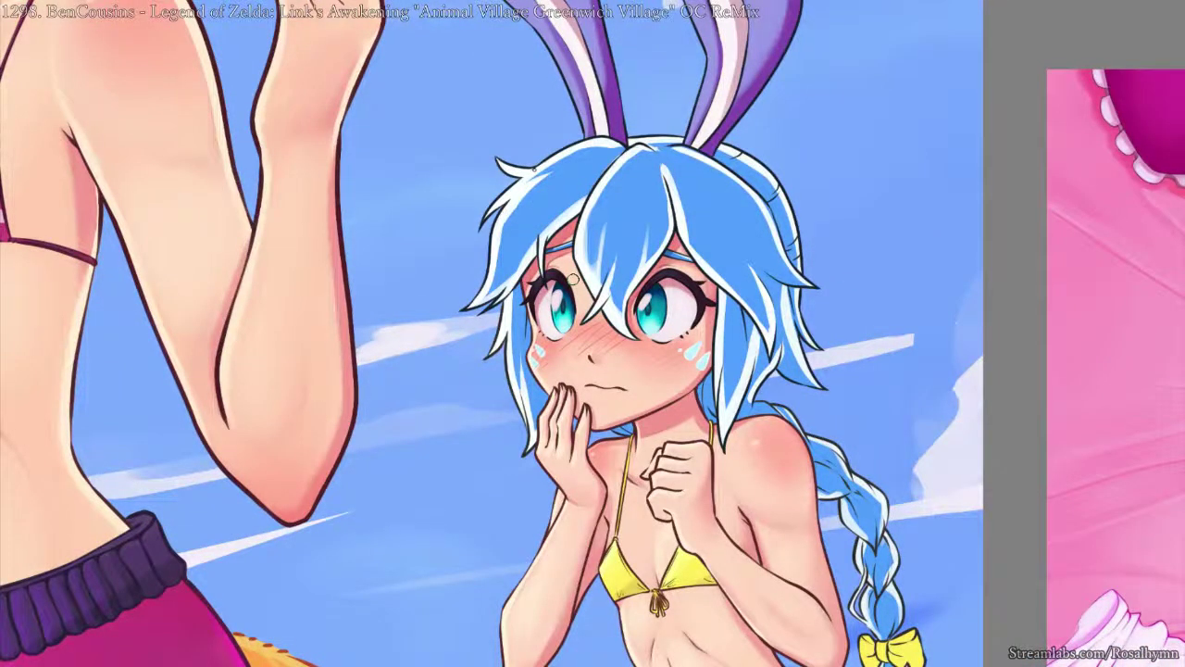
key("ctrl+plus")
key("ctrl+plus")
- Brush over the highlights on both irises to make them larger and softer
right_click(488, 282)
right_click(415, 331)
mouse_move(484, 232)
left_mouse_down()
mouse_move(490, 222)
mouse_move(479, 258)
left_mouse_up()
left_click_drag(757, 231, 762, 220)
key("ctrl+minus")
key("ctrl+minus")
key("ctrl+minus")
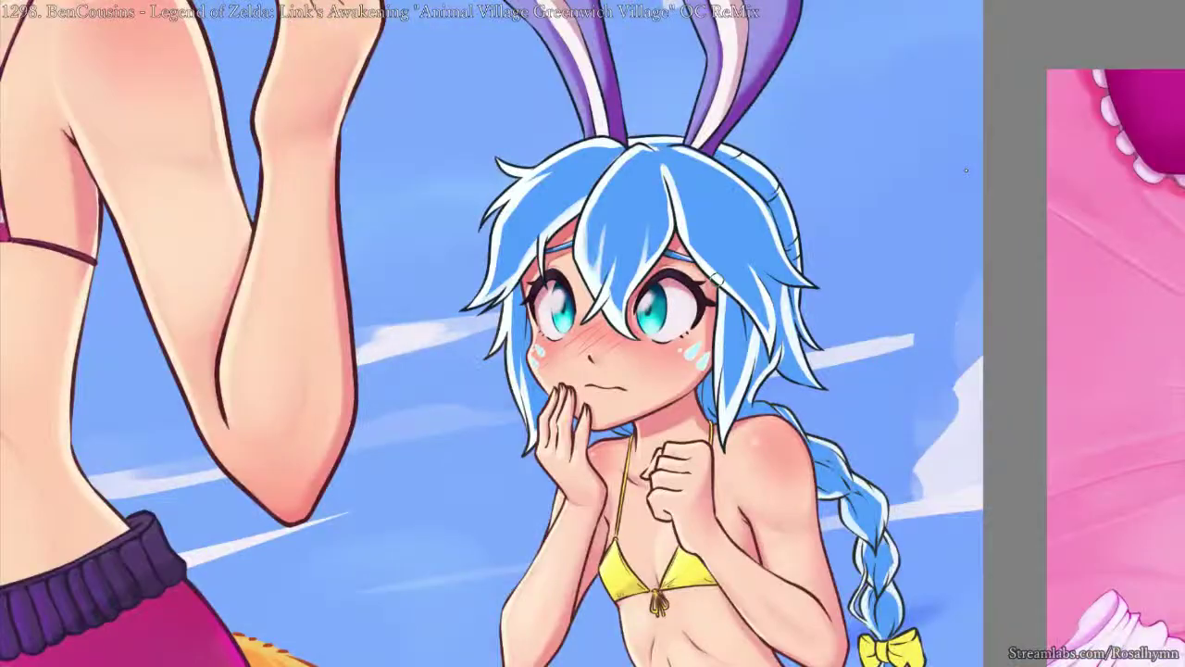
key("ctrl+minus")
key("ctrl+minus")
- Mirror the canvas view, then select and transform the far eye's highlight and deselect it
key("h")
key("ctrl+plus")
key("ctrl+plus")
key("ctrl+plus")
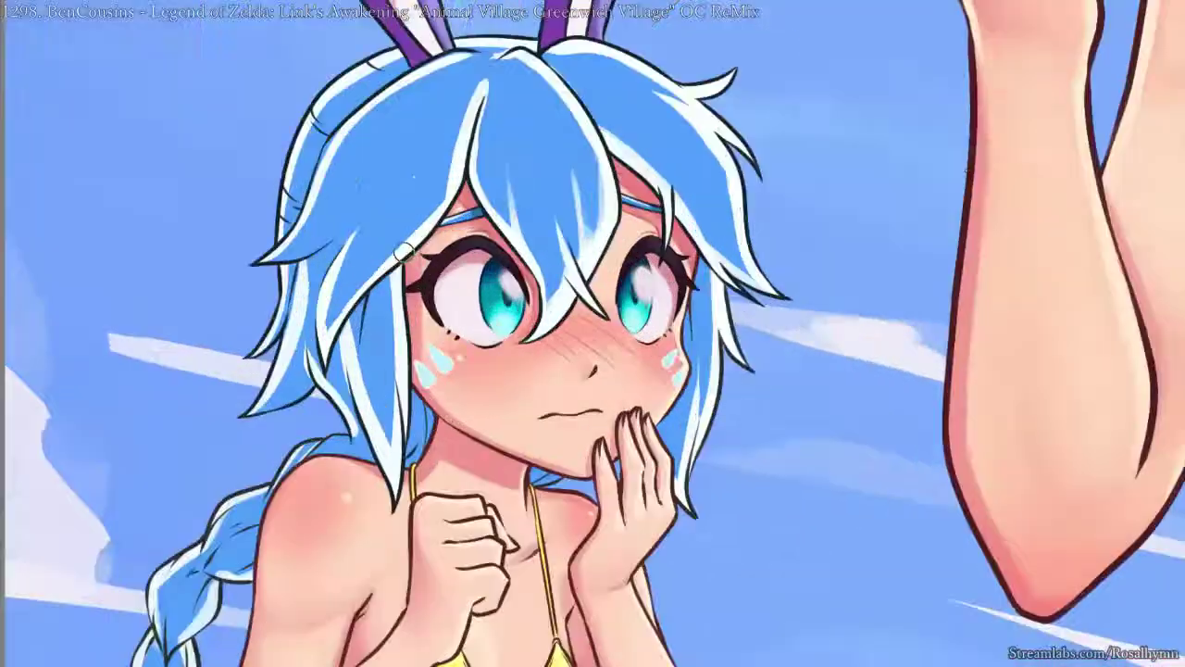
key("ctrl+plus")
key("ctrl+plus")
key("l")
mouse_move(669, 170)
left_mouse_down()
mouse_move(716, 316)
mouse_move(674, 163)
left_mouse_up()
key("ctrl+t")
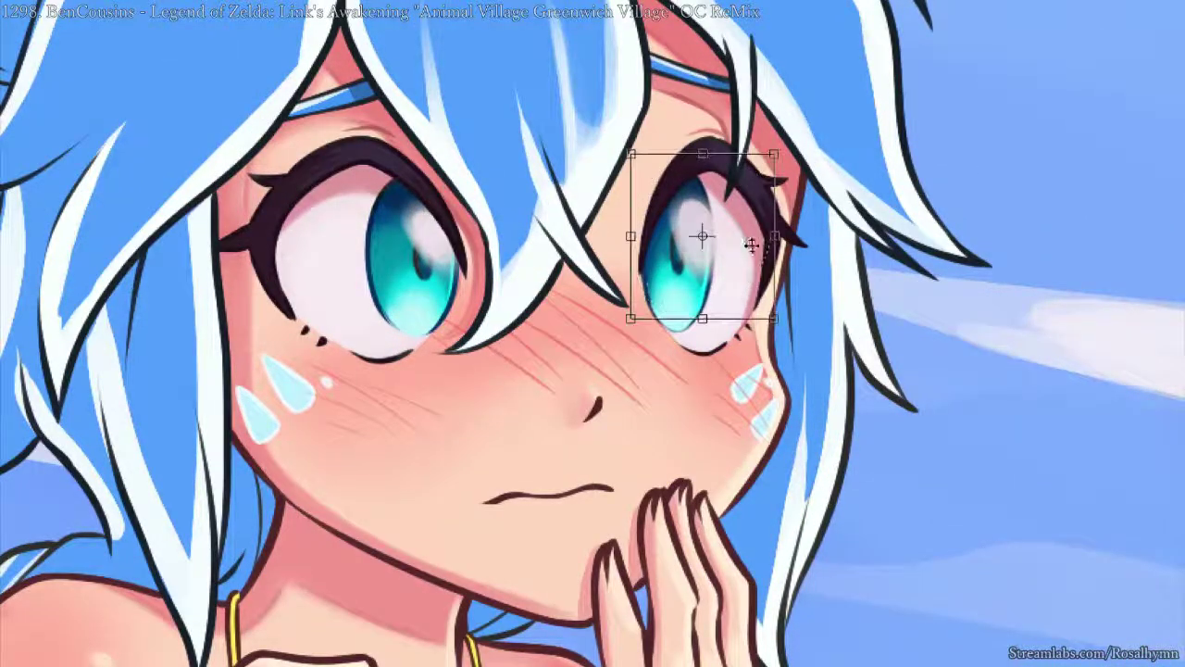
key("Return")
key("ctrl+d")
- Brush the highlights on both irises again in the mirrored view, with a short stroke on each
key("b")
left_click_drag(700, 228, 704, 250)
left_click_drag(424, 229, 435, 247)
key("ctrl+minus")
key("ctrl+minus")
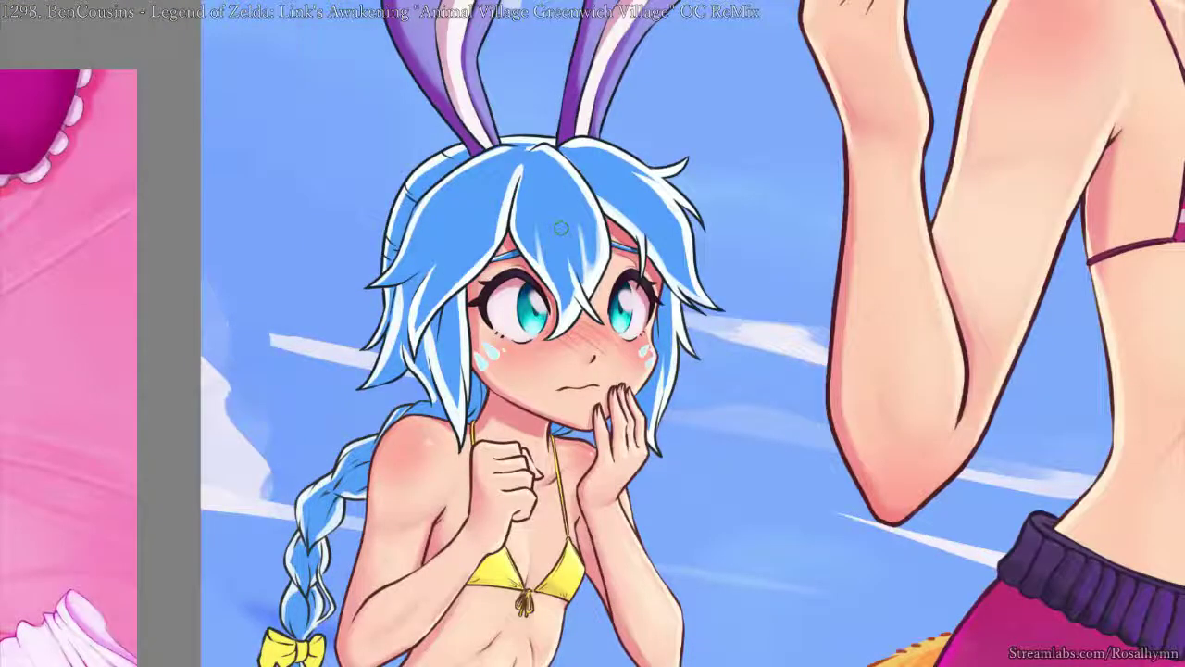
- Transform the near eye's highlight to a smaller size at the iris edge nearest the nose
scroll(561, 227, "up", 5)
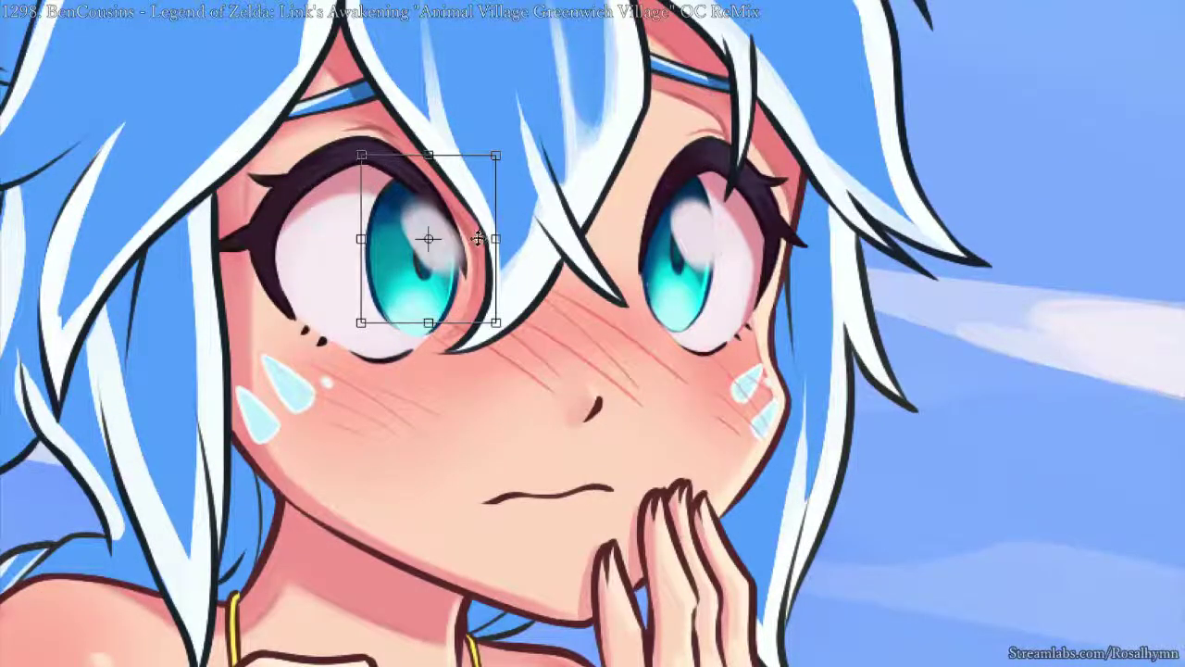
scroll(484, 238, "down", 3)
scroll(524, 219, "down", 5)
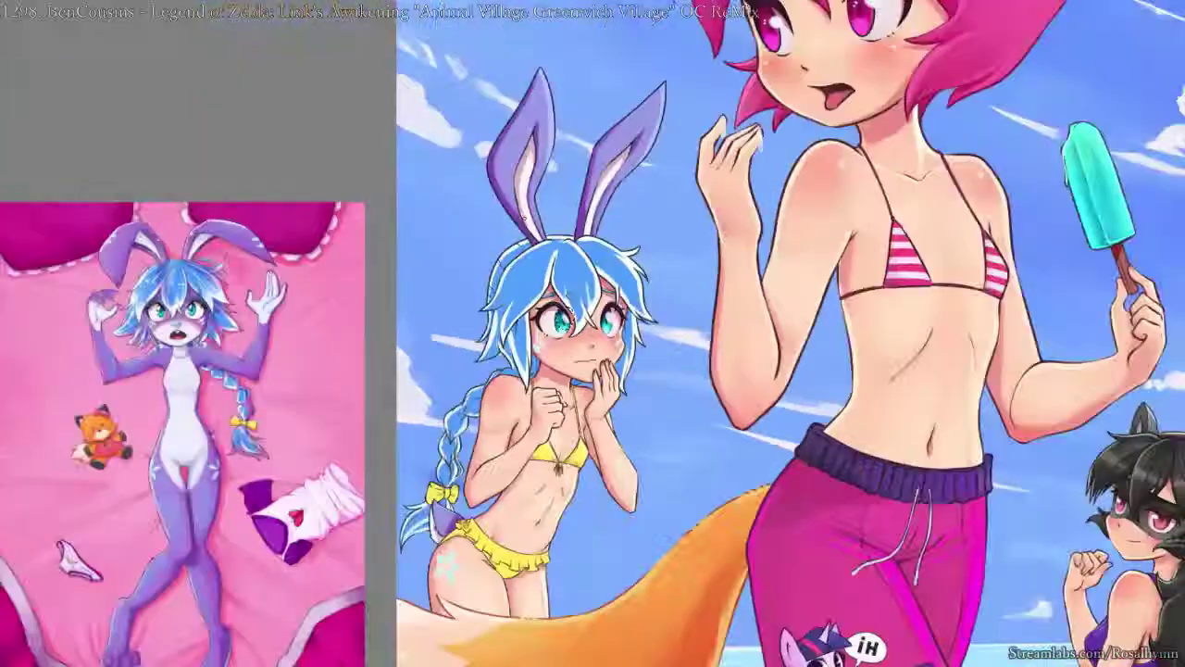
scroll(570, 314, "up", 4)
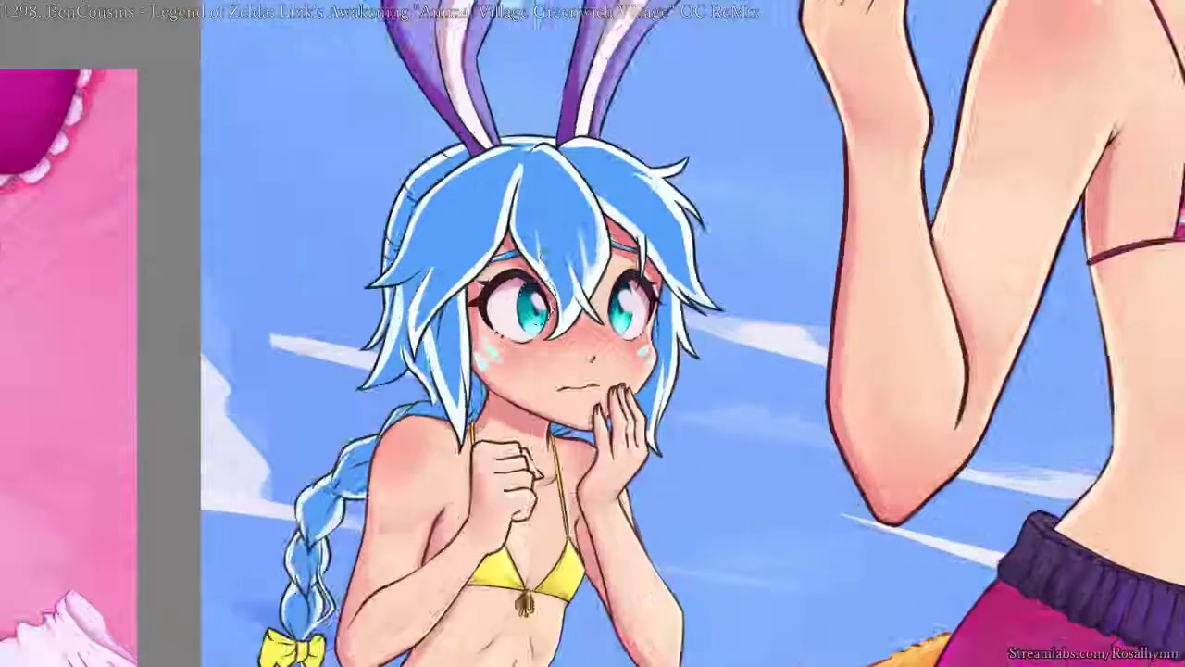
left_click_drag(222, 318, 1000, 315)
scroll(871, 354, "up", 2)
scroll(867, 350, "down", 1)
left_click_drag(672, 360, 833, 360)
scroll(785, 359, "down", 3)
left_click_drag(1046, 426, 615, 462)
scroll(546, 356, "up", 3)
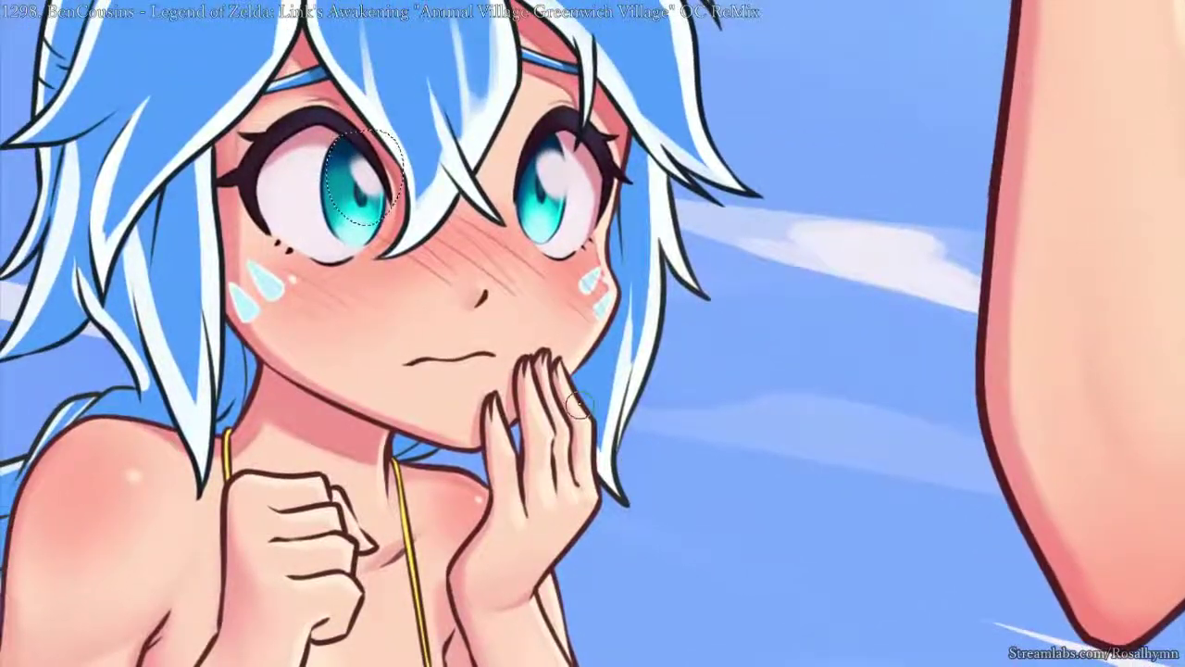
scroll(580, 380, "up", 1)
left_click_drag(574, 381, 569, 436)
scroll(577, 405, "down", 1)
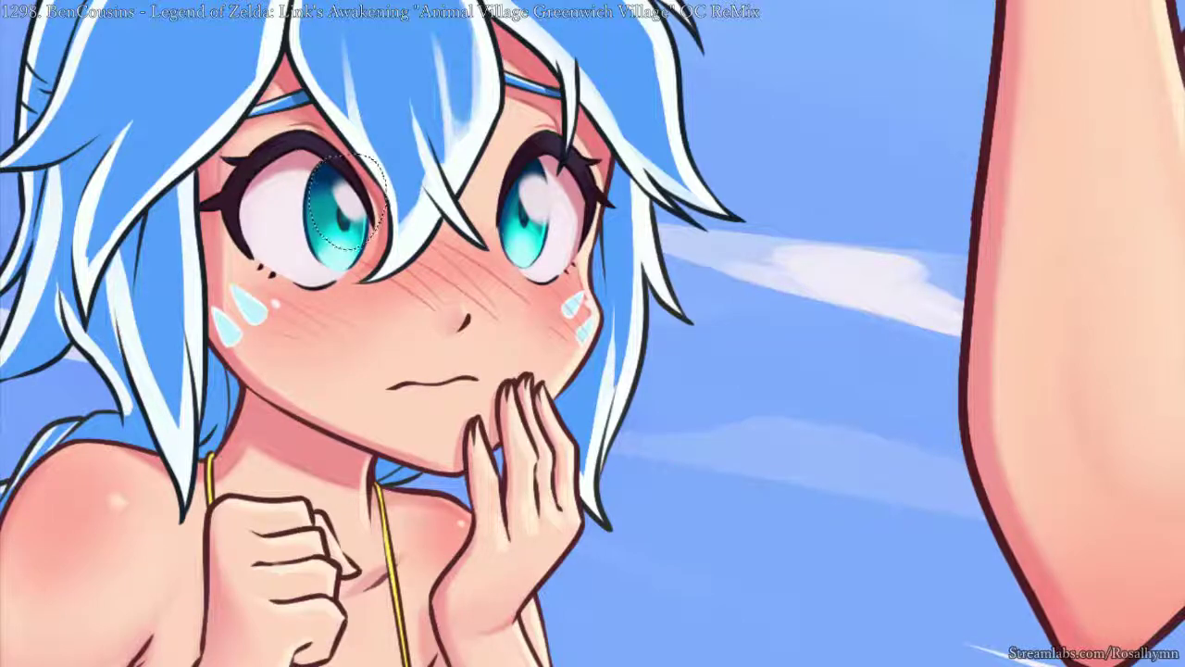
scroll(543, 191, "up", 1)
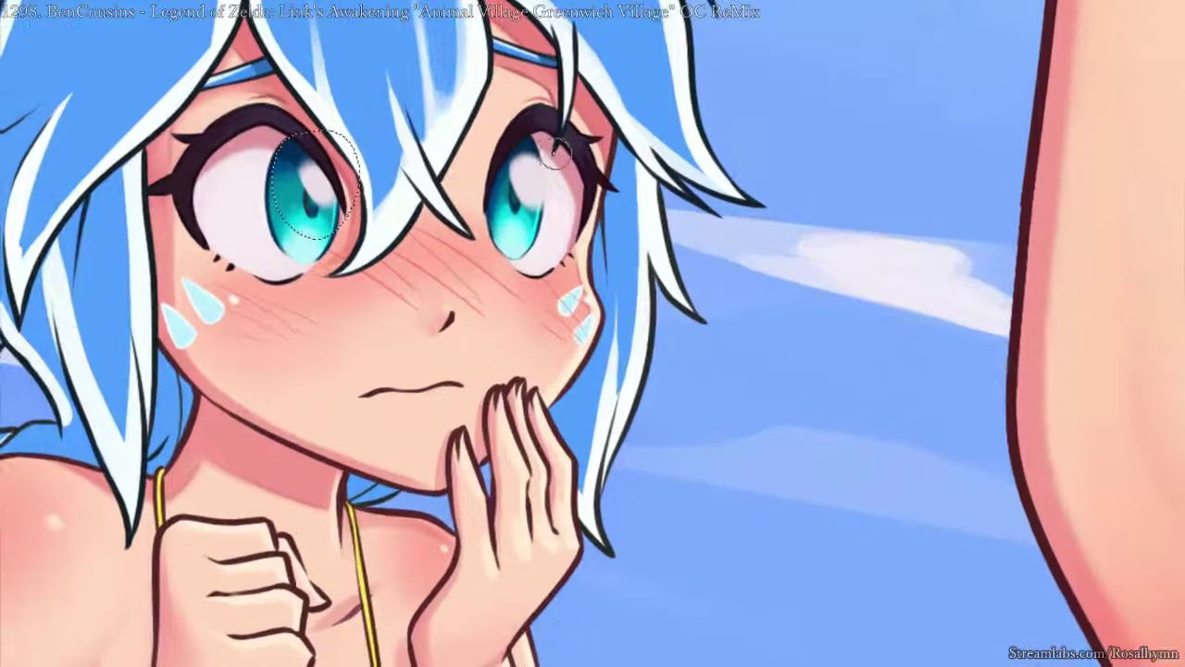
- Select the far eye's highlight and transform it to a smaller size to match the near eye's
key("ctrl+t")
key("Return")
mouse_move(540, 128)
left_mouse_down()
mouse_move(543, 249)
mouse_move(516, 125)
mouse_move(552, 180)
left_mouse_up()
key("ctrl+t")
key("Return")
key("Return")
key("ctrl+minus")
key("ctrl+minus")
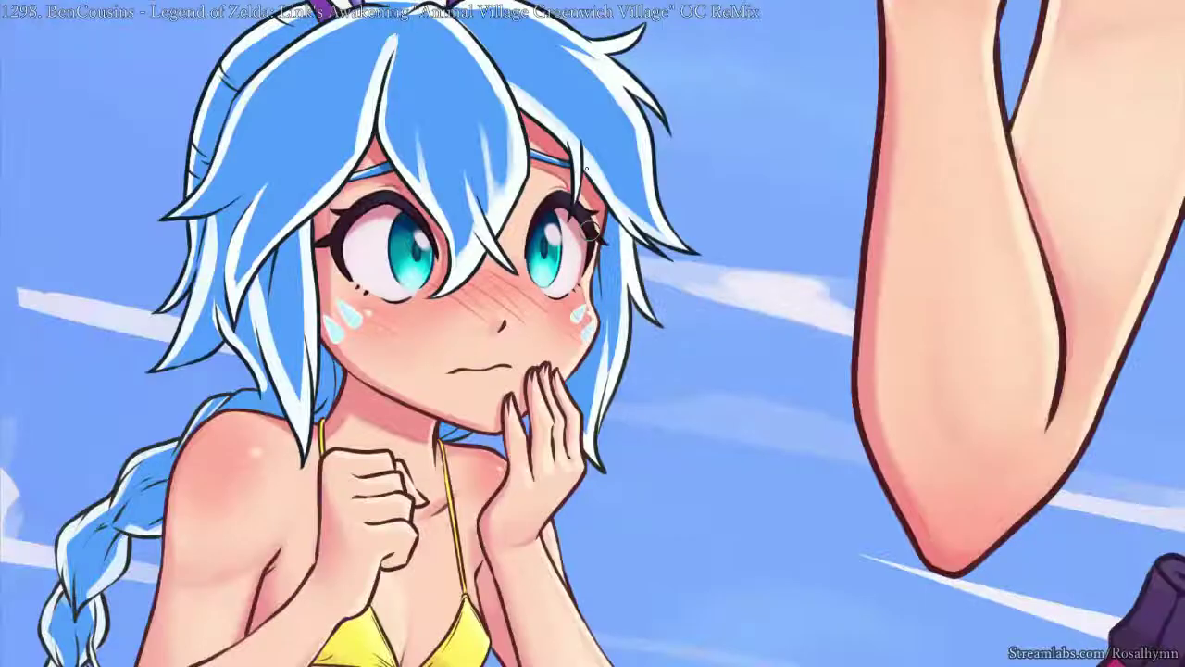
- Restore the unmirrored view and paint small white reflection dots in the lower part of both irises
key("m")
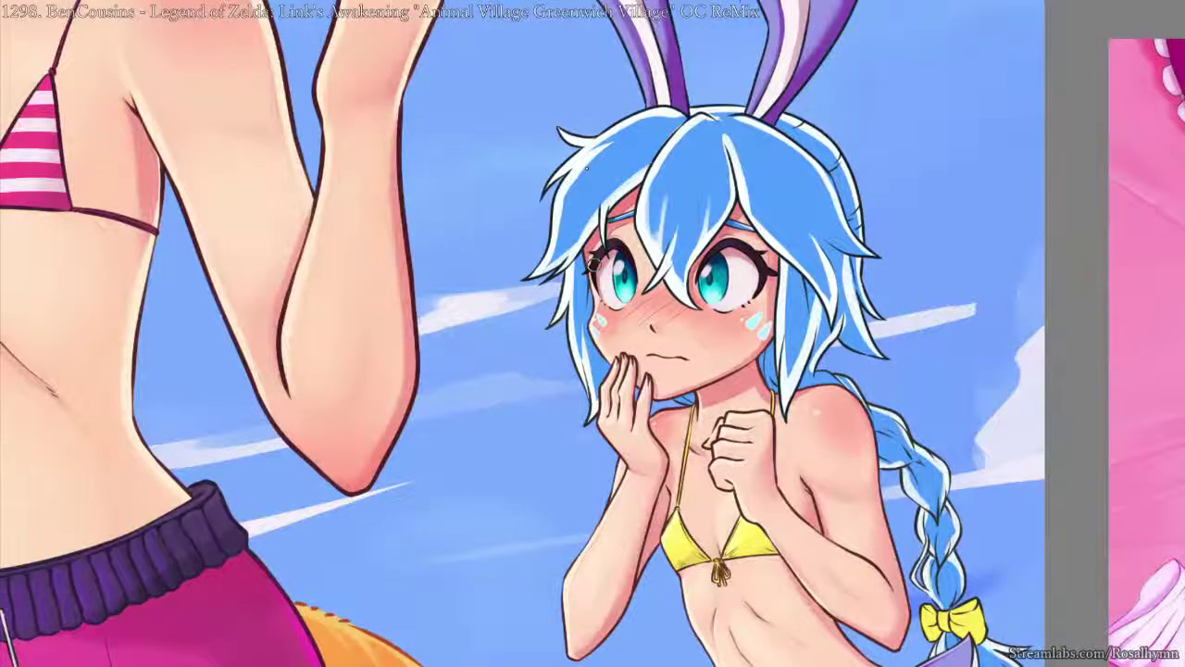
key("ctrl+plus")
key("ctrl+plus")
key("ctrl+plus")
left_click_drag(782, 233, 743, 240)
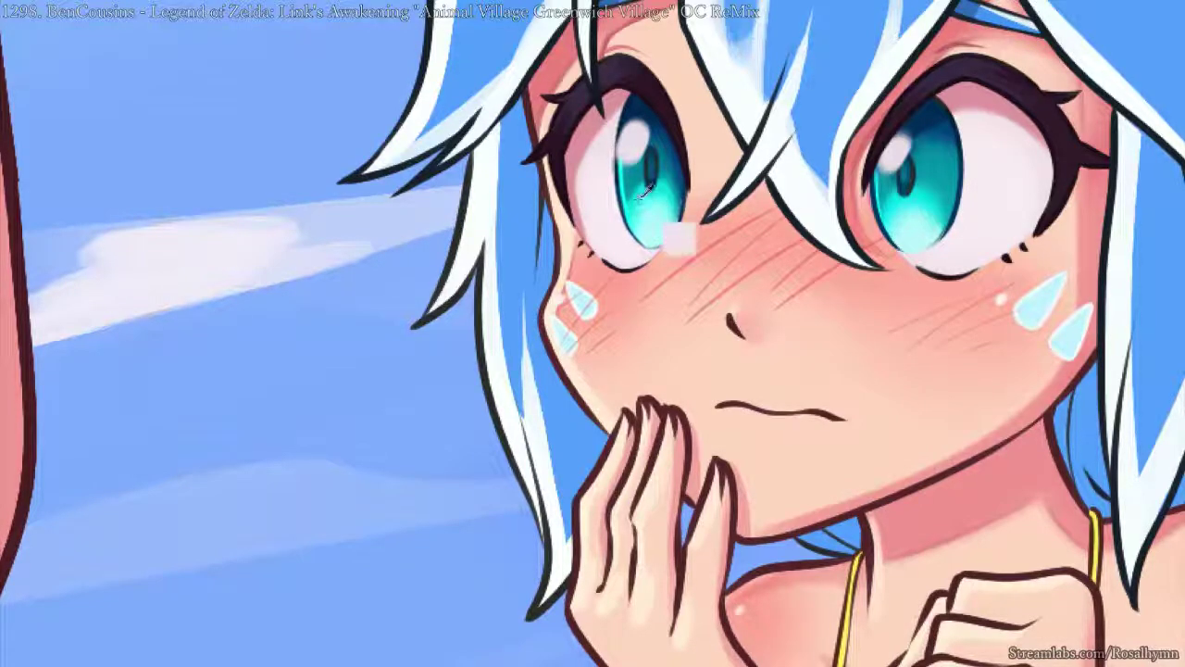
right_click(639, 196)
left_click(738, 239)
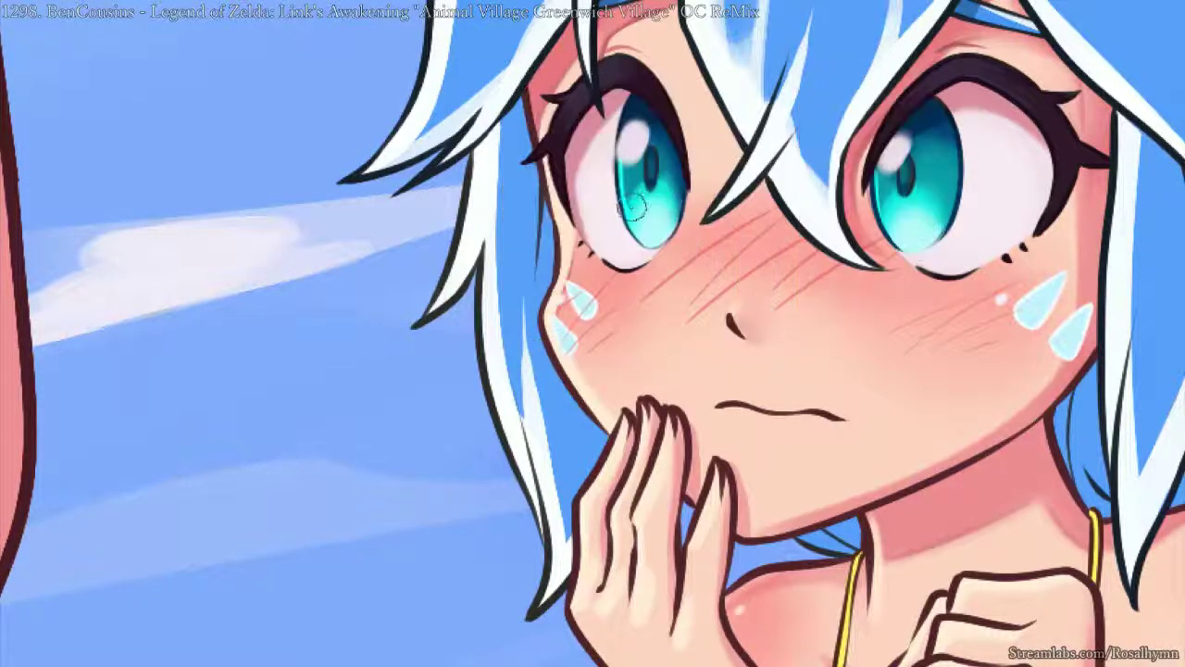
left_click_drag(638, 214, 653, 210)
scroll(960, 169, "down", 6)
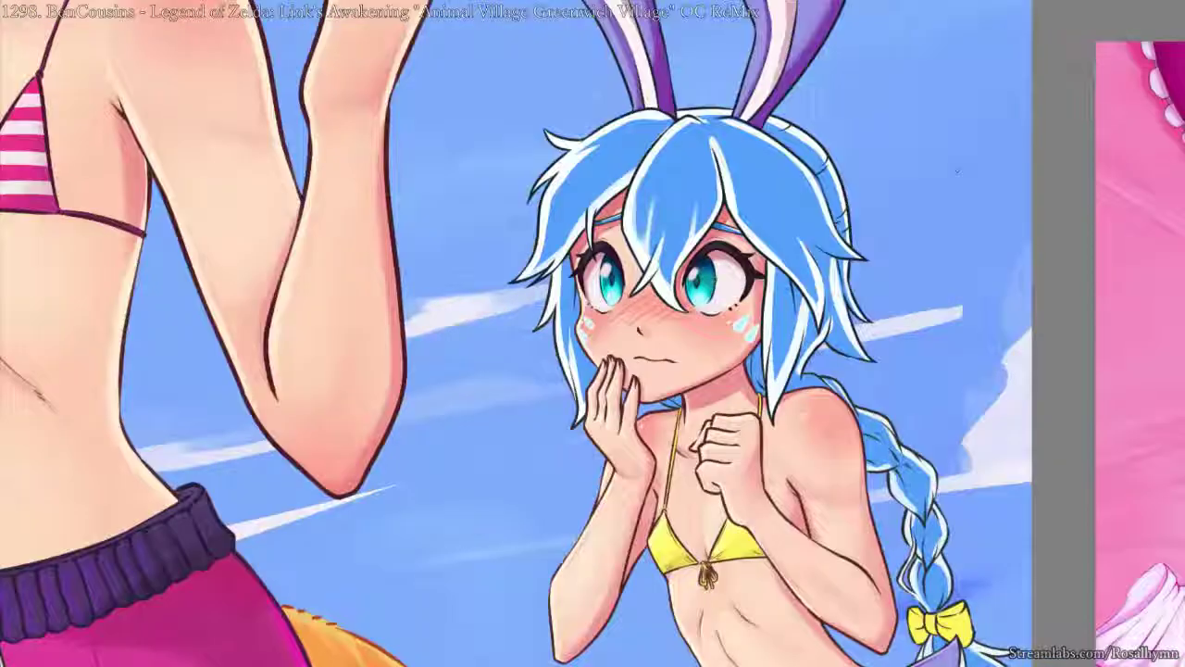
scroll(960, 169, "up", 6)
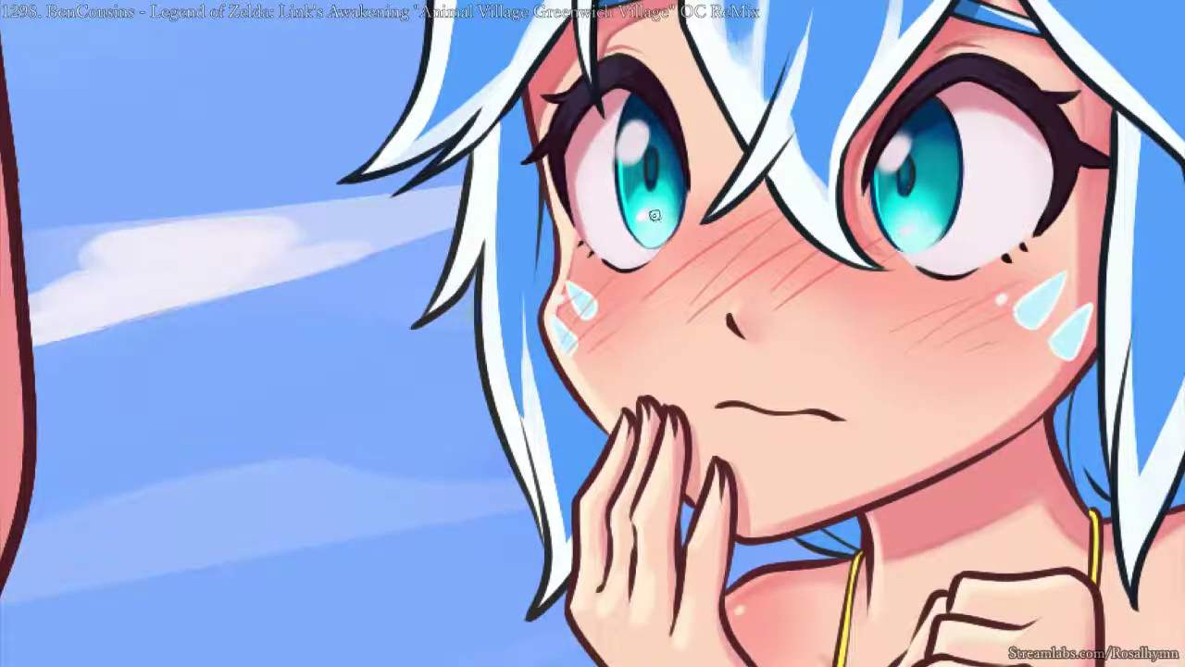
scroll(653, 220, "up", 2)
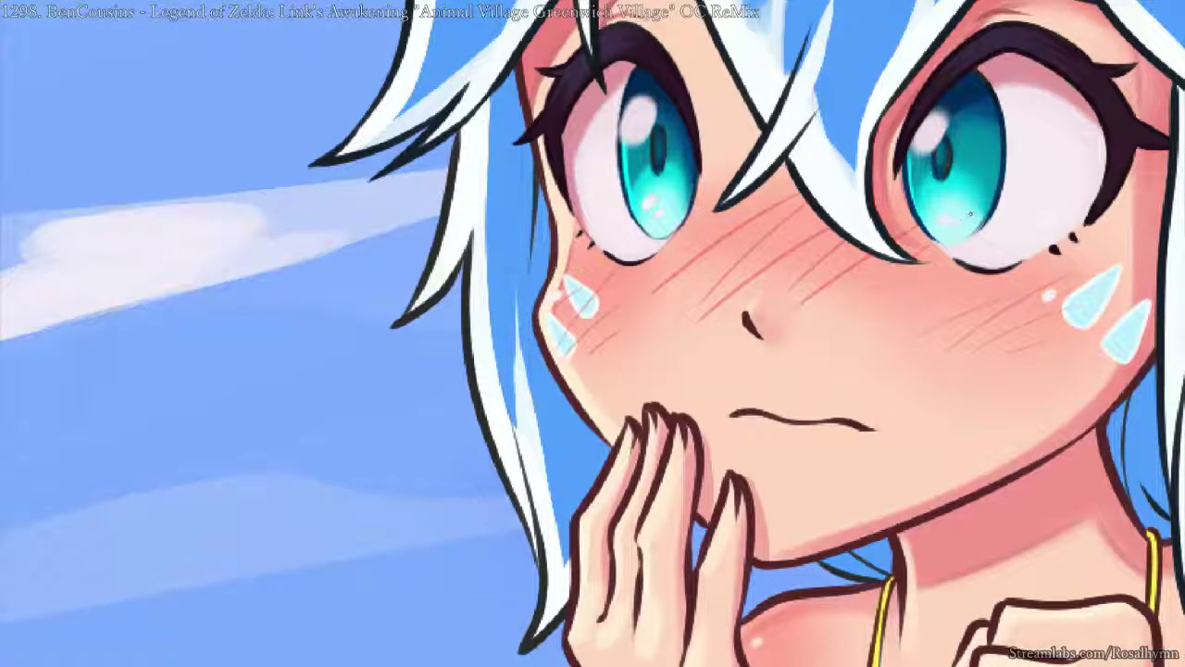
scroll(1087, 135, "down", 3)
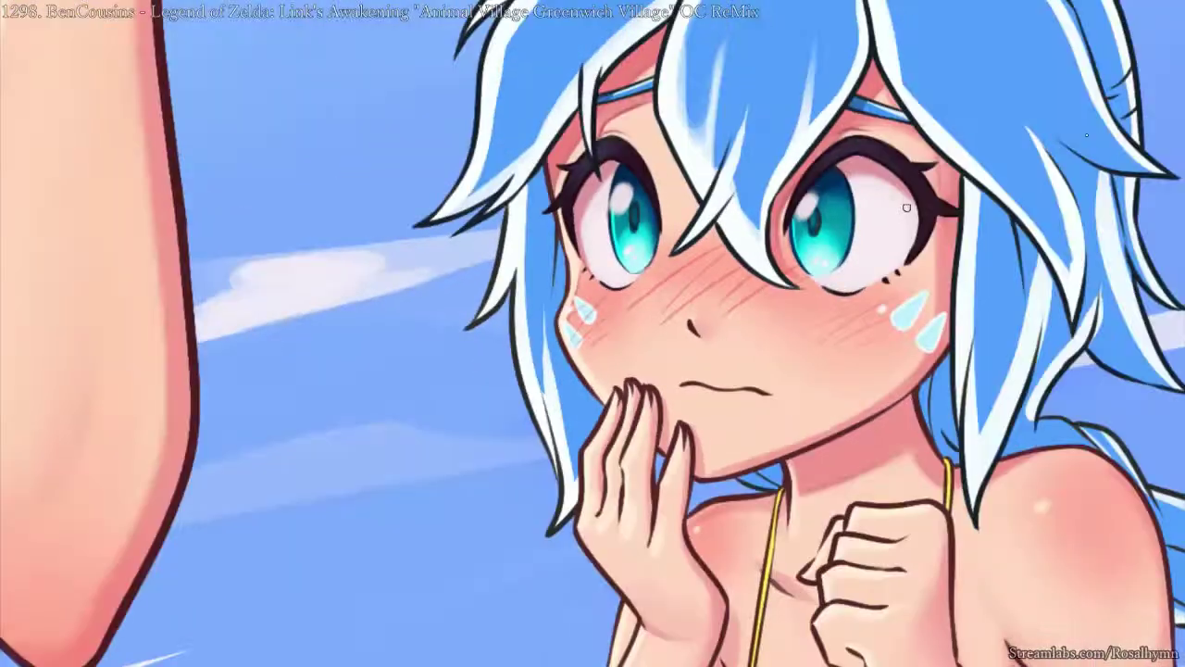
- Try to move the near eye's small reflection dots to the upper part of the iris, beside the main highlight
scroll(1034, 156, "up", 2)
mouse_move(914, 213)
left_mouse_down()
mouse_move(960, 229)
mouse_move(918, 213)
mouse_move(944, 126)
left_mouse_up()
key("ctrl+t")
key("Return")
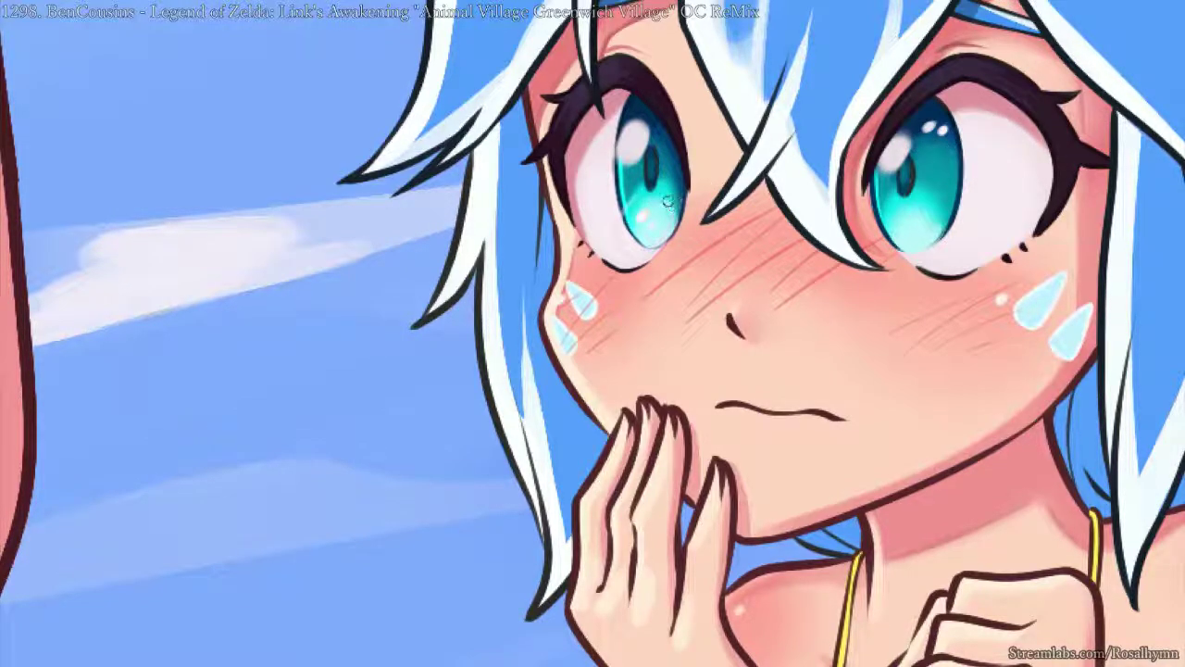
- Try to rotate the far eye's small reflection dots and move them to the iris's outer edge beside the pupil
key("ctrl+t")
key("Escape")
mouse_move(625, 194)
left_mouse_down()
mouse_move(673, 209)
mouse_move(650, 219)
mouse_move(650, 205)
mouse_move(658, 219)
mouse_move(639, 191)
mouse_move(675, 185)
left_mouse_up()
key("ctrl+t")
key("Return")
key("ctrl+t")
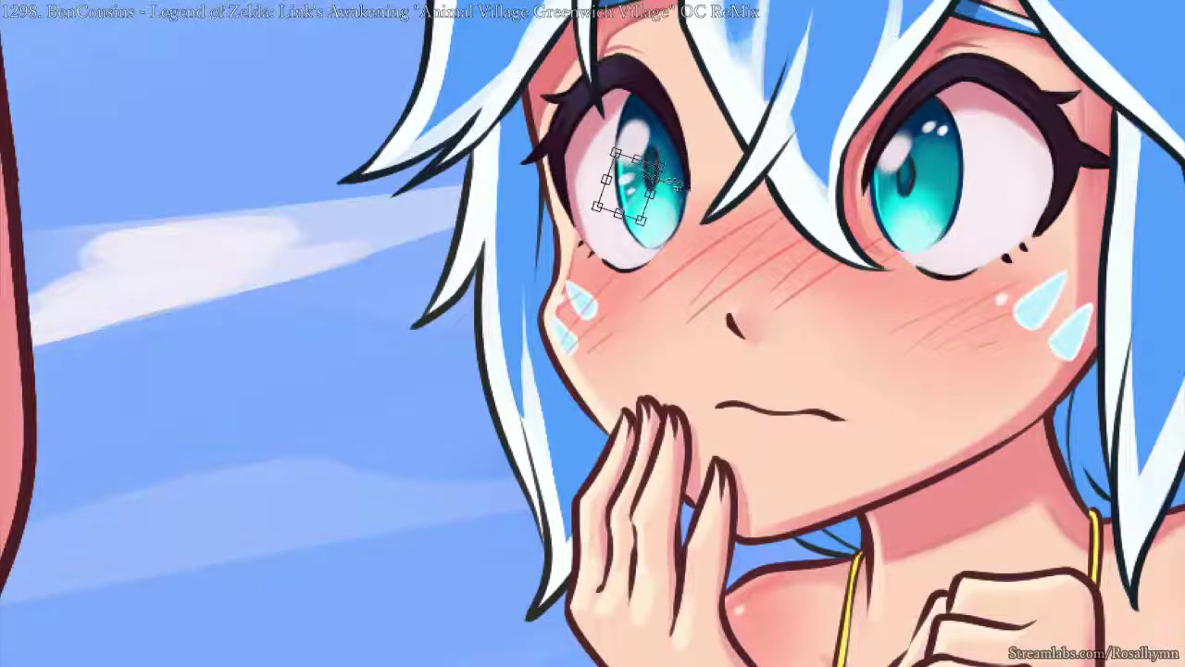
key("Return")
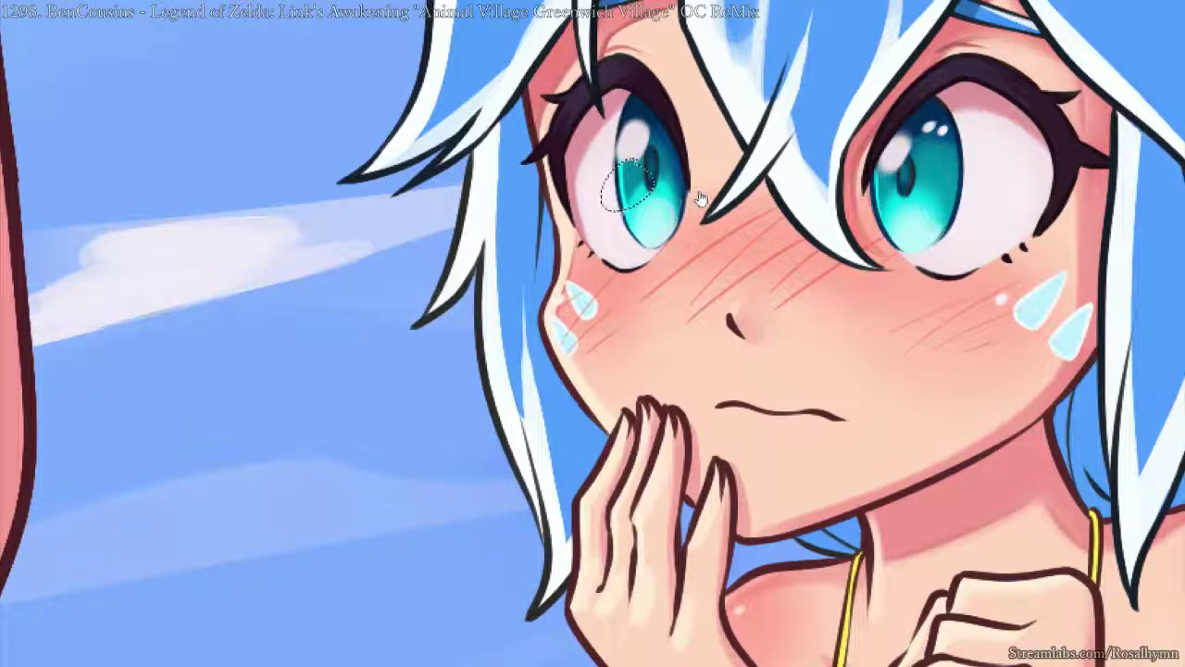
- Undo the far eye's dot transform and remove the small dots from the upper part of the near iris
key("ctrl+z")
key("ctrl+z")
left_click_drag(933, 109, 957, 102)
key("Delete")
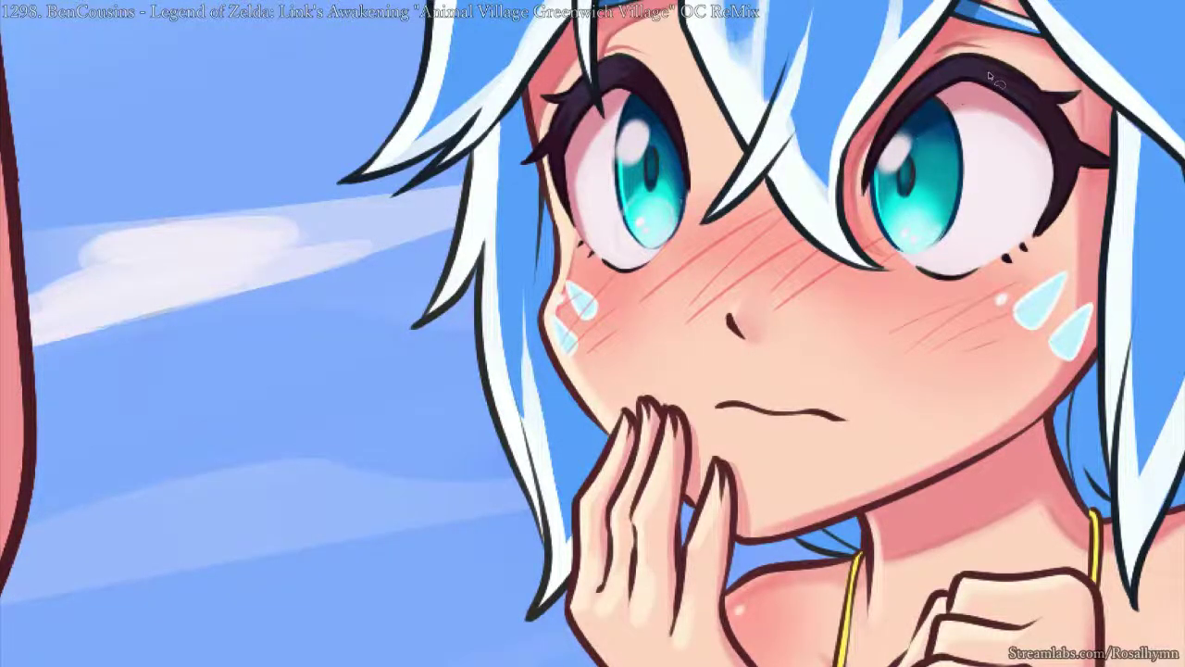
- Use the 20 px smudging brush and another brush preset to even out the cyan in the far iris's lower part
key("ctrl+minus")
key("ctrl+minus")
key("ctrl+minus")
key("ctrl+plus")
key("ctrl+plus")
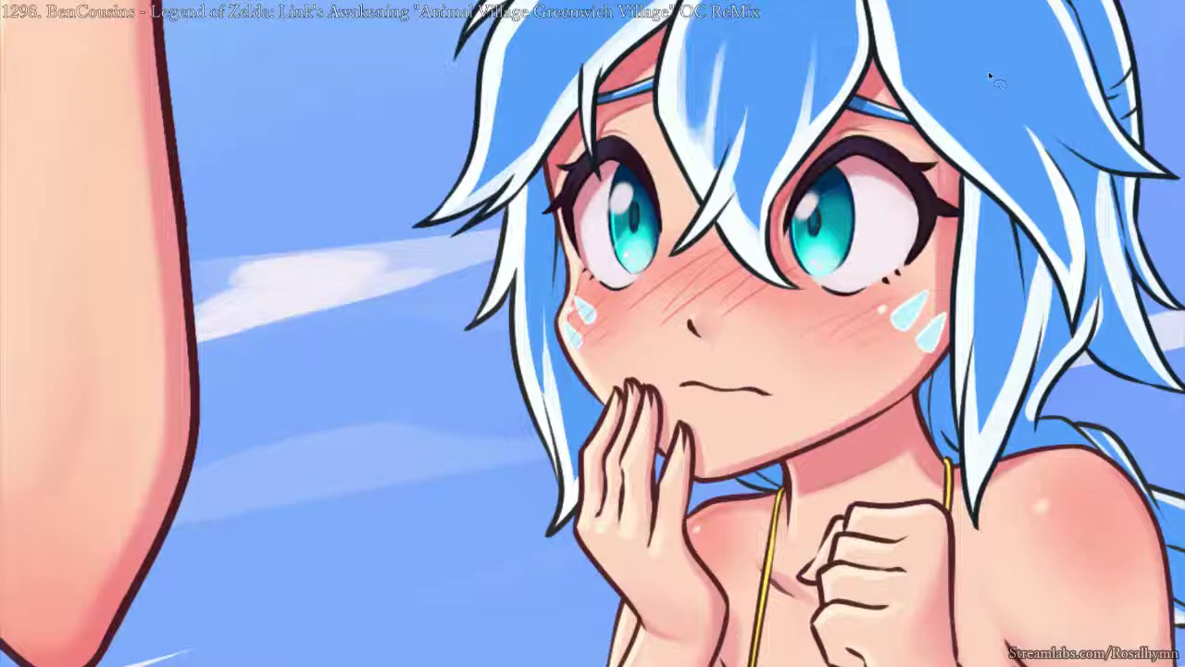
key("ctrl+plus")
key("ctrl+plus")
left_click_drag(857, 204, 722, 249)
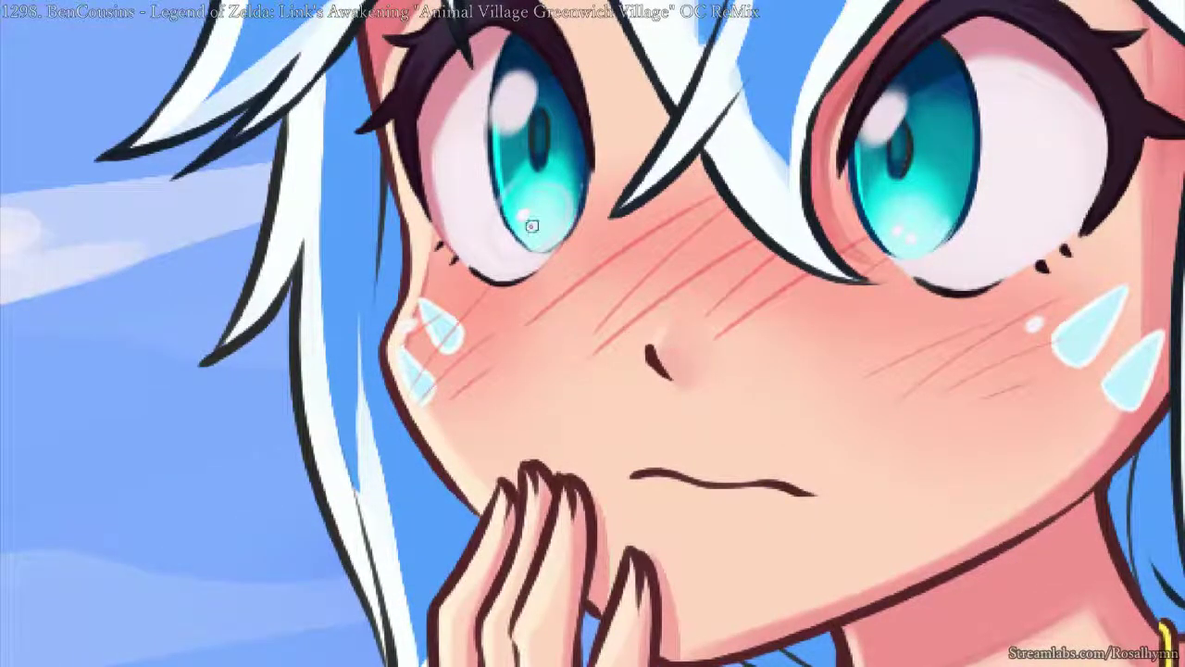
right_click(537, 229)
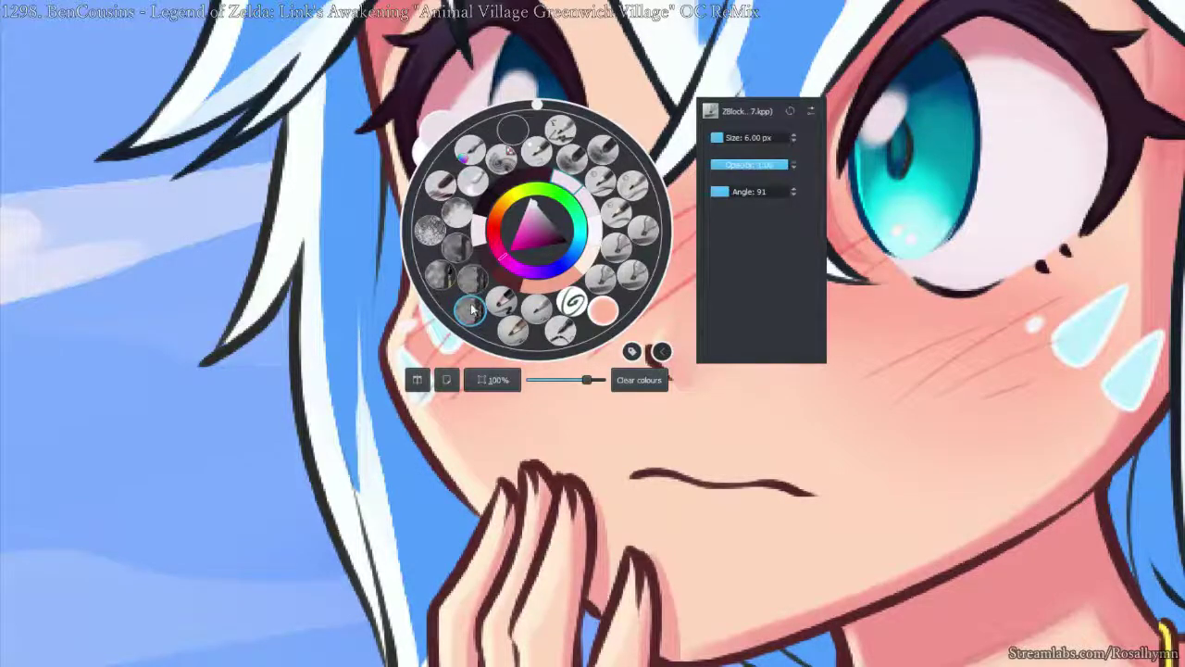
left_click(470, 312)
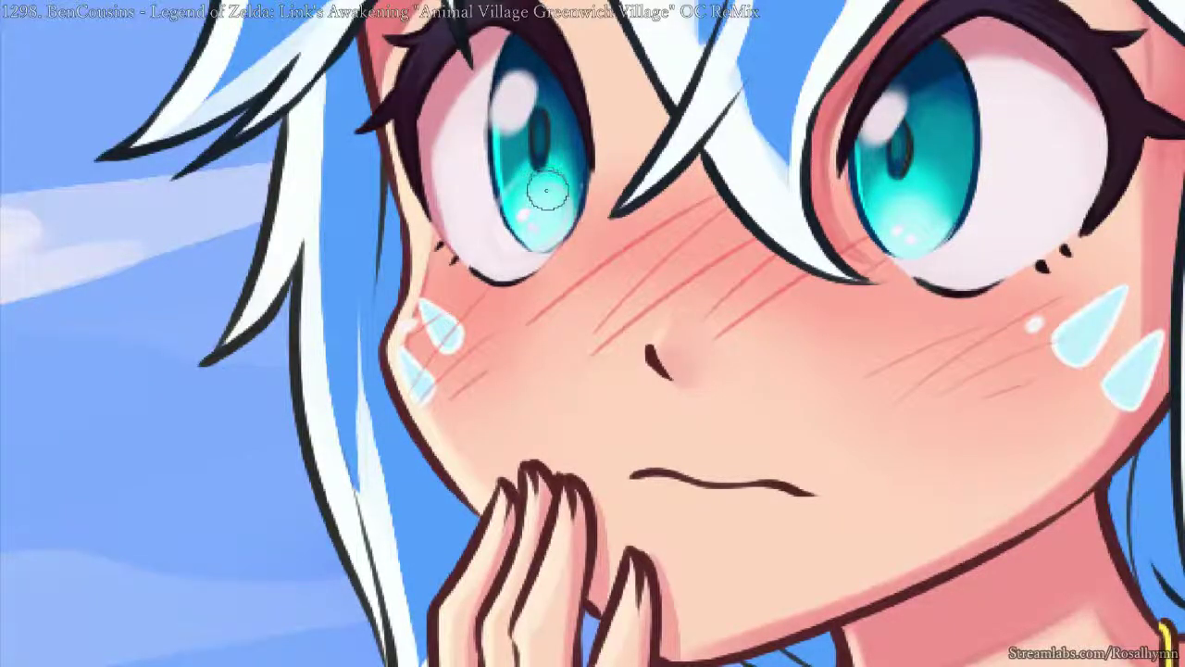
right_click(543, 171)
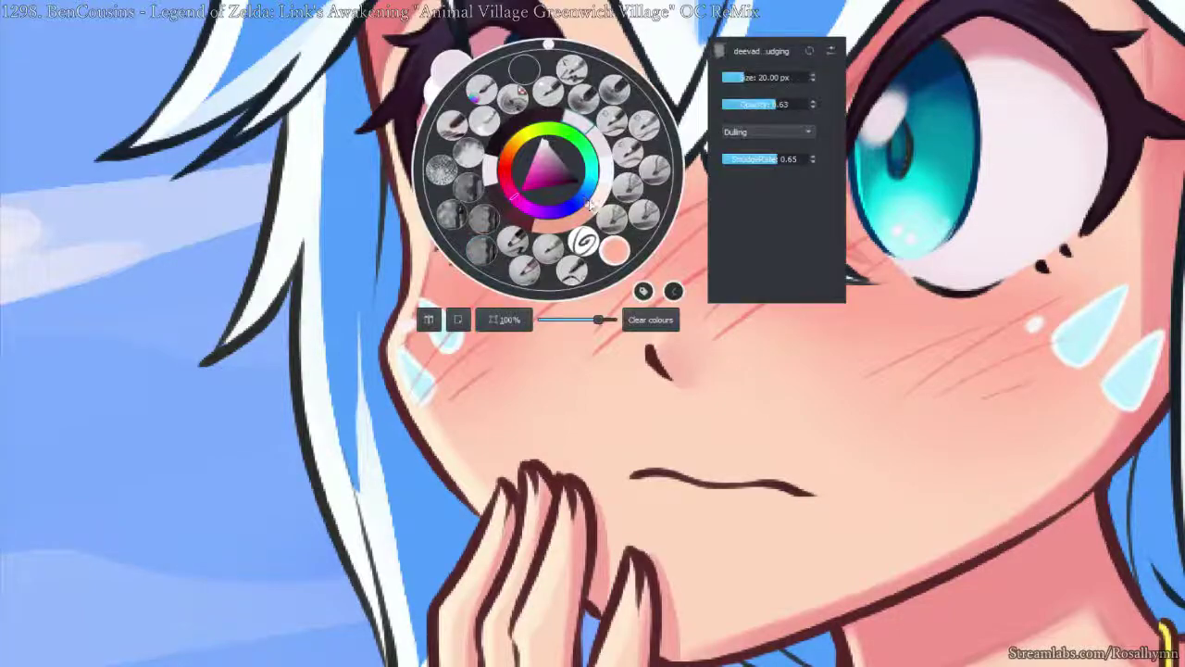
left_click(612, 243)
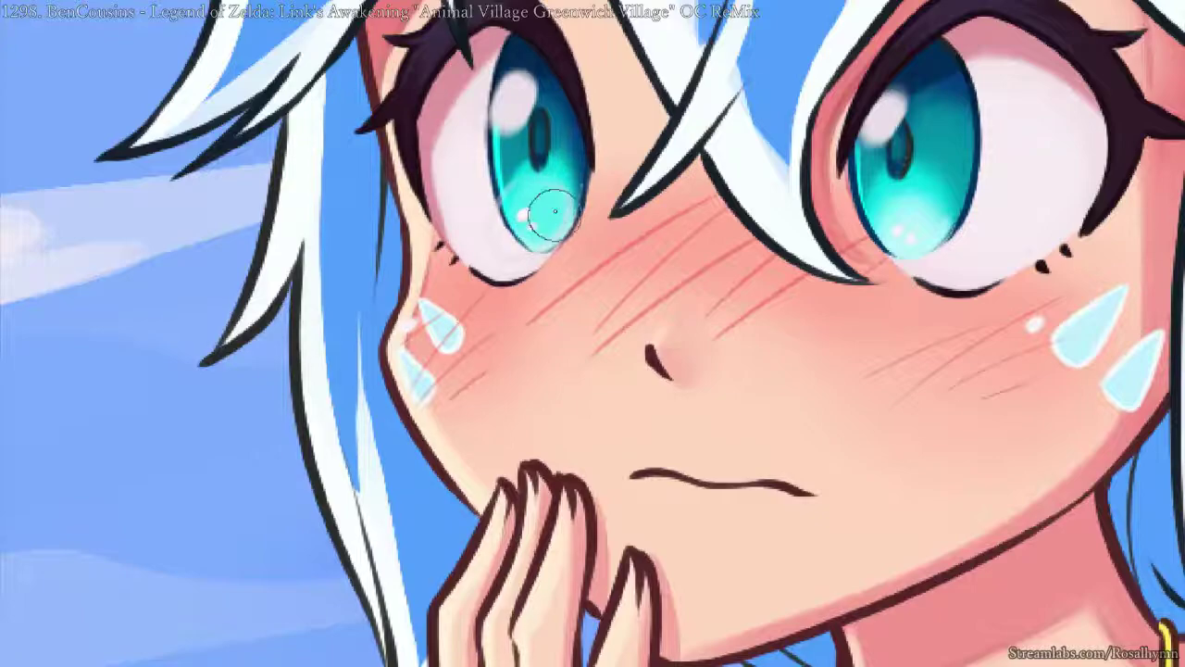
- Isolate the eye layers in turn to examine the iris paint and highlights, and return to the full picture
key("i")
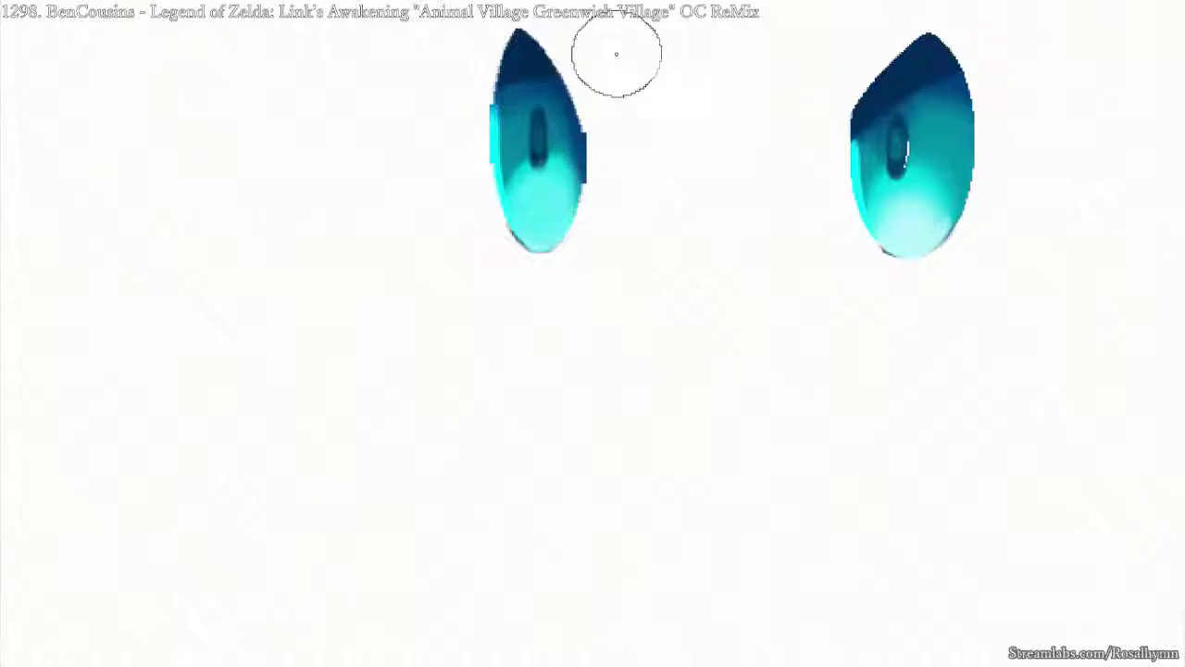
key("i")
key("ctrl+plus")
key("ctrl+plus")
key("i")
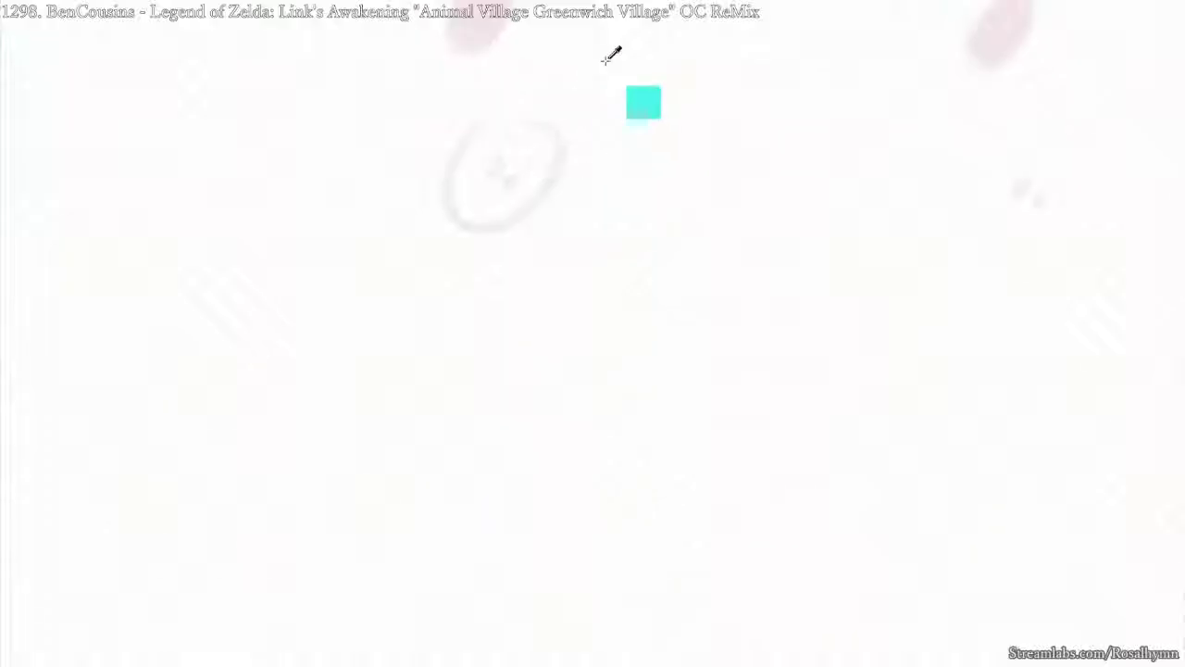
key("ctrl+minus")
key("ctrl+minus")
key("ctrl+minus")
key("ctrl+plus")
key("i")
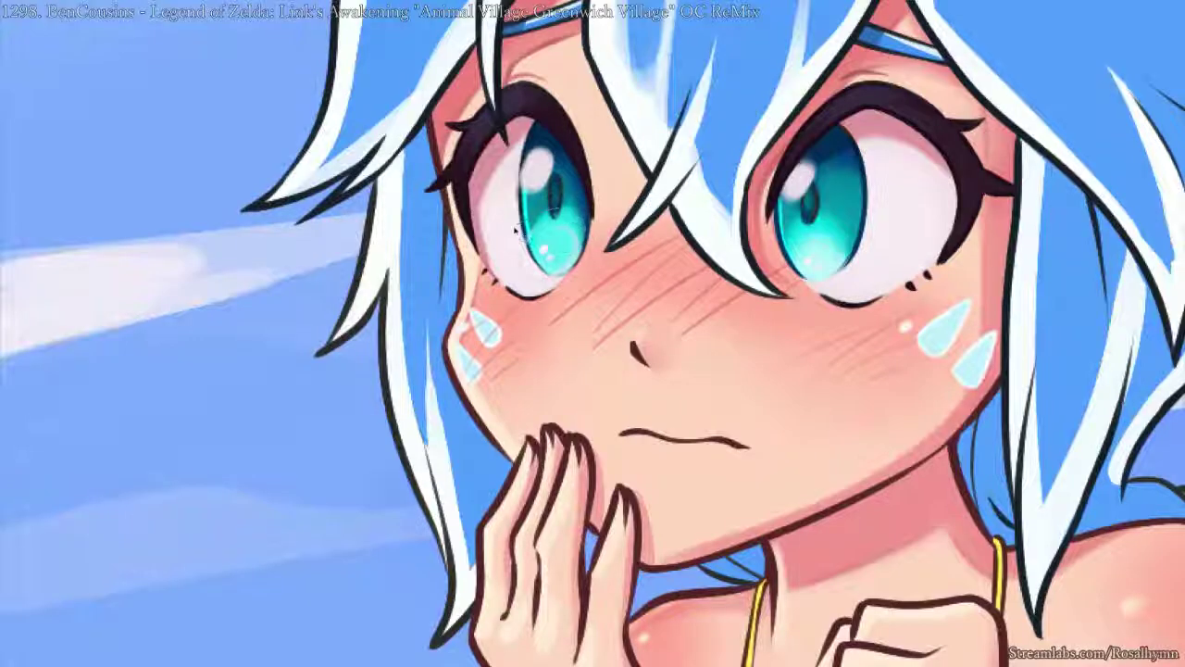
- Select the area around the far iris's lower part and clear the active layer's paint inside it, leaving no selection active
scroll(519, 240, "up", 2)
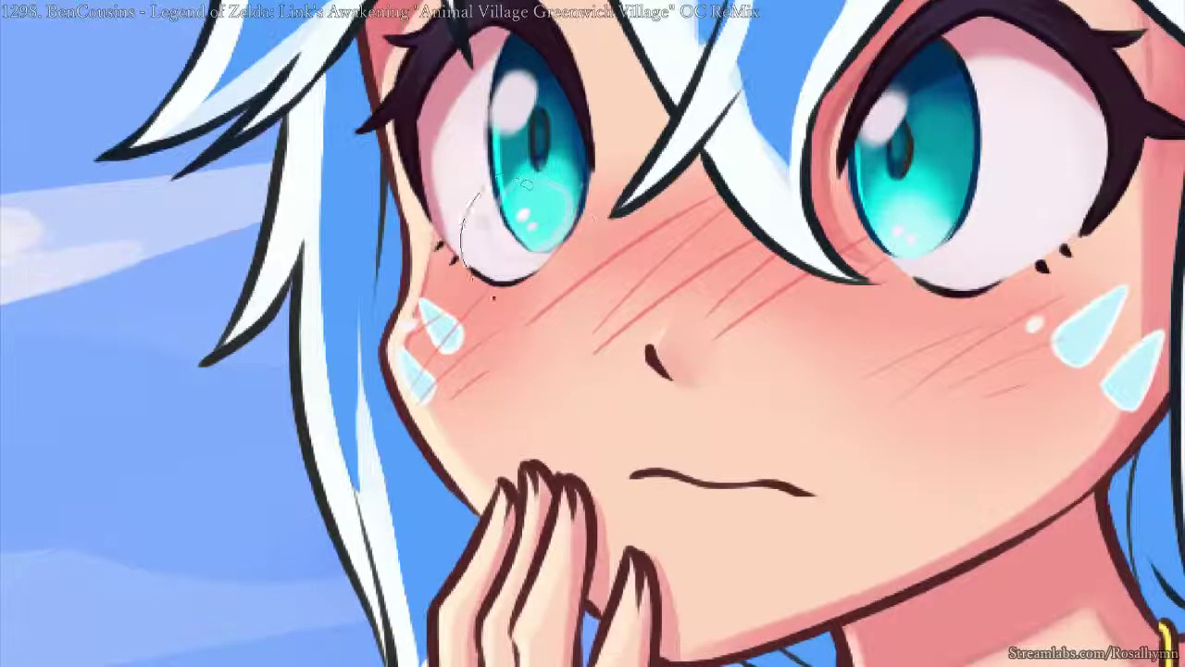
mouse_move(494, 298)
left_mouse_down()
mouse_move(551, 173)
mouse_move(538, 240)
mouse_move(503, 178)
mouse_move(381, 181)
left_mouse_up()
key("Delete")
key("ctrl+d")
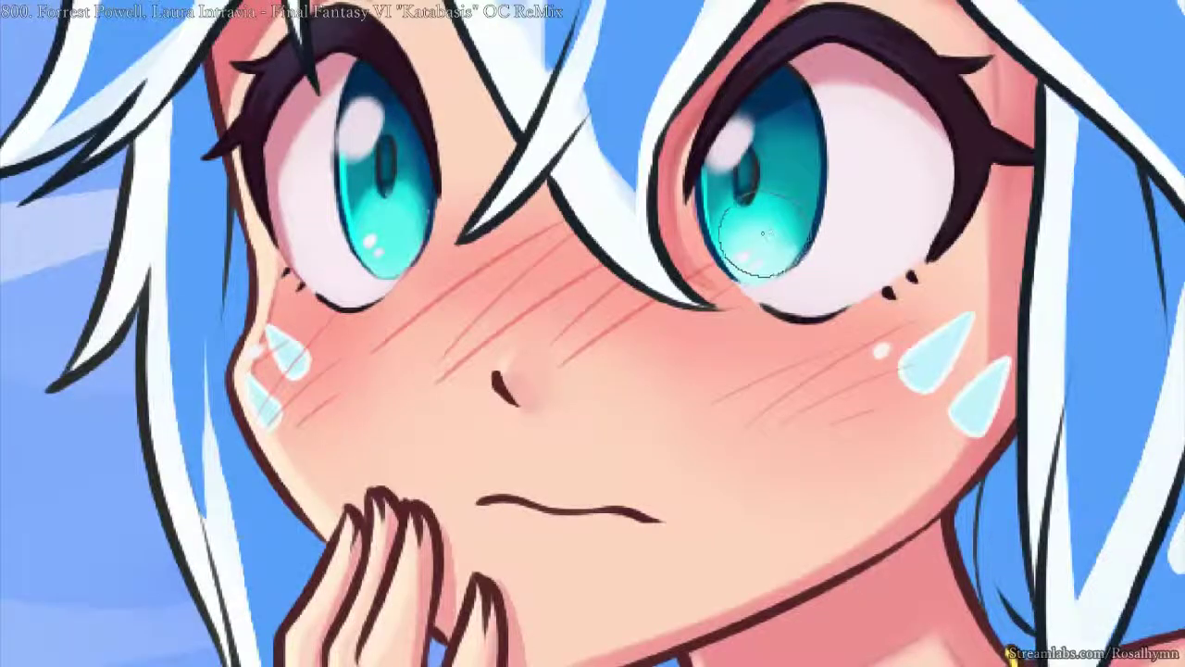
- Even out the pale glow in the near iris's lower part with the cyan picked from the far iris
left_click_drag(765, 230, 772, 231)
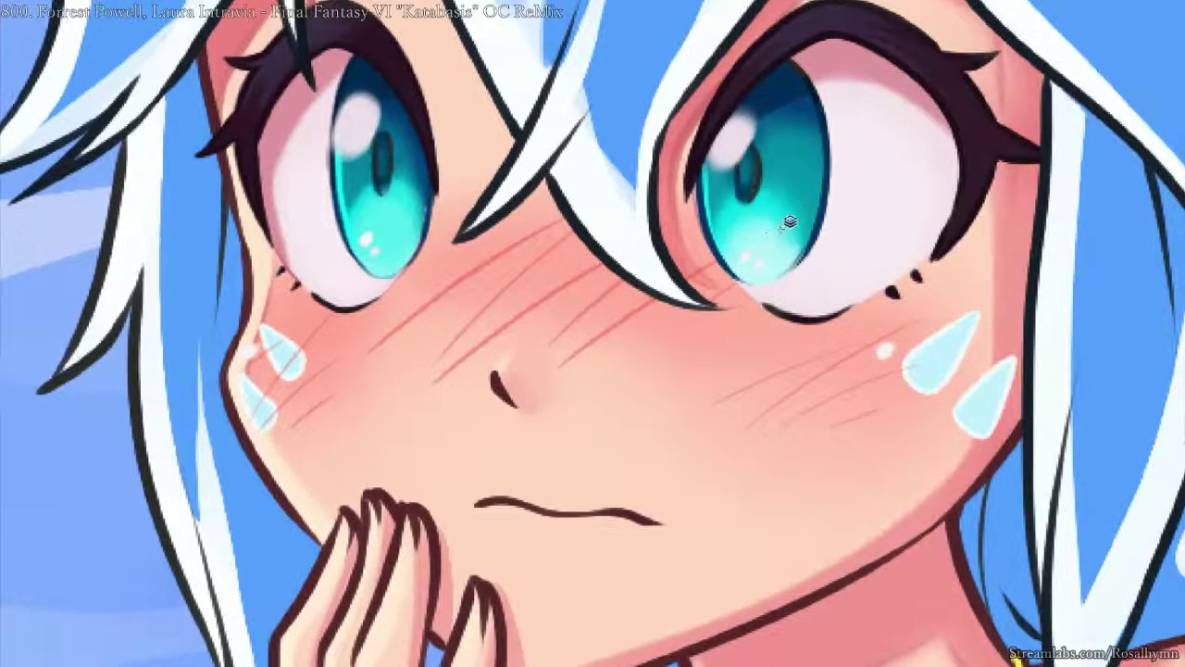
left_click(389, 212, "alt")
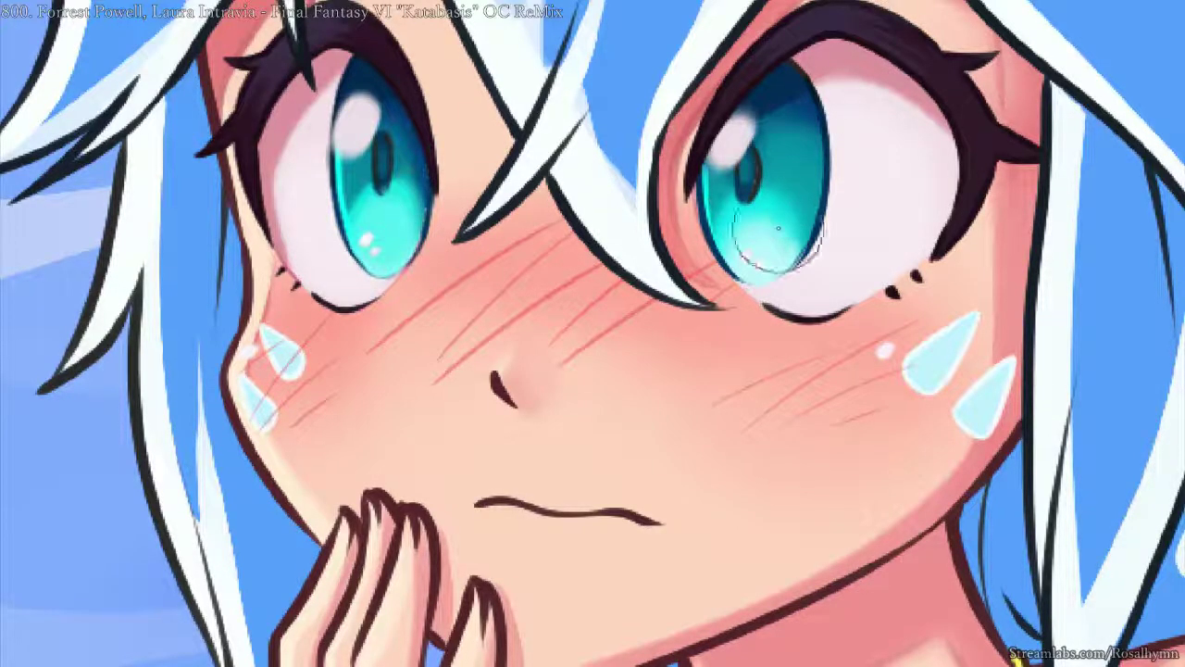
left_click(784, 223, "ctrl+shift")
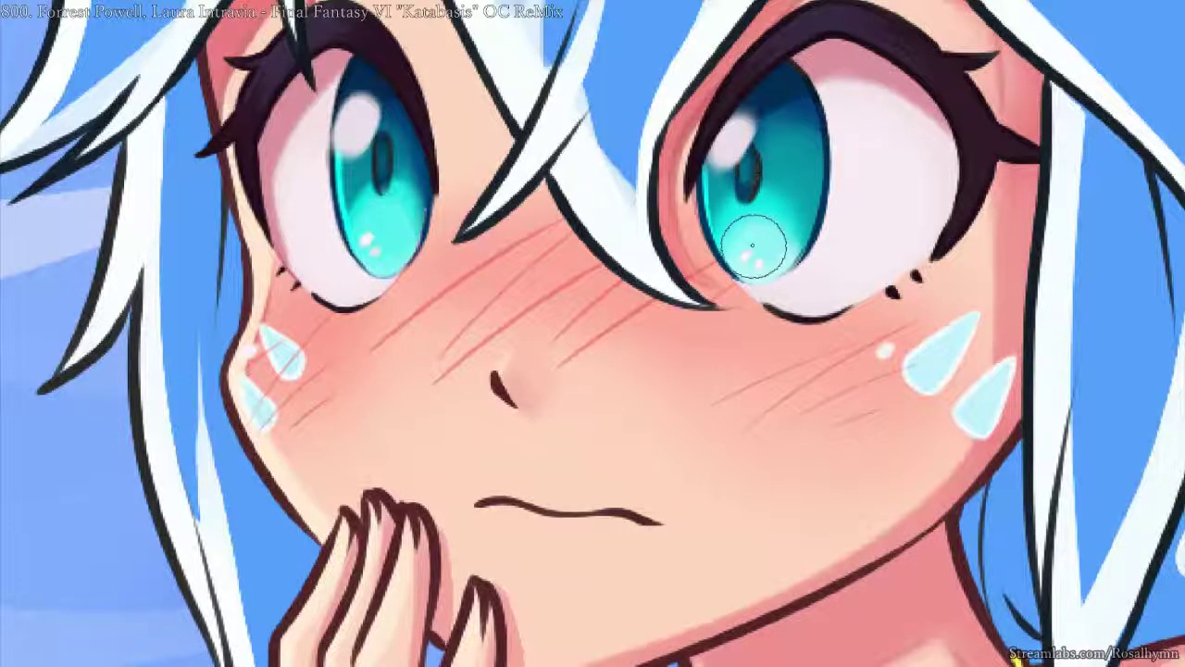
left_click_drag(753, 245, 776, 243)
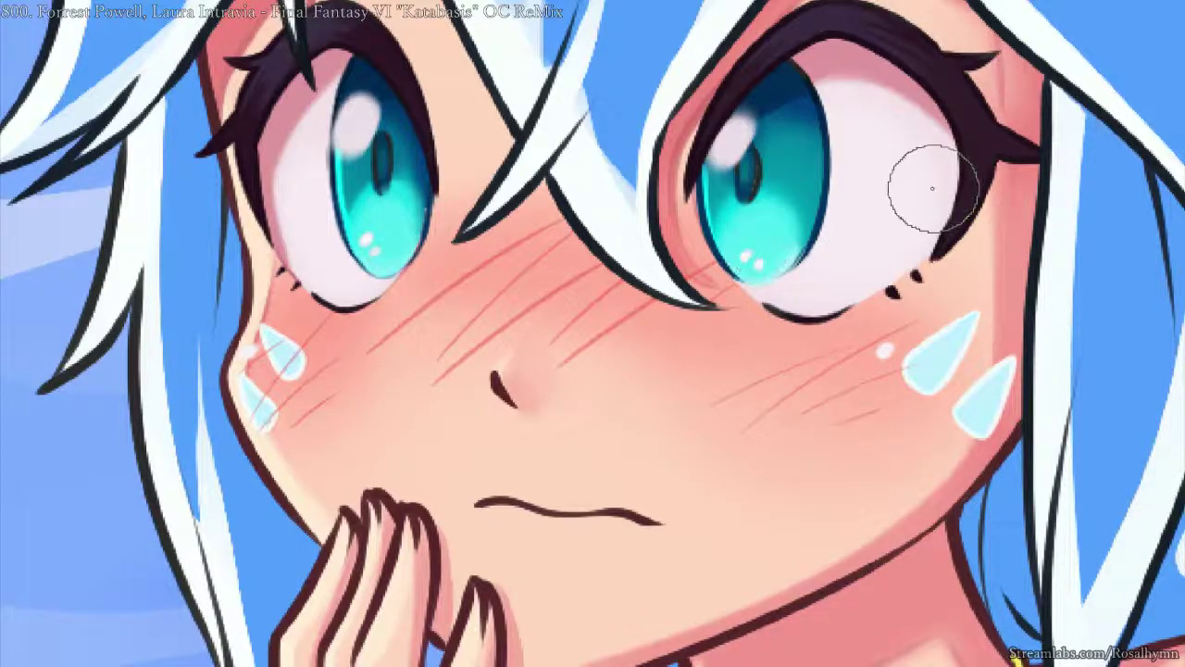
scroll(933, 188, "down", 3)
scroll(757, 262, "up", 3)
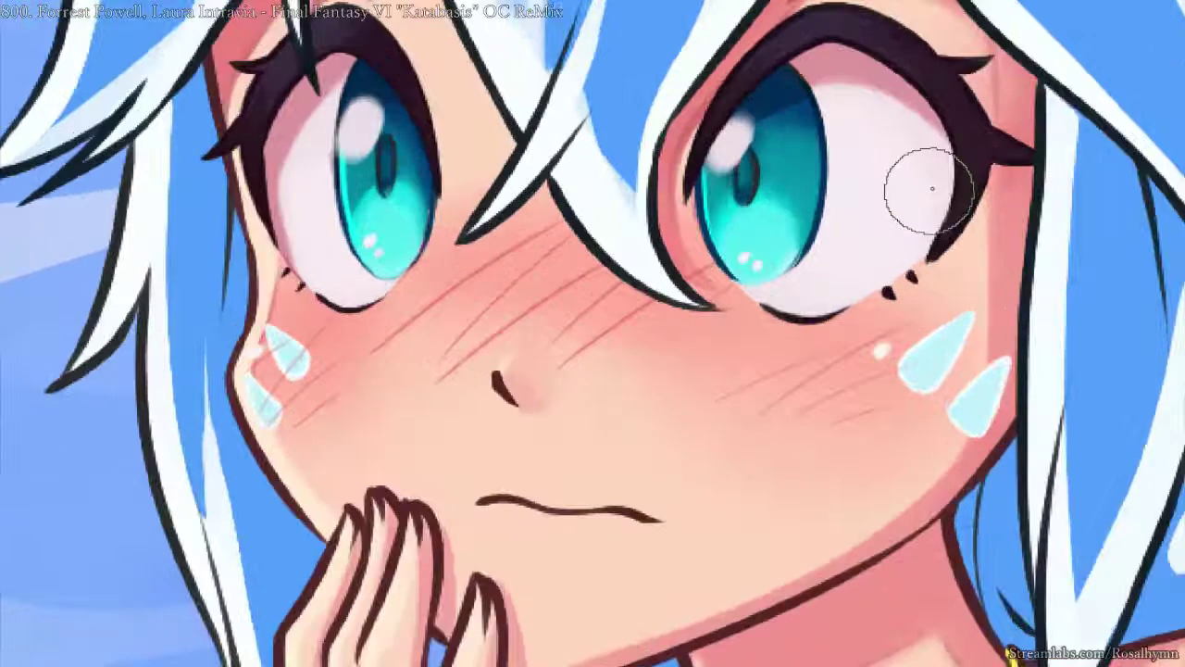
scroll(920, 185, "up", 3)
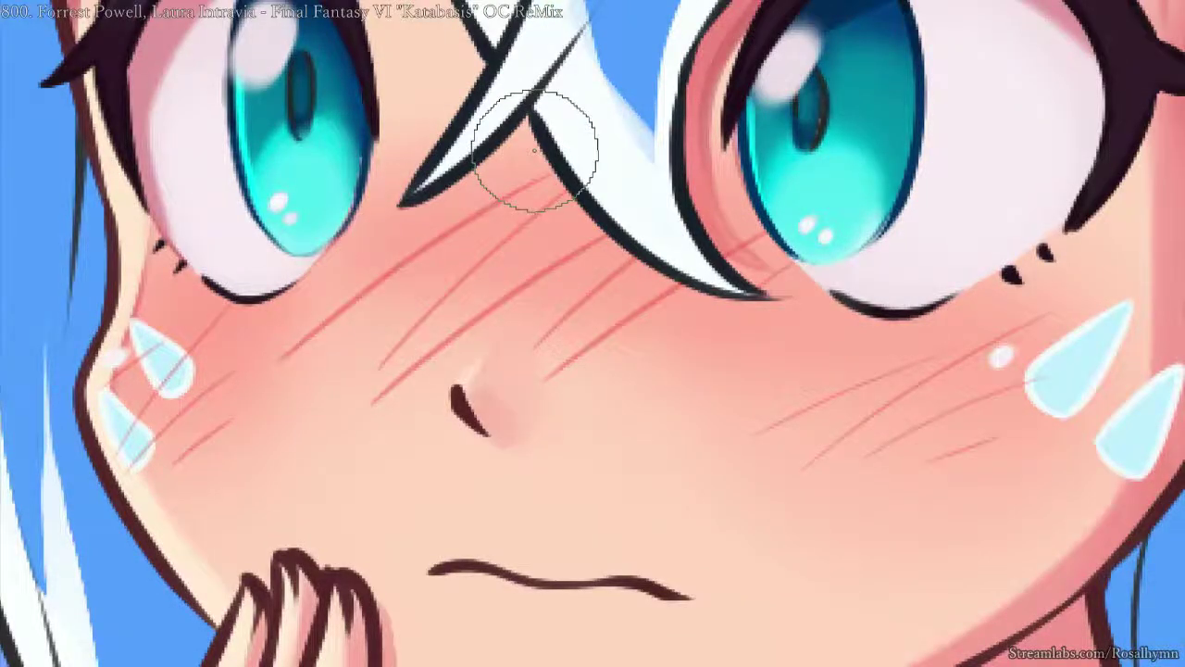
- Isolate the eye line layer to examine the iris and pupil outlines, and return to the full picture
key("s")
key("Page_Down")
key("Page_Up")
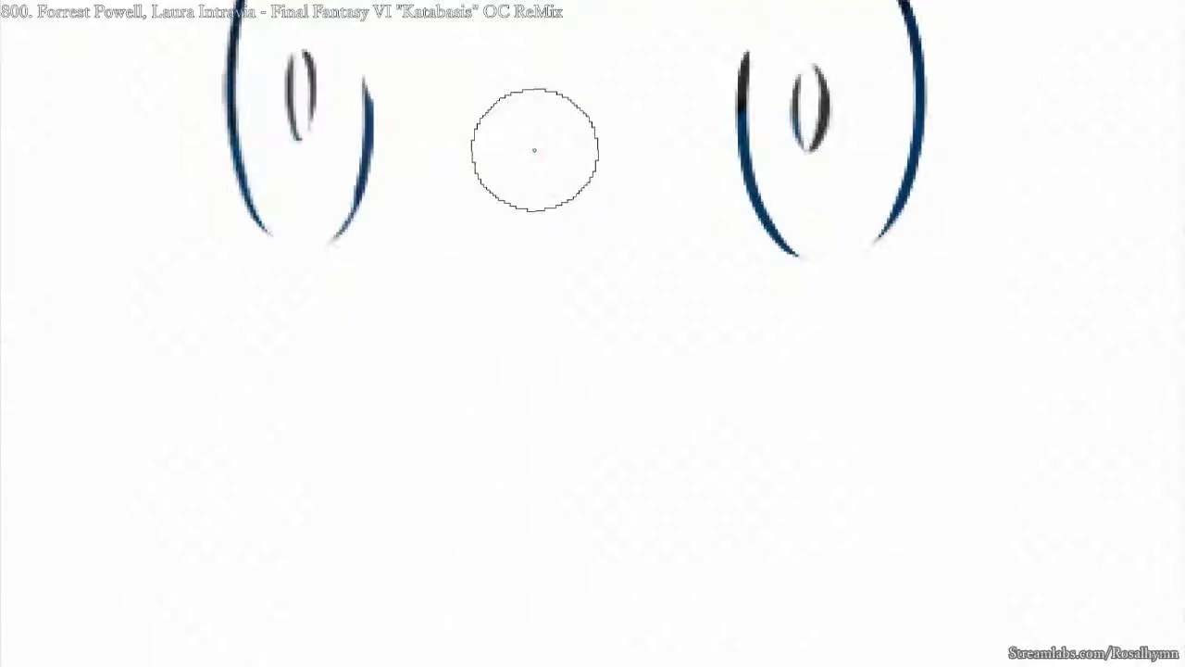
key("s")
left_click_drag(887, 108, 765, 176)
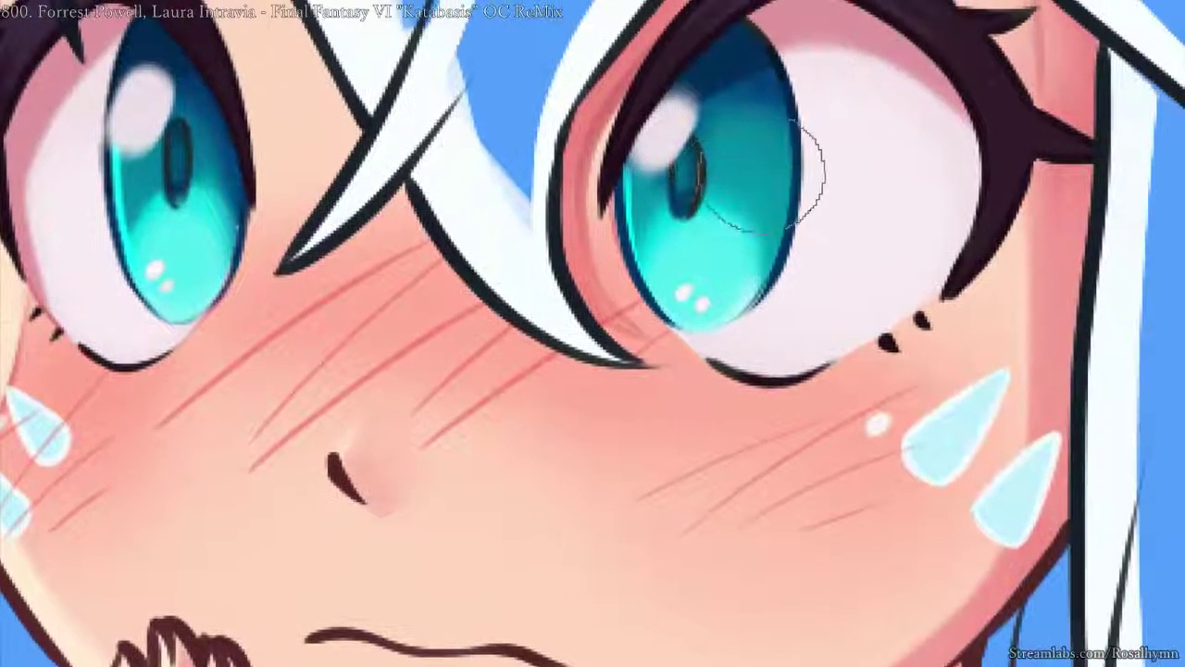
- Pick the bright cyan from the near iris's inner rim and set up the 10 px ZBlock brush for the far iris
left_click(631, 139, "ctrl")
left_click_drag(631, 166, 775, 144)
right_click(770, 146)
left_click(881, 149)
left_click_drag(348, 146, 532, 222)
key("ctrl+plus")
right_click(568, 198)
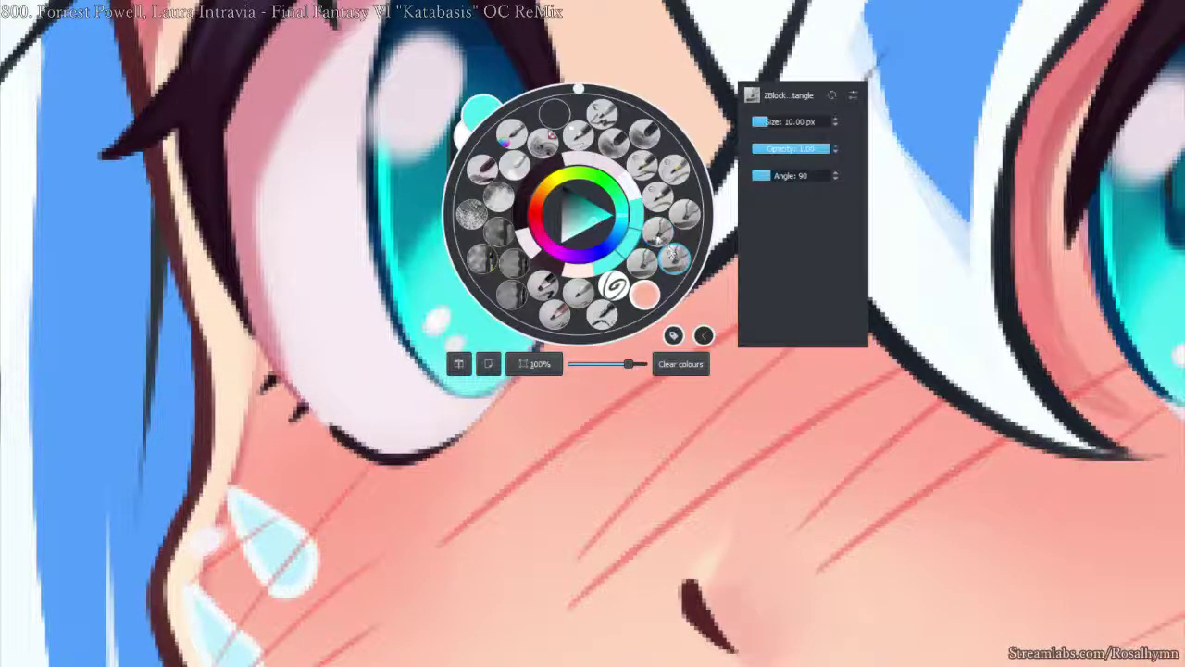
- Choose a brush preset and sample the dark blue from the upper iris of the left eye
left_click(463, 167)
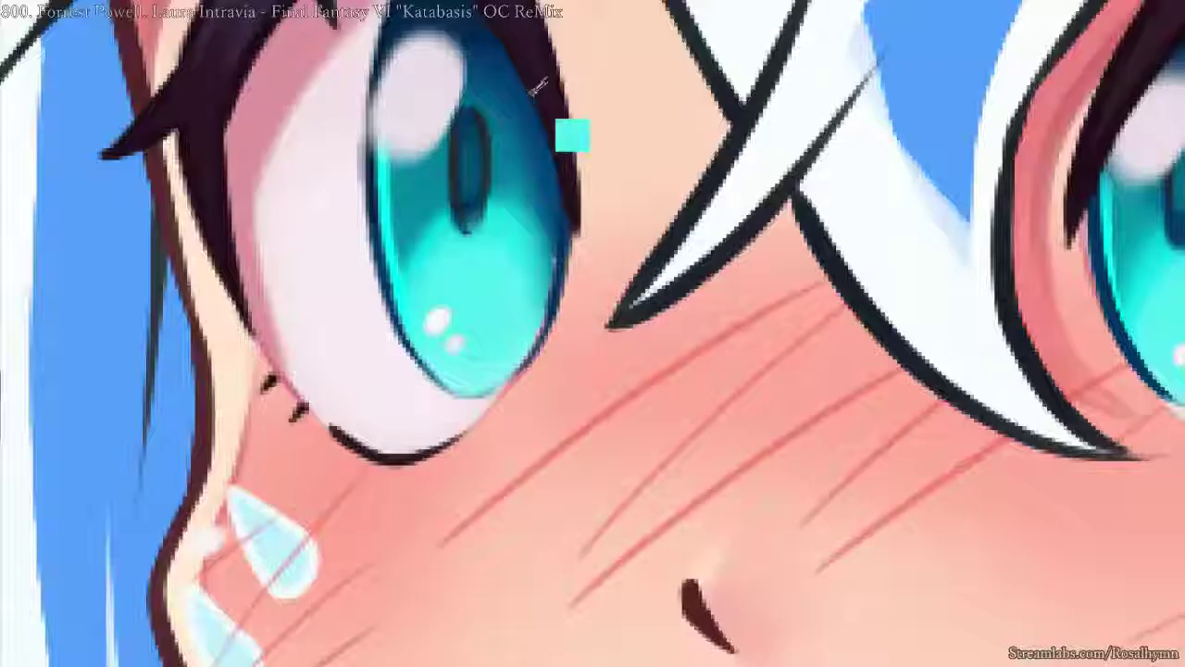
left_click(527, 84, "ctrl")
left_click(525, 87, "ctrl")
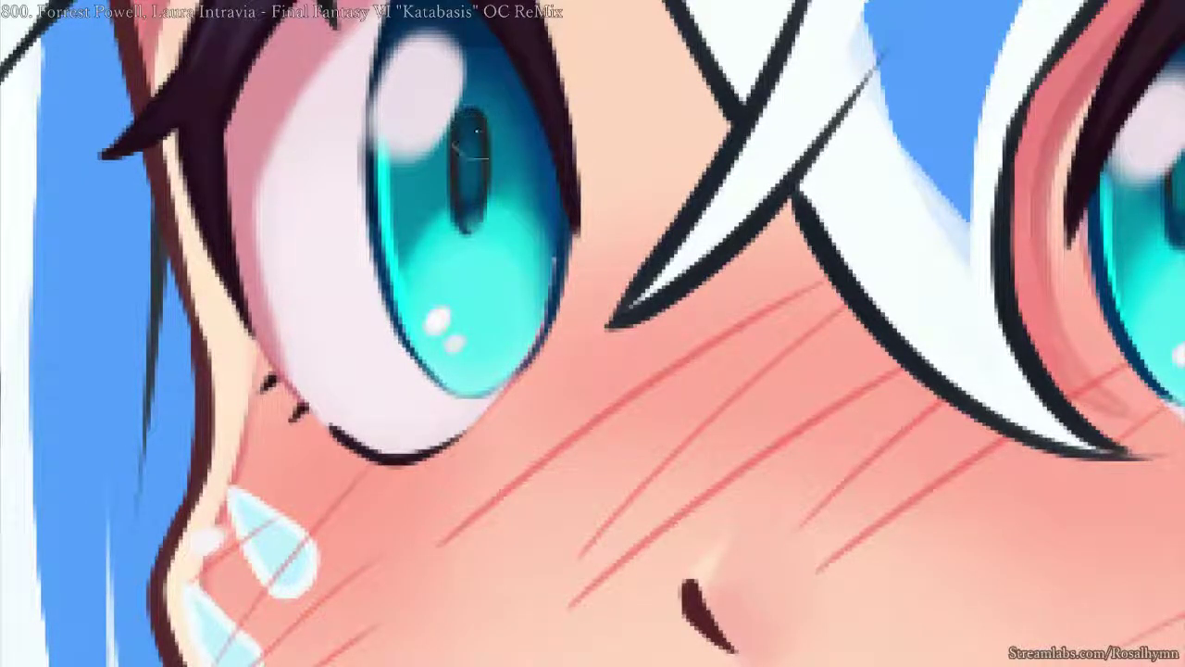
- Switch to the iris layer and darken the lower part of the pupil in the left eye
mouse_move(965, 320)
left_mouse_down()
mouse_move(682, 349)
mouse_move(596, 323)
left_mouse_up()
left_click_drag(804, 174, 819, 227)
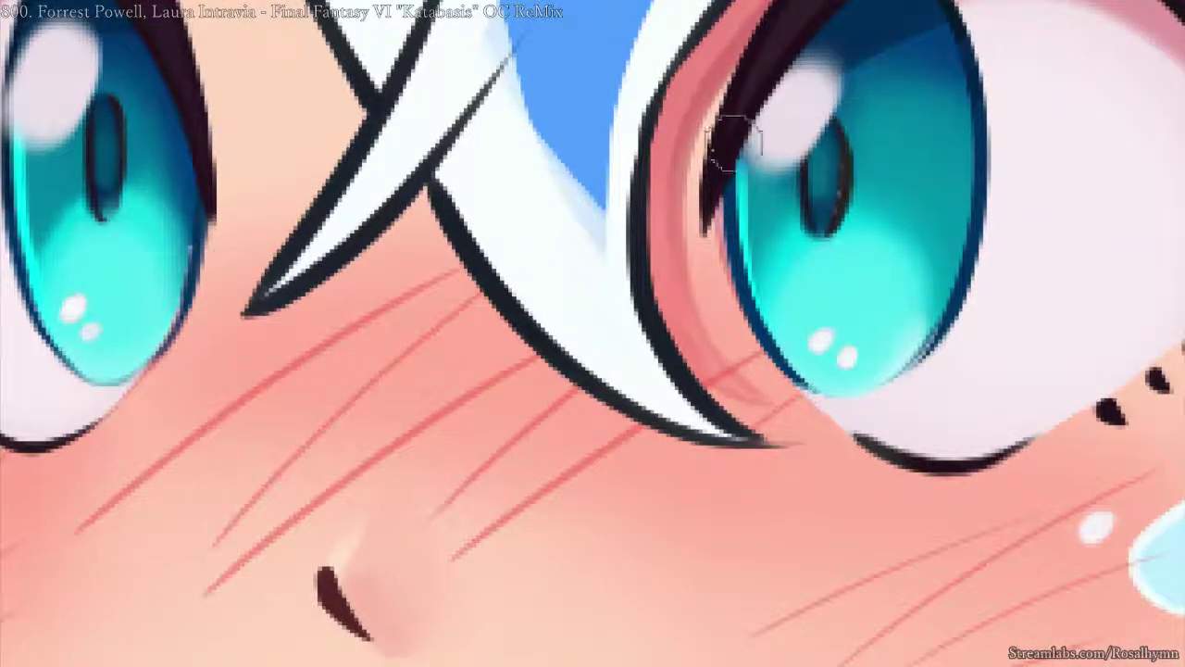
left_click_drag(541, 237, 608, 210)
scroll(281, 186, "left", 2)
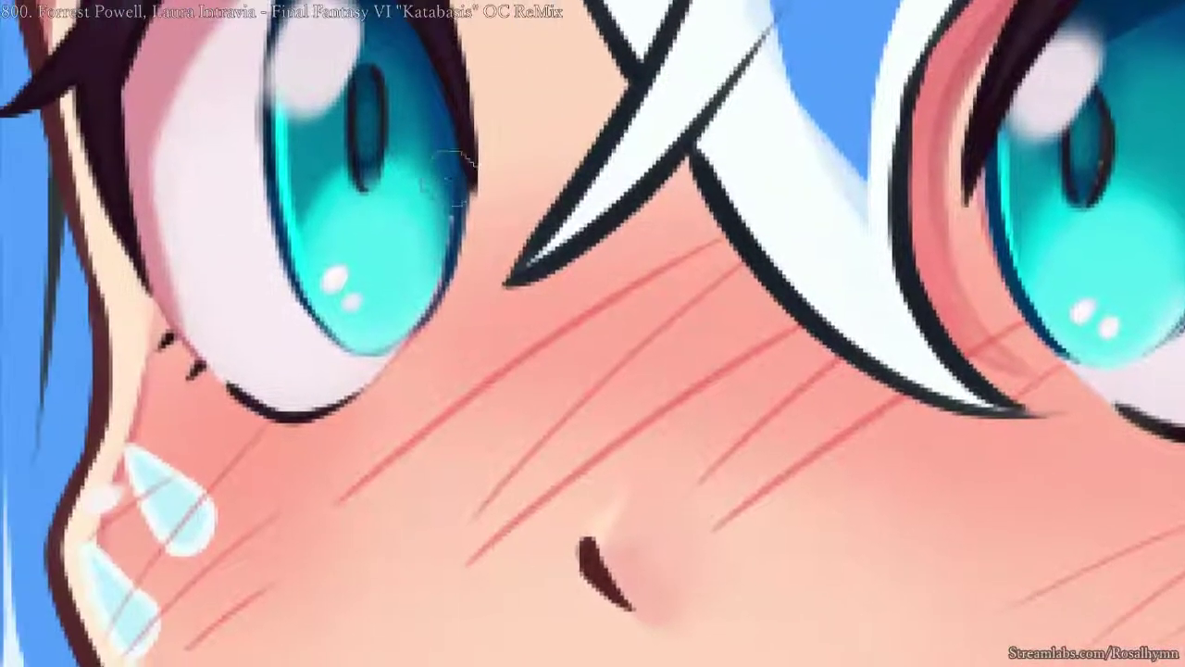
left_click(372, 132, "alt")
left_click(371, 159, "alt")
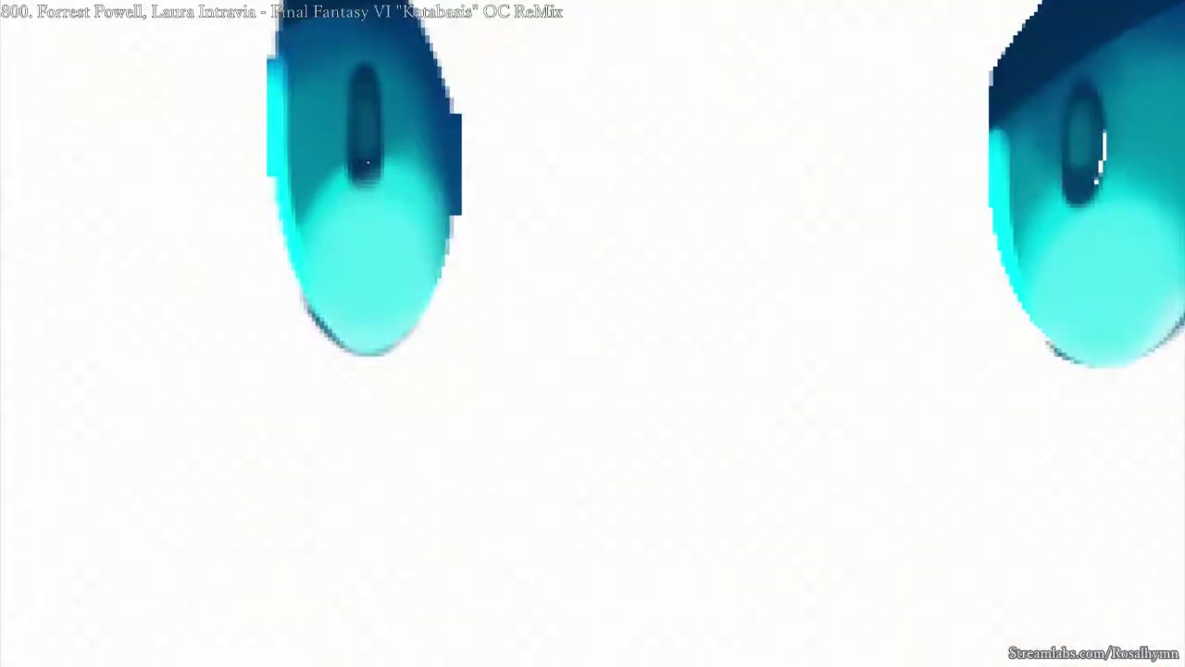
left_click_drag(362, 174, 364, 163)
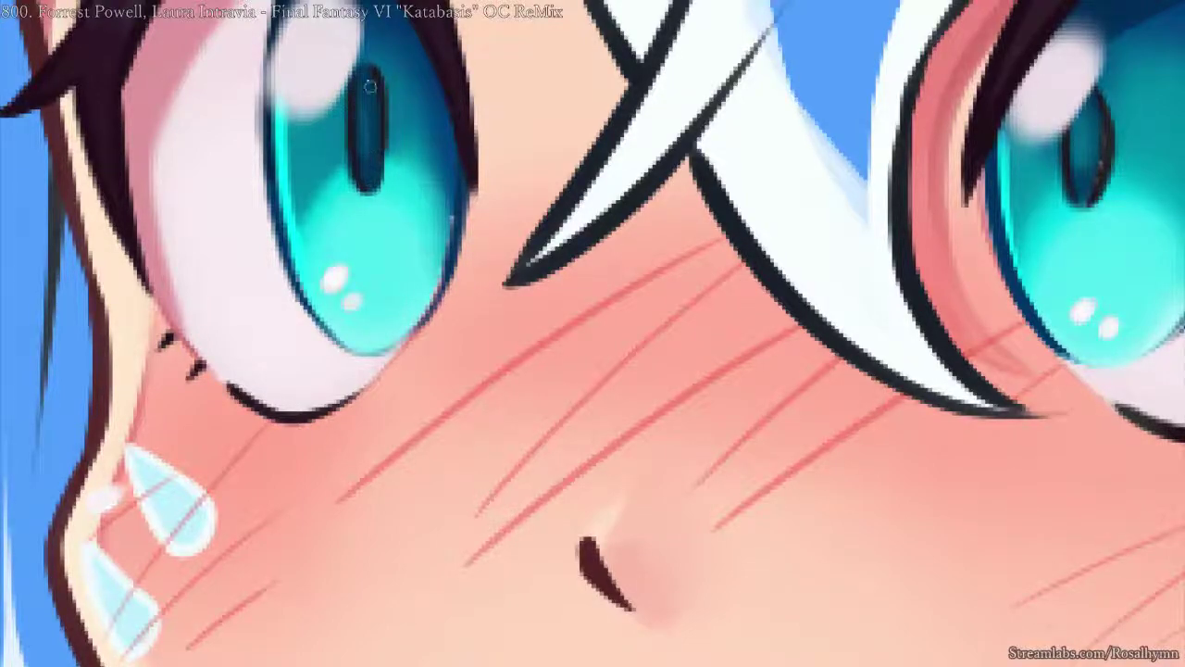
- Change the brush preset and touch up the shading inside the pupil of the right eye
mouse_move(988, 256)
left_mouse_down()
mouse_move(915, 272)
mouse_move(662, 265)
left_mouse_up()
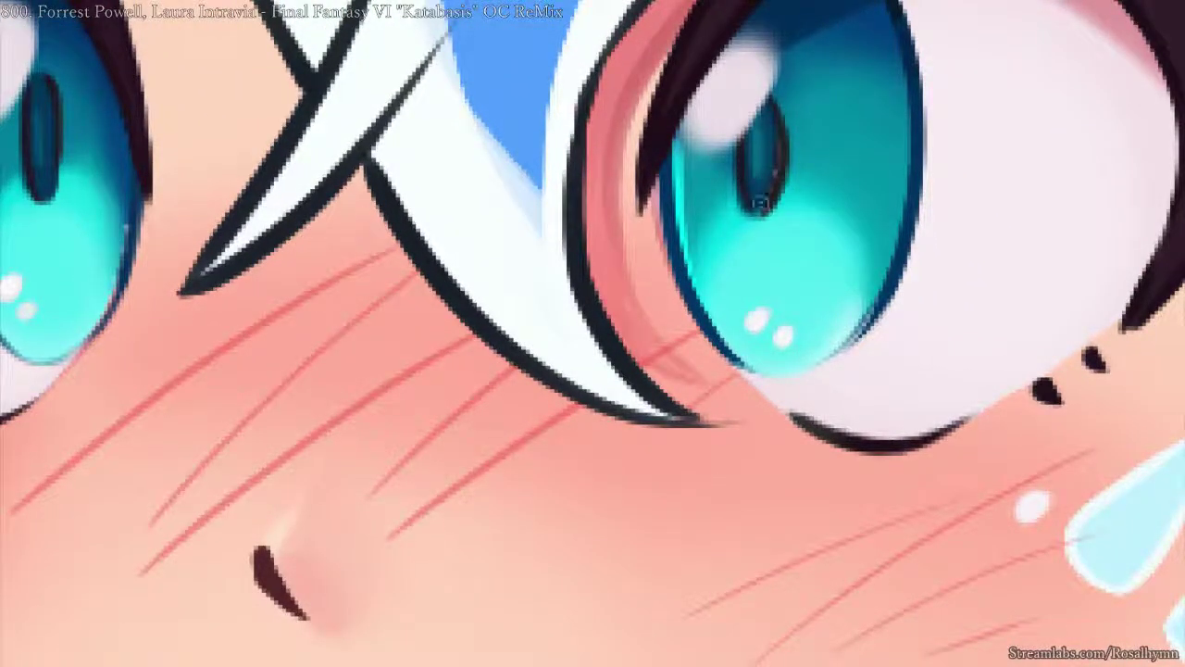
right_click(755, 146)
left_click(688, 226)
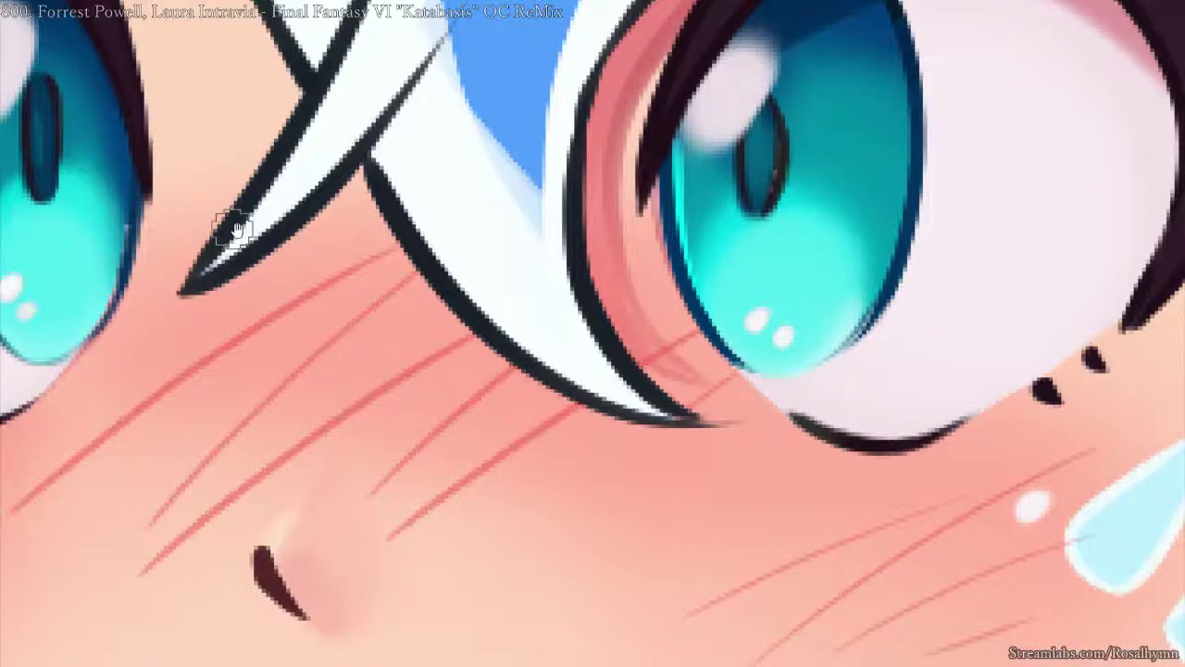
left_click_drag(233, 229, 495, 237)
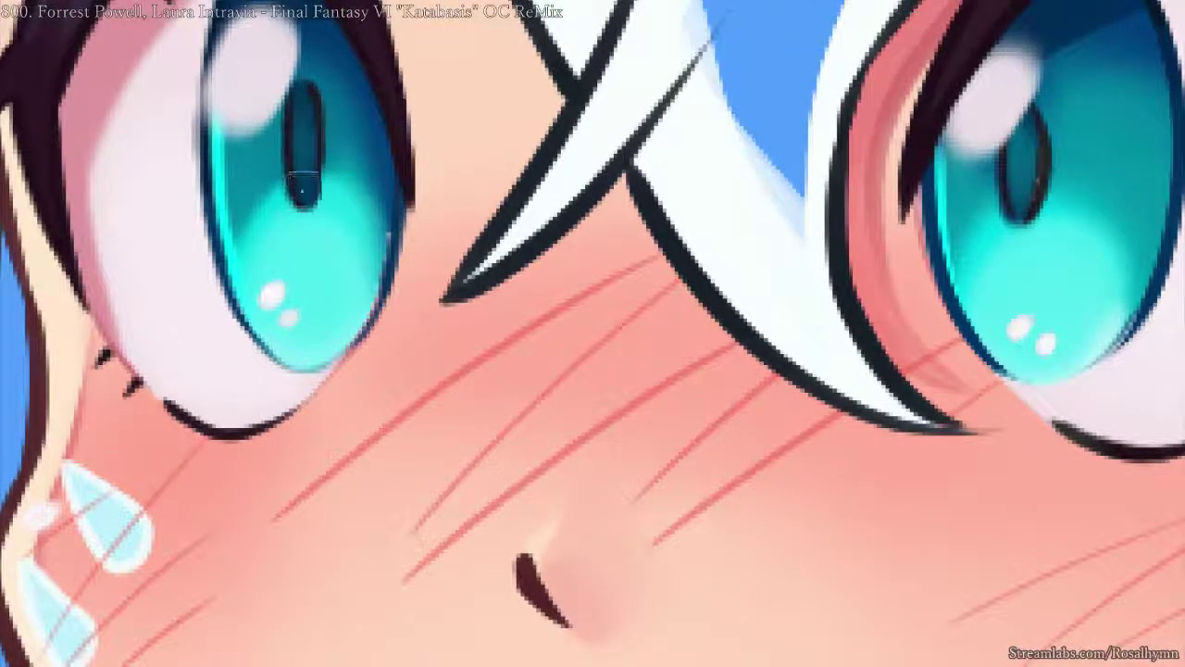
key("ctrl+minus")
key("ctrl+minus")
key("ctrl+minus")
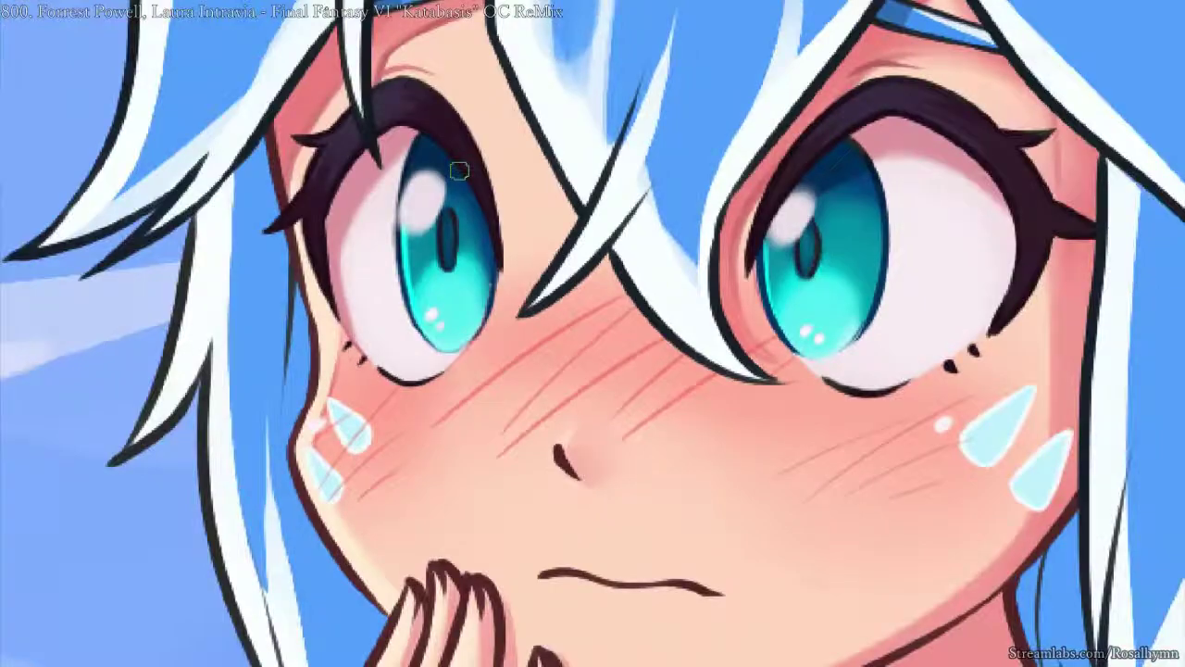
- Switch the brush preset again and sample the dark tone at the edge of the left eye's pupil
scroll(497, 218, "up", 4)
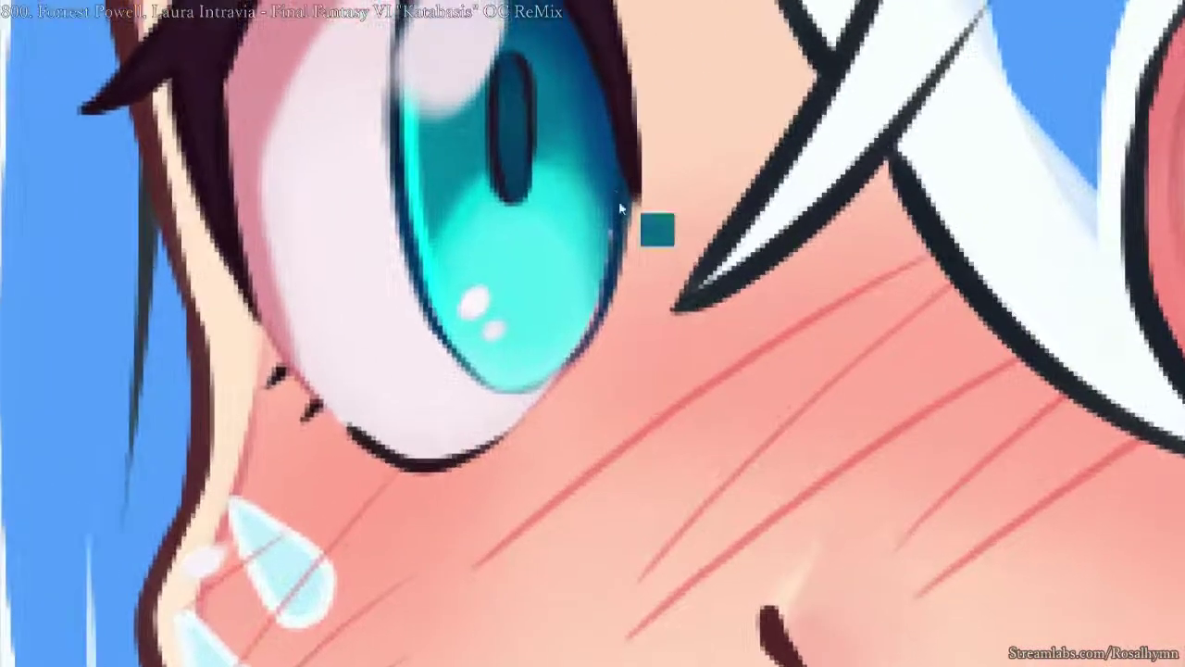
right_click(620, 209)
left_click(715, 246)
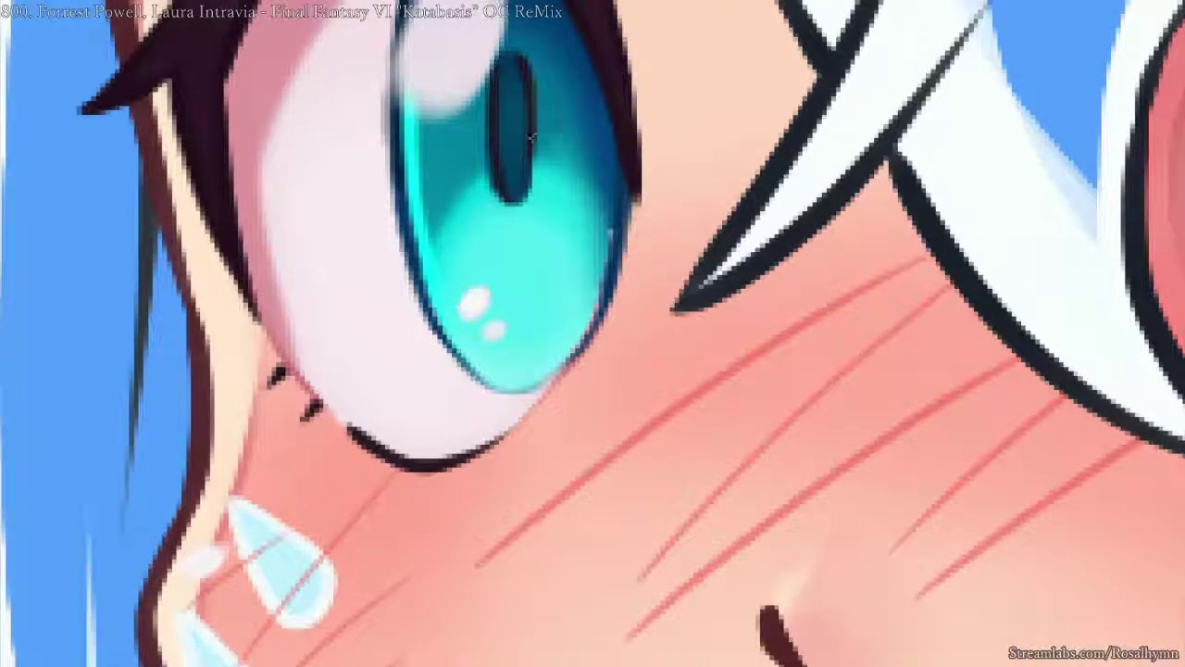
key("i")
left_click(531, 130, "ctrl+alt")
left_click_drag(526, 66, 588, 242)
scroll(589, 243, "up", 2)
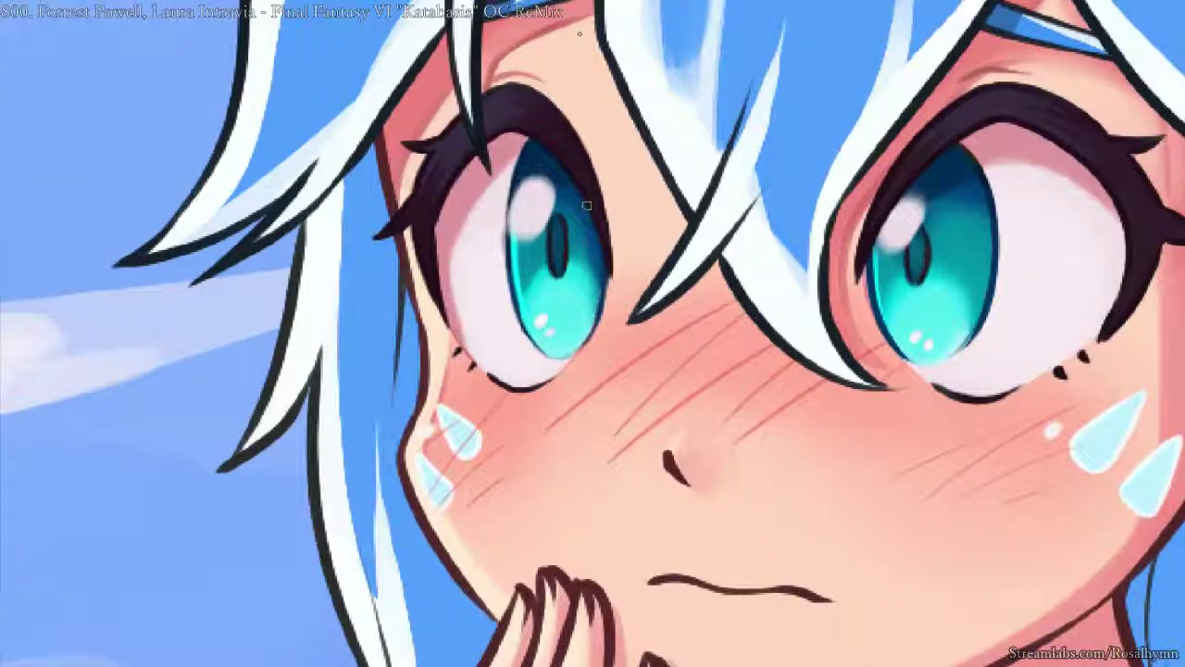
- Examine the eye shading both close up and in the context of the whole figure
scroll(591, 329, "up", 3)
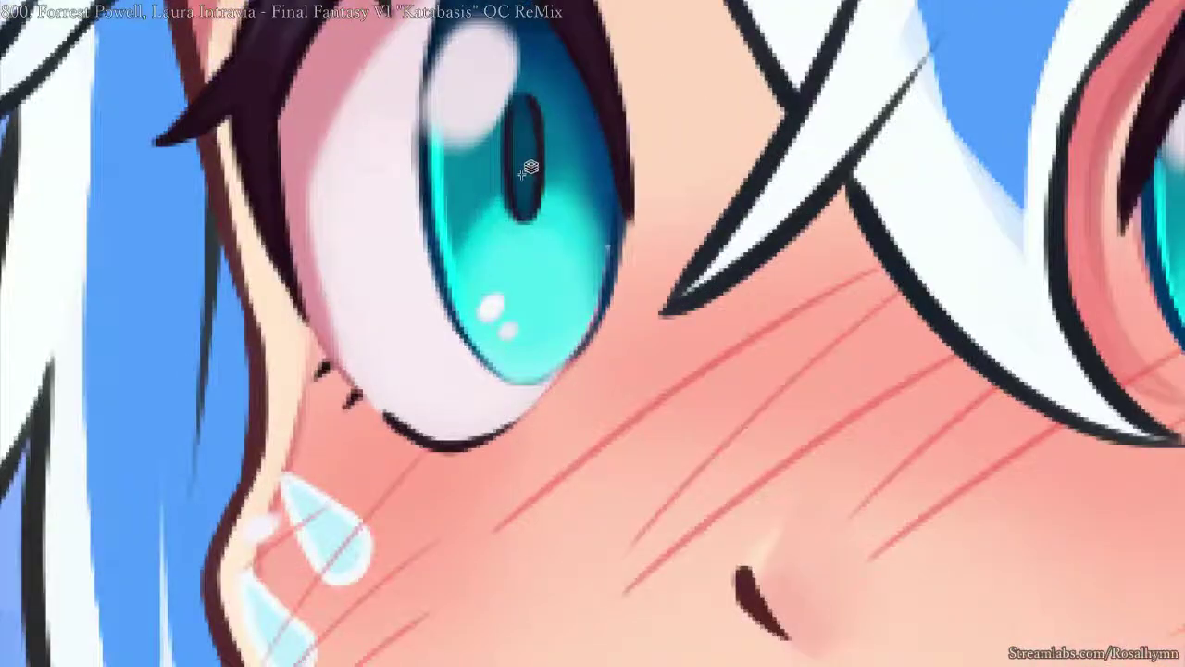
key("ctrl+minus")
key("ctrl+minus")
key("ctrl+minus")
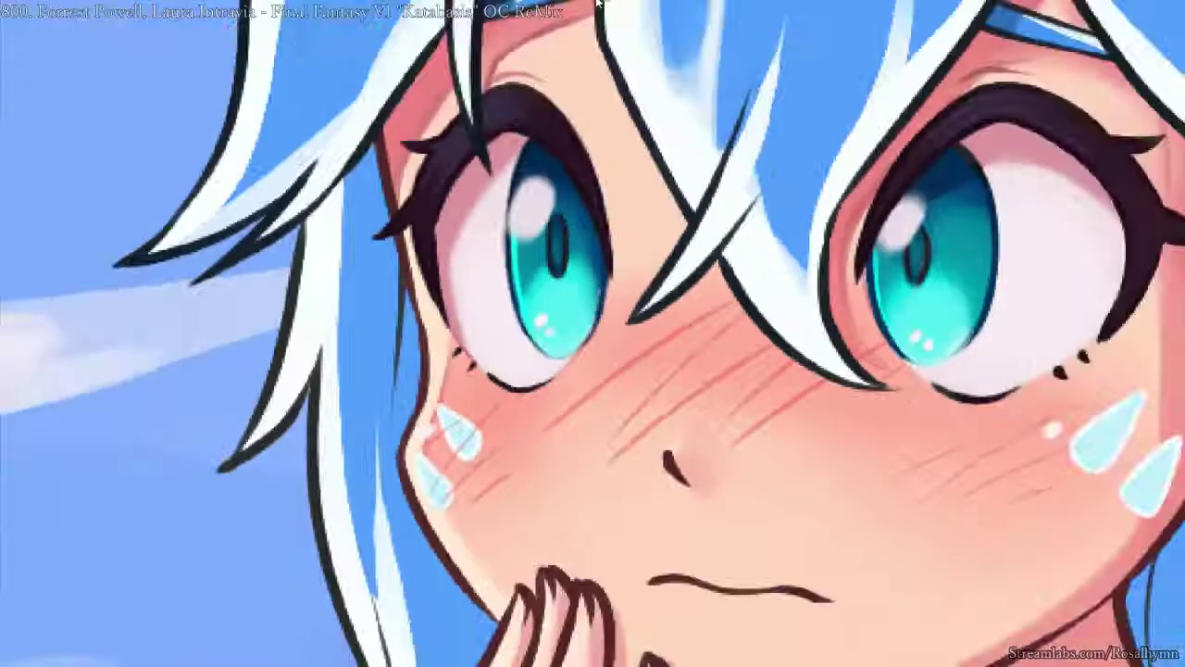
scroll(598, 5, "down", 3)
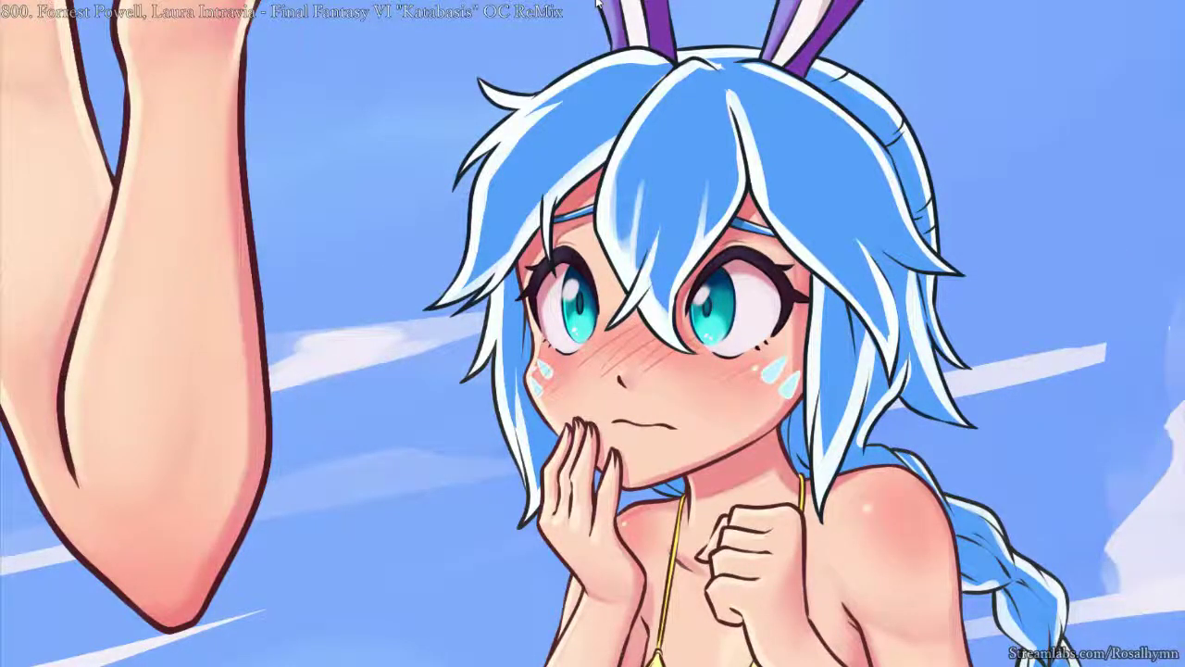
key("ctrl+minus")
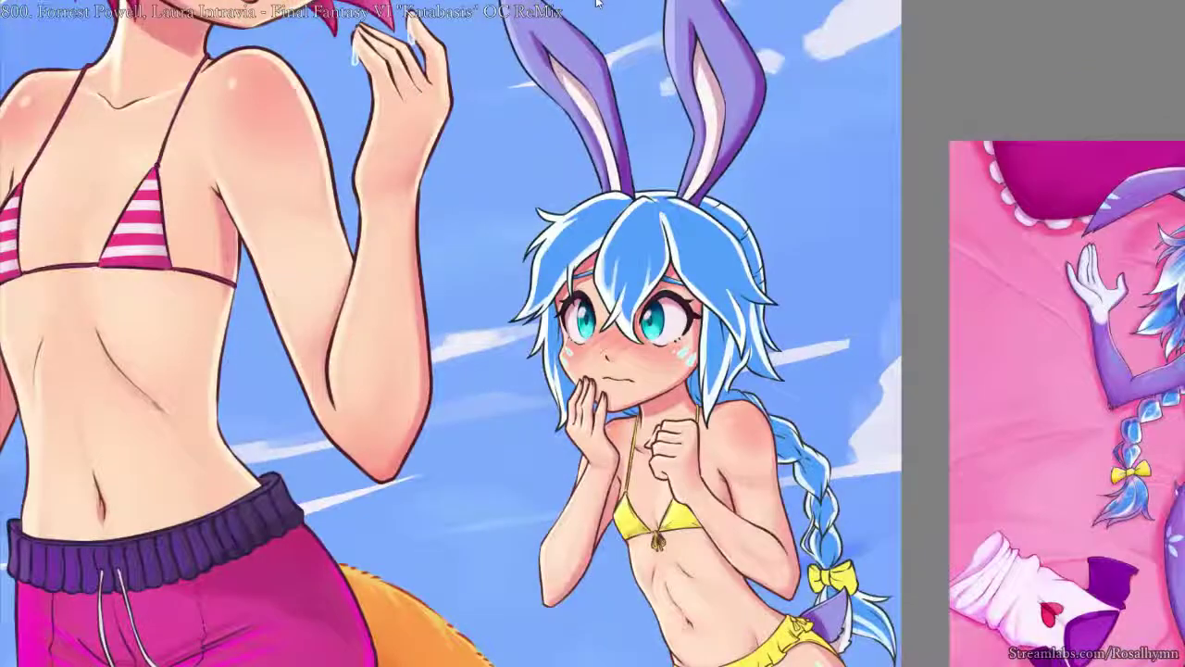
key("m")
key("m")
key("ctrl+plus")
key("ctrl+minus")
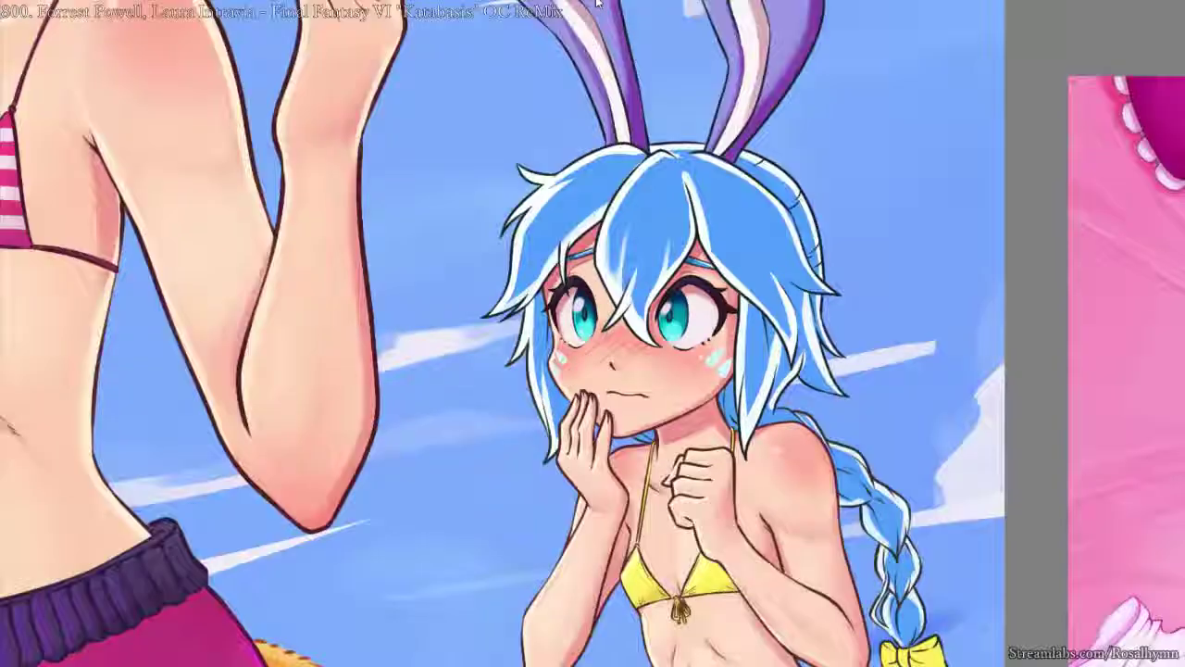
left_click_drag(861, 359, 859, 318)
key("ctrl+plus")
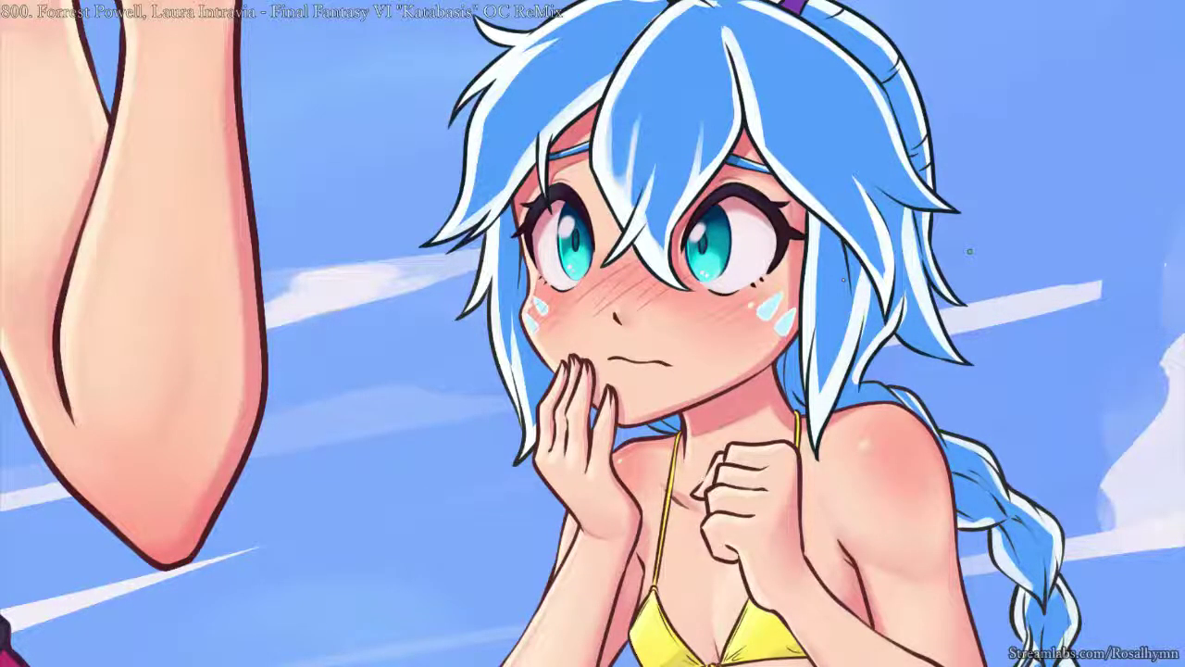
key("ctrl+minus")
key("ctrl+plus")
key("ctrl+plus")
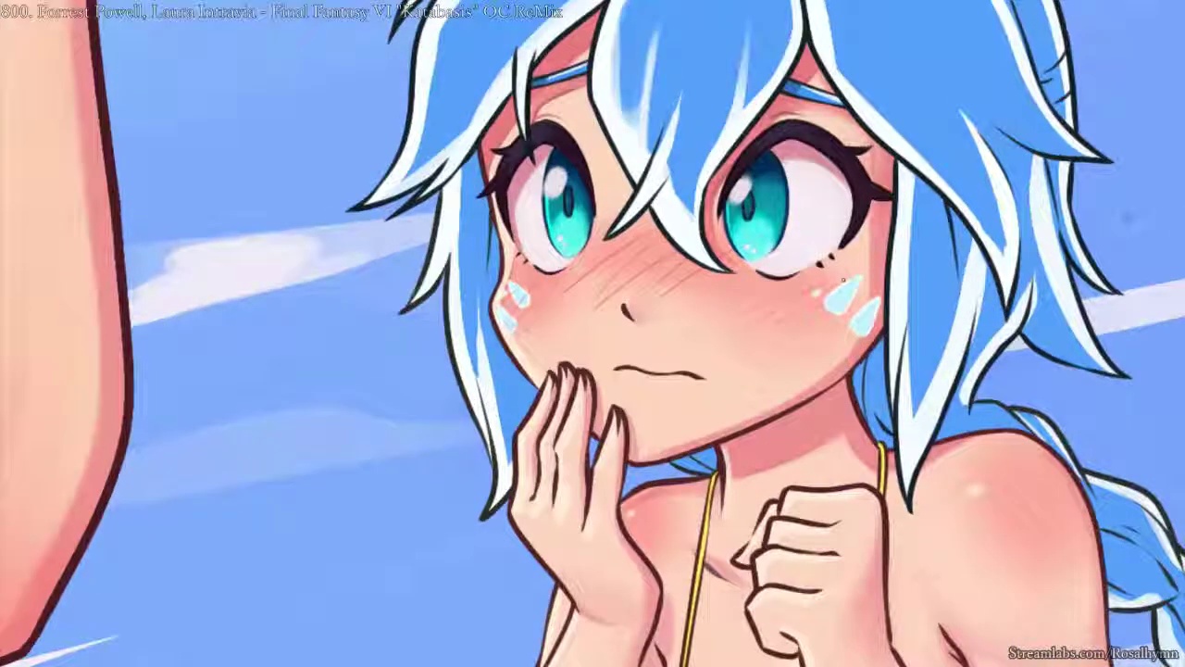
- Inspect the blush, cheek marks and hands at several magnifications against the surrounding composition
key("ctrl+plus")
key("ctrl+plus")
key("ctrl+plus")
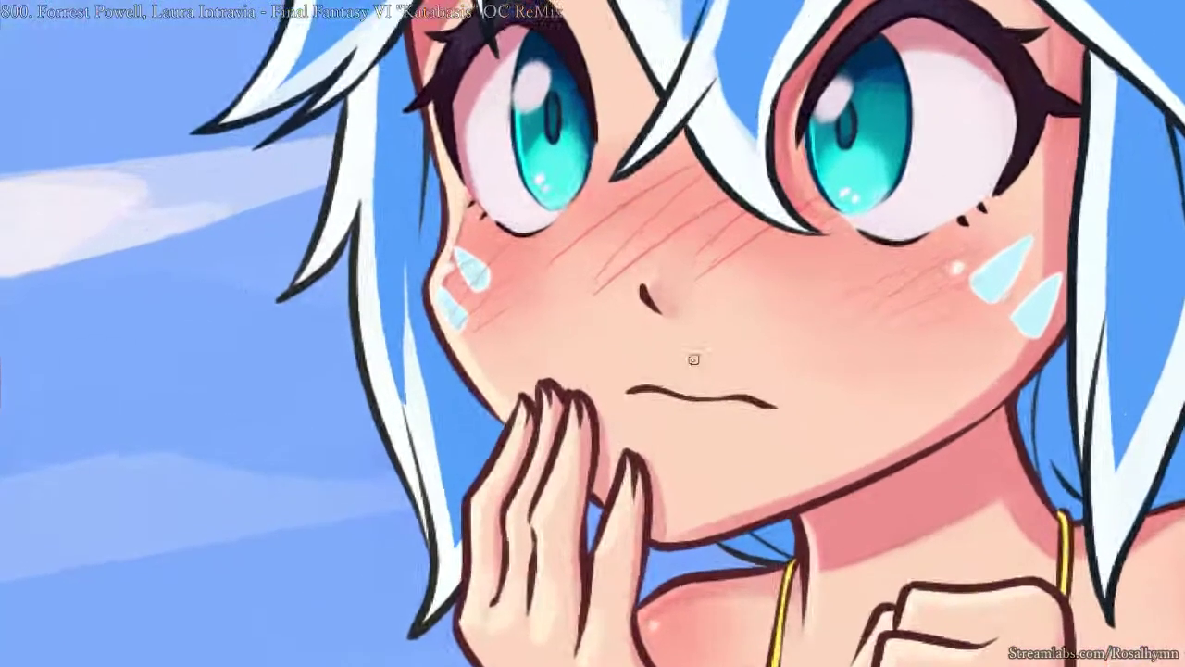
key("ctrl+minus")
key("ctrl+plus")
key("ctrl+plus")
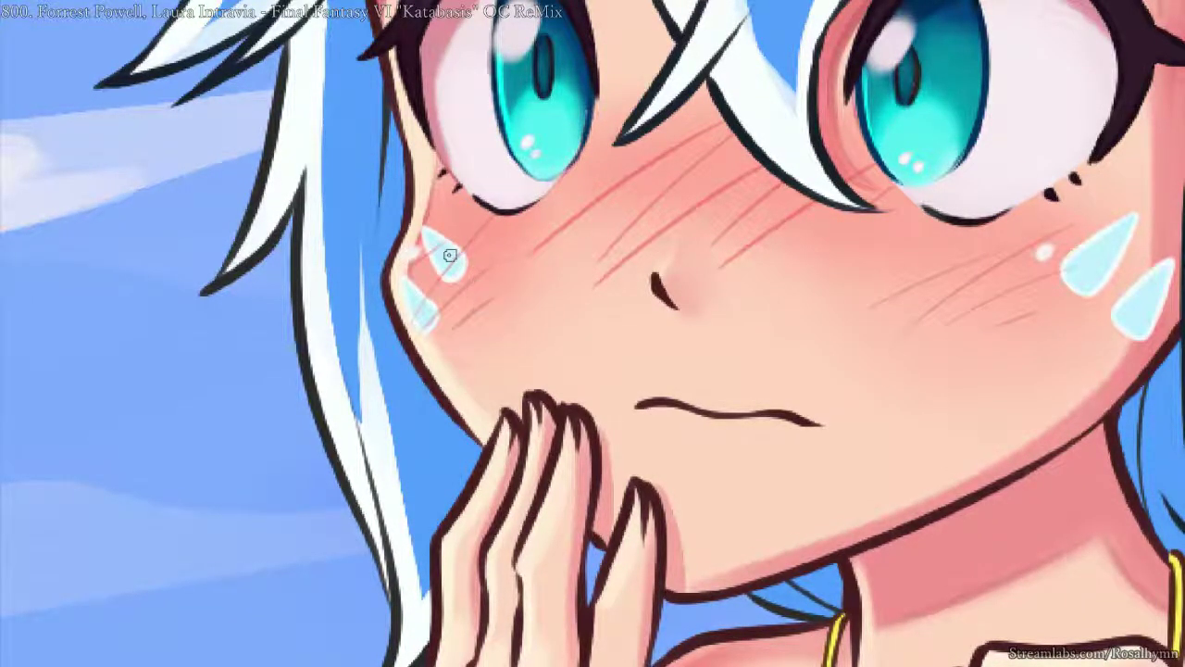
key("ctrl+minus")
key("ctrl+minus")
key("ctrl+minus")
left_click_drag(828, 329, 770, 228)
key("ctrl+minus")
key("ctrl+minus")
key("ctrl+minus")
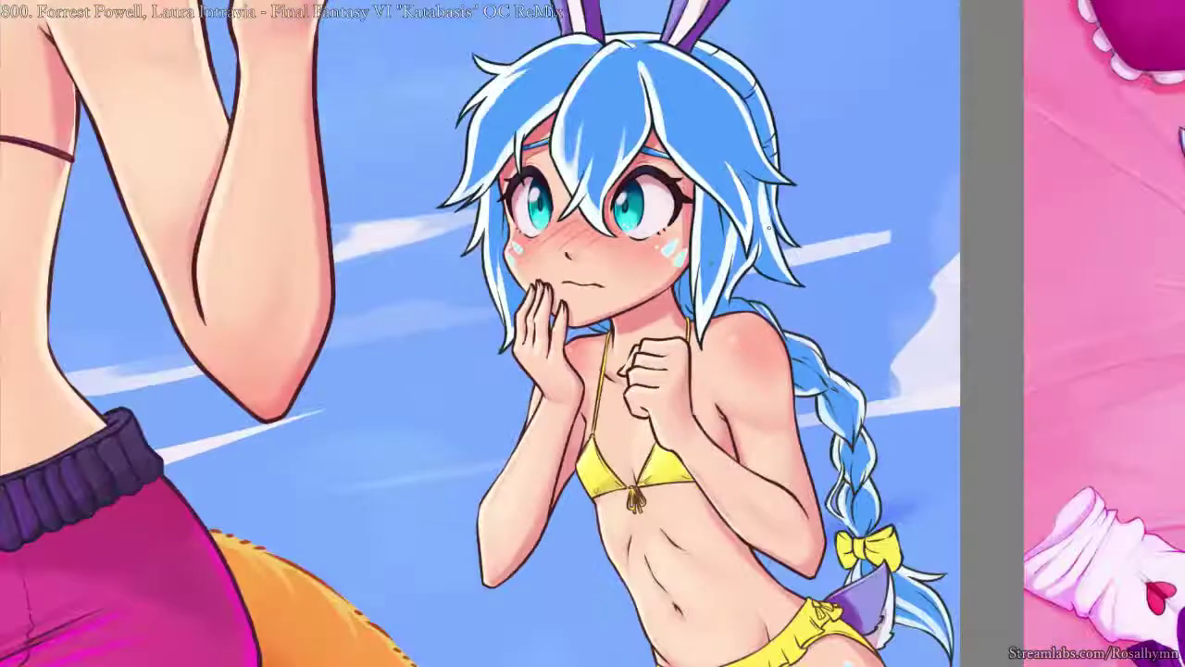
key("ctrl+plus")
key("ctrl+plus")
key("ctrl+plus")
key("ctrl+plus")
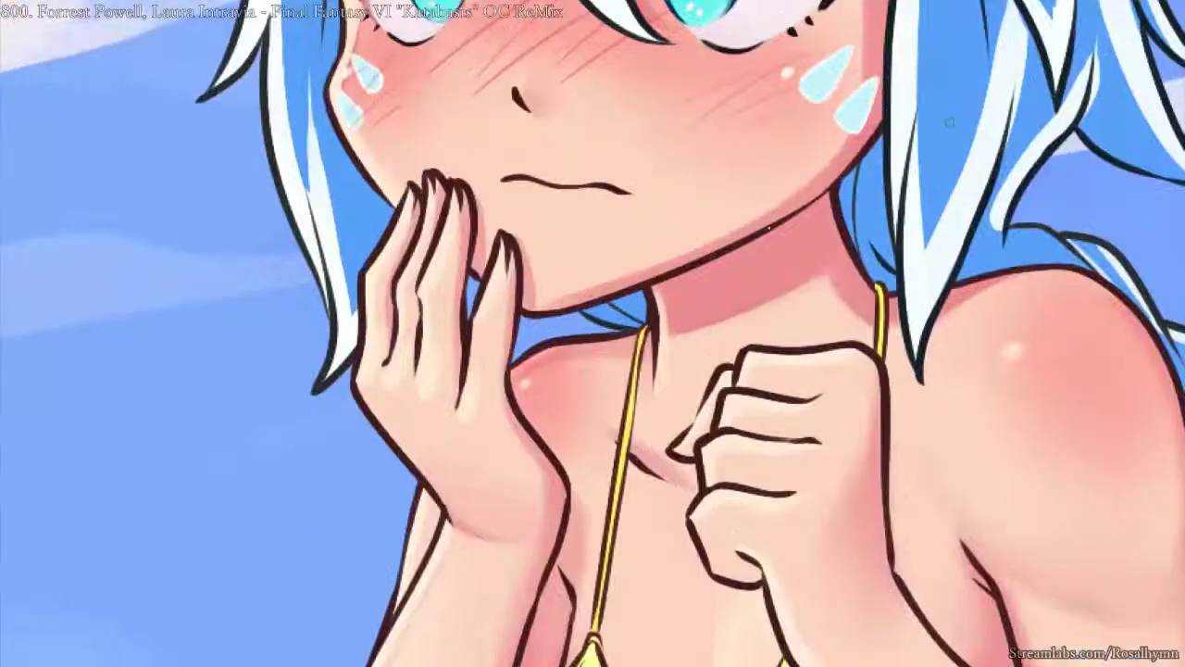
key("ctrl+plus")
key("ctrl+plus")
key("ctrl+minus")
scroll(555, 259, "down", 5)
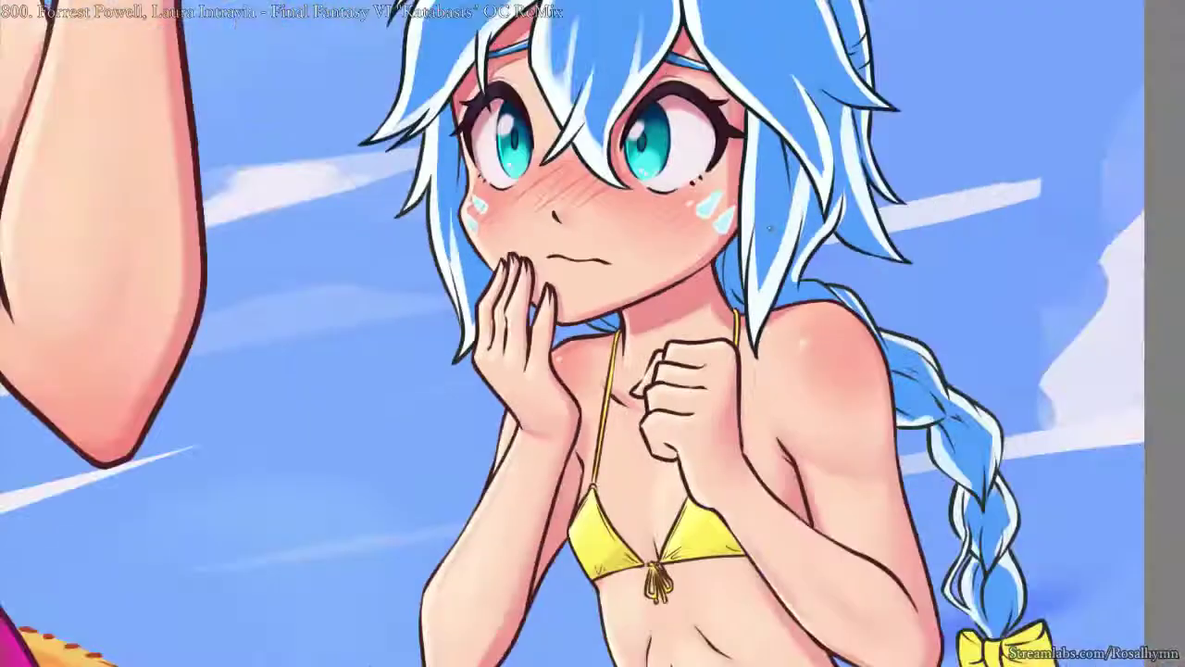
scroll(556, 259, "up", 4)
scroll(843, 185, "down", 5)
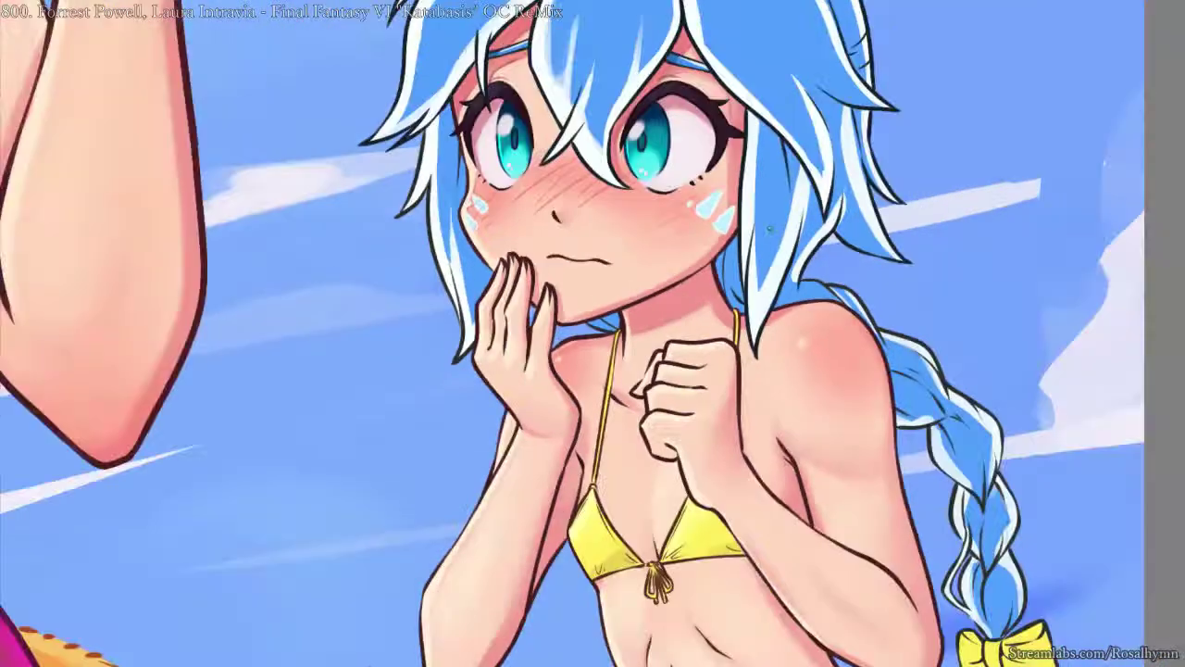
scroll(655, 274, "down", 1)
left_click_drag(658, 275, 726, 101)
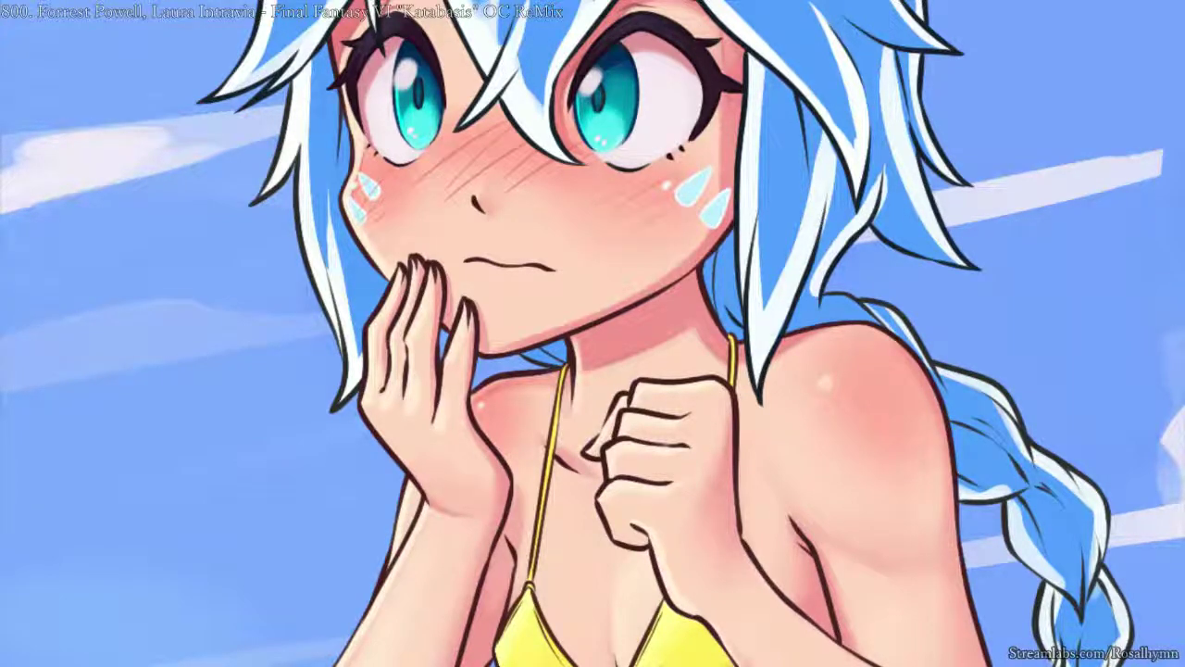
- Select the layer holding the light blue marks on the right cheek and undo the last two changes
key("ctrl+plus")
key("ctrl+plus")
left_click_drag(778, 137, 722, 238)
left_click(740, 131, "ctrl")
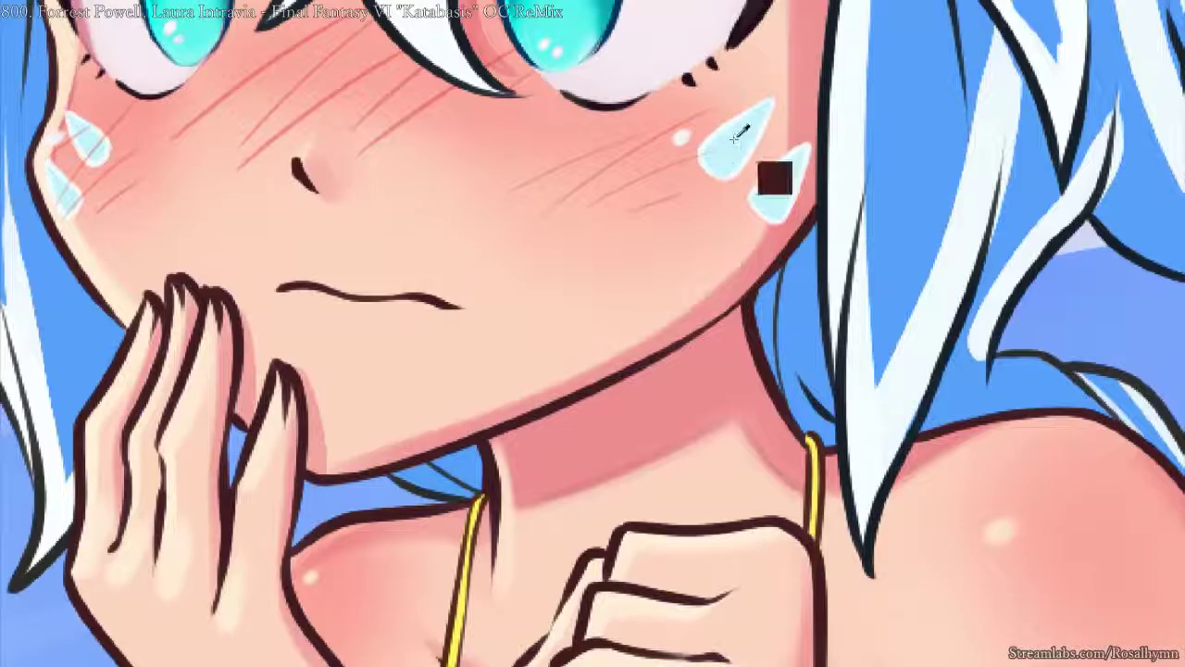
key("i")
left_click(742, 131, "ctrl")
key("Page_Up")
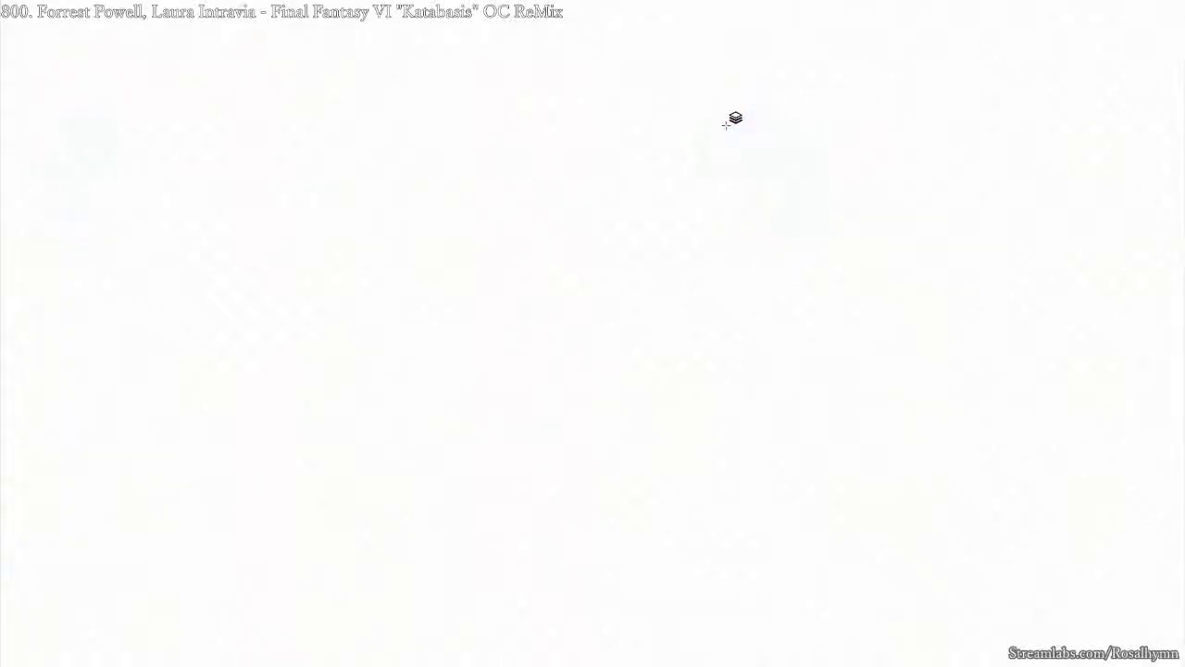
left_click(729, 121, "ctrl")
key("ctrl+z")
key("ctrl+z")
- Sample the light blue from the upper mark on the right cheek as the painting colour
scroll(758, 83, "down", 4)
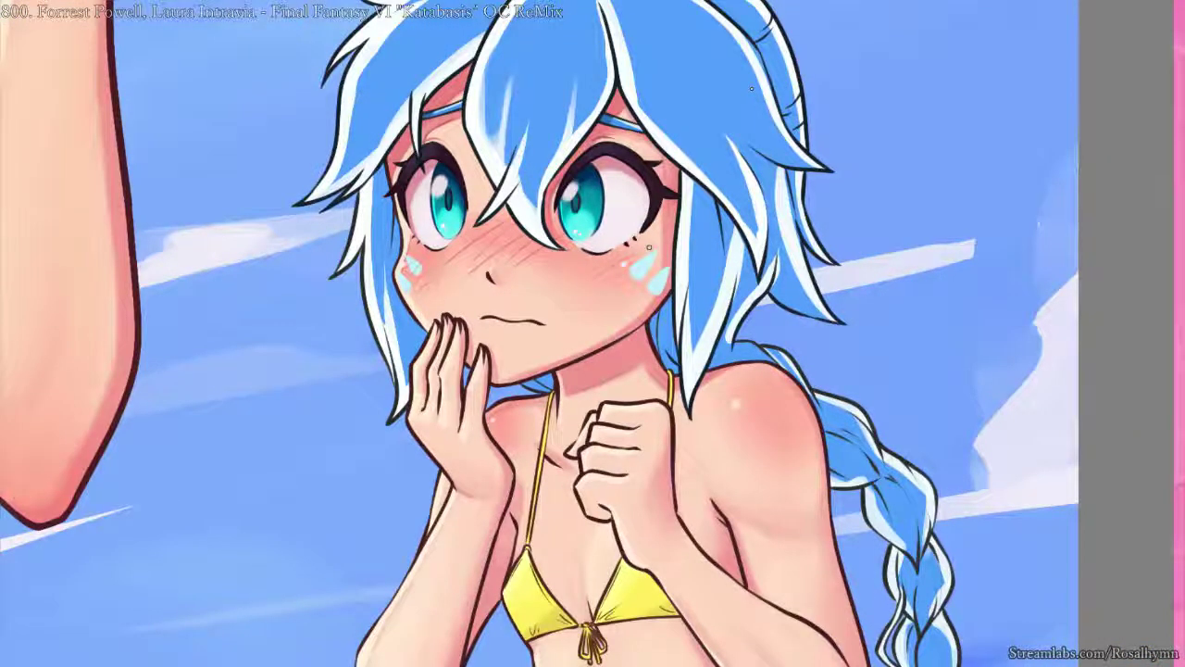
scroll(751, 89, "down", 2)
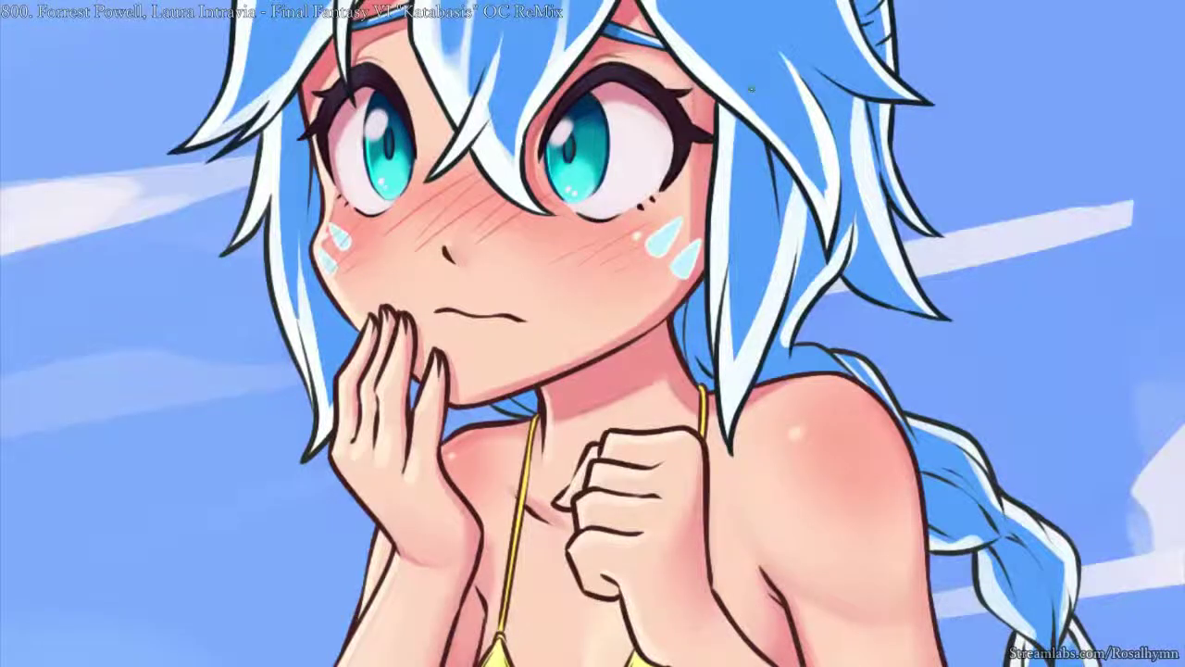
scroll(750, 89, "up", 2)
scroll(751, 89, "down", 5)
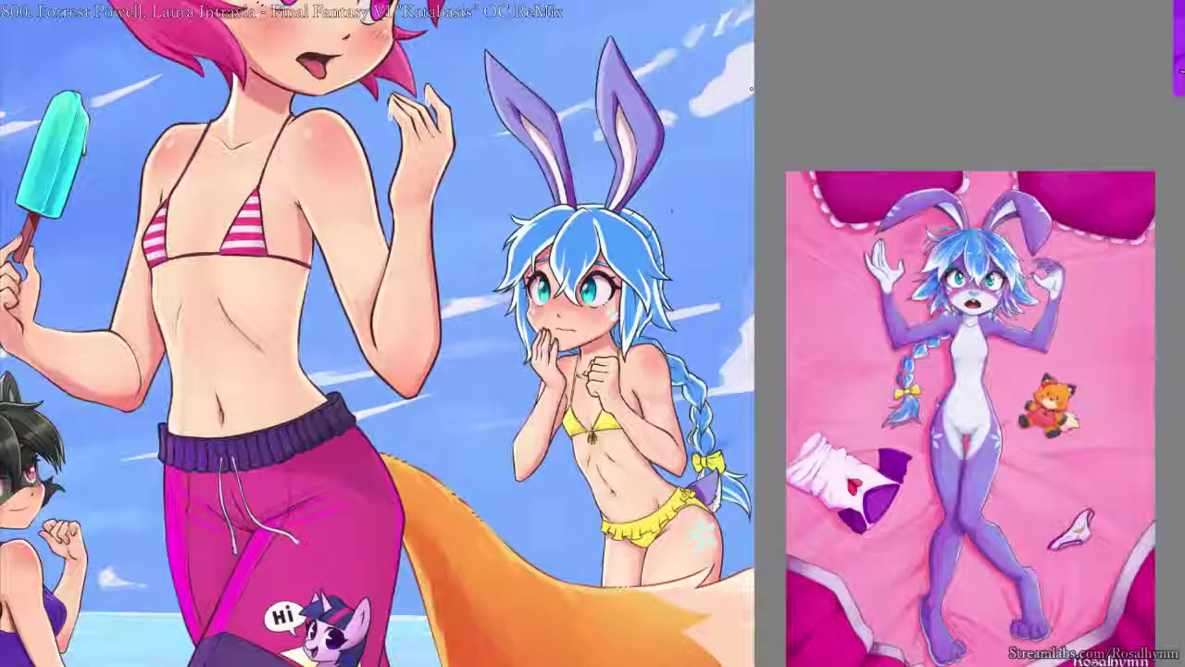
scroll(751, 89, "up", 6)
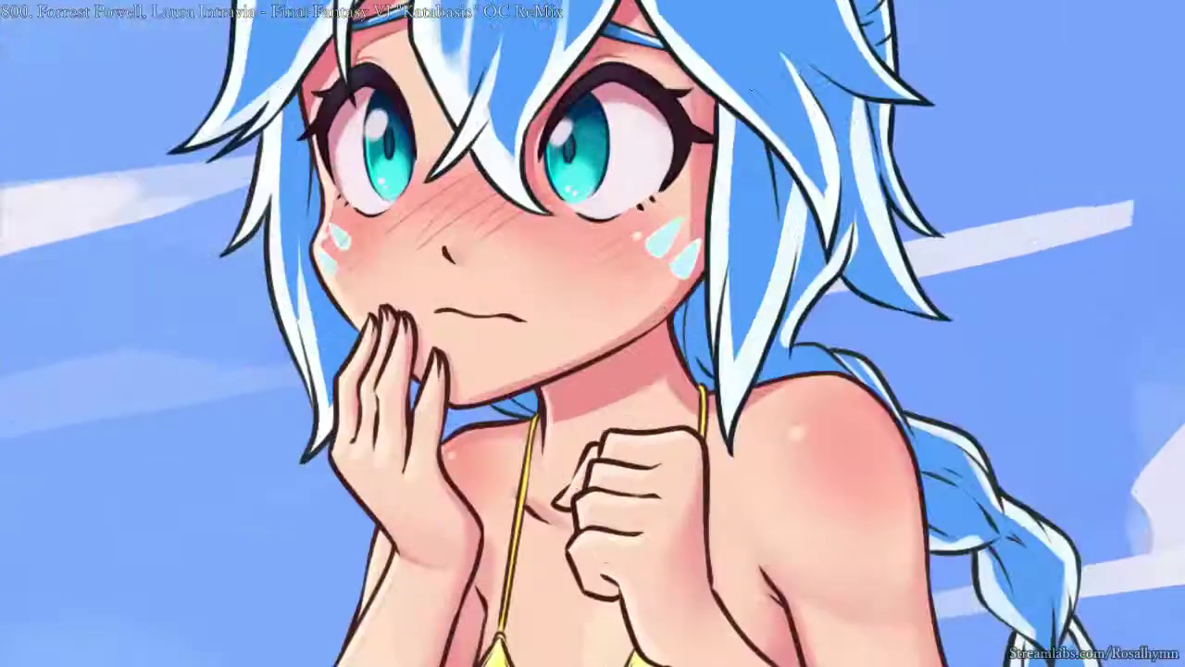
scroll(778, 186, "up", 2)
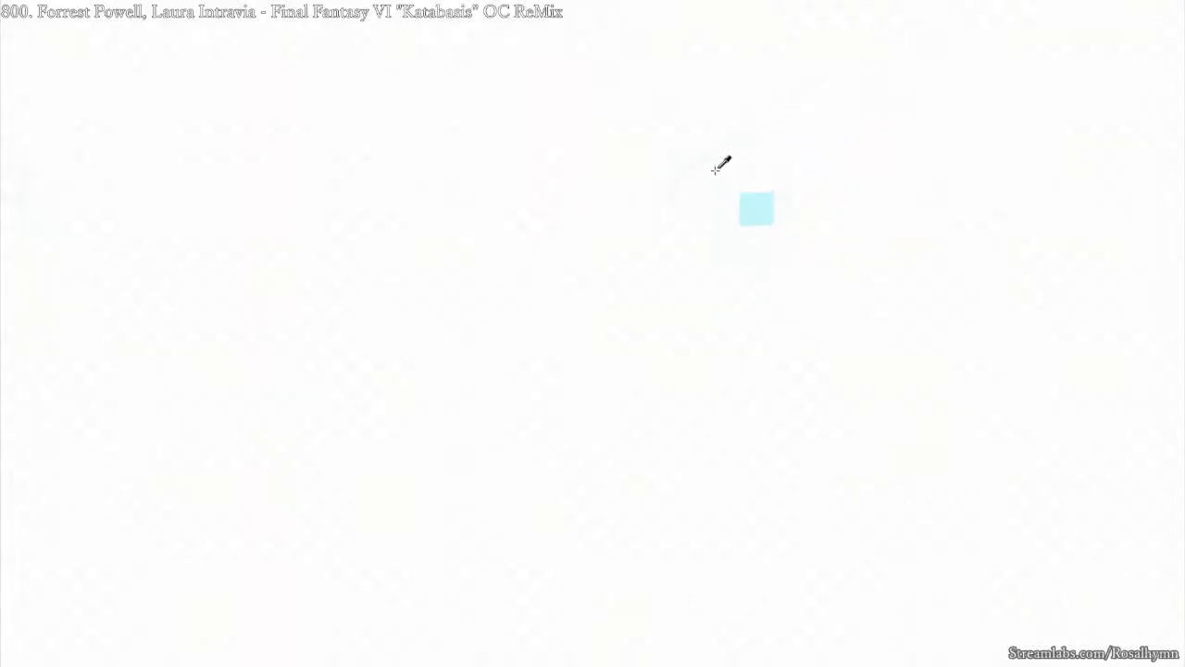
left_click(713, 173, "ctrl")
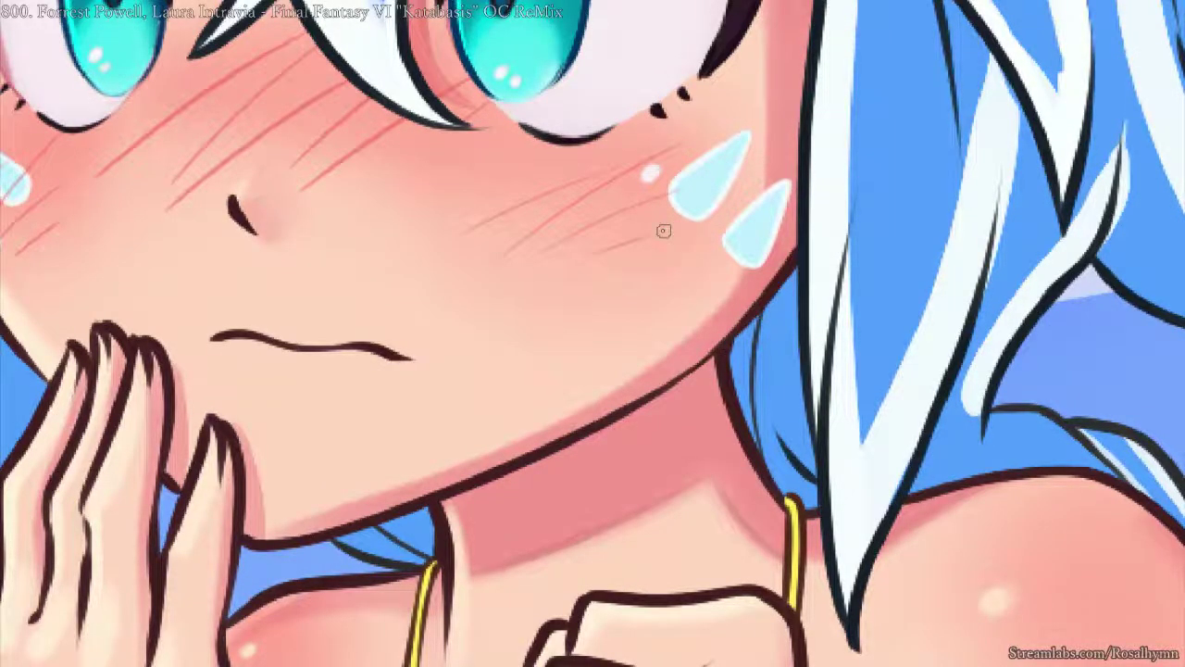
- Compare the blue-haired character's cheek marks with those on the purple rabbit in the pink reference illustration
scroll(663, 231, "down", 8)
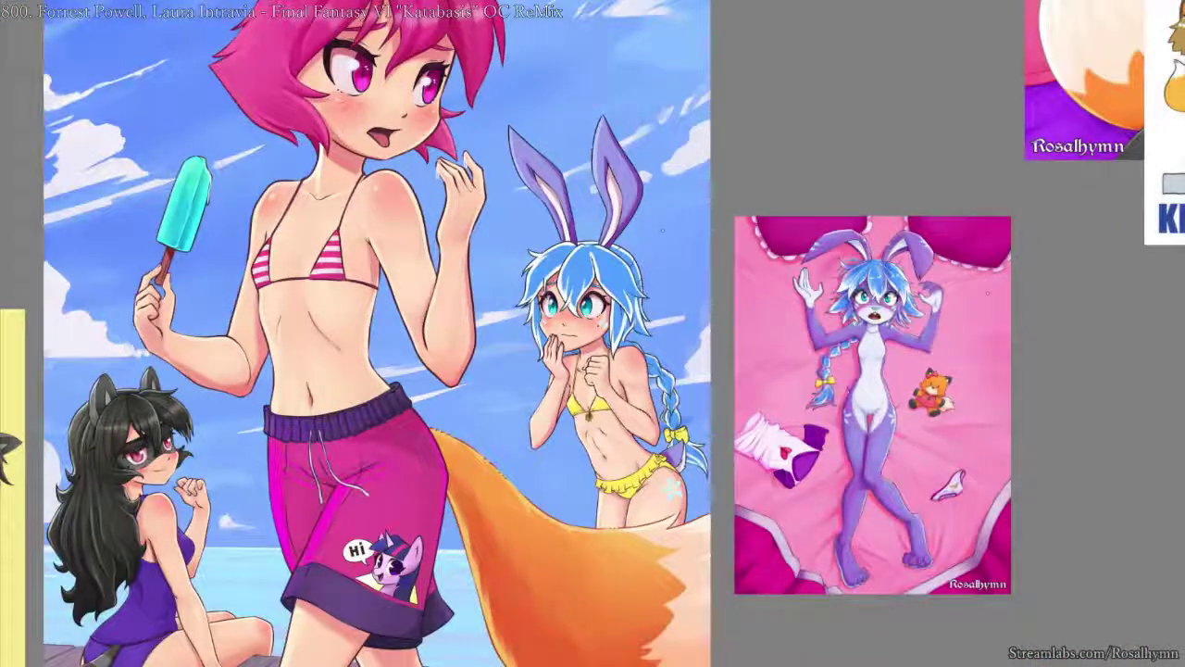
left_click_drag(987, 294, 487, 420)
scroll(607, 331, "up", 5)
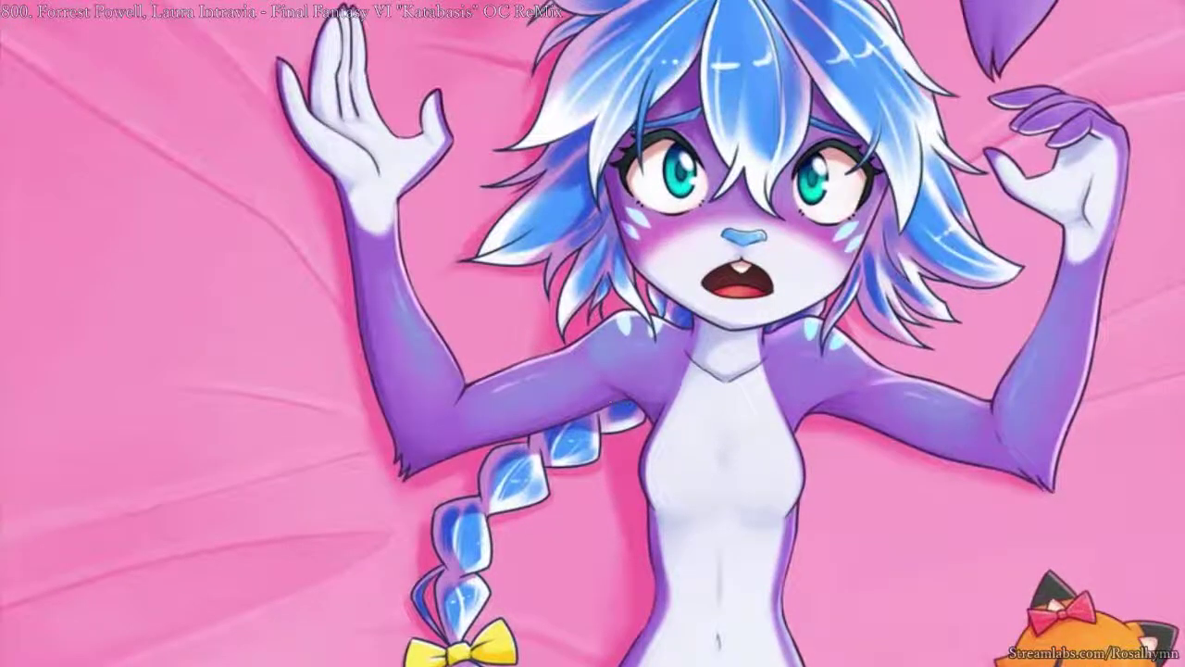
scroll(662, 278, "down", 6)
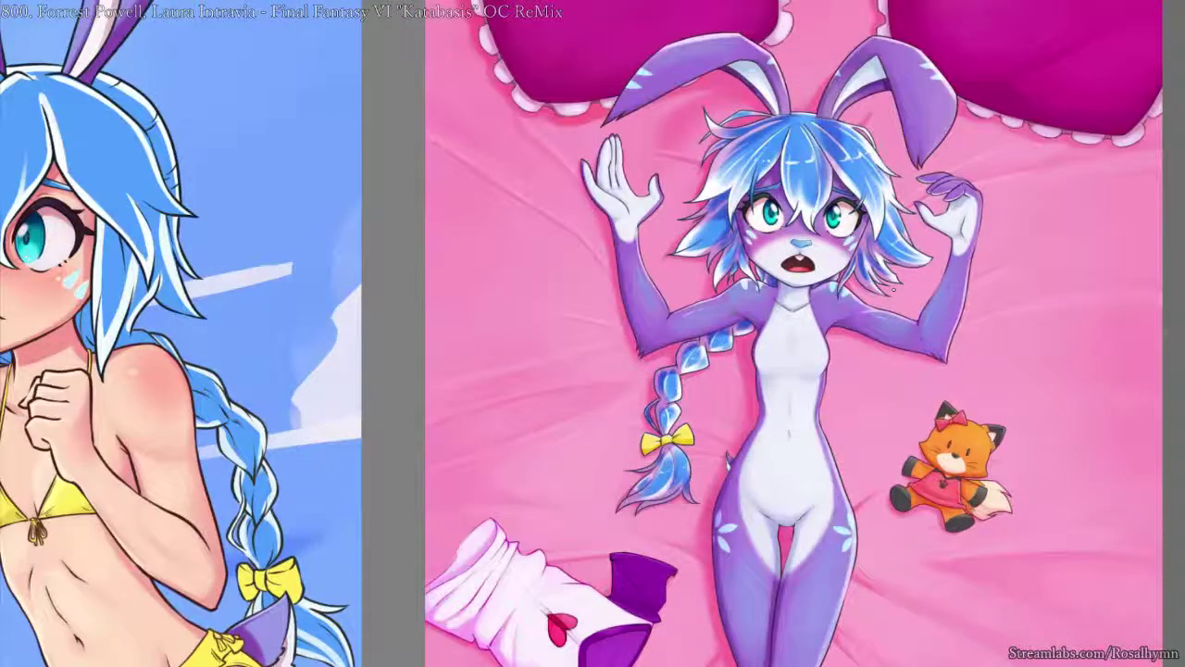
scroll(688, 284, "left", 3)
scroll(688, 284, "up", 8)
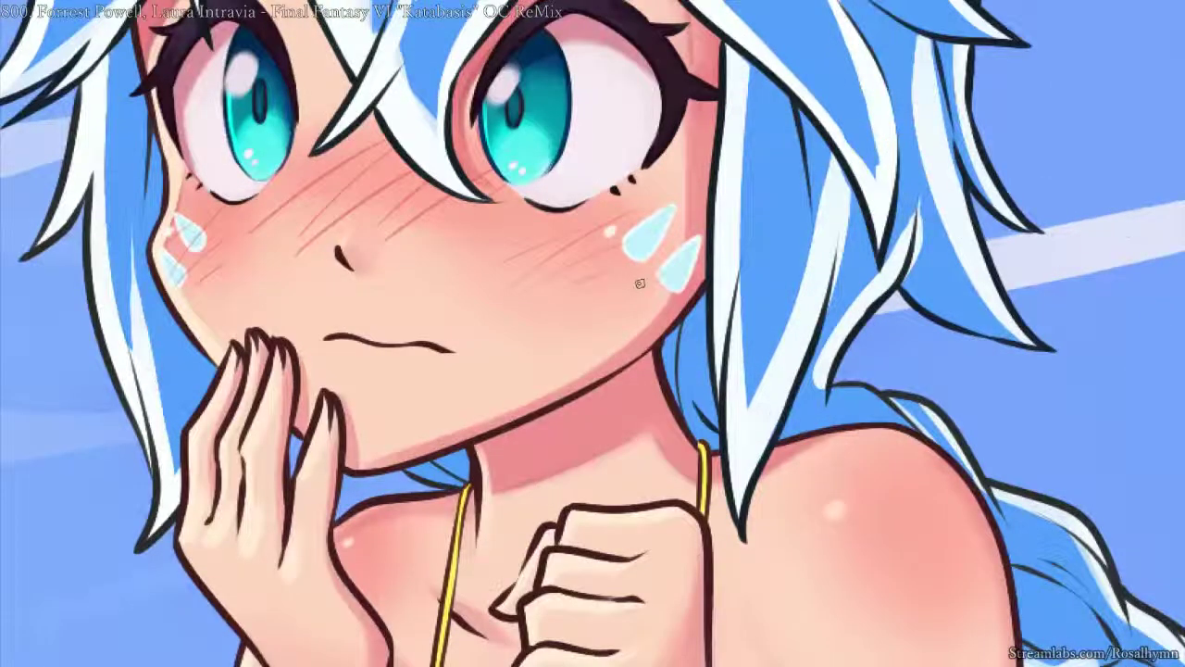
scroll(688, 284, "up", 4)
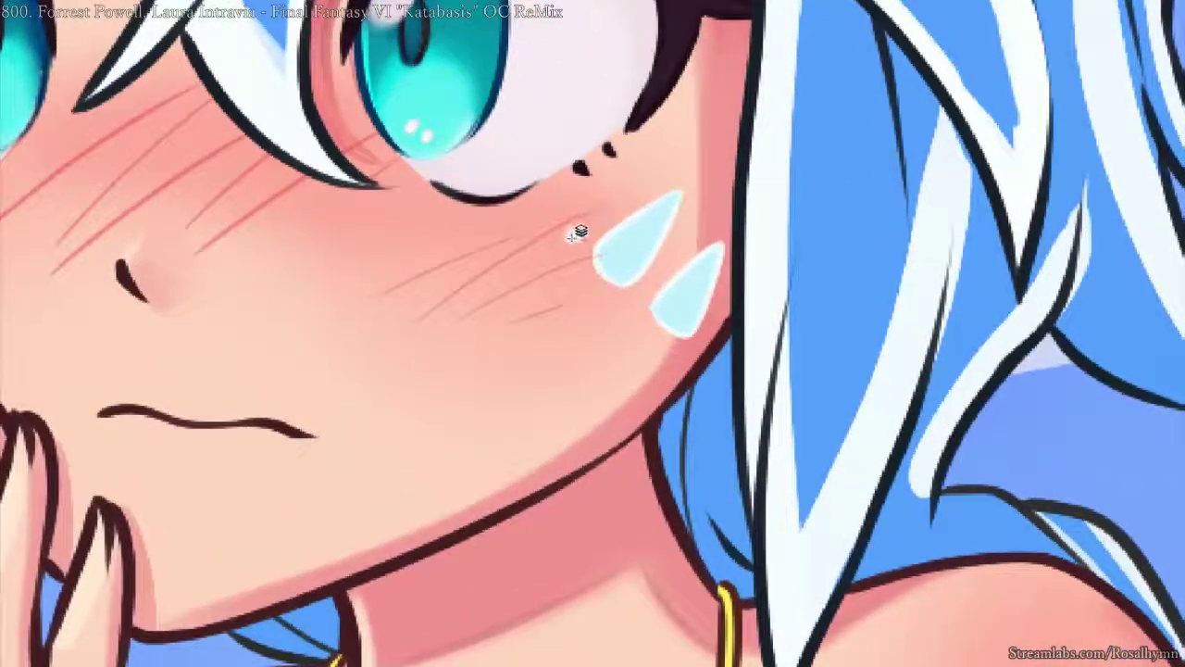
scroll(625, 204, "down", 1)
scroll(731, 151, "down", 3)
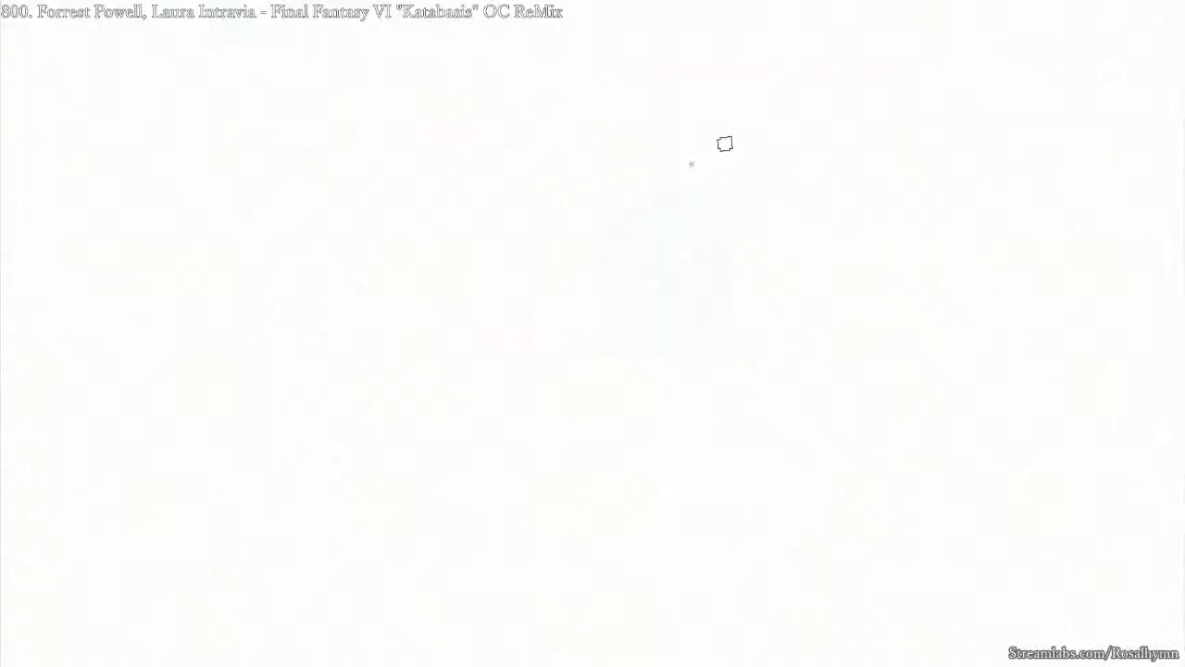
scroll(739, 144, "down", 2)
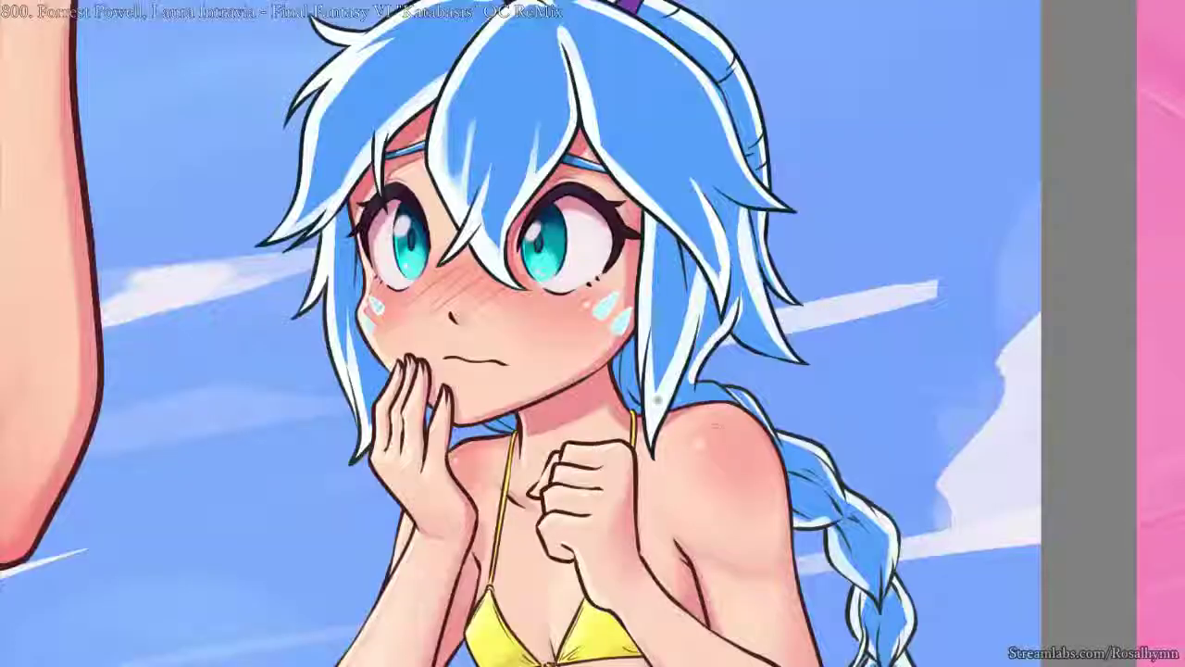
left_click_drag(662, 400, 700, 302)
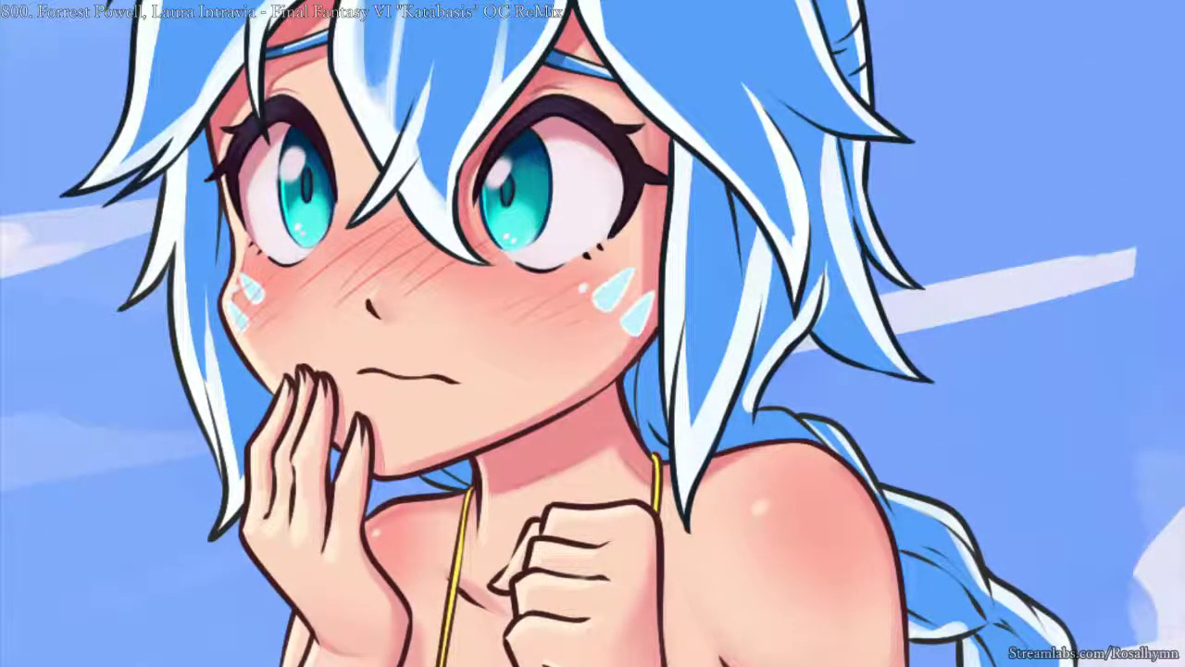
- Undo the last change to the cheek marks and compare the whole figure with the rabbit reference
key("ctrl+z")
left_click_drag(794, 456, 621, 286)
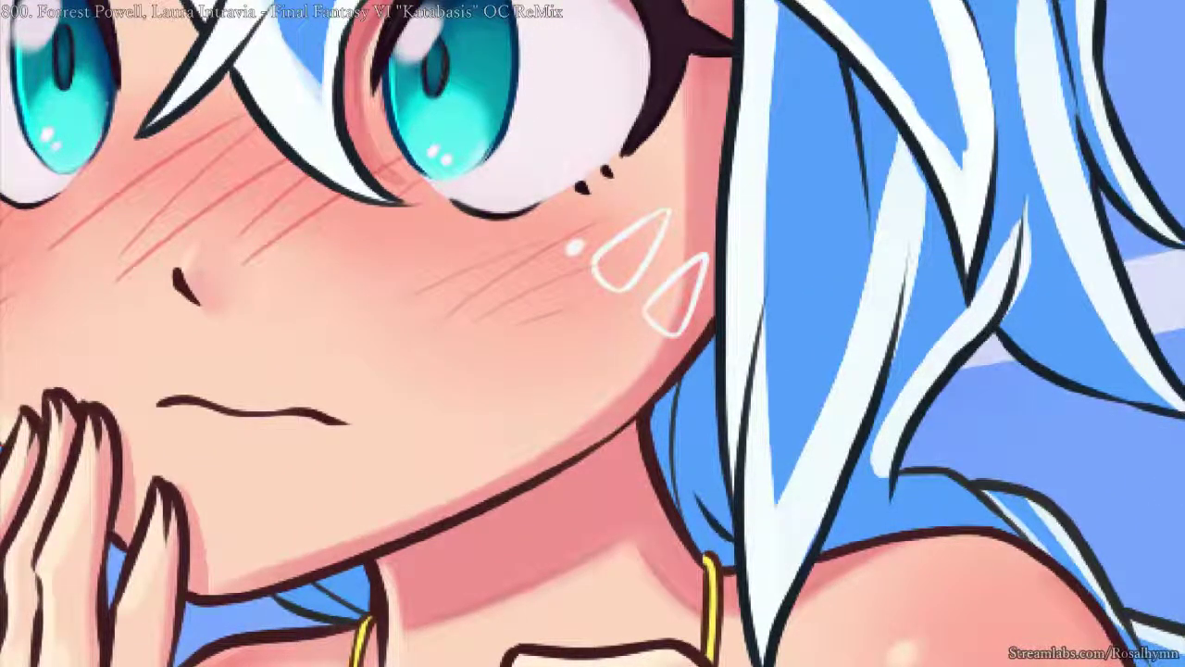
scroll(1021, 423, "down", 5)
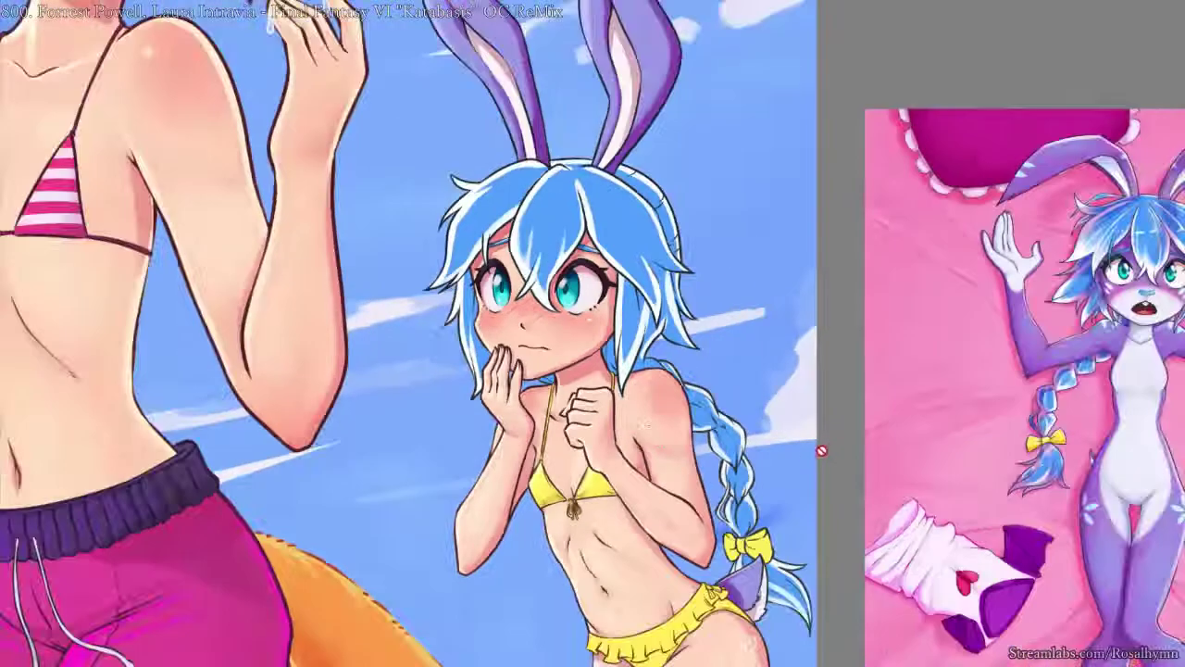
left_click_drag(821, 451, 759, 301)
left_click_drag(776, 404, 757, 296)
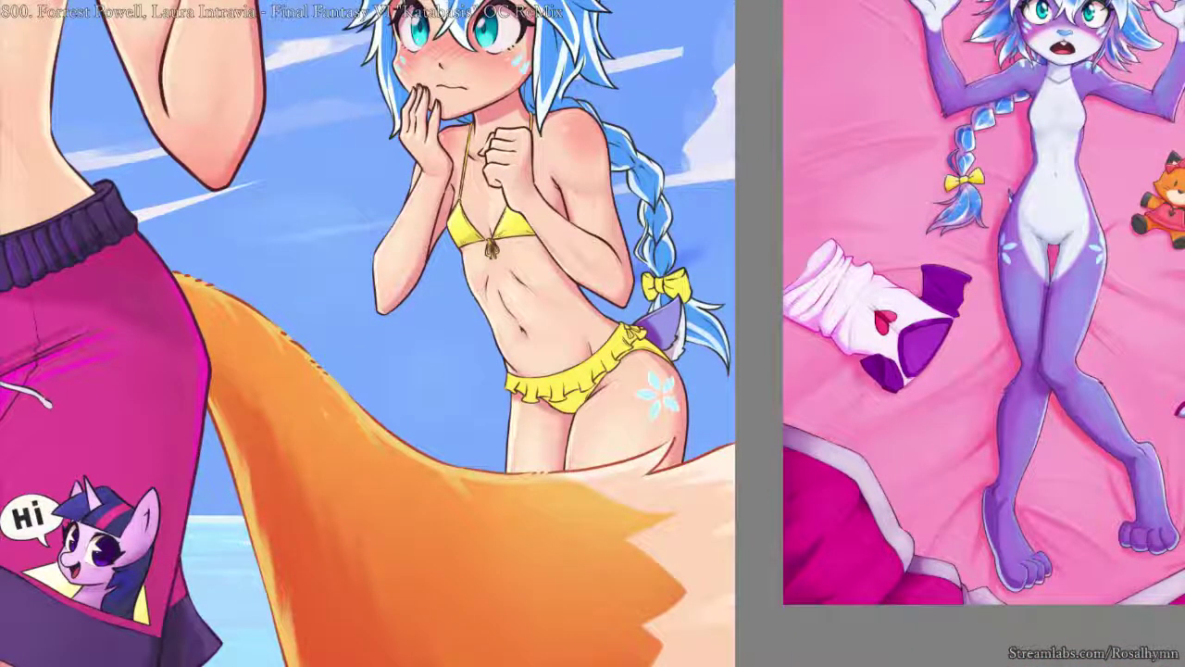
- Delete the light blue marks from both cheeks using an elliptical selection around the lower face, and clear the selection
scroll(1148, 608, "up", 5)
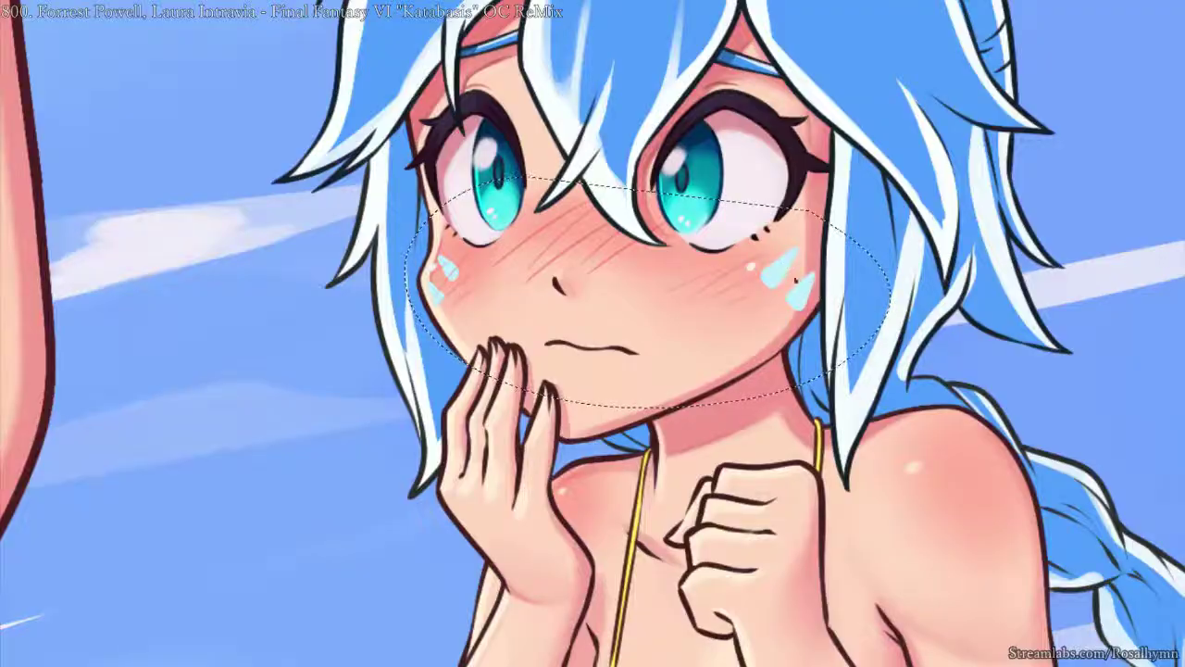
key("alt+i")
key("alt+i")
key("Delete")
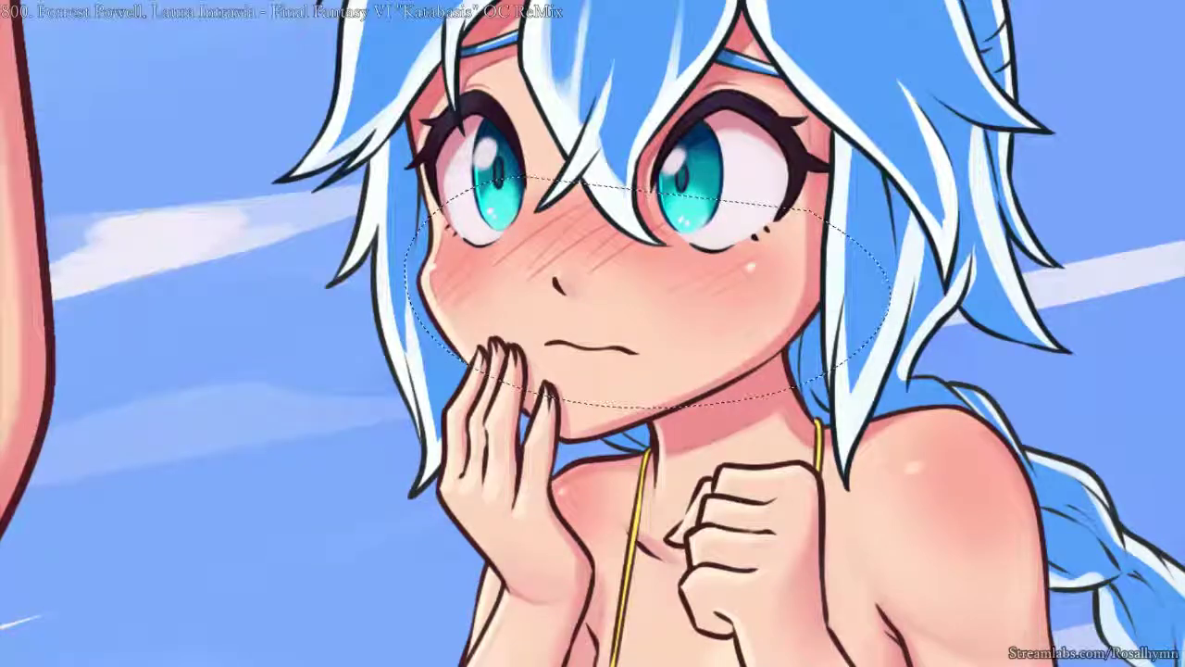
key("ctrl+d")
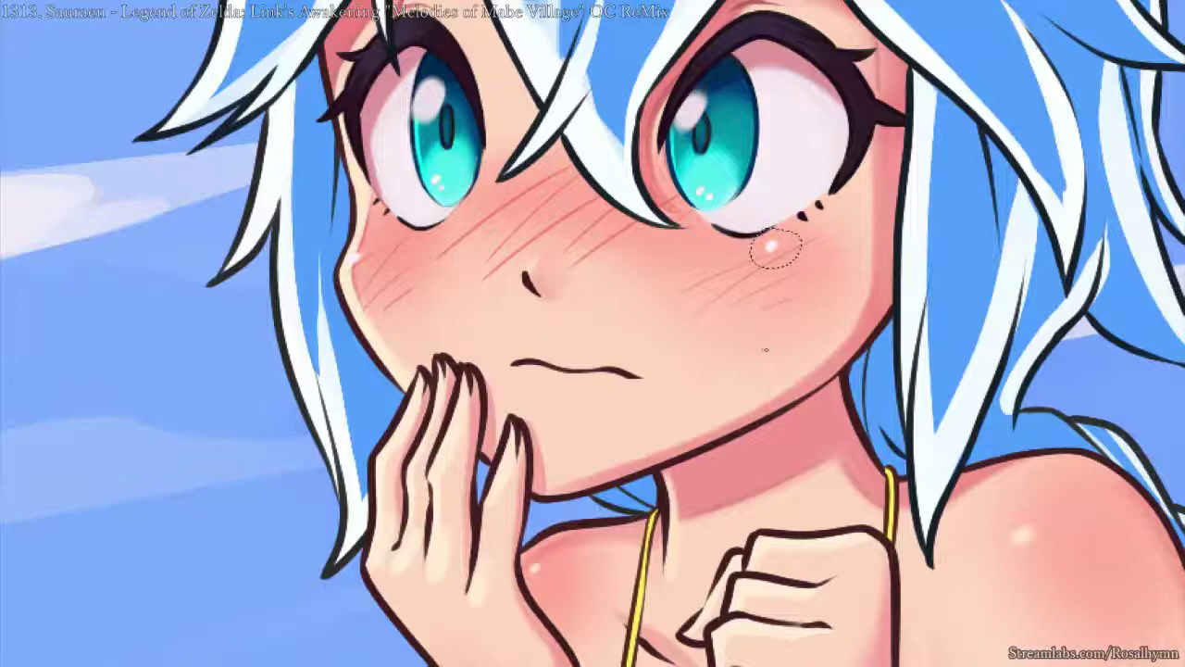
- Transform the selected small white highlight on the near cheek, moving it slightly toward the nose, and deselect it
key("ctrl+t")
mouse_move(769, 254)
left_mouse_down()
mouse_move(715, 266)
mouse_move(745, 265)
left_mouse_up()
key("Return")
key("ctrl+d")
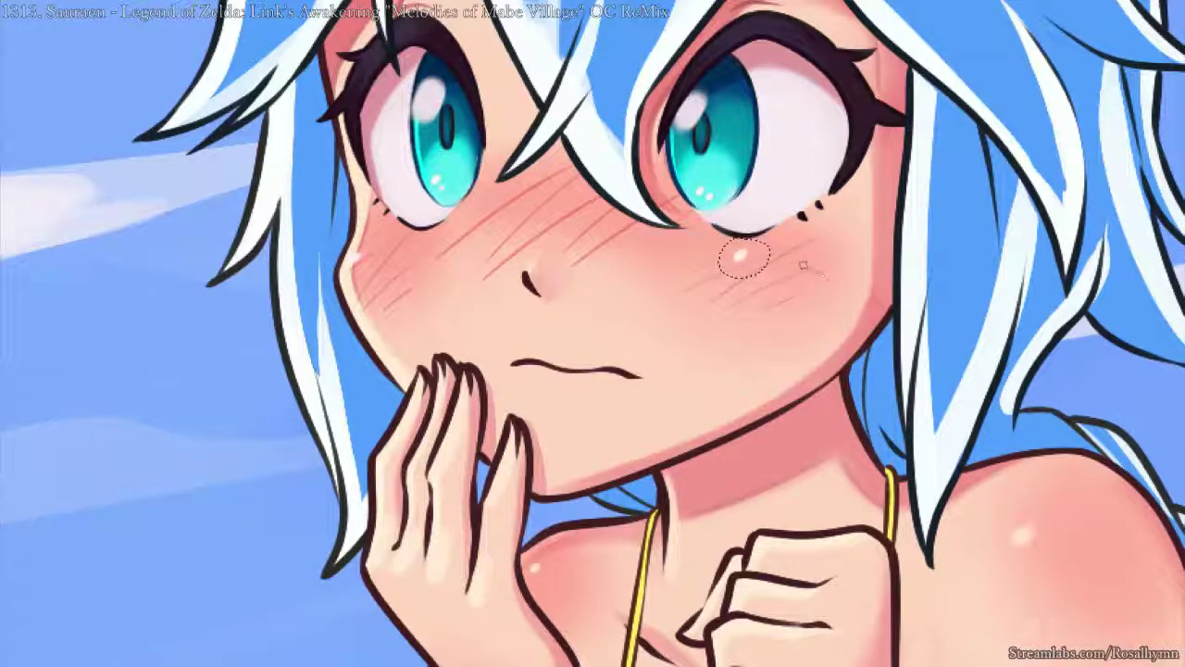
left_click_drag(839, 290, 715, 319)
scroll(713, 318, "up", 1)
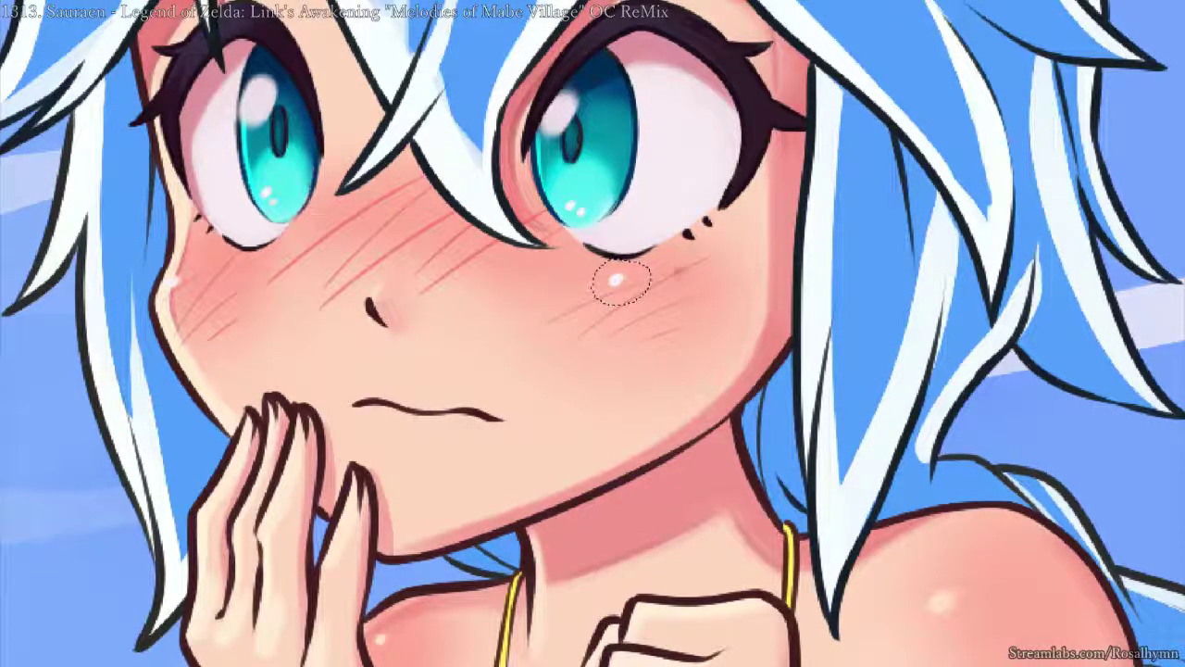
key("ctrl+d")
left_click_drag(679, 271, 736, 244)
key("ctrl+z")
left_click_drag(676, 287, 741, 227)
key("ctrl+z")
mouse_move(675, 287)
left_mouse_down()
mouse_move(759, 227)
mouse_move(674, 294)
mouse_move(723, 272)
mouse_move(754, 228)
left_mouse_up()
key("ctrl+z")
- Outline a slim leaf-shaped mark in white on the near cheek below the eye's outer corner
left_click_drag(720, 276, 682, 289)
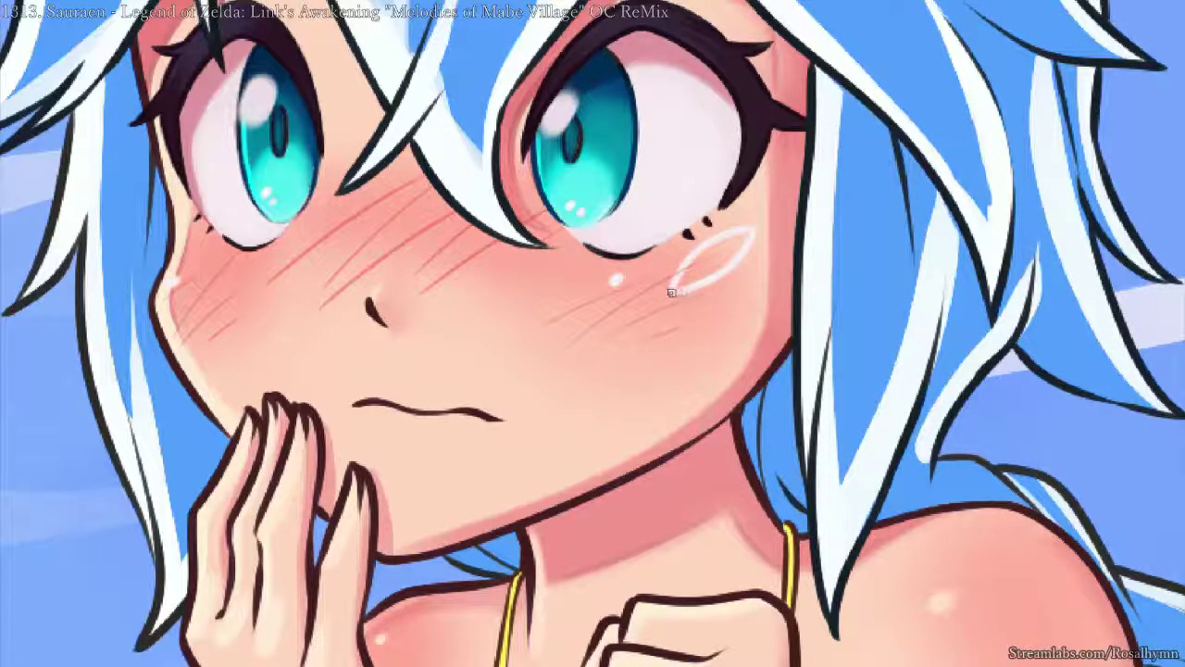
key("ctrl+minus")
key("ctrl+minus")
key("ctrl+minus")
key("ctrl+minus")
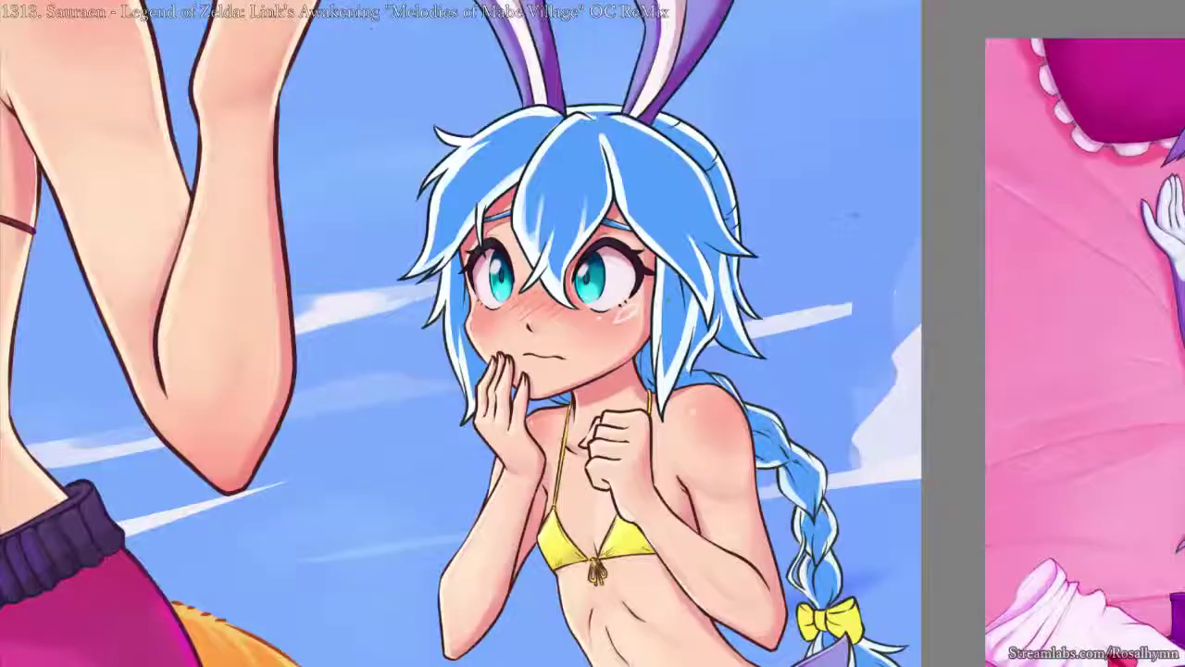
key("ctrl+minus")
left_click_drag(855, 215, 635, 156)
- Outline a second, smaller white leaf shape just below and outside the first one on the near cheek
key("ctrl+plus")
key("ctrl+plus")
left_click_drag(466, 316, 889, 353)
key("ctrl+plus")
key("ctrl+plus")
left_click_drag(686, 218, 624, 300)
scroll(620, 287, "up", 2)
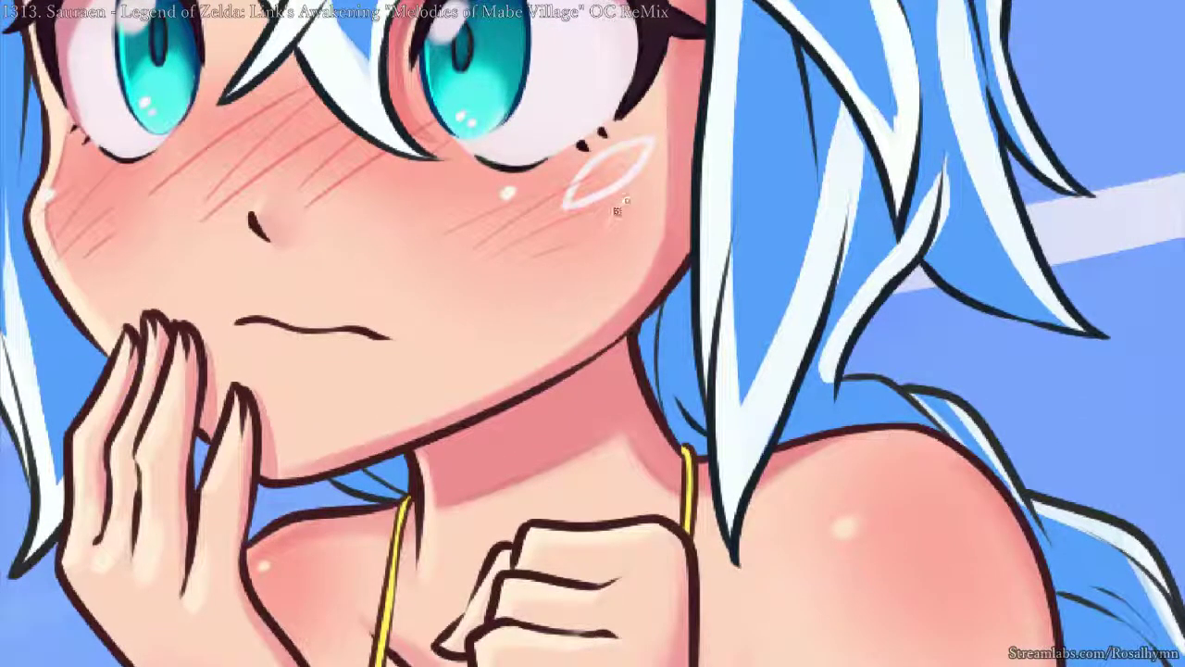
mouse_move(608, 230)
left_mouse_down()
mouse_move(638, 192)
mouse_move(666, 190)
mouse_move(650, 218)
left_mouse_up()
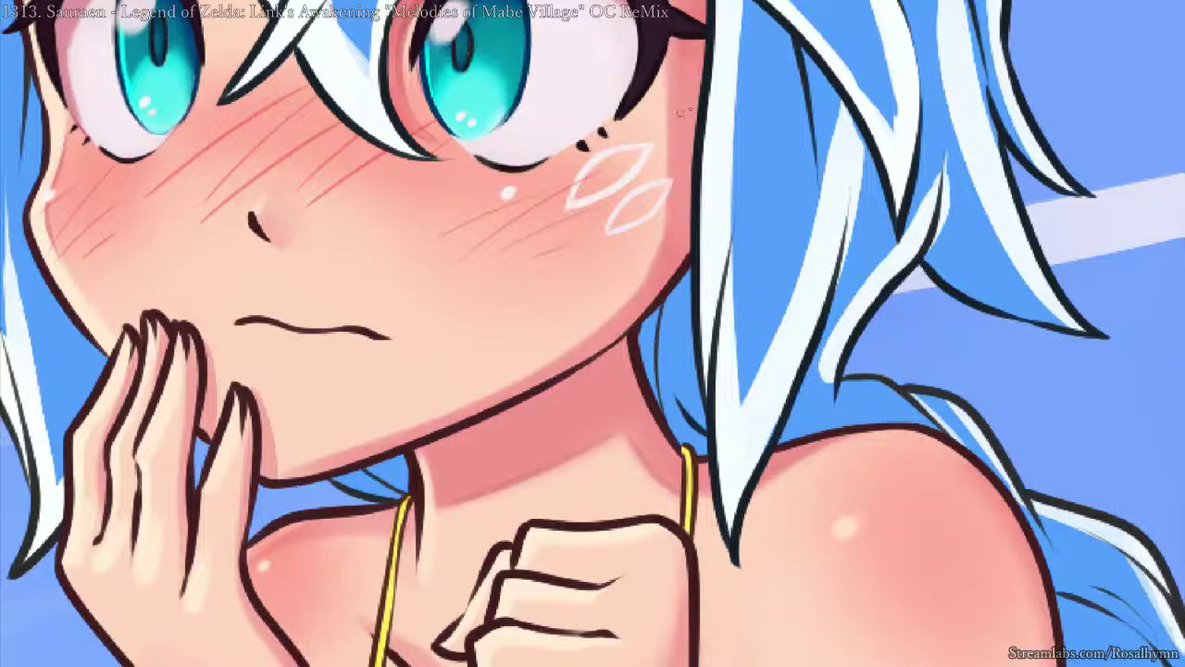
- Outline matching white leaf-shaped marks below the eye on the far cheek, above the raised hand
key("ctrl+minus")
key("ctrl+minus")
key("ctrl+plus")
key("ctrl+plus")
left_click_drag(369, 261, 615, 252)
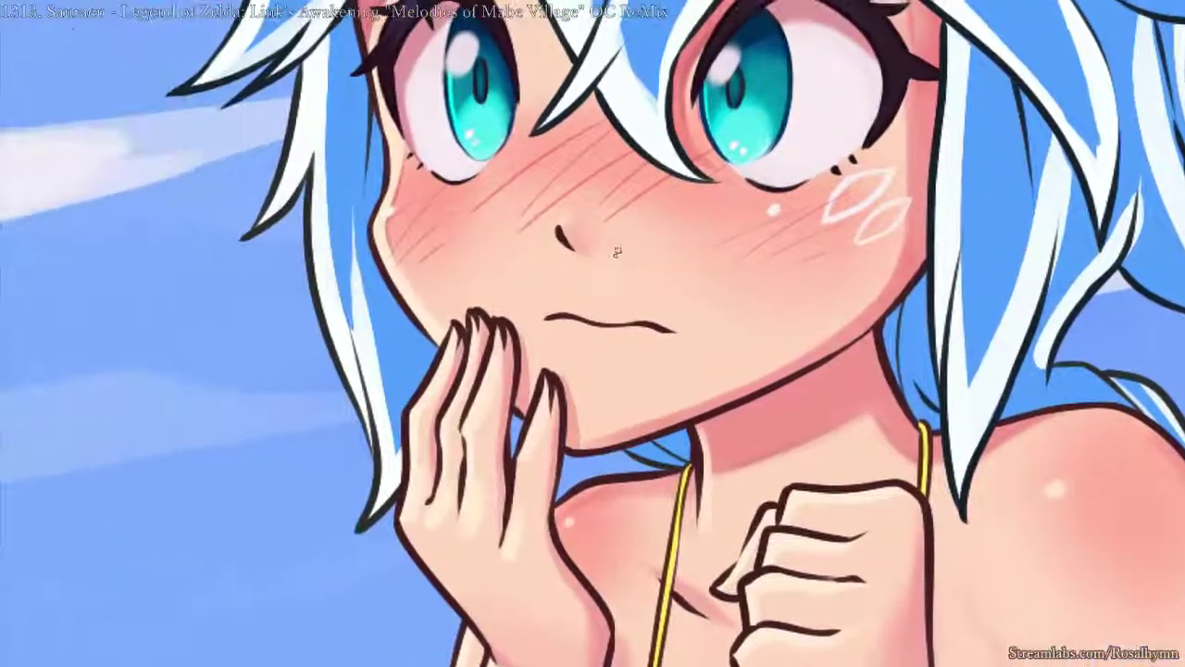
key("ctrl+plus")
mouse_move(337, 141)
left_mouse_down()
mouse_move(361, 164)
mouse_move(400, 172)
left_mouse_up()
key("ctrl+z")
key("ctrl+z")
left_click_drag(337, 141, 400, 170)
mouse_move(356, 123)
left_mouse_down()
mouse_move(398, 168)
mouse_move(385, 148)
mouse_move(344, 148)
left_mouse_up()
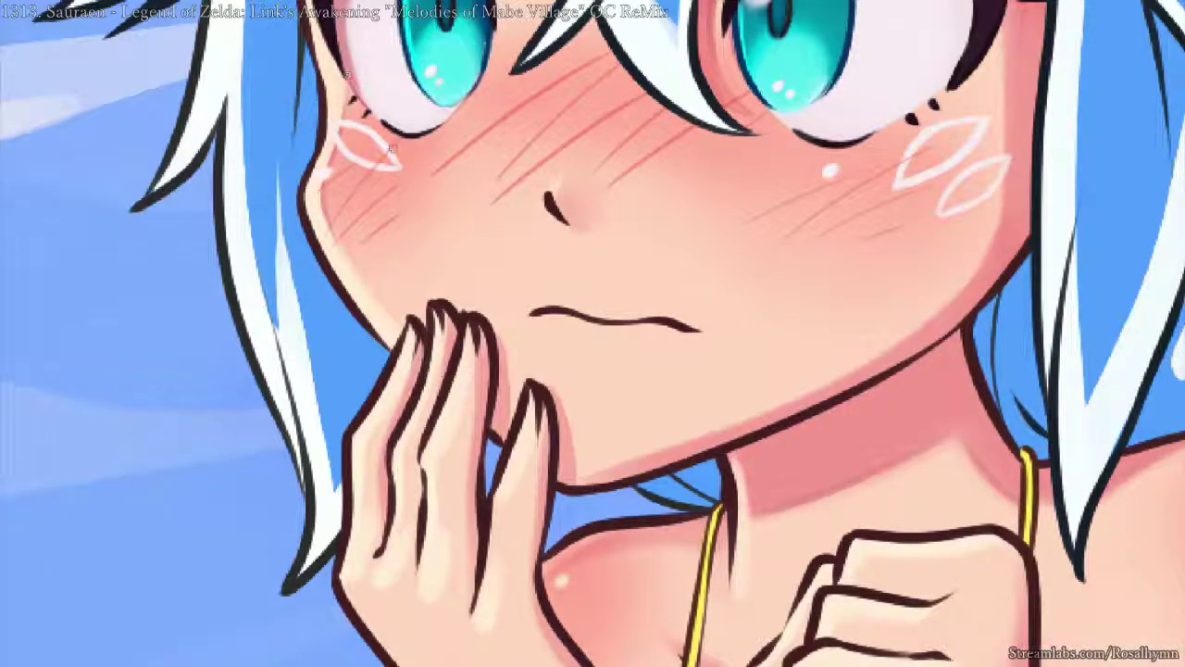
mouse_move(325, 185)
left_mouse_down()
mouse_move(372, 202)
mouse_move(346, 176)
left_mouse_up()
key("ctrl+z")
- Check the balance of the outlined marks on both cheeks from a distance and with the canvas mirrored
key("ctrl+minus")
key("ctrl+minus")
key("ctrl+minus")
key("ctrl+minus")
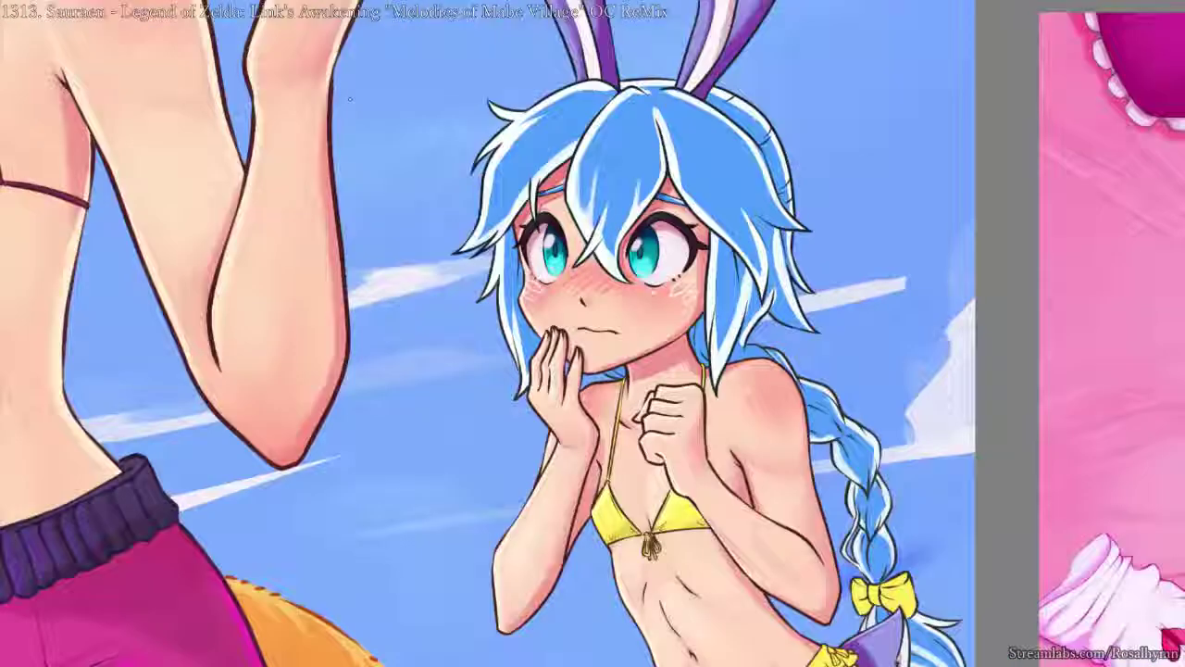
key("h")
key("ctrl+plus")
key("ctrl+plus")
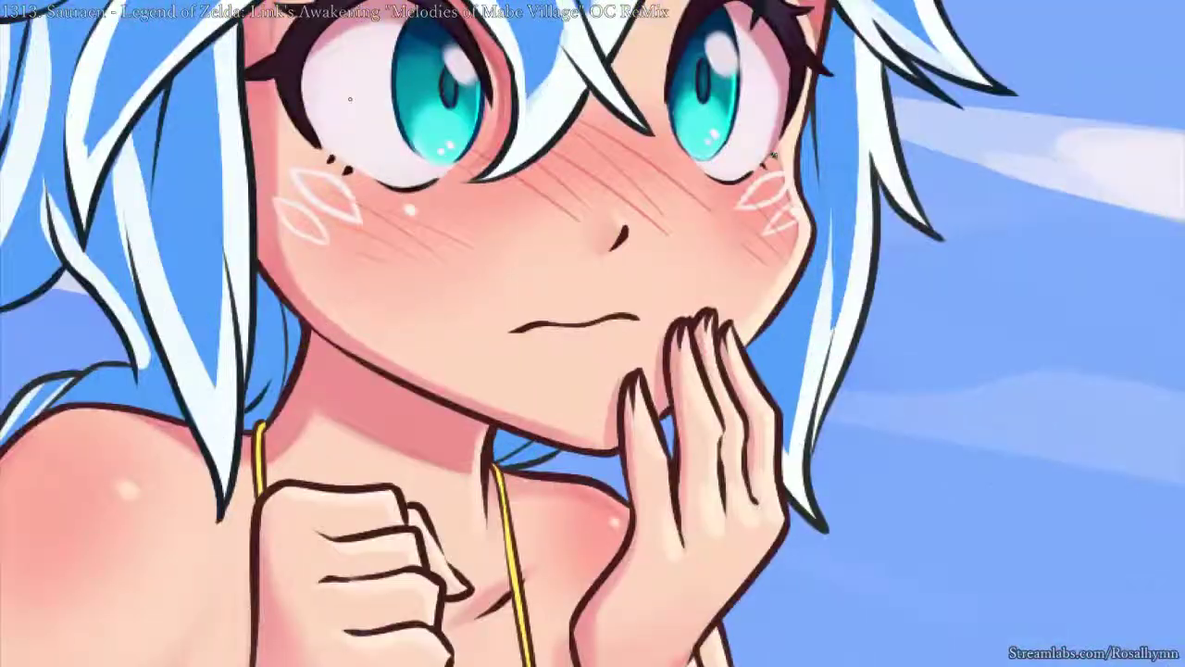
key("h")
- Select the outlined marks on the far cheek, shift them toward the outer edge of the face, and deselect them
mouse_move(353, 223)
left_mouse_down()
mouse_move(389, 148)
mouse_move(376, 151)
left_mouse_up()
key("ctrl+t")
left_click_drag(476, 220, 463, 209)
key("ctrl+t")
key("Return")
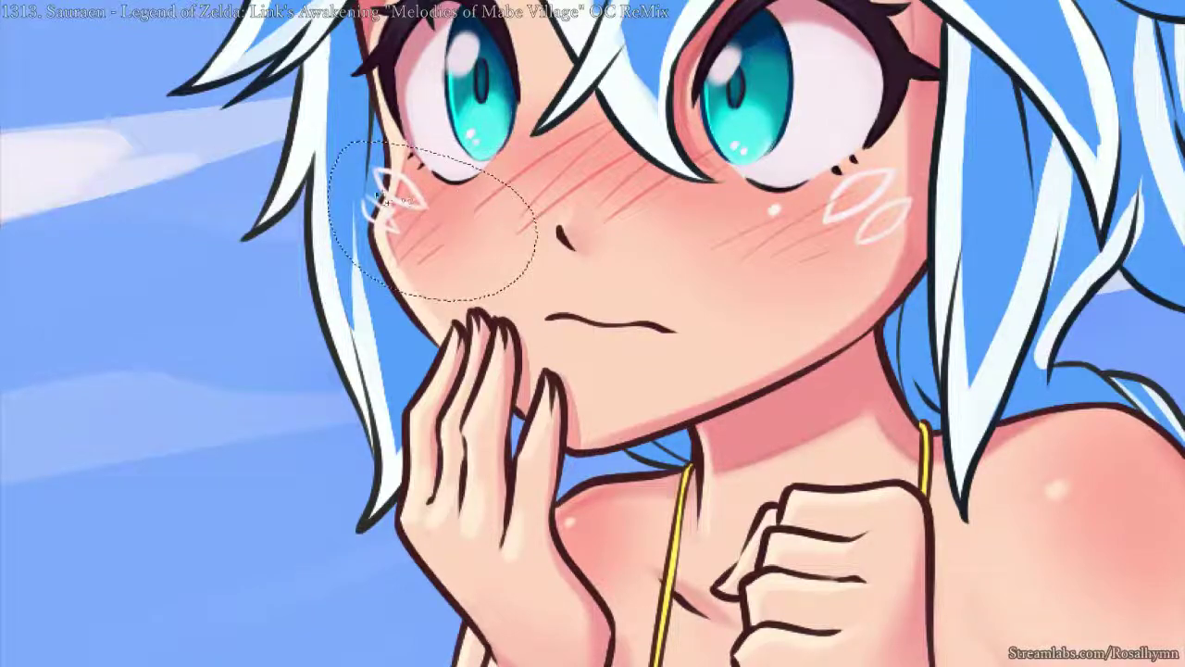
key("ctrl+d")
left_click_drag(387, 193, 390, 113)
- Mirror the canvas view, switch to another brush preset, and fill the far cheek's outlined marks with light blue
key("ctrl+minus")
key("ctrl+minus")
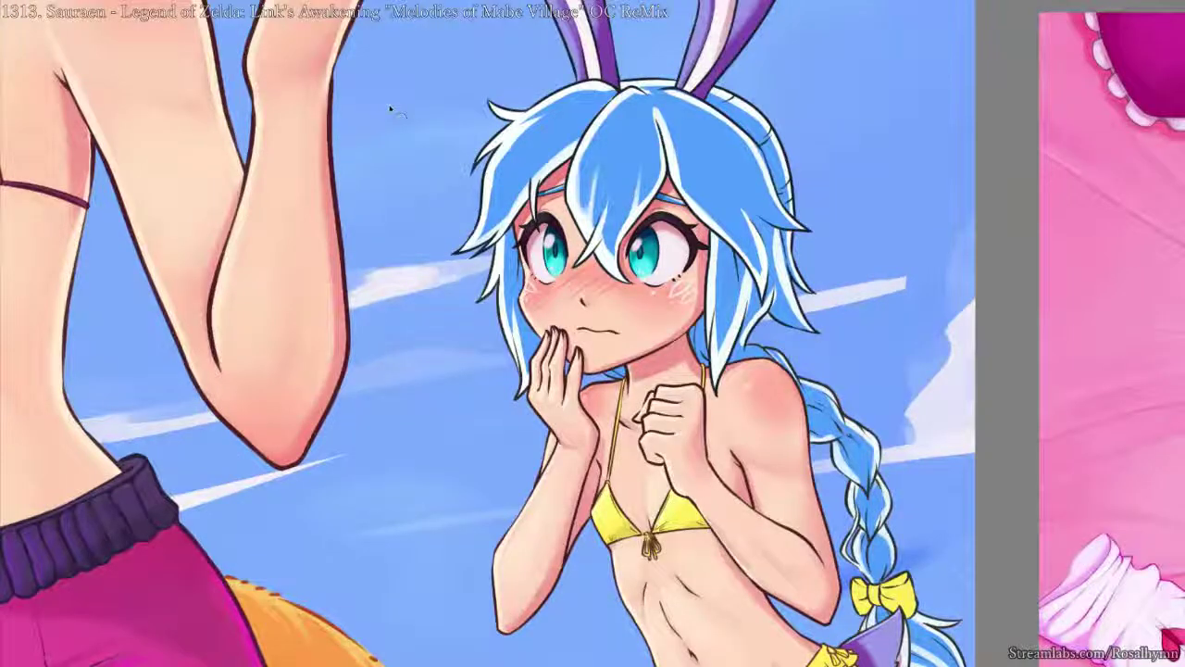
key("h")
key("ctrl+plus")
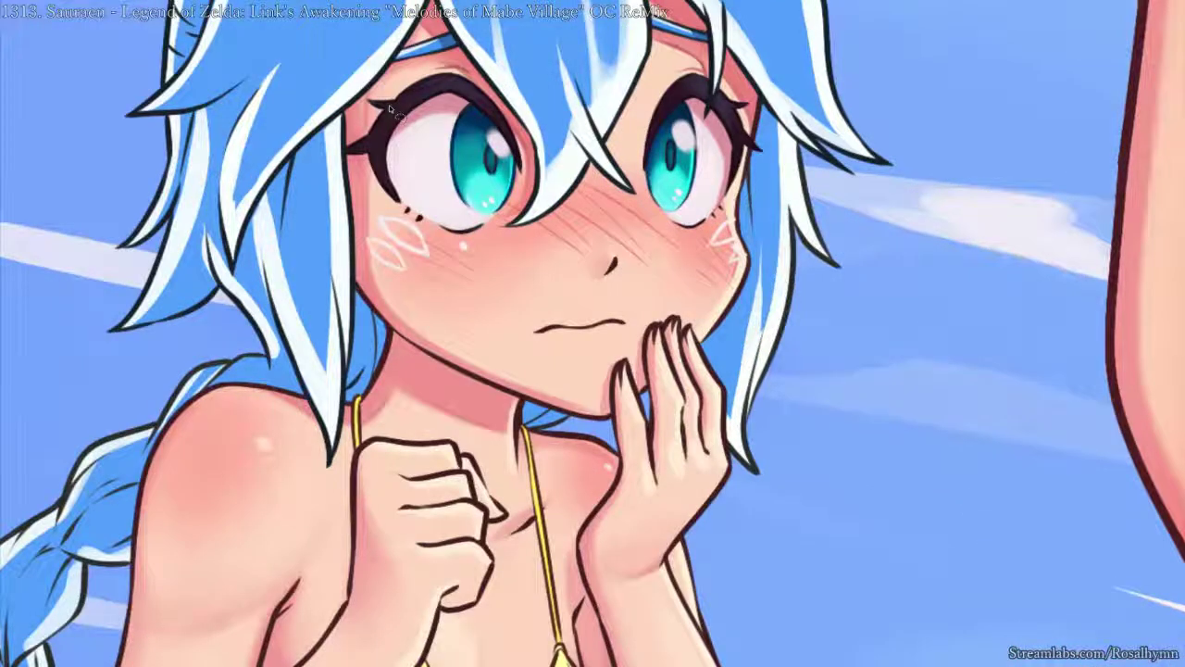
key("ctrl+plus")
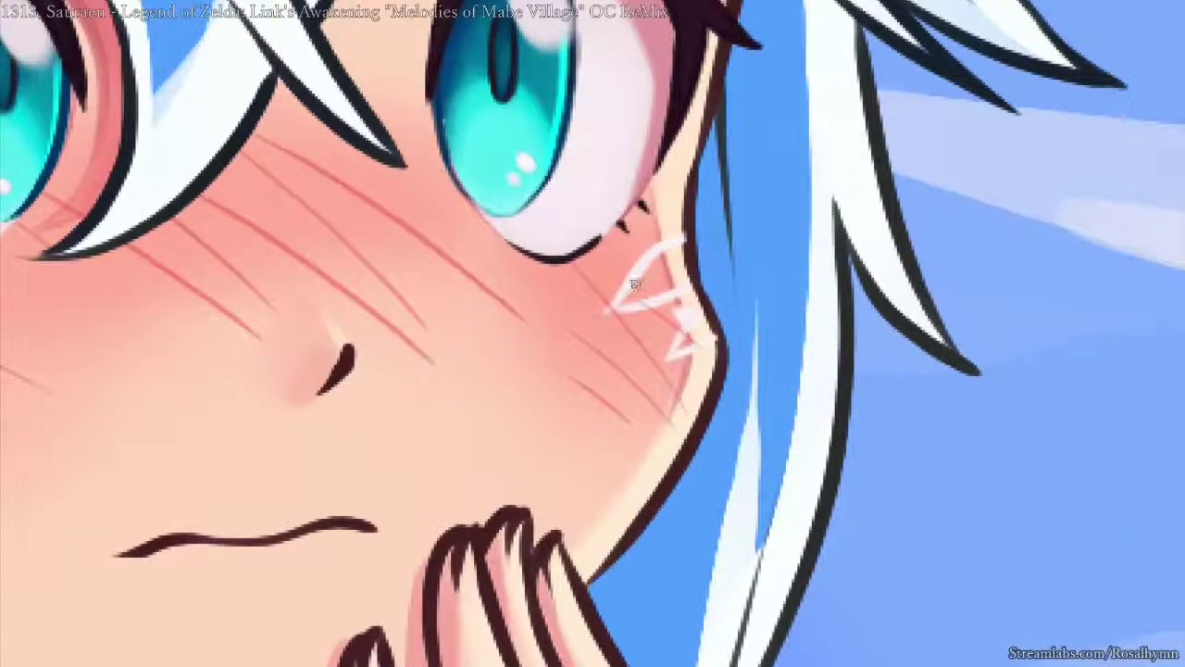
right_click(731, 368)
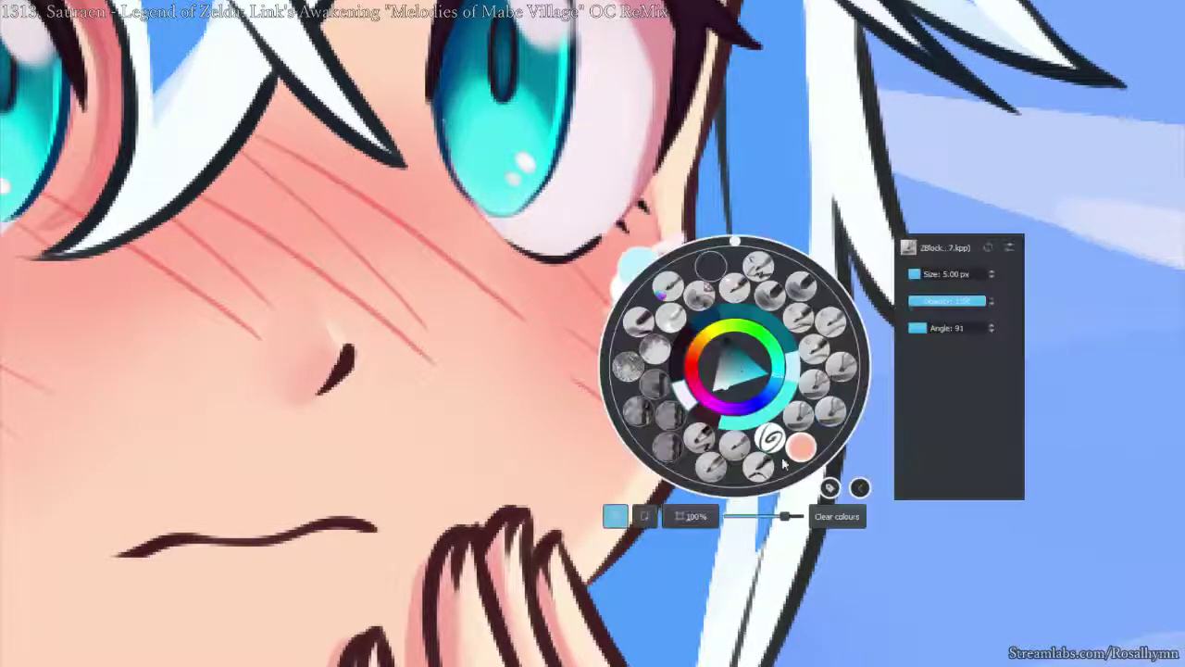
left_click(772, 440)
mouse_move(640, 275)
left_mouse_down()
mouse_move(635, 295)
mouse_move(667, 261)
mouse_move(666, 275)
mouse_move(677, 246)
mouse_move(700, 287)
mouse_move(690, 237)
left_mouse_up()
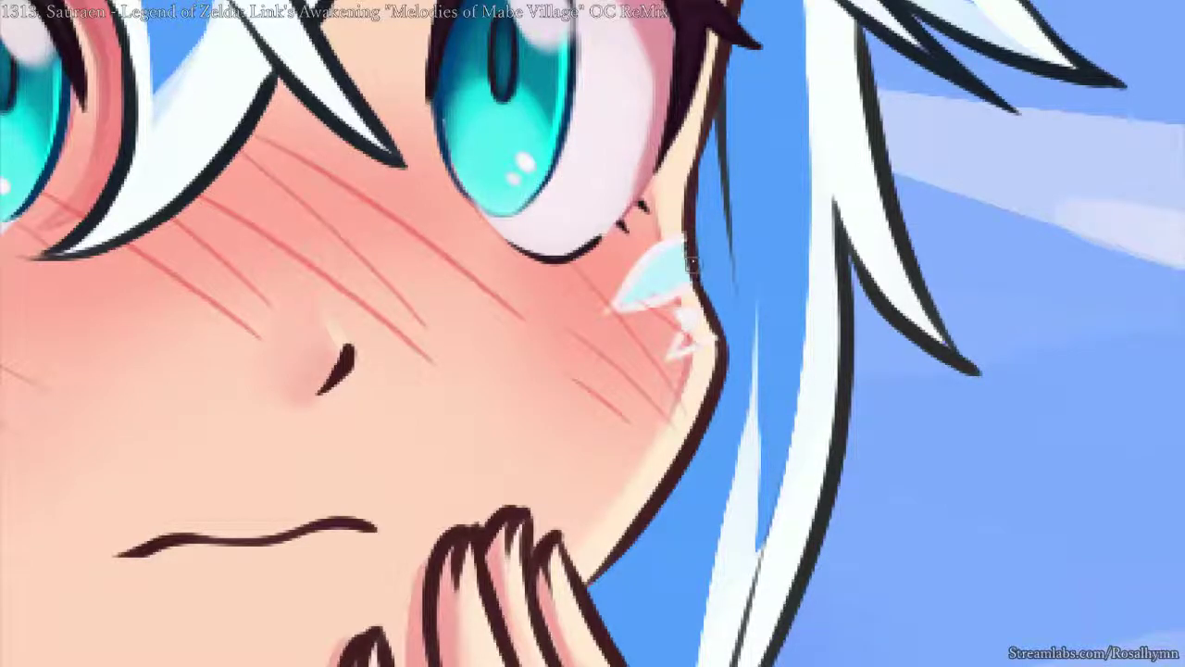
mouse_move(616, 310)
left_mouse_down()
mouse_move(680, 294)
mouse_move(696, 322)
mouse_move(683, 343)
mouse_move(705, 320)
mouse_move(719, 330)
left_mouse_up()
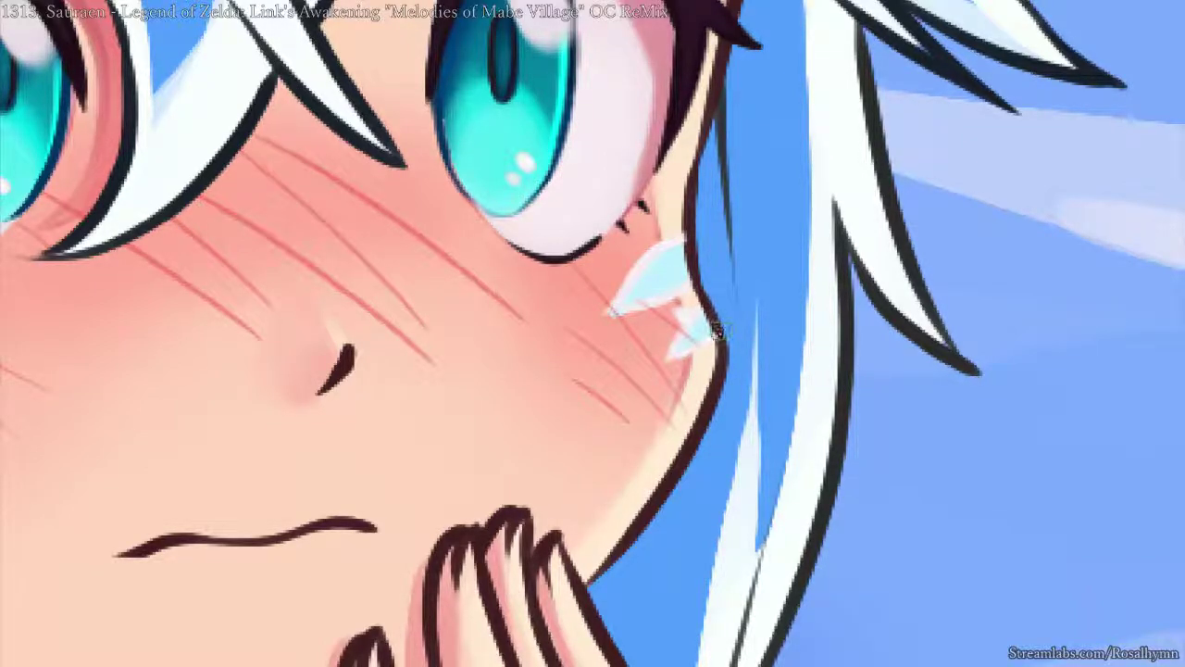
- Fill both leaf-shaped marks on the near cheek with the same light blue
scroll(774, 262, "down", 3)
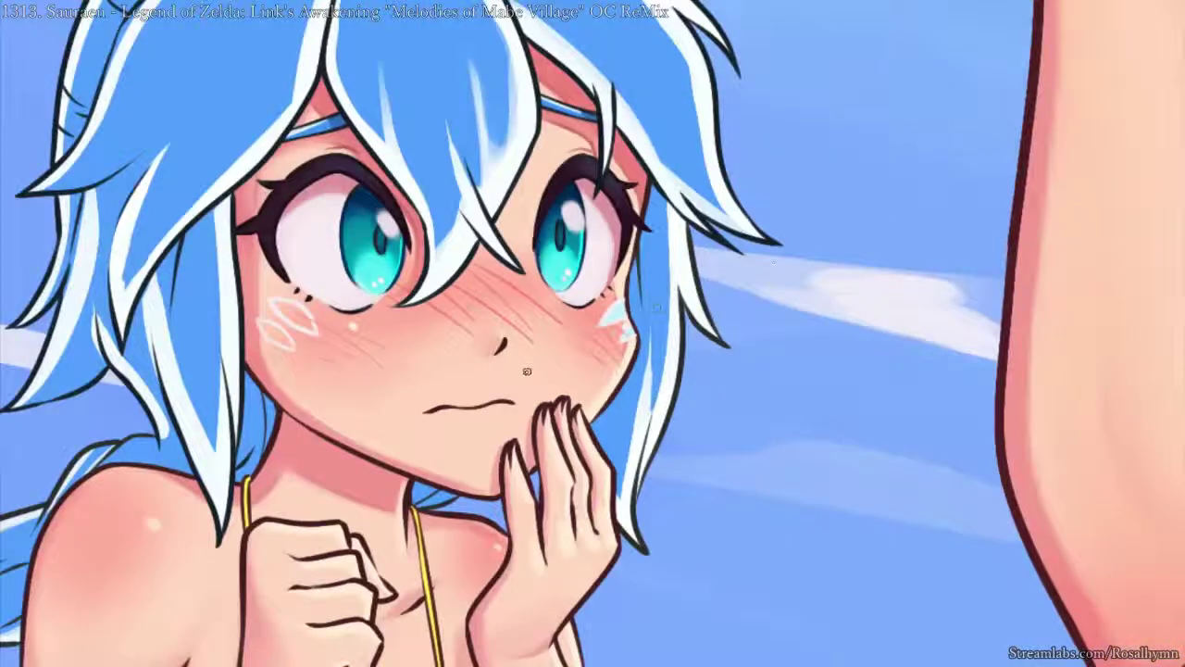
scroll(527, 371, "up", 3)
left_click_drag(250, 324, 750, 320)
mouse_move(471, 295)
left_mouse_down()
mouse_move(488, 317)
mouse_move(490, 299)
mouse_move(473, 296)
mouse_move(521, 320)
left_mouse_up()
mouse_move(533, 278)
left_mouse_down()
mouse_move(502, 259)
mouse_move(505, 246)
mouse_move(569, 296)
mouse_move(494, 248)
mouse_move(514, 251)
left_mouse_up()
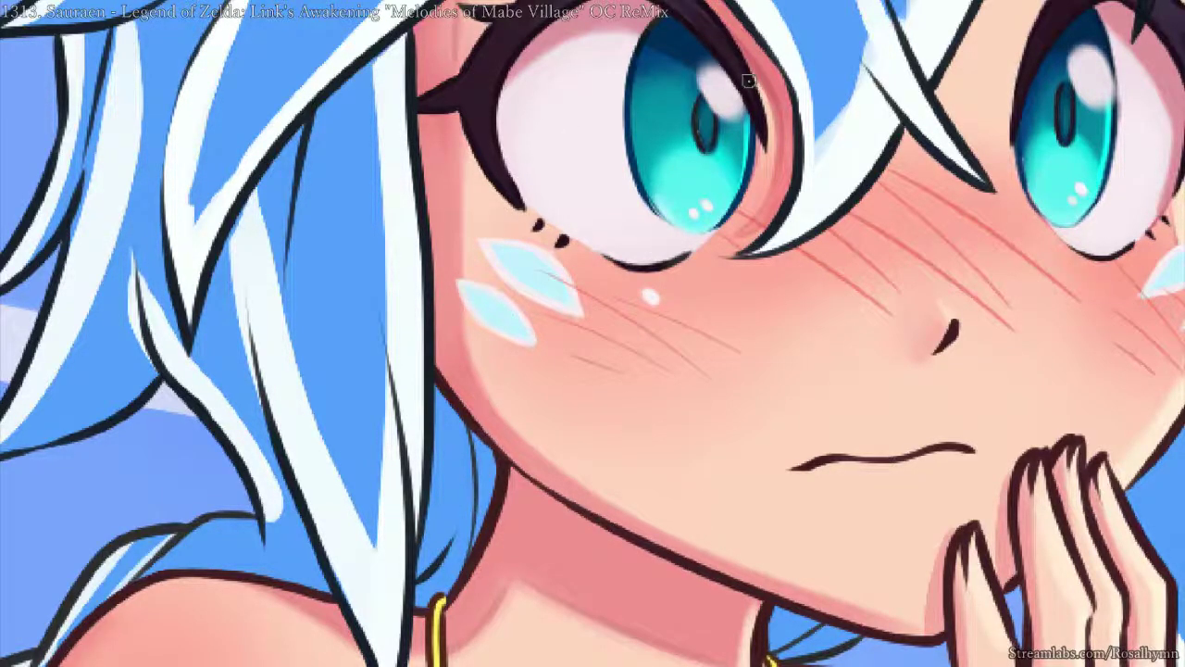
- Examine the filled marks on both cheeks at several magnifications in the mirrored view
key("ctrl+minus")
key("ctrl+minus")
key("ctrl+minus")
key("ctrl+minus")
key("ctrl+plus")
key("ctrl+plus")
key("ctrl+plus")
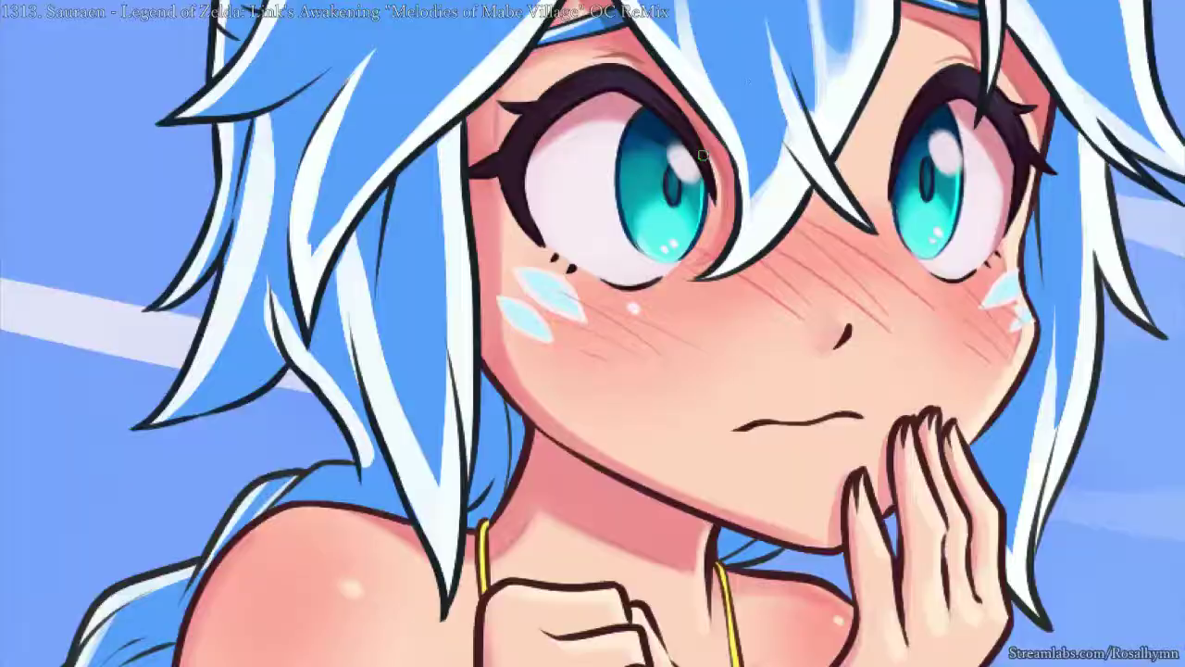
scroll(702, 156, "down", 5)
scroll(537, 255, "up", 4)
scroll(537, 254, "up", 2)
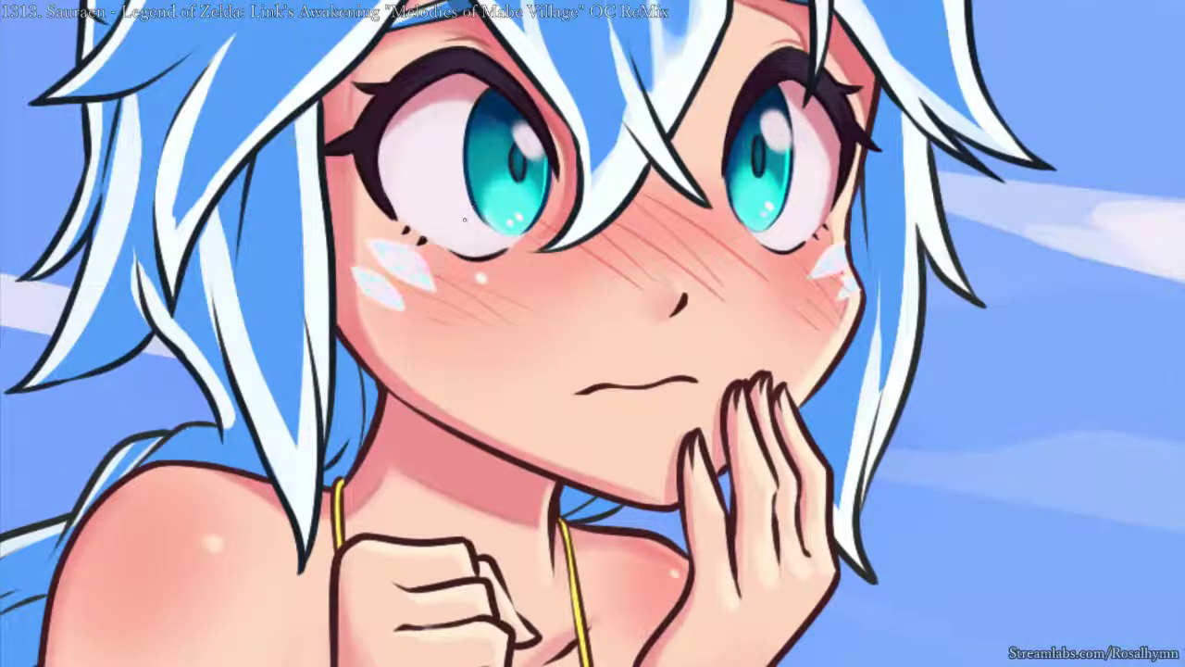
- Try an HSV/HSL adjustment on the cheek marks with hue -28, saturation 41 and lightness -21
scroll(466, 219, "down", 5)
scroll(466, 219, "up", 4)
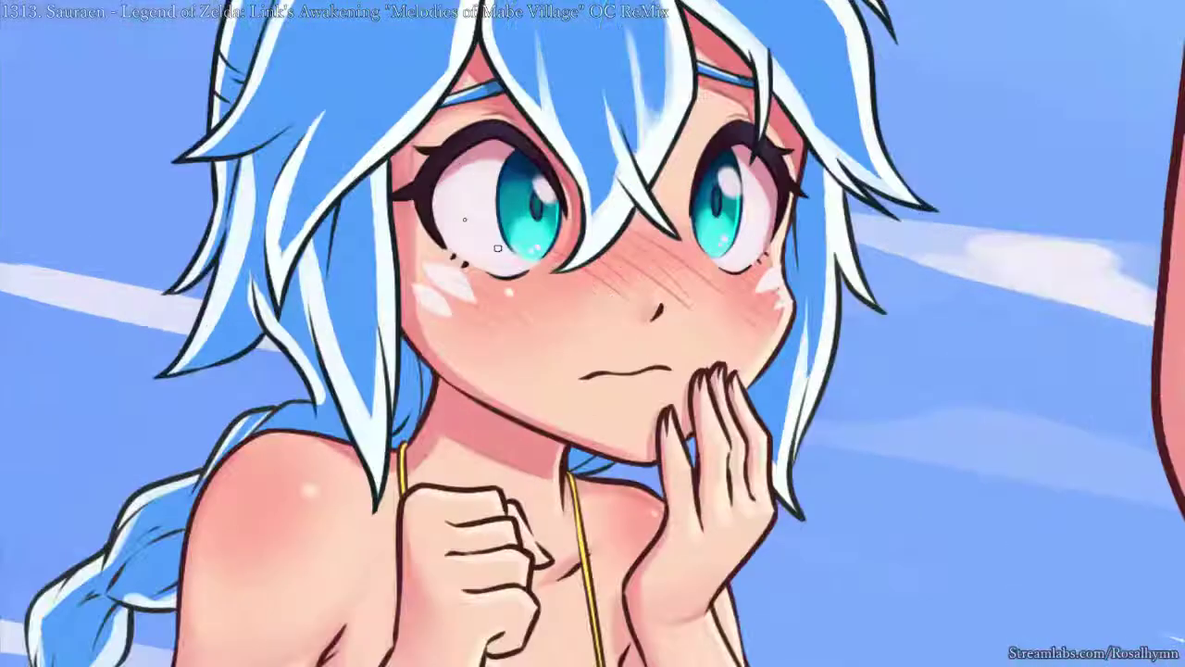
scroll(384, 255, "up", 1)
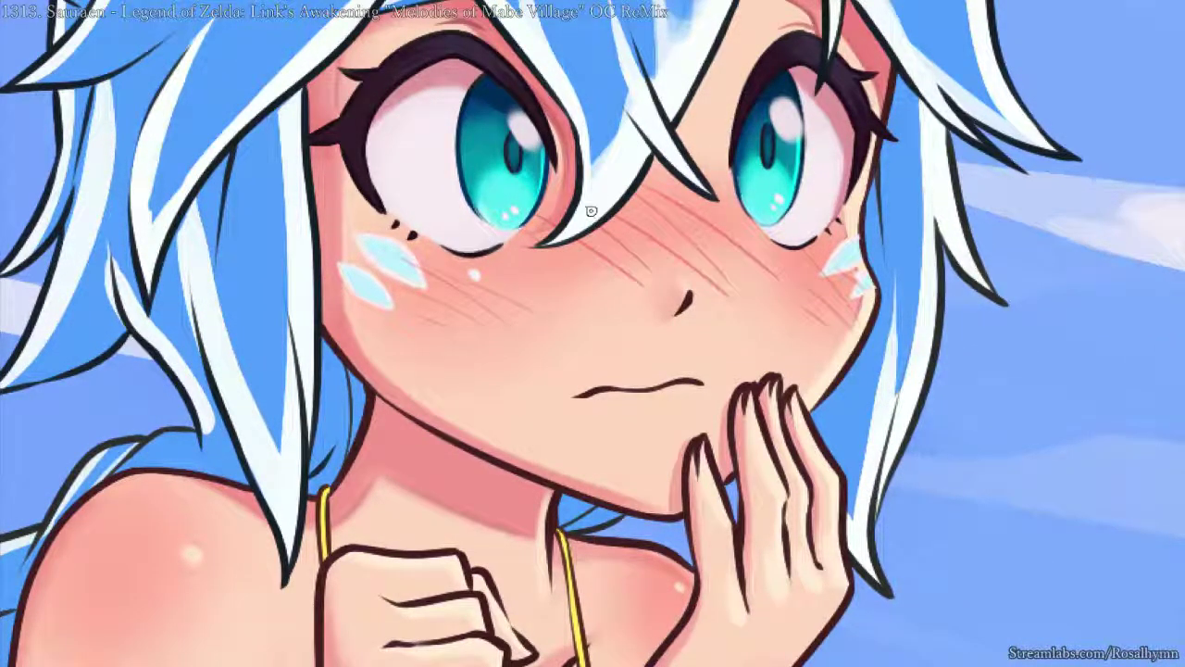
key("ctrl+u")
left_click_drag(961, 231, 942, 226)
left_click_drag(965, 266, 1006, 241)
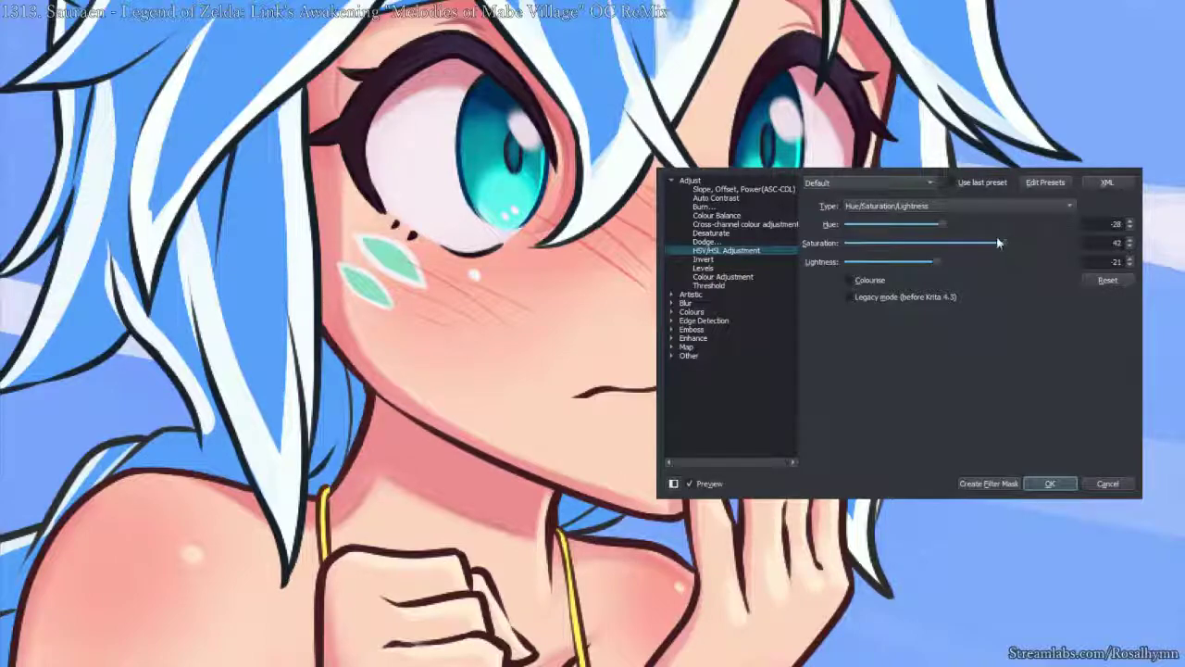
scroll(523, 350, "down", 1)
left_click_drag(523, 351, 397, 398)
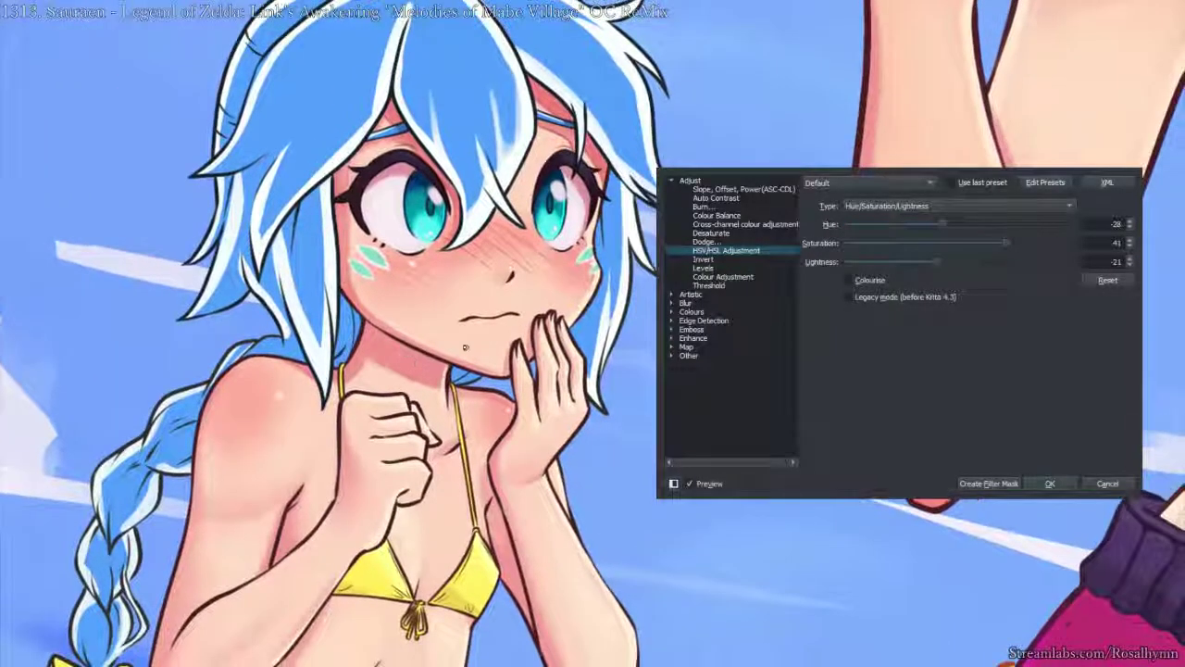
- Try blue and purple tints on the cheek marks, raising hue to 88 and saturation to 65, and abandon the adjustment
left_click_drag(935, 225, 975, 234)
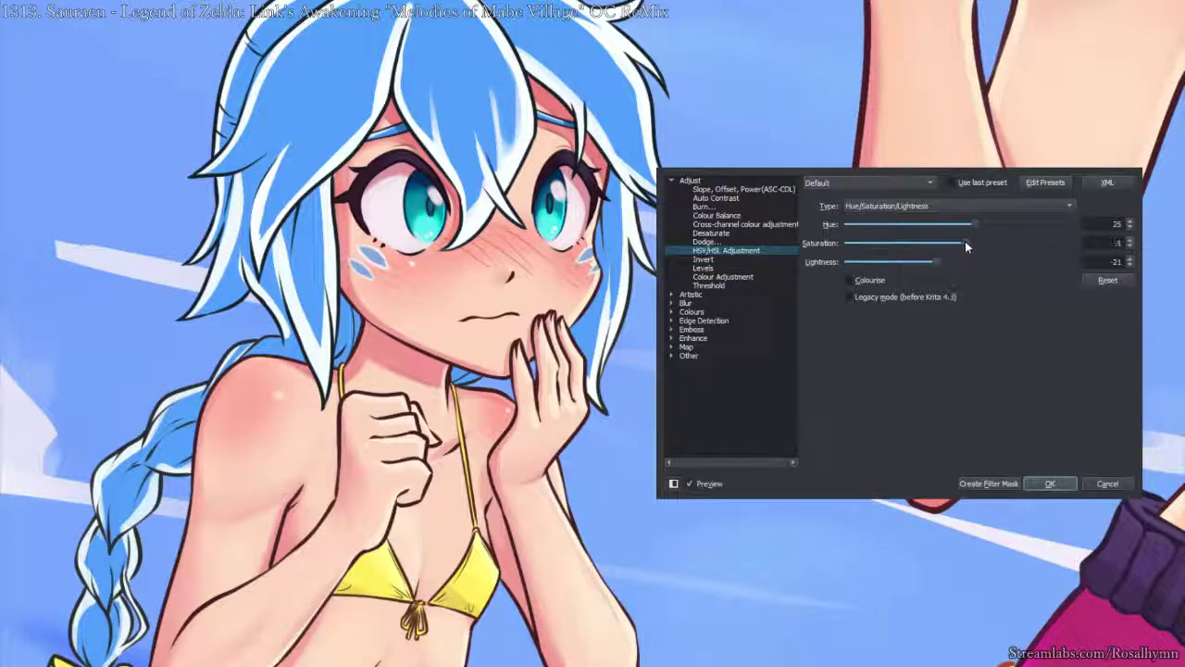
left_click_drag(892, 245, 1032, 258)
left_click_drag(1005, 230, 1030, 232)
left_click_drag(1026, 231, 1001, 226)
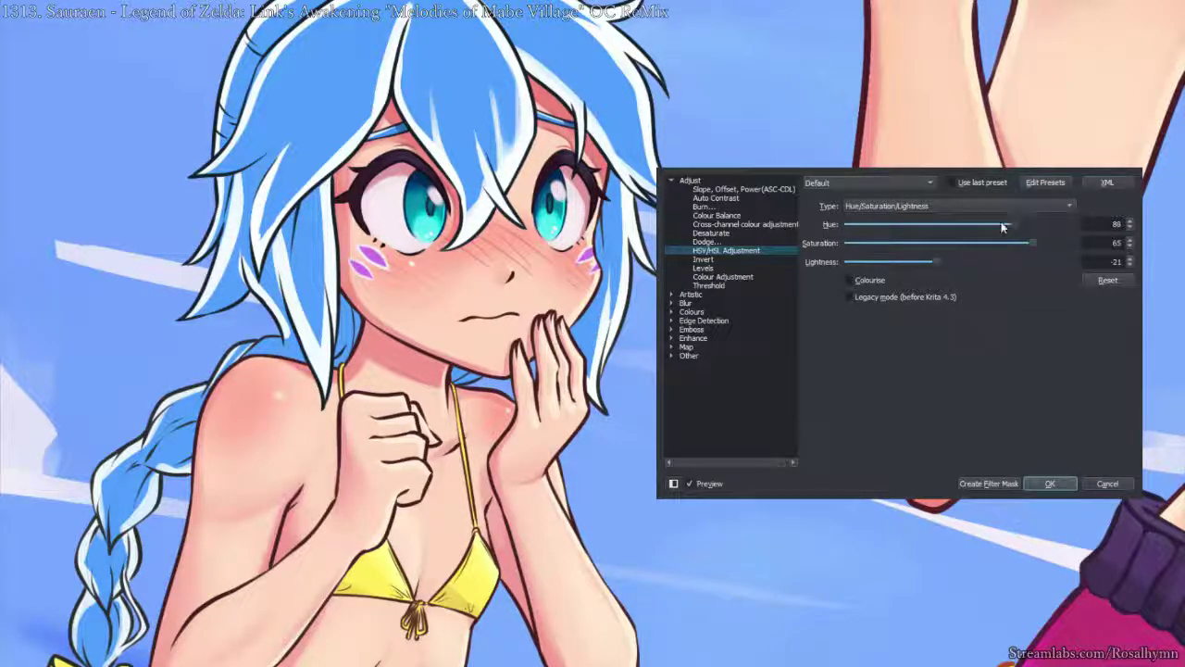
key("Escape")
- Fill the cheek marks with dark teal sampled from the iris, and replace it with the iris's bright cyan
left_click(414, 203, "ctrl")
key("shift+BackSpace")
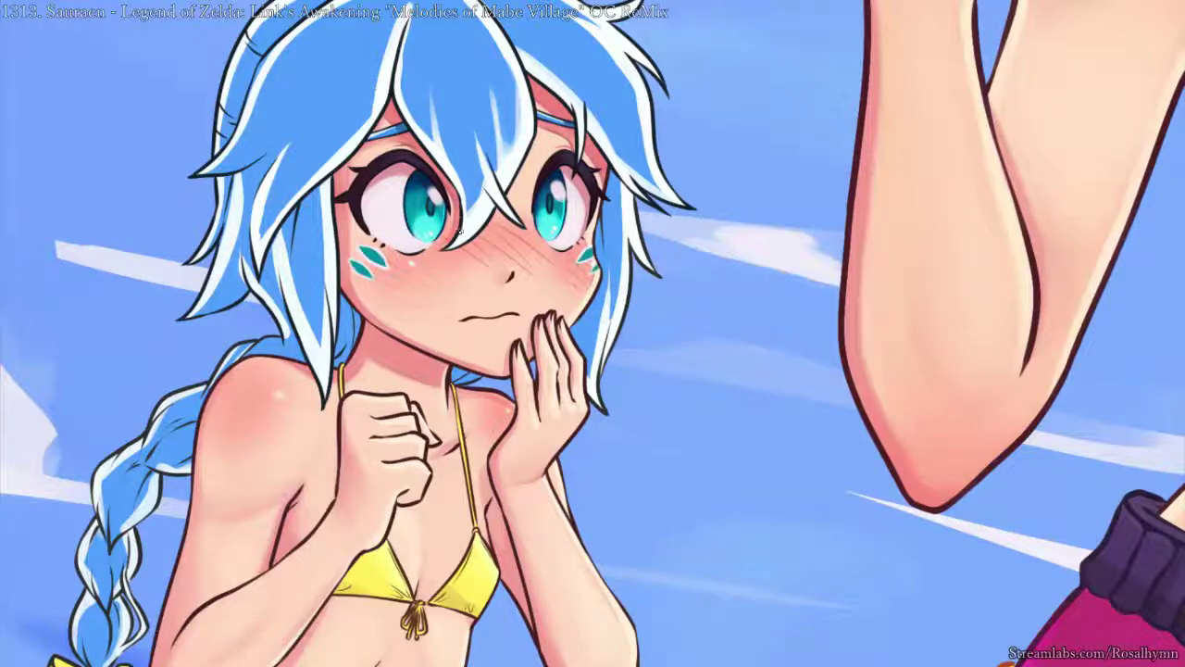
scroll(613, 241, "up", 3)
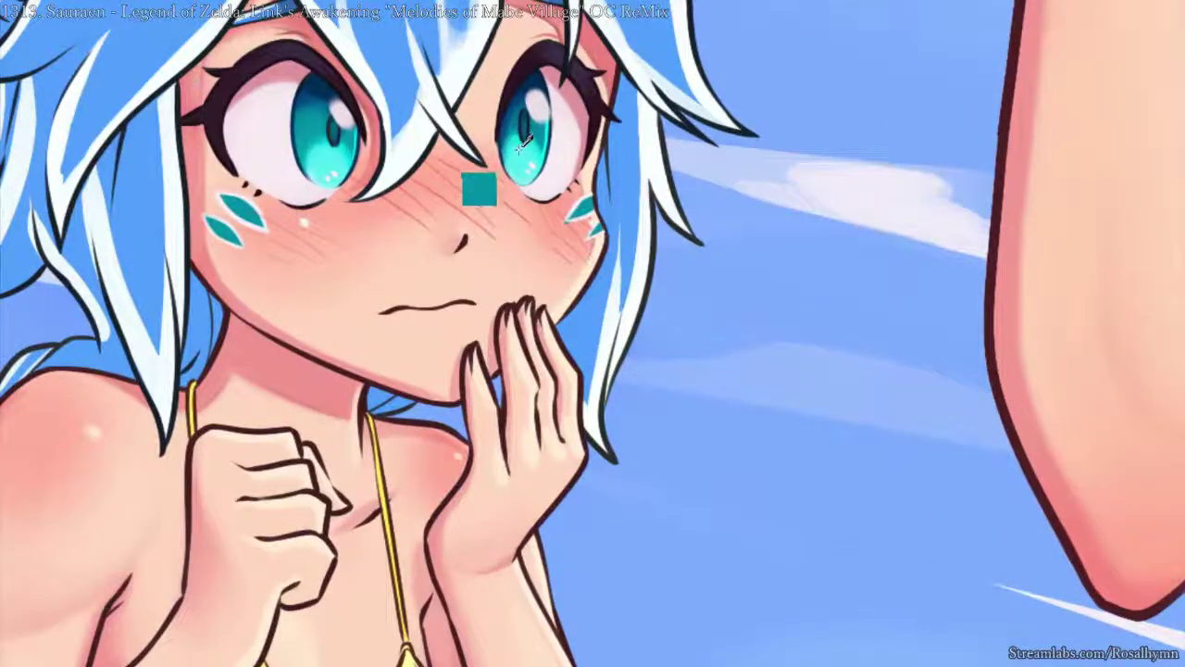
left_click_drag(530, 265, 552, 278)
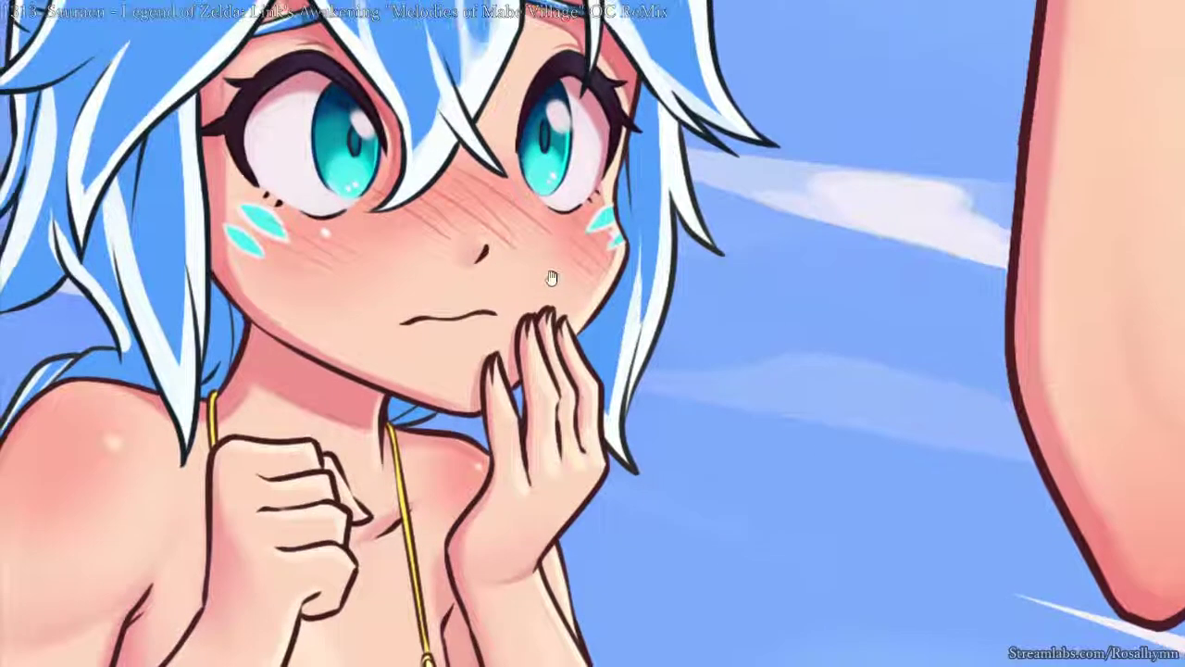
- Examine the cyan marks on the far and near cheeks at several magnifications
scroll(600, 262, "up", 4)
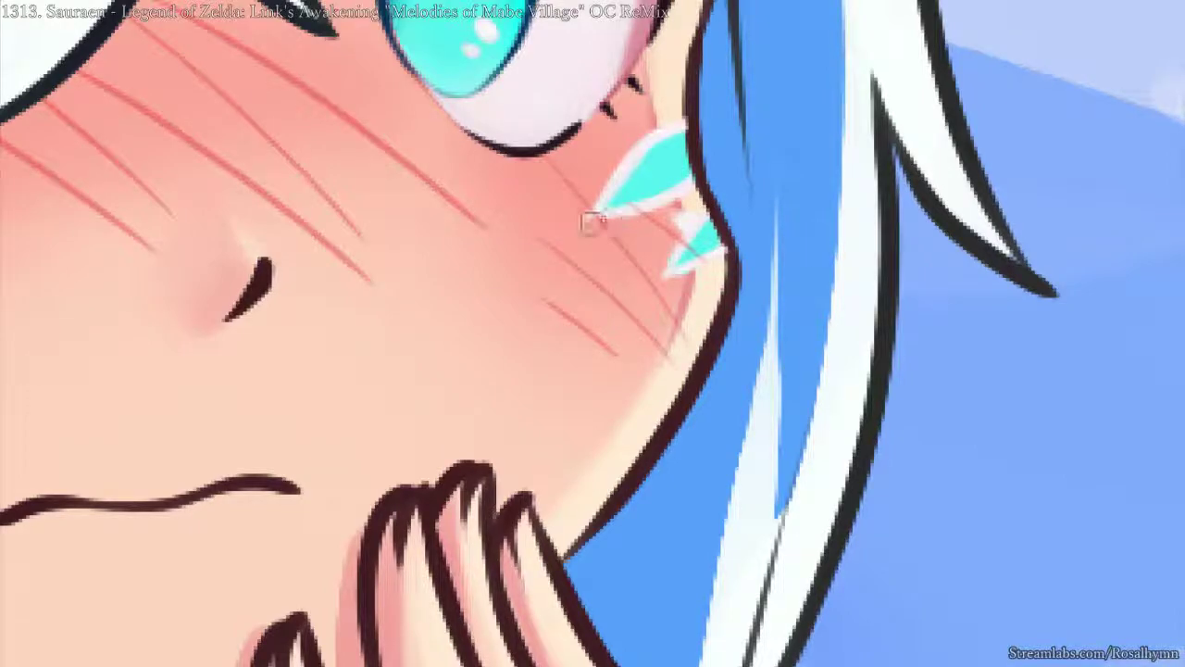
scroll(625, 217, "down", 3)
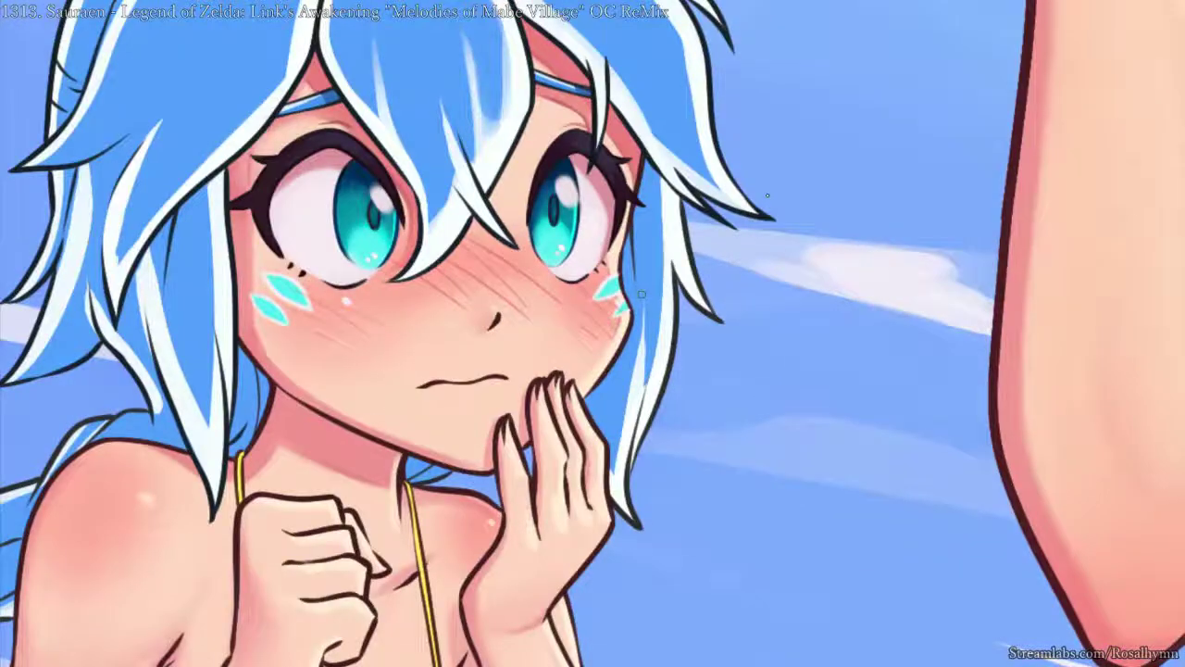
scroll(642, 293, "up", 4)
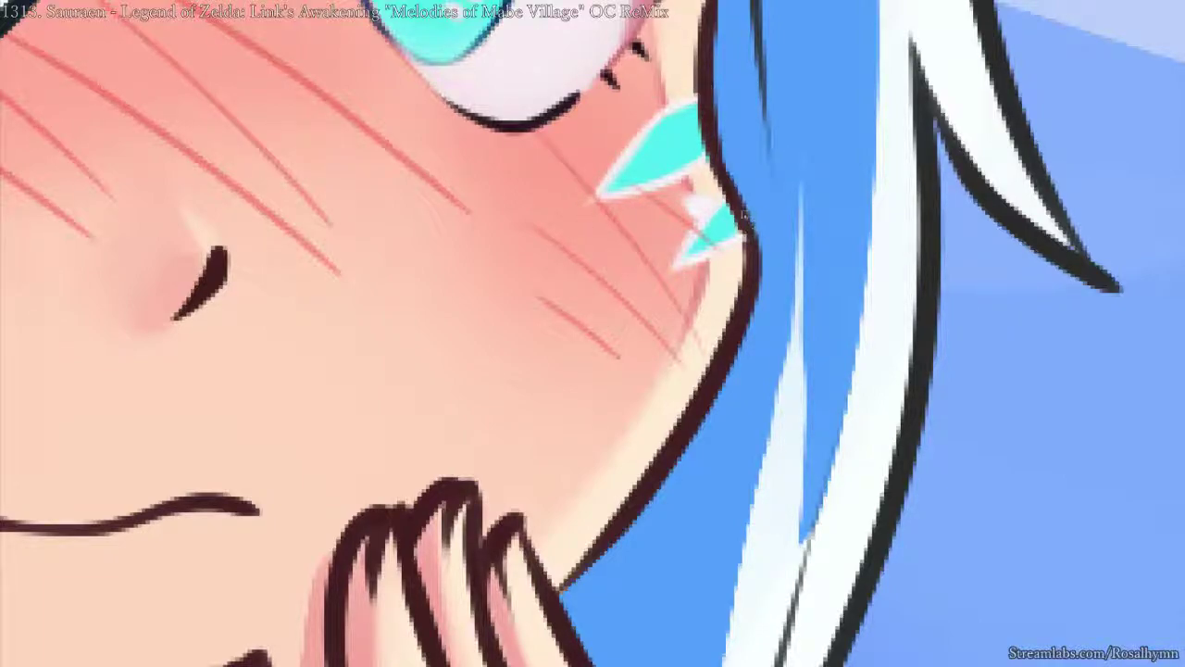
key("ctrl+minus")
key("ctrl+minus")
key("ctrl+minus")
key("ctrl+minus")
key("ctrl+minus")
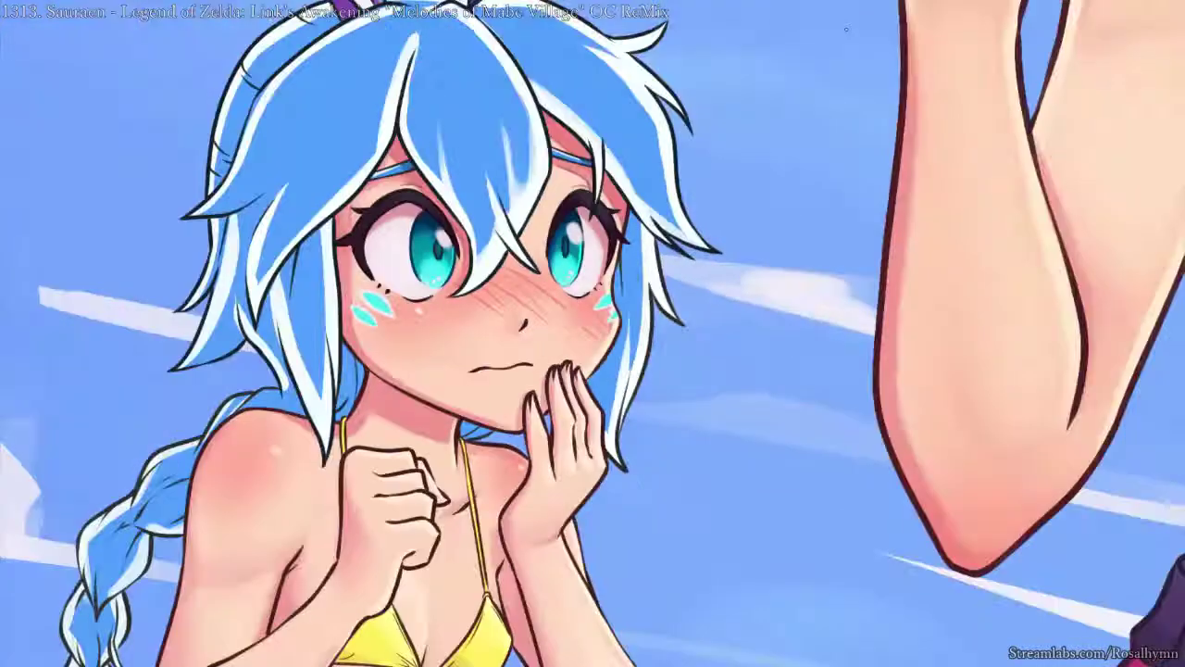
left_click_drag(519, 312, 553, 303)
scroll(552, 303, "up", 5)
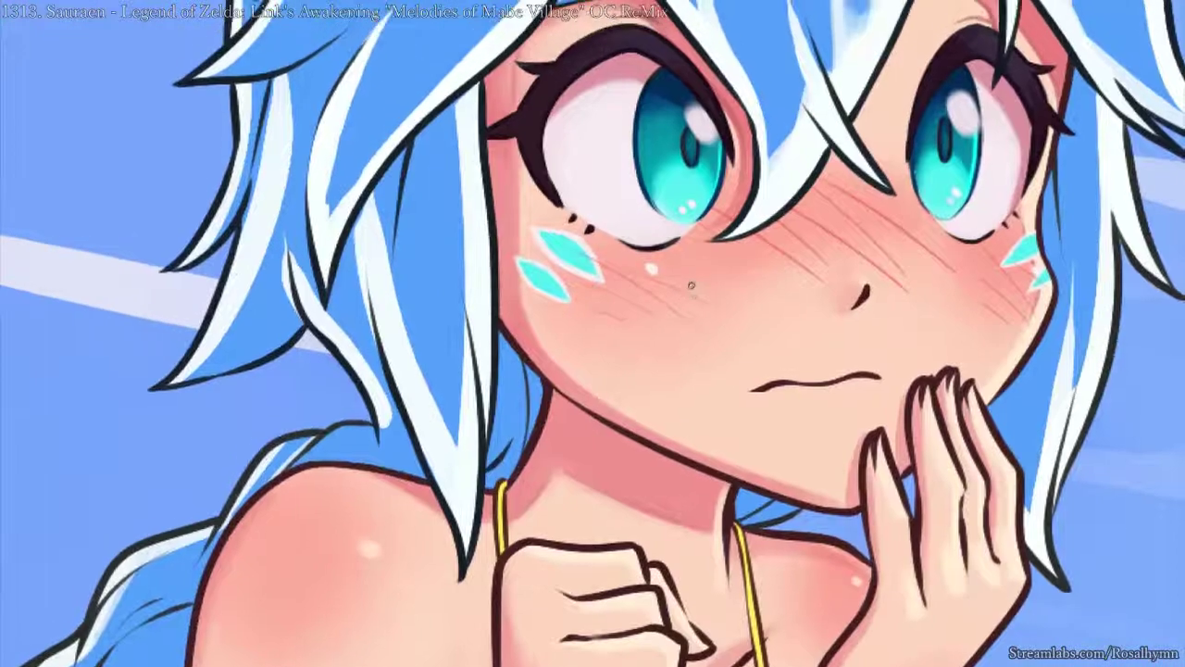
scroll(540, 205, "up", 2)
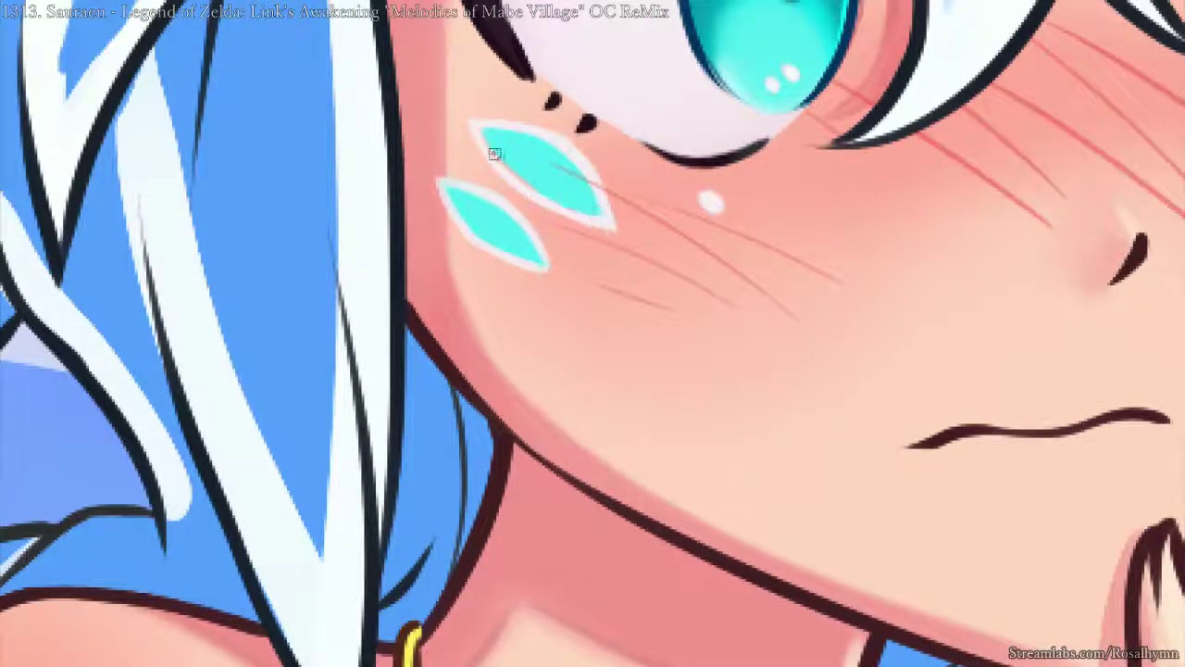
mouse_move(490, 123)
left_mouse_down()
mouse_move(535, 126)
mouse_move(463, 114)
left_mouse_up()
key("ctrl+minus")
key("ctrl+minus")
key("ctrl+plus")
key("ctrl+plus")
key("ctrl+plus")
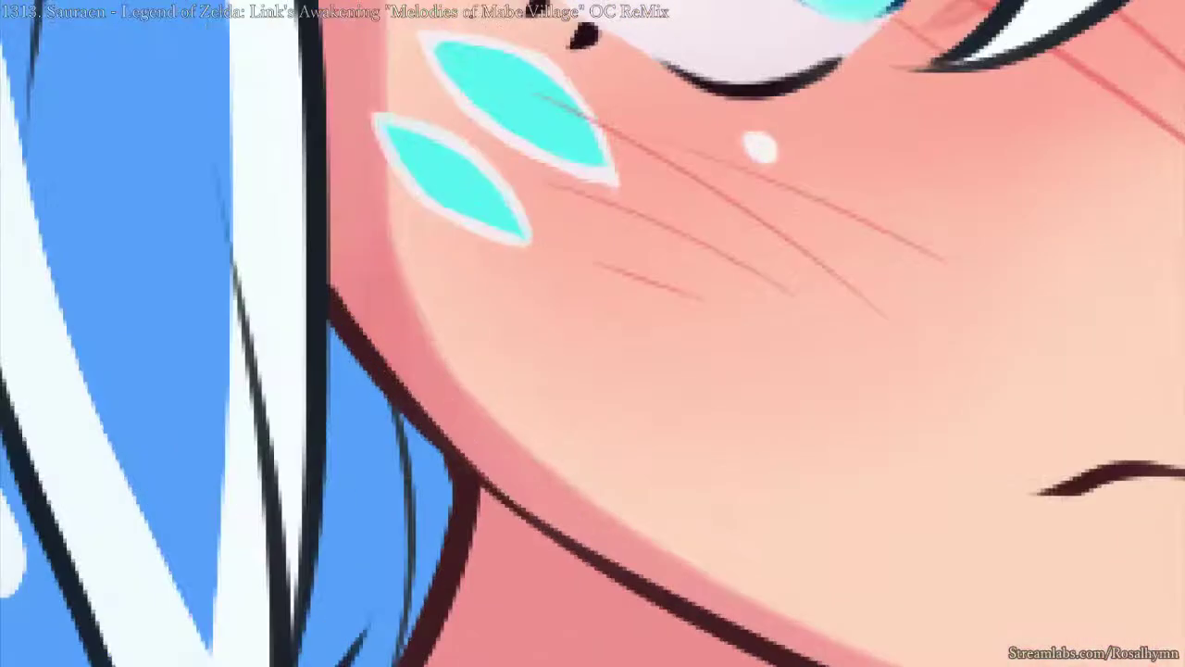
- Touch up the tips and white outlines of the two leaf-shaped marks on the near cheek
left_click_drag(753, 89, 748, 177)
left_click_drag(738, 289, 583, 421)
left_click_drag(642, 356, 545, 276)
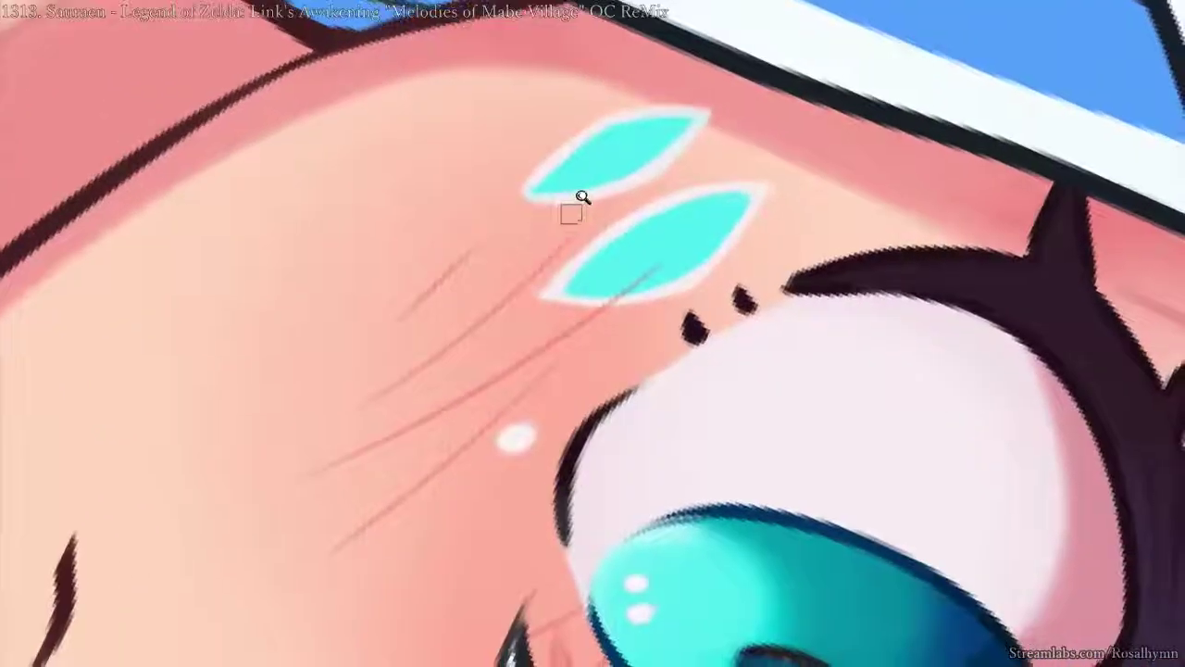
left_click_drag(568, 213, 581, 227)
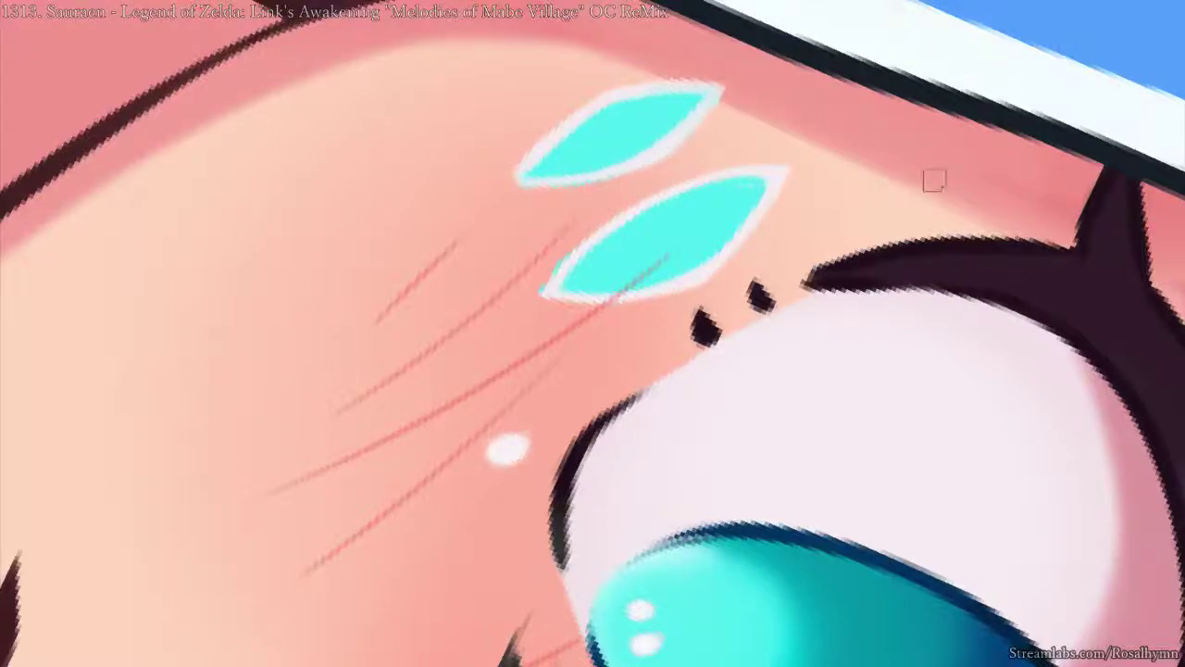
left_click_drag(932, 180, 611, 388)
left_click_drag(747, 282, 753, 380)
left_click_drag(833, 390, 692, 255)
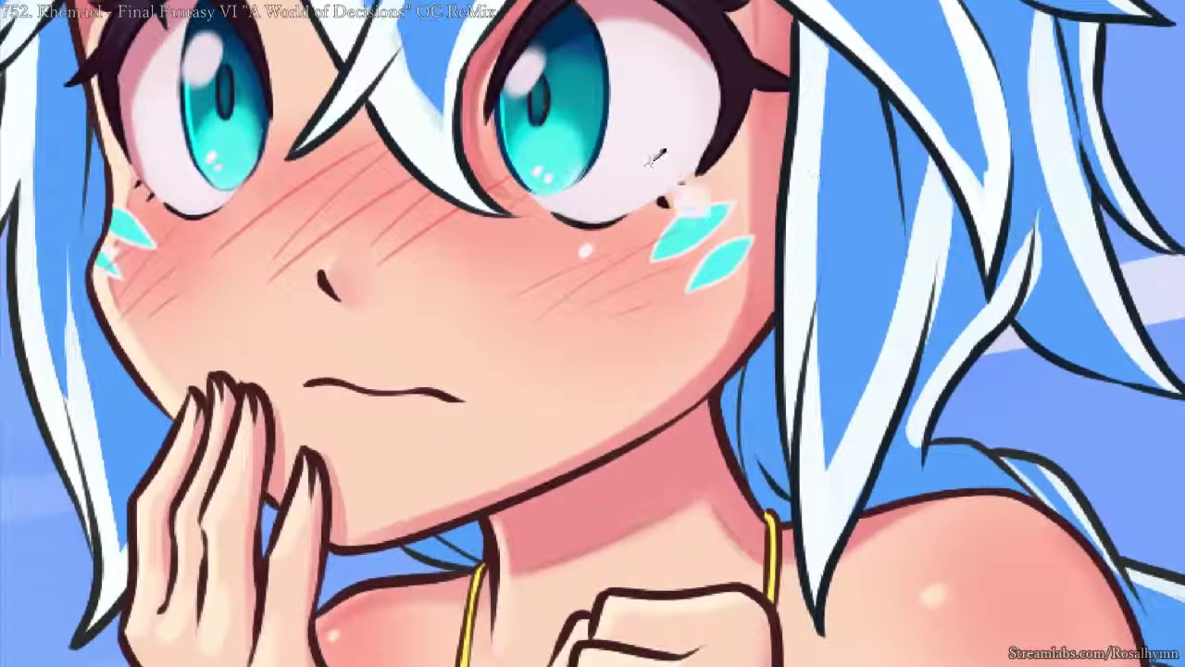
- Sample the white of the eye, switch to the cheek marks' layer, and restore the canvas's unmirrored view
left_click(697, 167, "ctrl")
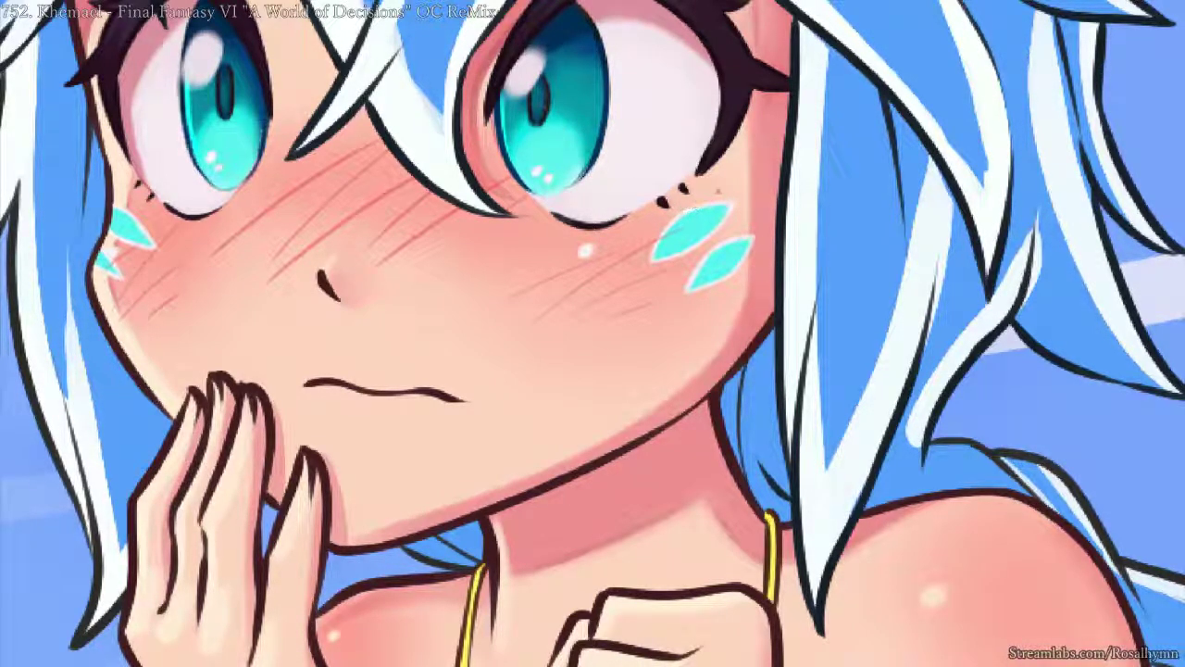
left_click(701, 229, "ctrl+shift")
key("alt+Delete")
key("ctrl+minus")
key("ctrl+minus")
key("ctrl+minus")
key("ctrl+minus")
key("ctrl+minus")
key("h")
key("ctrl+plus")
key("ctrl+plus")
key("ctrl+plus")
key("ctrl+y")
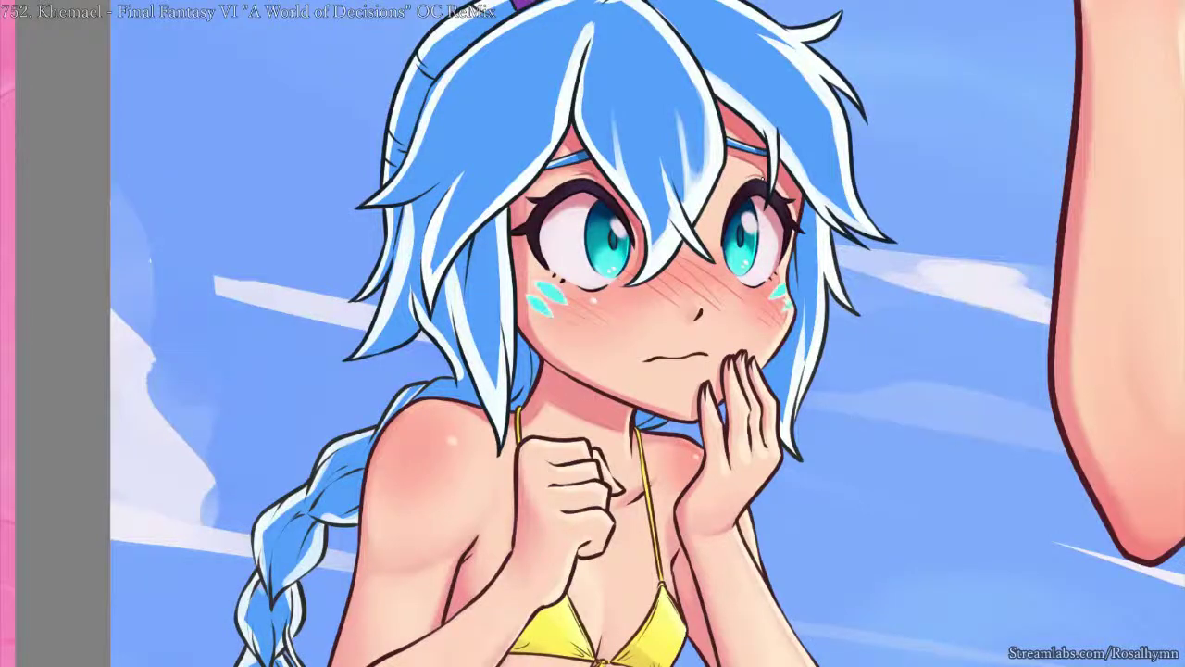
- Compare the cyan cheek marks with the rest of the character and the rabbit reference at several magnifications
scroll(521, 270, "up", 4)
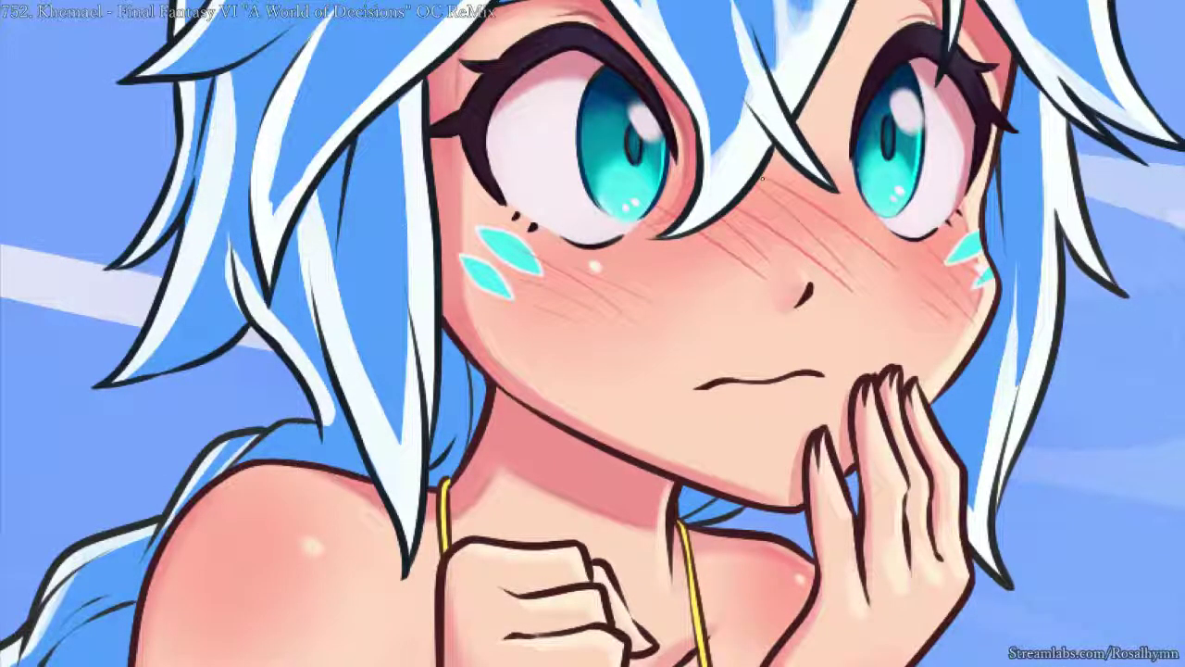
scroll(762, 178, "down", 4)
scroll(629, 296, "up", 4)
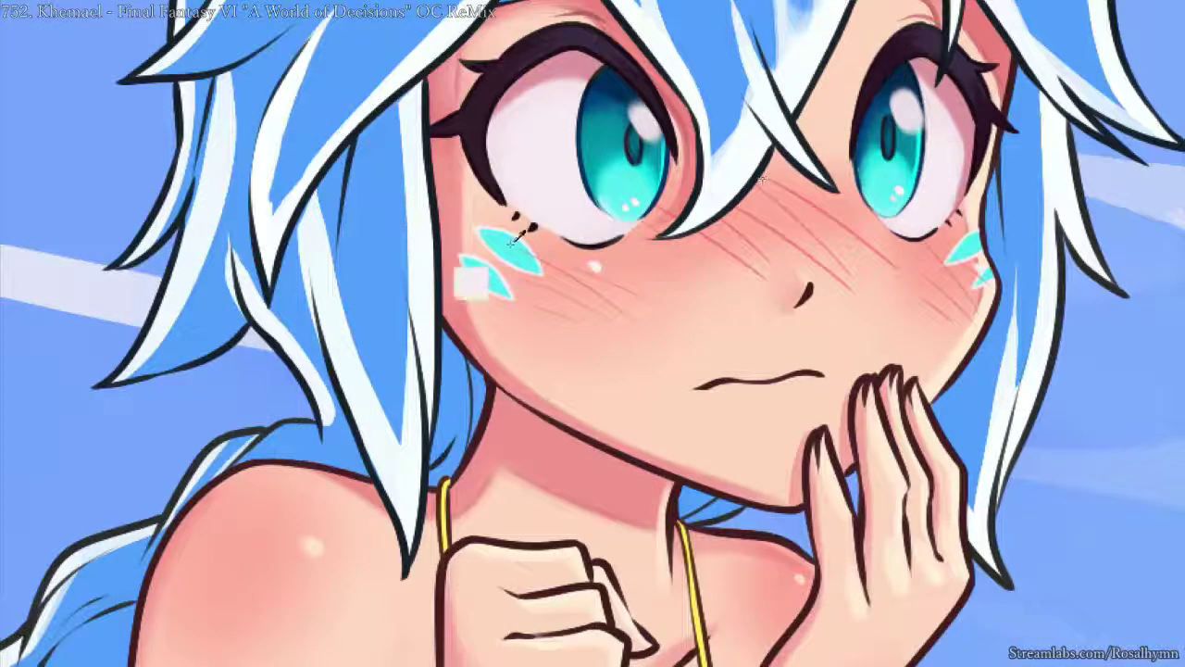
scroll(630, 296, "down", 4)
key("ctrl+minus")
key("ctrl+minus")
key("ctrl+minus")
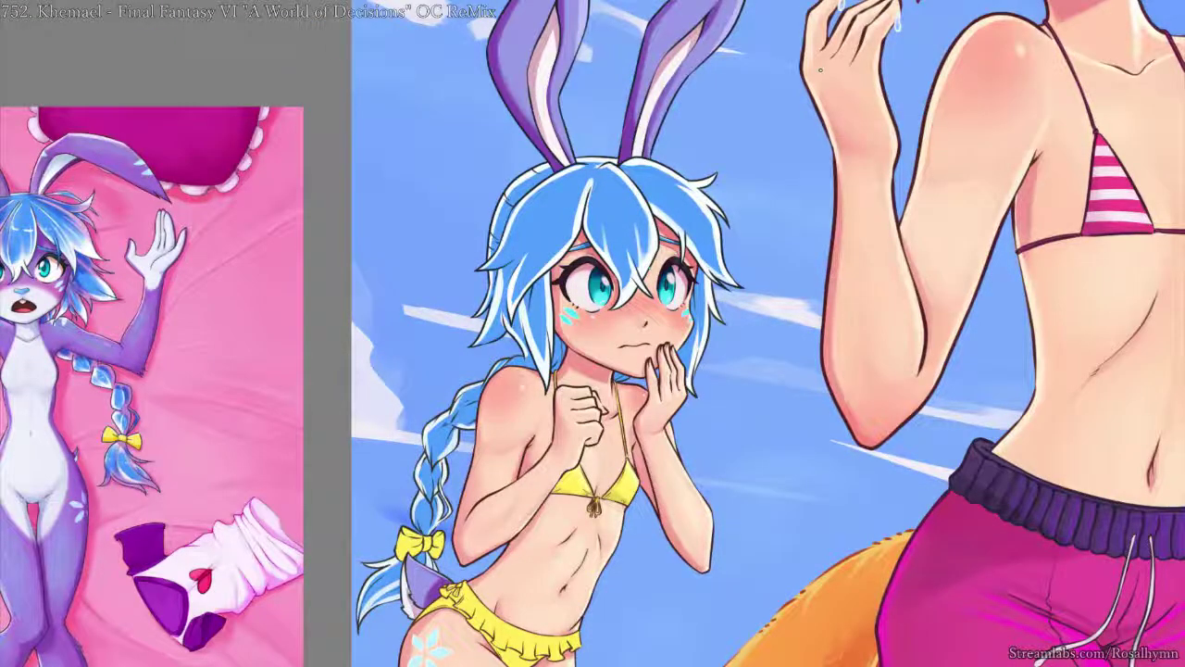
key("ctrl+plus")
key("ctrl+plus")
key("ctrl+plus")
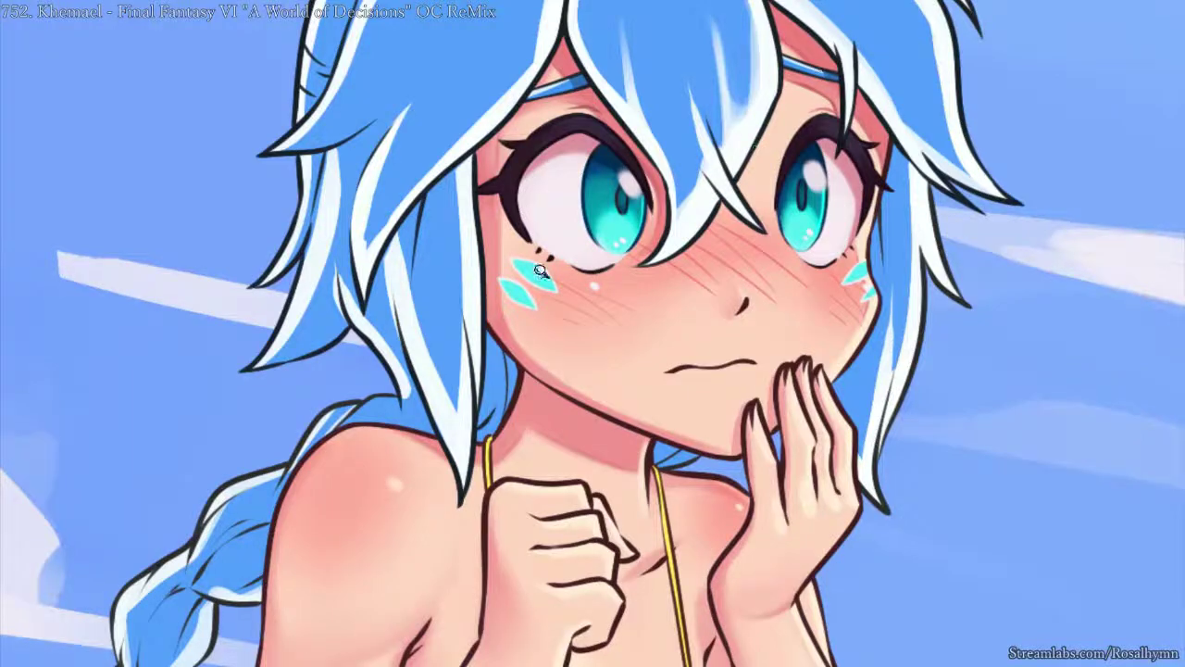
key("ctrl+plus")
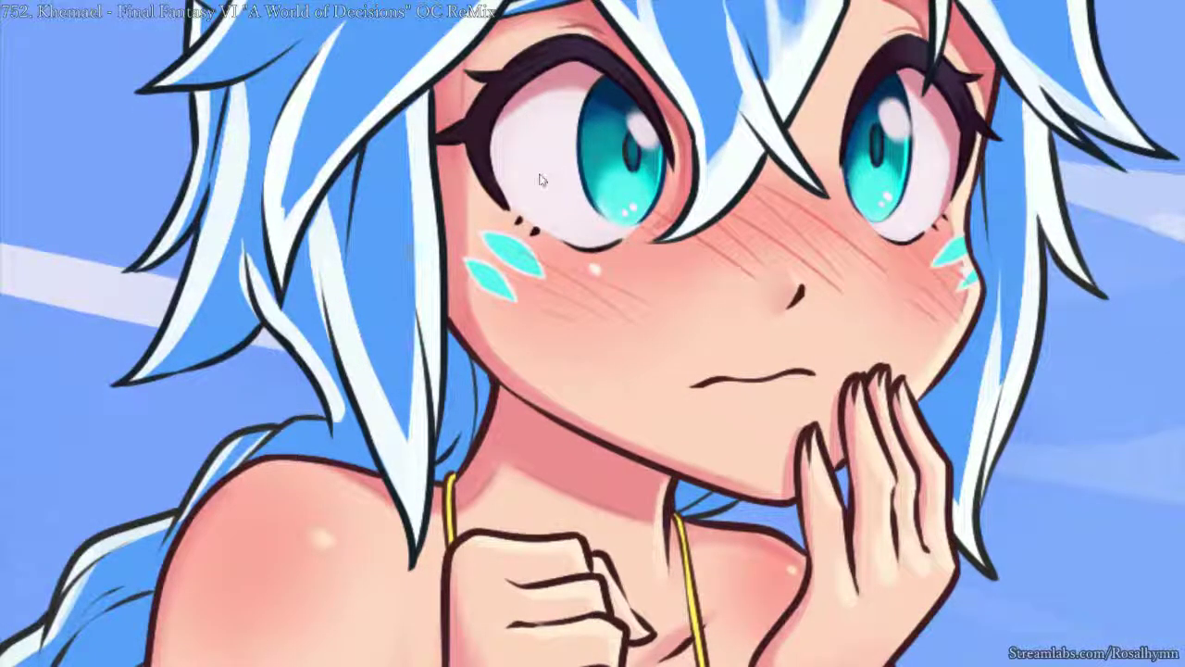
- Recolour the cheek marks, trying indigo and purple before settling on magenta
key("ctrl+z")
key("ctrl+minus")
key("ctrl+minus")
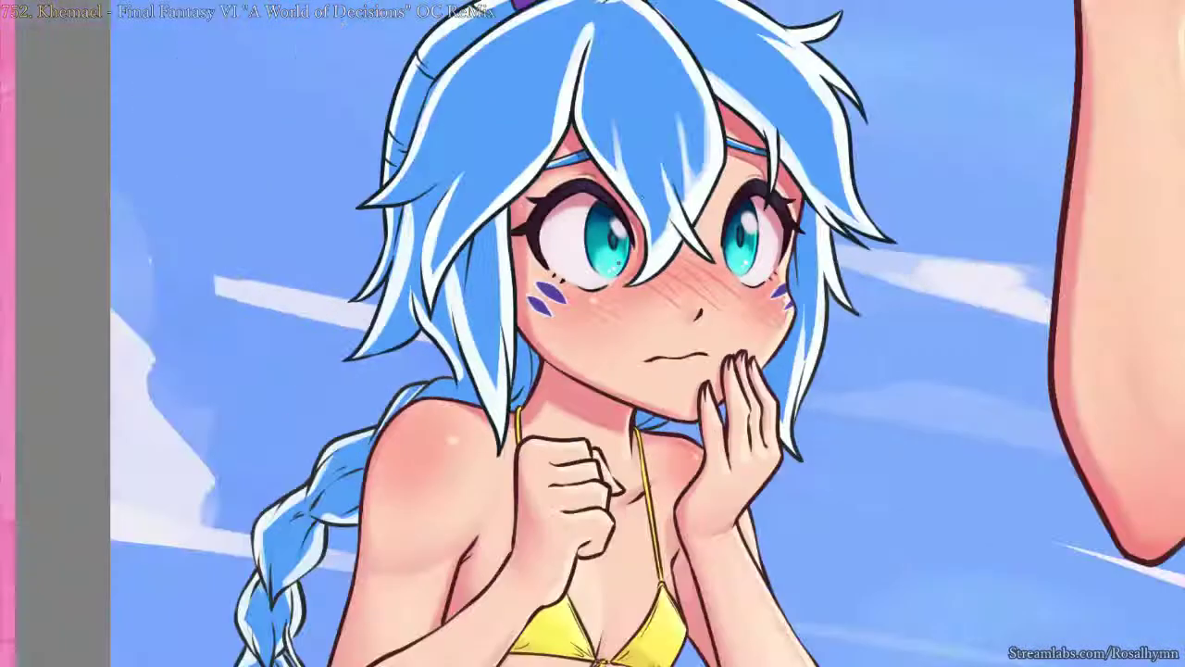
key("ctrl+minus")
key("ctrl+plus")
key("ctrl+plus")
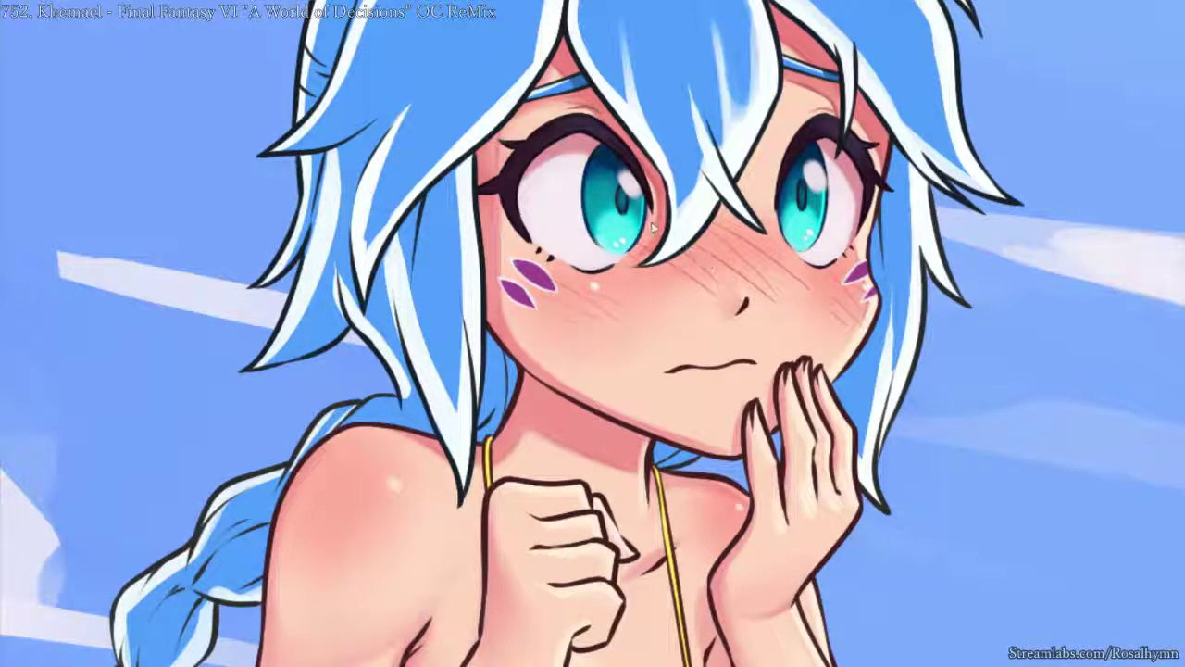
key("ctrl+z")
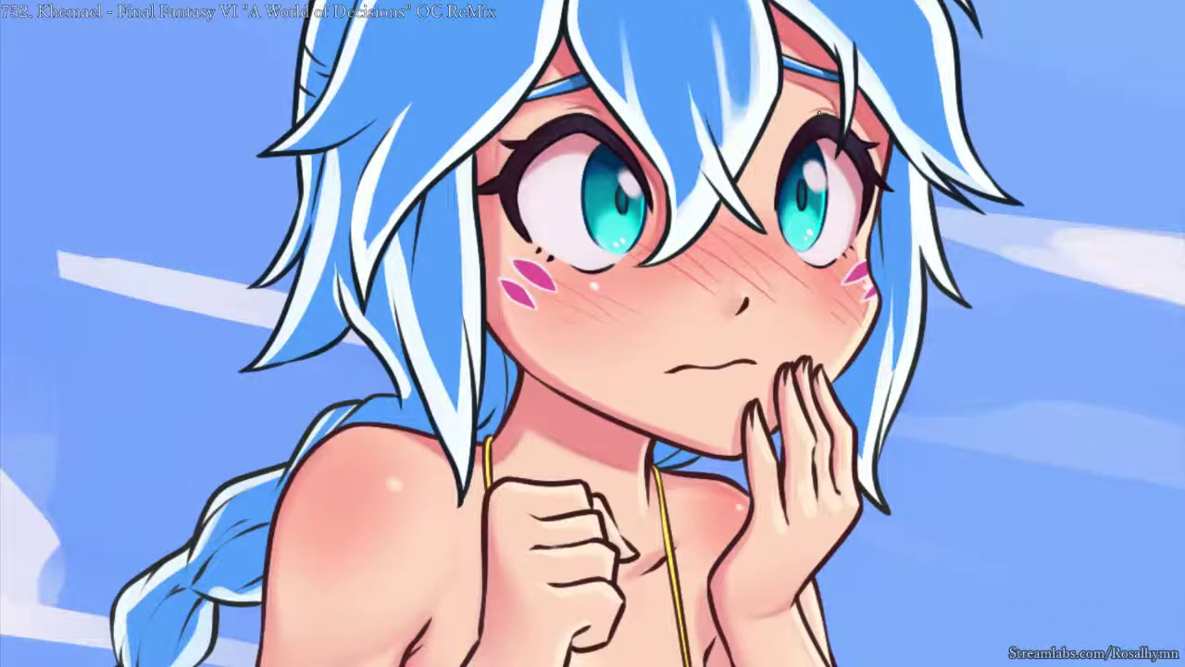
- Switch to the thigh flower's layer and fill the flower with the same magenta as the cheek marks
key("ctrl+minus")
key("ctrl+minus")
key("ctrl+minus")
key("ctrl+plus")
key("ctrl+plus")
left_click_drag(681, 331, 717, 155)
left_click(413, 557, "ctrl")
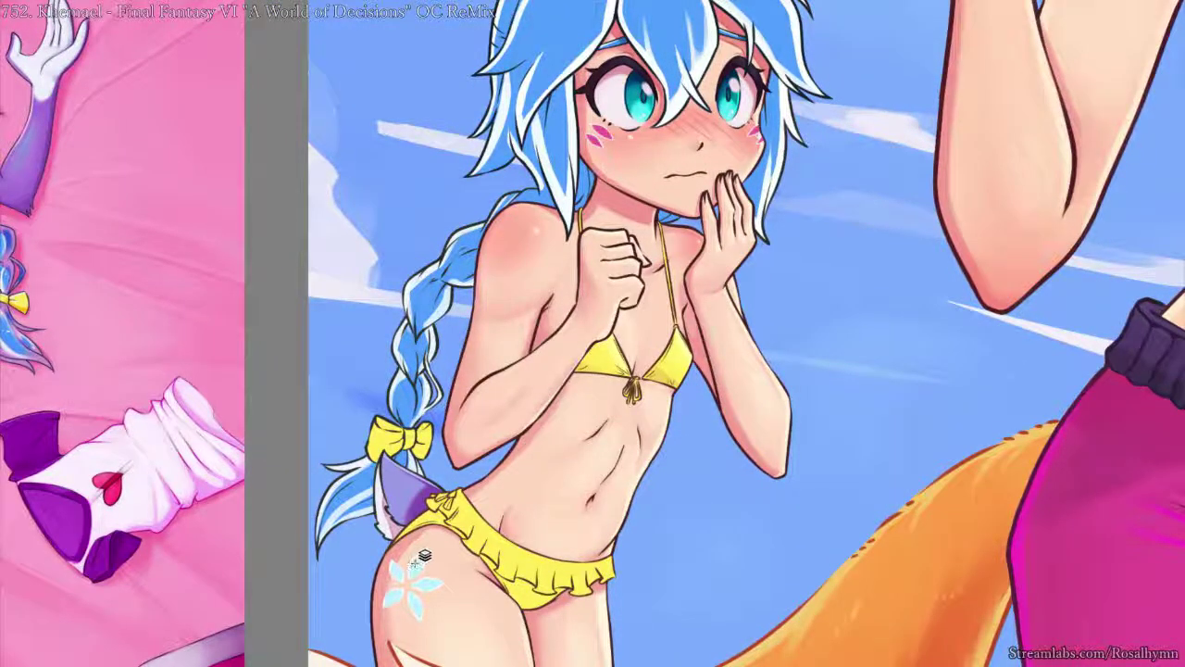
key("alt+shift+BackSpace")
key("ctrl+minus")
key("ctrl+minus")
key("ctrl+minus")
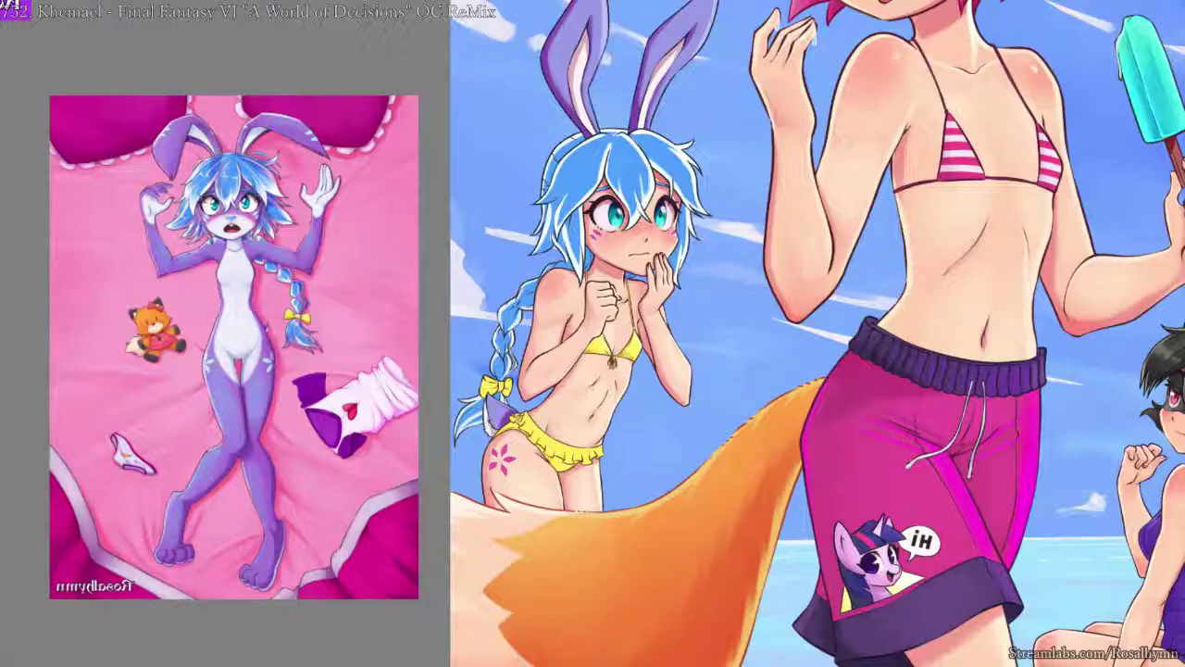
- Paint a paler pink inside the near cheek's magenta marks, leaving thin darker edges within the white outlines
scroll(687, 268, "up", 3)
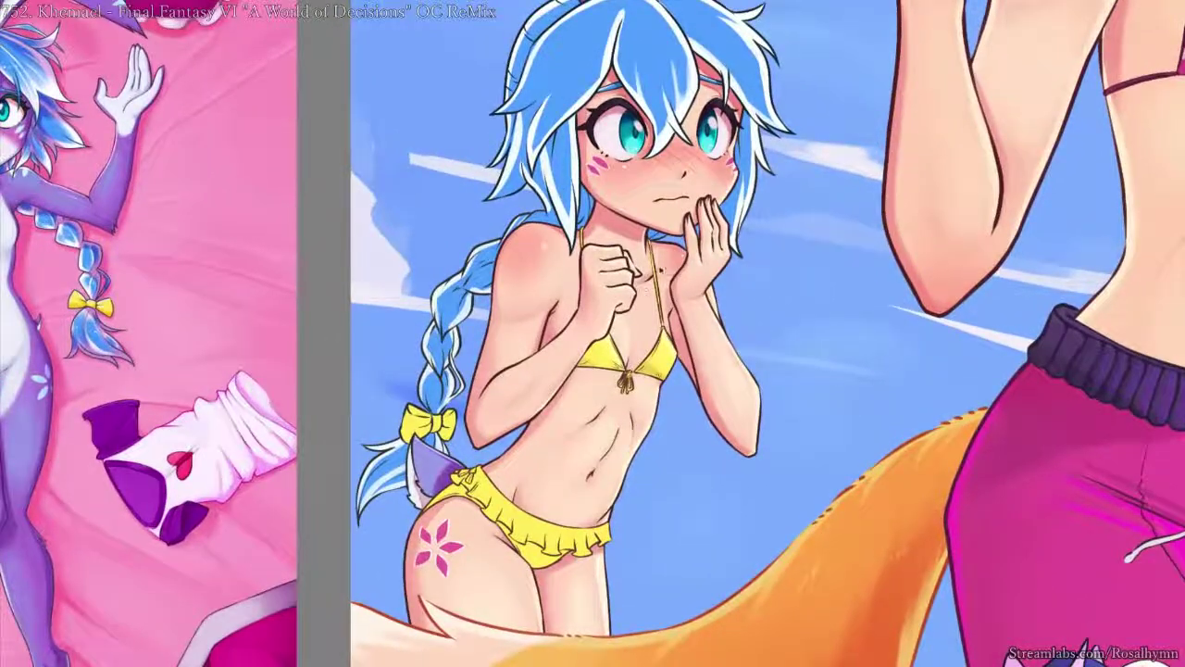
left_click_drag(676, 251, 711, 265)
key("ctrl+d")
scroll(662, 176, "up", 3)
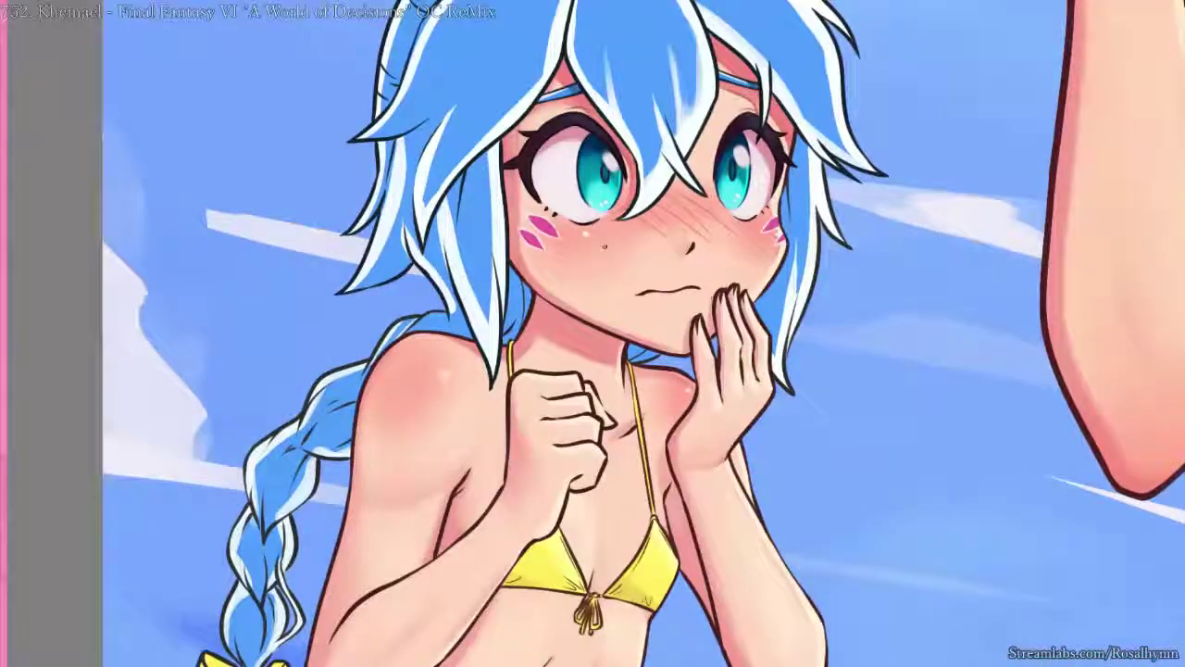
scroll(619, 182, "up", 3)
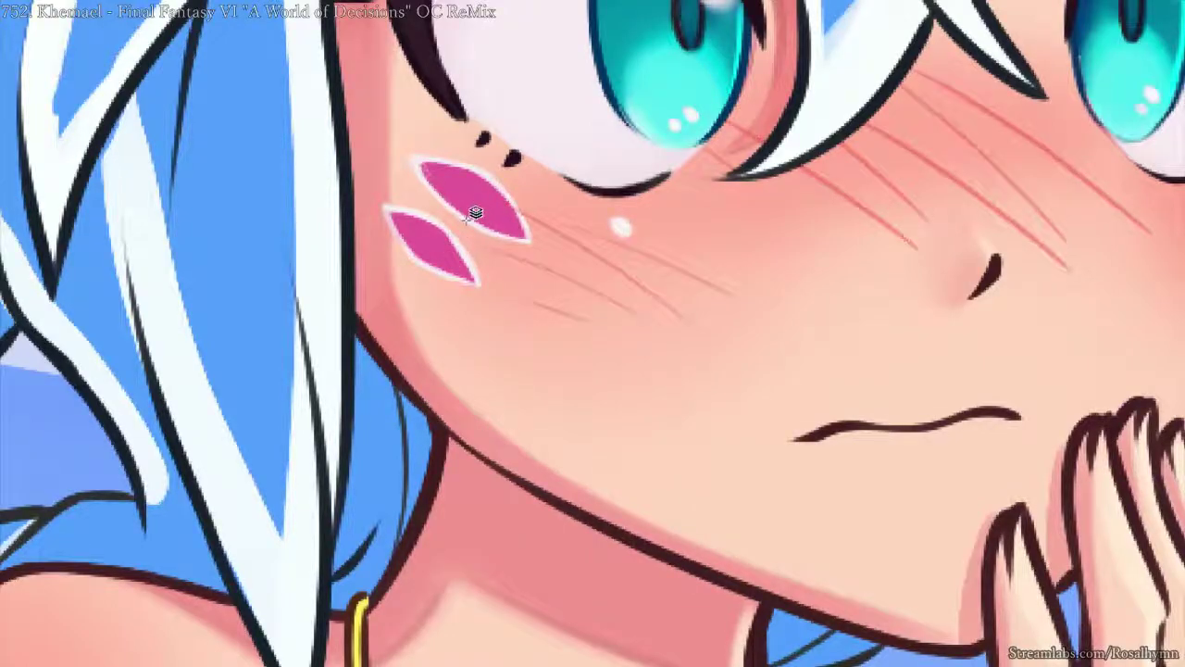
key("ctrl+z")
key("ctrl+minus")
key("ctrl+minus")
key("ctrl+minus")
key("ctrl+minus")
key("ctrl+minus")
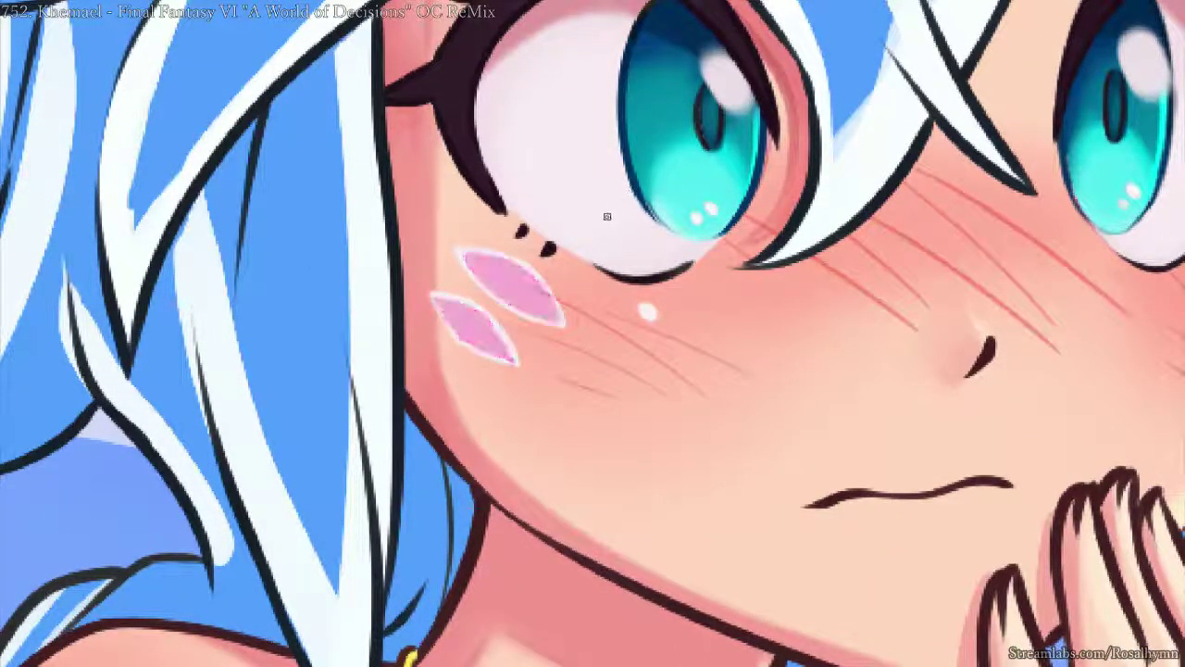
scroll(696, 141, "down", 3)
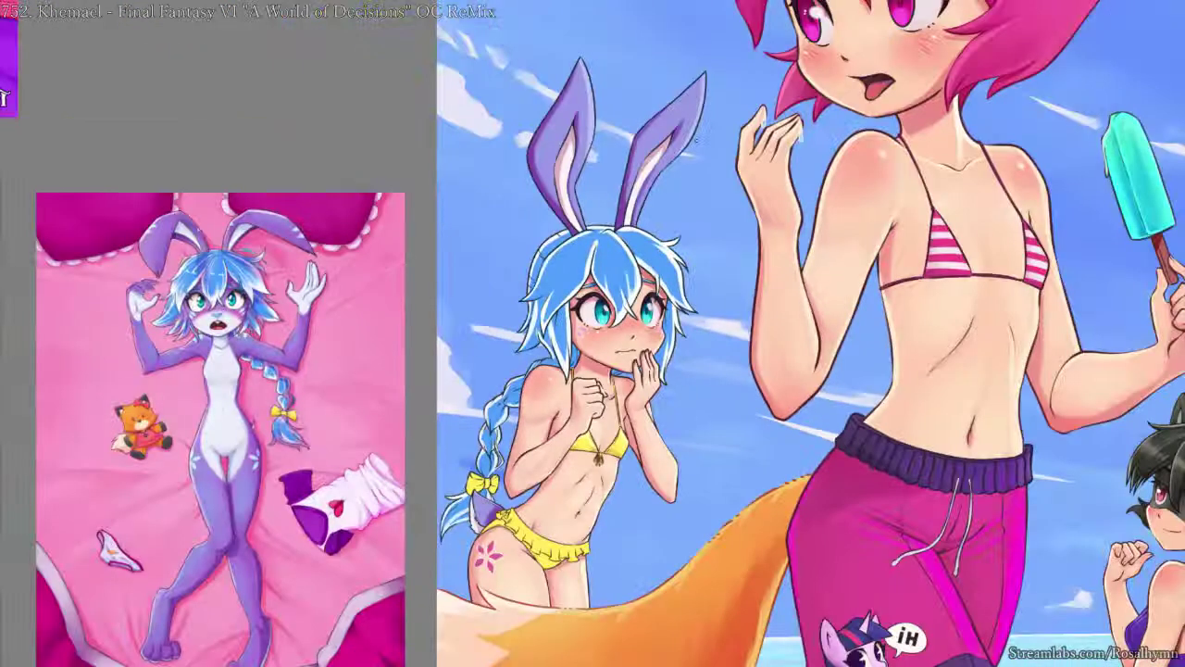
scroll(639, 222, "up", 5)
scroll(638, 222, "up", 1)
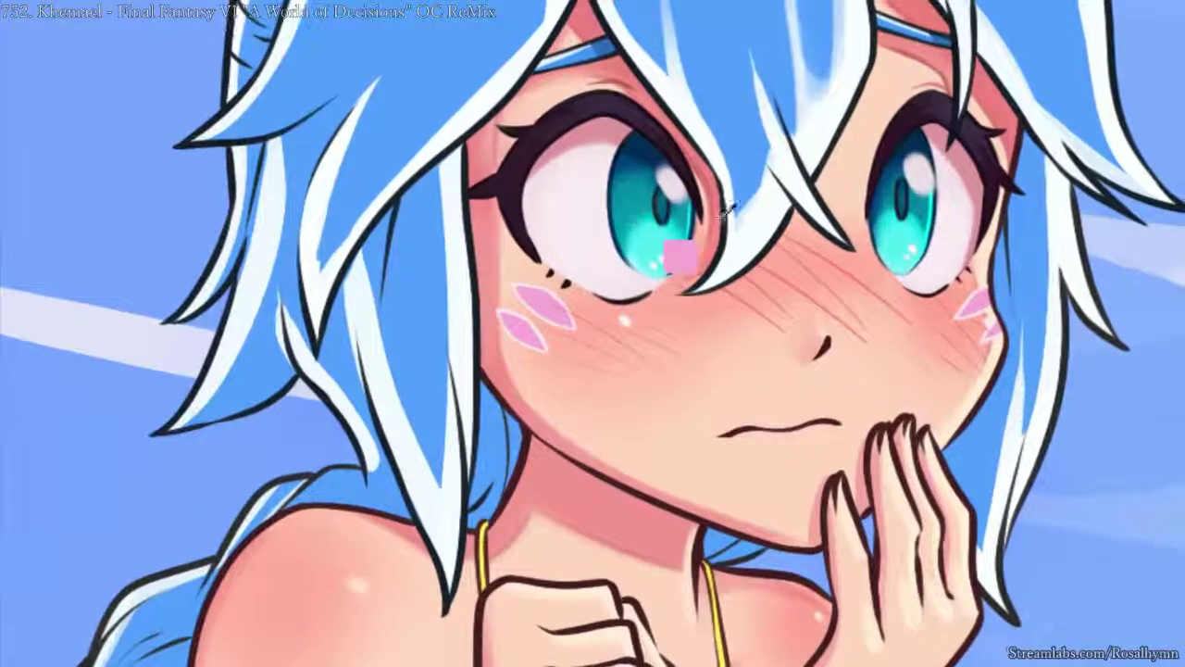
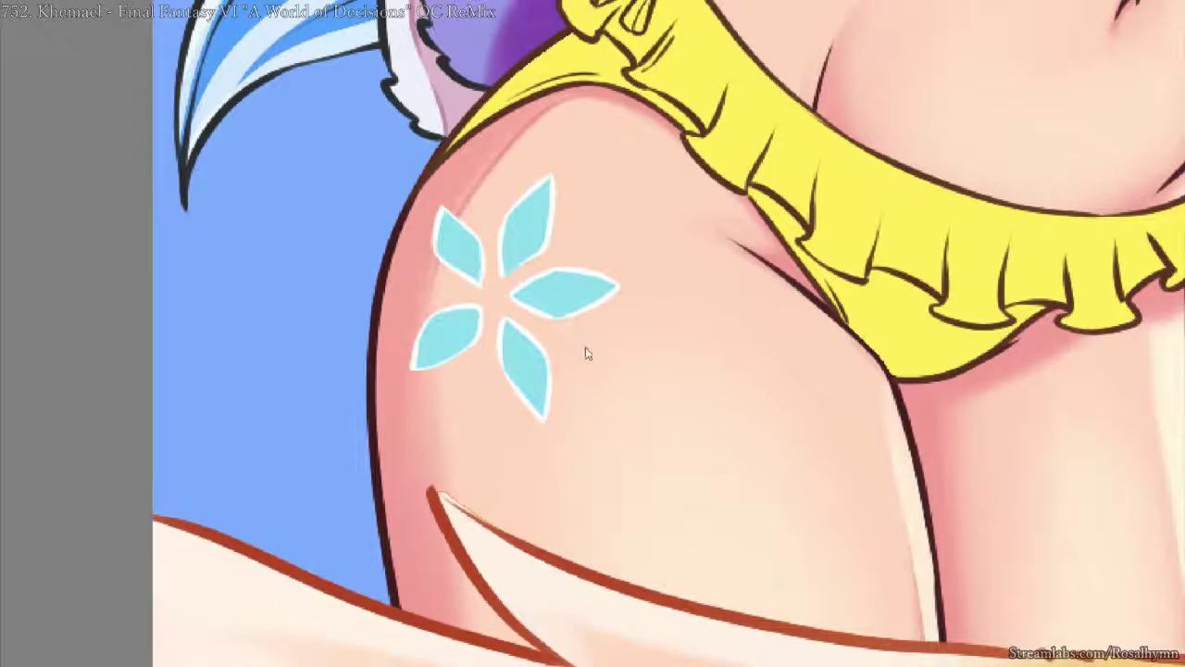
- Try dark teal on the thigh flower's petals and outlines, and compare it with the rest of the illustration
key("alt+BackSpace")
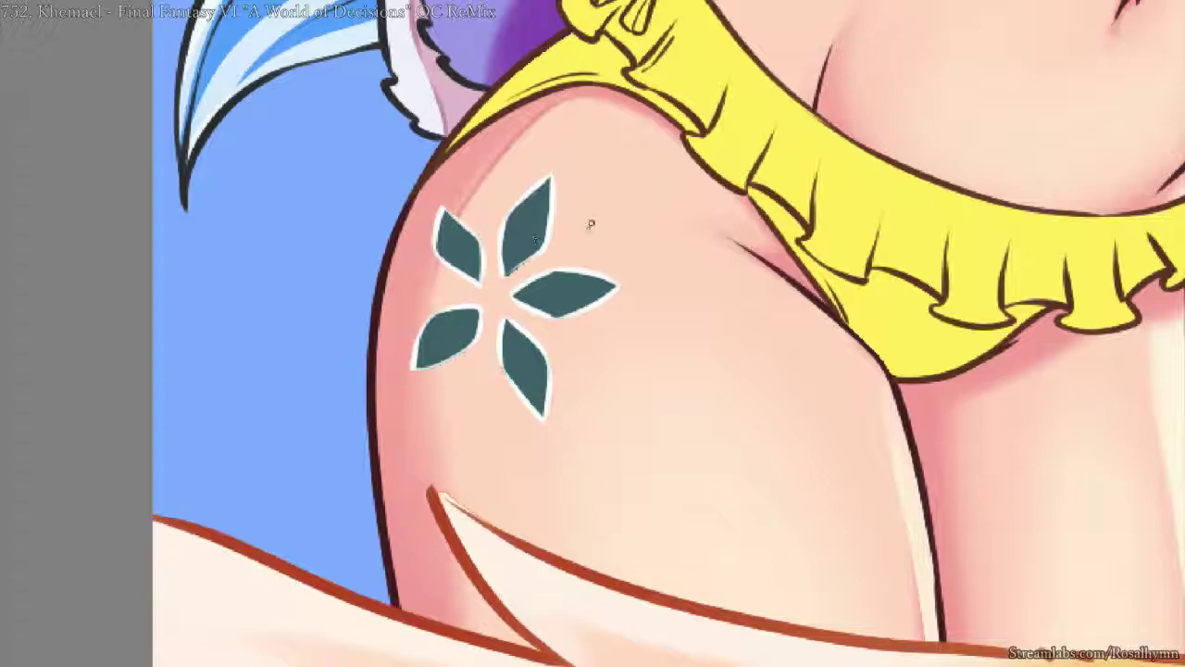
key("alt+BackSpace")
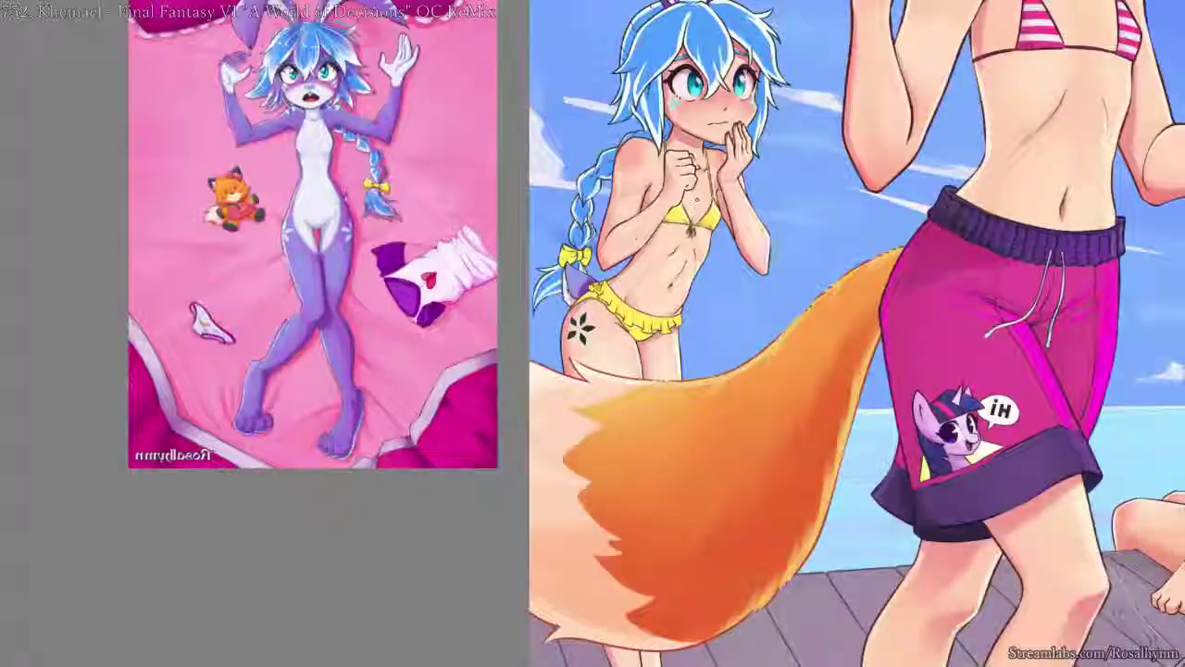
key("alt+Delete")
key("ctrl+minus")
key("ctrl+minus")
key("ctrl+minus")
key("ctrl+minus")
key("ctrl+minus")
key("ctrl+minus")
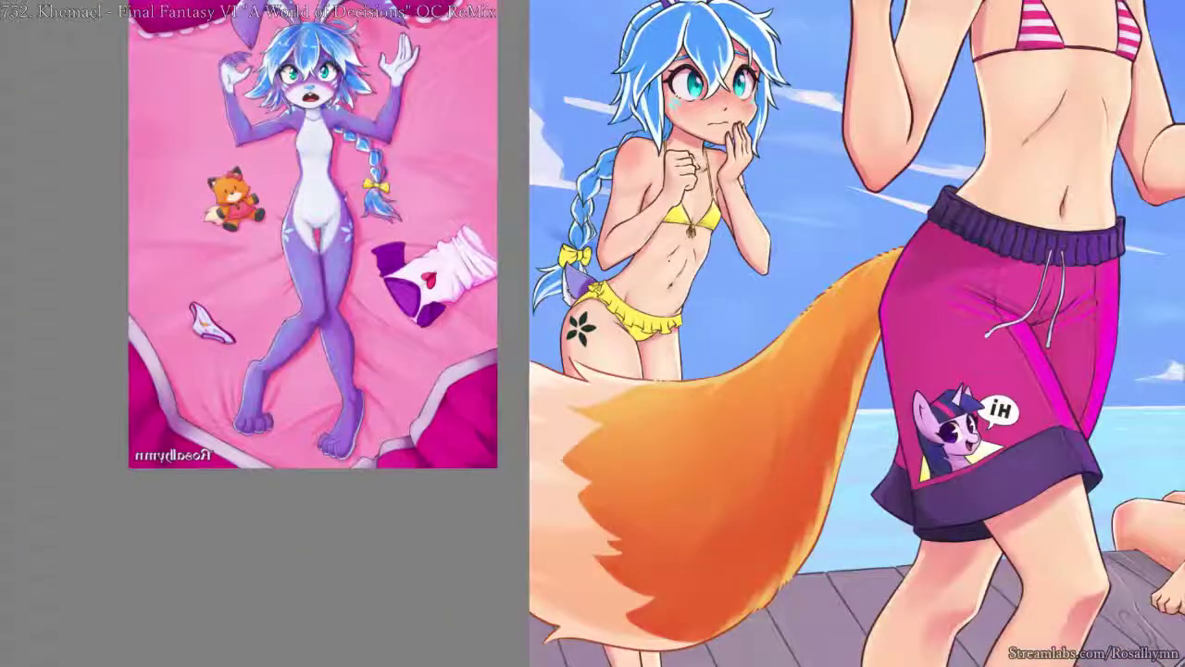
key("ctrl+plus")
key("ctrl+plus")
key("ctrl+plus")
left_click_drag(570, 271, 593, 269)
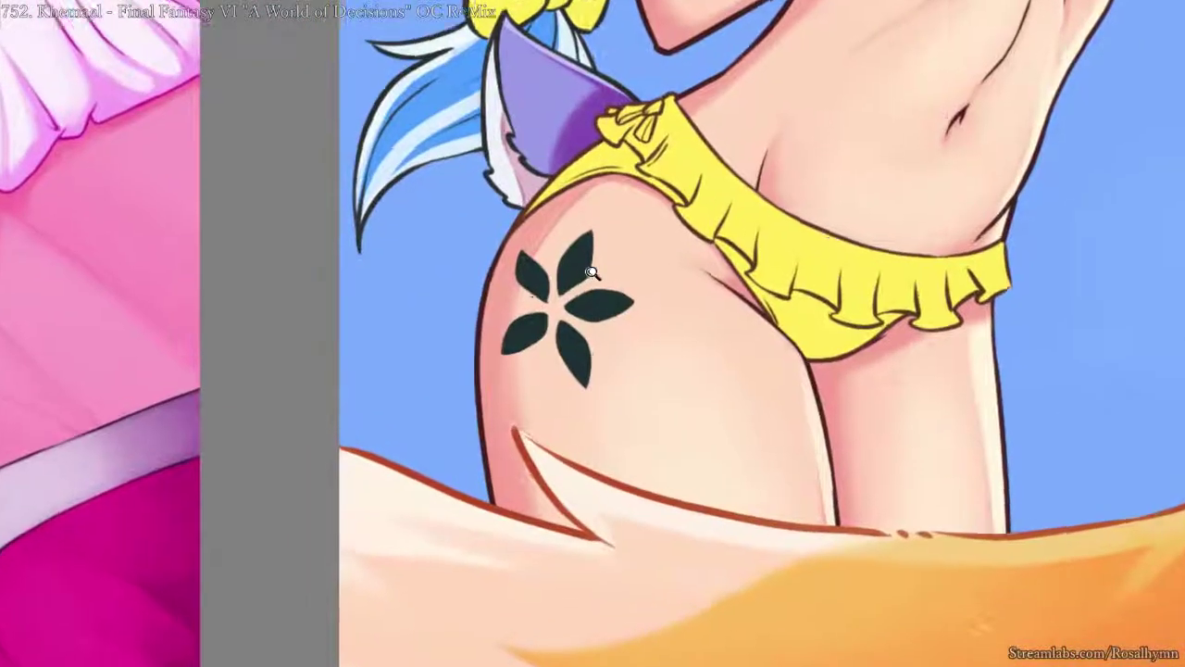
key("ctrl+plus")
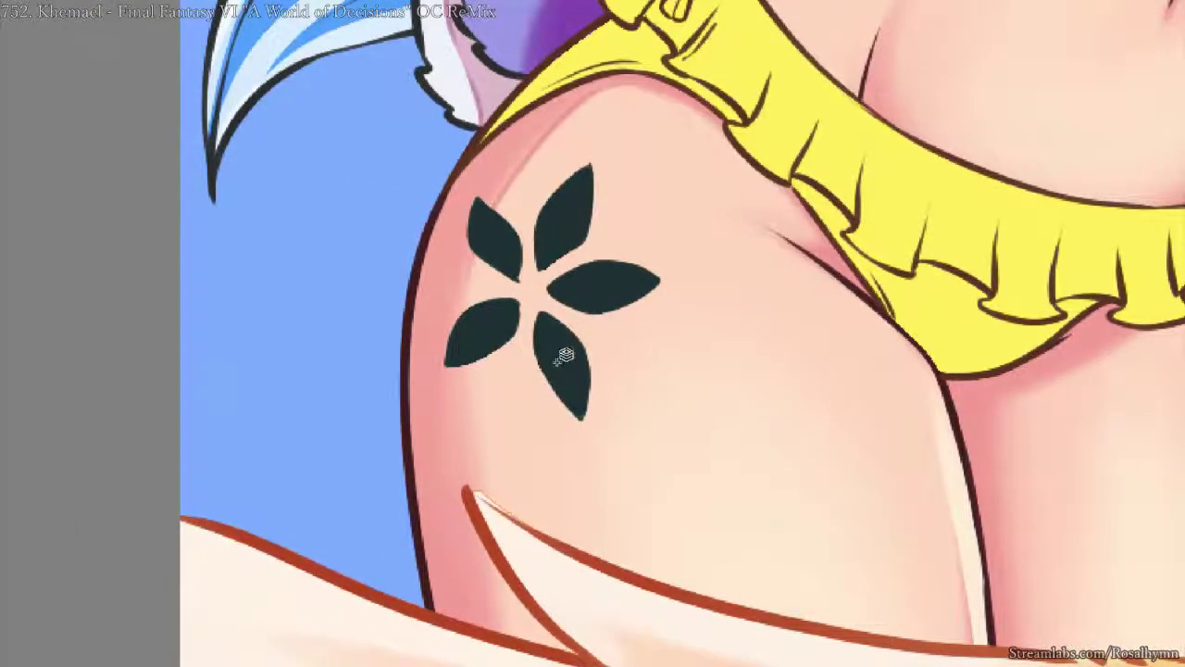
- Try a lighter teal and a slate blue as petal fills inside the thigh flower's dark outlines
scroll(605, 305, "down", 6)
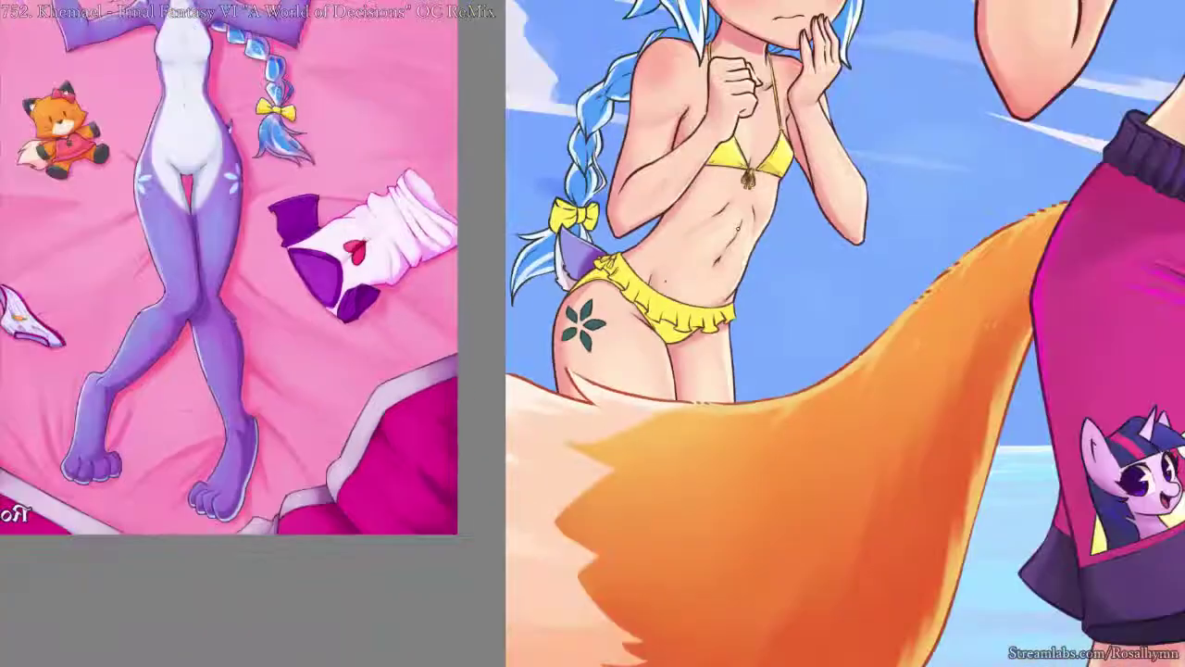
scroll(593, 324, "down", 2)
scroll(592, 274, "up", 7)
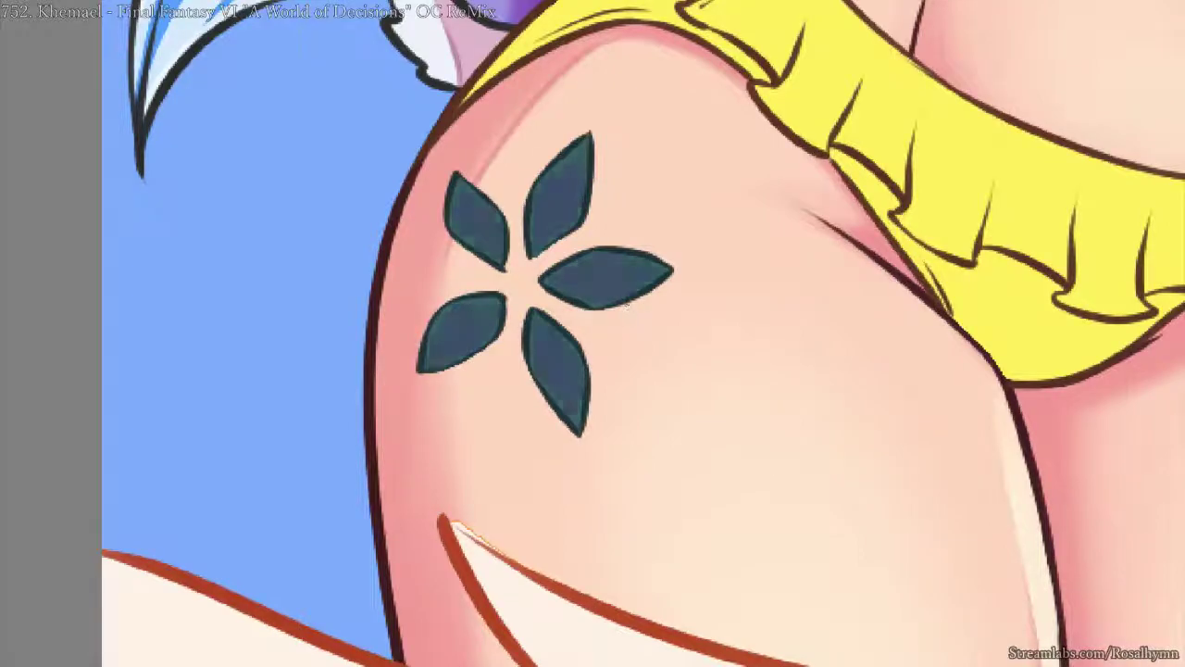
scroll(627, 307, "down", 3)
scroll(592, 334, "down", 5)
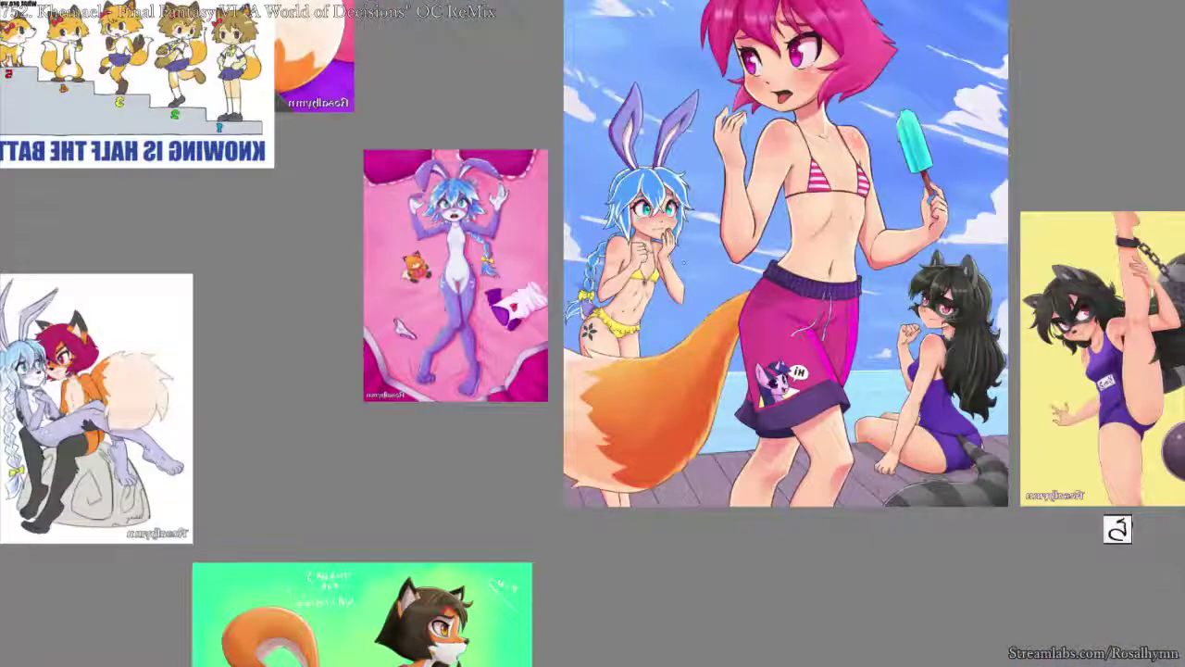
scroll(588, 330, "up", 7)
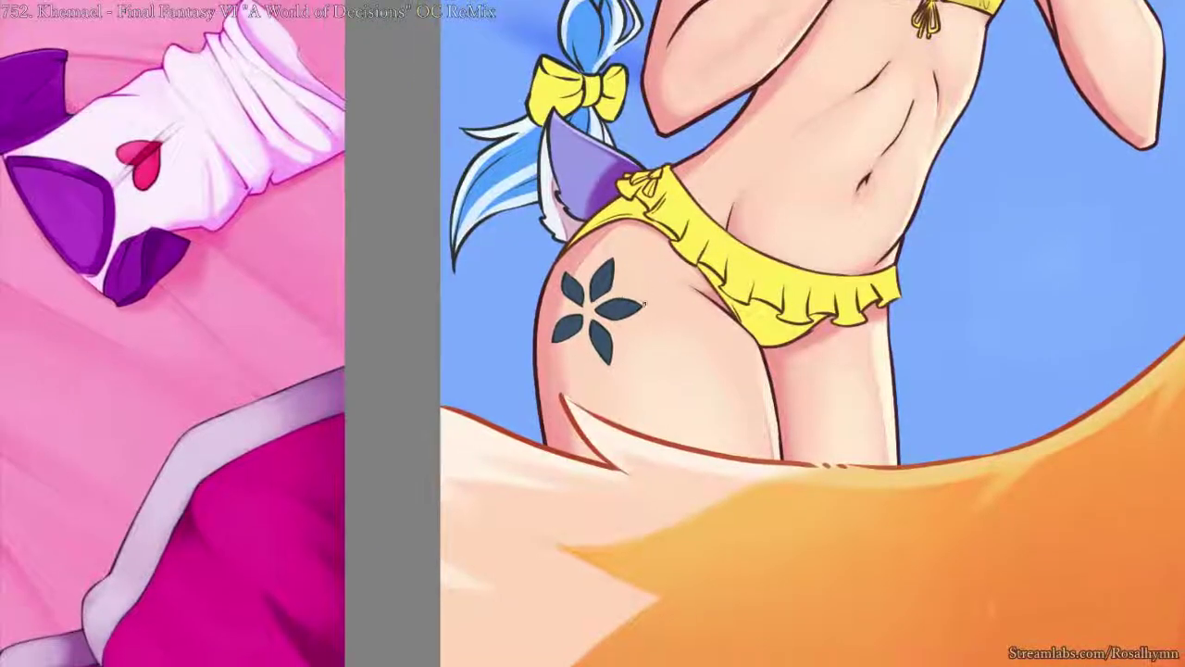
- Undo the petal fill and try a mid-teal colour on the flower's outlines
key("ctrl+z")
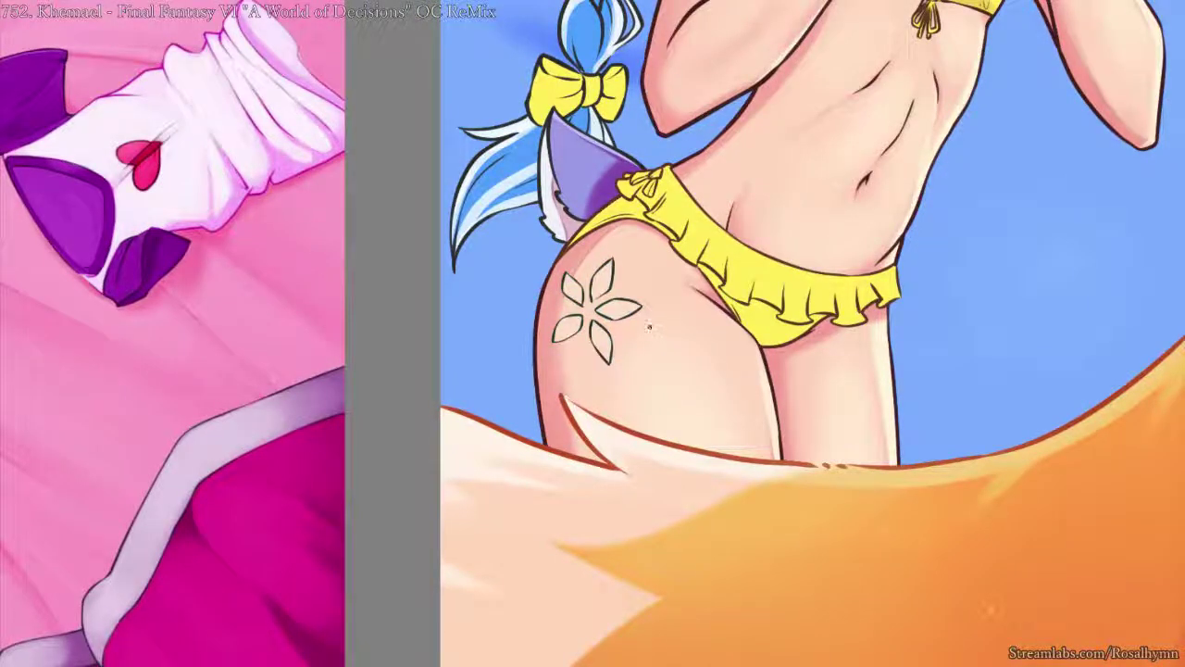
scroll(655, 257, "up", 2)
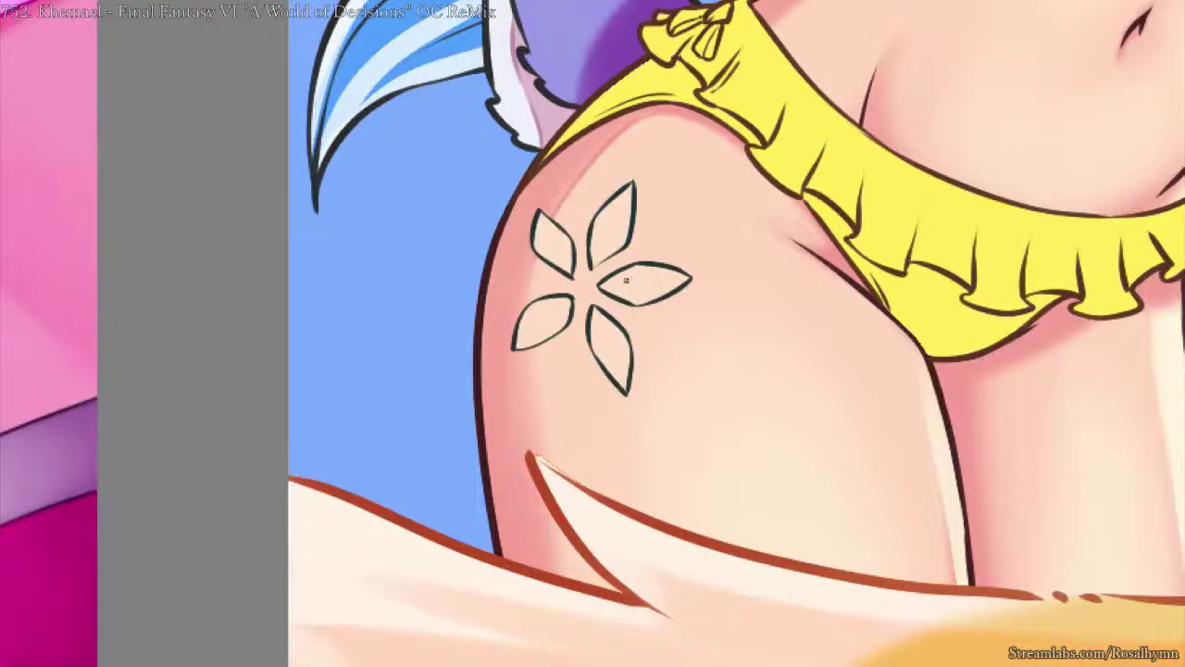
scroll(655, 250, "up", 3)
scroll(655, 247, "down", 4)
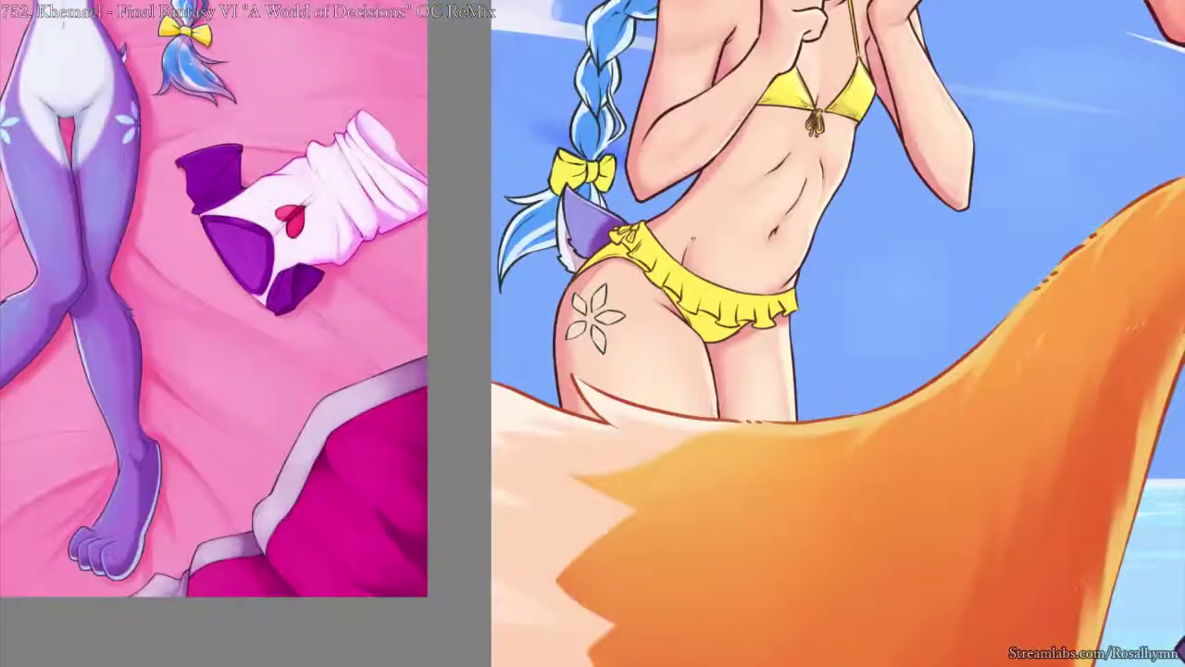
scroll(669, 246, "up", 5)
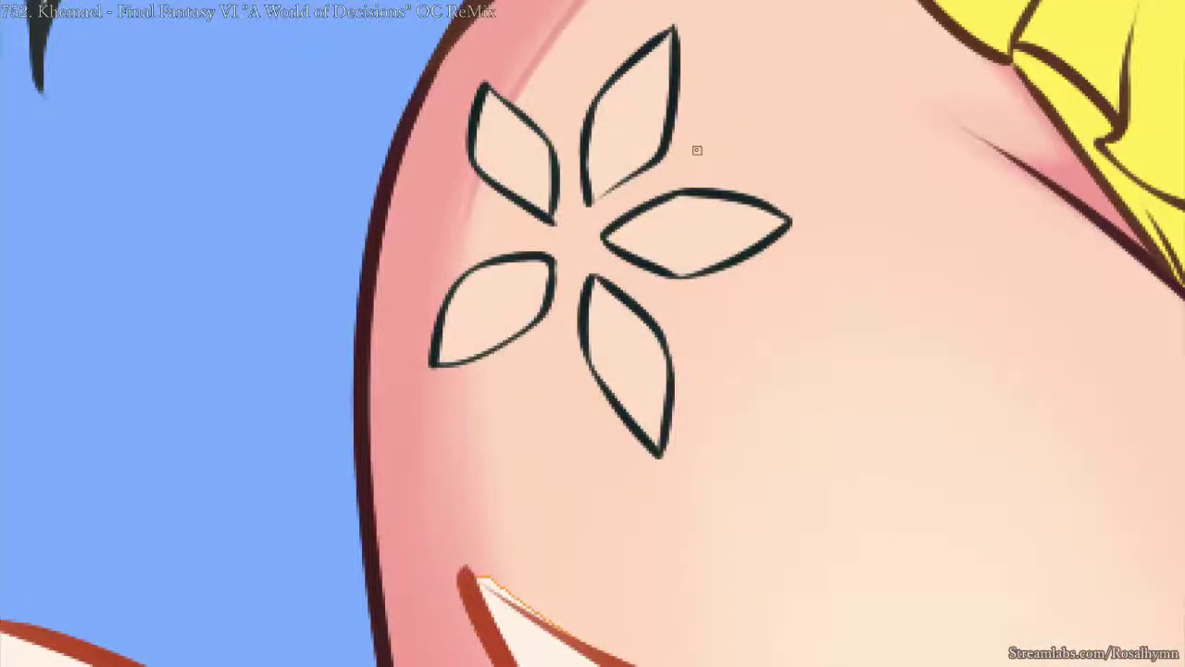
scroll(696, 150, "down", 2)
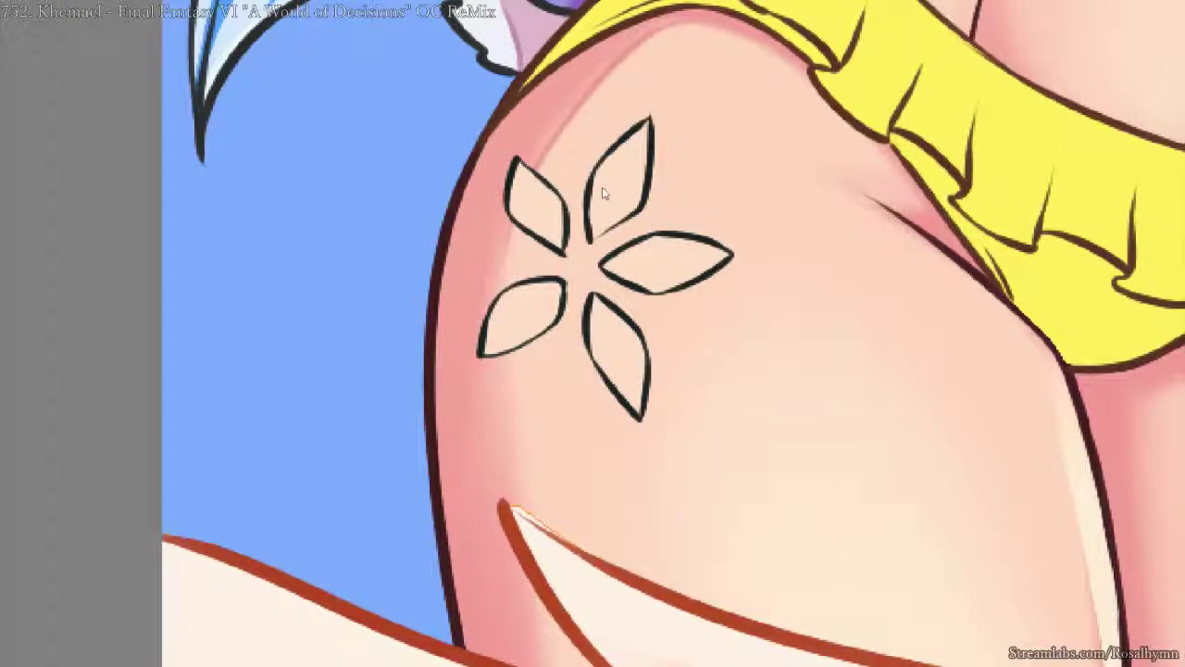
key("alt+Delete")
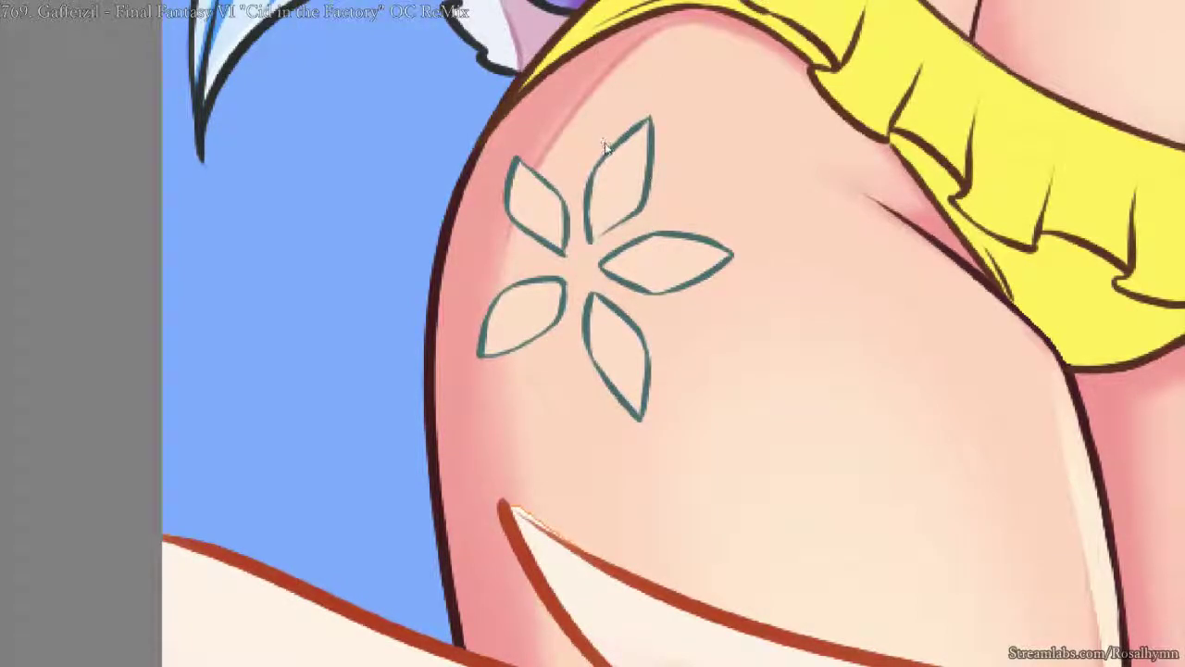
key("ctrl+z")
- Try dark navy and lavender on the flower's outlines, sampling colour from the rabbit reference's leg marking
scroll(681, 240, "down", 5)
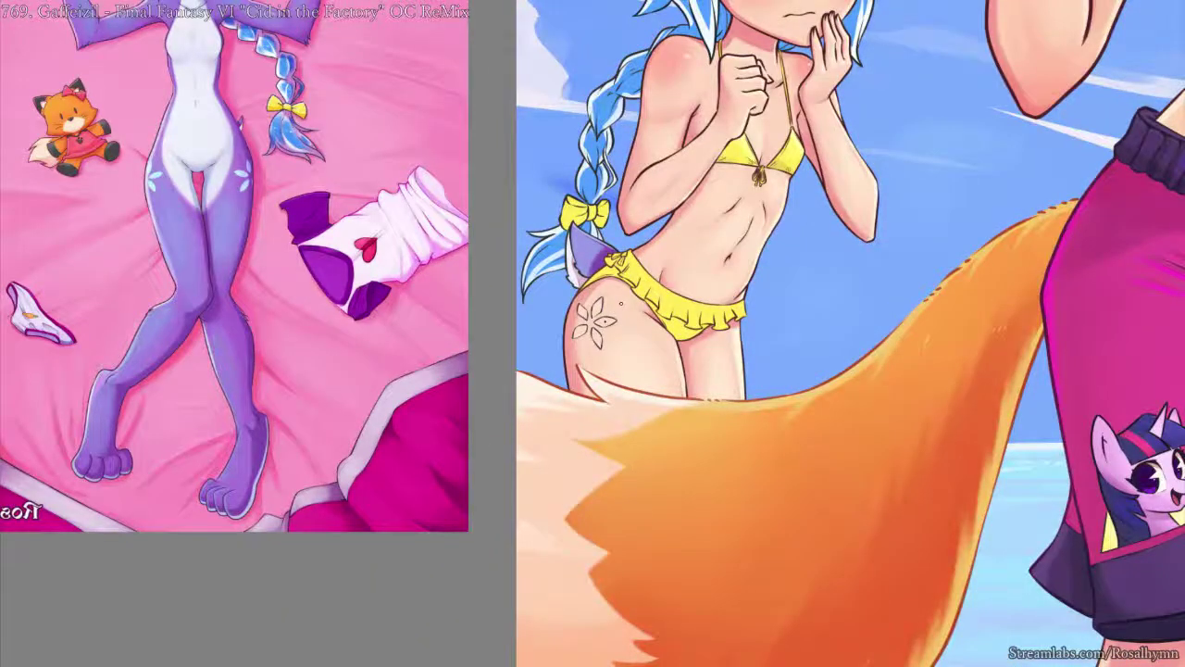
scroll(621, 302, "up", 5)
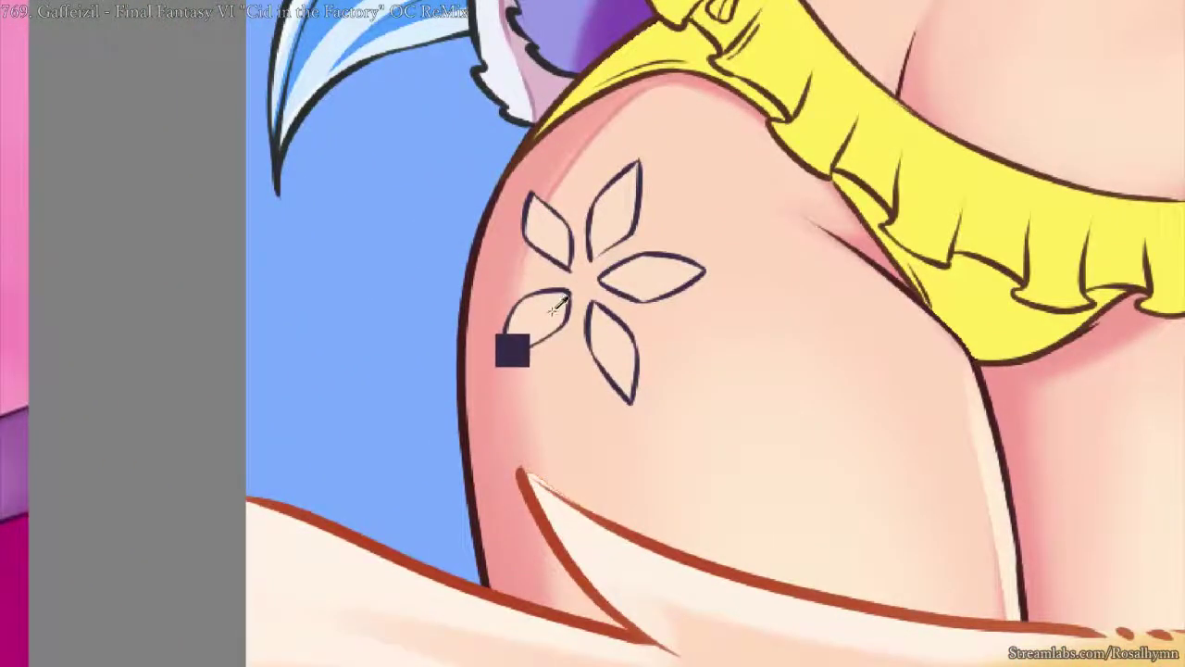
scroll(598, 263, "down", 5)
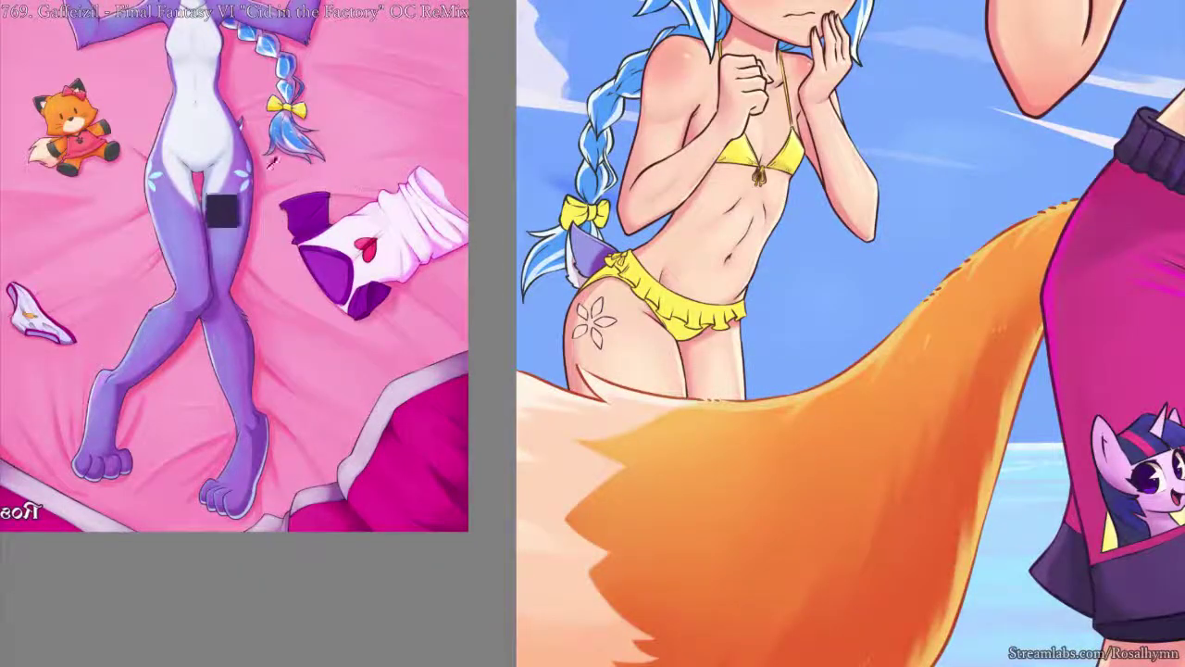
left_click(238, 172, "ctrl")
key("shift+BackSpace")
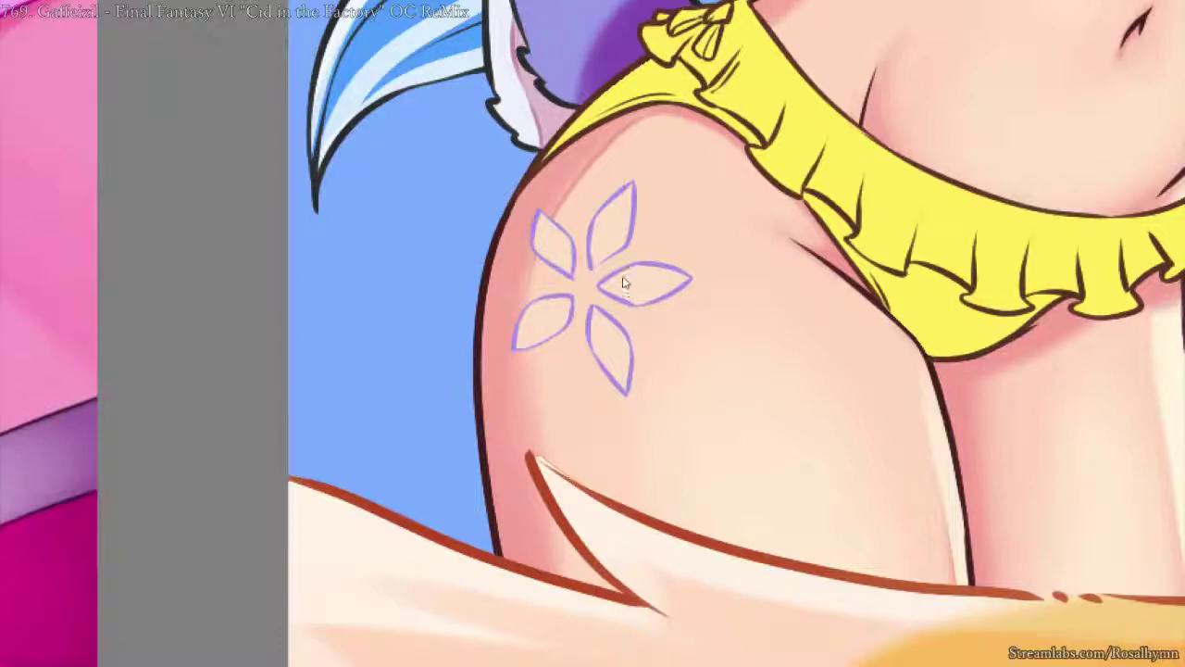
key("ctrl+alt+z")
key("ctrl+alt+z")
key("ctrl+z")
key("ctrl+z")
key("ctrl+z")
key("ctrl+z")
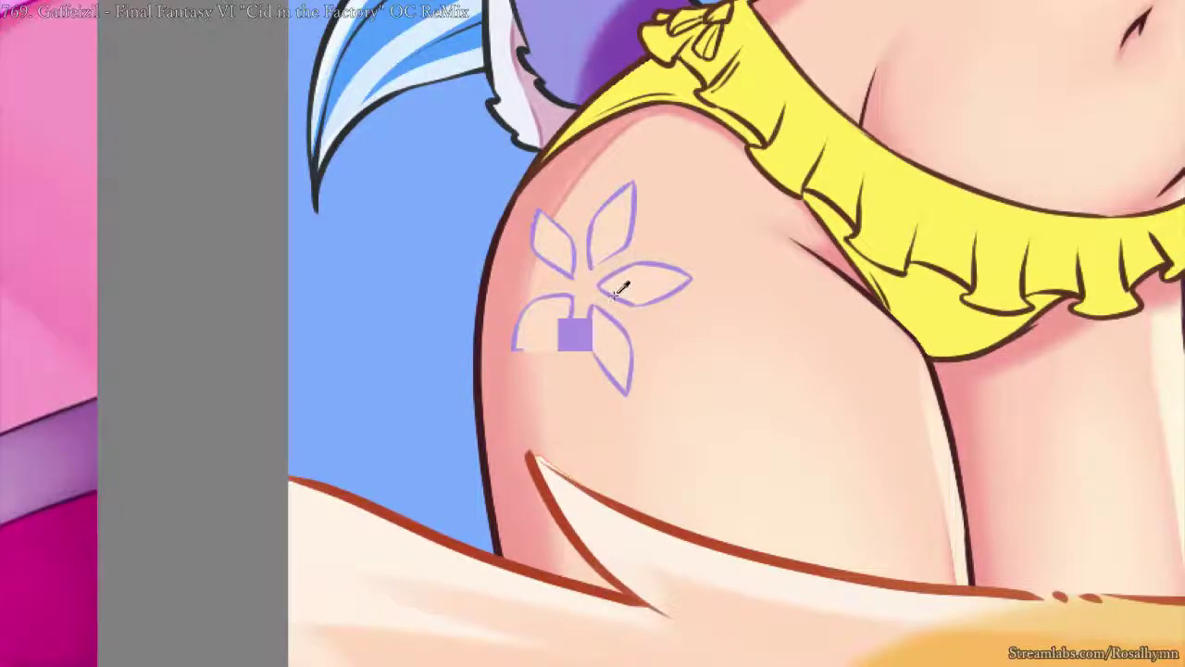
- Fill the thigh flower's petals with lavender and compare the flower with the whole illustration
key("ctrl+minus")
key("ctrl+minus")
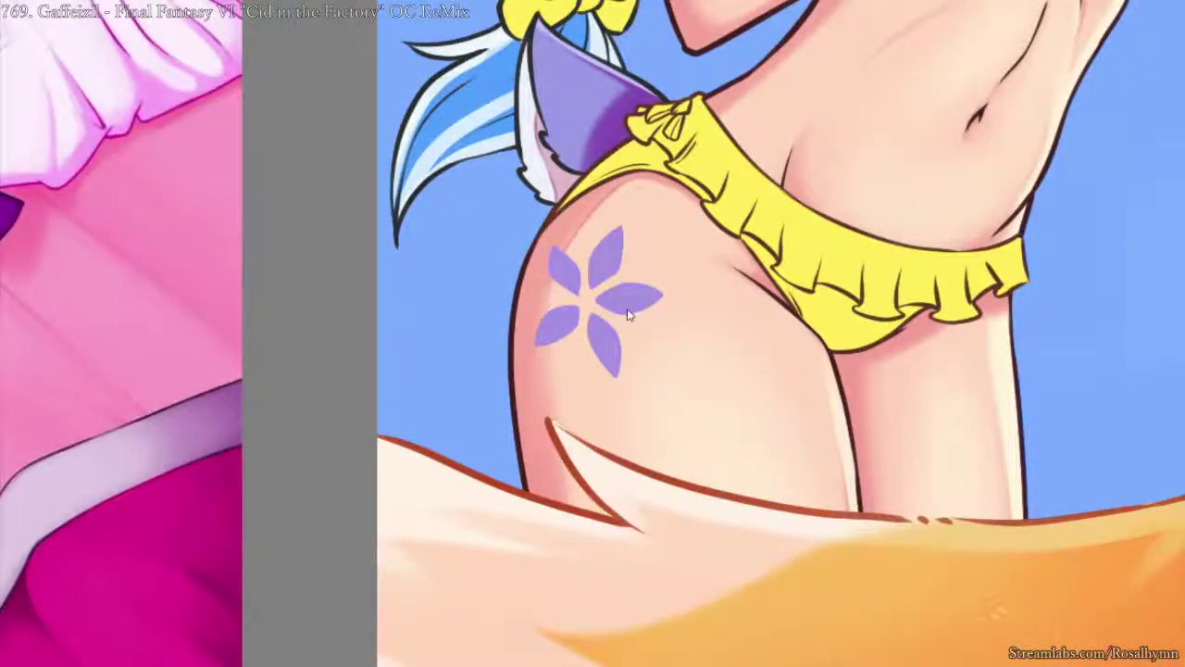
key("alt+BackSpace")
key("ctrl+minus")
key("ctrl+minus")
left_click_drag(668, 226, 654, 289)
key("ctrl+minus")
key("ctrl+minus")
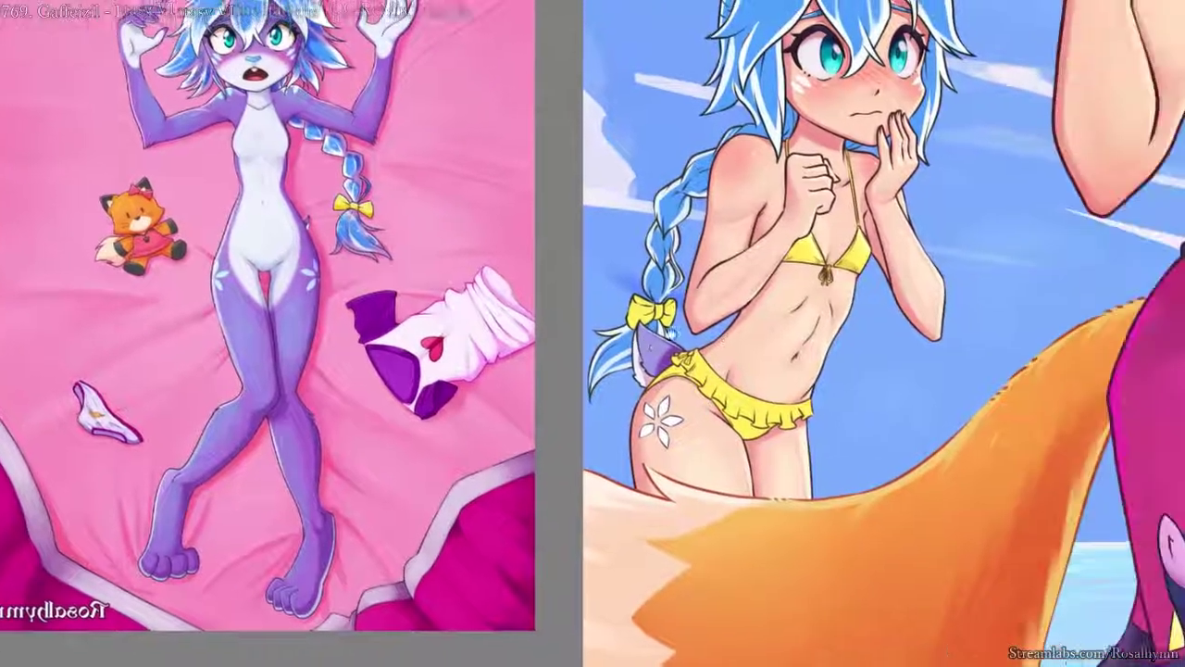
- Thin and smooth the dark purple outline around the white flower's lower-left petal
left_click_drag(672, 333, 701, 166)
left_click_drag(561, 383, 637, 256)
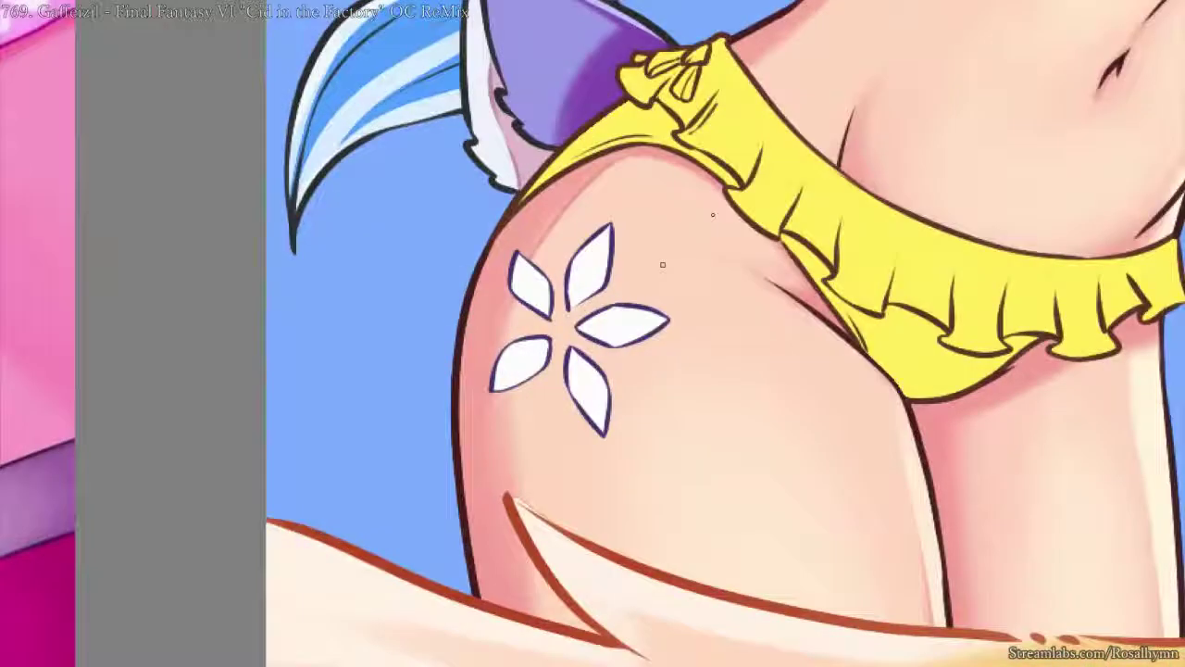
key("ctrl+plus")
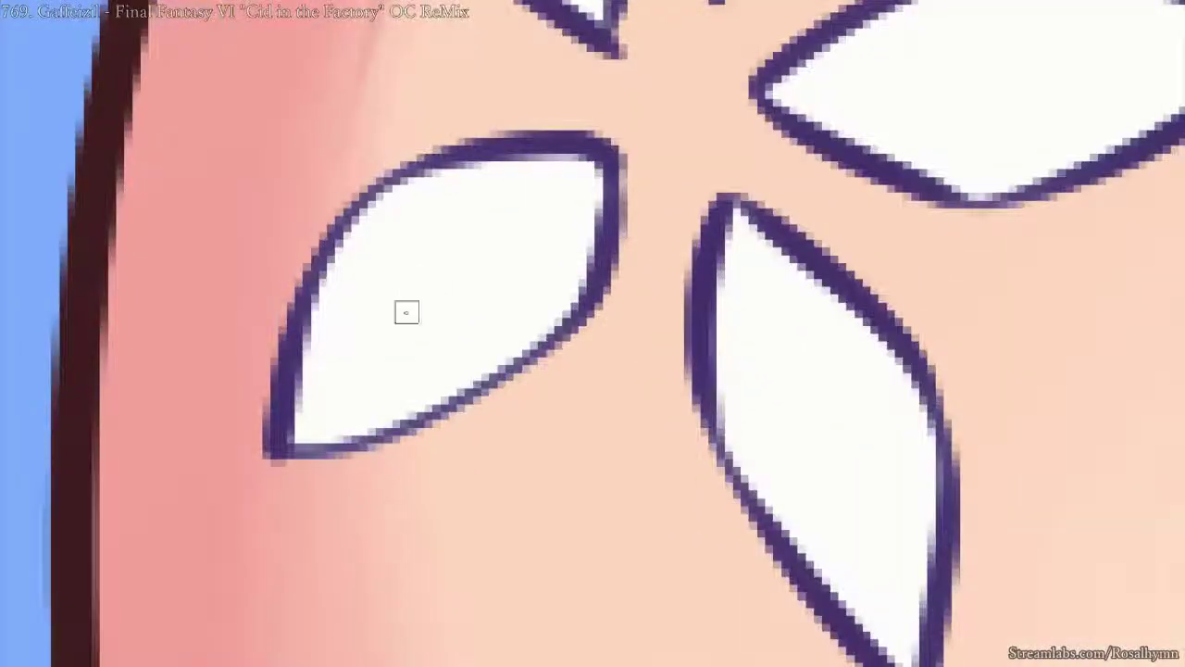
left_click_drag(319, 305, 291, 437)
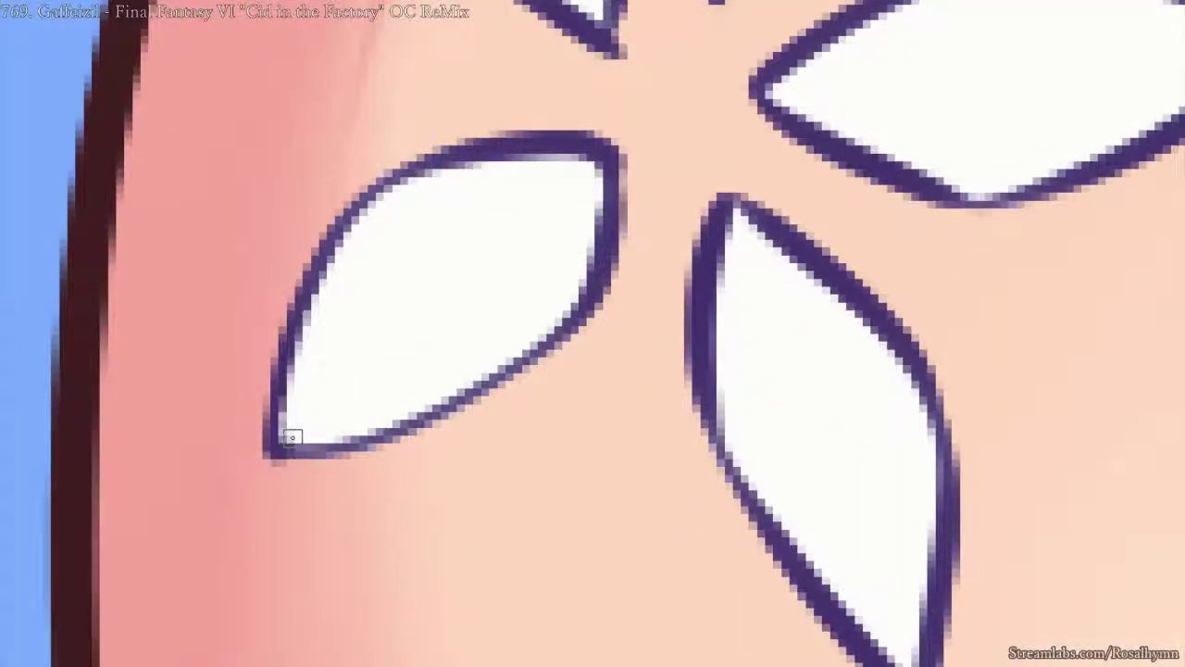
mouse_move(299, 384)
left_mouse_down()
mouse_move(343, 276)
mouse_move(448, 178)
mouse_move(586, 159)
left_mouse_up()
scroll(614, 283, "down", 4)
scroll(616, 268, "up", 3)
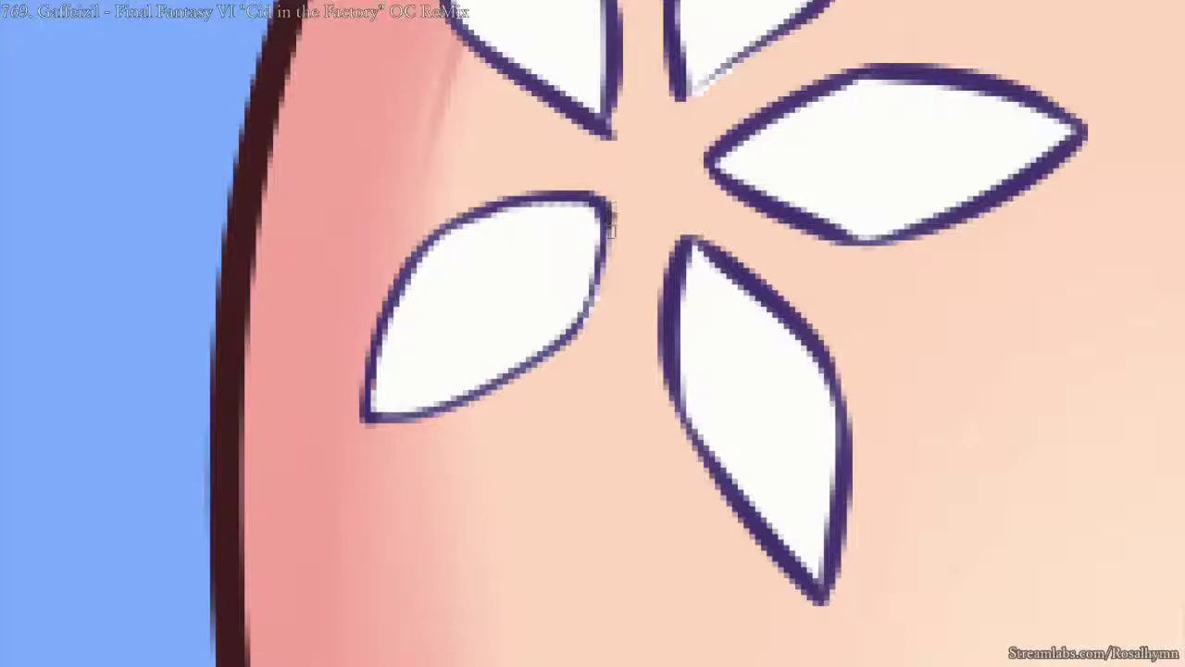
scroll(637, 287, "down", 3)
scroll(637, 287, "up", 4)
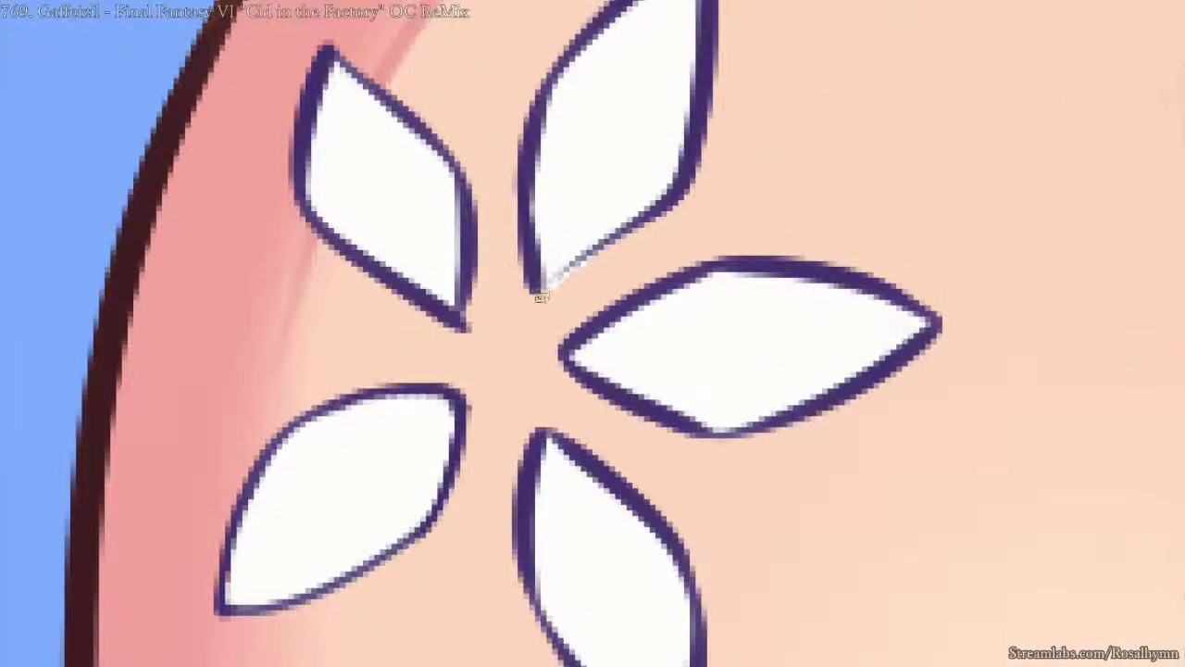
- Rework the faint lower edge of the flower's top petal and even out the purple outlines of the other petals
key("ctrl+z")
left_click_drag(542, 295, 633, 222)
key("ctrl+z")
key("ctrl+minus")
key("ctrl+minus")
left_click_drag(829, 282, 722, 491)
key("ctrl+plus")
key("ctrl+plus")
key("ctrl+plus")
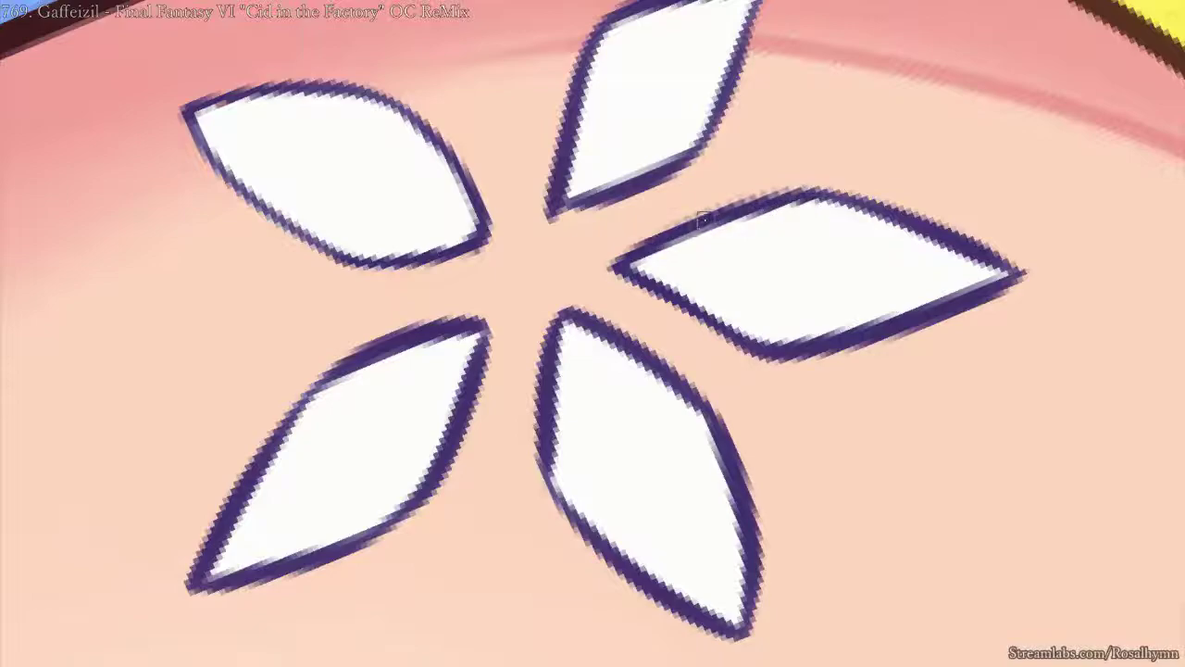
scroll(704, 218, "down", 3)
scroll(684, 286, "up", 2)
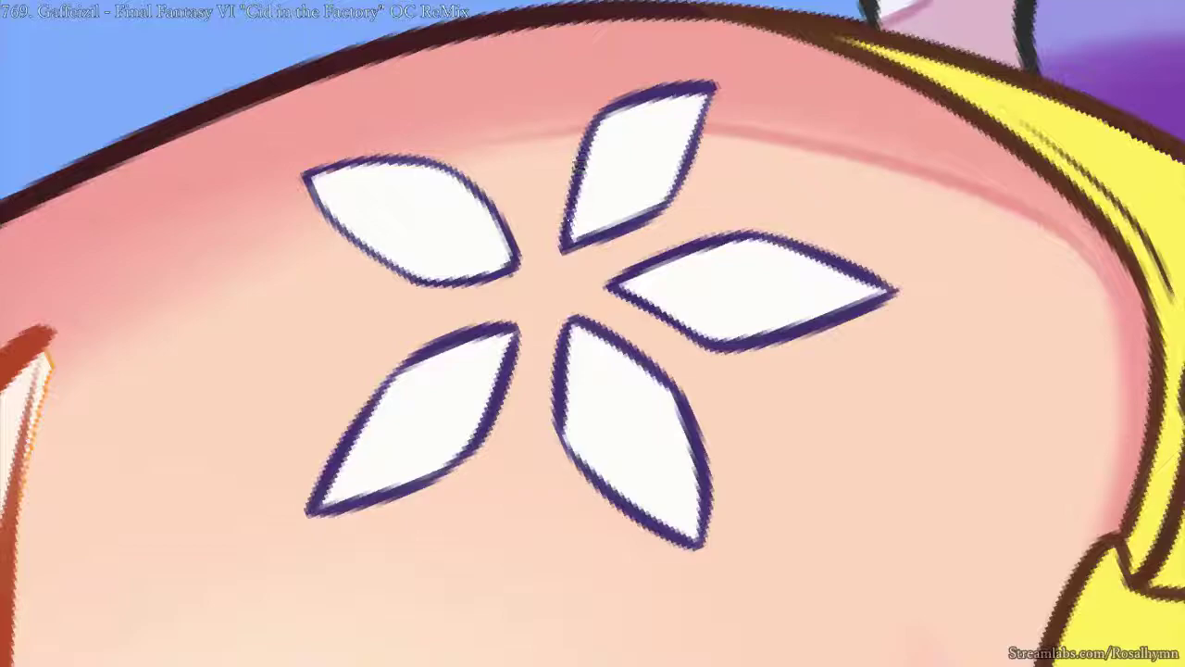
- Draw short dark purple veins from the flower's centre into the lower-left and bottom petals
key("Page_Down")
key("Page_Down")
key("Home")
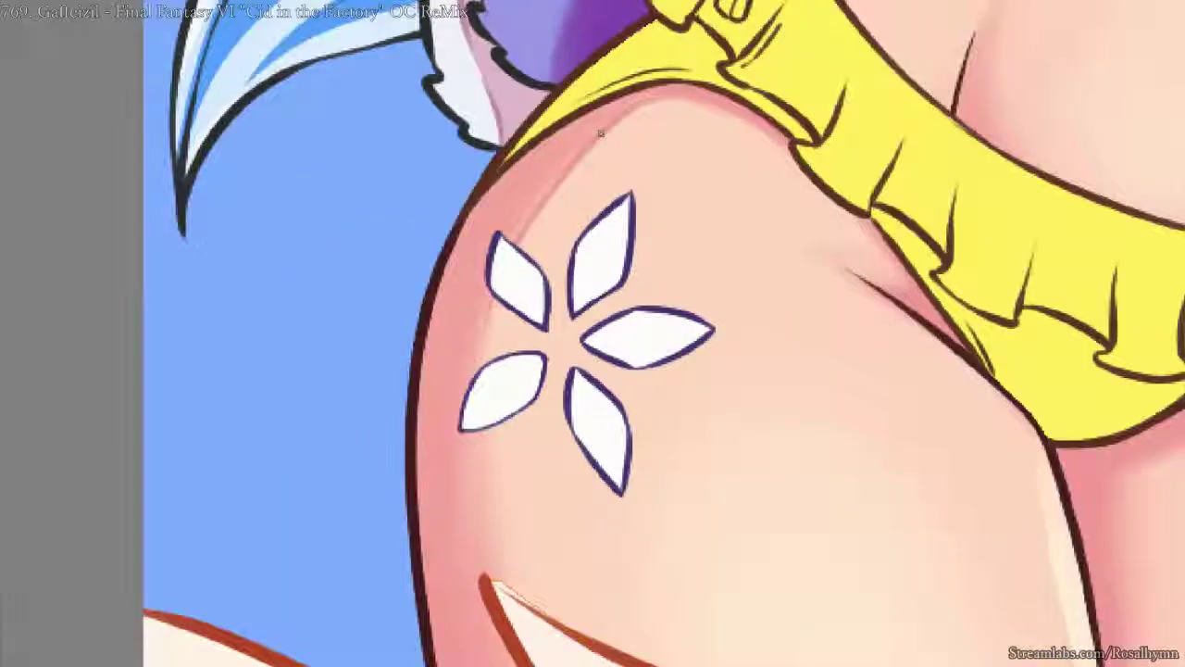
key("Page_Up")
key("Page_Up")
left_click_drag(494, 339, 552, 296)
key("ctrl+z")
mouse_move(548, 339)
left_mouse_down()
mouse_move(423, 443)
mouse_move(454, 425)
left_mouse_up()
key("ctrl+z")
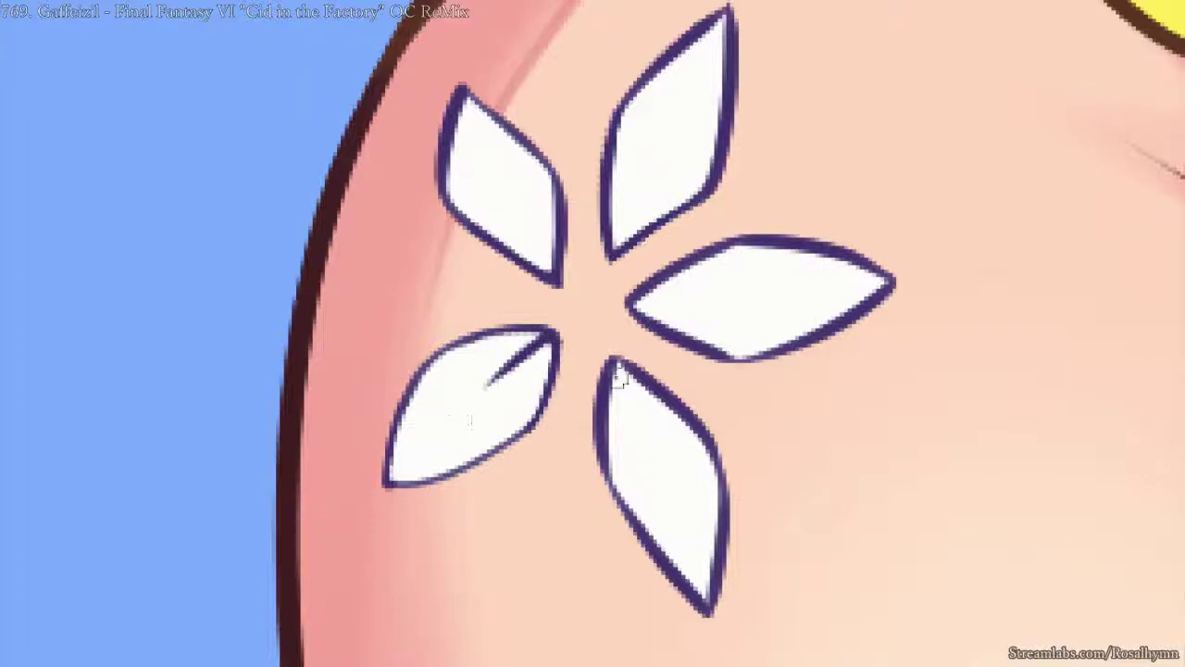
left_click_drag(613, 358, 645, 429)
key("ctrl+z")
left_click_drag(614, 358, 639, 420)
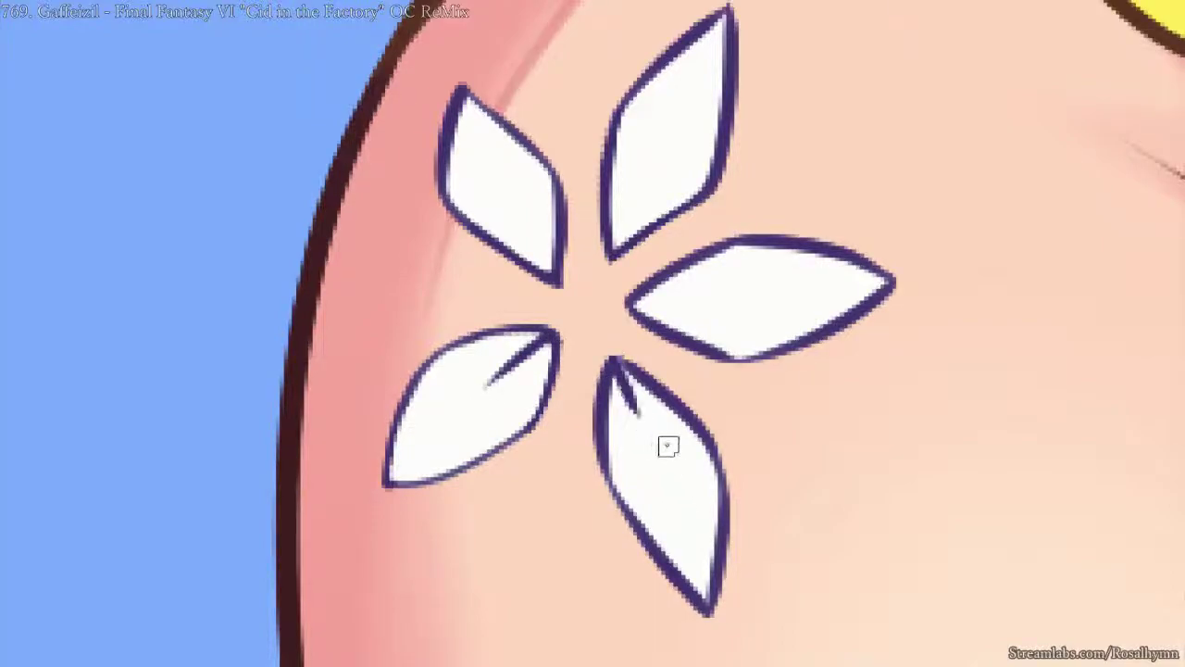
- Add short dark purple veins at the inner ends of the flower's remaining three petals
scroll(696, 326, "down", 5)
scroll(630, 330, "up", 3)
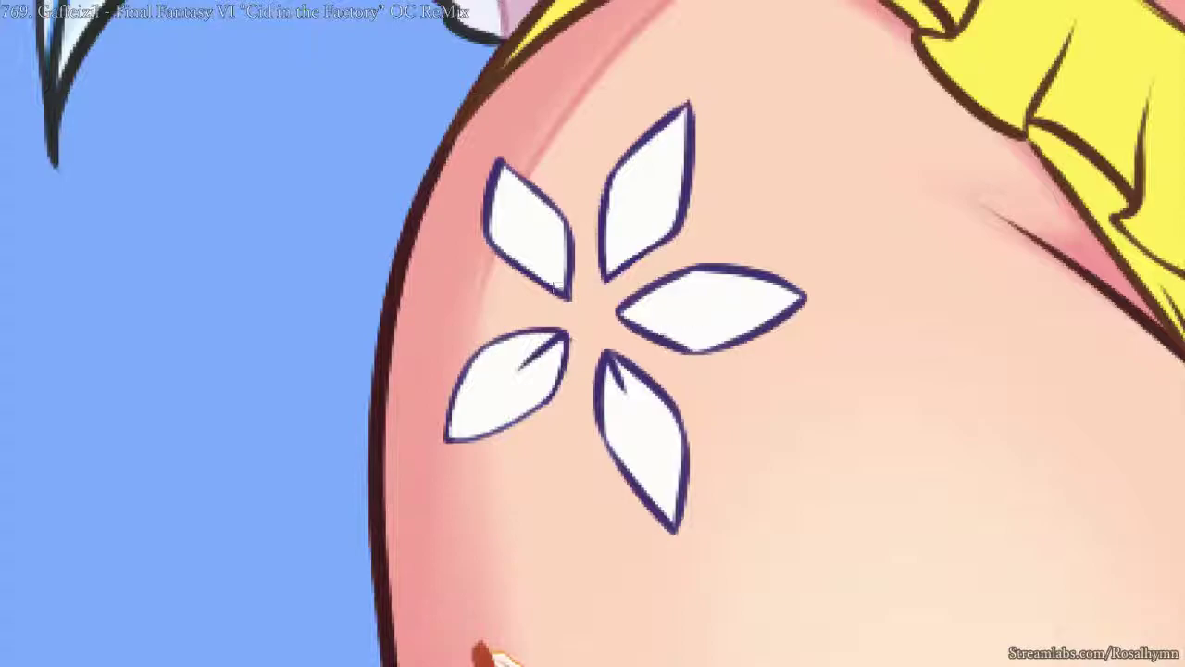
key("ctrl+z")
left_click_drag(567, 296, 545, 255)
scroll(658, 299, "down", 5)
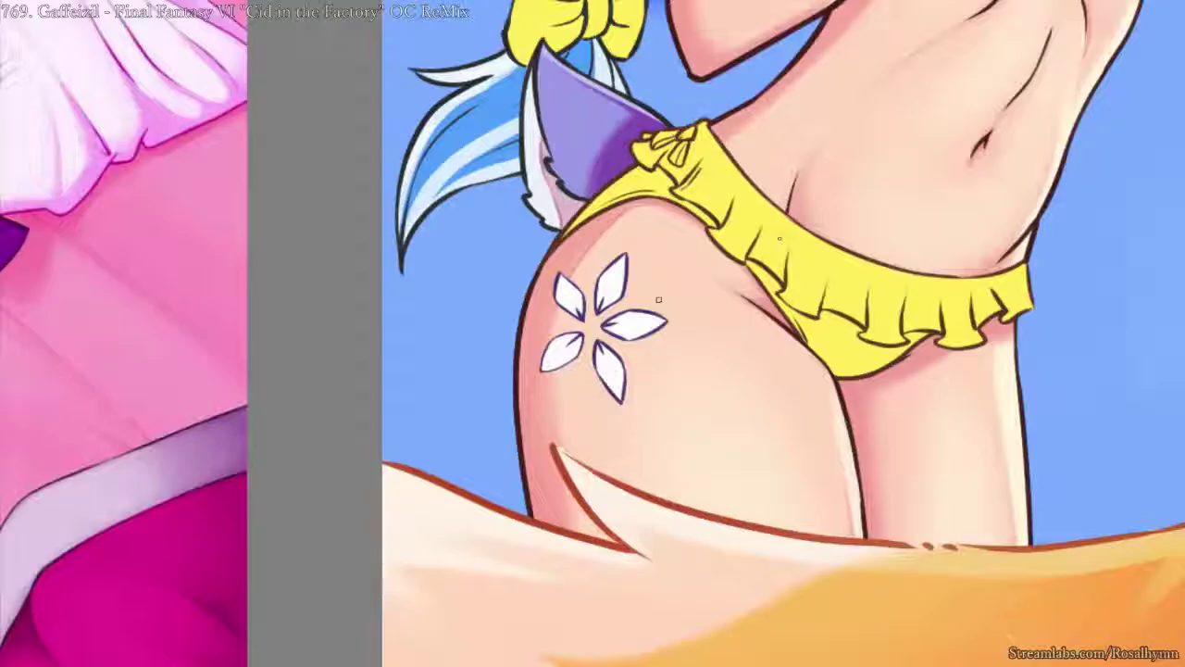
scroll(658, 299, "up", 2)
scroll(658, 299, "down", 3)
scroll(600, 324, "up", 4)
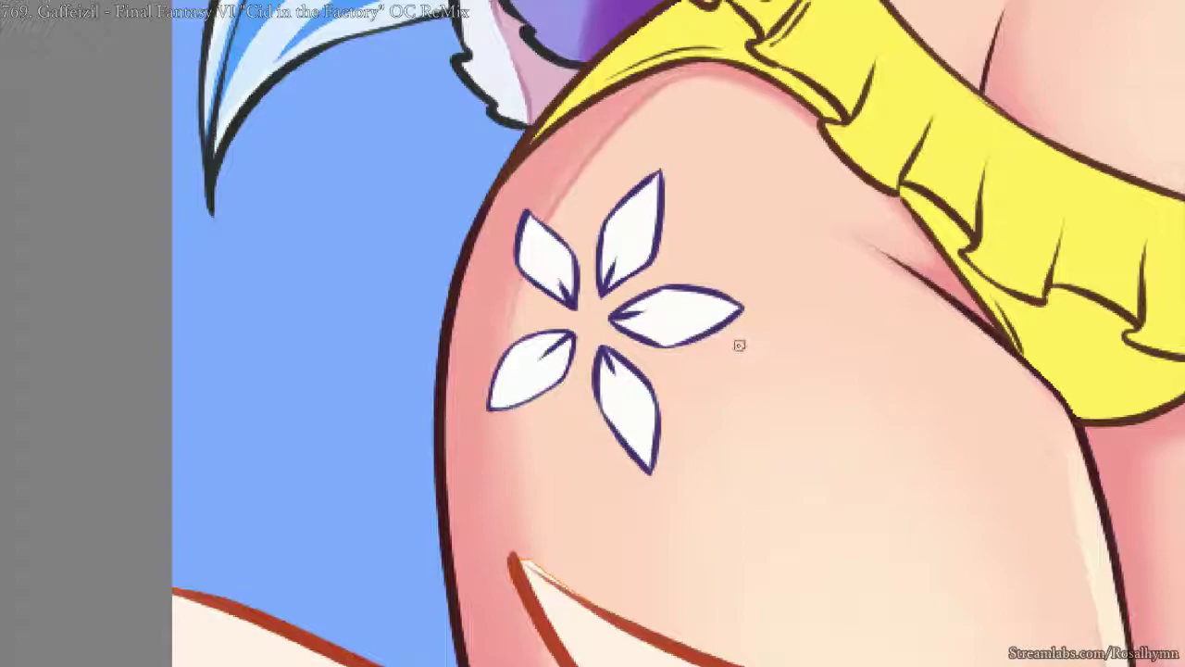
- Try dark magenta on the flower's outlines and veins and compare it with the whole illustration
scroll(739, 344, "down", 5)
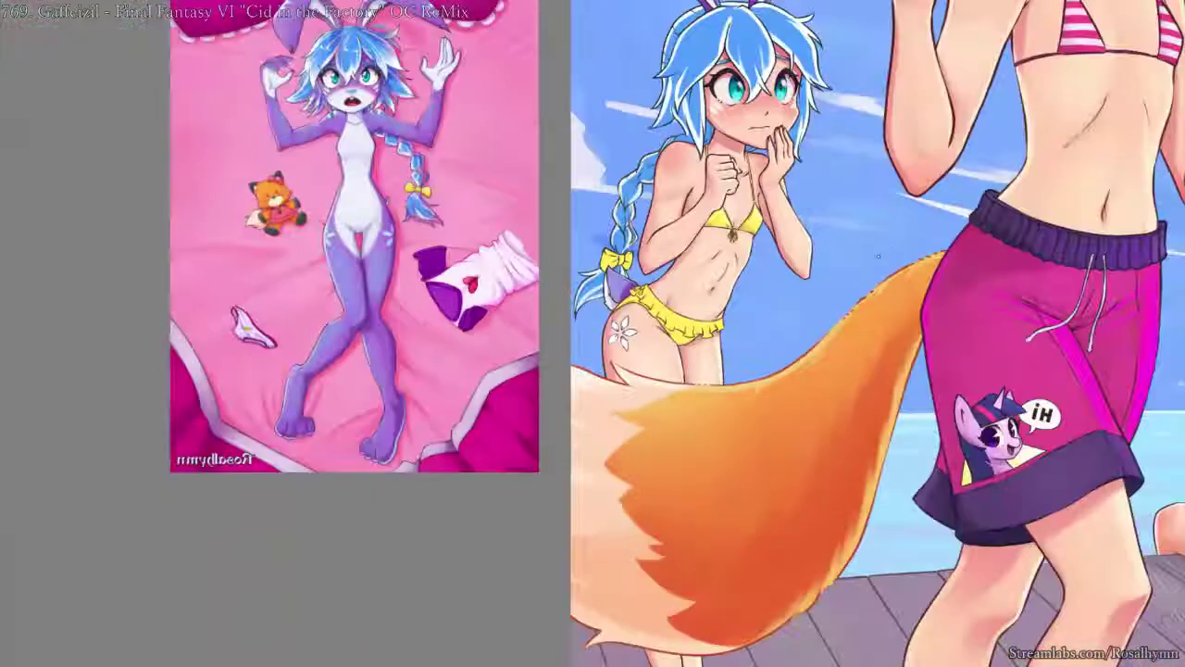
scroll(593, 353, "up", 5)
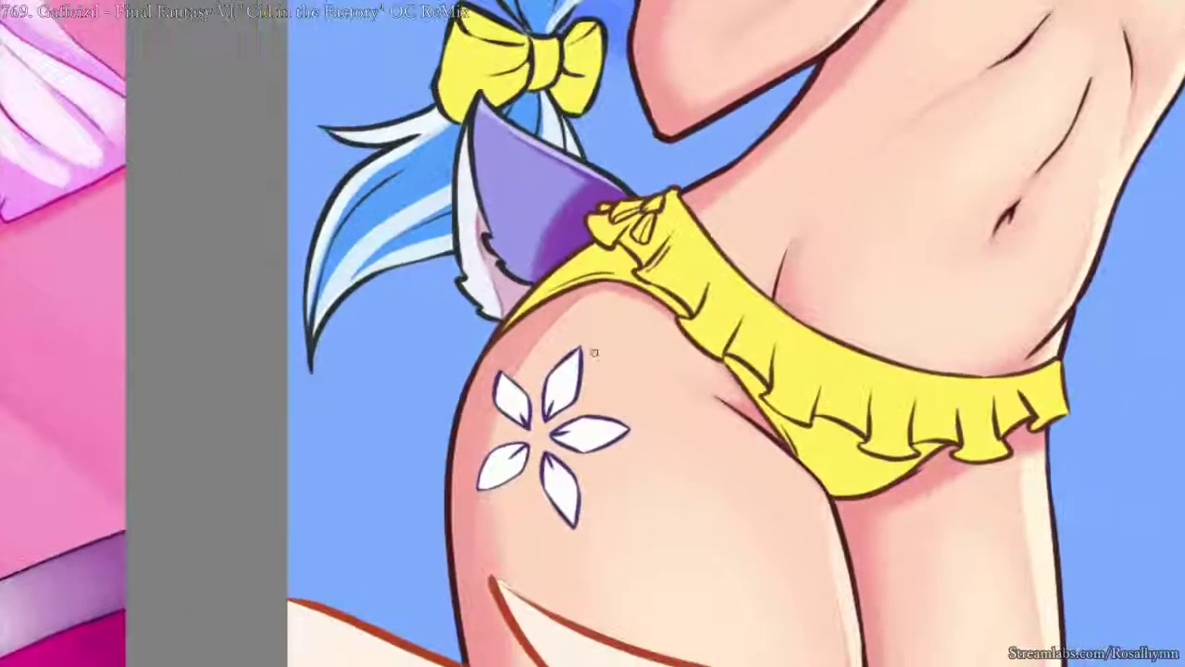
scroll(593, 353, "up", 3)
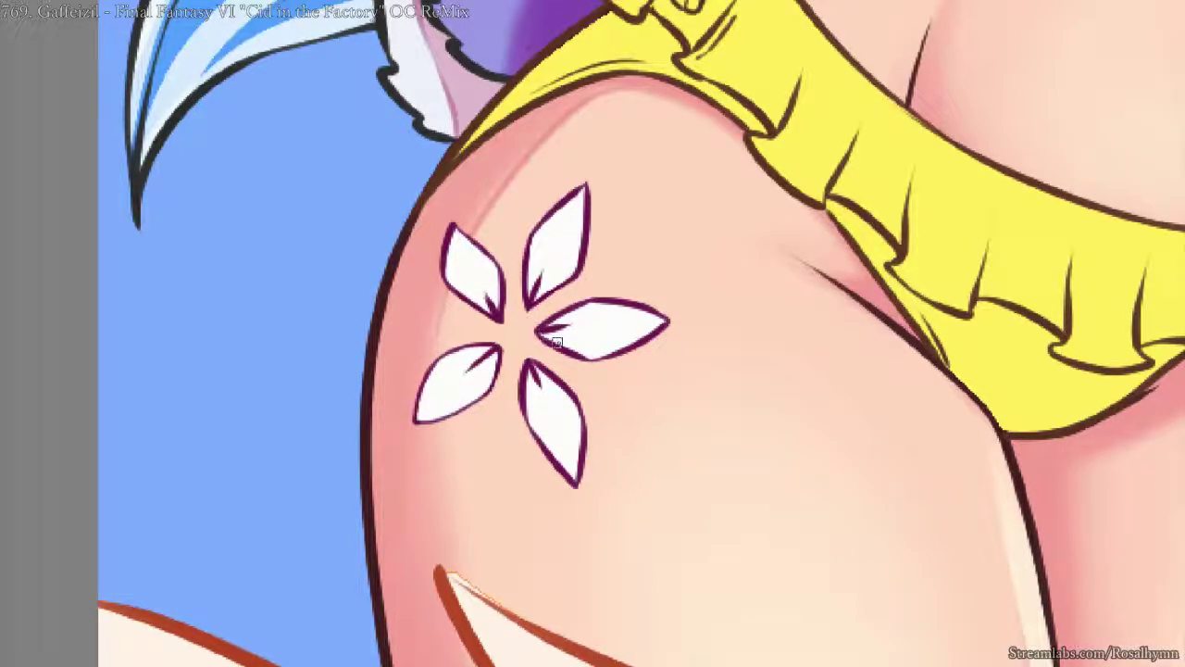
scroll(761, 189, "down", 7)
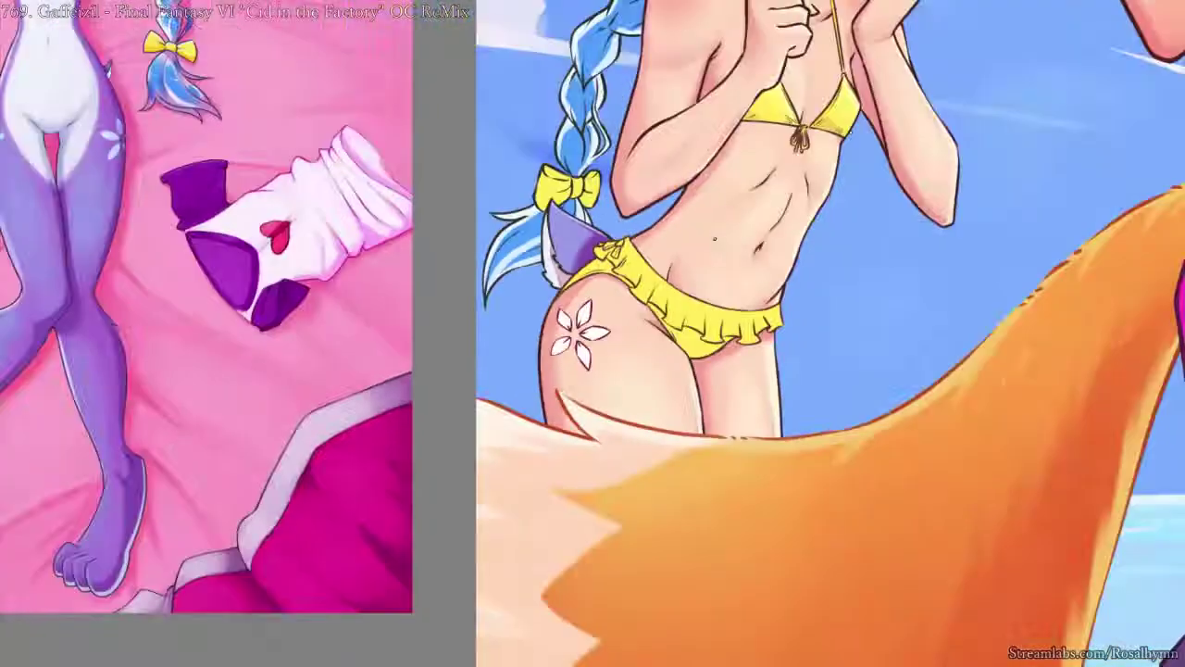
scroll(714, 238, "up", 7)
scroll(611, 241, "down", 2)
left_click_drag(578, 230, 561, 381)
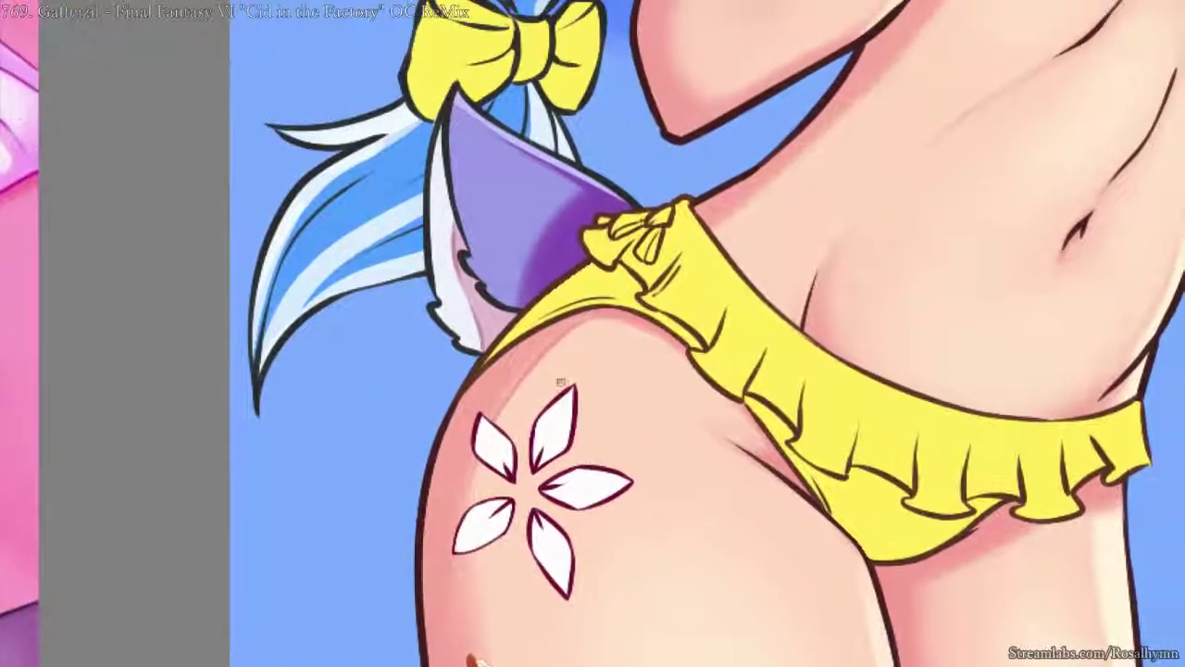
- Fill the flower's outlines and veins with medium purple and compare the flower with the rest of the illustration
key("alt+Delete")
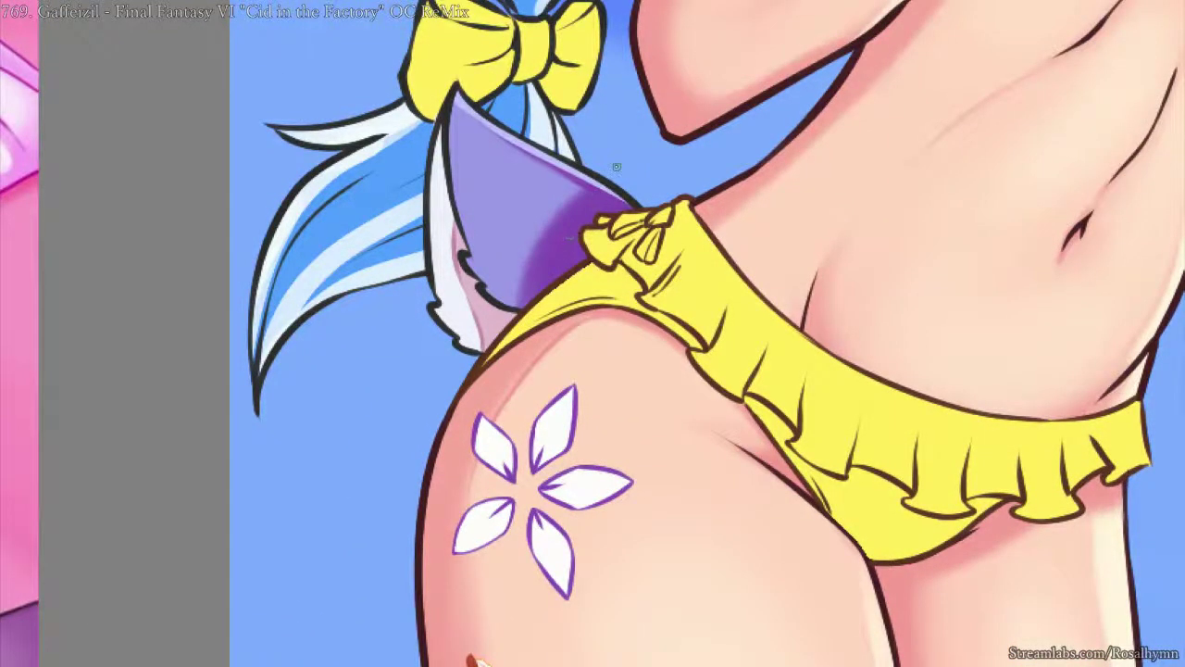
key("ctrl+minus")
key("ctrl+minus")
key("ctrl+minus")
key("ctrl+plus")
key("ctrl+plus")
key("ctrl+plus")
key("ctrl+plus")
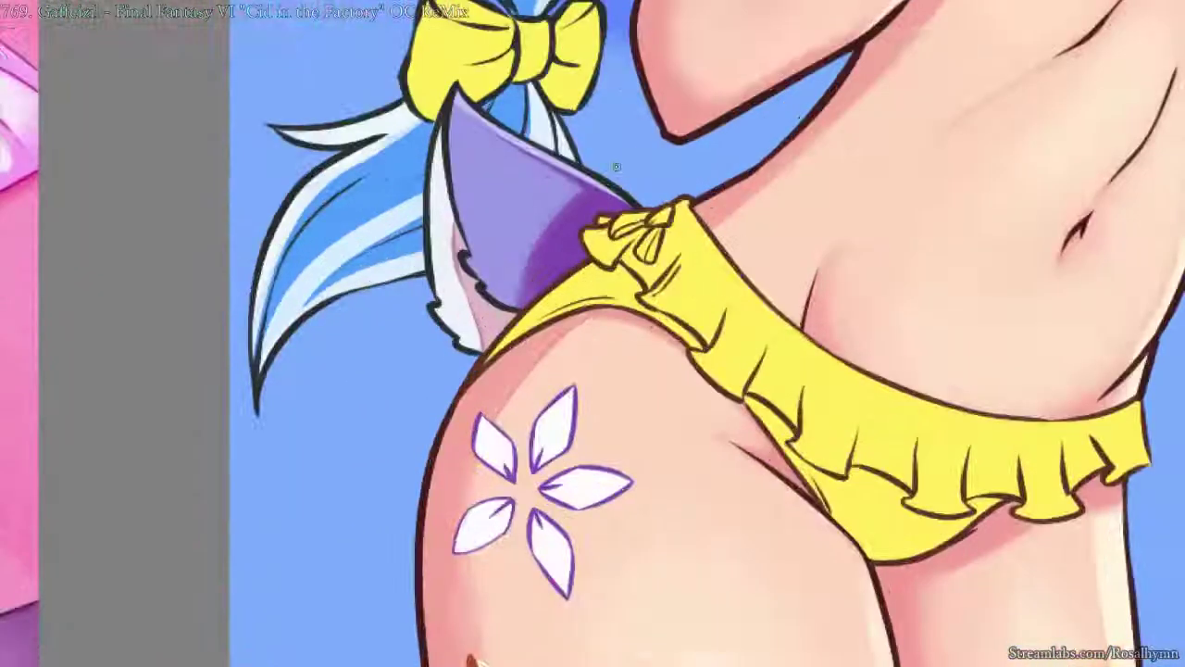
key("ctrl+minus")
key("ctrl+minus")
key("ctrl+minus")
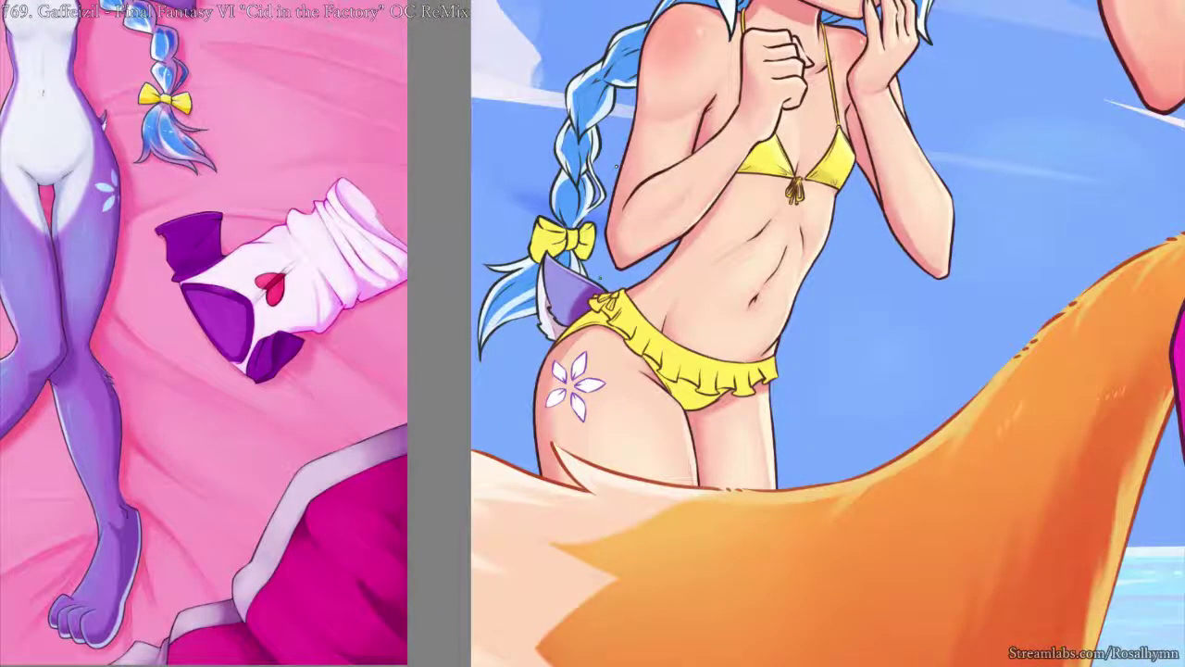
key("ctrl+plus")
key("ctrl+plus")
key("ctrl+minus")
key("ctrl+minus")
- Pick a bright turquoise and fill all five flower petals with it
left_click_drag(721, 71, 589, 322)
left_click(675, 161, "ctrl")
left_click_drag(439, 644, 563, 371)
key("ctrl+plus")
key("ctrl+plus")
key("ctrl+plus")
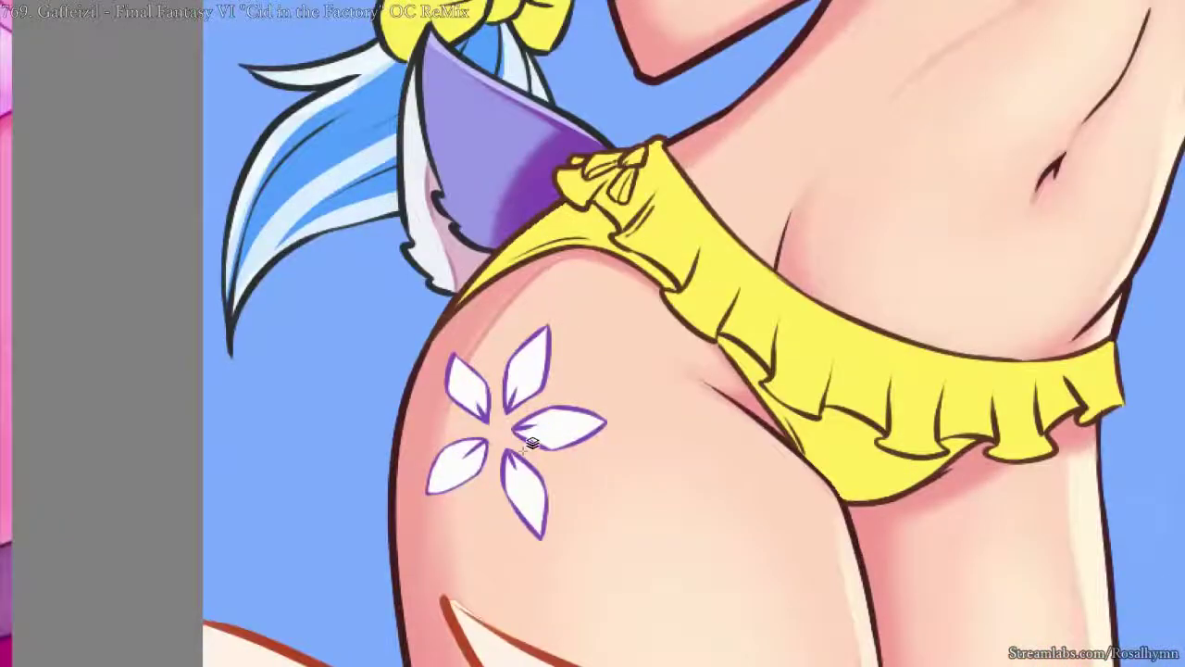
key("shift+BackSpace")
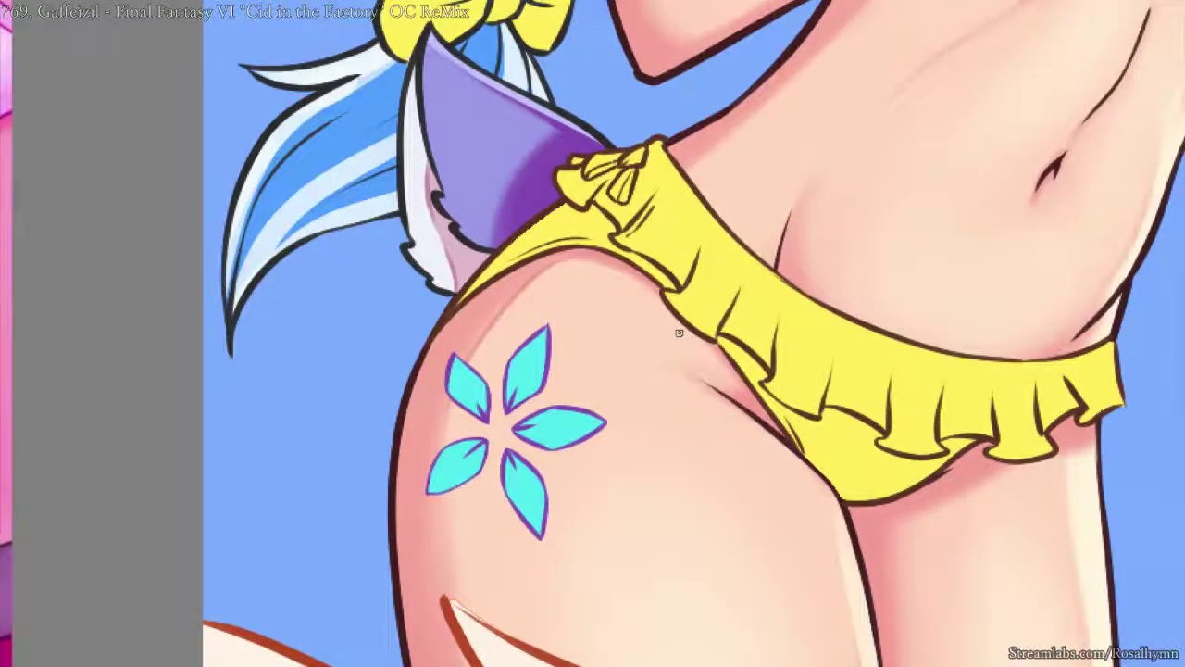
- Try fading the outer tips of the turquoise petals to white with a soft brush and compare the flower with the illustration
right_click(567, 417)
left_click(634, 500)
mouse_move(540, 526)
left_mouse_down()
mouse_move(530, 491)
mouse_move(547, 537)
mouse_move(540, 490)
mouse_move(560, 569)
mouse_move(536, 447)
mouse_move(544, 532)
mouse_move(533, 493)
left_mouse_up()
left_click_drag(454, 476, 431, 484)
left_click_drag(616, 391, 641, 410)
mouse_move(535, 366)
left_mouse_down()
mouse_move(528, 333)
mouse_move(532, 347)
mouse_move(541, 330)
left_mouse_up()
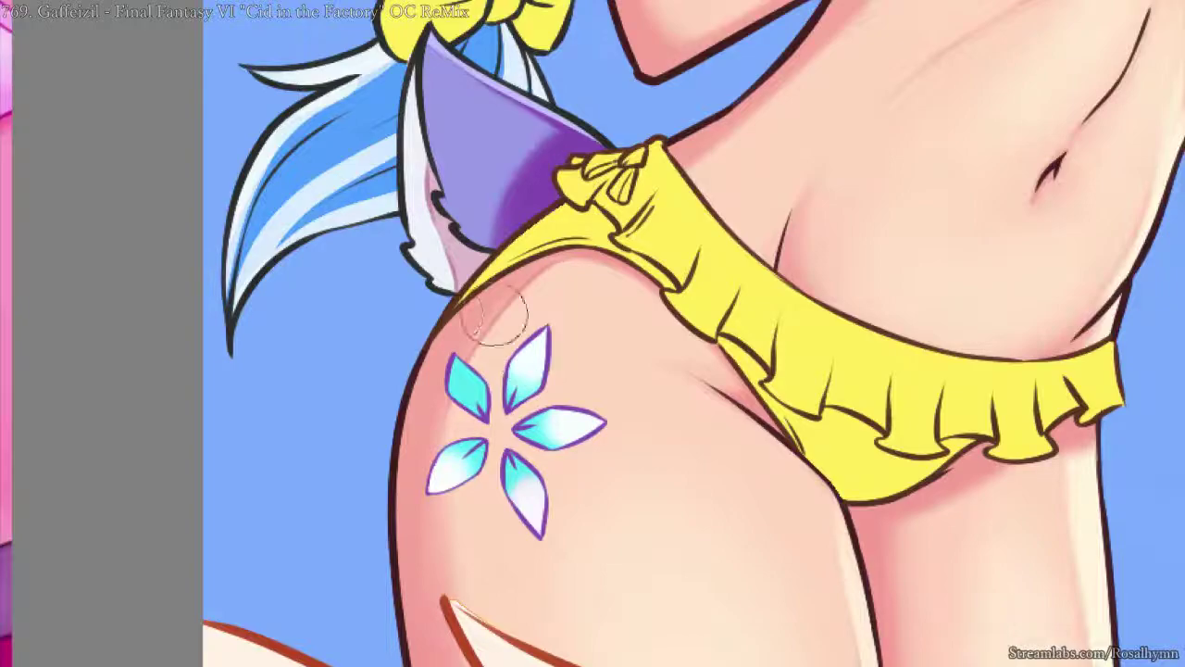
left_click_drag(440, 348, 460, 376)
scroll(455, 199, "down", 4)
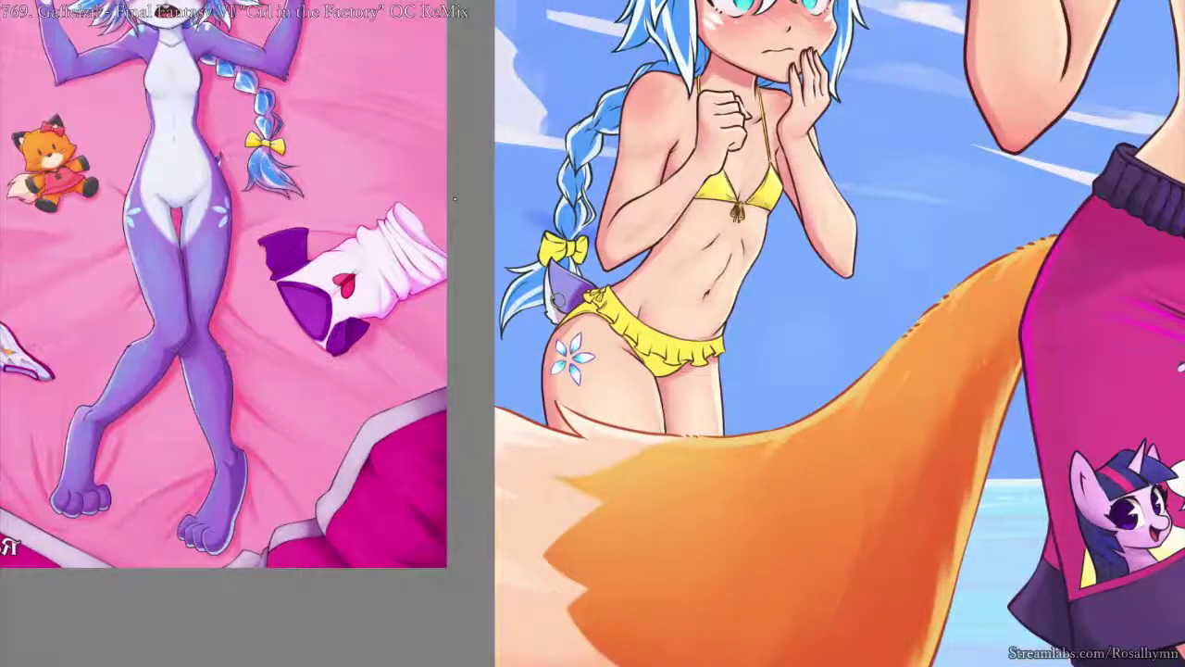
scroll(454, 199, "up", 4)
scroll(455, 199, "down", 3)
scroll(547, 289, "up", 3)
left_click_drag(679, 414, 680, 343)
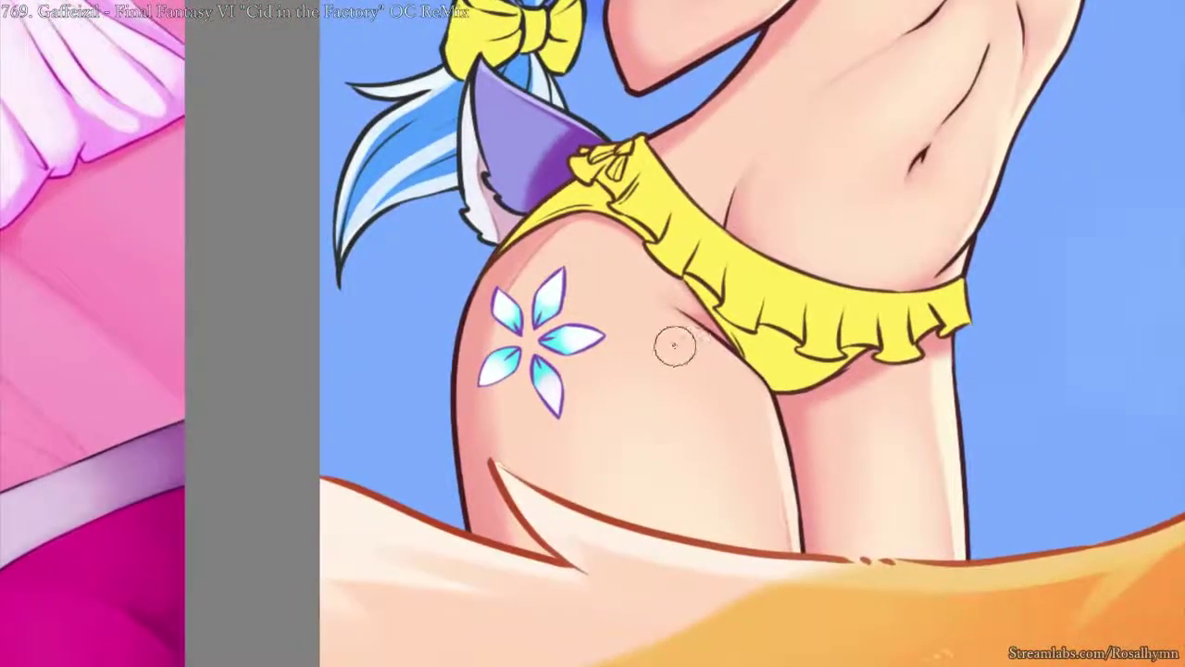
- Undo the white shading on the petal tips to return the flower to flat turquoise
scroll(676, 342, "up", 4)
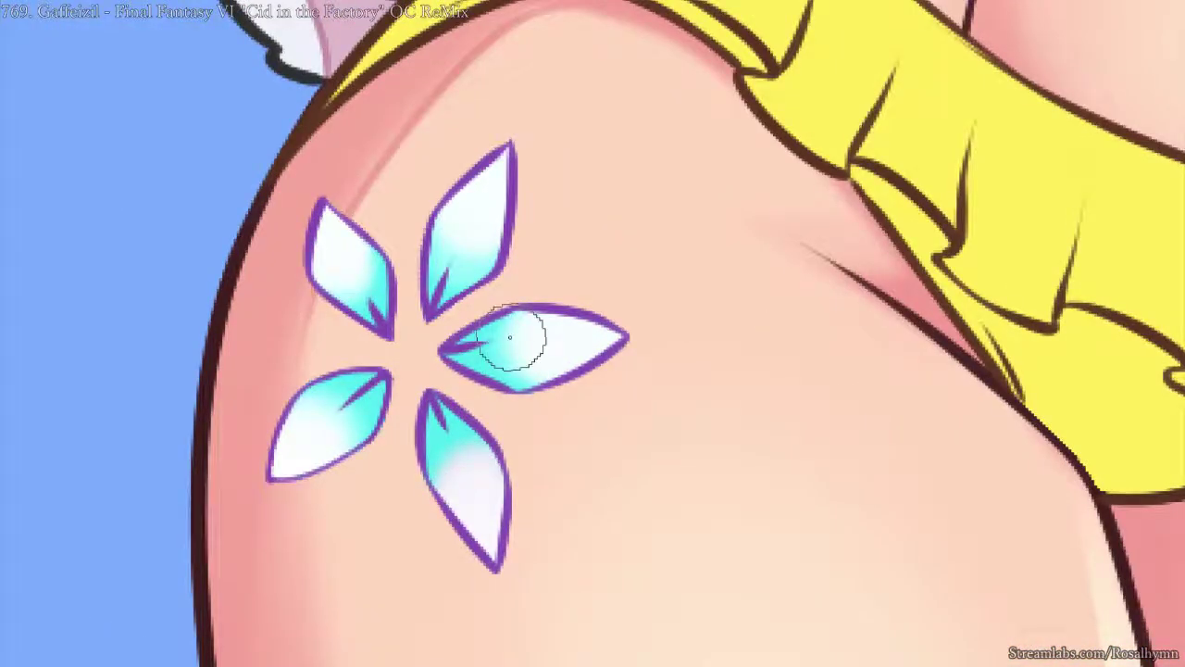
key("ctrl+z")
key("ctrl+z")
key("ctrl+z")
key("ctrl+z")
key("ctrl+z")
key("ctrl+z")
key("ctrl+z")
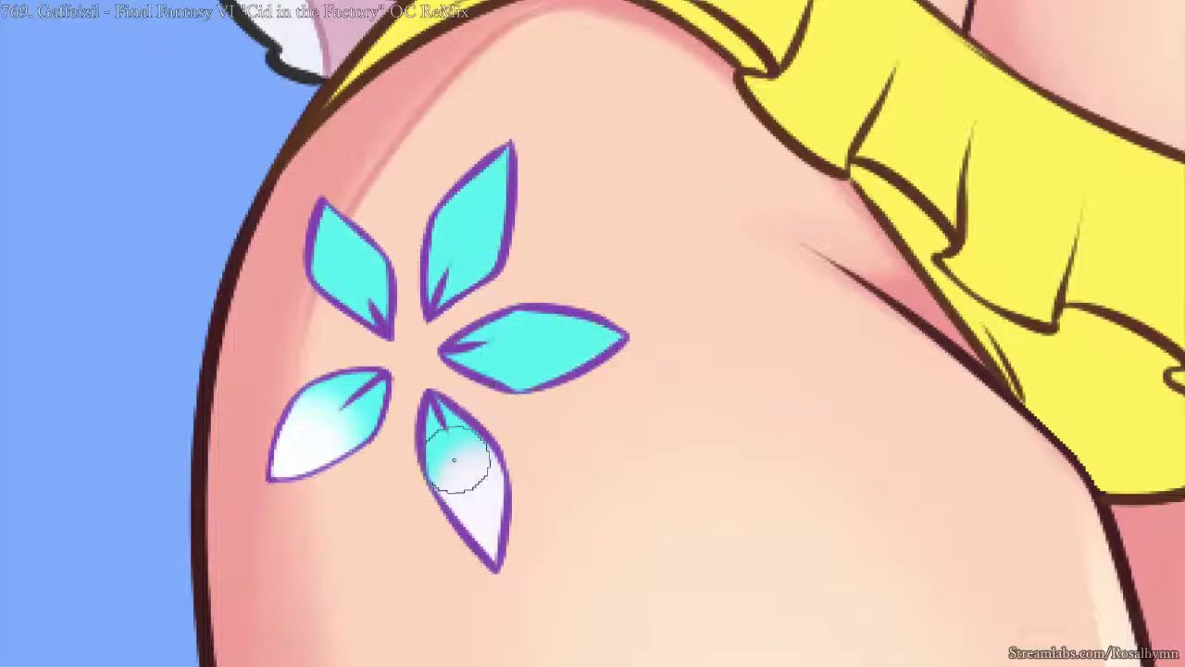
key("ctrl+z")
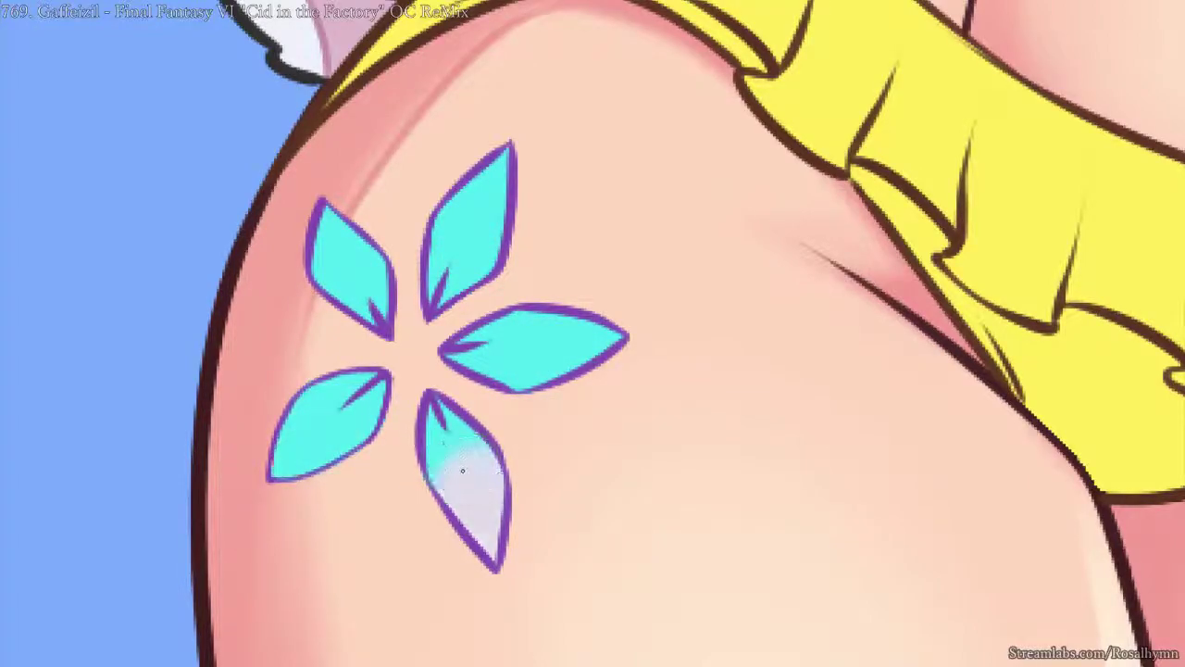
key("ctrl+z")
- Paint soft white highlights in the middle of each turquoise petal, keeping turquoise along the edges
mouse_move(462, 471)
left_mouse_down()
mouse_move(478, 507)
mouse_move(457, 451)
left_mouse_up()
mouse_move(332, 415)
left_mouse_down()
mouse_move(362, 416)
mouse_move(349, 402)
mouse_move(342, 412)
left_mouse_up()
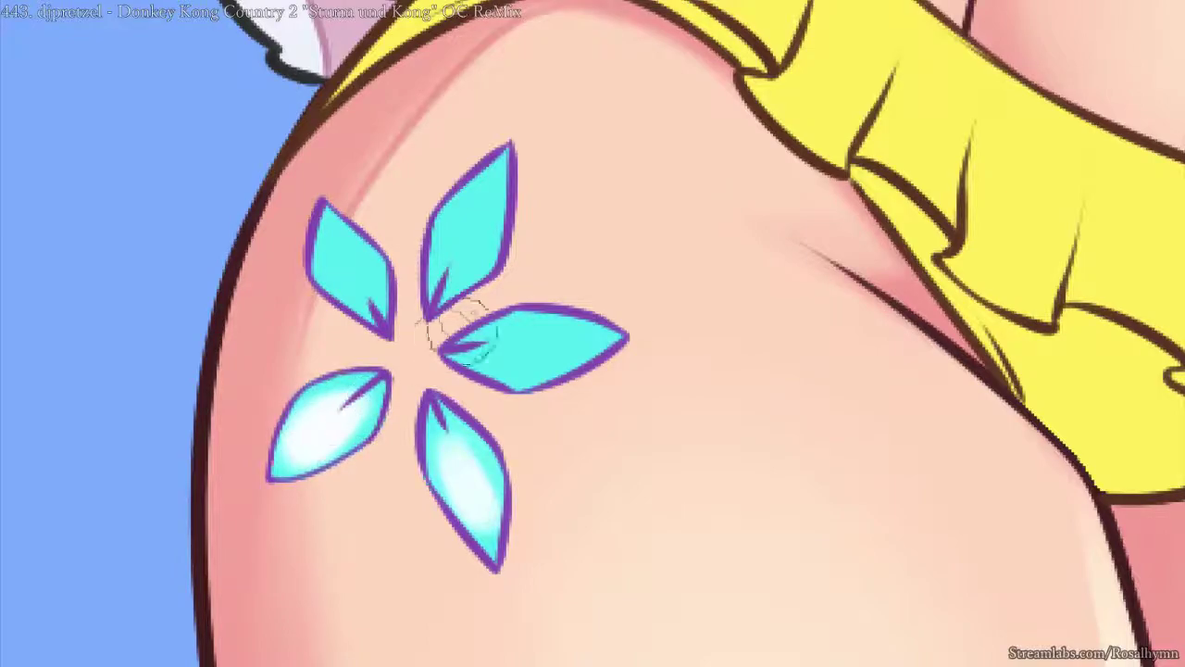
mouse_move(471, 232)
left_mouse_down()
mouse_move(455, 257)
mouse_move(476, 218)
mouse_move(454, 278)
left_mouse_up()
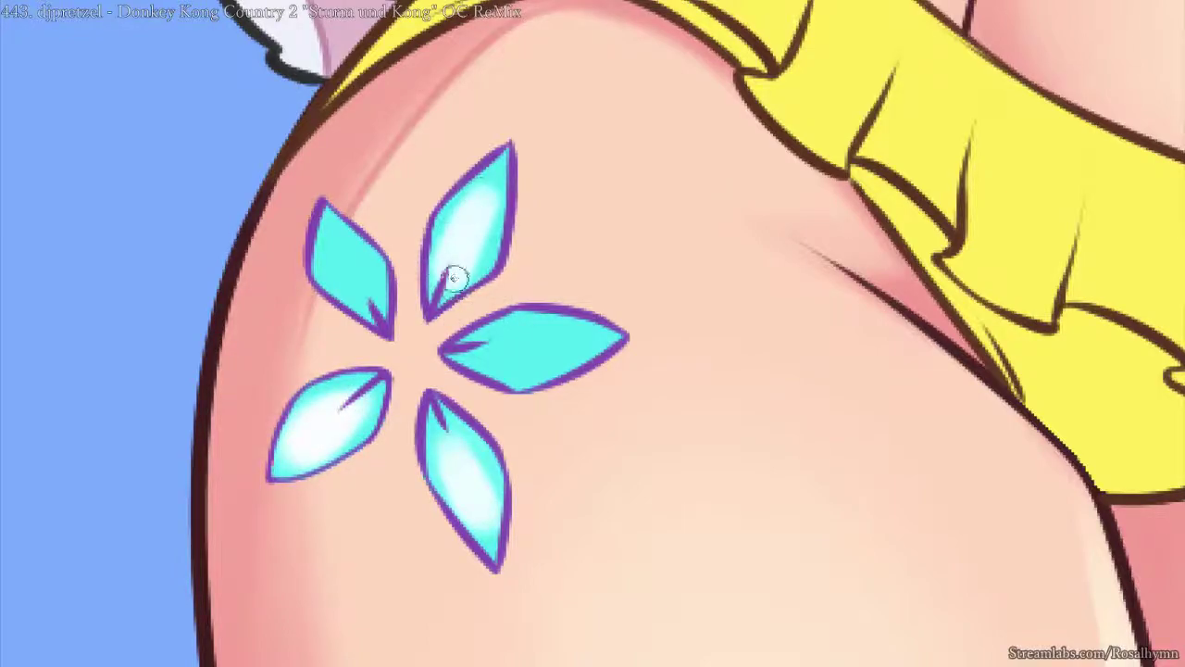
mouse_move(355, 270)
left_mouse_down()
mouse_move(331, 243)
mouse_move(347, 275)
mouse_move(335, 245)
left_mouse_up()
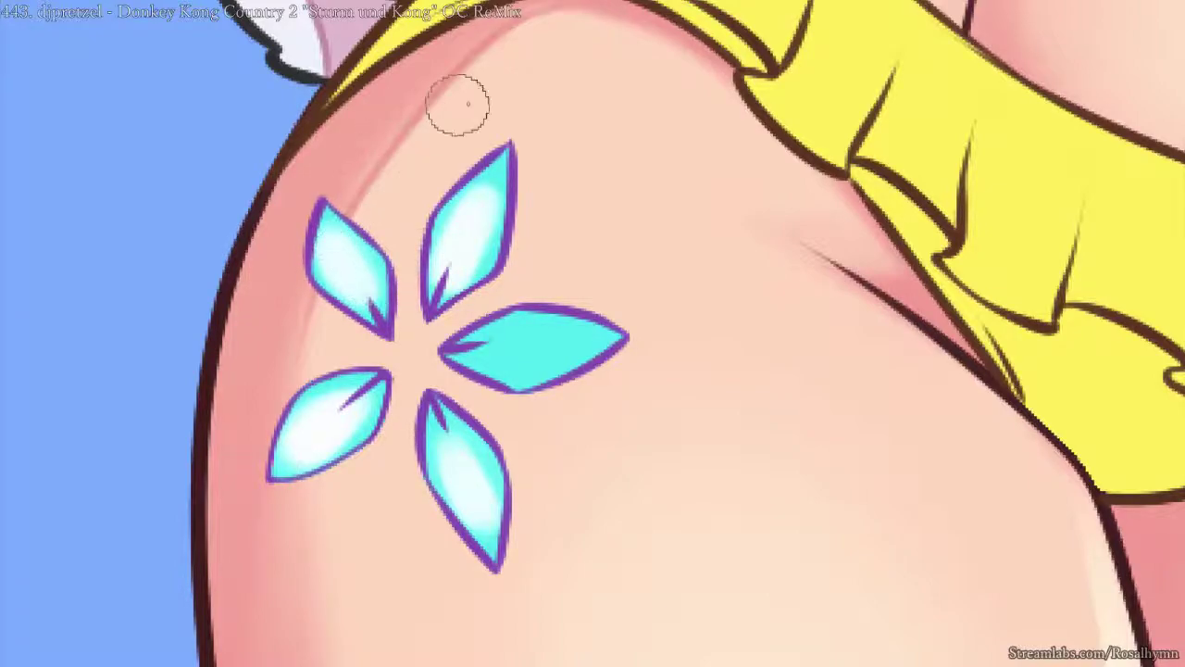
mouse_move(516, 344)
left_mouse_down()
mouse_move(476, 344)
mouse_move(493, 350)
left_mouse_up()
scroll(493, 350, "down", 2)
scroll(552, 346, "down", 4)
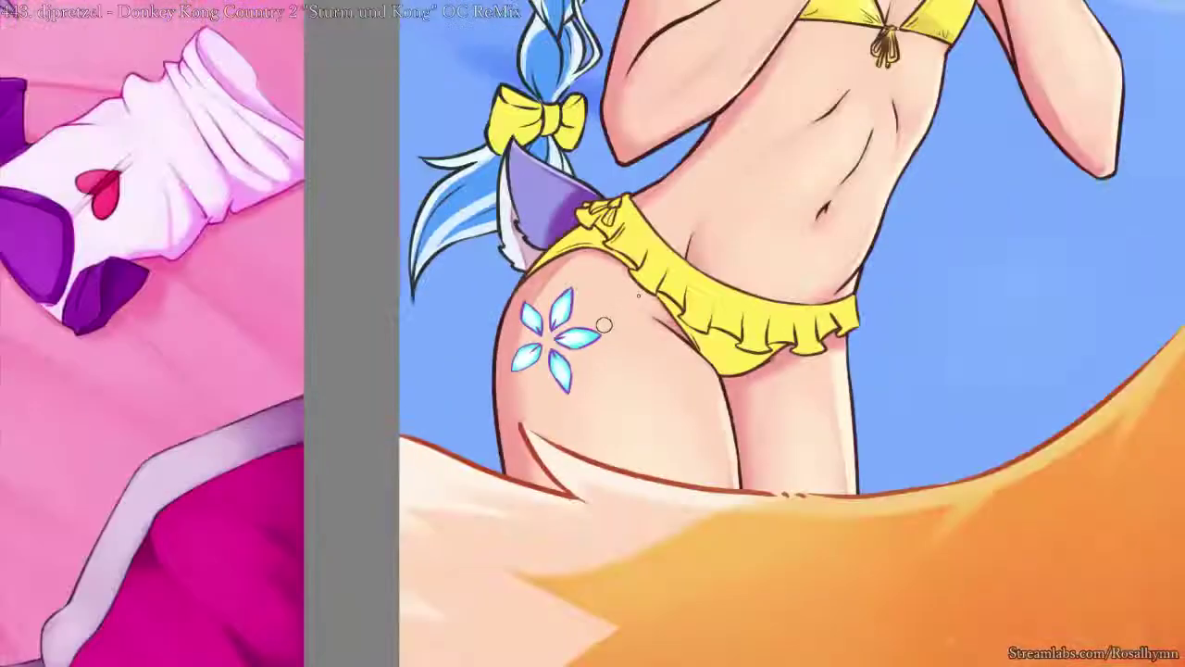
scroll(604, 324, "down", 2)
scroll(600, 328, "up", 8)
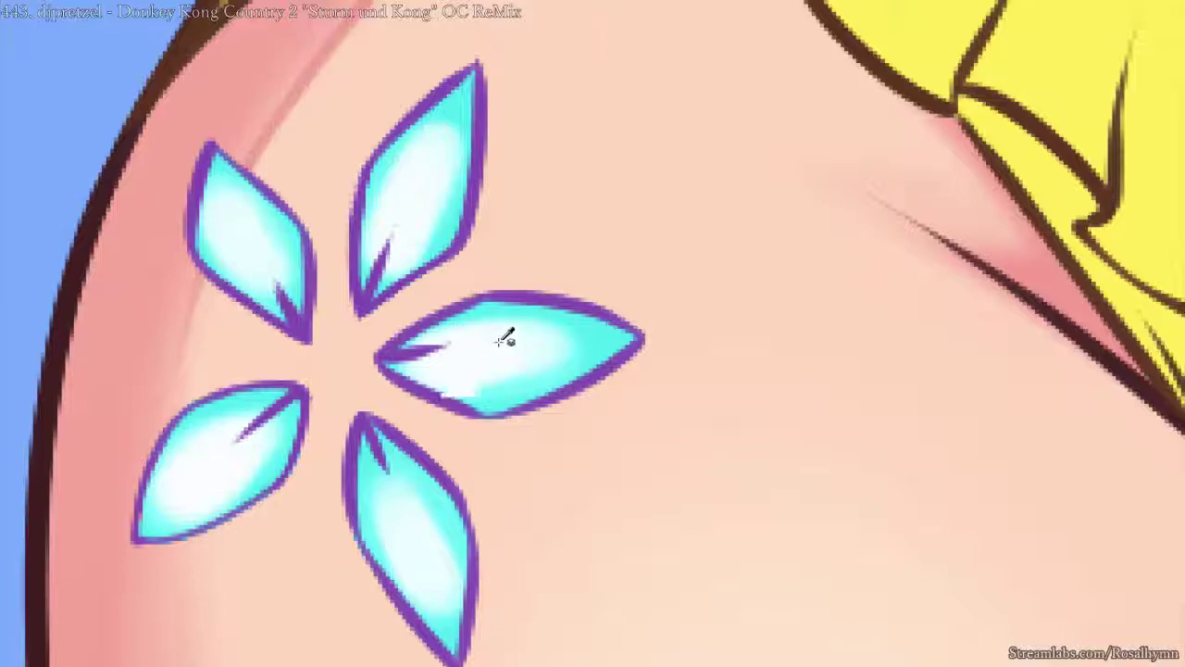
- Try white on the flower's outlines and veins, compare it from a distance, and restore the purple lines
key("ctrl+z")
key("ctrl+shift+z")
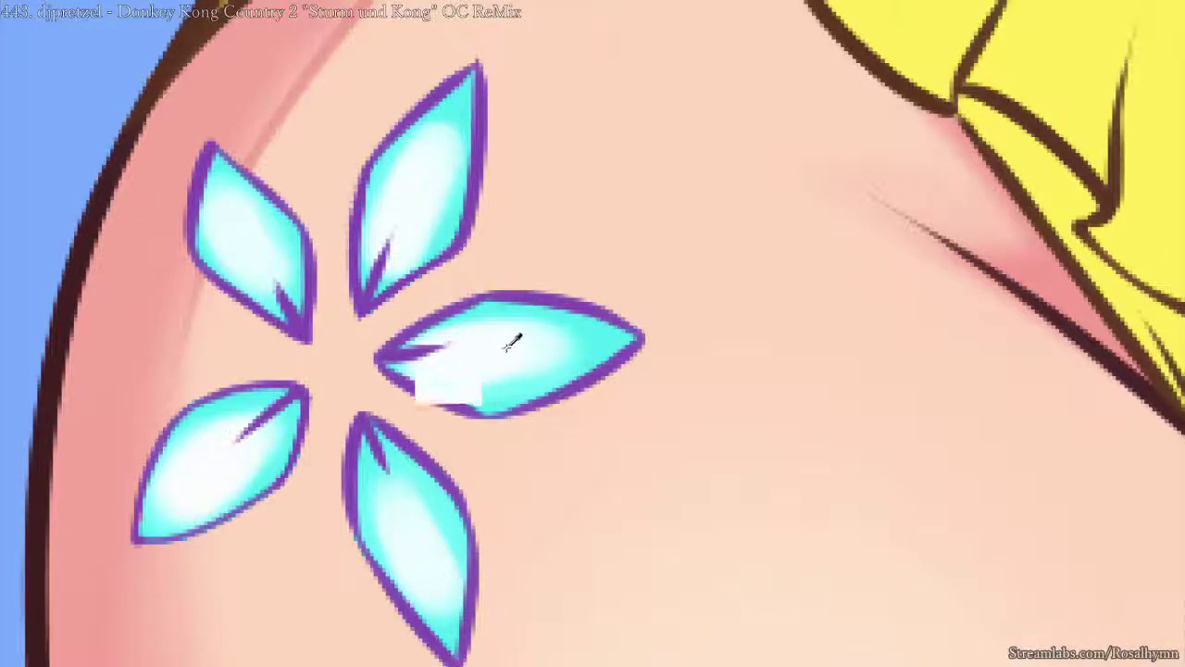
key("ctrl+z")
key("ctrl+z")
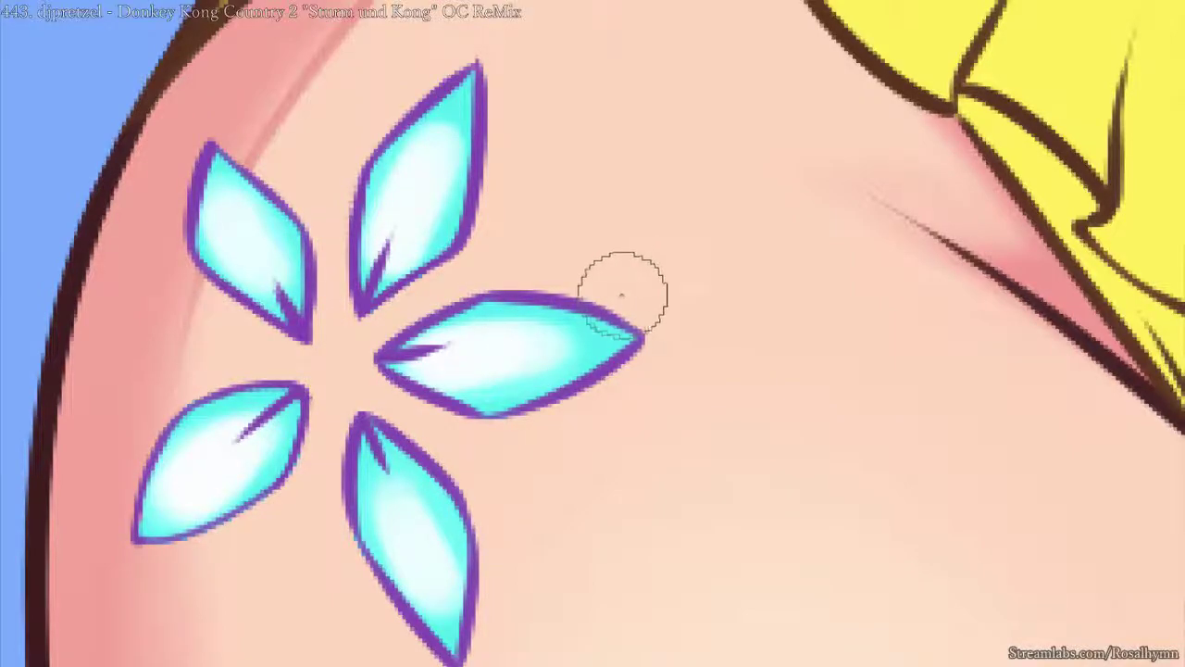
key("ctrl+y")
key("ctrl+z")
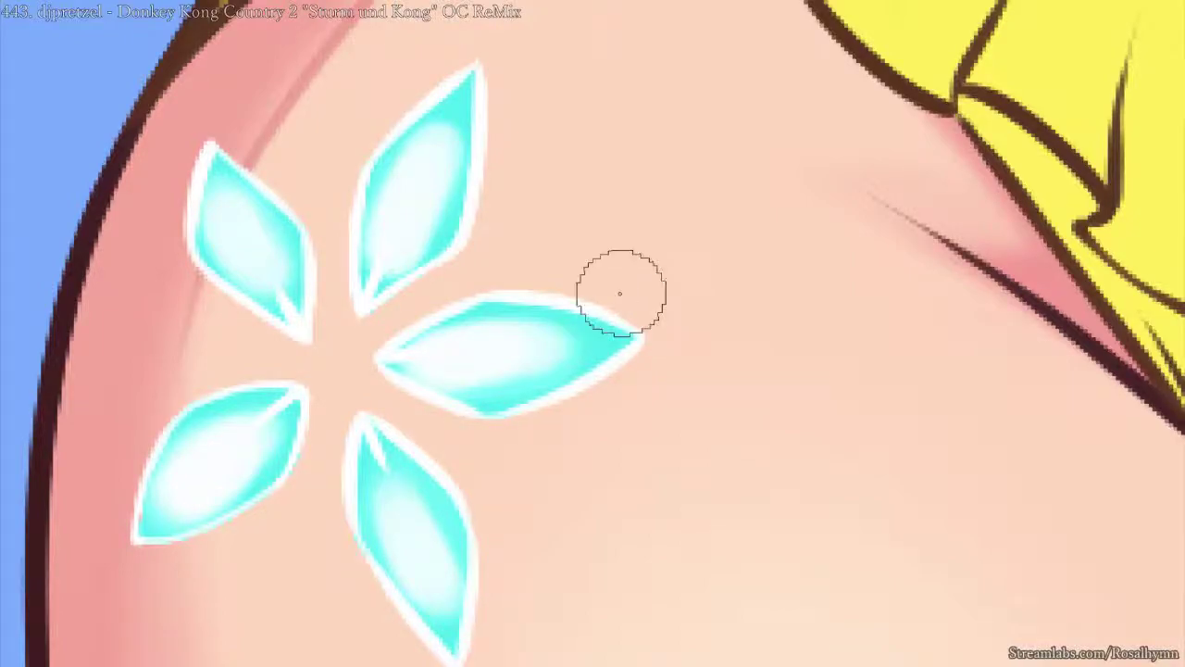
scroll(620, 293, "down", 5)
scroll(619, 294, "up", 5)
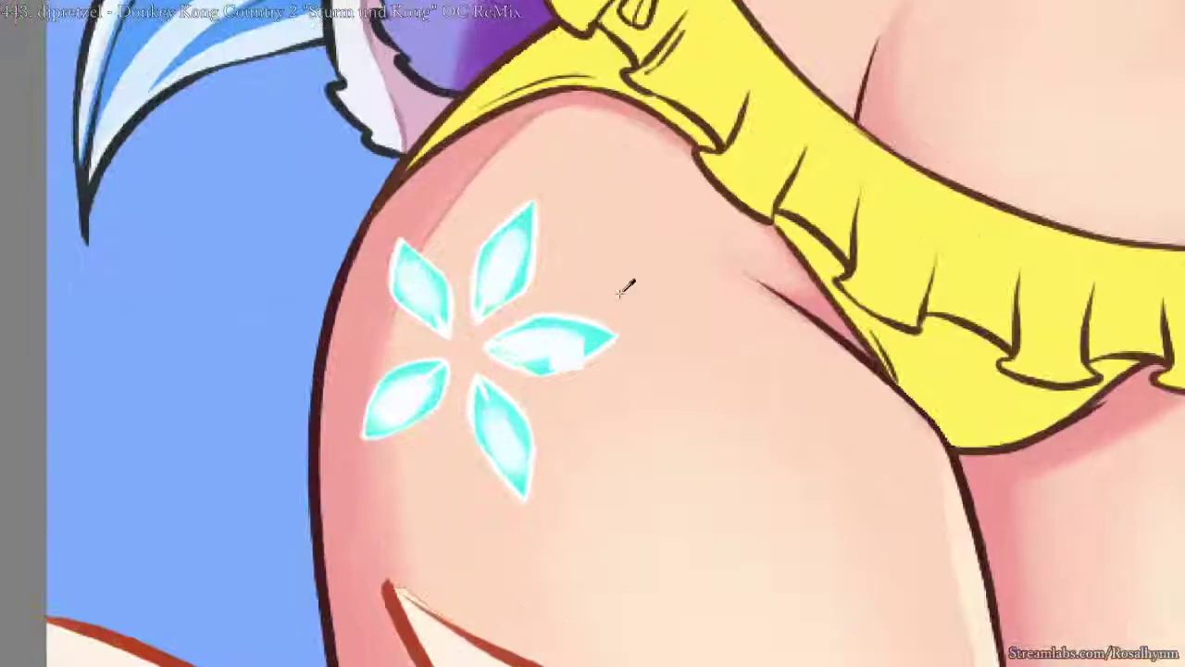
key("ctrl+z")
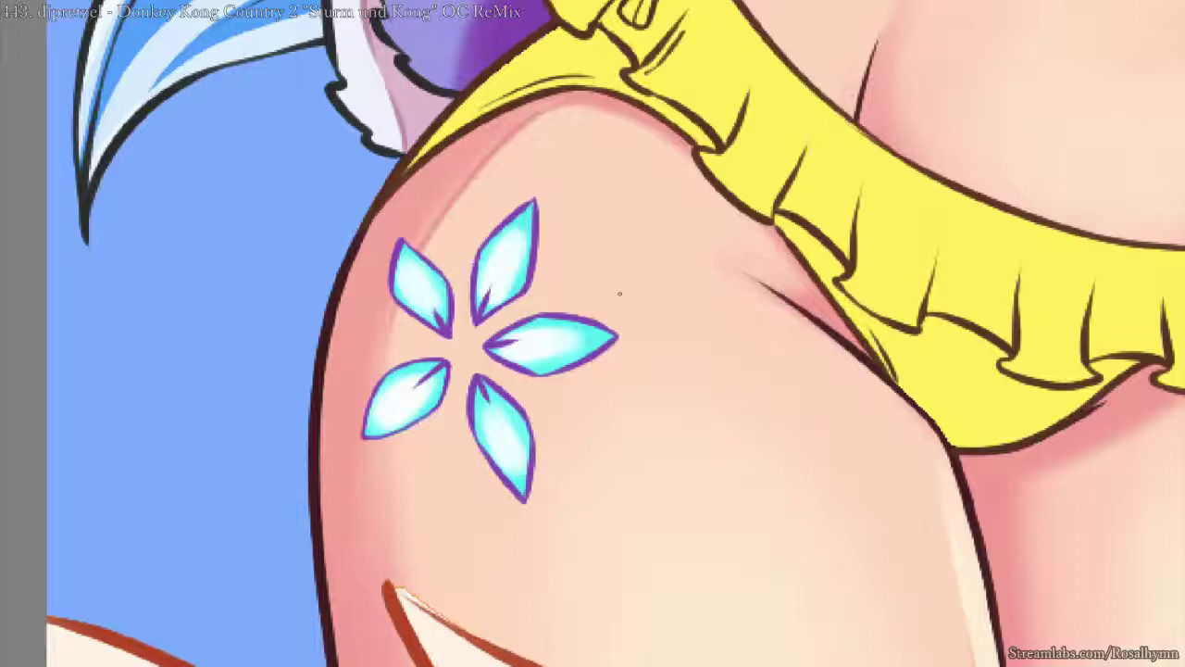
- Undo the white highlights and turquoise colouring on the thigh flower's petals
scroll(620, 293, "up", 1)
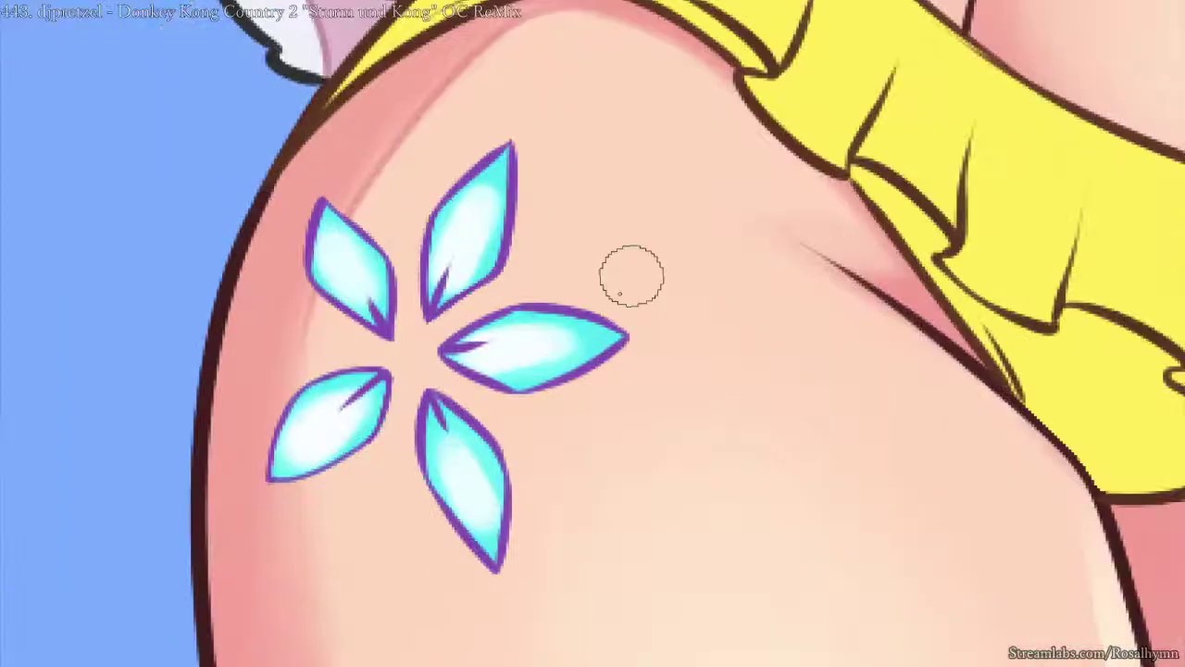
left_click_drag(426, 347, 524, 363)
scroll(558, 302, "up", 2)
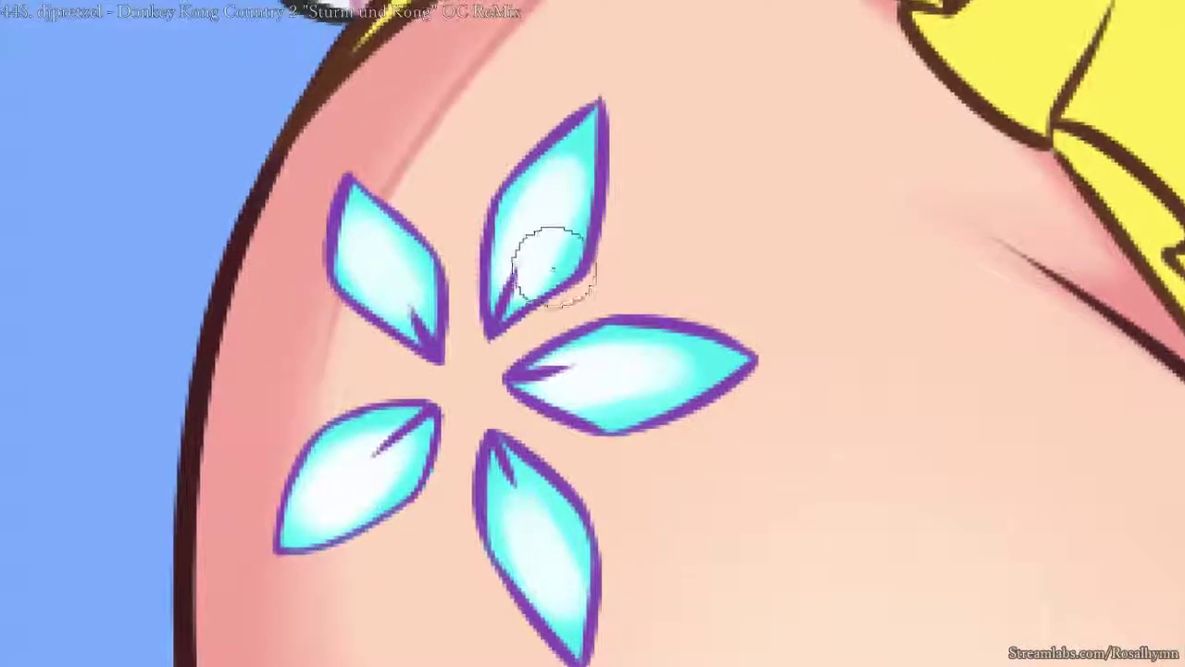
left_click(541, 239, "ctrl")
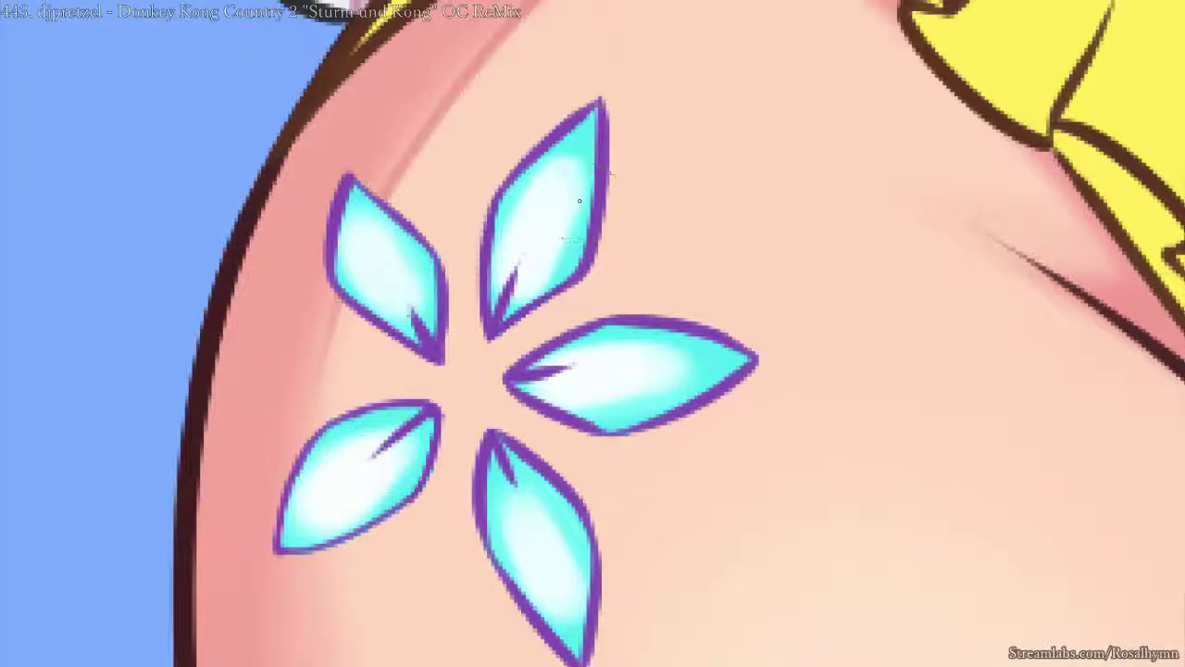
key("ctrl+z")
key("ctrl+z")
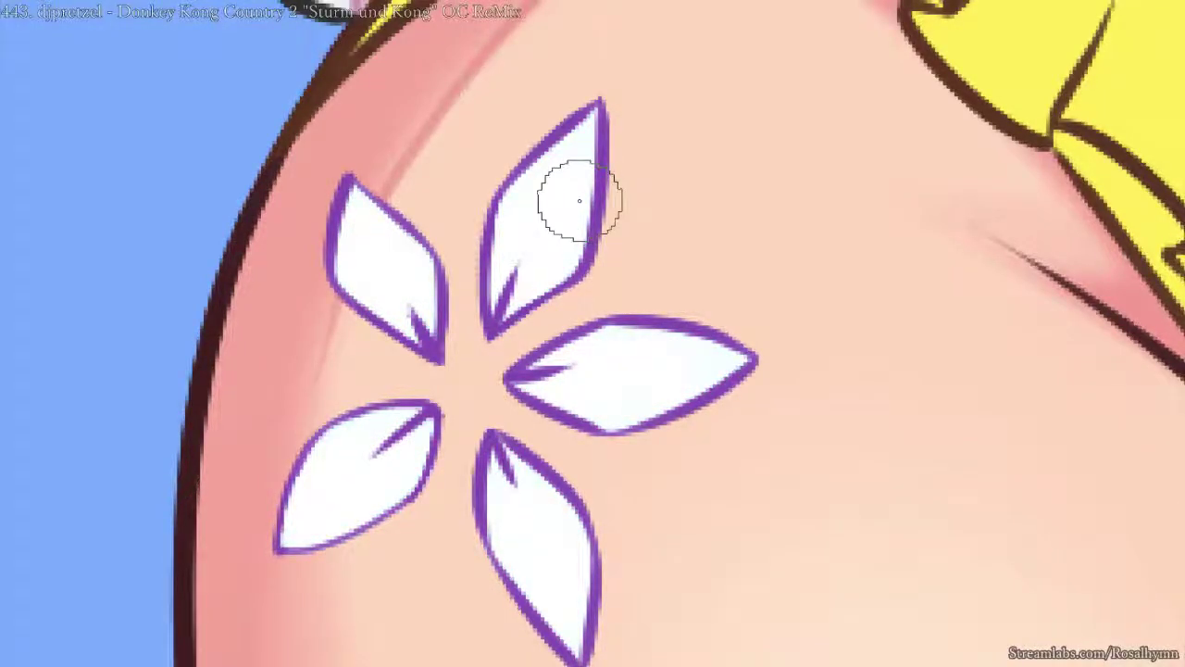
- Fill the flower's purple outlines and veins with white and compare the flower with the illustration
left_click(535, 362, "ctrl+shift")
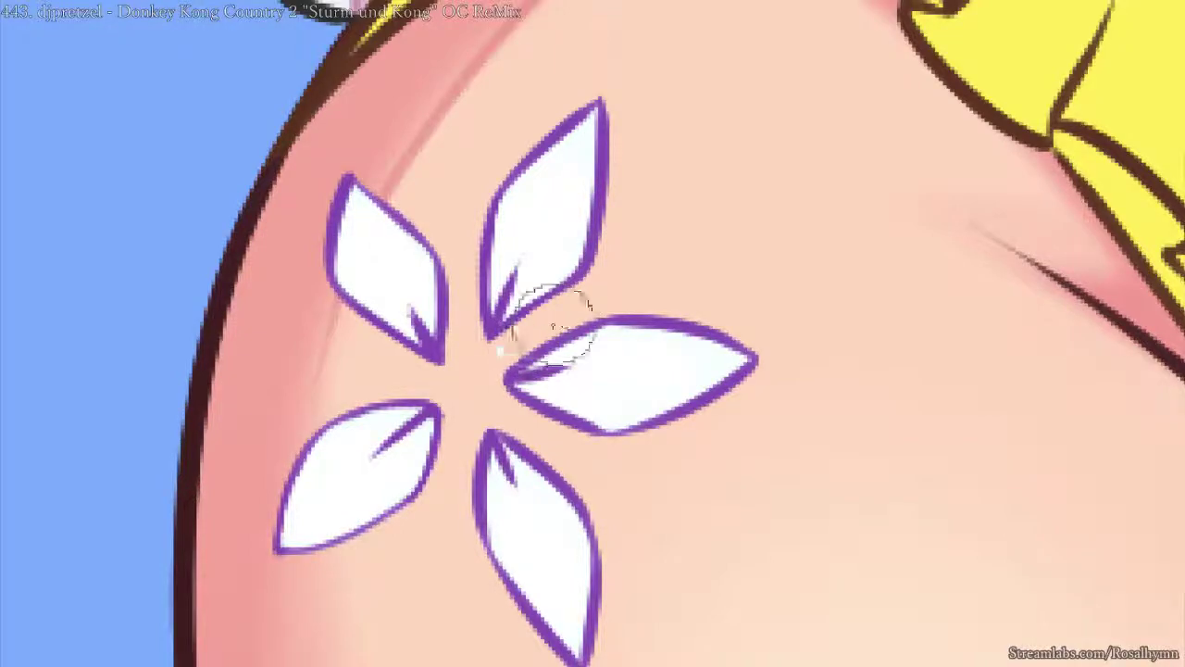
key("alt+Delete")
key("ctrl+z")
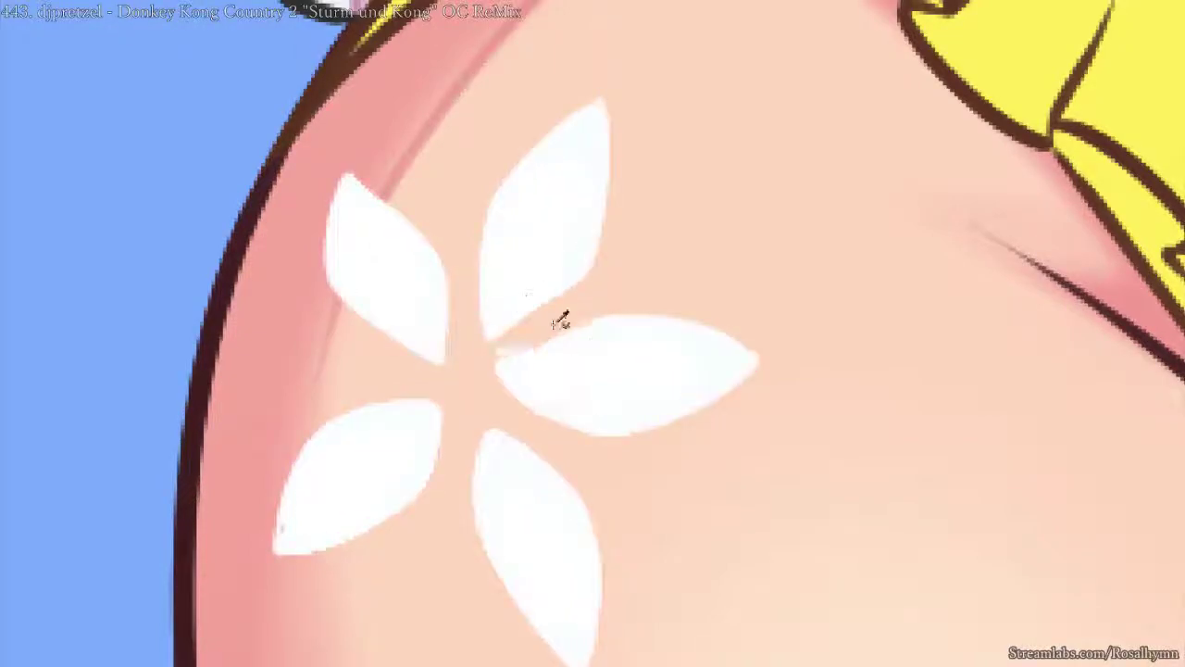
scroll(553, 324, "down", 3)
scroll(552, 324, "down", 3)
scroll(550, 323, "up", 6)
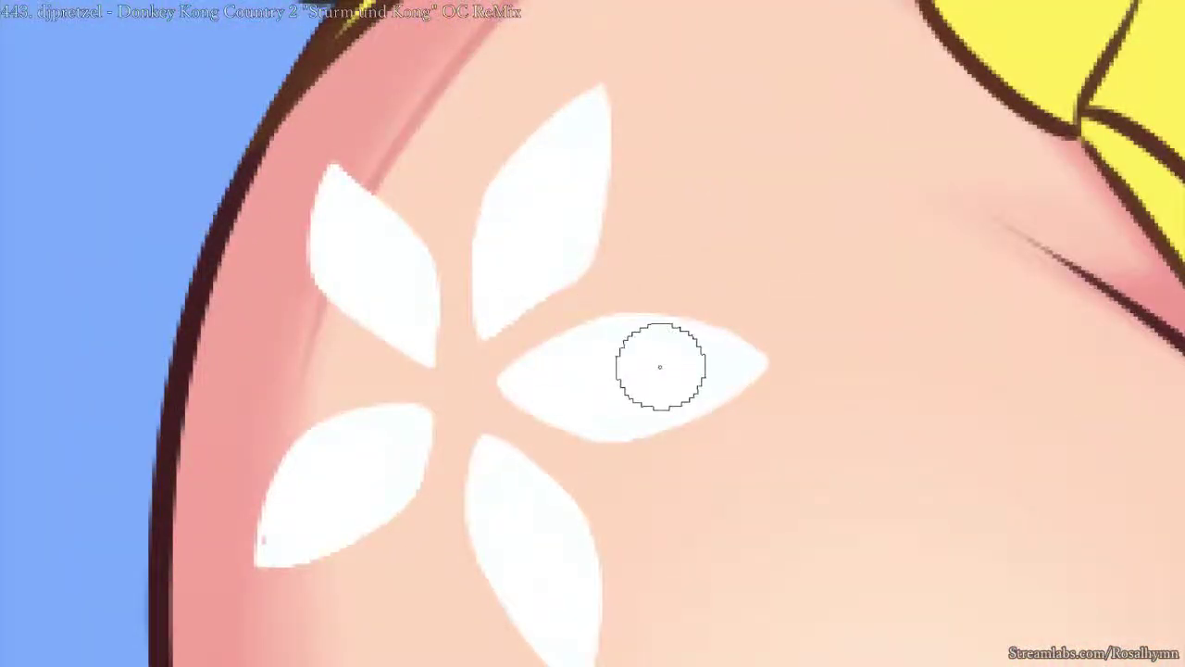
- Try light cyan, periwinkle and medium blue on the petals inside the white outlines and compare them from a distance
left_click(657, 366)
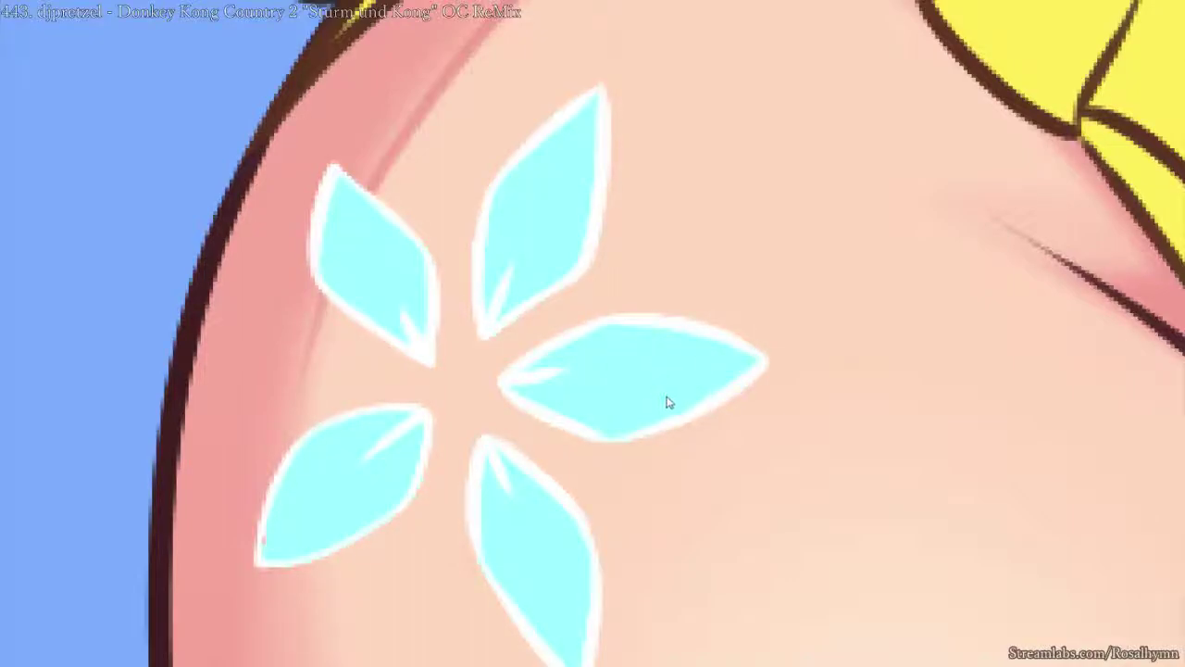
left_click(674, 404)
scroll(686, 343, "down", 6)
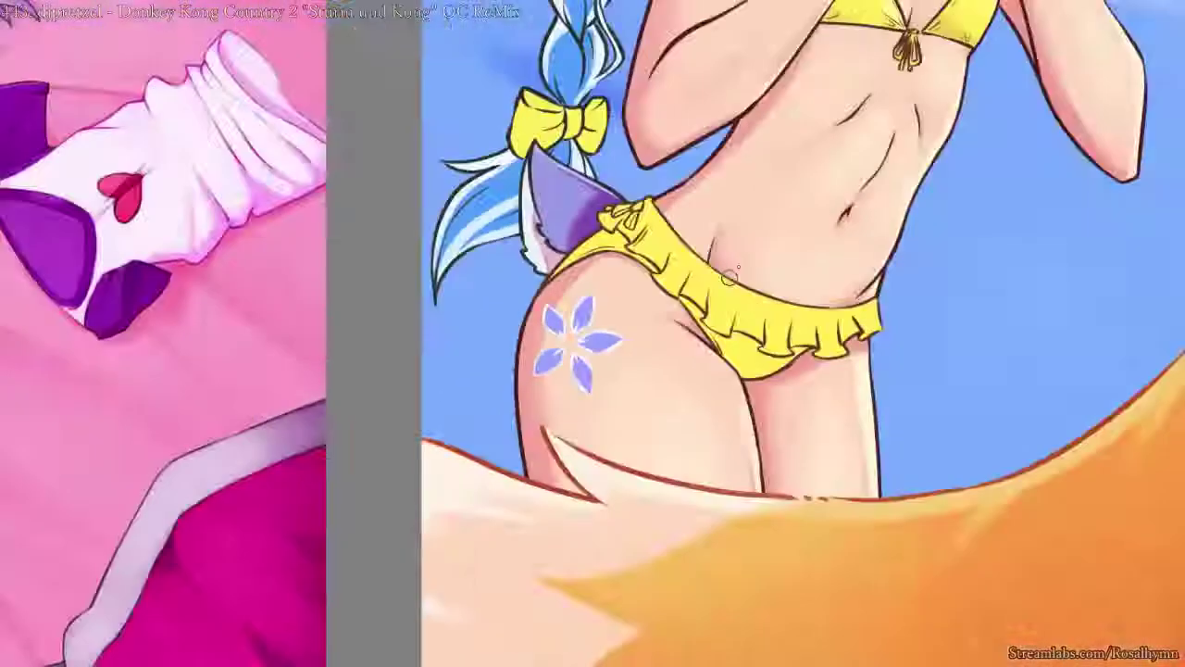
scroll(711, 262, "down", 1)
scroll(694, 271, "up", 1)
scroll(583, 338, "up", 2)
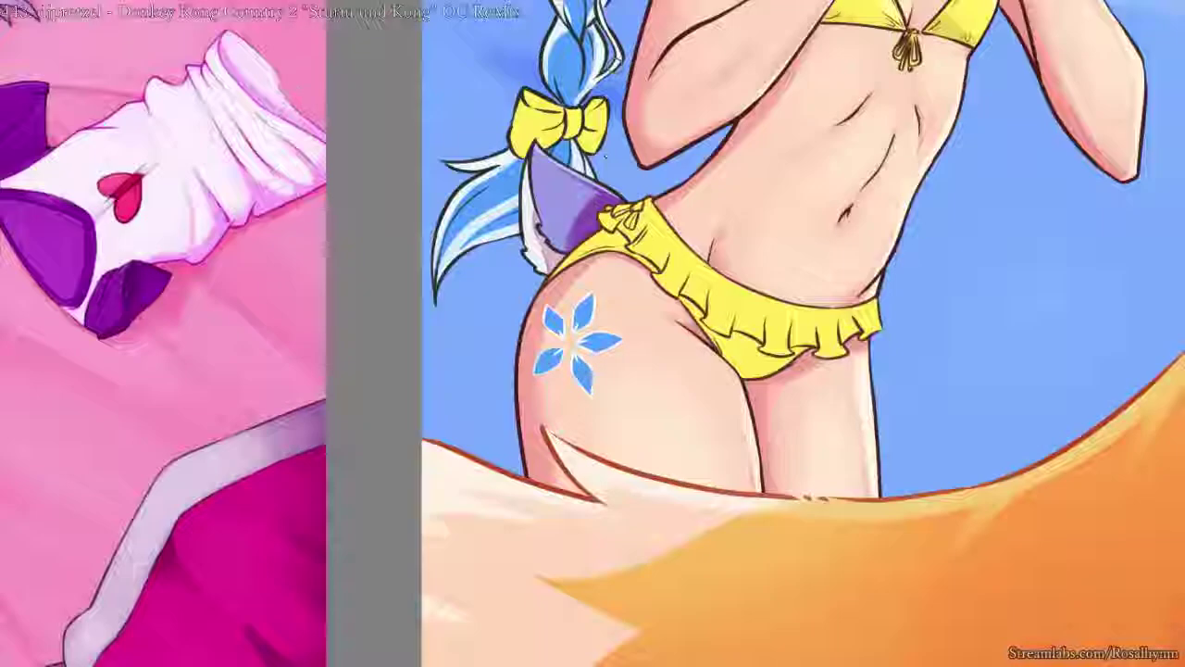
scroll(585, 339, "down", 5)
scroll(592, 335, "up", 4)
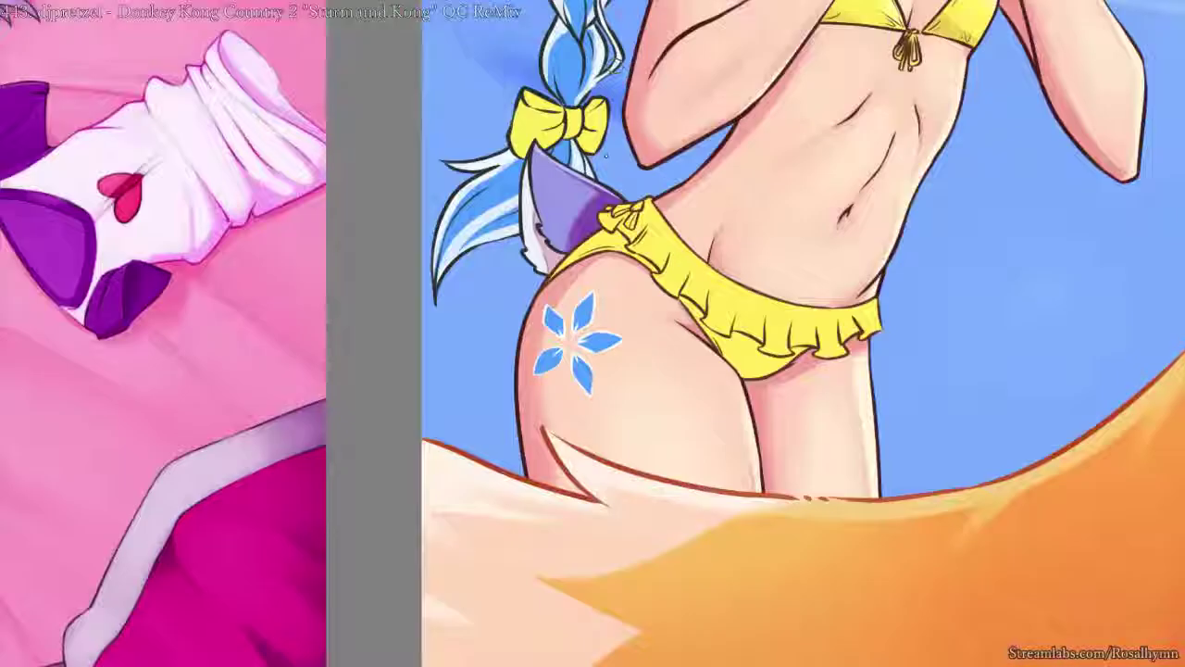
scroll(593, 335, "down", 1)
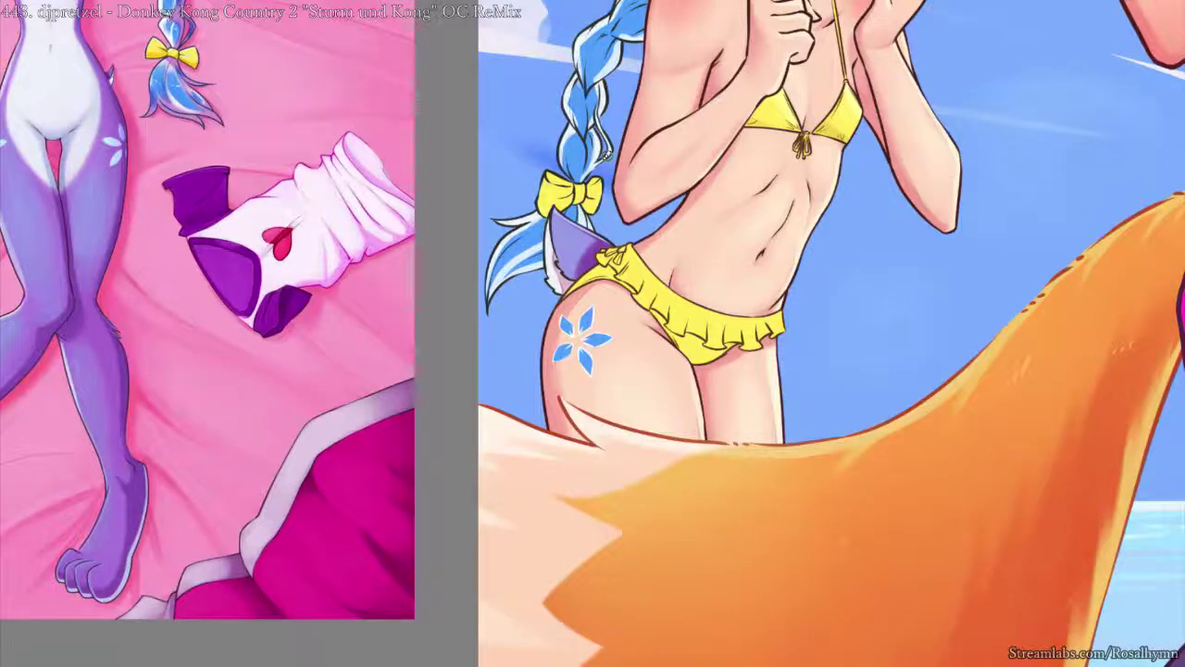
scroll(593, 337, "up", 2)
- Try olive green and bright yellow as the petal colour and compare the flower with the whole illustration
key("ctrl+z")
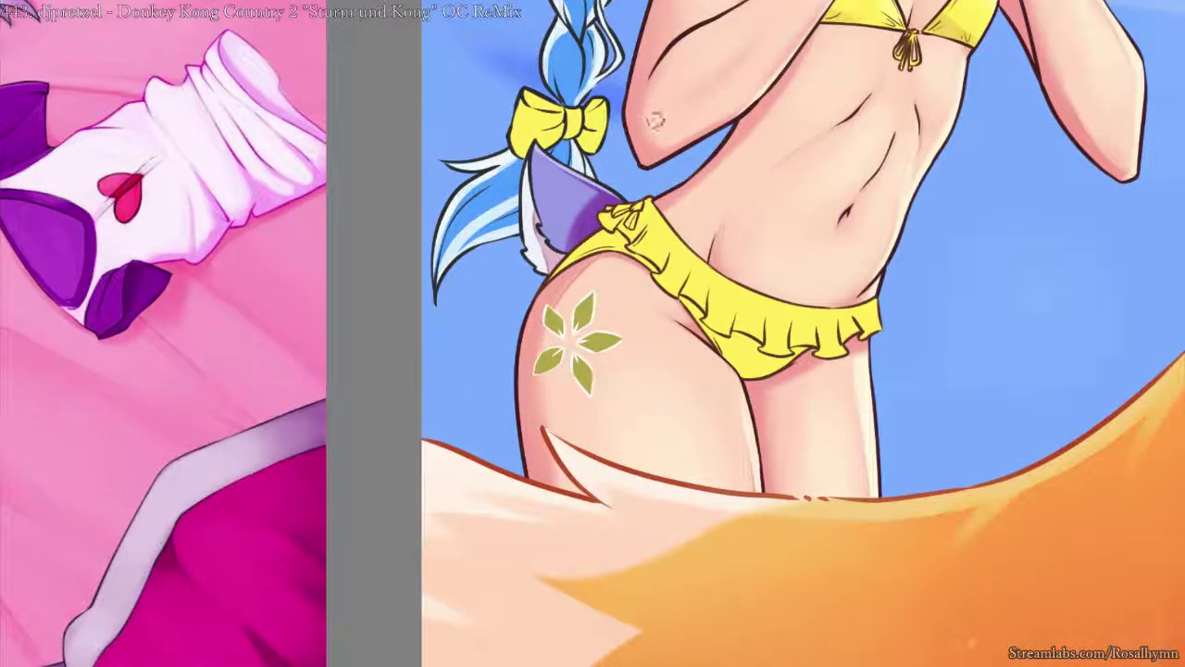
key("ctrl+z")
scroll(707, 123, "up", 1)
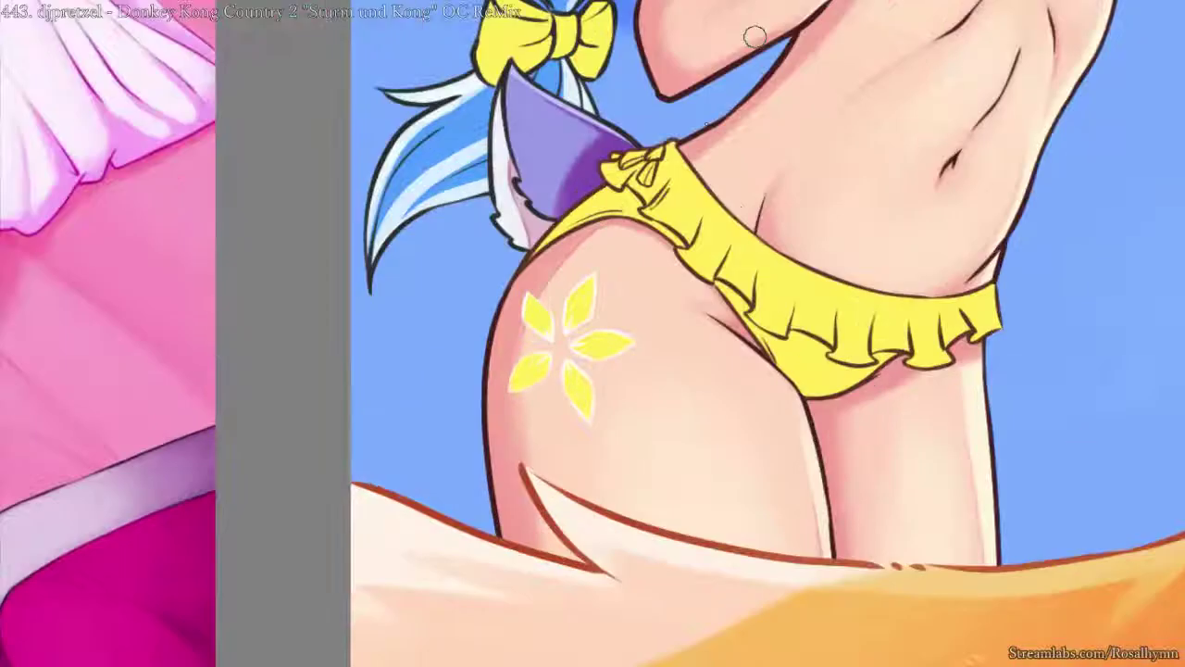
scroll(624, 202, "down", 2)
scroll(615, 242, "up", 1)
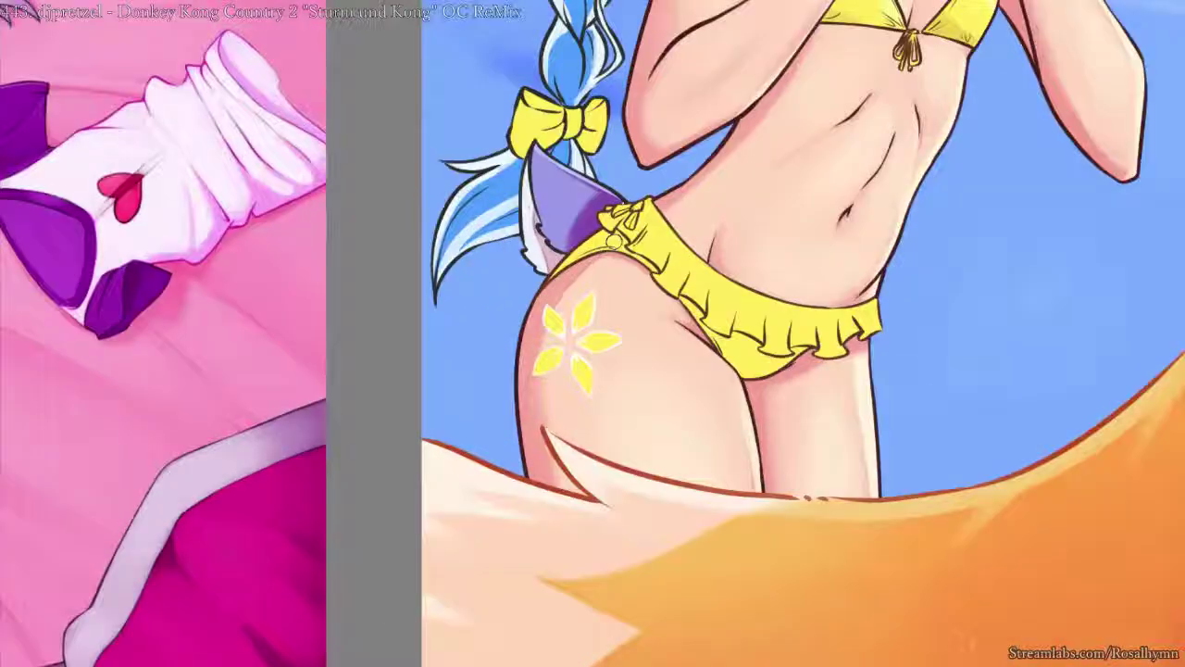
left_click_drag(684, 209, 503, 510)
scroll(620, 385, "down", 3)
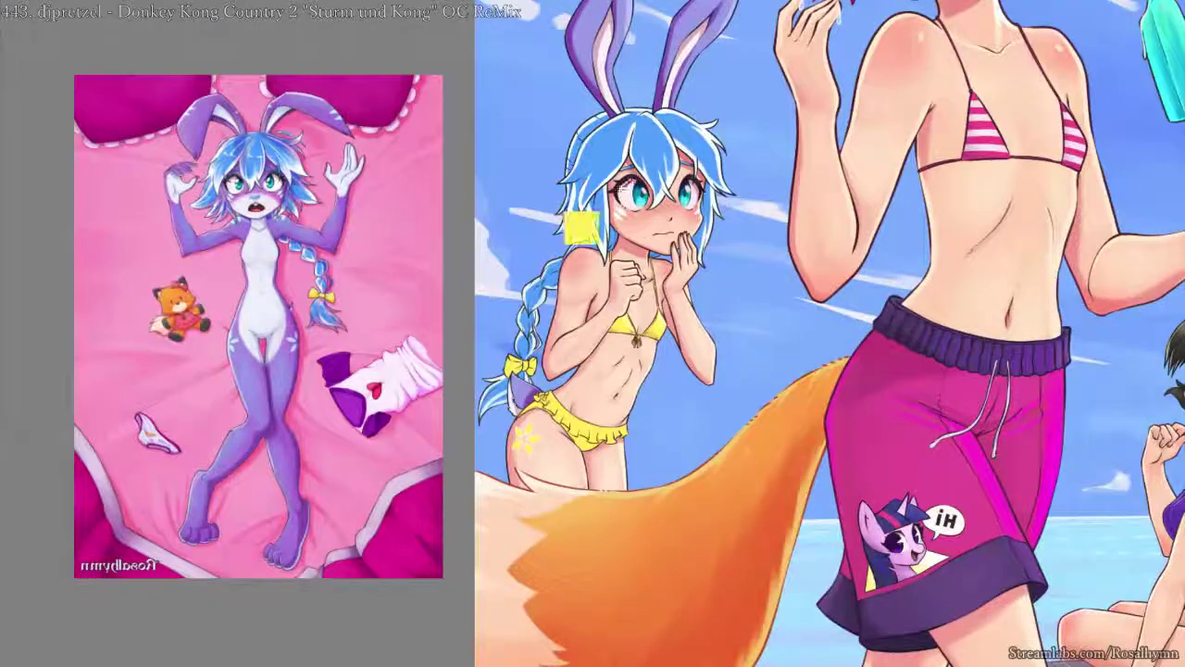
- Try mint green on the flower petals and the cheek markings and compare them in the illustration
left_click(642, 197, "ctrl")
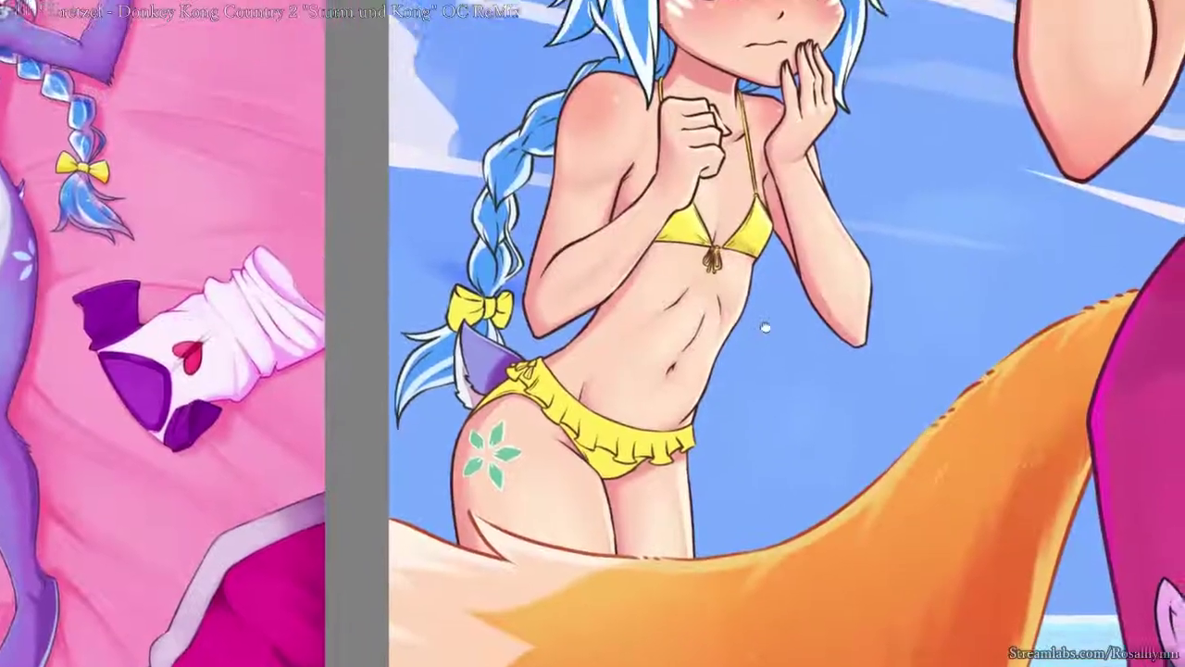
scroll(596, 347, "up", 1)
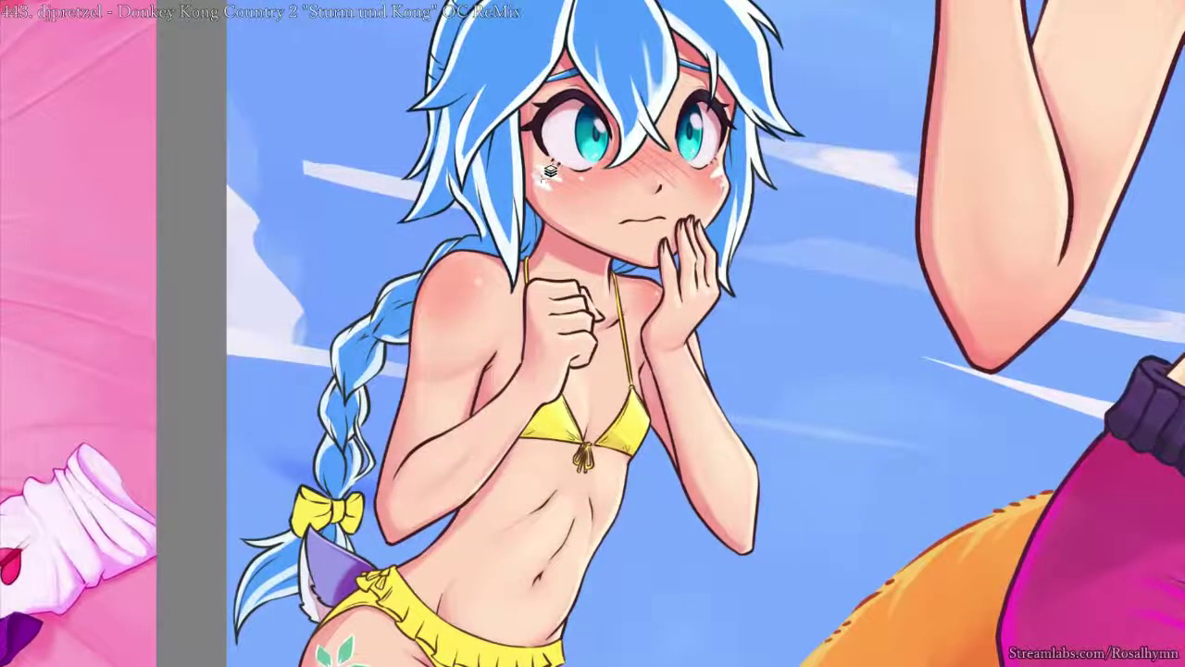
key("ctrl+f")
scroll(612, 335, "down", 4)
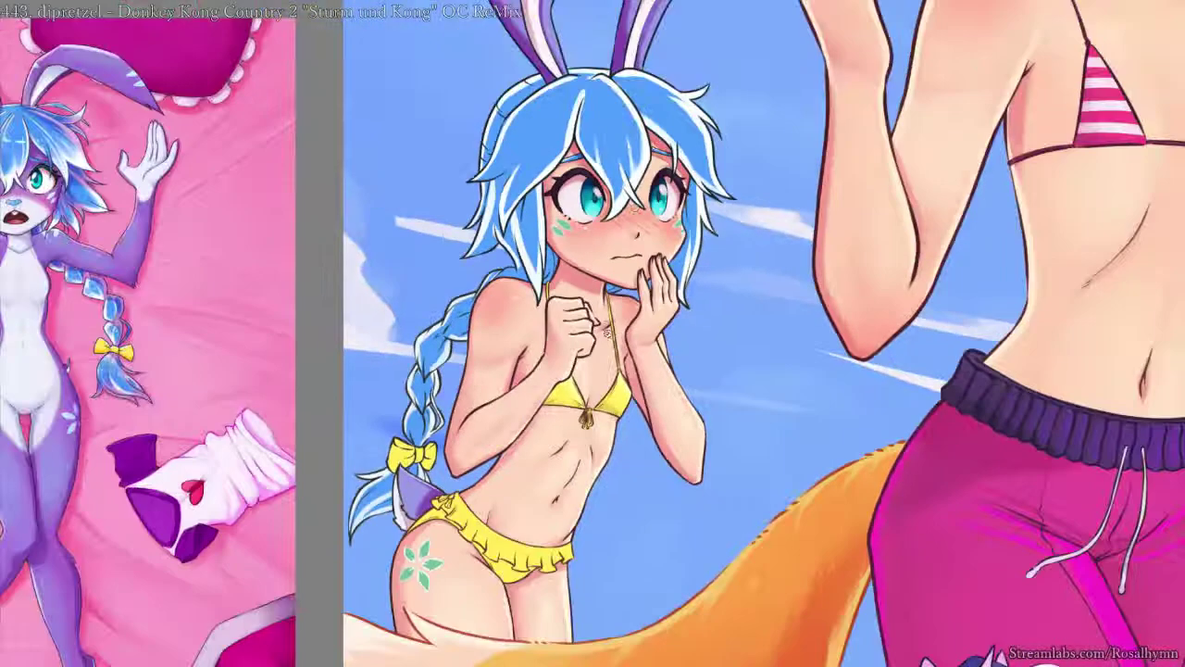
left_click_drag(612, 335, 676, 224)
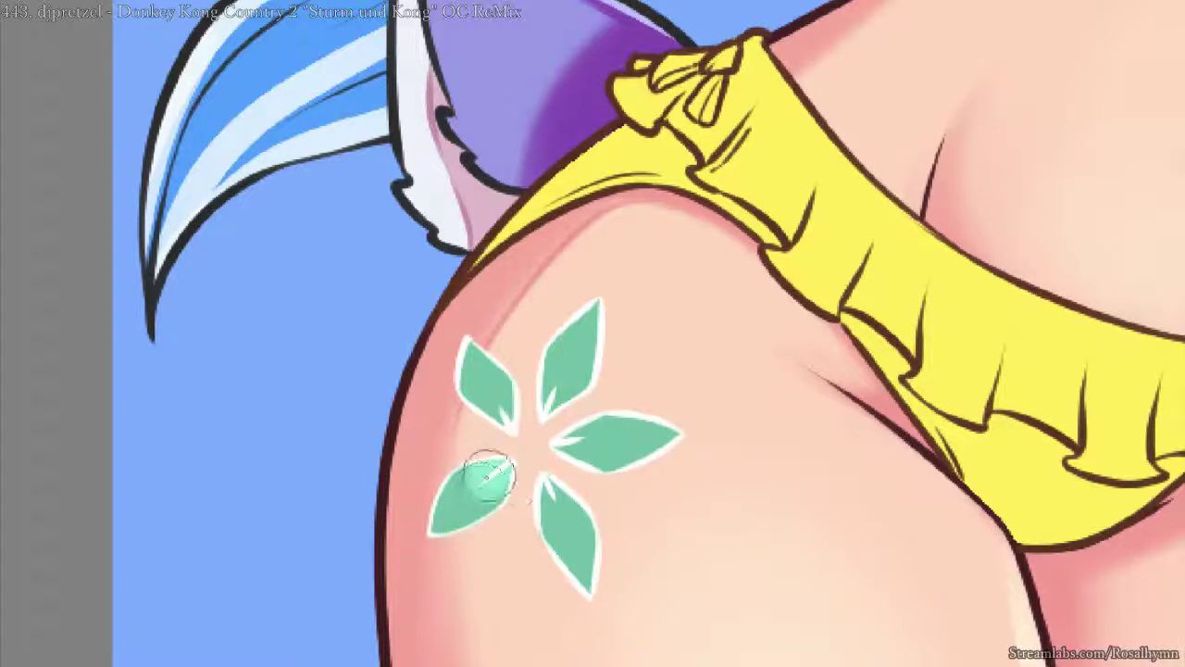
- Try soft lighter highlights on the green petals near the flower's centre, compare from a distance, and undo them
left_click_drag(465, 481, 505, 457)
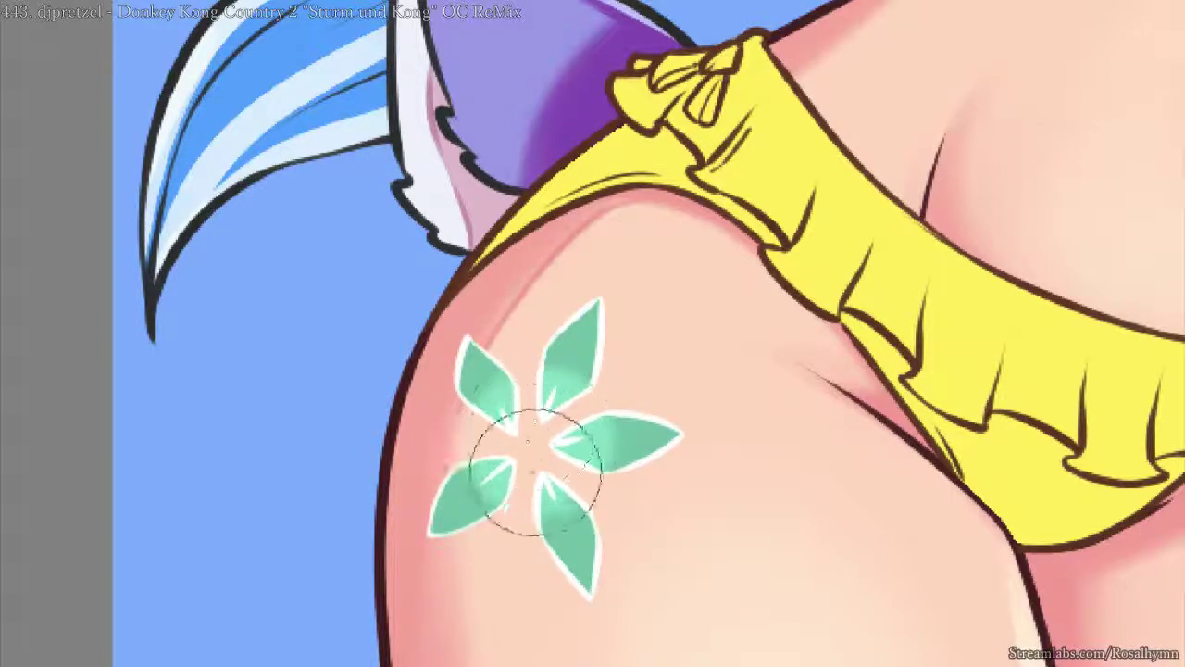
scroll(731, 308, "down", 5)
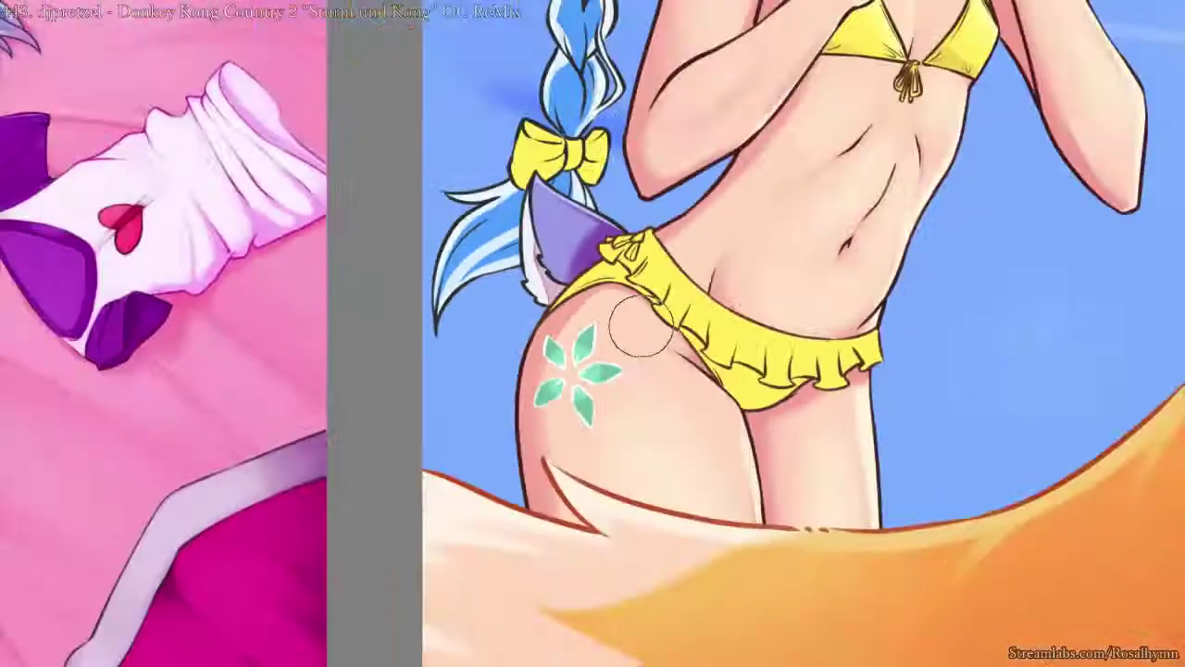
scroll(731, 307, "down", 2)
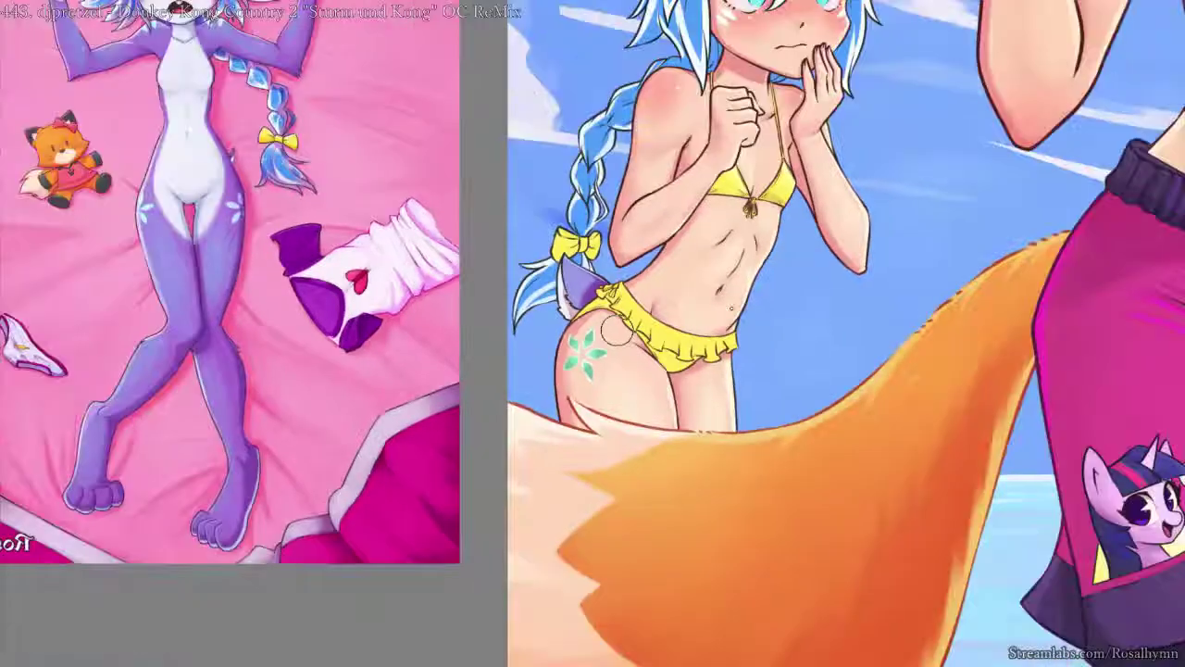
scroll(732, 308, "up", 5)
scroll(732, 307, "down", 3)
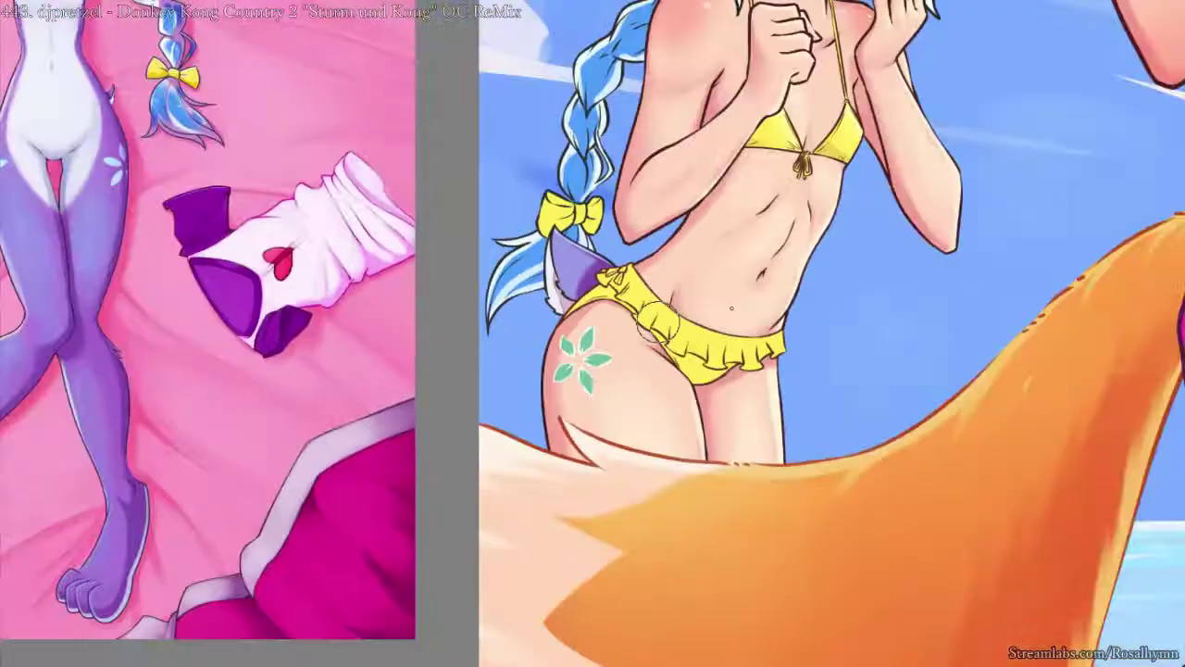
scroll(731, 308, "up", 4)
scroll(860, 304, "down", 1)
scroll(789, 298, "down", 4)
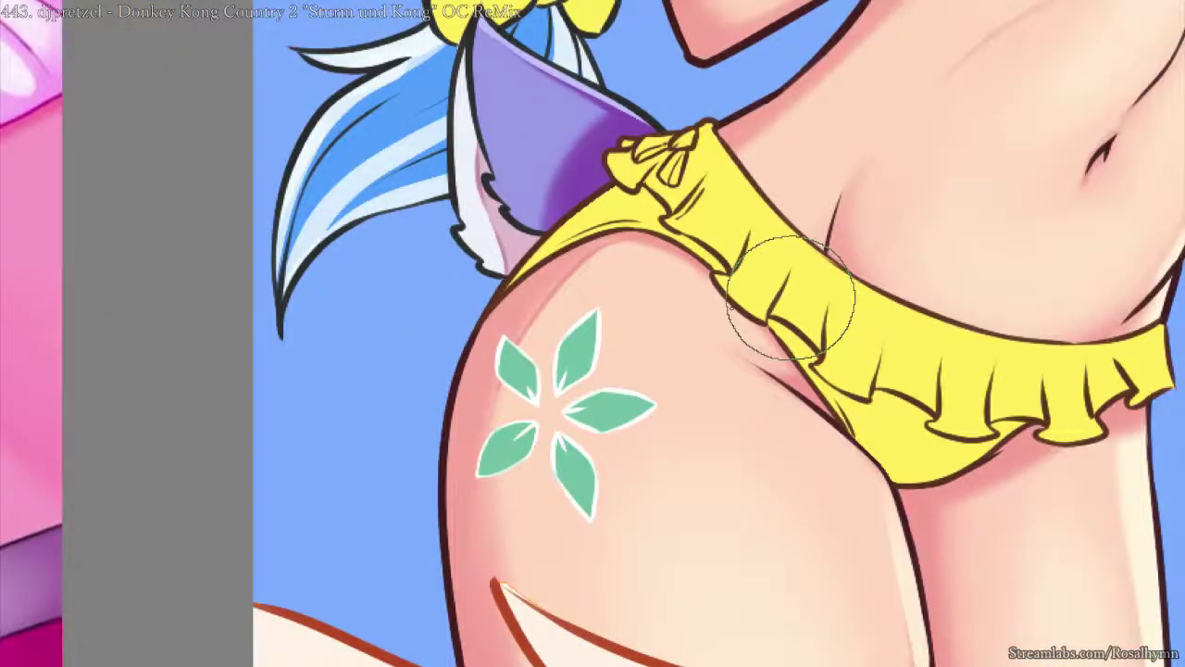
- Sample the light blue of the petal markings in the reference picture and fill the flower's petals with it
scroll(788, 298, "up", 2)
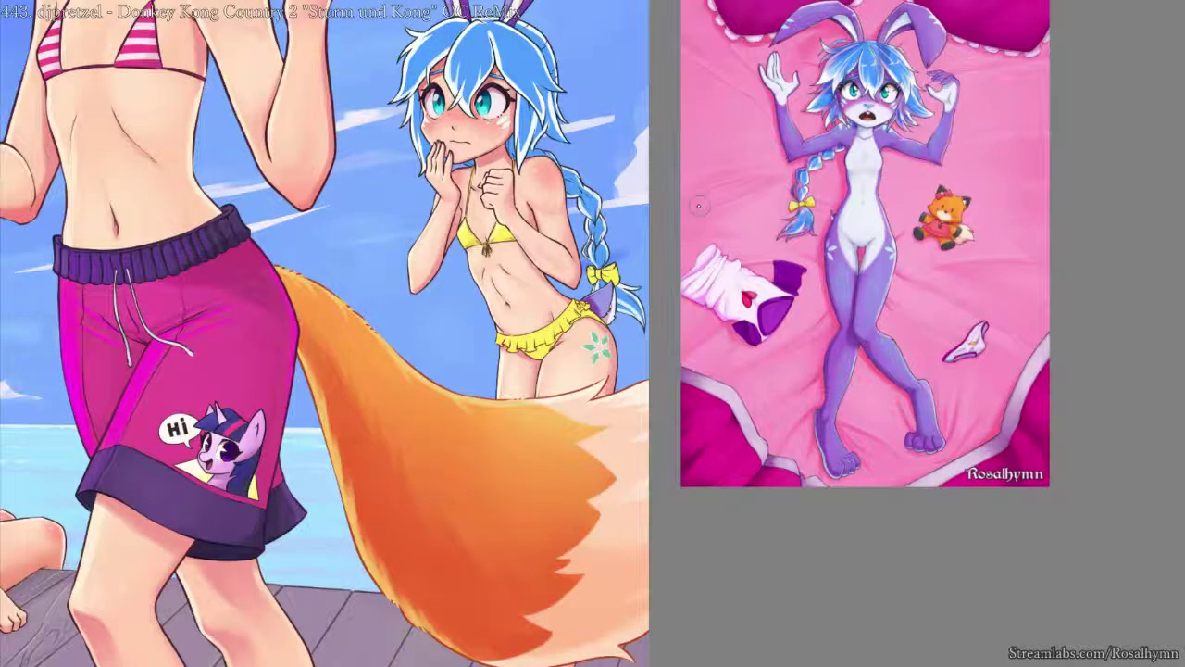
scroll(784, 260, "up", 6)
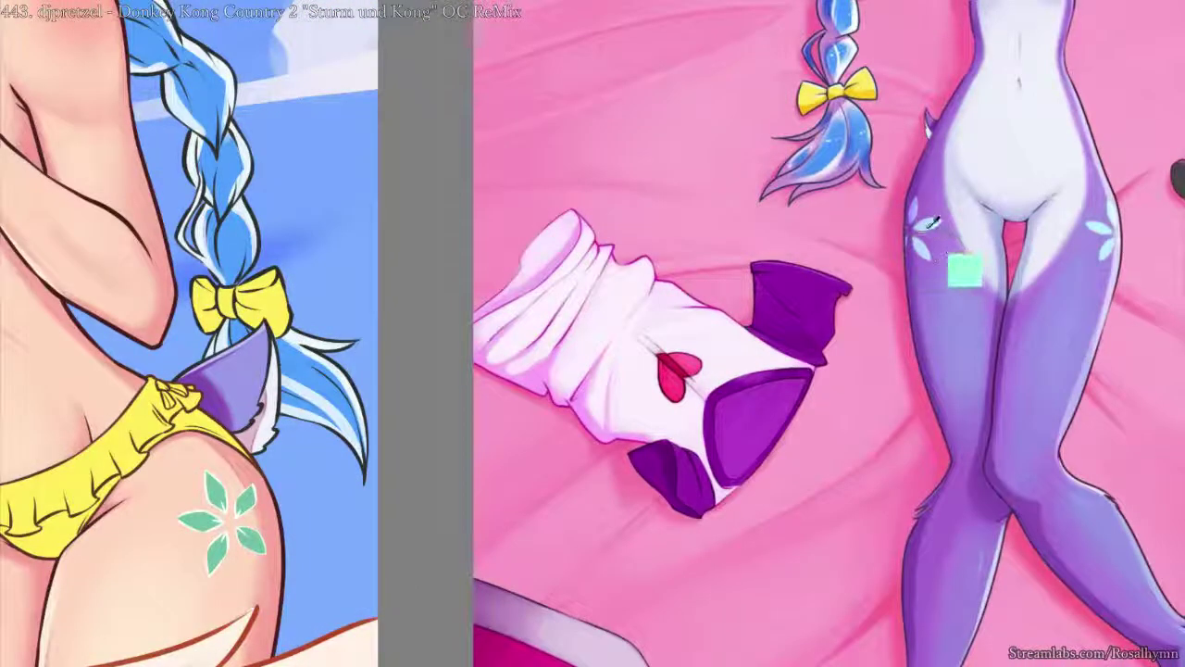
left_click(928, 228, "alt")
left_click_drag(462, 427, 691, 281)
key("alt+Delete")
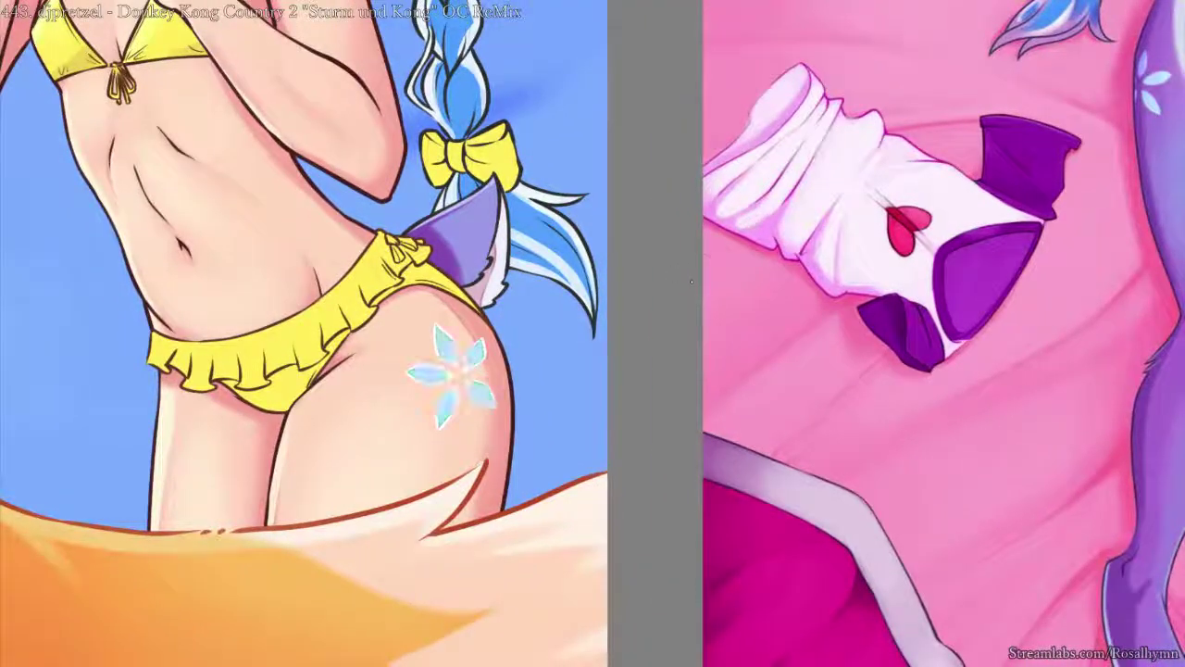
key("h")
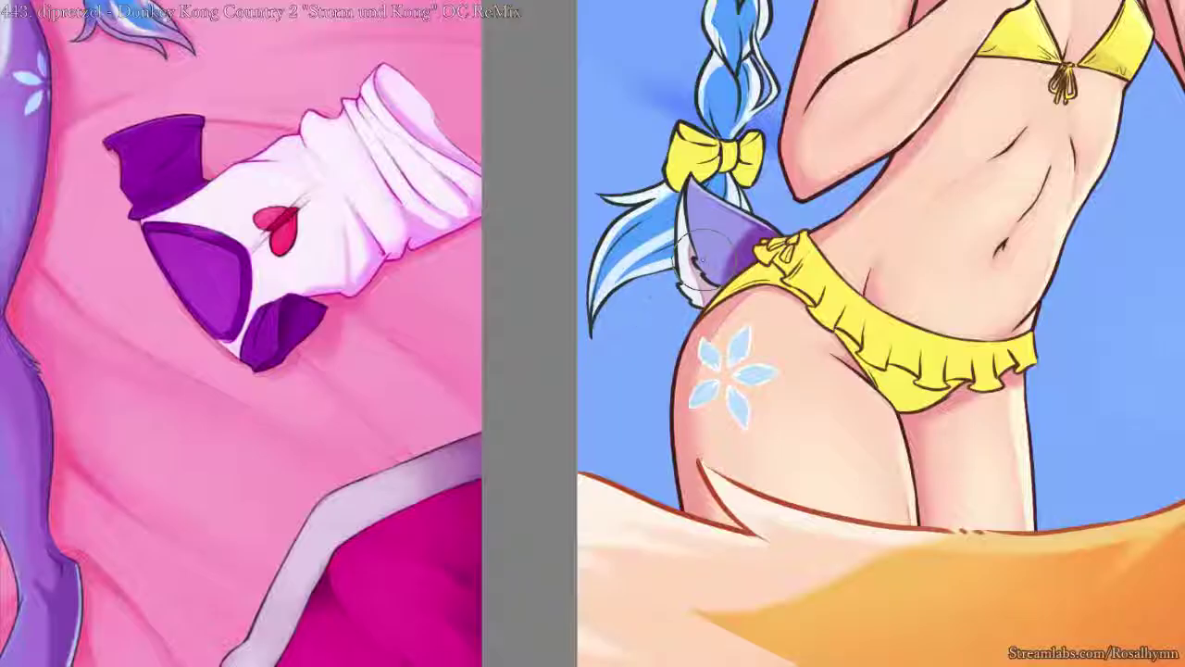
- Fill the character's cheek markings with the same light blue as the petals
key("ctrl+minus")
scroll(886, 228, "down", 3)
scroll(611, 297, "up", 5)
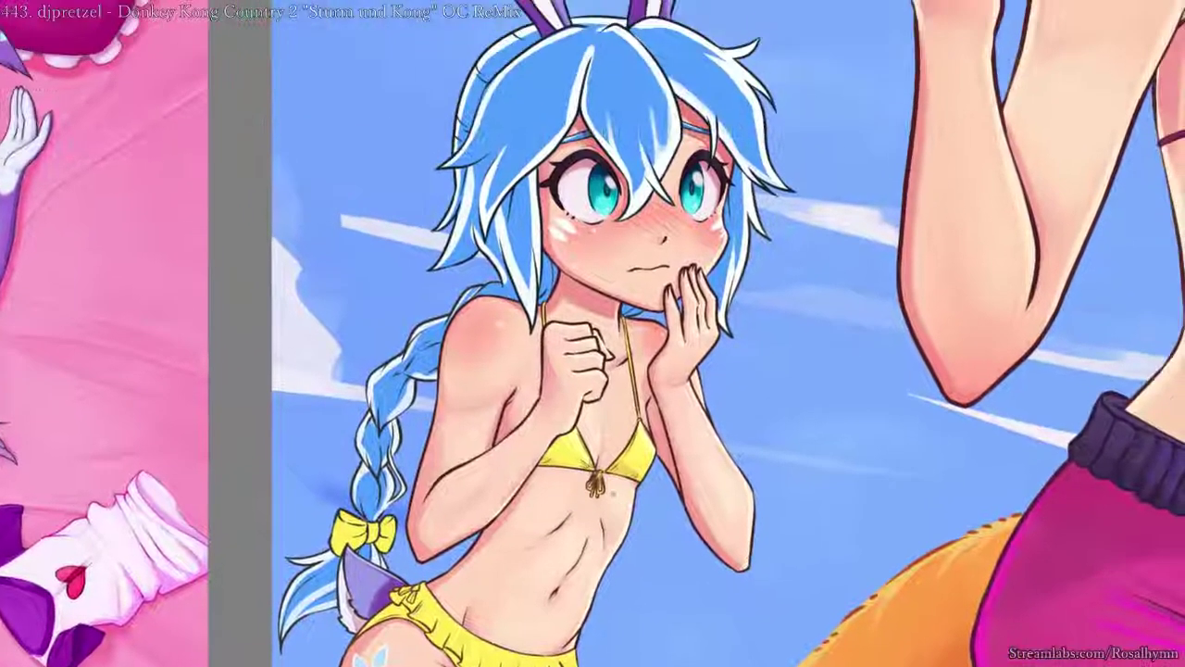
left_click(548, 172, "ctrl+shift")
key("alt+Delete")
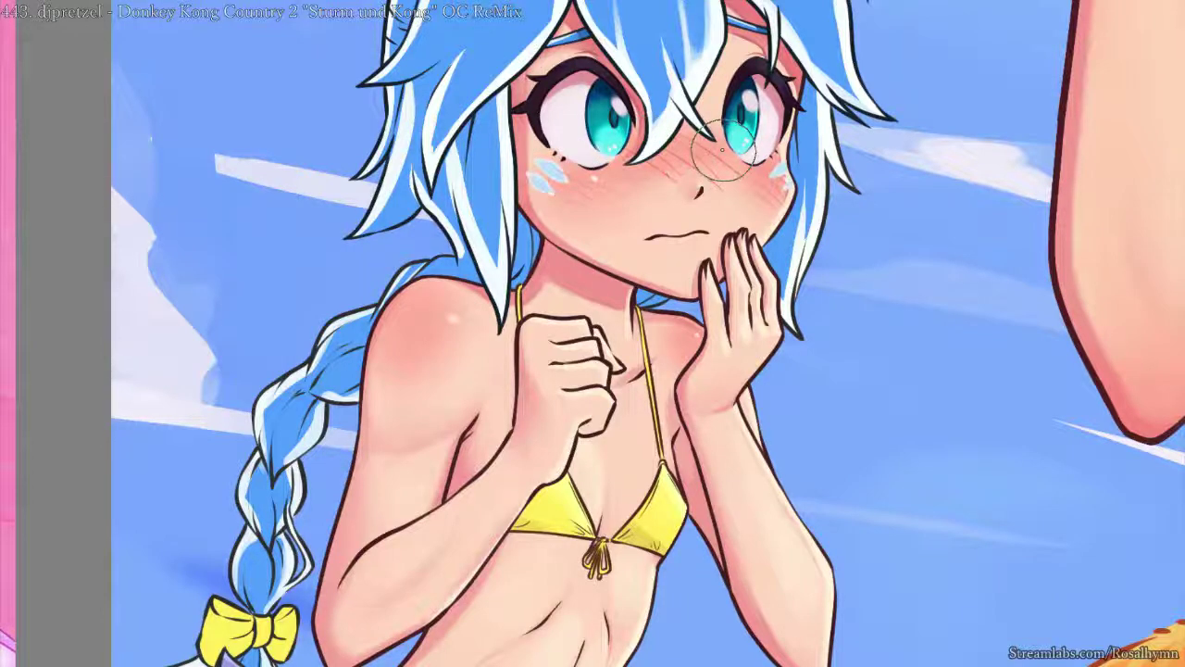
- Paint thin white streaks at the inner tips of the flower marking's light blue petals
key("ctrl+minus")
left_click_drag(648, 326, 737, 195)
scroll(519, 555, "up", 5)
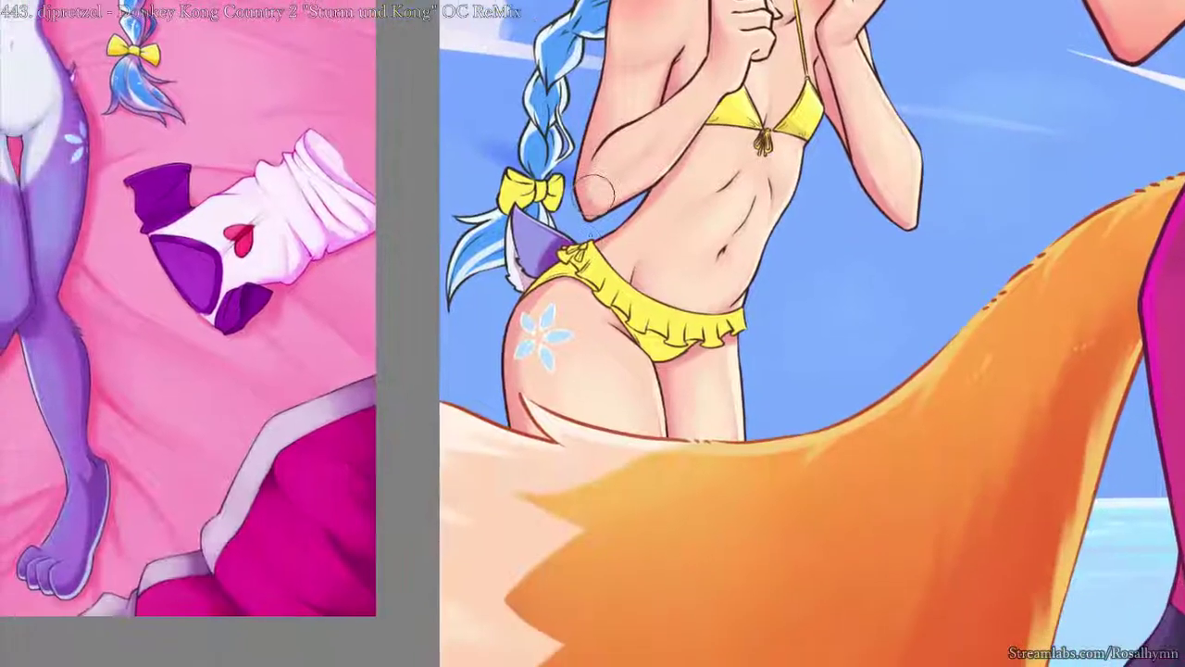
right_click(343, 357)
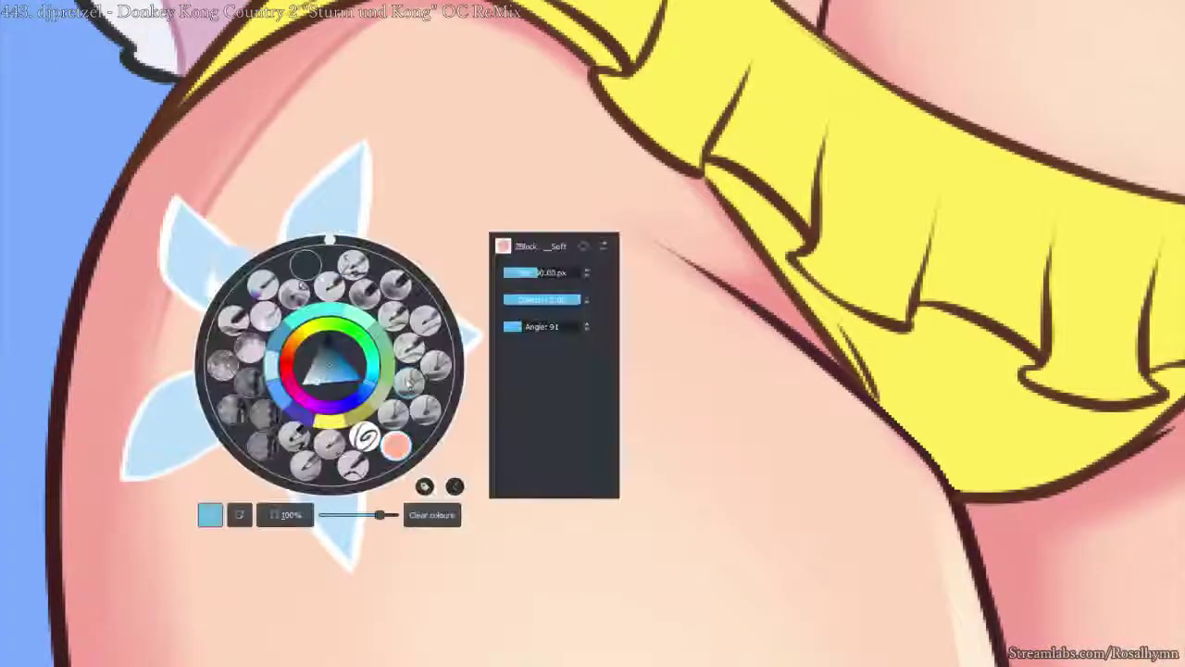
left_click(312, 409)
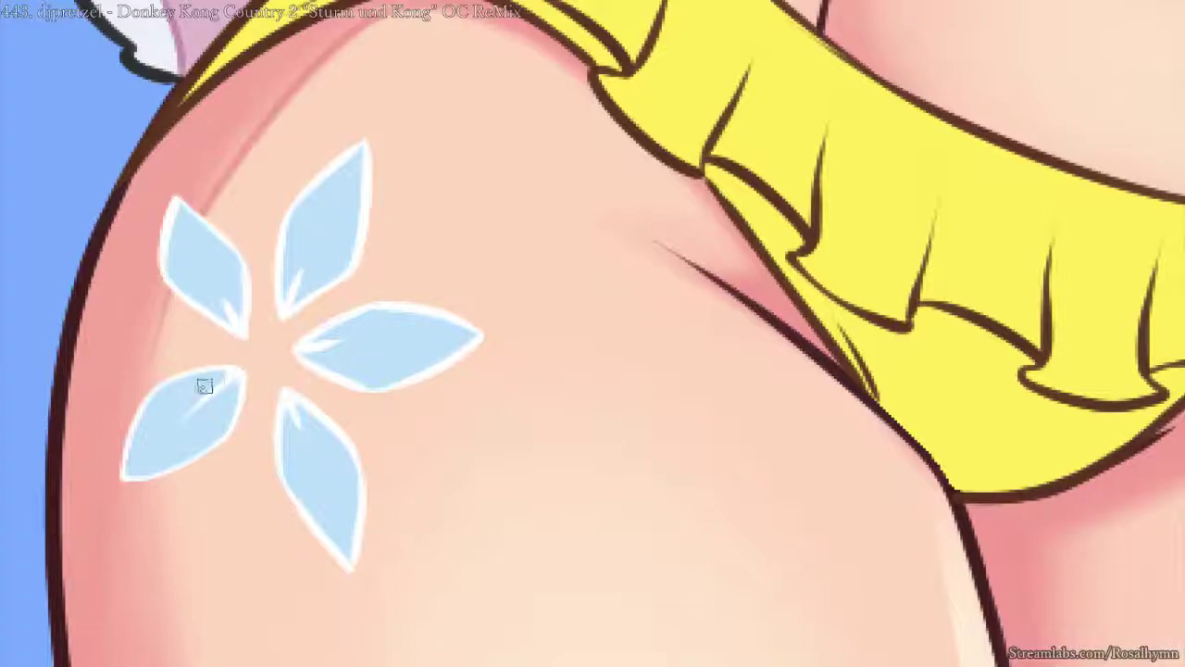
- Examine the flower's petals and white streaks at several viewing distances
key("ctrl+minus")
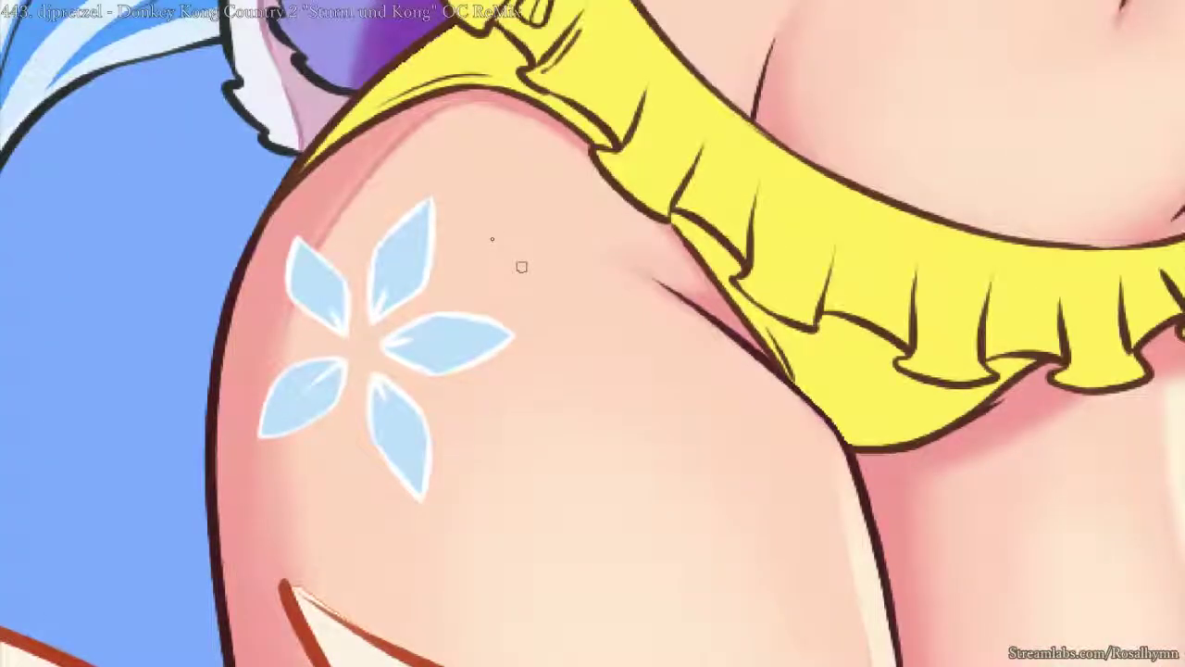
key("ctrl+plus")
key("ctrl+minus")
key("ctrl+minus")
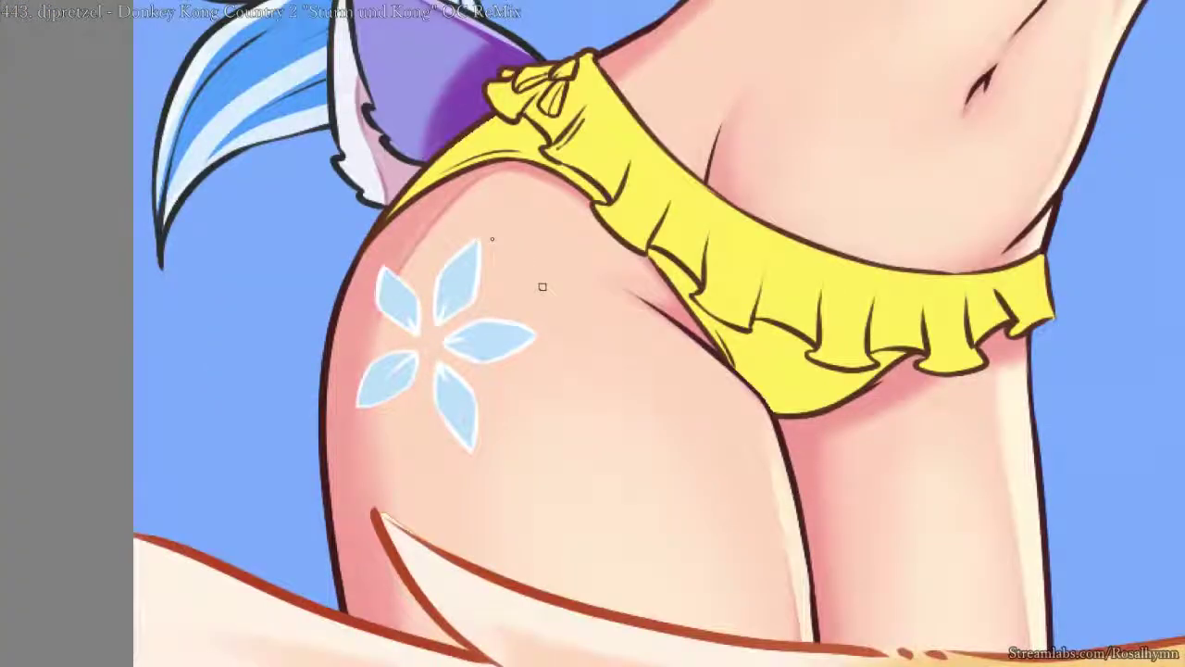
key("ctrl+minus")
key("ctrl+plus")
key("ctrl+plus")
key("ctrl+plus")
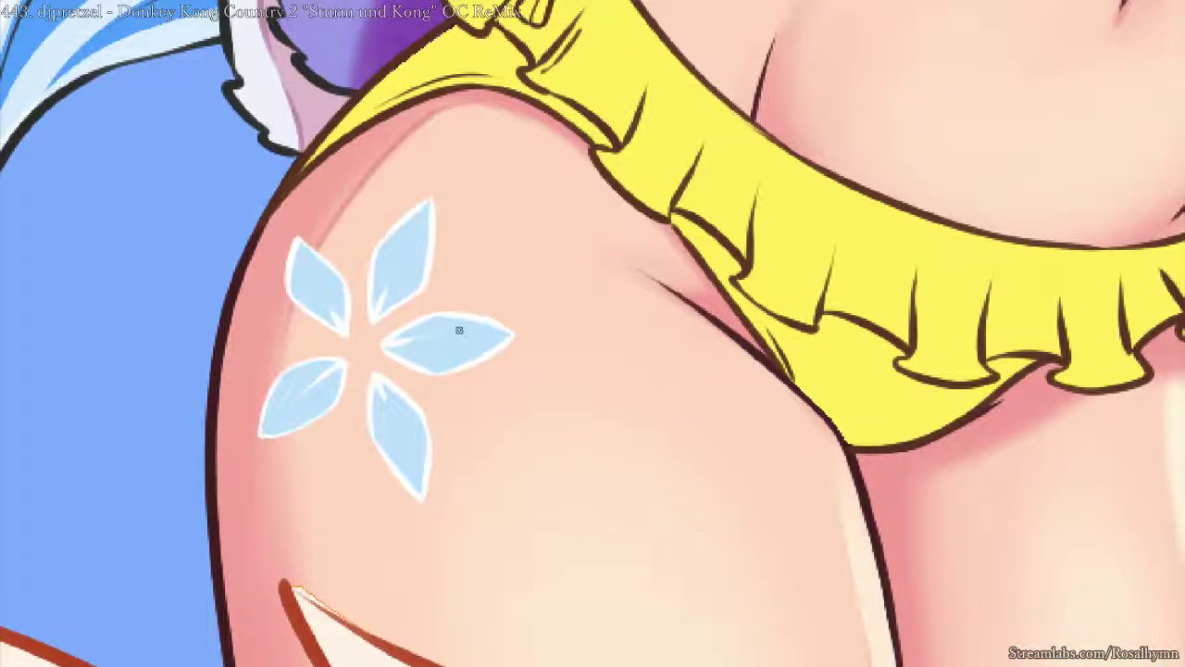
key("ctrl+minus")
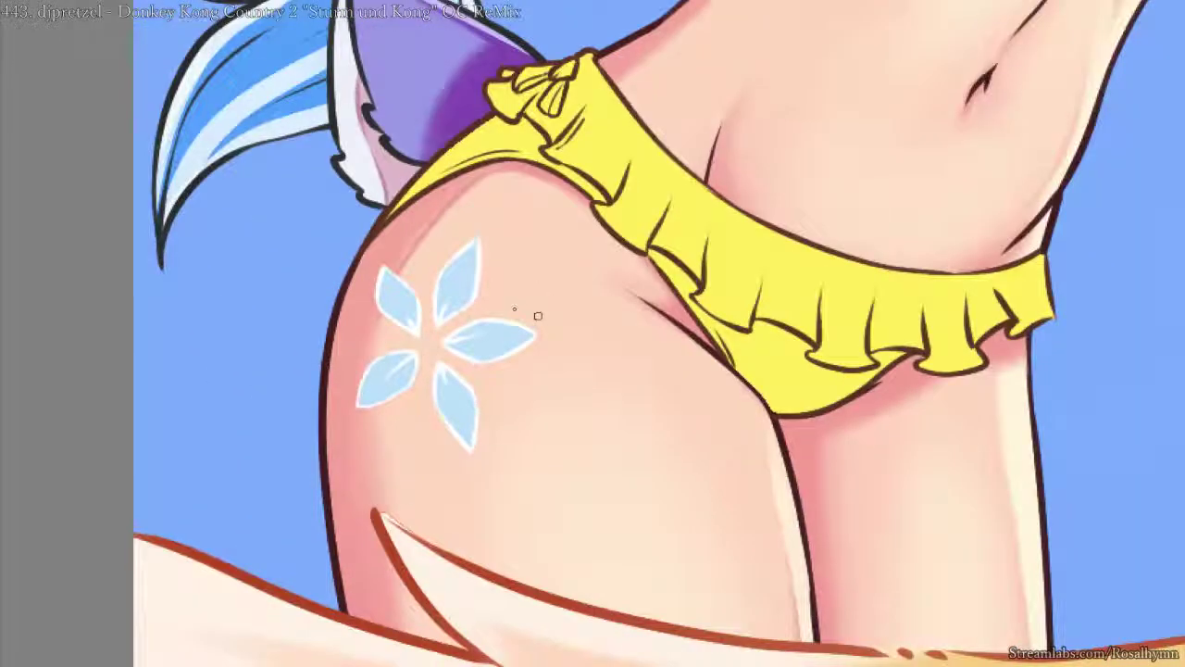
key("ctrl+plus")
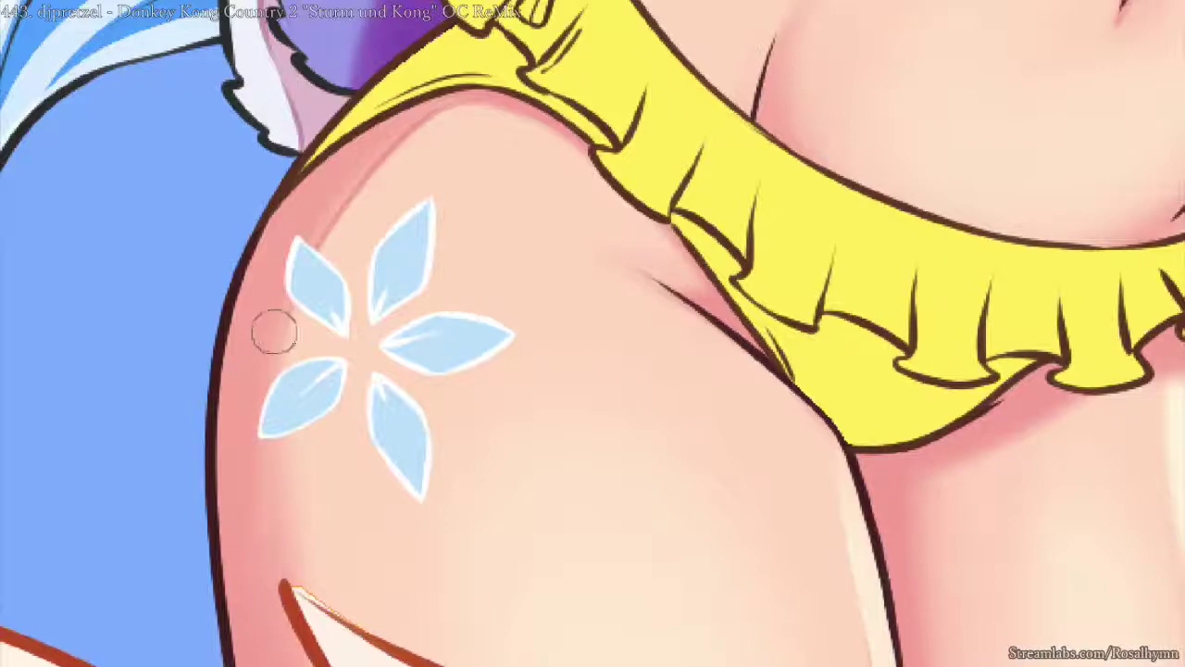
- Shade the outer edges of the flower's two outermost petals in darker blue, following the shadow along the hip
left_click(307, 259, "ctrl")
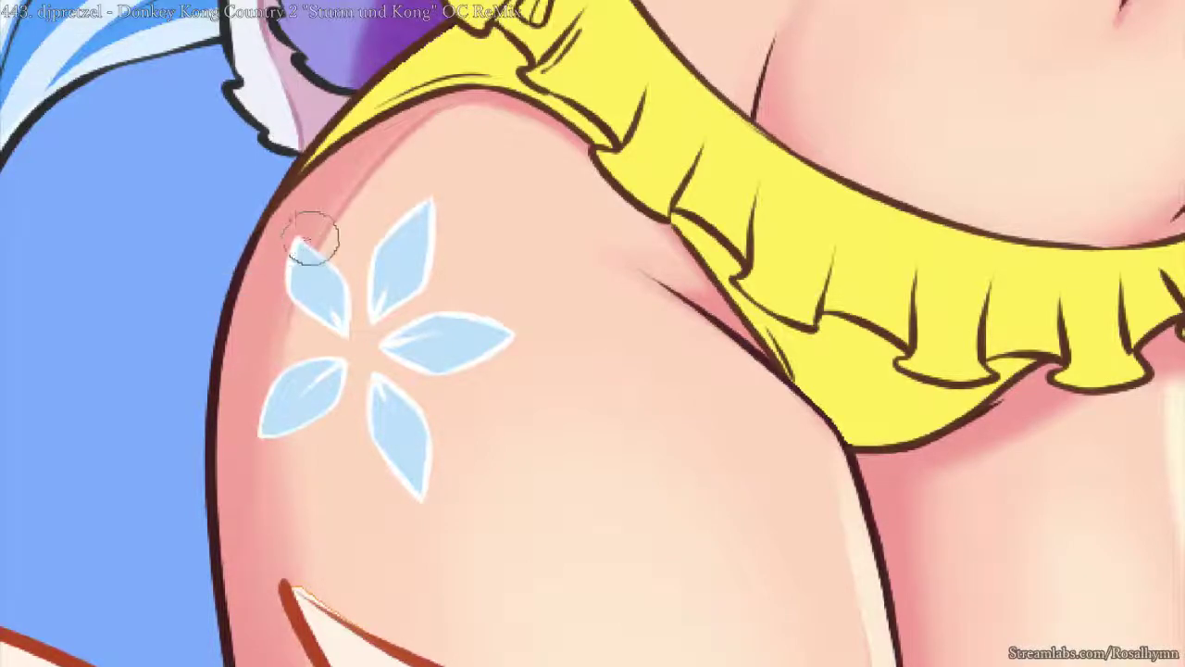
left_click_drag(309, 233, 254, 371)
key("ctrl+z")
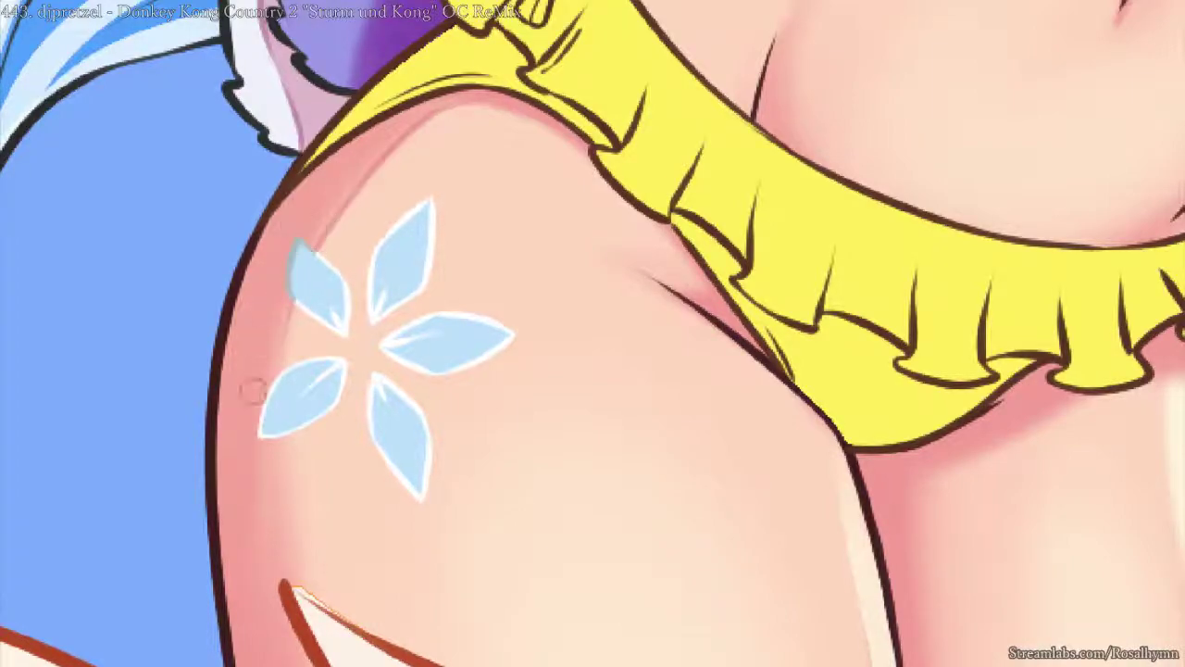
mouse_move(317, 207)
left_mouse_down()
mouse_move(263, 322)
mouse_move(262, 487)
left_mouse_up()
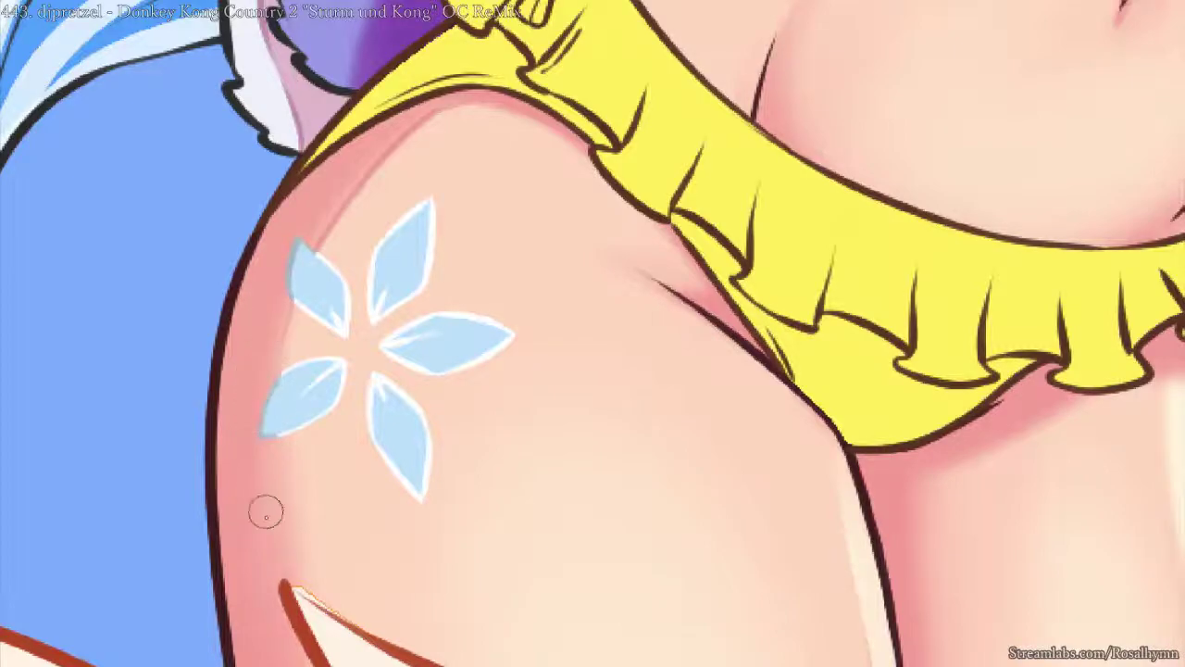
left_click_drag(281, 362, 265, 492)
key("ctrl+z")
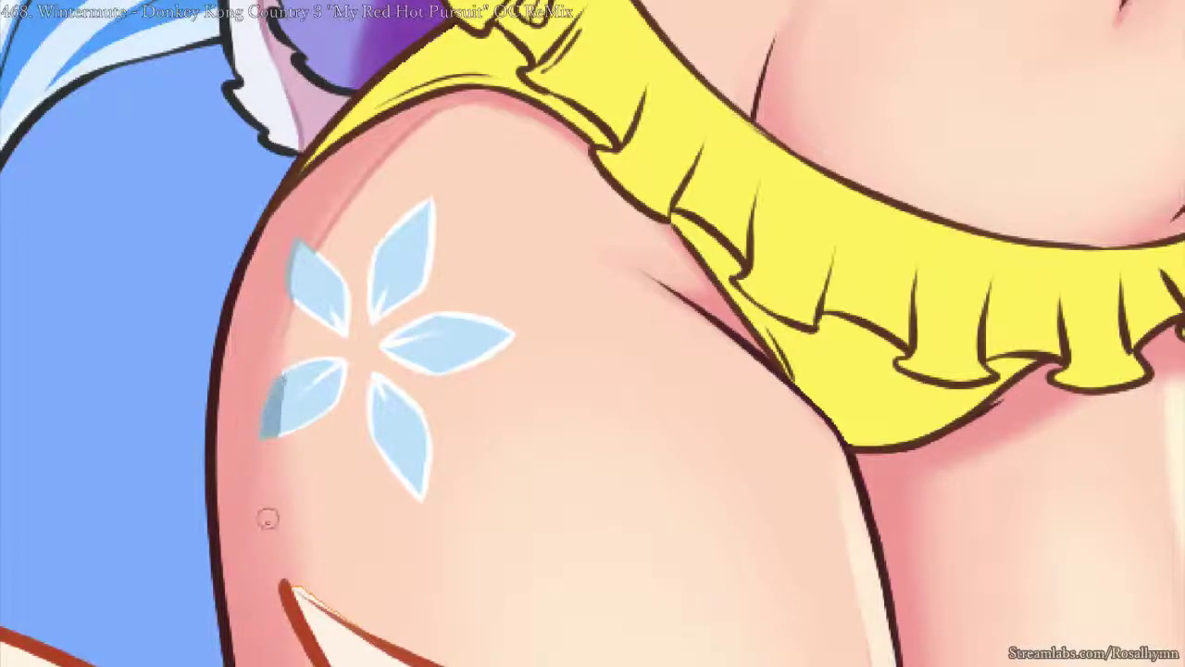
left_click_drag(301, 269, 266, 408)
key("ctrl+z")
left_click_drag(300, 259, 244, 446)
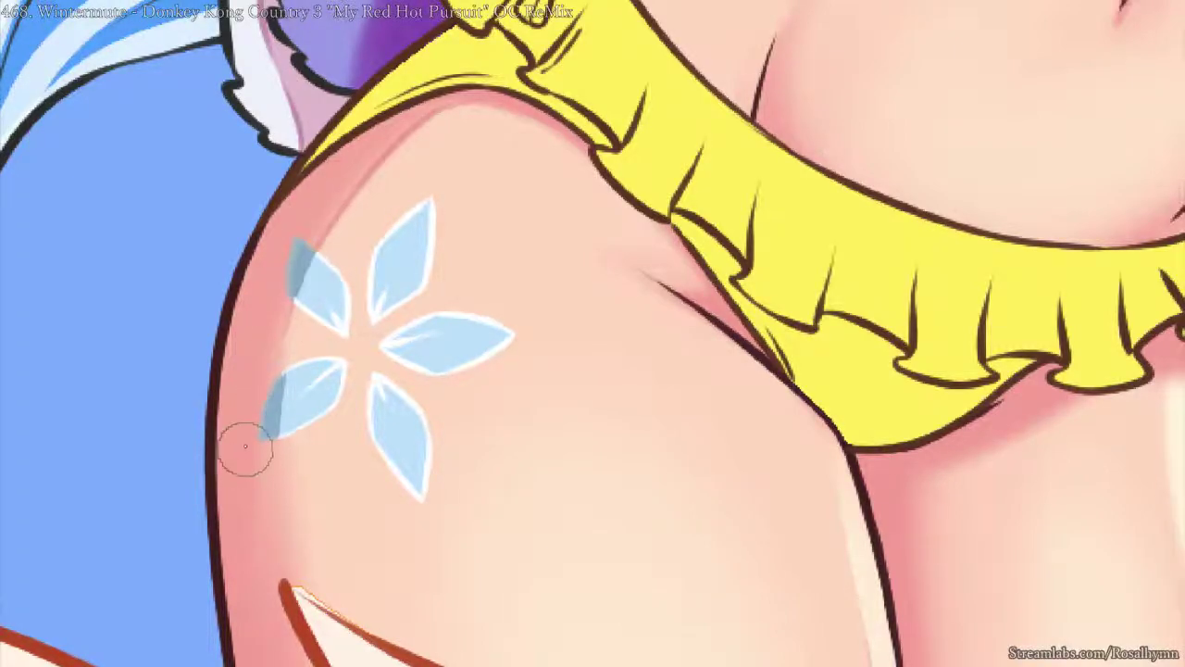
- Repaint the shadow band across the two outer petals and compare it with the surrounding skin shading
key("ctrl+minus")
key("ctrl+minus")
key("ctrl+plus")
key("ctrl+plus")
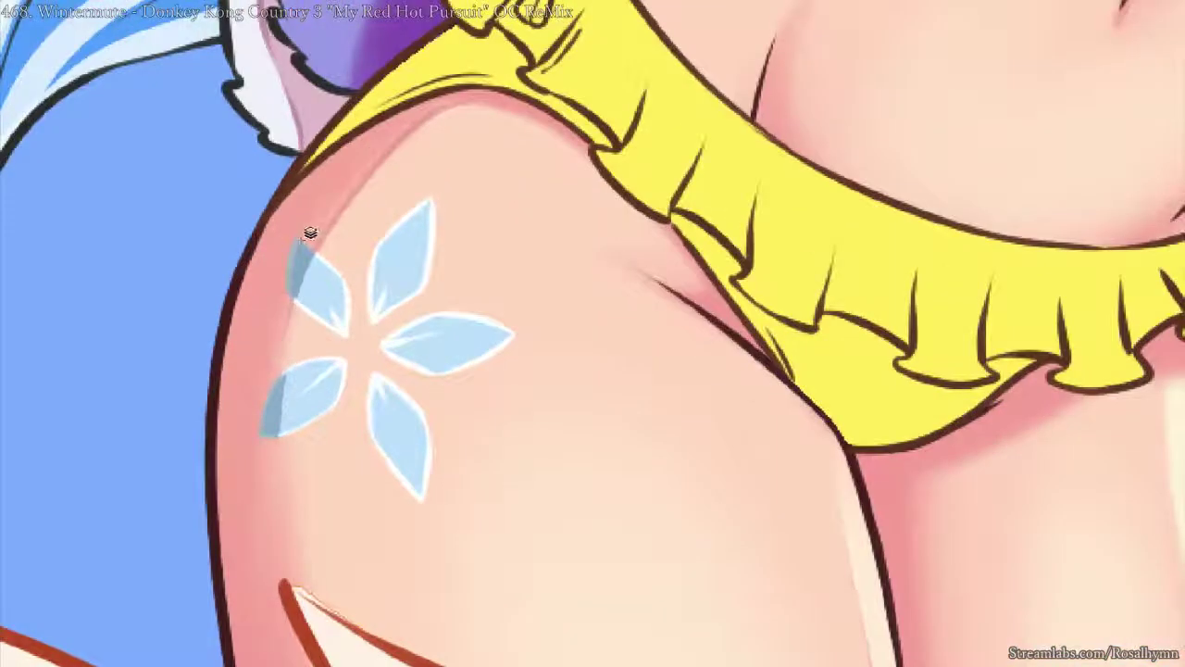
left_click_drag(319, 209, 259, 357)
key("ctrl+z")
mouse_move(312, 232)
left_mouse_down()
mouse_move(258, 386)
mouse_move(261, 453)
left_mouse_up()
key("ctrl+minus")
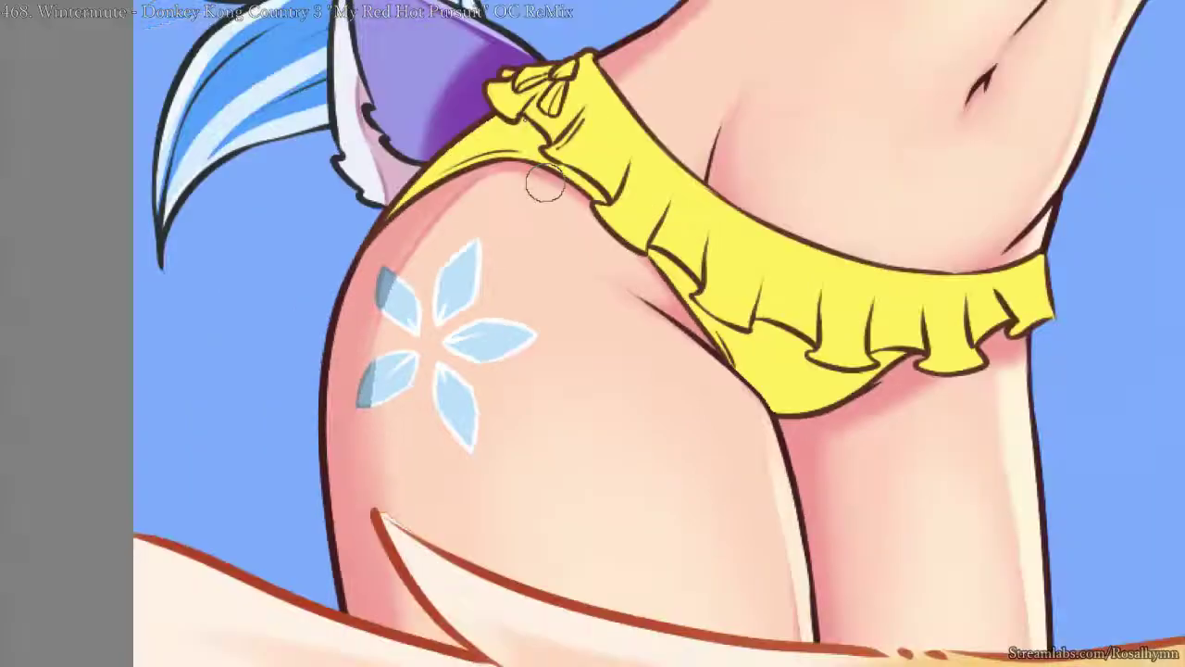
- Compare the shaded flower with the reference picture and shade the outer edge of the character's cheek markings to match
key("ctrl+minus")
key("ctrl+minus")
key("ctrl+minus")
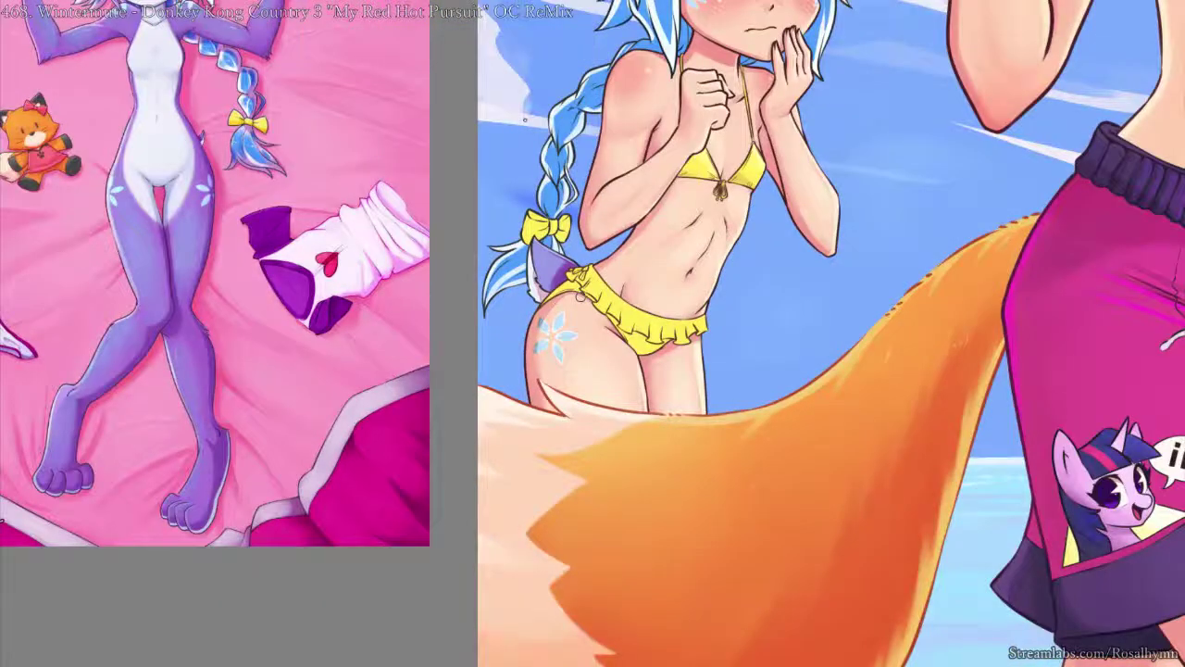
key("ctrl+plus")
key("ctrl+plus")
key("ctrl+plus")
key("ctrl+minus")
left_click_drag(630, 262, 360, 521)
left_click_drag(561, 334, 524, 544)
left_click_drag(535, 254, 522, 429)
key("ctrl+plus")
key("ctrl+plus")
key("ctrl+plus")
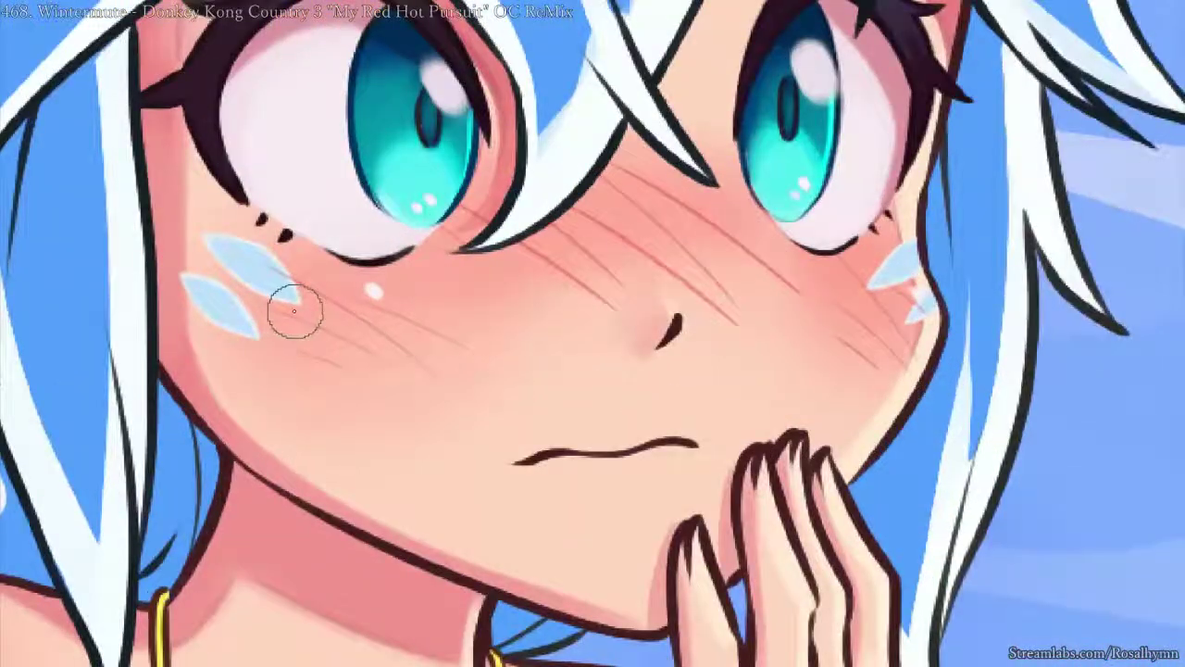
left_click_drag(293, 312, 457, 284)
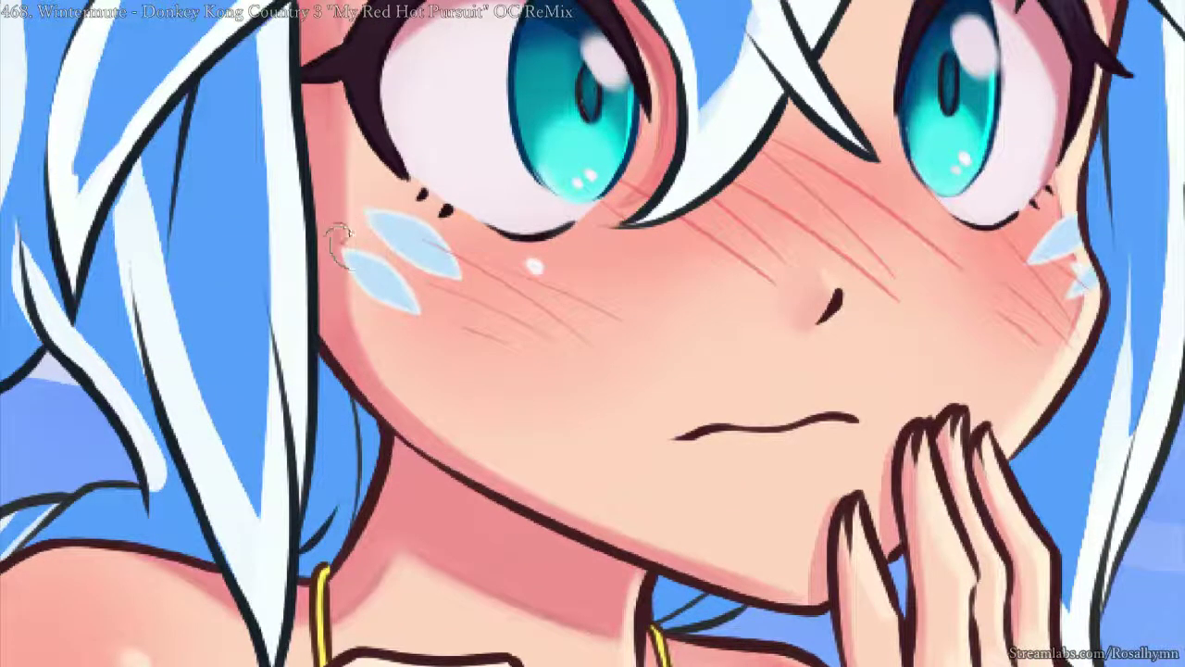
scroll(359, 387, "down", 4)
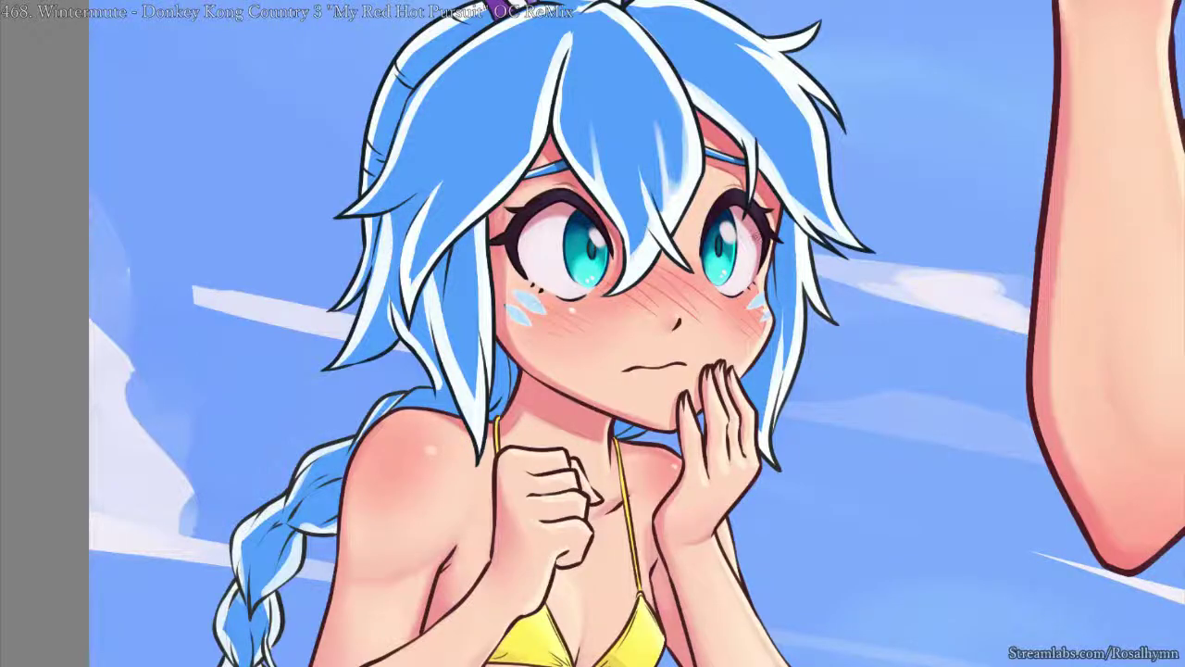
- Mirror the canvas view and touch up the shadow on the outer tip of the lower cheek marking
key("m")
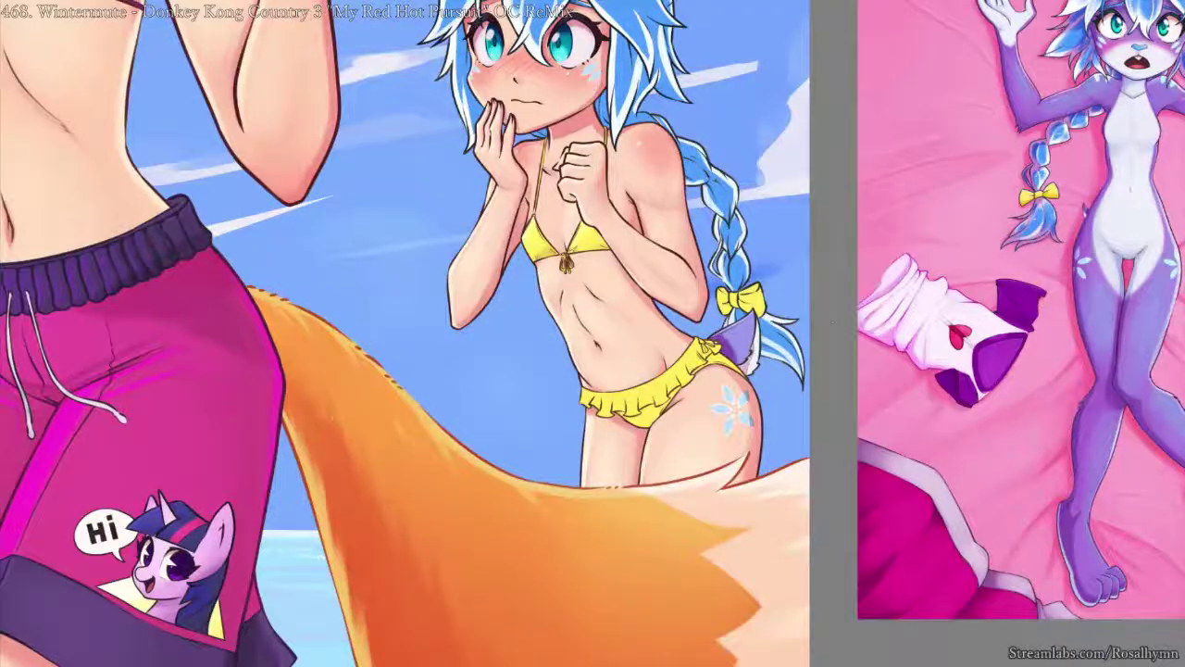
scroll(701, 371, "up", 2)
left_click_drag(747, 169, 706, 140)
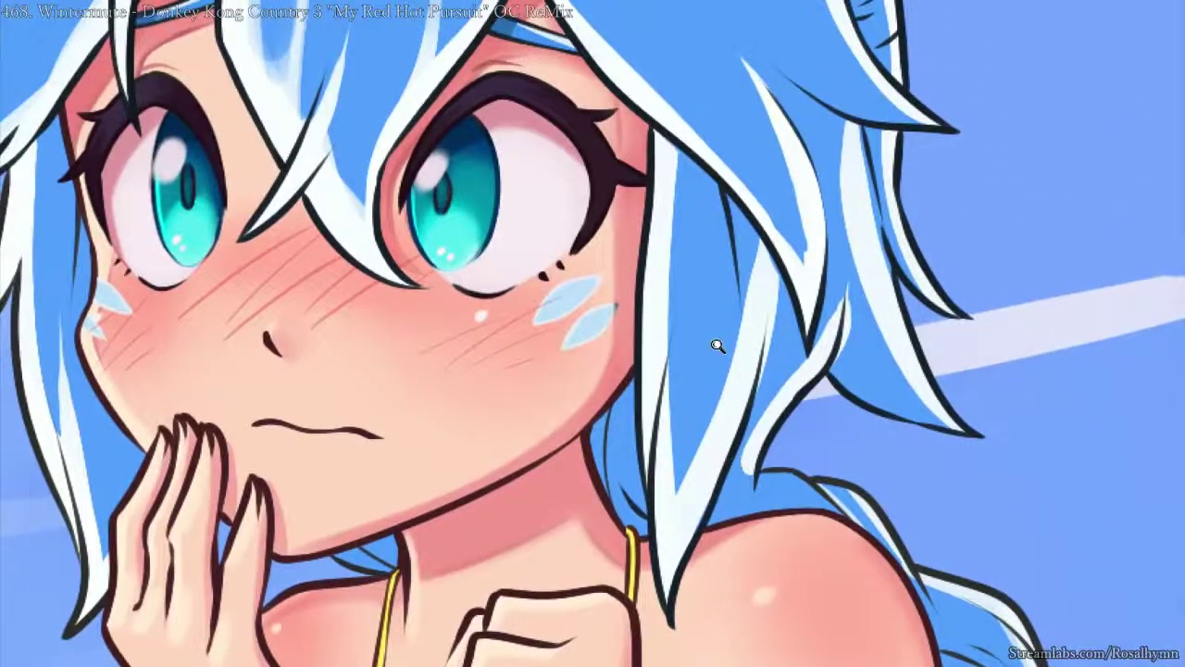
left_click_drag(717, 345, 719, 291)
left_click_drag(602, 335, 704, 335)
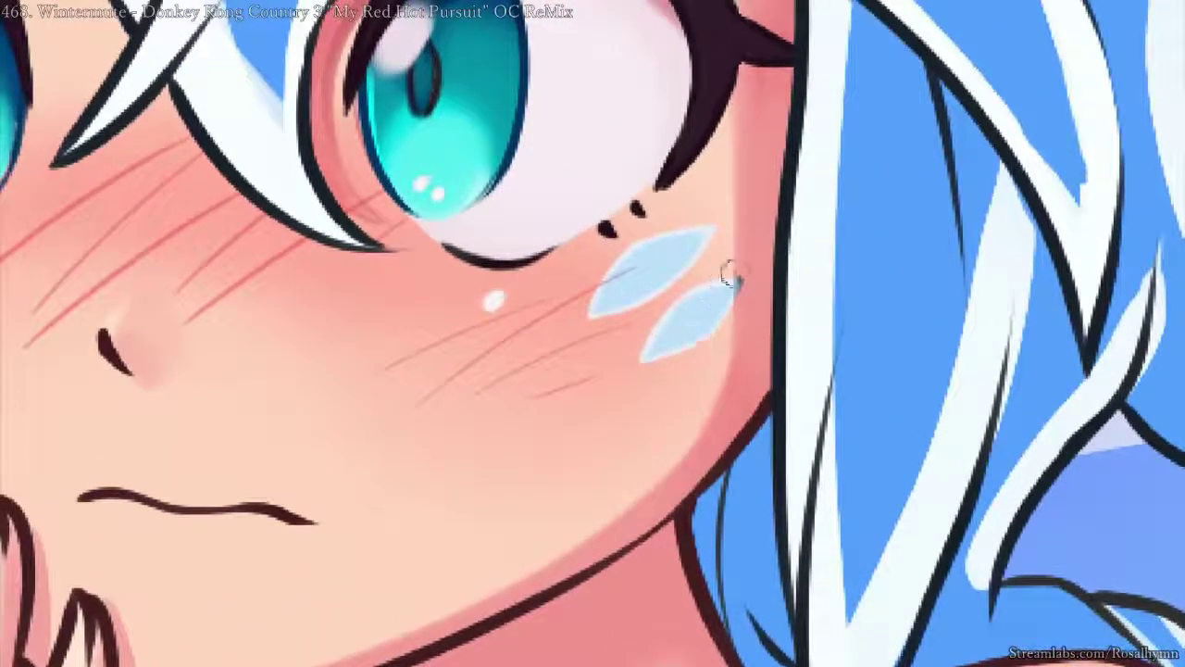
mouse_move(732, 295)
left_mouse_down()
mouse_move(730, 318)
mouse_move(727, 269)
left_mouse_up()
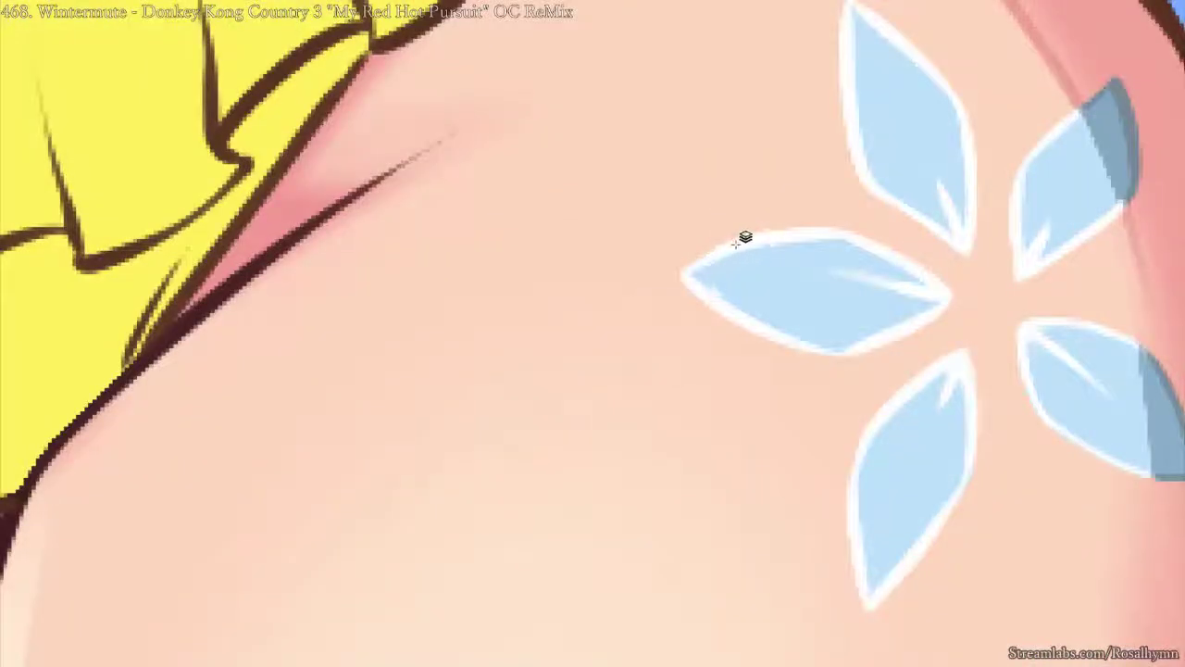
- Try a muted lavender and a pale bluish white on the petals' outlines and compare them in the illustration
key("ctrl+f")
key("ctrl+z")
key("ctrl+z")
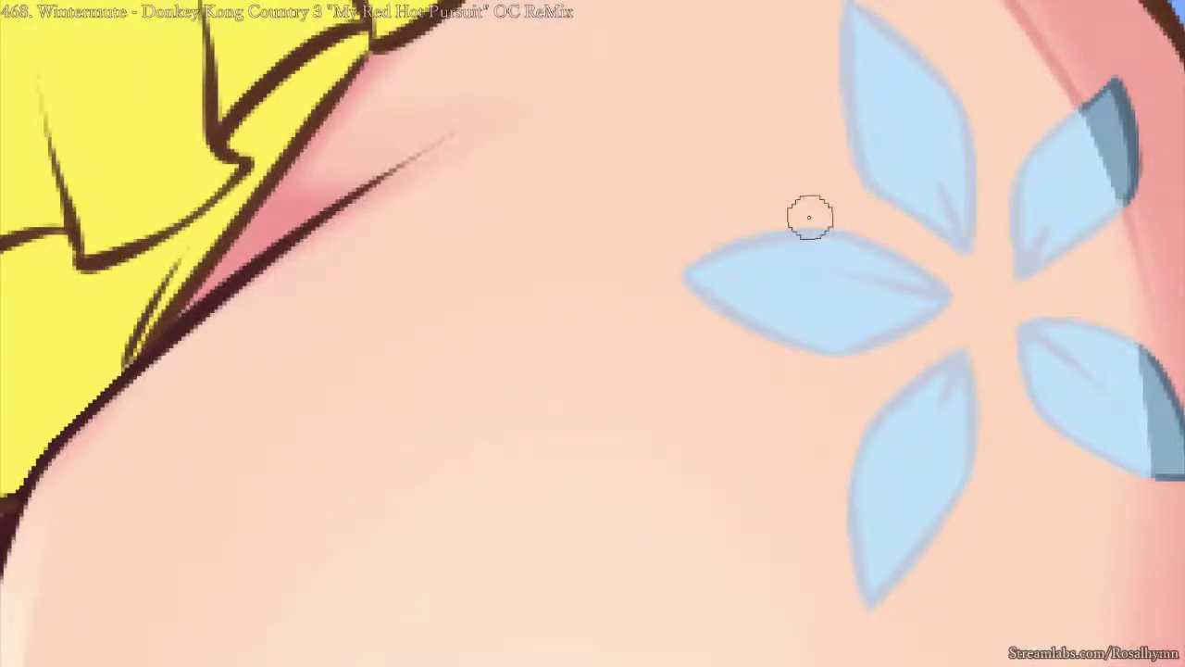
key("ctrl+z")
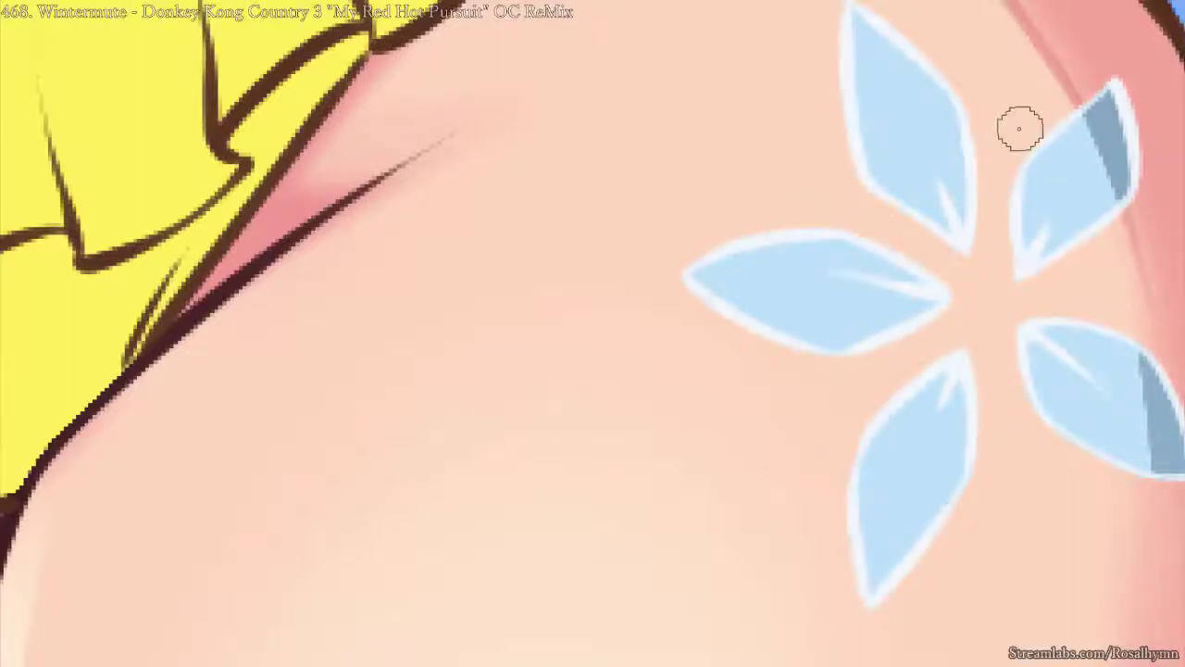
scroll(1019, 128, "down", 4)
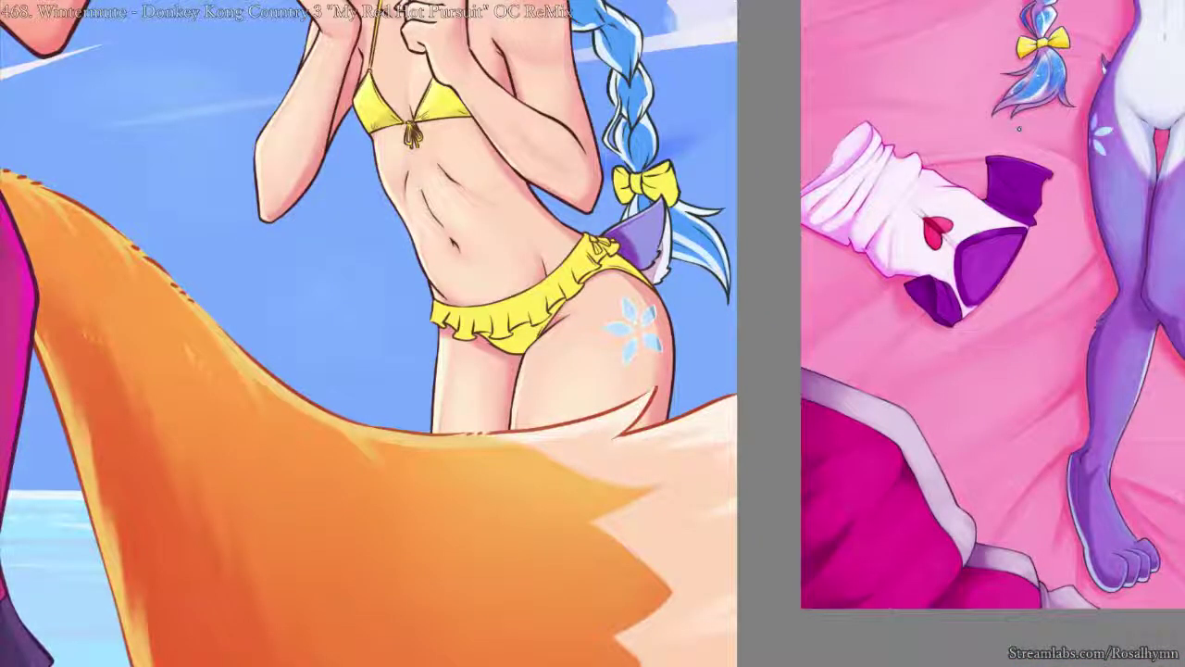
scroll(1018, 128, "down", 2)
left_click_drag(1019, 129, 1059, 171)
scroll(716, 247, "down", 2)
scroll(715, 246, "up", 5)
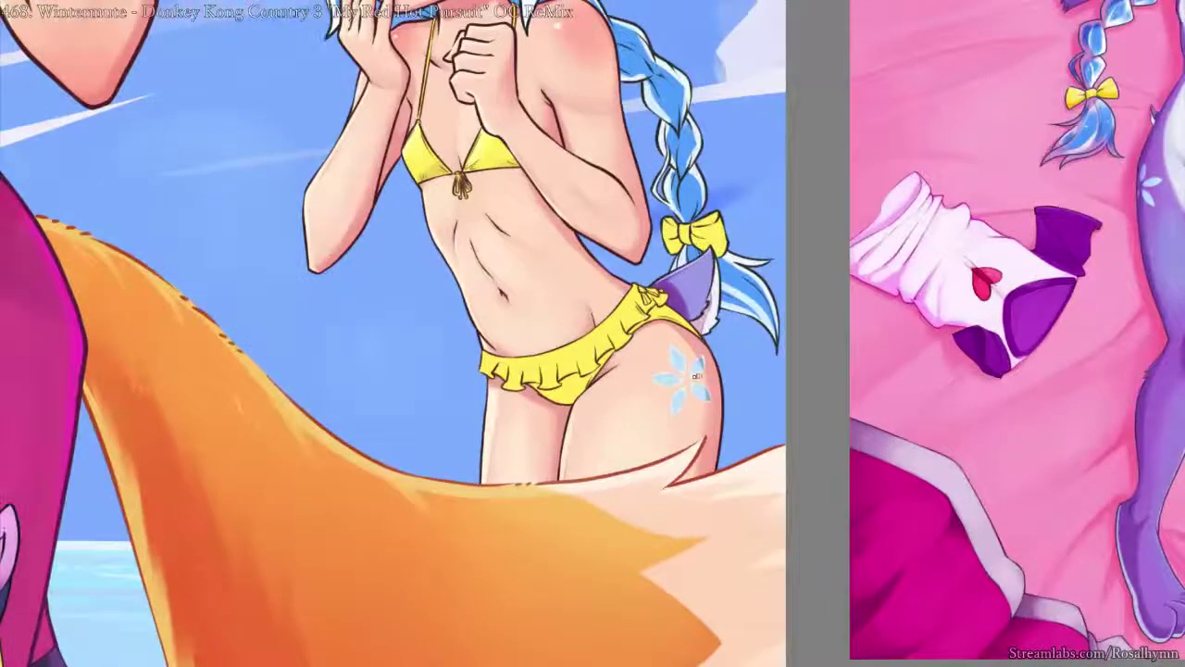
- Lower the lightness of the marking layer slightly with an HSV/HSL Adjustment filter in Hue/Saturation/Lightness mode
key("ctrl+b")
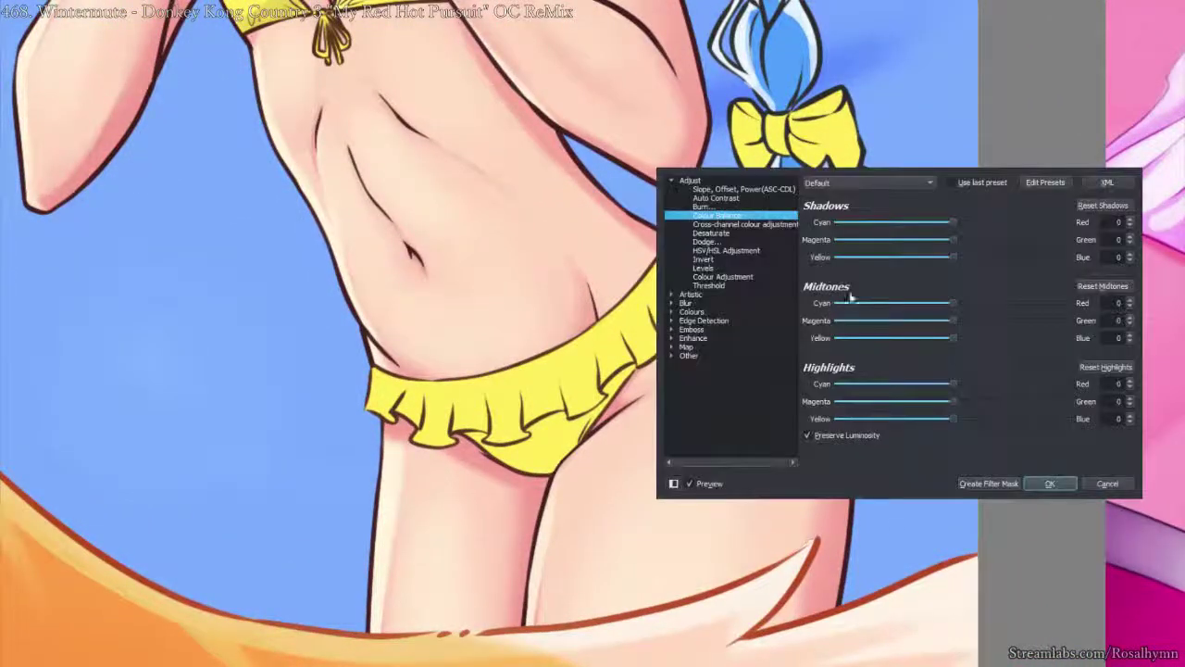
left_click(754, 277)
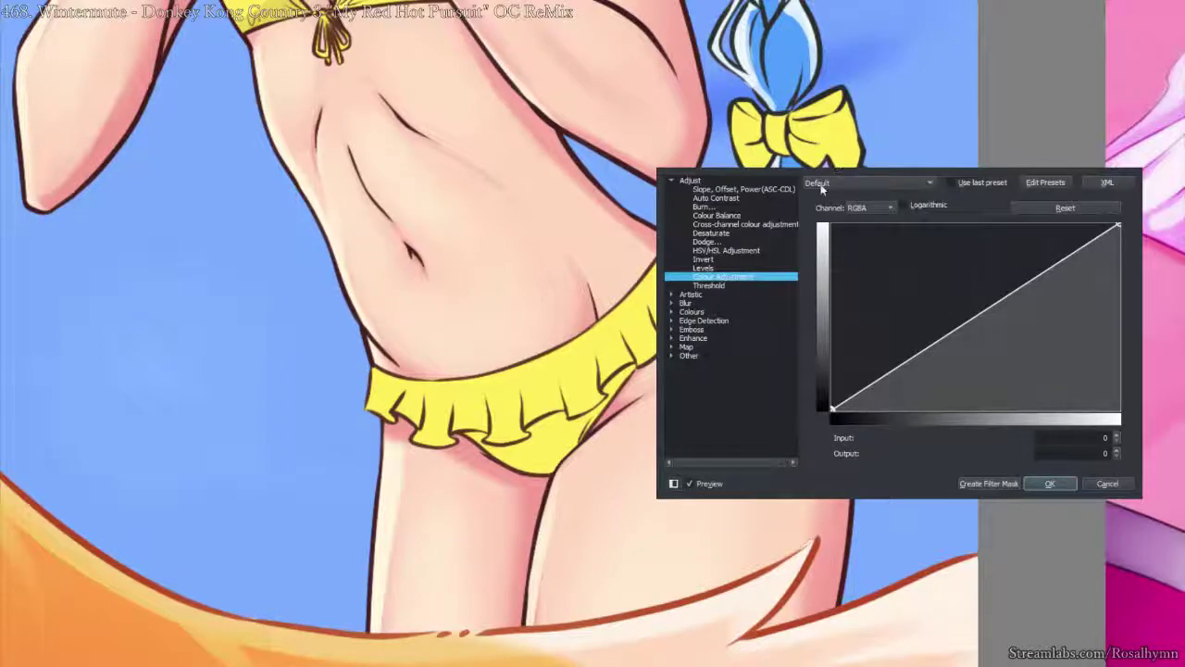
left_click(745, 251)
left_click_drag(958, 263, 947, 264)
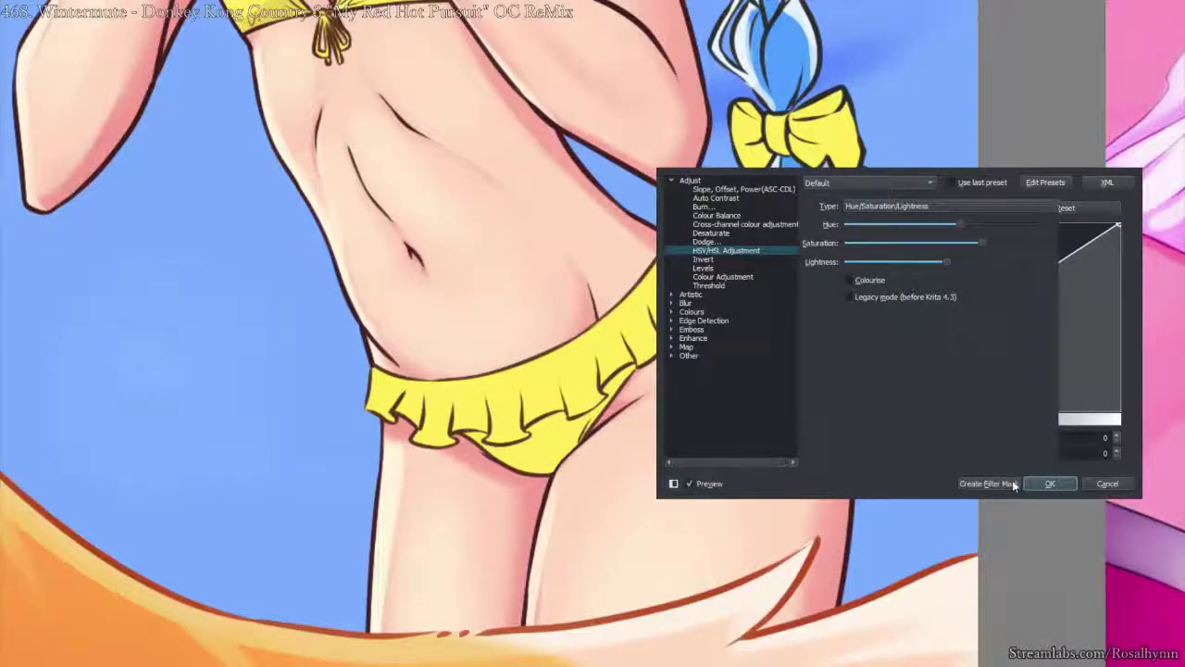
left_click(1050, 484)
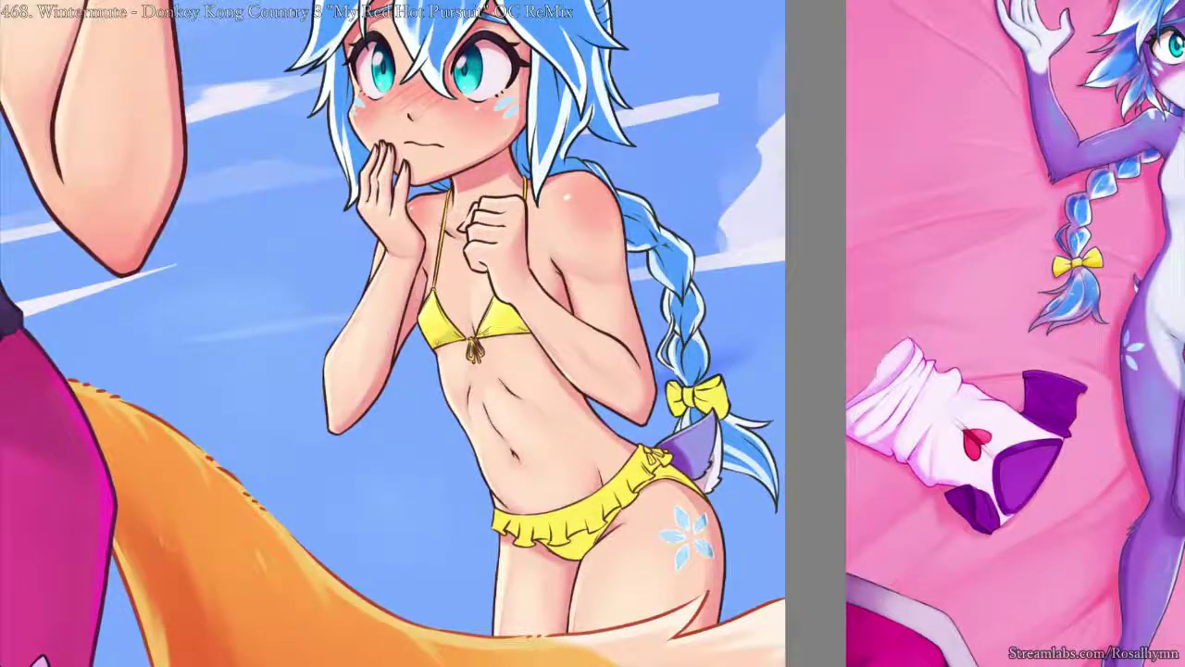
- Try a deeper, more saturated blue on the flower's petals and undo it
key("ctrl+z")
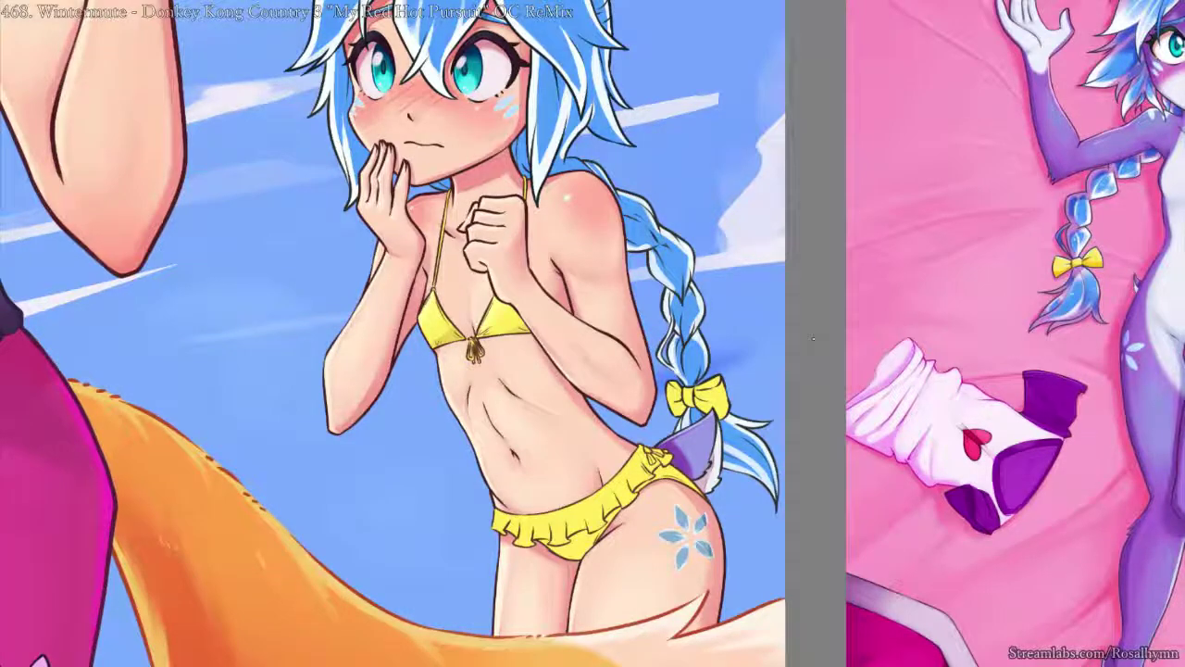
left_click_drag(661, 535, 683, 530)
key("alt+Delete")
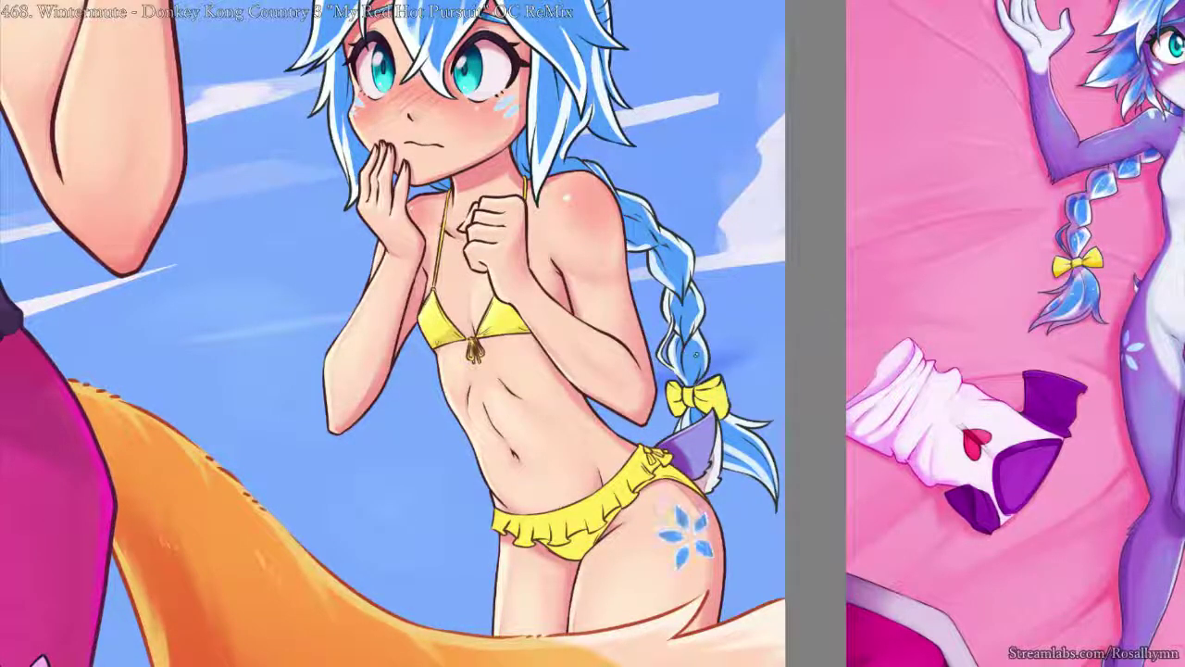
key("ctrl+z")
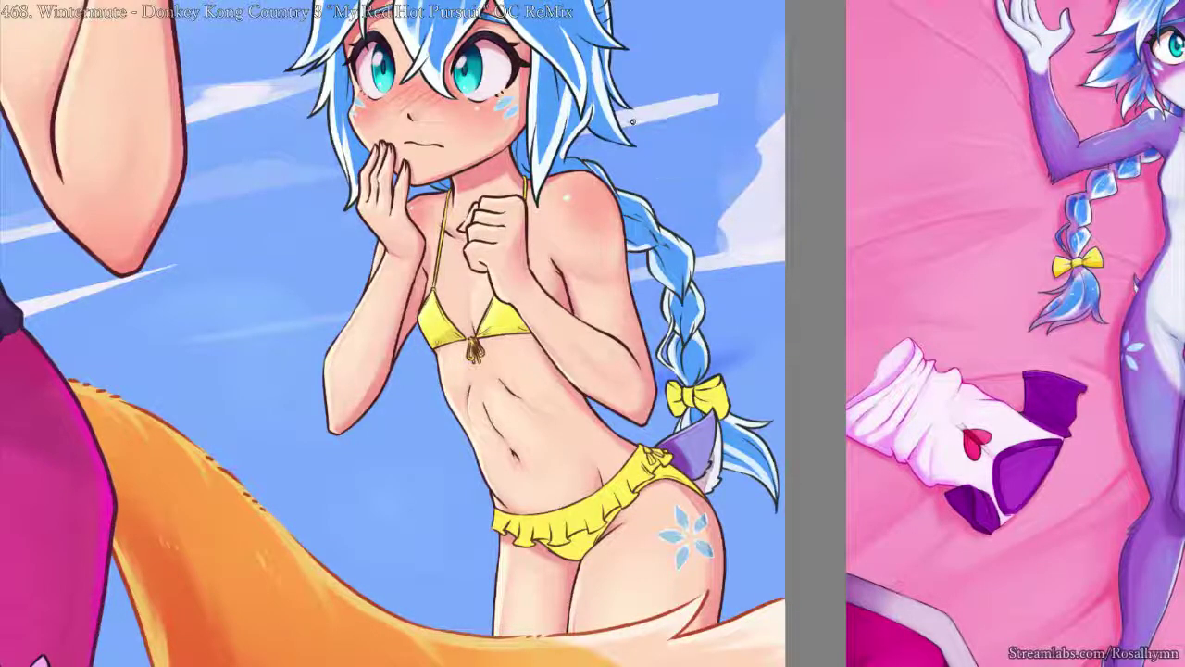
left_click_drag(633, 121, 639, 111)
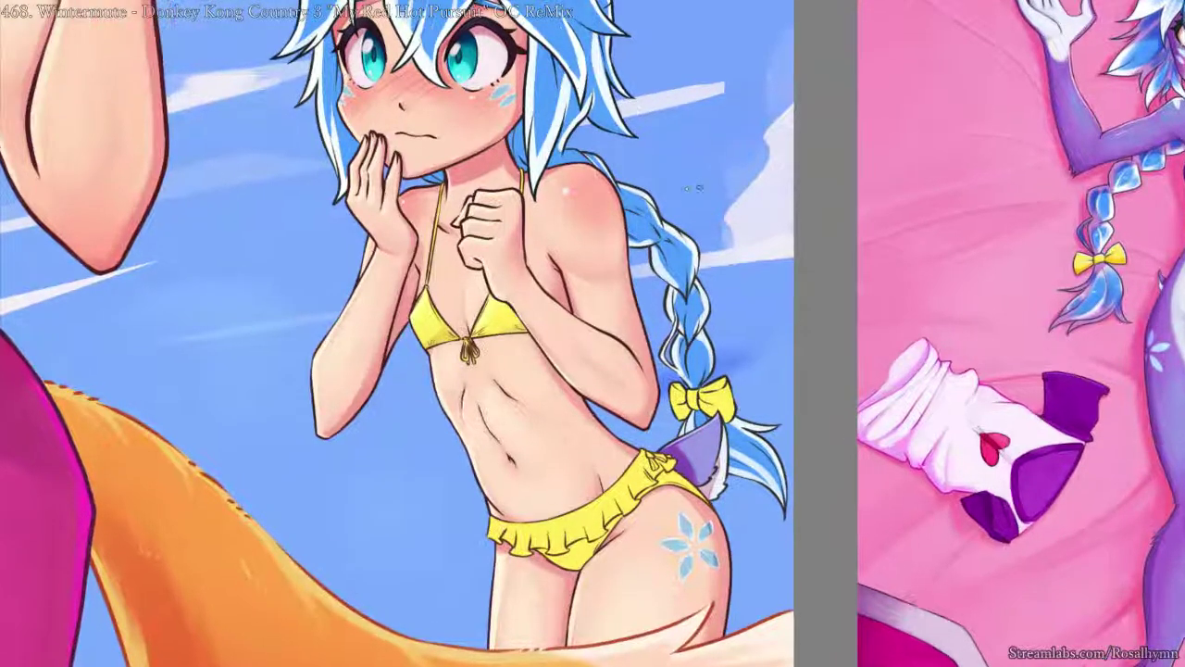
- Compare the flower marking's petals with and without the recent colour changes, keeping the darker blue shading
left_click_drag(620, 290, 639, 513)
key("ctrl+plus")
key("ctrl+plus")
left_click_drag(705, 358, 716, 244)
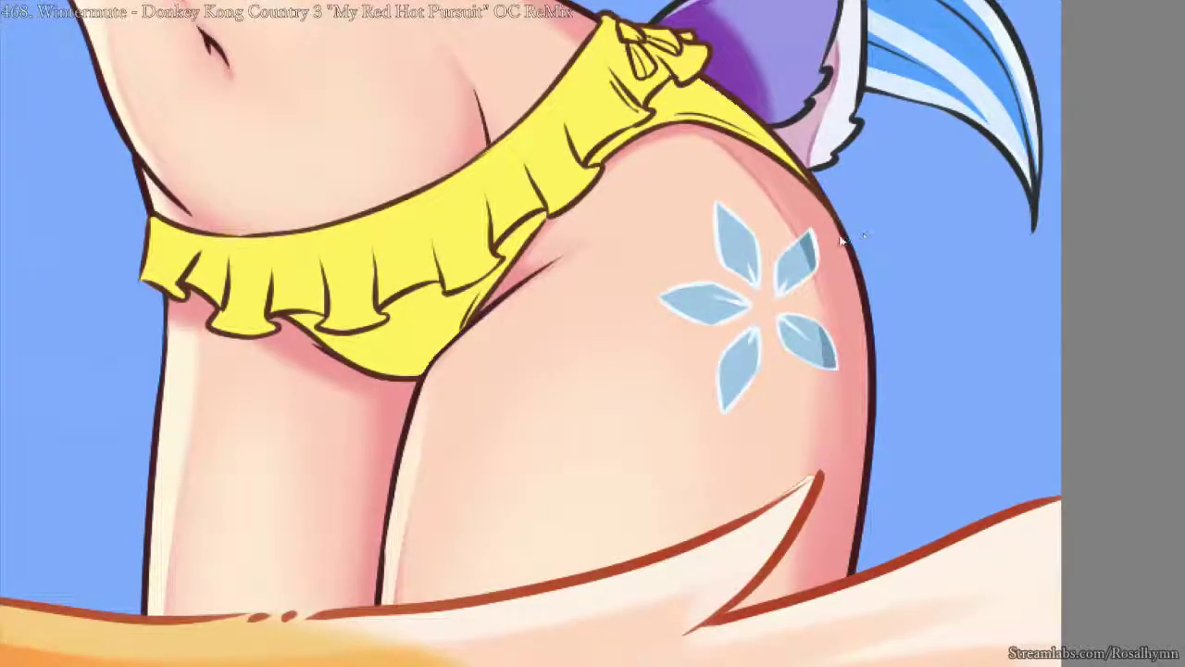
key("ctrl+z")
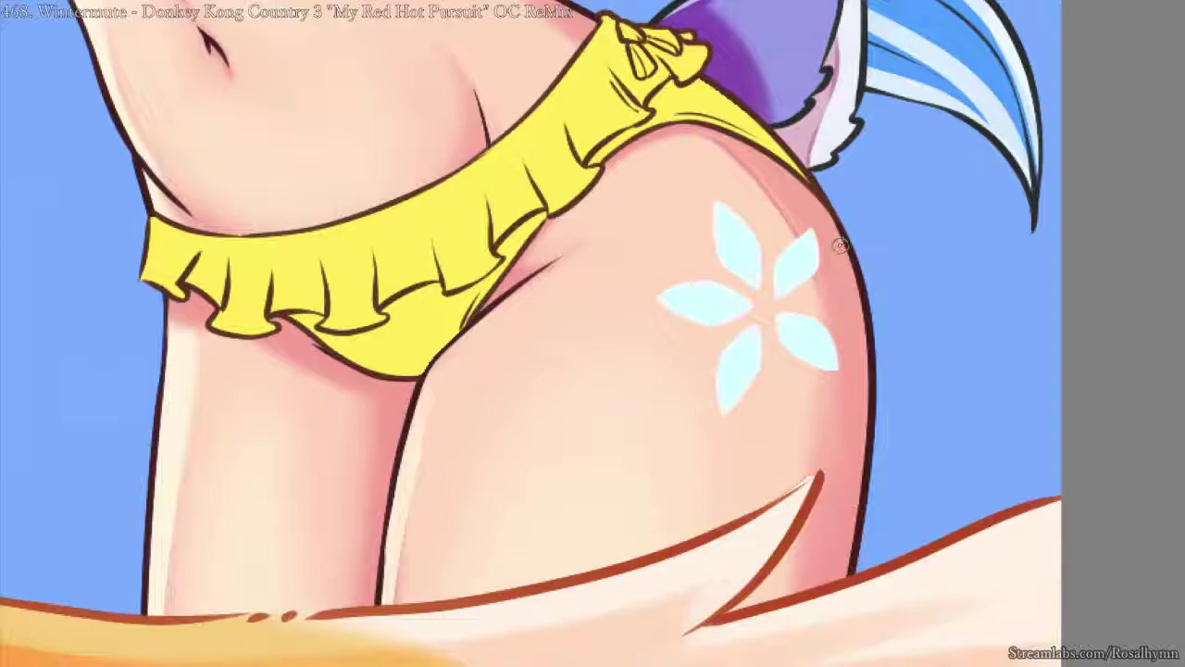
key("ctrl+y")
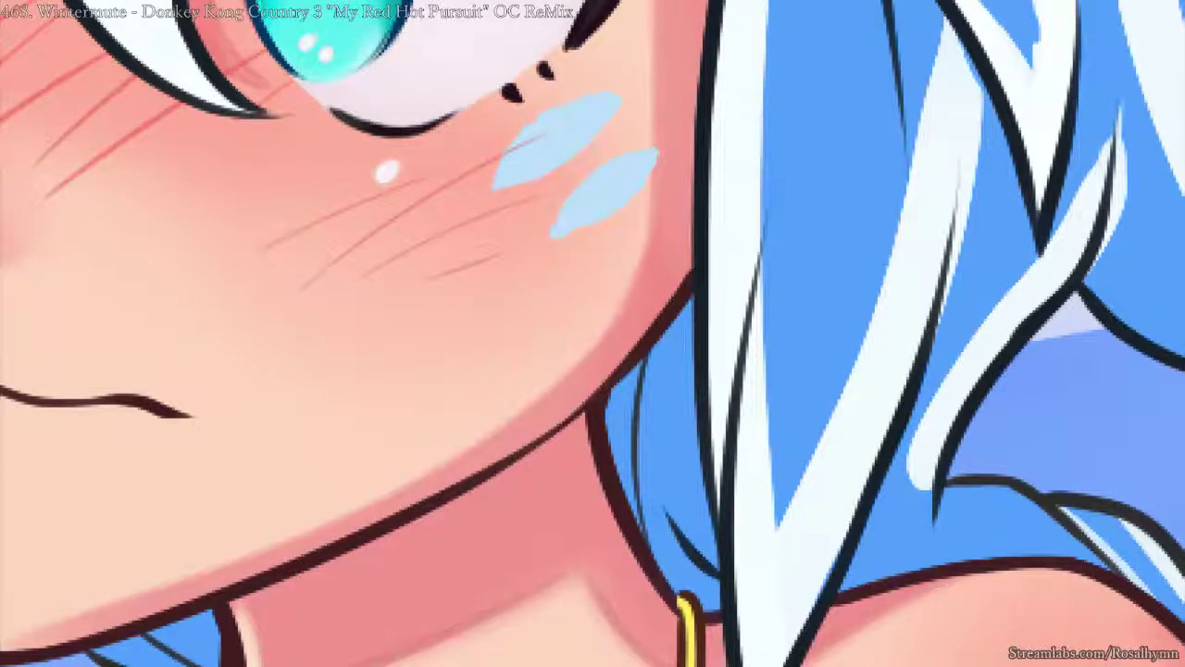
- Paint a dark blue-grey shadow on the outer tip of the lower cheek marking, extending it into the shaded skin
scroll(685, 259, "up", 4)
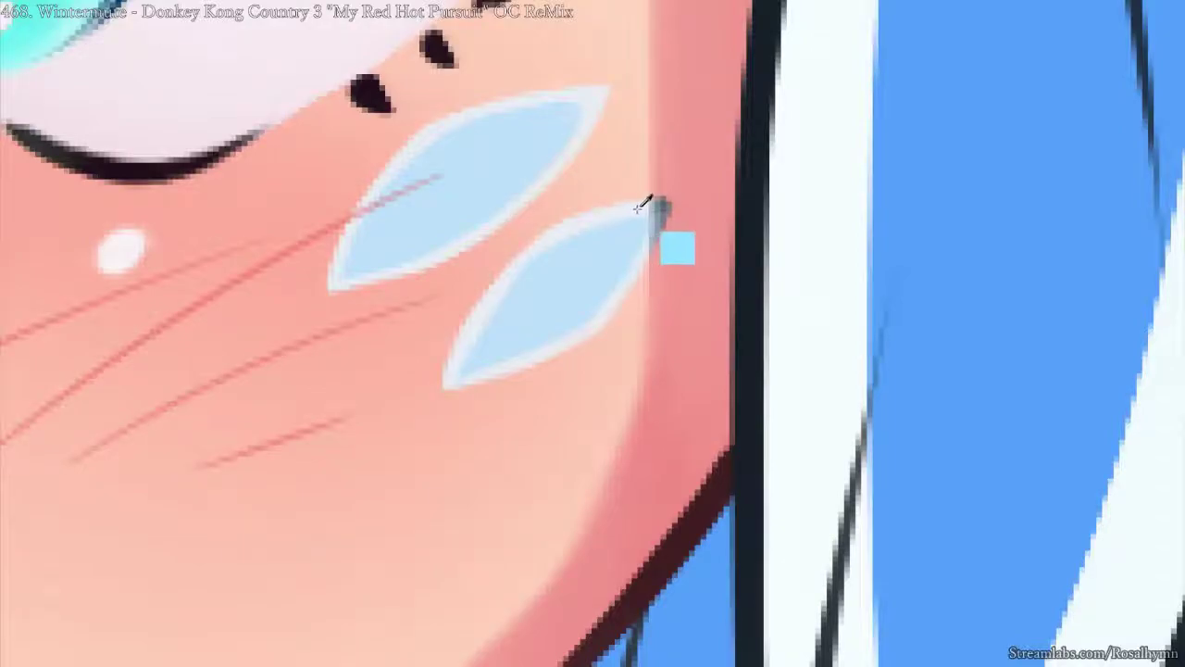
scroll(665, 196, "down", 1)
scroll(653, 230, "up", 1)
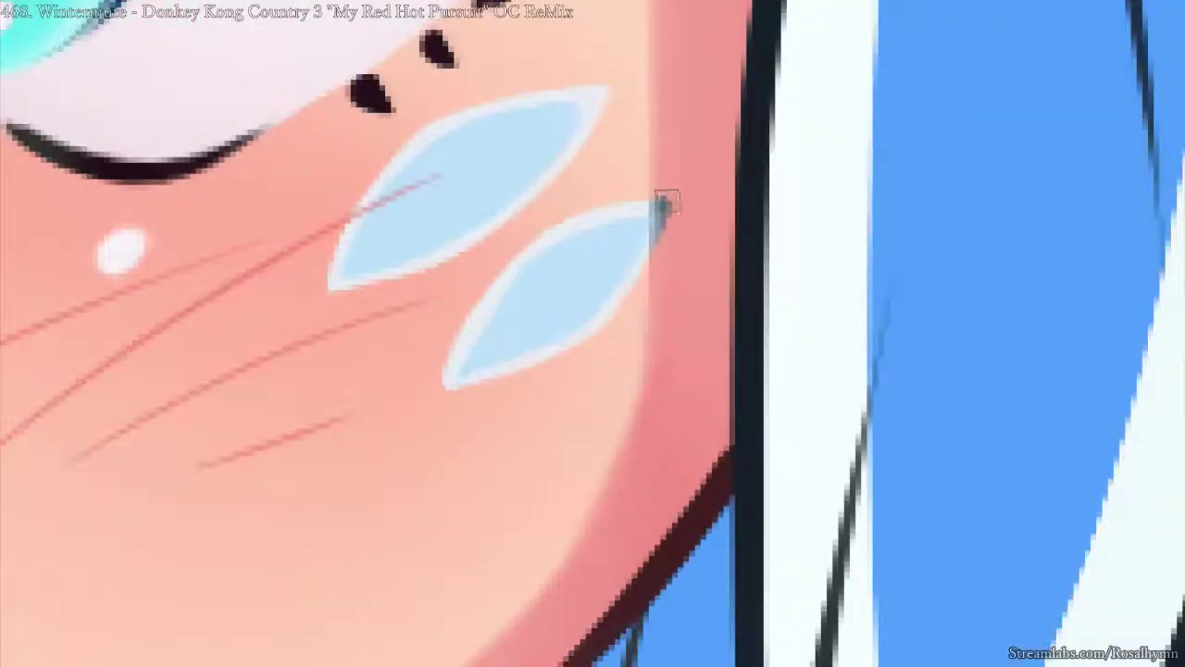
left_click_drag(654, 209, 678, 200)
left_click(665, 202, "alt")
left_click(679, 198, "alt")
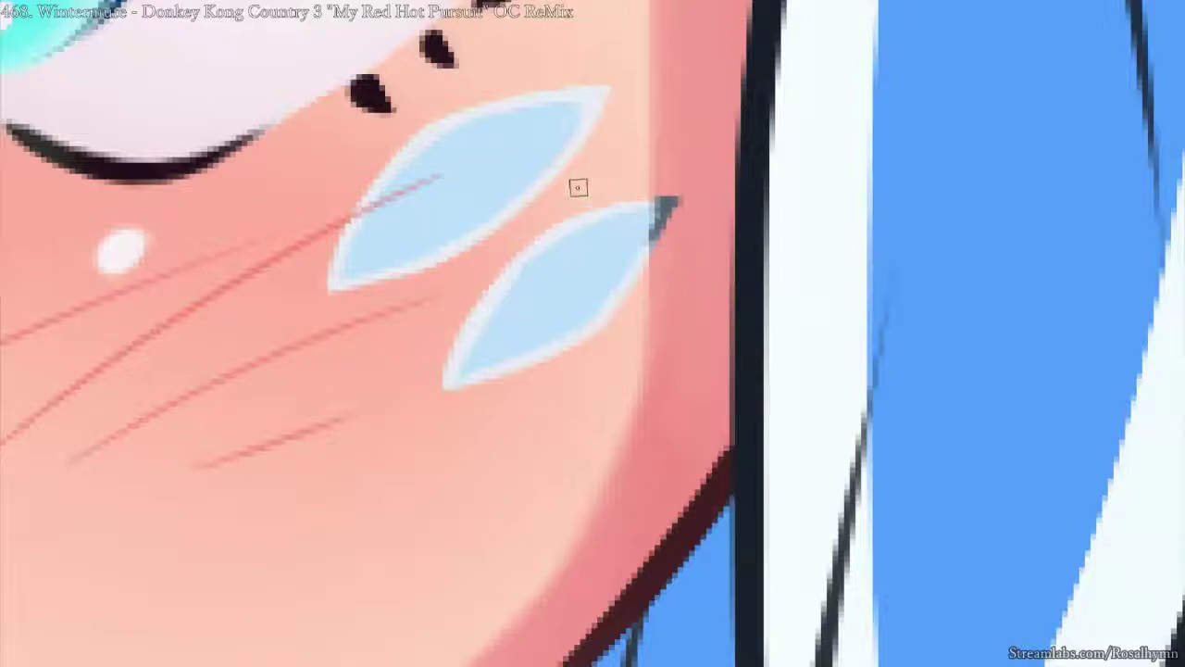
- Touch up the pale outline at the inner tip of the upper cheek marking and check it within the whole face
left_click(587, 109, "ctrl")
left_click_drag(561, 119, 508, 154)
key("ctrl+z")
mouse_move(342, 279)
left_mouse_down()
mouse_move(407, 216)
mouse_move(372, 248)
left_mouse_up()
key("ctrl+minus")
key("ctrl+minus")
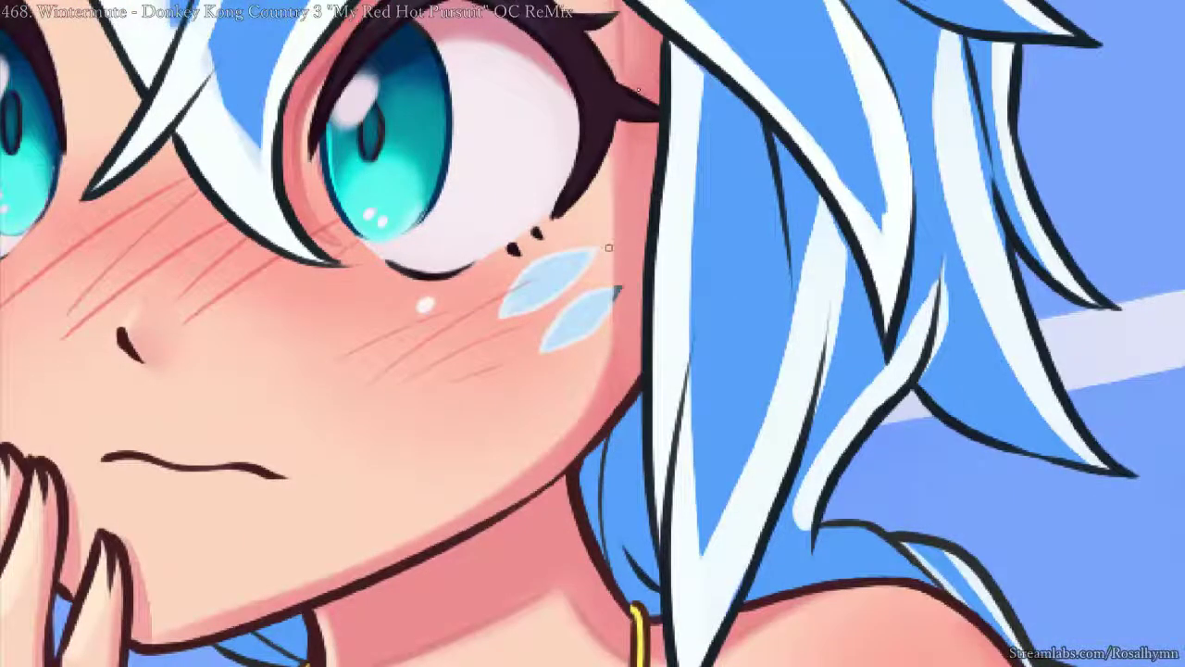
scroll(608, 248, "up", 2)
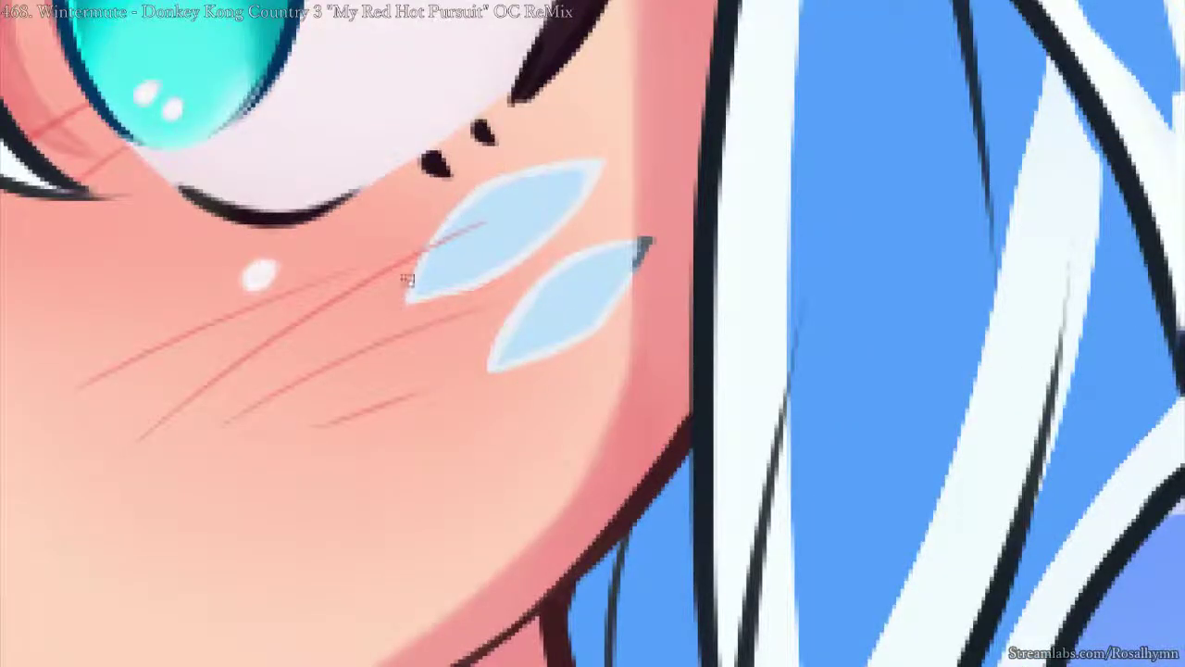
scroll(622, 107, "down", 5)
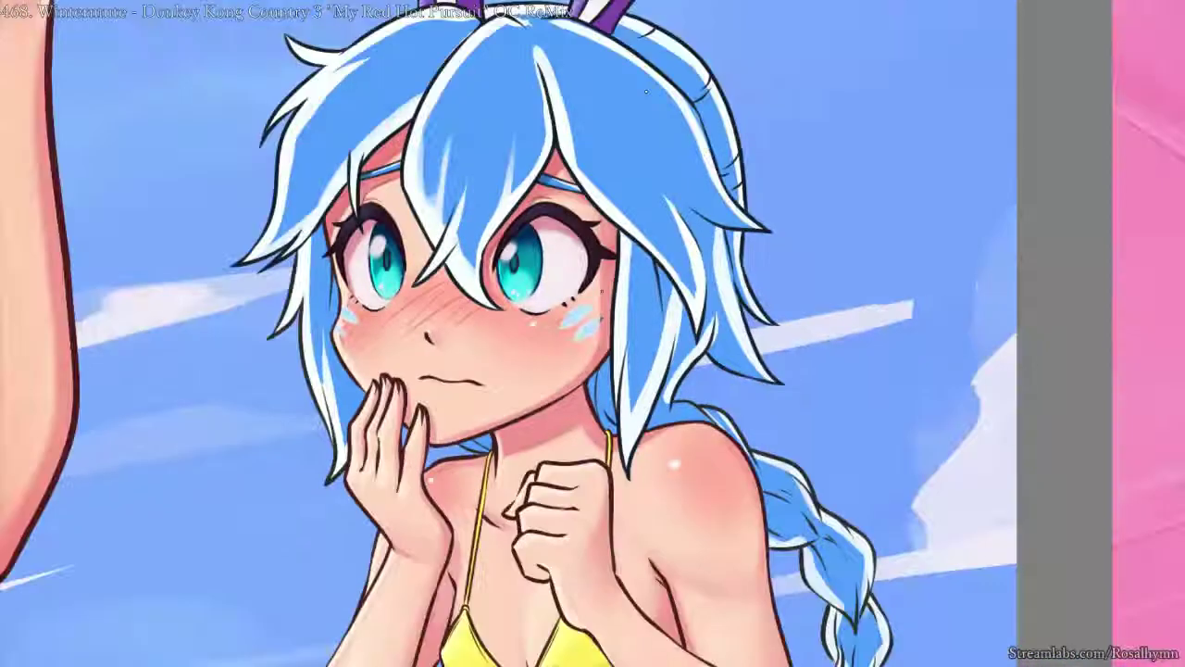
scroll(592, 315, "up", 3)
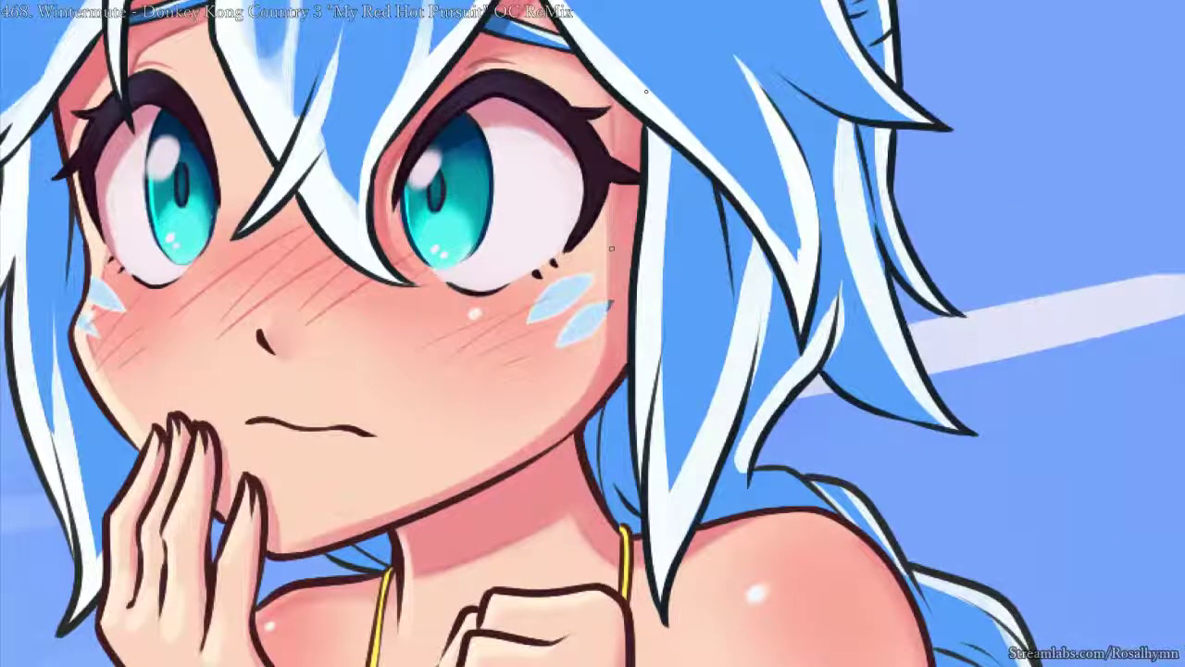
scroll(611, 248, "up", 1)
scroll(619, 213, "up", 2)
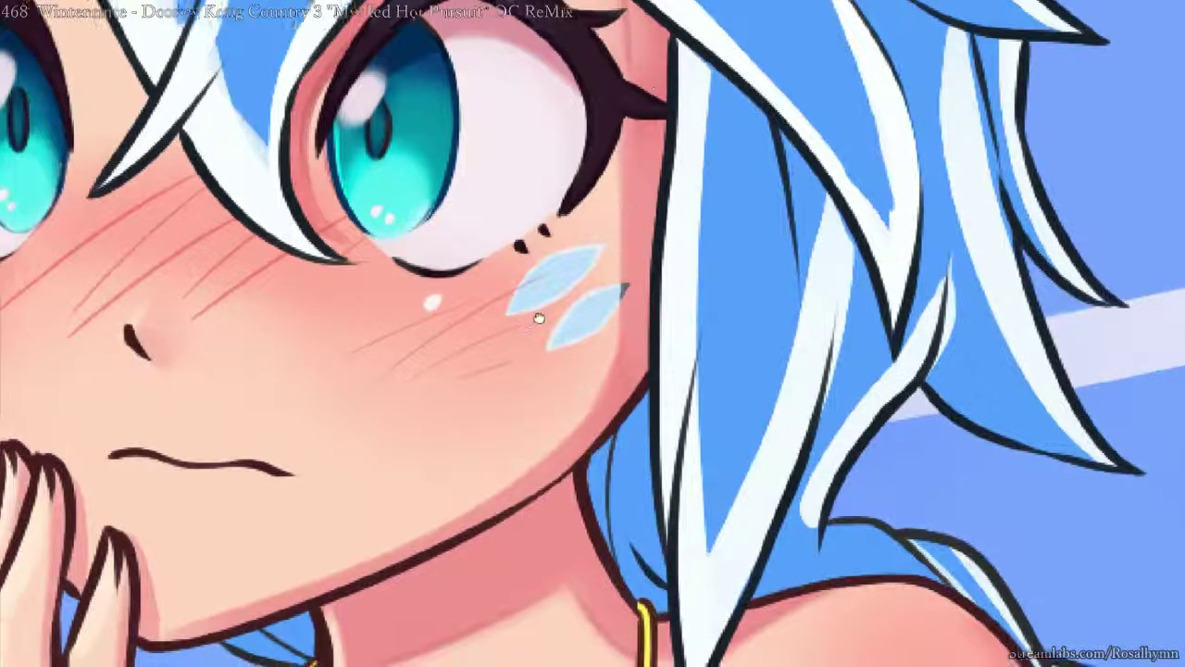
- Remove the white highlight dot beneath the near eye and try a new one in its place
key("alt+Delete")
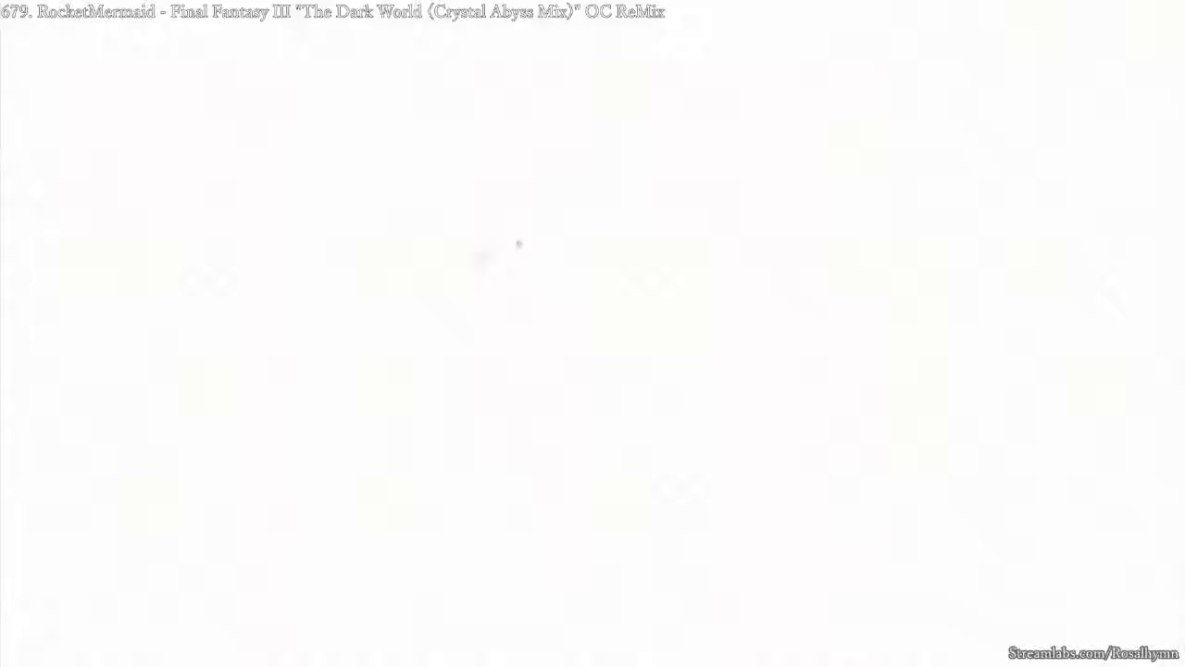
key("ctrl+z")
right_click(525, 265)
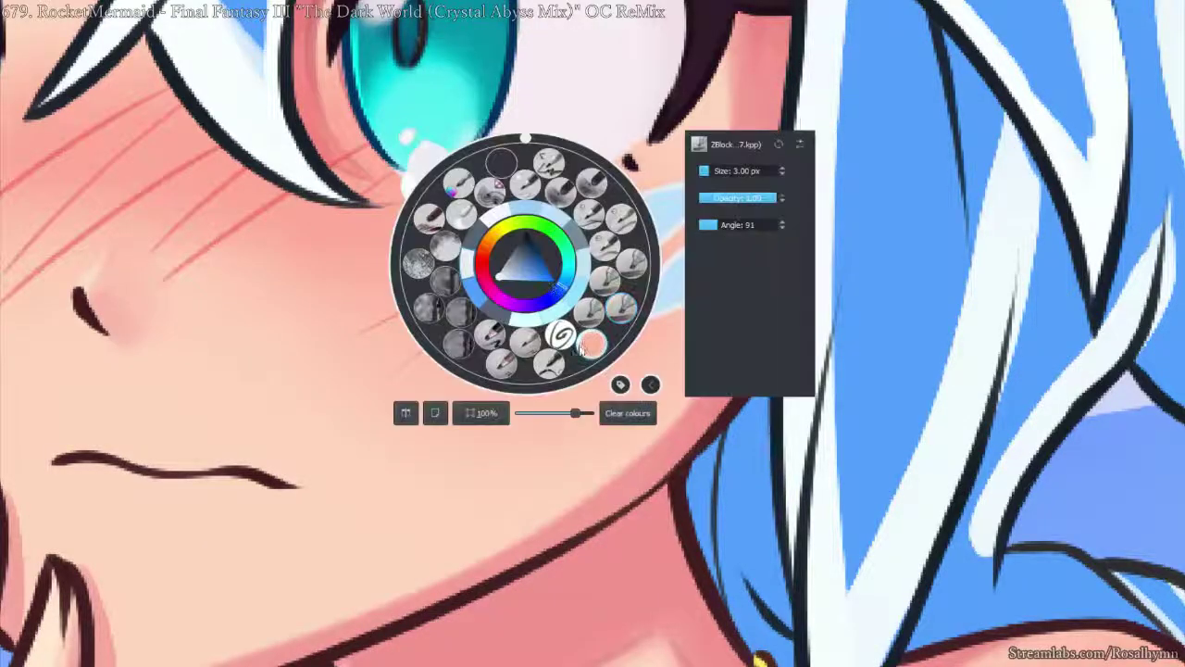
left_click(592, 346)
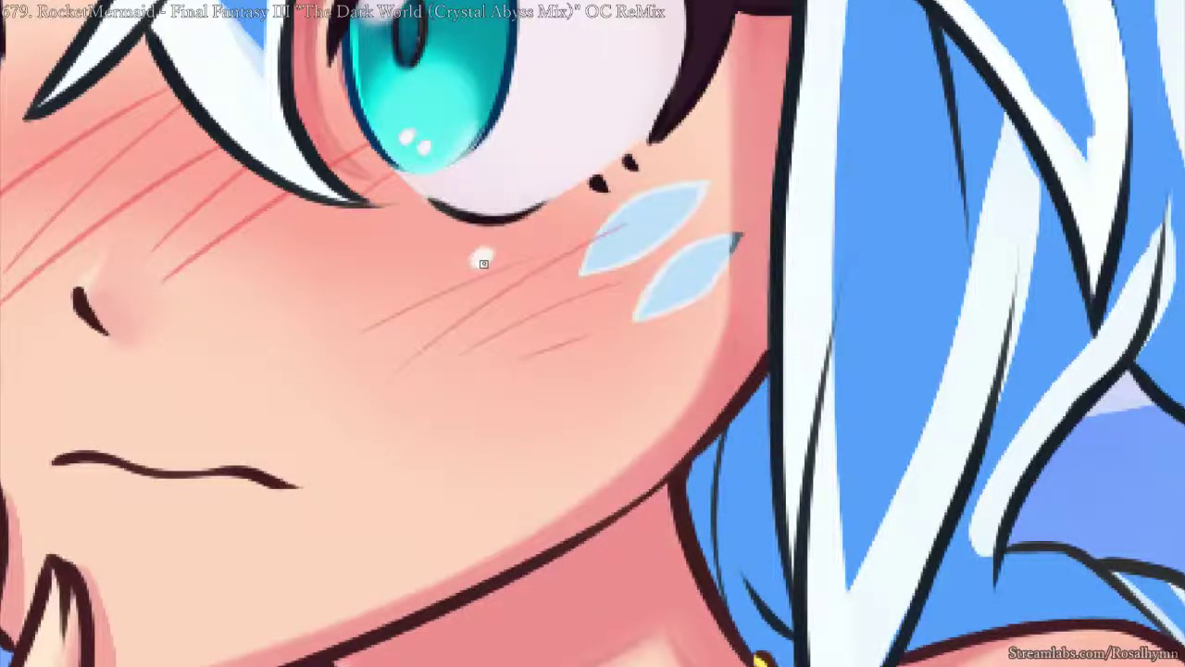
scroll(483, 264, "down", 3)
left_click_drag(541, 286, 553, 287)
scroll(591, 288, "up", 5)
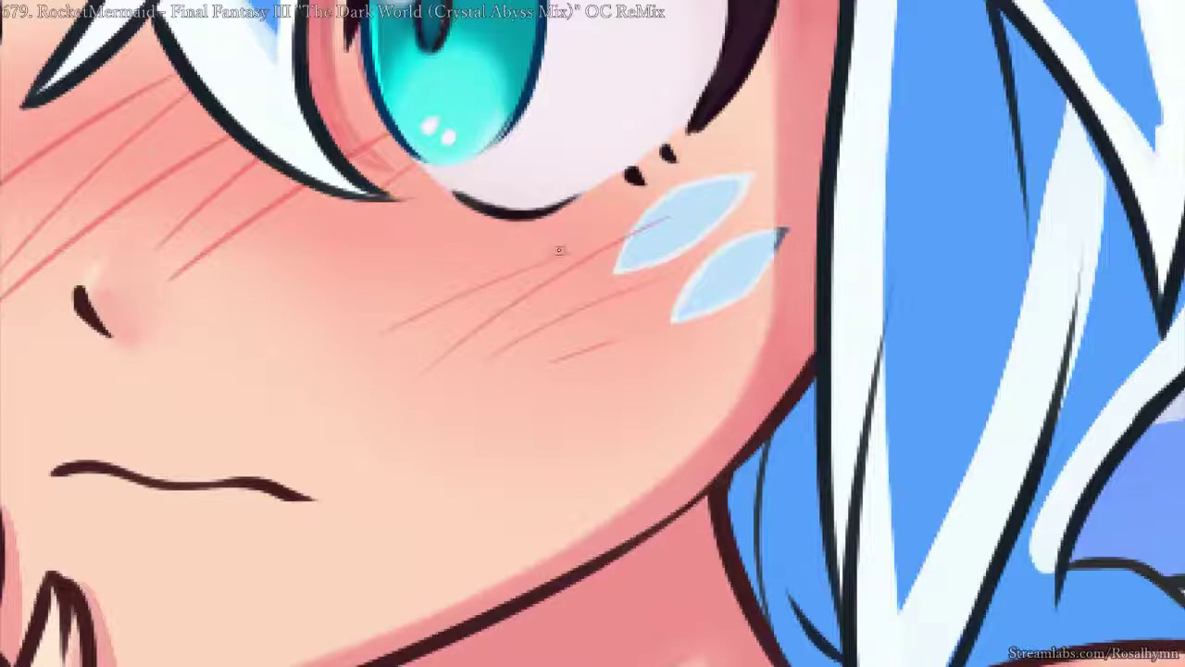
mouse_move(542, 241)
left_mouse_down()
mouse_move(588, 232)
mouse_move(539, 246)
mouse_move(577, 235)
mouse_move(548, 241)
left_mouse_up()
key("ctrl+z")
key("ctrl+minus")
left_click_drag(483, 355, 581, 356)
scroll(582, 355, "up", 2)
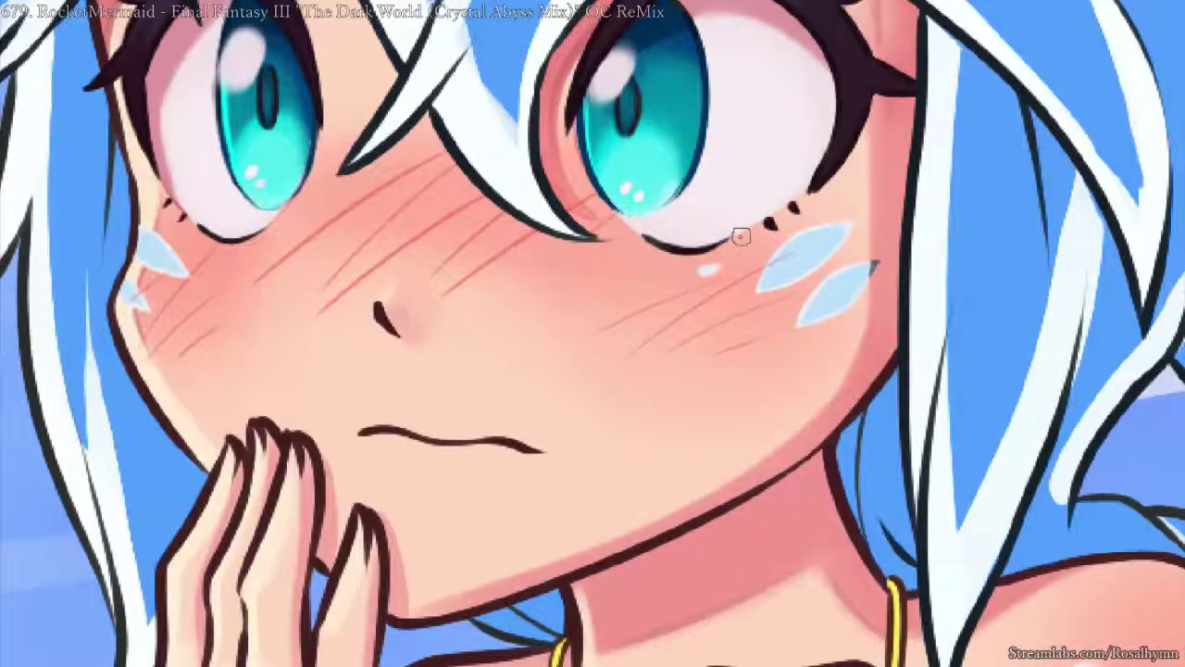
- Try a small white highlight beneath the far eye and erase the highlights on both cheeks
left_click_drag(173, 235, 180, 232)
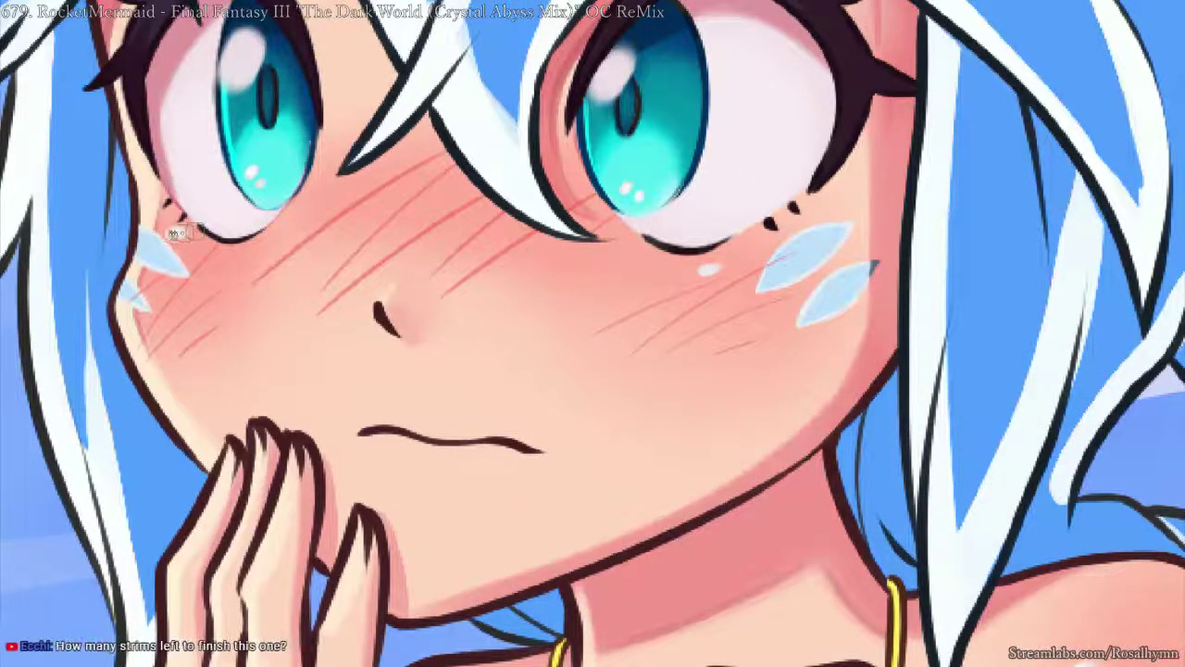
scroll(698, 298, "down", 2)
scroll(698, 296, "up", 2)
left_click(820, 279, "ctrl")
key("e")
left_click_drag(695, 273, 732, 267)
left_click_drag(171, 238, 178, 242)
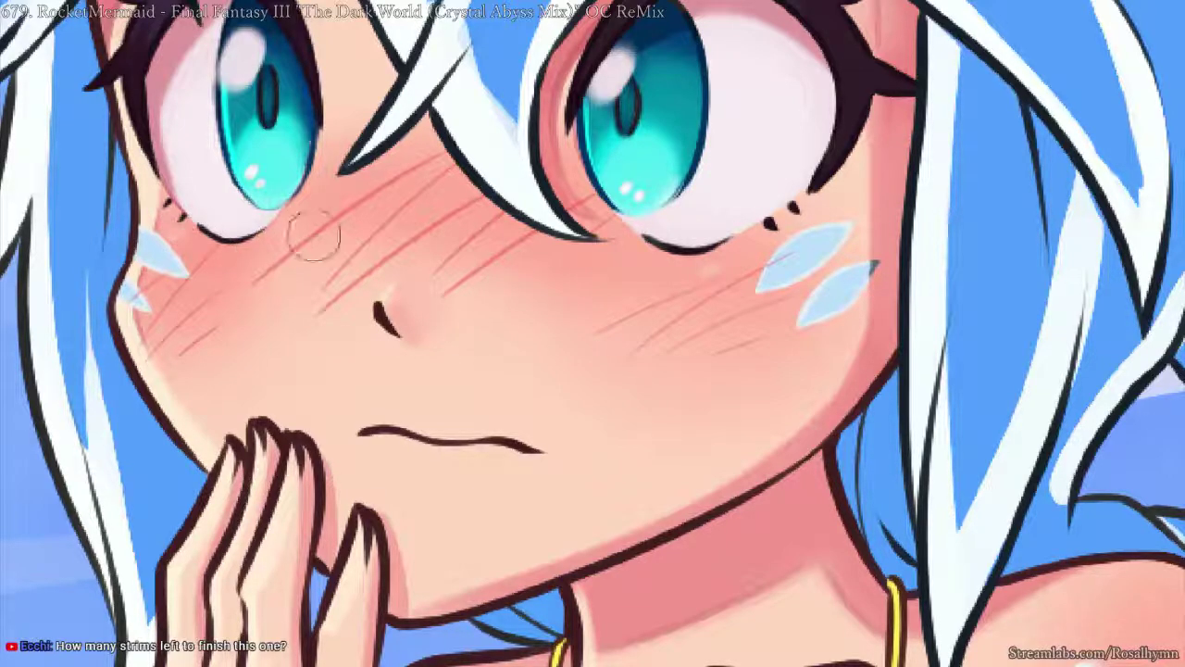
- Paint small white highlight dots on both cheeks beneath the eyes, next to the blue markings
key("e")
left_click_drag(706, 272, 722, 268)
left_click(708, 271)
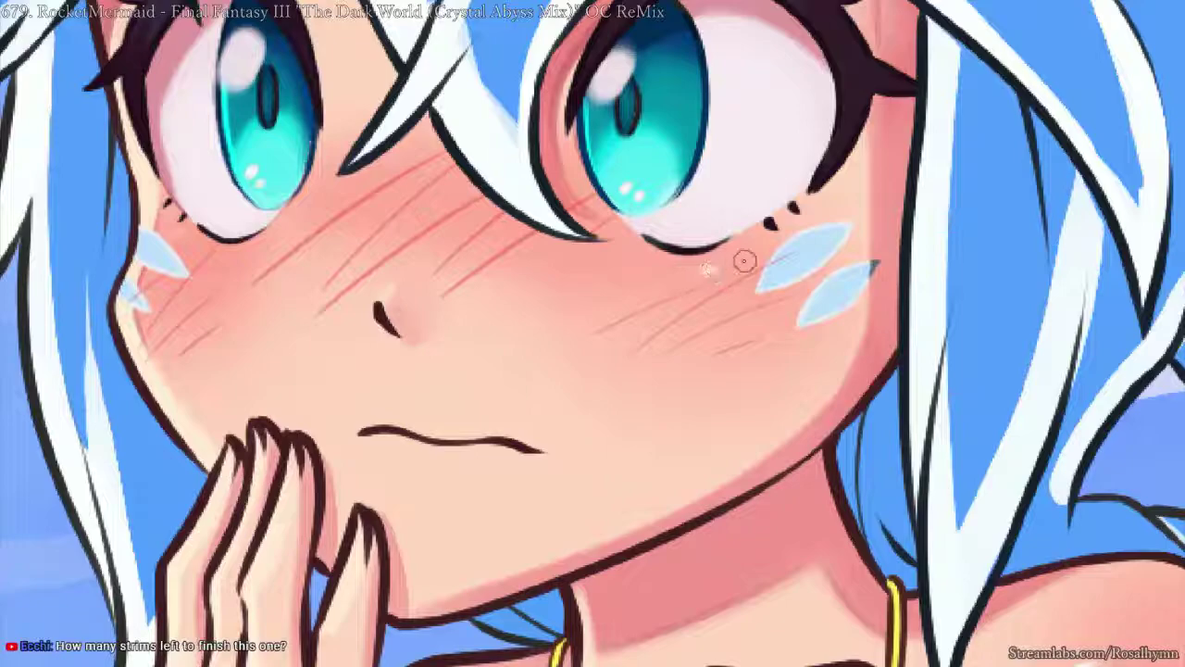
left_click(708, 268)
scroll(245, 204, "down", 5)
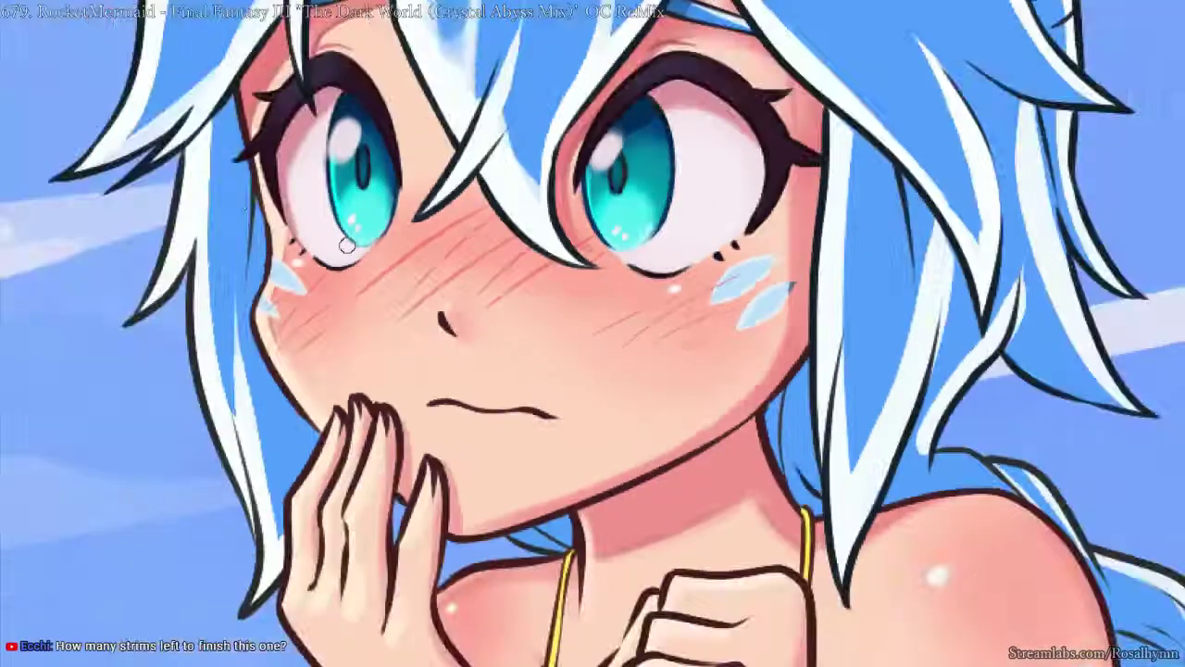
scroll(245, 207, "down", 2)
scroll(244, 207, "up", 4)
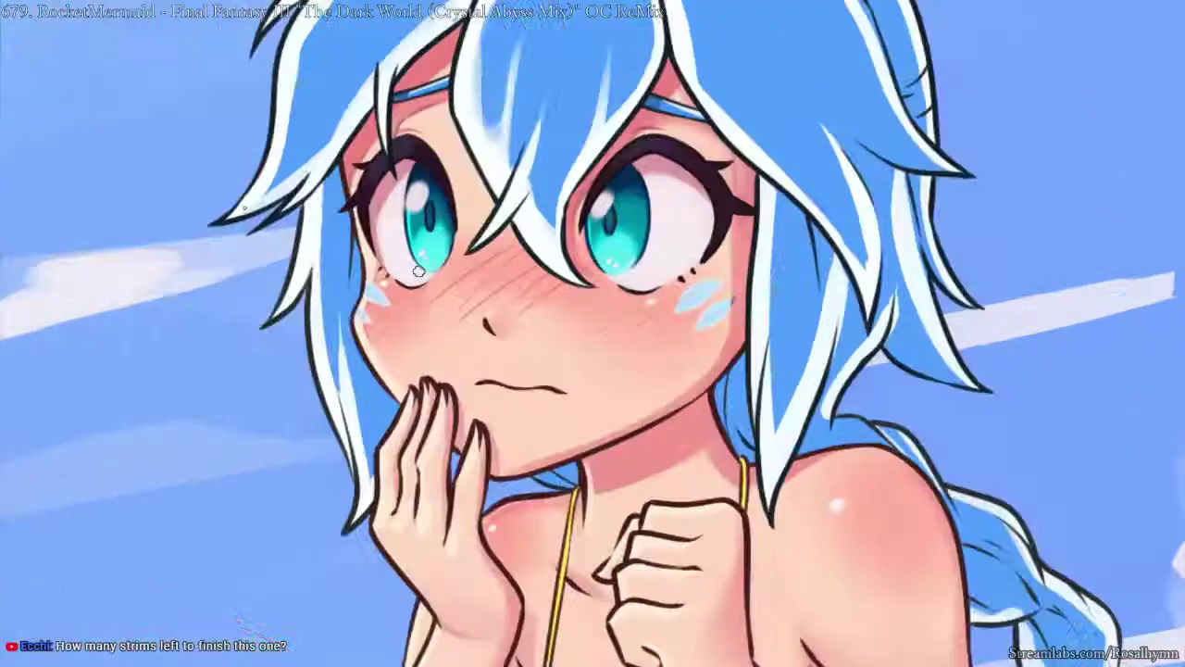
left_click_drag(347, 245, 341, 275)
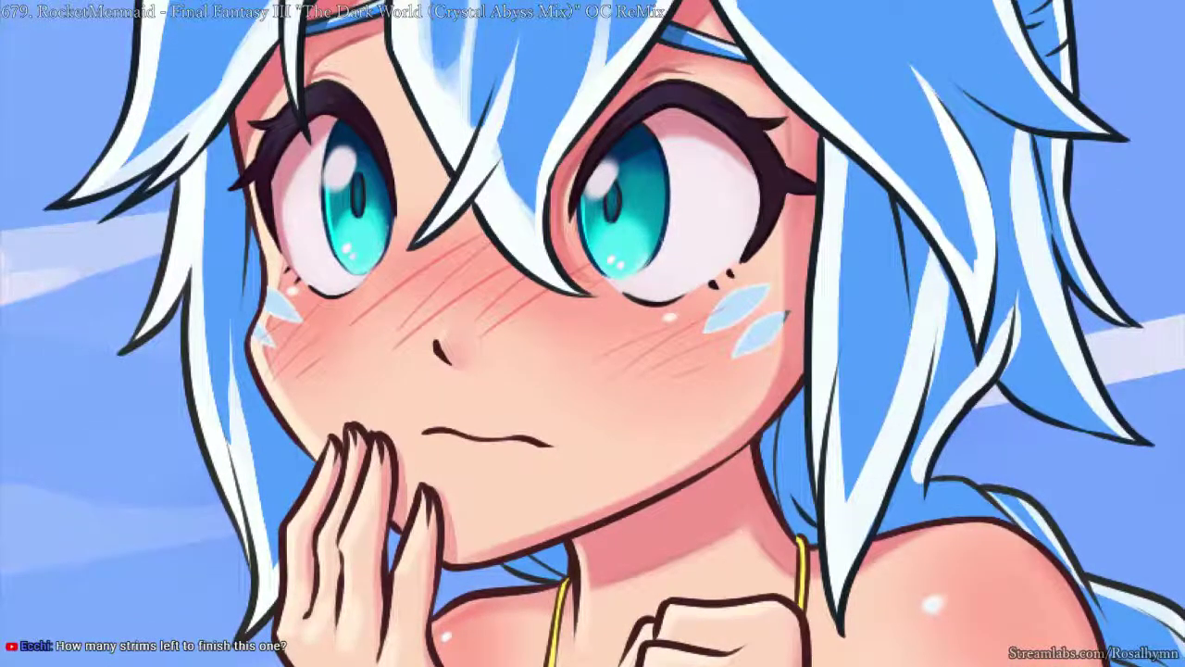
- Shade the upper part of the eye whites with the ZBlock Soft brush and smooth it with a blending brush
right_click(654, 245)
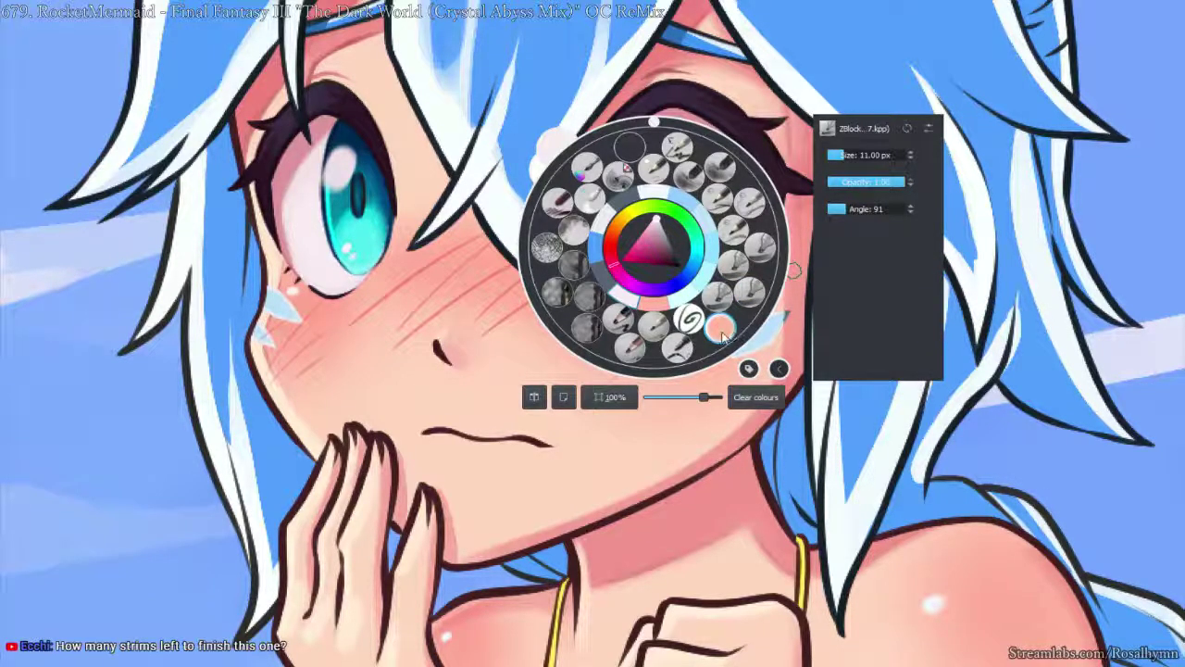
left_click(466, 261)
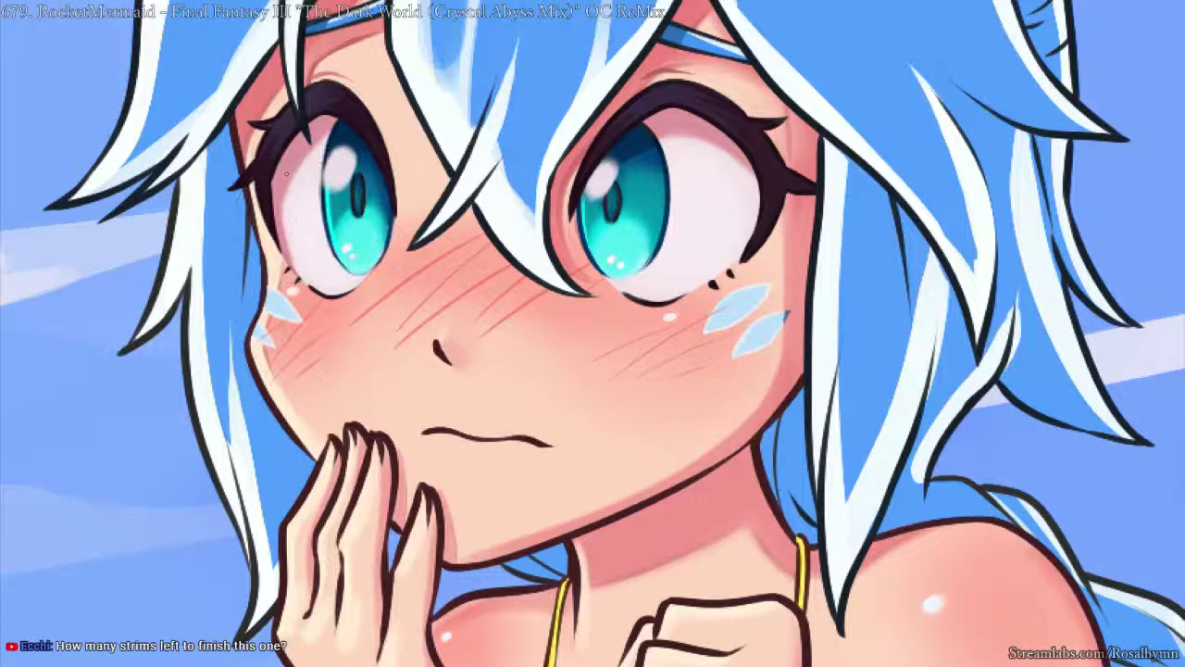
mouse_move(286, 171)
left_mouse_down()
mouse_move(267, 194)
mouse_move(369, 99)
mouse_move(296, 145)
mouse_move(288, 190)
left_mouse_up()
right_click(761, 199)
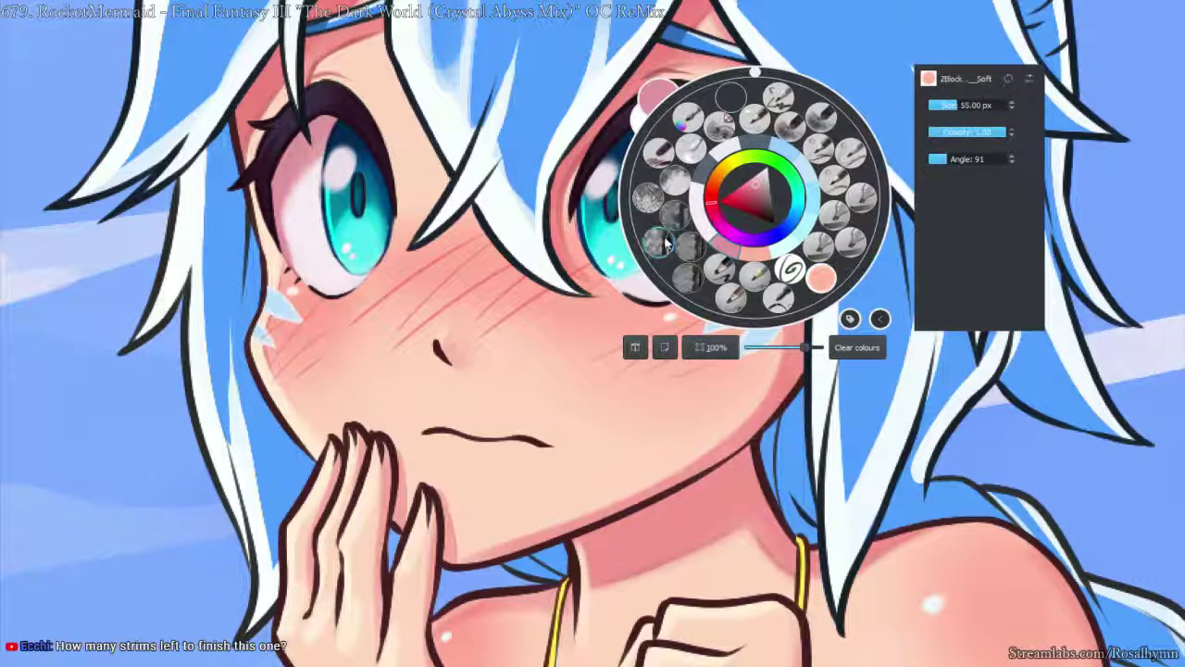
left_click(662, 243)
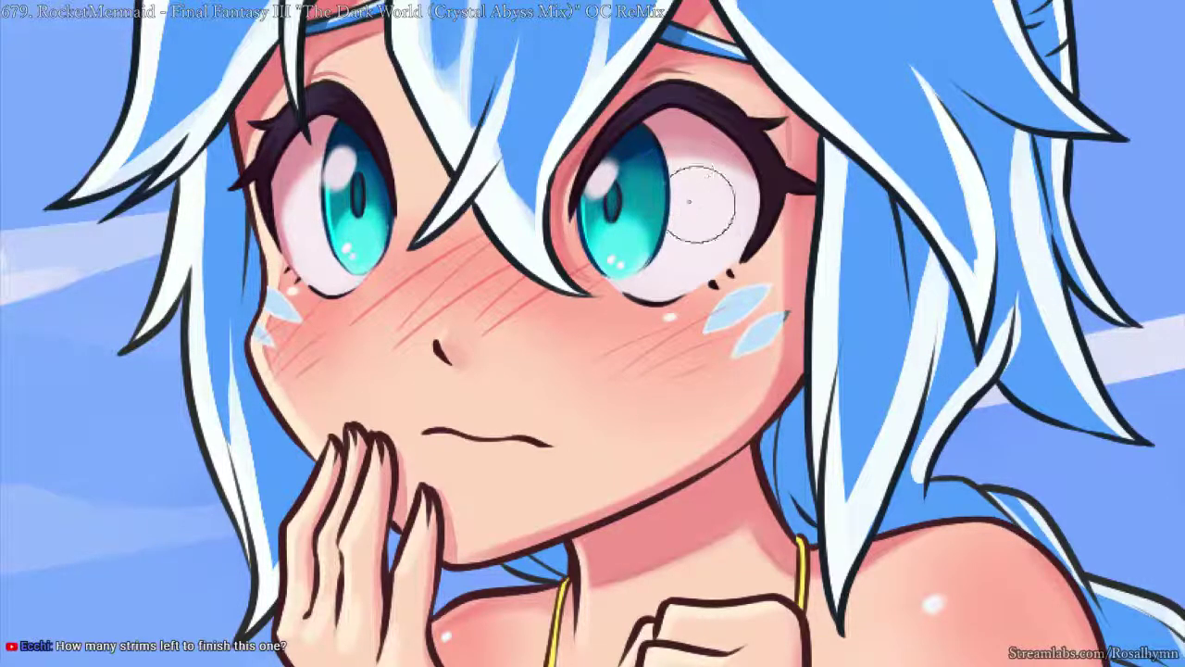
mouse_move(707, 189)
left_mouse_down()
mouse_move(718, 205)
mouse_move(697, 208)
mouse_move(687, 174)
left_mouse_up()
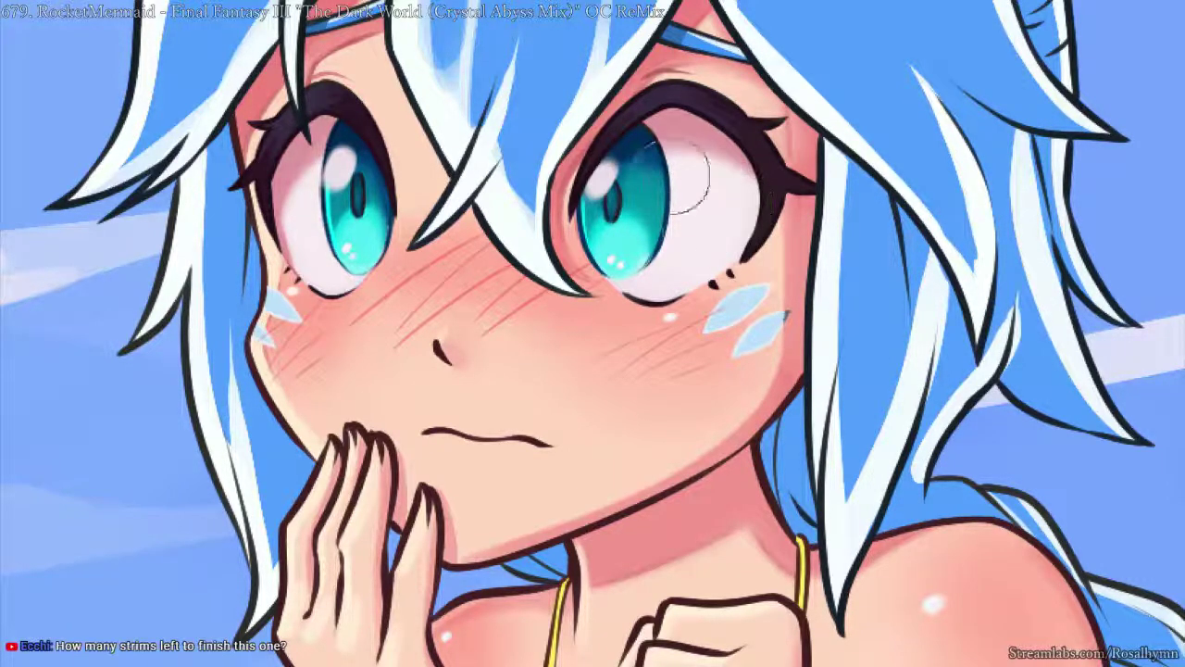
- Examine the blue-haired character's face at full-picture scale against the pink-haired character and the reference image
key("minus")
key("minus")
key("minus")
key("plus")
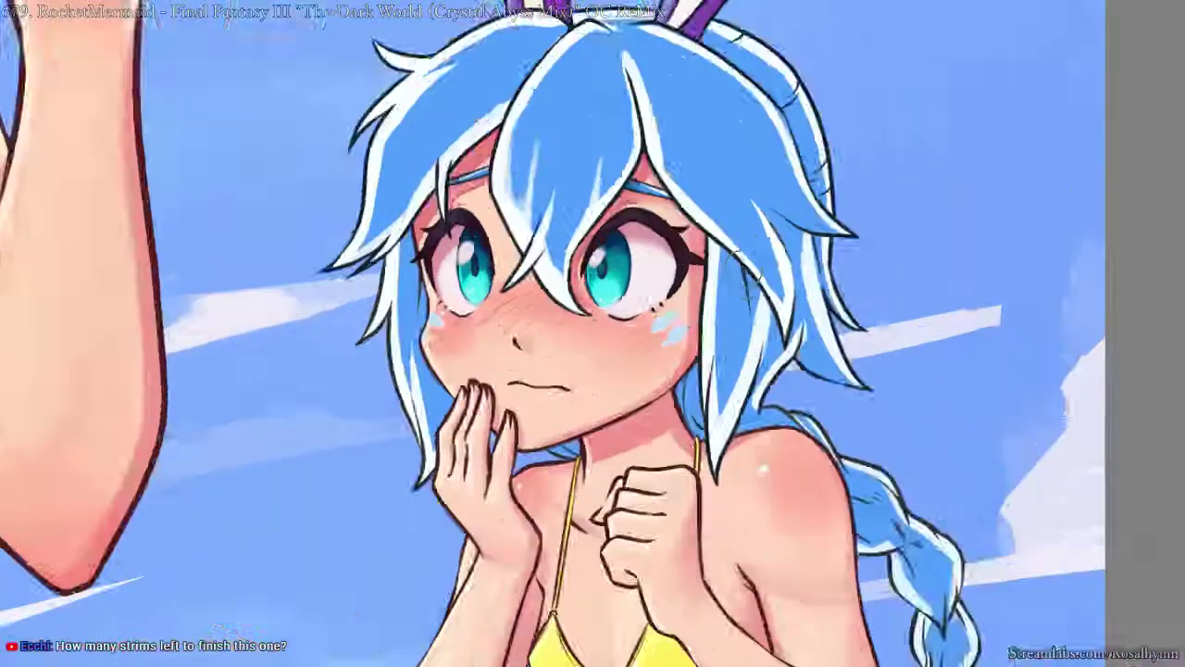
key("minus")
key("minus")
key("minus")
key("minus")
key("plus")
left_click_drag(583, 311, 550, 448)
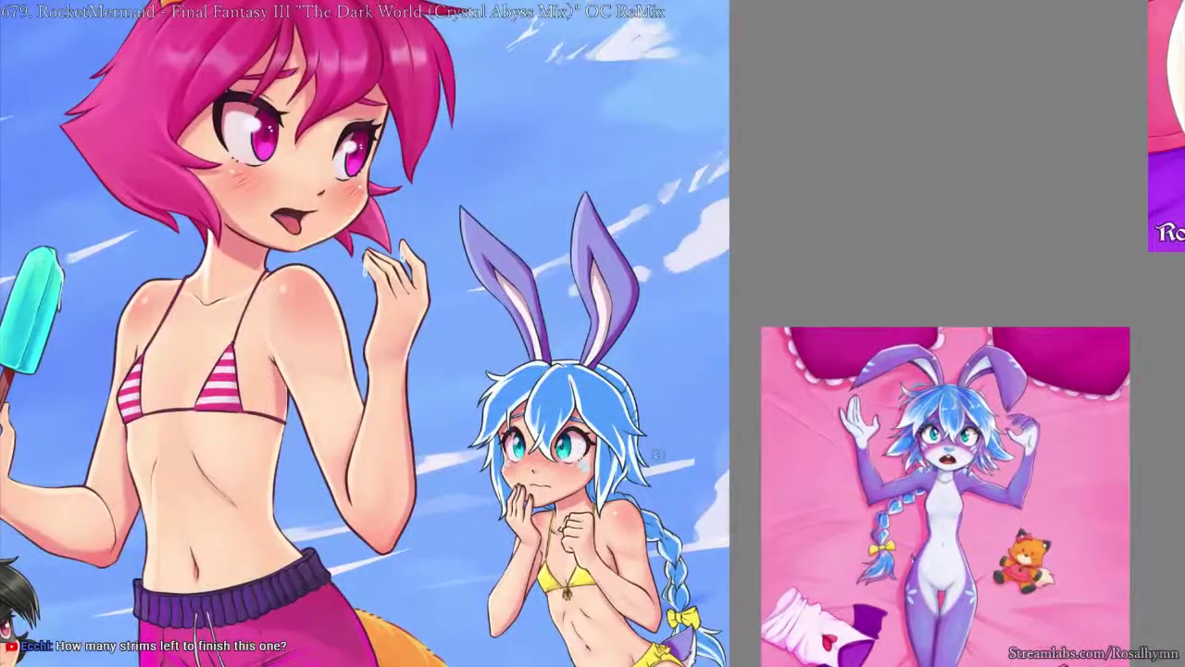
left_click_drag(656, 456, 611, 339)
key("plus")
key("plus")
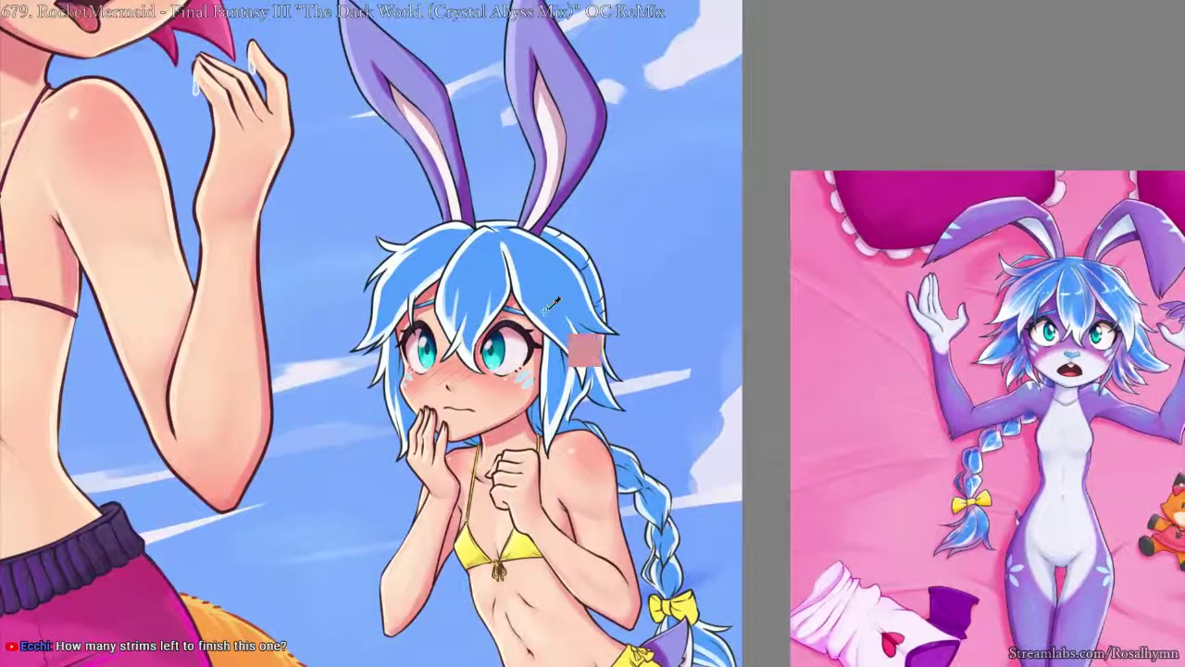
- Refine the soft shading along the upper edge of the near eye's white on the blue-haired character
right_click(551, 306)
left_click(645, 358)
left_click_drag(645, 358, 654, 507)
left_click_drag(86, 76, 115, 129)
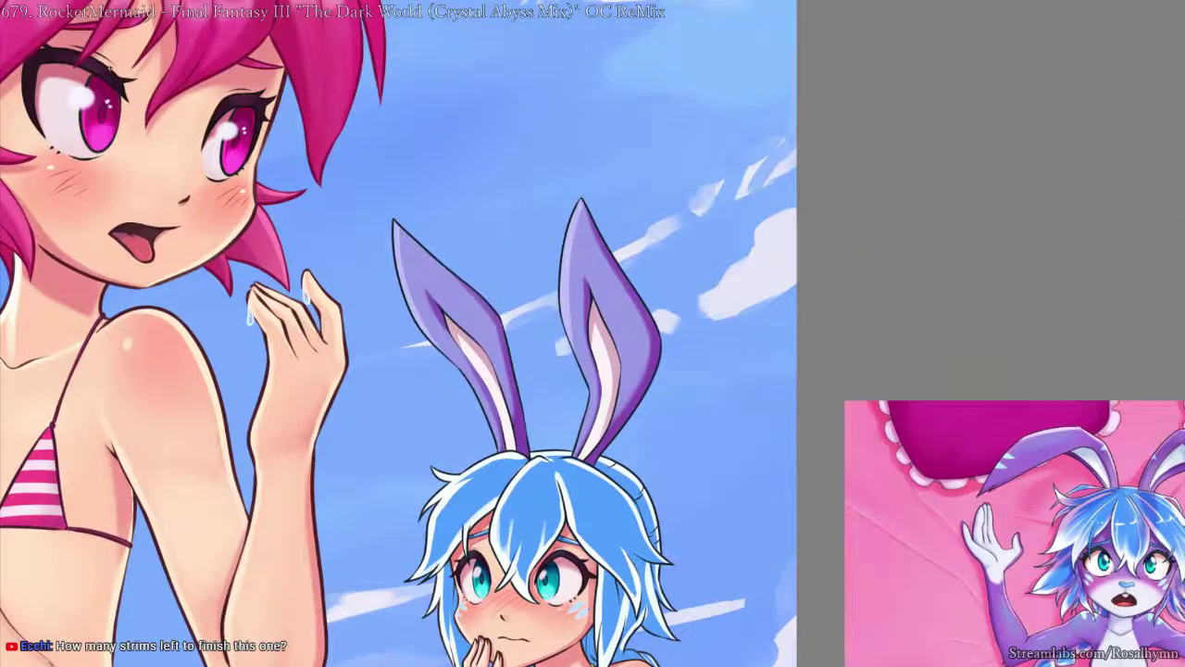
key("plus")
key("plus")
key("plus")
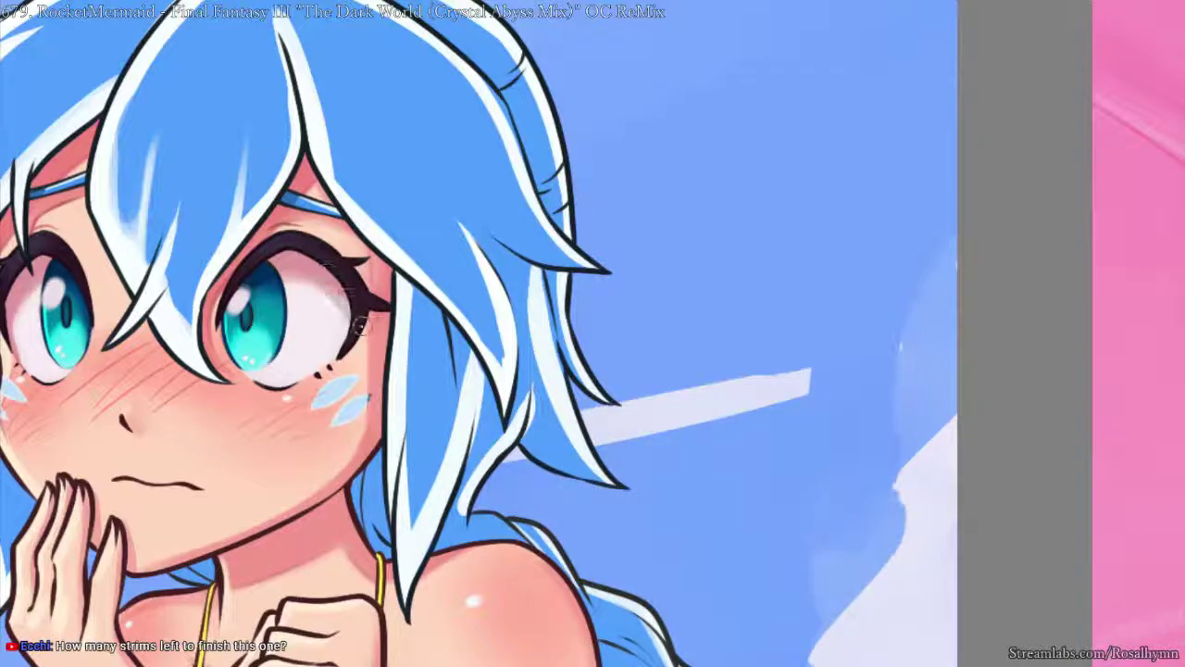
right_click(324, 287)
right_click(335, 285)
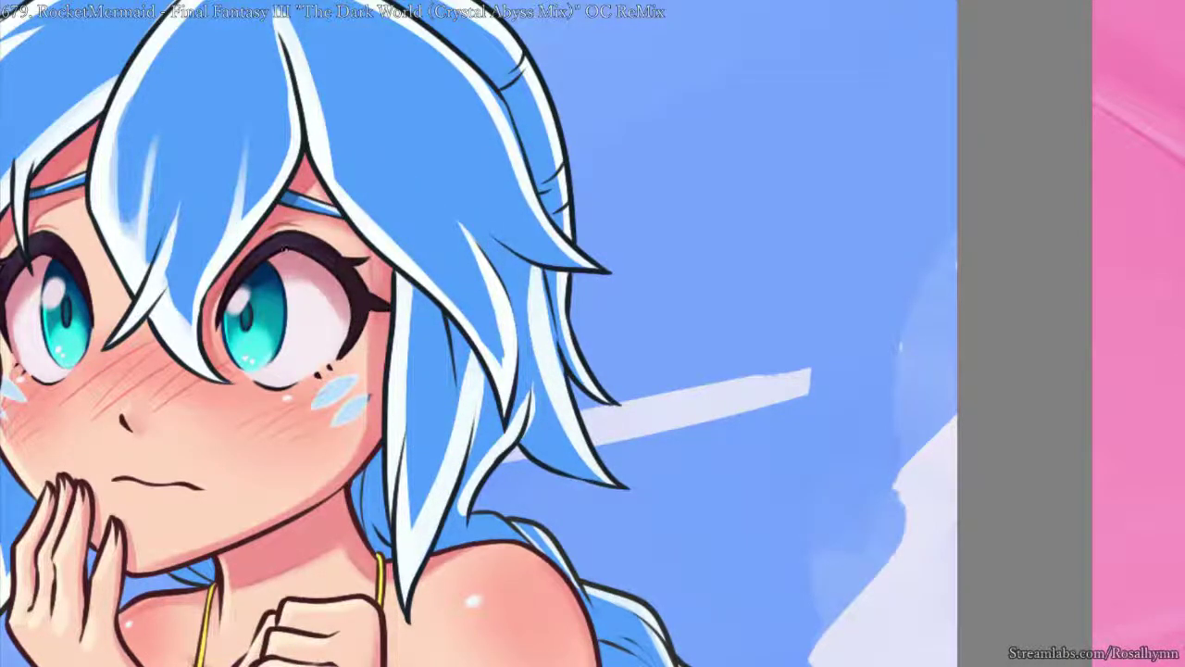
mouse_move(336, 273)
left_mouse_down()
mouse_move(519, 305)
mouse_move(639, 287)
mouse_move(547, 287)
left_mouse_up()
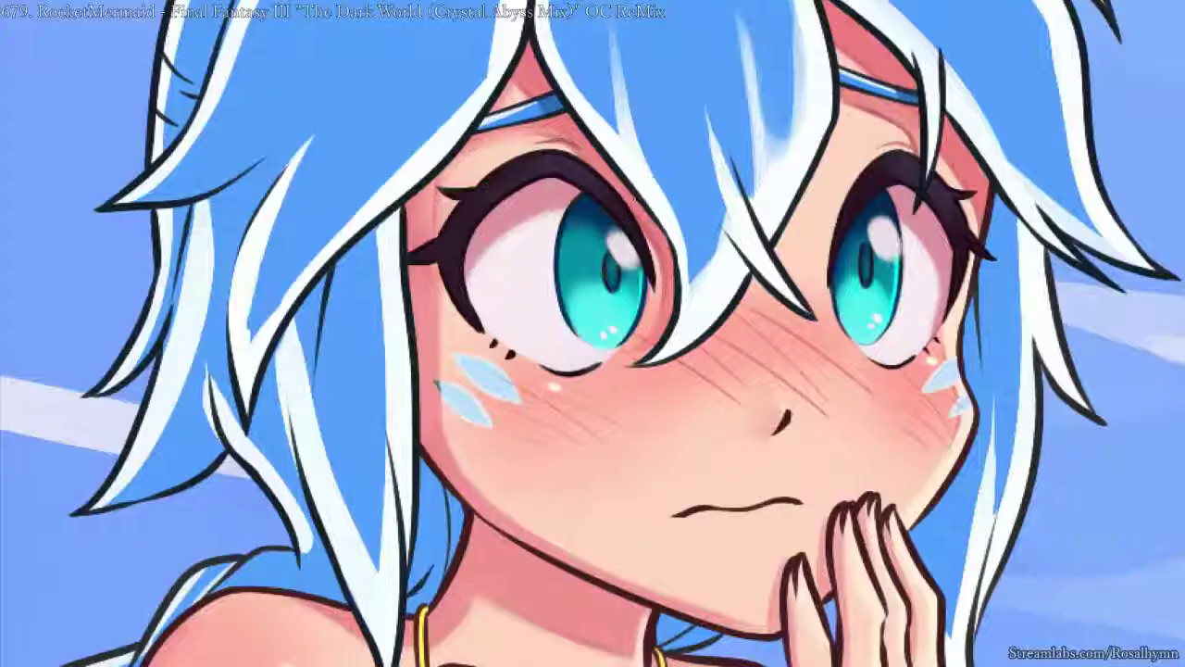
left_click(638, 204, "alt")
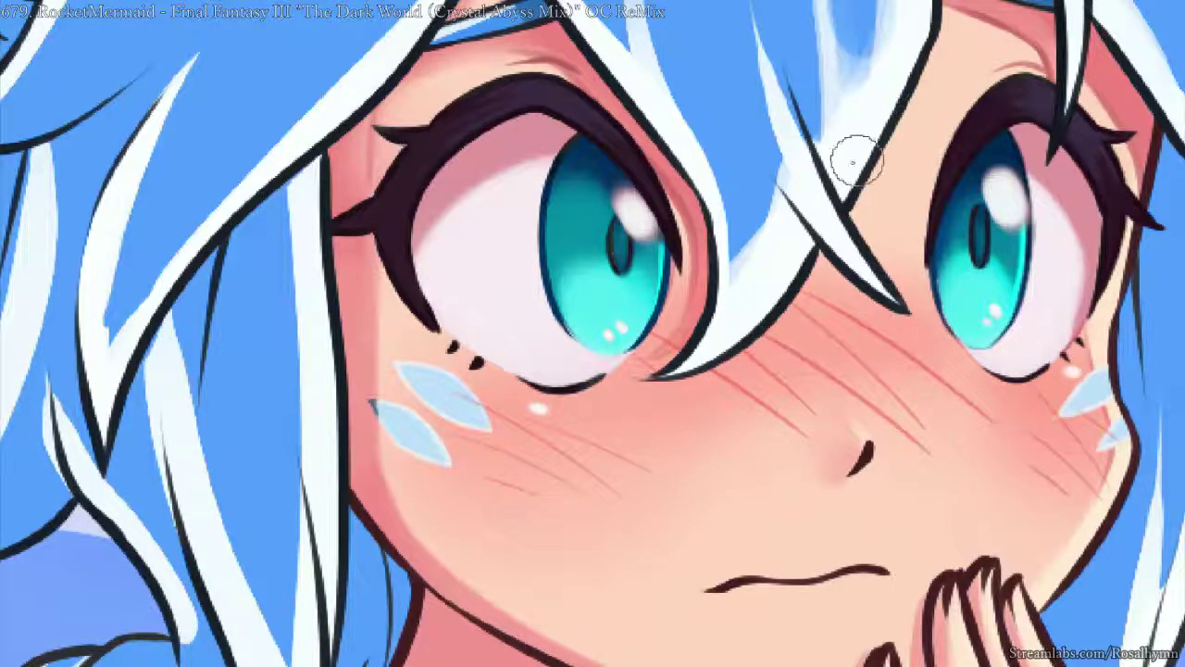
- Brighten the whites of both eyes below the lid shading with the ZBlock Soft brush
scroll(878, 145, "down", 5)
left_click_drag(852, 275, 839, 245)
scroll(840, 246, "down", 3)
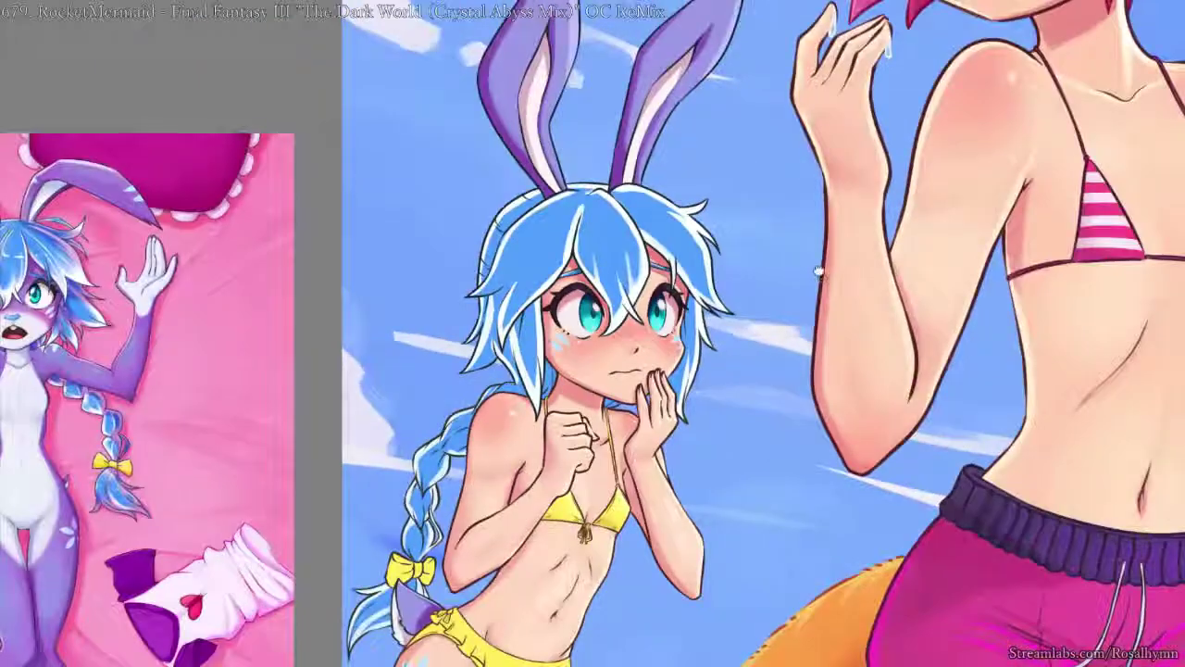
scroll(852, 236, "up", 4)
scroll(857, 231, "up", 2)
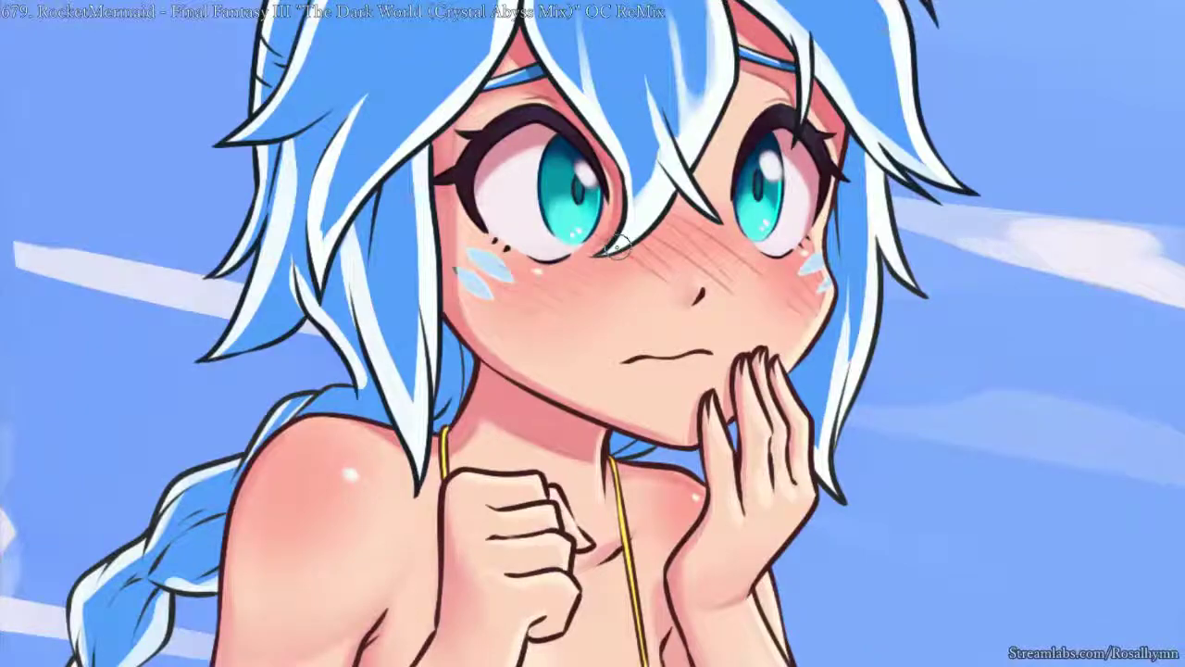
scroll(617, 246, "up", 2)
right_click(615, 205)
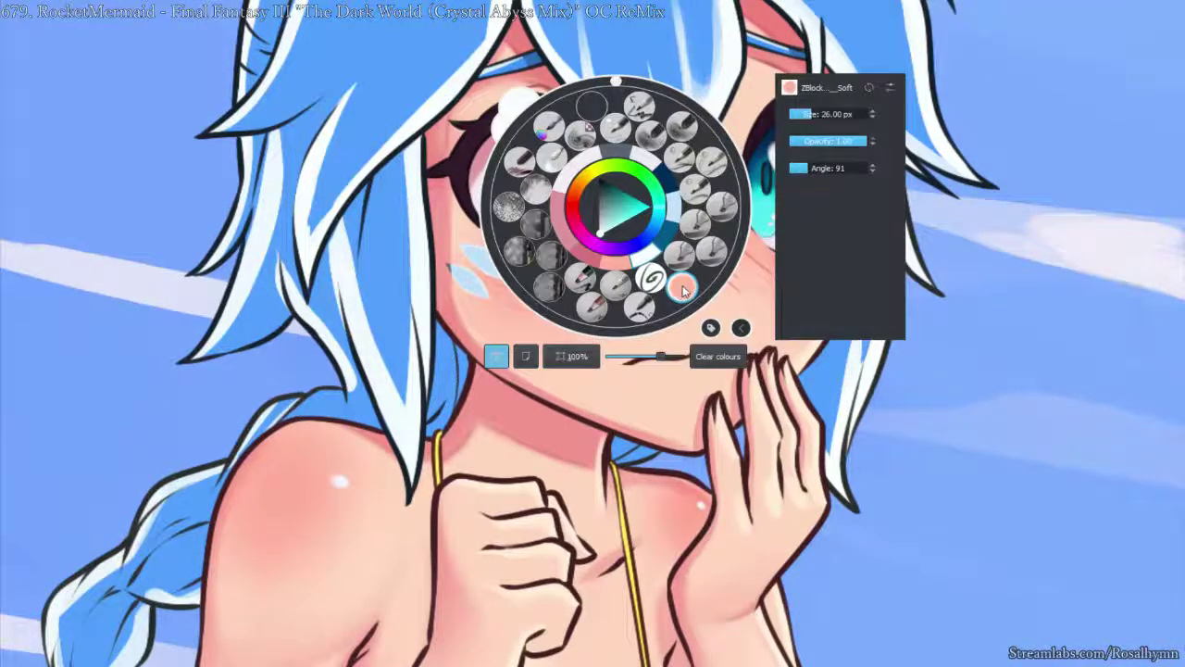
left_click(680, 286)
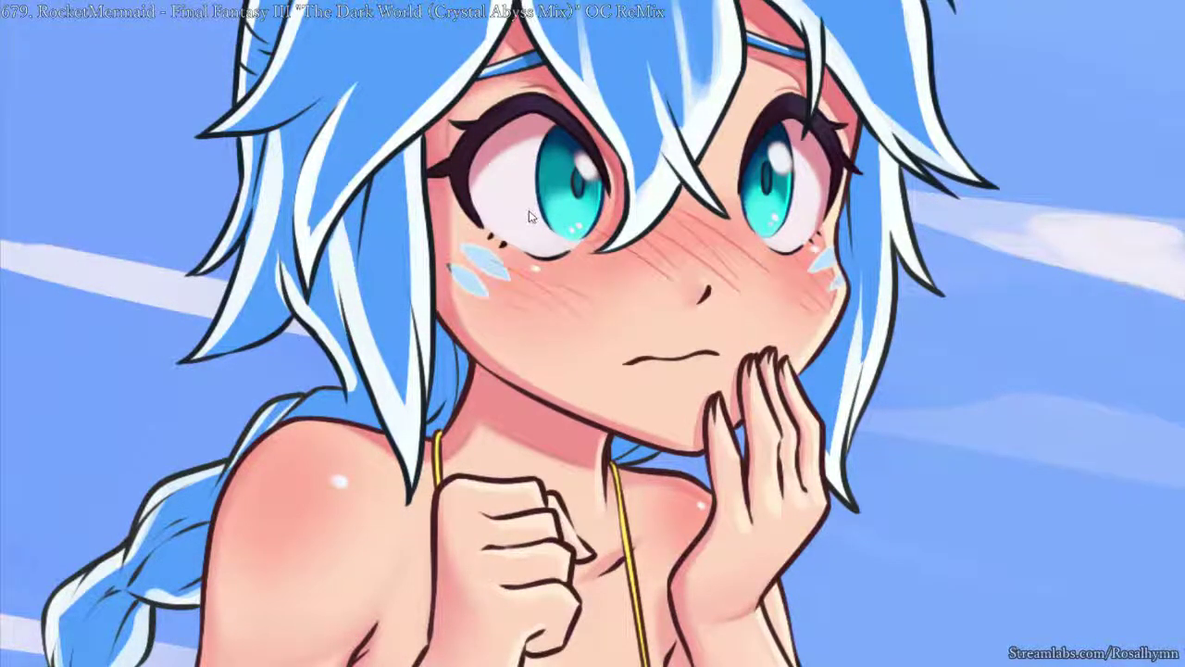
mouse_move(530, 190)
left_mouse_down()
mouse_move(521, 178)
mouse_move(543, 194)
left_mouse_up()
mouse_move(802, 183)
left_mouse_down()
mouse_move(795, 220)
mouse_move(799, 192)
left_mouse_up()
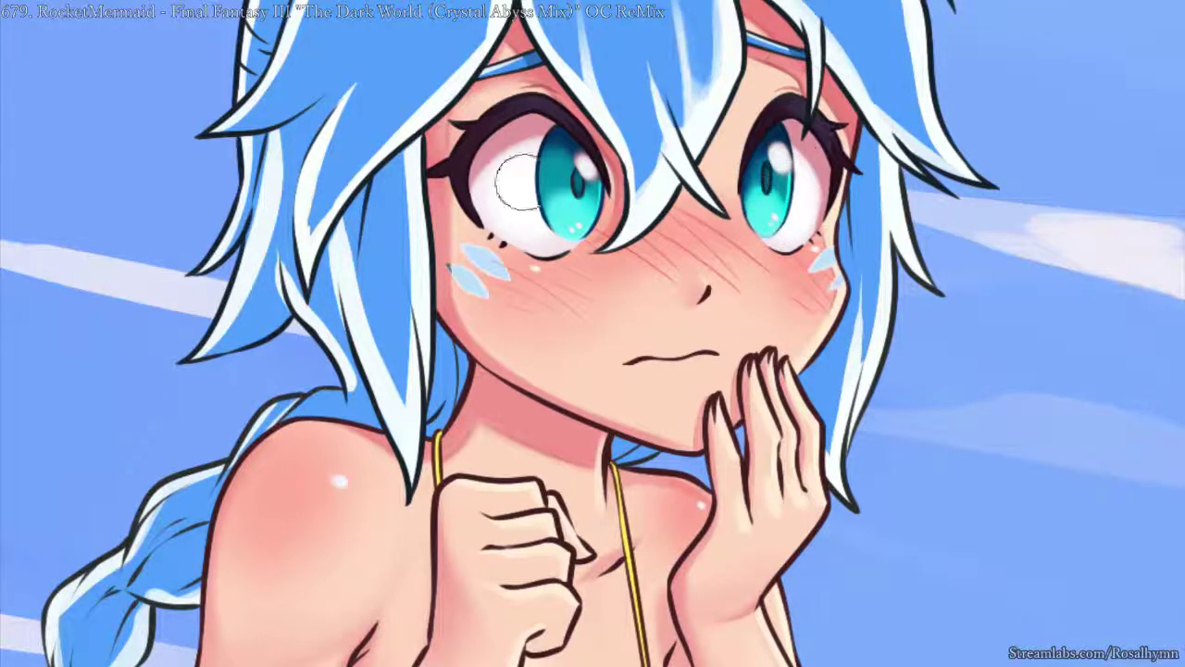
- Examine the brightened eyes in the full picture beside the pink-haired character and the reference image
key("ctrl+minus")
key("ctrl+minus")
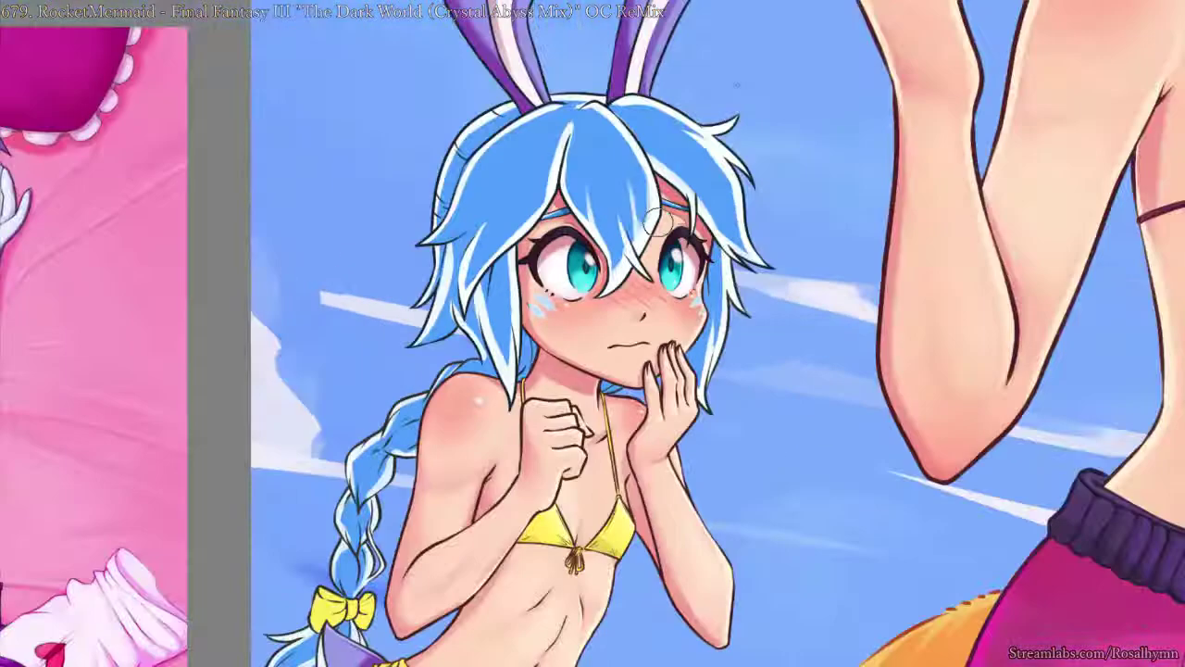
scroll(653, 221, "down", 2)
scroll(737, 84, "down", 3)
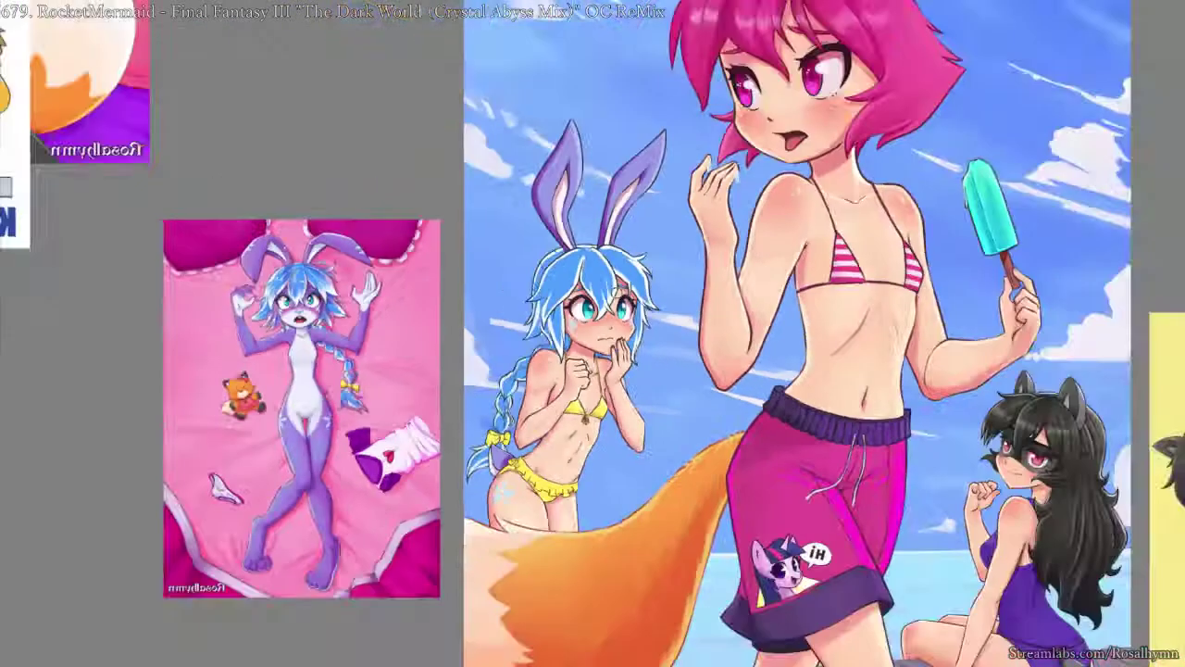
scroll(737, 84, "up", 2)
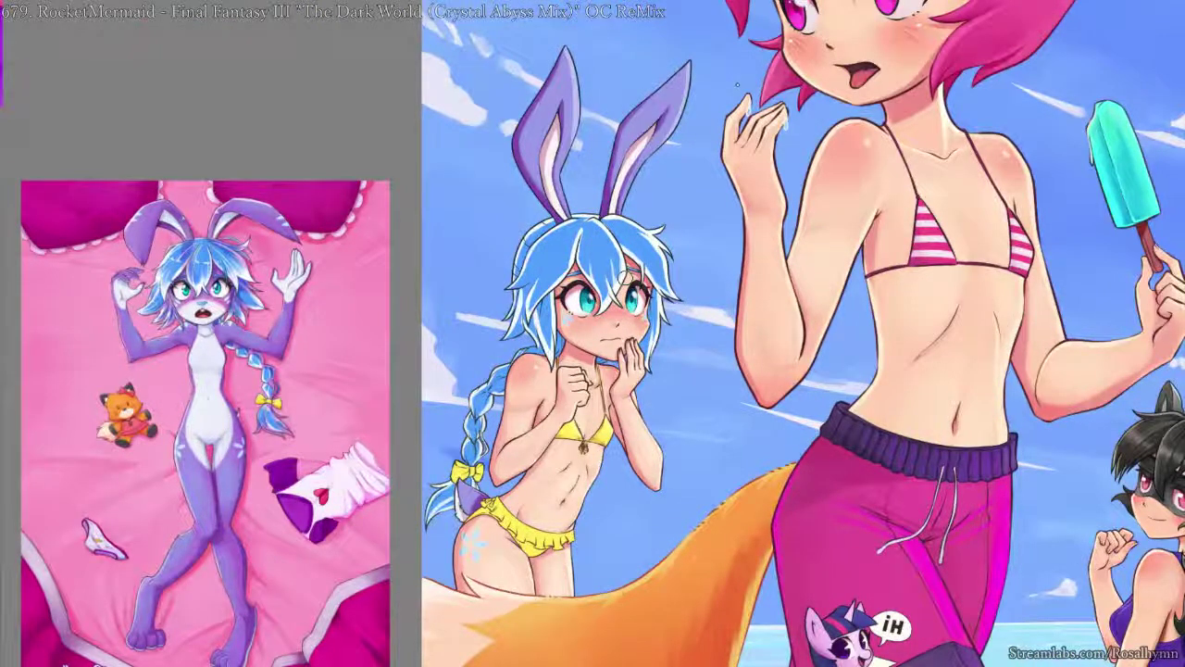
key("ctrl+plus")
key("ctrl+plus")
key("ctrl+plus")
key("ctrl+minus")
left_click_drag(695, 278, 919, 198)
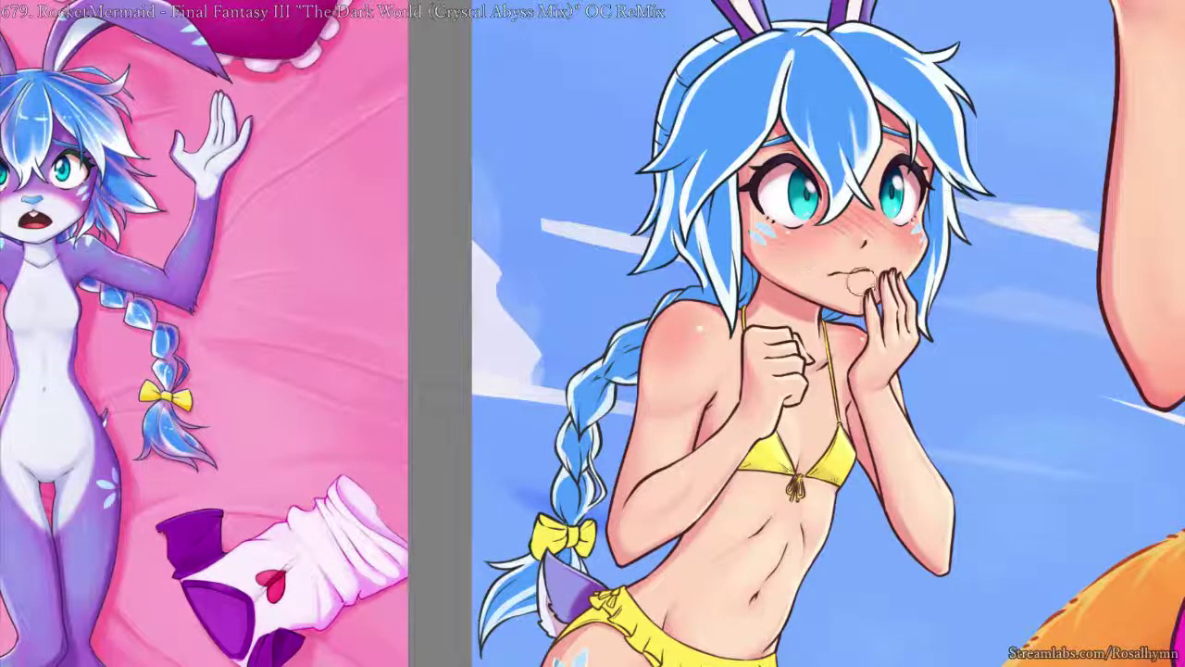
- Lower the current layer's lightness slightly with the HSV/HSL Adjustment filter
key("ctrl+u")
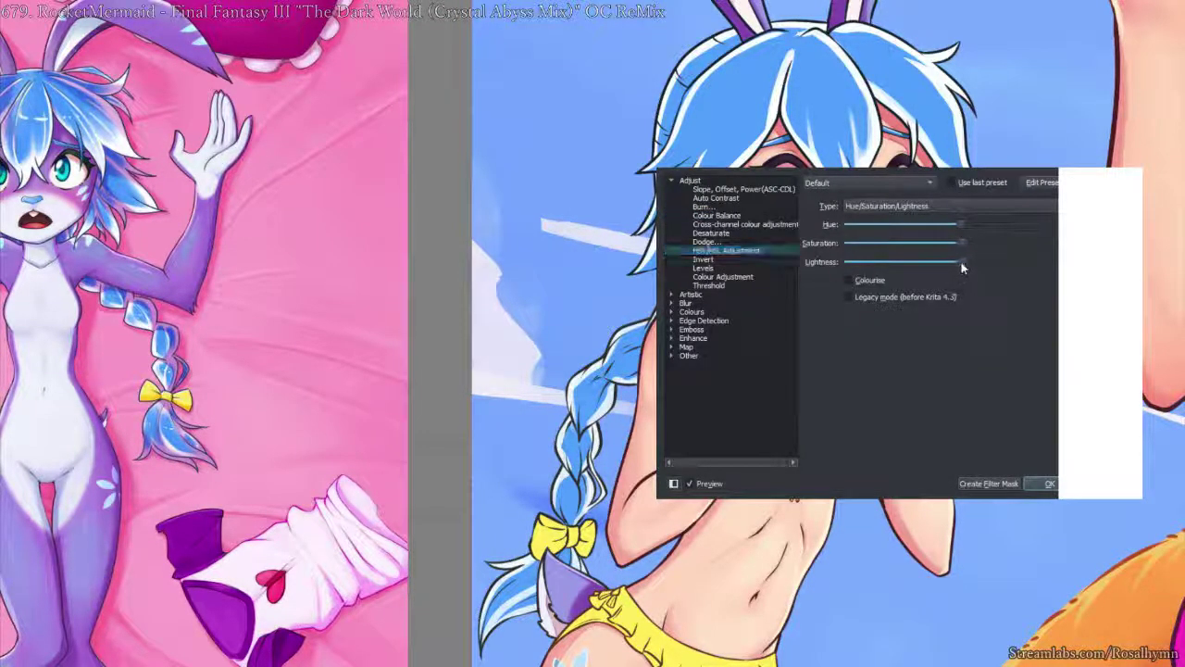
left_click_drag(952, 262, 936, 266)
left_click_drag(1058, 177, 1145, 191)
left_click(1048, 483)
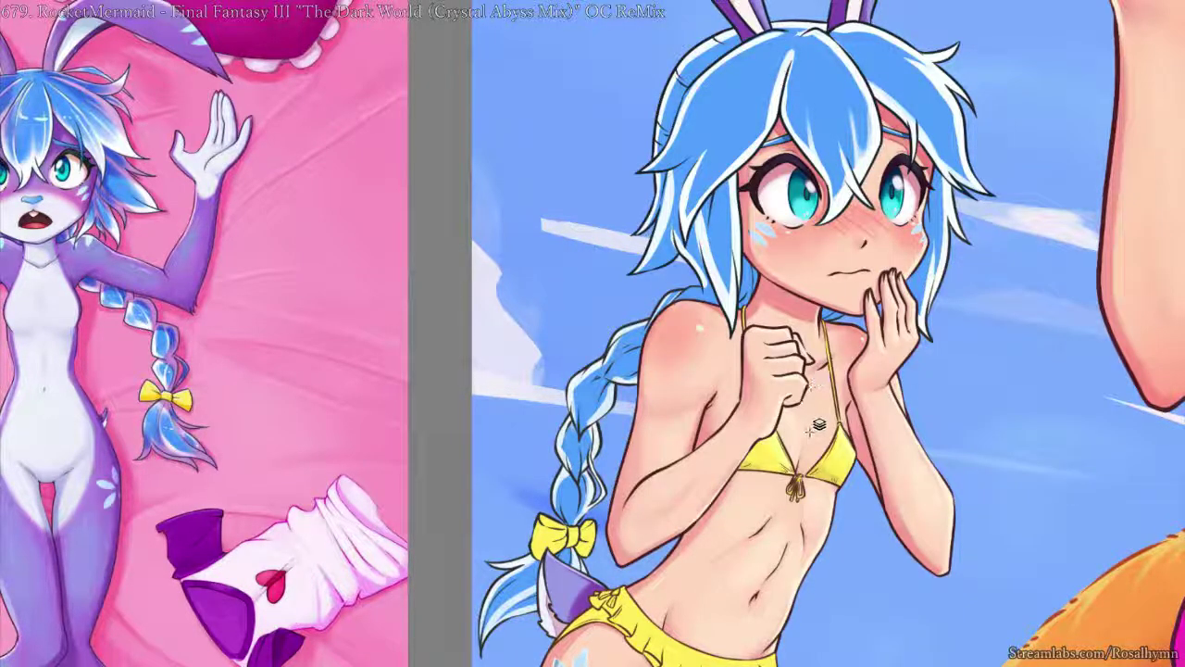
- Try an HSV/HSL adjustment with saturation 21 and lightness -5 on the blue-haired character's skin
key("ctrl+b")
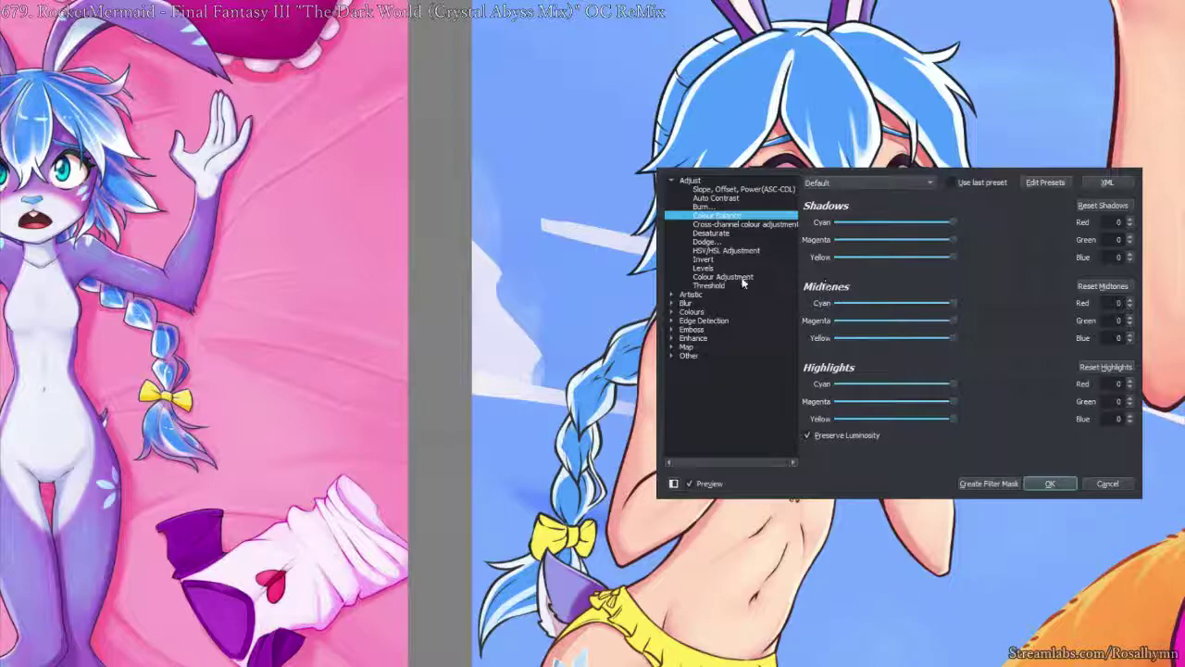
left_click(744, 251)
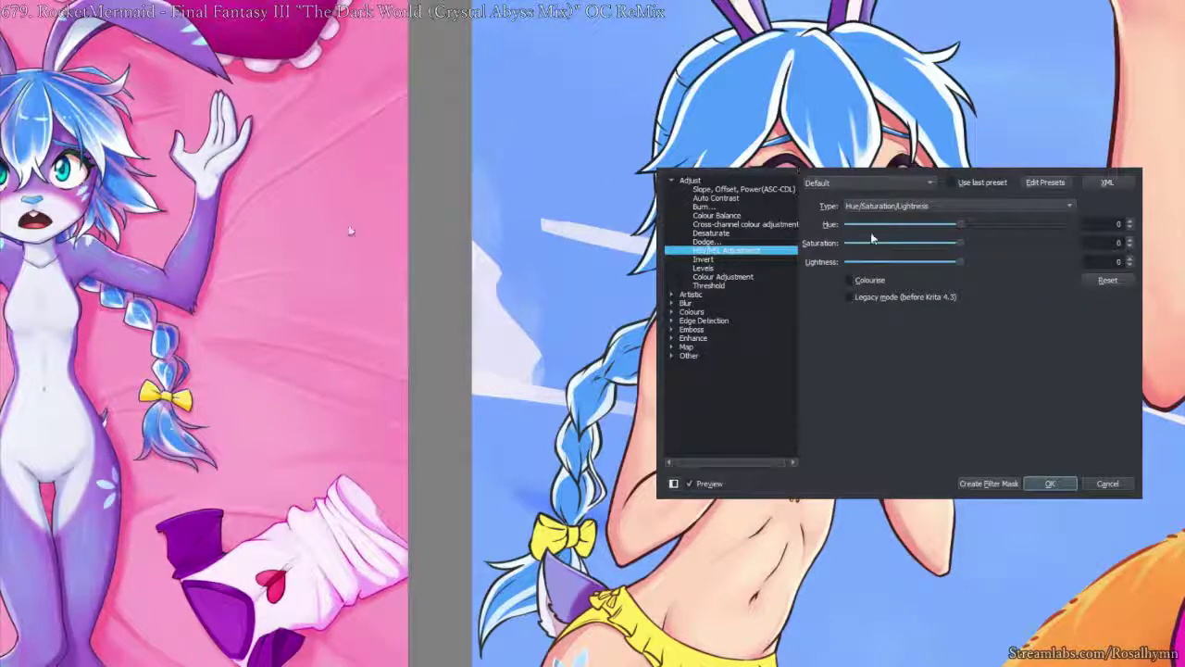
mouse_move(961, 263)
left_mouse_down()
mouse_move(932, 270)
mouse_move(945, 270)
mouse_move(954, 248)
mouse_move(984, 254)
mouse_move(922, 266)
mouse_move(953, 268)
left_mouse_up()
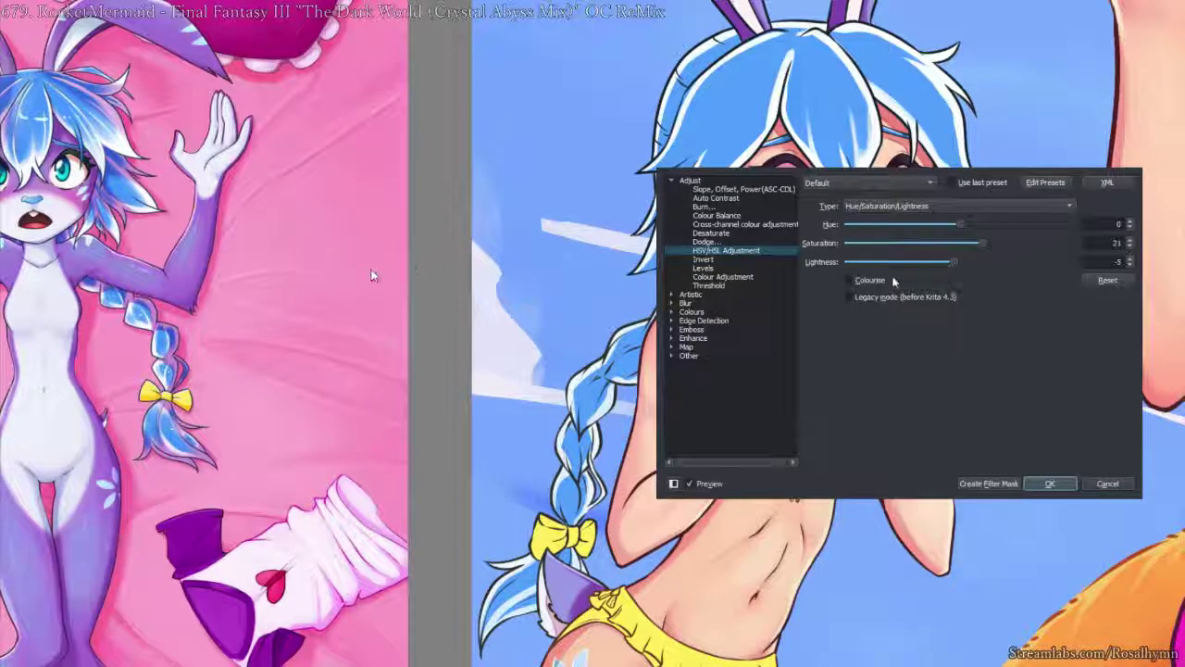
- Lighten the blue-haired character's skin with a Colour Adjustment curve, raising a point at input 82 to output 119
left_click(731, 278)
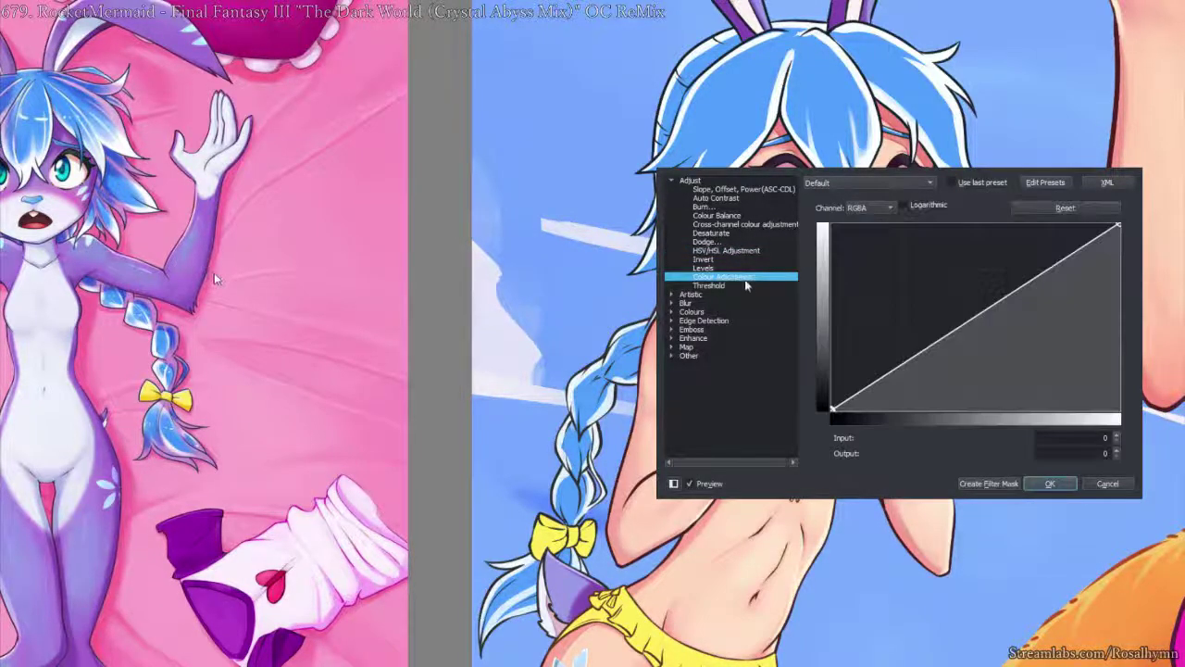
left_click_drag(935, 340, 924, 321)
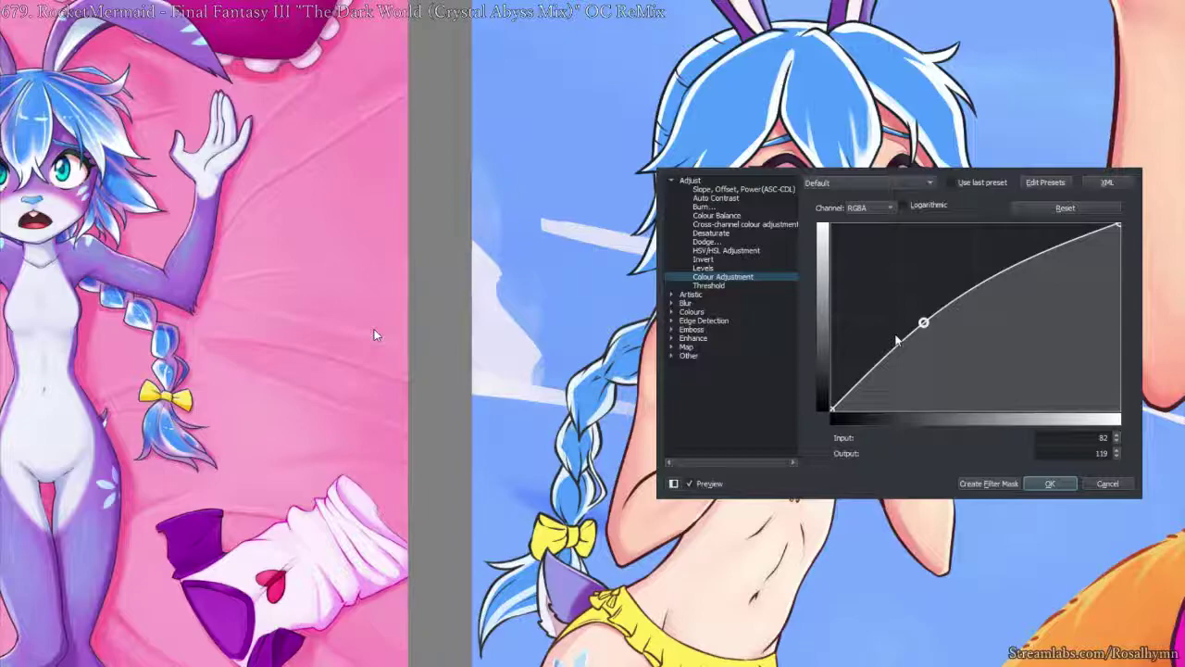
left_click(1059, 488)
left_click_drag(901, 460, 775, 173)
left_click_drag(640, 291, 611, 372)
key("ctrl+f")
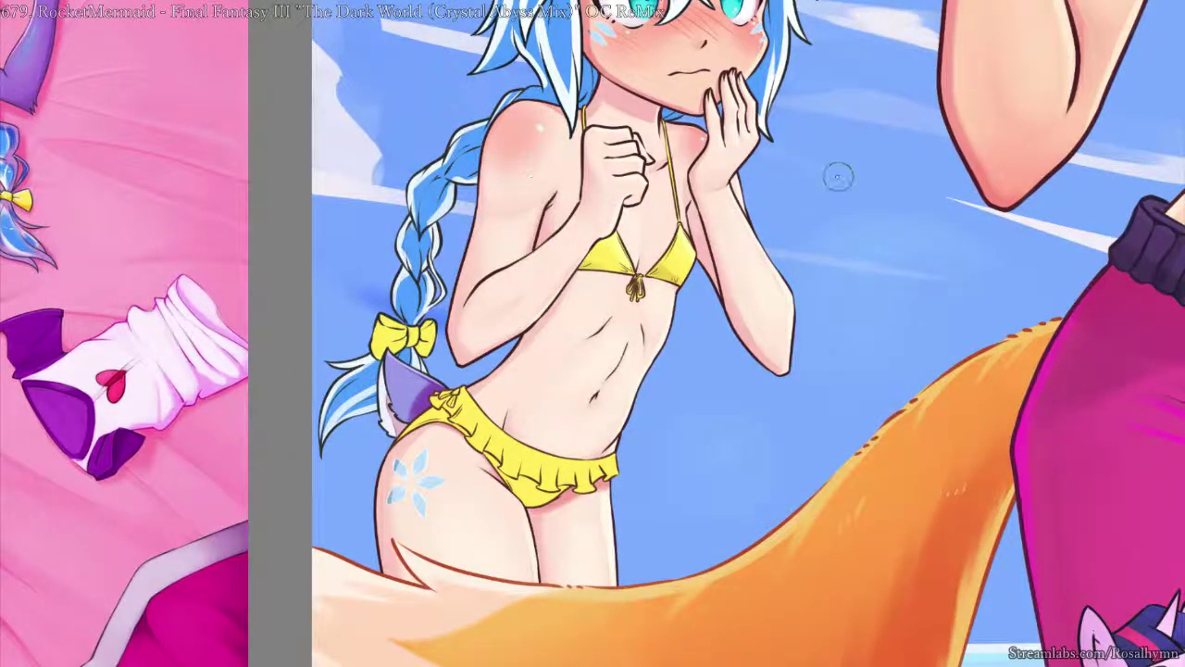
- Compare the blue-haired character's skin tone with the other characters at full-picture scale and close up
scroll(769, 286, "down", 5)
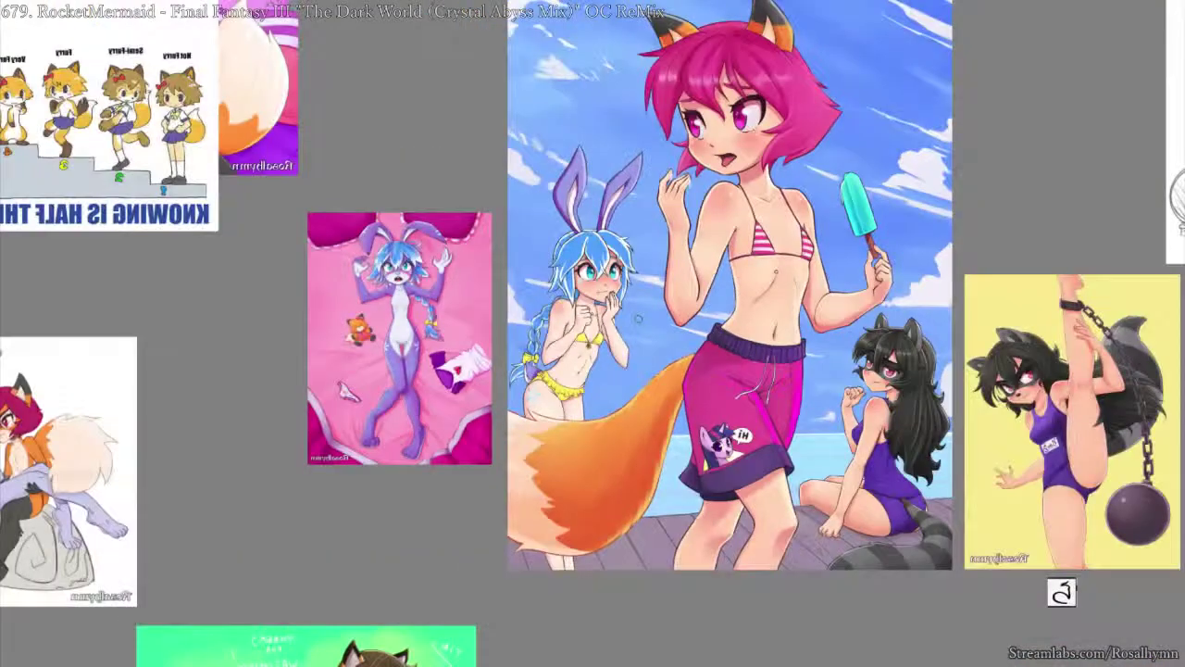
scroll(637, 319, "up", 5)
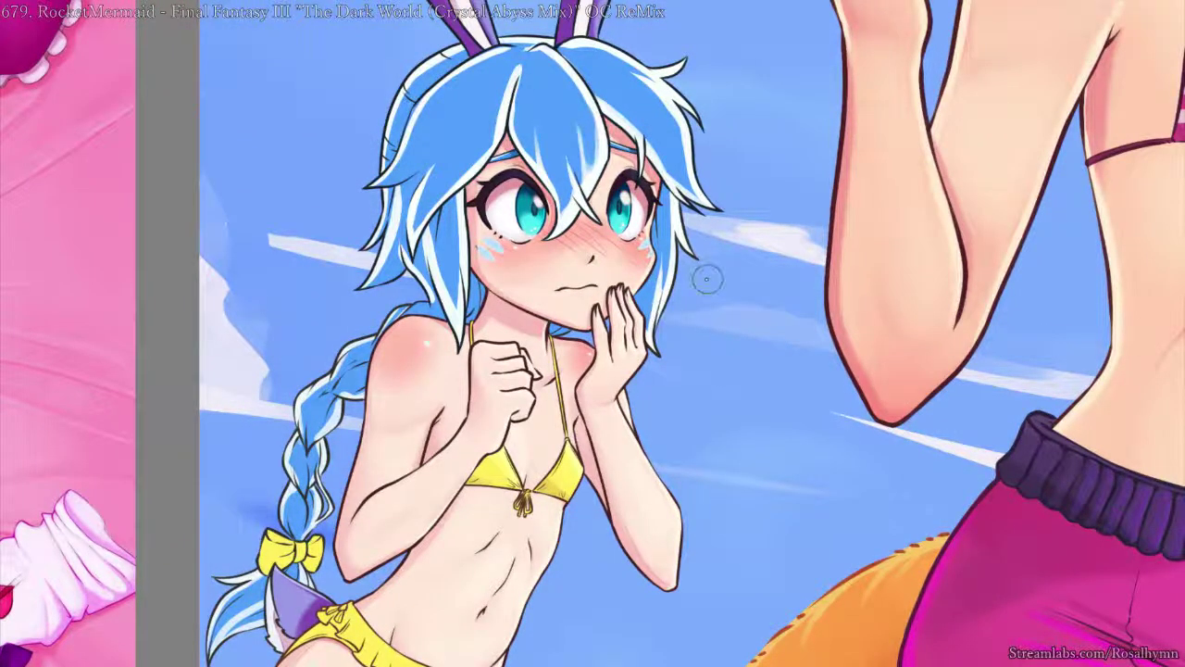
scroll(701, 275, "down", 1)
key("ctrl+minus")
key("ctrl+minus")
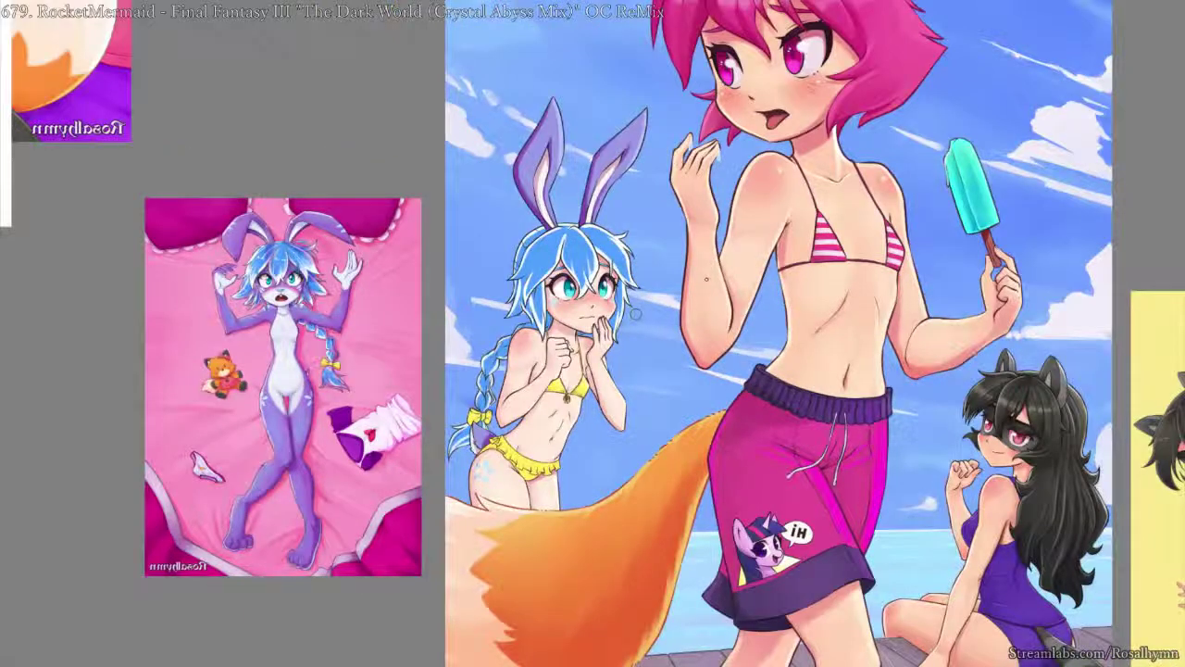
key("ctrl+plus")
scroll(649, 306, "up", 2)
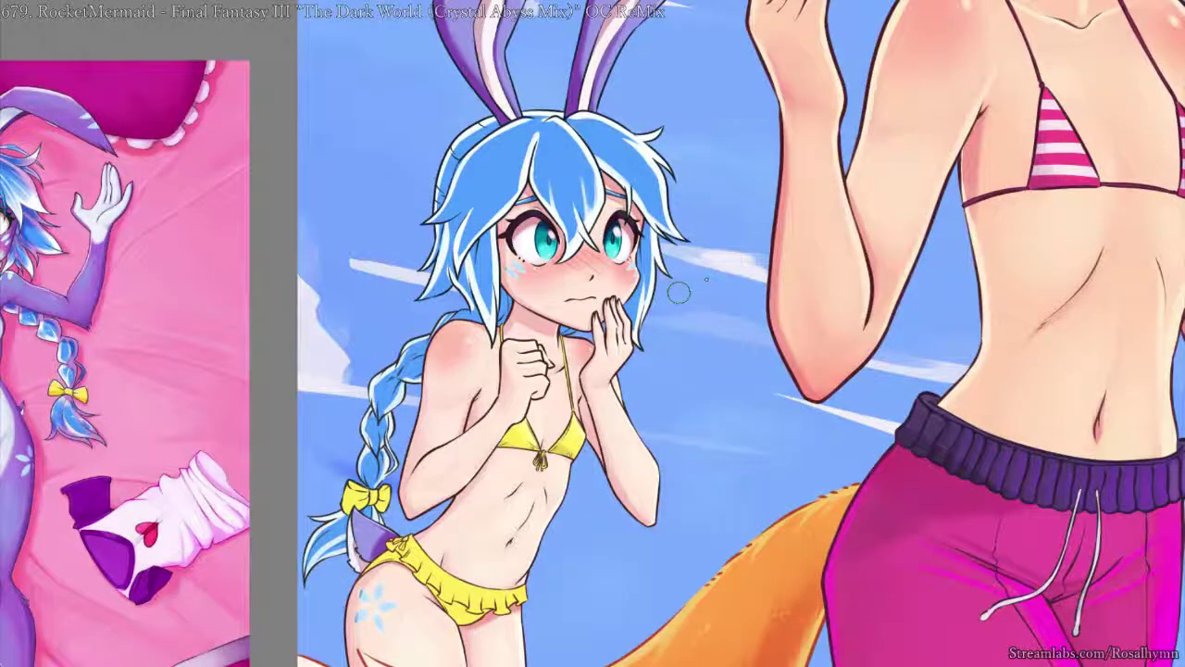
scroll(679, 293, "up", 3)
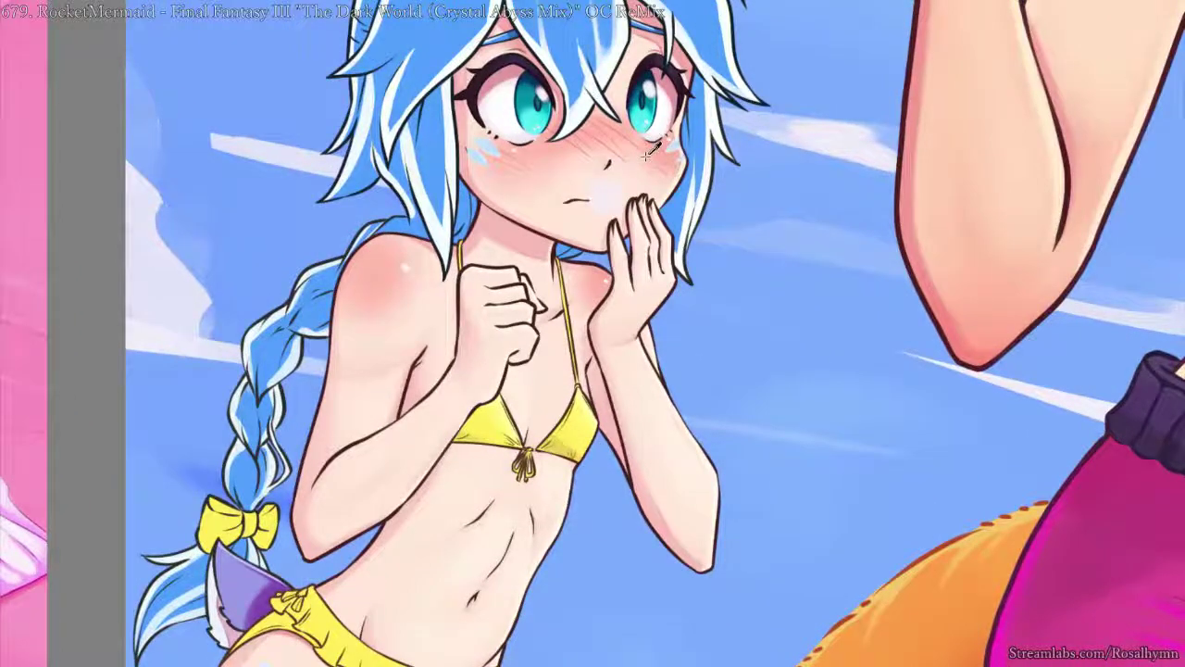
- Try a cross-channel adjustment of saturation driven by lightness, raising the curve at input 21 to output 30
key("ctrl+b")
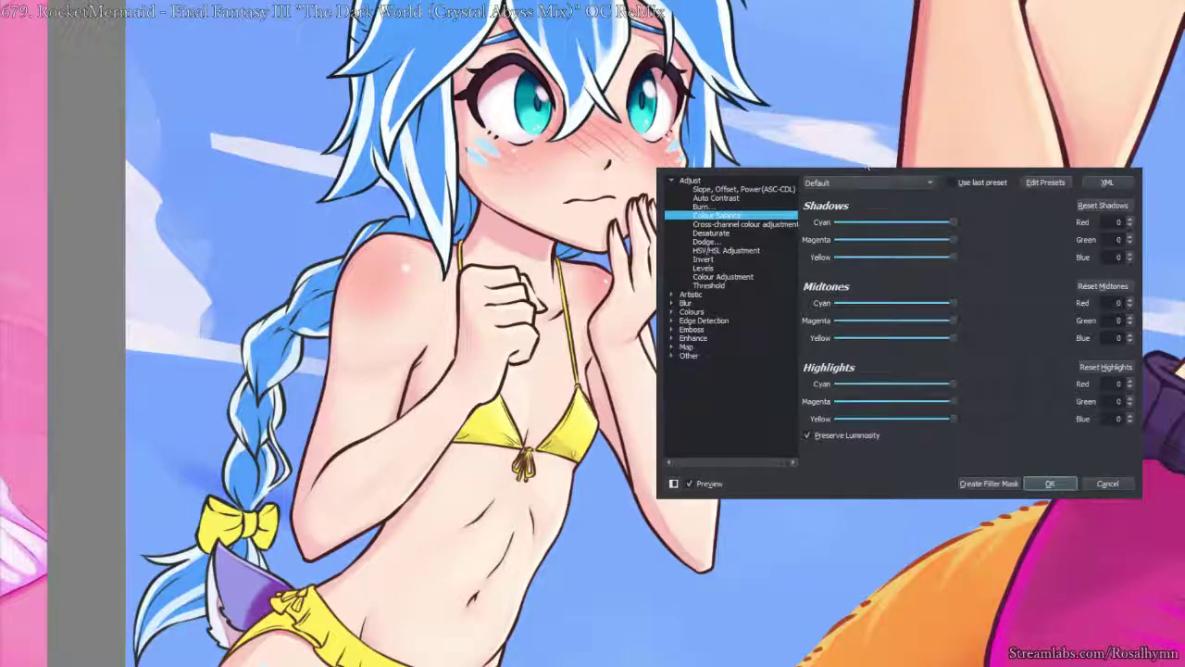
left_click(723, 252)
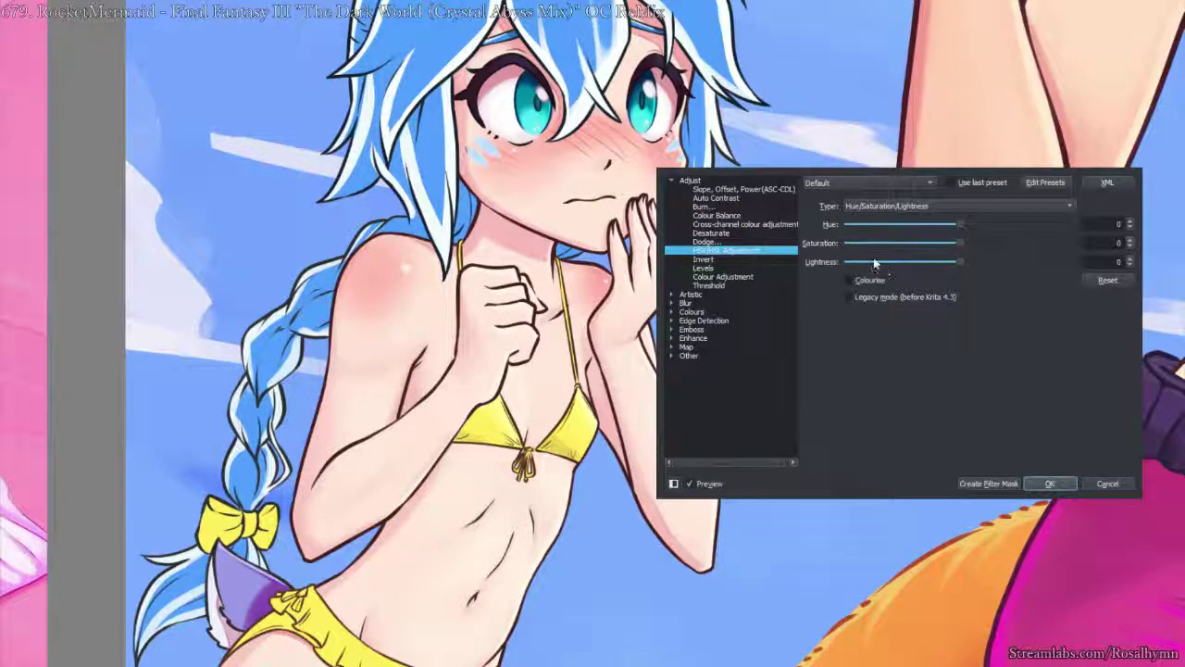
left_click(740, 224)
left_click_drag(923, 326, 889, 297)
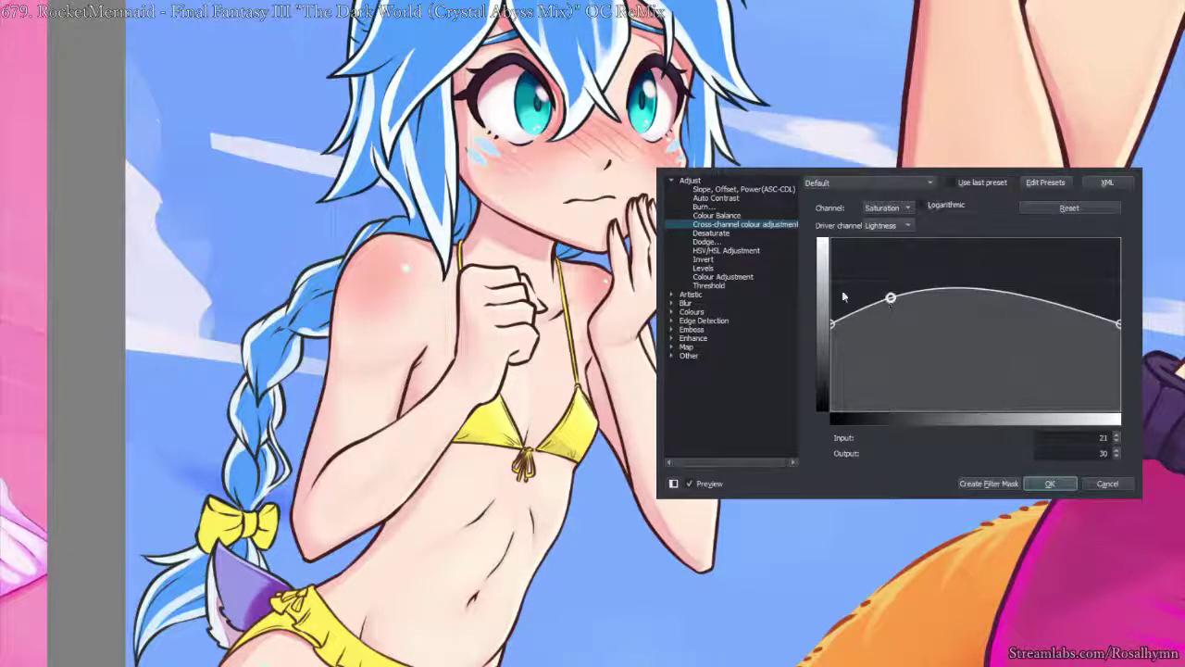
- Try a strongly brightening RGBA Colour Adjustment curve with raised points in the shadows and highlights
left_click(745, 277)
left_click(898, 369)
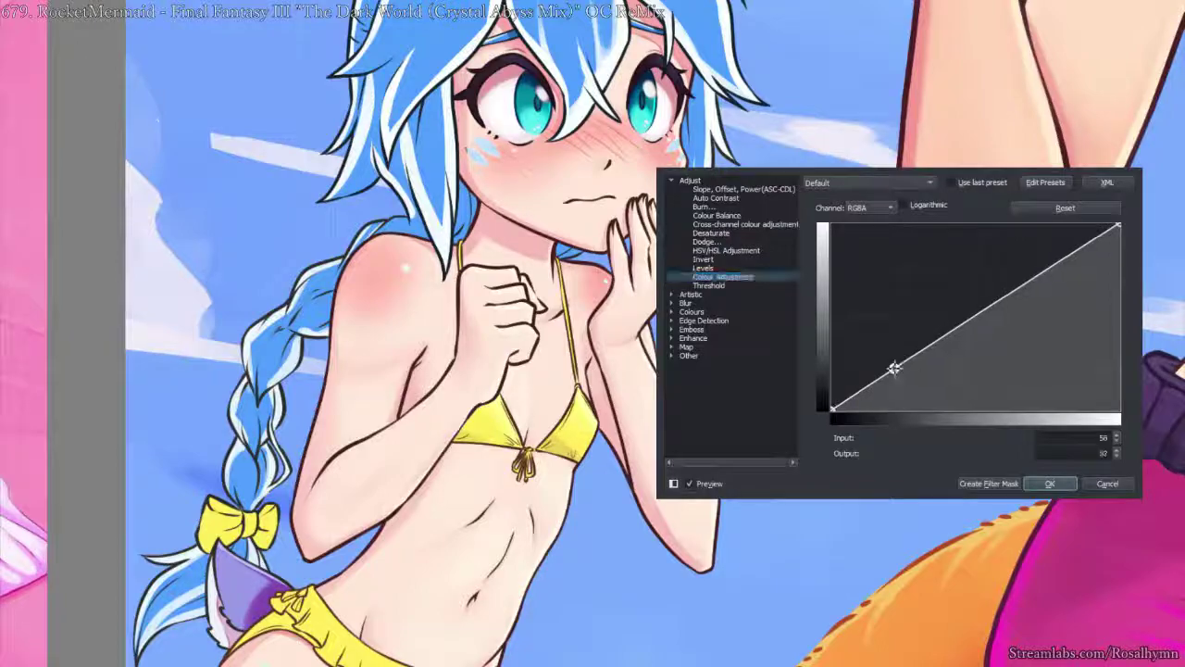
left_click_drag(990, 323, 1013, 239)
left_click(900, 369)
left_click_drag(900, 369, 857, 366)
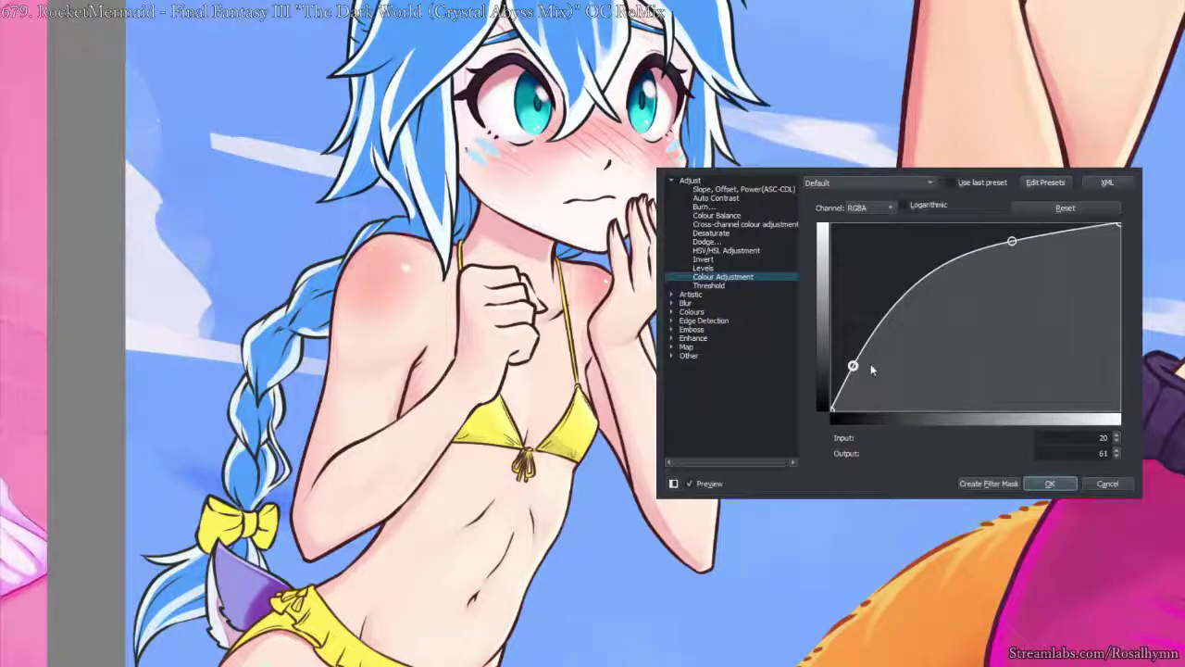
- Replace the curve points with a darkening RGBA curve, placing one near the highlights and one at input 80, output 23
key("Delete")
left_click_drag(1011, 243, 772, 455)
left_click_drag(981, 407, 1106, 236)
left_click(893, 399)
left_click_drag(893, 399, 920, 396)
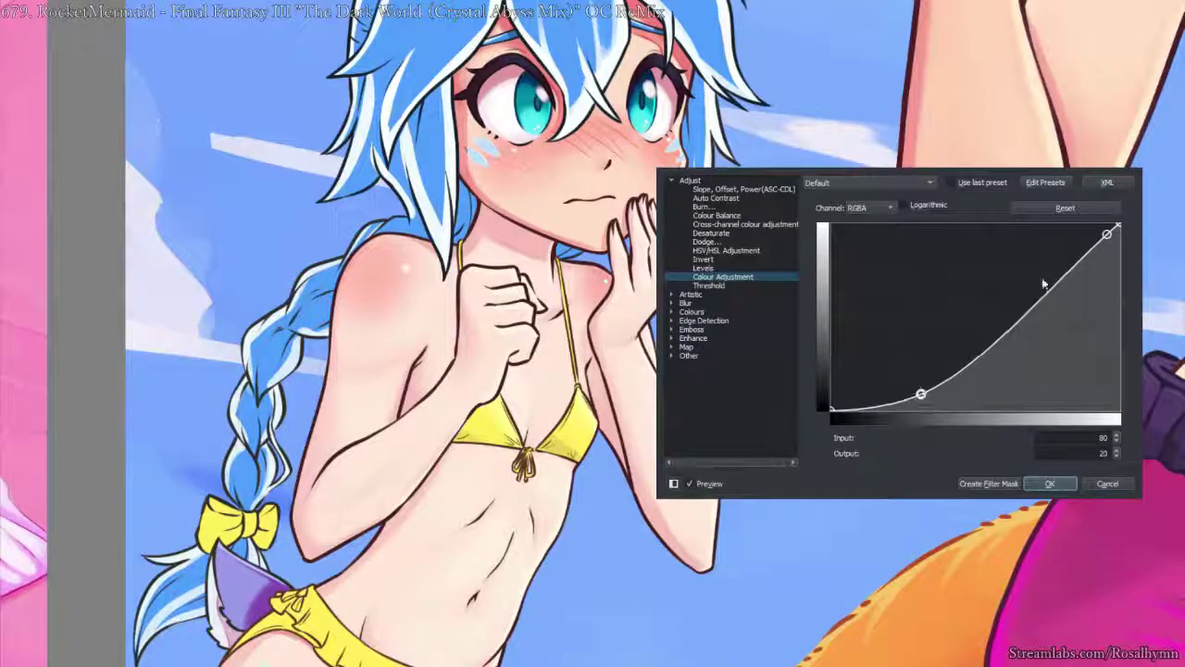
left_click(1104, 232)
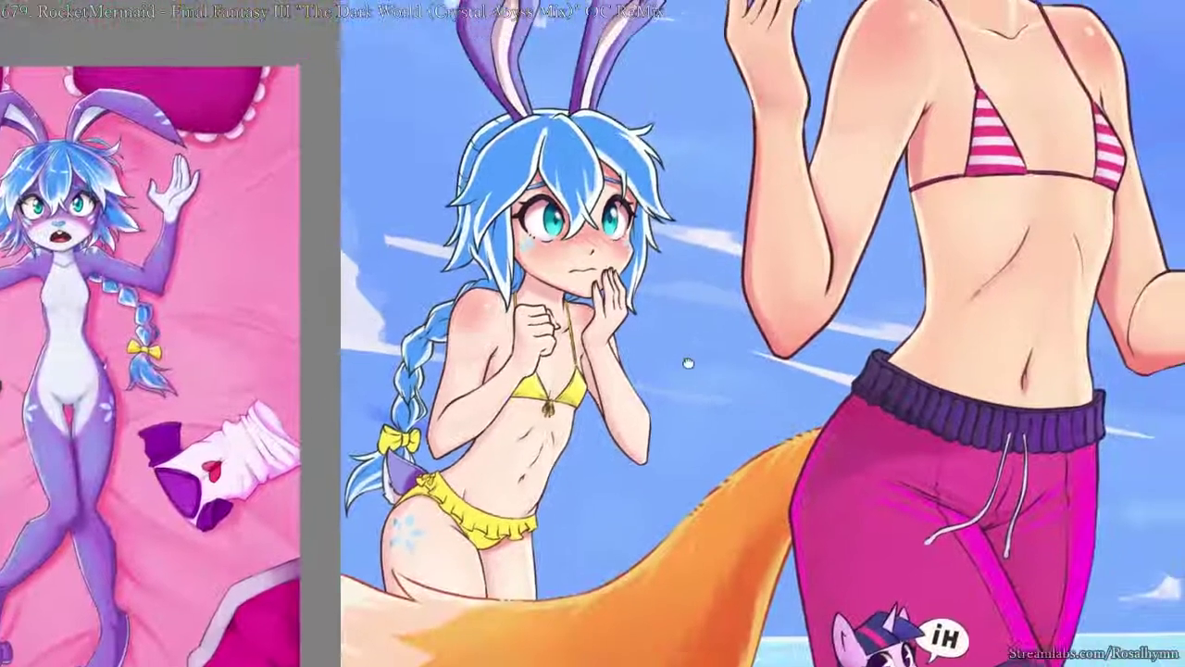
key("ctrl")
key("ctrl")
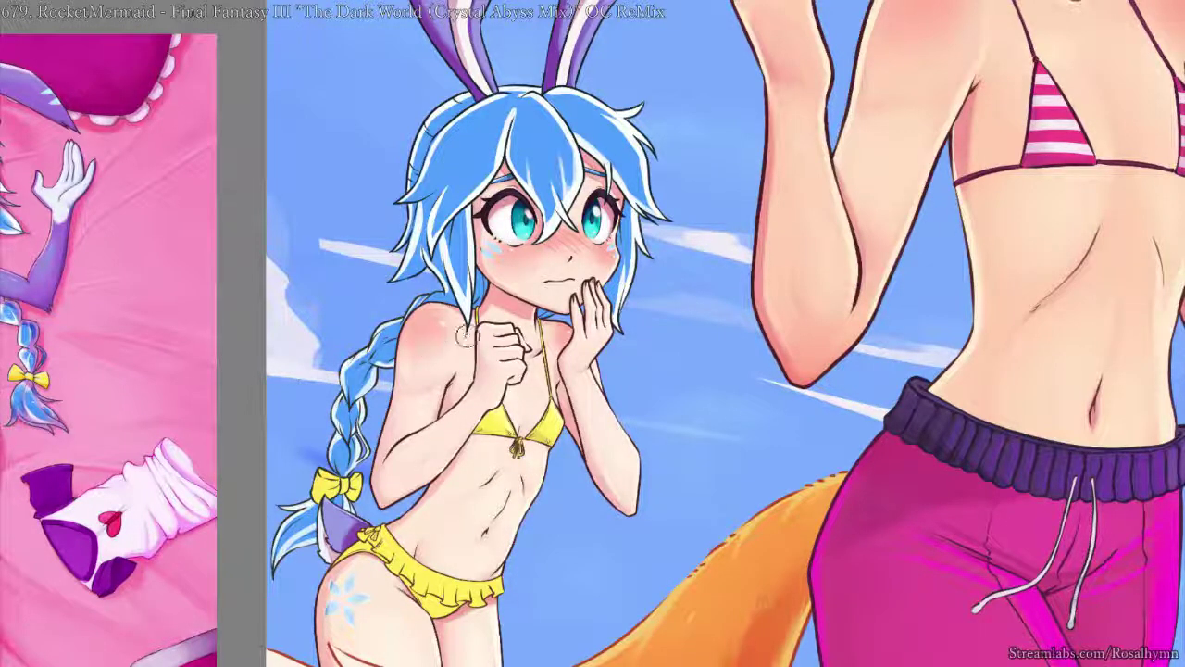
- Try a reddish brush stroke on the blue-haired character's shoulder, and undo it
left_click_drag(421, 326, 465, 337)
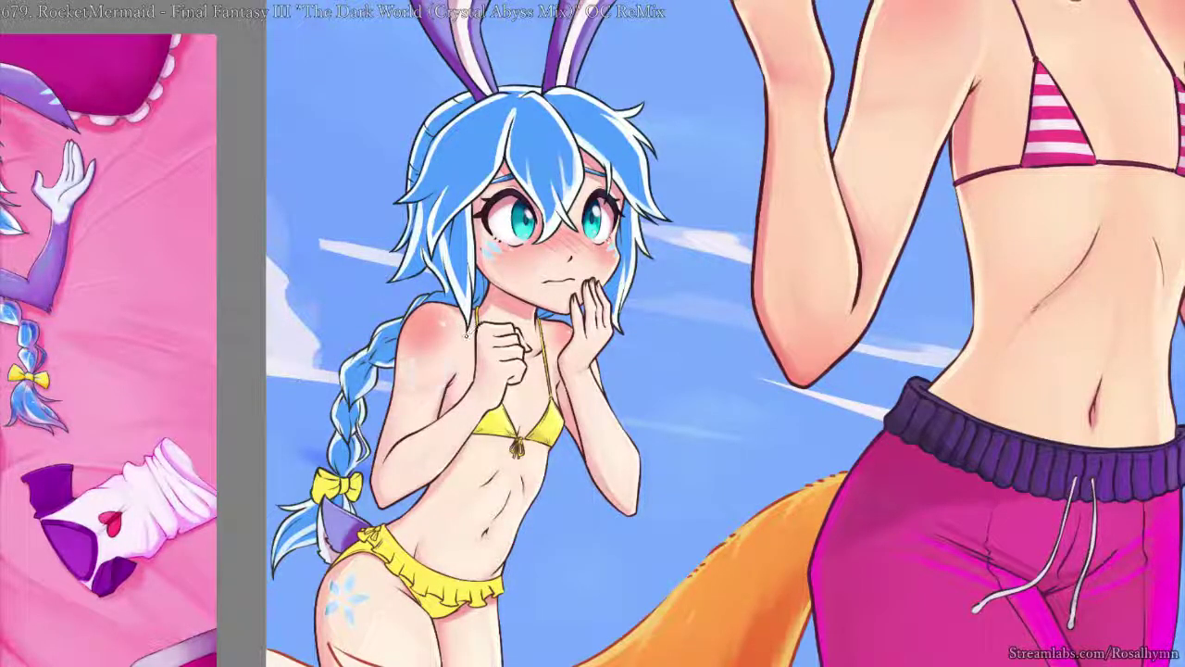
key("ctrl+z")
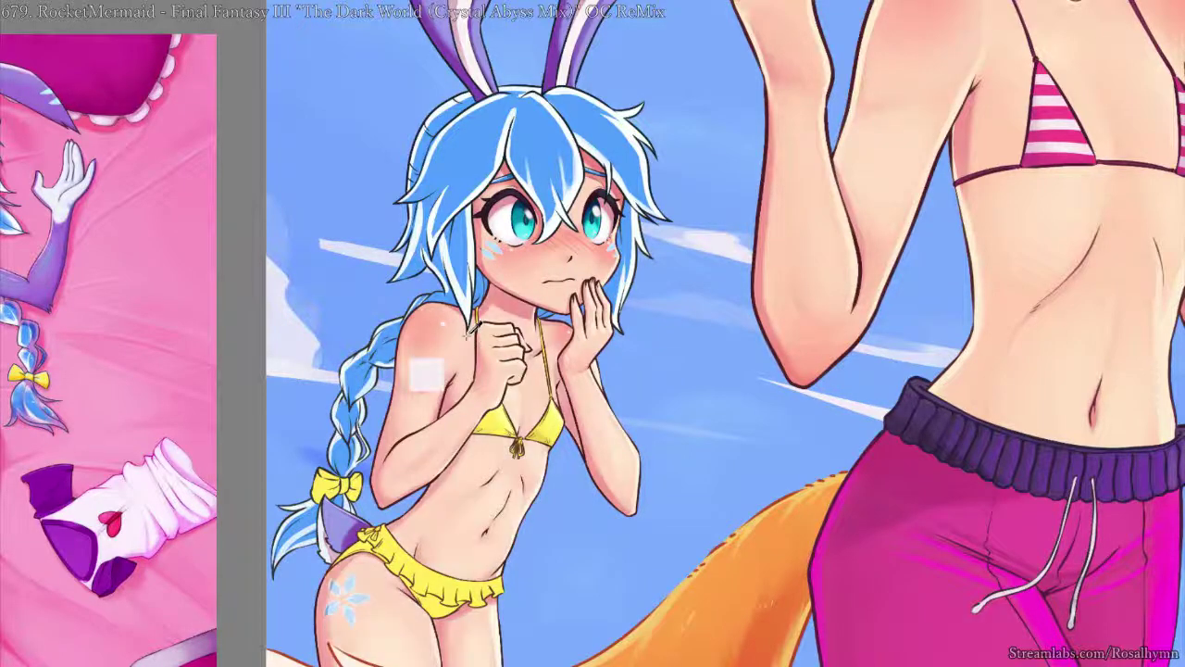
left_click_drag(621, 365, 653, 223)
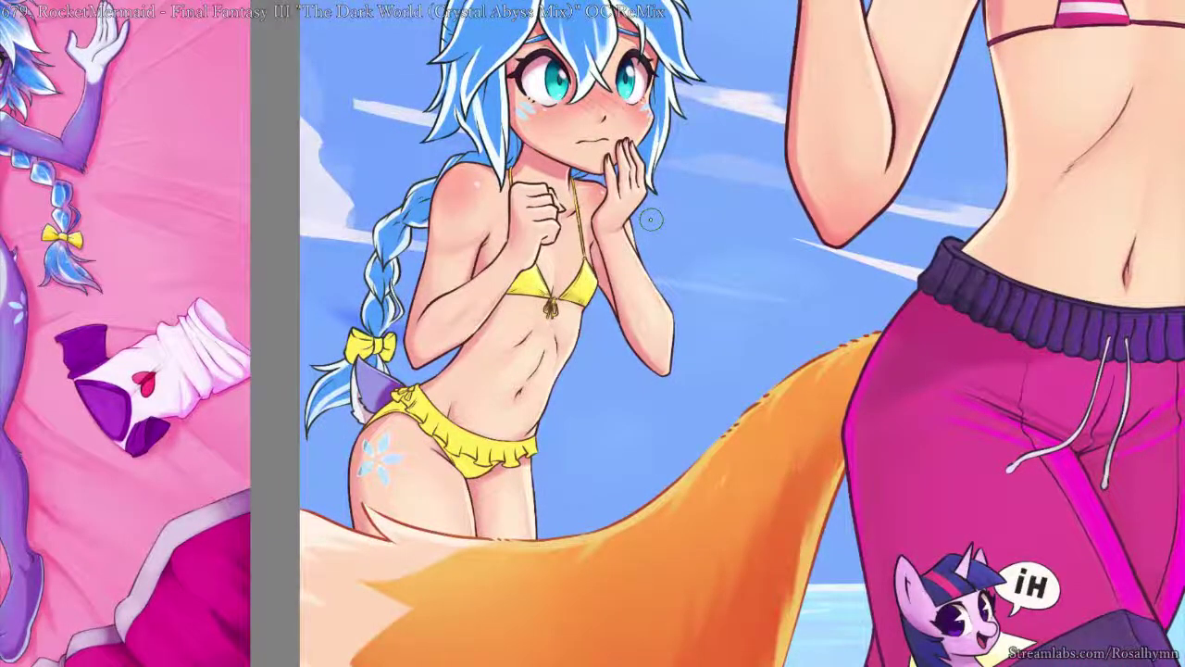
left_click_drag(696, 188, 683, 232)
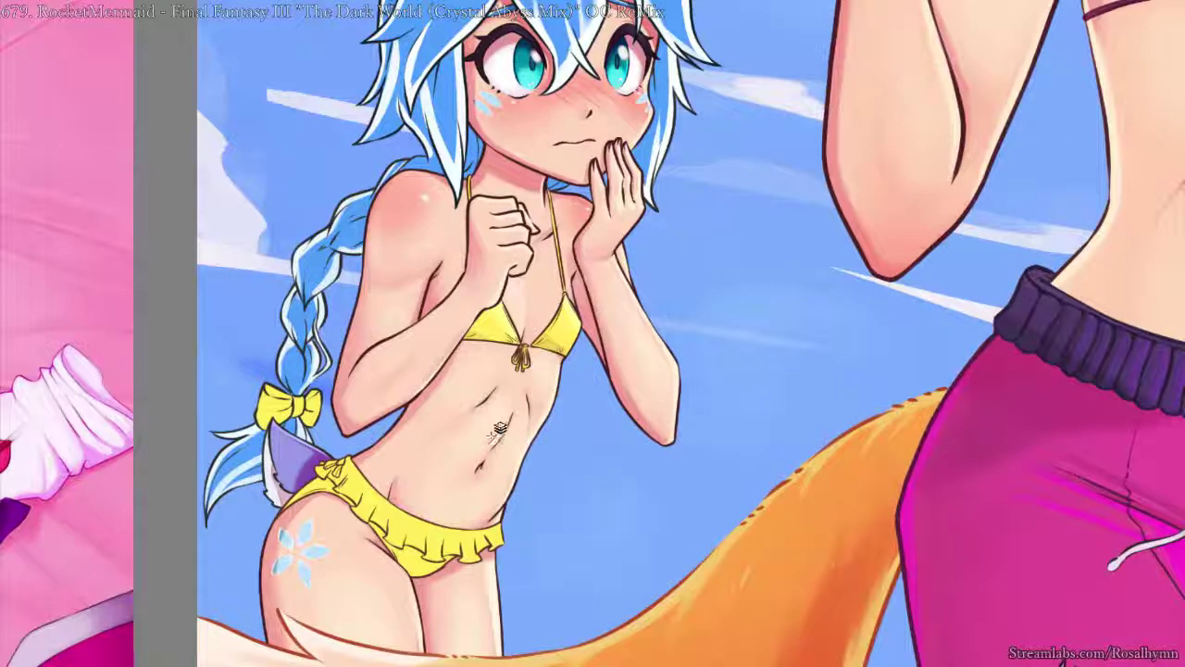
- Paint a near-white marking over the blue-haired character's midriff, keeping the line art intact
left_click(470, 450)
key("i")
key("Page_Down")
right_click(534, 426)
left_click(602, 510)
mouse_move(431, 423)
left_mouse_down()
mouse_move(459, 417)
mouse_move(487, 434)
left_mouse_up()
mouse_move(450, 444)
left_mouse_down()
mouse_move(488, 399)
mouse_move(472, 467)
mouse_move(522, 431)
left_mouse_up()
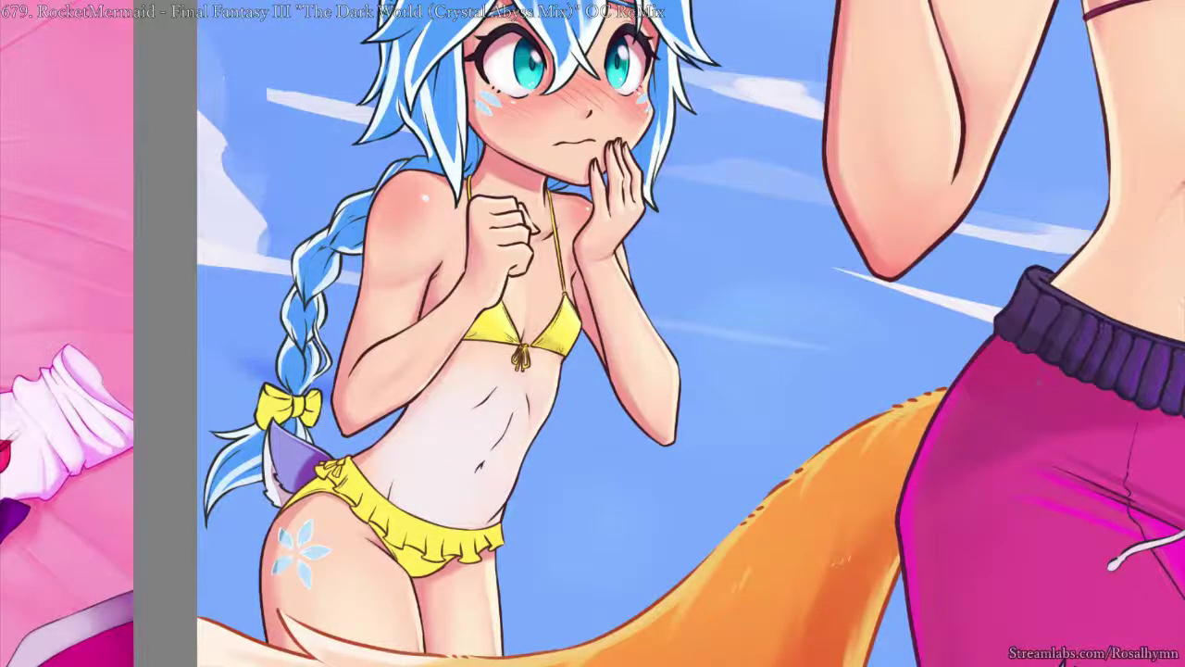
left_click_drag(489, 407, 454, 472)
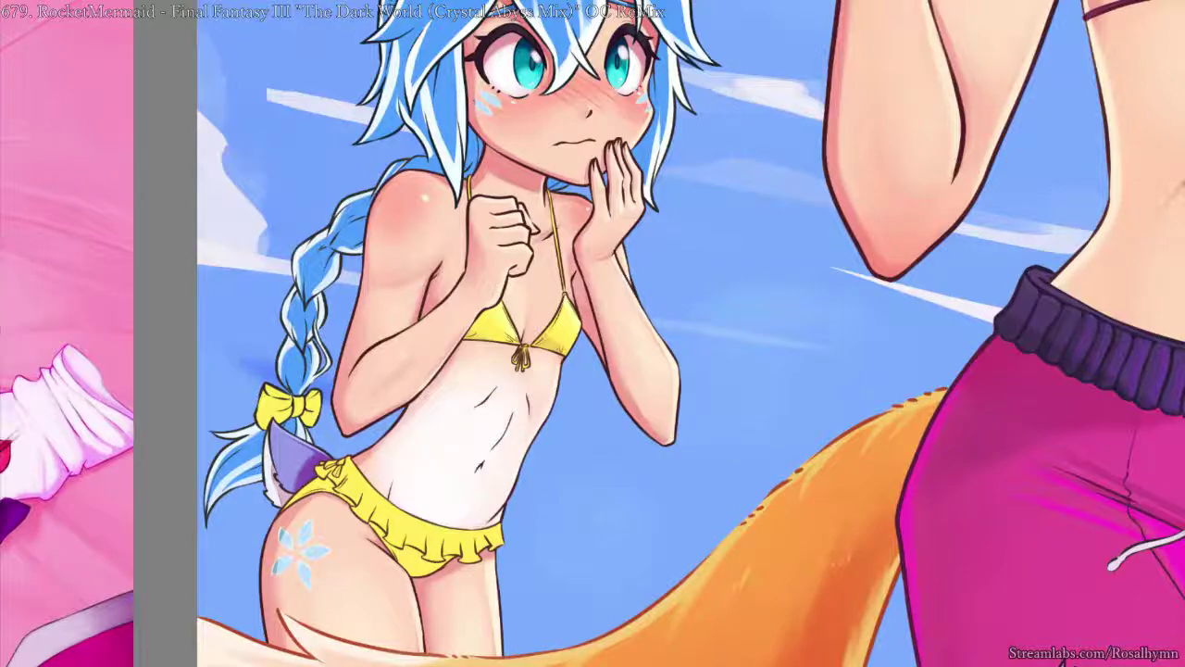
- Try extending the pale colour around the snowflake marking with a larger brush, and undo the last stroke
key("]")
key("]")
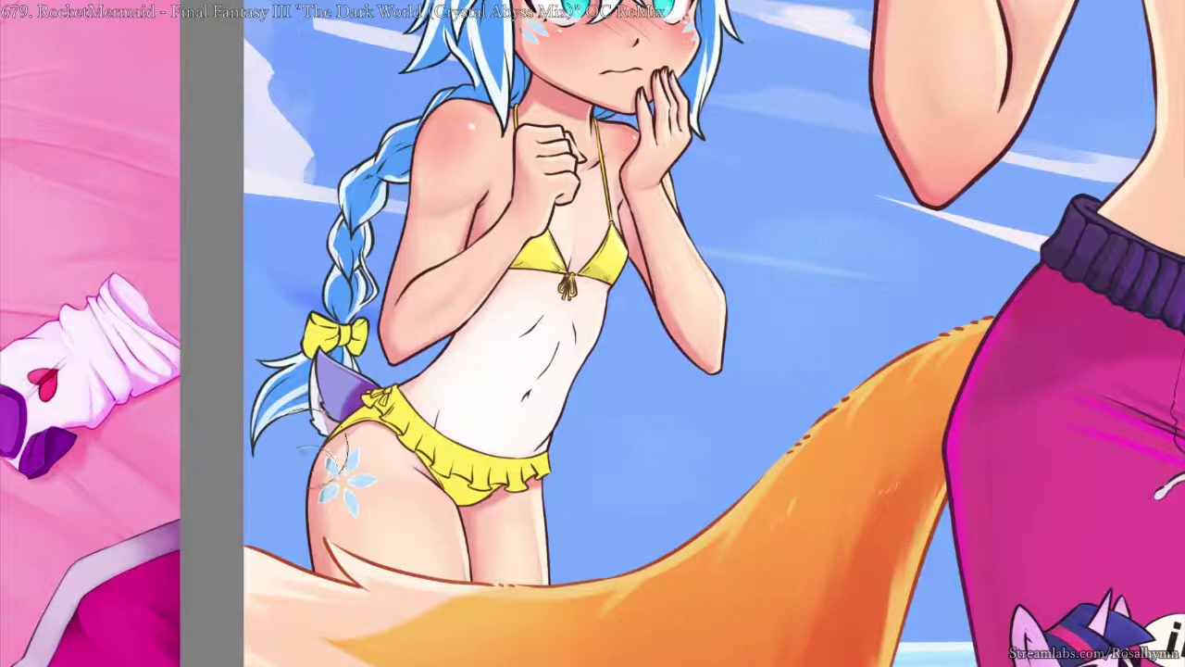
left_click_drag(408, 413, 473, 384)
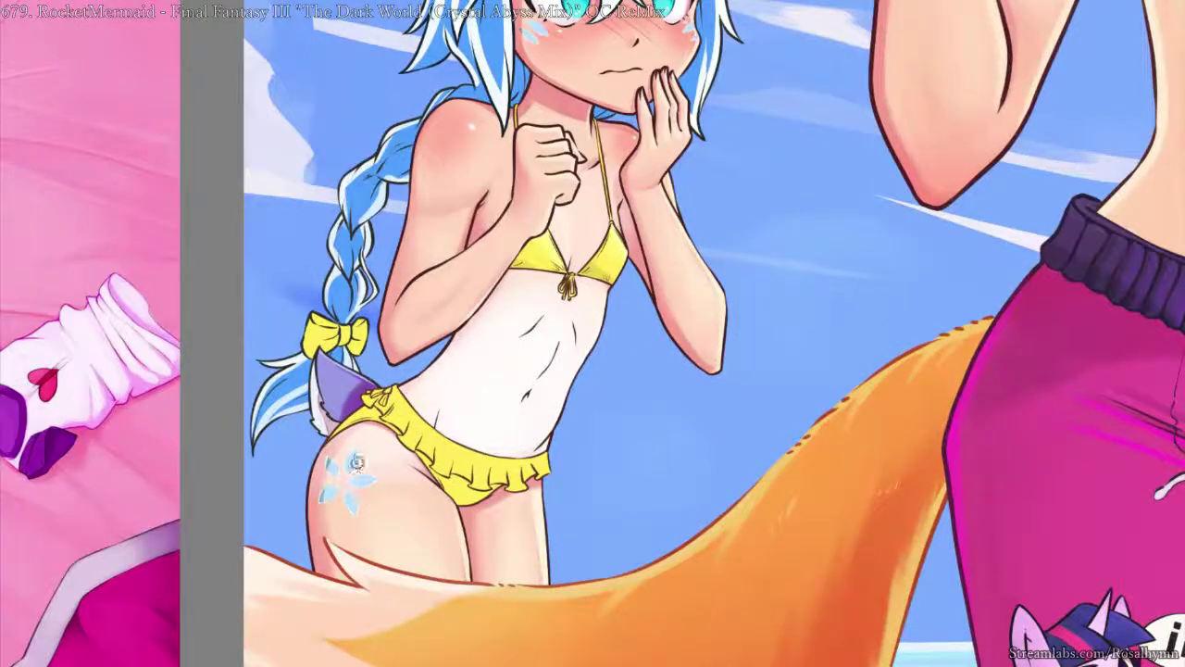
left_click_drag(361, 468, 394, 480)
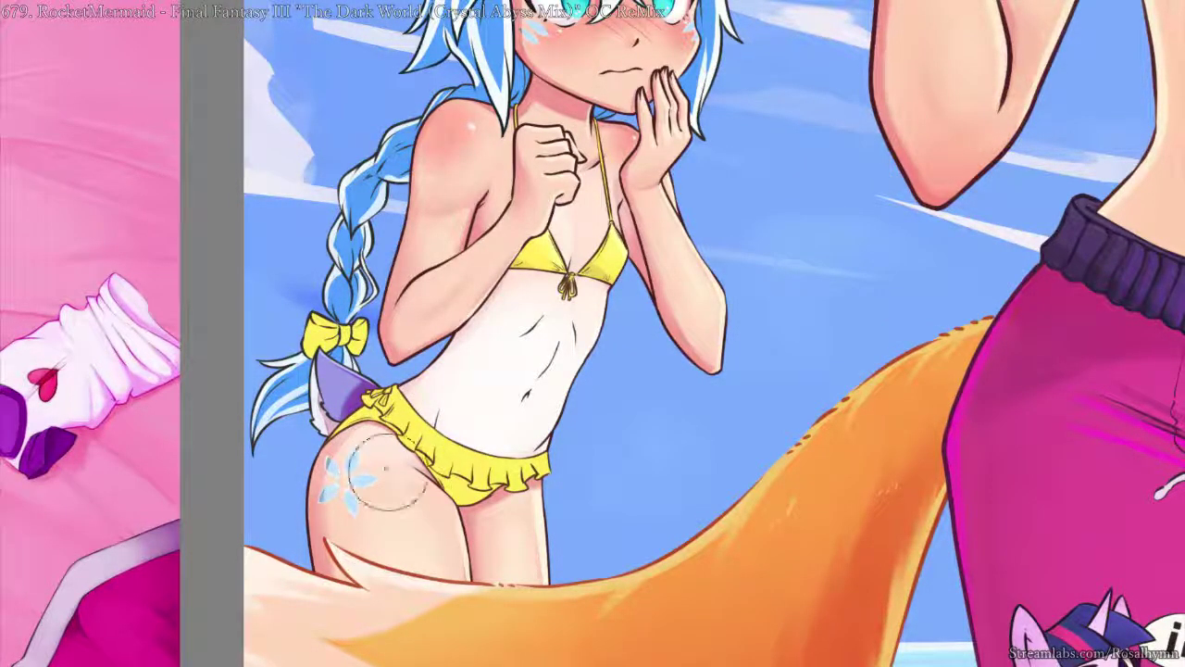
left_click(648, 345)
key("ctrl+z")
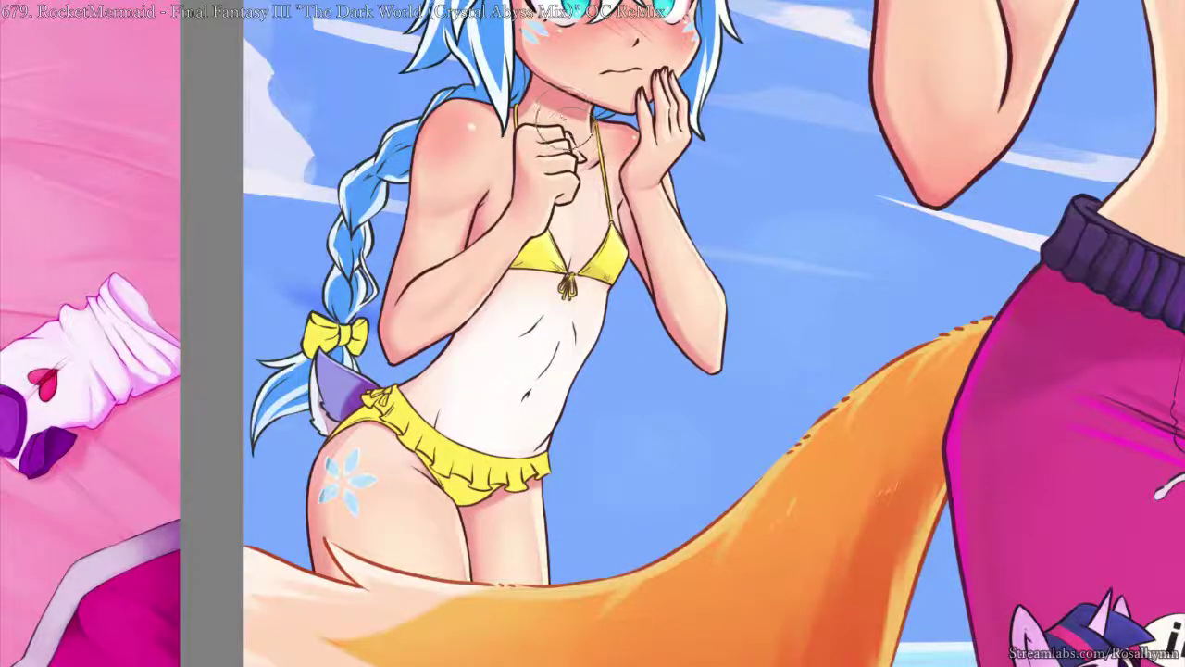
- Rework the near-white midriff marking with a large soft brush, fading its edges into the surrounding skin tone
mouse_move(596, 148)
left_mouse_down()
mouse_move(588, 235)
mouse_move(567, 273)
left_mouse_up()
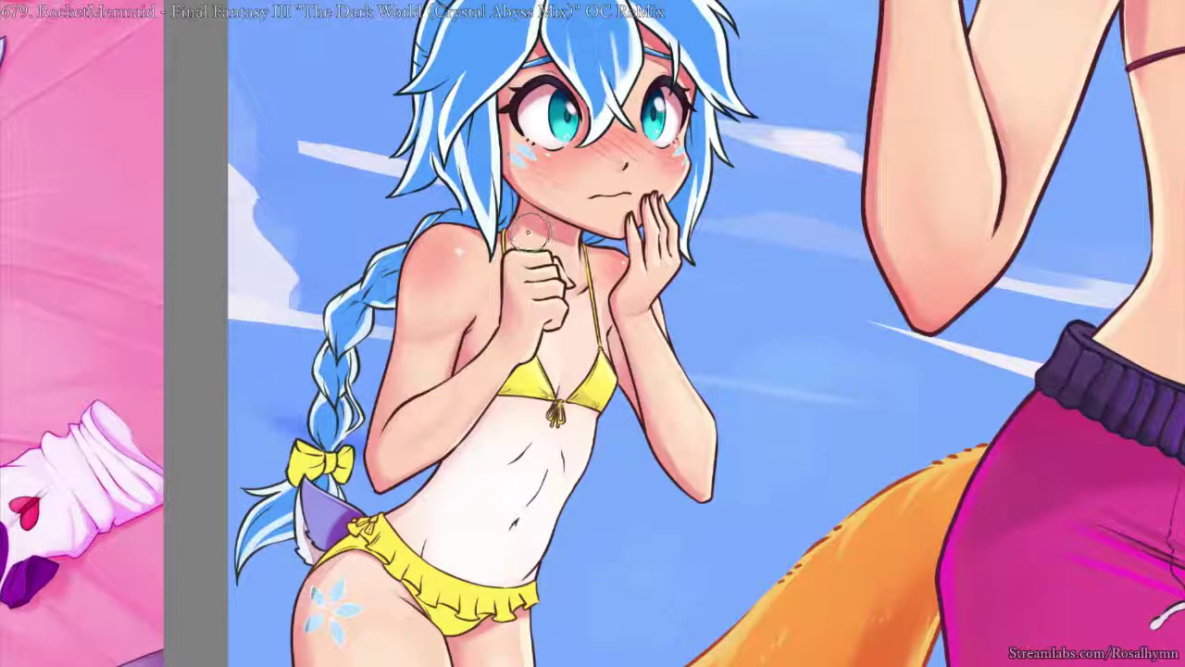
key("[")
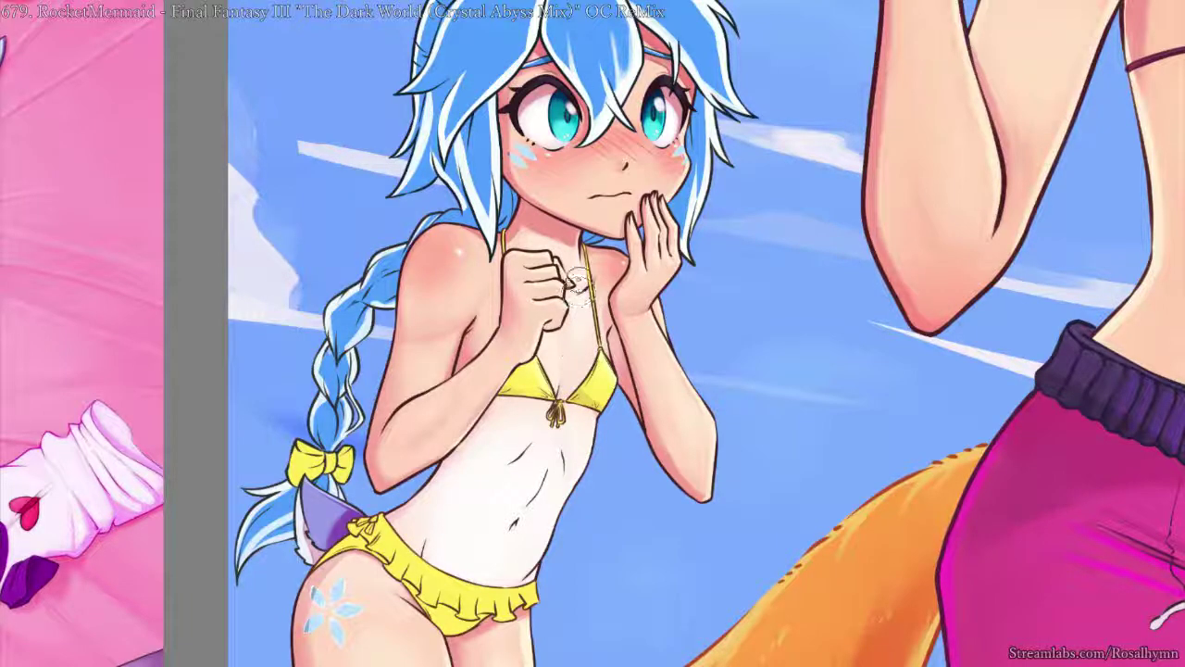
key("ctrl+minus")
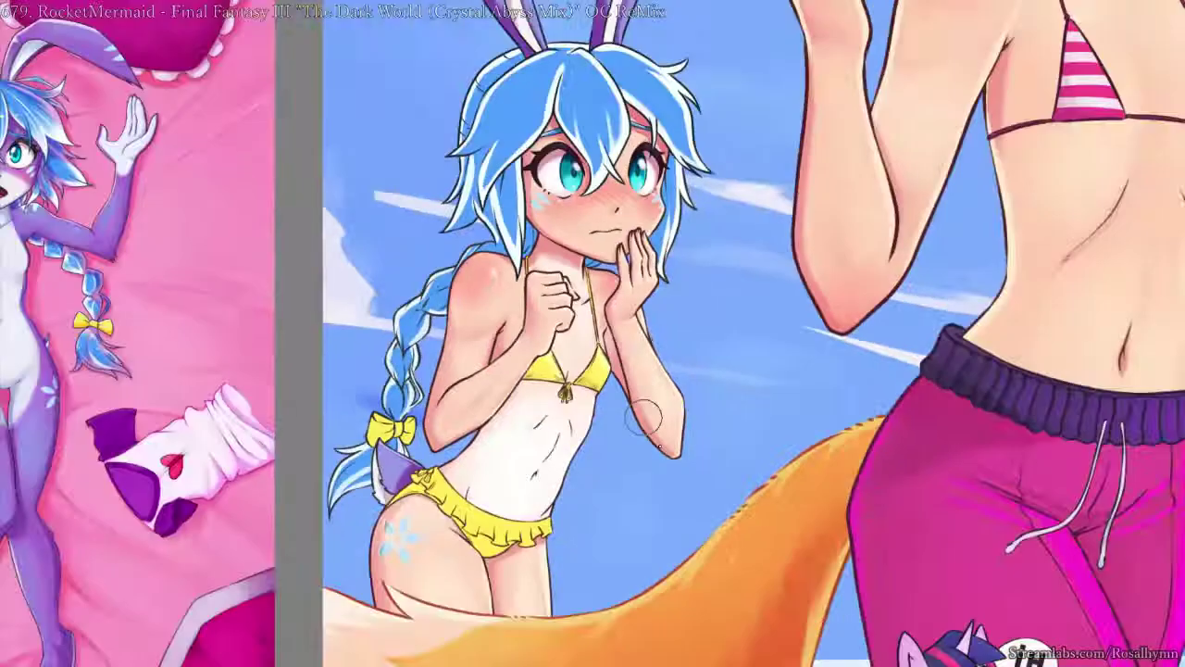
left_click_drag(485, 422, 517, 324)
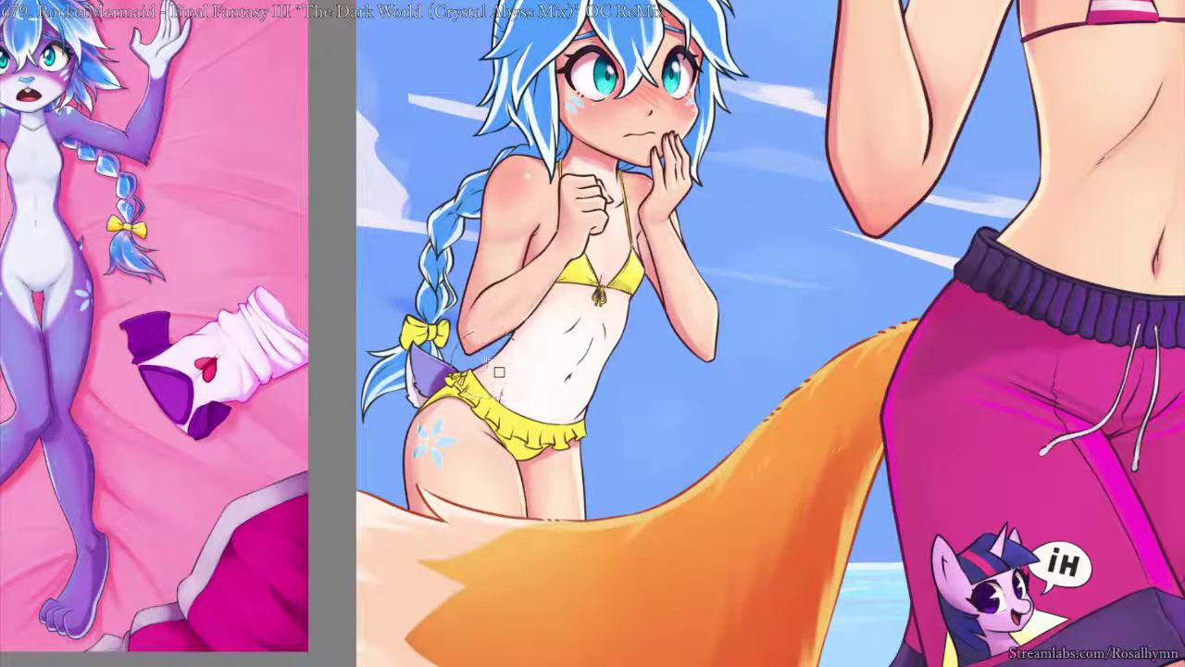
left_click_drag(479, 357, 484, 357)
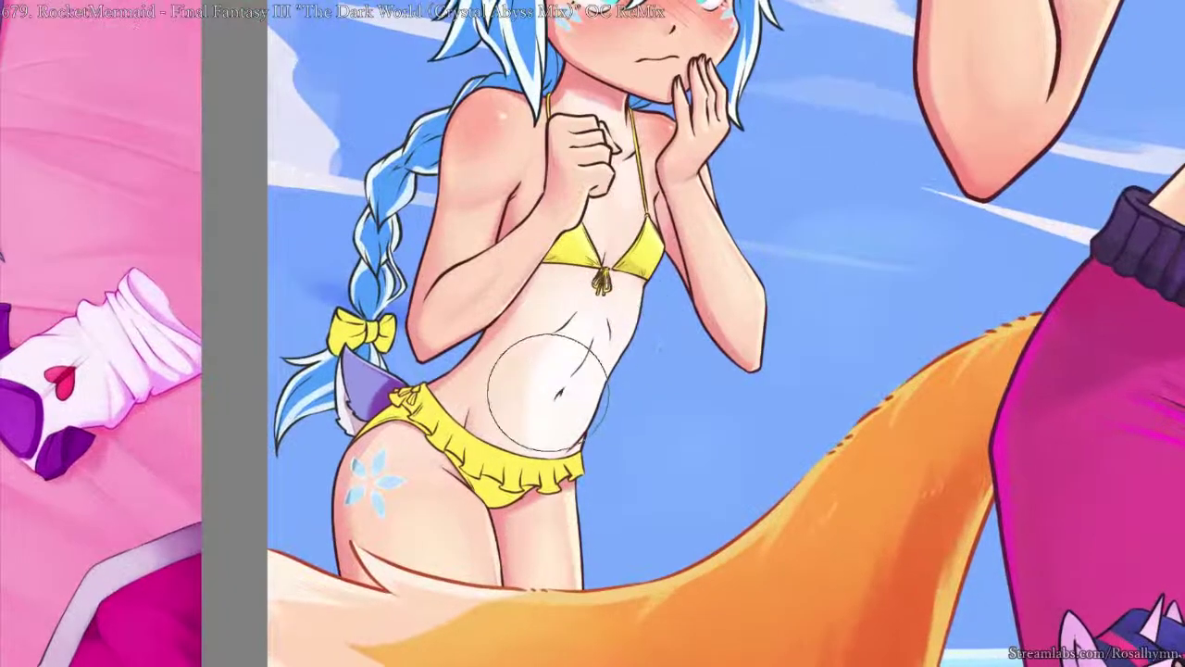
mouse_move(548, 393)
left_mouse_down()
mouse_move(562, 368)
mouse_move(525, 387)
mouse_move(507, 459)
mouse_move(553, 348)
mouse_move(490, 405)
mouse_move(563, 303)
left_mouse_up()
key("bracketright")
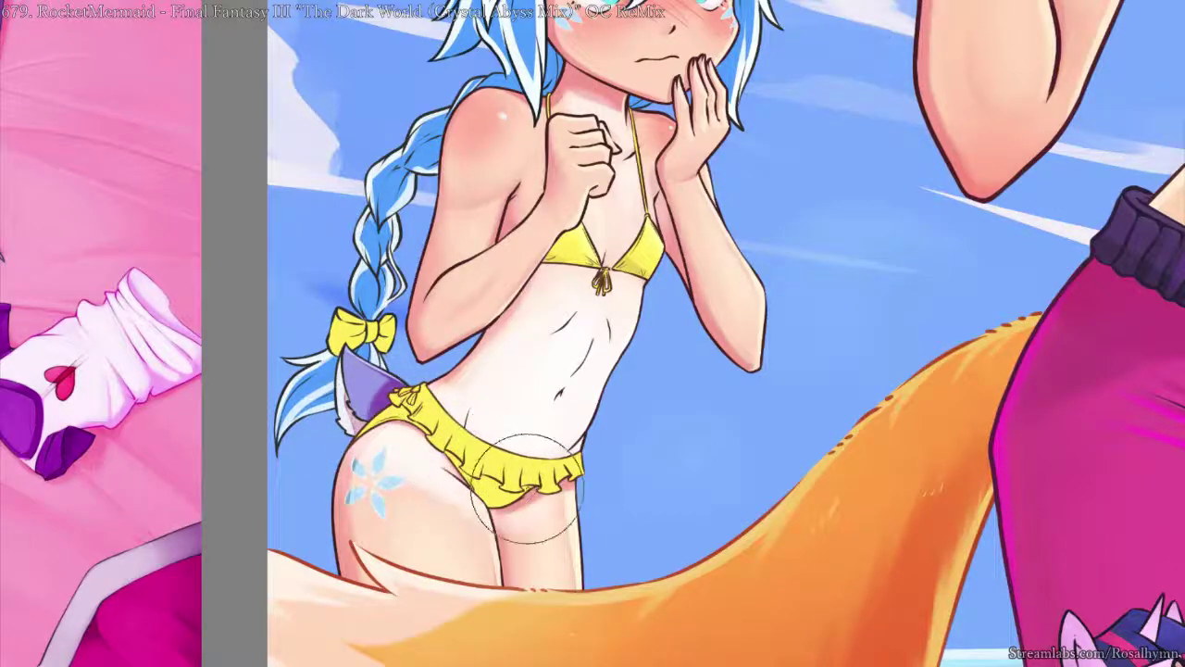
mouse_move(497, 361)
left_mouse_down()
mouse_move(593, 308)
mouse_move(560, 293)
left_mouse_up()
left_click_drag(533, 335, 556, 316)
left_click_drag(597, 282, 581, 313)
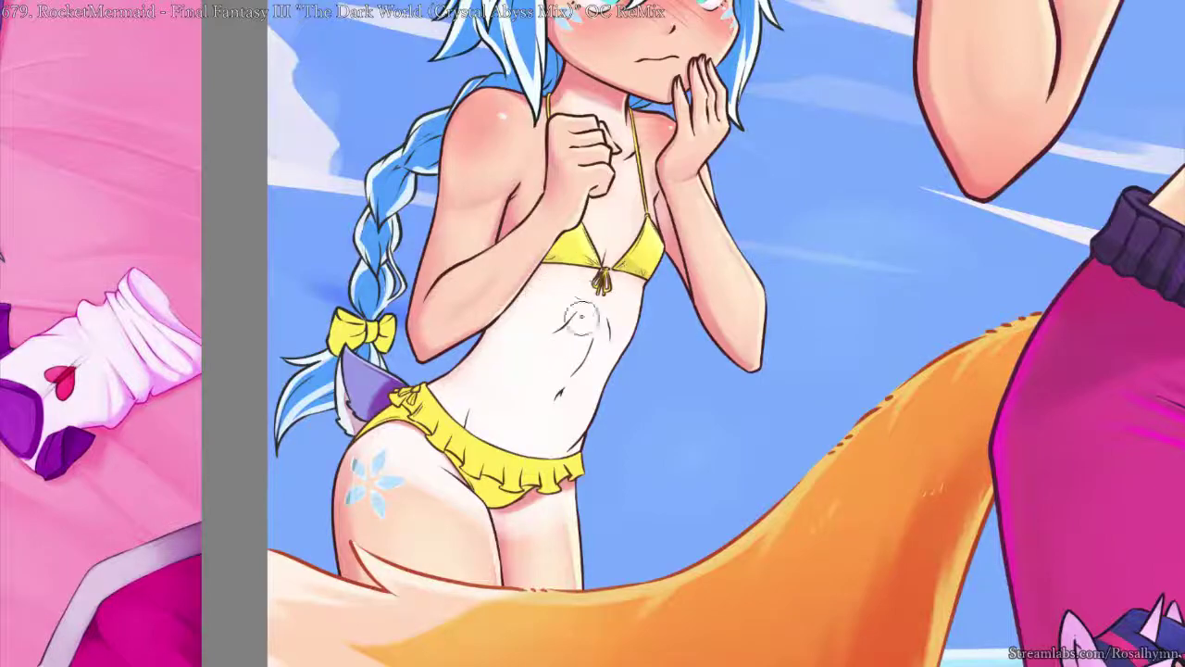
- Try pale touch-ups around the blue-haired character's neck and hand with a smaller brush, and undo the last change
left_click_drag(621, 225, 624, 191)
mouse_move(599, 113)
left_mouse_down()
mouse_move(582, 78)
mouse_move(618, 100)
mouse_move(641, 174)
mouse_move(595, 101)
left_mouse_up()
key("bracketleft")
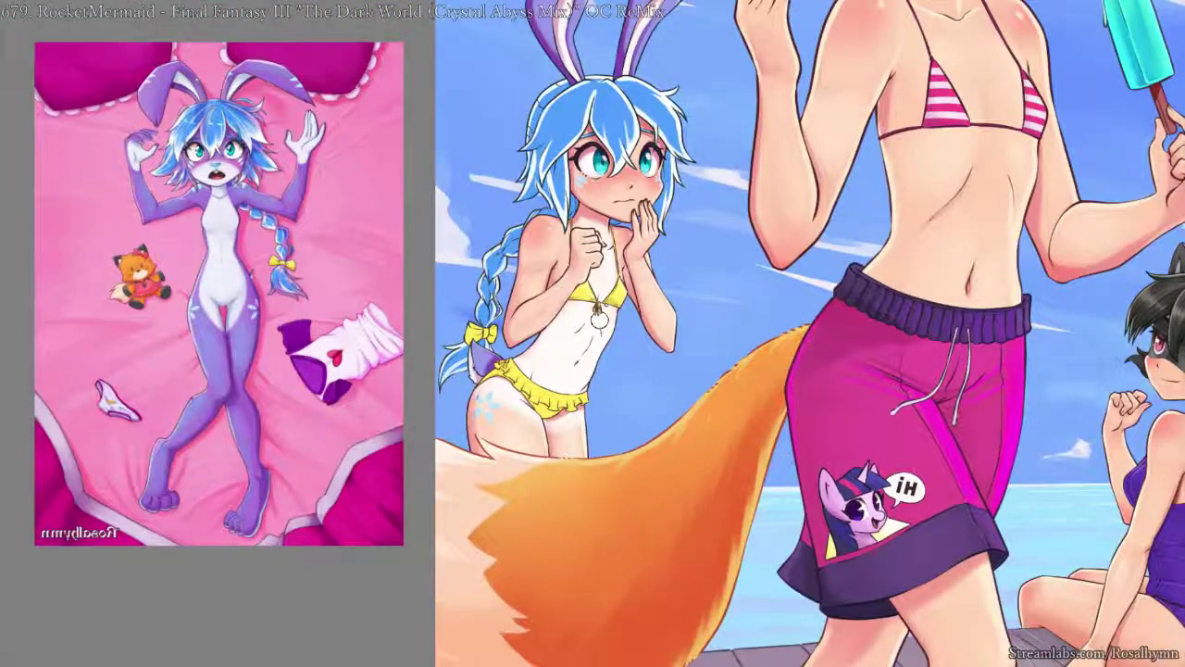
key("ctrl+z")
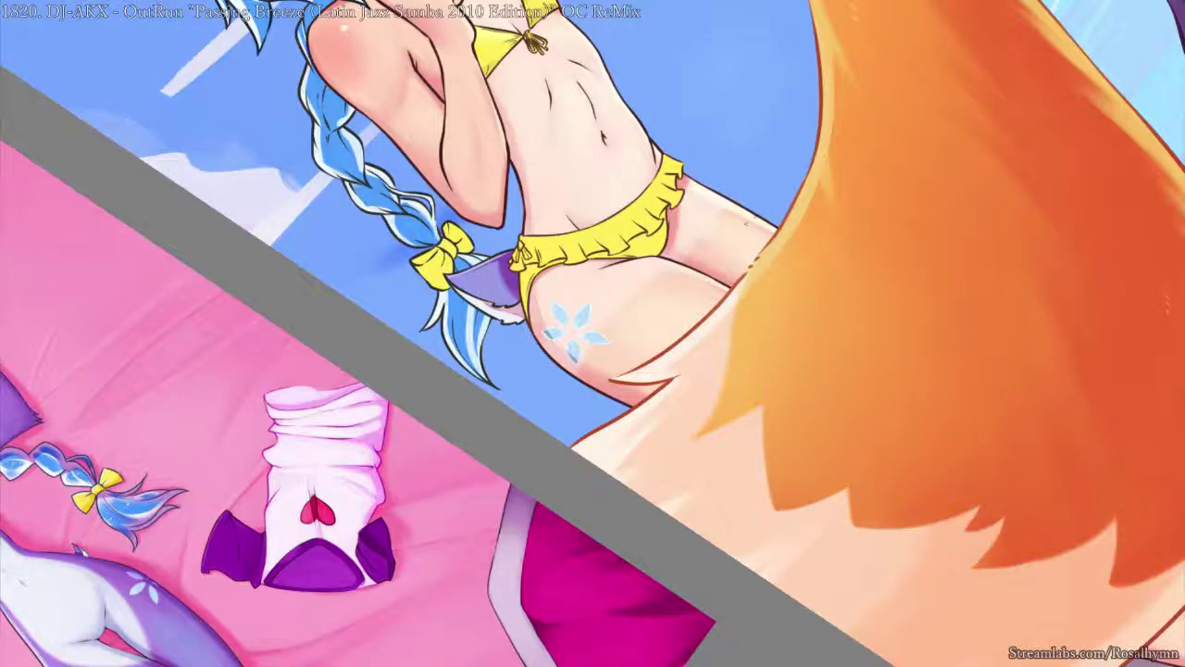
- Paint soft, pale skin tones along the side of the blue-haired character's torso
key("5")
key("minus")
key("plus")
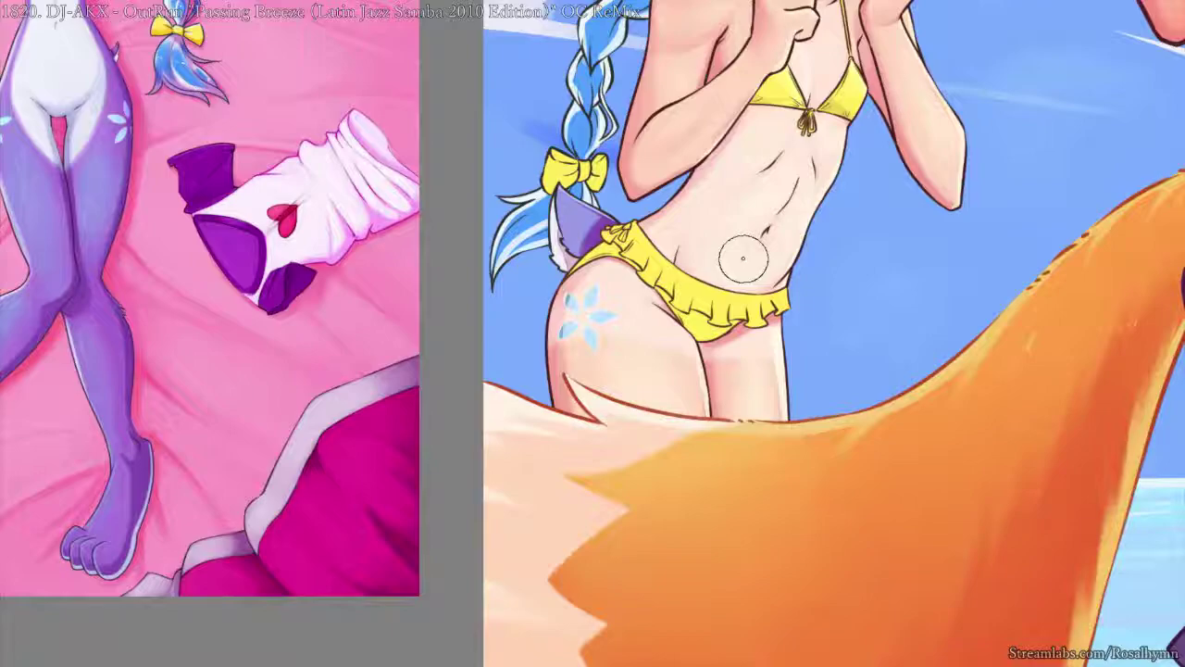
key("minus")
scroll(669, 297, "up", 5)
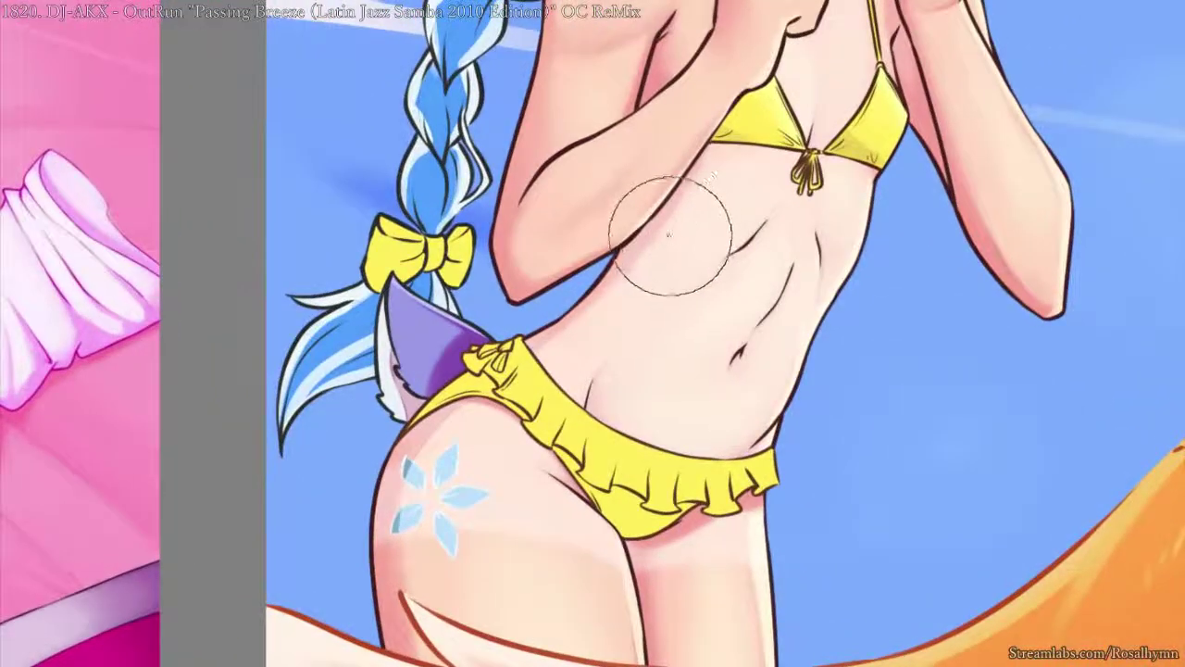
mouse_move(723, 226)
left_mouse_down()
mouse_move(602, 343)
mouse_move(716, 232)
mouse_move(611, 311)
left_mouse_up()
left_click_drag(728, 231, 627, 308)
left_click_drag(744, 182, 697, 230)
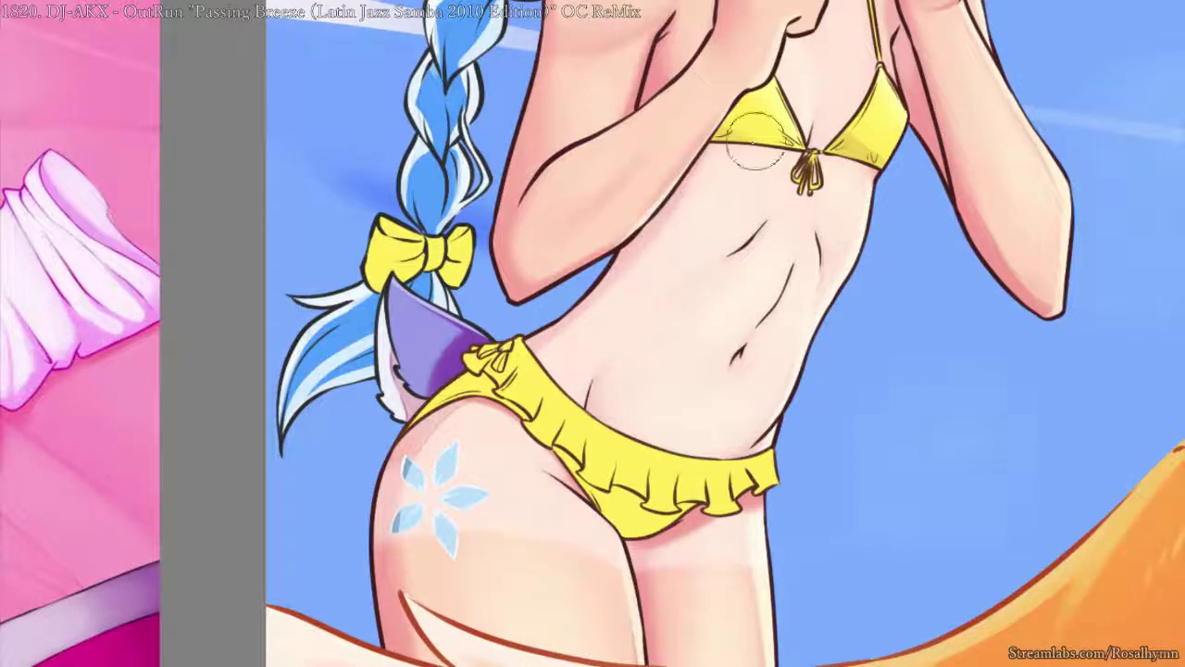
left_click_drag(770, 147, 737, 260)
scroll(736, 261, "down", 1)
key("bracketright")
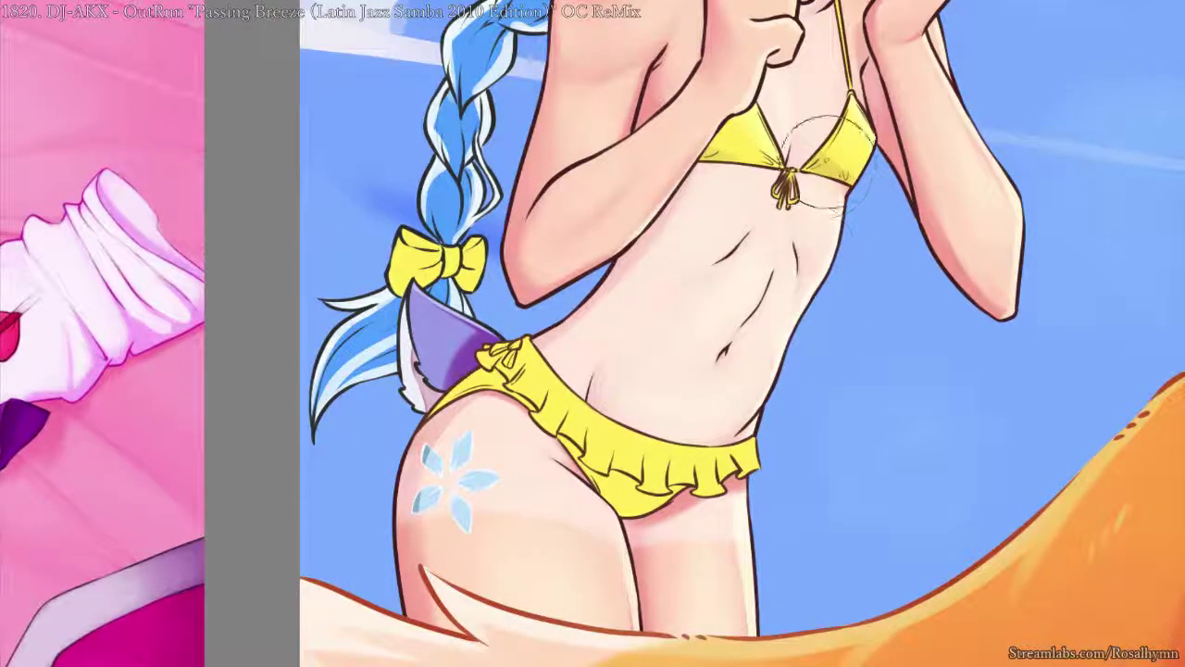
left_click_drag(767, 322, 690, 466)
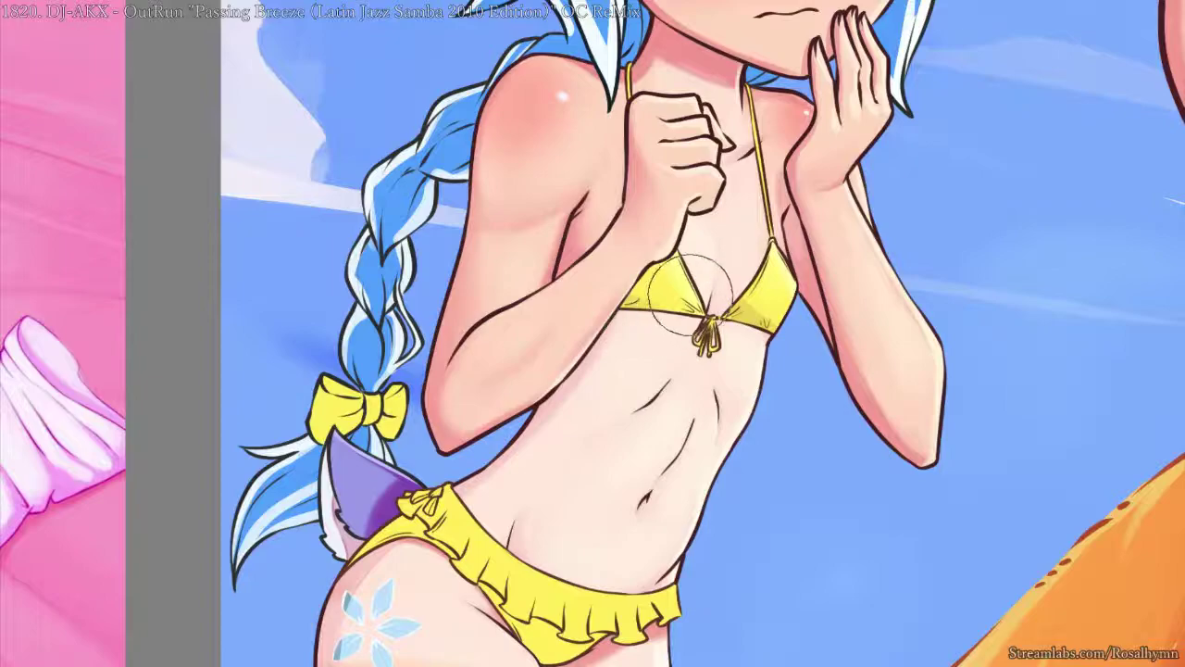
- Try lightening the skin in the gap between the blue-haired character's upper arm and forearm
key("ctrl+minus")
key("ctrl+minus")
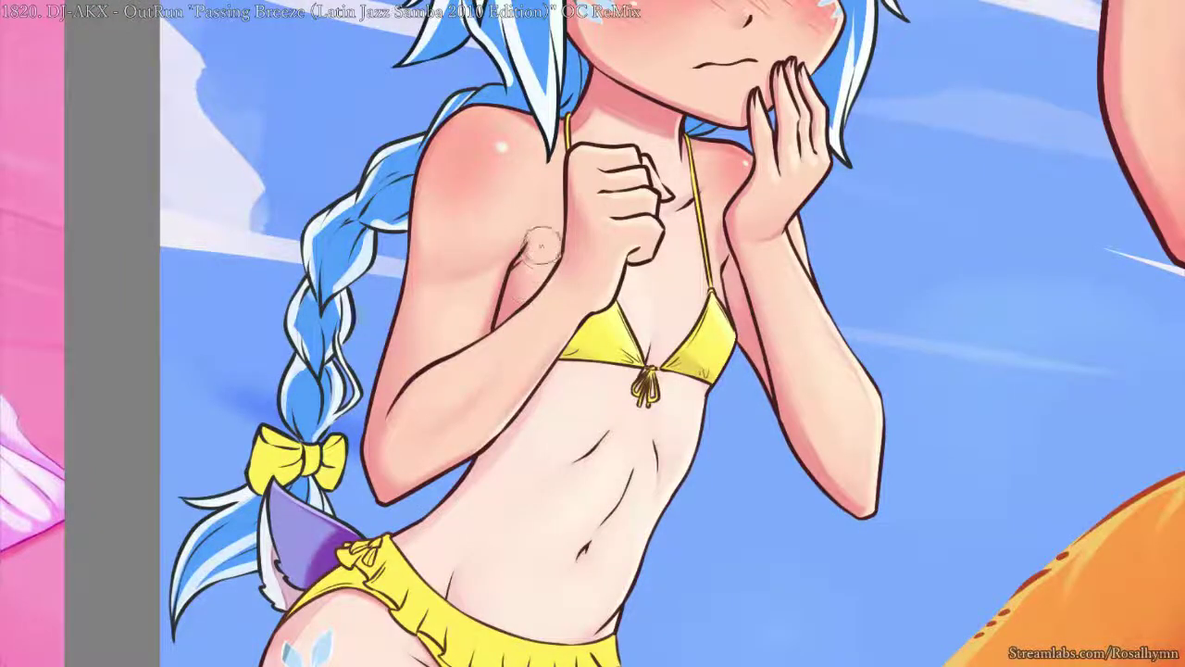
key("]")
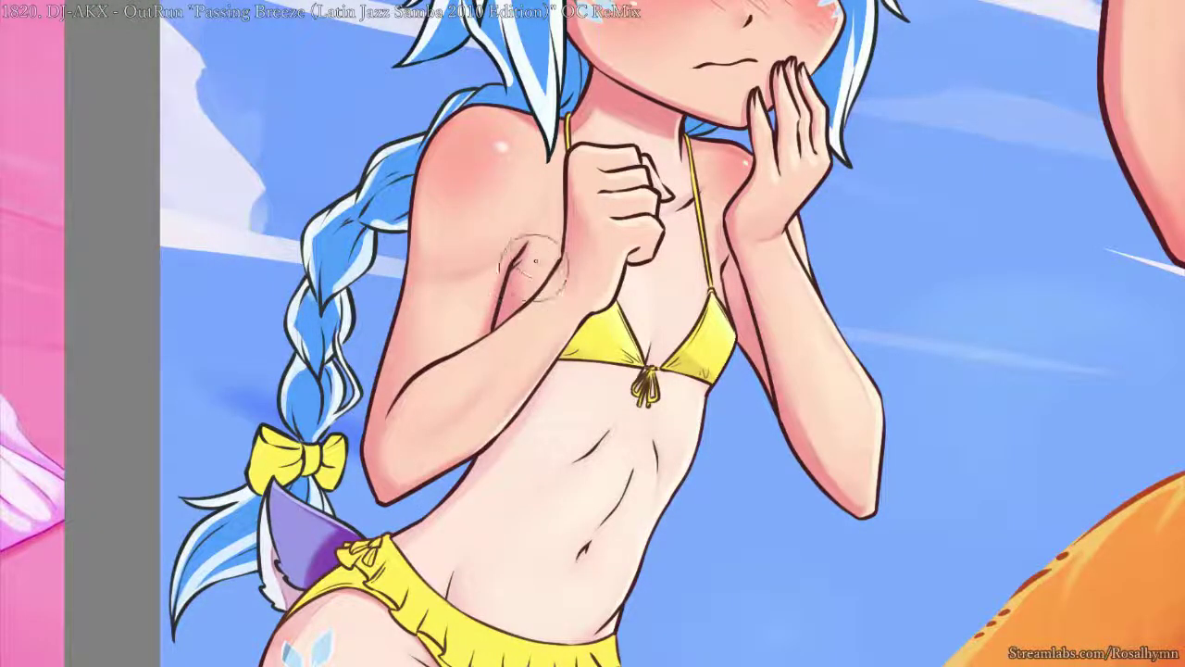
left_click(600, 344, "alt")
left_click_drag(536, 252, 525, 270)
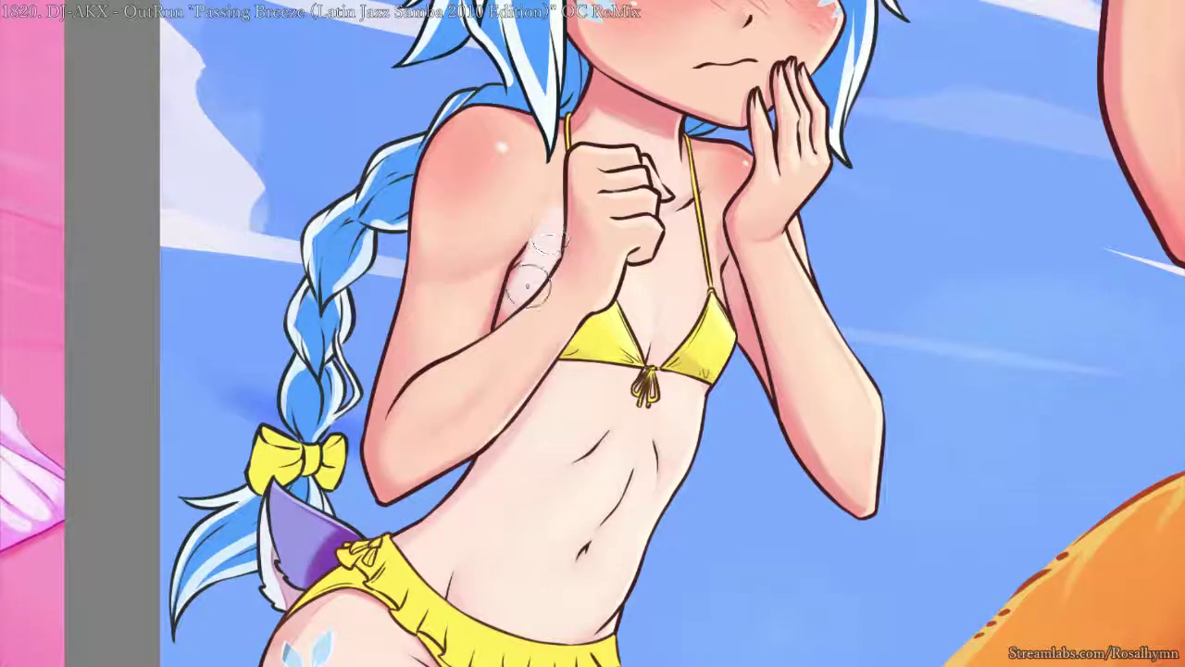
mouse_move(559, 173)
left_mouse_down()
mouse_move(542, 137)
mouse_move(547, 239)
mouse_move(526, 293)
left_mouse_up()
key("ctrl+z")
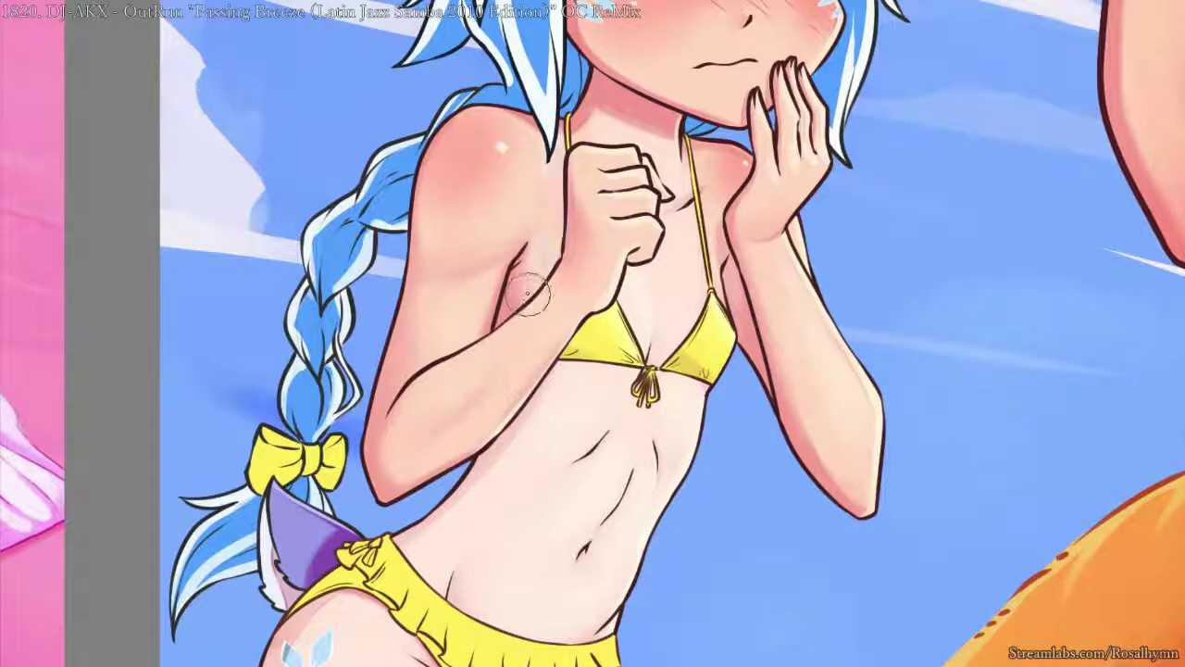
- Paint a pale tan-line tone in the gap beside the blue-haired character's upper arm, working with the layer isolated
left_click(565, 224, "alt")
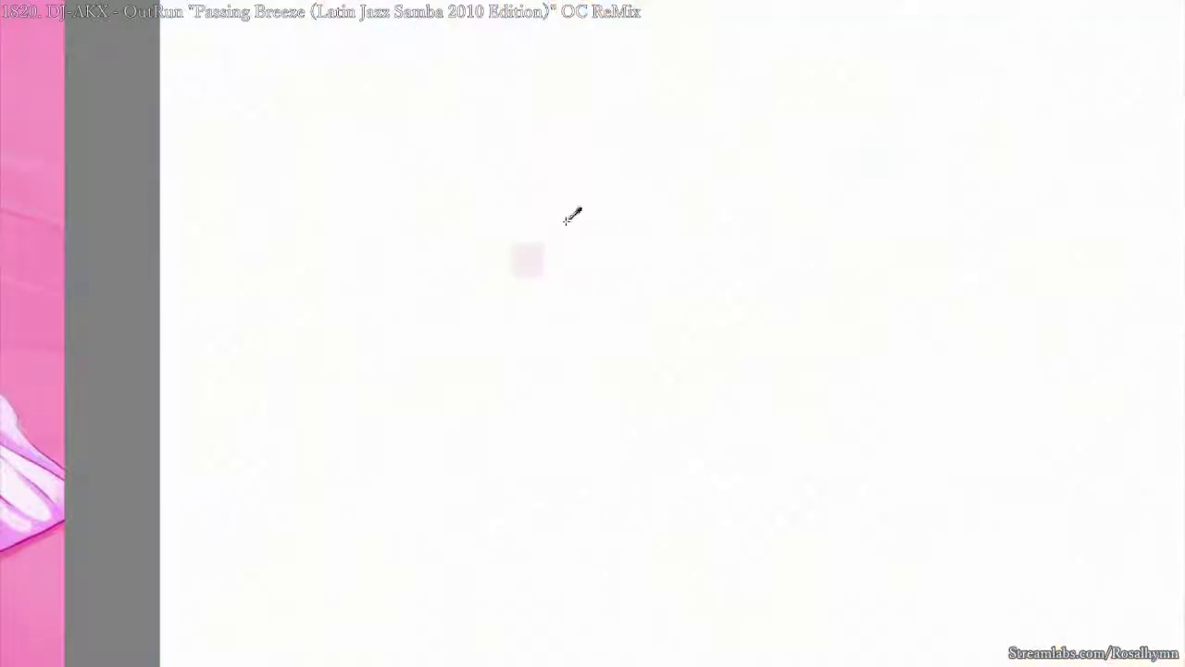
left_click_drag(563, 190, 555, 232)
left_click(585, 229, "alt")
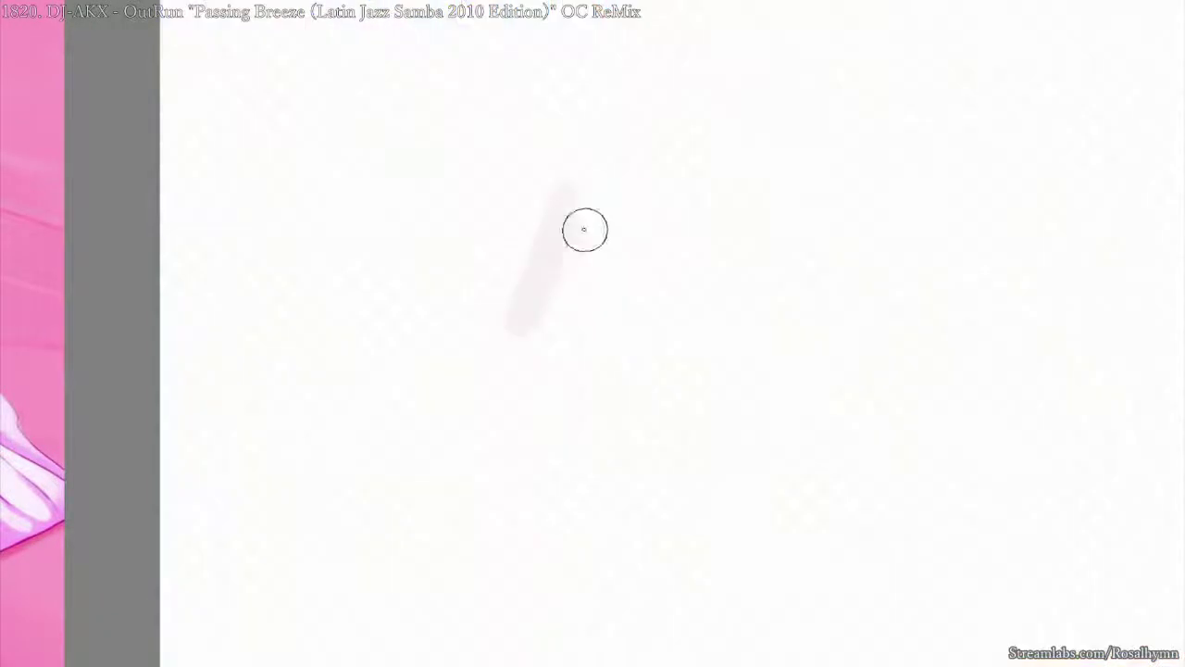
key("Page_Down")
key("Page_Up")
key("ctrl+z")
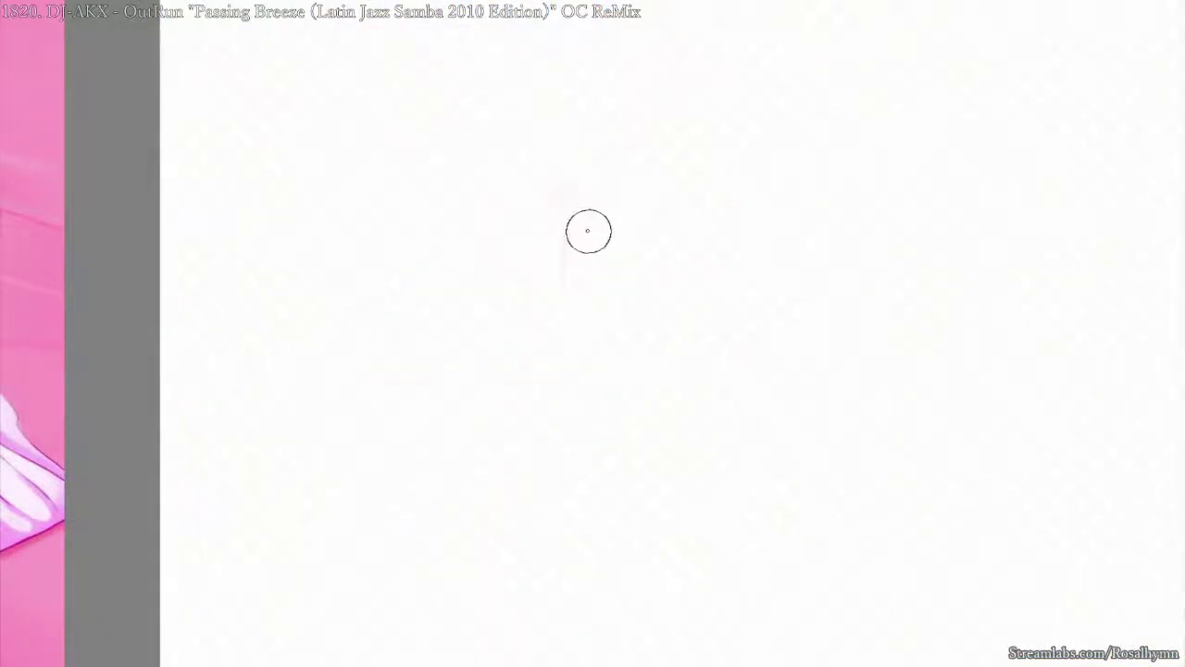
key("i")
scroll(581, 233, "up", 2)
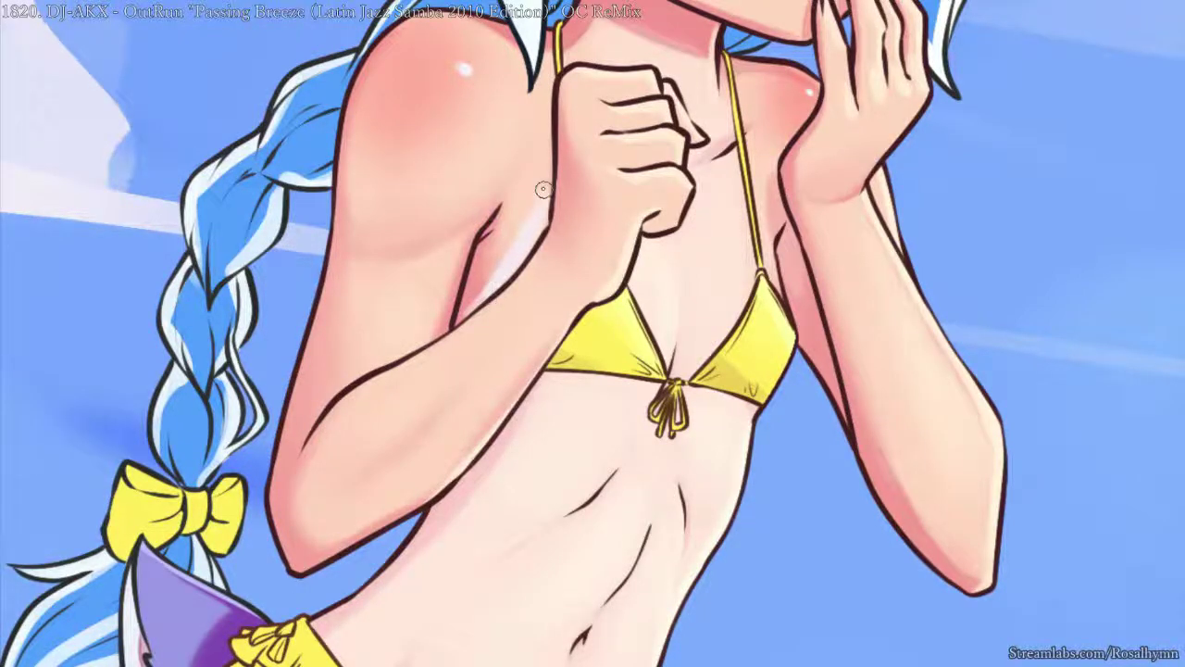
scroll(515, 241, "down", 3)
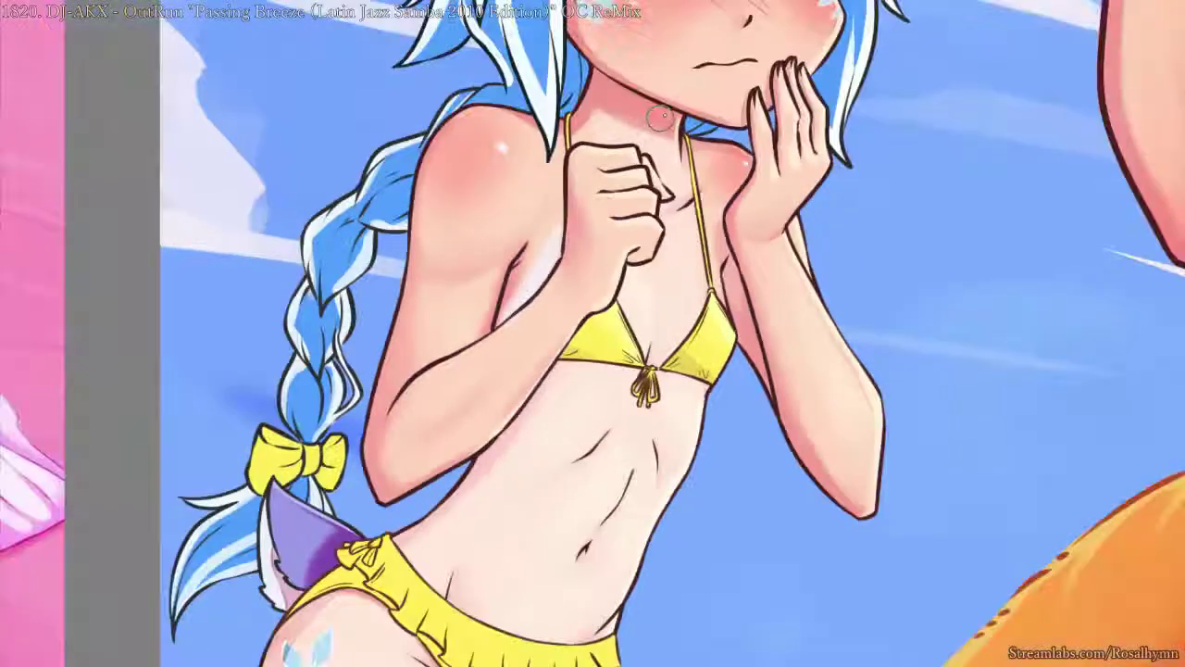
- Clear the tanned skin shading from the blue-haired character's arms
scroll(694, 25, "up", 3)
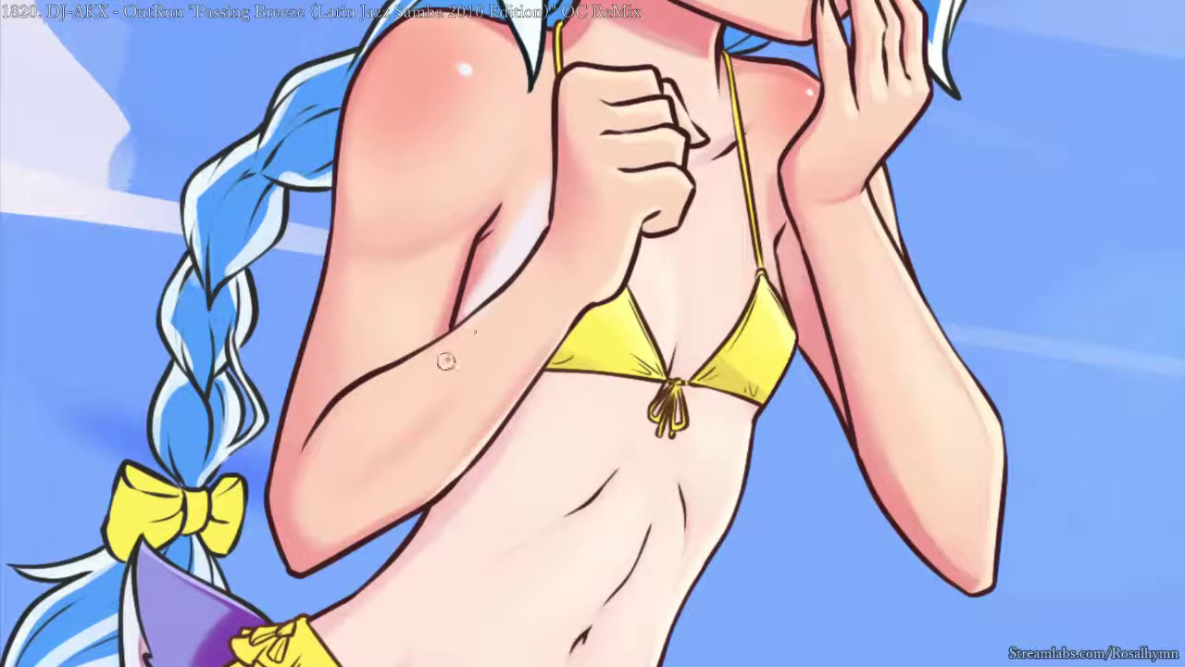
scroll(620, 189, "down", 3)
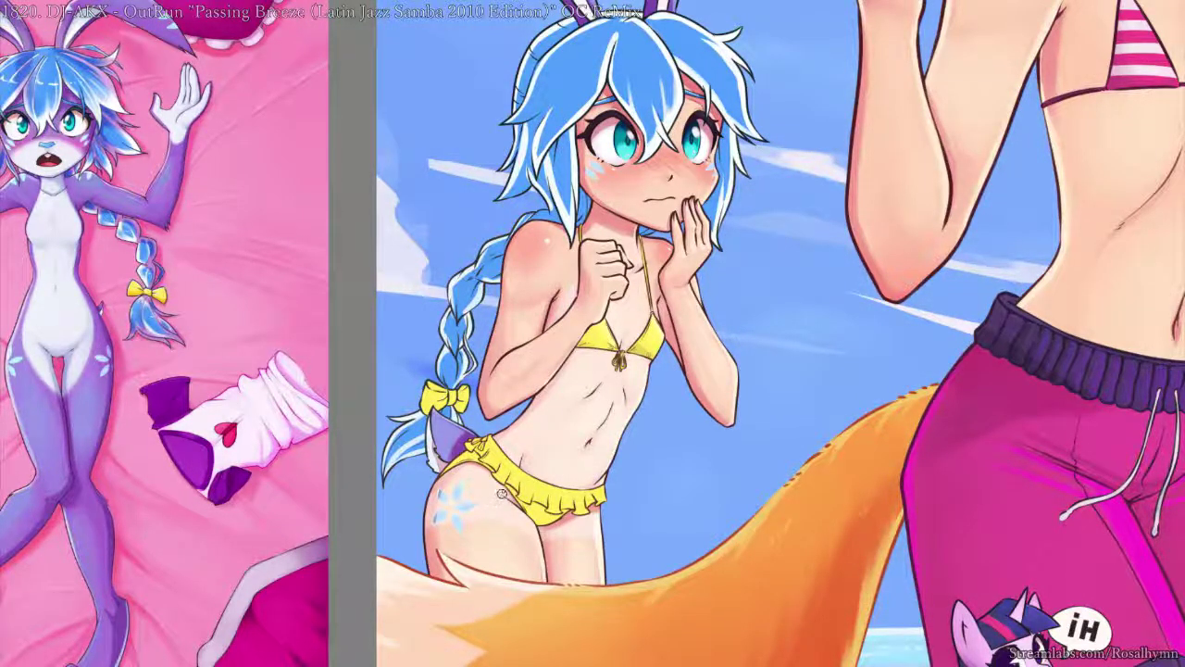
scroll(672, 282, "up", 1)
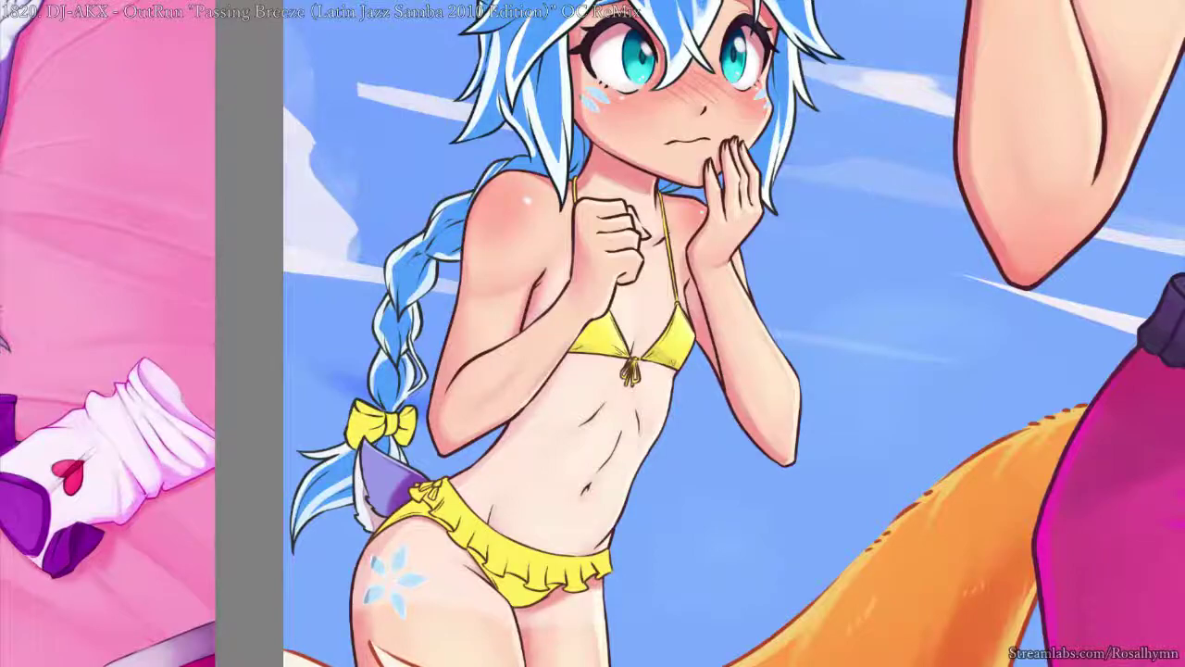
scroll(718, 337, "down", 1)
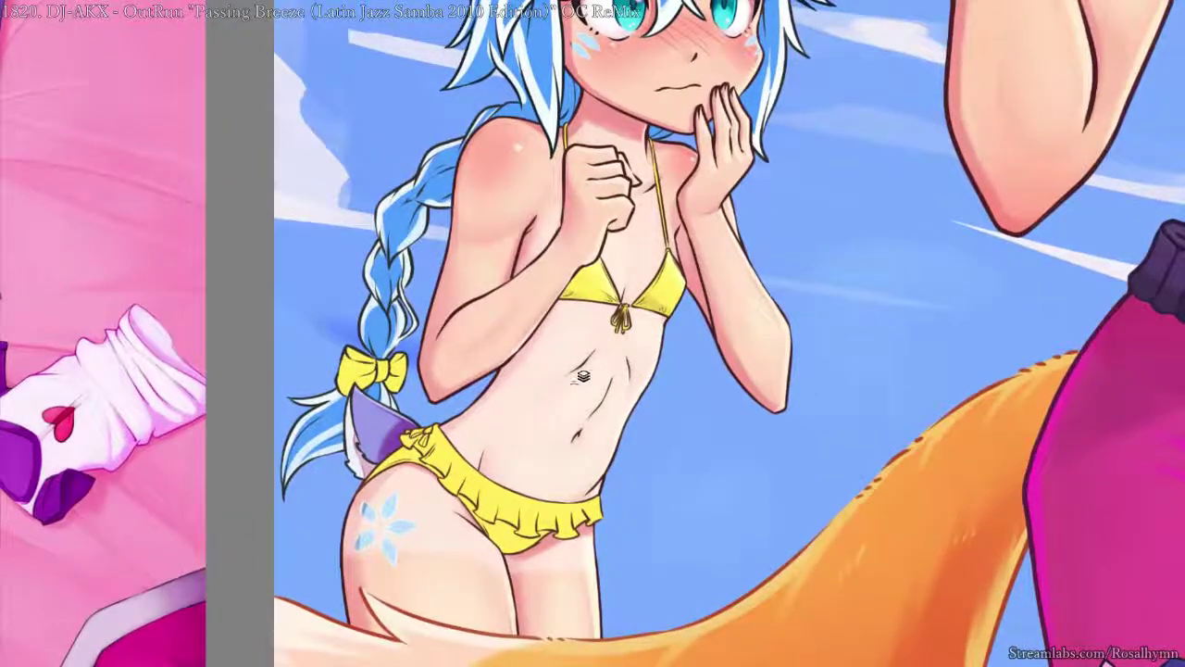
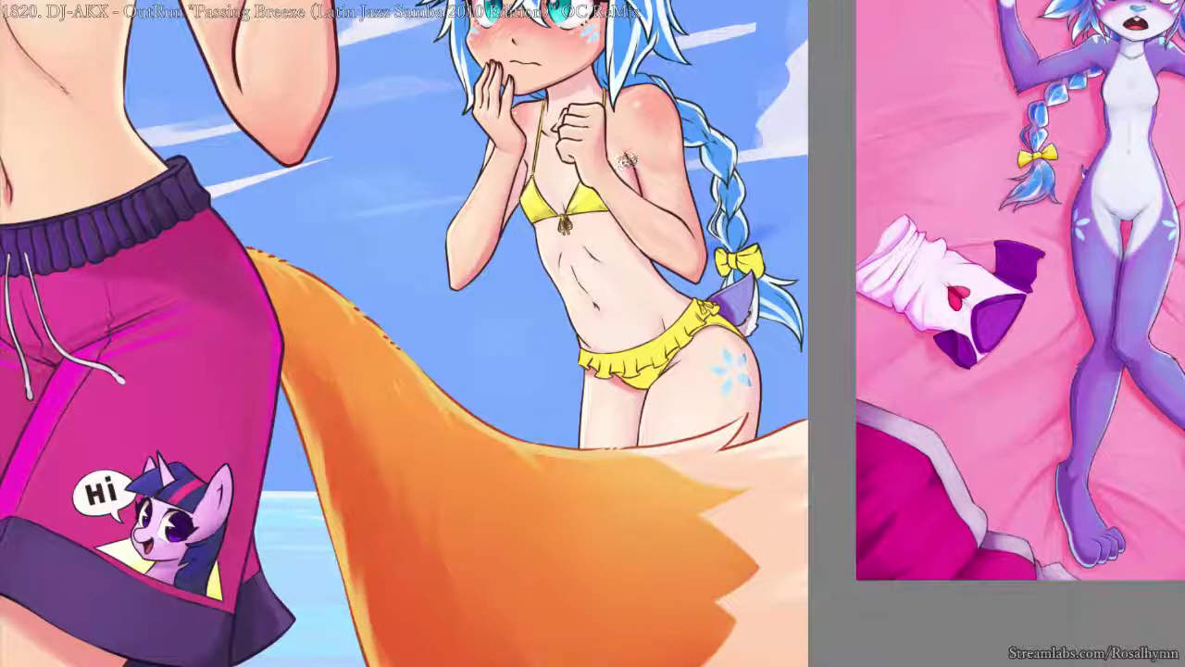
key("Delete")
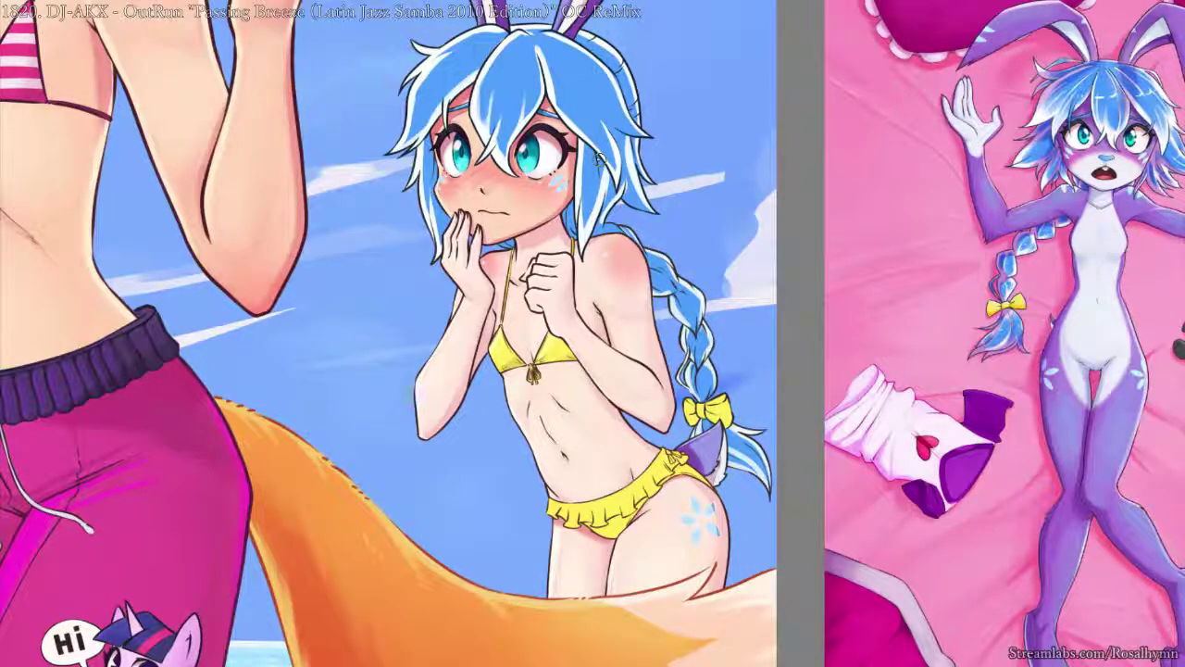
- Try a paler skin tone on the blue-haired character's face
key("alt")
key("alt")
right_click(640, 157)
key("h")
key("h")
key("ctrl+z")
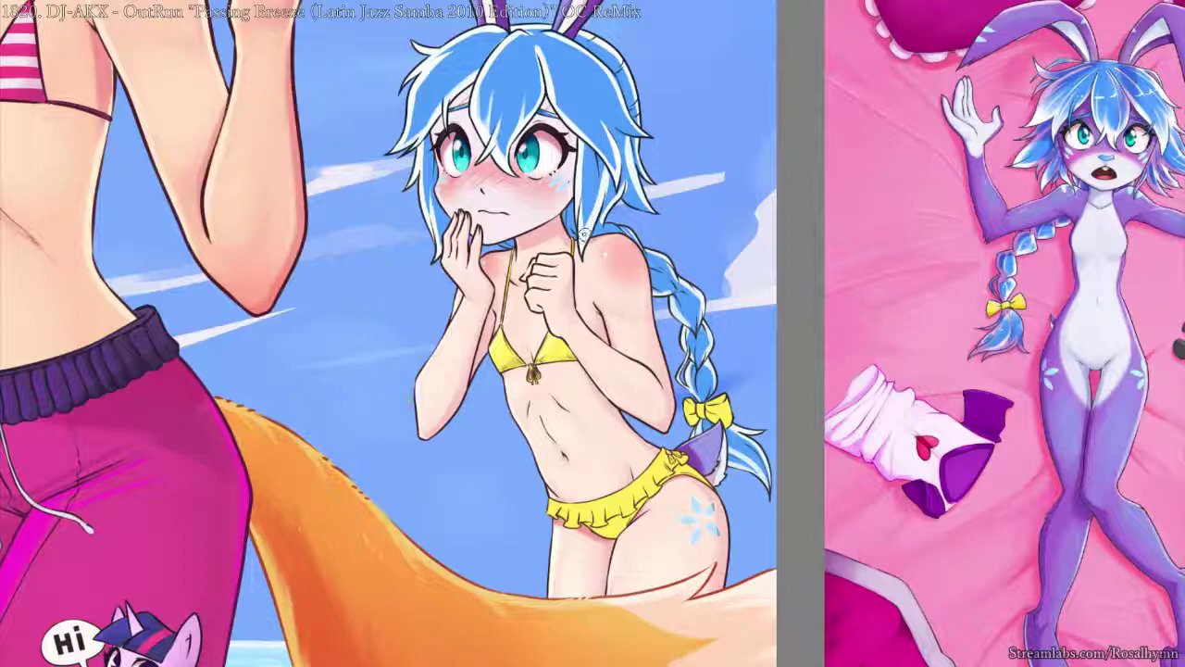
key("ctrl+plus")
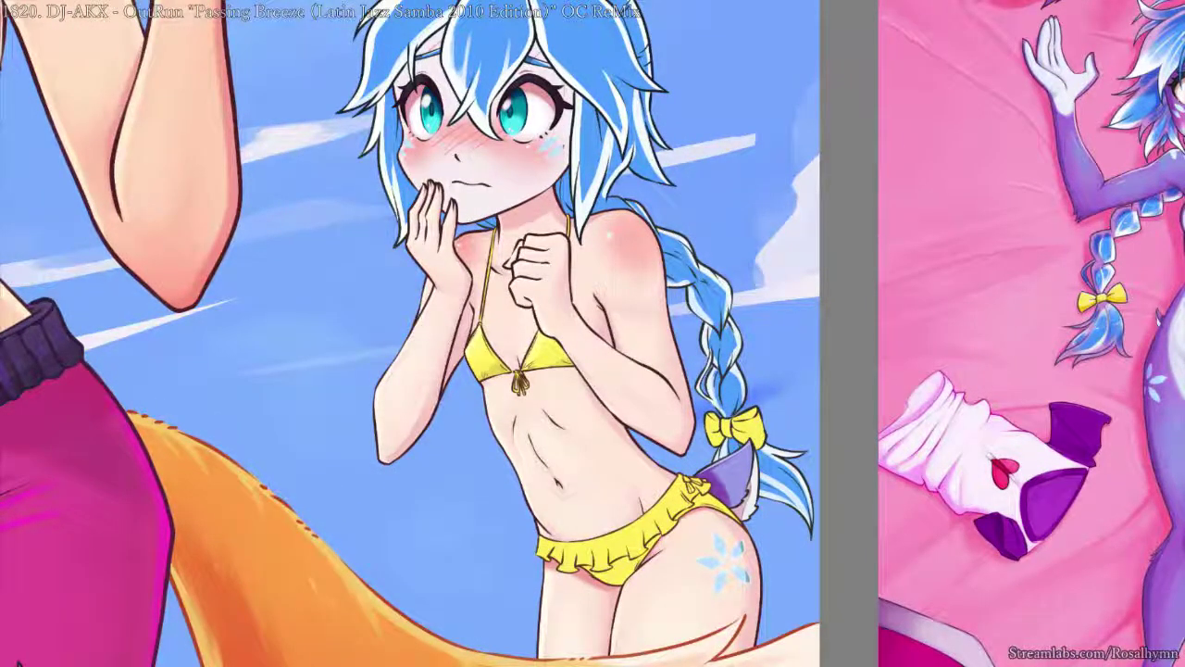
key("ctrl+z")
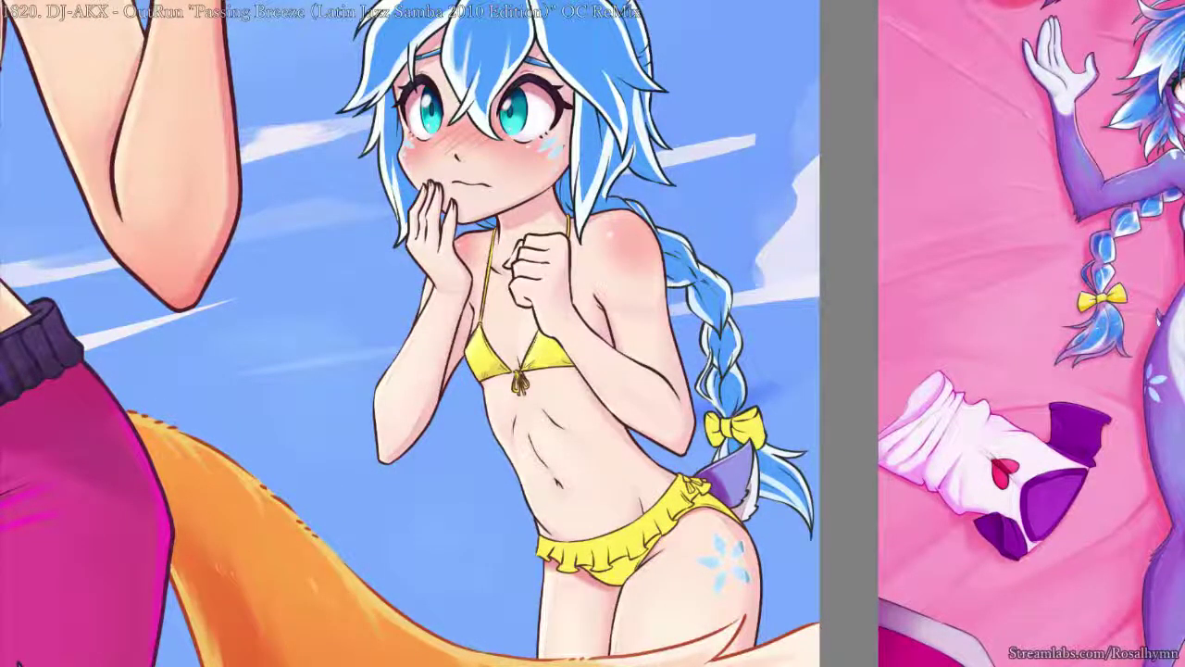
- Try filling the blue-haired character's skin with the current colour
key("ctrl+minus")
key("ctrl+minus")
key("ctrl+minus")
key("ctrl+minus")
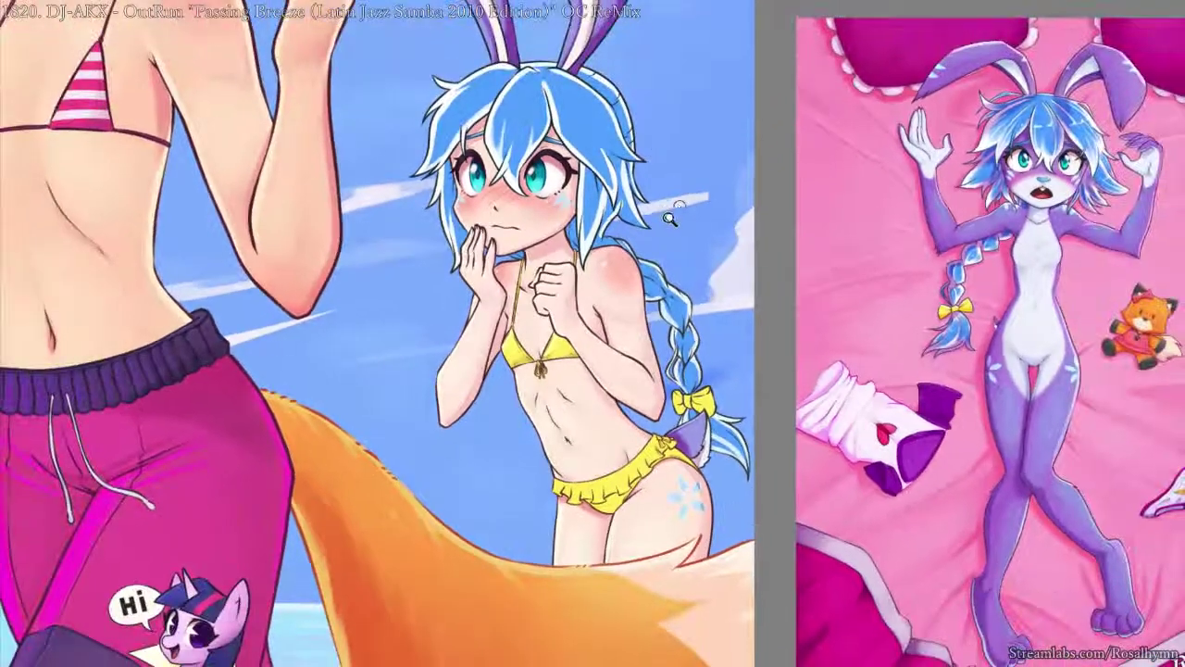
key("h")
scroll(688, 229, "up", 3)
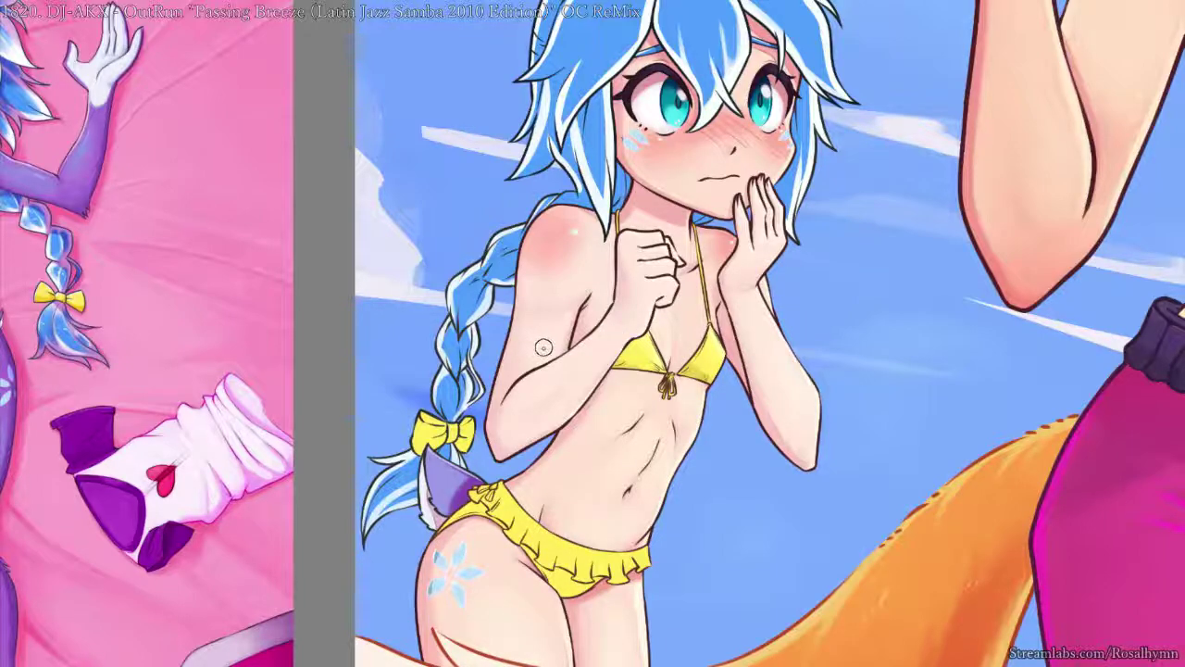
key("alt+Delete")
key("ctrl+z")
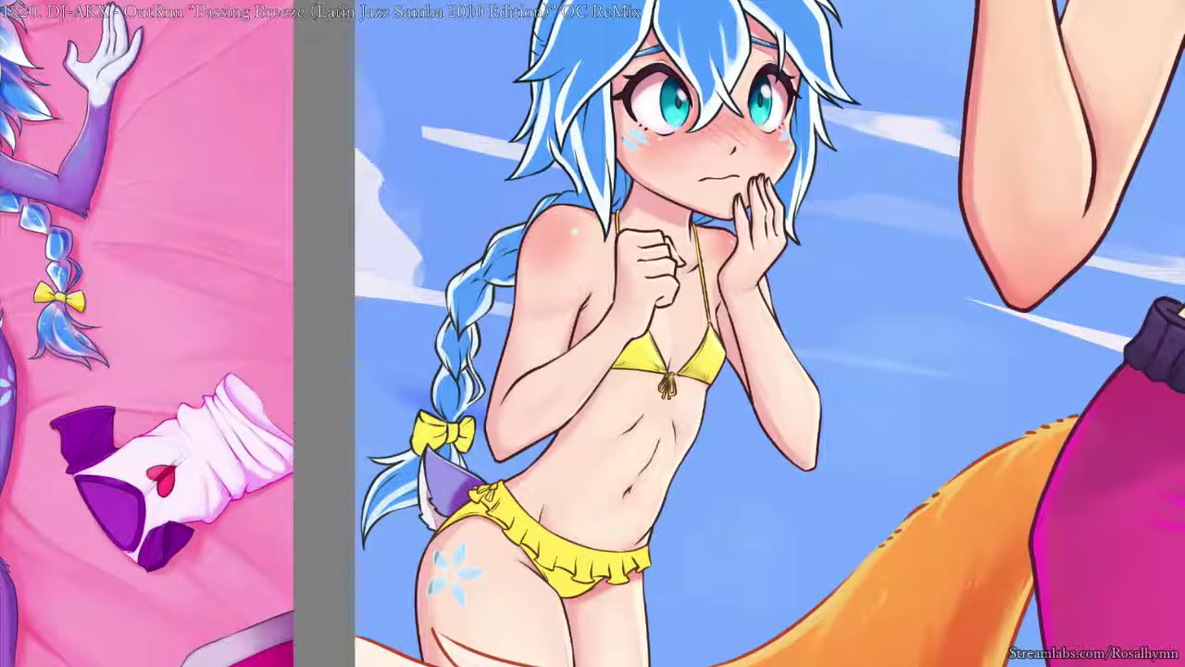
- Compare the blue-haired character's skin tone with the rest of the beach scene in mirrored and normal views
scroll(597, 338, "down", 4)
left_click_drag(743, 397, 714, 352)
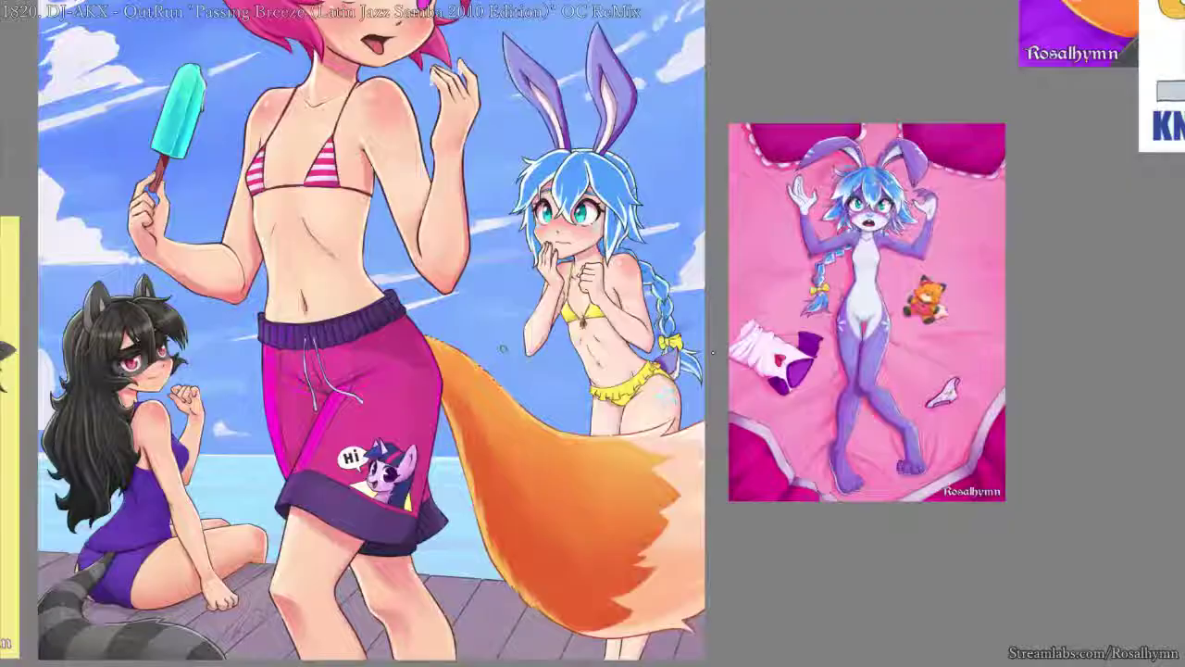
key("ctrl+plus")
key("ctrl+plus")
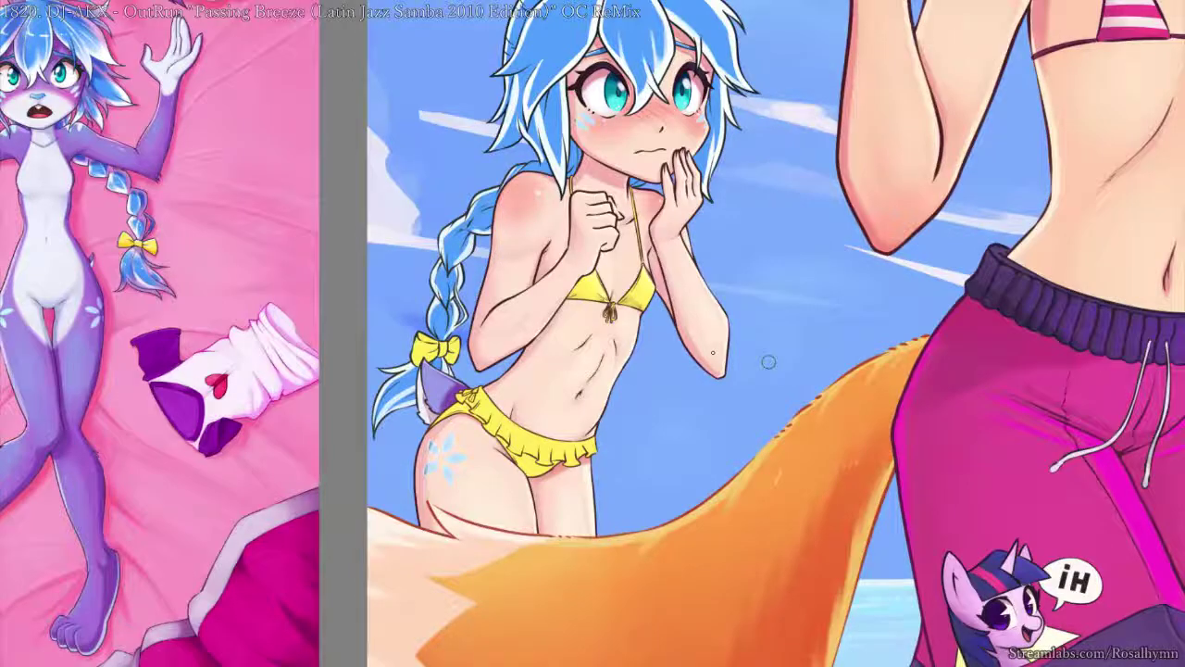
key("ctrl+minus")
key("ctrl+minus")
key("ctrl+minus")
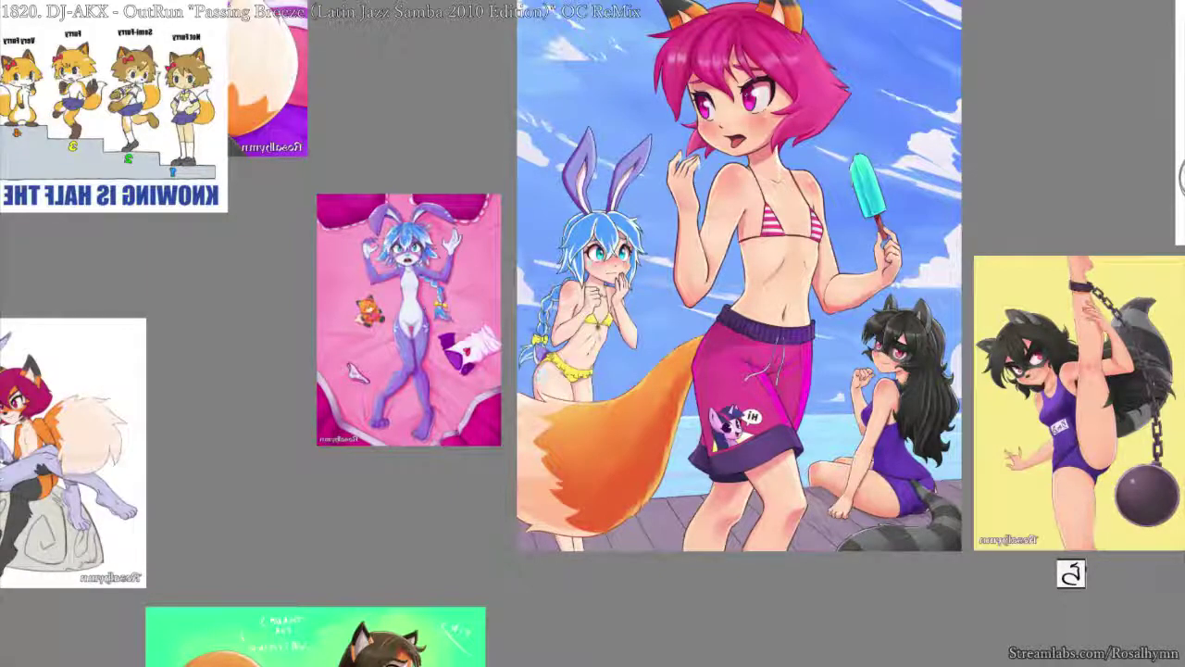
left_click_drag(844, 300, 770, 291)
key("ctrl+plus")
key("ctrl+plus")
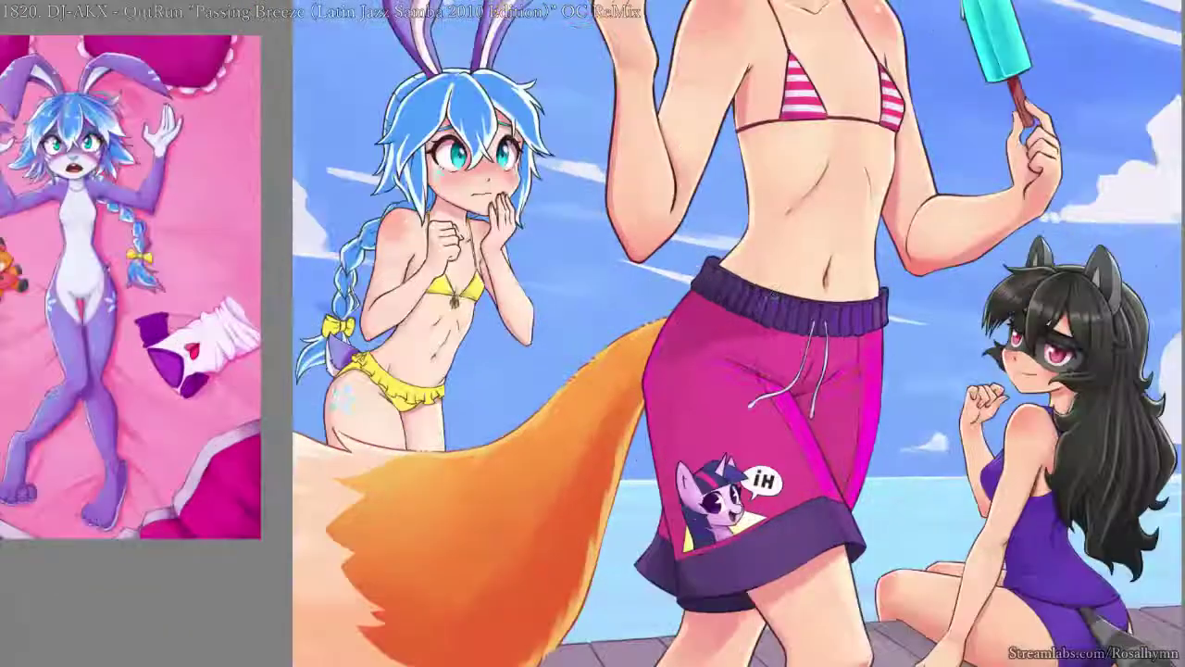
key("ctrl+plus")
key("ctrl+minus")
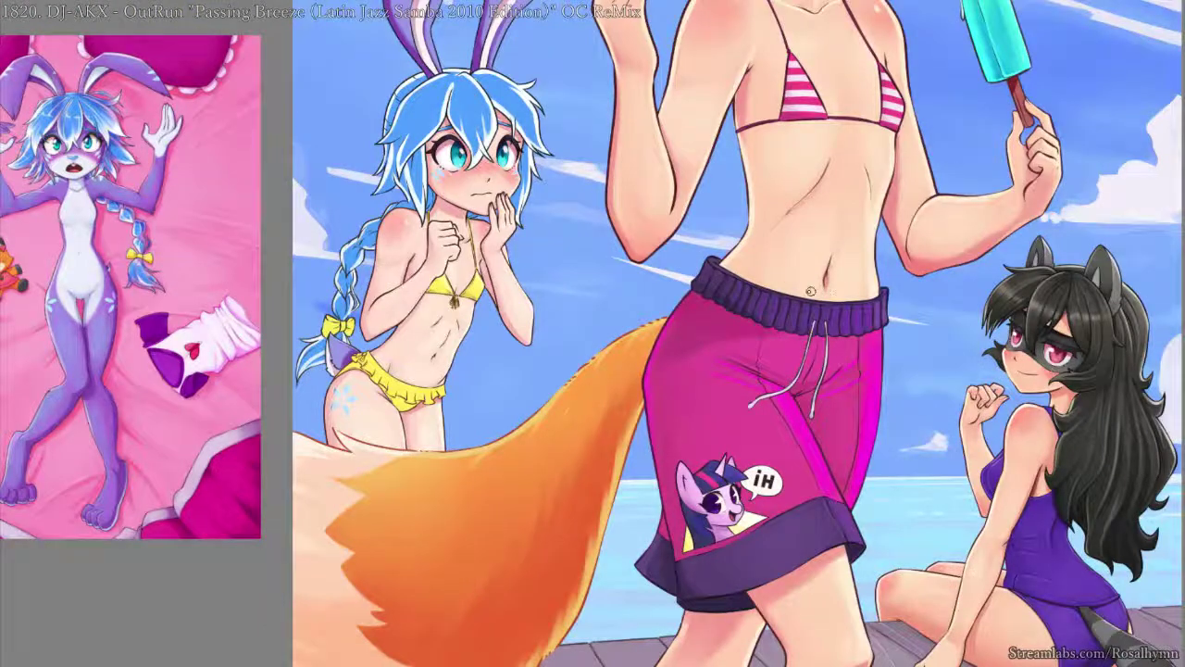
key("ctrl+plus")
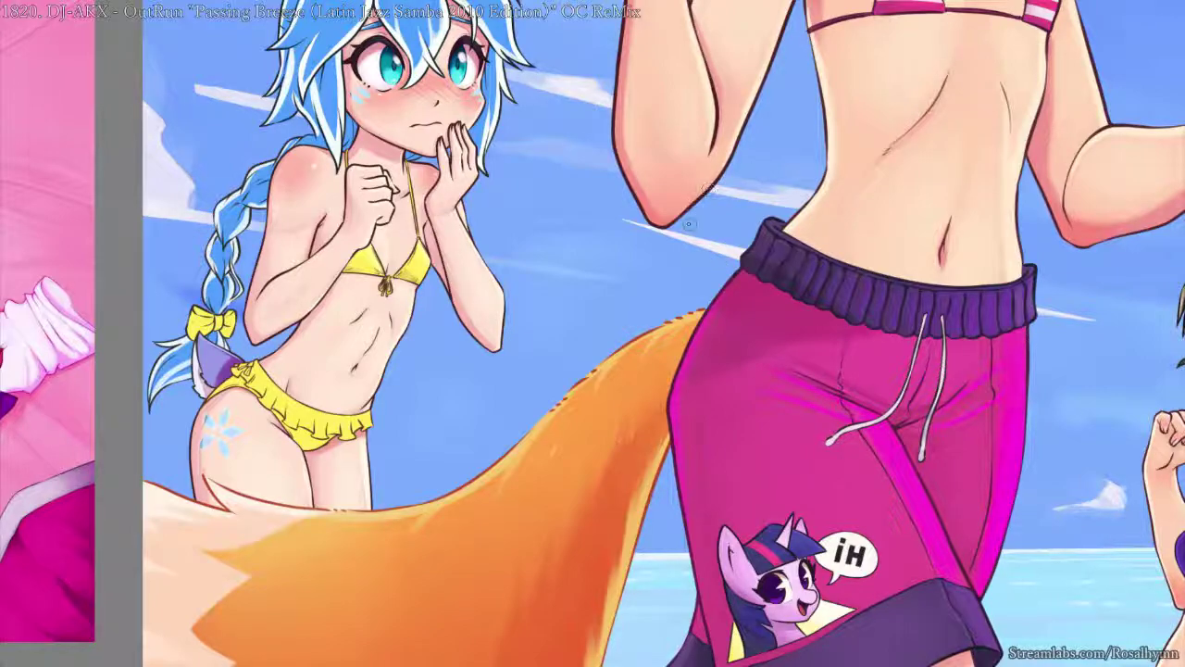
left_click_drag(717, 224, 685, 246)
key("ctrl+minus")
key("ctrl+minus")
left_click_drag(818, 285, 775, 237)
key("h")
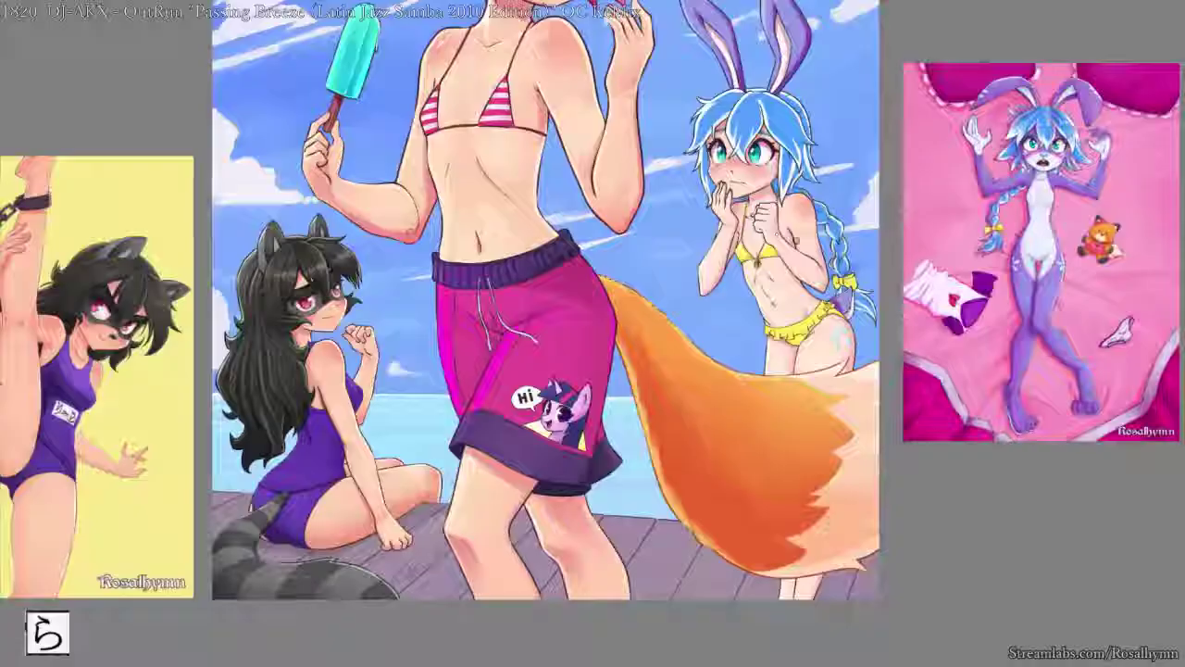
left_click_drag(827, 269, 729, 306)
key("ctrl+plus")
key("ctrl+plus")
left_click_drag(892, 259, 840, 272)
key("ctrl+minus")
key("ctrl+minus")
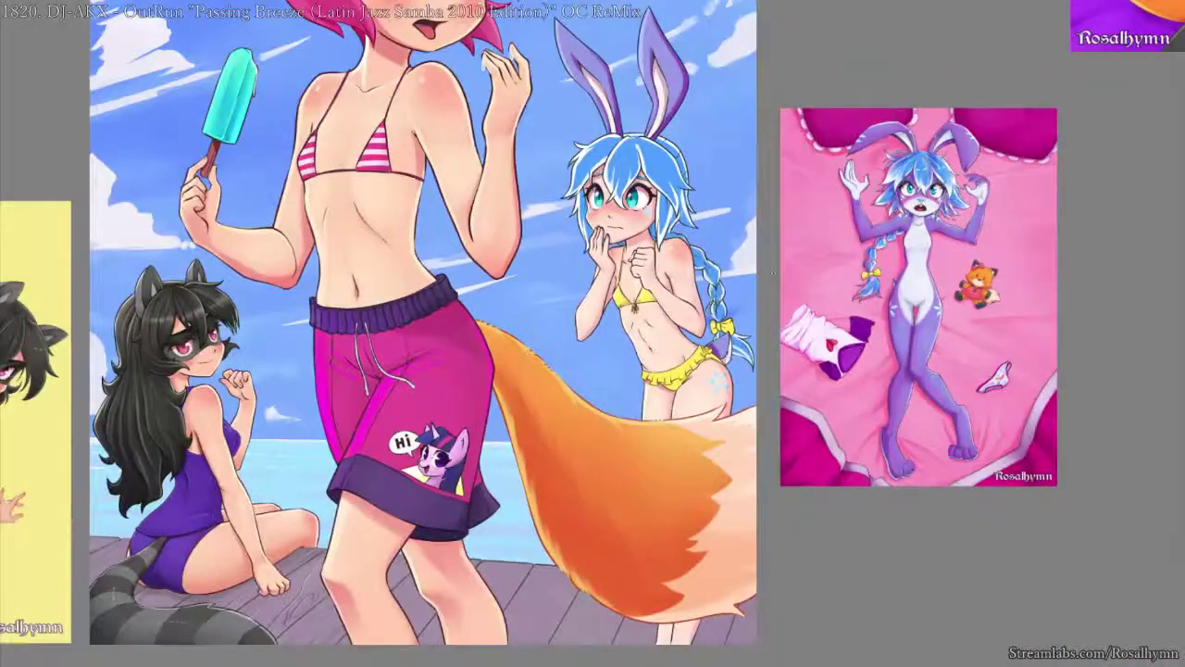
key("ctrl+plus")
key("ctrl+plus")
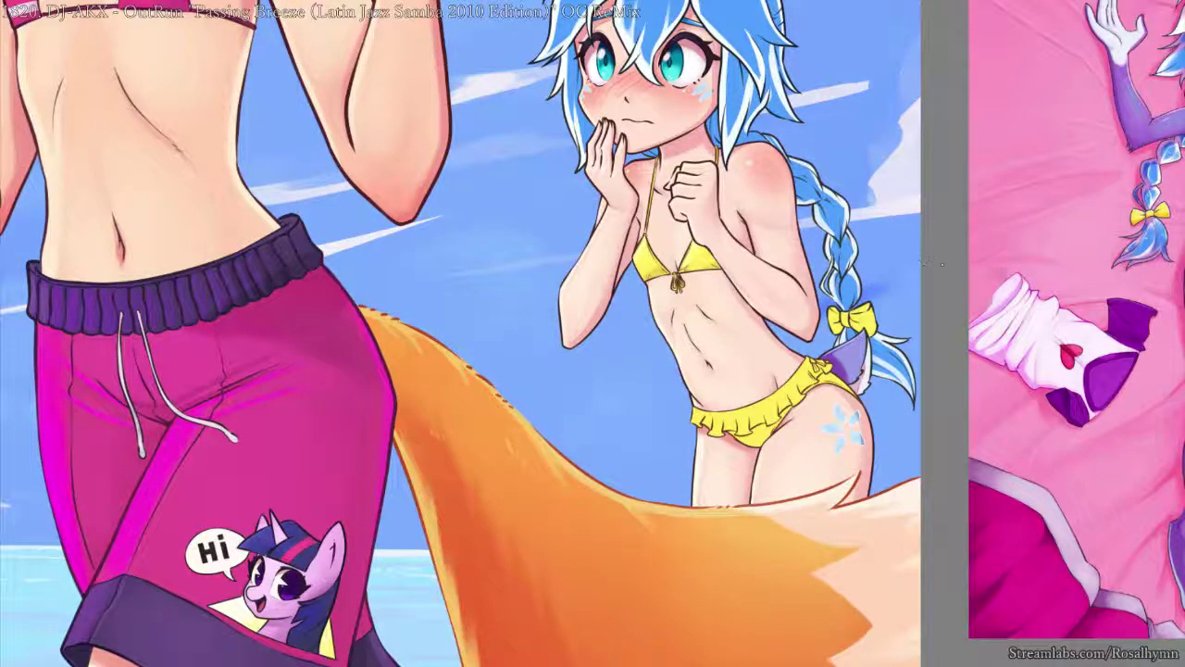
- Compare the blue-haired character's colouring with the whole beach scene and the surrounding reference artwork
left_click_drag(871, 352, 838, 461)
key("ctrl+minus")
key("ctrl+minus")
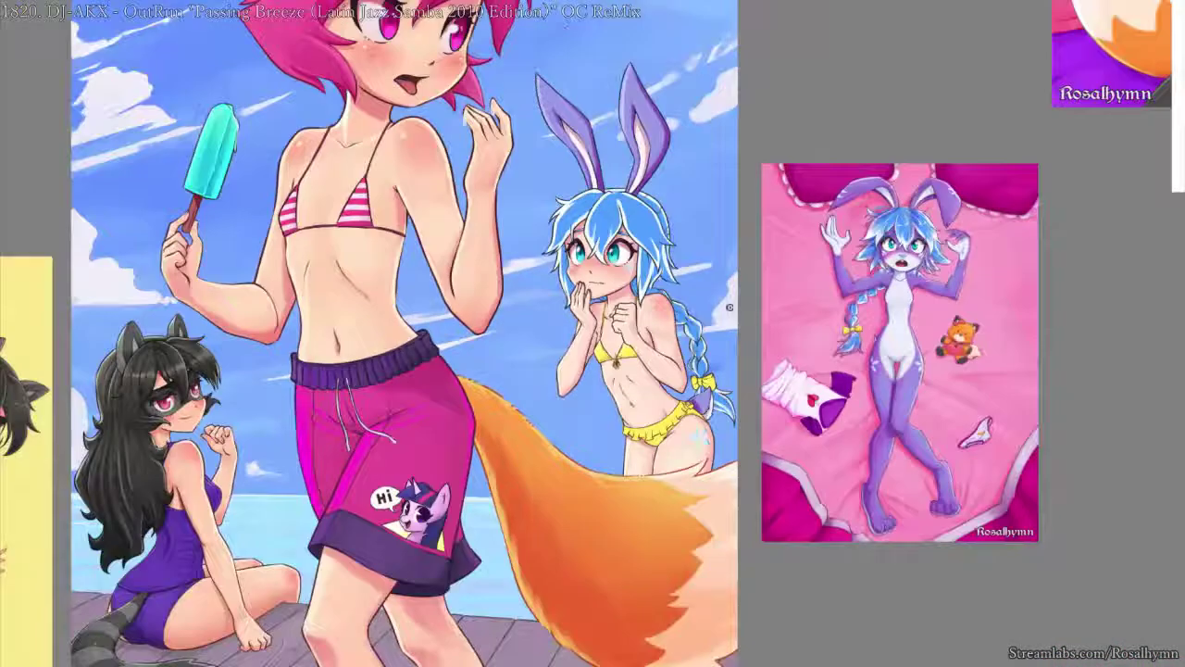
scroll(255, 366, "up", 3)
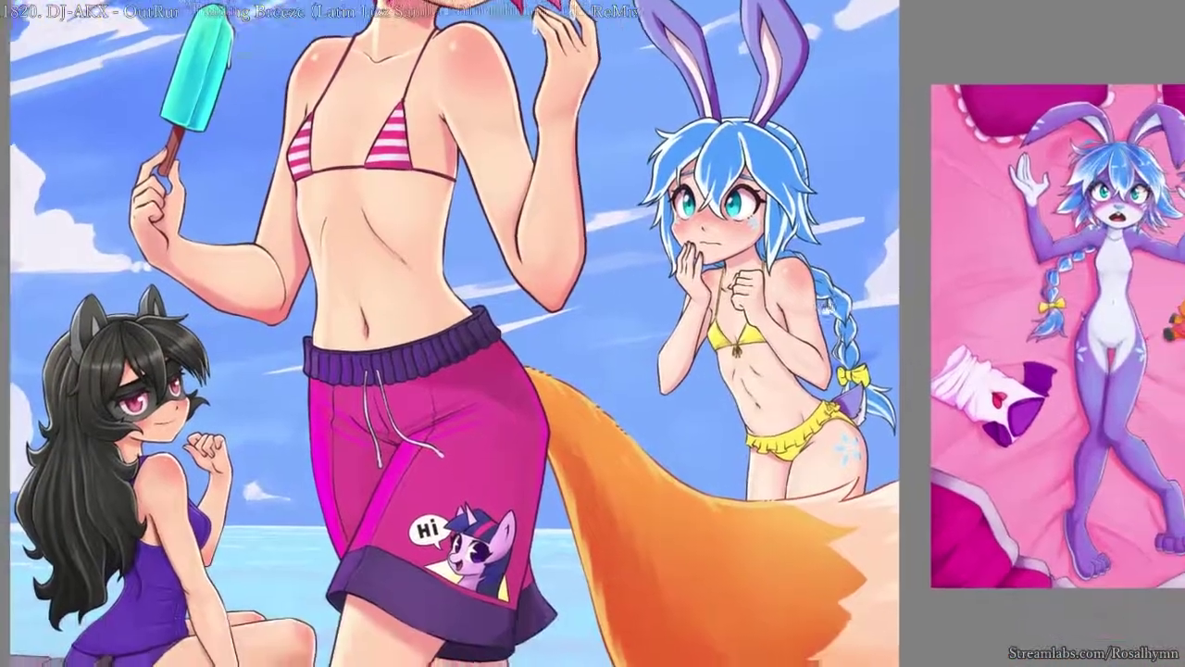
left_click_drag(826, 306, 804, 317)
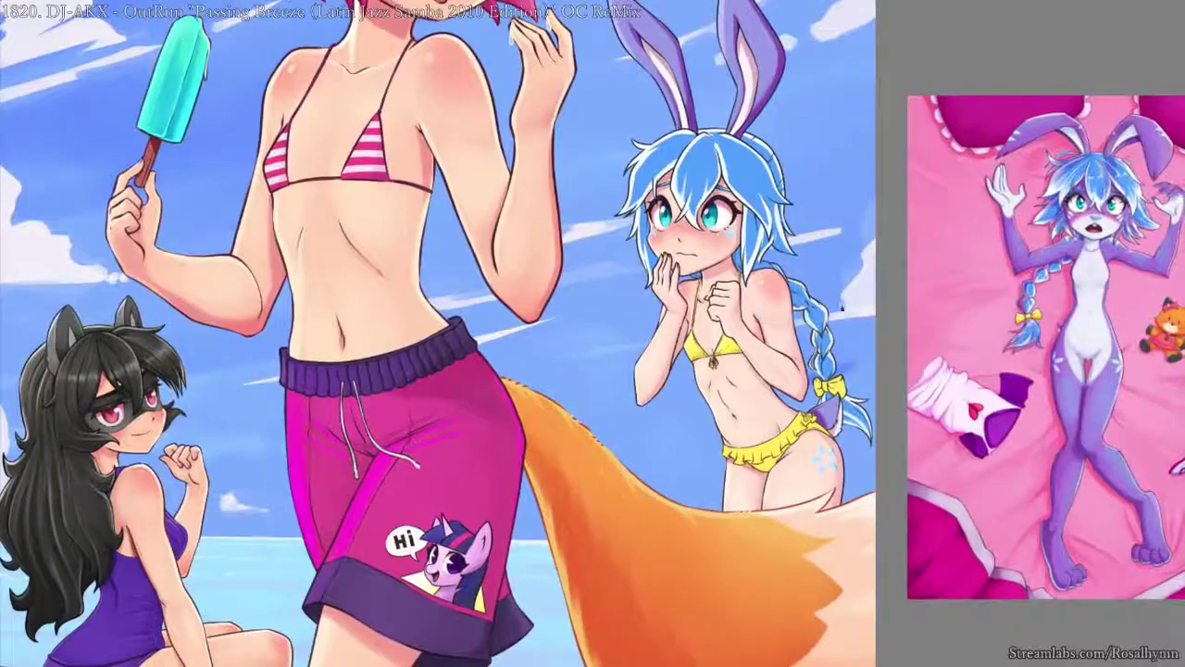
key("ctrl+minus")
key("ctrl+minus")
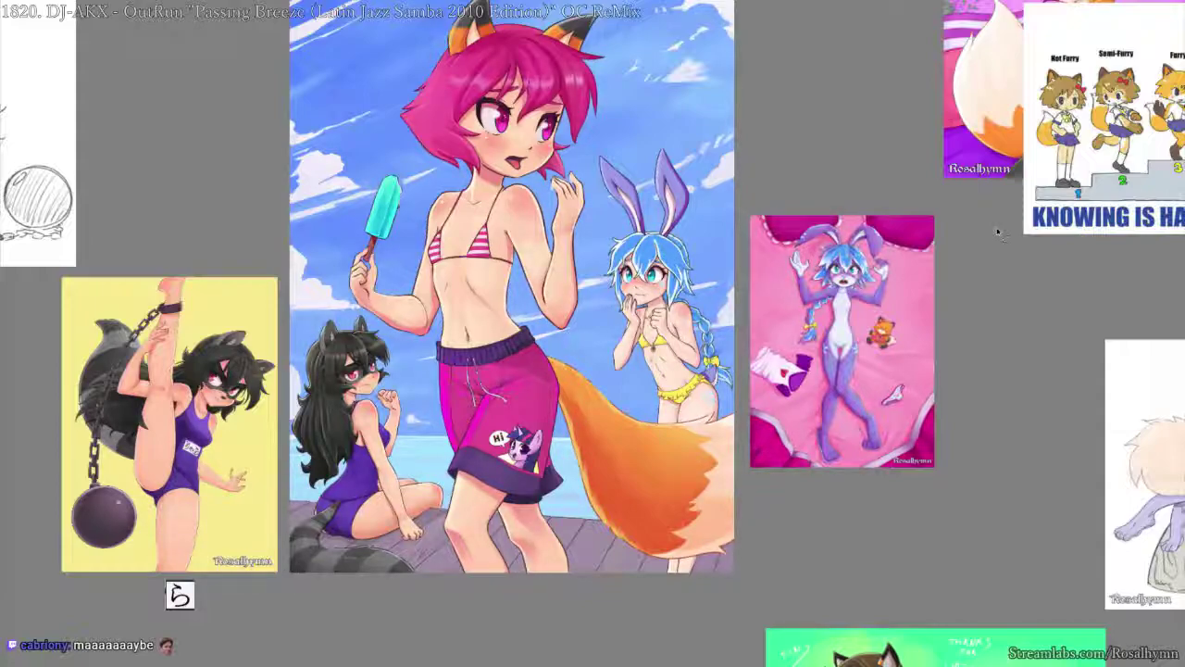
key("ctrl+plus")
key("ctrl+minus")
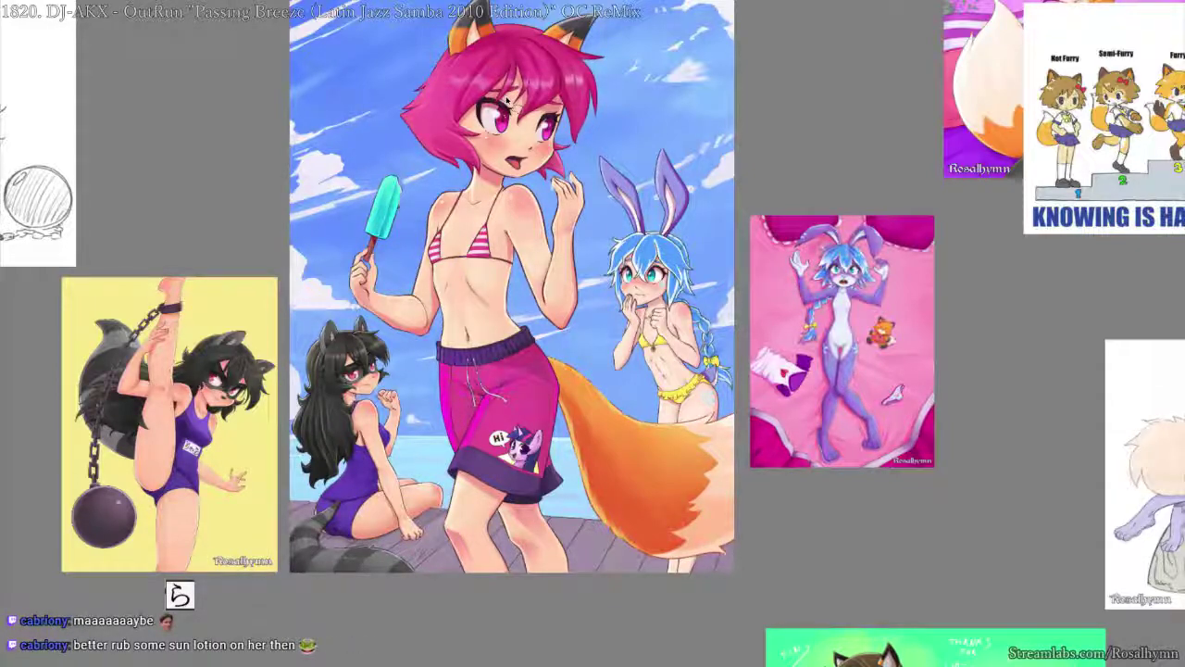
key("ctrl+plus")
key("ctrl+plus")
left_click_drag(925, 285, 844, 319)
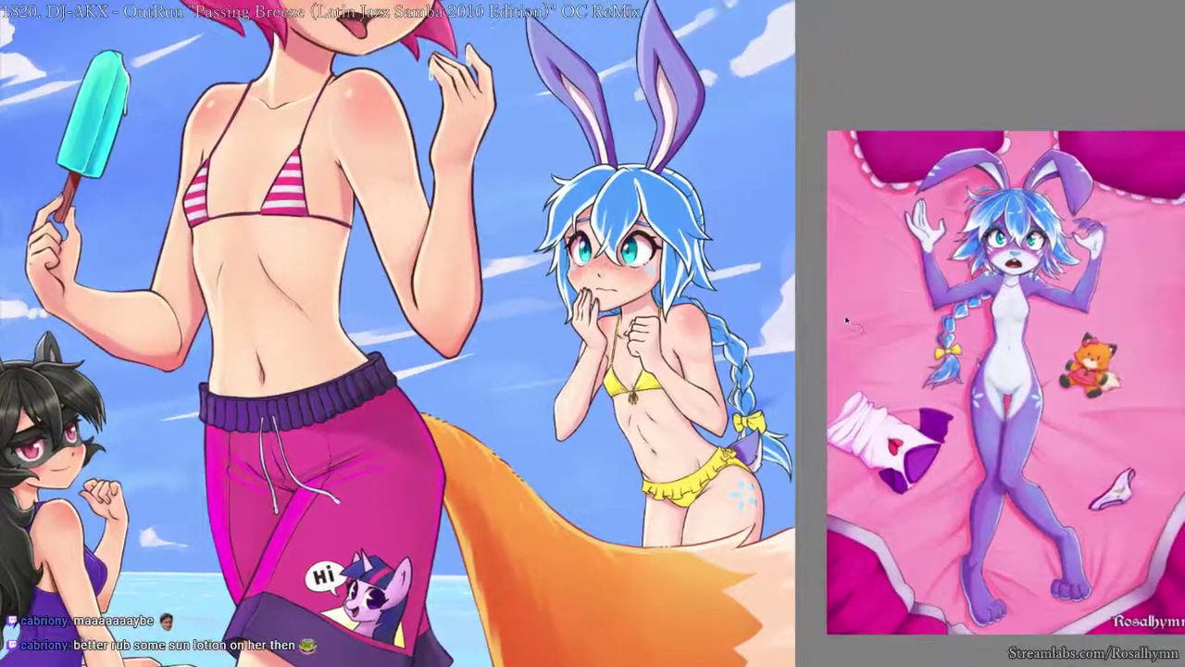
scroll(844, 320, "up", 3)
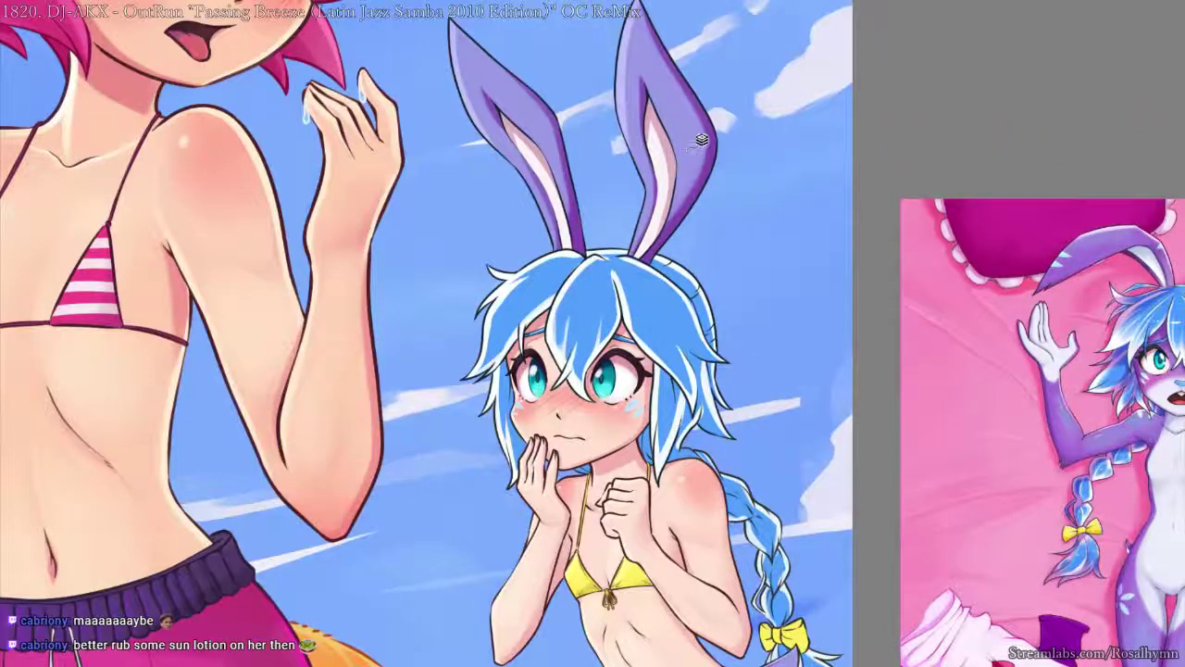
- Try colourising the blue-haired character's rabbit ears with an HSV/HSL adjustment at hue 66 and saturation 51
left_click(702, 140)
key("alt+i")
key("alt+i")
key("ctrl+b")
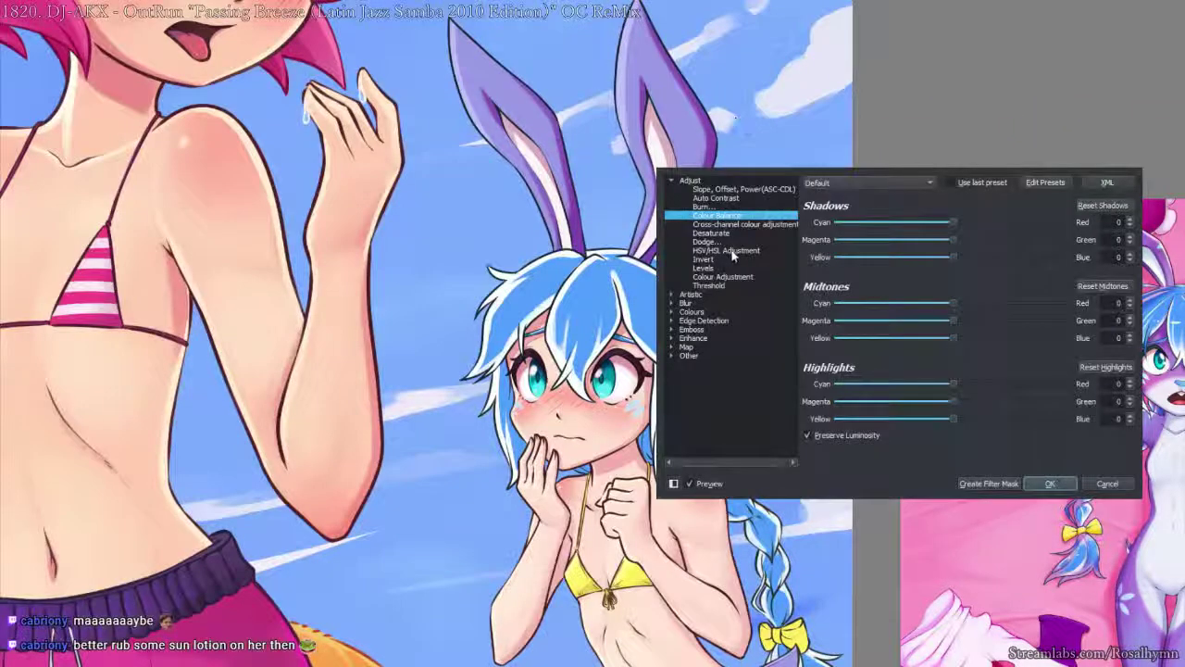
left_click(732, 252)
left_click_drag(637, 387, 560, 265)
scroll(556, 269, "down", 3)
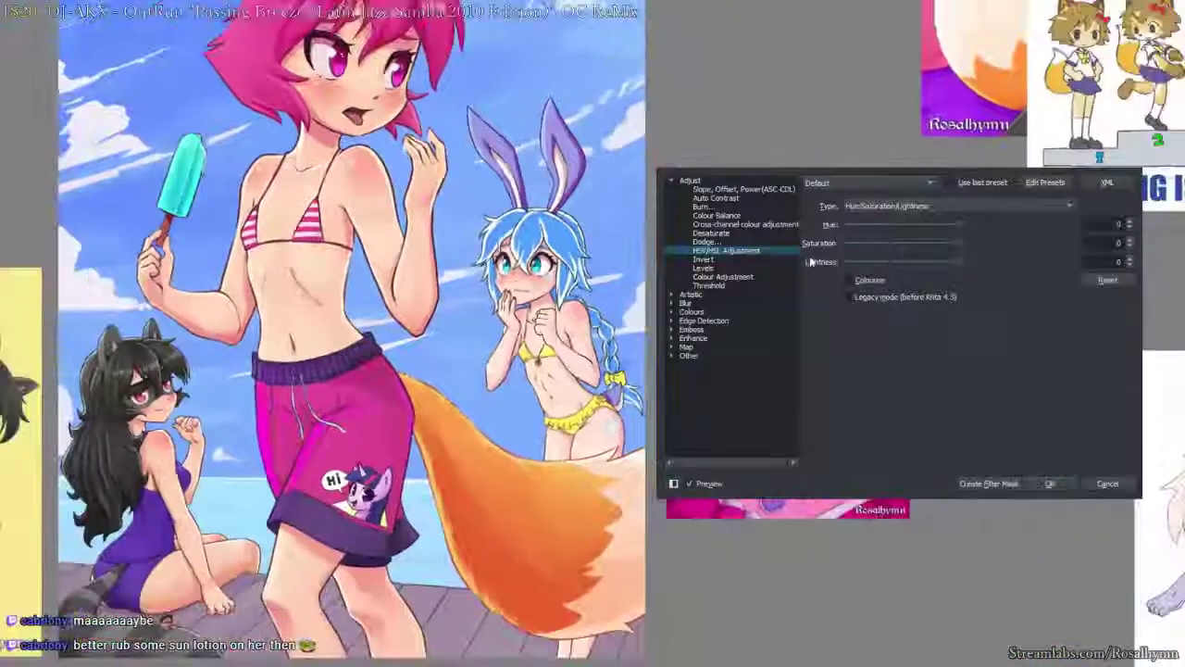
scroll(596, 369, "up", 2)
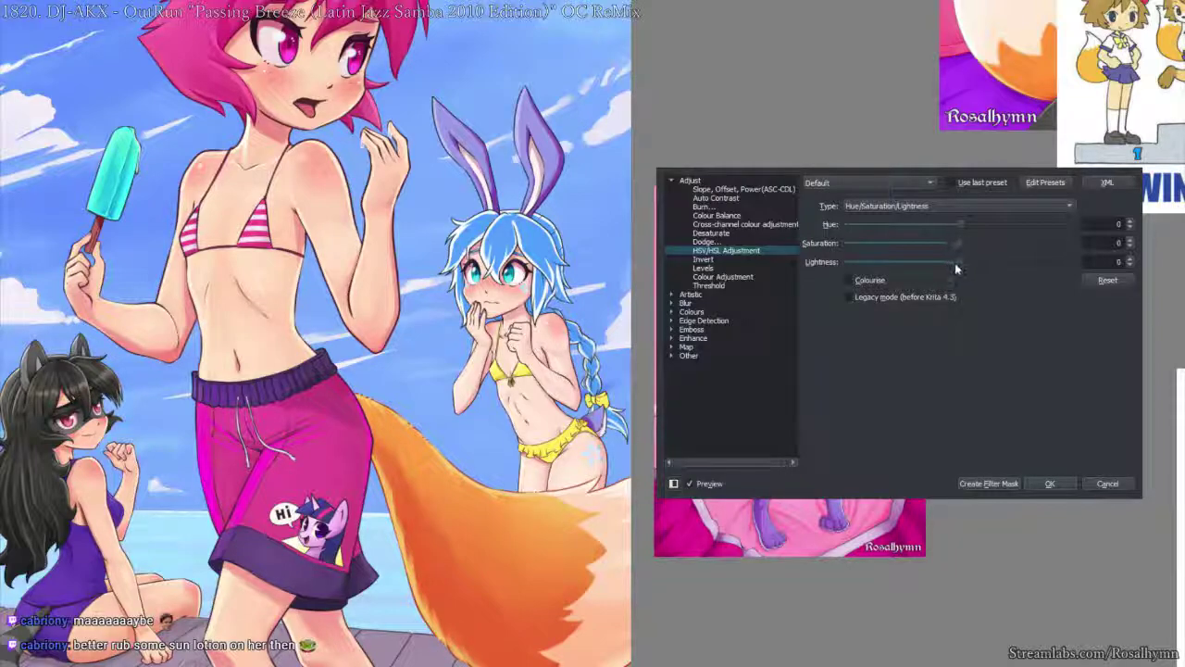
left_click(848, 280)
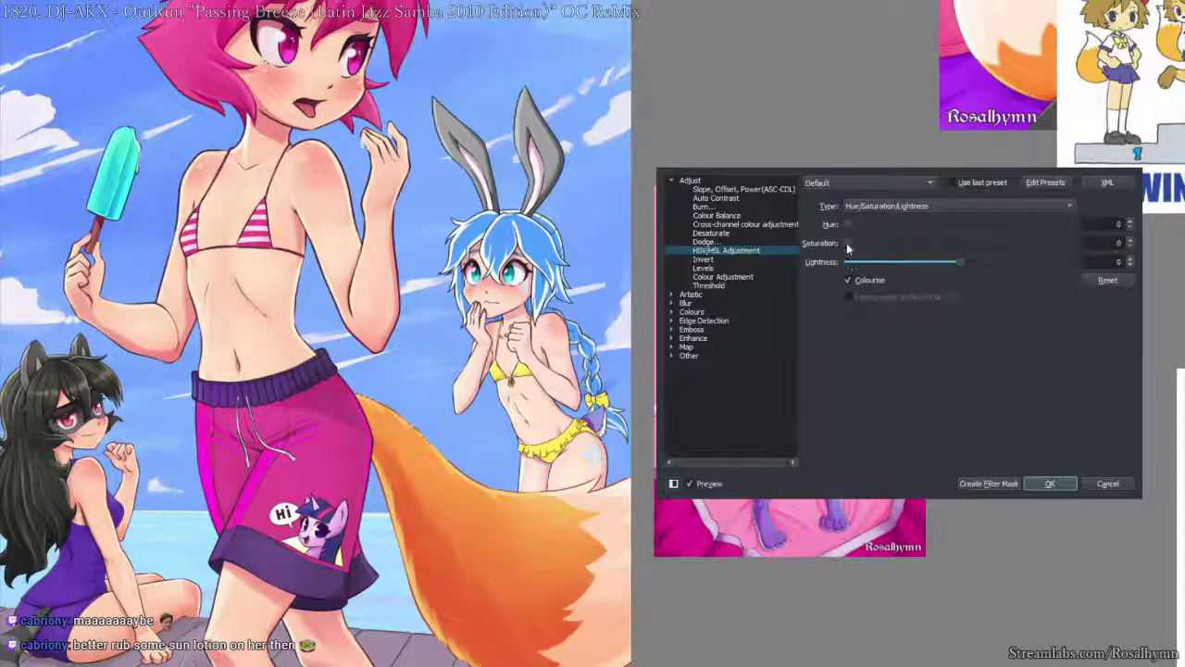
left_click_drag(847, 249, 960, 246)
left_click_drag(853, 227, 894, 226)
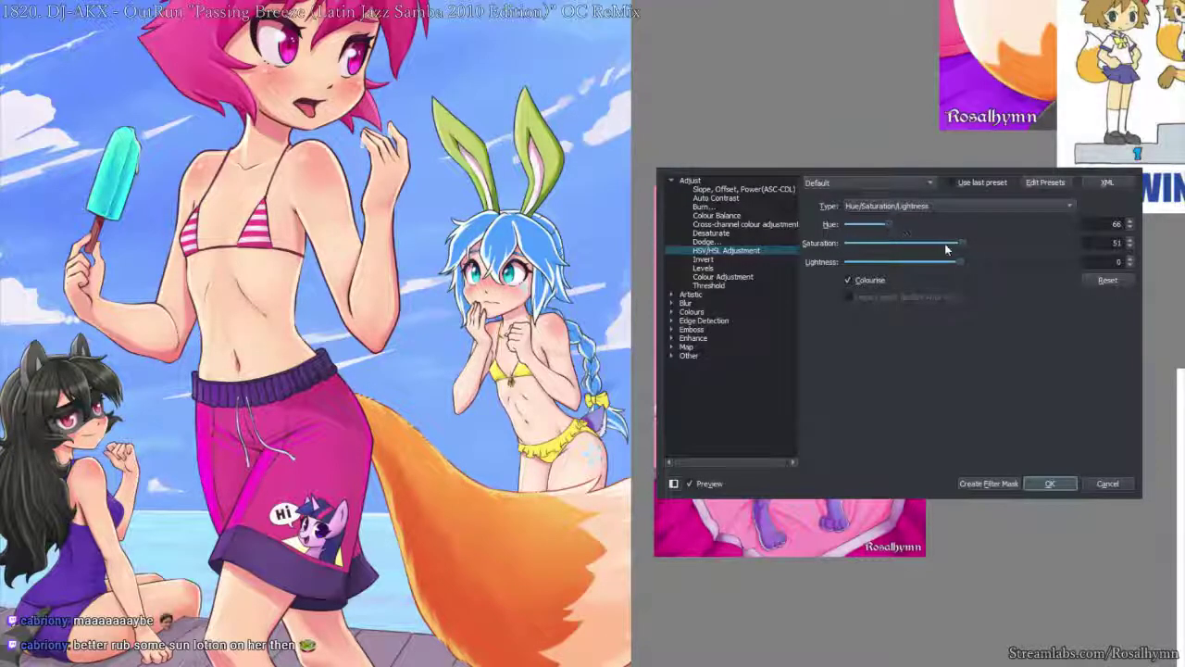
- Try a pale pink on the rabbit ears by applying hue 316, saturation 59 and lightness 59, and check it against the scene
left_click_drag(960, 243, 902, 227)
left_click_drag(961, 263, 1057, 234)
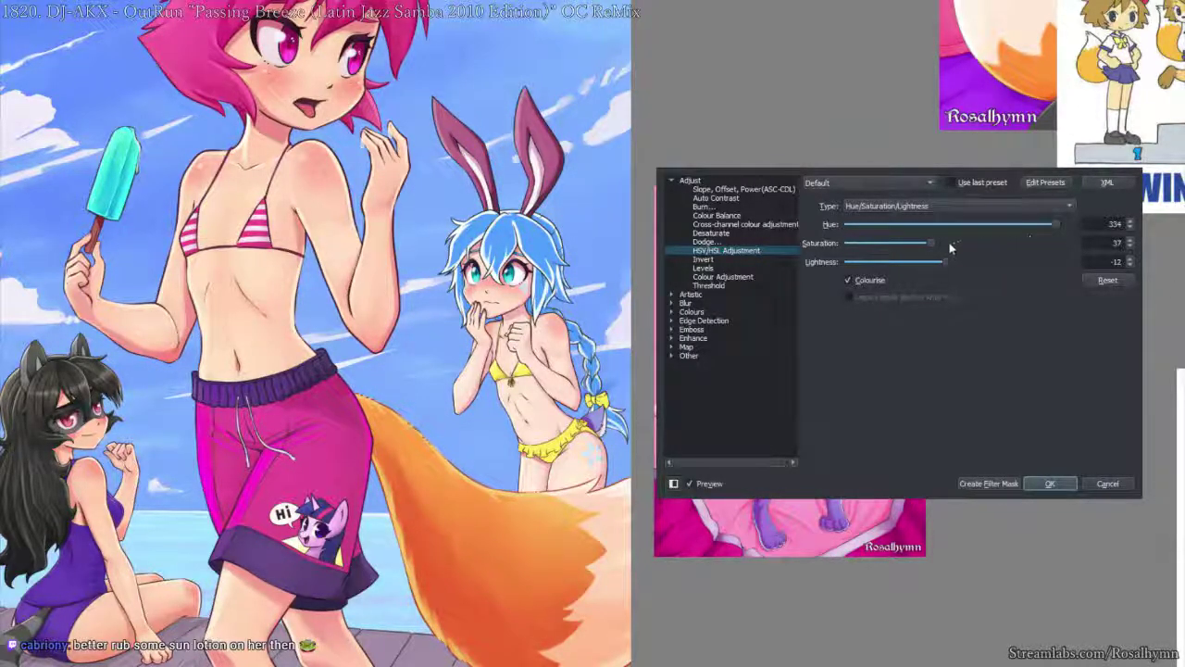
left_click_drag(930, 248, 968, 245)
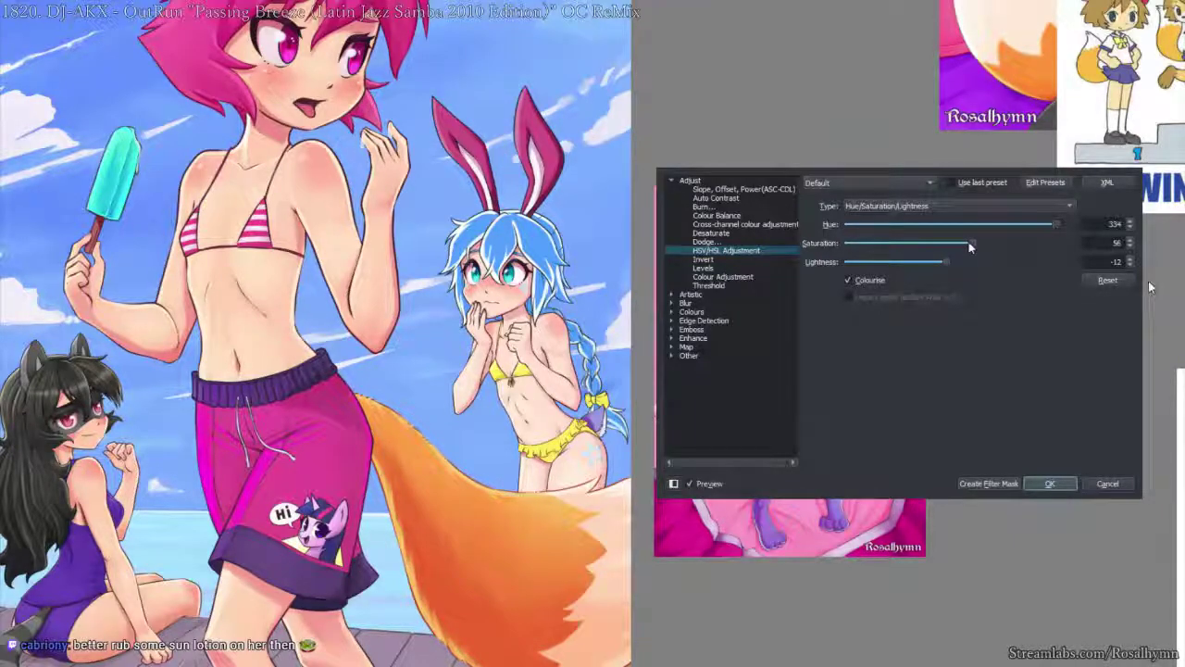
left_click_drag(1034, 227, 1043, 228)
left_click_drag(949, 265, 1015, 262)
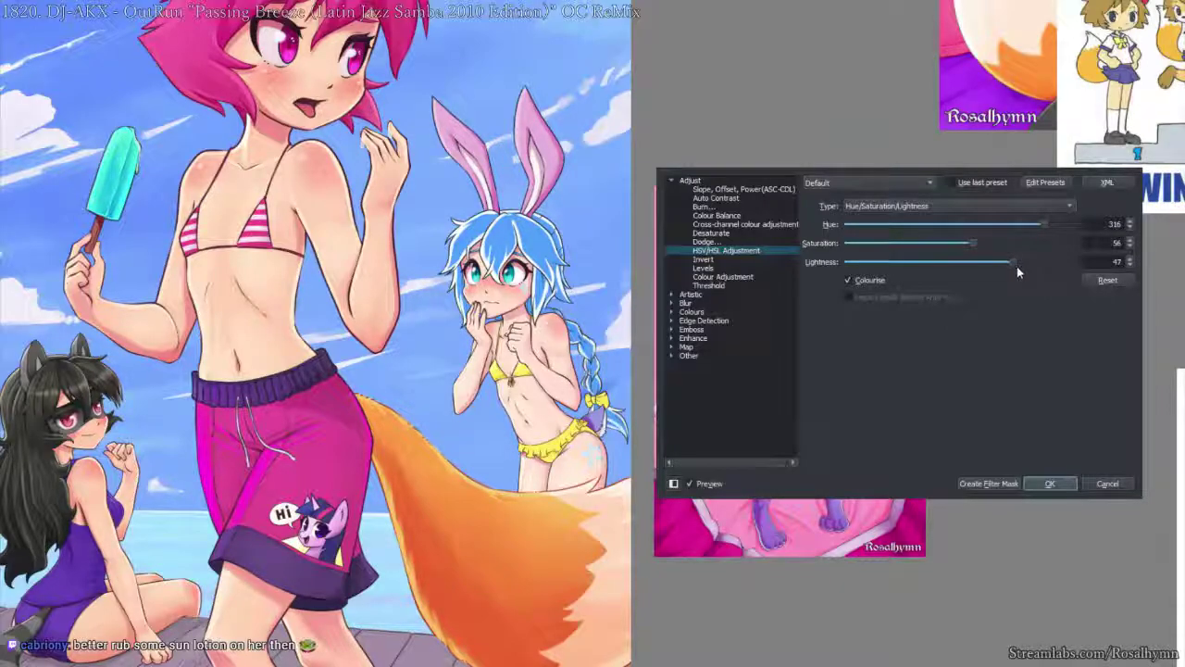
left_click_drag(971, 243, 1027, 266)
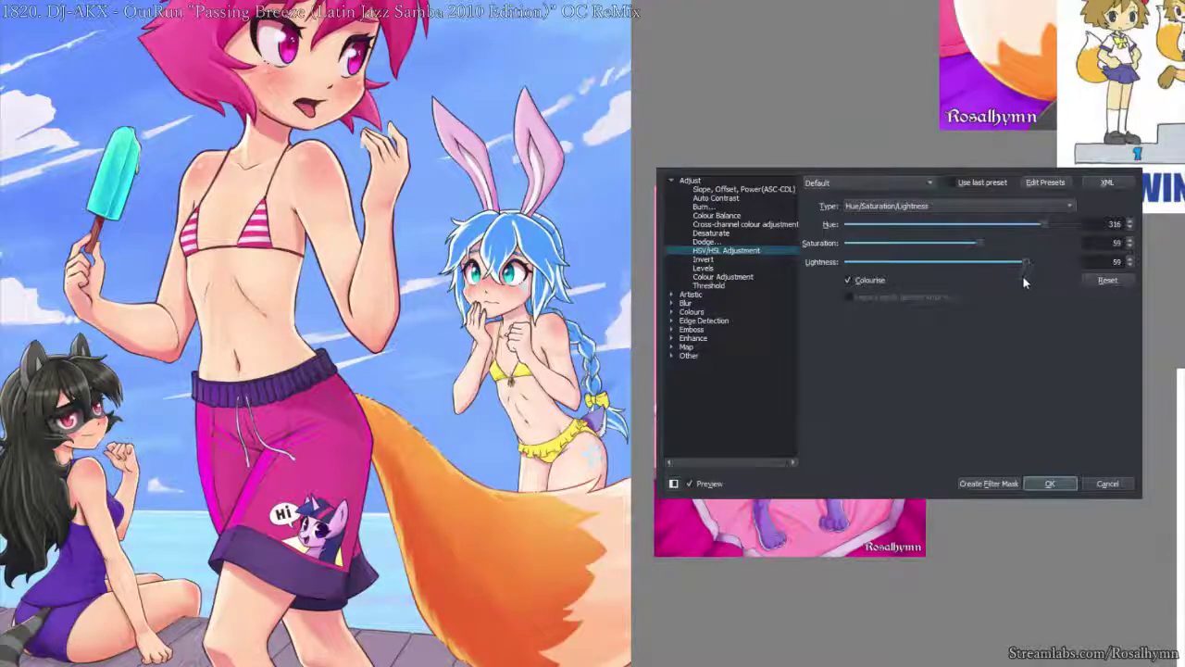
left_click(1049, 484)
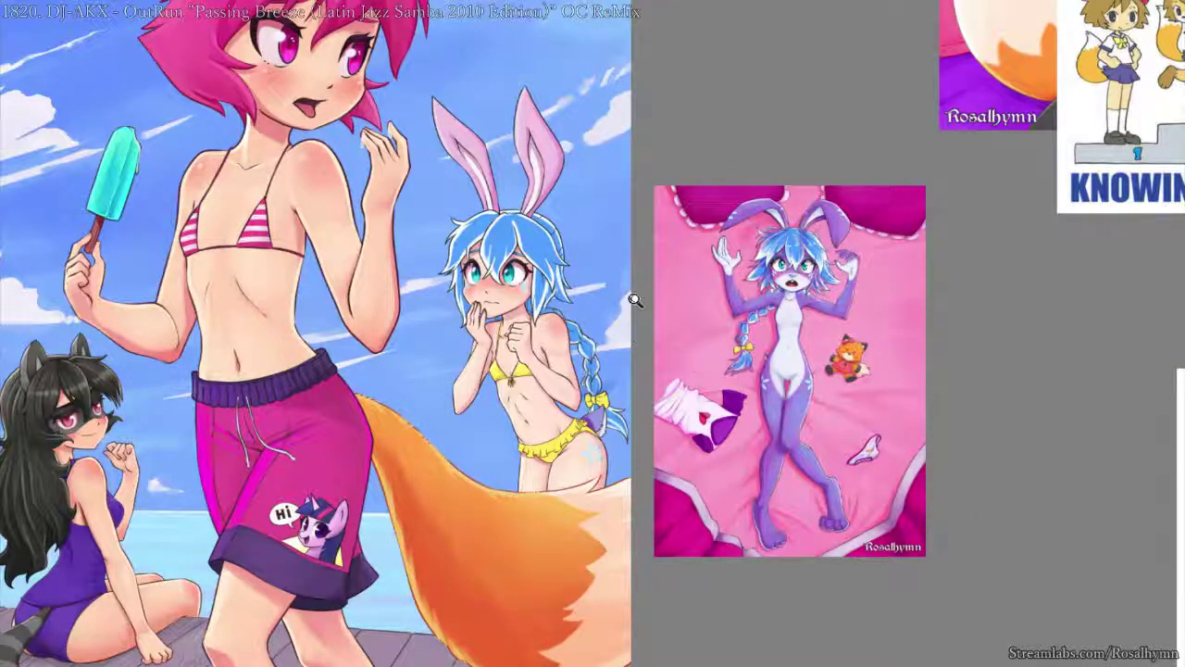
scroll(630, 297, "up", 2)
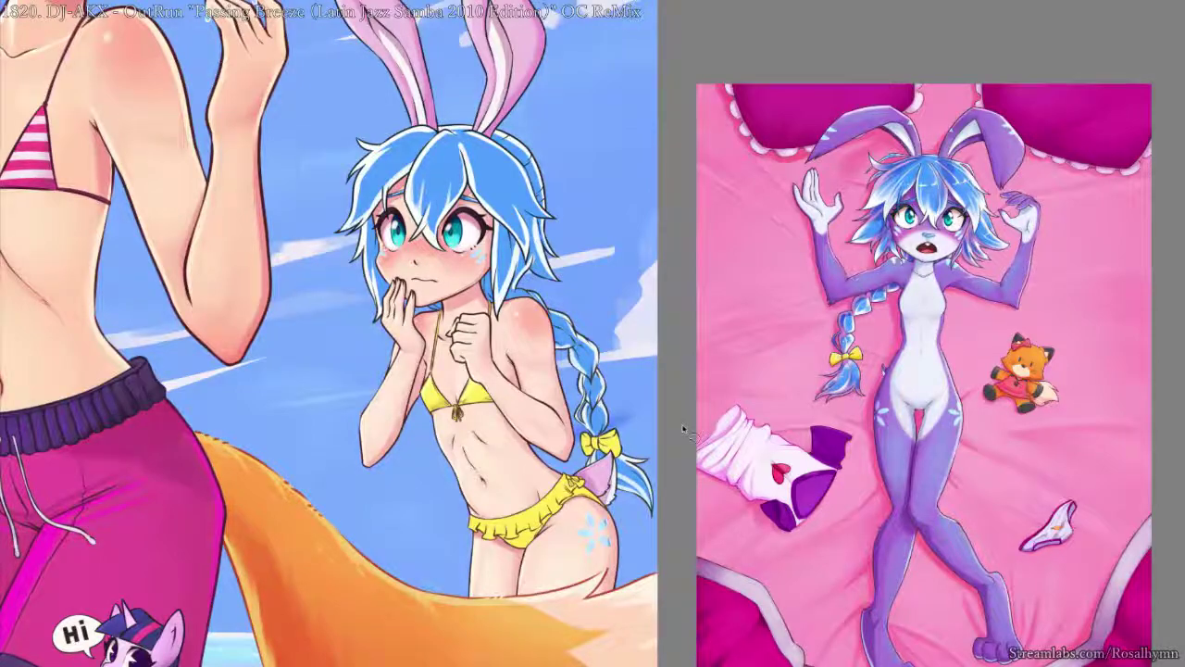
scroll(774, 416, "down", 3)
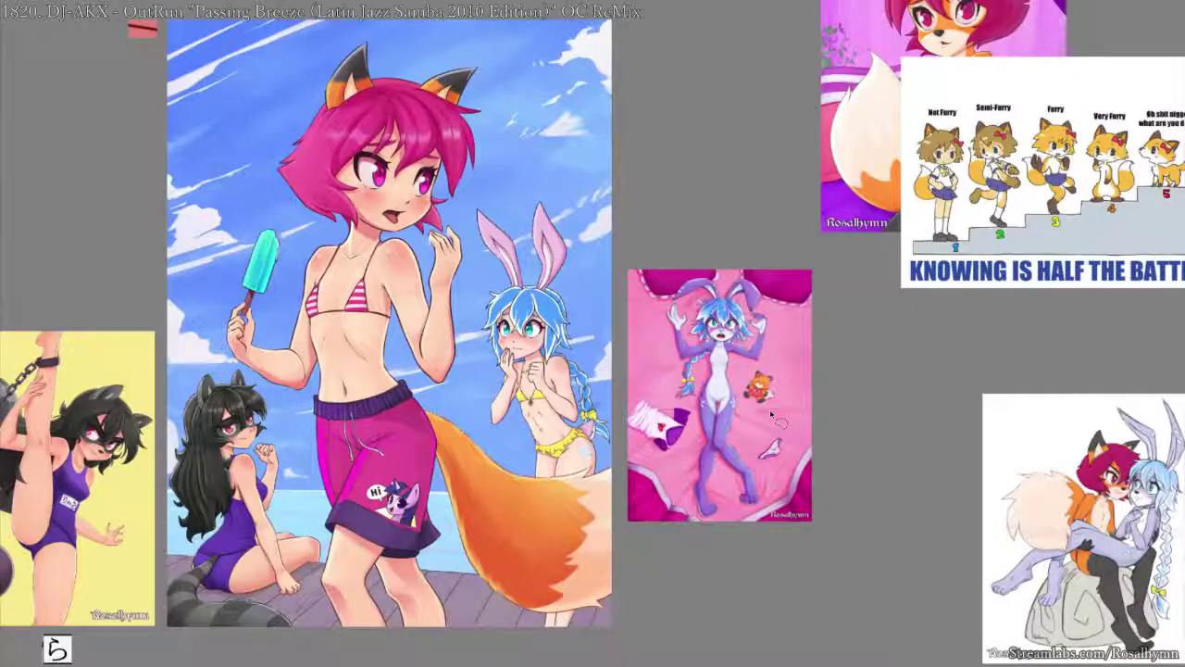
scroll(774, 415, "up", 3)
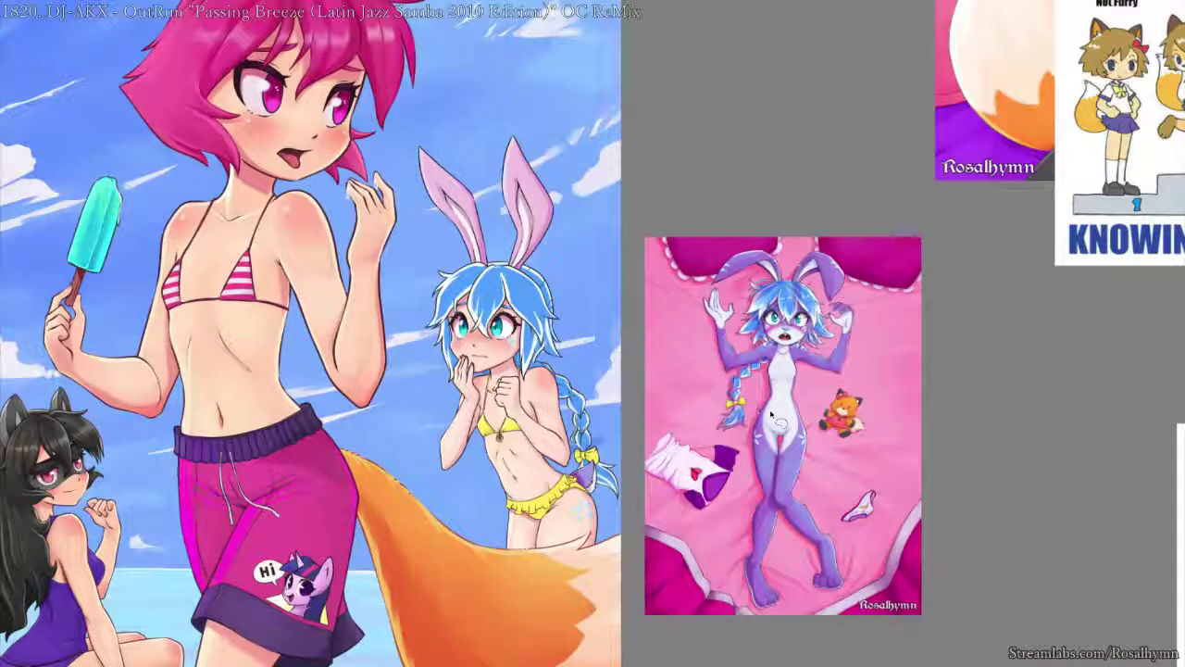
- Shift the hue of the blue-haired character's tail by 56 with an HSV/HSL adjustment
scroll(772, 416, "up", 2)
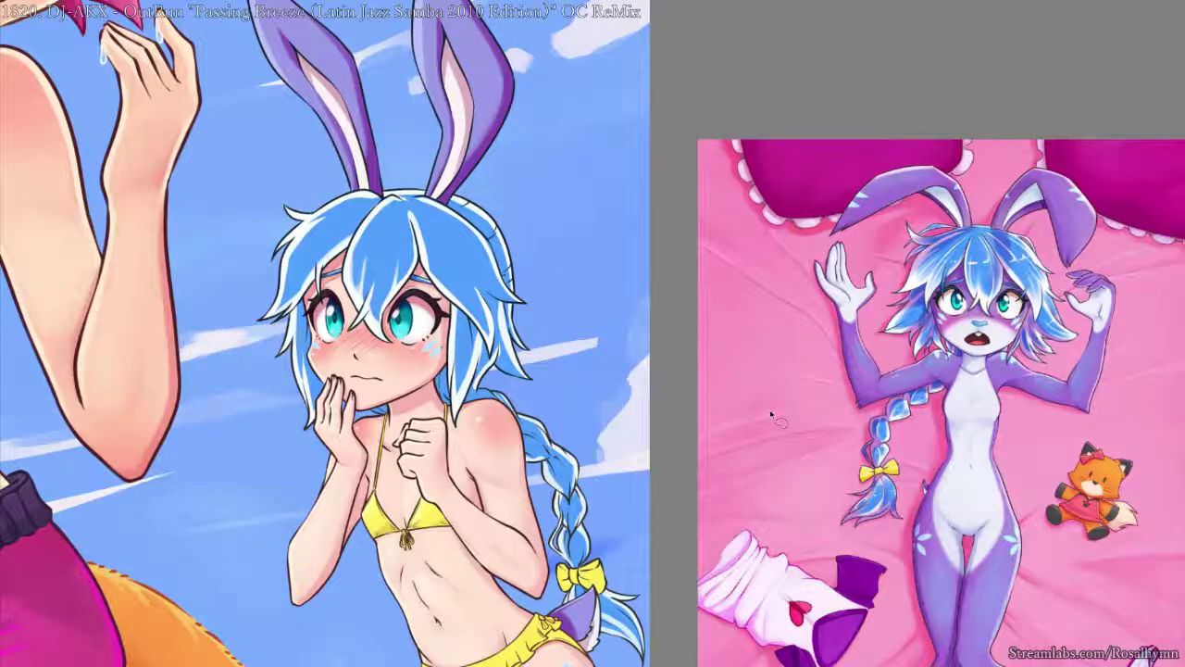
key("ctrl+b")
left_click(752, 250)
left_click_drag(958, 224, 994, 243)
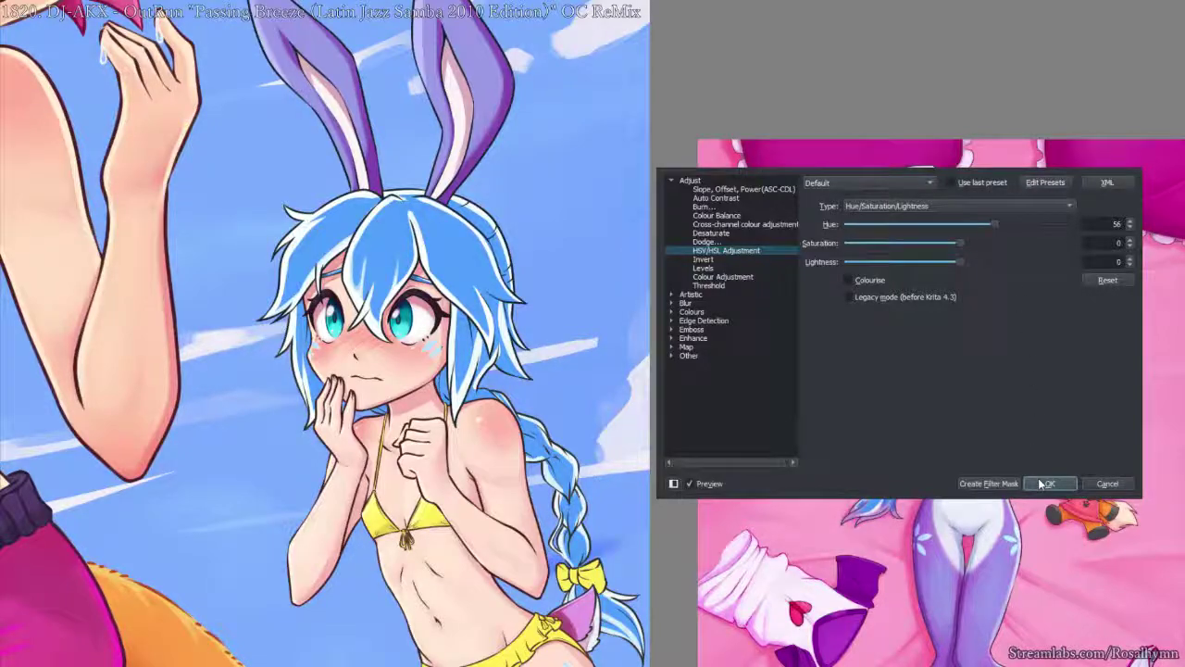
left_click(1043, 484)
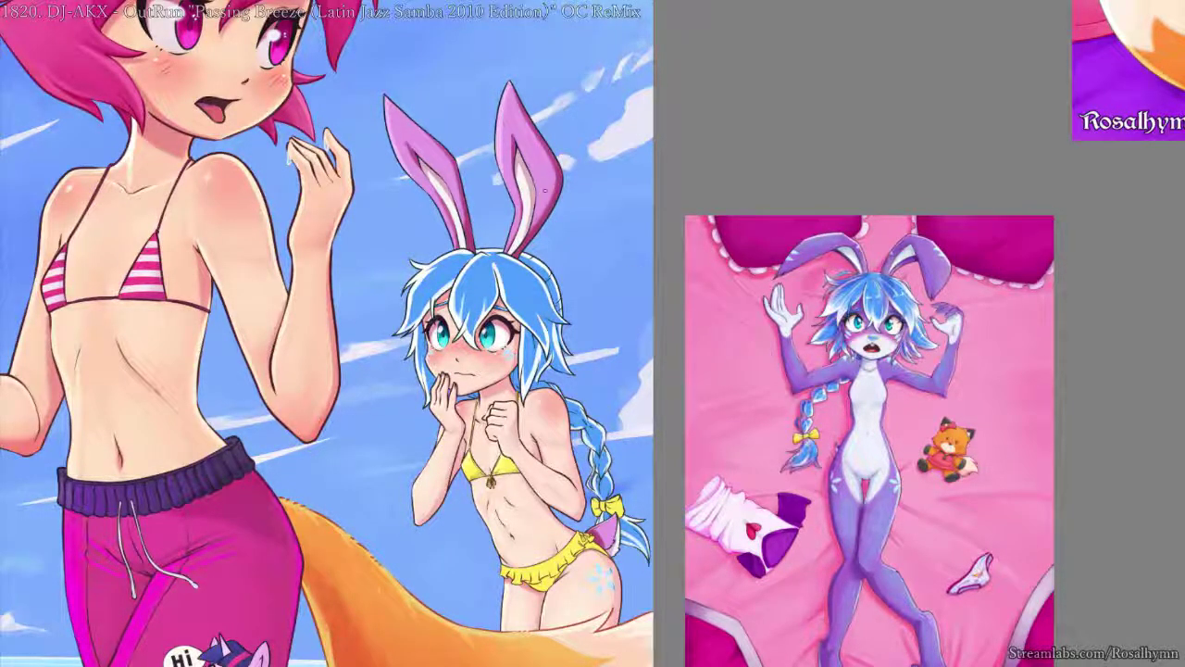
- Try shifting the rabbit ears' hue back towards blue-purple with slightly reduced saturation, and check it against the full scene
key("ctrl+b")
left_click(741, 251)
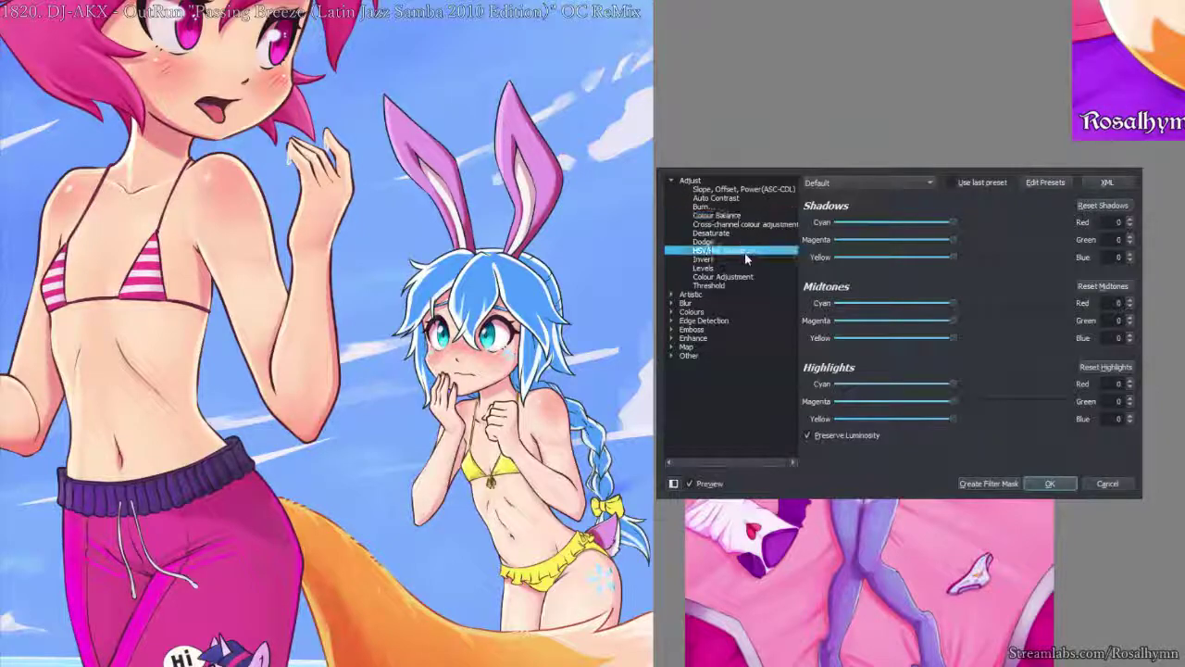
left_click_drag(961, 246, 932, 232)
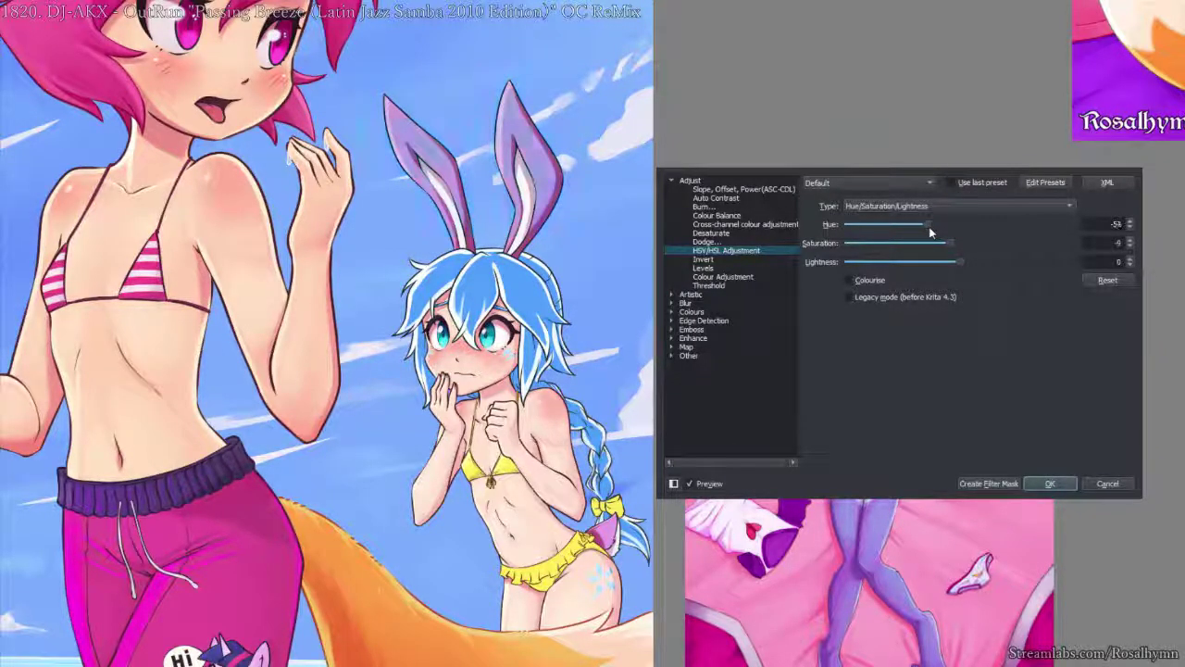
left_click(1045, 482)
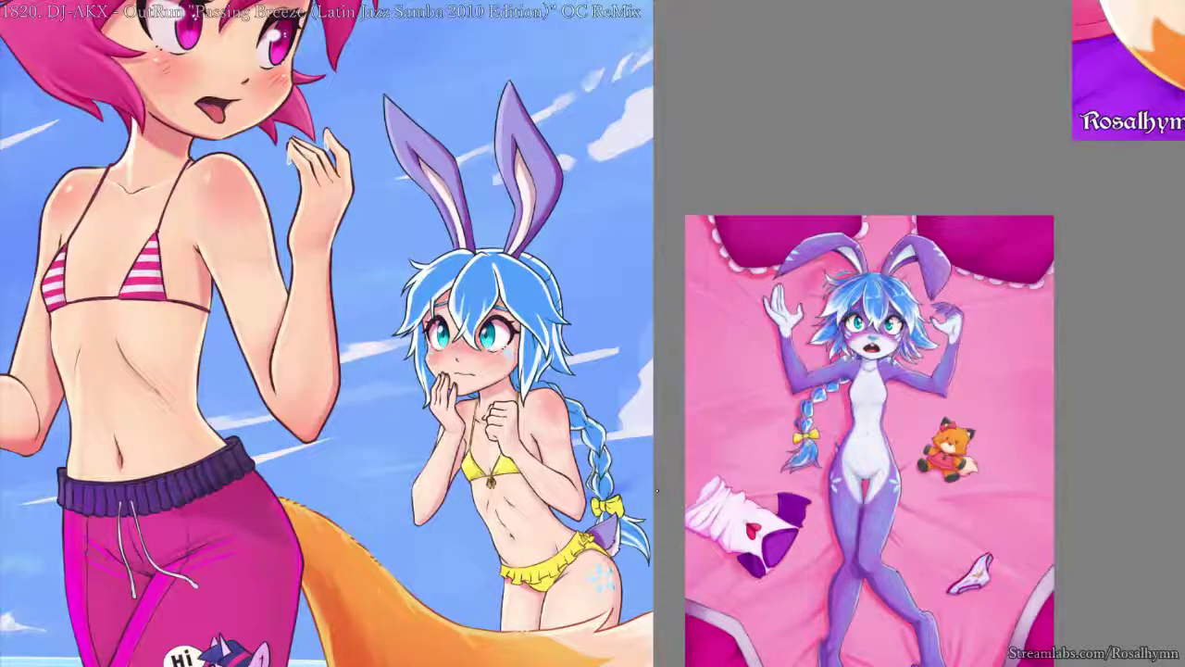
key("ctrl+minus")
key("ctrl+minus")
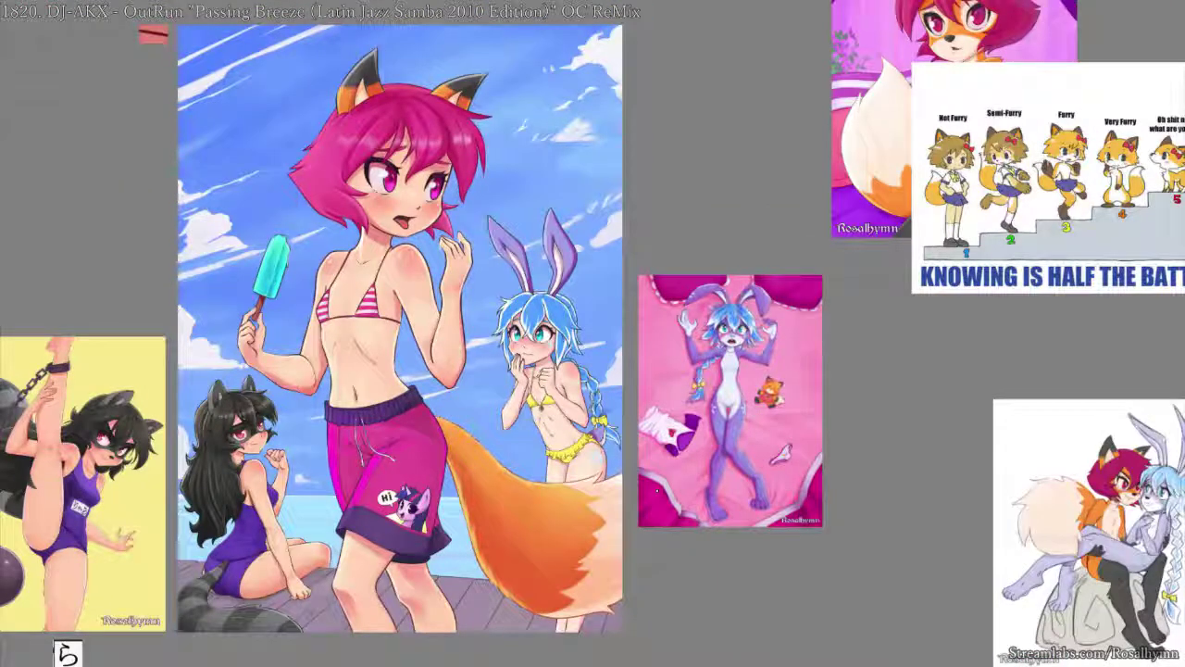
- Colourise the blue-haired character's tail purple with hue 255 and saturation 34
key("ctrl+plus")
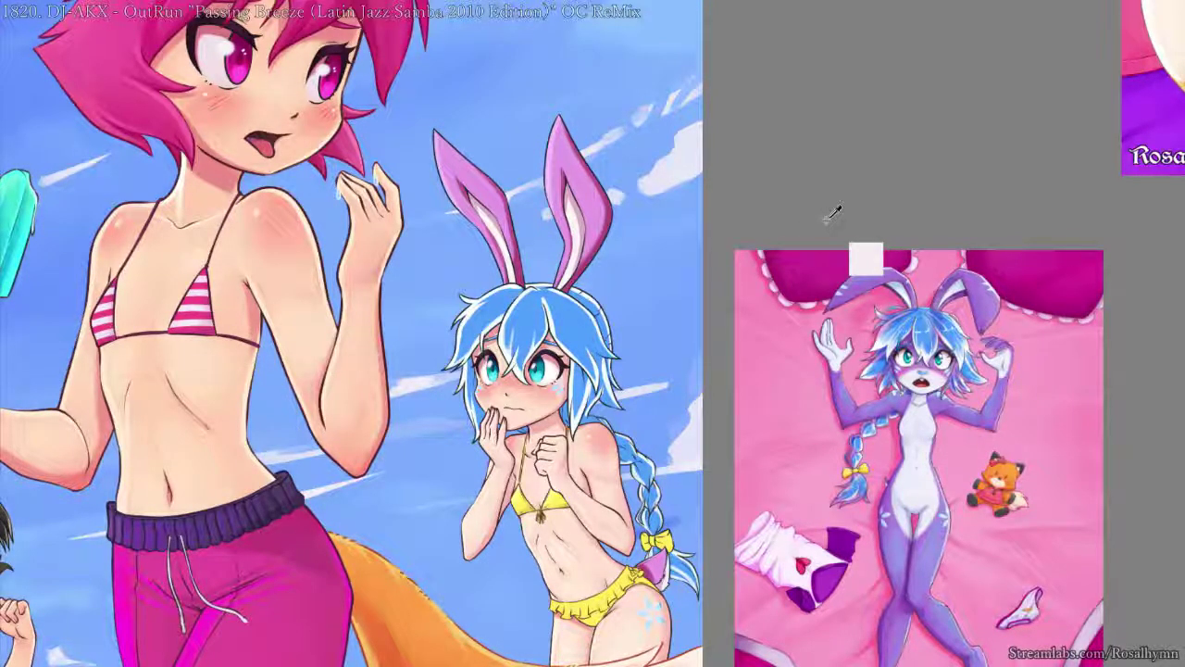
key("ctrl+b")
left_click(755, 250)
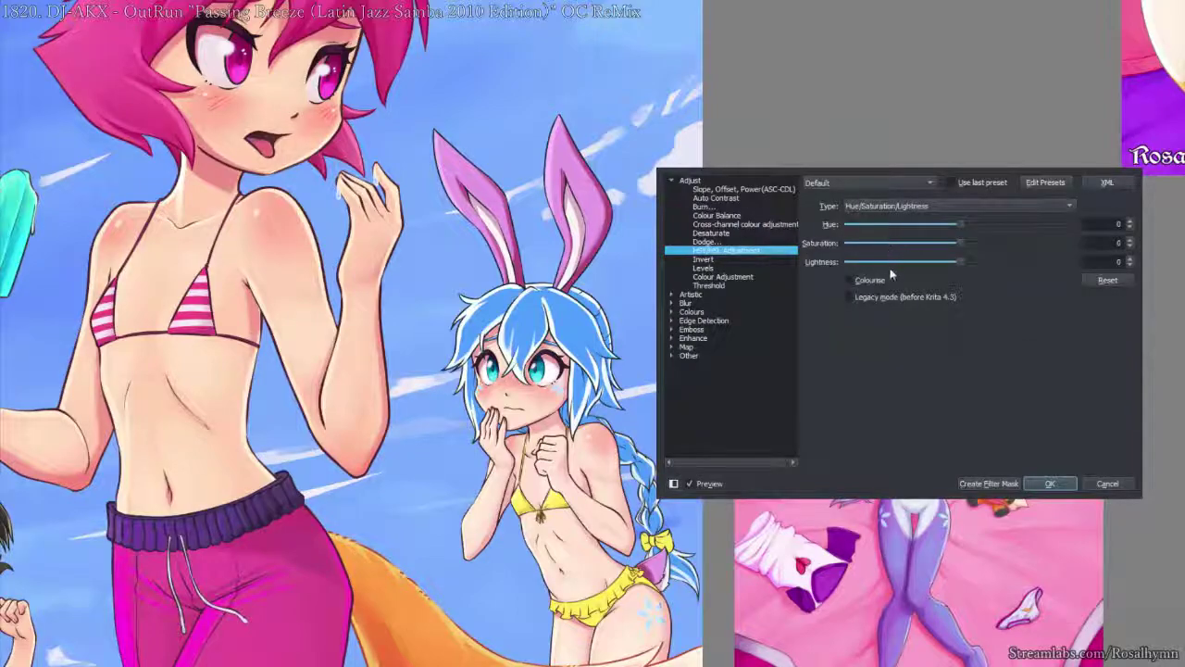
left_click(849, 280)
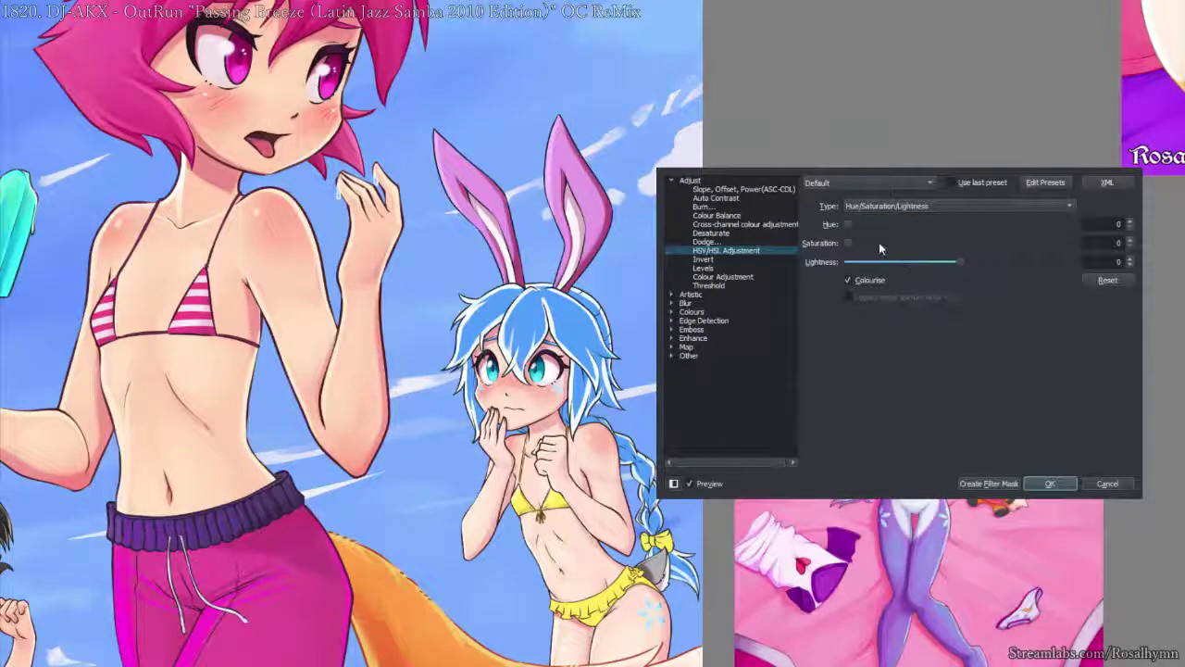
left_click_drag(852, 244, 924, 241)
left_click_drag(860, 224, 1008, 215)
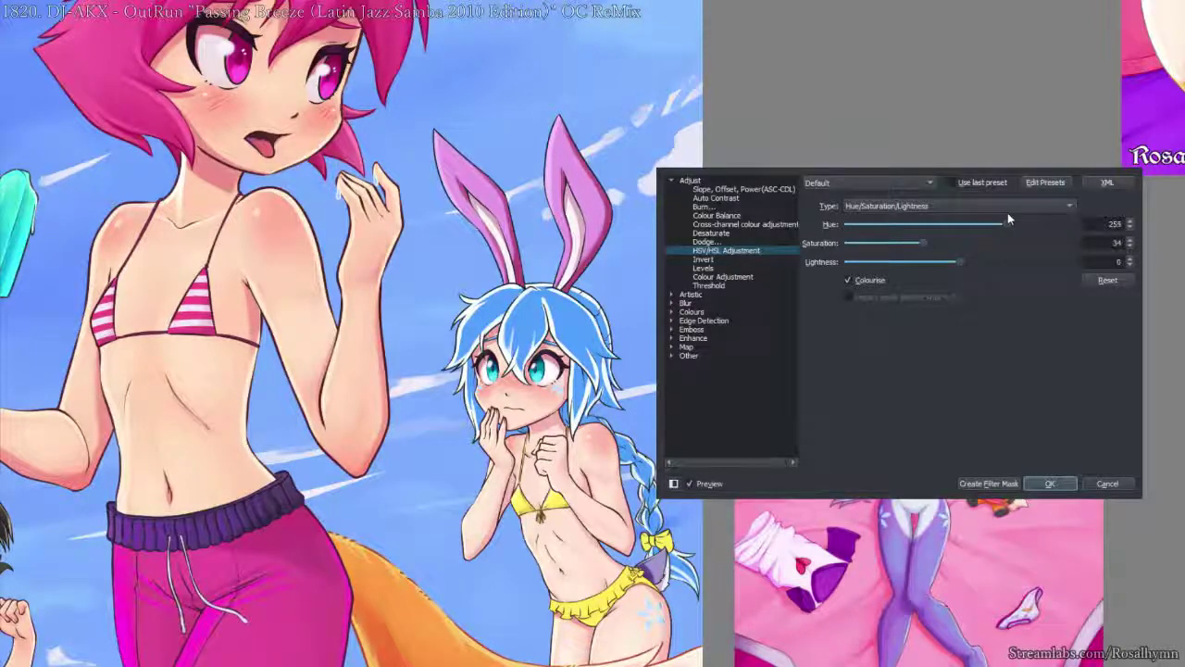
left_click(1048, 484)
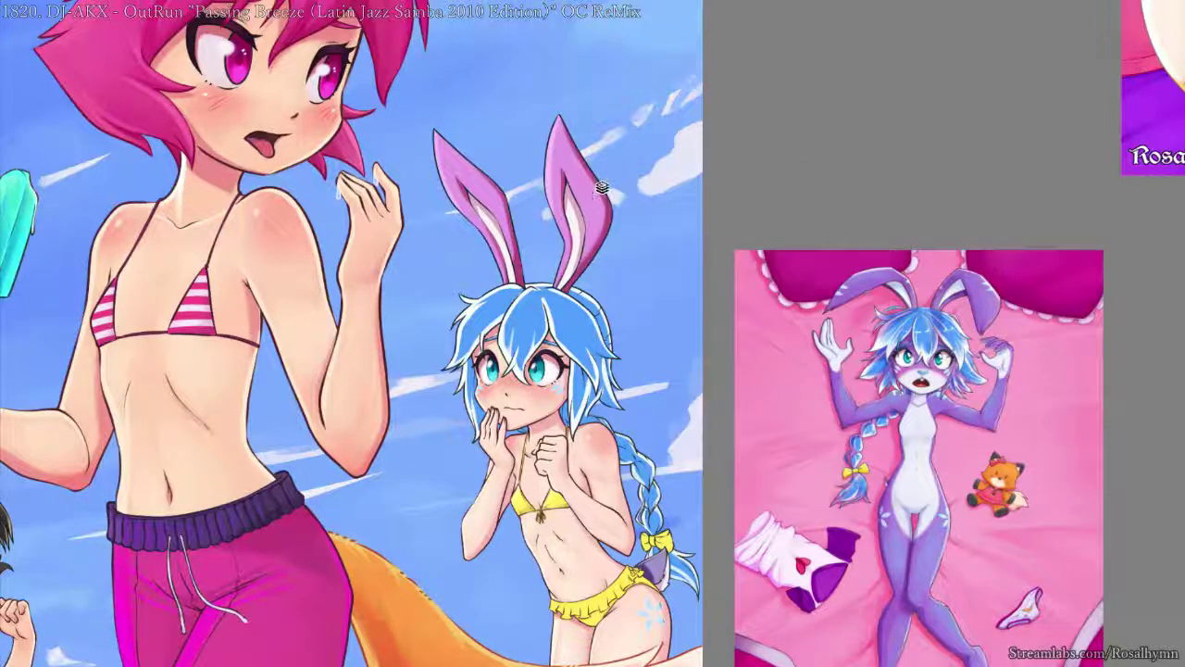
- Check the purple ears and tail against the full scene and undo the last colour change on the ears
key("minus")
key("minus")
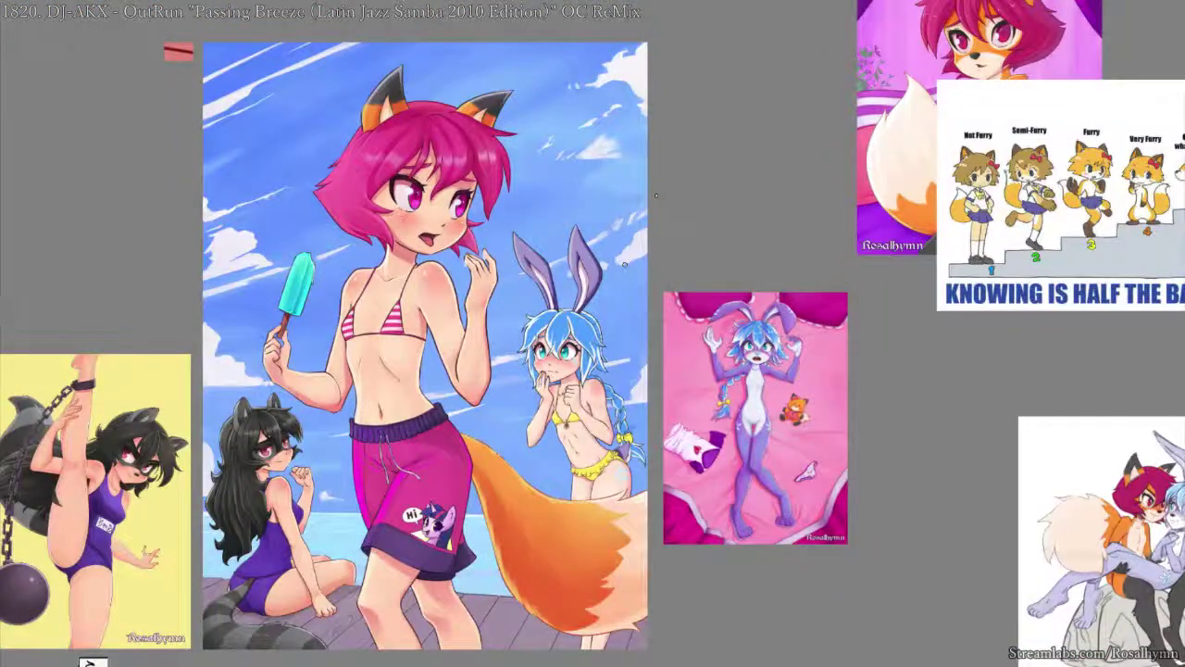
key("plus")
key("plus")
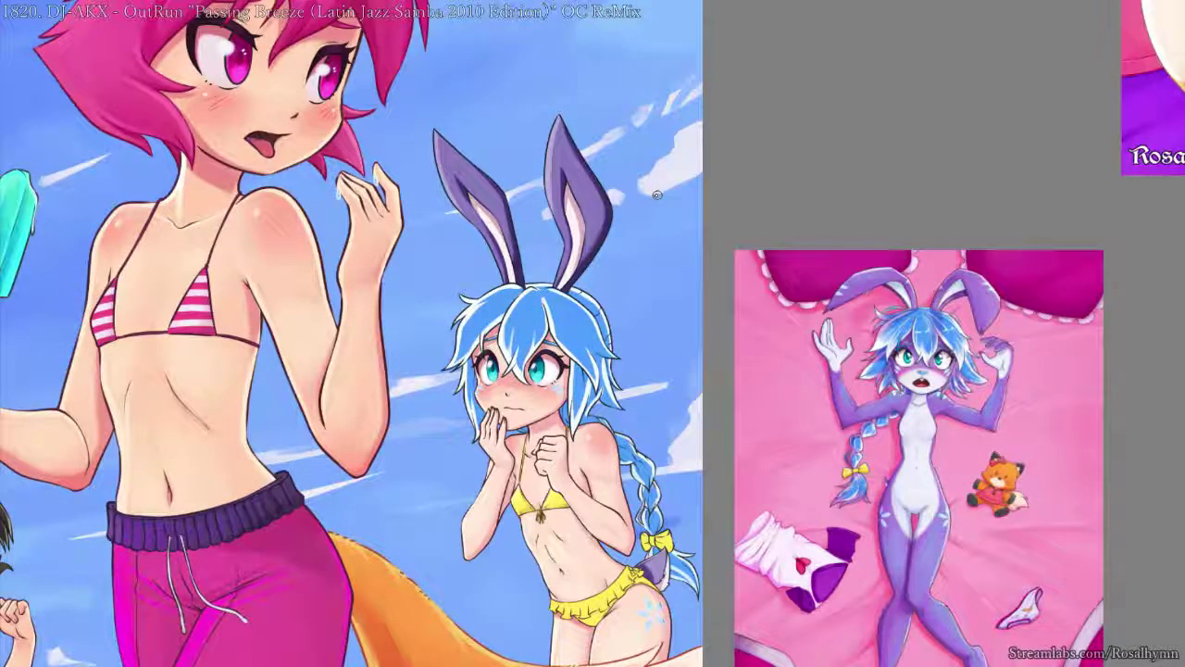
key("ctrl+z")
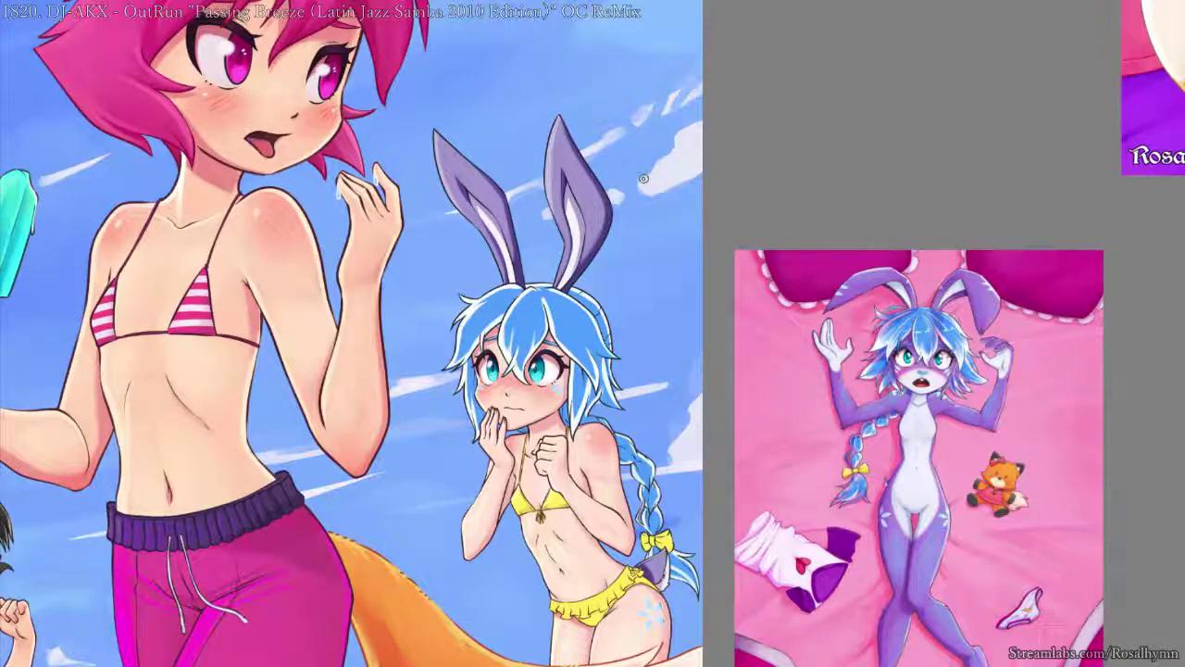
- Raise the lightness of the blue-haired character's tail by 18 with an HSV/HSL adjustment after comparing it with the full scene
scroll(639, 200, "down", 2)
key("ctrl+plus")
left_click_drag(671, 521, 686, 418)
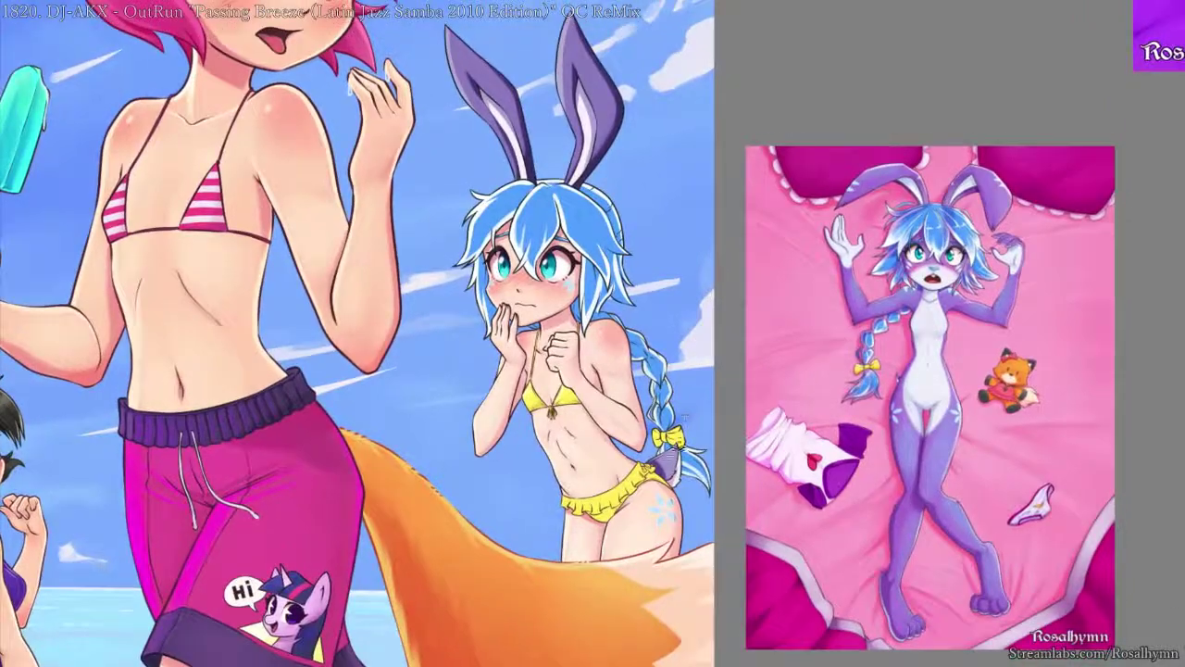
scroll(795, 350, "down", 3)
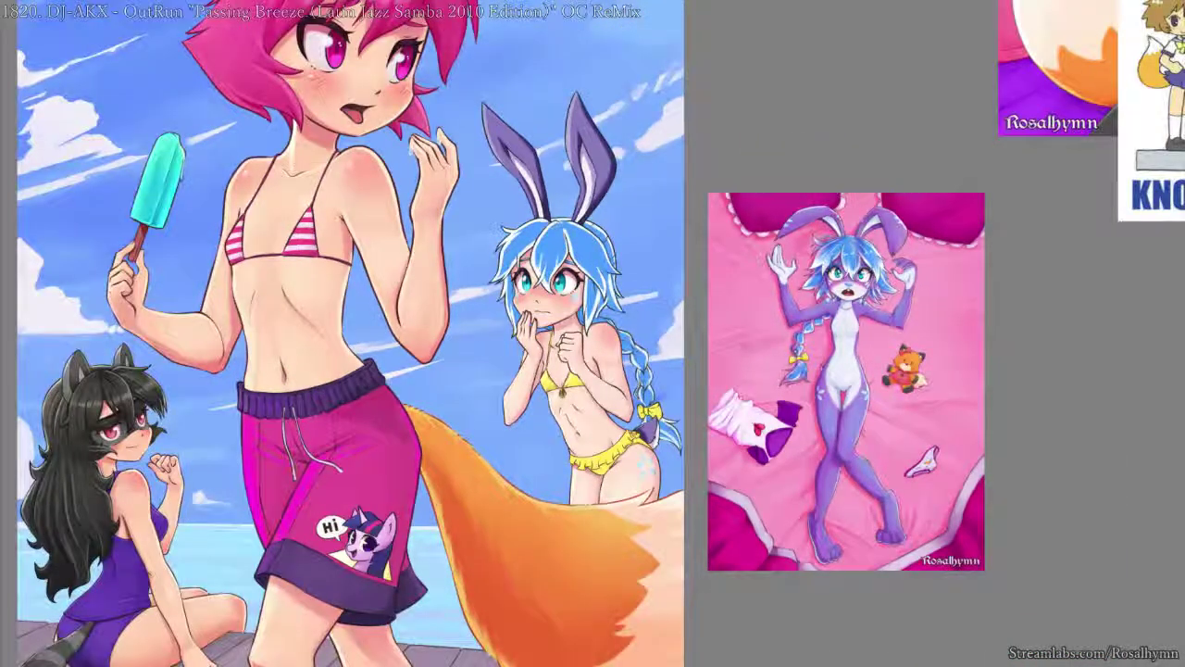
scroll(795, 350, "up", 3)
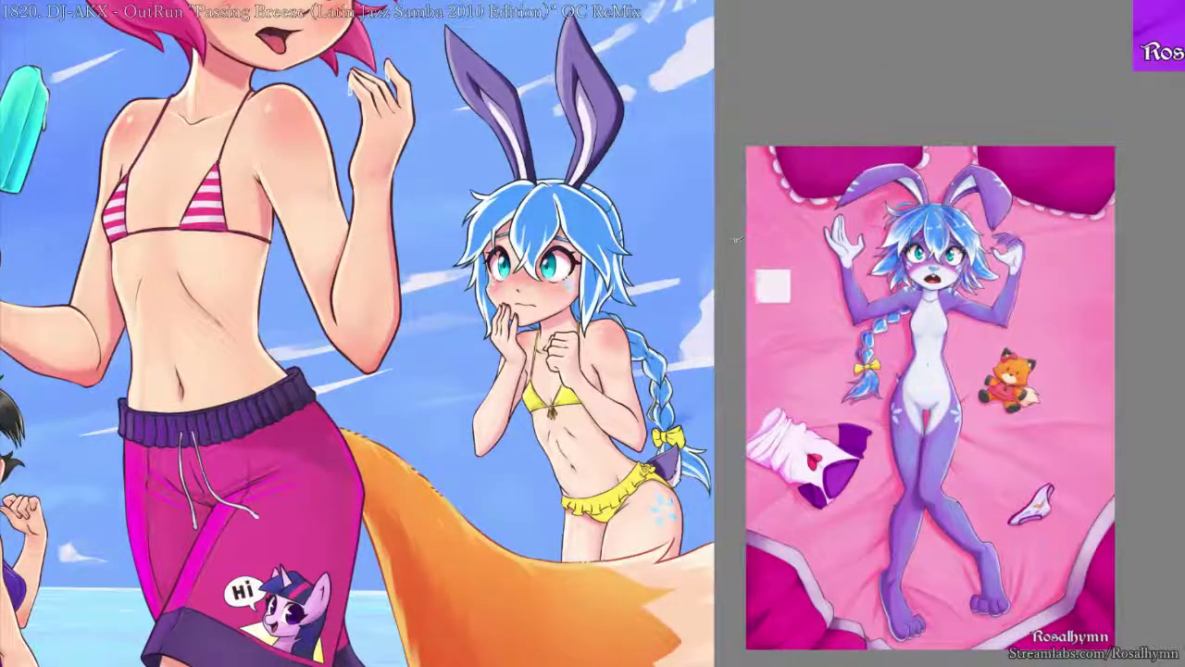
key("ctrl+b")
left_click(776, 226)
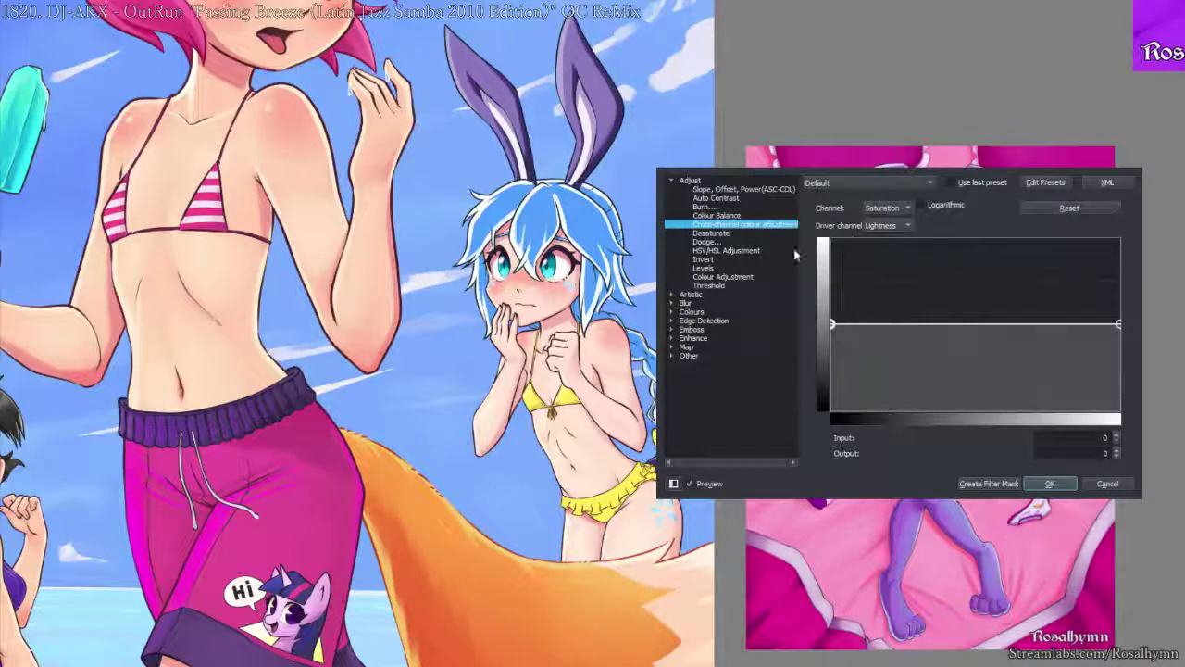
left_click(726, 250)
mouse_move(964, 262)
left_mouse_down()
mouse_move(1003, 263)
mouse_move(967, 260)
left_mouse_up()
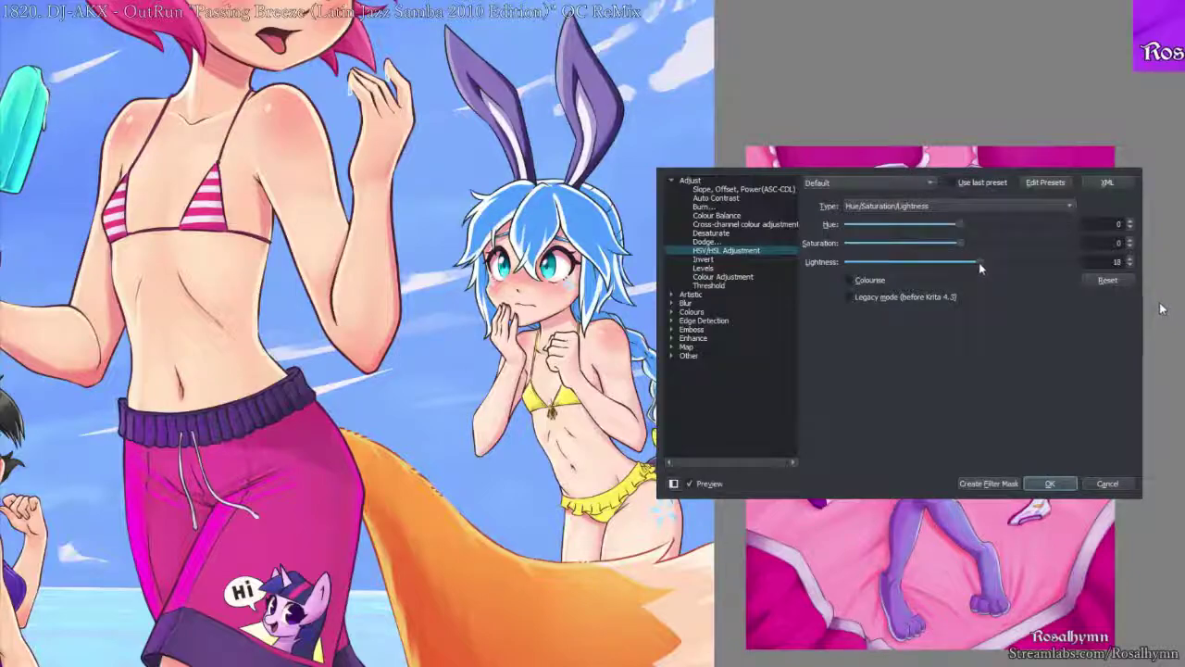
left_click(1050, 483)
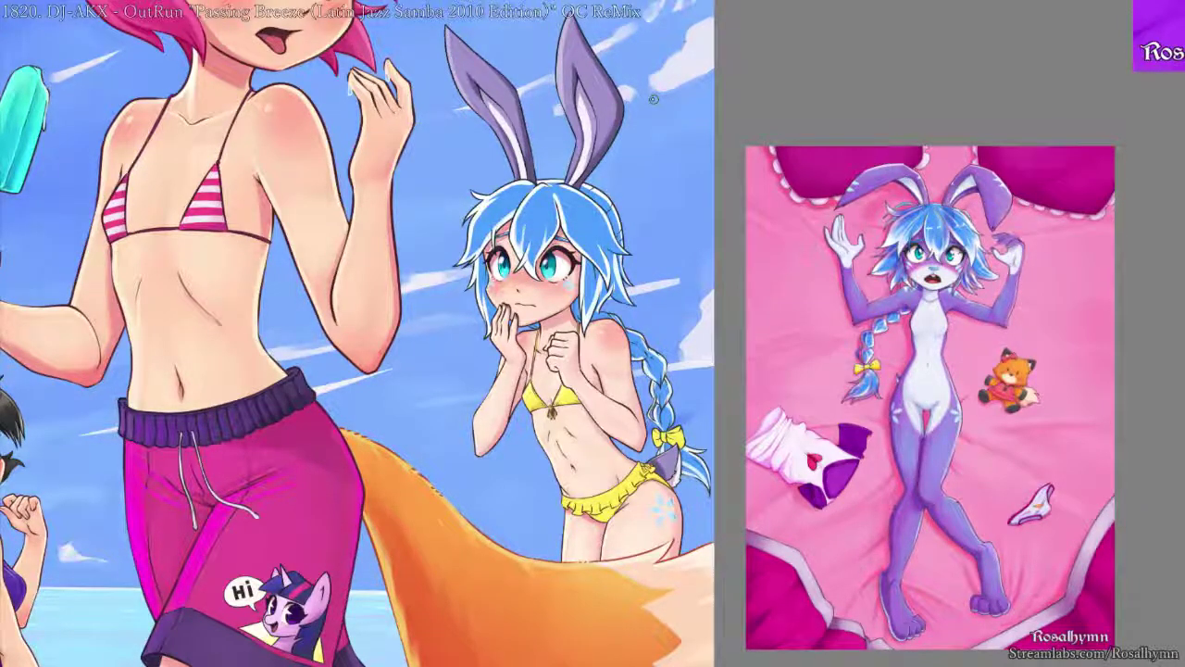
- Try filling the blue-haired character's rabbit ears with the magenta of the shorts, and undo the fill
key("minus")
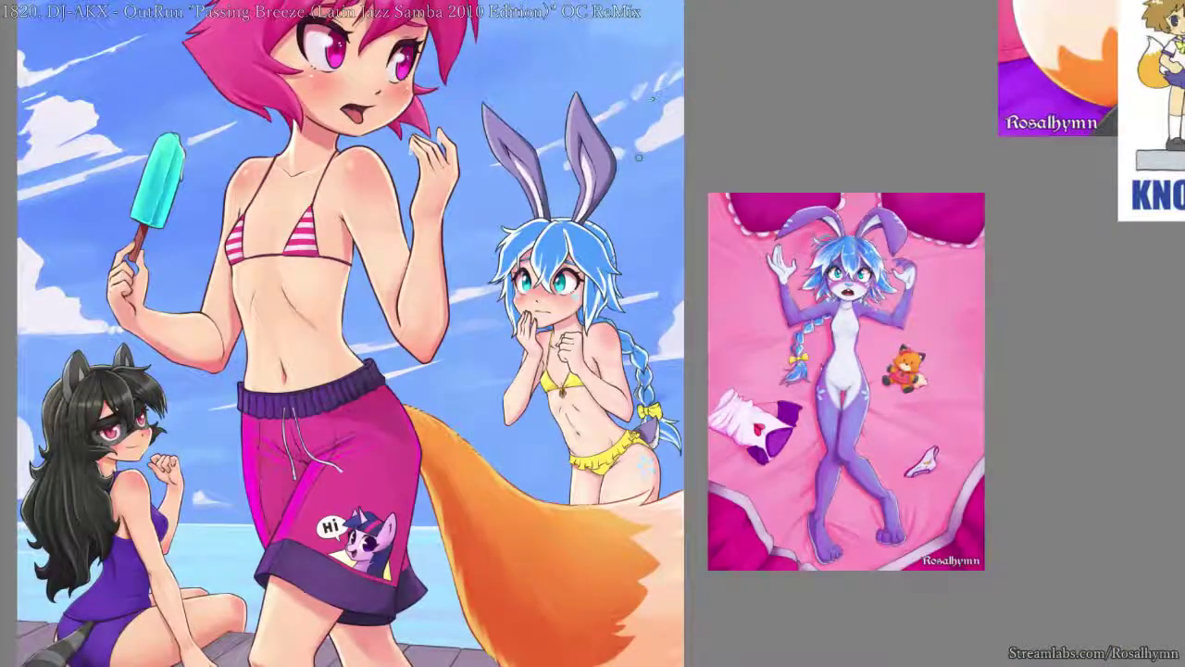
key("plus")
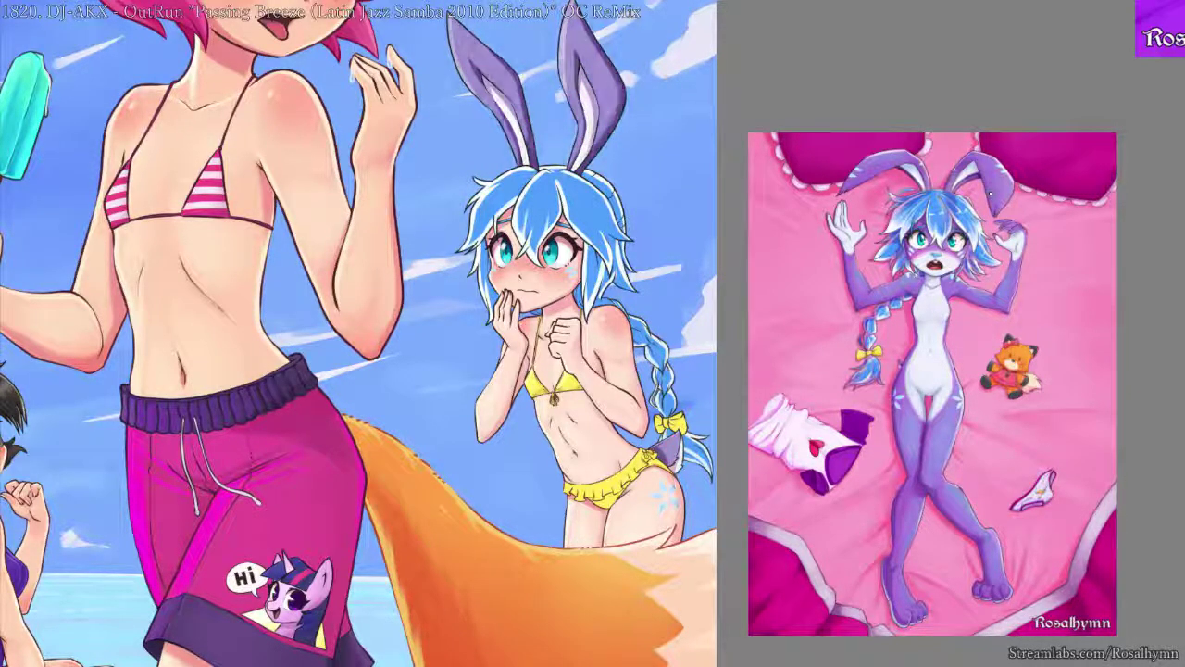
key("ctrl+minus")
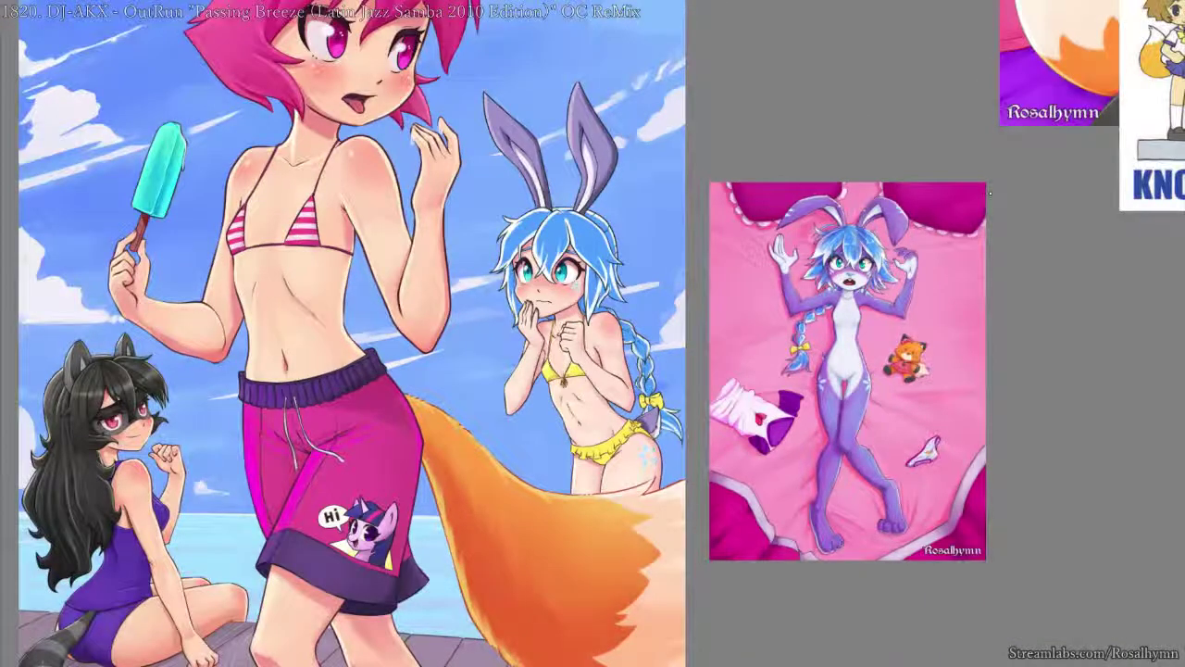
key("minus")
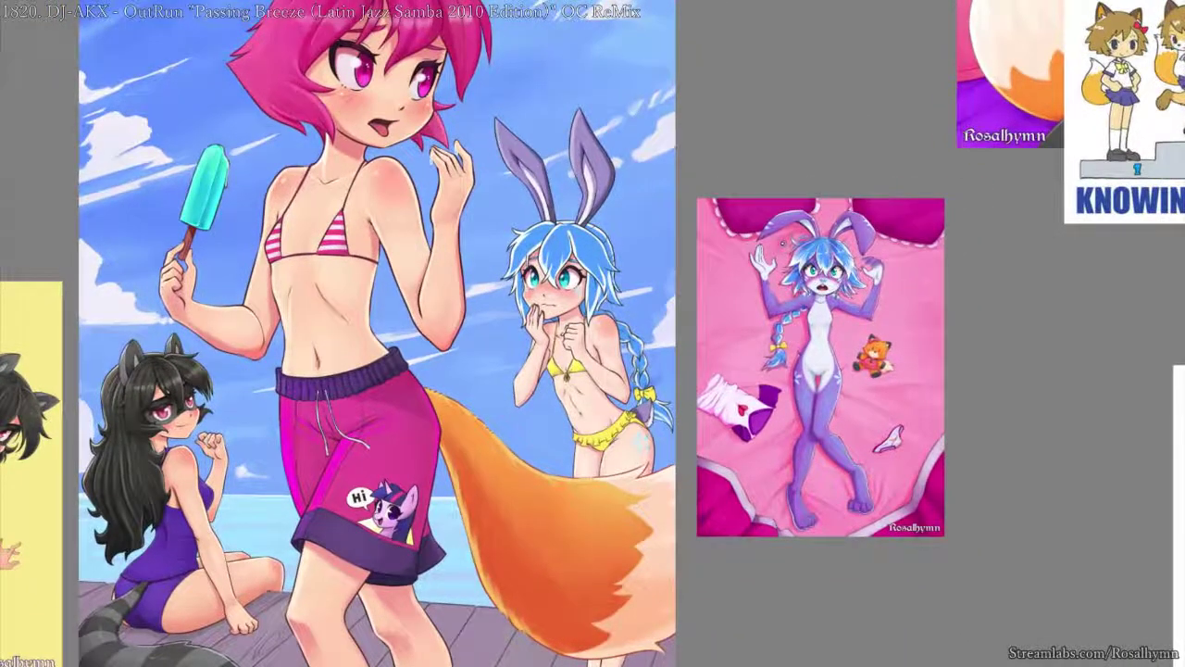
key("plus")
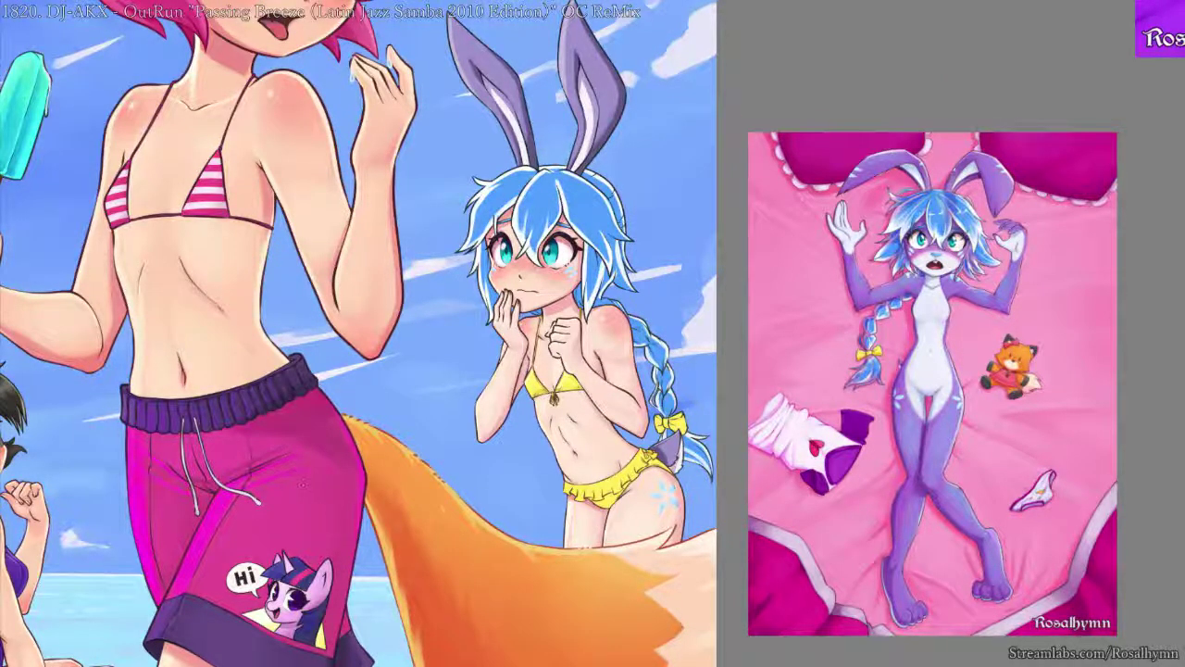
key("alt+Delete")
key("ctrl+z")
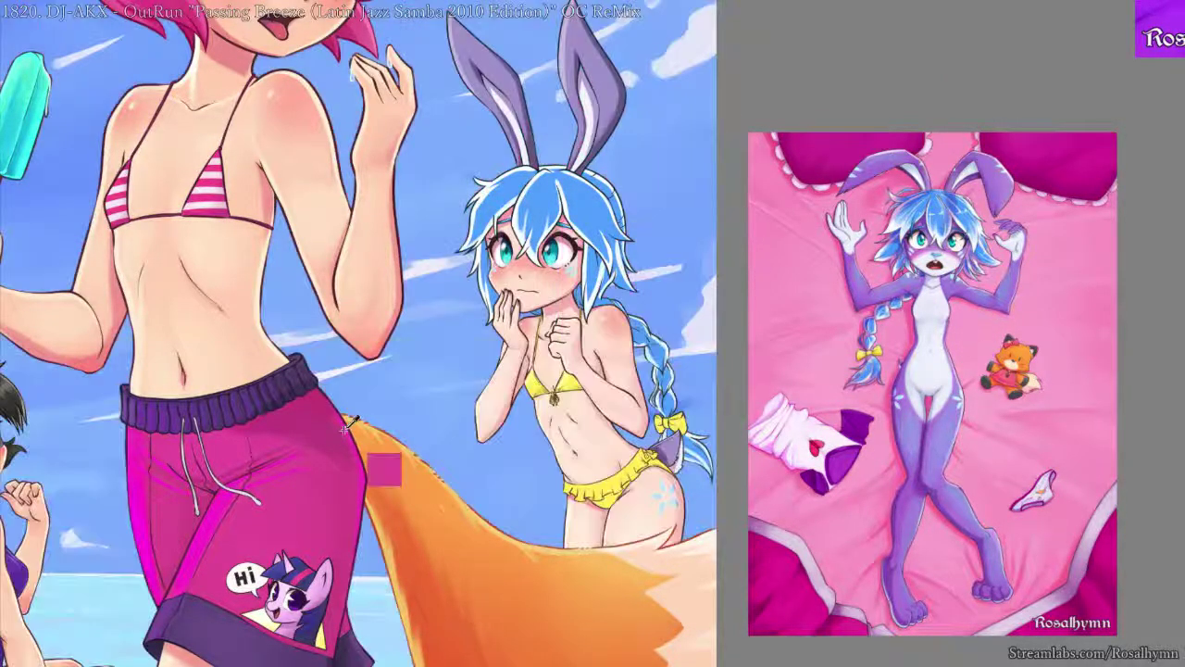
key("alt+Delete")
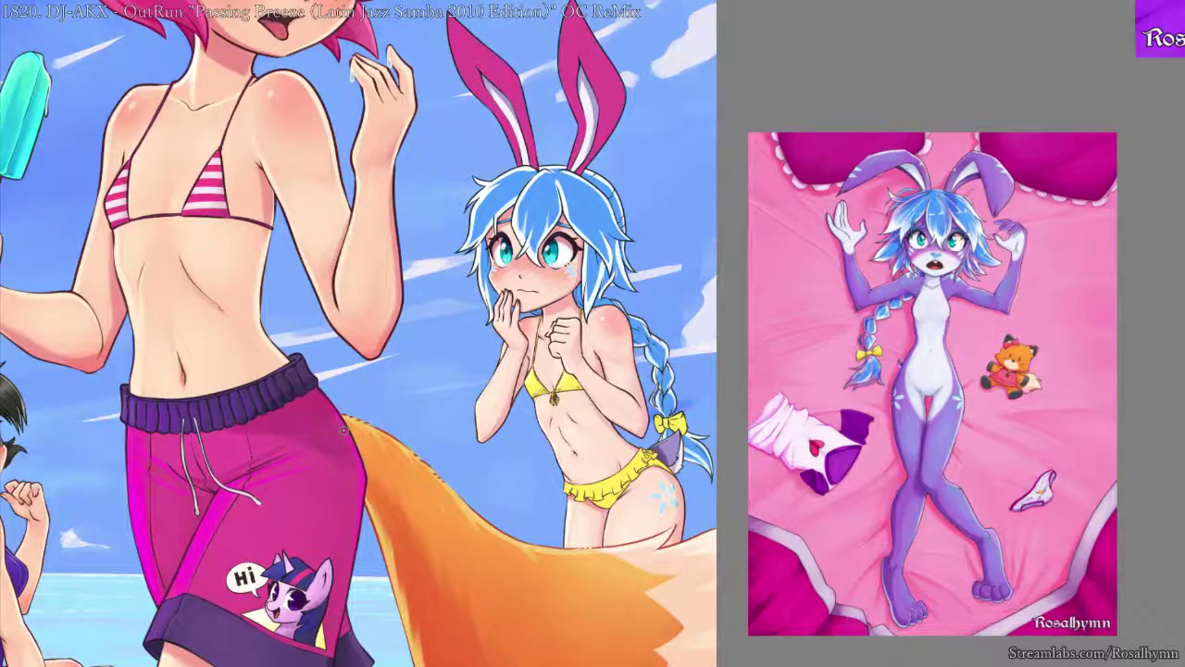
key("ctrl+z")
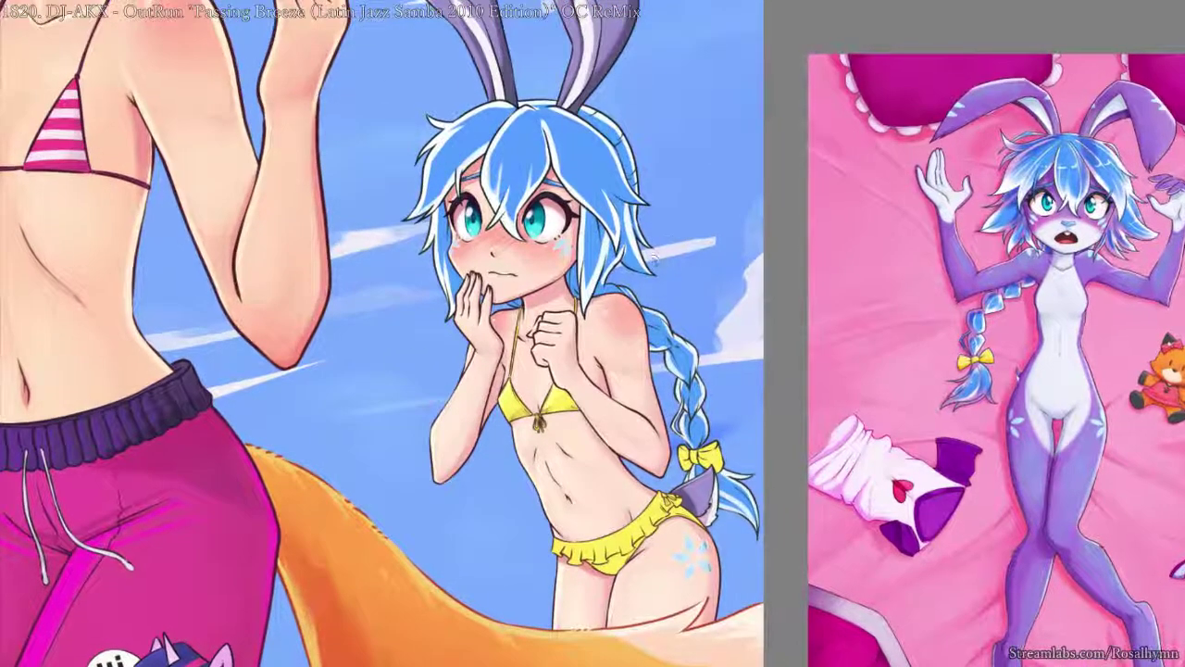
- Paint a soft white fade over the tip and middle of the blue-haired character's central fringe lock
right_click(634, 288)
left_click(711, 357)
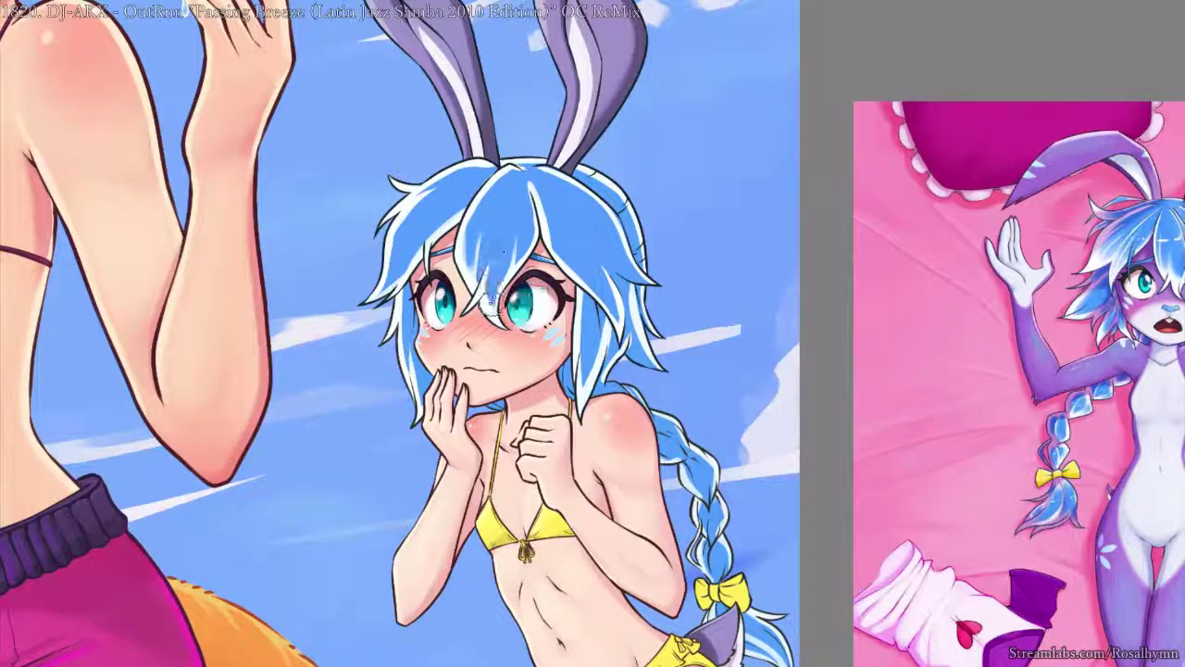
mouse_move(499, 326)
left_mouse_down()
mouse_move(485, 240)
mouse_move(490, 219)
mouse_move(517, 224)
mouse_move(496, 208)
left_mouse_up()
left_click_drag(482, 259, 498, 200)
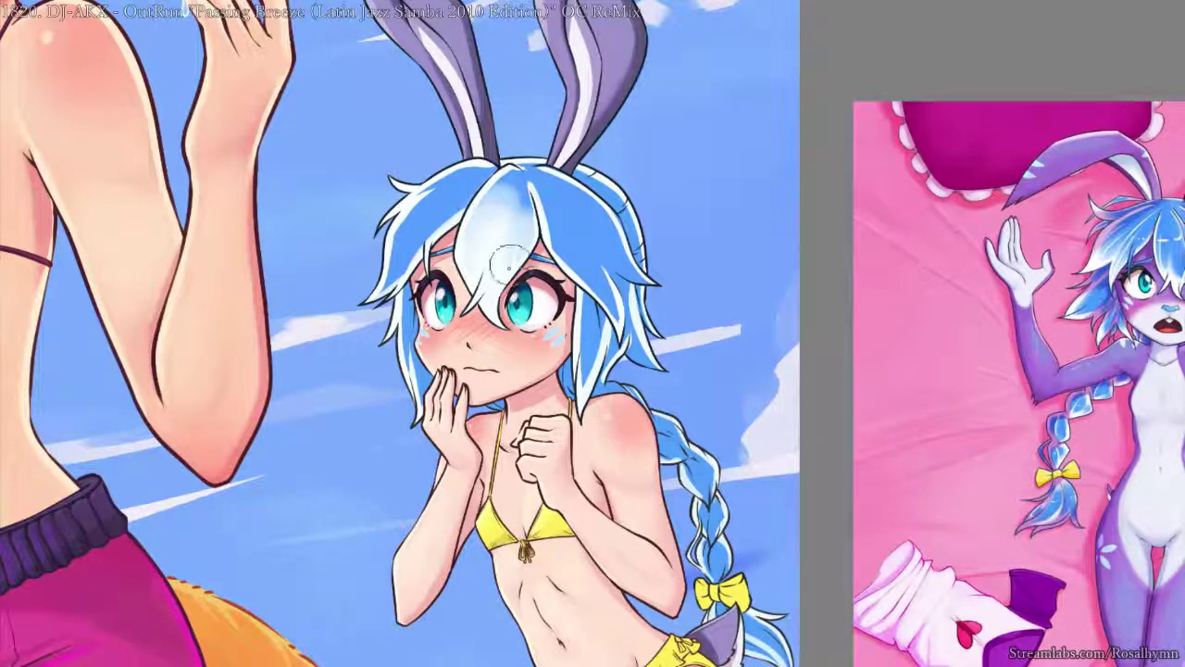
- Paint a soft white fade on the hair lock left of the central fringe, redoing the first stroke with a soft brush
mouse_move(371, 307)
left_mouse_down()
mouse_move(389, 246)
mouse_move(411, 242)
left_mouse_up()
key("ctrl+z")
left_click_drag(398, 288, 416, 248)
right_click(466, 183)
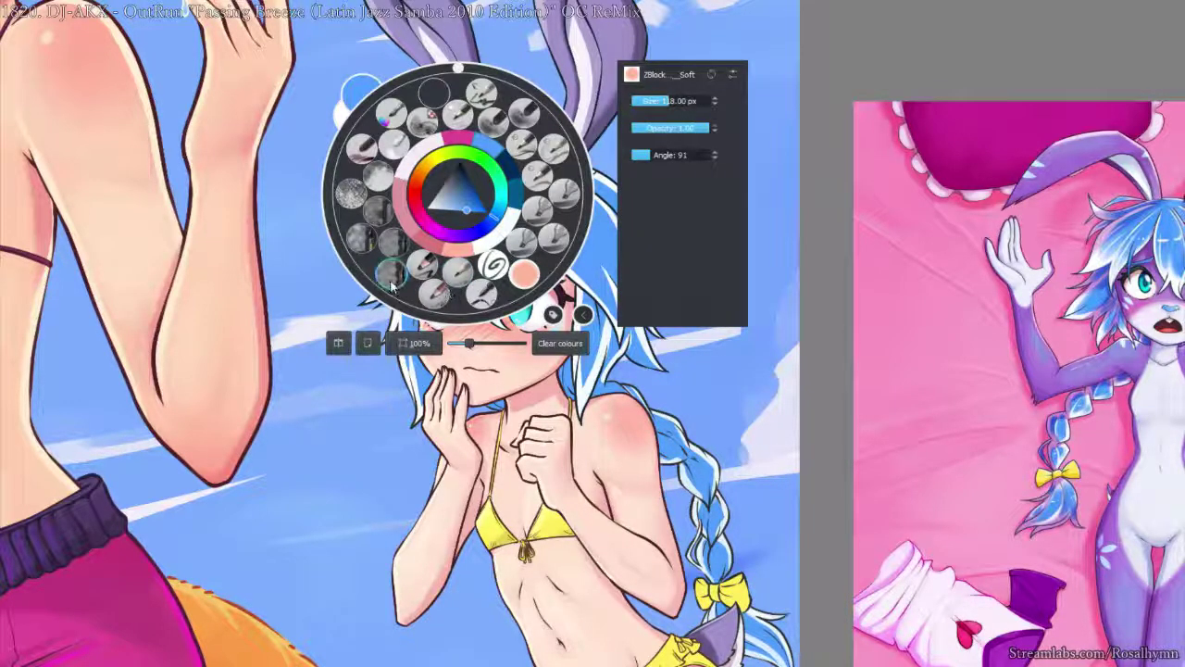
left_click(394, 277)
left_click_drag(428, 205, 399, 257)
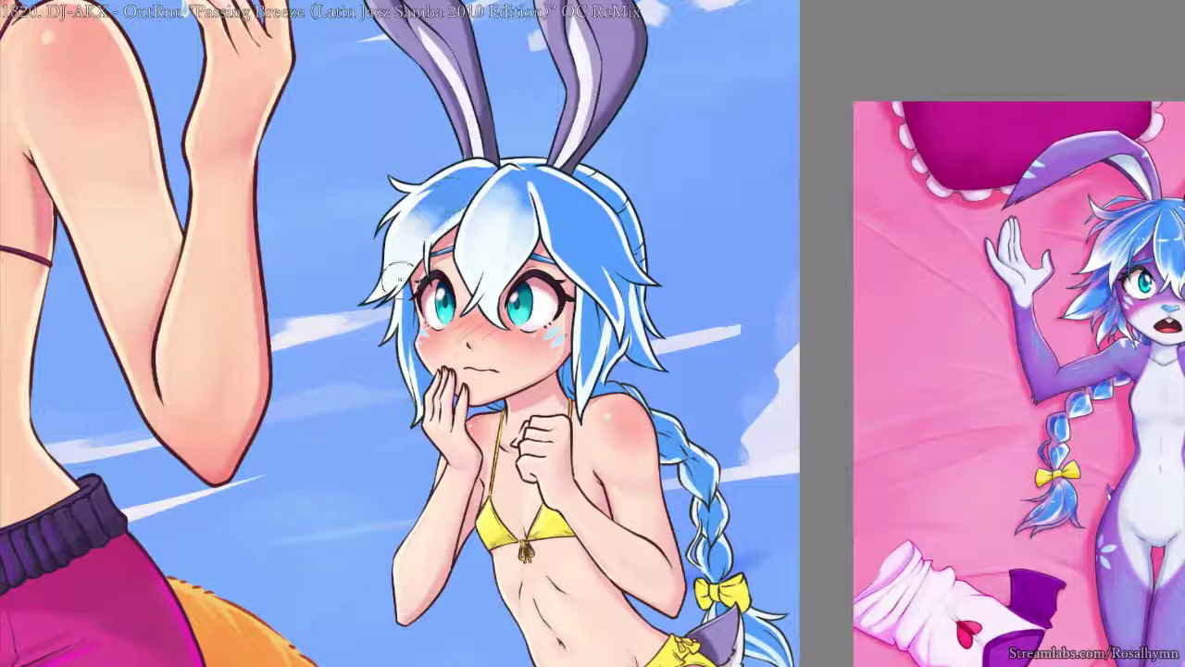
left_click_drag(426, 208, 402, 248)
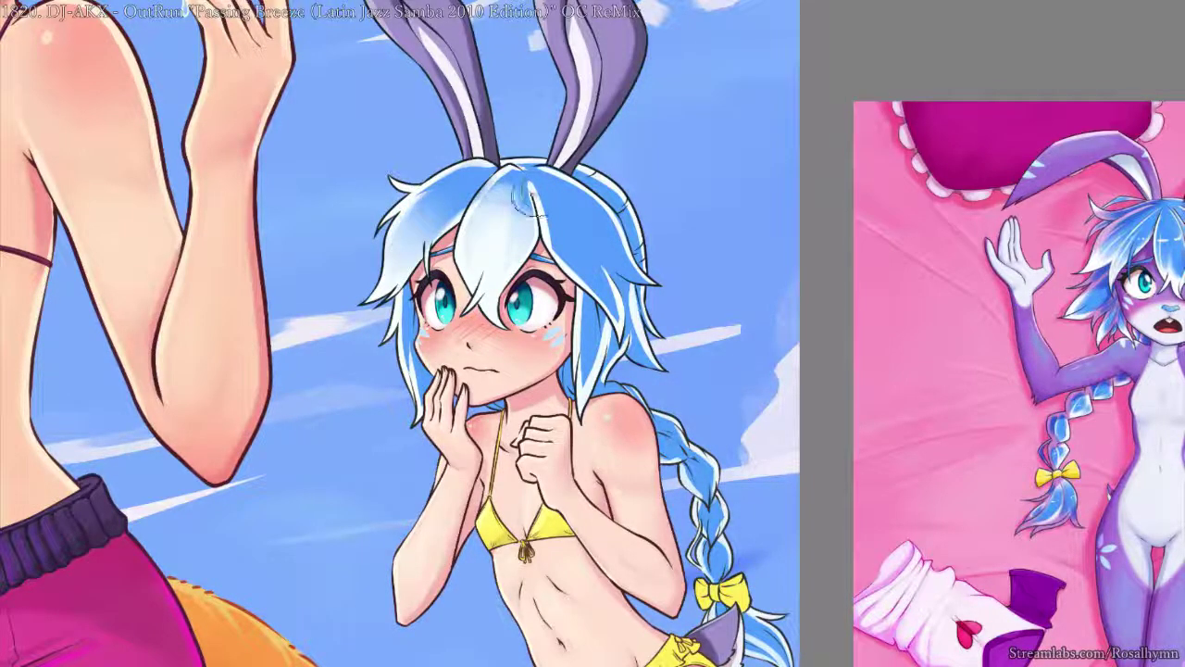
- Paint soft blue back over the upper part of the central fringe lock and undo the overly strong last stroke
right_click(526, 176)
left_click(520, 164)
left_click_drag(516, 172, 513, 227)
left_click_drag(516, 185, 505, 206)
right_click(504, 190)
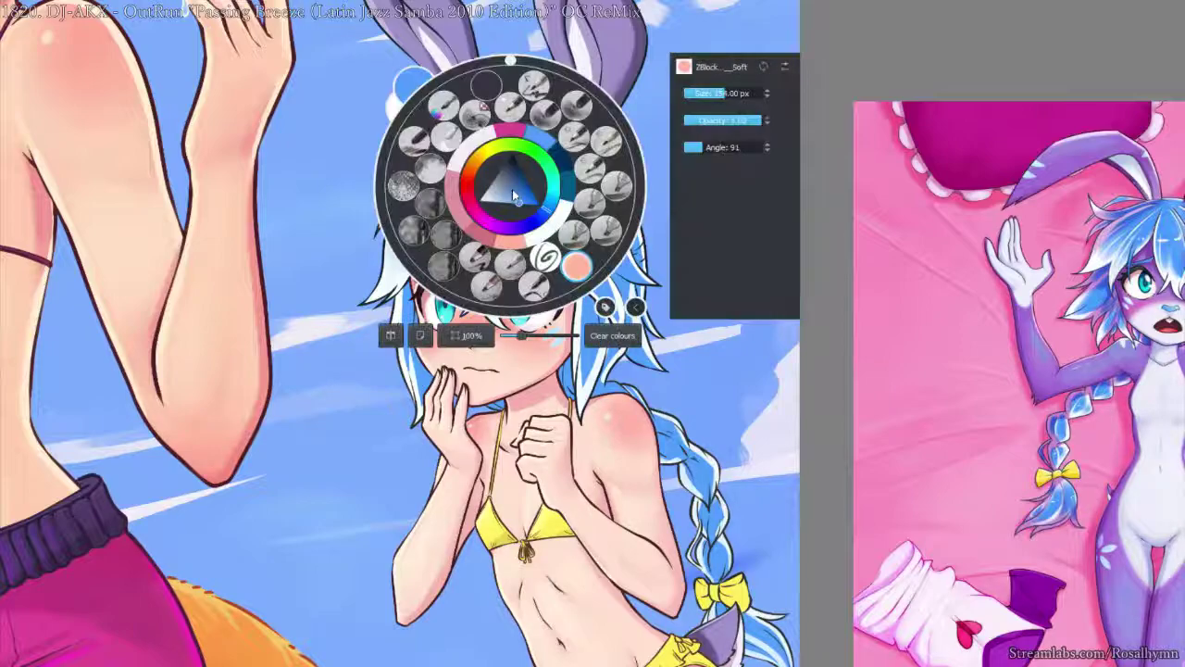
left_click(504, 199)
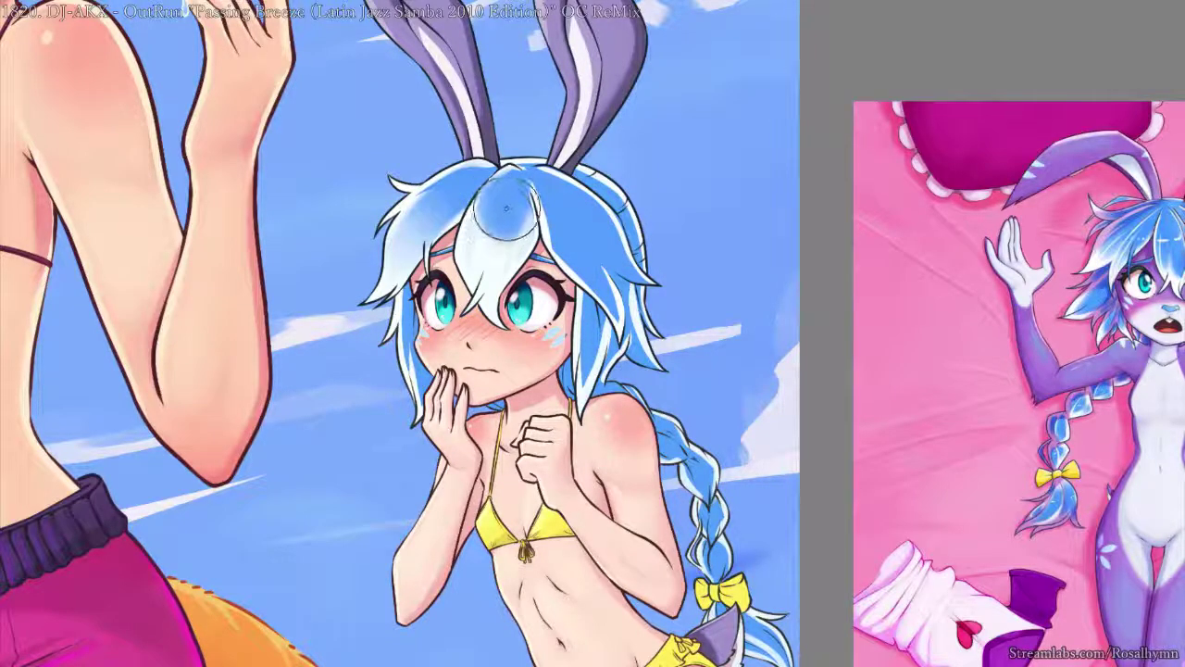
key("ctrl+z")
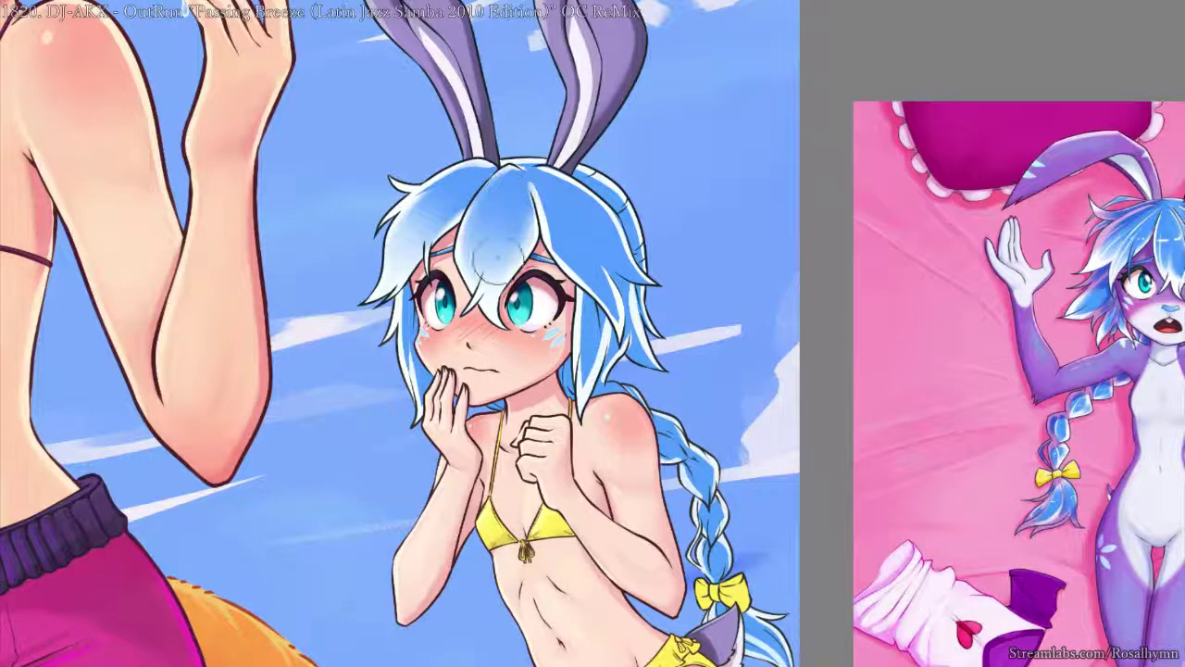
- Check the fringe in the full scene and blend the blue-to-white transition along the upper edge of the central lock
key("minus")
key("minus")
key("minus")
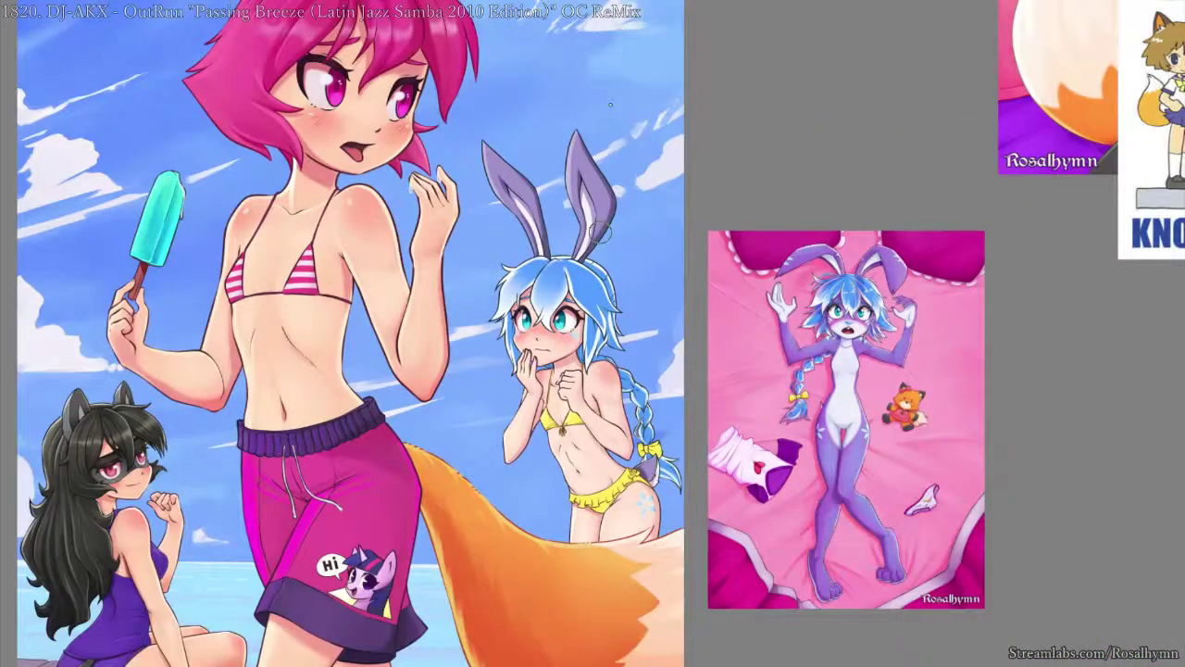
key("plus")
key("plus")
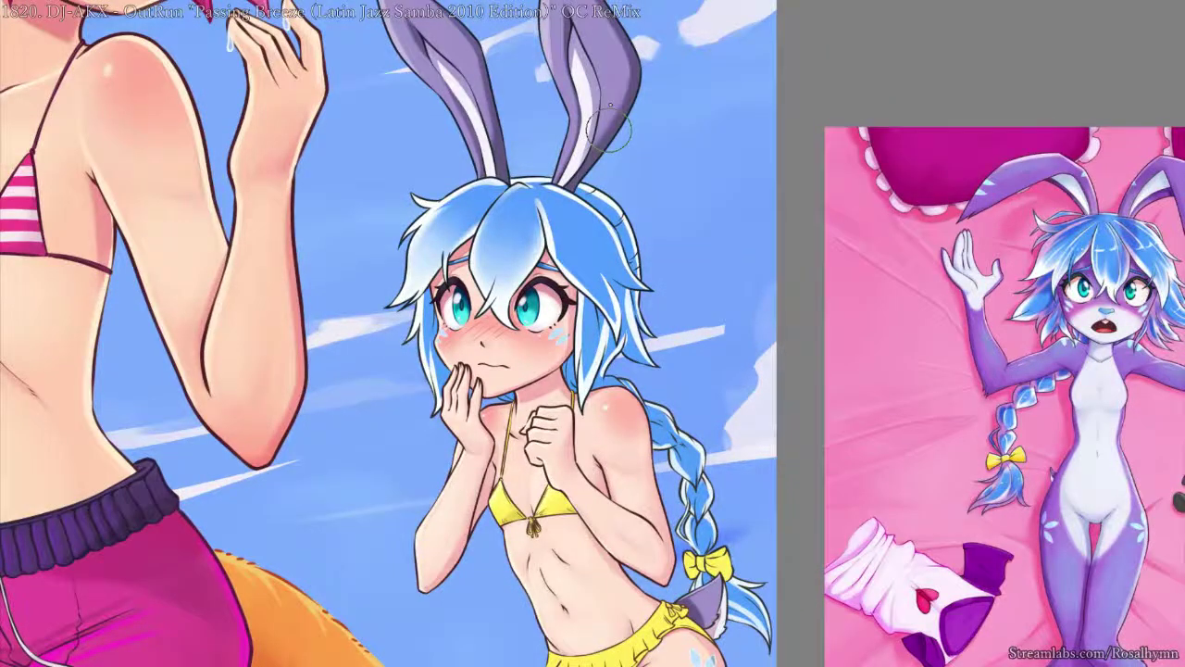
key("plus")
key("plus")
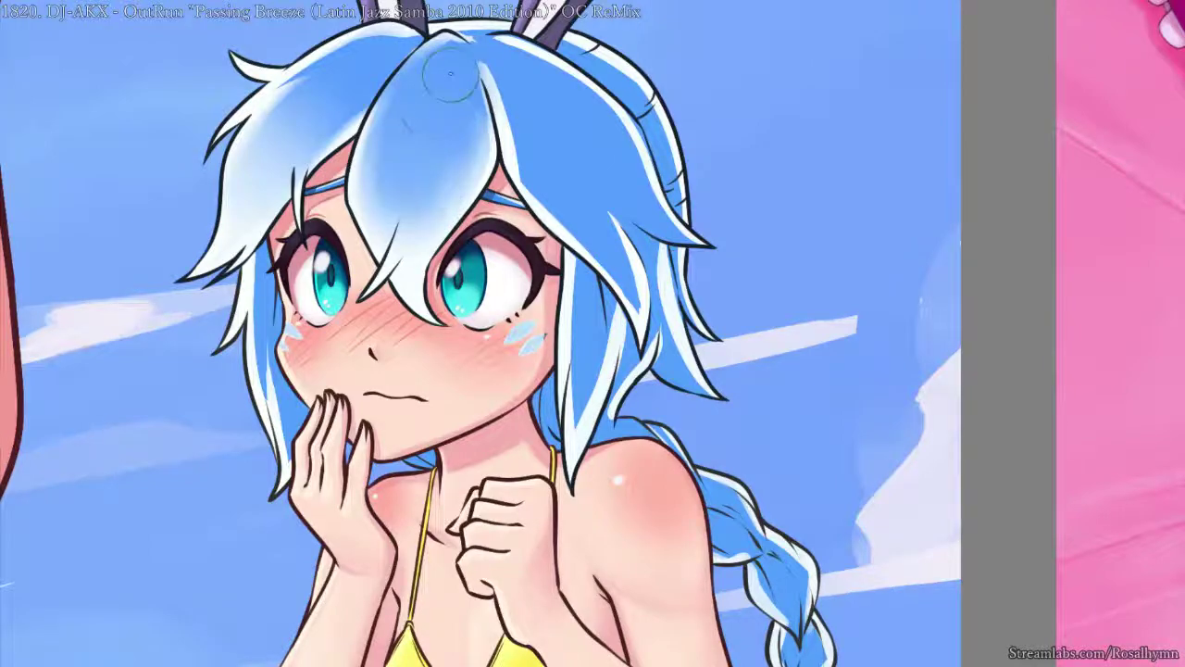
left_click_drag(481, 85, 479, 141)
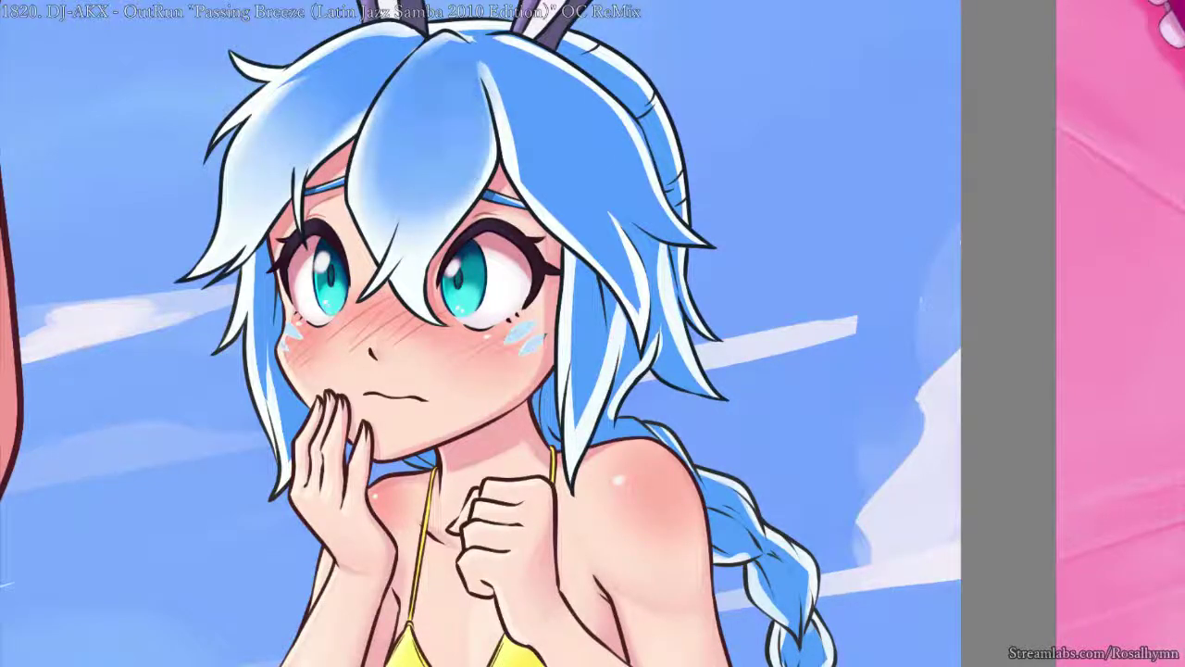
right_click(482, 151)
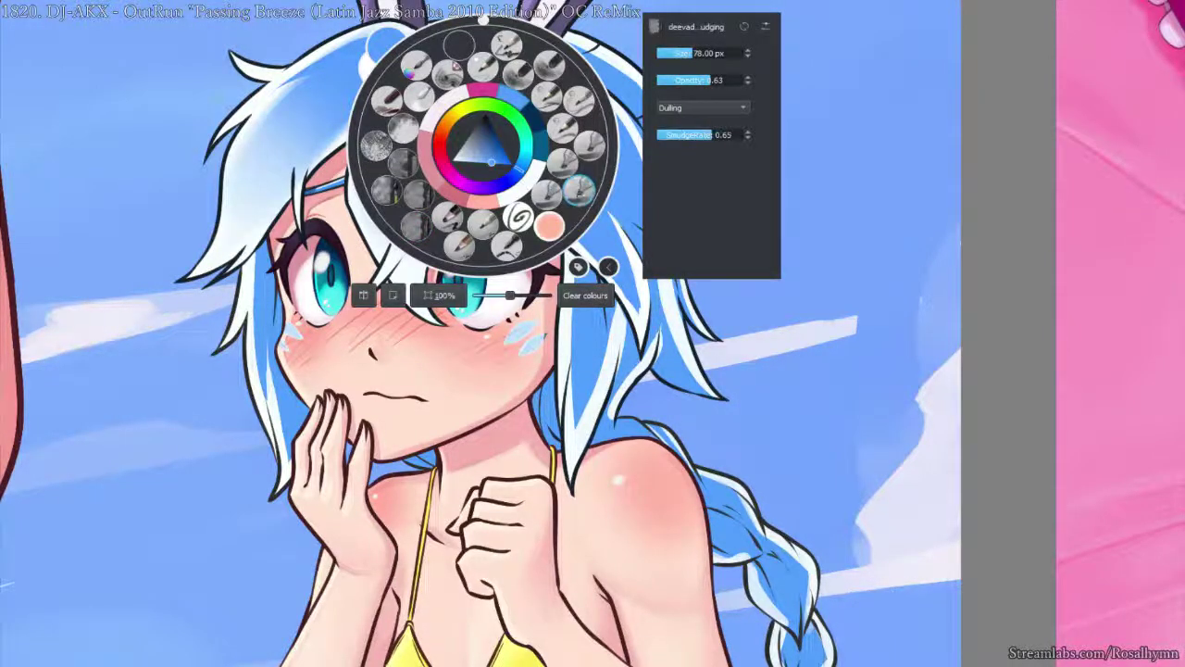
left_click(580, 194)
- Brush the sampled pale hair colour up the left edge of the central fringe lock, redoing the first stroke
left_click(374, 220, "ctrl")
left_click_drag(357, 190, 405, 71)
key("ctrl+z")
left_click_drag(365, 154, 423, 55)
key("ctrl+minus")
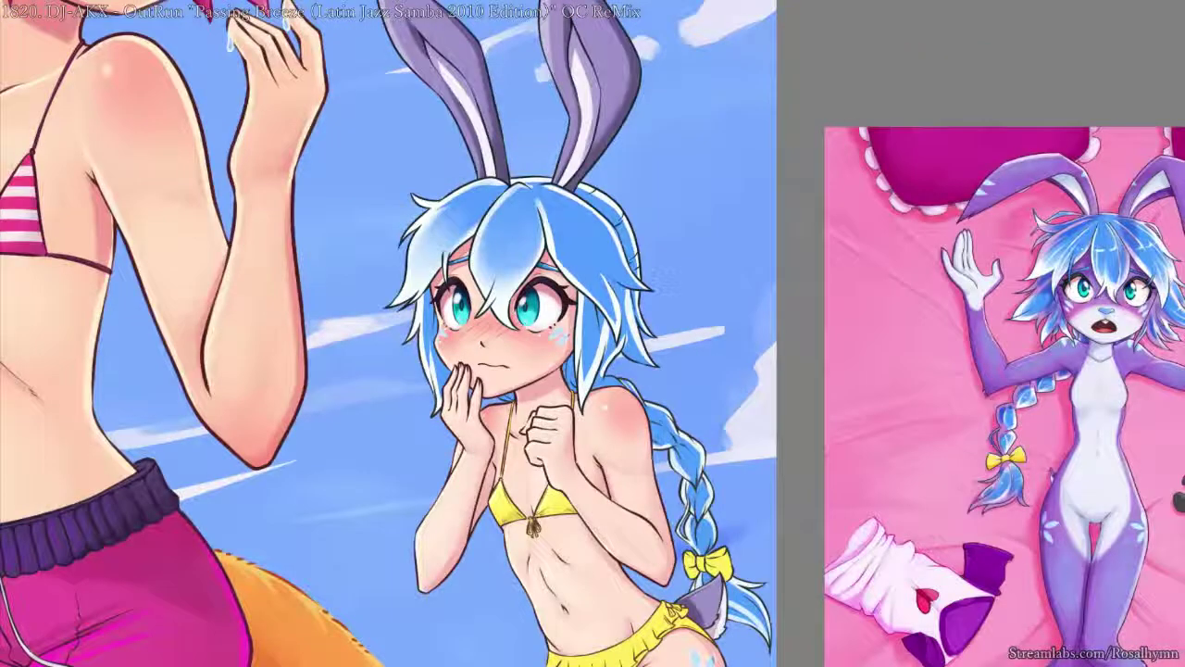
key("ctrl+plus")
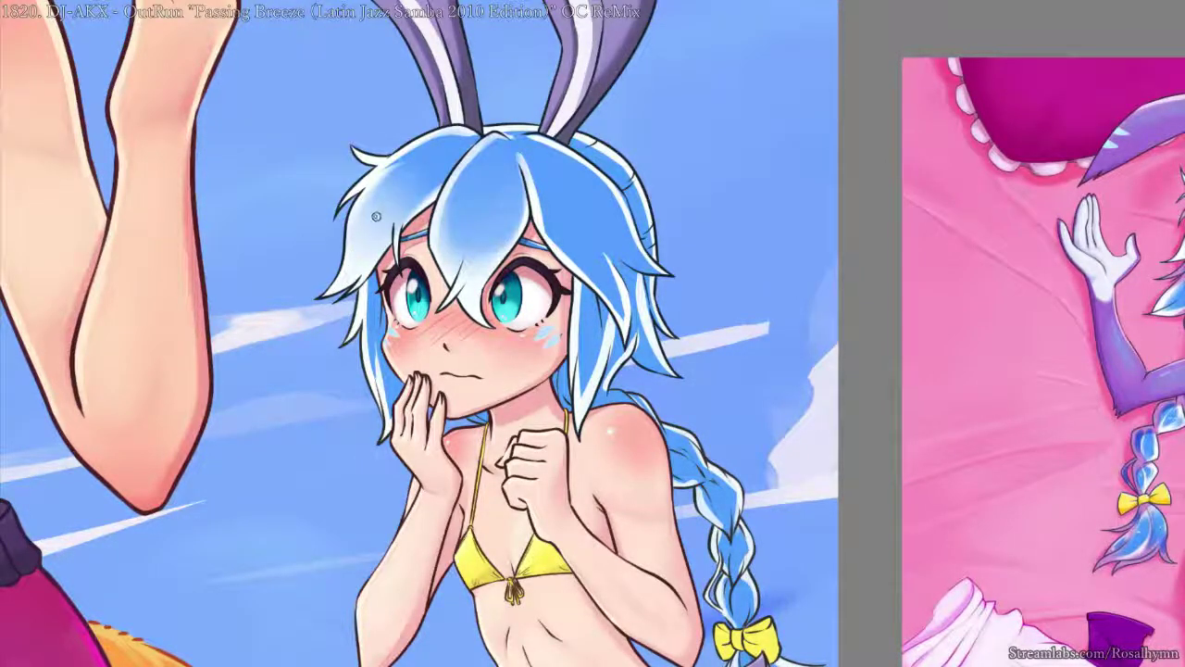
- Paint soft blue into the hair lock left of the central fringe, leaving its tips and outer edge white
left_click_drag(383, 222, 269, 233)
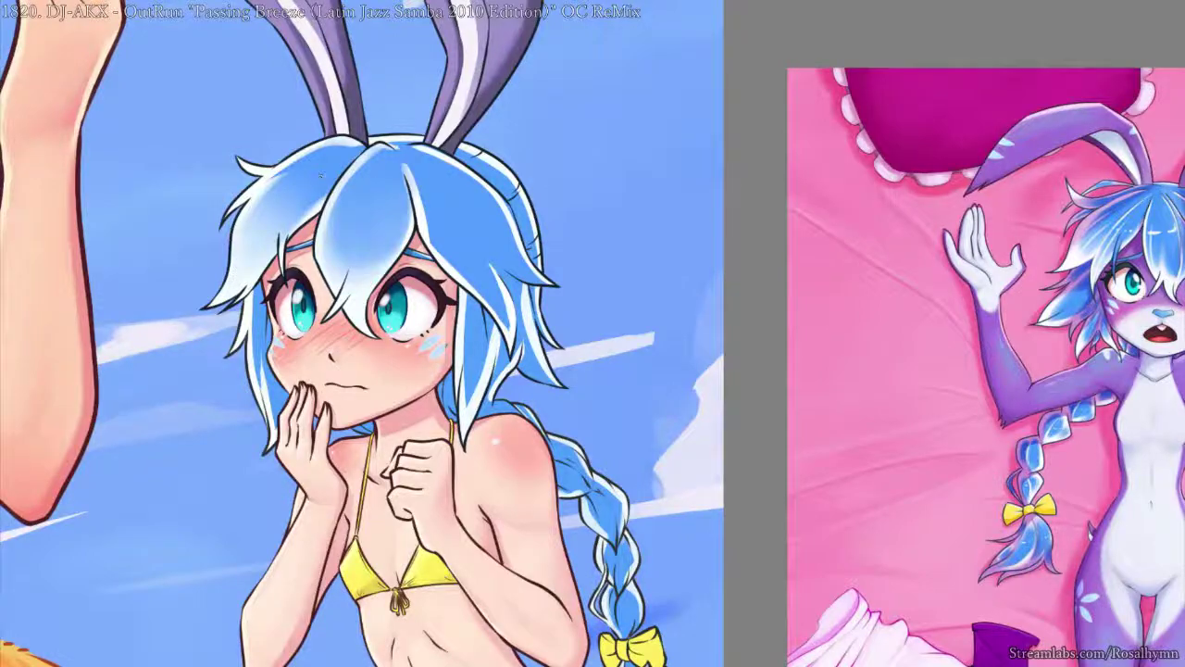
right_click(321, 176)
left_click(392, 263)
mouse_move(327, 172)
left_mouse_down()
mouse_move(294, 206)
mouse_move(276, 190)
mouse_move(298, 191)
mouse_move(272, 224)
mouse_move(282, 192)
mouse_move(309, 197)
mouse_move(314, 162)
mouse_move(257, 254)
mouse_move(256, 238)
mouse_move(293, 190)
mouse_move(250, 248)
left_mouse_up()
left_click_drag(260, 197, 251, 244)
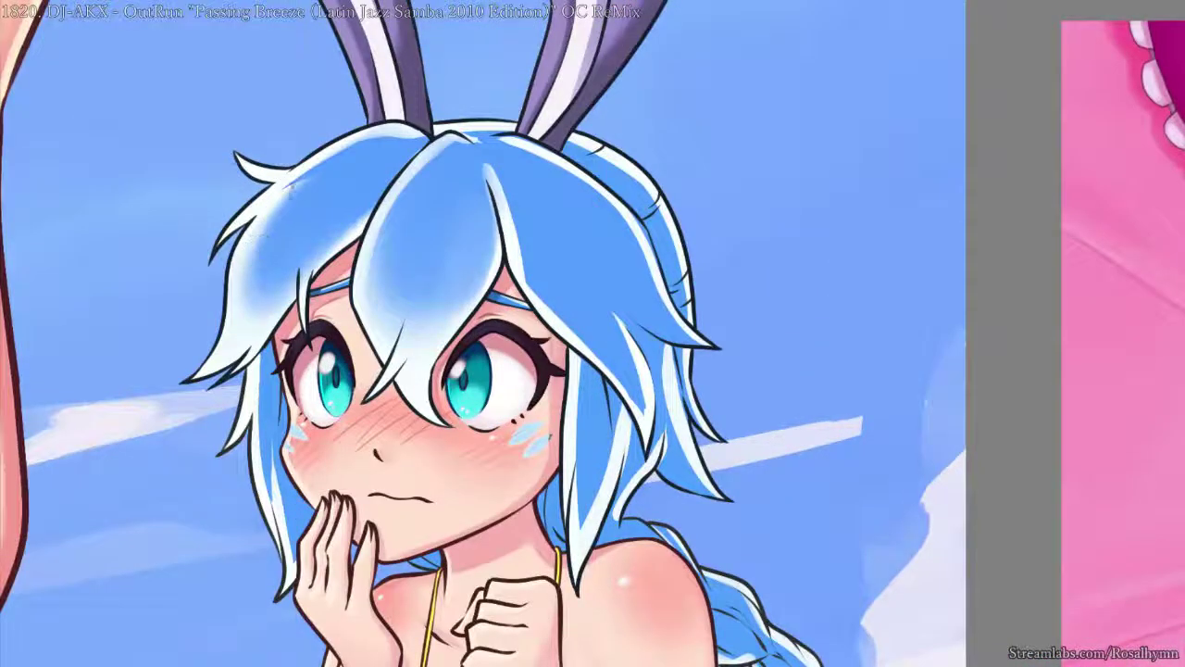
left_click_drag(283, 210, 256, 294)
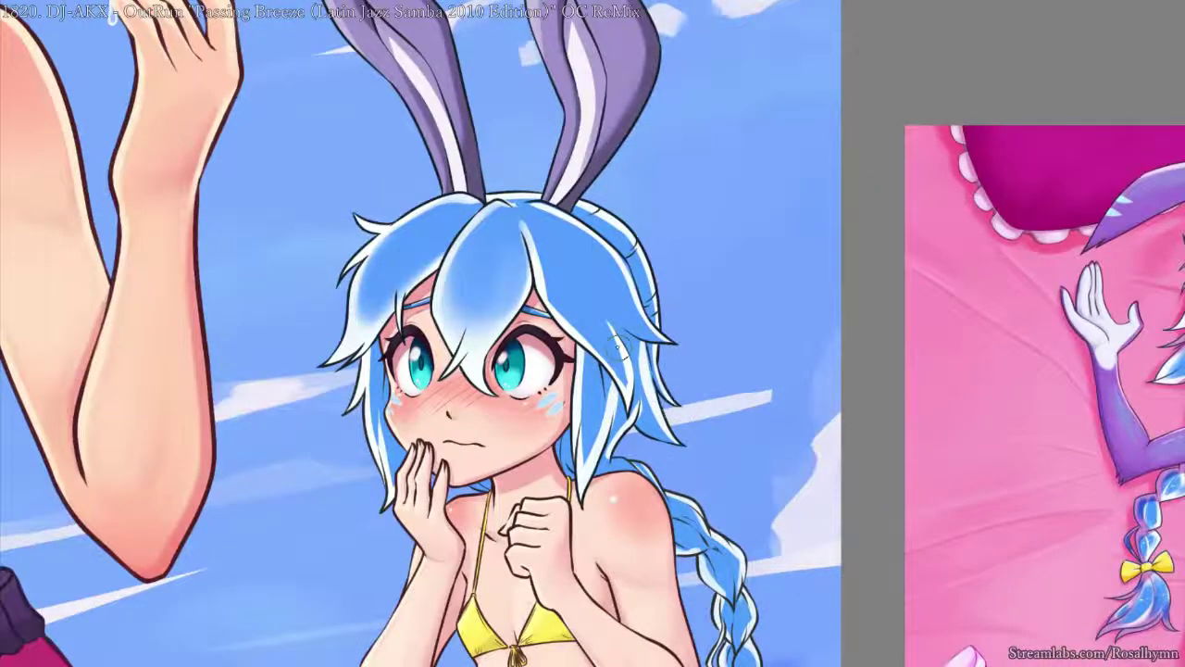
- Examine the recoloured hair in the full scene with the canvas mirrored, and inspect the hair close up in normal orientation
key("ctrl+minus")
key("ctrl+minus")
key("ctrl+minus")
key("m")
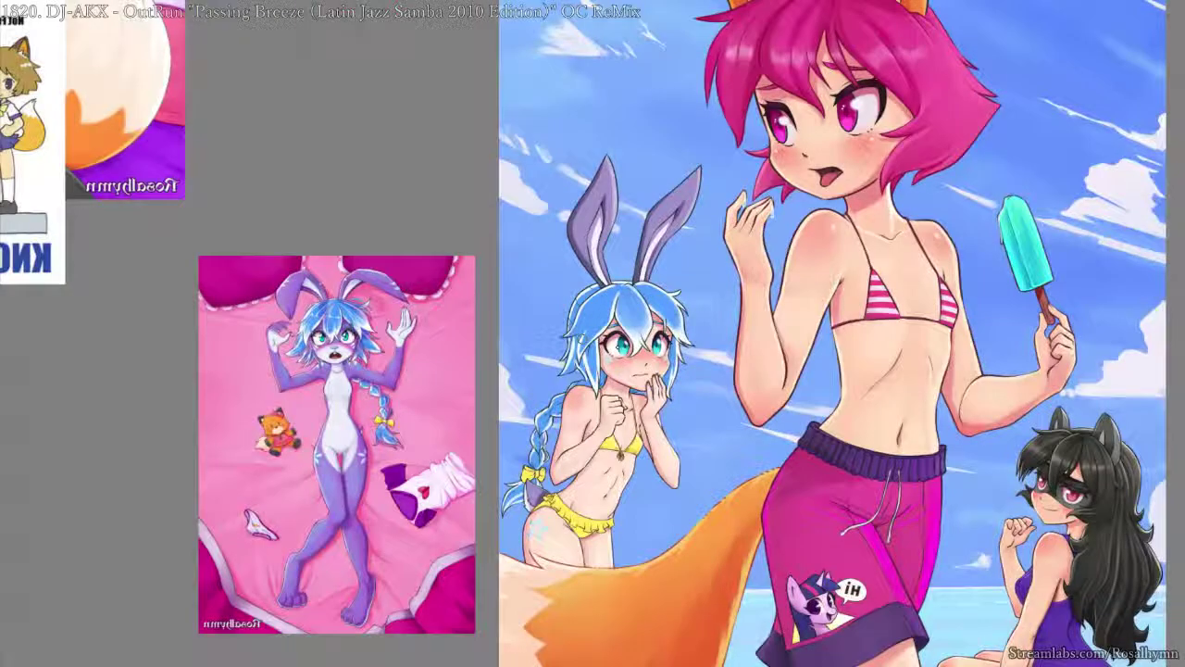
key("ctrl+plus")
key("m")
key("ctrl+plus")
key("ctrl+plus")
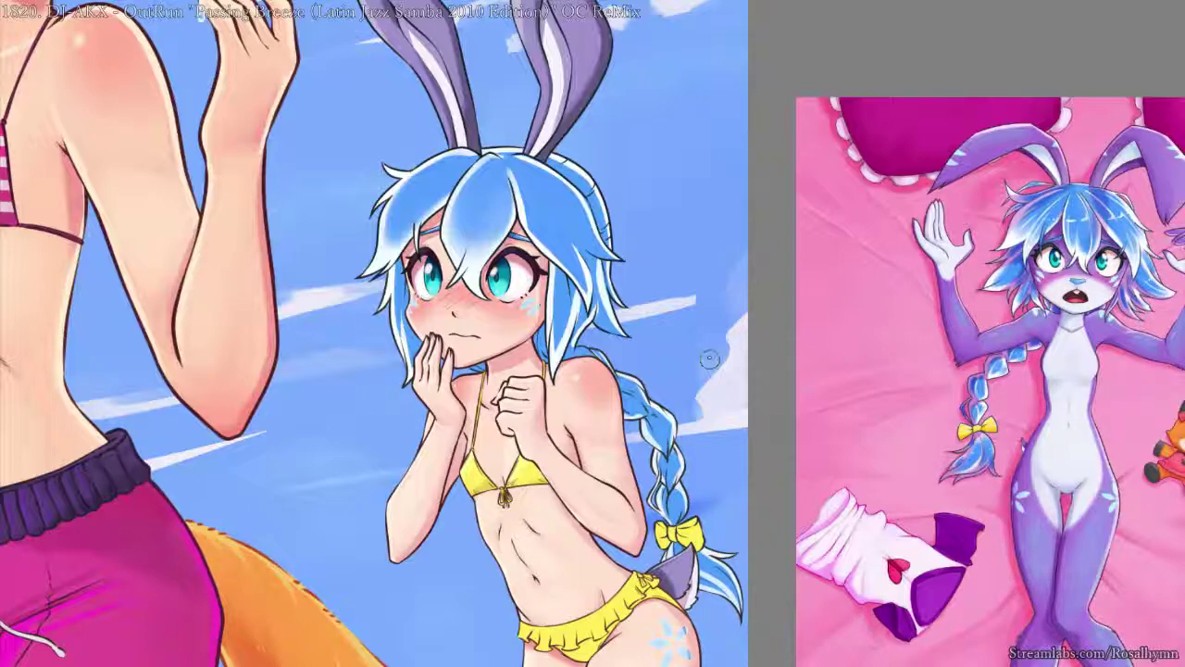
left_click_drag(609, 228, 623, 208)
left_click_drag(650, 159, 686, 98)
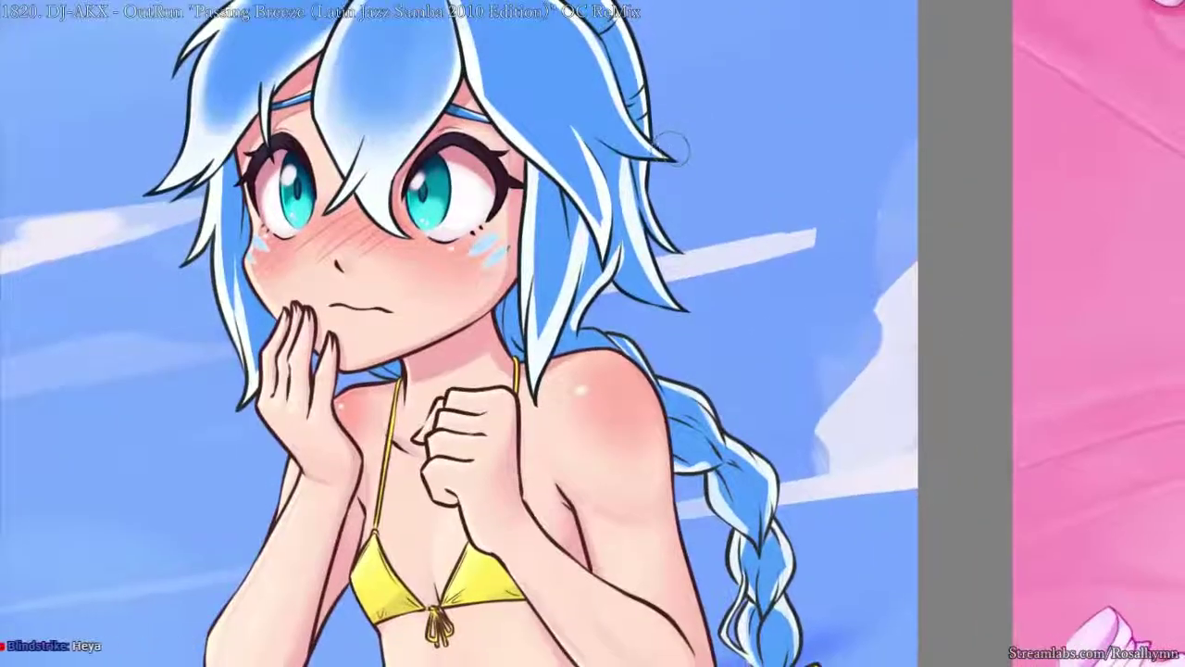
- Examine the hair, braid and thigh marking in the scene, and sample the pale blue of the thigh marking
scroll(671, 145, "down", 3)
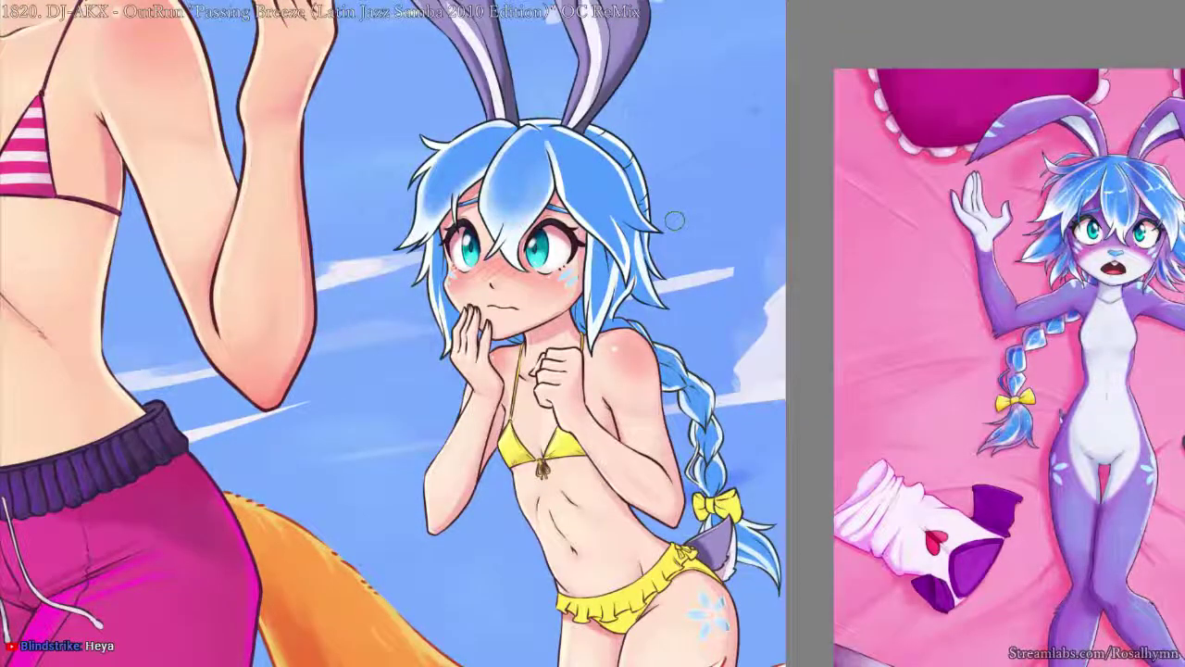
left_click_drag(675, 220, 701, 182)
left_click_drag(730, 496, 629, 216)
left_click_drag(648, 292, 676, 206)
key("alt+BackSpace")
key("ctrl+z")
key("alt+shift+BackSpace")
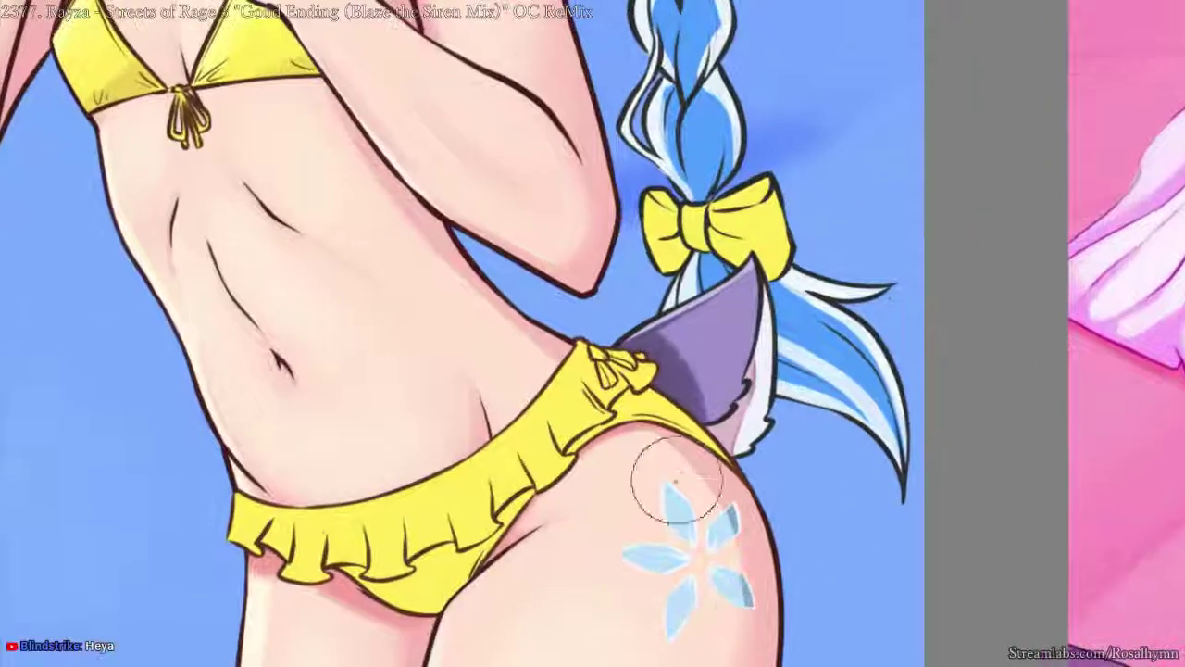
left_click(648, 550, "alt")
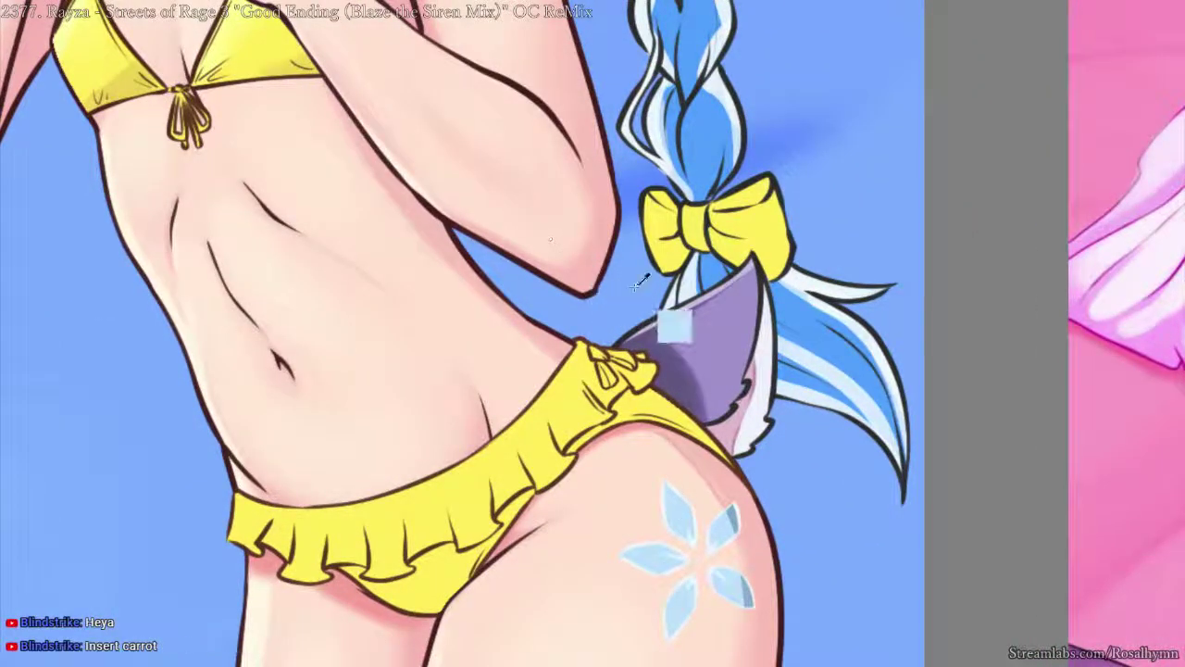
left_click(719, 528, "ctrl+shift")
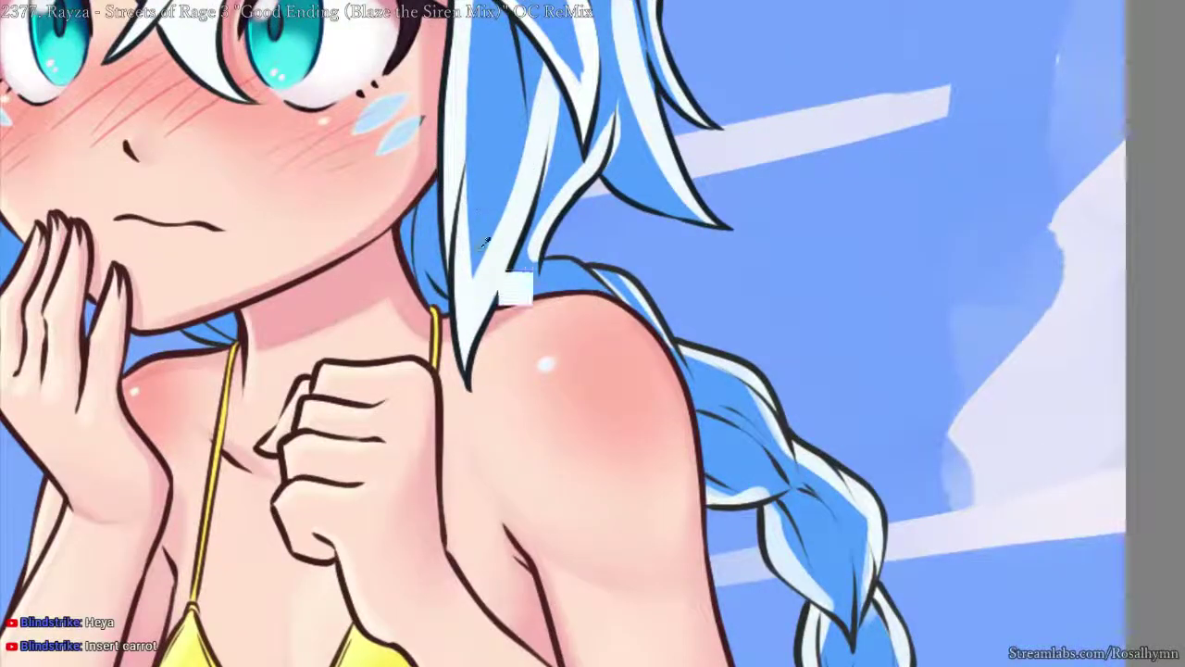
- Brush a soft near-white fade up the lower half of the side lock beside the marked cheek, redoing the first stroke
right_click(485, 284)
right_click(484, 294)
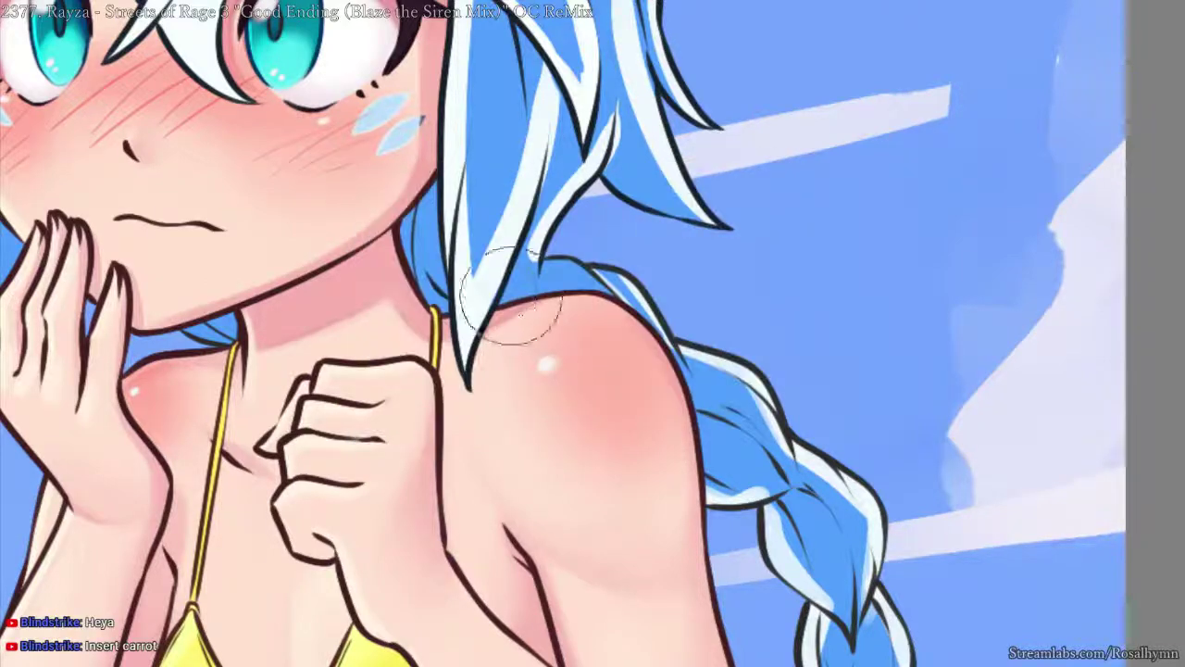
mouse_move(476, 294)
left_mouse_down()
mouse_move(489, 135)
mouse_move(490, 199)
mouse_move(499, 157)
mouse_move(479, 298)
mouse_move(484, 235)
left_mouse_up()
key("ctrl+z")
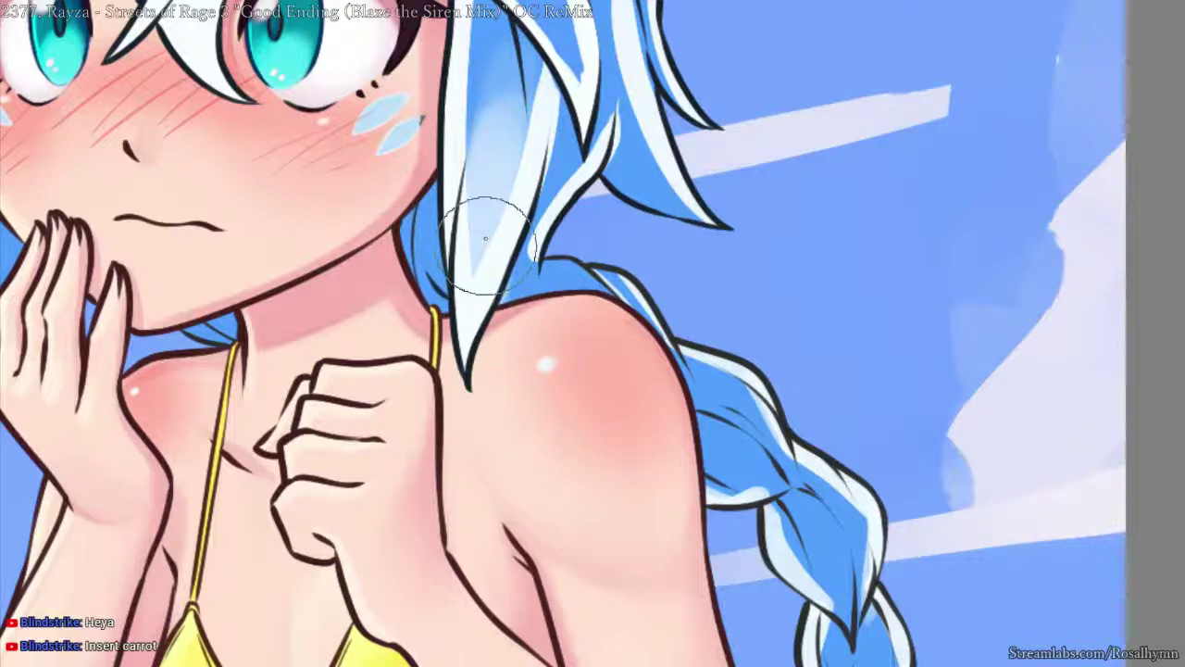
scroll(506, 243, "down", 6)
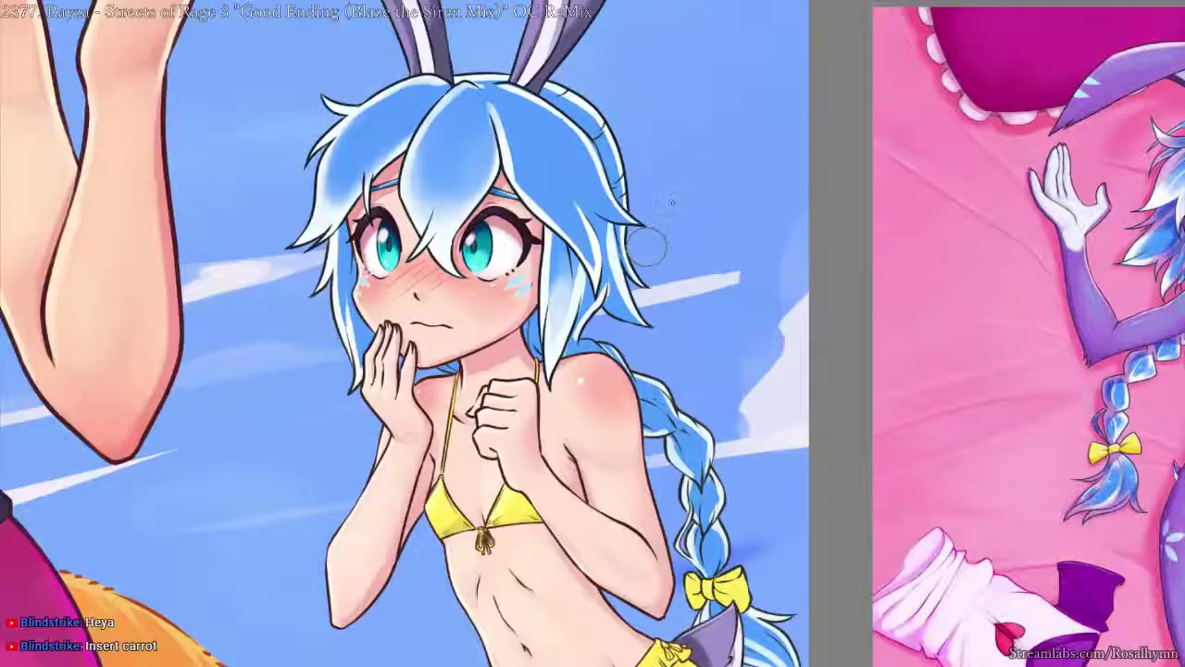
scroll(634, 268, "up", 6)
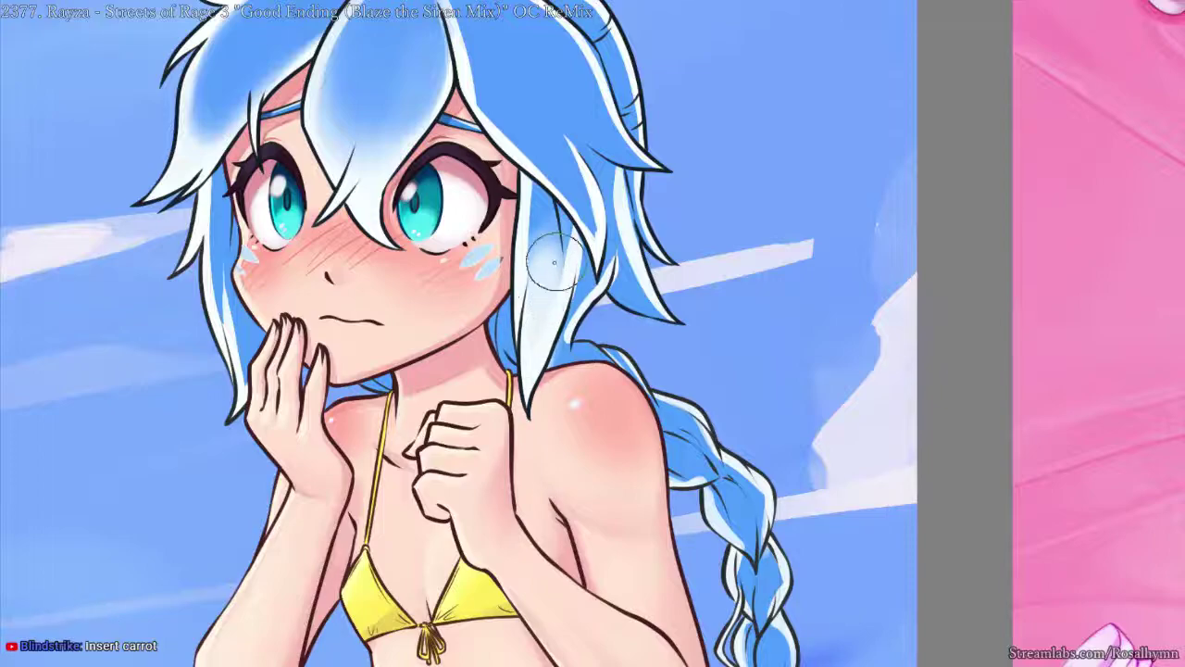
key("shift+BackSpace")
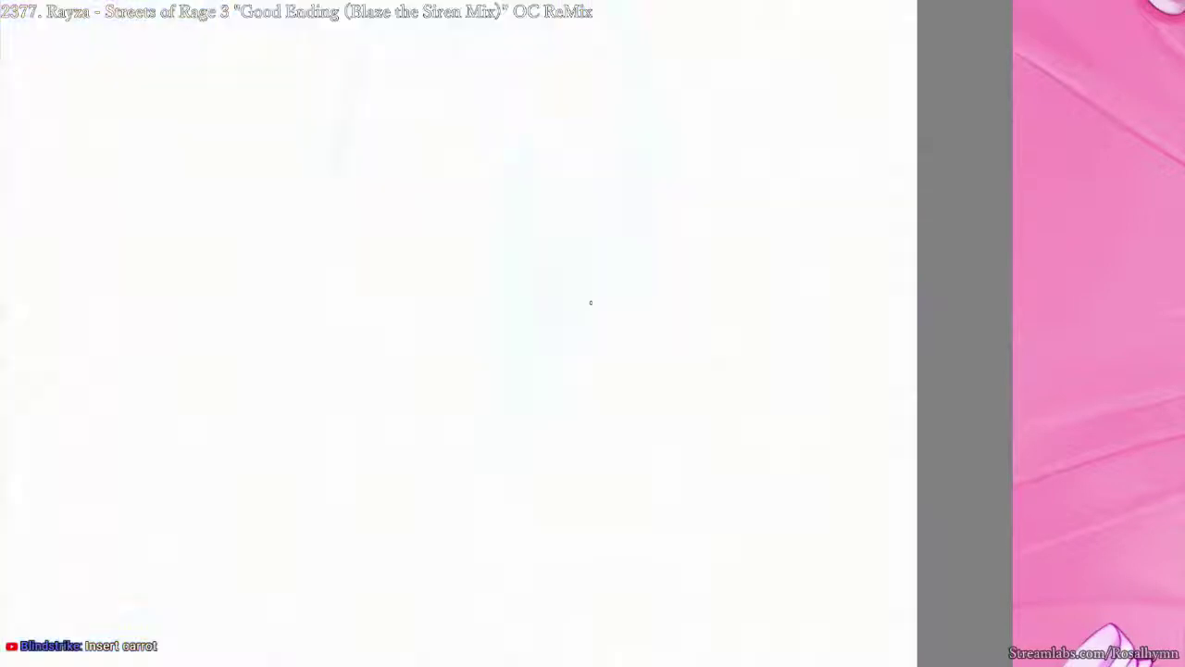
key("ctrl+z")
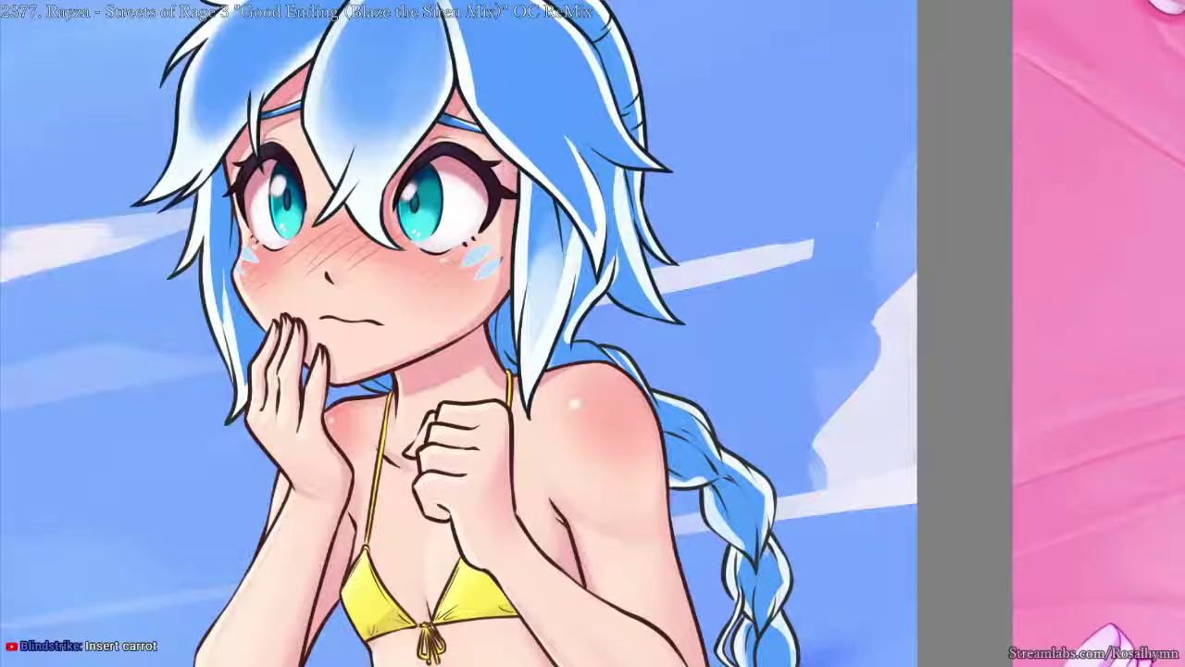
key("BackSpace")
key("ctrl+z")
- Soften the blue-to-white transition in the side lock beside the marked cheek and check it in the full scene
right_click(583, 262)
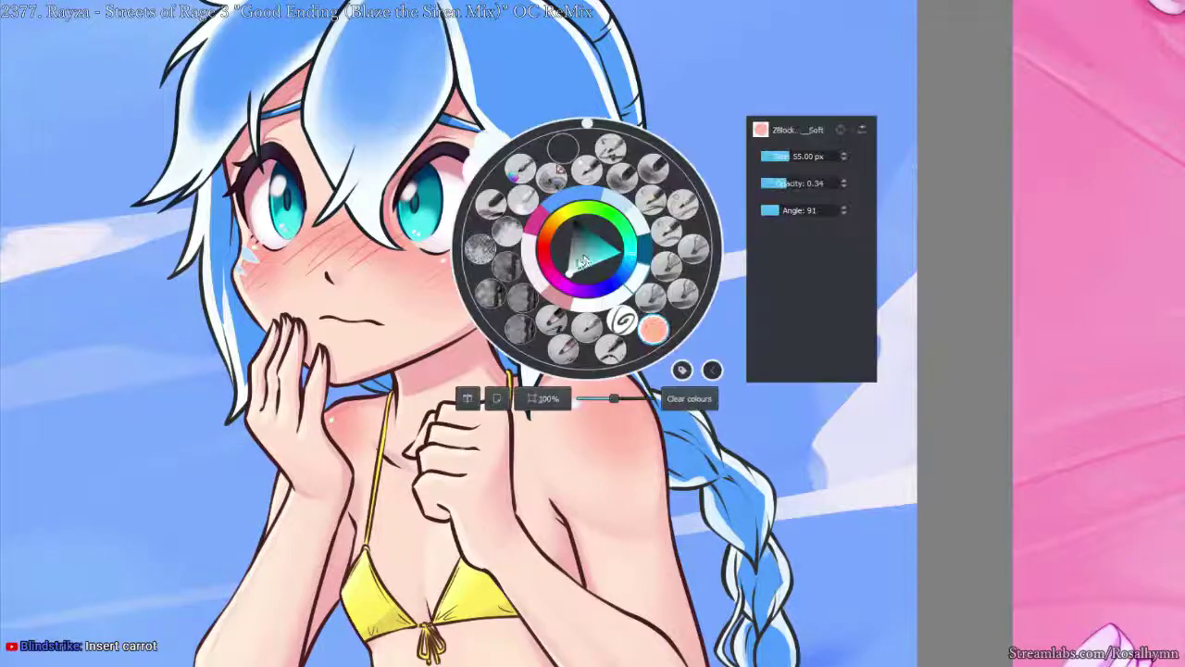
left_click(544, 341)
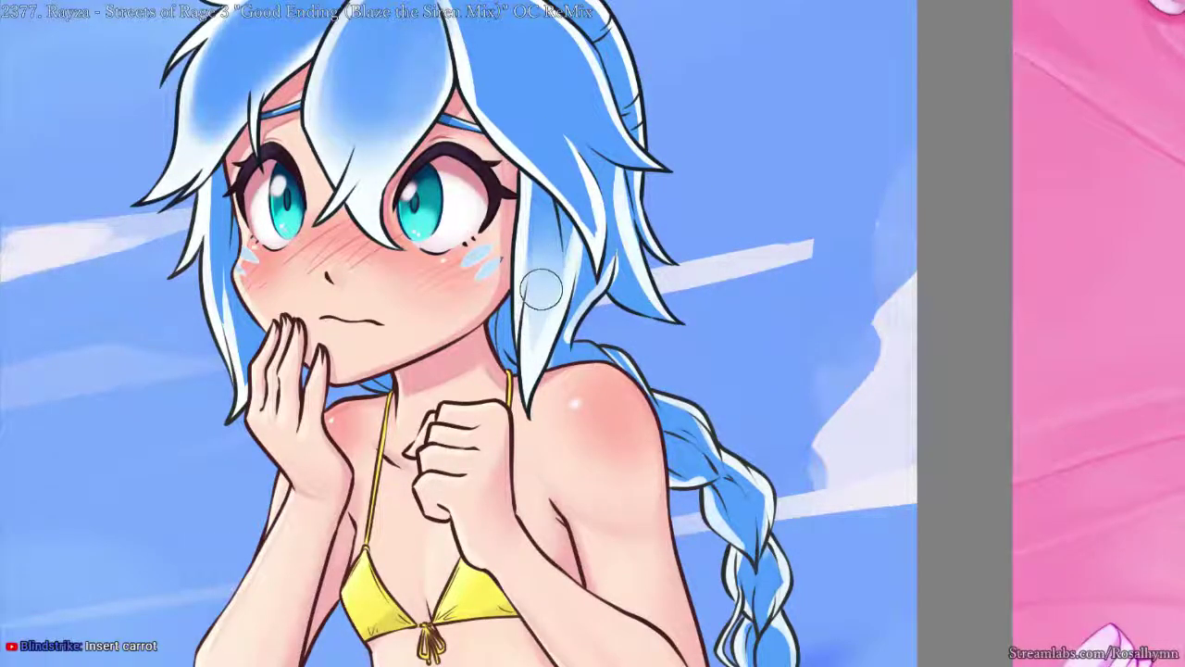
left_click_drag(541, 290, 536, 315)
left_click_drag(686, 117, 698, 161)
scroll(698, 162, "up", 2)
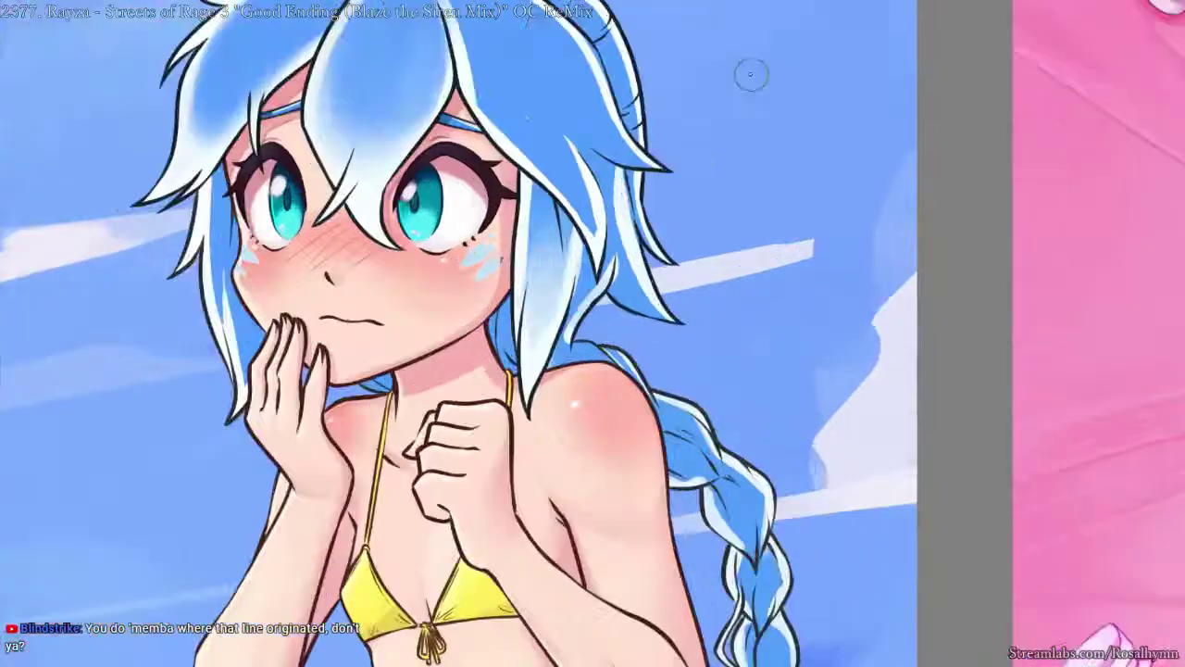
right_click(543, 278)
left_click(583, 267)
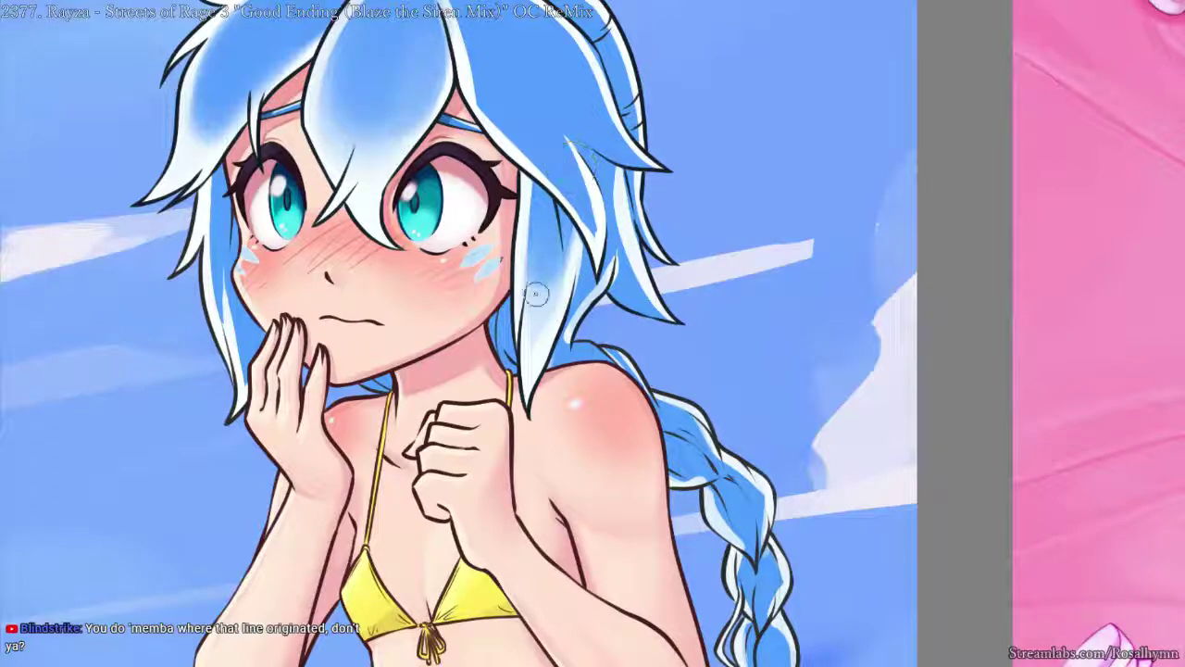
key("minus")
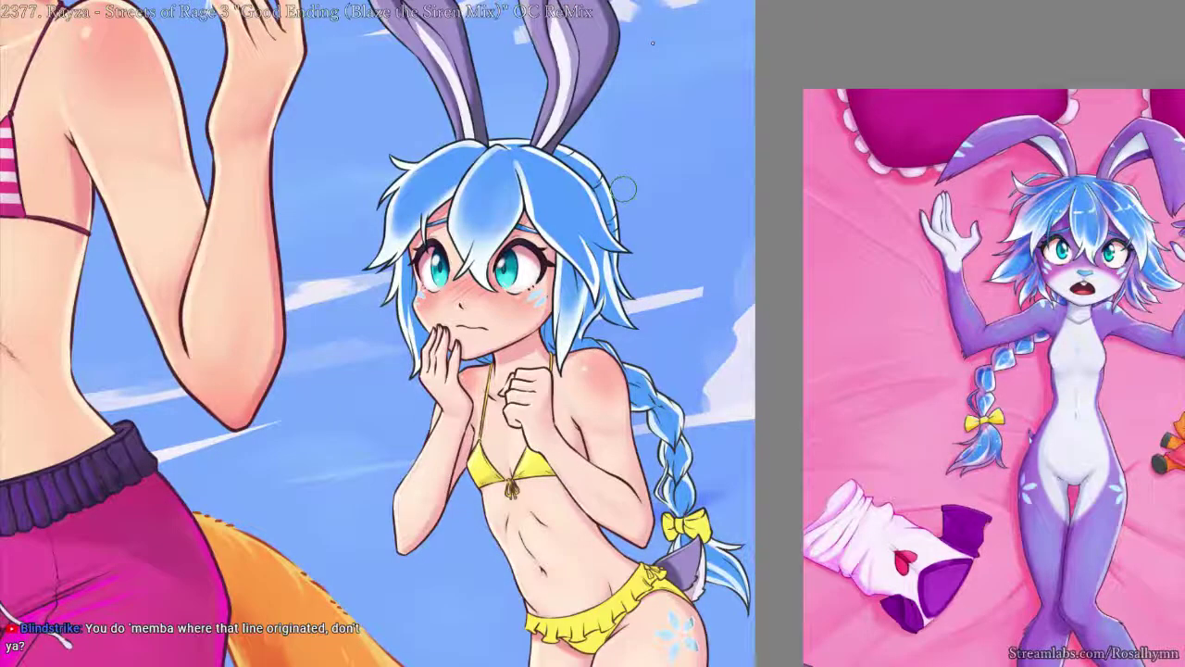
key("plus")
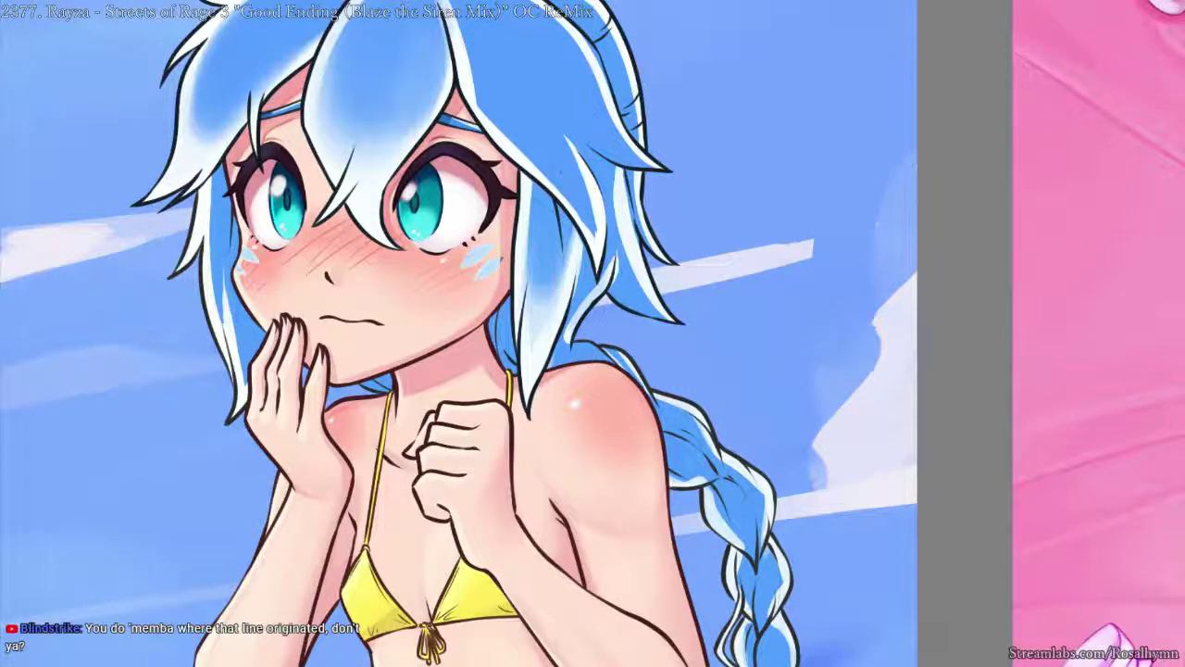
- Sample the near-white hair colour and brush a soft fade into the lower part of the lock above the raised hand
right_click(609, 349)
left_click(675, 430)
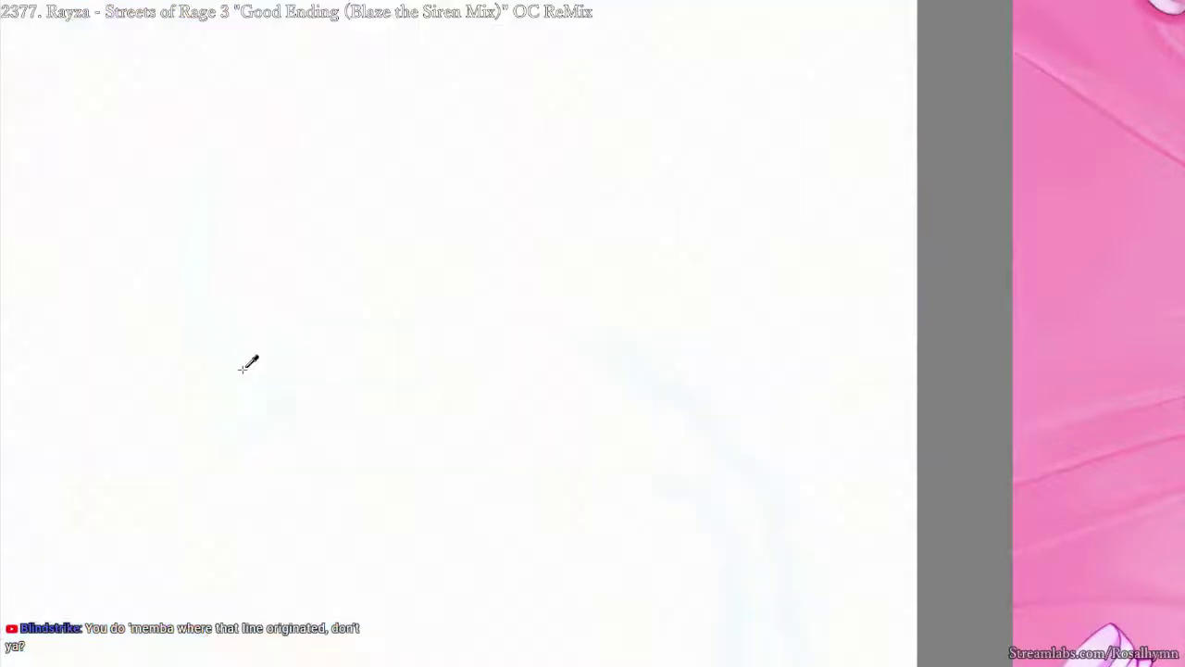
left_click(242, 370, "ctrl+alt")
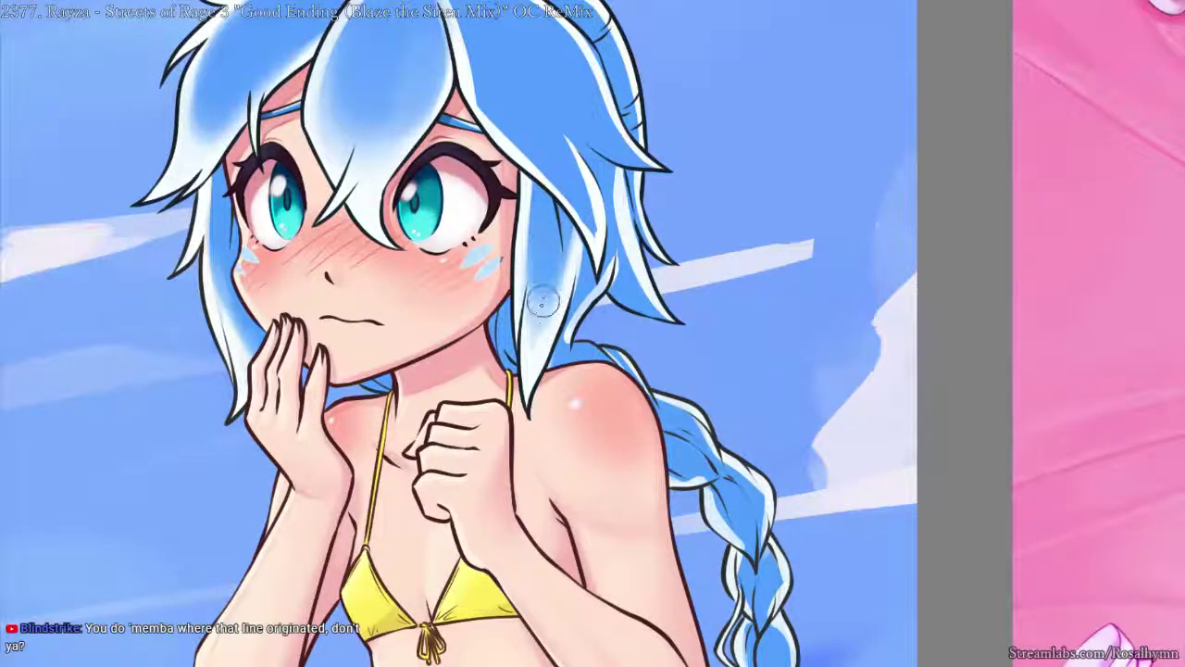
- Touch up the fade in the side lock over the shoulder with the soft ZBlock brush and check it in the full scene
right_click(547, 250)
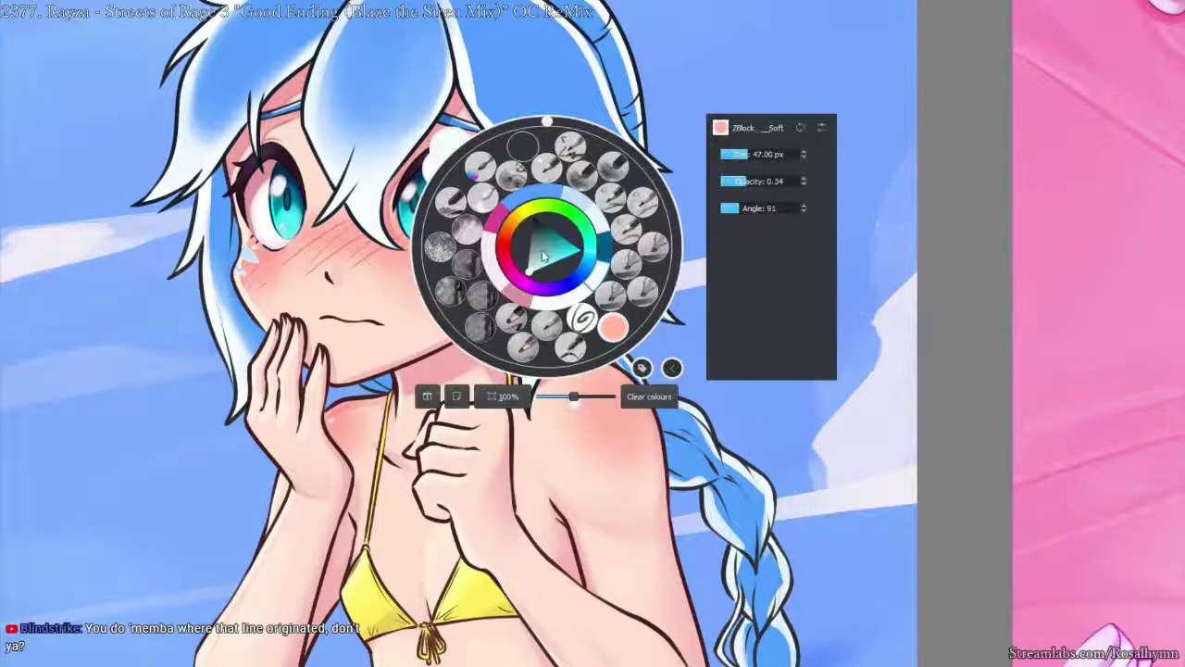
left_click(483, 329)
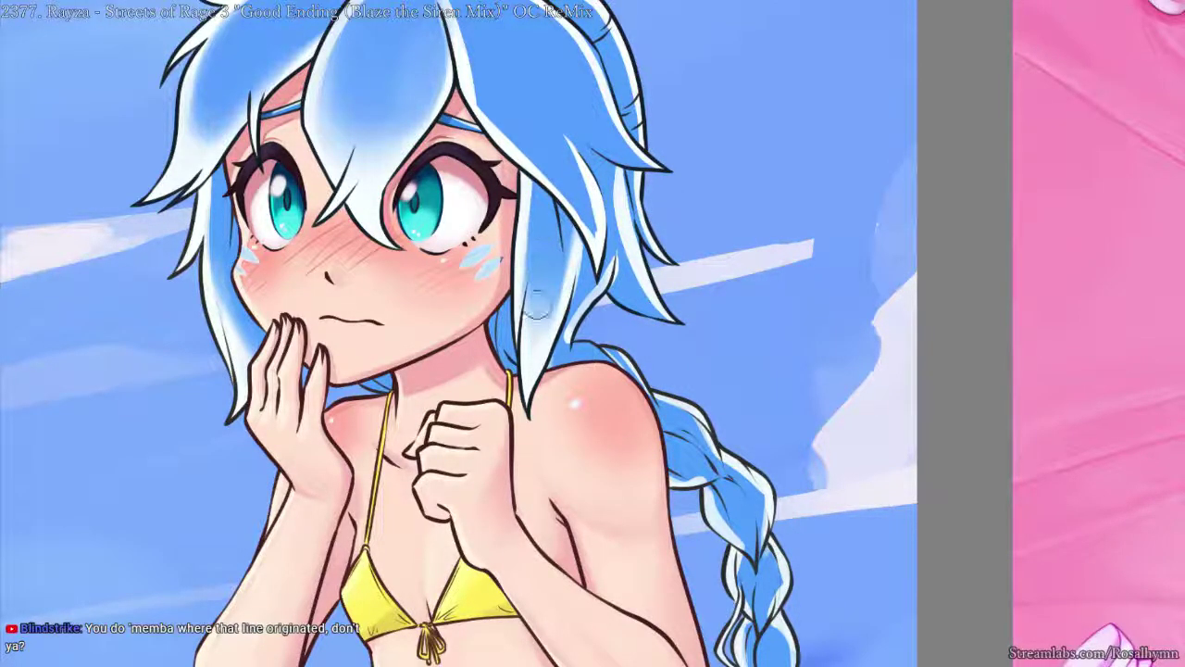
key("ctrl+minus")
key("ctrl+minus")
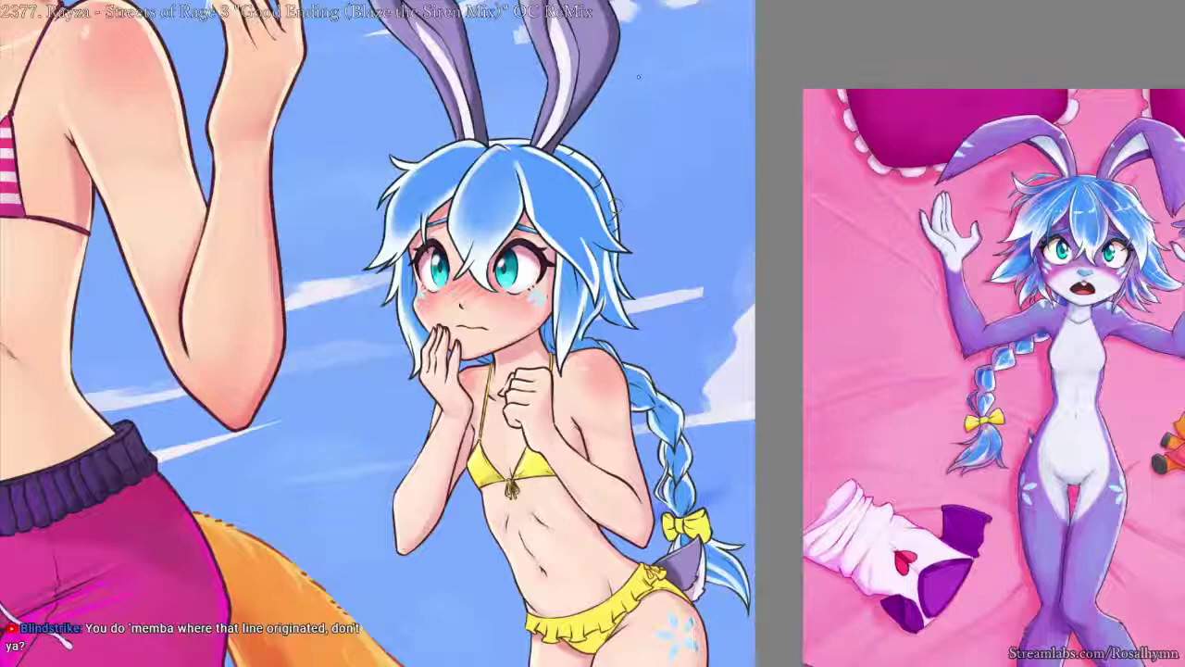
key("ctrl+plus")
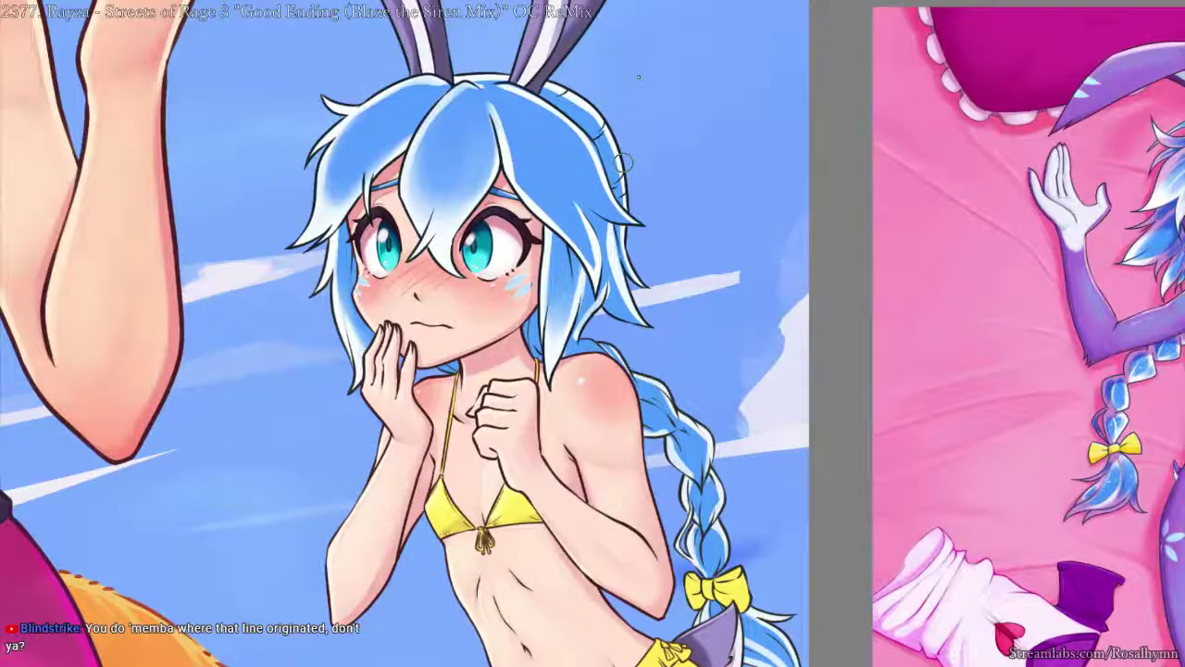
key("ctrl+plus")
- Smudge the blue-to-white transition upward in the lock above the raised hand and compare it with the rest of the hair
left_click_drag(365, 276, 428, 267)
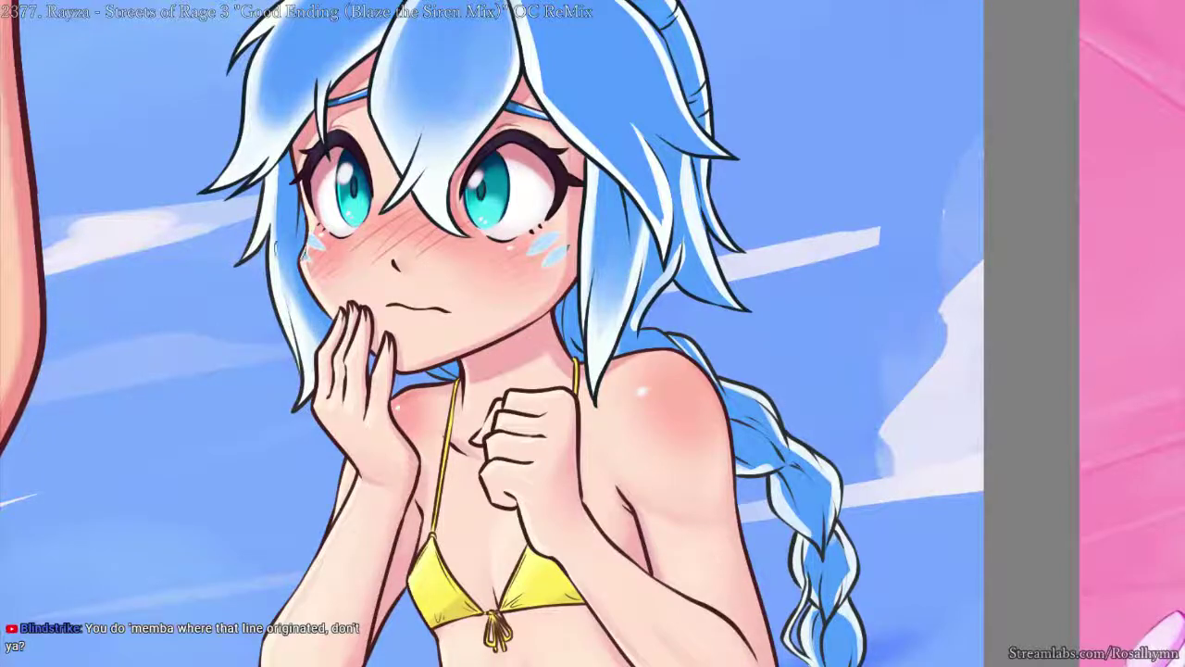
left_click(299, 291)
left_click_drag(301, 294, 301, 236)
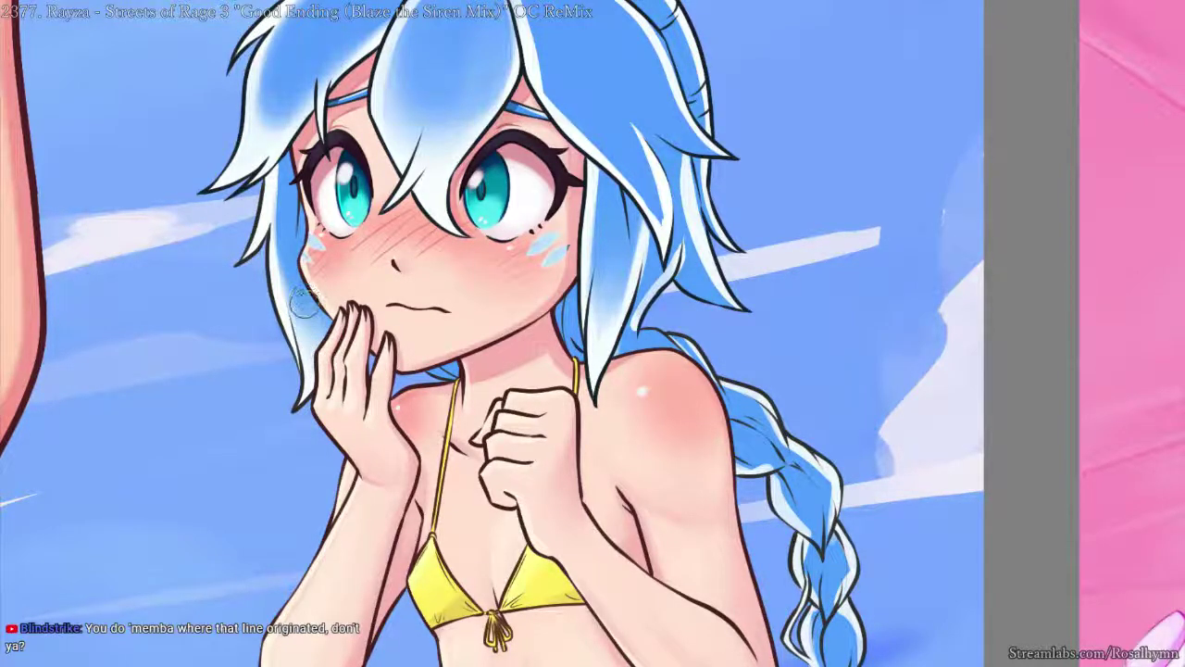
right_click(524, 341)
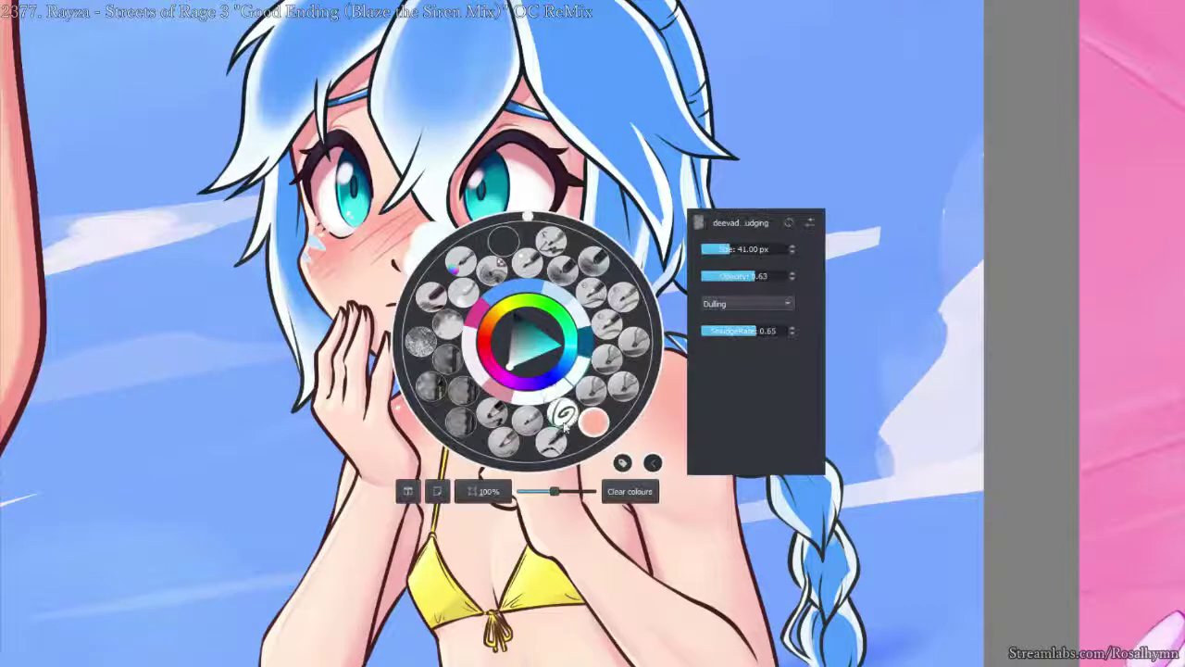
left_click(592, 425)
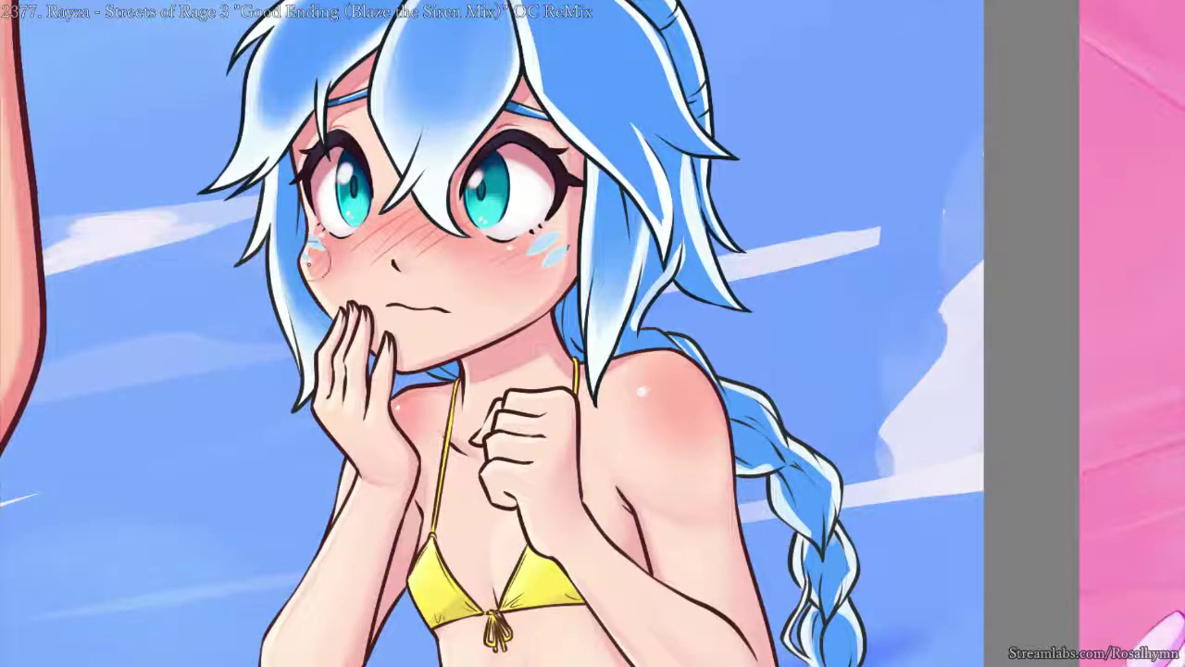
key("ctrl+minus")
key("ctrl+minus")
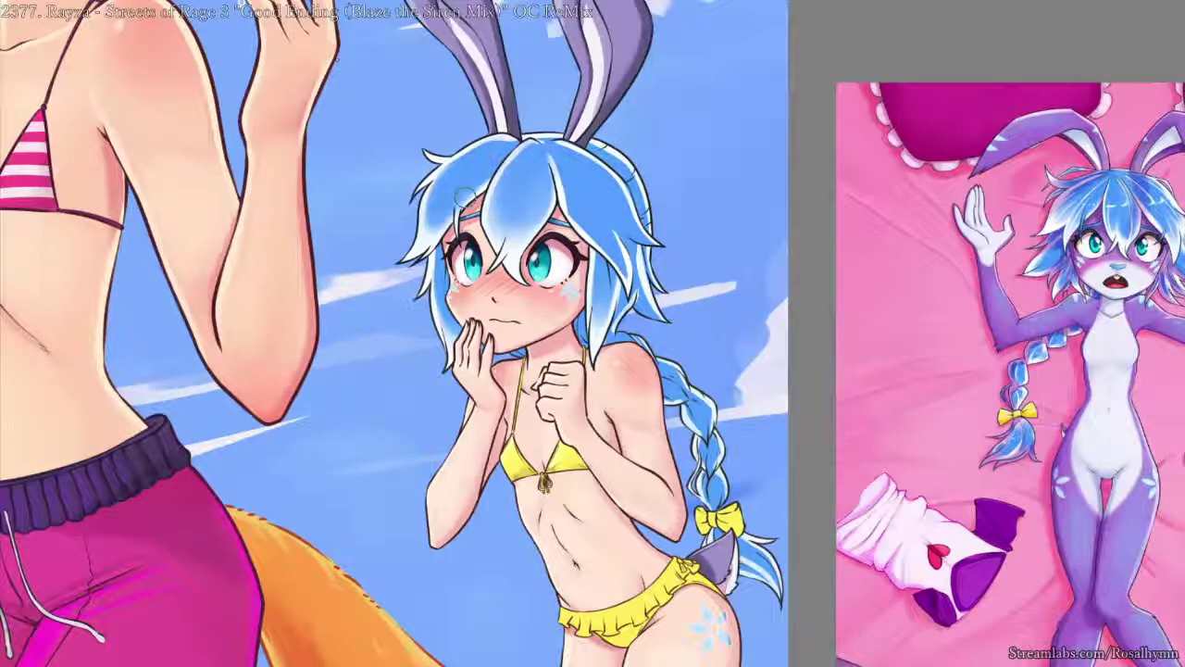
scroll(462, 194, "up", 3)
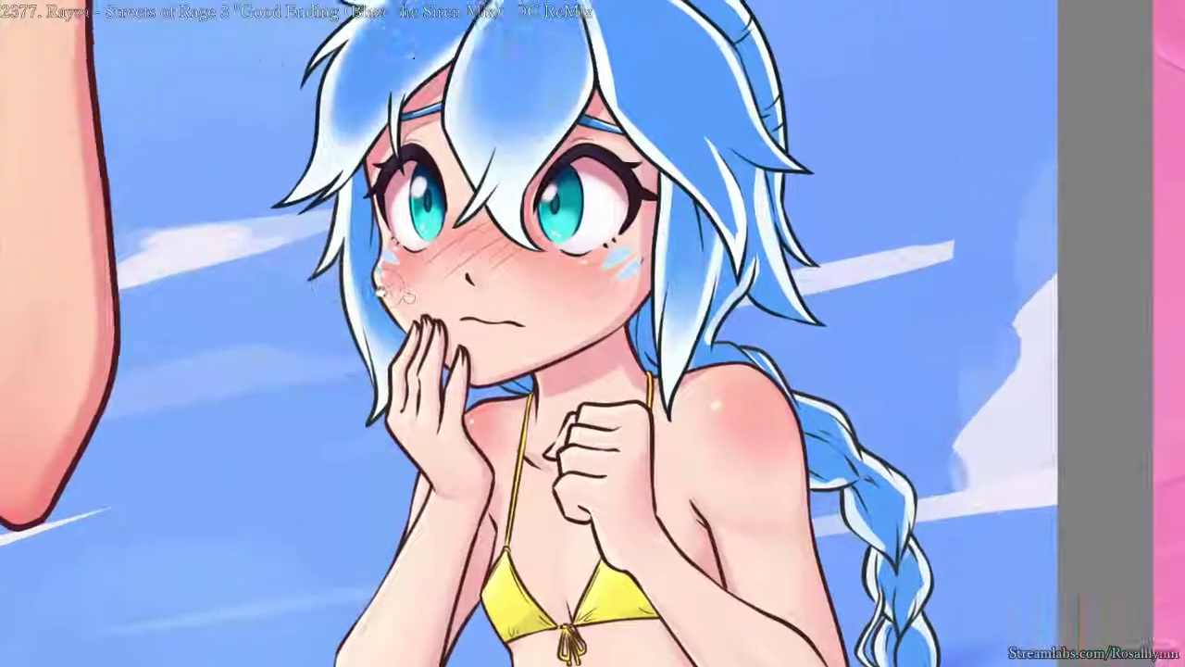
- Blend the upper part of the lock above the raised hand with long strokes along its length, smoothing the blue beside the eye
right_click(419, 261)
left_click(484, 345)
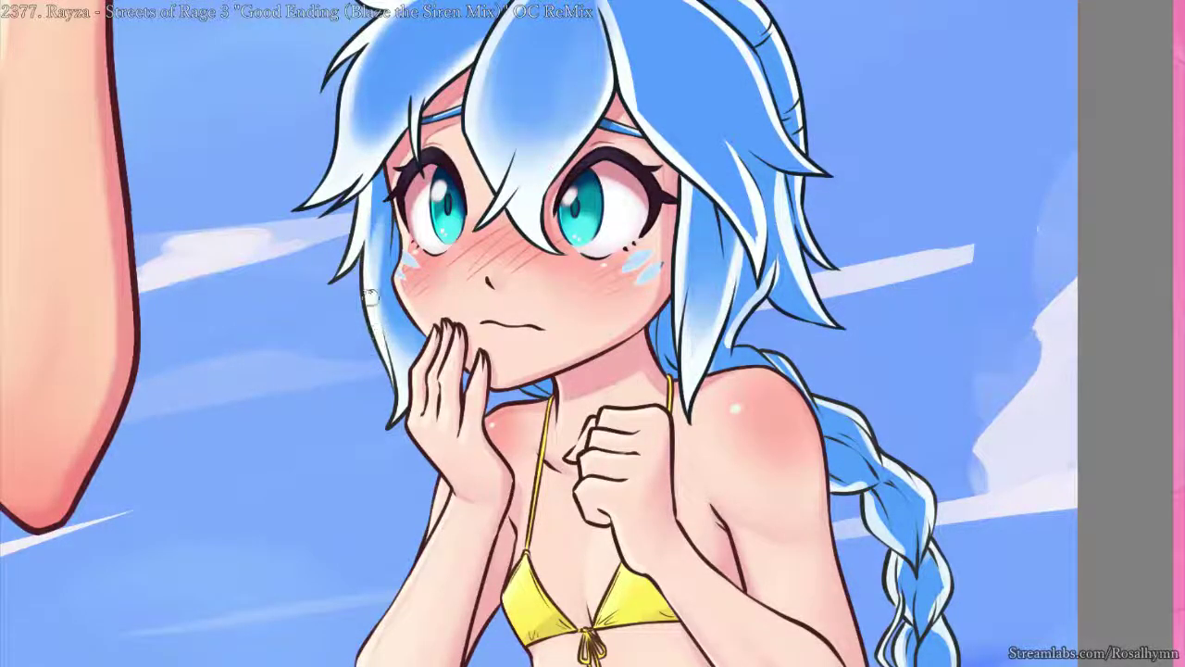
left_click_drag(371, 297, 384, 212)
key("ctrl+plus")
left_click(353, 234, "ctrl")
left_click_drag(332, 182, 334, 189)
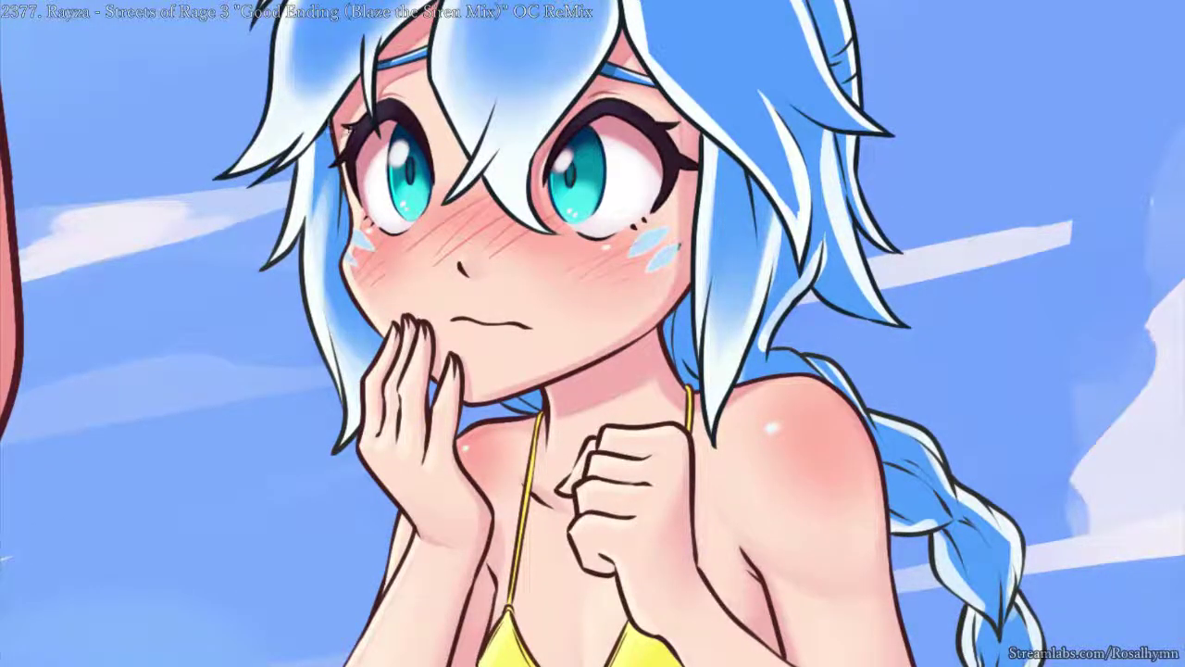
left_click_drag(331, 190, 327, 287)
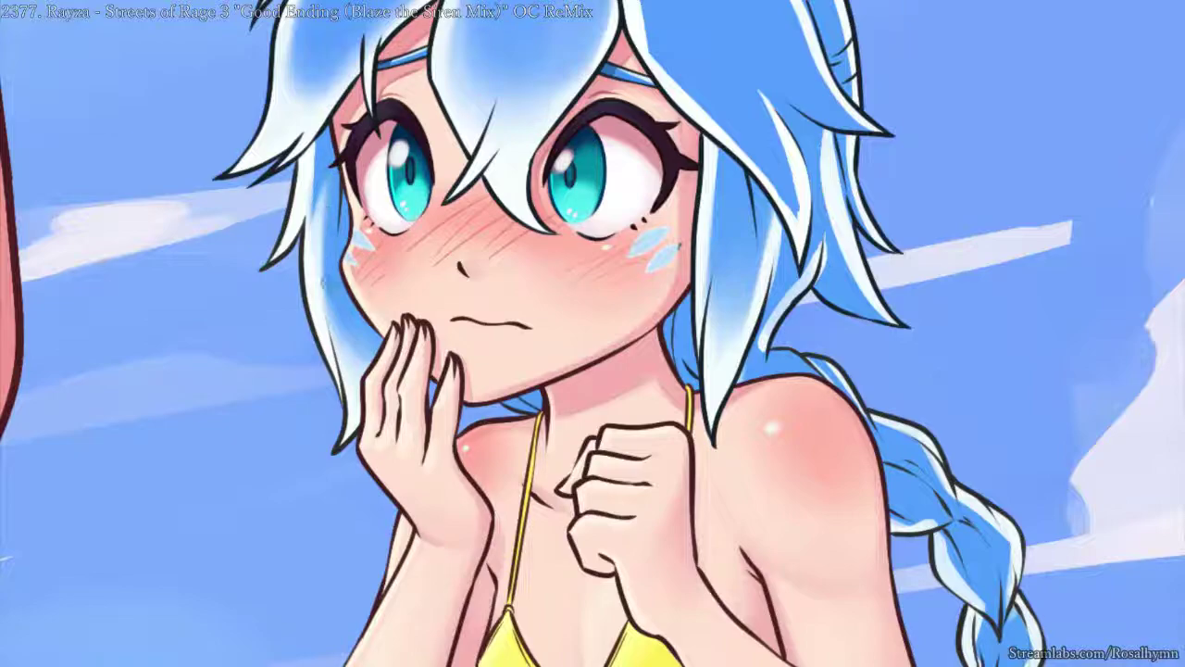
key("minus")
key("minus")
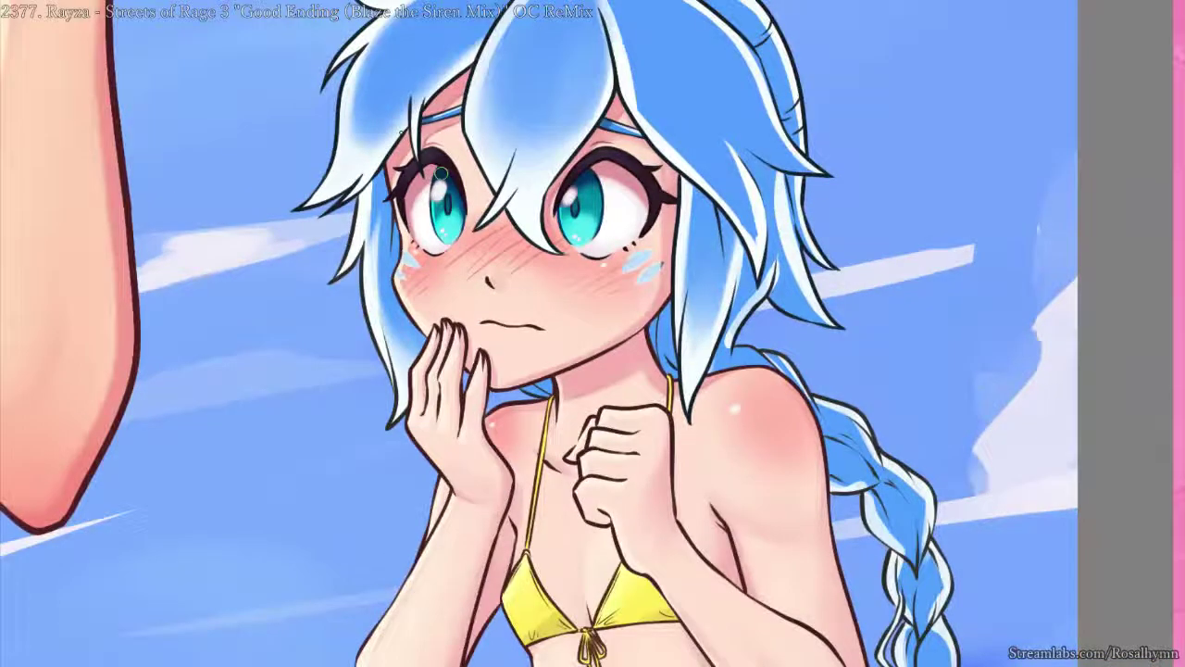
- Examine the side lock fades against the full scene and reference picture, and inspect the outer fringe tips close up
left_click_drag(400, 131, 281, 327)
key("minus")
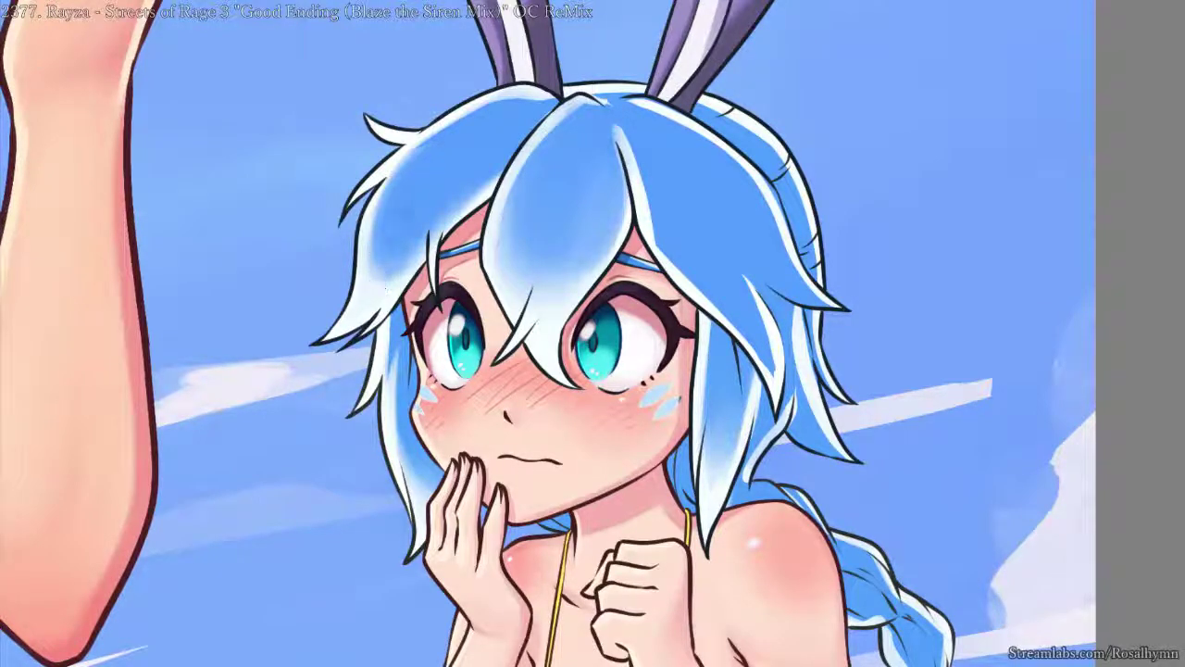
right_click(389, 275)
left_click(493, 315)
scroll(357, 310, "down", 3)
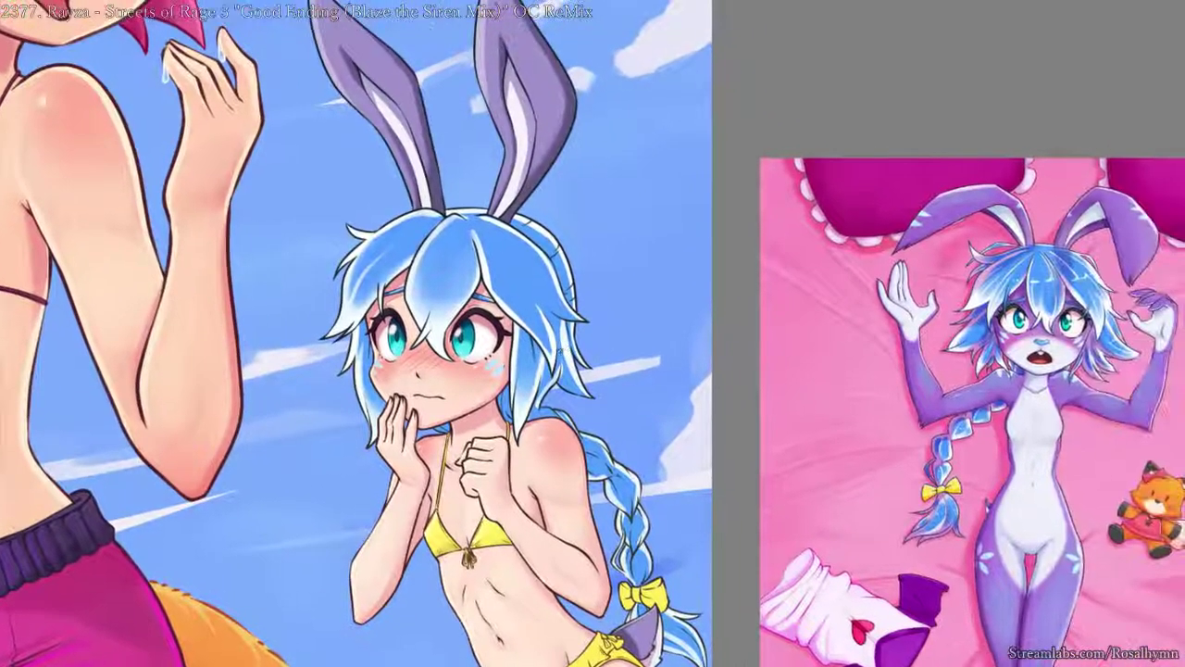
key("plus")
key("plus")
left_click_drag(513, 327, 701, 355)
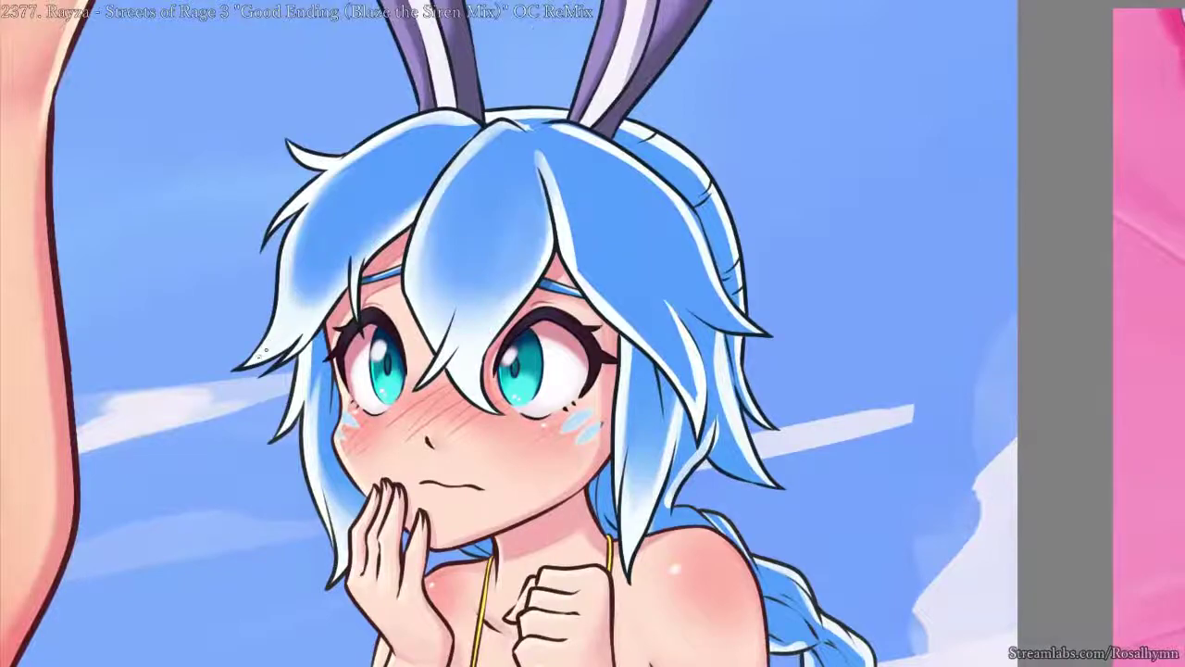
- Add thin white highlight streaks to the outer fringe lock above the raised hand and to the central fringe lock
left_click_drag(310, 263, 353, 197)
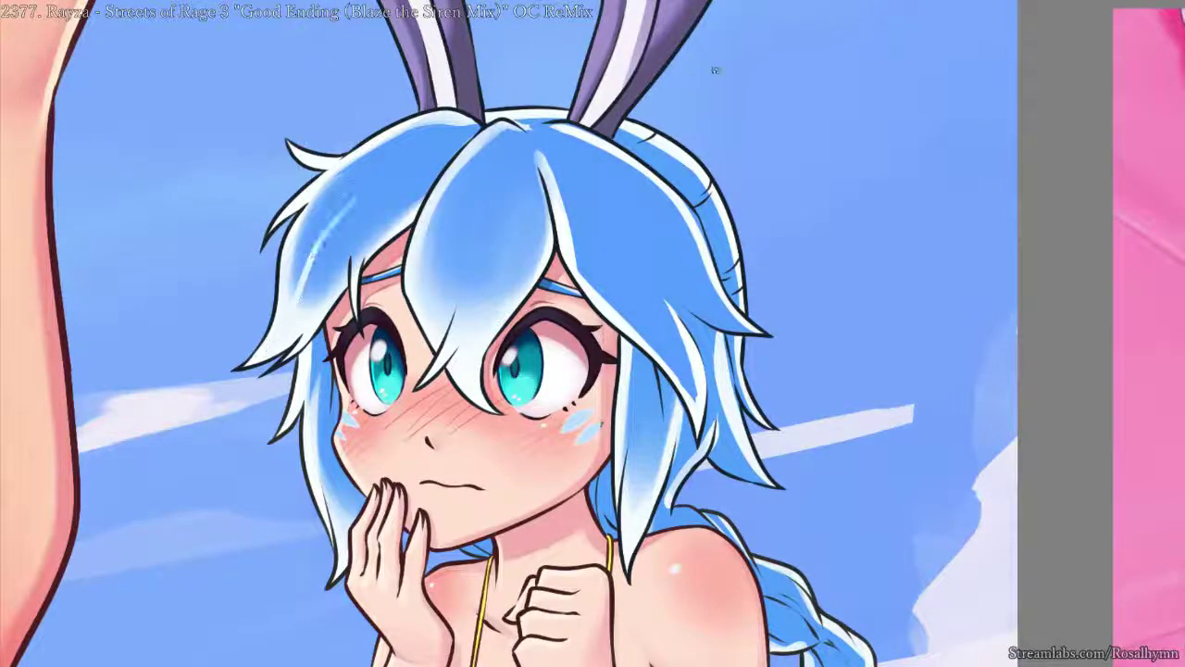
key("minus")
key("minus")
left_click_drag(732, 420, 542, 392)
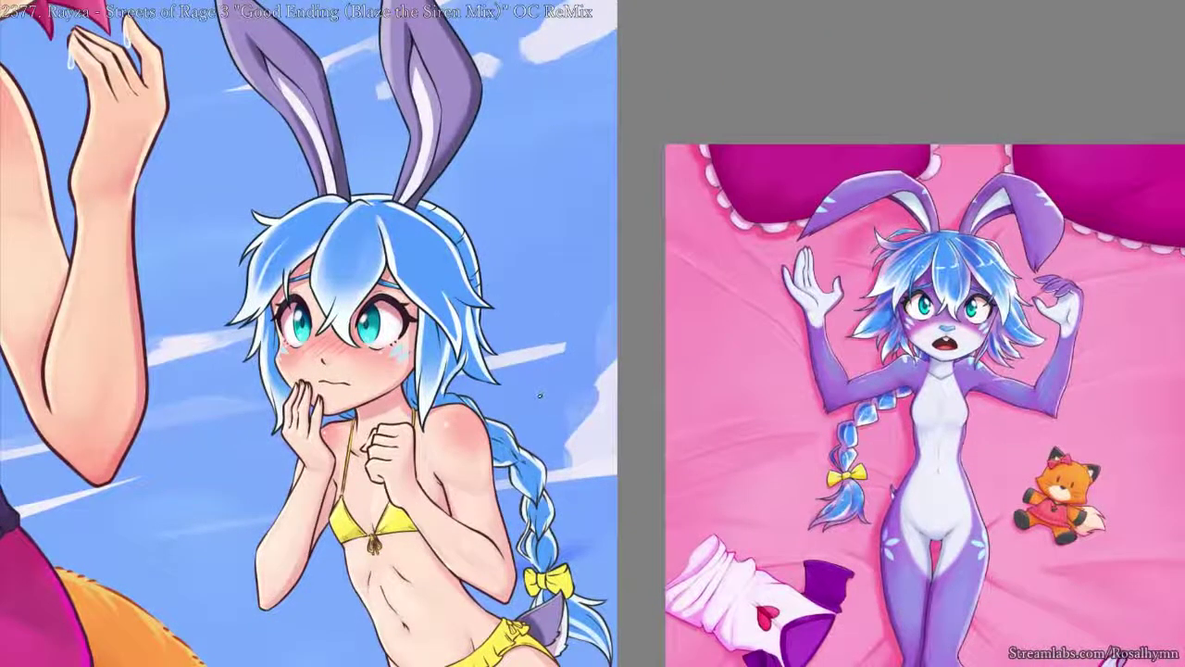
scroll(537, 398, "up", 1)
scroll(500, 334, "up", 1)
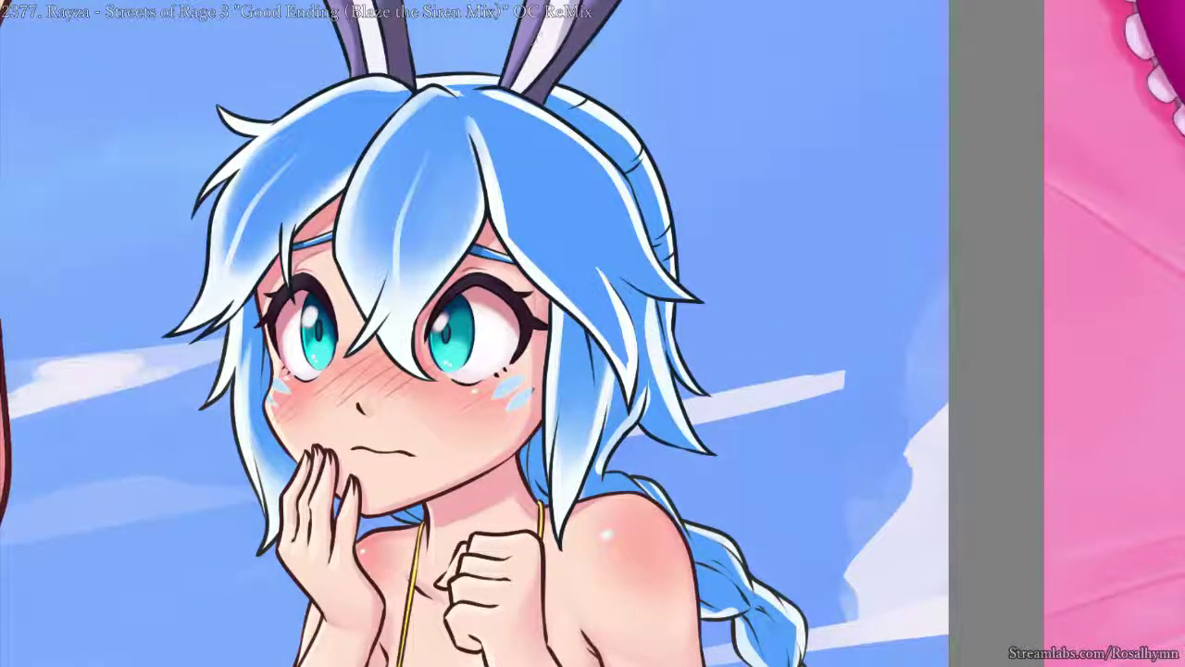
- Examine the new fringe streaks at several zoom levels against the full scene and the reference picture
key("minus")
key("minus")
left_click_drag(726, 428, 598, 429)
scroll(661, 362, "up", 1)
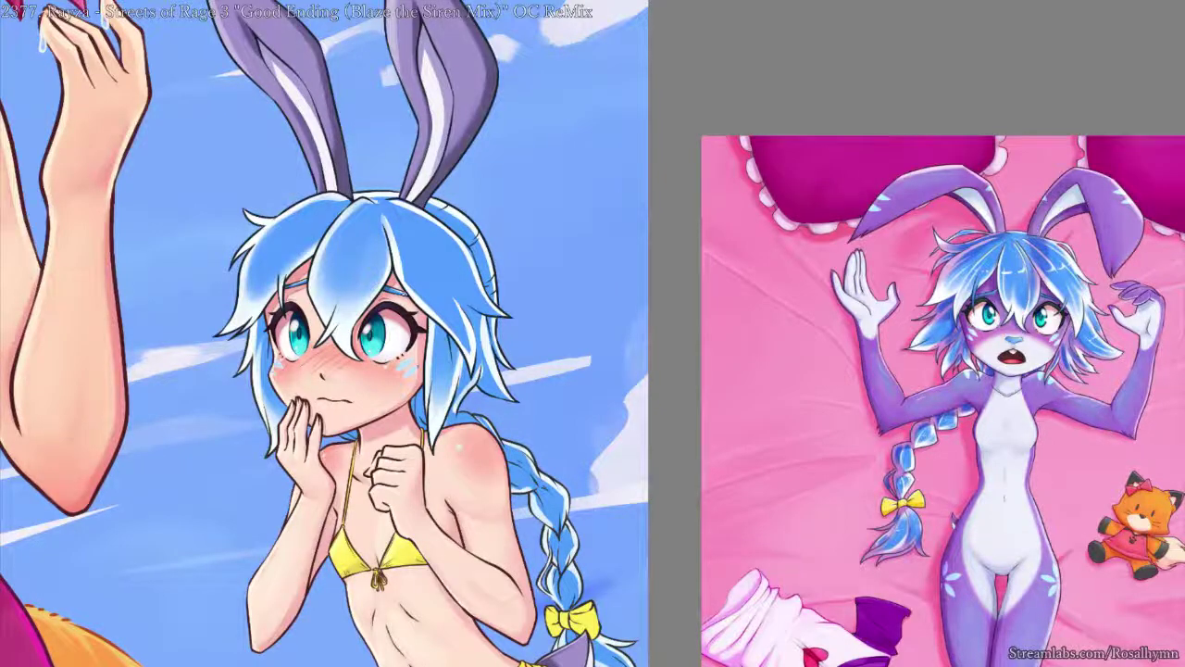
scroll(590, 345, "up", 1)
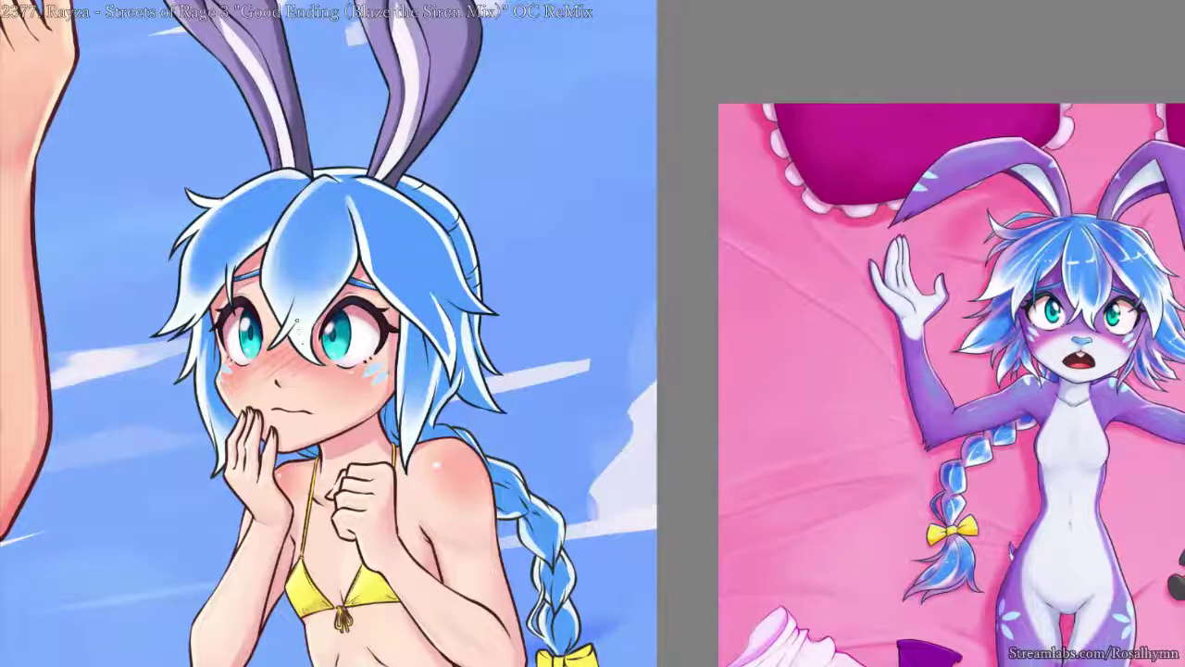
left_click_drag(410, 170, 610, 233)
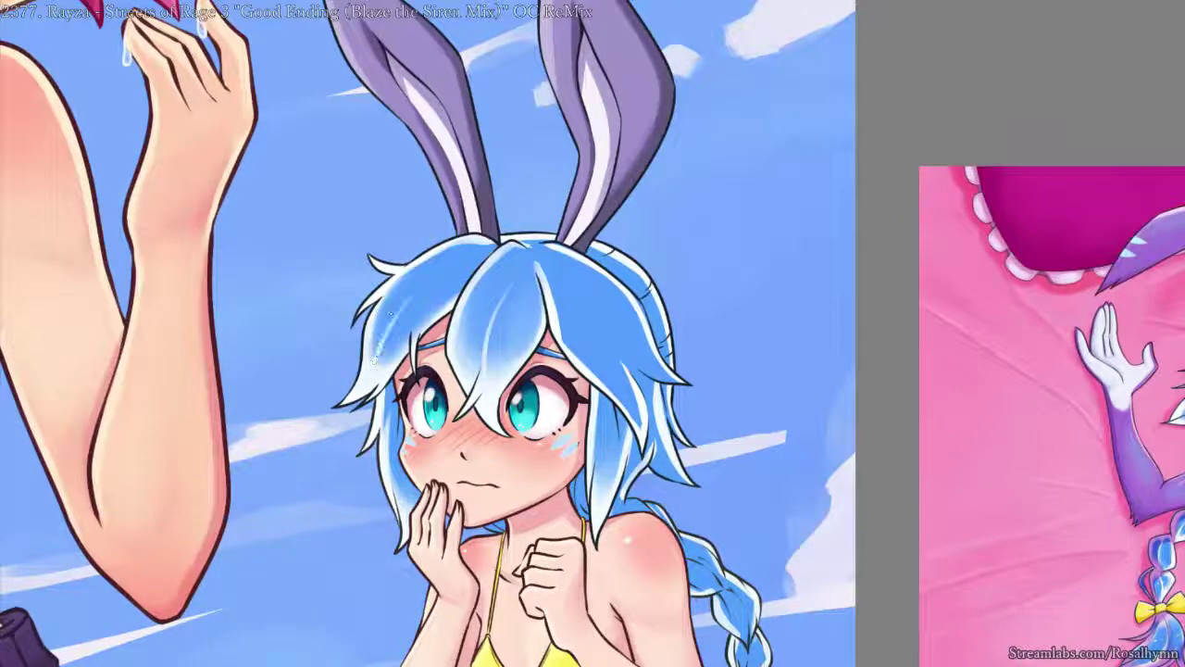
key("minus")
key("minus")
key("plus")
key("plus")
key("plus")
key("minus")
key("minus")
left_click_drag(698, 320, 723, 260)
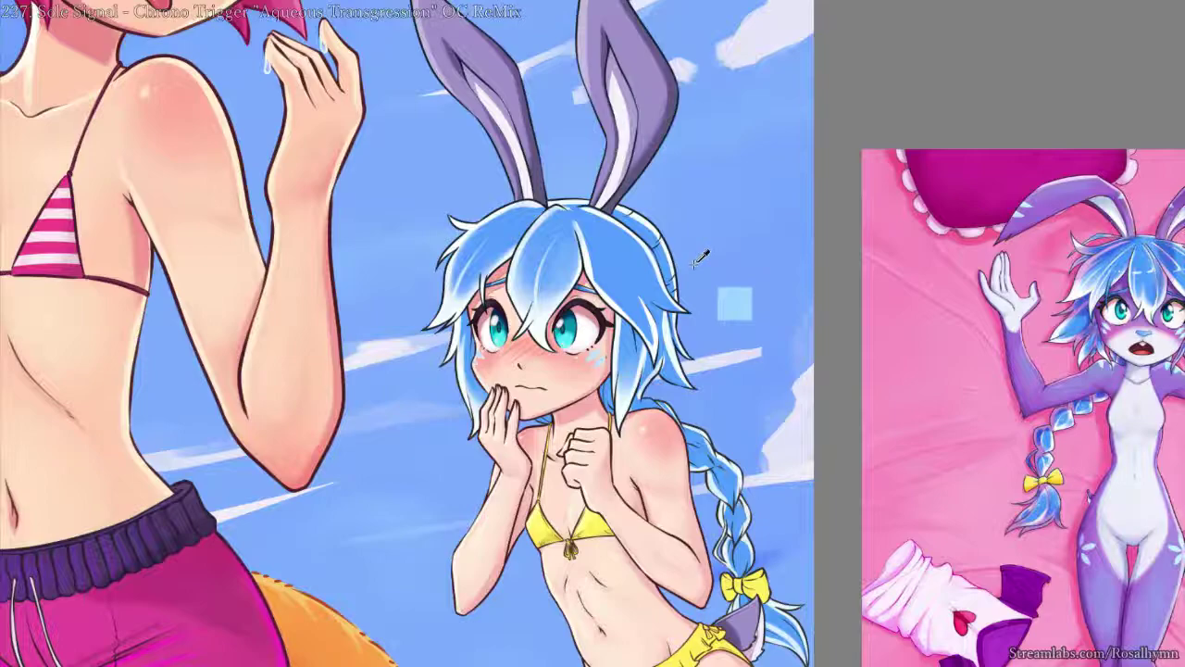
- Try a paler blue on the fringe, side locks and braid, and undo the recolouring
key("ctrl+z")
key("ctrl+z")
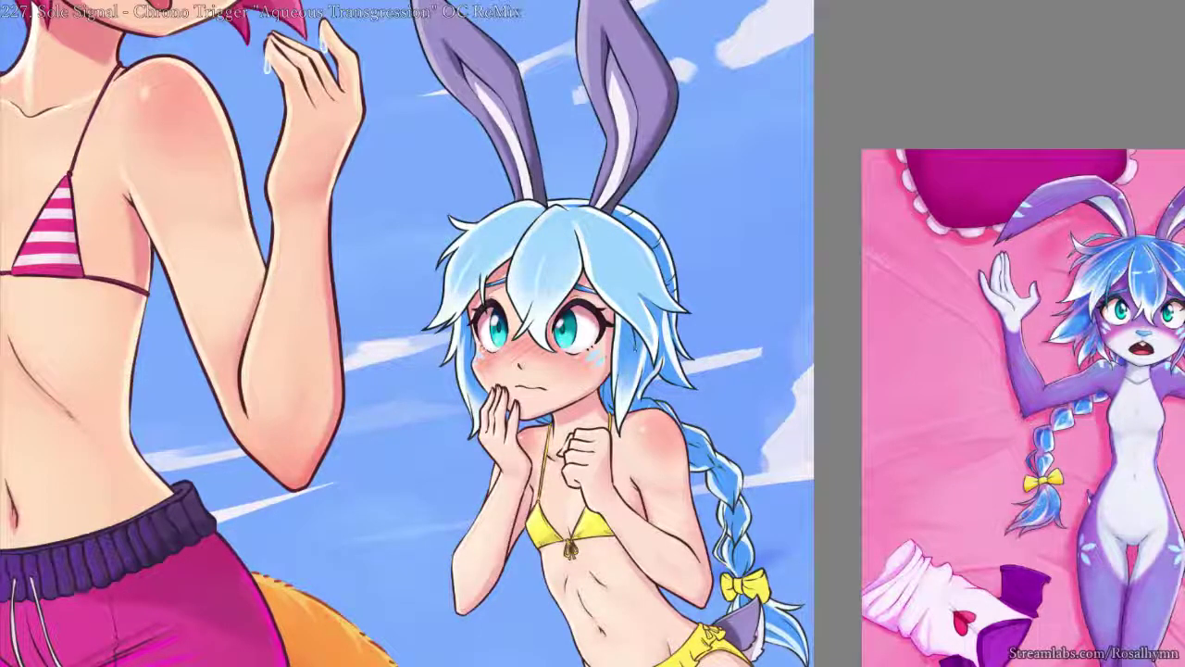
scroll(644, 335, "down", 2)
scroll(694, 270, "up", 2)
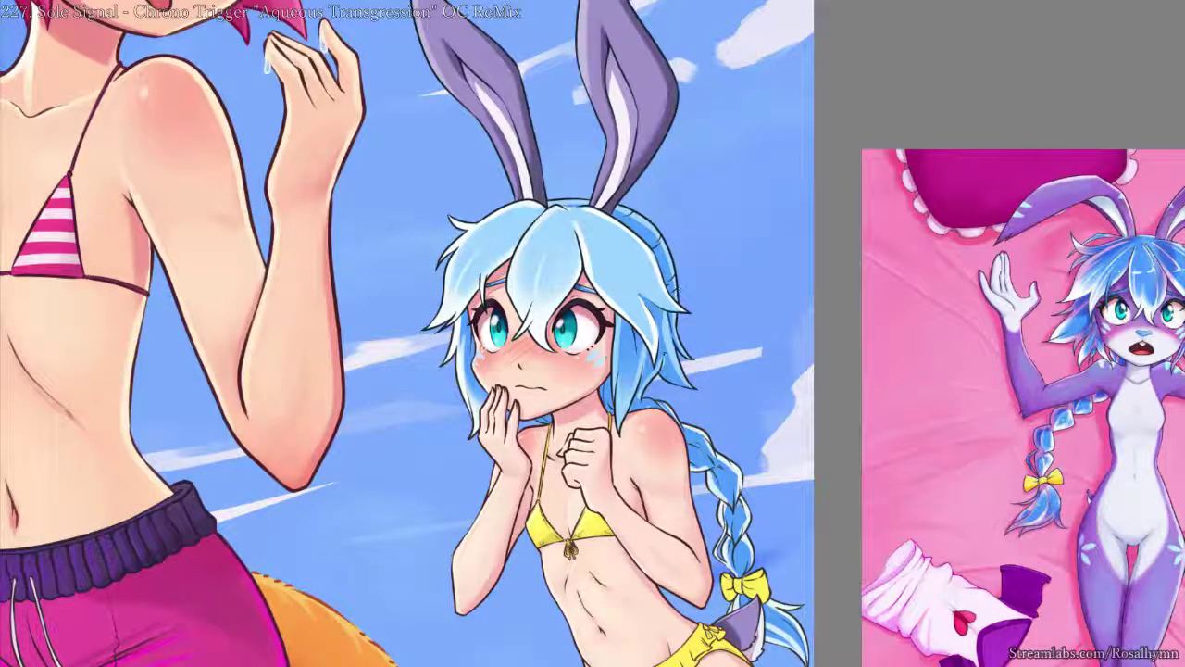
key("ctrl+z")
key("ctrl+z")
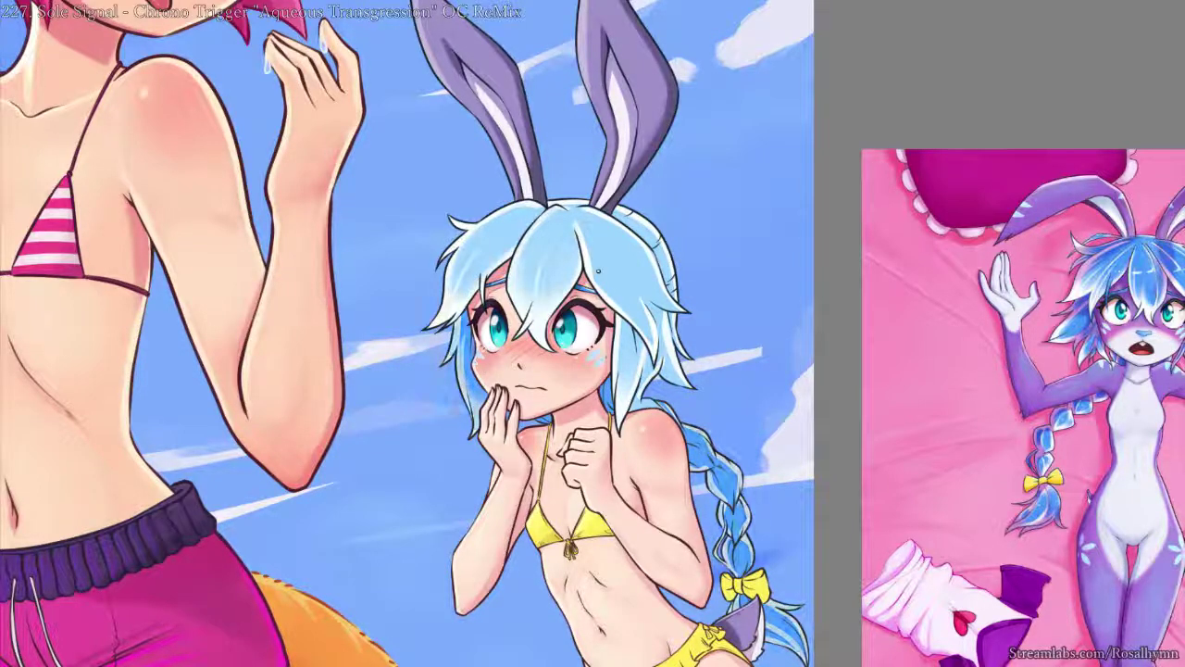
key("ctrl+z")
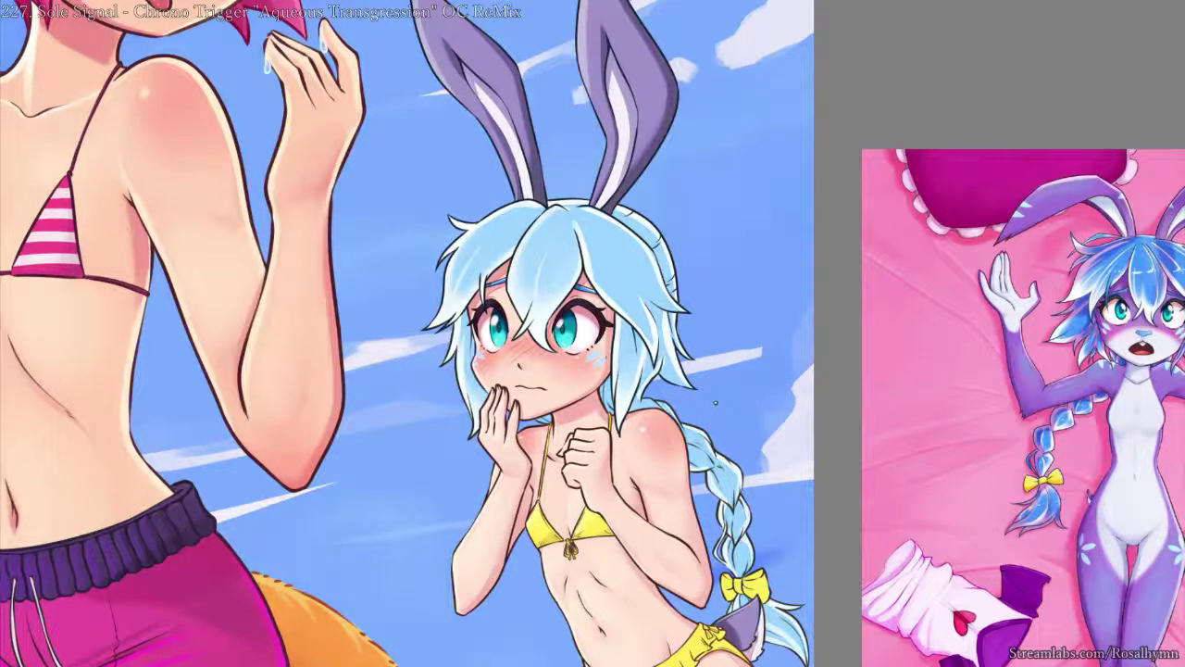
scroll(707, 417, "down", 5)
scroll(715, 403, "up", 3)
scroll(715, 401, "up", 1)
key("ctrl+z")
key("ctrl+z")
key("ctrl+z")
key("ctrl+z")
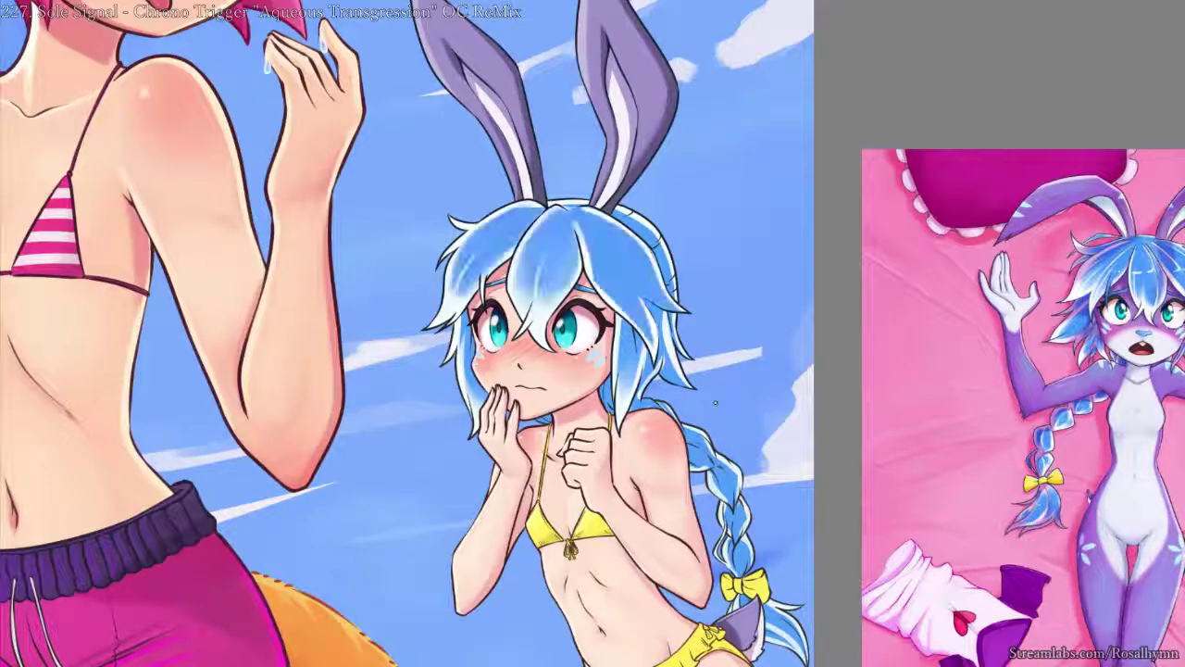
- Paint near-white over the two tips of the broad fringe lock on the braid side with the soft ZBlock brush
scroll(638, 295, "up", 4)
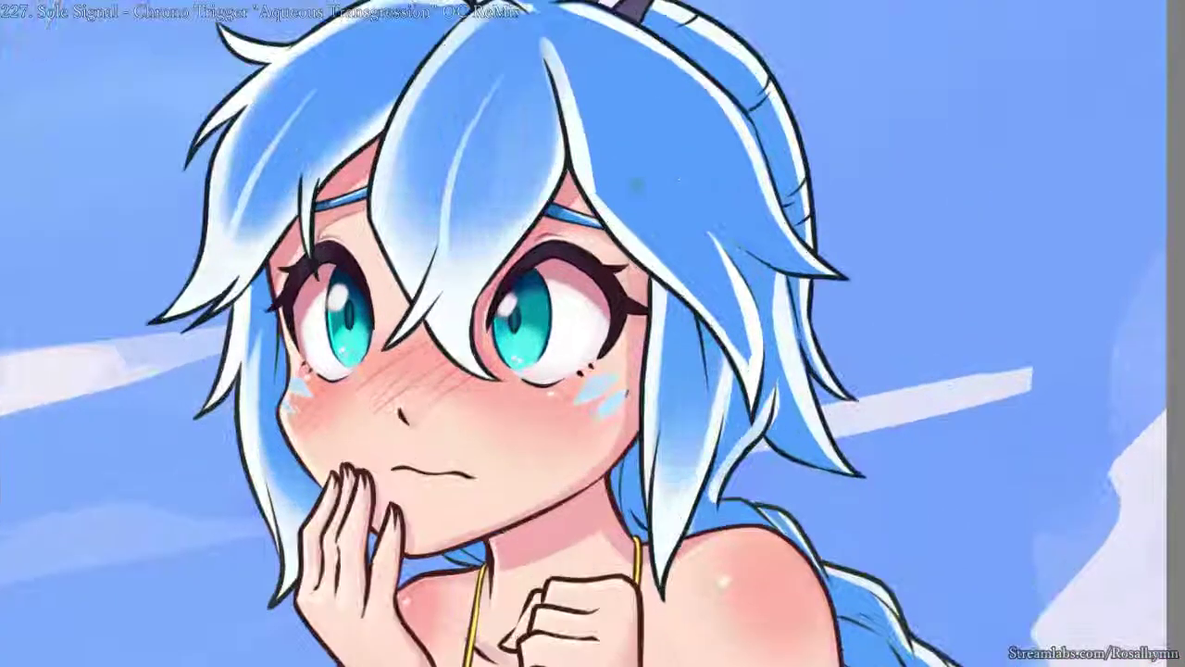
left_click(640, 247, "alt")
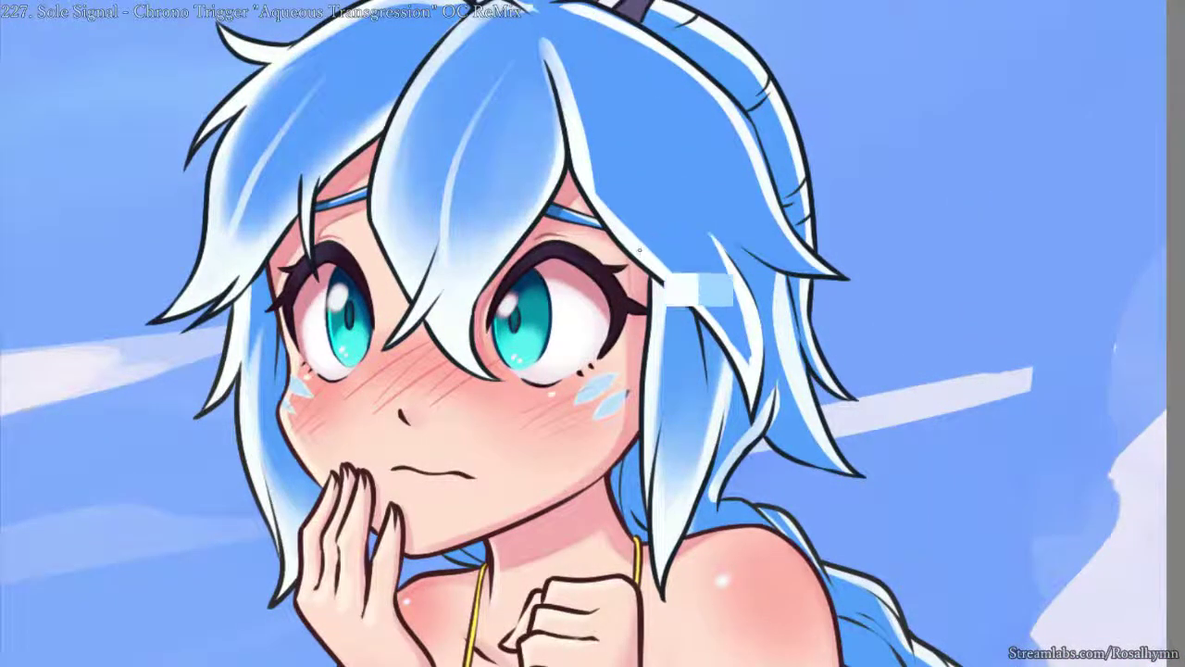
right_click(646, 242)
left_click(713, 322)
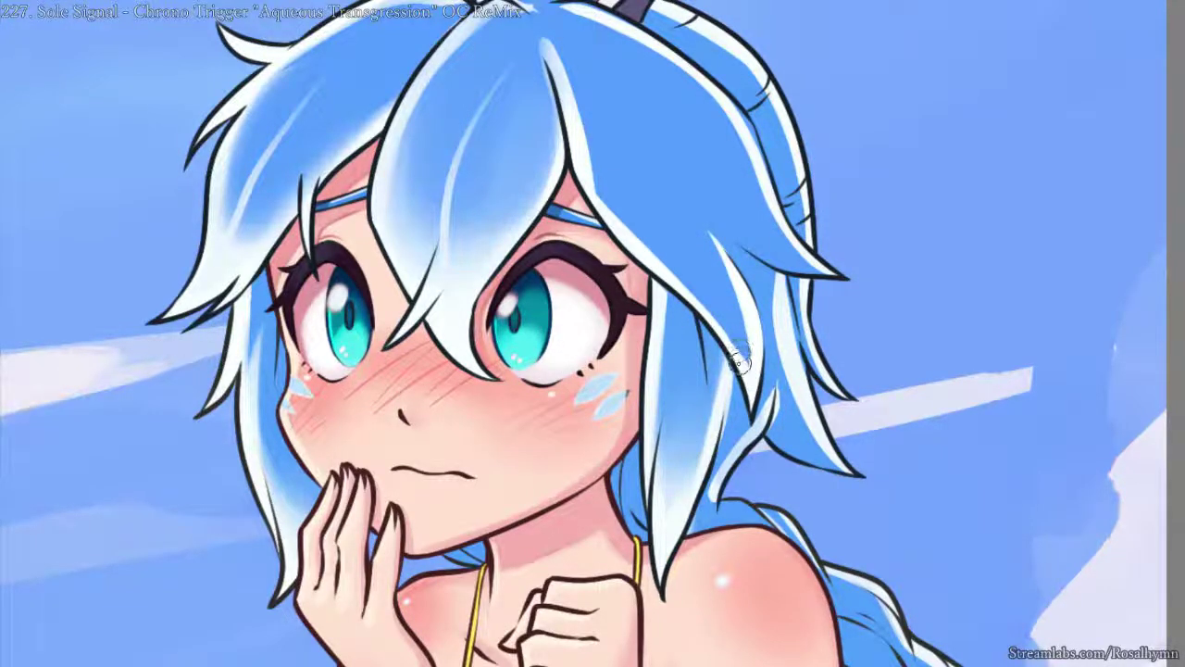
left_click_drag(750, 380, 717, 259)
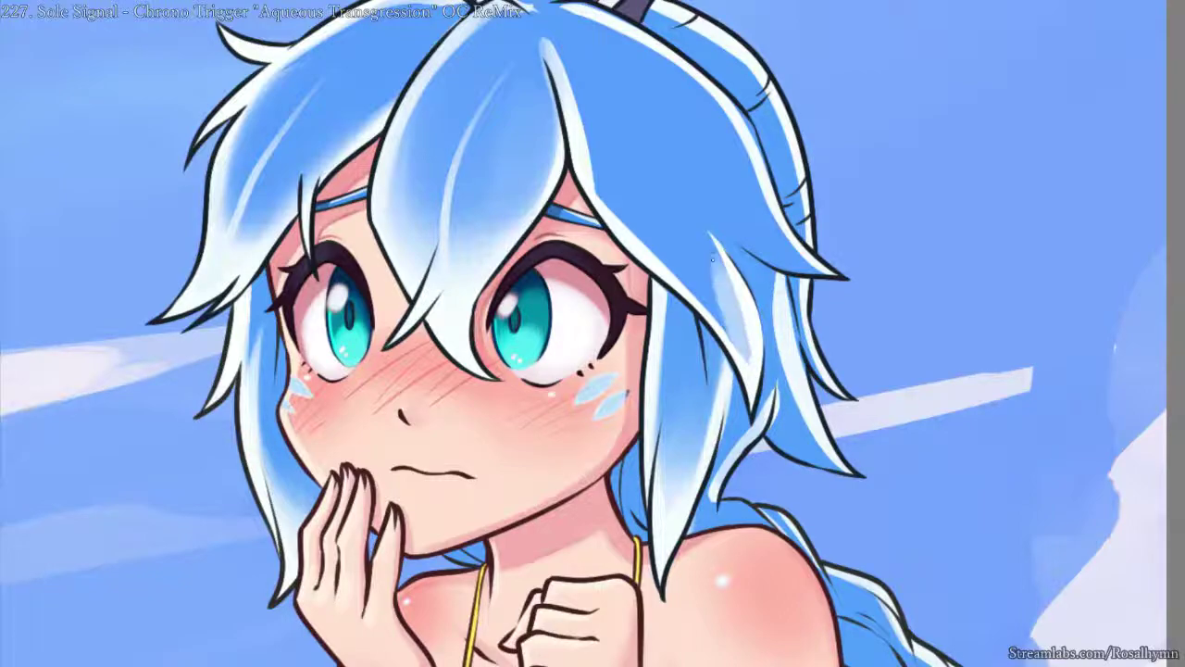
left_click_drag(748, 374, 681, 227)
left_click_drag(746, 350, 659, 208)
left_click_drag(726, 320, 655, 222)
mouse_move(722, 278)
left_mouse_down()
mouse_move(659, 203)
mouse_move(727, 287)
left_mouse_up()
key("h")
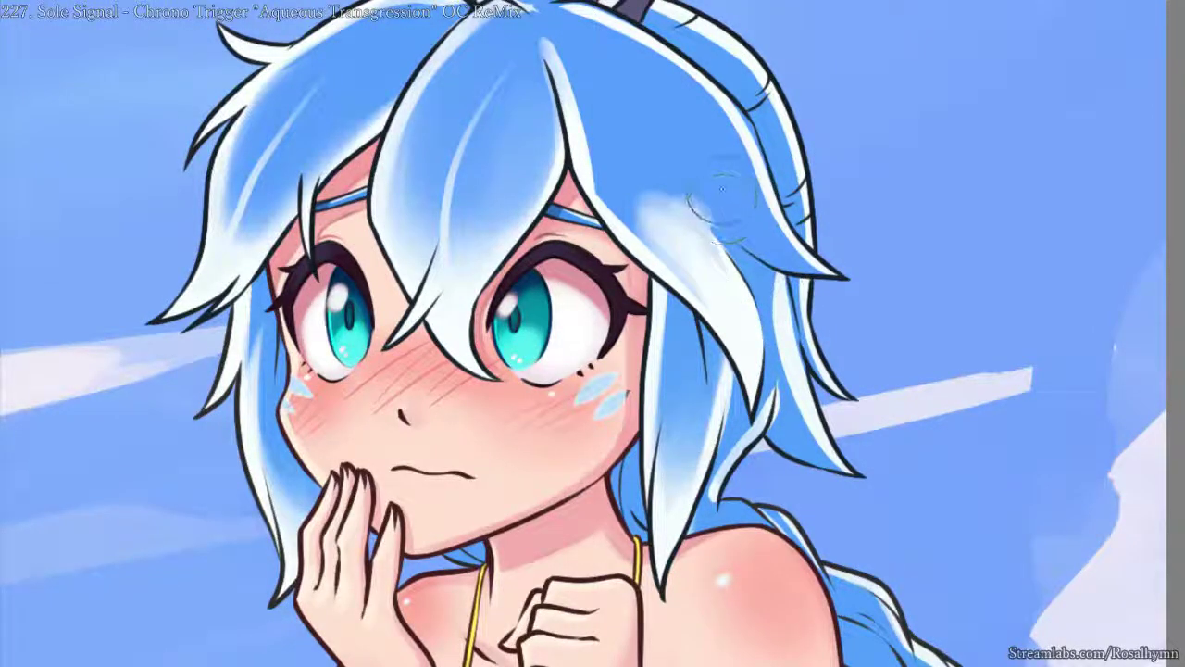
mouse_move(798, 263)
left_mouse_down()
mouse_move(751, 217)
mouse_move(786, 252)
mouse_move(887, 275)
mouse_move(830, 246)
mouse_move(803, 258)
mouse_move(743, 212)
mouse_move(836, 259)
mouse_move(778, 227)
mouse_move(700, 216)
mouse_move(724, 255)
mouse_move(680, 233)
mouse_move(730, 226)
mouse_move(794, 247)
mouse_move(731, 232)
left_mouse_up()
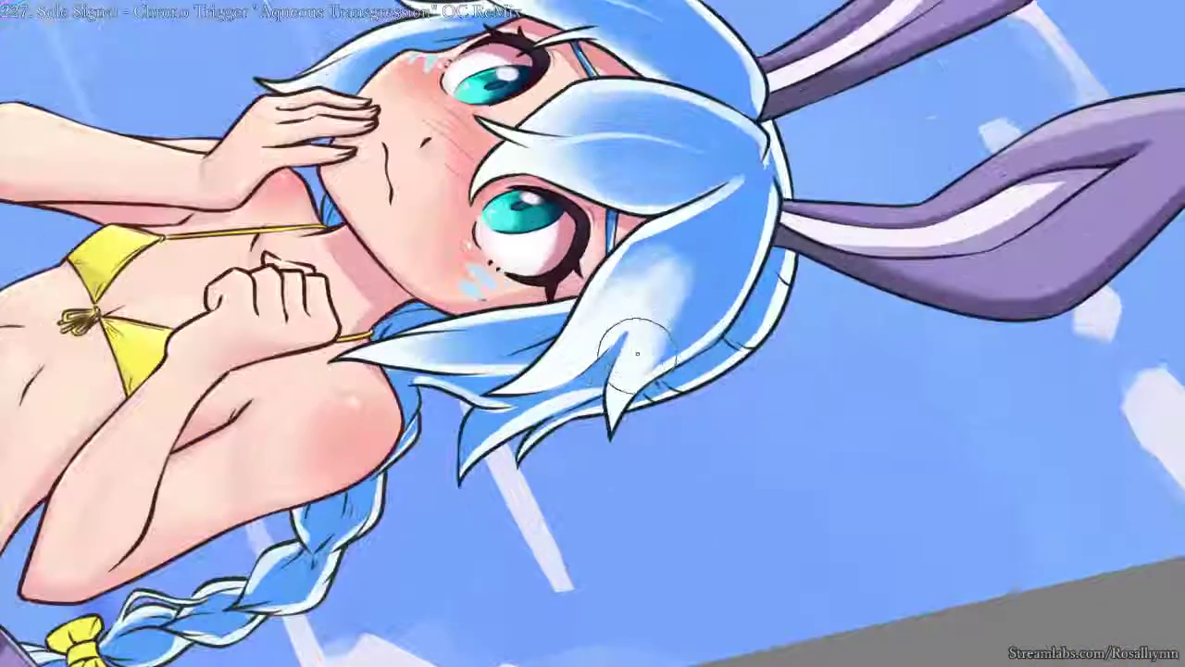
- Smudge the white of the braid-side fringe lock upward into the blue and check the fade in the whole hairstyle
right_click(621, 333)
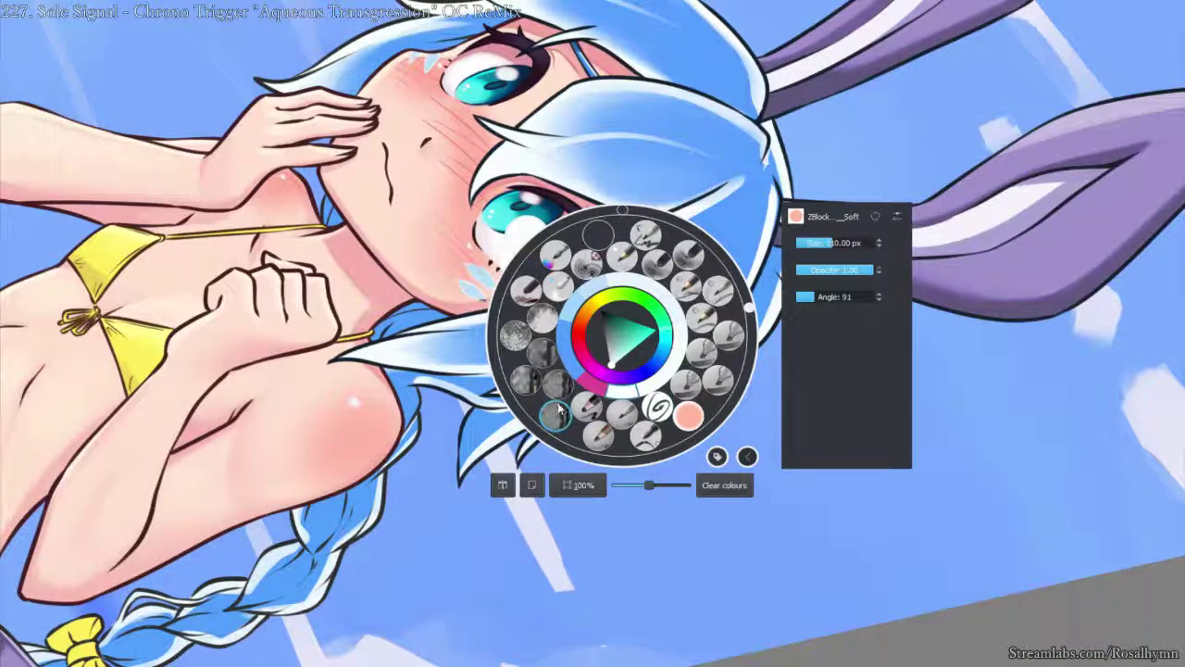
left_click(557, 419)
mouse_move(691, 234)
left_mouse_down()
mouse_move(615, 303)
mouse_move(709, 230)
left_mouse_up()
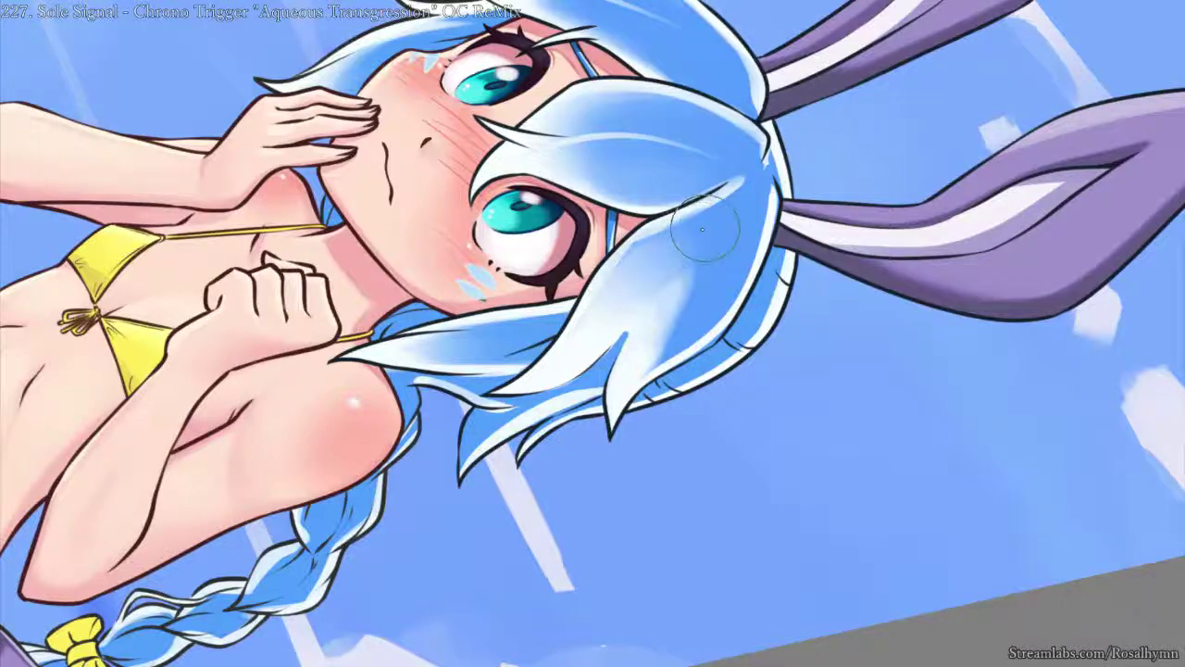
mouse_move(683, 280)
left_mouse_down()
mouse_move(656, 351)
mouse_move(662, 339)
mouse_move(637, 360)
mouse_move(692, 313)
mouse_move(636, 368)
mouse_move(740, 260)
mouse_move(729, 256)
mouse_move(645, 349)
mouse_move(615, 297)
mouse_move(667, 246)
mouse_move(609, 311)
left_mouse_up()
key("ctrl+minus")
key("ctrl+minus")
key("5")
key("ctrl+plus")
key("ctrl+plus")
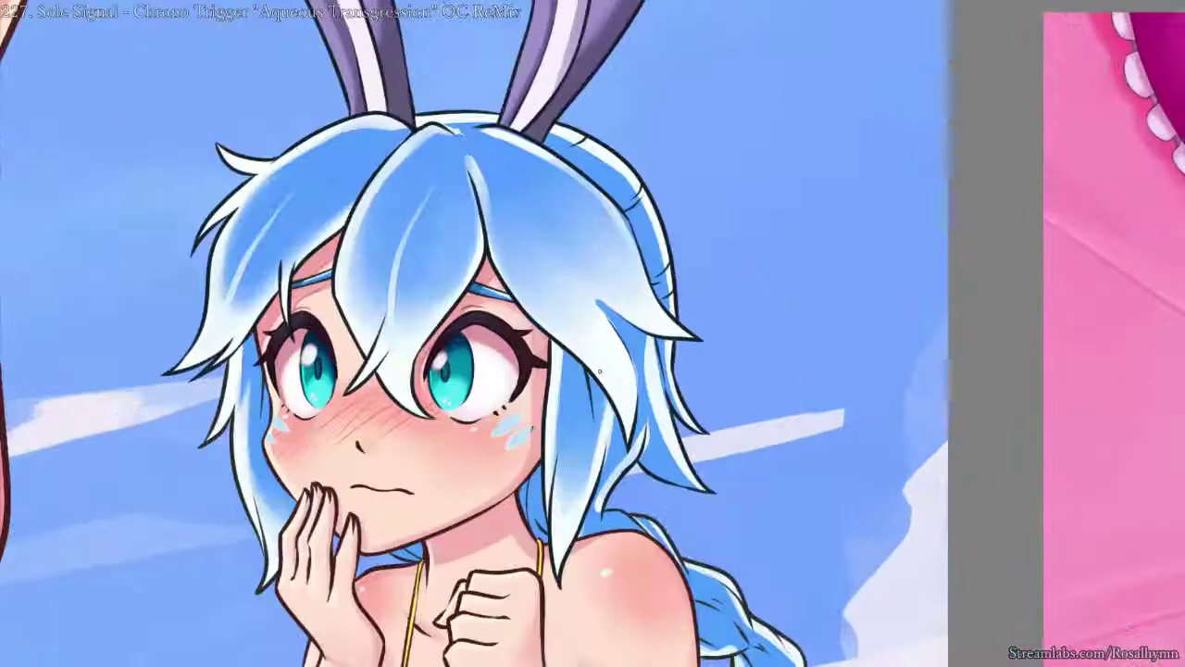
- Bring blue back into the braid-side fringe lock with the soft ZBlock brush, keeping a pale streak toward the split in its tips
right_click(640, 365)
left_click(707, 445)
left_click(551, 263)
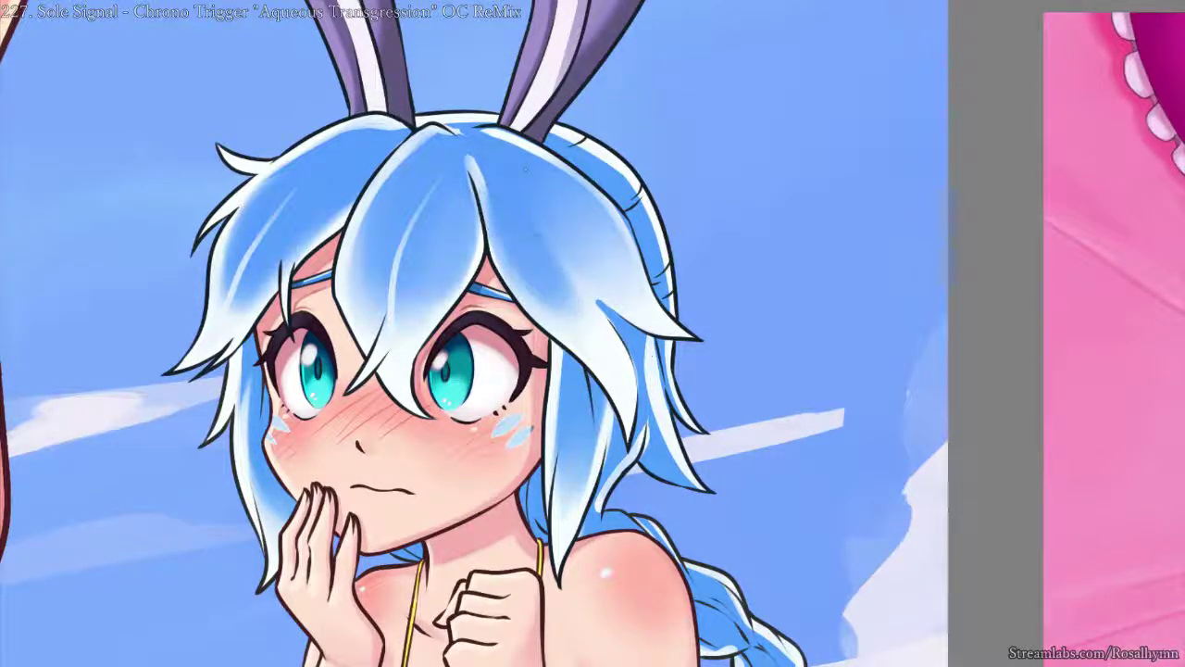
left_click_drag(585, 248, 630, 296)
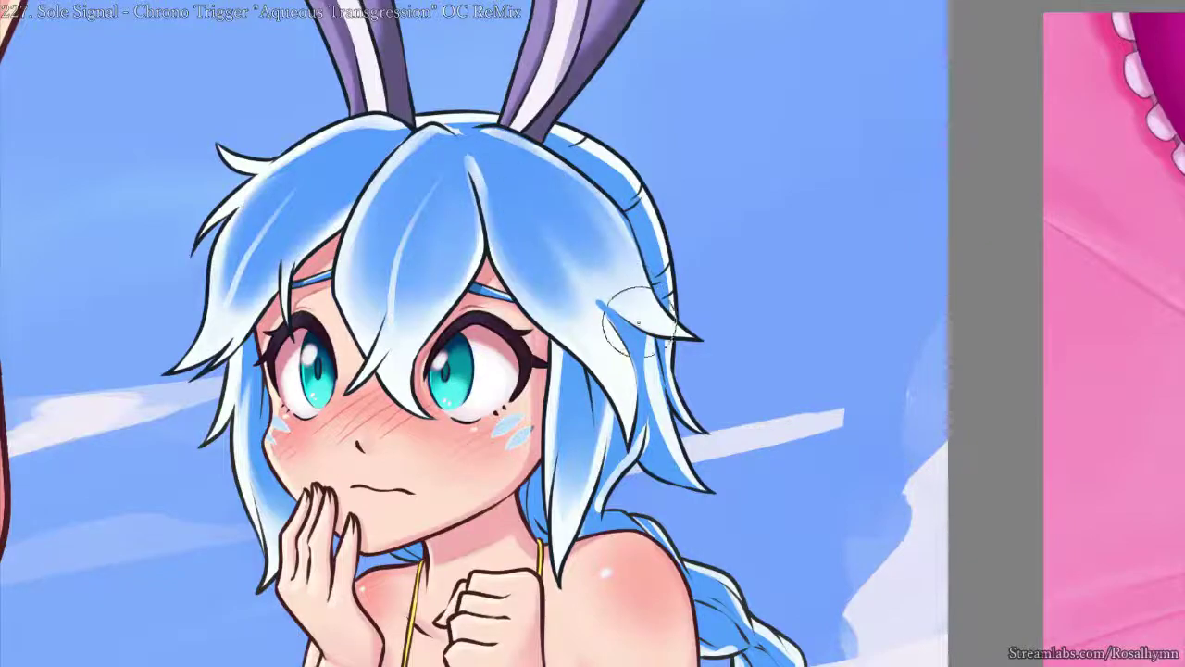
scroll(663, 361, "down", 4)
left_click_drag(663, 359, 606, 261)
scroll(606, 260, "up", 2)
scroll(602, 324, "up", 3)
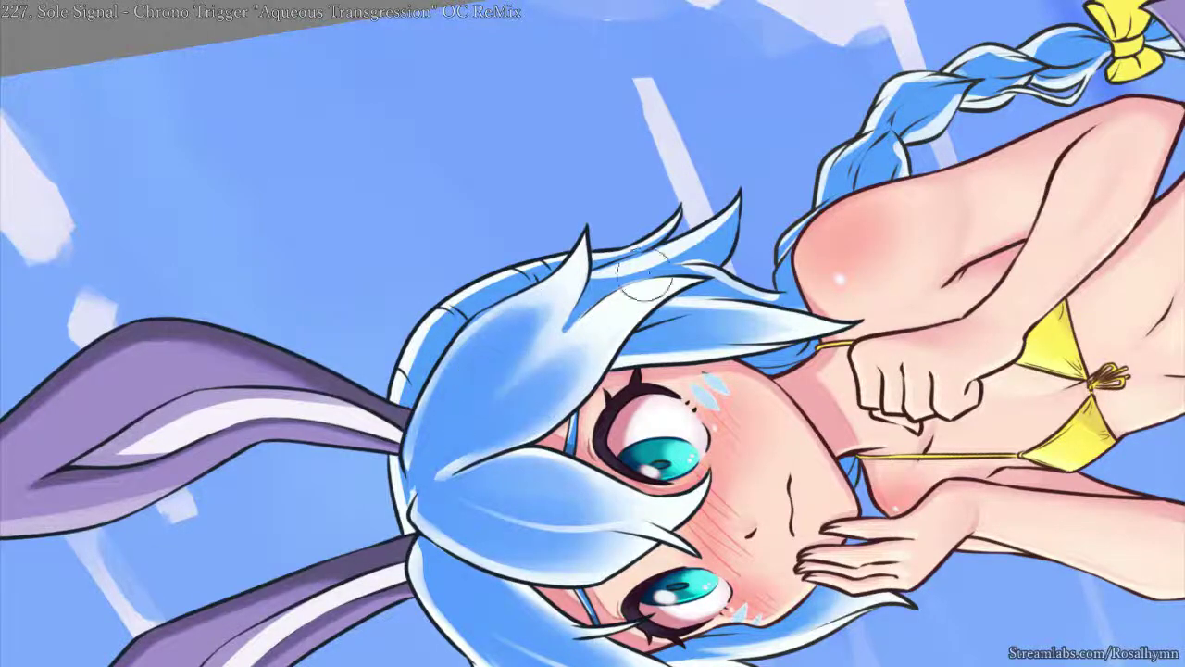
- Smooth the streak and the fade along the braid-side fringe lock with the smudge brush, and blend away the white at the parting
key("5")
right_click(606, 412)
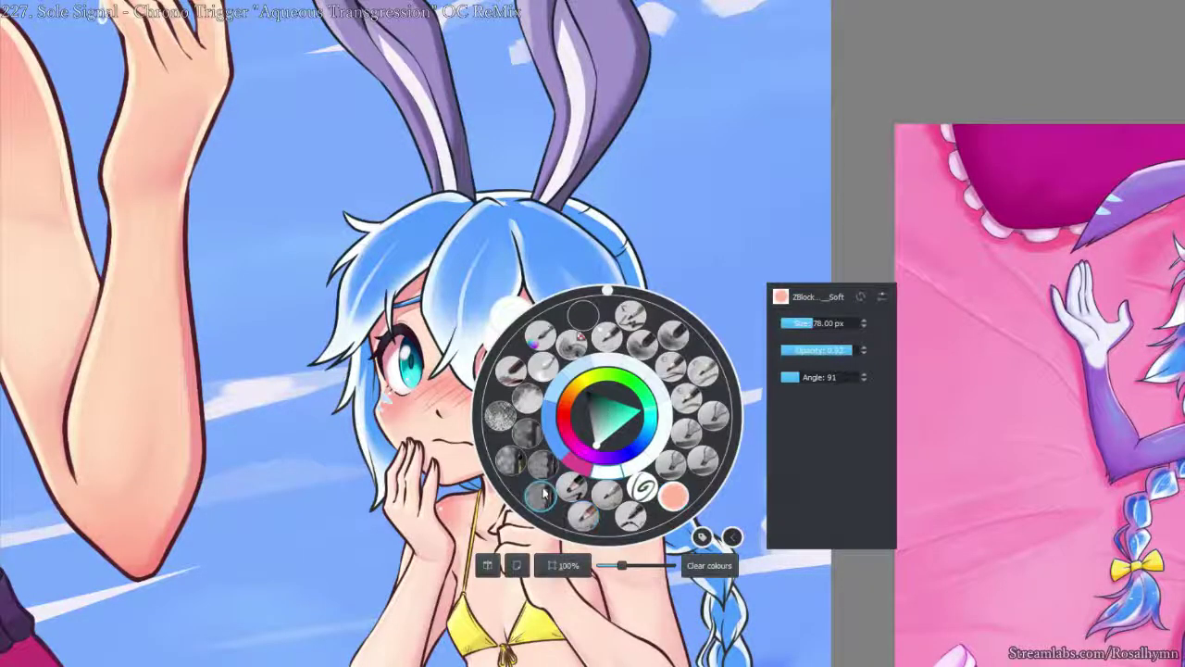
left_click(542, 498)
key("plus")
left_click_drag(550, 225, 644, 312)
left_click_drag(611, 244, 625, 297)
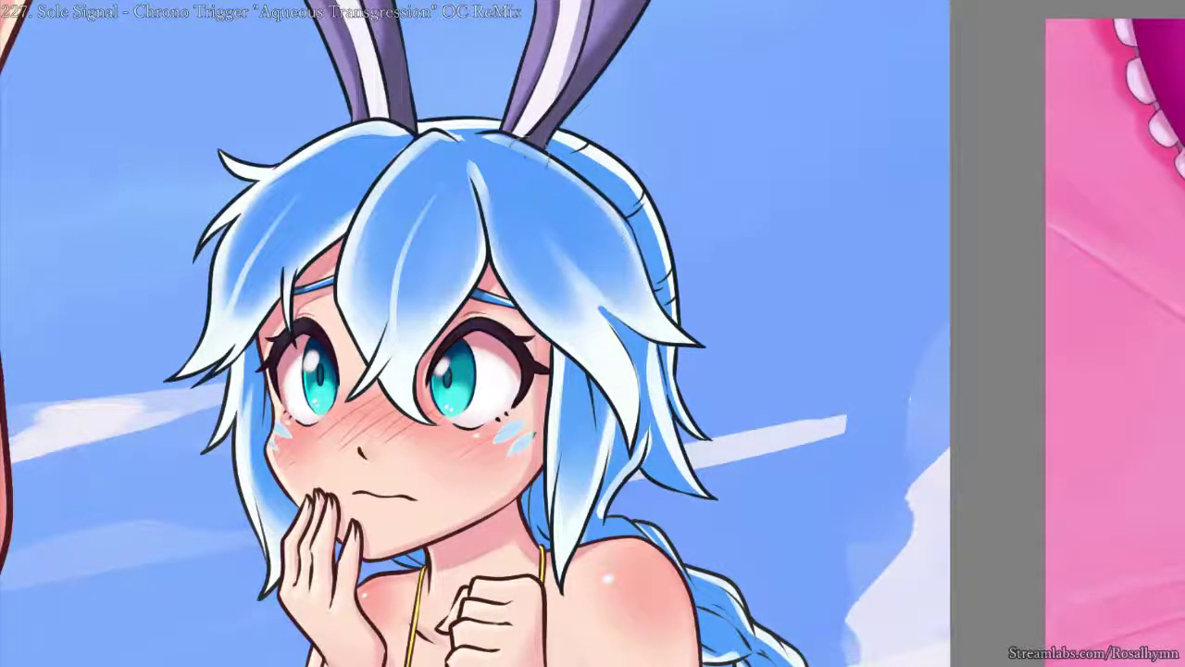
mouse_move(548, 283)
left_mouse_down()
mouse_move(520, 253)
mouse_move(616, 379)
mouse_move(589, 333)
left_mouse_up()
mouse_move(519, 178)
left_mouse_down()
mouse_move(561, 305)
mouse_move(534, 254)
left_mouse_up()
left_click_drag(486, 189, 486, 215)
key("ctrl+z")
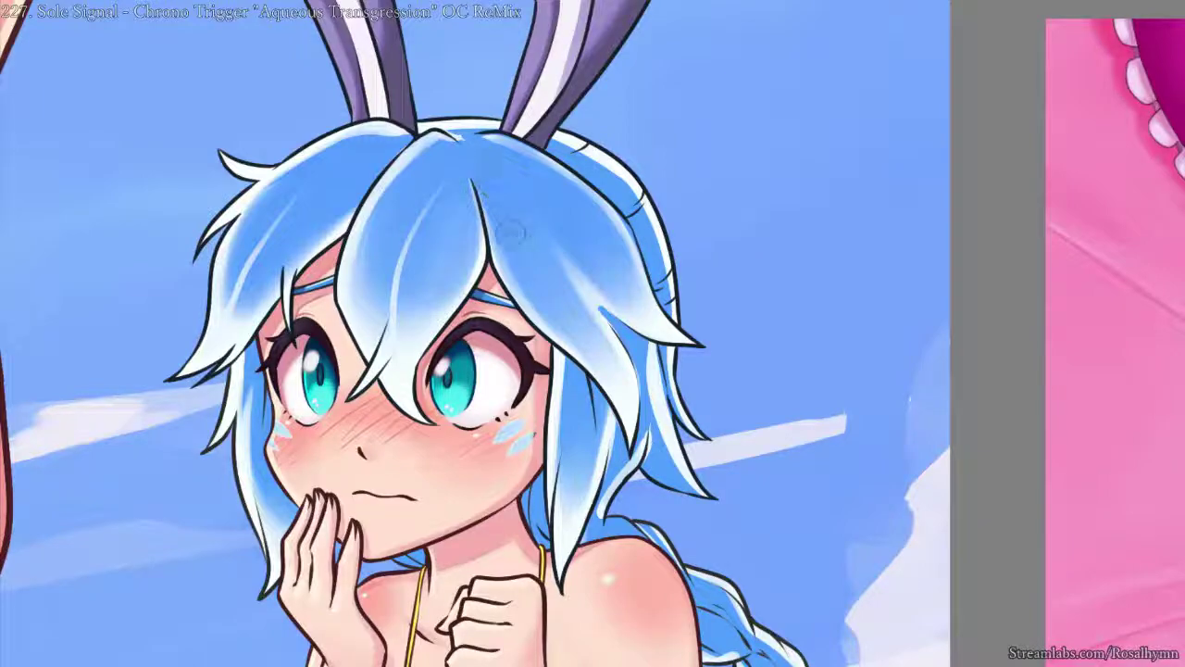
- Compare the fringe with the full scene and touch up the central lock's fade using the soft ZBlock and smudge brushes
key("ctrl+minus")
key("ctrl+minus")
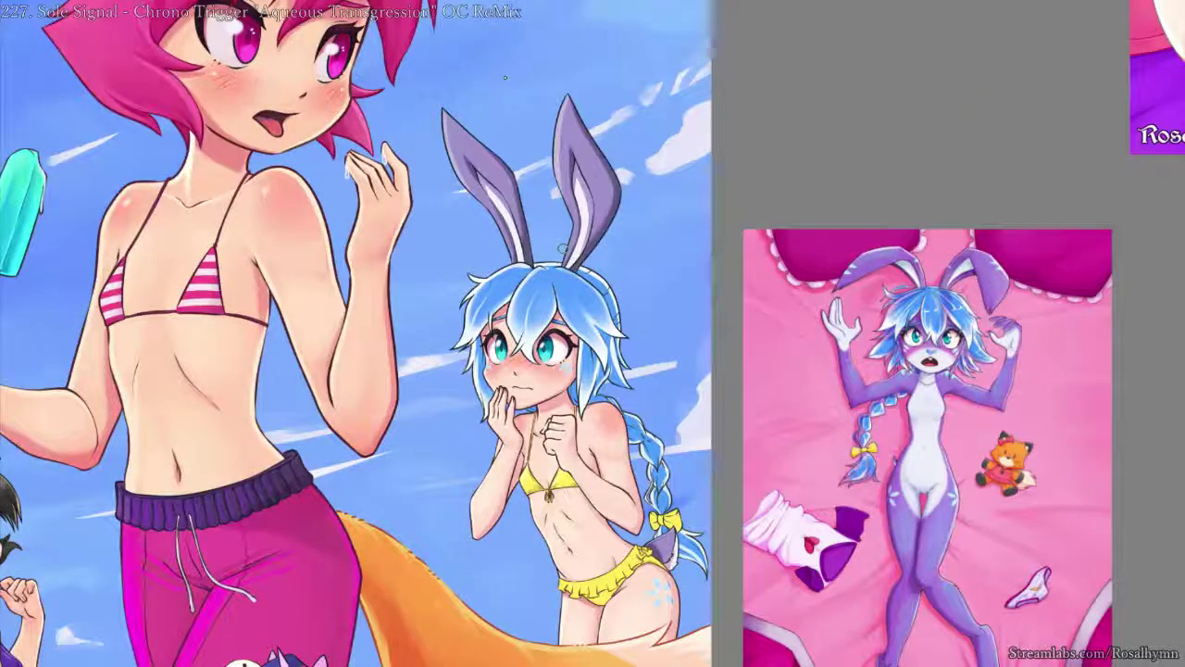
scroll(563, 247, "up", 2)
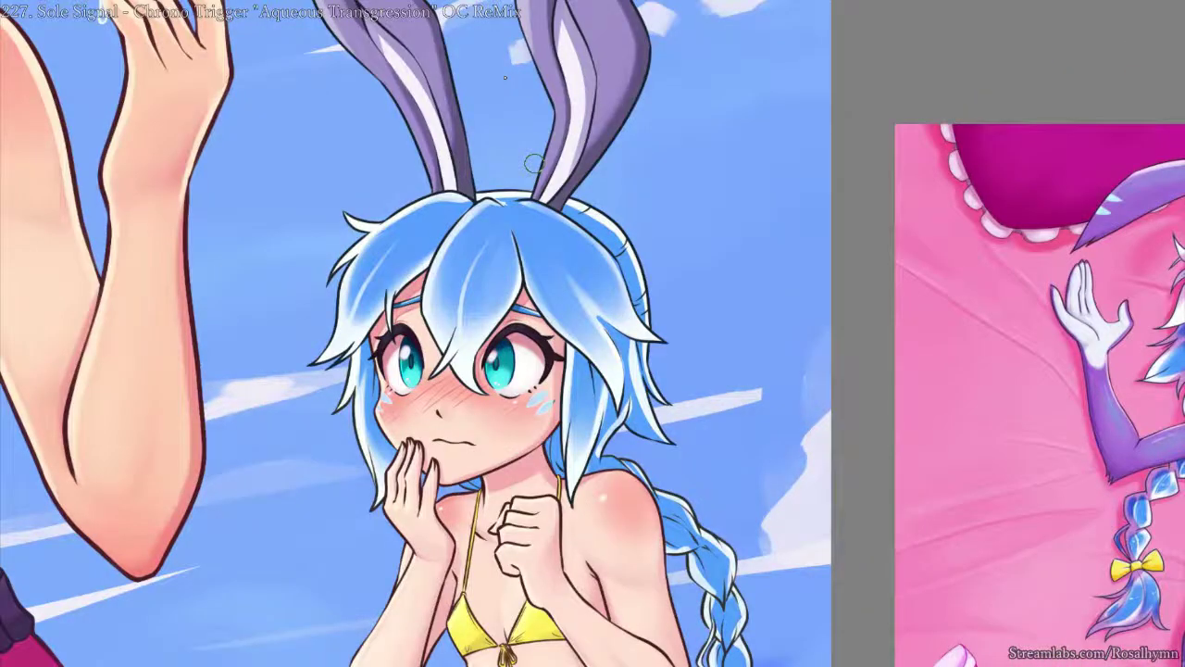
scroll(555, 296, "up", 2)
right_click(488, 252)
left_click(556, 339)
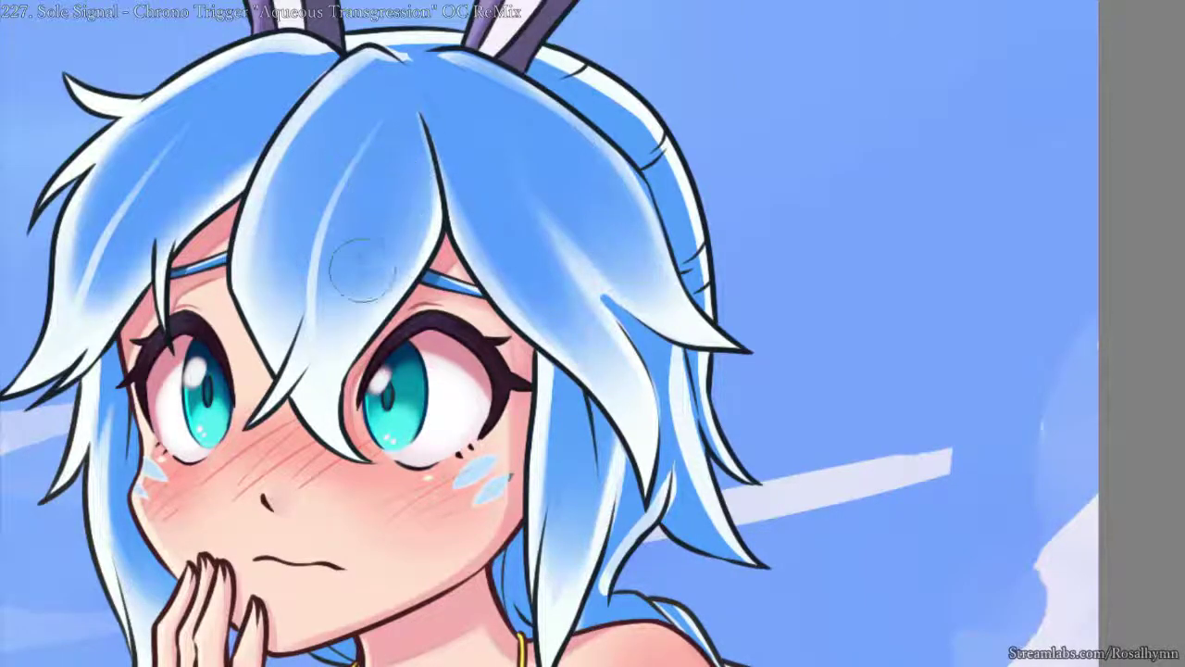
key("ctrl+minus")
key("ctrl+minus")
key("ctrl+minus")
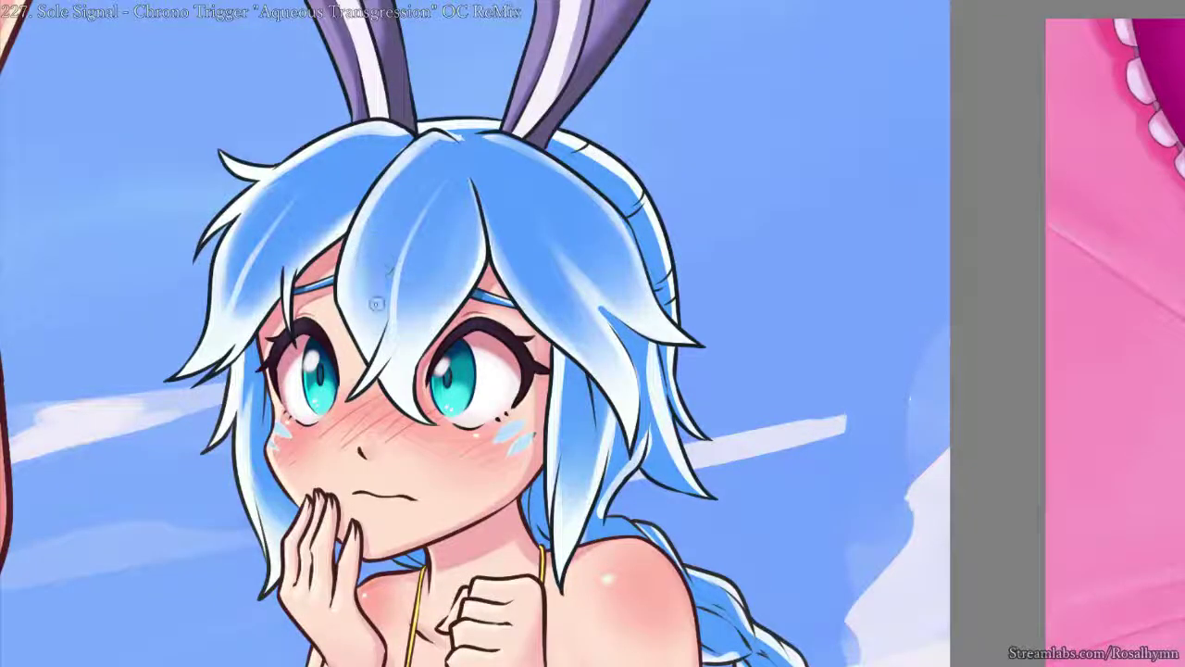
right_click(376, 256)
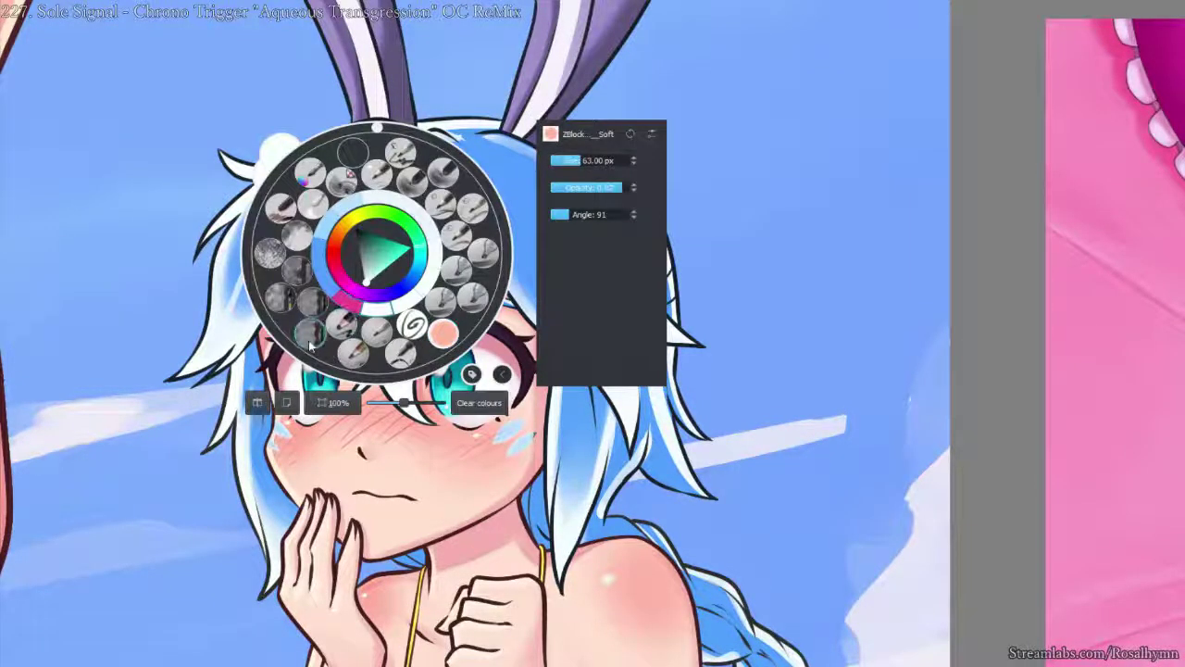
left_click(312, 332)
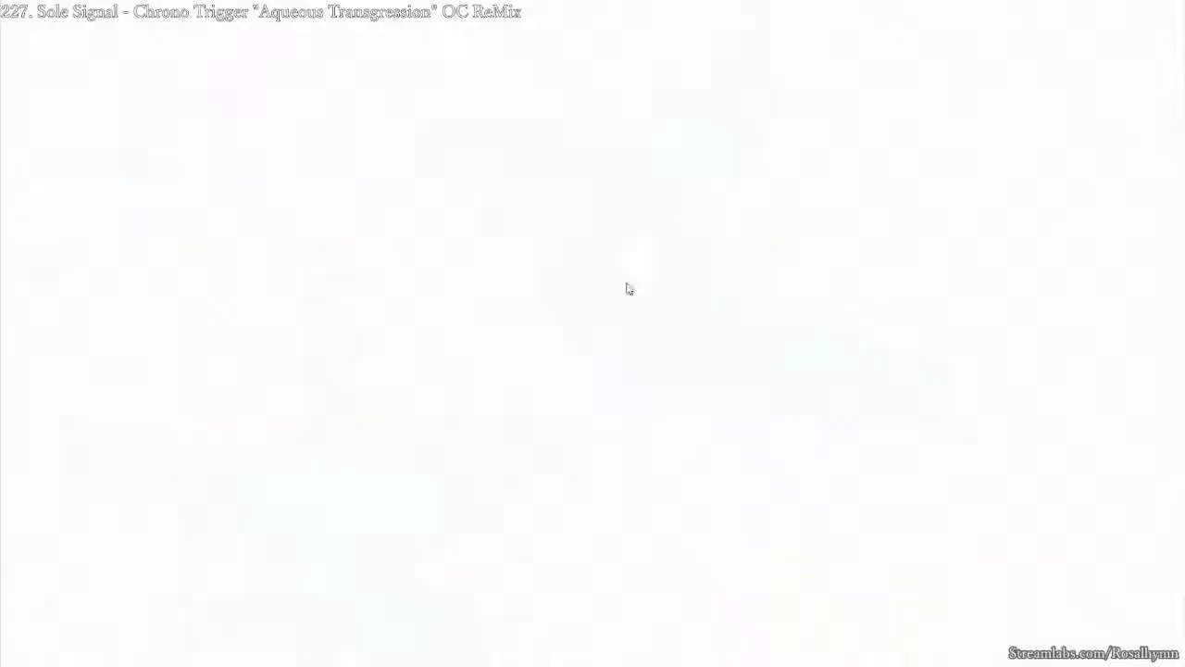
- Clean up the stray blue in the split between the two tips of the braid-side fringe lock
right_click(624, 284)
left_click(725, 305)
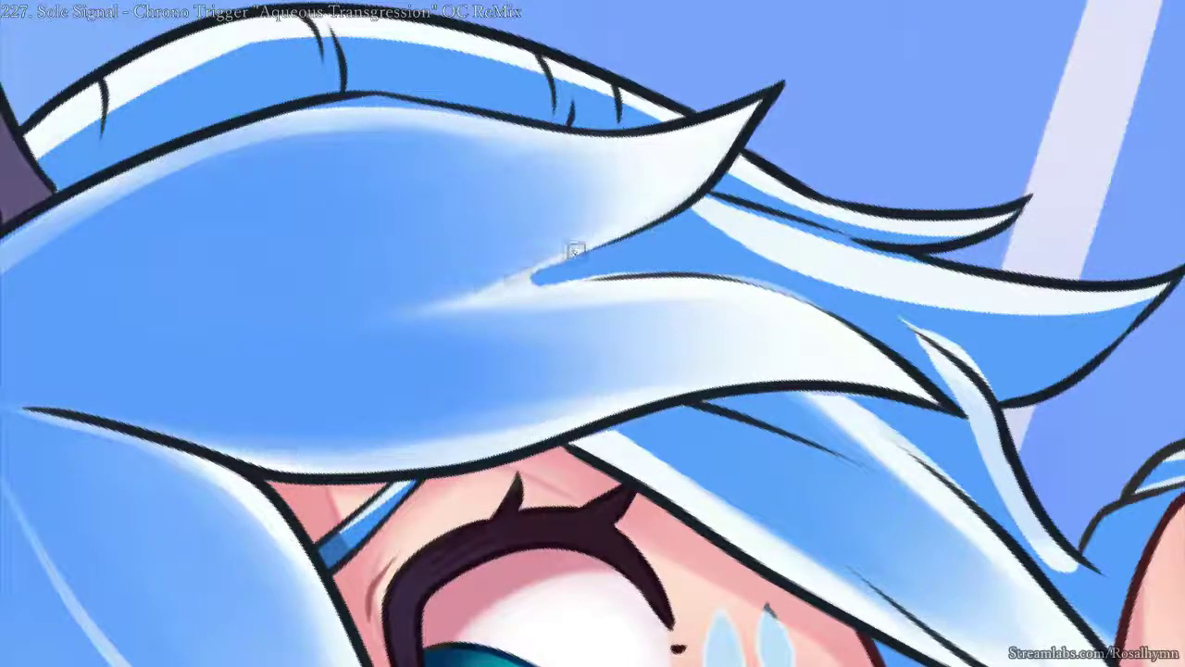
left_click_drag(576, 251, 601, 245)
left_click(597, 252, "ctrl")
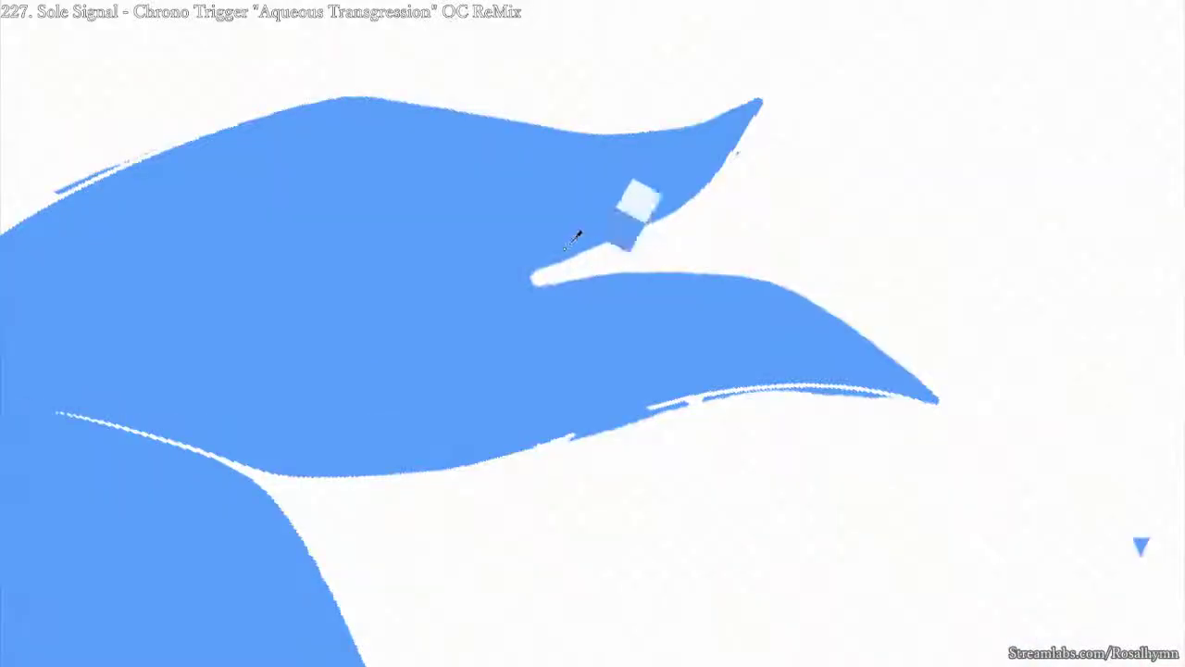
left_click(577, 235, "ctrl+alt")
left_click_drag(591, 250, 541, 267)
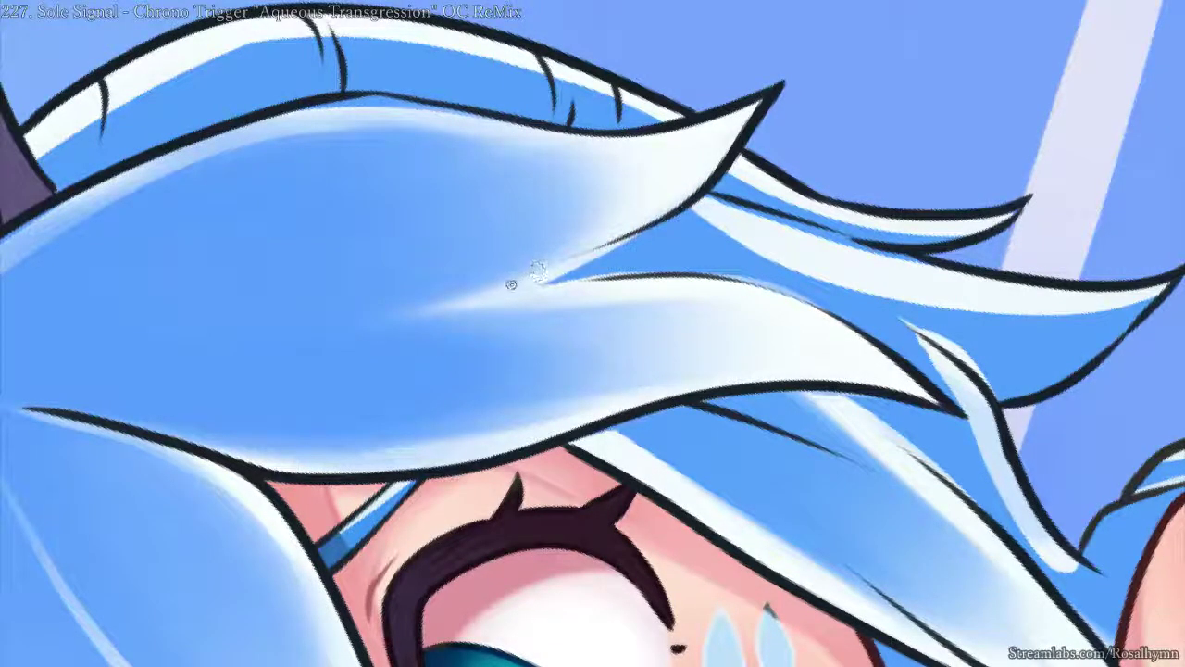
- Clean the colour edge along the inner outline of the braid-side fringe lock's longer tip so the white meets the line
scroll(726, 185, "down", 5)
left_click_drag(872, 300, 548, 611)
scroll(695, 426, "up", 5)
mouse_move(696, 425)
left_mouse_down()
mouse_move(563, 333)
mouse_move(624, 336)
mouse_move(574, 182)
left_mouse_up()
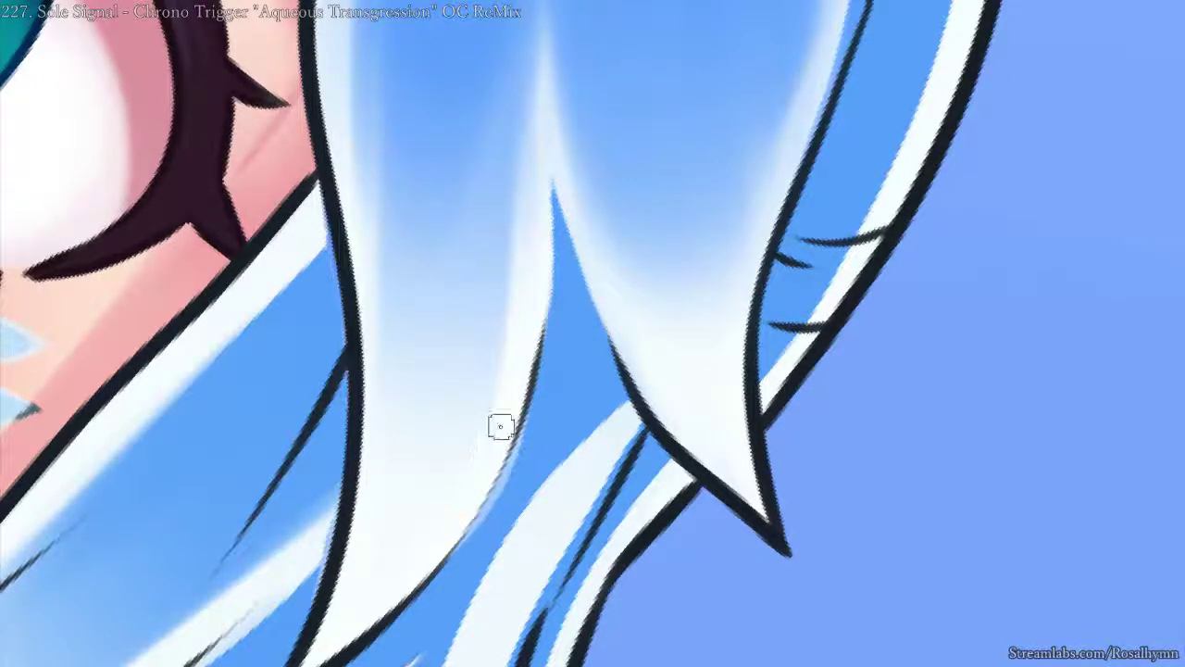
left_click(533, 444, "ctrl+shift")
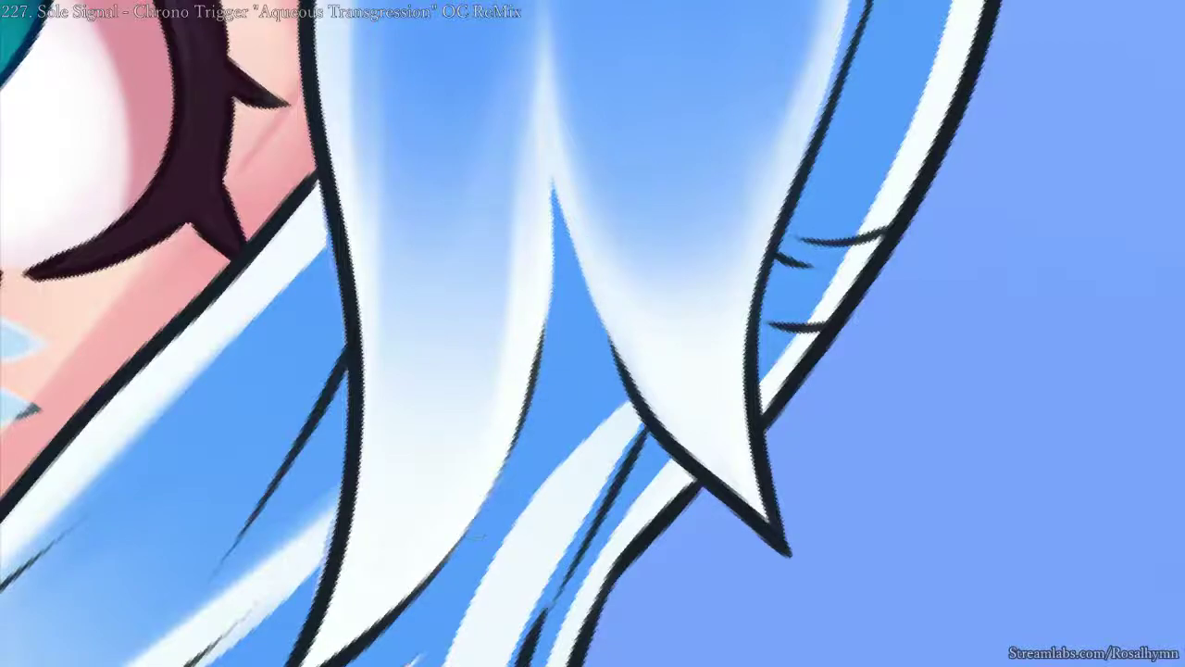
- Check the blue-to-white fades of the whole hairstyle against the scene and the reference picture
key("Page_Down")
key("Page_Down")
key("Page_Down")
key("Page_Down")
key("Home")
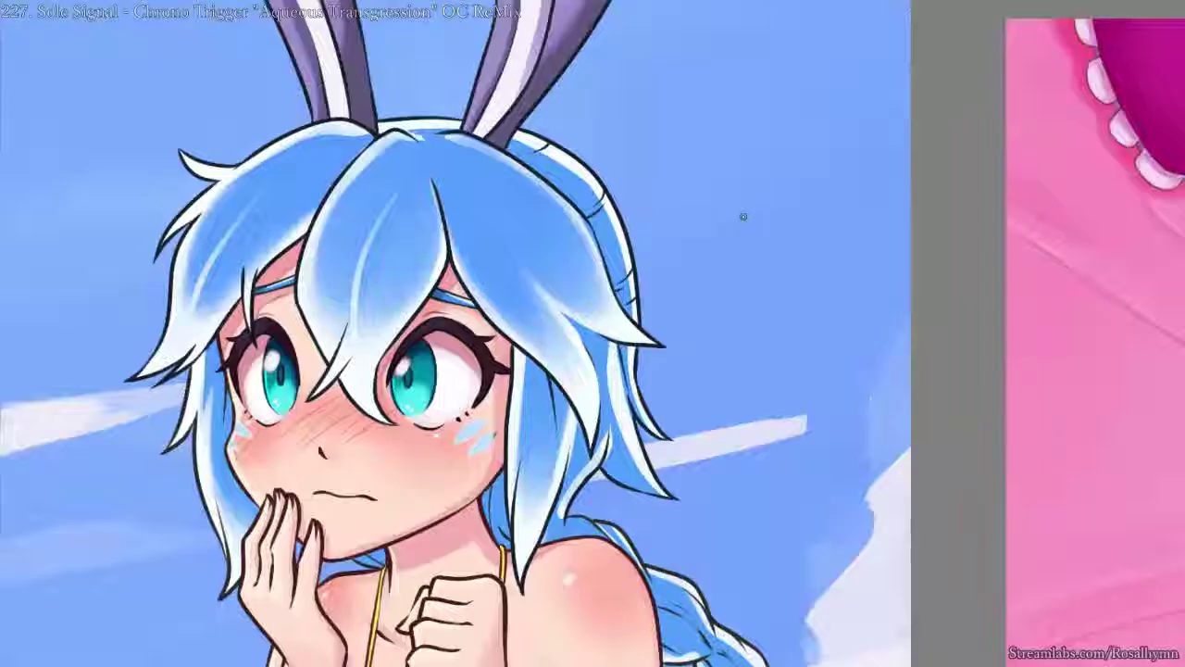
key("Page_Up")
key("Page_Up")
key("Page_Up")
scroll(743, 218, "down", 5)
left_click_drag(743, 217, 587, 252)
key("Page_Up")
scroll(470, 355, "down", 3)
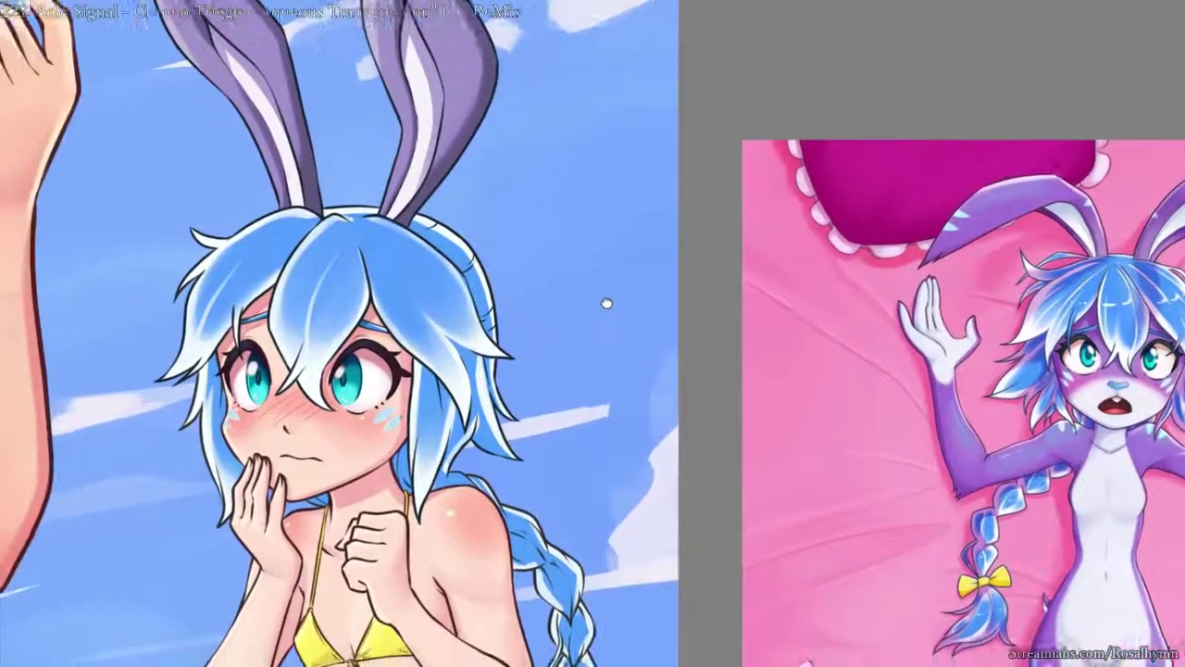
- Touch up the white at the very end of the braid-side fringe lock's longer tip and check the whole fringe
scroll(566, 355, "up", 6)
left_click_drag(726, 293, 566, 562)
key("Page_Up")
key("Page_Up")
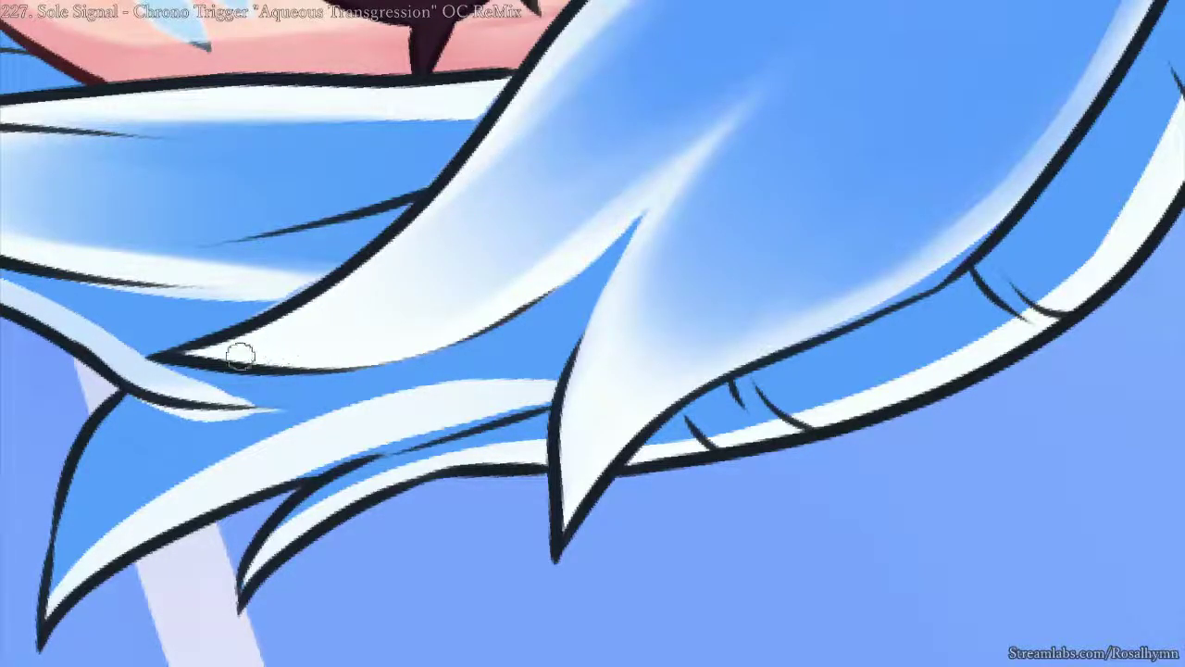
left_click_drag(187, 357, 211, 353)
key("Page_Down")
key("Page_Down")
key("Home")
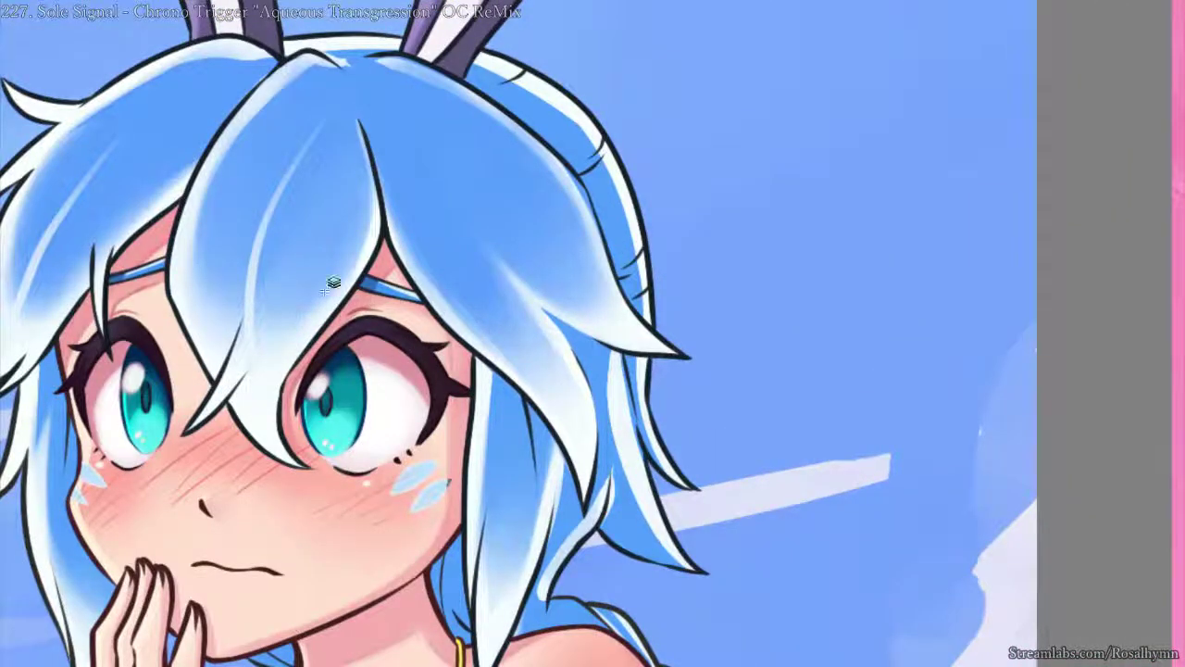
- Paint two long, thin white highlight streaks down the braid-side fringe lock toward its tips
left_click(258, 263, "ctrl")
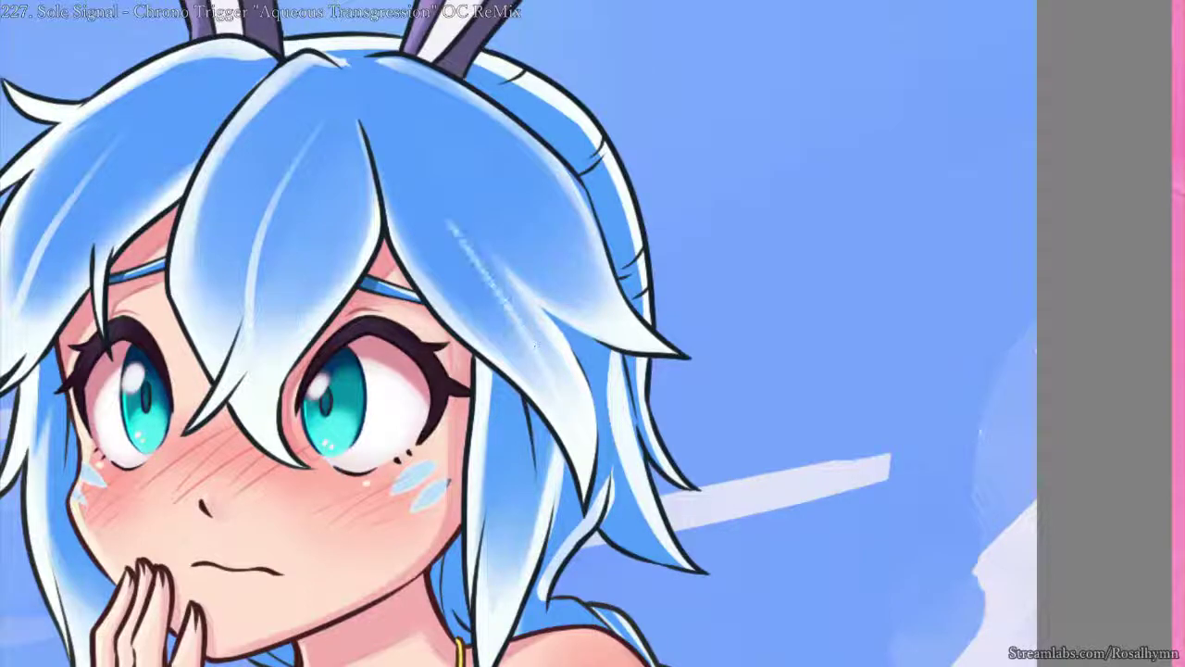
left_click_drag(380, 106, 546, 372)
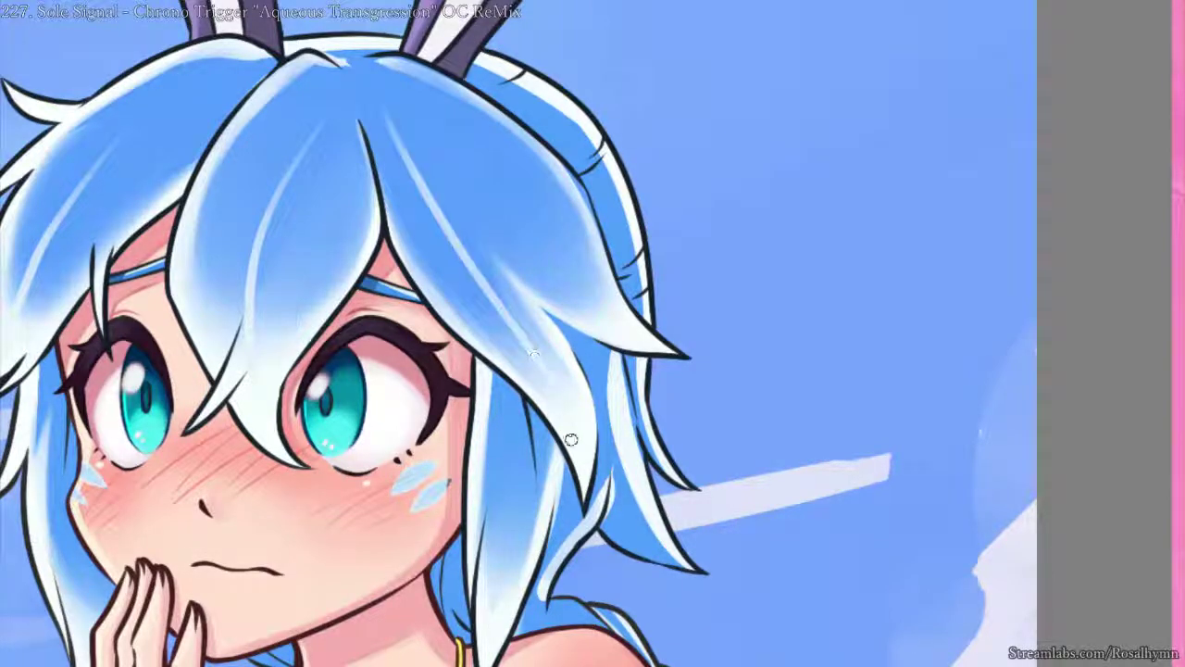
key("ctrl+minus")
key("ctrl+minus")
key("ctrl+minus")
key("ctrl+minus")
key("ctrl+plus")
key("ctrl+plus")
key("ctrl+minus")
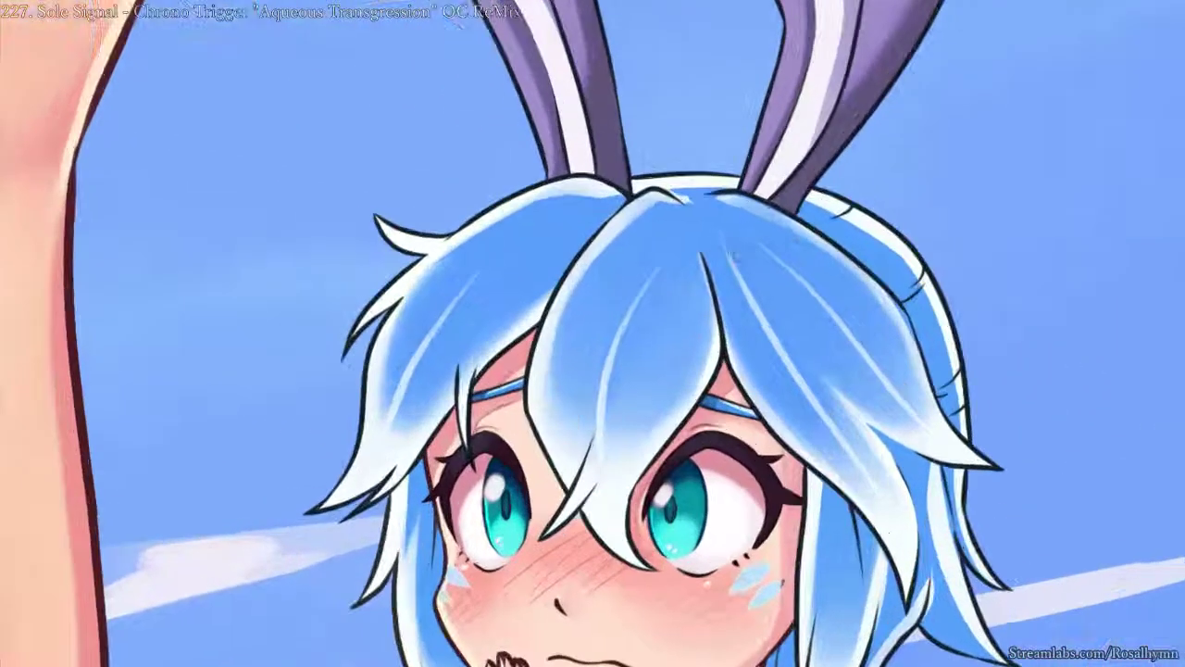
- Add shorter white highlight streaks near the crown on the far-side, central and braid-side fringe locks
left_click(581, 200)
right_click(607, 157, "shift")
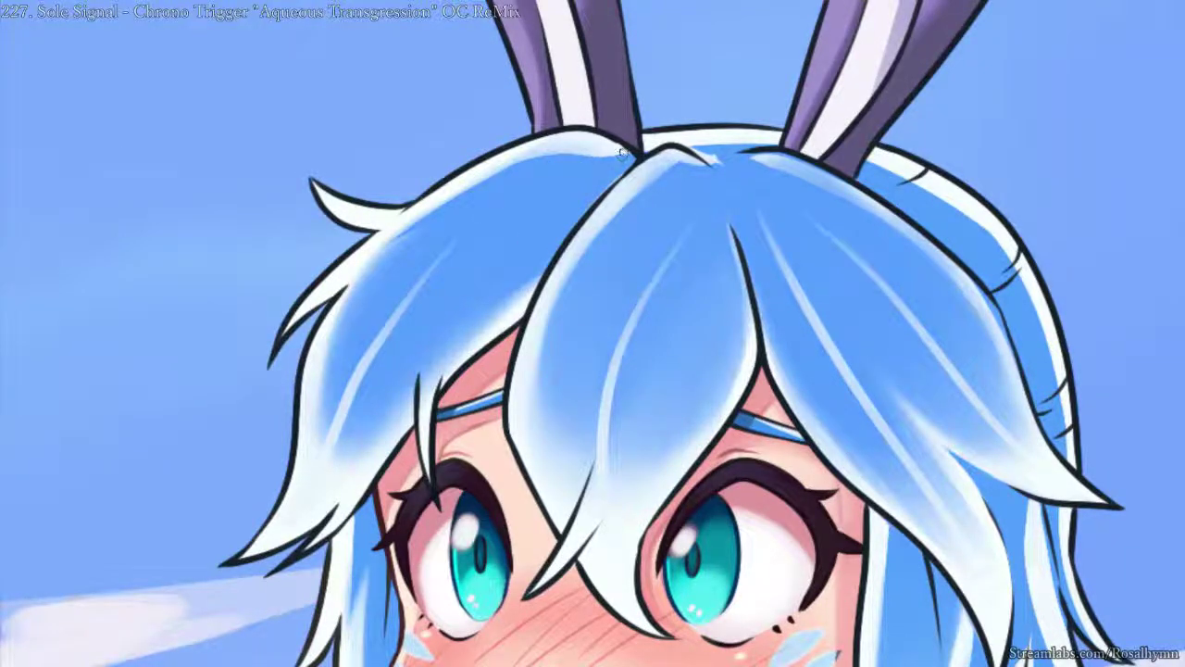
left_click_drag(593, 157, 514, 190)
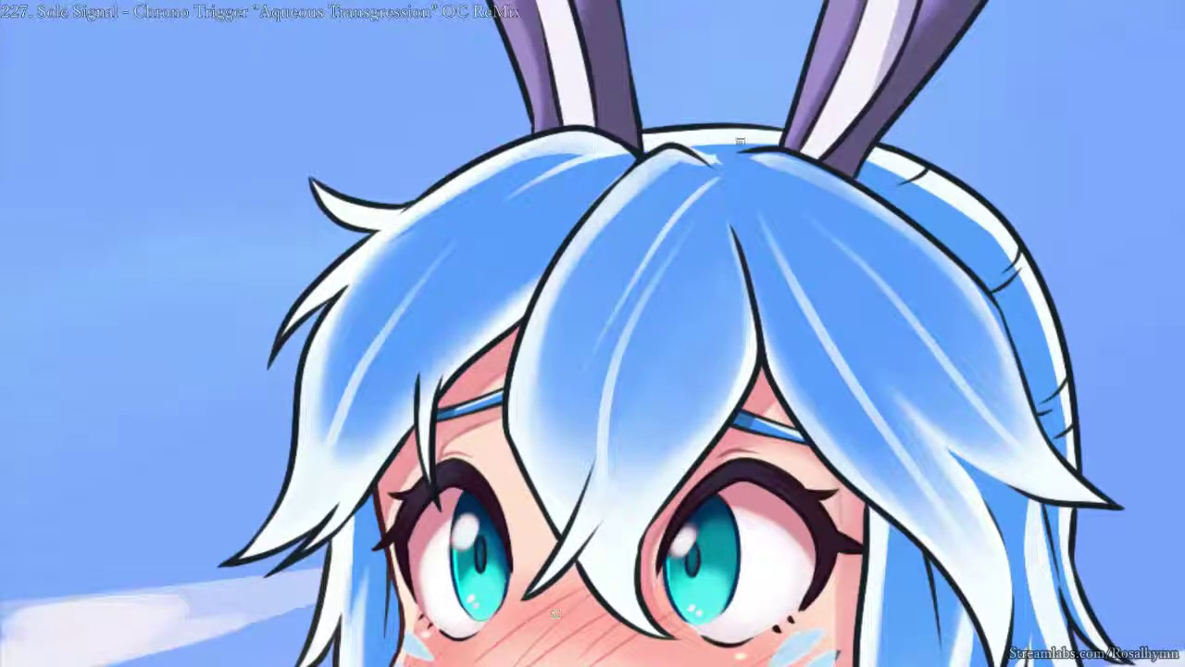
left_click_drag(746, 162, 848, 221)
key("ctrl+minus")
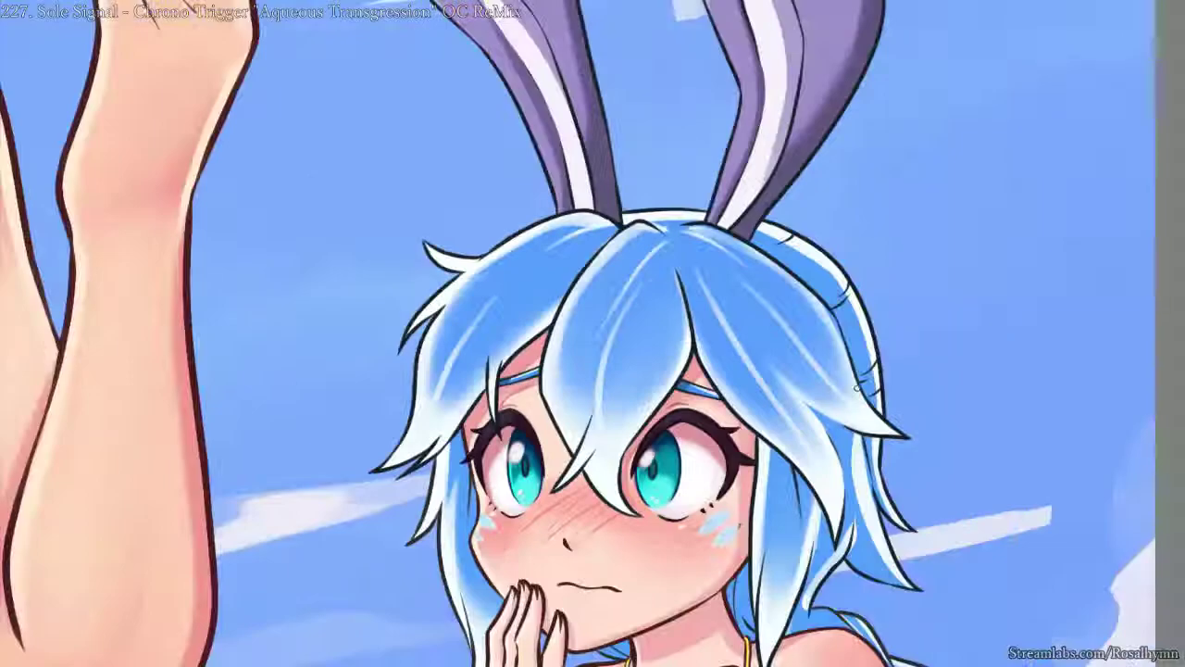
key("minus")
key("minus")
key("minus")
key("ctrl+plus")
key("ctrl+plus")
key("ctrl+plus")
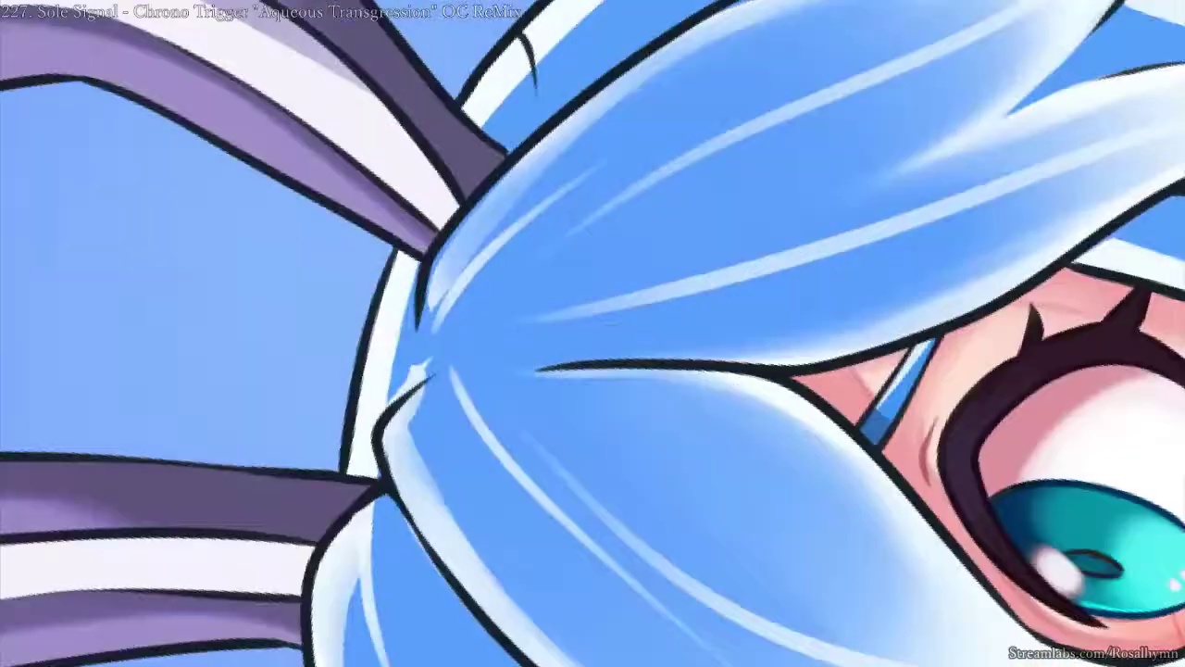
- Brighten the white rim along the braid-side fringe lock's upper outline, from the ear base toward the upper tip
left_click_drag(426, 307, 495, 200)
mouse_move(441, 272)
left_mouse_down()
mouse_move(490, 194)
mouse_move(537, 163)
left_mouse_up()
mouse_move(483, 218)
left_mouse_down()
mouse_move(380, 347)
mouse_move(436, 281)
mouse_move(596, 157)
mouse_move(682, 116)
mouse_move(910, 96)
left_mouse_up()
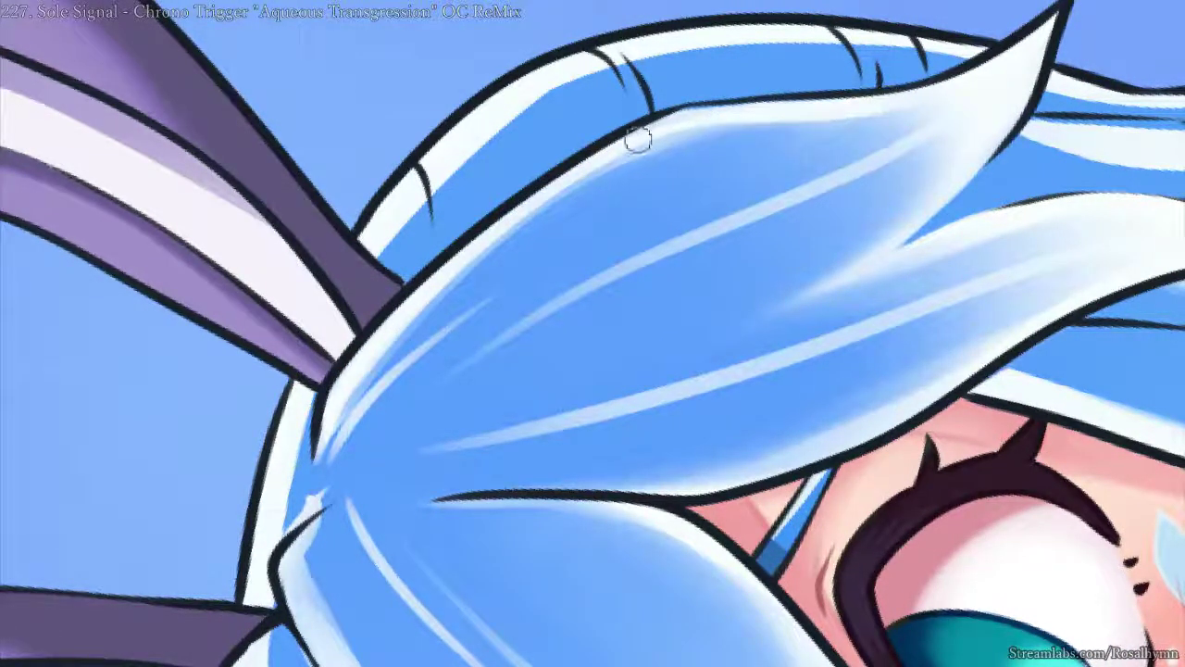
mouse_move(611, 156)
left_mouse_down()
mouse_move(693, 117)
mouse_move(926, 88)
left_mouse_up()
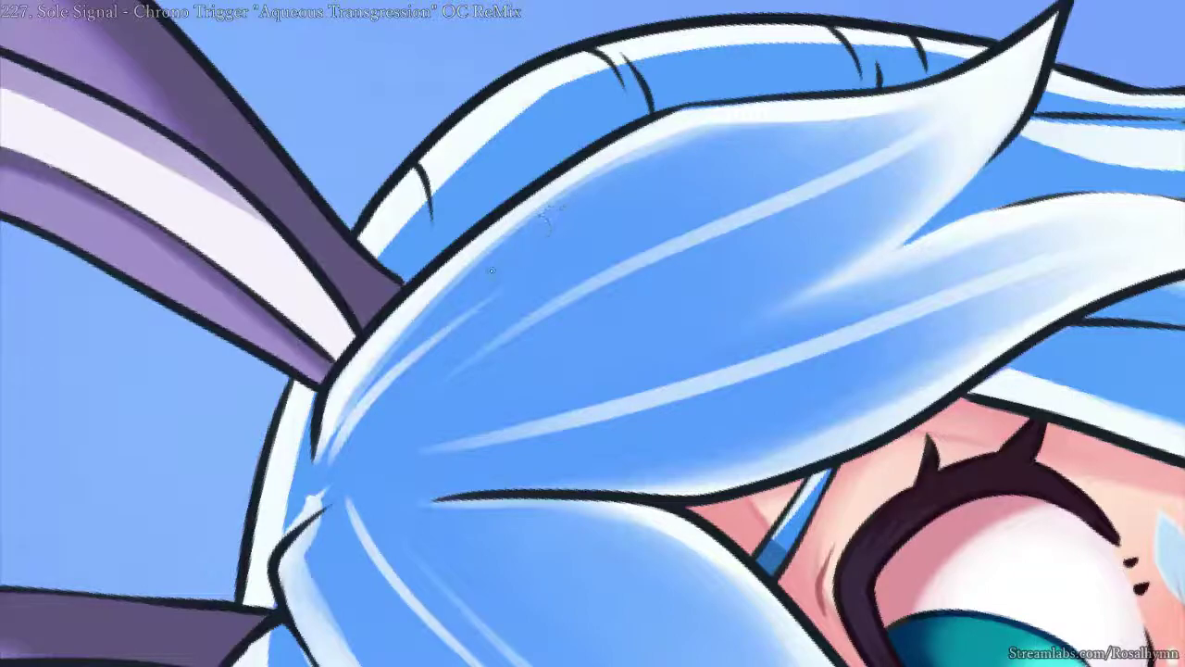
- Soften the inner edge of the braid-side lock's white rim by blending blue back along it, and check the fringe
right_click(658, 208)
left_click(725, 290)
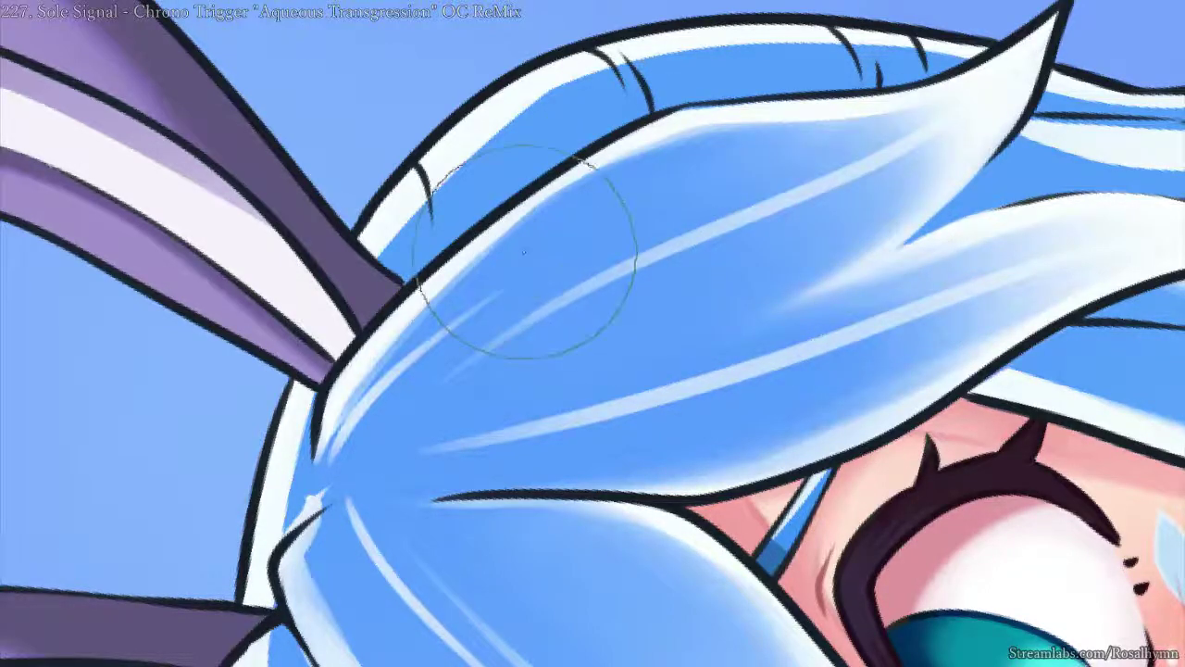
left_click_drag(486, 275, 620, 180)
key("ctrl+z")
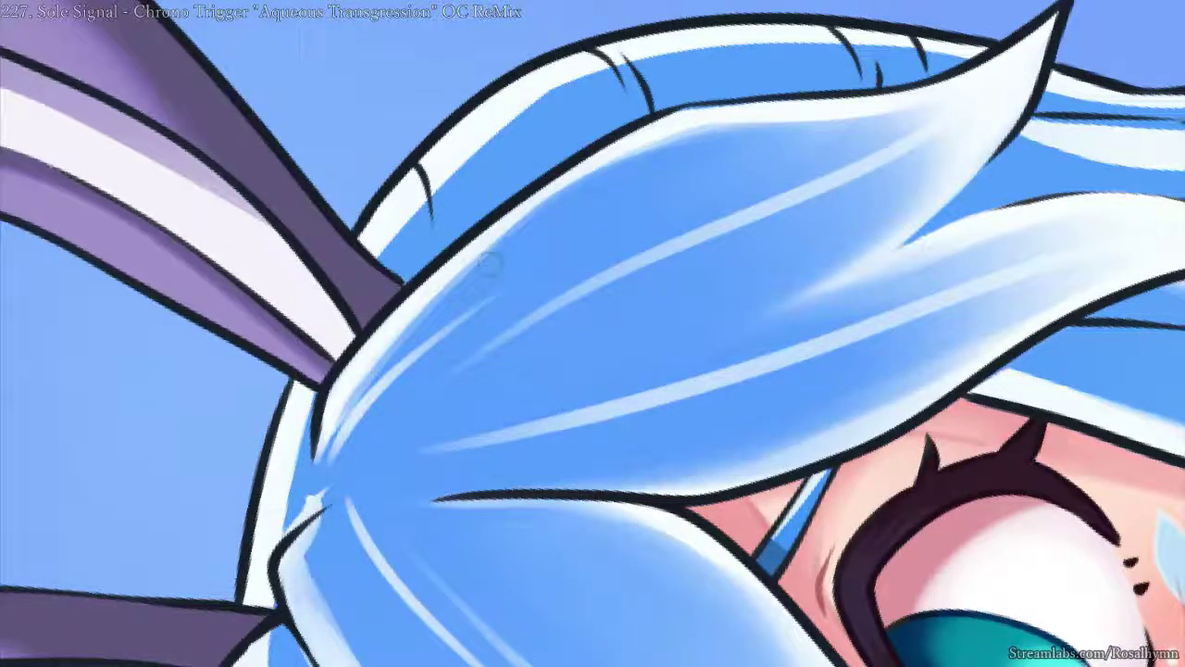
mouse_move(544, 227)
left_mouse_down()
mouse_move(683, 155)
mouse_move(726, 147)
left_mouse_up()
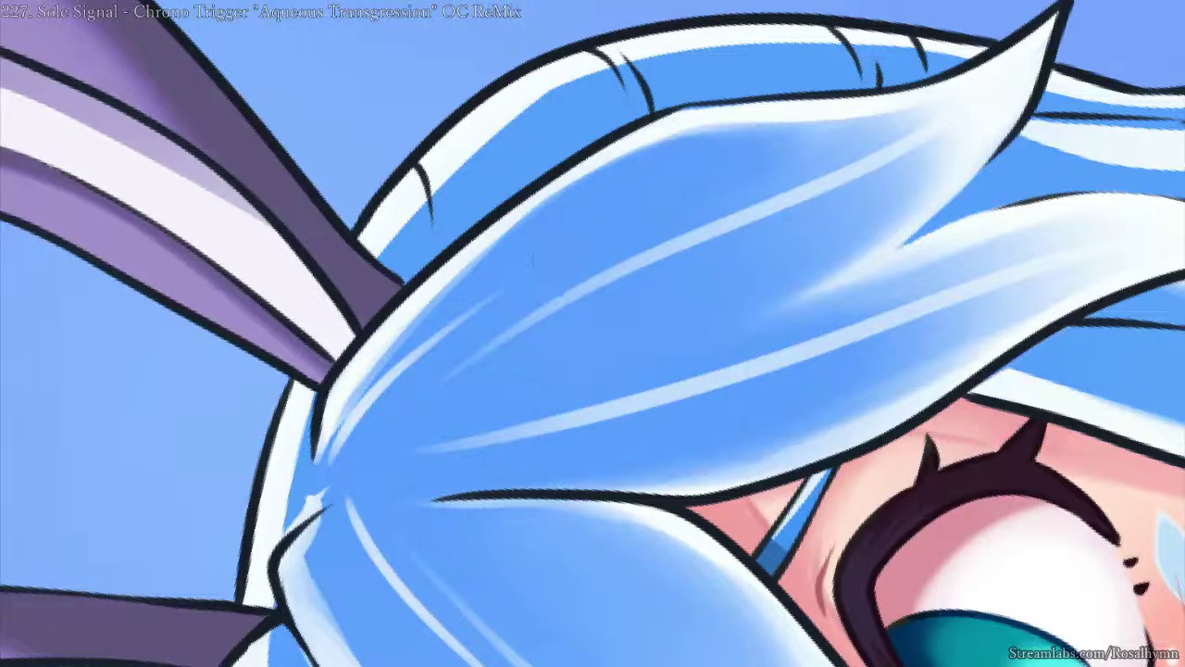
key("ctrl+minus")
key("ctrl+minus")
key("5")
key("ctrl+minus")
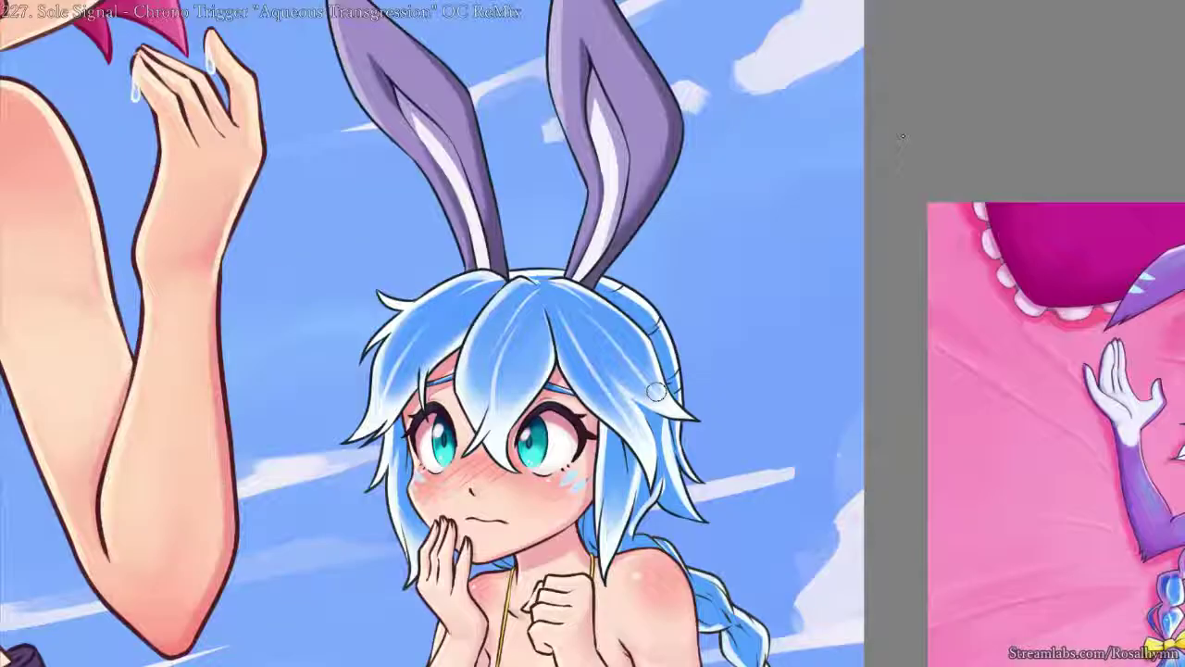
- Refine the pale rim at the top of the central fringe lock between the ears, using a smaller brush size
key("ctrl+plus")
key("ctrl+plus")
left_click_drag(521, 327, 602, 370)
key("ctrl+plus")
key("ctrl+plus")
left_click_drag(492, 228, 508, 235)
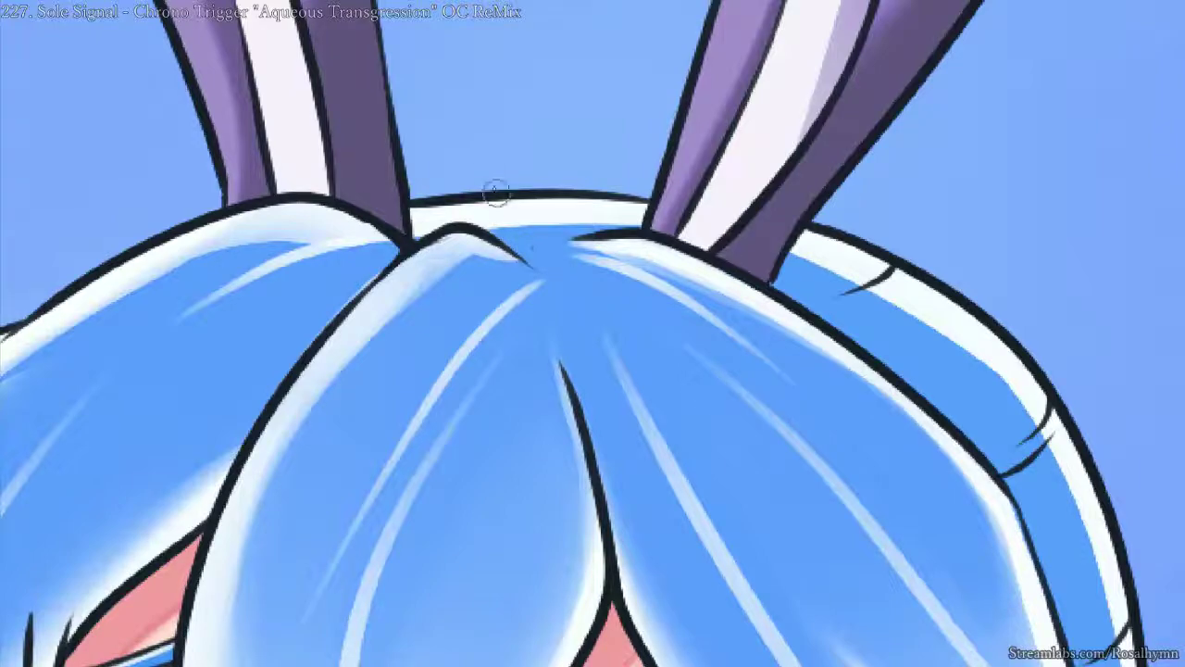
key("e")
key("bracketleft")
key("bracketleft")
key("bracketleft")
key("bracketleft")
key("bracketleft")
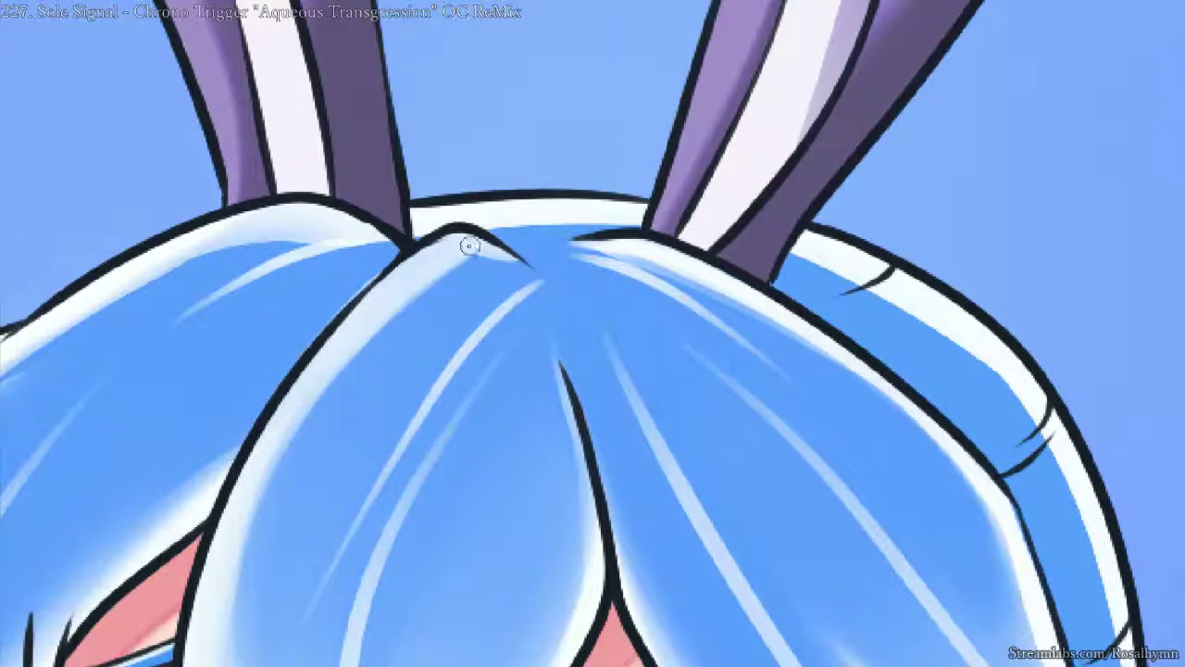
mouse_move(436, 268)
left_mouse_down()
mouse_move(489, 253)
mouse_move(512, 262)
left_mouse_up()
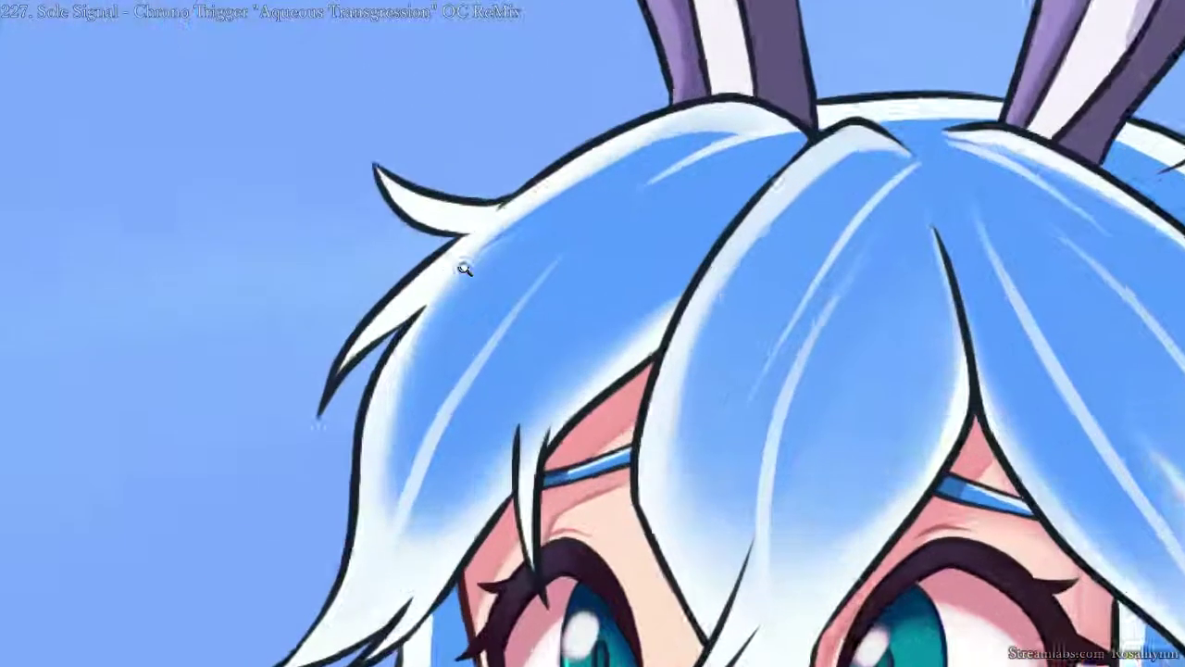
- Paint a tapered blue streak into the white outer tuft of the far-side fringe lock
mouse_move(465, 269)
left_mouse_down()
mouse_move(490, 215)
mouse_move(385, 287)
mouse_move(500, 213)
left_mouse_up()
key("ctrl+z")
left_click_drag(383, 286, 482, 223)
left_click_drag(383, 285, 479, 218)
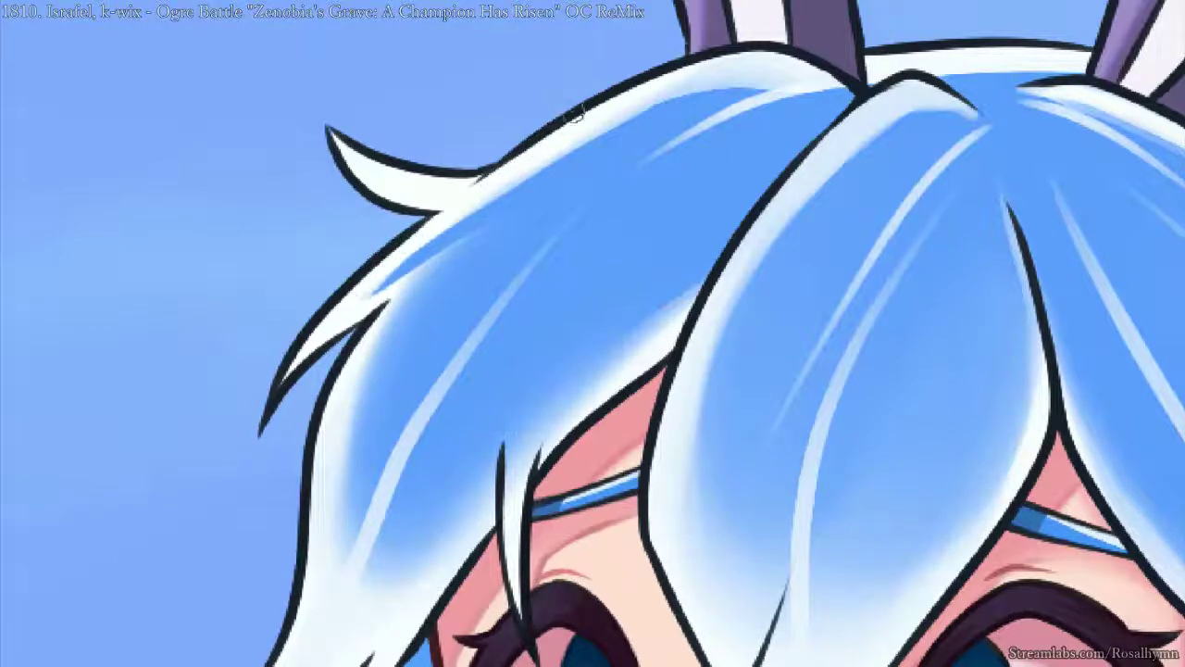
key("ctrl+minus")
key("ctrl+minus")
key("ctrl+minus")
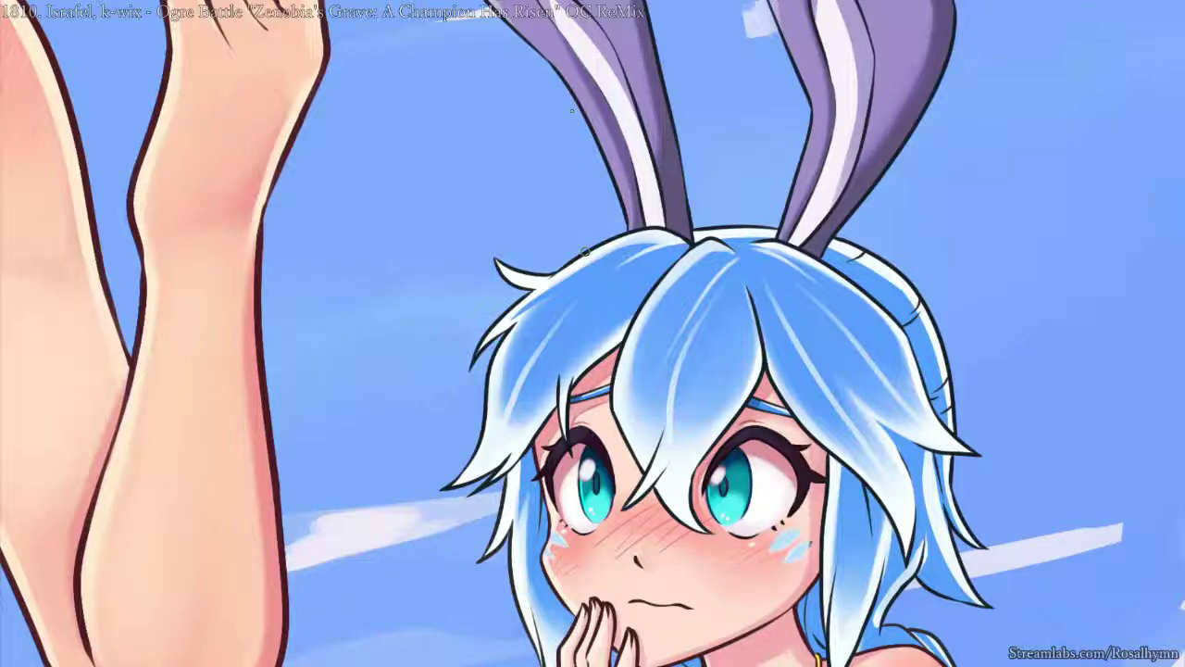
key("ctrl+plus")
key("ctrl+plus")
key("ctrl+plus")
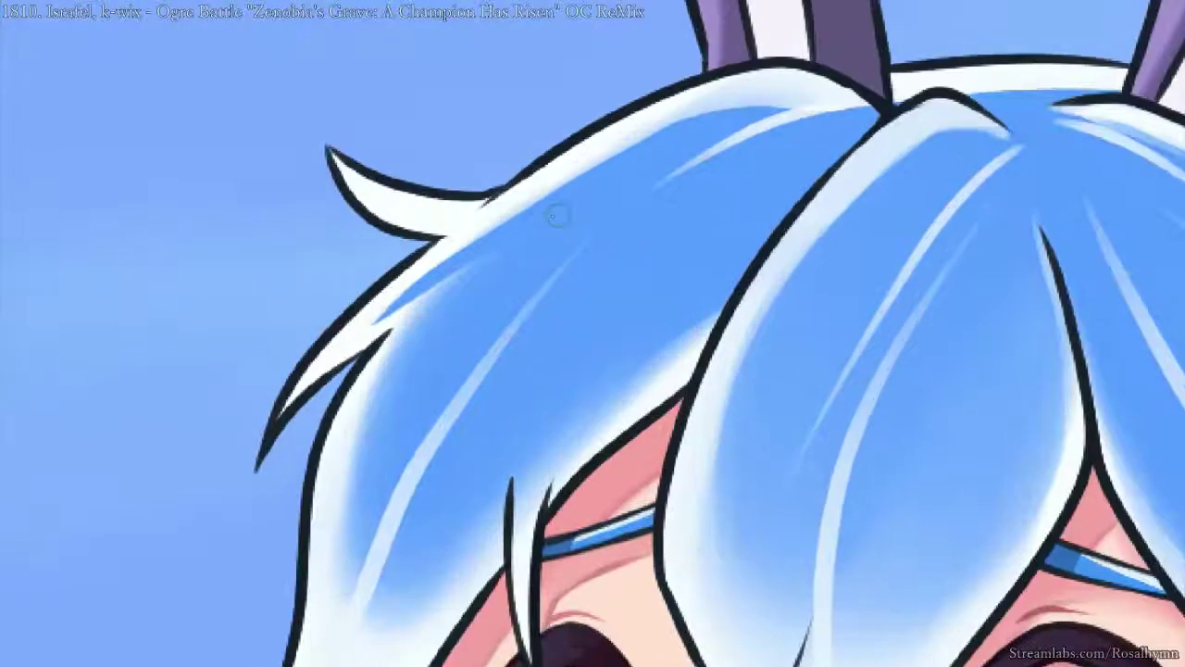
- Add a small blue streak inside the white flyaway tuft on the far side of the head, leaving a white border
mouse_move(487, 219)
left_mouse_down()
mouse_move(373, 189)
mouse_move(470, 215)
mouse_move(428, 215)
mouse_move(373, 191)
mouse_move(439, 205)
left_mouse_up()
key("ctrl+z")
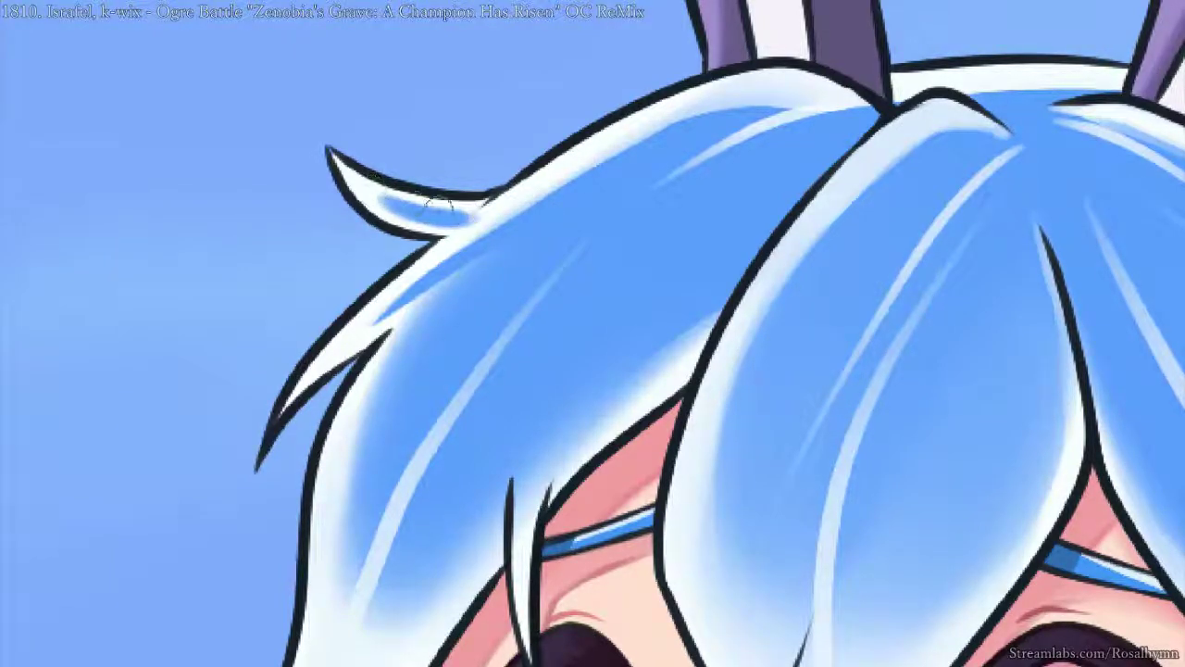
mouse_move(362, 184)
left_mouse_down()
mouse_move(403, 225)
mouse_move(352, 174)
mouse_move(455, 225)
left_mouse_up()
key("ctrl+minus")
key("ctrl+minus")
key("ctrl+minus")
key("ctrl+minus")
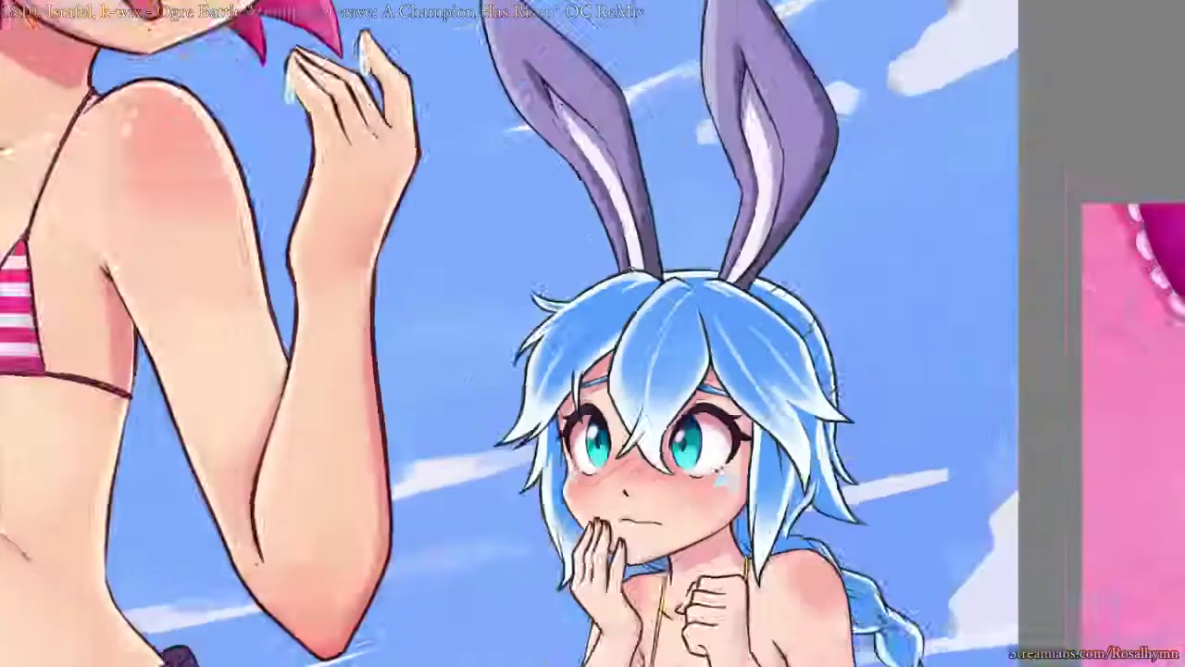
- Extend the far-side lock's white rim to the parting at the ear base and thin the white band between the ears
key("ctrl+plus")
key("ctrl+plus")
left_click_drag(948, 382, 835, 331)
scroll(836, 331, "up", 4)
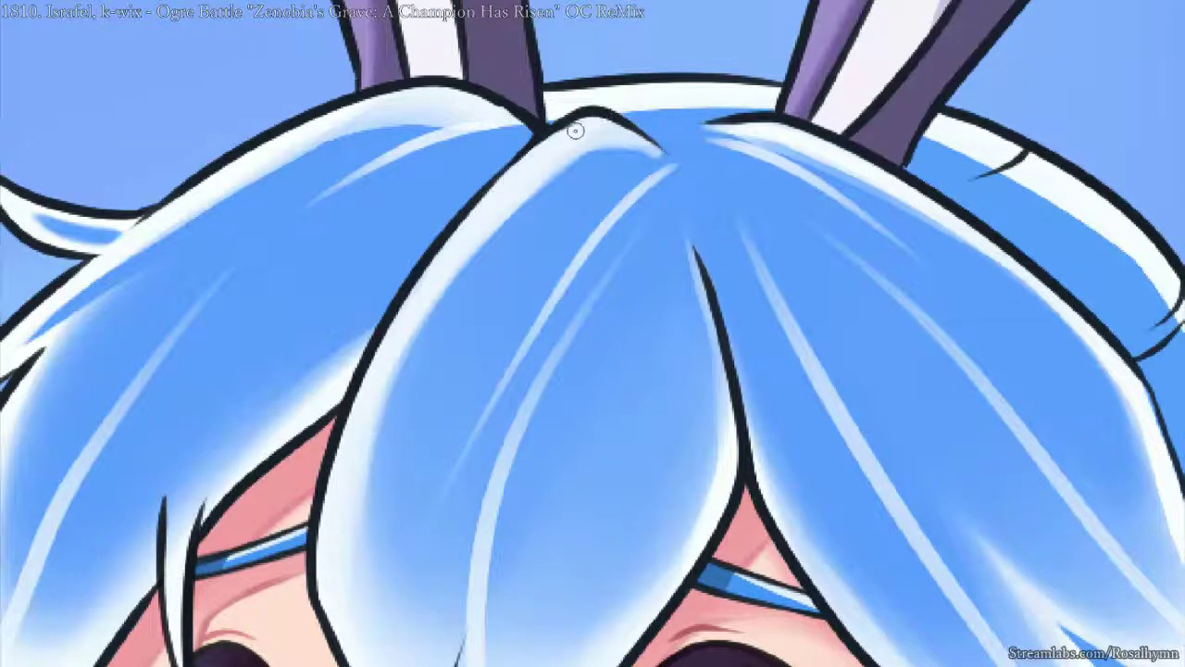
left_click_drag(488, 116, 519, 134)
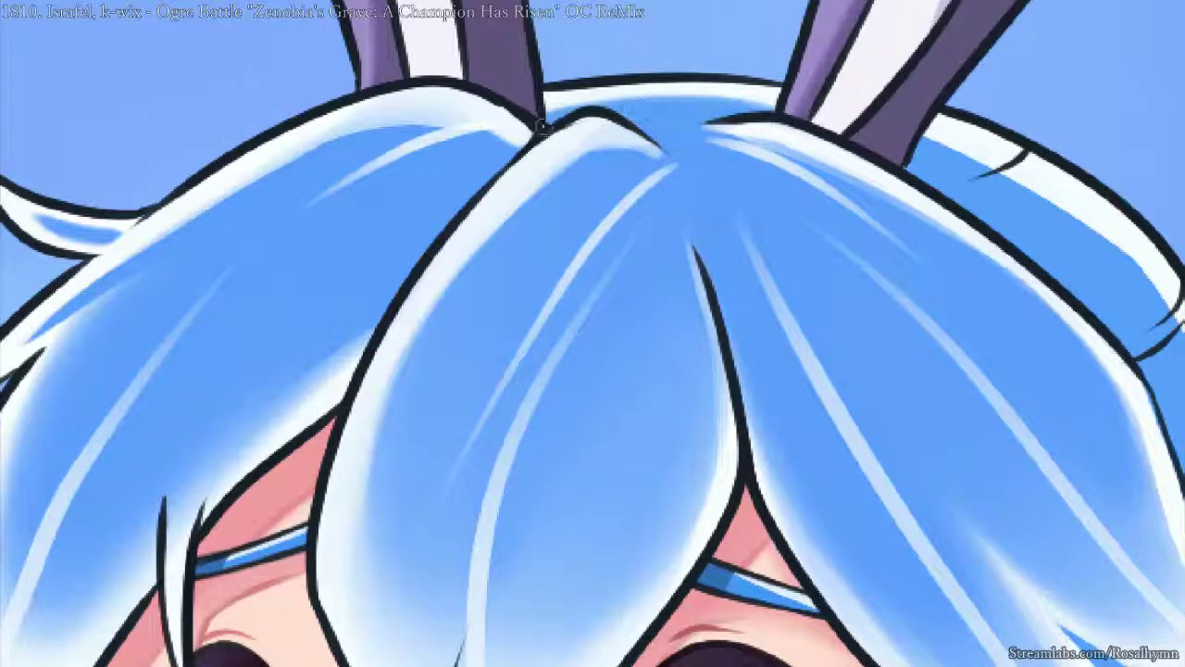
- Compare the blue-and-white hair and braid with the hair colouring in the reference picture
key("minus")
key("minus")
key("minus")
key("minus")
key("minus")
key("minus")
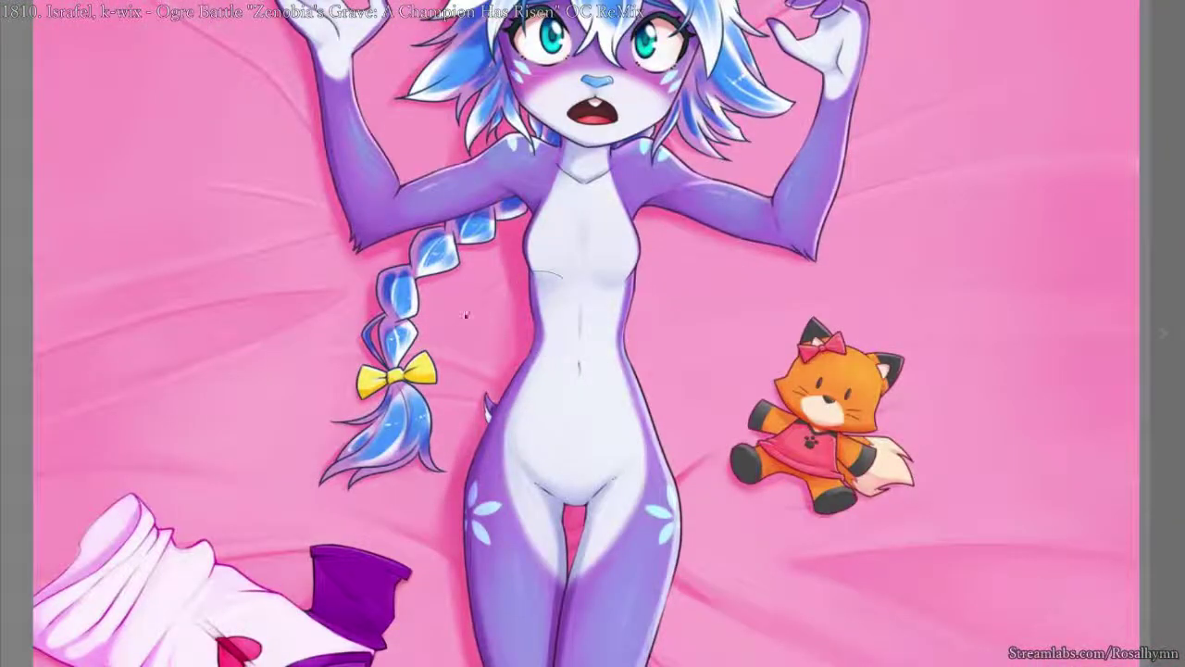
key("ctrl+z")
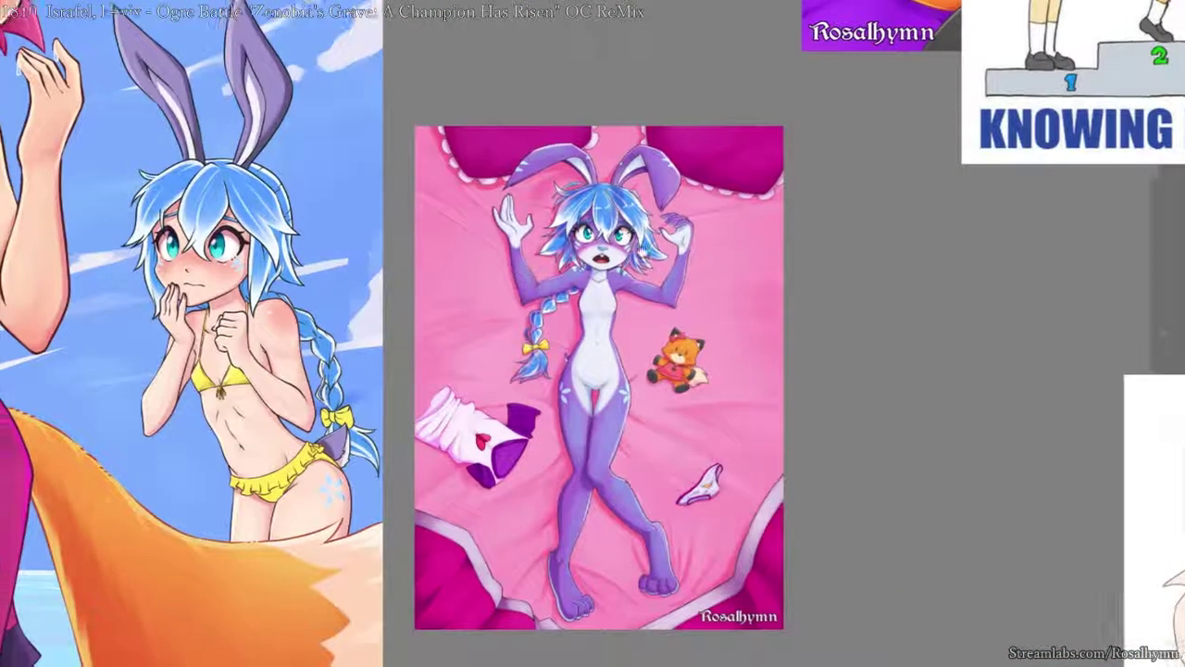
scroll(804, 286, "up", 5)
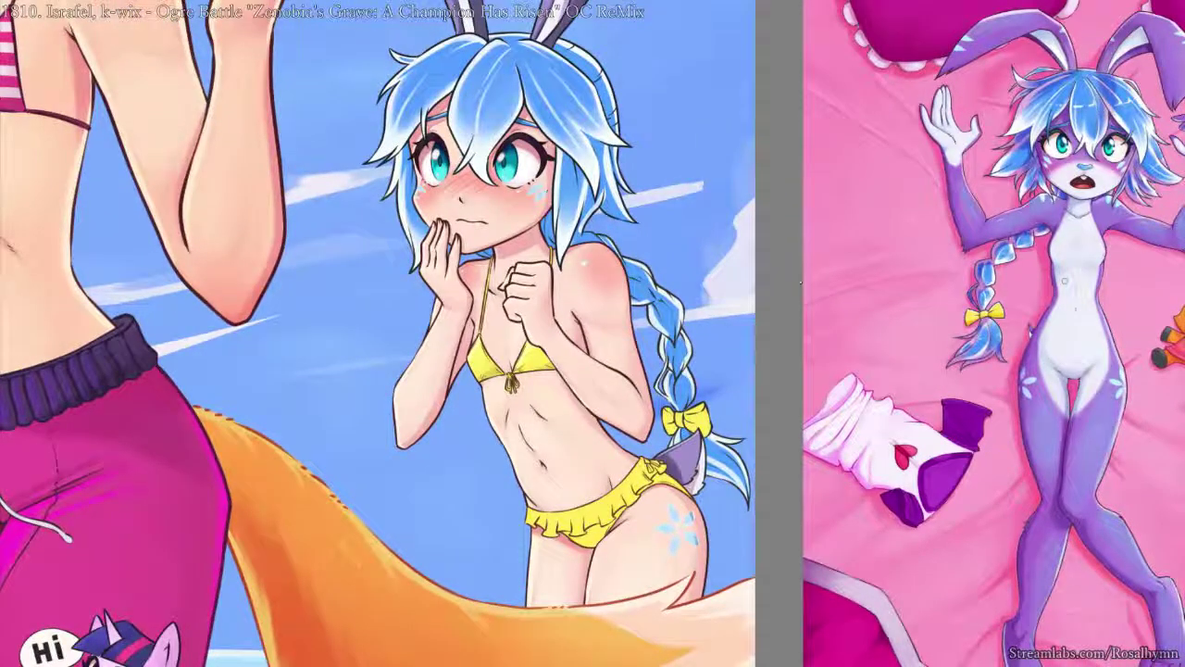
- Undo the last strokes on the background character's blue skin markings
key("ctrl")
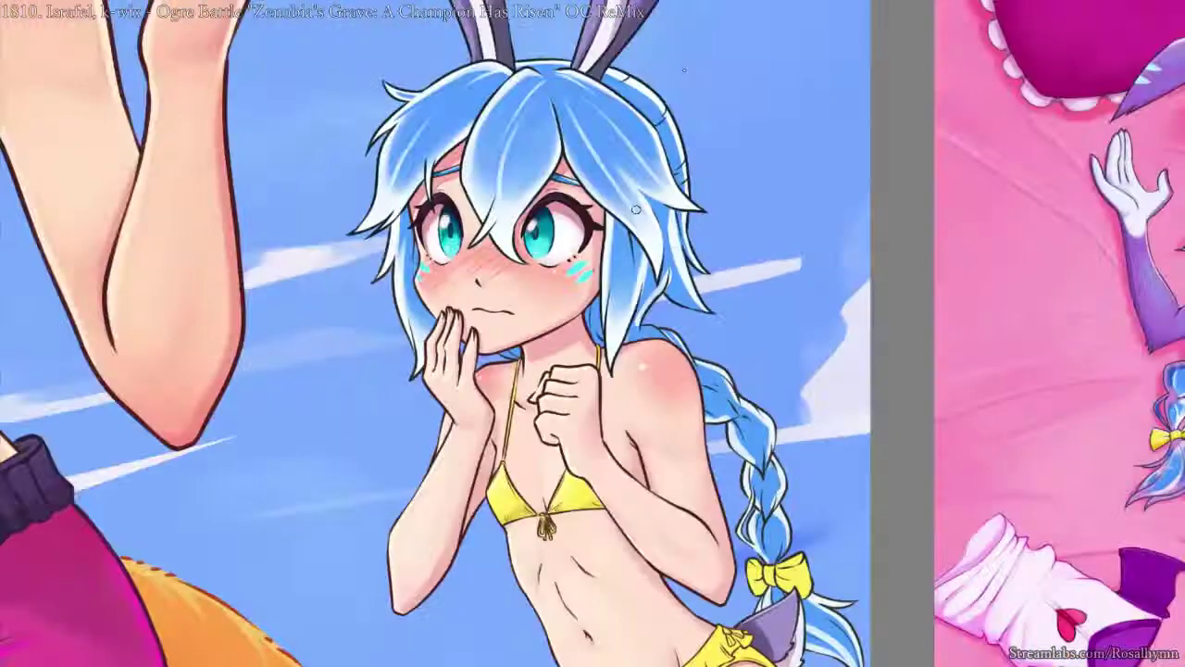
key("ctrl+z")
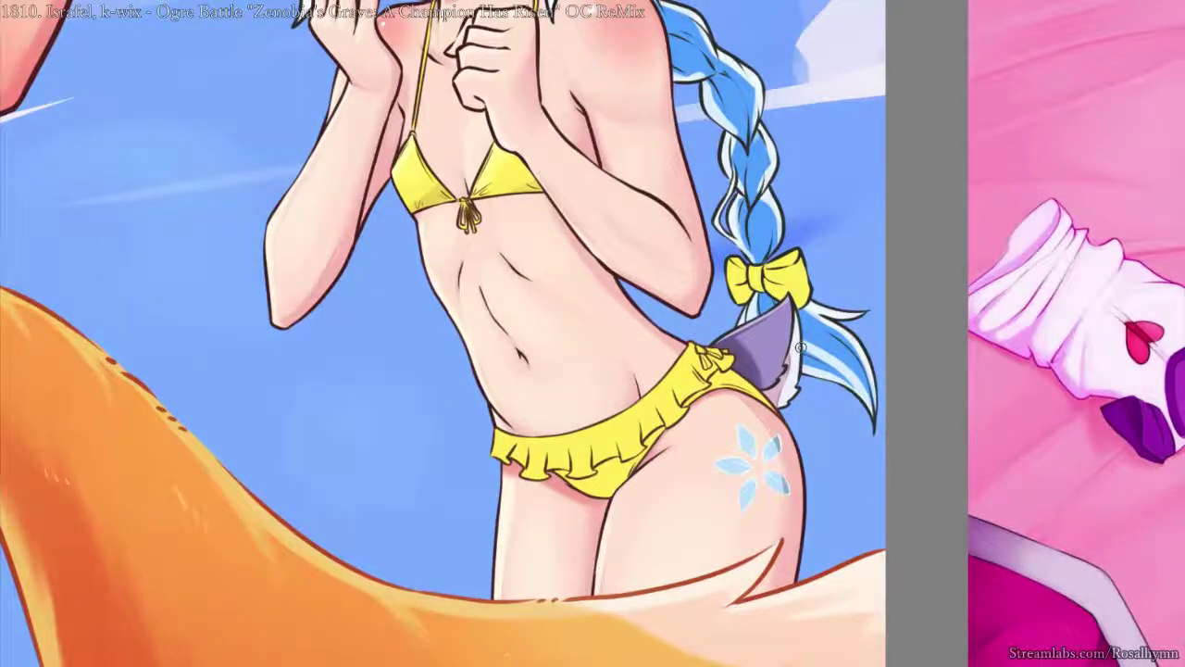
key("ctrl+z")
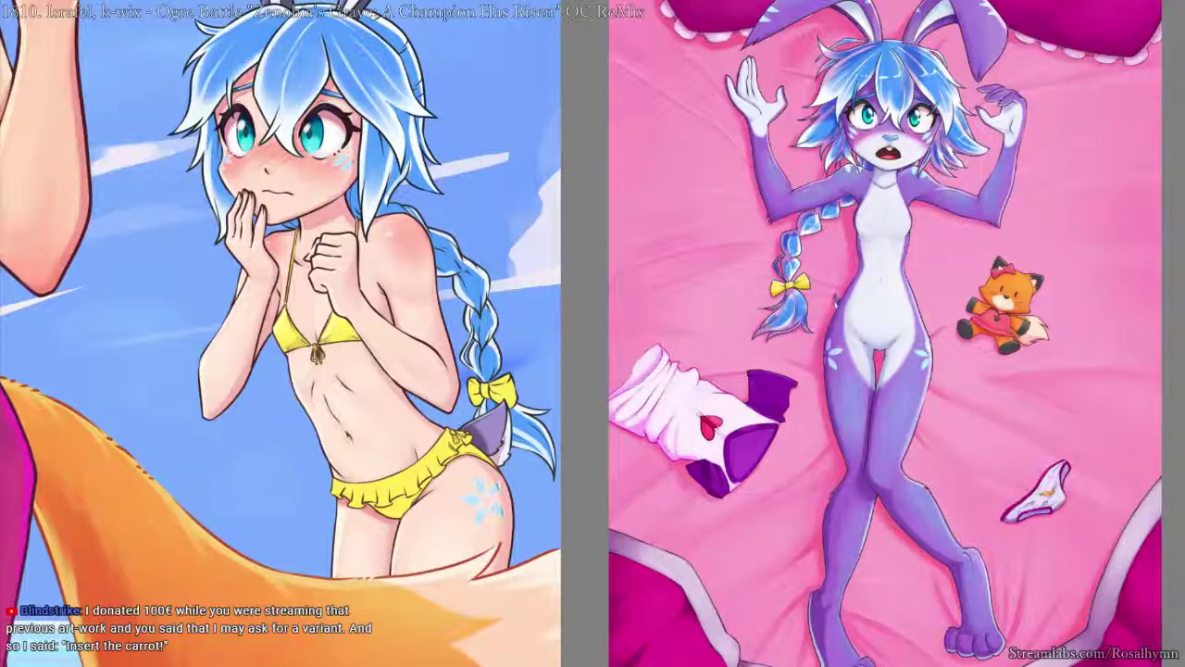
- Shade the two near-side cheek markings with a soft fade from pale to deeper blue
left_click_drag(640, 269, 805, 176)
key("ctrl+plus")
key("ctrl+plus")
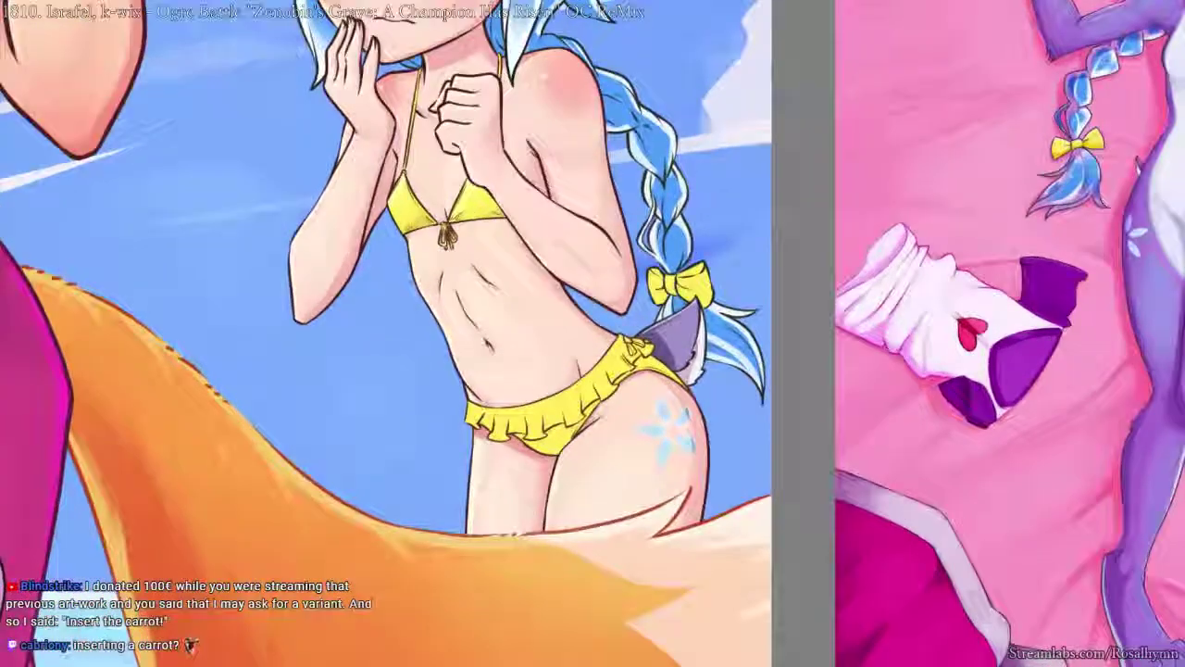
scroll(801, 197, "down", 3)
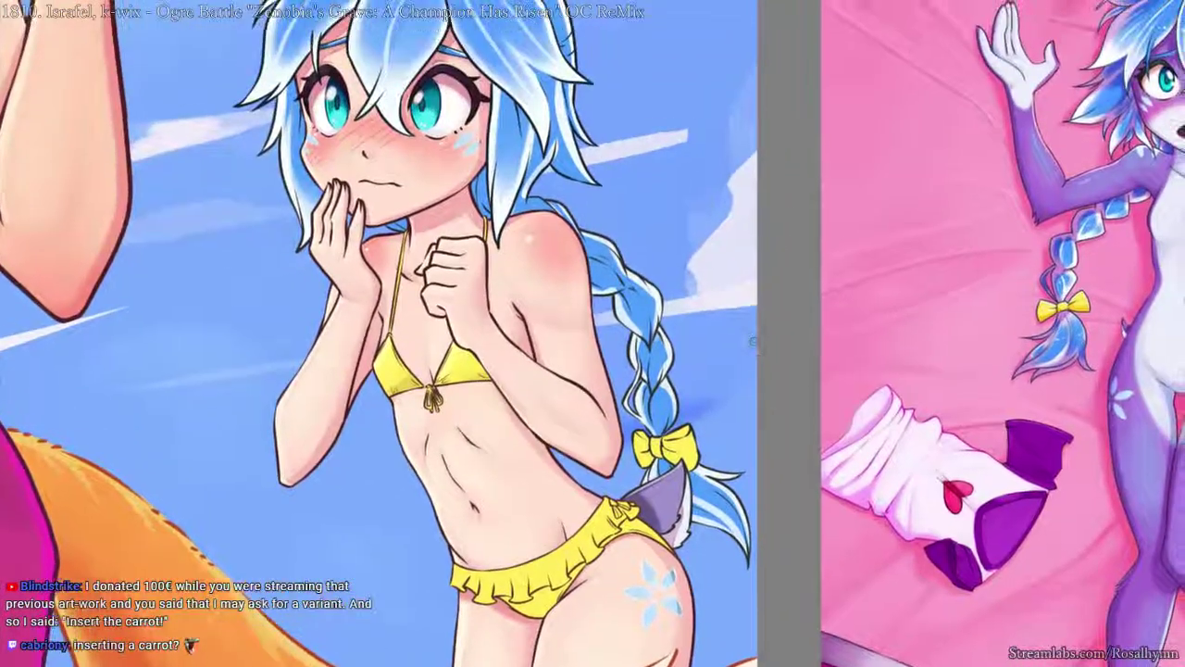
left_click_drag(766, 223, 775, 335)
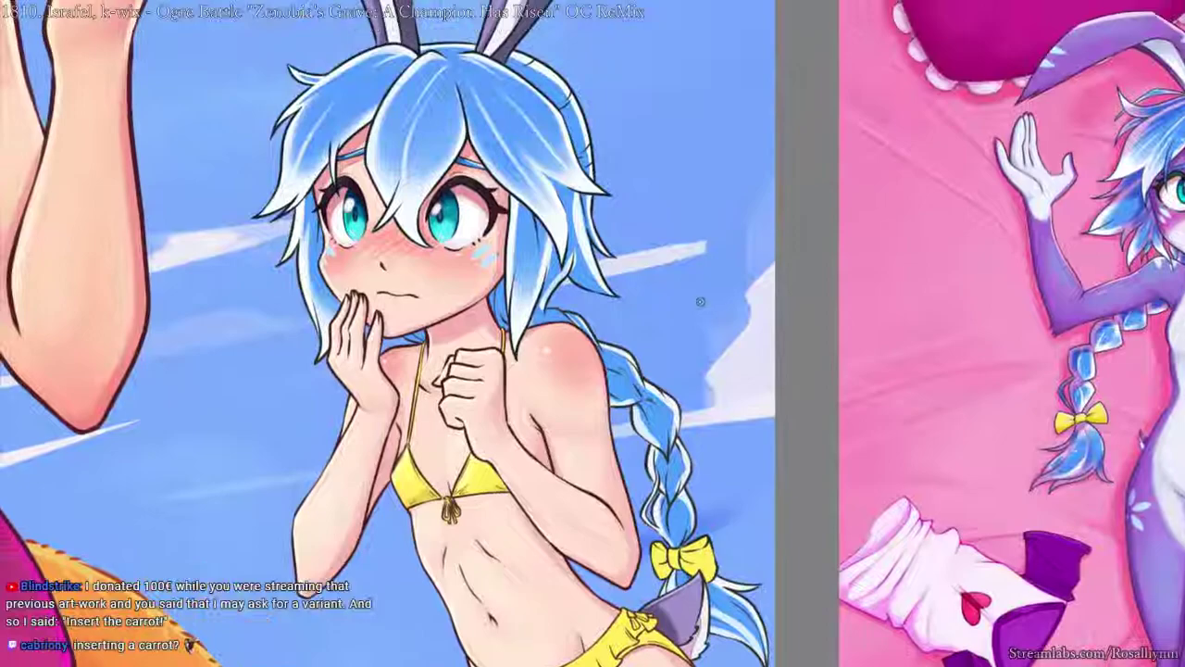
left_click_drag(666, 286, 771, 317)
scroll(768, 317, "up", 4)
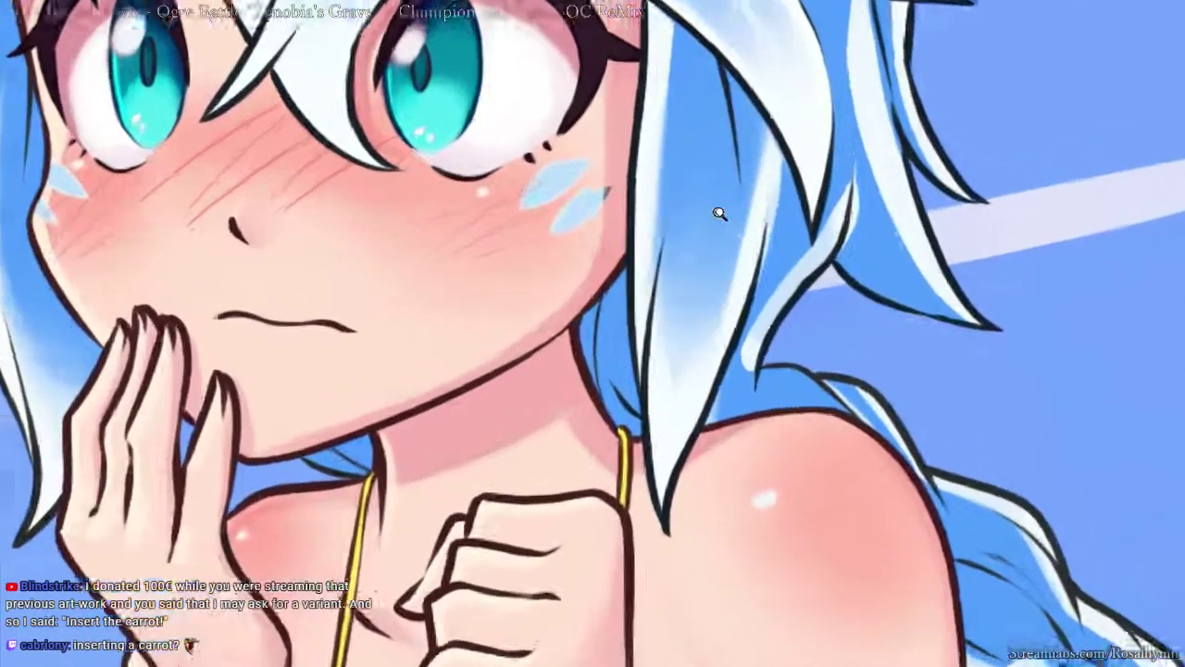
key("bracketright")
key("bracketright")
key("ctrl")
key("ctrl+z")
key("ctrl+shift+z")
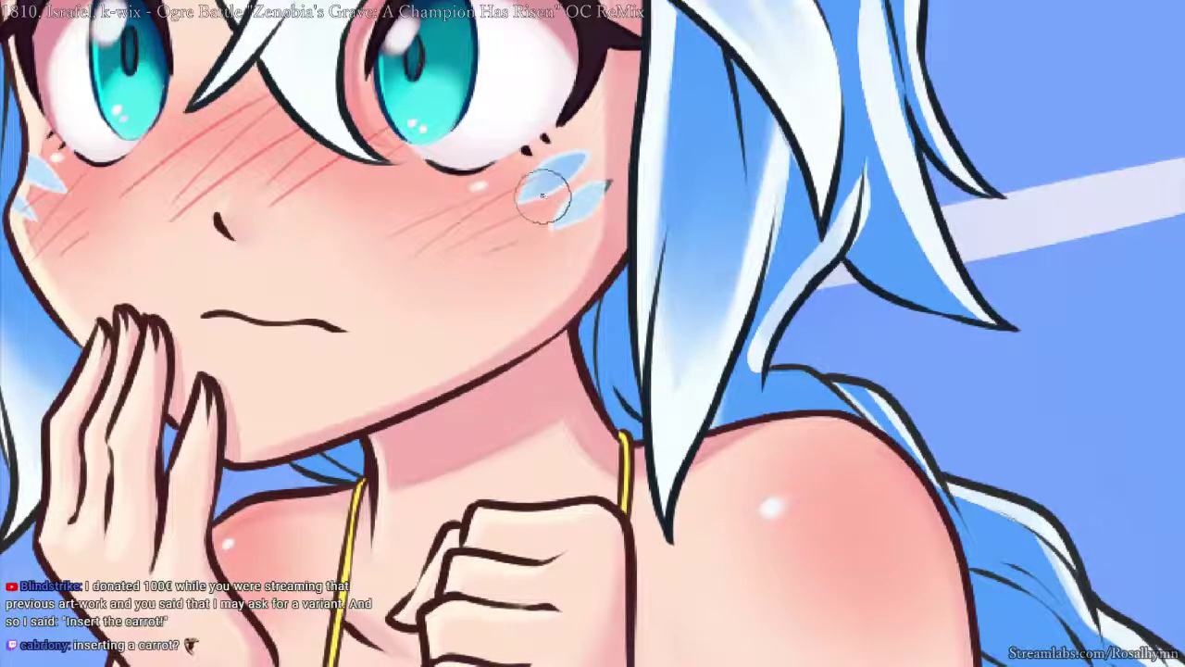
left_click_drag(535, 207, 622, 136)
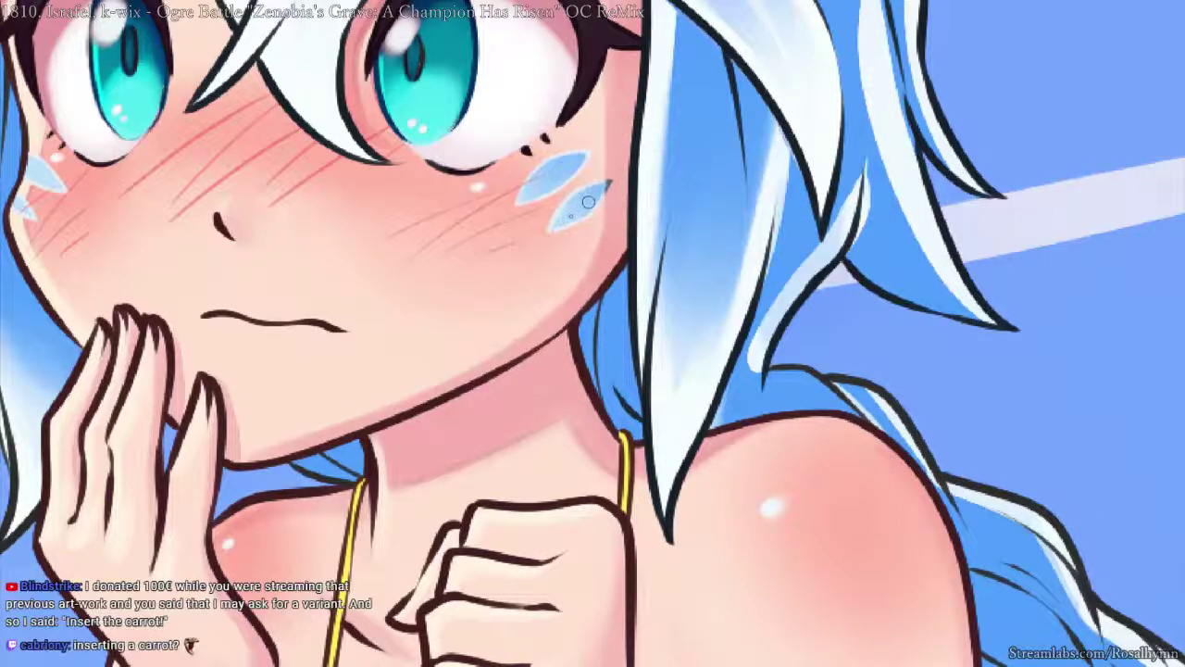
- Shade the small far-side cheek markings with the same pale-to-deeper blue fade
key("ctrl+minus")
left_click_drag(525, 252, 663, 259)
key("ctrl+plus")
left_click_drag(246, 177, 509, 235)
key("bracketleft")
key("bracketleft")
key("bracketleft")
left_click_drag(420, 161, 422, 167)
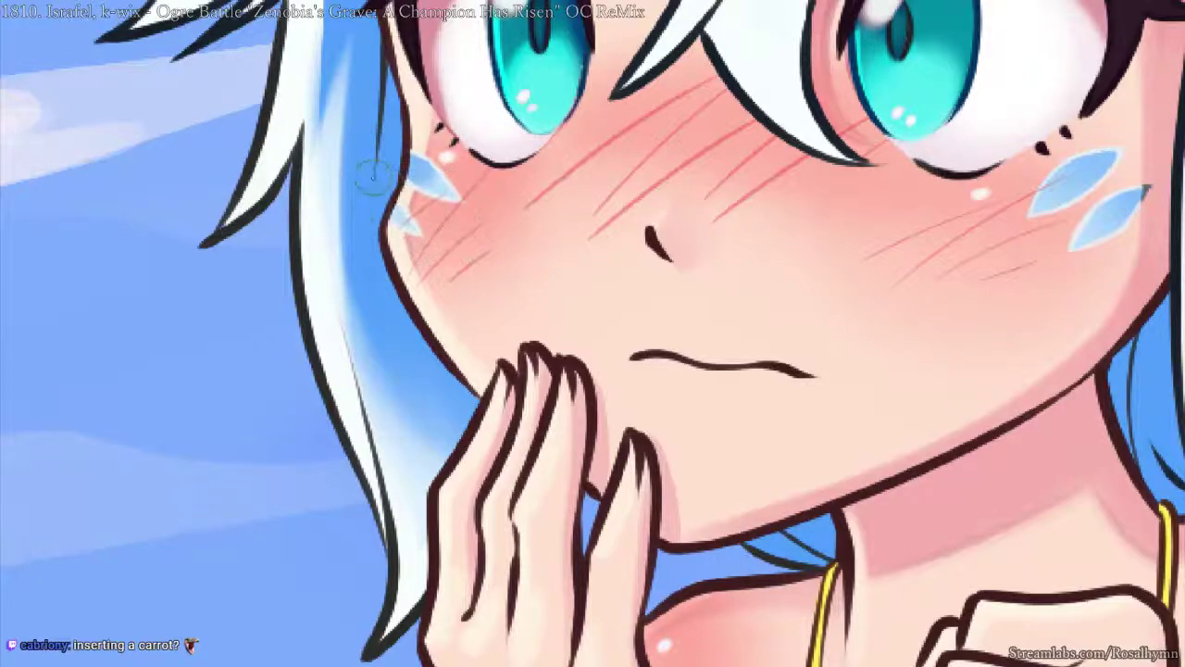
- Paint blue fades on the petals of the snowflake marking, darker at the outer tips and white towards the centre
key("ctrl+minus")
key("ctrl+minus")
left_click_drag(900, 413, 716, 205)
left_click_drag(804, 370, 647, 166)
left_click_drag(735, 436, 624, 217)
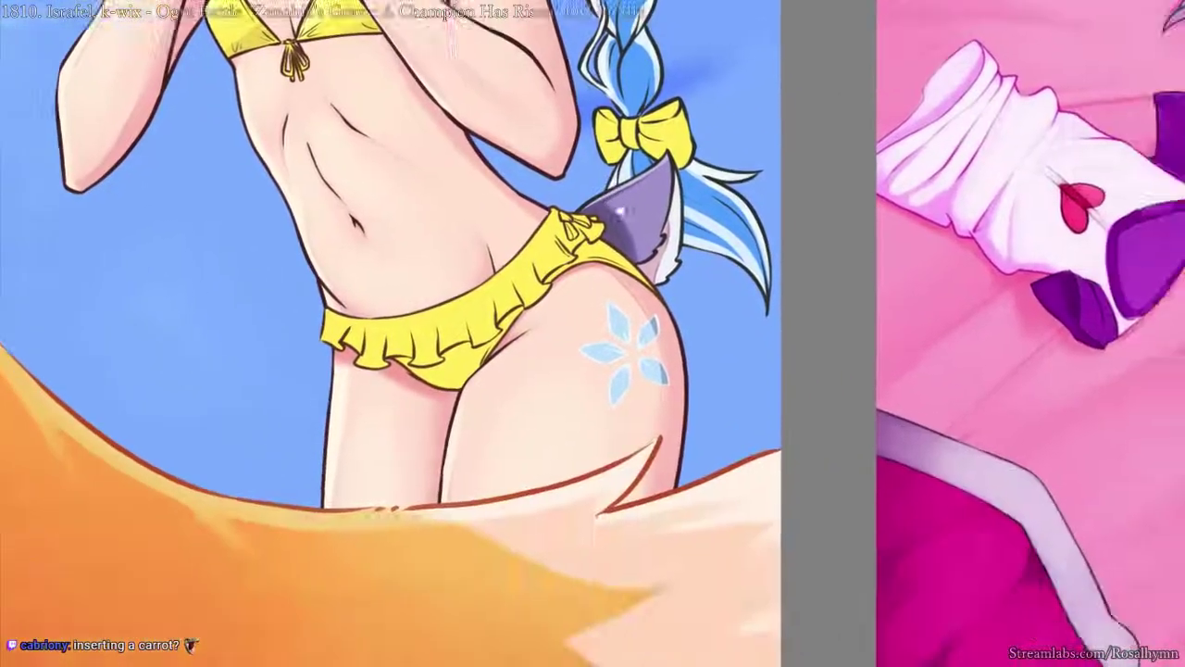
key("ctrl+plus")
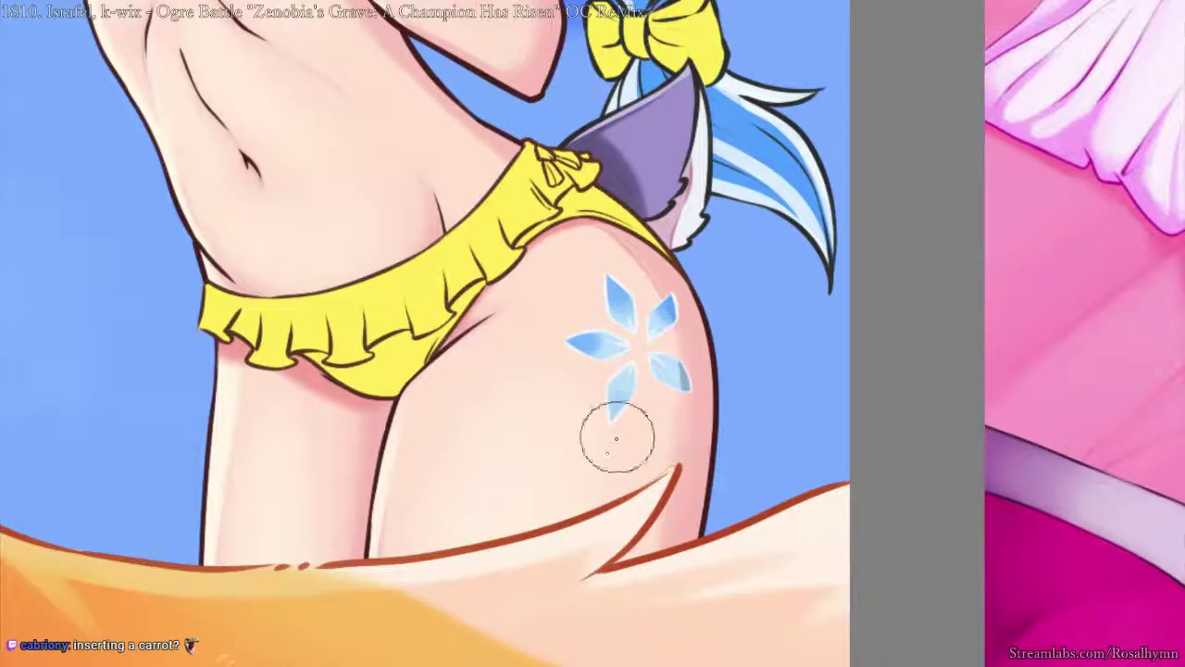
key("ctrl+minus")
key("ctrl+minus")
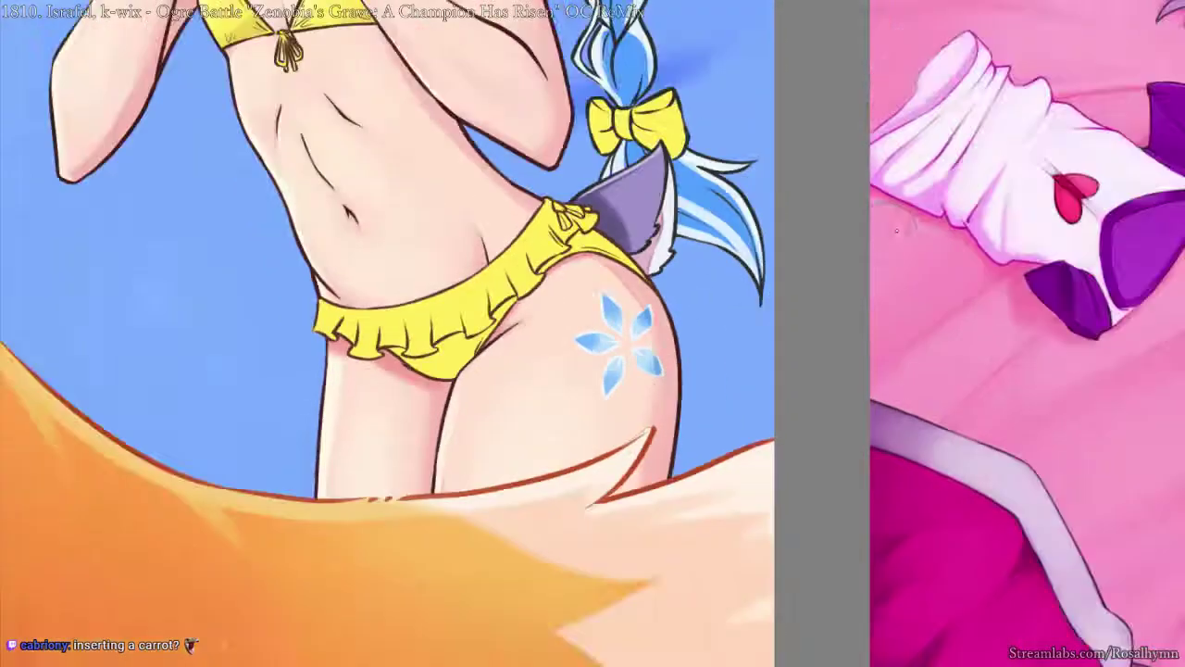
- Refine the snowflake marking's blue petal tips, keeping thin white edges, and check it in a mirrored view
left_click_drag(935, 435, 656, 408)
key("ctrl+plus")
key("ctrl+plus")
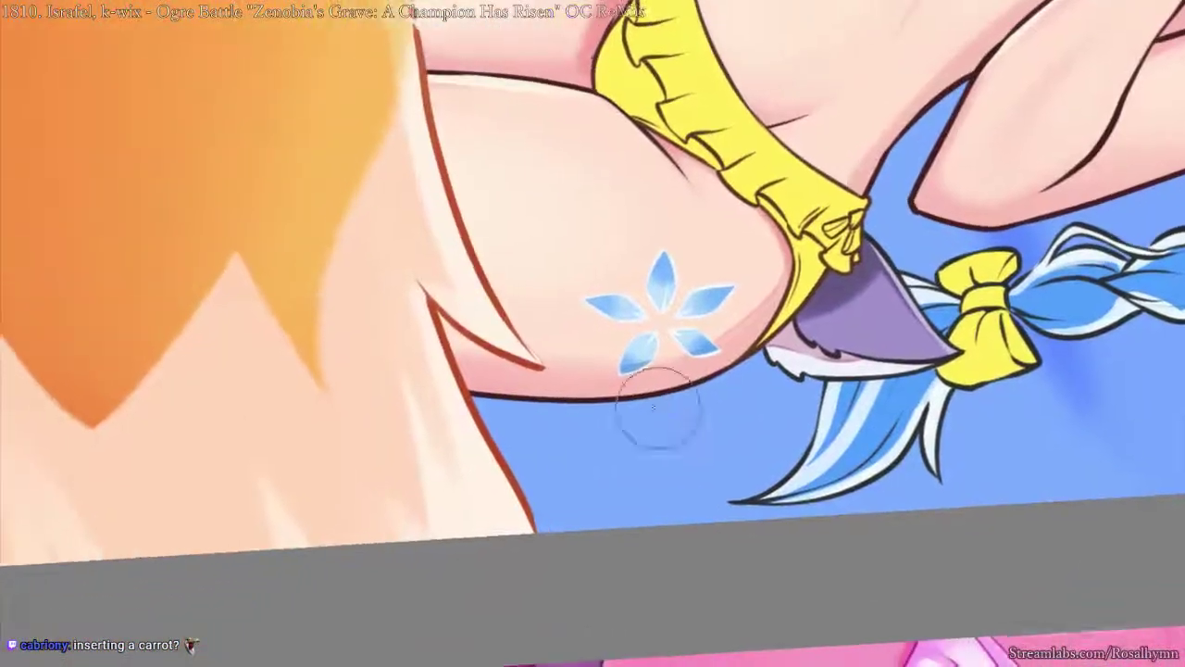
key("Home")
key("ctrl+plus")
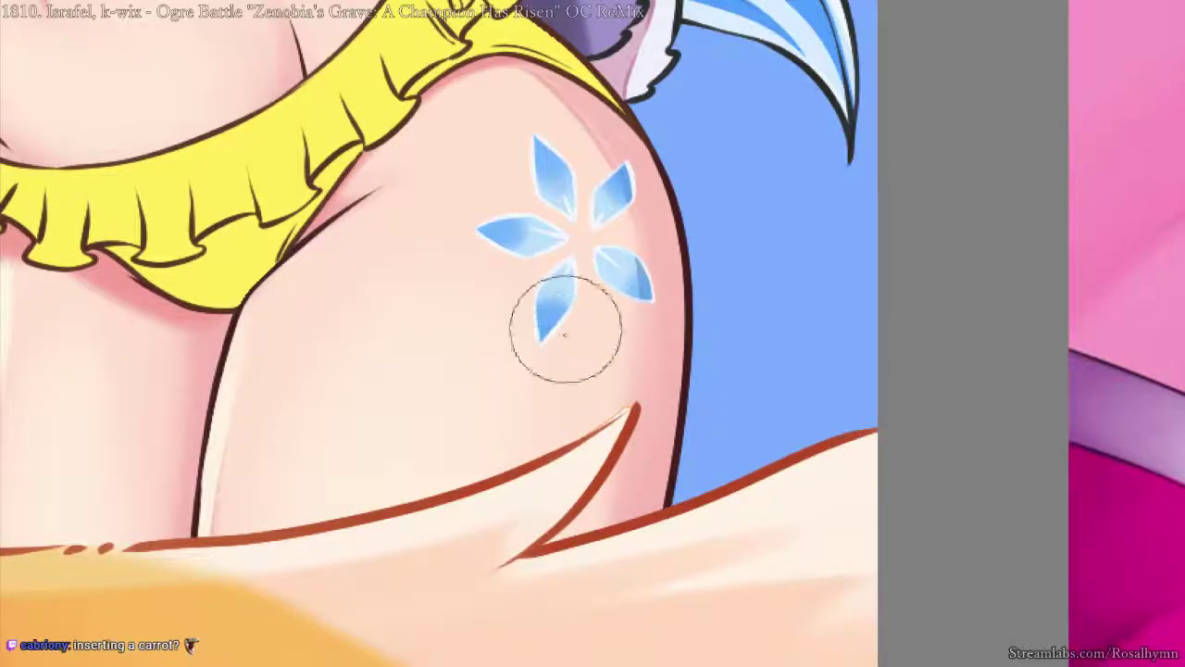
right_click(574, 320)
left_click(507, 403)
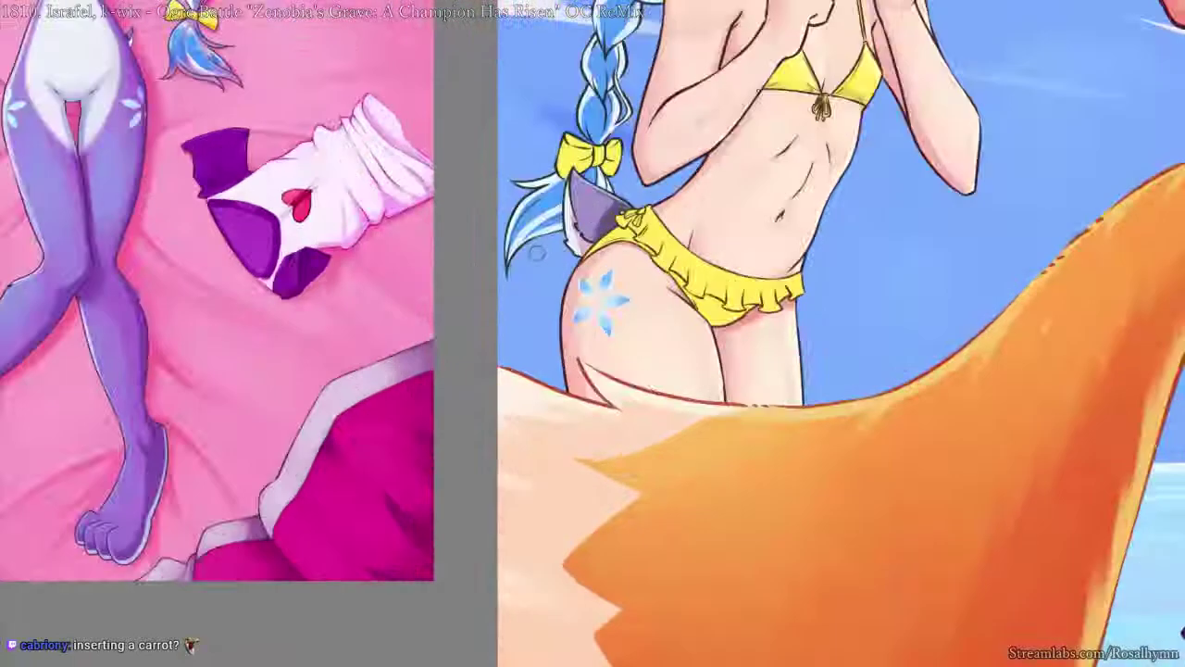
- Save the illustration and refine the white-to-blue fades inside the snowflake's petals
key("ctrl+s")
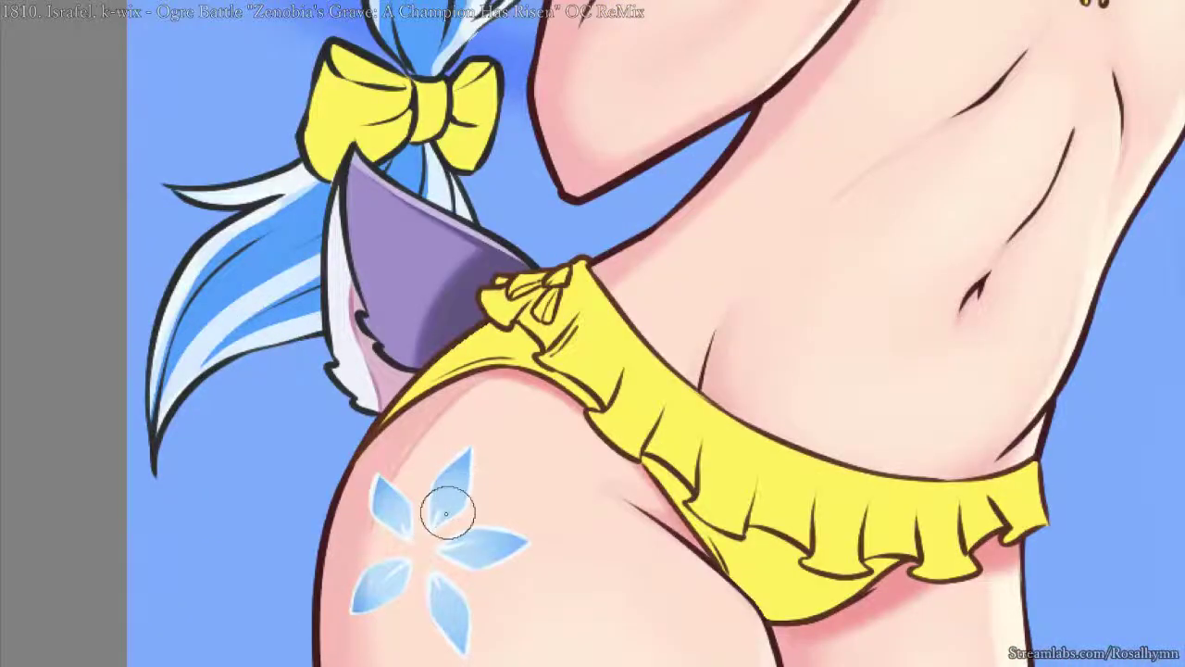
mouse_move(524, 535)
left_mouse_down()
mouse_move(444, 558)
mouse_move(492, 587)
mouse_move(449, 580)
mouse_move(466, 615)
mouse_move(448, 609)
mouse_move(442, 574)
mouse_move(506, 598)
mouse_move(463, 583)
left_mouse_up()
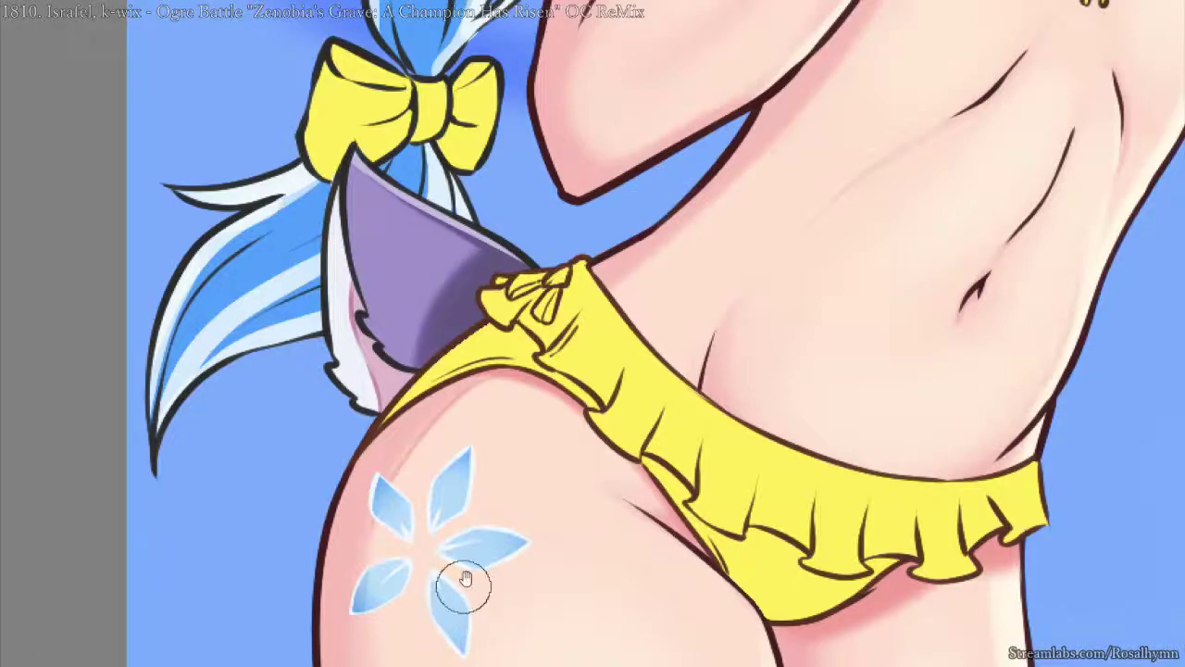
scroll(697, 309, "down", 5)
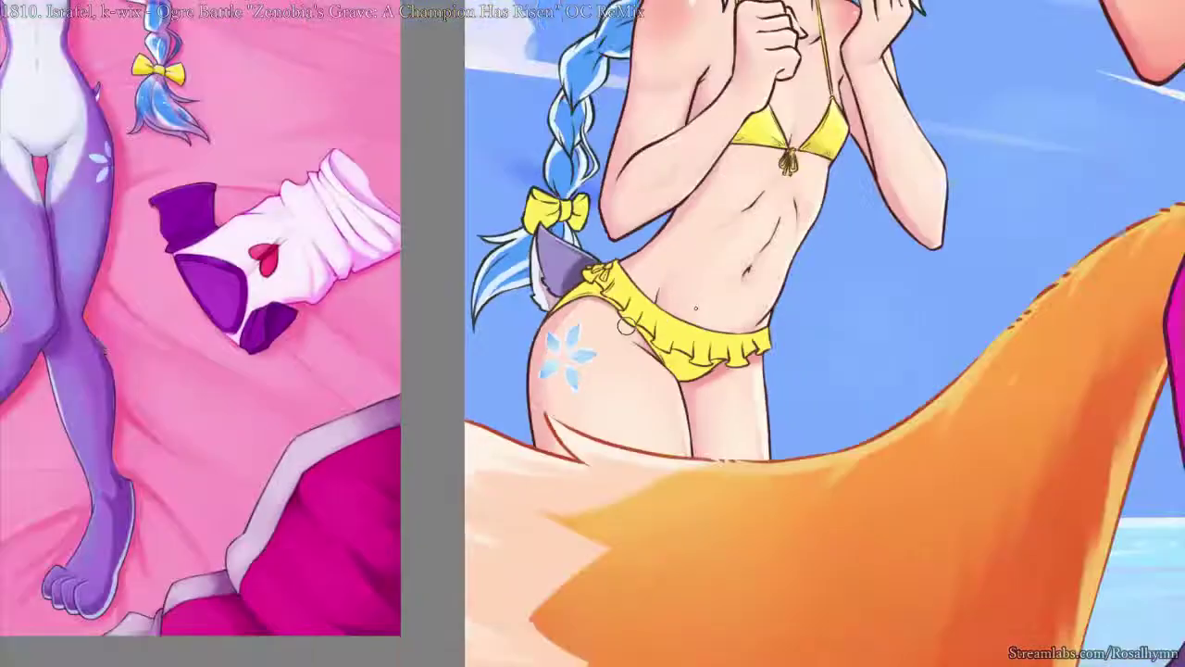
key("h")
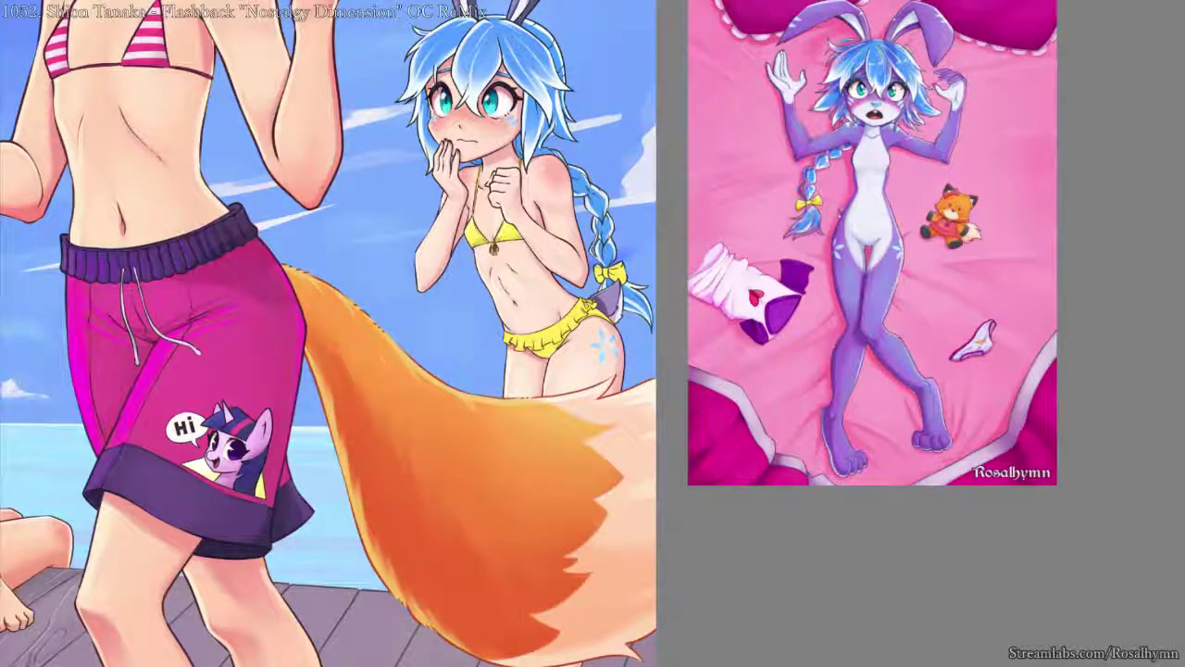
- Apply a Cross-channel colour adjustment filter to the blue markings with its curve raised
left_click_drag(882, 118, 886, 423)
scroll(895, 257, "up", 5)
scroll(873, 379, "down", 2)
left_click_drag(875, 380, 861, 192)
scroll(838, 224, "down", 2)
left_click_drag(833, 241, 834, 277)
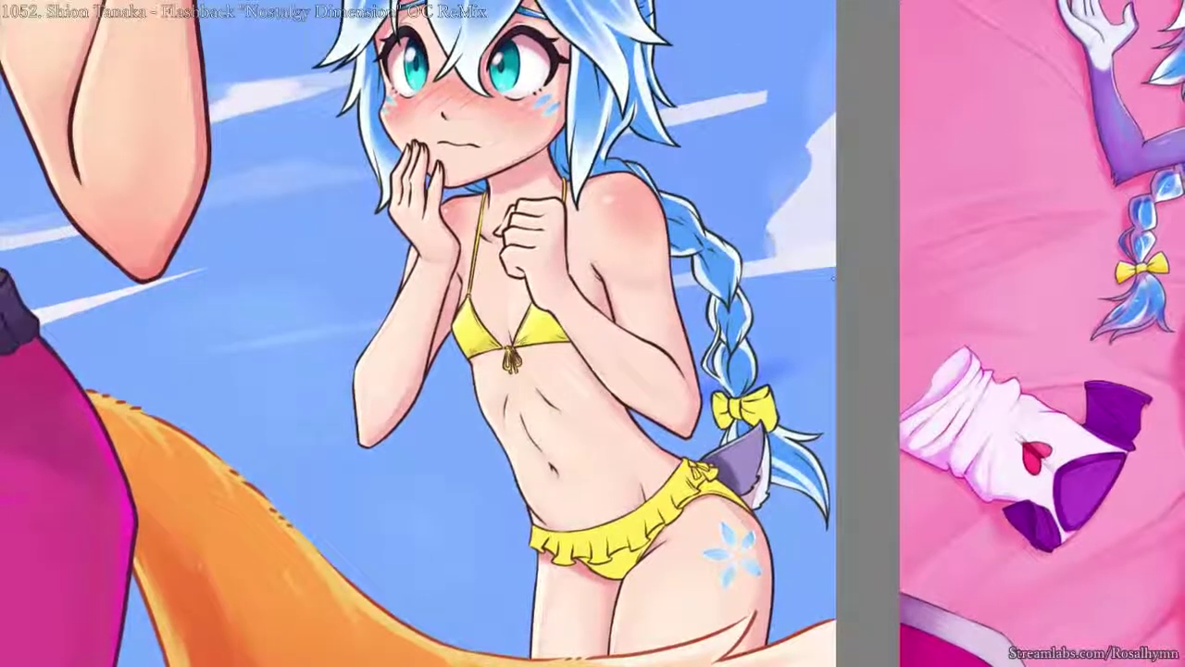
key("ctrl")
key("ctrl+b")
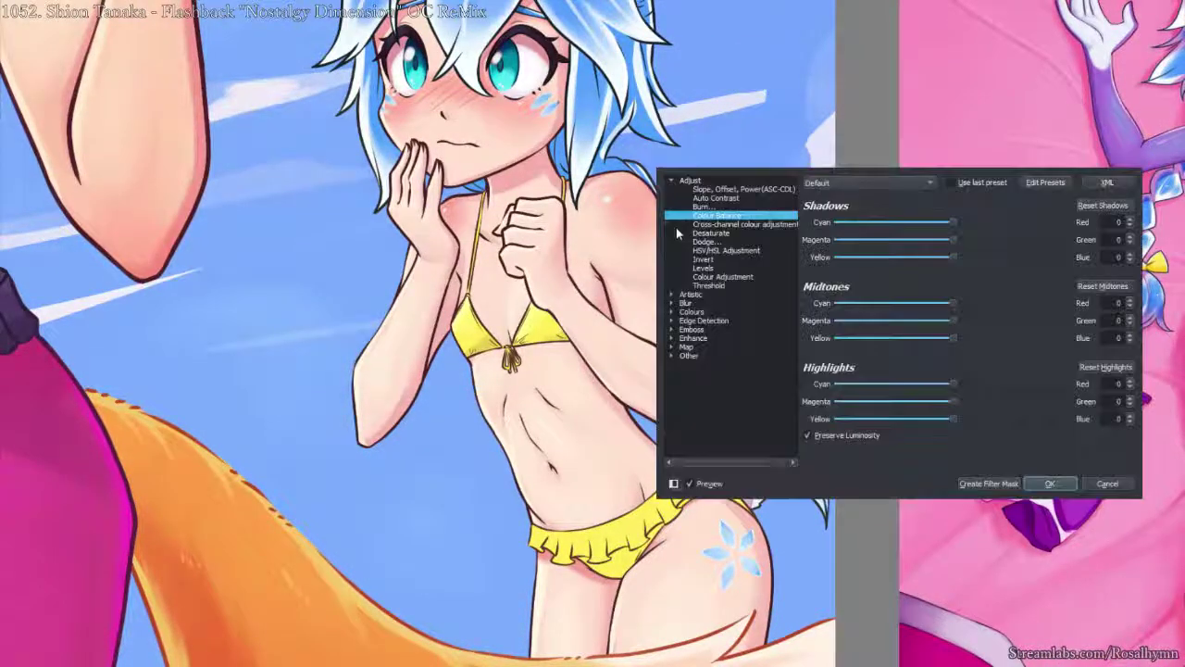
left_click(743, 250)
left_click(763, 233)
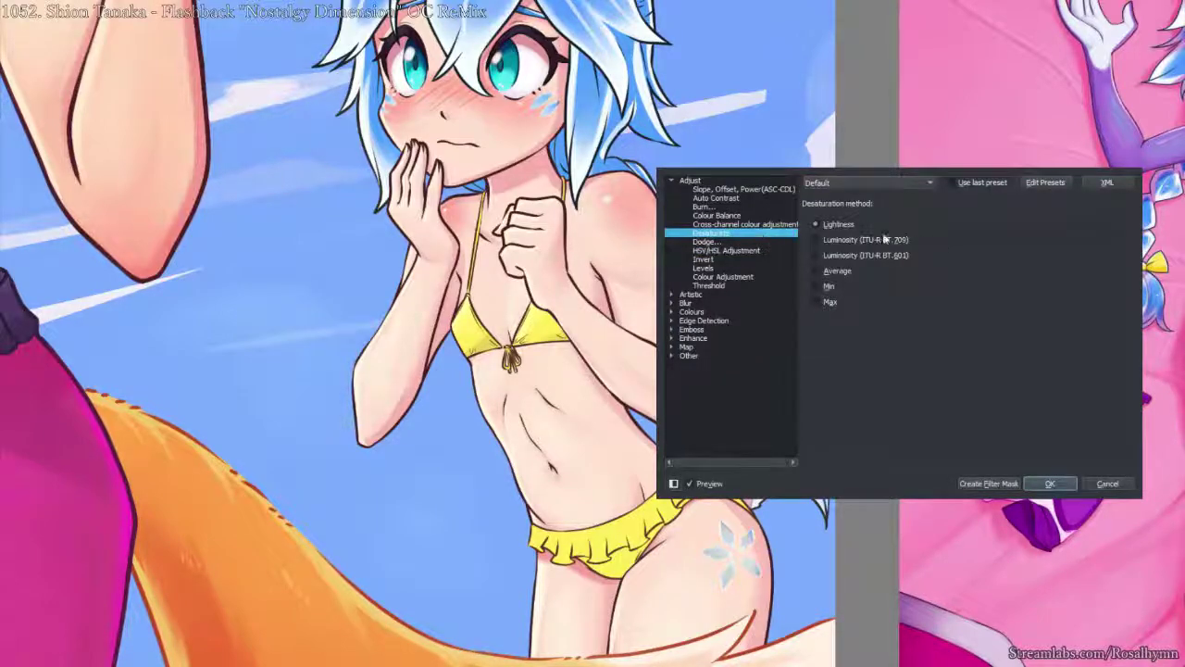
left_click(747, 225)
left_click_drag(946, 323, 948, 249)
left_click(1050, 483)
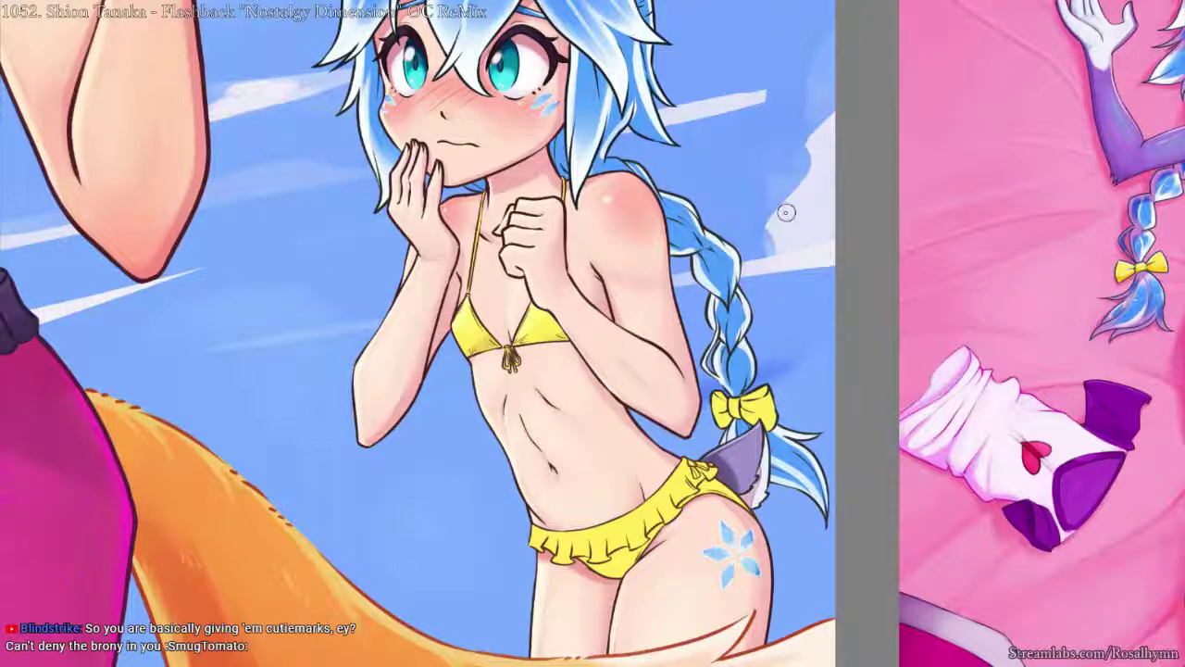
- Compare the colour of the cheek and snowflake markings with the markings in the reference picture
left_click_drag(824, 231, 843, 367)
key("ctrl+plus")
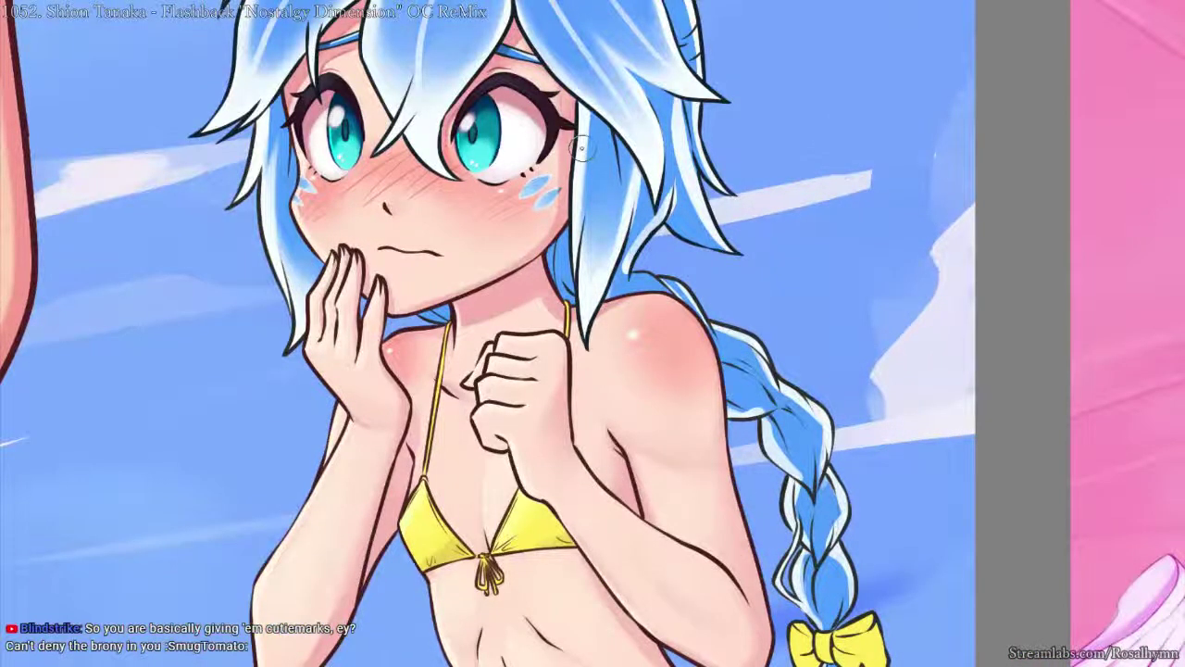
scroll(581, 148, "down", 3)
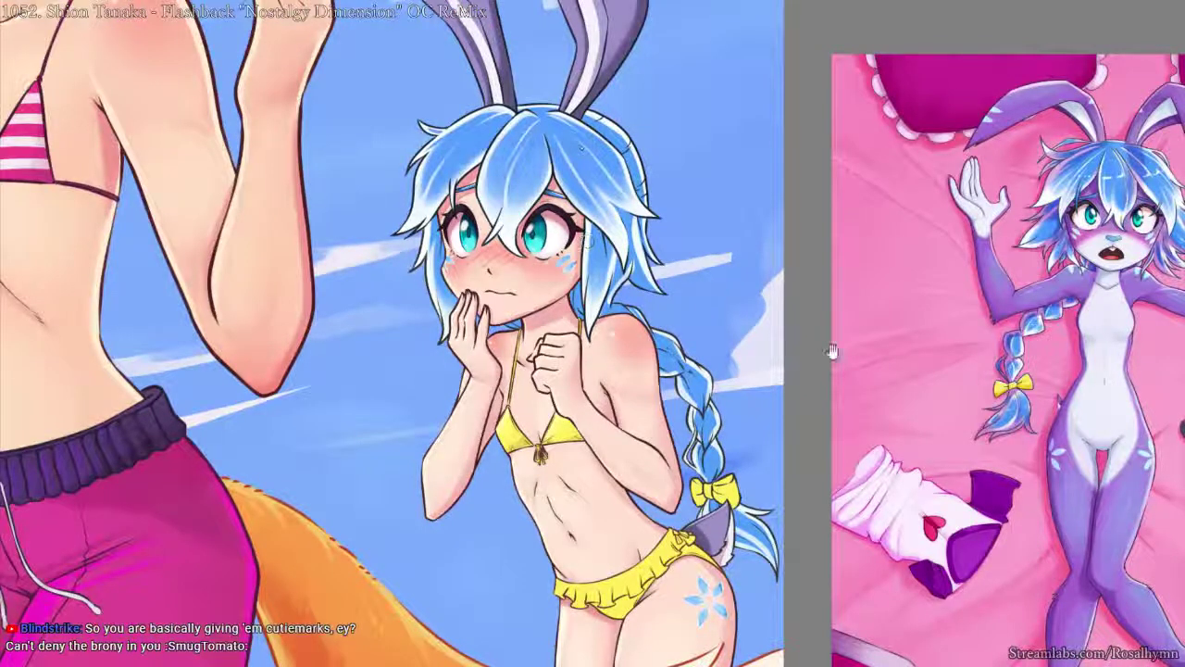
left_click_drag(587, 241, 592, 25)
key("ctrl+plus")
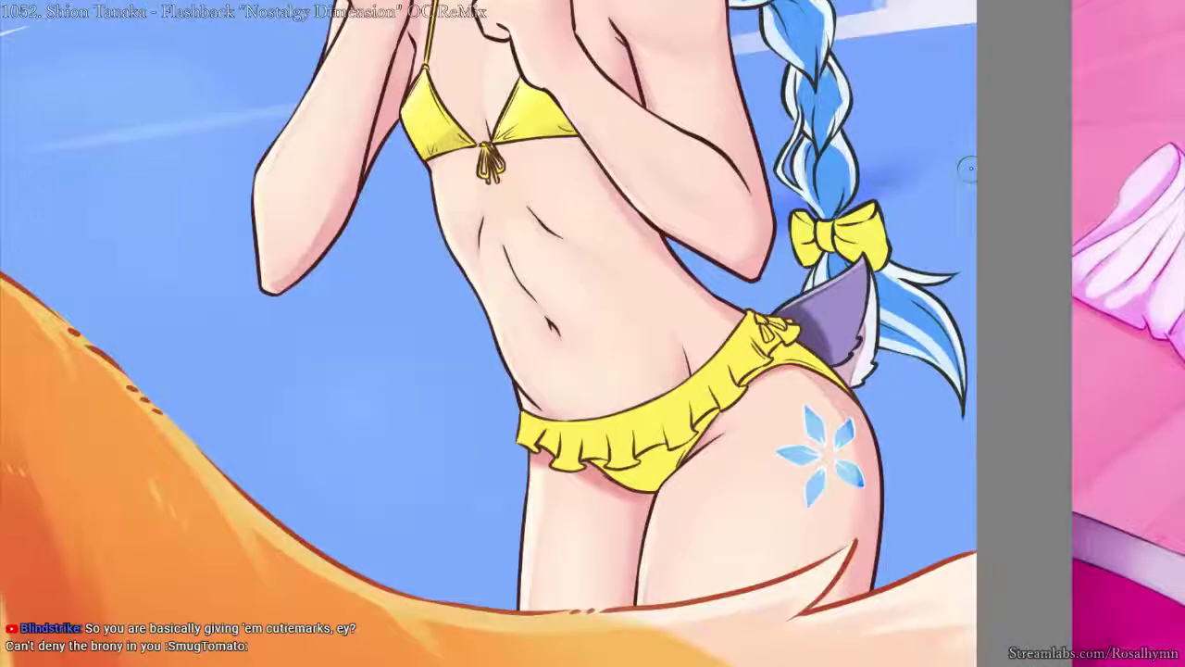
key("ctrl+plus")
scroll(970, 168, "down", 3)
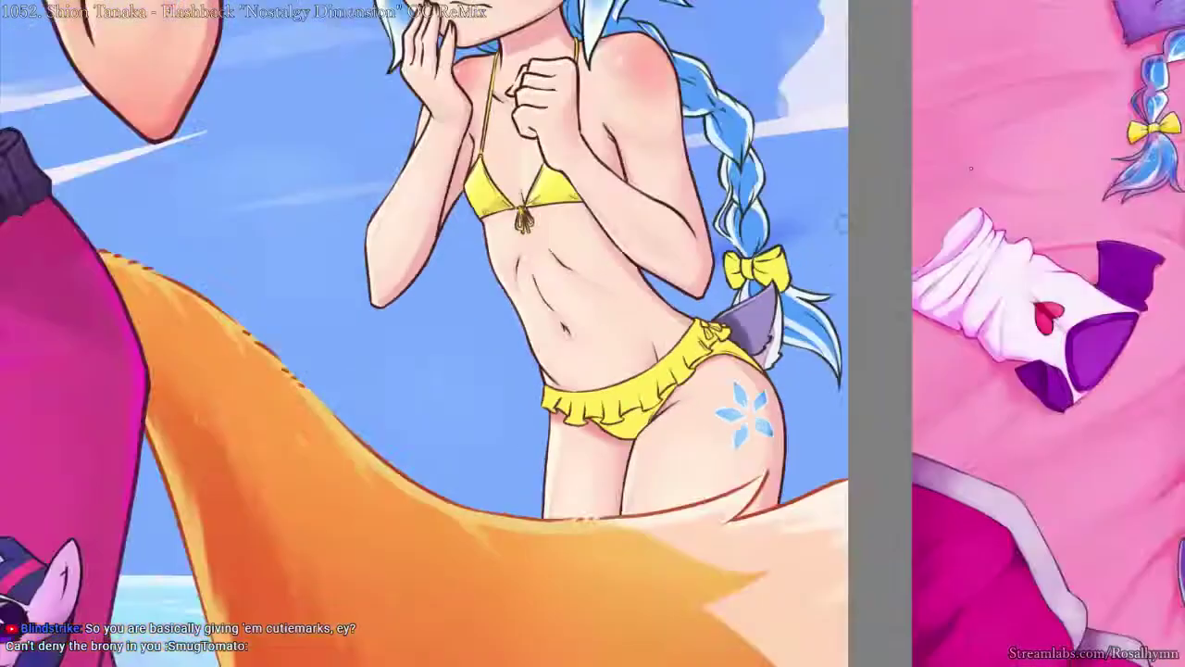
- Compare the snowflake marking's blue with the markings in the reference picture, close up and zoomed out
scroll(590, 324, "up", 2)
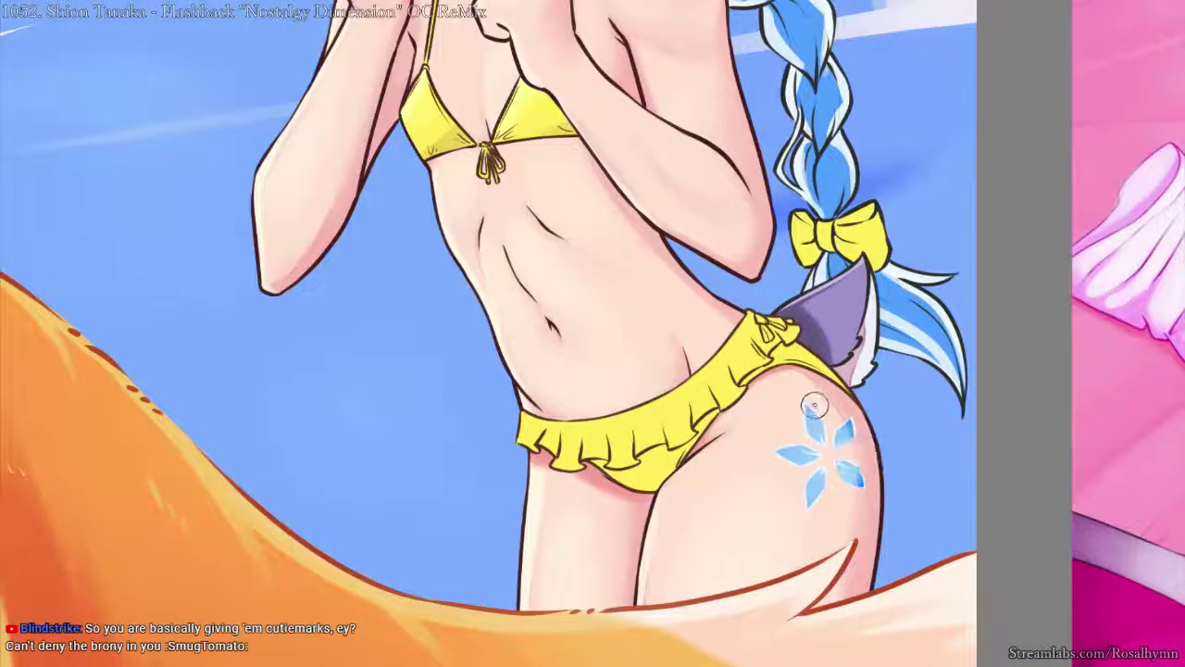
left_click_drag(825, 415, 859, 455)
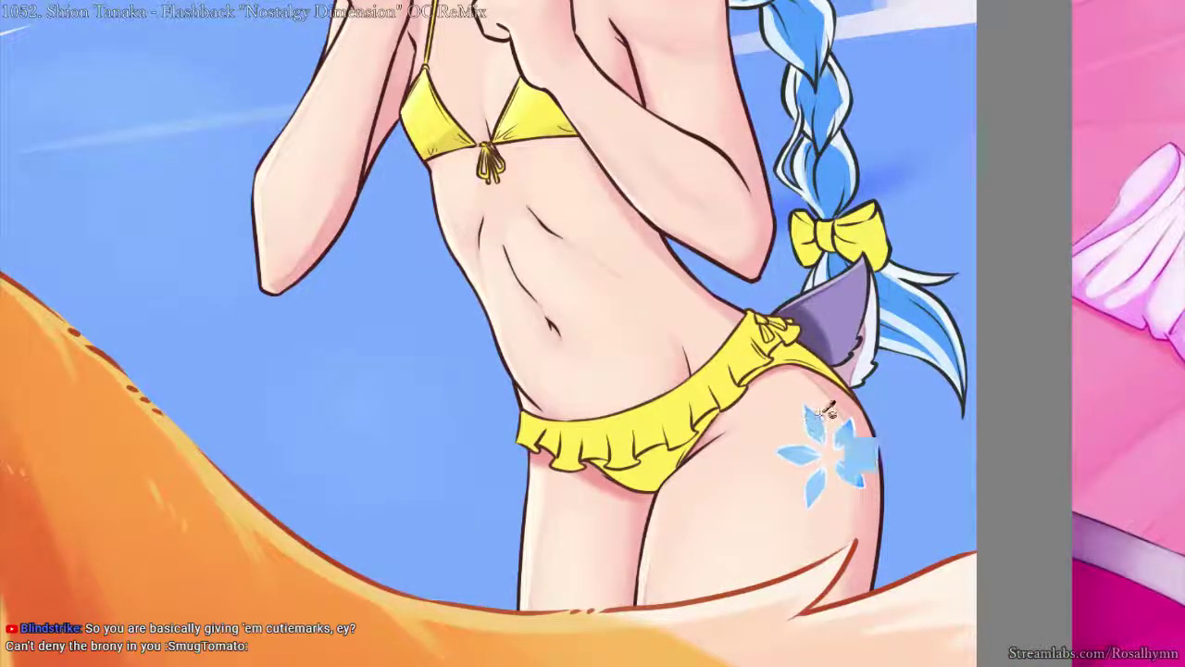
key("ctrl+minus")
key("ctrl+minus")
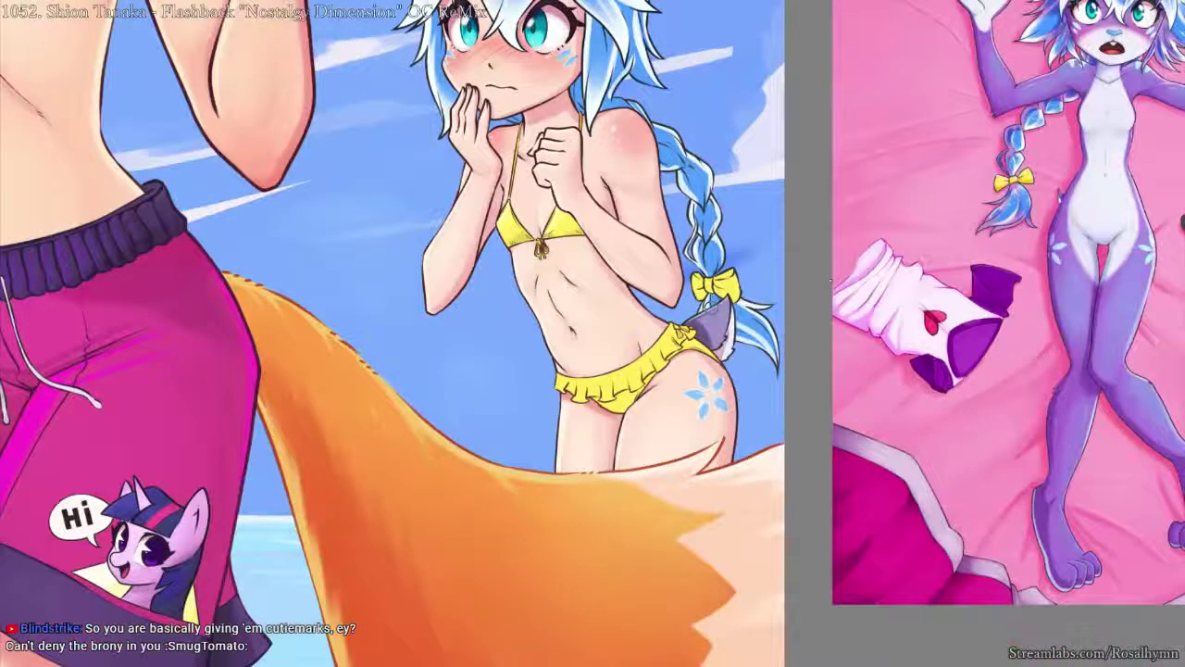
left_click_drag(787, 188, 803, 198)
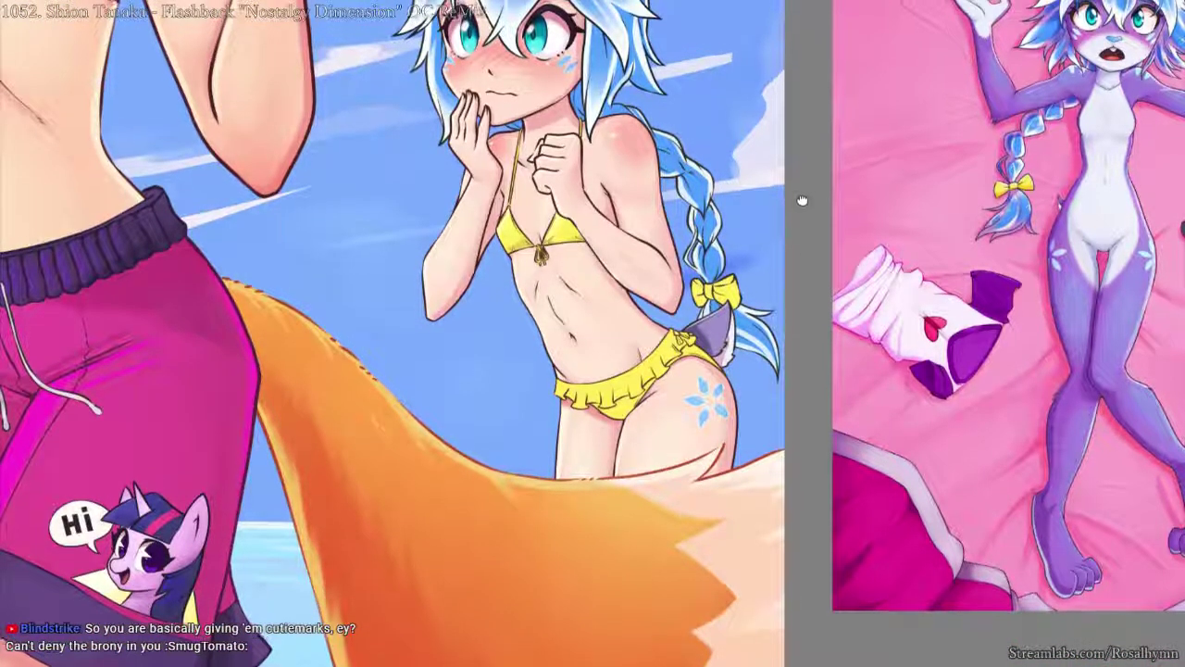
scroll(823, 168, "up", 3)
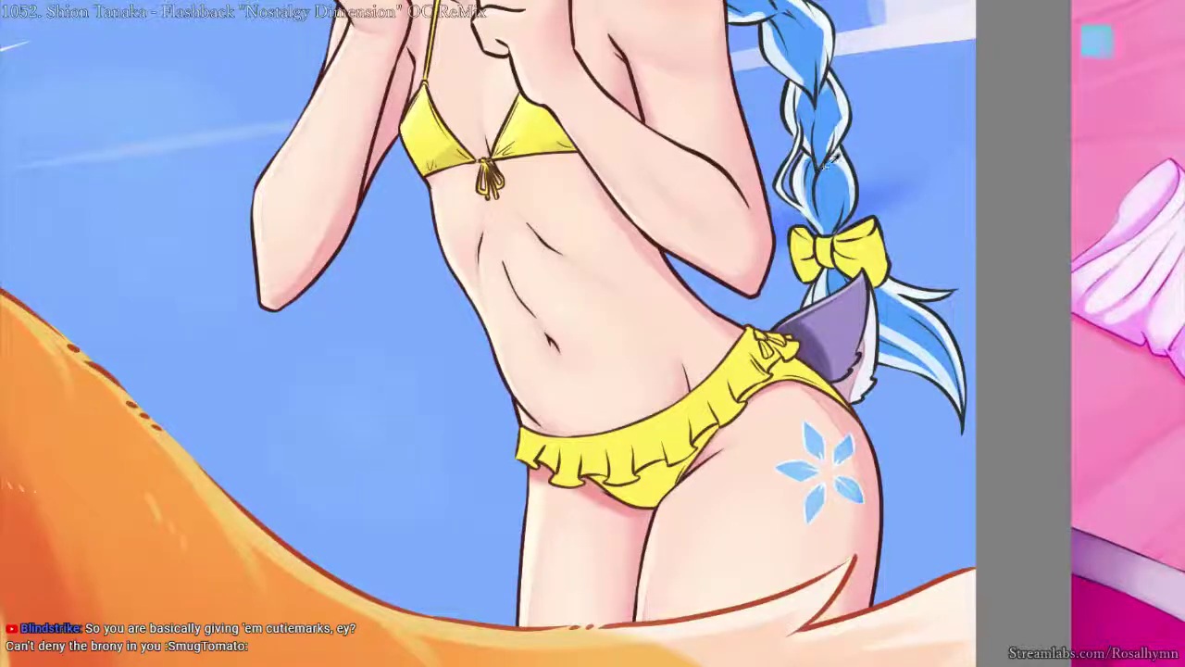
scroll(823, 168, "down", 3)
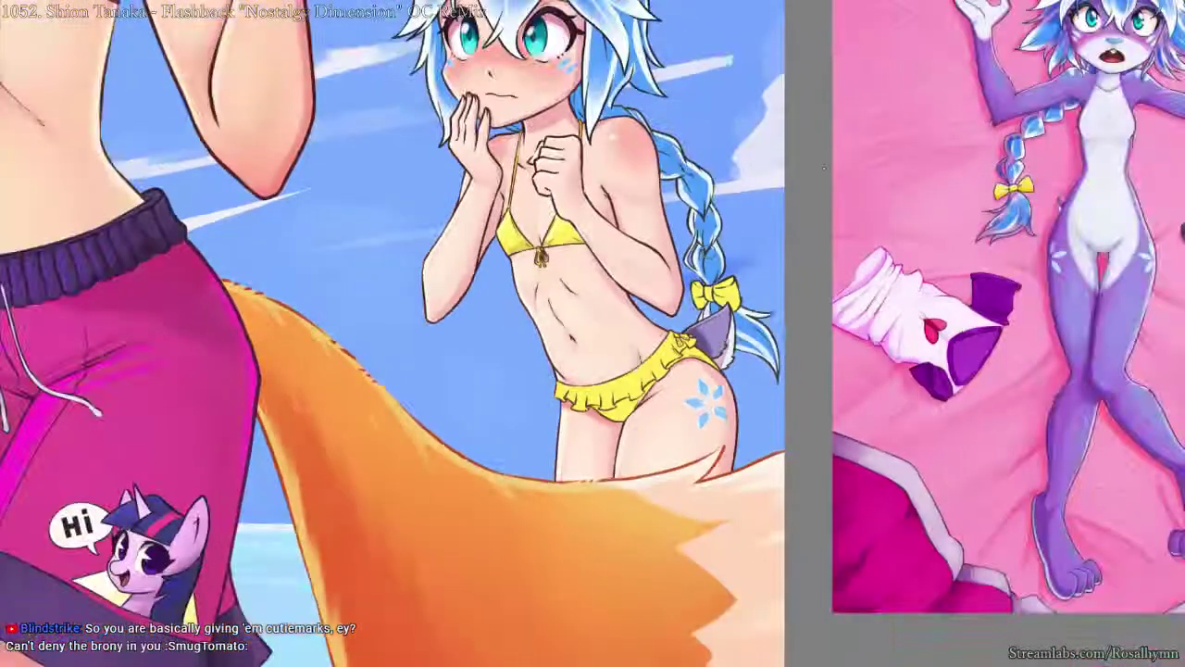
scroll(798, 266, "up", 5)
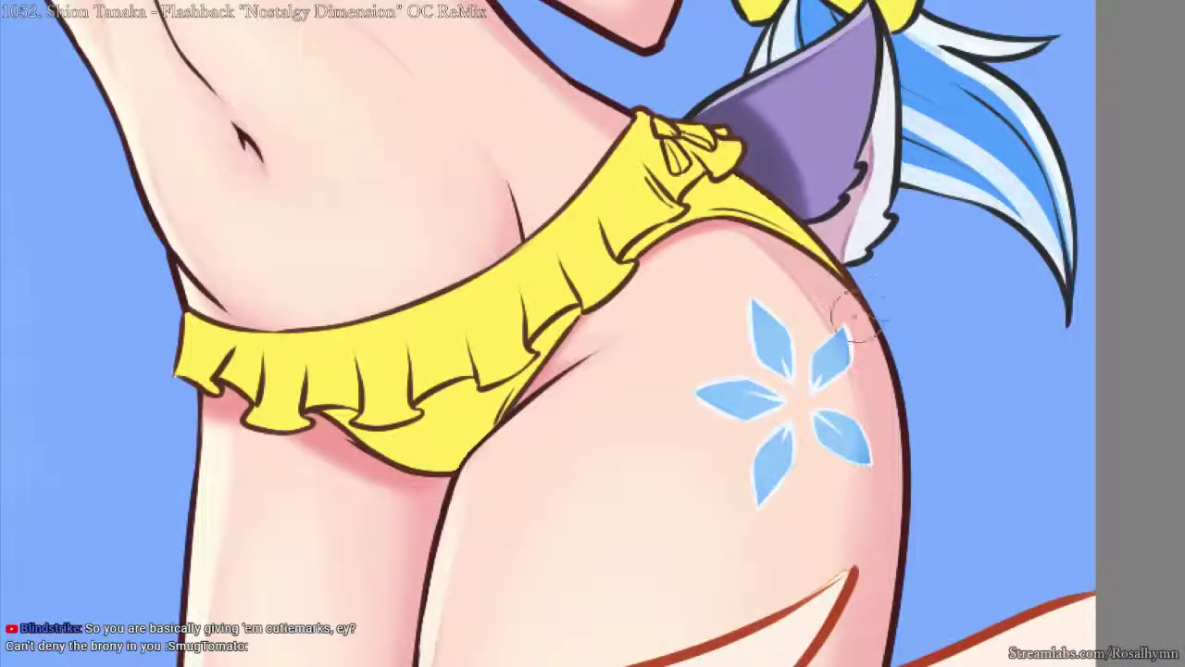
- Shade the outer ends of the two snowflake petals nearest the hip's outer contour with a darker blue, following the skin shadow
left_click(793, 370, "alt")
key("ctrl+z")
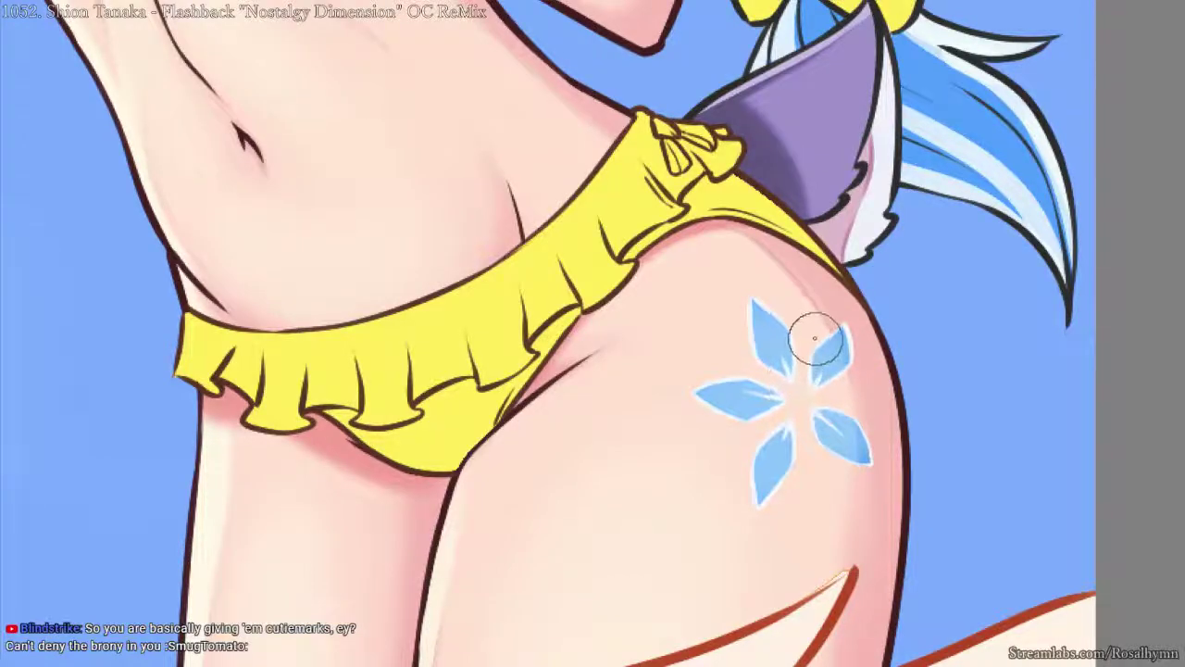
right_click(836, 323)
left_click(930, 370)
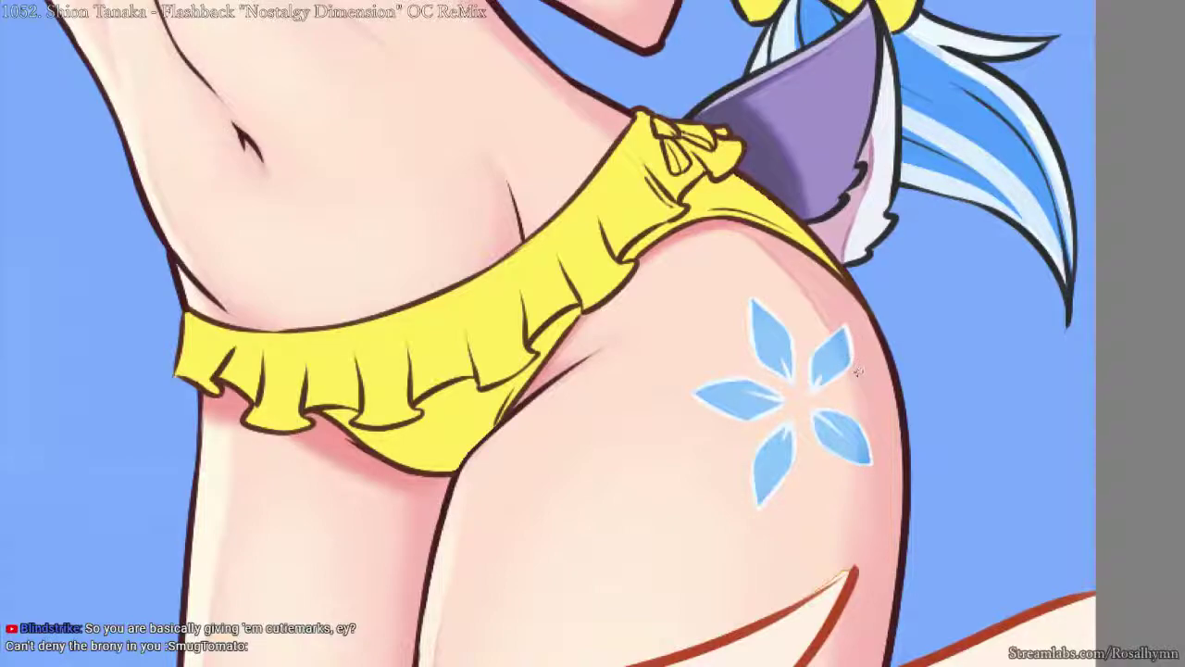
left_click_drag(839, 336, 853, 357)
right_click(838, 283)
left_click(859, 386)
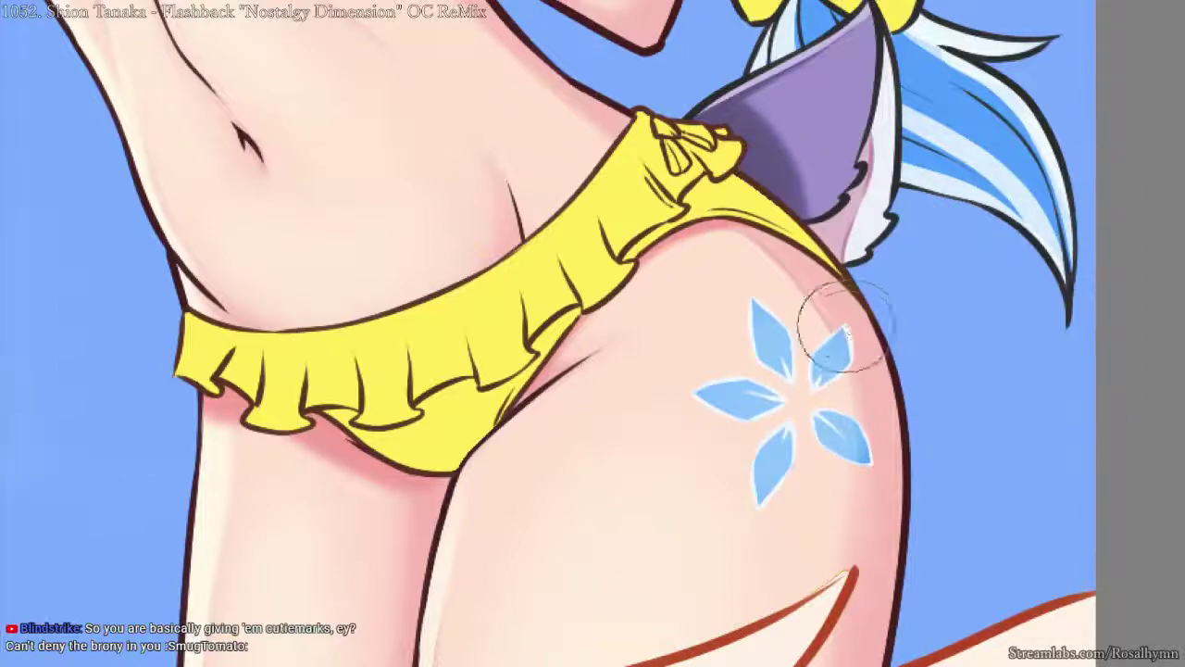
left_click_drag(845, 326, 840, 333)
left_click_drag(855, 376, 842, 326)
left_click_drag(870, 427, 867, 475)
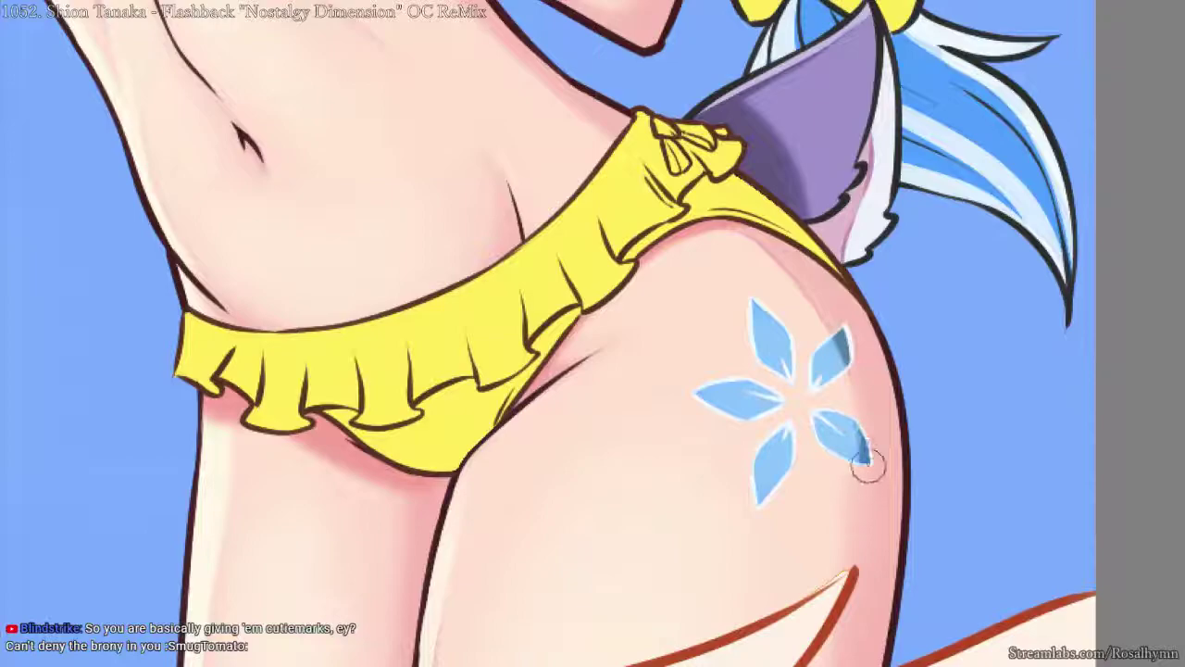
left_click_drag(873, 427, 872, 482)
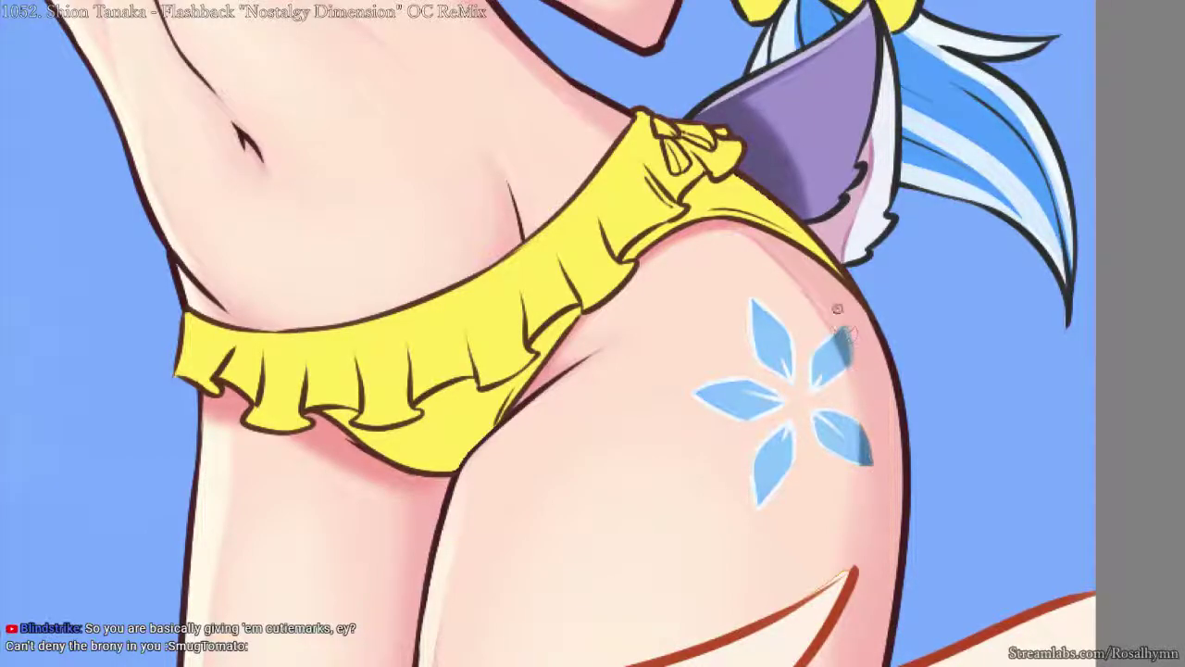
- Check the shaded snowflake marking against the reference picture and examine the blue cheek markings close up
scroll(897, 230, "down", 2)
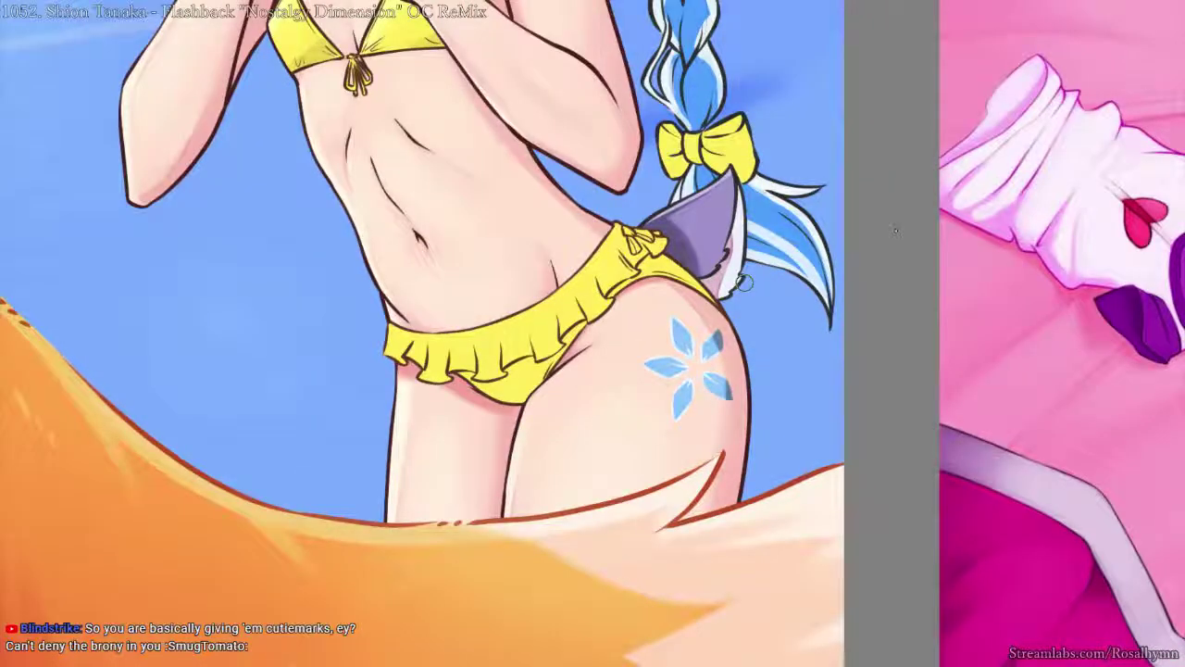
scroll(896, 229, "down", 1)
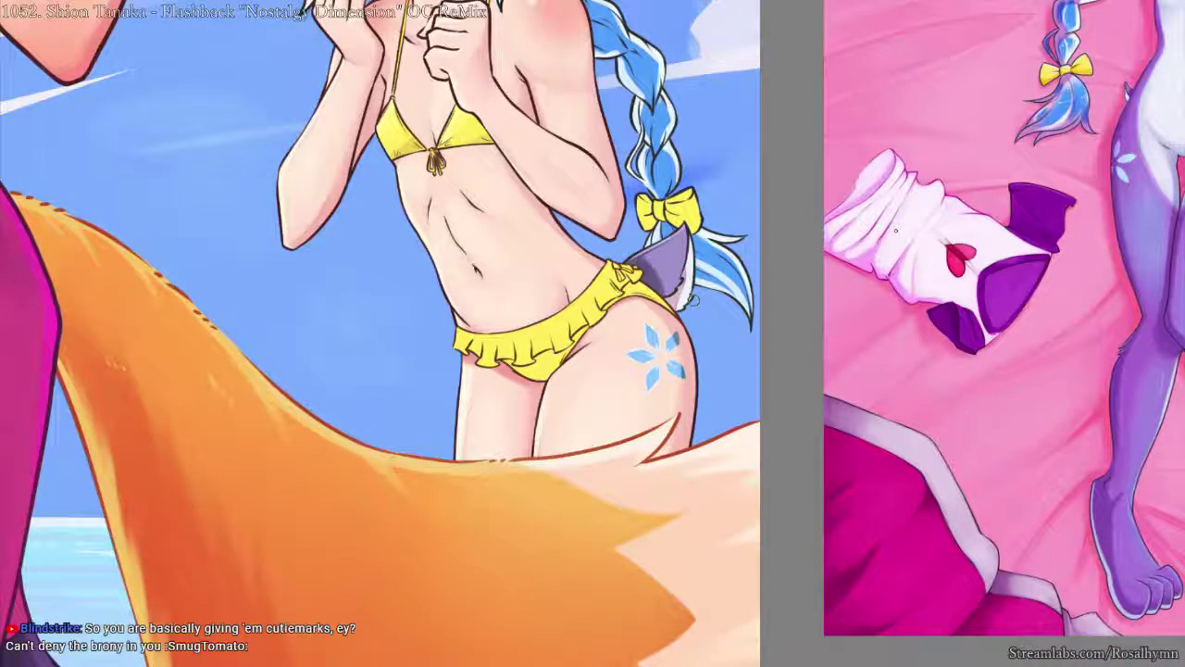
scroll(895, 229, "up", 3)
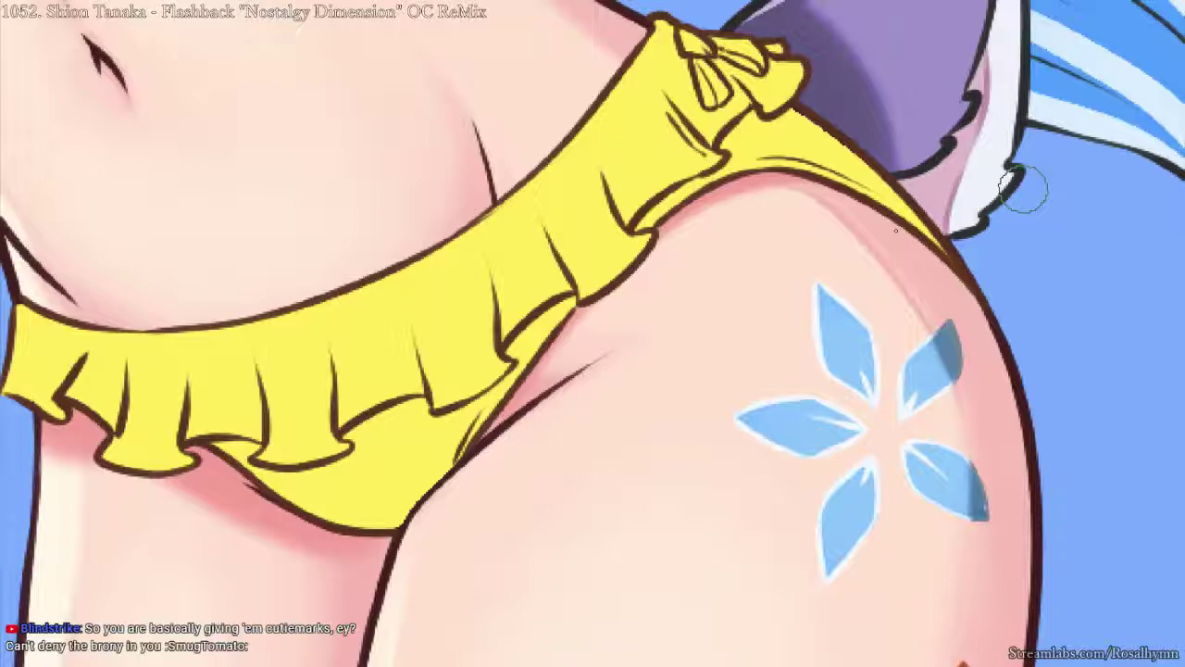
scroll(895, 229, "down", 4)
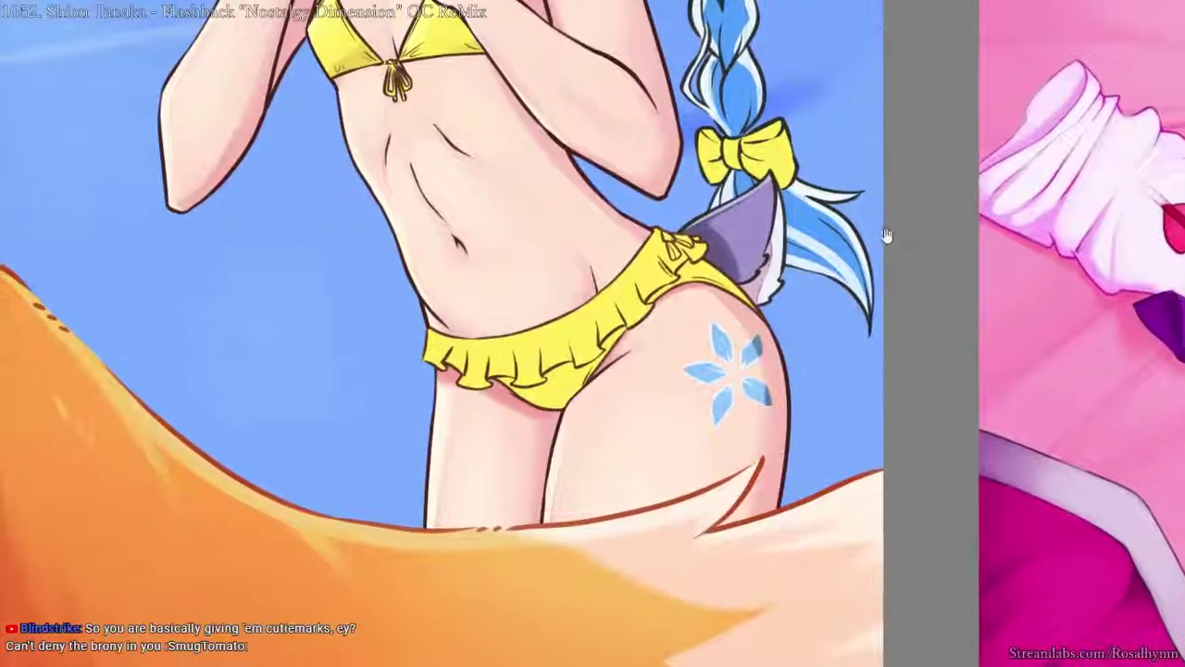
scroll(722, 277, "down", 3)
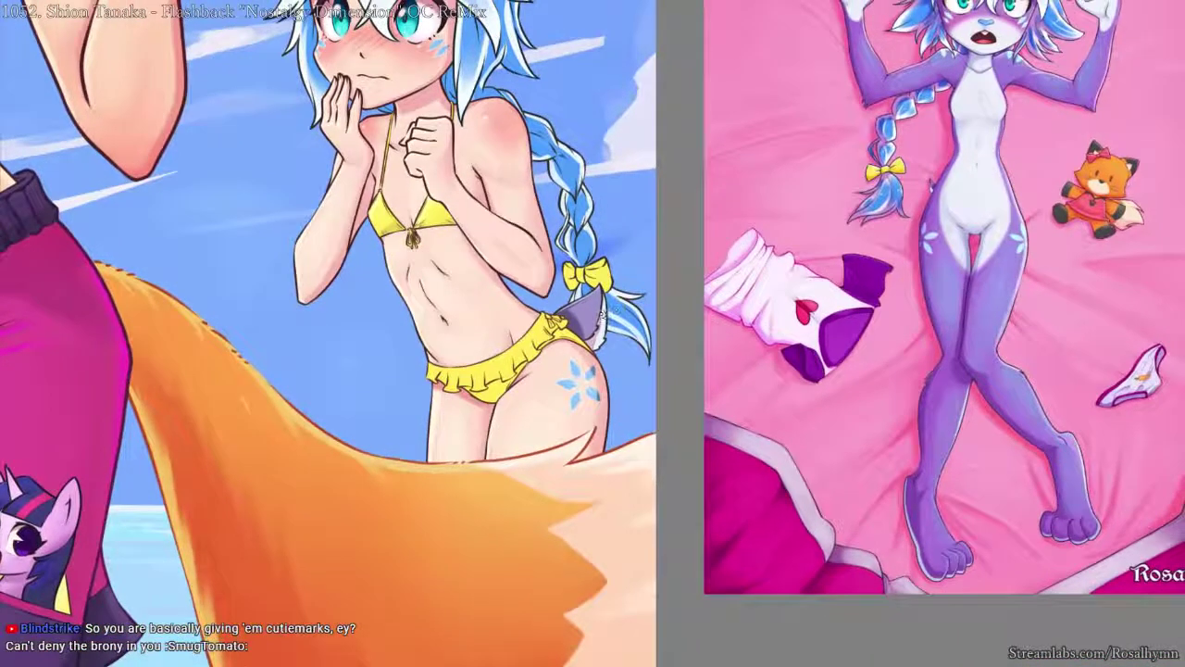
scroll(734, 190, "up", 1)
left_click_drag(734, 190, 827, 413)
scroll(616, 366, "up", 4)
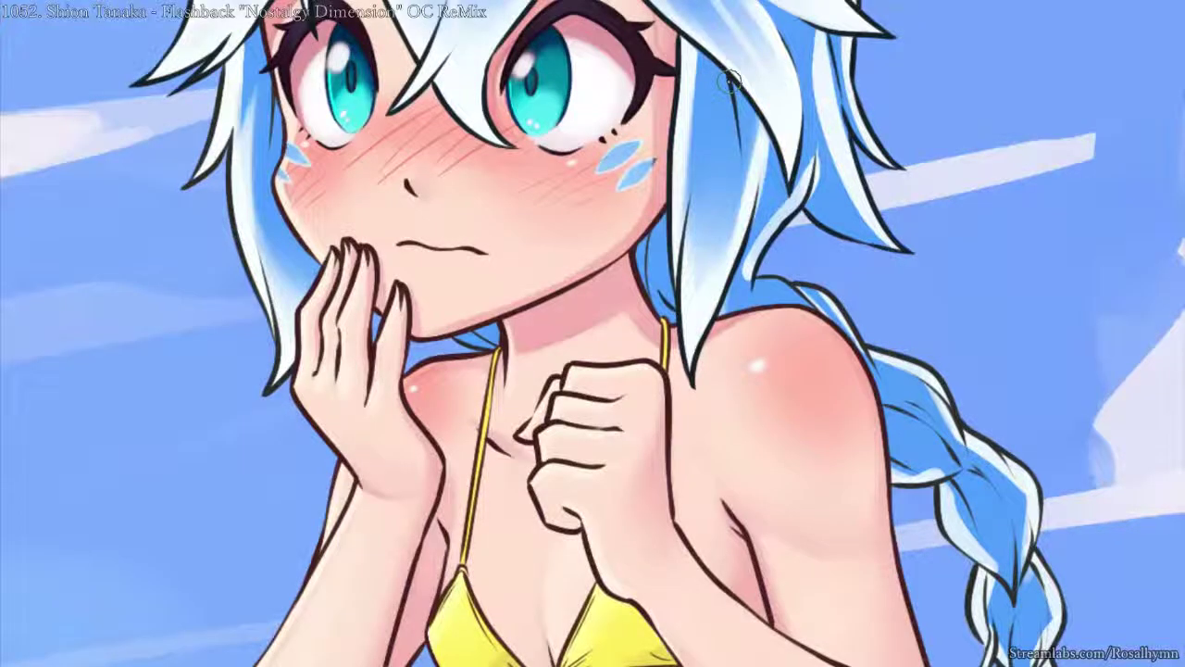
scroll(731, 79, "up", 1)
scroll(743, 181, "up", 2)
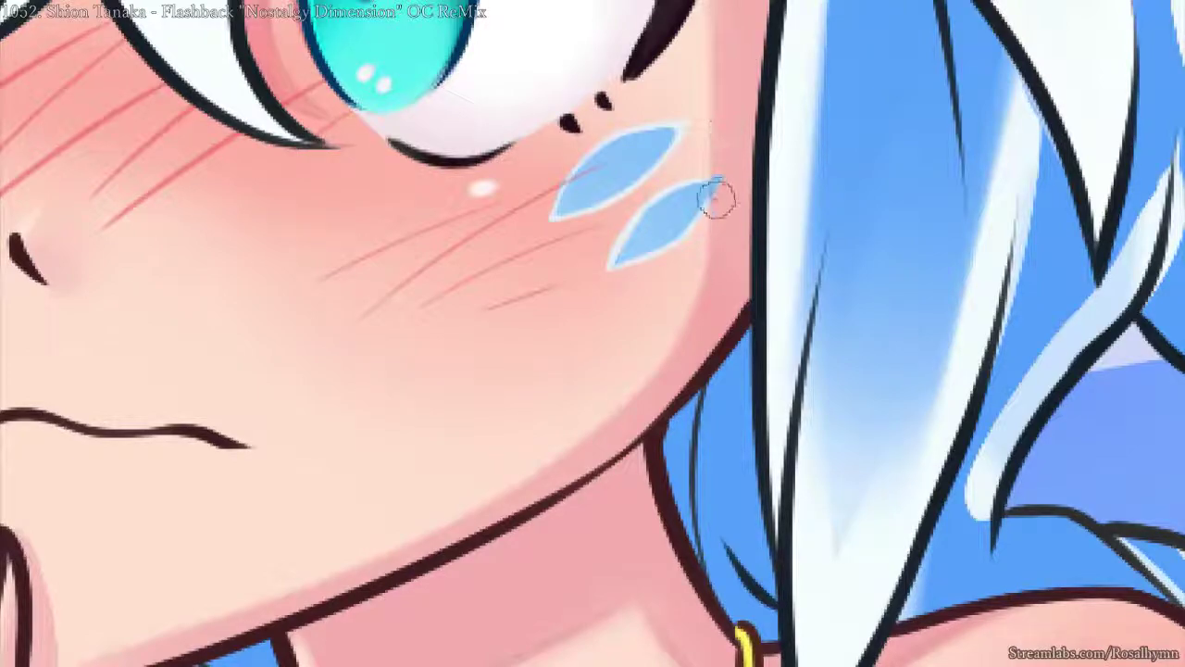
scroll(720, 278, "down", 5)
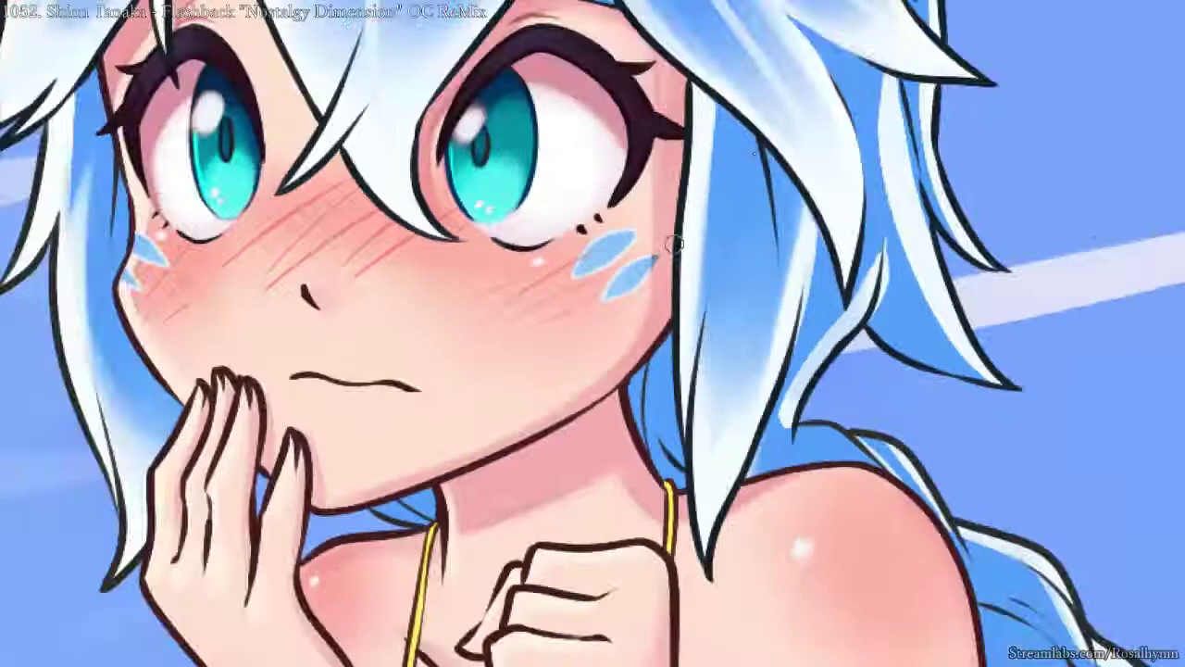
scroll(707, 205, "up", 4)
scroll(706, 206, "up", 2)
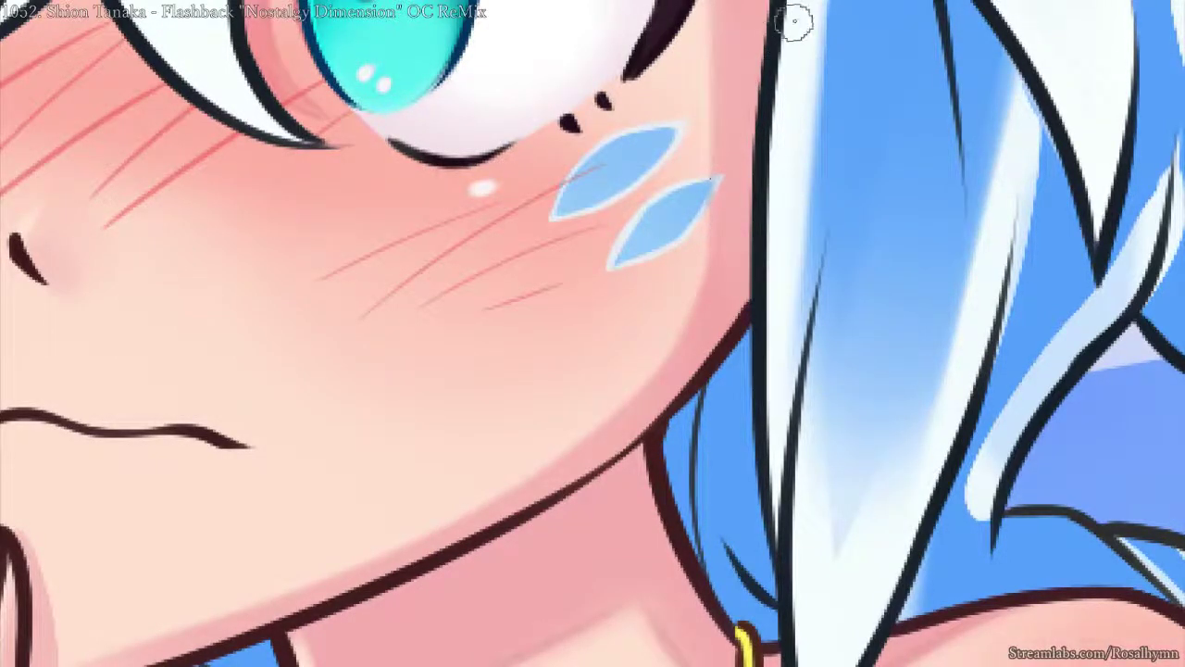
scroll(654, 250, "down", 5)
- Review the blue-haired character beside the reference picture in the normal and mirrored views
key("ctrl+minus")
key("ctrl+minus")
key("ctrl+minus")
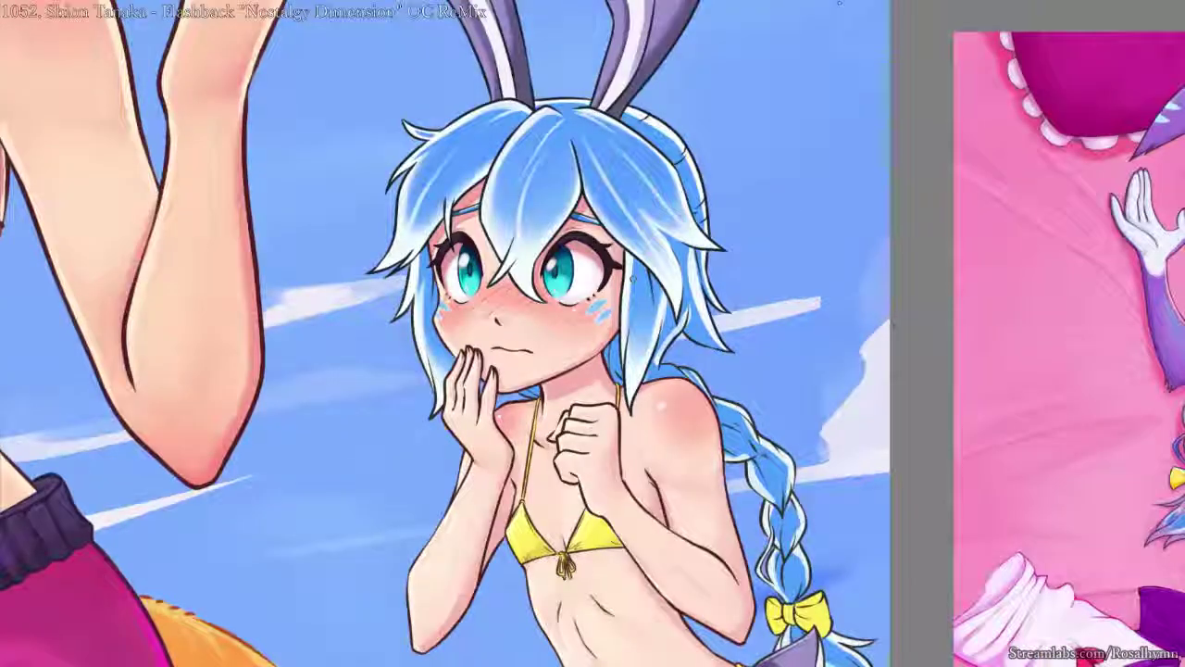
left_click_drag(717, 296, 727, 248)
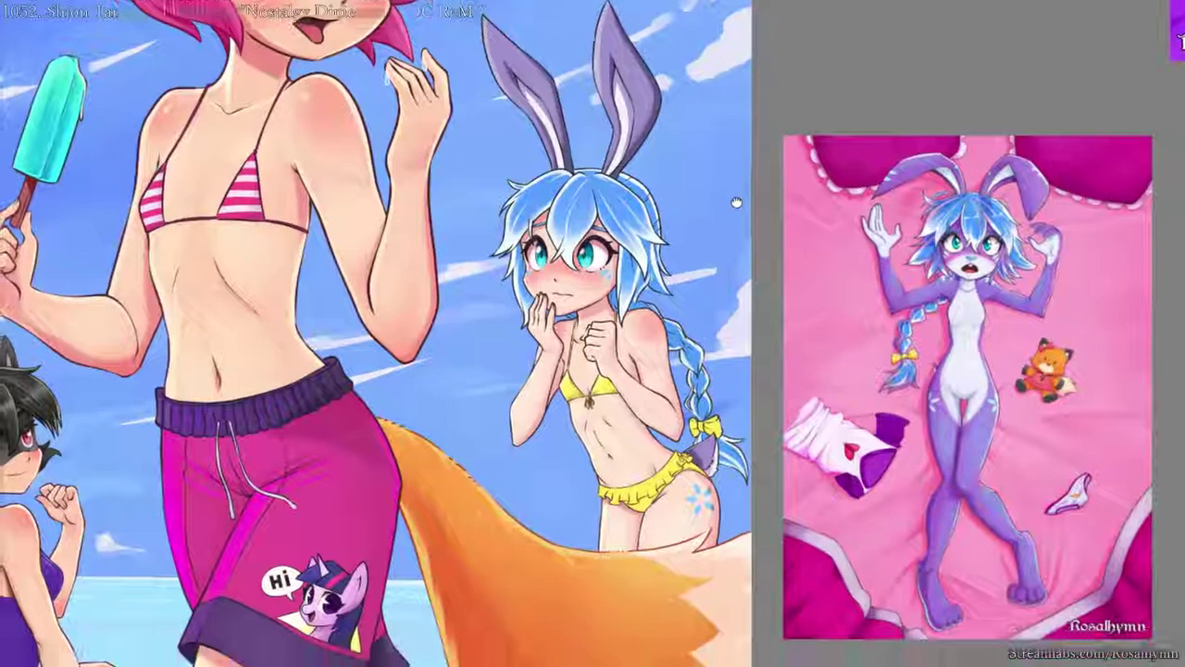
key("m")
key("ctrl+plus")
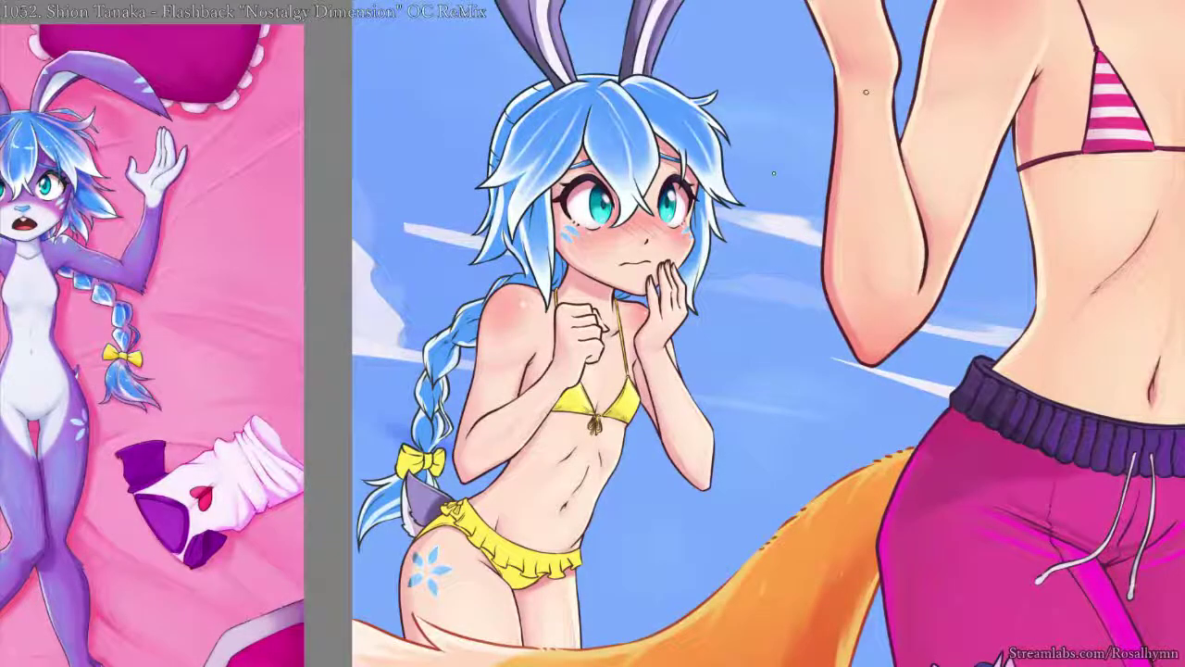
scroll(773, 172, "down", 2)
scroll(773, 172, "up", 3)
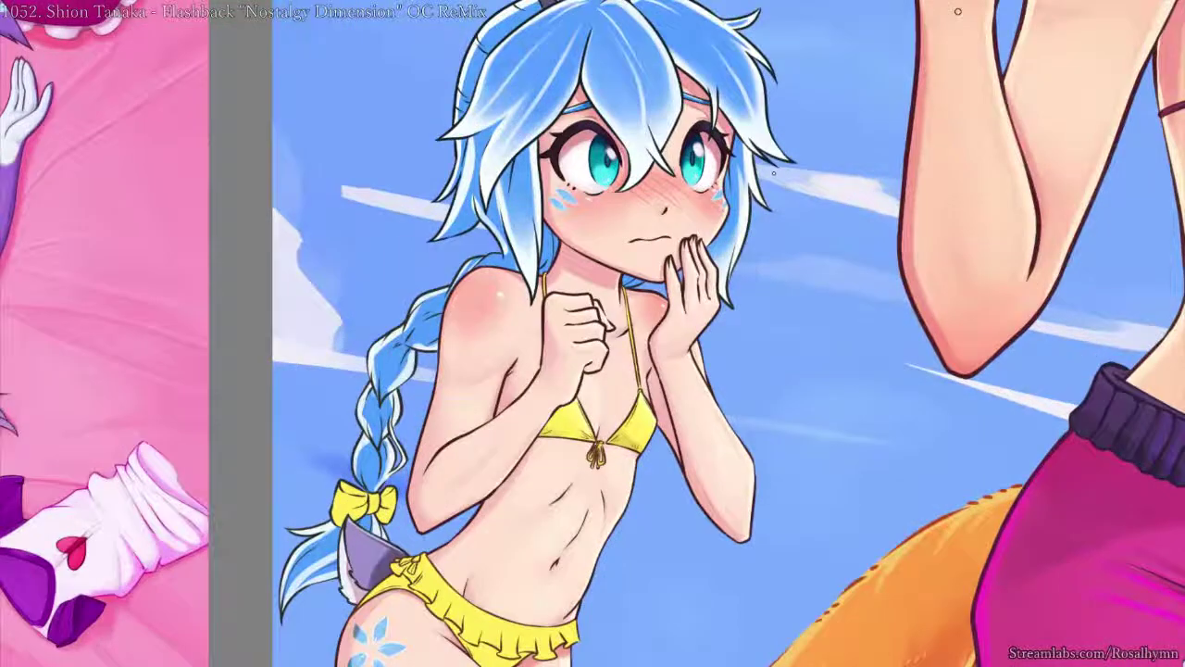
- Try recolouring the snowflake marking's petals pink
left_click_drag(485, 408, 678, 185)
key("ctrl+plus")
left_click_drag(587, 403, 644, 320)
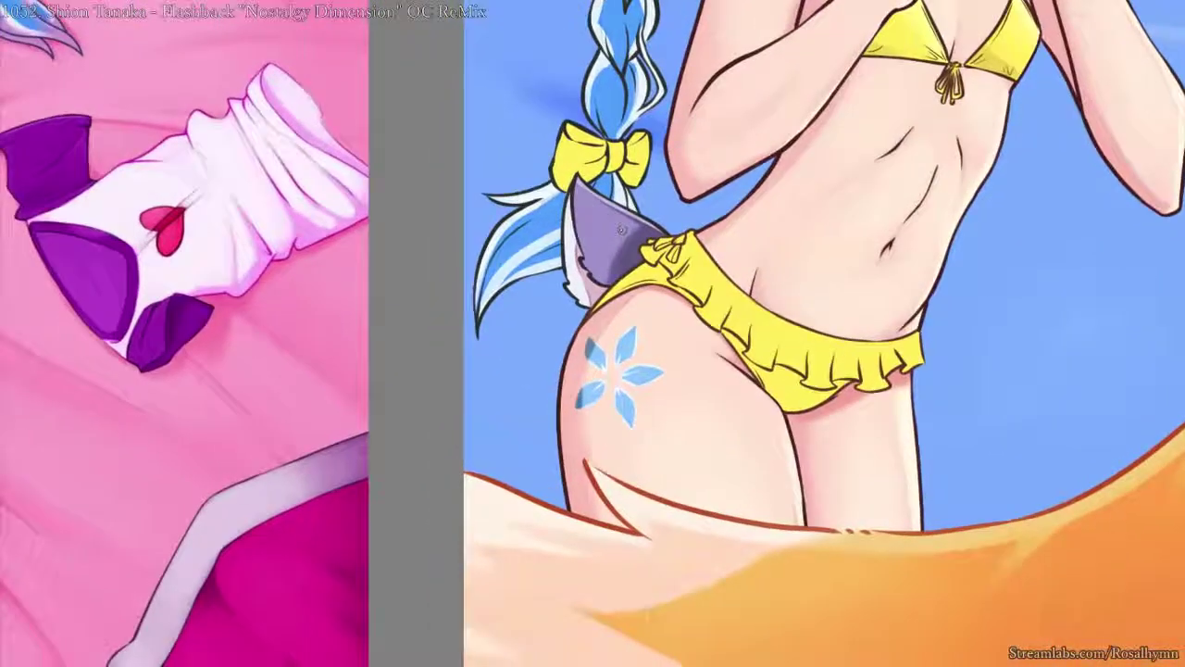
key("ctrl+plus")
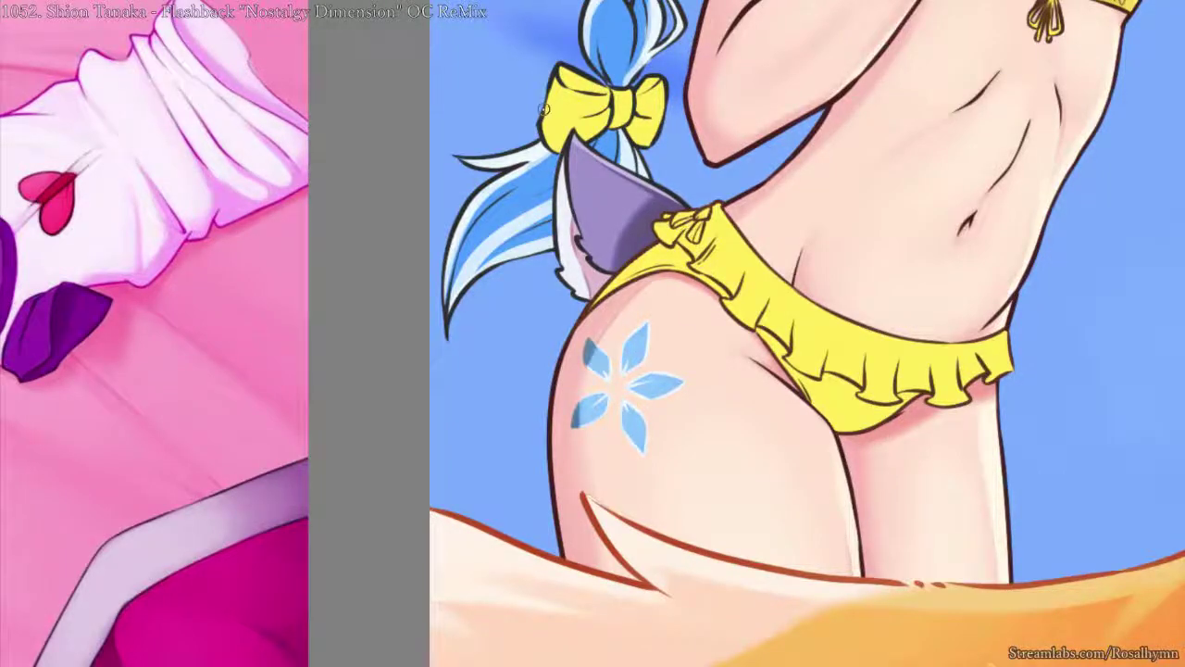
key("ctrl+z")
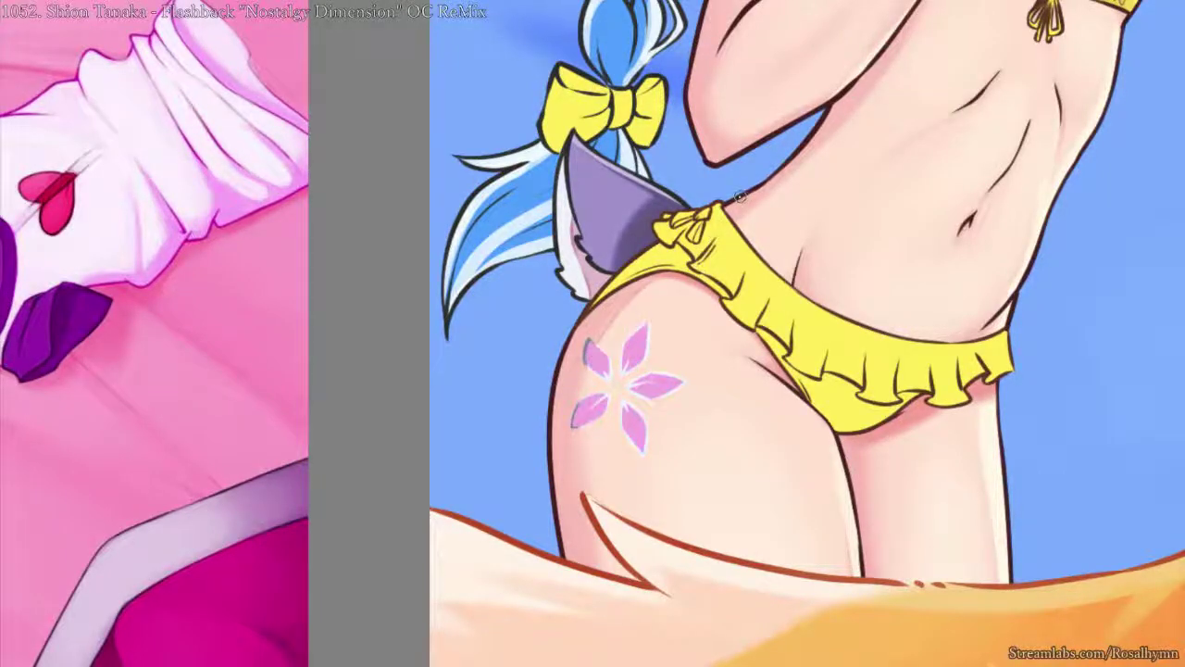
left_click_drag(741, 196, 646, 359)
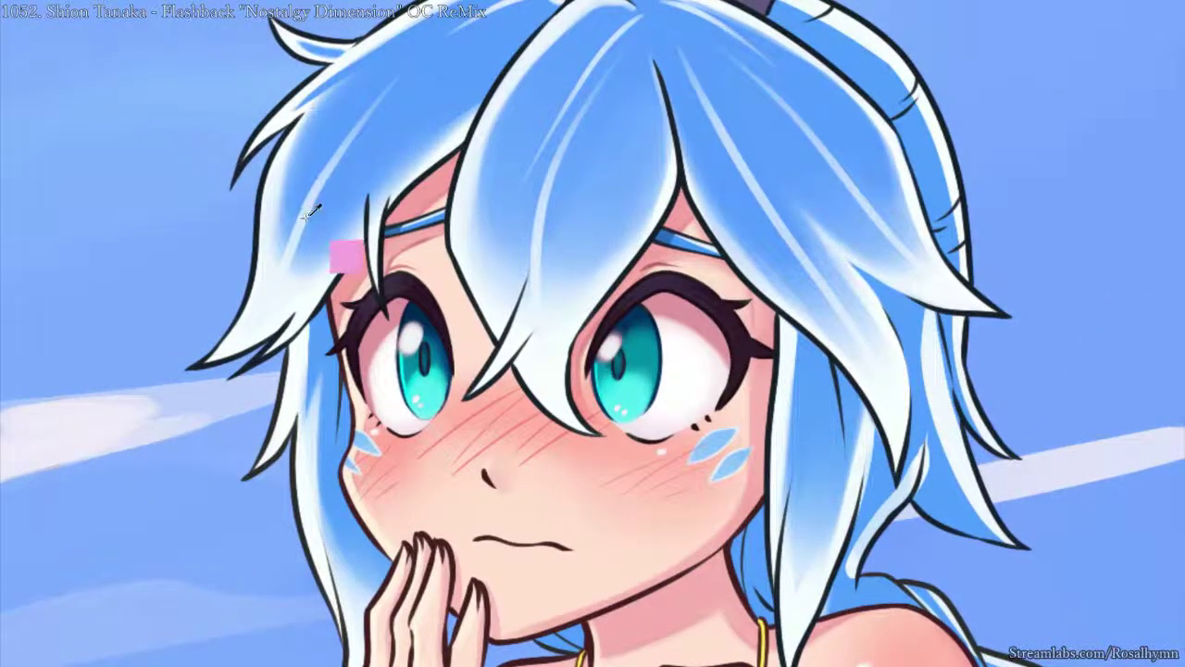
- Examine the character's hair and cheek markings close up and within the whole illustration
right_click(304, 222)
left_click(378, 298)
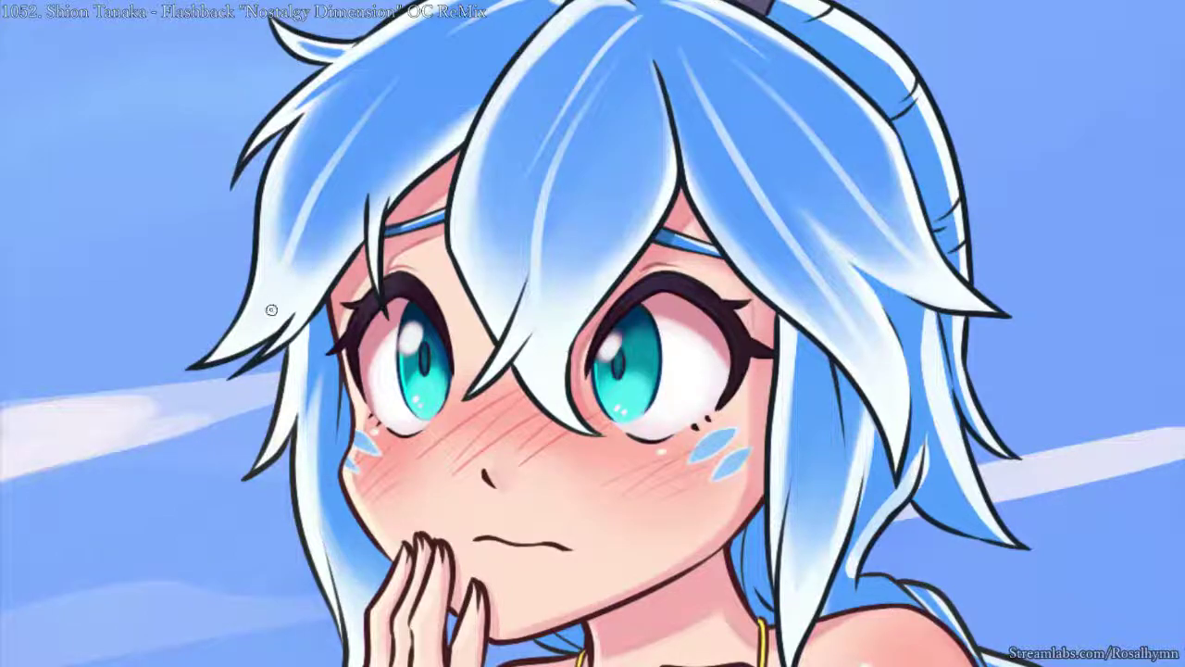
scroll(593, 334, "down", 5)
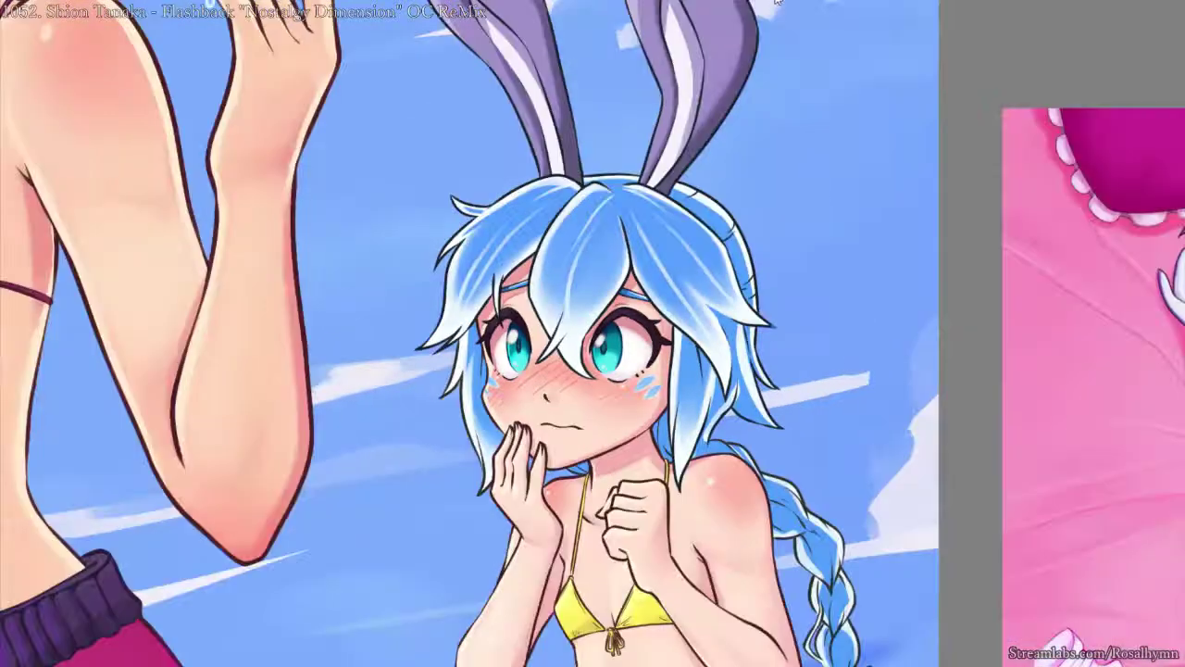
scroll(776, 3, "up", 3)
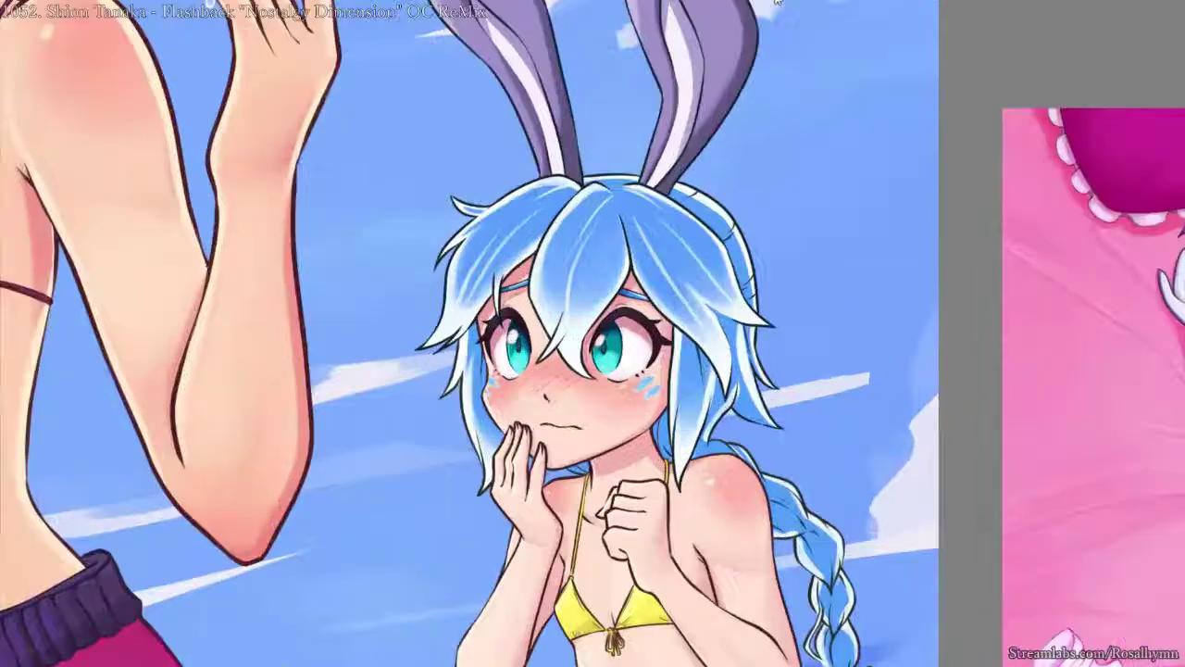
key("ctrl+minus")
key("ctrl+minus")
key("ctrl+minus")
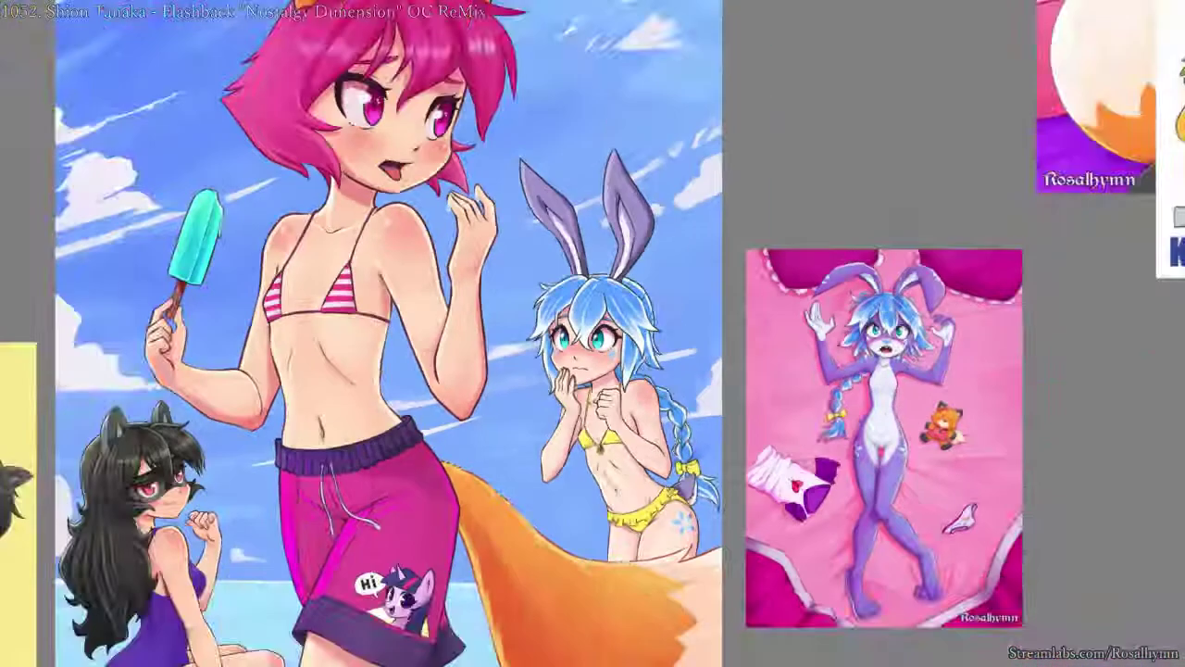
key("ctrl+plus")
scroll(748, 265, "up", 4)
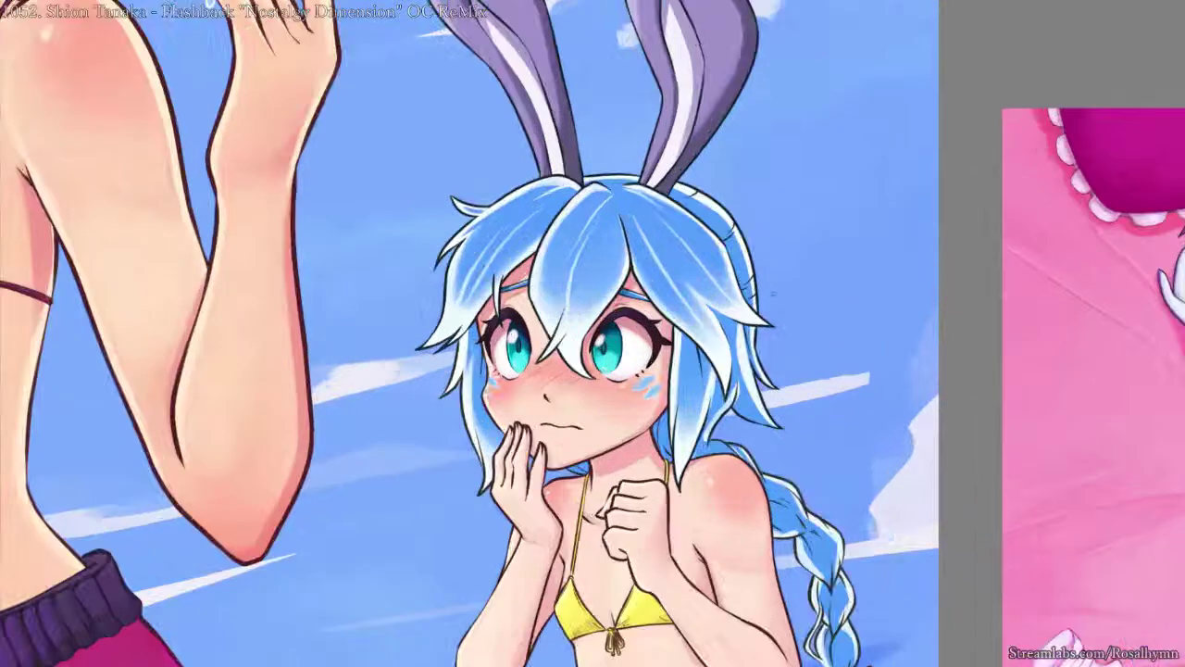
scroll(704, 273, "up", 3)
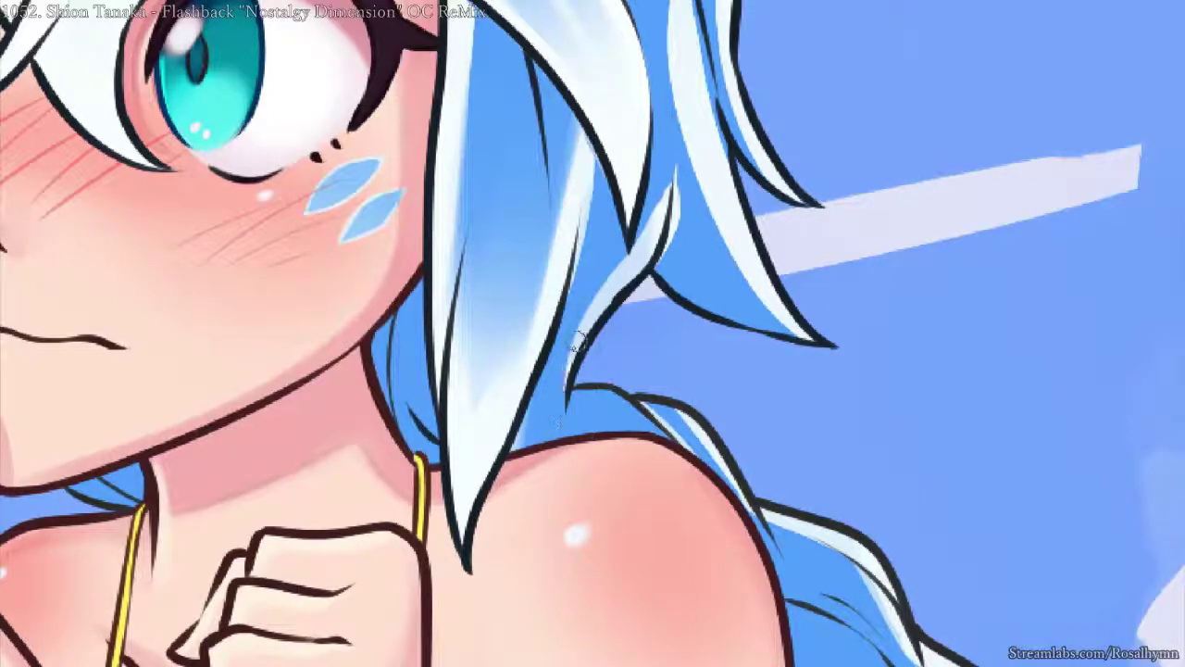
- Paint a pale white highlight along the curled hair strand hanging between the side lock and the shoulder
right_click(583, 346)
left_click(675, 384)
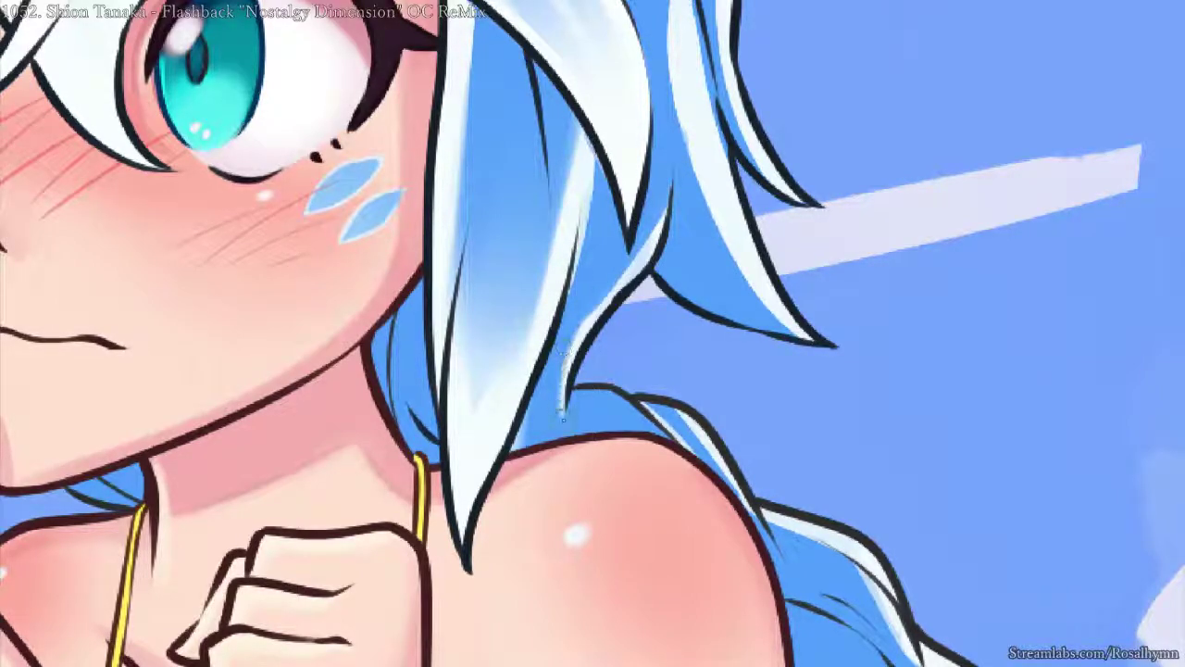
right_click(587, 331)
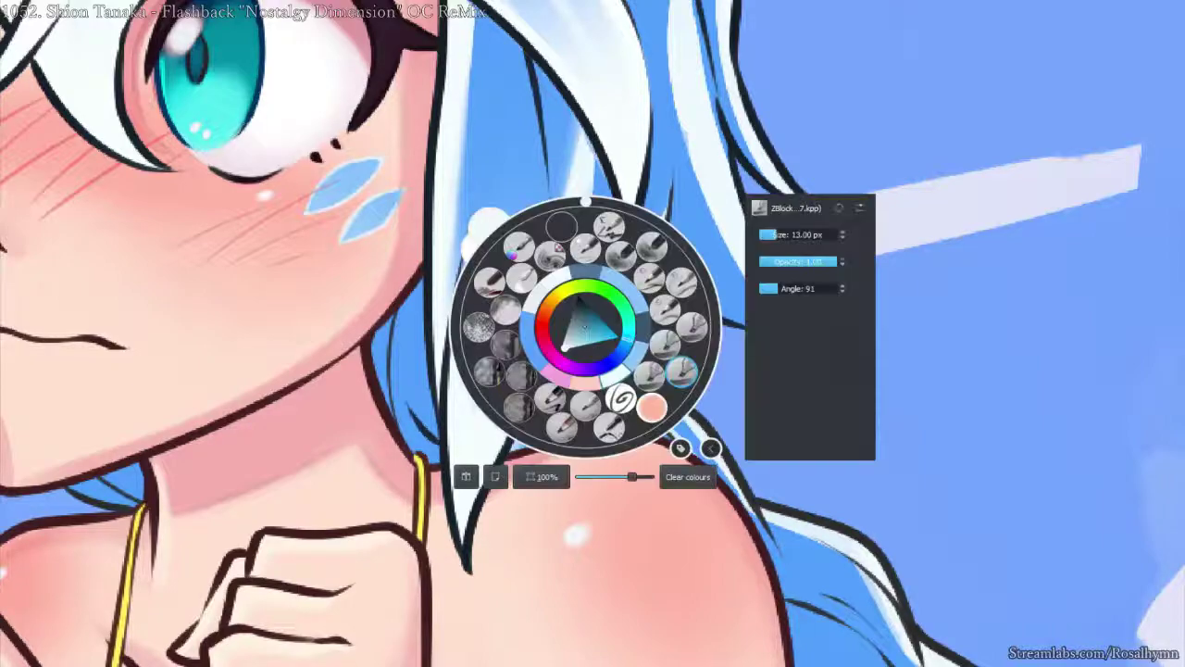
left_click(686, 369)
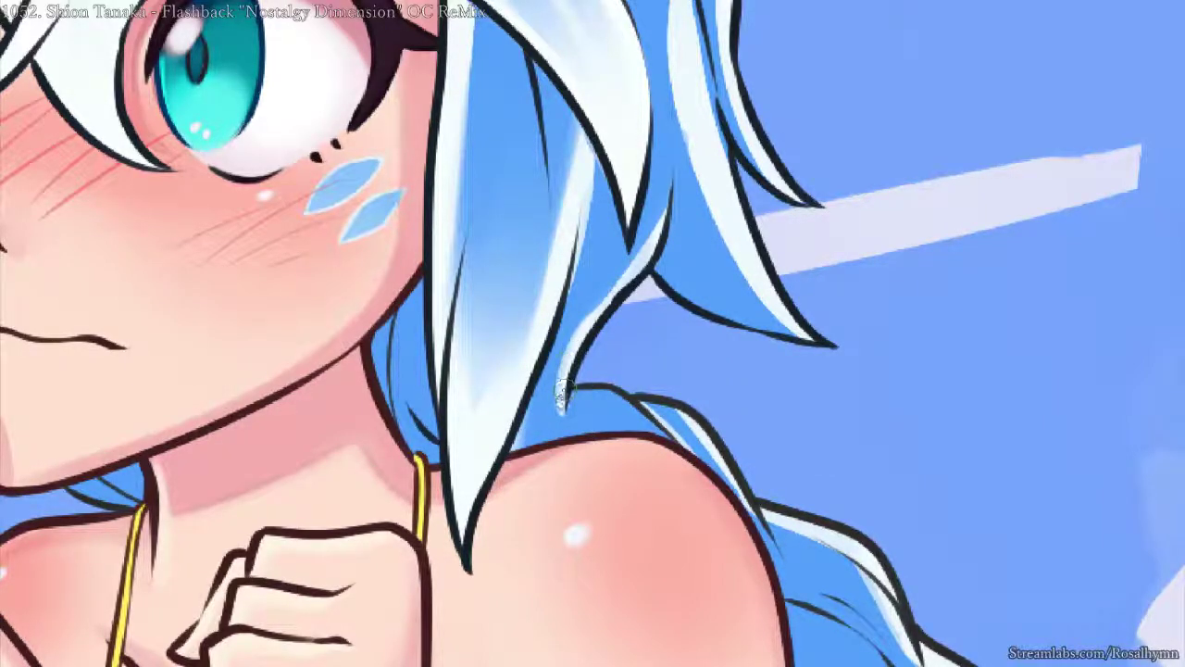
mouse_move(561, 403)
left_mouse_down()
mouse_move(579, 343)
mouse_move(648, 244)
mouse_move(663, 191)
left_mouse_up()
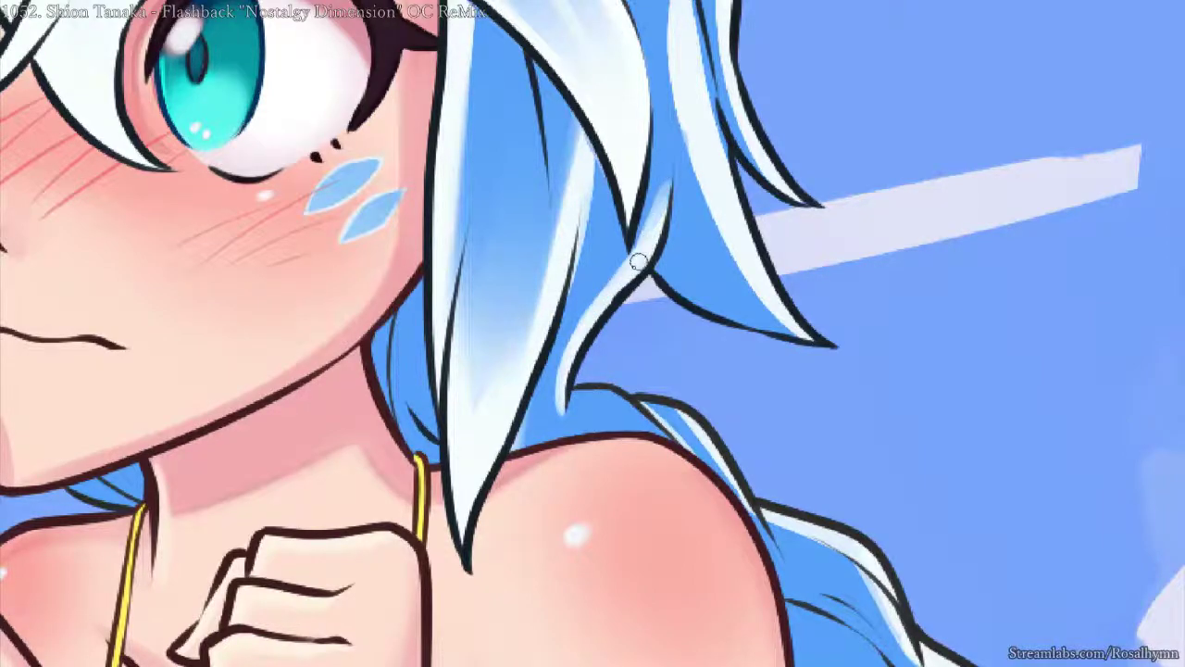
- Sample the hair colour and repaint the outer side lock with blue fill and a narrower pale edge highlight
scroll(639, 262, "down", 4)
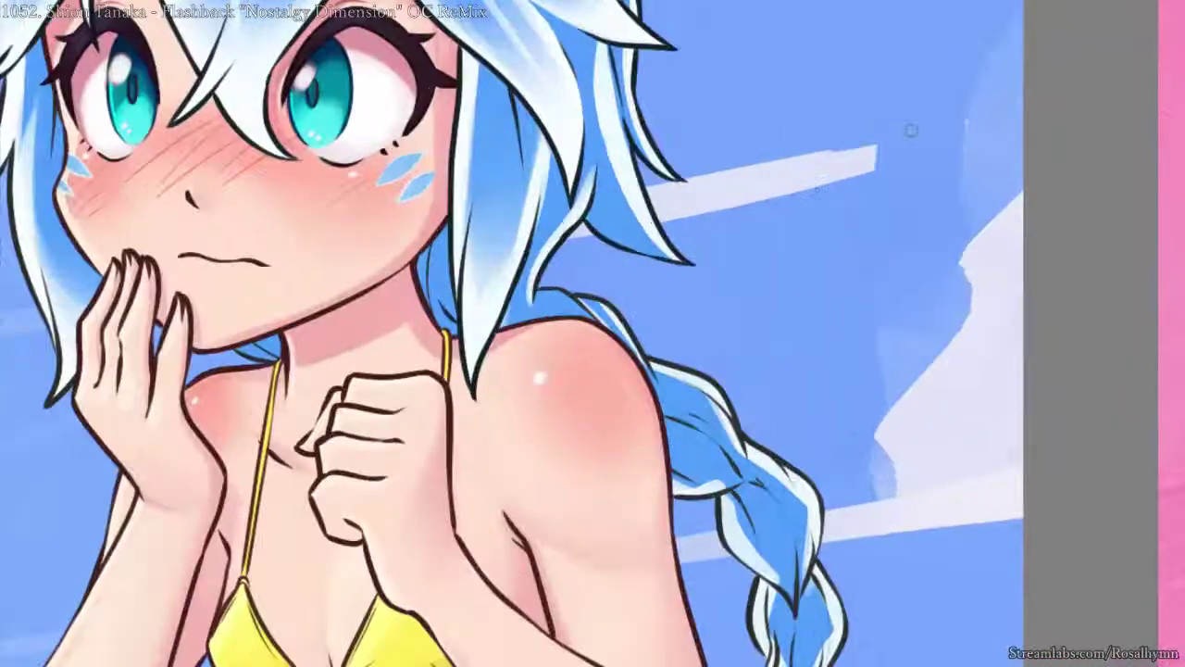
left_click(618, 195, "alt")
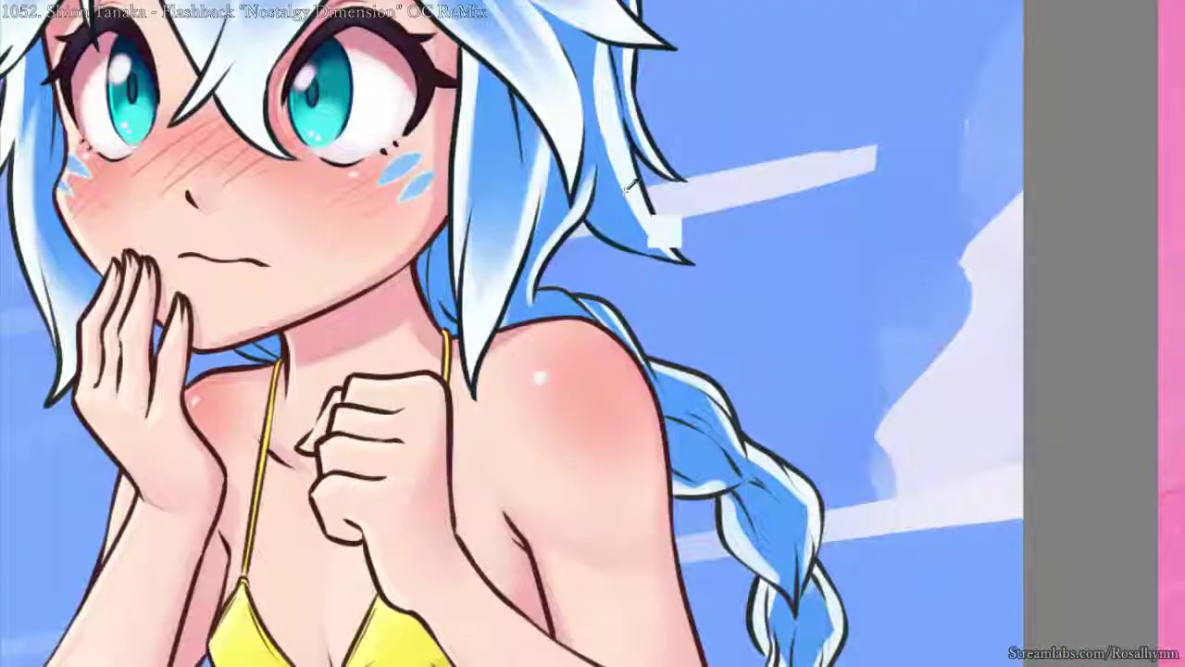
left_click_drag(591, 78, 604, 148)
mouse_move(597, 58)
left_mouse_down()
mouse_move(611, 164)
mouse_move(671, 255)
left_mouse_up()
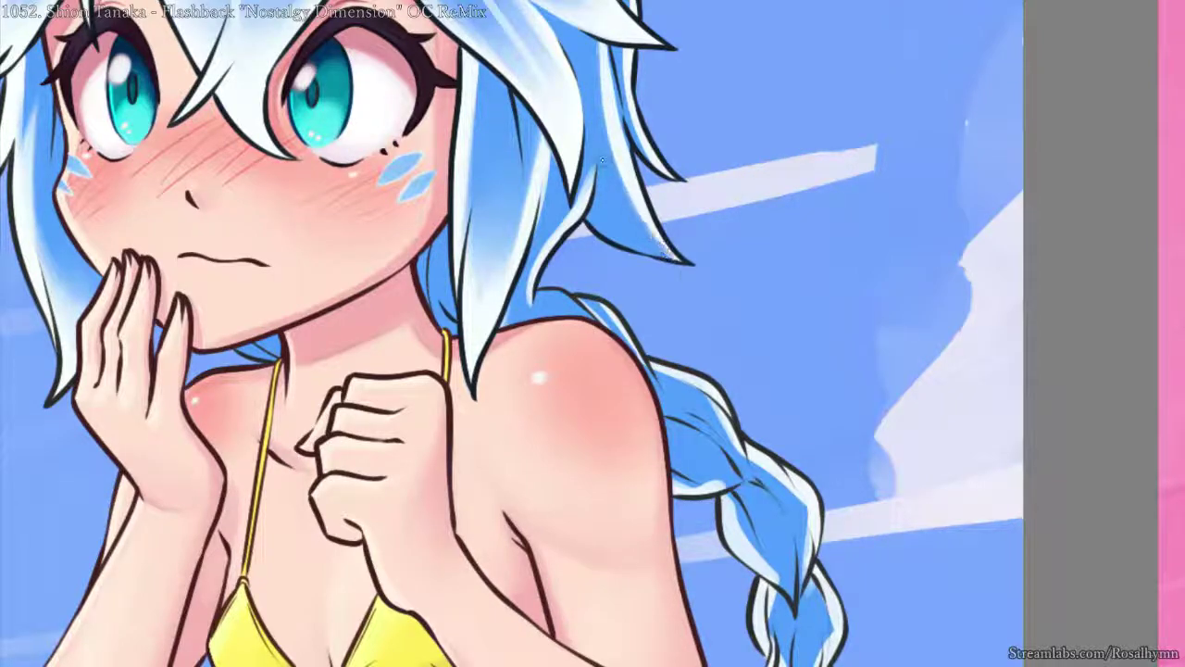
left_click_drag(618, 112, 650, 219)
key("ctrl+z")
mouse_move(609, 79)
left_mouse_down()
mouse_move(634, 169)
mouse_move(607, 60)
mouse_move(633, 152)
left_mouse_up()
mouse_move(618, 59)
left_mouse_down()
mouse_move(656, 164)
mouse_move(625, 98)
left_mouse_up()
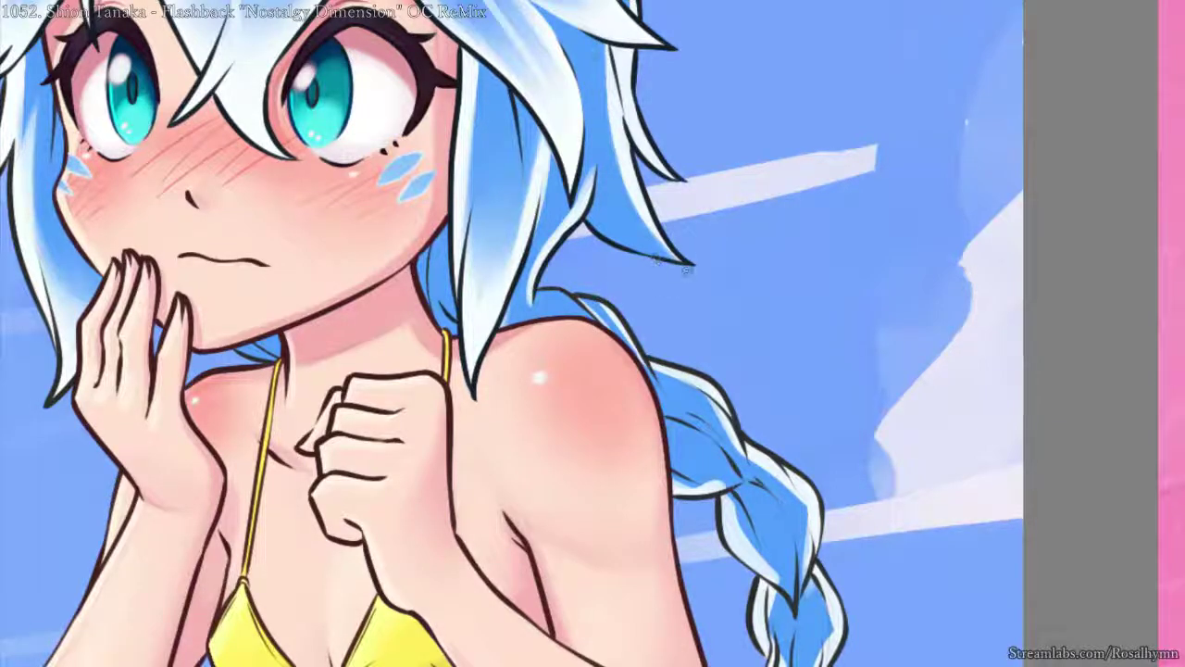
- Add a pale highlight along the lower edge of the outer side lock of hair, working on the rotated canvas
key("Page_Down")
key("Page_Down")
key("Page_Down")
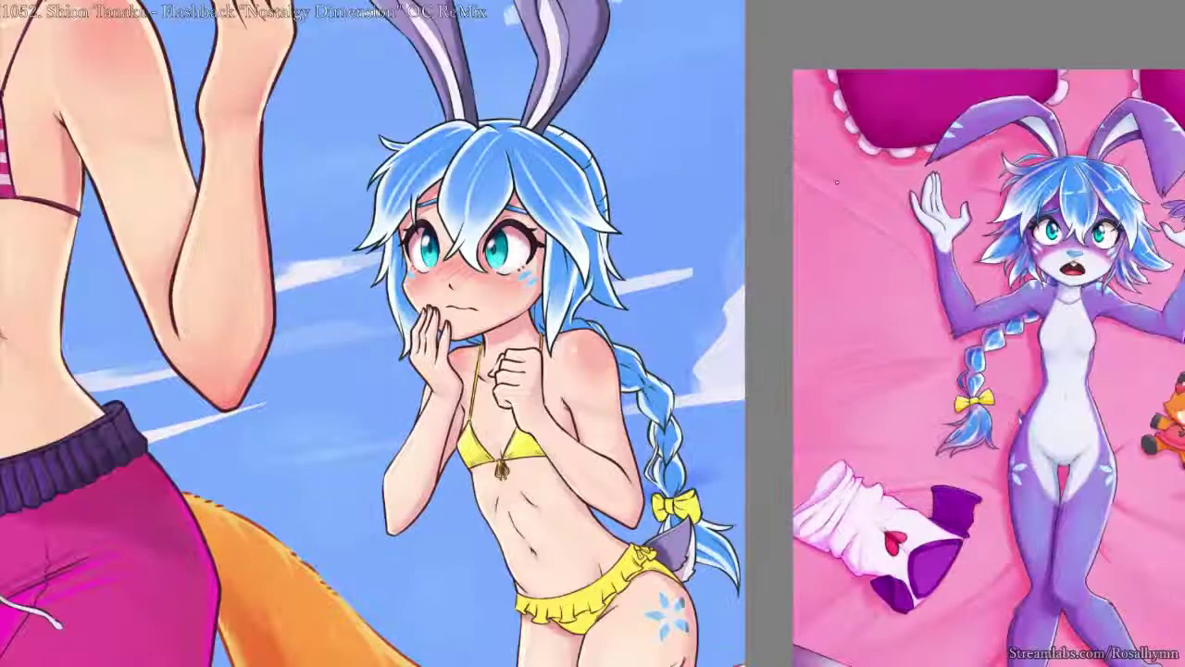
left_click_drag(836, 336, 633, 574)
key("Page_Up")
key("Page_Up")
key("Page_Up")
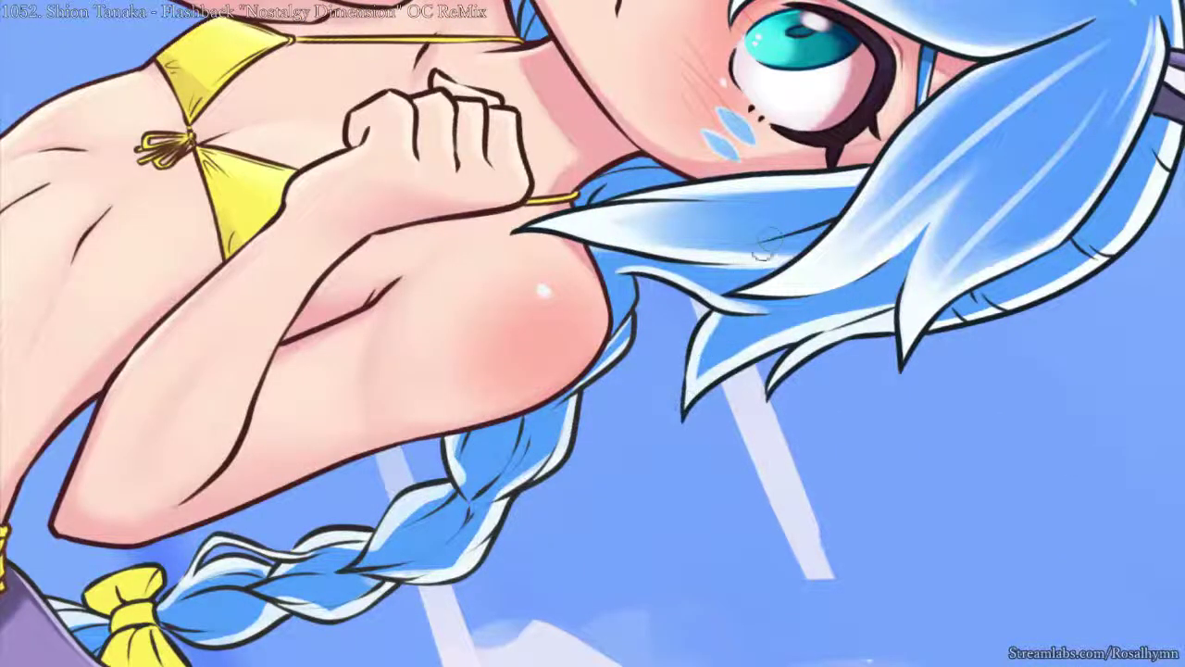
key("Home")
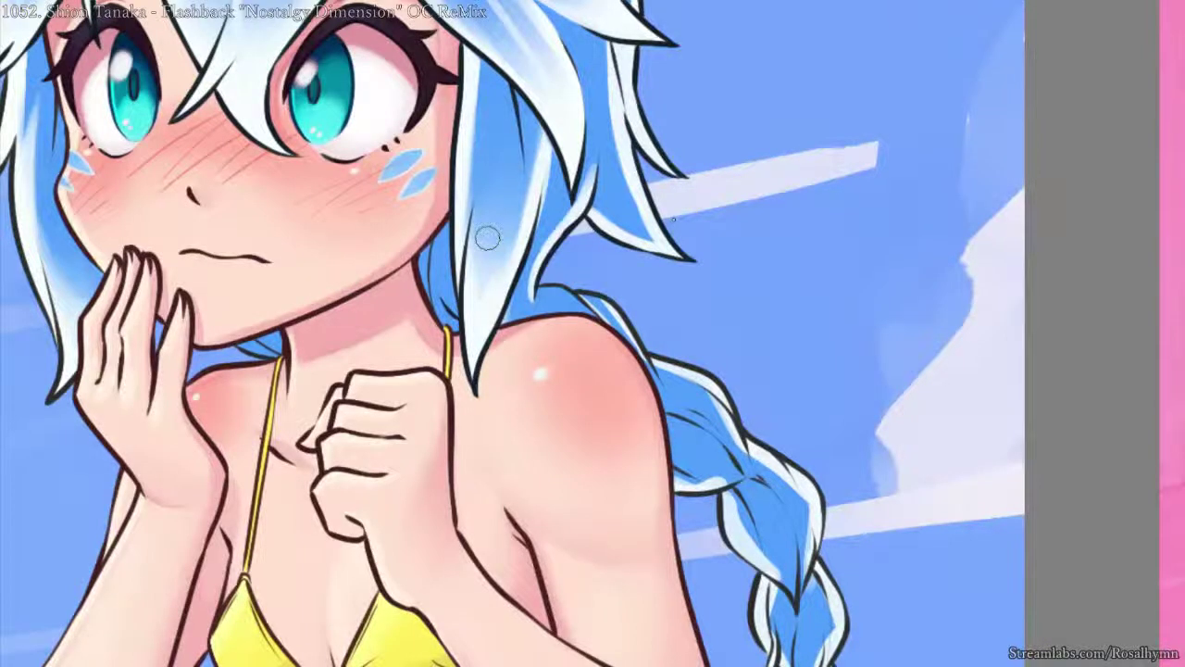
- Paint pale highlights along the upper braid segments behind the shoulder
key("Page_Up")
key("Page_Up")
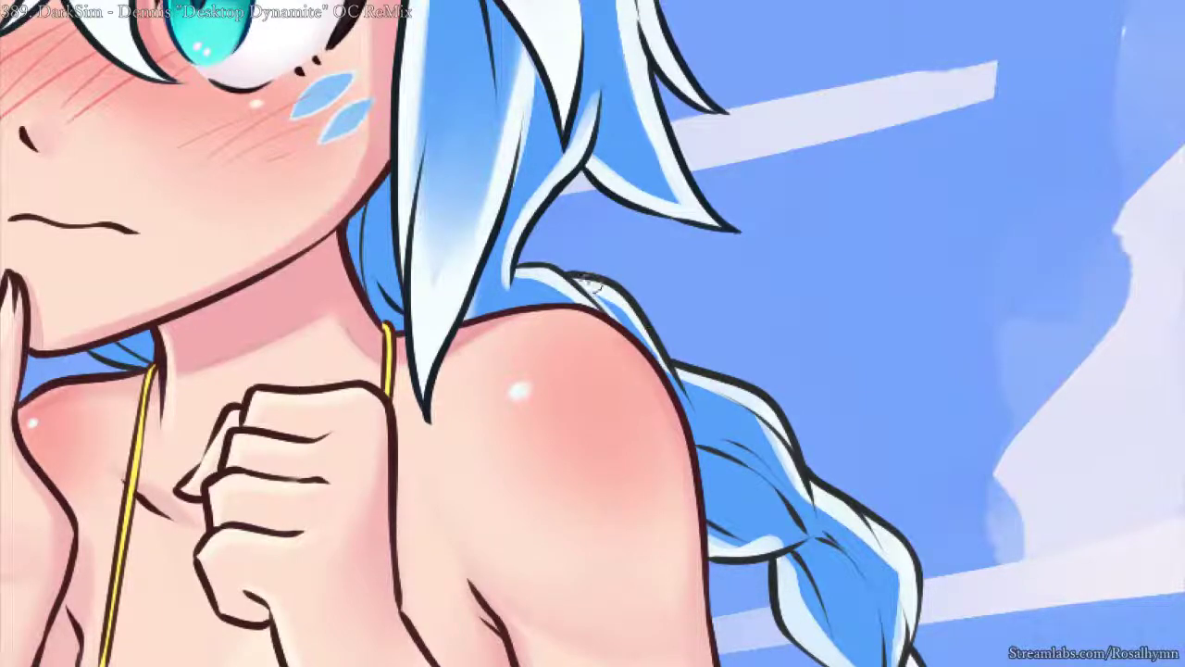
key("ctrl+minus")
left_click(569, 188, "ctrl+alt")
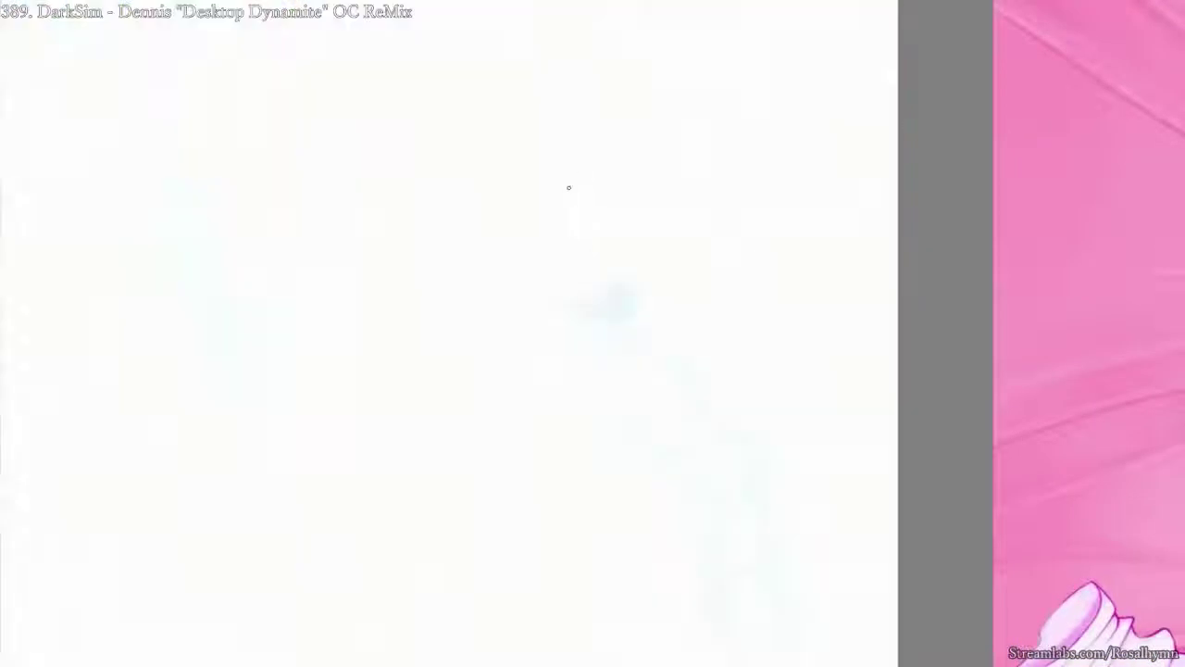
left_click_drag(809, 411, 741, 311)
key("ctrl+plus")
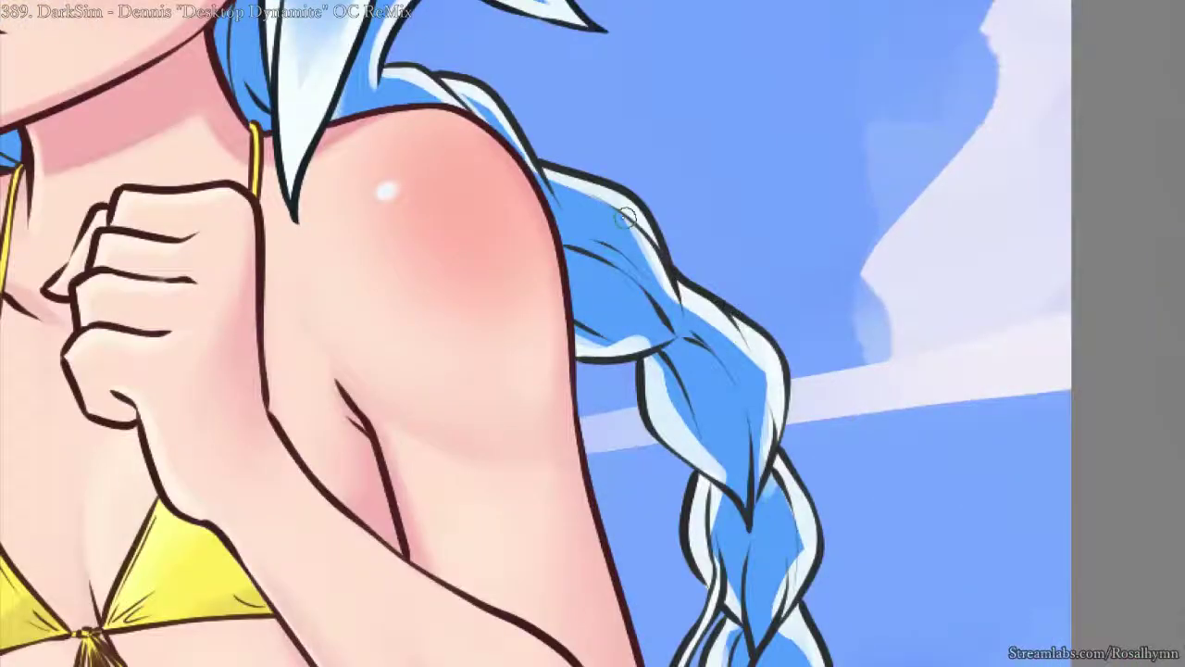
left_click_drag(579, 244, 659, 278)
key("ctrl+z")
mouse_move(561, 234)
left_mouse_down()
mouse_move(623, 264)
mouse_move(691, 348)
left_mouse_up()
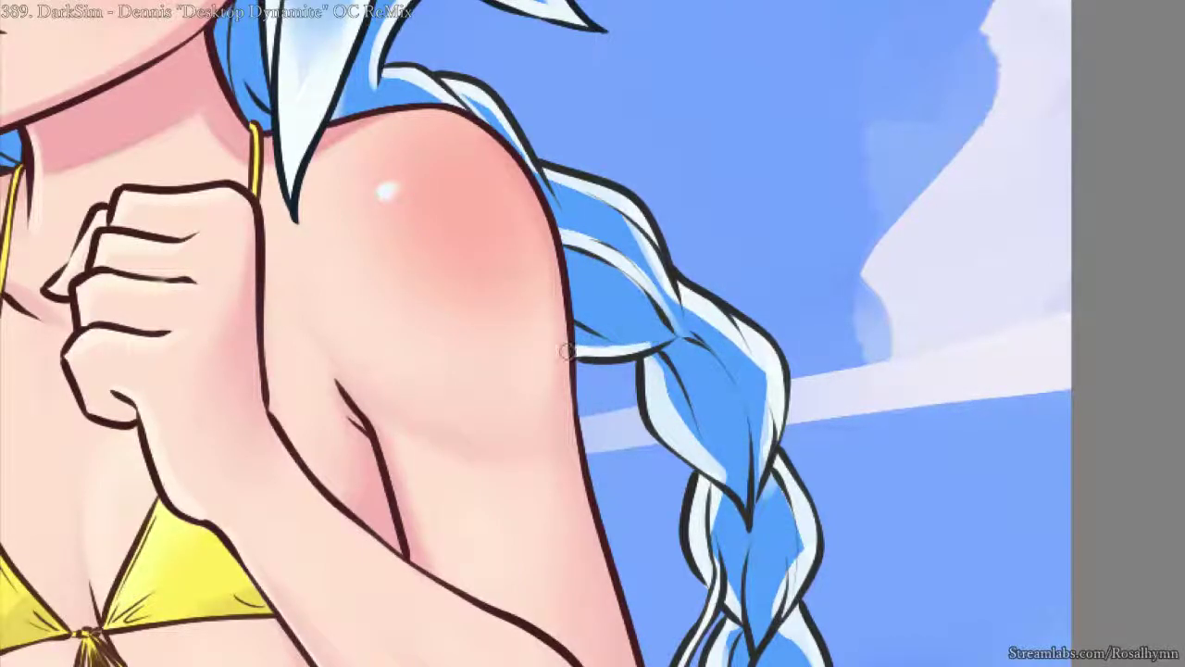
mouse_move(648, 354)
left_mouse_down()
mouse_move(595, 348)
mouse_move(629, 347)
left_mouse_up()
key("ctrl+z")
mouse_move(622, 348)
left_mouse_down()
mouse_move(664, 340)
mouse_move(588, 351)
mouse_move(668, 340)
left_mouse_up()
- Add a pale highlight to the lower edge of the braid segment beside the upper arm, working on the rotated canvas
key("ctrl+minus")
key("ctrl+minus")
key("ctrl+minus")
key("ctrl+bracketright")
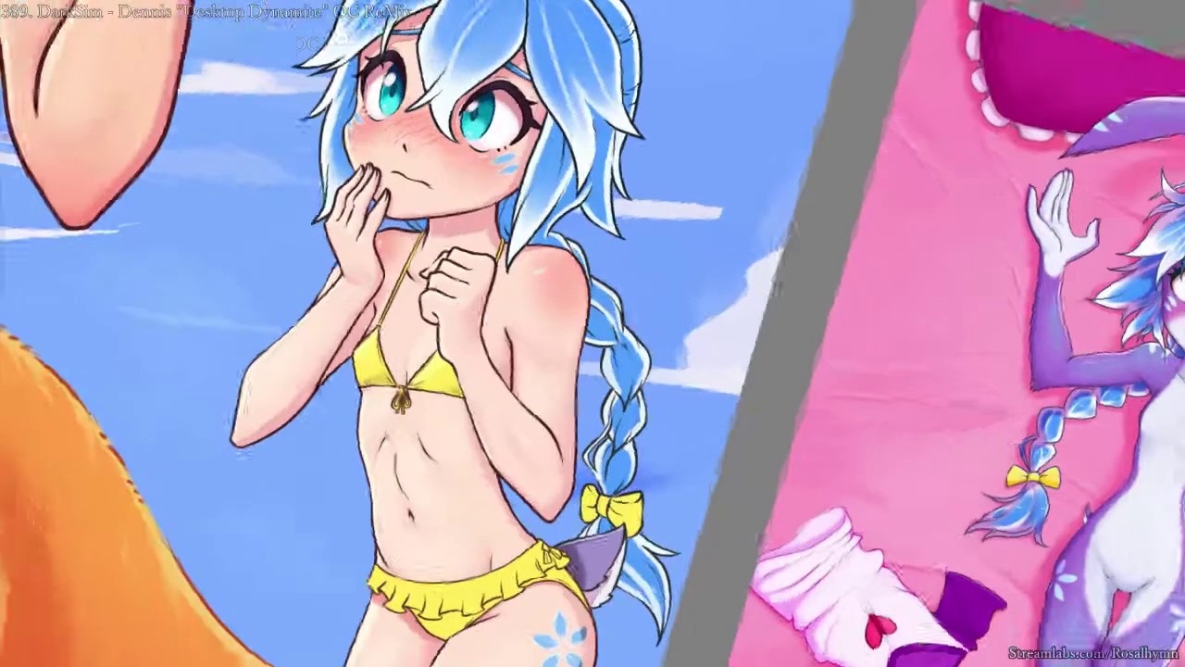
key("ctrl+bracketright")
key("ctrl+bracketright")
key("ctrl+bracketright")
key("ctrl+bracketright")
key("ctrl+plus")
key("ctrl+plus")
scroll(636, 468, "up", 2)
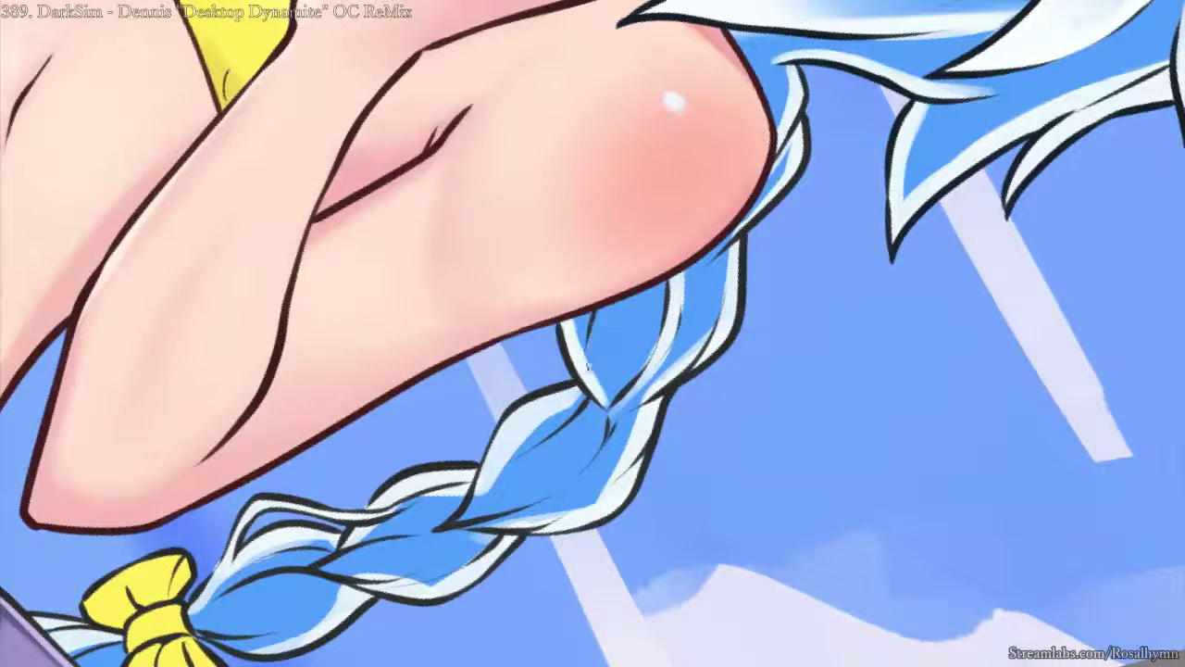
mouse_move(590, 370)
left_mouse_down()
mouse_move(598, 287)
mouse_move(572, 320)
left_mouse_up()
- Compare the braid with the reference picture and paint a highlight stroke down its middle segment
key("ctrl+minus")
key("ctrl+minus")
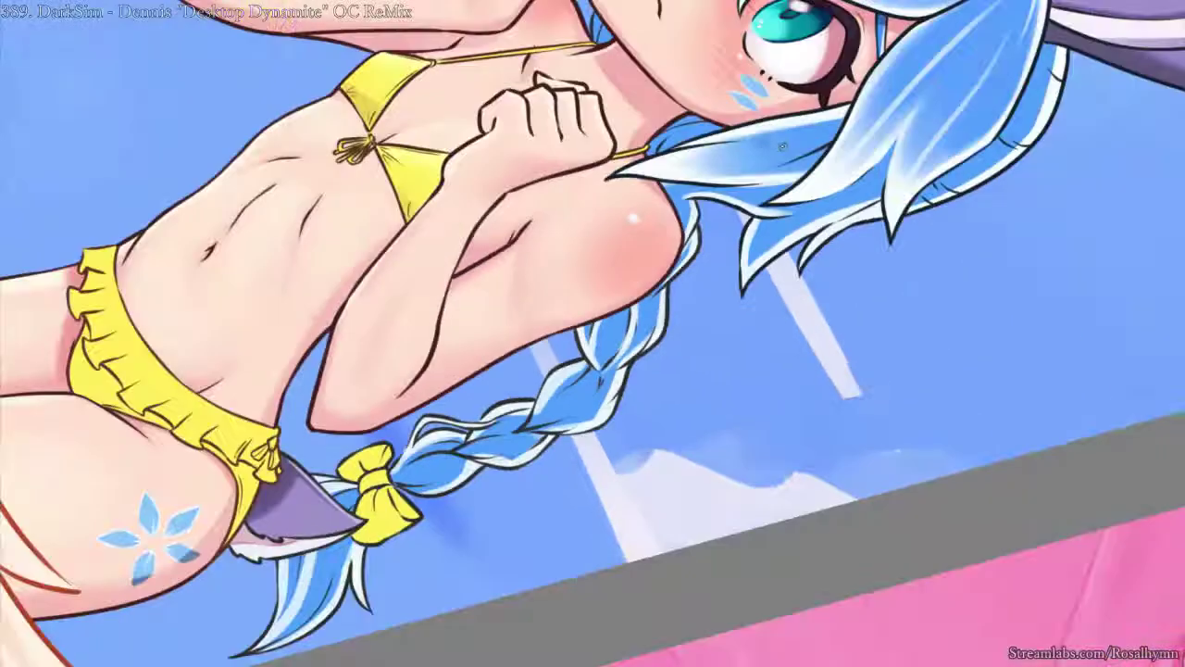
key("5")
scroll(583, 329, "up", 3)
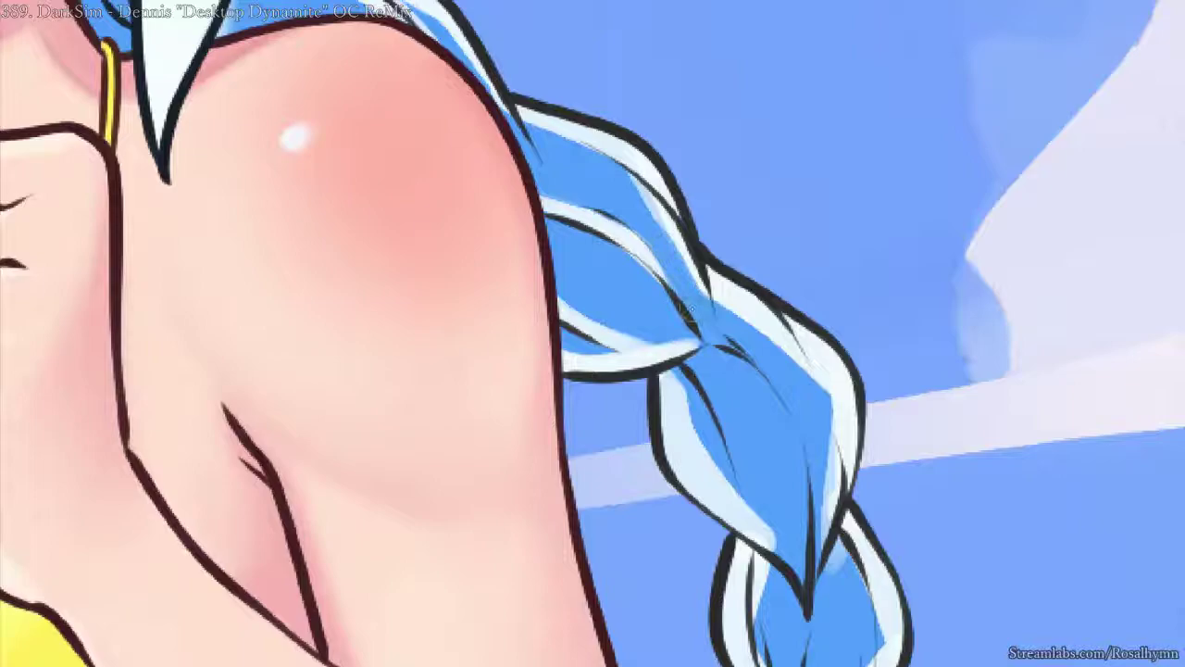
scroll(801, 346, "down", 5)
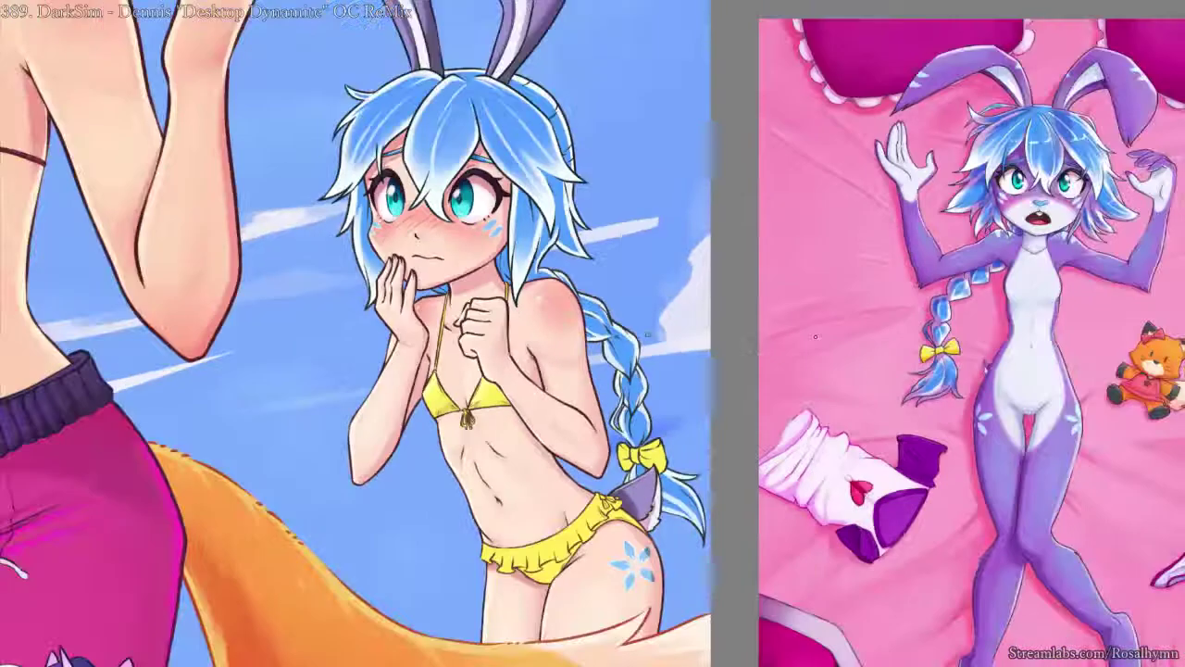
scroll(648, 335, "up", 1)
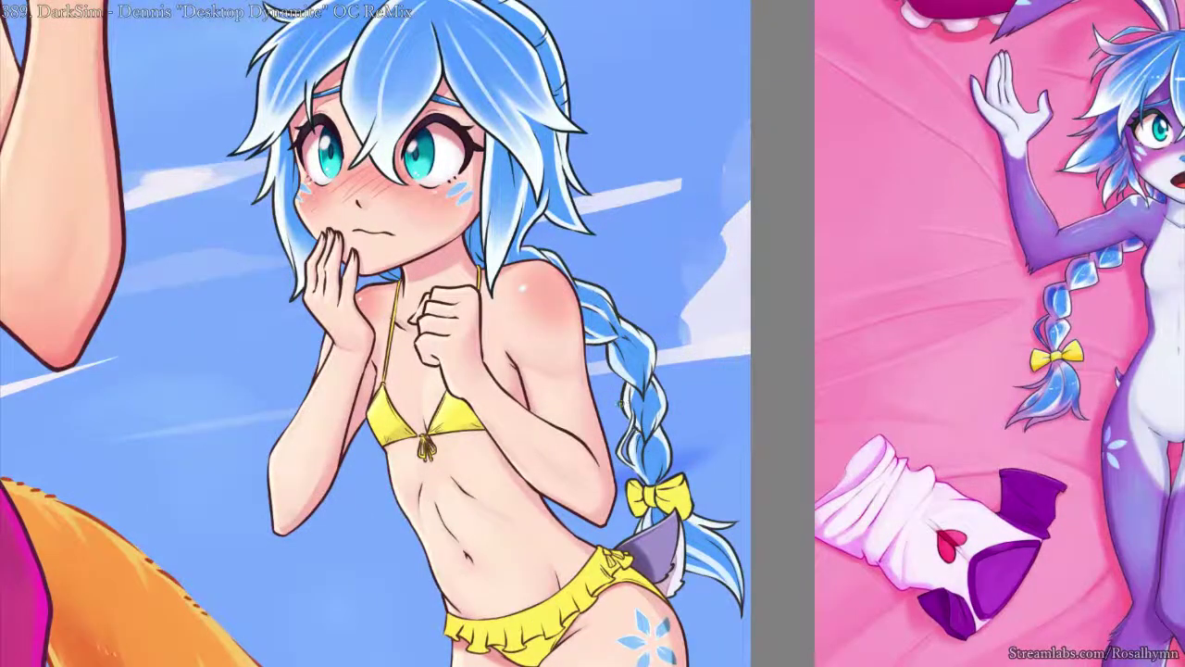
scroll(704, 301, "up", 4)
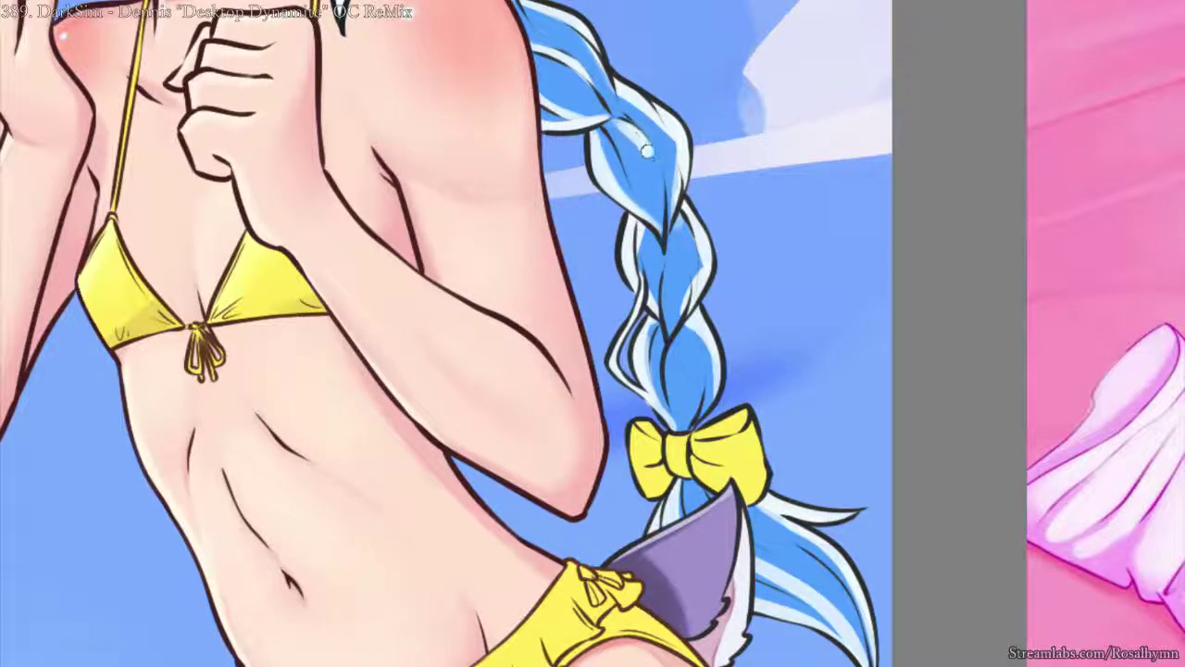
left_click_drag(669, 237, 665, 293)
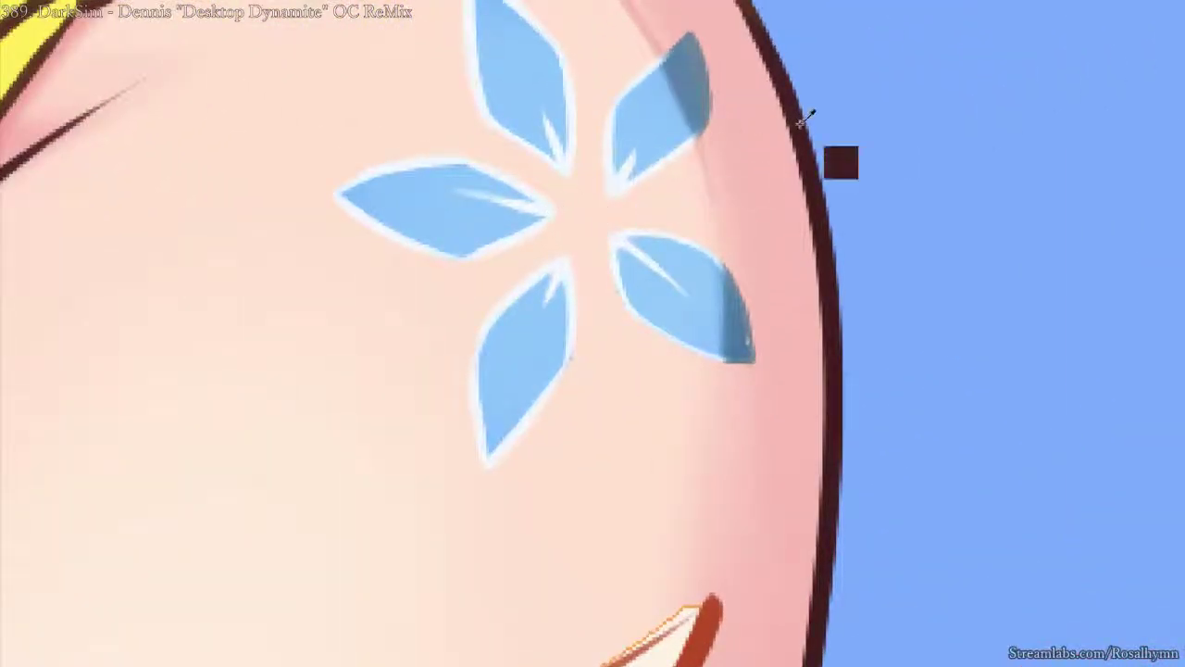
- Try recolouring the snowflake marking's pale outlines with the dark colour sampled from the body's line art
left_click(790, 126, "alt")
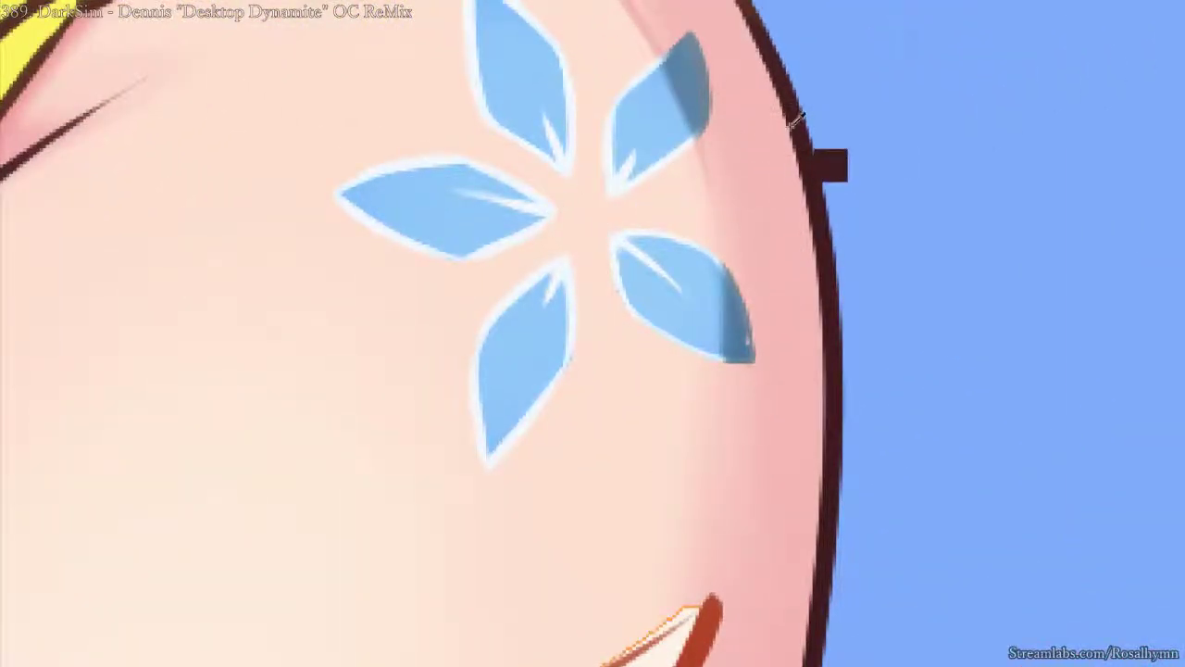
key("alt+Delete")
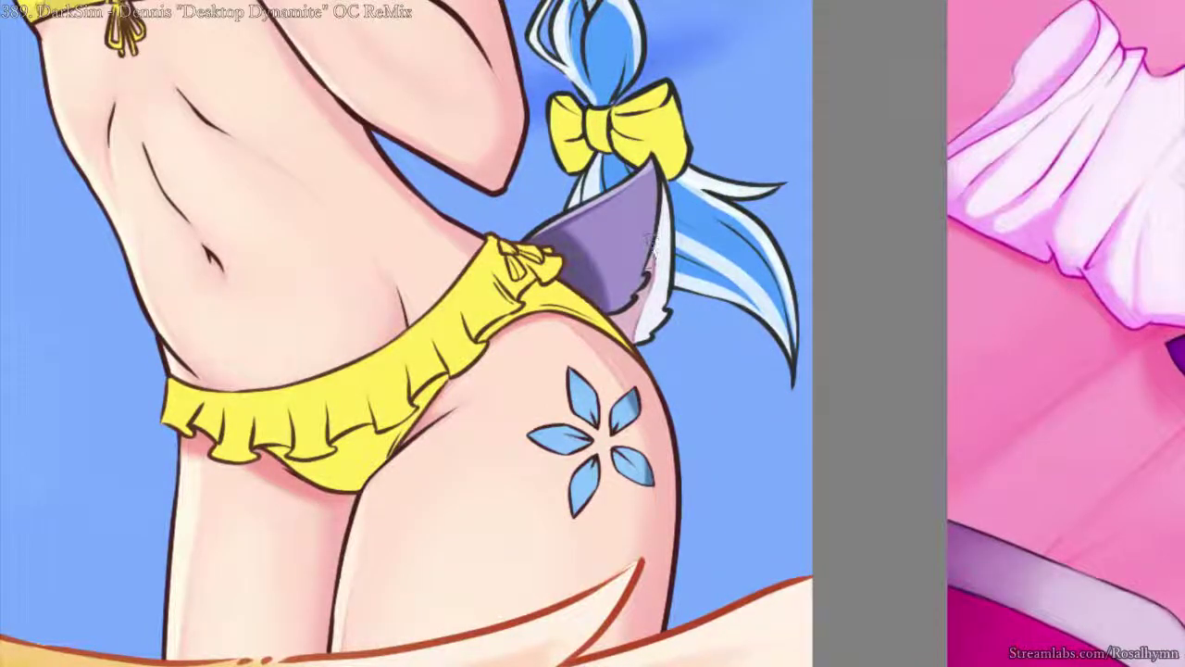
key("ctrl+minus")
key("ctrl+minus")
key("ctrl+minus")
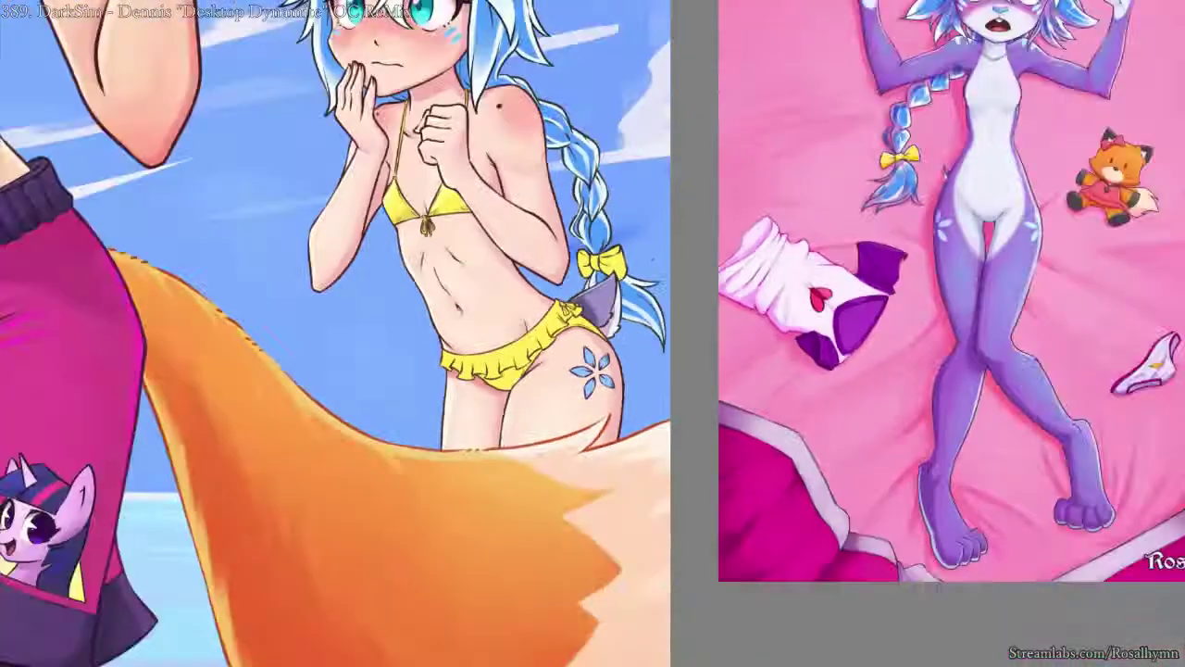
key("ctrl+plus")
key("ctrl+plus")
key("ctrl+plus")
left_click_drag(507, 253, 508, 228)
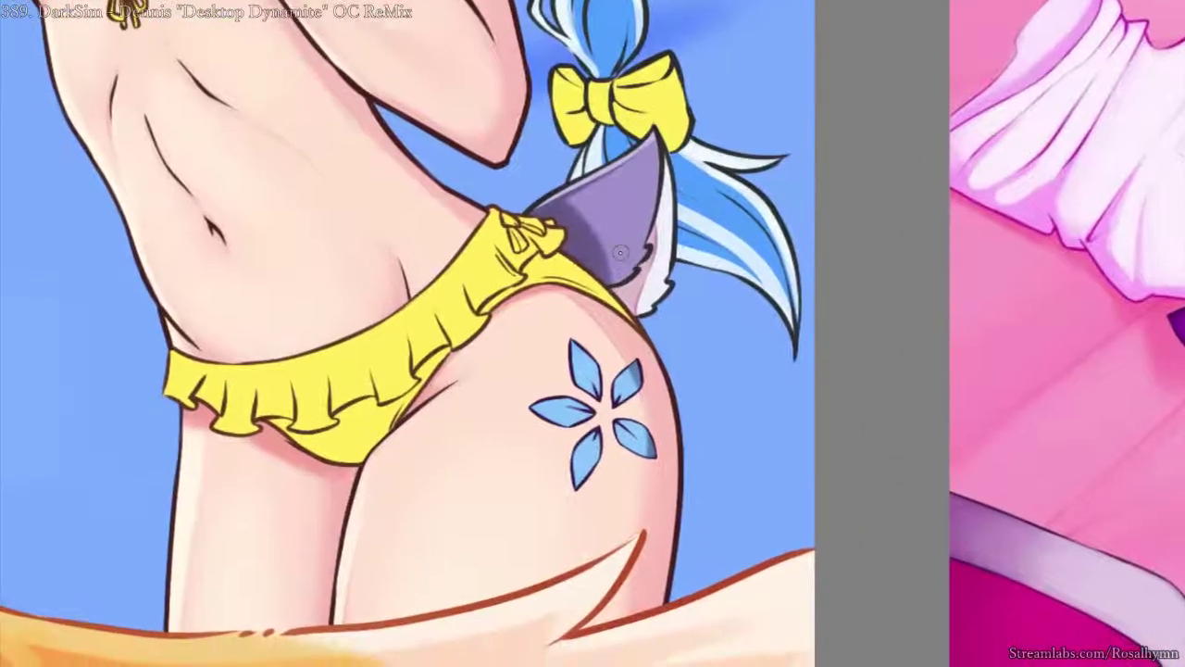
scroll(620, 252, "down", 5)
scroll(583, 396, "up", 5)
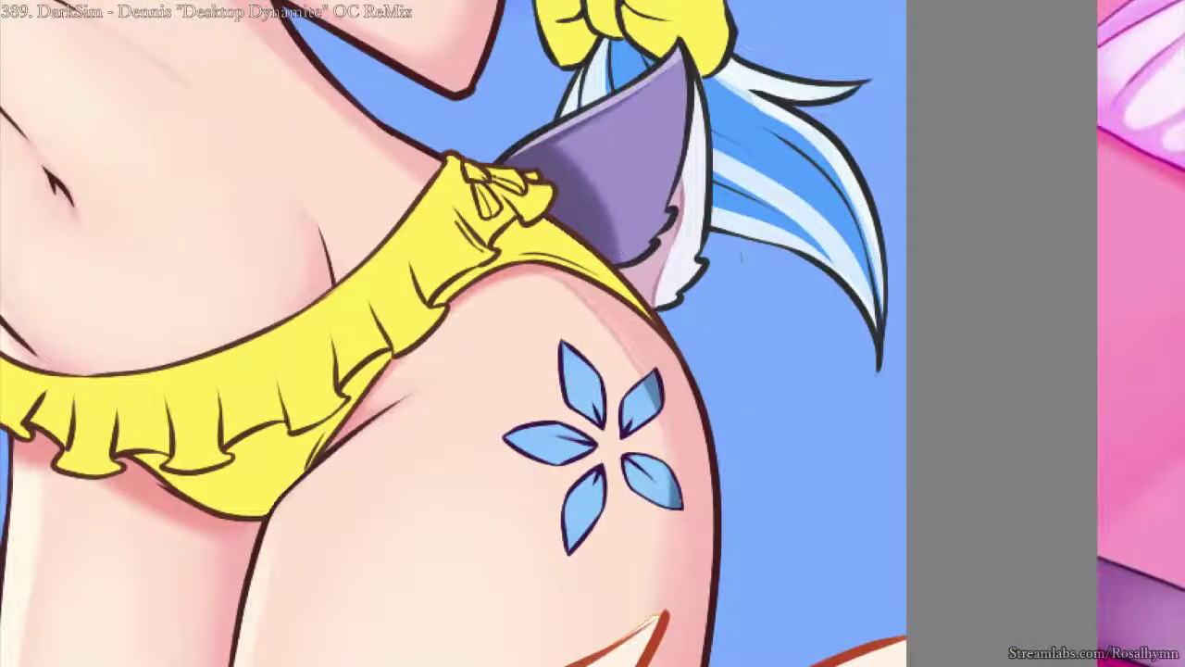
- Undo the dark recolouring of the snowflake marking's outlines, comparing the dark and light versions
key("ctrl+z")
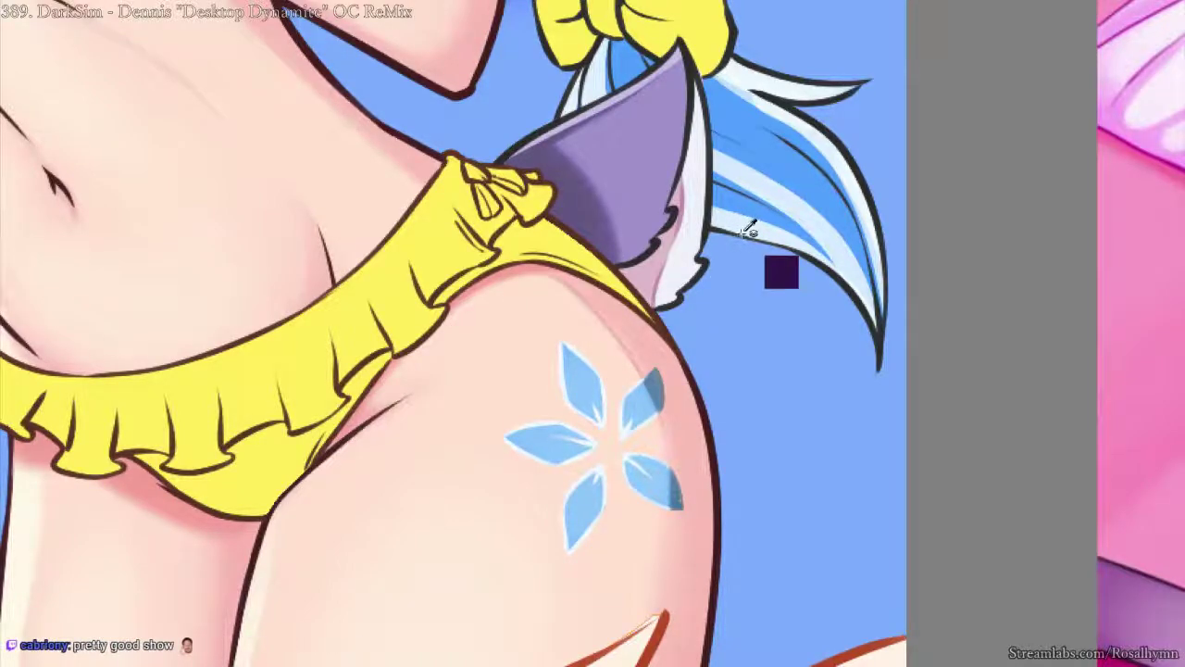
key("ctrl+z")
key("ctrl+minus")
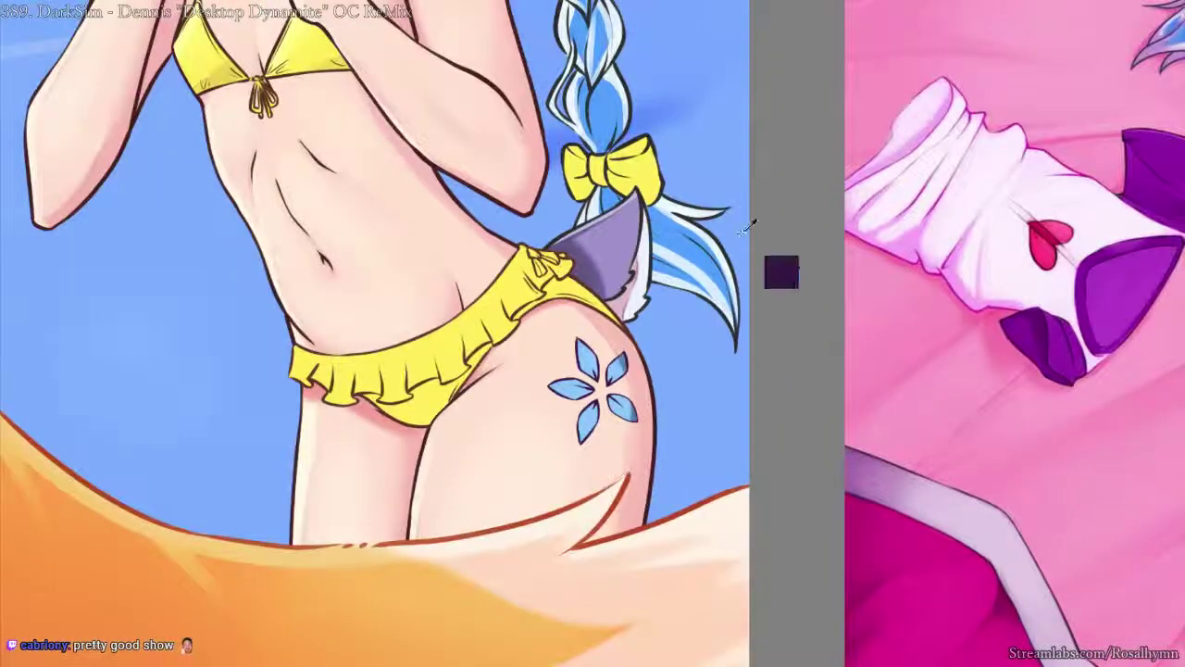
key("ctrl+z")
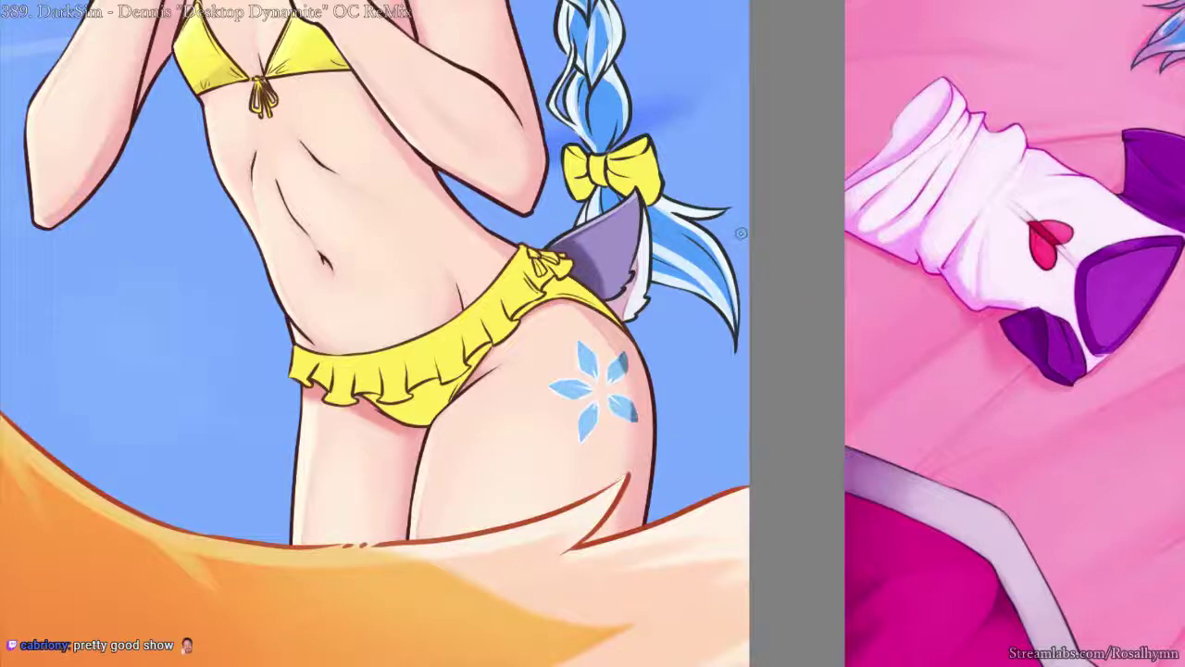
key("ctrl+minus")
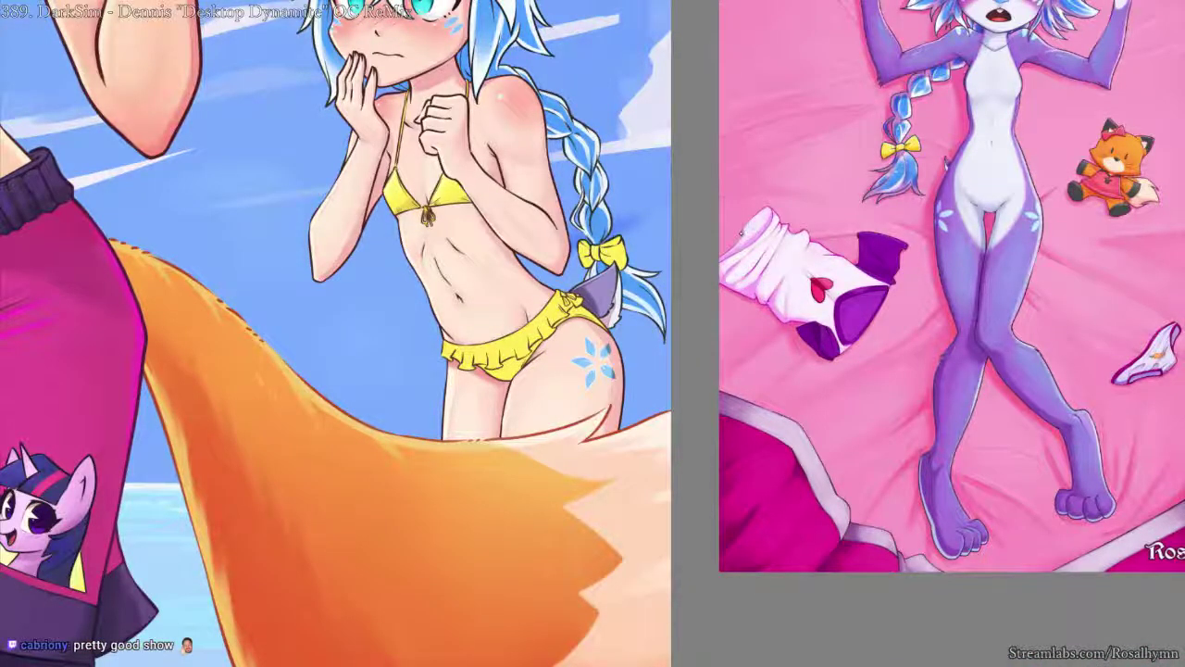
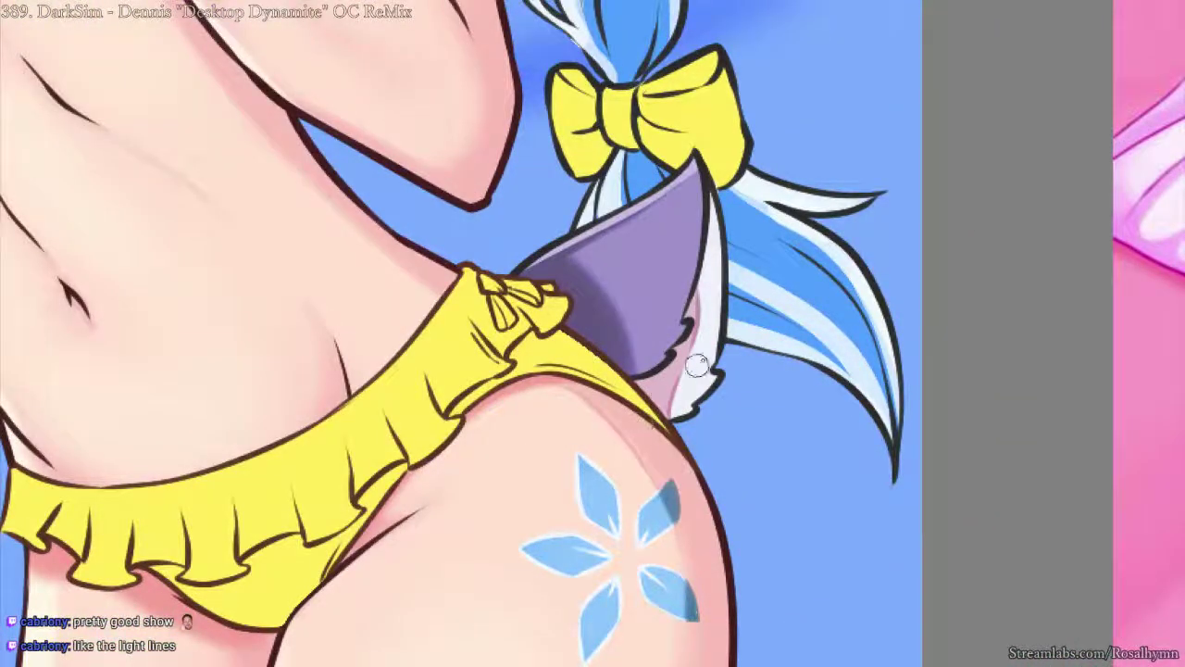
- Shift the snowflake marking's petals from blue to pink with a colour adjustment and check them within the whole illustration
key("ctrl+b")
left_click(761, 250)
left_click_drag(961, 228, 1038, 221)
left_click(1050, 483)
scroll(748, 445, "down", 3)
scroll(748, 444, "down", 5)
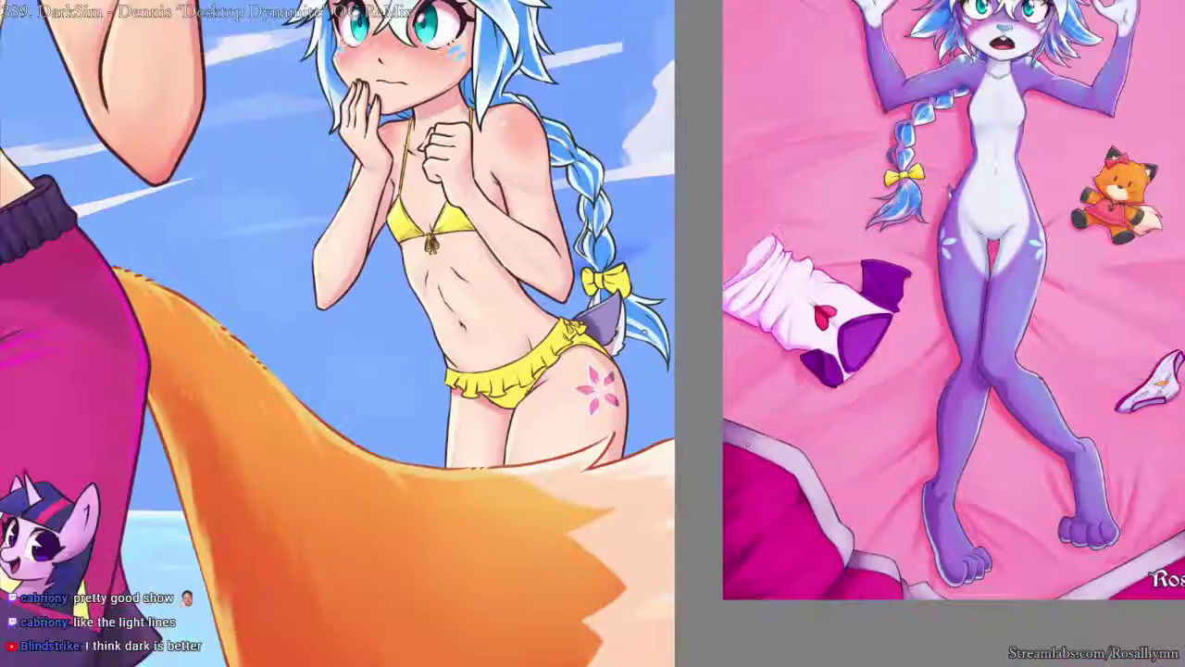
scroll(696, 329, "up", 8)
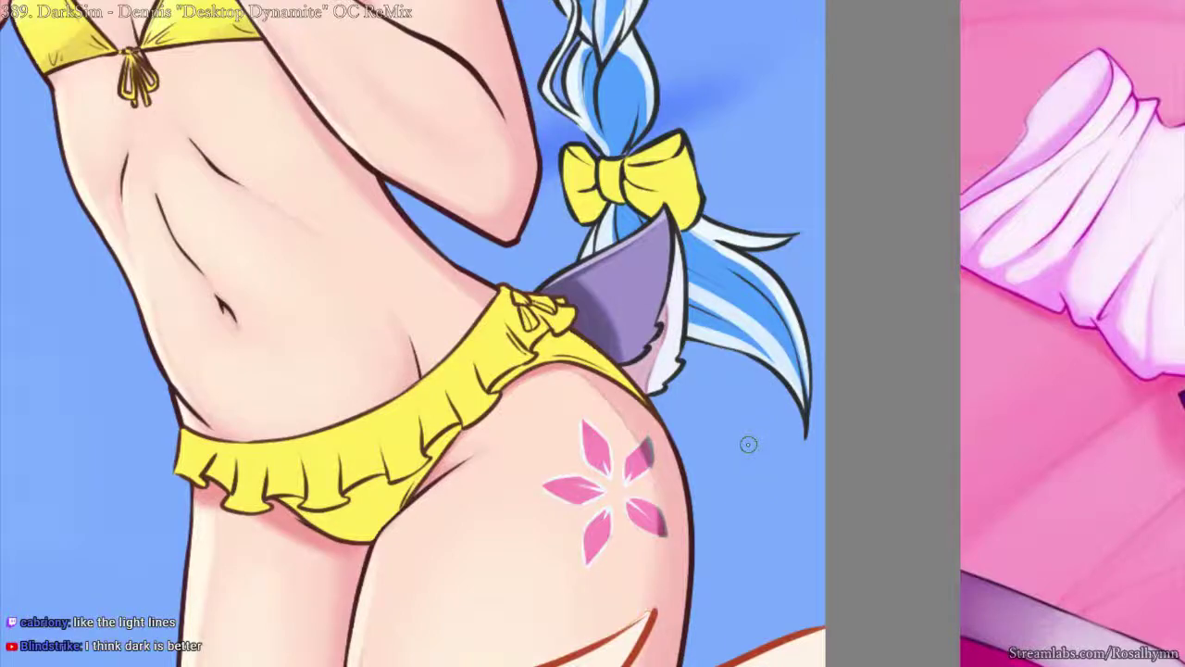
- Try recolouring the blue cheek markings pink to match the snowflake marking on the hip
key("ctrl+plus")
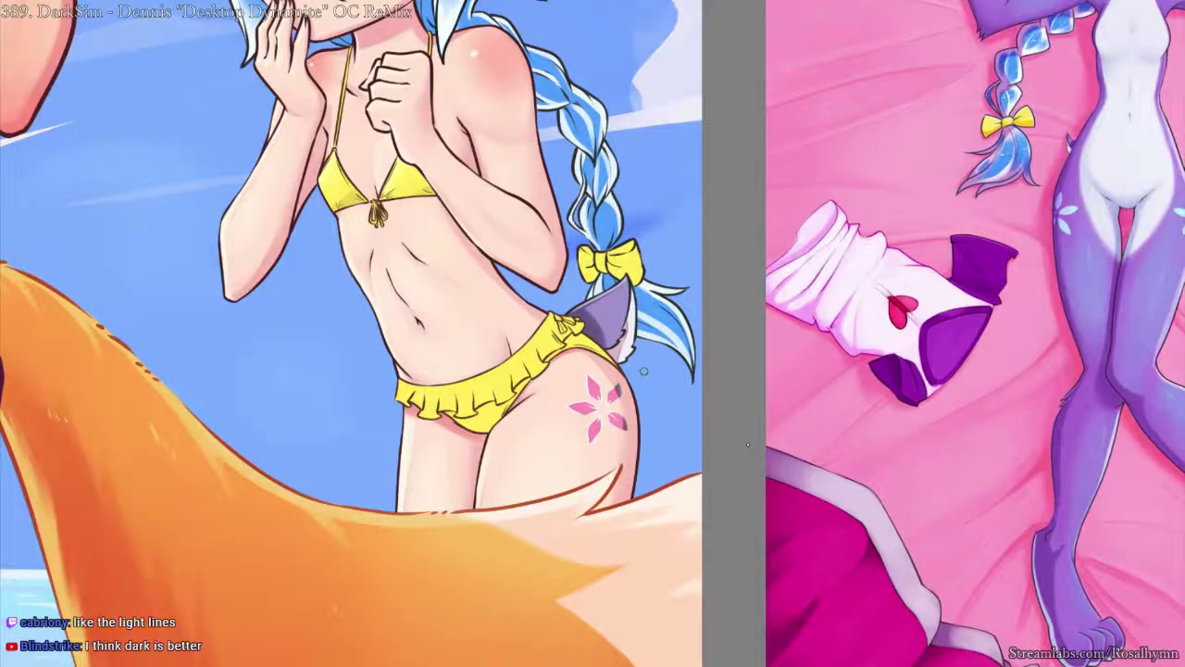
key("ctrl+minus")
key("ctrl+minus")
key("ctrl+plus")
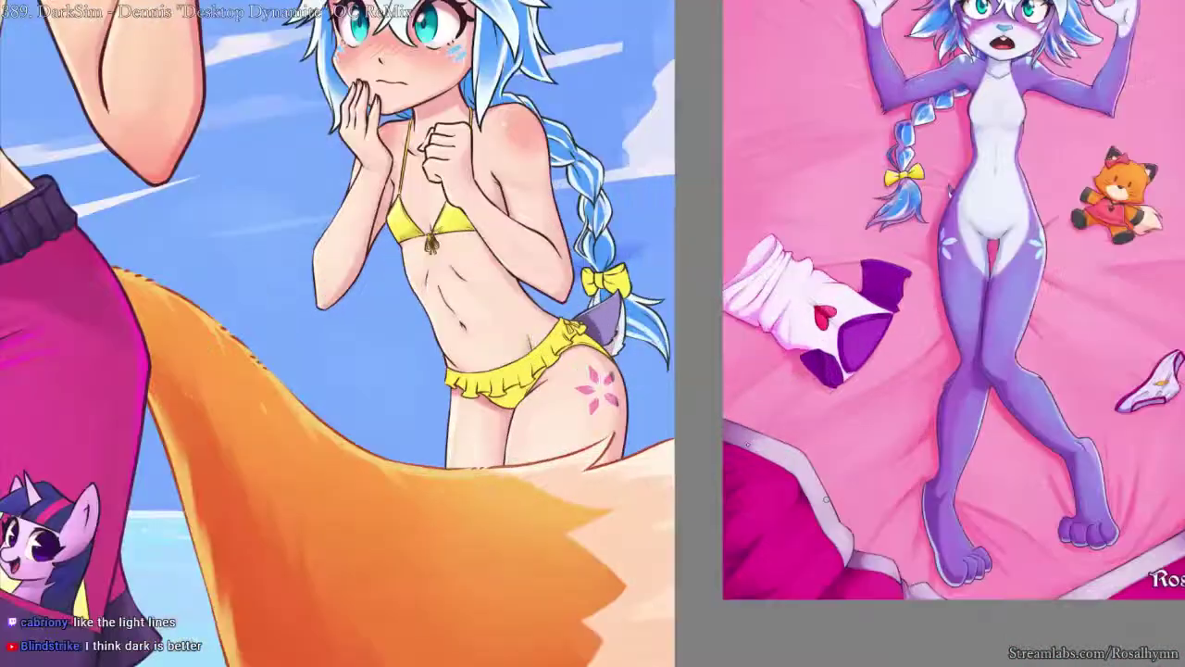
left_click(457, 50, "ctrl+shift")
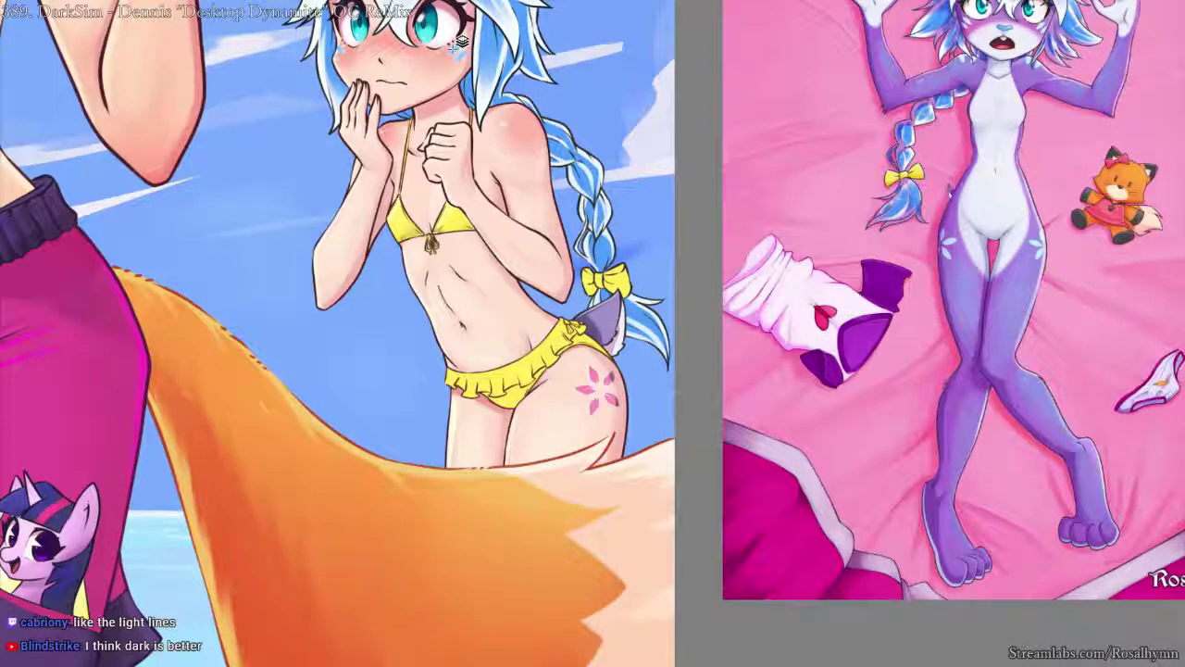
key("alt+Delete")
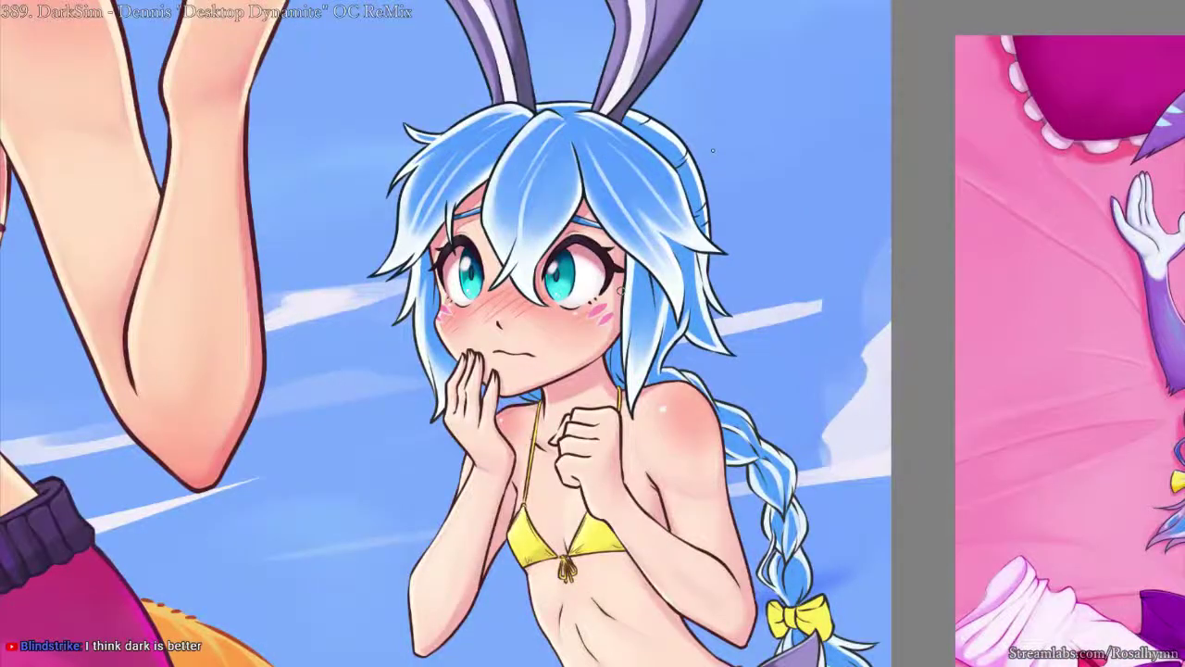
- Undo the pink recolouring of the cheek and snowflake markings and check the face up close and from further out
key("ctrl+z")
key("minus")
key("minus")
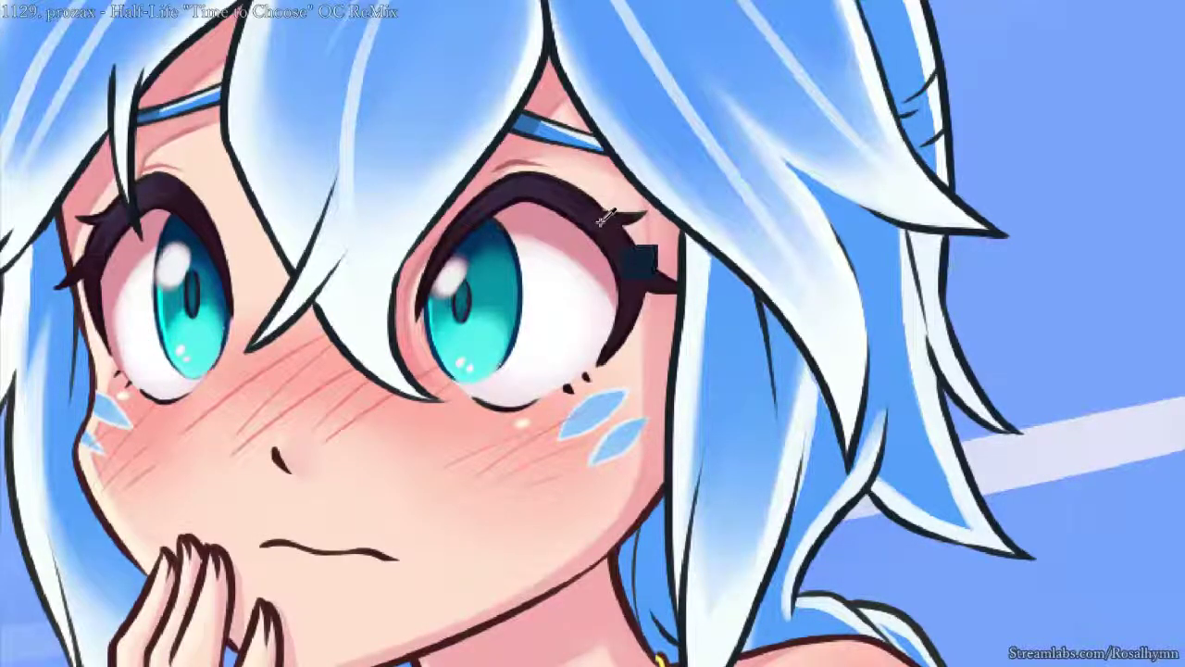
key("ctrl+z")
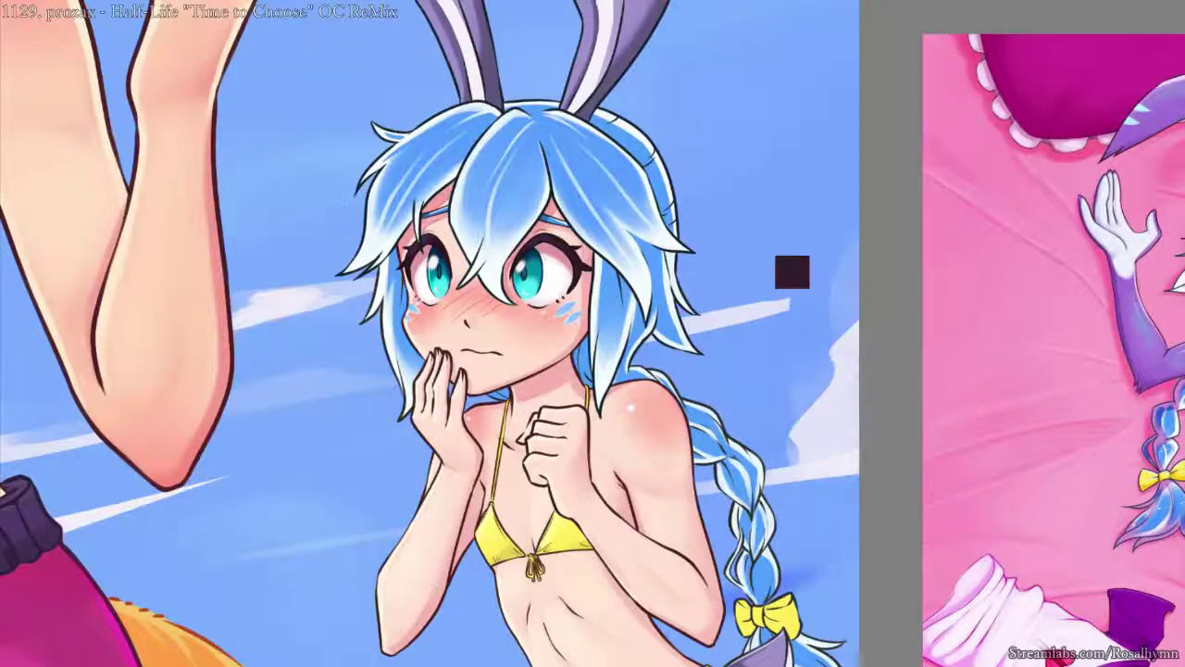
- Start an HSV/HSL adjustment on the back hair and try hue -180, saturation -4 and lightness 5
key("ctrl+b")
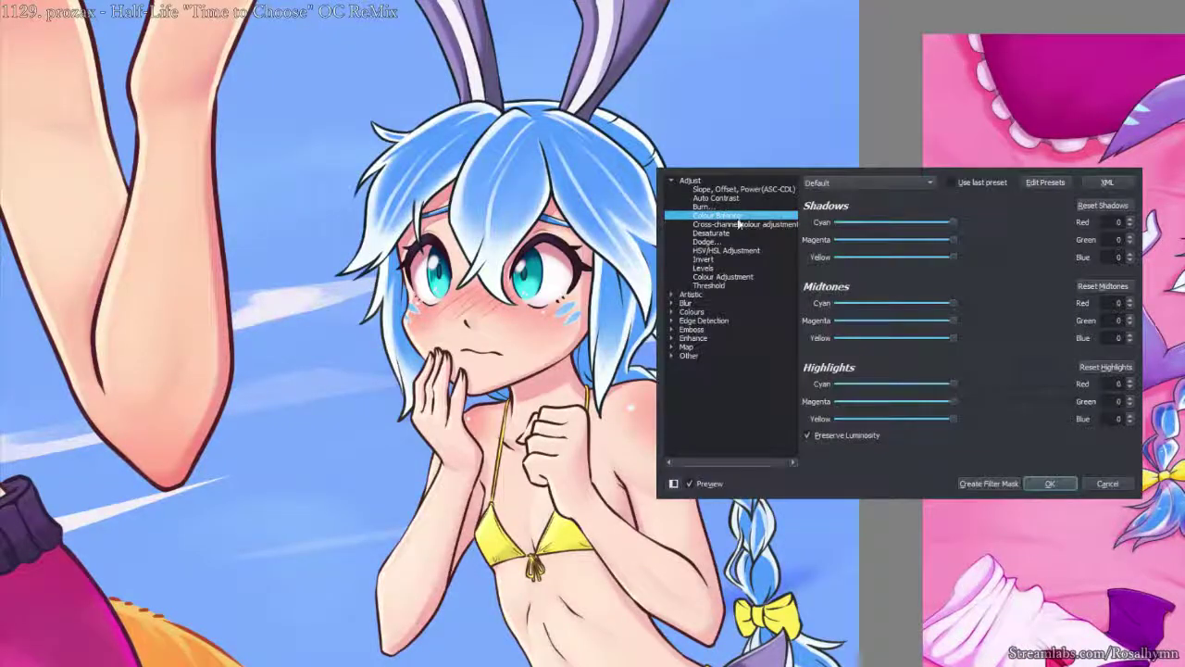
left_click(748, 251)
left_click_drag(958, 225, 879, 246)
left_click_drag(959, 262, 999, 265)
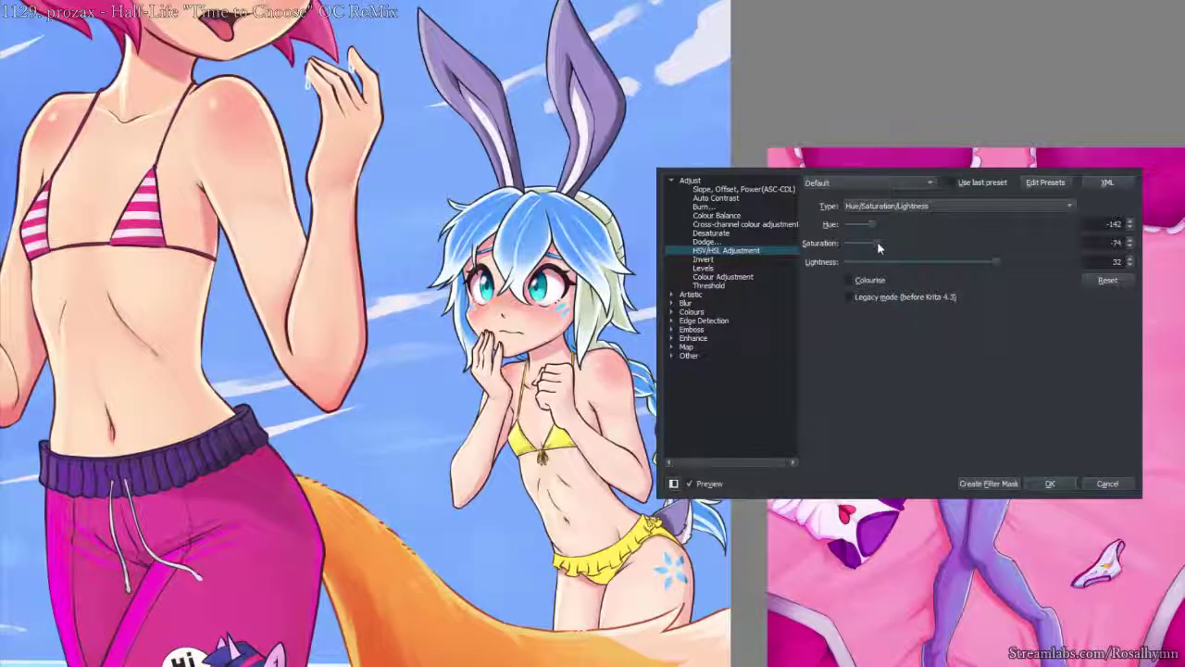
left_click_drag(876, 244, 959, 264)
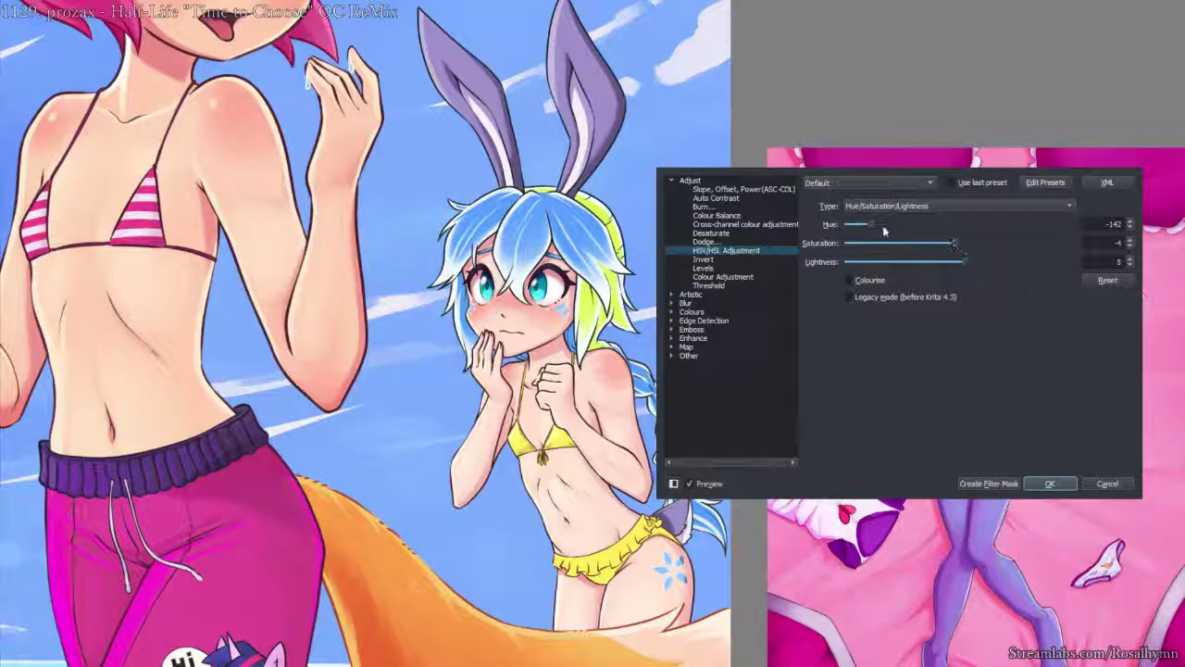
left_click_drag(865, 224, 843, 251)
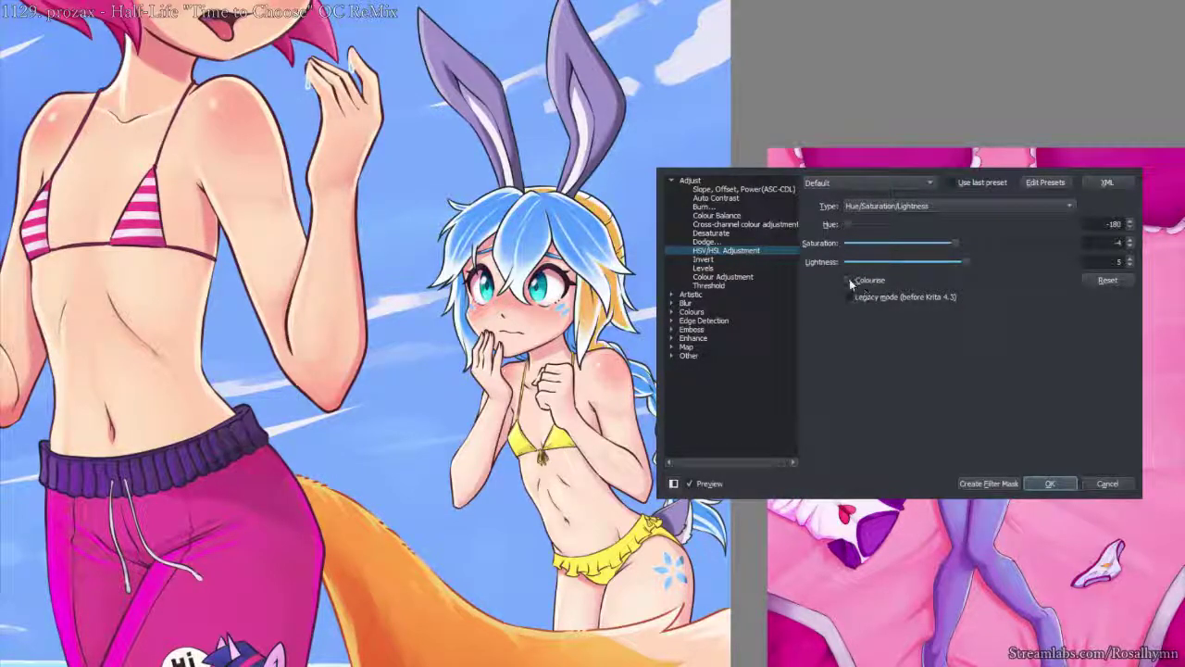
- Colourise the back hair with hue 225, saturation 74 and lightness 29, and apply the adjustment
left_click(849, 280)
left_click_drag(967, 266, 997, 262)
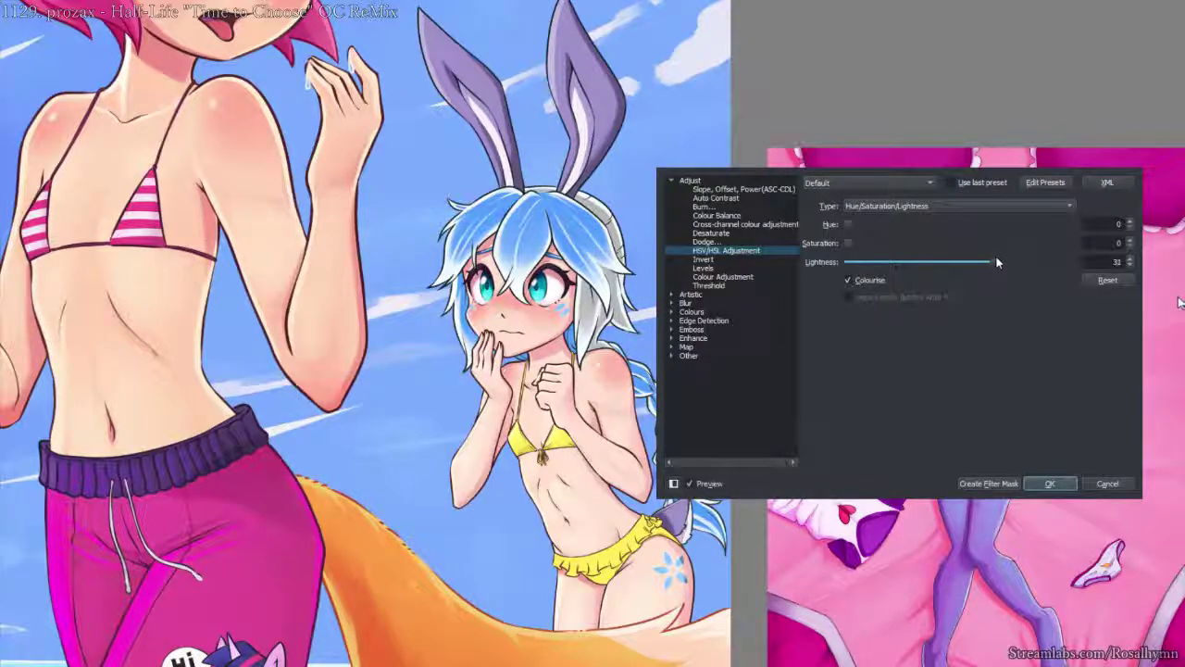
left_click_drag(848, 243, 1012, 245)
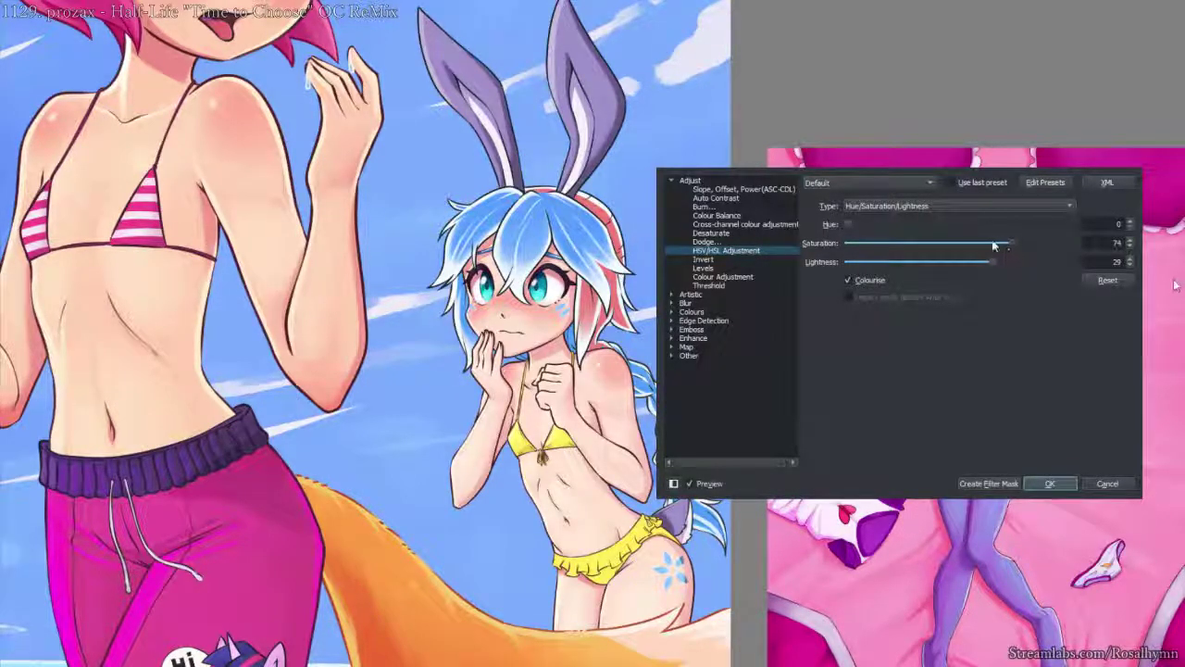
left_click_drag(848, 224, 989, 223)
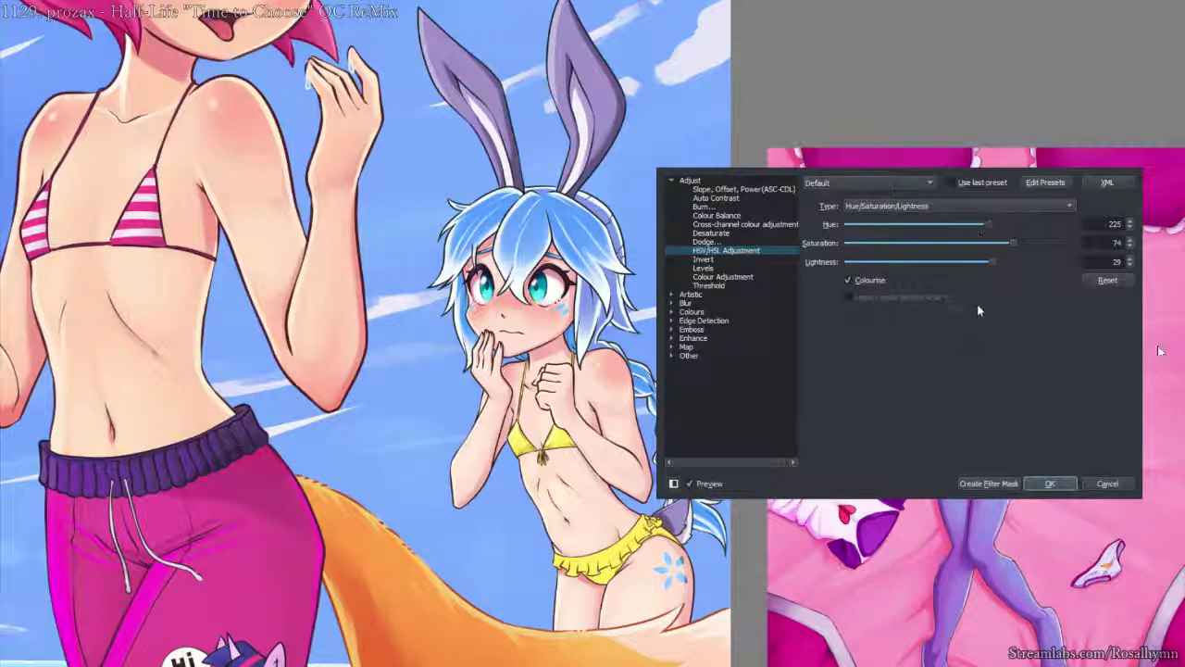
left_click(1049, 484)
scroll(749, 296, "up", 1)
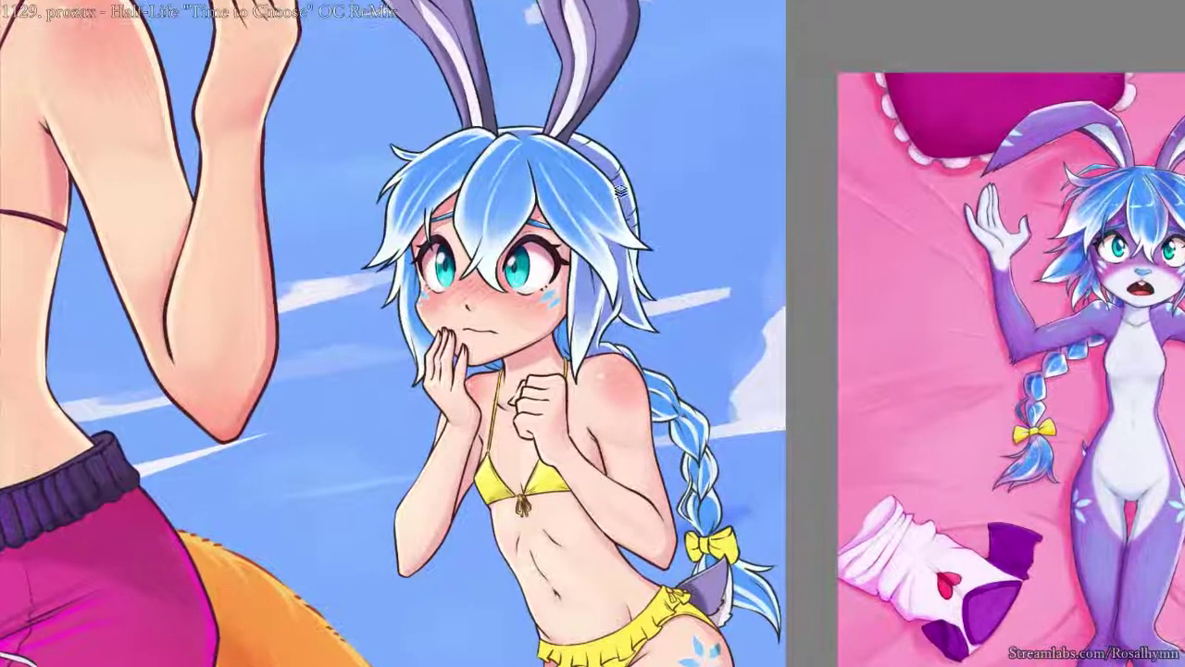
- Recolour the bunny-eared character's hair from sky blue to a sampled periwinkle blue
left_click(644, 152, "alt")
key("ctrl+i")
key("ctrl+i")
key("ctrl+i")
left_click(561, 176, "ctrl")
key("ctrl+i")
left_click(643, 119, "alt")
key("alt+Delete")
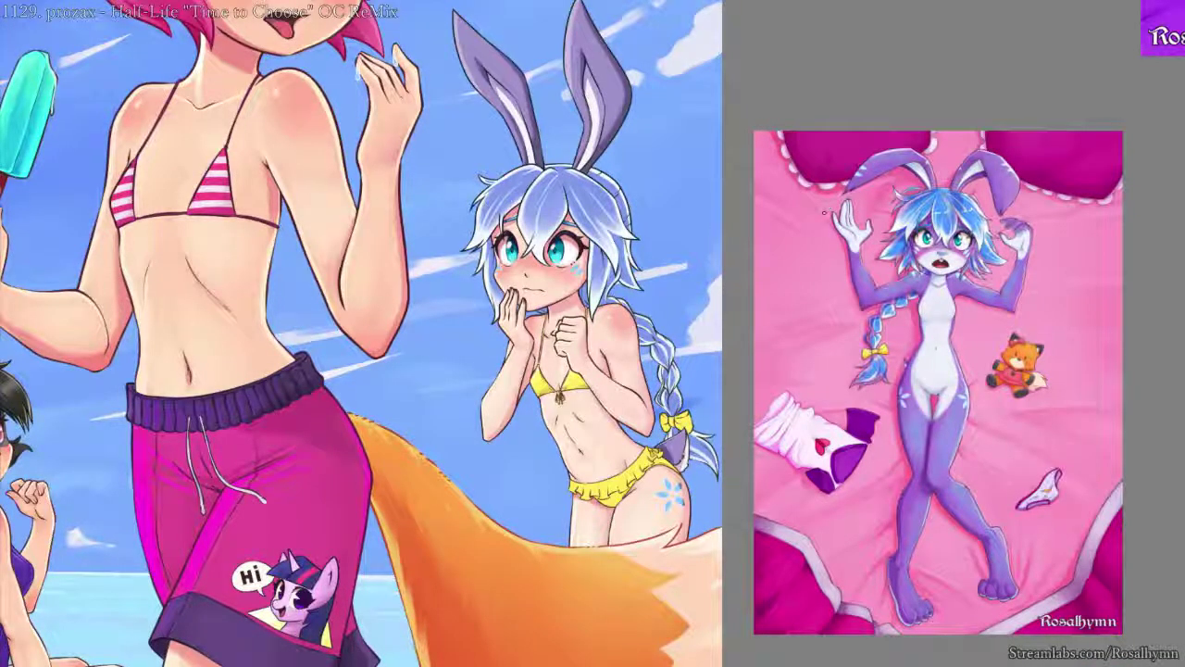
- Apply an HSV/HSL Adjustment to the hair with saturation 21 and lightness 3
key("ctrl+alt+f")
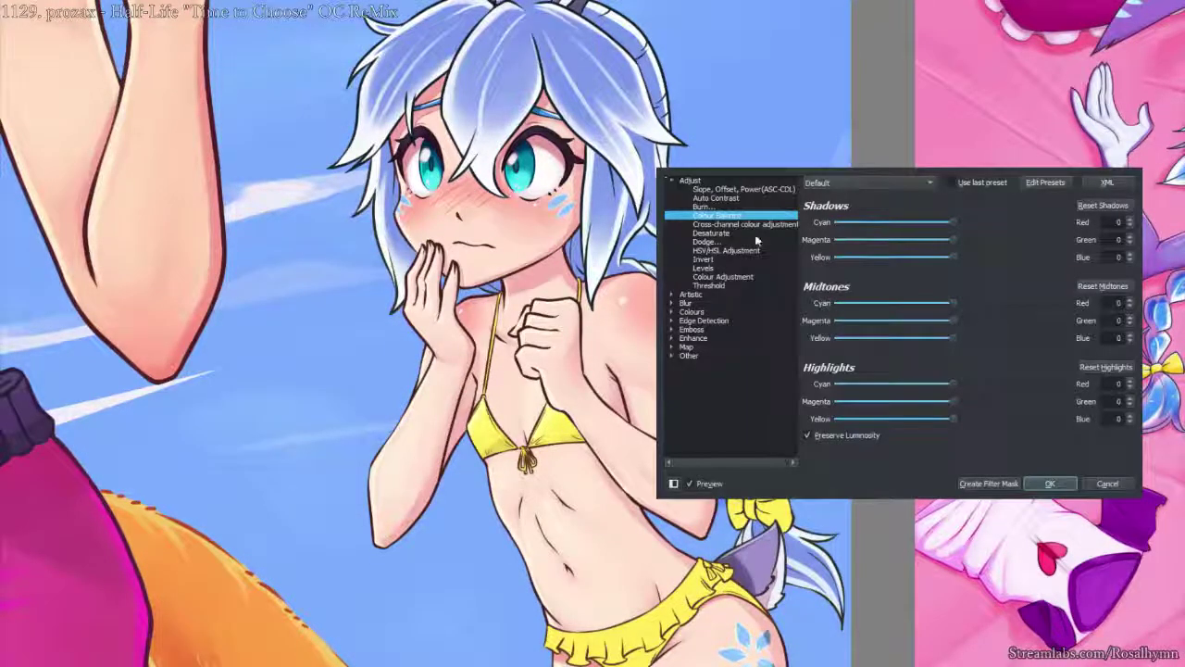
left_click(750, 252)
left_click_drag(959, 263, 983, 242)
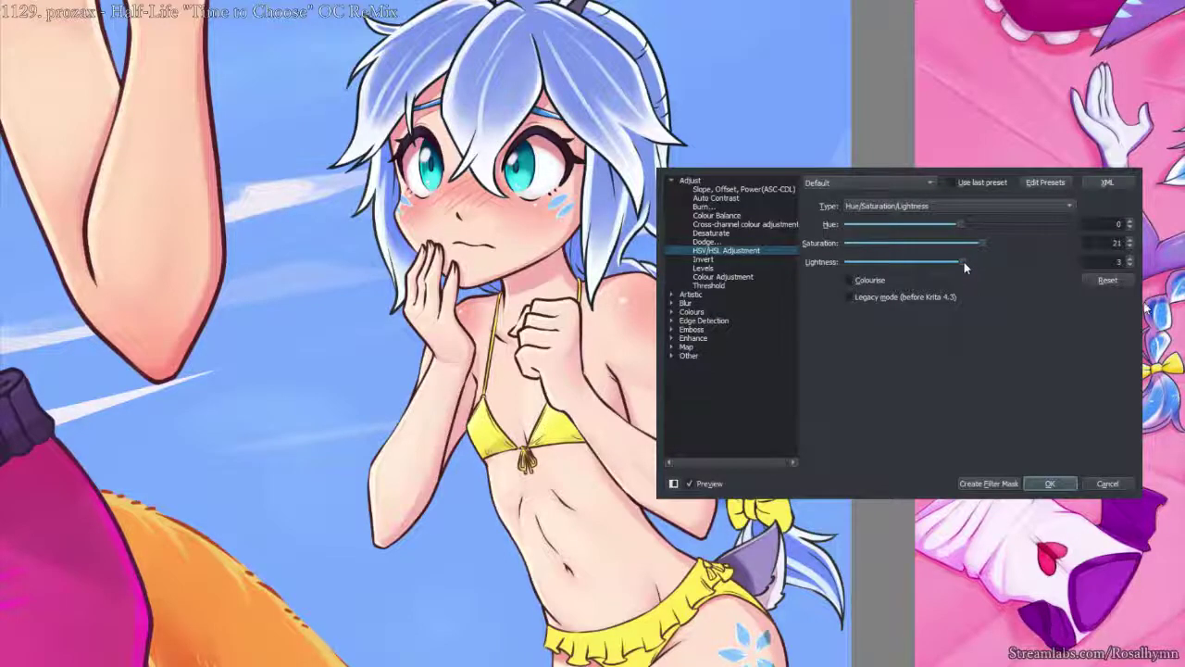
left_click(1050, 483)
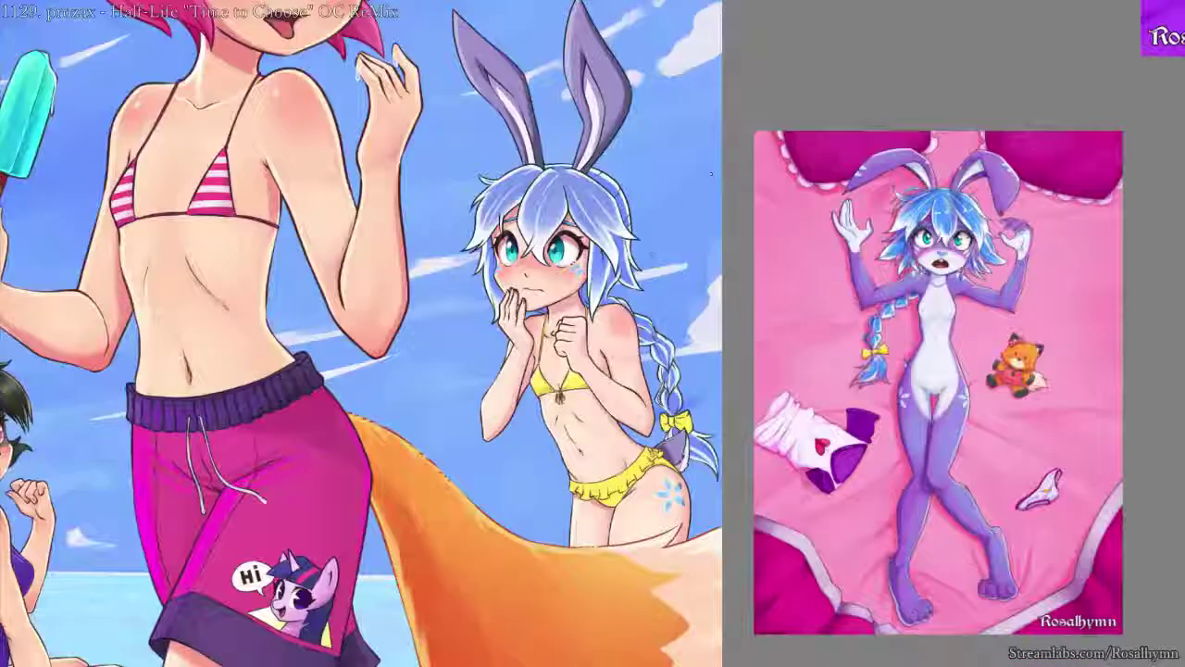
- Undo and redo the hair recolouring to compare it with the earlier sky-blue version
key("ctrl+z")
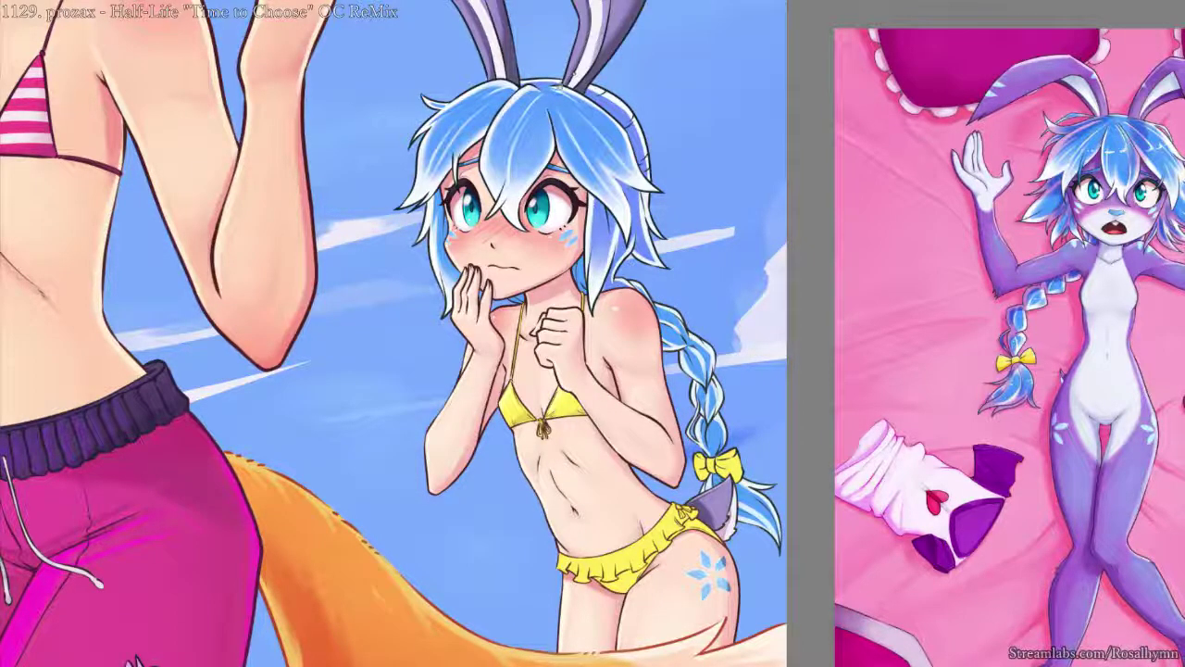
left_click(608, 50, "ctrl")
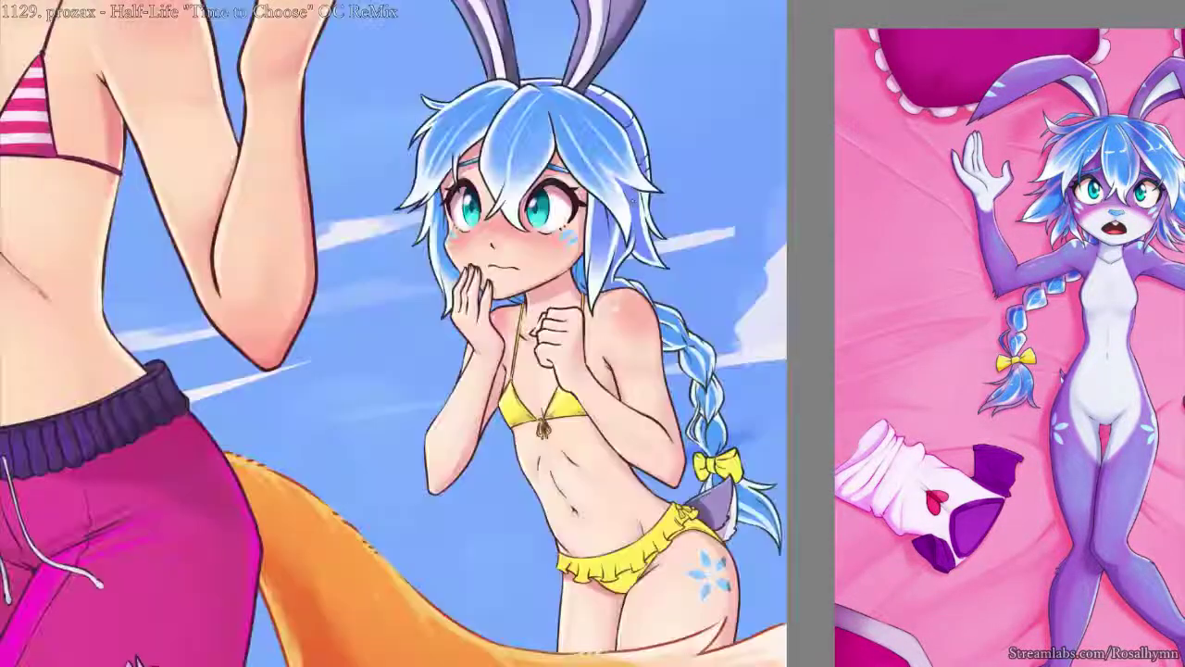
left_click(628, 106, "ctrl")
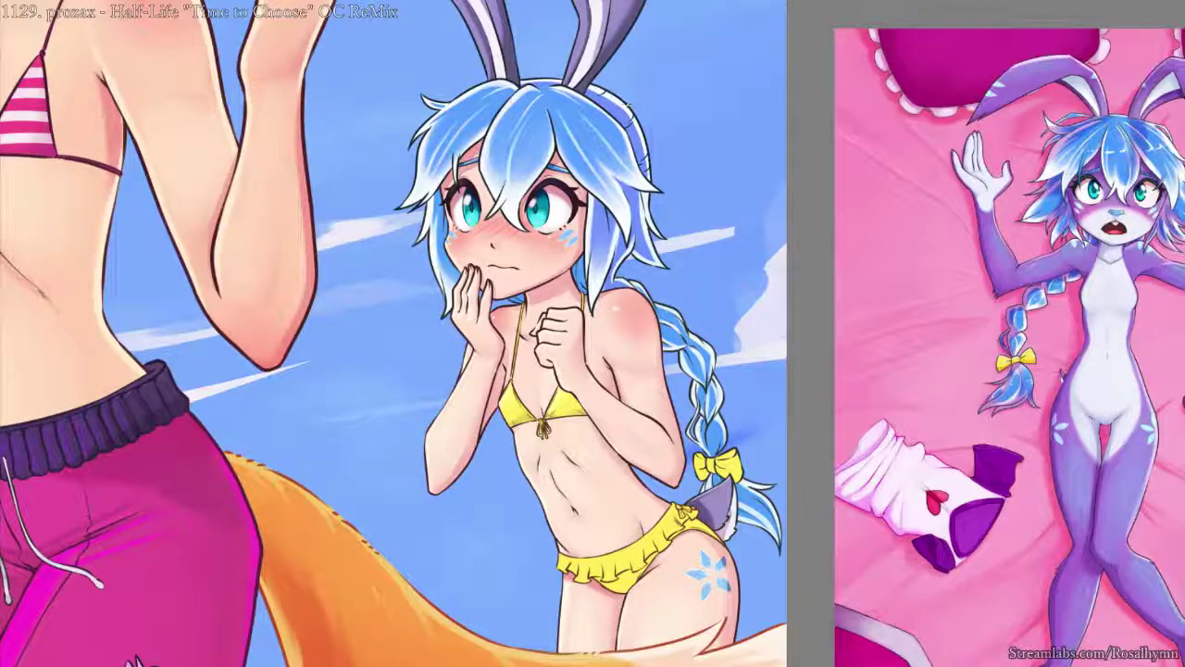
key("ctrl+z")
left_click(642, 103, "ctrl")
key("ctrl+shift+z")
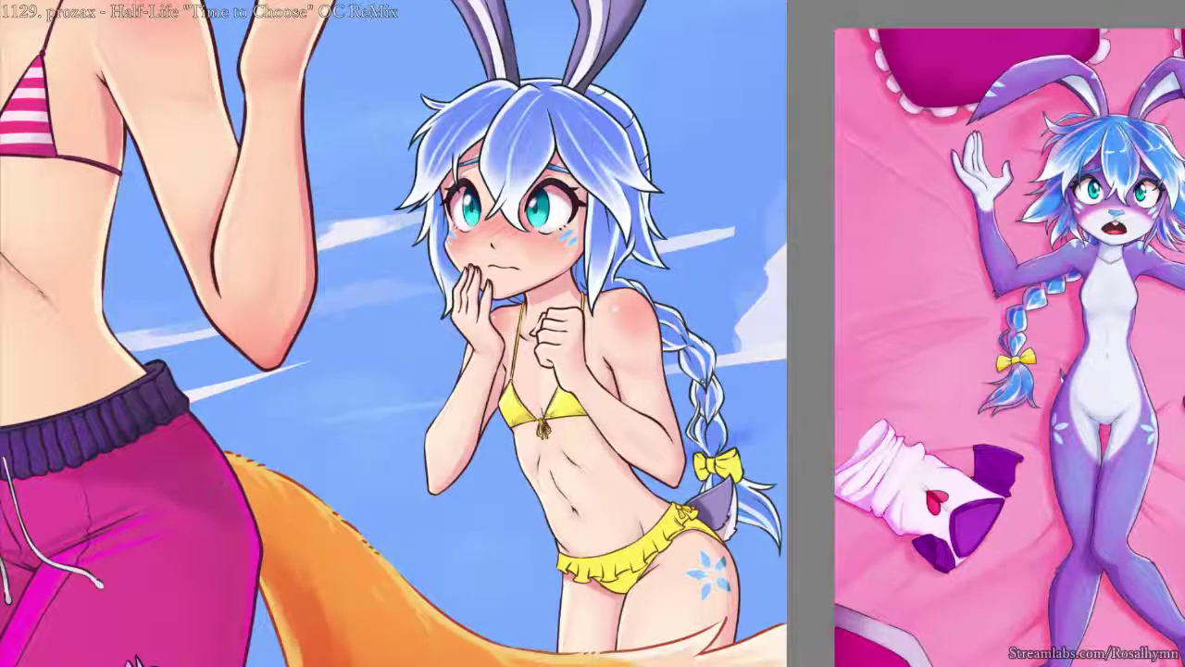
- Mirror the canvas view and examine the bunny-eared character's face and eyes up close
key("Page_Down")
key("Page_Down")
key("h")
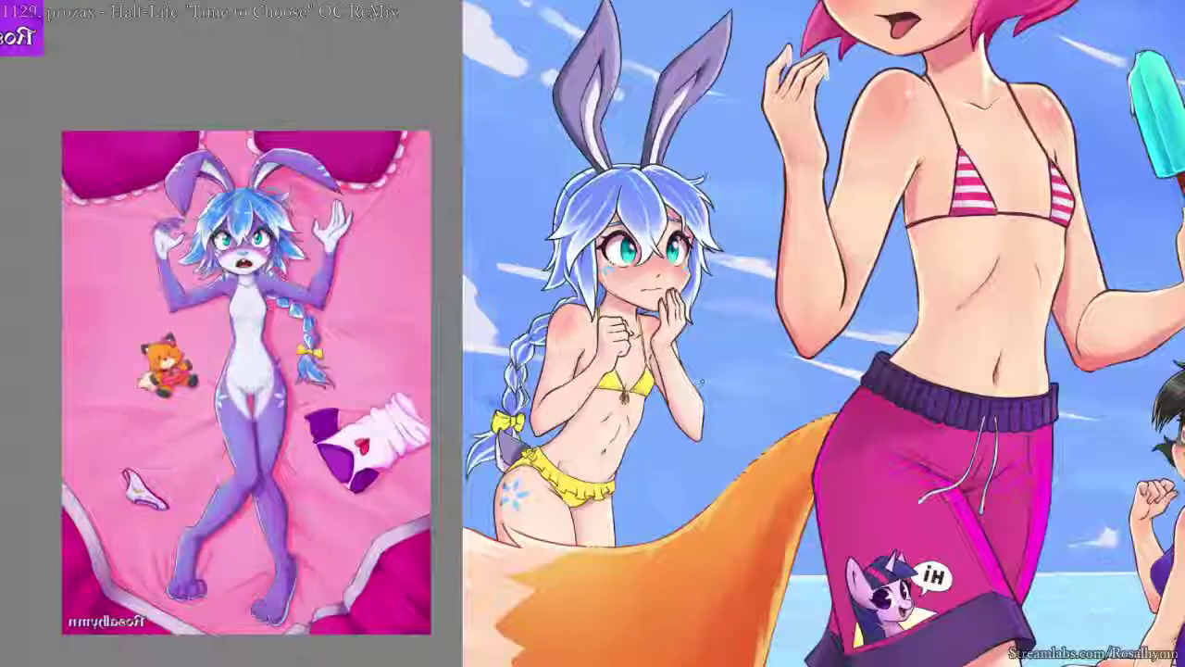
key("alt")
key("alt")
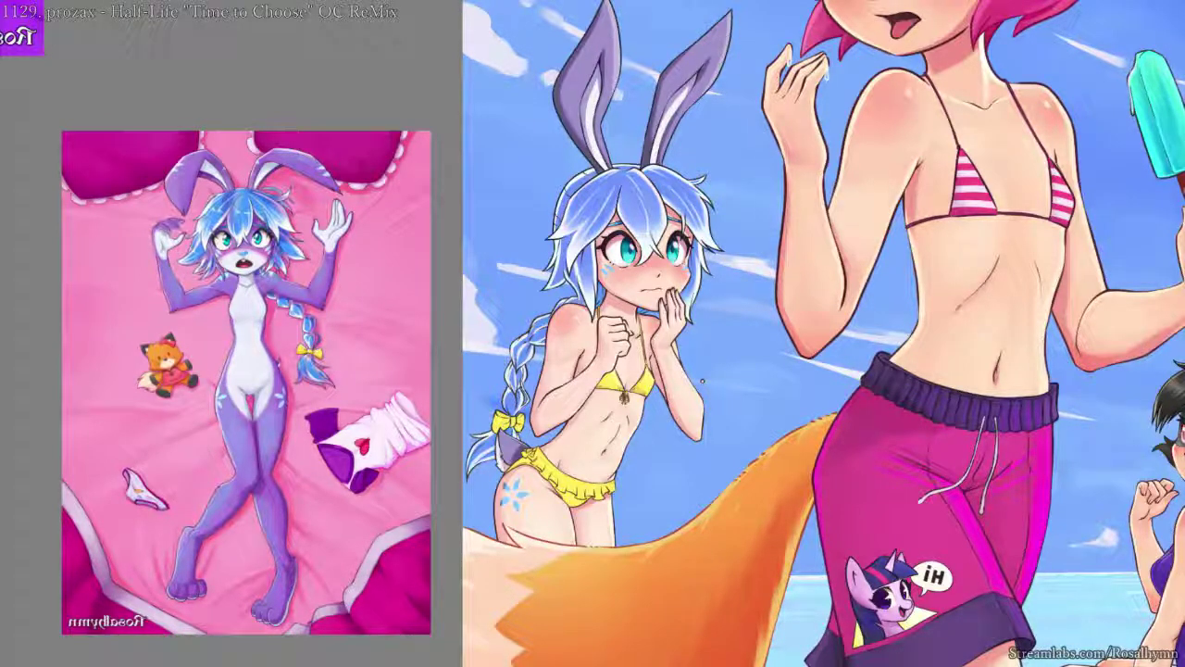
key("ctrl+plus")
key("ctrl+plus")
left_click_drag(802, 155, 797, 176)
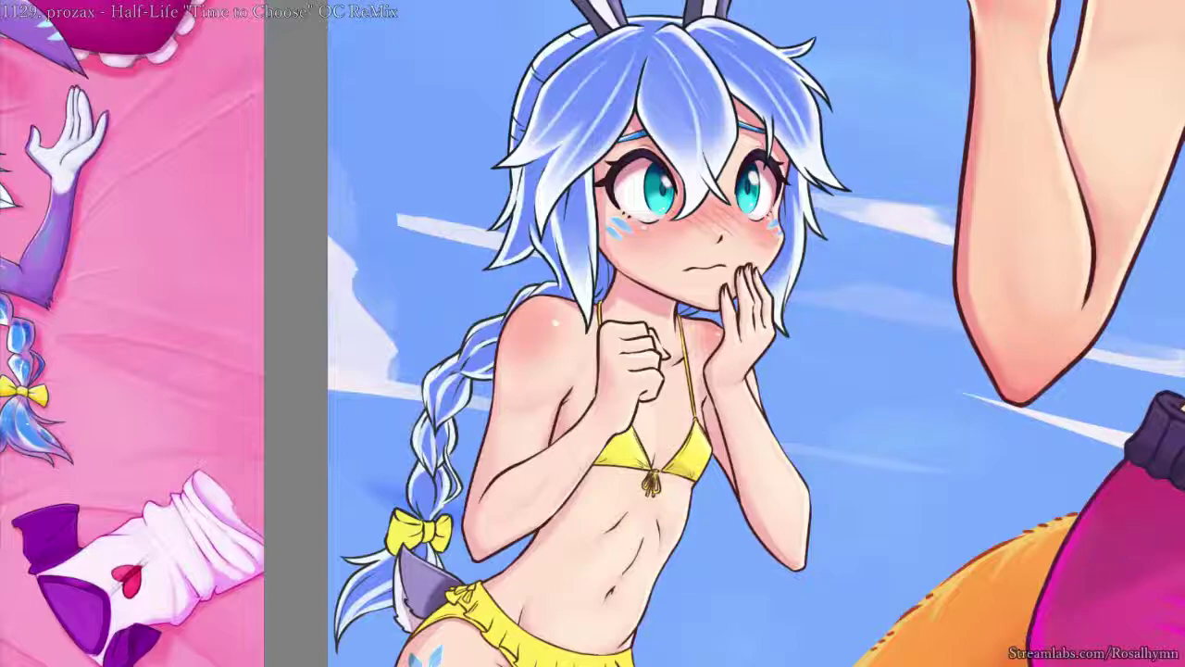
scroll(674, 190, "up", 3)
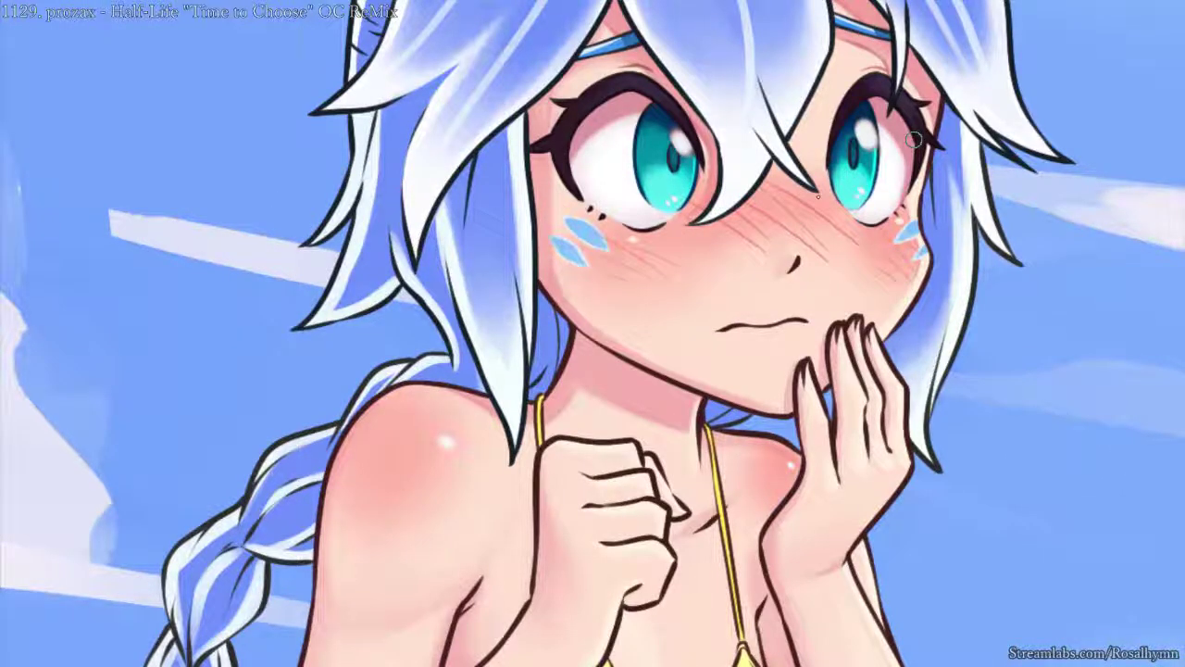
left_click_drag(743, 151, 775, 191)
key("ctrl+plus")
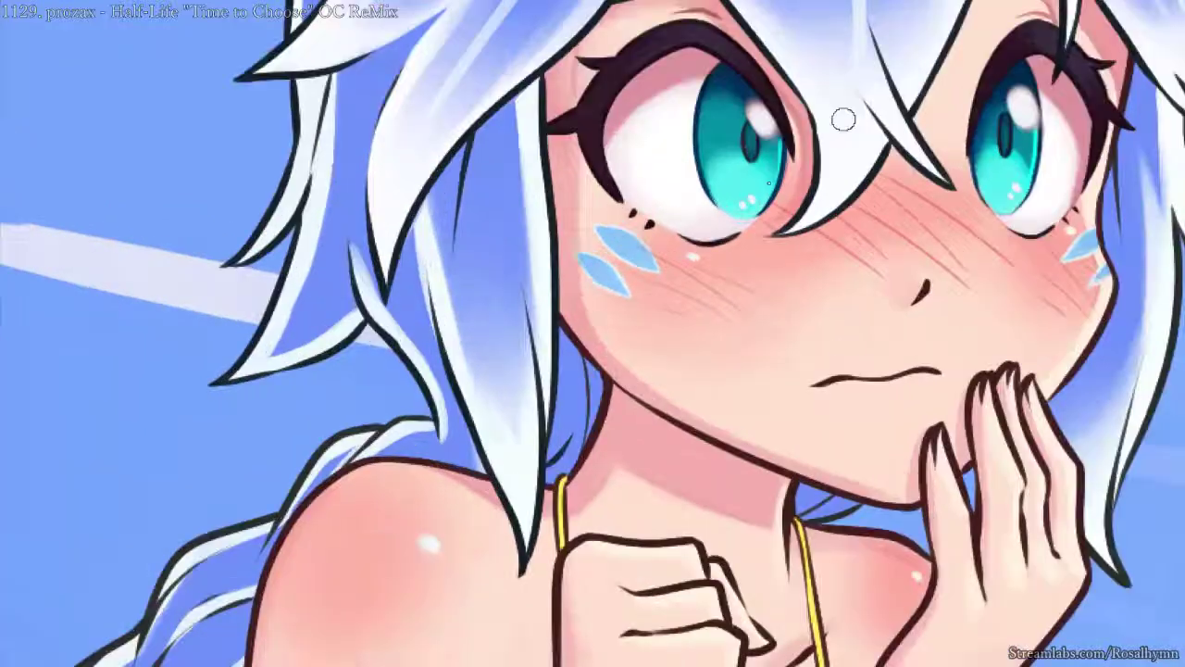
key("ctrl+minus")
scroll(808, 81, "down", 2)
scroll(807, 81, "up", 4)
scroll(855, 104, "up", 3)
- Isolate the iris layer to check it, and paint the near eye's pupil as a solid dark grey oval
left_click(688, 188, "ctrl+shift")
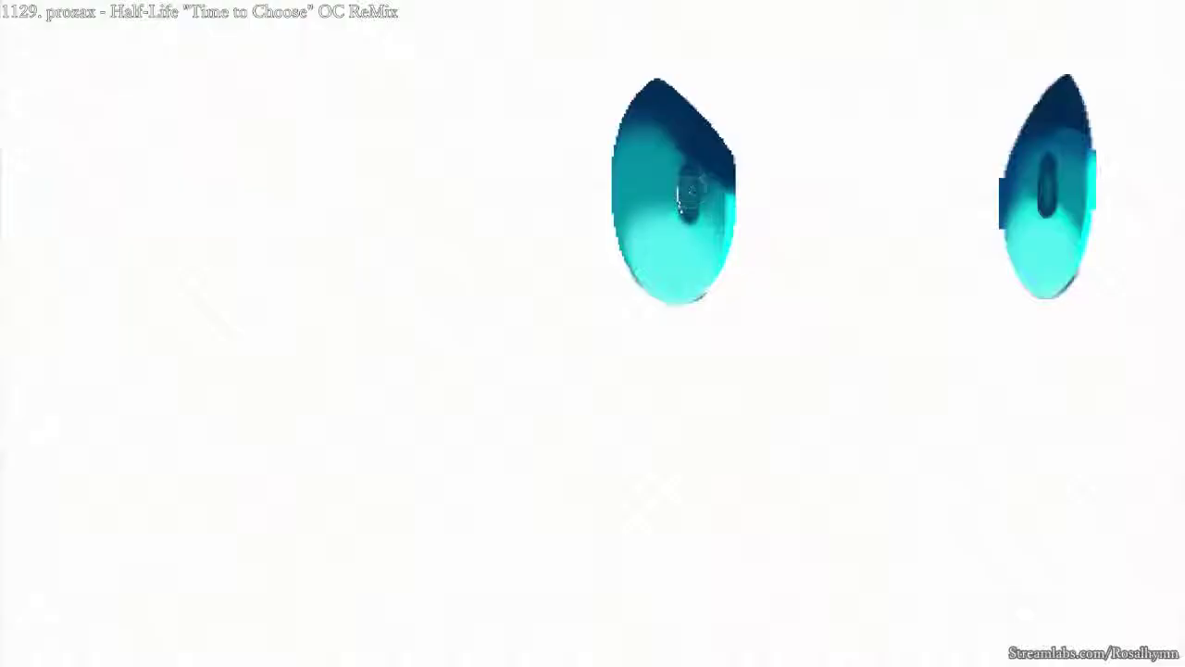
left_click(701, 187, "ctrl+shift")
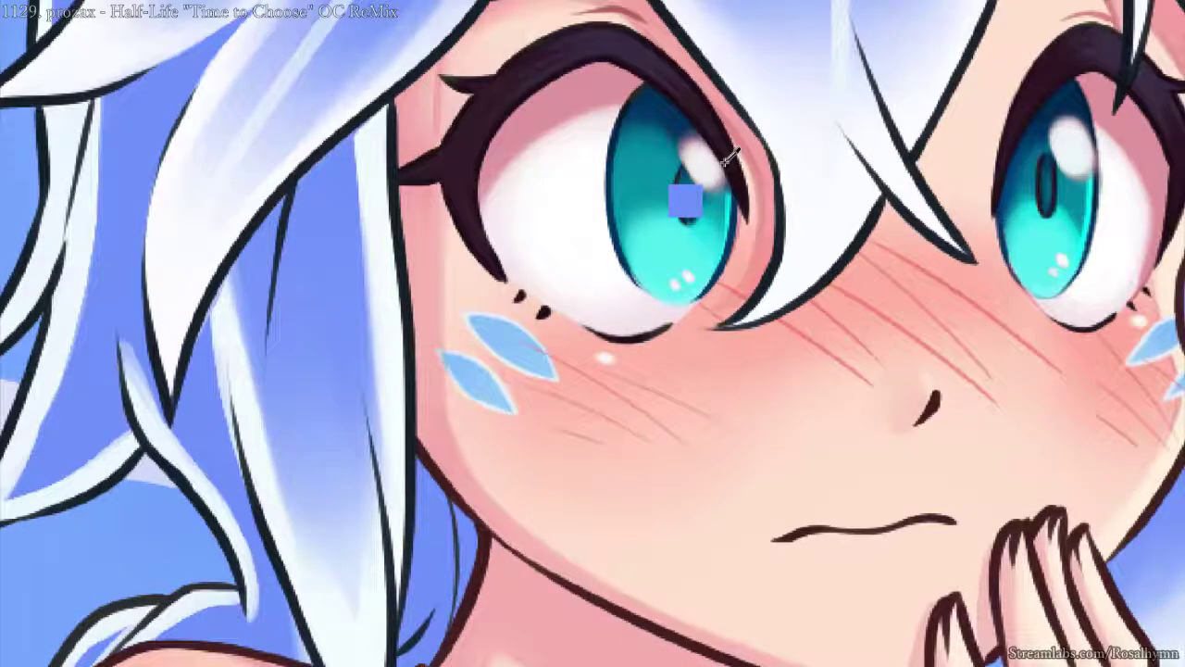
left_click(686, 200, "ctrl")
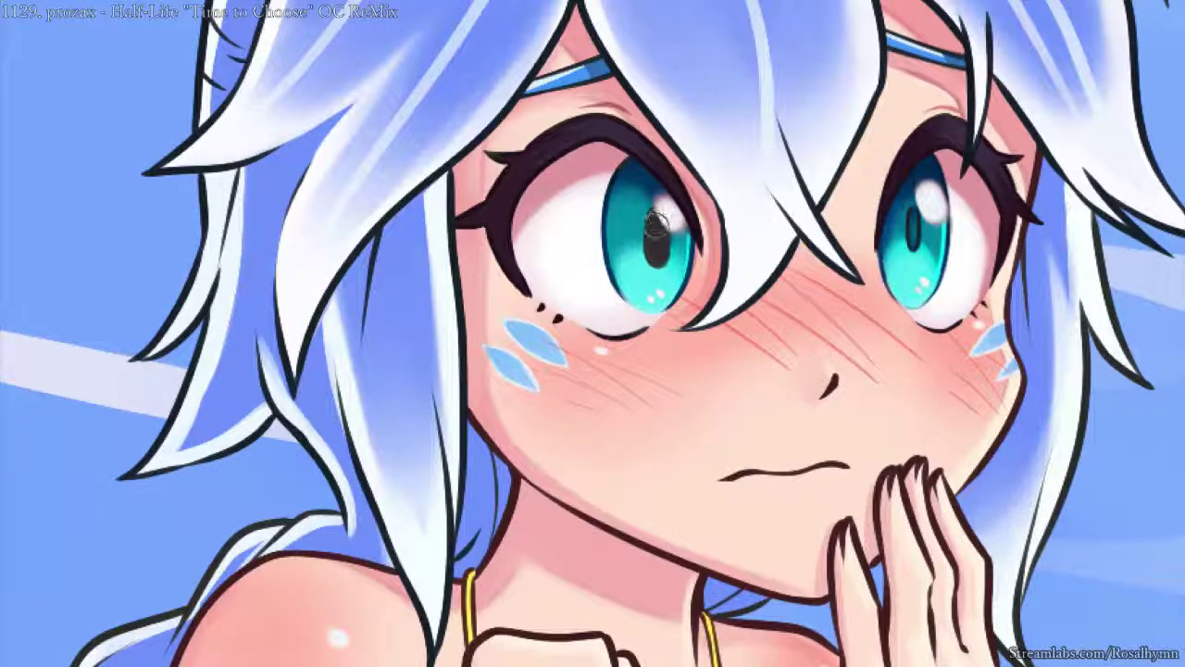
scroll(687, 138, "down", 3)
scroll(692, 153, "up", 3)
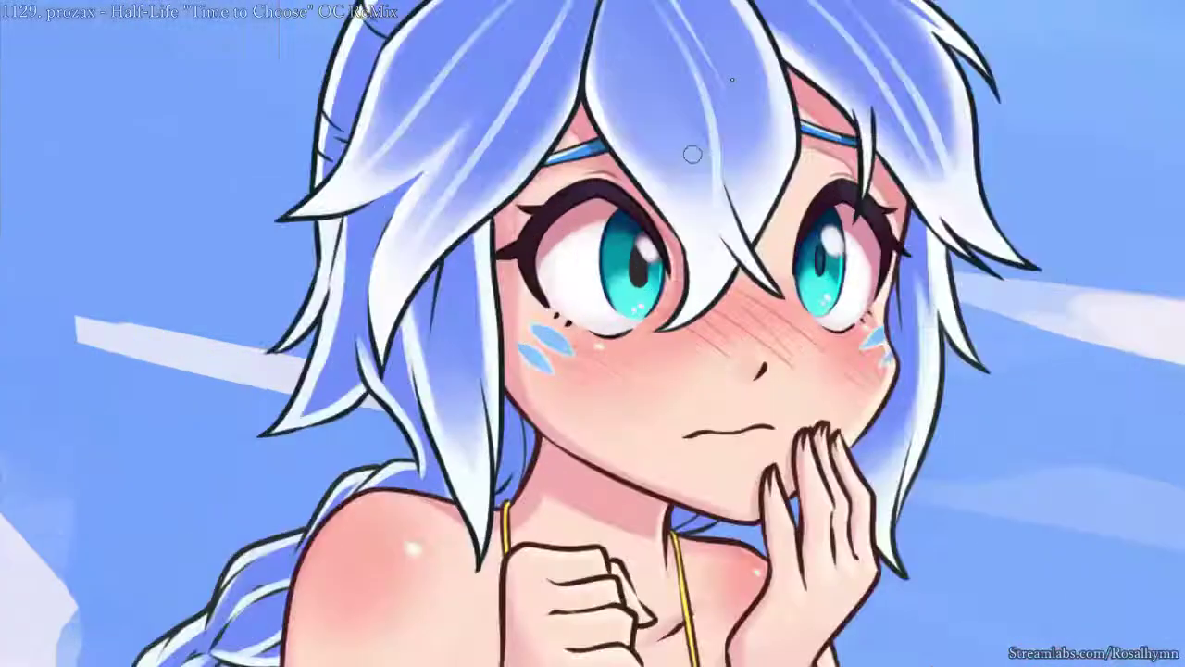
- Soften the inside of the near eye's pupil with sampled teal tones, leaving a darker rim
right_click(914, 221)
left_click(914, 221, "ctrl")
key("ctrl+plus")
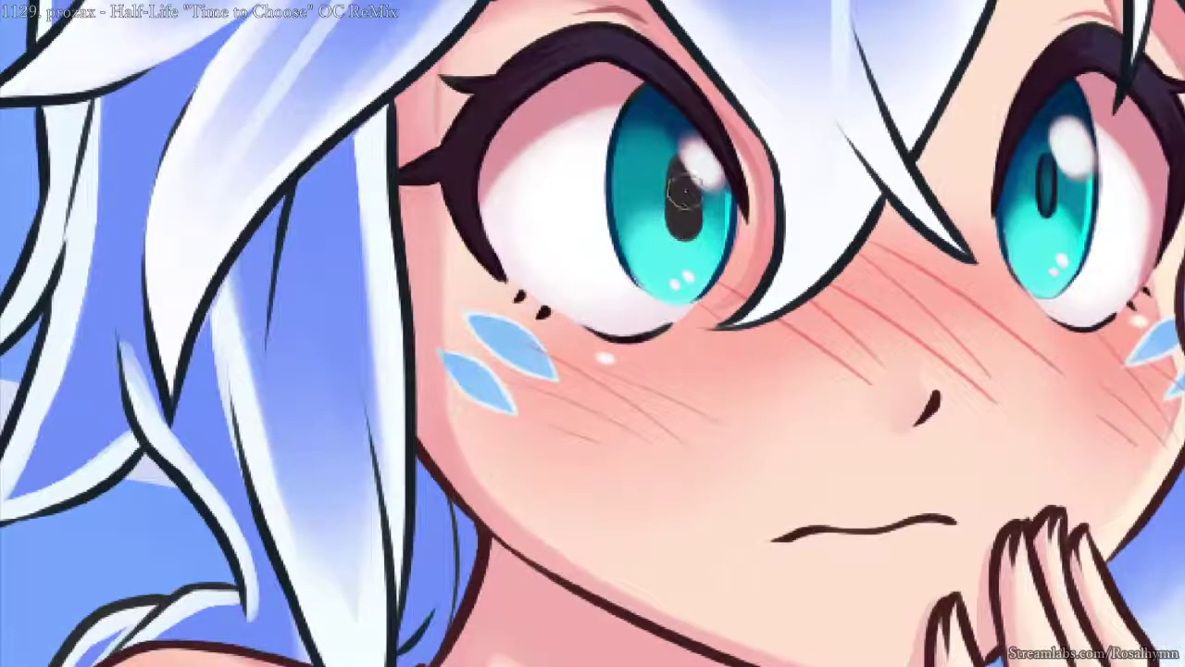
left_click_drag(686, 195, 686, 189)
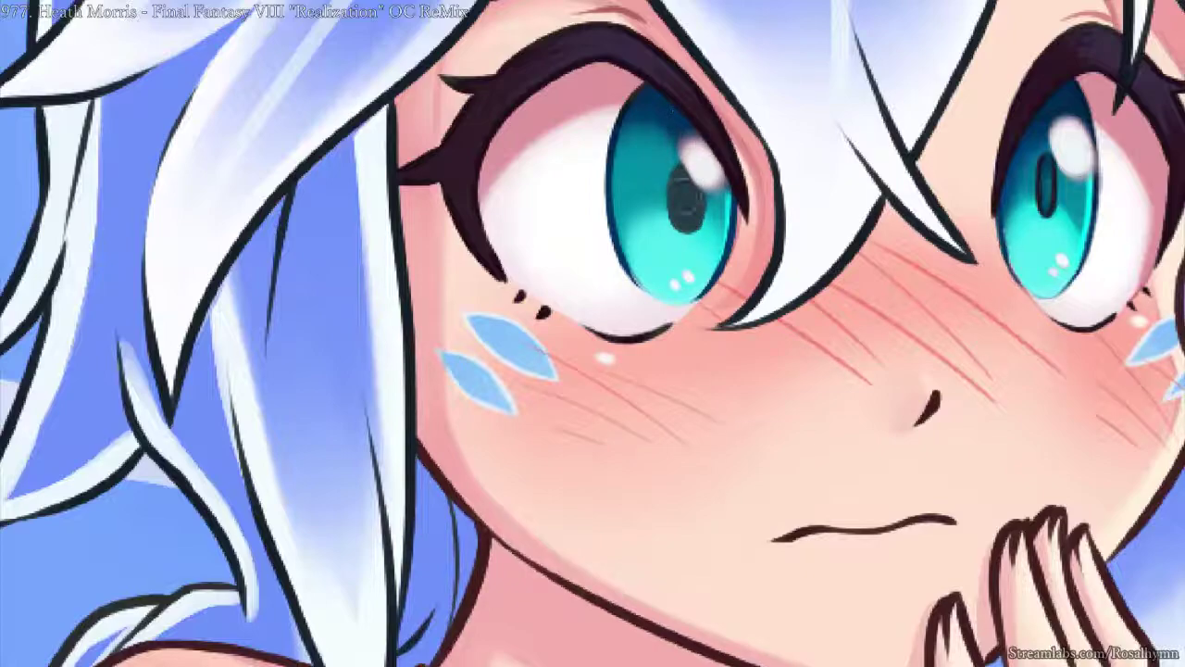
left_click(691, 227, "alt")
left_click_drag(686, 189, 690, 220)
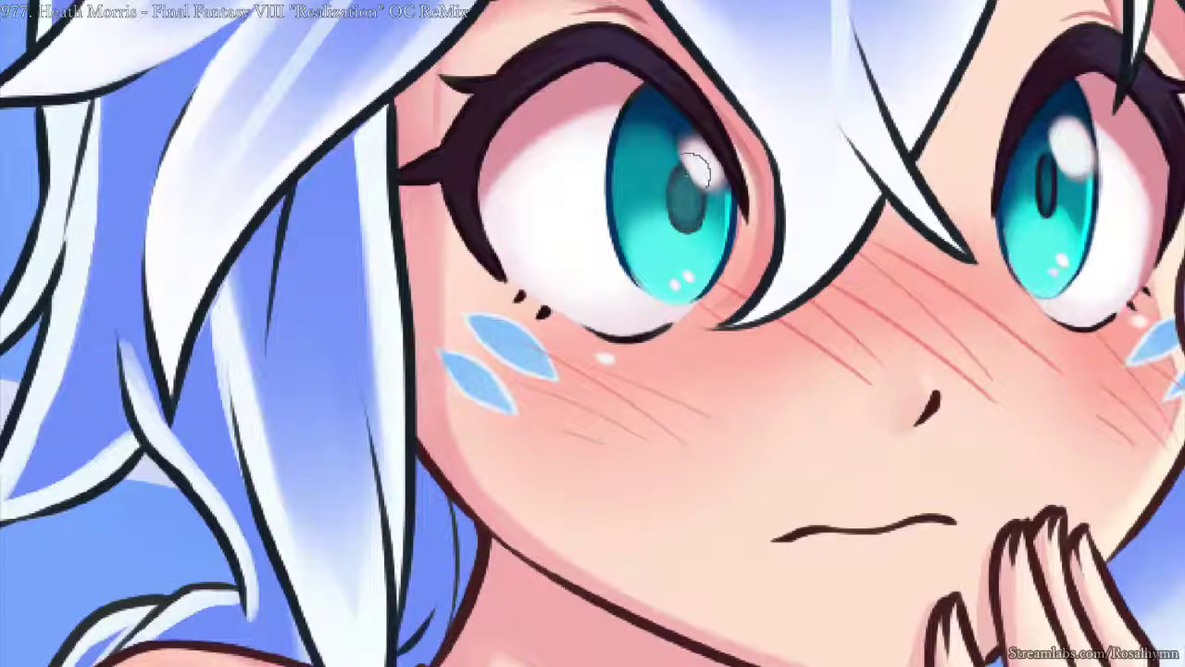
left_click(708, 255, "alt")
left_click(677, 185)
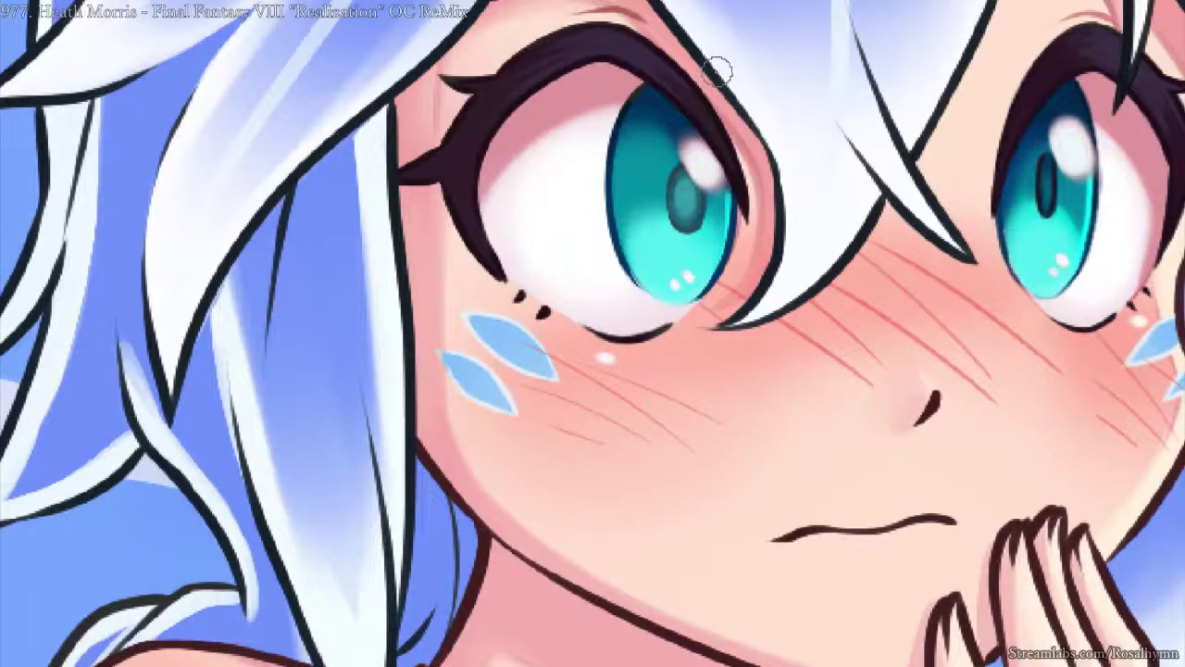
- Repaint both pupils as flat dark teal ovals, using the colour sampled from the far eye's pupil
key("ctrl+minus")
key("ctrl+minus")
key("ctrl+plus")
key("ctrl+plus")
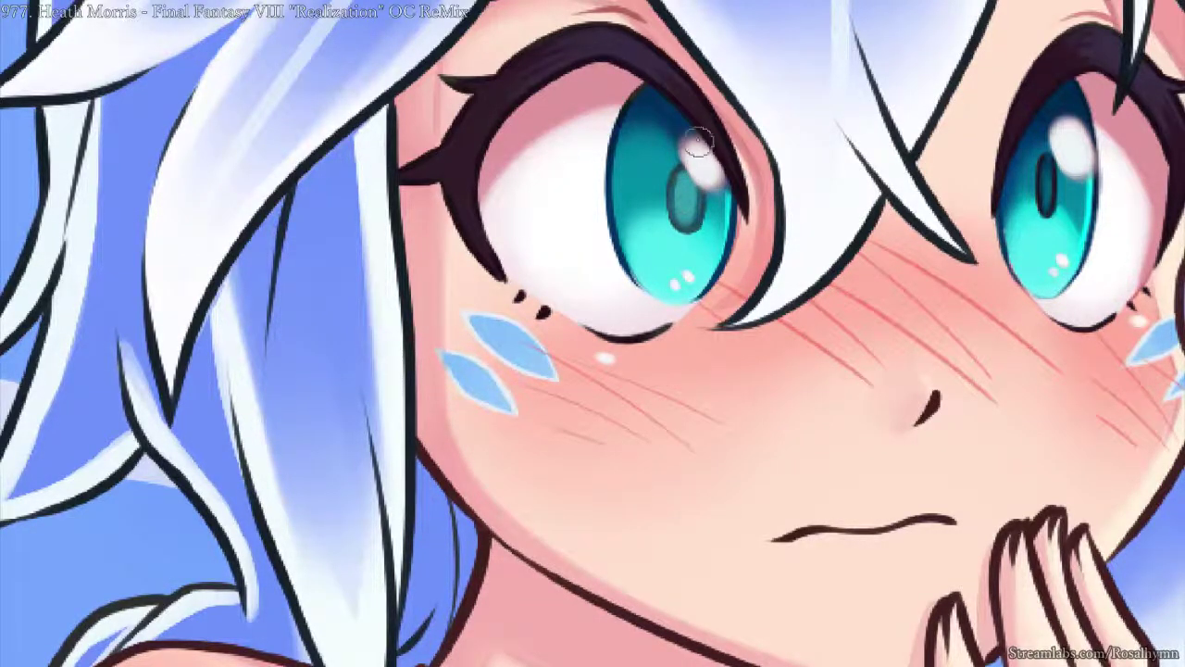
scroll(692, 158, "down", 5)
scroll(786, 24, "up", 5)
left_click(1048, 178, "ctrl")
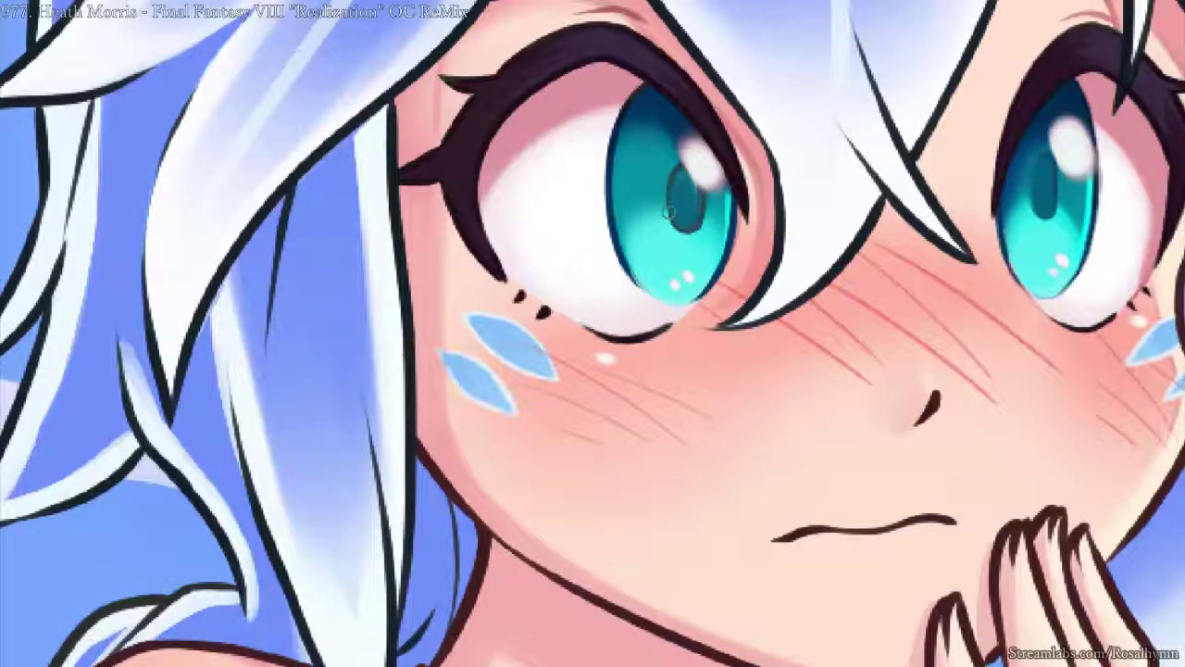
- Outline the pupils of both eyes with a thin, very dark teal line
mouse_move(668, 209)
left_mouse_down()
mouse_move(689, 162)
mouse_move(687, 229)
mouse_move(705, 199)
left_mouse_up()
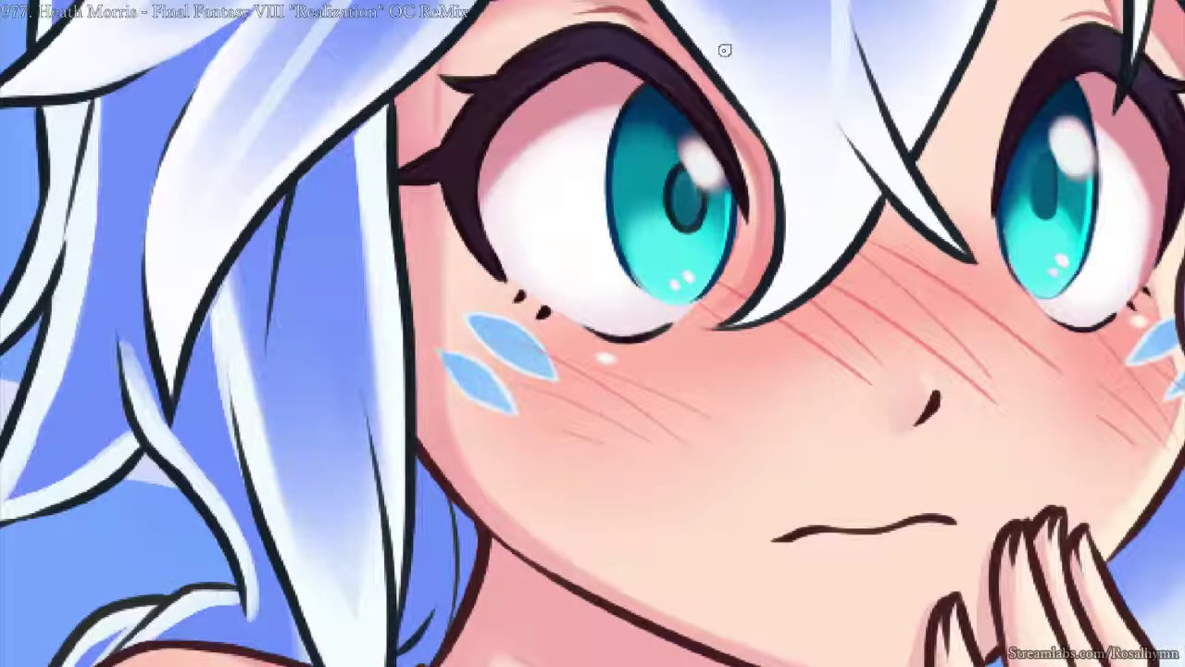
left_click_drag(1036, 170, 1032, 215)
key("ctrl+z")
mouse_move(1034, 168)
left_mouse_down()
mouse_move(1055, 218)
mouse_move(1035, 166)
mouse_move(1033, 195)
mouse_move(1047, 157)
mouse_move(1041, 188)
left_mouse_up()
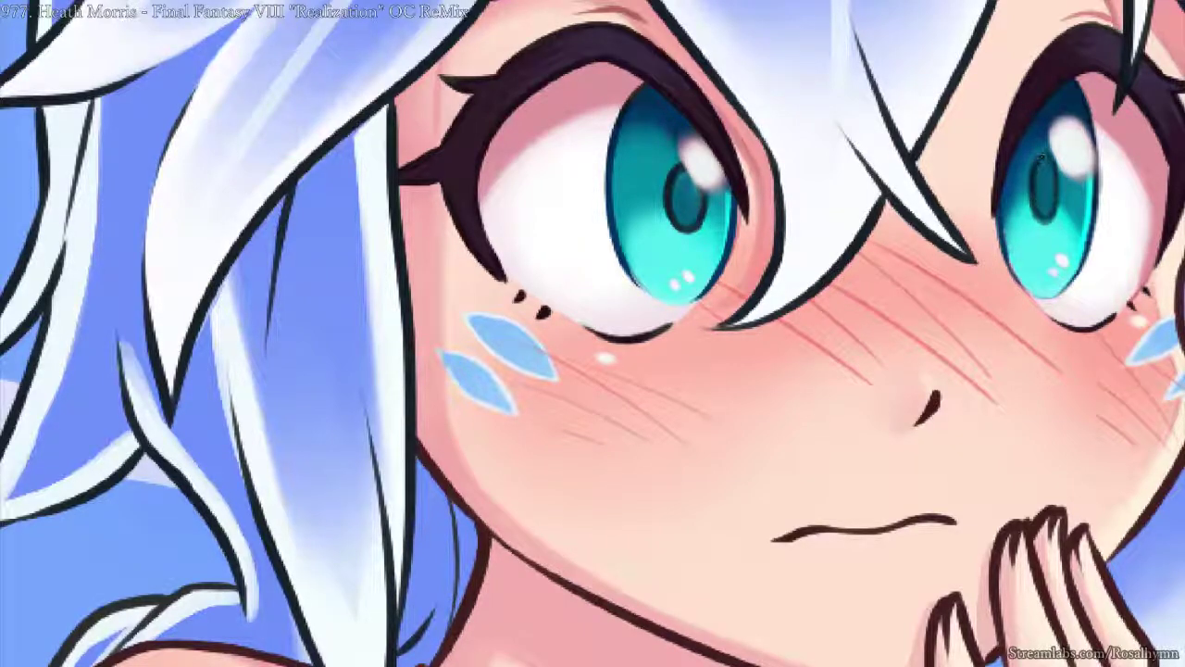
- Paint a lighter teal centre inside both pupils with a colour sampled from the far iris
left_click(1076, 239, "ctrl")
mouse_move(1044, 198)
left_mouse_down()
mouse_move(1052, 188)
mouse_move(1048, 208)
mouse_move(1046, 171)
left_mouse_up()
left_click_drag(689, 197, 685, 220)
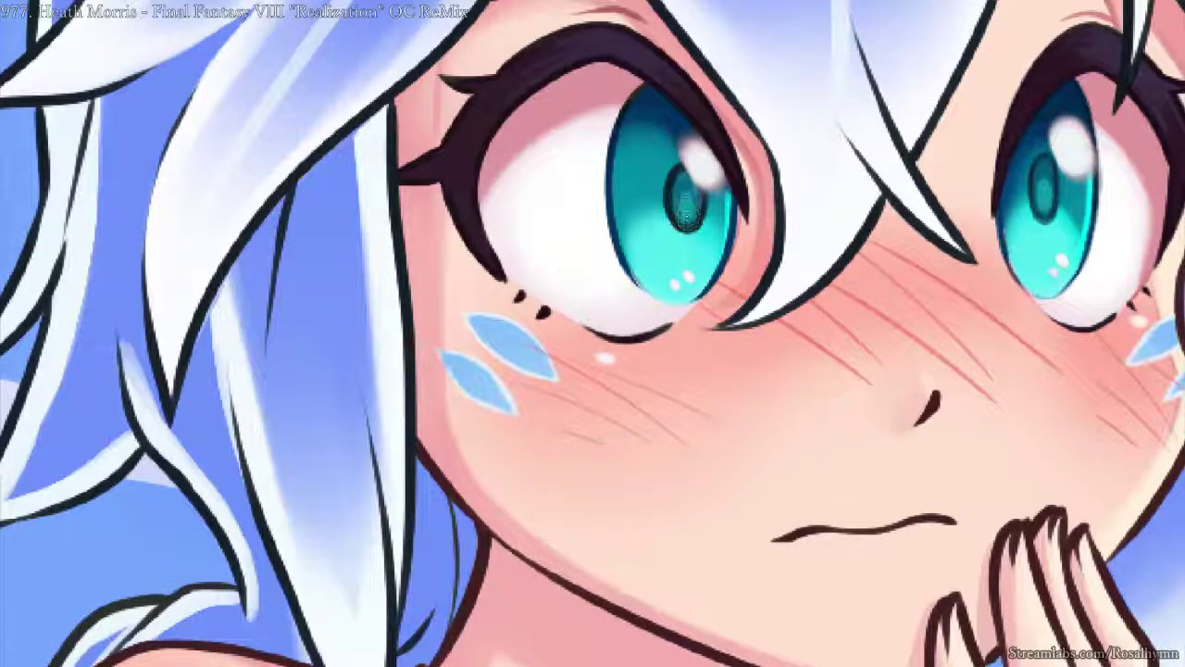
- Examine the repainted pupils of both eyes from close up and at a distance
key("ctrl+minus")
key("ctrl+minus")
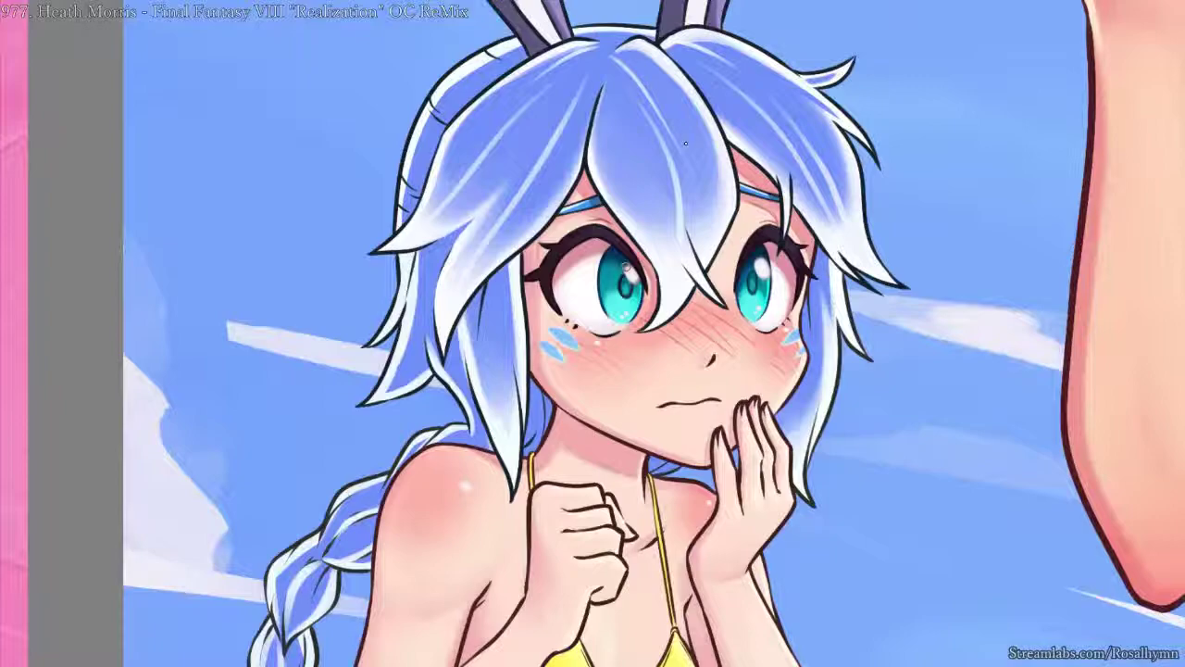
key("ctrl+minus")
key("ctrl+plus")
key("ctrl+plus")
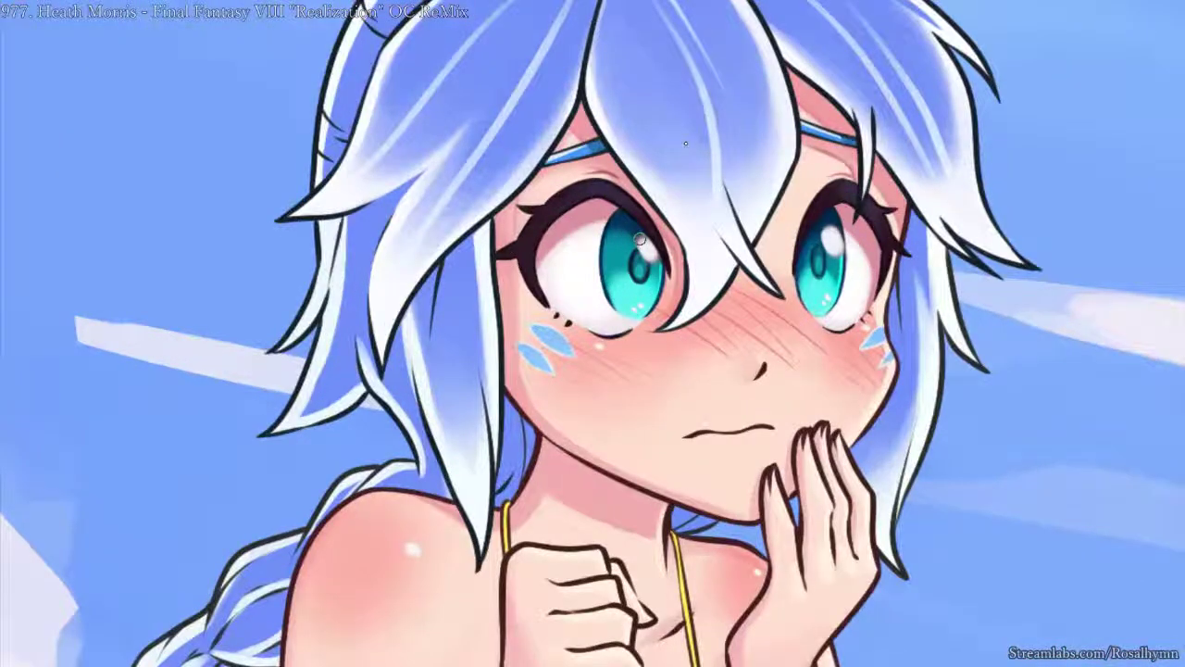
key("ctrl+minus")
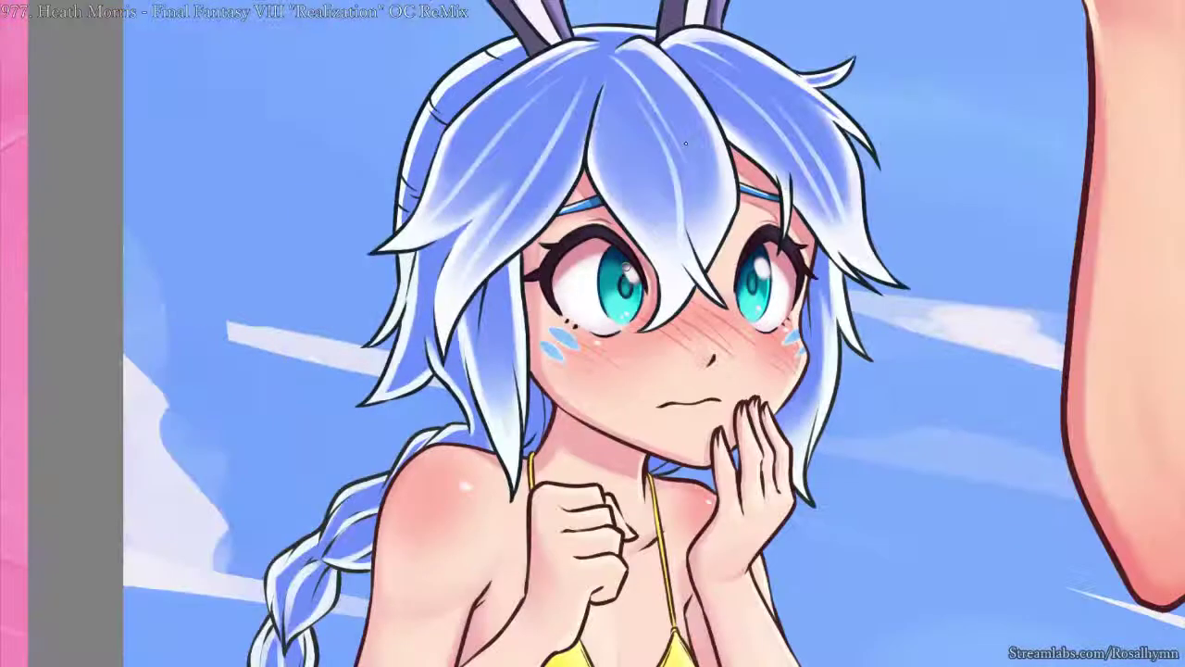
key("ctrl+plus")
key("ctrl+plus")
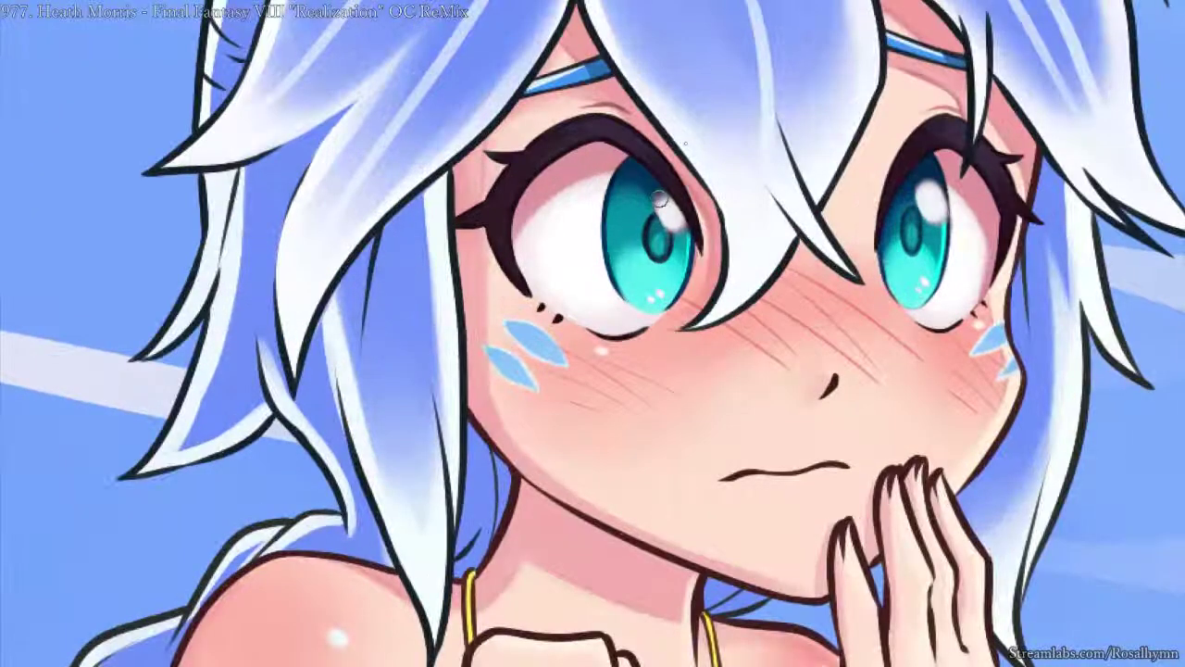
left_click_drag(952, 234, 835, 209)
key("ctrl+plus")
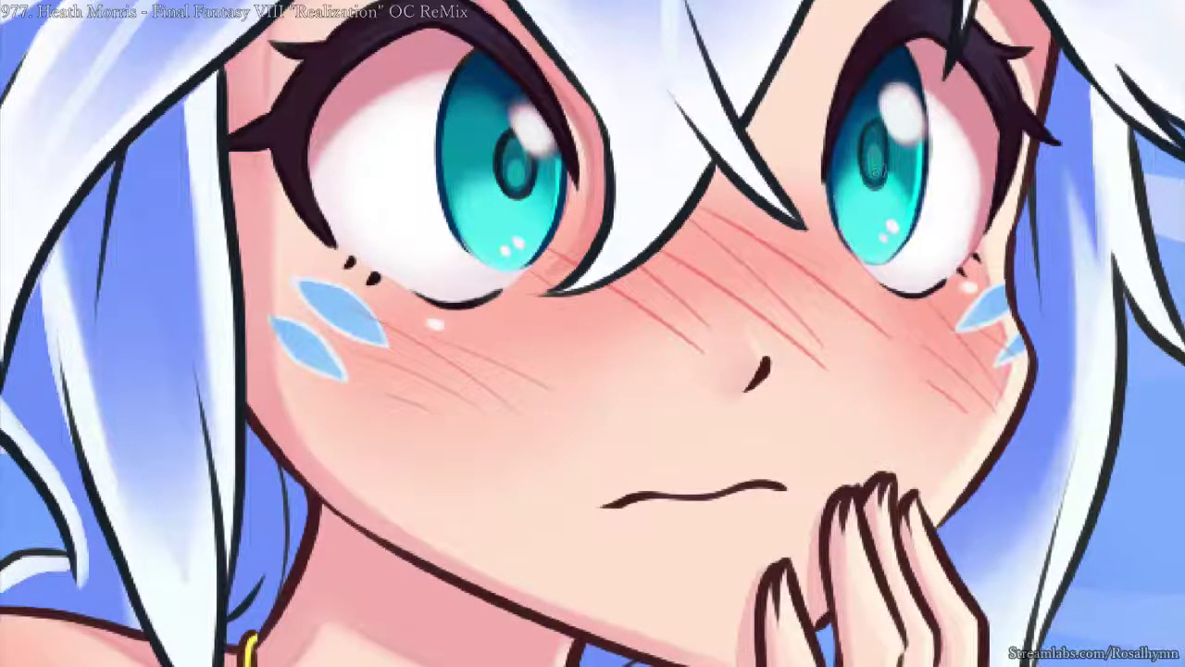
scroll(876, 168, "down", 4)
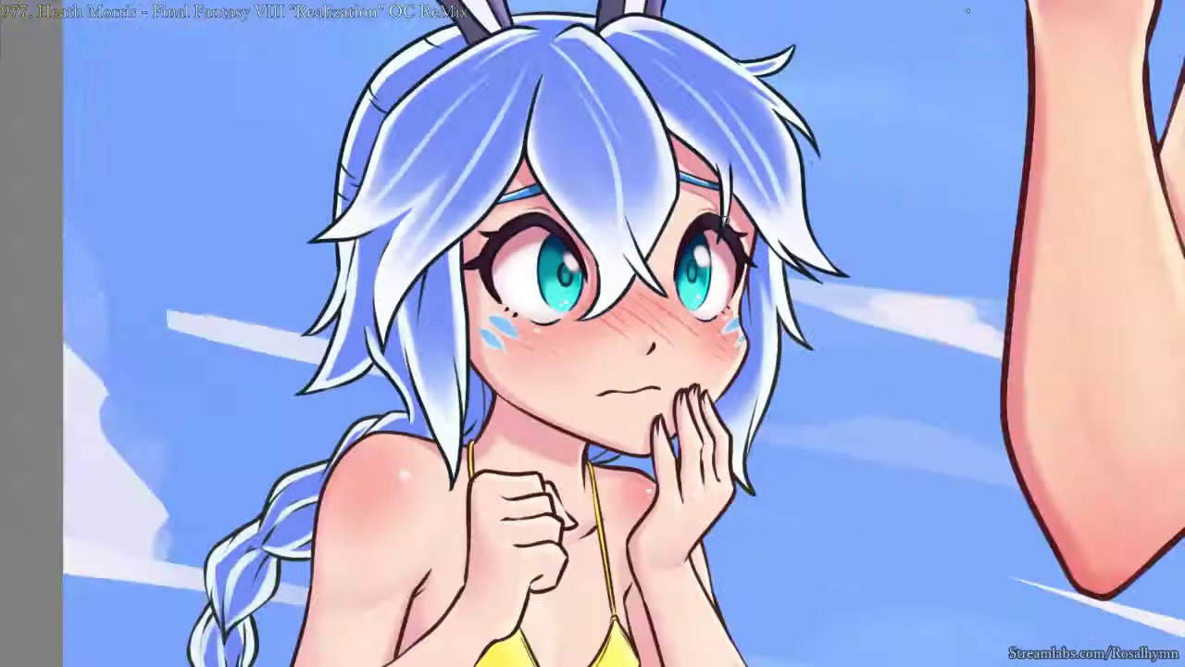
scroll(780, 173, "up", 1)
scroll(781, 172, "up", 4)
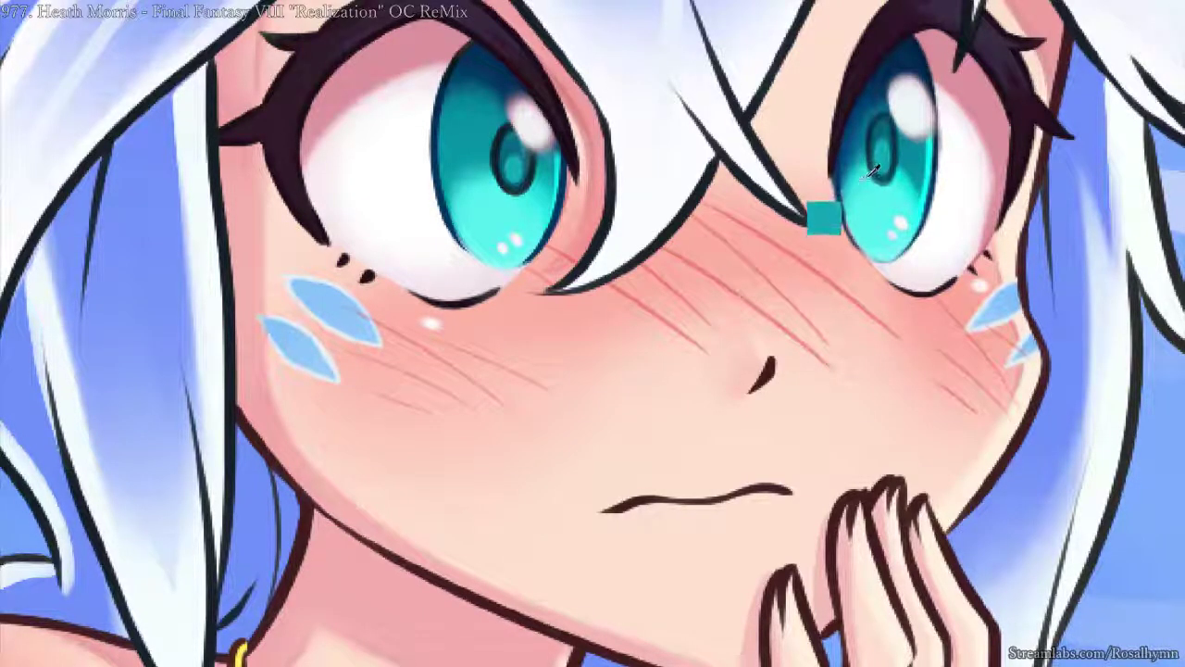
- Darken the upper part of the near eye's iris with sampled deep teal, switching to another brush preset for the shading
left_click(491, 70, "ctrl")
mouse_move(562, 27)
left_mouse_down()
mouse_move(561, 227)
mouse_move(561, 35)
left_mouse_up()
mouse_move(484, 82)
left_mouse_down()
mouse_move(465, 114)
mouse_move(478, 131)
left_mouse_up()
right_click(476, 148)
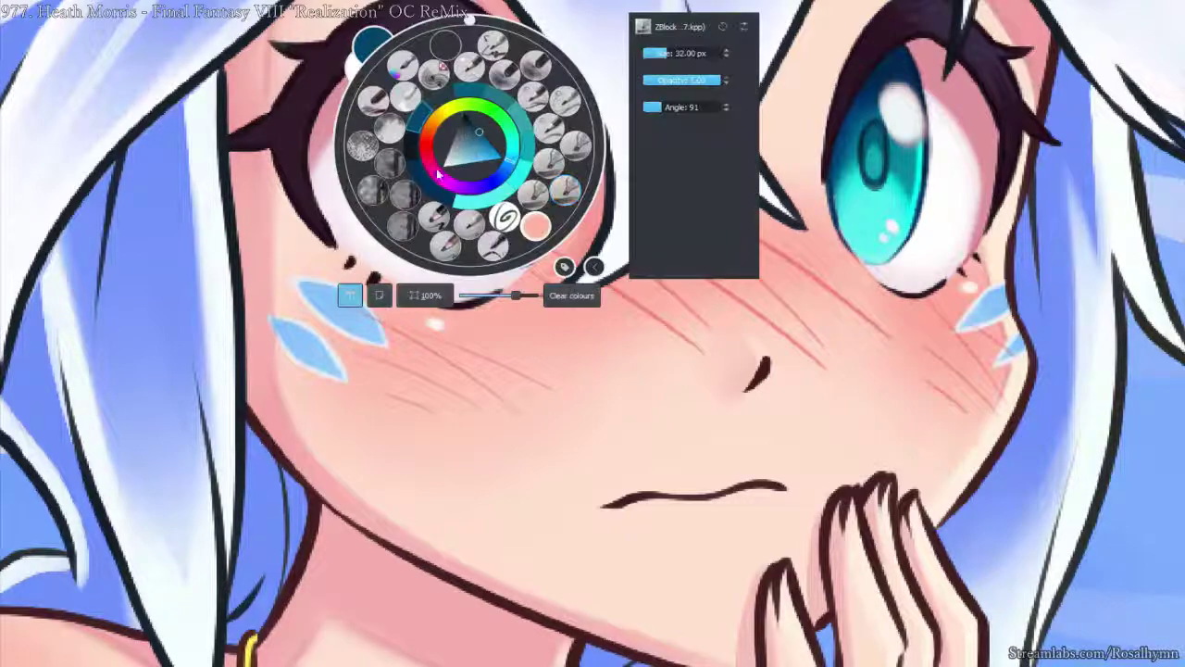
left_click(403, 225)
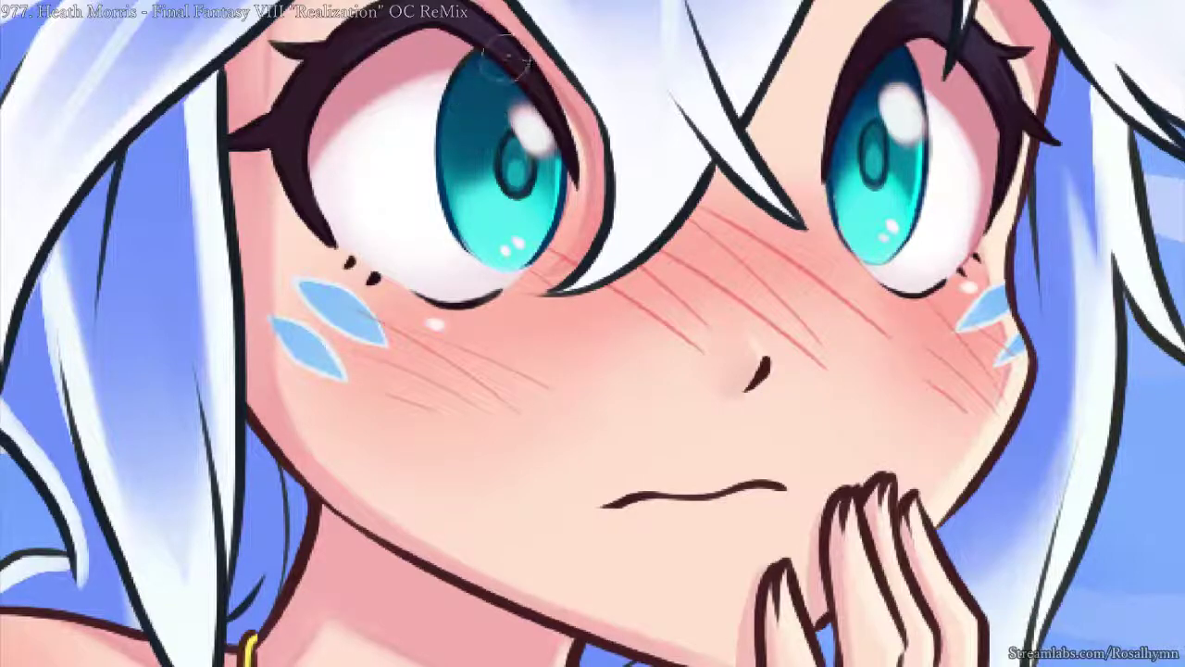
- Examine the reshaded irises and the whole face from several viewing distances
scroll(577, 332, "down", 4)
scroll(583, 319, "up", 3)
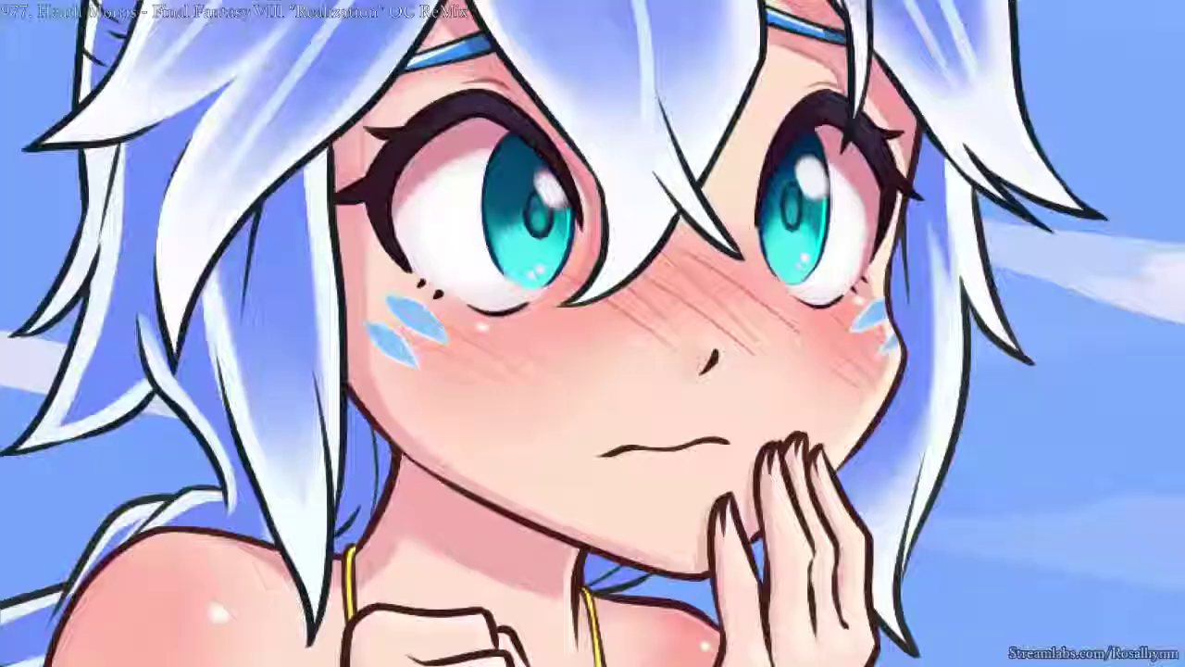
right_click(662, 260)
left_click(740, 341)
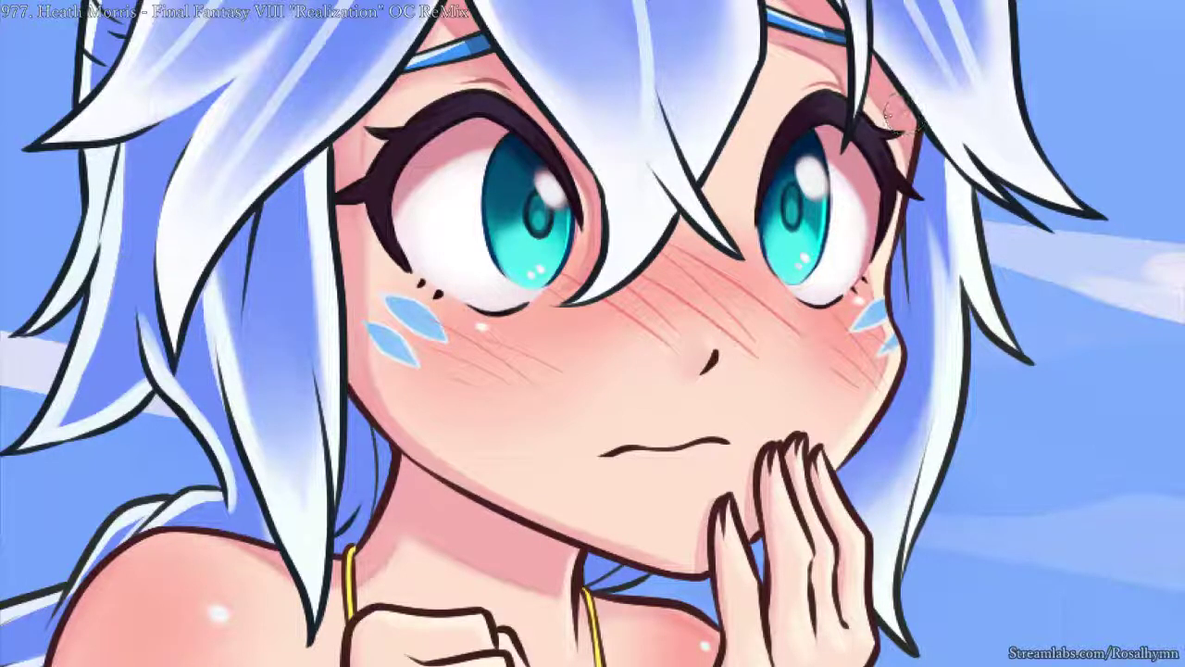
key("ctrl+minus")
scroll(860, 182, "down", 2)
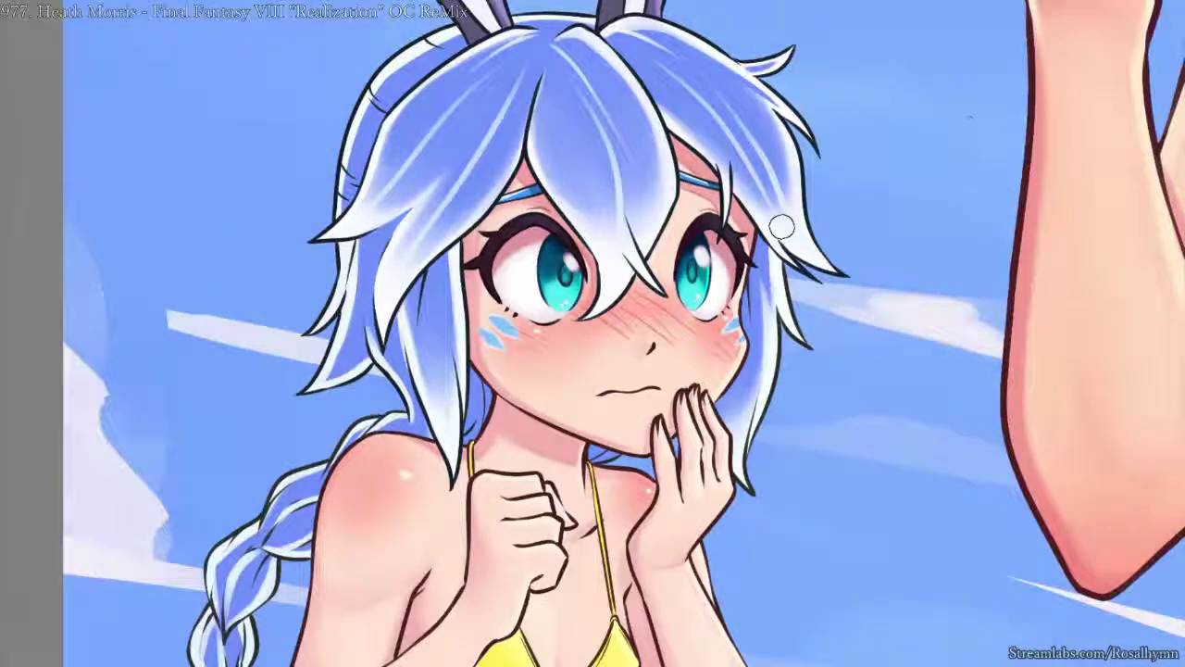
key("ctrl+plus")
key("ctrl+plus")
key("ctrl+minus")
key("ctrl+minus")
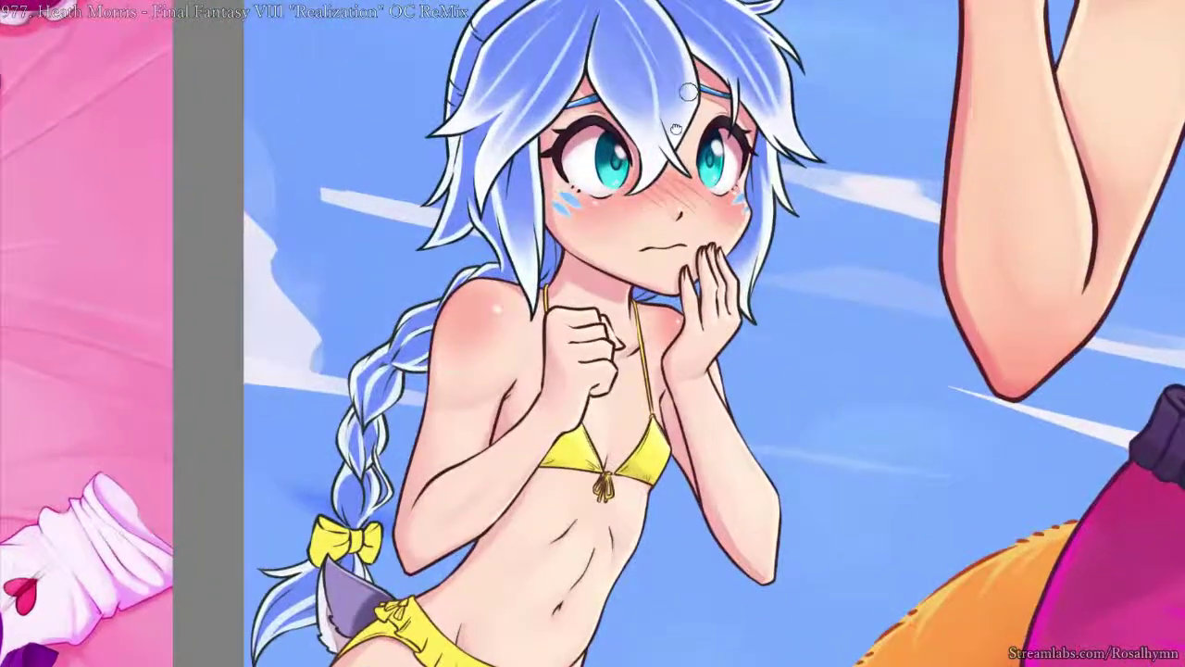
- Rework the blue-to-white gradient on the central bang, switching brush presets and using a blue sampled from the hair
left_click_drag(675, 129, 642, 307)
right_click(630, 256)
left_click(694, 337)
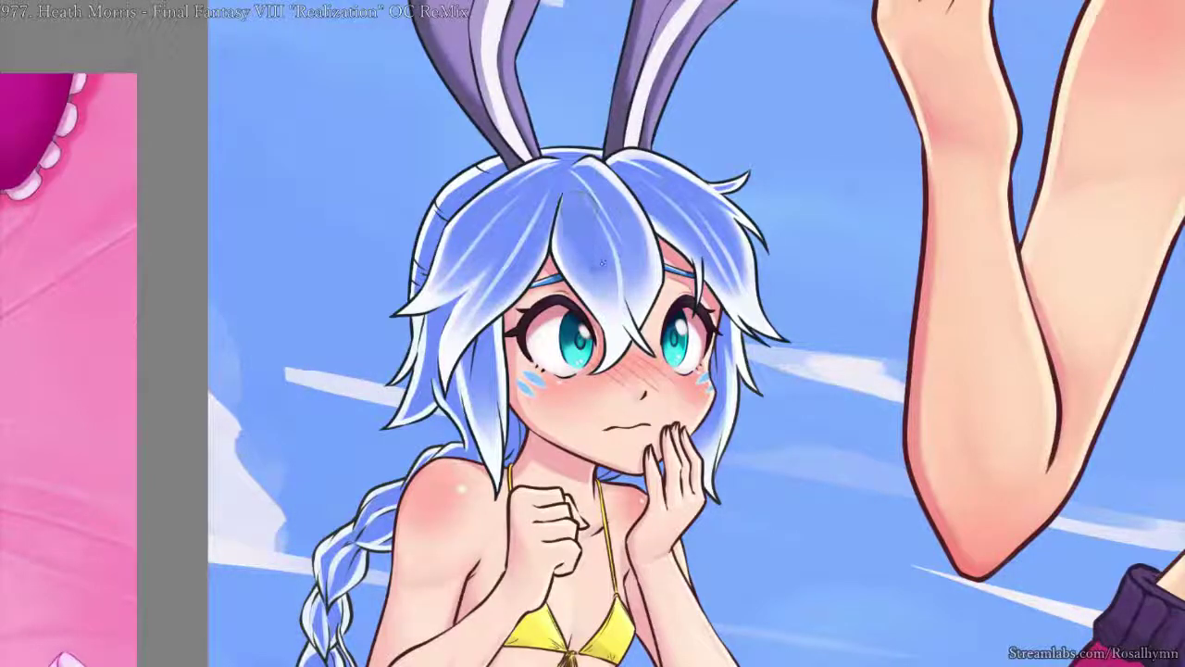
right_click(569, 198)
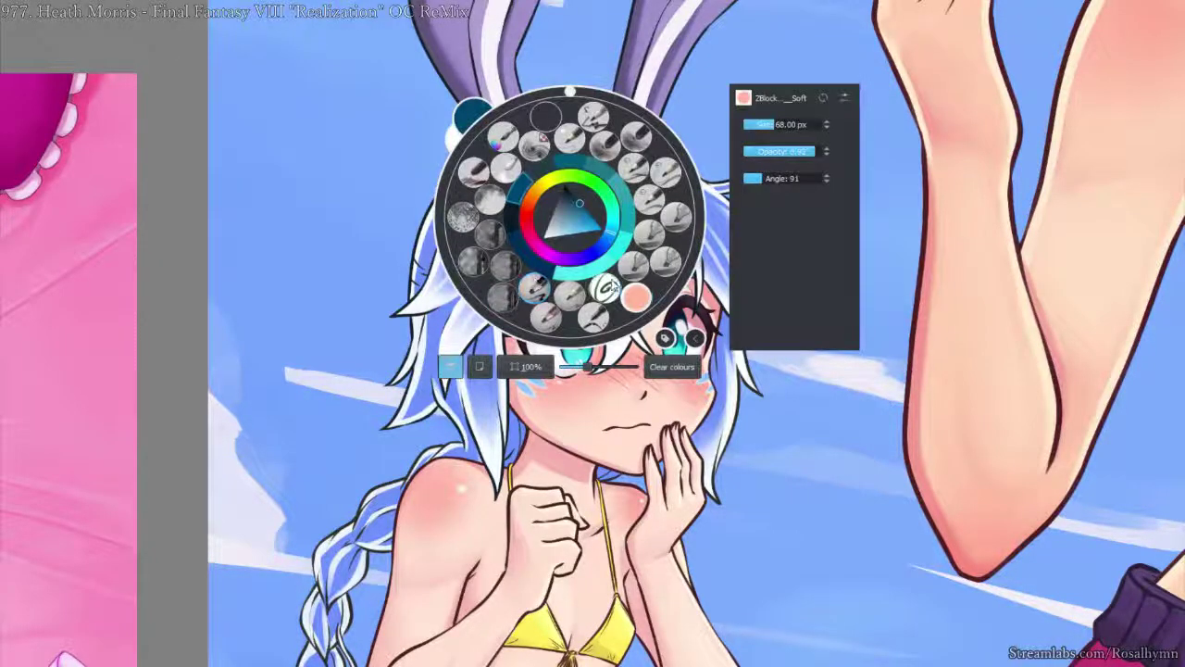
left_click(606, 289)
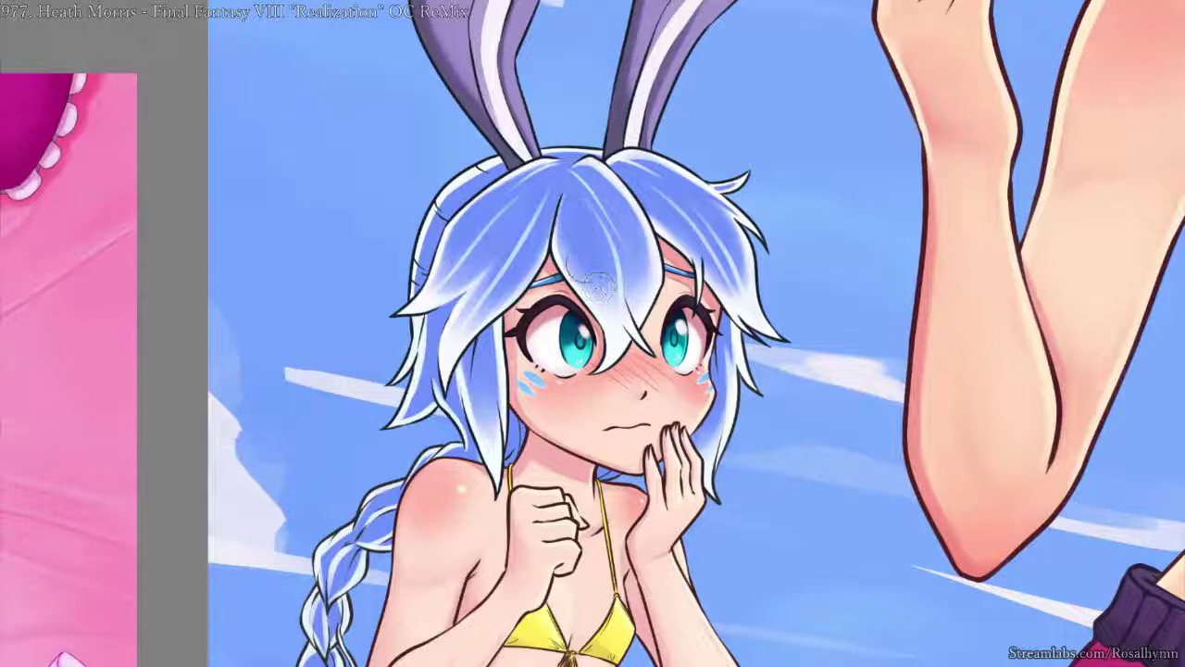
left_click(578, 230, "ctrl")
left_click_drag(569, 245, 602, 287)
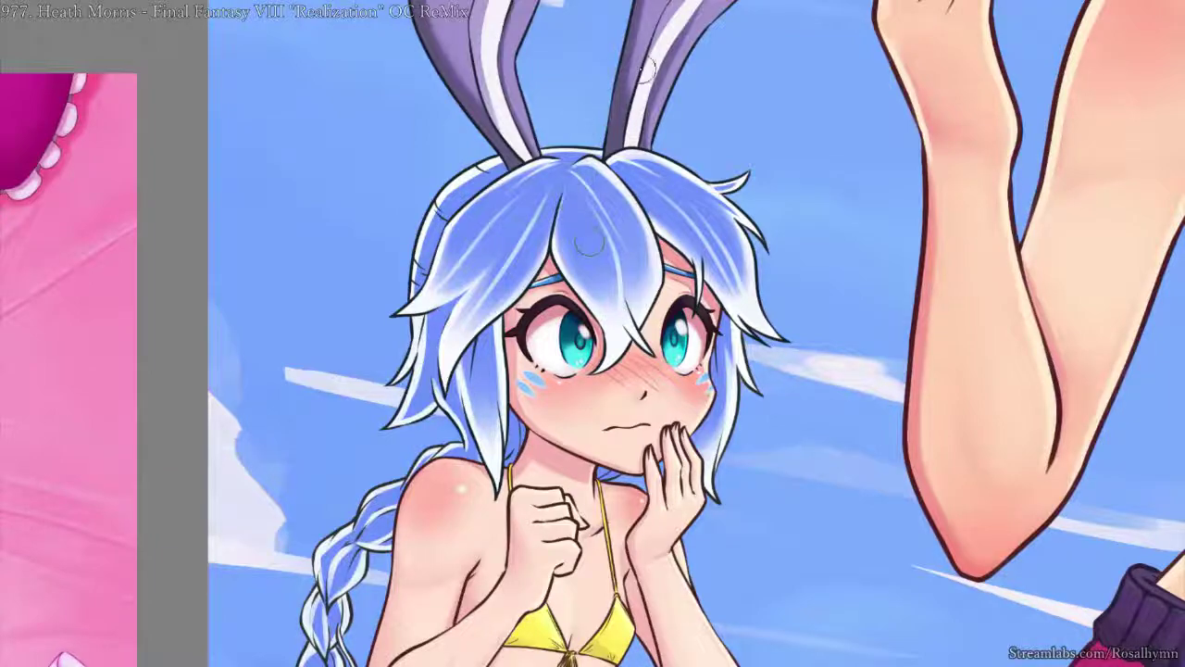
key("ctrl+minus")
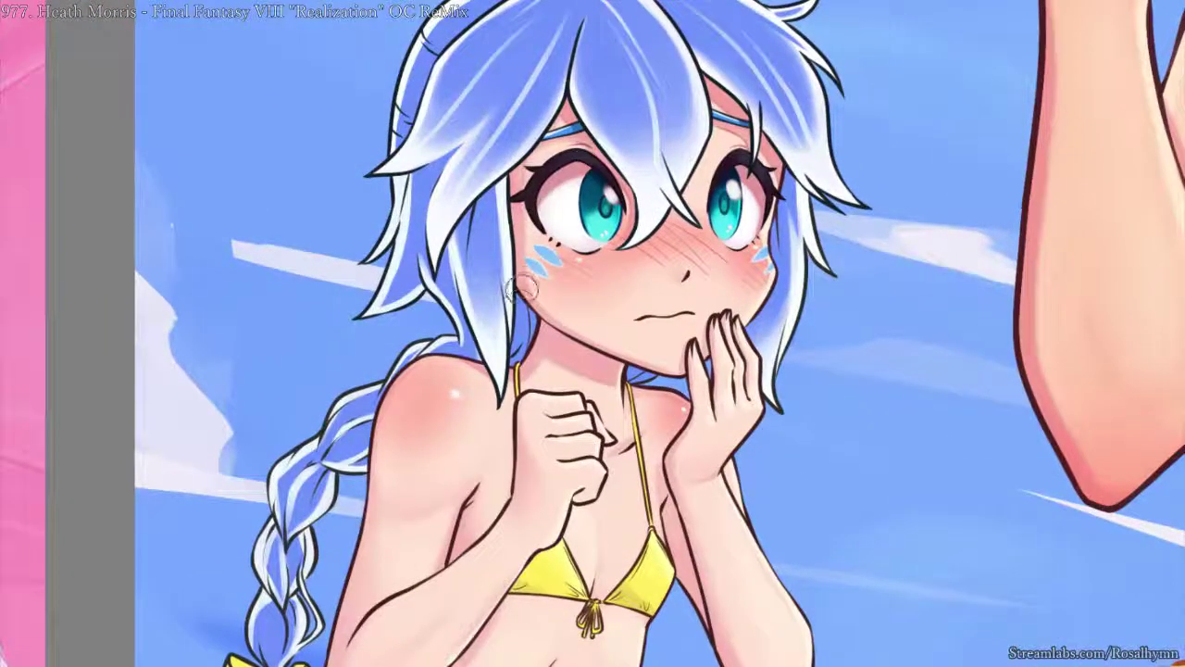
- Shade the hair behind the neck in a darker indigo blue, switching the brush preset and sampling the colour there
right_click(532, 281)
left_click(624, 326)
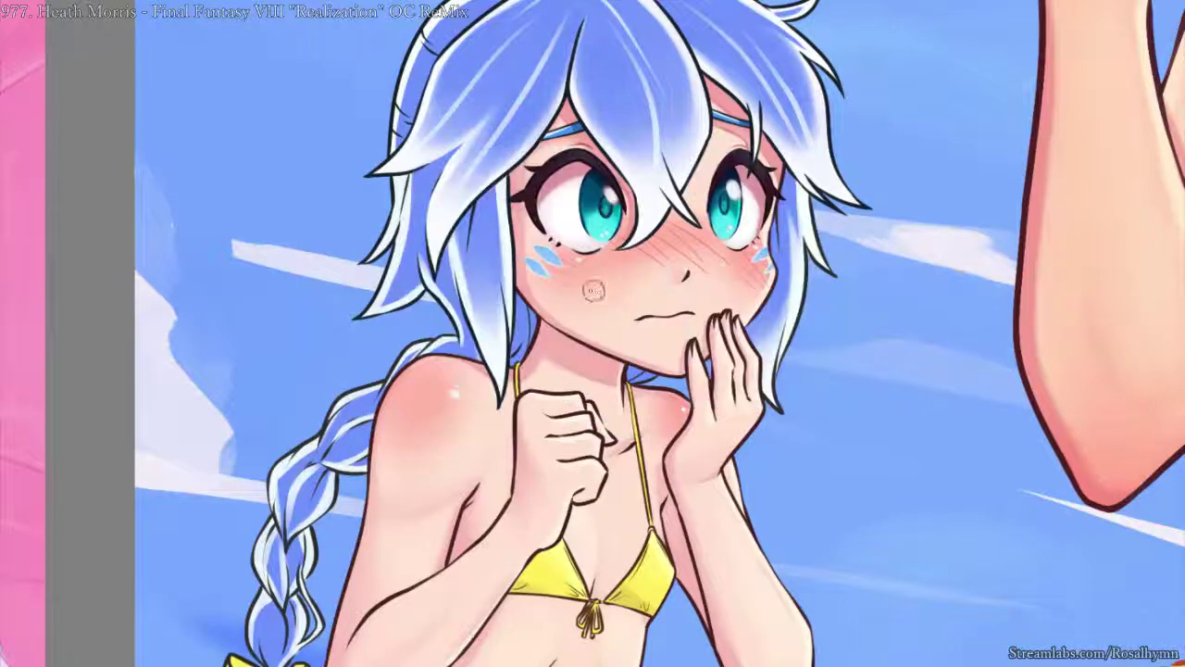
left_click(524, 325, "ctrl")
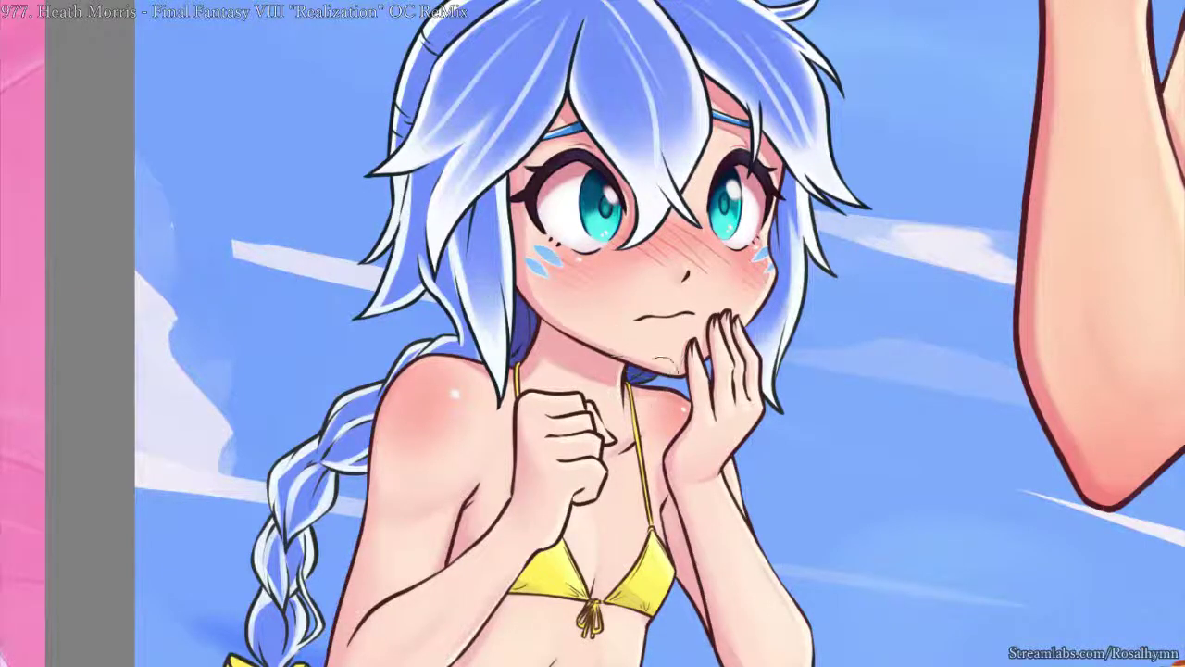
- Trim the white highlight at the top of the lock beside the face and blend the lock's shading with the smudging brush
scroll(445, 236, "up", 3)
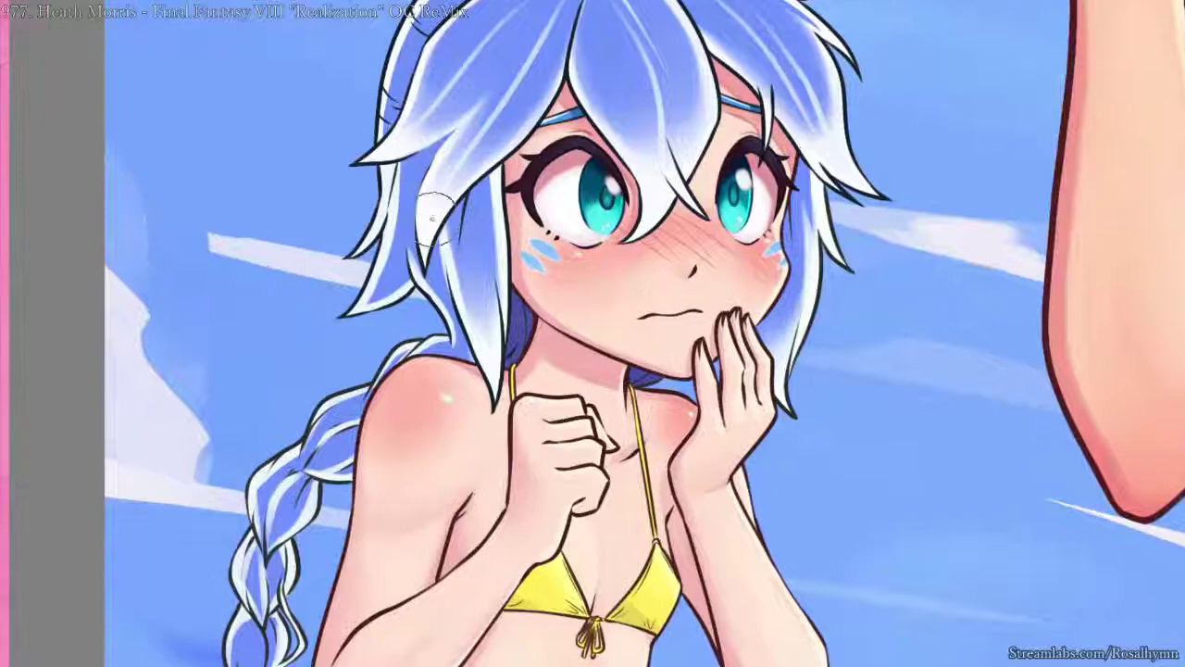
left_click_drag(456, 237, 647, 271)
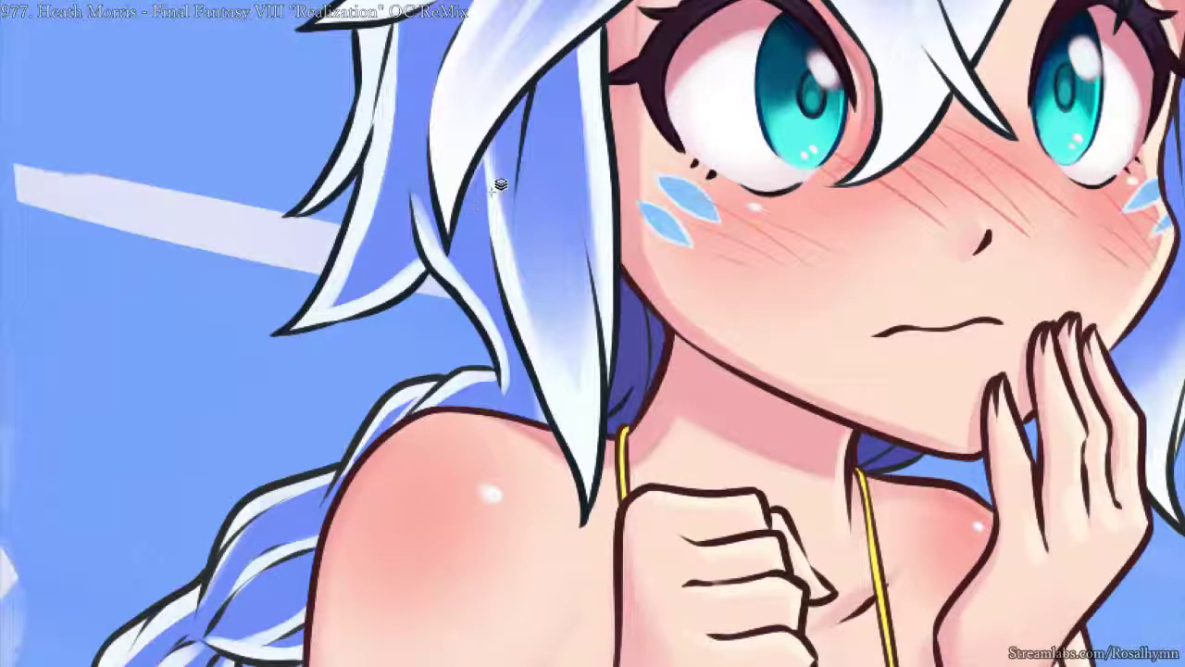
key("i")
key("i")
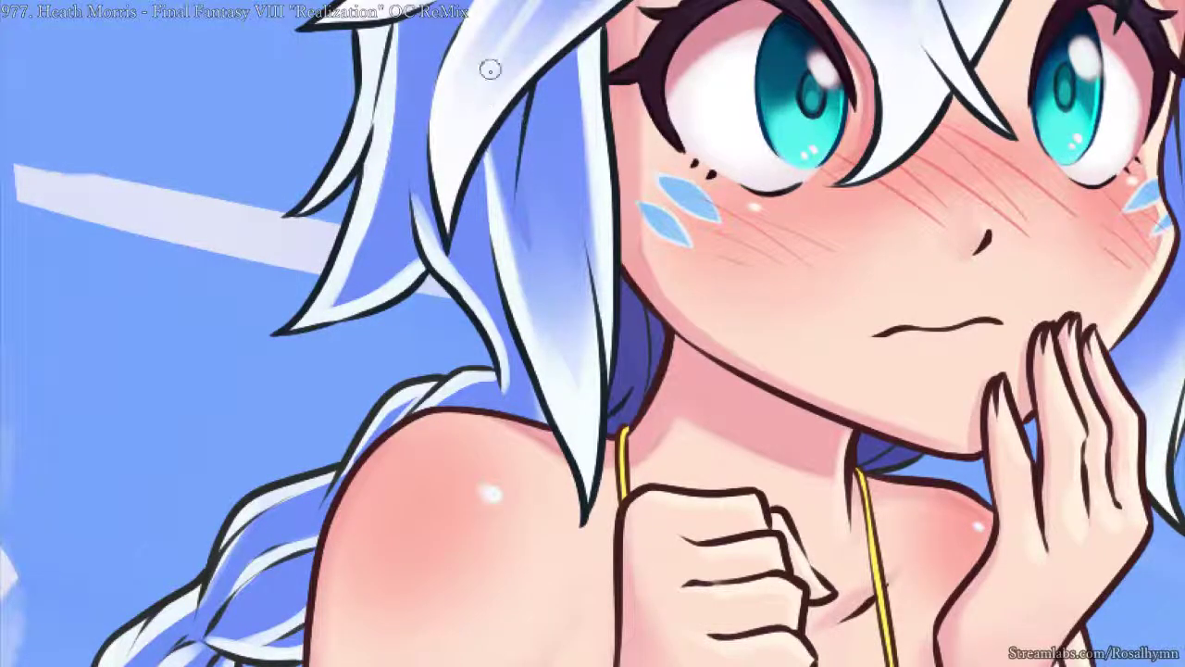
right_click(568, 341)
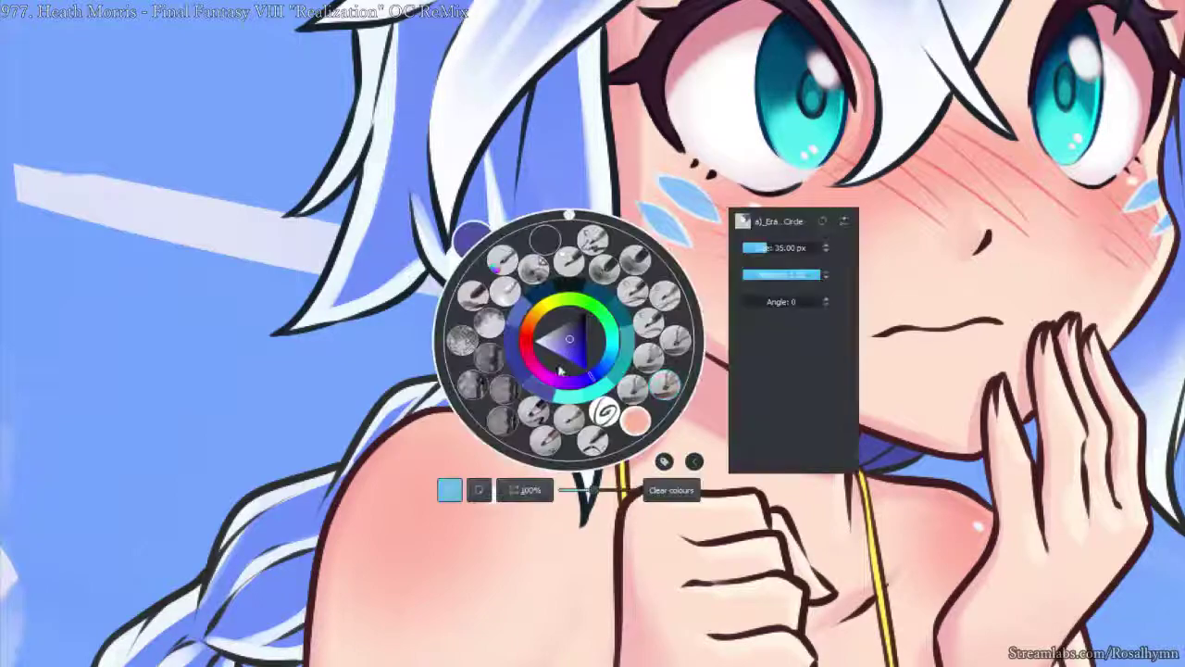
left_click(506, 421)
left_click_drag(566, 229, 558, 294)
key("ctrl+minus")
key("ctrl+minus")
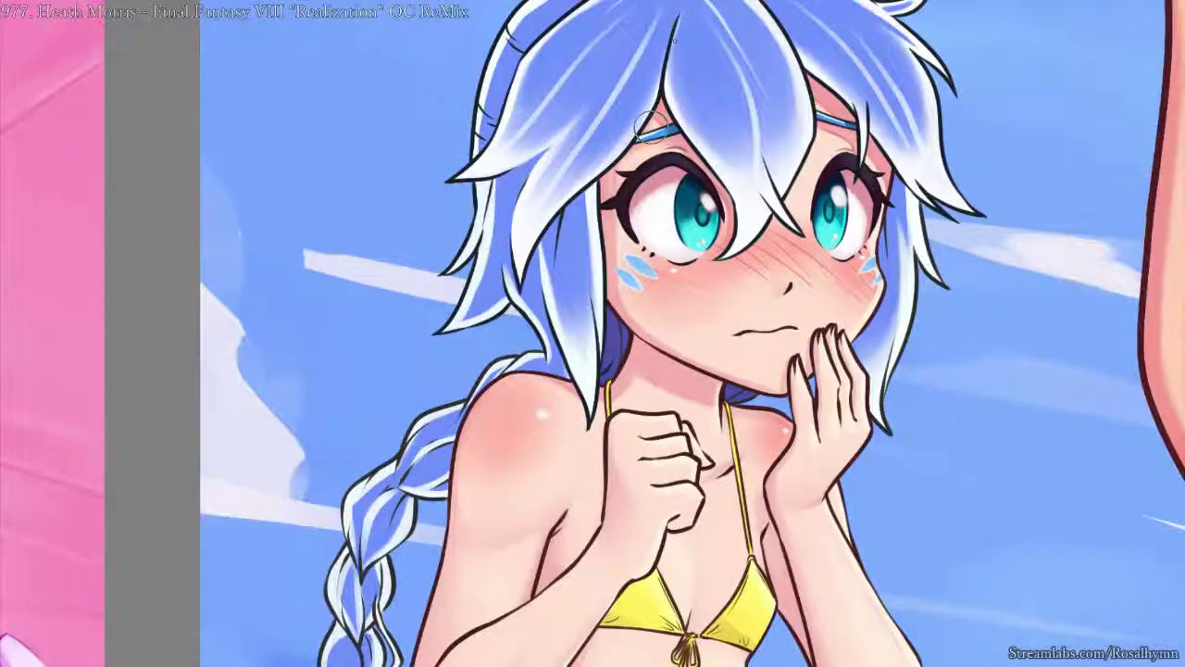
- Add near-white highlights sampled from the hair's edge to the back of the head, and blend them into the blue with the smudging brush
scroll(602, 240, "up", 2)
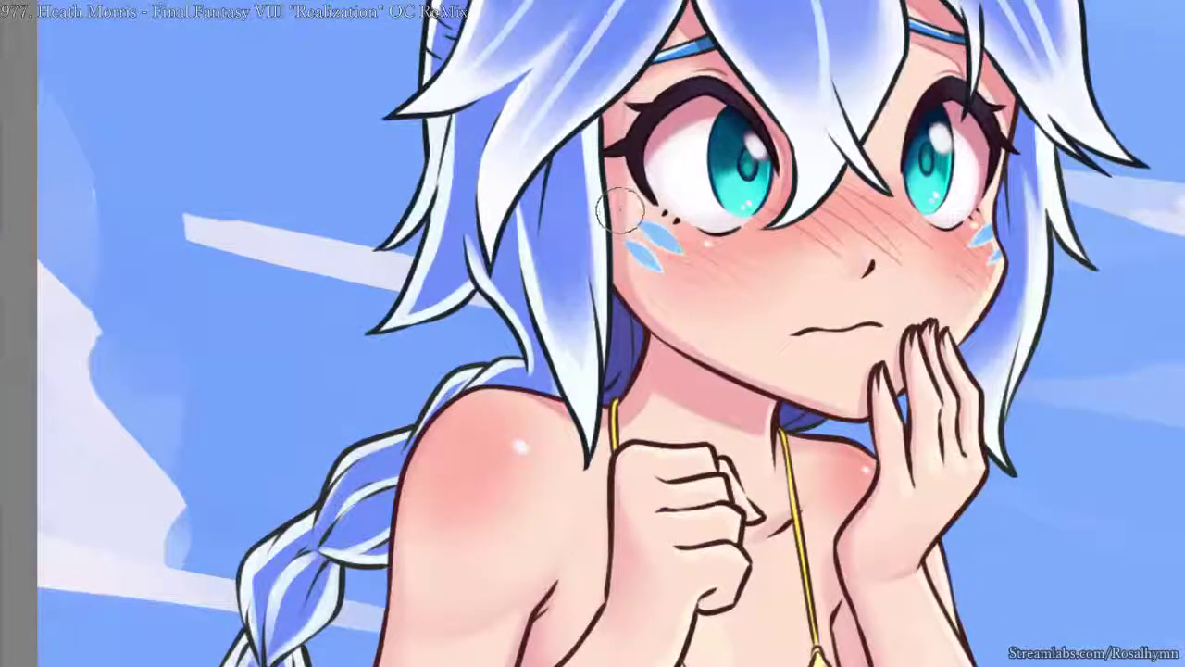
scroll(627, 132, "down", 4)
scroll(627, 132, "up", 3)
scroll(694, 38, "up", 2)
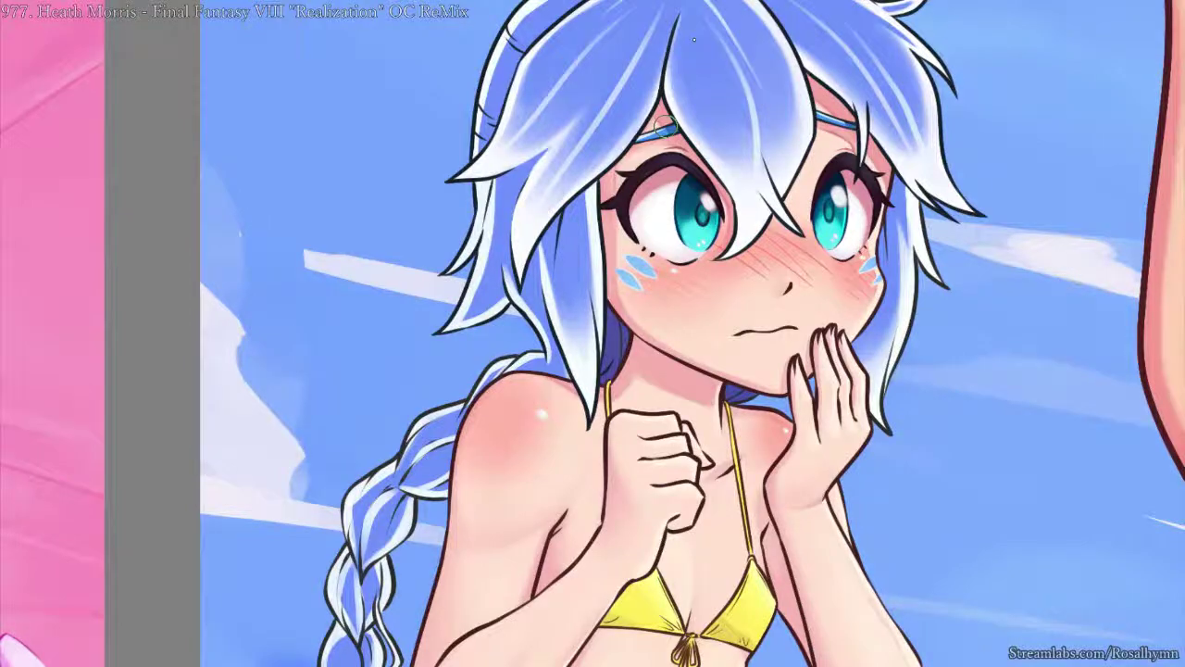
scroll(694, 39, "down", 2)
scroll(717, 122, "up", 4)
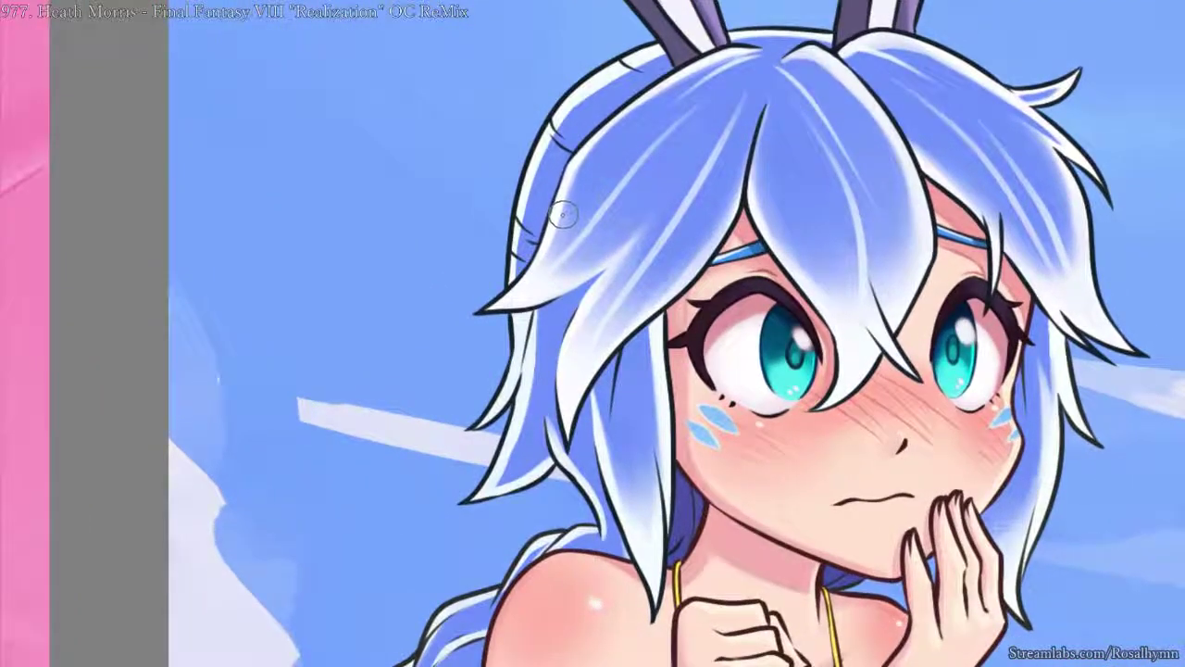
right_click(563, 214)
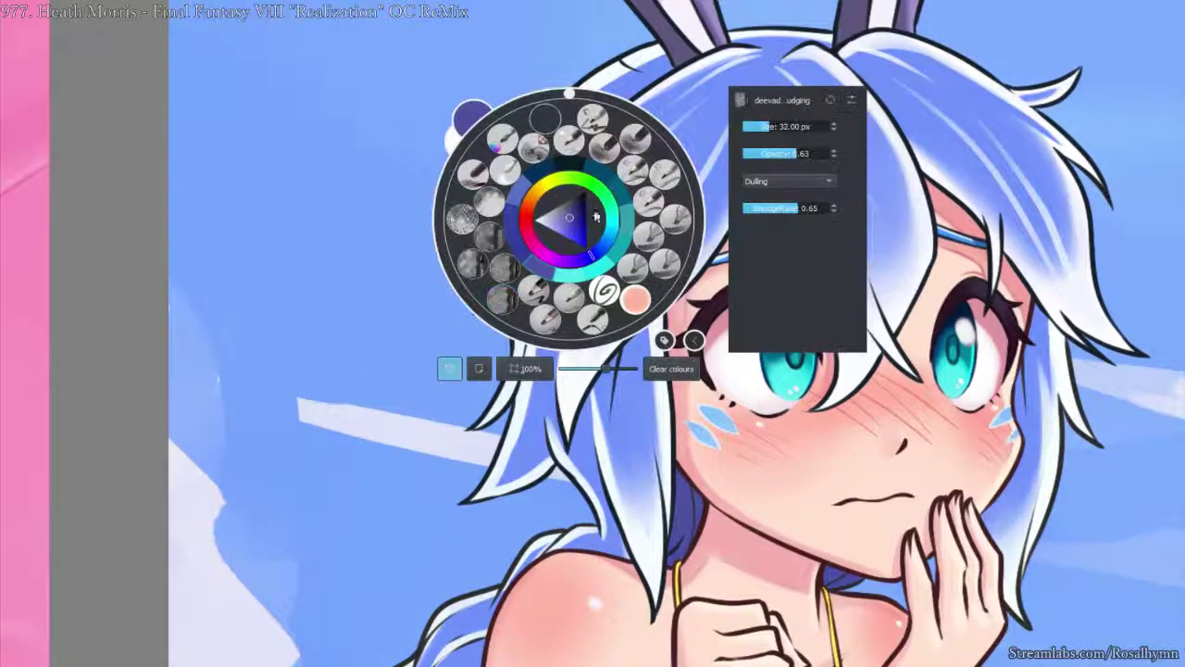
left_click(672, 232)
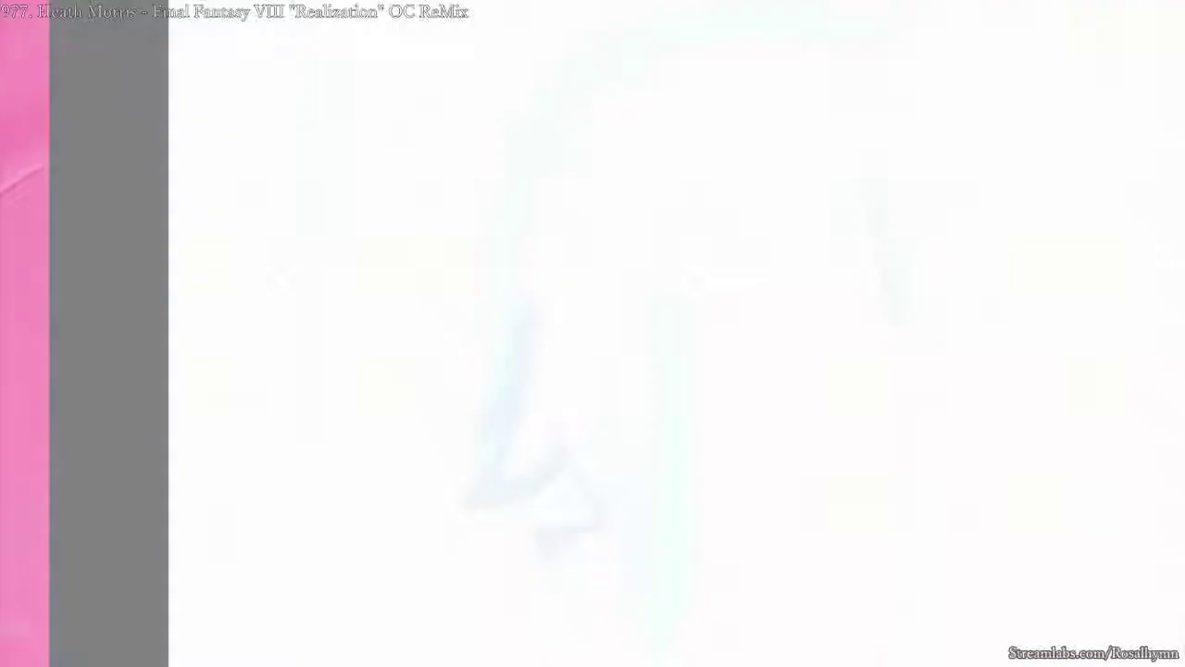
left_click(524, 188, "ctrl")
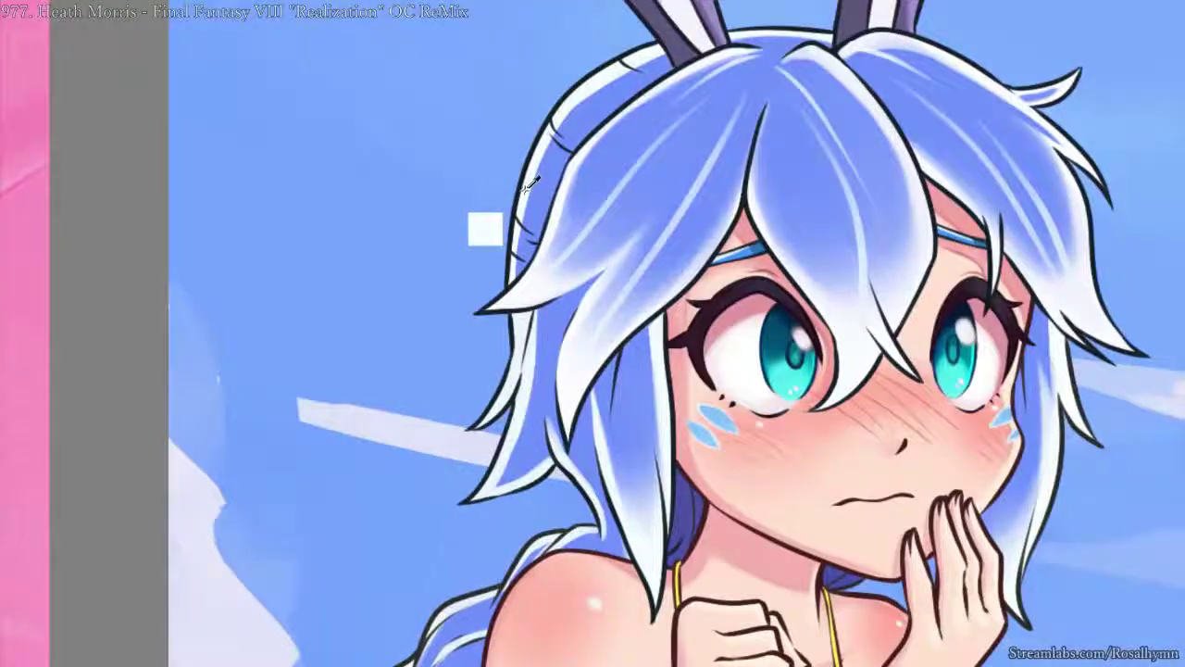
right_click(527, 220)
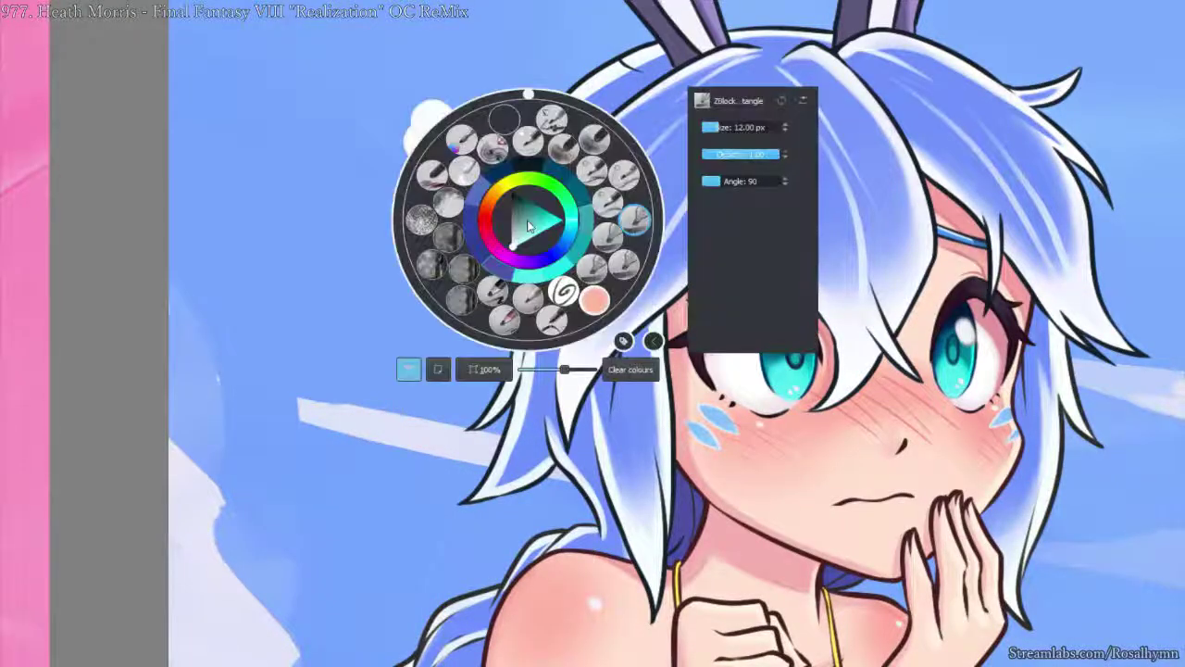
left_click(461, 299)
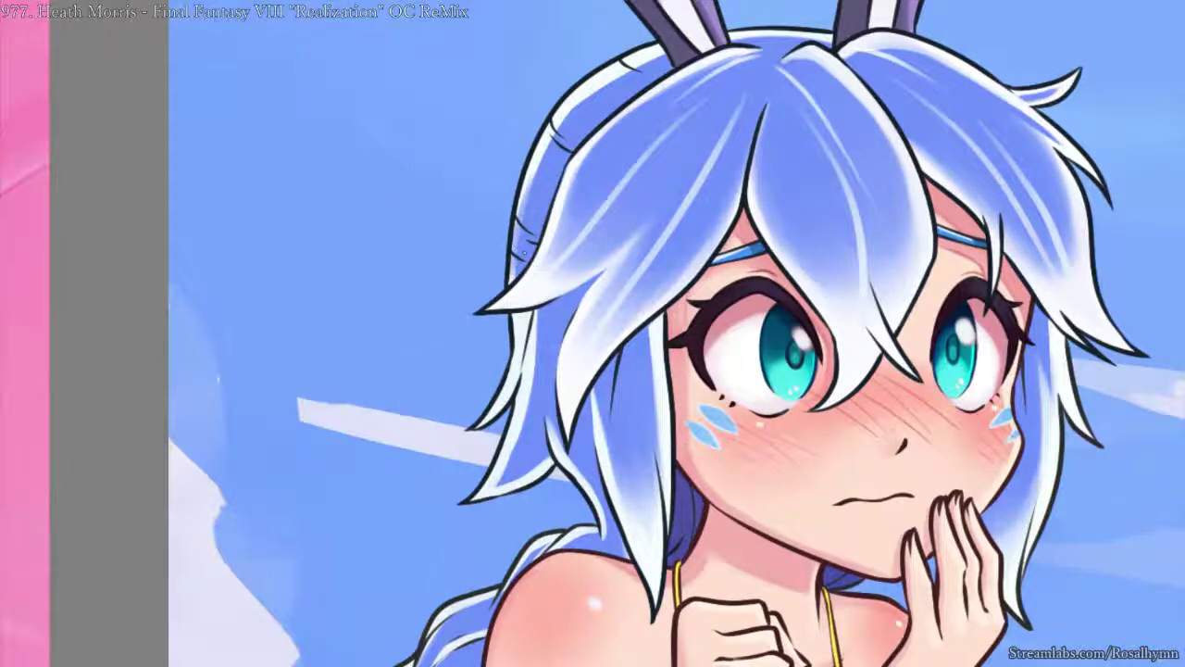
mouse_move(528, 220)
left_mouse_down()
mouse_move(552, 134)
mouse_move(655, 61)
mouse_move(594, 101)
left_mouse_up()
key("ctrl+minus")
key("ctrl+minus")
key("ctrl+minus")
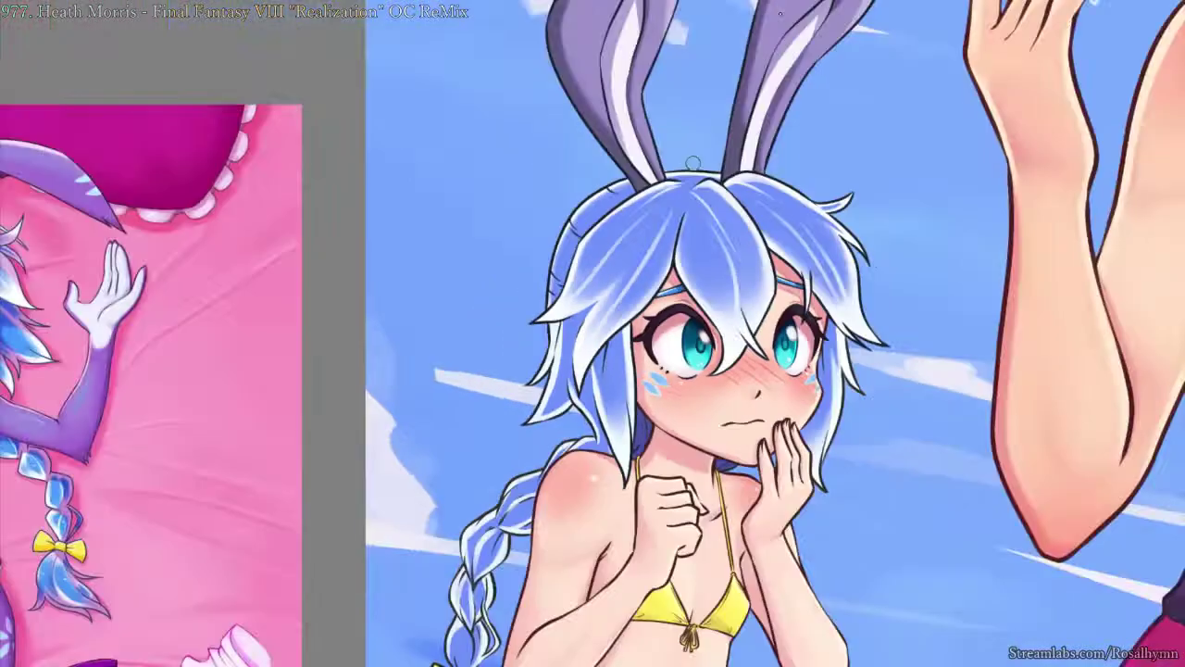
- Clean up the highlight along the outer edge of the back hair, from the side lock up to the near ear's base, with another preset
key("ctrl+plus")
key("ctrl+plus")
key("ctrl+plus")
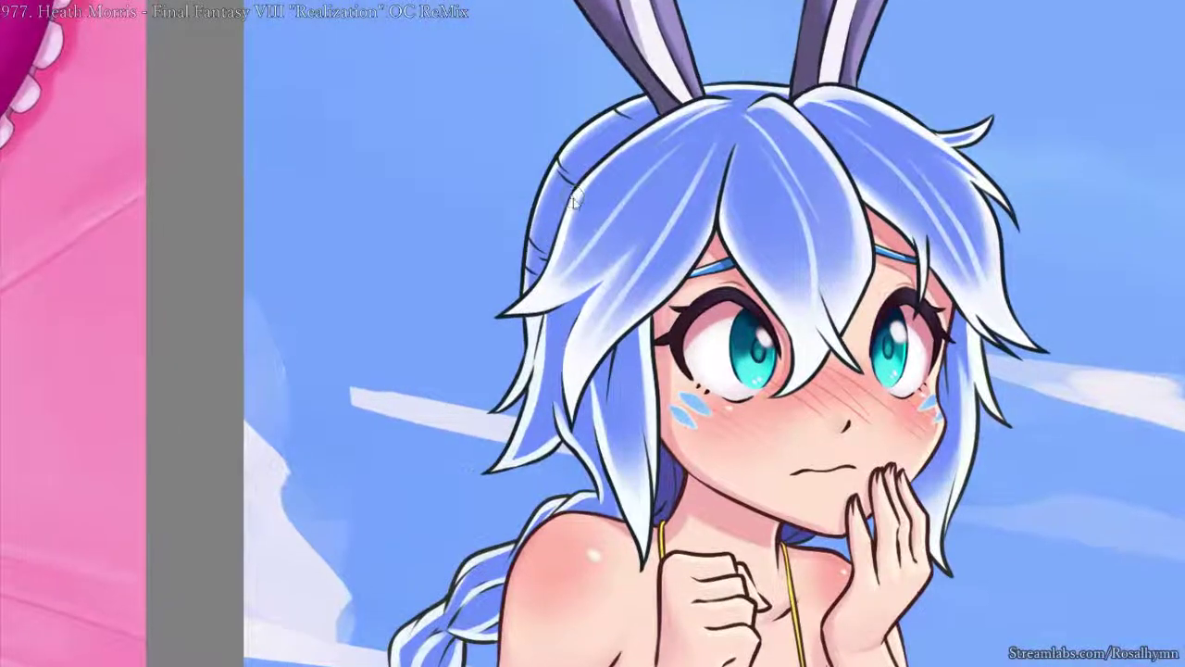
right_click(573, 198)
left_click(669, 245)
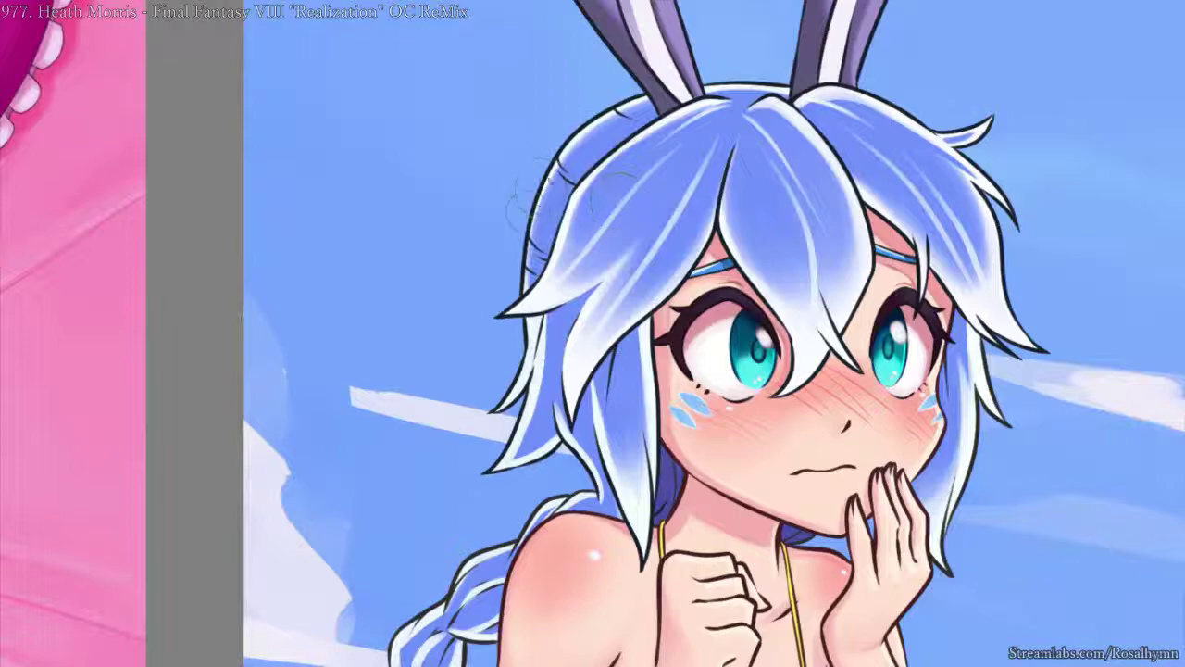
left_click_drag(557, 168, 532, 282)
mouse_move(579, 134)
left_mouse_down()
mouse_move(546, 170)
mouse_move(644, 102)
left_mouse_up()
- Compare the character's hair with the reference illustration from a distance, and inspect the braid up close
scroll(570, 139, "down", 6)
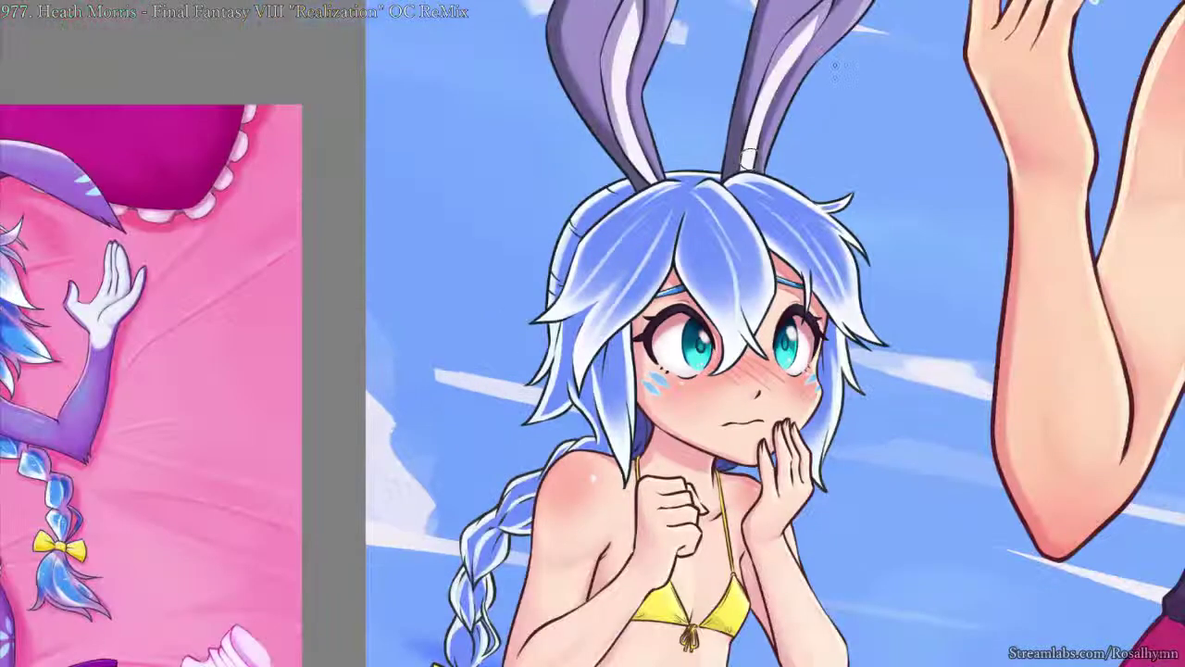
scroll(583, 331, "up", 5)
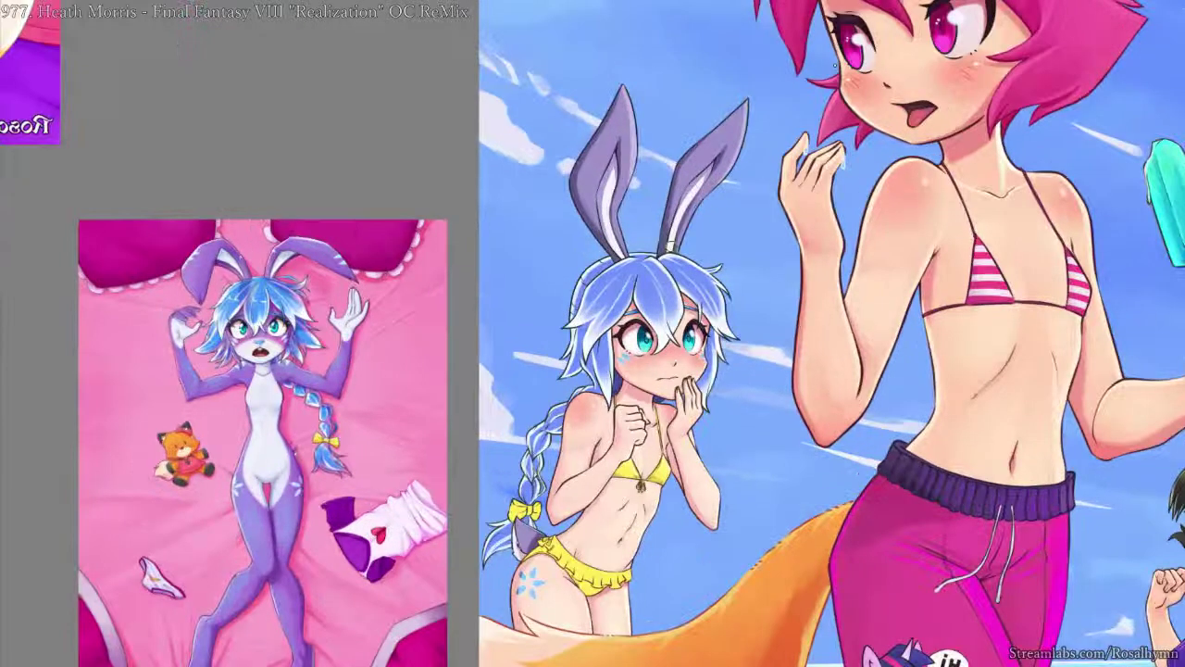
scroll(749, 159, "down", 4)
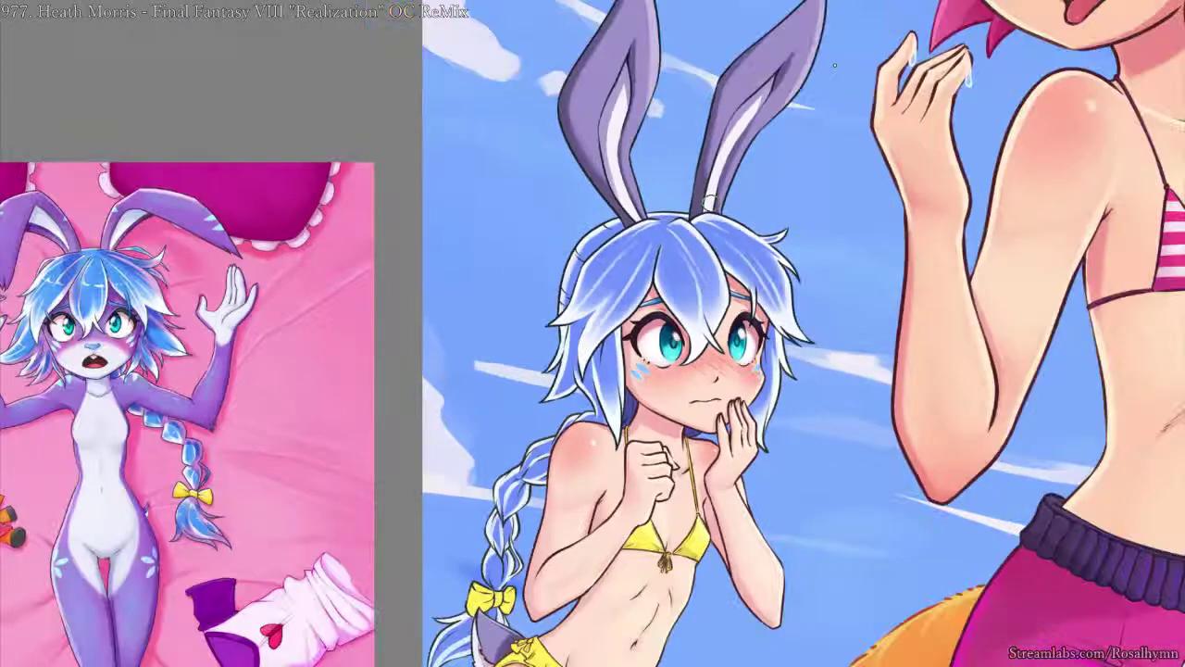
scroll(680, 318, "up", 3)
scroll(680, 319, "down", 3)
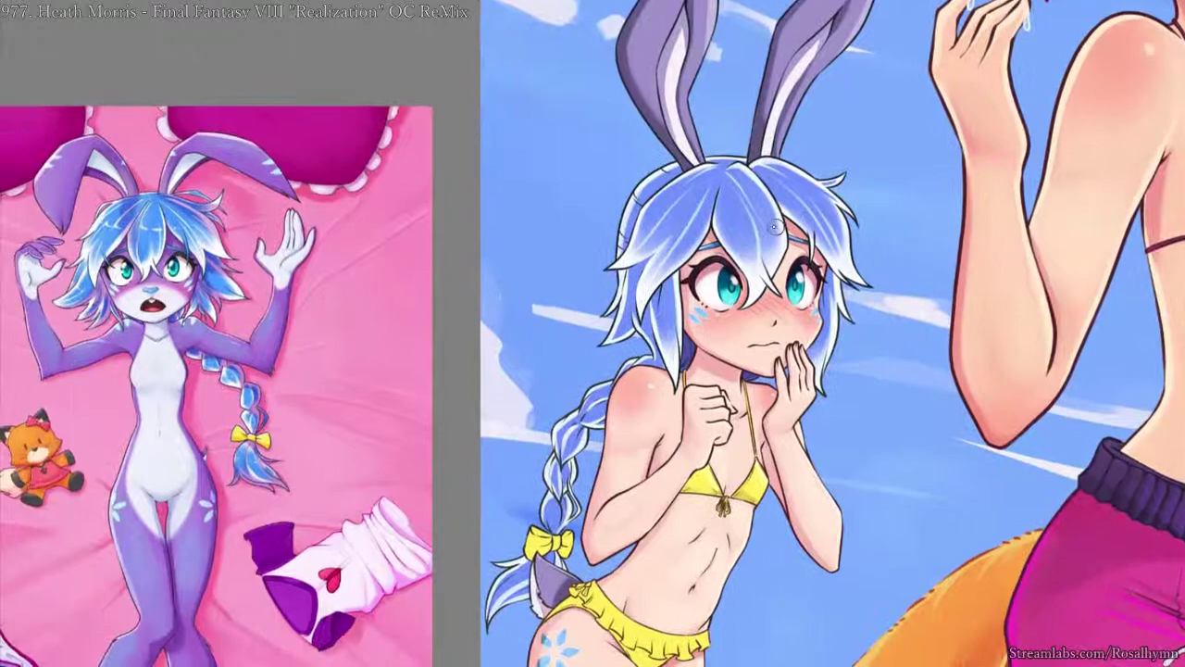
scroll(681, 188, "up", 3)
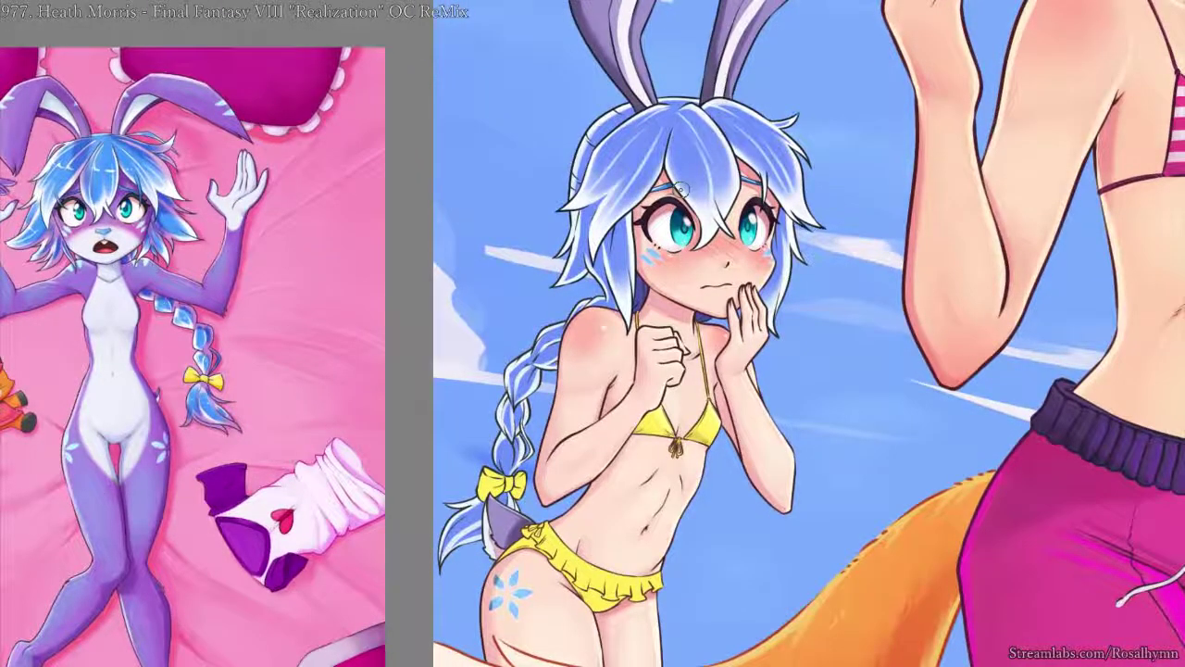
scroll(682, 189, "down", 3)
scroll(681, 189, "up", 3)
left_click_drag(538, 291, 588, 251)
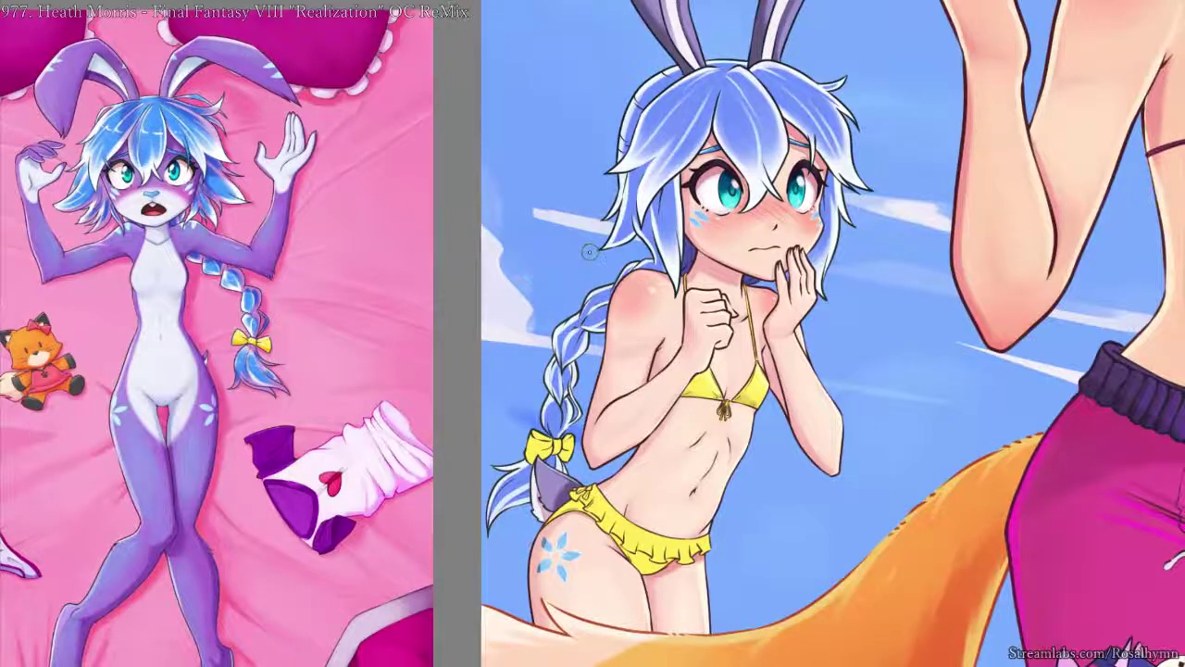
scroll(589, 251, "up", 2)
scroll(559, 292, "up", 2)
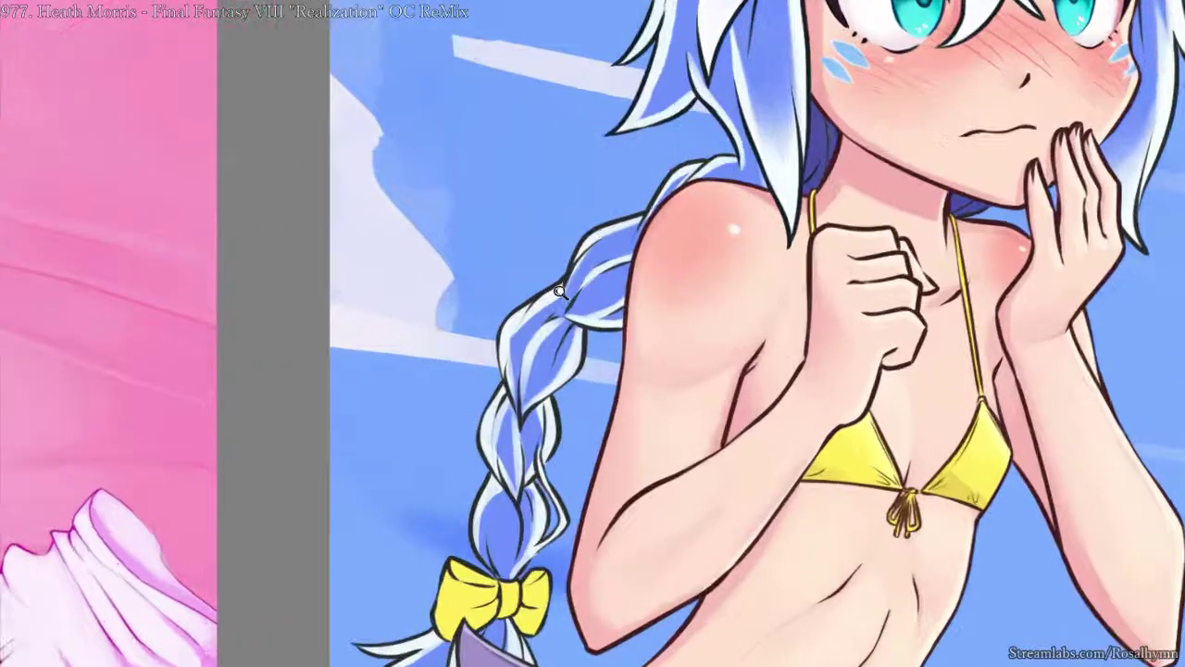
scroll(559, 291, "up", 2)
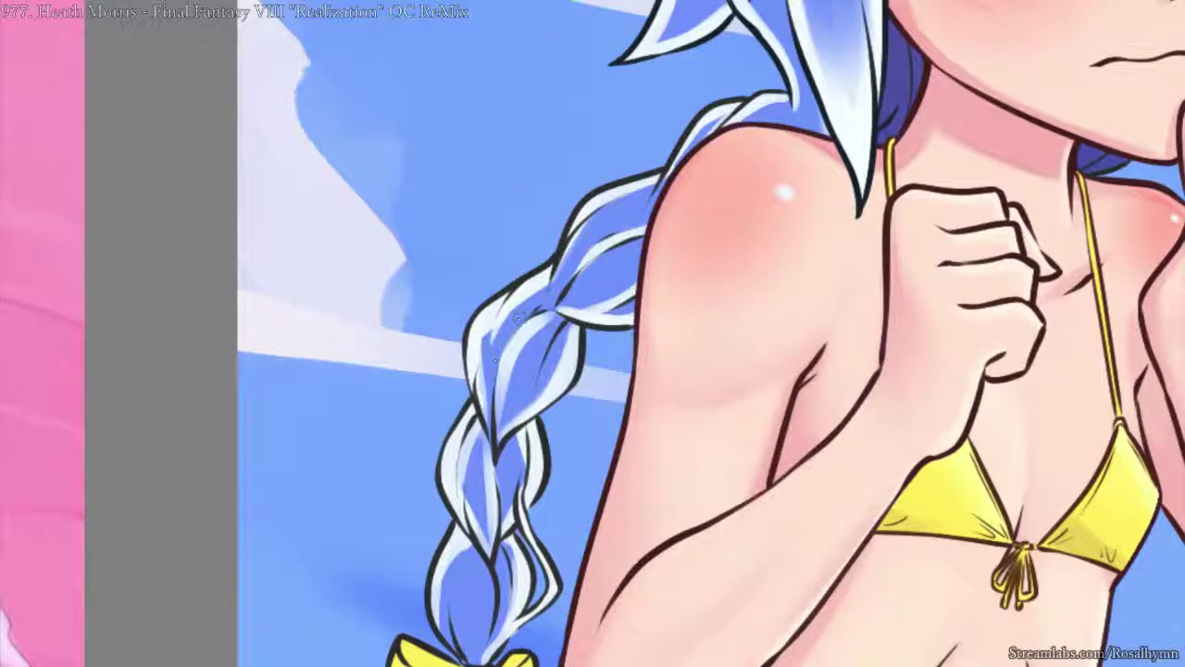
- Add near-white highlight strokes to the braid's upper segments beside the shoulder, undoing and repainting unsatisfactory strokes
left_click_drag(633, 186, 570, 250)
key("ctrl+z")
key("ctrl+z")
key("ctrl+z")
mouse_move(657, 187)
left_mouse_down()
mouse_move(567, 257)
mouse_move(638, 195)
left_mouse_up()
left_click_drag(573, 224, 607, 194)
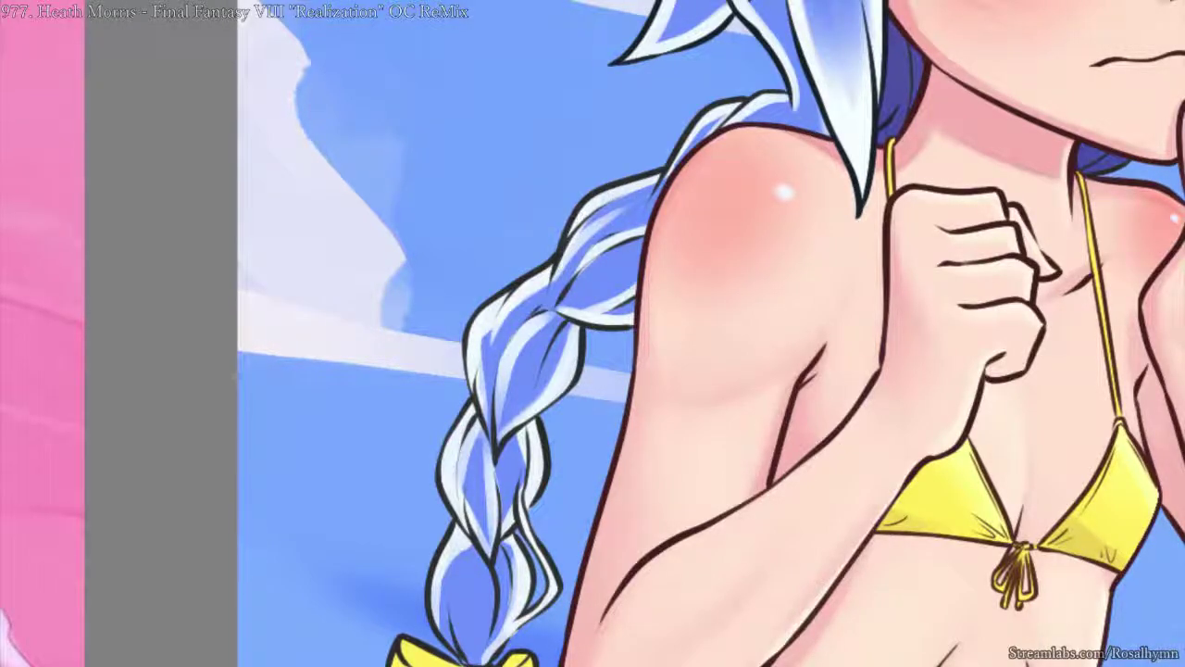
left_click_drag(672, 177, 714, 120)
key("ctrl+z")
mouse_move(667, 181)
left_mouse_down()
mouse_move(701, 121)
mouse_move(667, 185)
left_mouse_up()
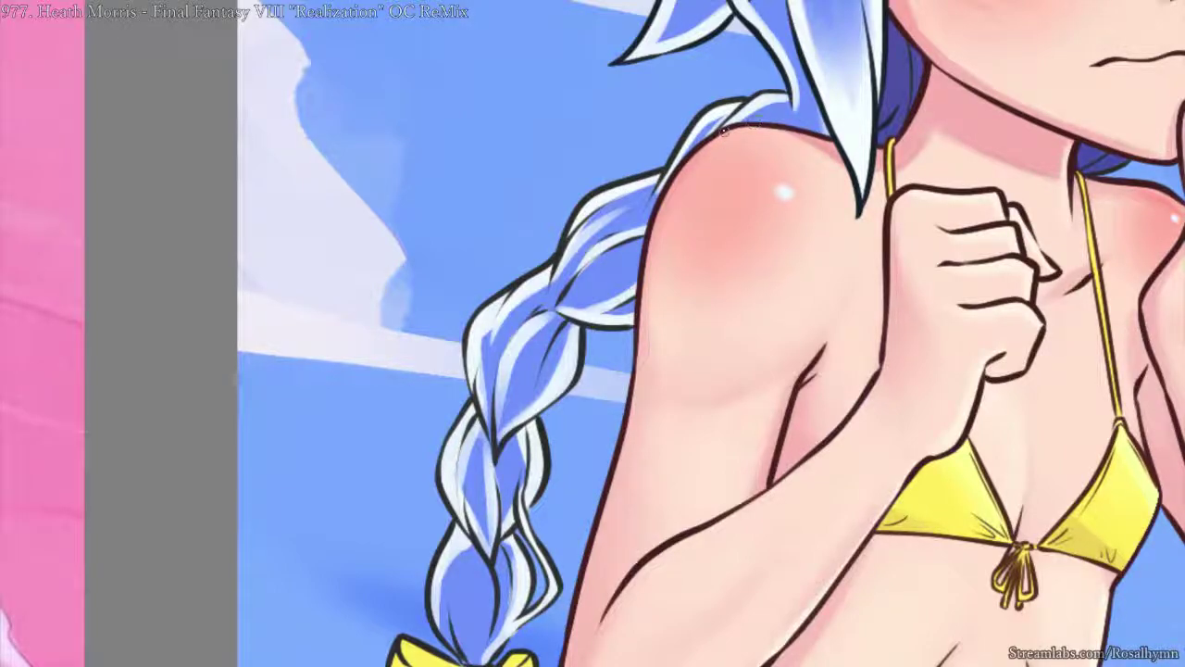
- Add light streaks to the braid's topmost segment behind the shoulder, and sample a hair colour with the flat hair layer isolated
left_click_drag(827, 128, 737, 286)
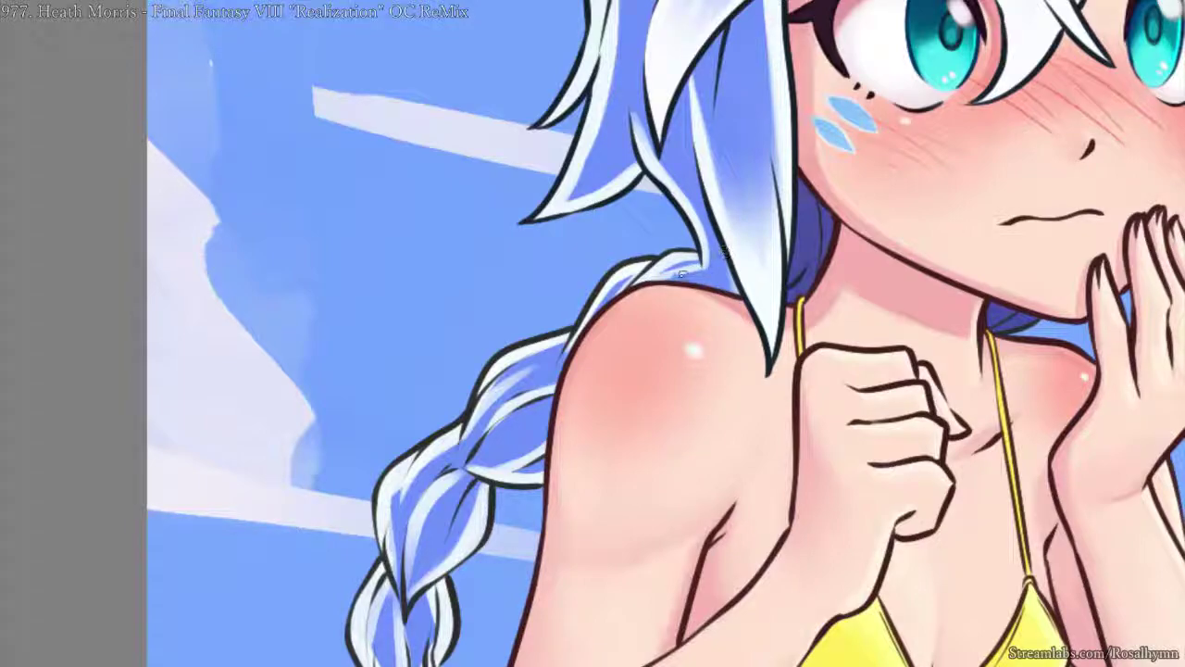
key("plus")
key("plus")
key("alt+i")
key("alt+i")
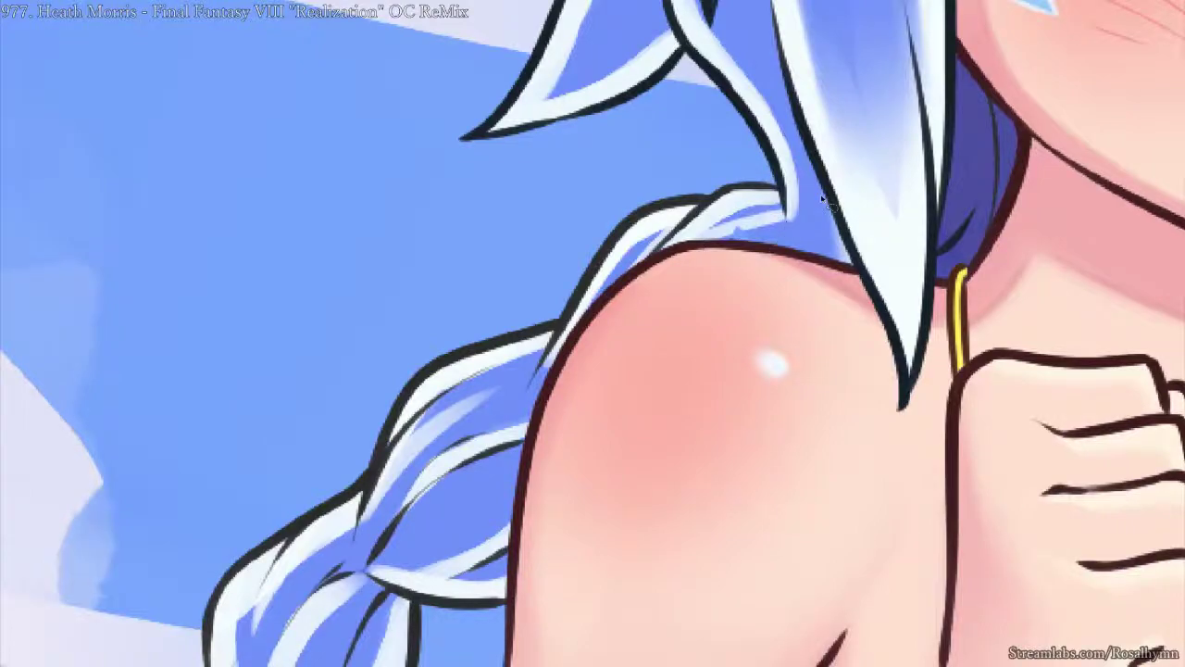
key("minus")
key("minus")
key("minus")
key("alt+i")
scroll(821, 199, "up", 5)
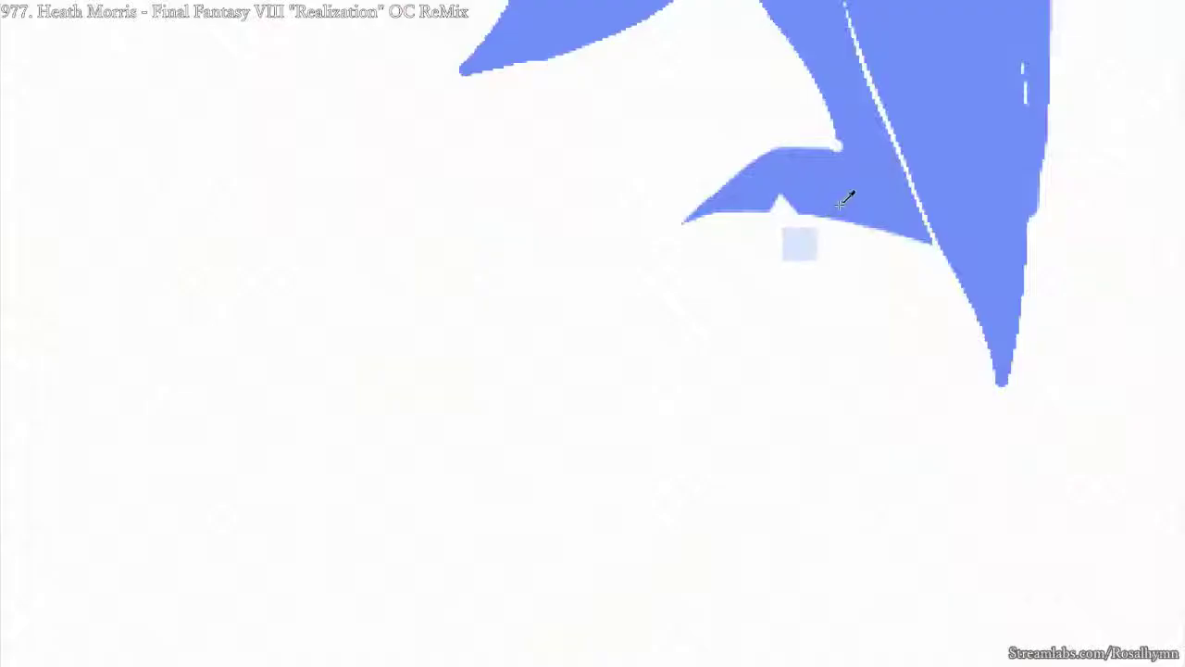
left_click(814, 191, "alt")
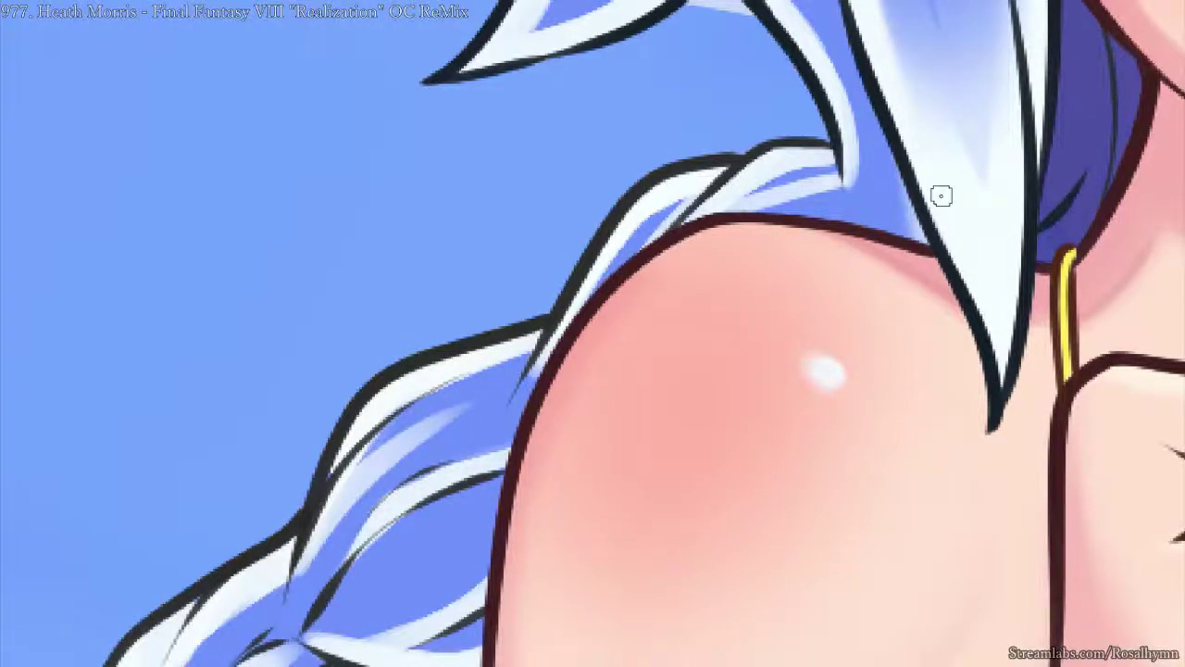
- Examine the braid's start and the locks beside the face at several magnifications
key("ctrl+minus")
key("ctrl+minus")
key("ctrl+minus")
key("ctrl+minus")
key("ctrl+plus")
key("ctrl+plus")
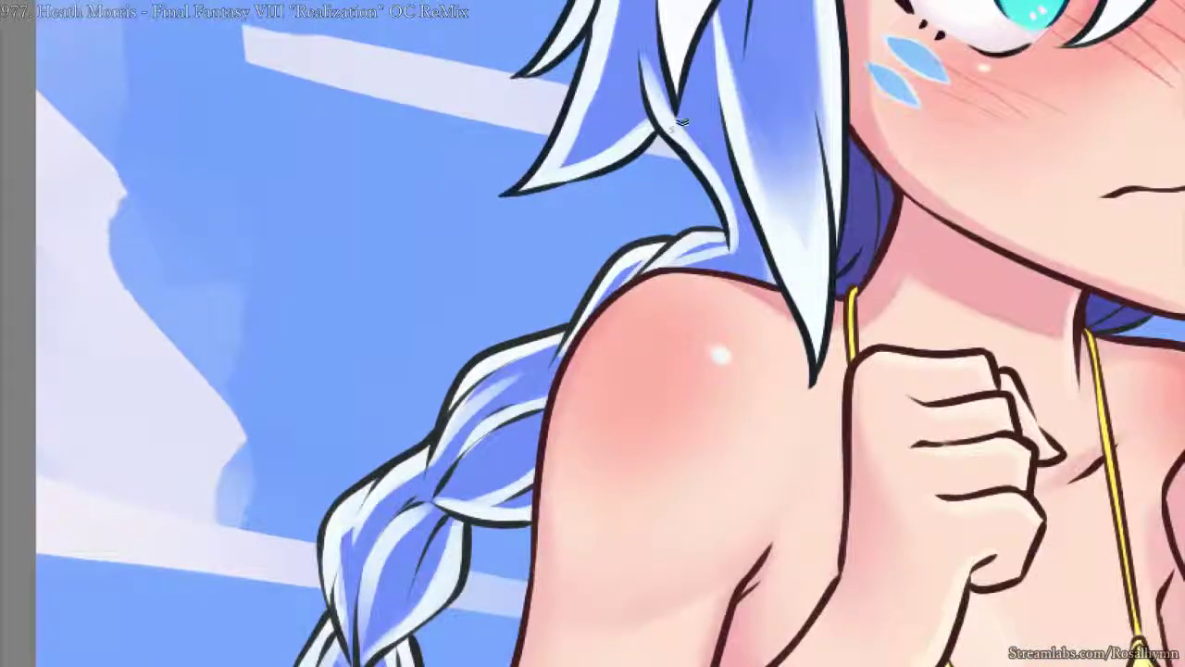
left_click(664, 134, "alt")
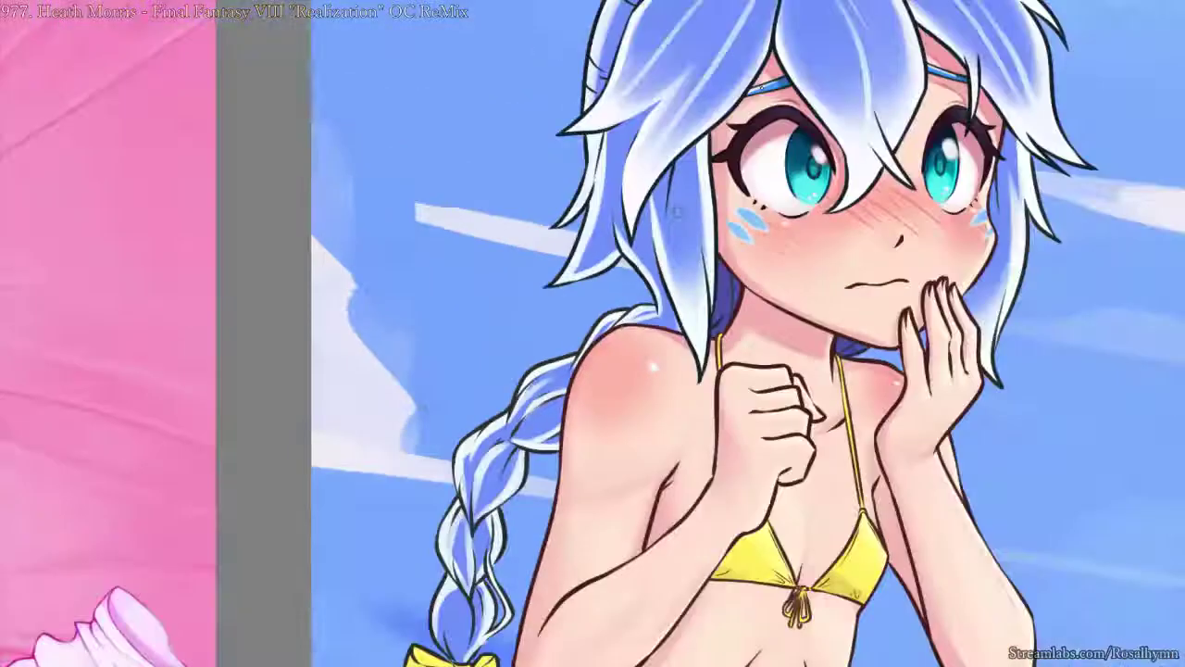
scroll(689, 178, "down", 2)
scroll(677, 212, "up", 2)
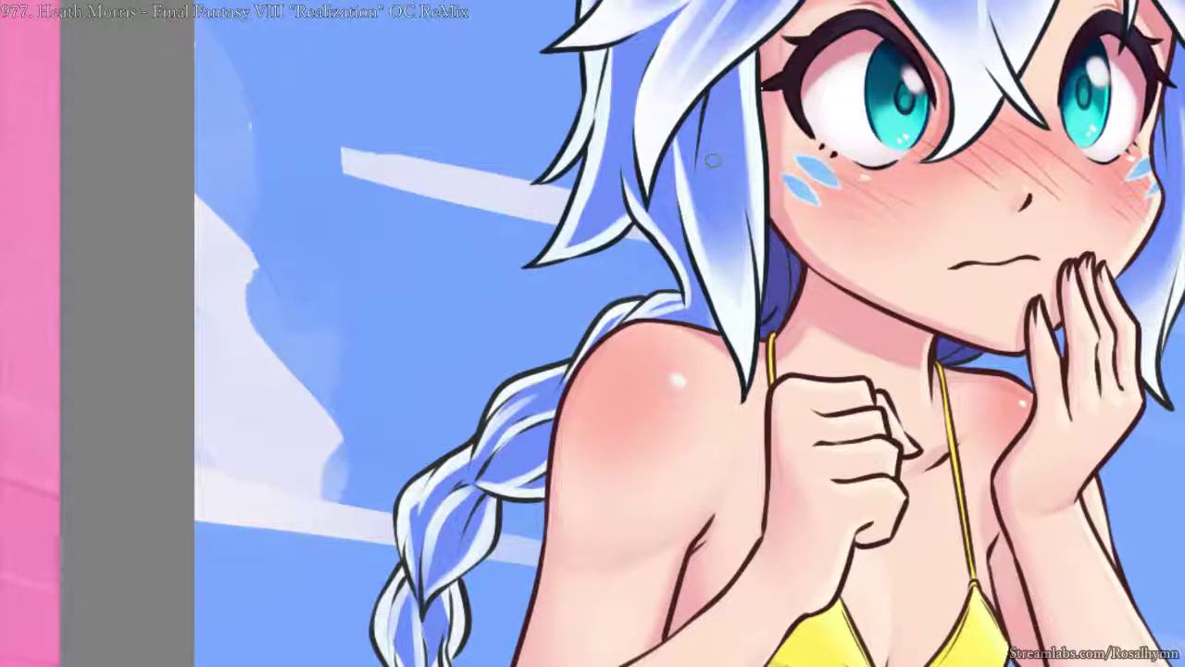
- Sample colours from the hair and repaint along the thin lock above the shoulder in a rotated view, then restore the view
key("ctrl+minus")
key("ctrl+minus")
left_click_drag(777, 324, 703, 453)
key("ctrl+plus")
key("ctrl+plus")
scroll(701, 451, "up", 2)
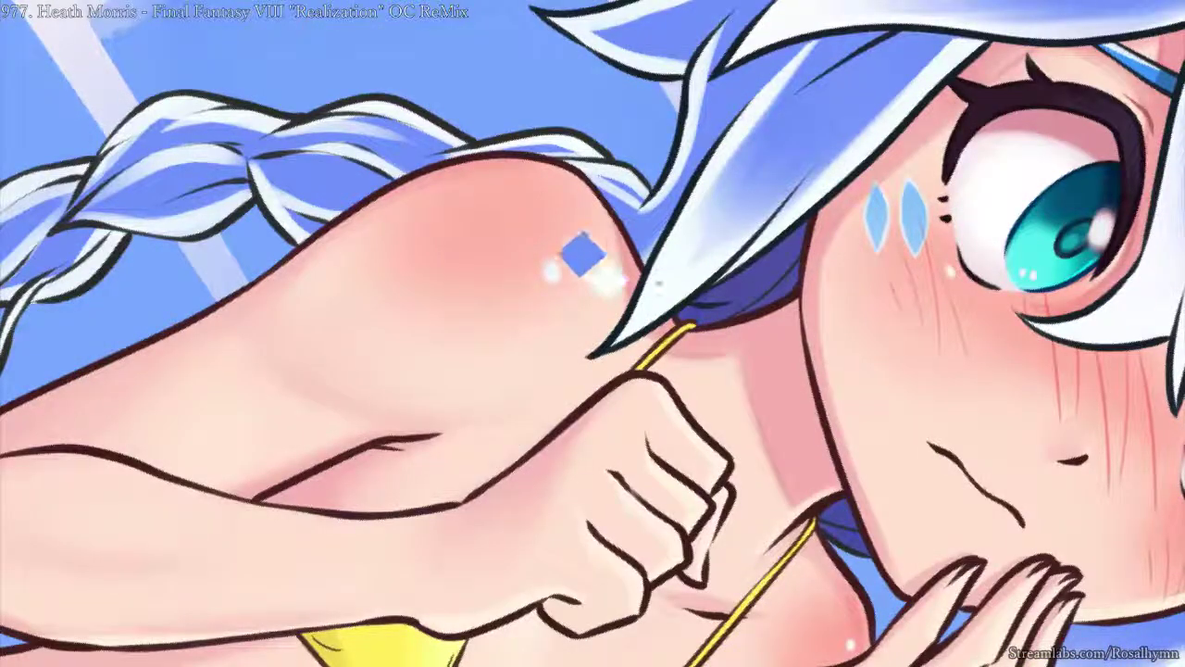
left_click(593, 239)
left_click(611, 224)
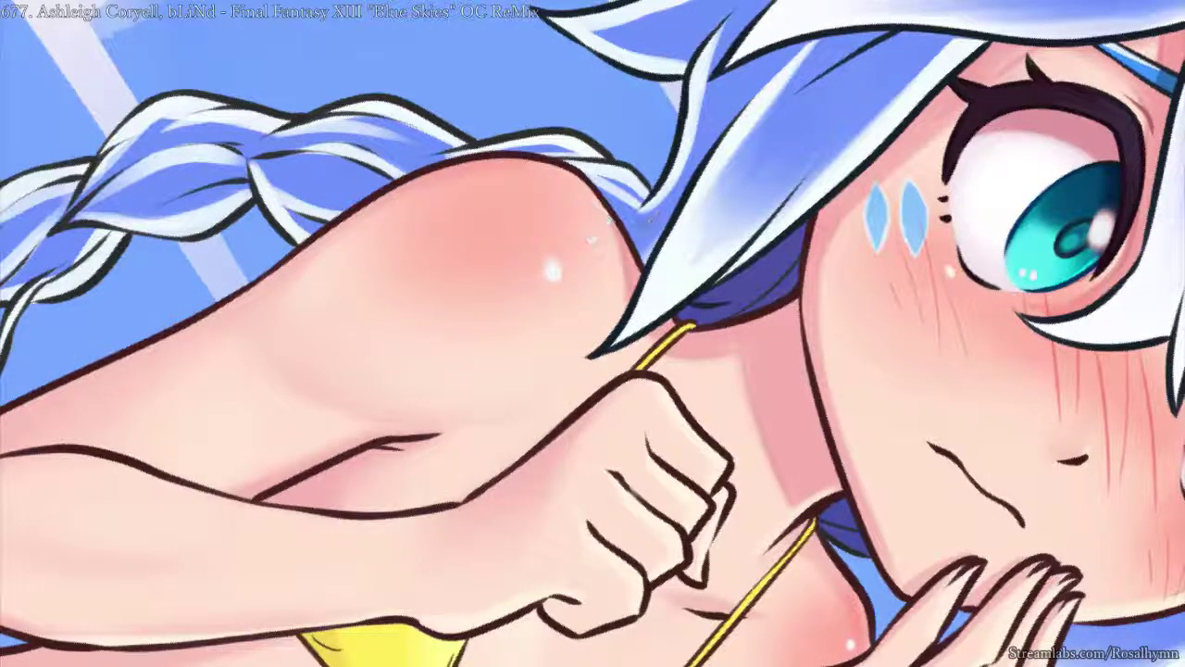
left_click_drag(625, 244, 705, 136)
key("ctrl+z")
left_click_drag(633, 243, 703, 137)
key("Home")
scroll(507, 216, "up", 3)
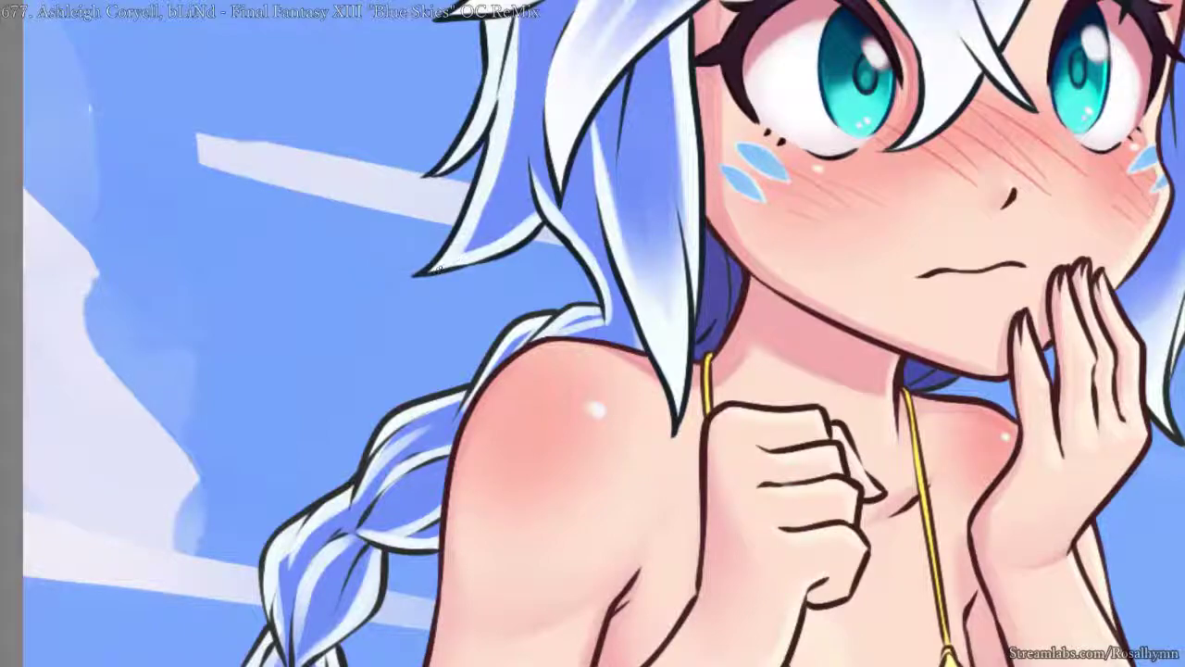
- Add near-white streaks, sampled from the outer edge, to the outer side lock on the braid side
left_click_drag(542, 123, 550, 246)
left_click_drag(667, 89, 603, 232)
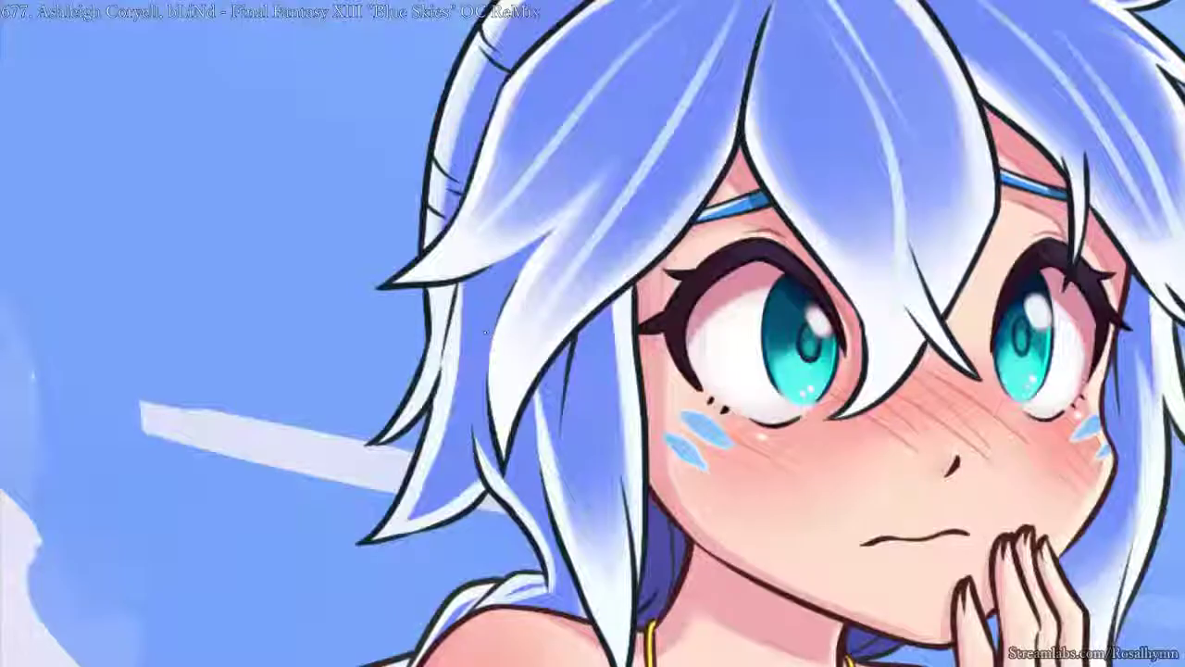
left_click(430, 382, "alt")
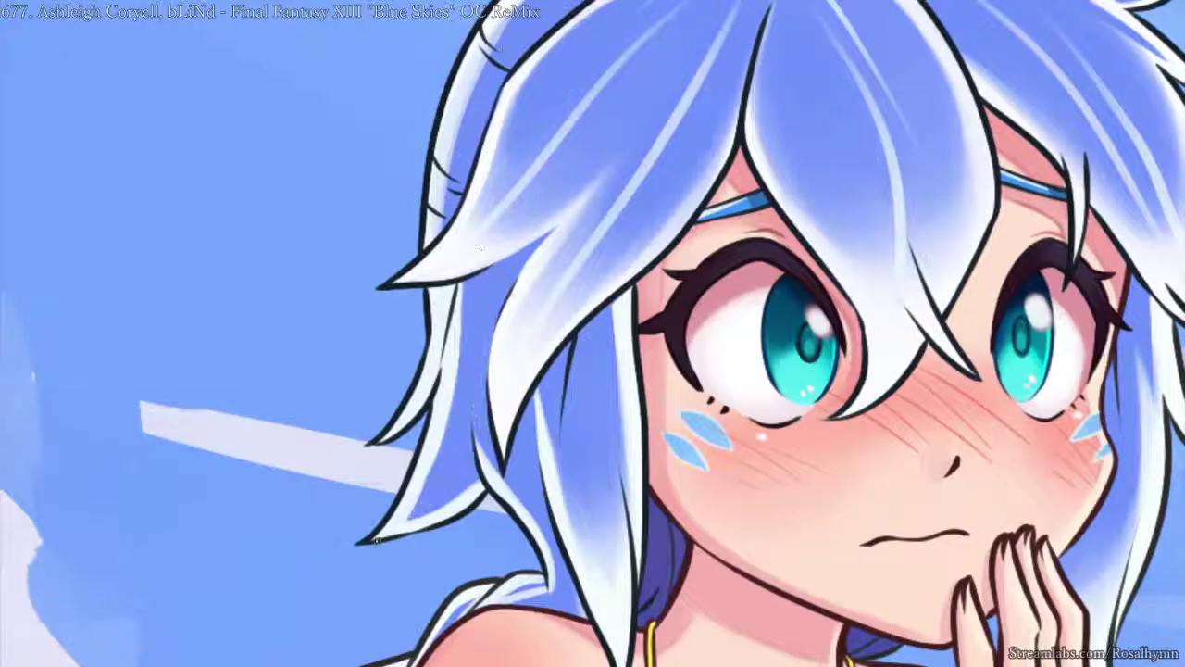
key("minus")
key("minus")
key("minus")
key("minus")
key("minus")
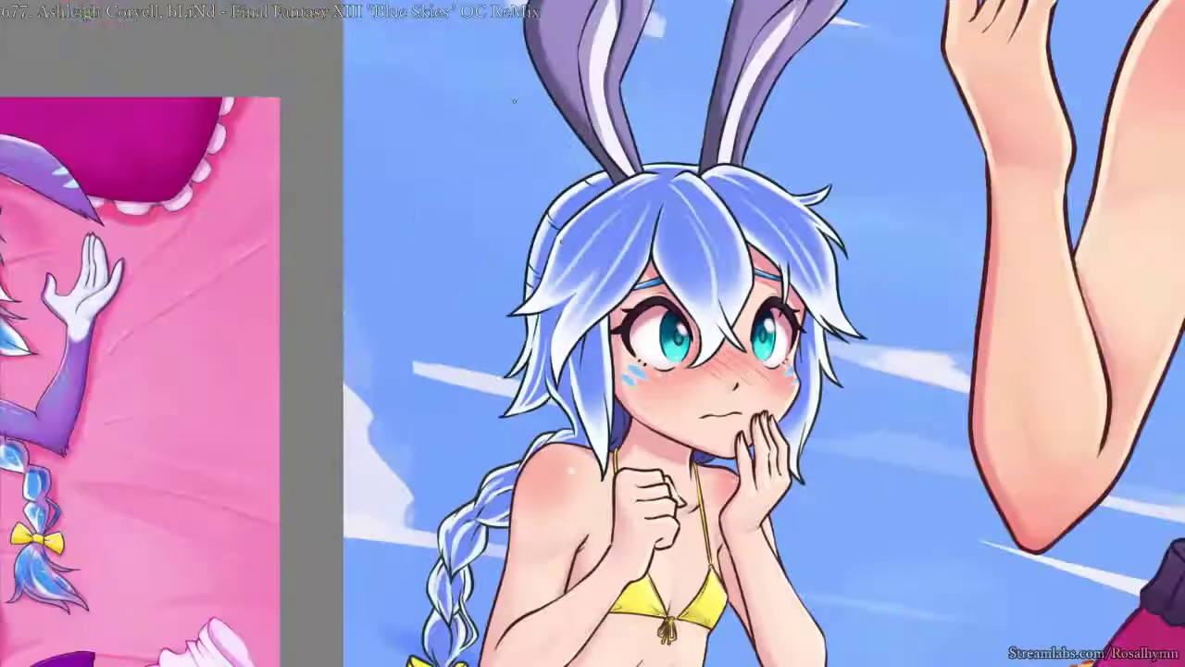
key("minus")
key("minus")
key("minus")
left_click_drag(561, 241, 541, 231)
- Add fine light streaks to the lock on the far side of the face, behind the raised hand
key("plus")
key("plus")
key("plus")
key("plus")
key("plus")
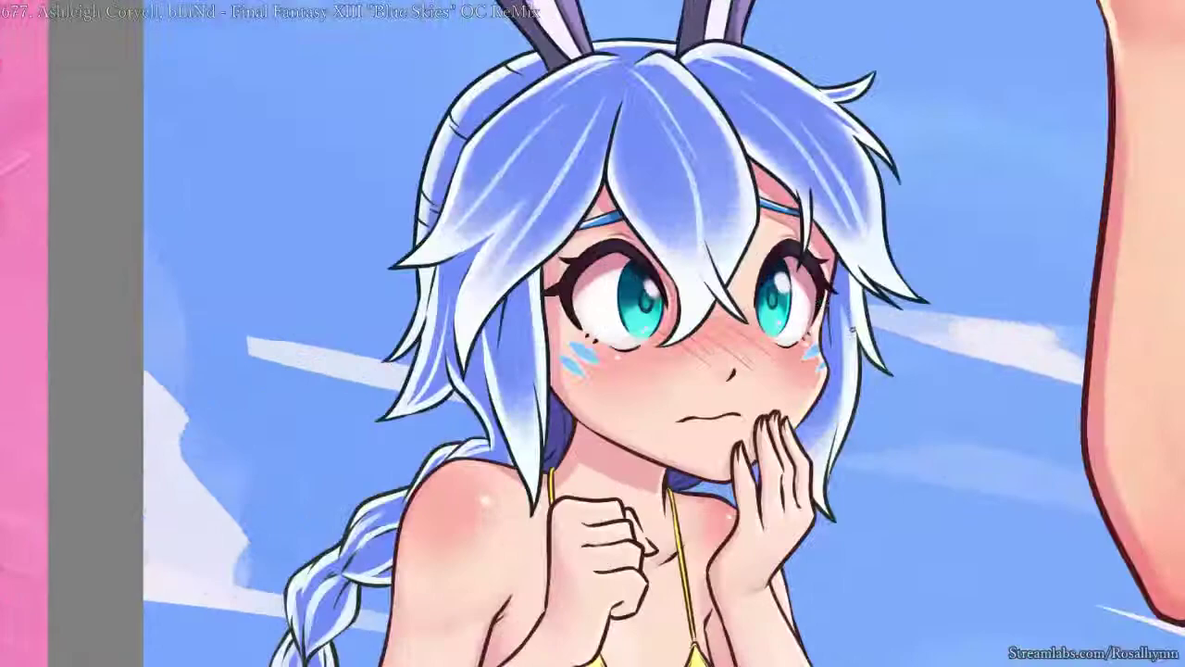
left_click_drag(834, 324, 678, 237)
scroll(678, 237, "up", 3)
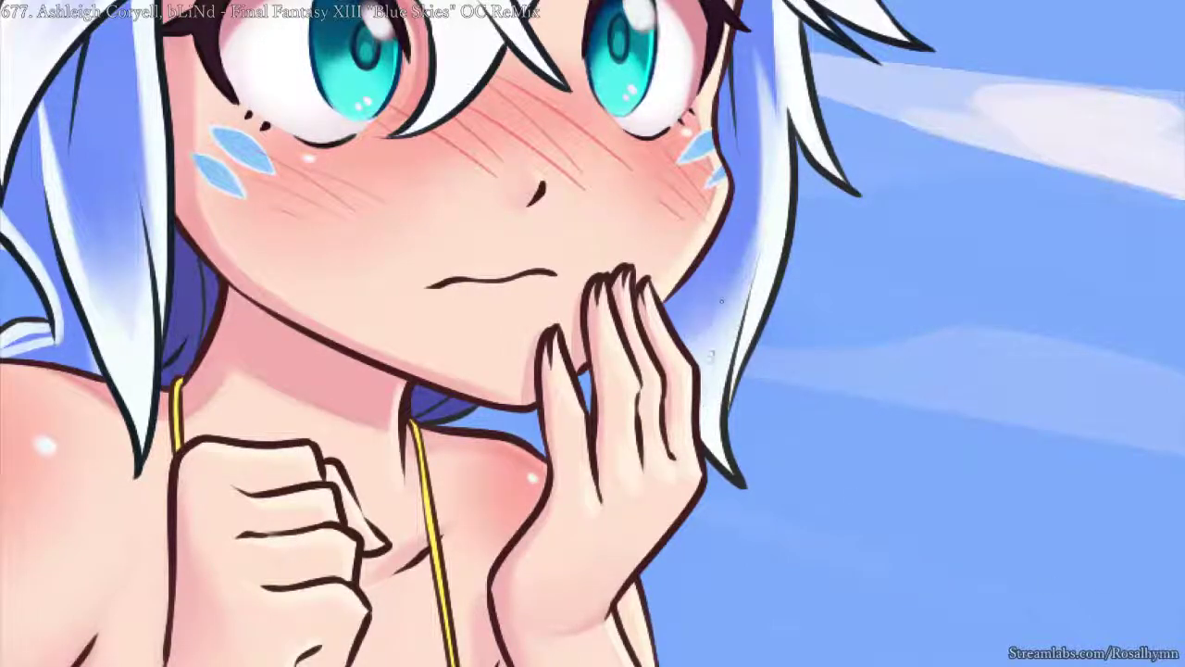
key("ctrl+minus")
key("ctrl+minus")
key("ctrl+minus")
key("ctrl+plus")
key("ctrl+plus")
left_click_drag(461, 326, 719, 331)
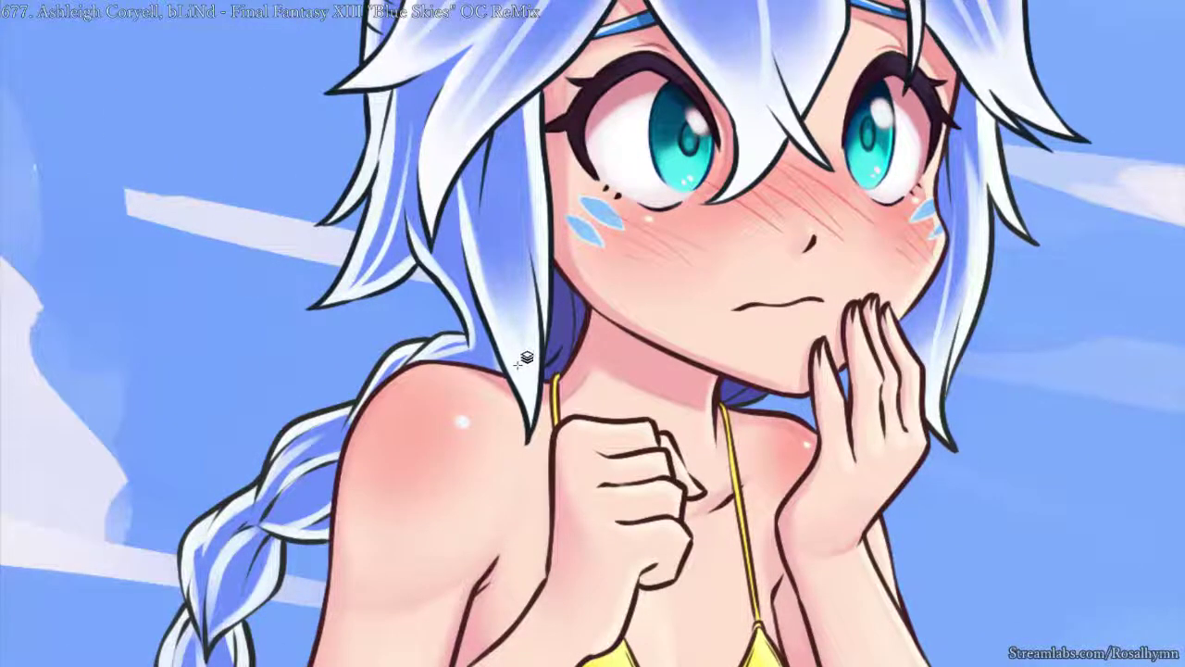
- Paint fine near-white streaks down the pointed lock beside the near cheek
mouse_move(524, 331)
left_mouse_down()
mouse_move(507, 189)
mouse_move(528, 438)
left_mouse_up()
key("ctrl+z")
left_click_drag(501, 256, 523, 346)
key("ctrl+minus")
key("ctrl+minus")
key("ctrl+minus")
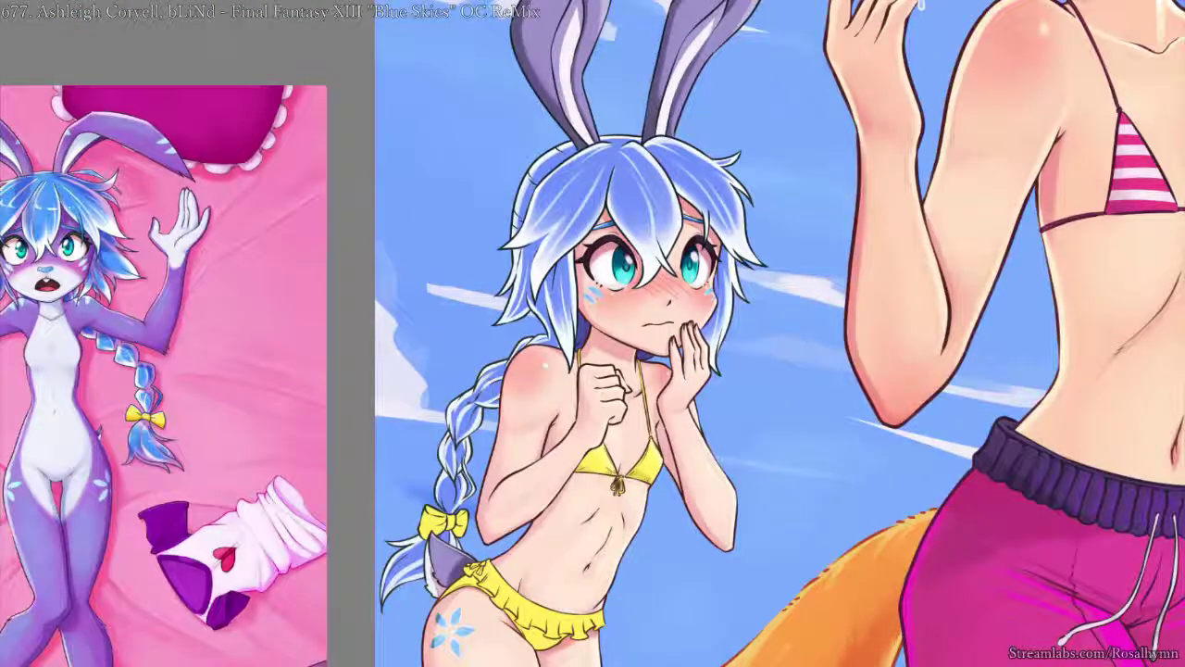
- Add thin light streaks beside the existing highlights on the near and middle fringe sections
scroll(606, 219, "up", 3)
scroll(605, 218, "up", 2)
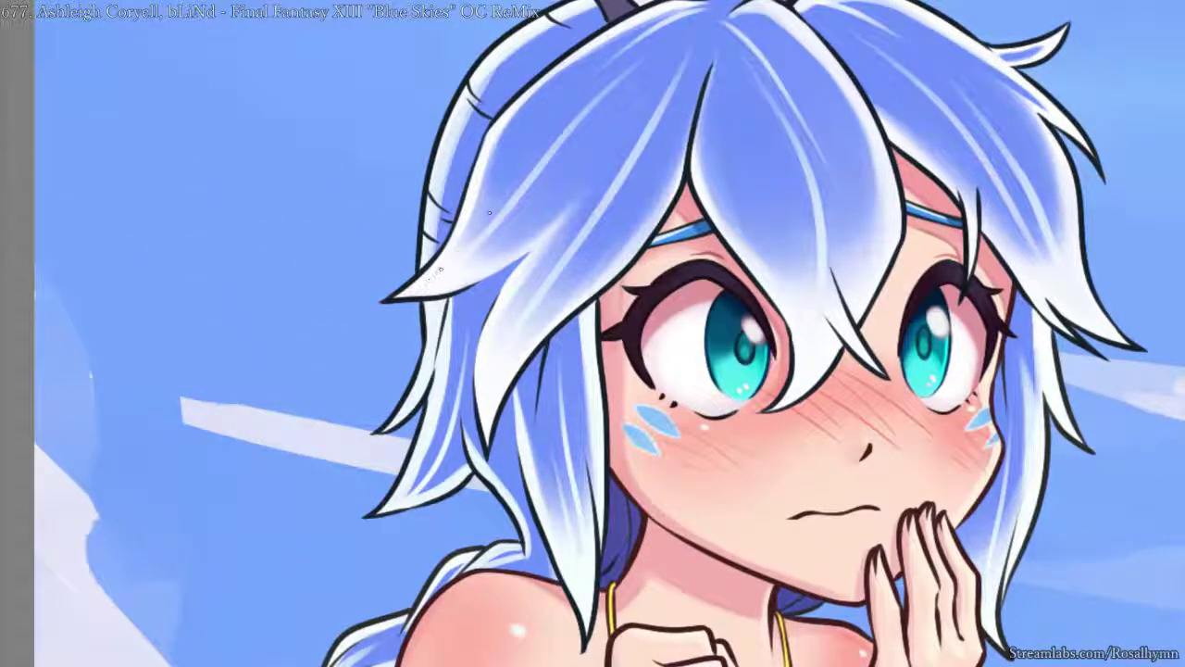
left_click_drag(462, 247, 549, 126)
key("ctrl+minus")
key("ctrl+minus")
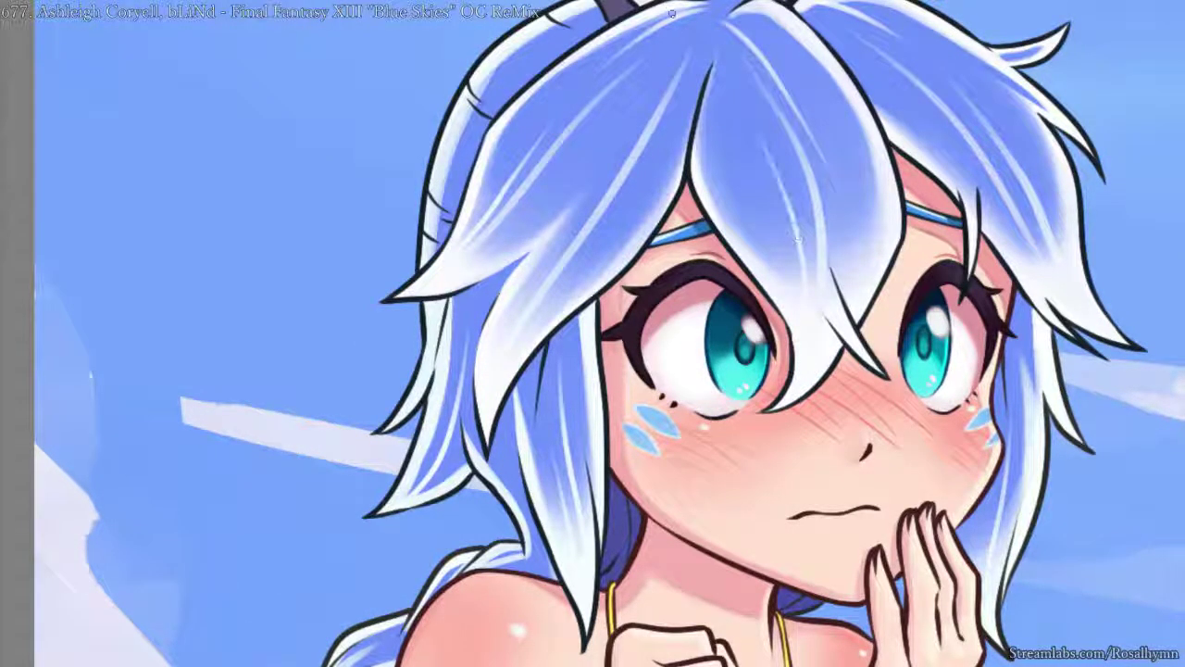
left_click_drag(811, 289, 781, 148)
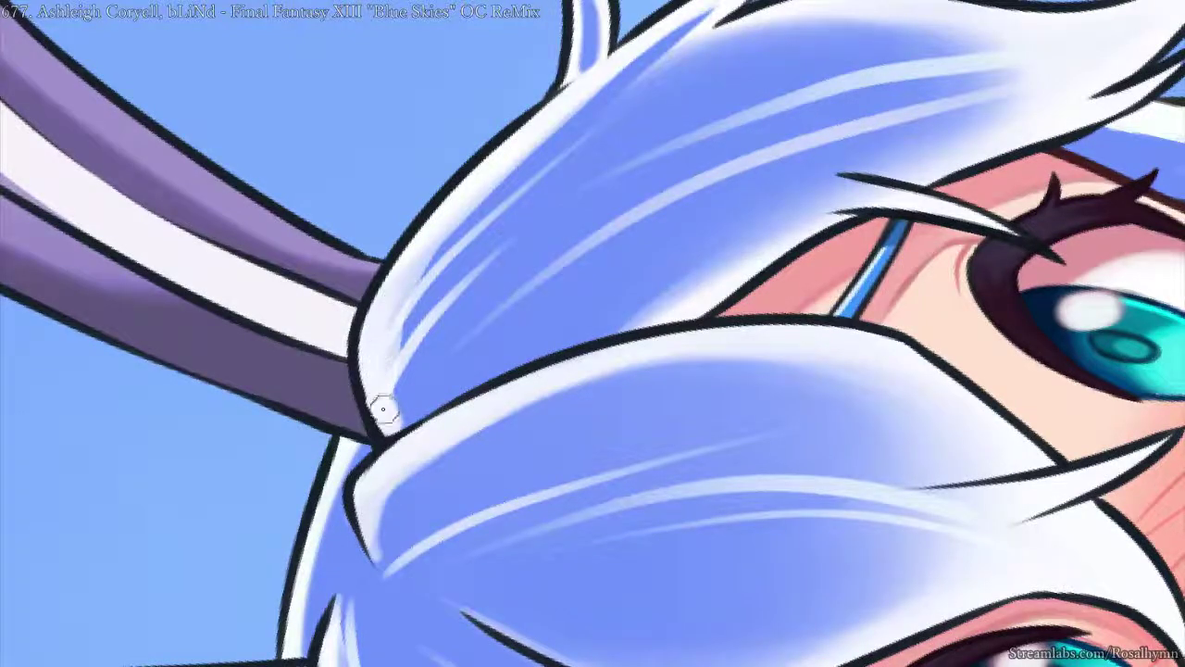
- Brighten the outer rim of the far fringe section near the far ear's base with soft white strokes
left_click_drag(384, 409, 411, 265)
left_click_drag(381, 336, 413, 254)
left_click_drag(395, 293, 497, 163)
left_click_drag(433, 258, 507, 165)
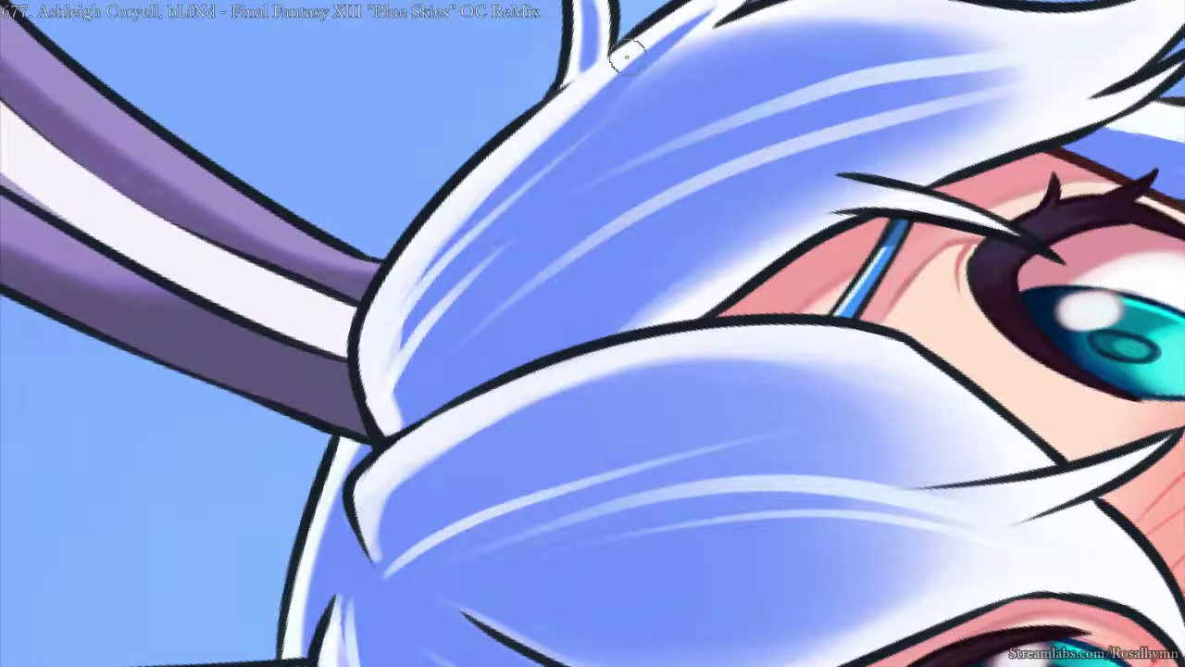
key("Page_Down")
key("Page_Down")
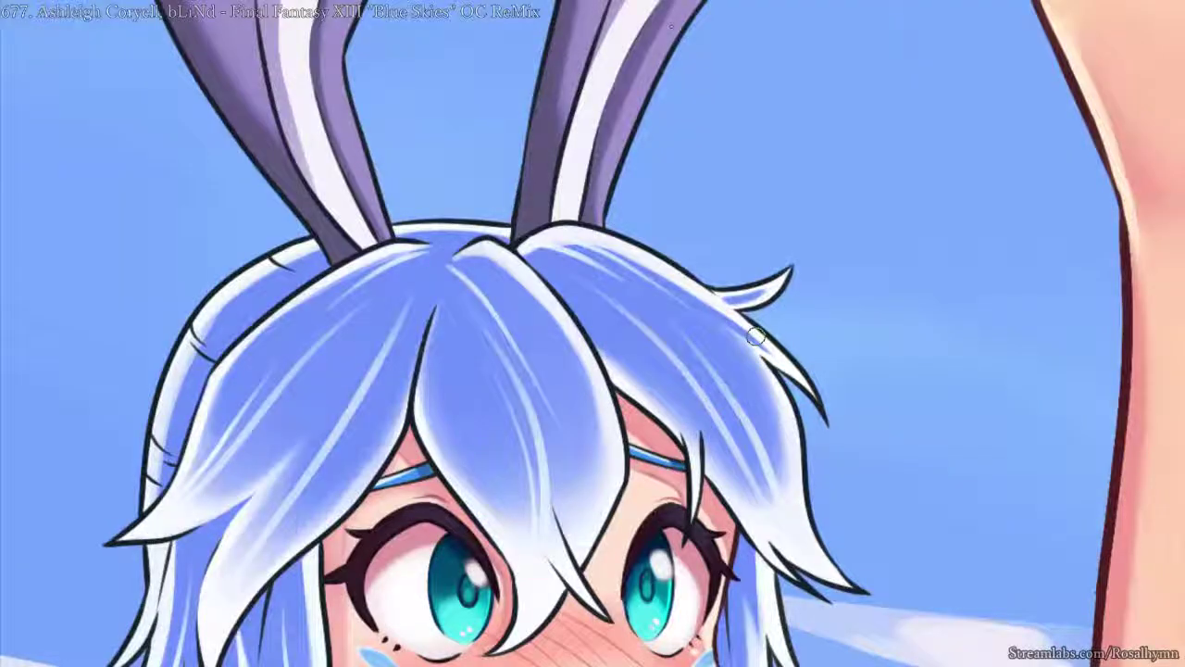
- Add a short, faint highlight streak to the middle of the far fringe section
key("Page_Up")
left_click_drag(682, 310, 630, 170)
left_click_drag(673, 324, 684, 393)
key("ctrl+z")
mouse_move(675, 323)
left_mouse_down()
mouse_move(684, 389)
mouse_move(685, 379)
left_mouse_up()
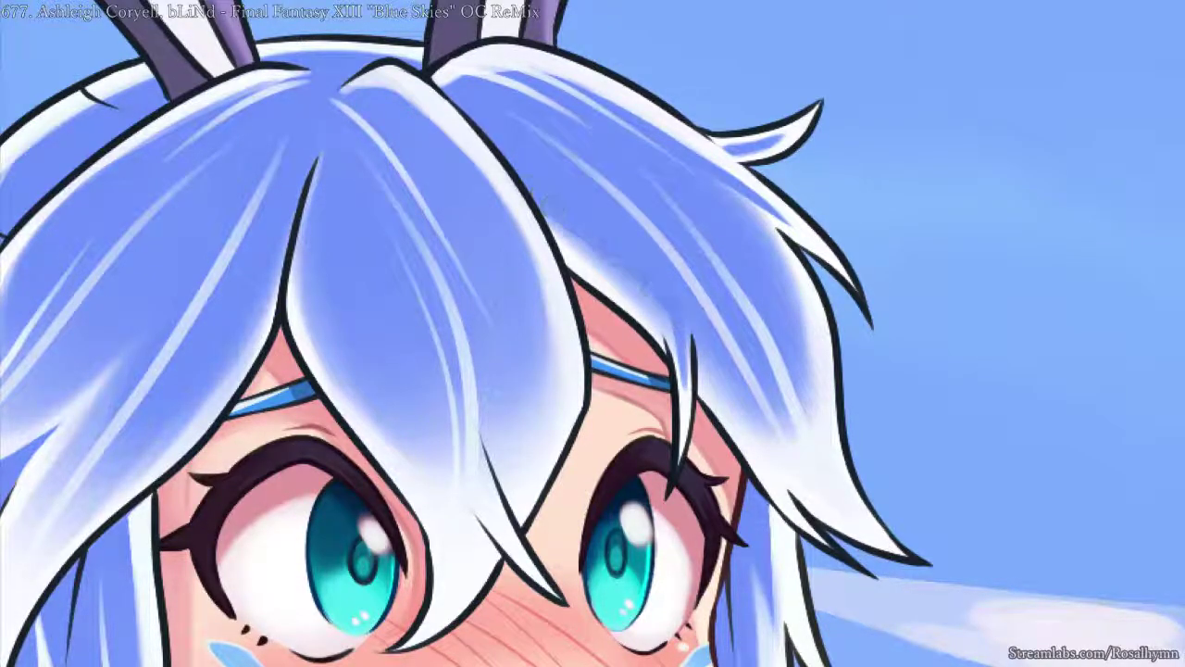
key("ctrl+minus")
key("ctrl+minus")
key("ctrl+minus")
key("ctrl+minus")
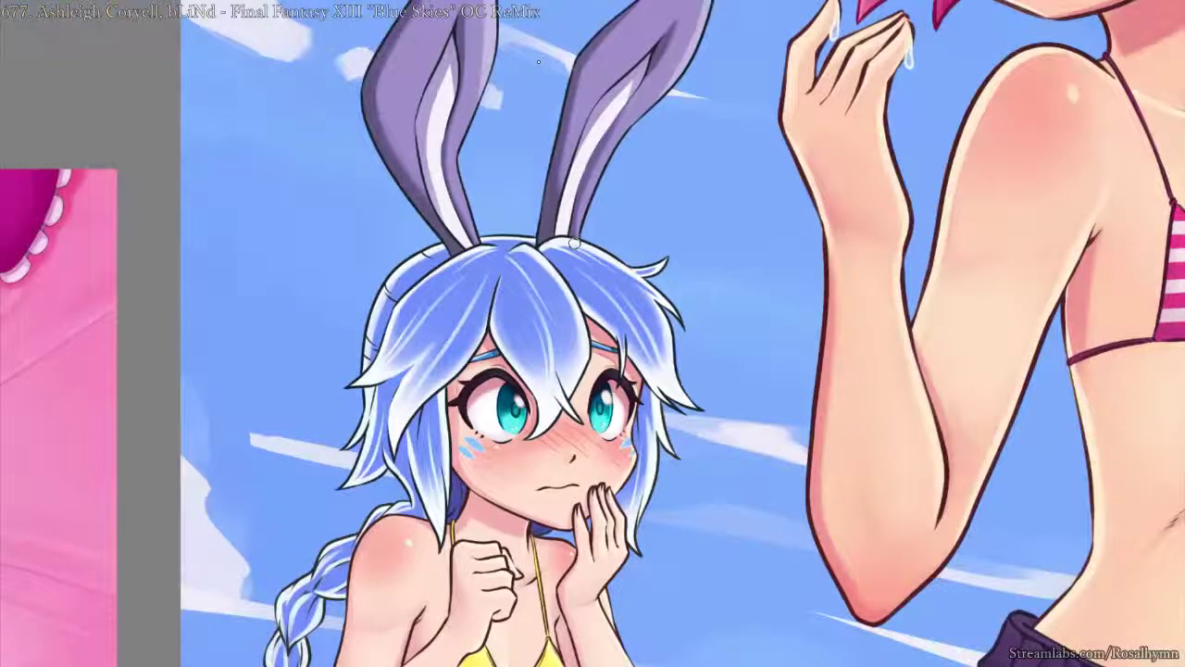
- Clean up the root of the loose strand crossing the headband and blend it into the far fringe section's blue
key("ctrl+plus")
key("ctrl+plus")
key("ctrl+plus")
key("minus")
key("minus")
key("minus")
key("minus")
key("minus")
key("minus")
key("ctrl+plus")
key("ctrl+plus")
key("ctrl+plus")
mouse_move(476, 307)
left_mouse_down()
mouse_move(502, 226)
mouse_move(452, 304)
mouse_move(484, 212)
mouse_move(513, 206)
mouse_move(446, 310)
left_mouse_up()
mouse_move(529, 139)
left_mouse_down()
mouse_move(423, 304)
mouse_move(407, 352)
left_mouse_up()
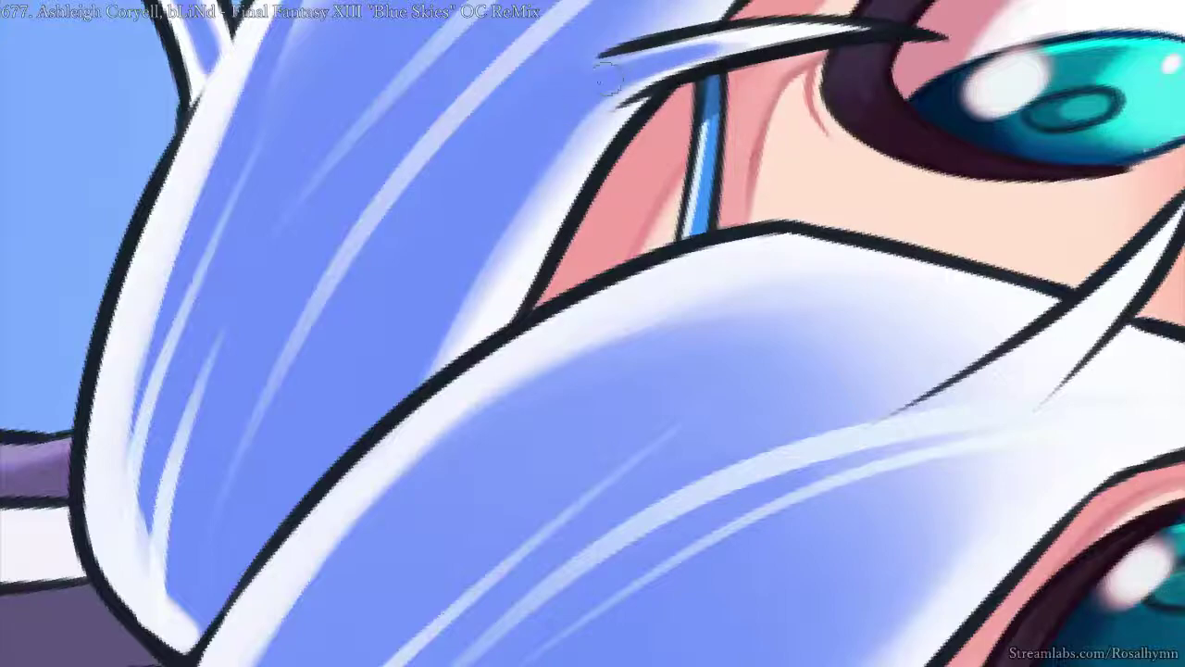
key("ctrl+minus")
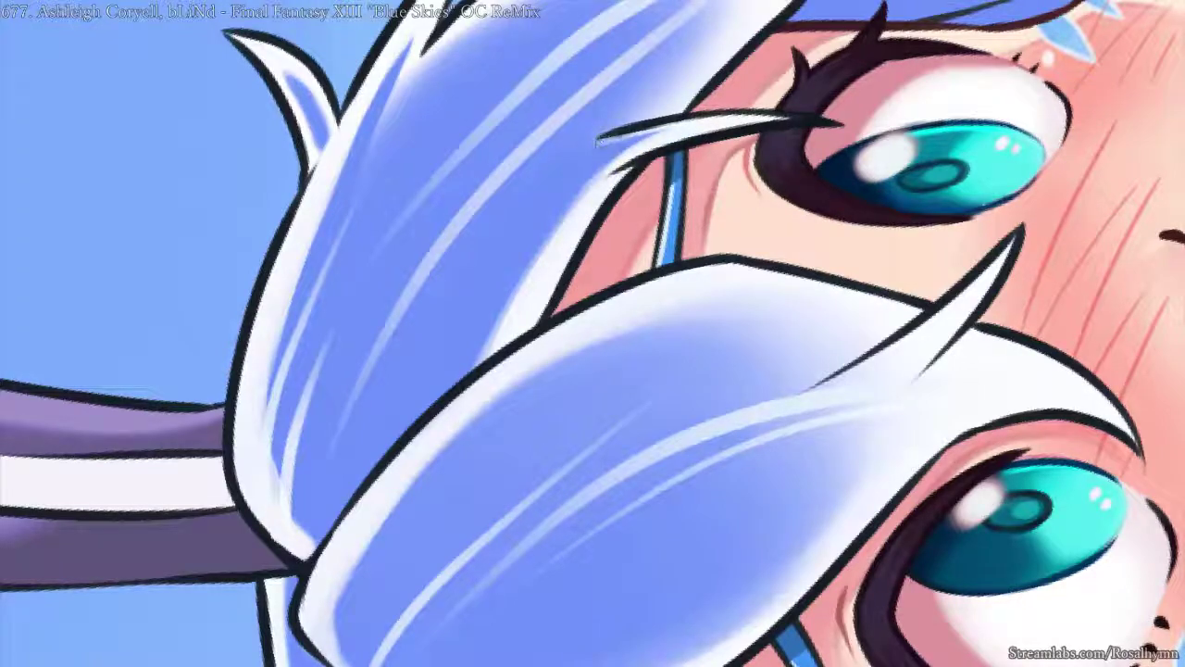
left_click_drag(587, 146, 680, 125)
left_click_drag(589, 147, 625, 149)
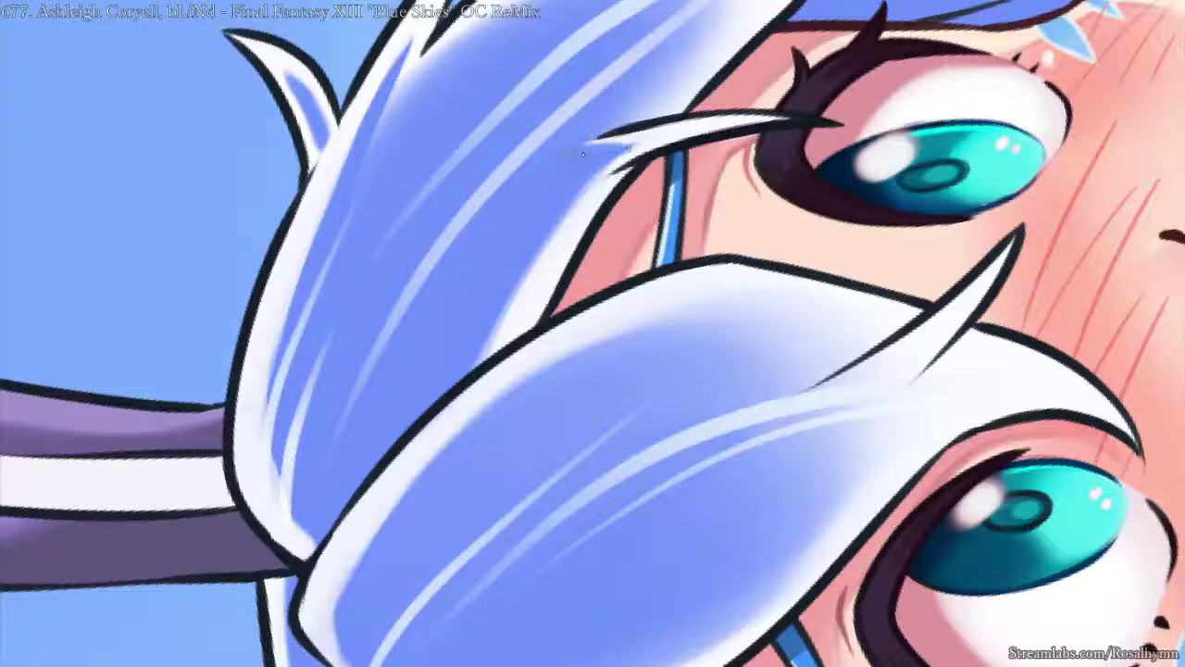
- Compare the character's streaked hair with the reference illustration, both close up and from a distance
key("ctrl+minus")
key("ctrl+minus")
key("ctrl+minus")
key("Home")
key("ctrl+plus")
left_click_drag(784, 420, 693, 304)
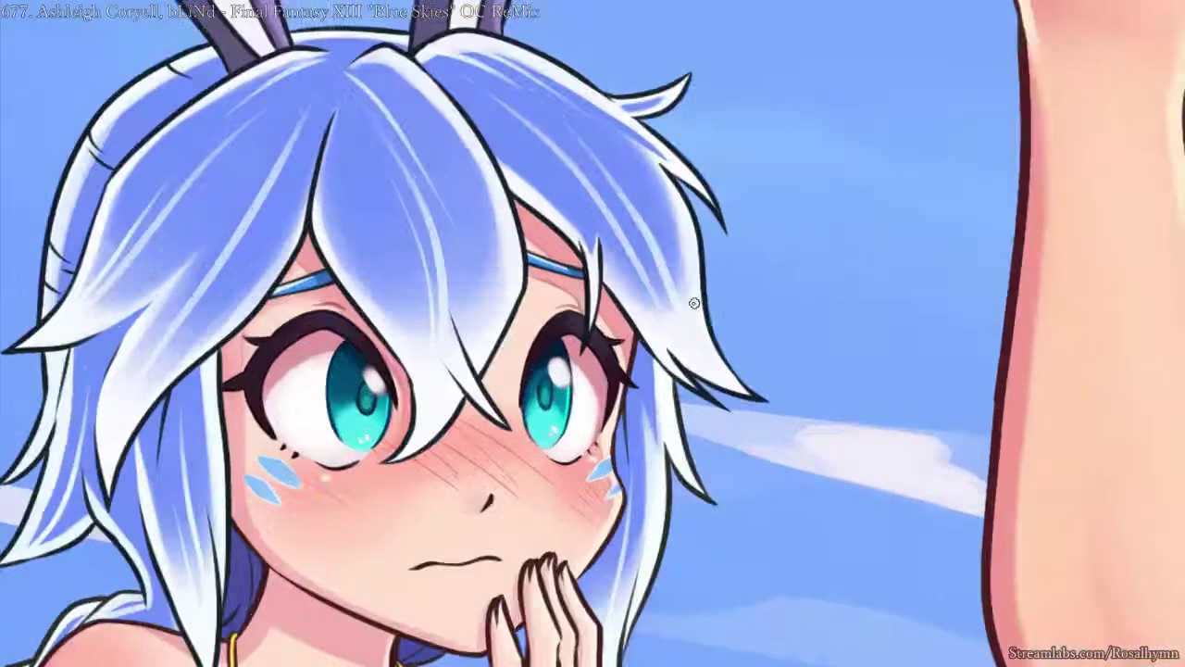
key("ctrl+minus")
key("ctrl+minus")
key("ctrl+minus")
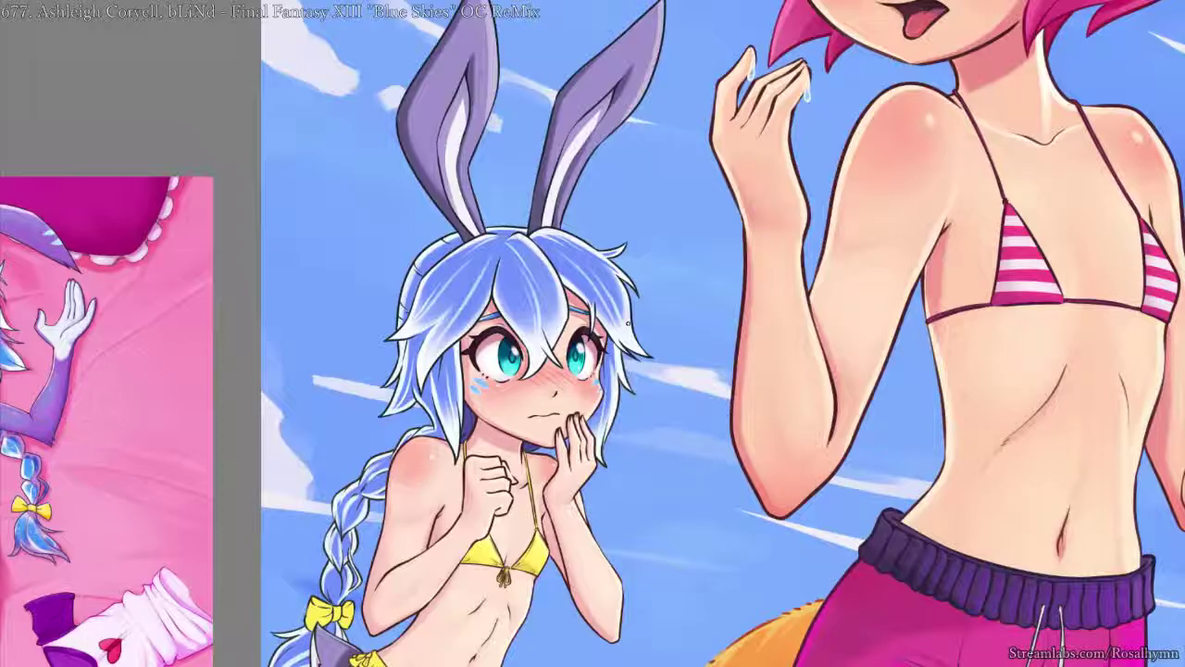
key("ctrl+minus")
key("ctrl+plus")
key("ctrl+plus")
key("ctrl+plus")
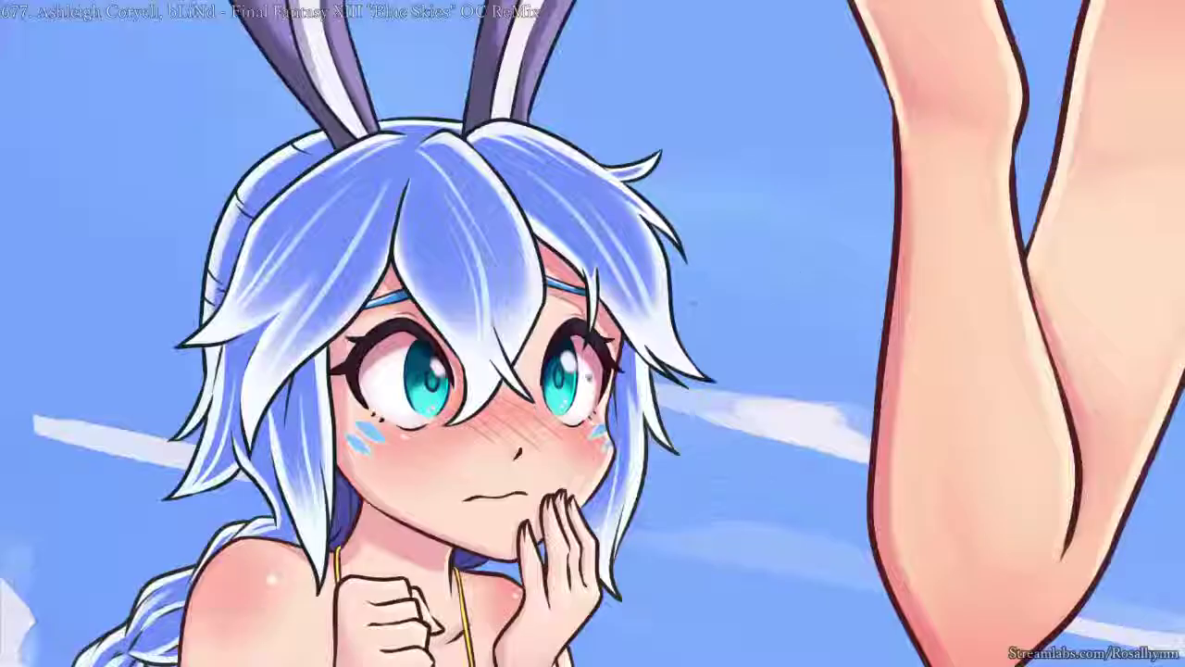
scroll(693, 303, "down", 2)
scroll(666, 154, "up", 2)
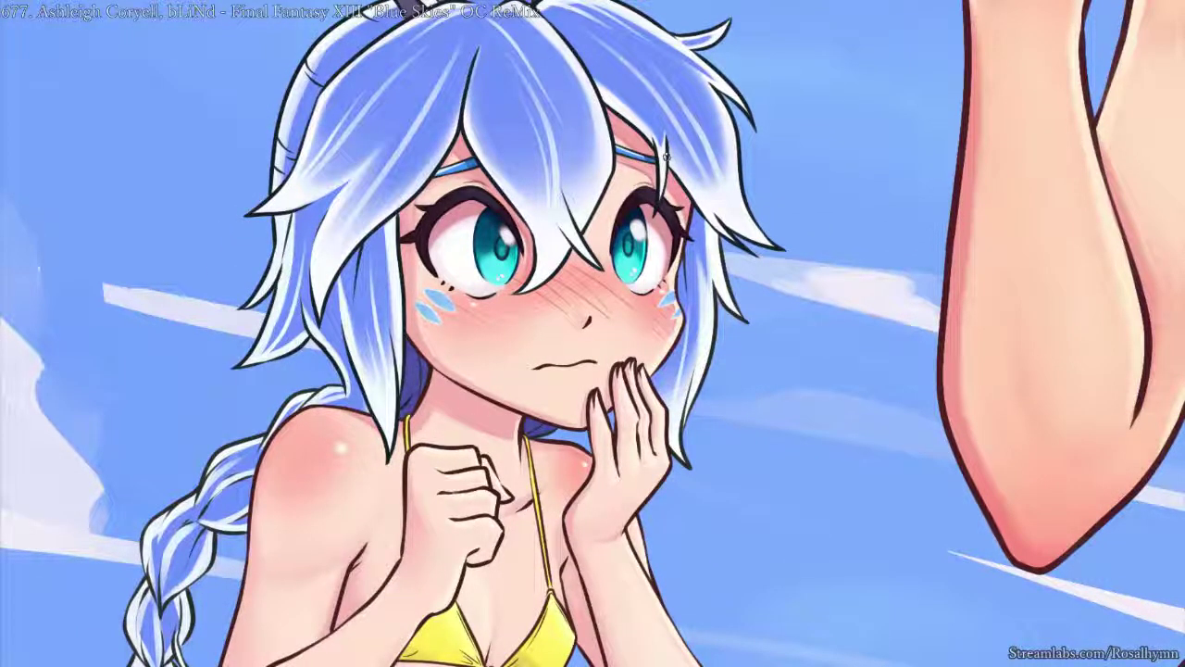
scroll(666, 153, "down", 4)
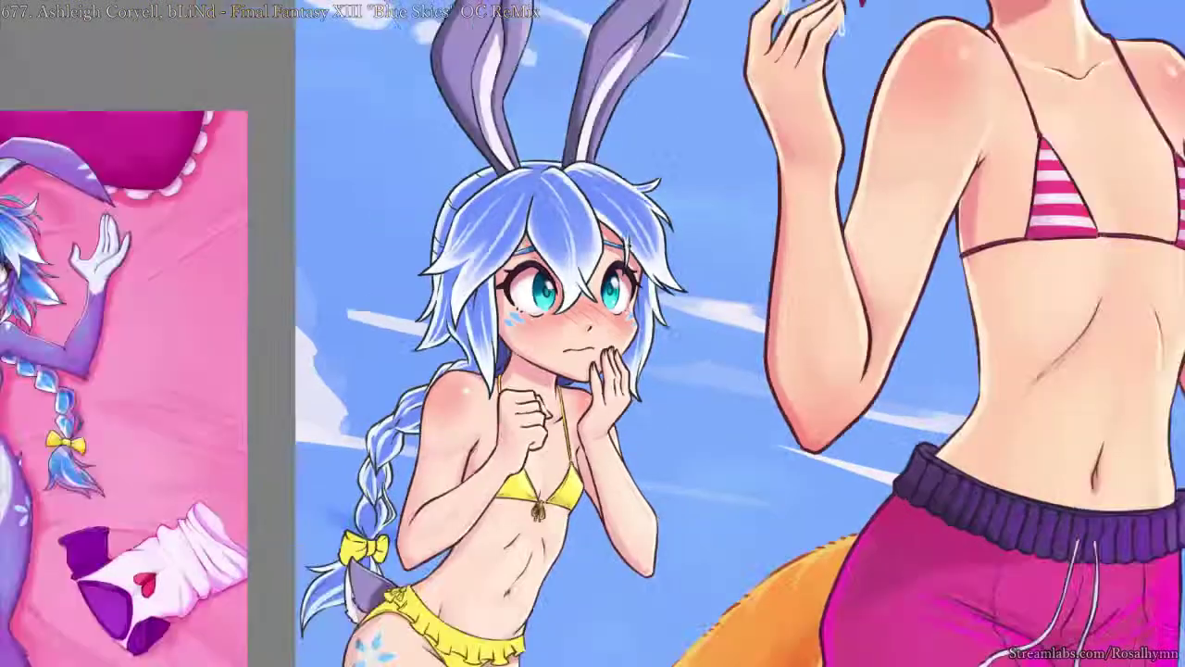
scroll(666, 154, "up", 2)
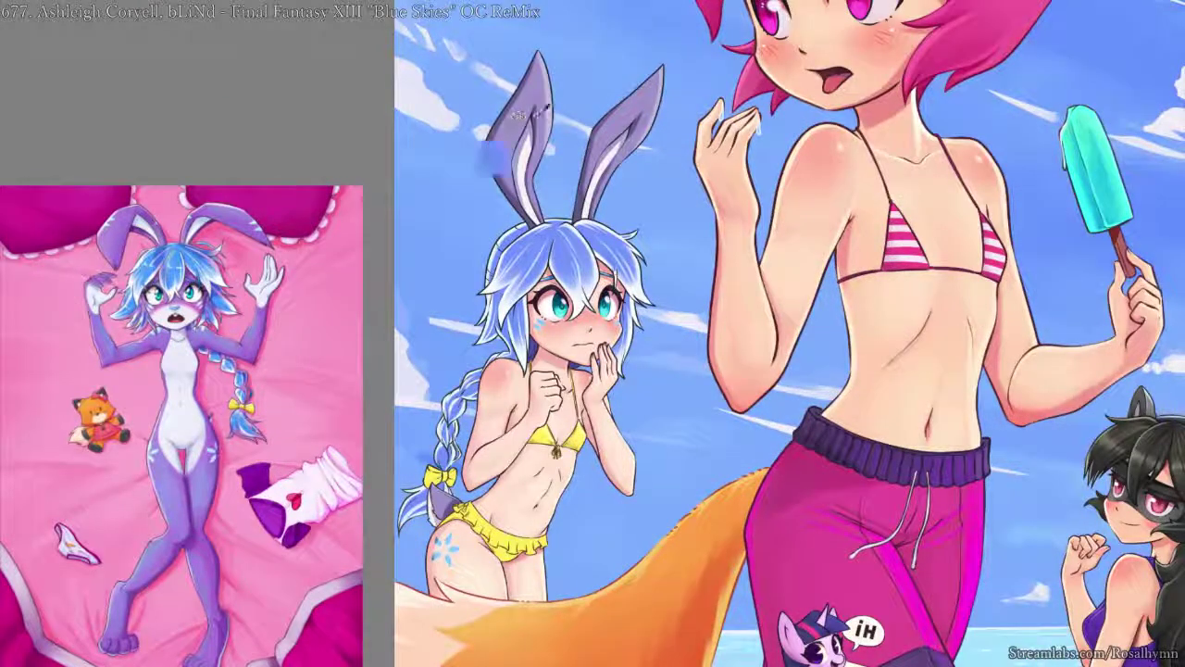
- Set the saturation of the bunny ears' purple base to 26 with the HSV/HSL adjustment
key("ctrl+b")
left_click(741, 250)
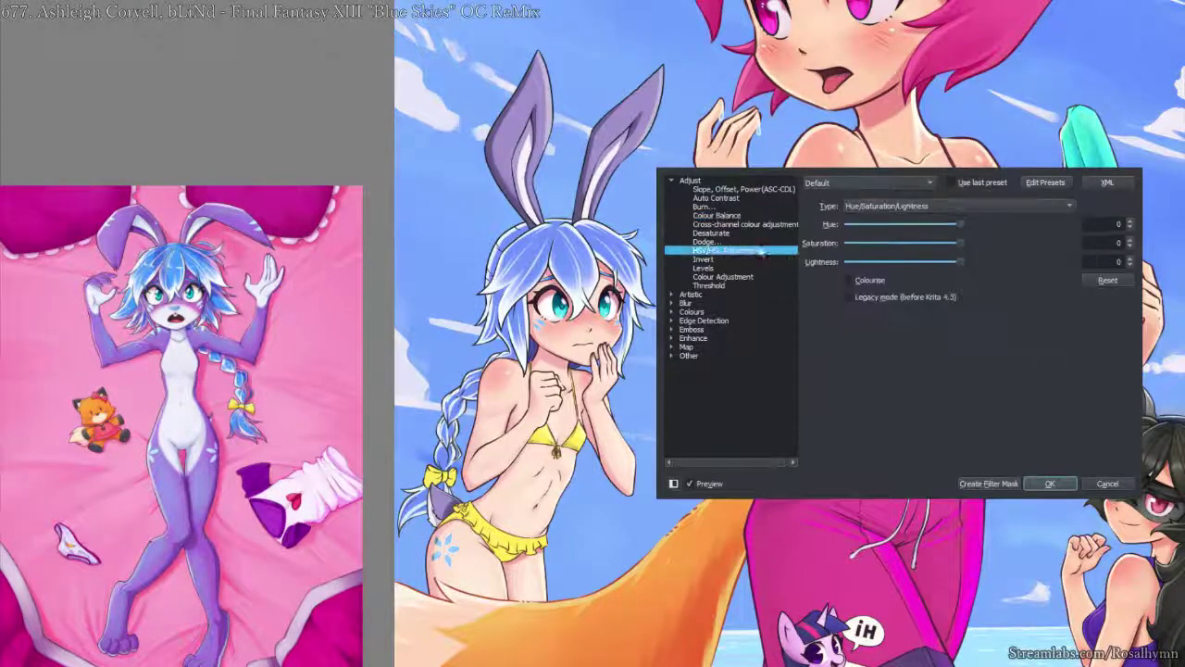
mouse_move(973, 243)
left_mouse_down()
mouse_move(998, 248)
mouse_move(989, 243)
left_mouse_up()
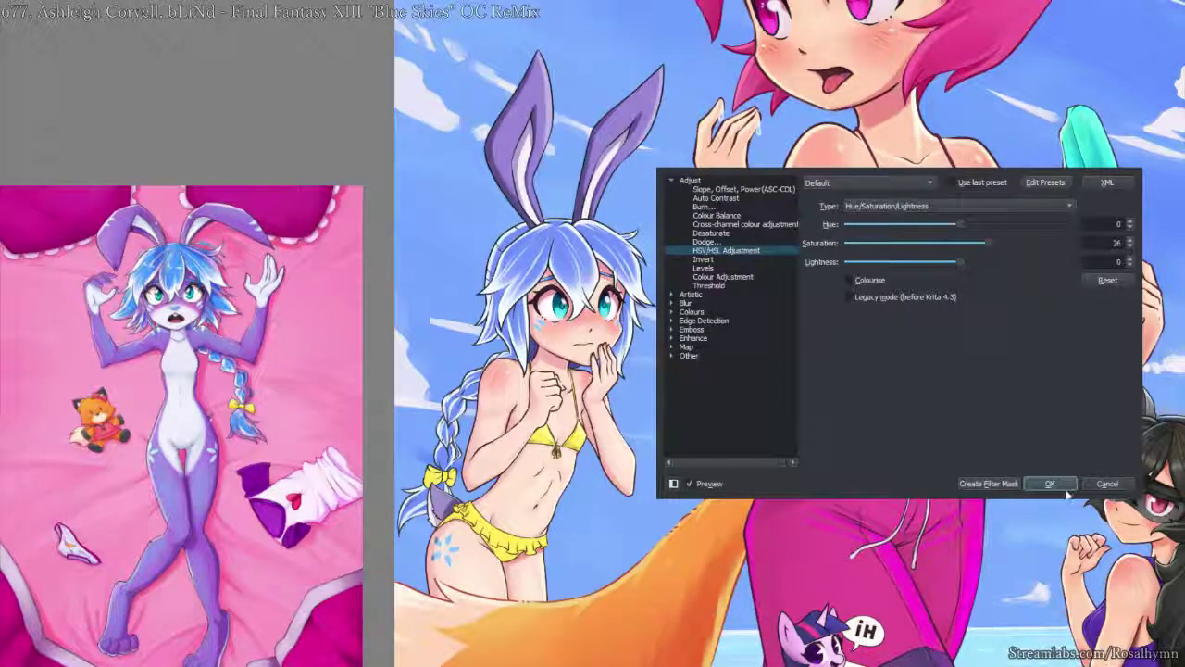
left_click(1064, 488)
- Examine the bunny-eared character's braid, ears and body beside the reference illustration, both close up and from a distance
key("ctrl+minus")
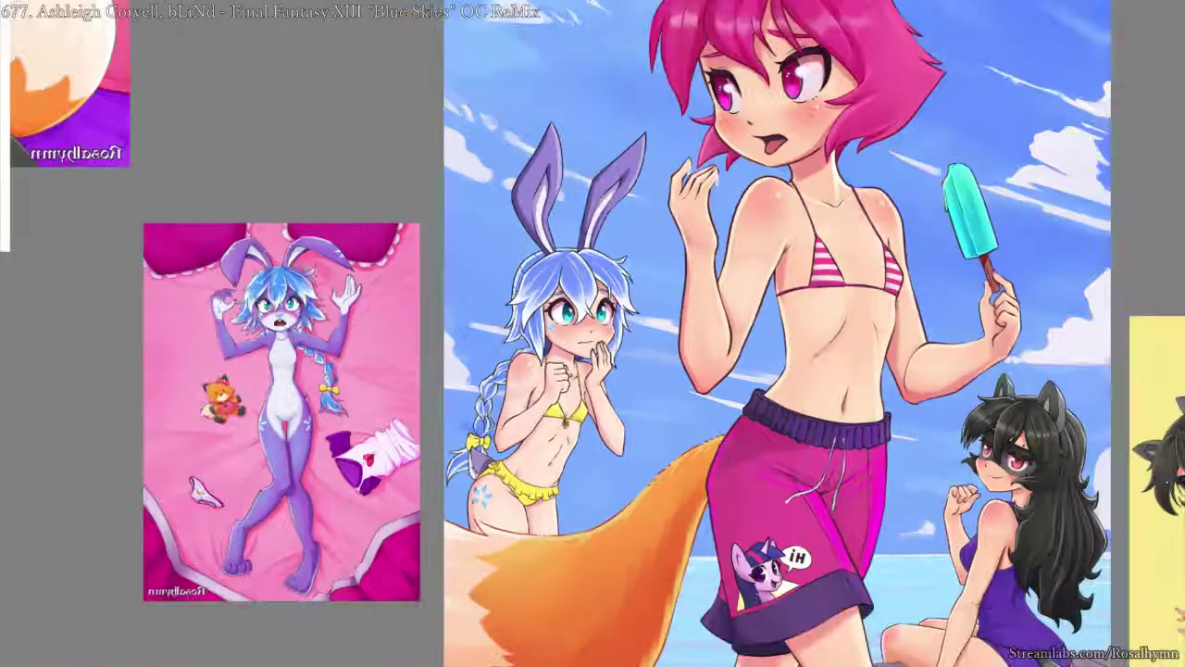
left_click_drag(495, 408, 606, 223)
key("ctrl+plus")
key("ctrl+plus")
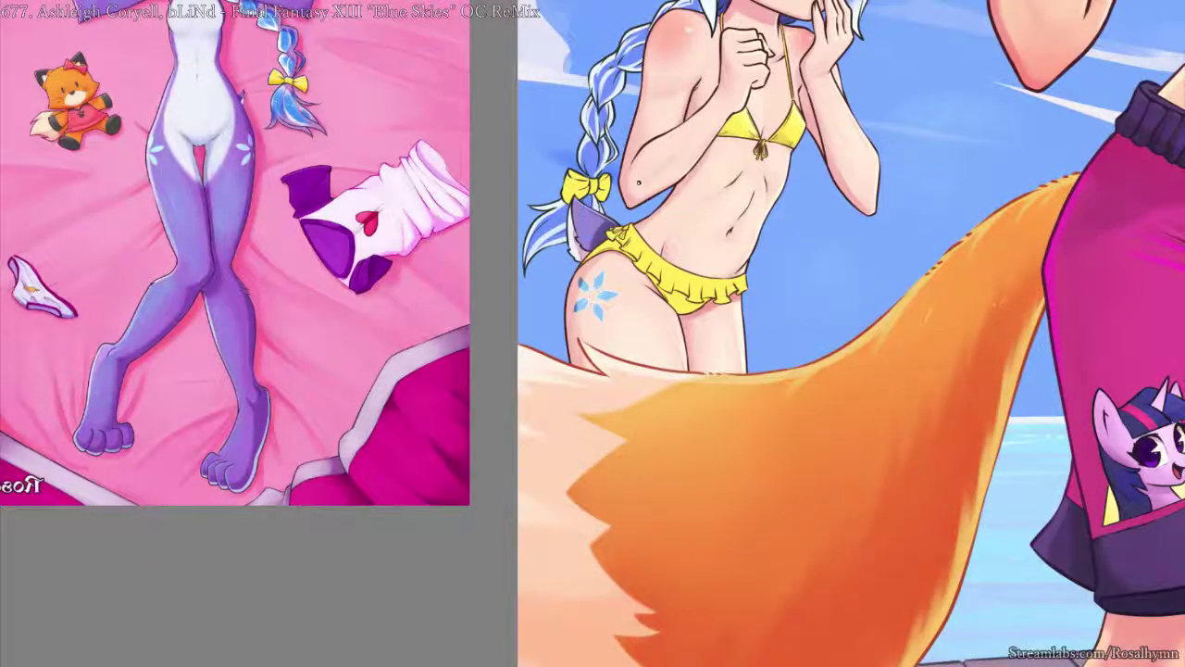
key("ctrl+minus")
left_click_drag(805, 136, 765, 336)
key("ctrl+plus")
key("ctrl+plus")
key("ctrl+plus")
key("ctrl+minus")
left_click_drag(889, 183, 837, 172)
key("ctrl+minus")
key("ctrl+minus")
key("ctrl+minus")
key("ctrl+plus")
key("ctrl+plus")
key("ctrl+plus")
left_click_drag(568, 357, 673, 219)
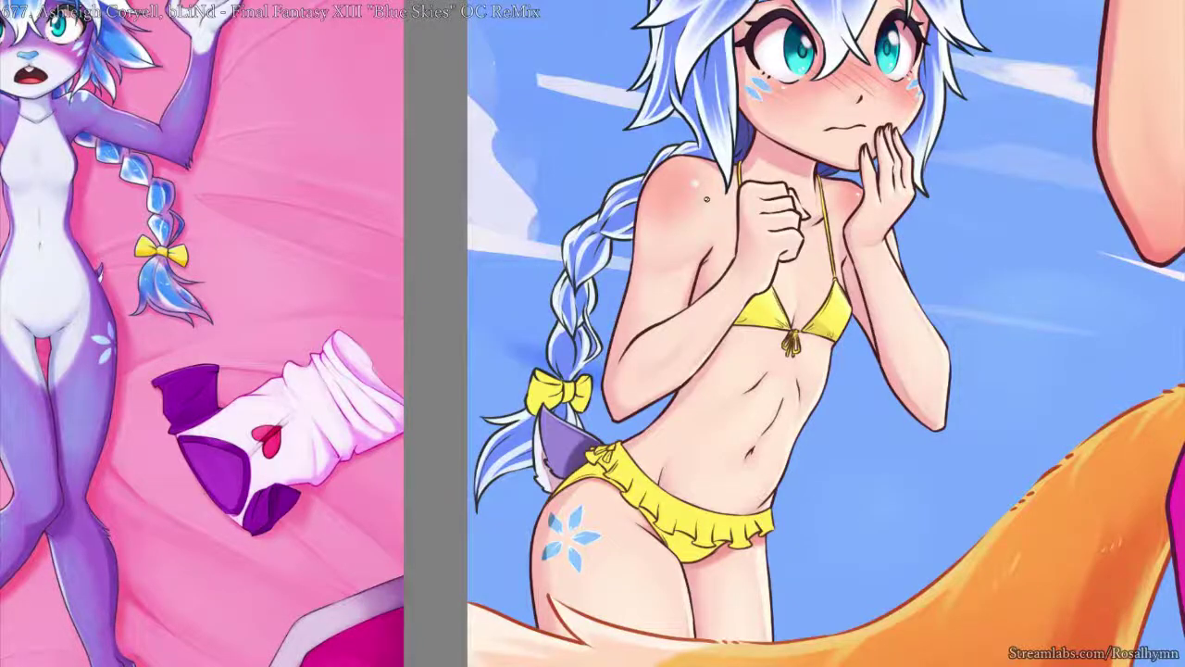
key("ctrl+minus")
key("ctrl+minus")
key("ctrl+minus")
key("ctrl+plus")
key("ctrl+plus")
key("ctrl+minus")
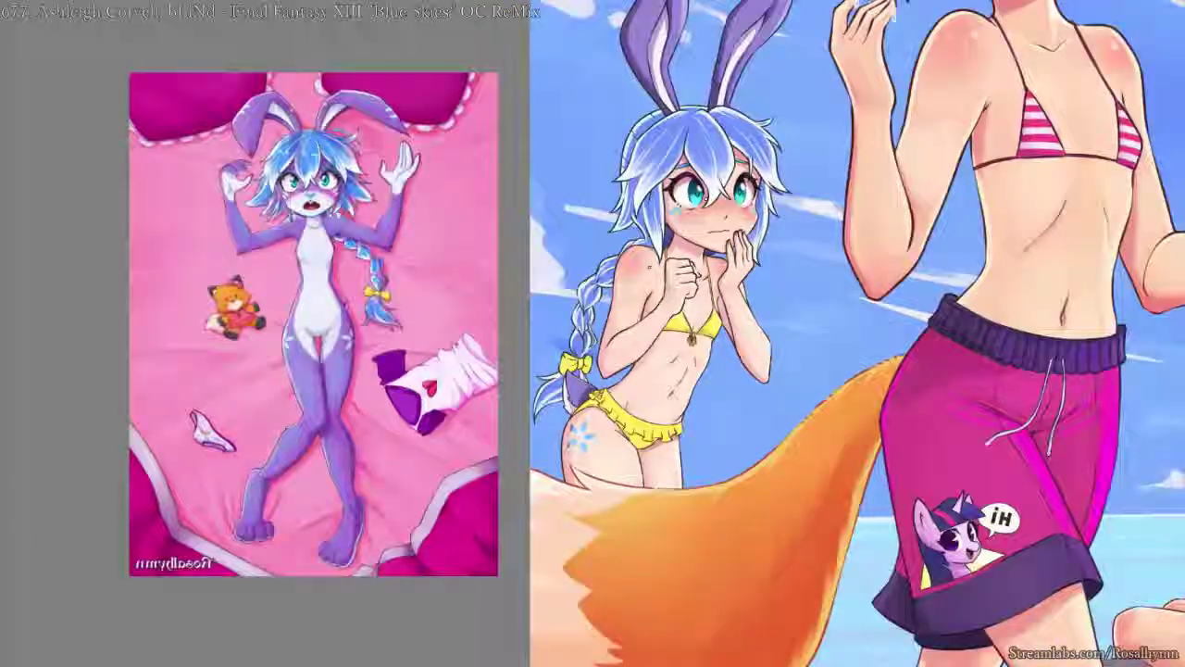
key("ctrl+plus")
key("ctrl+plus")
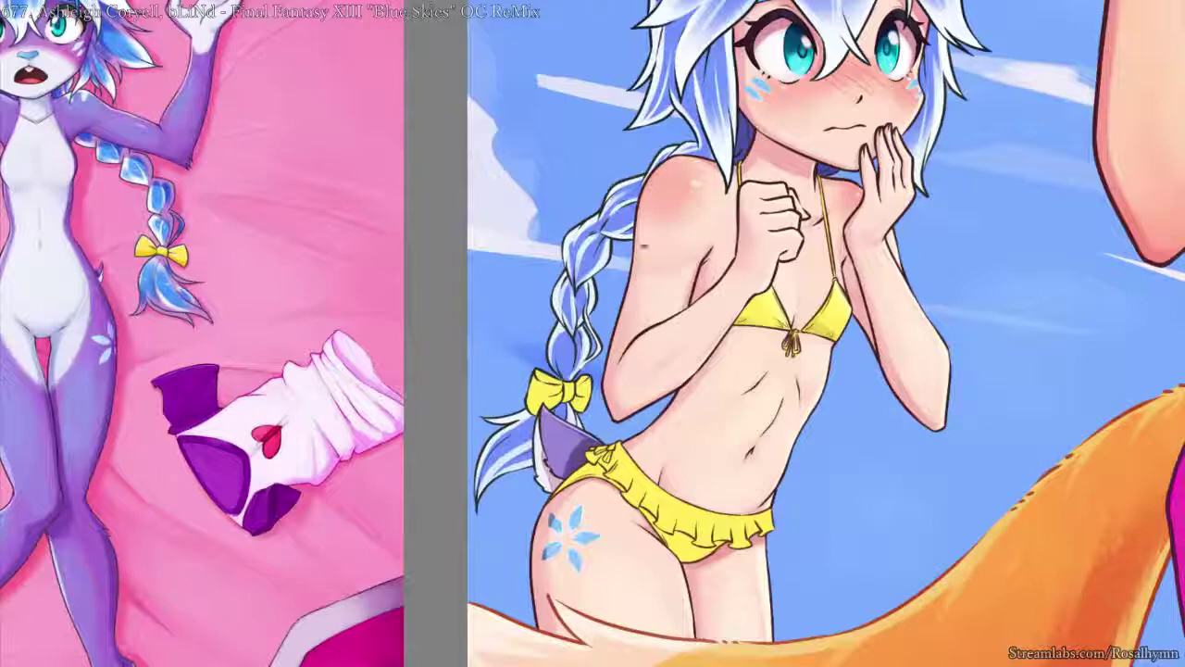
- Smooth the pale rim along the outer edge of the braid segment just above the yellow bow
left_click_drag(719, 238, 760, 200)
key("ctrl+plus")
key("ctrl+plus")
key("ctrl+plus")
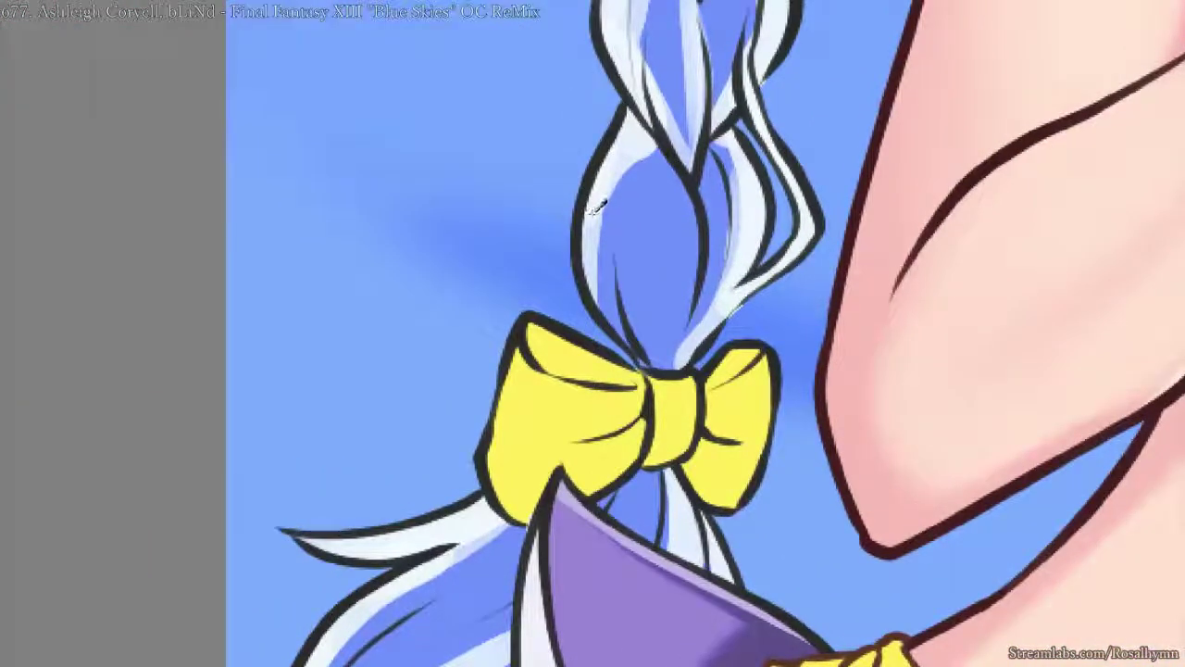
mouse_move(590, 264)
left_mouse_down()
mouse_move(637, 348)
mouse_move(602, 291)
mouse_move(624, 337)
left_mouse_up()
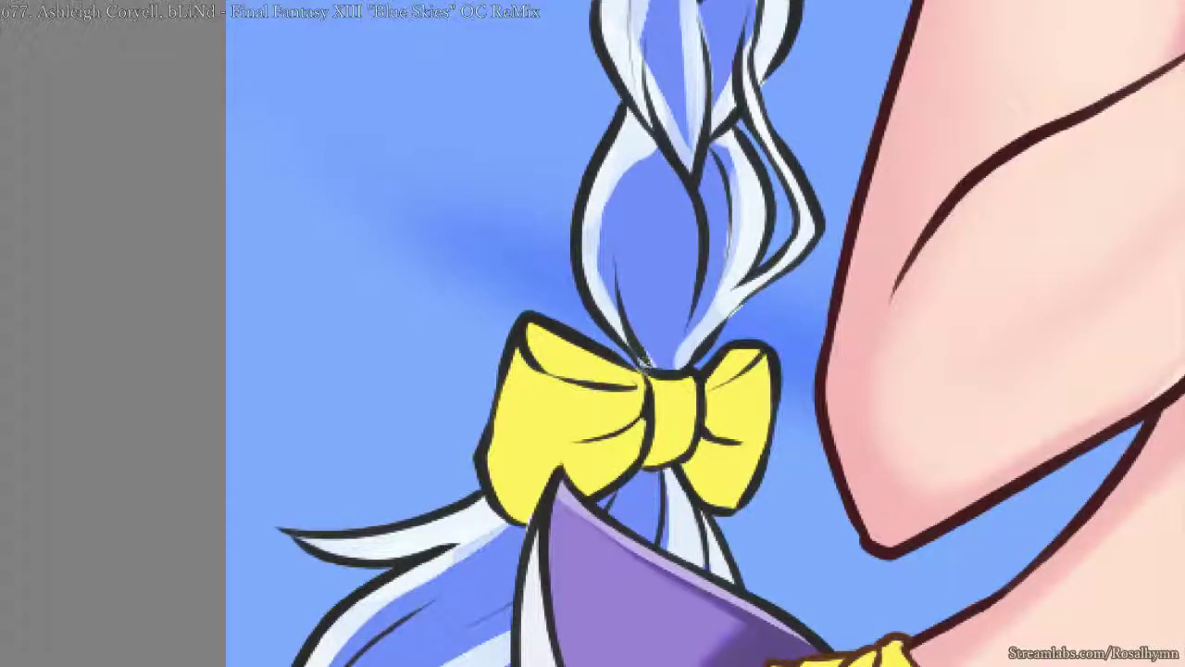
- Try streak and edge strokes across the braid segment just above the yellow bow
mouse_move(659, 366)
left_mouse_down()
mouse_move(621, 232)
mouse_move(656, 145)
left_mouse_up()
key("ctrl+z")
left_click_drag(599, 259, 630, 162)
mouse_move(584, 198)
left_mouse_down()
mouse_move(647, 132)
mouse_move(638, 213)
left_mouse_up()
key("ctrl+z")
key("ctrl+z")
- Add short, fine streaks to the middle of the braid segment above the yellow bow
mouse_move(636, 134)
left_mouse_down()
mouse_move(635, 212)
mouse_move(648, 259)
left_mouse_up()
key("ctrl+z")
left_click_drag(646, 213, 650, 259)
left_click_drag(642, 187, 645, 259)
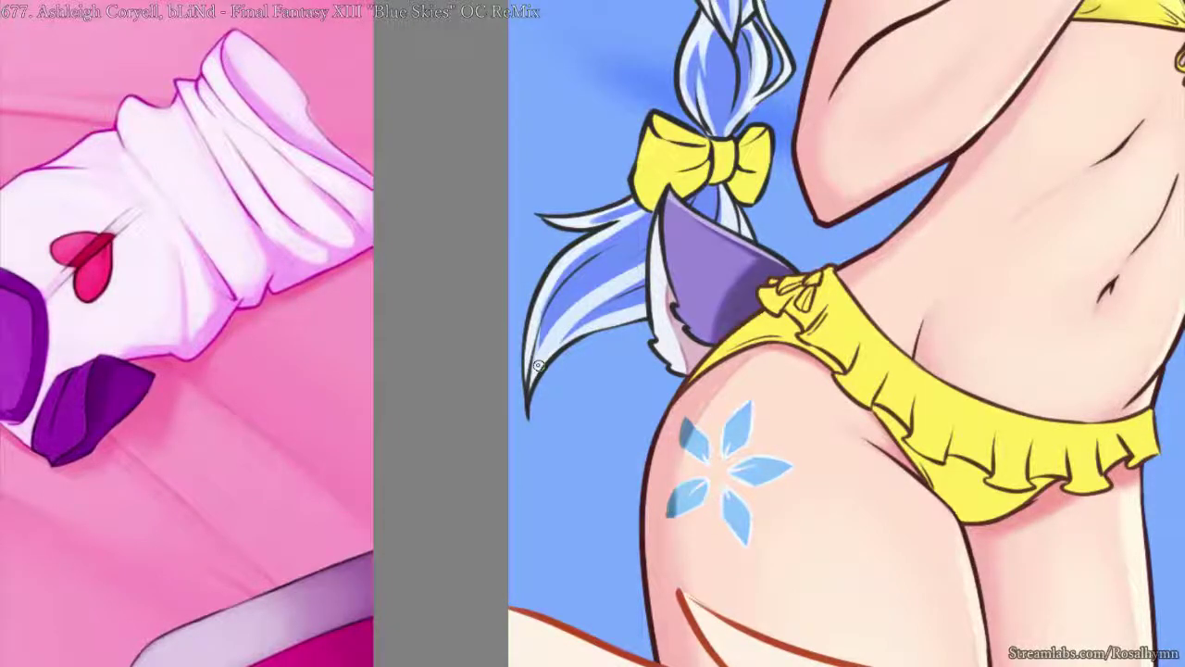
- Soften the transition between blue and white in the braid's loose tail below the bow with a soft brush preset
right_click(580, 278)
left_click(518, 352)
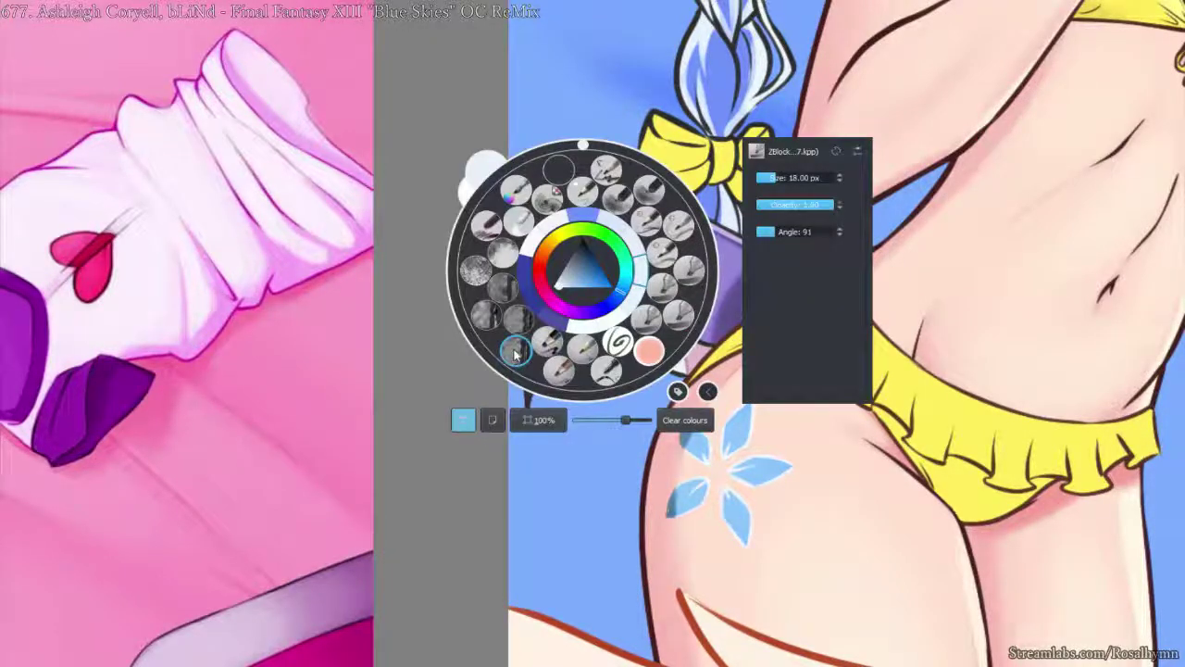
right_click(561, 312)
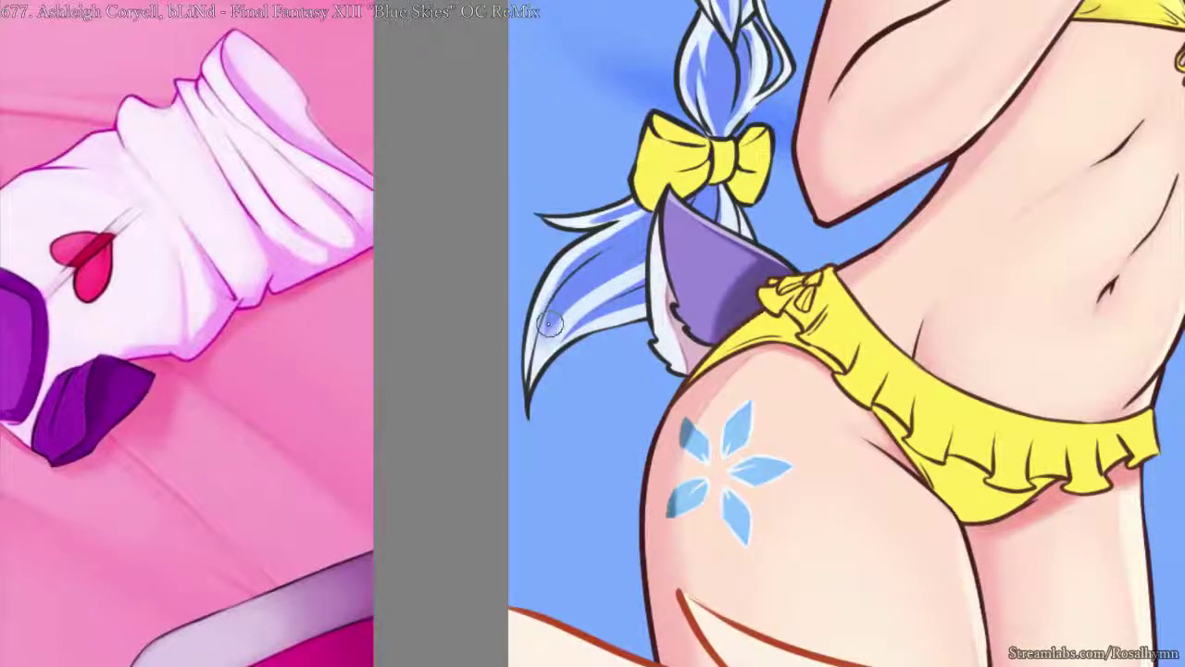
mouse_move(572, 312)
left_mouse_down()
mouse_move(654, 248)
mouse_move(633, 273)
mouse_move(662, 274)
mouse_move(590, 321)
mouse_move(663, 261)
left_mouse_up()
mouse_move(613, 311)
left_mouse_down()
mouse_move(663, 278)
mouse_move(643, 317)
left_mouse_up()
- Switch to a finer brush preset and paint thin streaks along the braid's tail and near its tip
right_click(683, 284)
left_click(782, 331)
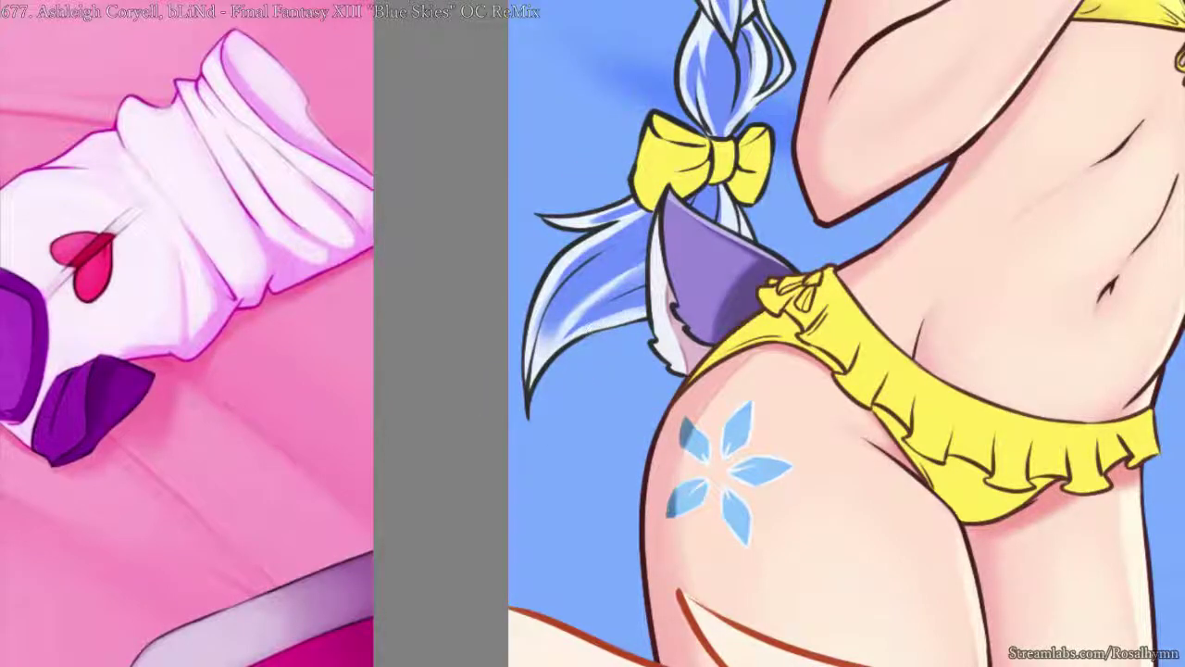
left_click_drag(640, 271, 596, 309)
left_click_drag(647, 265, 595, 306)
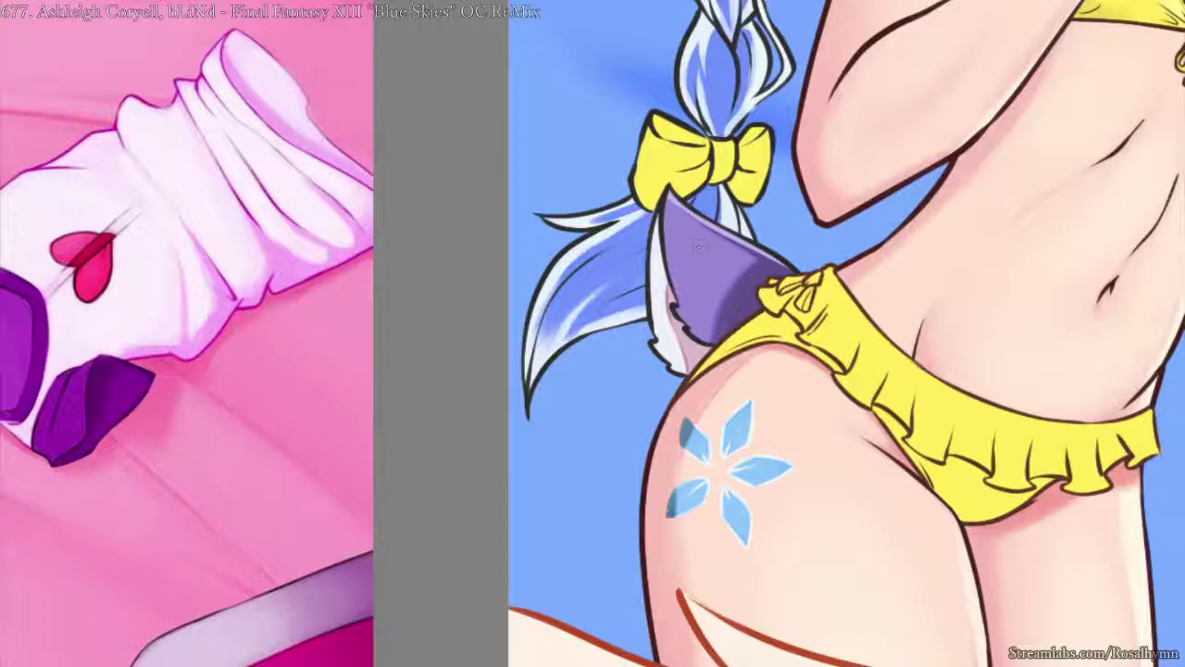
mouse_move(554, 351)
left_mouse_down()
mouse_move(588, 332)
mouse_move(549, 356)
left_mouse_up()
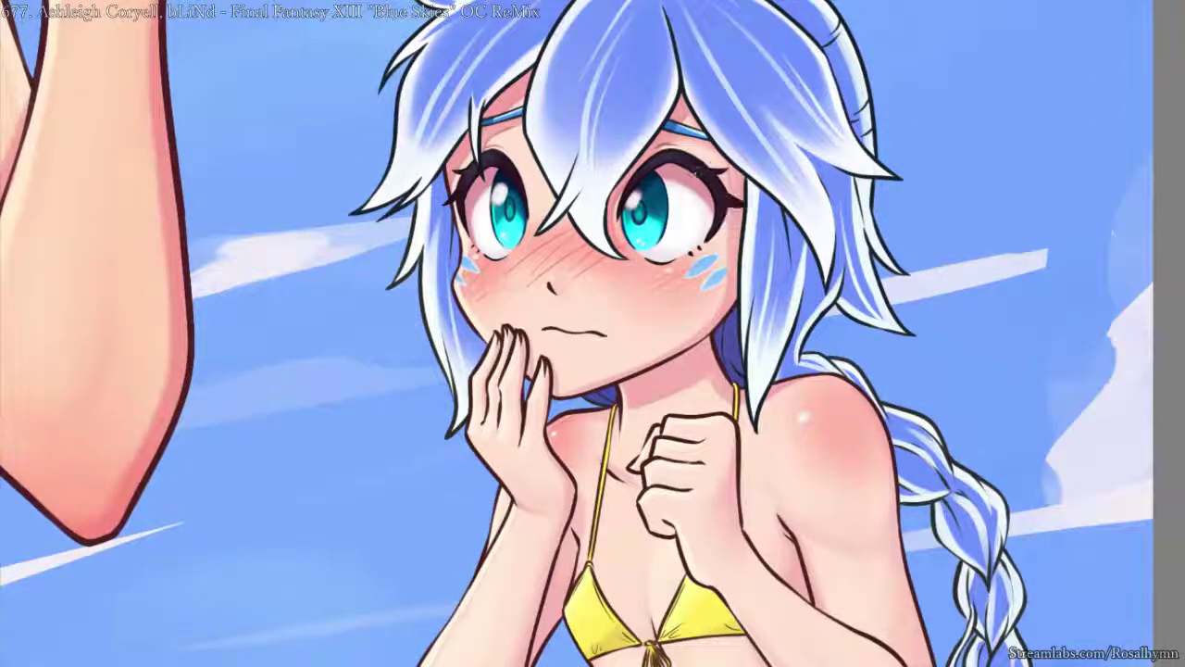
- Try shifting the hue of the character's irises to 115 with the HSV/HSL adjustment
left_click(696, 174, "ctrl")
key("ctrl+u")
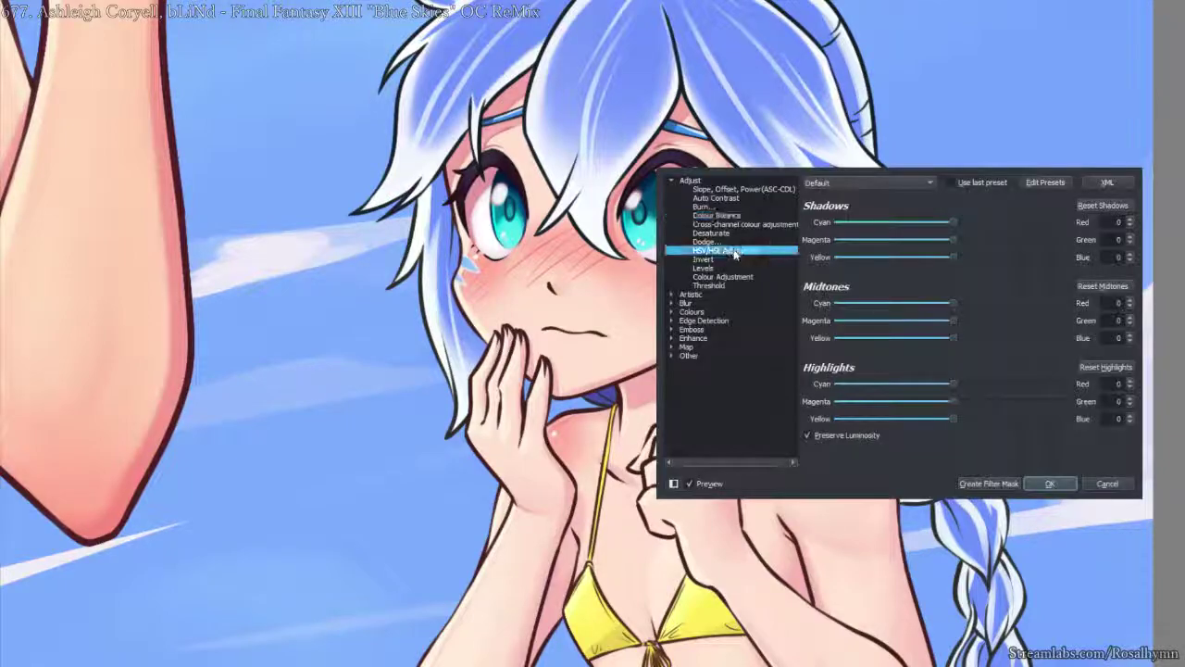
left_click_drag(960, 225, 1032, 223)
key("ctrl+minus")
key("ctrl+minus")
key("ctrl+minus")
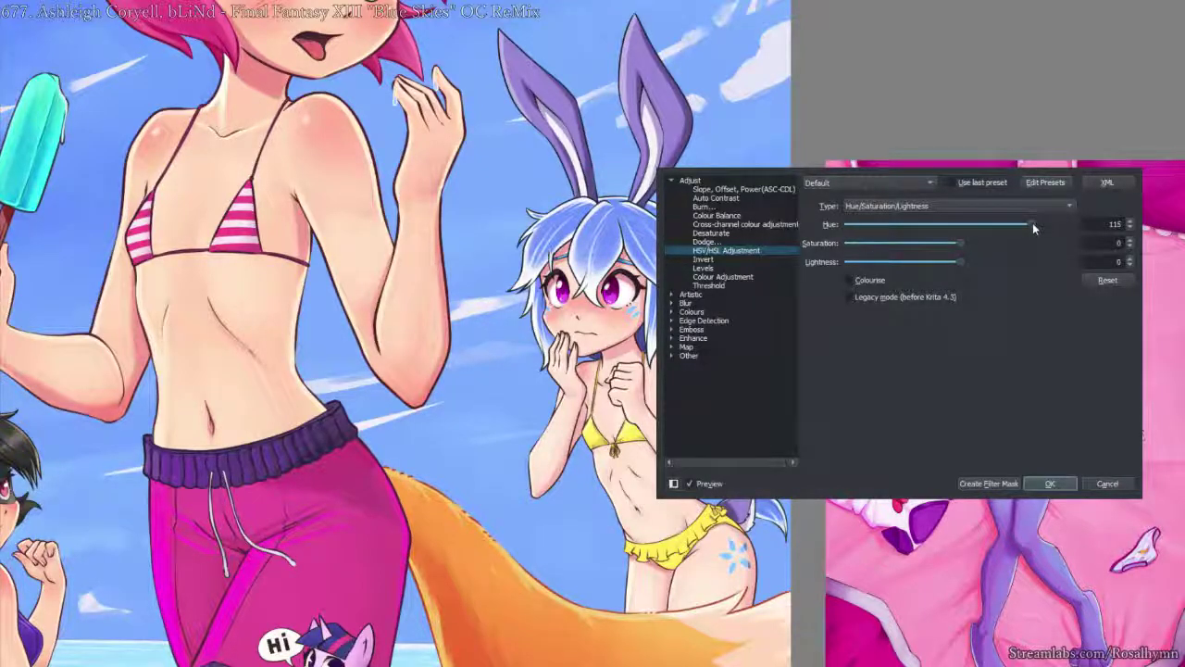
left_click(1050, 484)
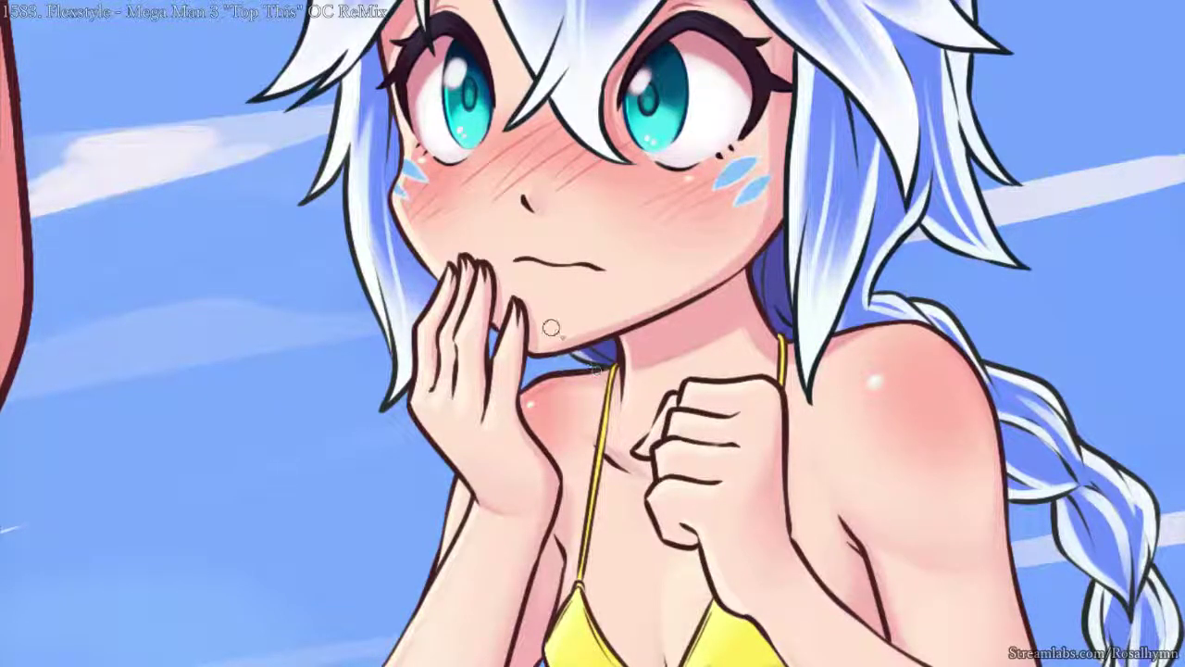
- Examine the character's hair, face and braid beside the reference illustration at several magnifications
key("ctrl+minus")
key("ctrl+minus")
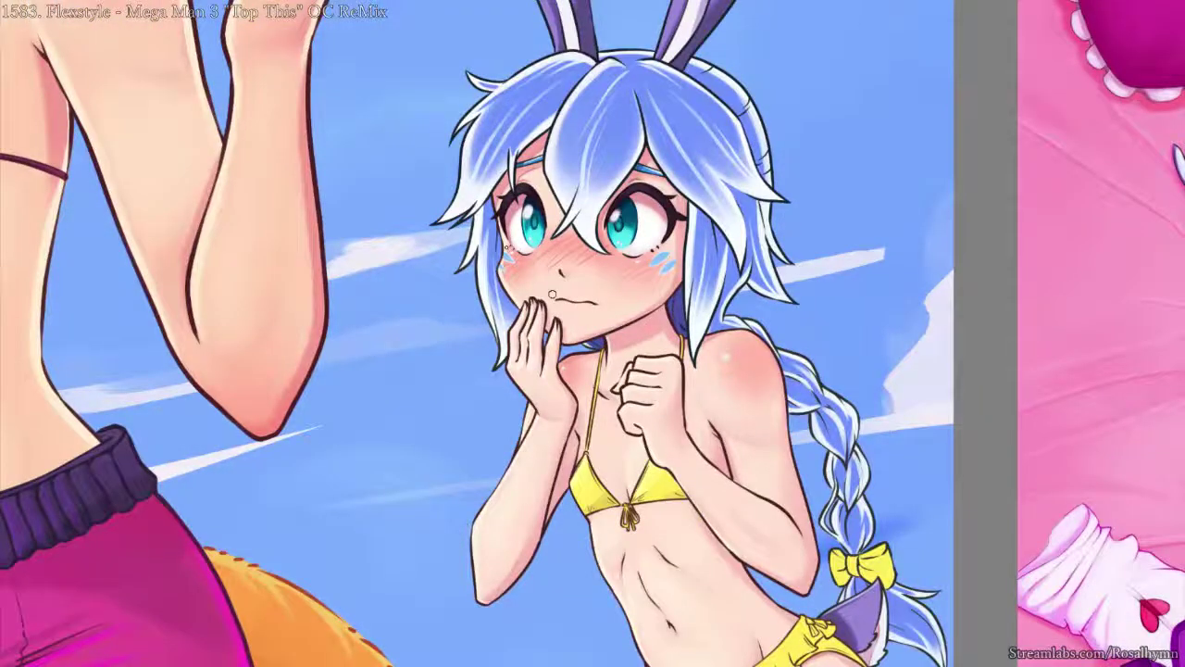
scroll(552, 294, "down", 2)
scroll(506, 246, "up", 4)
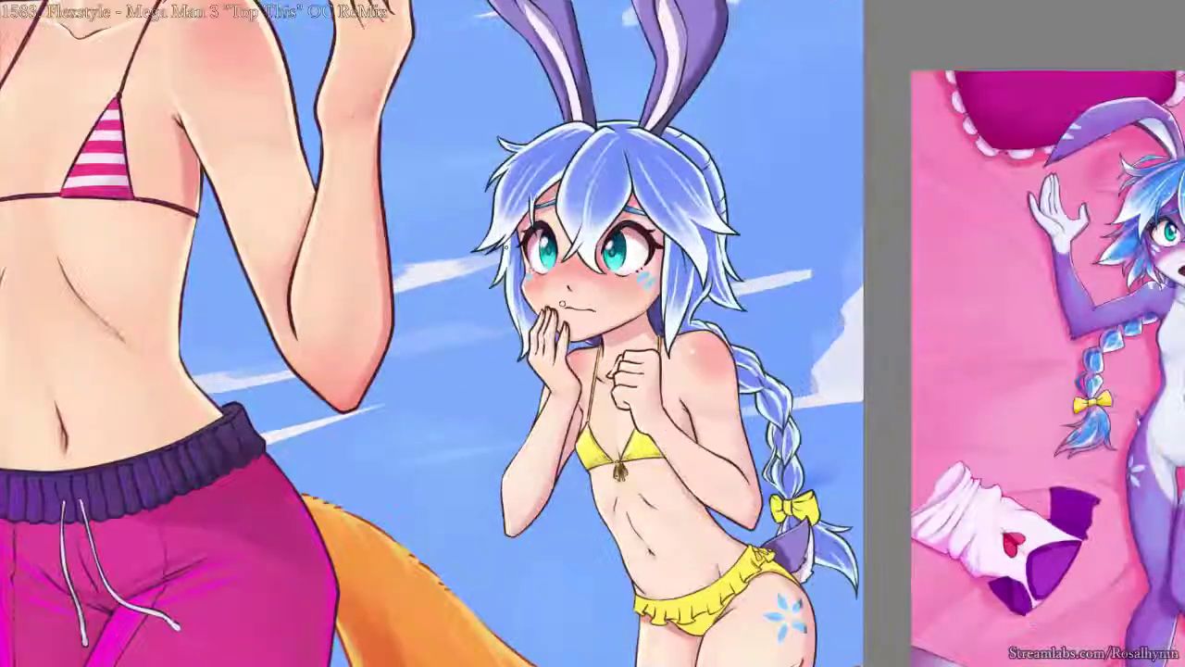
scroll(699, 443, "down", 1)
scroll(698, 444, "up", 1)
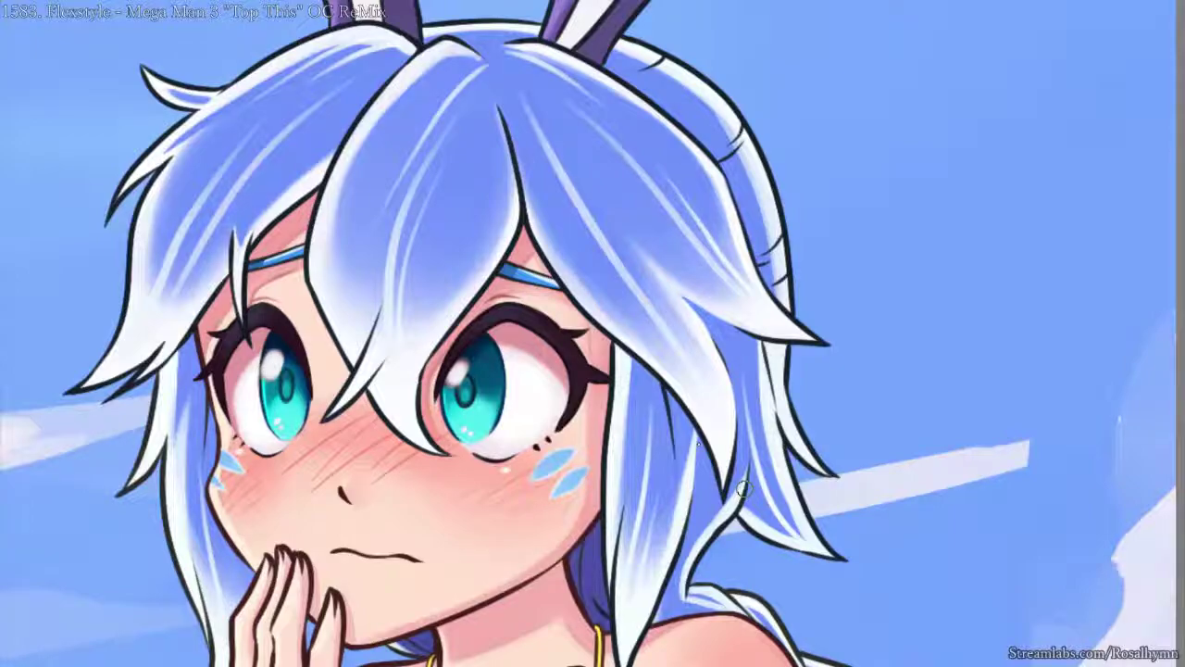
key("ctrl+minus")
key("ctrl+minus")
key("ctrl+minus")
key("ctrl+minus")
scroll(699, 444, "up", 5)
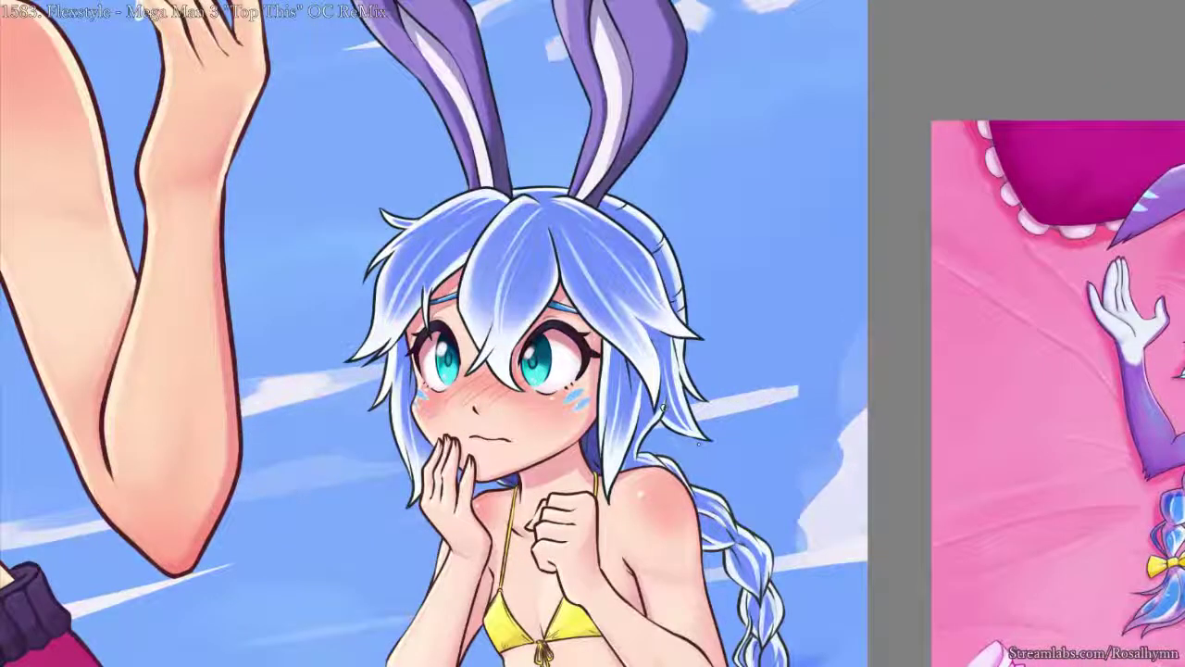
- Try setting the fringe base colour's saturation to 59 and lightness to -7, and filling its layer with the reference hair's blue
scroll(597, 241, "down", 5)
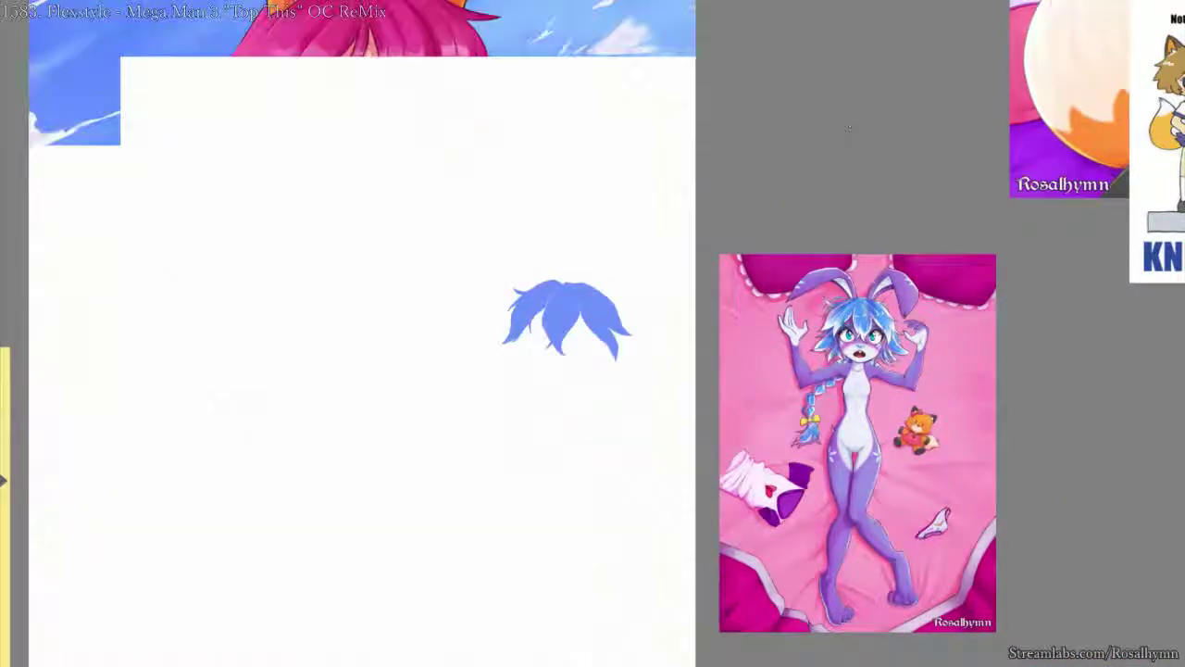
key("ctrl+b")
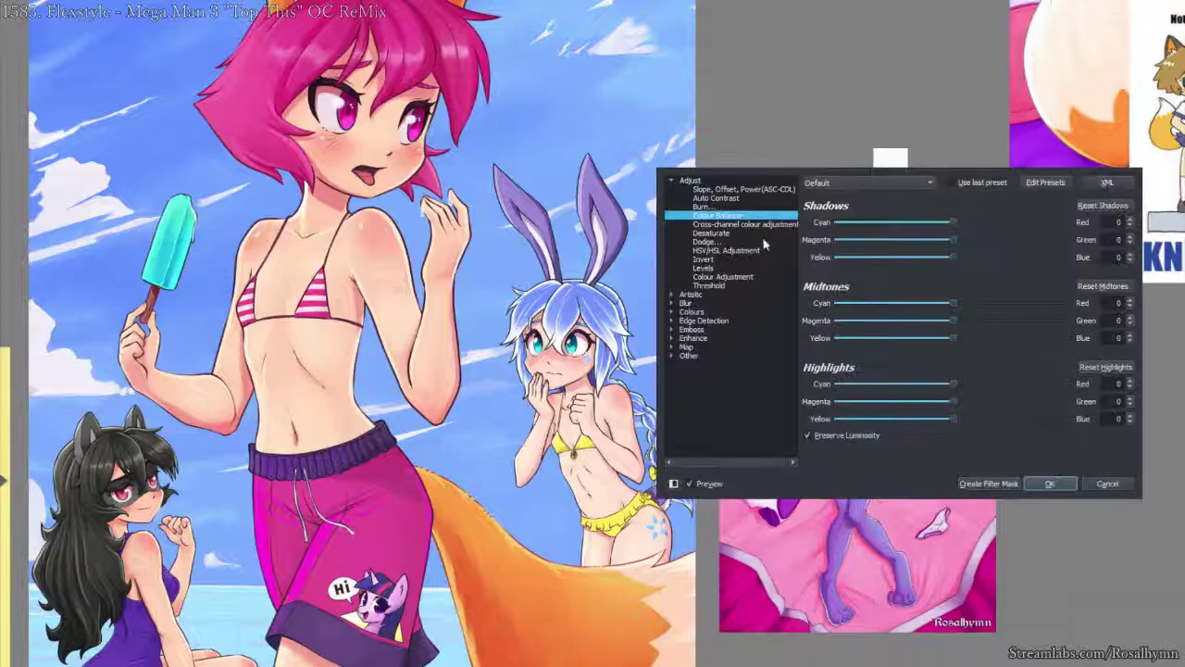
left_click(755, 251)
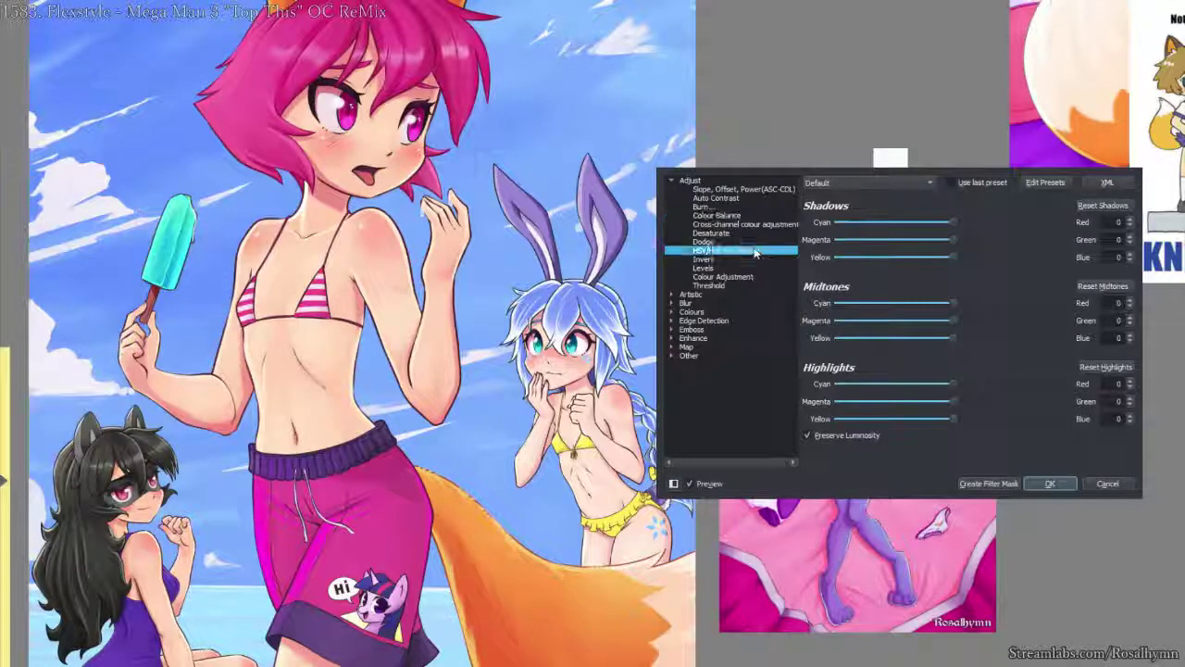
mouse_move(959, 243)
left_mouse_down()
mouse_move(1042, 242)
mouse_move(914, 245)
mouse_move(1029, 241)
mouse_move(952, 264)
left_mouse_up()
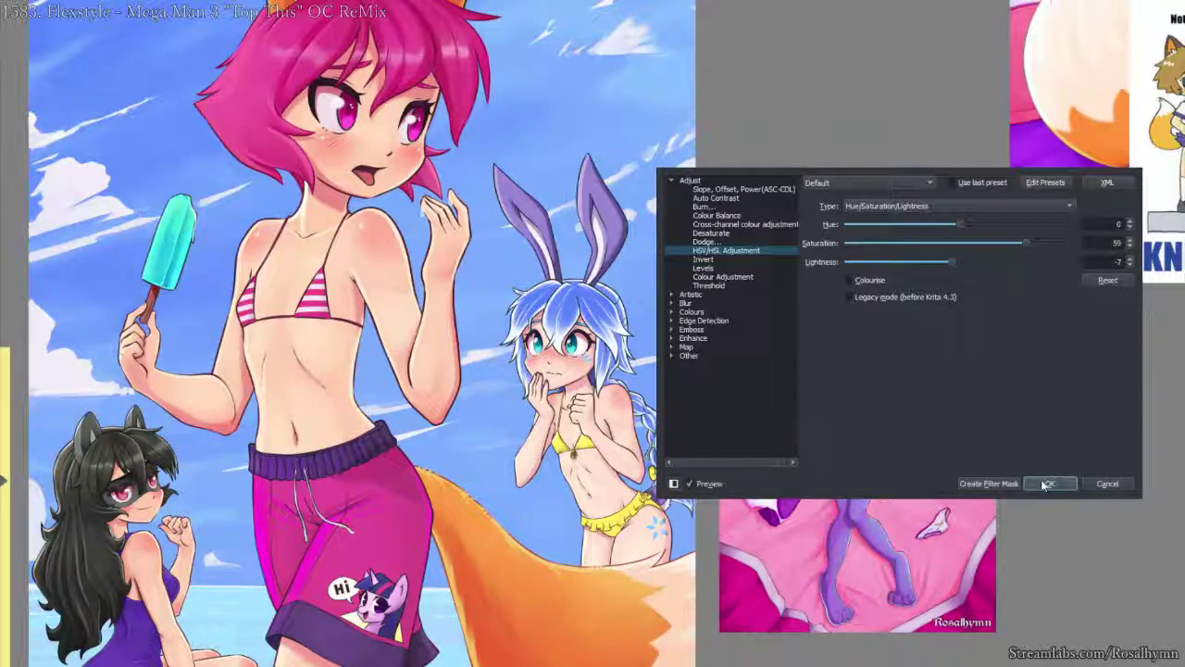
left_click(1046, 483)
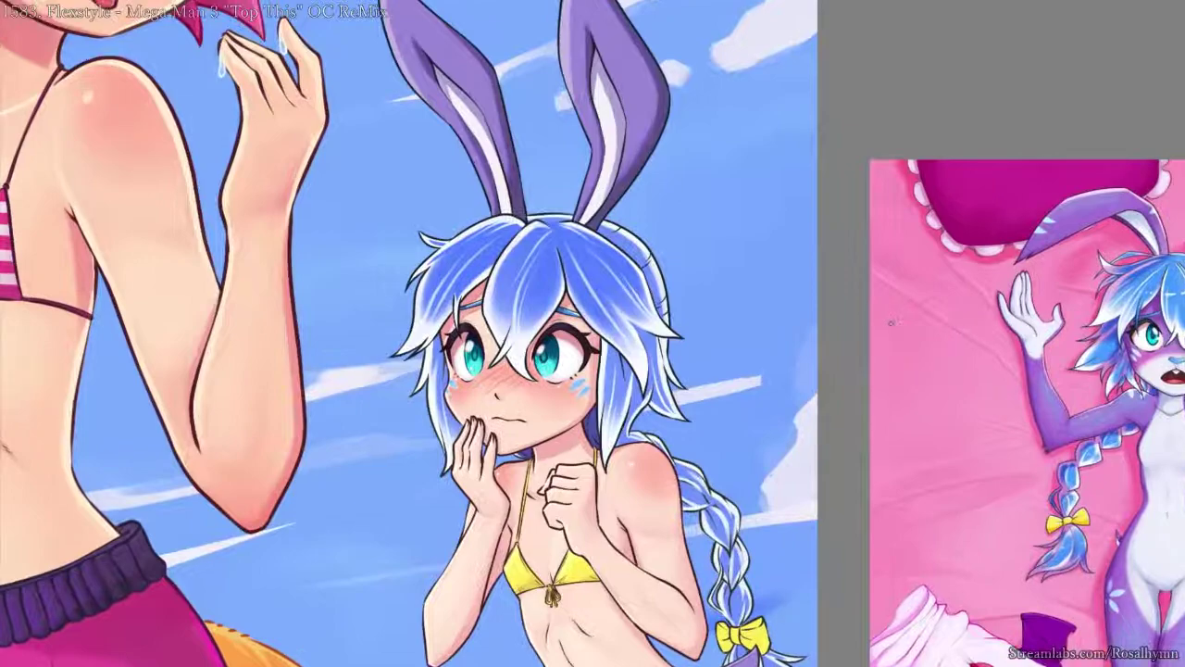
key("ctrl+z")
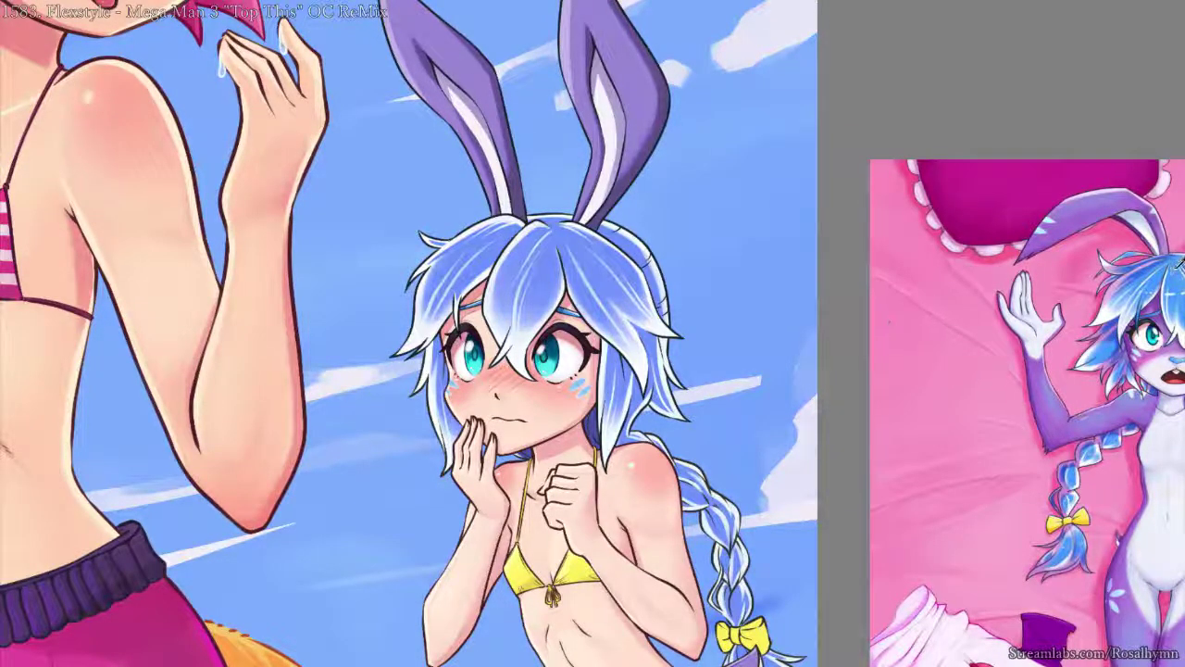
key("ctrl+z")
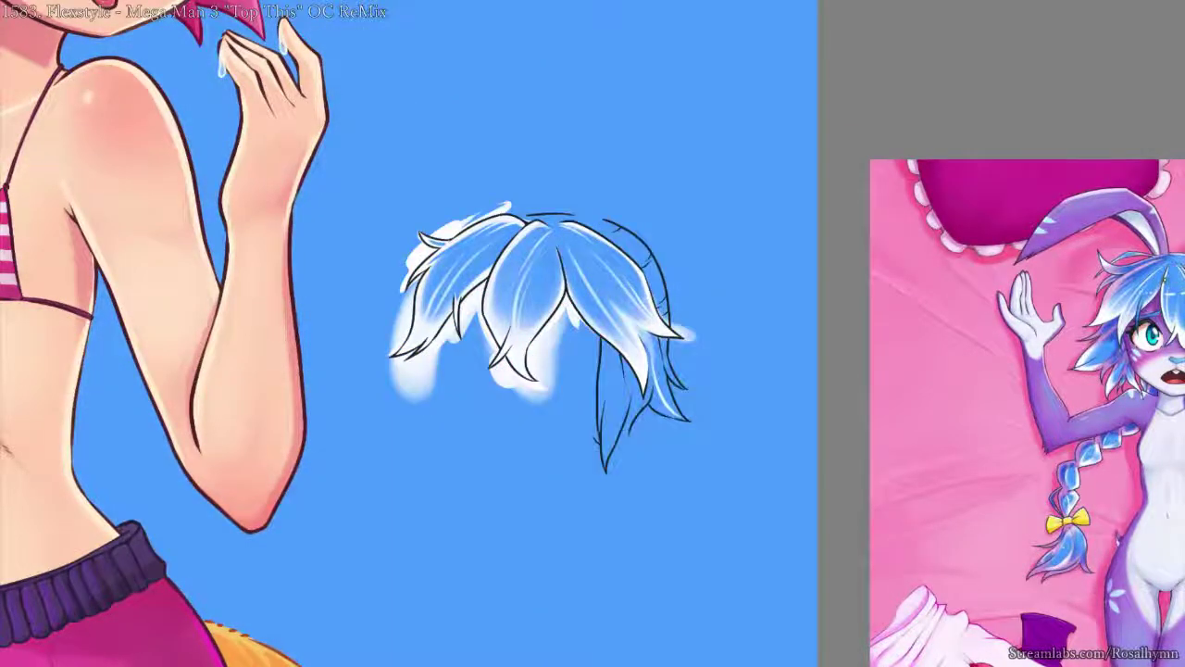
key("ctrl+shift+z")
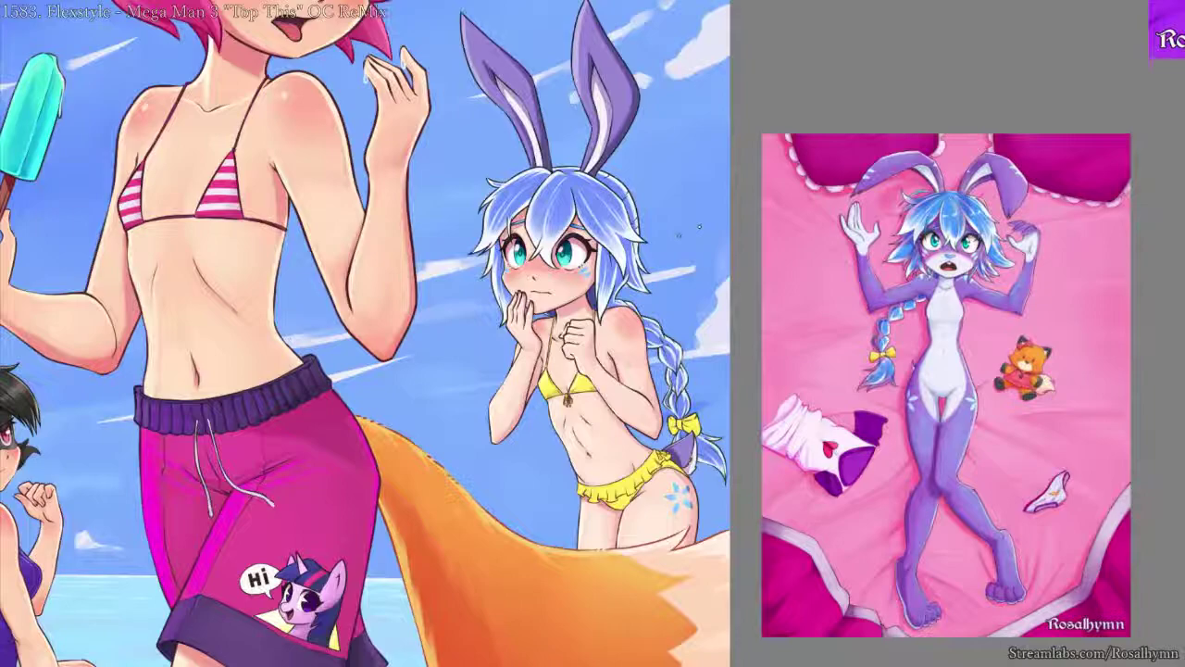
- Try recolouring the bunny ears' base by filling it with solid blue and with pink
left_click(679, 235, "ctrl")
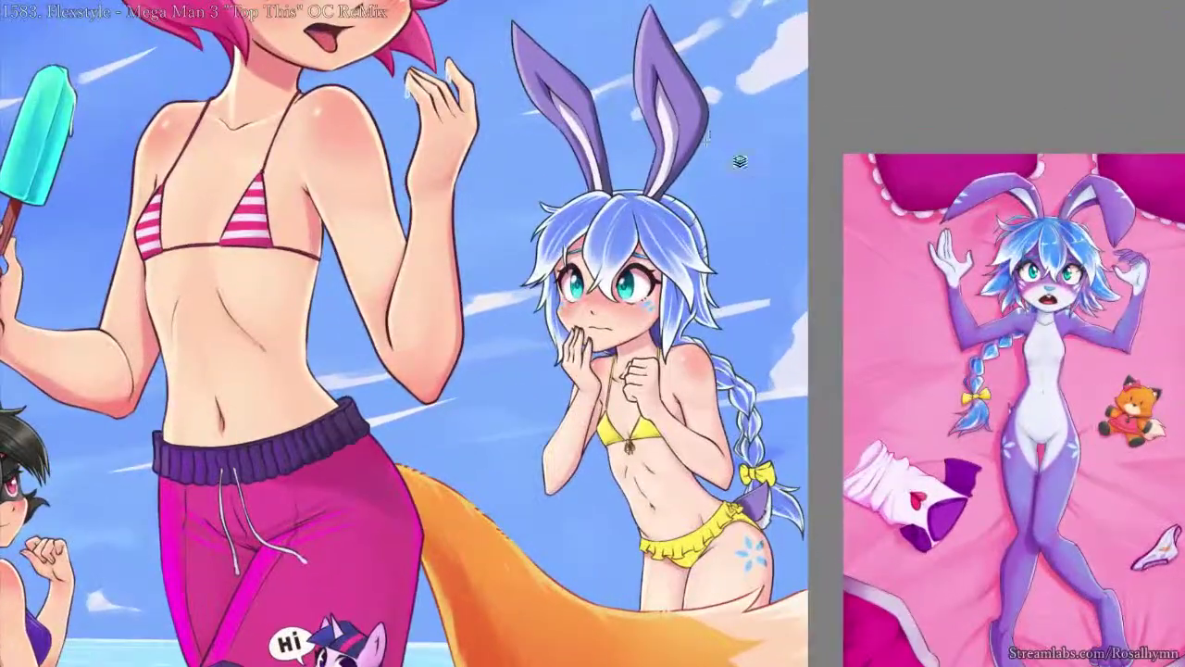
left_click(690, 93, "ctrl+shift")
key("alt+Delete")
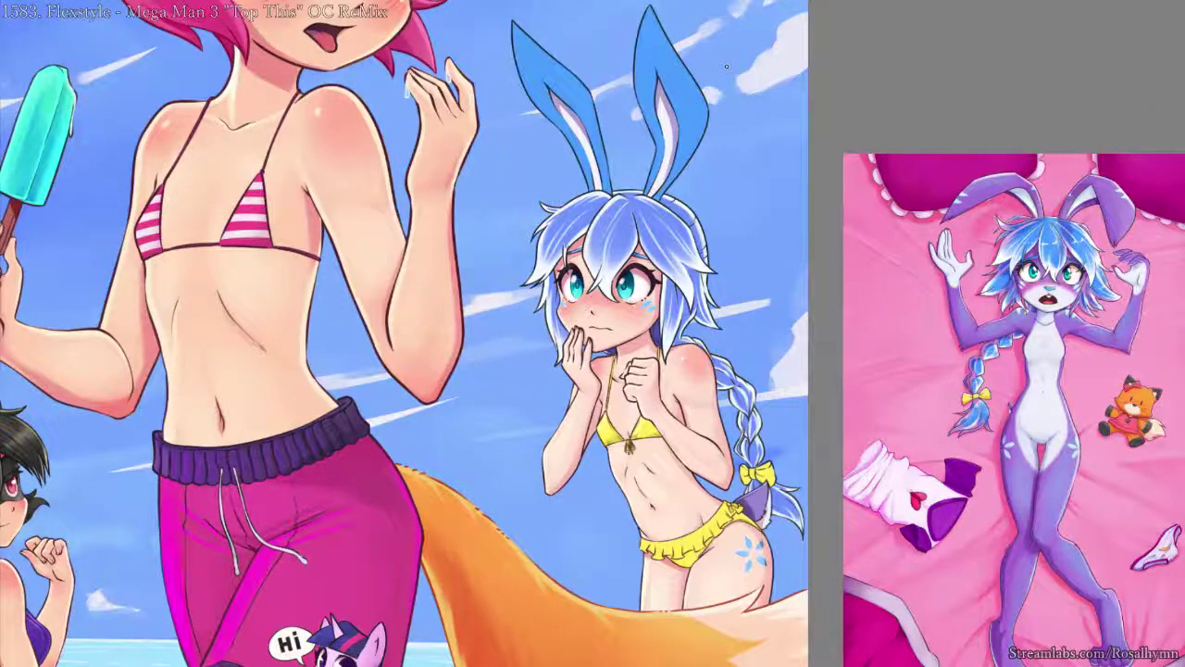
key("ctrl+z")
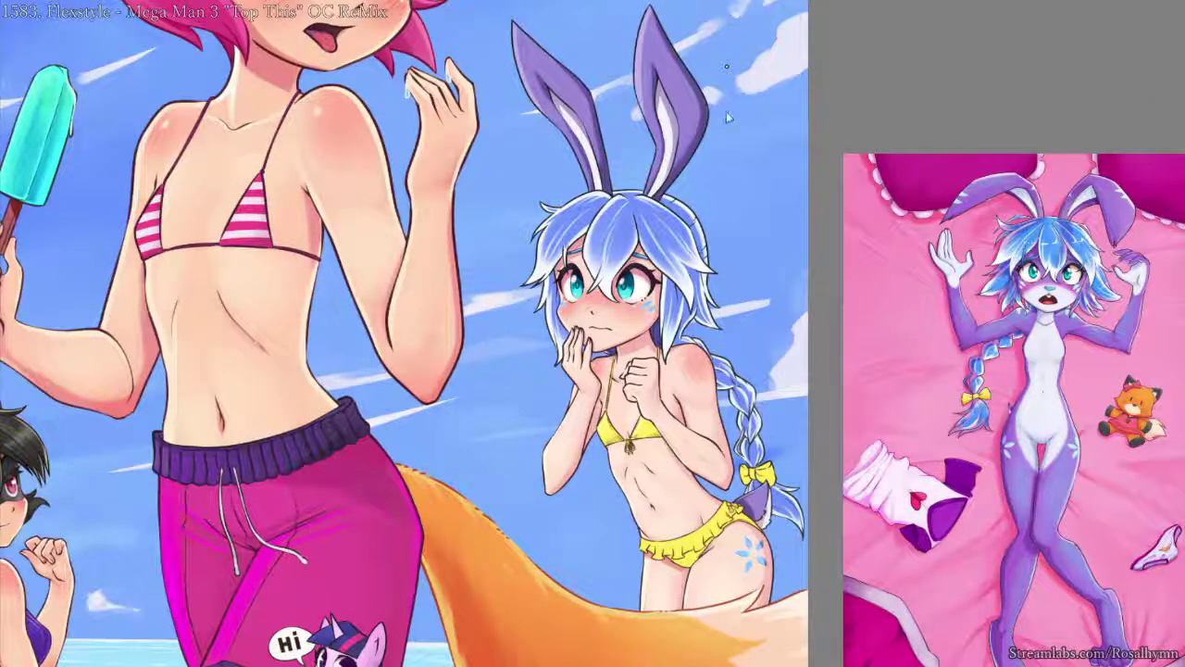
key("shift+BackSpace")
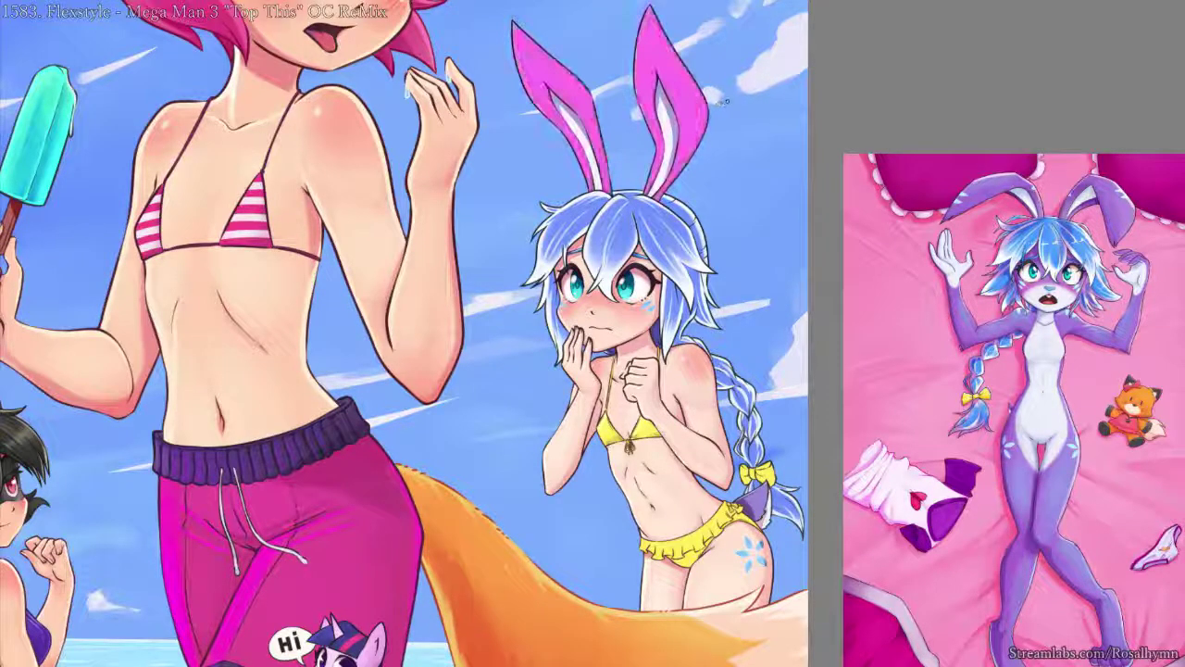
key("ctrl+z")
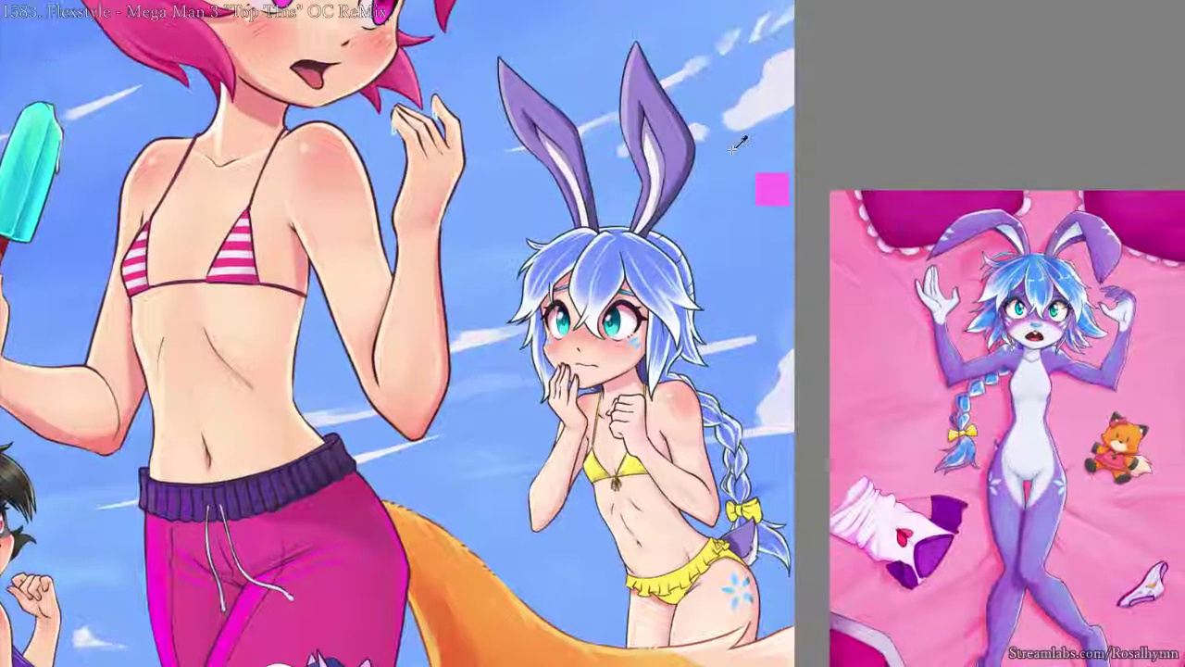
- Try lowering the bunny ears' saturation and setting their lightness to -2 with the HSV/HSL adjustment
key("ctrl+b")
key("Down")
key("Down")
key("Down")
key("Down")
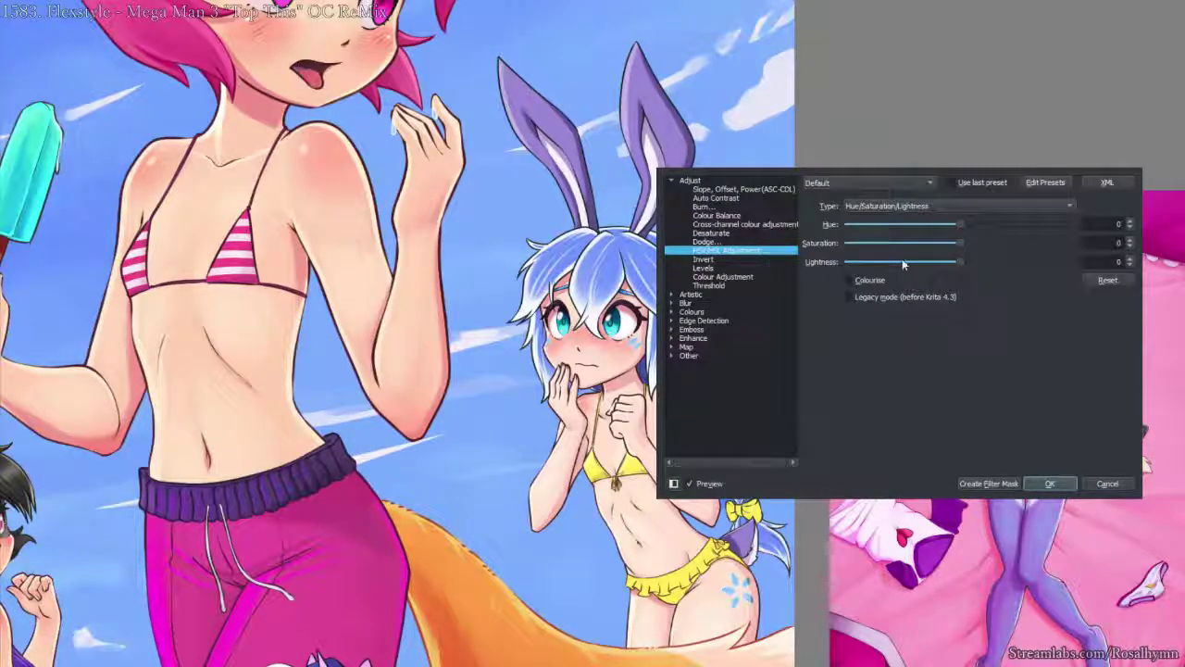
mouse_move(962, 263)
left_mouse_down()
mouse_move(901, 278)
mouse_move(961, 264)
left_mouse_up()
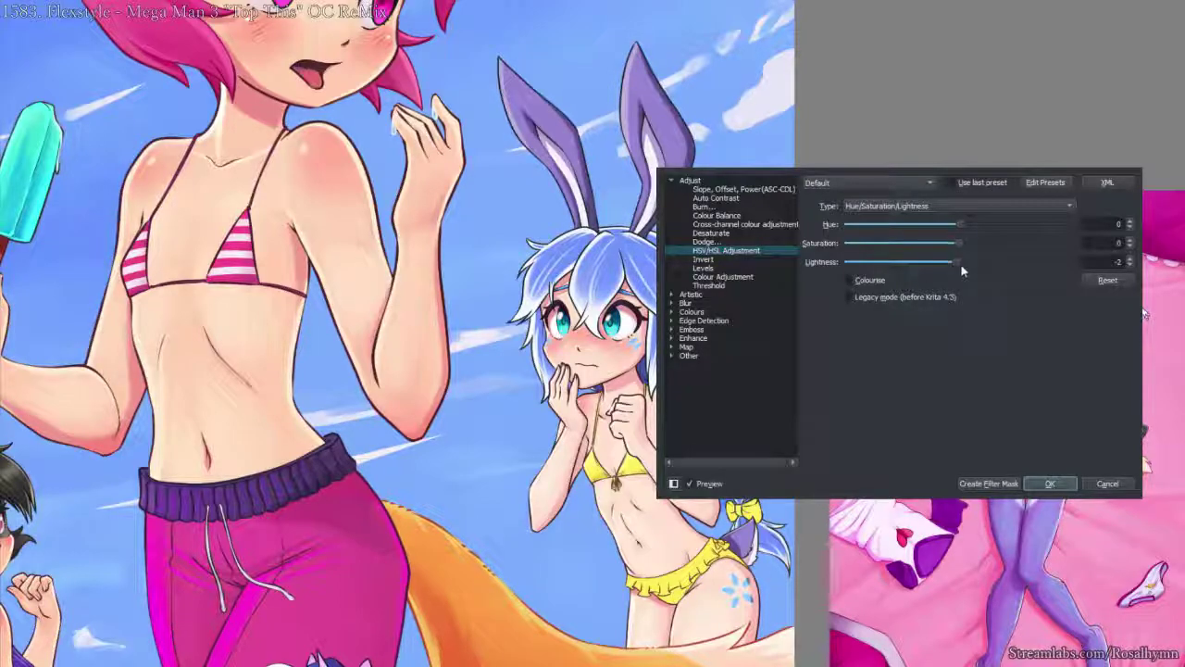
left_click_drag(957, 249, 928, 249)
left_click(1070, 491)
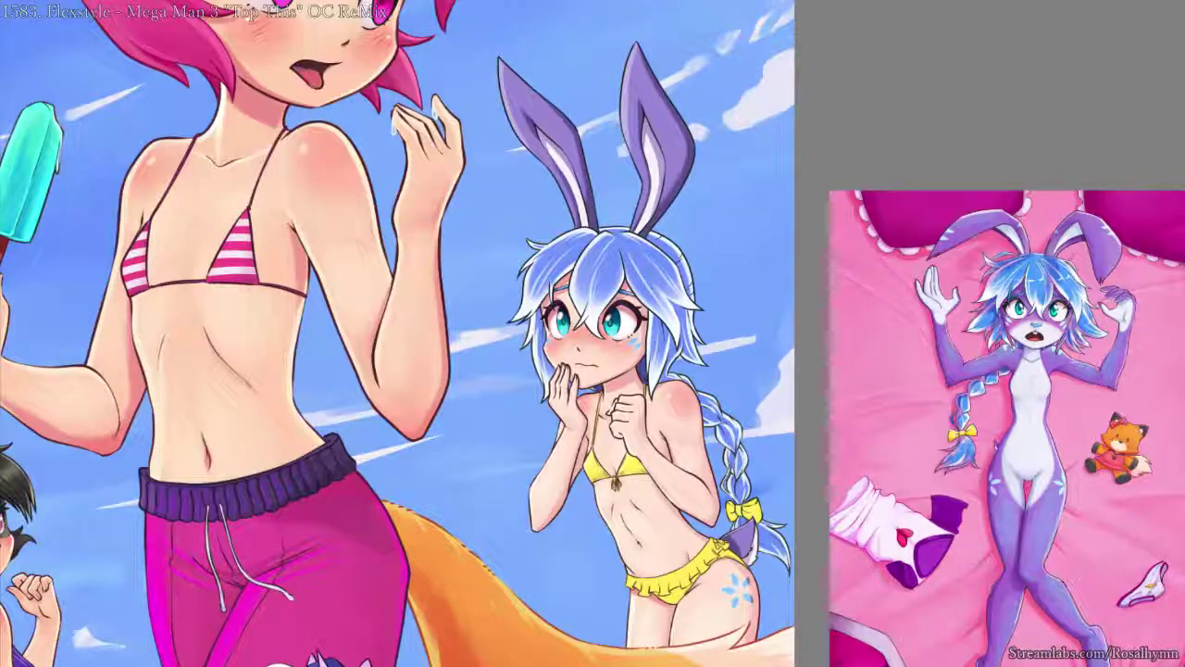
- Examine the bunny-eared character's overall colours beside the reference illustration, both from afar and up close
key("ctrl+minus")
key("ctrl+minus")
key("ctrl+plus")
left_click_drag(772, 326, 745, 284)
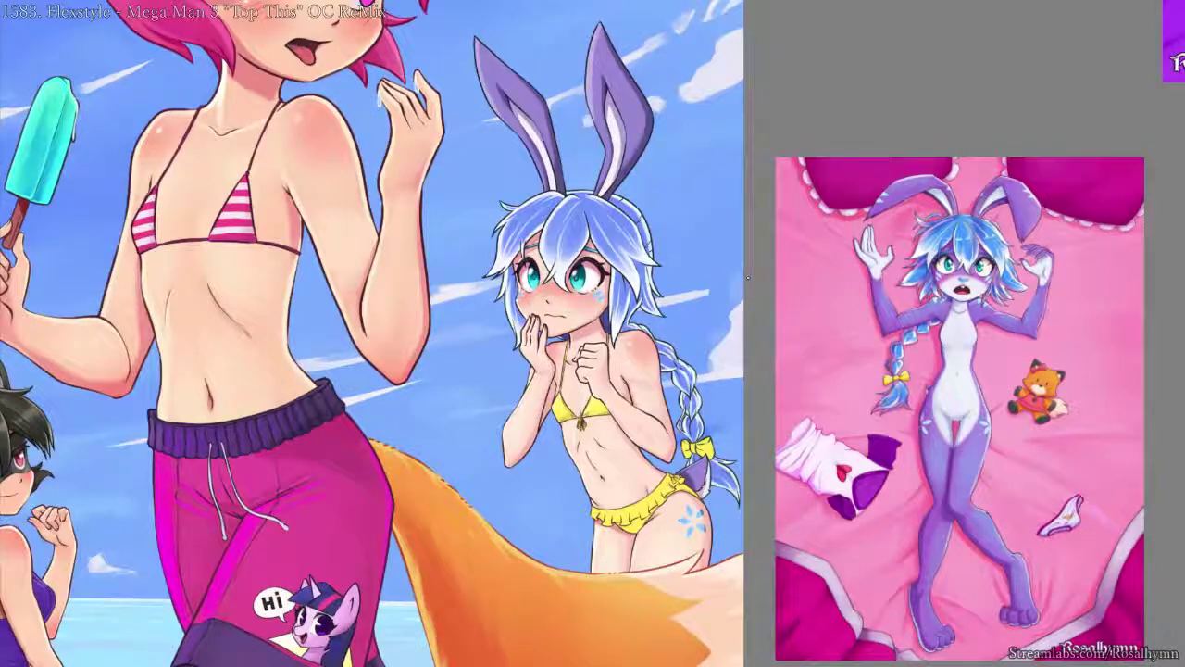
key("ctrl+minus")
key("h")
key("h")
key("ctrl+plus")
key("ctrl+plus")
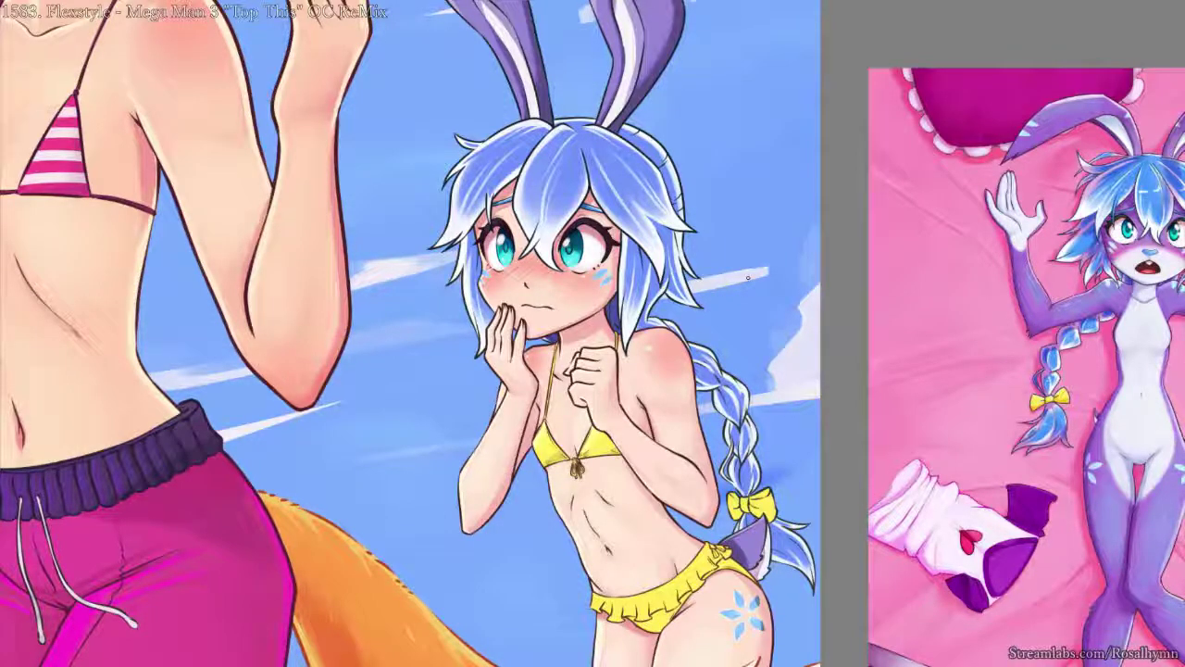
left_click_drag(748, 277, 743, 336)
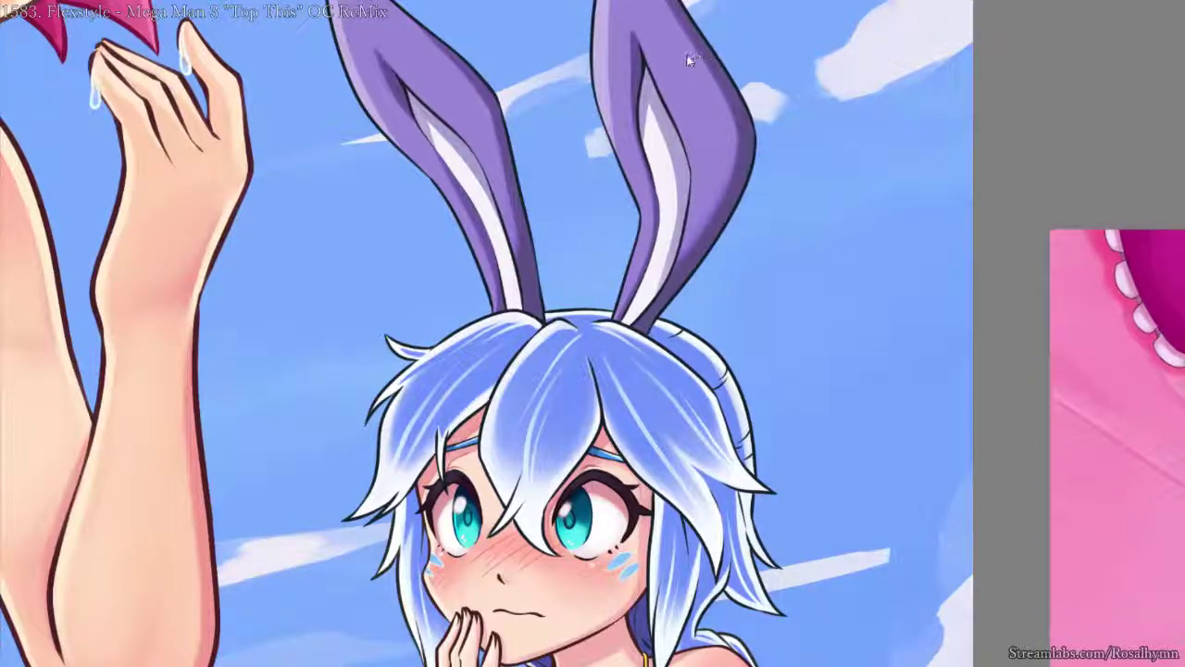
- Try filling the bunny ears with dark purple and dark grey, including the inner ears, and judge them within the whole illustration
key("alt+Delete")
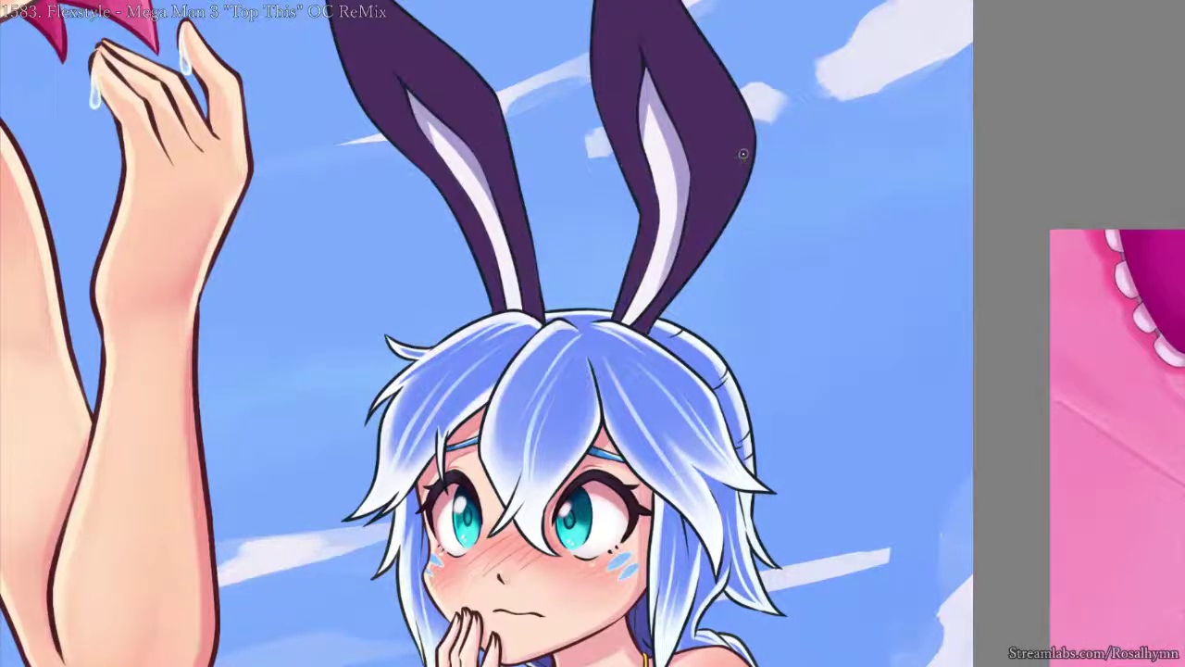
key("ctrl+minus")
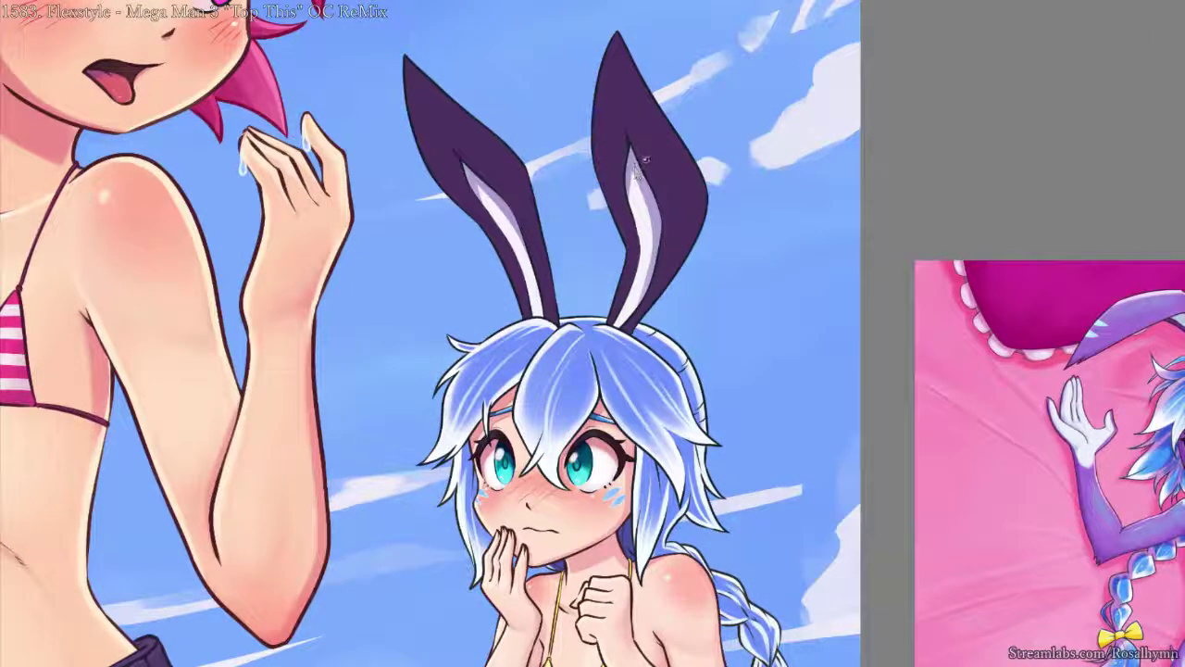
left_click(655, 178)
left_click(663, 200)
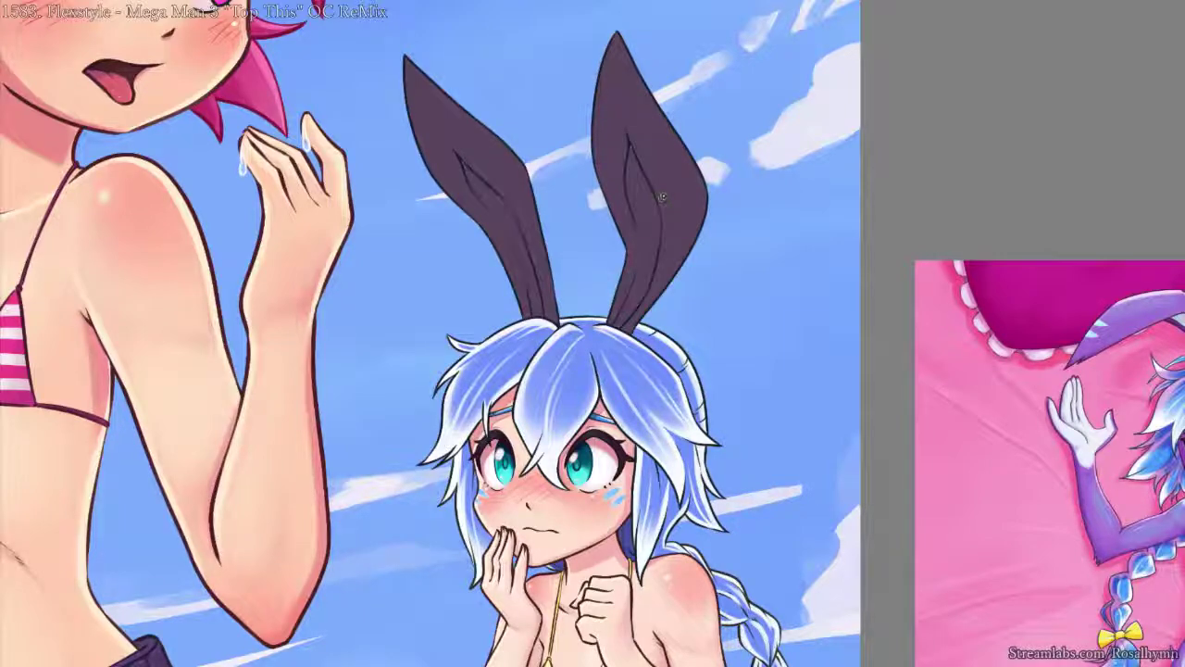
key("ctrl+z")
key("ctrl+z")
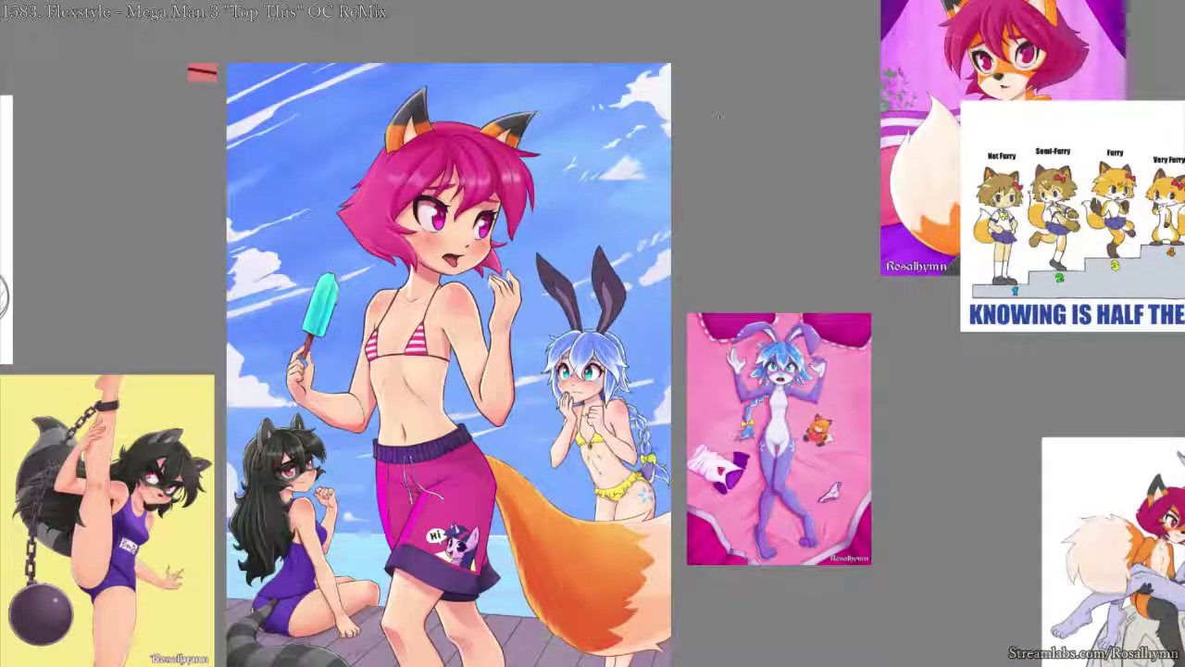
key("ctrl+plus")
key("ctrl+plus")
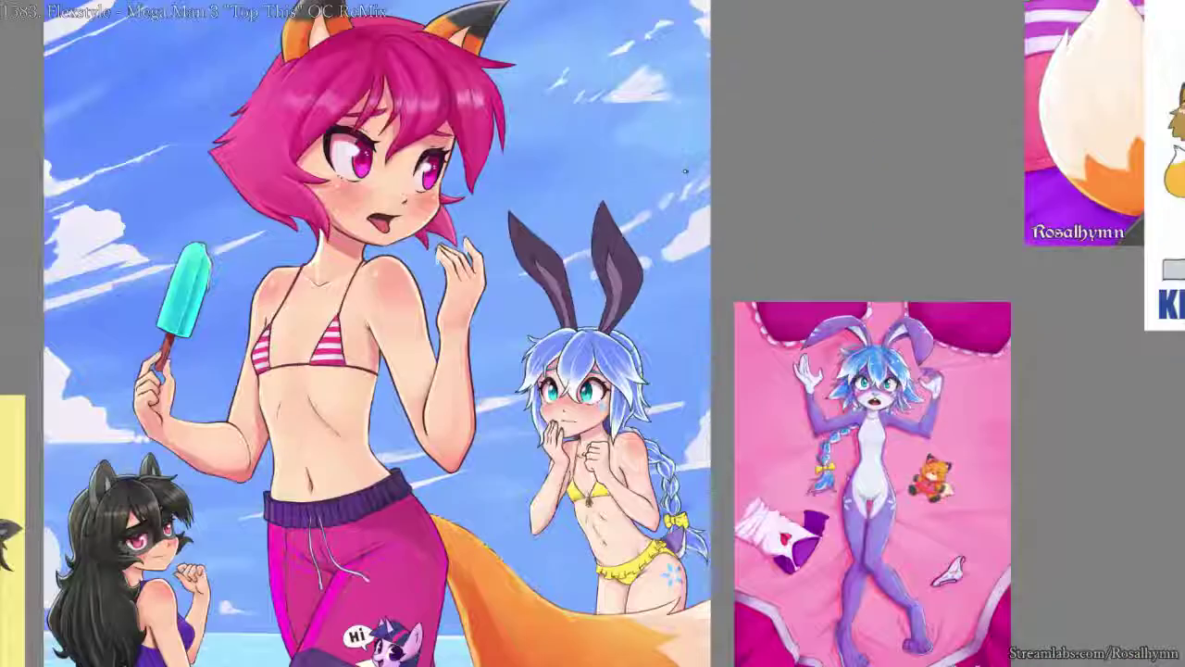
left_click_drag(668, 171, 683, 136)
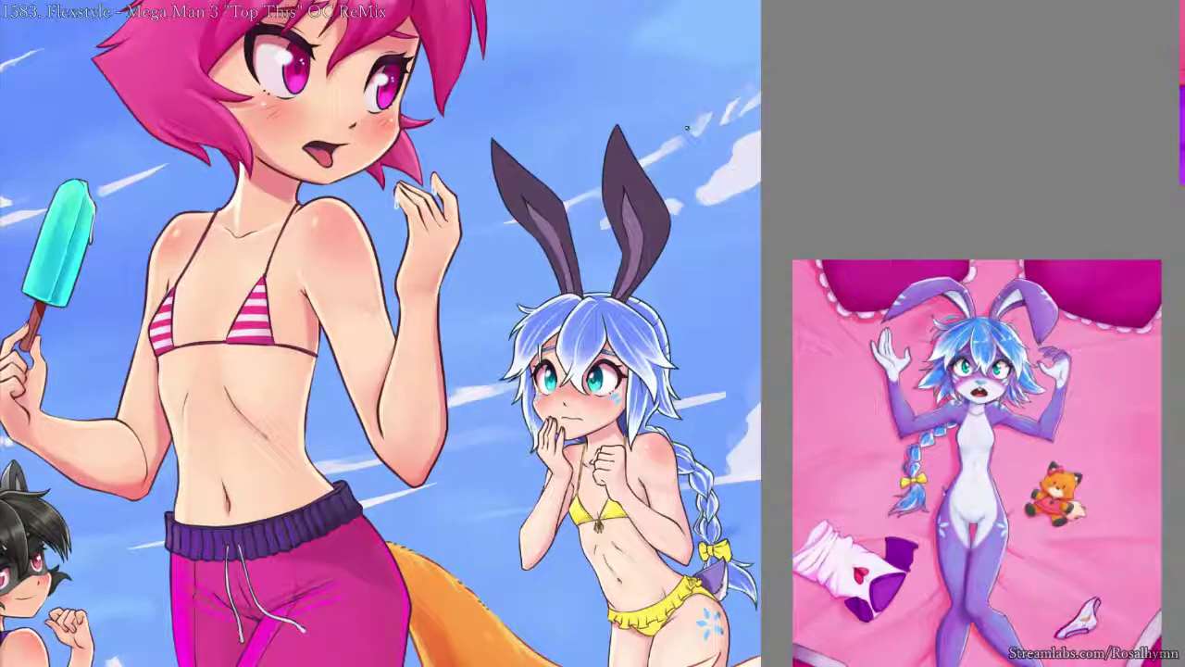
- Undo the dark grey ear fills and return to the purple ears with white inner parts
key("ctrl+z")
key("ctrl+z")
key("ctrl+z")
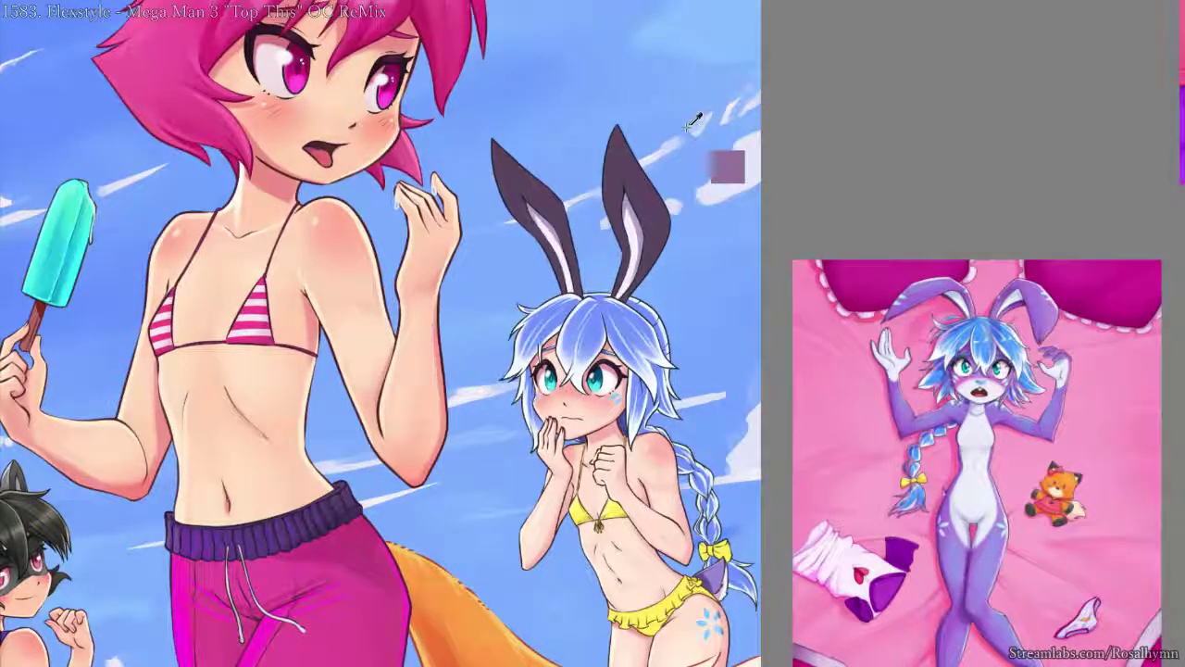
key("alt+Delete")
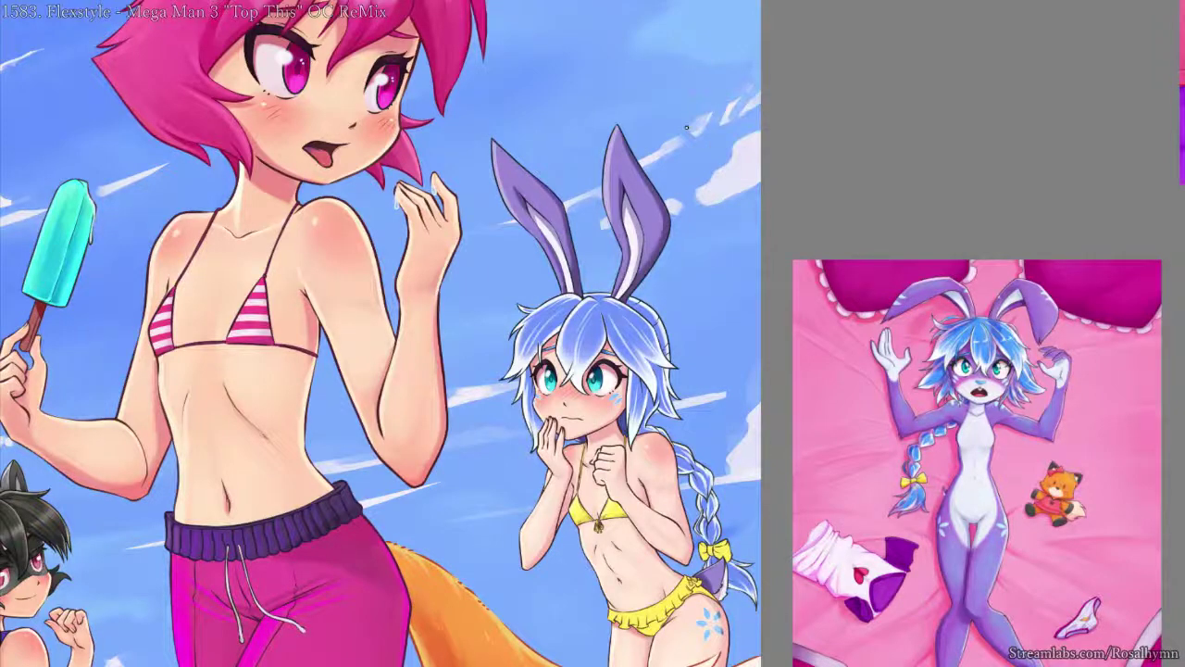
key("ctrl+plus")
key("ctrl+plus")
key("ctrl+minus")
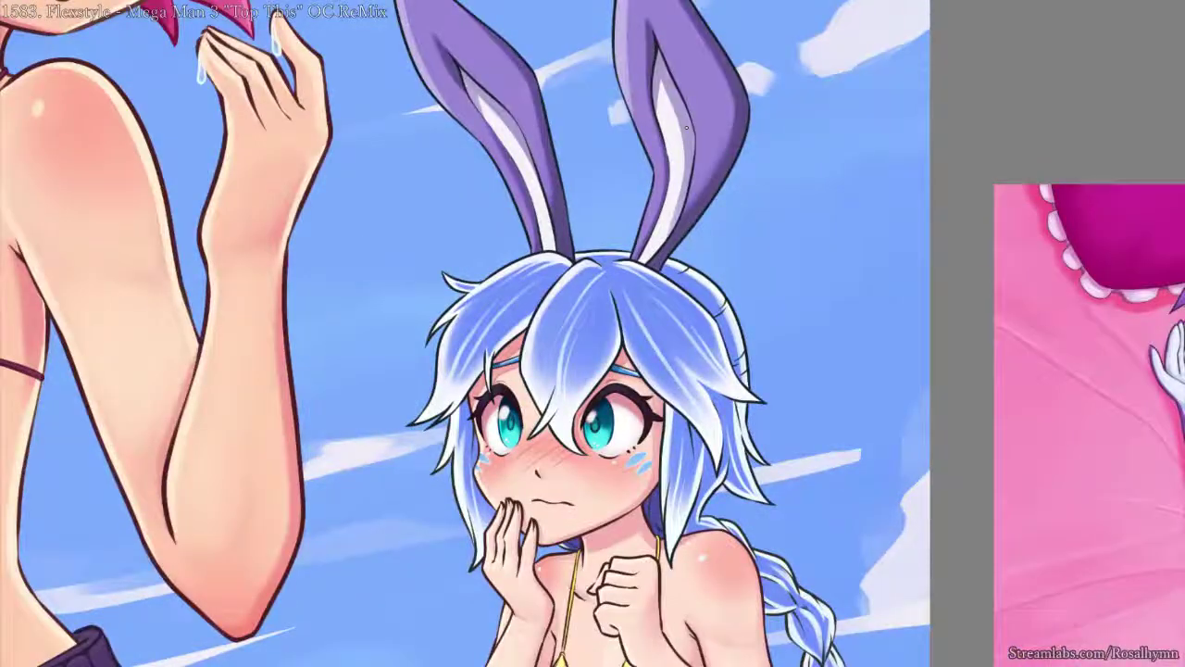
left_click_drag(636, 188, 642, 177)
scroll(641, 178, "up", 1)
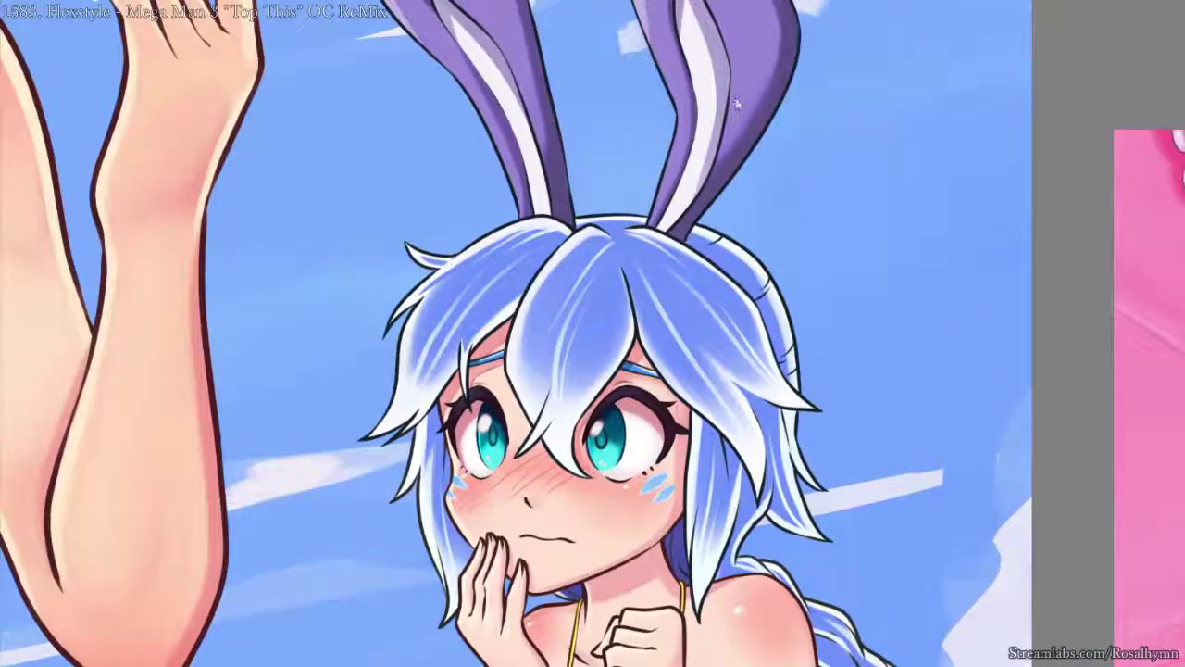
- Try filling the outer and inner bunny ears with a darker, muted purple and compare them with the other characters
key("alt+Delete")
left_click_drag(749, 91, 700, 228)
key("ctrl+z")
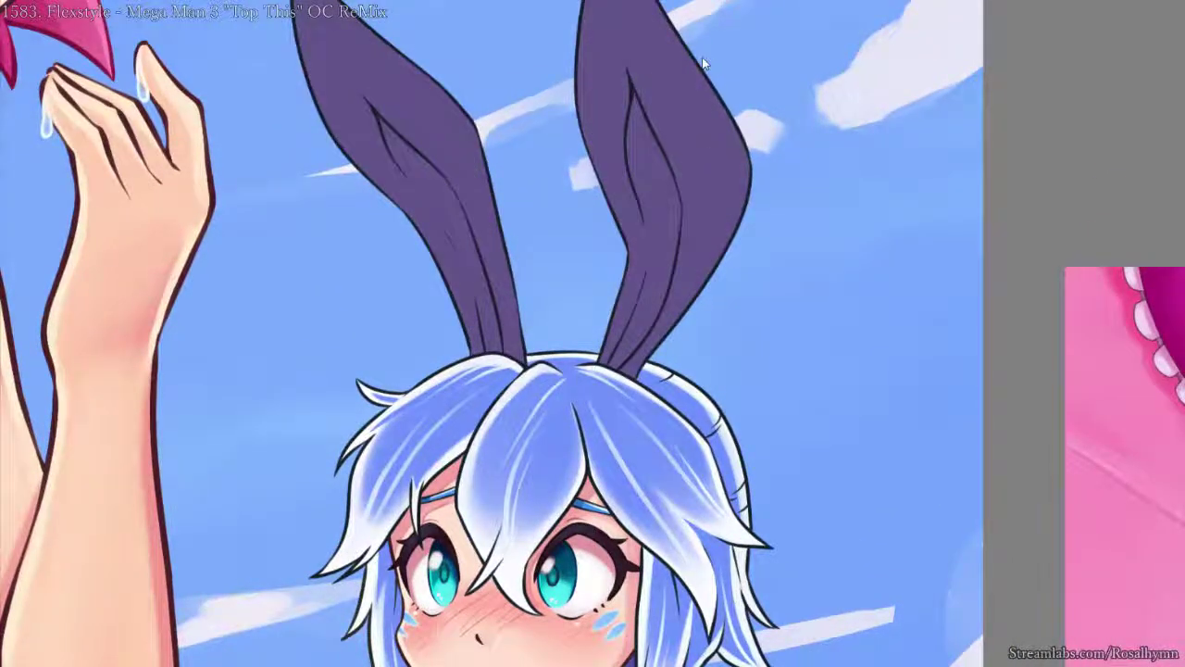
key("ctrl+z")
scroll(721, 47, "down", 5)
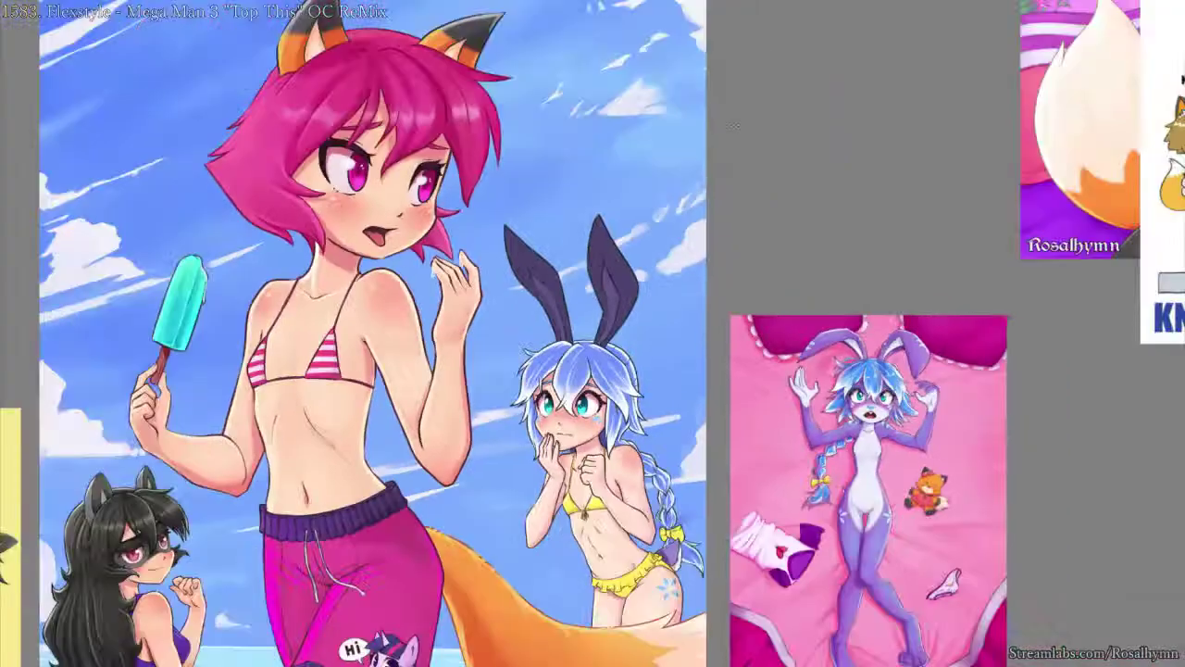
left_click_drag(665, 182, 674, 135)
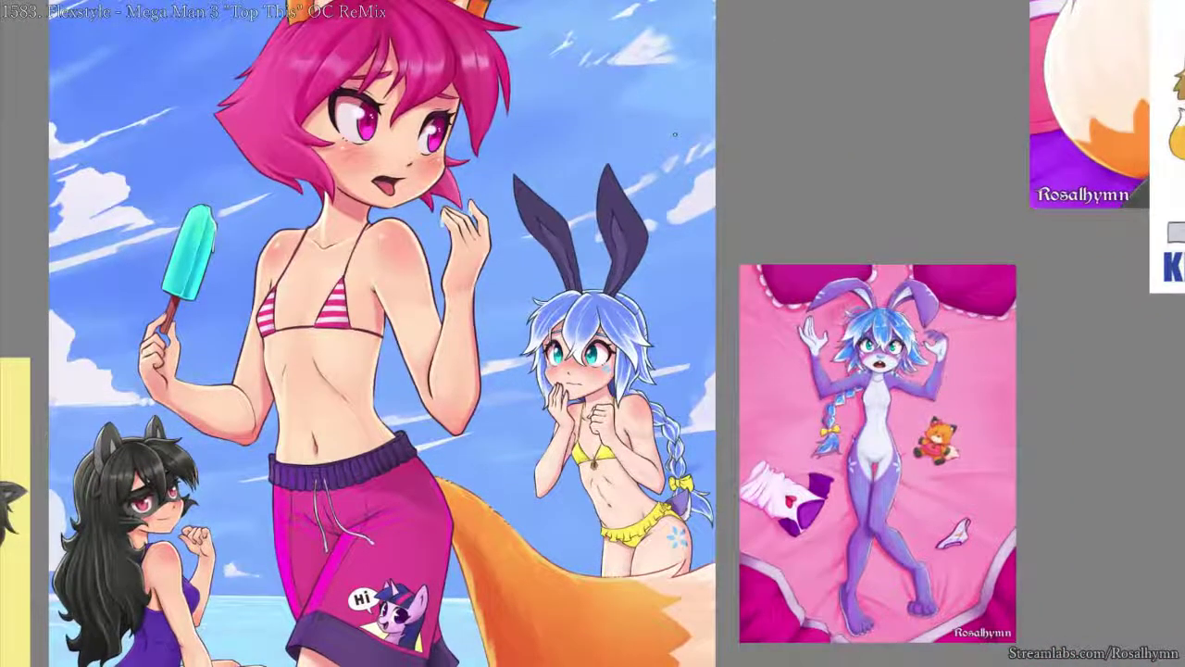
scroll(674, 134, "up", 5)
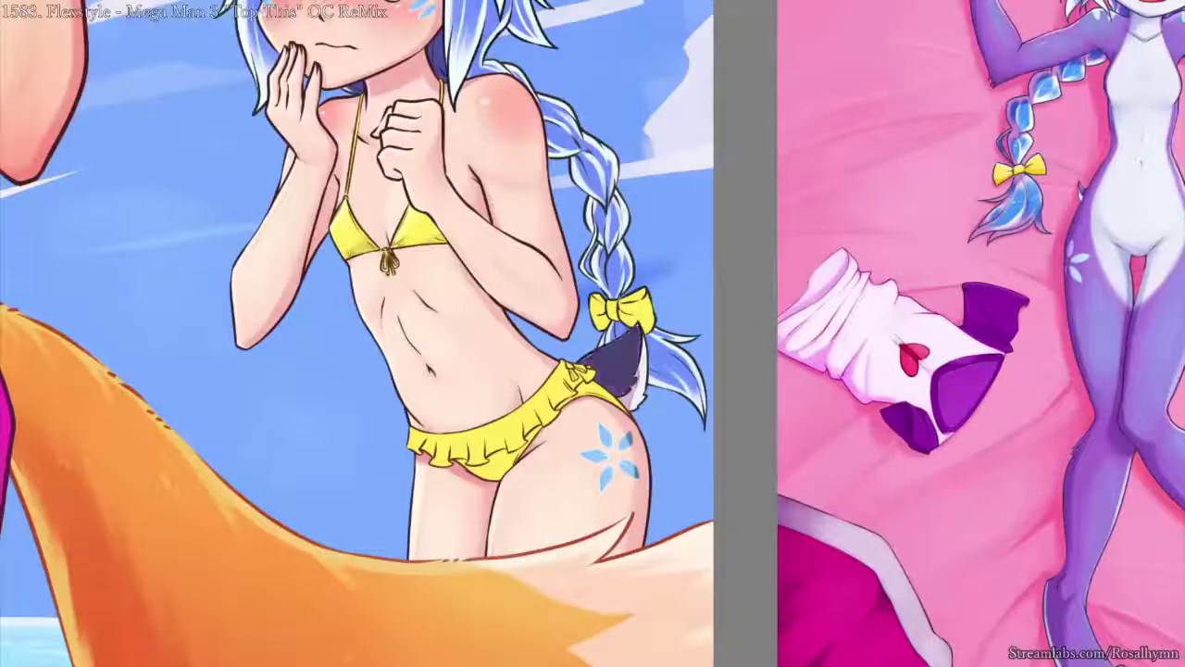
scroll(662, 292, "down", 5)
- Undo the dark purple ear fills and inspect the character's ears and hair up close
key("ctrl+z")
key("ctrl+z")
key("ctrl+z")
key("ctrl+z")
key("ctrl+z")
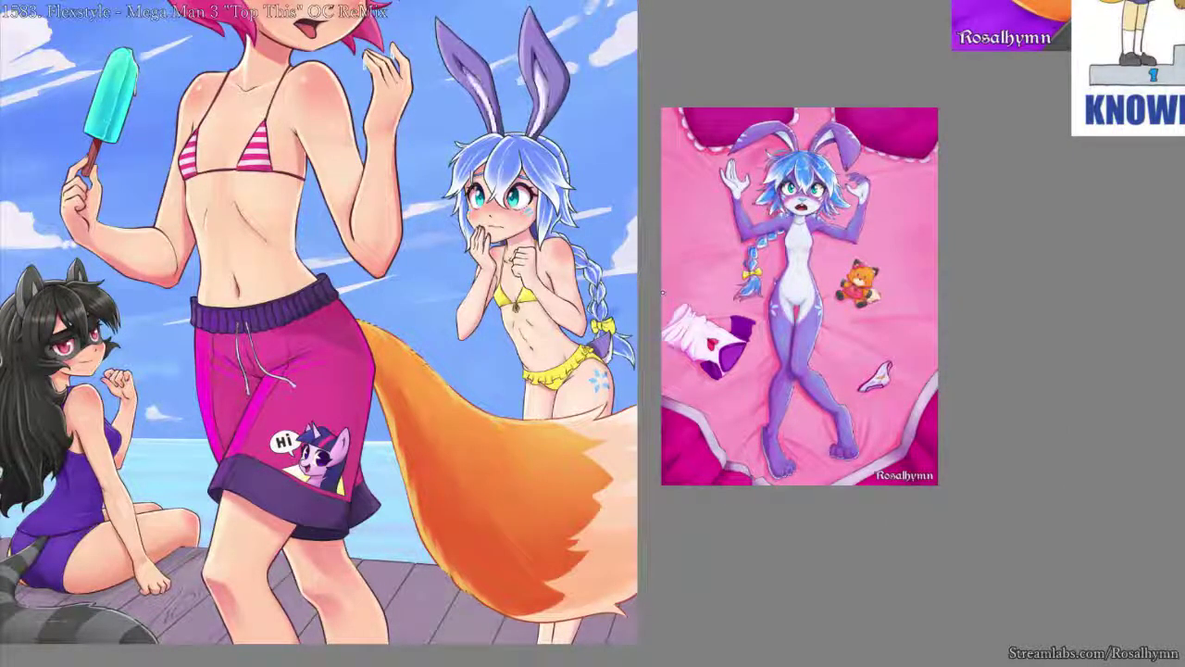
scroll(663, 293, "up", 5)
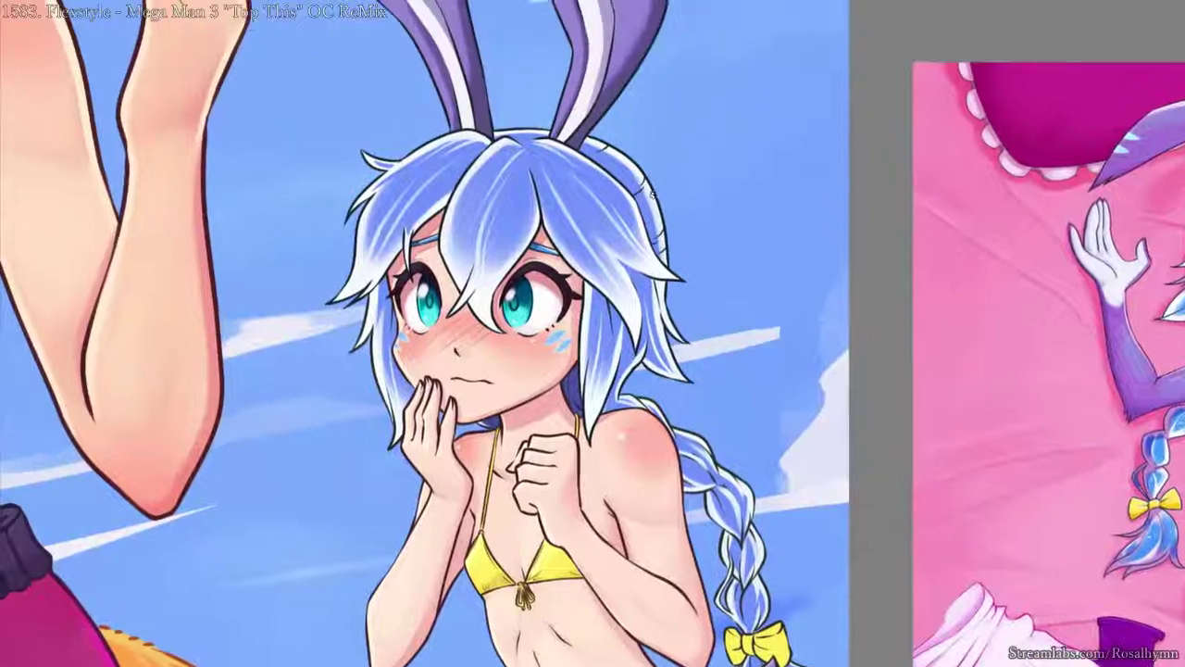
scroll(654, 200, "down", 2)
scroll(608, 245, "up", 4)
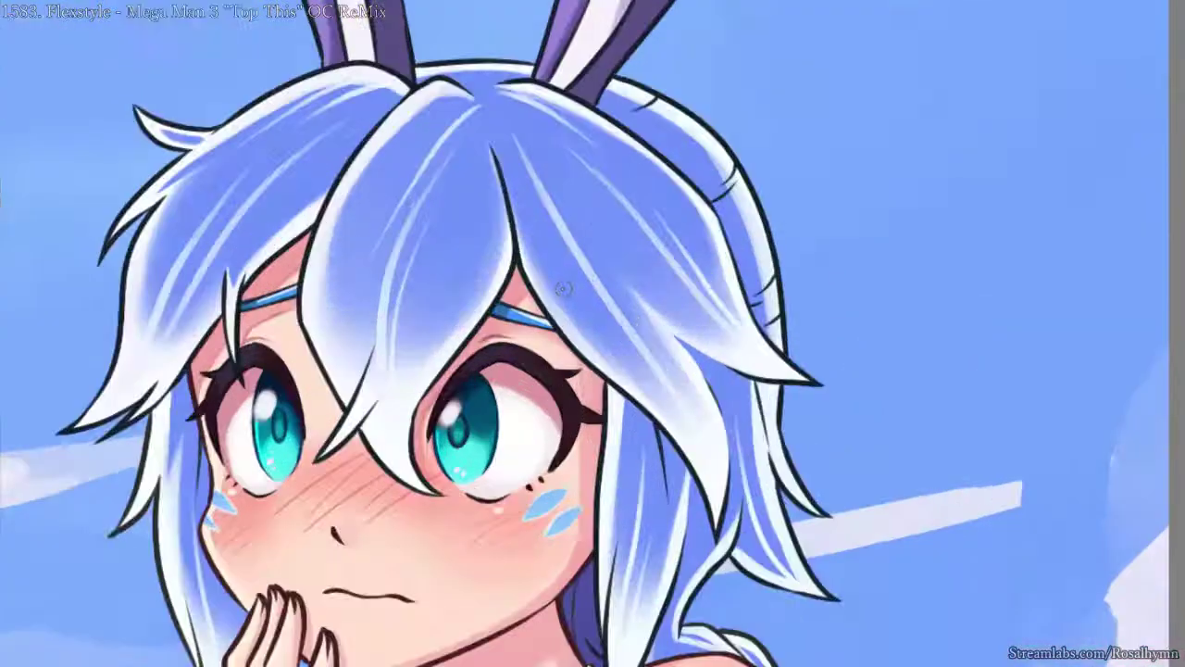
left_click_drag(575, 277, 571, 480)
scroll(648, 115, "down", 3)
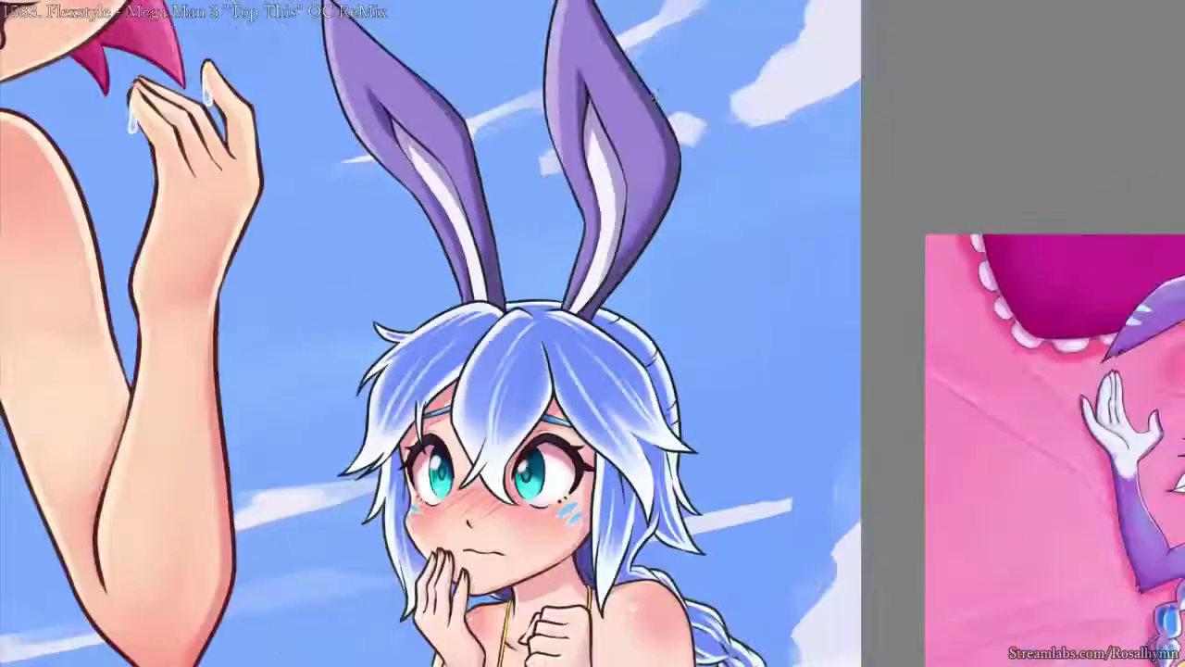
scroll(648, 106, "up", 1)
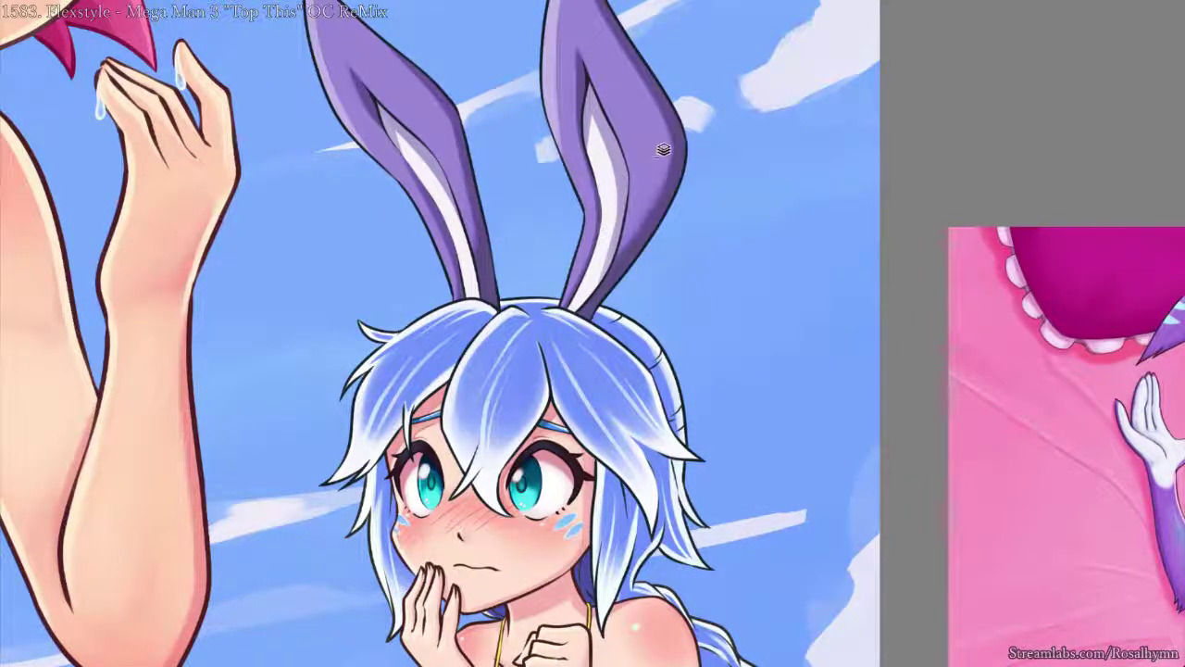
- Compare a neutral grey base with the purple base on the bunny ears at several magnifications
key("ctrl+z")
key("ctrl+minus")
key("ctrl+minus")
key("ctrl+minus")
key("ctrl+minus")
key("ctrl+plus")
key("ctrl+plus")
key("ctrl+shift+z")
key("ctrl+plus")
key("ctrl+plus")
key("ctrl+plus")
key("ctrl+plus")
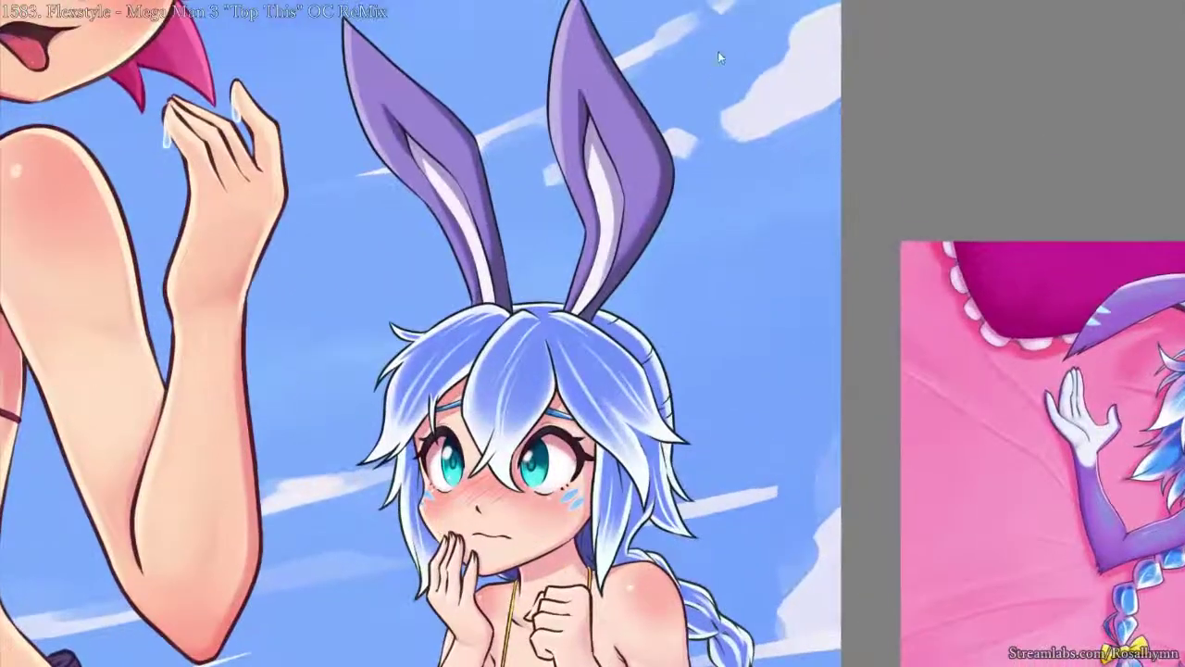
key("ctrl+z")
scroll(710, 53, "down", 2)
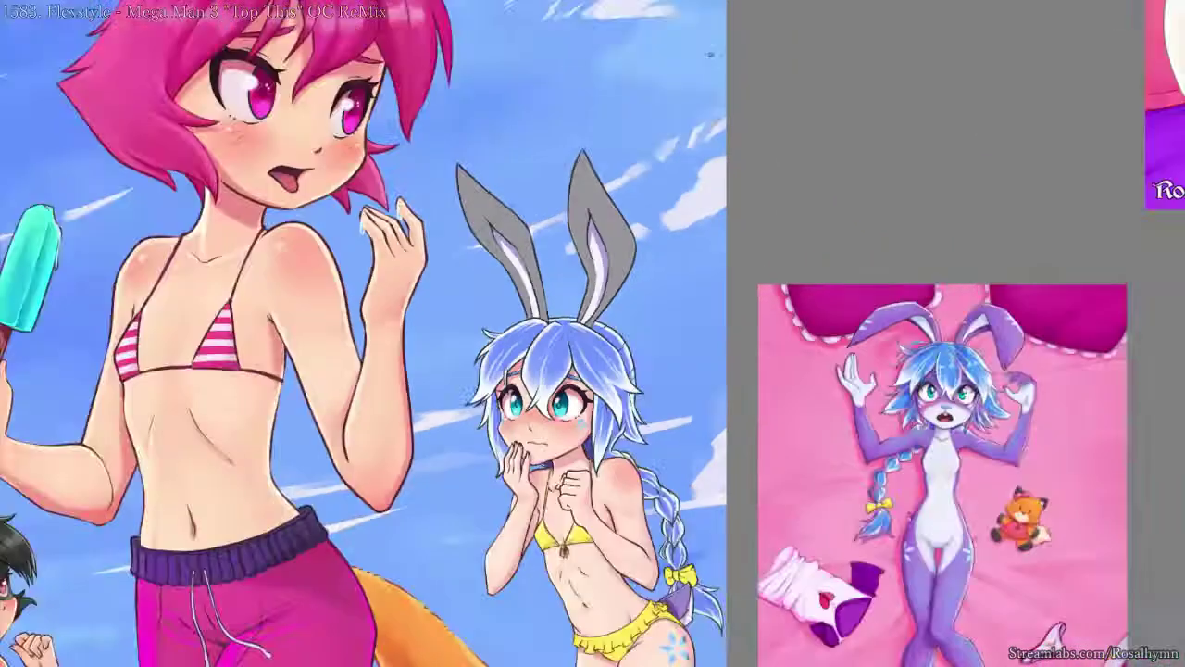
scroll(710, 54, "down", 2)
key("ctrl+z")
scroll(710, 54, "up", 2)
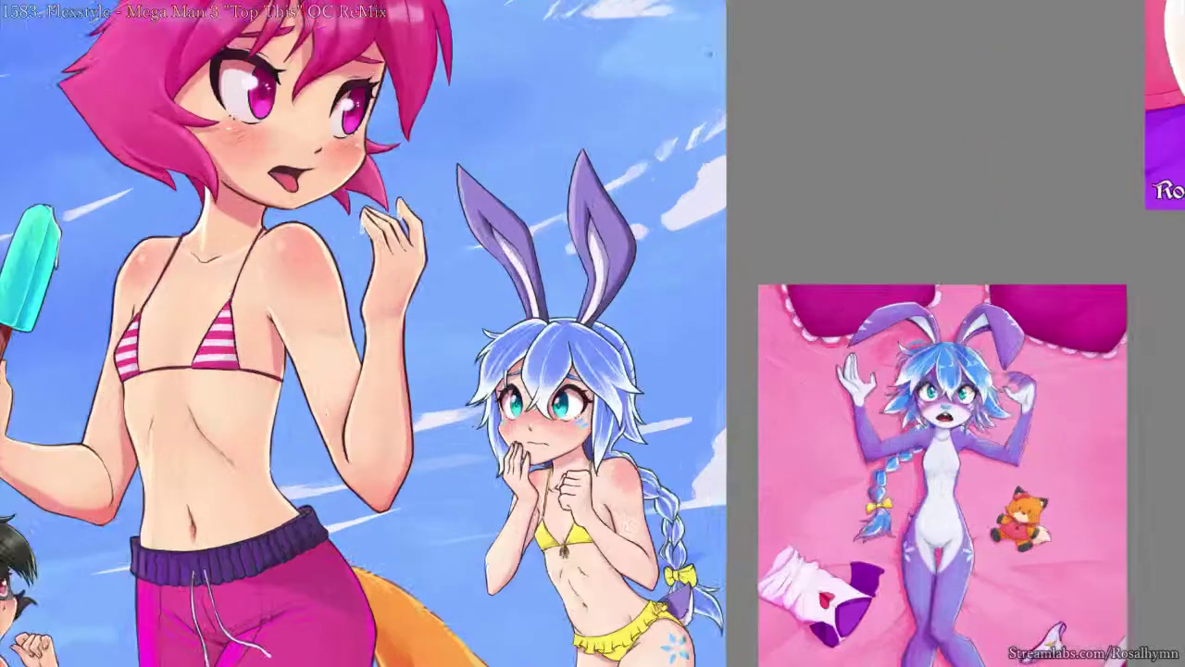
- Try filling the outer bunny ears with a greyish blue while keeping the inner ears white
key("ctrl+plus")
key("ctrl+plus")
left_click_drag(593, 181, 619, 164)
left_click(661, 163, "ctrl")
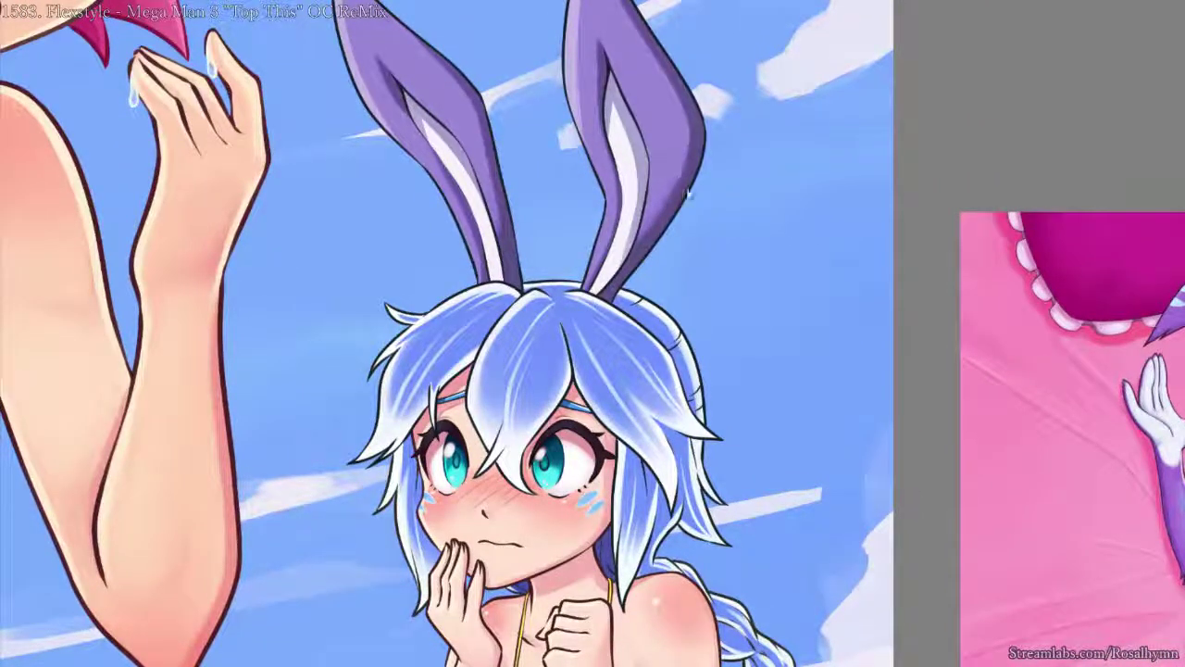
key("alt+BackSpace")
key("ctrl+shift+z")
key("ctrl+z")
key("ctrl+shift+z")
key("ctrl+z")
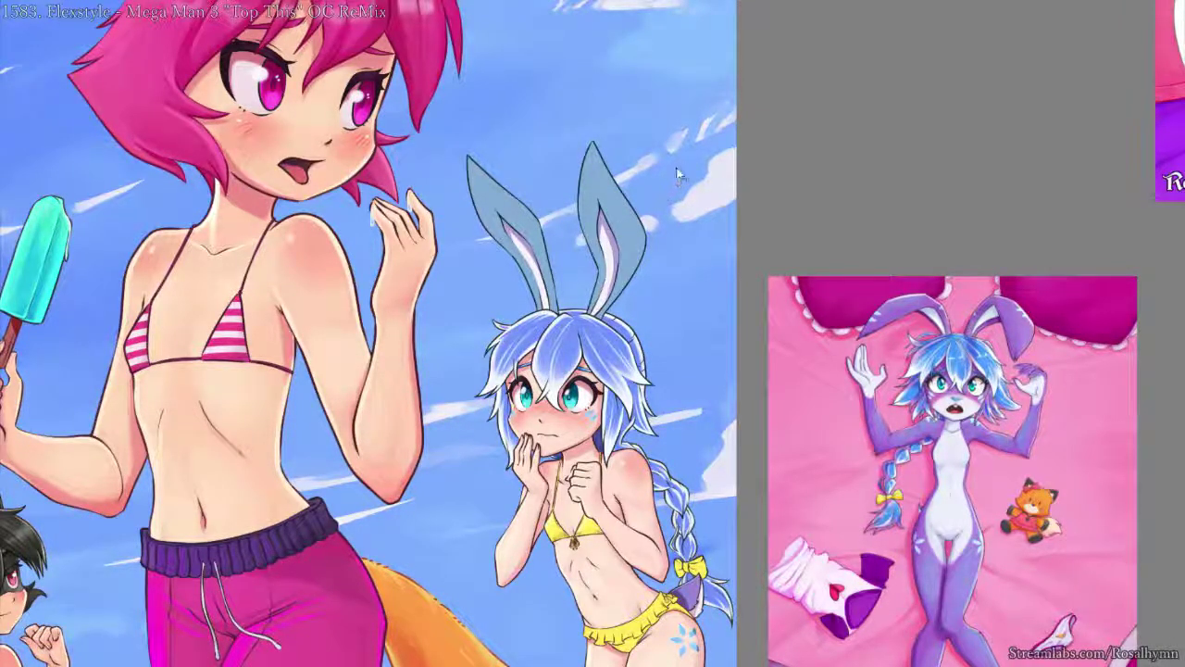
- Try purple and pale blue for the inner ears and judge the colours within the whole illustration
key("ctrl+z")
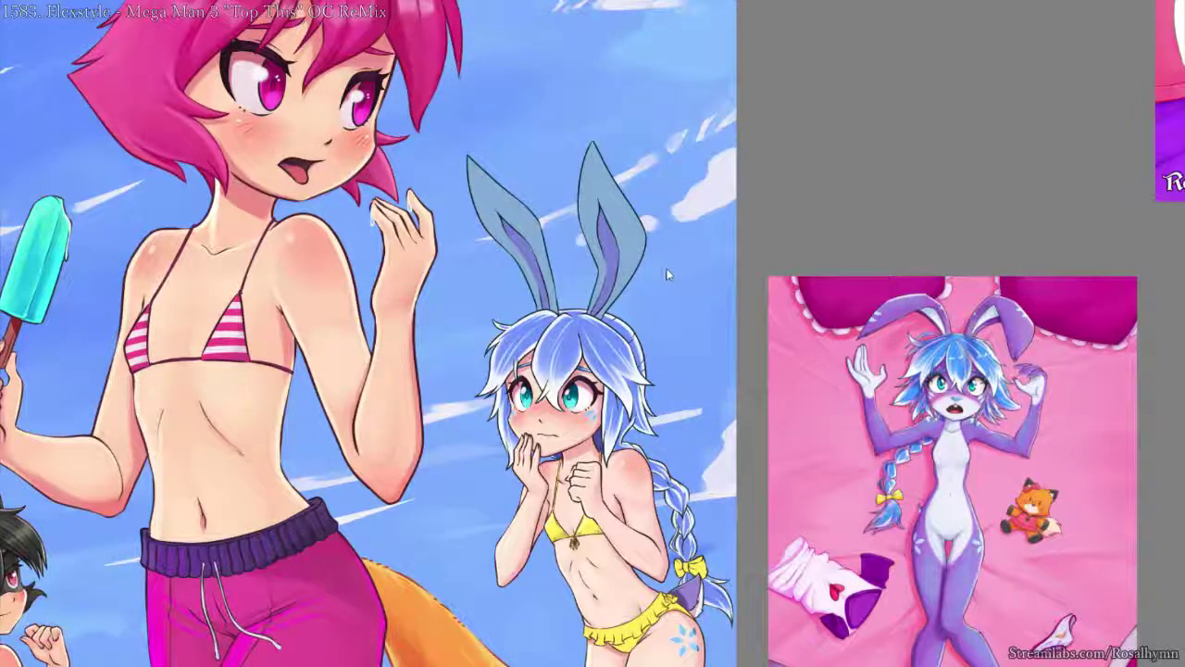
key("ctrl+z")
key("ctrl+minus")
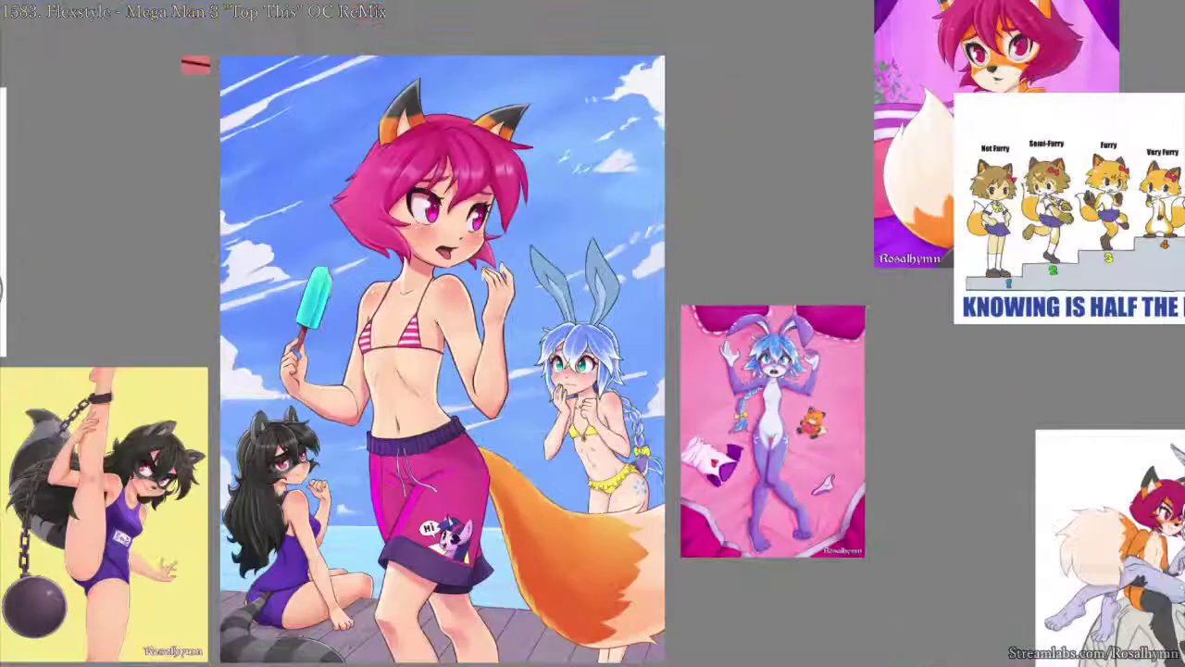
key("ctrl+minus")
key("ctrl+plus")
key("ctrl+plus")
key("ctrl+plus")
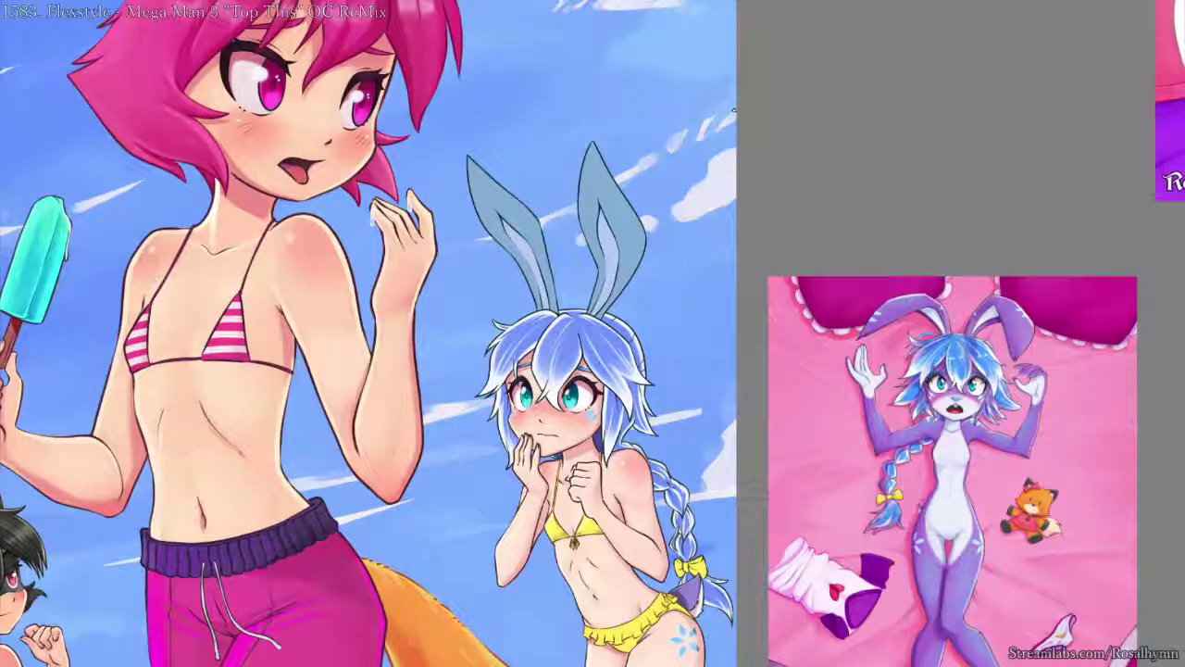
key("ctrl+plus")
key("ctrl+plus")
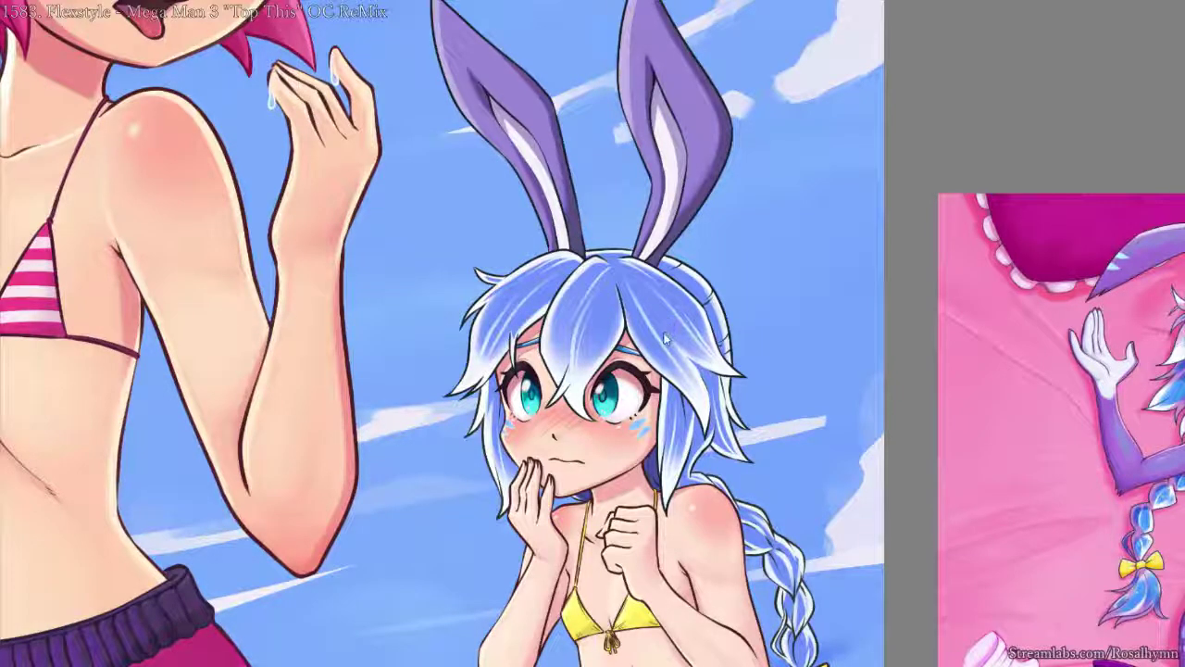
- Undo and redo the last ear colour changes to compare them
key("ctrl+z")
key("ctrl+z")
key("ctrl+y")
key("ctrl+y")
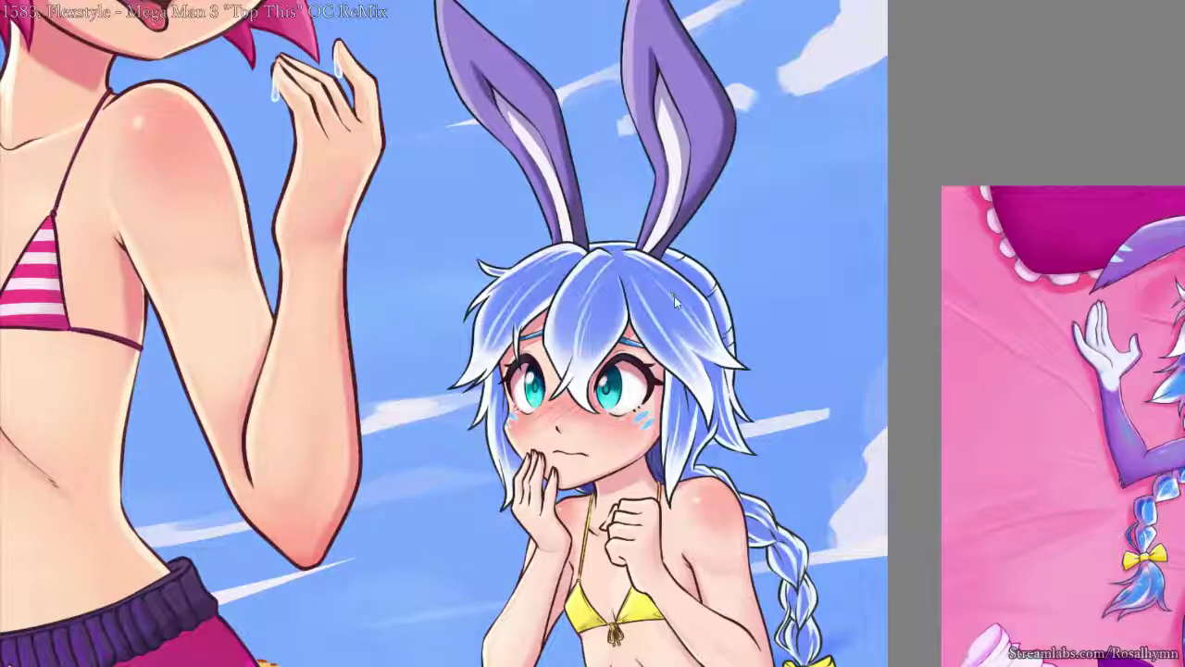
- Try purple, dark purple and dark teal on the fringe, undoing each fill
left_click(678, 340)
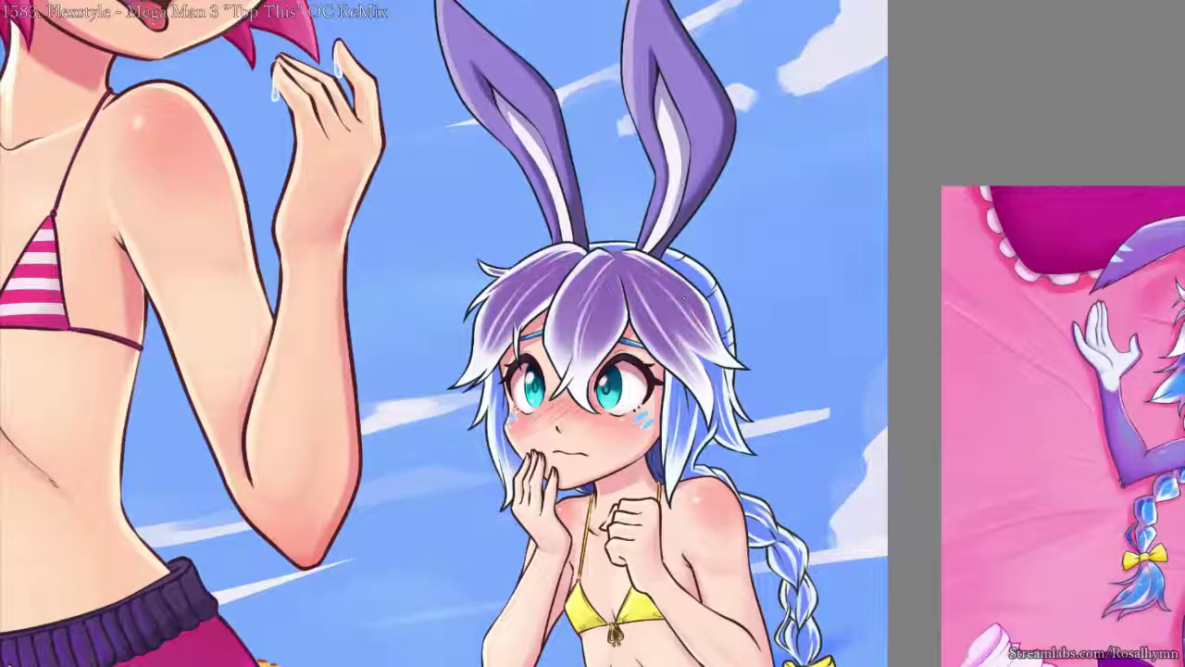
key("ctrl+z")
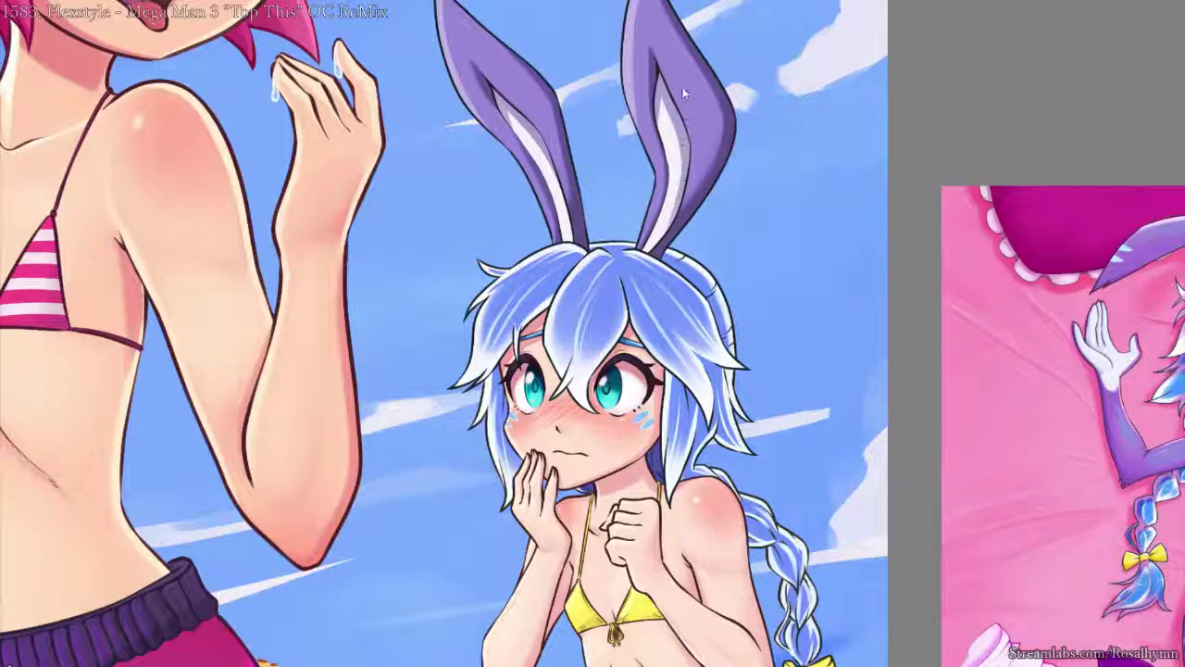
key("alt+Delete")
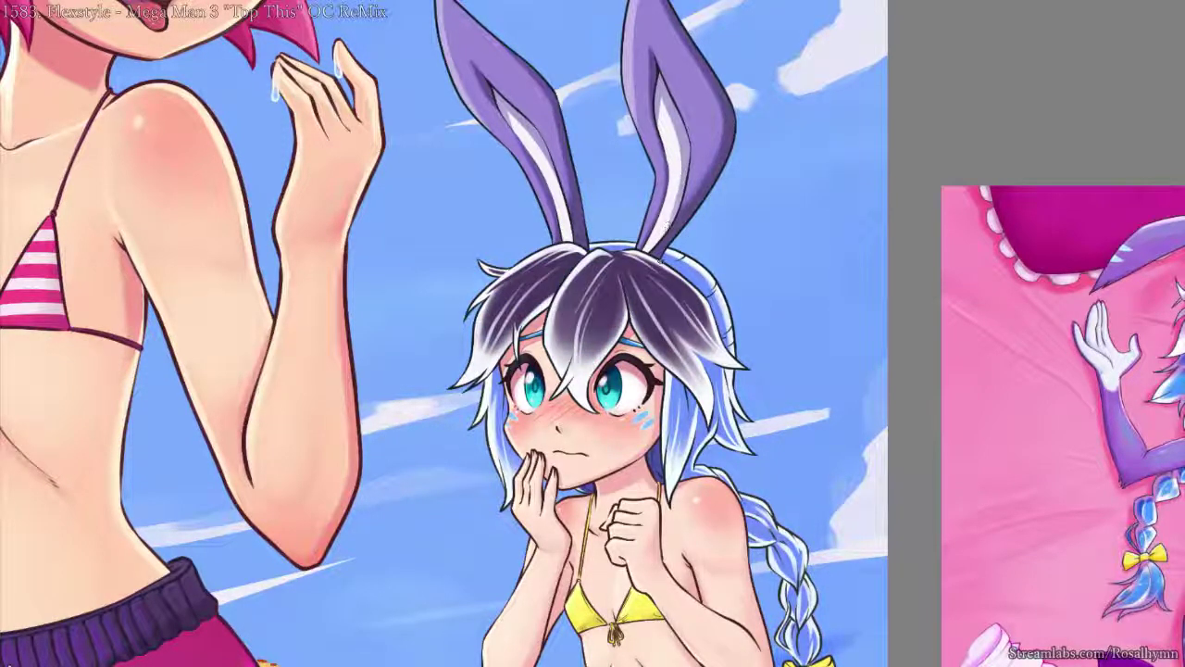
key("ctrl+z")
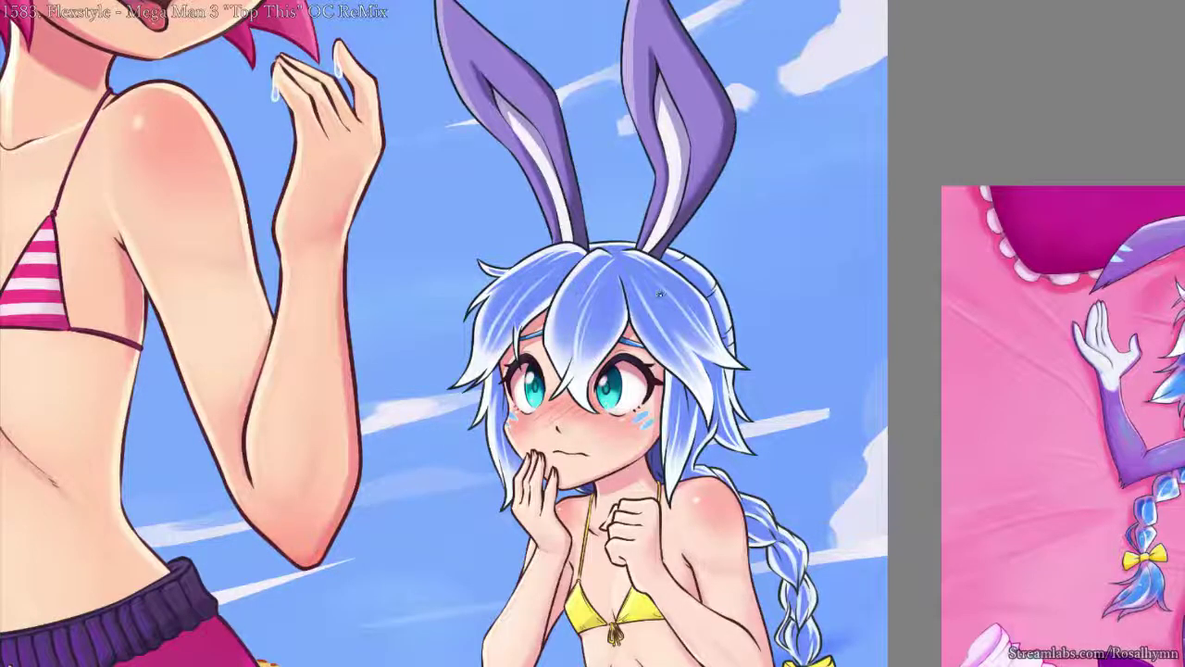
key("ctrl+y")
key("ctrl+z")
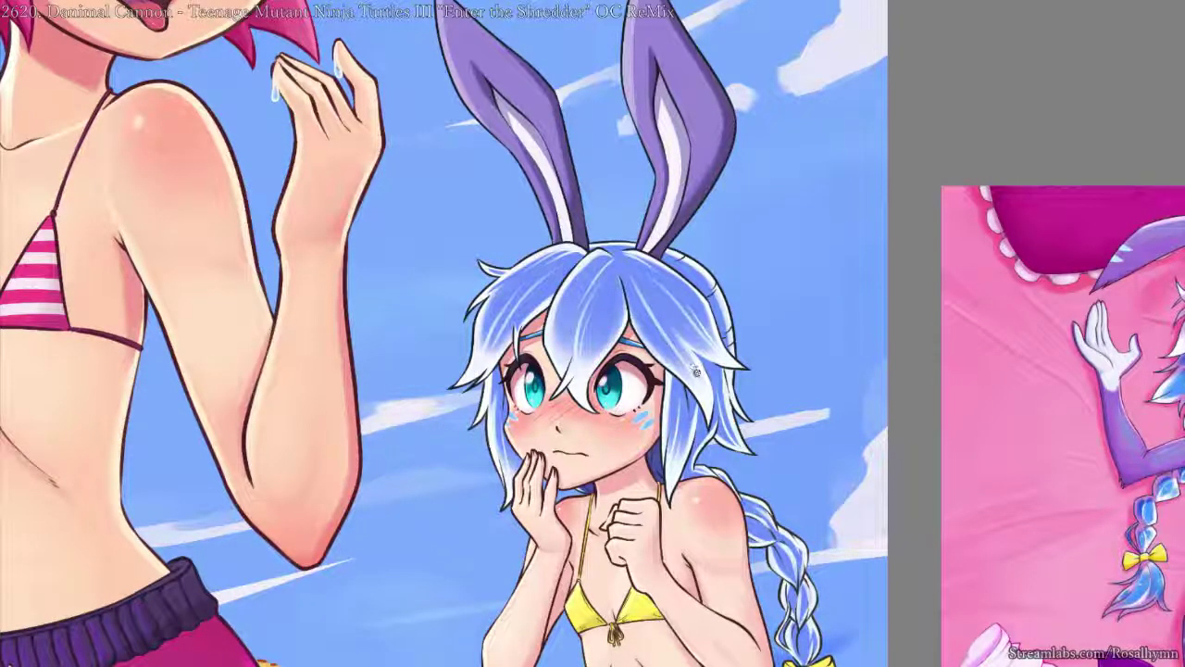
key("ctrl+y")
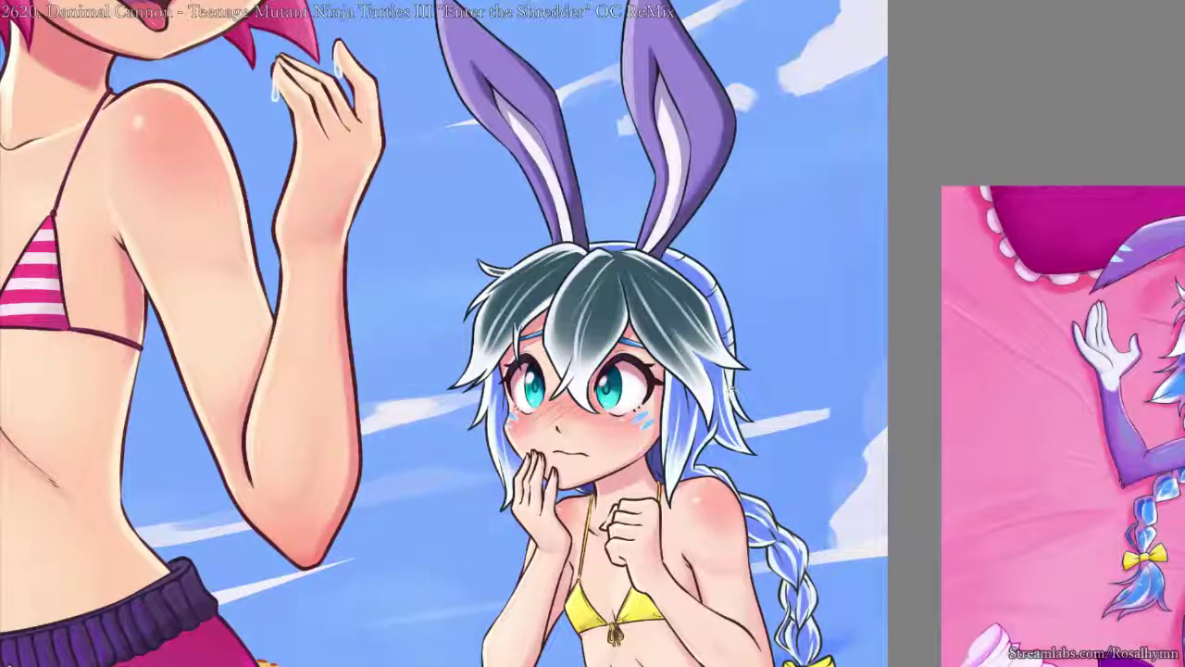
key("ctrl+z")
- Fill the bunny-eared character's hair with pale blue and compare it with a brighter cyan
key("alt+Delete")
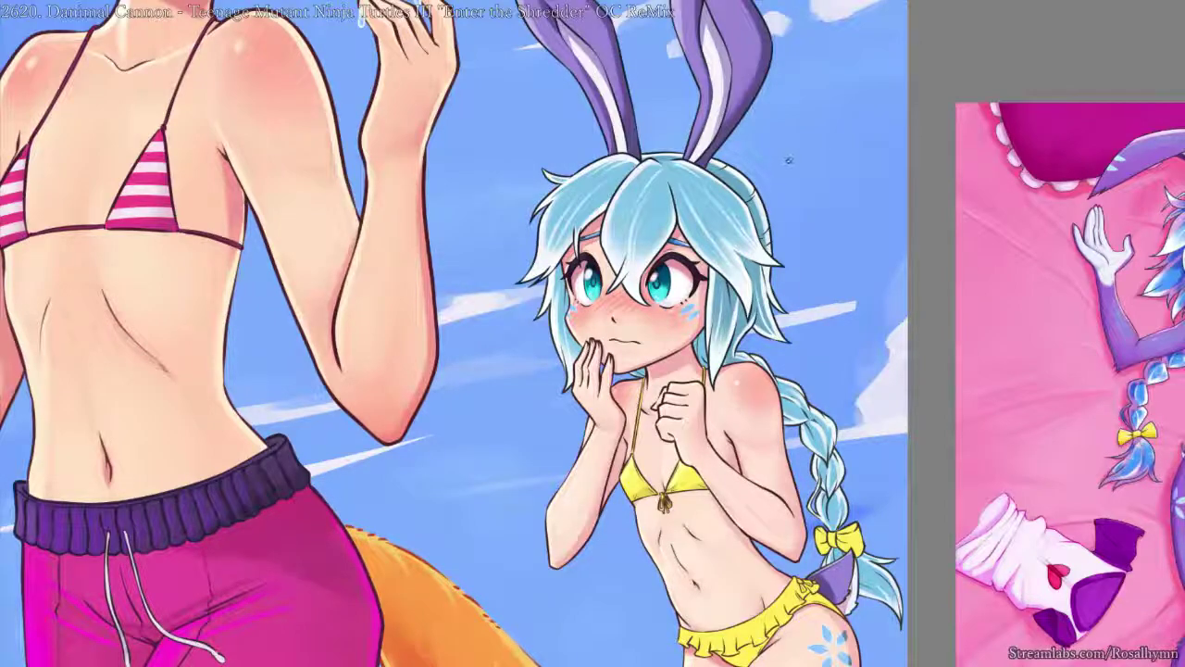
key("ctrl+z")
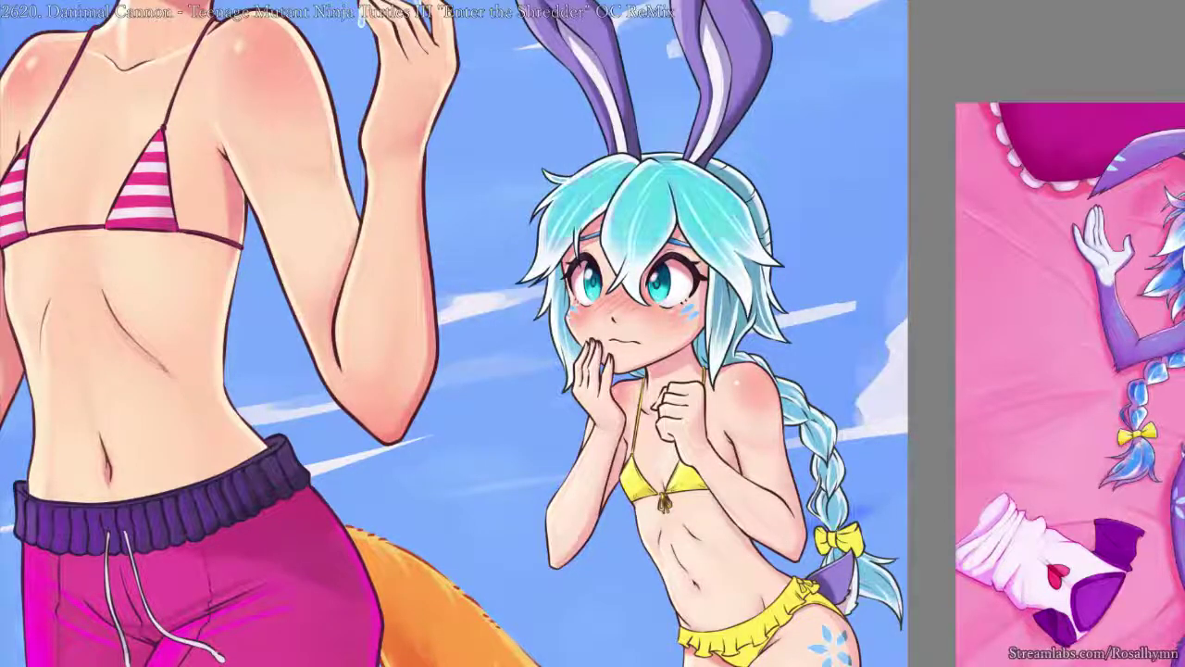
key("ctrl+z")
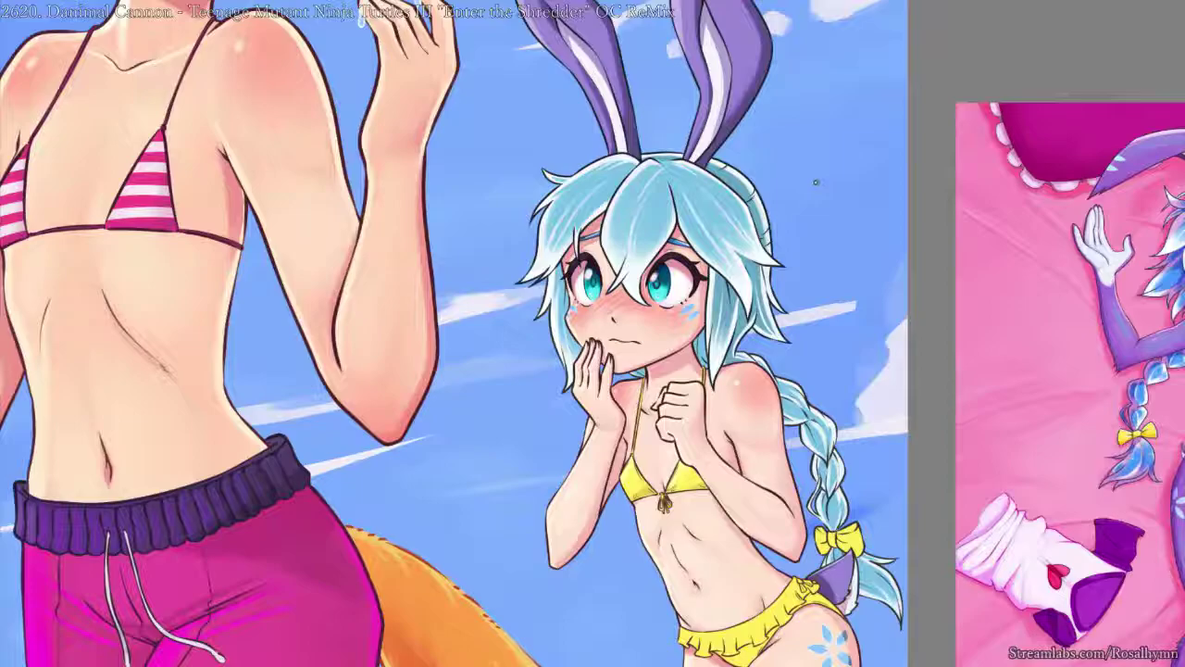
left_click_drag(804, 183, 737, 204)
key("plus")
key("plus")
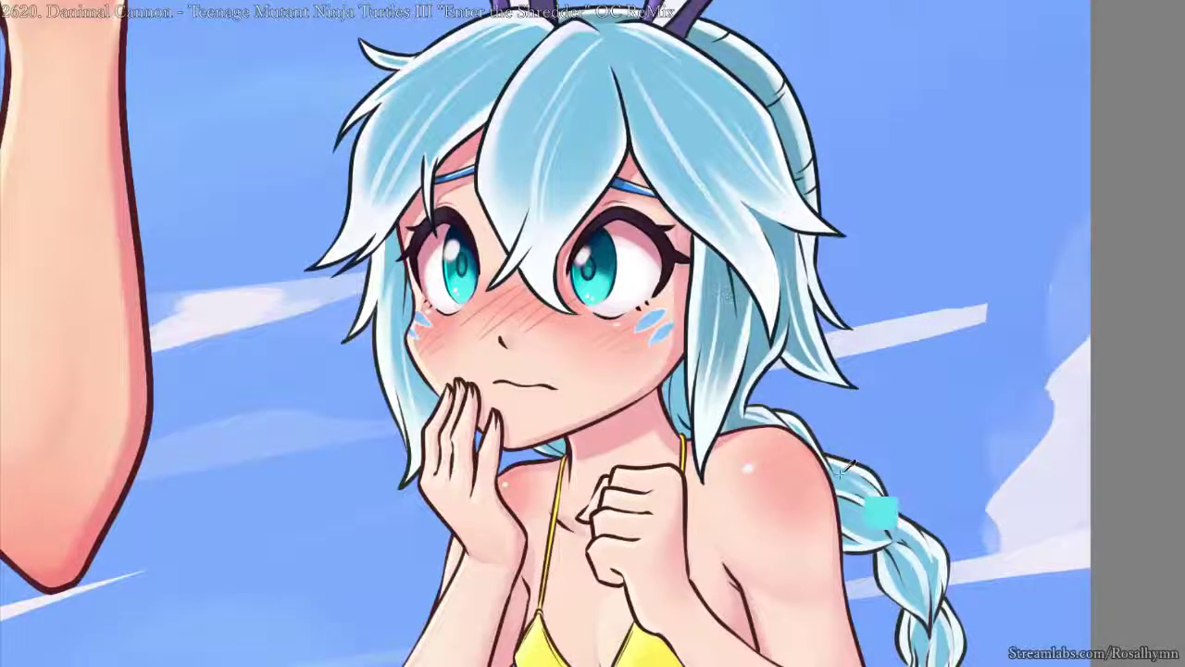
key("ctrl+z")
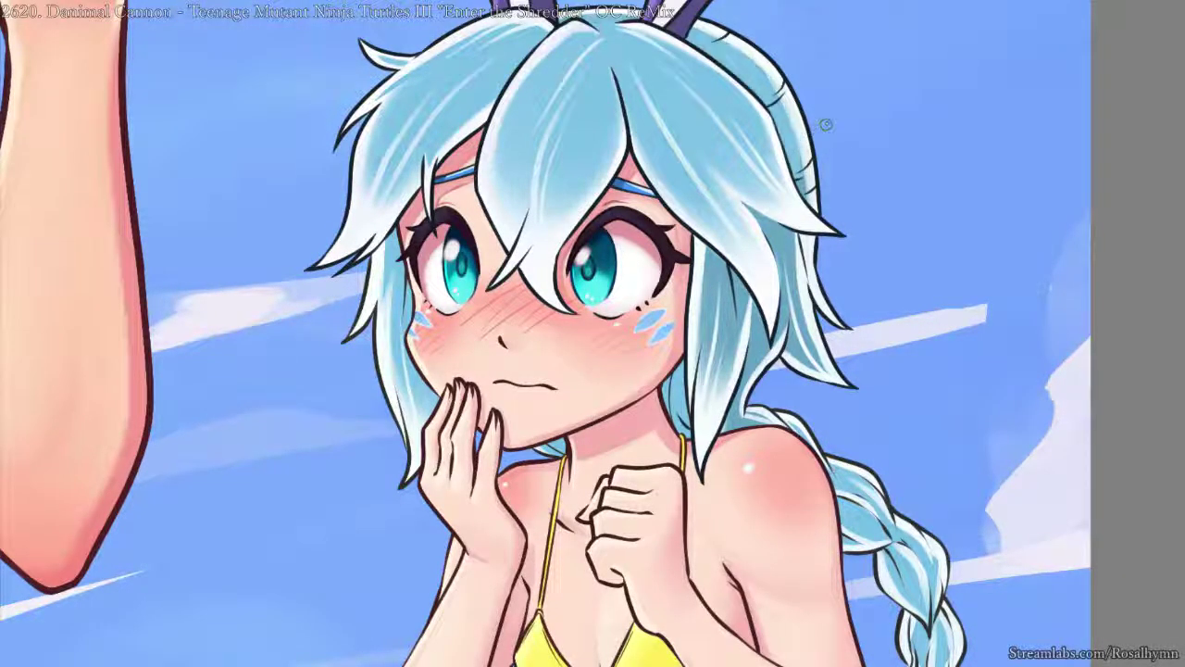
- Judge the pale blue hair close up and within the whole illustration beside the reference picture
key("minus")
key("minus")
key("minus")
key("minus")
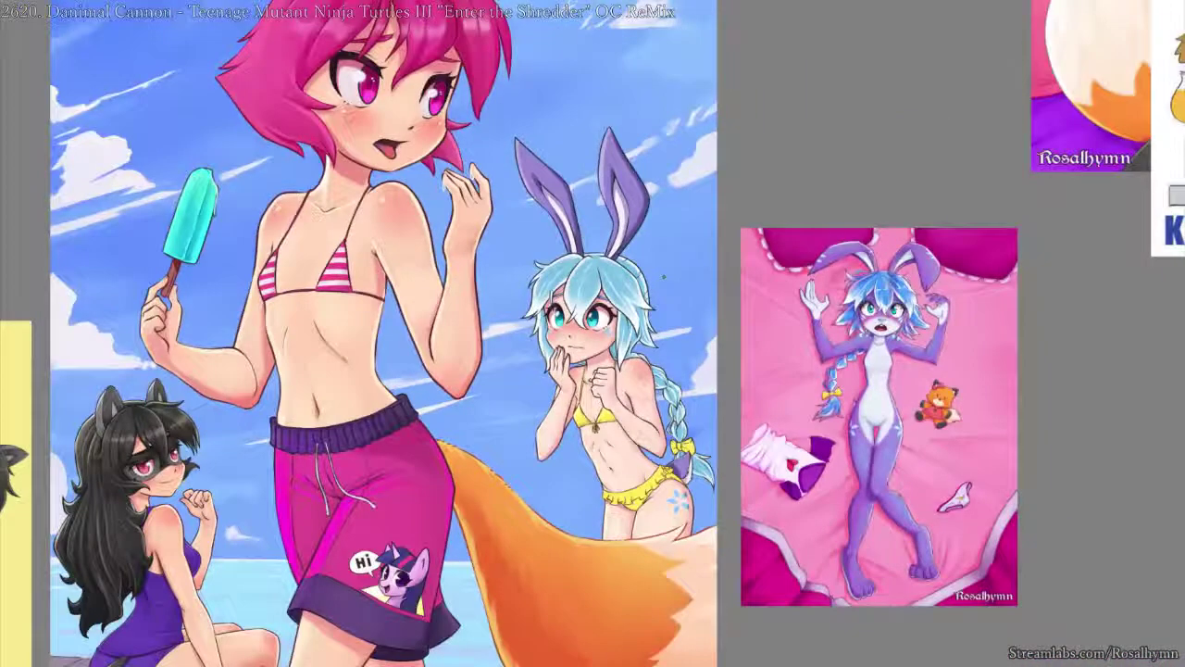
key("plus")
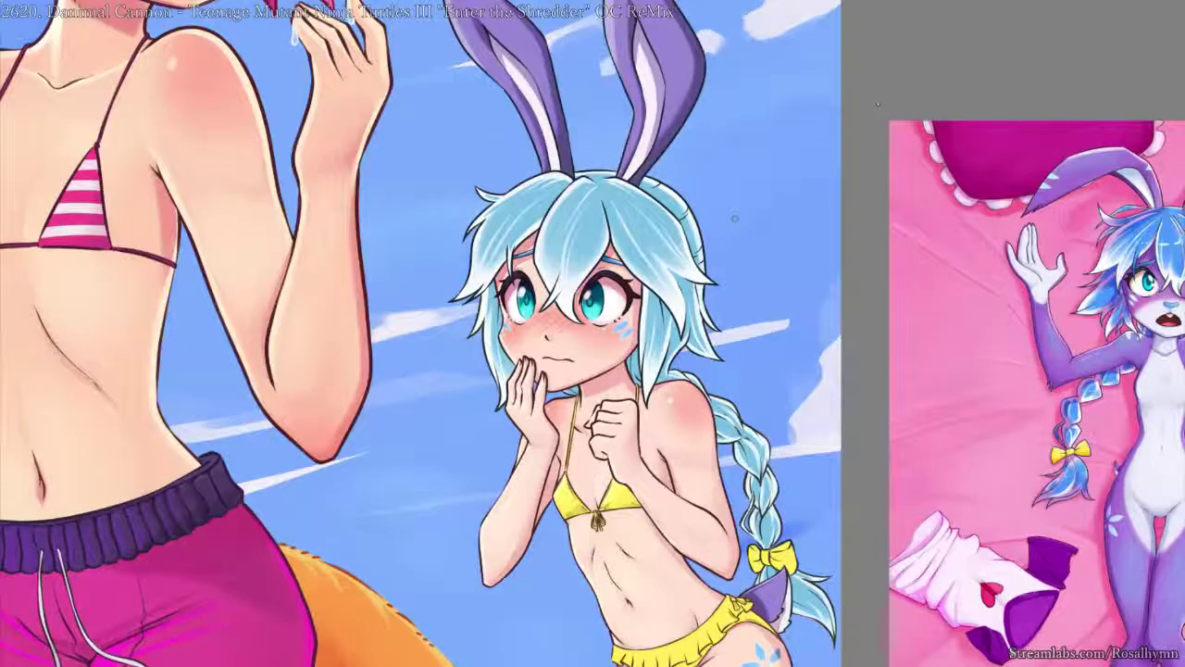
key("minus")
key("plus")
key("minus")
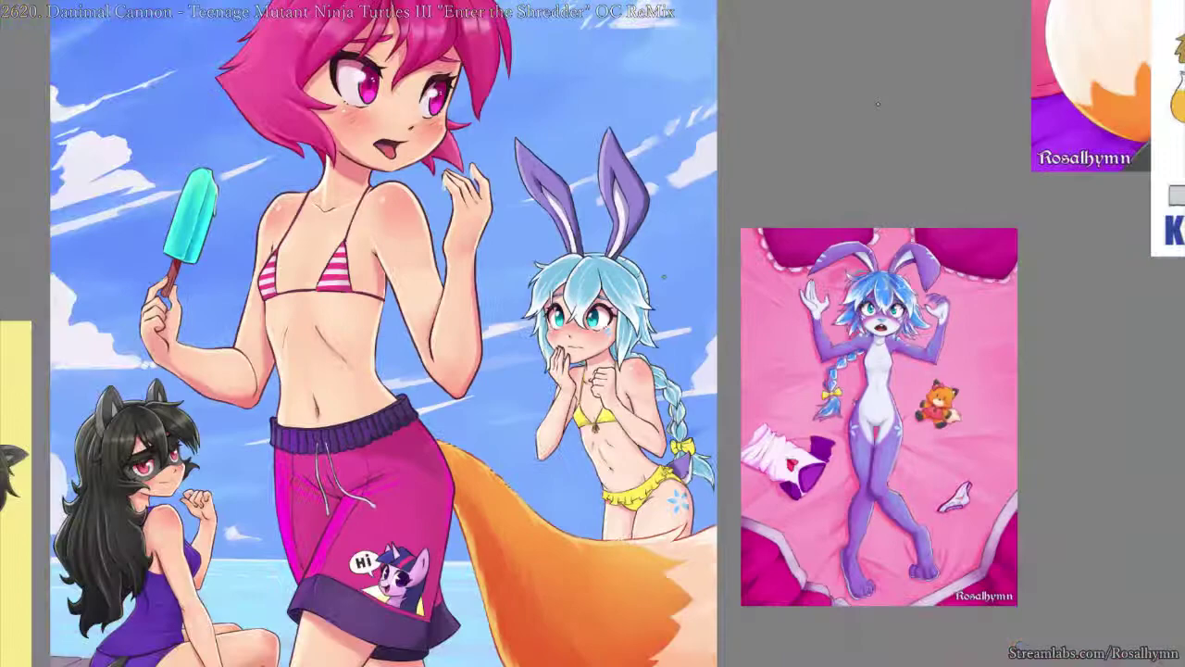
key("plus")
- Try the reference character's stronger blue on the side locks and back hair, undo it and recheck the pale blue
left_click(1140, 218, "ctrl")
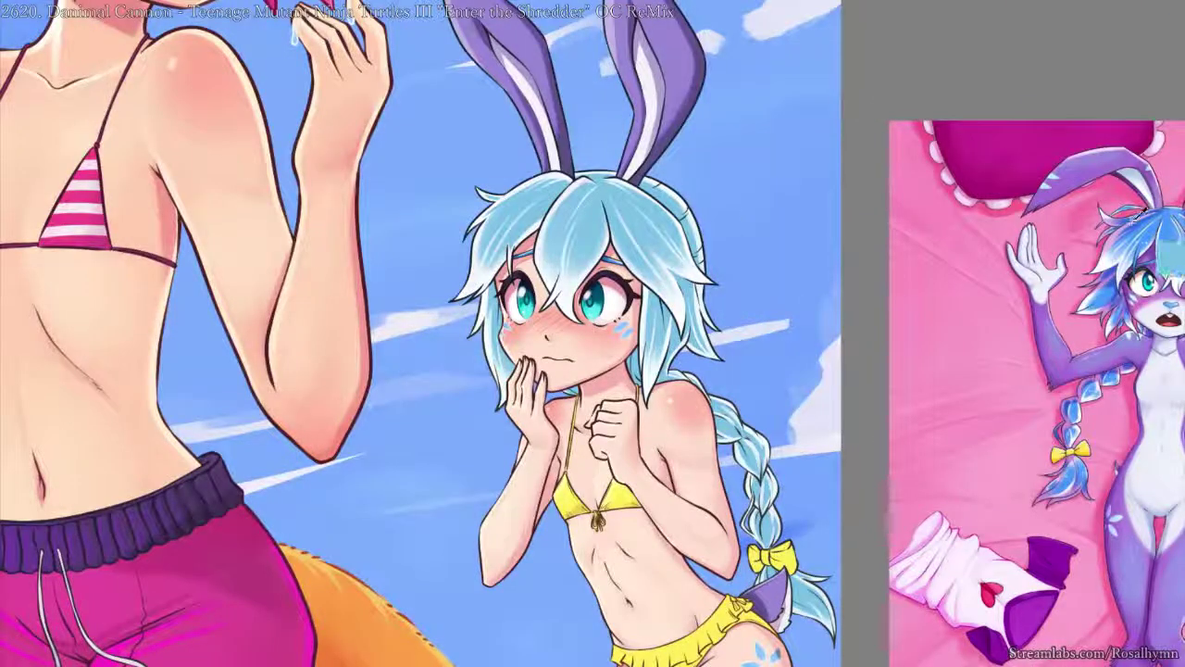
key("minus")
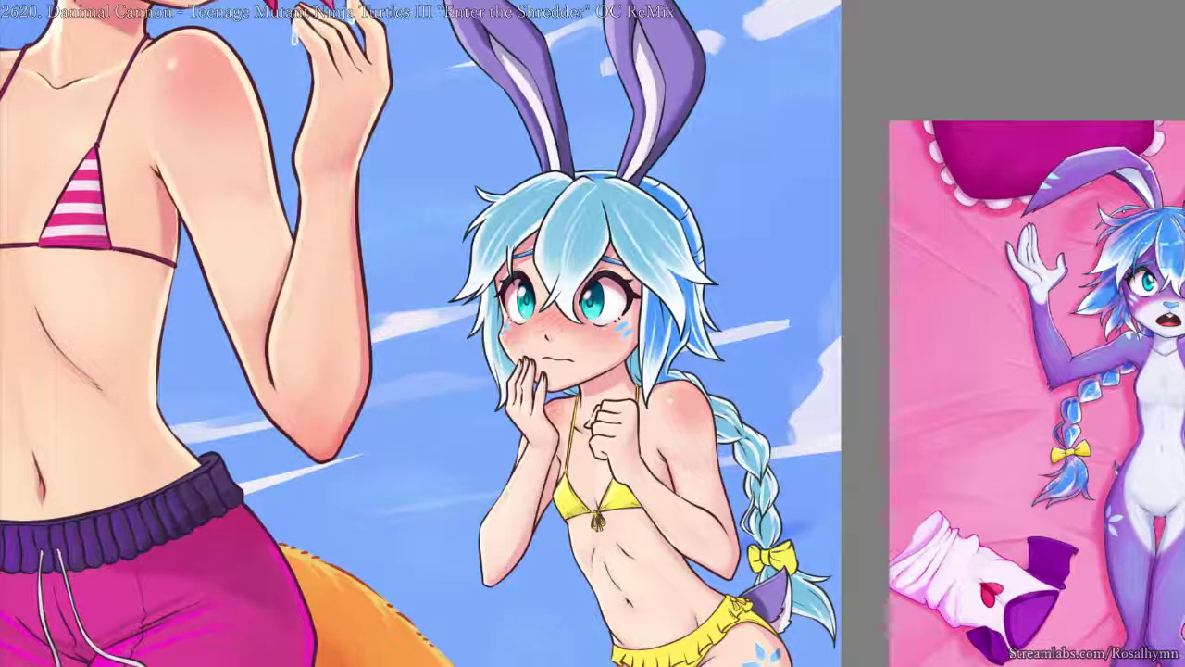
key("ctrl+z")
key("minus")
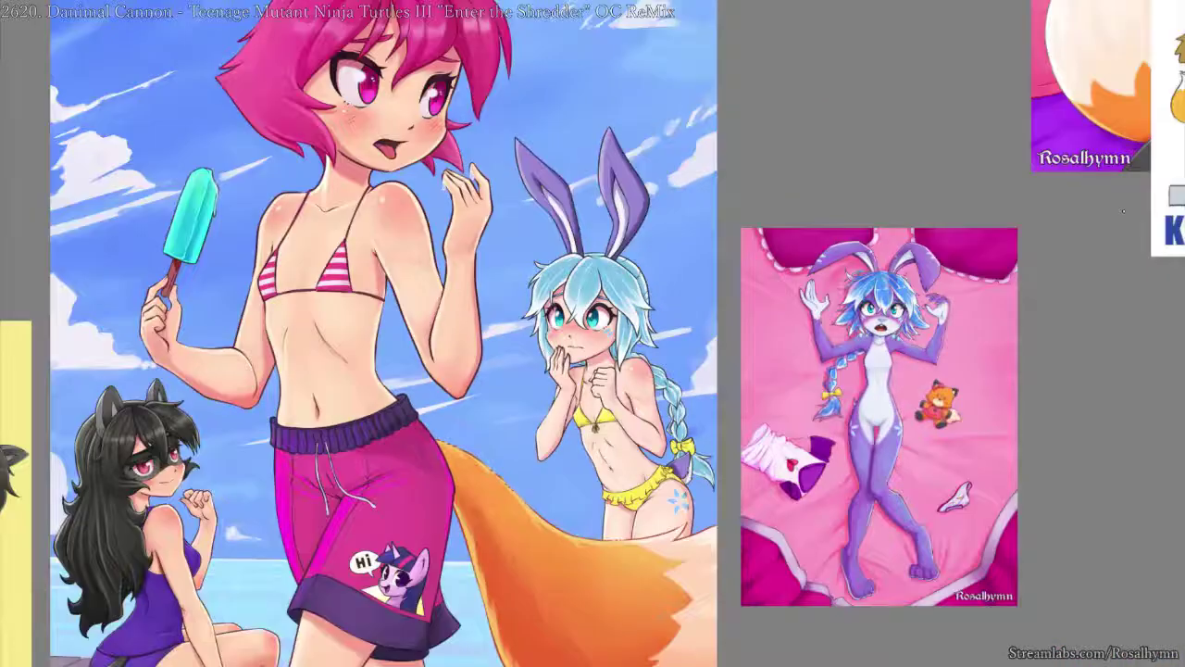
key("plus")
key("plus")
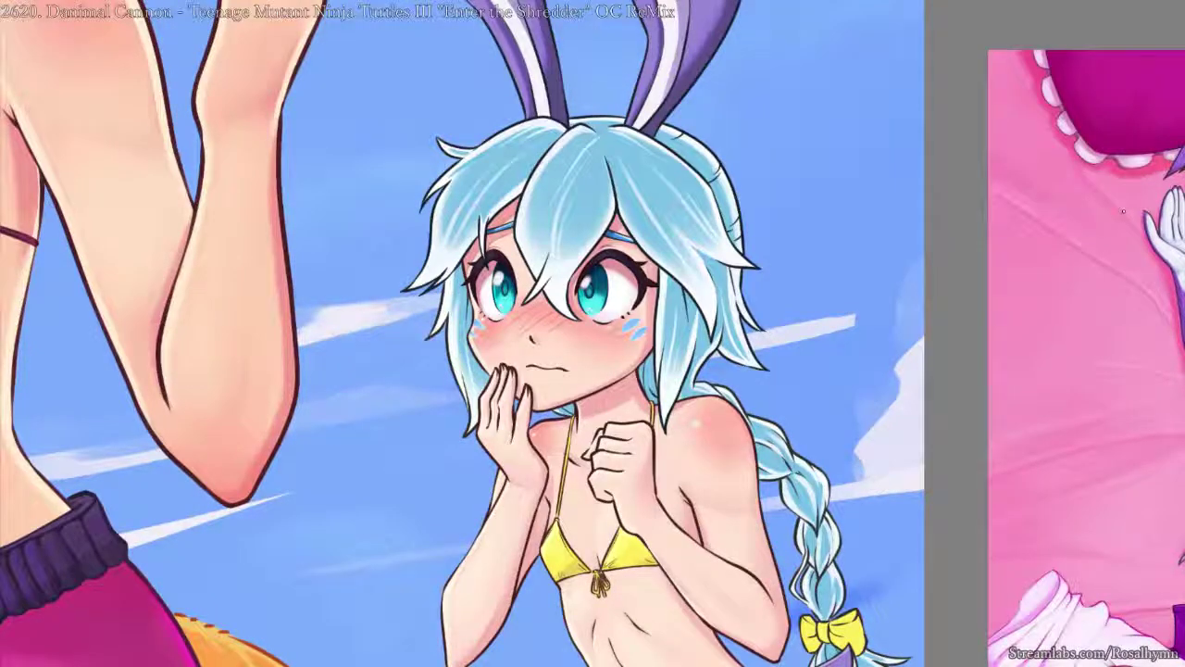
key("plus")
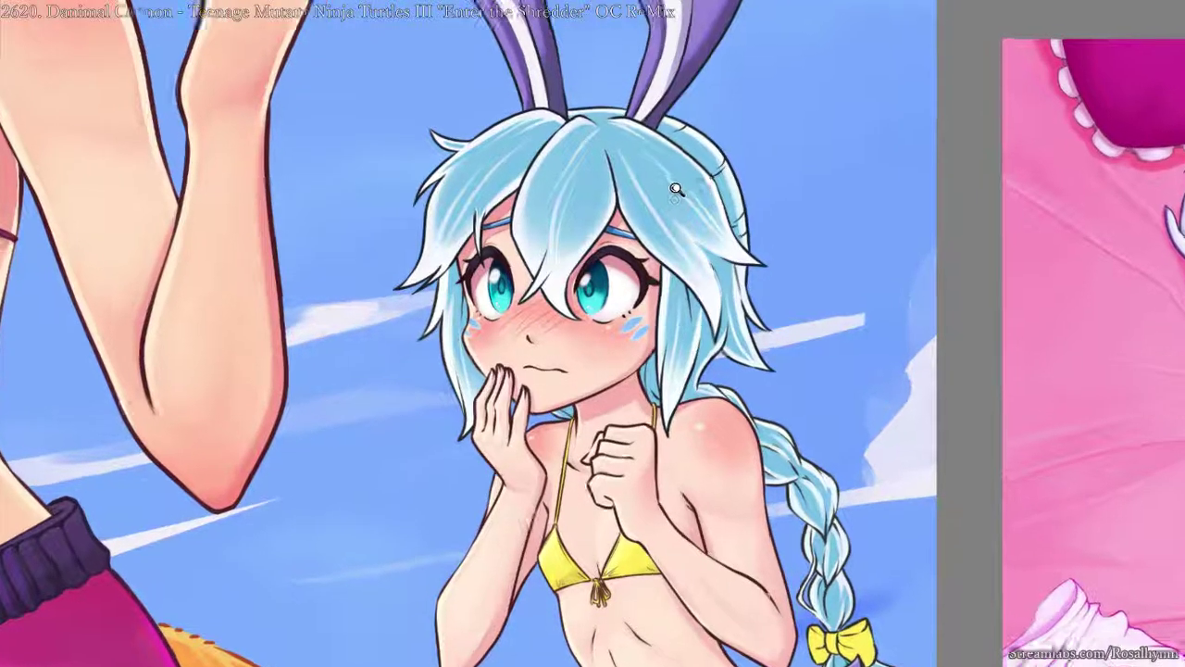
- Try the yellow sampled from the bikini top on the fringe's tips and outer edges, and undo it
left_click(676, 190, "ctrl+shift")
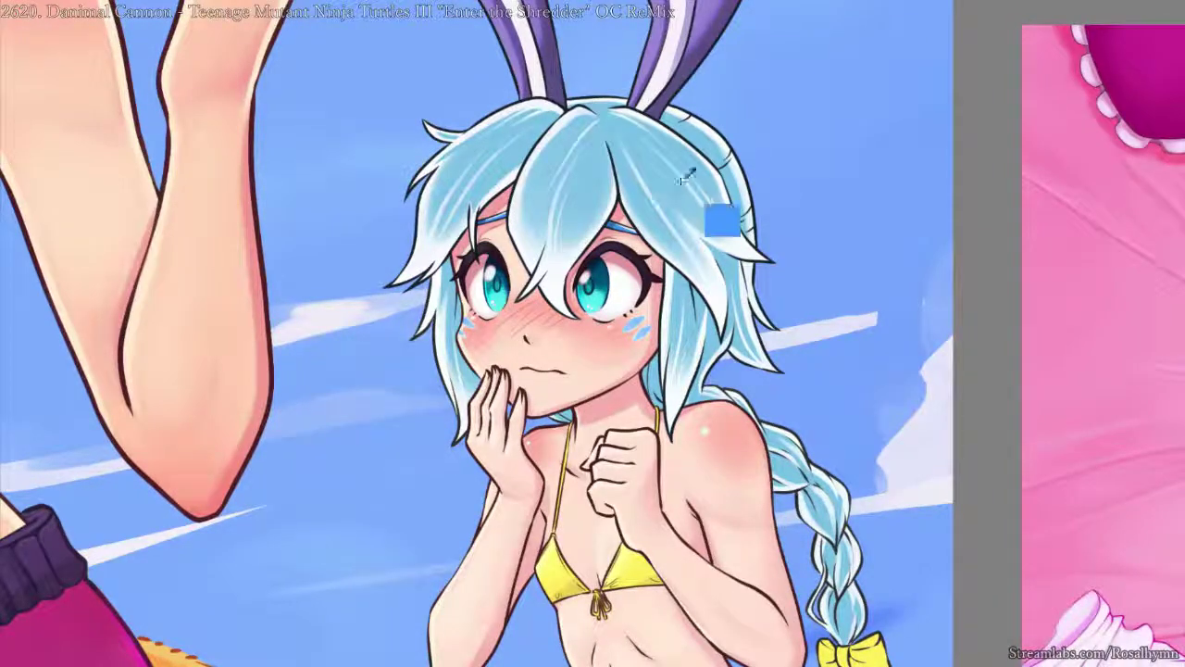
left_click(626, 562, "alt")
key("alt+Delete")
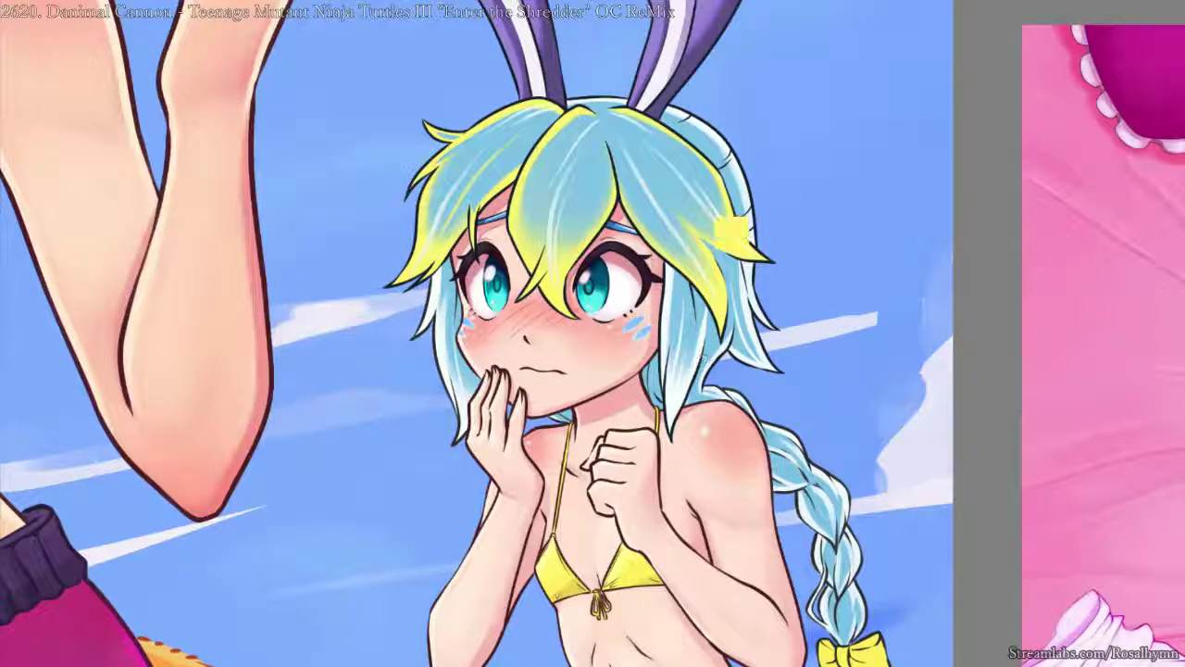
key("ctrl+z")
- Fill the fringe base with yellow, lighten it to a pale yellow and extend it to the side locks
left_click(682, 185, "ctrl+shift")
key("alt+Delete")
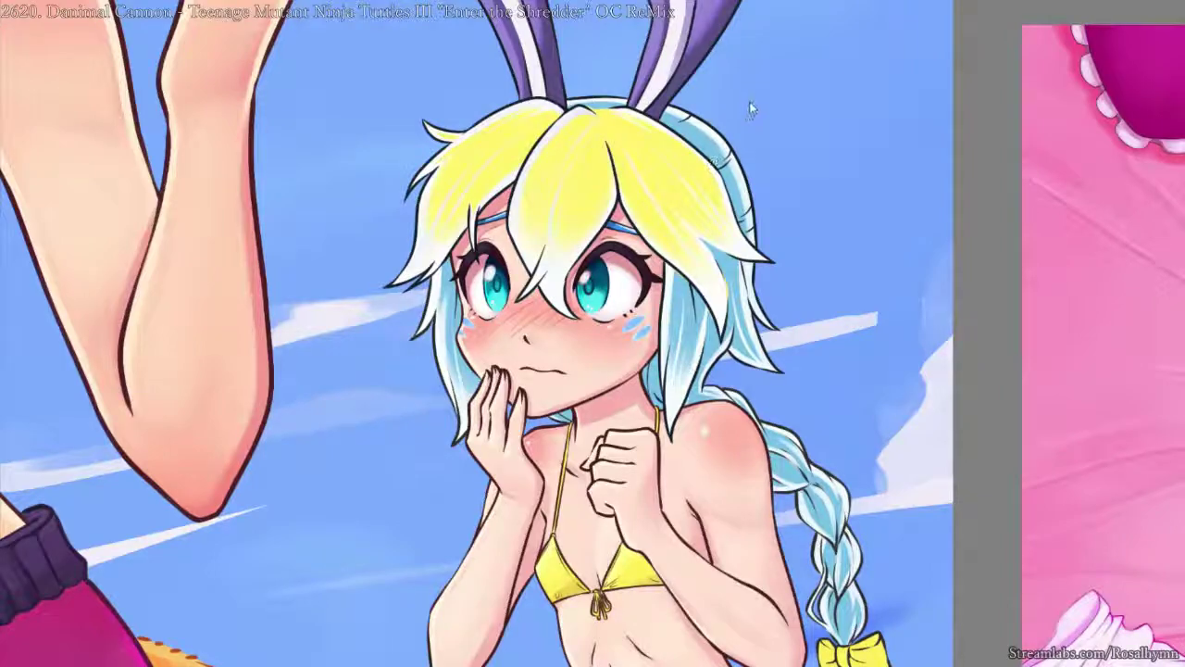
key("ctrl+z")
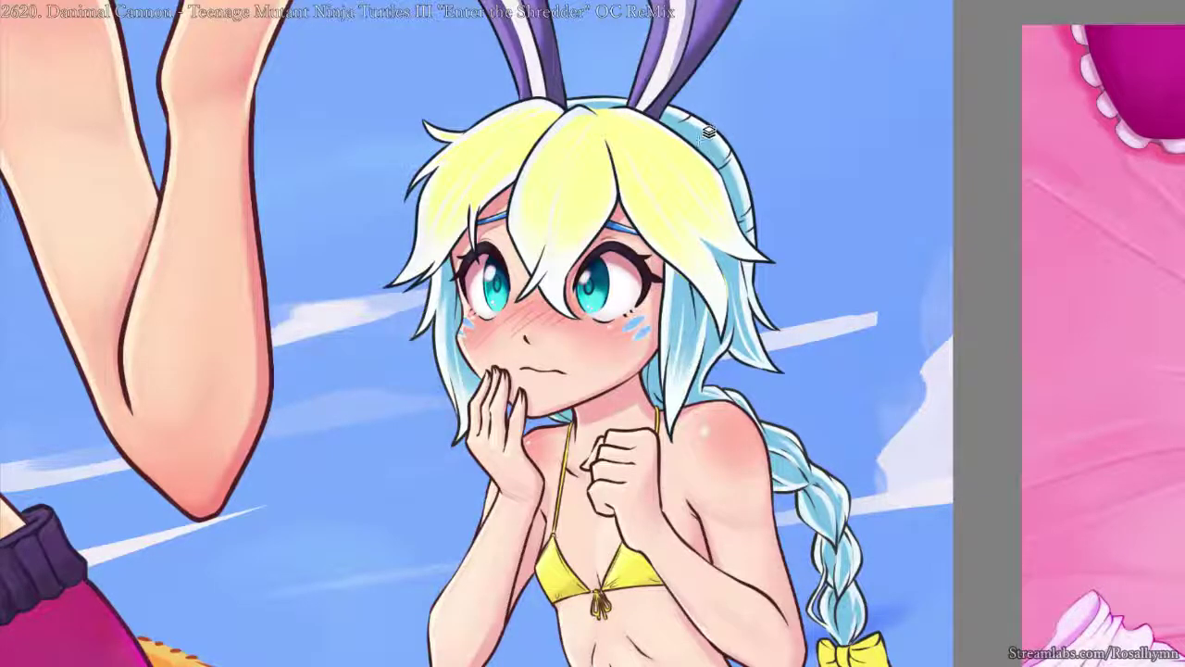
key("ctrl+z")
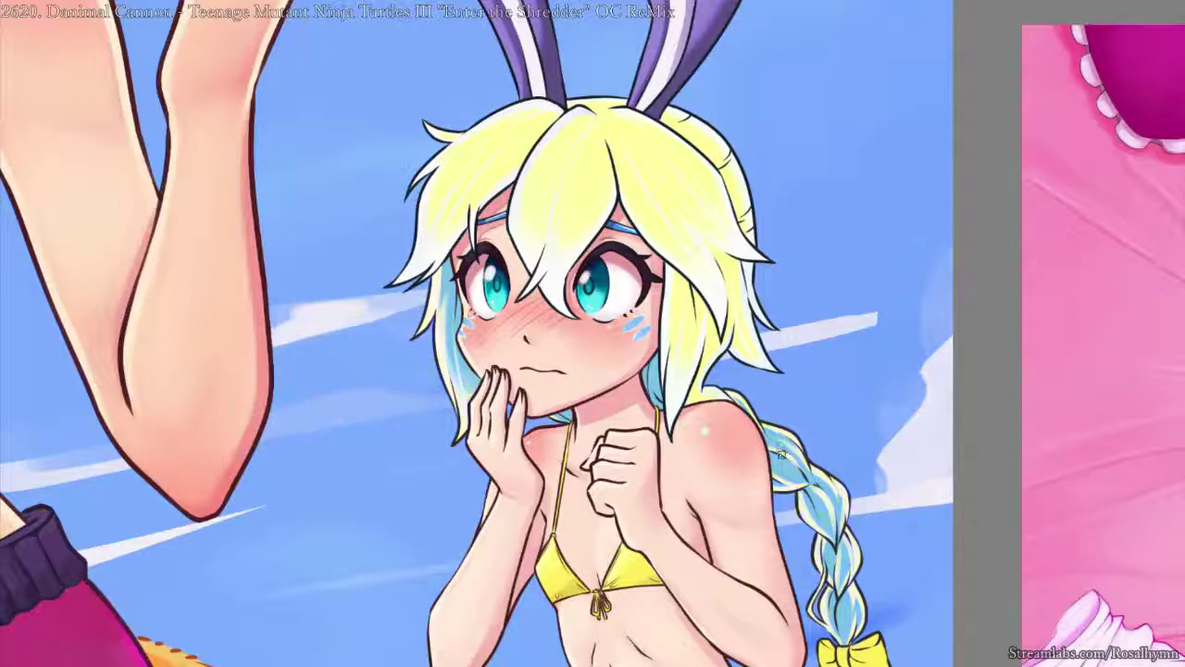
- Extend the pale yellow to the braid and remaining hair, and revert to pale blue to compare them
right_click(783, 404)
key("ctrl+f")
key("Page_Down")
key("Page_Down")
key("Page_Down")
key("Page_Down")
key("Page_Down")
key("Page_Down")
key("Page_Down")
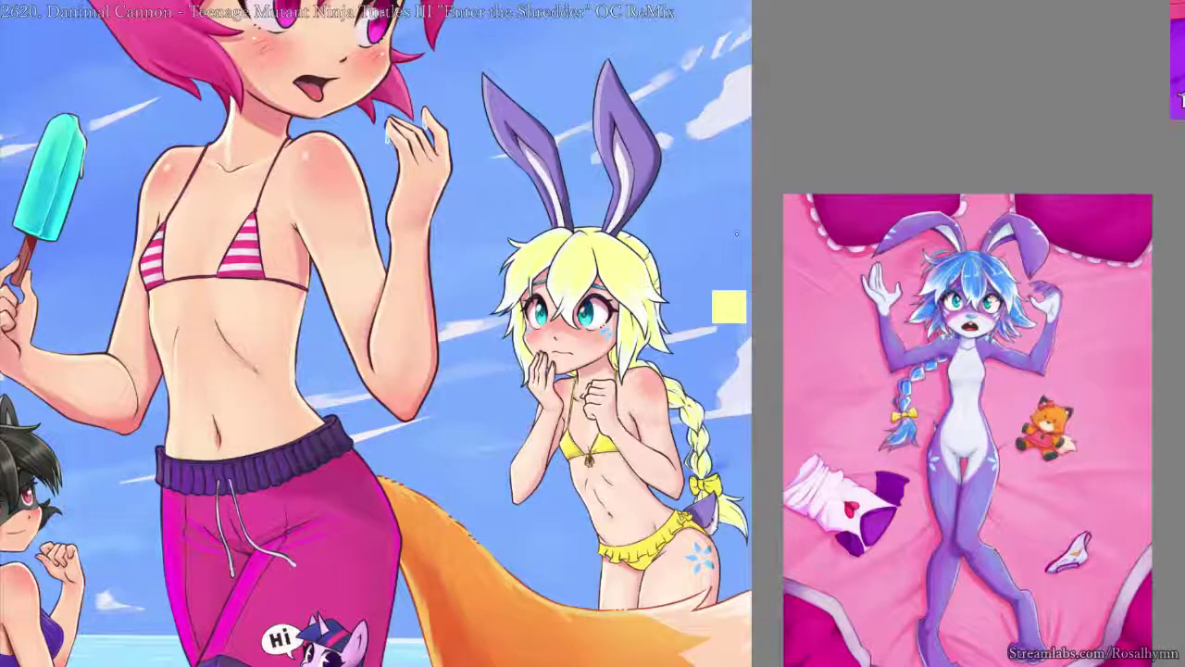
key("ctrl+z")
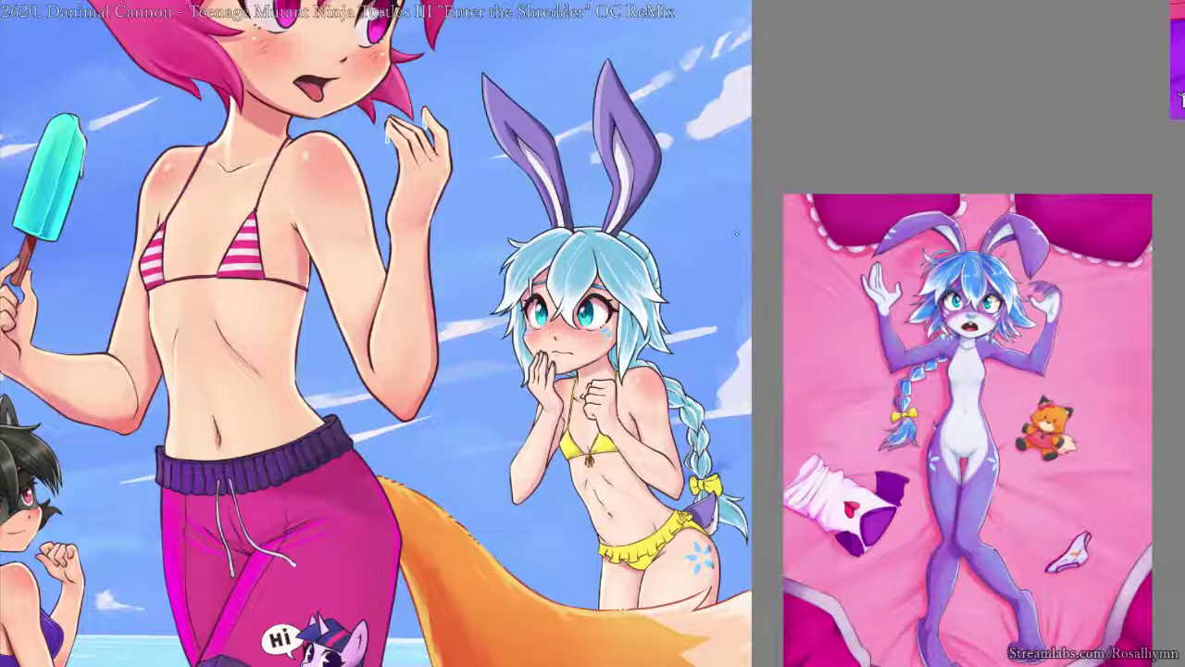
- Recolour the eyebrows yellow and the fringe base pale yellow, keeping the fringe tips white
key("ctrl+b")
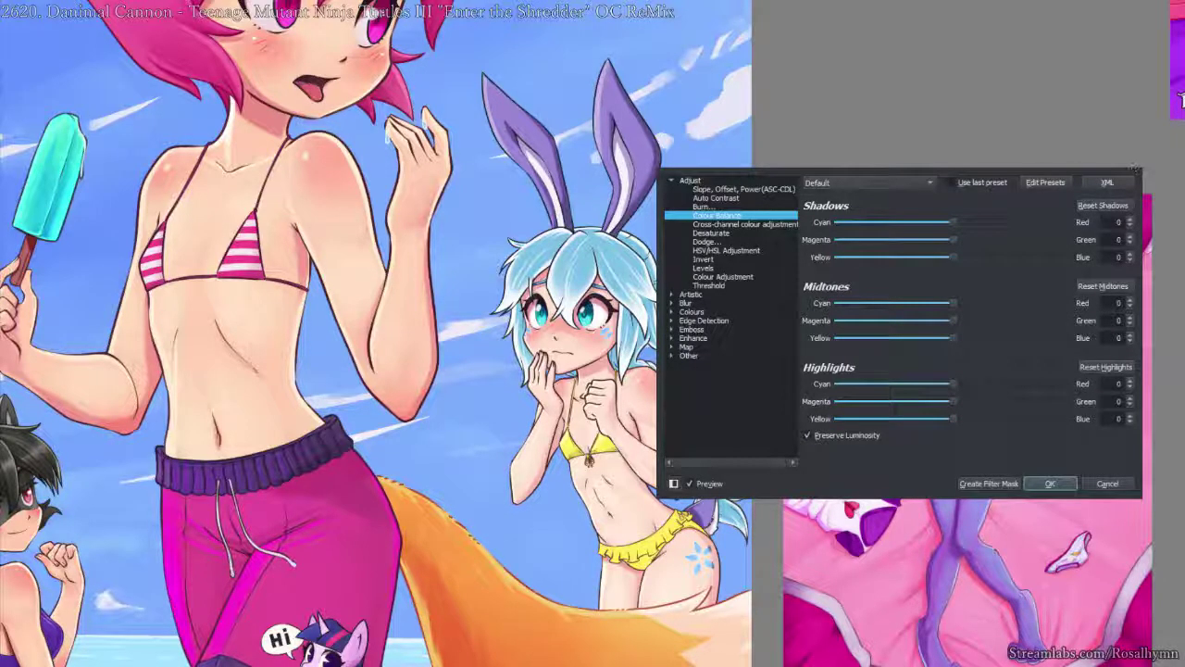
left_click(1133, 167)
key("1")
key("ctrl+z")
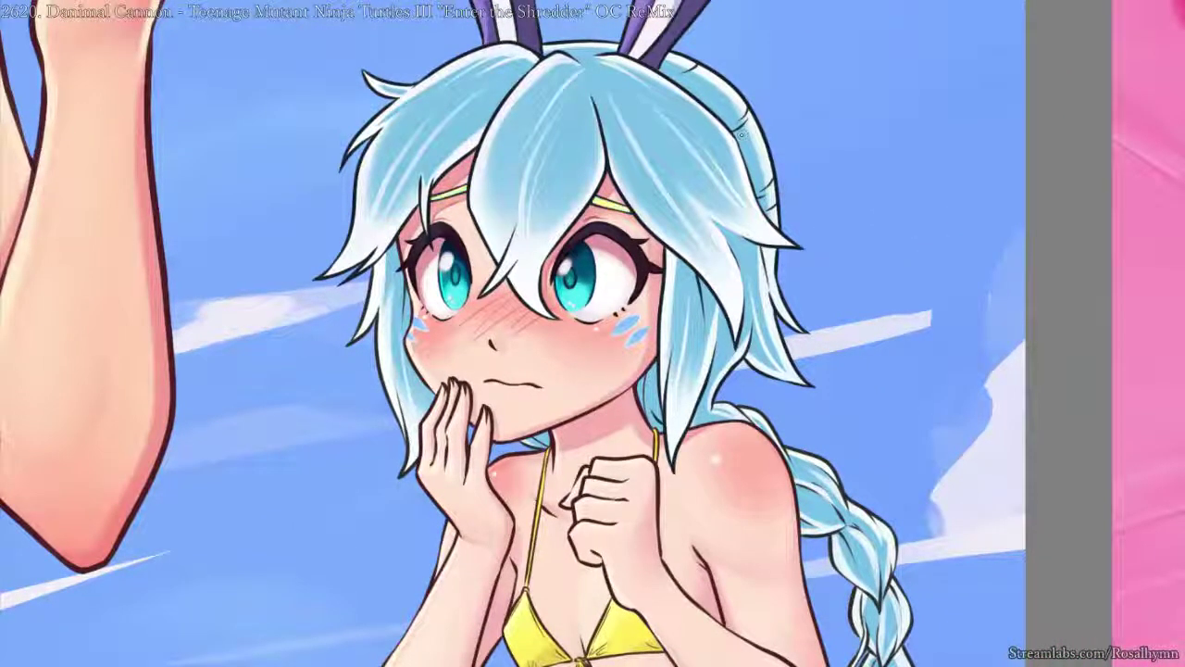
key("ctrl+z")
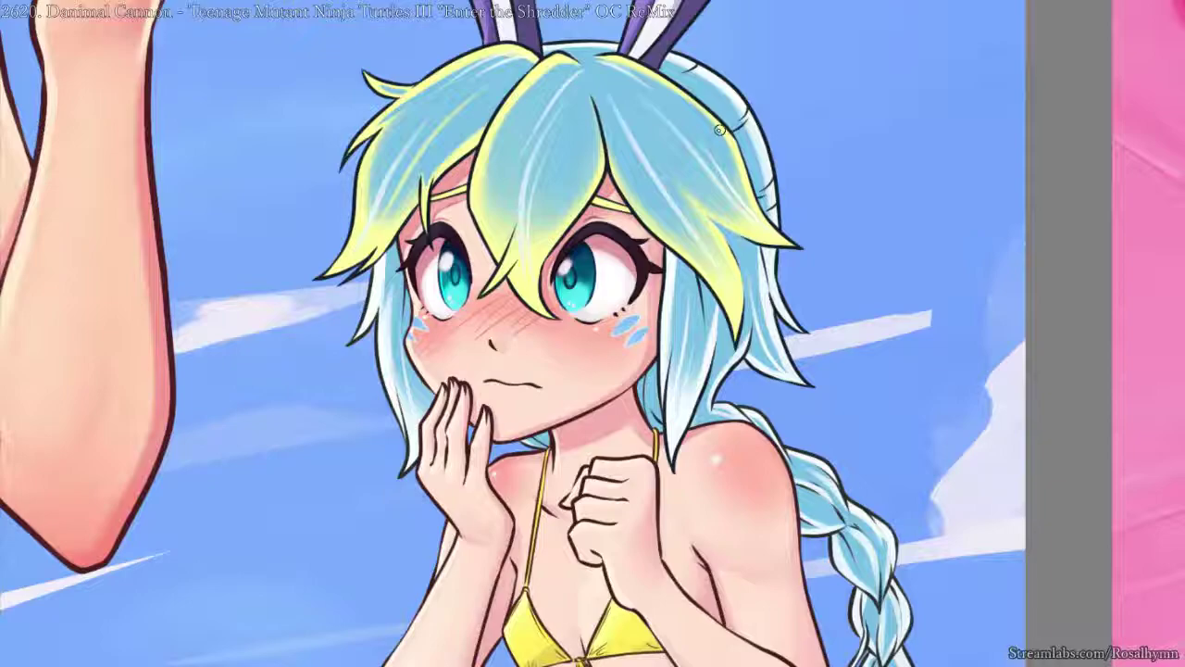
key("ctrl+z")
key("ctrl+shift+z")
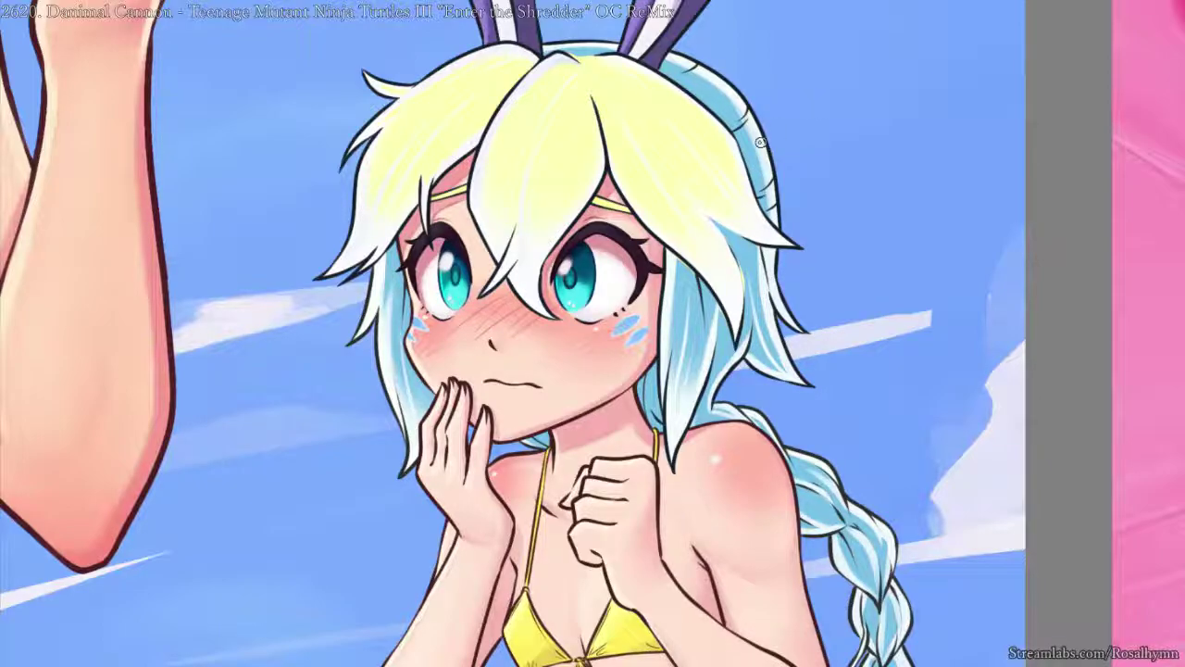
- Recolour the braid, back hair and side locks pale yellow to match the fringe
key("ctrl+minus")
key("ctrl+minus")
key("ctrl+minus")
key("ctrl+minus")
scroll(838, 98, "up", 3)
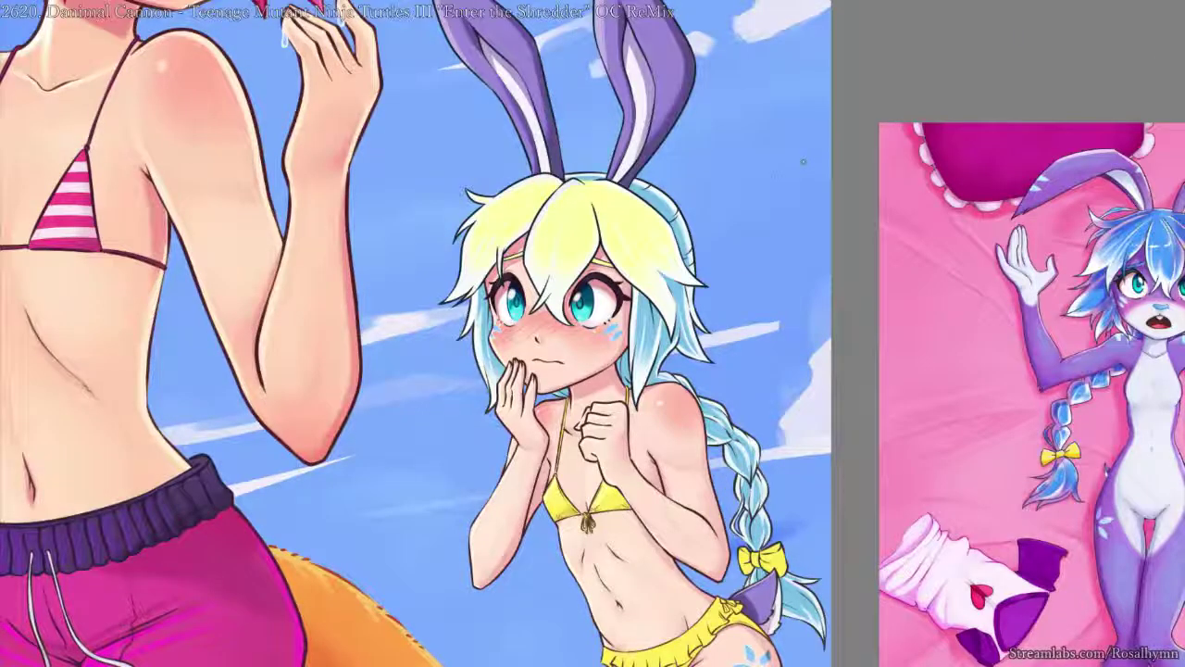
scroll(676, 259, "up", 2)
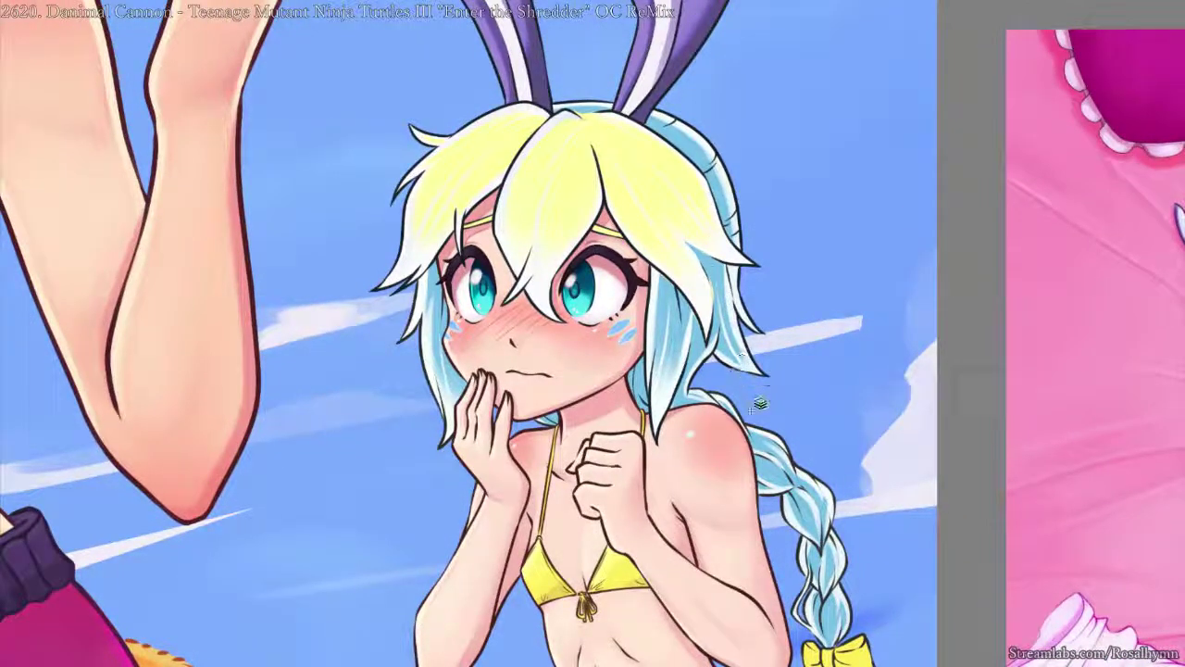
left_click(775, 462)
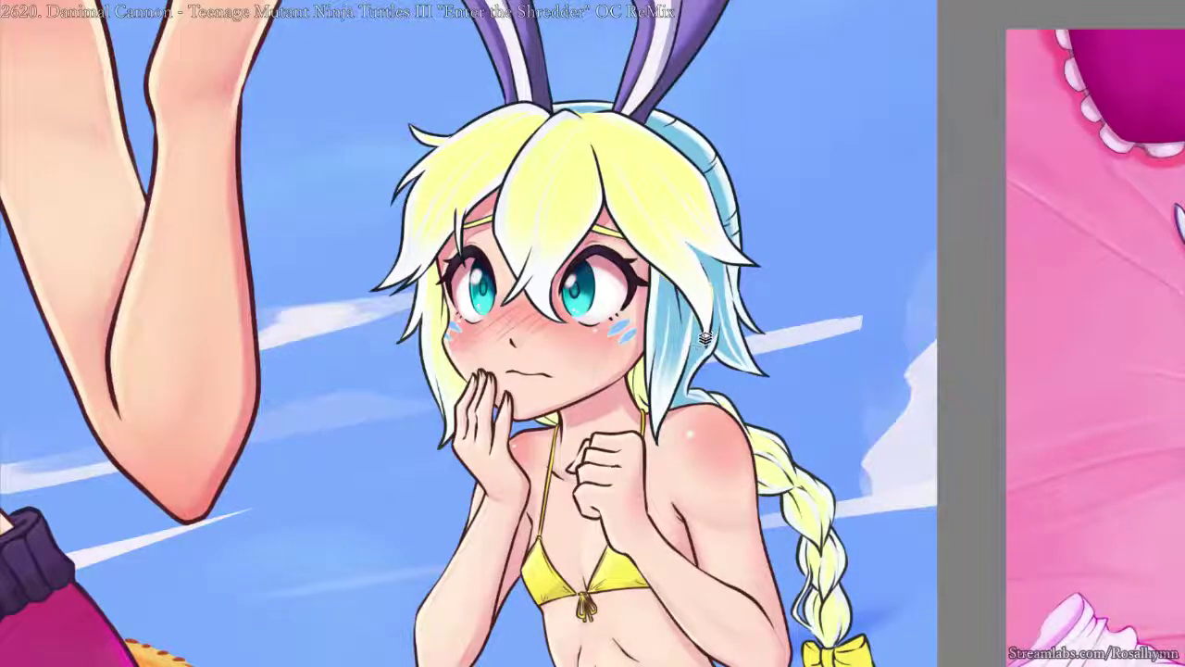
left_click(703, 325)
- Mirror the canvas view to check the yellow hair within the whole illustration
scroll(733, 344, "down", 3)
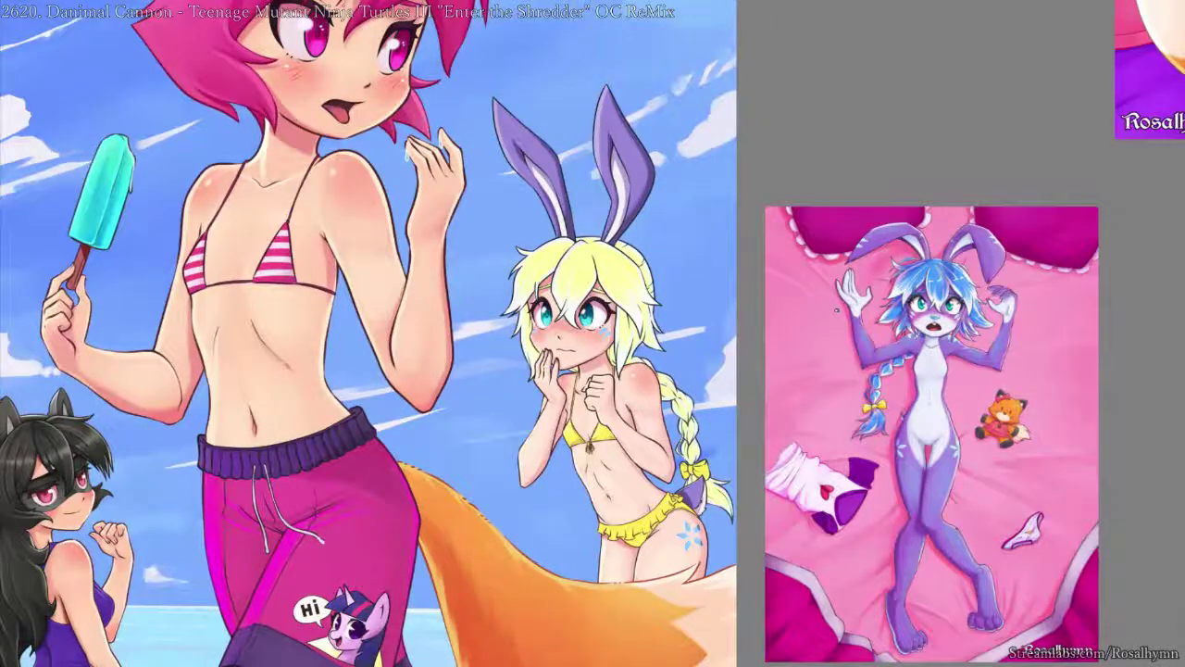
left_click_drag(682, 349, 669, 285)
key("m")
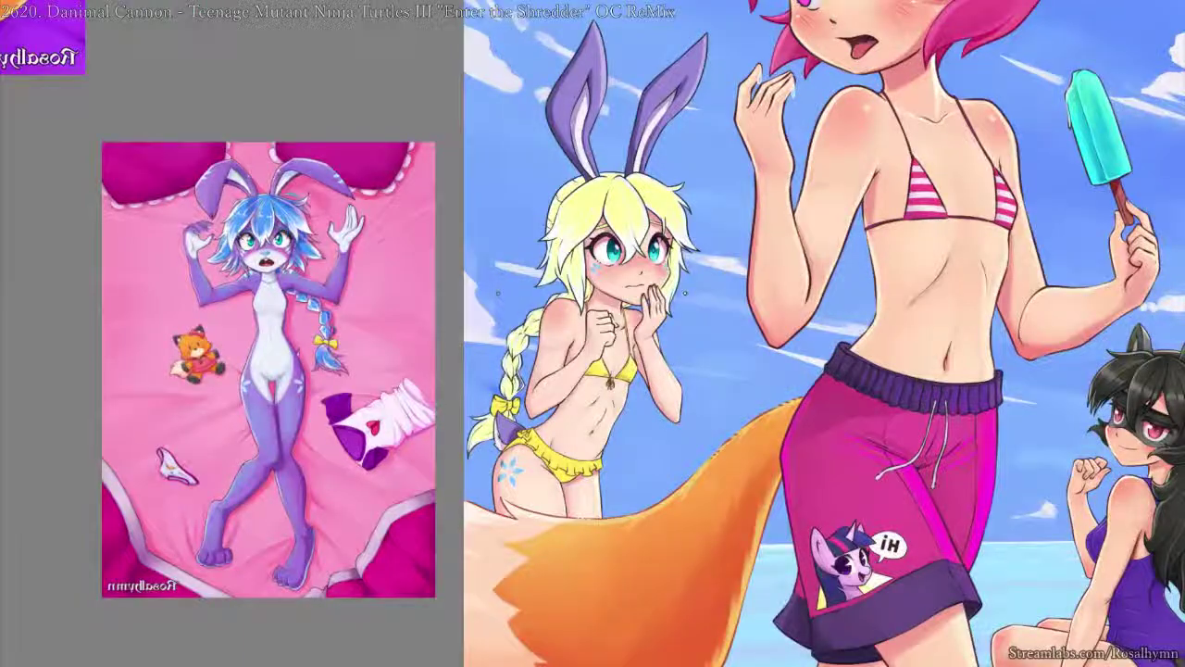
- Check the yellow hair up close and within the whole illustration, and return the canvas to its unmirrored view
scroll(586, 324, "up", 3)
scroll(593, 333, "down", 3)
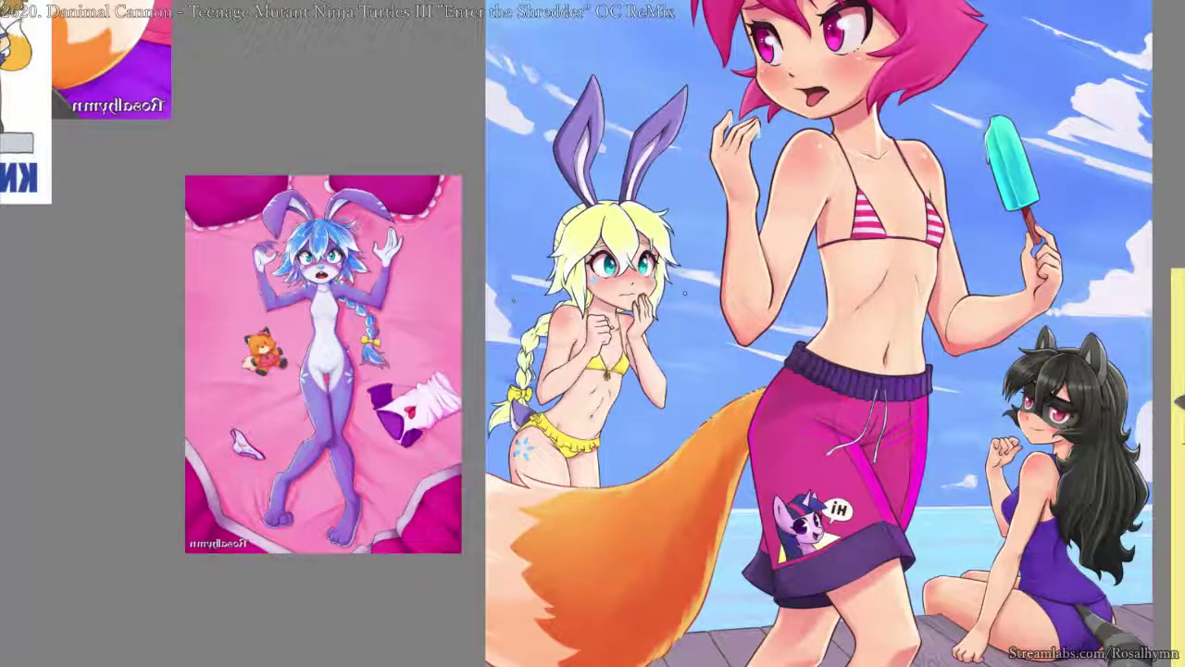
scroll(513, 300, "up", 3)
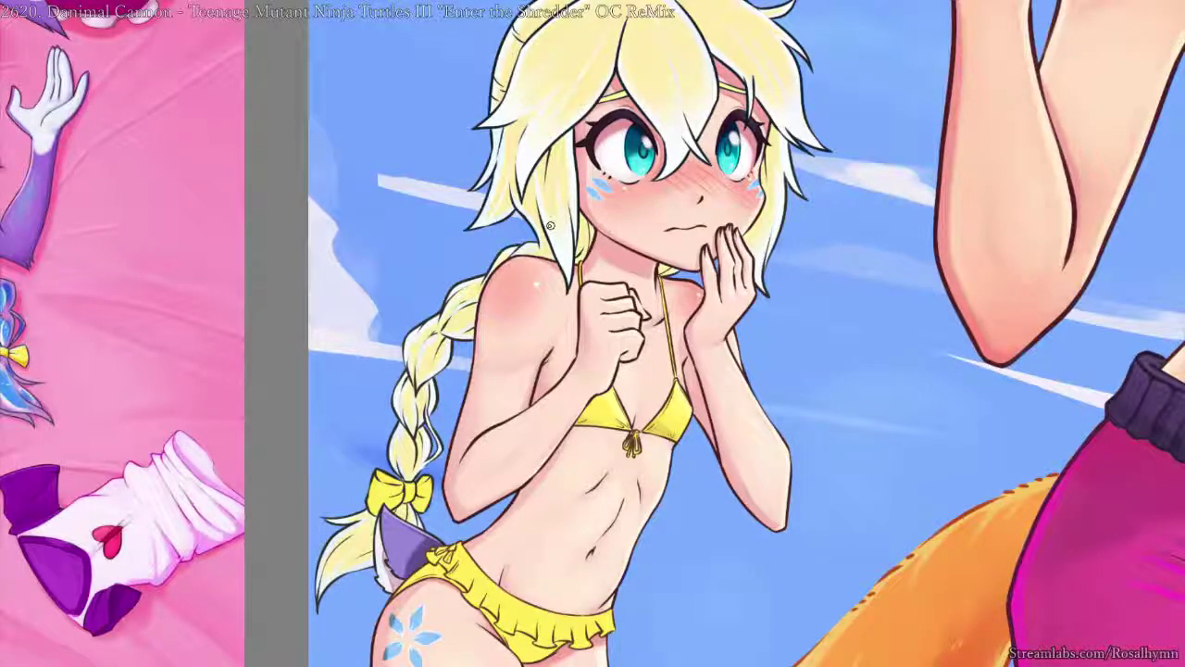
key("Page_Down")
key("h")
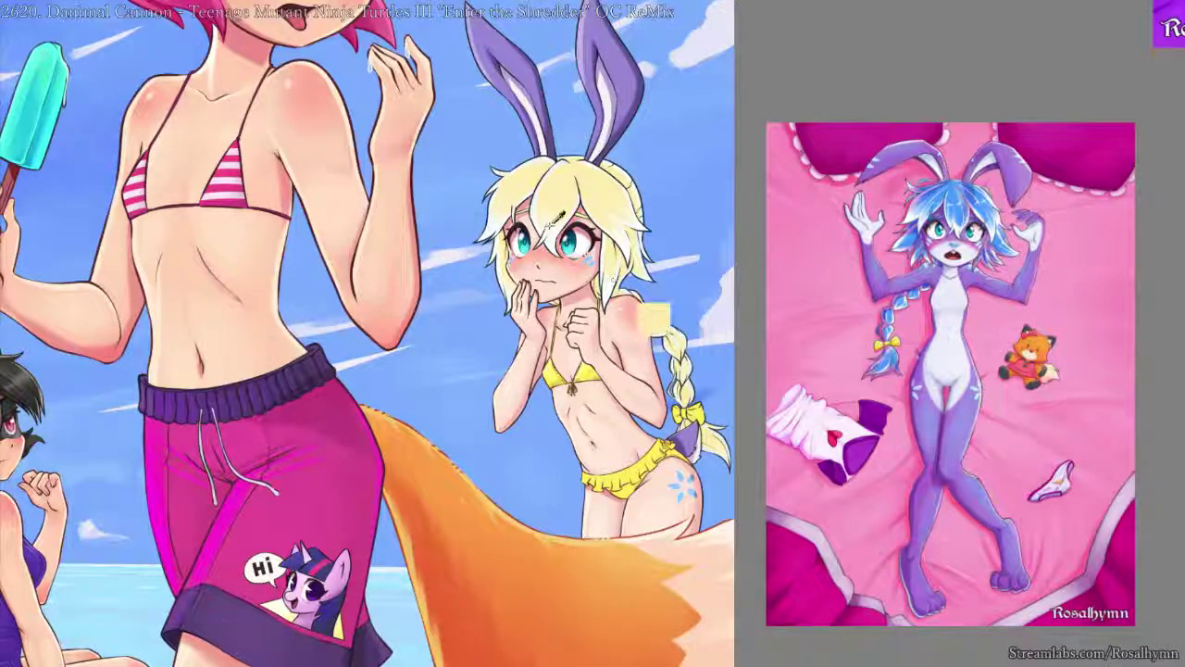
- Revert the bunny character's hair, braid and eyebrows to blue, and undo the yellow tint left on the fringe
scroll(556, 219, "up", 3)
left_click_drag(695, 211, 698, 255)
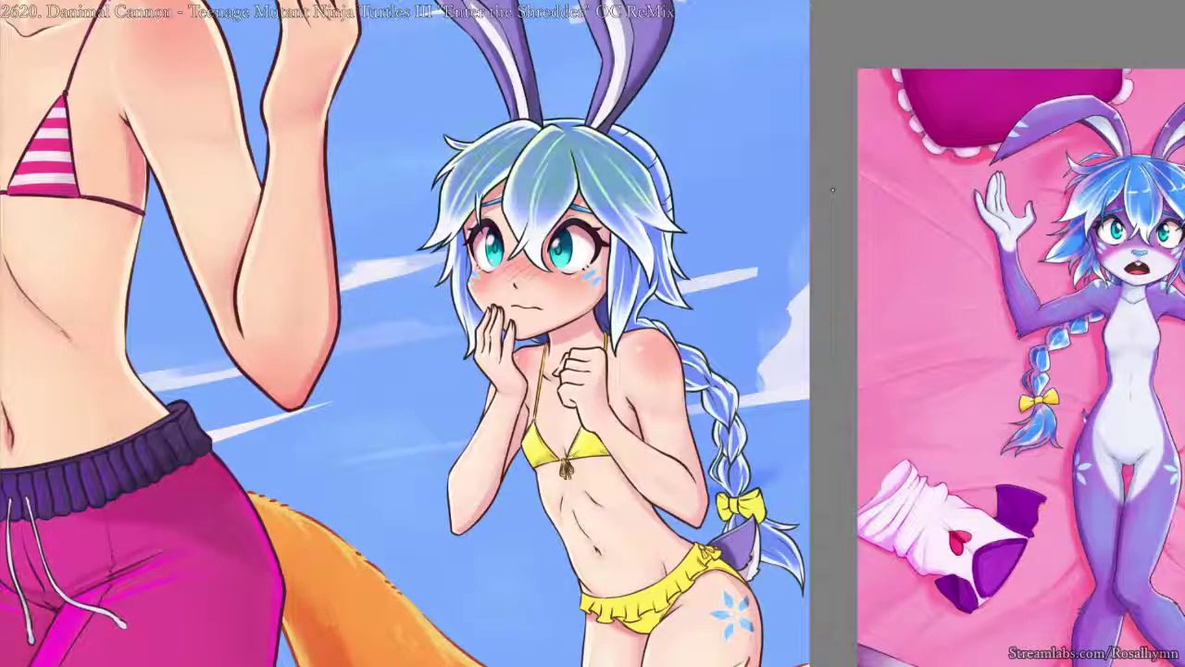
key("ctrl+z")
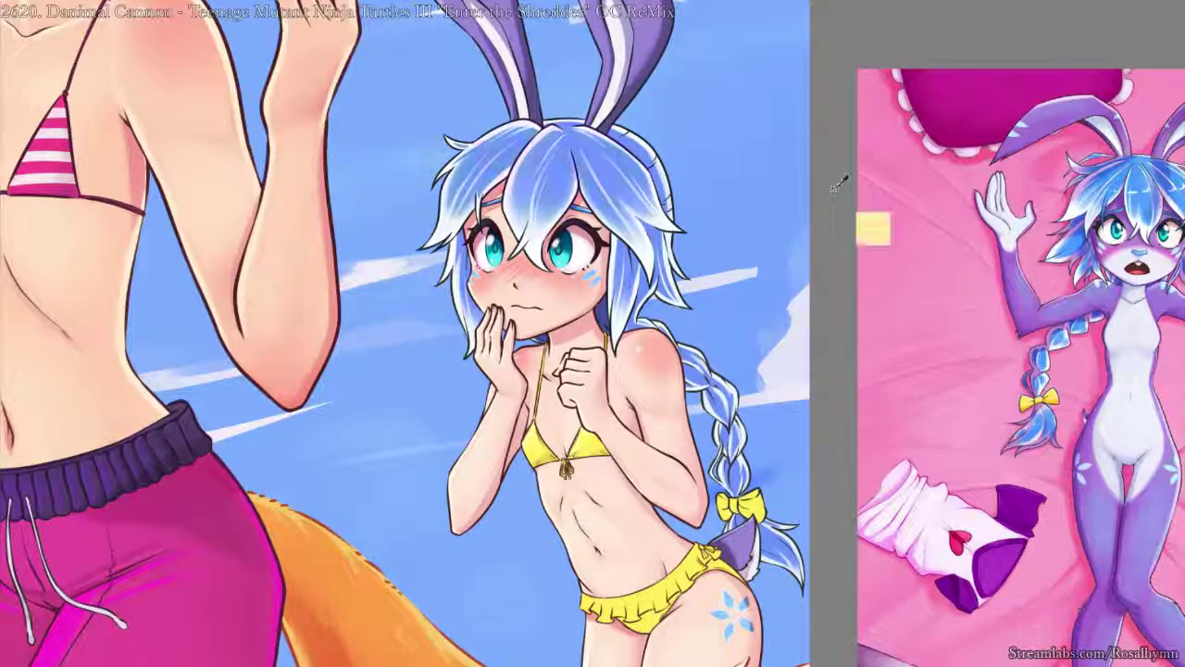
key("ctrl+minus")
left_click_drag(736, 238, 756, 179)
scroll(755, 179, "down", 5)
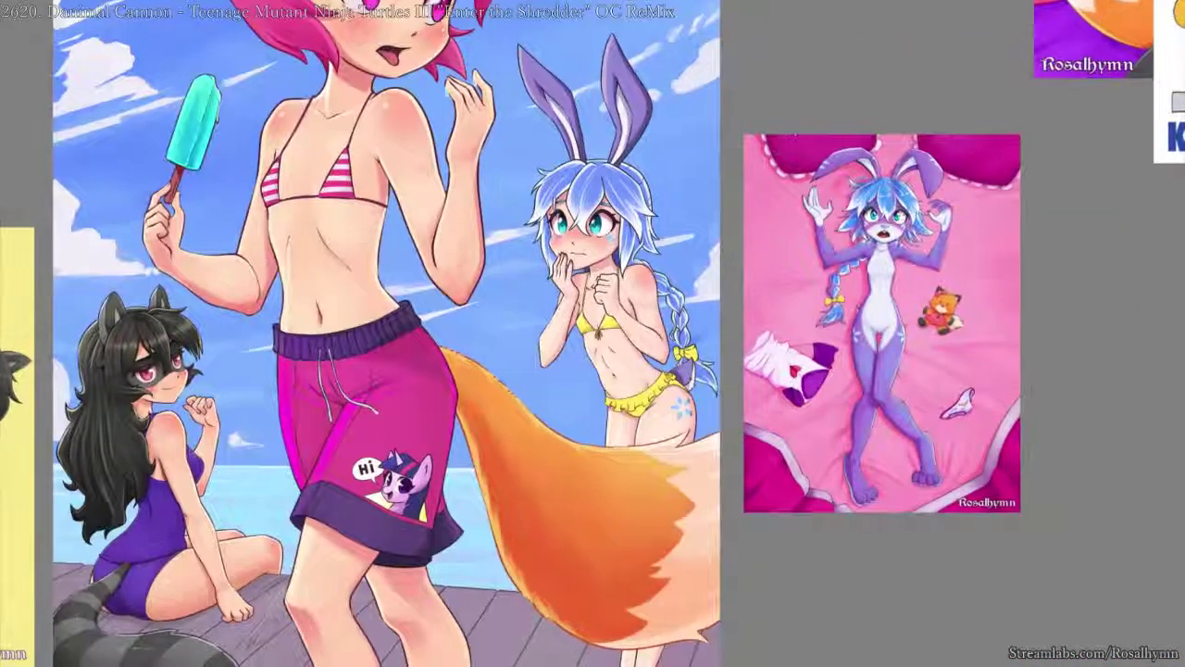
scroll(755, 179, "up", 5)
scroll(770, 216, "up", 5)
key("ctrl+minus")
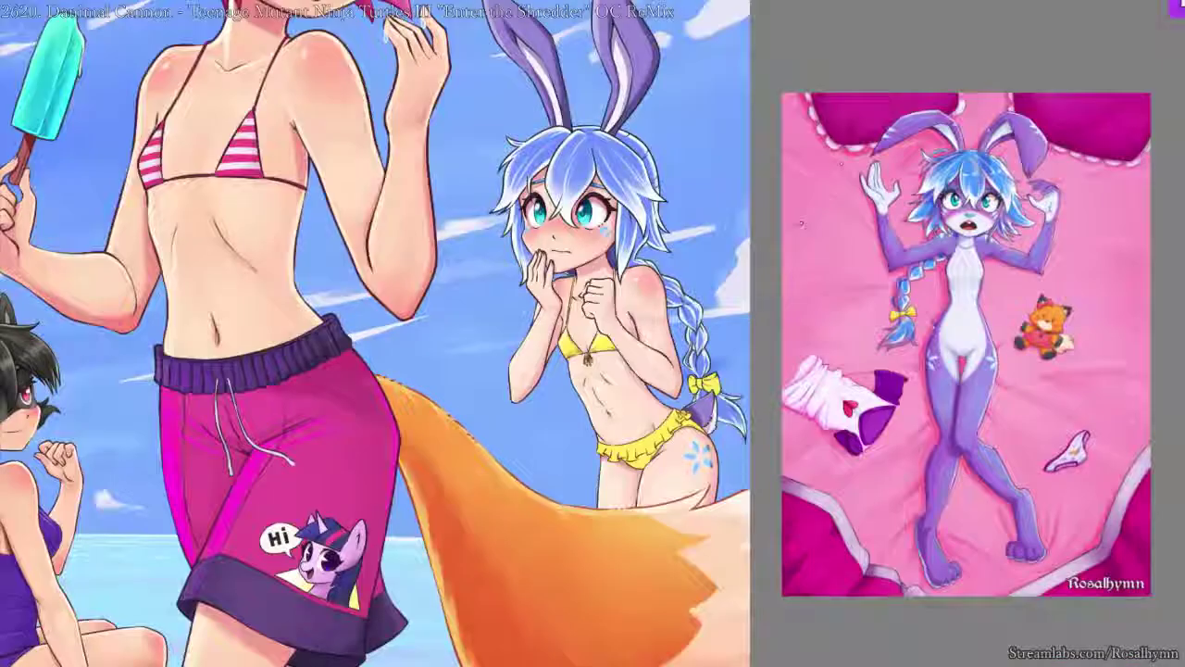
left_click_drag(842, 173, 837, 244)
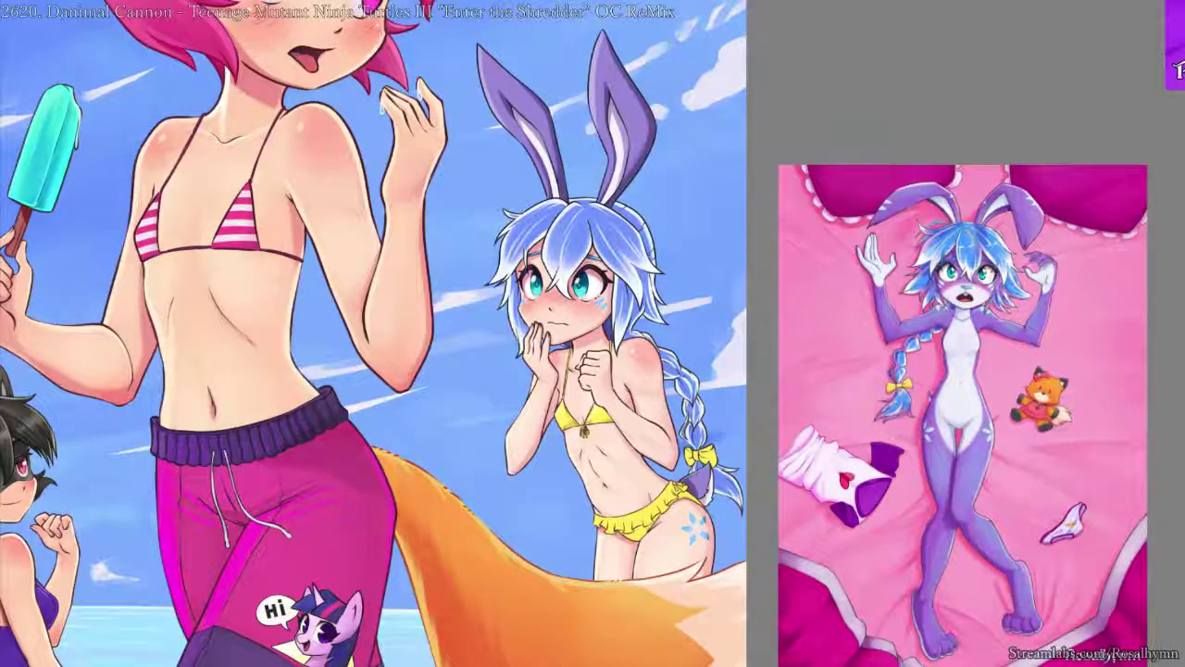
- Try a dark colour on the white outlines of the thigh and cheek markings
left_click_drag(776, 252, 778, 106)
scroll(613, 338, "up", 8)
left_click_drag(922, 259, 452, 74)
scroll(871, 290, "up", 3)
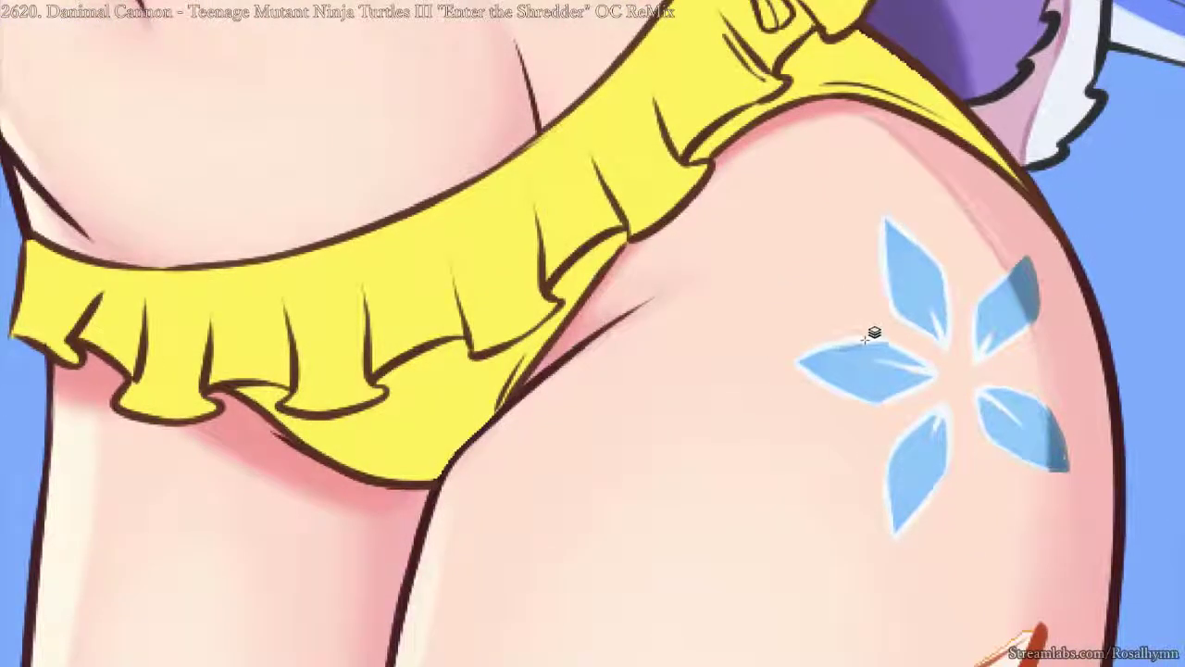
scroll(972, 295, "down", 3)
scroll(1069, 259, "up", 2)
scroll(1067, 263, "down", 4)
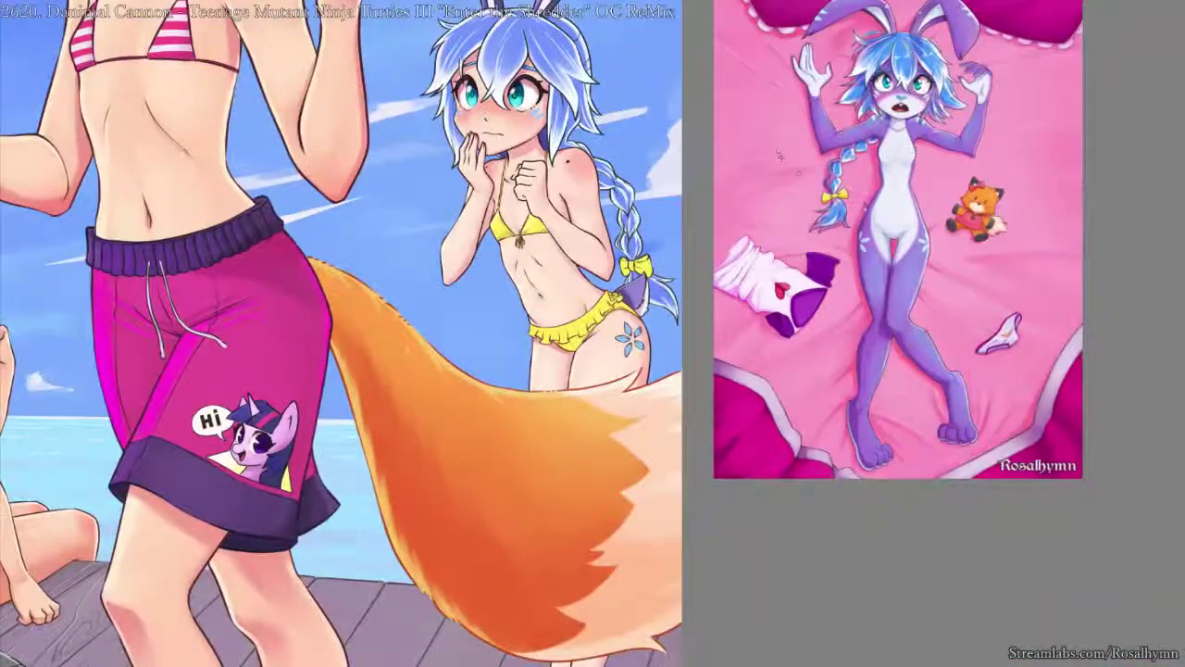
- Examine the dark-outlined markings on the face, shoulder and thigh, both close up and within the whole illustration
scroll(848, 255, "up", 3)
scroll(848, 256, "up", 4)
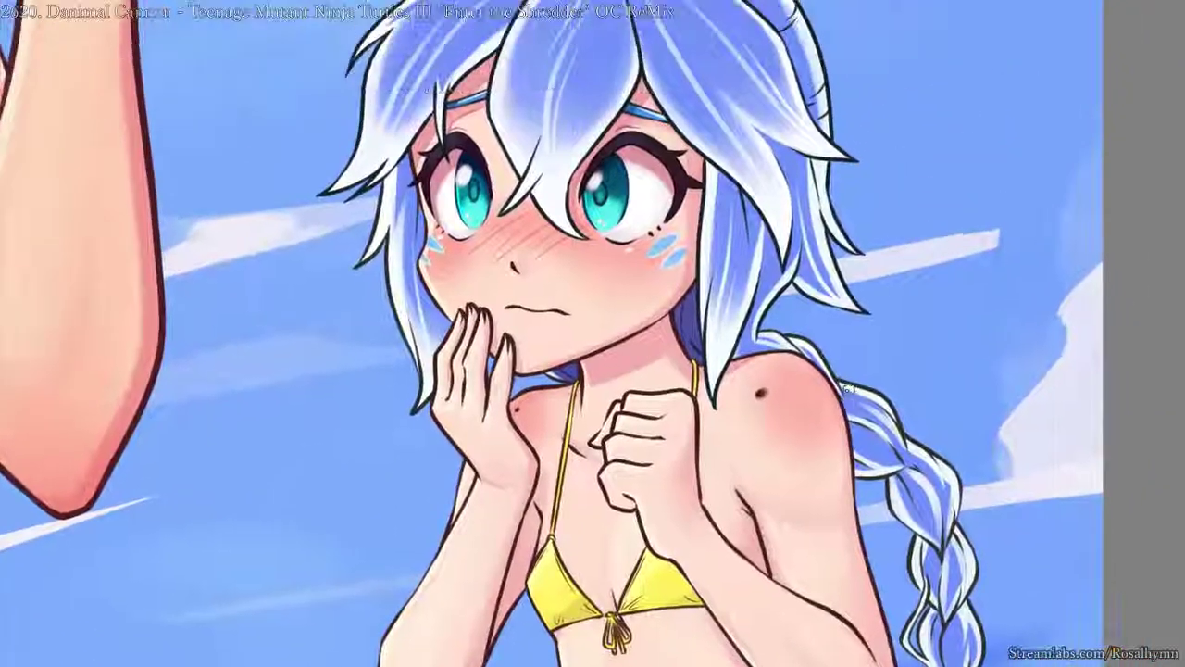
scroll(759, 126, "down", 1)
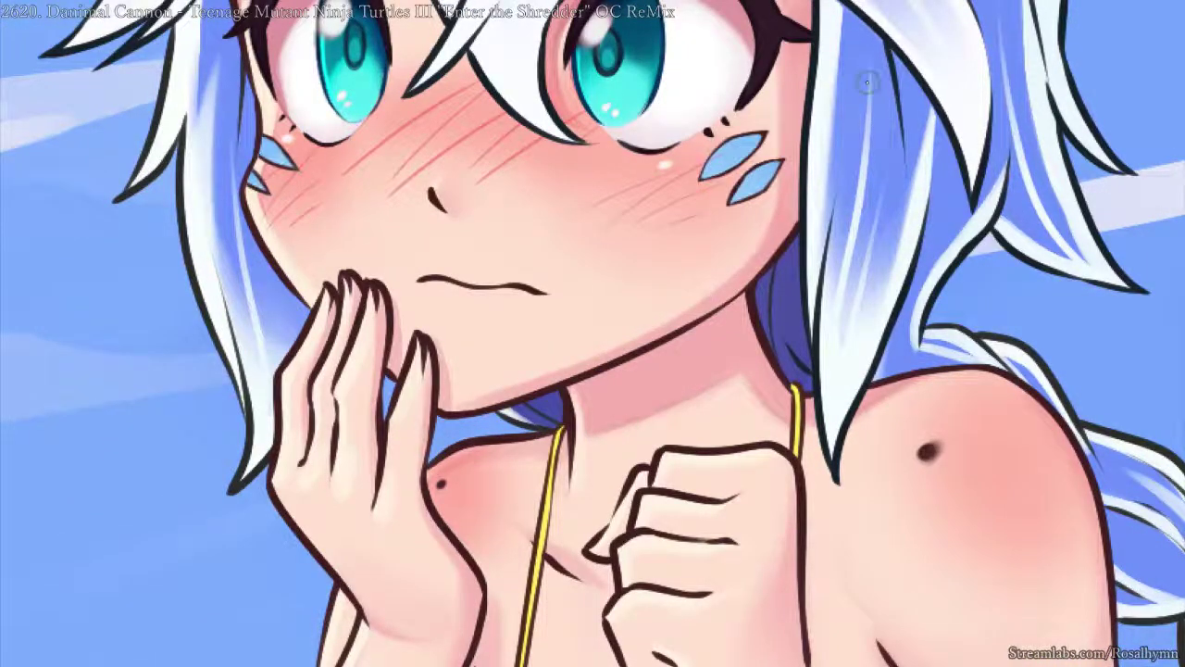
scroll(866, 82, "down", 3)
scroll(866, 81, "down", 2)
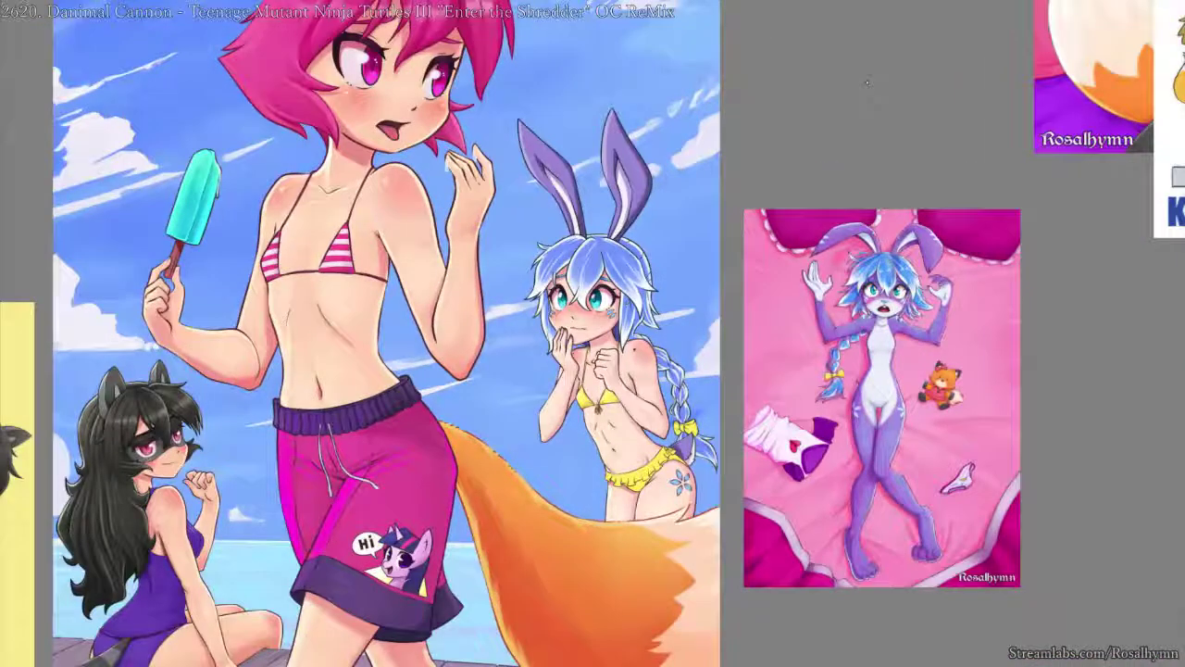
scroll(867, 82, "up", 5)
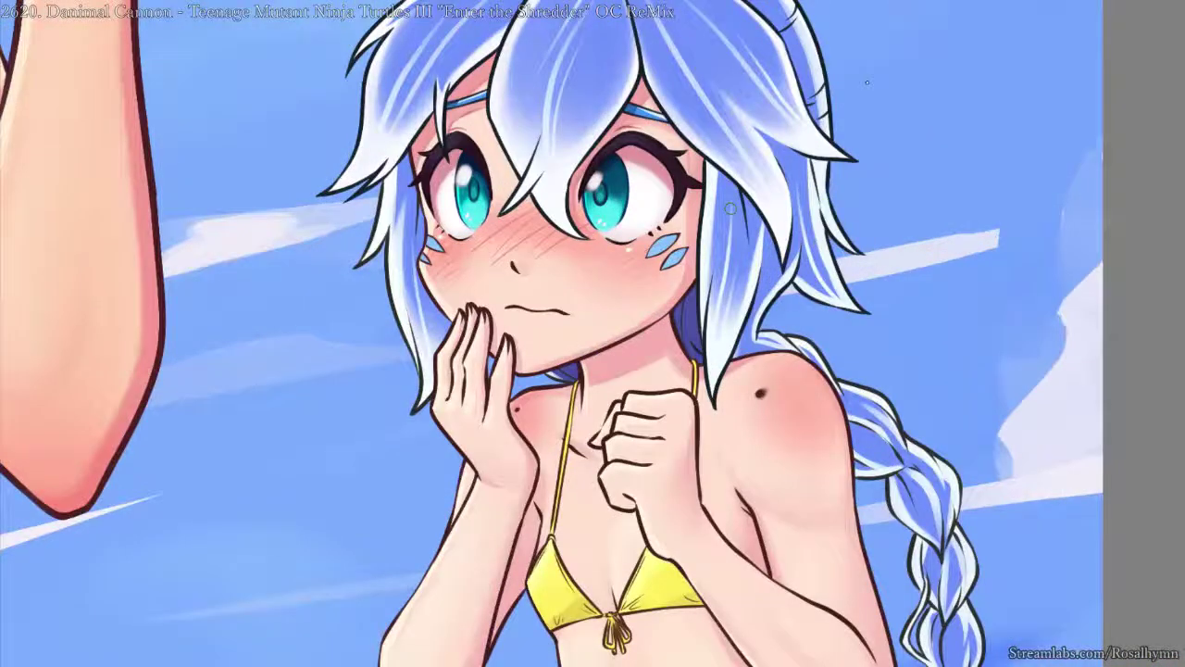
scroll(866, 82, "down", 3)
scroll(867, 81, "down", 2)
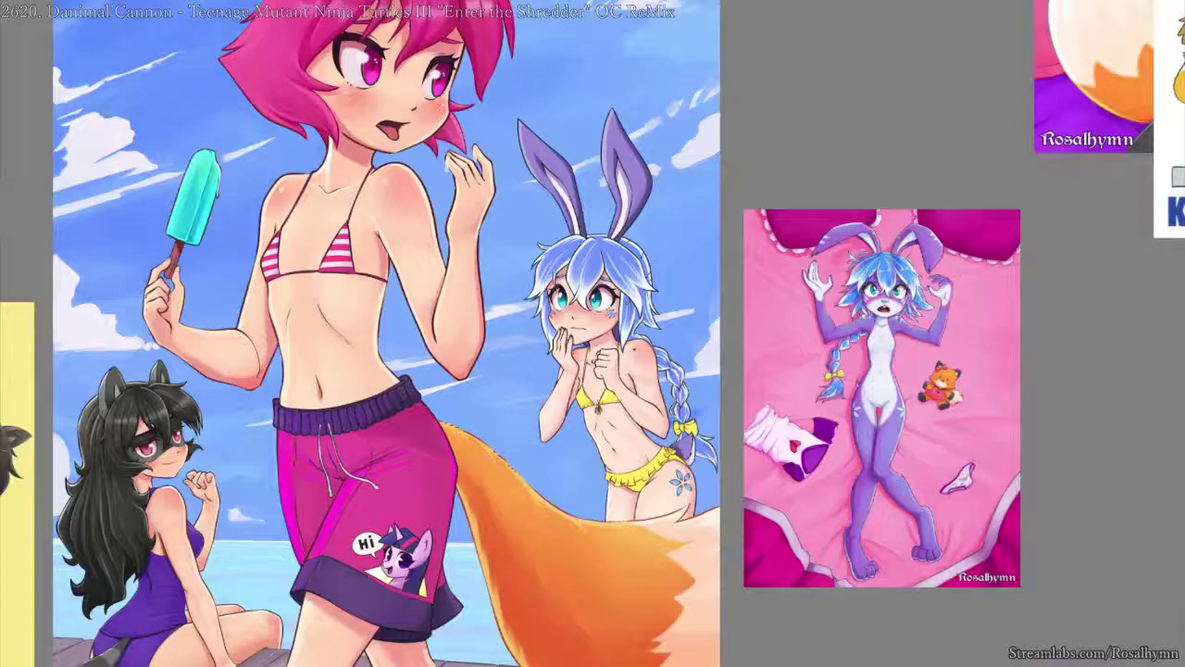
scroll(939, 167, "up", 4)
scroll(958, 190, "up", 3)
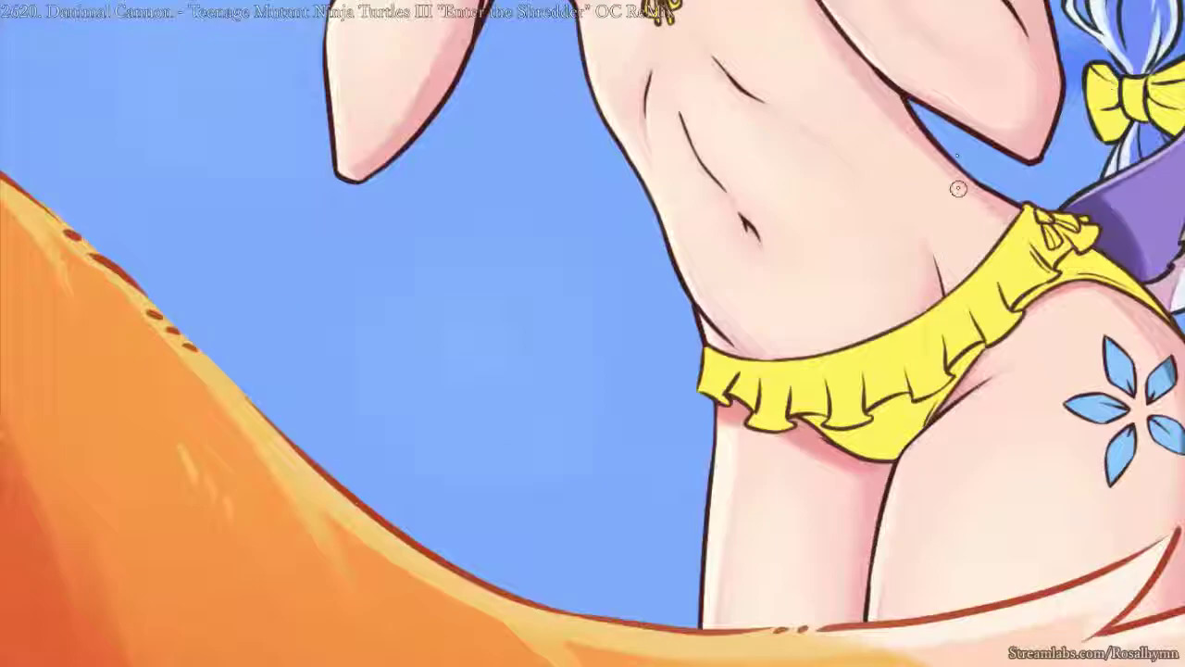
scroll(958, 189, "down", 3)
scroll(874, 200, "up", 3)
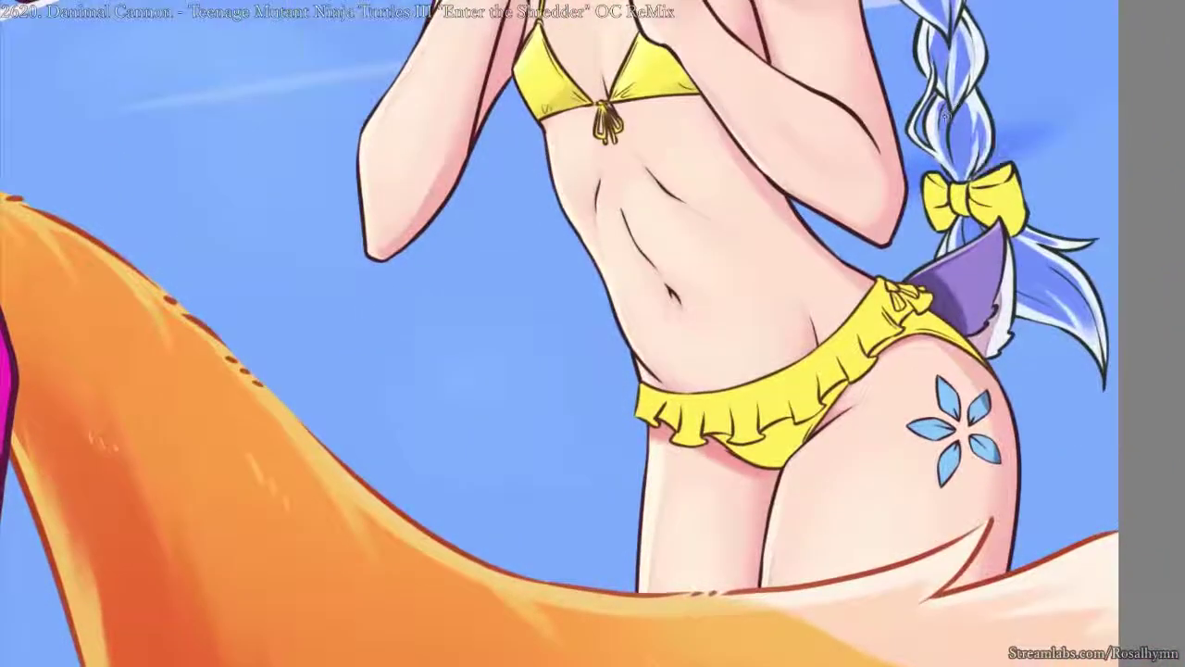
- Revert the marking outlines to white and mirror the canvas view to compare both versions
scroll(944, 116, "down", 3)
scroll(944, 116, "up", 1)
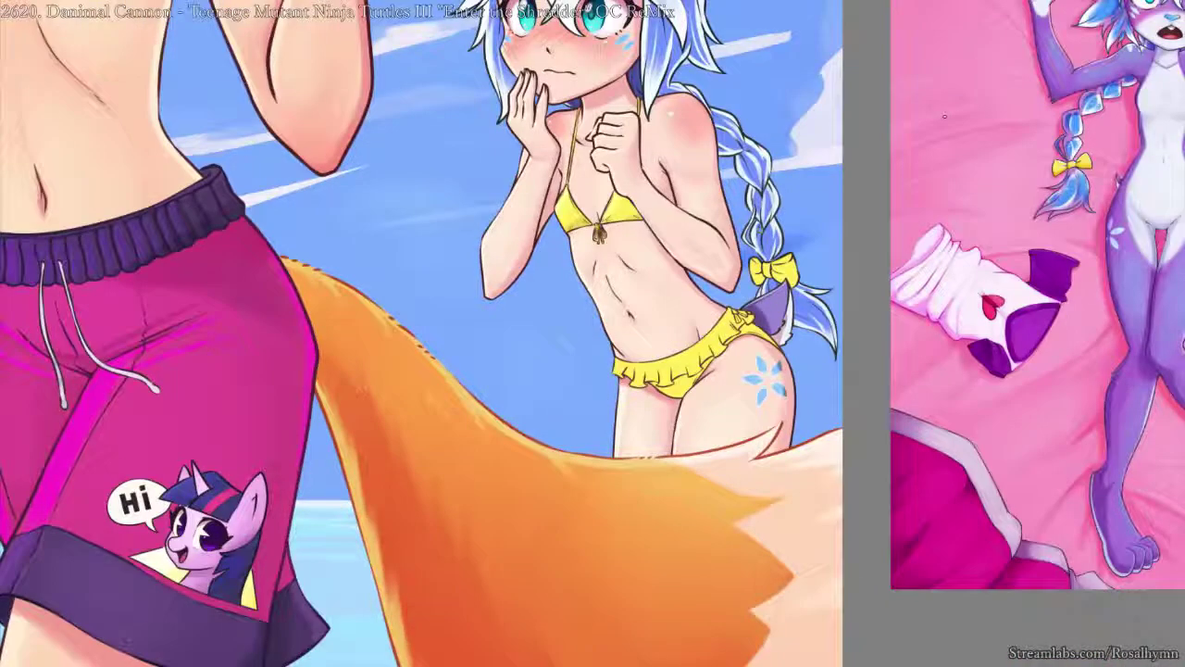
key("ctrl+z")
scroll(954, 109, "down", 4)
key("m")
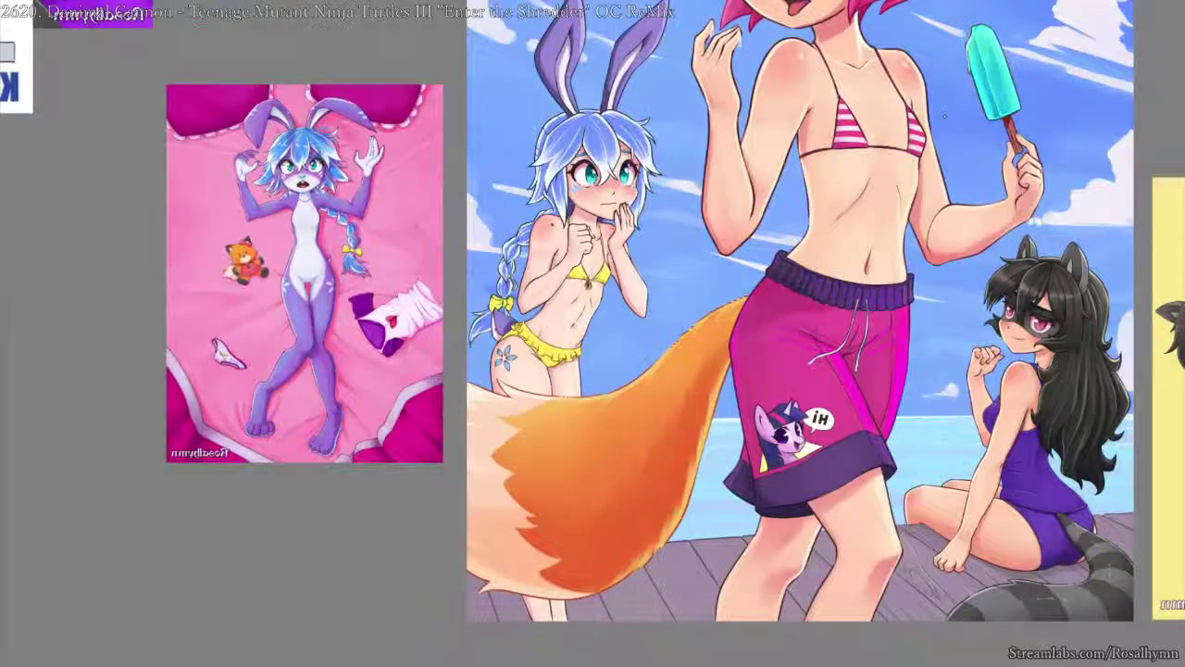
scroll(944, 116, "up", 3)
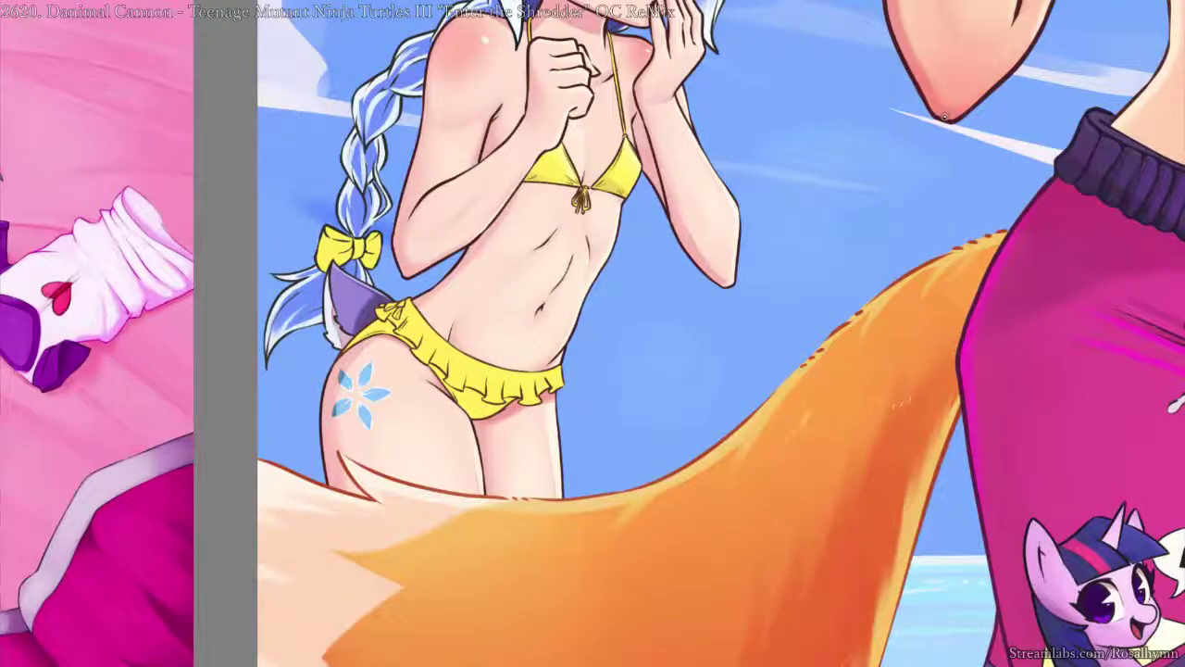
scroll(944, 115, "down", 3)
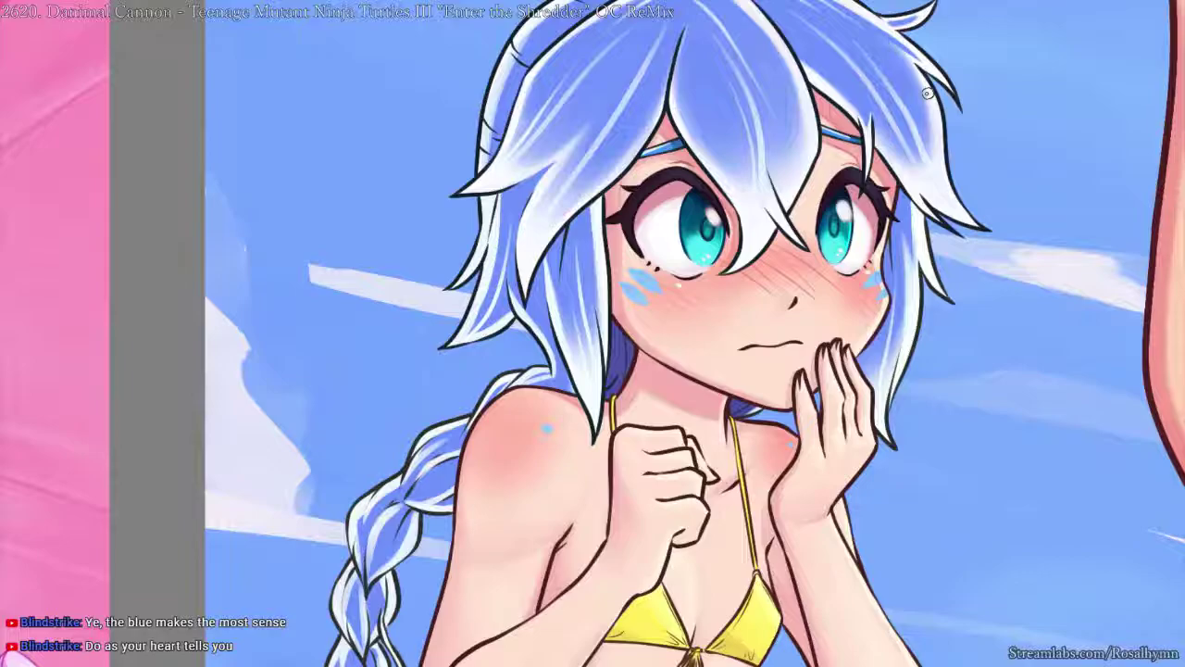
- Compare blue outlines on the cheek and thigh markings with the white version by undoing and reapplying the fill
scroll(741, 191, "down", 5)
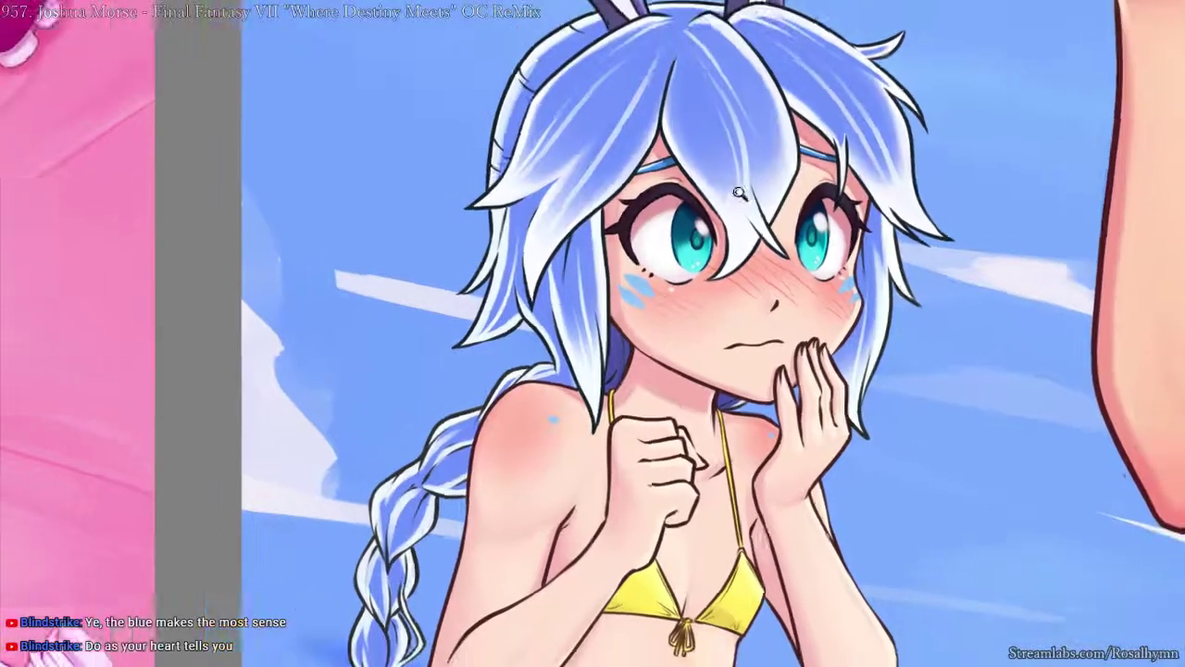
scroll(926, 121, "up", 5)
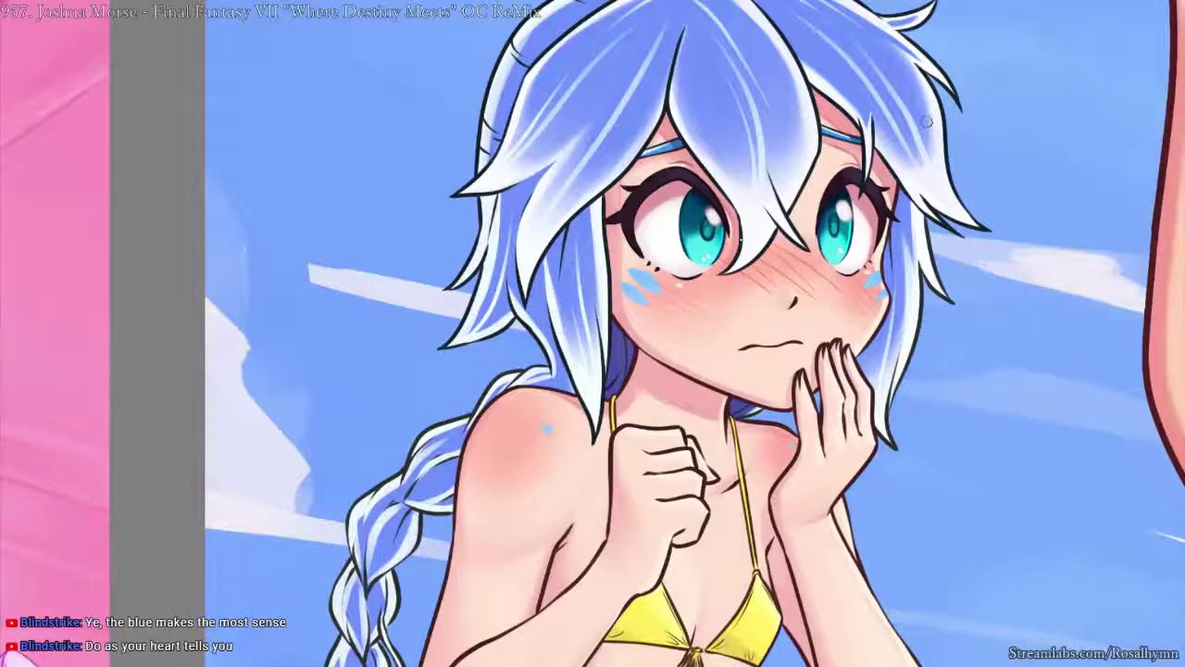
key("ctrl+z")
key("ctrl+z")
key("alt+Delete")
key("ctrl+z")
key("ctrl+minus")
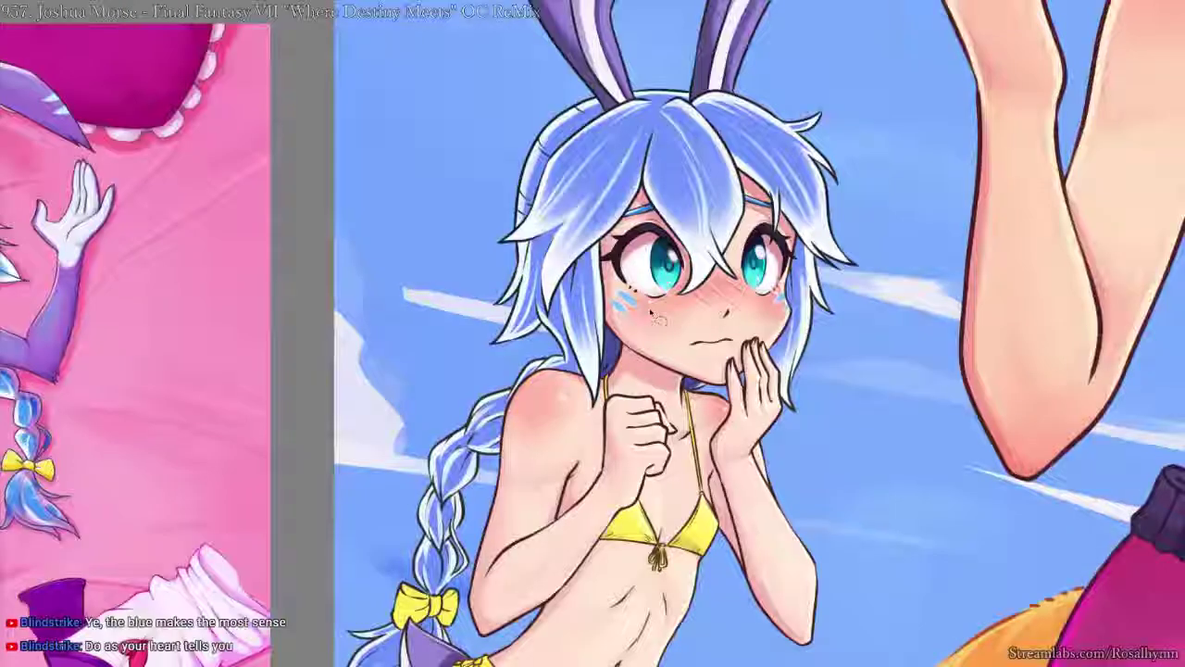
left_click_drag(750, 393, 824, 154)
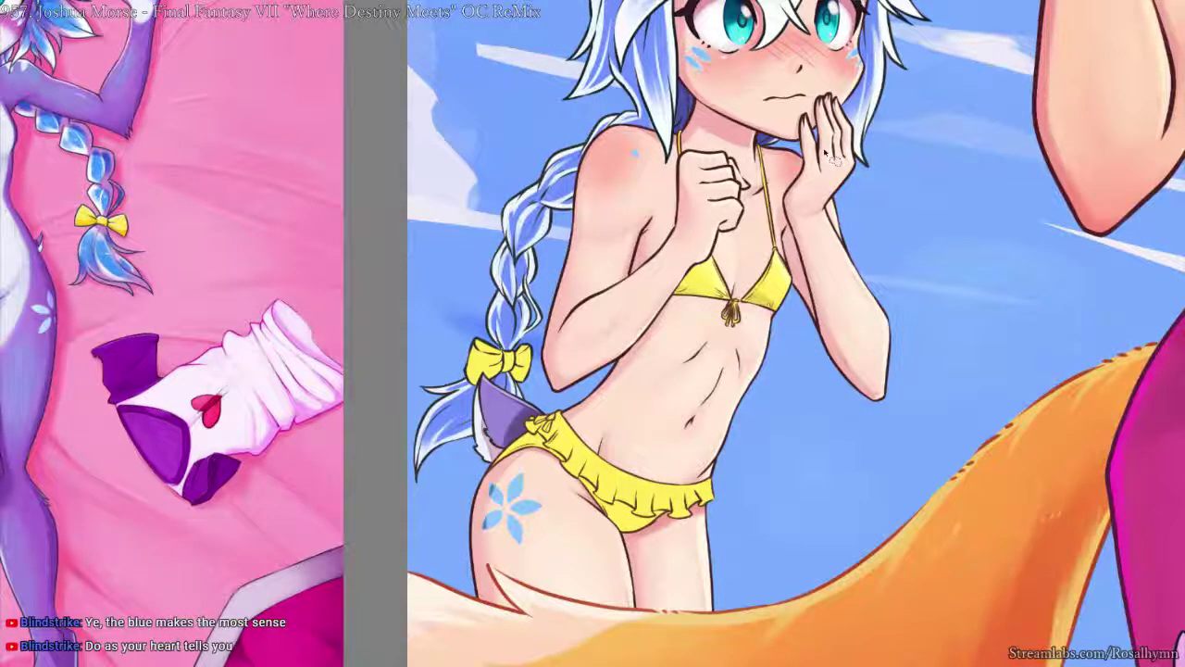
left_click_drag(876, 189, 906, 343)
- Try a cyan outline on the cheek markings and sample the near-white colour of the side lock
left_click(855, 286, "ctrl")
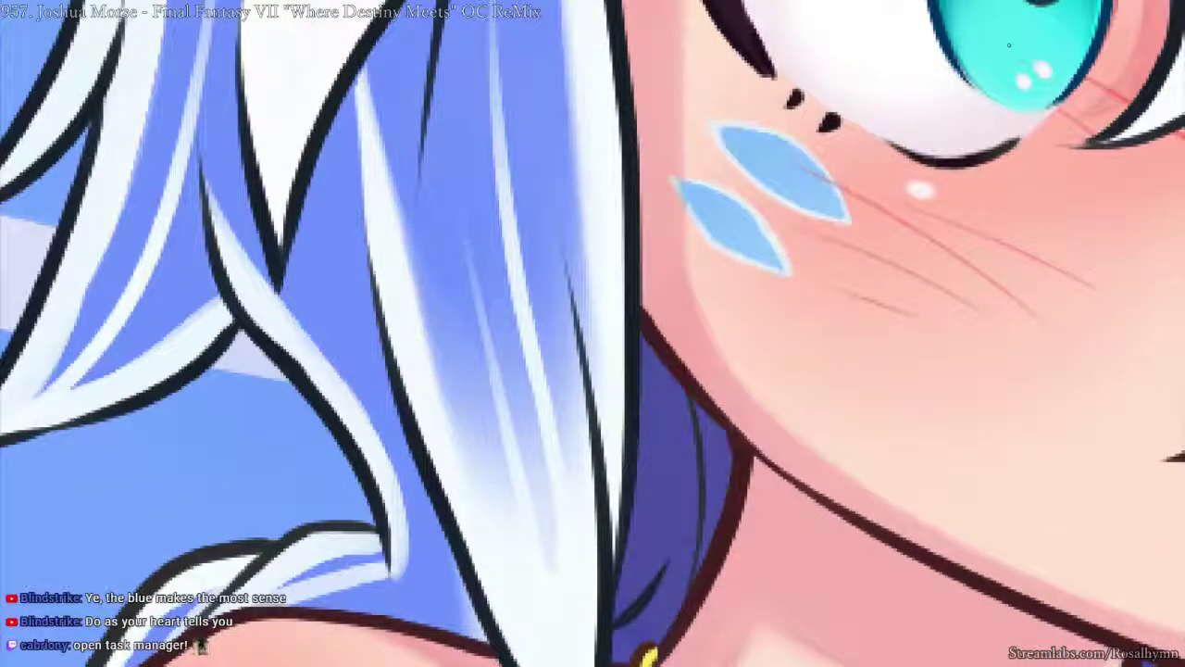
key("ctrl+f")
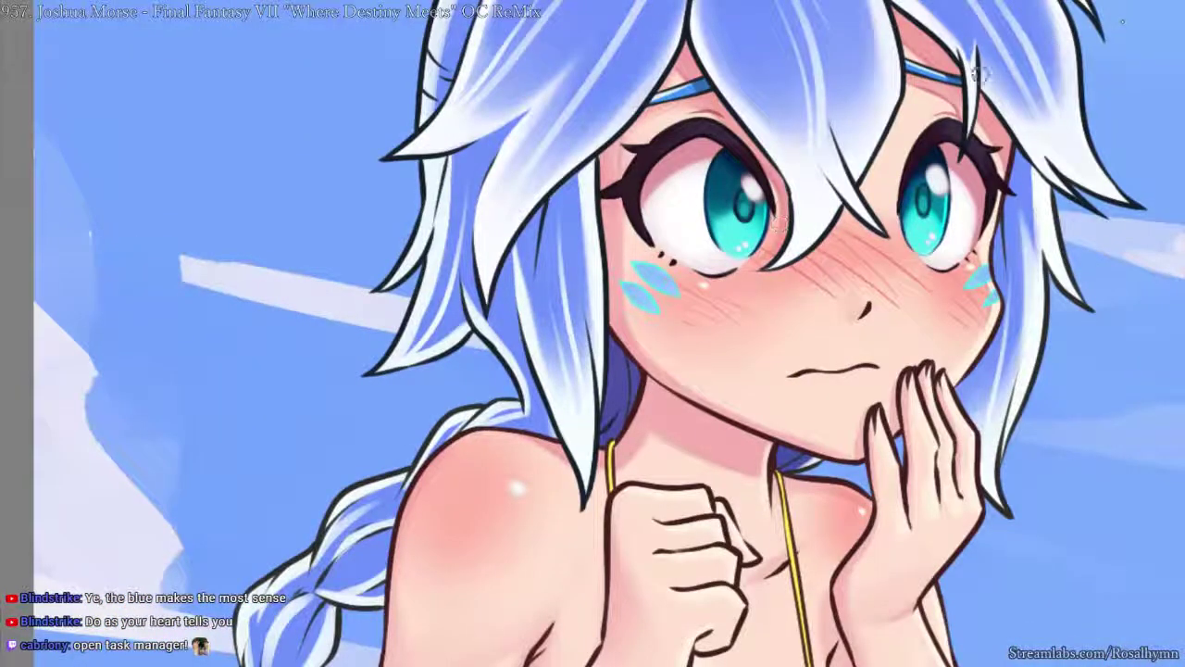
left_click(531, 258, "alt")
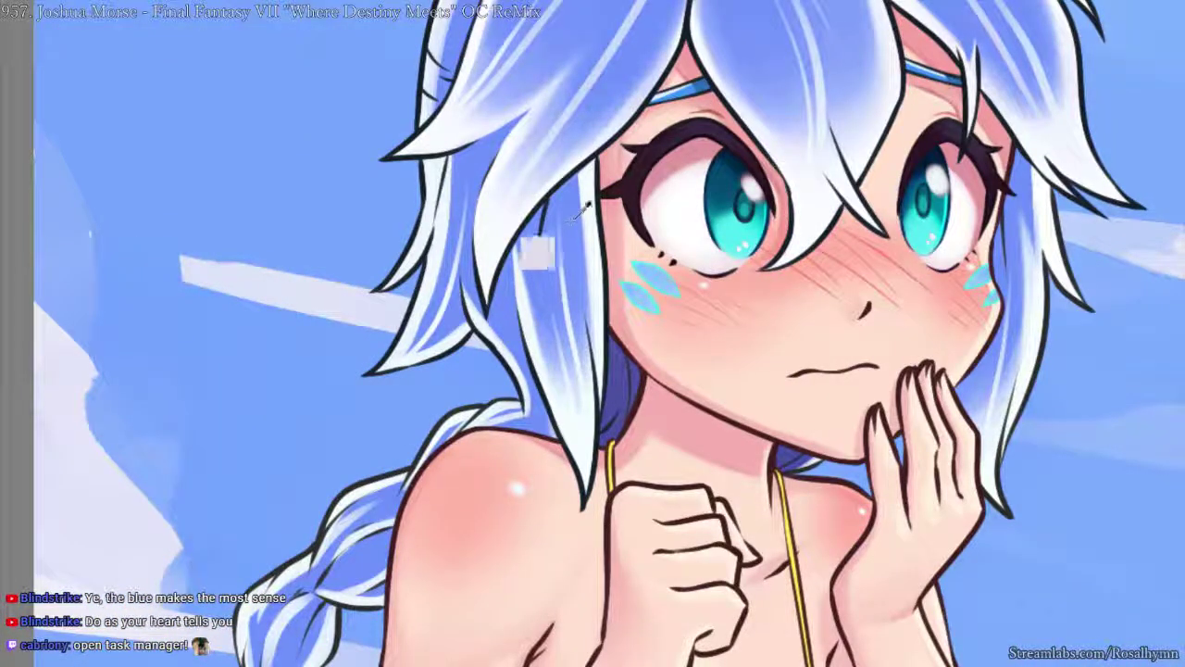
key("ctrl+f")
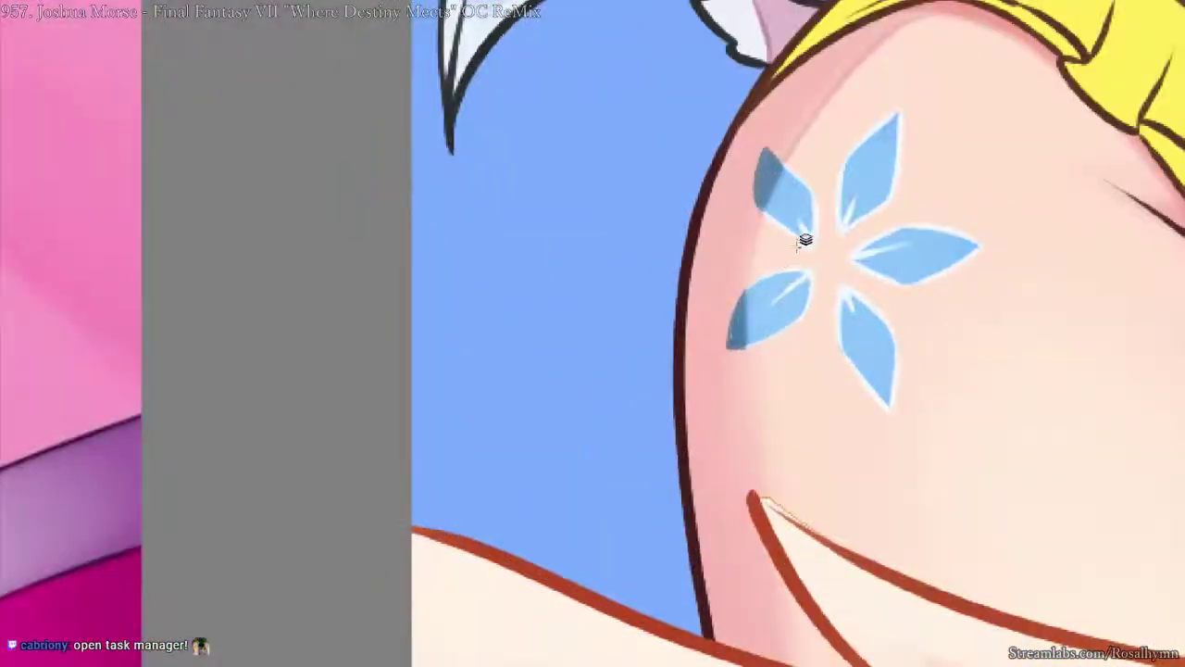
- Fill the cheek markings with dark navy and check them against the whole illustration and the reference picture
left_click(807, 237, "ctrl+shift")
key("alt+Delete")
key("ctrl+minus")
key("ctrl+minus")
key("ctrl+minus")
key("ctrl+minus")
key("ctrl+minus")
key("ctrl+minus")
left_click_drag(966, 116, 926, 236)
key("ctrl+plus")
key("ctrl+plus")
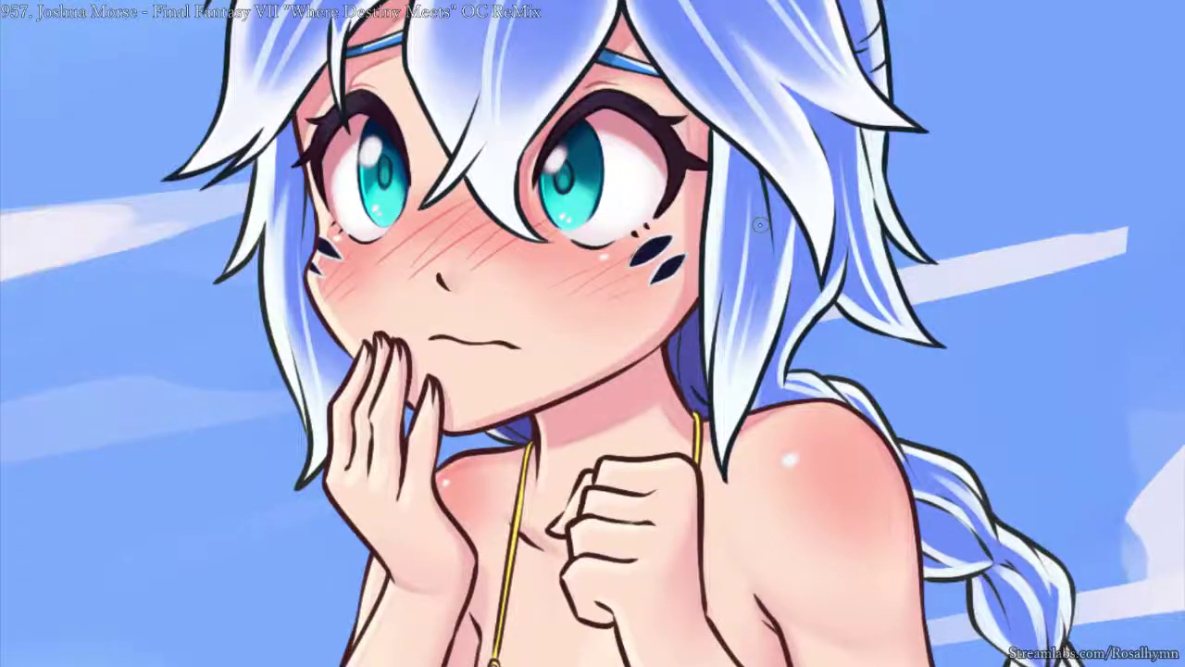
key("ctrl+minus")
key("ctrl+minus")
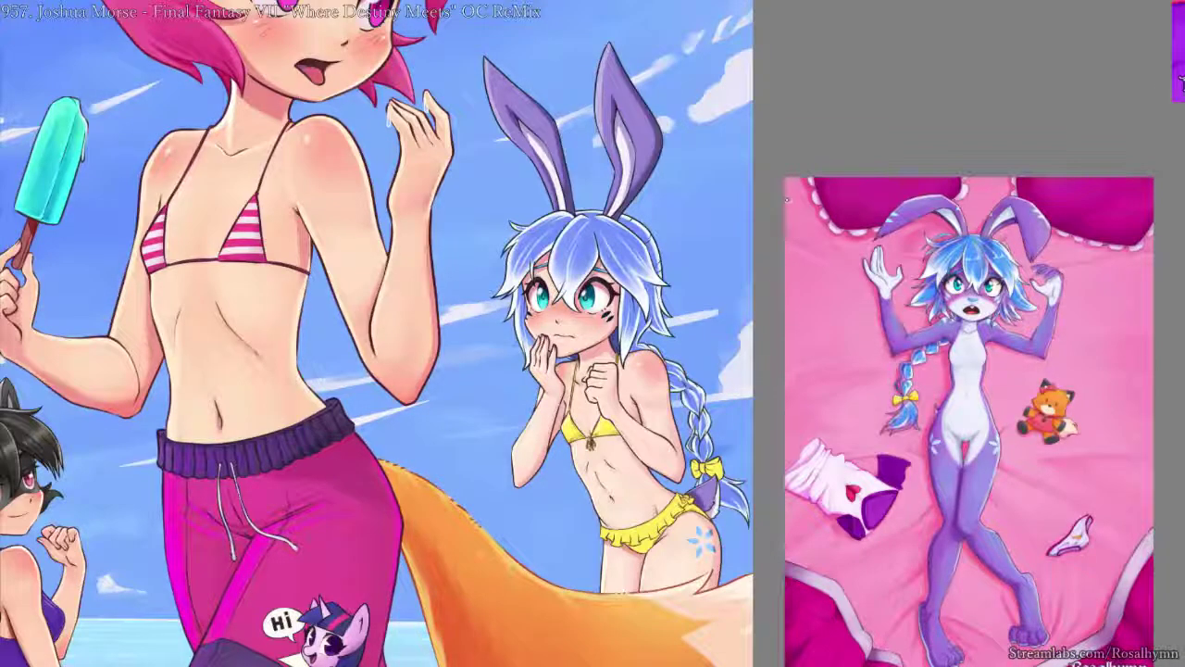
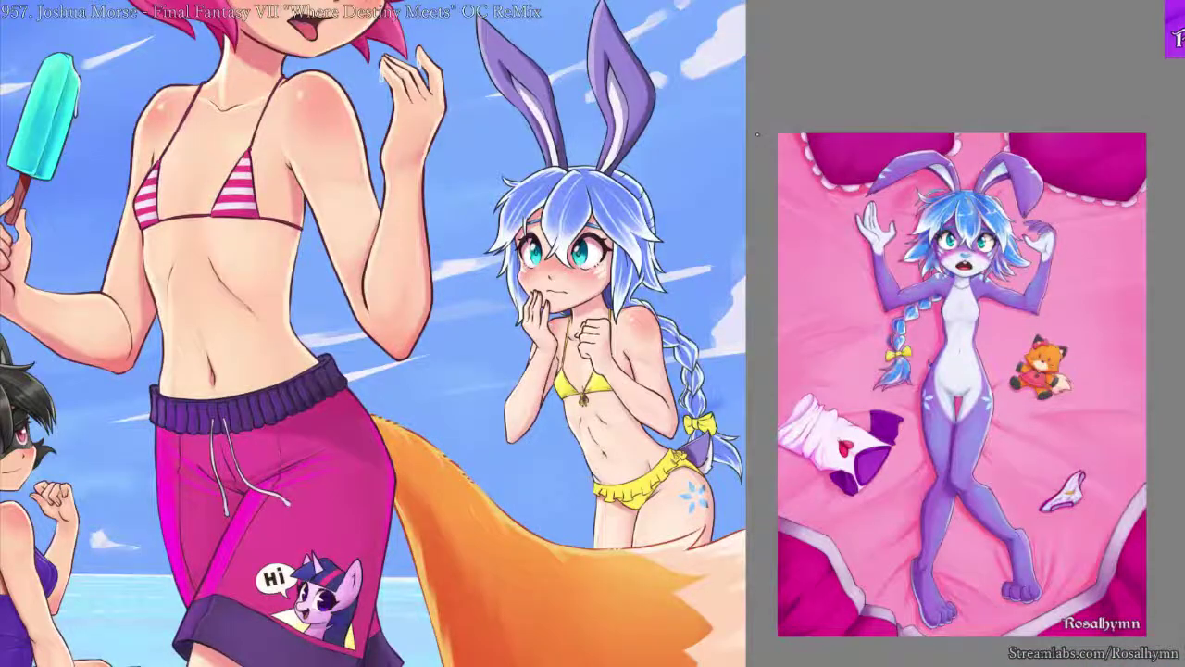
- Undo the last colour test on the cheek markings and fill them with pure white
key("ctrl+plus")
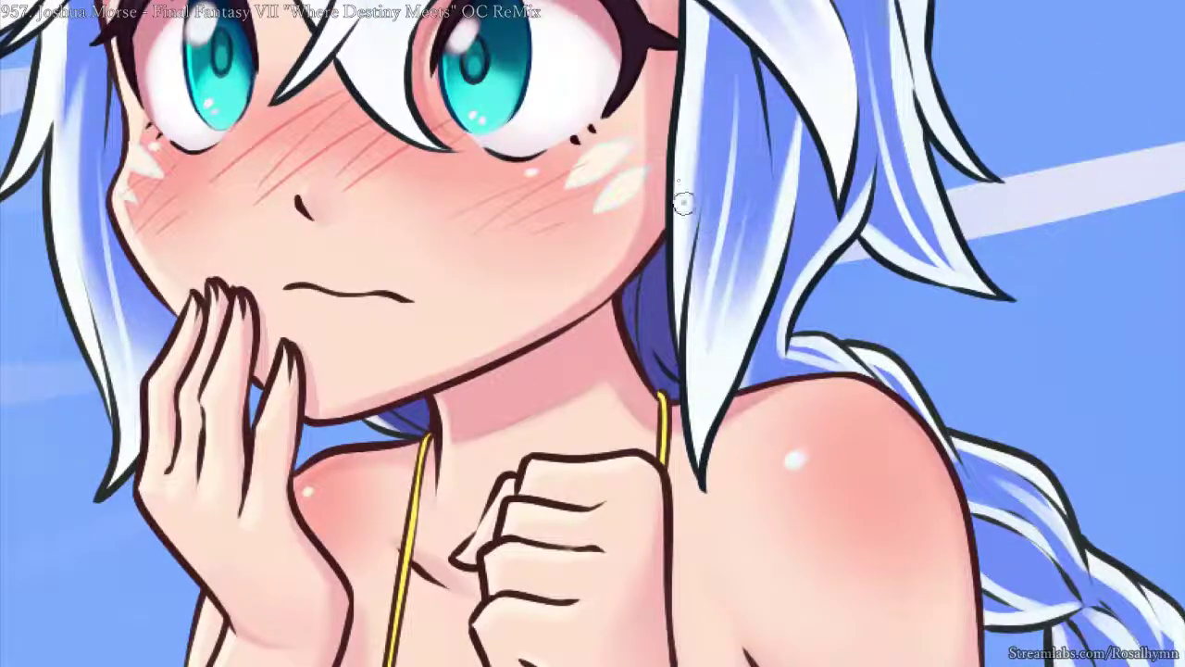
key("ctrl+z")
left_click(574, 103, "ctrl")
key("shift+BackSpace")
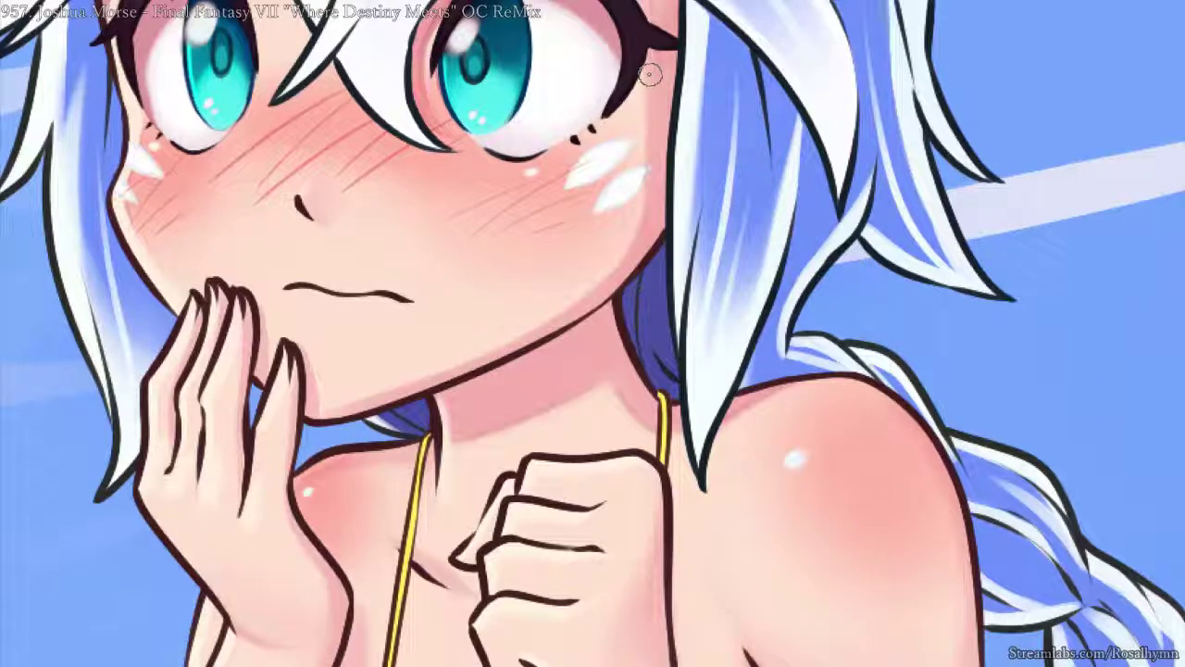
key("ctrl+minus")
key("ctrl+minus")
key("ctrl+minus")
key("ctrl+plus")
key("ctrl+plus")
key("ctrl+plus")
left_click_drag(685, 147, 669, 238)
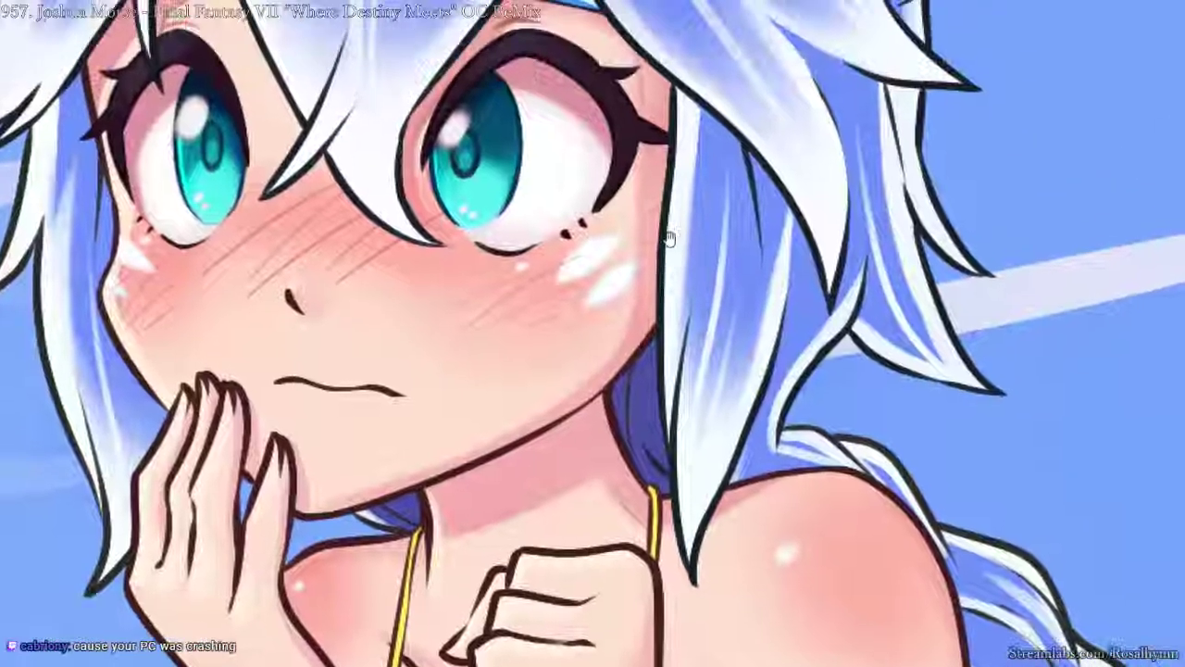
- Undo the last colour test on the cheek markings and the blue fill on the thigh's flower marking
key("ctrl+plus")
key("ctrl+z")
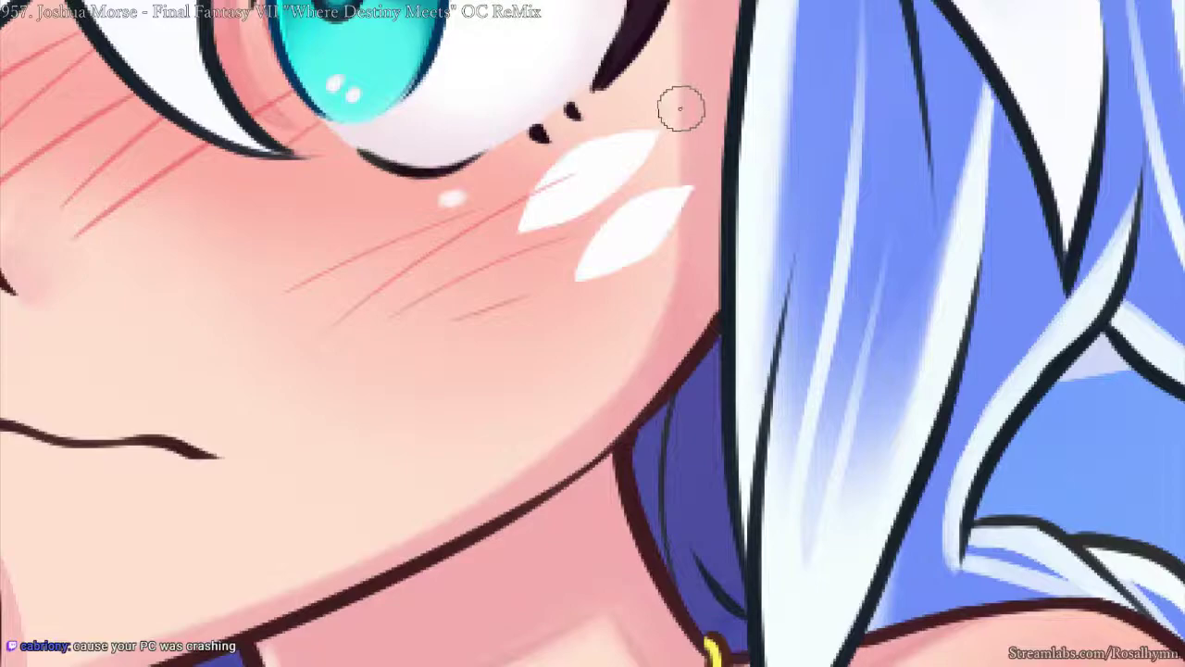
key("ctrl+minus")
key("ctrl+minus")
key("ctrl+minus")
key("ctrl+minus")
scroll(721, 93, "down", 2)
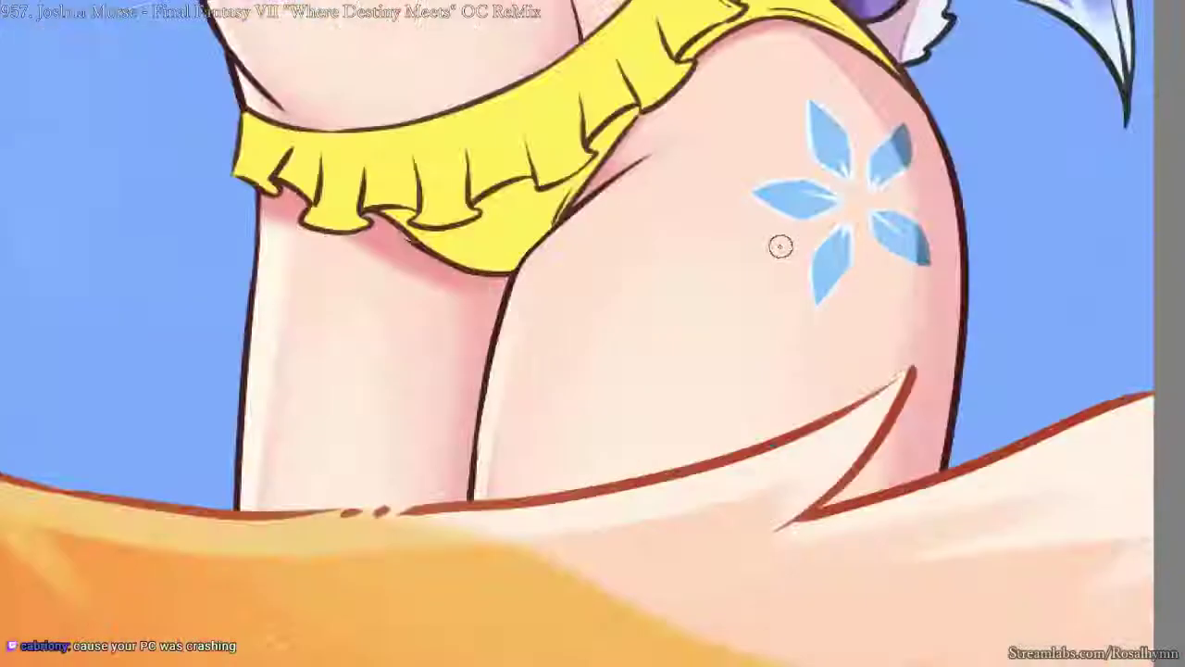
key("ctrl+z")
- Try a light grey outline on the white flower marking, comparing versions by undoing and redoing, and check it from farther away
scroll(915, 139, "down", 1)
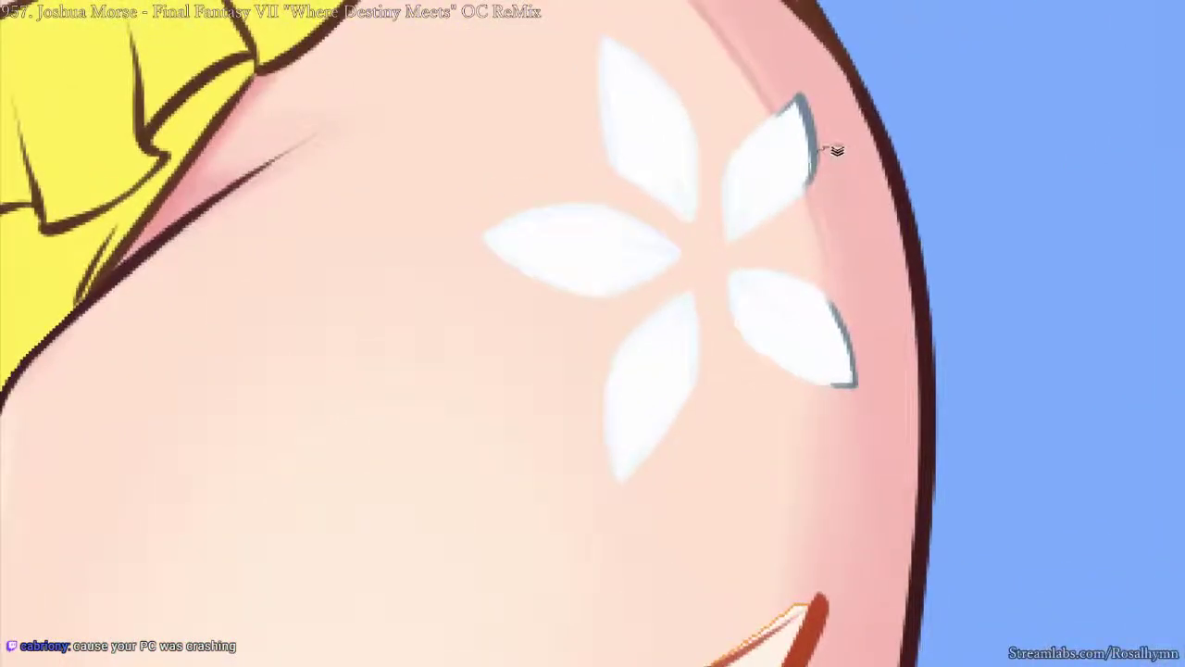
key("ctrl+z")
key("ctrl+y")
left_click(779, 261)
key("ctrl+z")
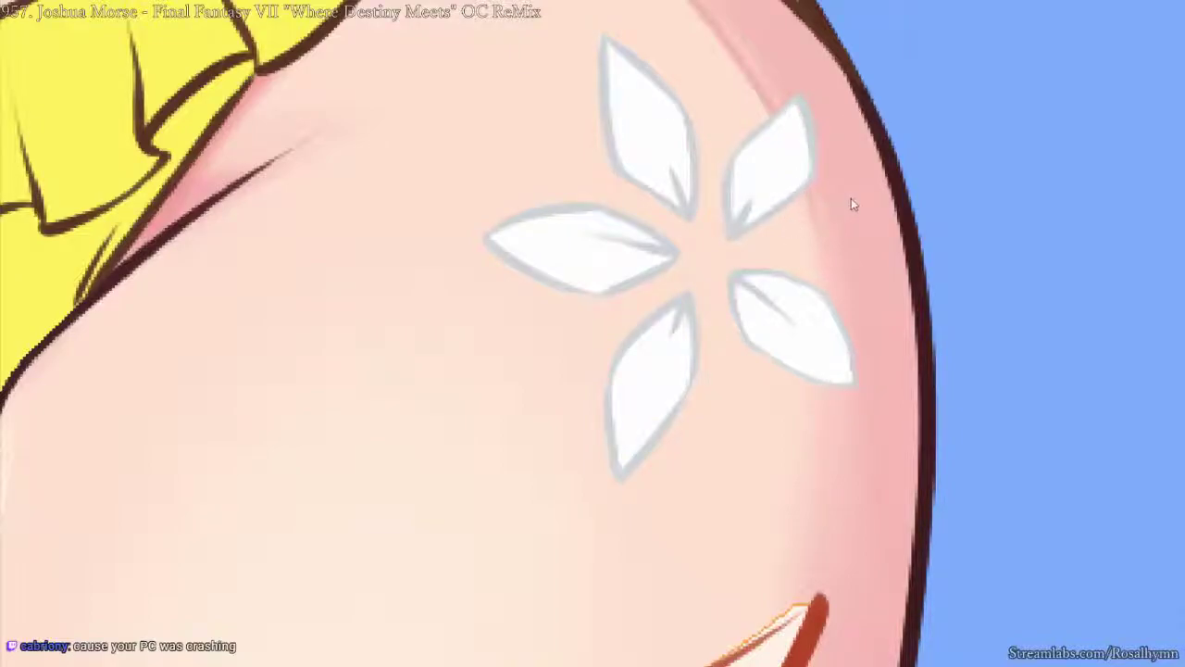
key("ctrl+z")
key("ctrl+minus")
key("ctrl+minus")
key("ctrl+minus")
key("ctrl+minus")
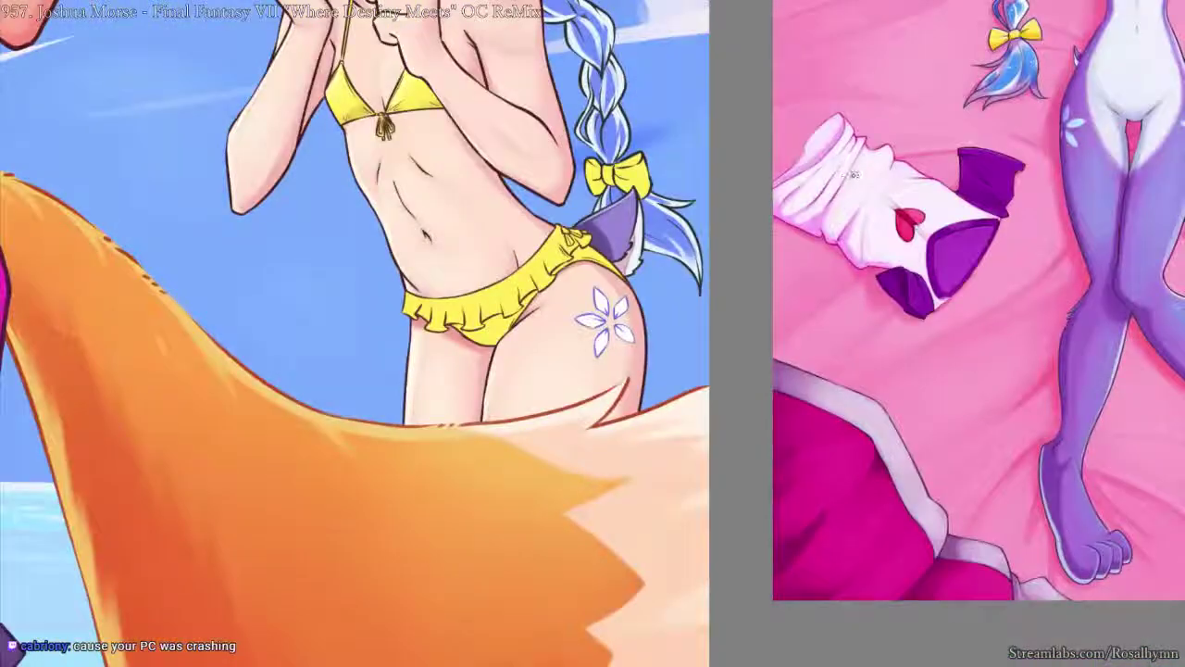
- Try a violet-blue outline and a dark outline around the white petals of the flower marking
key("ctrl+plus")
key("ctrl+plus")
key("ctrl+plus")
key("ctrl+plus")
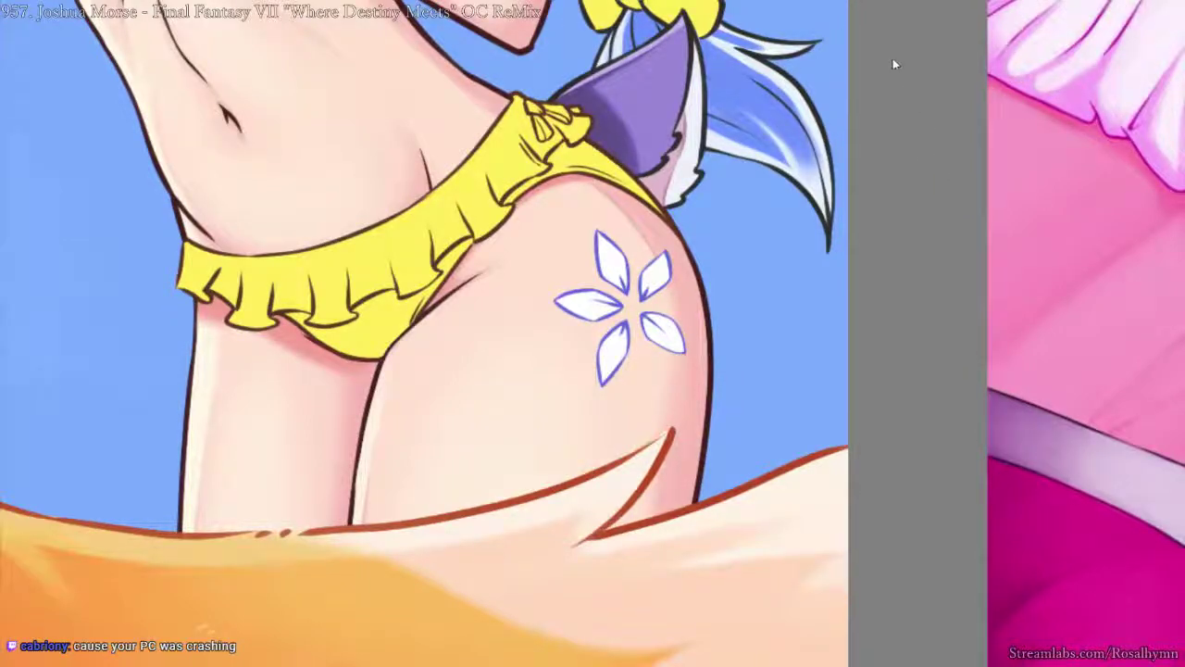
mouse_move(613, 359)
left_mouse_down()
mouse_move(589, 303)
mouse_move(663, 333)
left_mouse_up()
key("ctrl+minus")
key("ctrl+minus")
key("ctrl+minus")
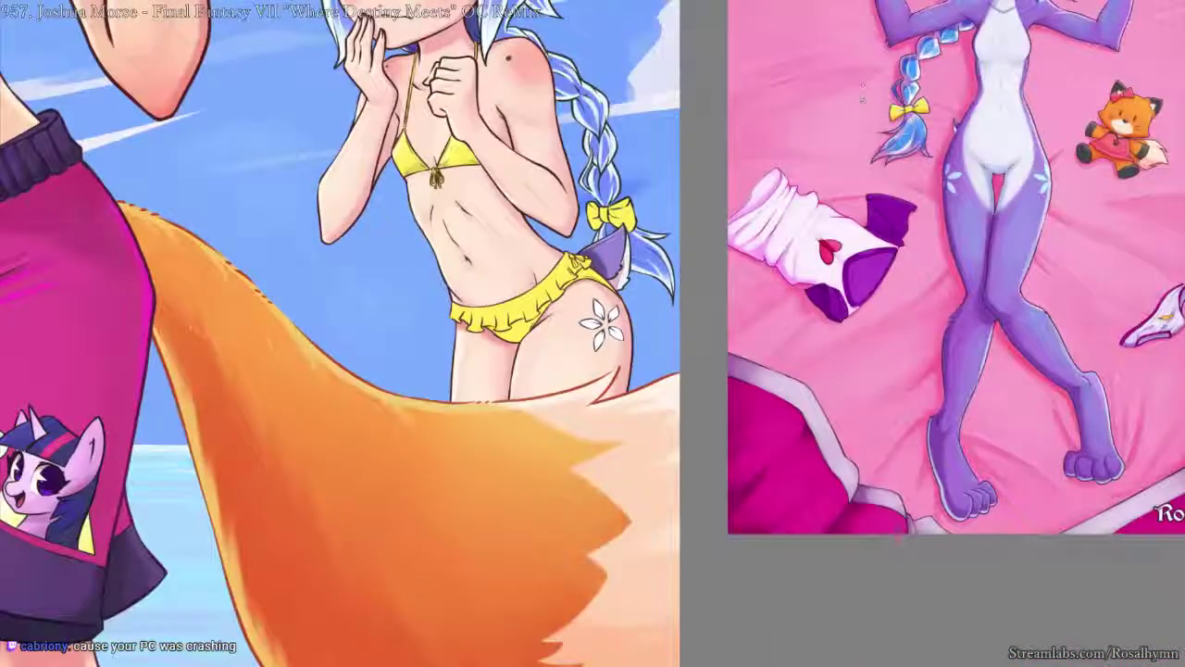
- Examine the dark-outlined flower marking against the whole illustration and the reference picture
key("ctrl+minus")
key("ctrl+minus")
key("ctrl+plus")
key("ctrl+plus")
key("ctrl+plus")
key("ctrl+plus")
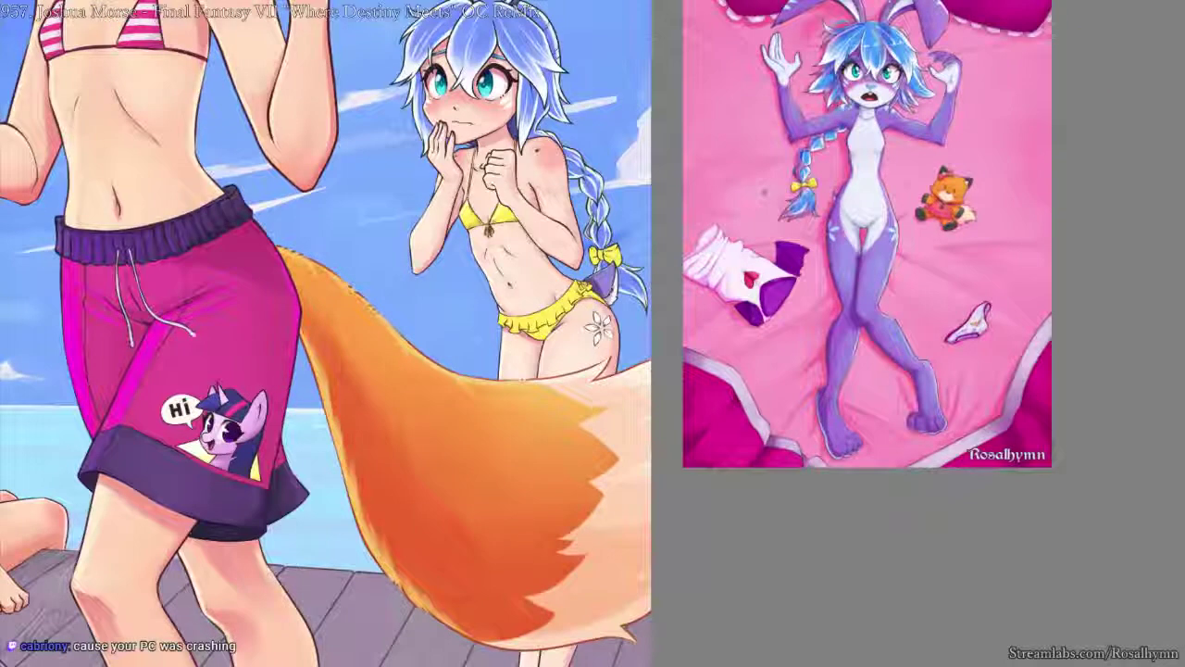
key("ctrl+minus")
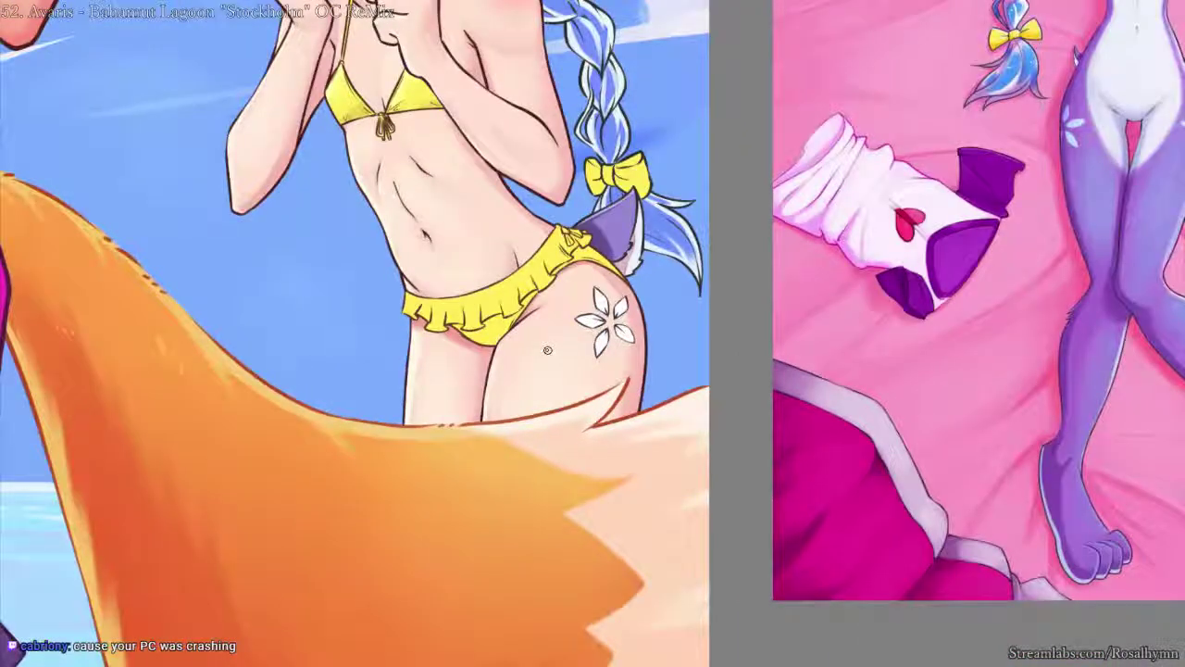
key("ctrl+plus")
key("ctrl+plus")
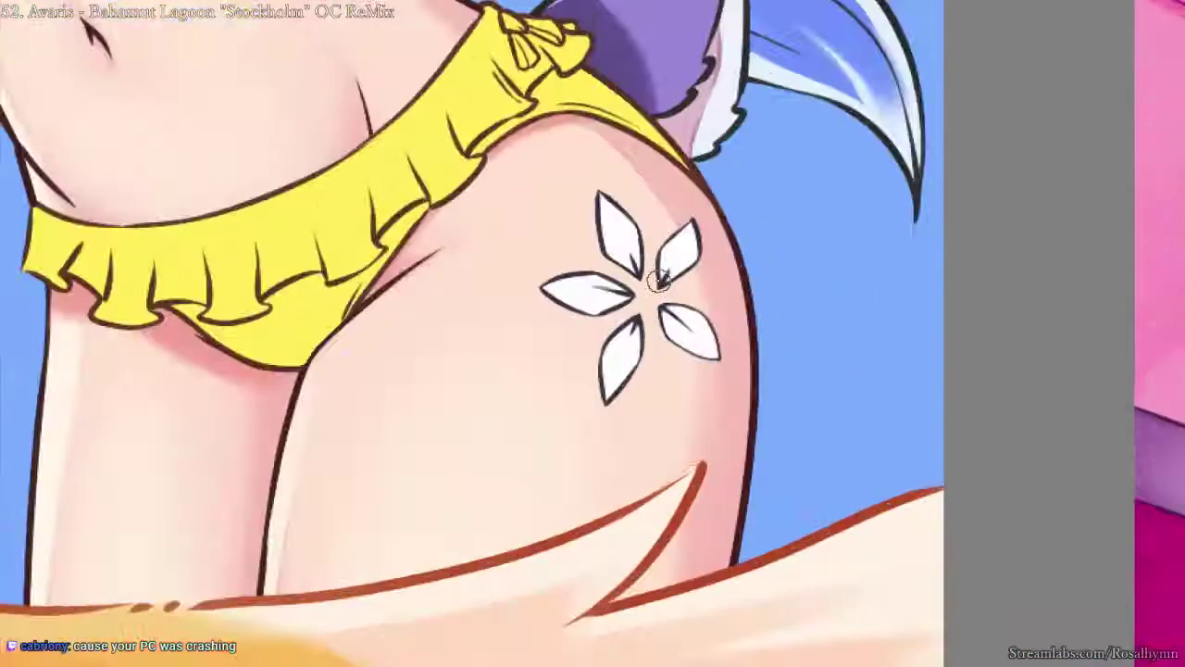
key("ctrl+minus")
key("ctrl+minus")
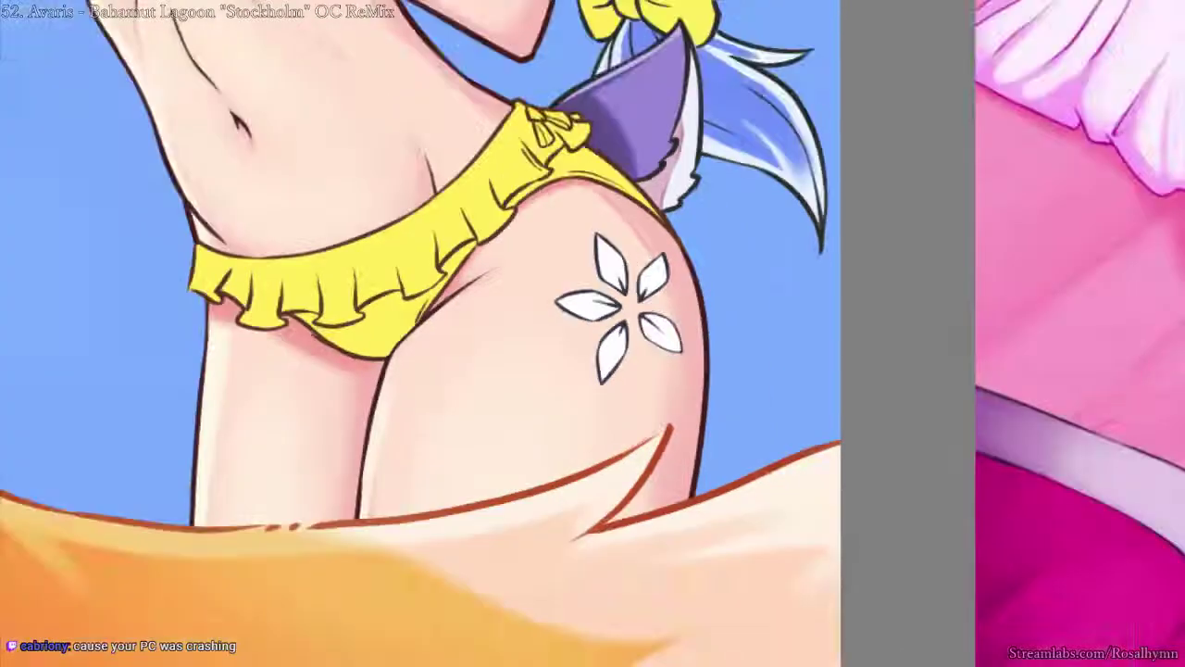
key("ctrl+minus")
left_click_drag(831, 313, 702, 362)
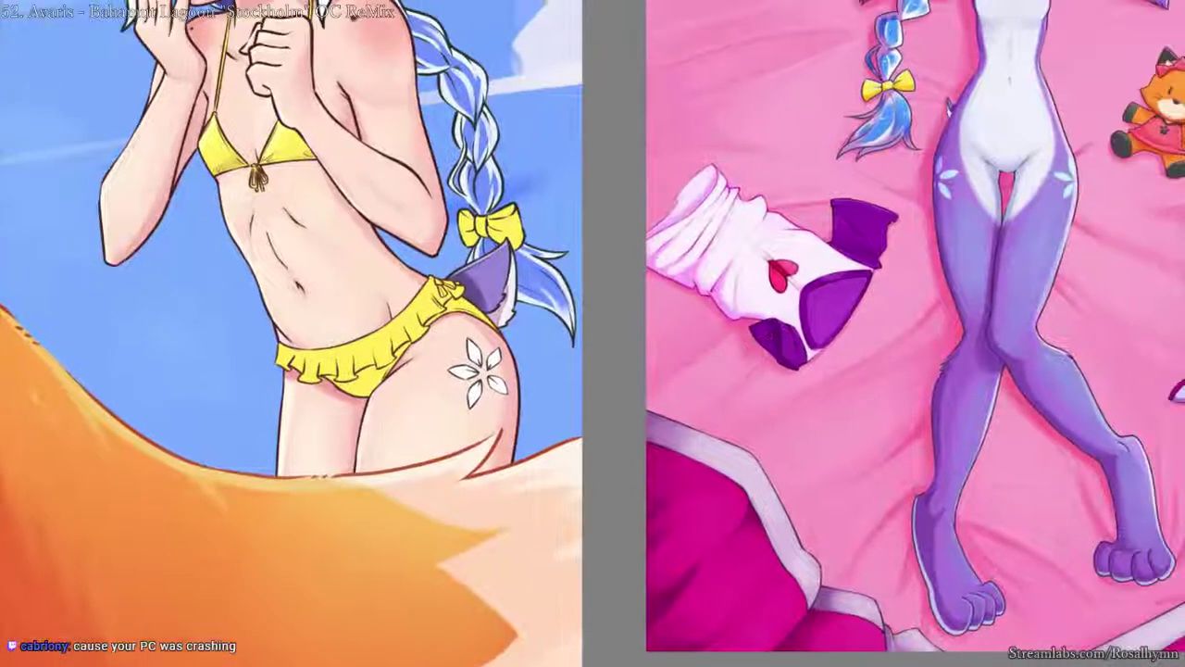
- Sample the pale blue of the reference picture's leg marking and try light blue outlines on the flower marking
left_click(951, 172, "ctrl")
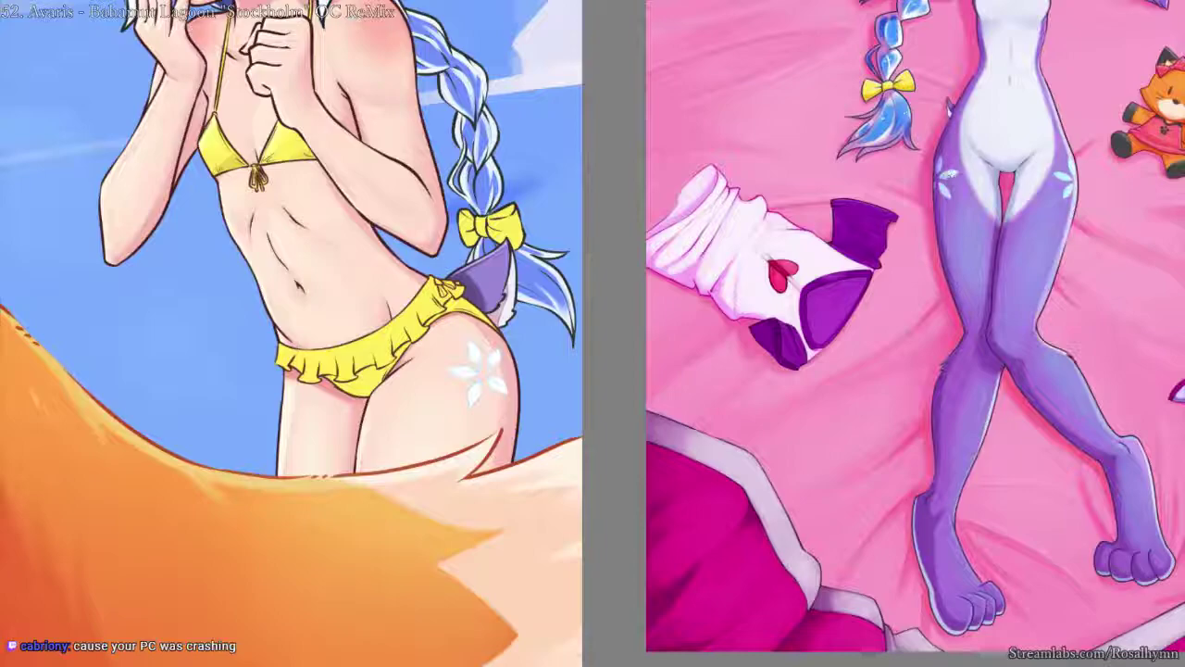
key("ctrl+plus")
key("ctrl+z")
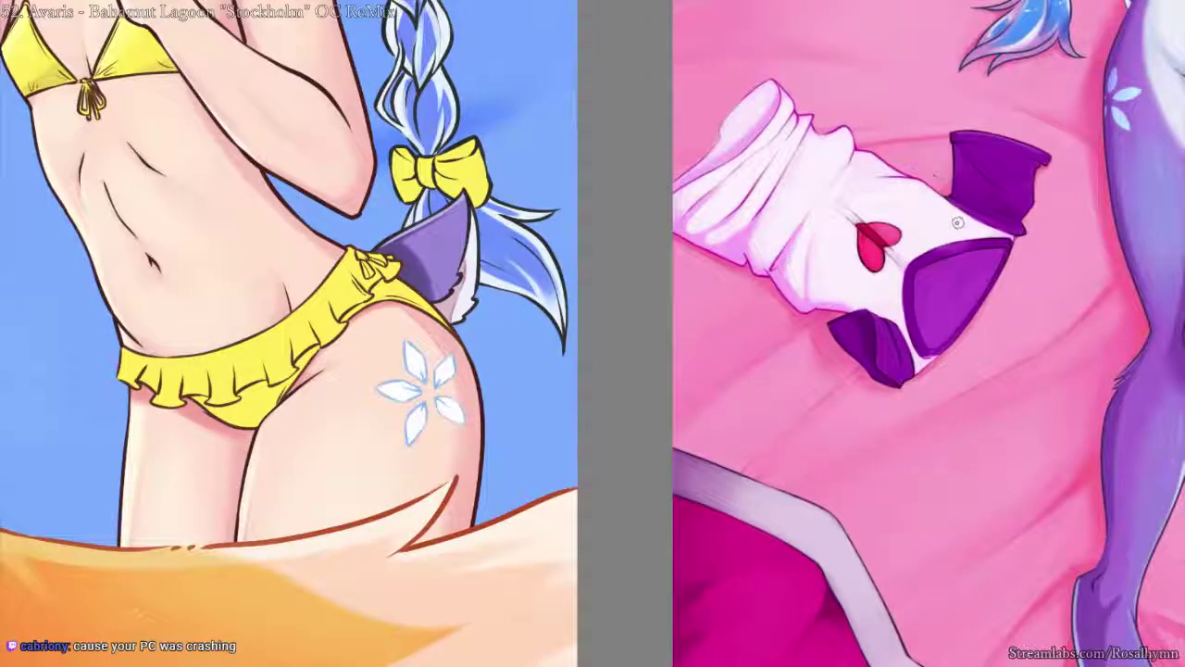
key("ctrl+minus")
key("ctrl+minus")
- Examine the blue outlines on the cheek markings up close and against the whole illustration and the reference picture
left_click_drag(658, 188, 799, 372)
left_click_drag(687, 236, 796, 302)
key("ctrl+plus")
key("ctrl+plus")
key("ctrl+plus")
key("ctrl+plus")
left_click_drag(772, 257, 769, 358)
key("ctrl+plus")
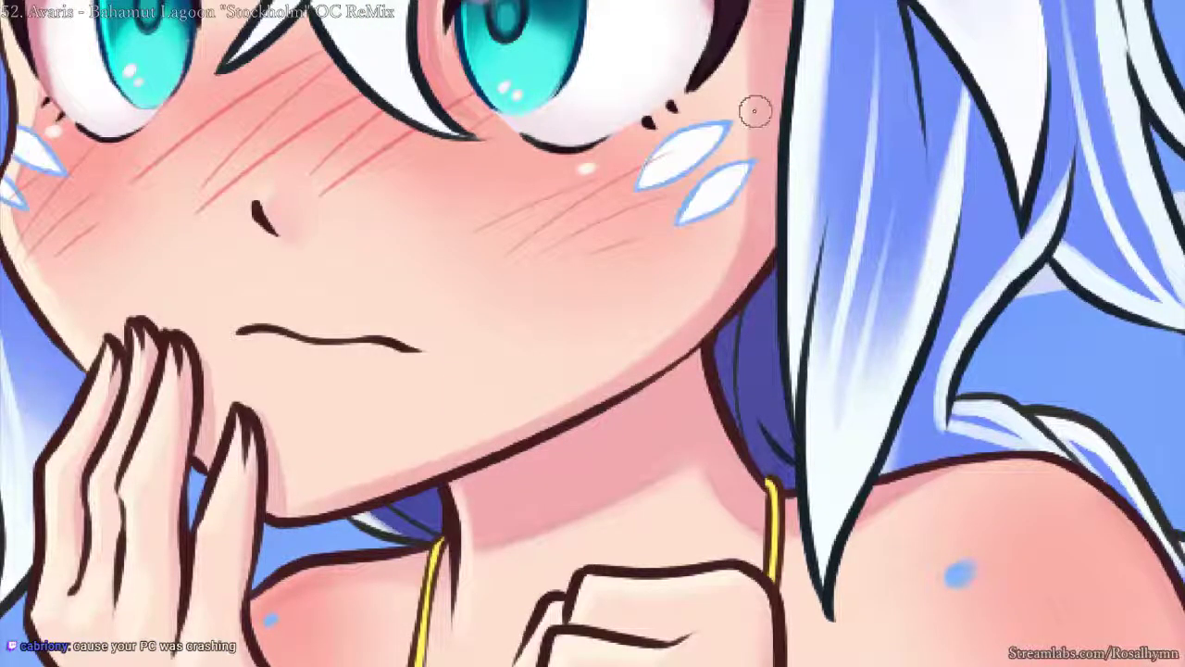
key("ctrl+minus")
key("ctrl+minus")
key("ctrl+minus")
key("ctrl+minus")
key("ctrl+plus")
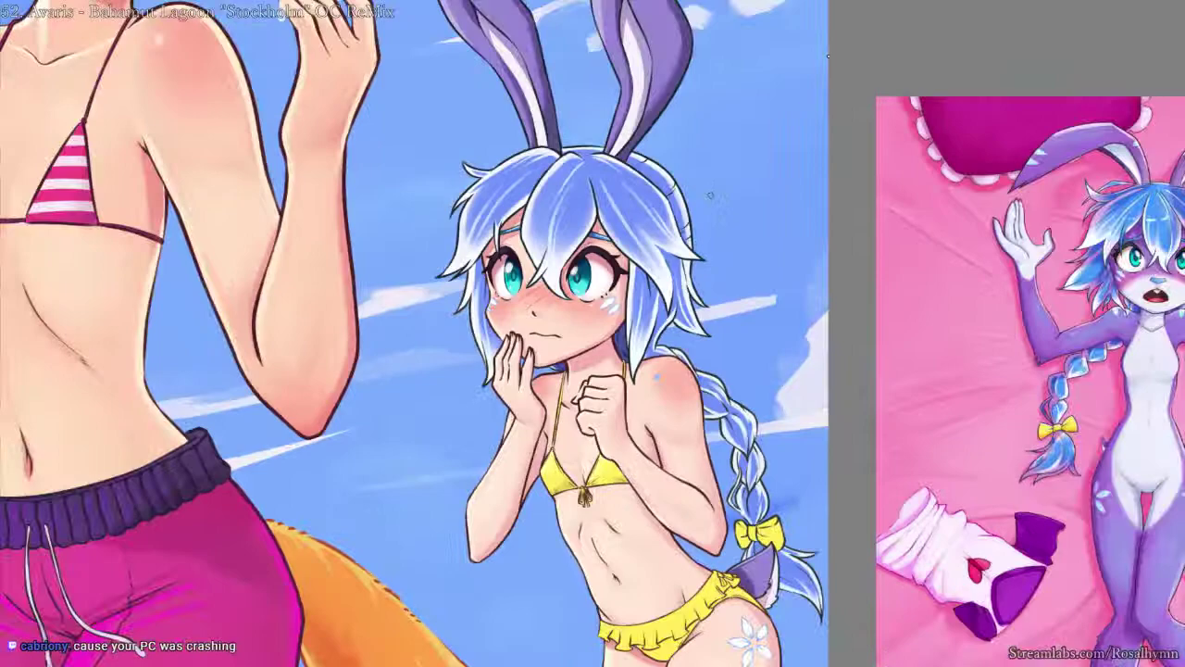
key("ctrl+minus")
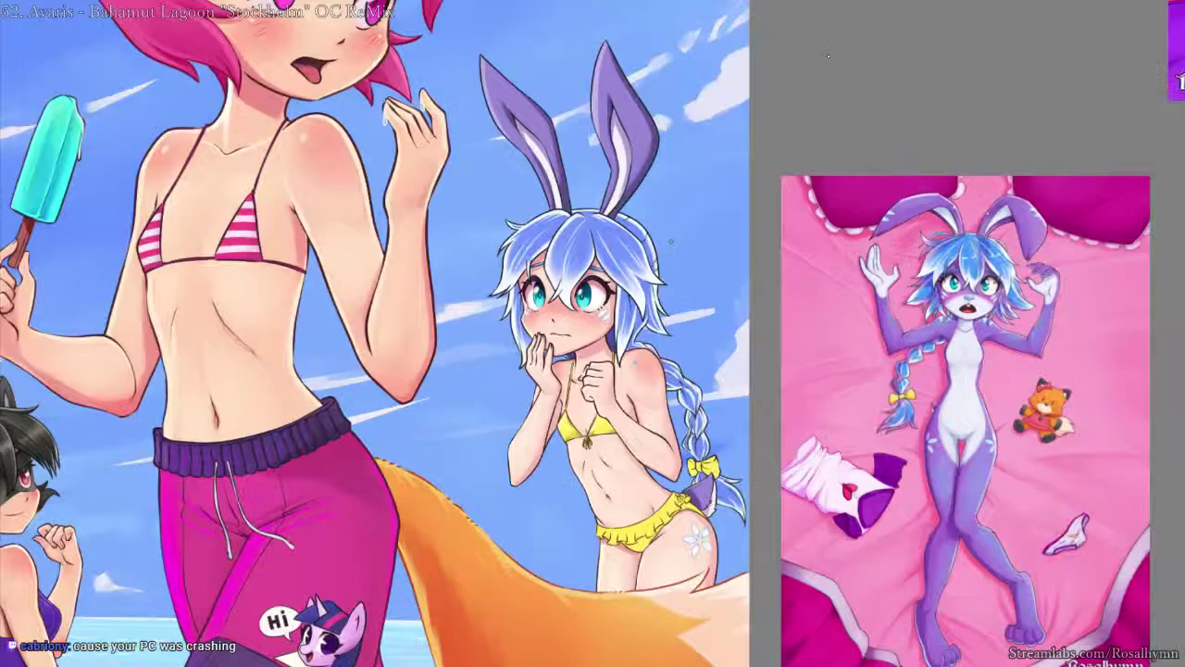
key("ctrl+plus")
key("ctrl+plus")
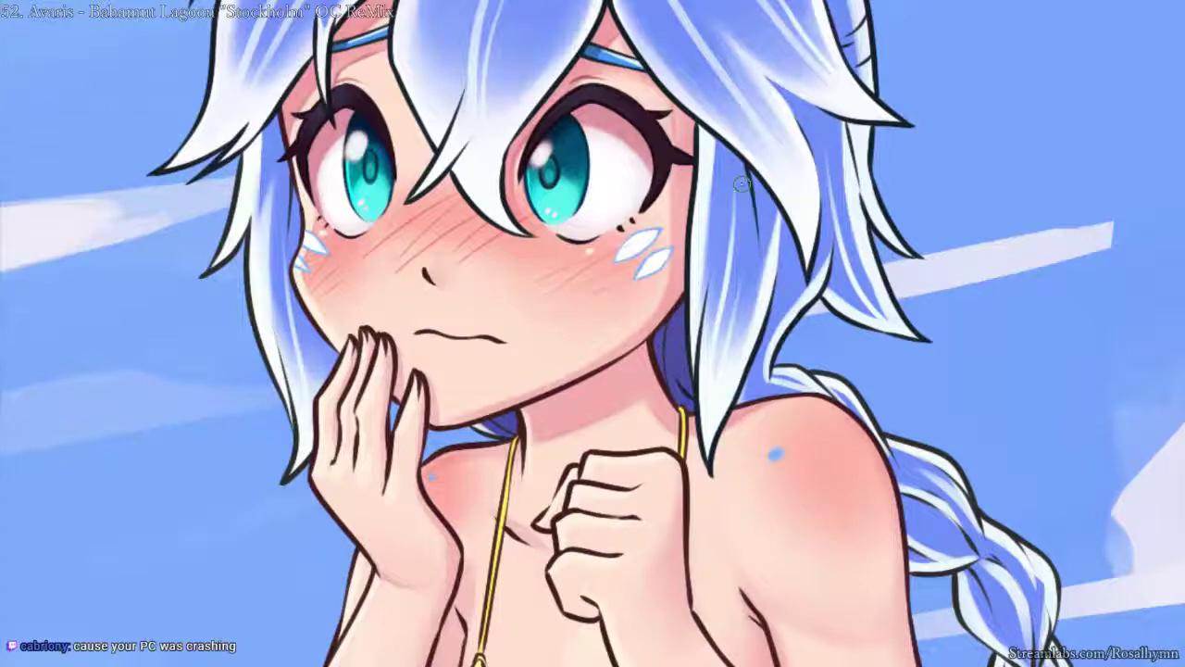
- Restore the blue-tinted highlight on the shoulder beside the braid to white
left_click(742, 183, "ctrl")
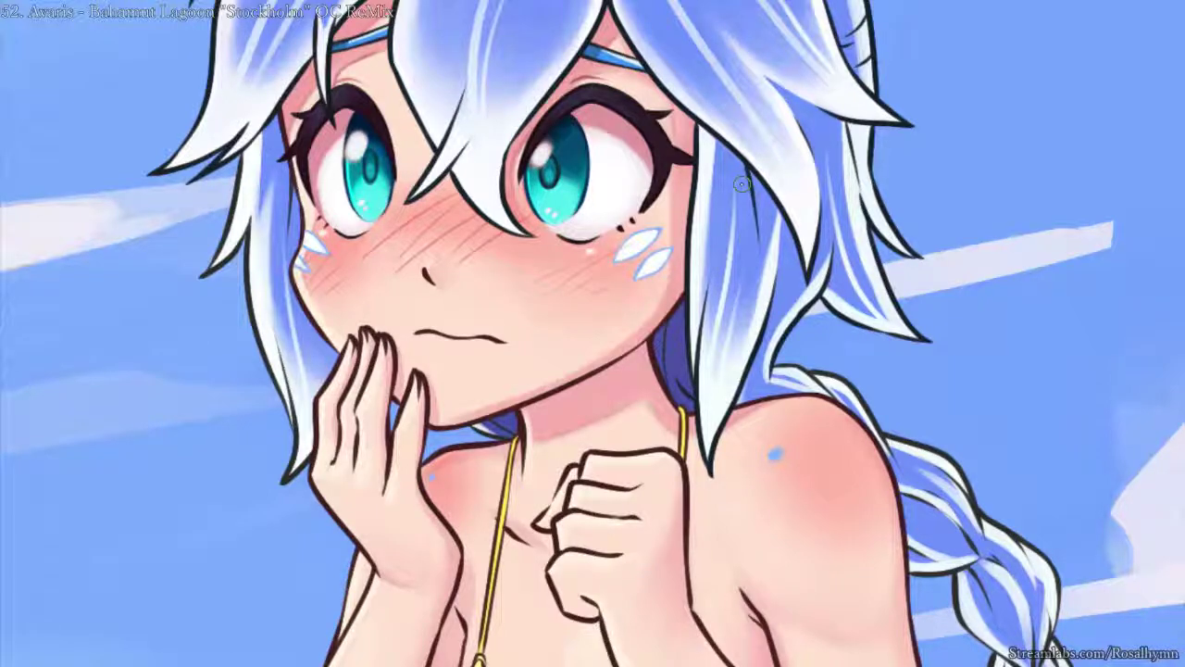
left_click_drag(818, 350, 748, 204)
key("ctrl+plus")
left_click(705, 185, "ctrl")
left_click_drag(825, 276, 822, 285)
scroll(916, 212, "down", 3)
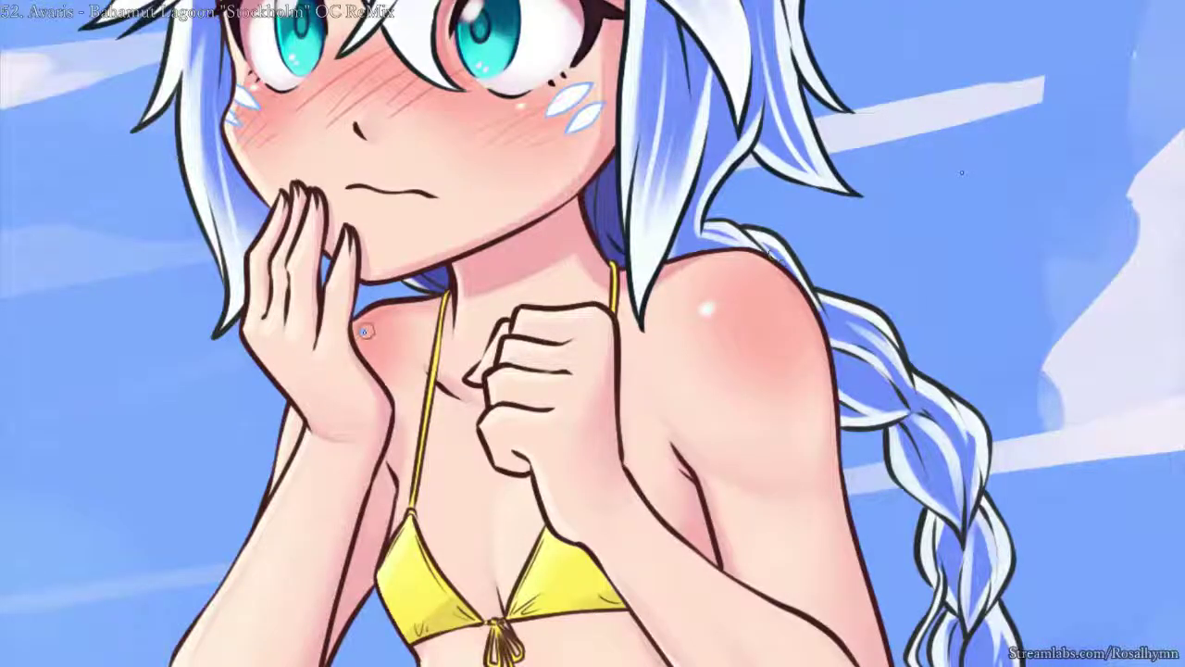
- Clean the leftover blue tint off the small highlight on the shoulder beside the raised hand
left_click_drag(346, 369, 586, 115)
key("Delete")
key("ctrl+z")
key("ctrl+d")
mouse_move(717, 280)
left_mouse_down()
mouse_move(366, 388)
mouse_move(801, 352)
left_mouse_up()
key("Delete")
- Mirror the view, examine the whole illustration beside the reference pictures, and flip the view back
scroll(722, 231, "down", 5)
key("h")
scroll(722, 232, "up", 2)
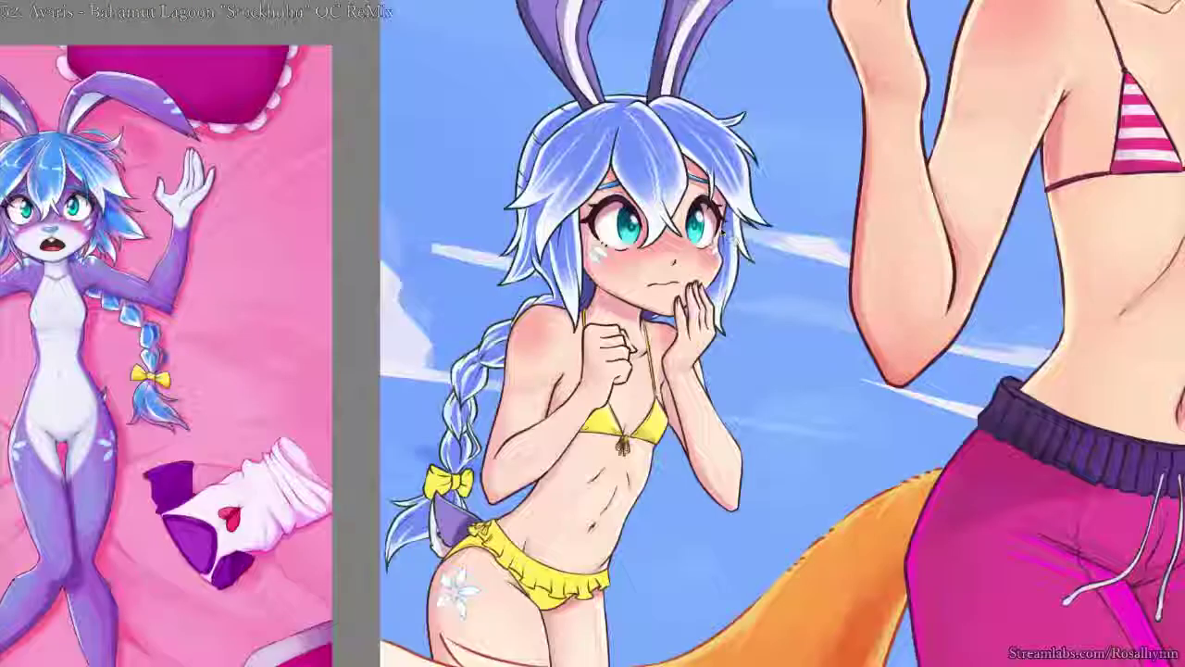
key("ctrl+plus")
key("ctrl+minus")
key("ctrl+minus")
key("ctrl+minus")
left_click_drag(721, 259, 735, 222)
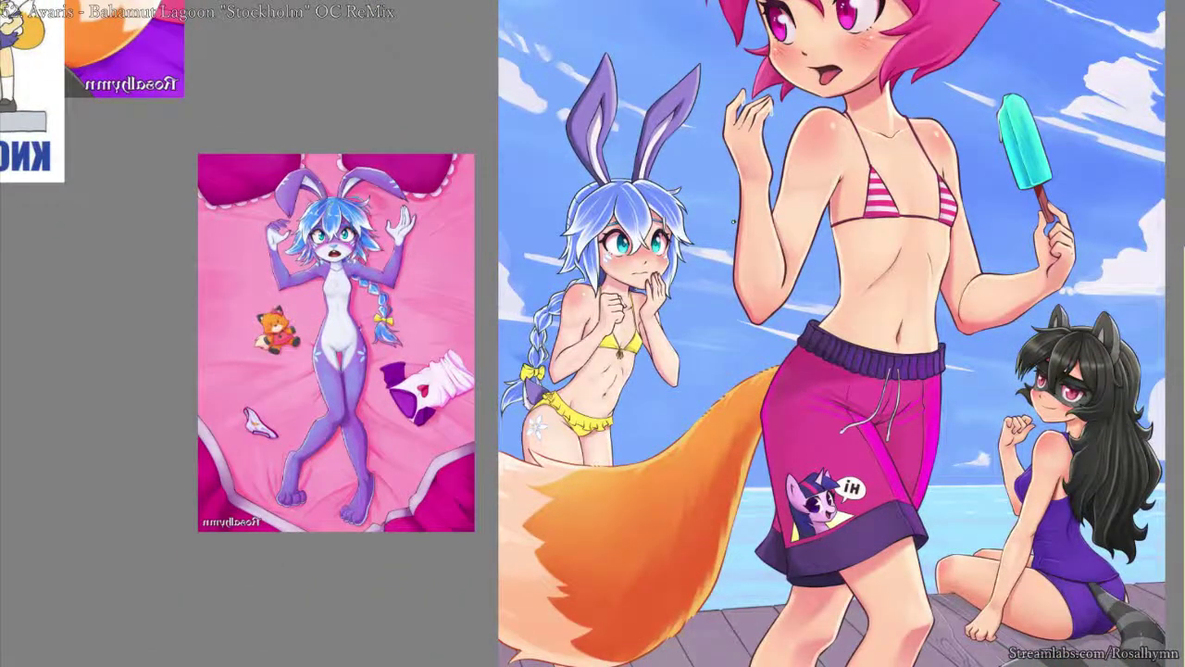
scroll(734, 221, "up", 4)
scroll(725, 219, "down", 5)
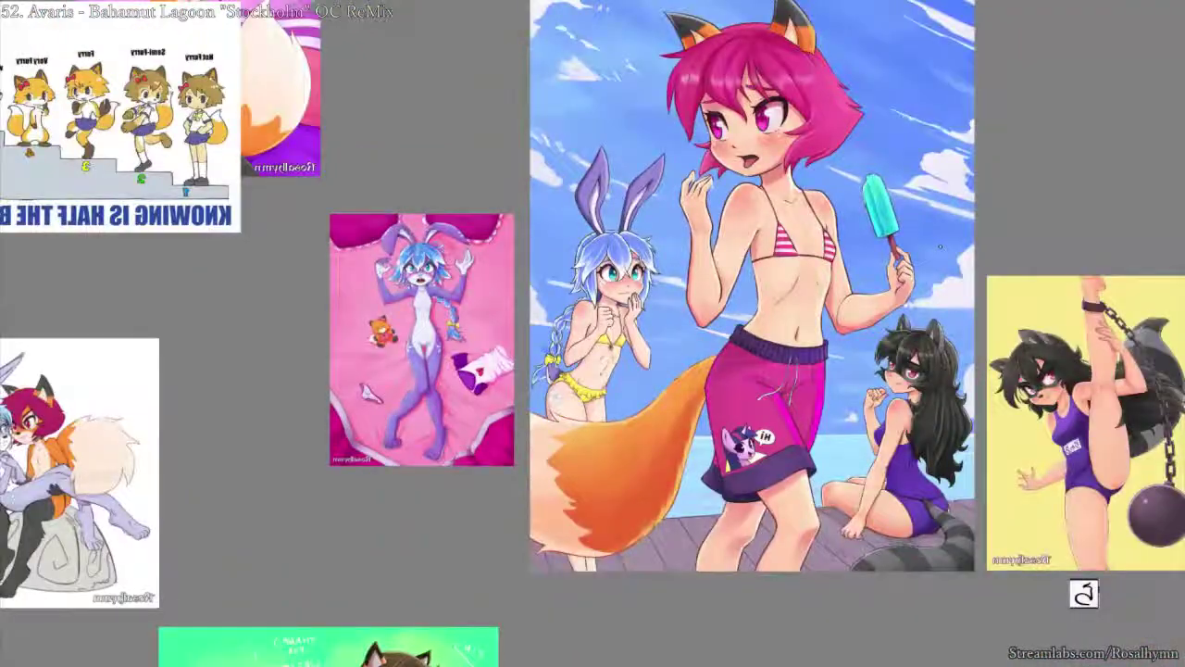
scroll(610, 224, "up", 2)
key("m")
- Fill the flower marking's dark violet outline with white and check the result from farther away
key("plus")
left_click_drag(610, 224, 390, 298)
left_click_drag(838, 389, 593, 334)
scroll(593, 334, "up", 1)
key("plus")
left_click_drag(832, 362, 771, 397)
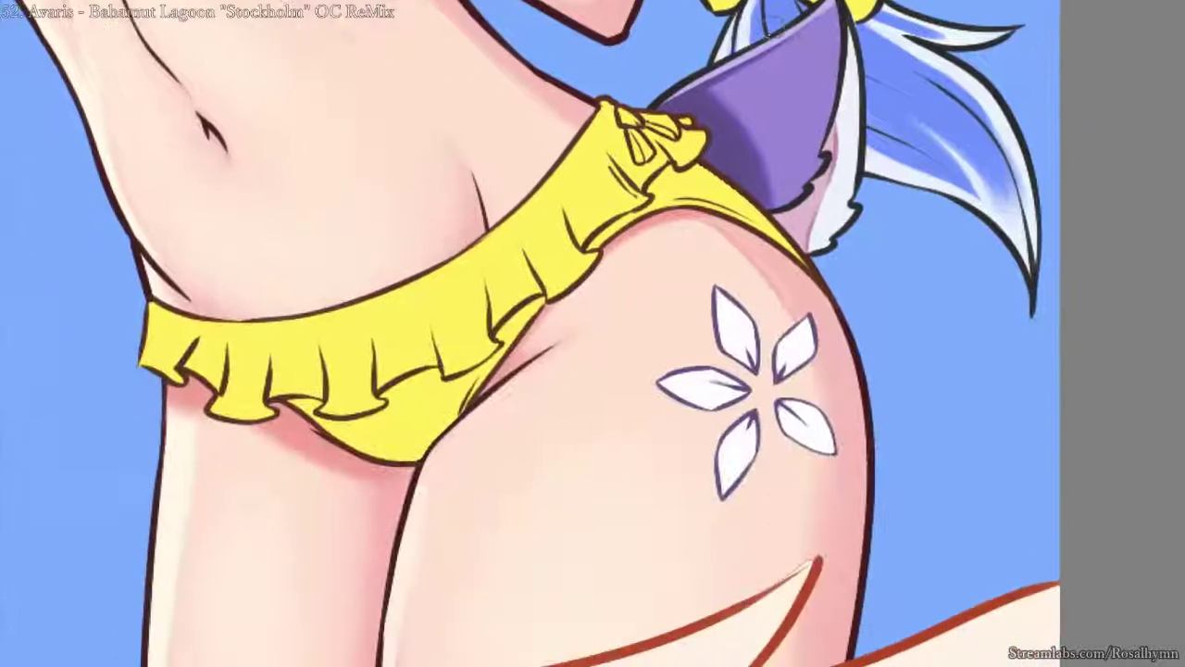
key("alt+BackSpace")
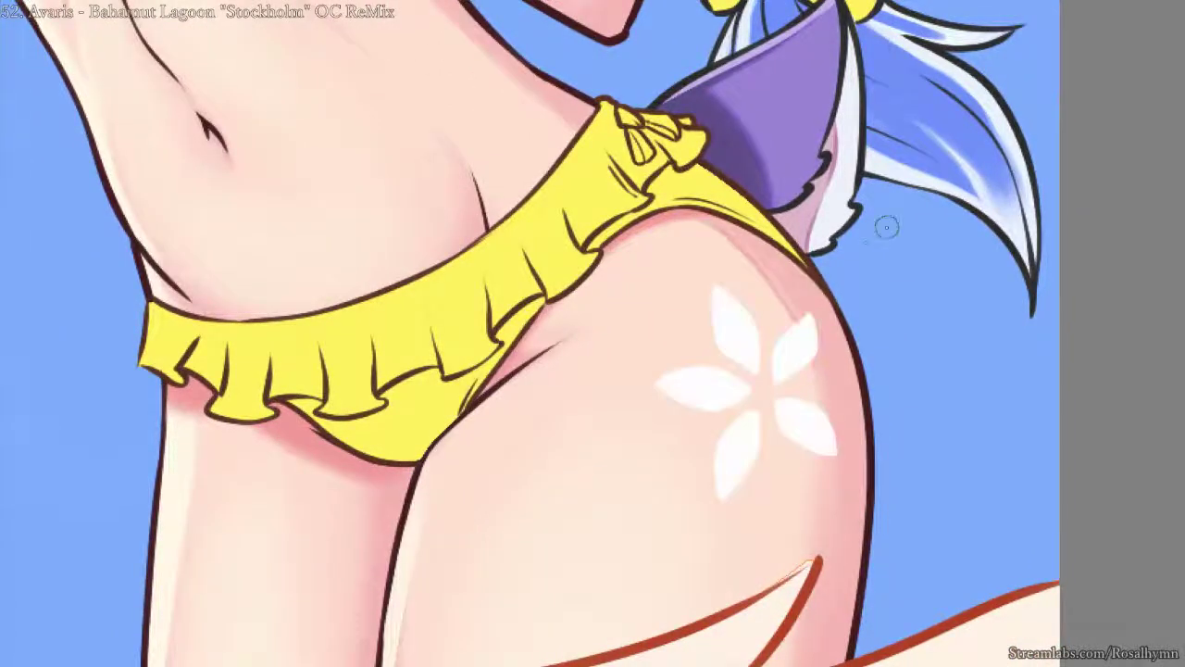
key("ctrl+minus")
key("ctrl+minus")
key("ctrl+minus")
key("ctrl+minus")
left_click_drag(823, 257, 824, 266)
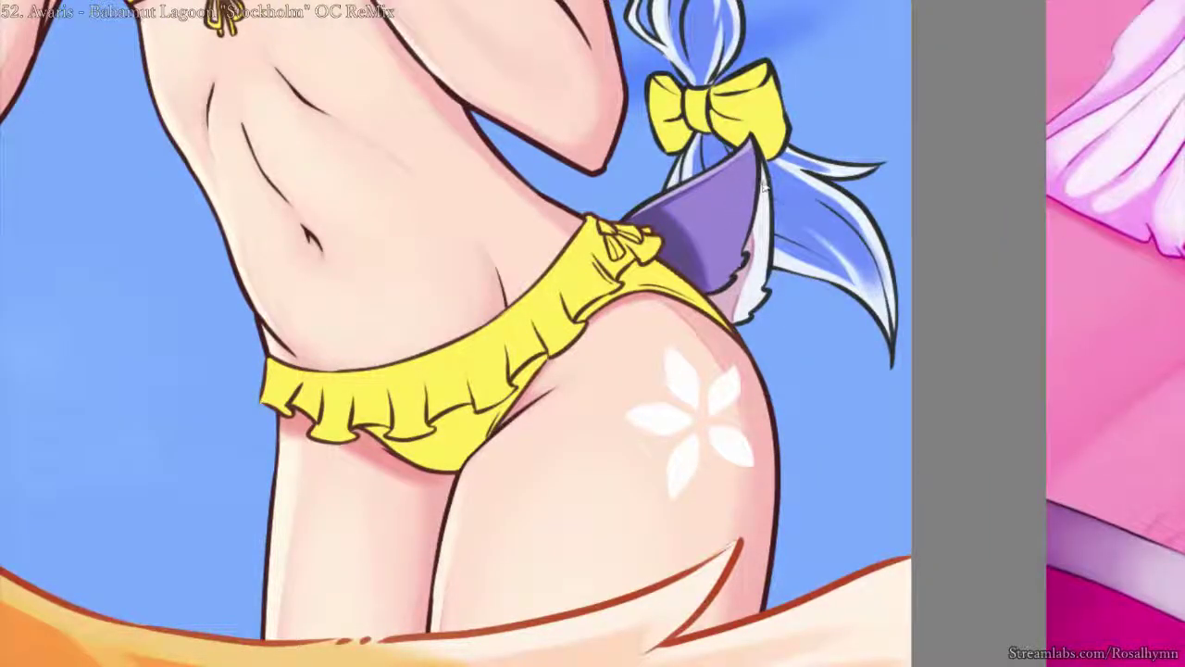
- Compare plain white cheek markings with the cyan-outlined version by undoing and redoing the outline colour
key("ctrl+z")
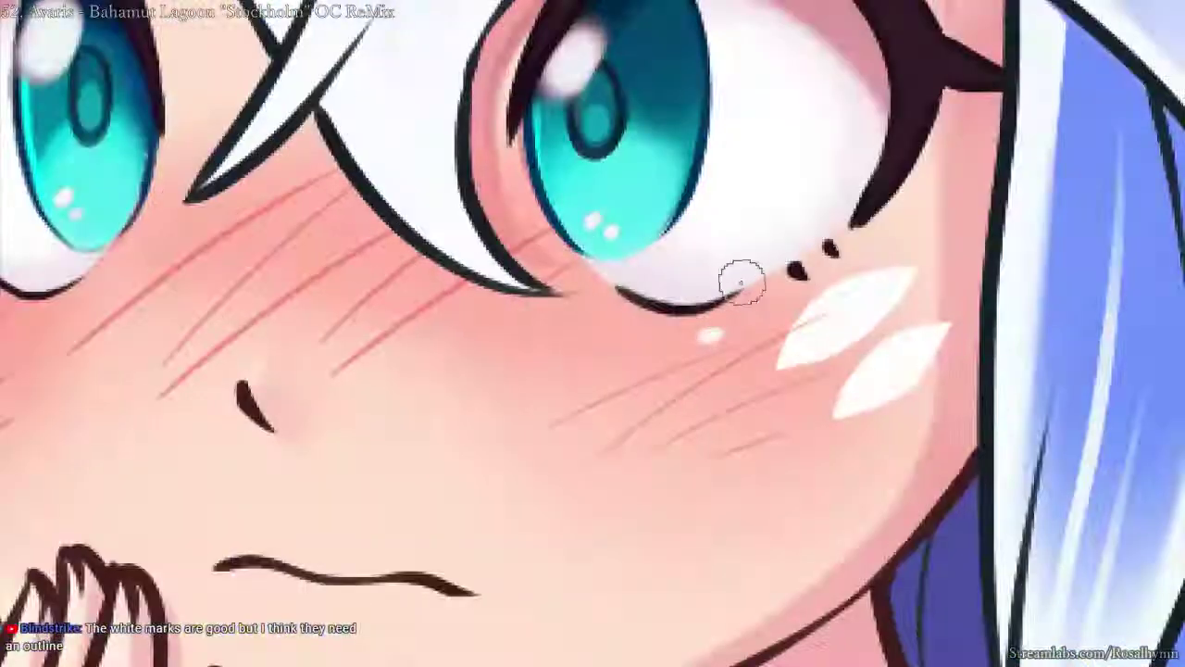
key("ctrl+shift+z")
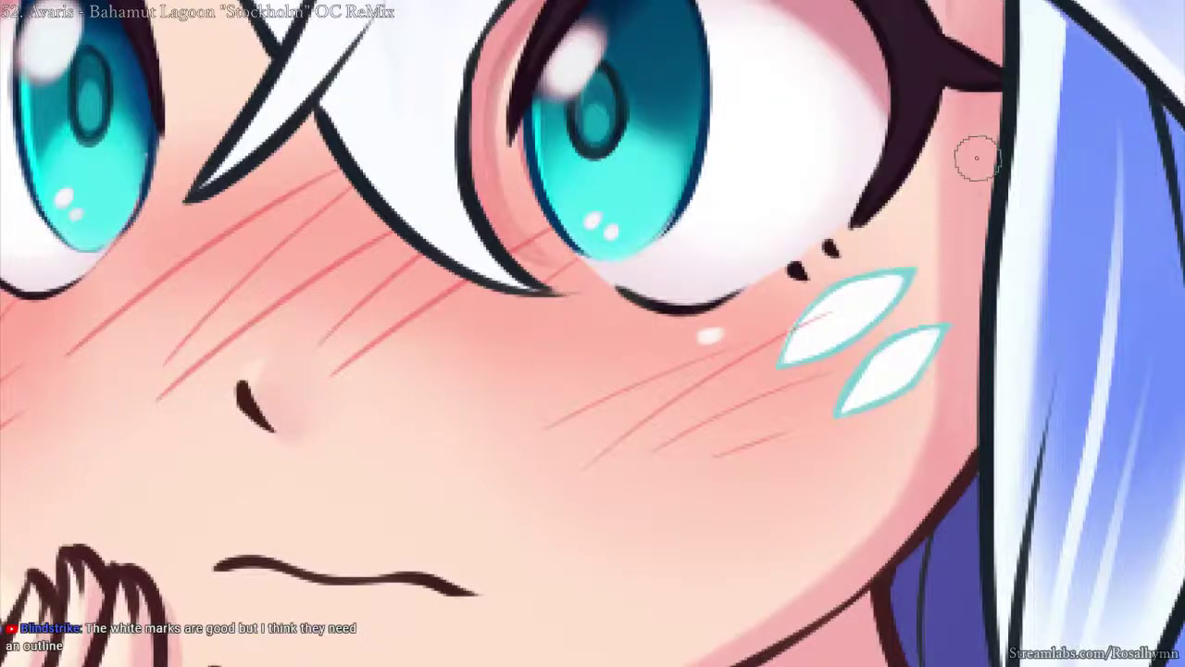
key("ctrl+minus")
key("ctrl+minus")
key("ctrl+minus")
key("ctrl+minus")
key("ctrl+minus")
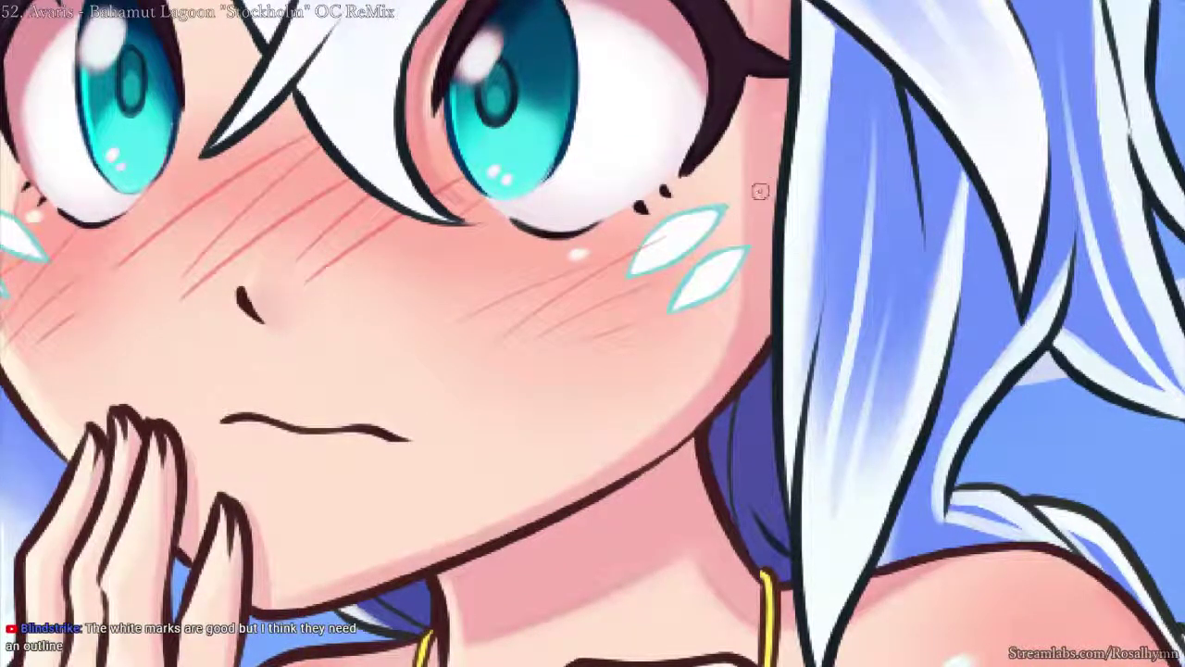
key("ctrl+z")
left_click(789, 175, "alt")
key("ctrl+y")
left_click(783, 180, "alt")
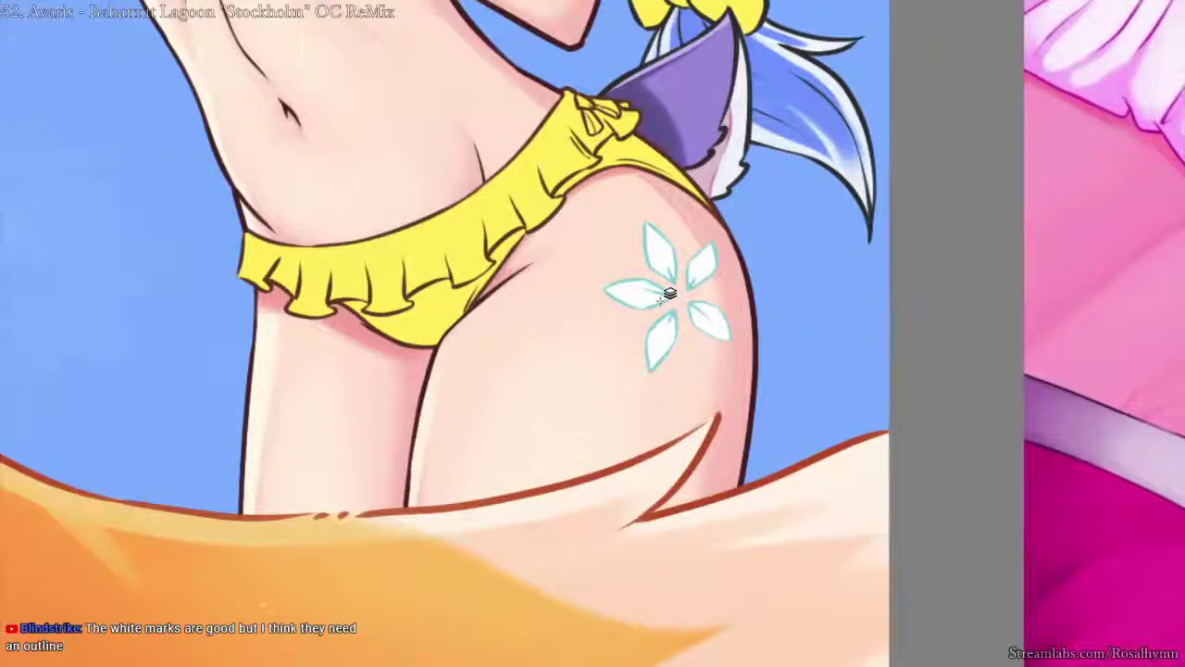
- Try darker strokes along the cyan outline of the flower marking's petals and undo them
mouse_move(605, 298)
left_mouse_down()
mouse_move(669, 289)
mouse_move(611, 295)
mouse_move(640, 298)
left_mouse_up()
key("ctrl+z")
mouse_move(705, 255)
left_mouse_down()
mouse_move(690, 277)
mouse_move(713, 244)
mouse_move(702, 270)
left_mouse_up()
mouse_move(648, 225)
left_mouse_down()
mouse_move(674, 250)
mouse_move(664, 240)
left_mouse_up()
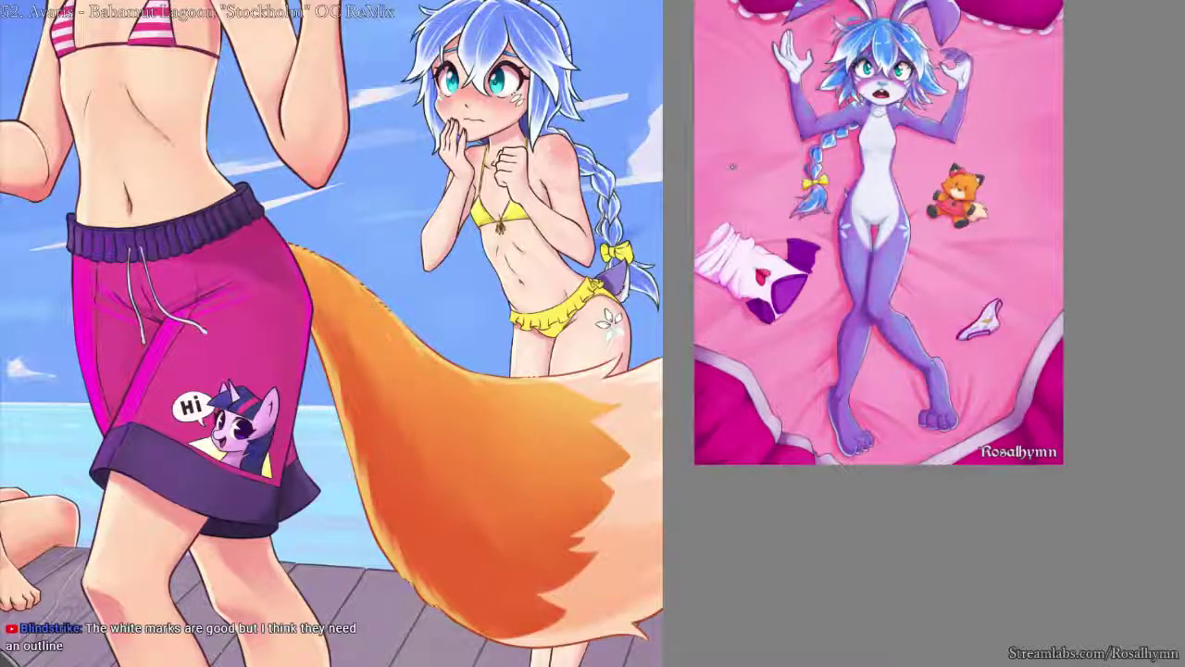
key("ctrl+plus")
key("ctrl+plus")
left_click(846, 172, "alt")
key("ctrl+z")
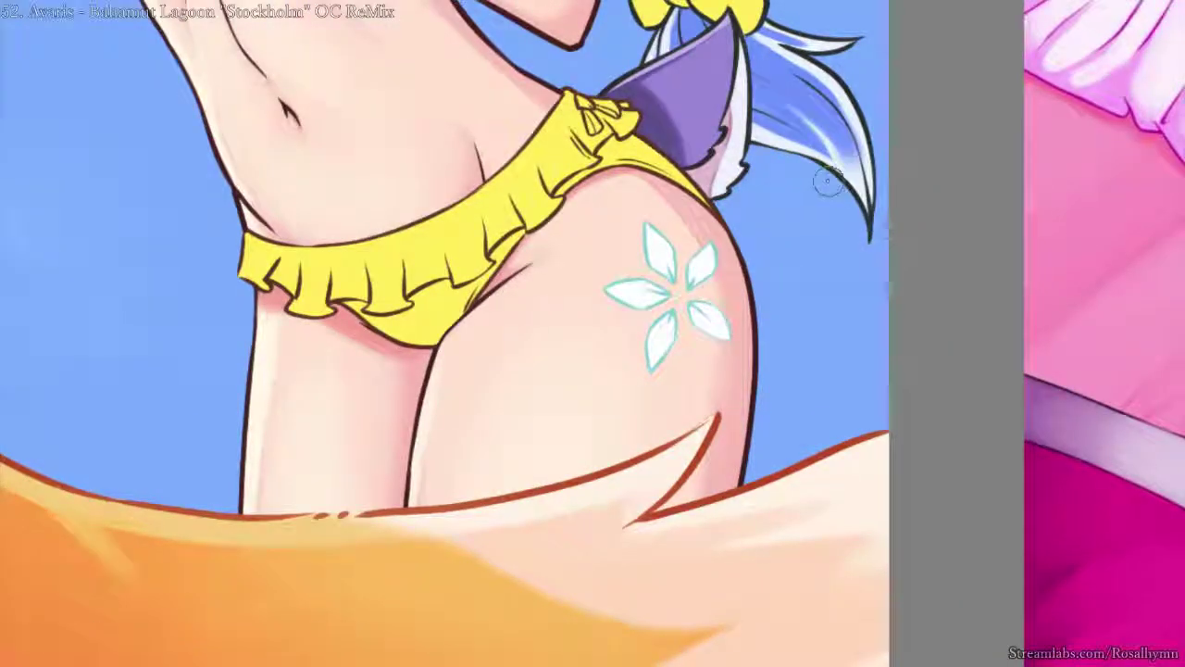
- Examine the thigh flower and the cyan-outlined cheek markings from farther away and close up
key("ctrl+minus")
key("ctrl+minus")
key("ctrl+plus")
key("ctrl+plus")
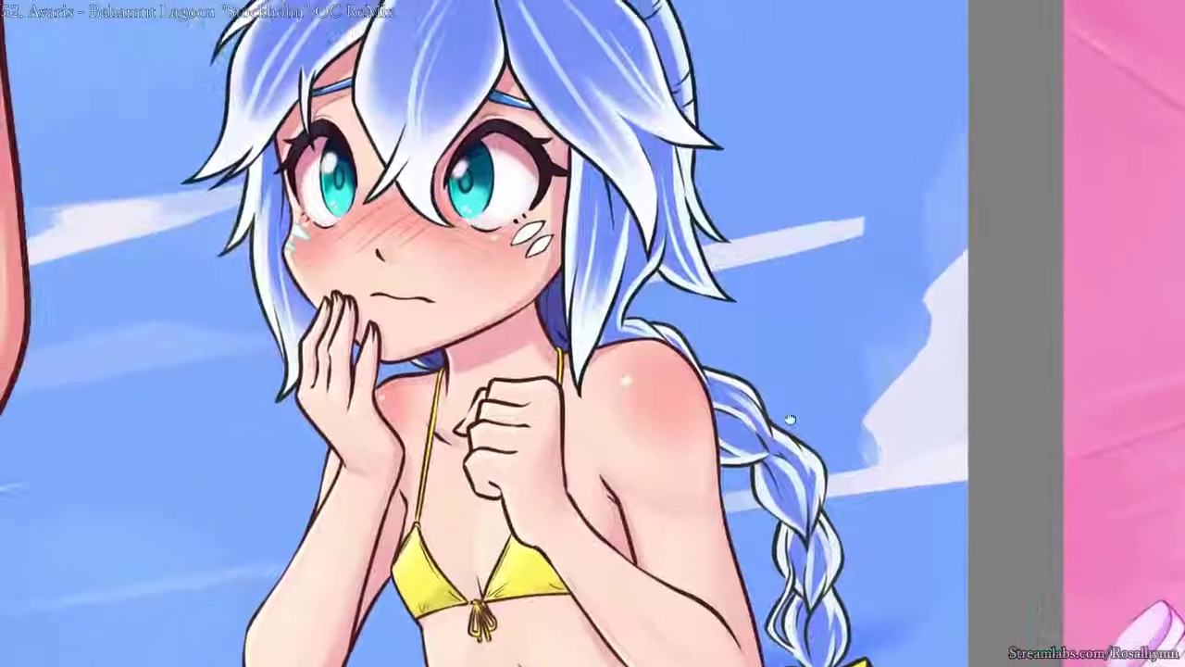
left_click_drag(723, 269, 752, 357)
key("ctrl+plus")
key("ctrl+plus")
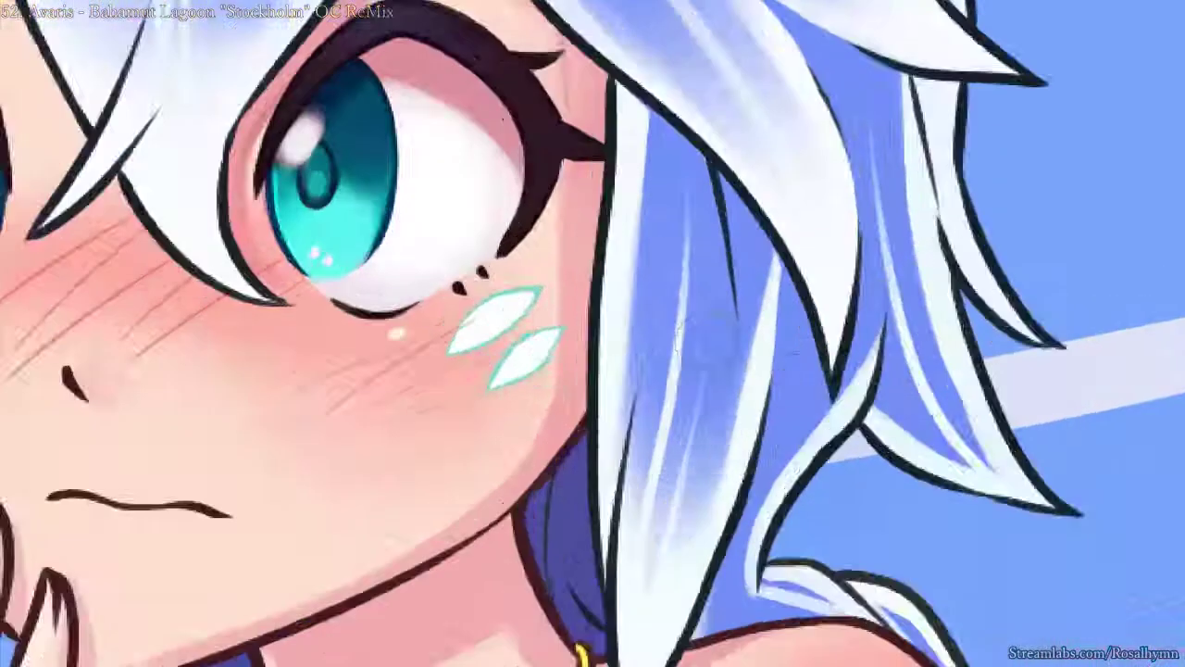
- Try a darker teal outline on the upper cheek marking, judge it from farther away, and undo it
key("ctrl+minus")
key("ctrl+plus")
key("ctrl+plus")
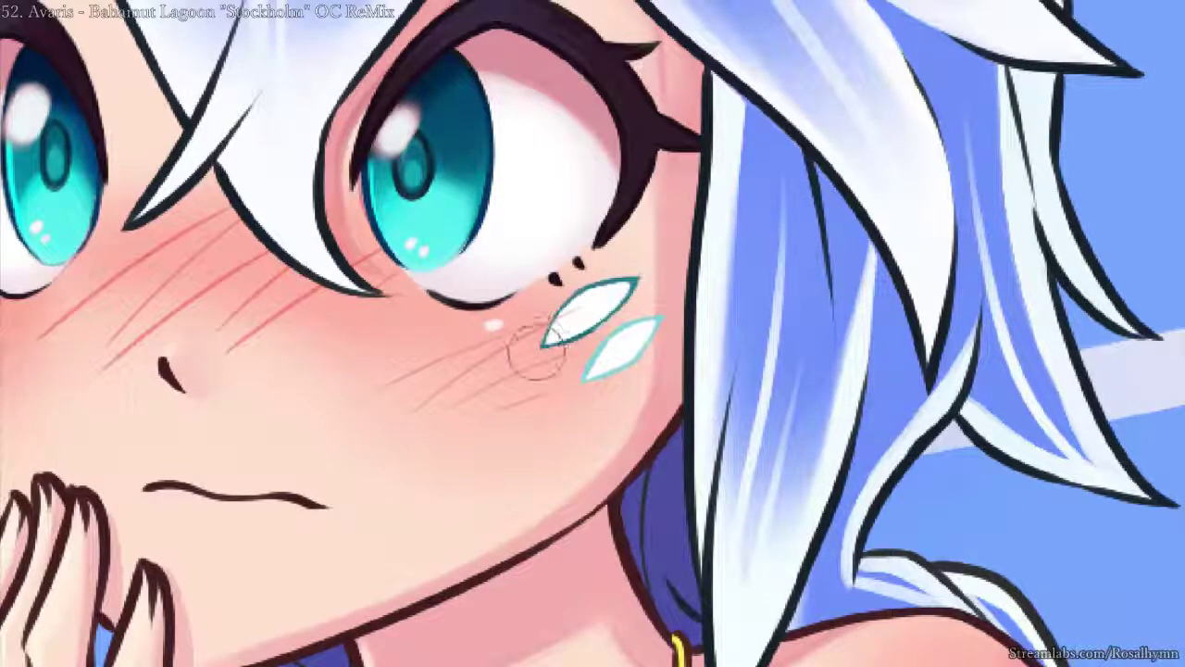
key("ctrl+minus")
key("ctrl+minus")
key("ctrl+minus")
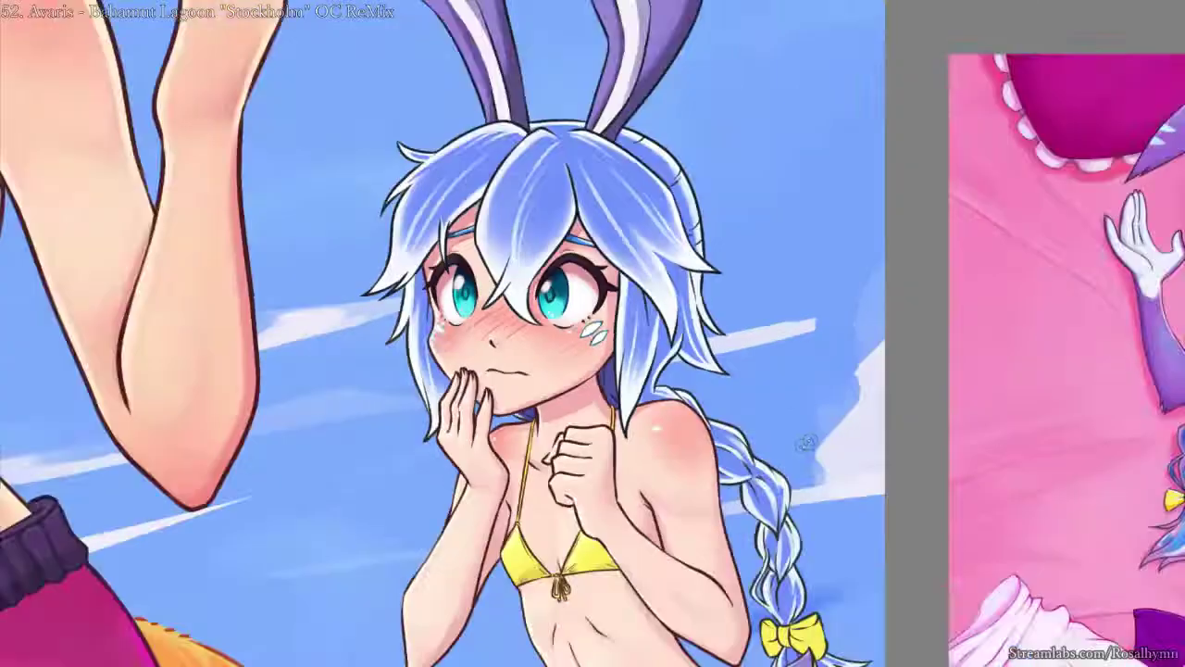
key("ctrl+plus")
key("ctrl+plus")
key("ctrl+plus")
key("ctrl+z")
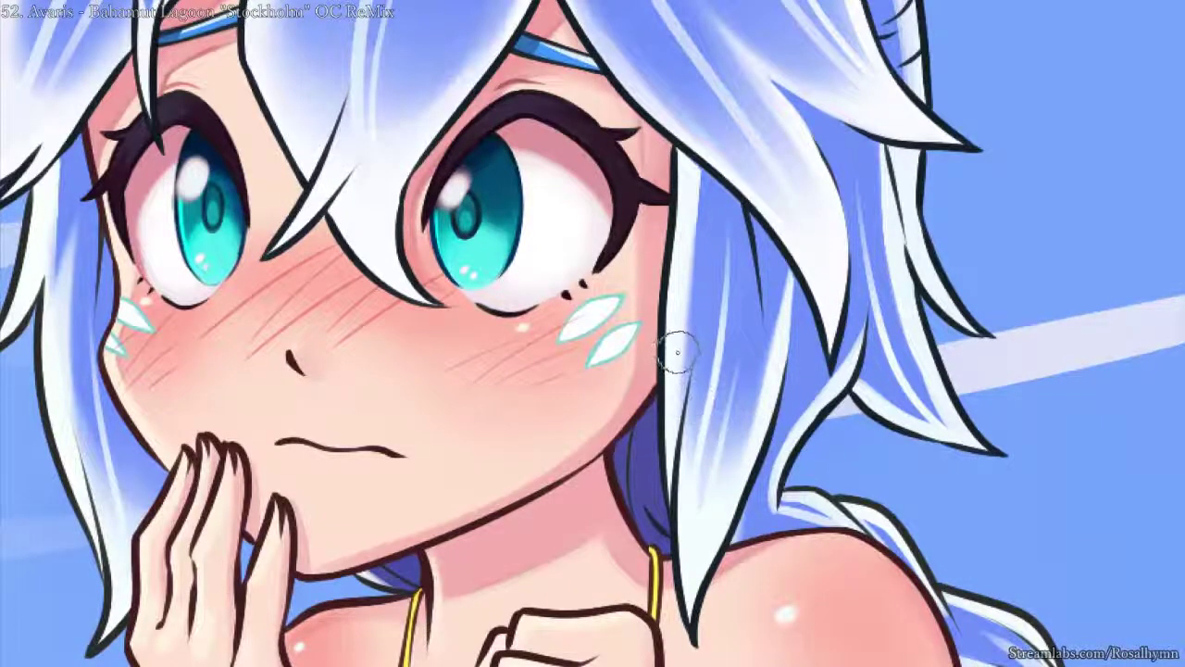
- Check the light cyan outlines on the cheek markings and the thigh flower from farther away and close up
key("ctrl+plus")
left_click_drag(624, 276, 634, 279)
key("ctrl+minus")
key("ctrl+minus")
key("ctrl+minus")
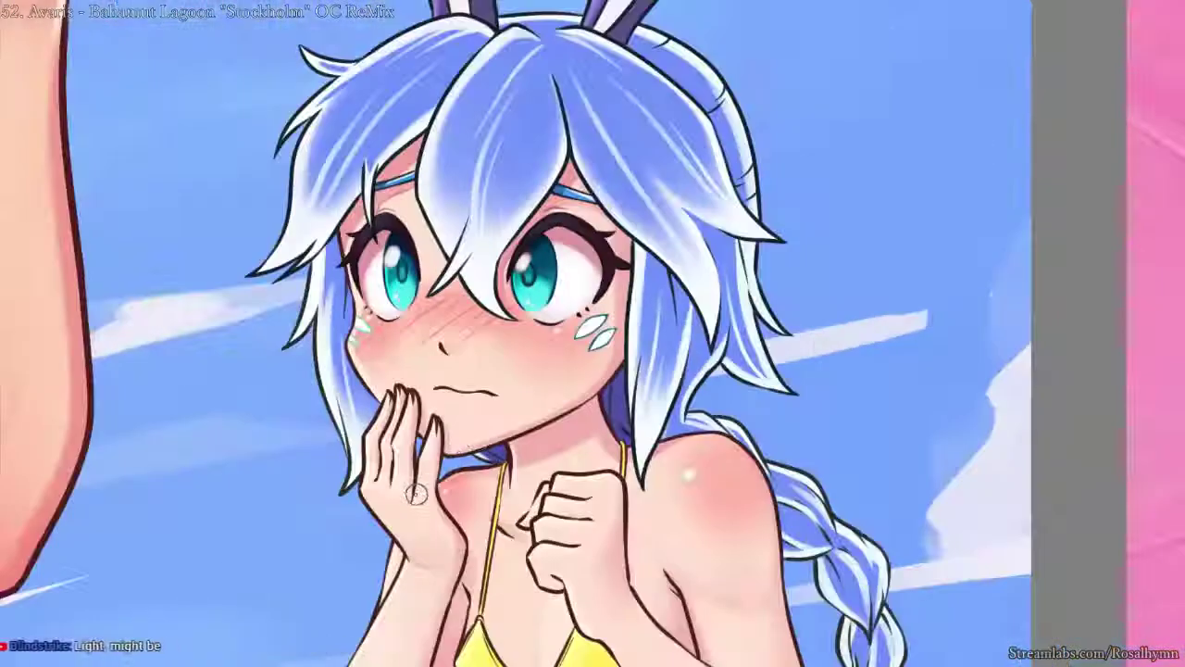
key("ctrl+plus")
key("ctrl+minus")
left_click_drag(547, 324, 328, 10)
key("ctrl+plus")
left_click_drag(585, 454, 555, 285)
key("ctrl+plus")
key("ctrl+plus")
key("ctrl+plus")
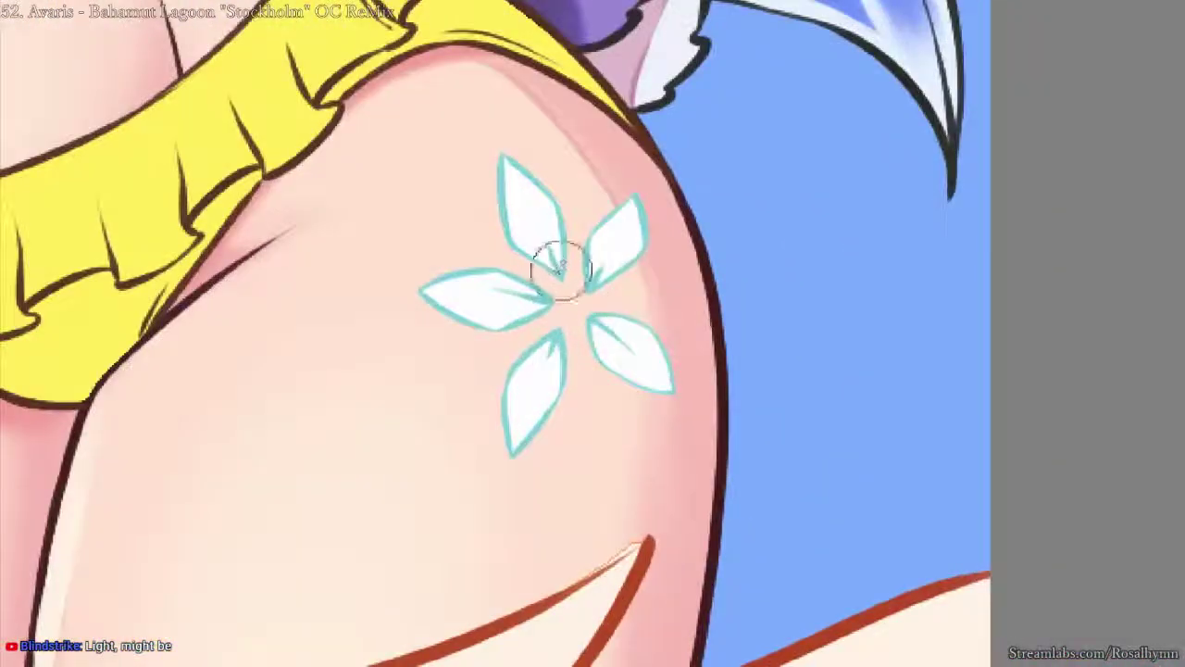
- Darken the white flower marking's outline to teal and compare the markings with the pink reference picture
key("ctrl+minus")
key("ctrl+minus")
key("ctrl+minus")
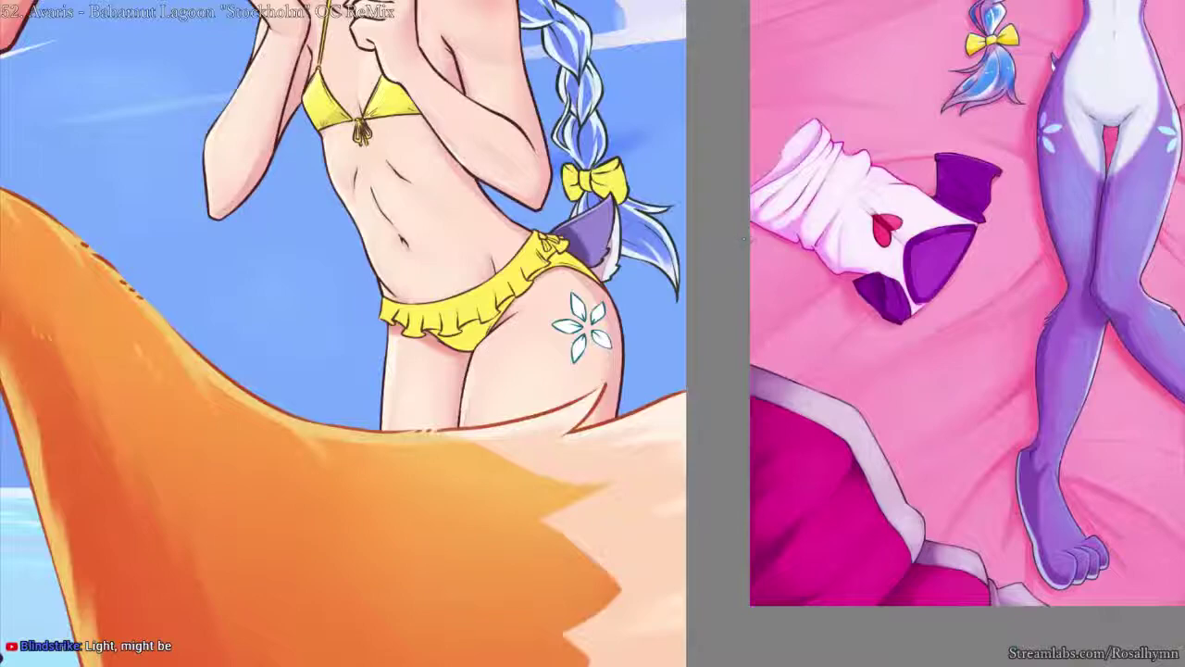
key("ctrl+minus")
key("ctrl+minus")
left_click_drag(745, 235, 763, 289)
key("ctrl+plus")
key("ctrl+plus")
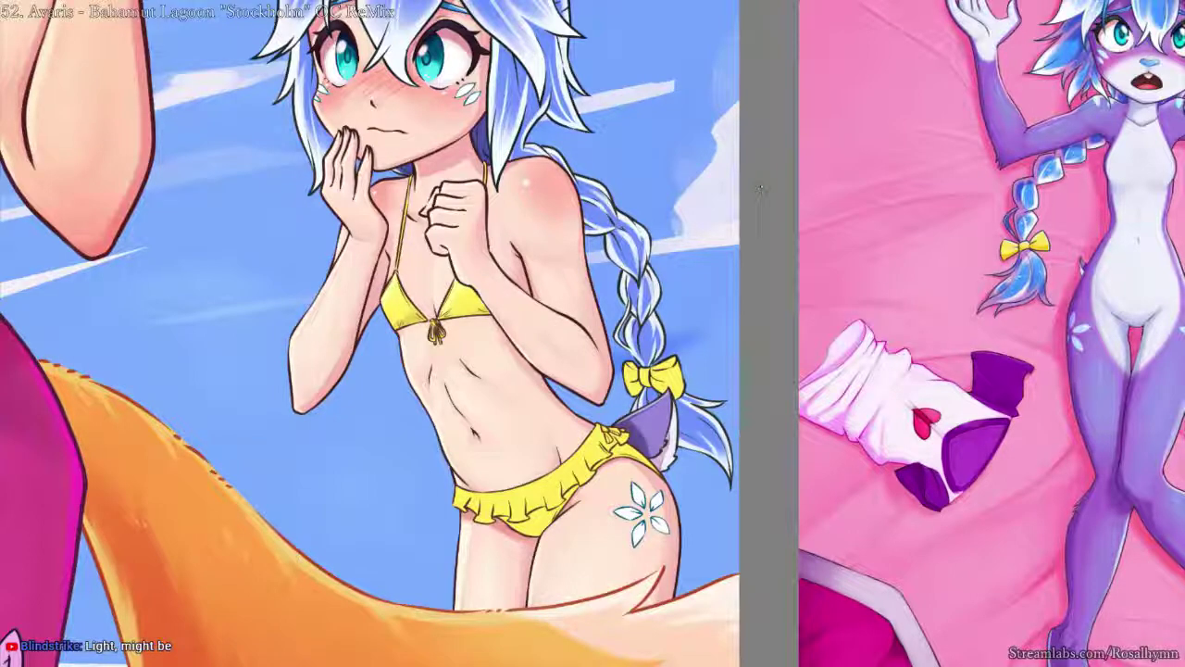
key("ctrl+minus")
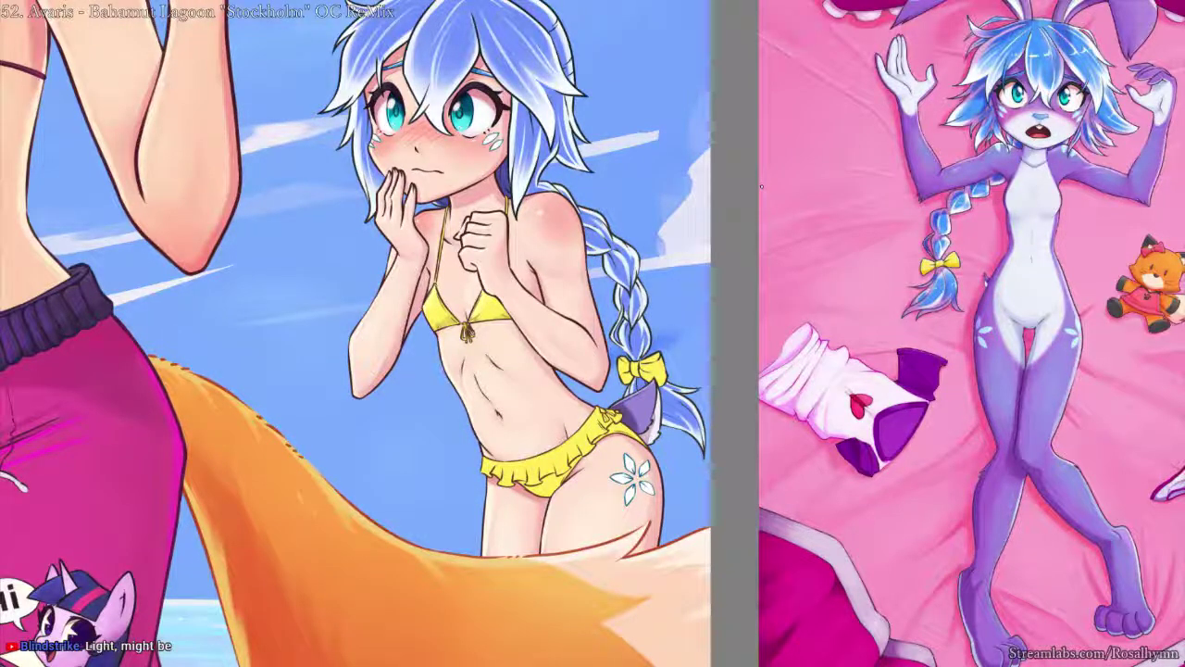
- Fill the flower marking's petals with pale cyan inside the dark teal outline and check them from farther away
left_click(762, 186, "ctrl")
left_click_drag(753, 502, 742, 241)
left_click(743, 241, "ctrl")
key("ctrl+minus")
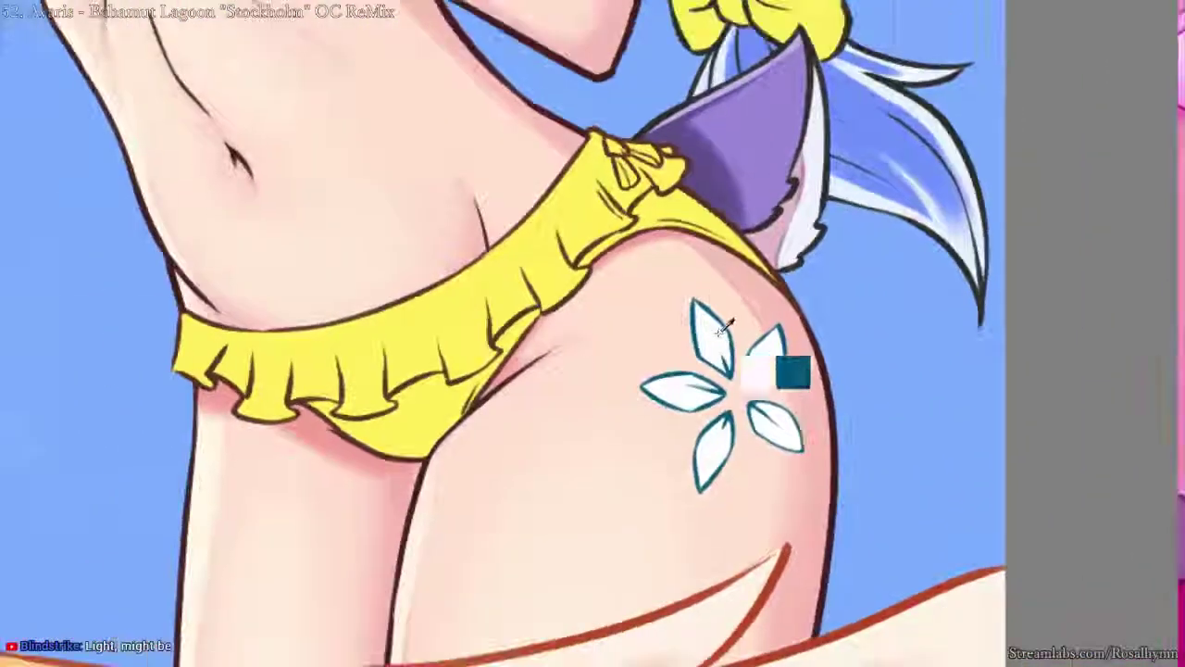
key("ctrl+z")
key("ctrl+shift+z")
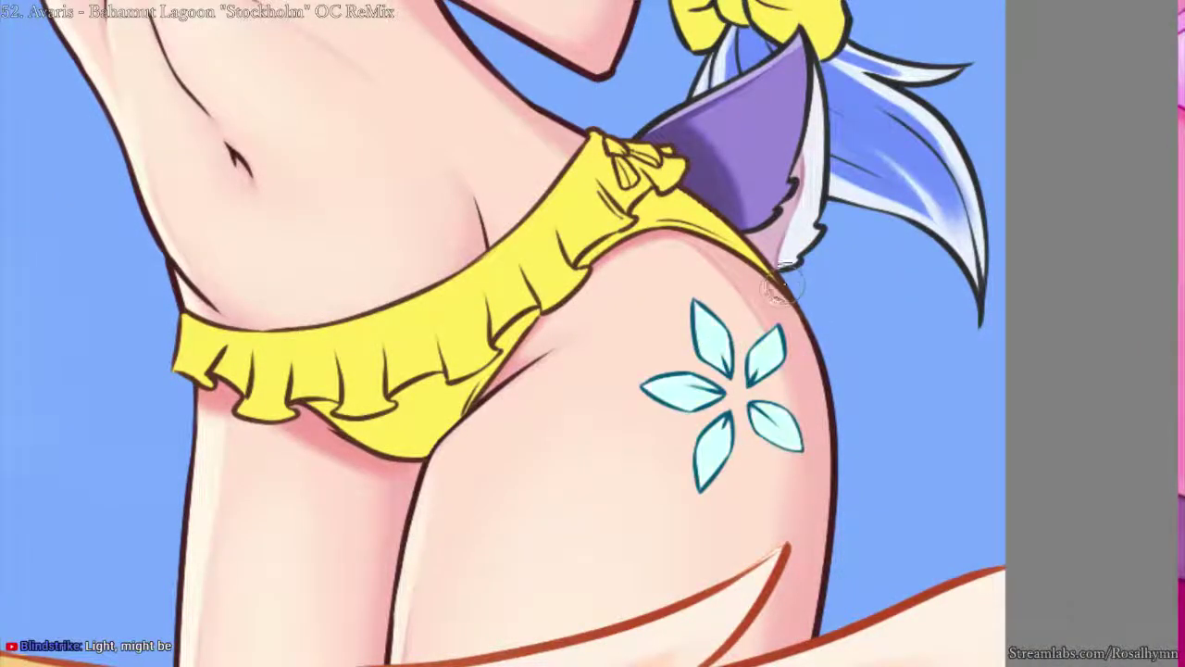
key("ctrl+minus")
key("ctrl+minus")
key("ctrl+minus")
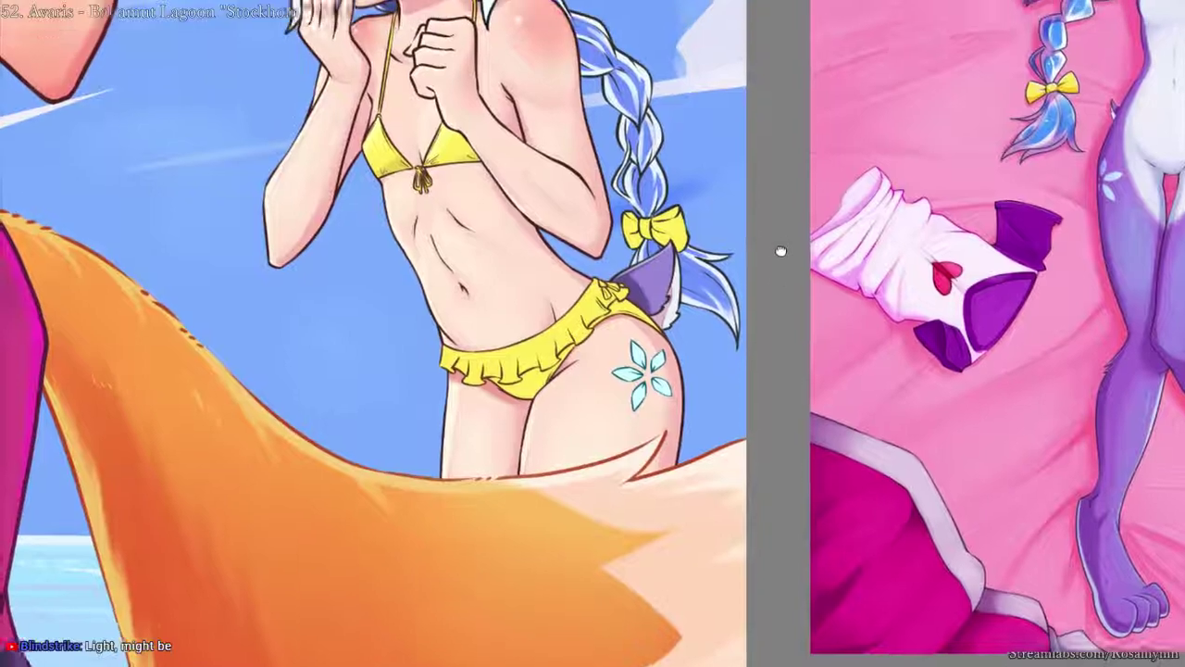
left_click_drag(780, 251, 808, 506)
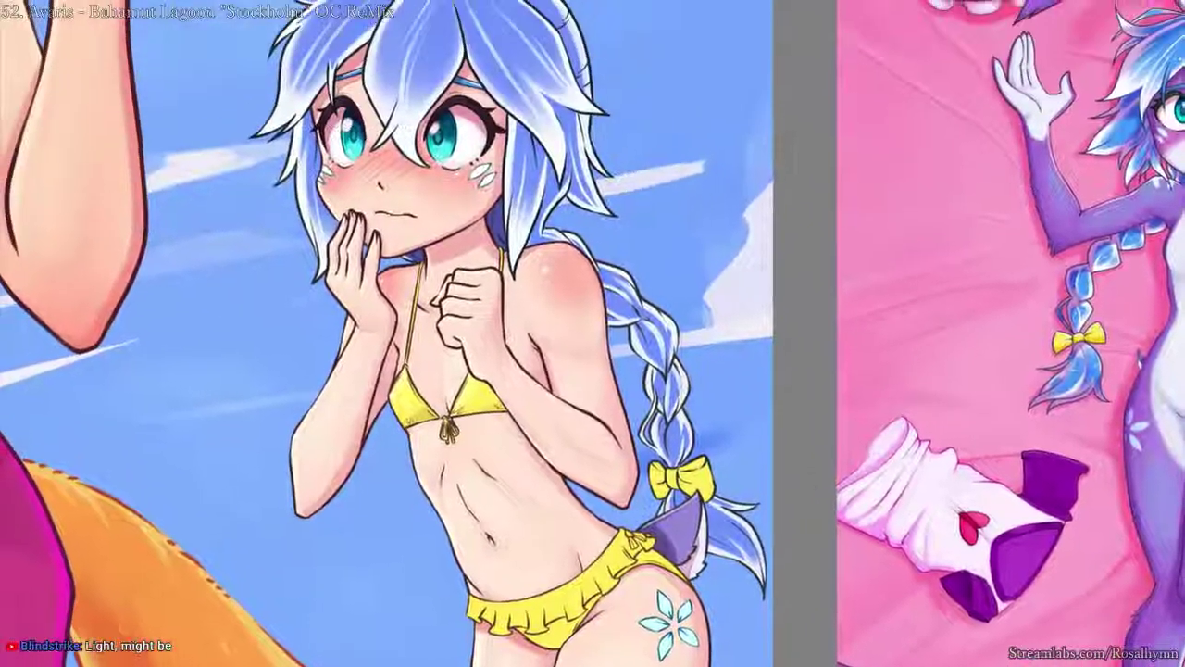
- Fill the white cheek markings with the same pale cyan as the flower petals and check the result from farther away
left_click_drag(608, 284, 729, 425)
key("ctrl+plus")
key("ctrl+plus")
key("alt+Delete")
key("ctrl+minus")
key("ctrl+minus")
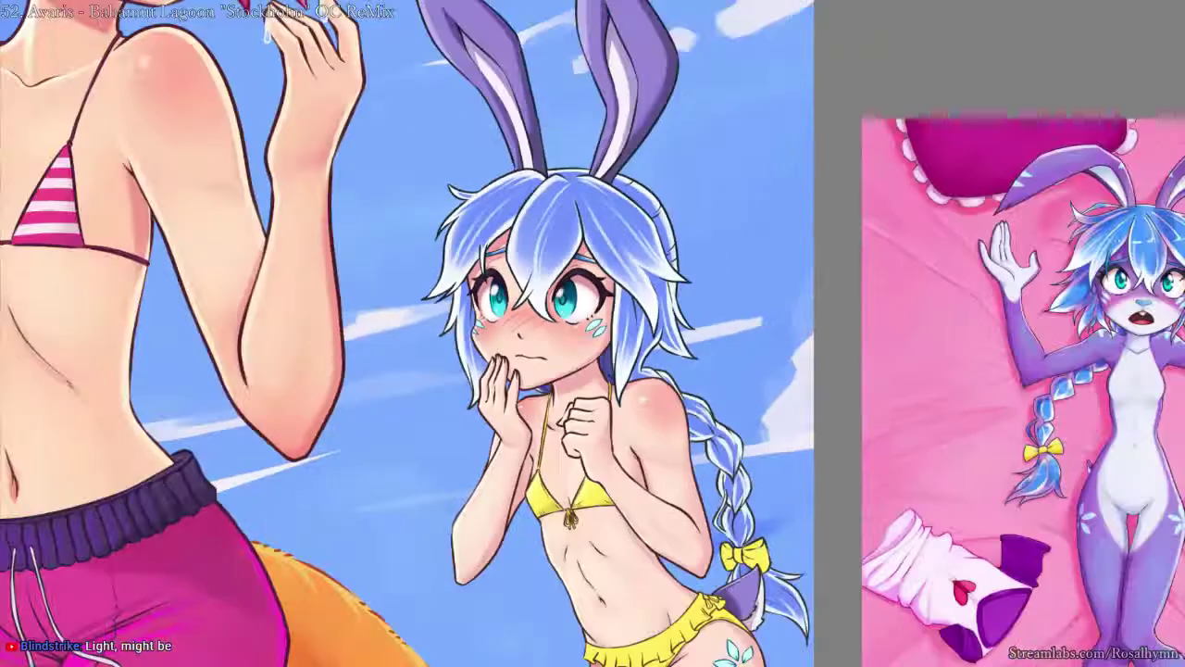
key("ctrl+plus")
key("ctrl+plus")
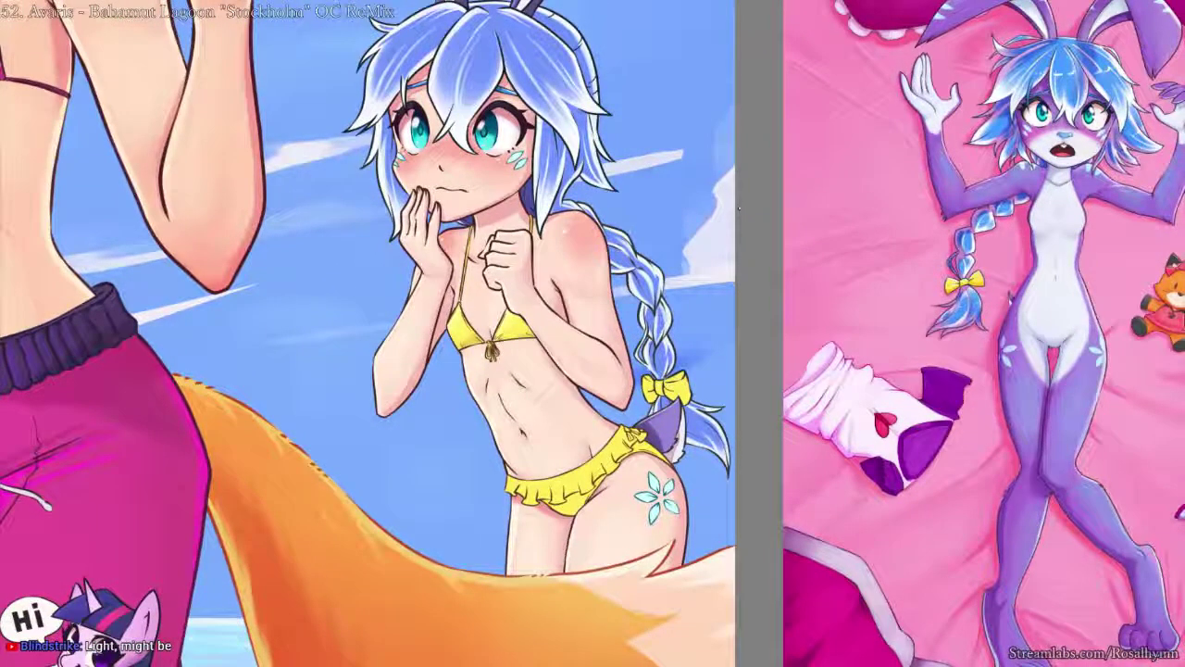
- Examine the pale cyan cheek and thigh markings at several distances beside the pink reference picture
mouse_move(739, 208)
left_mouse_down()
mouse_move(777, 245)
mouse_move(759, 229)
mouse_move(799, 197)
left_mouse_up()
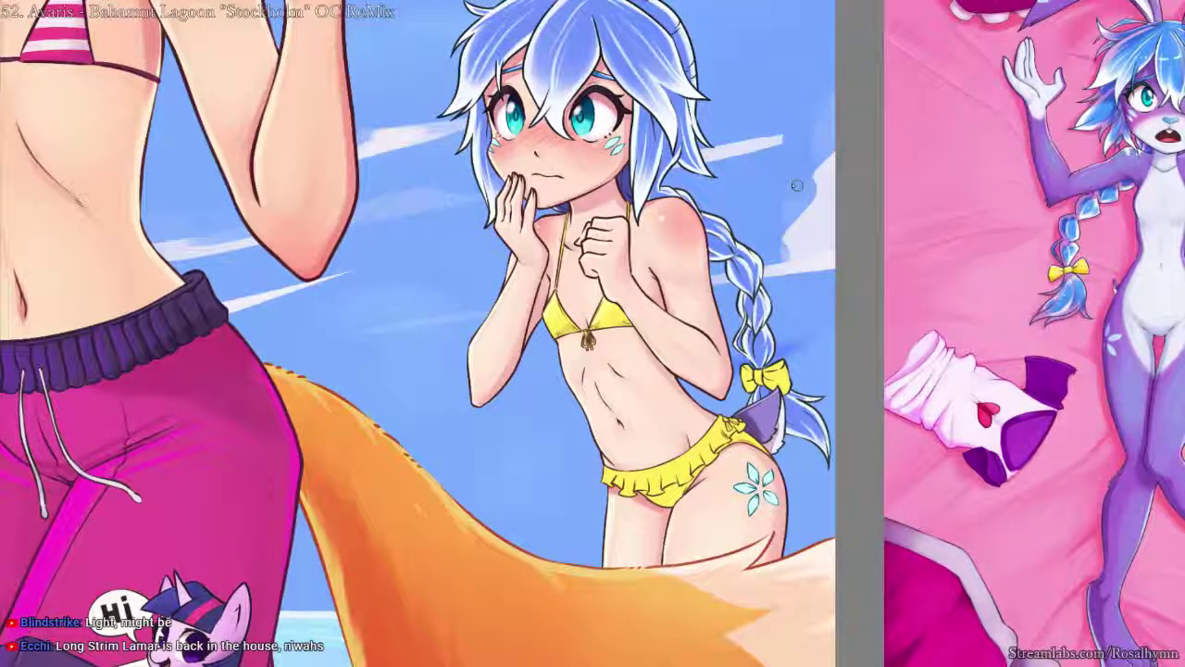
left_click_drag(764, 227, 790, 267)
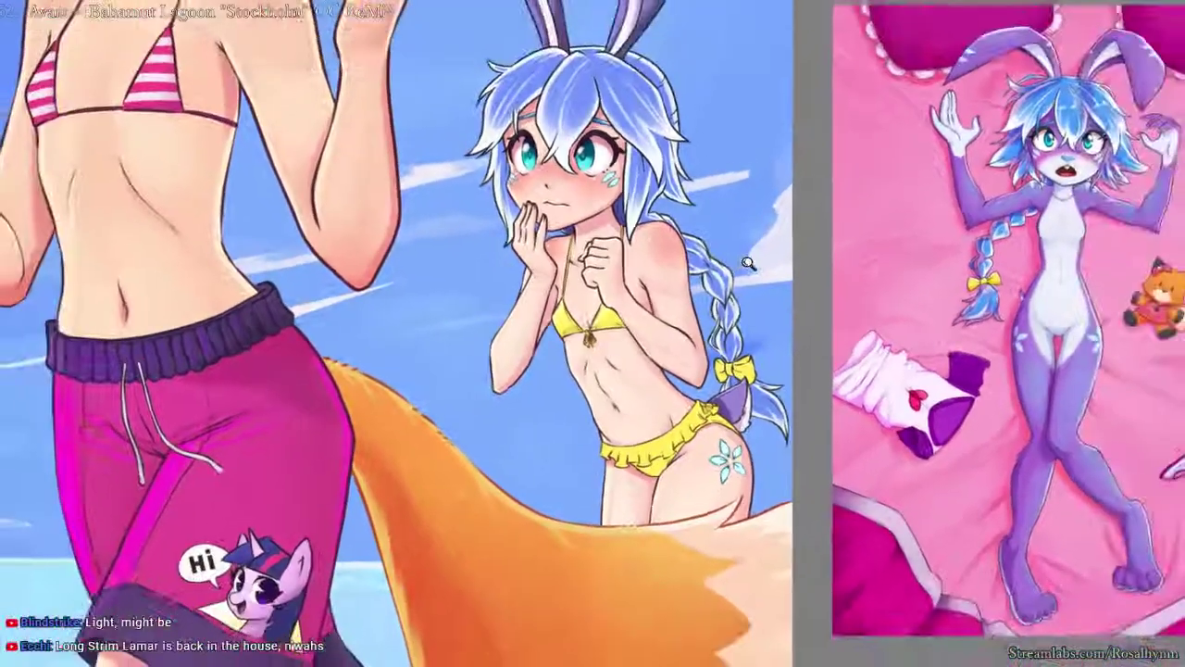
scroll(914, 254, "up", 5)
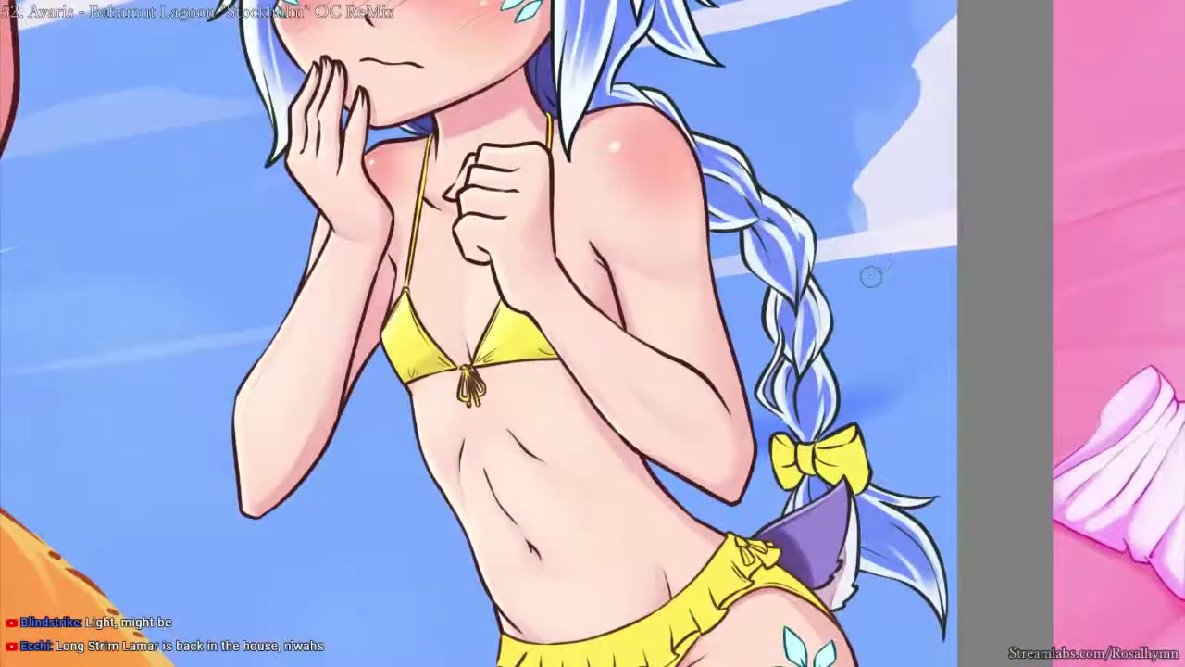
scroll(794, 111, "down", 5)
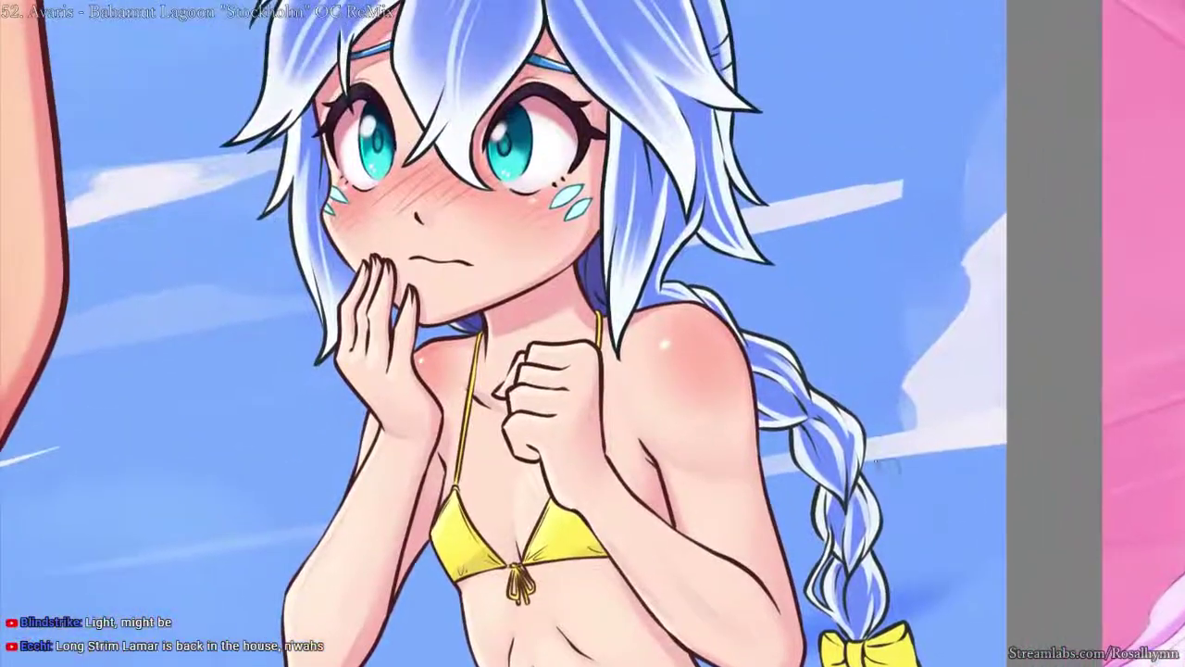
scroll(971, 227, "up", 5)
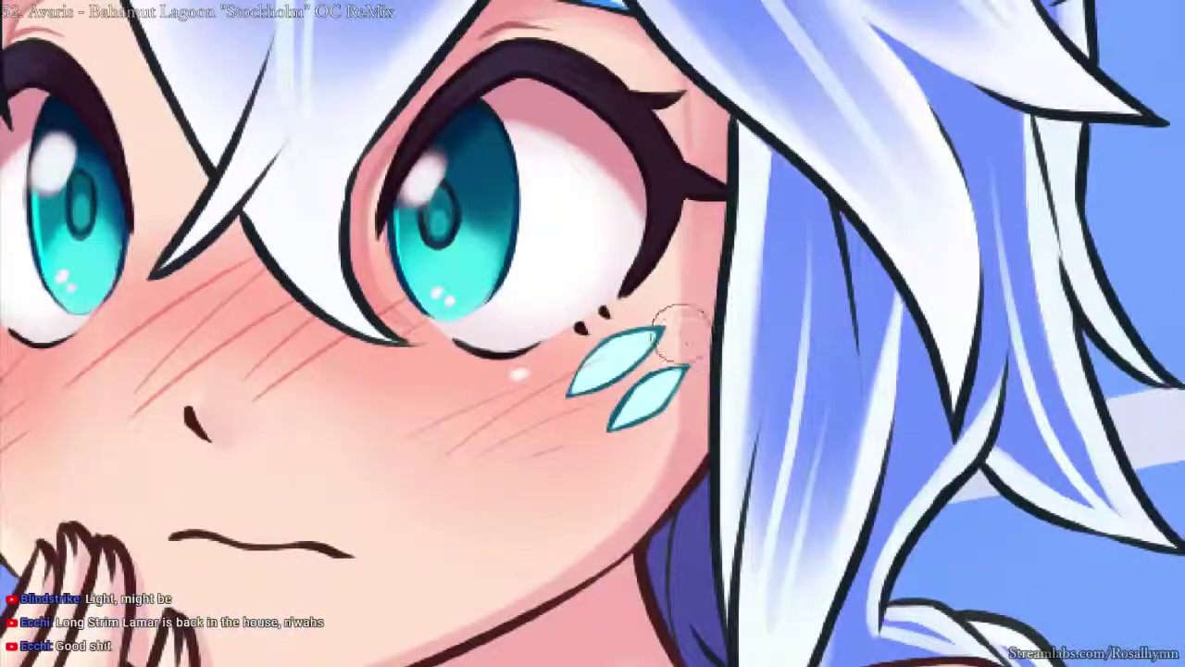
key("ctrl+minus")
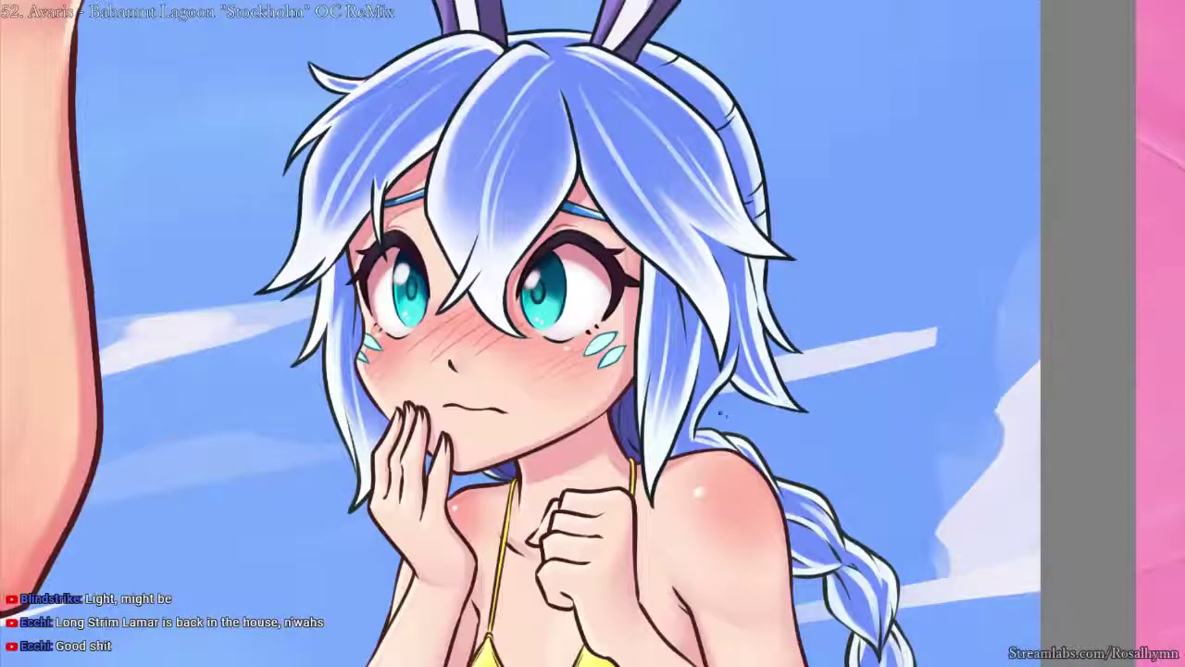
left_click_drag(687, 383, 696, 336)
scroll(696, 335, "up", 5)
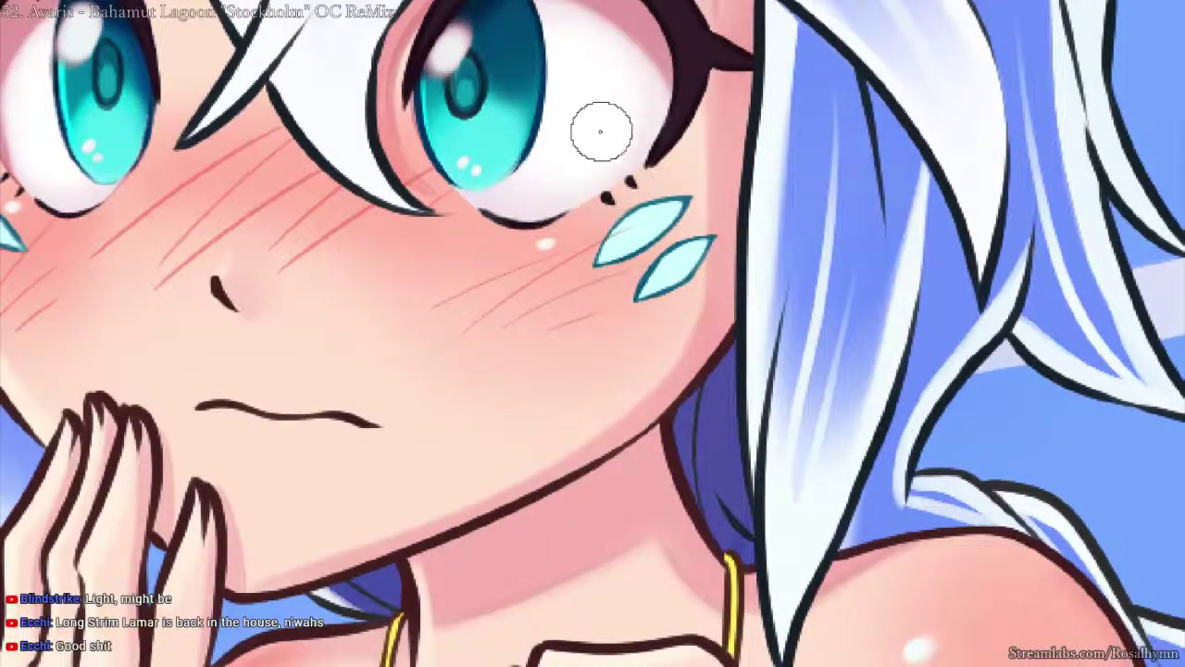
scroll(600, 123, "down", 5)
scroll(765, 254, "up", 3)
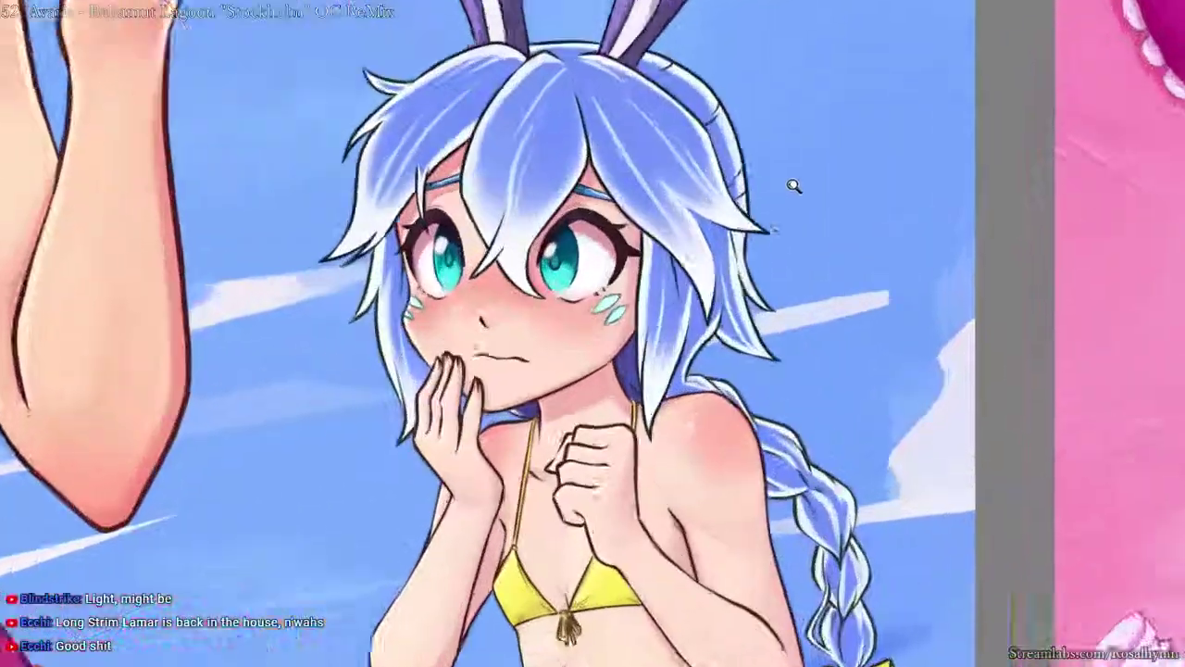
scroll(794, 186, "up", 2)
scroll(719, 314, "down", 4)
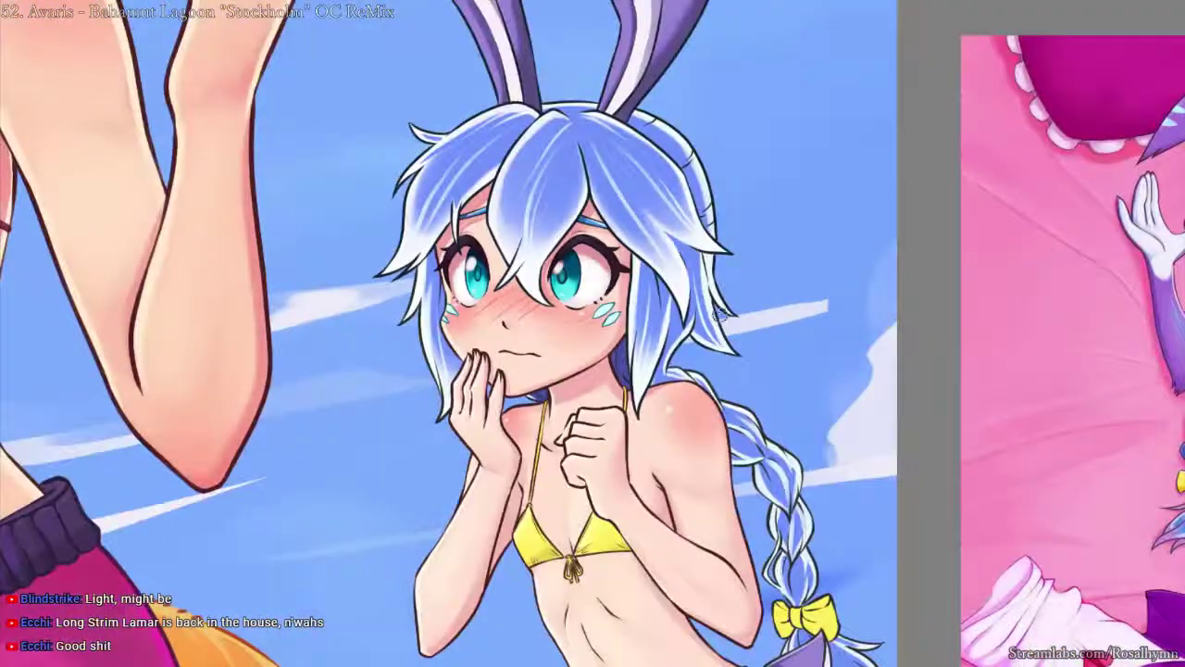
scroll(719, 315, "down", 4)
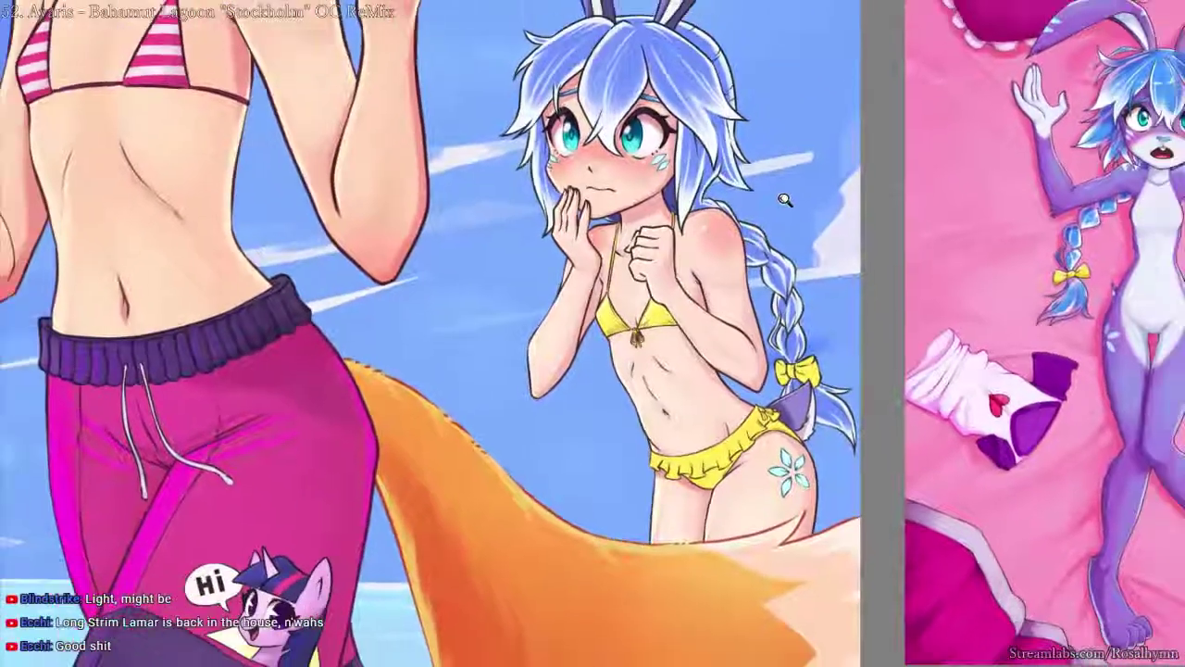
scroll(785, 200, "down", 2)
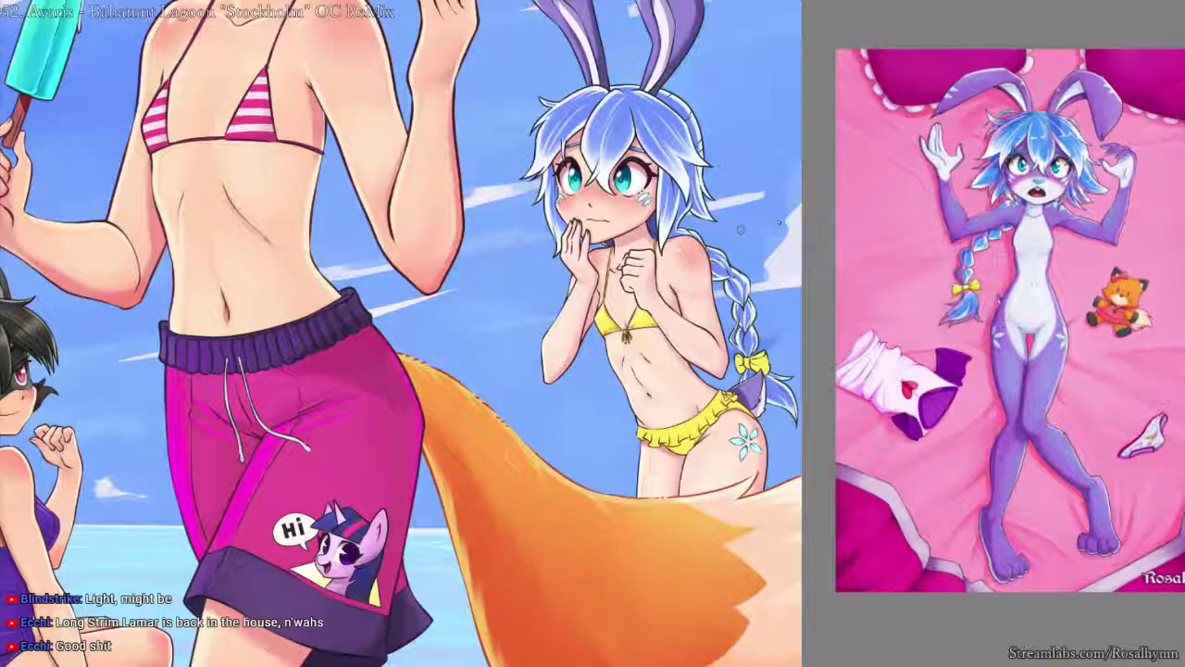
- Mirror the view to check the whole illustration with the new markings, and flip it back
key("m")
key("ctrl+minus")
key("ctrl+minus")
key("ctrl+minus")
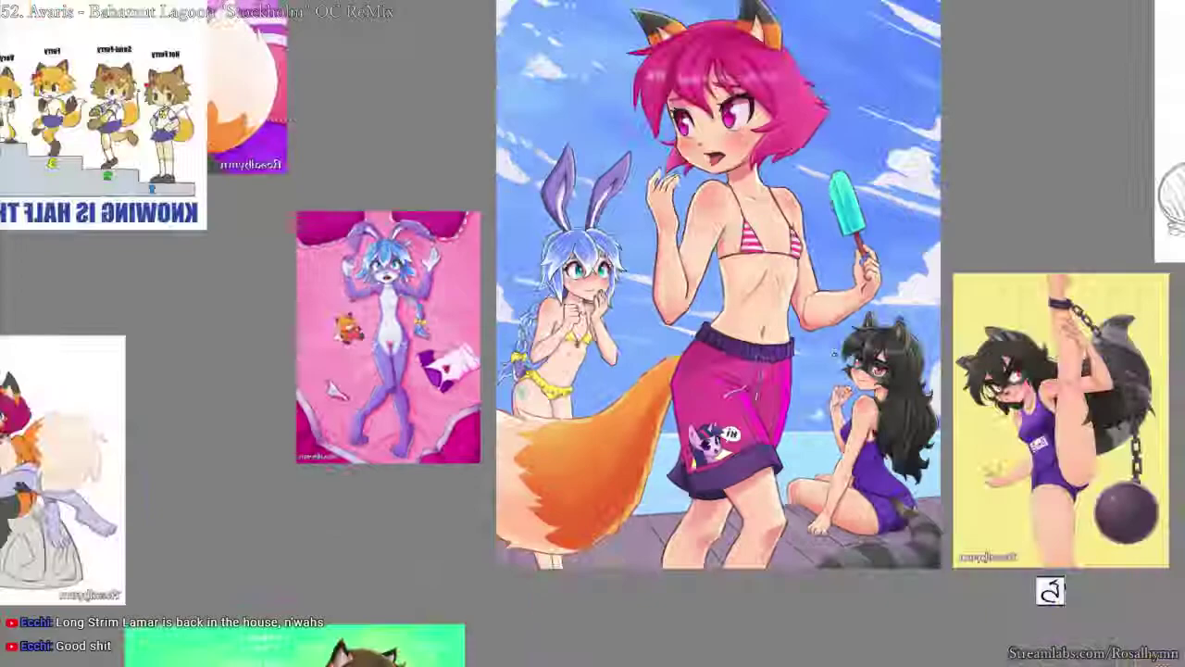
key("ctrl+plus")
key("ctrl+plus")
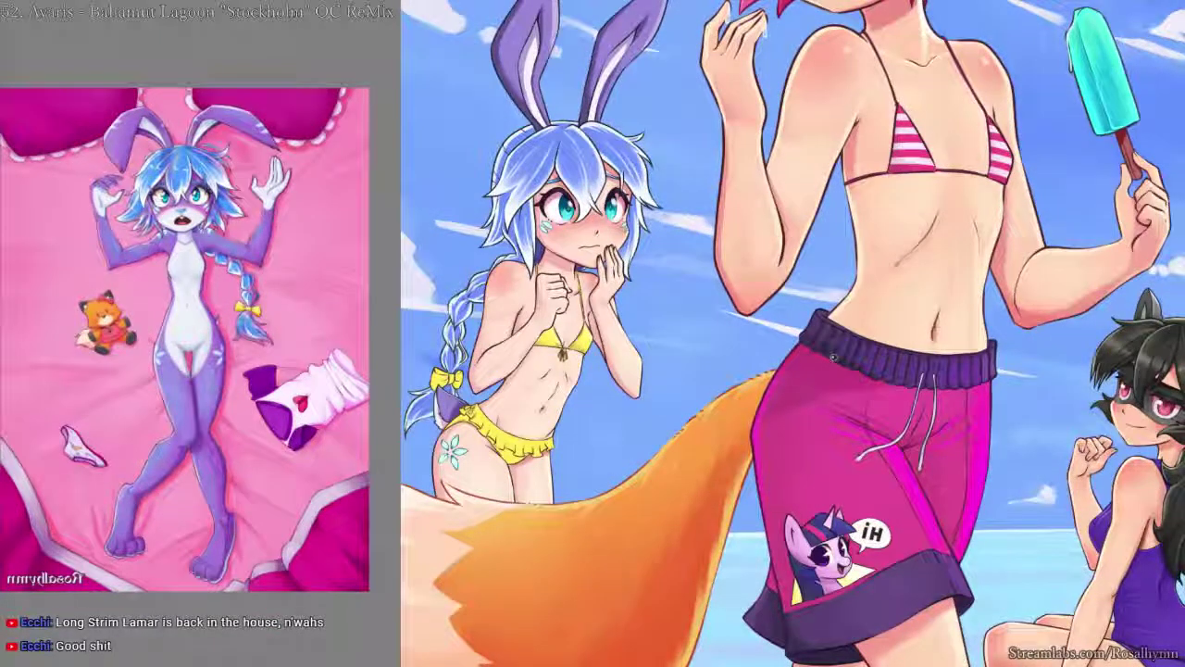
key("m")
left_click_drag(776, 337, 803, 290)
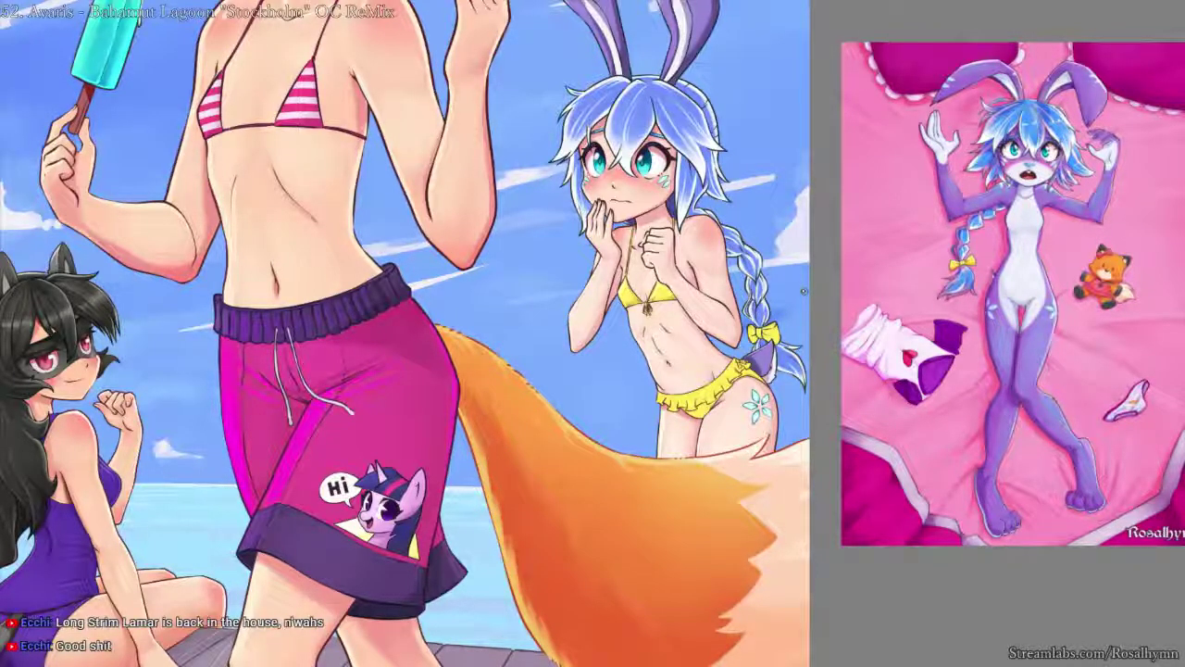
left_click_drag(790, 235, 785, 210)
scroll(785, 210, "down", 3)
scroll(614, 322, "up", 5)
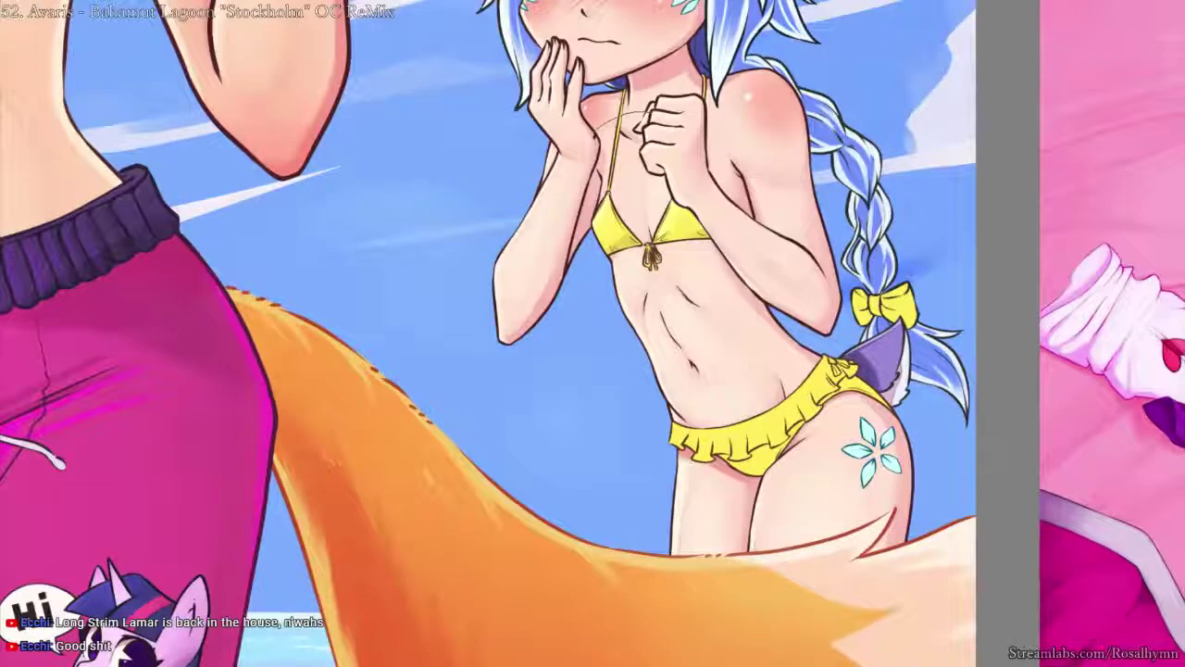
mouse_move(595, 127)
left_mouse_down()
mouse_move(965, 246)
mouse_move(552, 123)
left_mouse_up()
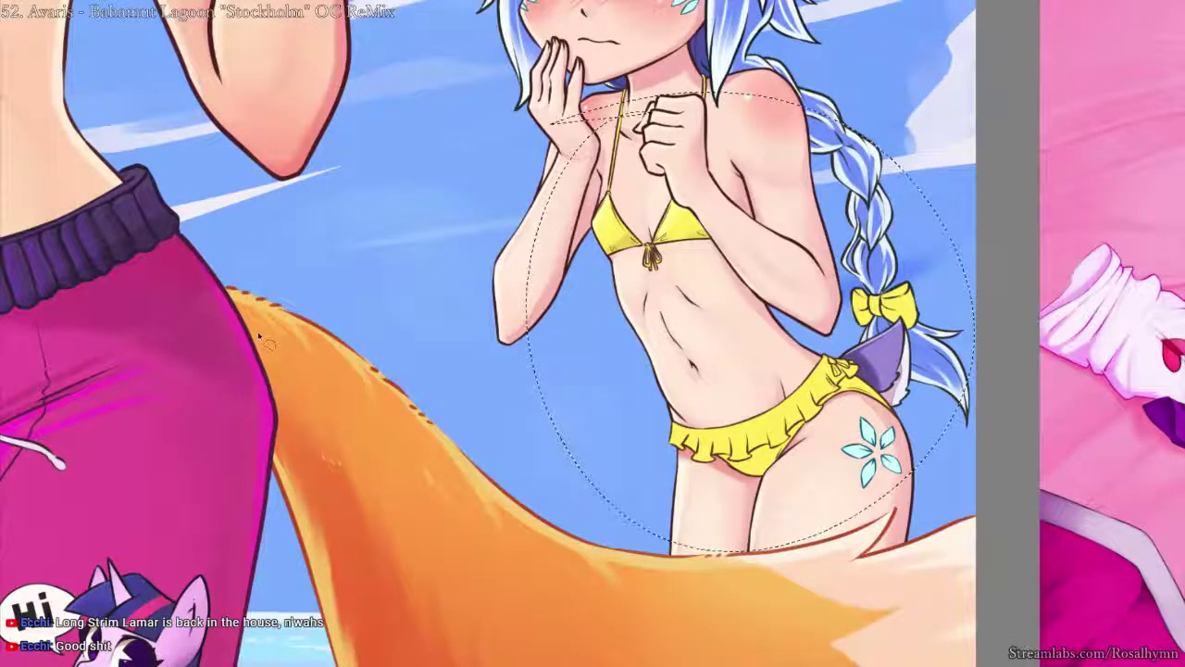
mouse_move(942, 151)
left_mouse_down()
mouse_move(894, 266)
mouse_move(894, 322)
left_mouse_up()
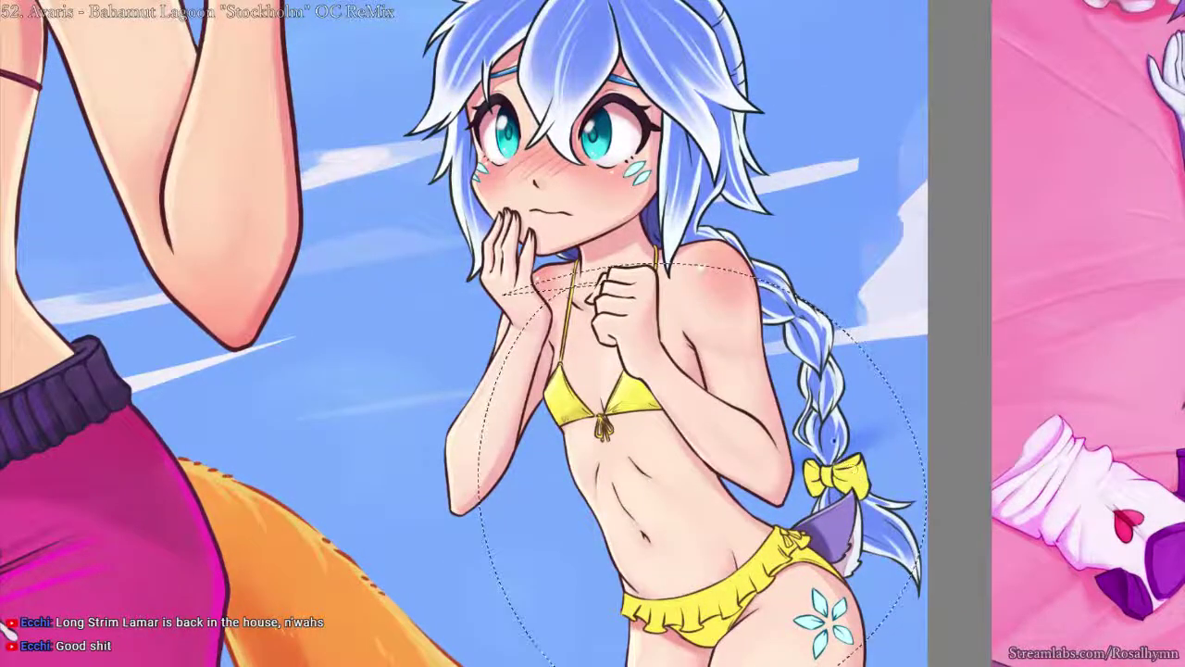
scroll(894, 321, "up", 1)
scroll(651, 133, "down", 1)
left_click_drag(651, 134, 631, 315)
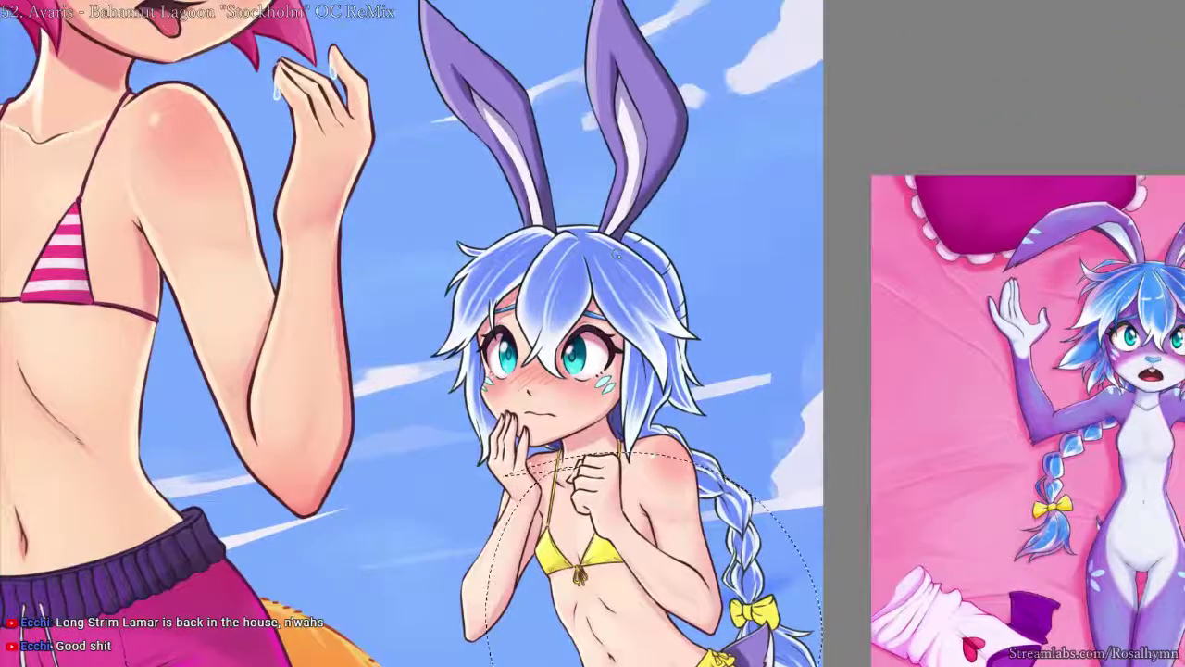
scroll(578, 347, "down", 1)
left_click_drag(704, 339, 736, 163)
key("ctrl+d")
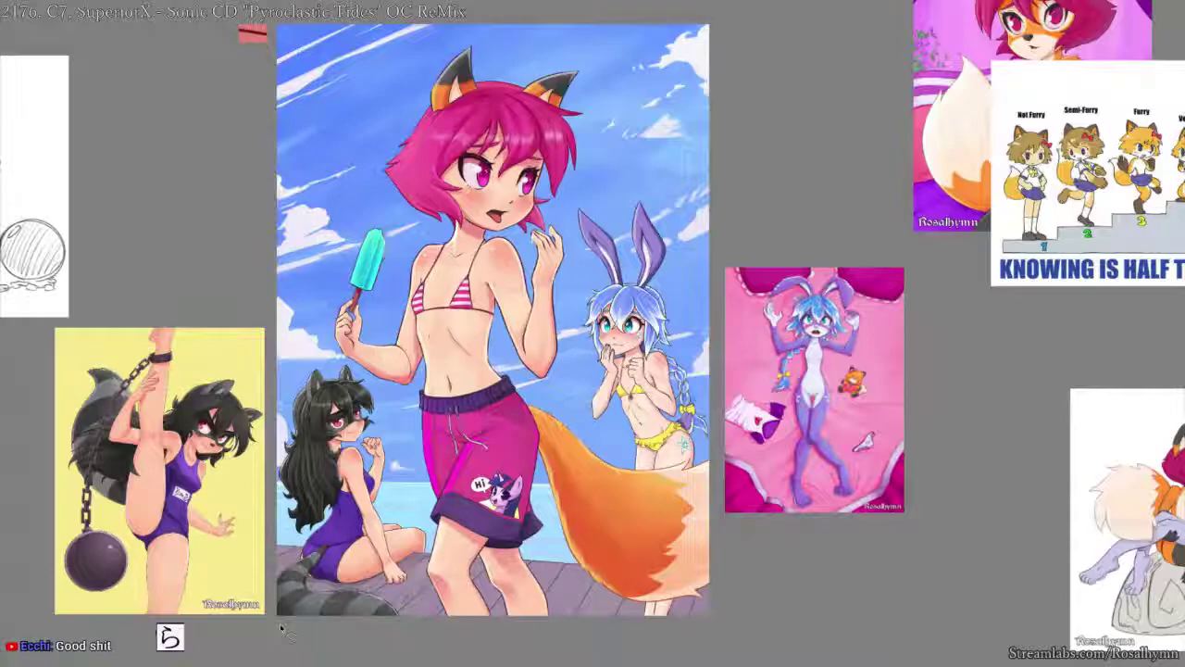
- Examine the finished markings within the whole beach illustration, close up and from farther away, alongside the reference pictures
left_click_drag(804, 407, 811, 212)
scroll(810, 213, "down", 4)
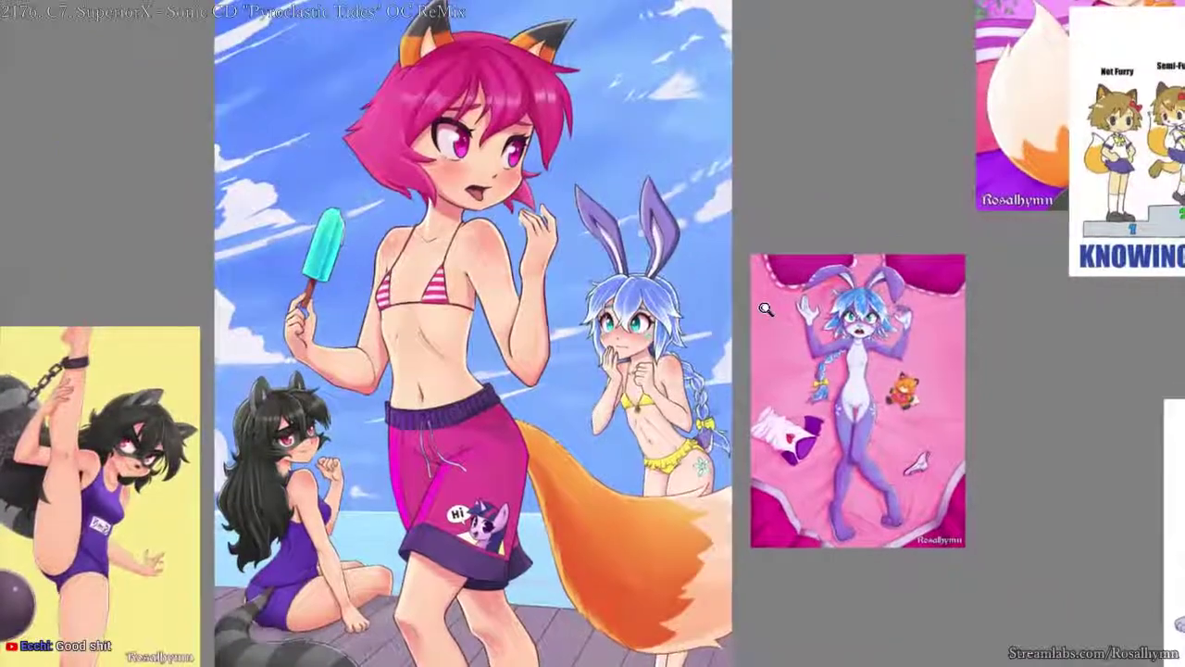
mouse_move(765, 309)
left_mouse_down()
mouse_move(749, 331)
mouse_move(761, 302)
left_mouse_up()
scroll(761, 303, "down", 2)
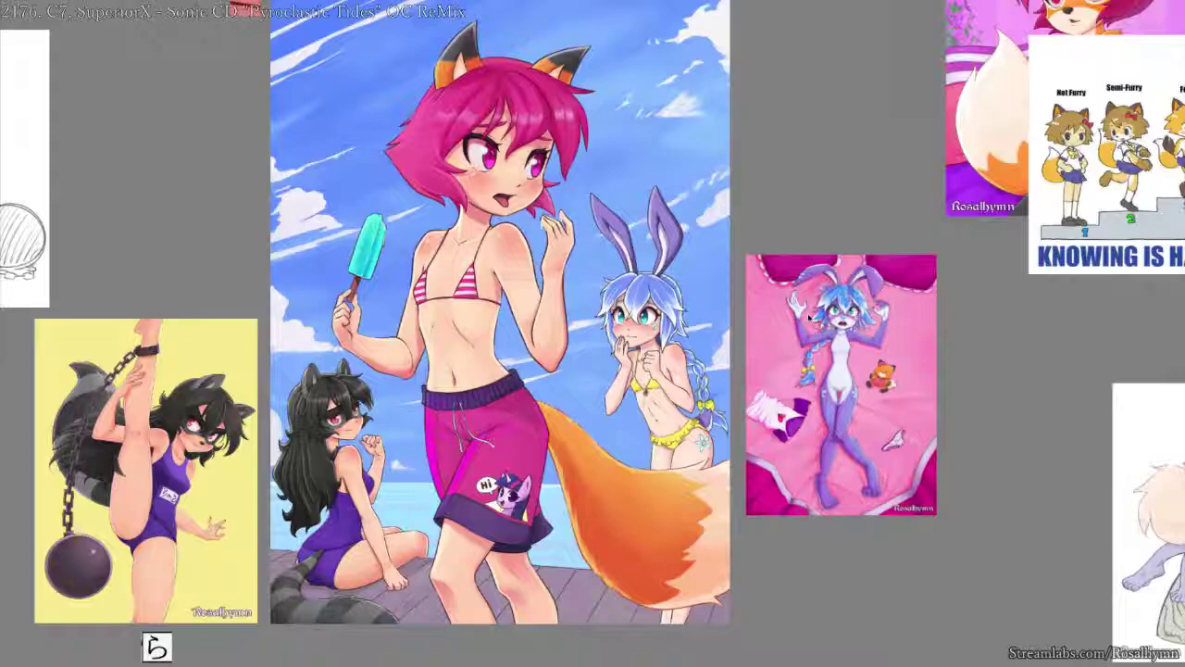
scroll(809, 318, "up", 4)
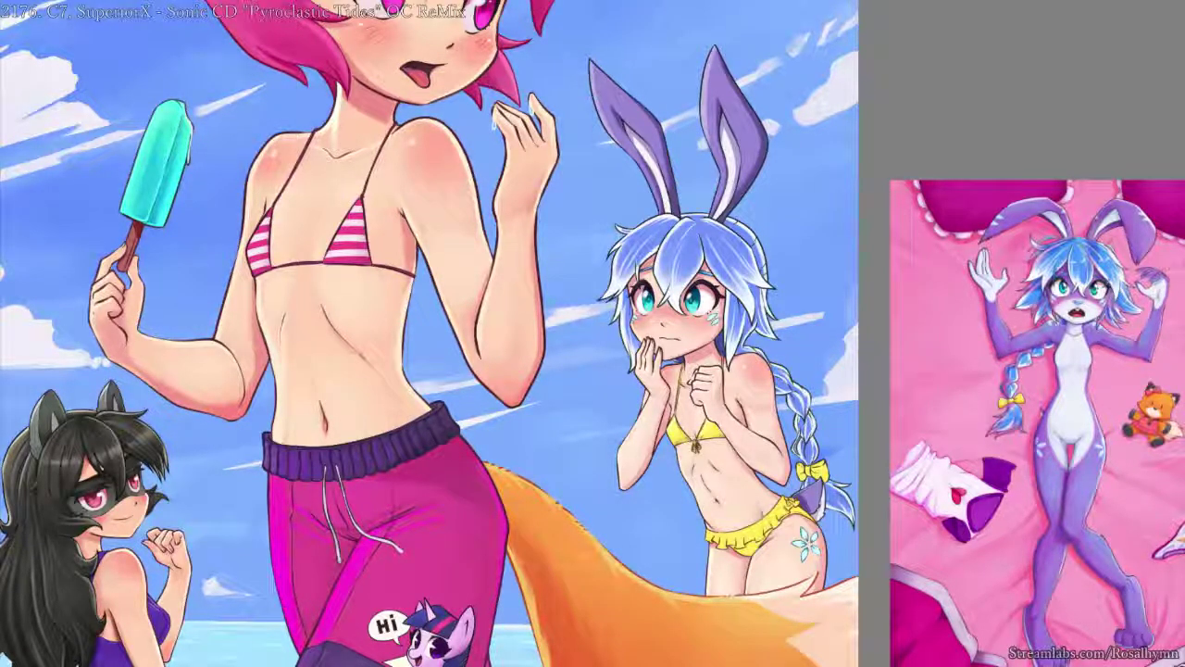
left_click(675, 348)
key("i")
key("i")
left_click(645, 350)
key("i")
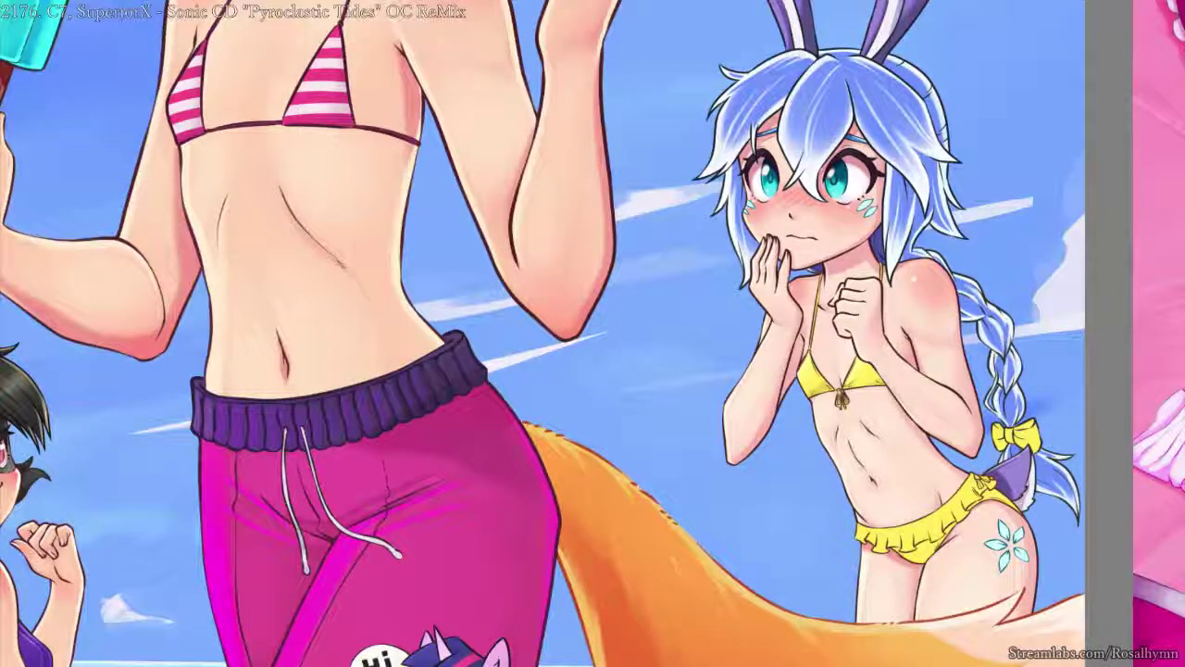
key("ctrl+minus")
left_click_drag(785, 329, 802, 287)
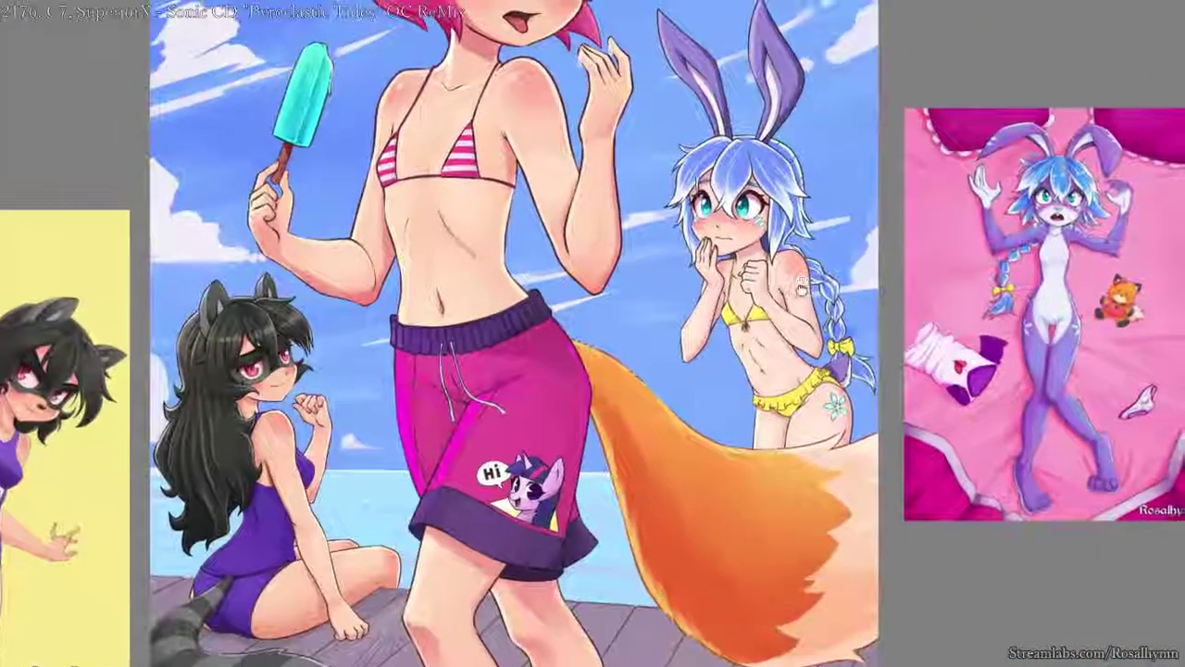
scroll(800, 286, "down", 3)
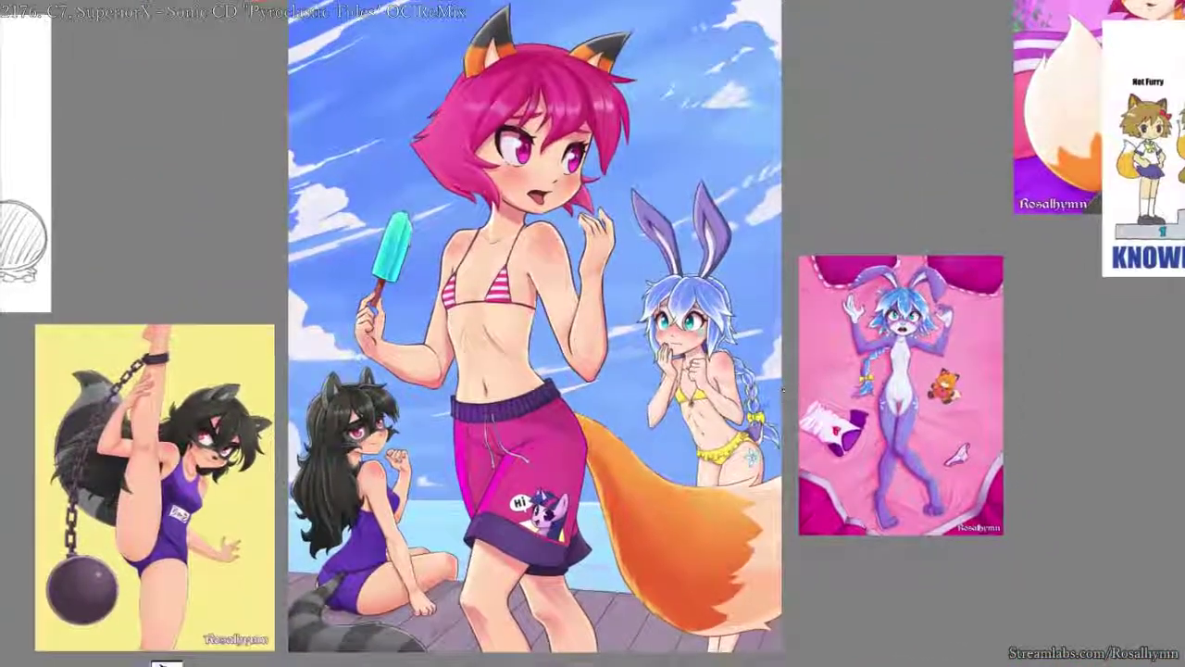
left_click_drag(834, 393, 839, 403)
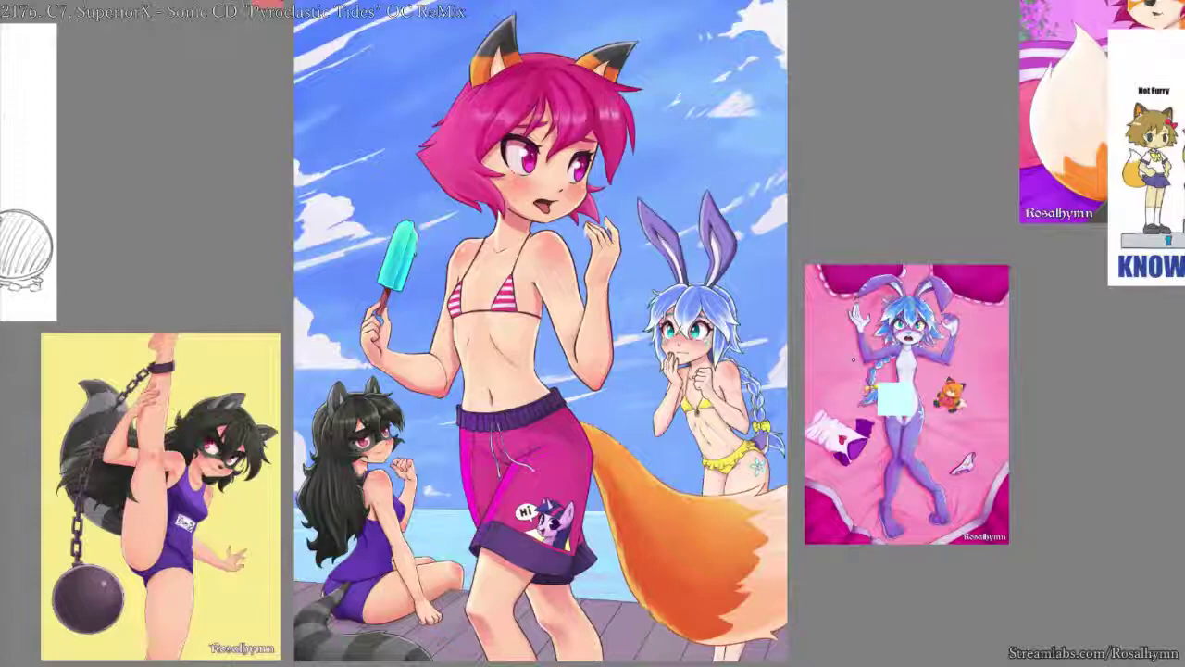